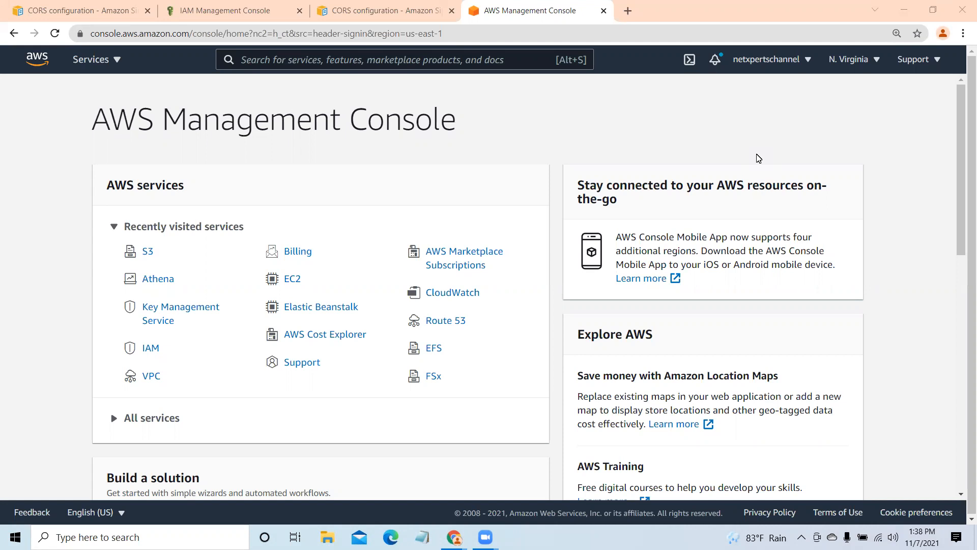
- Open the EC2 console in a new browser tab, switch to it and dismiss its welcome-back message
click(116, 61)
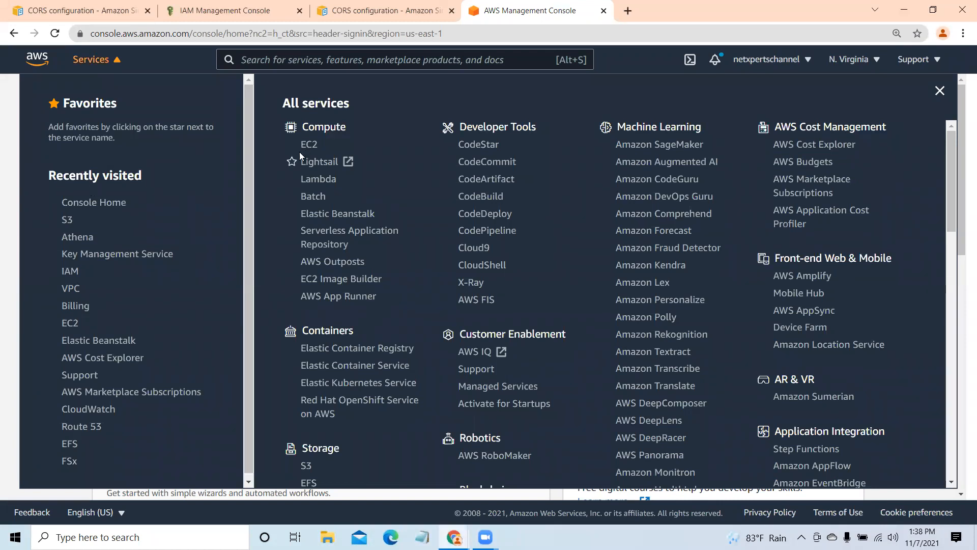
right_click(318, 146)
click(328, 152)
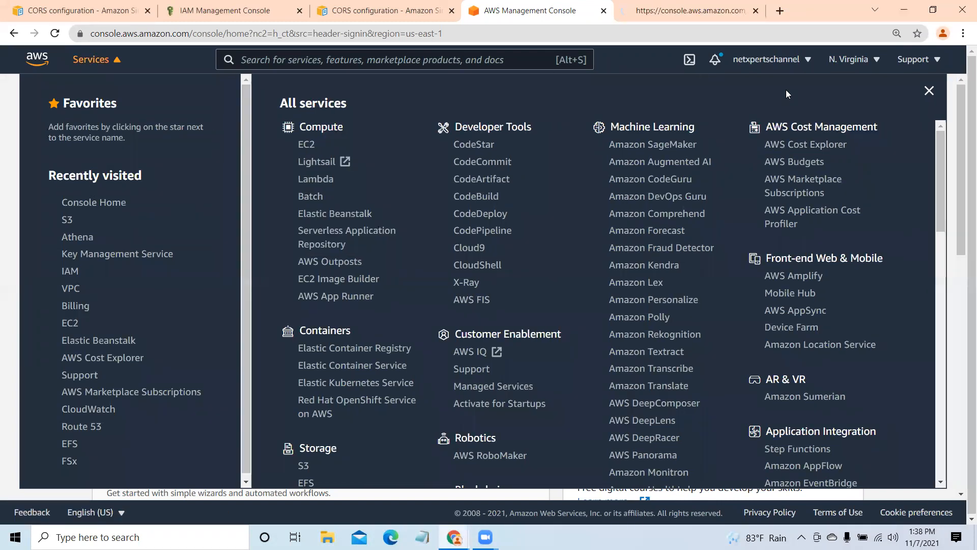
click(940, 91)
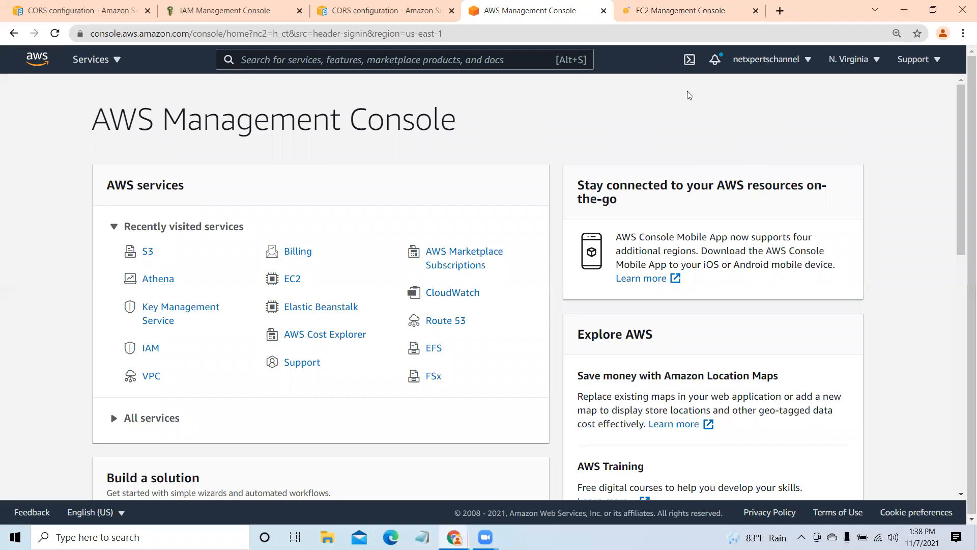
click(676, 11)
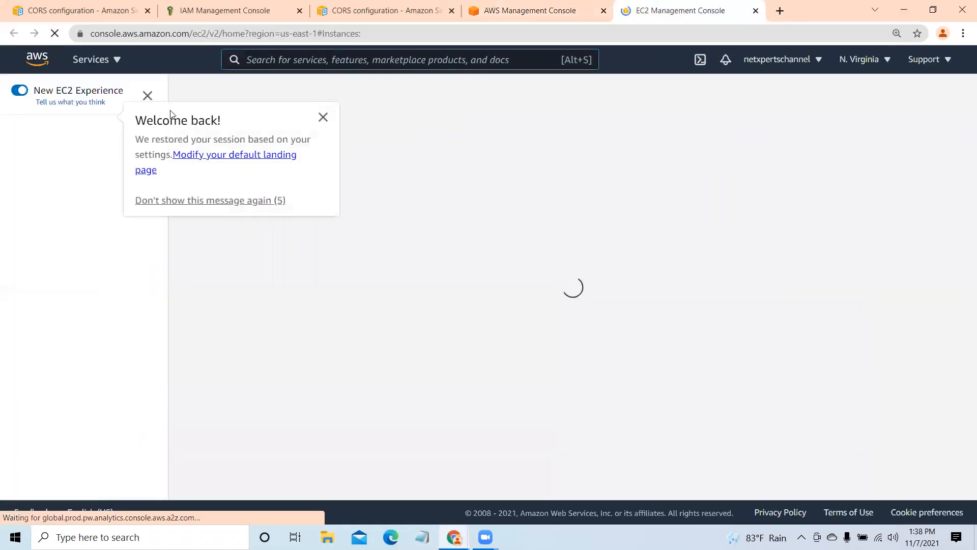
click(324, 118)
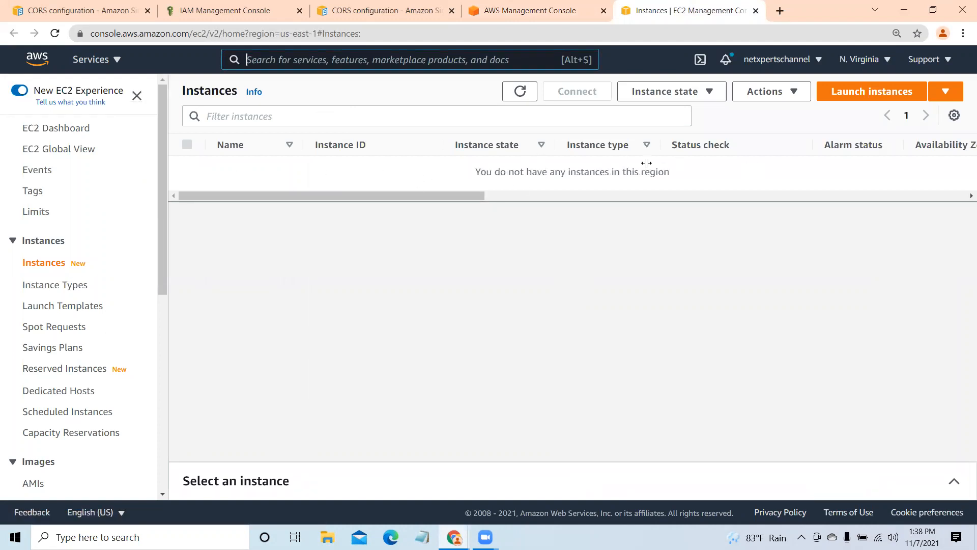
- Delete the existing target group T2 from the EC2 Load Balancing target groups
drag(162, 160, 174, 375)
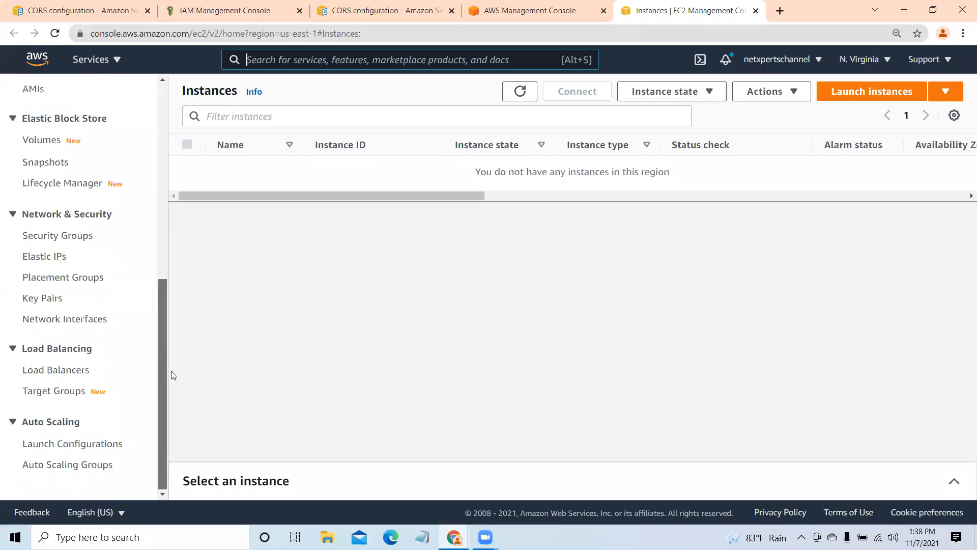
click(67, 392)
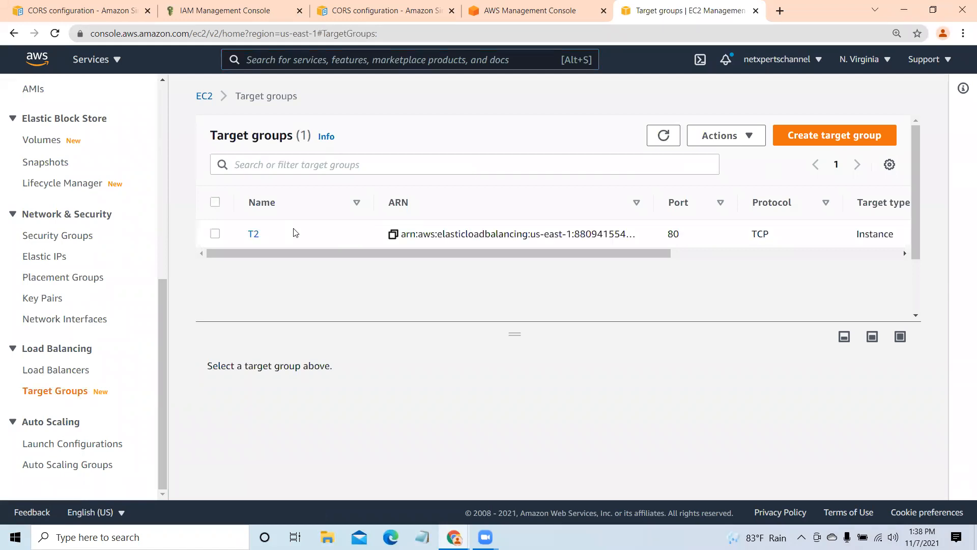
click(215, 202)
click(747, 135)
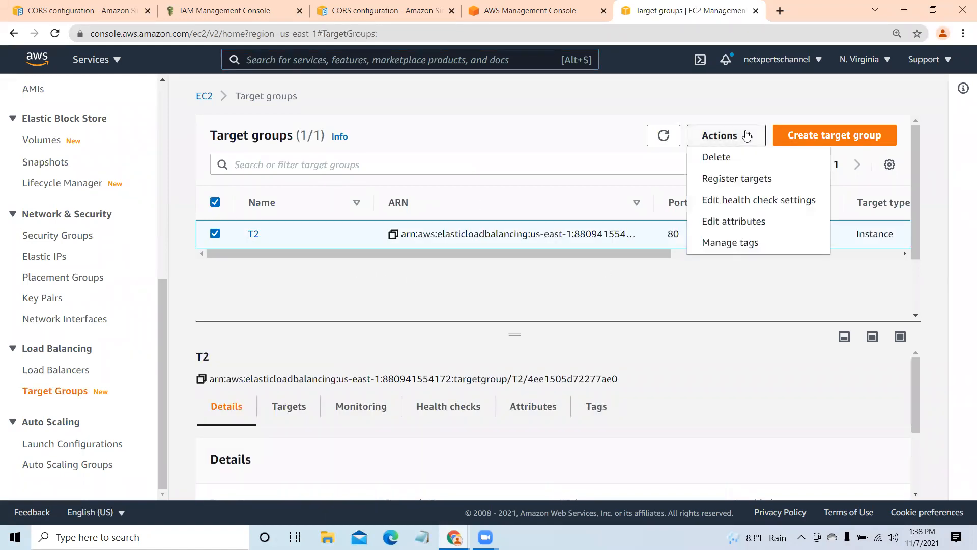
click(742, 155)
click(736, 374)
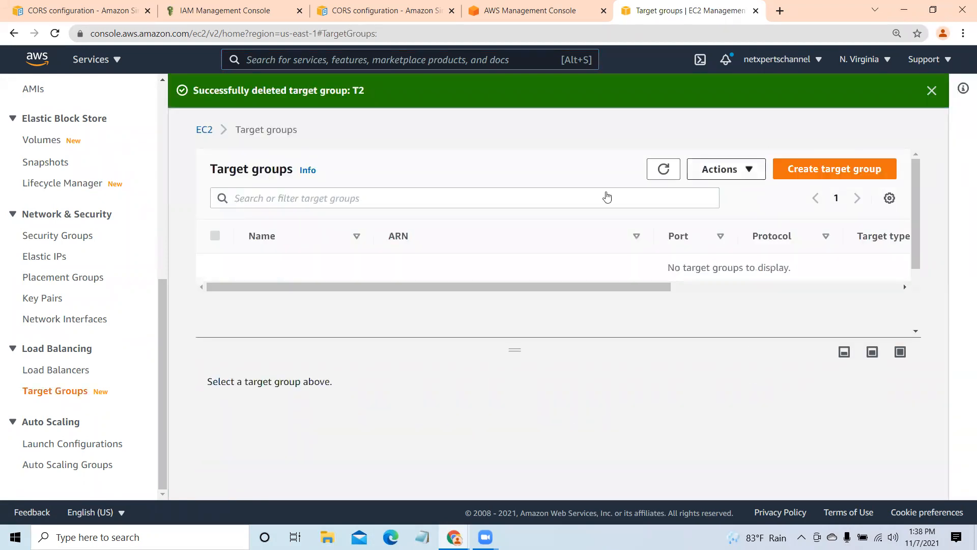
click(932, 91)
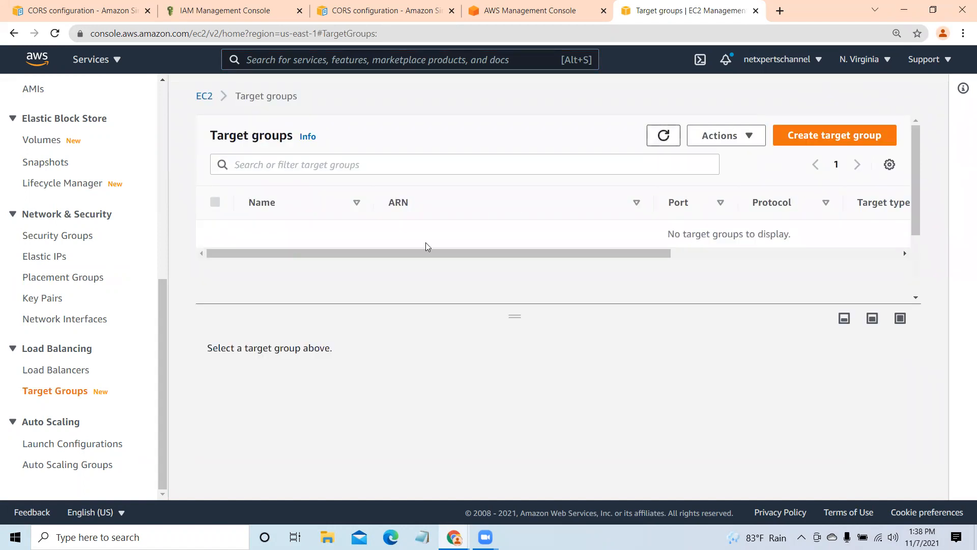
- Open the EC2 Auto Scaling Groups page and launch Paint for a diagram
click(100, 465)
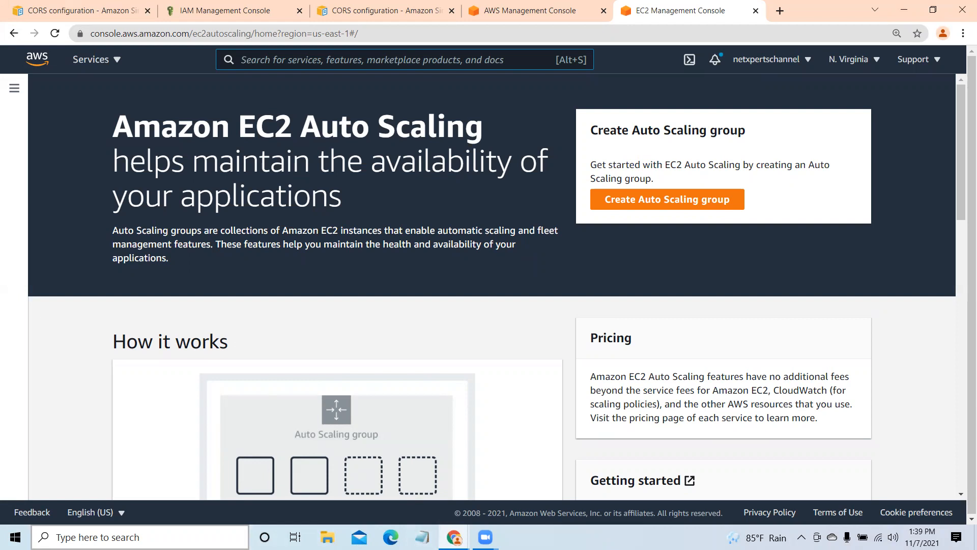
click(152, 536)
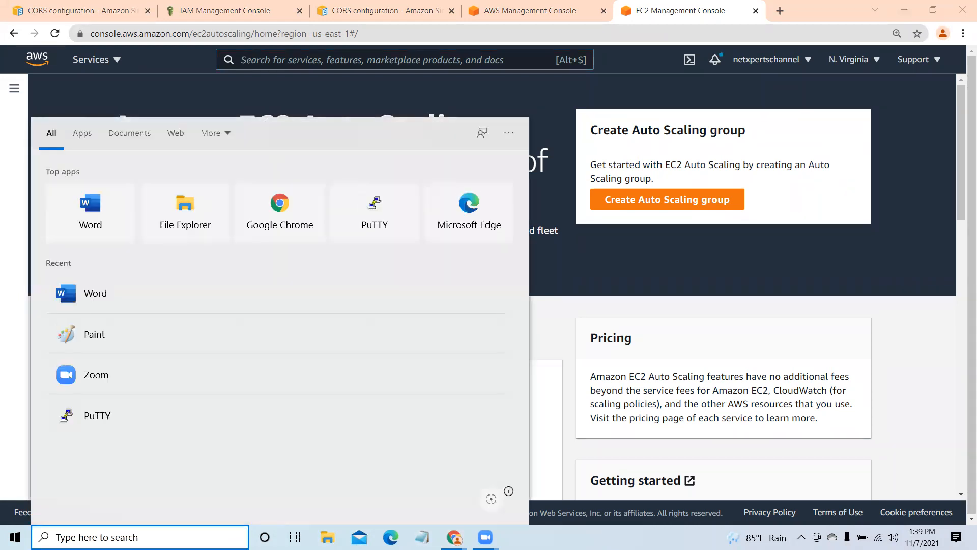
text(paint)
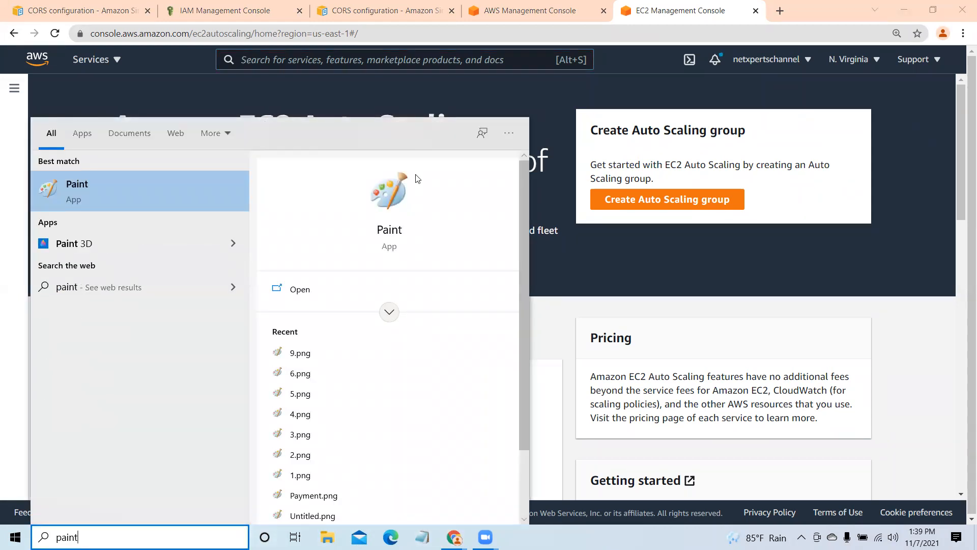
click(390, 198)
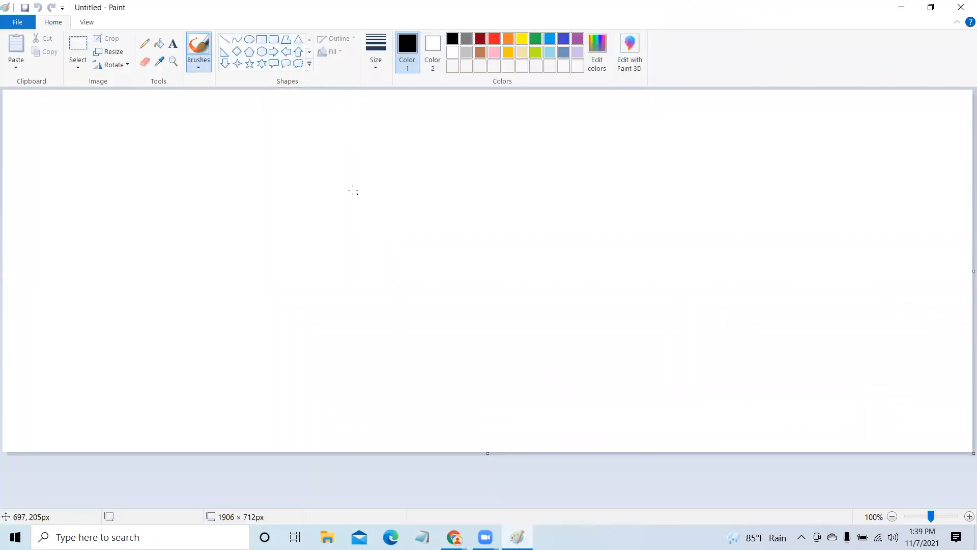
drag(388, 202, 570, 229)
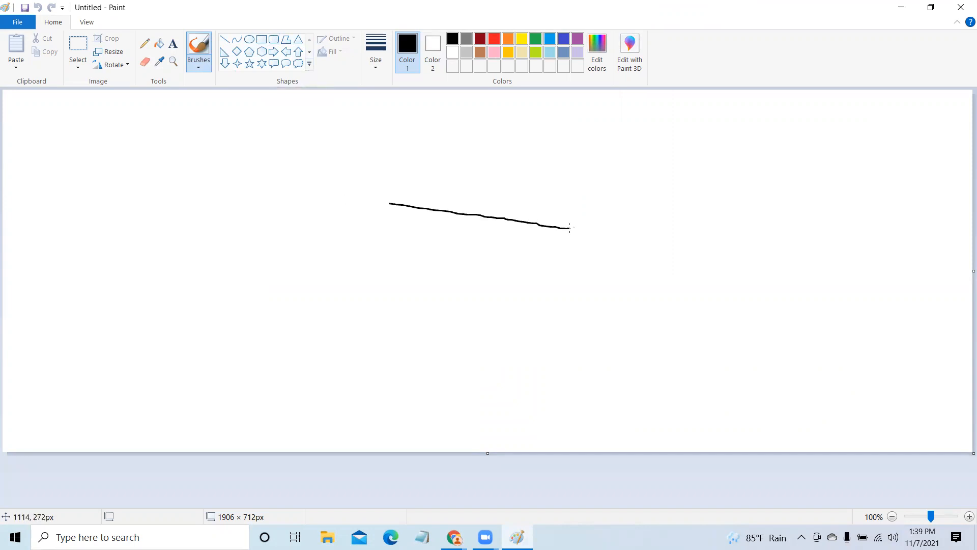
key(ctrl+z)
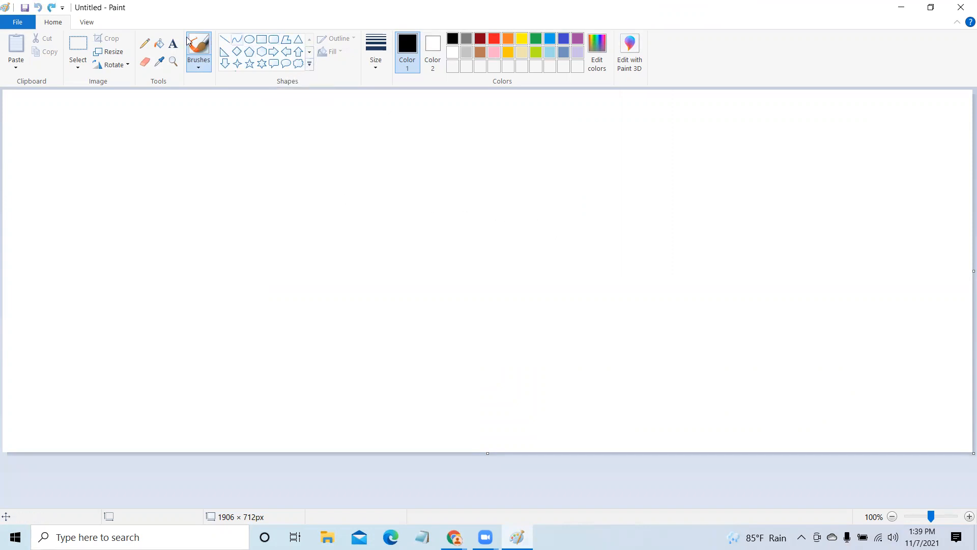
click(274, 39)
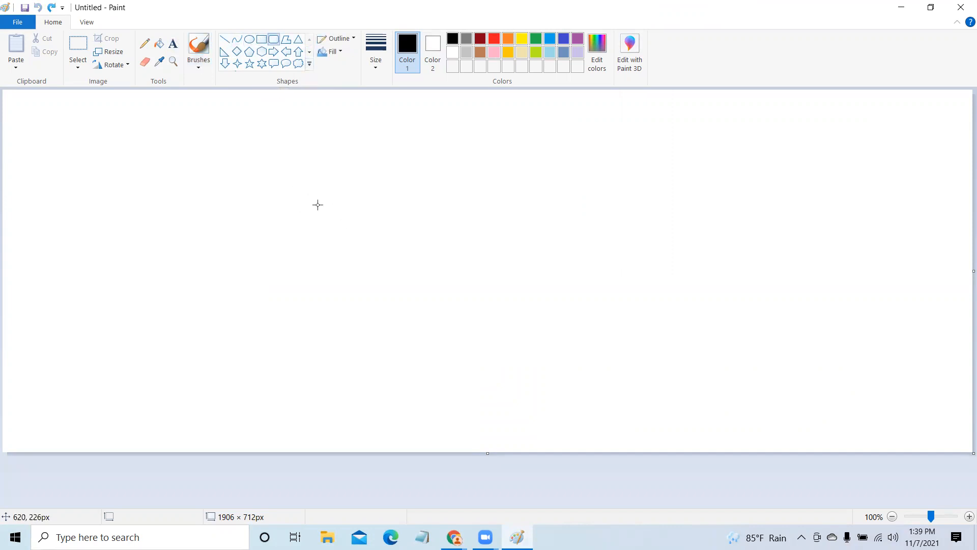
drag(443, 220, 564, 233)
key(ctrl+z)
- Draw a long horizontal line across the middle of the canvas and a vertical line about 217 px long meeting it from above
click(224, 39)
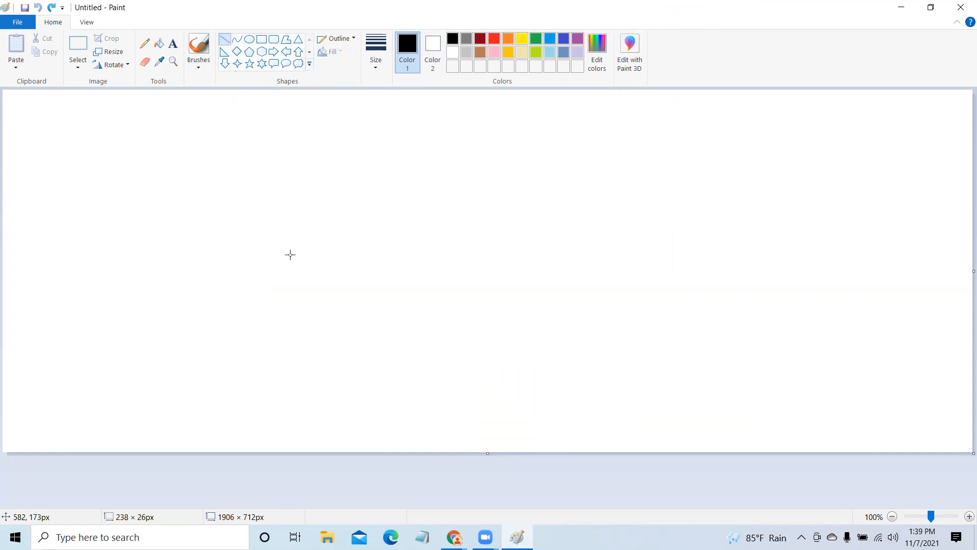
drag(289, 214, 691, 214)
drag(456, 104, 455, 214)
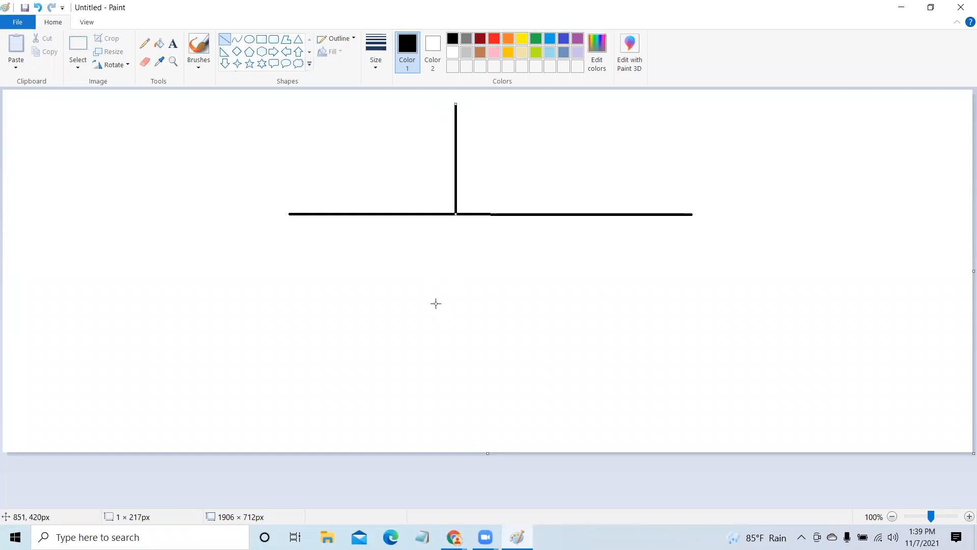
drag(436, 304, 472, 316)
key(ctrl+z)
- Draw a large rounded rectangle below the horizontal line, near the canvas's lower edge
click(274, 39)
drag(519, 351, 621, 421)
key(ctrl+z)
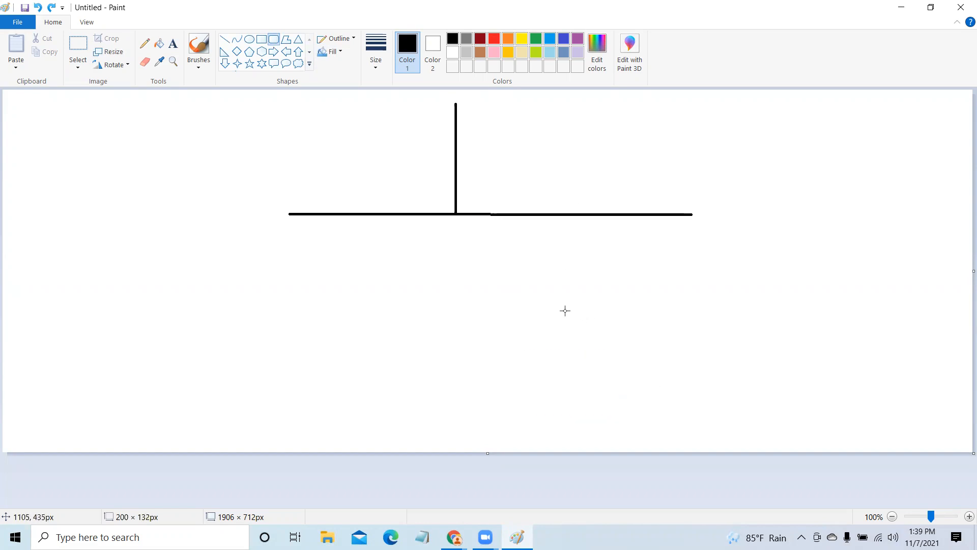
drag(388, 321, 565, 427)
click(502, 233)
- Connect the horizontal line to the large rounded rectangle with a vertical line about 212 px long
drag(481, 214, 486, 305)
key(ctrl+z)
click(225, 40)
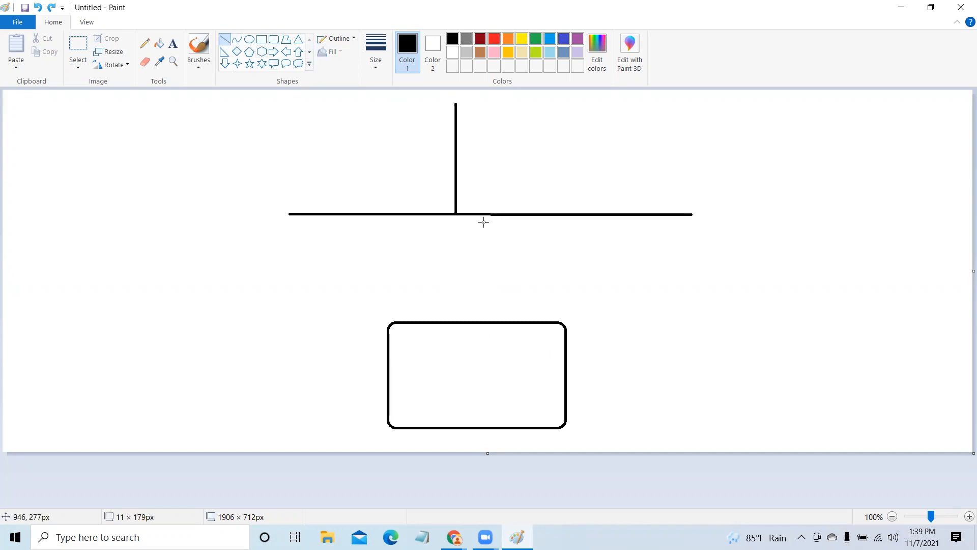
drag(485, 261, 484, 306)
key(ctrl+z)
drag(479, 213, 480, 320)
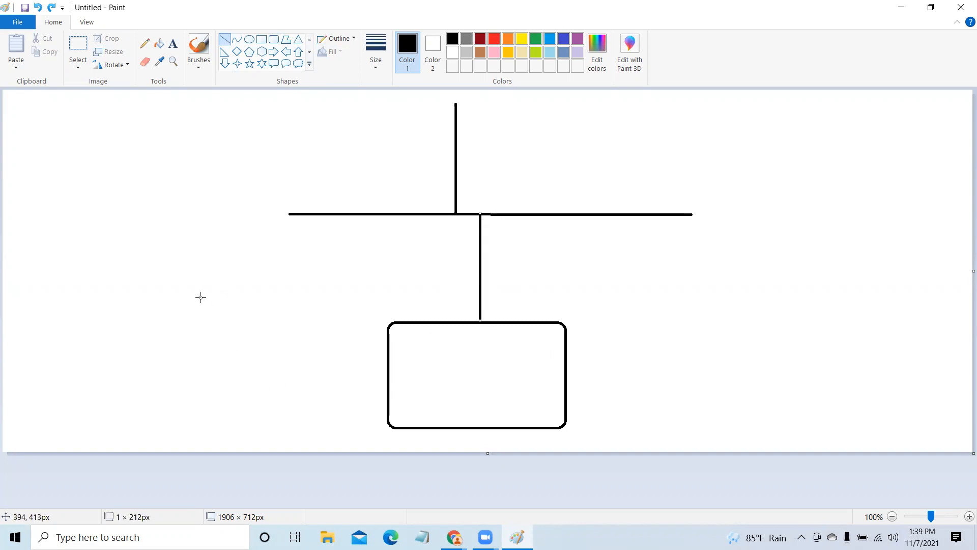
- Draw two smaller rounded rectangles, one beside the large rectangle and one higher up near the canvas's left edge
click(274, 39)
drag(197, 285, 280, 358)
click(316, 338)
mouse_move(30, 195)
mouse_down()
mouse_move(78, 218)
mouse_move(87, 249)
mouse_move(98, 251)
mouse_up()
click(131, 284)
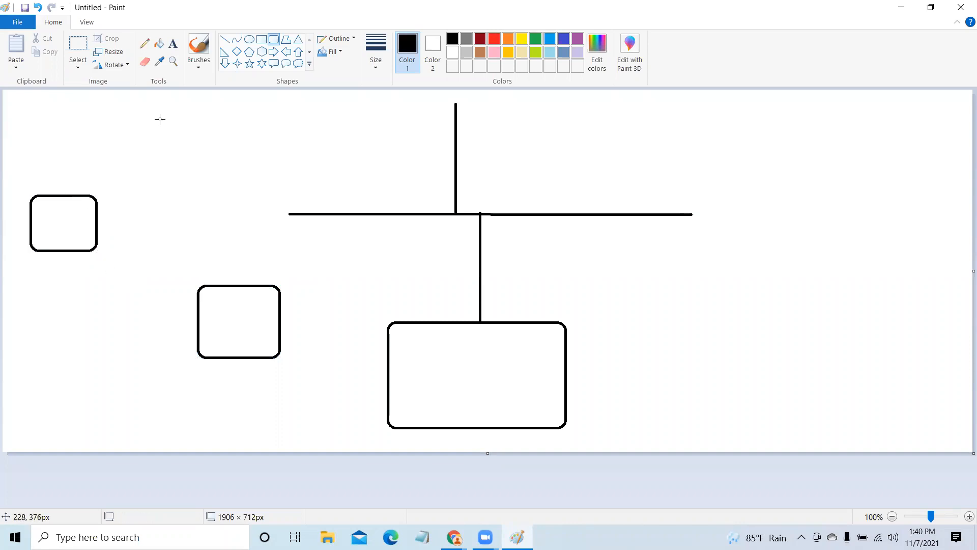
- Add the text label "LB" at the right end of the horizontal line
click(173, 44)
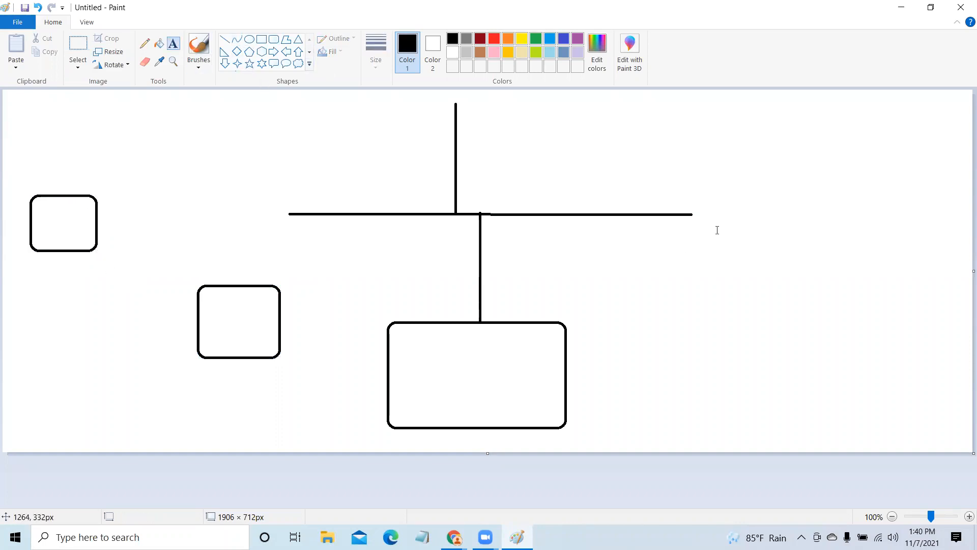
click(708, 207)
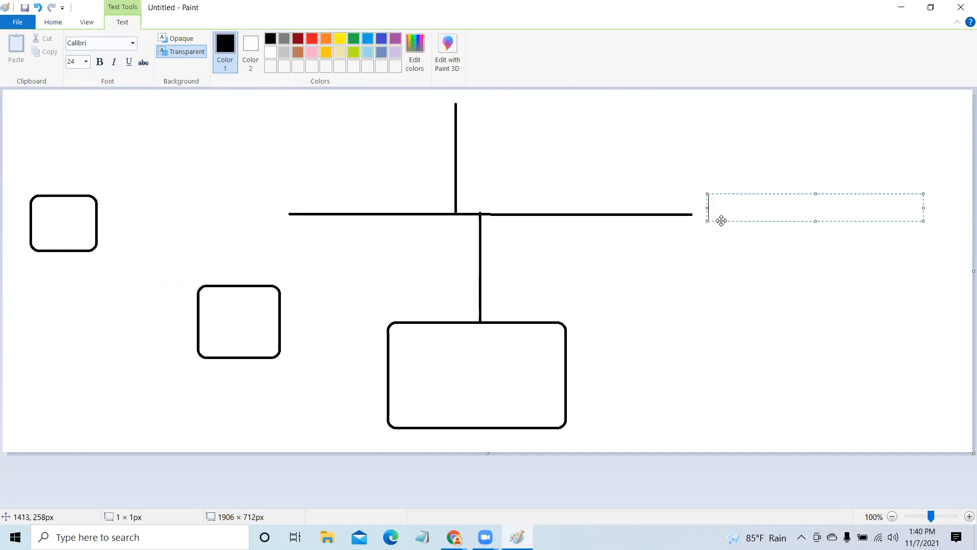
text(LB)
click(722, 334)
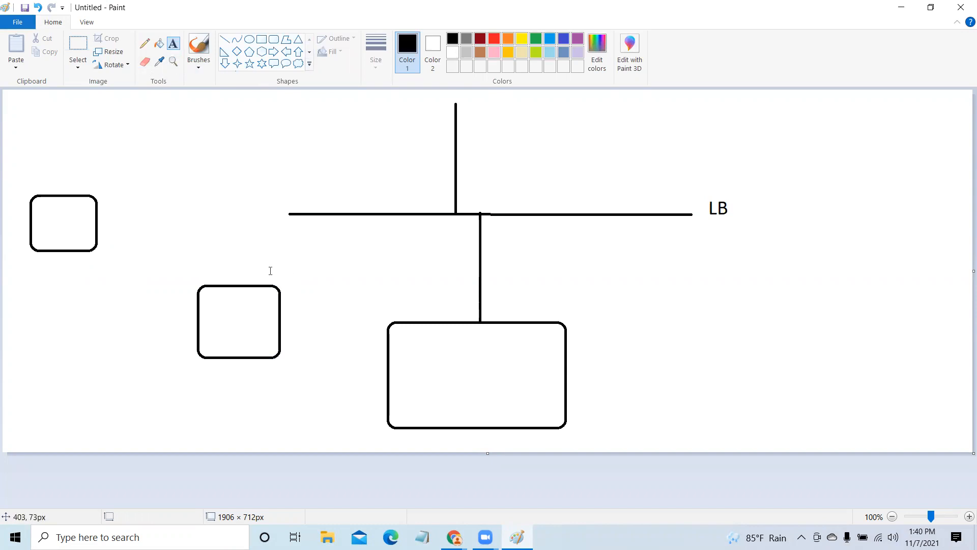
- Label the small rounded rectangle nearest the large one "ASG", placing the text just above it
drag(250, 262, 335, 287)
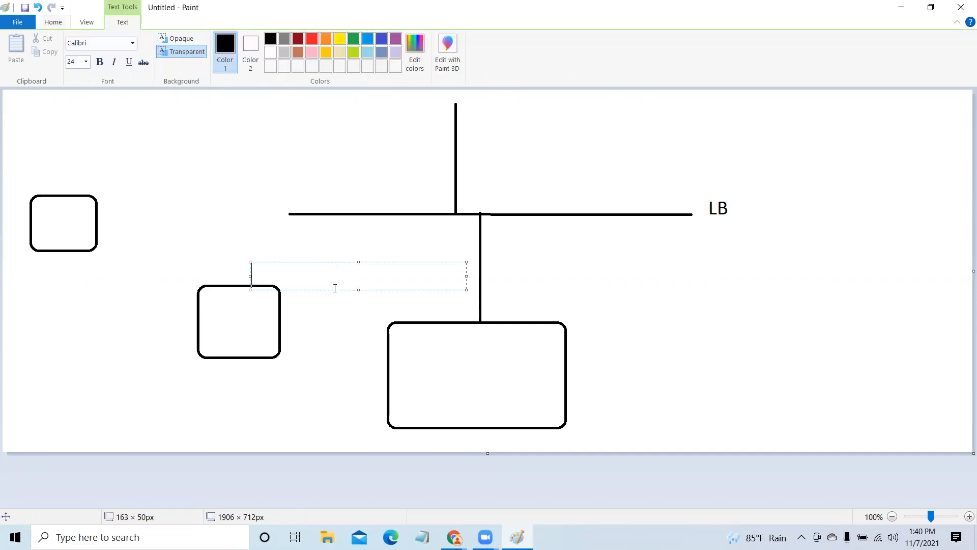
text(ASG)
click(184, 227)
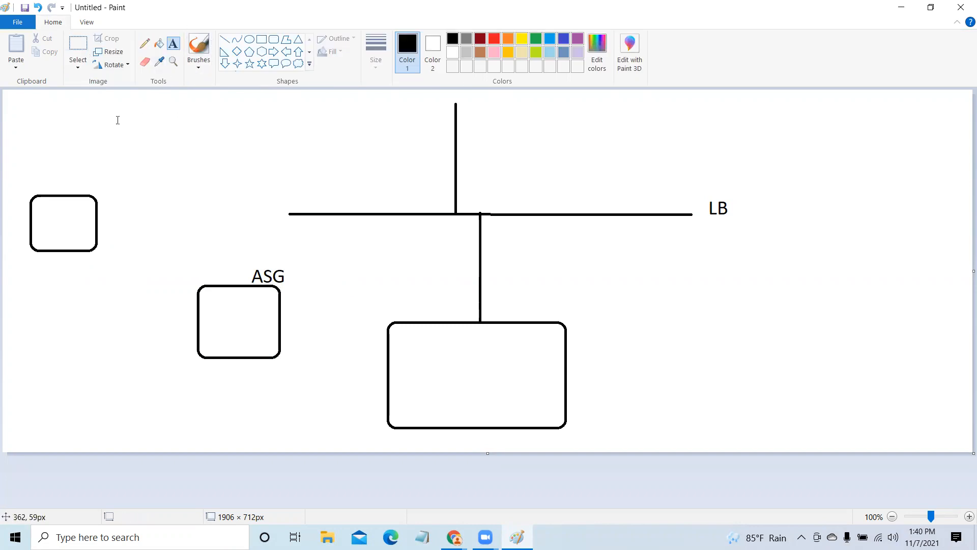
- Add the text "Temp" above the leftmost rounded rectangle
drag(73, 165, 157, 194)
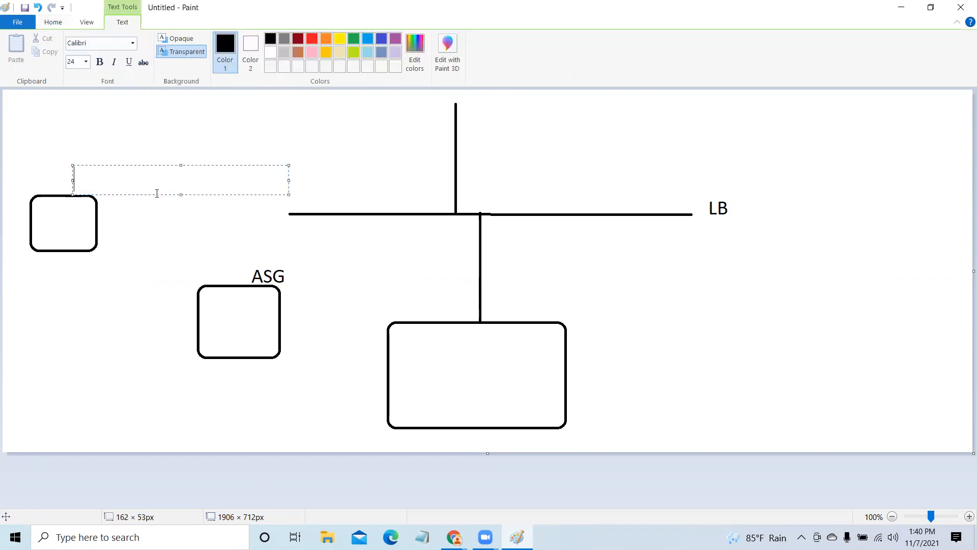
text(Temp)
click(665, 384)
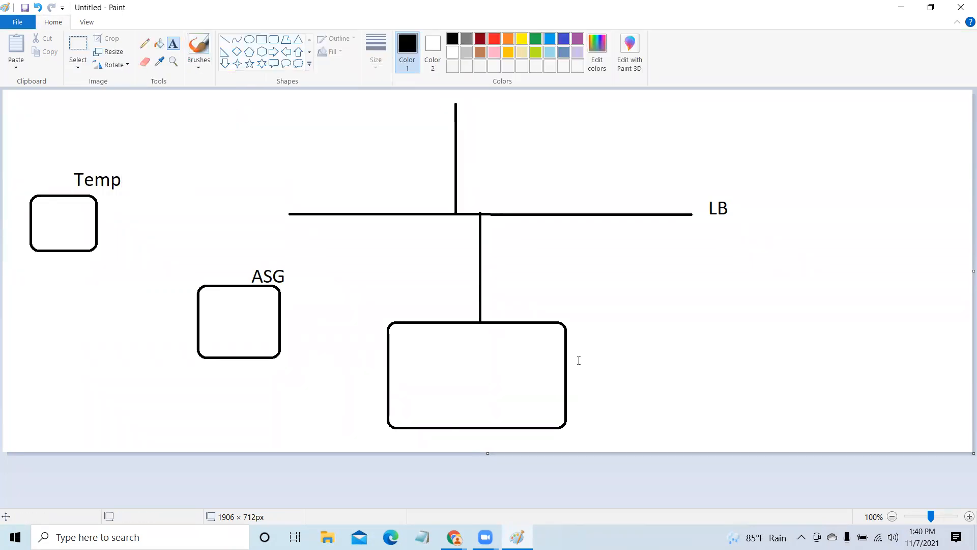
- Label the large rounded rectangle "TG" beside its right edge
drag(571, 344, 668, 371)
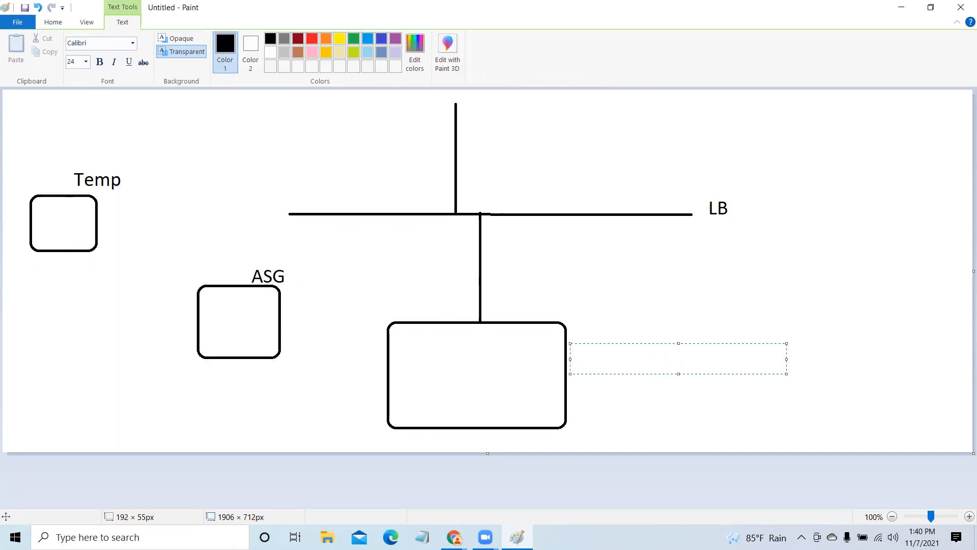
text(t)
key(BackSpace)
text(TG)
click(544, 252)
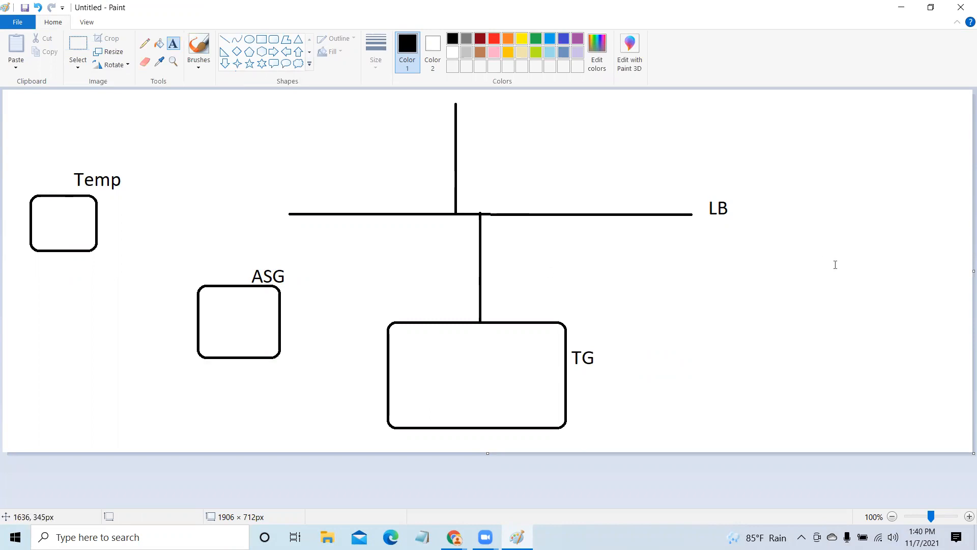
- Minimize the Paint drawing and switch to the EC2 Management Console window in Chrome
click(889, 10)
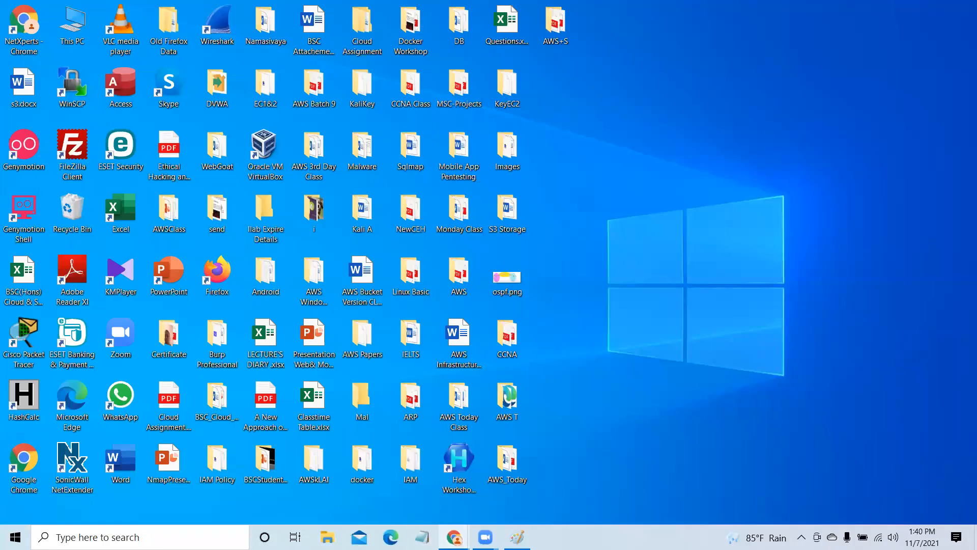
mouse_move(454, 537)
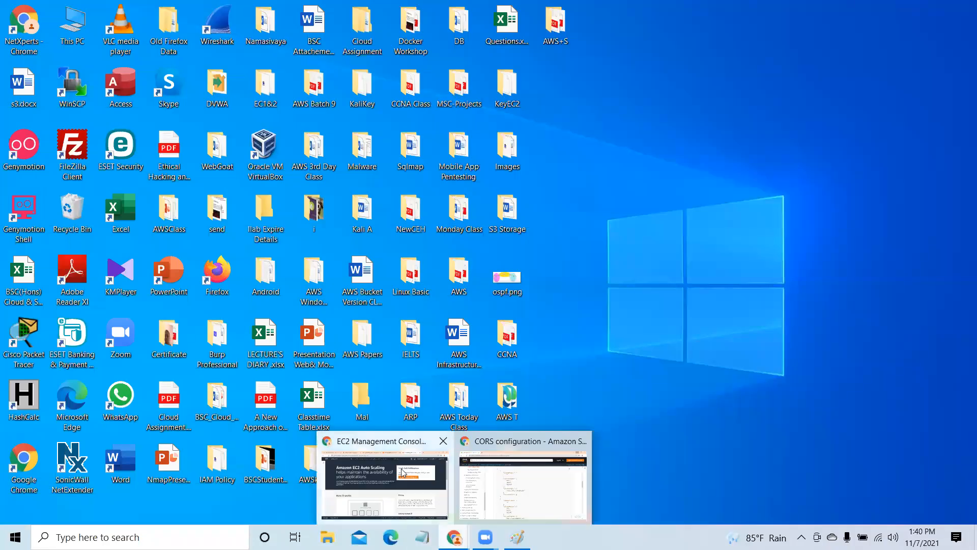
click(384, 483)
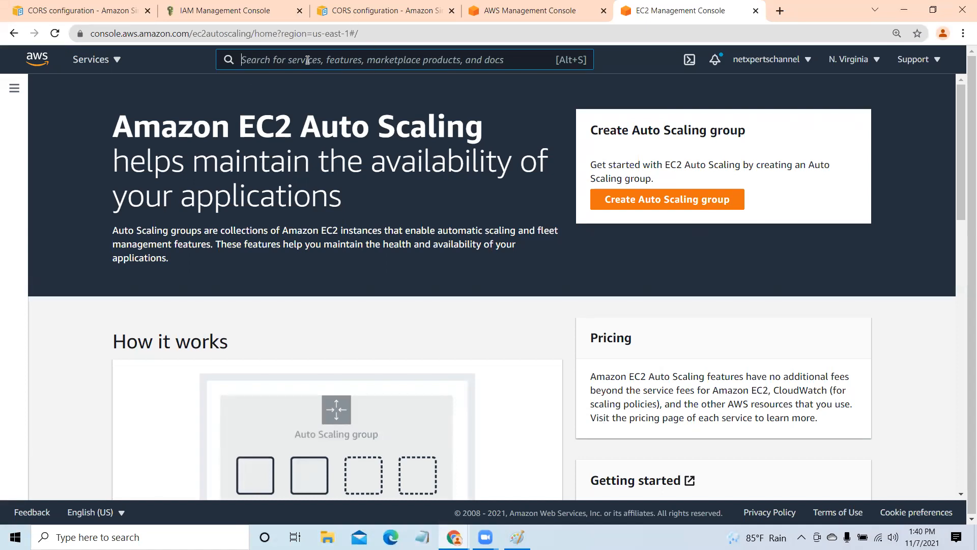
- Search the AWS services for "Elastic" and open Elastic Beanstalk in a new browser tab
text(E)
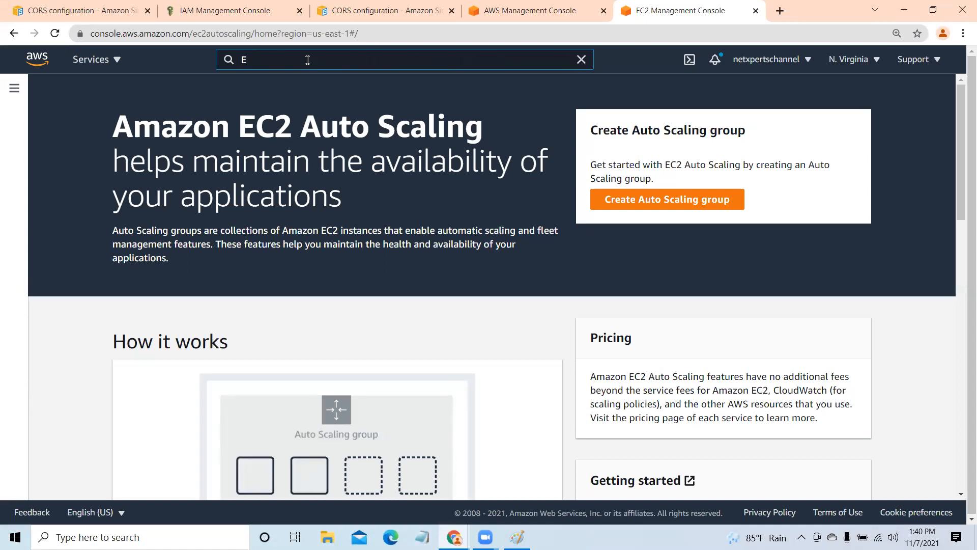
text(lastic)
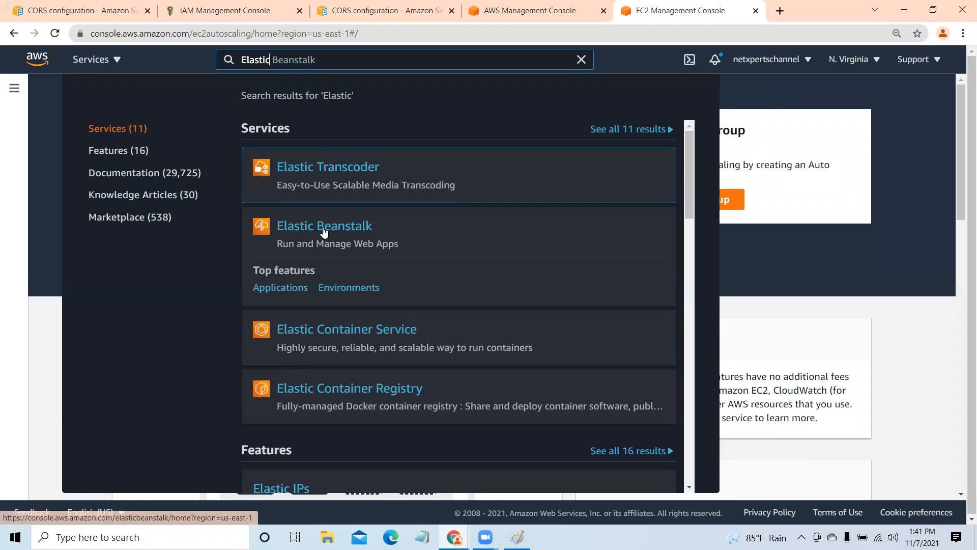
right_click(322, 227)
click(336, 235)
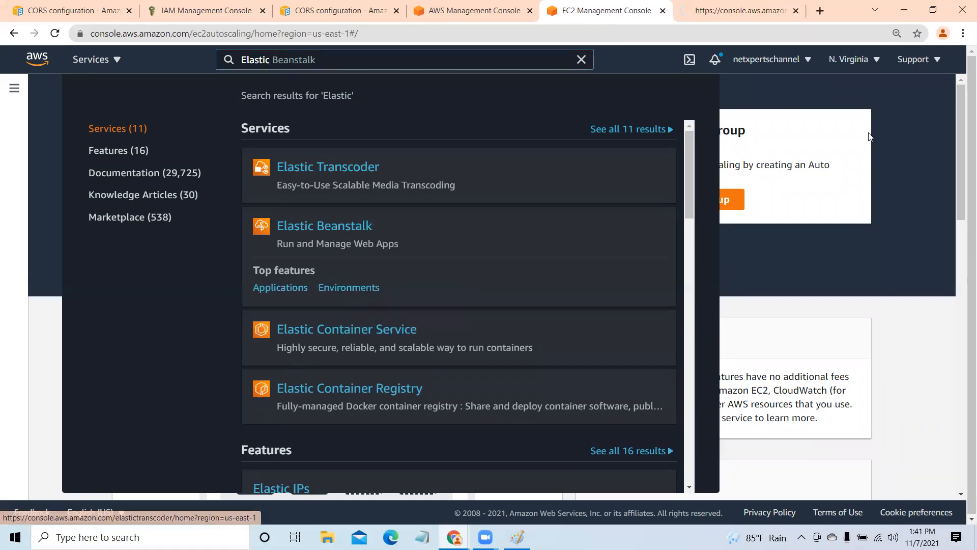
click(878, 77)
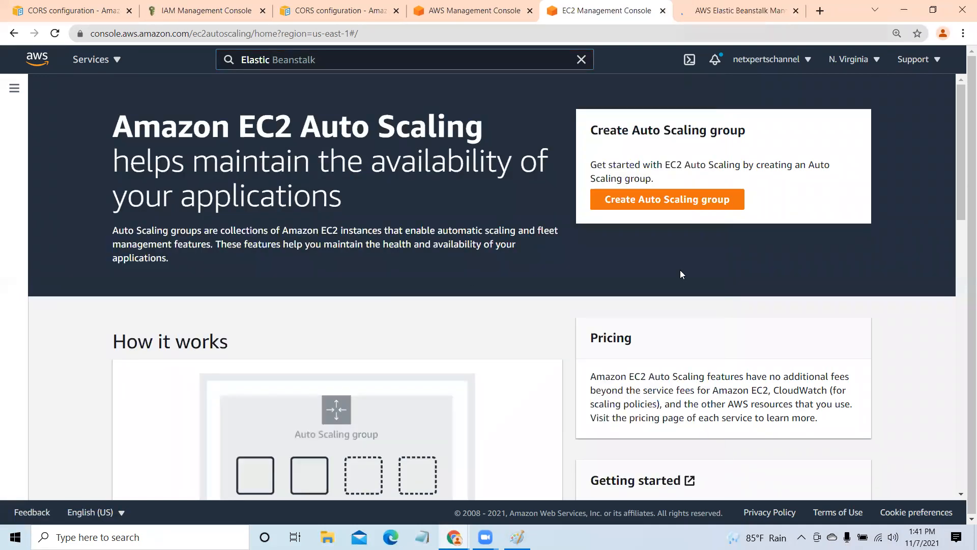
click(731, 12)
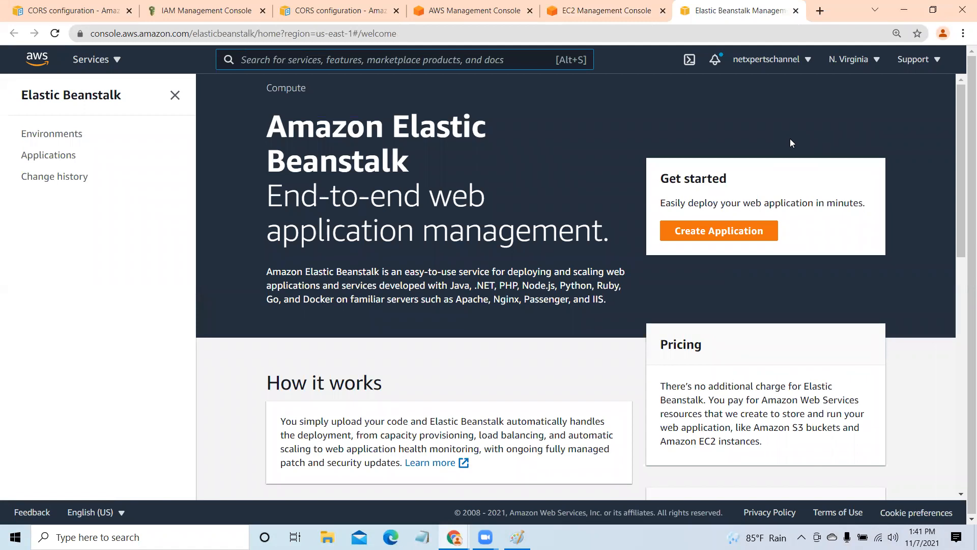
- Start creating an Elastic Beanstalk application and set its application name to DemoEBT
click(746, 231)
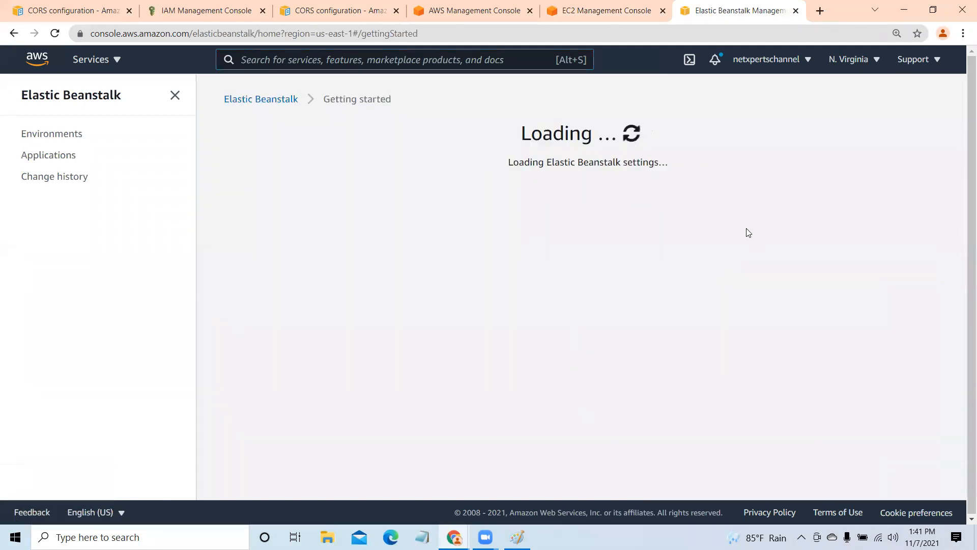
scroll(319, 204, down, 2)
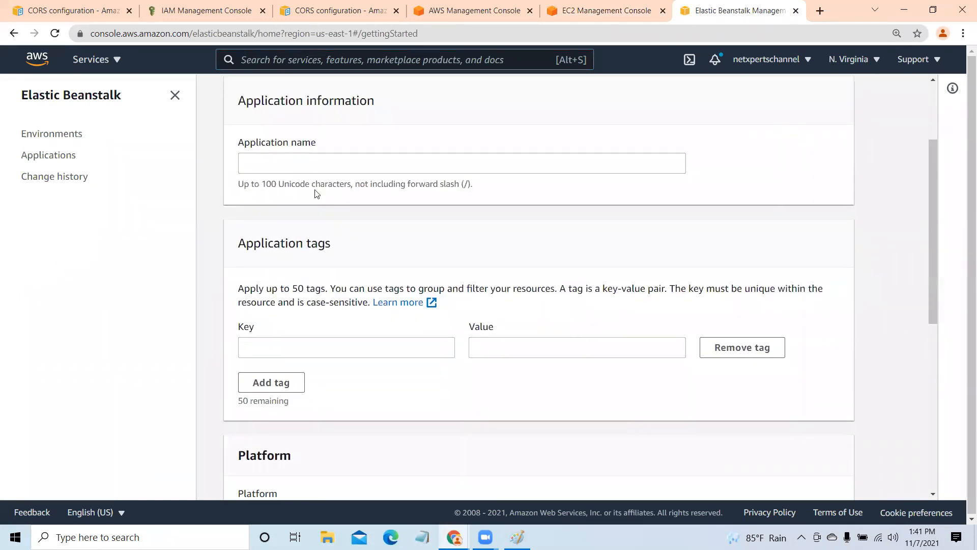
click(303, 167)
text(DemoEB)
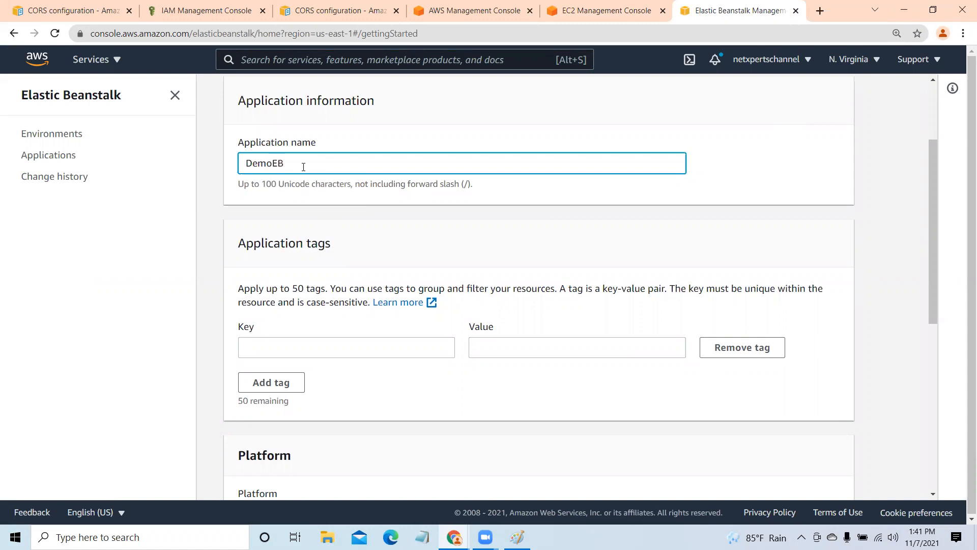
text(T)
- Try Name as the key of the application tag, and clear the key again
click(278, 352)
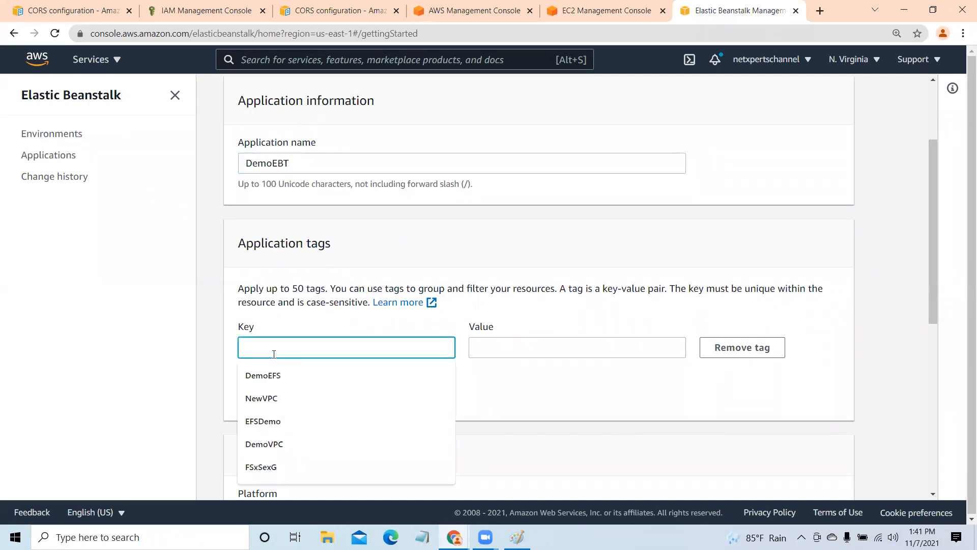
text(nAME)
key(BackSpace)
key(BackSpace)
key(BackSpace)
key(BackSpace)
text(Name)
double_click(290, 163)
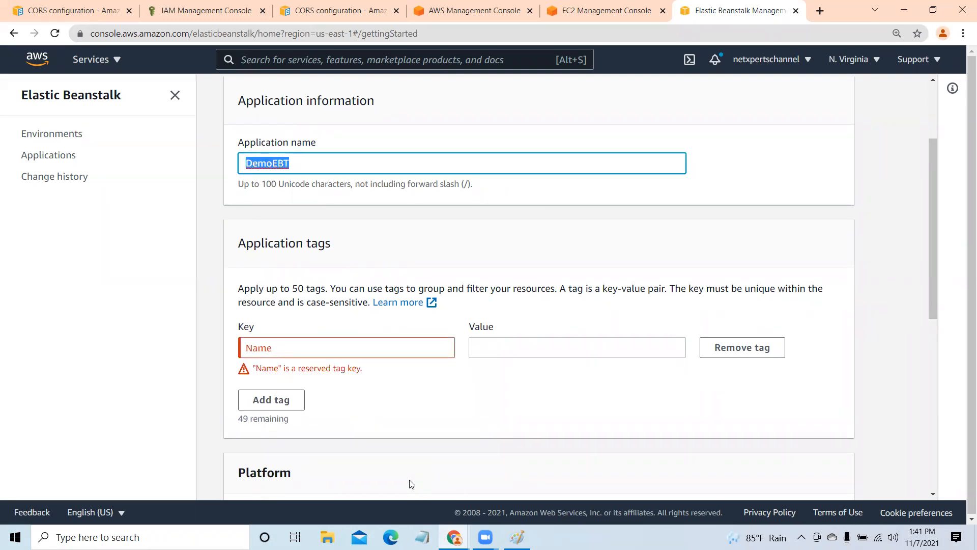
click(301, 353)
key(BackSpace)
key(BackSpace)
key(BackSpace)
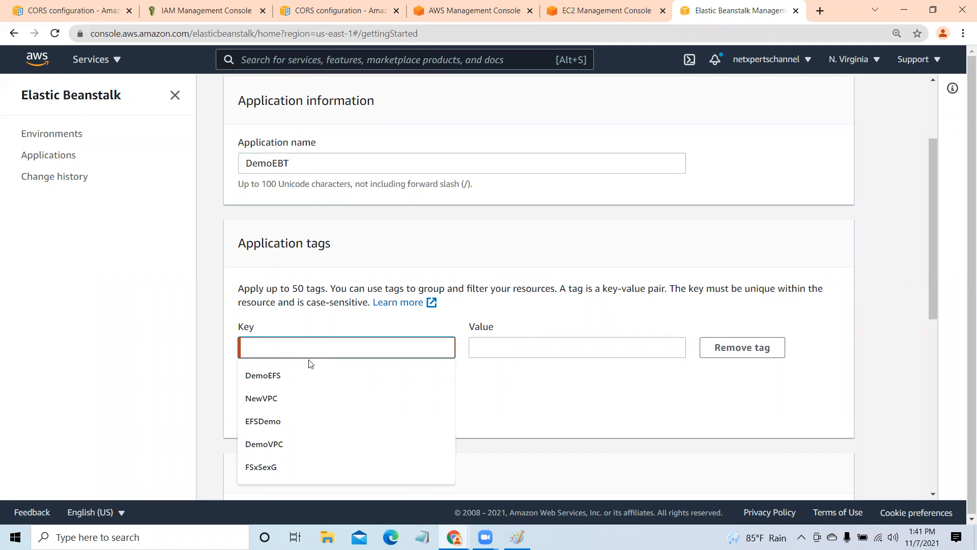
click(631, 420)
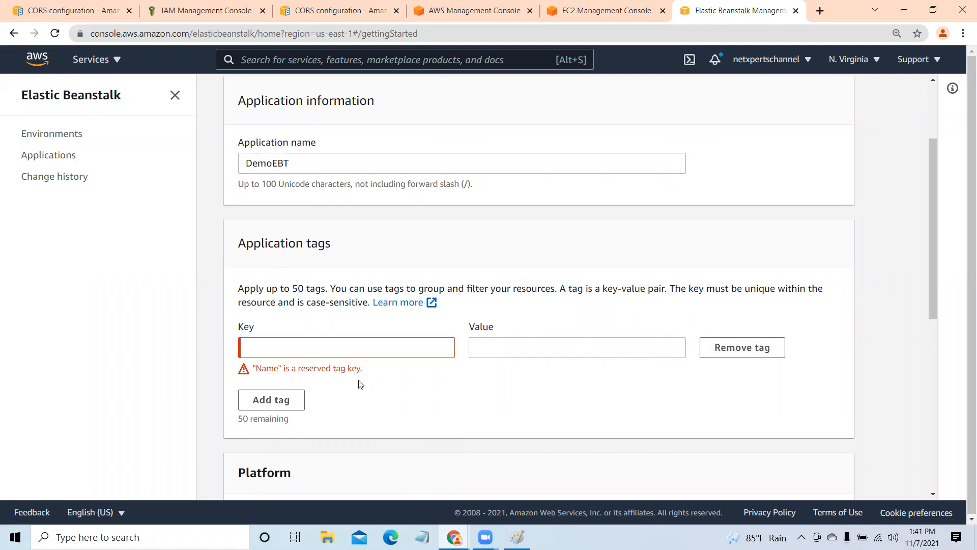
- Set the application tag's key to Name and its value to EBT
click(302, 345)
text(Nmae)
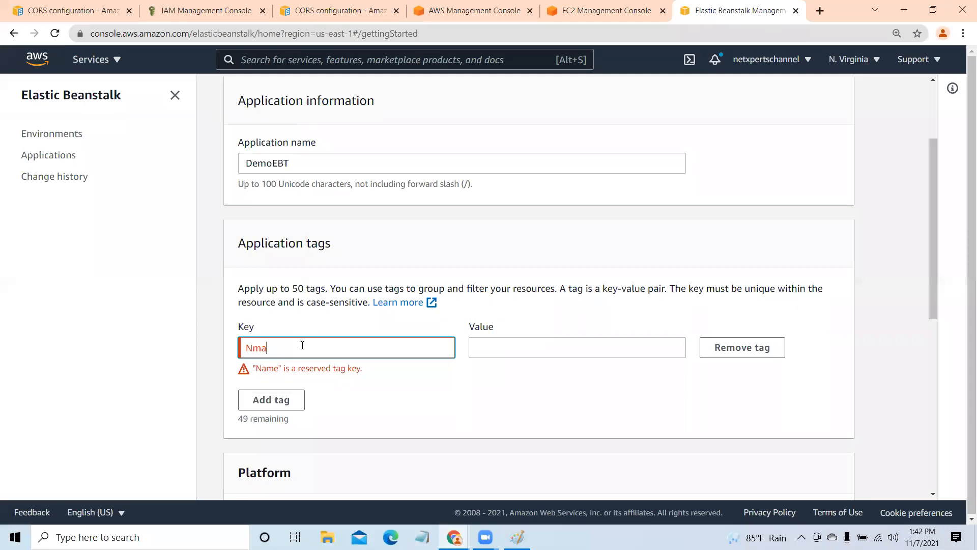
key(BackSpace)
key(BackSpace)
key(BackSpace)
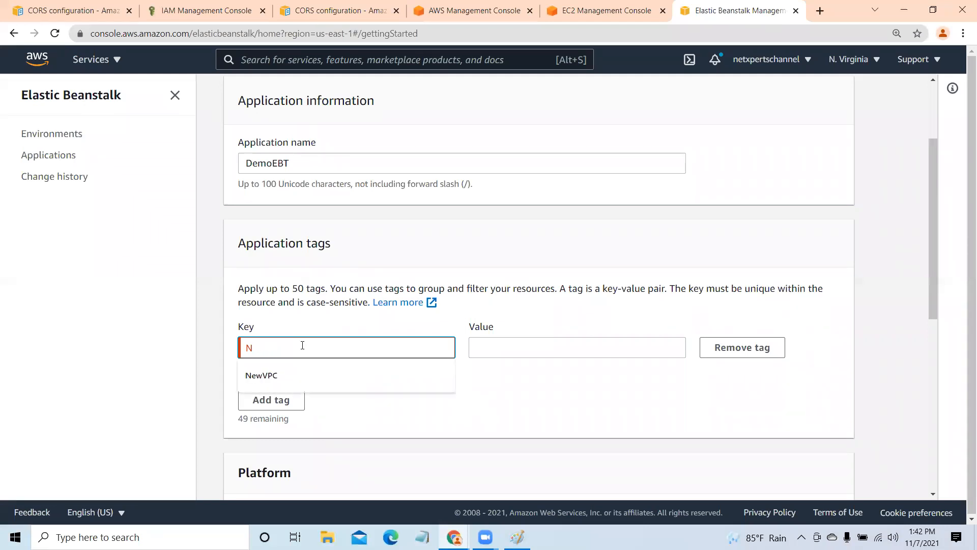
text(ame)
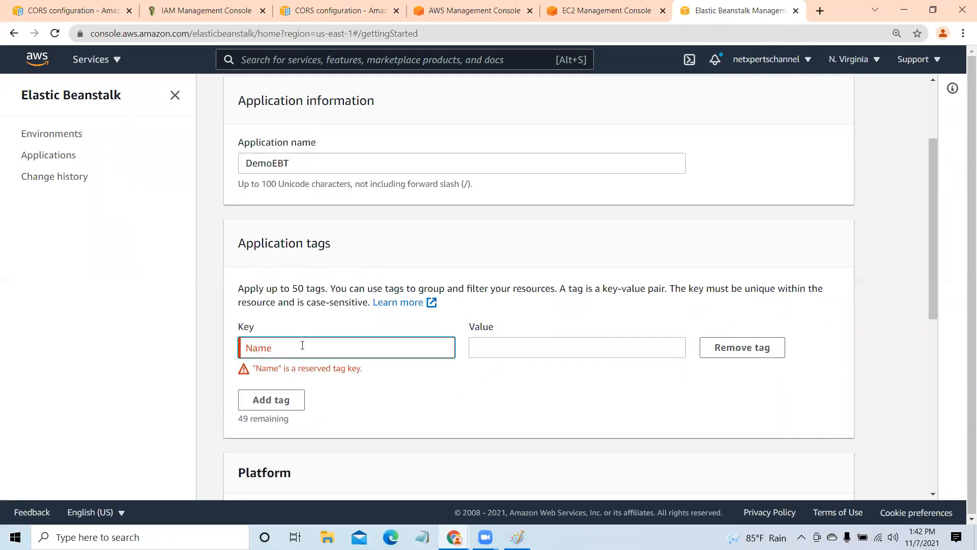
click(528, 348)
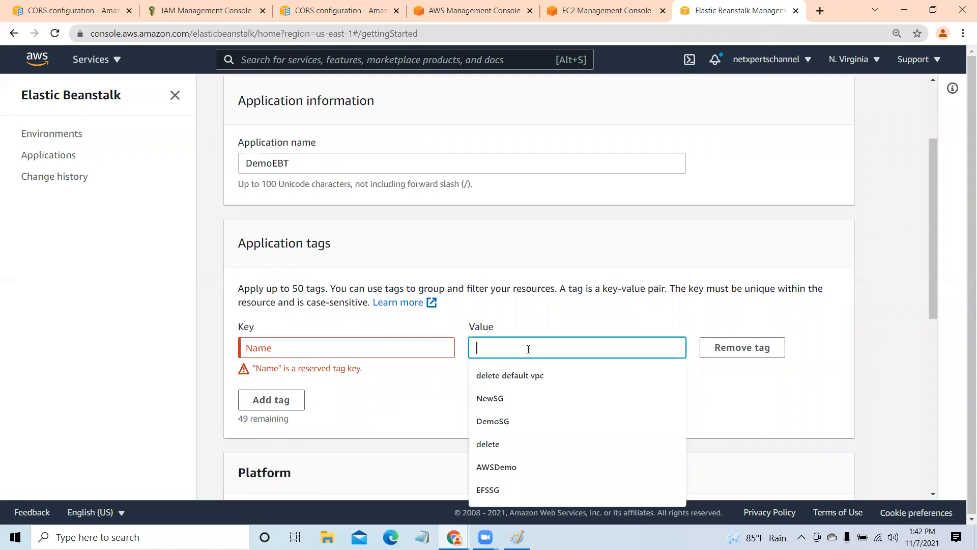
text(EL)
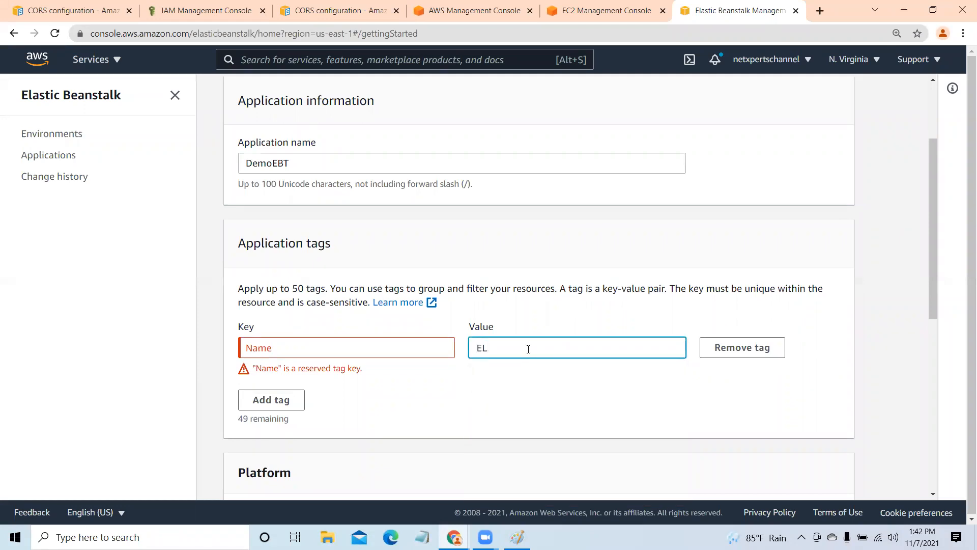
key(BackSpace)
text(BT)
click(511, 385)
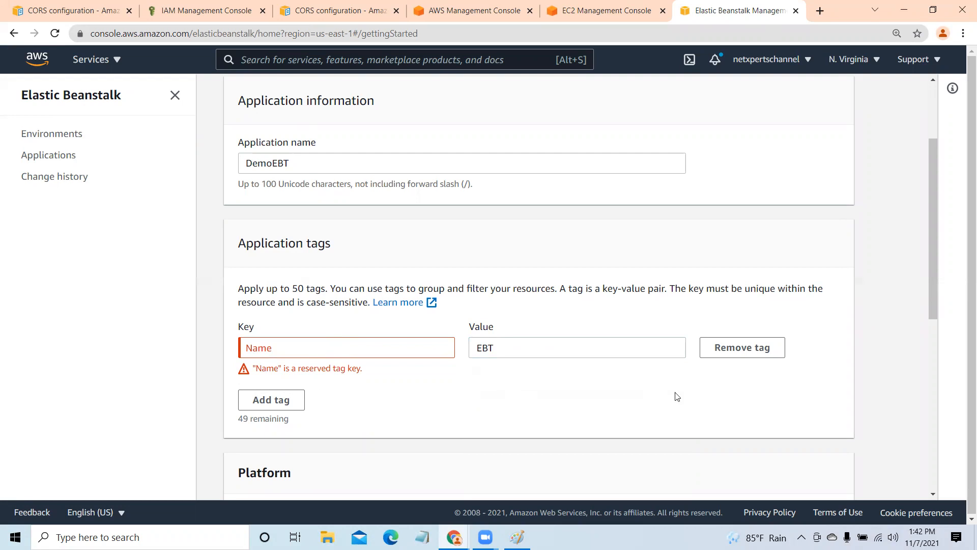
- Remove the Name tag from the application tags and add an empty tag row
scroll(676, 397, down, 2)
scroll(676, 396, up, 1)
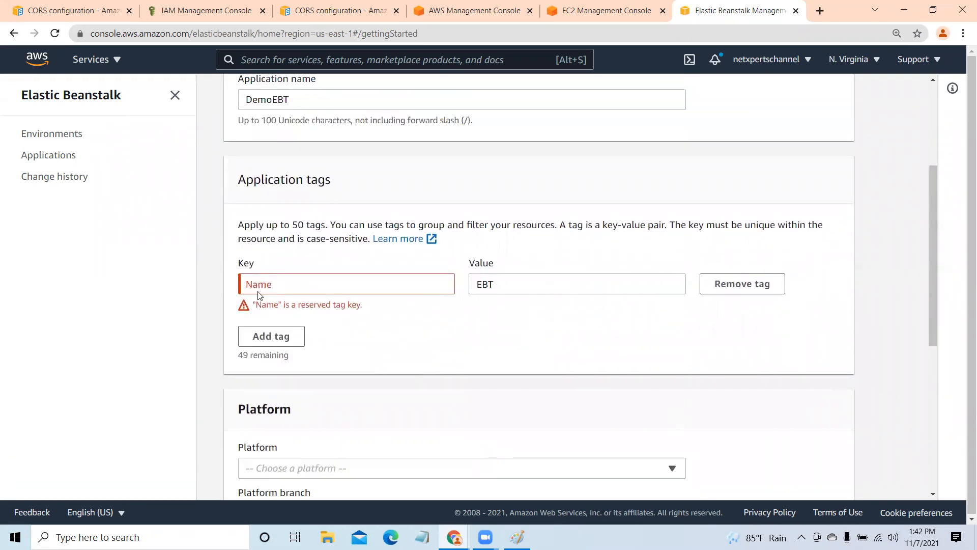
click(767, 285)
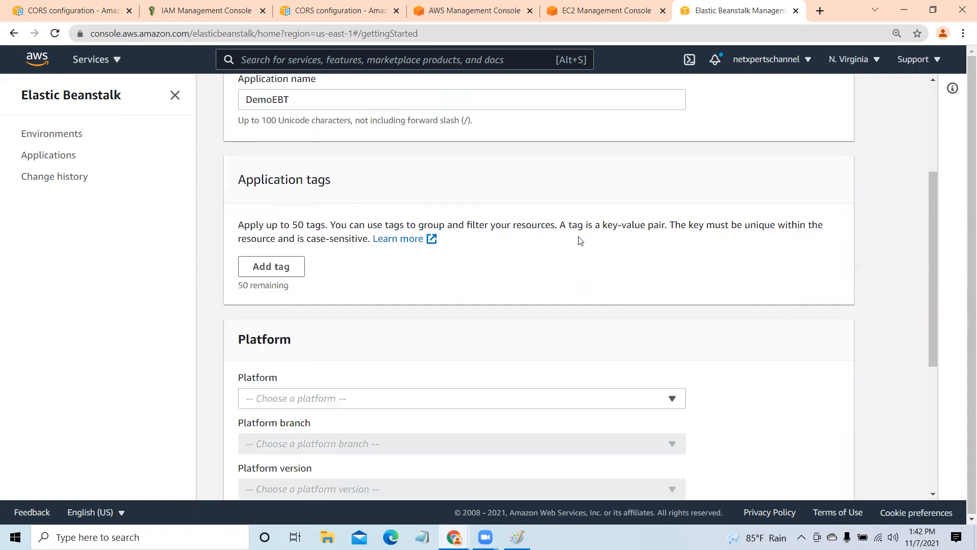
click(298, 268)
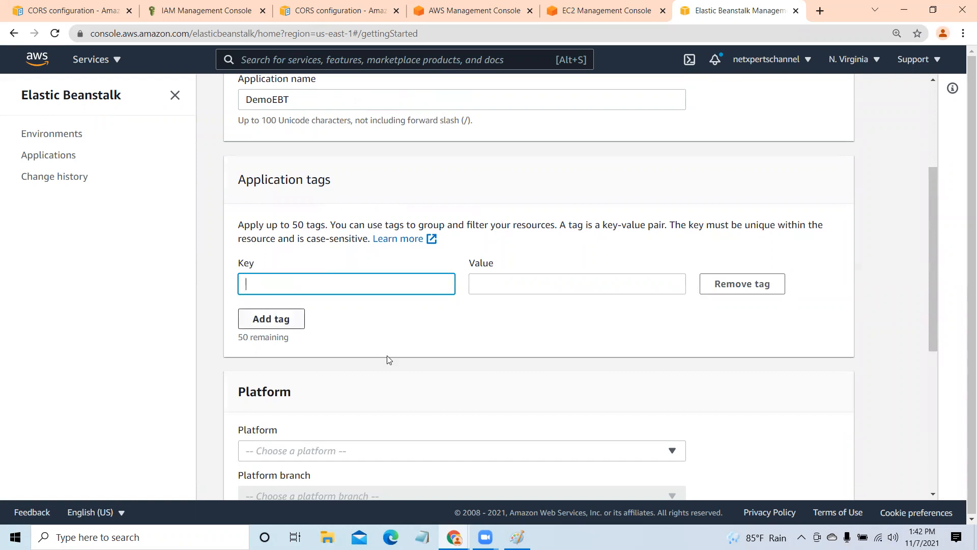
- Review the available platforms and choose .NET on Windows Server for the application
scroll(386, 355, down, 4)
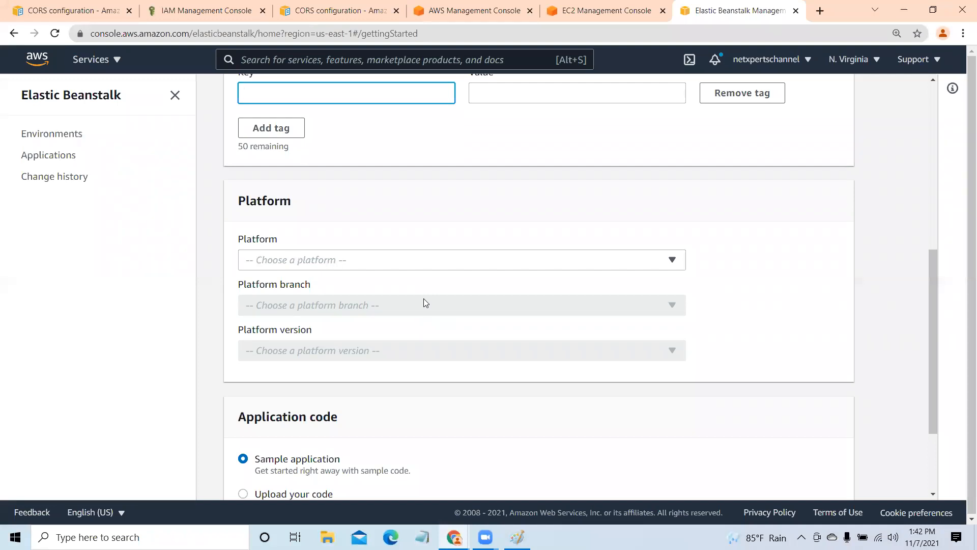
click(672, 260)
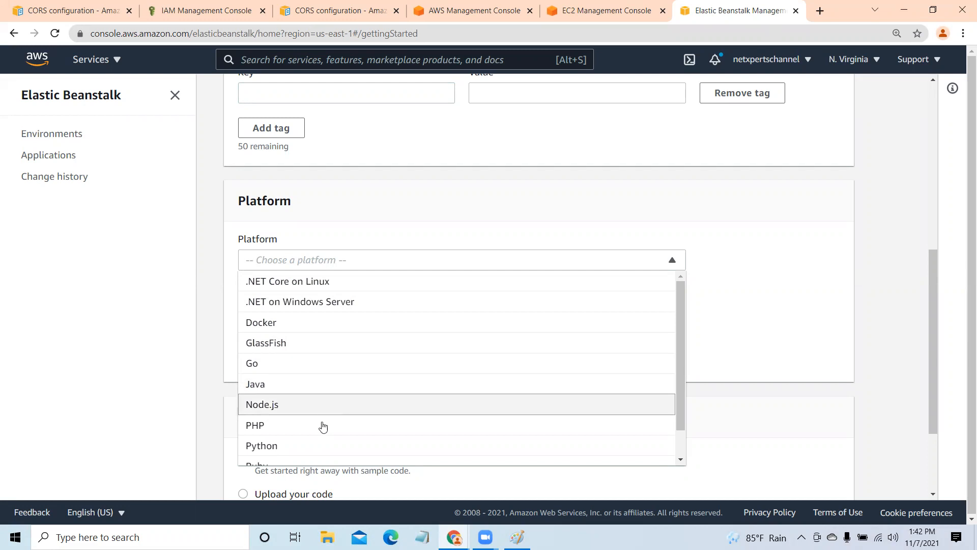
drag(678, 304, 690, 371)
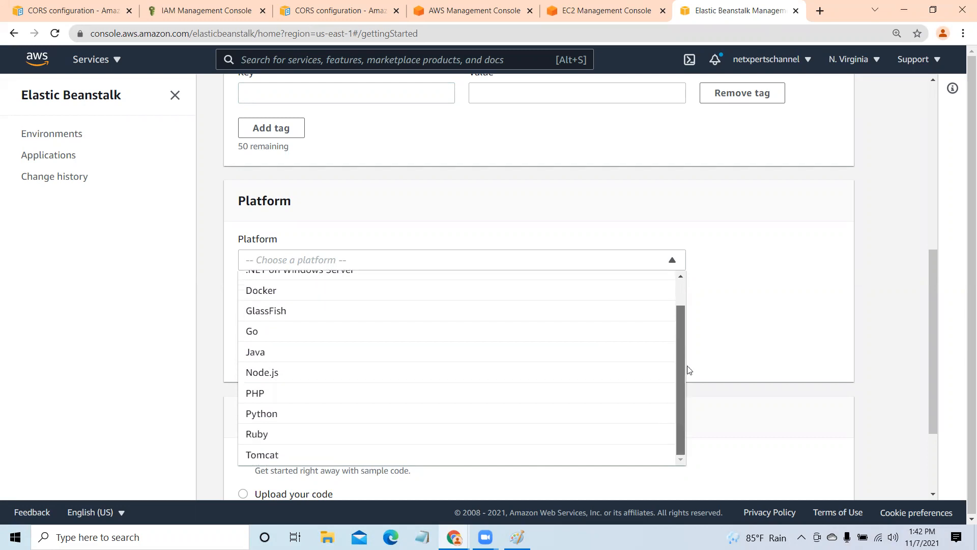
drag(690, 312, 652, 255)
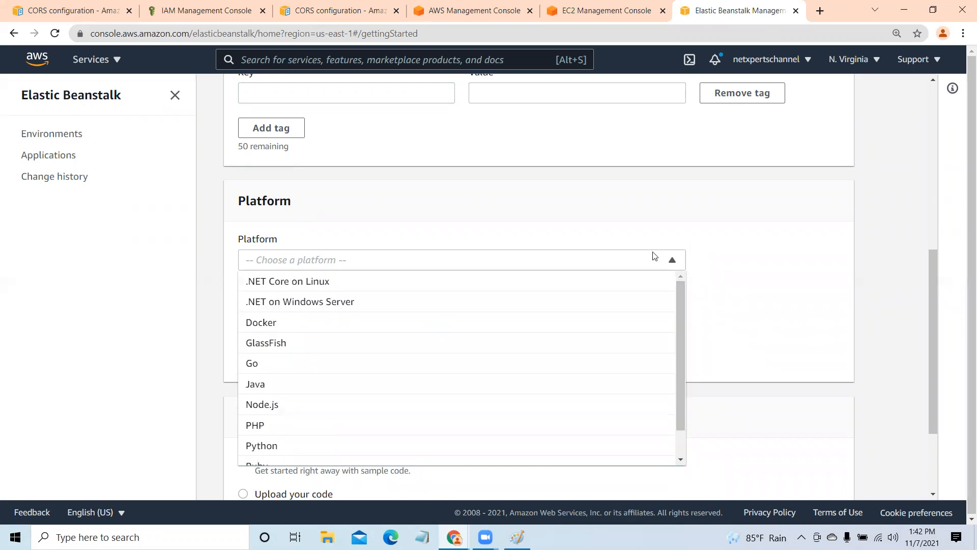
click(348, 302)
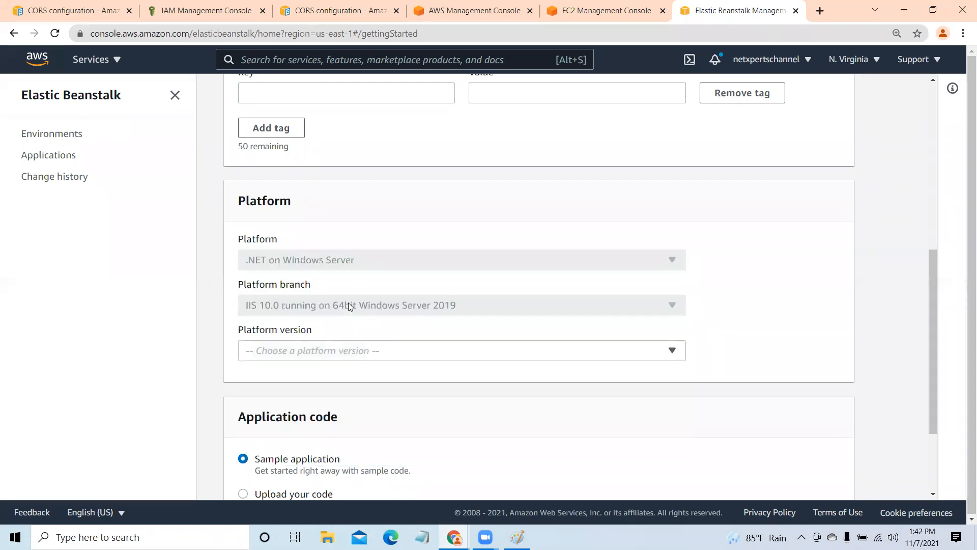
- Create the application with the default platform branch and version and the sample application code
scroll(743, 275, down, 1)
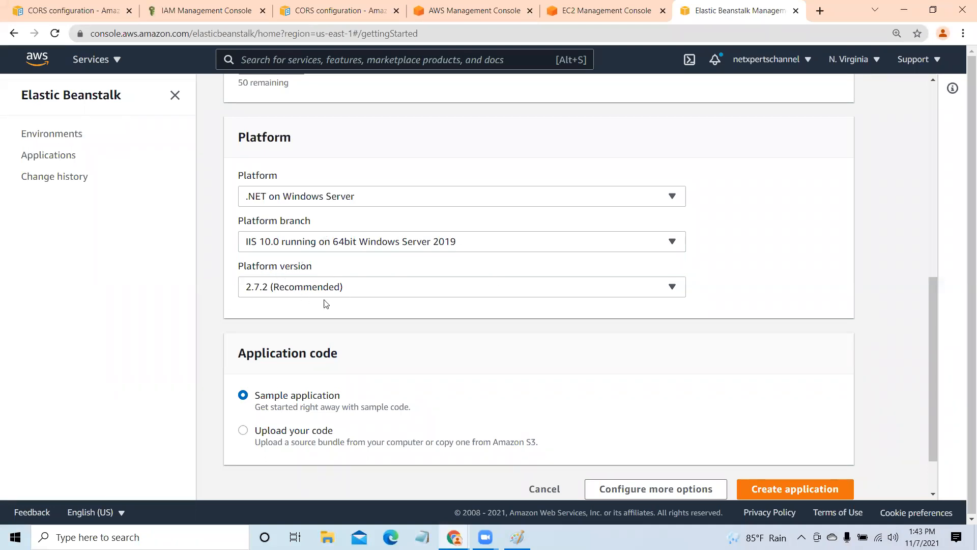
scroll(658, 377, down, 2)
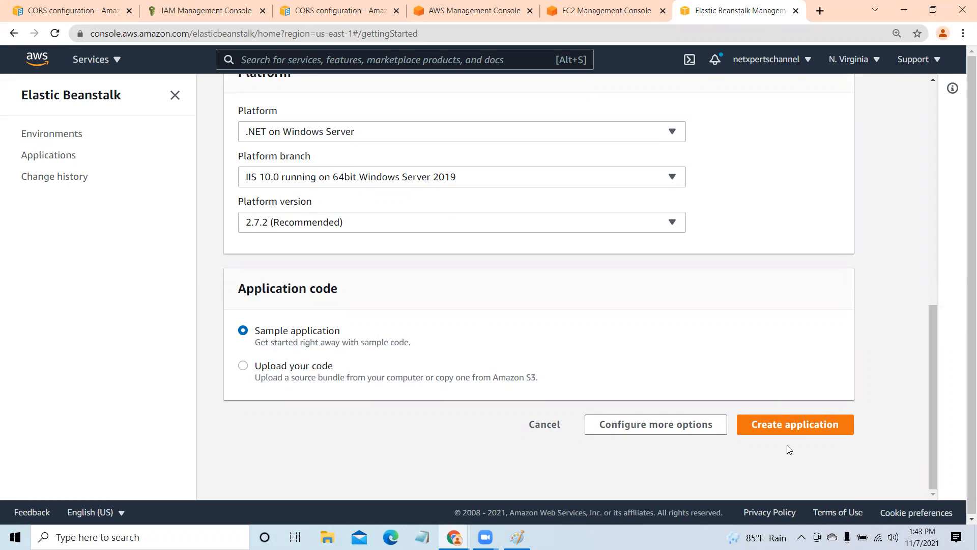
click(790, 426)
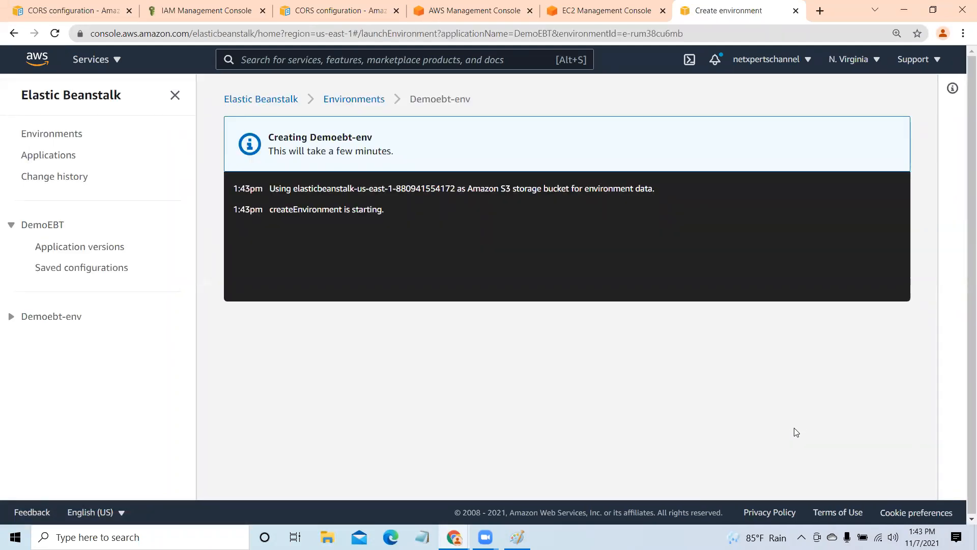
- Switch to the AWS Management Console browser tab, search for EC2 and open that service
click(609, 9)
click(485, 8)
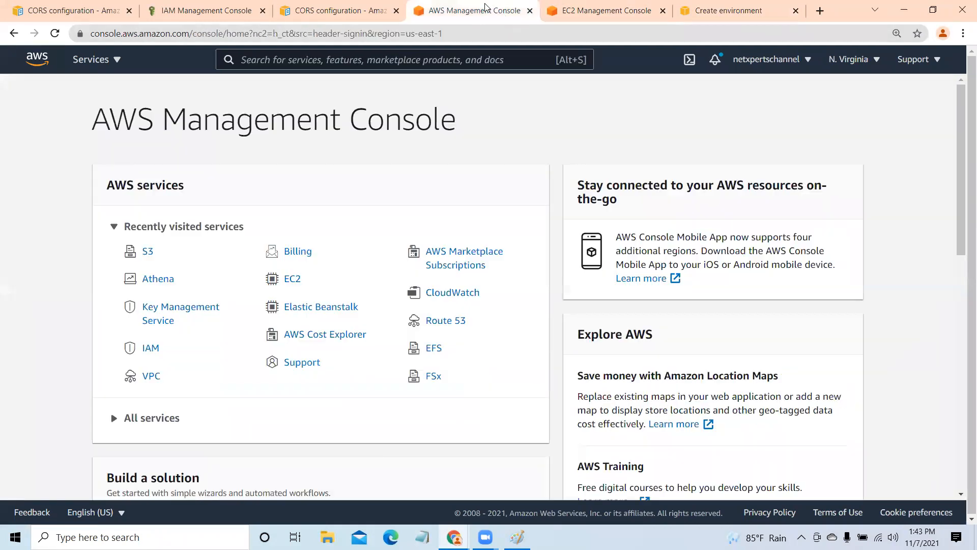
click(263, 61)
text(EC2)
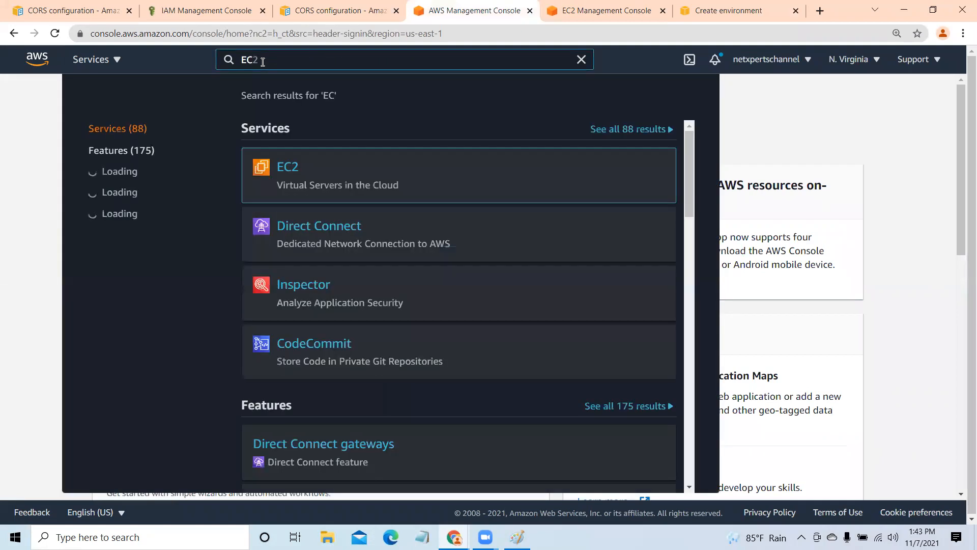
click(283, 168)
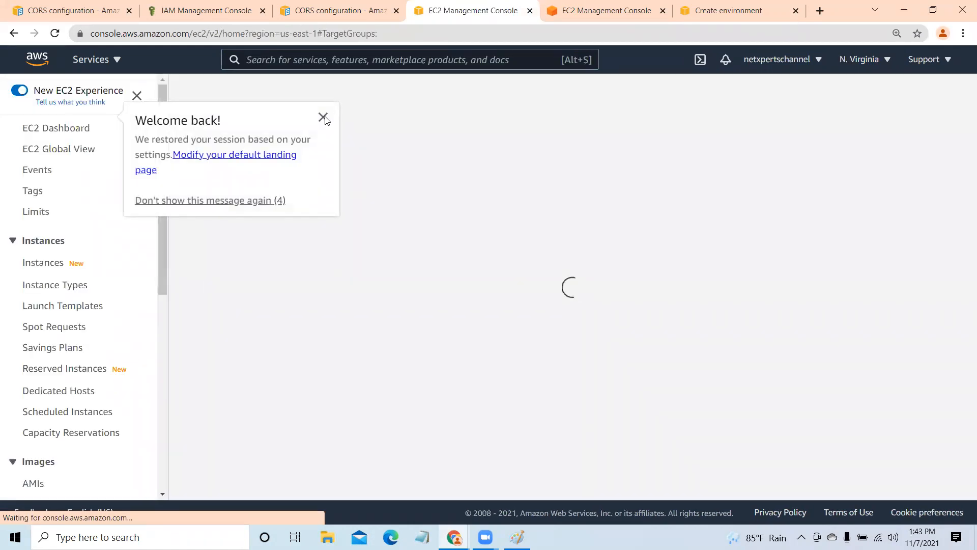
- Dismiss the welcome message, open the EC2 instances list and check it against the Demoebt-env creation log in the Elastic Beanstalk browser tab
click(324, 118)
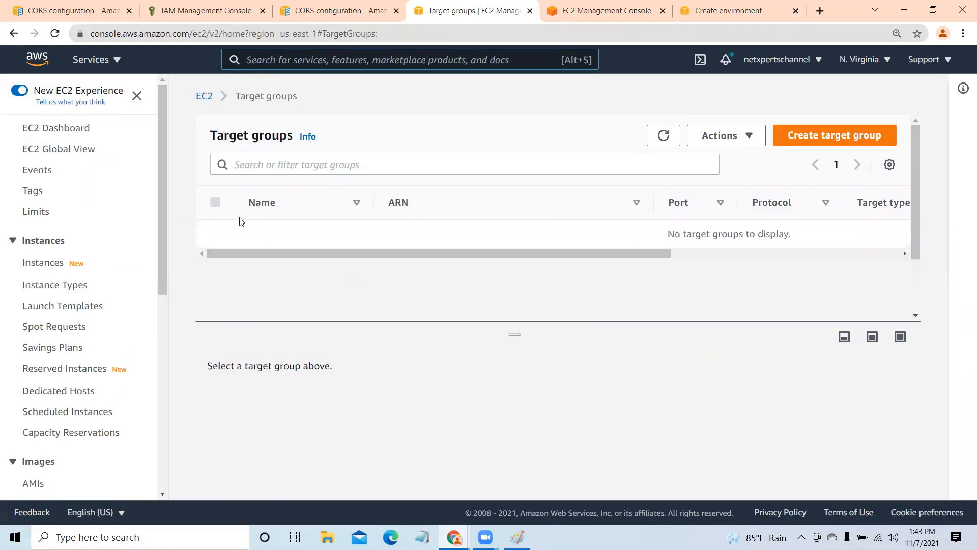
click(51, 265)
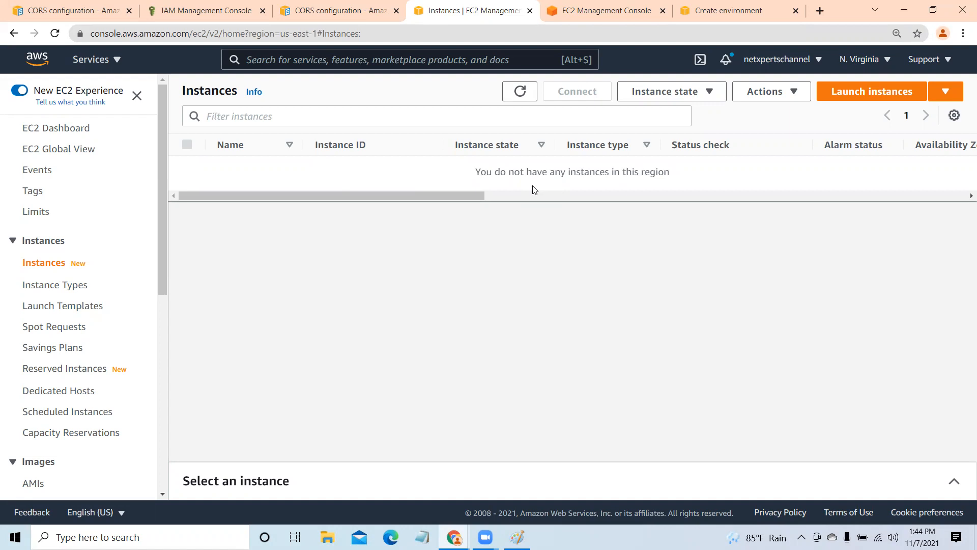
click(585, 10)
click(691, 16)
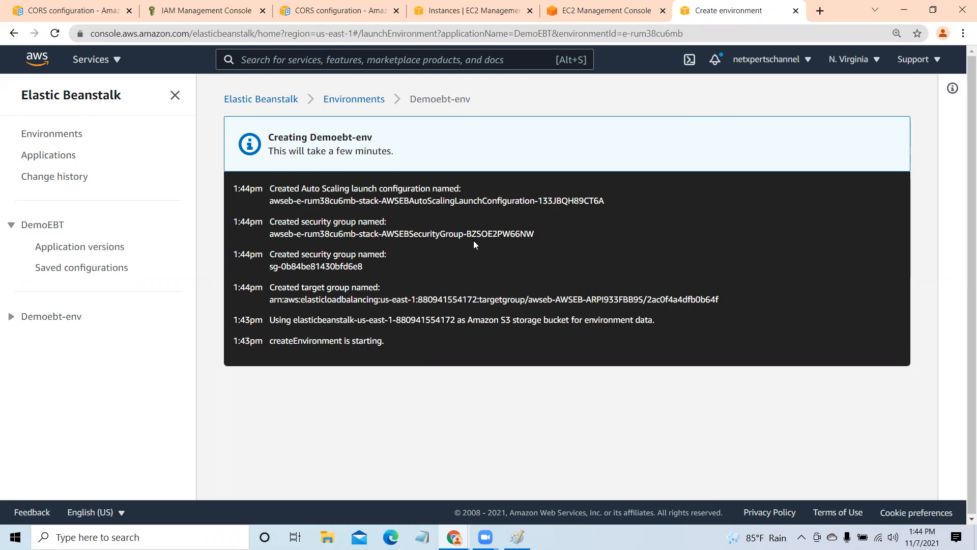
click(473, 9)
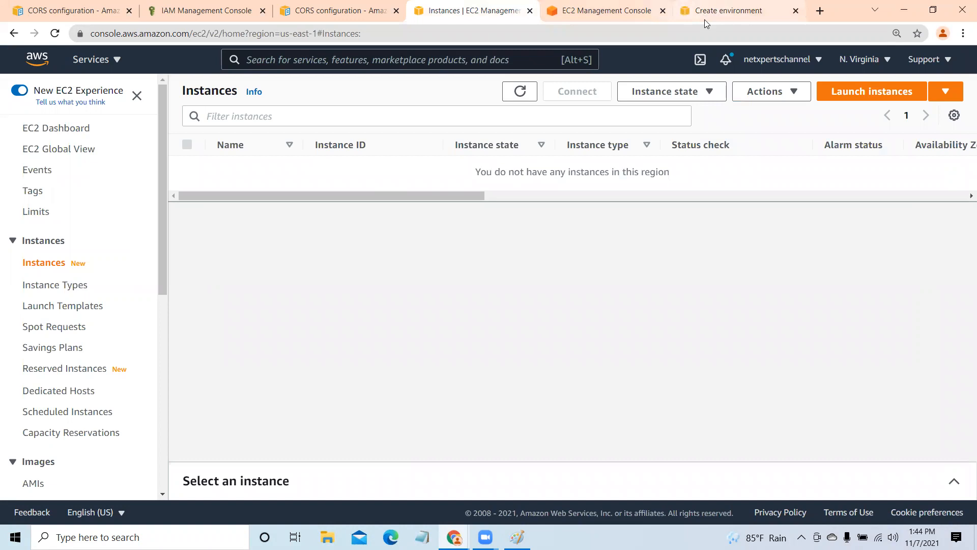
click(718, 12)
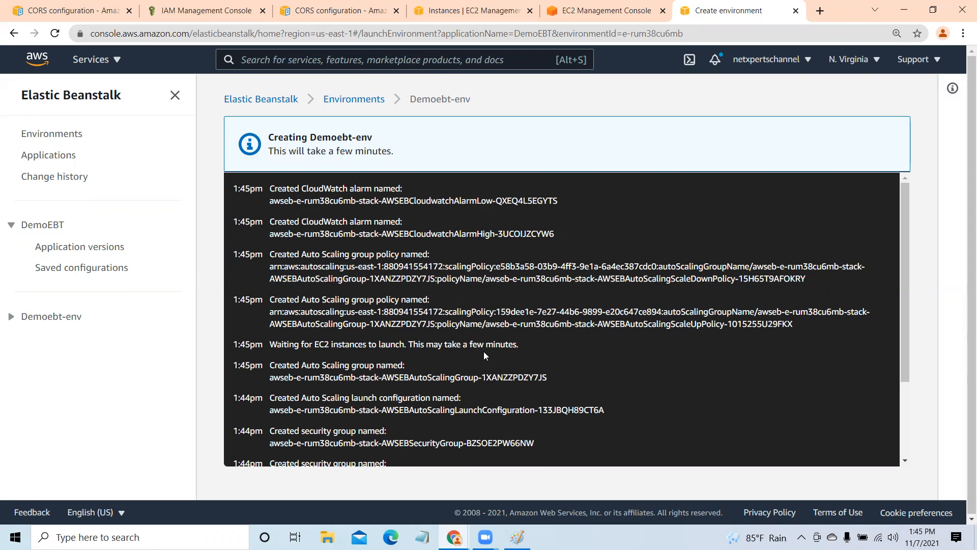
- Refresh the EC2 instances list, and open and refresh the target groups list
click(467, 10)
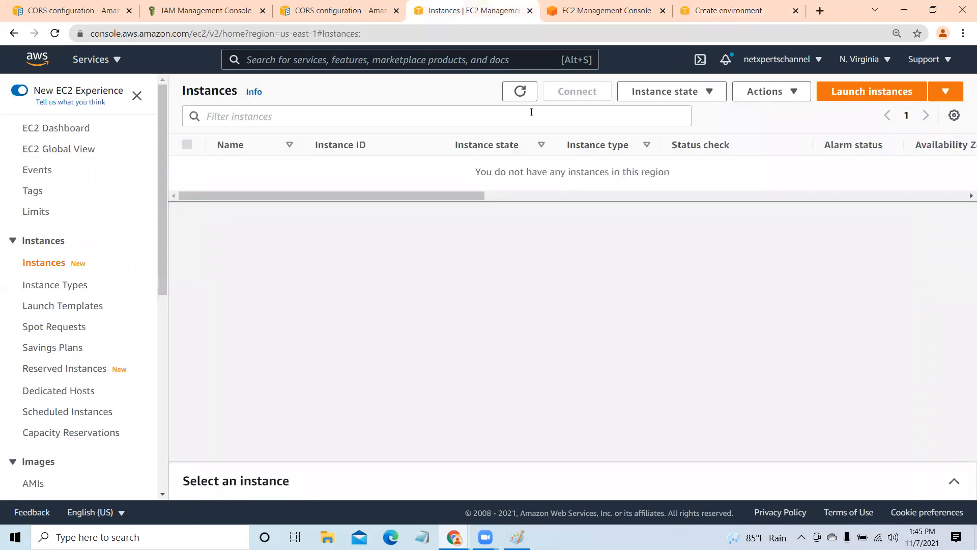
click(520, 91)
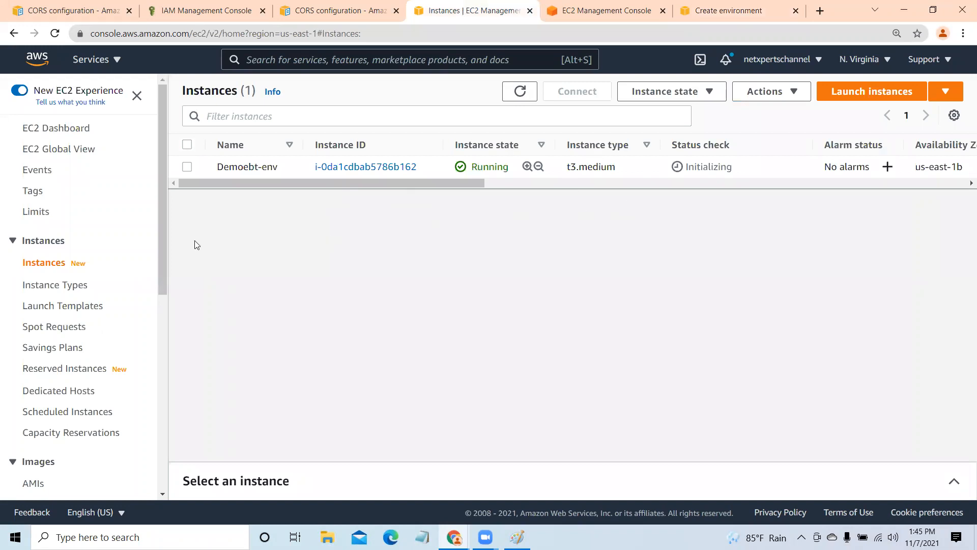
drag(164, 175, 164, 419)
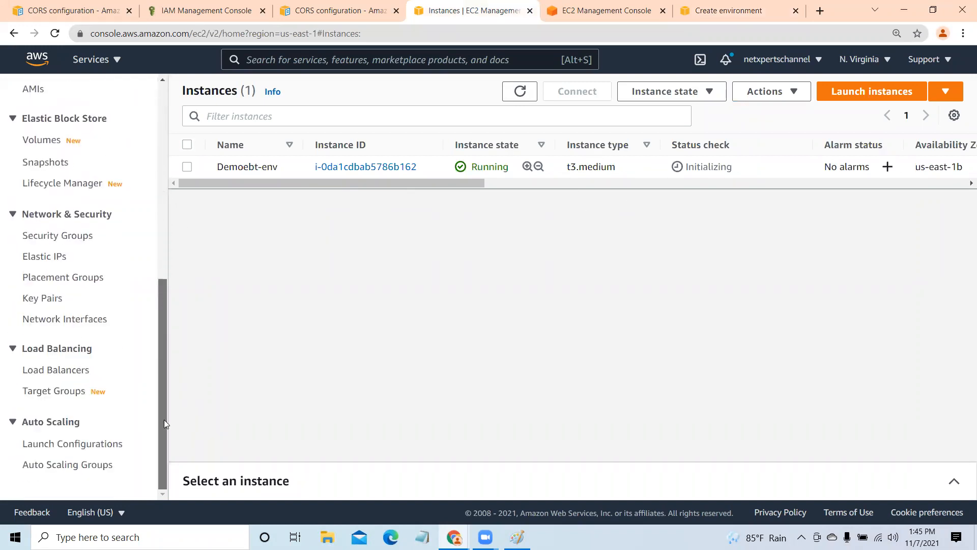
click(64, 391)
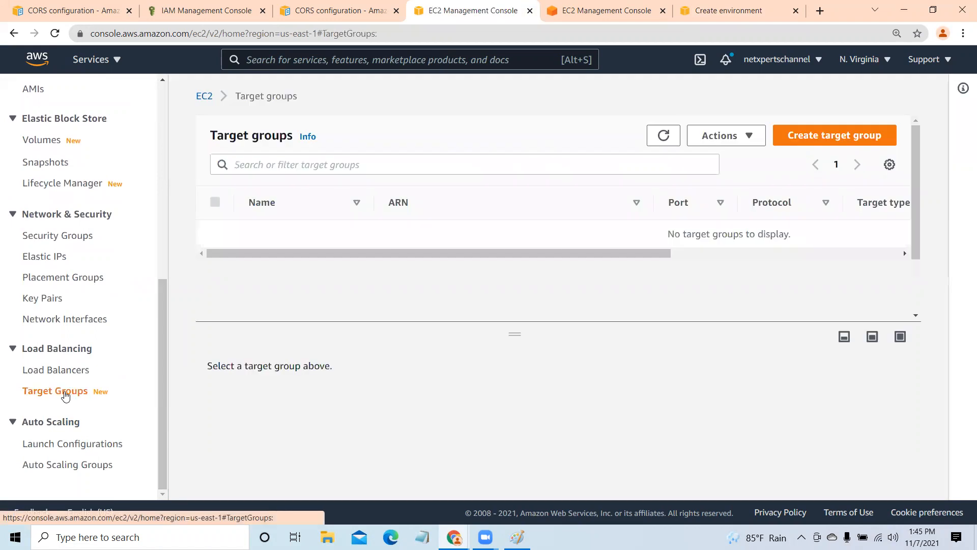
click(664, 136)
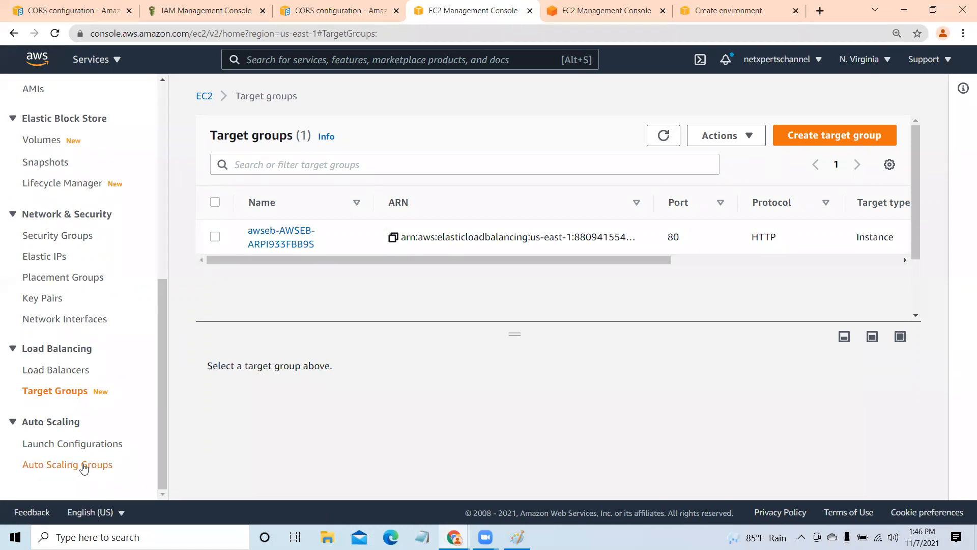
- Open the Auto Scaling groups list and examine the group's instance, capacity and Availability Zone details
click(85, 471)
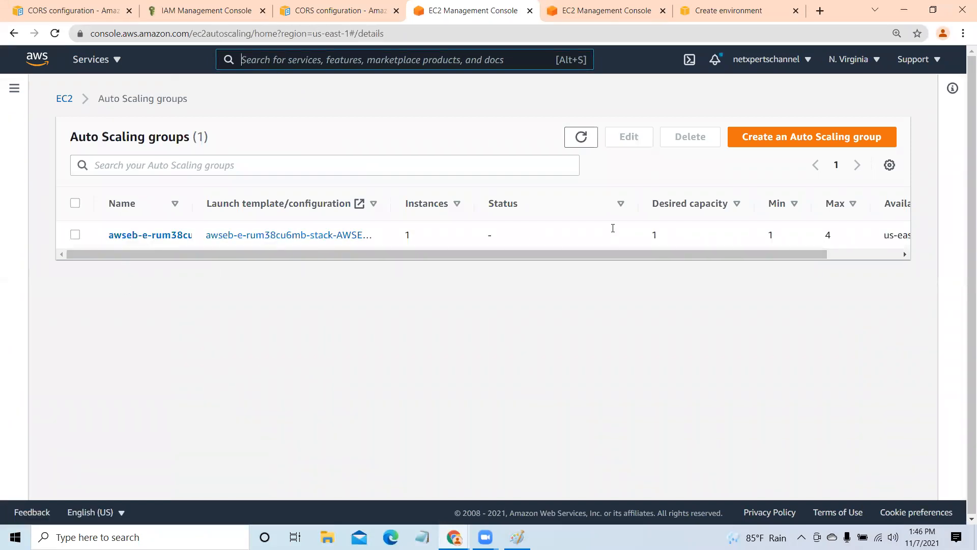
drag(585, 254, 711, 255)
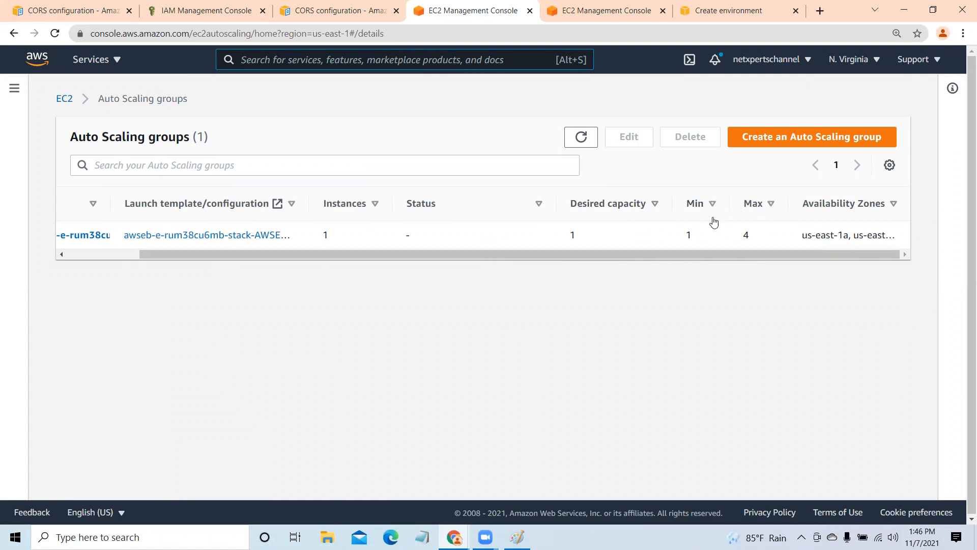
drag(727, 251, 552, 264)
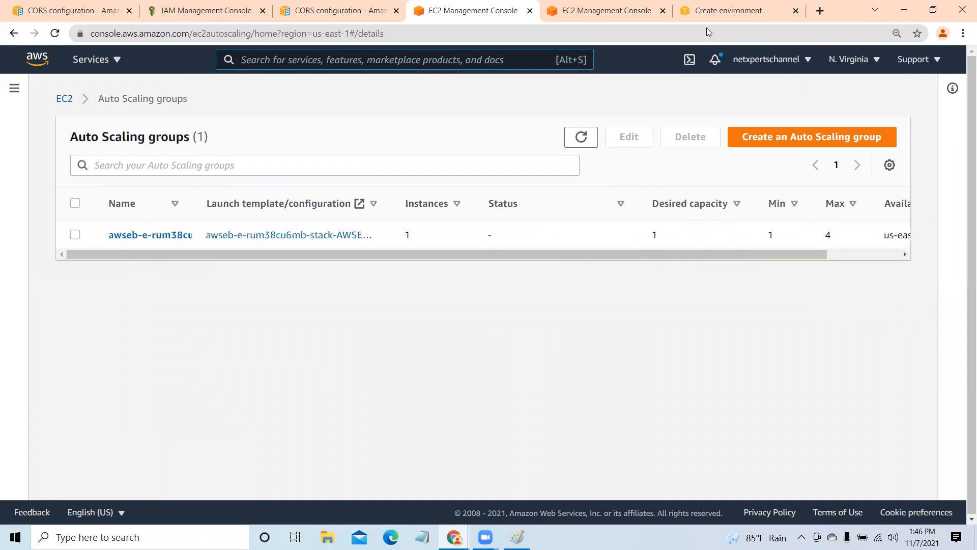
- Return to the Demoebt-env creation page and review its event log down to the earliest entries
click(725, 10)
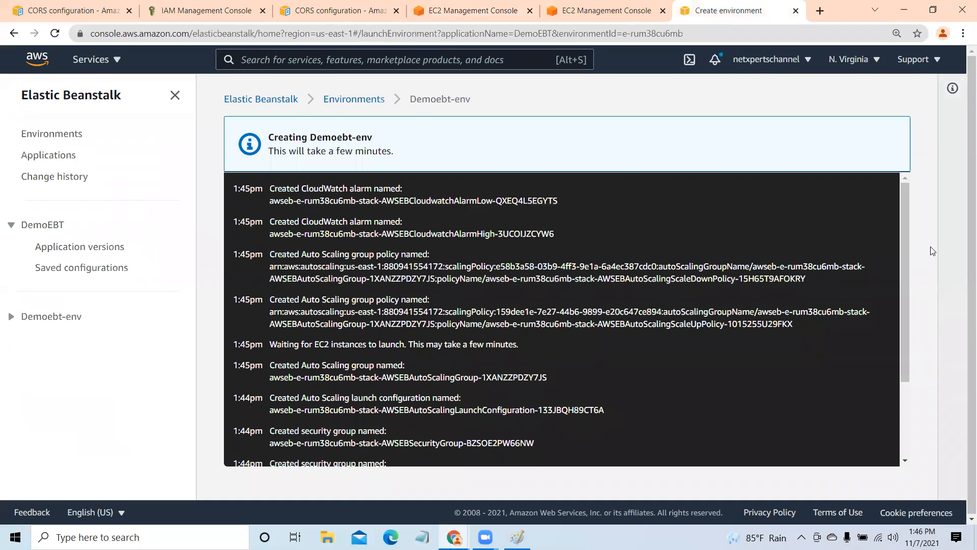
scroll(904, 317, down, 1)
drag(904, 317, 904, 356)
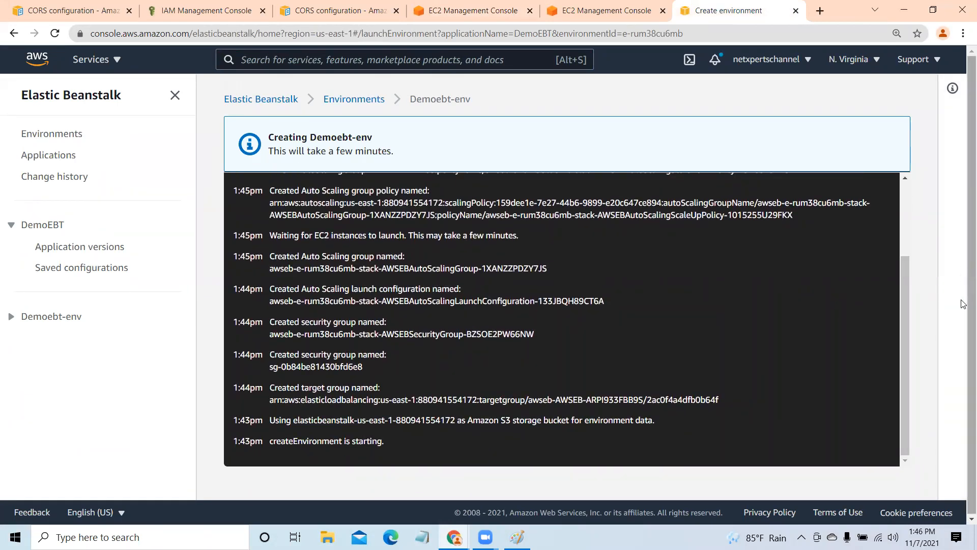
drag(969, 305, 967, 326)
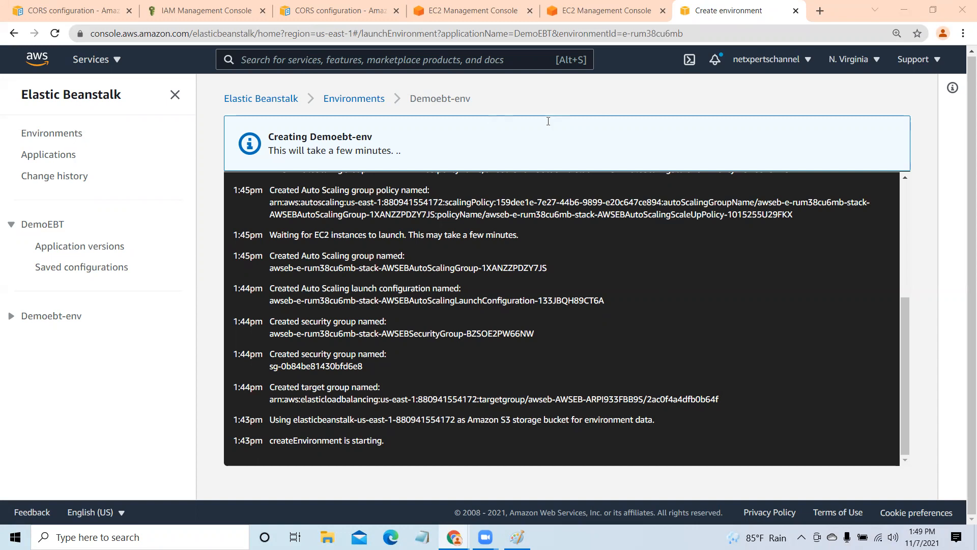
- Switch to Paint to review the load balancer, target group and Auto Scaling diagram, and return to the browser
key(alt+Tab)
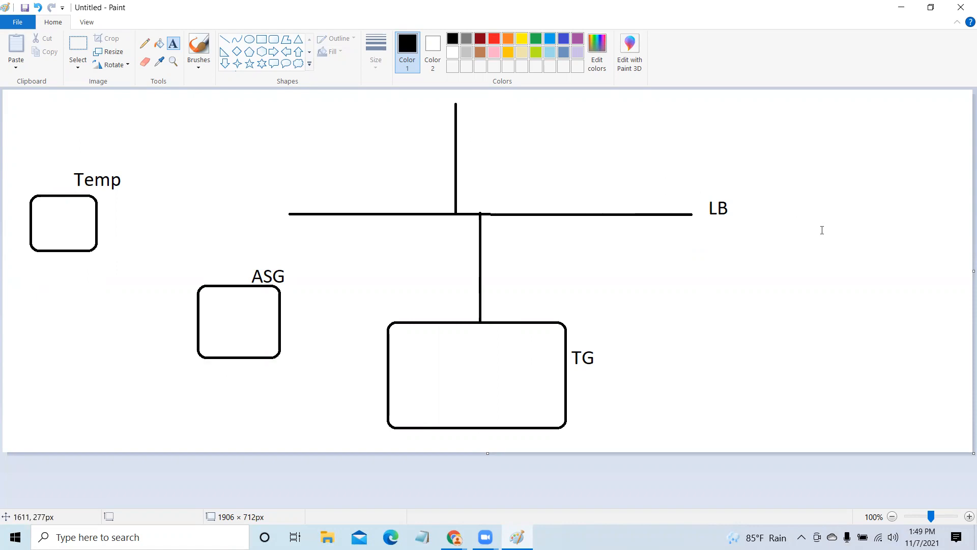
click(900, 9)
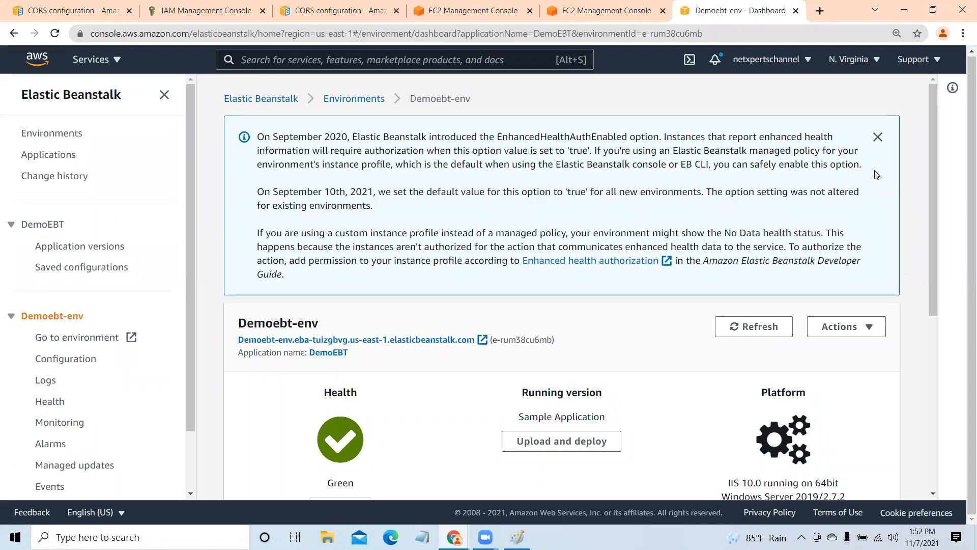
- Dismiss the enhanced health notice on the Demoebt-env dashboard, recheck the Auto Scaling groups list and return to the dashboard
click(879, 137)
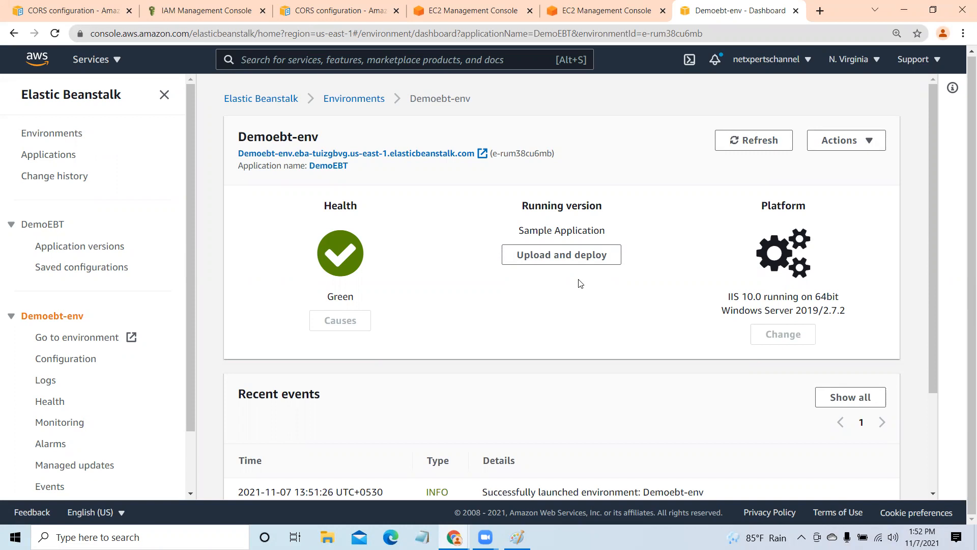
click(602, 10)
click(469, 5)
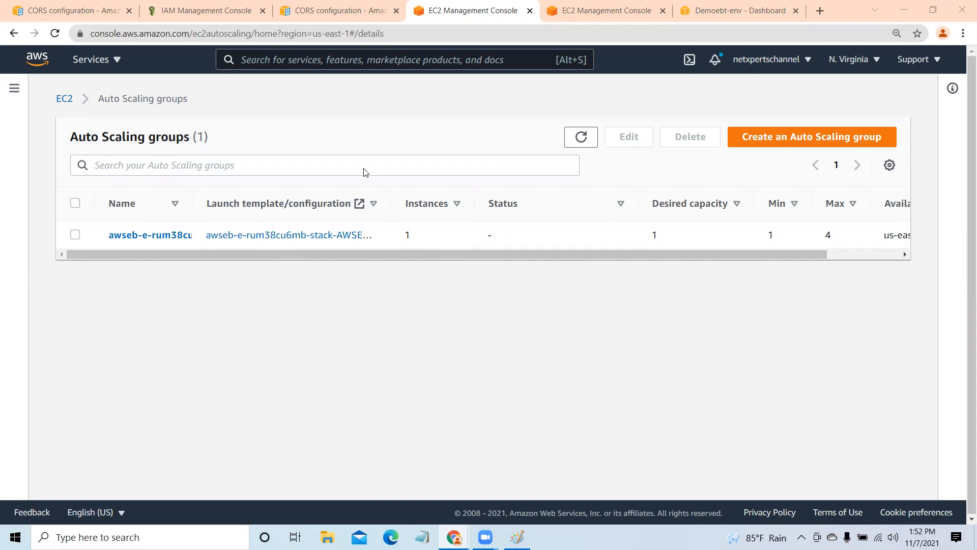
click(701, 12)
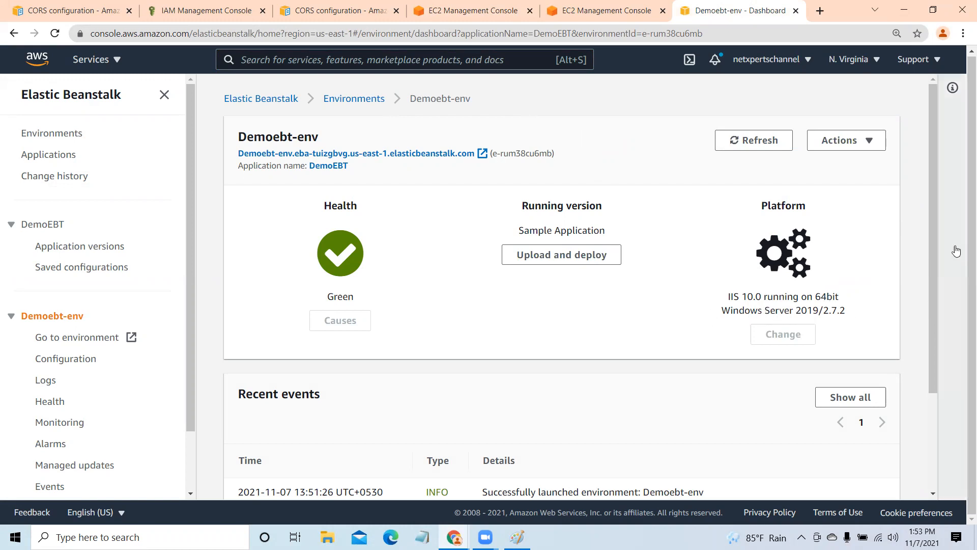
- Open the deployed Demoebt-env website from the environment's link in a new browser tab and view it
scroll(931, 270, down, 1)
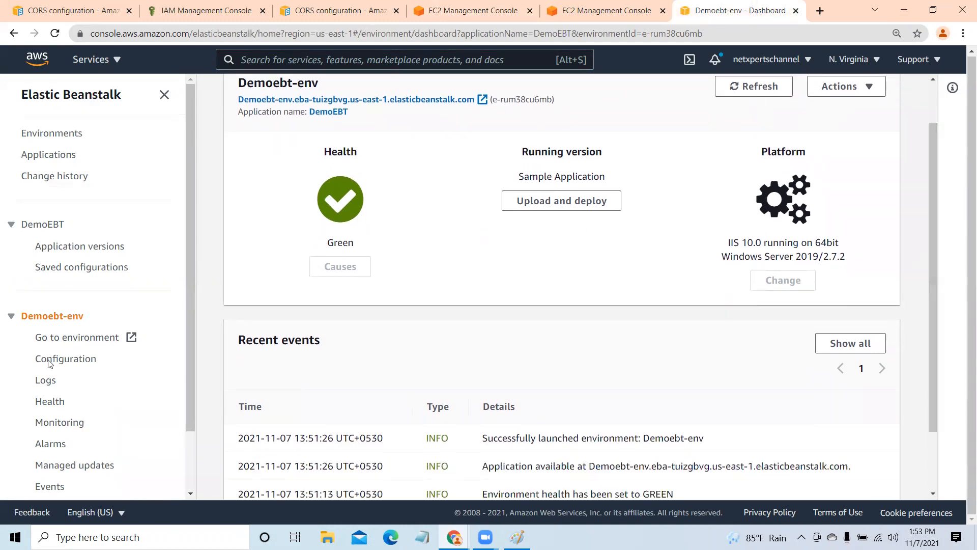
right_click(80, 338)
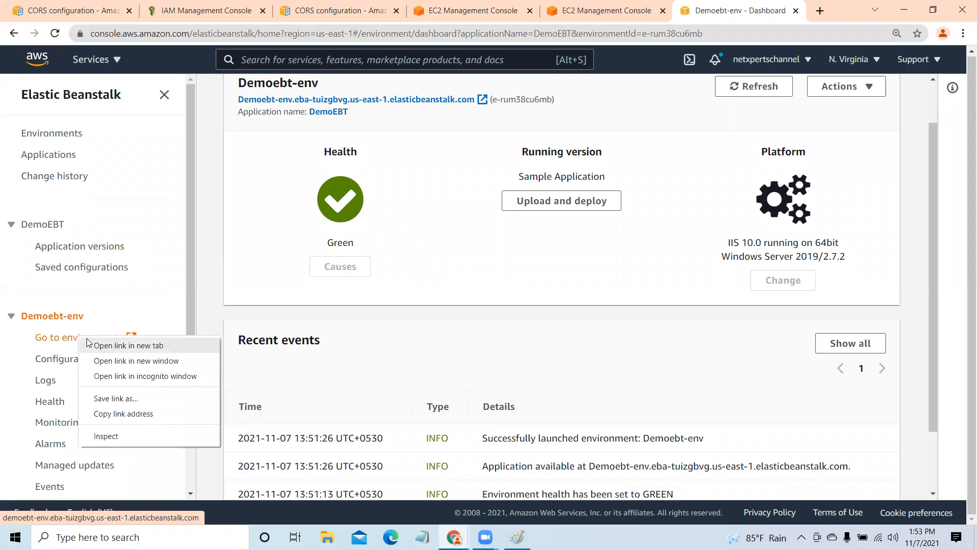
click(128, 346)
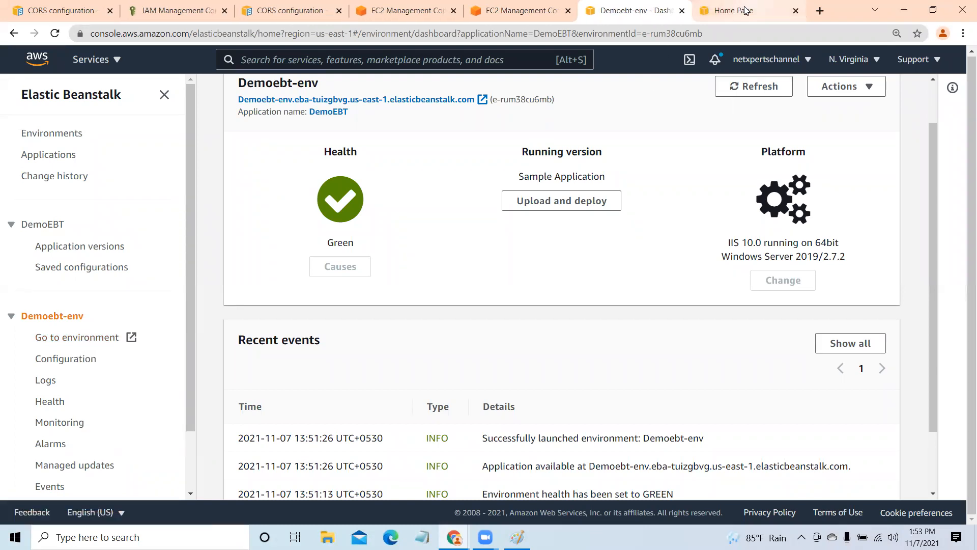
click(713, 11)
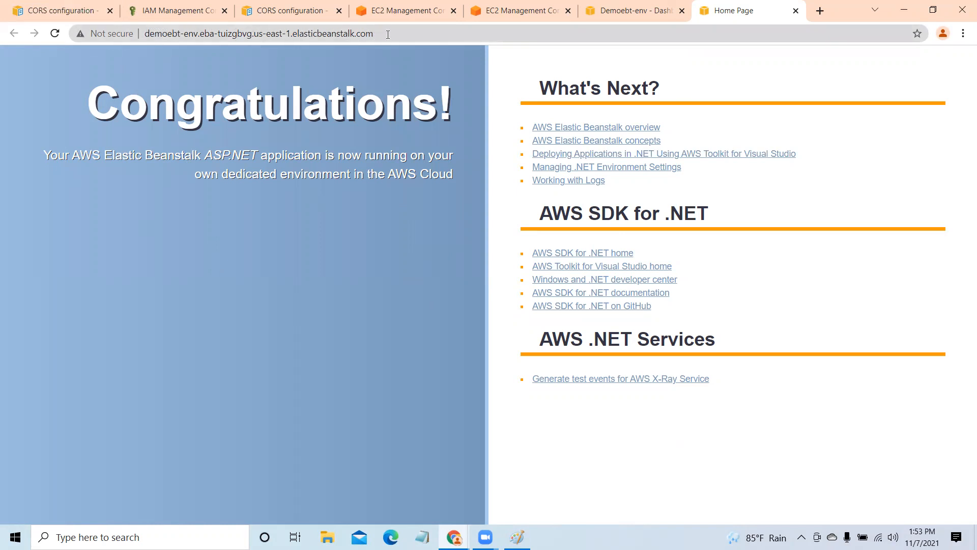
- Select the sample site's web address and compare the site with the Demoebt-env dashboard, ending on the dashboard
drag(377, 33, 144, 33)
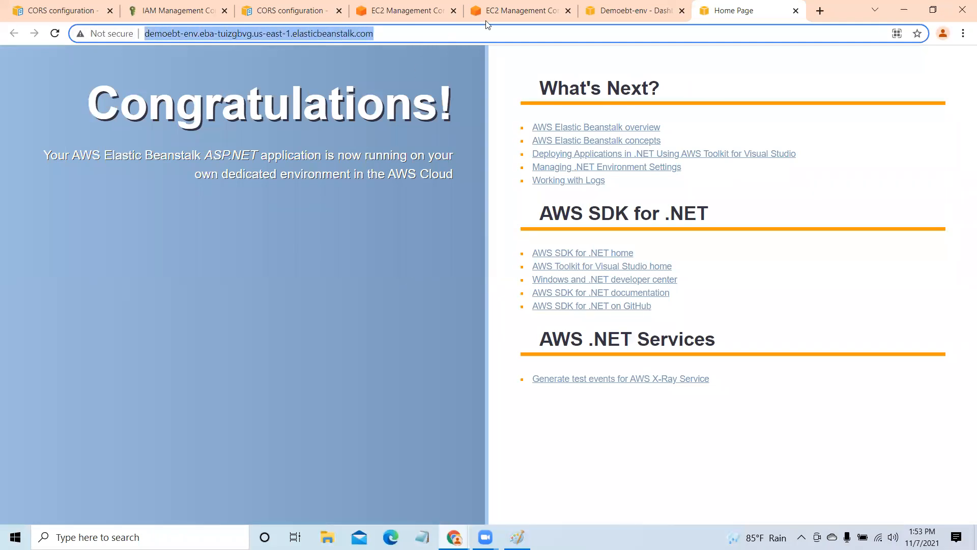
click(631, 10)
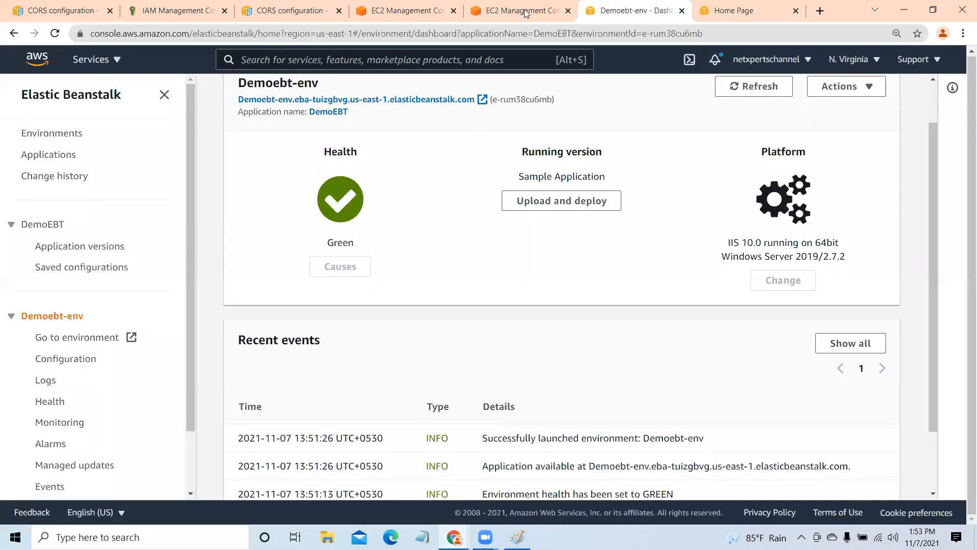
click(741, 10)
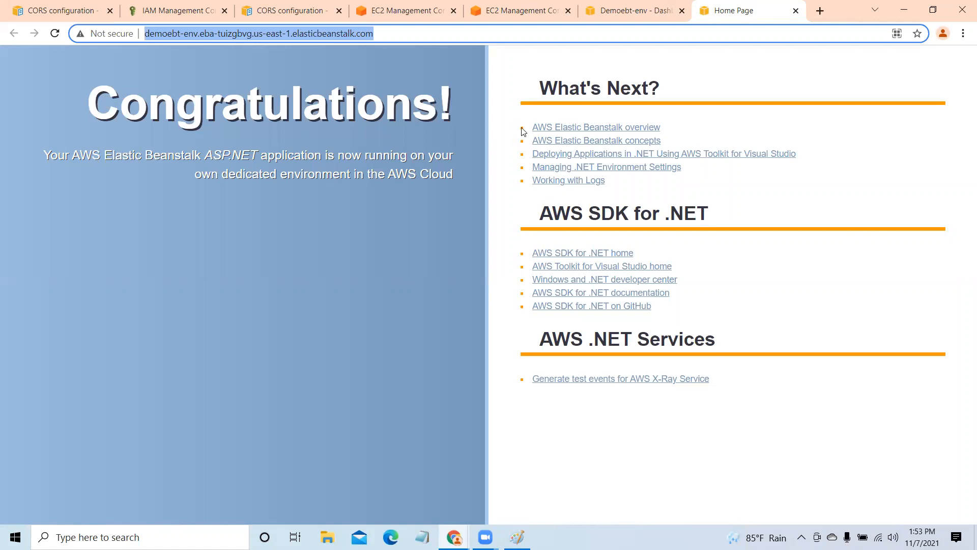
click(619, 11)
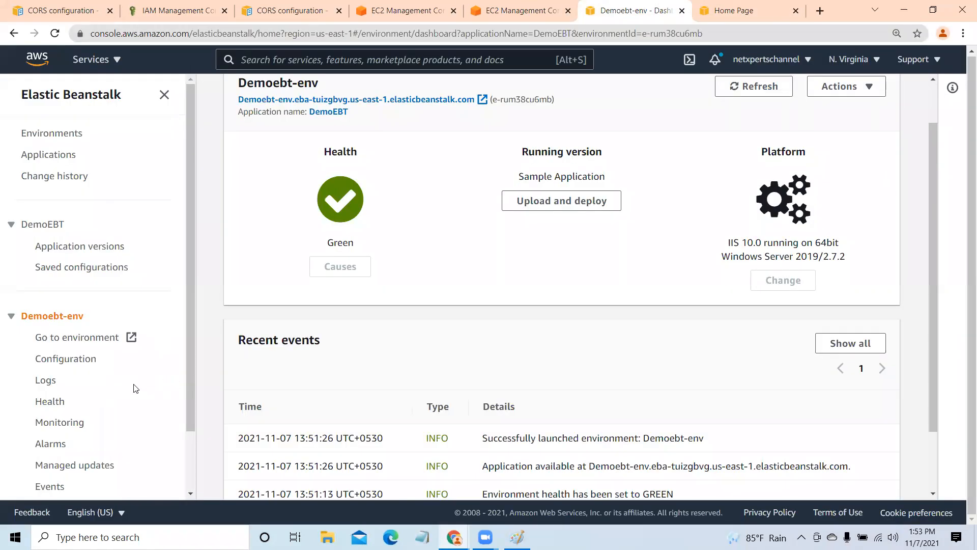
- Open the Demoebt-env configuration in a new browser tab and review its software, instances and capacity options
scroll(130, 387, down, 1)
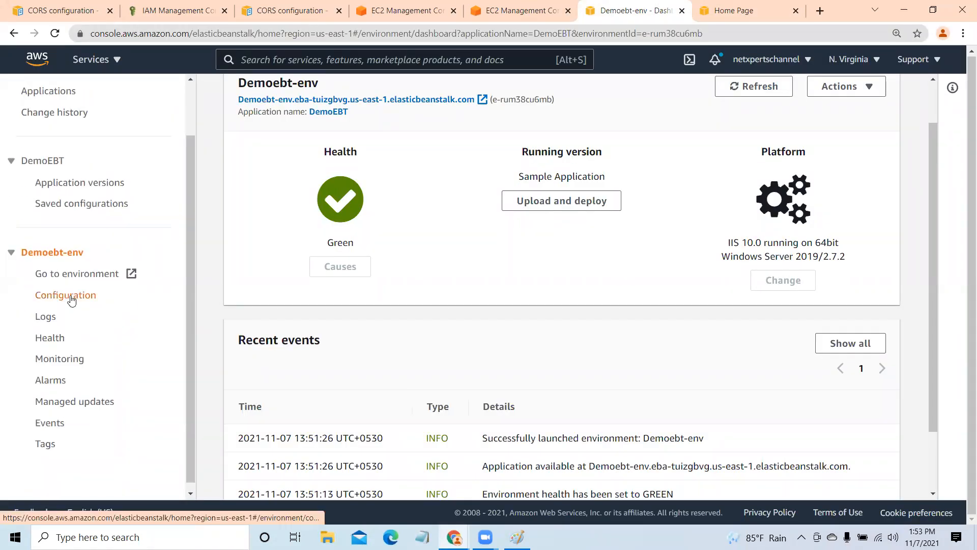
right_click(71, 299)
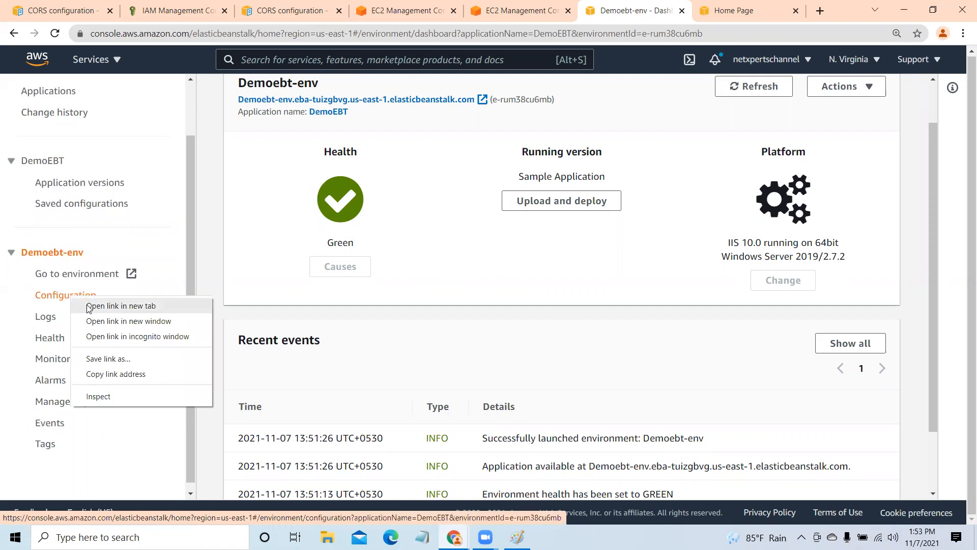
click(121, 306)
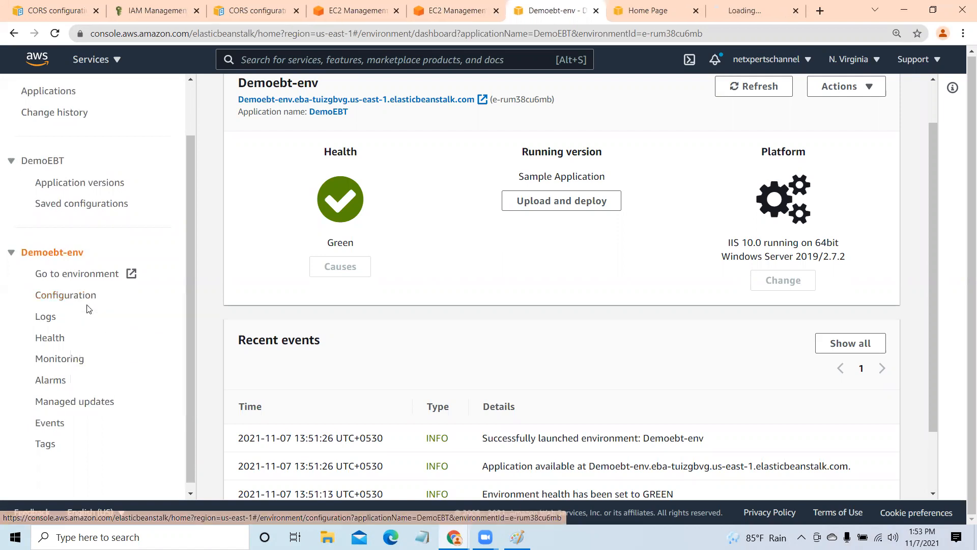
click(751, 11)
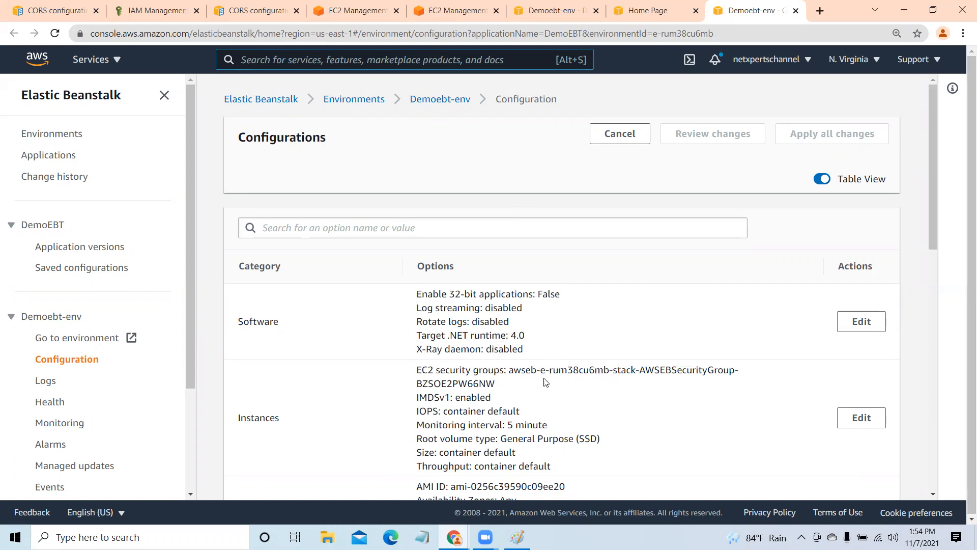
scroll(549, 387, down, 2)
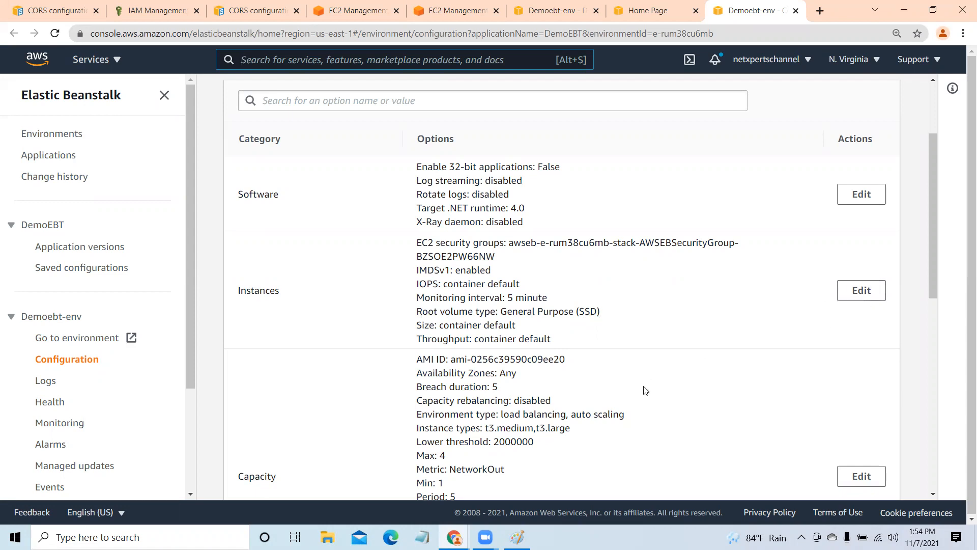
scroll(645, 390, down, 1)
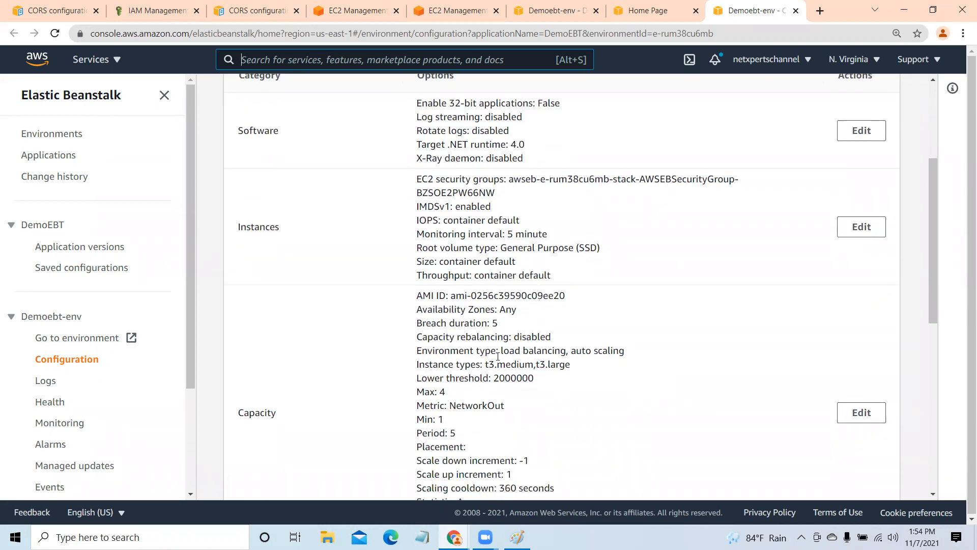
- Highlight the minimum instance value, review the capacity settings for scaling triggers and time-based scaling, and continue without changes
scroll(499, 359, down, 2)
drag(416, 292, 453, 293)
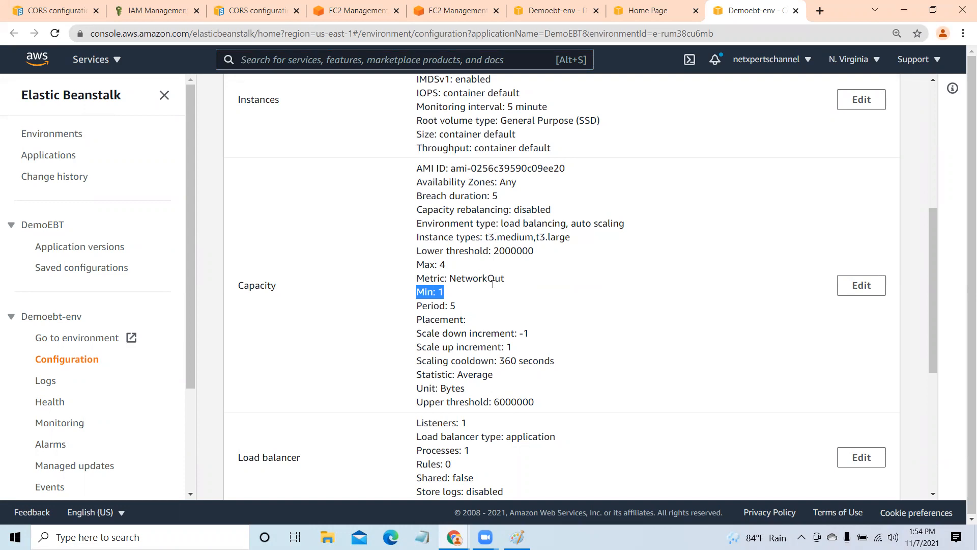
click(862, 297)
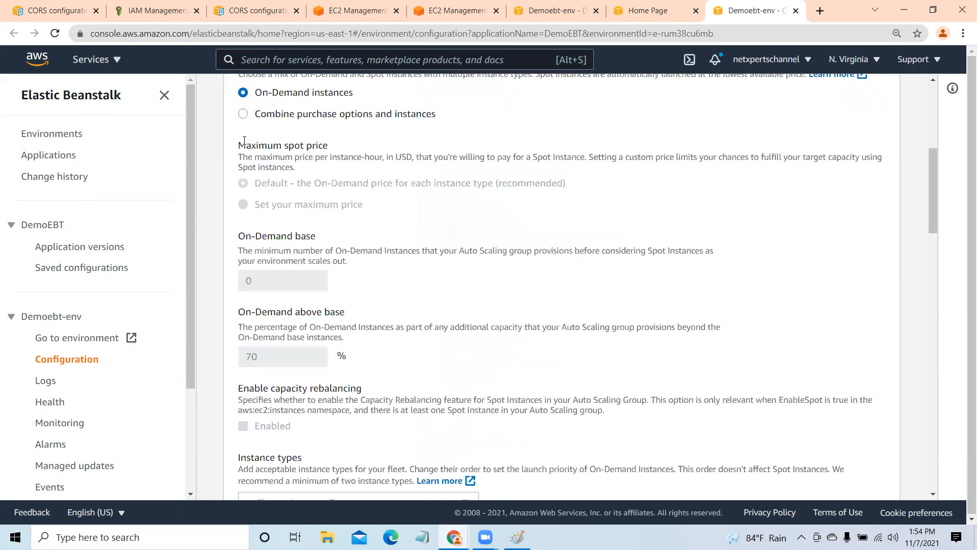
drag(935, 185, 931, 374)
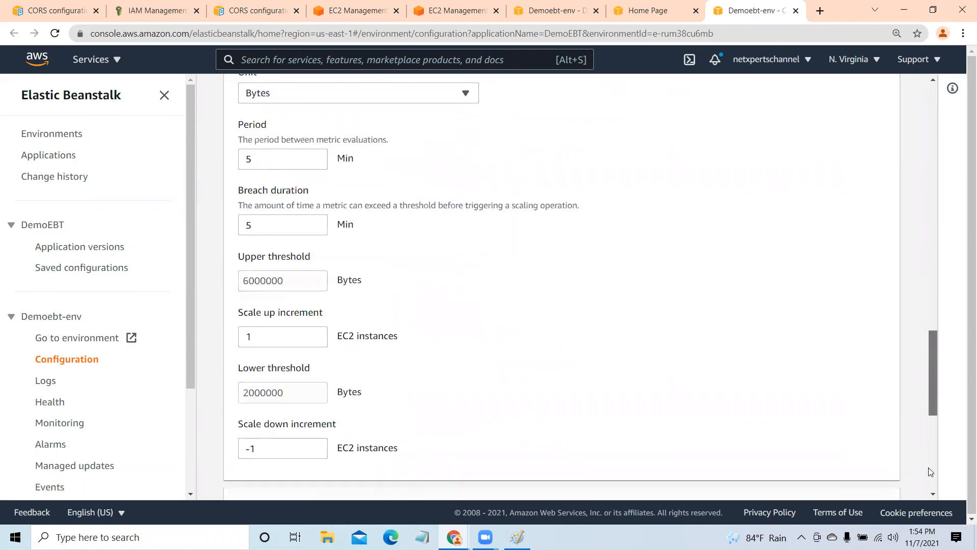
scroll(928, 468, down, 7)
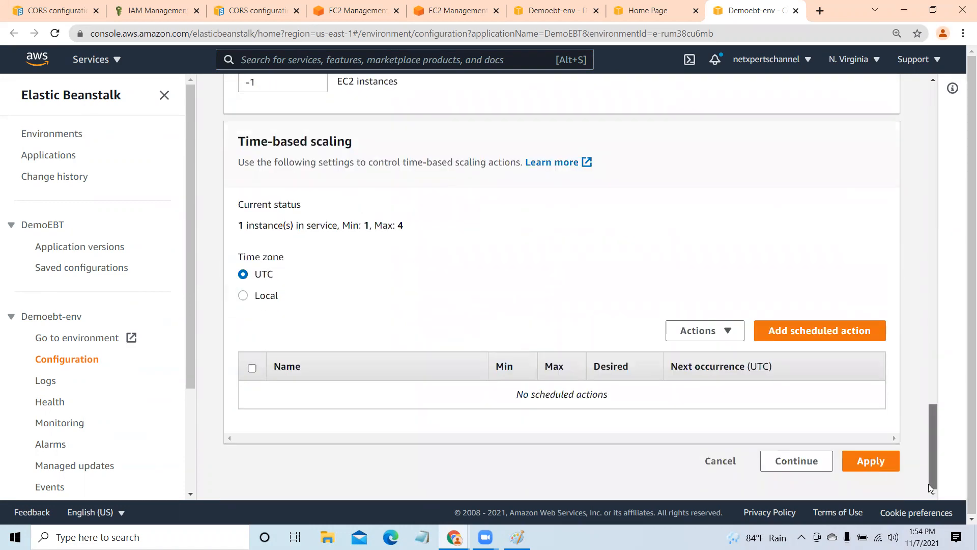
click(797, 461)
- Examine the remaining Demoebt-env configuration categories, from capacity and load balancer through security and monitoring to network and database
scroll(770, 345, down, 1)
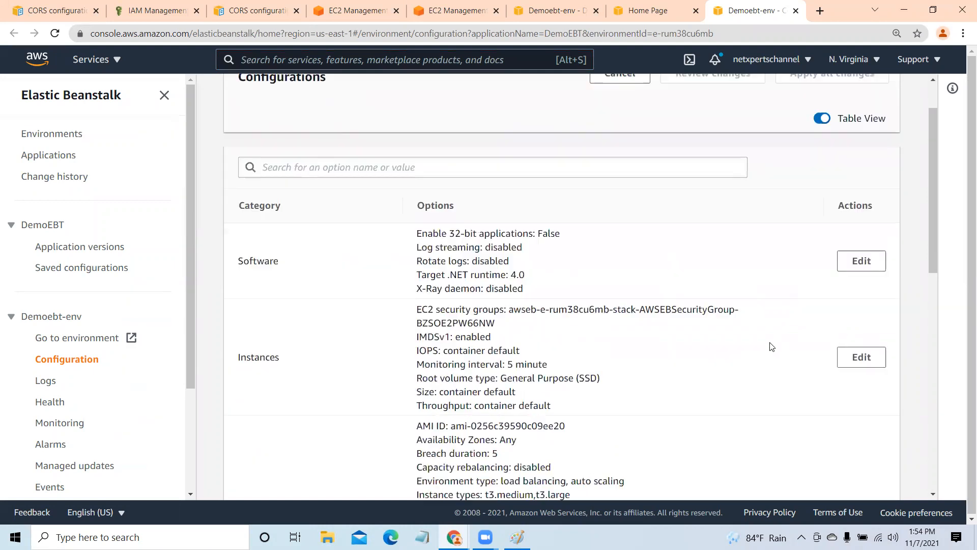
scroll(771, 347, down, 1)
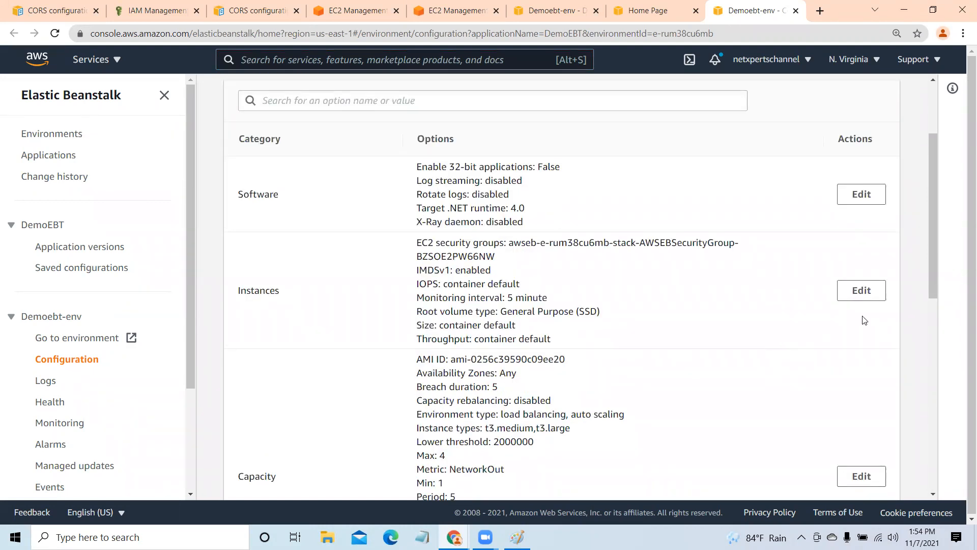
drag(930, 192, 928, 246)
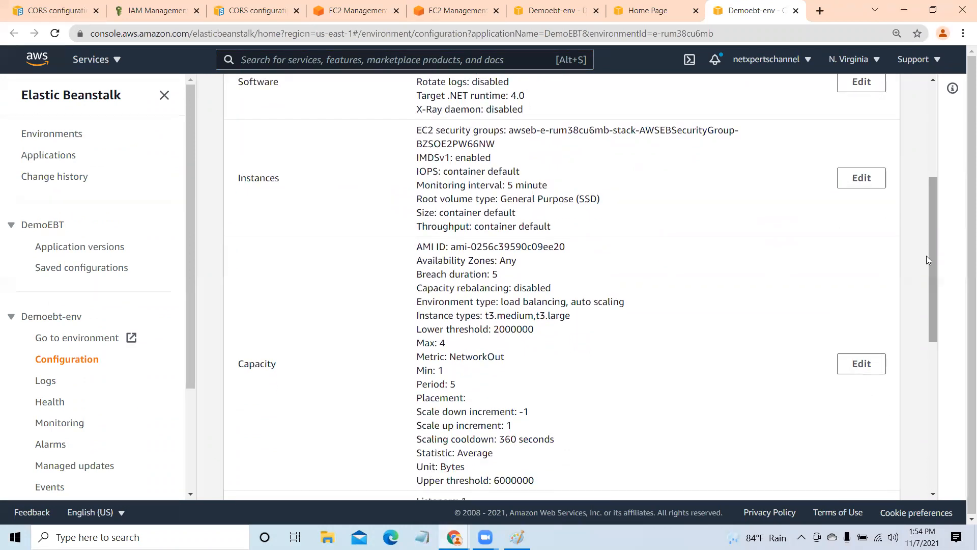
scroll(624, 382, down, 2)
scroll(625, 383, down, 3)
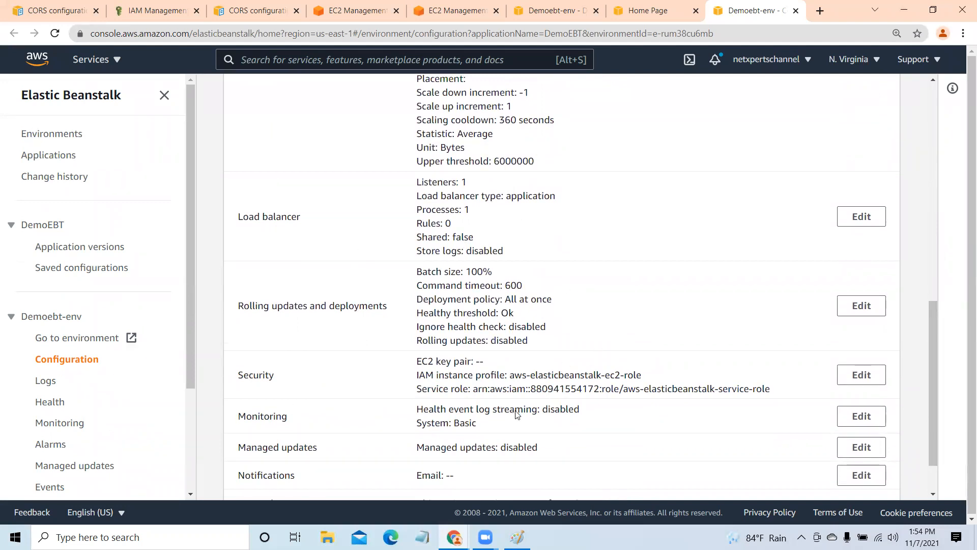
scroll(519, 372, down, 1)
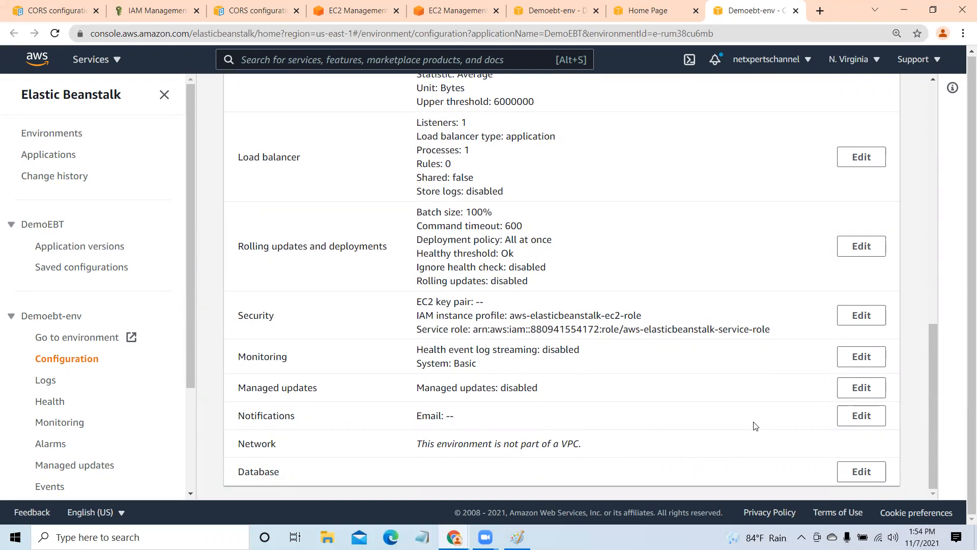
click(933, 467)
drag(933, 467, 929, 166)
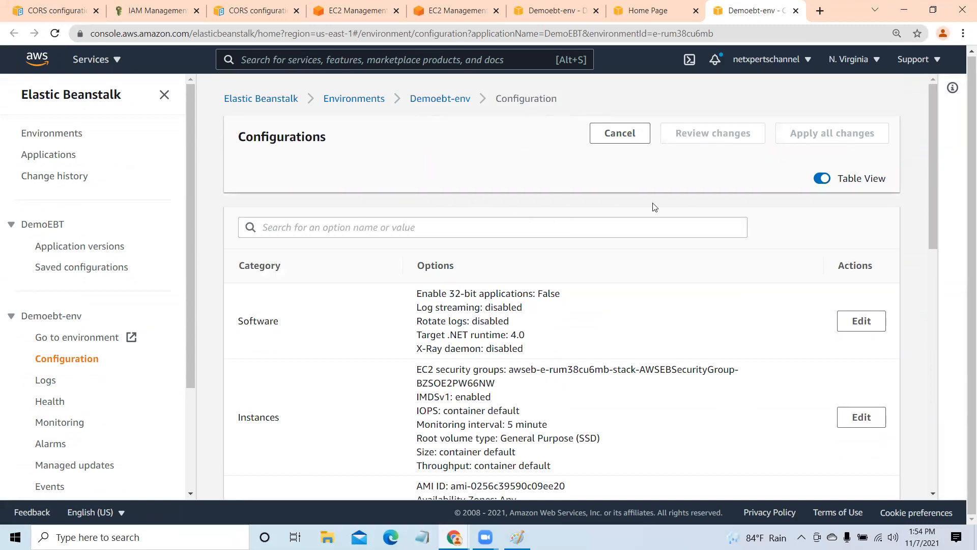
- View the Demoebt-env website in a new browser tab and close it, and recheck the Auto Scaling groups list before returning to the configuration
click(605, 137)
click(92, 337)
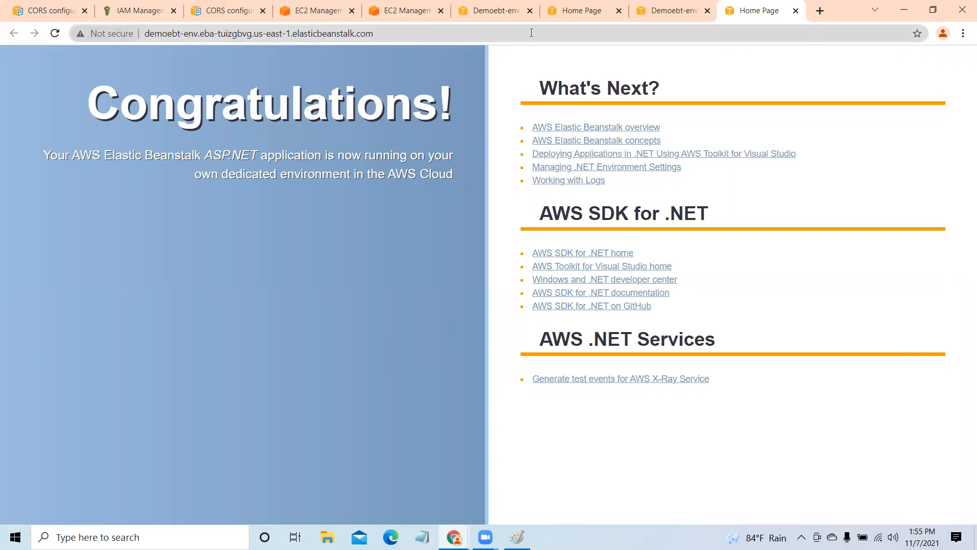
click(795, 11)
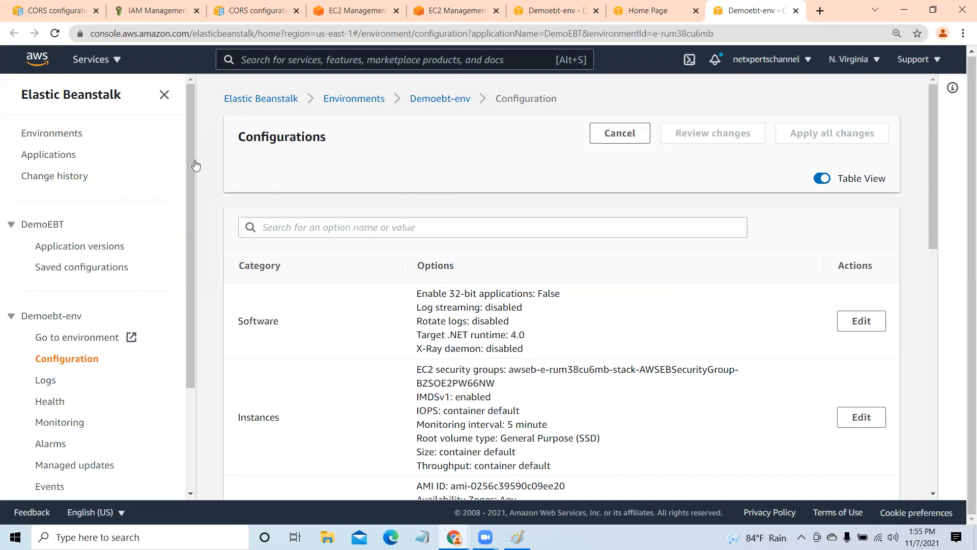
click(371, 11)
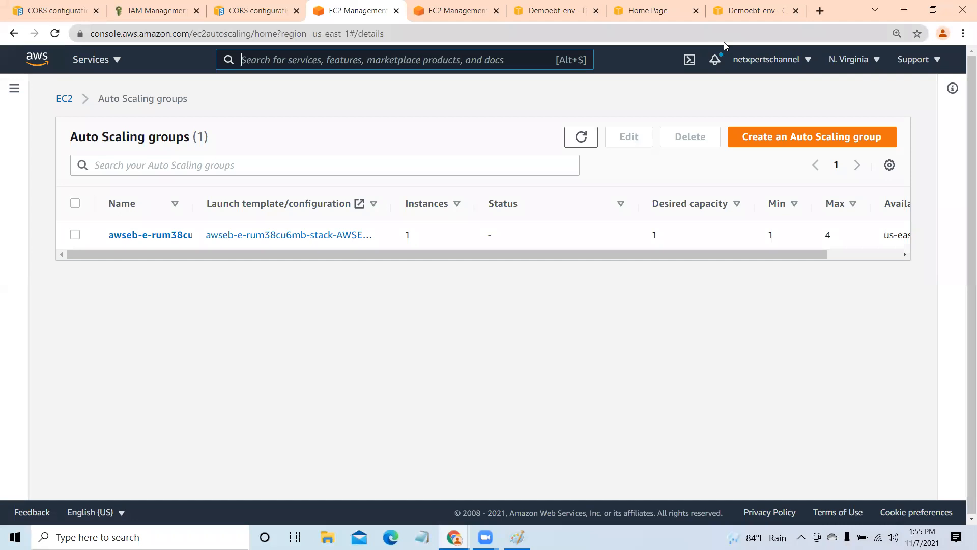
click(755, 11)
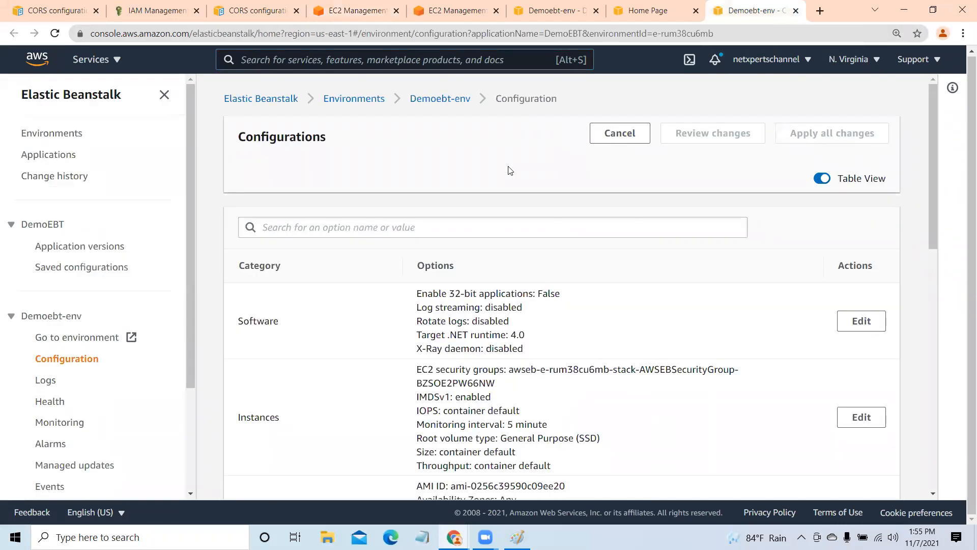
- Select the DemoEBT application in the Elastic Beanstalk applications list and request its deletion
click(275, 102)
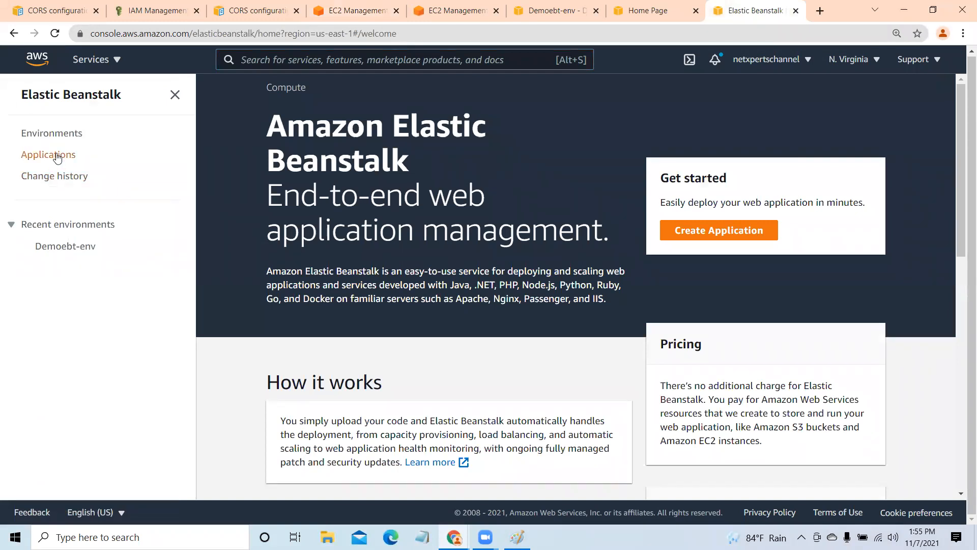
click(57, 157)
click(244, 274)
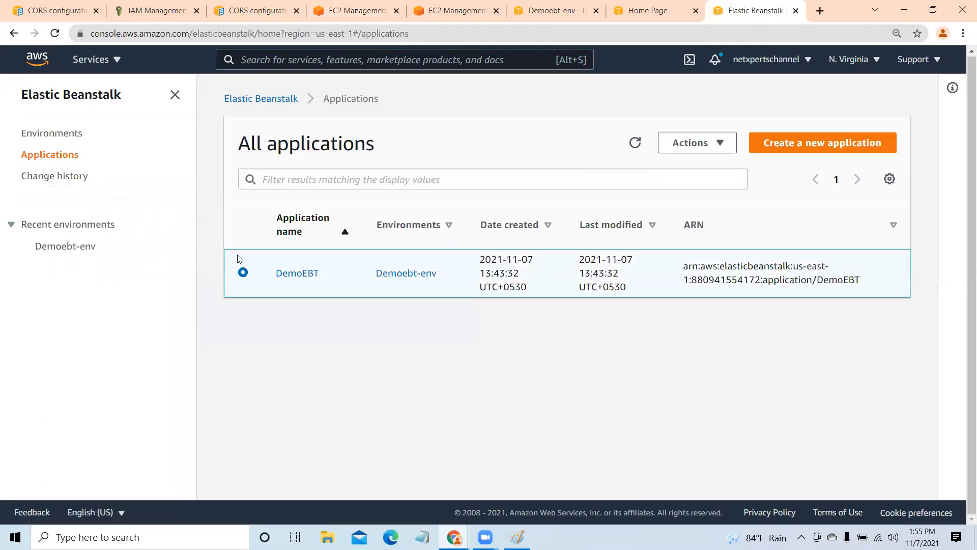
click(718, 145)
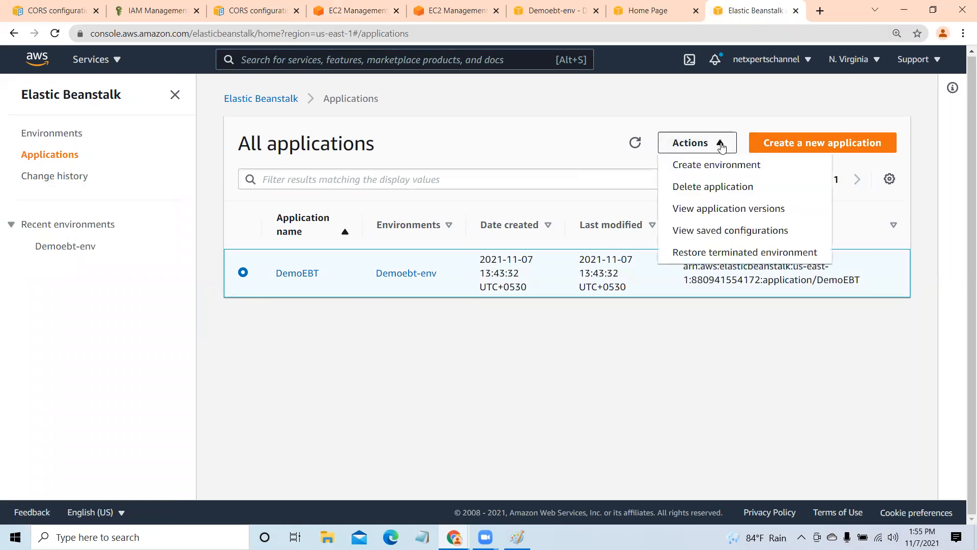
click(737, 188)
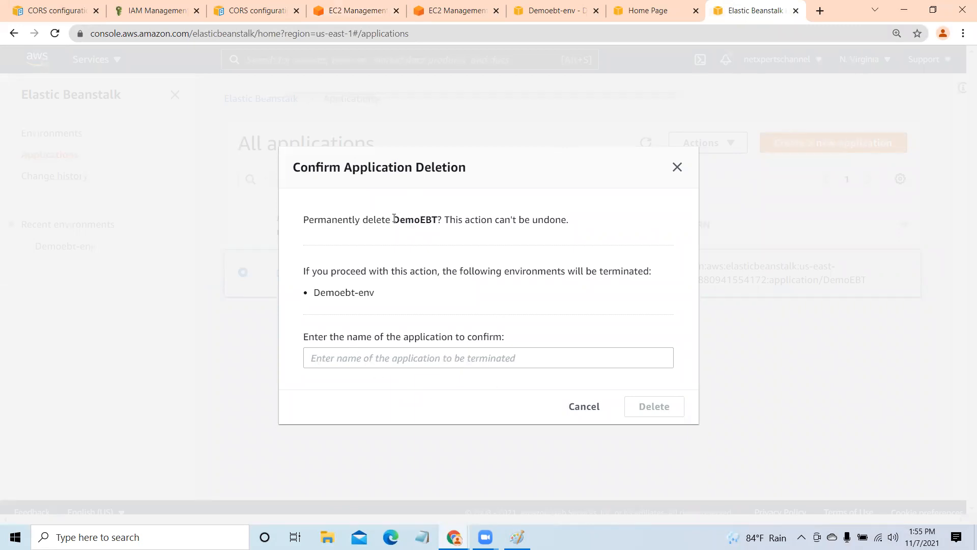
- Copy the application name DemoEBT into the confirmation field and confirm the permanent deletion
drag(393, 219, 439, 219)
click(438, 219)
right_click(425, 221)
click(440, 231)
click(363, 360)
right_click(363, 360)
click(403, 259)
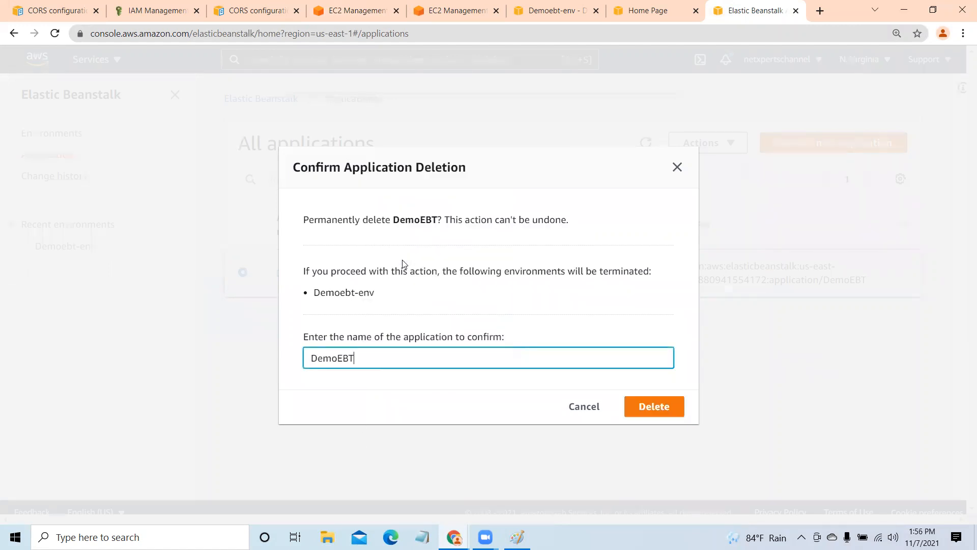
click(667, 407)
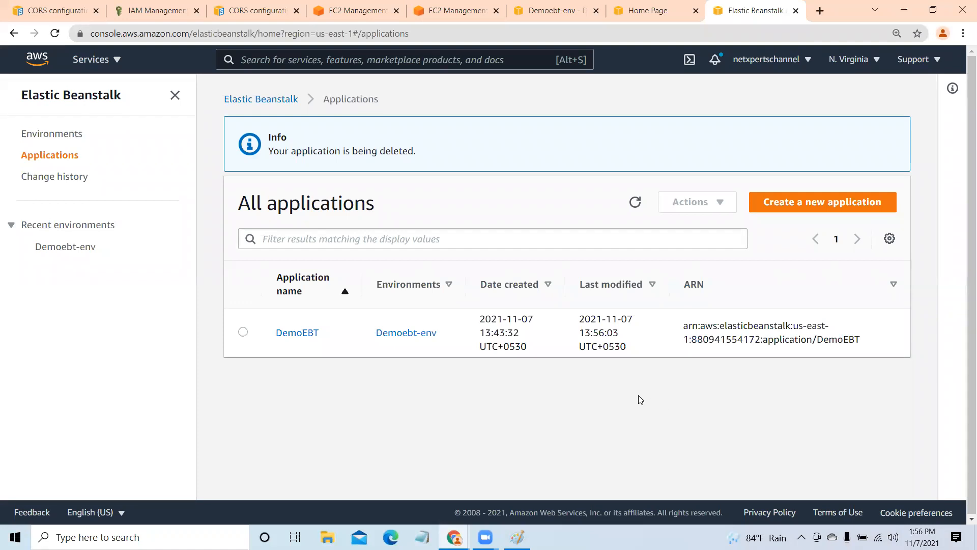
- Refresh the applications list to follow the deletion and check the open EC2 Auto Scaling tabs in between
click(635, 203)
click(356, 10)
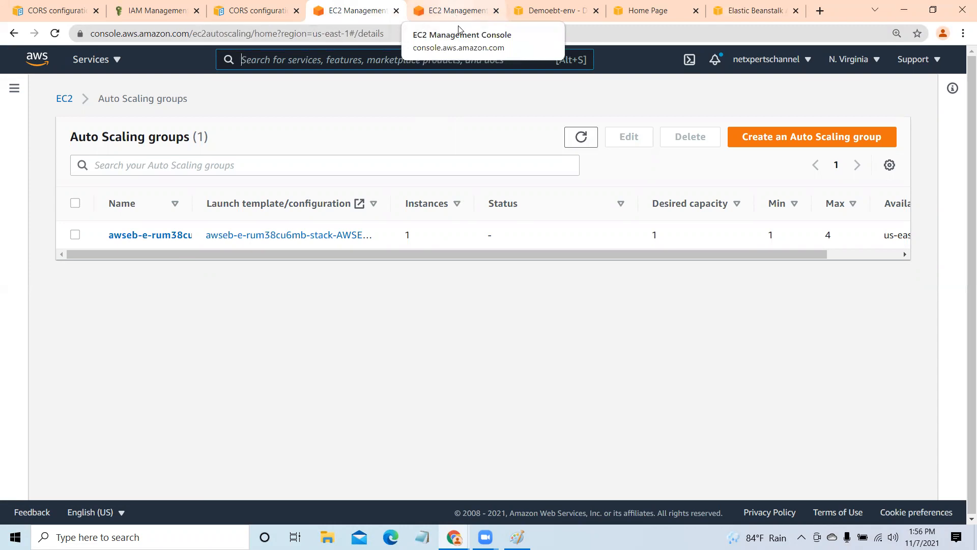
click(439, 10)
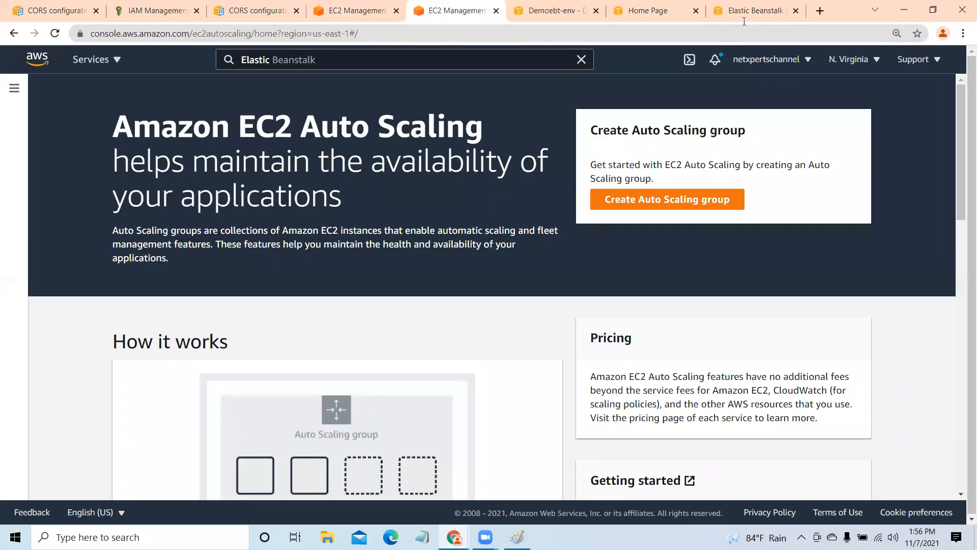
click(746, 12)
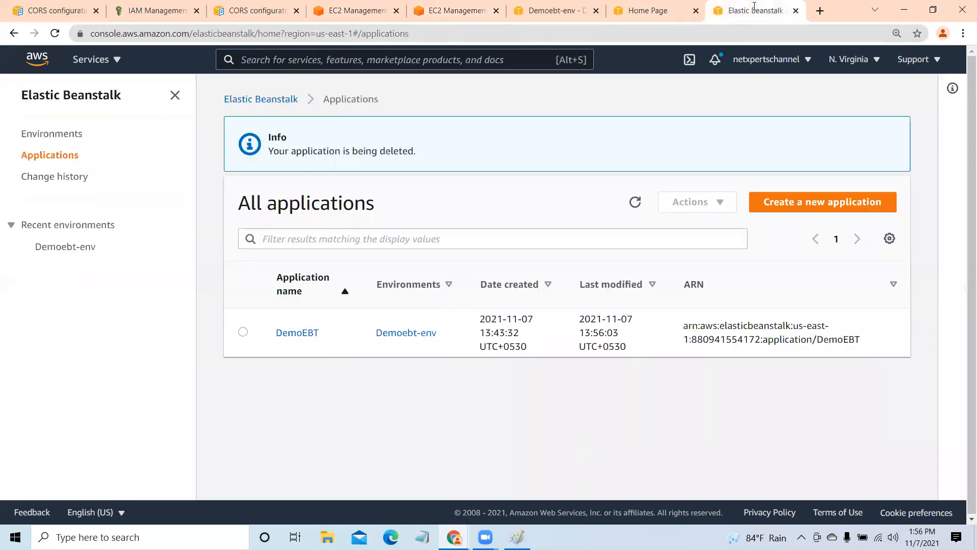
click(635, 203)
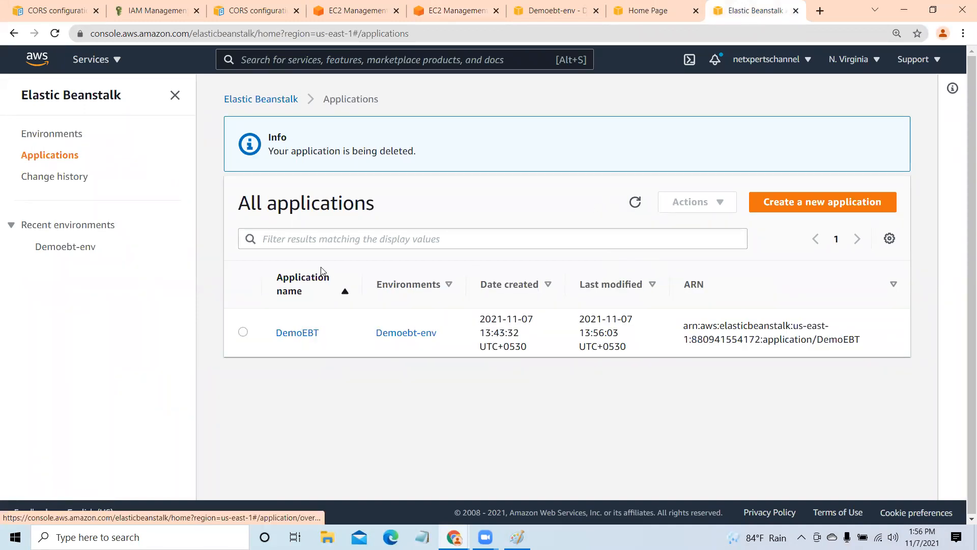
- Close the Elastic Beanstalk, sample site and extra EC2 browser tabs, keeping the Auto Scaling groups list open
click(797, 12)
click(797, 12)
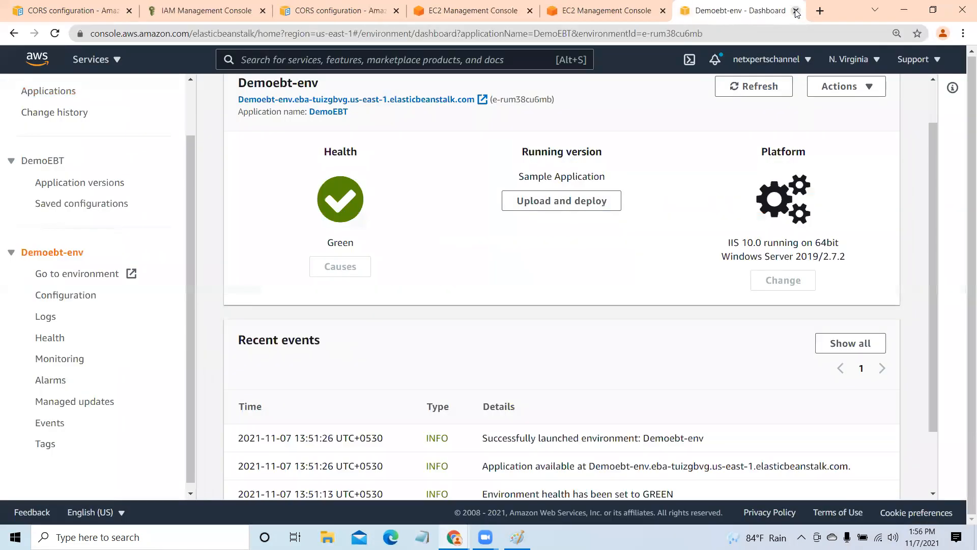
click(796, 12)
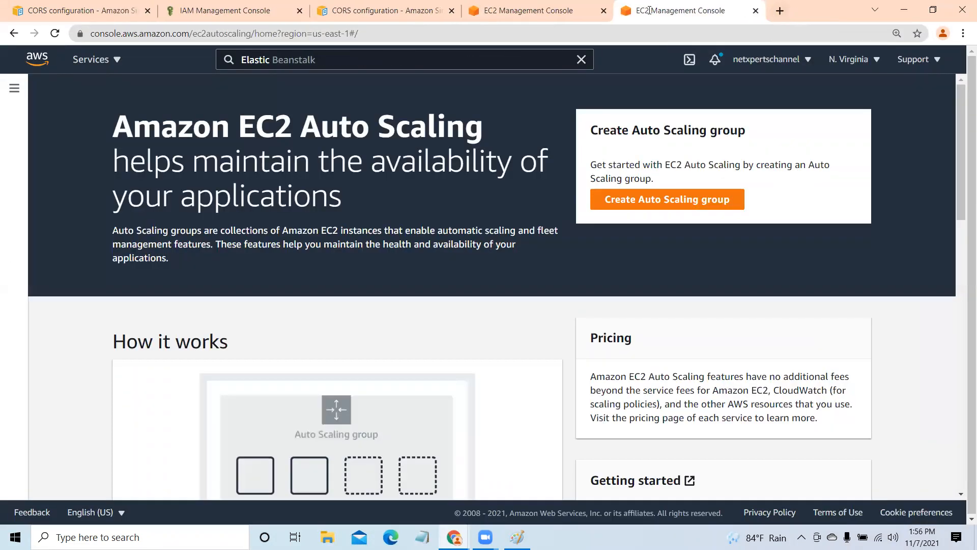
click(754, 11)
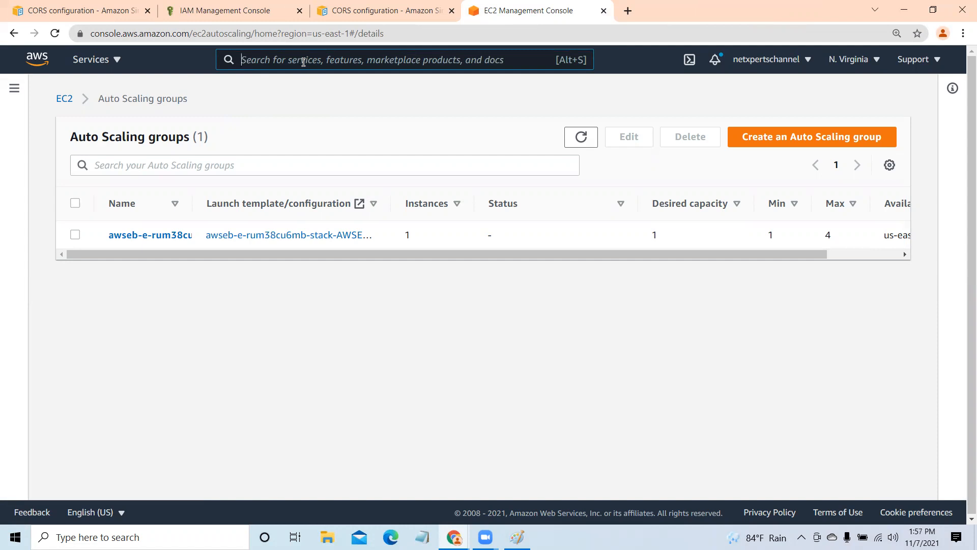
- Search the AWS services for S3 and open the S3 console in a new browser tab, switching to it
text(S3)
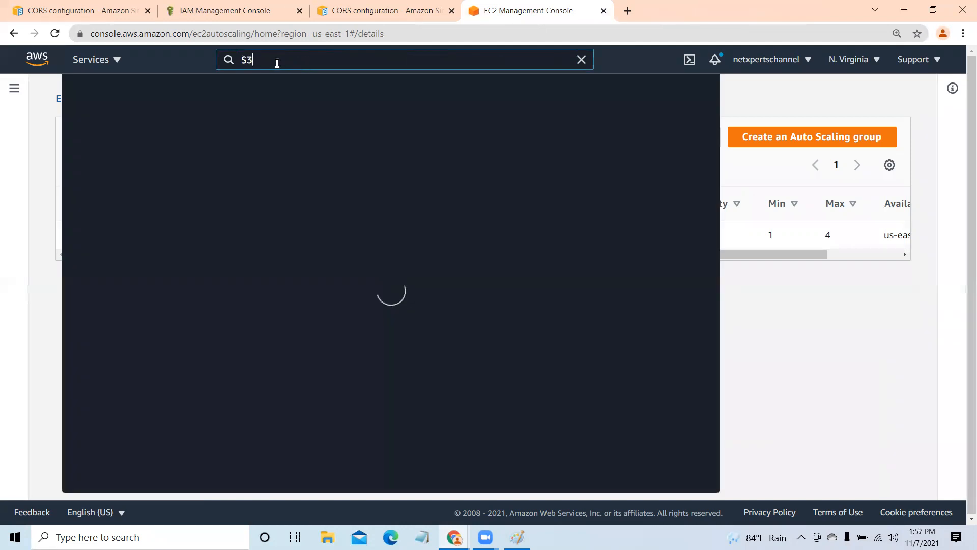
right_click(284, 169)
click(305, 178)
click(742, 100)
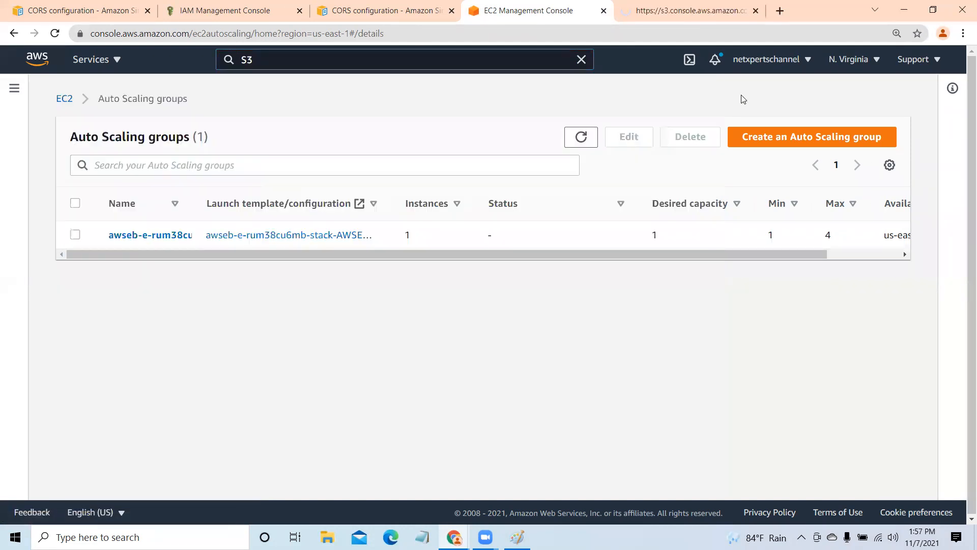
click(671, 11)
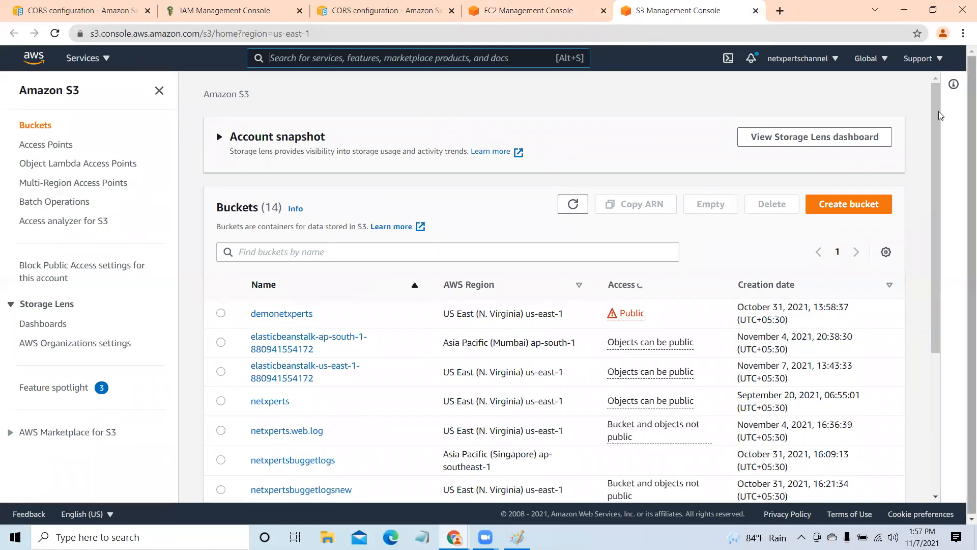
- Look through the list of S3 buckets and open the form for creating a new bucket
drag(938, 111, 937, 343)
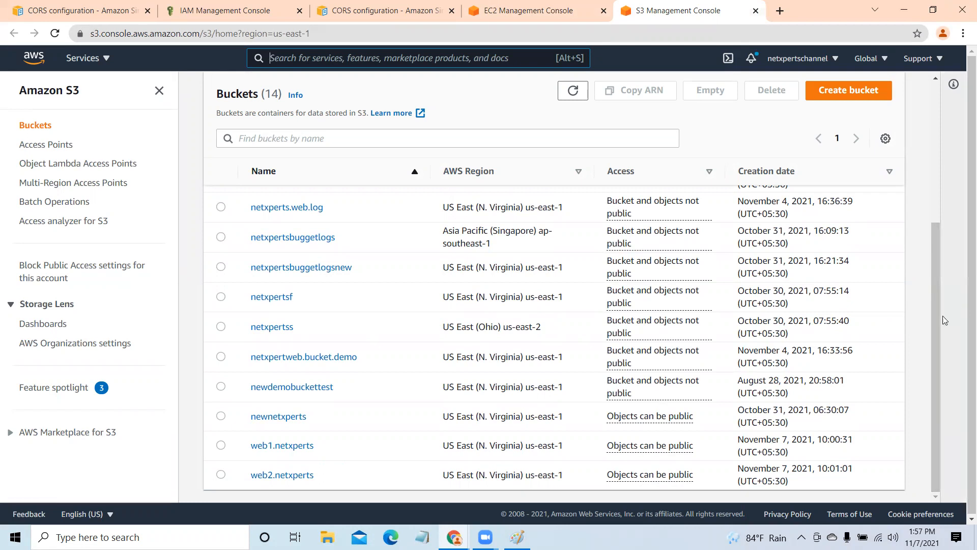
drag(935, 321, 941, 199)
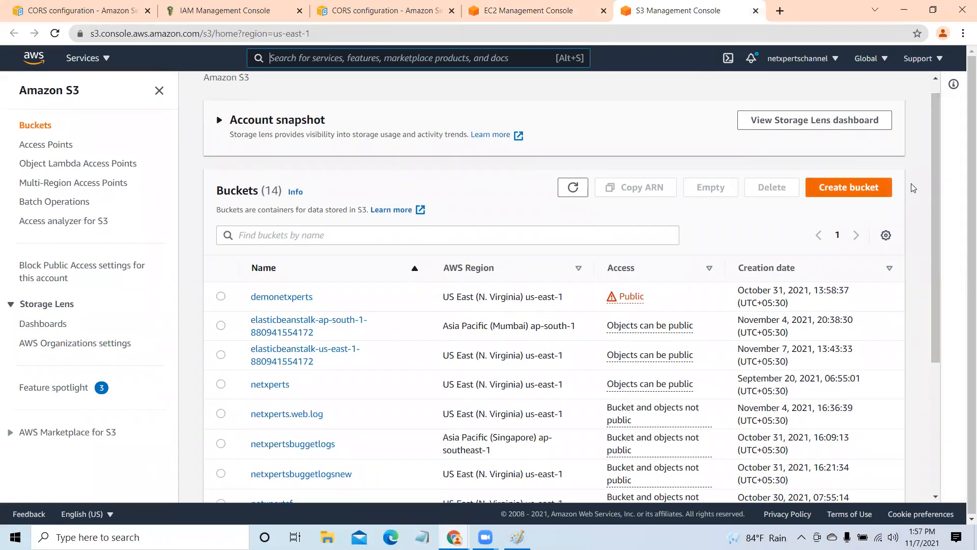
drag(936, 126, 957, 262)
click(857, 90)
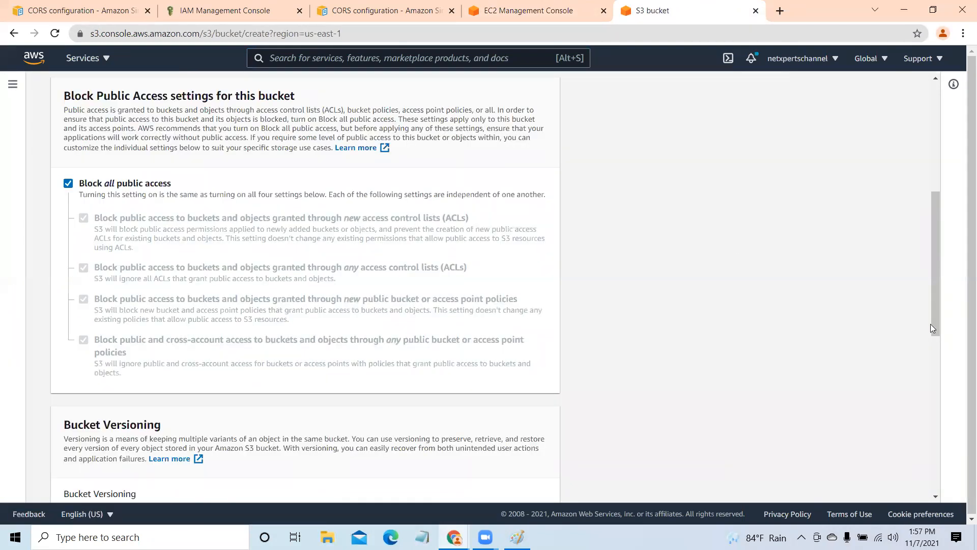
drag(933, 328, 934, 117)
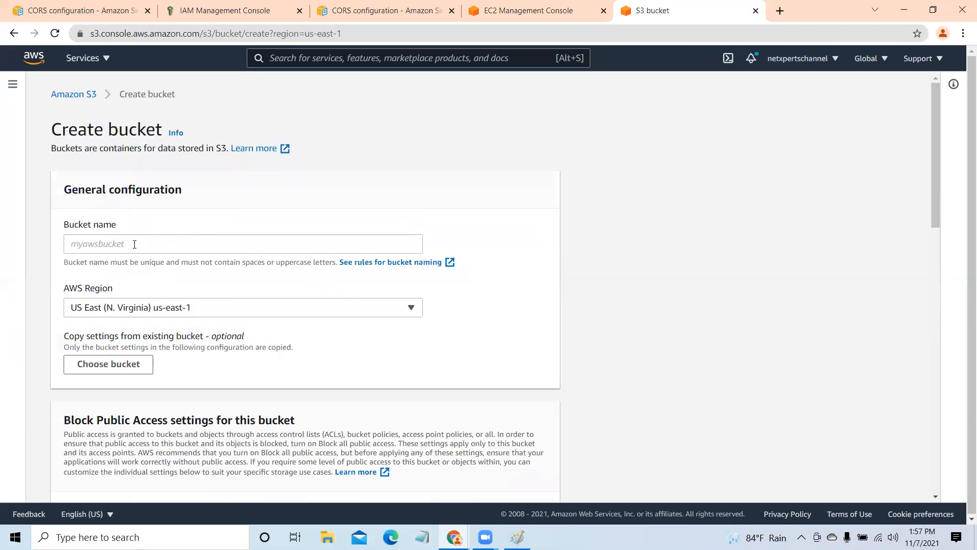
- Create the bucket web3.netxperts with bucket versioning enabled and dismiss the notification
click(134, 244)
text(web)
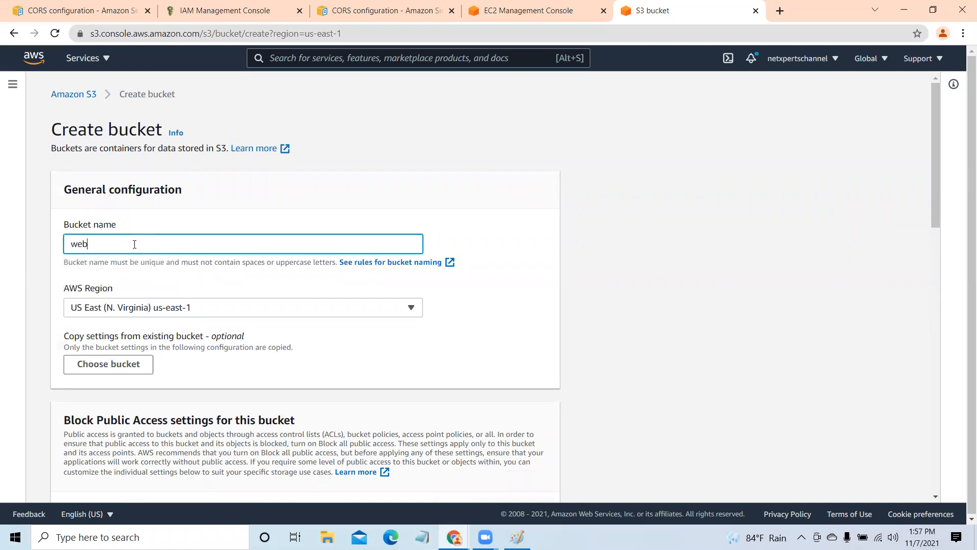
text(3.netxperts)
scroll(236, 319, down, 8)
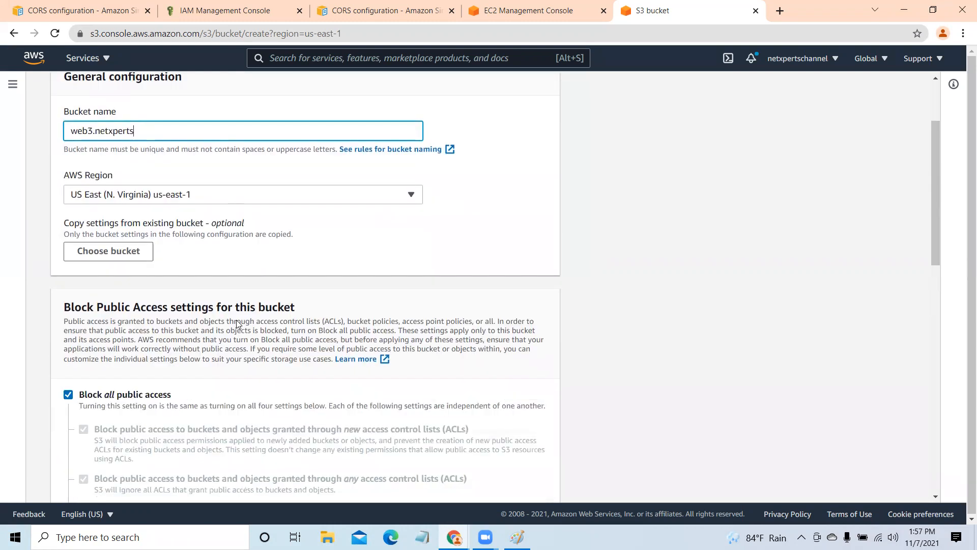
click(68, 342)
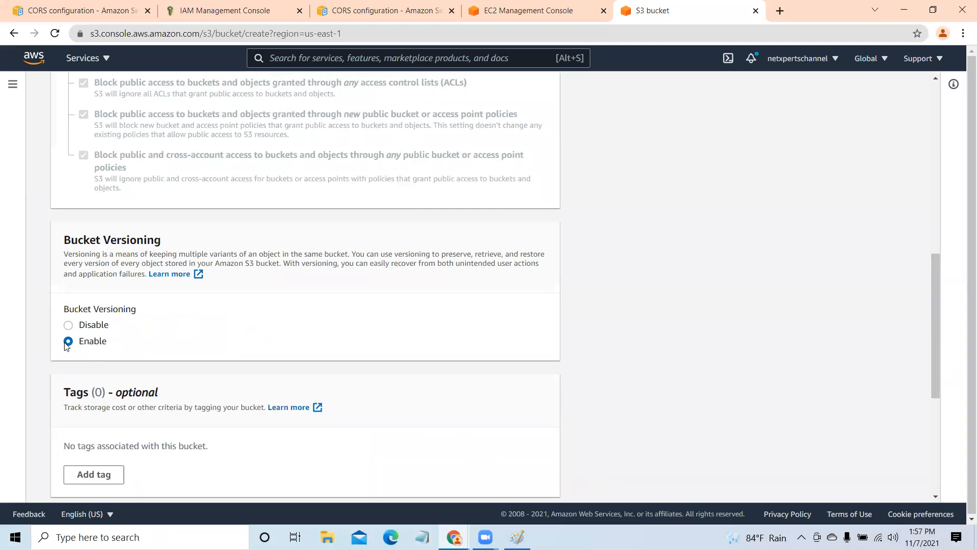
scroll(194, 392, down, 5)
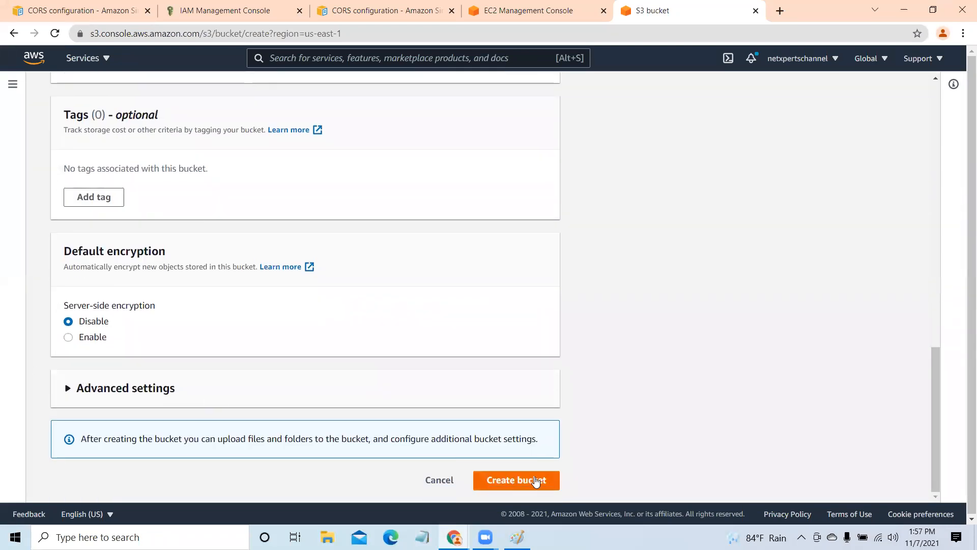
click(538, 482)
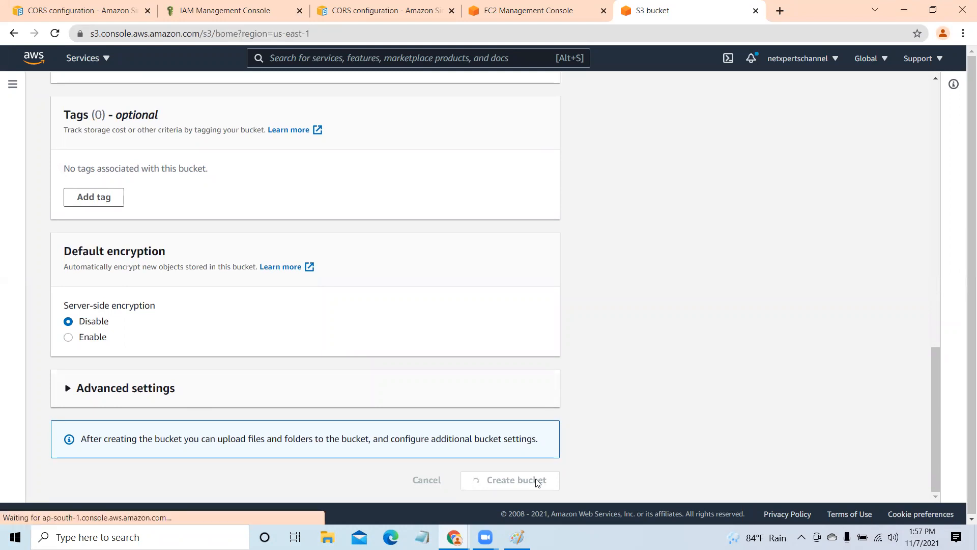
click(925, 90)
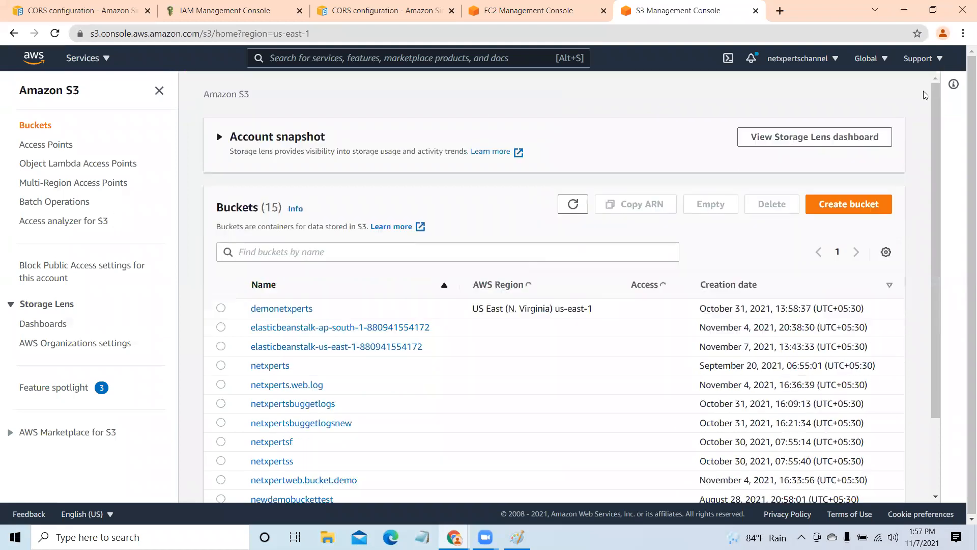
- Create another bucket named web4.netxperts with bucket versioning enabled and dismiss the notification
scroll(919, 234, down, 3)
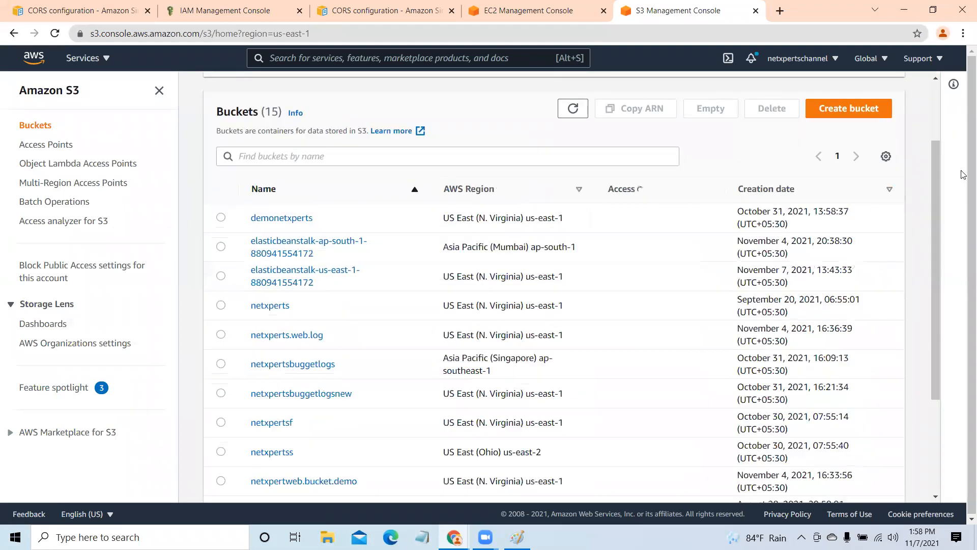
drag(935, 181, 962, 402)
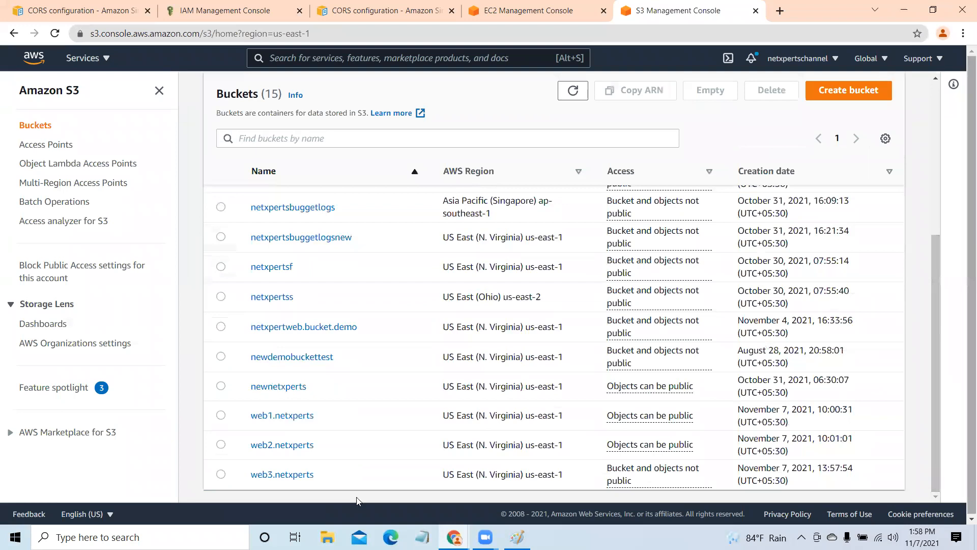
click(863, 92)
scroll(286, 202, up, 4)
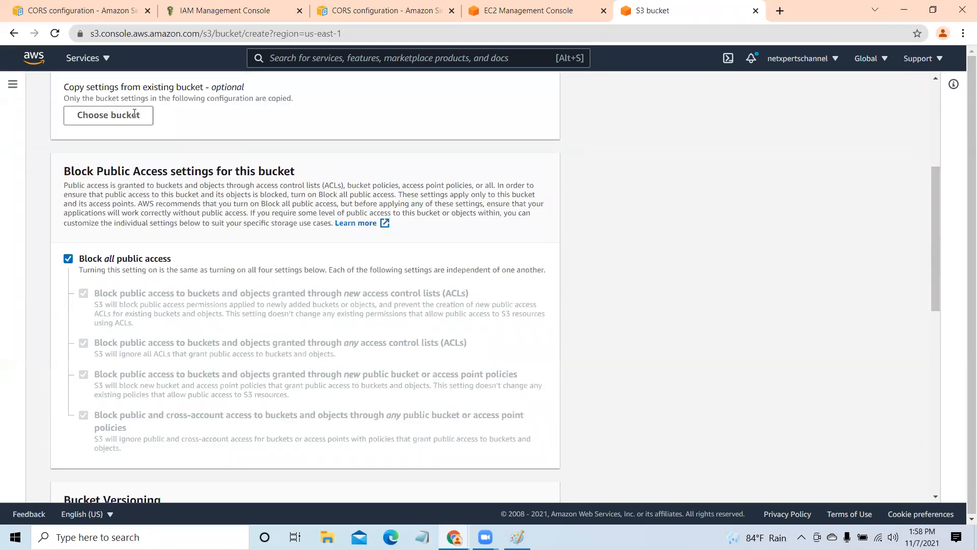
click(134, 112)
text(web4.netxperts)
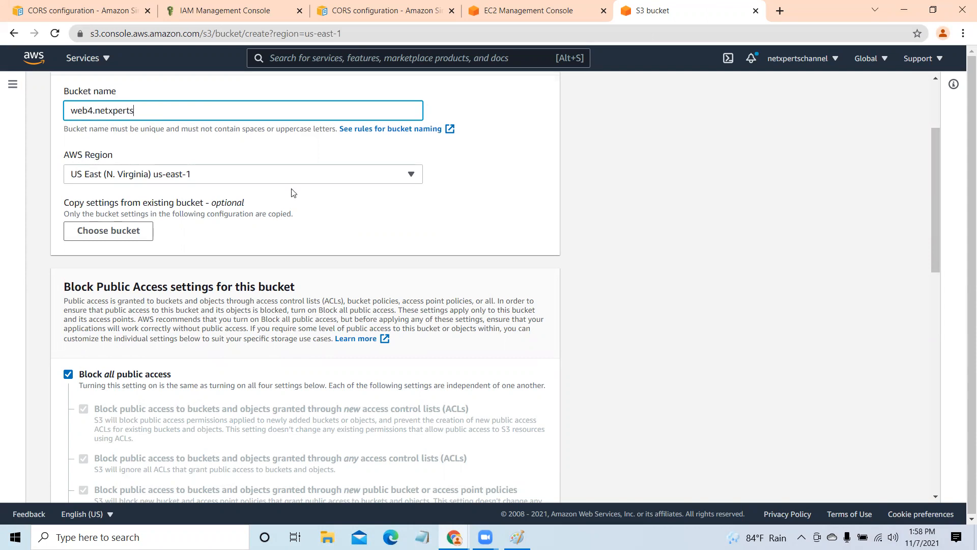
scroll(273, 218, down, 14)
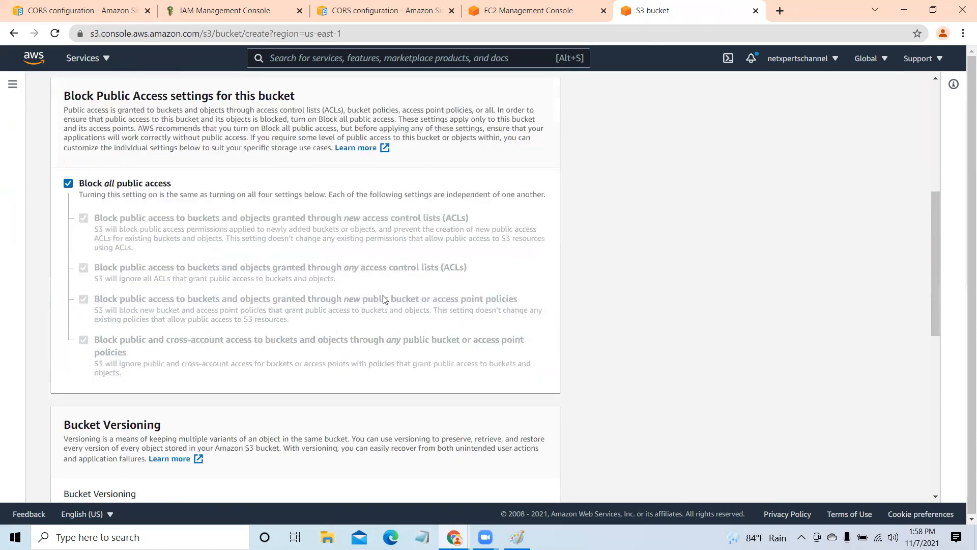
scroll(242, 255, up, 4)
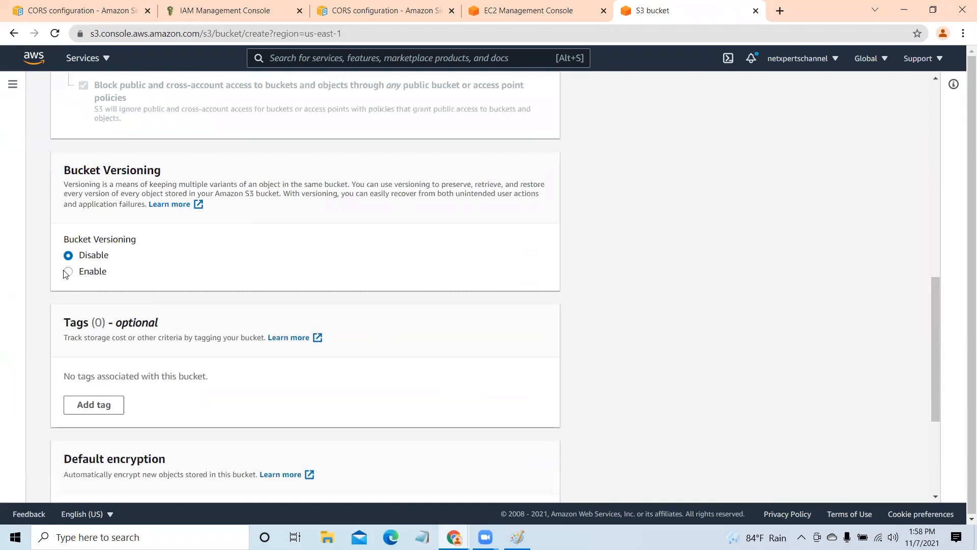
click(68, 271)
scroll(327, 277, down, 4)
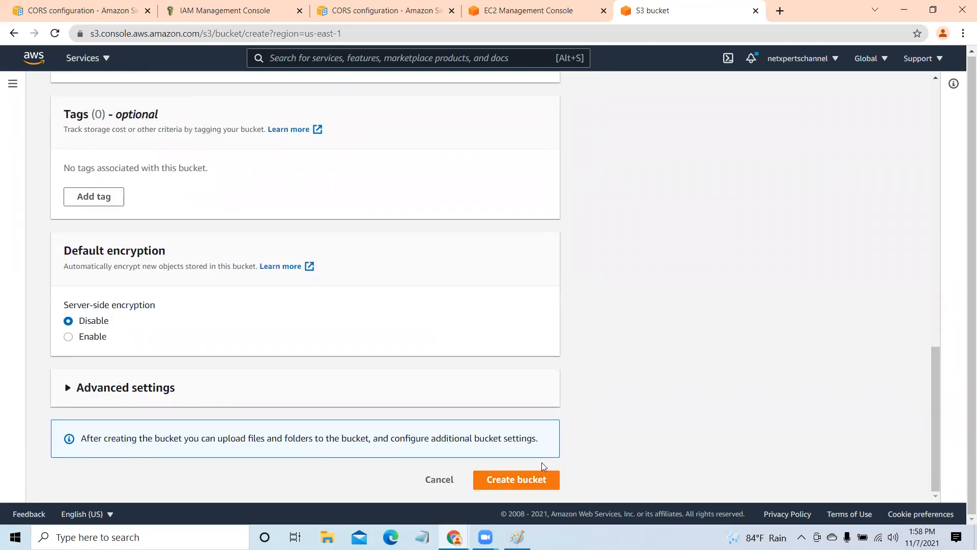
click(532, 482)
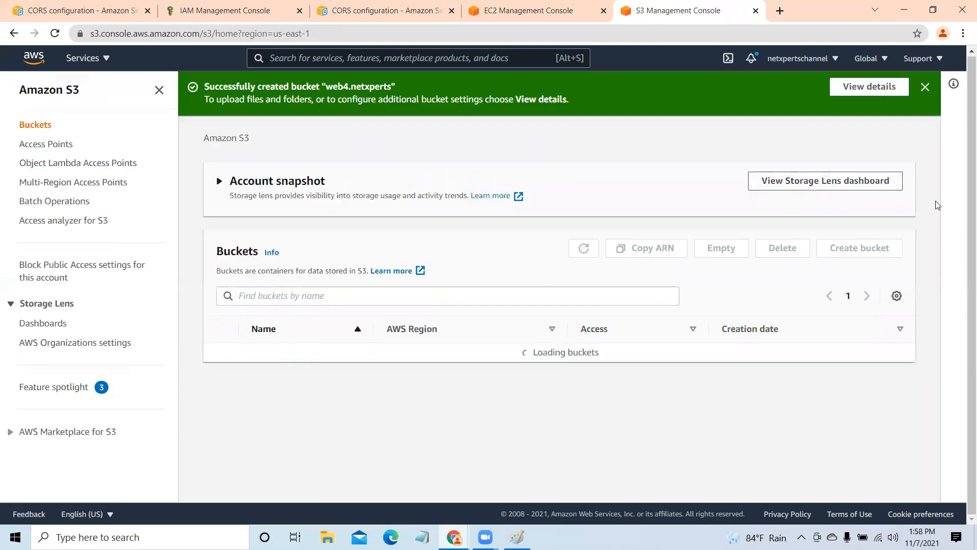
click(923, 86)
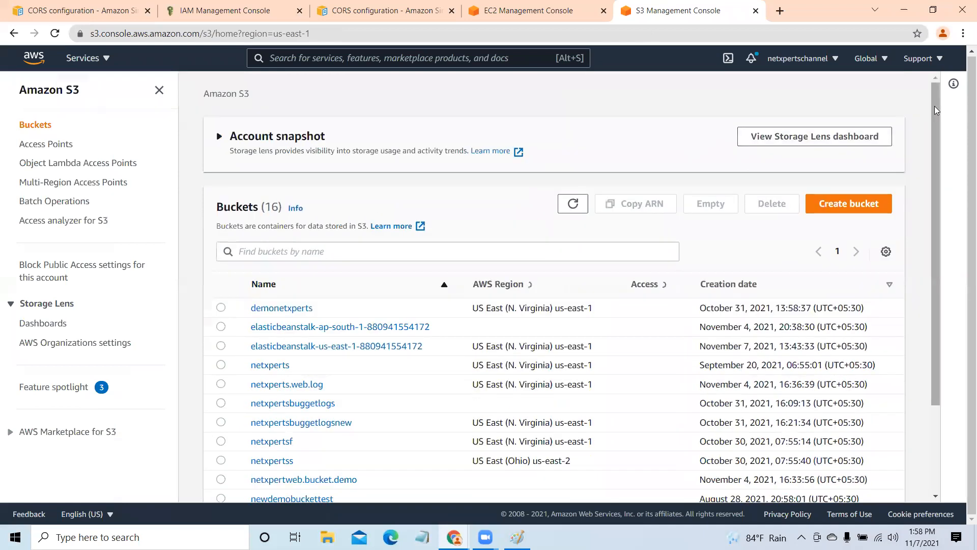
- Open the web3.netxperts bucket from the list and look through its properties
scroll(930, 376, down, 1)
scroll(930, 376, down, 5)
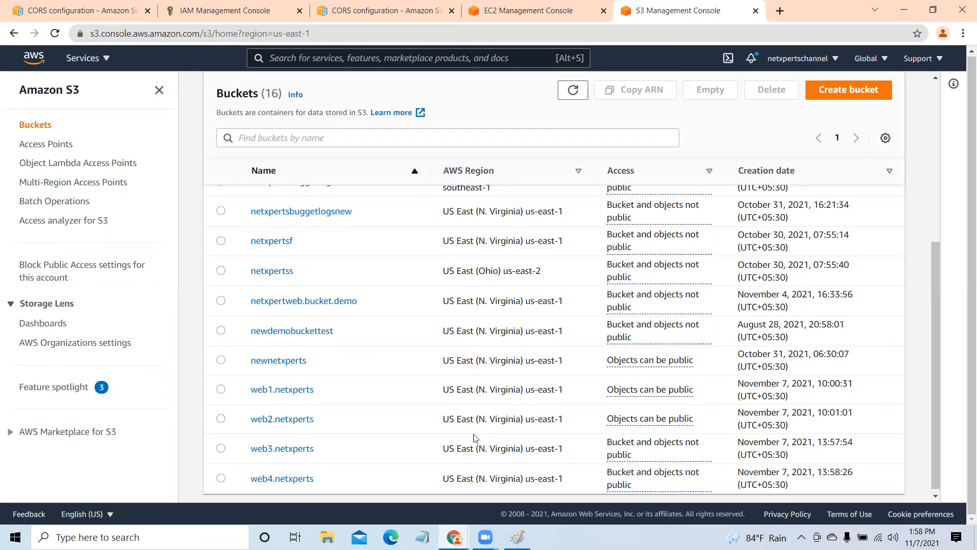
click(285, 448)
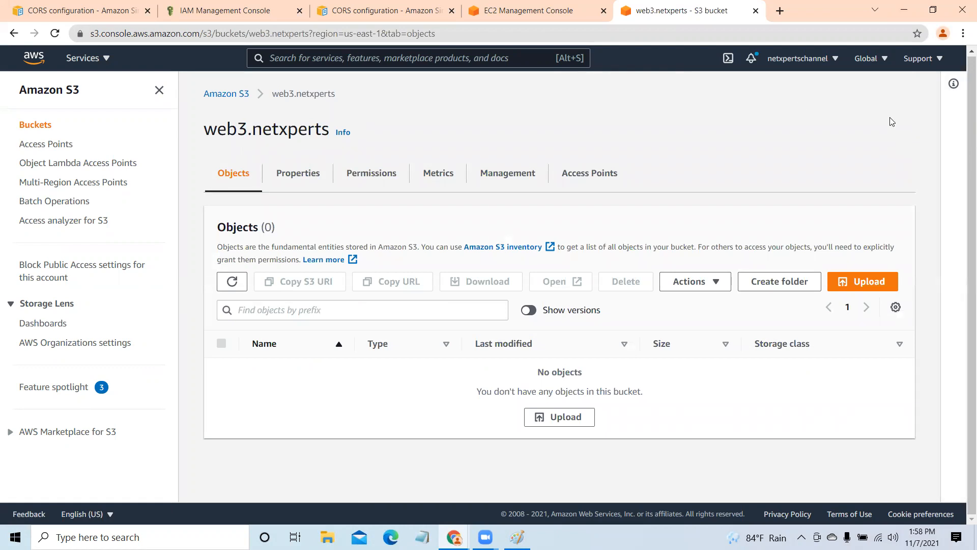
click(303, 176)
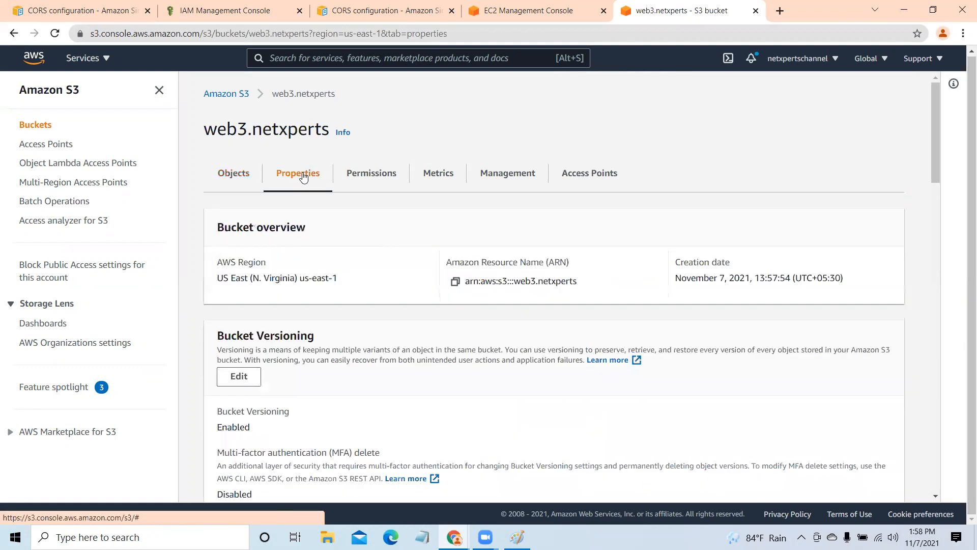
drag(932, 95, 959, 262)
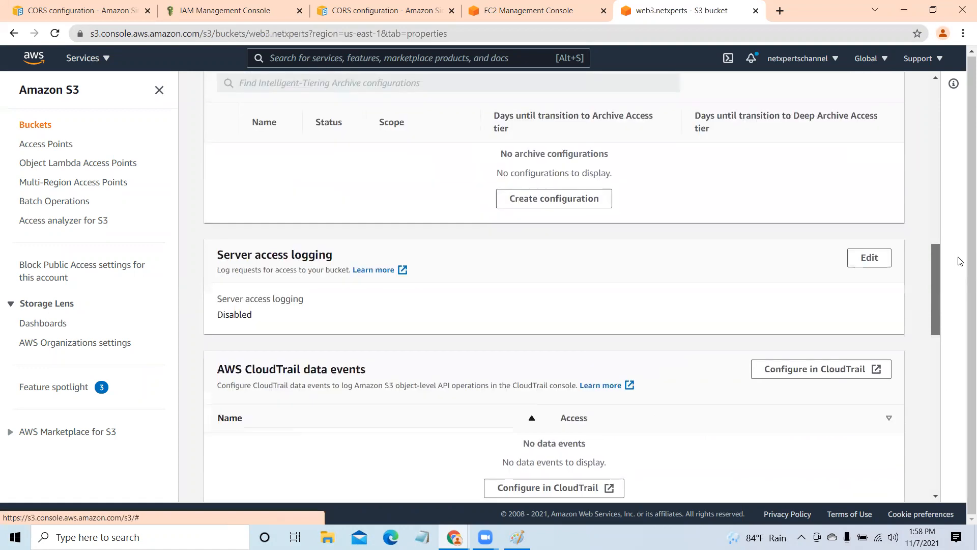
scroll(676, 295, up, 1)
scroll(676, 295, up, 10)
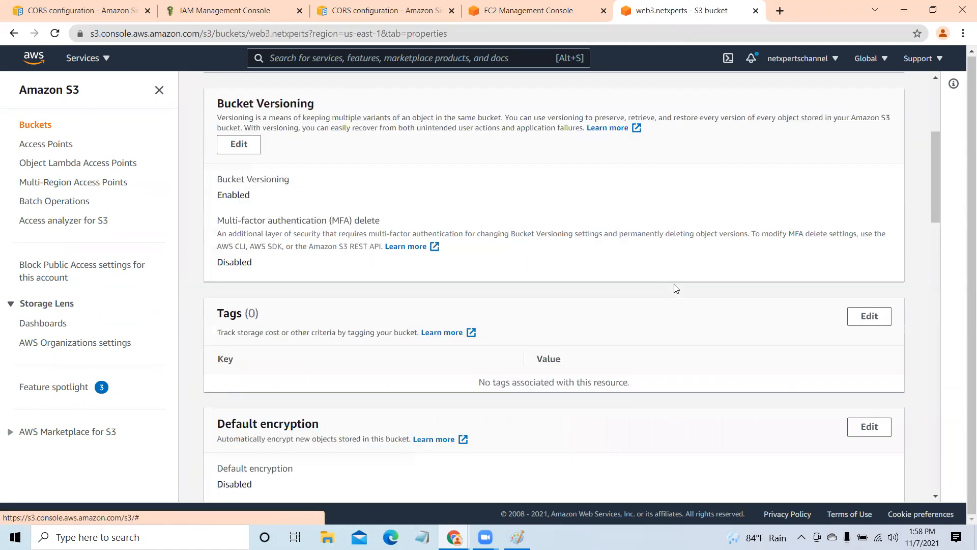
- Review the permissions of the web3.netxperts bucket down to its cross-origin resource sharing (CORS) section
click(378, 174)
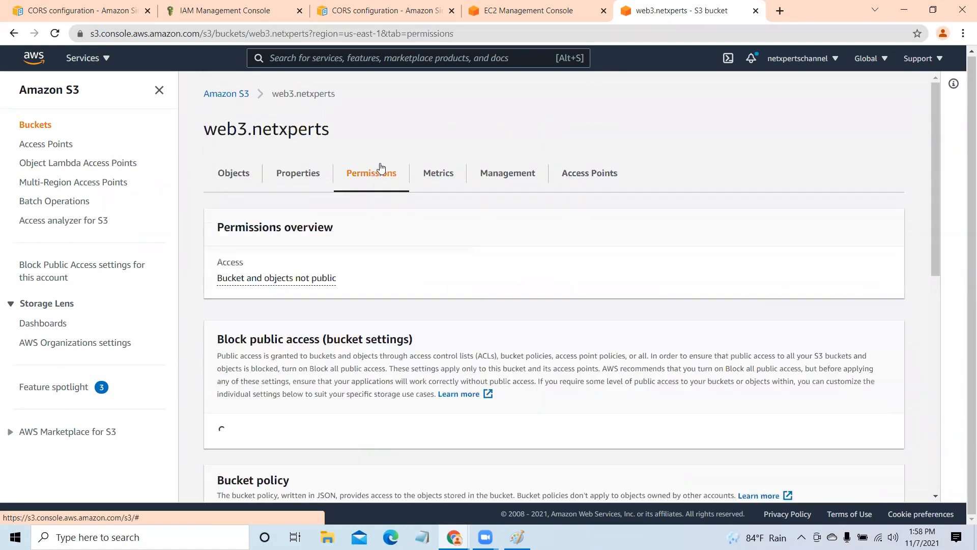
scroll(629, 329, down, 3)
scroll(629, 328, down, 13)
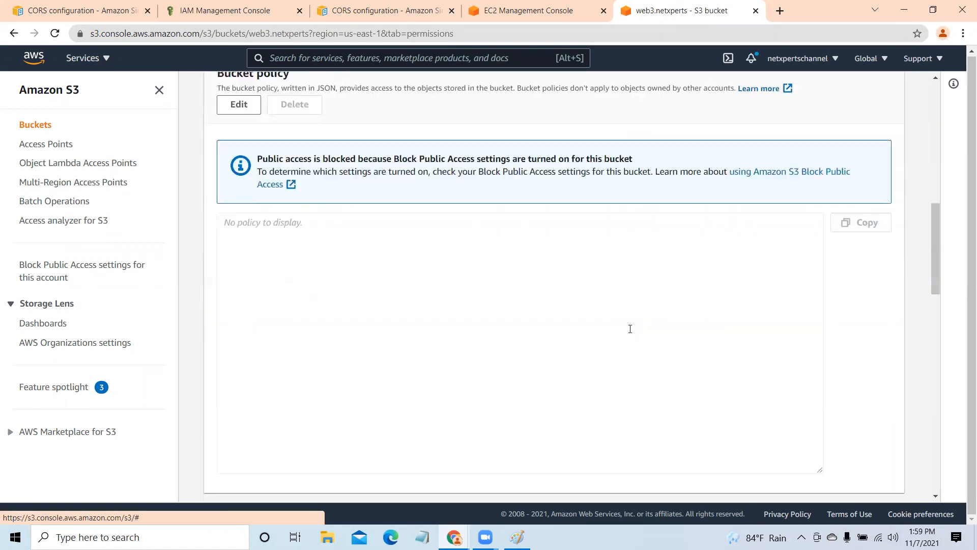
scroll(631, 332, down, 12)
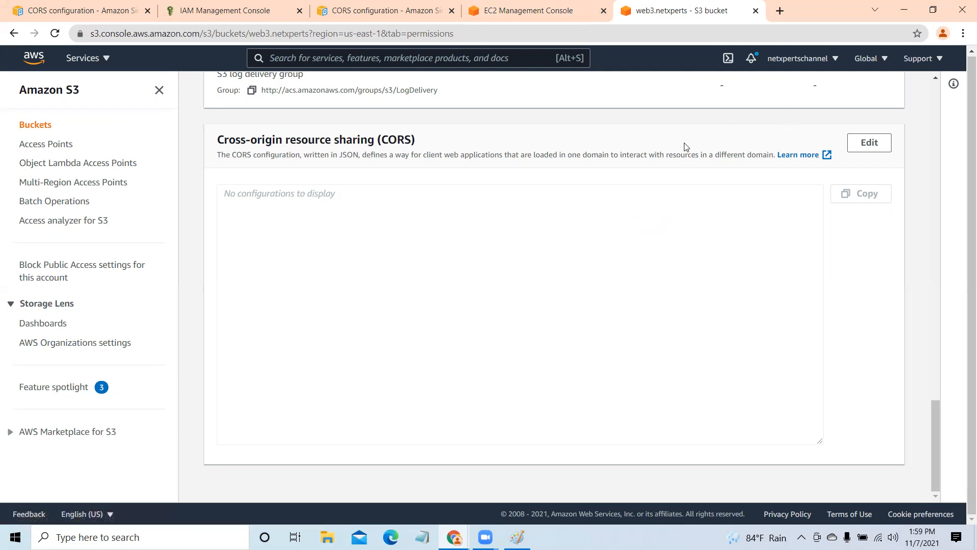
- Minimize the browser and copy all items in the website folder inside the desktop folder AWS_Today
click(907, 8)
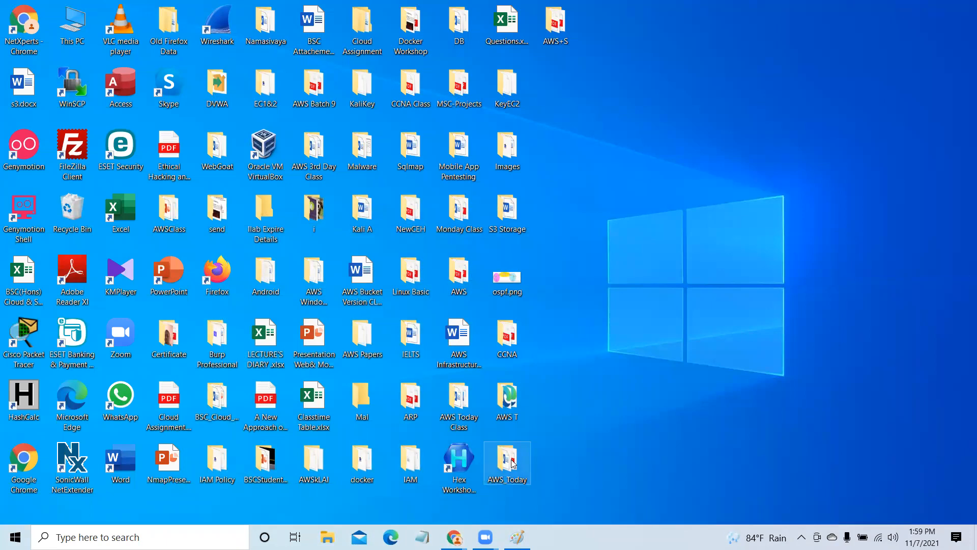
double_click(512, 463)
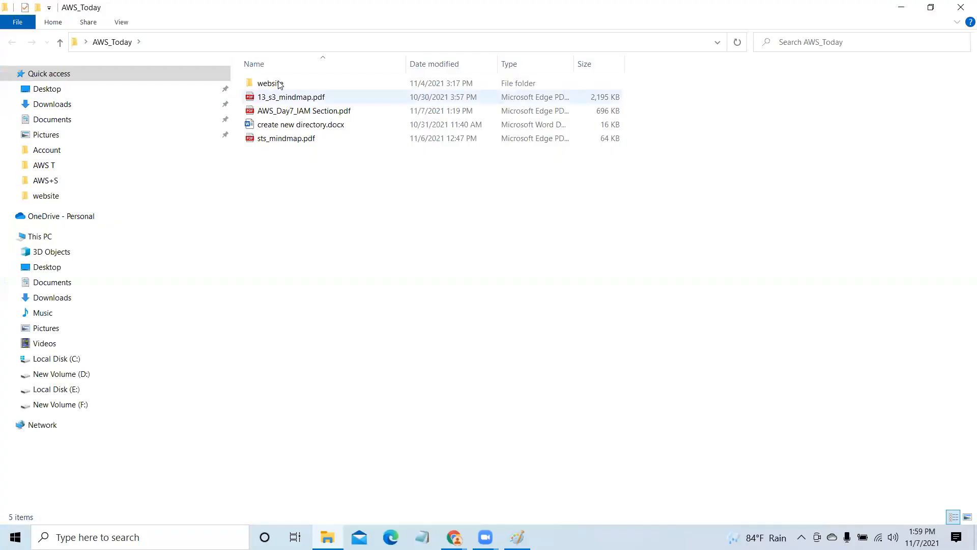
click(279, 84)
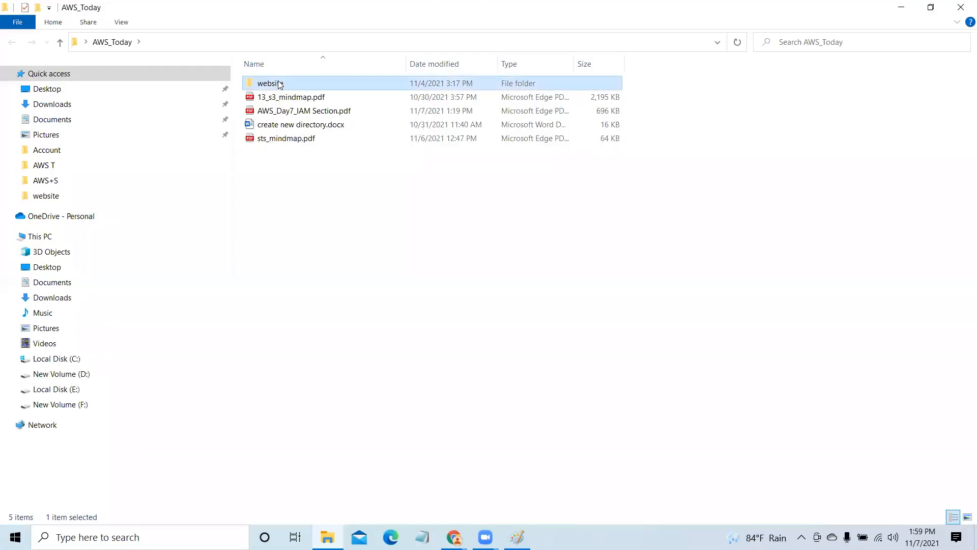
double_click(279, 84)
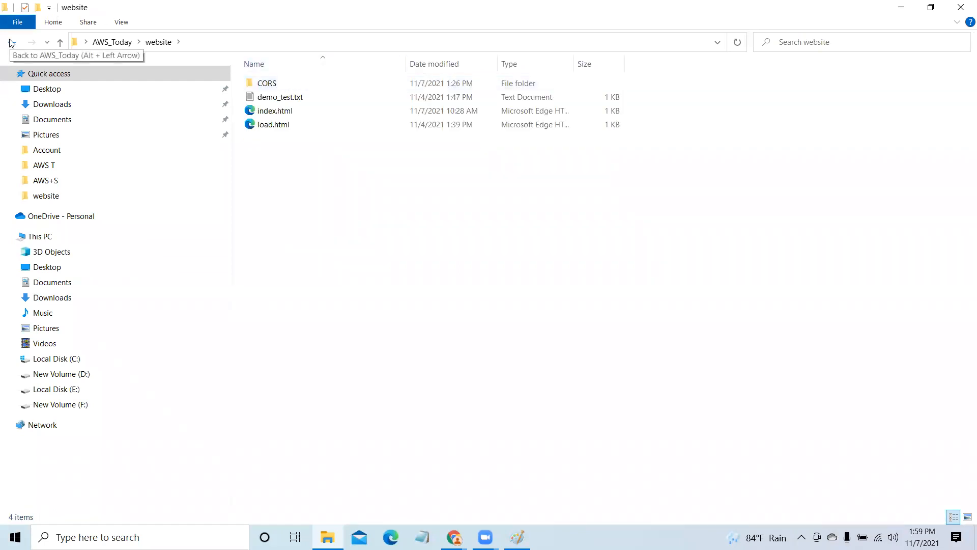
click(288, 111)
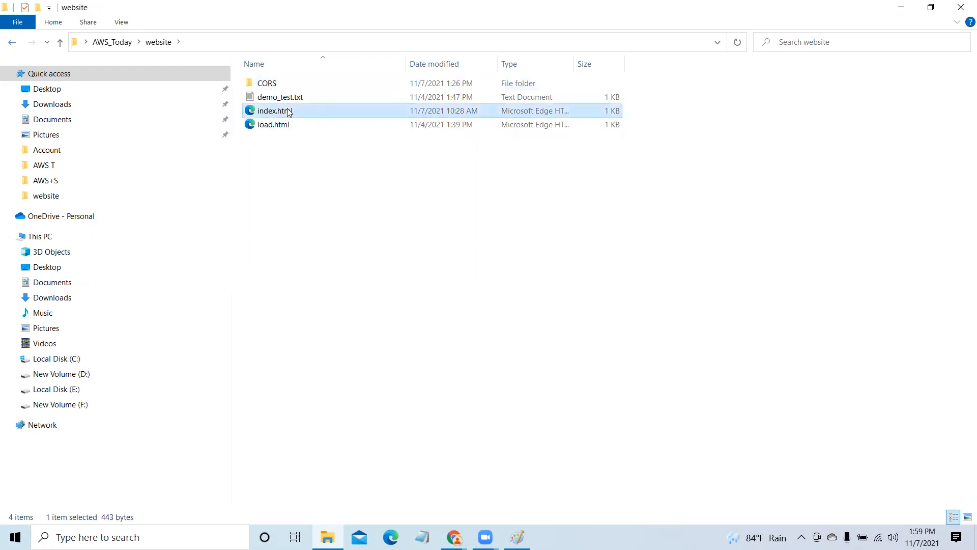
drag(276, 179, 266, 83)
right_click(266, 85)
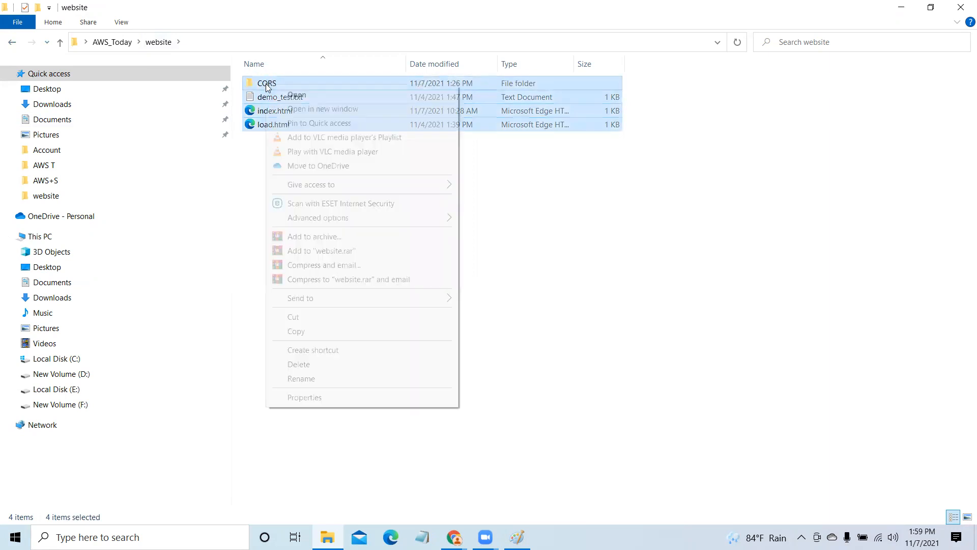
click(314, 332)
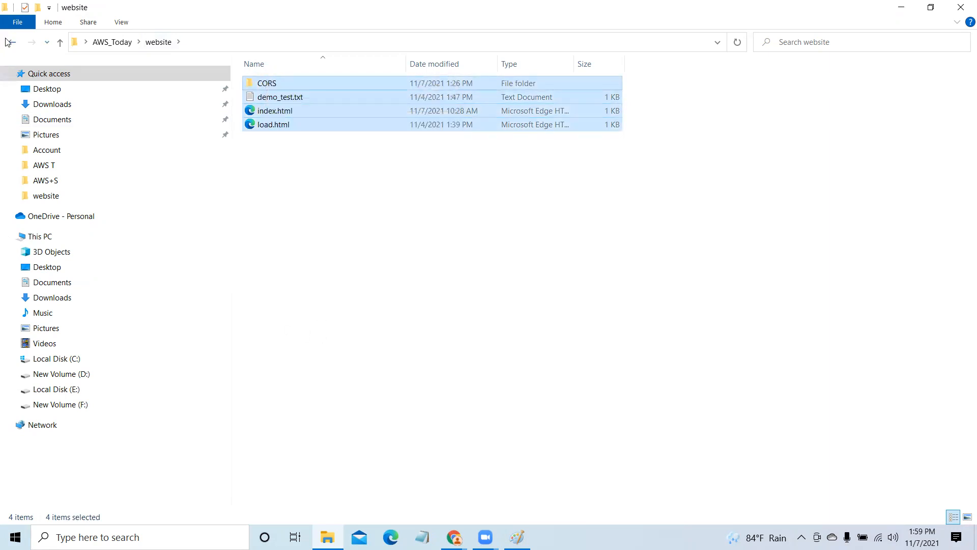
- Create a folder named web in AWS_Today and paste the copied website files into it
click(7, 42)
right_click(288, 205)
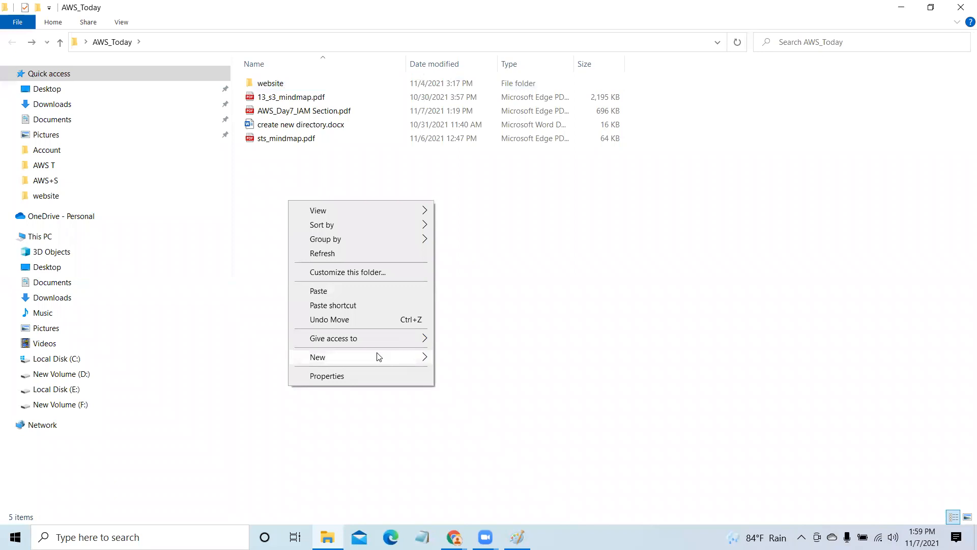
mouse_move(378, 356)
click(483, 359)
text(web)
click(330, 196)
double_click(248, 86)
right_click(289, 127)
click(326, 213)
click(327, 208)
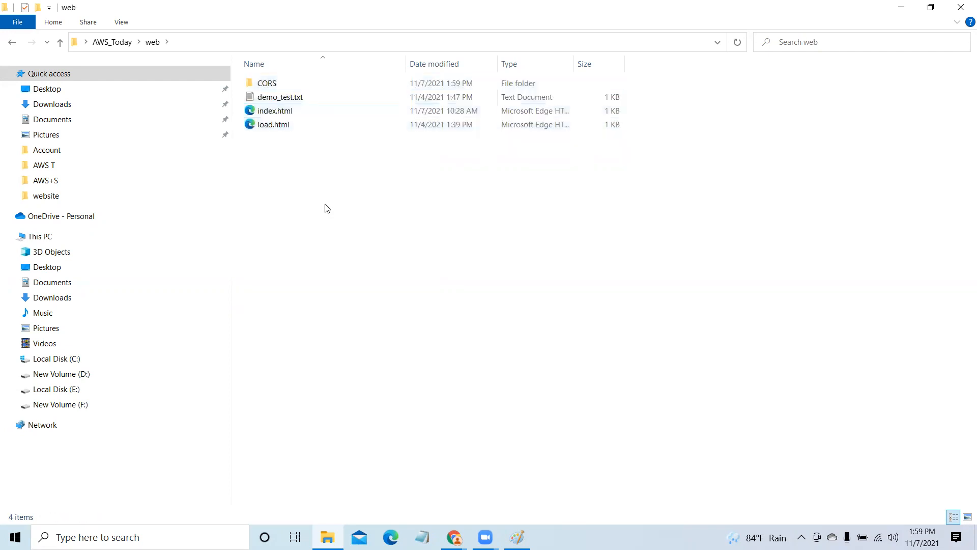
- Open index.html from the web folder in Notepad
right_click(284, 112)
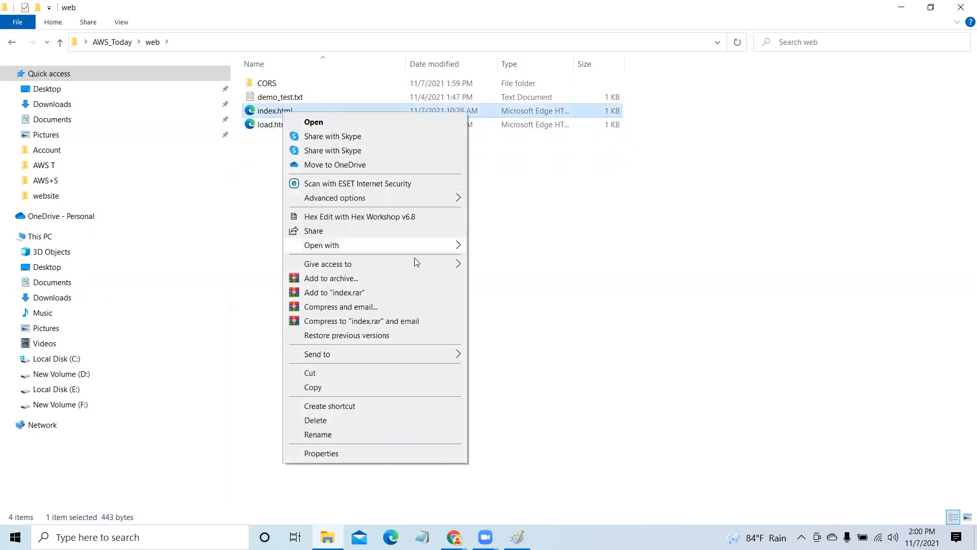
mouse_move(408, 245)
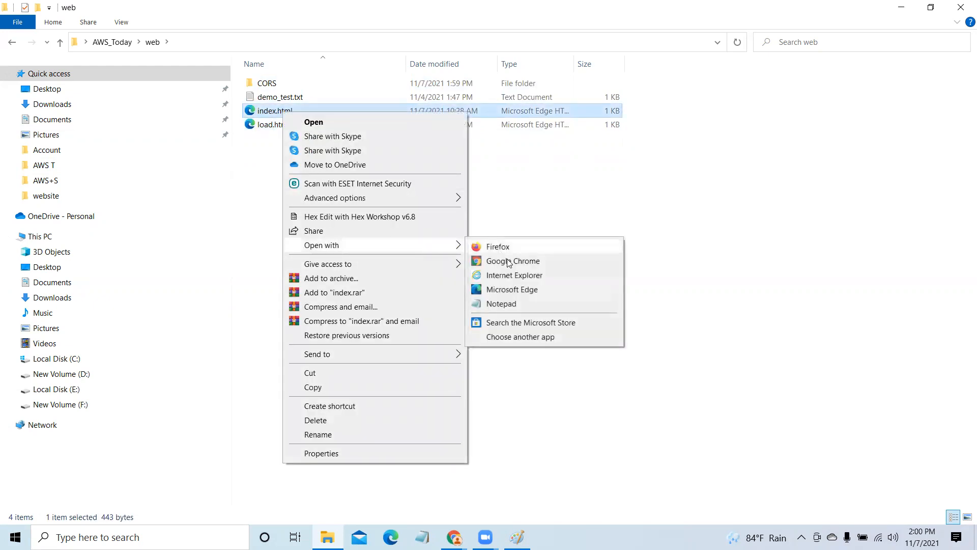
click(515, 303)
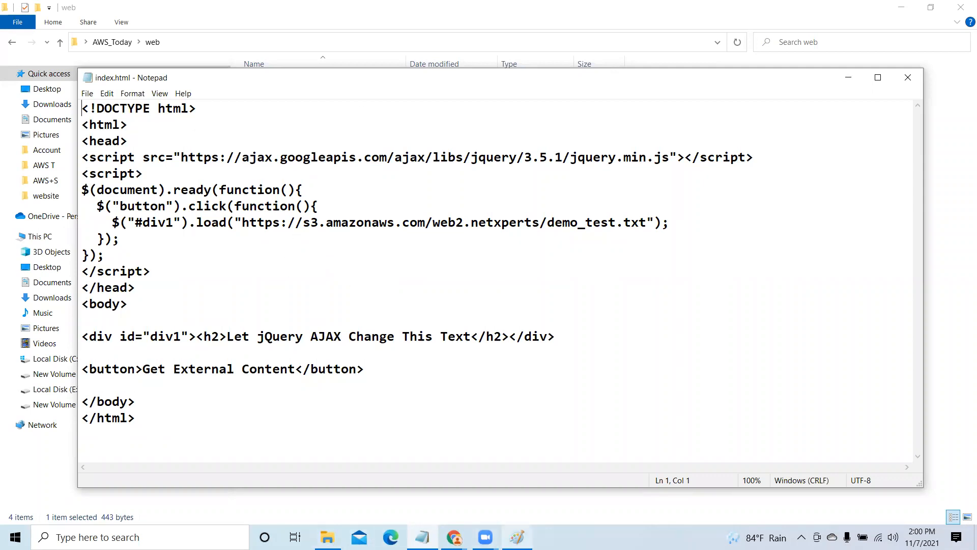
click(277, 119)
mouse_move(277, 119)
mouse_down()
mouse_move(279, 197)
mouse_move(367, 197)
mouse_move(365, 126)
mouse_up()
mouse_move(612, 124)
mouse_down()
mouse_move(635, 204)
mouse_move(752, 196)
mouse_move(756, 122)
mouse_up()
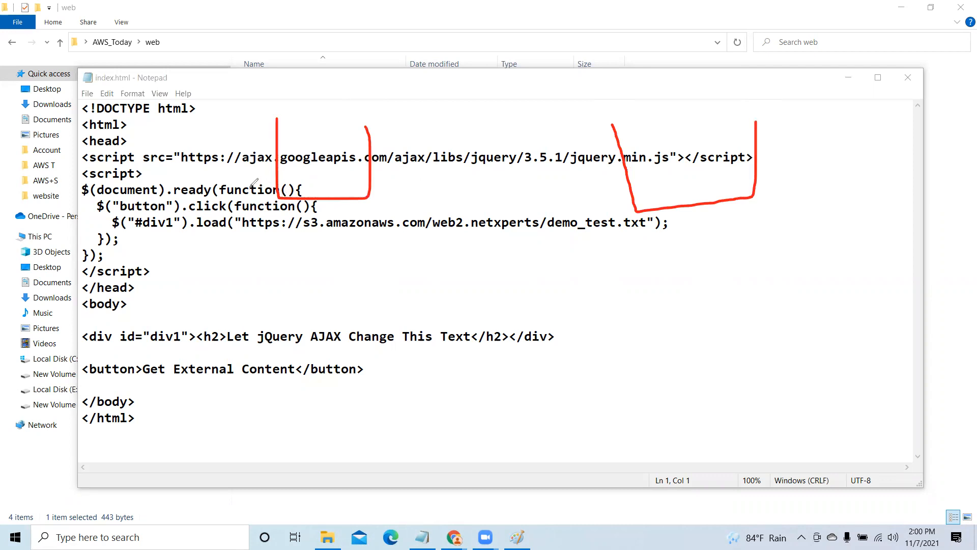
drag(272, 170, 304, 165)
drag(229, 178, 317, 165)
mouse_move(153, 258)
mouse_down()
mouse_move(159, 279)
mouse_move(213, 255)
mouse_move(216, 264)
mouse_move(248, 258)
mouse_move(302, 277)
mouse_up()
click(149, 249)
click(249, 261)
mouse_move(296, 236)
mouse_down()
mouse_move(307, 265)
mouse_move(321, 254)
mouse_move(356, 266)
mouse_up()
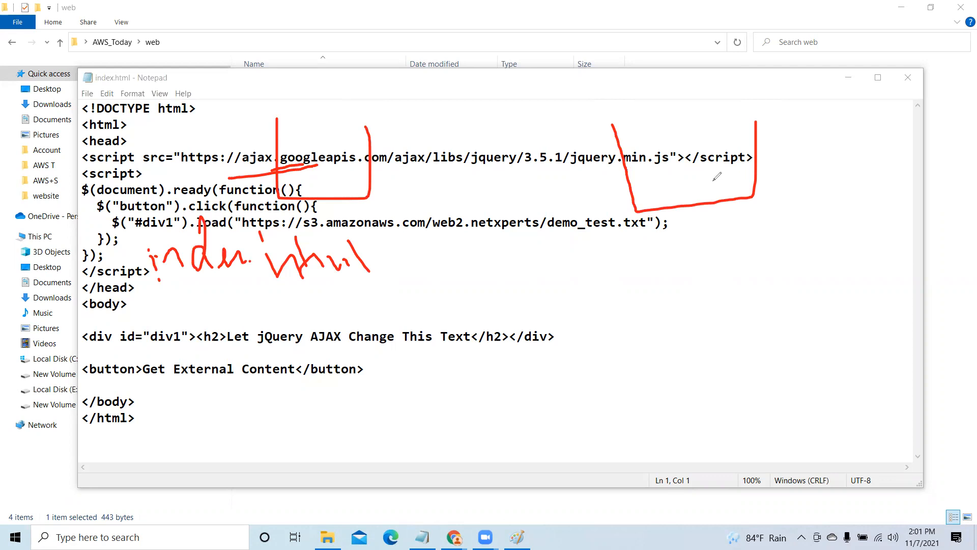
drag(712, 179, 725, 268)
click(660, 245)
drag(554, 244, 660, 239)
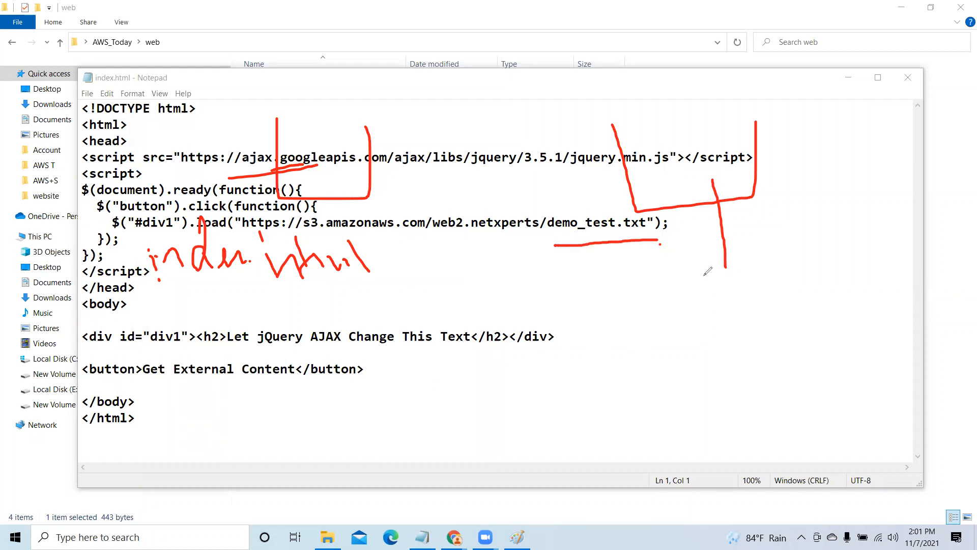
mouse_move(695, 270)
mouse_down()
mouse_move(717, 313)
mouse_move(697, 309)
mouse_move(740, 297)
mouse_up()
click(467, 391)
mouse_move(467, 390)
mouse_down()
mouse_move(542, 389)
mouse_move(549, 433)
mouse_move(508, 436)
mouse_move(466, 385)
mouse_up()
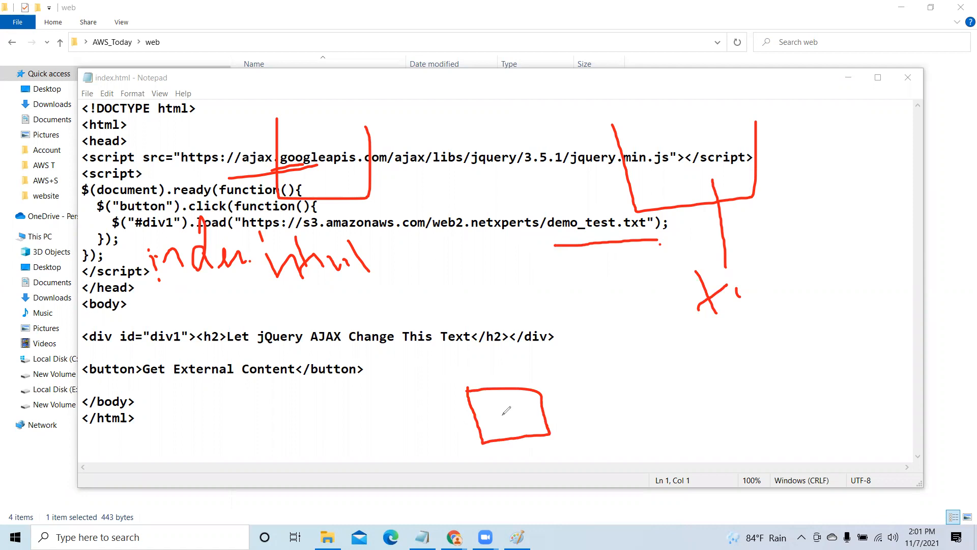
mouse_move(504, 413)
mouse_down()
mouse_move(509, 382)
mouse_move(487, 295)
mouse_move(476, 281)
mouse_move(417, 281)
mouse_move(351, 186)
mouse_up()
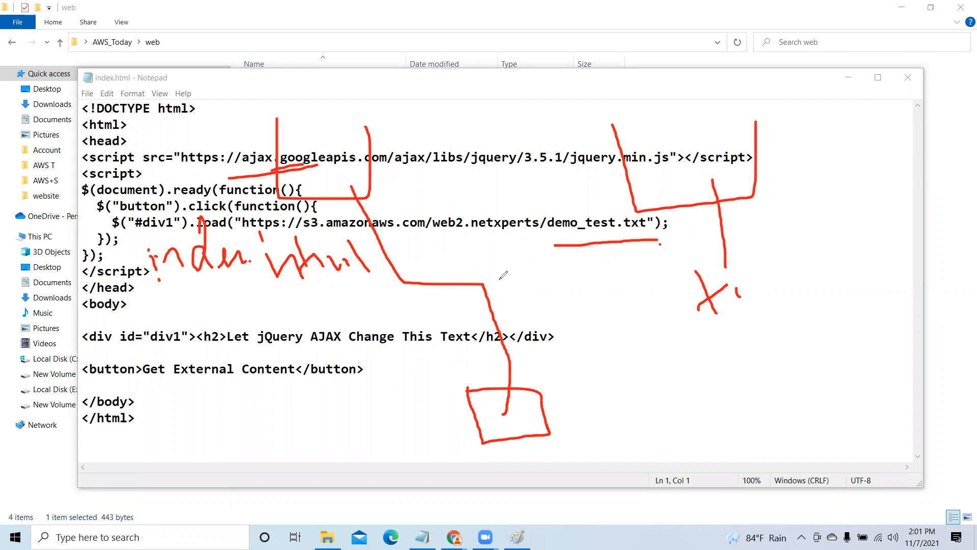
mouse_move(477, 288)
mouse_down()
mouse_move(631, 278)
mouse_move(715, 252)
mouse_move(714, 181)
mouse_up()
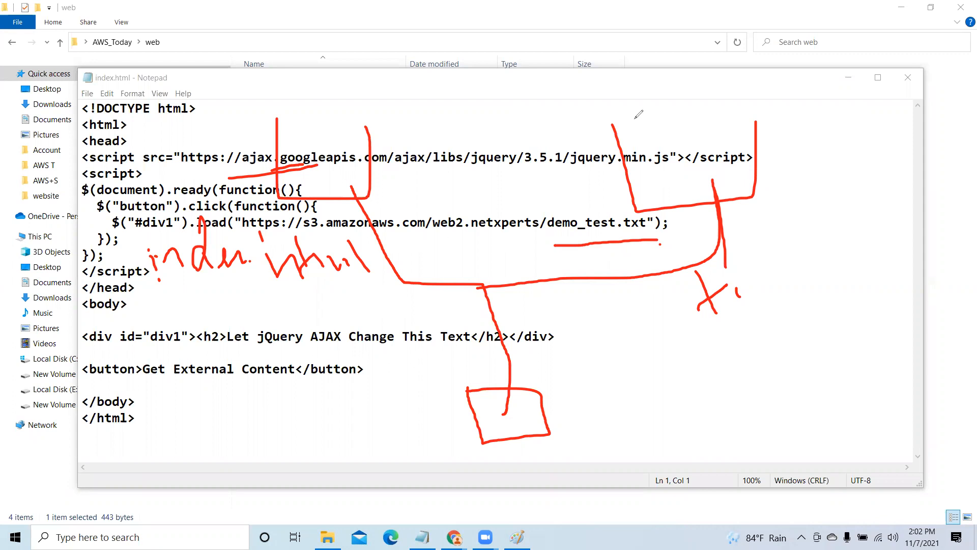
key(e)
key(Escape)
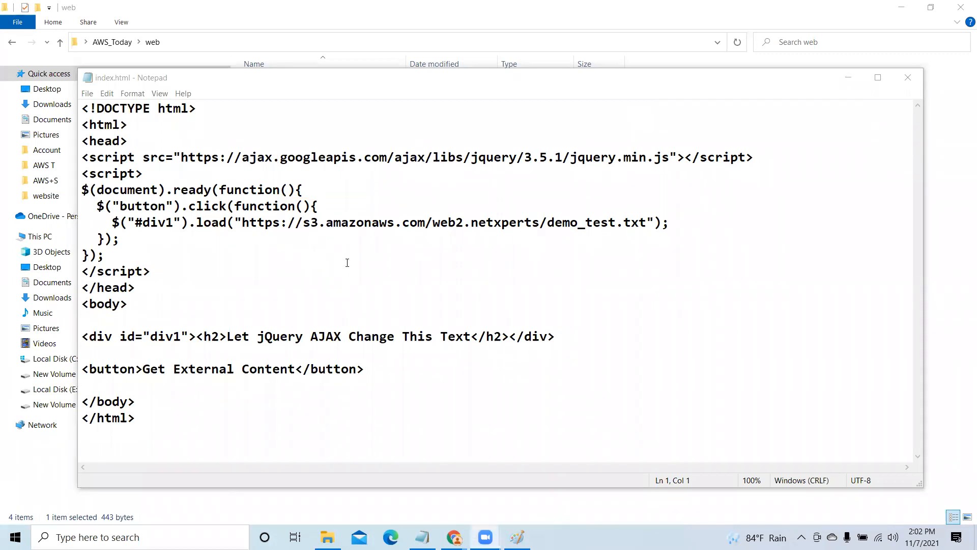
- Switch to the S3 console, view the web3.netxperts bucket's object list, and check the load URL in index.html
click(848, 77)
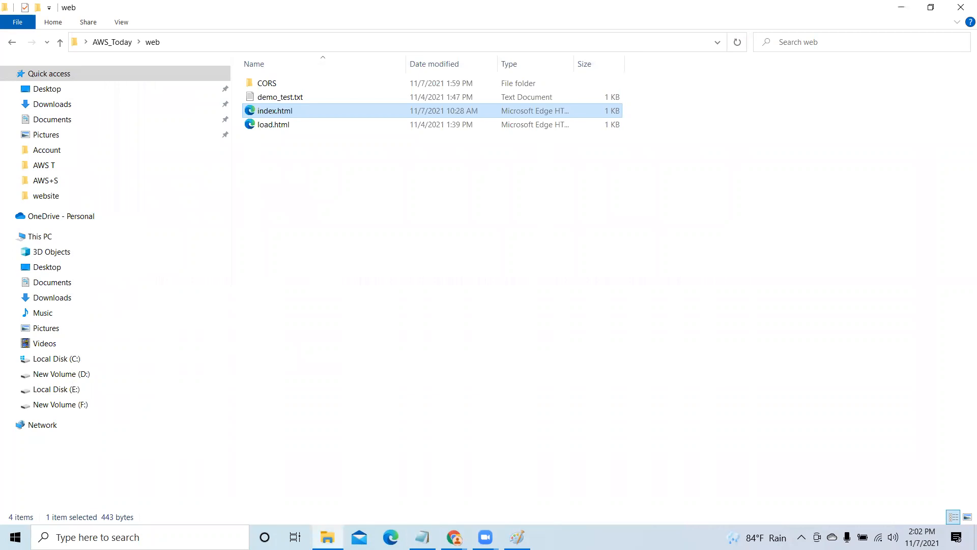
click(454, 537)
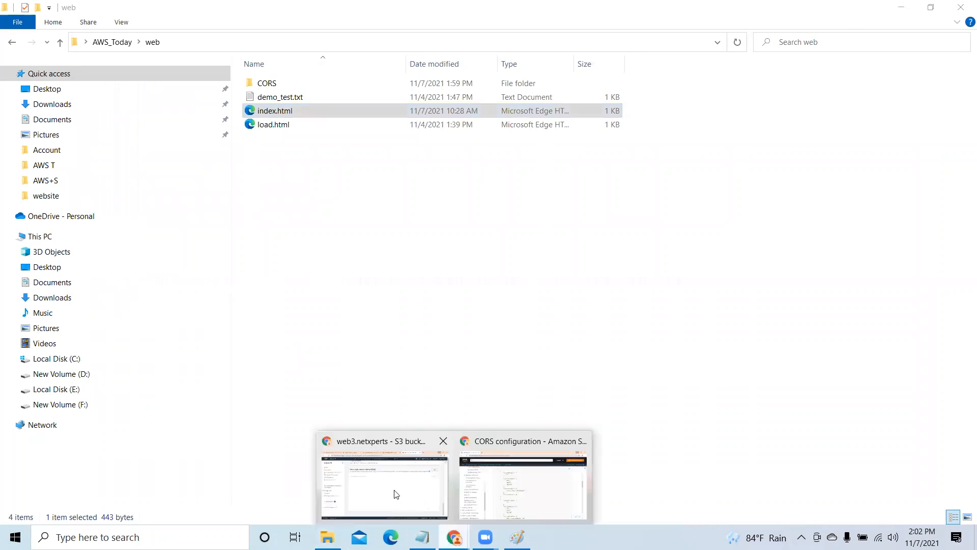
click(396, 494)
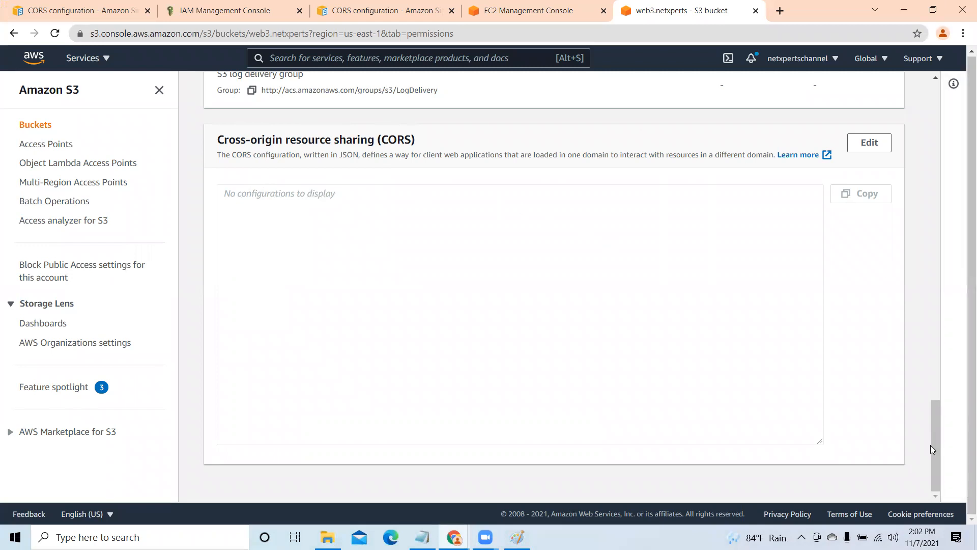
drag(933, 452, 919, 406)
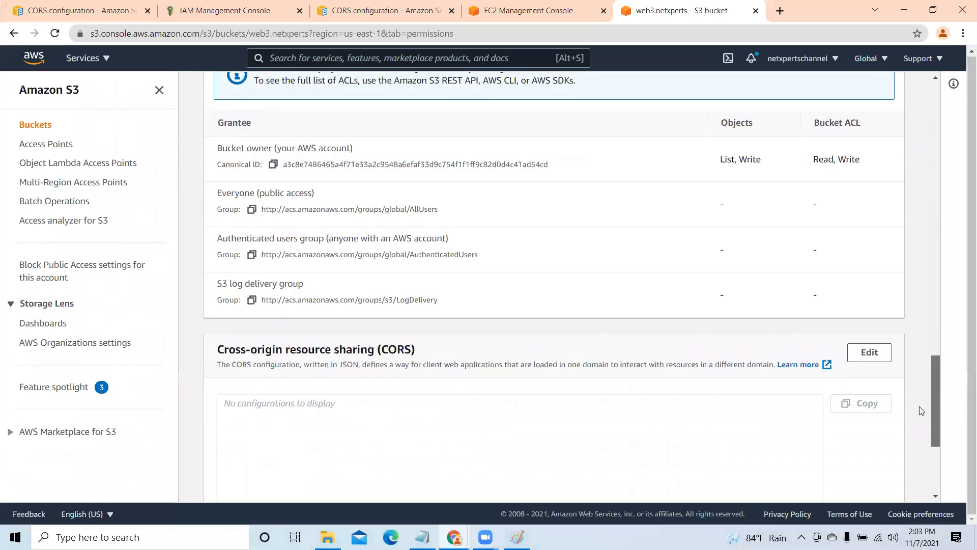
scroll(919, 396, up, 7)
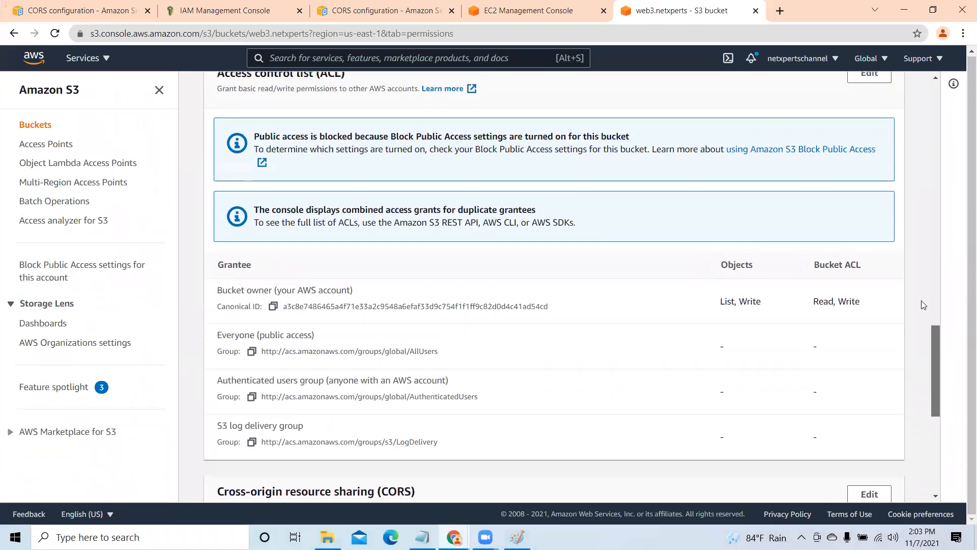
scroll(915, 122, up, 10)
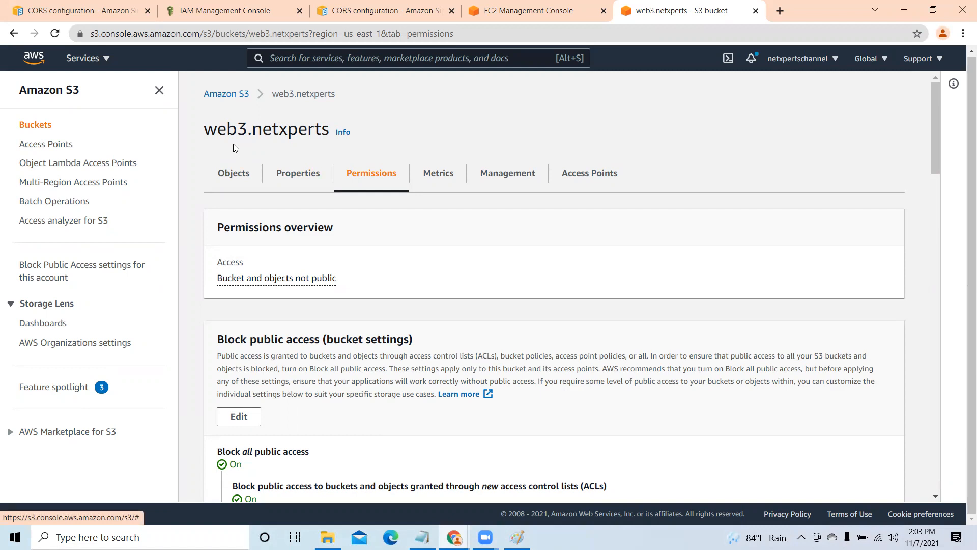
click(227, 175)
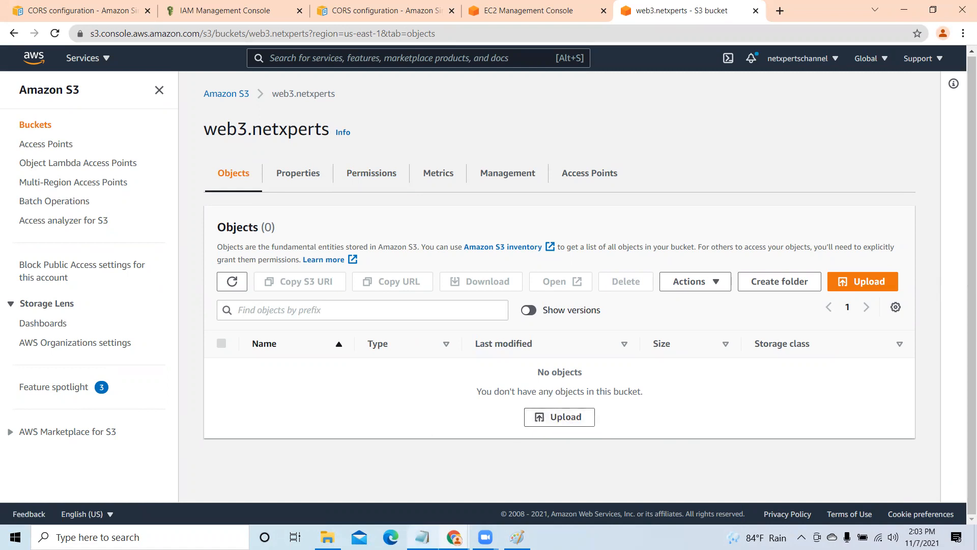
click(422, 537)
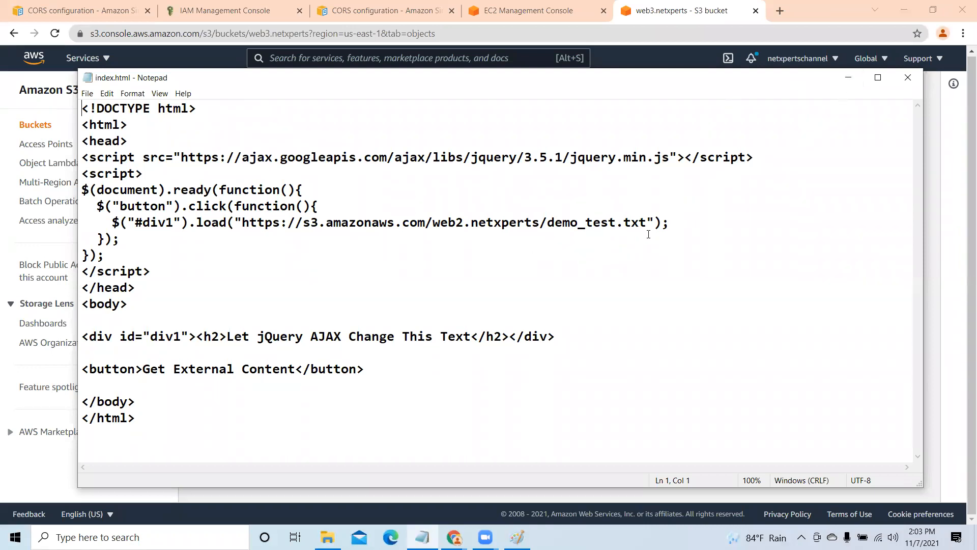
click(848, 77)
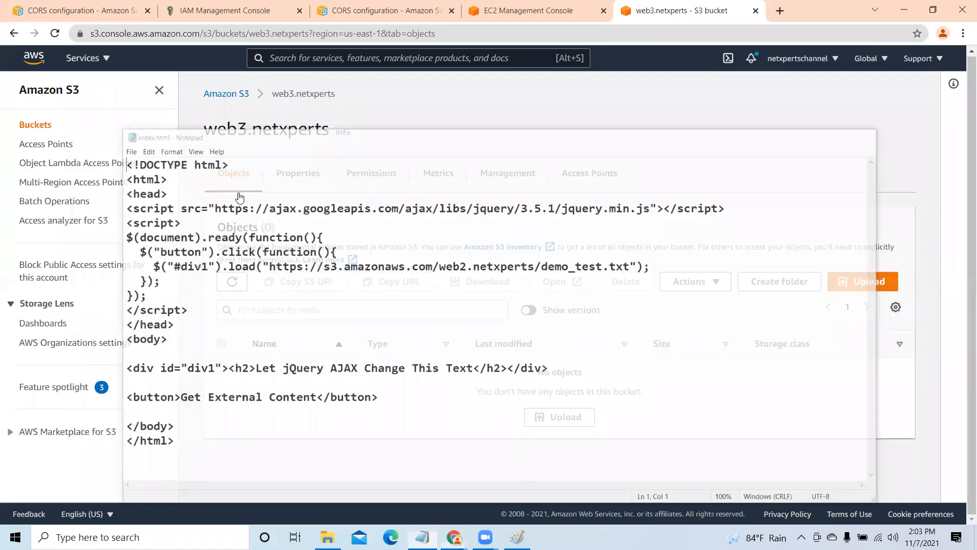
- Open the web4.netxperts bucket from the bucket list and start an upload to it
click(230, 94)
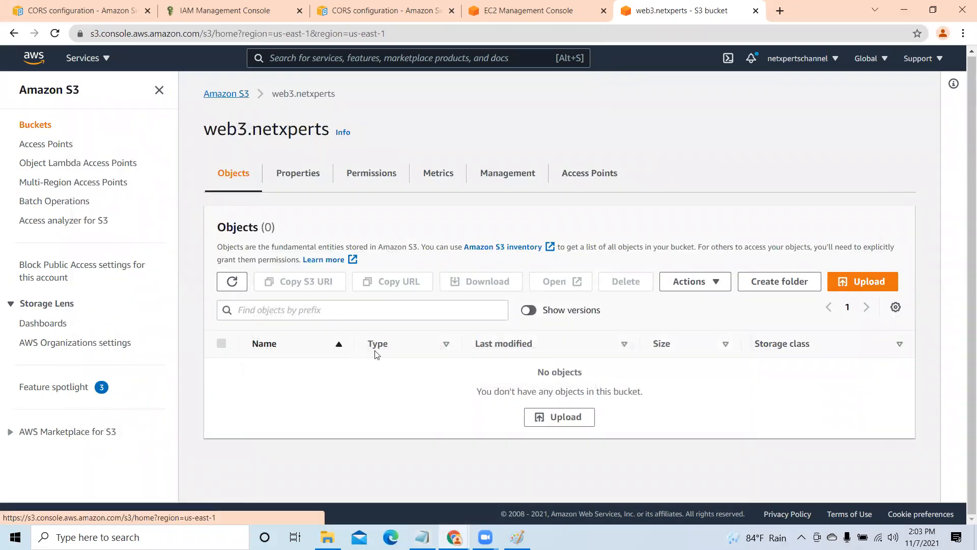
scroll(377, 364, down, 6)
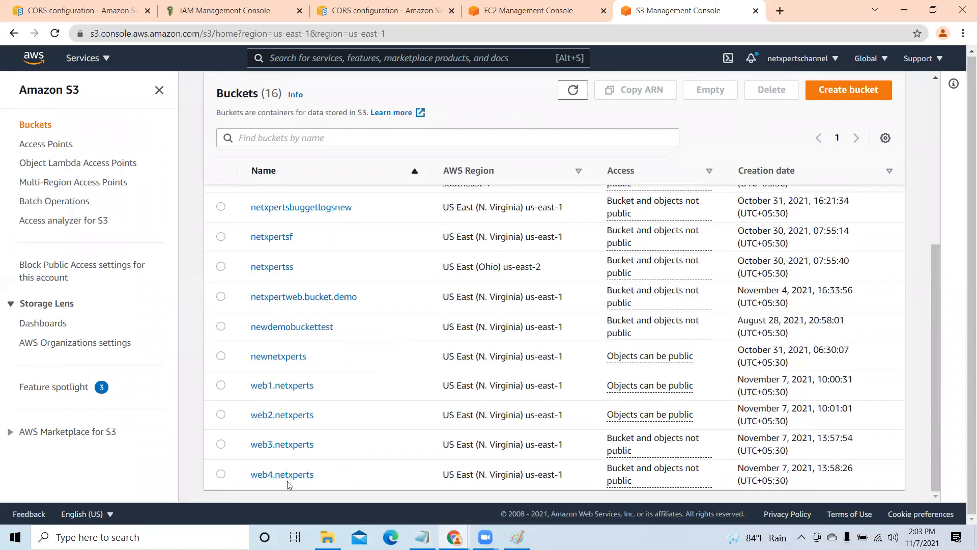
click(283, 476)
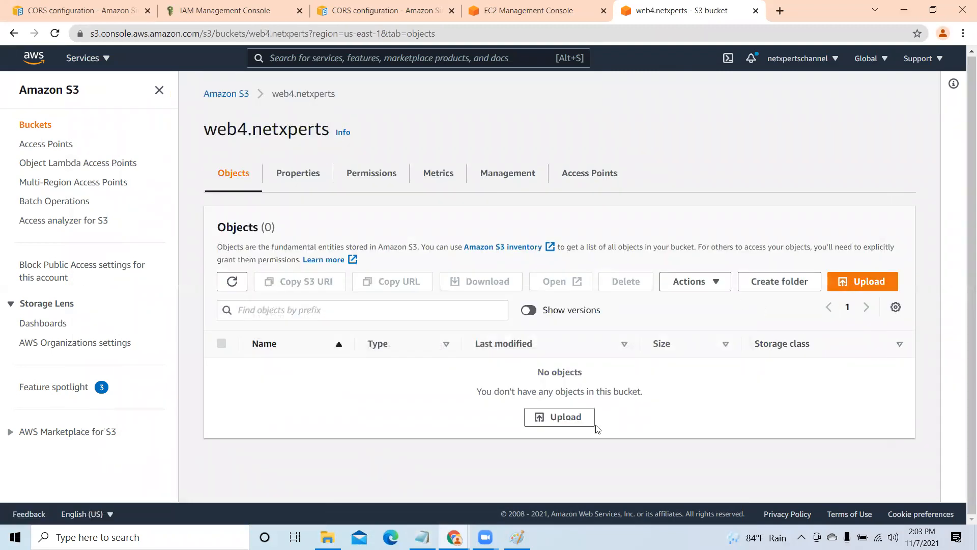
click(568, 418)
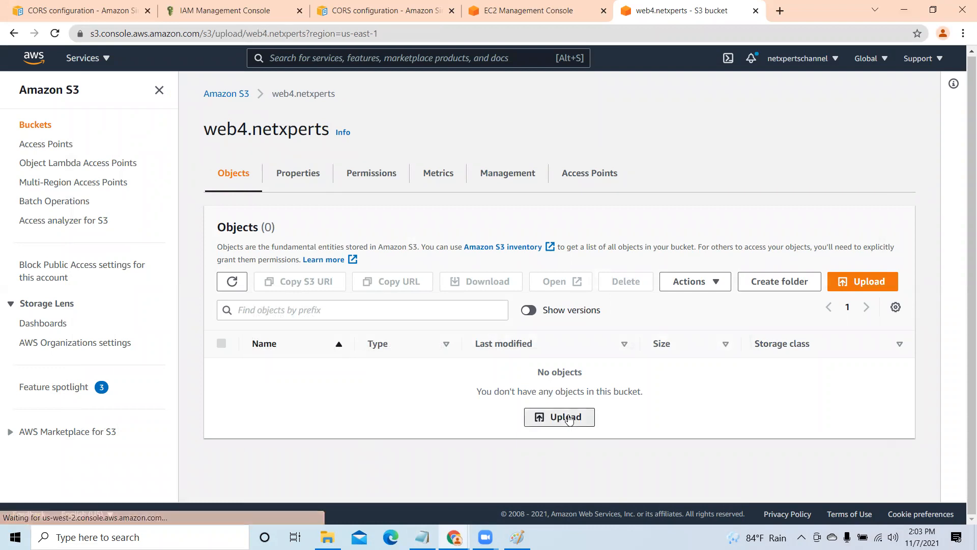
- Upload demo_test.txt from the web folder inside AWS_Today to the web4.netxperts bucket and close the upload status
click(448, 256)
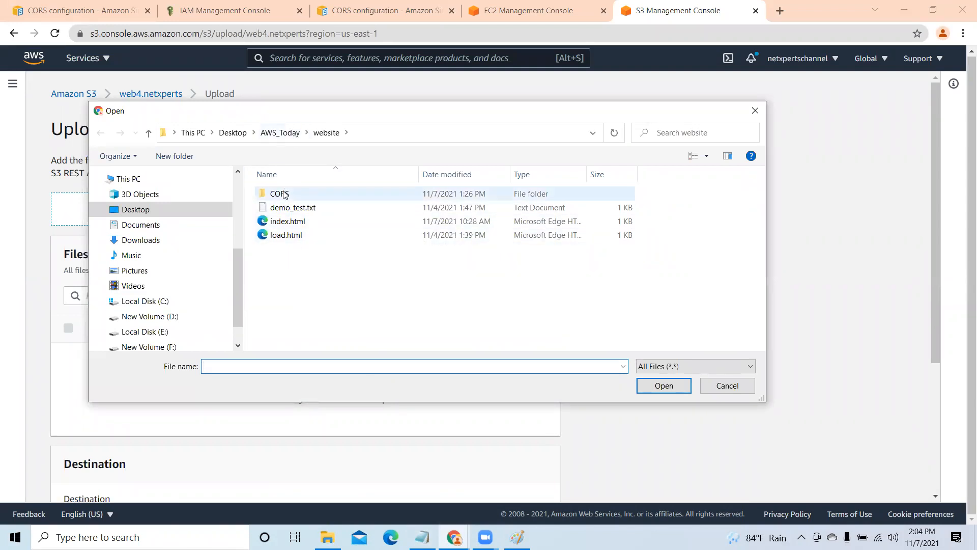
click(285, 134)
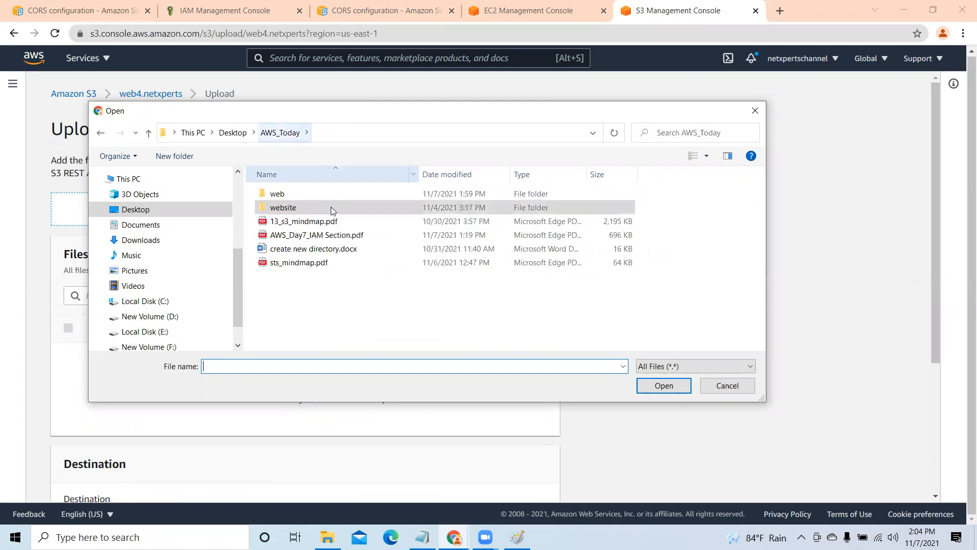
double_click(285, 194)
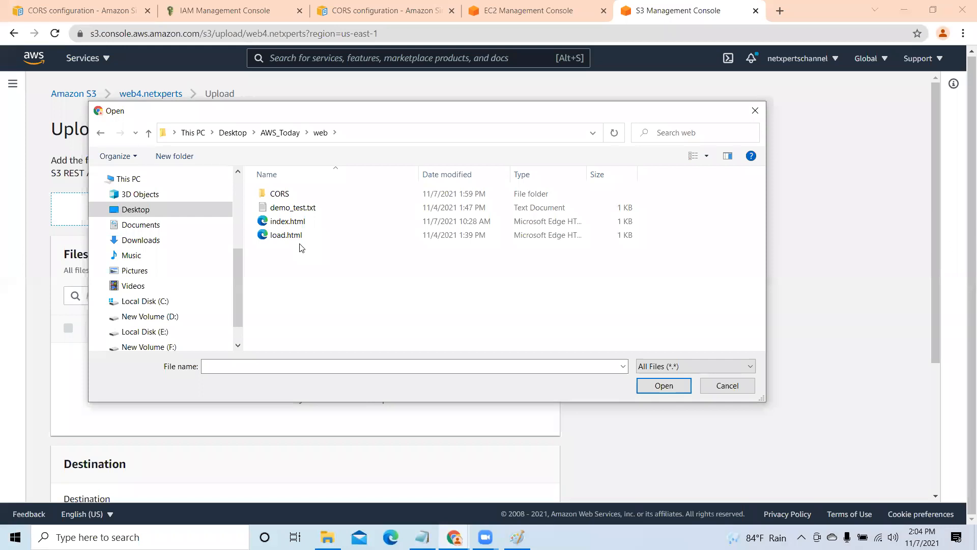
click(299, 209)
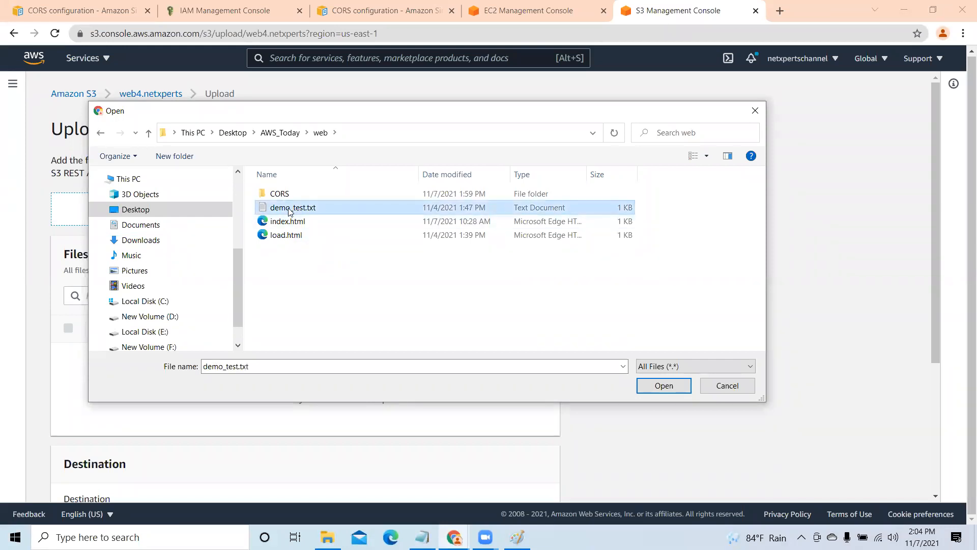
click(661, 386)
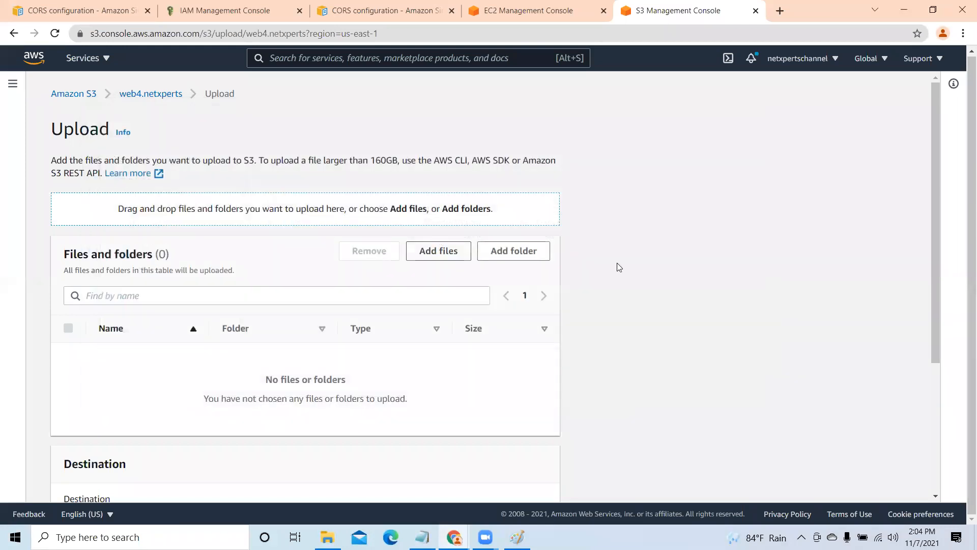
scroll(473, 331, down, 2)
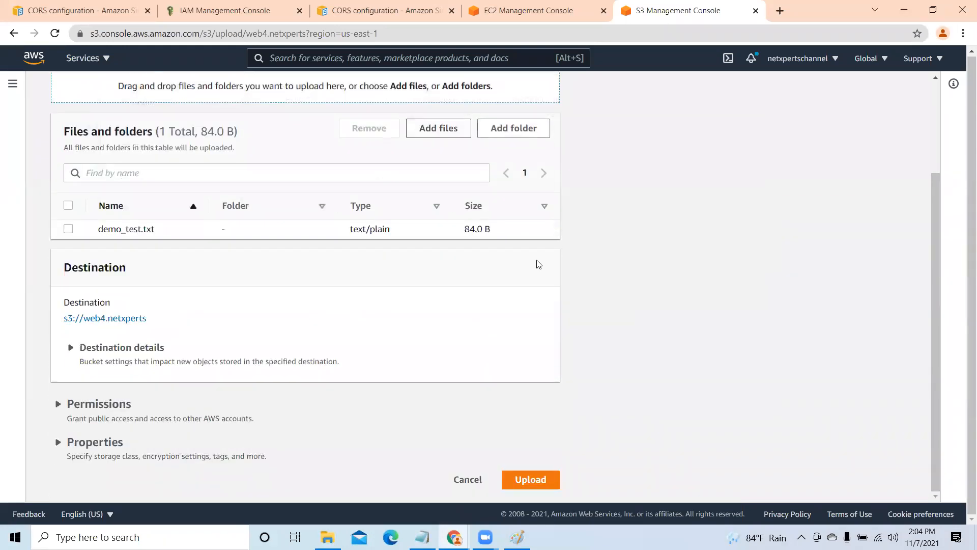
click(540, 481)
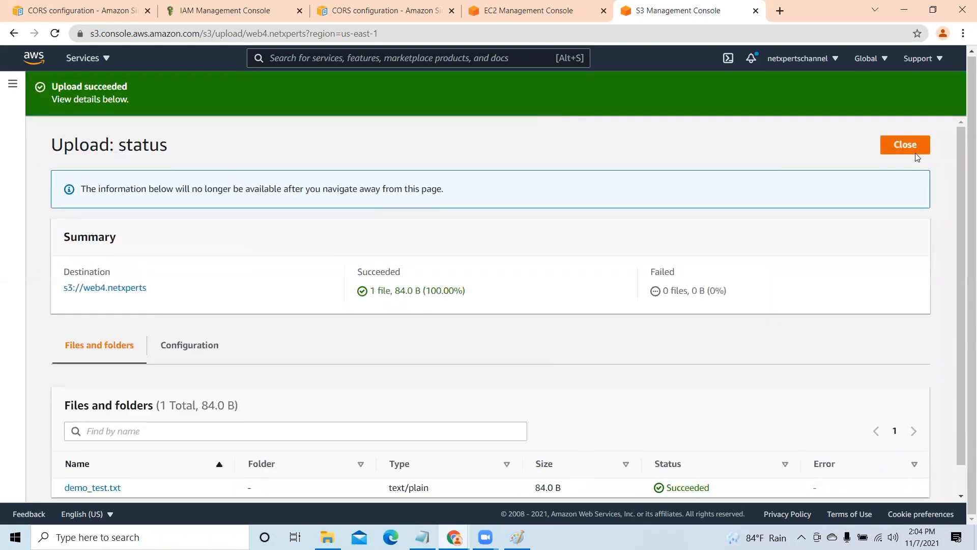
click(905, 145)
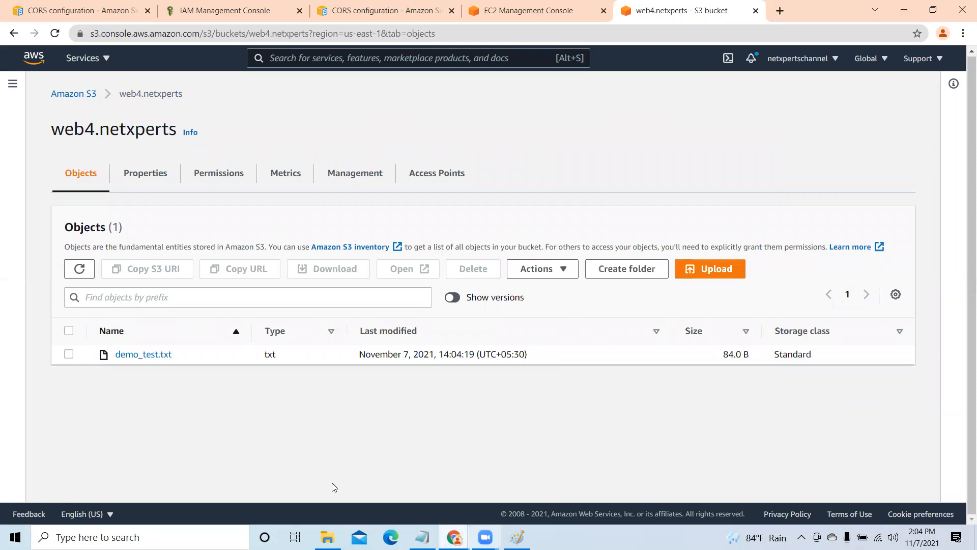
- Switch to File Explorer, view the contents of demo_test.txt from the web folder, and close the file
click(327, 537)
click(274, 98)
double_click(273, 98)
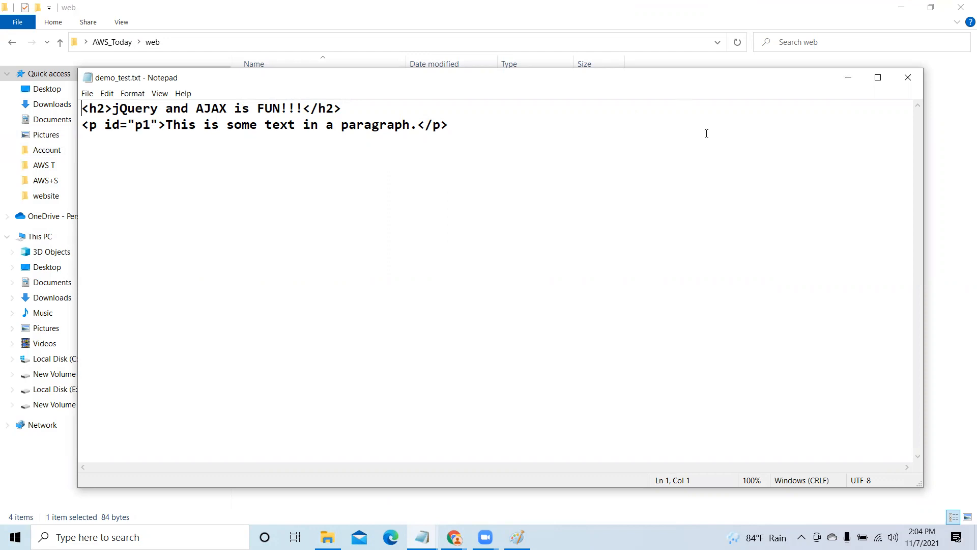
click(907, 77)
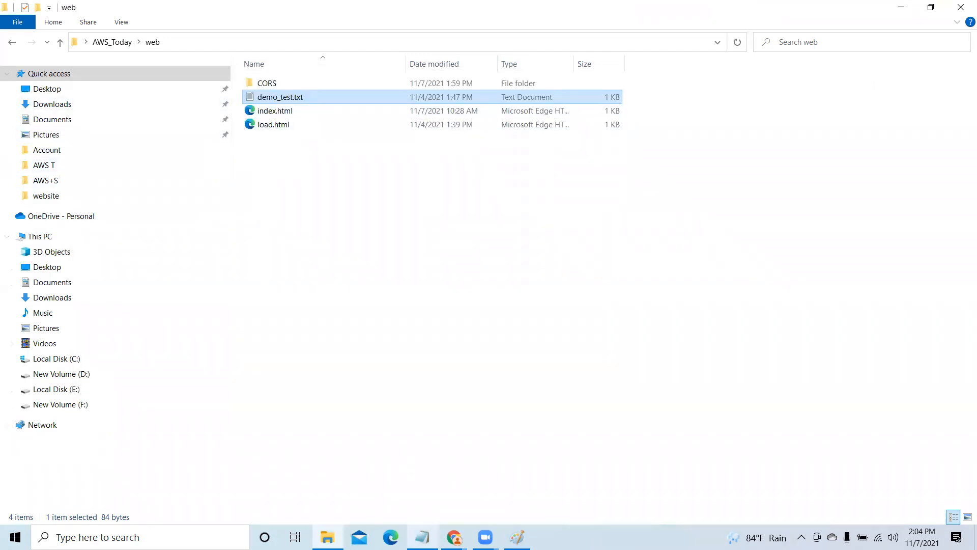
- Return to the web4.netxperts bucket in the browser and try to make its demo_test.txt object public
mouse_move(454, 537)
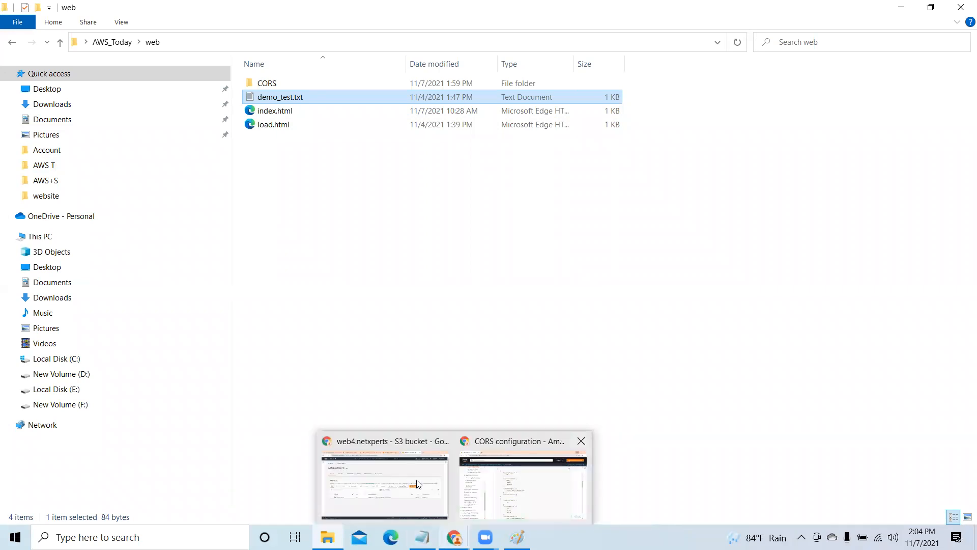
click(385, 483)
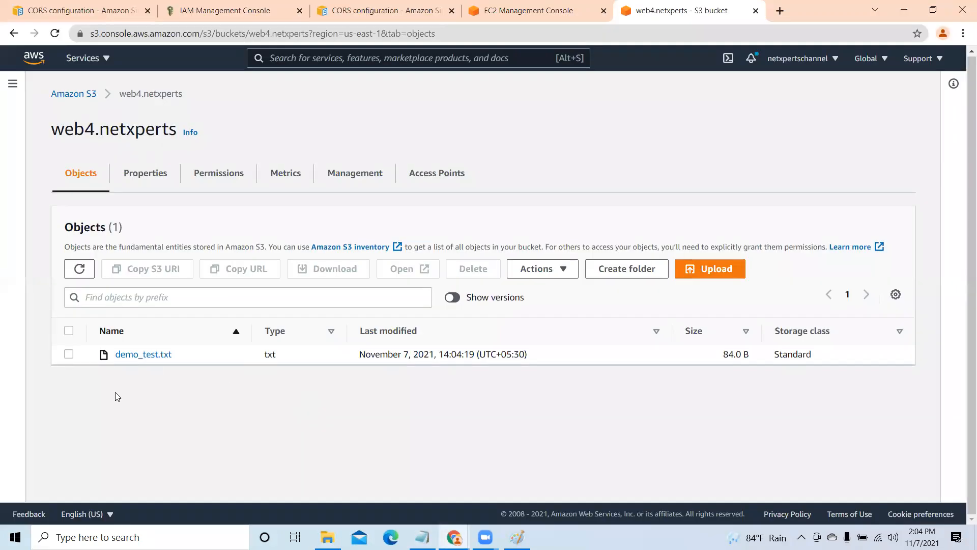
click(69, 355)
click(562, 273)
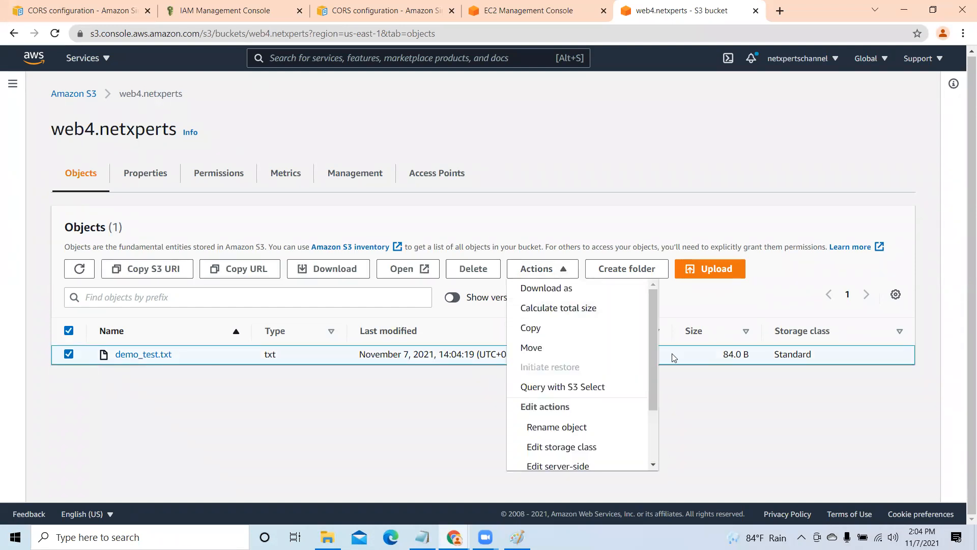
scroll(654, 337, down, 3)
click(574, 465)
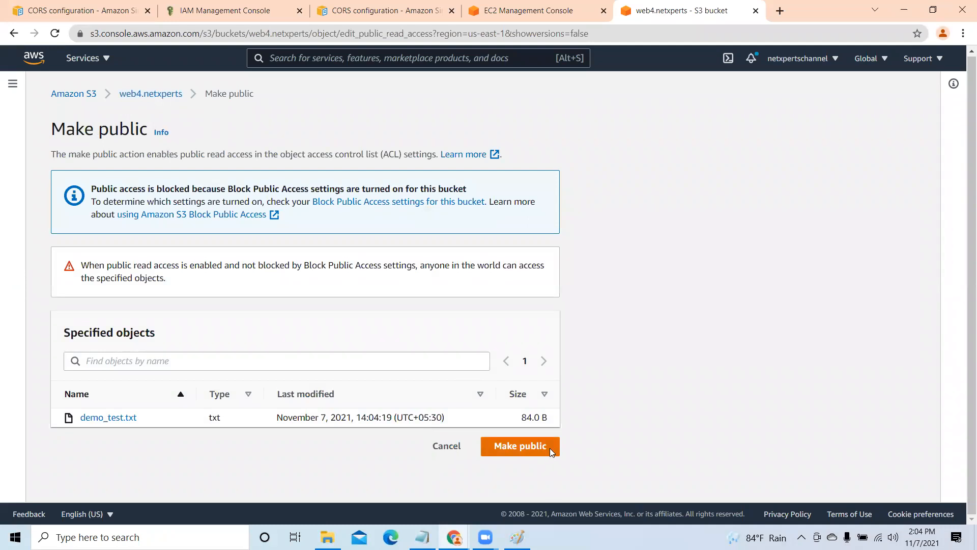
click(549, 450)
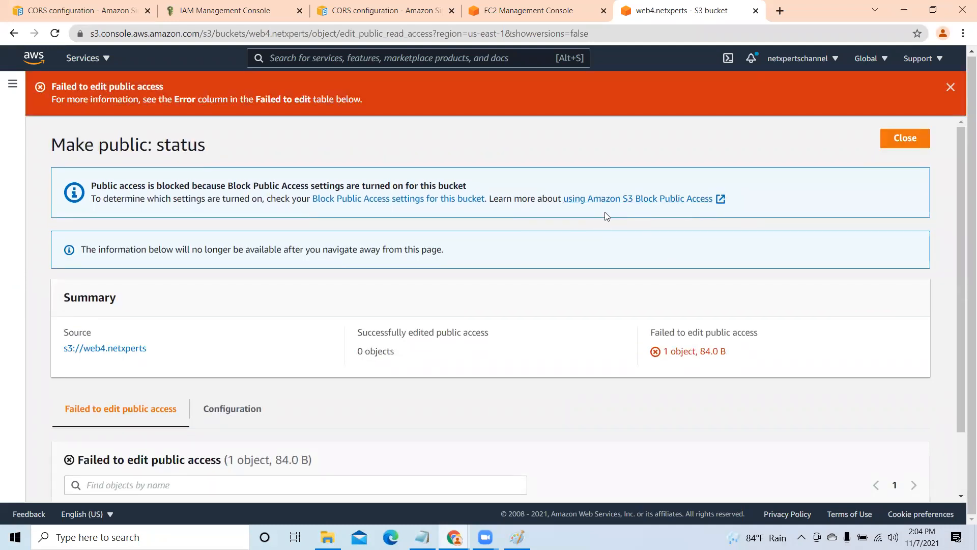
- Close the public access status and look over the properties of the web4.netxperts bucket
click(898, 139)
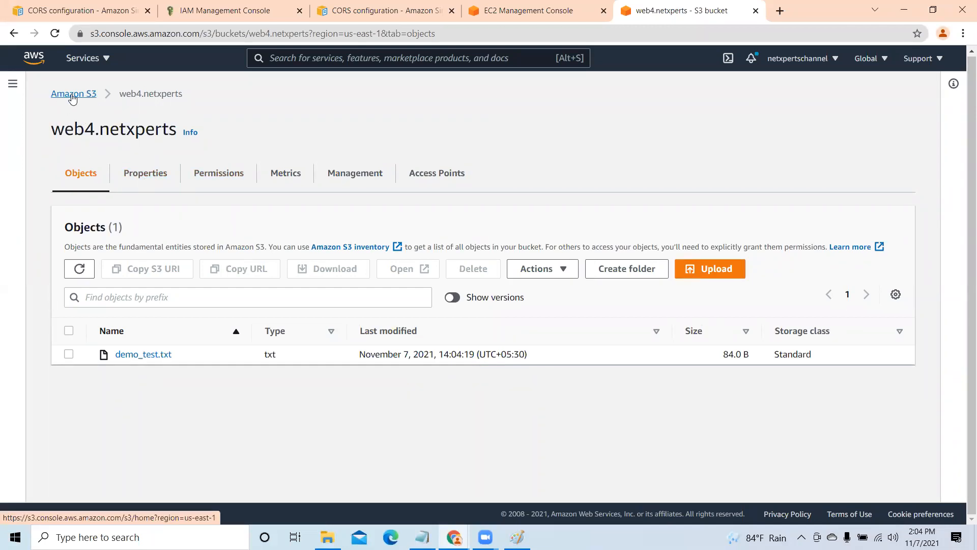
click(136, 173)
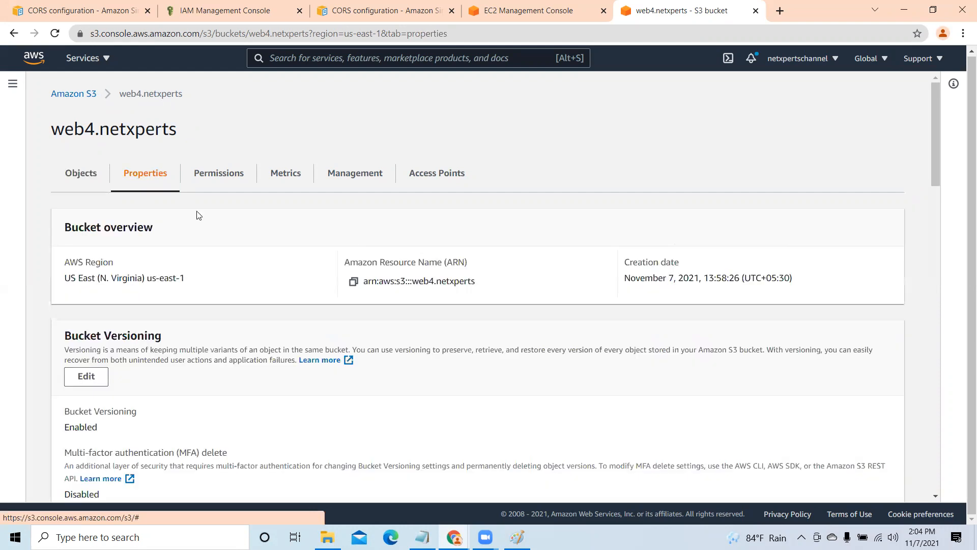
scroll(234, 329, down, 9)
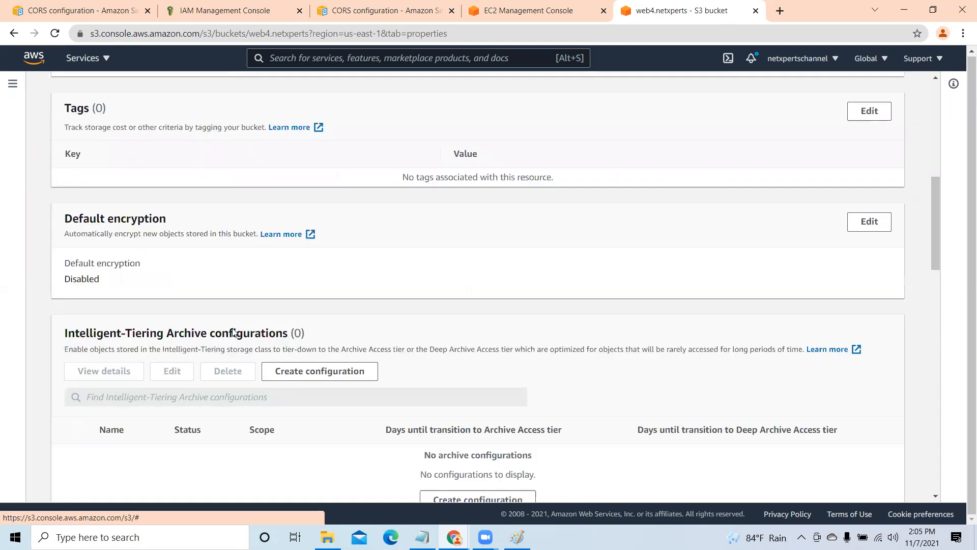
scroll(234, 332, down, 5)
scroll(234, 331, up, 10)
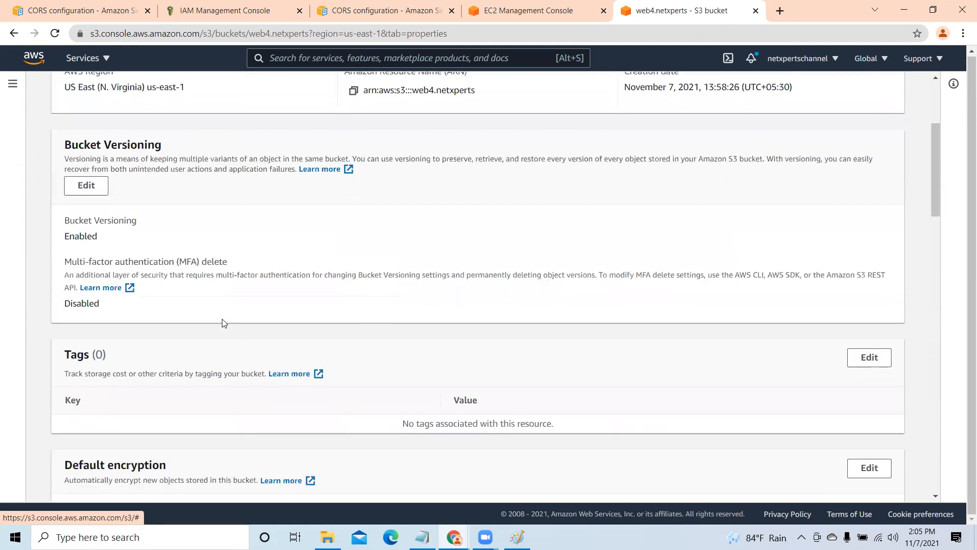
scroll(223, 322, up, 4)
- Turn off Block all public access in the web4.netxperts bucket's permissions and save it by entering "confirm"
click(210, 176)
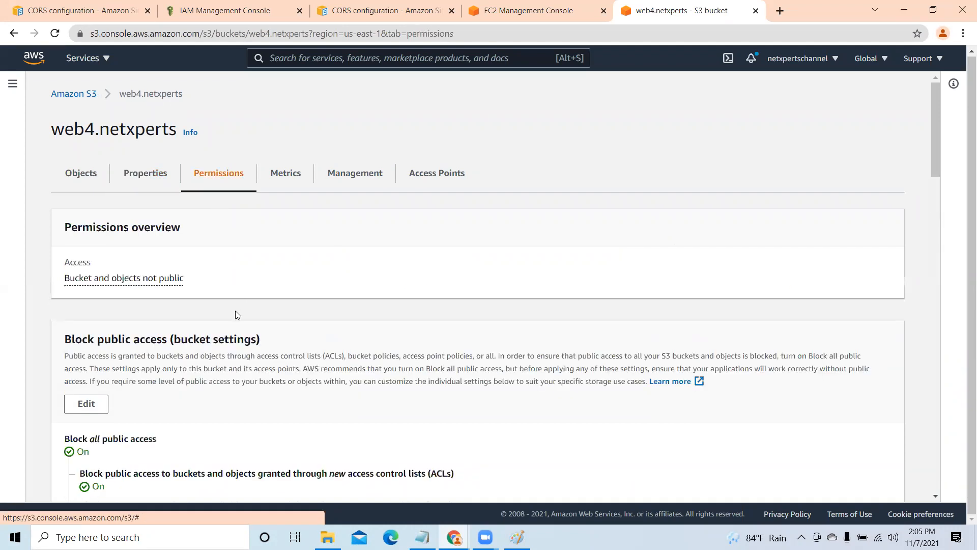
scroll(235, 311, down, 4)
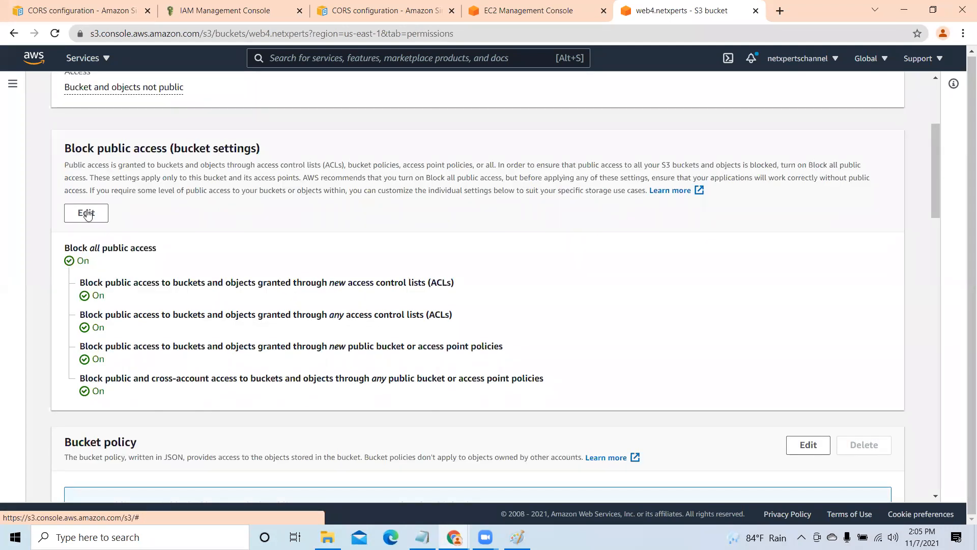
click(89, 212)
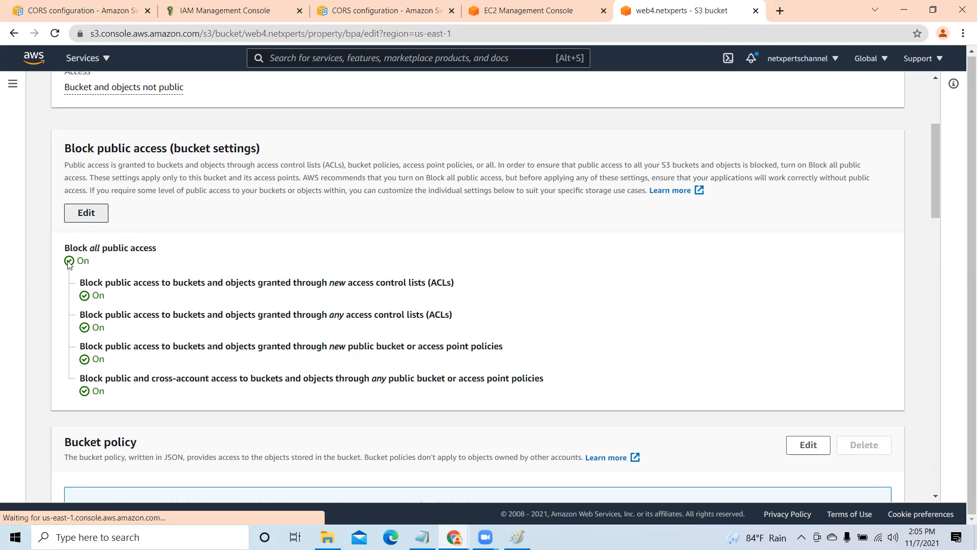
click(69, 279)
scroll(356, 433, down, 1)
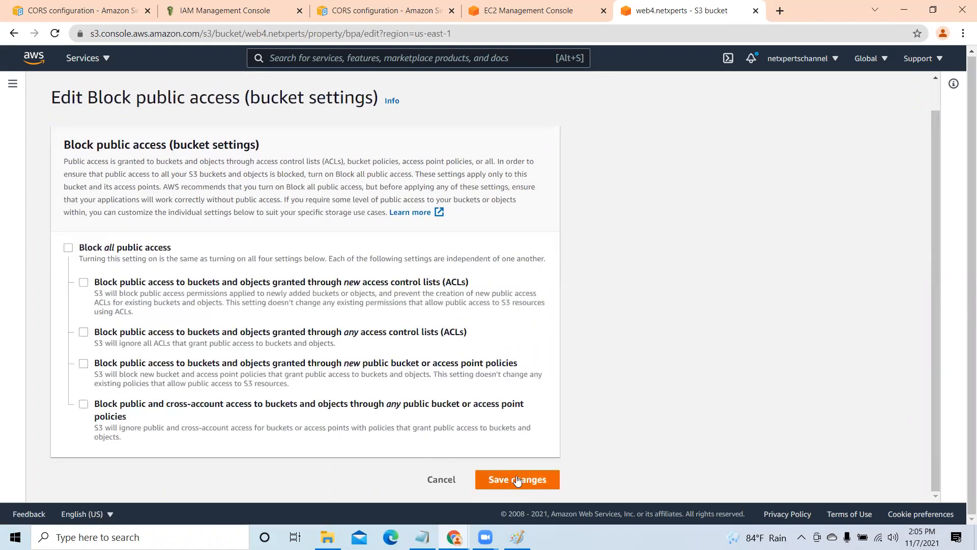
click(518, 479)
click(334, 331)
text(confirm)
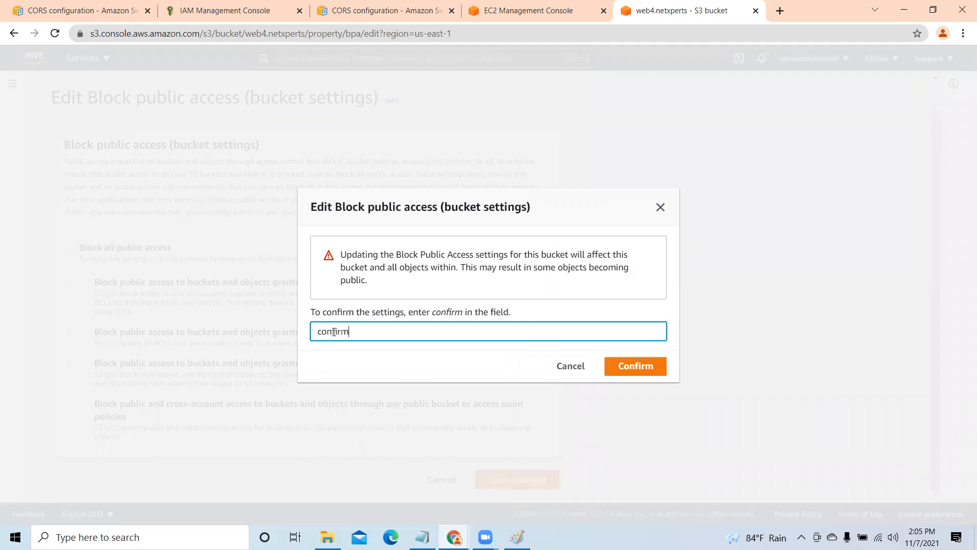
click(637, 367)
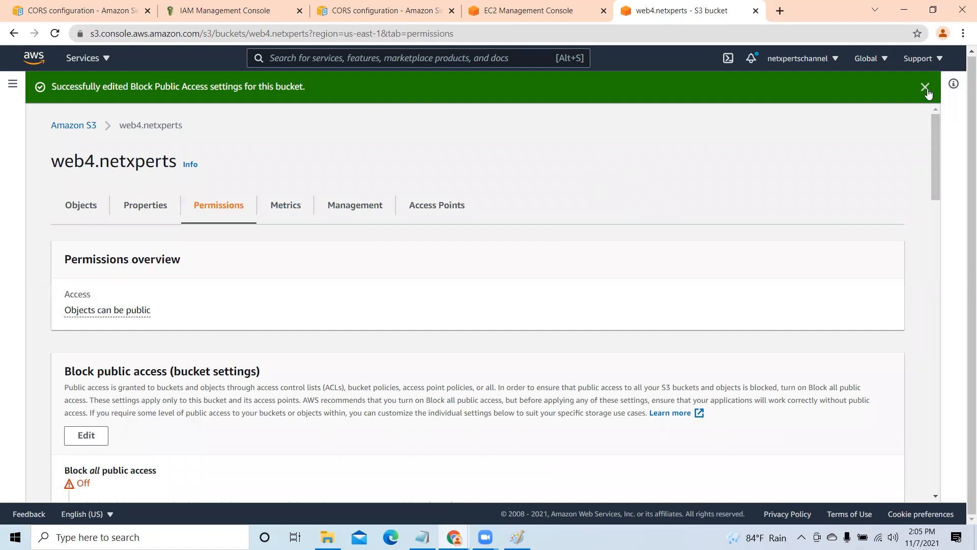
click(920, 89)
- Make the demo_test.txt object in the web4.netxperts bucket public and close the status page
click(79, 175)
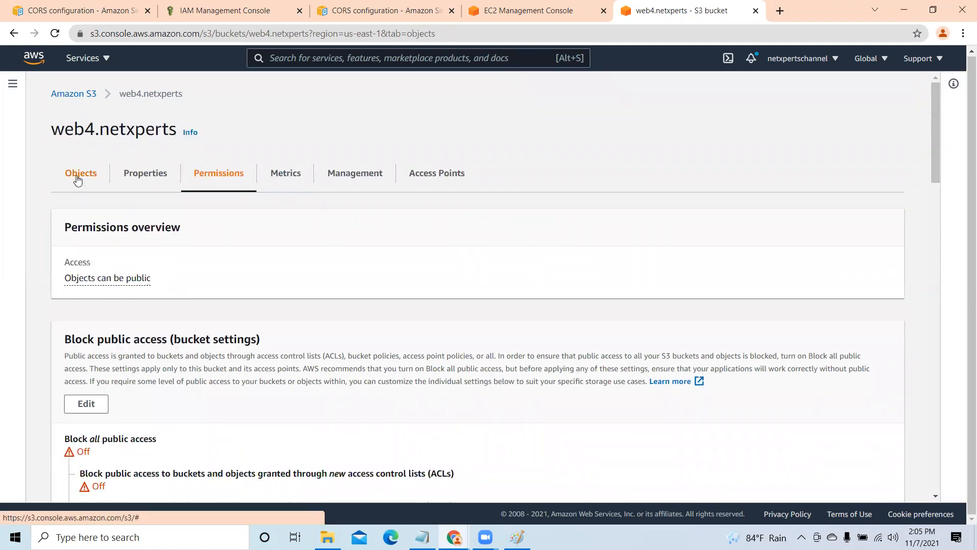
click(68, 354)
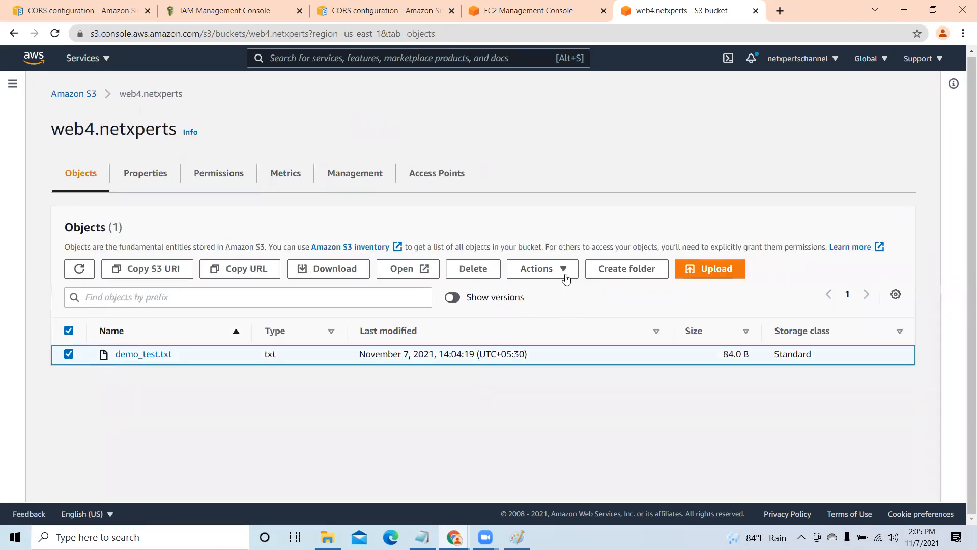
click(566, 273)
drag(652, 313, 654, 422)
click(583, 461)
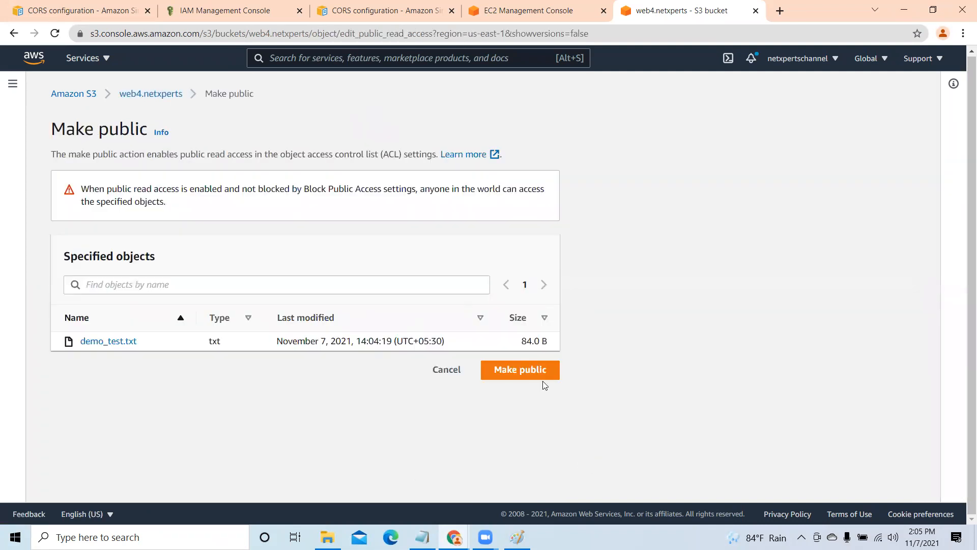
click(547, 375)
click(894, 145)
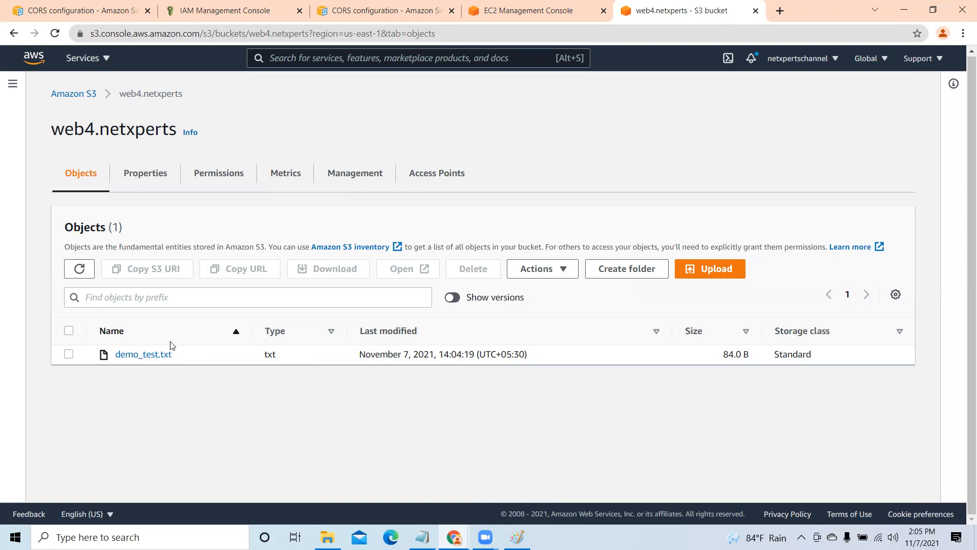
- Copy the object URL of demo_test.txt and replace the web2.netxperts URL in the load call of index.html in Notepad with it
click(129, 355)
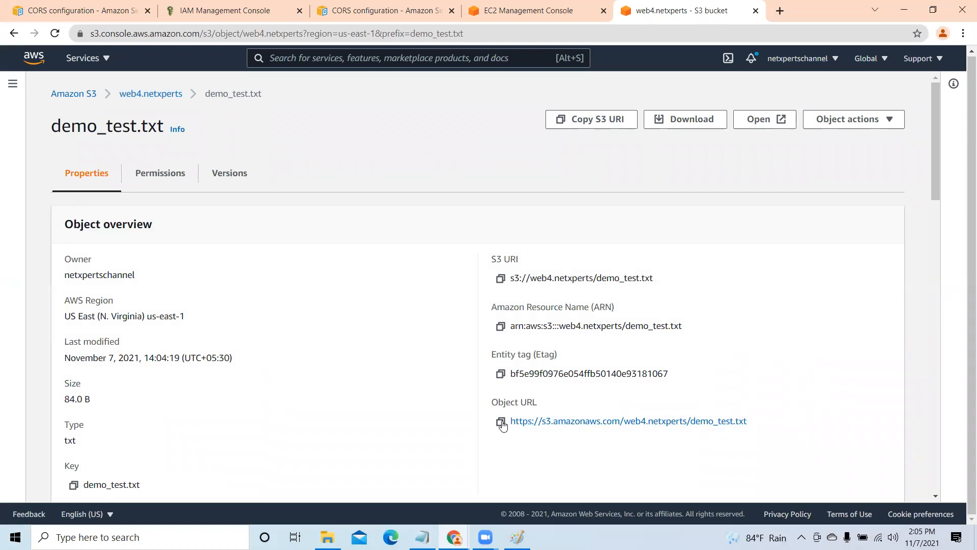
click(501, 423)
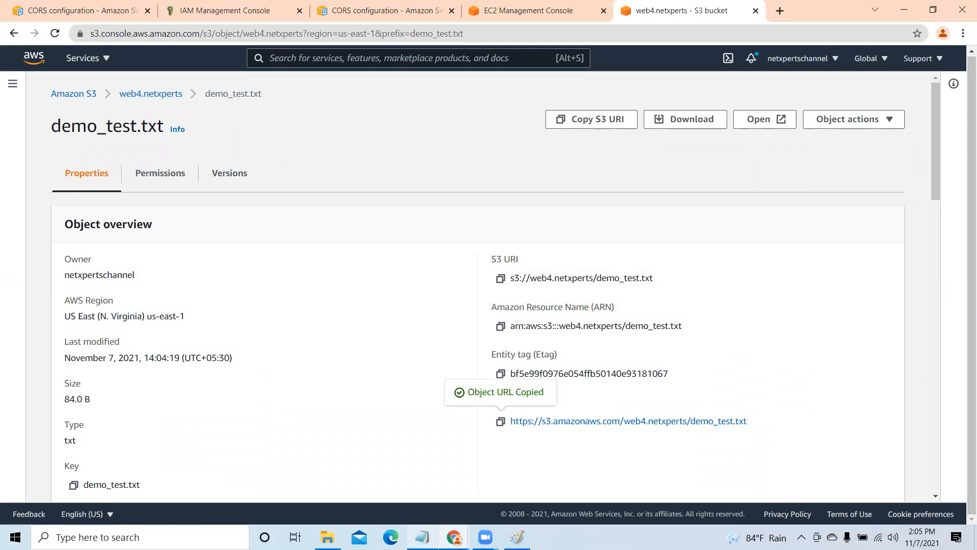
click(420, 481)
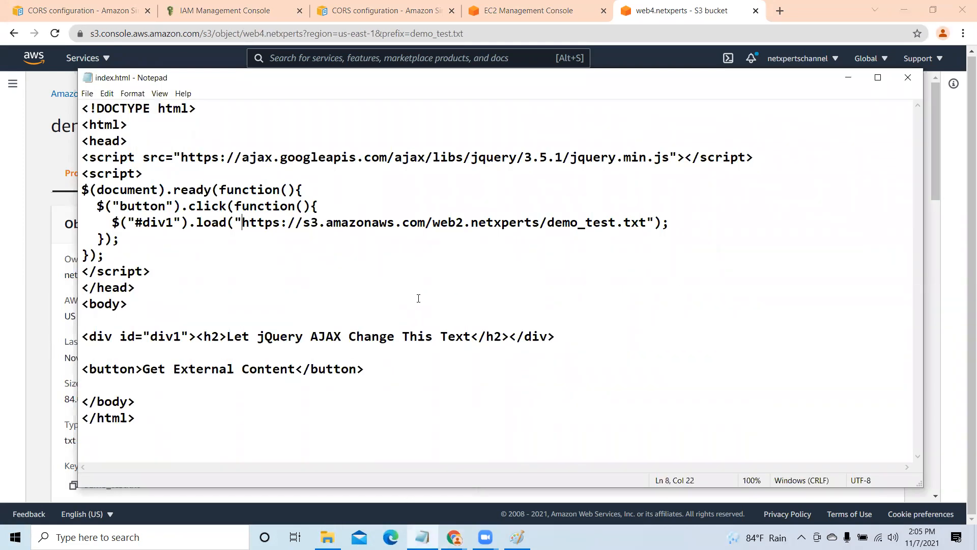
key(ctrl+v)
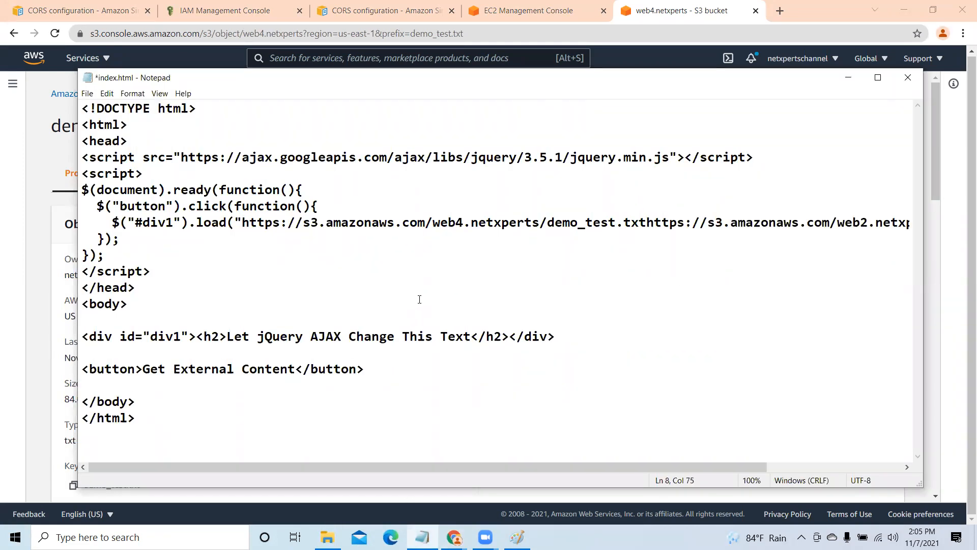
key(Delete)
key(Delete)
key(Delete)
key(Delete)
key(Delete)
key(Delete)
key(Delete)
key(Delete)
key(Delete)
key(Delete)
key(Delete)
key(Delete)
key(Delete)
key(Delete)
key(Delete)
key(Delete)
key(Delete)
key(Delete)
key(Delete)
key(Delete)
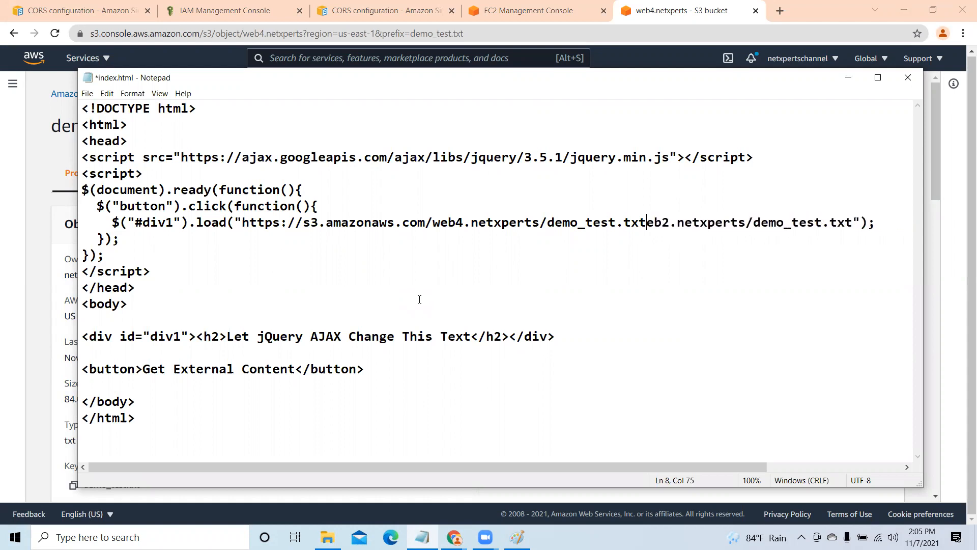
key(Delete)
key(Delete)
key(Delete)
key(Delete)
key(Delete)
key(Delete)
key(Delete)
key(Delete)
key(Delete)
key(Delete)
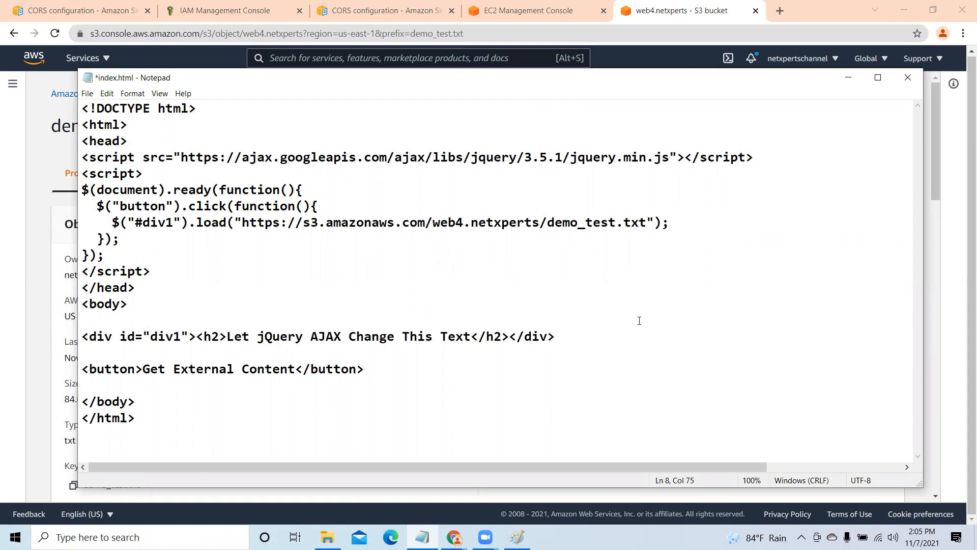
- Save index.html and minimize Notepad to return to the browser
click(87, 93)
click(108, 144)
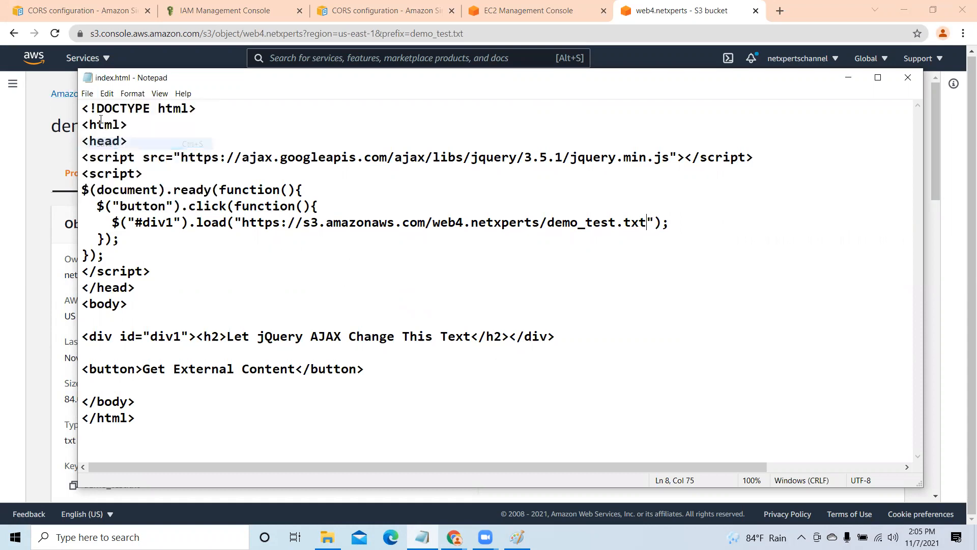
click(87, 94)
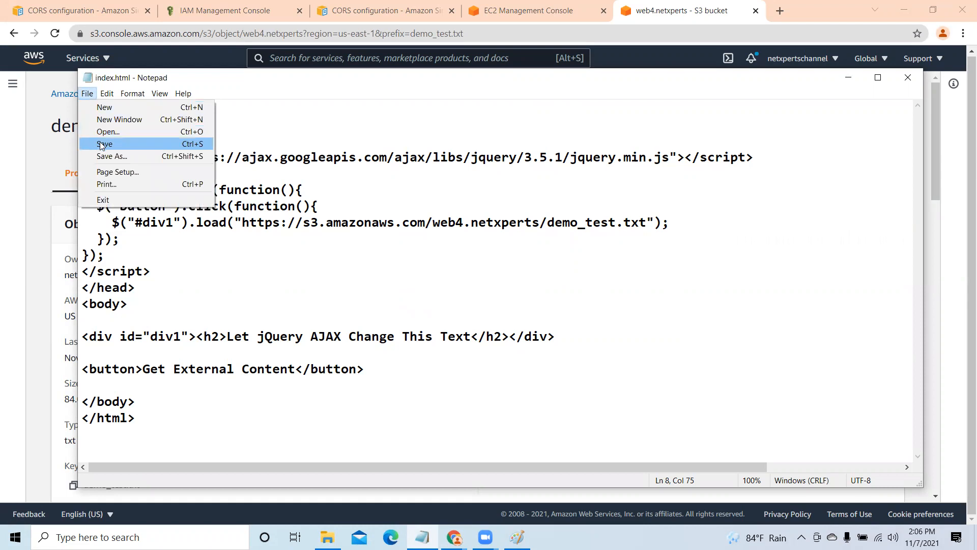
click(101, 143)
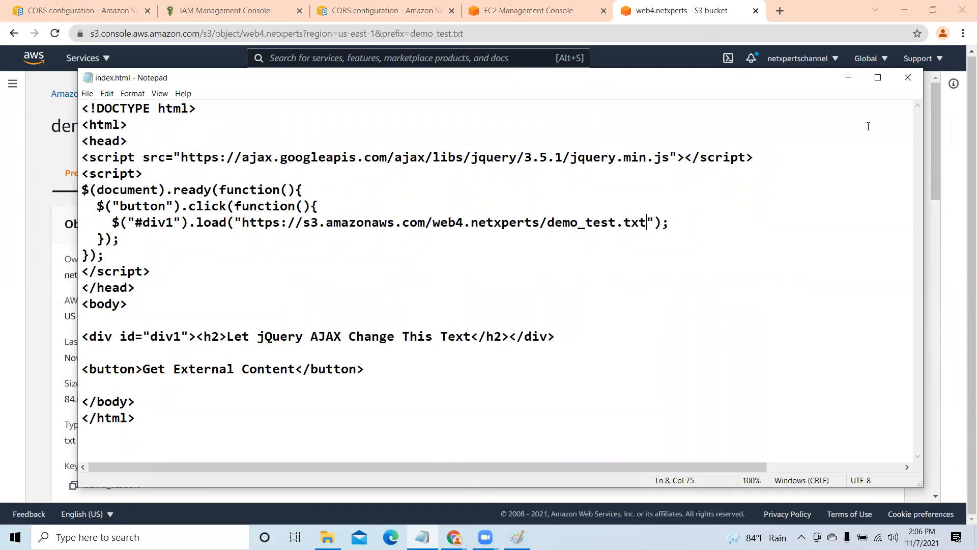
click(849, 78)
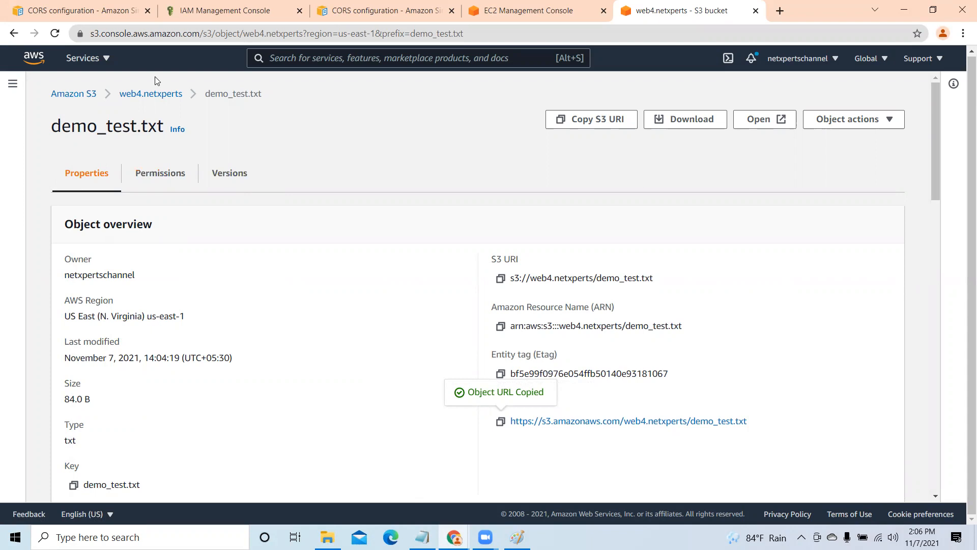
- Open the static website hosting settings of the web4.netxperts bucket and select Enable
click(151, 95)
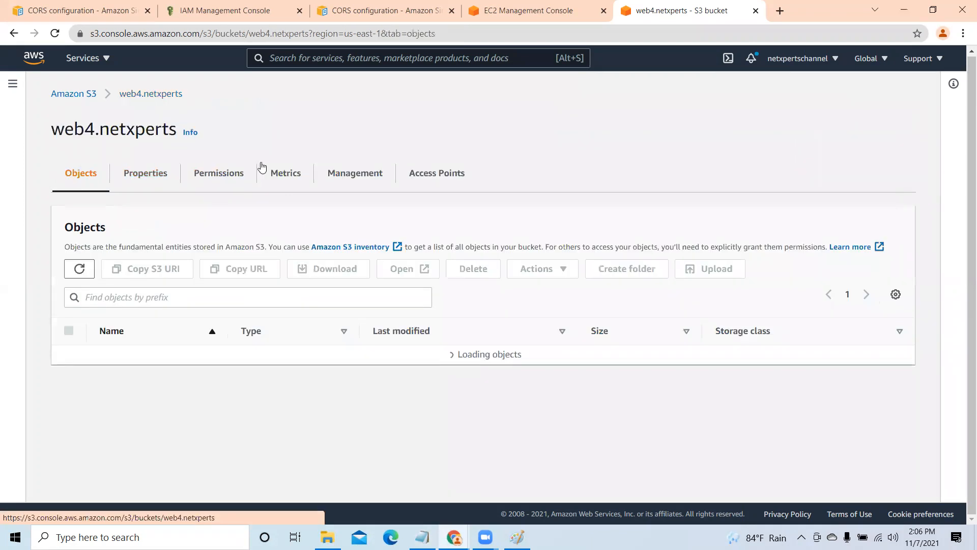
click(158, 175)
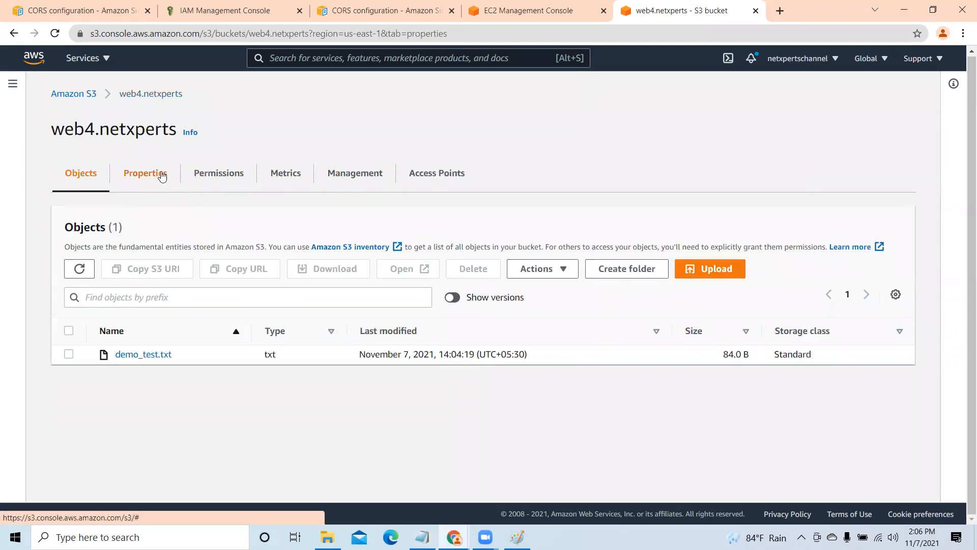
scroll(424, 310, down, 20)
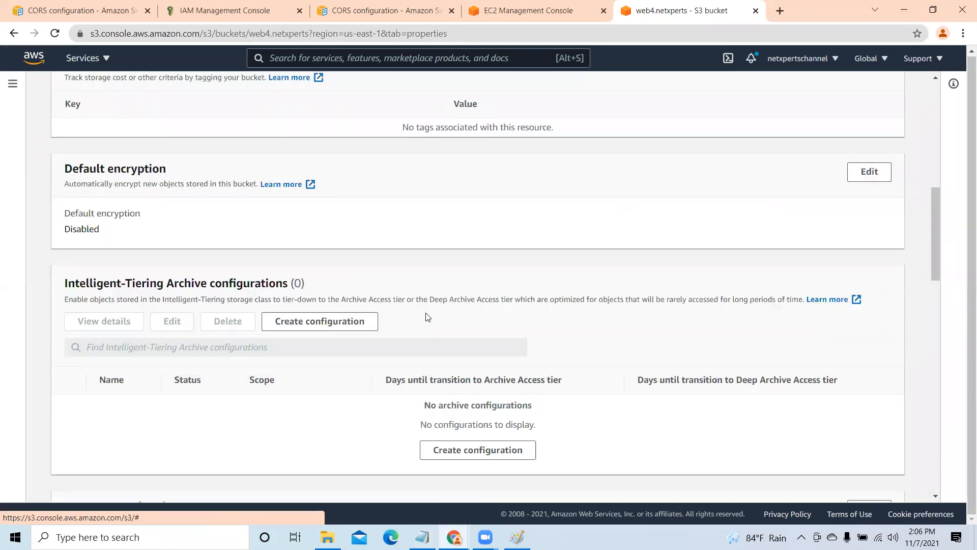
scroll(427, 319, down, 3)
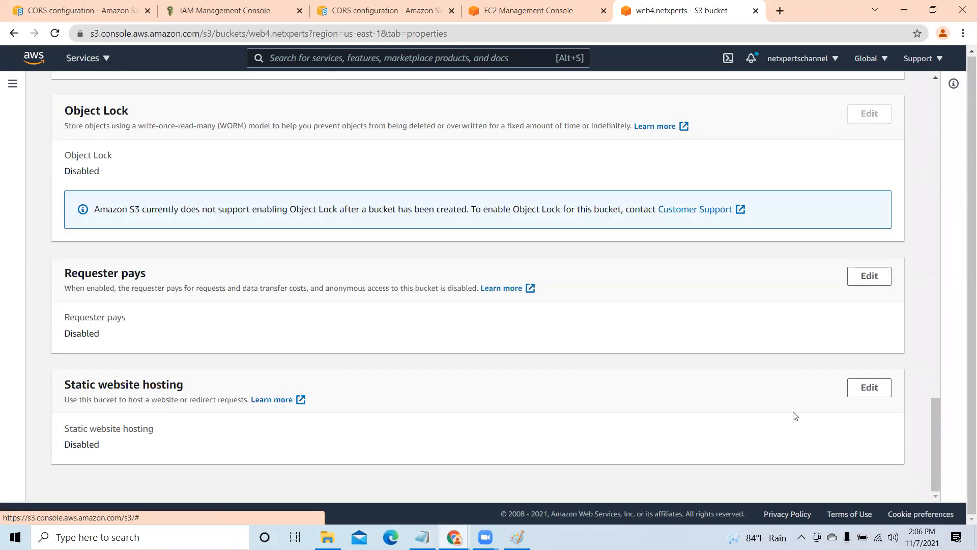
click(864, 392)
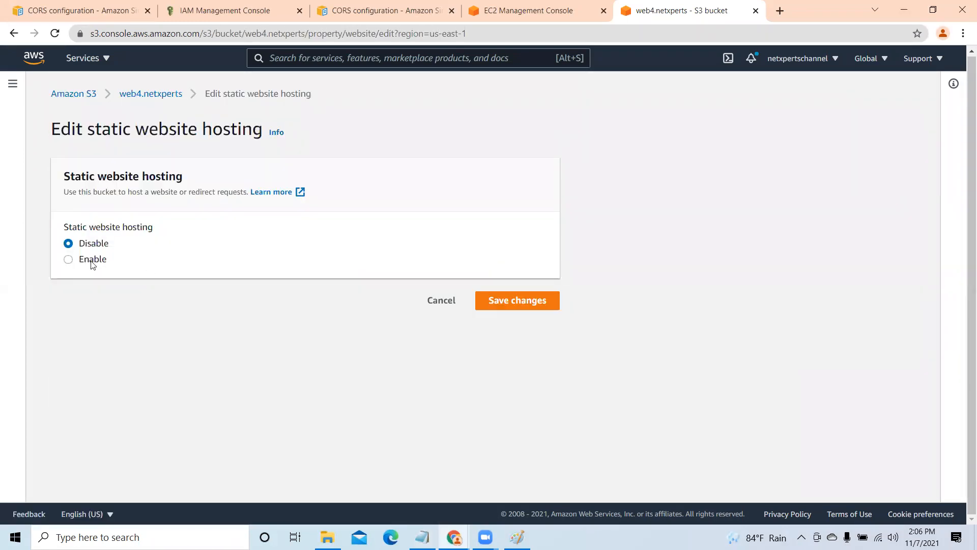
click(69, 260)
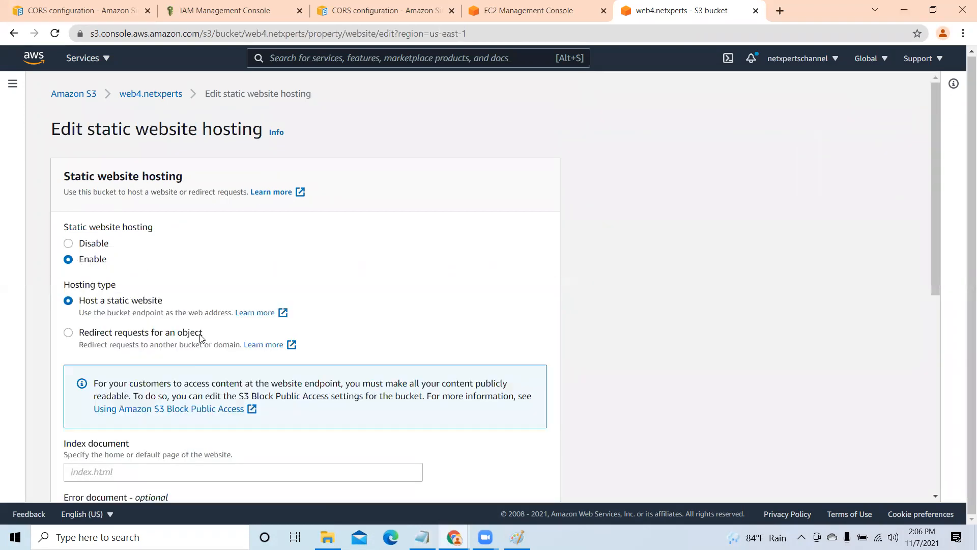
- Set the index document to index.html, save the static website hosting settings, and dismiss the notification
scroll(186, 410, down, 3)
click(141, 281)
text(index.htm)
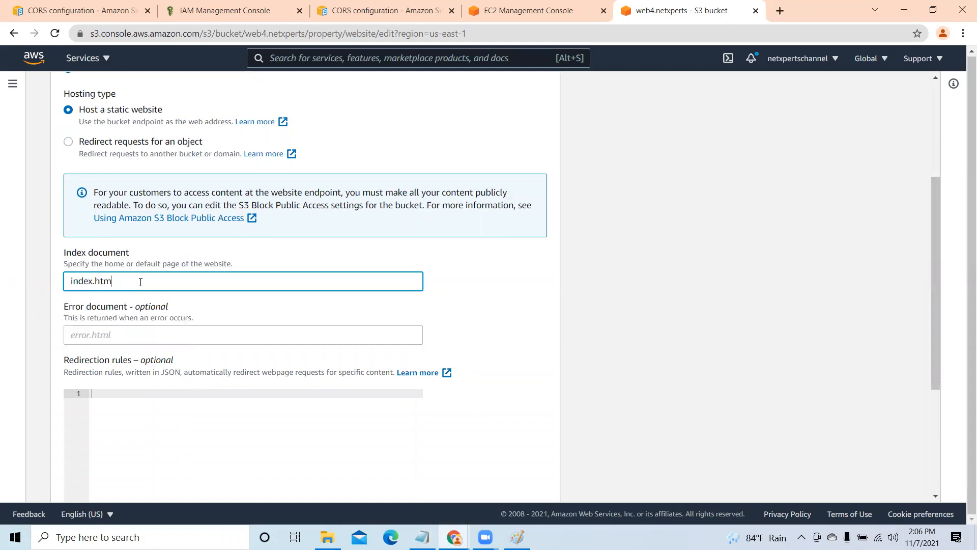
text(l)
scroll(460, 334, down, 4)
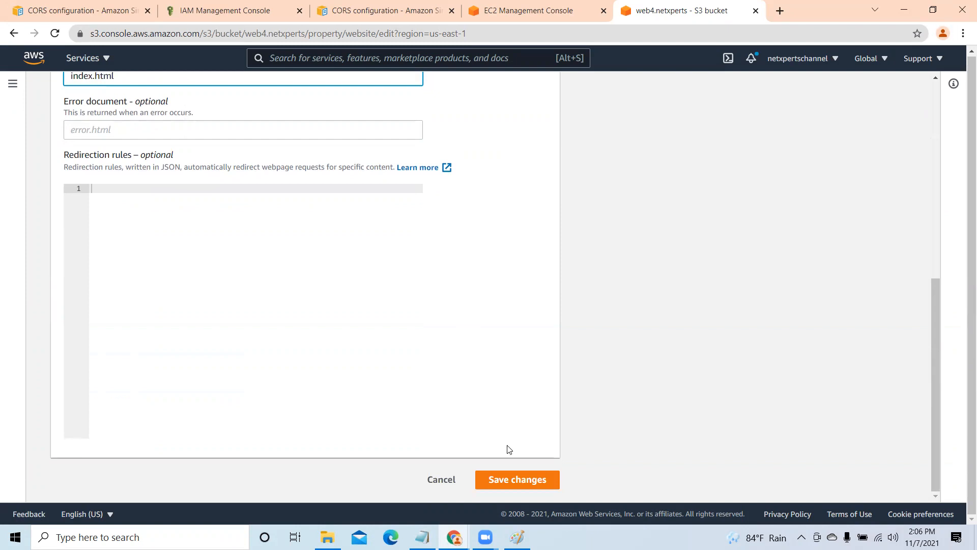
click(529, 477)
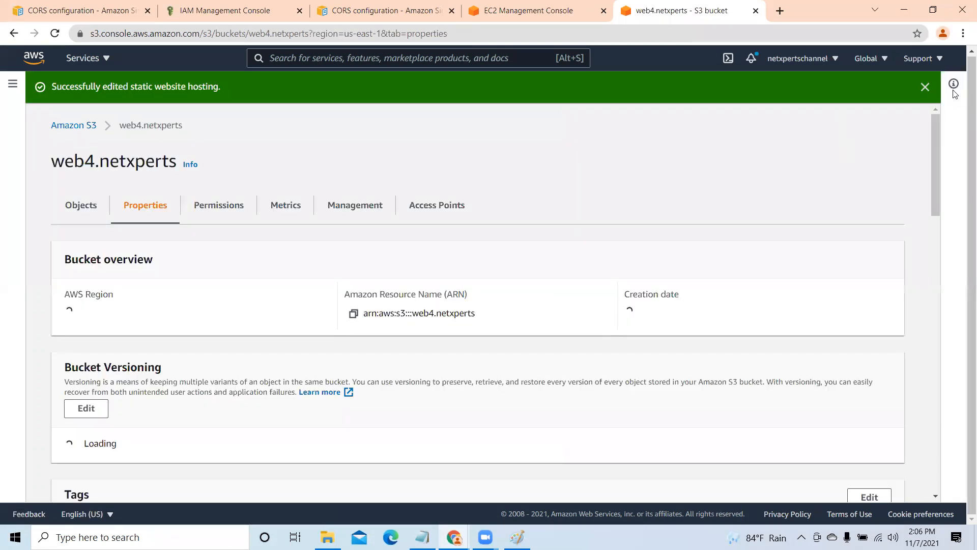
click(925, 86)
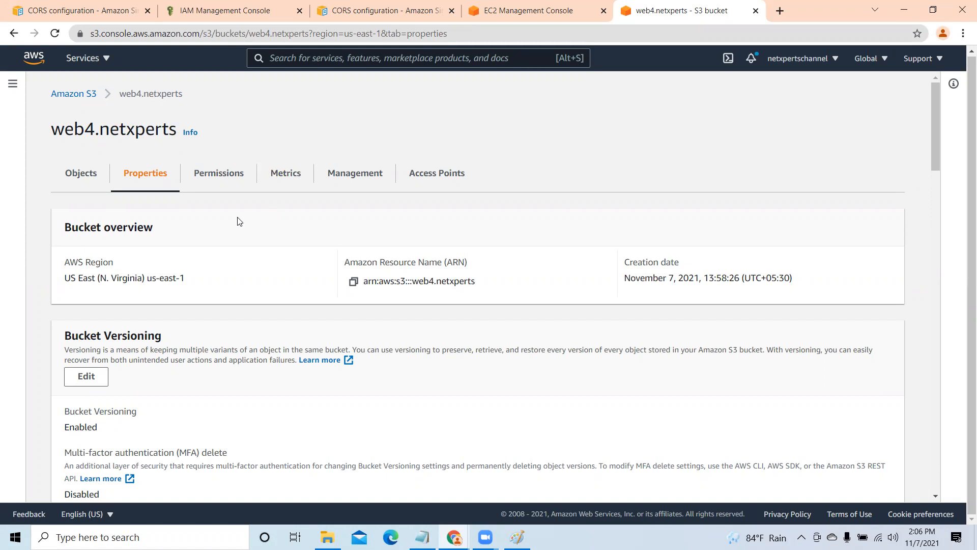
- Leave the web4.netxperts bucket and open the web3.netxperts bucket from the bucket list
click(78, 175)
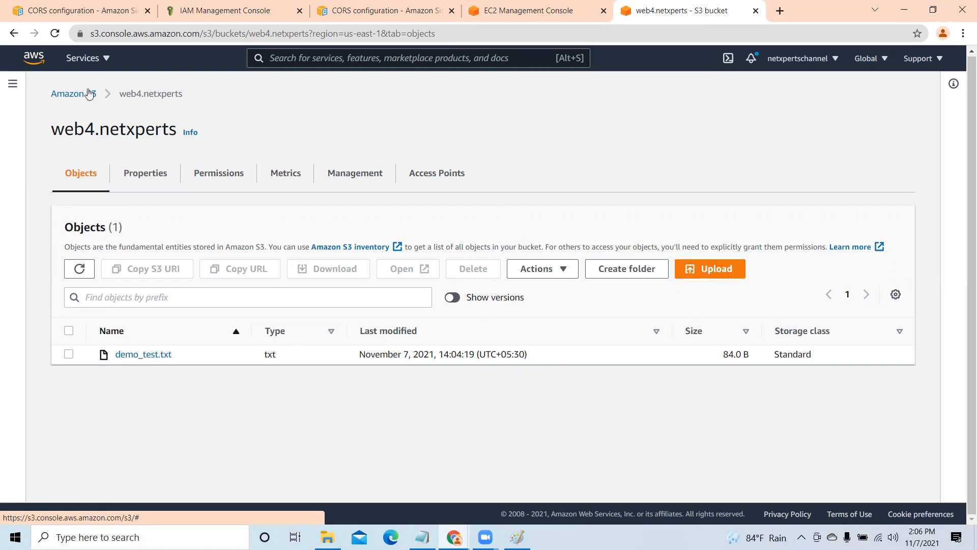
click(72, 97)
scroll(367, 326, down, 2)
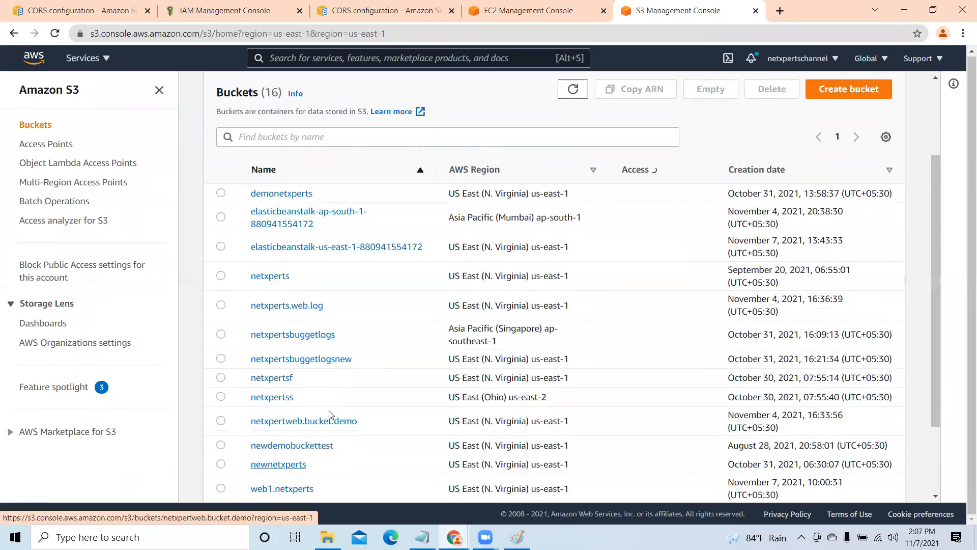
scroll(275, 458, down, 3)
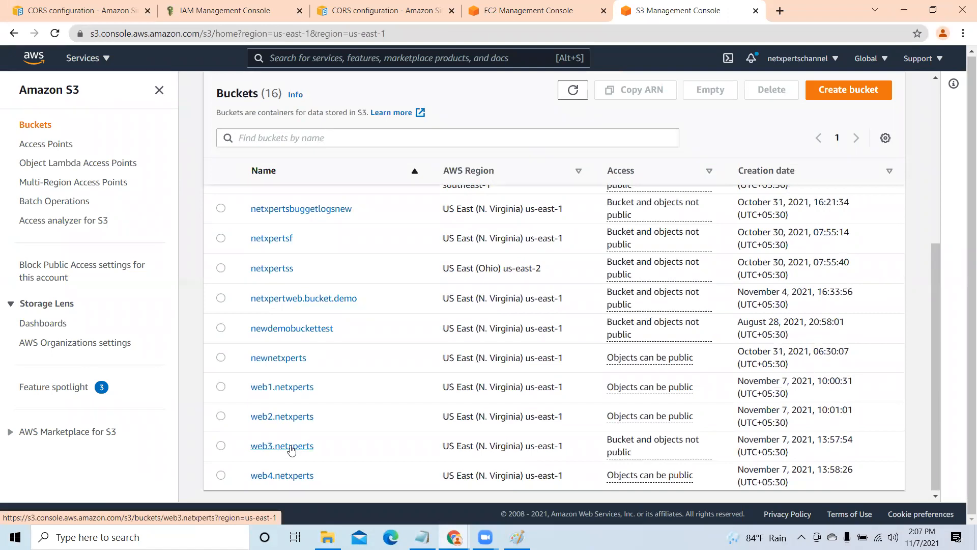
click(292, 448)
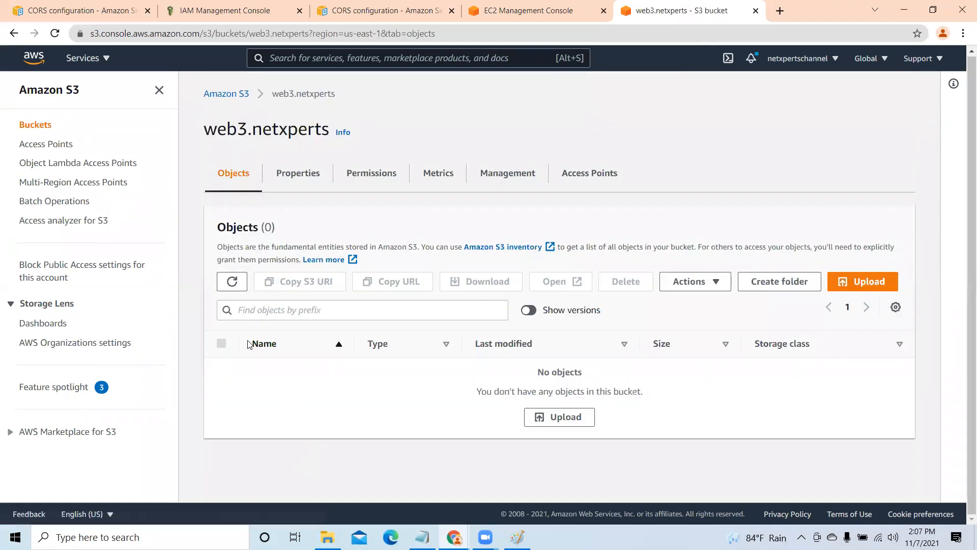
- Upload index.html from the web folder to the web3.netxperts bucket and close the upload status page
click(573, 419)
click(438, 251)
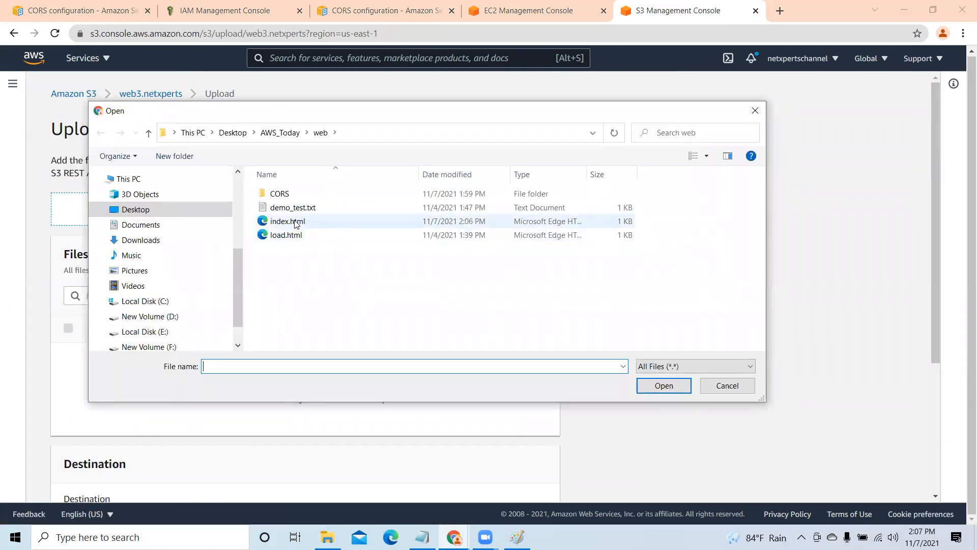
click(297, 222)
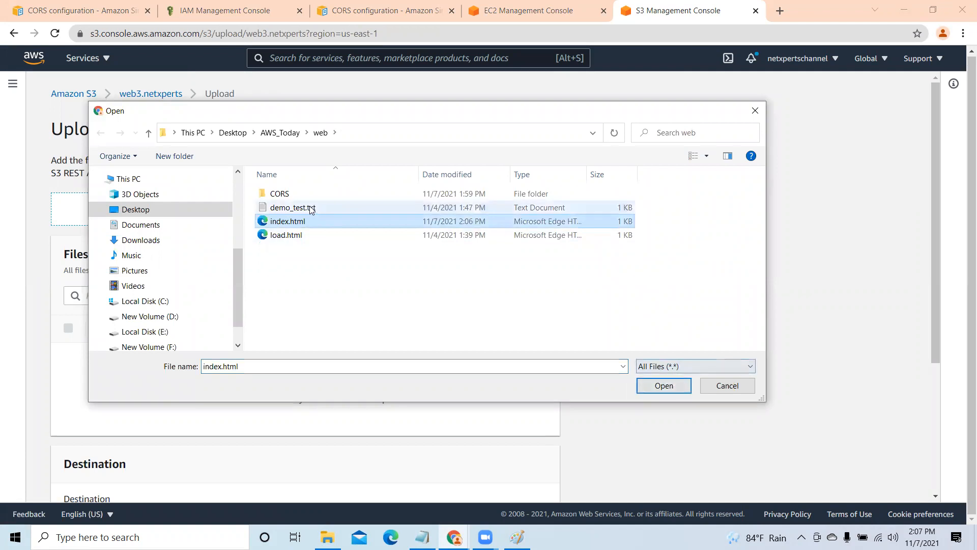
click(280, 134)
double_click(277, 193)
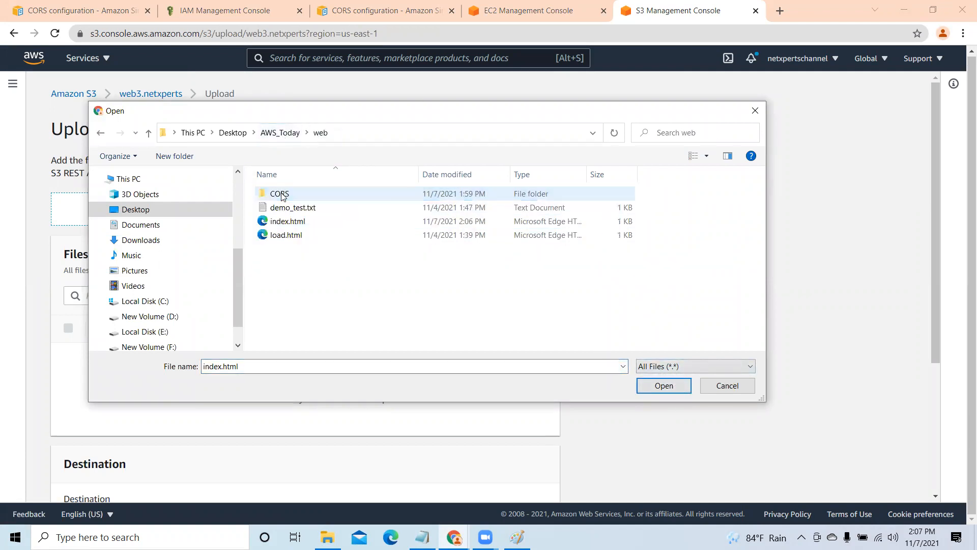
click(288, 223)
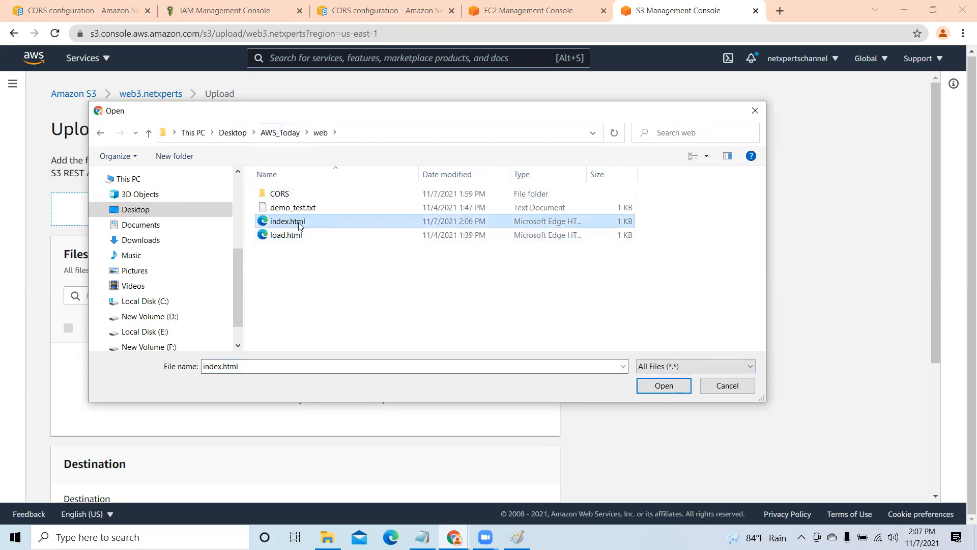
click(663, 386)
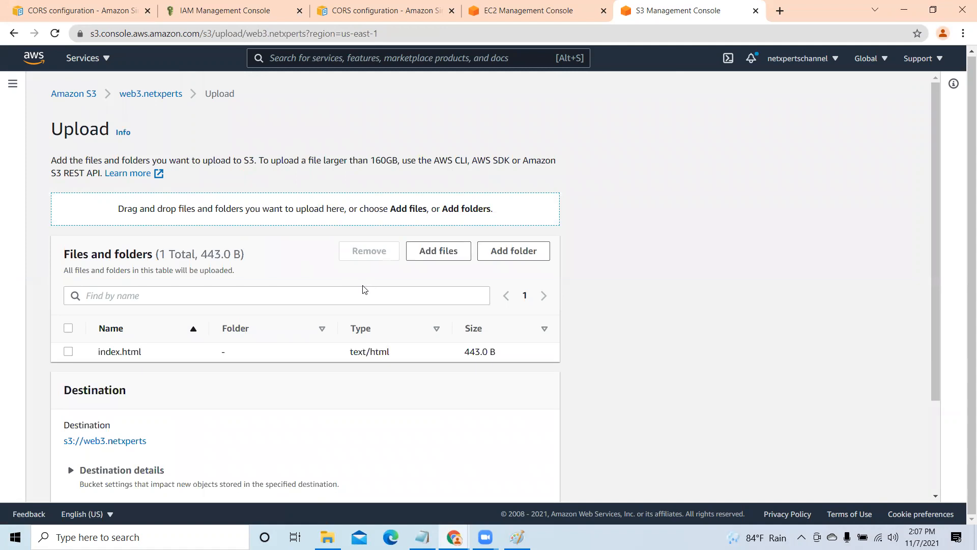
scroll(364, 289, down, 3)
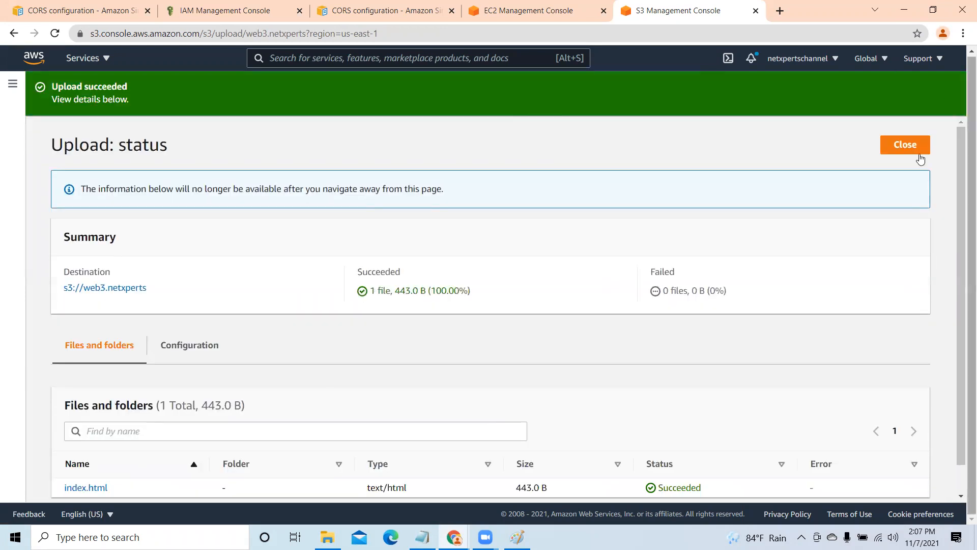
click(904, 145)
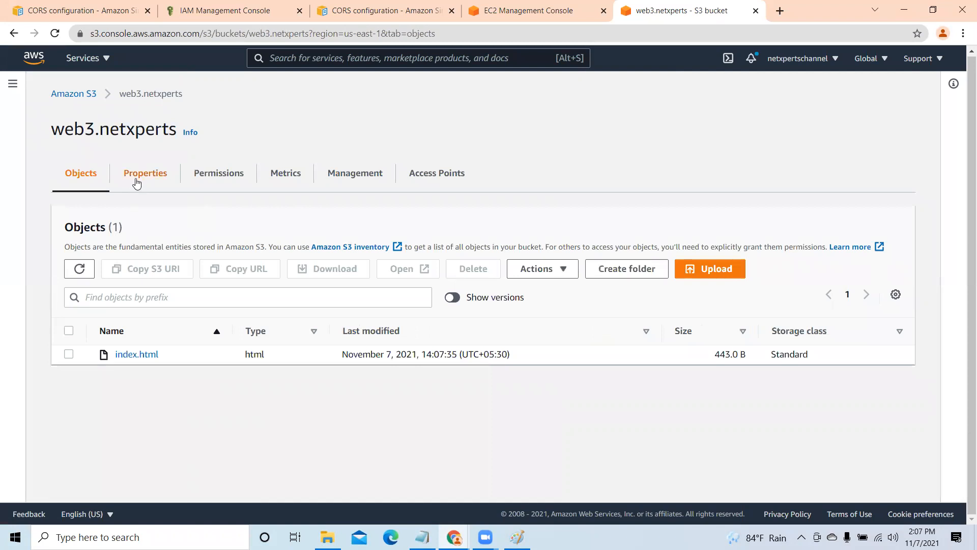
- Look through the properties of the web3.netxperts bucket as far as the static website hosting section
click(136, 178)
scroll(257, 307, down, 5)
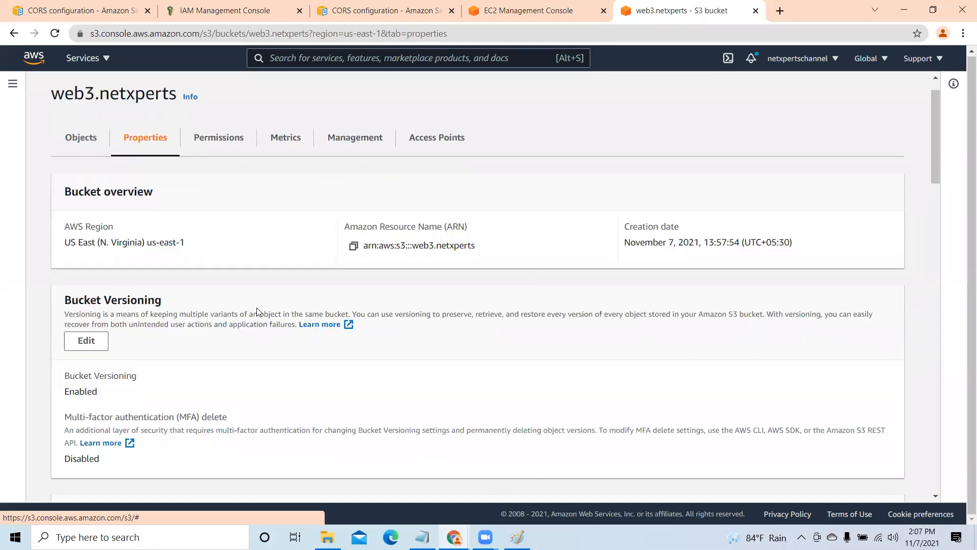
scroll(258, 311, down, 15)
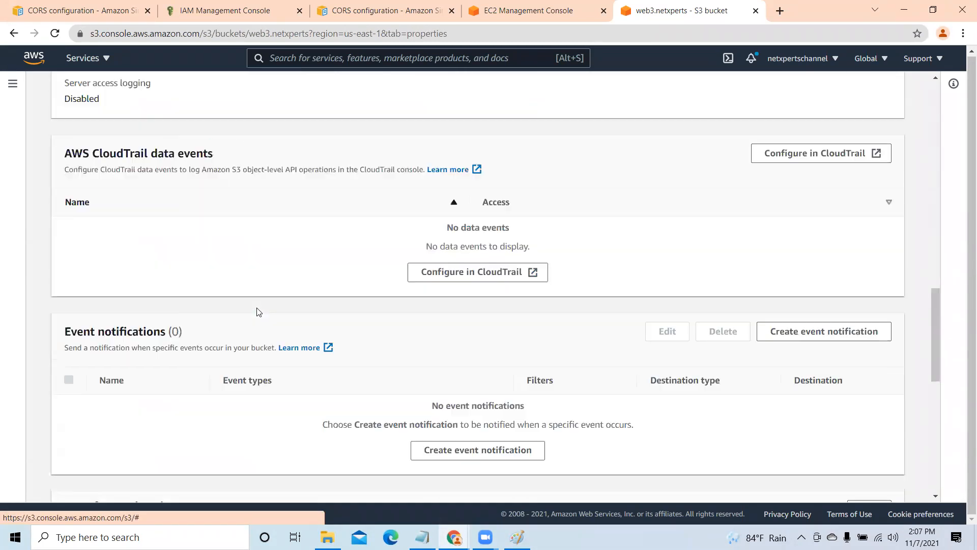
scroll(259, 311, down, 6)
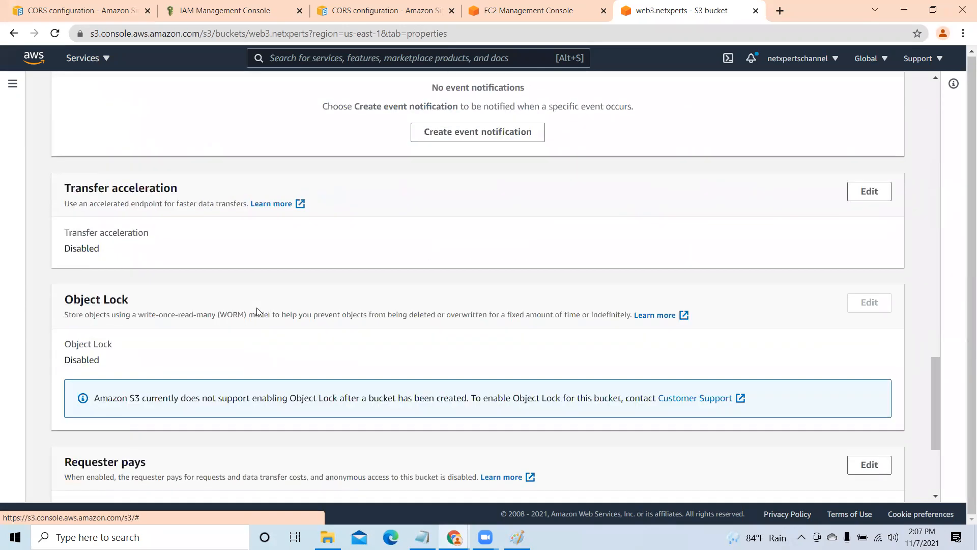
scroll(258, 312, down, 3)
drag(936, 285, 928, 234)
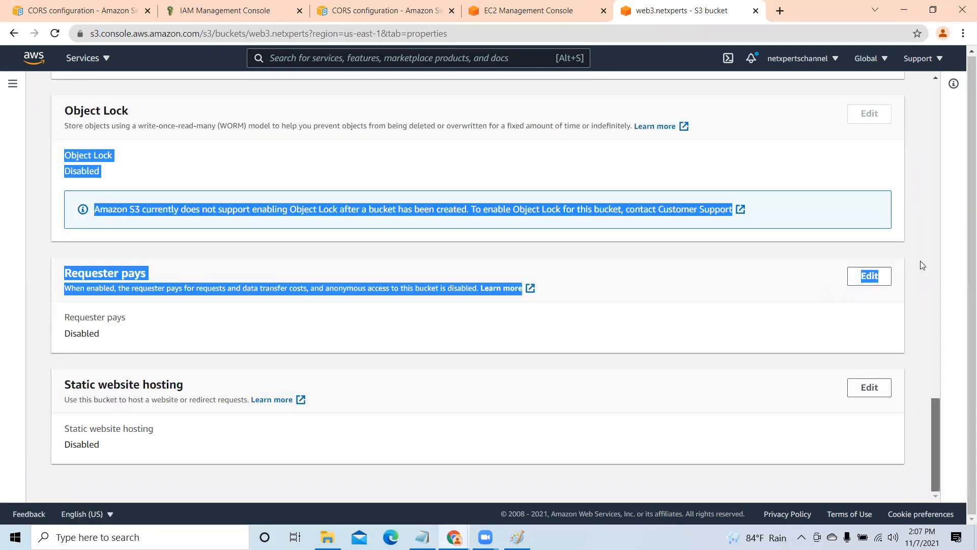
scroll(920, 261, up, 20)
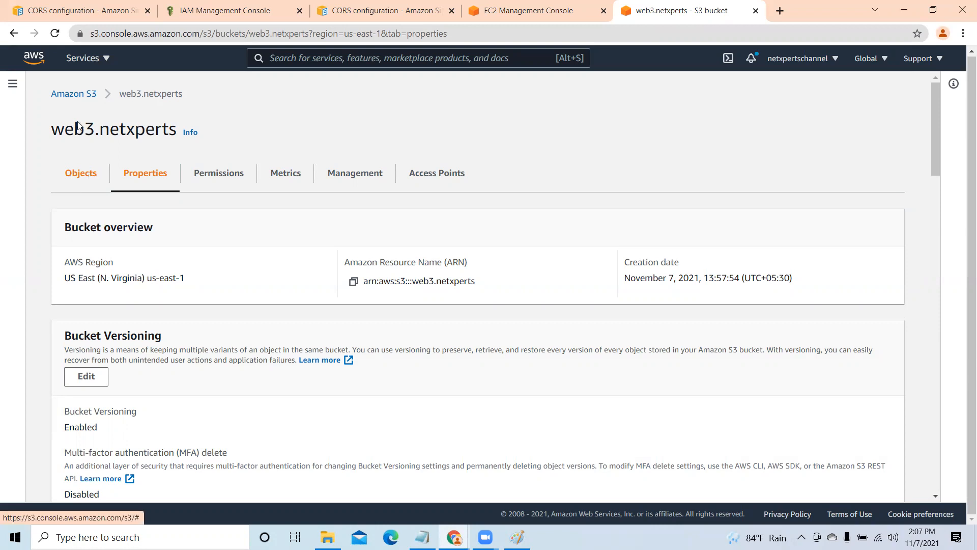
- Check web3.netxperts in the bucket list, reopen the bucket and view its properties
click(73, 98)
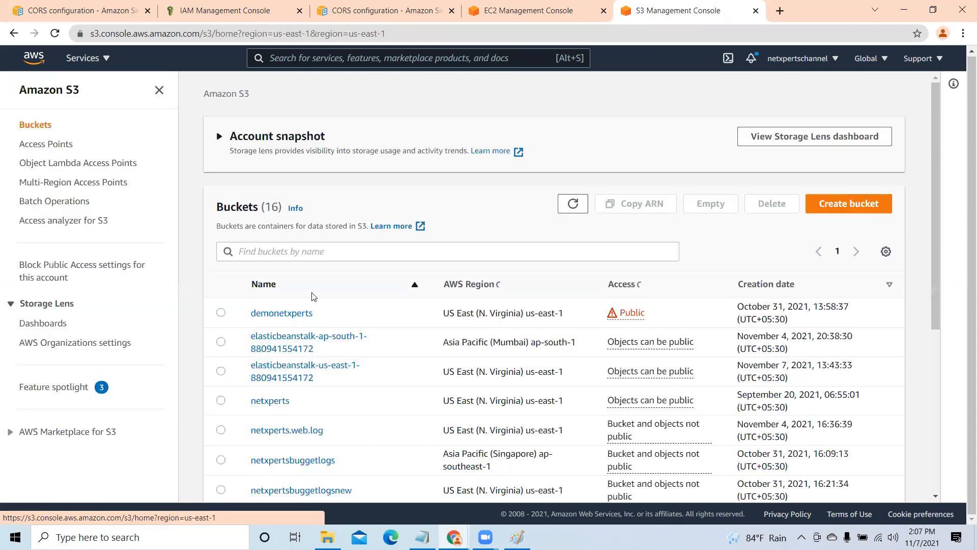
scroll(367, 451, down, 5)
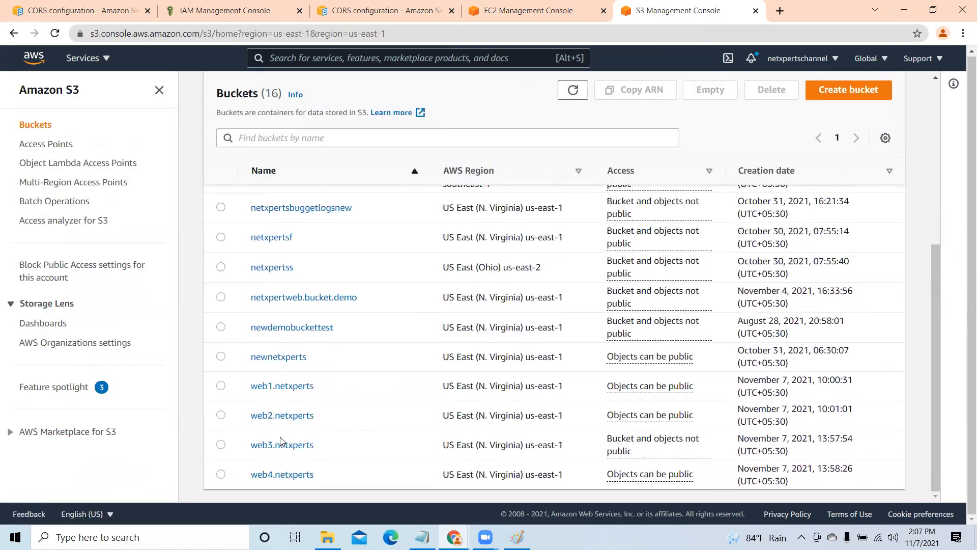
click(282, 446)
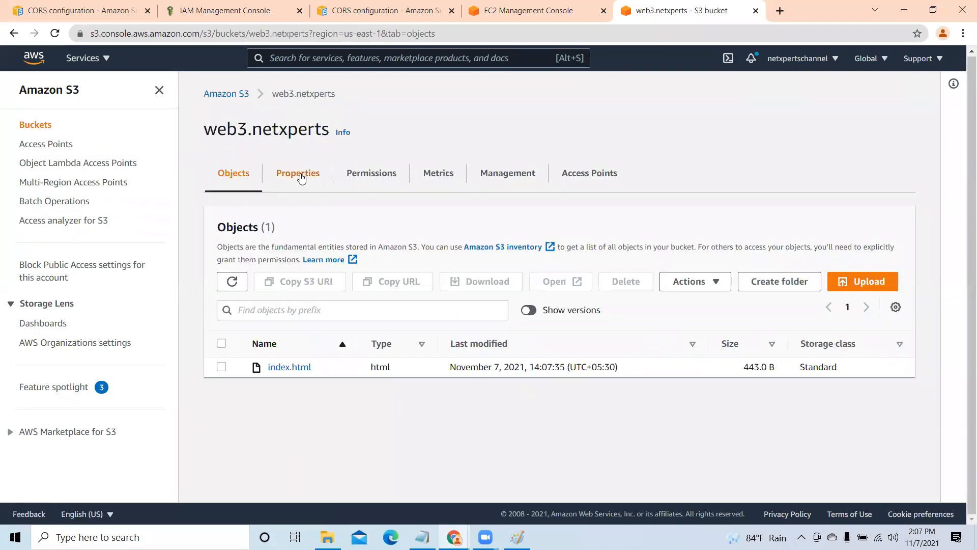
click(300, 177)
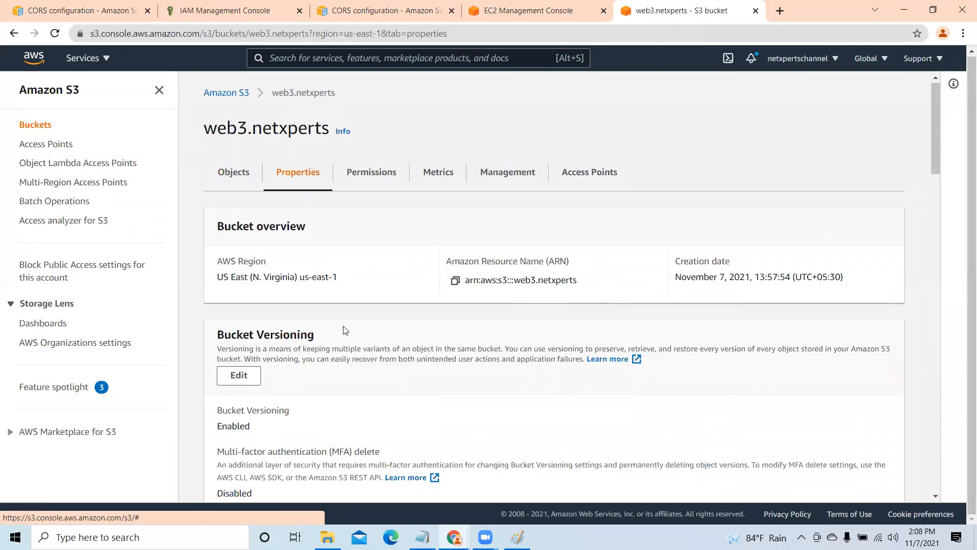
scroll(343, 328, down, 4)
scroll(344, 329, up, 5)
- Turn off Block all public access for the web3.netxperts bucket, save, and approve the change by entering confirm
click(375, 178)
scroll(313, 280, down, 3)
click(247, 227)
click(221, 279)
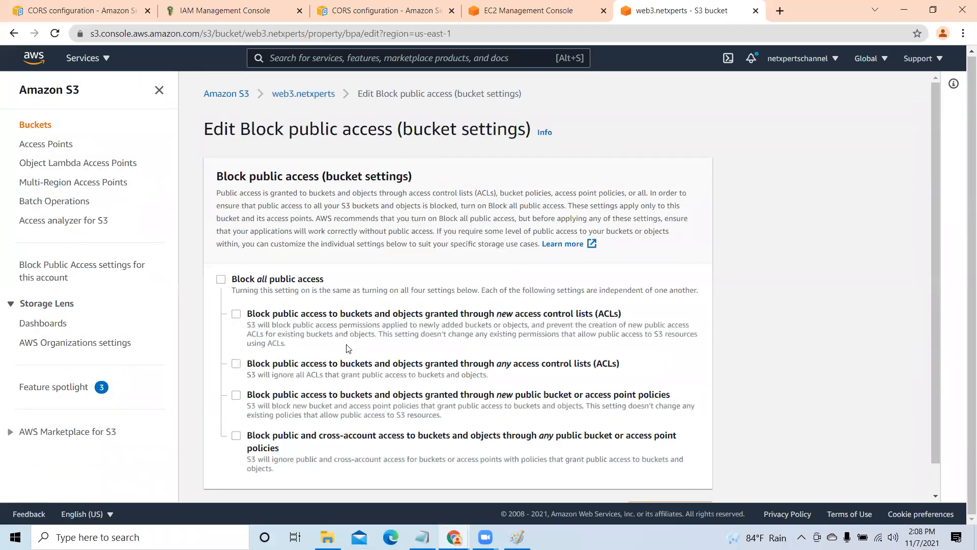
scroll(439, 273, down, 1)
click(671, 481)
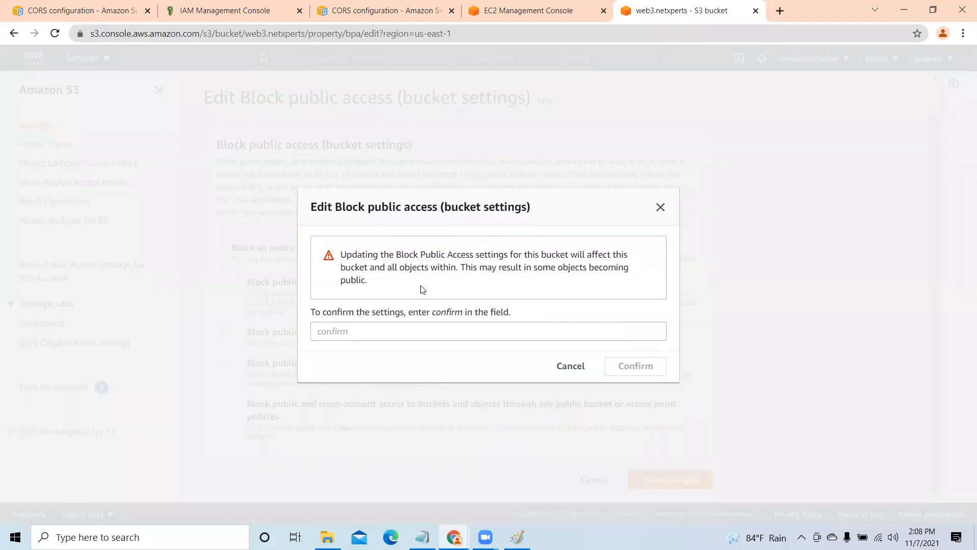
click(337, 333)
text(co)
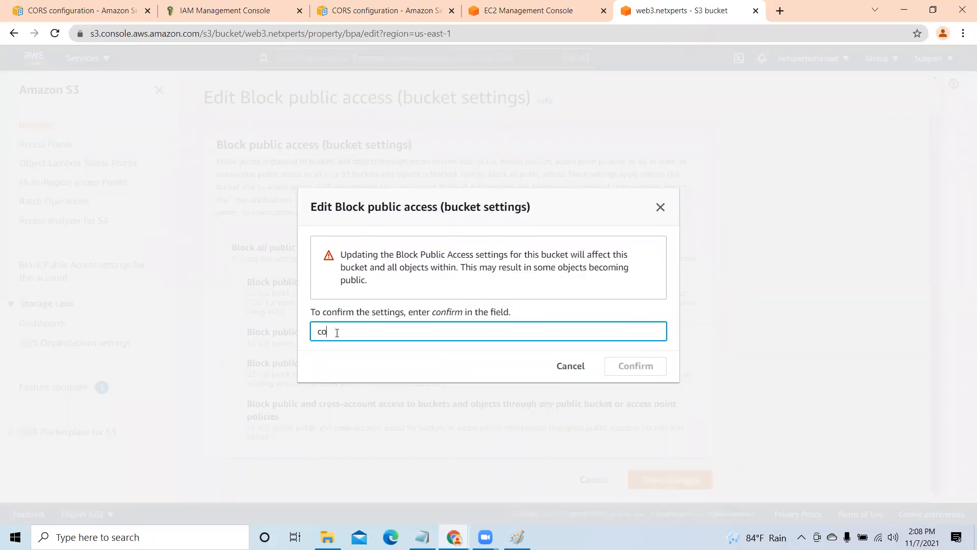
text(nfirm)
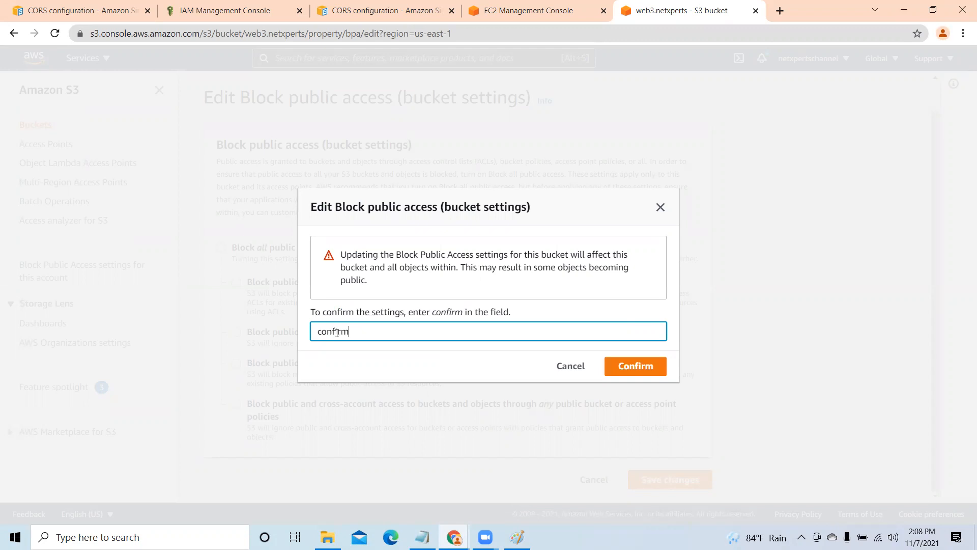
click(632, 366)
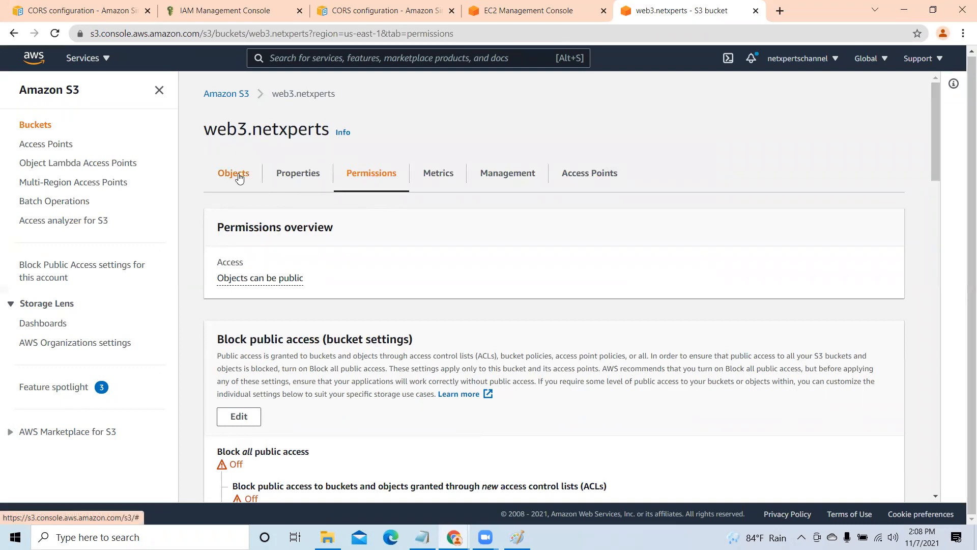
- Make the index.html object in web3.netxperts public and close the status page
click(238, 175)
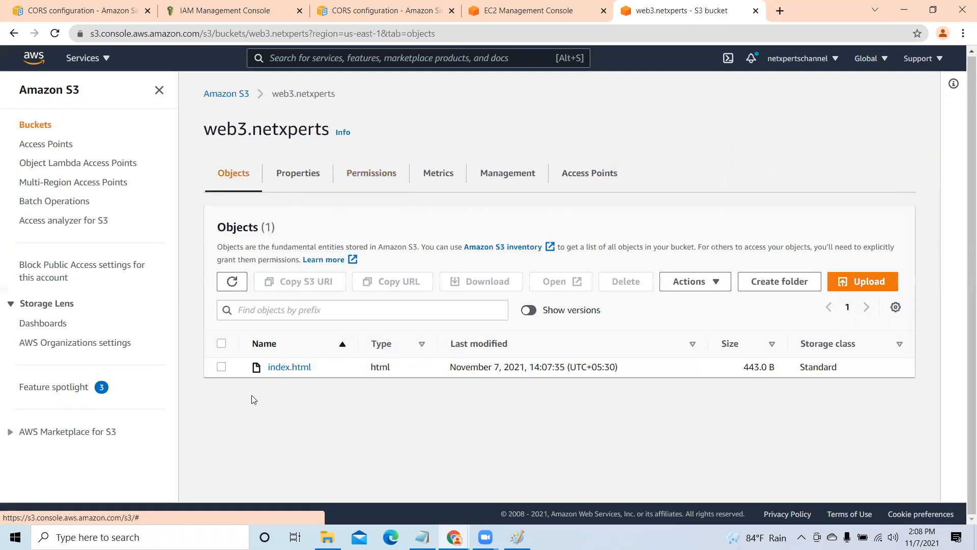
click(222, 367)
click(711, 285)
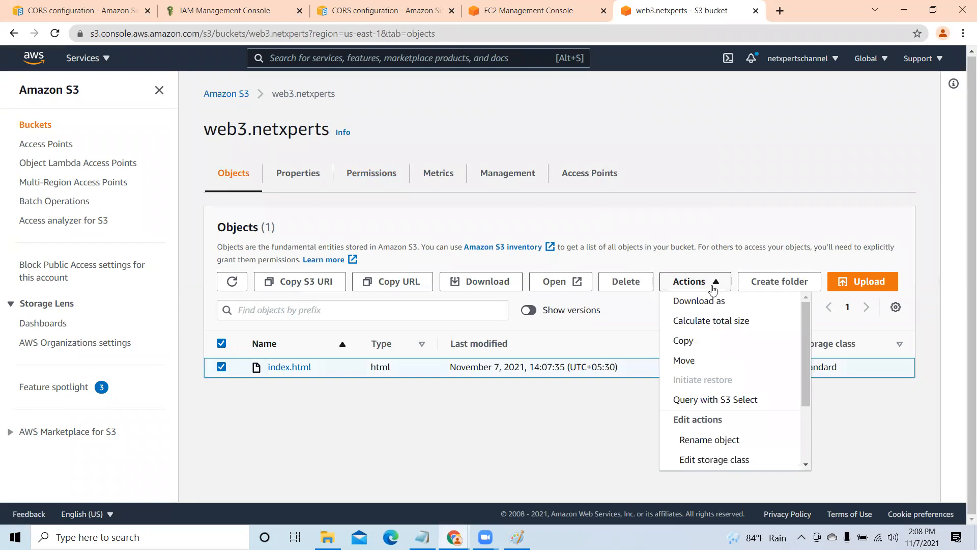
drag(808, 309, 808, 444)
click(715, 459)
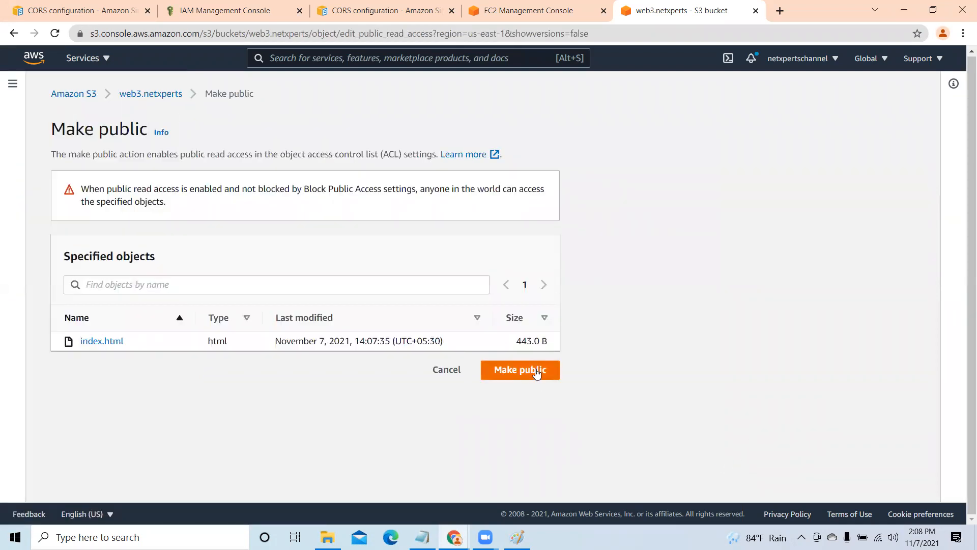
click(535, 369)
click(901, 139)
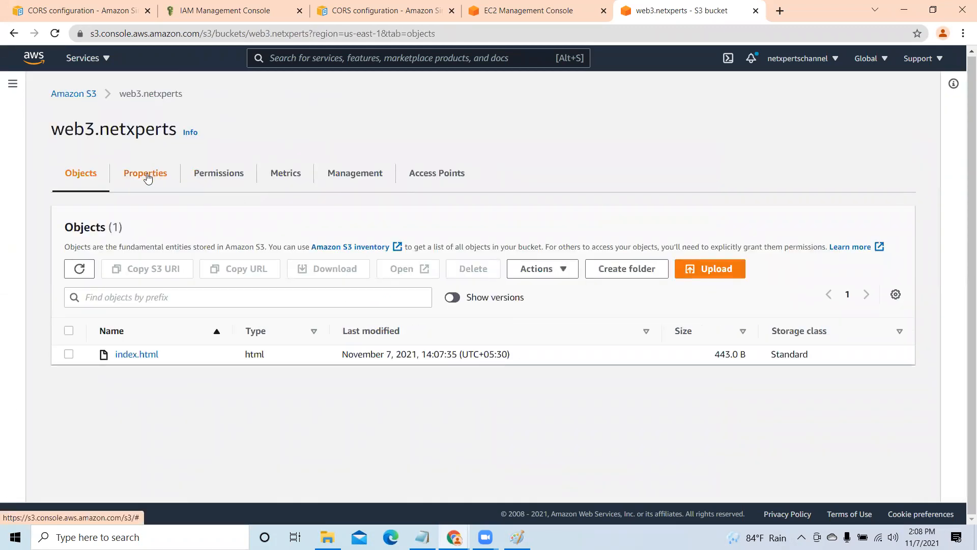
- Open the static website hosting settings of the web3.netxperts bucket and select Enable
click(147, 176)
scroll(362, 382, down, 10)
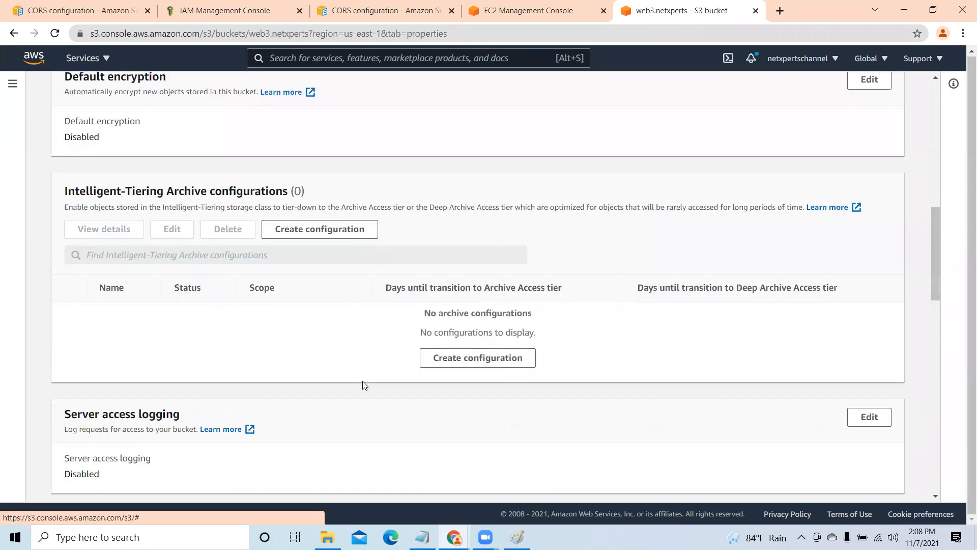
scroll(362, 381, down, 15)
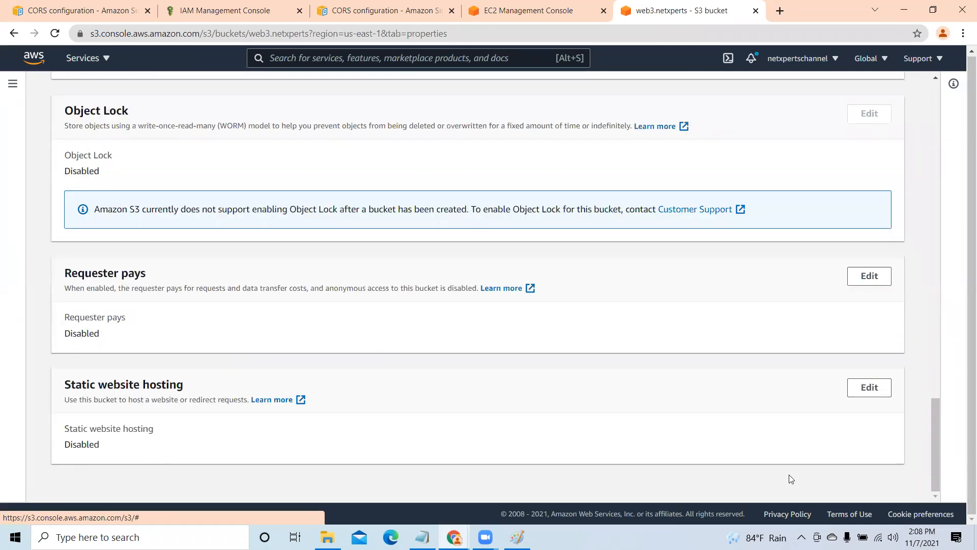
click(859, 391)
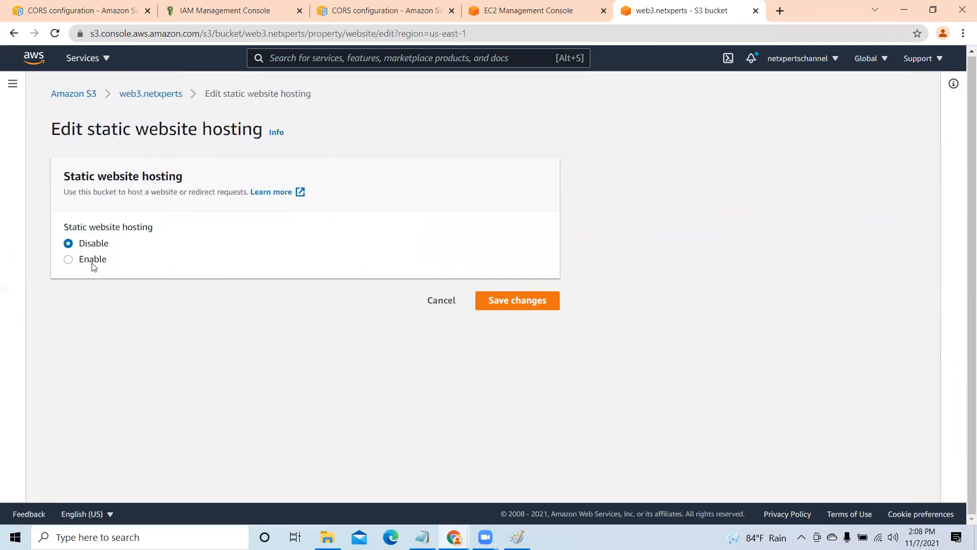
click(81, 259)
- Set the index document of web3.netxperts to index.html and save the static website hosting settings
scroll(127, 400, down, 4)
click(102, 282)
text(index.htm)
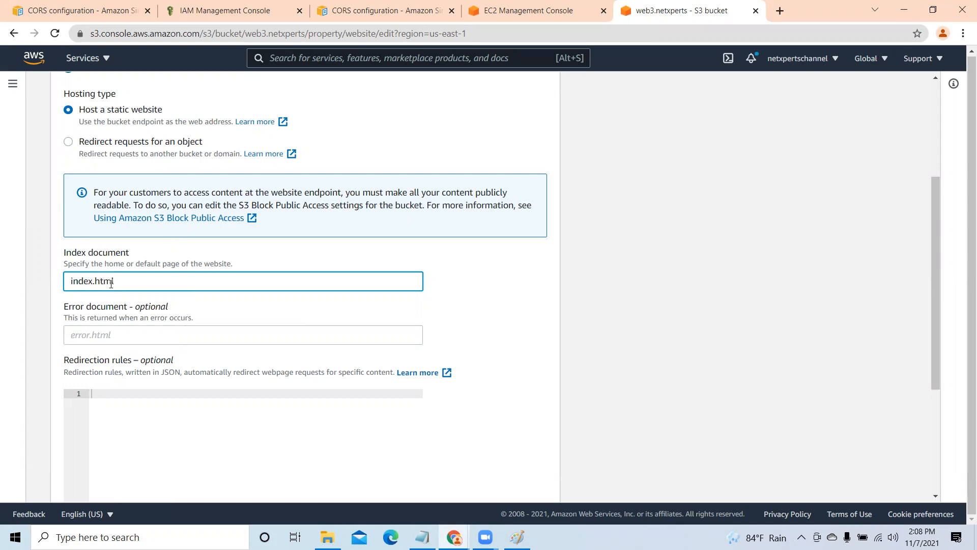
scroll(173, 234, down, 4)
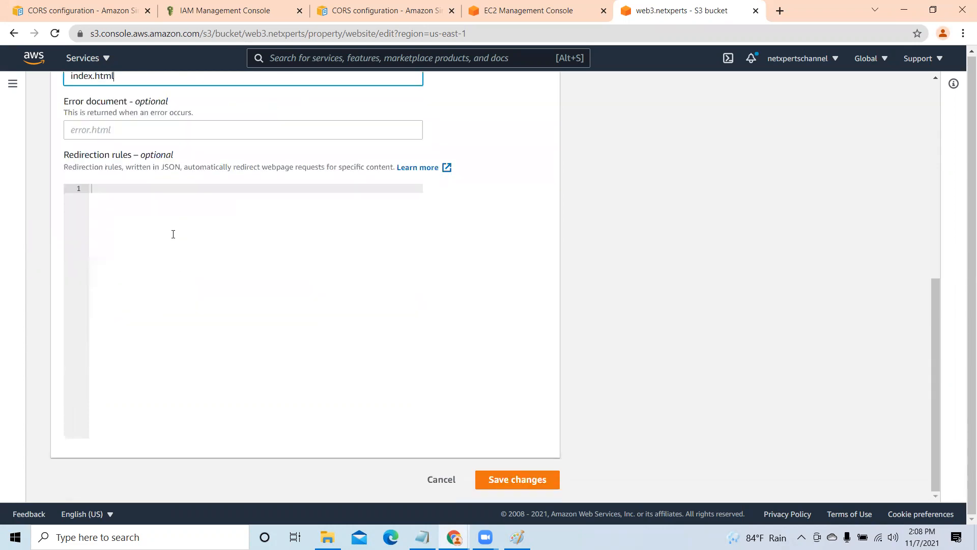
click(517, 480)
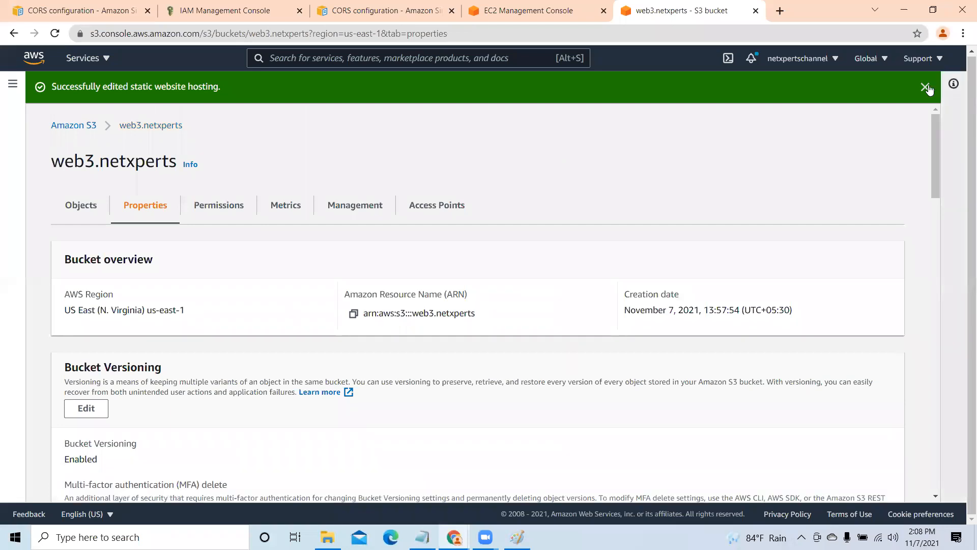
- Dismiss the static website hosting message, return to the bucket list, and open the web4.netxperts bucket
click(924, 87)
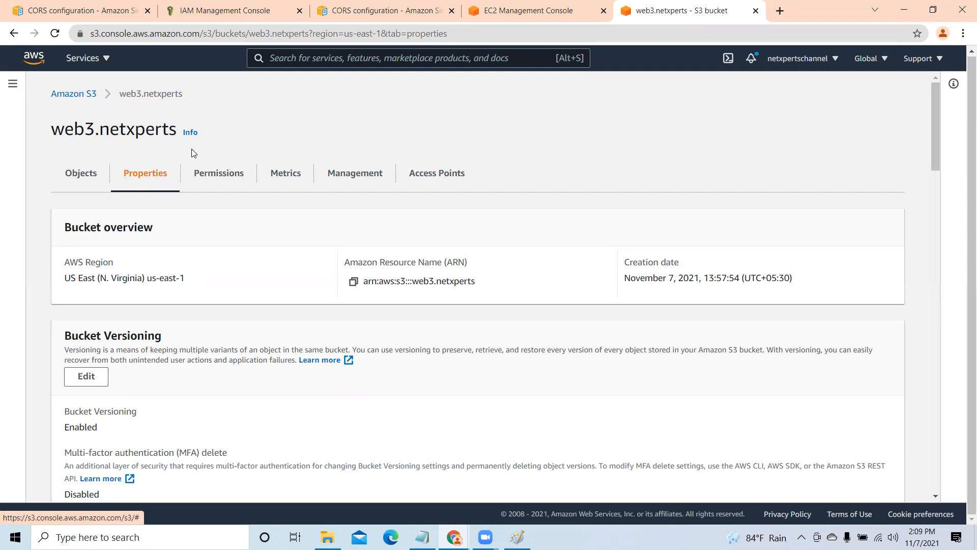
click(71, 96)
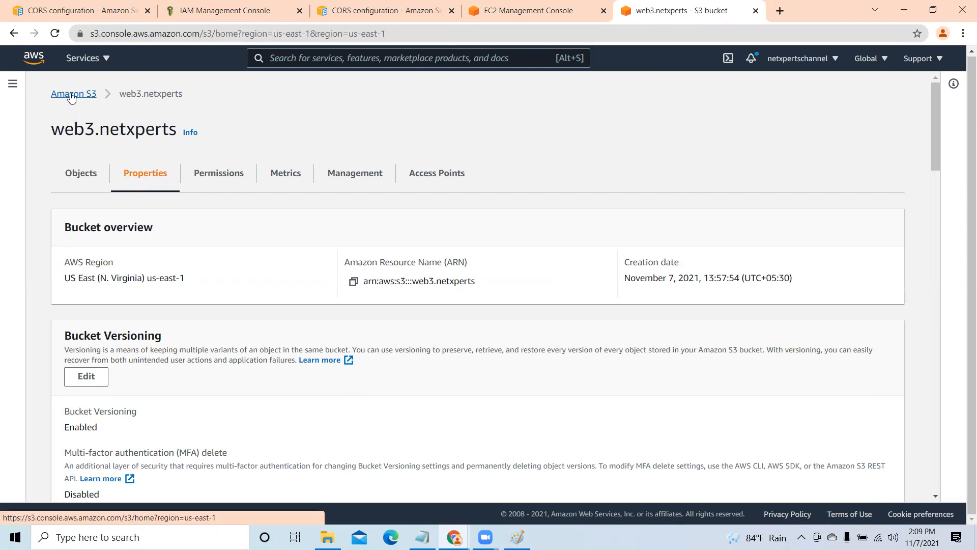
scroll(388, 355, down, 2)
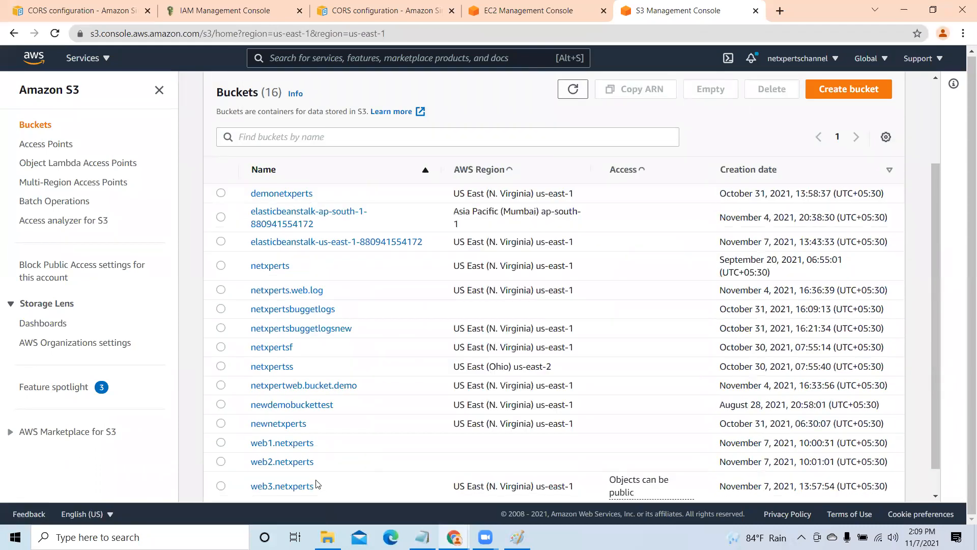
scroll(315, 486, down, 3)
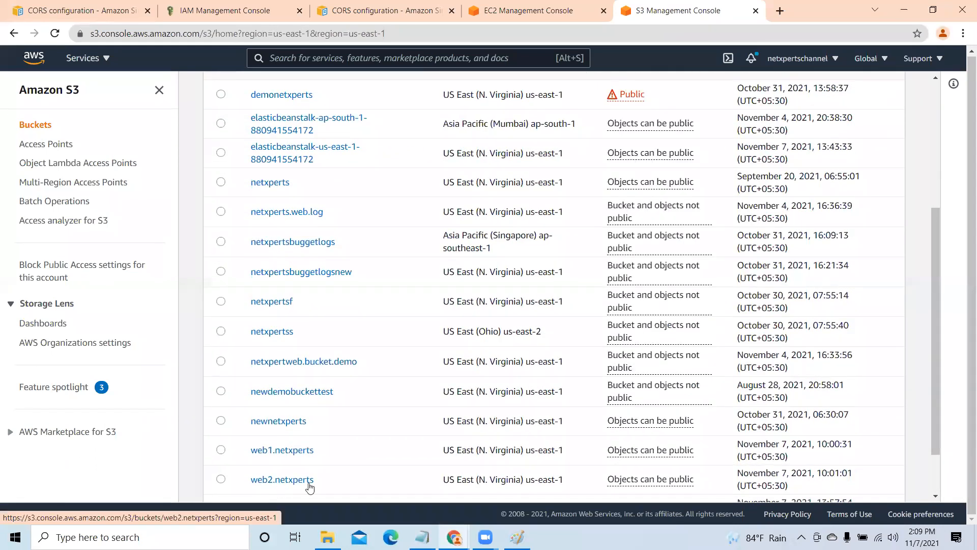
scroll(313, 479, down, 2)
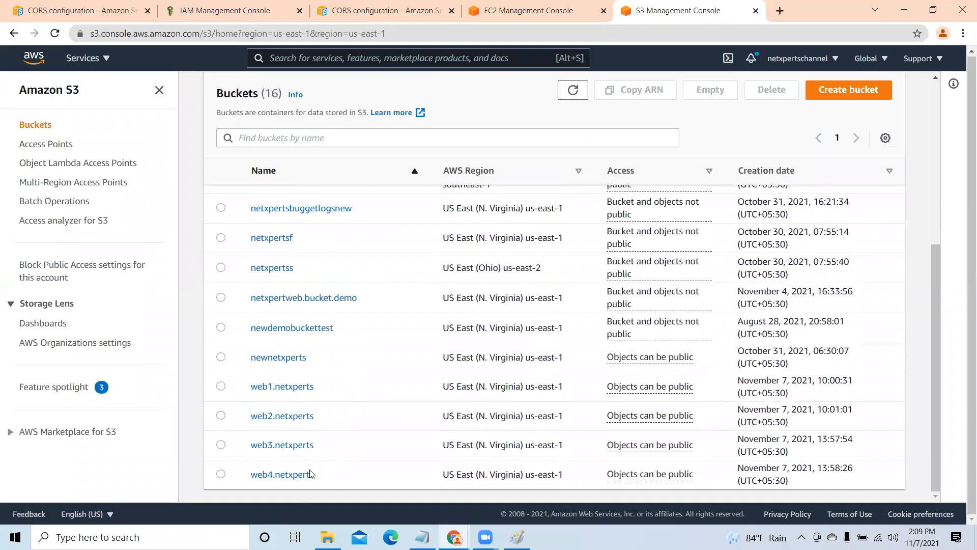
click(283, 476)
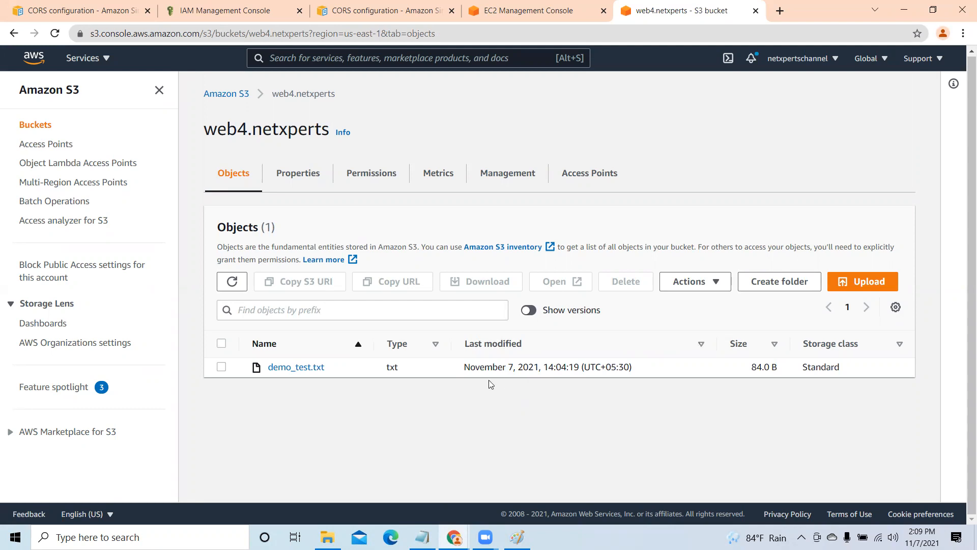
- Open the permissions of the web4.netxperts bucket and view its cross-origin resource sharing (CORS) section
click(294, 176)
scroll(508, 352, down, 1)
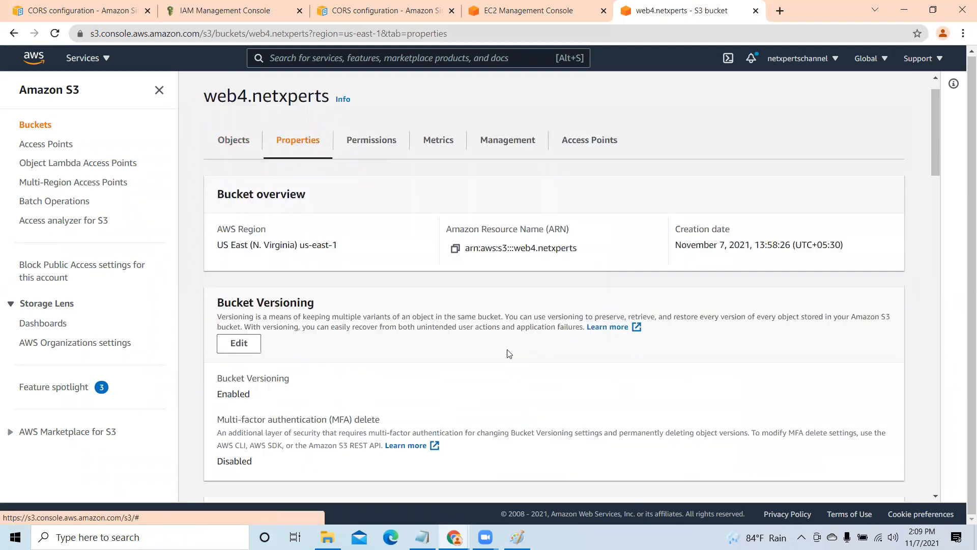
click(368, 114)
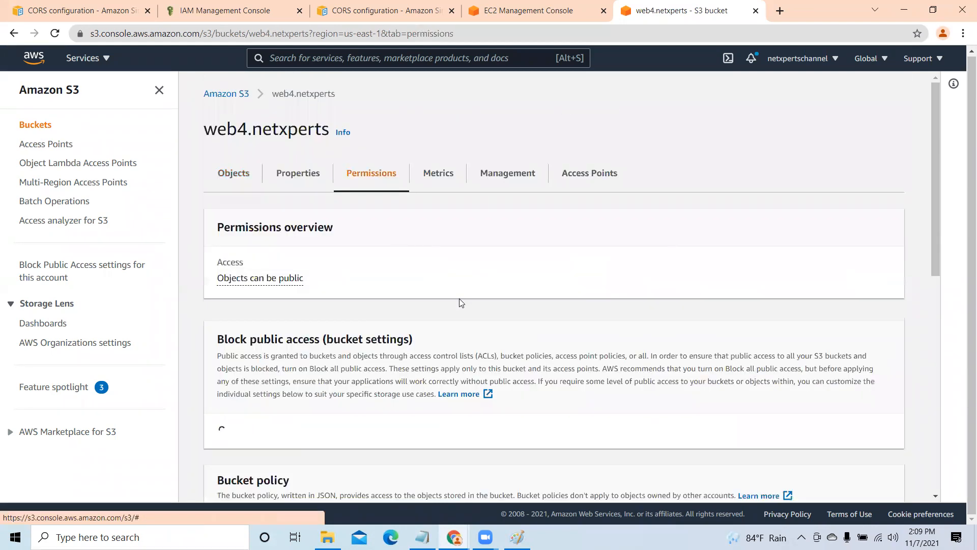
scroll(460, 338, down, 15)
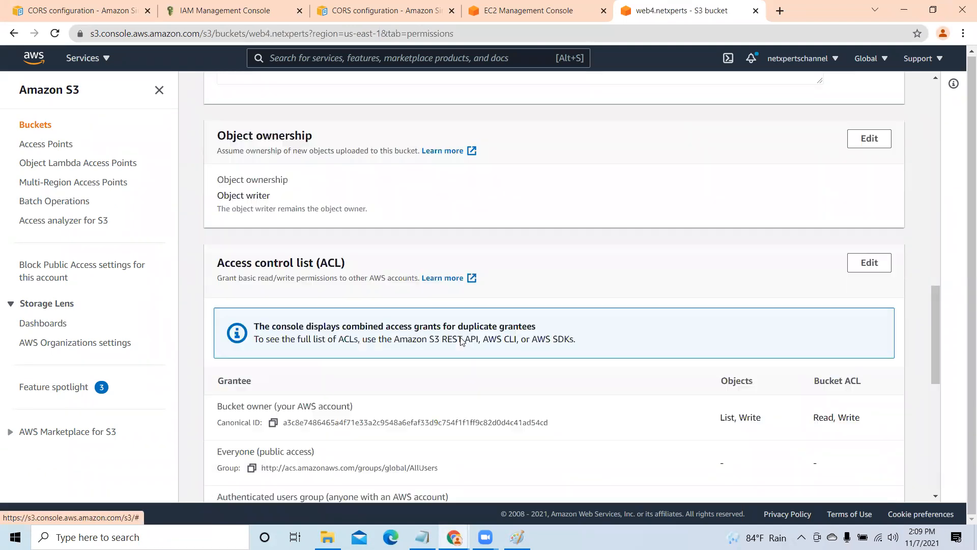
scroll(461, 340, down, 9)
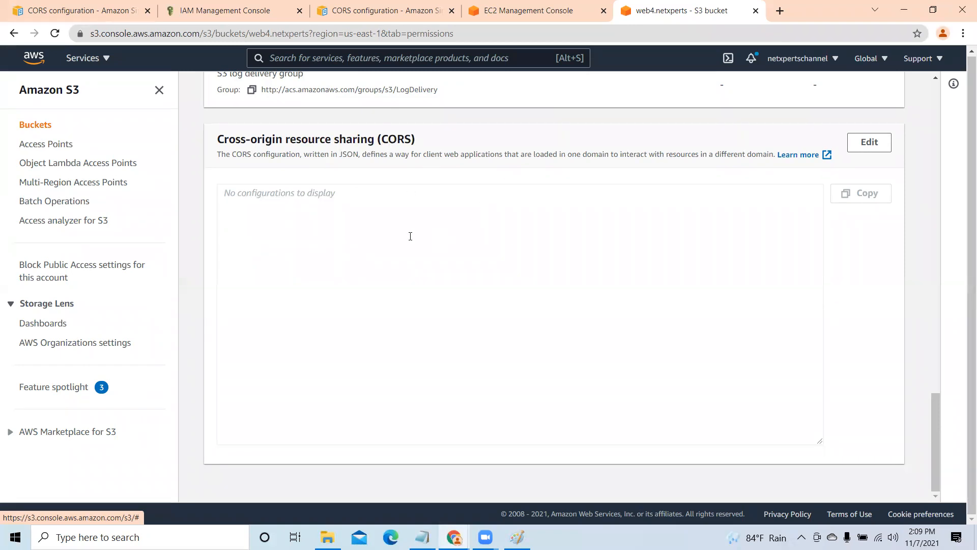
- Examine the Example 1 rules and their JSON in the S3 CORS configuration documentation
click(336, 15)
scroll(509, 399, up, 4)
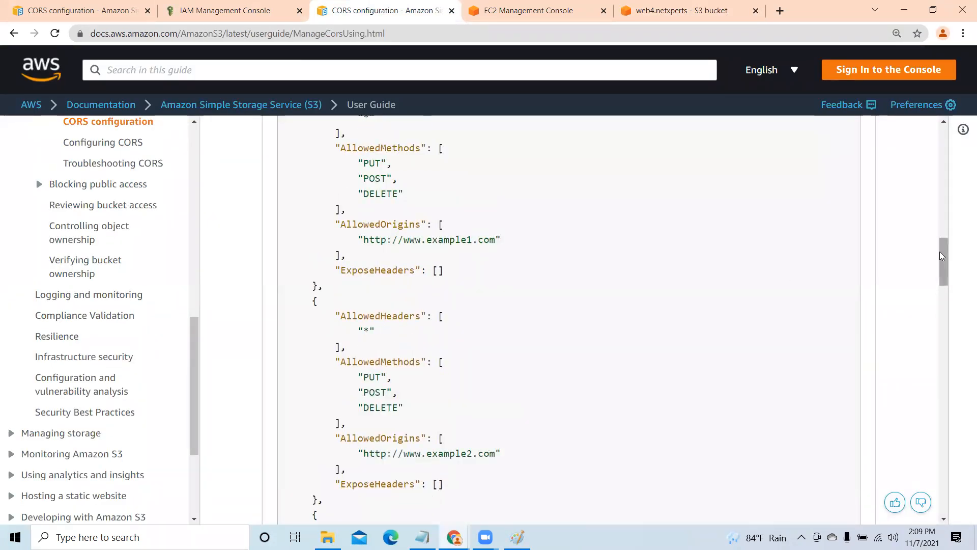
click(939, 229)
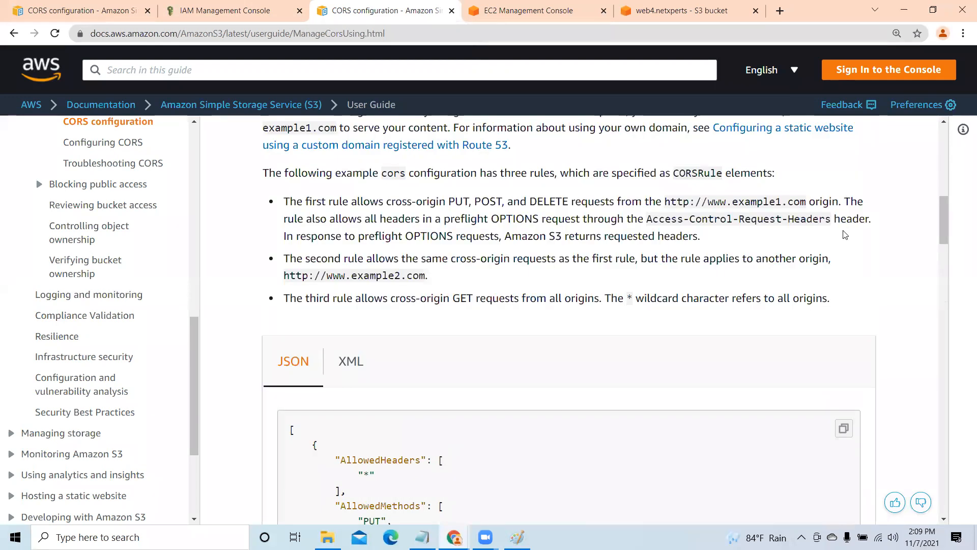
scroll(845, 235, up, 5)
scroll(842, 236, up, 5)
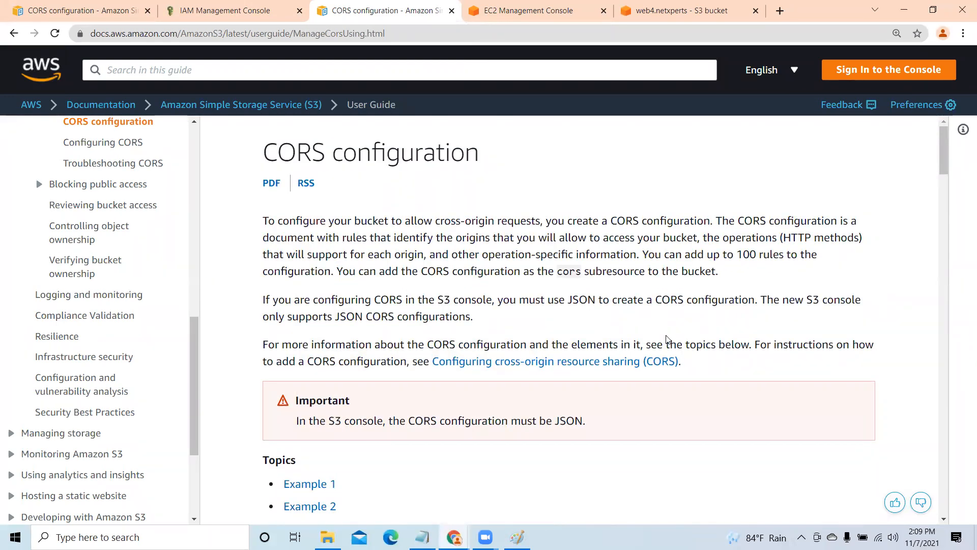
scroll(666, 339, down, 3)
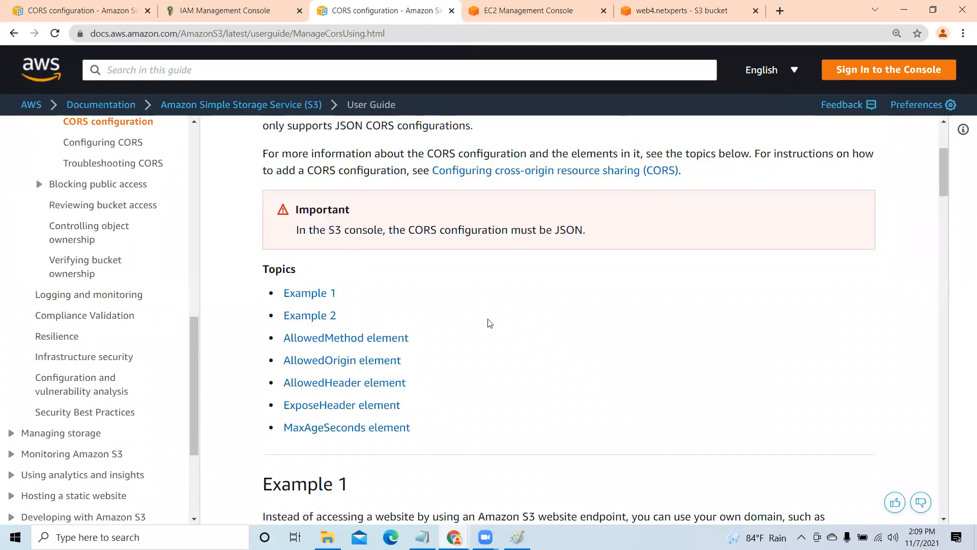
scroll(519, 340, down, 3)
scroll(405, 207, down, 4)
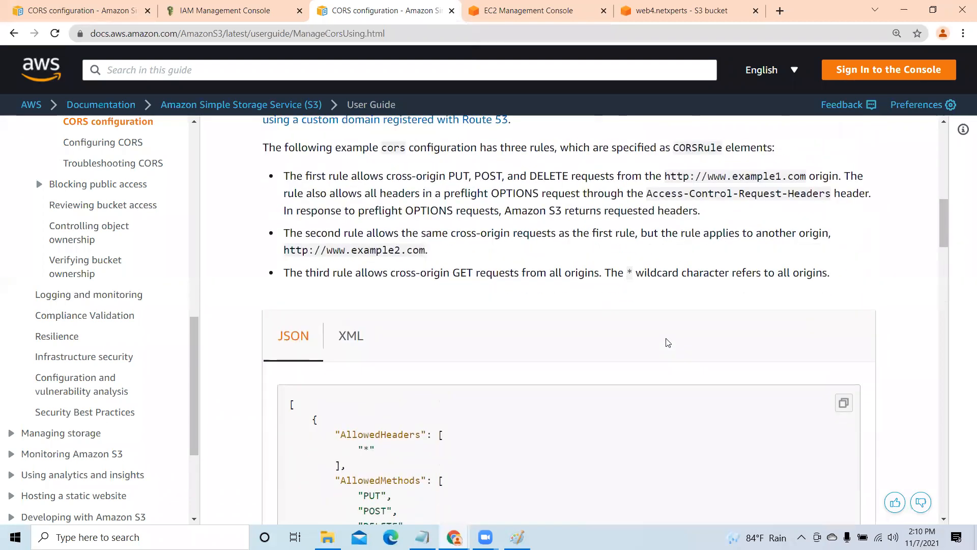
scroll(668, 343, down, 1)
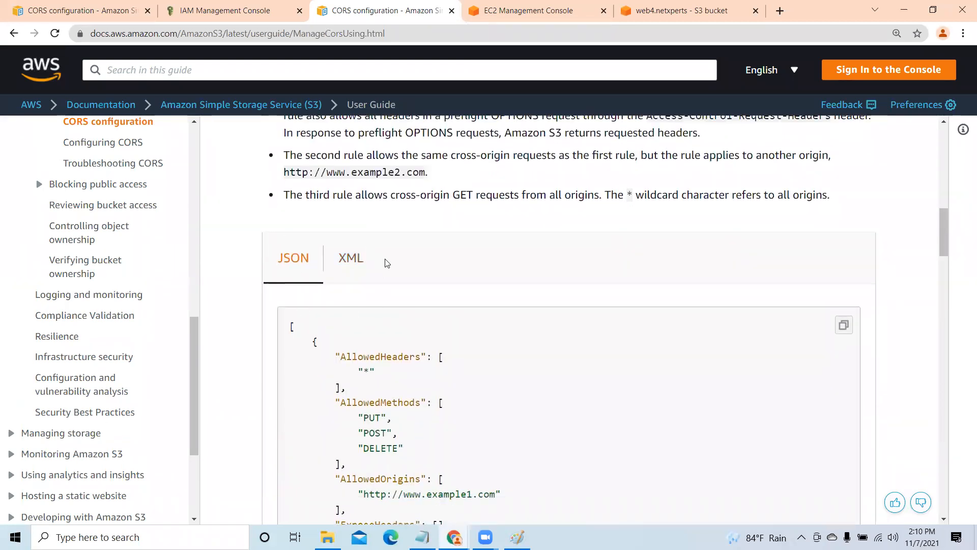
scroll(543, 301, down, 2)
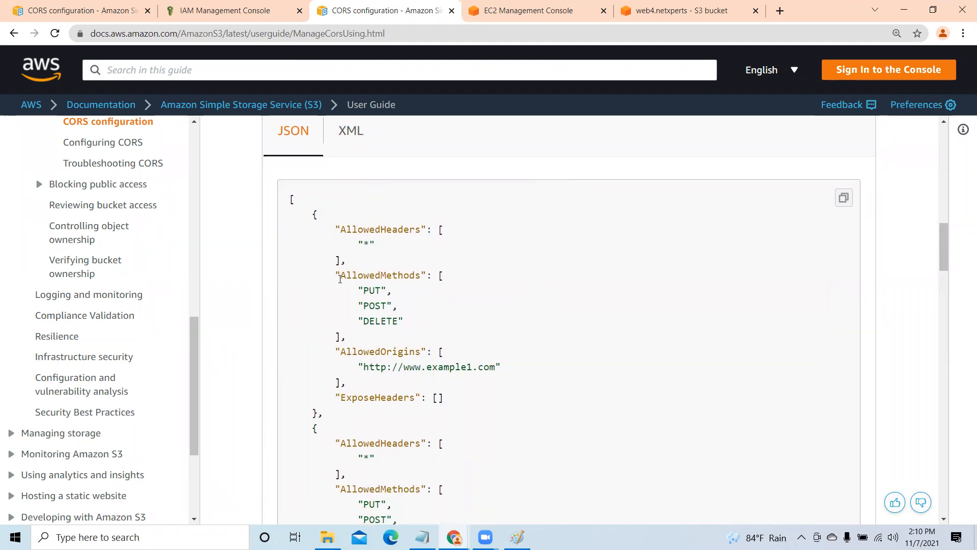
scroll(505, 298, down, 1)
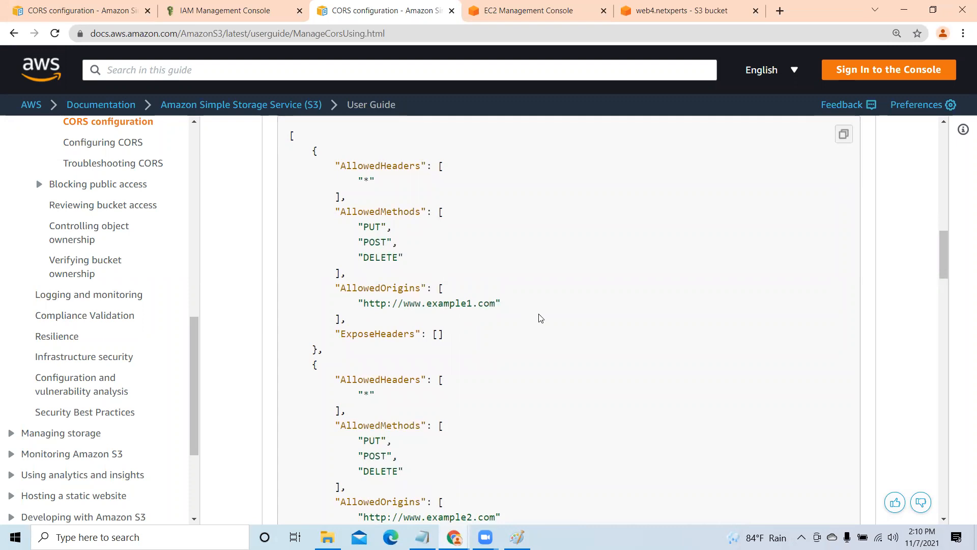
scroll(529, 319, down, 3)
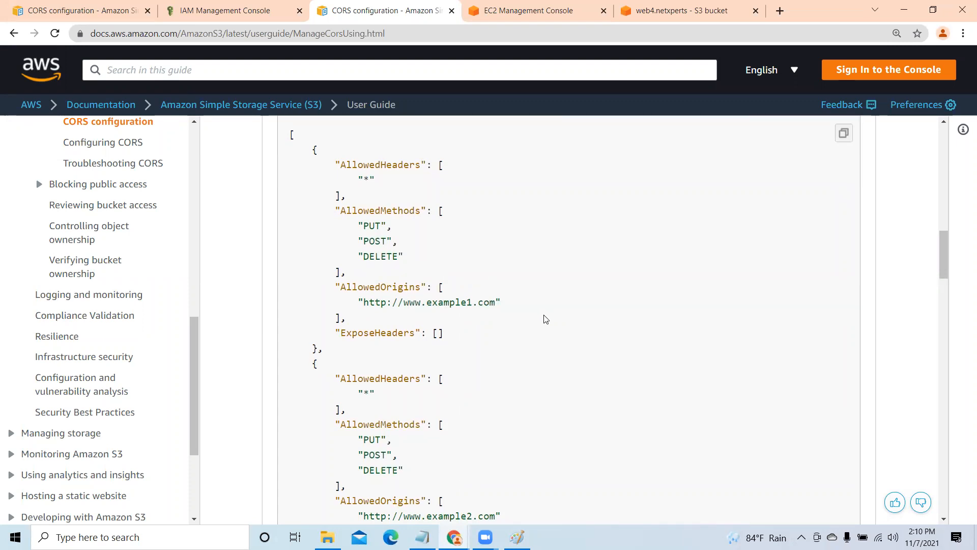
- Copy the Example 1 JSON sample from the CORS configuration documentation
scroll(511, 336, down, 3)
scroll(524, 344, up, 6)
scroll(523, 344, up, 5)
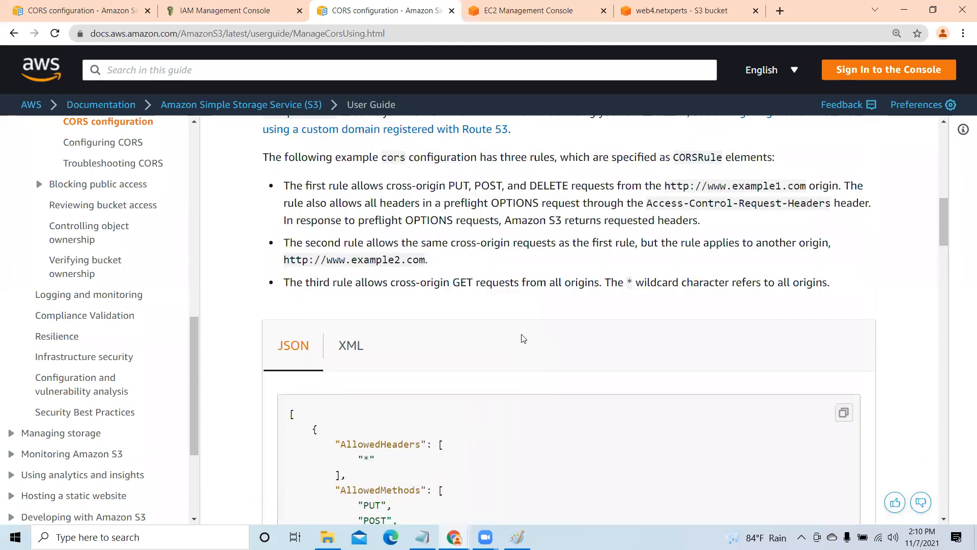
scroll(523, 344, down, 2)
click(845, 330)
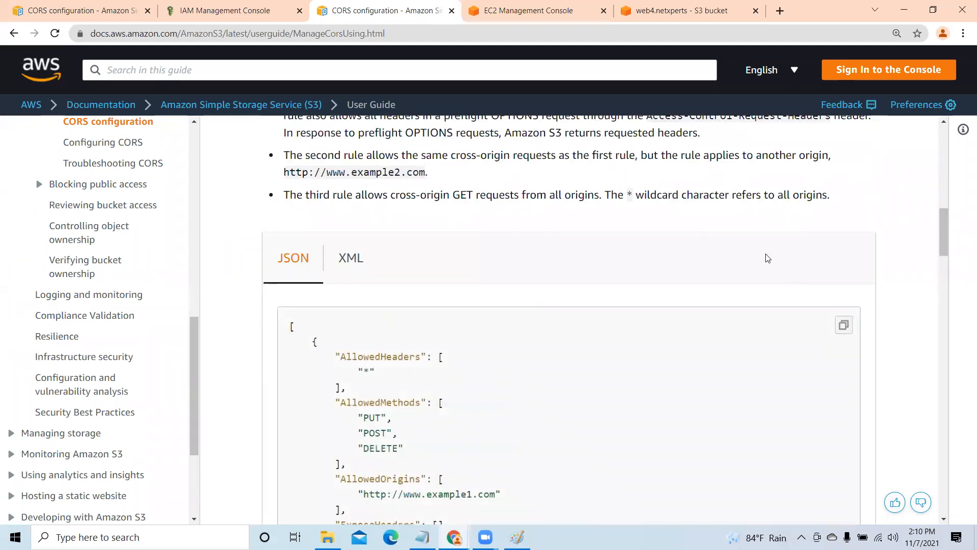
- Switch to Word and create a blank document
click(102, 537)
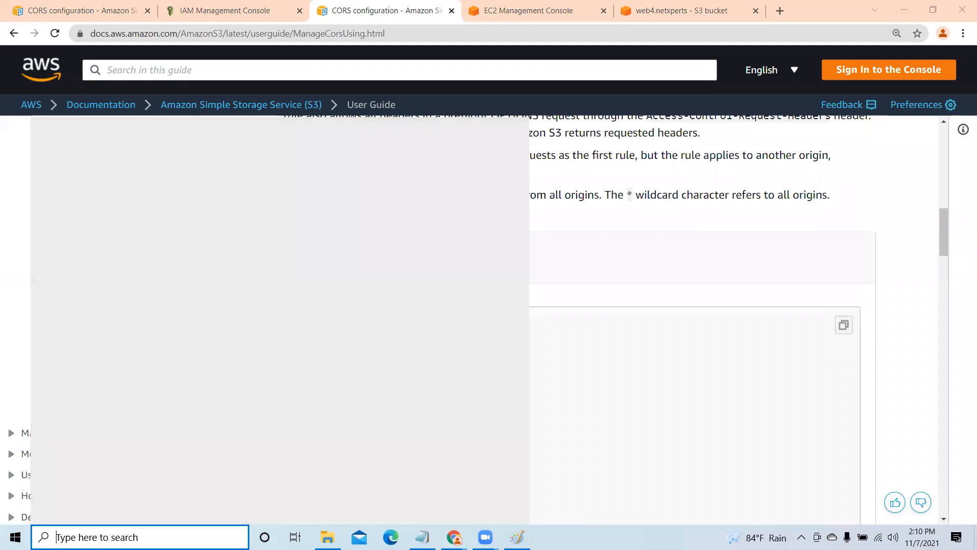
text(word)
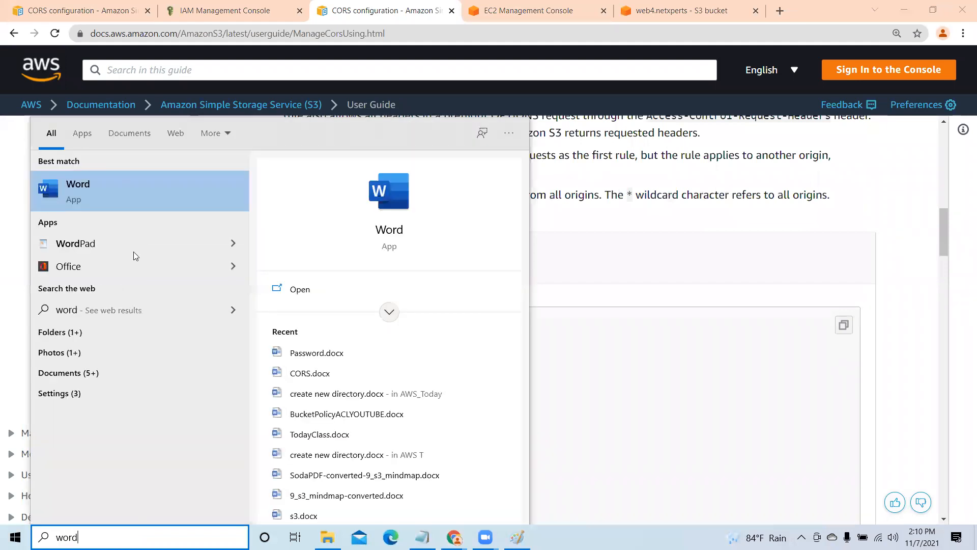
click(400, 205)
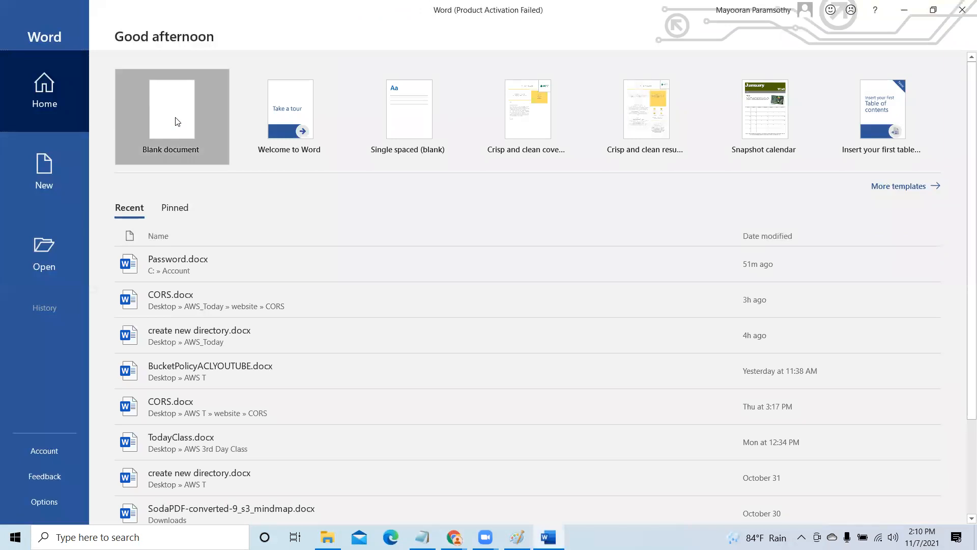
click(176, 121)
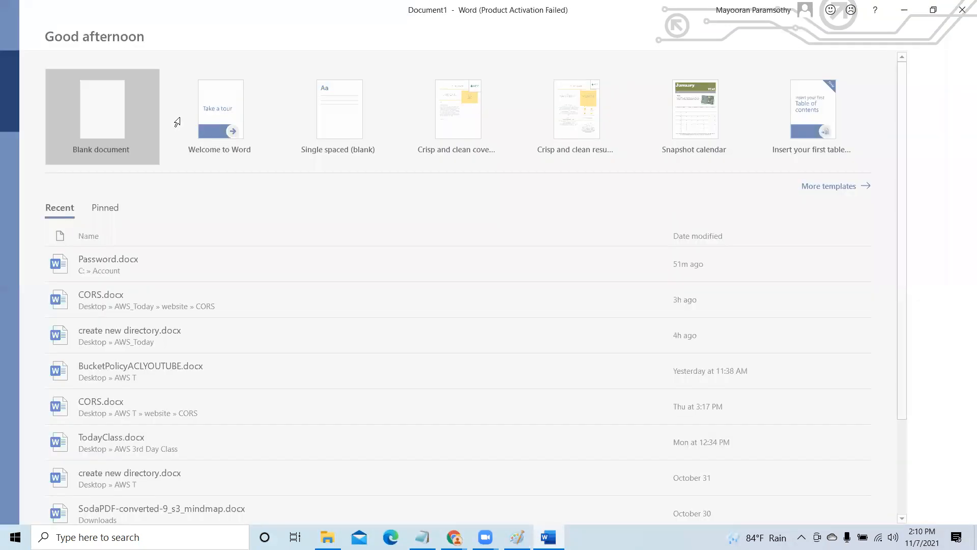
key(Escape)
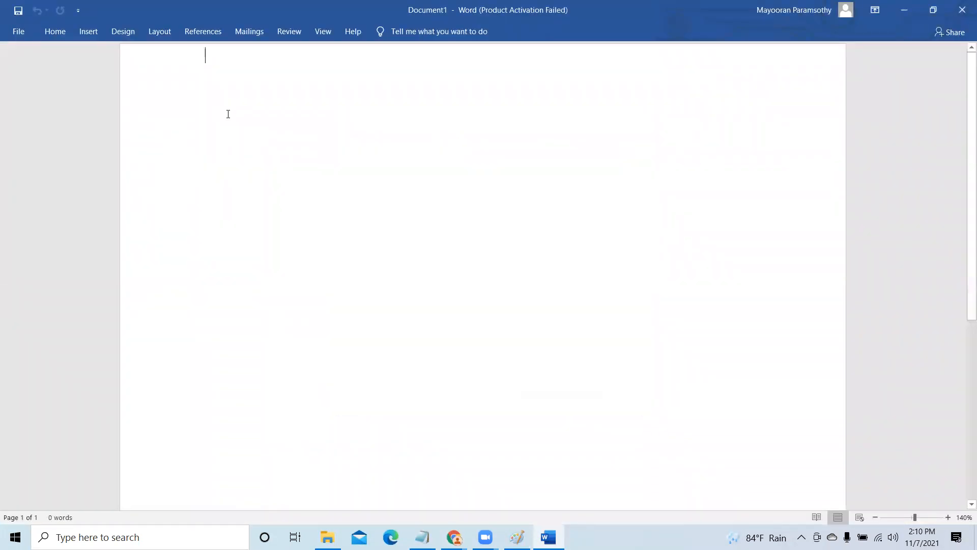
- Paste the copied CORS JSON sample into the blank document
key(Return)
right_click(231, 129)
click(258, 184)
scroll(517, 362, up, 10)
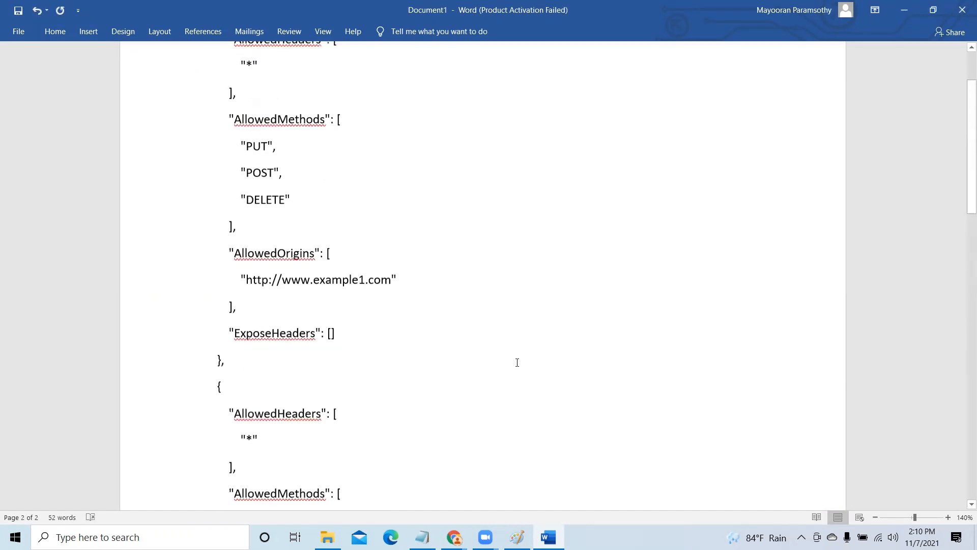
scroll(517, 362, up, 2)
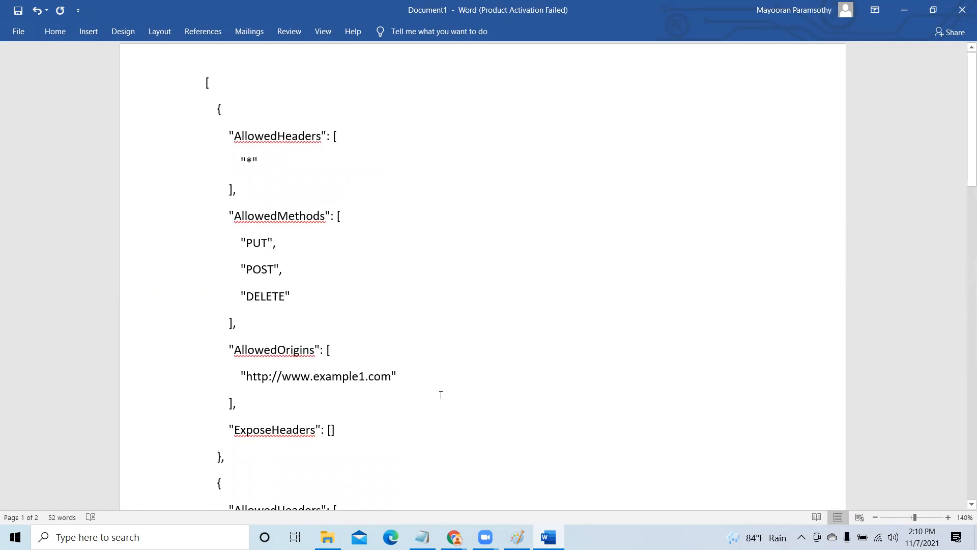
scroll(441, 394, down, 1)
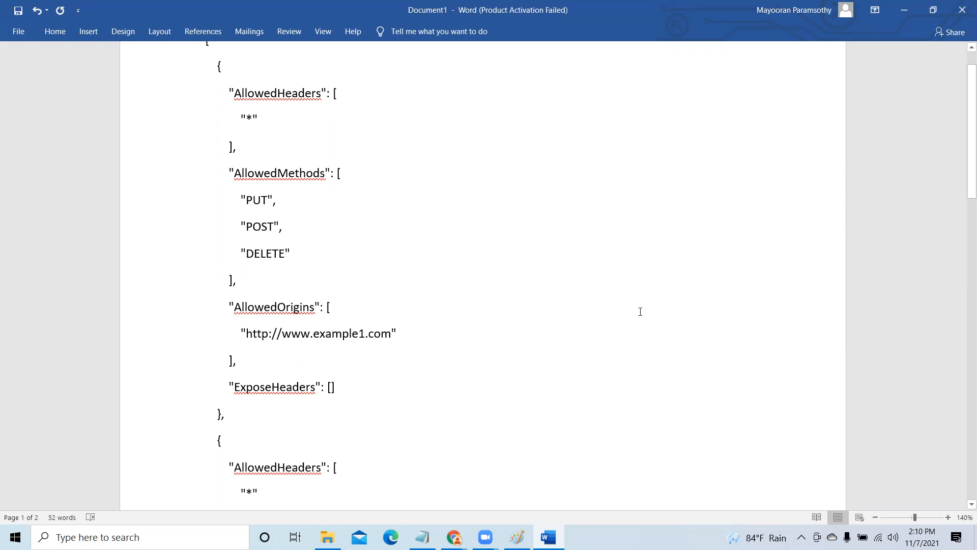
key(Delete)
key(Delete)
key(Delete)
key(Delete)
key(Delete)
key(Delete)
key(Delete)
key(Delete)
key(Delete)
key(Delete)
key(Delete)
key(Delete)
key(Delete)
key(Delete)
key(Delete)
key(Delete)
key(Delete)
key(Delete)
key(Delete)
key(Delete)
key(Delete)
key(Delete)
key(Delete)
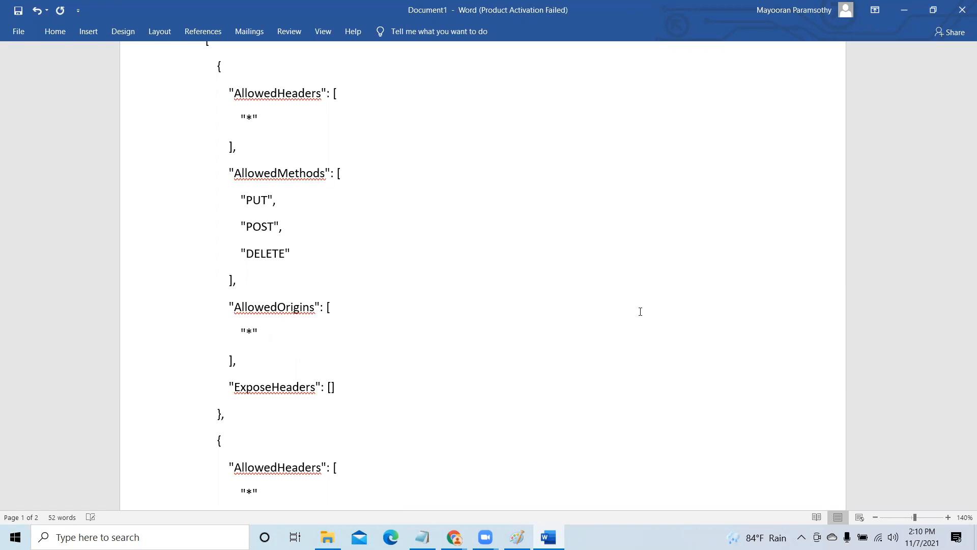
scroll(636, 318, down, 5)
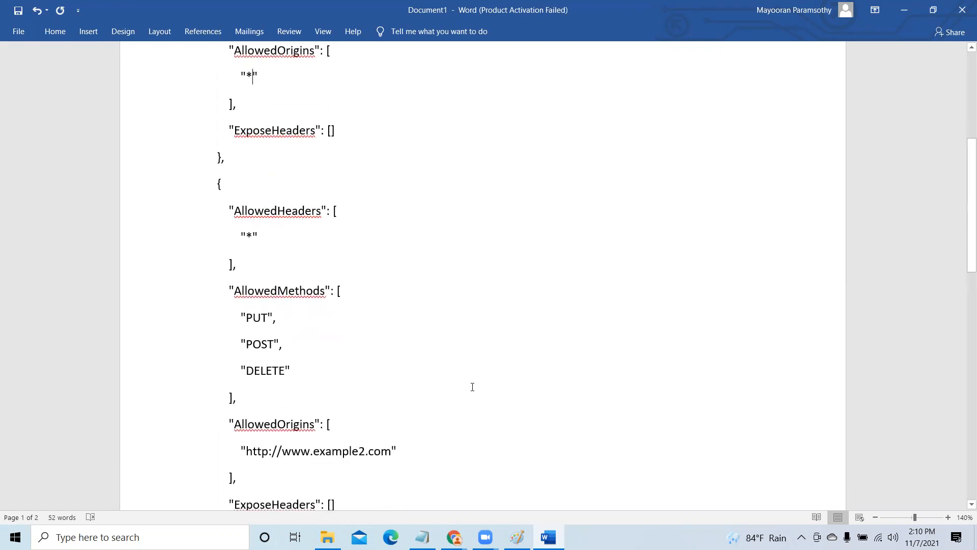
scroll(526, 401, down, 3)
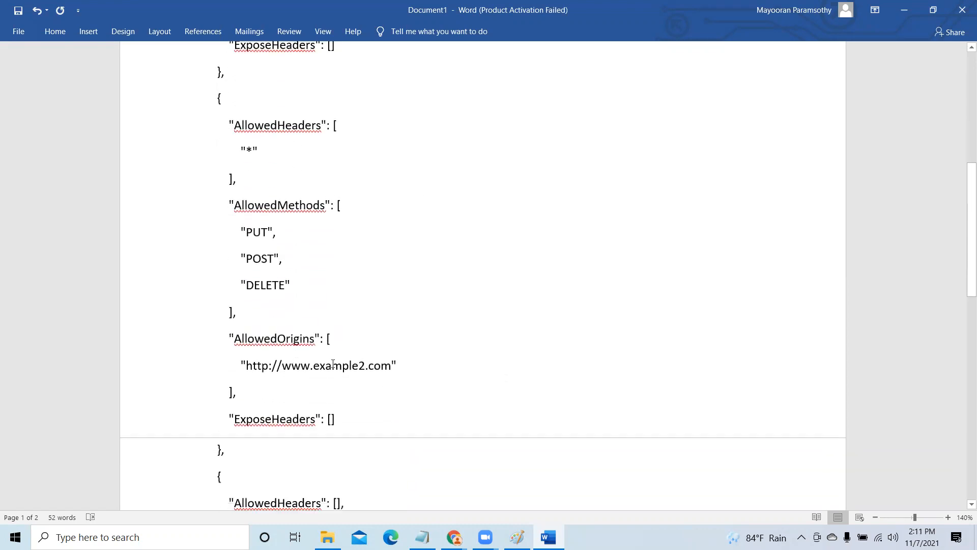
key(Delete)
key(Delete)
key(Delete)
key(Delete)
key(Delete)
key(Delete)
key(Delete)
key(Delete)
key(Delete)
key(Delete)
key(Delete)
key(Delete)
key(Delete)
key(Delete)
key(Delete)
key(Delete)
key(Delete)
key(Delete)
key(Delete)
key(Delete)
key(Delete)
key(Delete)
key(Delete)
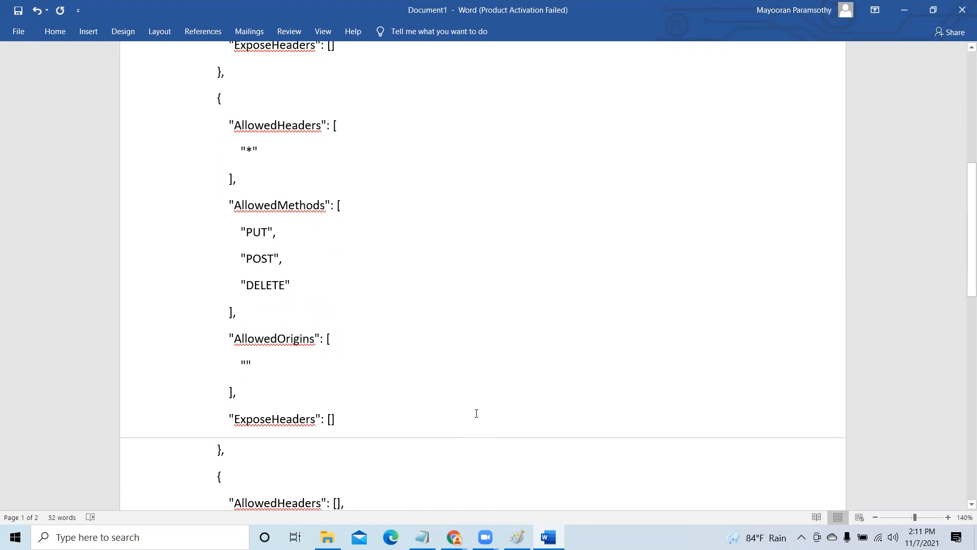
text(*)
- Copy the entire edited CORS JSON from the Word document
scroll(448, 324, up, 7)
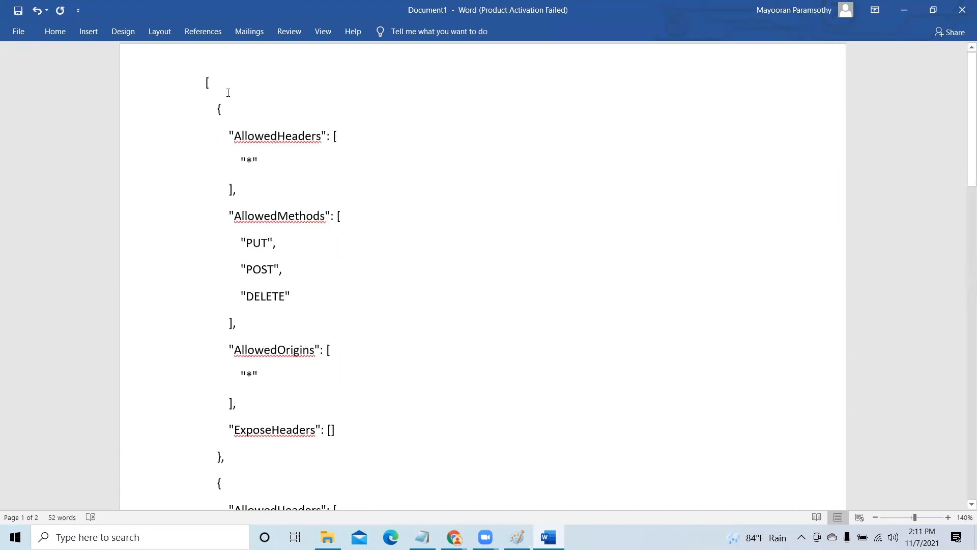
drag(230, 84, 299, 198)
scroll(334, 234, up, 5)
scroll(334, 227, up, 2)
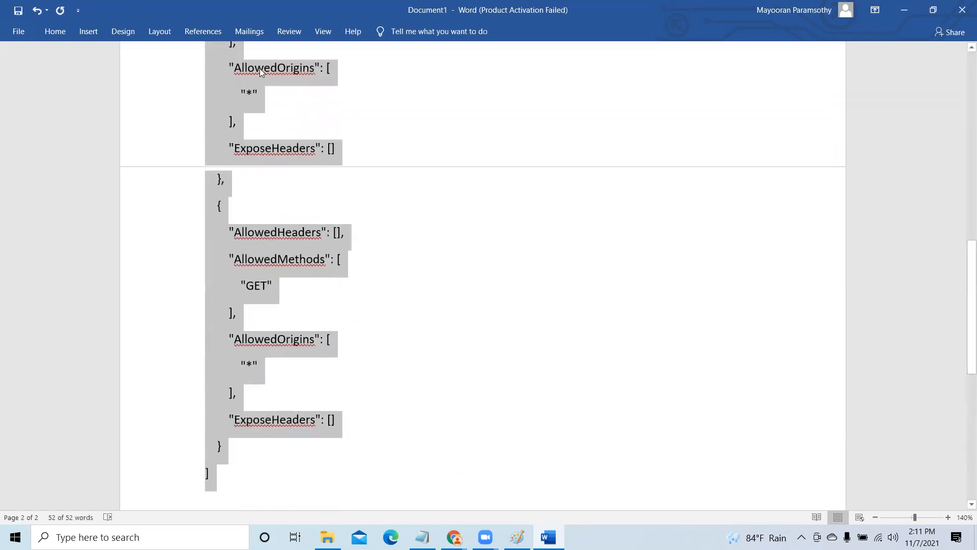
right_click(260, 71)
click(290, 90)
- Switch to Chrome and open the web4.netxperts bucket's CORS configuration for editing
click(906, 13)
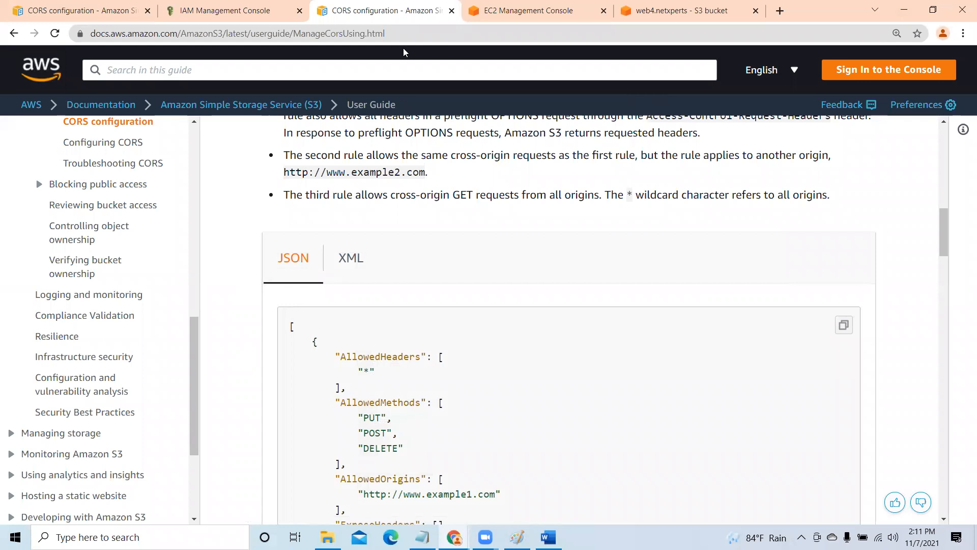
click(404, 53)
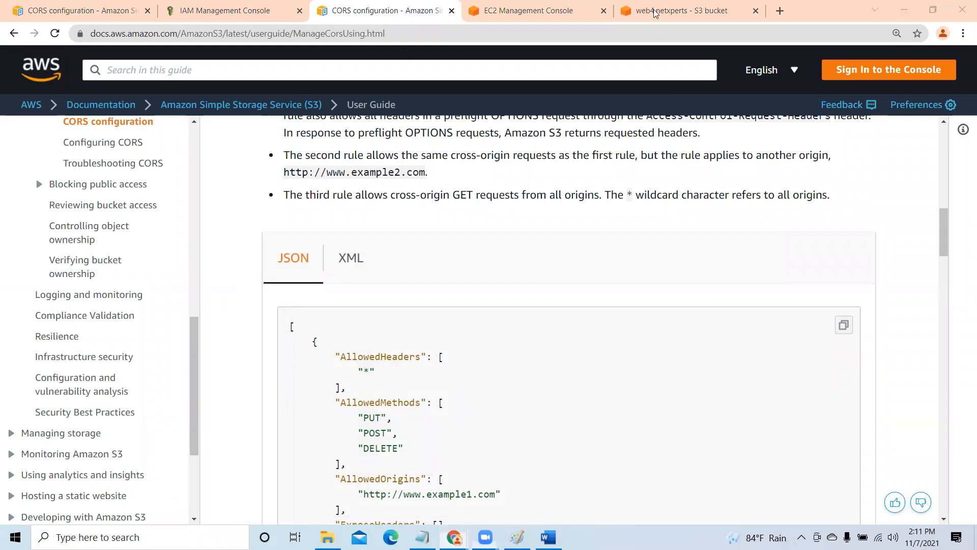
click(635, 17)
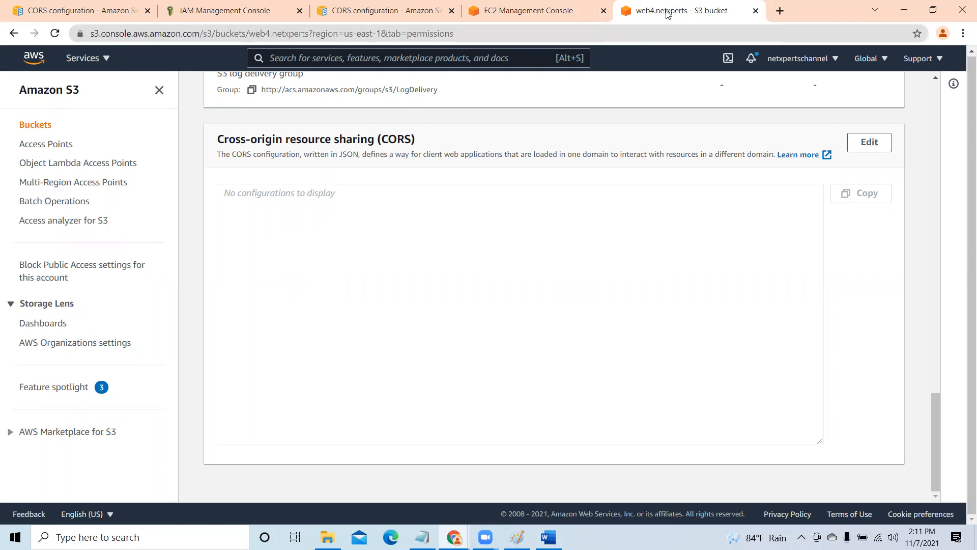
click(872, 145)
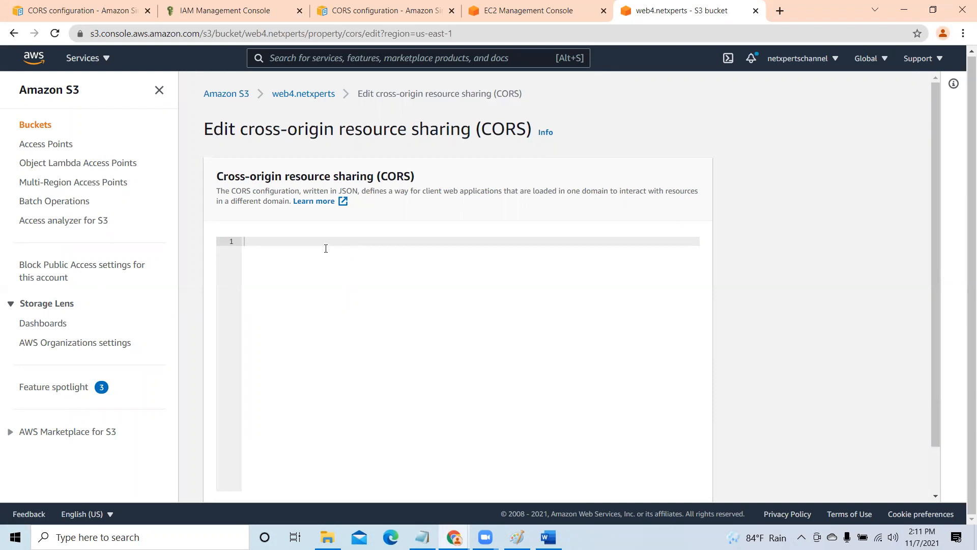
- Save the copied JSON as the web4.netxperts bucket's CORS configuration and review the saved rules
right_click(319, 239)
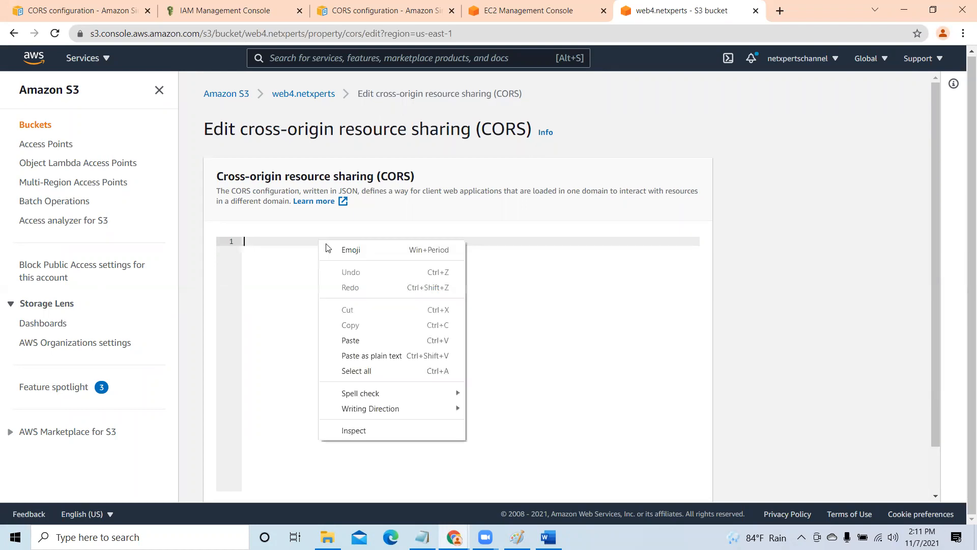
click(357, 339)
scroll(931, 356, down, 2)
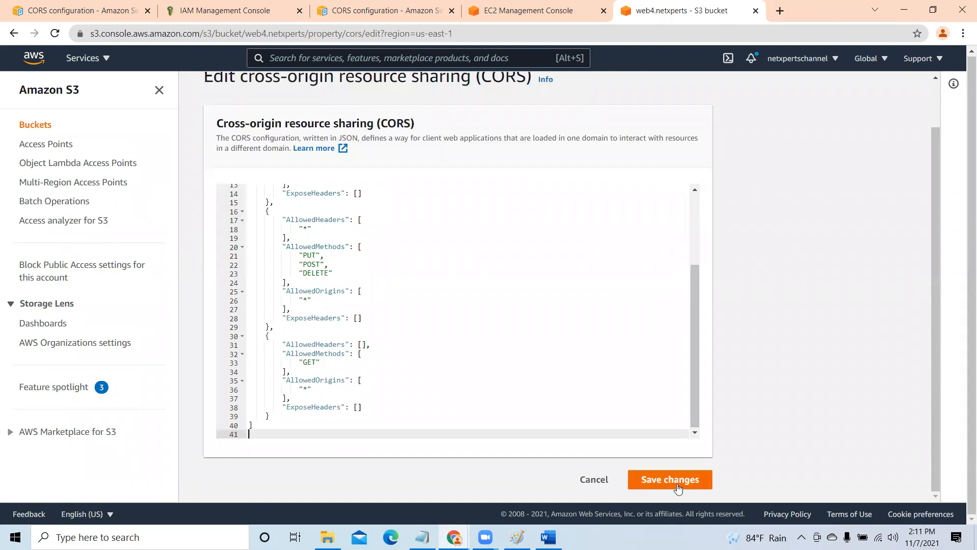
click(678, 480)
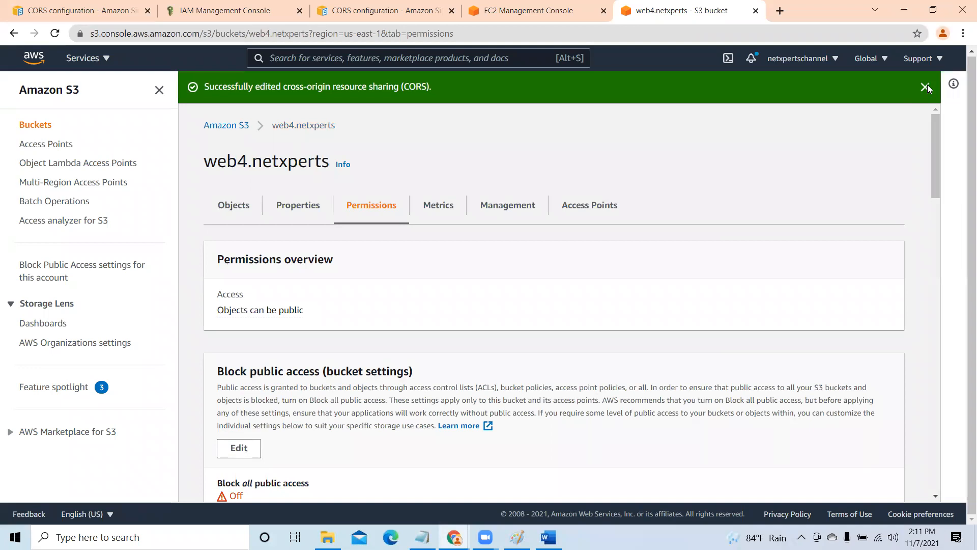
click(927, 87)
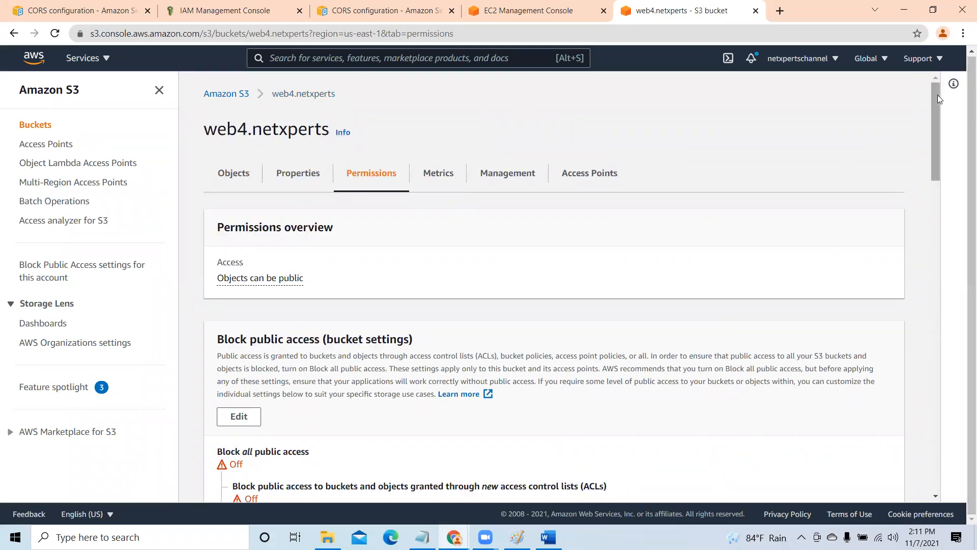
drag(938, 111, 958, 378)
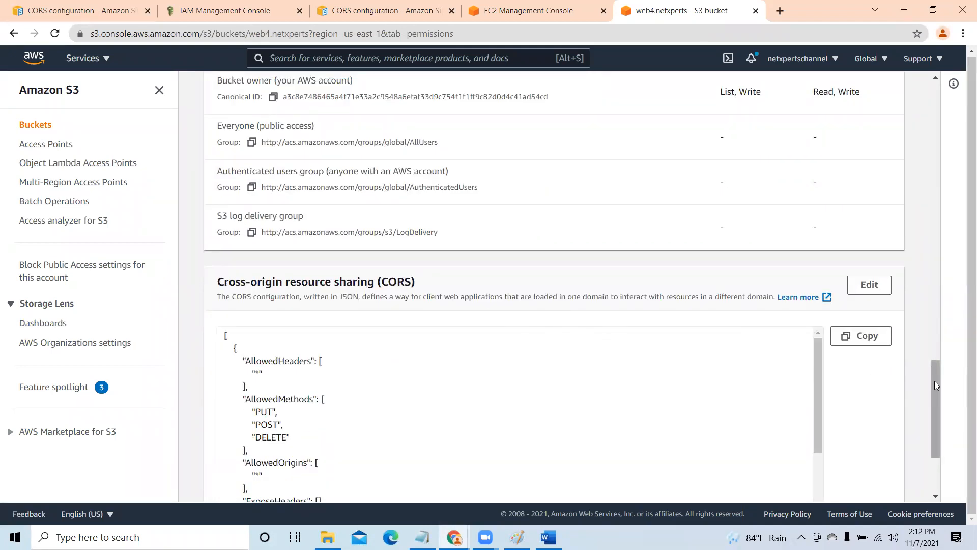
drag(936, 385, 943, 440)
drag(949, 315, 939, 80)
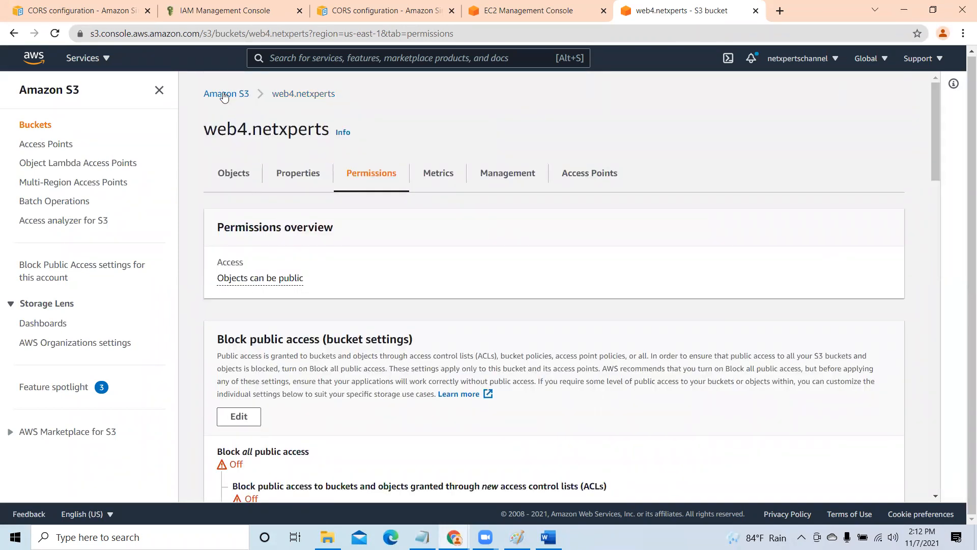
- Copy the object URL of index.html in the web3.netxperts bucket
click(222, 96)
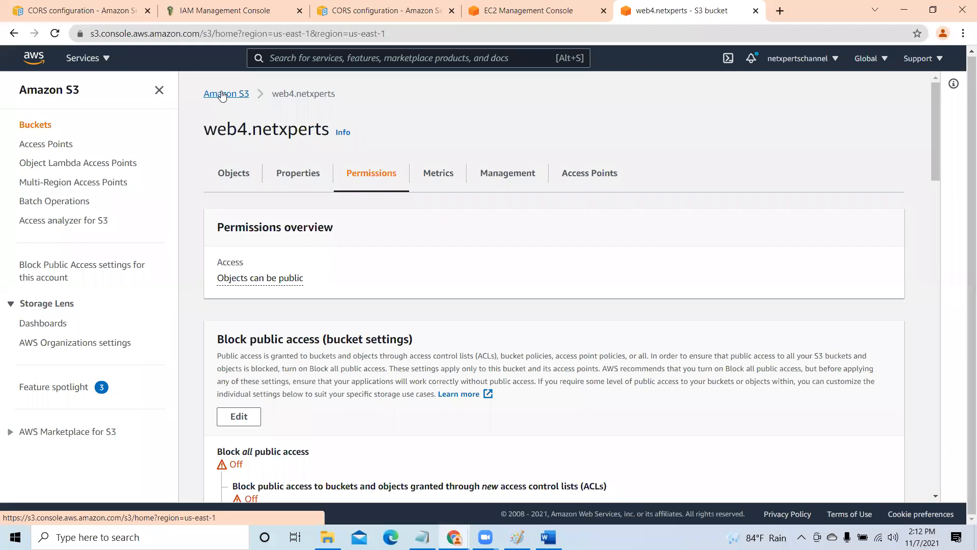
scroll(403, 357, down, 1)
scroll(403, 358, down, 2)
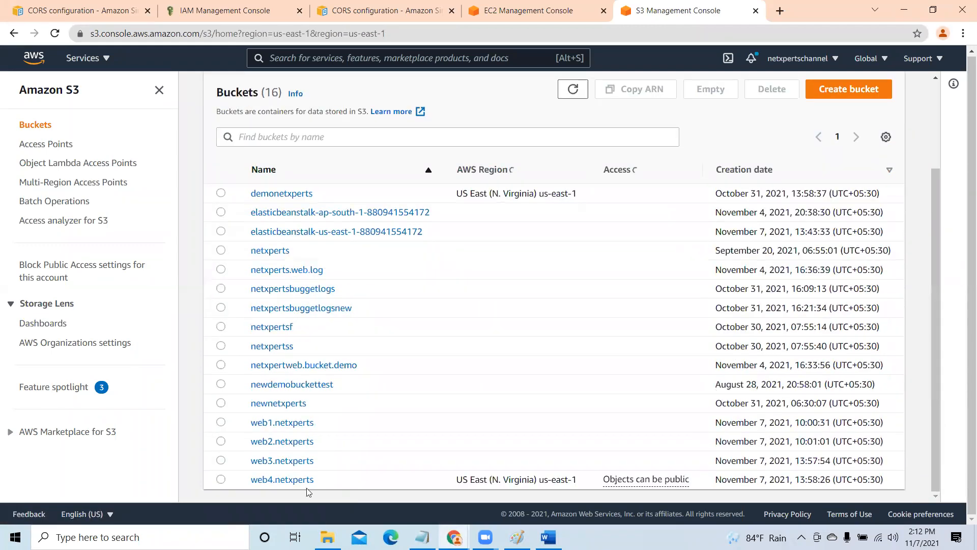
scroll(315, 471, down, 1)
scroll(316, 471, down, 3)
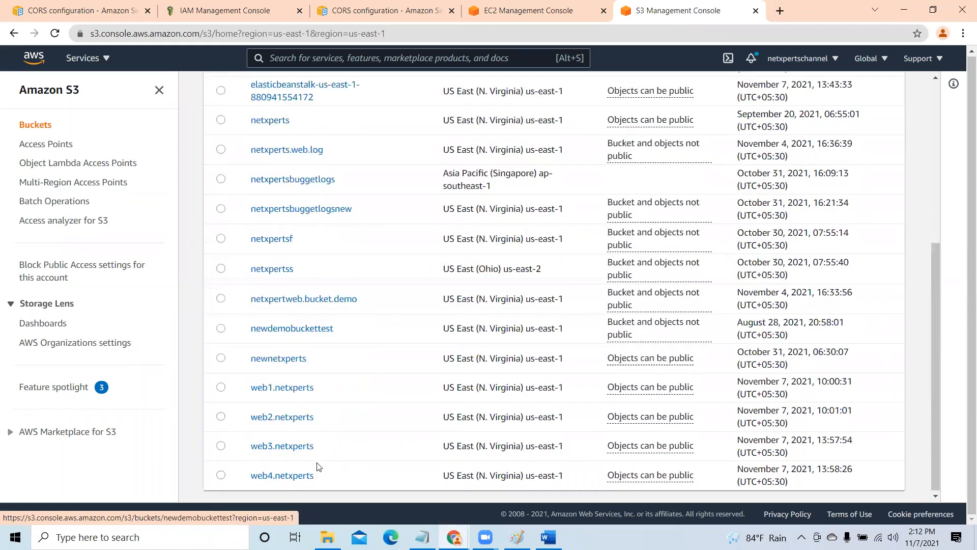
click(298, 450)
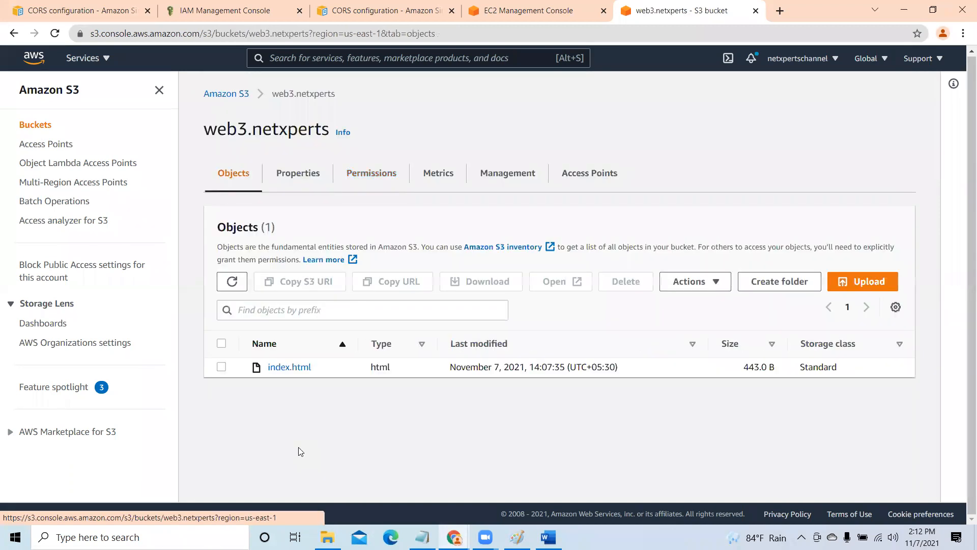
click(277, 368)
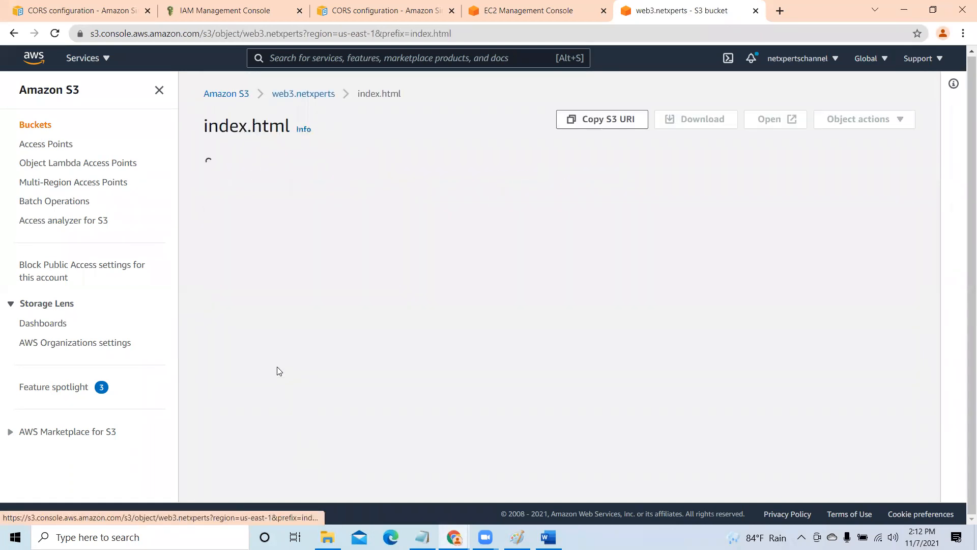
scroll(625, 385, down, 1)
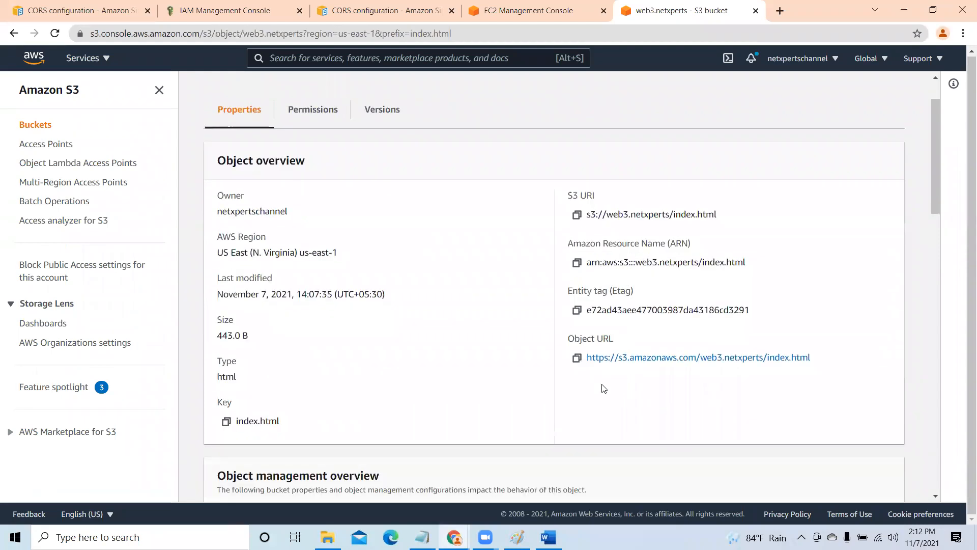
click(577, 358)
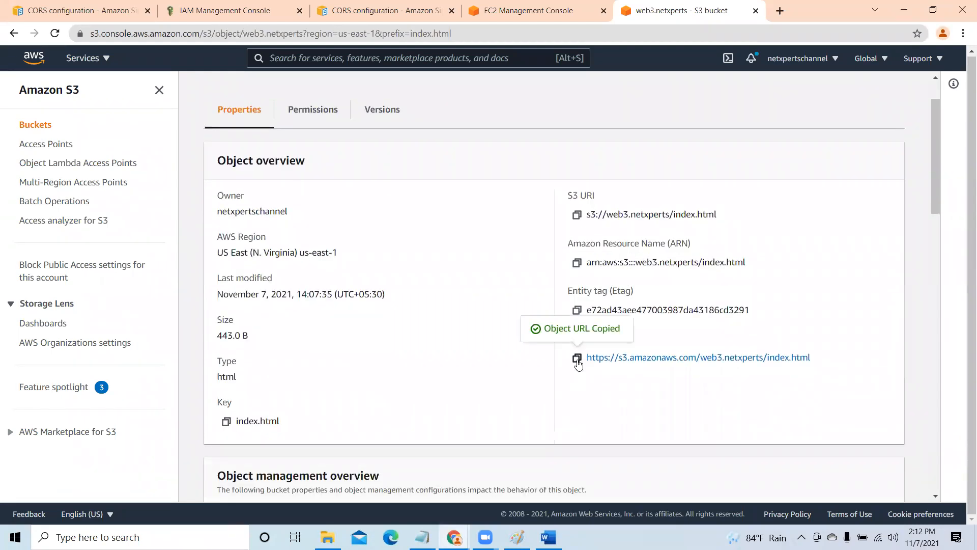
- Open the copied web3.netxperts index.html URL in a new browser tab
click(780, 10)
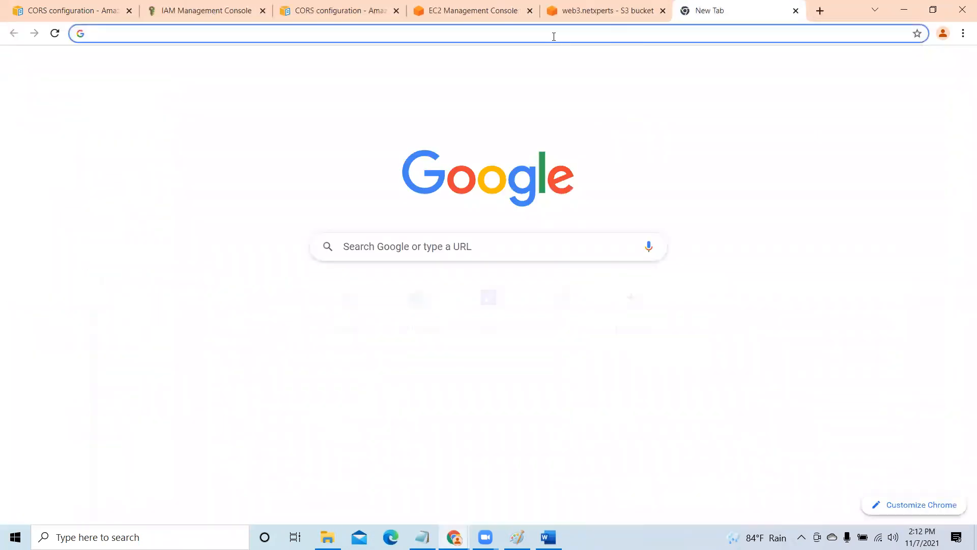
right_click(553, 36)
click(585, 119)
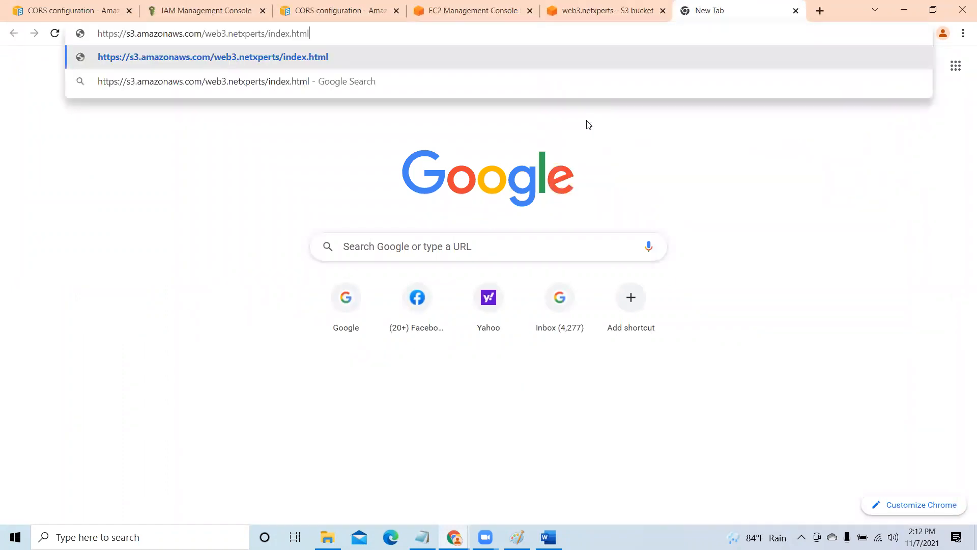
key(Return)
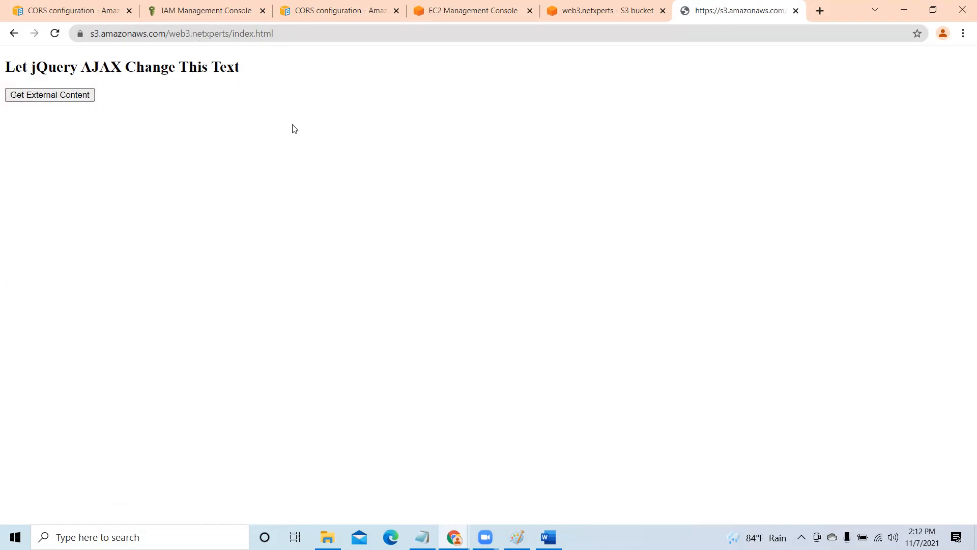
- Test fetching the external content on the web3 page, reload the page, and repeat the test
click(75, 98)
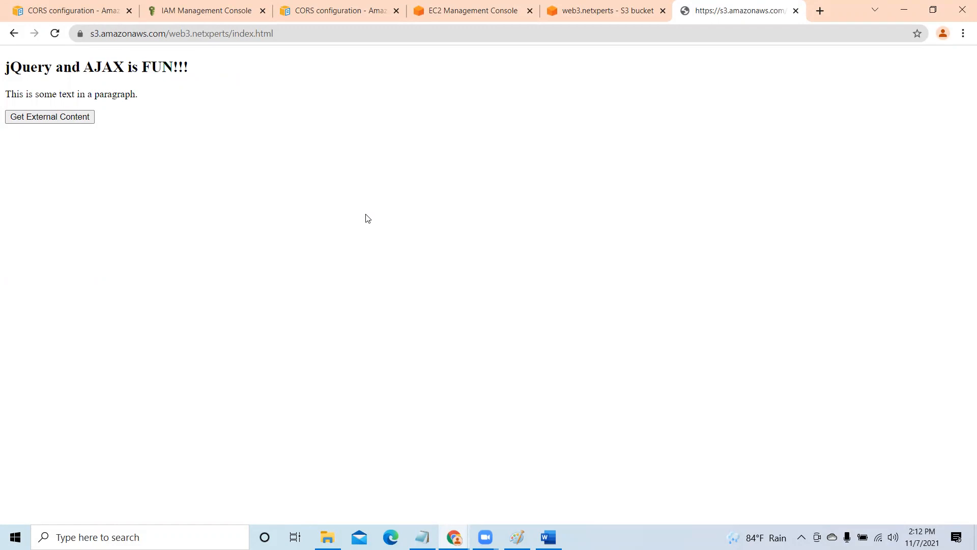
click(55, 34)
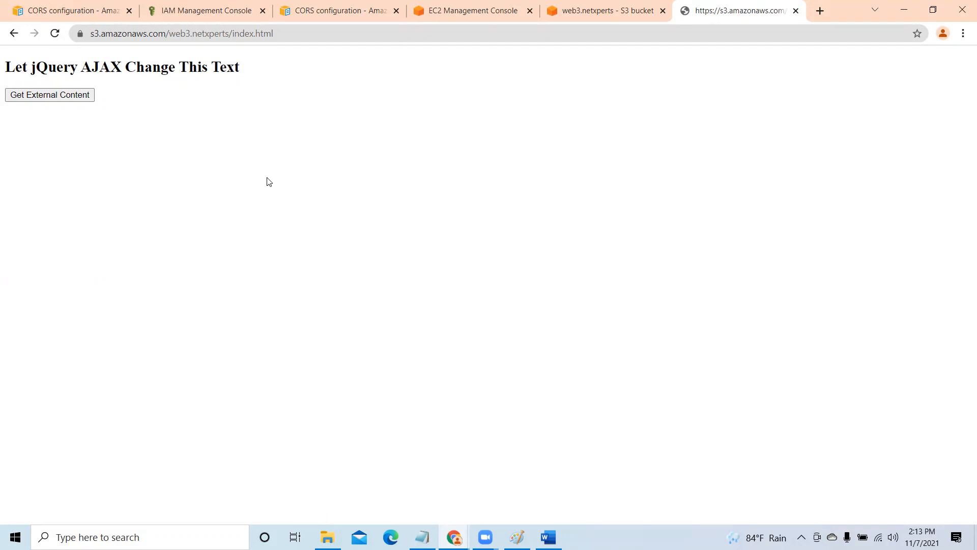
click(82, 99)
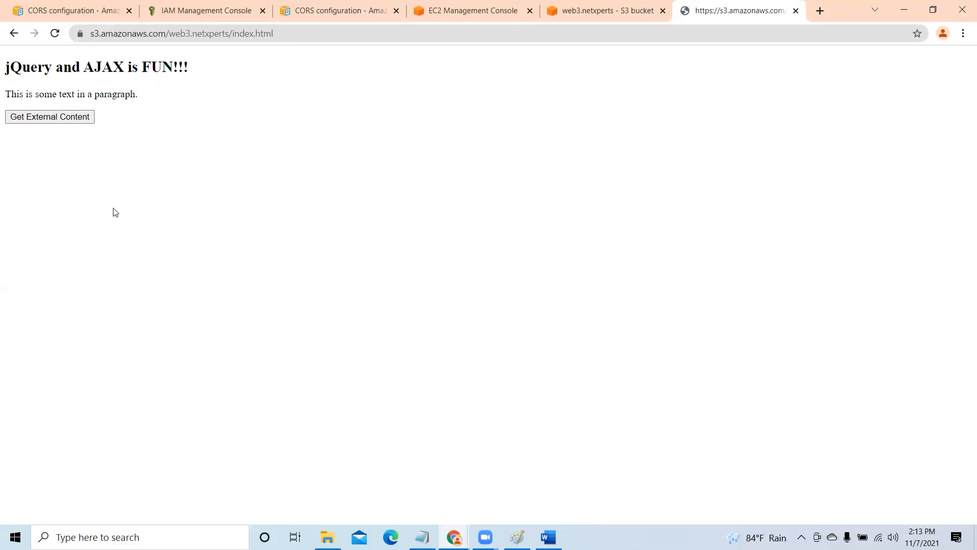
- Switch to Word and review the edited CORS JSON from its first rule
click(475, 11)
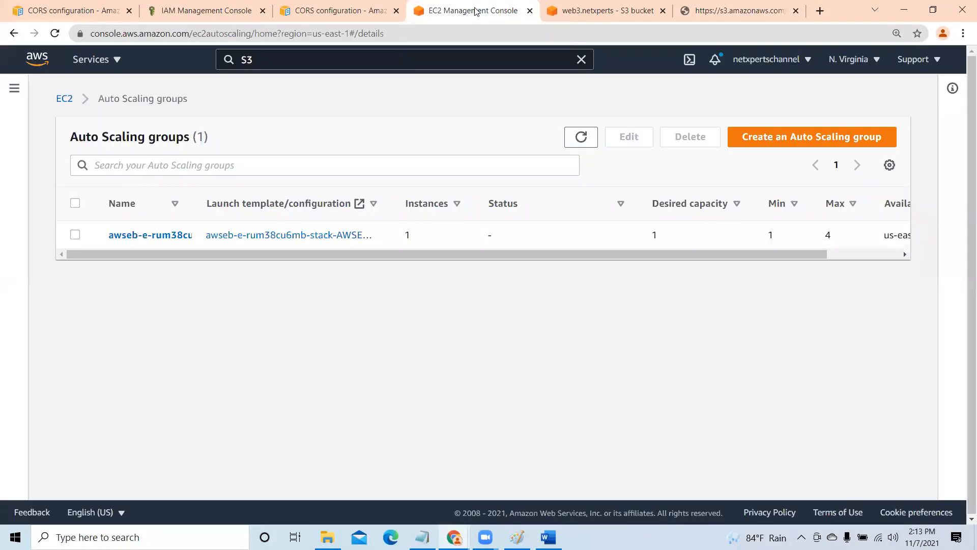
click(729, 11)
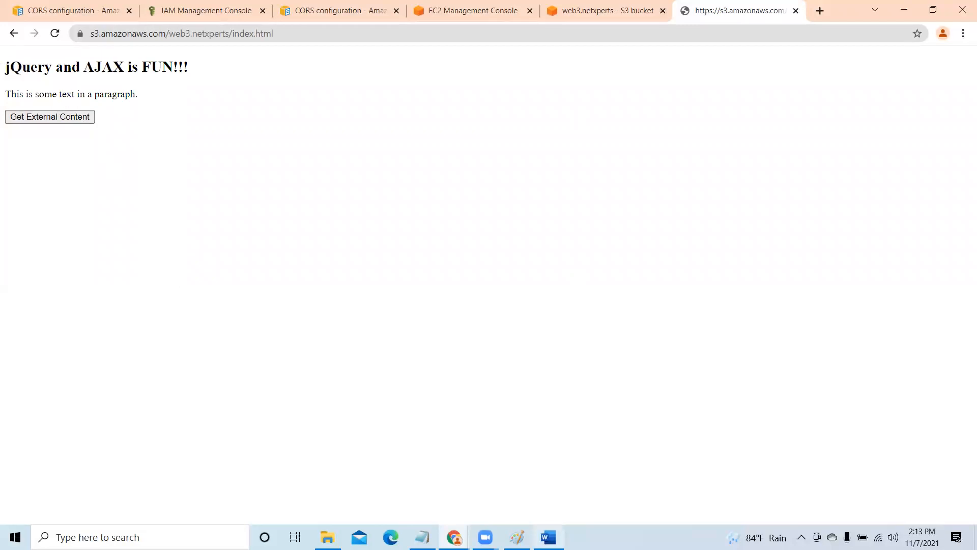
mouse_move(548, 536)
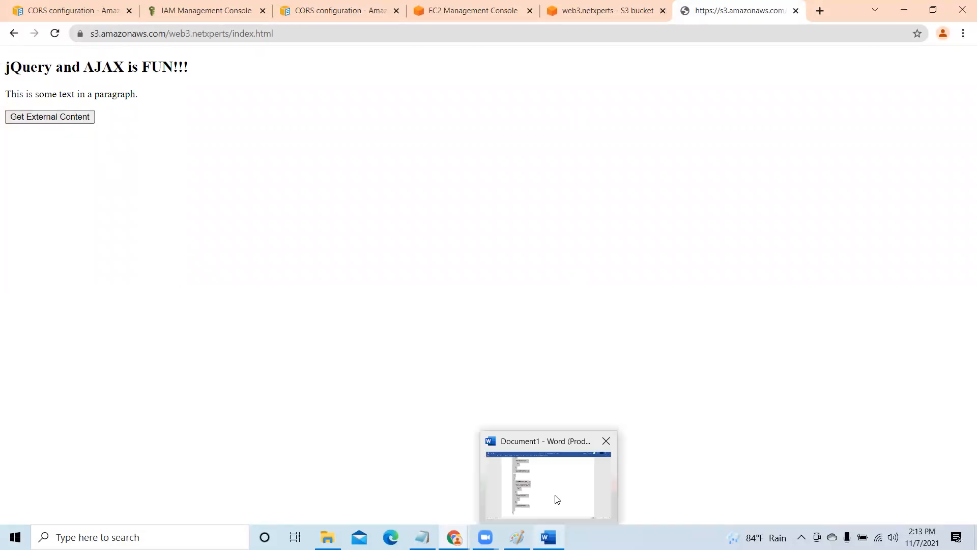
click(555, 495)
click(534, 291)
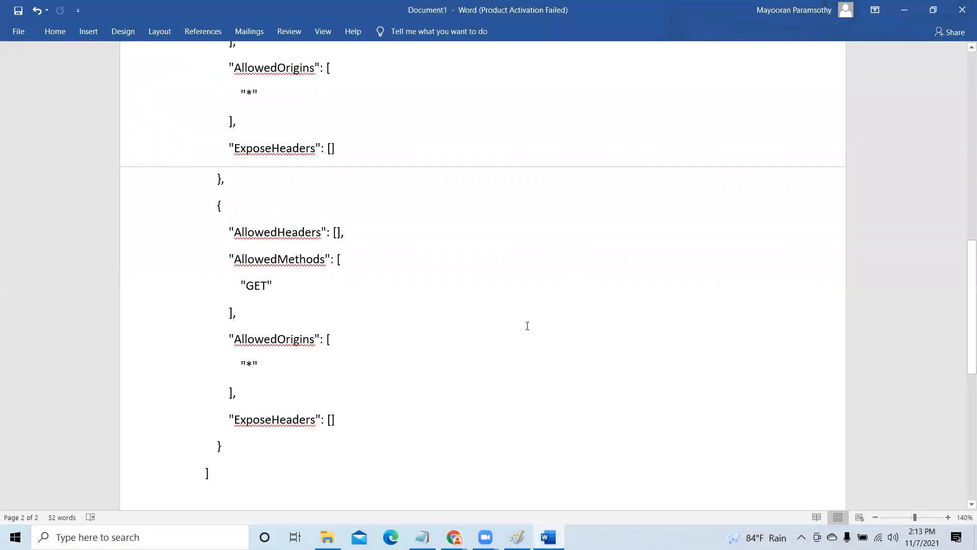
scroll(527, 325, up, 10)
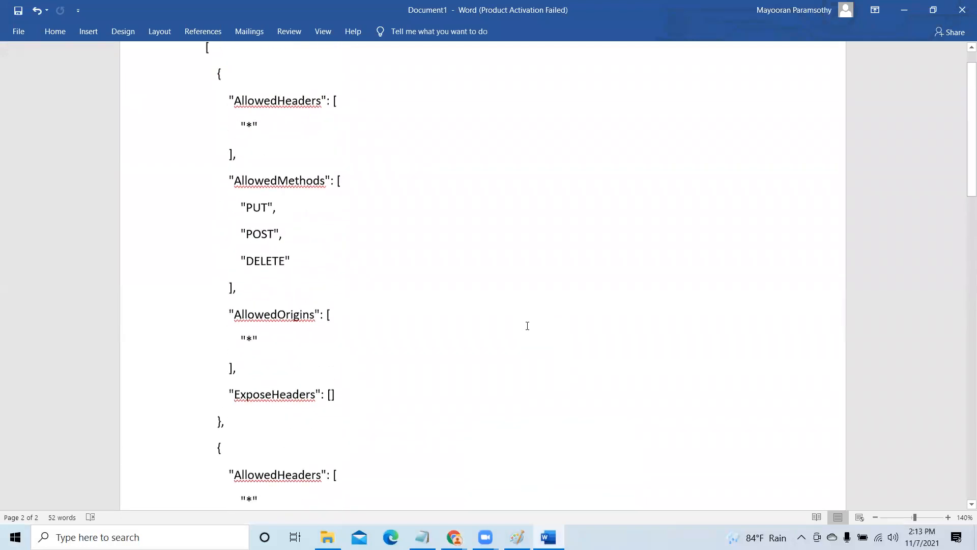
scroll(527, 326, up, 1)
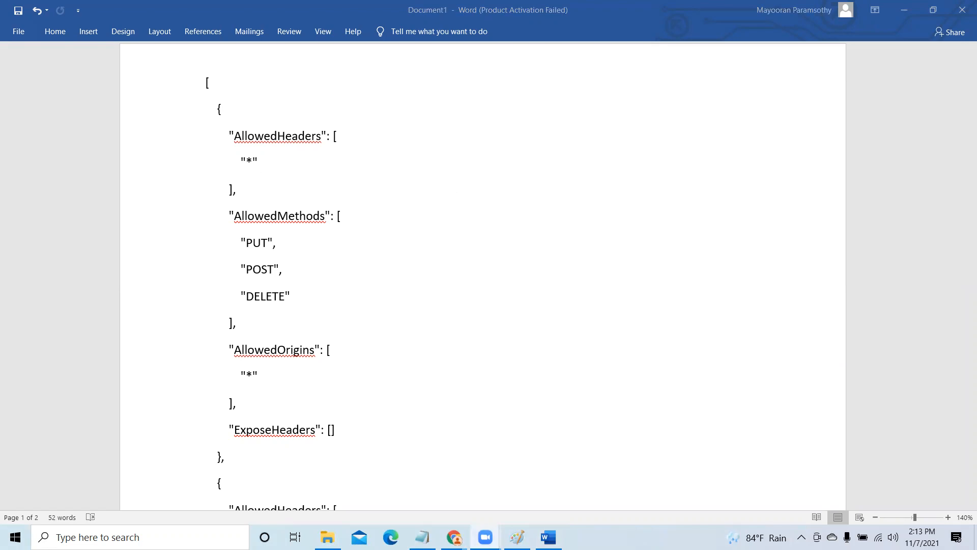
- Switch to Chrome and copy the object URL of index.html from the web3.netxperts bucket
mouse_move(453, 537)
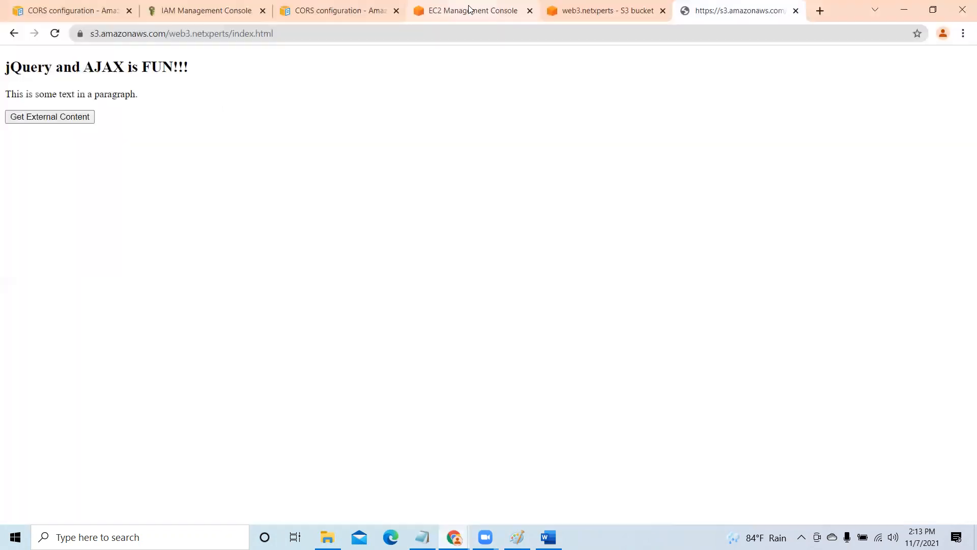
click(467, 7)
click(621, 8)
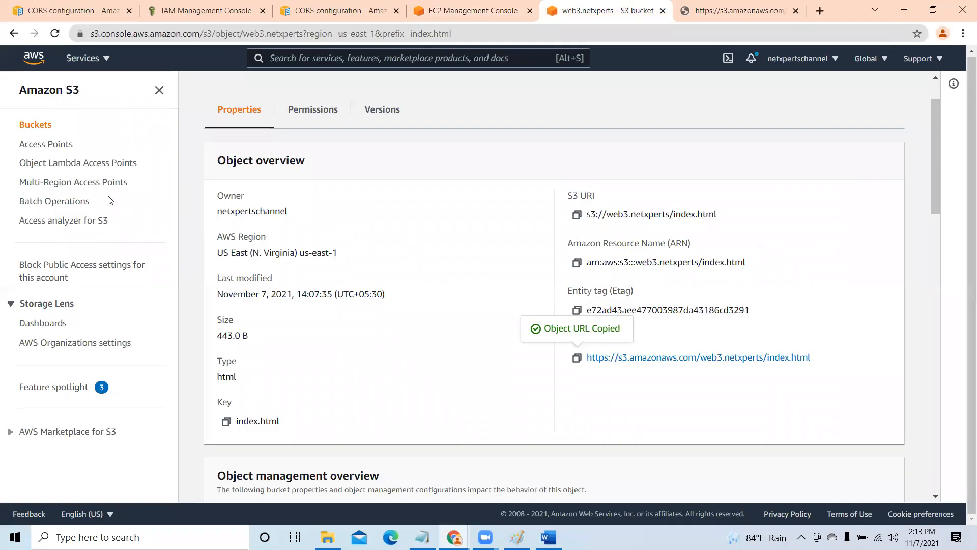
click(45, 128)
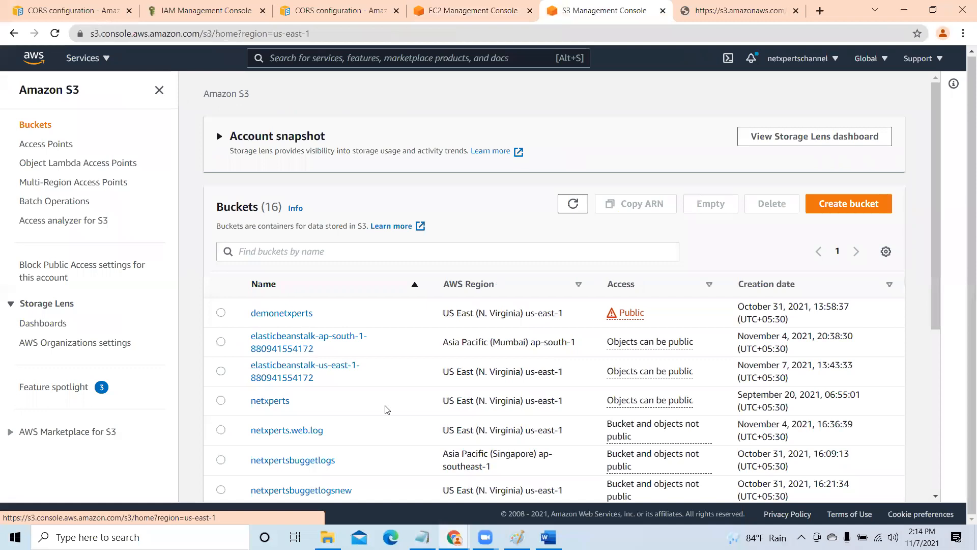
scroll(385, 408, down, 4)
scroll(385, 409, down, 2)
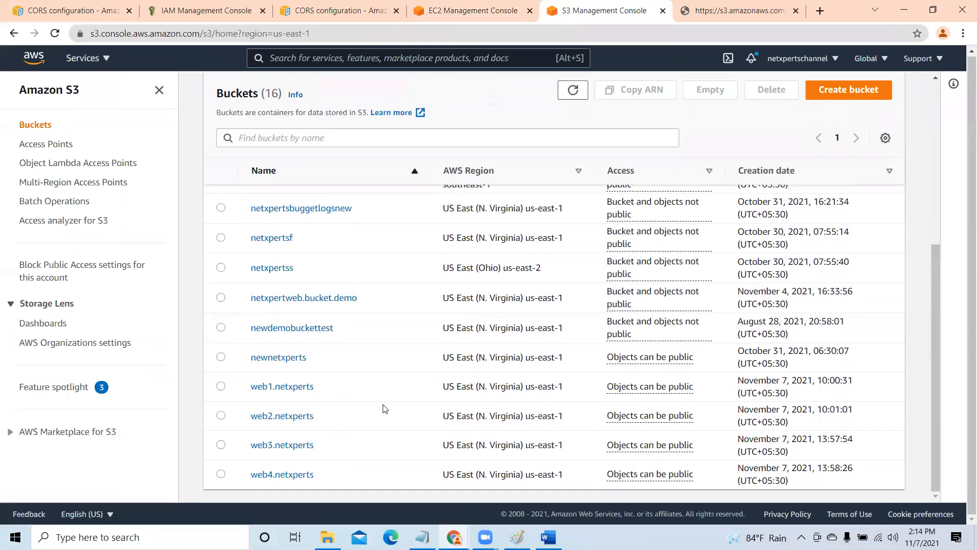
click(287, 445)
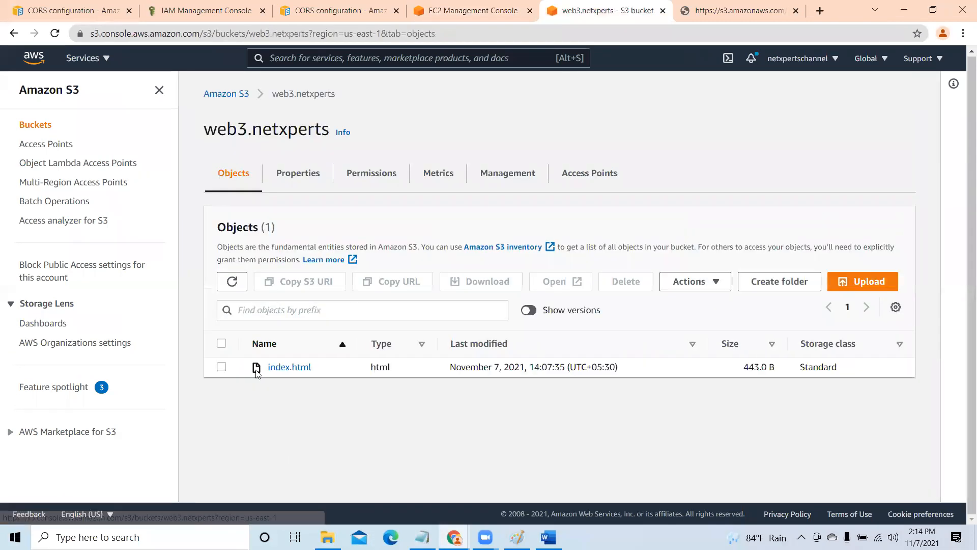
click(286, 372)
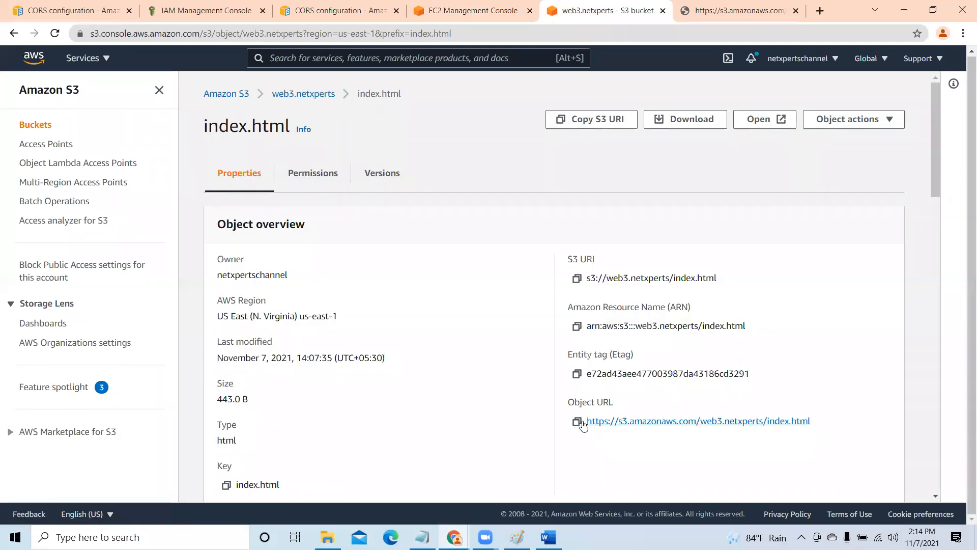
click(578, 423)
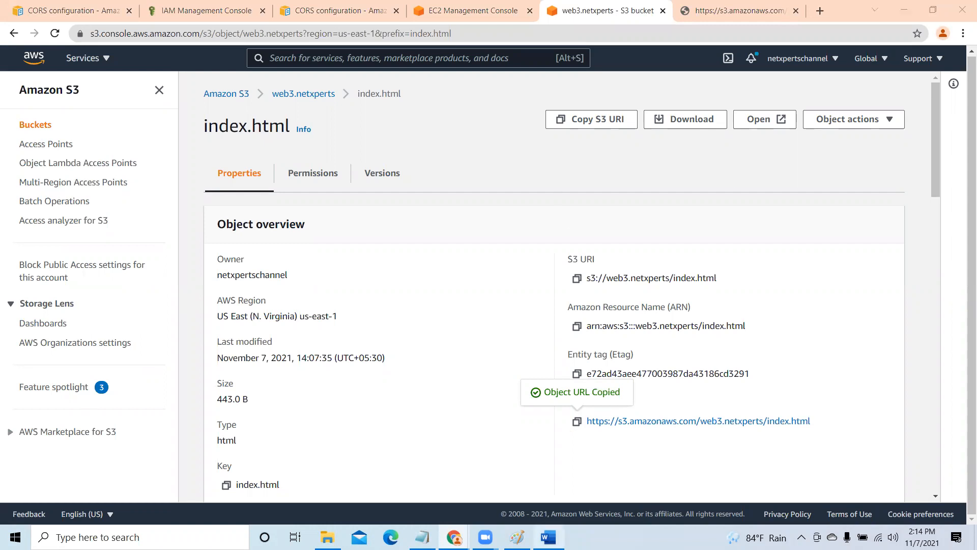
click(548, 537)
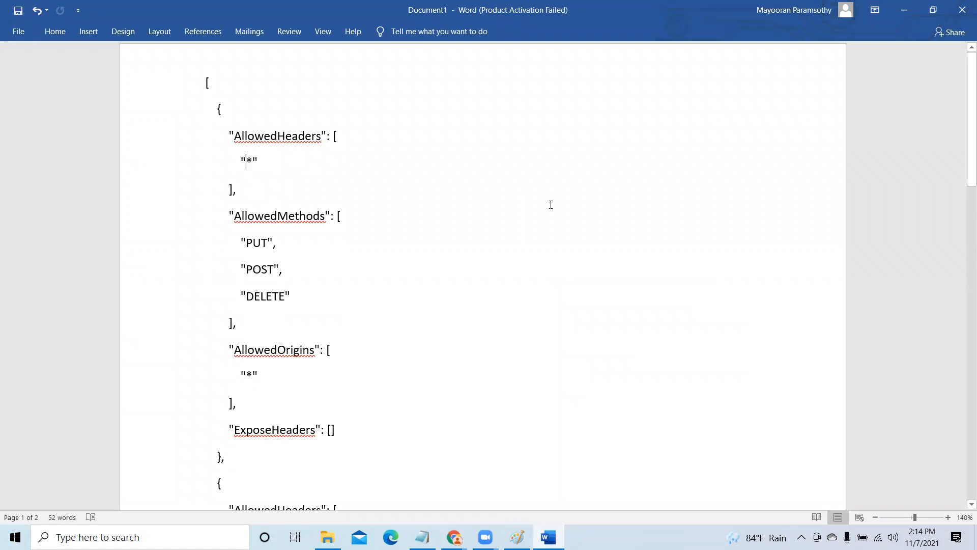
key(ctrl+v)
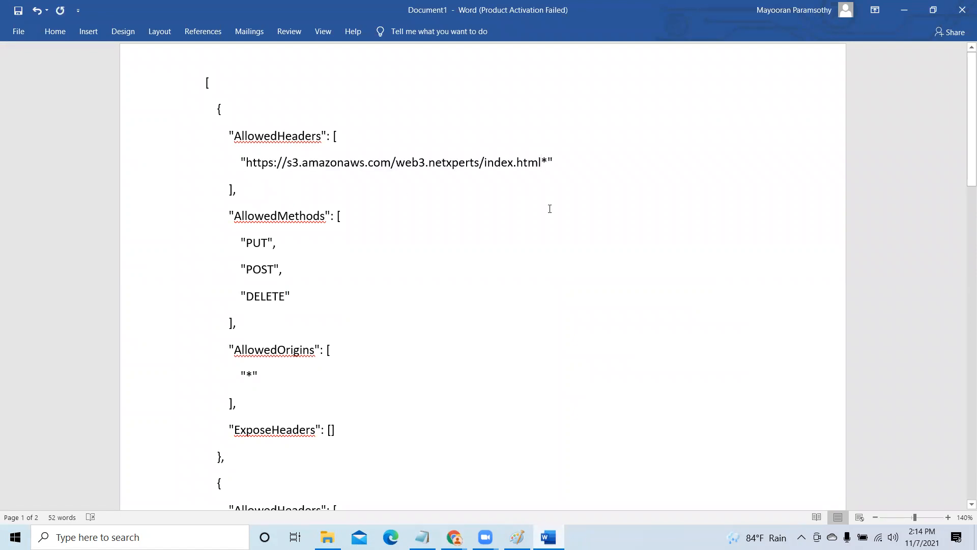
key(Delete)
scroll(405, 302, down, 3)
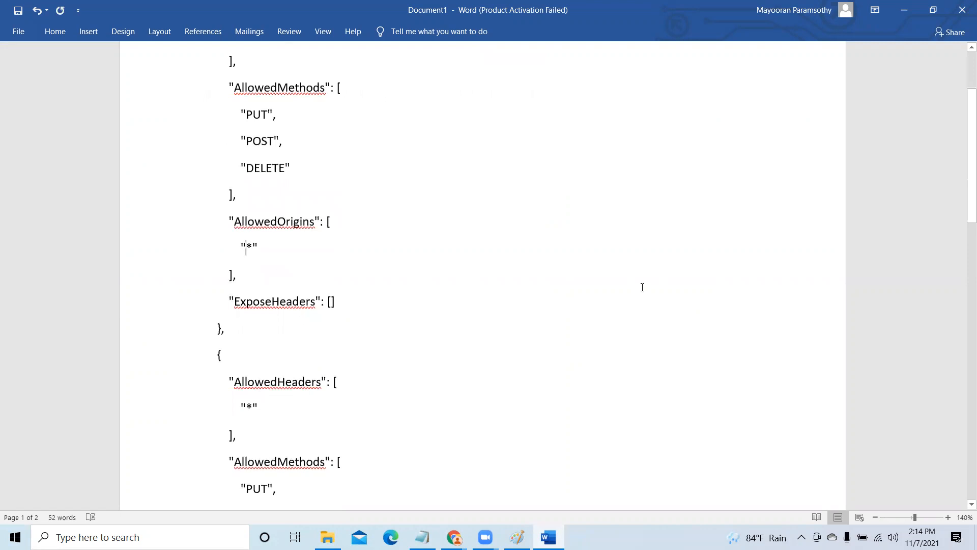
key(ctrl+v)
key(Delete)
scroll(640, 287, down, 13)
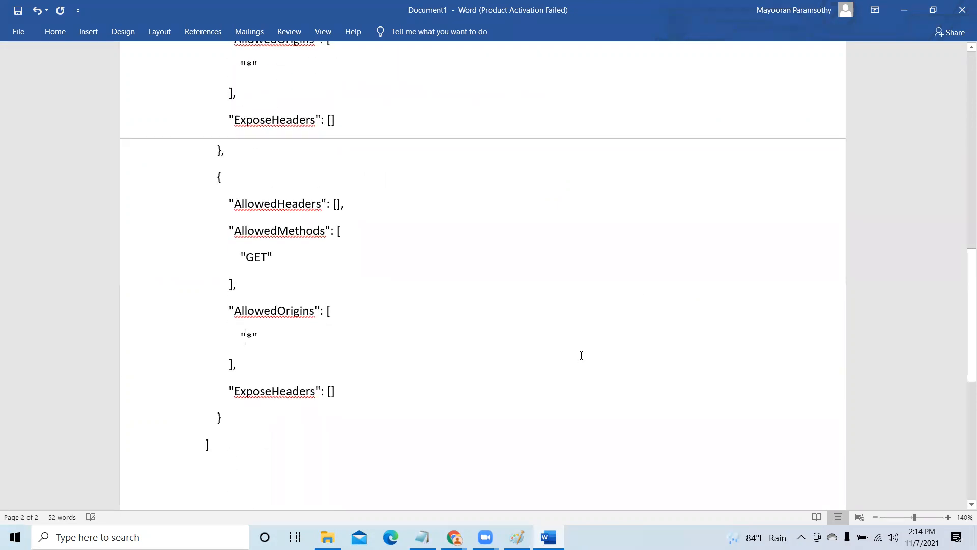
key(ctrl+v)
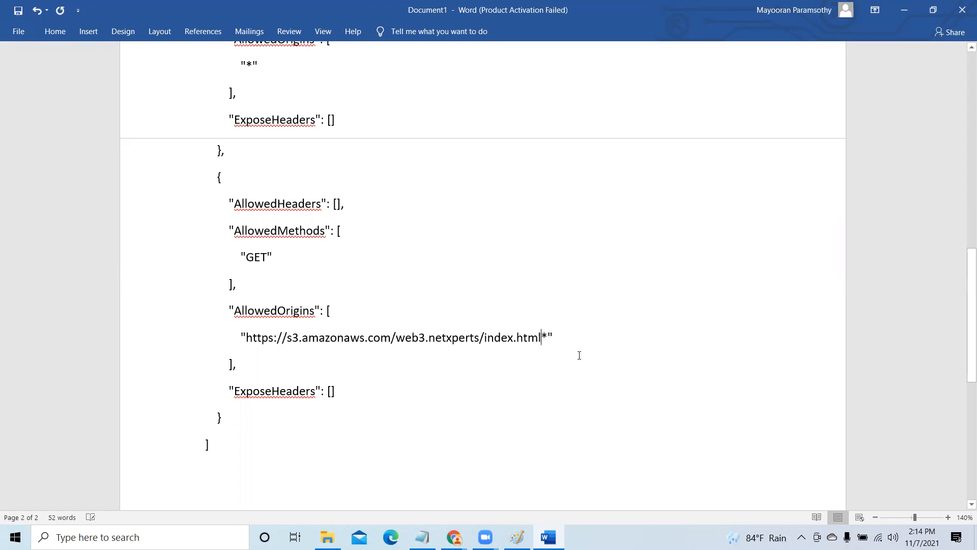
key(Delete)
- Copy the entire edited CORS JSON, from the opening bracket to the closing bracket
scroll(579, 355, up, 10)
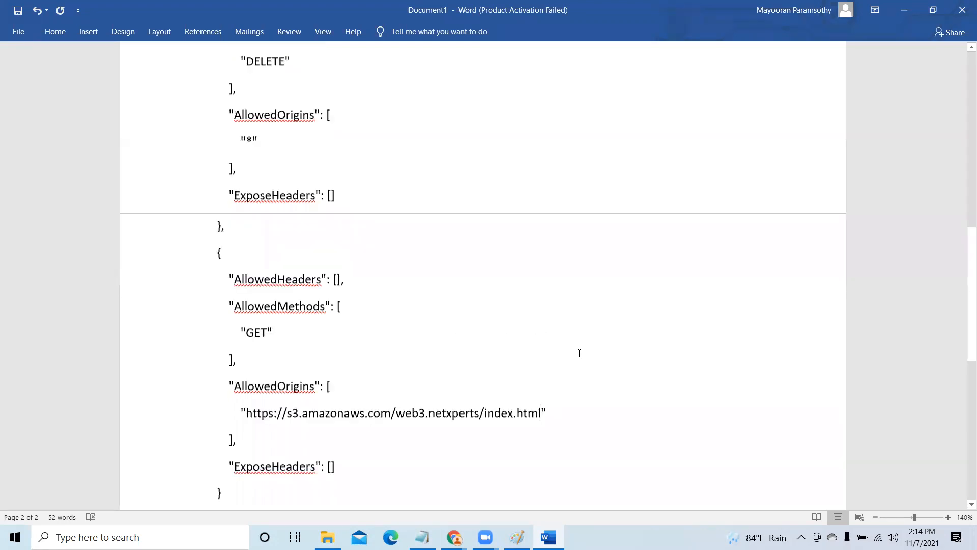
click(203, 82)
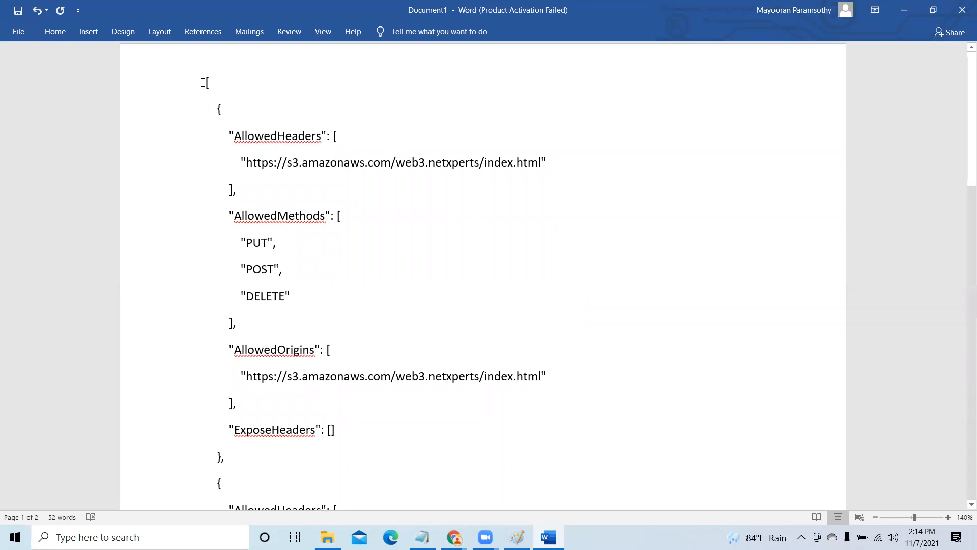
drag(238, 89, 555, 525)
scroll(554, 465, down, 5)
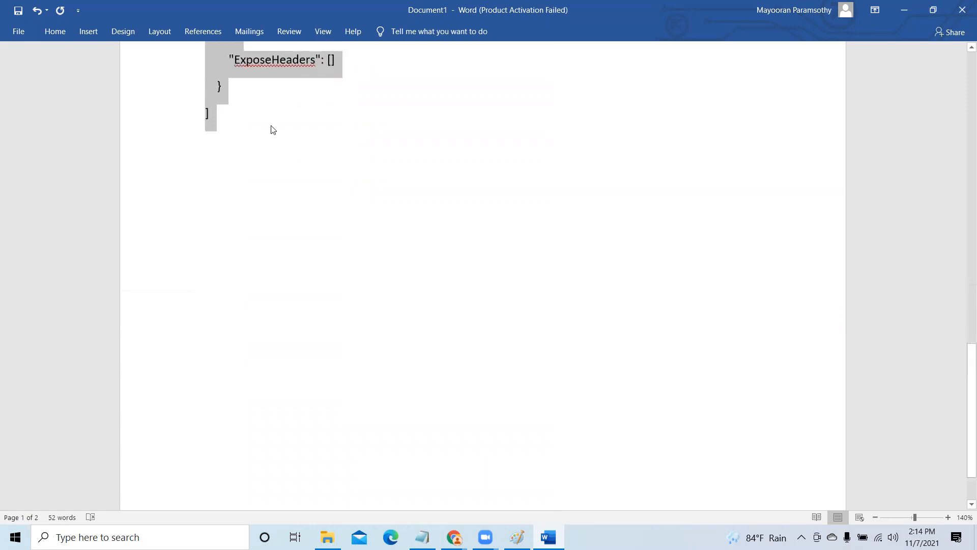
scroll(274, 138, up, 4)
right_click(280, 148)
click(313, 173)
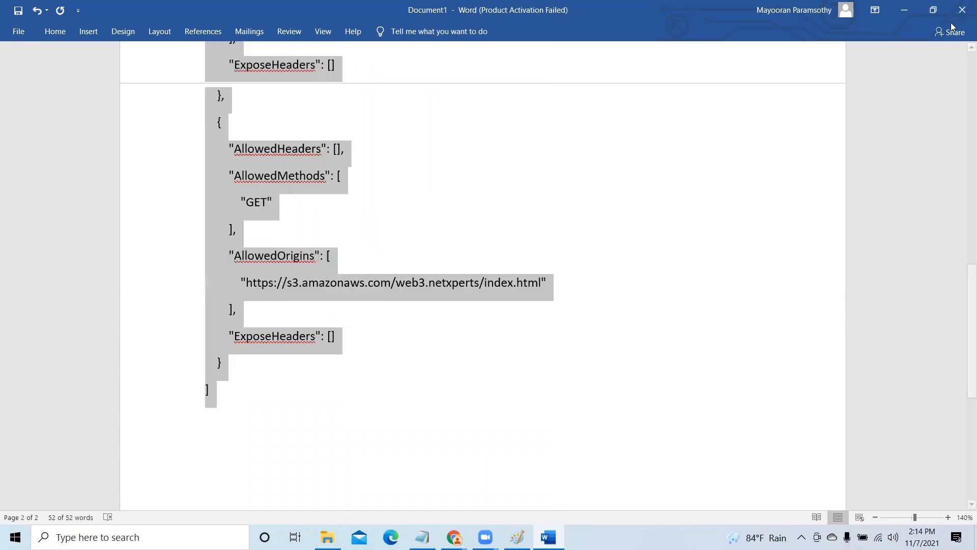
- Return to the S3 console in Chrome and open the web4.netxperts bucket's CORS configuration for editing
click(902, 7)
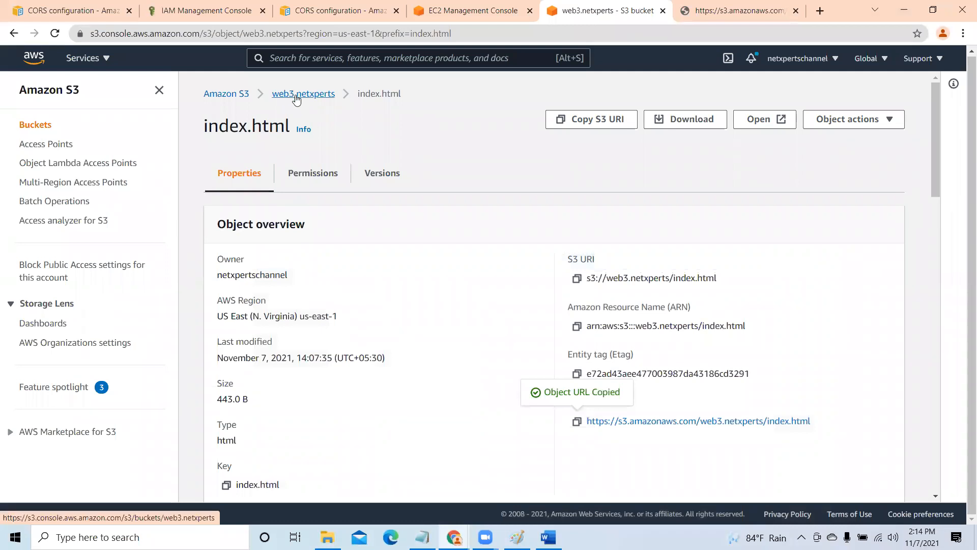
click(229, 95)
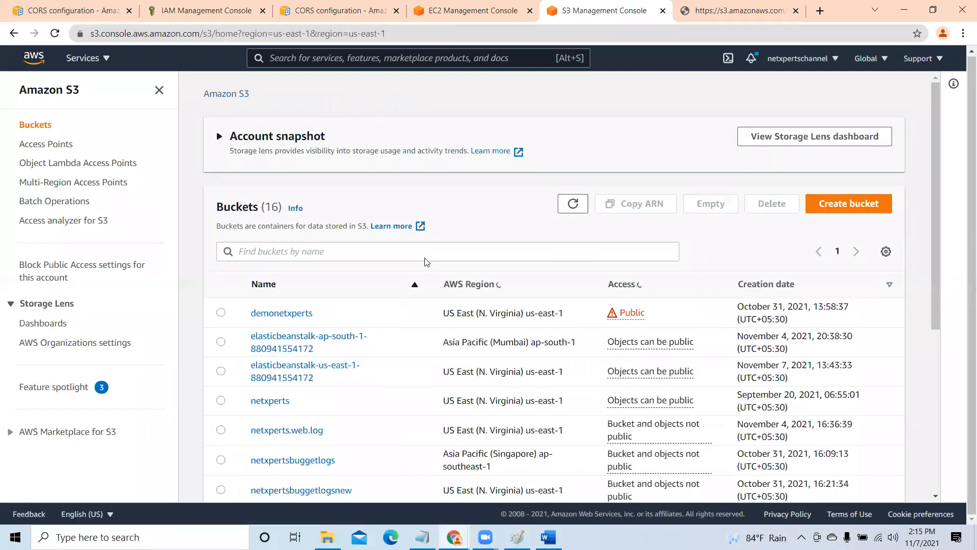
scroll(426, 262, down, 5)
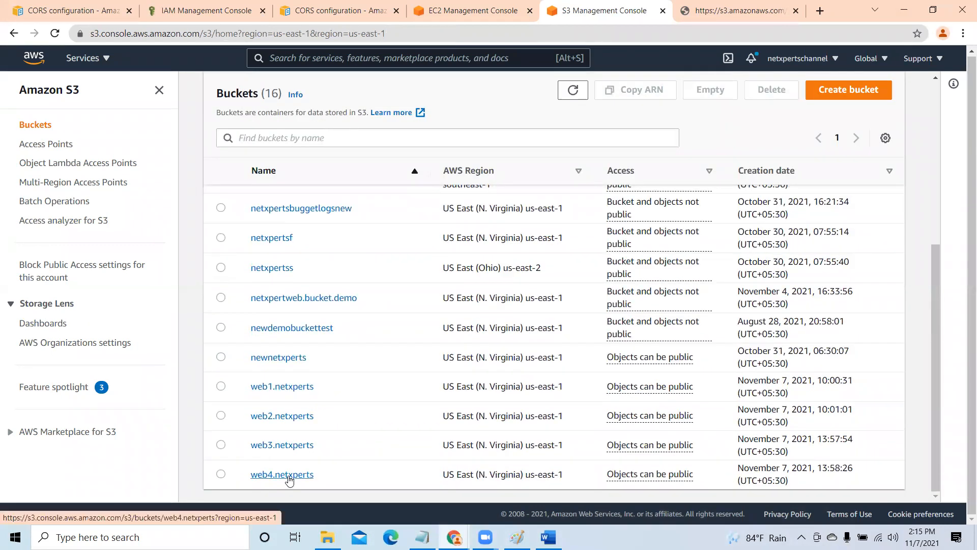
click(288, 475)
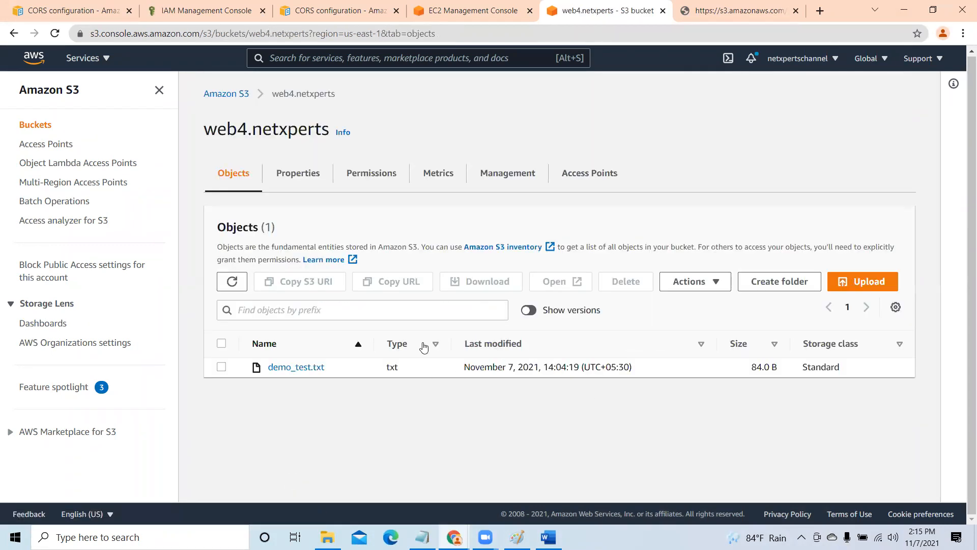
click(363, 176)
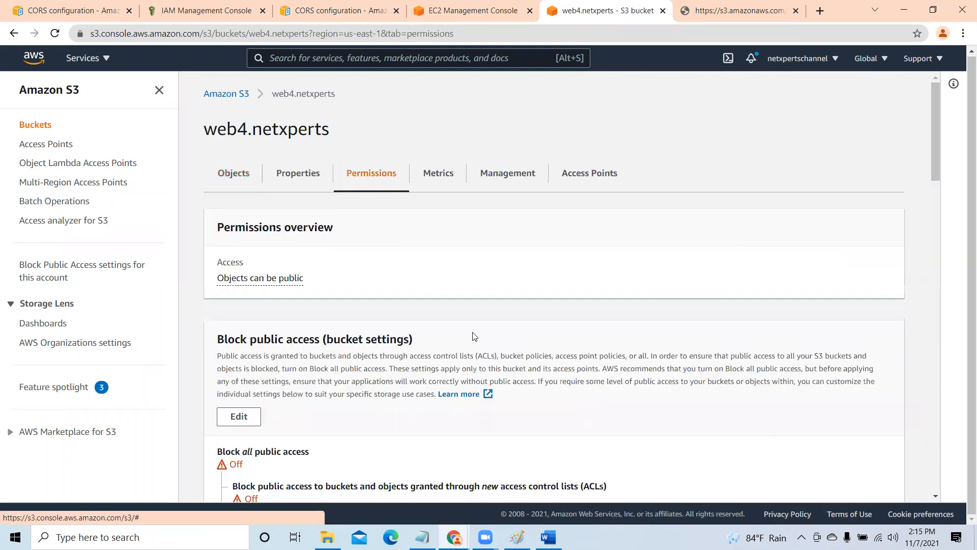
scroll(568, 375, down, 15)
scroll(568, 376, down, 5)
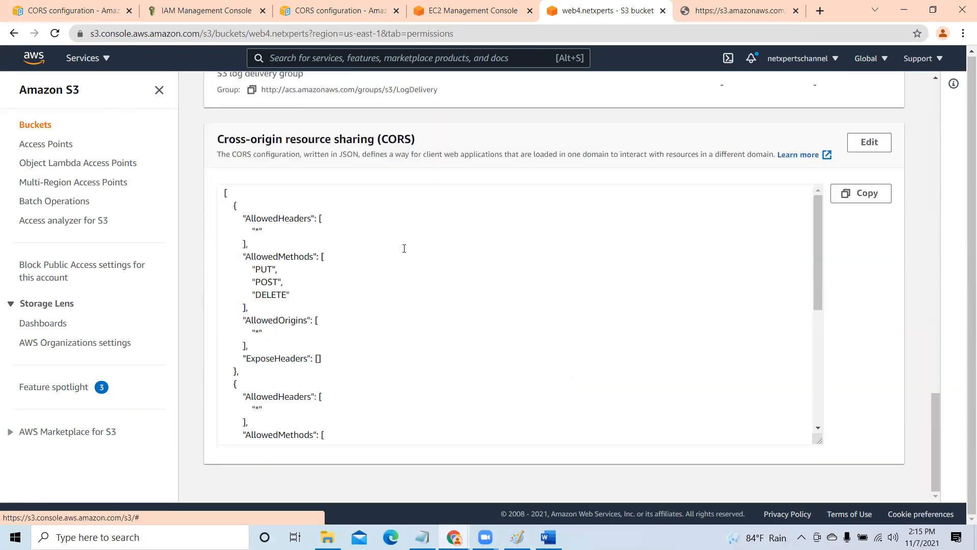
click(875, 143)
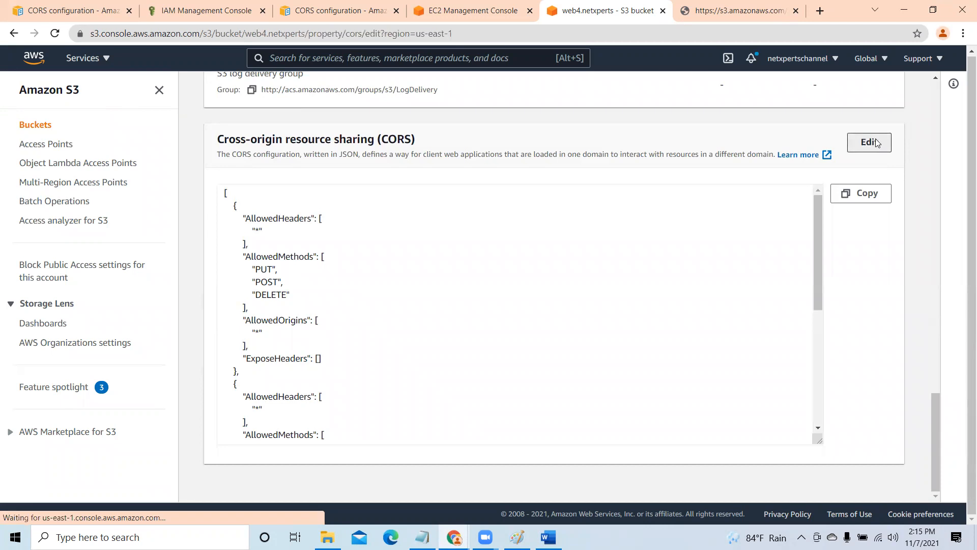
- Delete all the existing JSON from the web4.netxperts CORS configuration
click(250, 240)
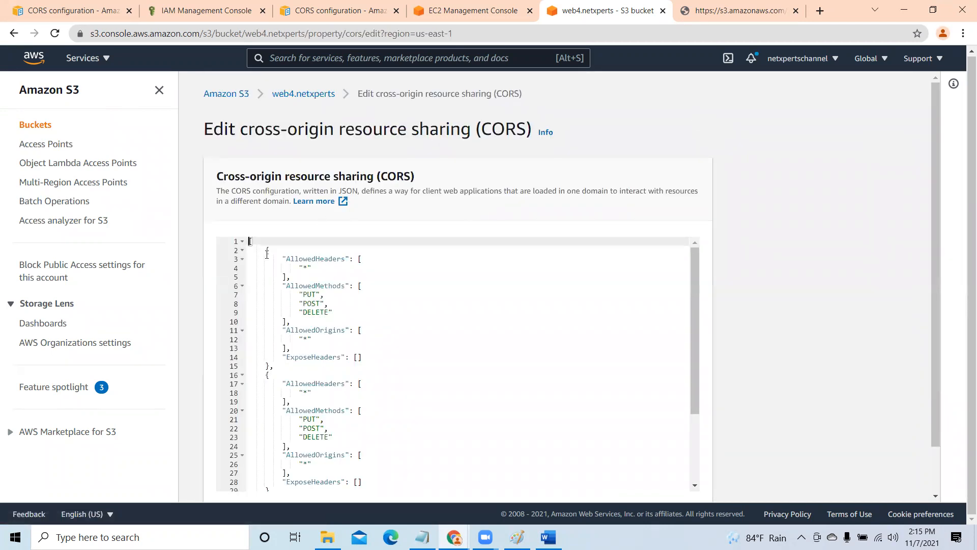
key(Delete)
key(Delete)
key(Delete)
key(Delete)
key(Delete)
key(Delete)
key(Delete)
key(Delete)
key(Delete)
key(Delete)
key(Delete)
key(Delete)
key(Delete)
key(Delete)
key(Delete)
key(Delete)
key(Delete)
key(Delete)
key(Delete)
key(Delete)
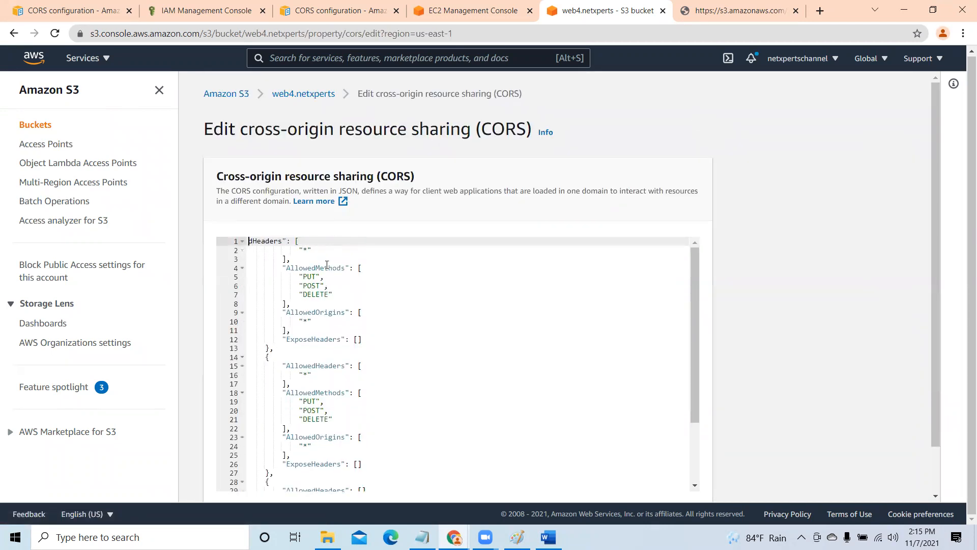
key(Delete)
key(Delete)
key(Delete)
key(Delete)
key(Delete)
key(Delete)
key(Delete)
key(Delete)
key(Delete)
key(Delete)
key(Delete)
key(Delete)
key(Delete)
key(Delete)
key(Delete)
key(Delete)
key(Delete)
key(Delete)
key(Delete)
key(Delete)
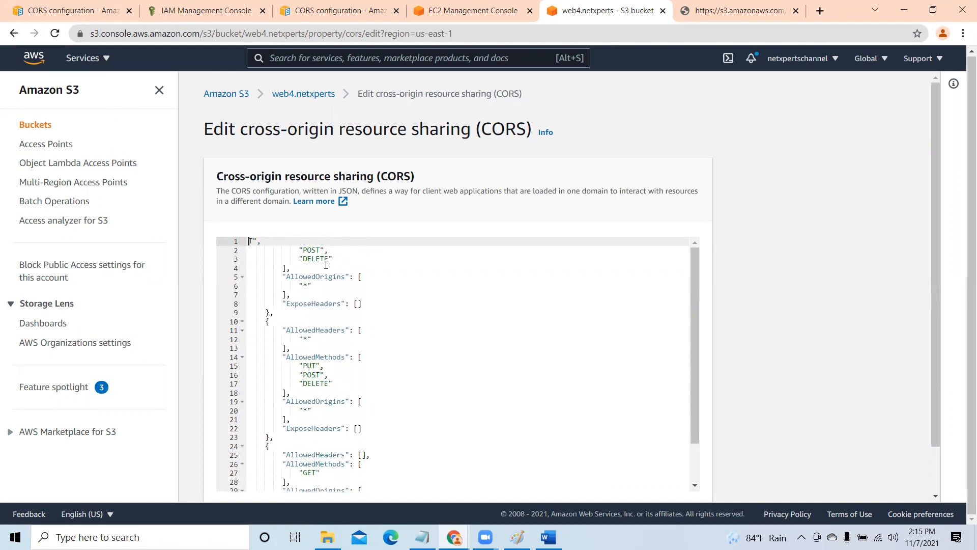
key(Delete)
key(Delete)
key(Delete)
key(Delete)
key(Delete)
key(Delete)
key(Delete)
key(Delete)
key(Delete)
key(Delete)
key(Delete)
key(Delete)
key(Delete)
key(Delete)
key(Delete)
key(Delete)
key(Delete)
key(Delete)
key(Delete)
key(Delete)
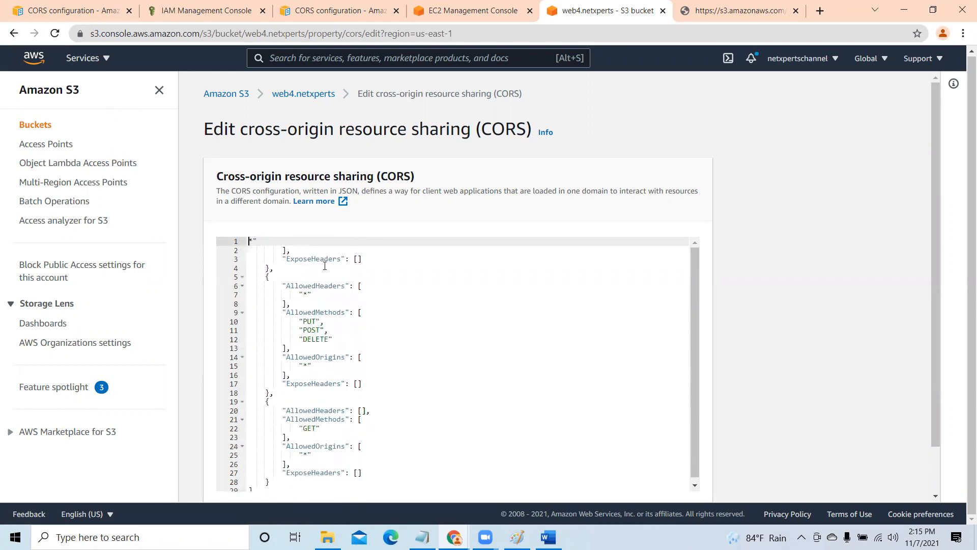
key(Delete)
key(Delete)
key(Delete)
key(Delete)
key(Delete)
key(Delete)
key(Delete)
key(Delete)
key(Delete)
key(Delete)
key(Delete)
key(Delete)
key(Delete)
key(Delete)
key(Delete)
key(Delete)
key(Delete)
key(Delete)
key(Delete)
key(Delete)
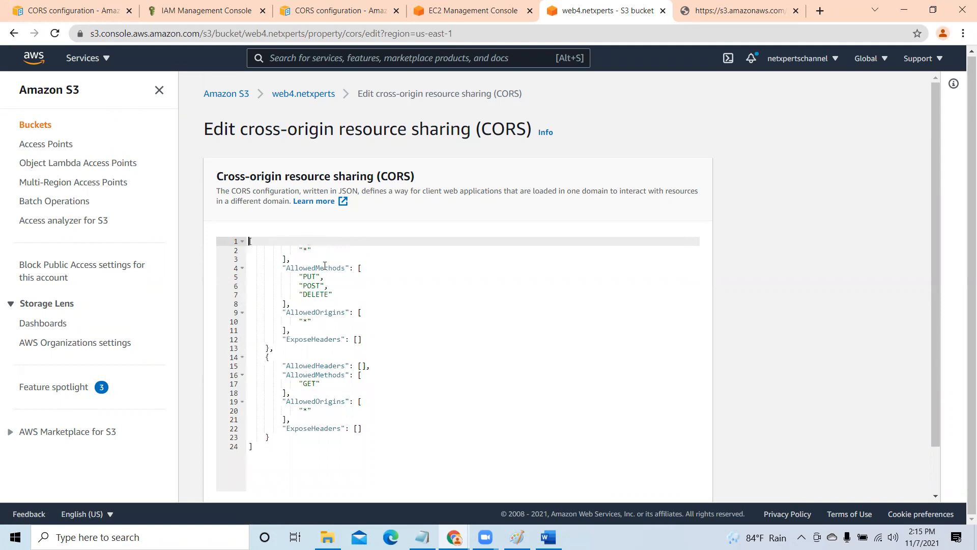
key(Delete)
key(Delete)
key(Delete)
key(Delete)
key(Delete)
key(Delete)
key(Delete)
key(Delete)
key(Delete)
key(Delete)
key(Delete)
key(Delete)
key(Delete)
key(Delete)
key(Delete)
key(Delete)
key(Delete)
key(Delete)
key(Delete)
key(Delete)
key(Delete)
key(Delete)
key(Delete)
key(Delete)
key(Delete)
key(Delete)
key(Delete)
key(Delete)
key(Delete)
key(Delete)
key(Delete)
key(Delete)
key(Delete)
key(Delete)
key(Delete)
key(Delete)
key(Delete)
key(Delete)
key(Delete)
key(Delete)
key(Delete)
key(Delete)
key(Delete)
key(Delete)
key(Delete)
key(Delete)
key(Delete)
key(Delete)
key(Delete)
key(Delete)
key(Delete)
key(Delete)
key(Delete)
key(Delete)
key(Delete)
key(Delete)
key(Delete)
key(Delete)
key(Delete)
key(Delete)
key(Delete)
key(Delete)
key(Delete)
key(Delete)
key(Delete)
key(Delete)
key(Delete)
key(Delete)
key(Delete)
key(Delete)
key(Delete)
key(Delete)
key(Delete)
key(Delete)
key(Delete)
key(Delete)
key(Delete)
key(Delete)
key(Delete)
key(Delete)
key(Delete)
key(Delete)
key(Delete)
key(Delete)
key(Delete)
key(Delete)
key(Delete)
key(Delete)
key(Delete)
key(Delete)
key(Delete)
key(Delete)
key(Delete)
key(Delete)
key(Delete)
key(Delete)
key(Delete)
key(Delete)
key(Delete)
key(Delete)
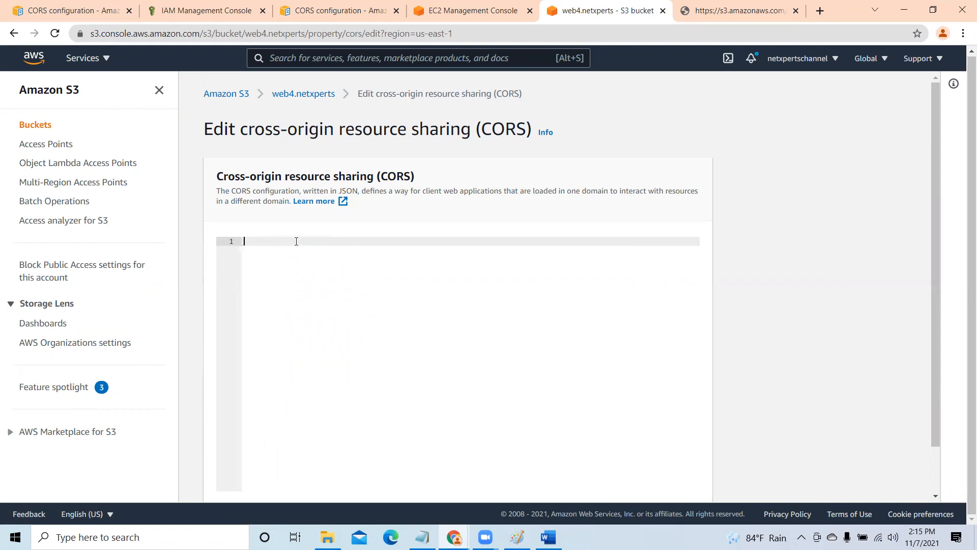
- Paste the edited CORS JSON into the web4.netxperts configuration, try to save it, and recheck the pasted rules
key(ctrl+v)
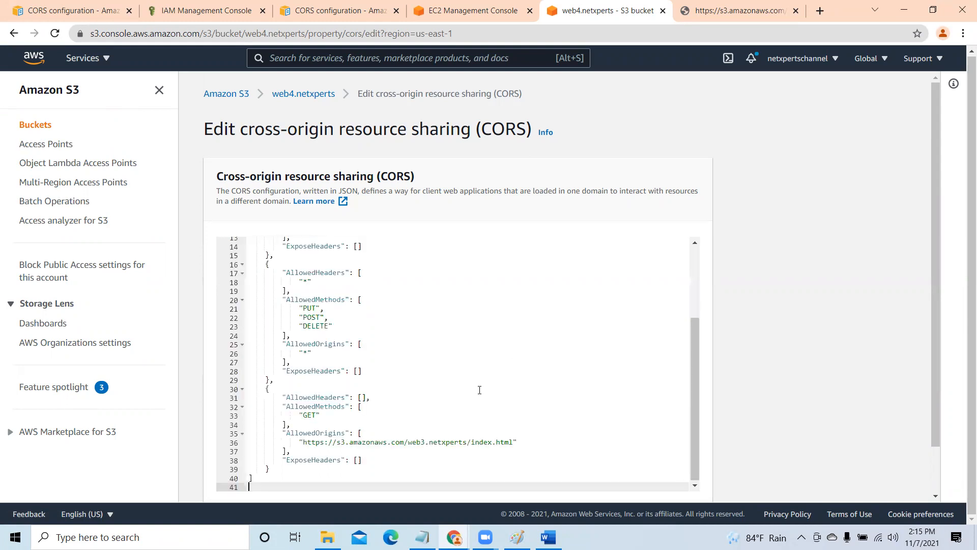
scroll(478, 391, up, 3)
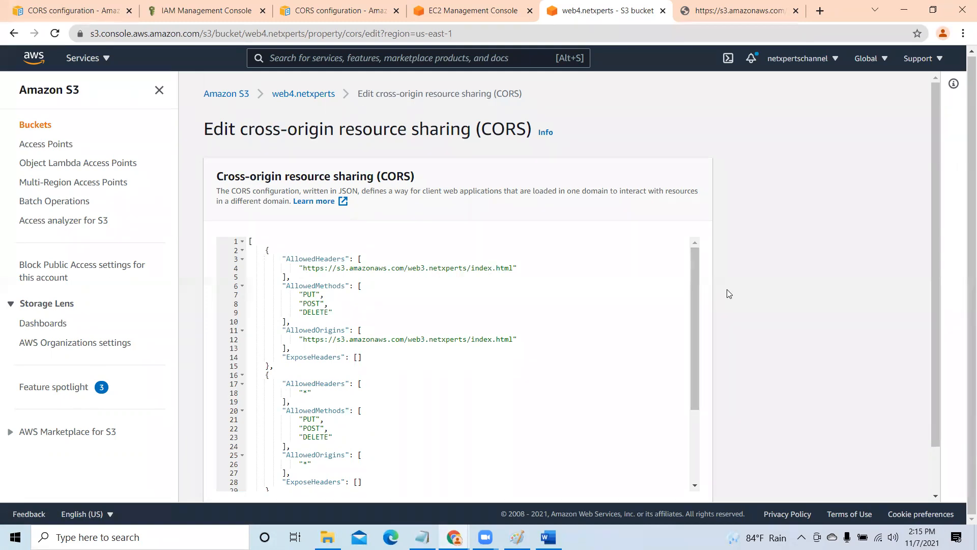
drag(694, 256, 694, 380)
drag(935, 342, 829, 472)
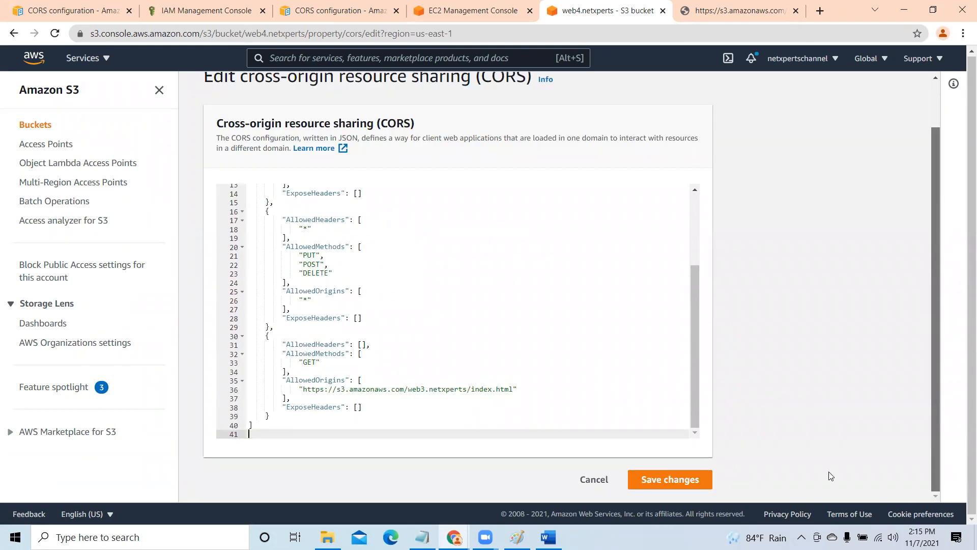
click(684, 481)
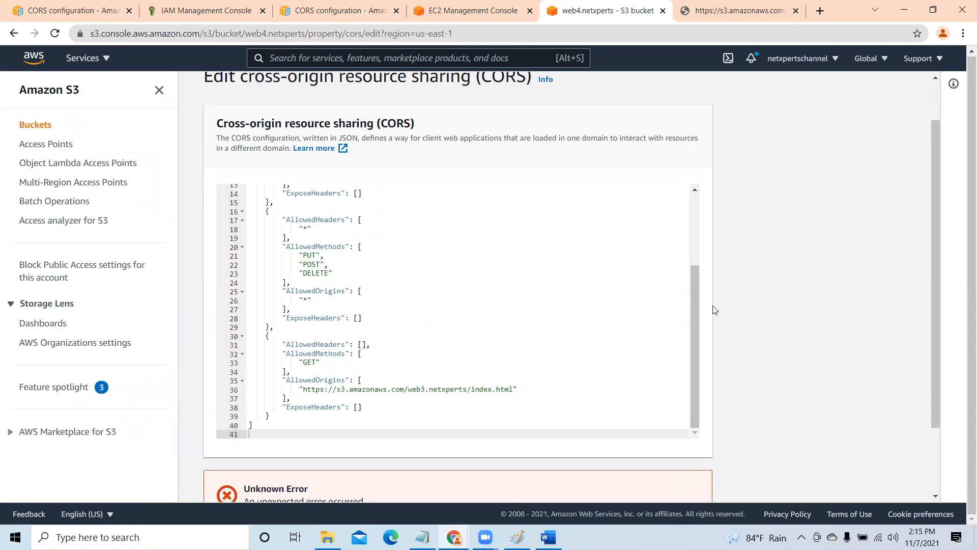
drag(693, 317, 703, 217)
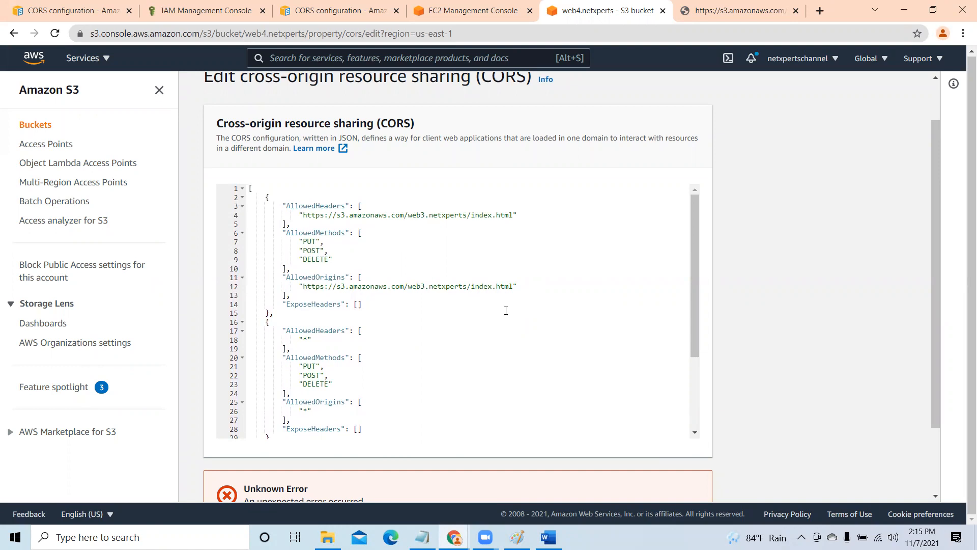
scroll(506, 311, down, 4)
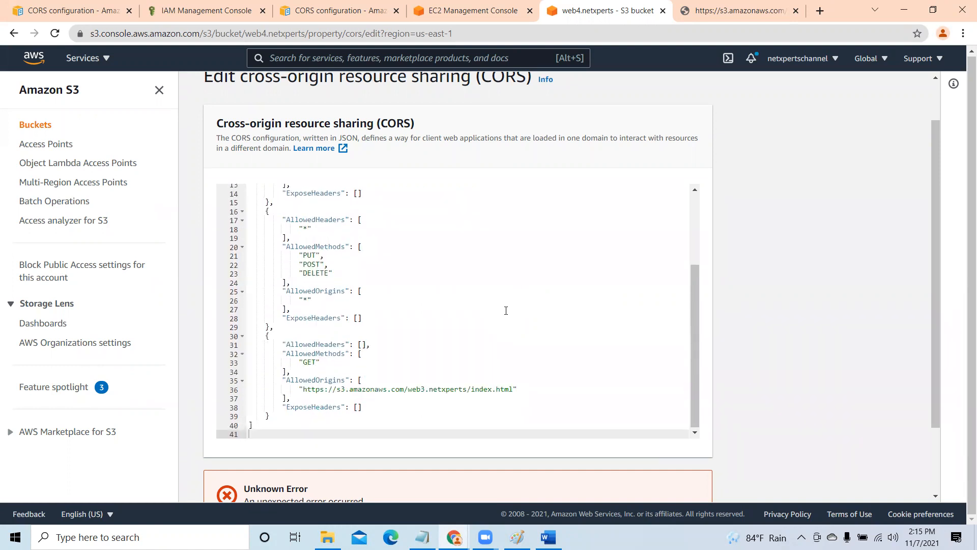
- Expand the save error's API response and return to the AllowedHeaders value in the first CORS rule
scroll(505, 310, down, 2)
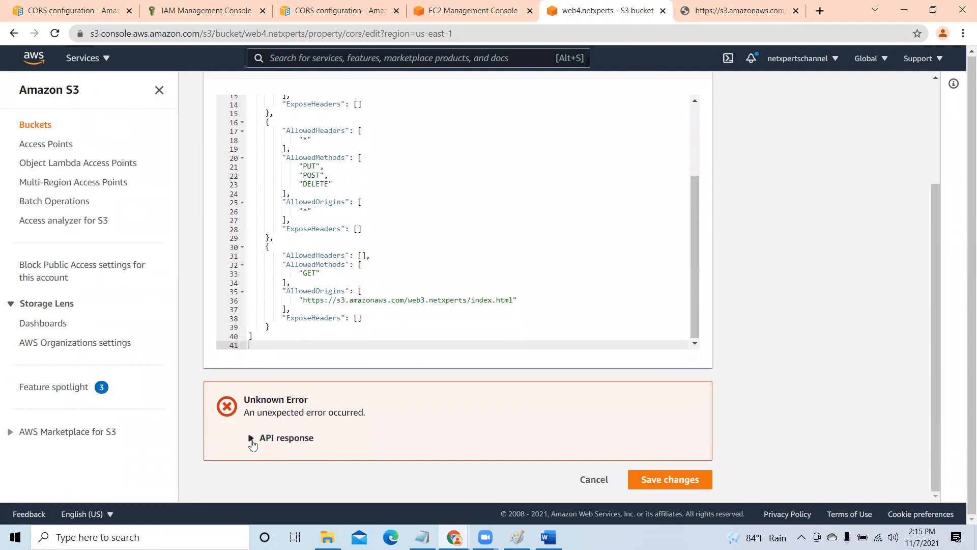
click(251, 440)
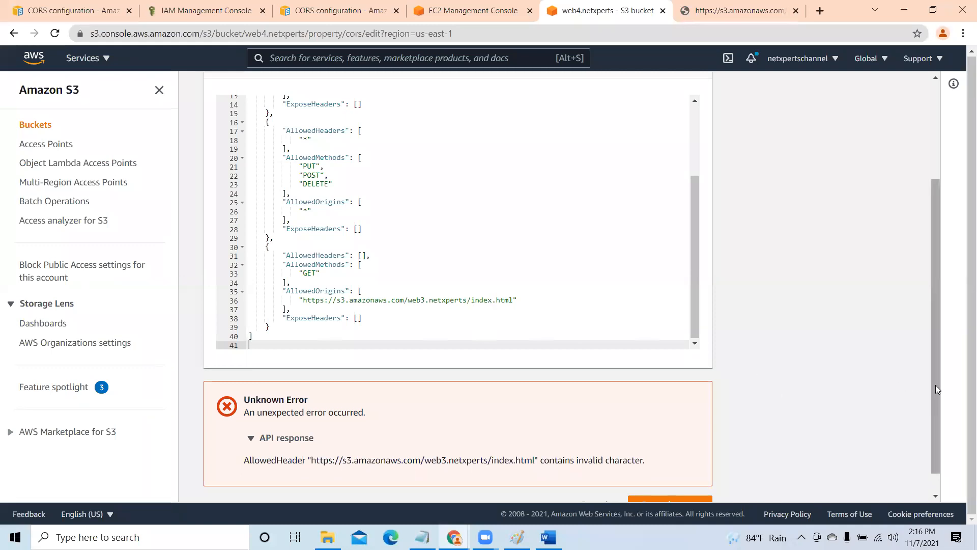
drag(936, 299, 937, 152)
drag(695, 348, 681, 275)
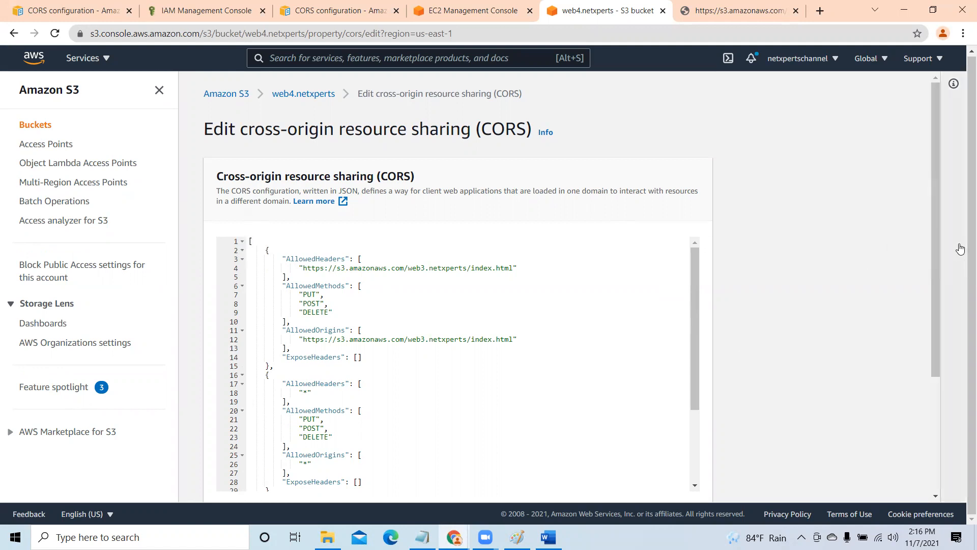
drag(936, 239, 877, 194)
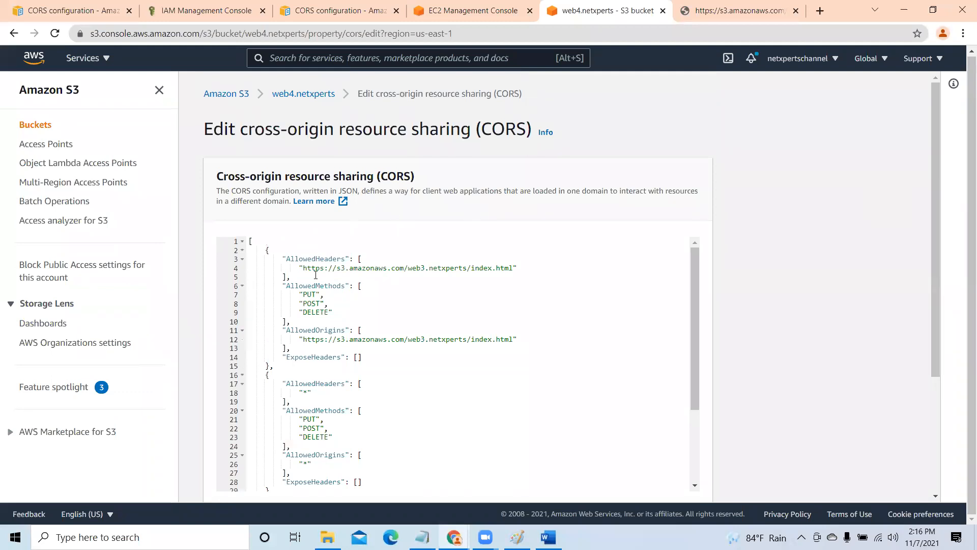
click(302, 266)
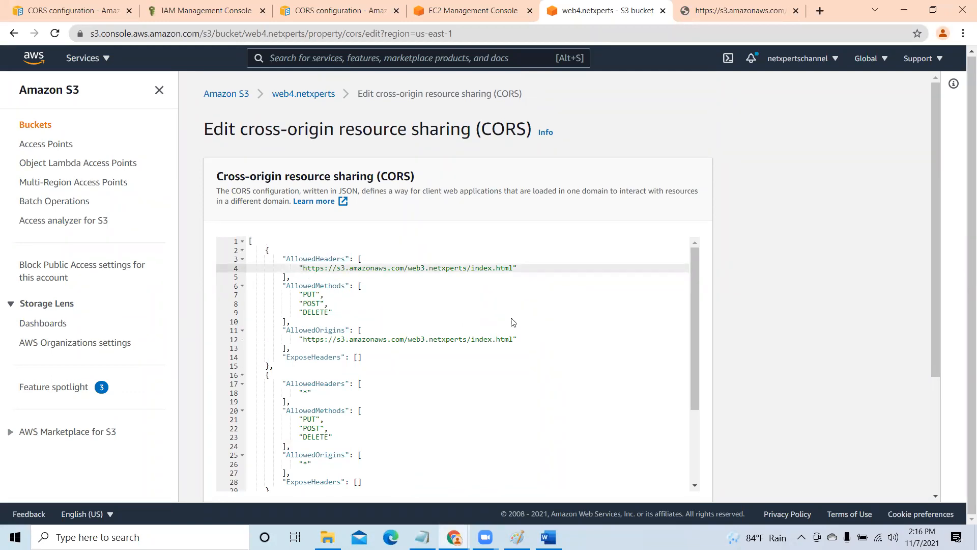
- Switch to the Word document and add blank lines below the closing bracket of the CORS JSON
click(549, 535)
click(676, 301)
scroll(514, 395, up, 1)
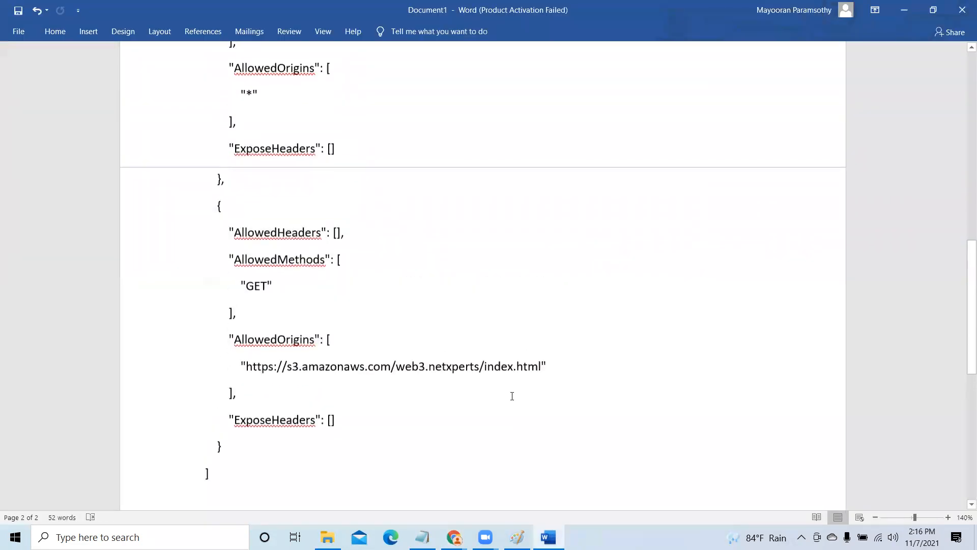
scroll(511, 397, down, 3)
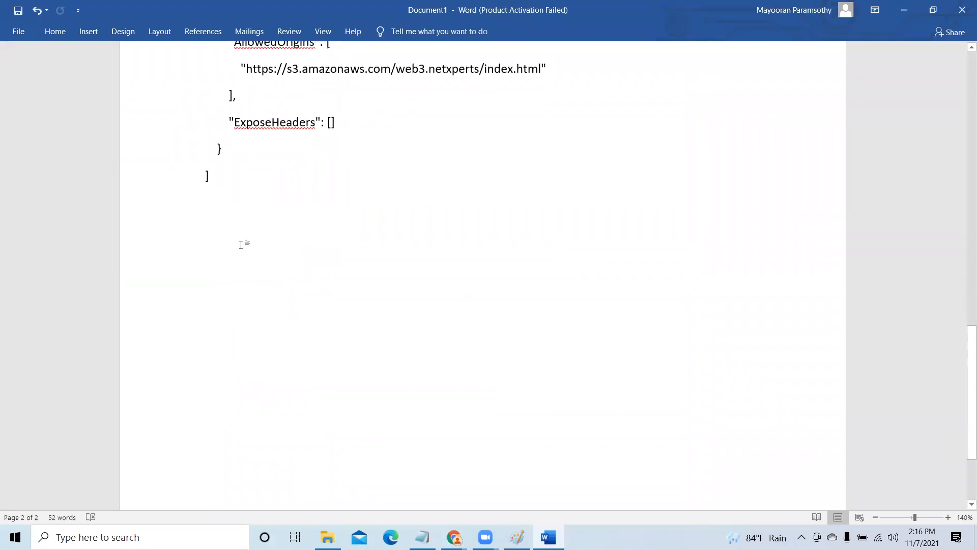
key(Return)
key(Return)
key(Return)
key(Return)
right_click(235, 299)
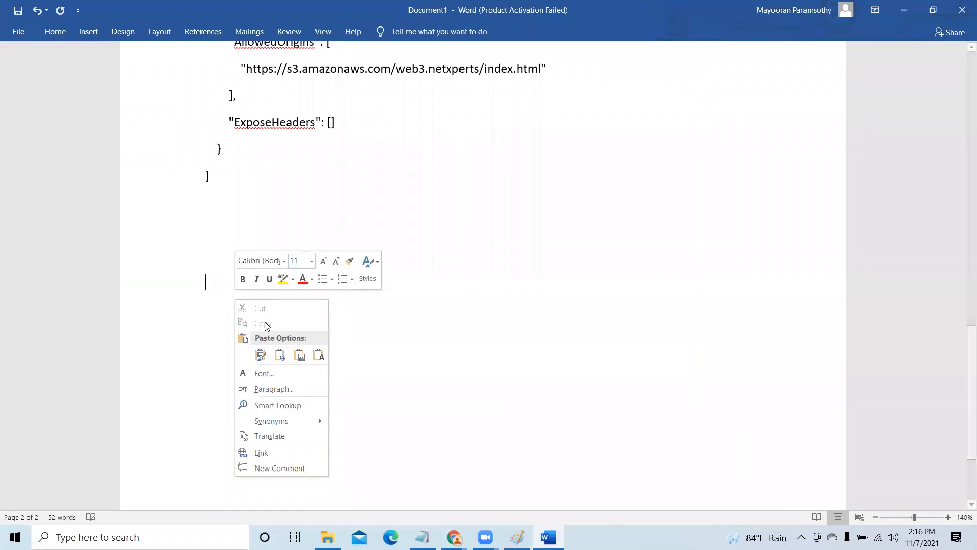
click(319, 354)
key(ctrl+z)
scroll(428, 306, up, 3)
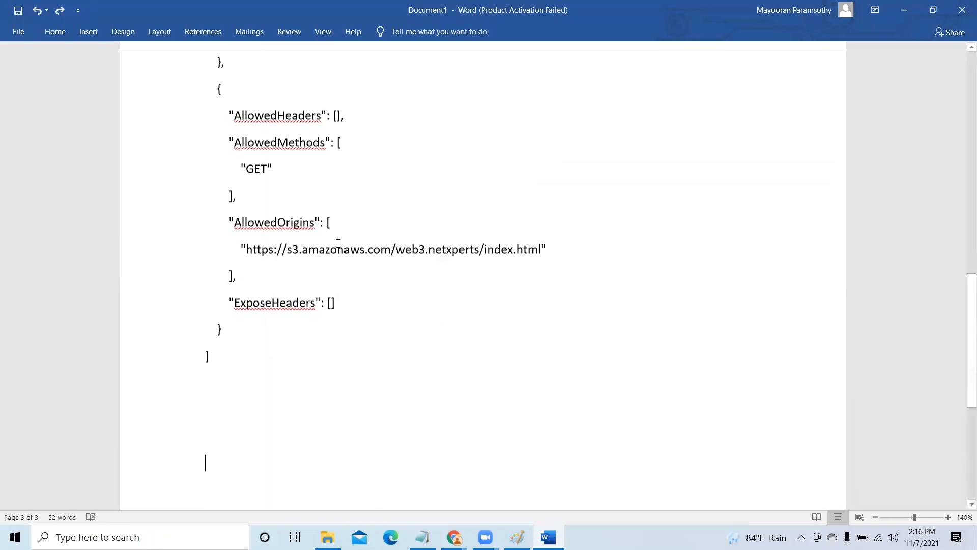
- Copy the web3.netxperts index.html URL from the GET rule's AllowedOrigins and paste it as plain text below the JSON
scroll(338, 244, down, 1)
drag(254, 229, 541, 229)
right_click(414, 231)
click(443, 255)
scroll(204, 325, down, 4)
click(204, 326)
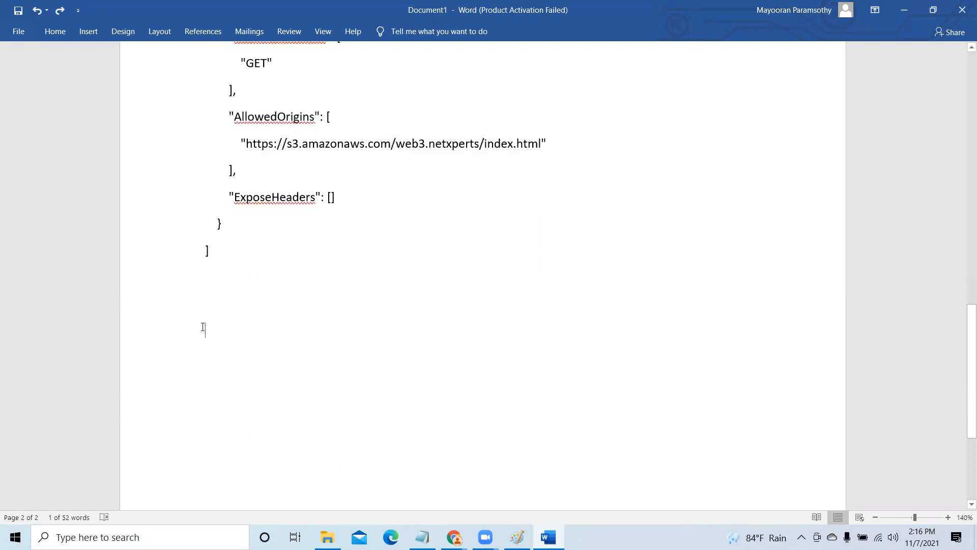
right_click(203, 326)
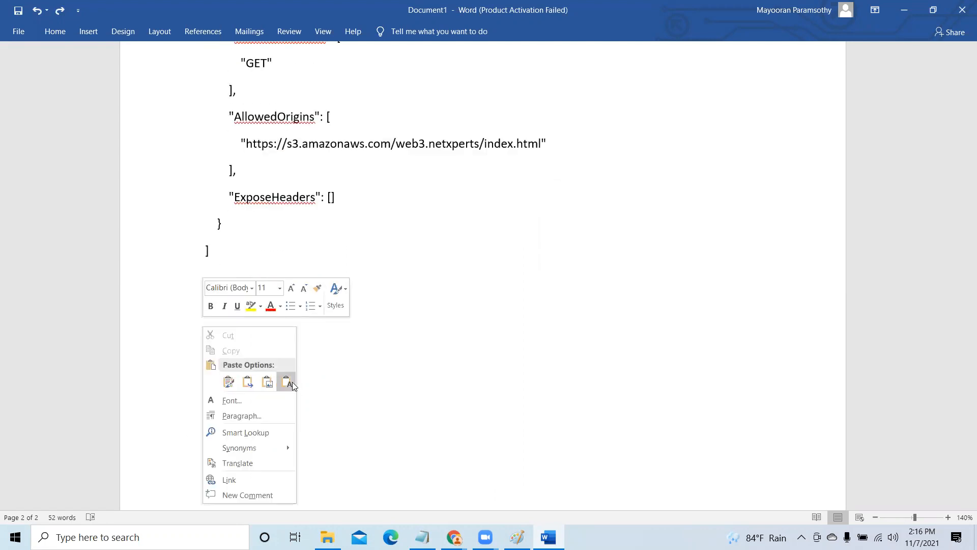
click(285, 382)
scroll(513, 402, up, 15)
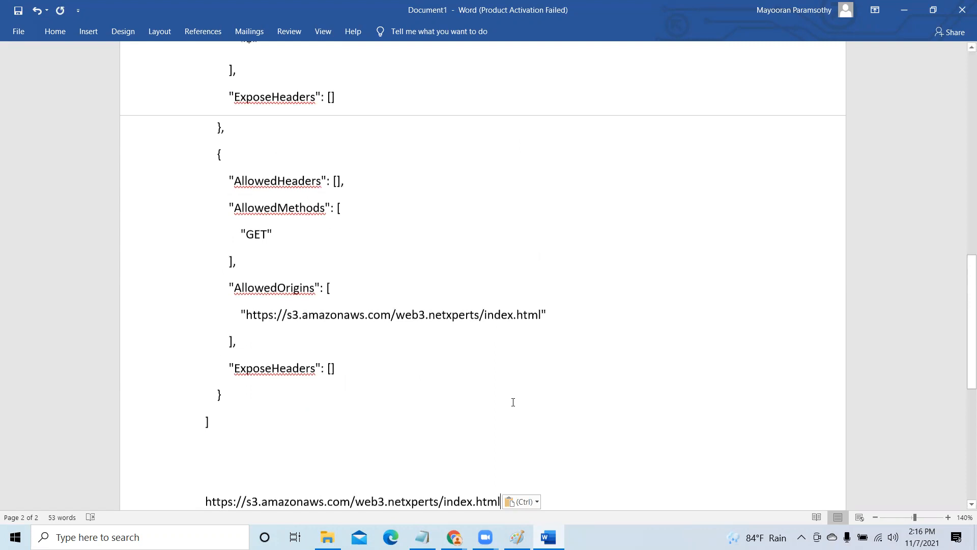
scroll(508, 401, up, 3)
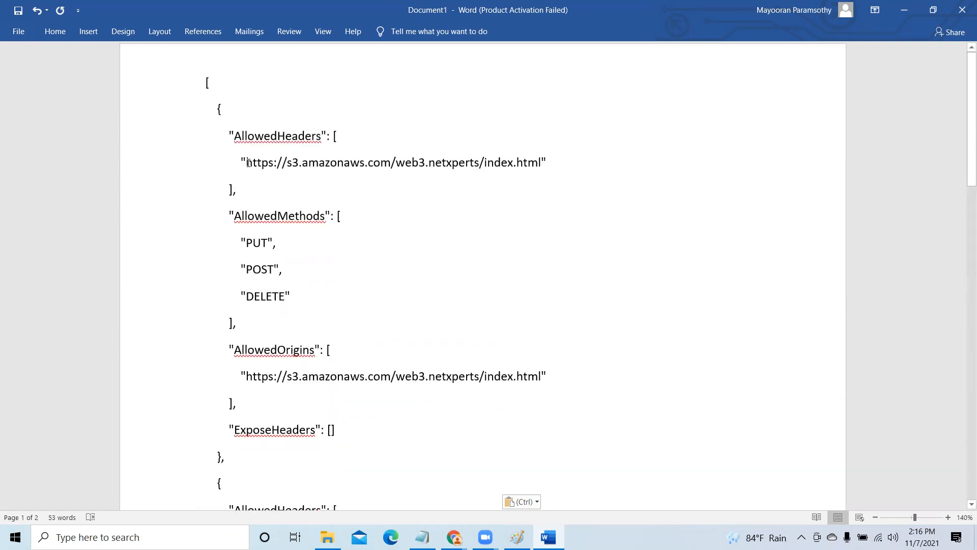
- Return to the web4.netxperts CORS editor in Chrome and replace the first rule's AllowedHeaders value with "*"
click(904, 10)
key(Delete)
key(Delete)
key(Delete)
key(Delete)
key(Delete)
key(Delete)
key(Delete)
key(Delete)
key(Delete)
key(Delete)
key(Delete)
key(Delete)
key(Delete)
key(Delete)
key(Delete)
key(Delete)
key(Delete)
key(Delete)
key(Delete)
key(Delete)
key(Delete)
key(Delete)
key(Delete)
key(Delete)
key(Delete)
key(Delete)
key(Delete)
key(Delete)
key(Delete)
key(Delete)
key(Delete)
key(Delete)
key(Delete)
key(Delete)
key(Delete)
key(Delete)
key(Delete)
key(Delete)
key(Delete)
key(Delete)
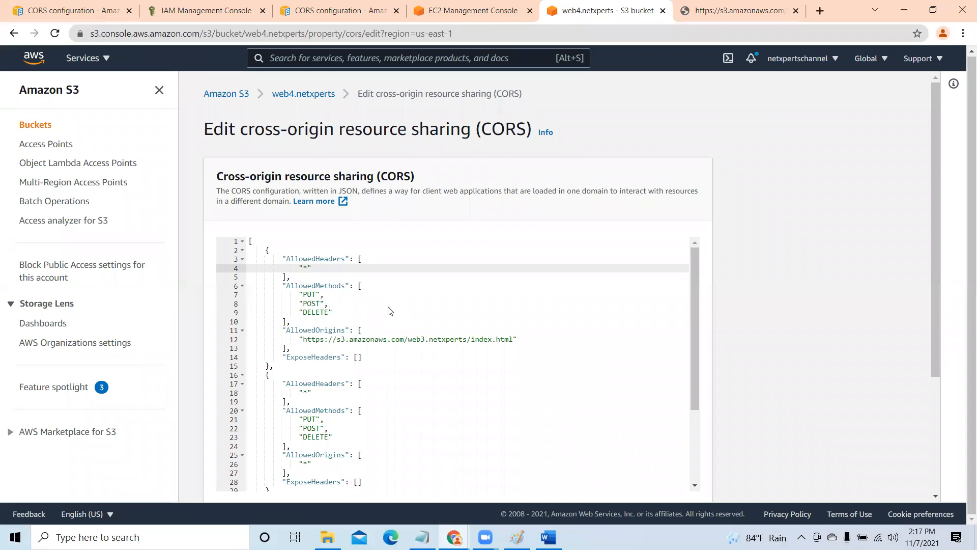
- Replace the URL in the first rule's AllowedOrigins with "*"
scroll(399, 333, down, 1)
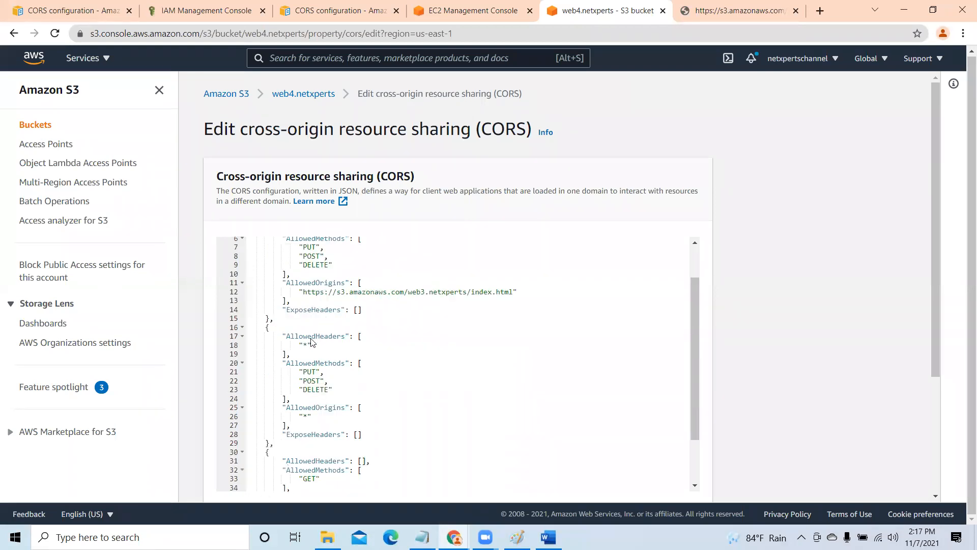
click(304, 292)
key(Delete)
key(Delete)
key(Delete)
key(Delete)
key(Delete)
key(Delete)
key(Delete)
key(Delete)
key(Delete)
key(Delete)
key(Delete)
key(Delete)
key(Delete)
key(Delete)
key(Delete)
key(Delete)
key(Delete)
key(Delete)
key(Delete)
key(Delete)
key(Delete)
key(Delete)
key(Delete)
key(Delete)
key(Delete)
key(Delete)
key(Delete)
key(Delete)
key(Delete)
key(Delete)
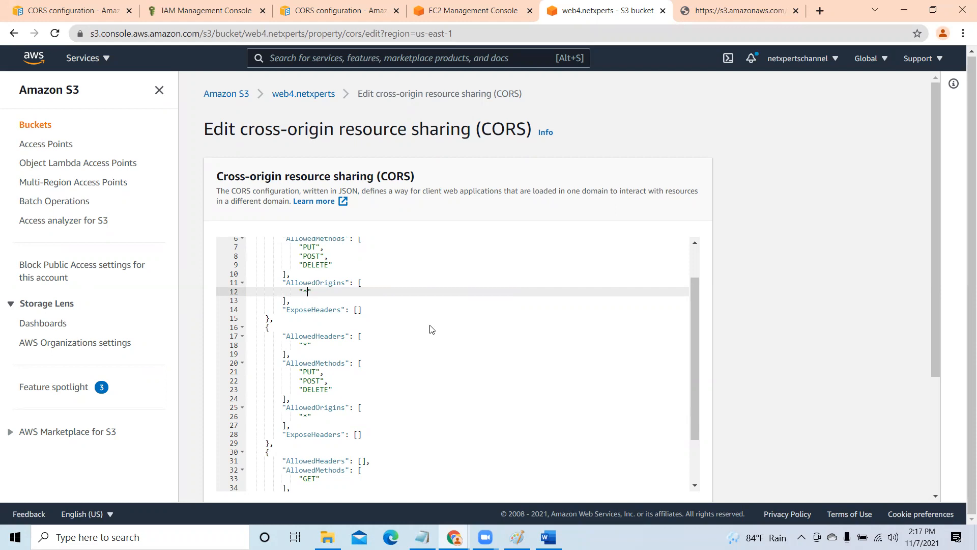
- Replace the URL in the GET rule's AllowedOrigins with "*"
click(303, 345)
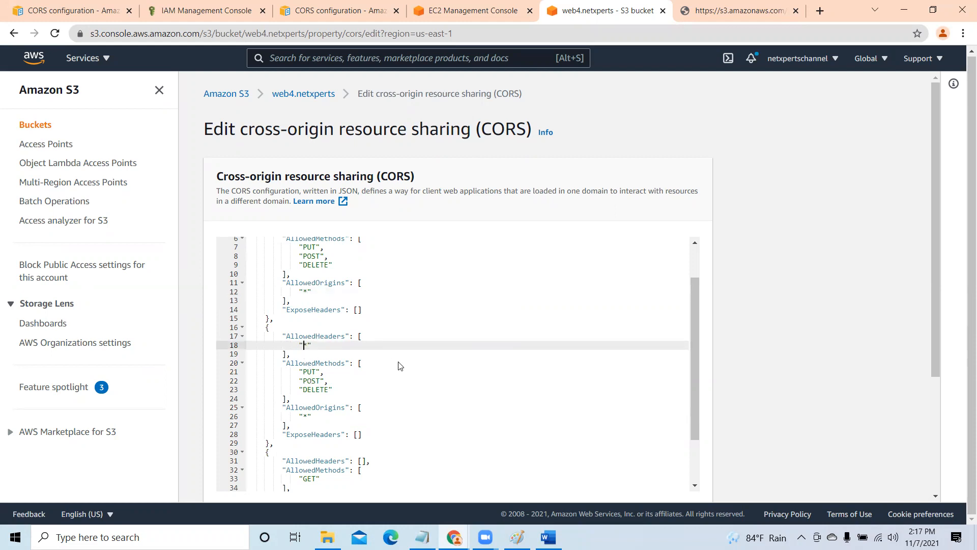
scroll(399, 365, down, 2)
scroll(399, 381, down, 1)
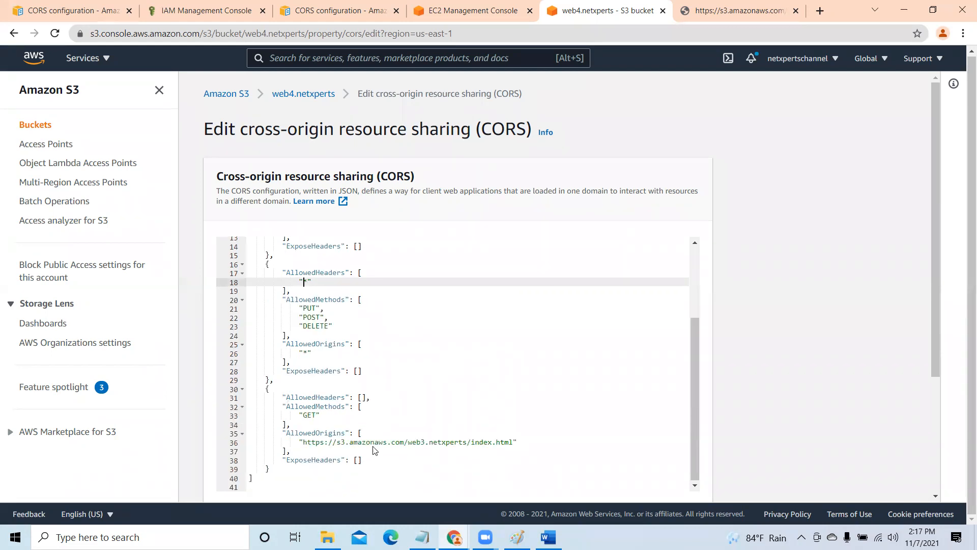
click(304, 442)
key(Delete)
key(Delete)
key(Delete)
key(Delete)
key(Delete)
key(Delete)
key(Delete)
key(Delete)
key(Delete)
key(Delete)
key(Delete)
key(Delete)
key(Delete)
key(Delete)
key(Delete)
key(Delete)
key(Delete)
key(Delete)
key(Delete)
key(Delete)
key(Delete)
key(Delete)
key(Delete)
key(Delete)
key(Delete)
key(Delete)
key(Delete)
key(Delete)
key(Delete)
key(Delete)
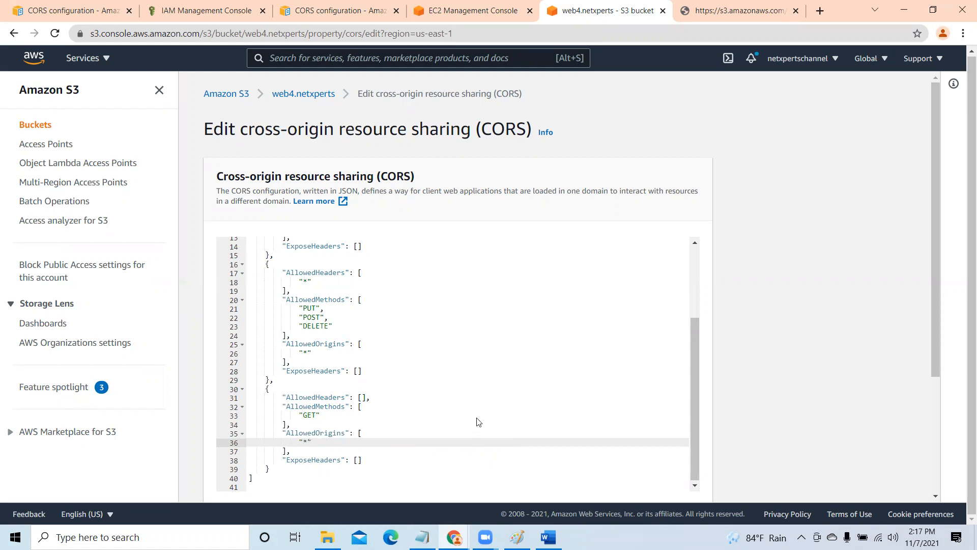
- Save the web4.netxperts CORS configuration and dismiss the notification banner
scroll(571, 399, down, 3)
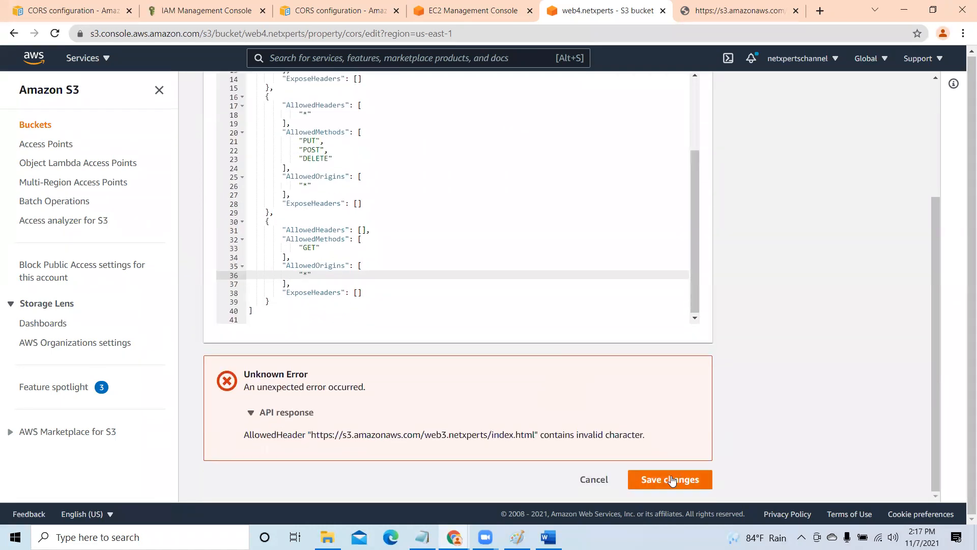
click(674, 479)
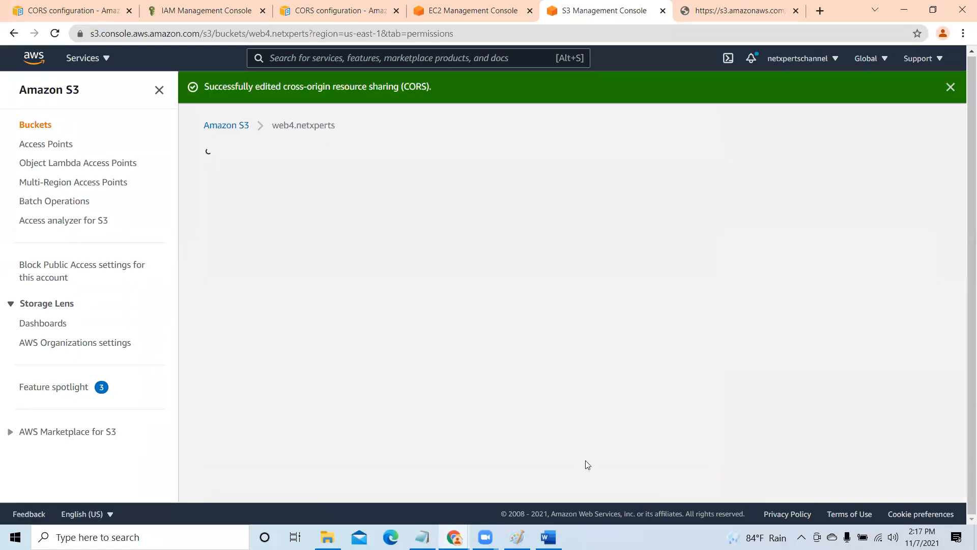
click(923, 87)
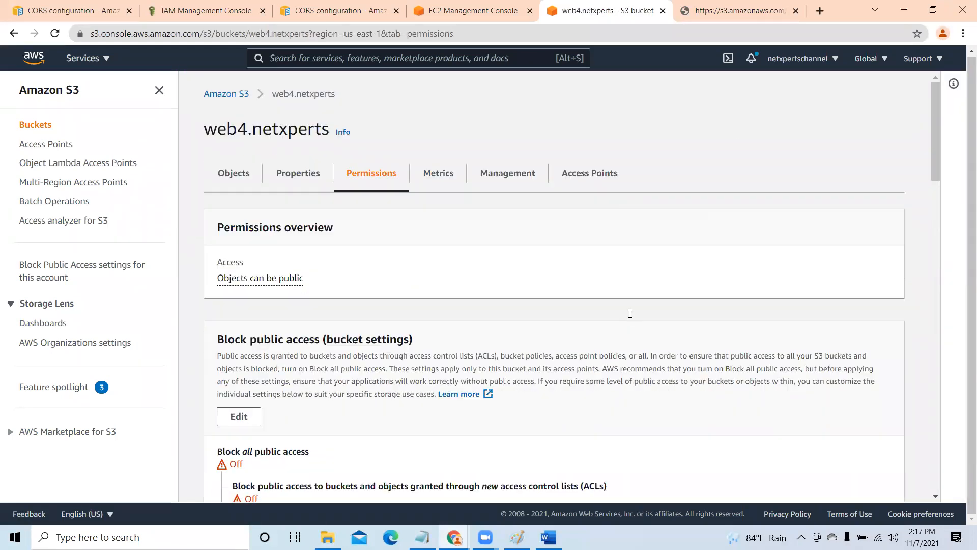
- Open the web4.netxperts bucket's CORS configuration for editing again from its permissions
scroll(629, 313, down, 8)
scroll(629, 319, down, 15)
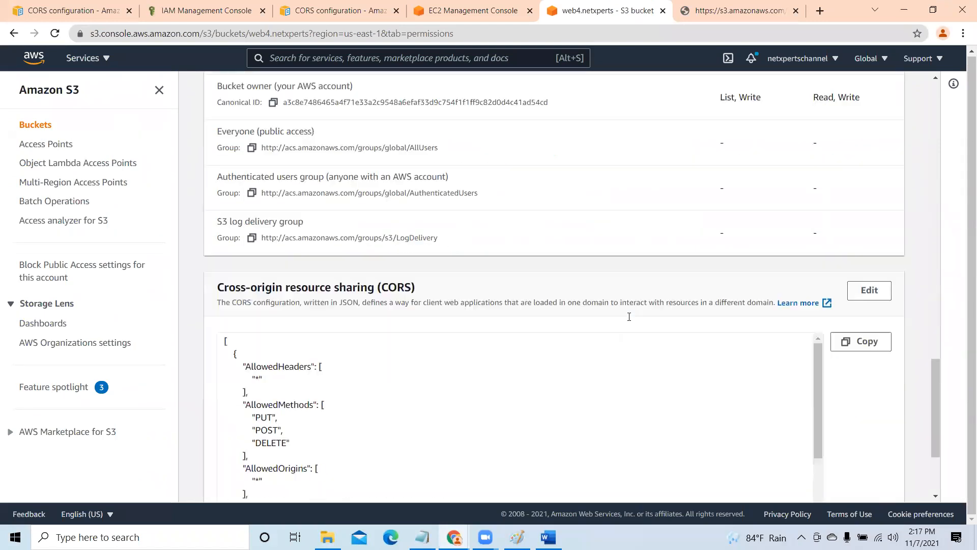
click(869, 141)
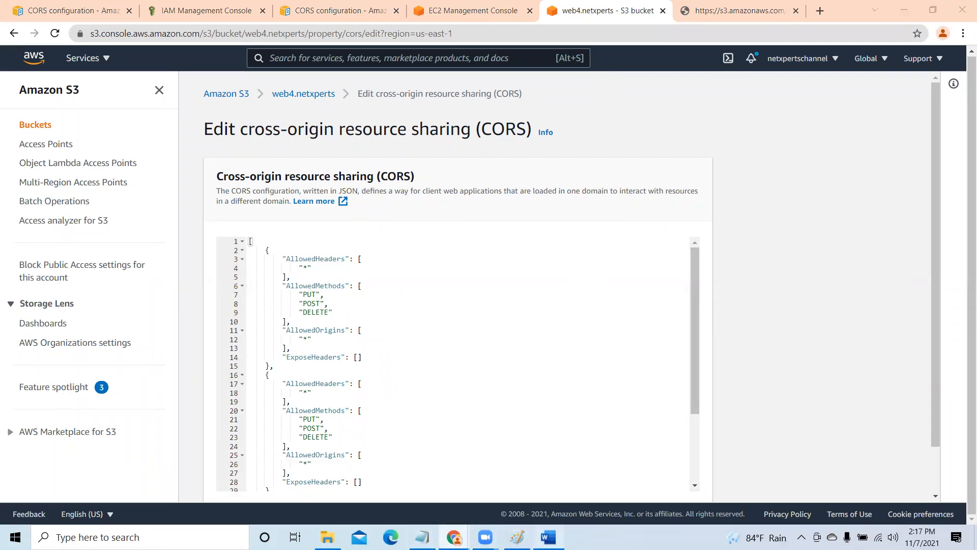
- Copy the web3.netxperts index.html URL from below the JSON in Word and return to the CORS editor in Chrome
click(548, 537)
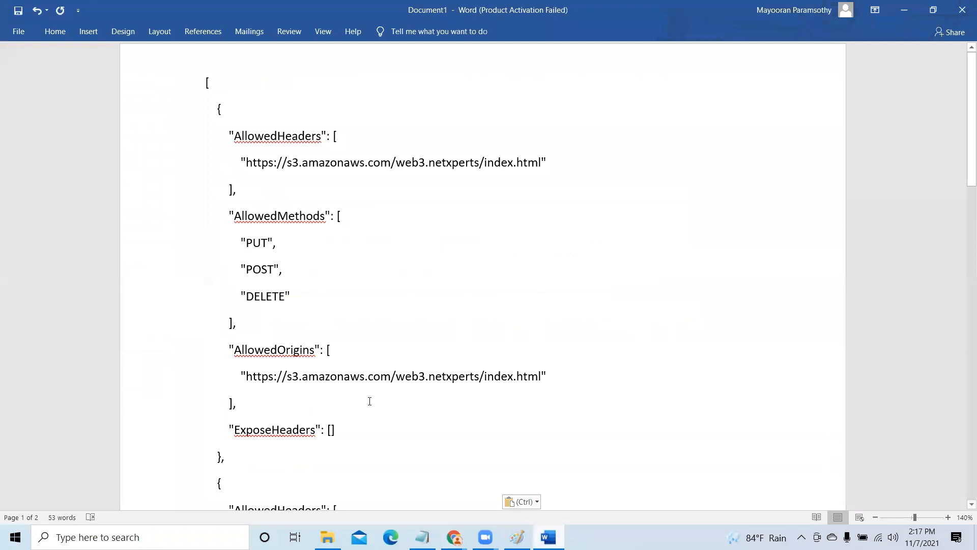
scroll(369, 401, down, 7)
drag(205, 268, 506, 272)
key(ctrl+c)
right_click(403, 274)
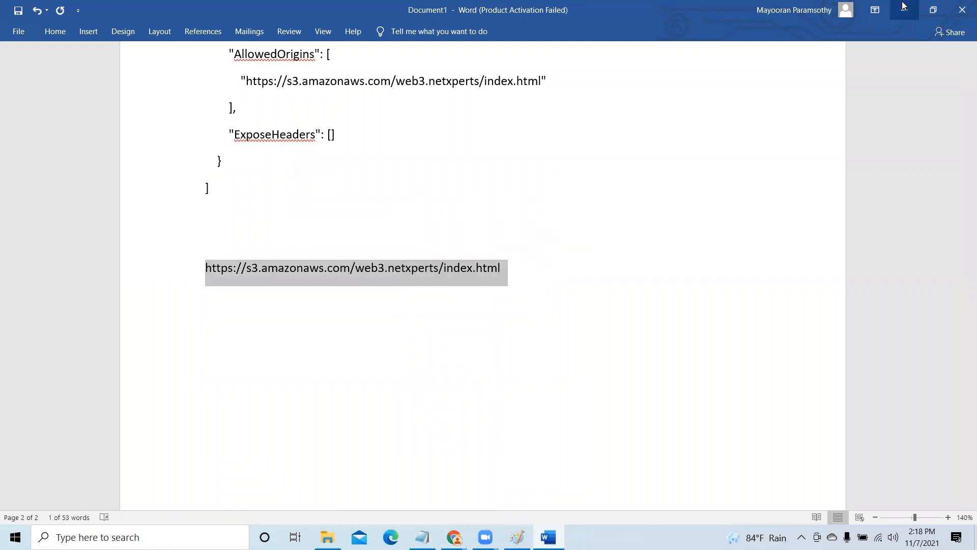
click(904, 6)
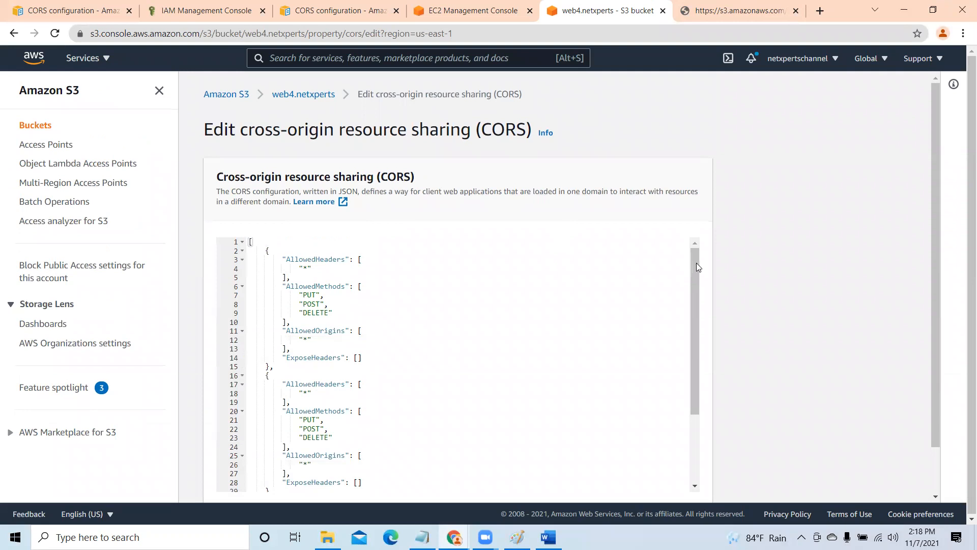
scroll(933, 375, down, 1)
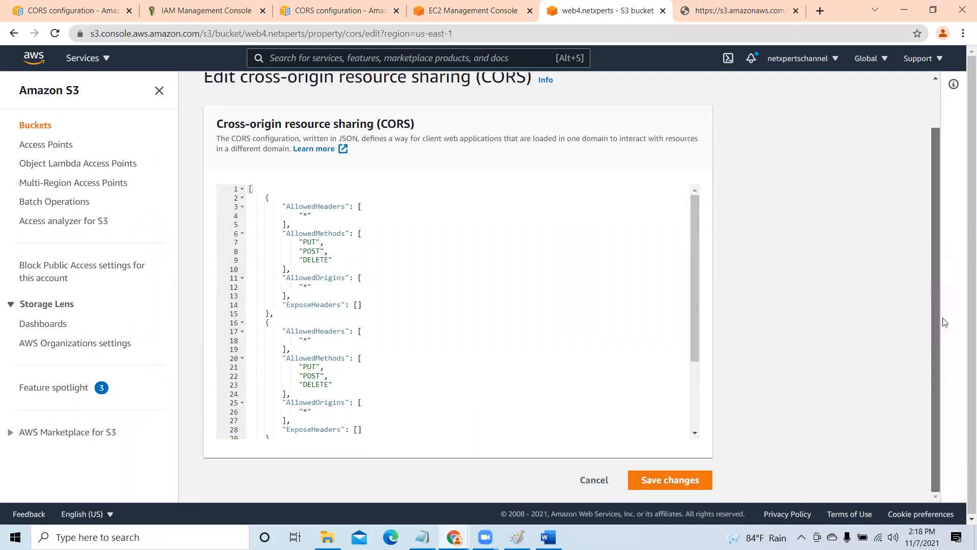
click(305, 233)
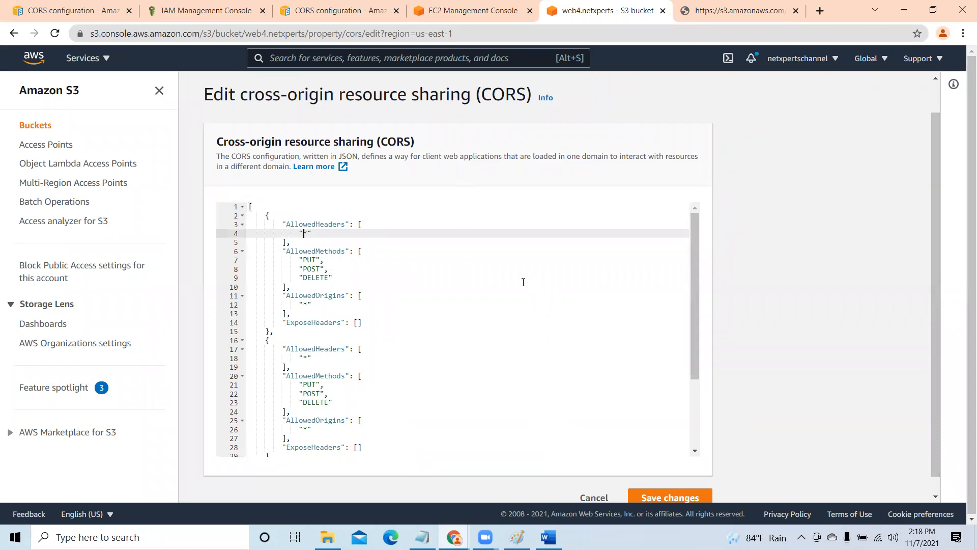
key(ctrl+v)
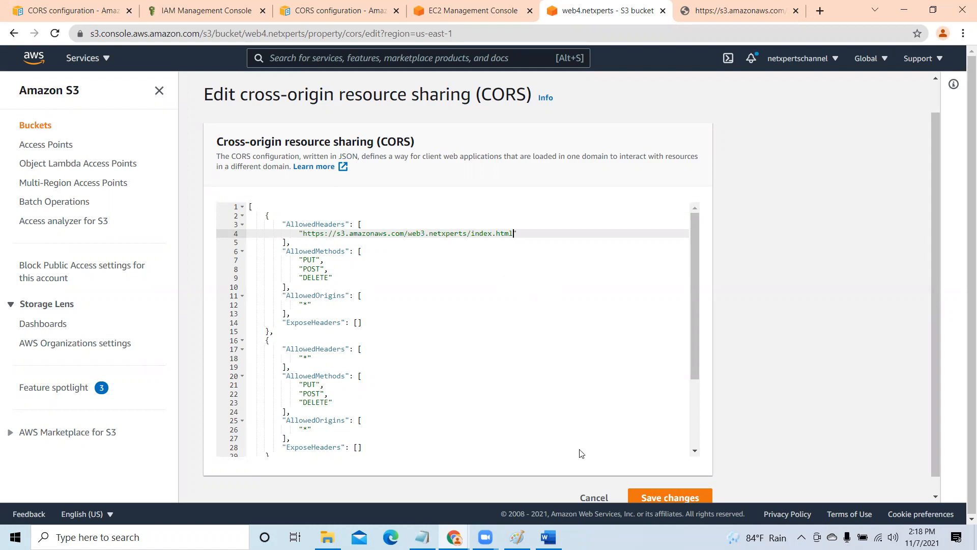
scroll(933, 357, down, 1)
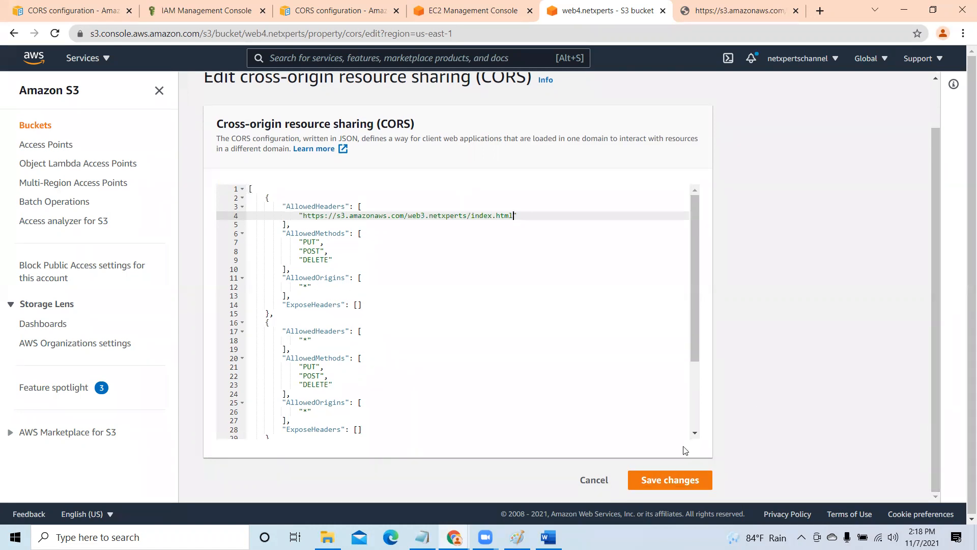
click(673, 479)
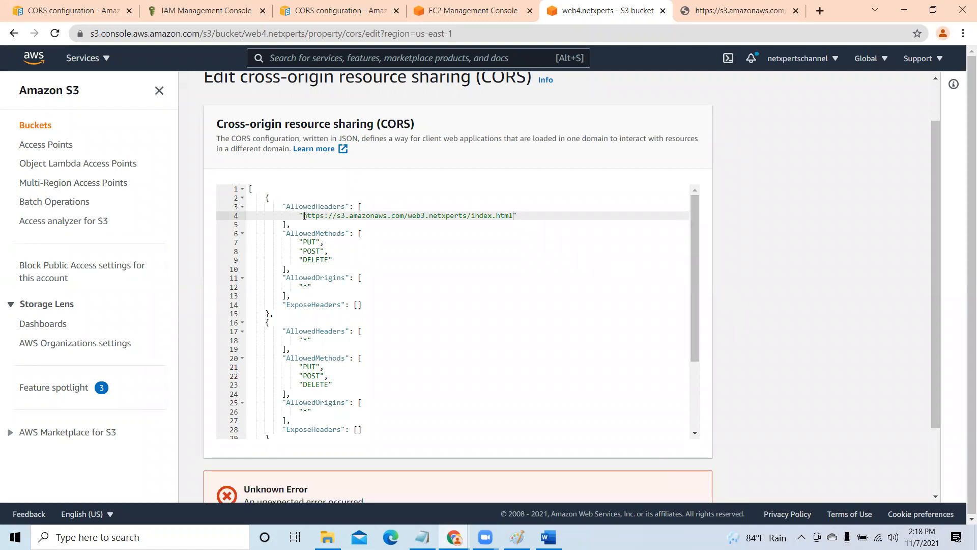
- Set the first rule's AllowedHeaders value back to "*"
key(Delete)
key(Delete)
key(Delete)
key(Delete)
key(Delete)
key(Delete)
key(Delete)
key(Delete)
key(Delete)
key(Delete)
key(Delete)
key(Delete)
key(Delete)
key(Delete)
key(Delete)
key(Delete)
key(Delete)
key(Delete)
key(Delete)
key(Delete)
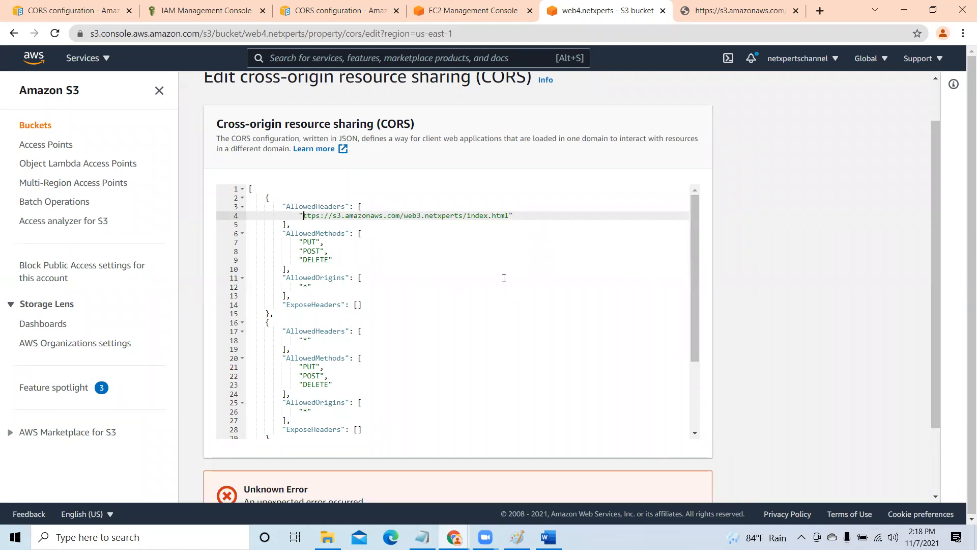
key(Delete)
key(Delete)
key(Delete)
key(Delete)
key(Delete)
key(Delete)
key(Delete)
key(Delete)
key(Delete)
key(Delete)
key(Delete)
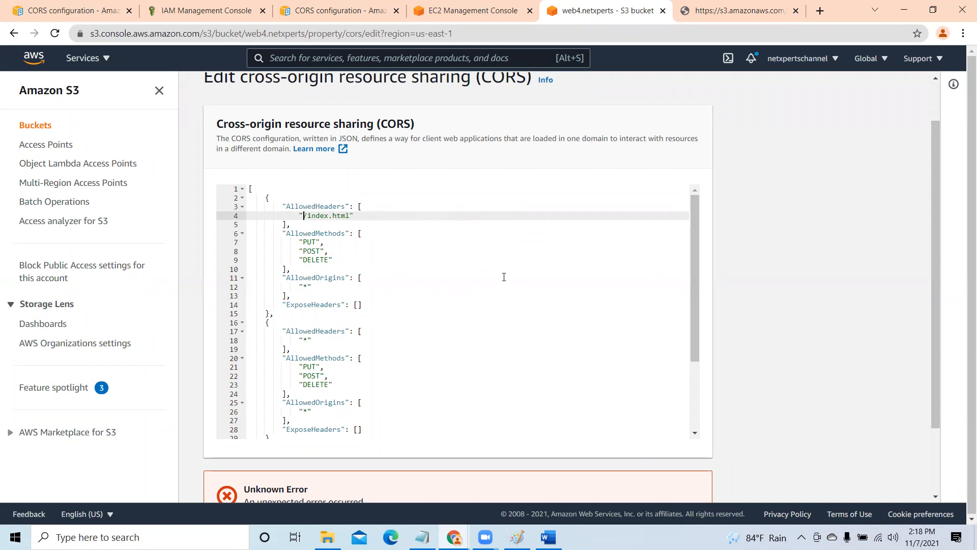
key(Delete)
key(Delete)
key(Delete)
text(*)
click(303, 286)
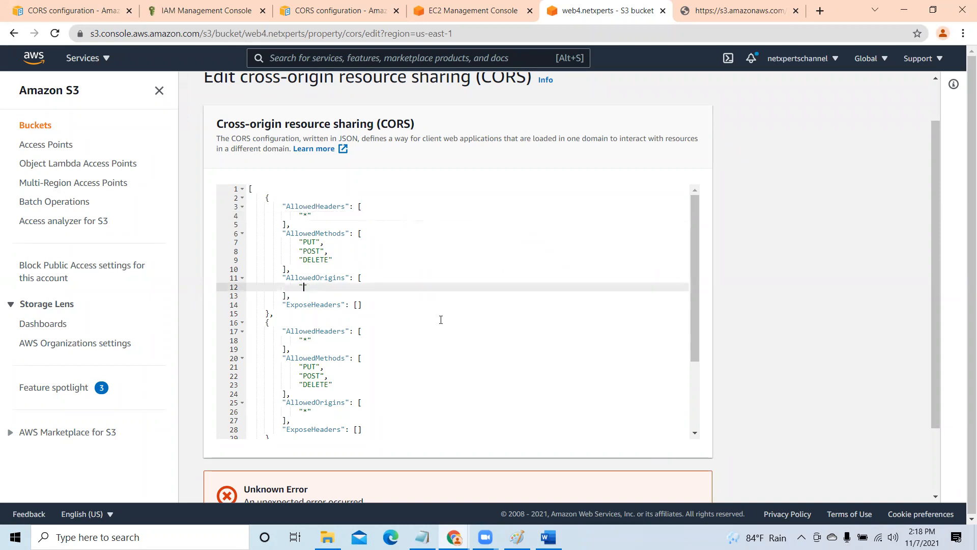
key(ctrl+v)
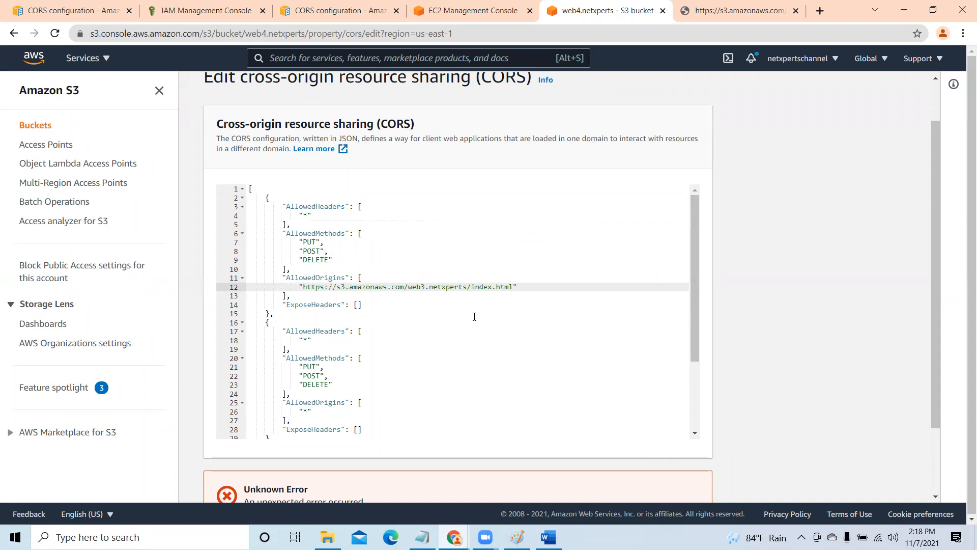
scroll(486, 341, down, 3)
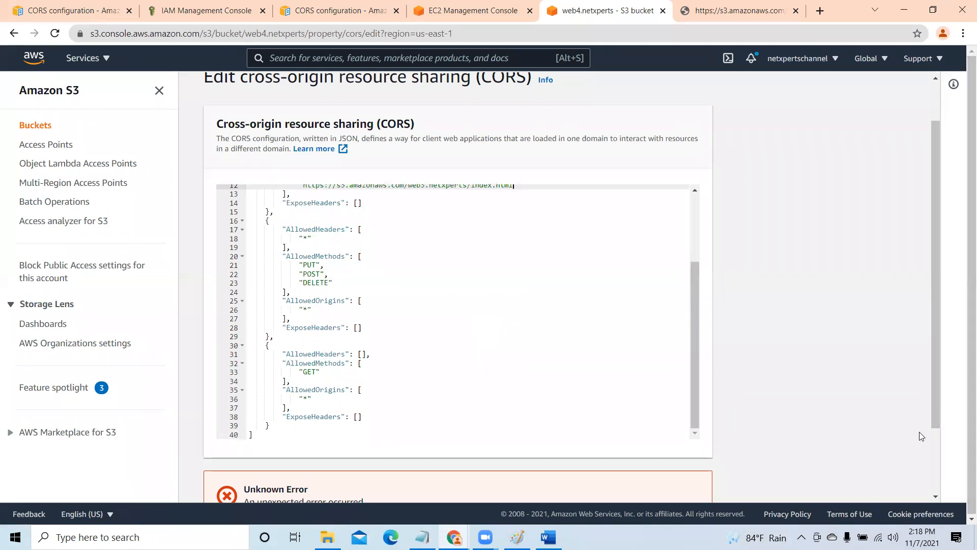
scroll(945, 484, down, 1)
scroll(944, 484, down, 1)
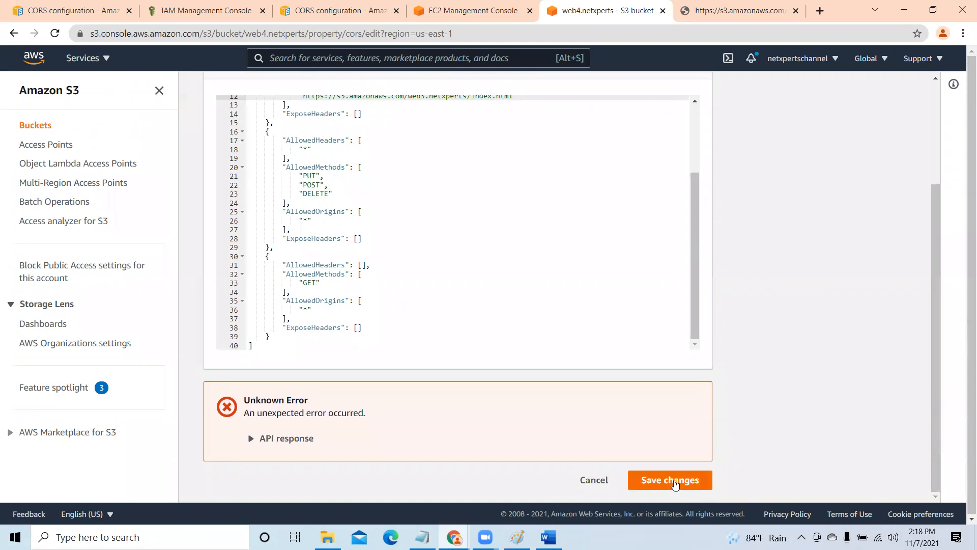
click(677, 482)
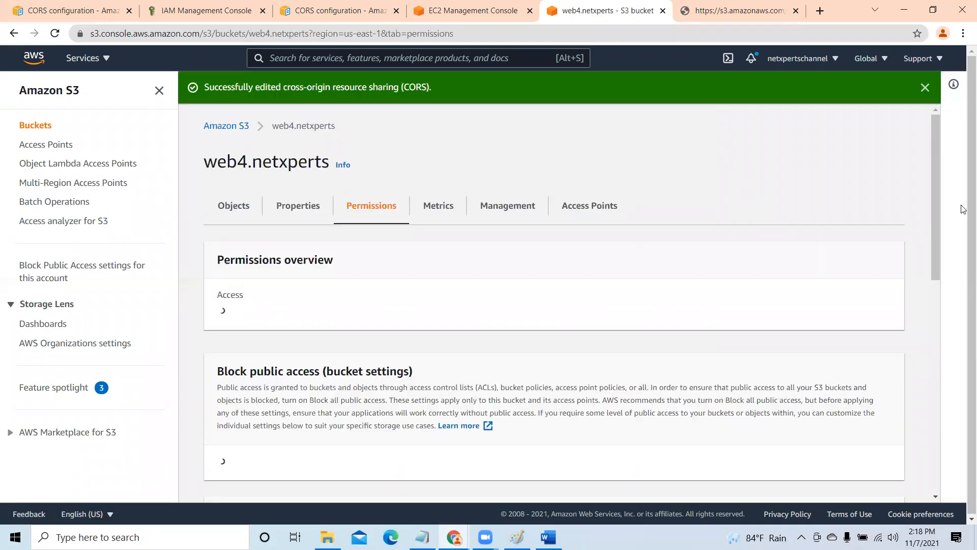
click(923, 87)
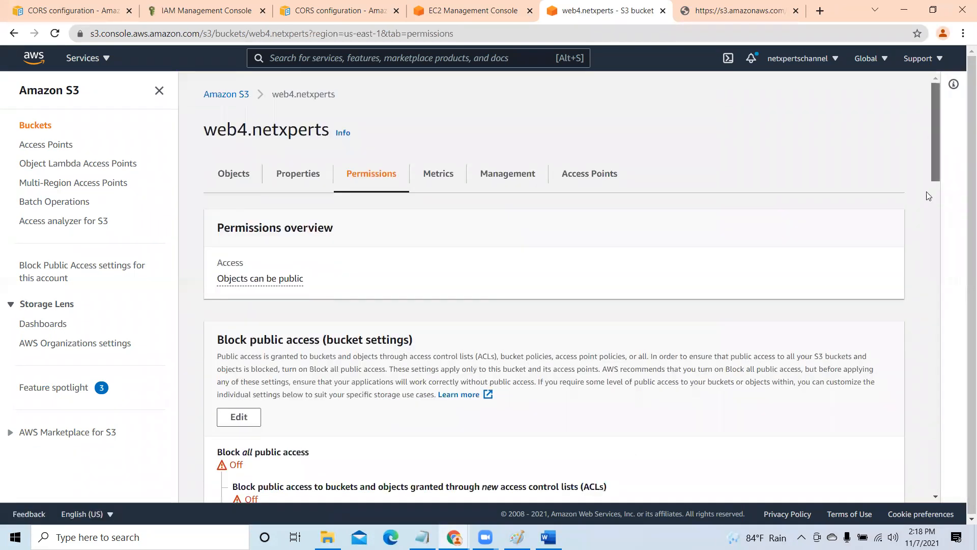
- Review the saved CORS rules in the web4.netxperts bucket's permissions, checking the AllowedOrigins of each rule
scroll(929, 195, down, 10)
scroll(924, 440, down, 7)
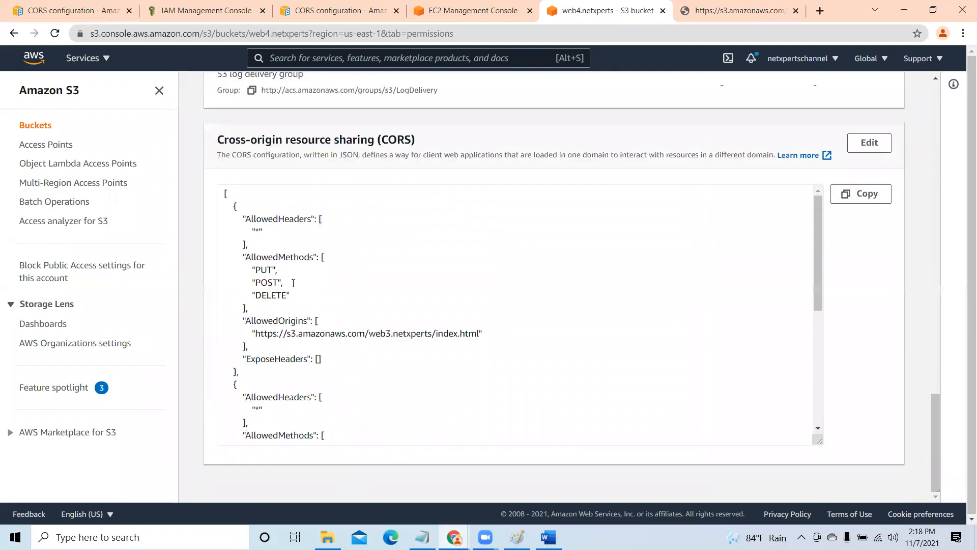
scroll(371, 330, up, 3)
scroll(285, 323, down, 3)
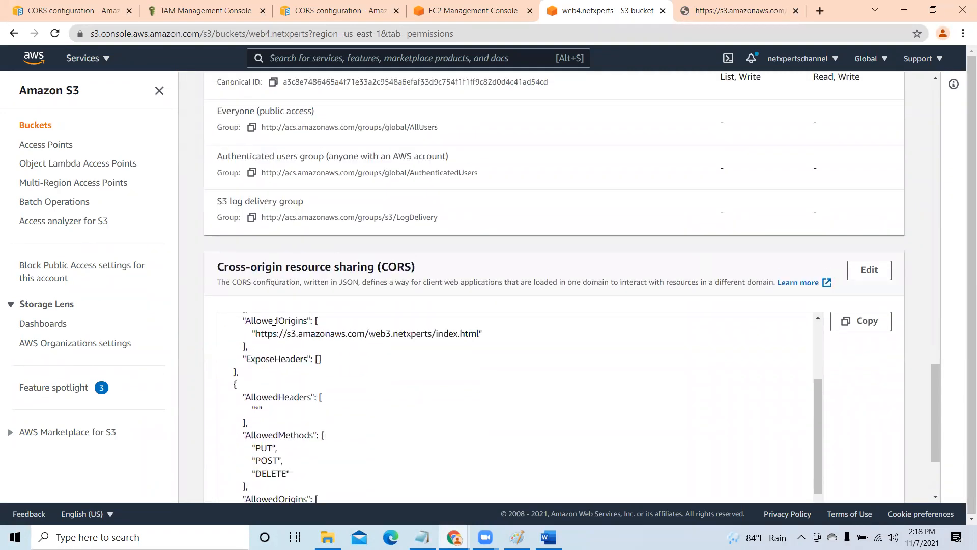
scroll(935, 366, down, 3)
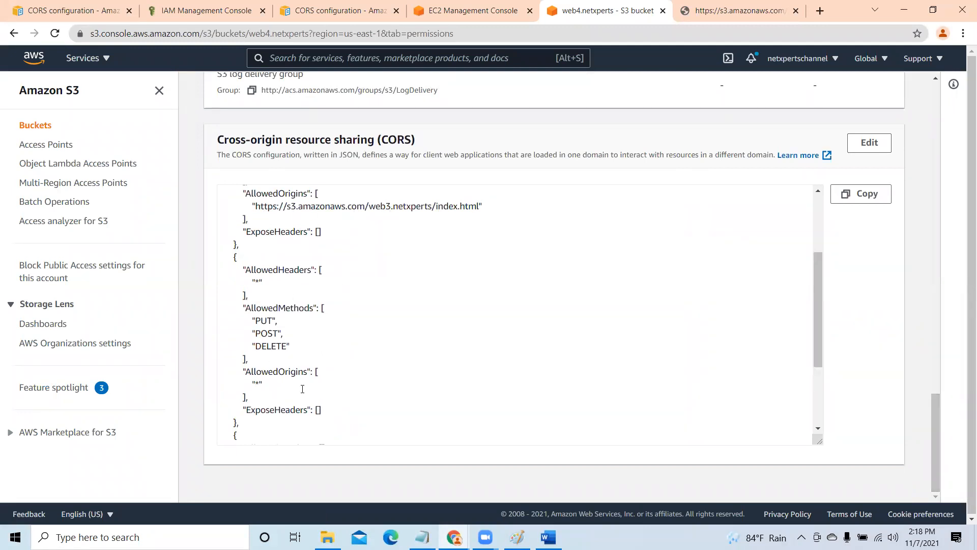
scroll(302, 389, down, 1)
click(264, 330)
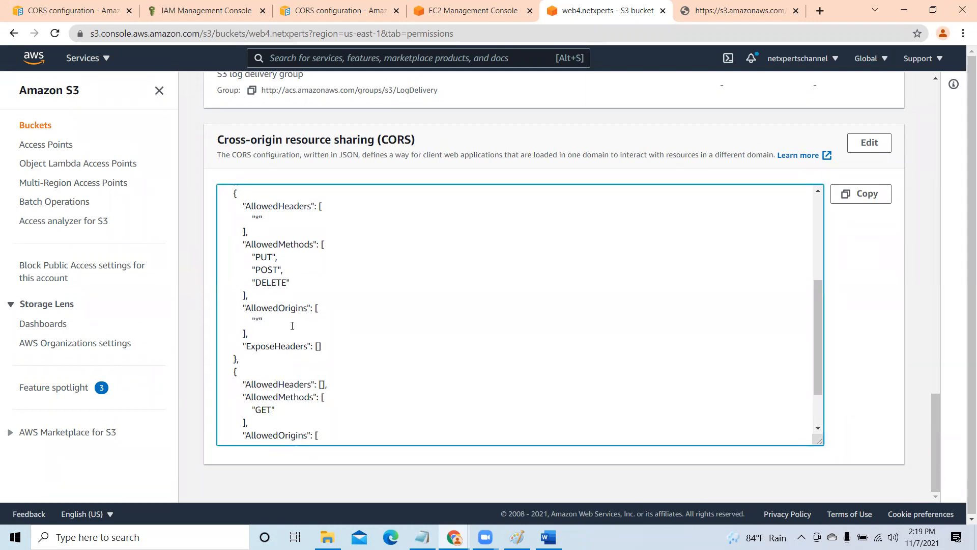
click(869, 144)
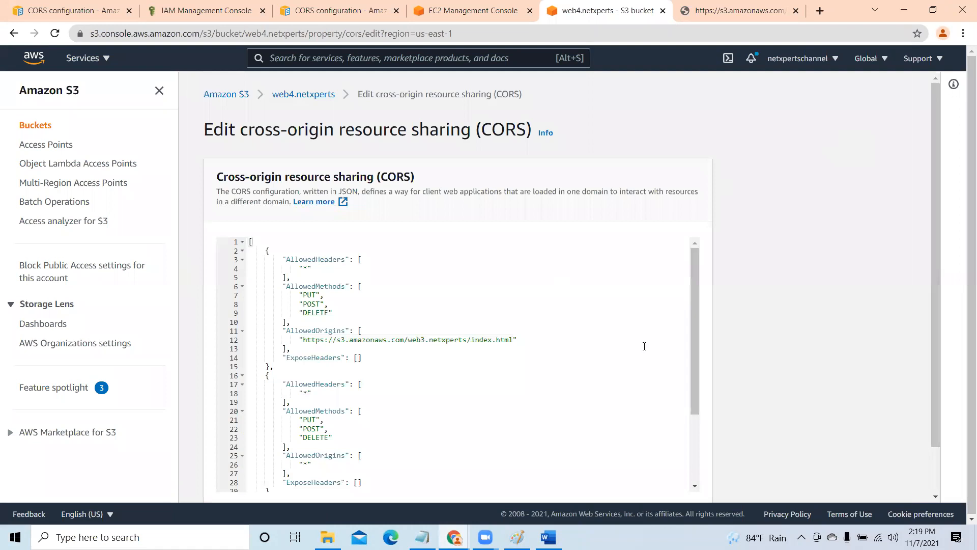
drag(695, 304, 690, 346)
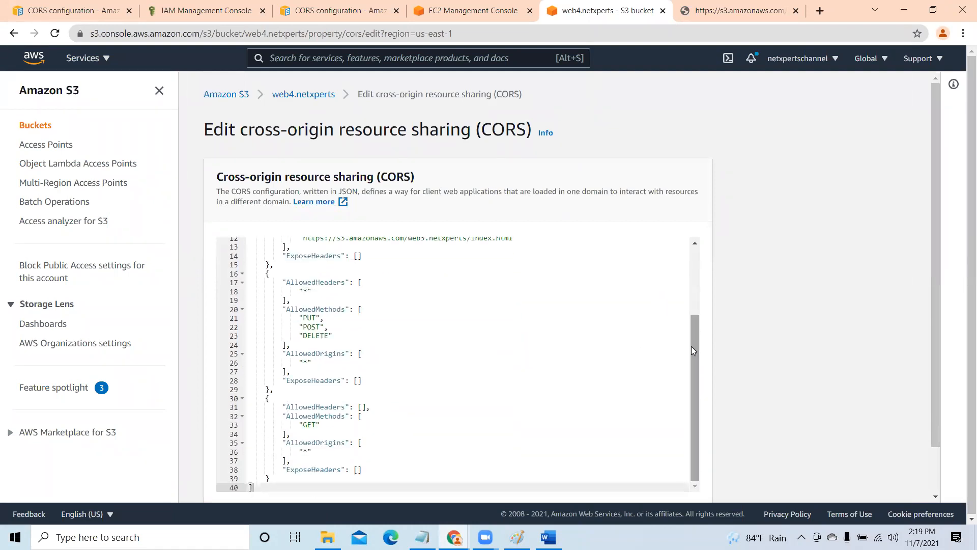
drag(930, 288, 933, 350)
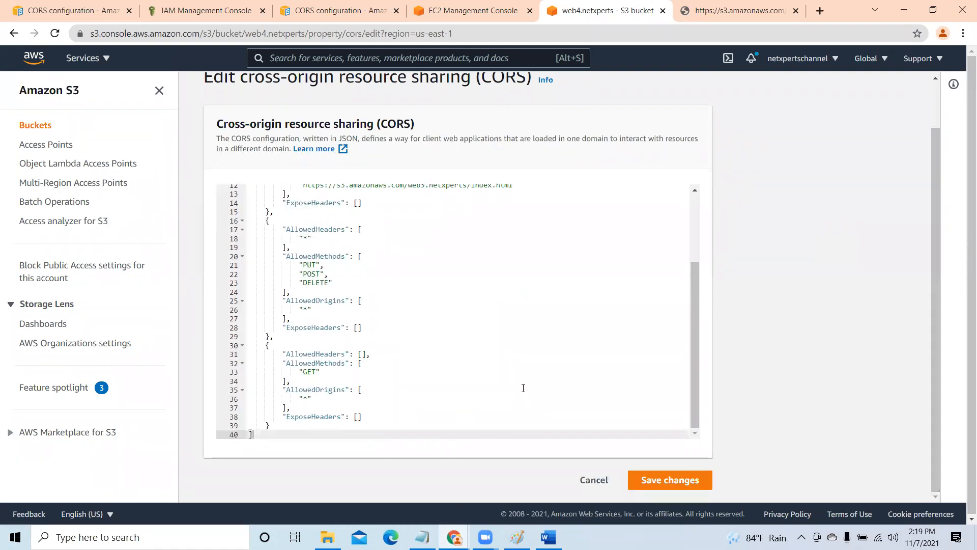
click(304, 309)
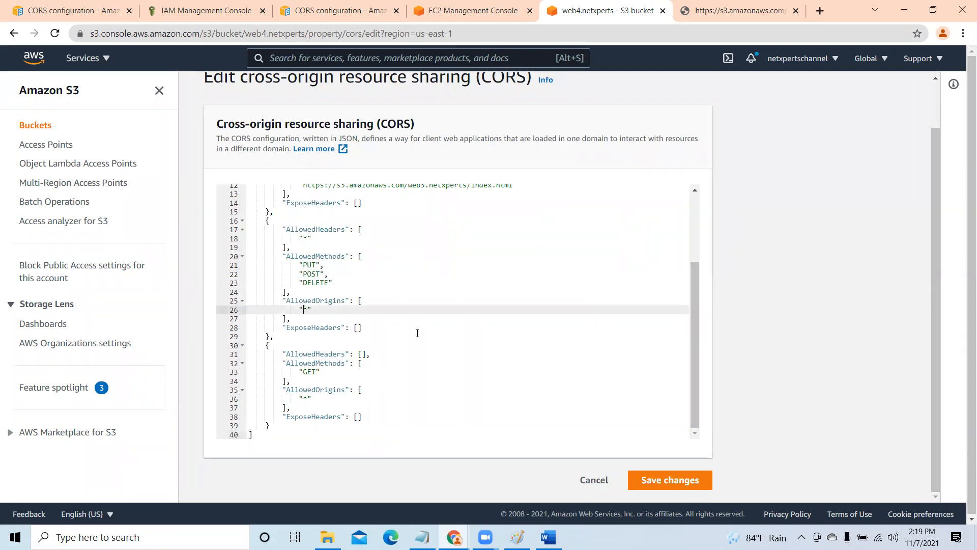
text(https://s3.amazonaws.com/web3.netxperts/index.html)
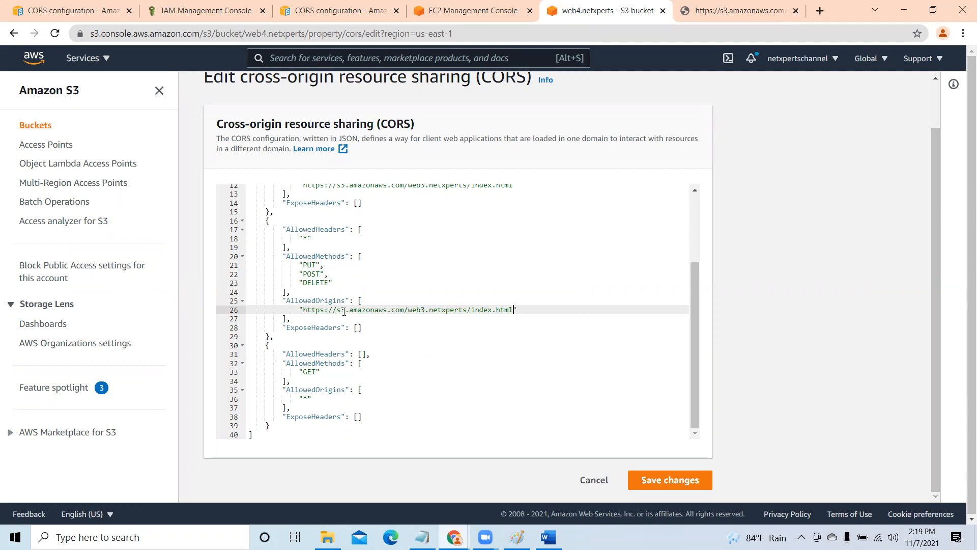
click(682, 479)
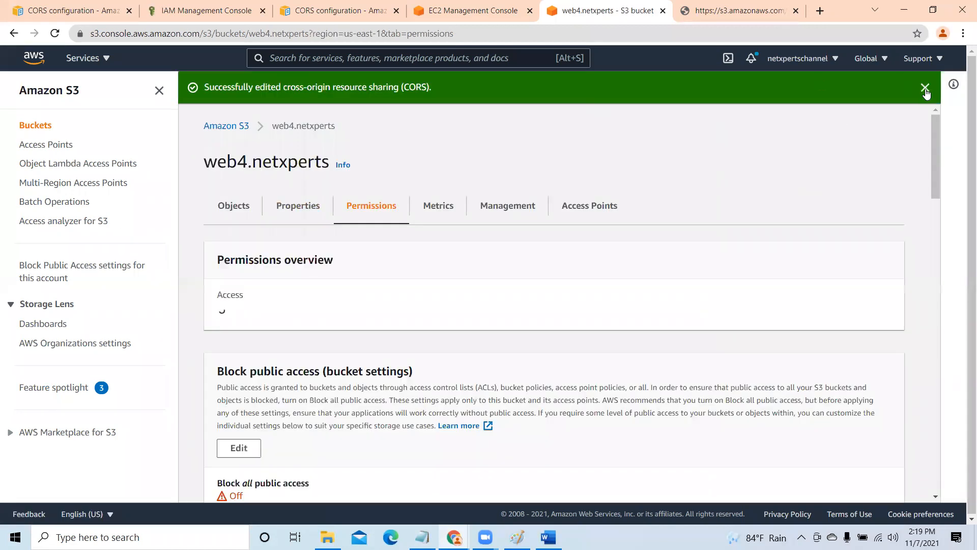
click(924, 89)
- Reload the web3.netxperts index.html page and test fetching the external content
click(741, 10)
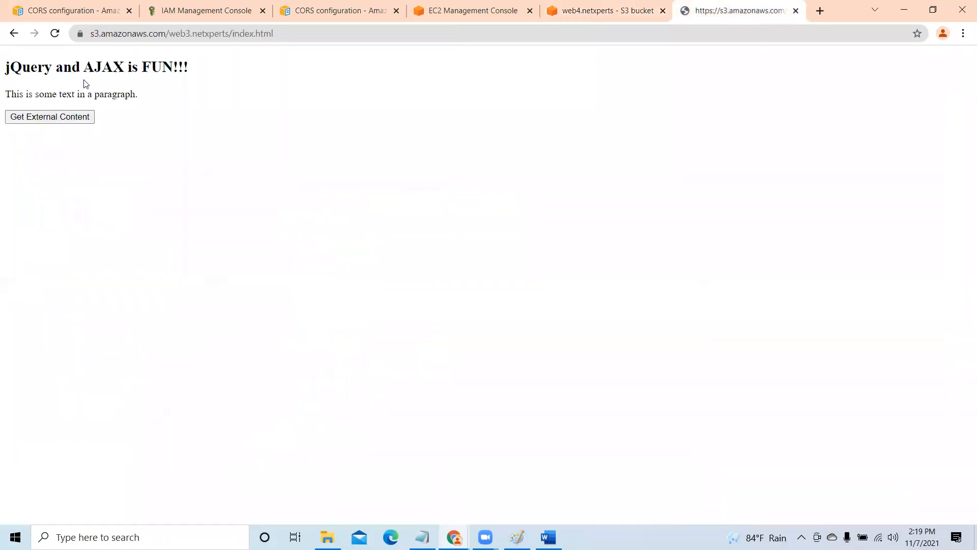
click(55, 34)
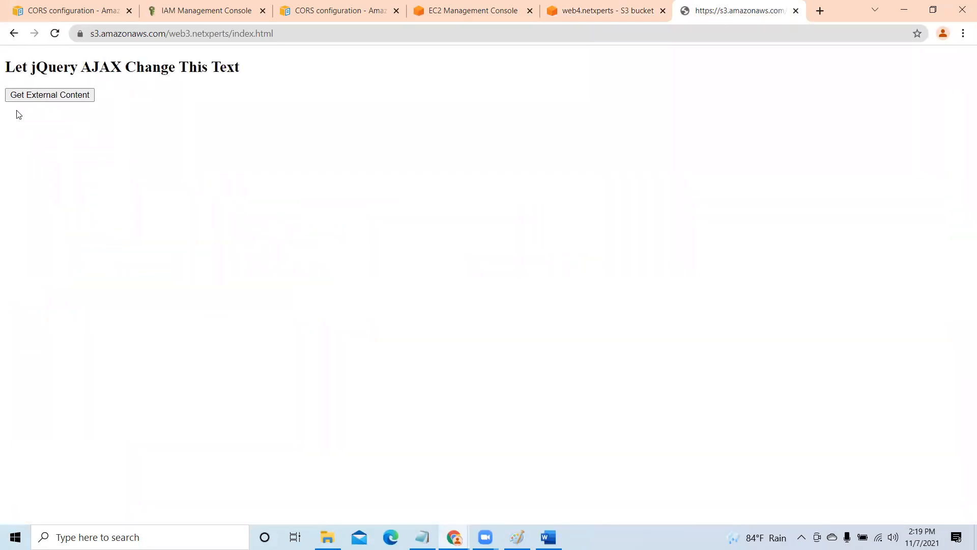
click(66, 98)
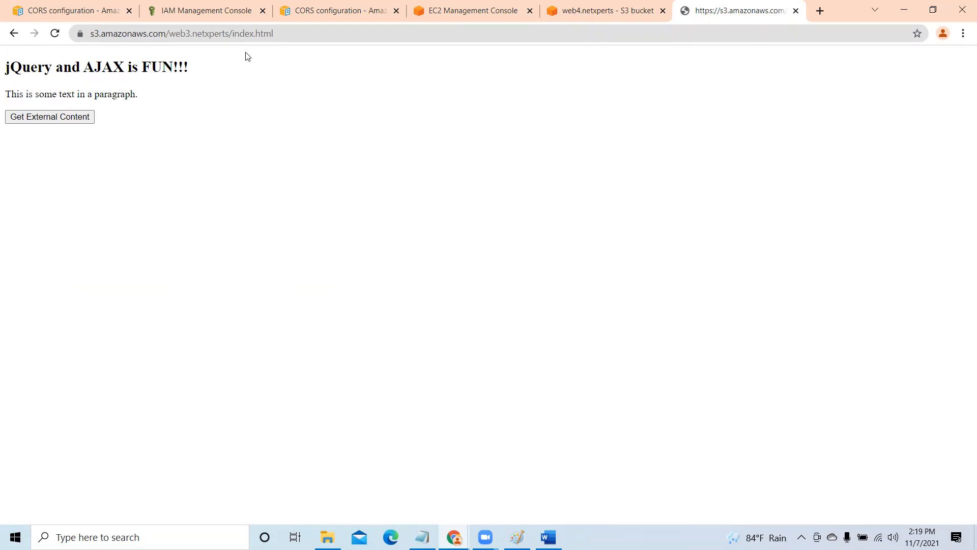
- Check web4.netxperts's saved CORS configuration against the JSON in Examples 1 and 2 of the AWS CORS documentation
click(600, 10)
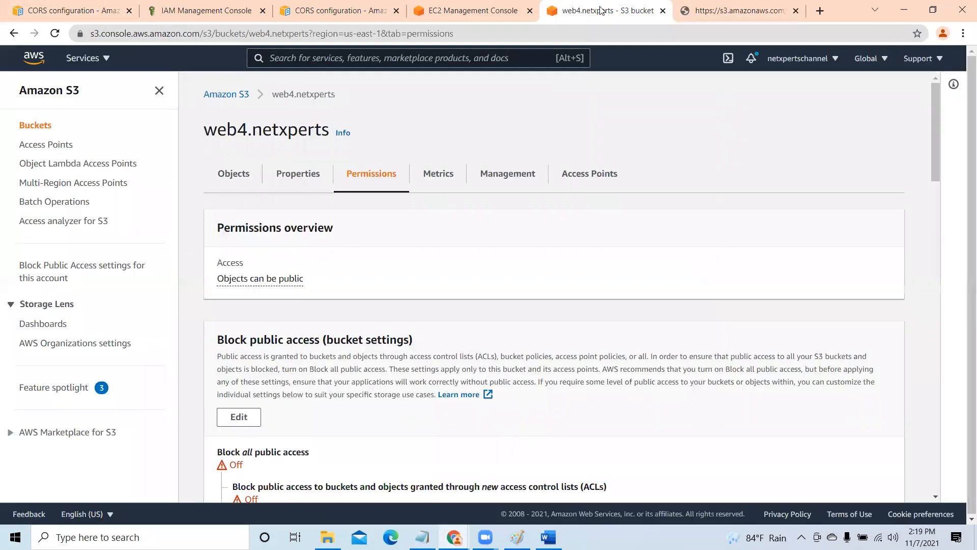
drag(935, 178, 938, 432)
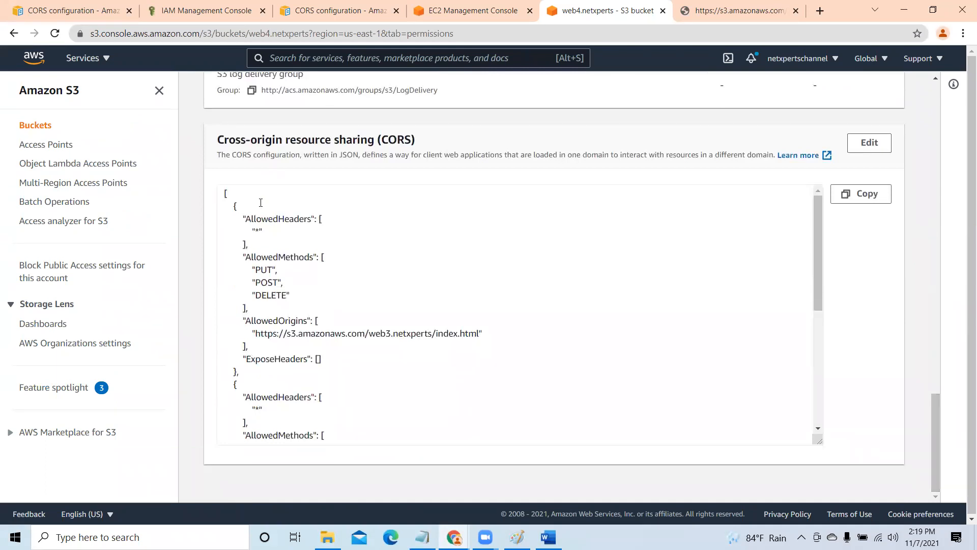
click(336, 11)
scroll(939, 196, up, 1)
scroll(928, 139, up, 10)
scroll(929, 161, down, 5)
scroll(934, 220, down, 12)
scroll(934, 275, down, 6)
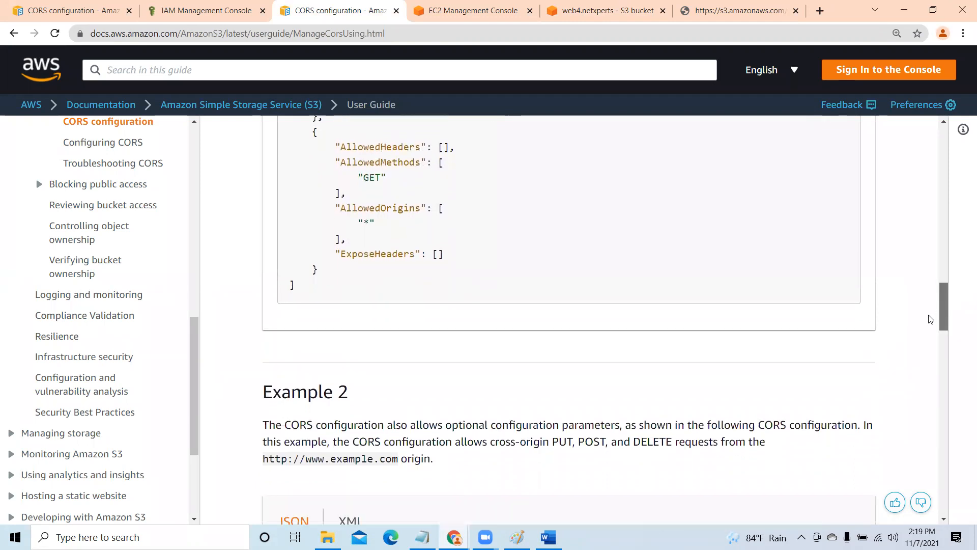
scroll(930, 319, down, 4)
scroll(929, 334, down, 5)
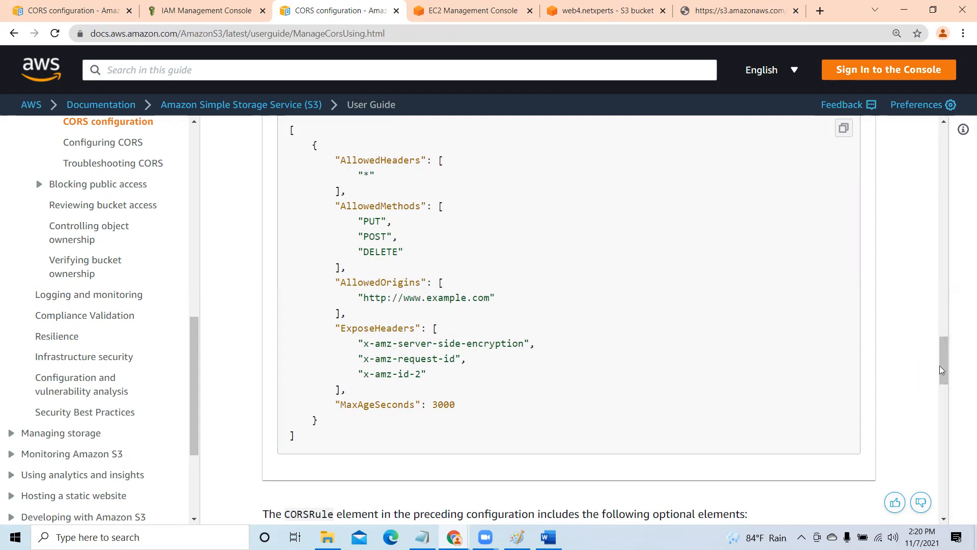
scroll(941, 370, down, 9)
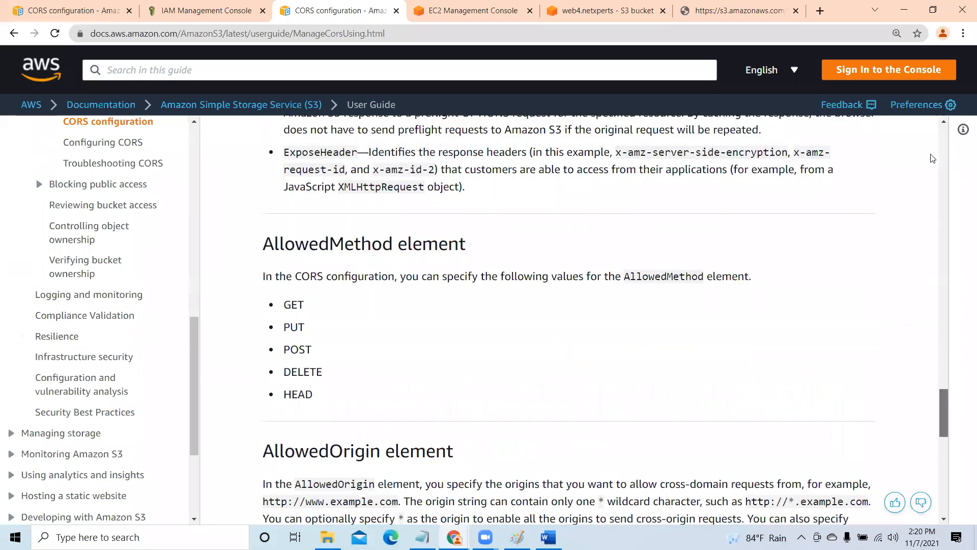
- Examine Example 1's three CORS rules and their XML version in the other open AWS CORS documentation page
click(68, 11)
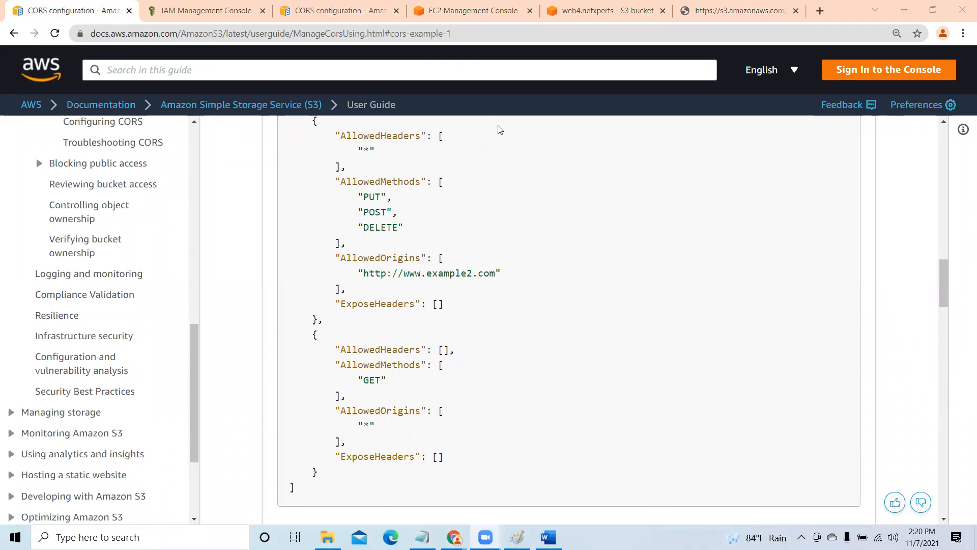
scroll(941, 255, up, 2)
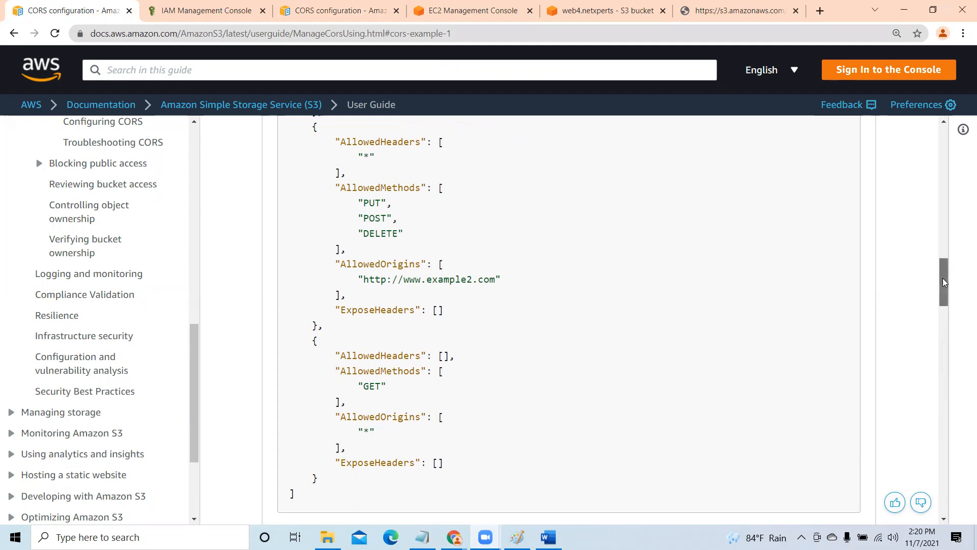
scroll(937, 206, up, 5)
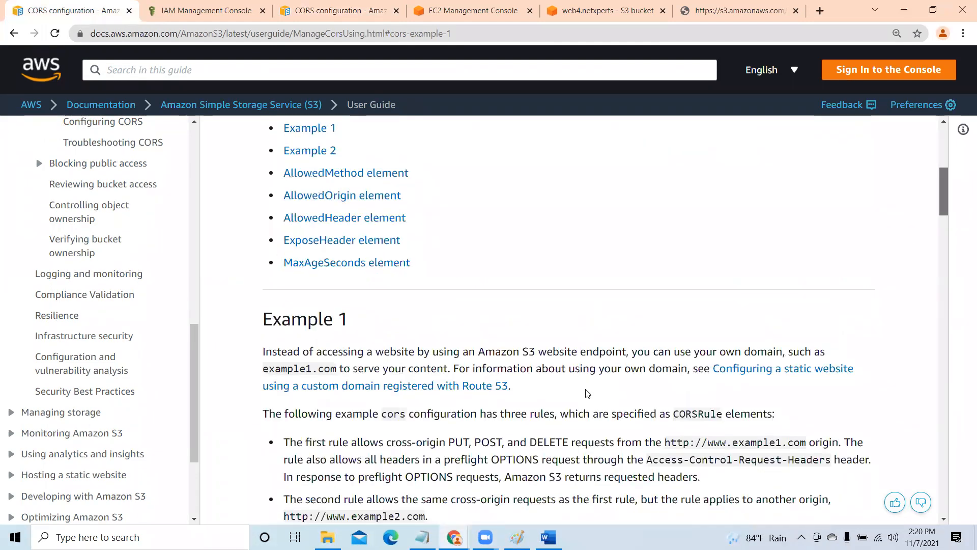
scroll(379, 260, down, 4)
click(350, 233)
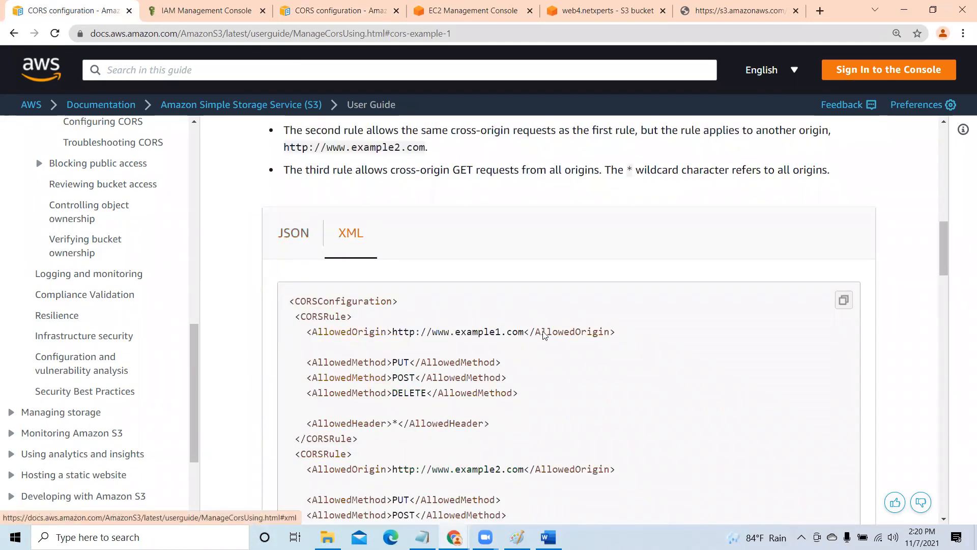
scroll(590, 379, down, 2)
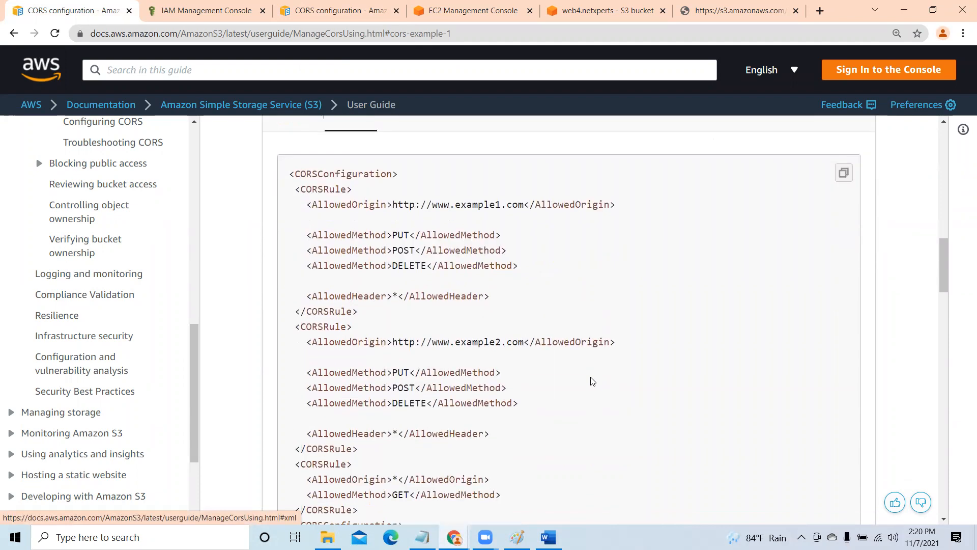
scroll(592, 380, down, 4)
scroll(592, 381, up, 3)
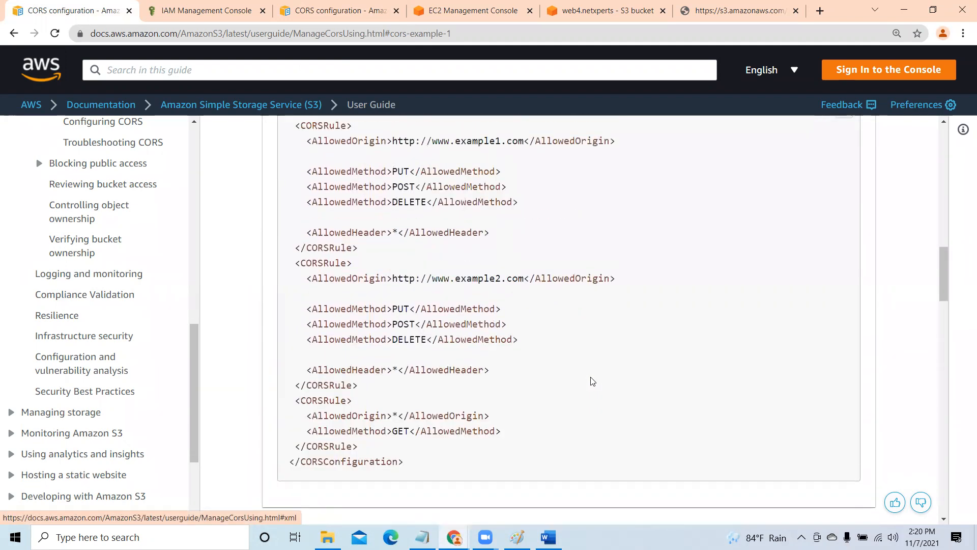
scroll(592, 380, up, 10)
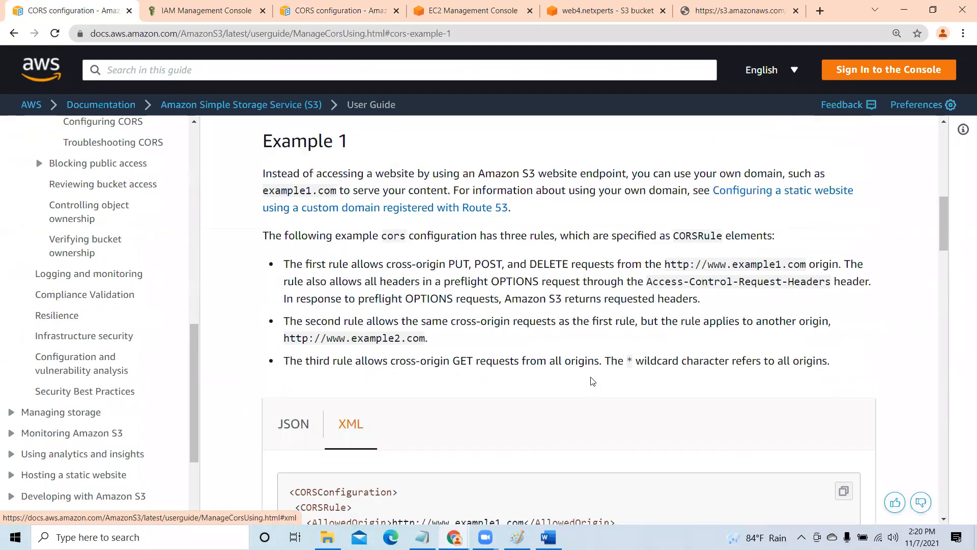
scroll(591, 381, down, 1)
scroll(592, 381, down, 2)
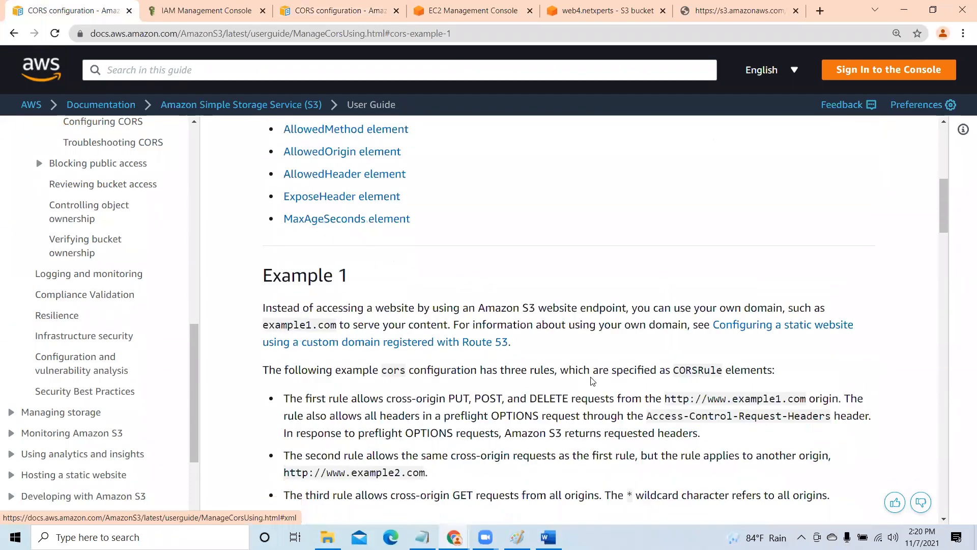
scroll(591, 381, down, 6)
scroll(290, 174, down, 1)
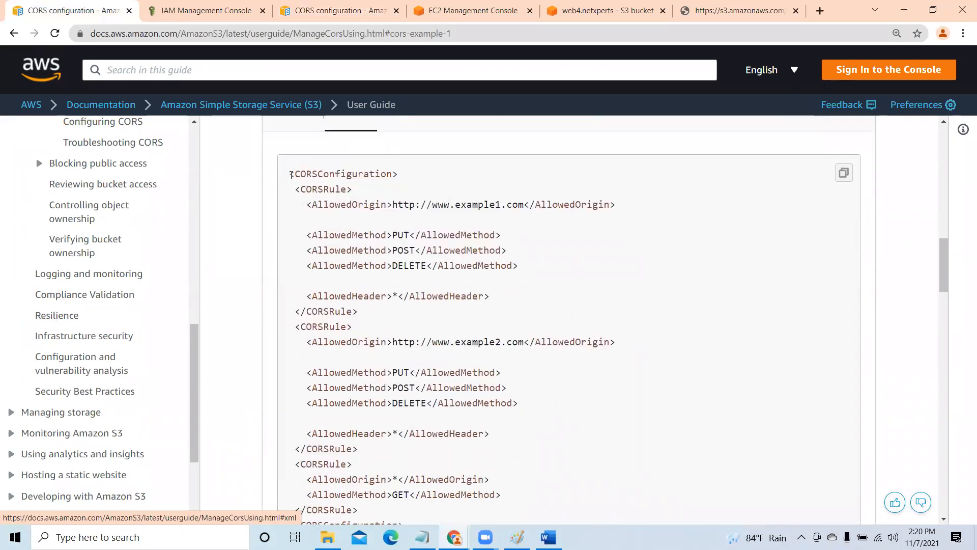
- Copy the complete Example 1 CORSConfiguration XML and open the web4.netxperts bucket's CORS configuration for editing
drag(290, 174, 382, 220)
scroll(382, 220, down, 2)
right_click(393, 190)
click(412, 196)
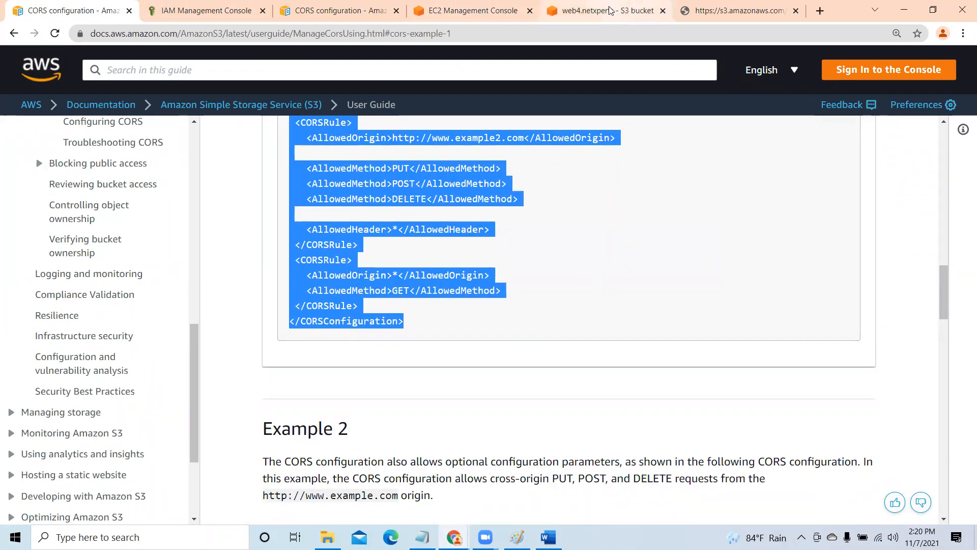
key(ctrl+5)
click(867, 143)
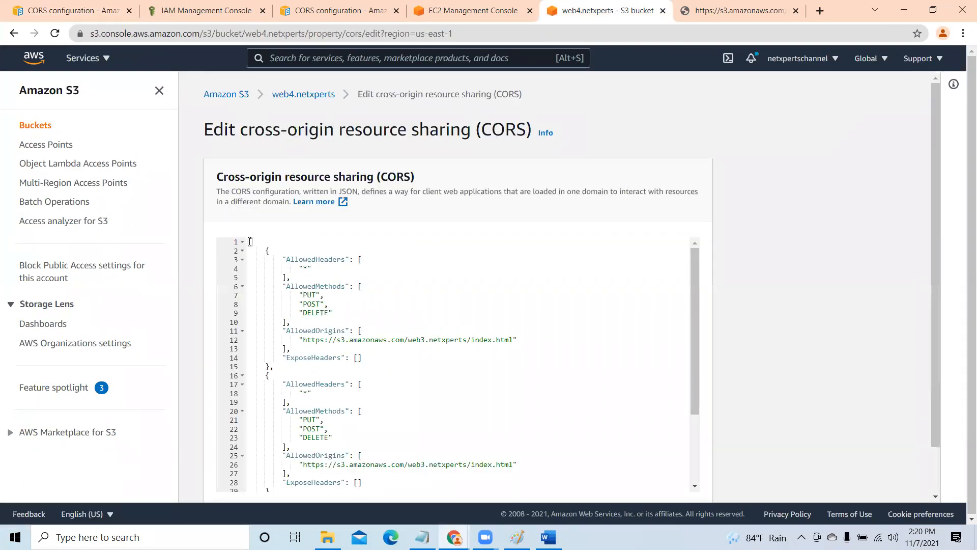
- Replace all the JSON in web4.netxperts's CORS editor with the copied Example 1 CORSConfiguration XML
key(Delete)
key(Delete)
key(Delete)
key(Delete)
key(Delete)
key(Delete)
key(Delete)
key(Delete)
key(Delete)
key(Delete)
key(Delete)
key(Delete)
key(Delete)
key(Delete)
key(Delete)
key(Delete)
key(Delete)
key(Delete)
key(Delete)
key(Delete)
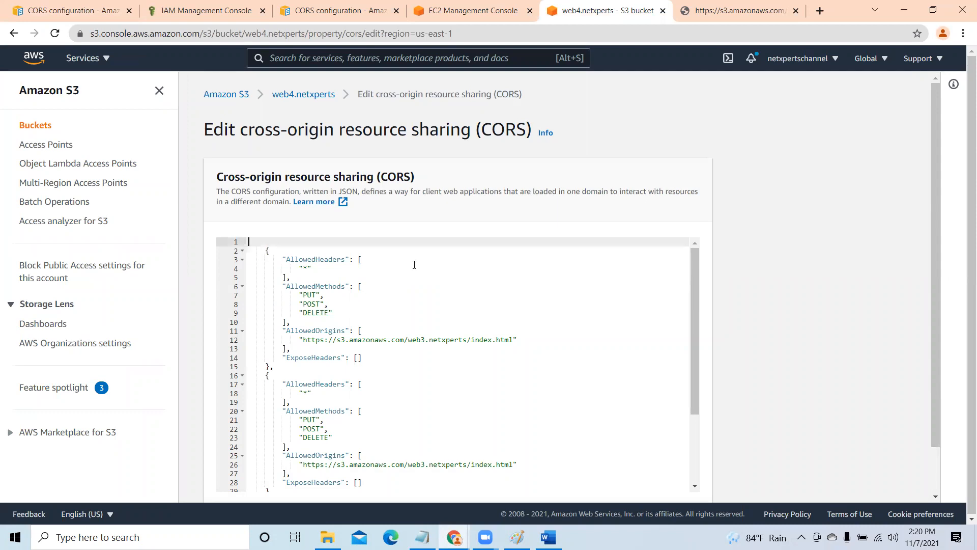
key(Delete)
key(Delete)
key(Delete)
key(Delete)
key(Delete)
key(Delete)
key(Delete)
key(Delete)
key(Delete)
key(Delete)
key(Delete)
key(Delete)
key(Delete)
key(Delete)
key(Delete)
key(Delete)
key(Delete)
key(Delete)
key(Delete)
key(Delete)
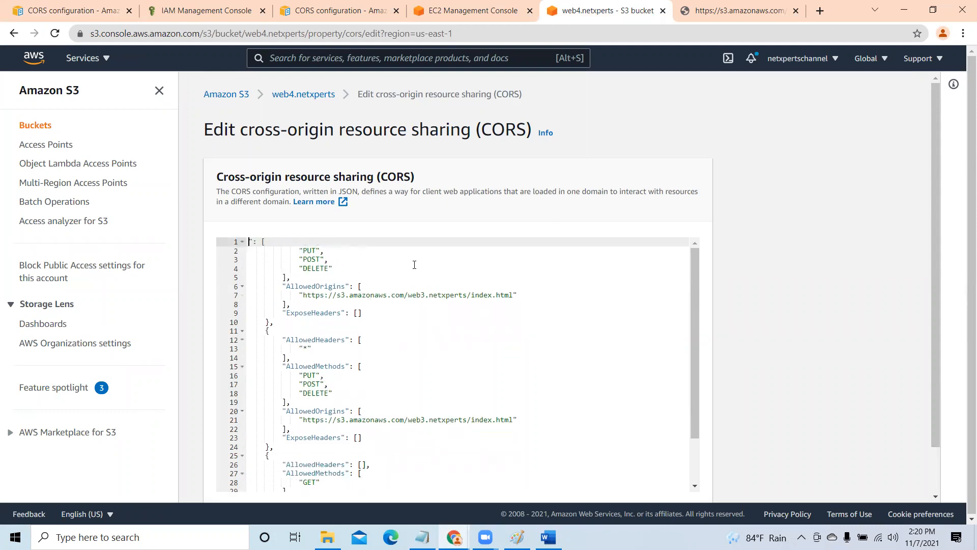
key(Delete)
key(Delete)
key(Delete)
key(Delete)
key(Delete)
key(Delete)
key(Delete)
key(Delete)
key(Delete)
key(Delete)
key(Delete)
key(Delete)
key(Delete)
key(Delete)
key(Delete)
key(Delete)
key(Delete)
key(Delete)
key(Delete)
key(Delete)
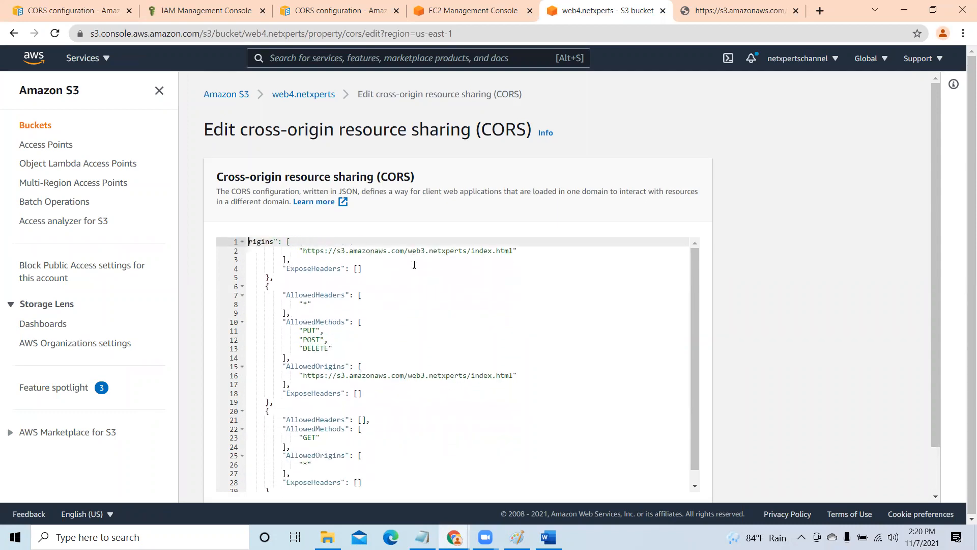
key(Delete)
key(Delete)
key(Delete)
key(Delete)
key(Delete)
key(Delete)
key(Delete)
key(Delete)
key(Delete)
key(Delete)
key(Delete)
key(Delete)
key(Delete)
key(Delete)
key(Delete)
key(Delete)
key(Delete)
key(Delete)
key(Delete)
key(Delete)
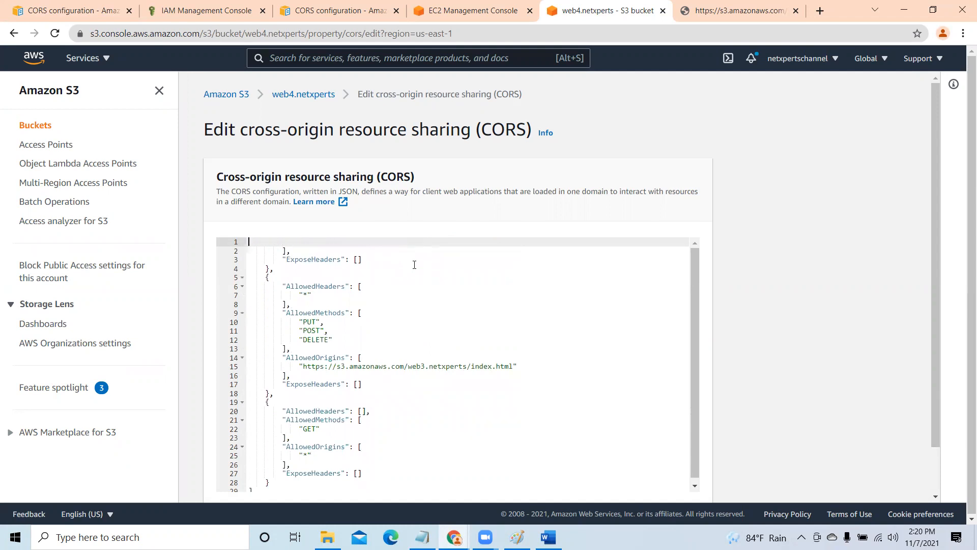
key(Delete)
key(Delete)
key(Delete)
key(Delete)
key(Delete)
key(Delete)
key(Delete)
key(Delete)
key(Delete)
key(Delete)
key(Delete)
key(Delete)
key(Delete)
key(Delete)
key(Delete)
key(Delete)
key(Delete)
key(Delete)
key(Delete)
key(Delete)
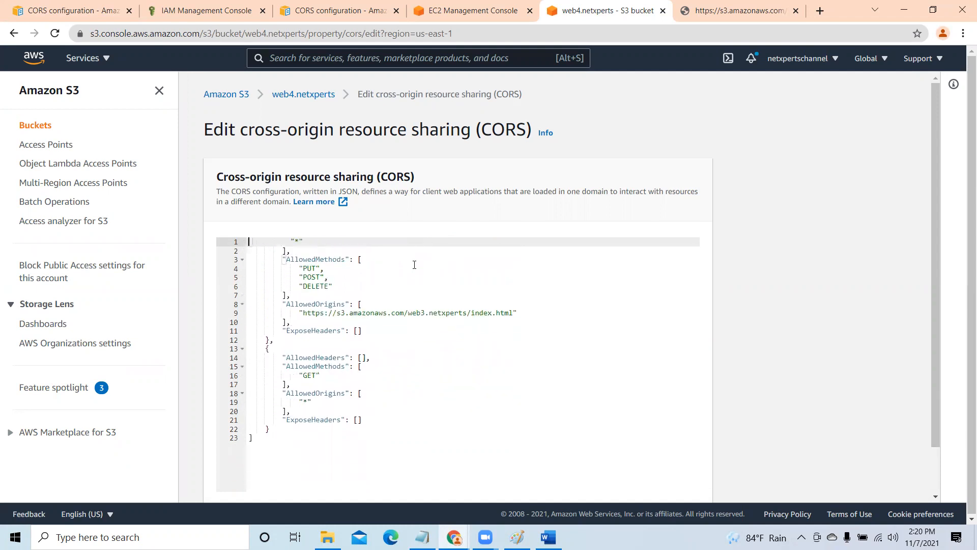
key(Delete)
key(Delete)
key(Delete)
key(Delete)
key(Delete)
key(Delete)
key(Delete)
key(Delete)
key(Delete)
key(Delete)
key(Delete)
key(Delete)
key(Delete)
key(Delete)
key(Delete)
key(Delete)
key(Delete)
key(Delete)
key(Delete)
key(Delete)
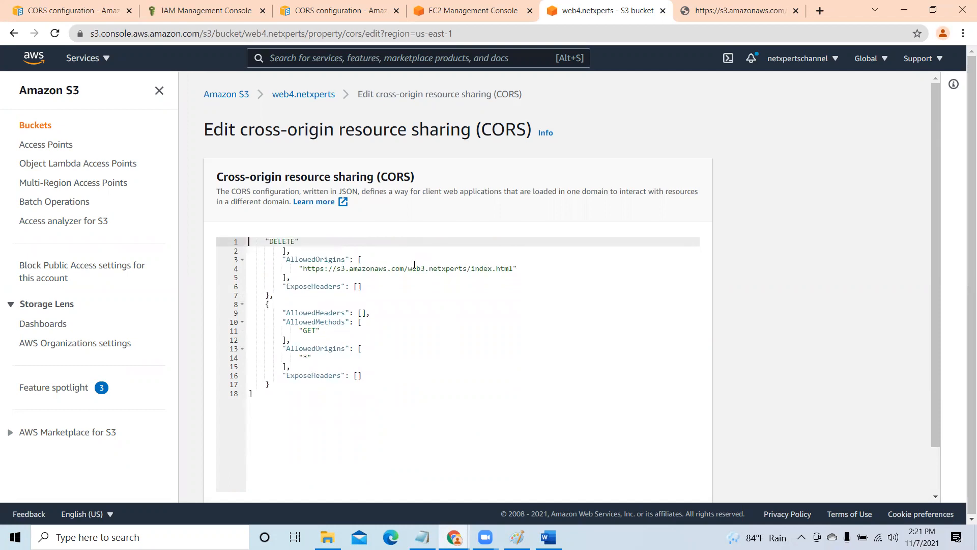
key(Delete)
key(Delete)
key(Delete)
key(Delete)
key(Delete)
key(Delete)
key(Delete)
key(Delete)
key(Delete)
key(Delete)
key(Delete)
key(Delete)
key(Delete)
key(Delete)
key(Delete)
key(Delete)
key(Delete)
key(Delete)
key(Delete)
key(Delete)
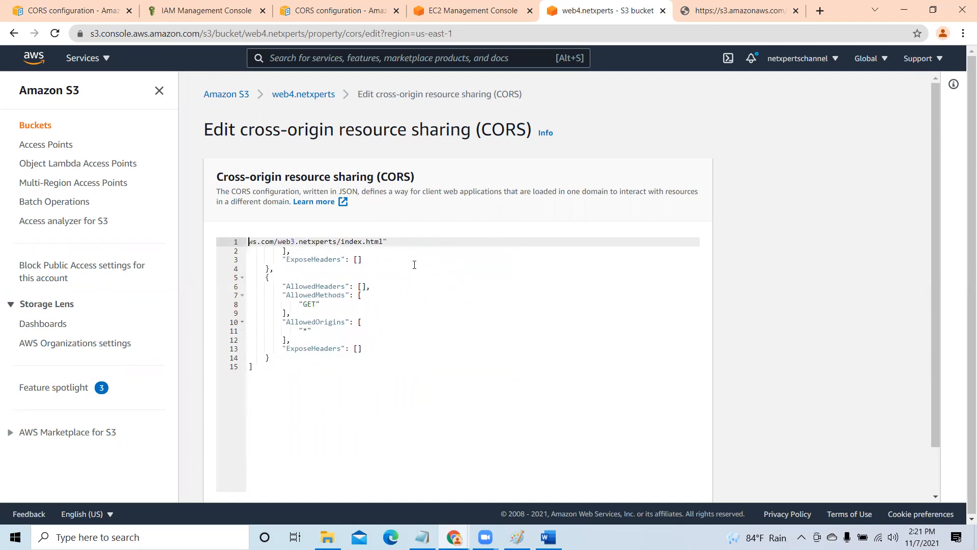
key(Delete)
key(Delete)
key(Delete)
key(Delete)
key(Delete)
key(Delete)
key(Delete)
key(Delete)
key(Delete)
key(Delete)
key(Delete)
key(Delete)
key(Delete)
key(Delete)
key(Delete)
key(Delete)
key(Delete)
key(Delete)
key(Delete)
key(Delete)
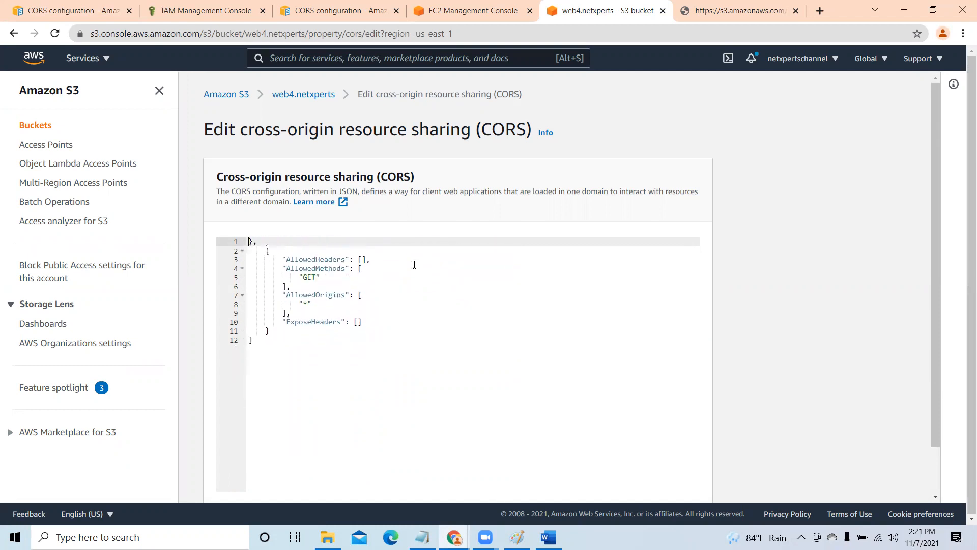
key(Delete)
key(Delete)
key(Delete)
key(Delete)
key(Delete)
key(Delete)
key(Delete)
key(Delete)
key(Delete)
key(Delete)
key(Delete)
key(Delete)
key(Delete)
key(Delete)
key(Delete)
key(Delete)
key(Delete)
key(Delete)
key(Delete)
key(Delete)
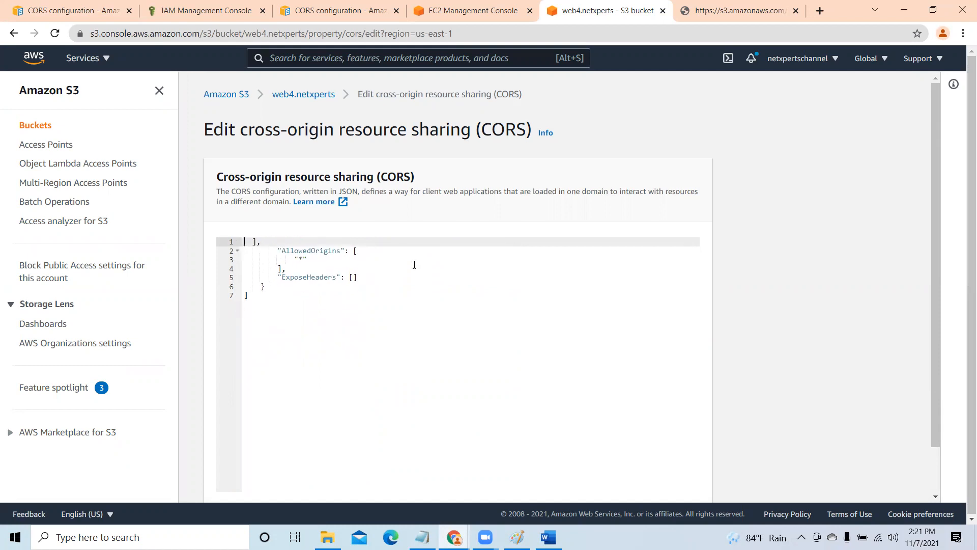
key(Delete)
key(Delete)
key(Delete)
key(Delete)
key(Delete)
key(Delete)
key(Delete)
key(Delete)
key(Delete)
key(Delete)
key(Delete)
key(Delete)
key(Delete)
key(Delete)
key(Delete)
key(Delete)
key(Delete)
key(Delete)
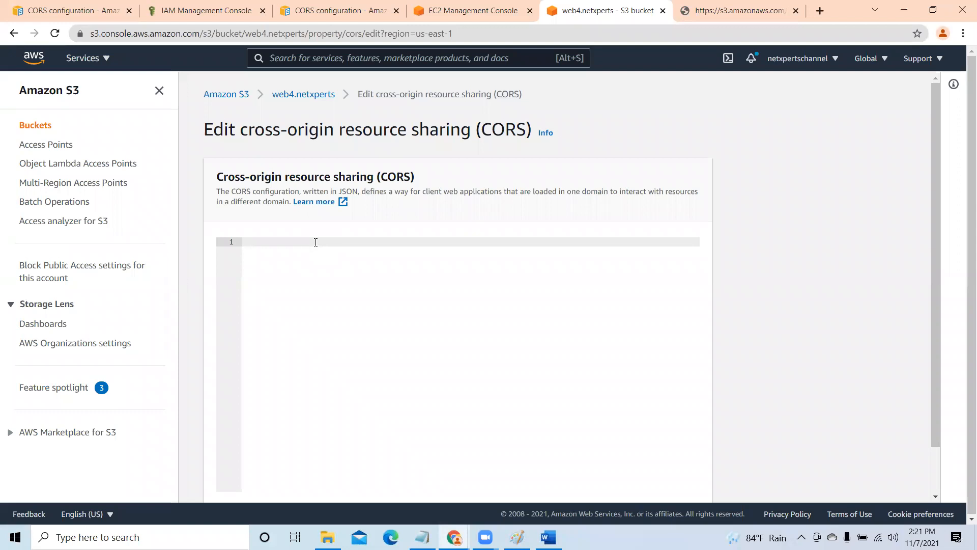
key(ctrl+v)
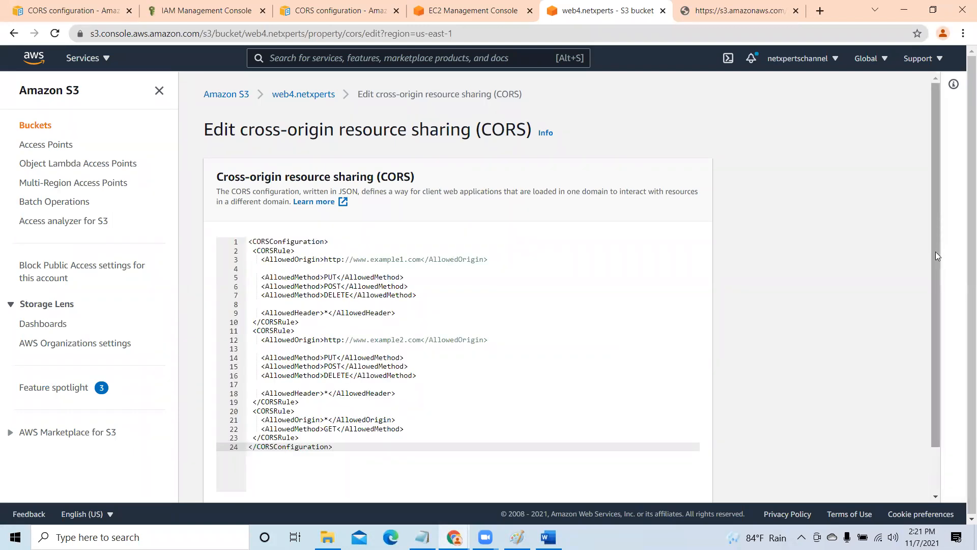
click(324, 259)
key(Delete)
key(Delete)
key(Delete)
key(Delete)
key(Delete)
key(Delete)
key(Delete)
key(Delete)
key(Delete)
key(Delete)
key(Delete)
key(Delete)
key(Delete)
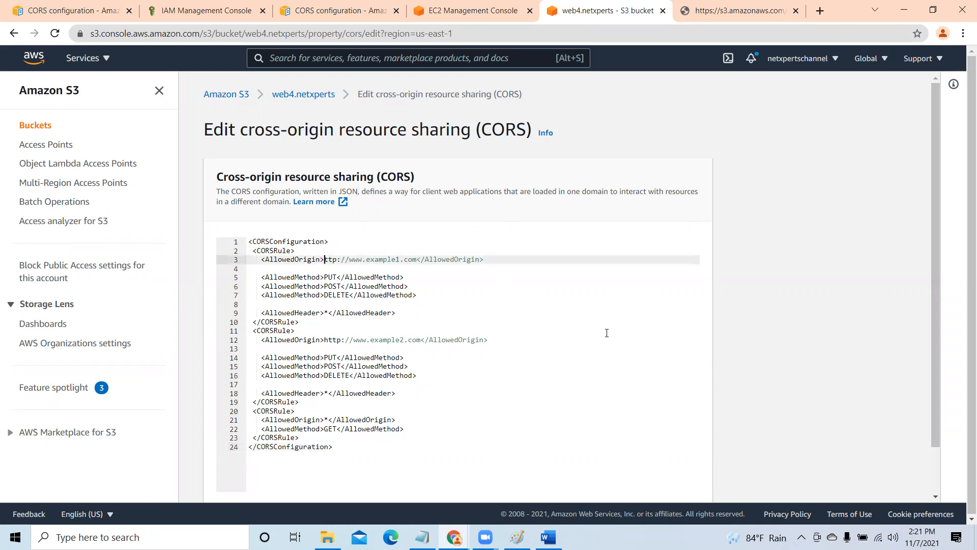
key(Delete)
key(Delete)
key(Delete)
key(Delete)
key(Delete)
key(Delete)
key(Delete)
key(Delete)
key(Delete)
key(Delete)
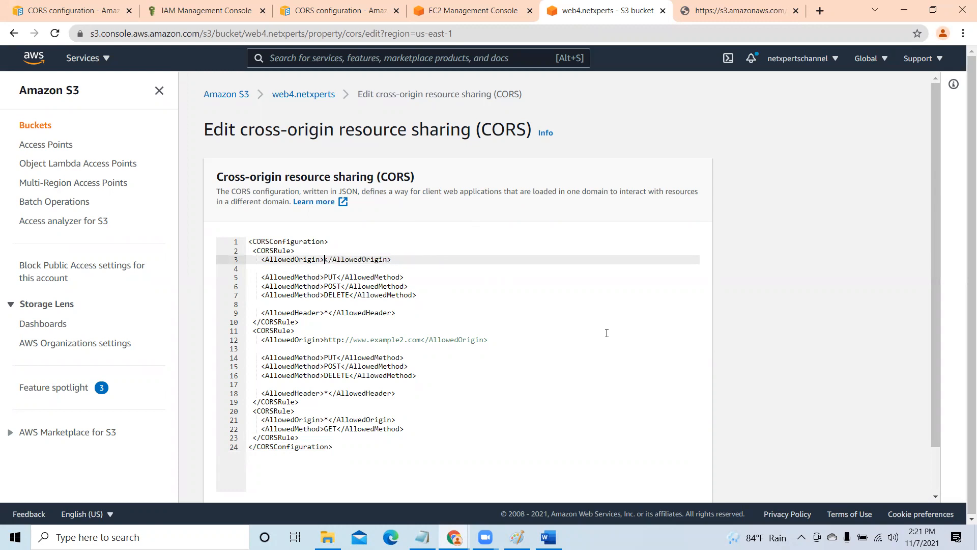
text(*)
key(Down)
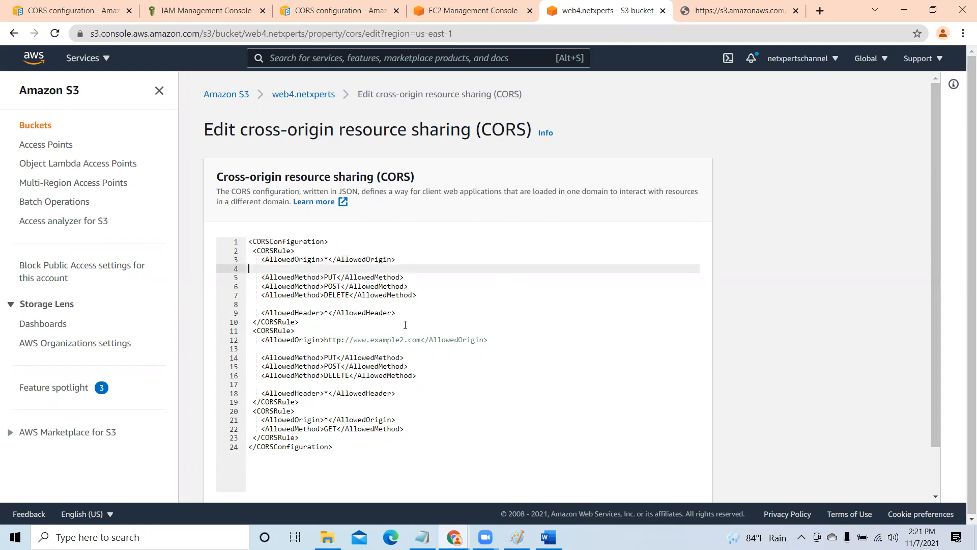
click(324, 339)
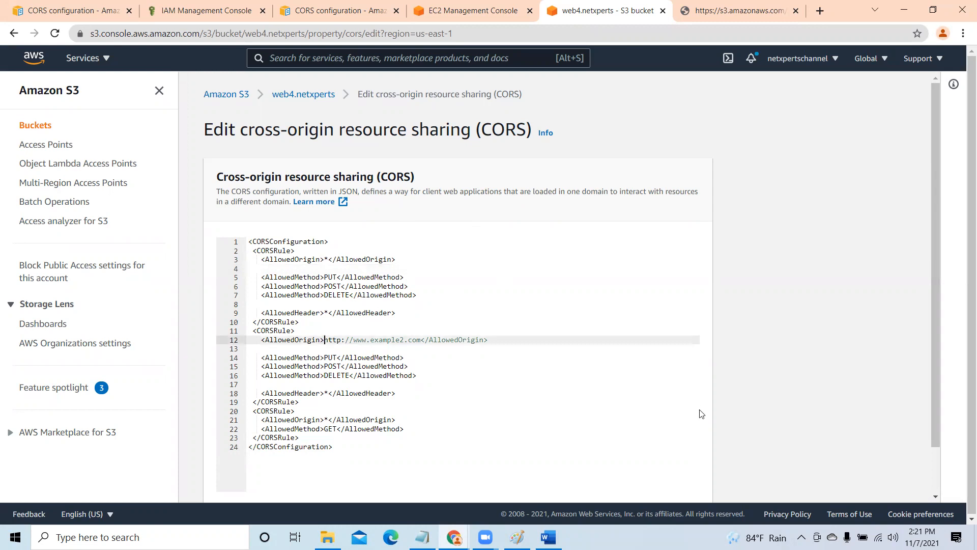
key(Delete)
key(Delete)
key(Delete)
key(Delete)
key(Delete)
key(Delete)
key(Delete)
key(Delete)
key(Delete)
key(Delete)
key(Delete)
key(Delete)
key(Delete)
key(Delete)
key(Delete)
key(Delete)
key(Delete)
key(Delete)
key(Delete)
key(Delete)
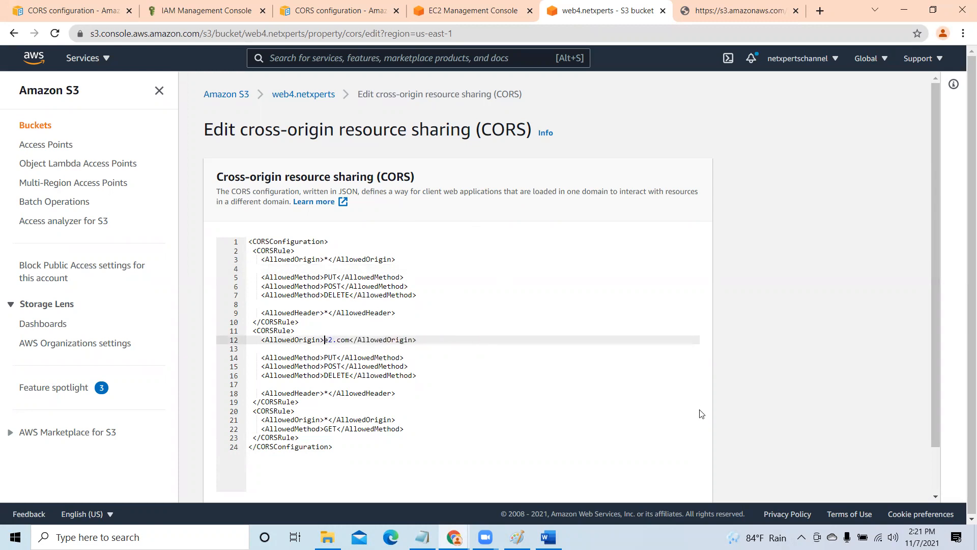
key(Delete)
text(*<)
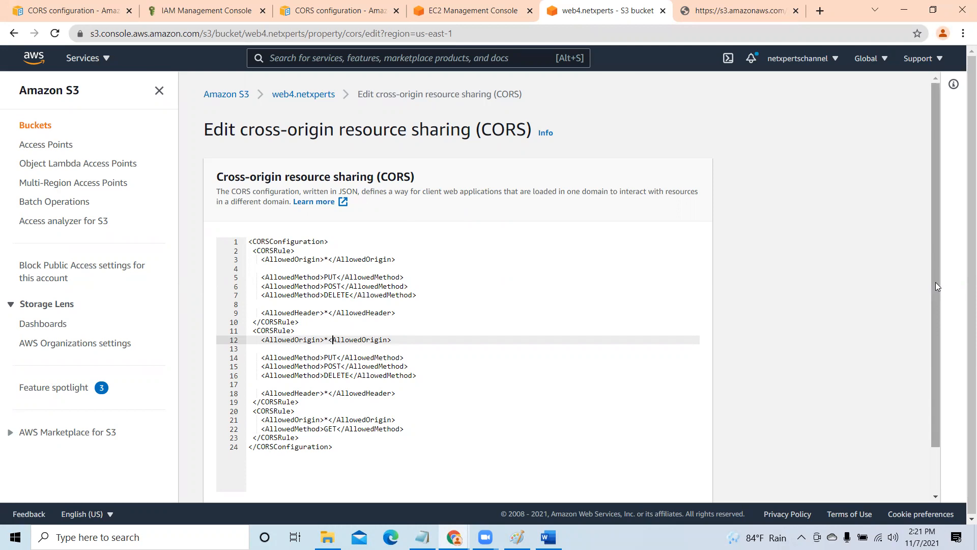
- Try to save the XML CORS configuration for the web4.netxperts bucket
drag(936, 284, 936, 284)
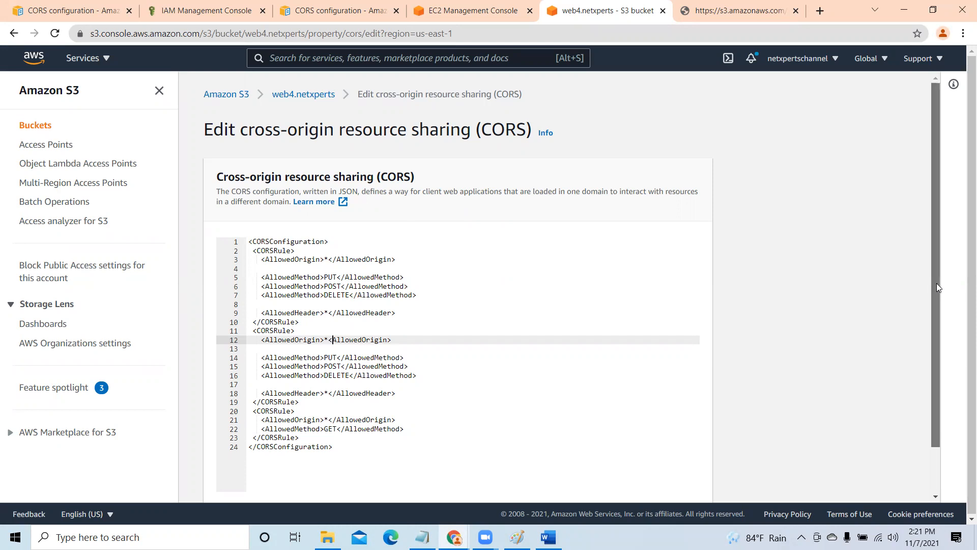
scroll(952, 356, down, 1)
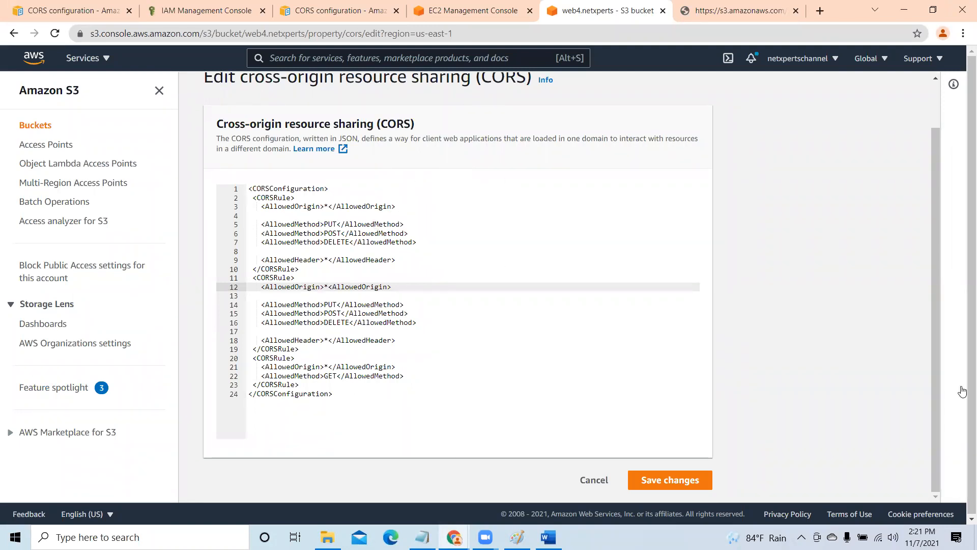
click(698, 475)
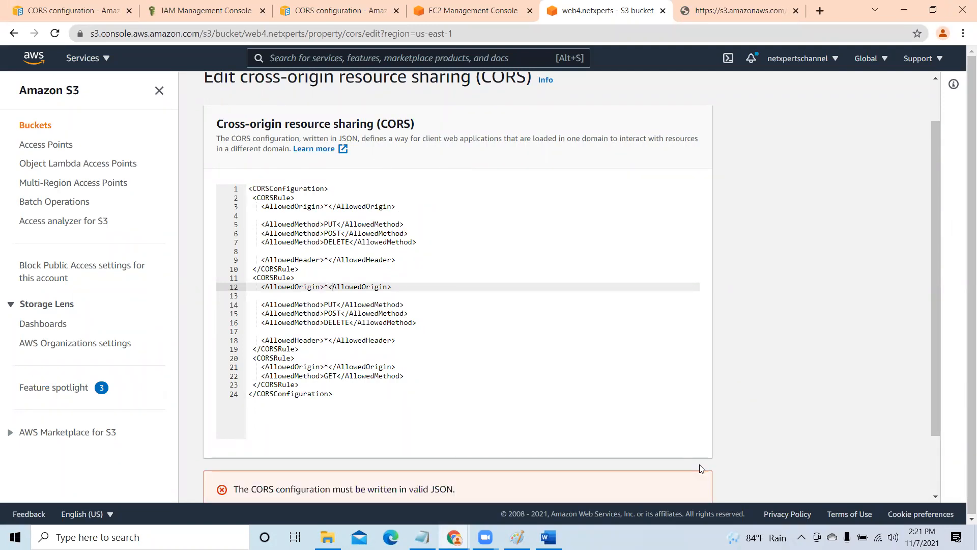
- Expand the API response under the CORS error and check it against the XML rules in the editor
drag(934, 237, 934, 407)
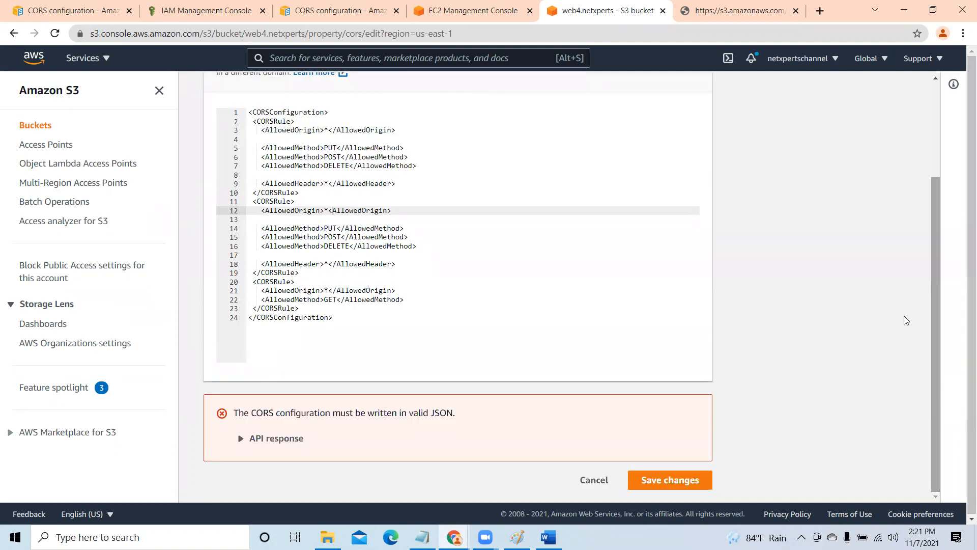
click(253, 444)
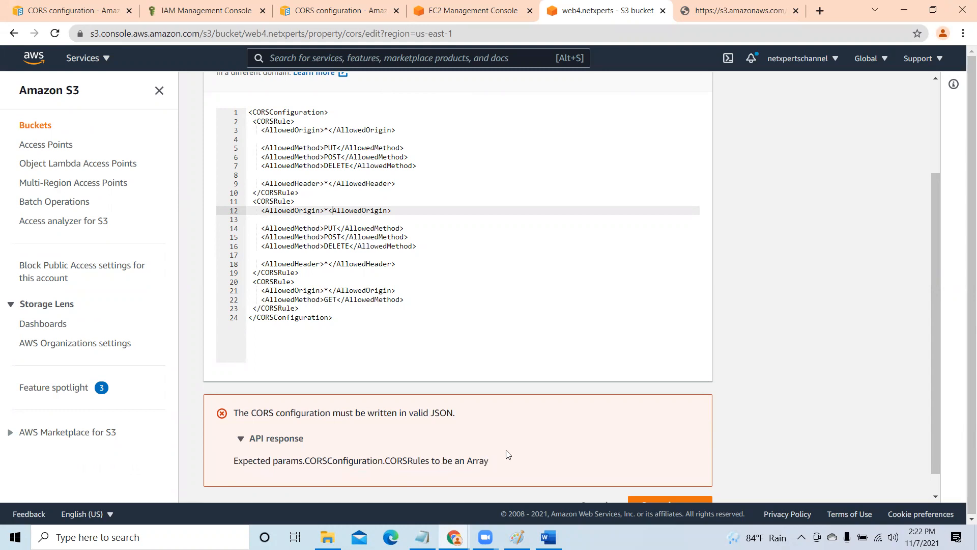
scroll(509, 335, up, 1)
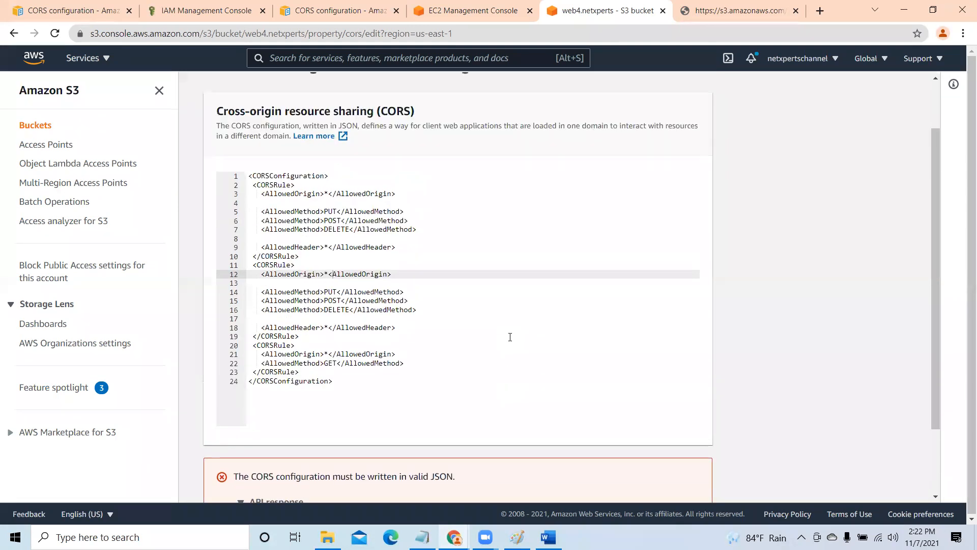
click(472, 354)
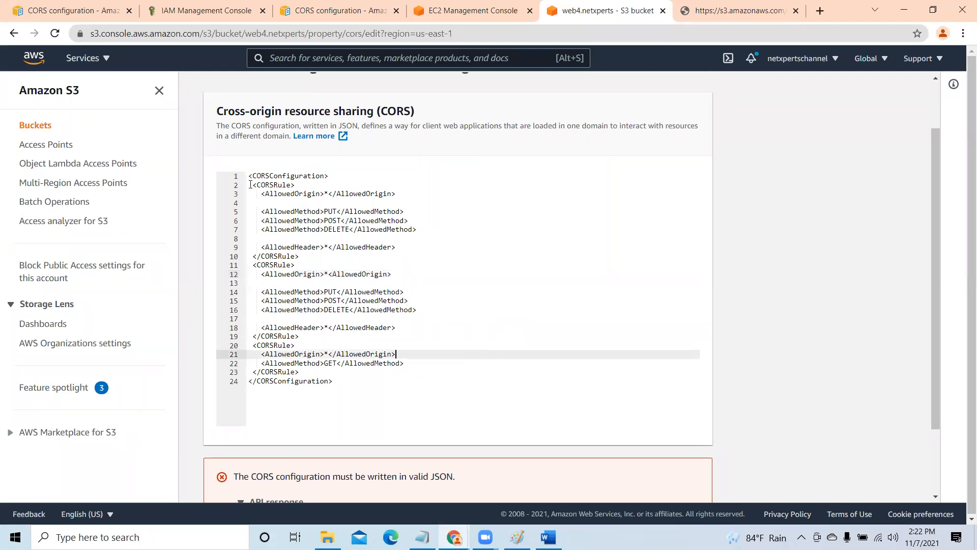
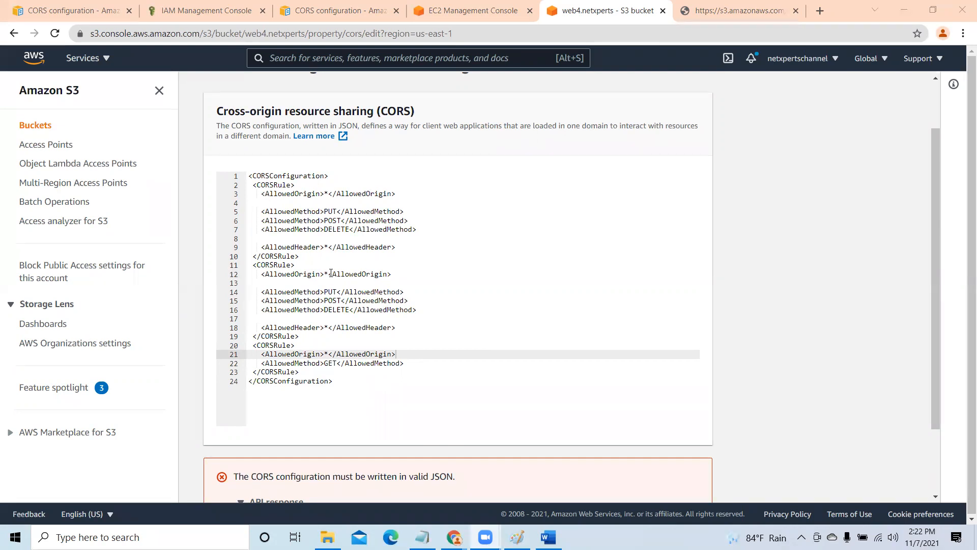
- Add the missing slash to the second CORS rule's closing AllowedOrigin tag and try to save the configuration
click(330, 274)
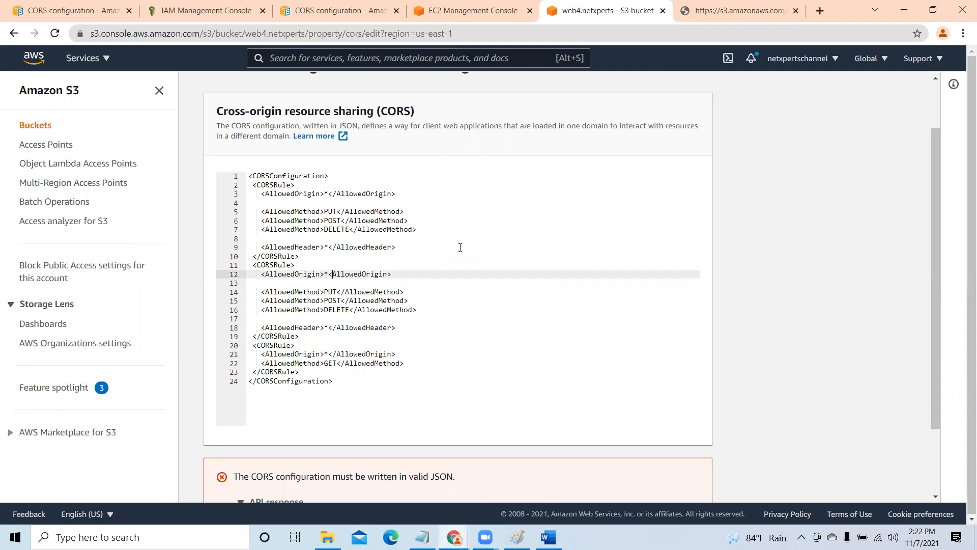
text(/)
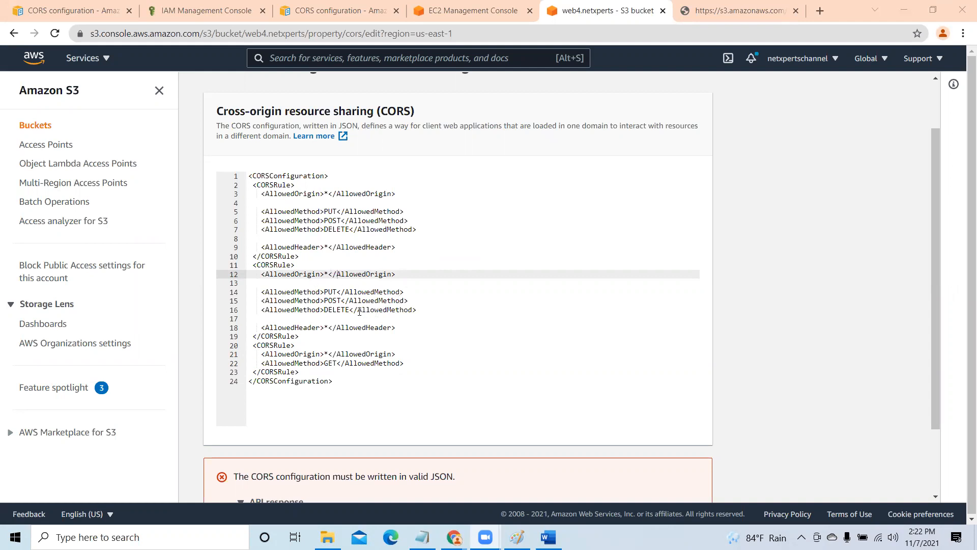
scroll(664, 357, down, 1)
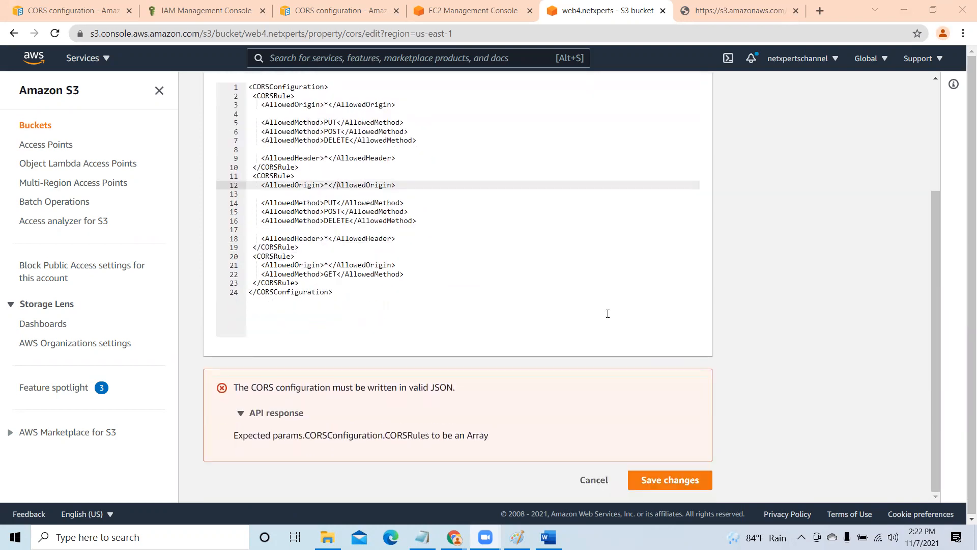
click(678, 481)
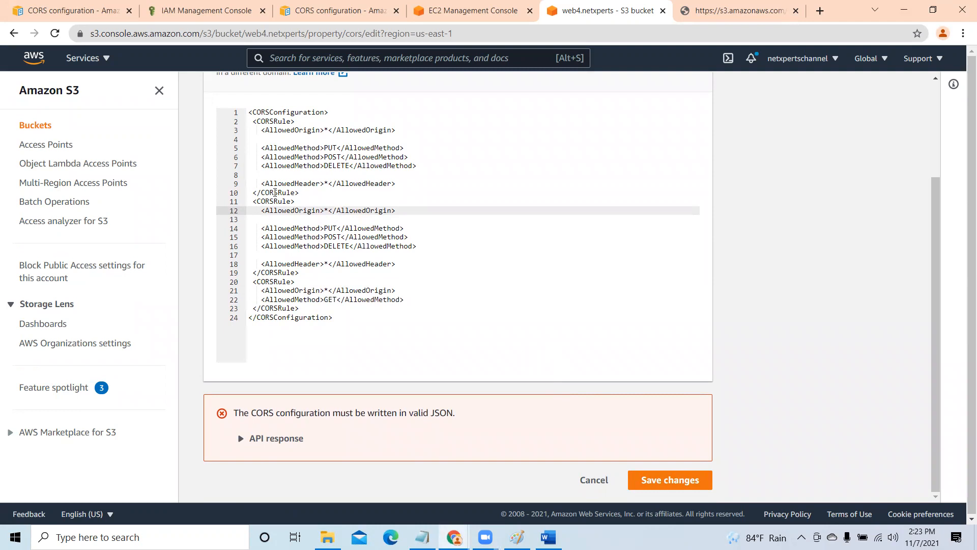
- Delete the entire XML CORS configuration from the web4.netxperts editor
scroll(478, 272, up, 3)
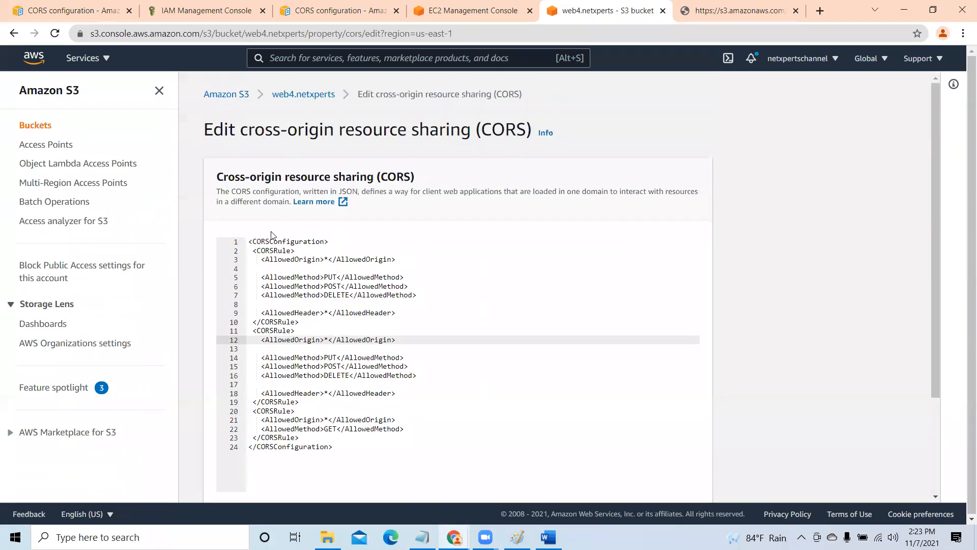
click(249, 242)
key(Delete)
key(Delete)
key(Delete)
key(Delete)
key(Delete)
key(Delete)
key(Delete)
key(Delete)
key(Delete)
key(Delete)
key(Delete)
key(Delete)
key(Delete)
key(Delete)
key(Delete)
key(Delete)
key(Delete)
key(Delete)
key(Delete)
key(Delete)
key(Delete)
key(Delete)
key(Delete)
key(Delete)
key(Delete)
key(Delete)
key(Delete)
key(Delete)
key(Delete)
key(Delete)
key(Delete)
key(Delete)
key(Delete)
key(Delete)
key(Delete)
key(Delete)
key(Delete)
key(Delete)
key(Delete)
key(Delete)
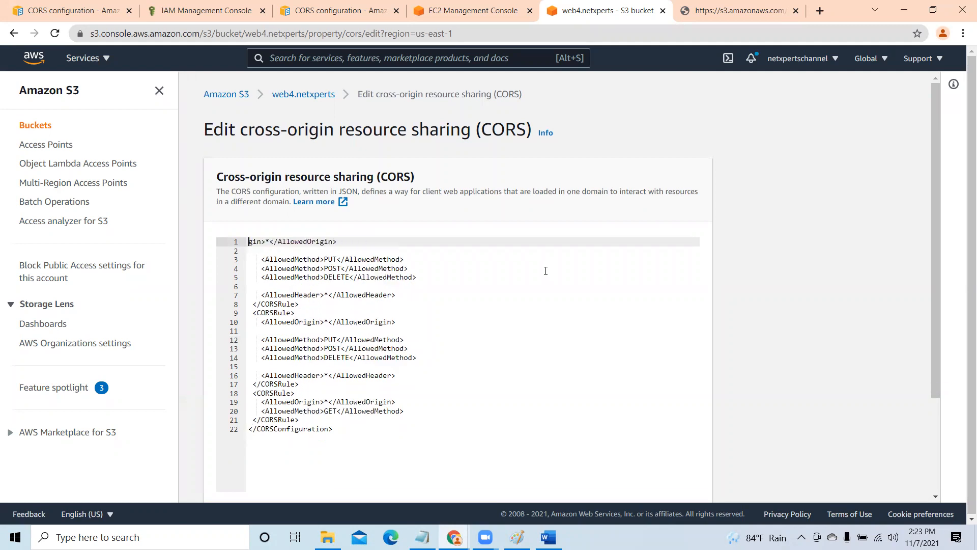
key(Delete)
key(Delete)
key(Delete)
key(Delete)
key(Delete)
key(Delete)
key(Delete)
key(Delete)
key(Delete)
key(Delete)
key(Delete)
key(Delete)
key(Delete)
key(Delete)
key(Delete)
key(Delete)
key(Delete)
key(Delete)
key(Delete)
key(Delete)
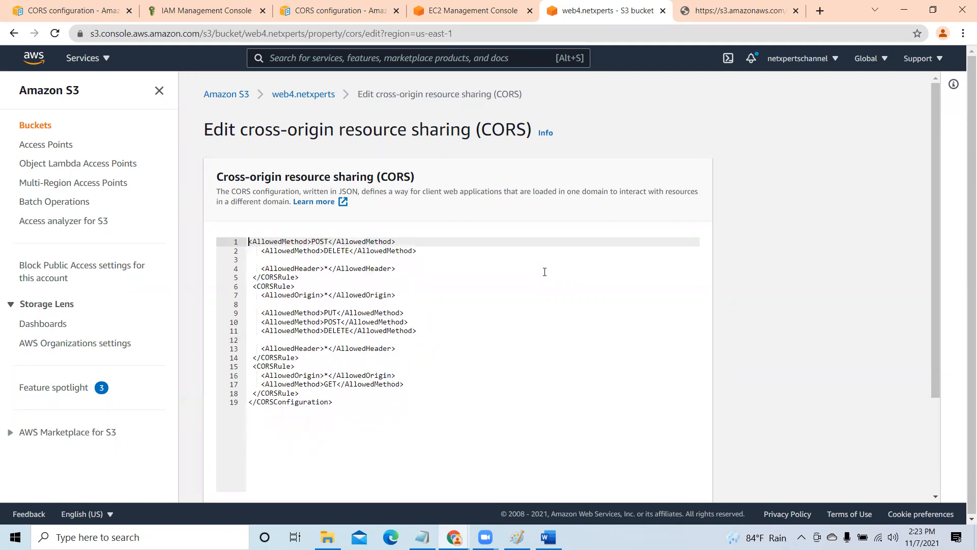
key(Delete)
key(Delete)
key(Delete)
key(Delete)
key(Delete)
key(Delete)
key(Delete)
key(Delete)
key(Delete)
key(Delete)
key(Delete)
key(Delete)
key(Delete)
key(Delete)
key(Delete)
key(Delete)
key(Delete)
key(Delete)
key(Delete)
key(Delete)
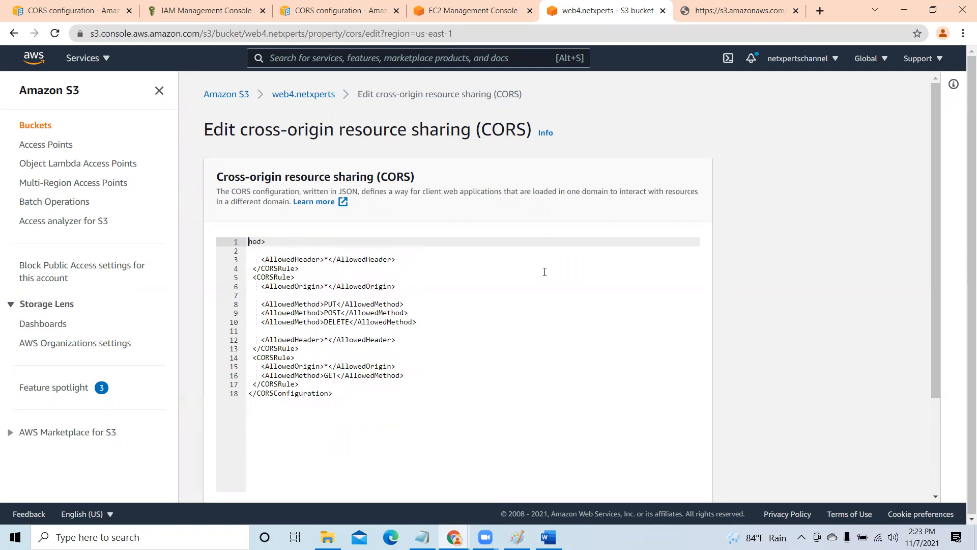
key(Delete)
key(Delete)
key(Delete)
key(Delete)
key(Delete)
key(Delete)
key(Delete)
key(Delete)
key(Delete)
key(Delete)
key(Delete)
key(Delete)
key(Delete)
key(Delete)
key(Delete)
key(Delete)
key(Delete)
key(Delete)
key(Delete)
key(Delete)
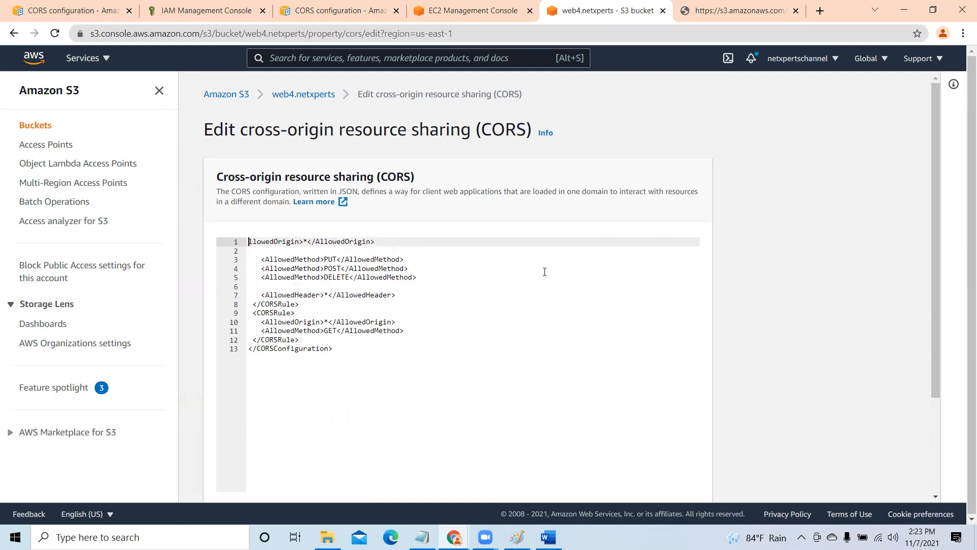
key(Delete)
key(Delete)
key(Delete)
key(Delete)
key(Delete)
key(Delete)
key(Delete)
key(Delete)
key(Delete)
key(Delete)
key(Delete)
key(Delete)
key(Delete)
key(Delete)
key(Delete)
key(Delete)
key(Delete)
key(Delete)
key(Delete)
key(Delete)
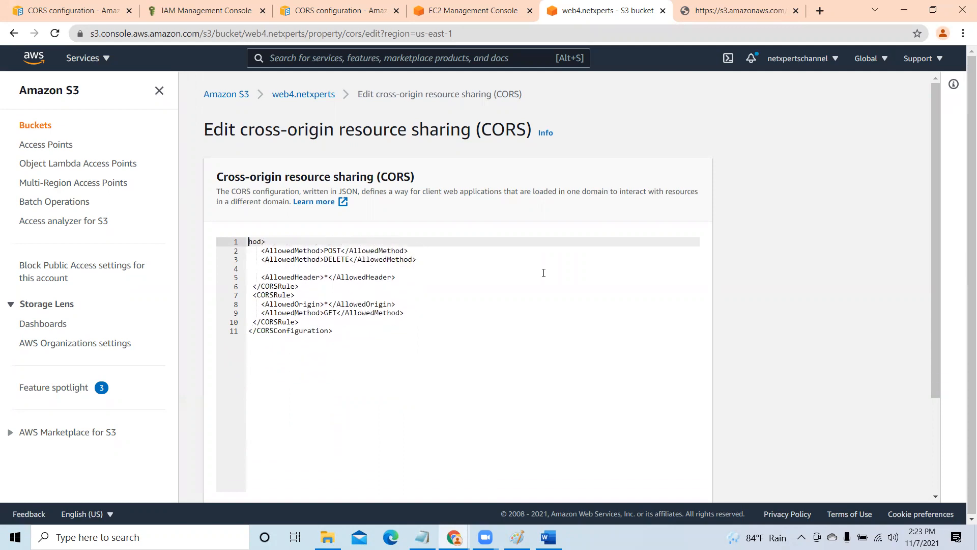
key(Delete)
key(Delete)
key(Delete)
key(Delete)
key(Delete)
key(Delete)
key(Delete)
key(Delete)
key(Delete)
key(Delete)
key(Delete)
key(Delete)
key(Delete)
key(Delete)
key(Delete)
key(Delete)
key(Delete)
key(Delete)
key(Delete)
key(Delete)
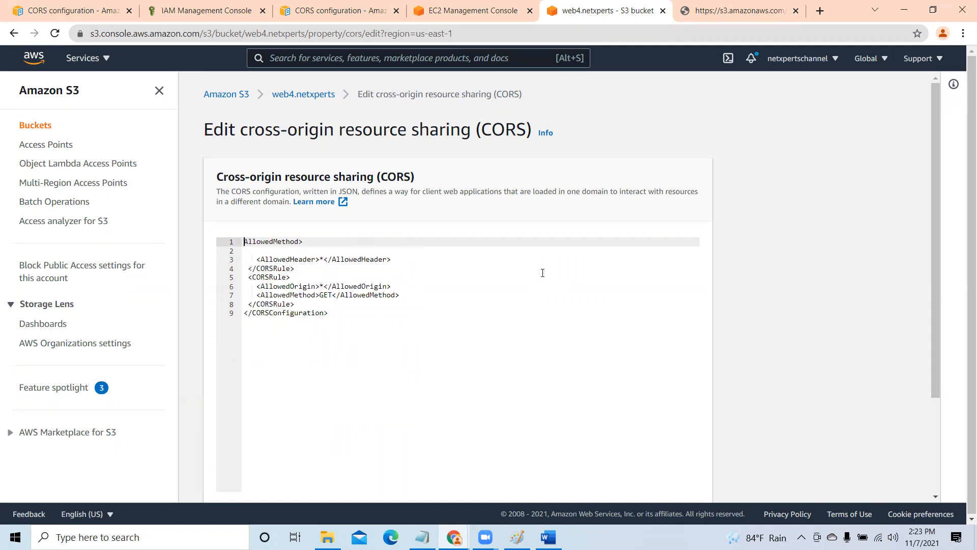
key(Delete)
key(Delete)
key(Delete)
key(Delete)
key(Delete)
key(Delete)
key(Delete)
key(Delete)
key(Delete)
key(Delete)
key(Delete)
key(Delete)
key(Delete)
key(Delete)
key(Delete)
key(Delete)
key(Delete)
key(Delete)
key(Delete)
key(Delete)
key(Delete)
key(Delete)
key(Delete)
key(Delete)
key(Delete)
key(Delete)
key(Delete)
key(Delete)
key(Delete)
key(Delete)
key(Delete)
key(Delete)
key(Delete)
key(Delete)
key(Delete)
key(Delete)
key(Delete)
key(Delete)
key(Delete)
key(Delete)
key(Delete)
key(Delete)
key(Delete)
key(Delete)
key(Delete)
key(Delete)
key(Delete)
key(Delete)
key(Delete)
key(Delete)
key(Delete)
key(Delete)
key(Delete)
key(Delete)
key(Delete)
key(Delete)
key(Delete)
key(Delete)
key(Delete)
key(Delete)
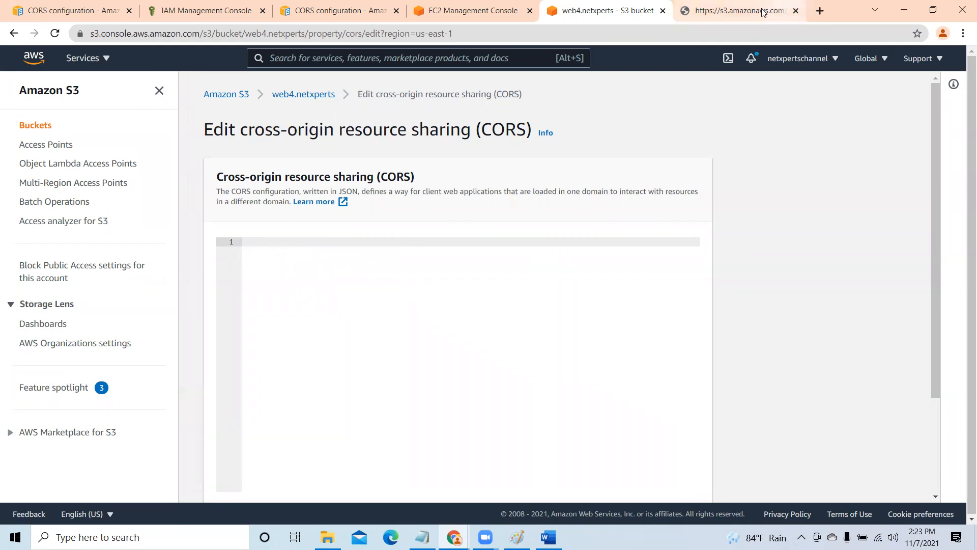
- Look through the open documentation, bucket and web3 website pages for the Example 1 CORS configuration
click(478, 10)
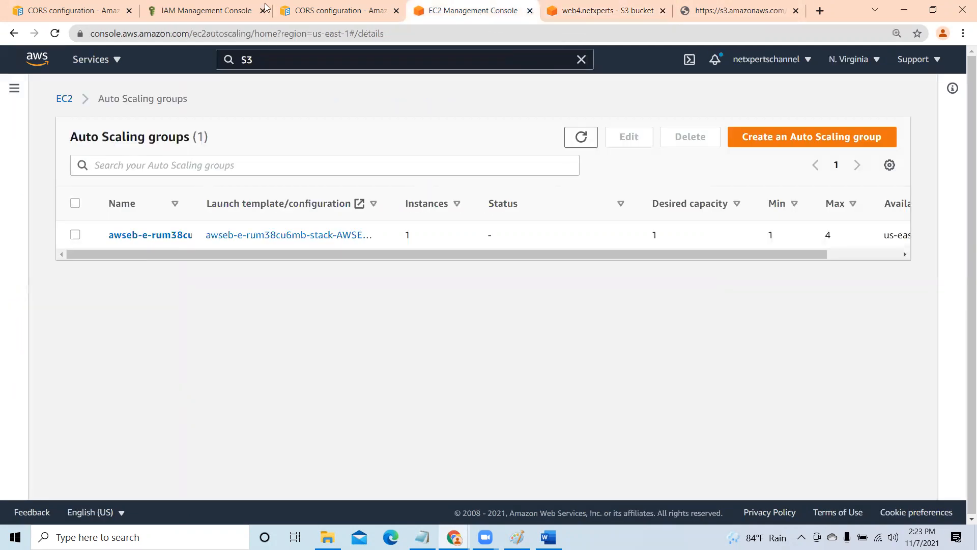
click(336, 10)
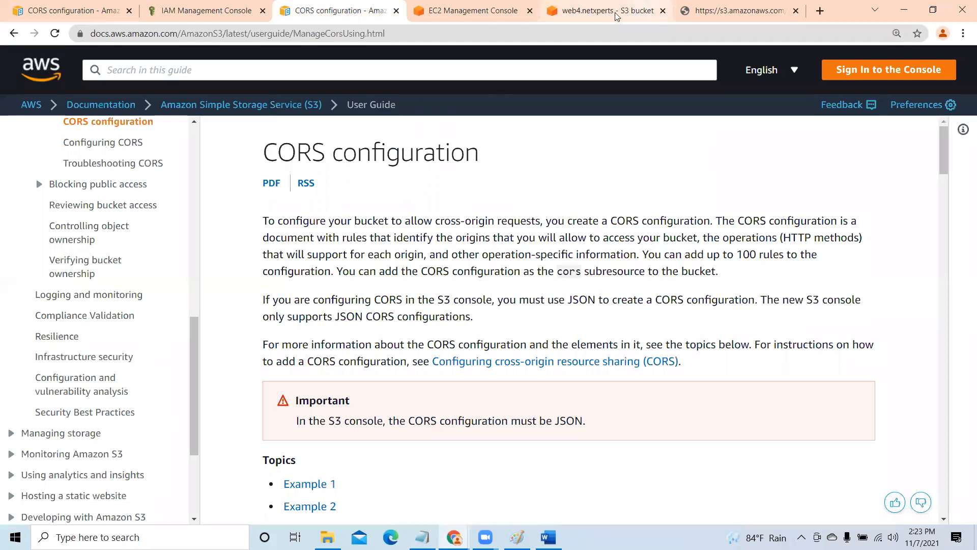
scroll(574, 343, down, 7)
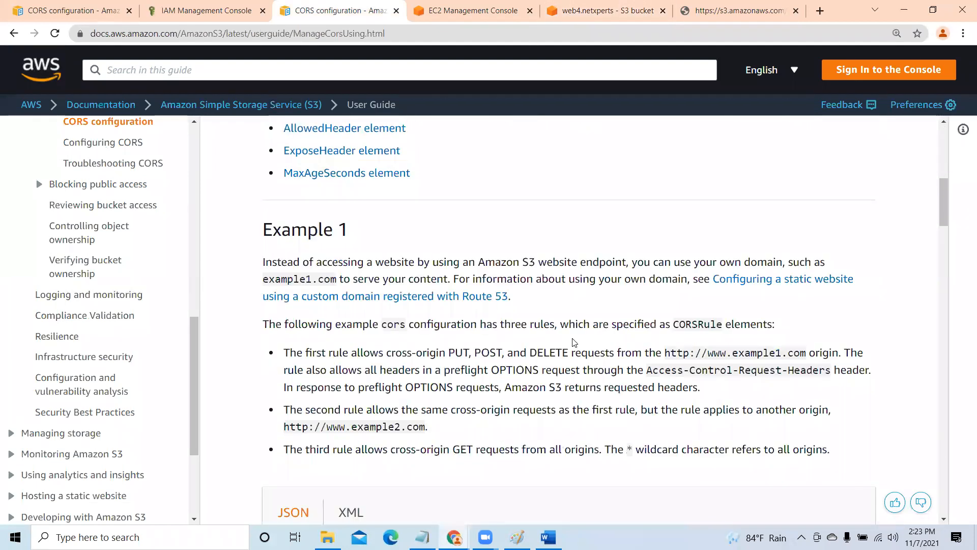
scroll(573, 343, down, 7)
scroll(570, 333, up, 5)
scroll(568, 328, up, 3)
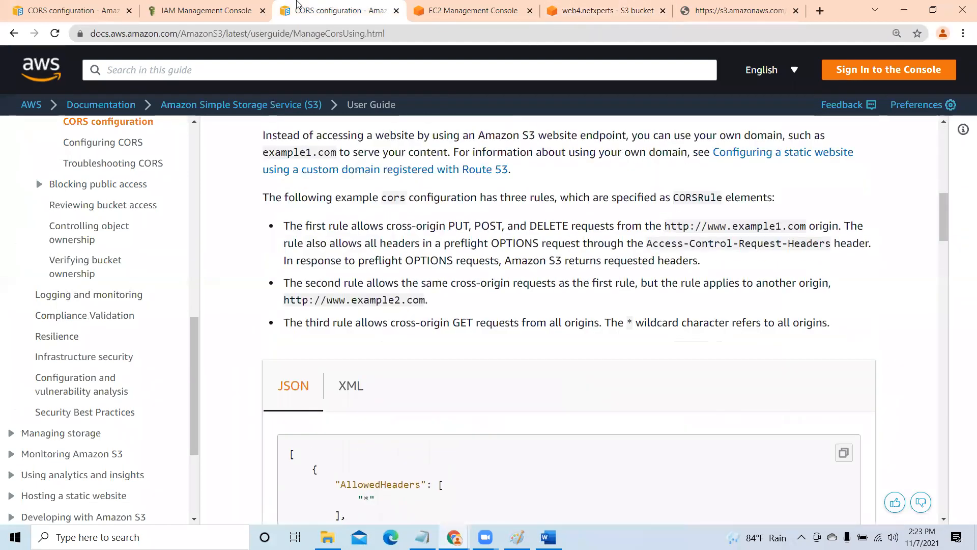
click(464, 11)
click(598, 12)
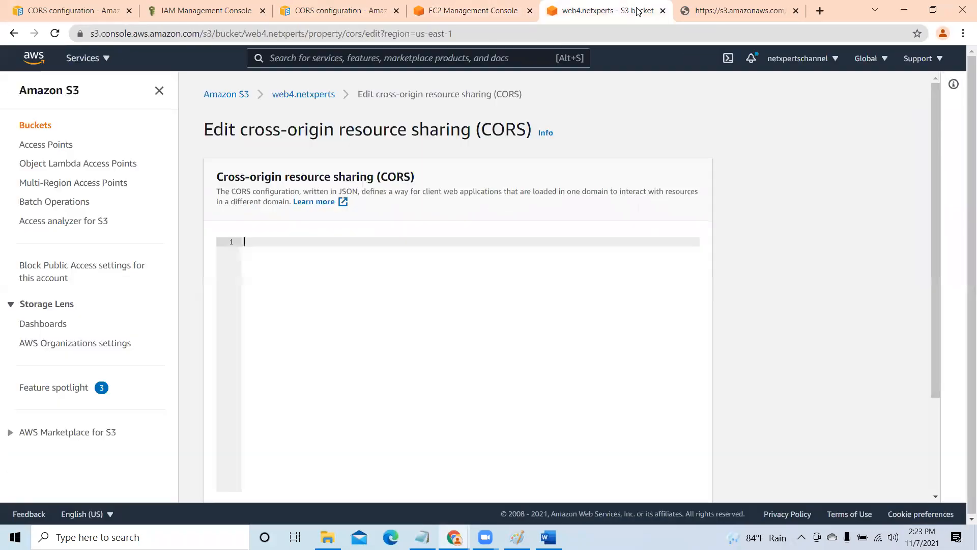
click(718, 12)
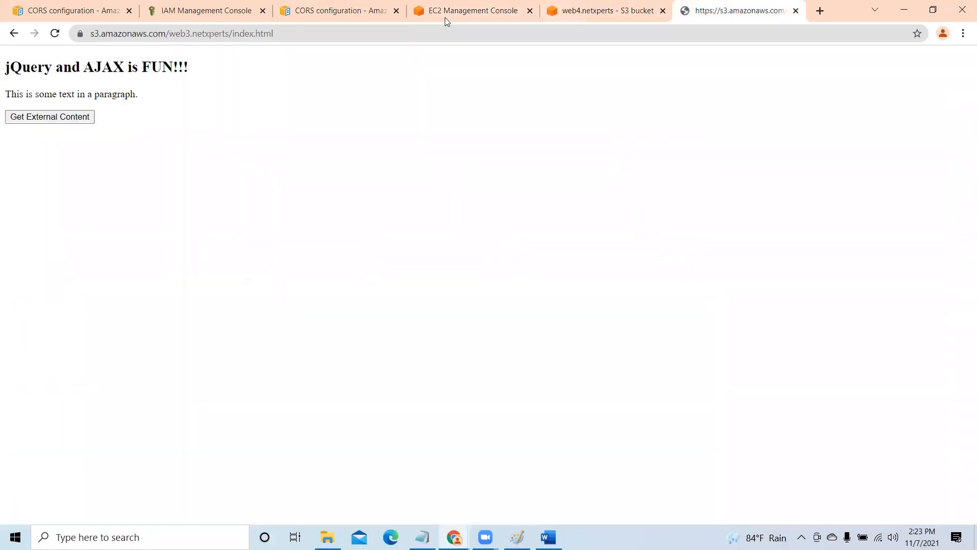
- Copy the complete XML version of the Example 1 CORS configuration from the S3 user guide
click(368, 12)
scroll(352, 200, down, 5)
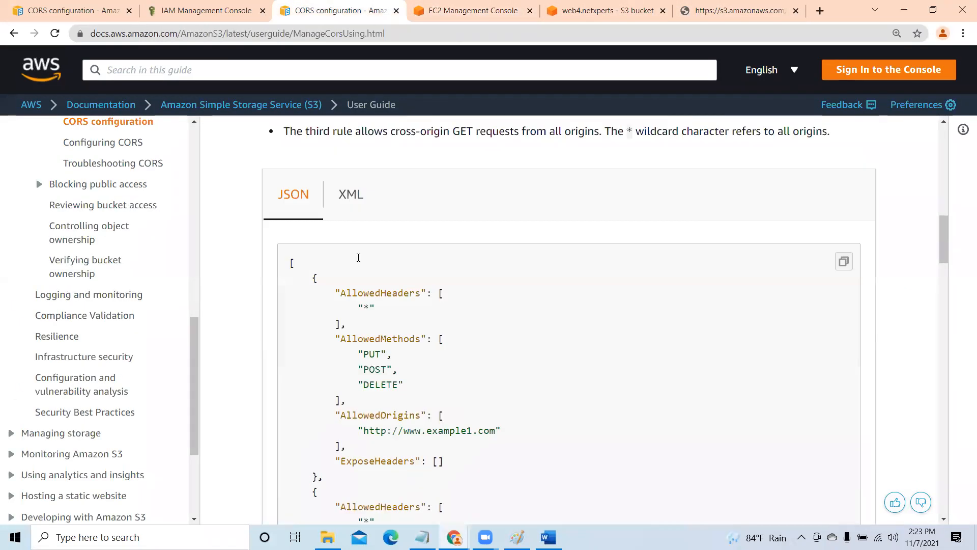
click(352, 198)
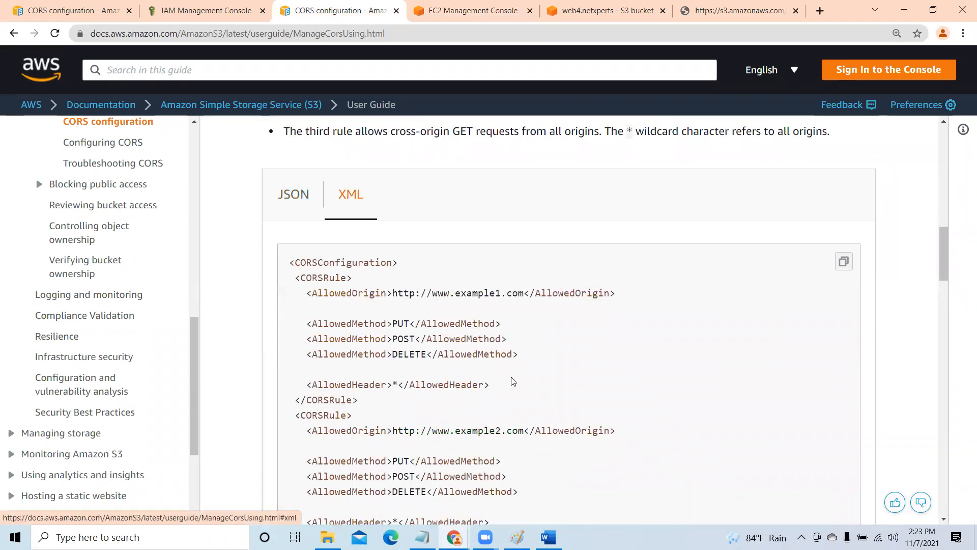
scroll(513, 382, down, 1)
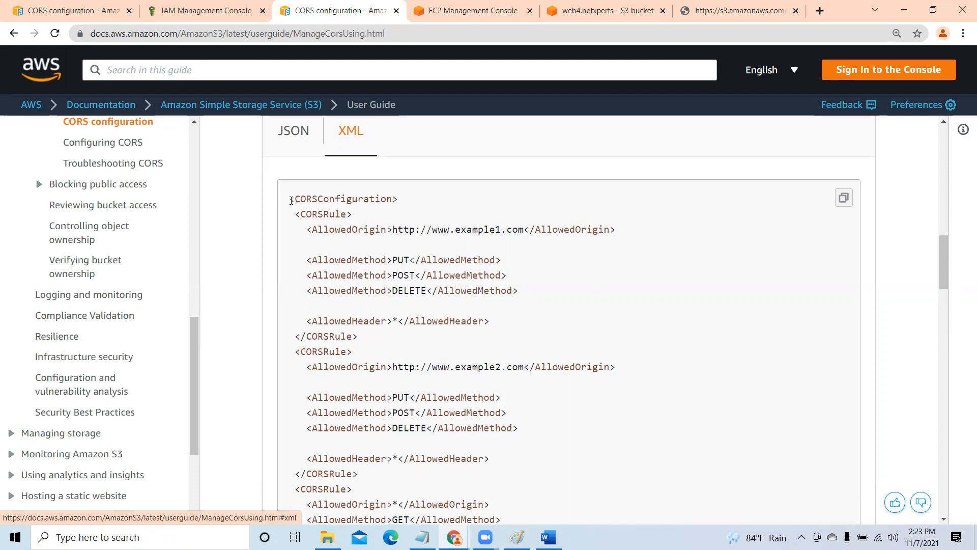
drag(291, 200, 521, 414)
scroll(533, 447, down, 3)
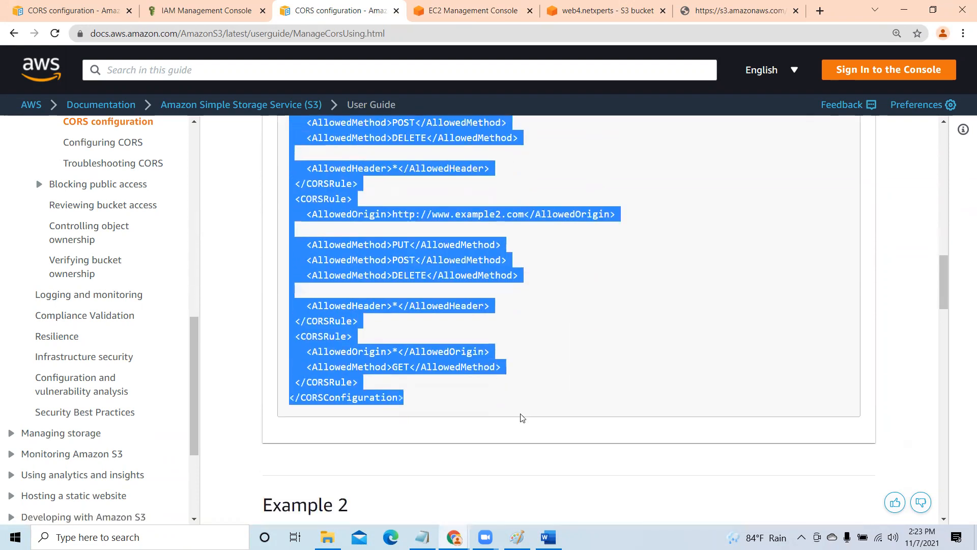
right_click(365, 246)
click(385, 255)
- Switch to Word and paste the copied XML configuration below the web3.netxperts index.html URL in Document1
click(548, 537)
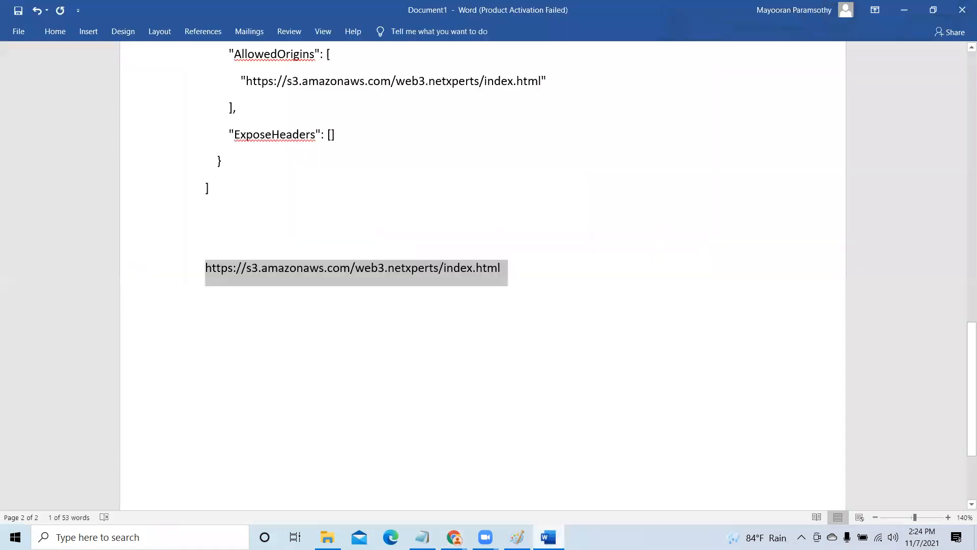
scroll(237, 250, down, 3)
click(236, 249)
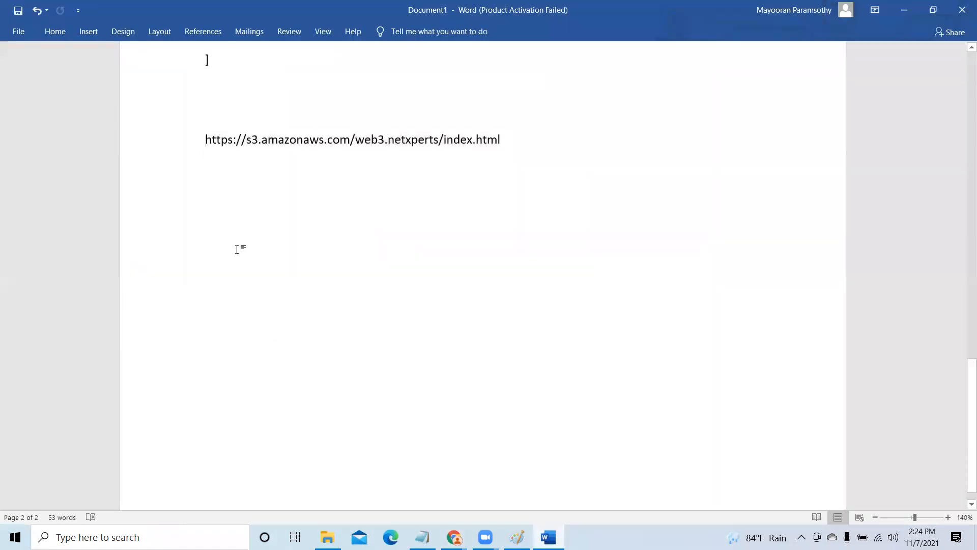
right_click(238, 248)
click(302, 303)
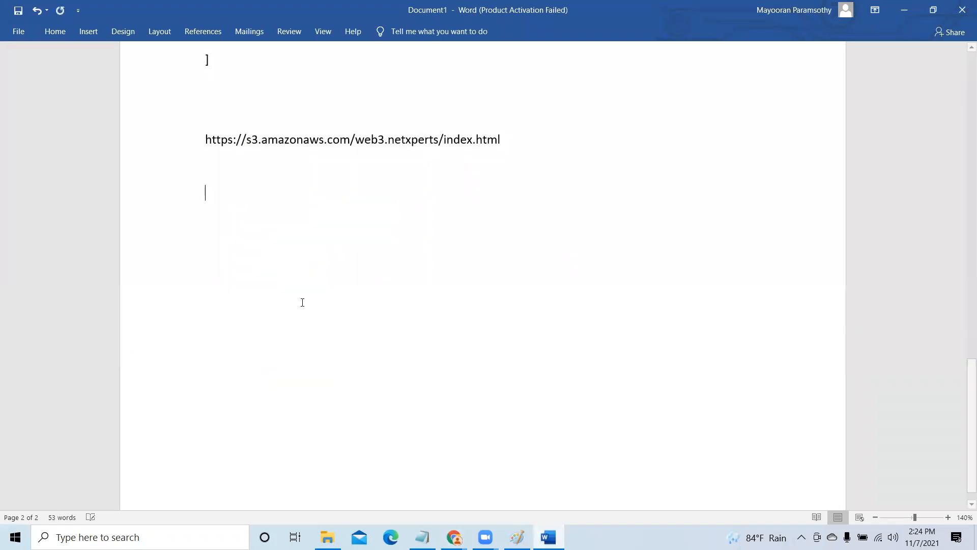
scroll(353, 301, up, 4)
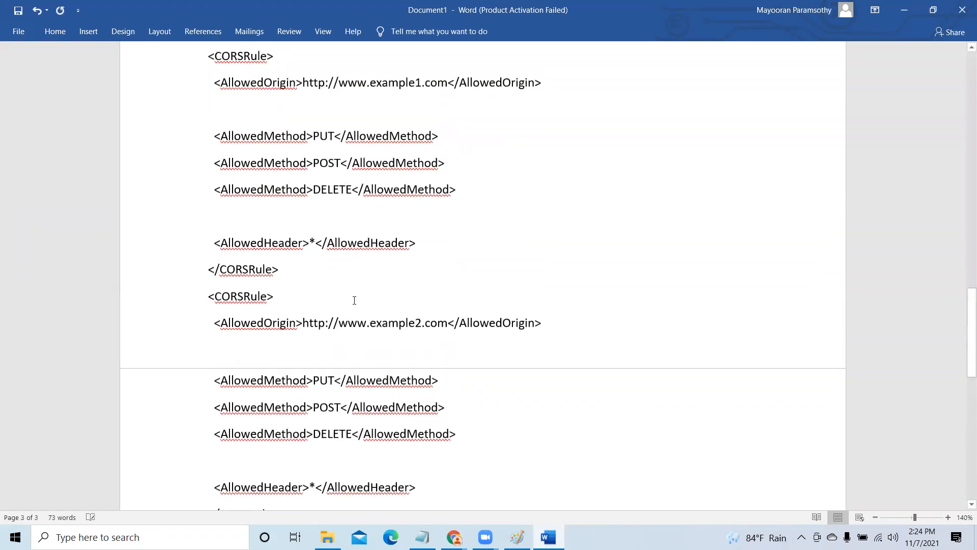
scroll(253, 215, up, 3)
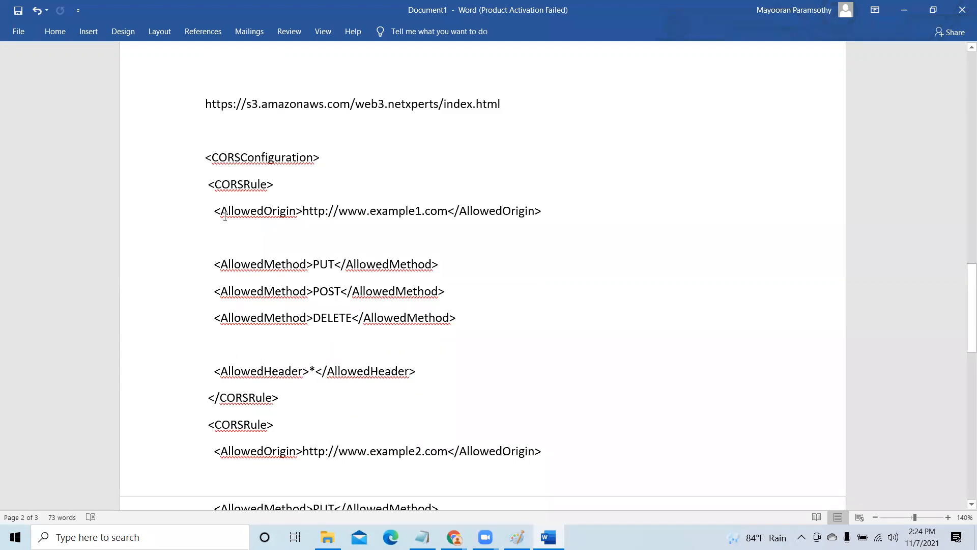
scroll(227, 254, down, 2)
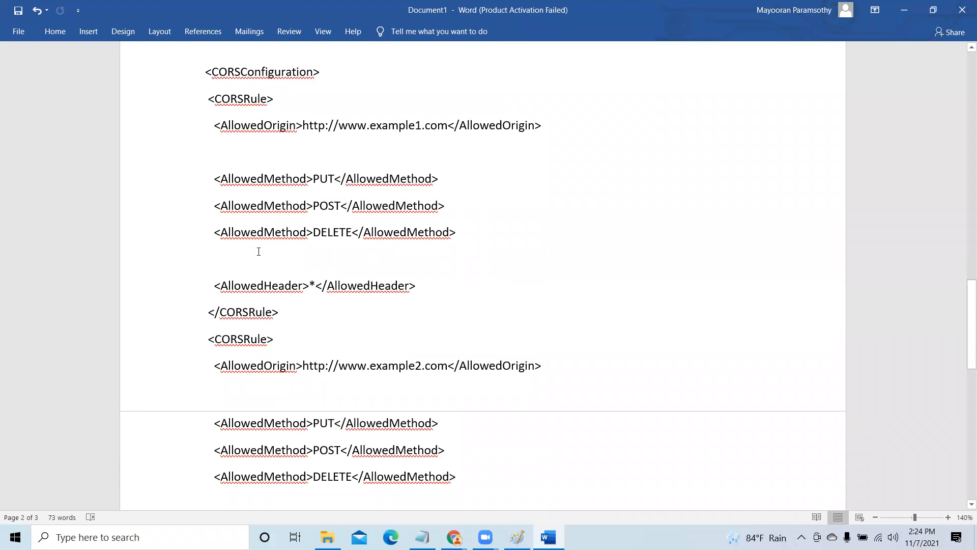
click(304, 127)
key(Delete)
key(Delete)
key(Delete)
key(Delete)
key(Delete)
key(Delete)
key(Delete)
key(Delete)
key(Delete)
key(Delete)
key(Delete)
key(Delete)
key(Delete)
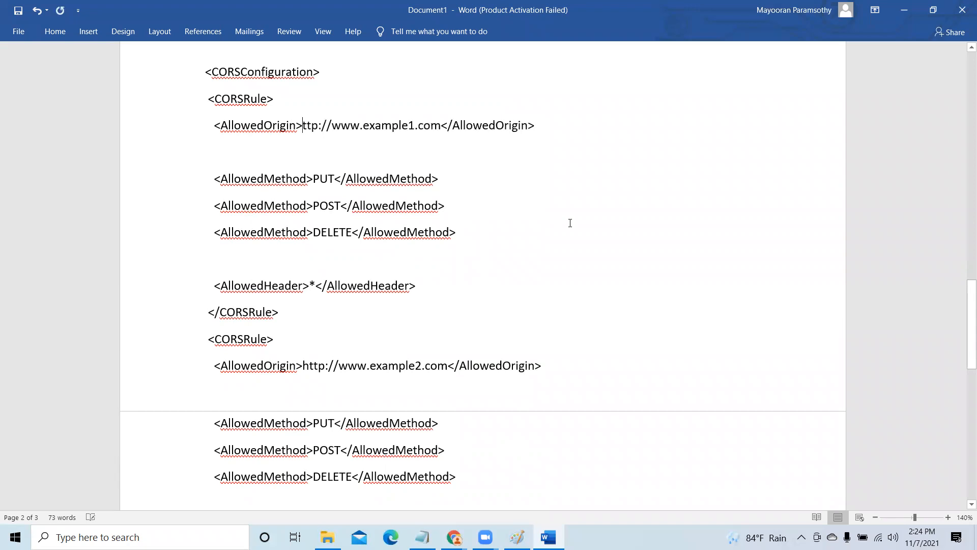
key(Delete)
key(Delete)
key(Delete)
key(Delete)
key(Delete)
key(Delete)
key(Delete)
key(Delete)
key(Delete)
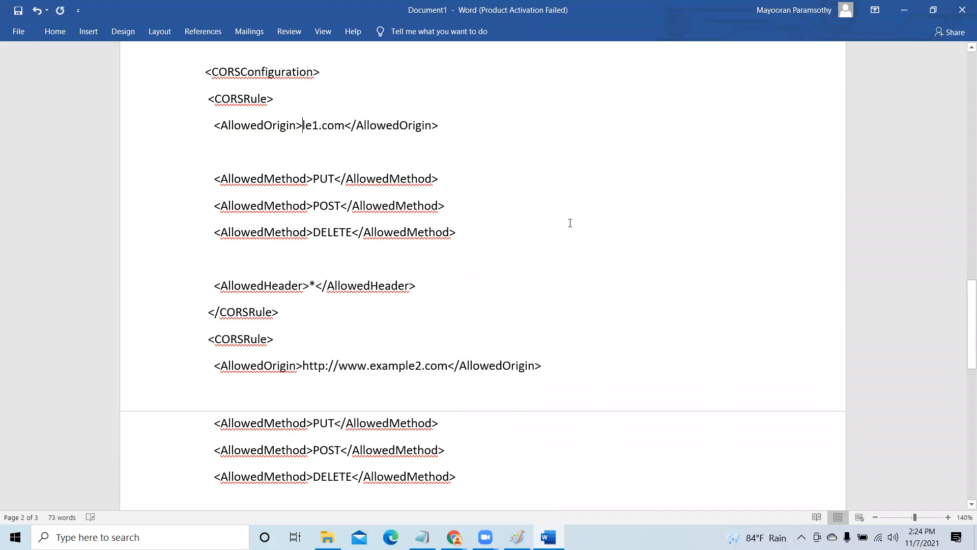
key(Delete)
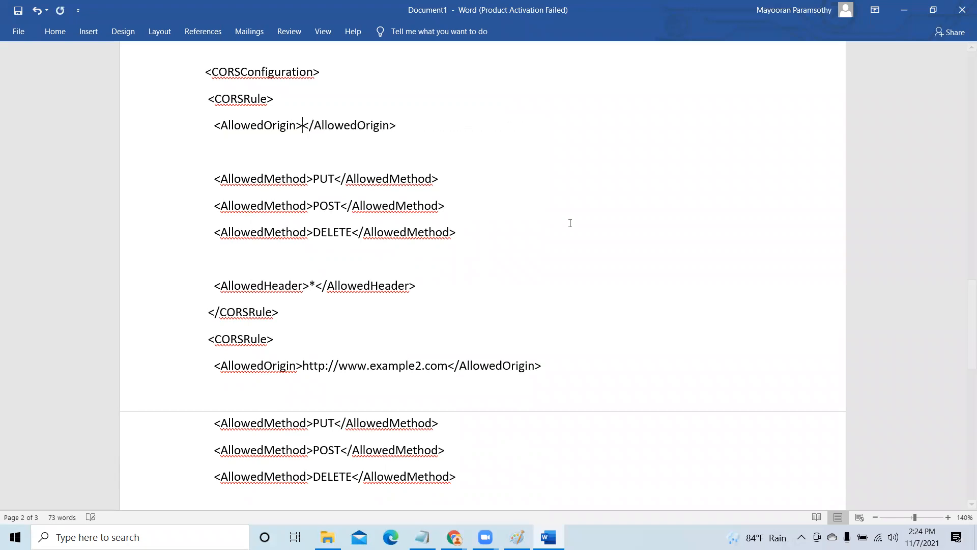
text(*)
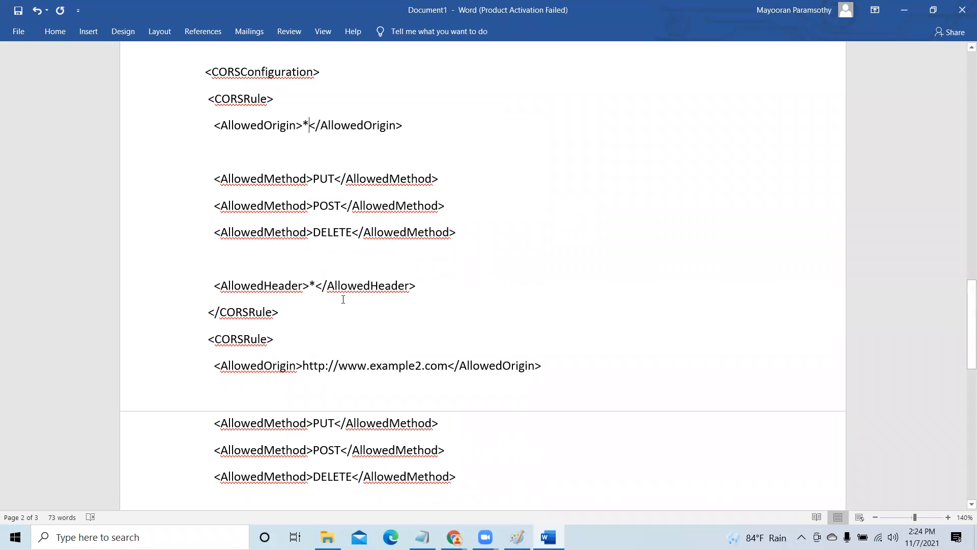
scroll(343, 299, down, 3)
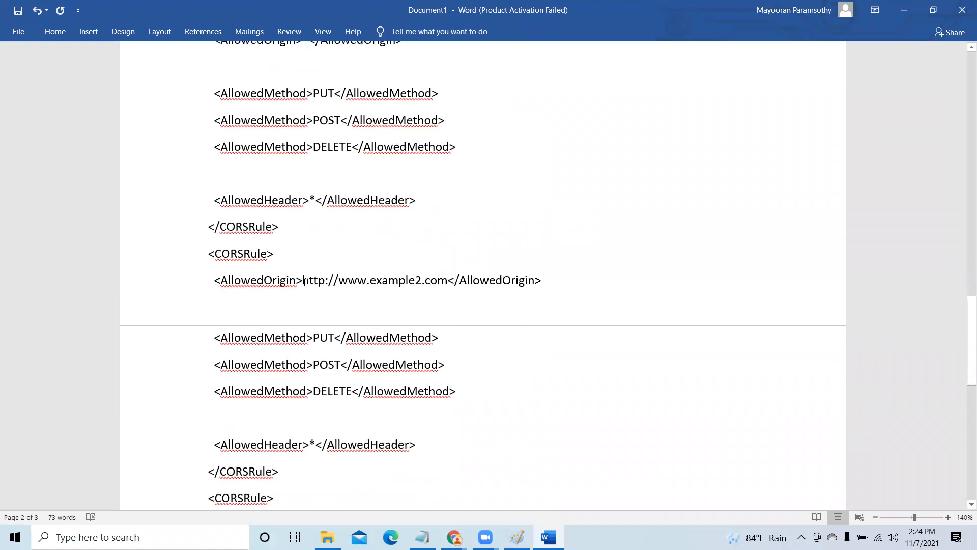
key(Delete)
key(Delete)
key(Delete)
key(Delete)
key(Delete)
key(Delete)
key(Delete)
key(Delete)
key(Delete)
key(Delete)
key(Delete)
key(Delete)
key(Delete)
key(Delete)
key(Delete)
key(Delete)
key(Delete)
key(Delete)
key(Delete)
key(Delete)
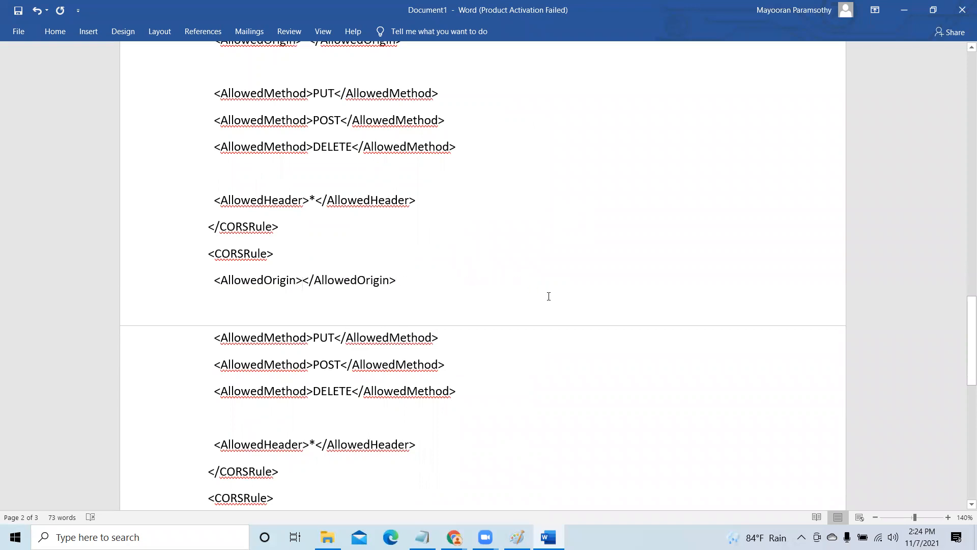
text(*)
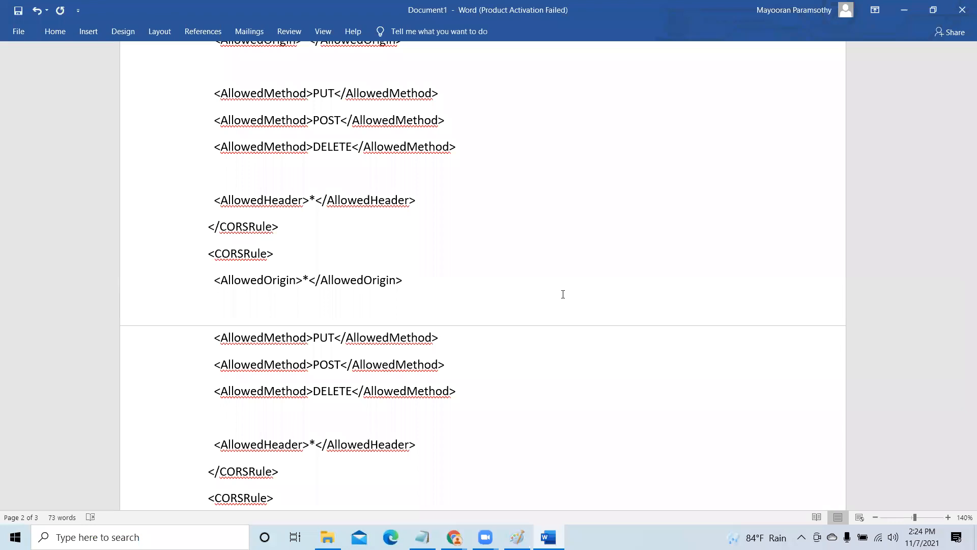
- Copy the complete XML CORS configuration, from the opening to the closing CORSConfiguration tag, below the web3.netxperts URL
scroll(562, 294, down, 3)
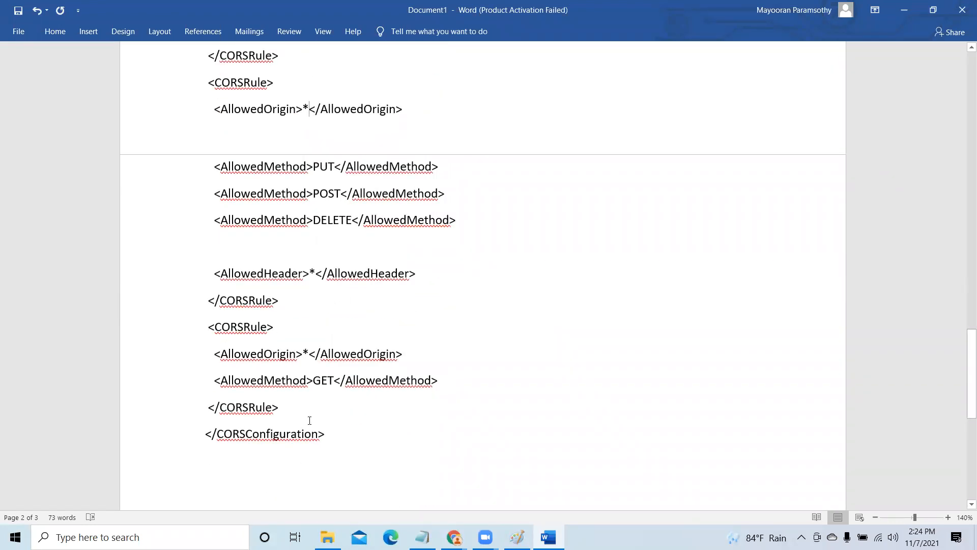
scroll(321, 427, up, 5)
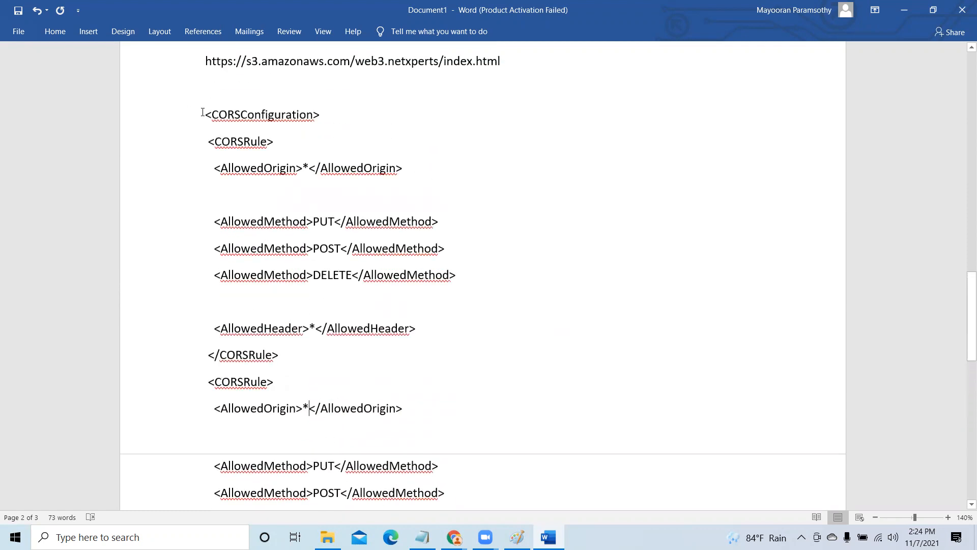
drag(202, 112, 263, 128)
drag(369, 176, 437, 235)
drag(441, 279, 452, 413)
drag(205, 110, 446, 499)
key(ctrl+c)
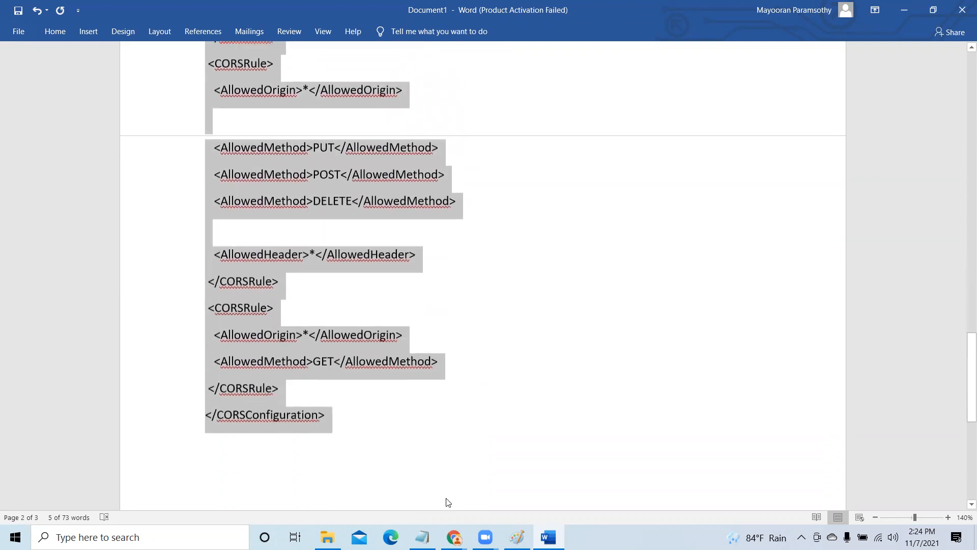
- Switch to the S3 console in Chrome and paste the copied XML into the CORS editor of the web4.netxperts bucket
click(903, 10)
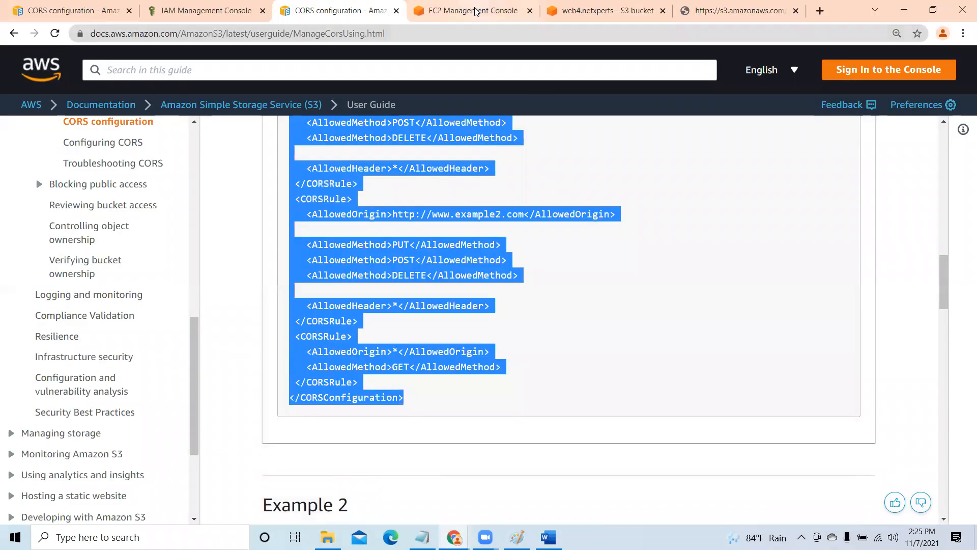
click(600, 11)
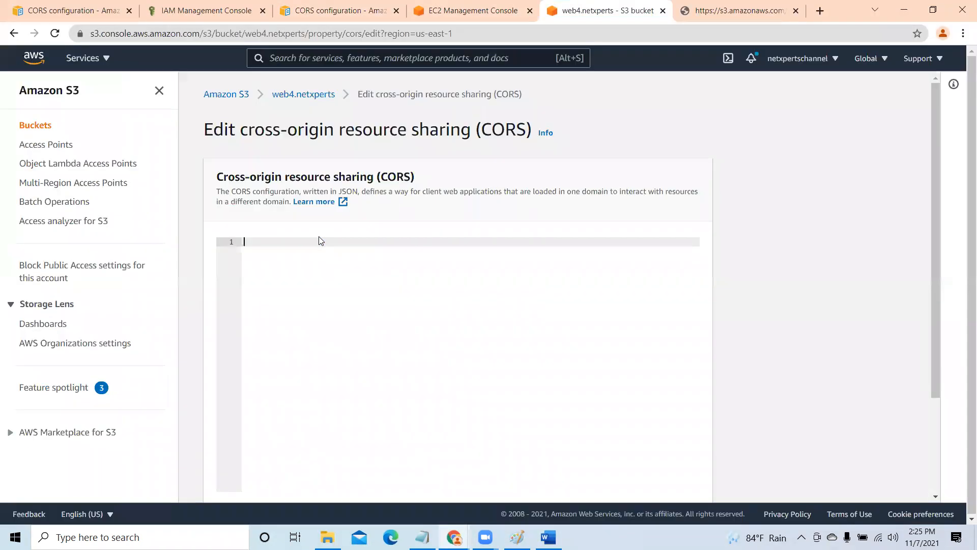
click(318, 236)
key(ctrl+v)
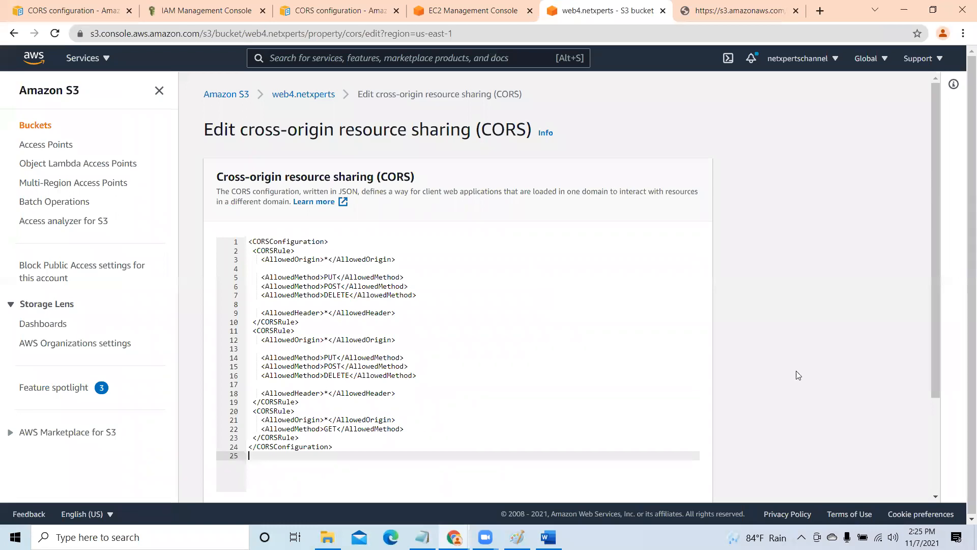
- Review the pasted CORS configuration line by line, checking the origins, methods and headers of all three rules
key(Up)
key(Up)
key(Up)
key(Up)
key(Up)
key(Up)
key(Up)
key(Up)
key(Up)
key(Up)
key(Up)
key(Up)
key(Up)
key(Up)
key(Up)
key(Up)
key(Up)
key(Up)
key(Up)
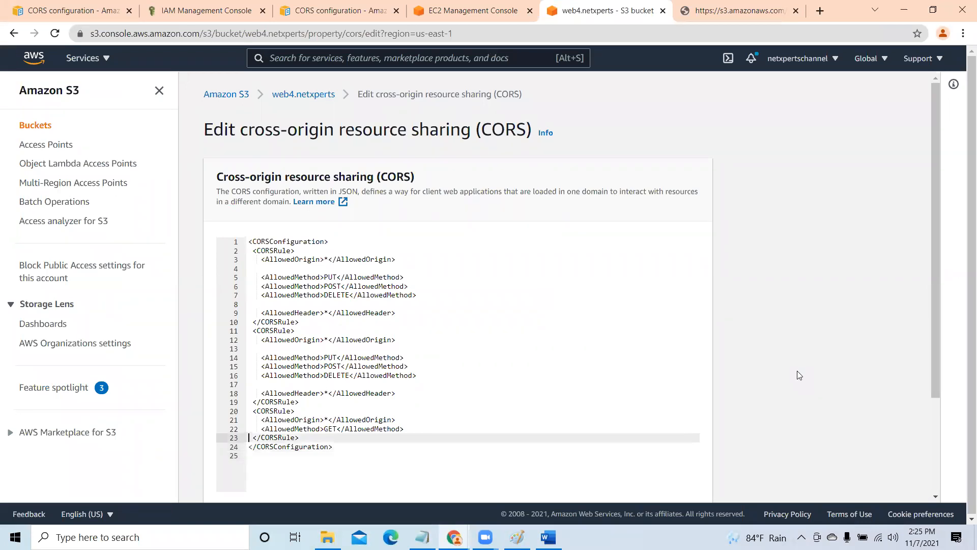
key(Up)
key(Up)
key(Up)
key(Up)
key(Up)
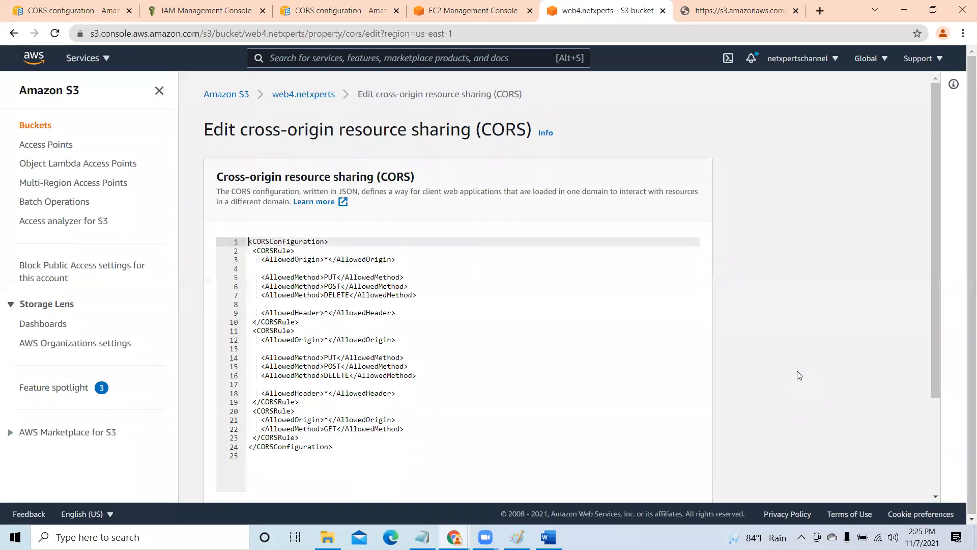
key(Down)
key(Down)
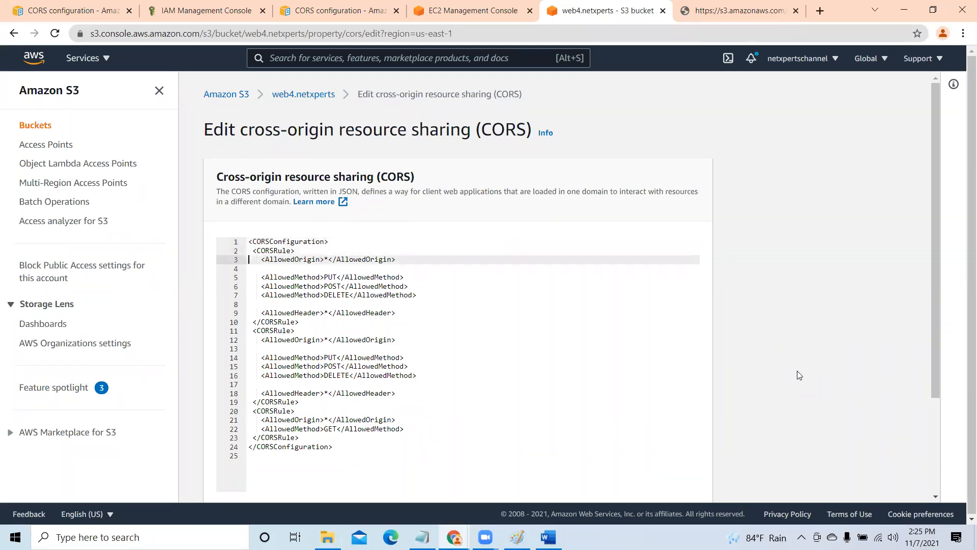
key(Down)
key(Down)
key(Down)
key(Down)
key(Down)
key(Down)
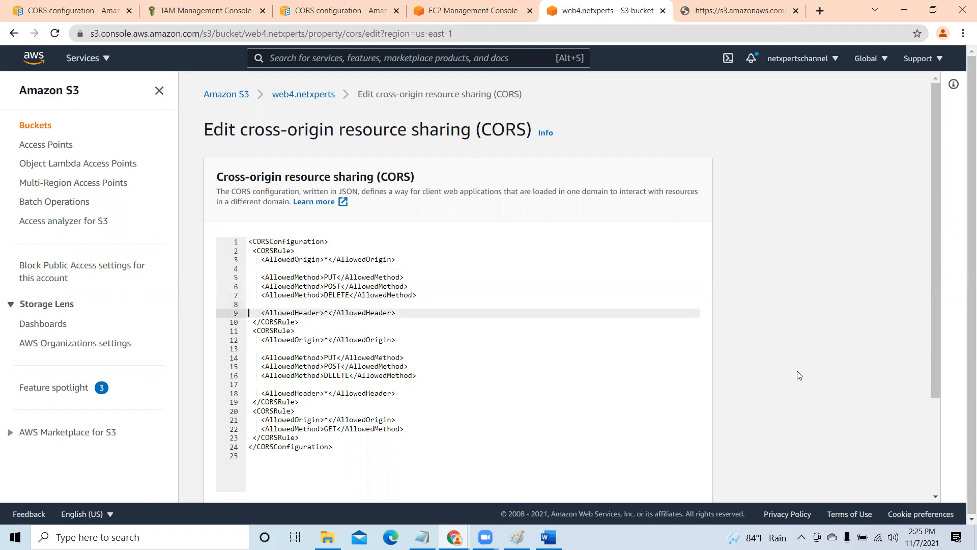
key(Down)
key(Down)
key(Down)
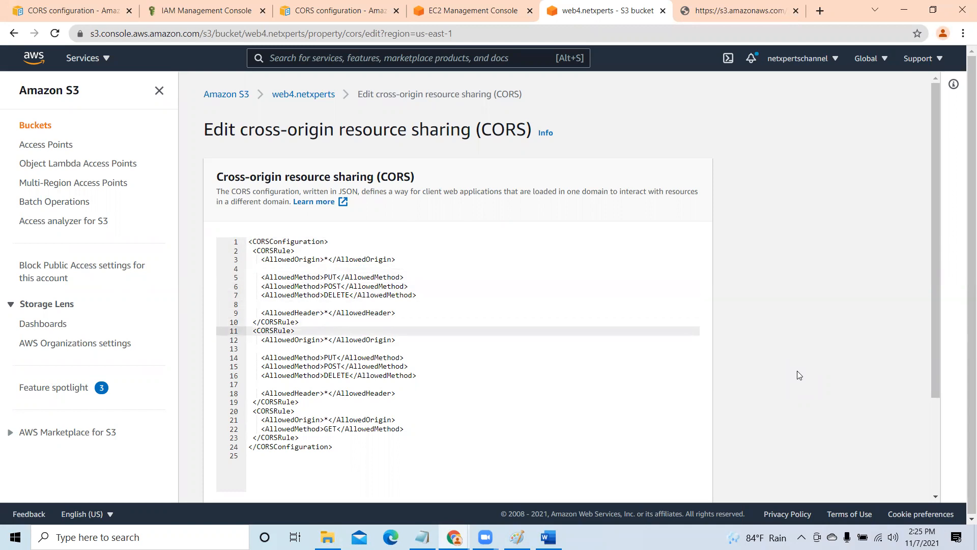
key(Down)
key(Down)
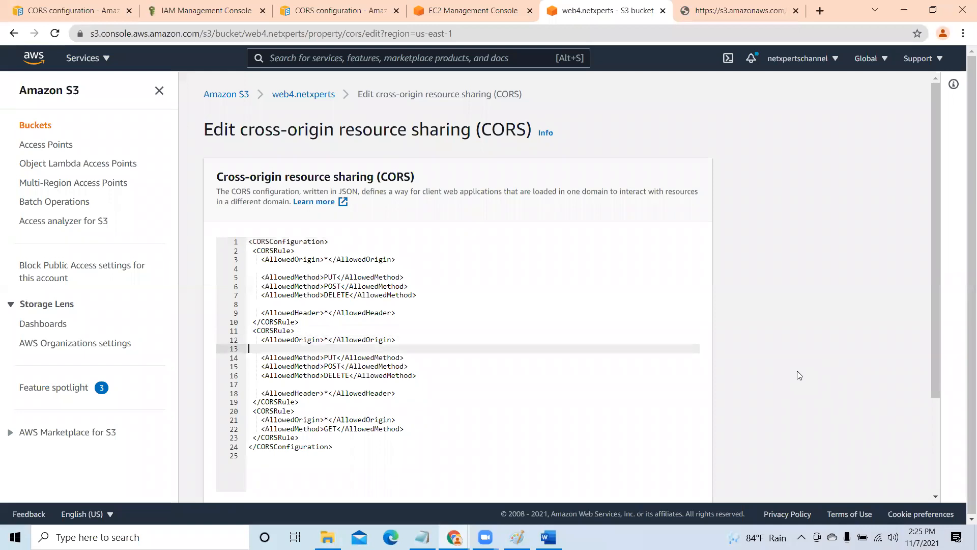
key(Down)
key(Down)
key(Down)
key(Down)
key(Down)
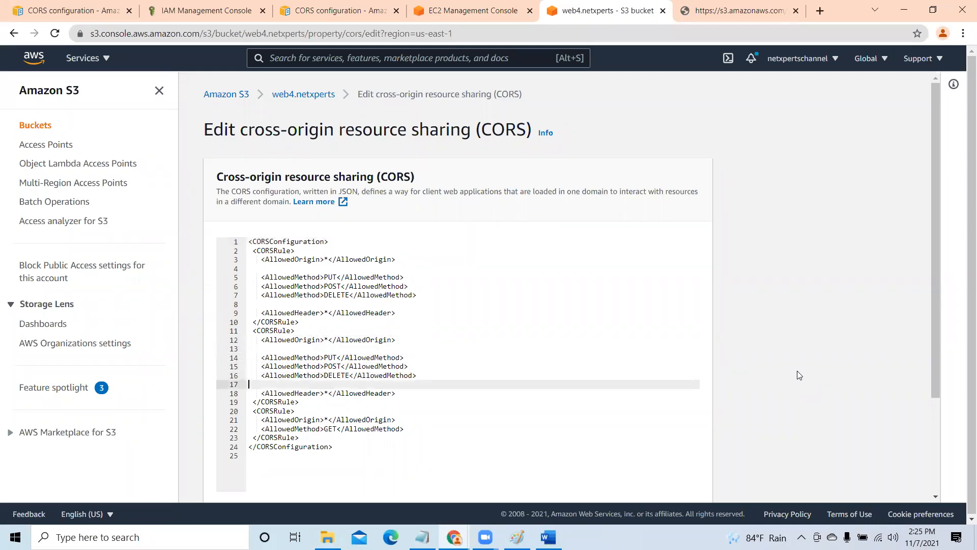
key(Down)
key(Down)
key(Down)
key(Down)
key(Down)
key(Down)
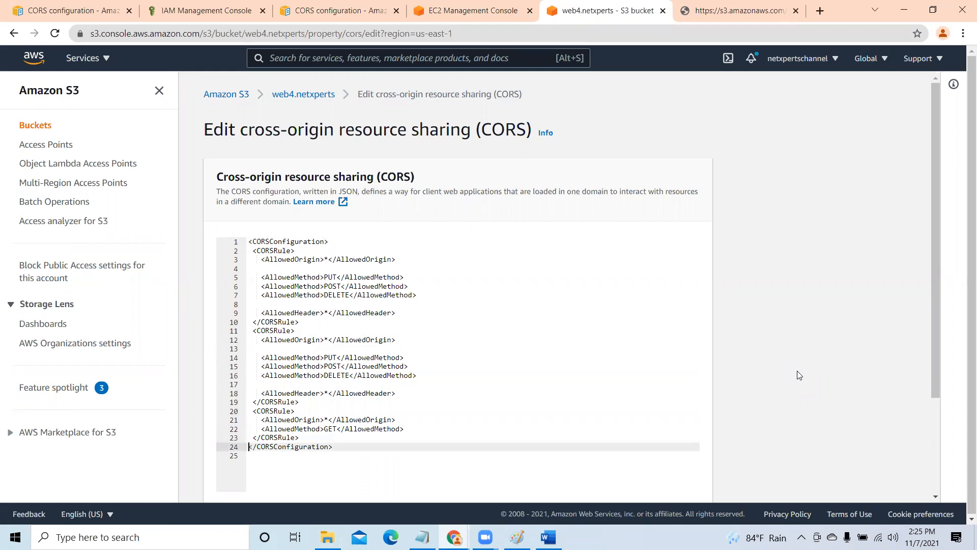
- Expand the API response details under the CORS editor and compare them with the pasted XML configuration
scroll(876, 337, down, 3)
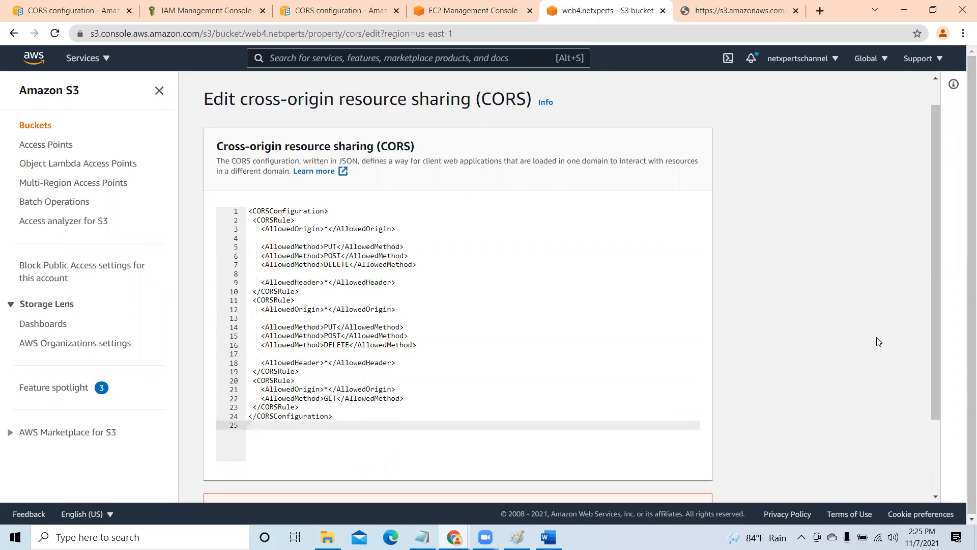
key(Up)
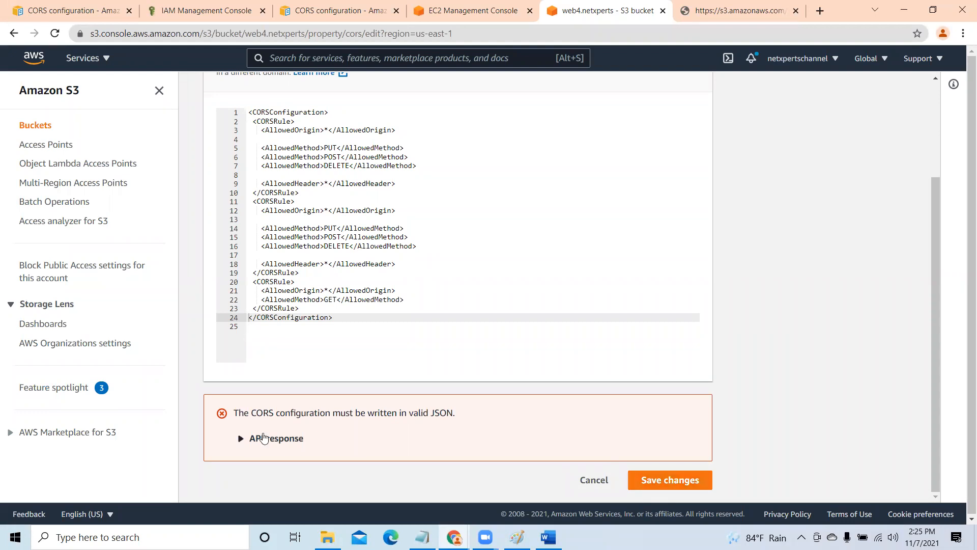
click(240, 438)
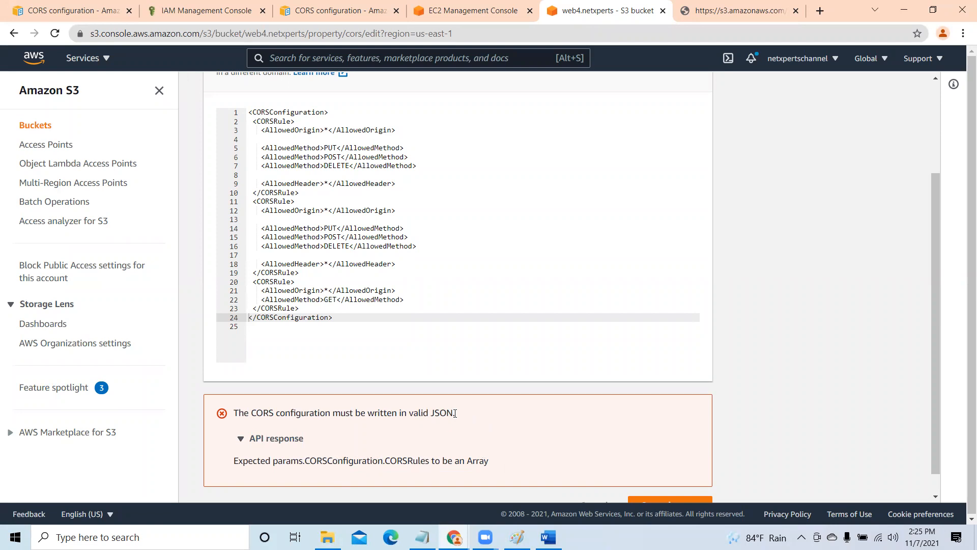
scroll(408, 386, up, 3)
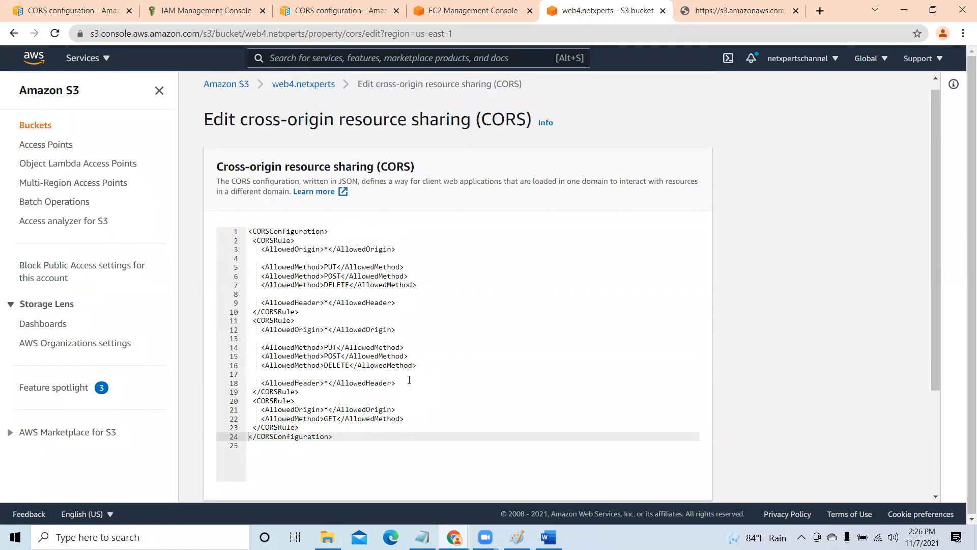
scroll(411, 388, down, 3)
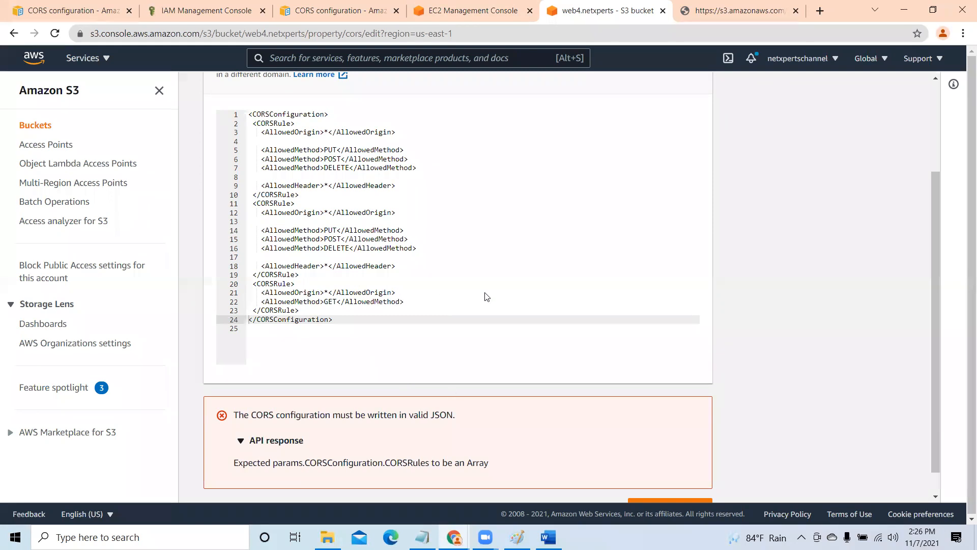
key(alt+Tab)
scroll(487, 296, up, 3)
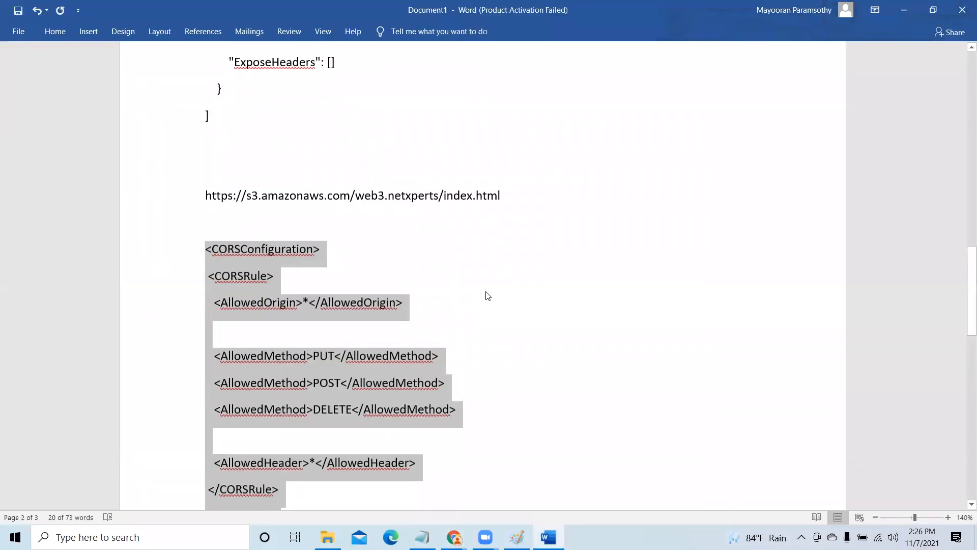
drag(204, 196, 470, 200)
right_click(427, 197)
click(449, 222)
click(305, 303)
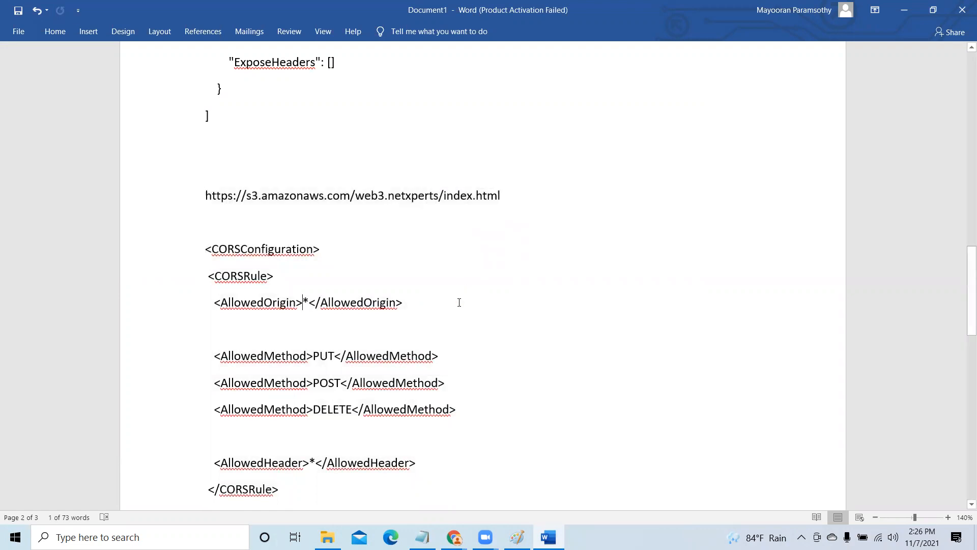
key(BackSpace)
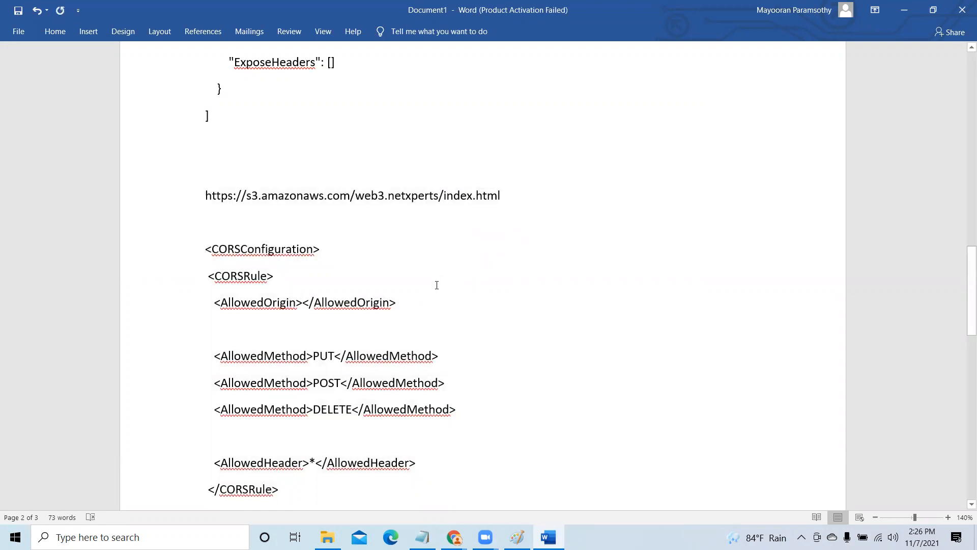
key(ctrl+v)
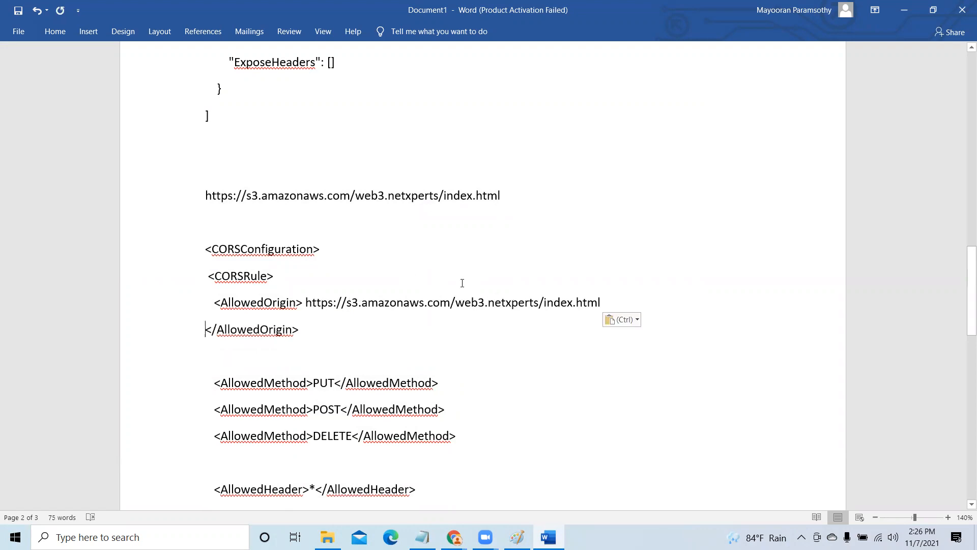
scroll(464, 285, down, 3)
scroll(463, 291, down, 5)
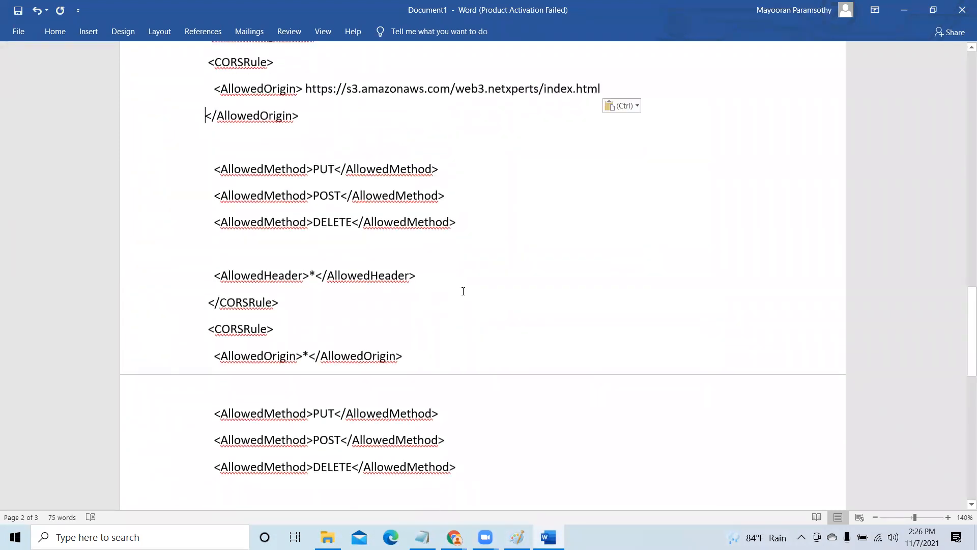
scroll(463, 291, down, 3)
click(301, 270)
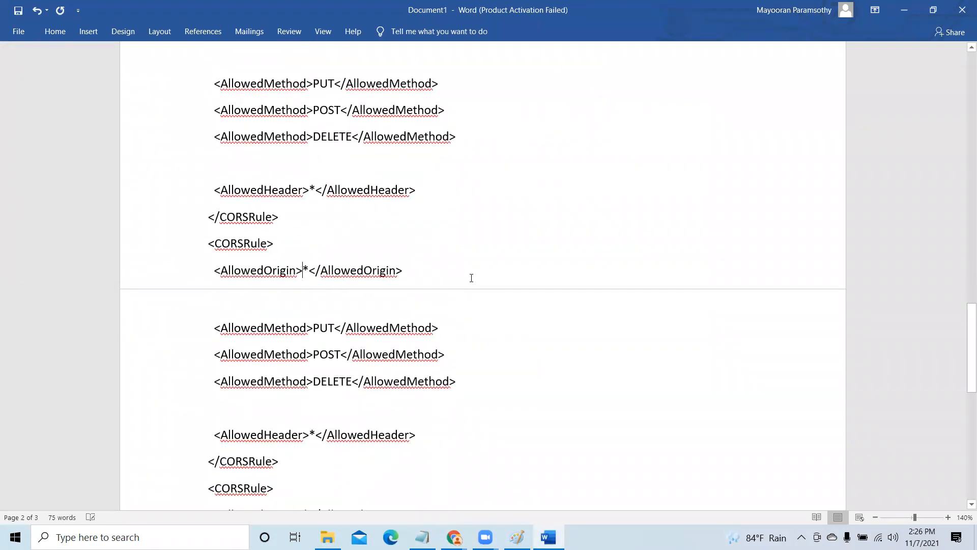
key(Delete)
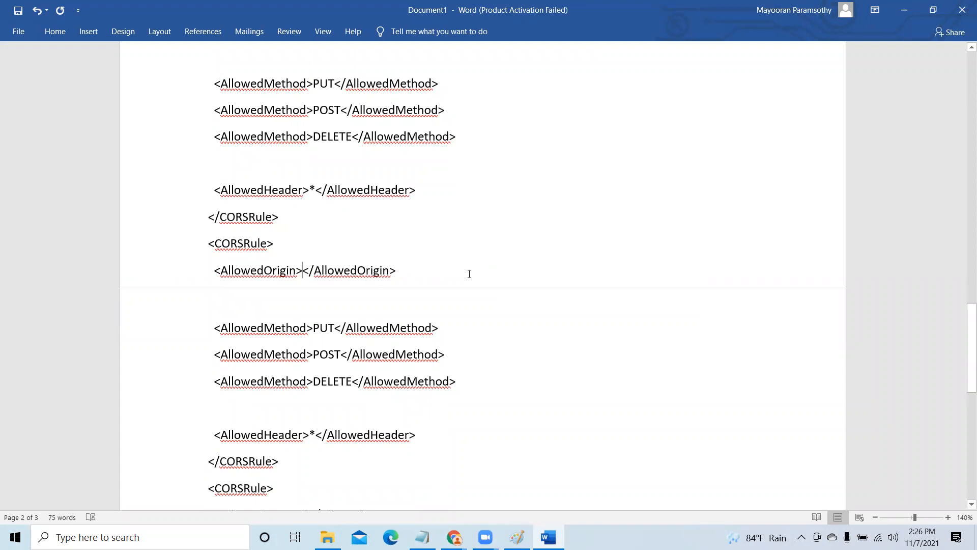
key(ctrl+v)
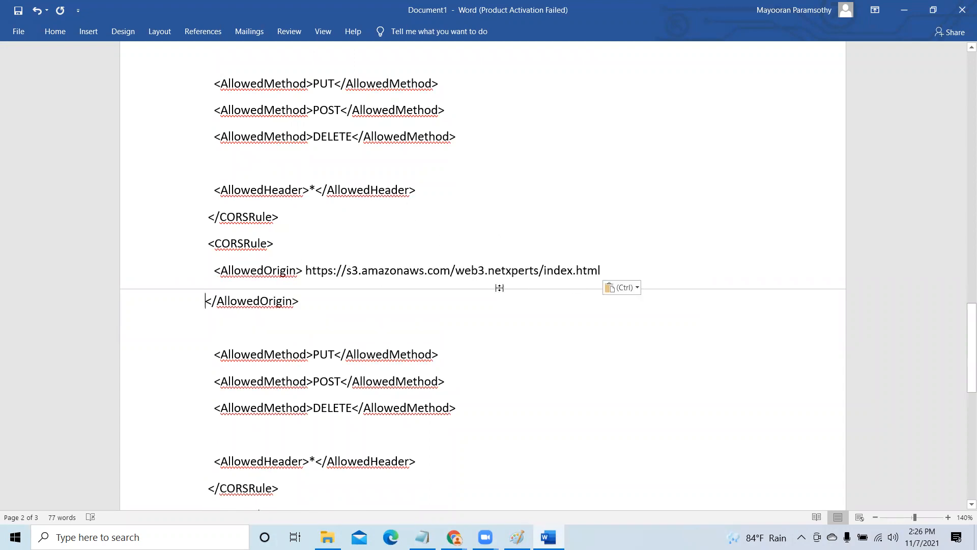
- Copy the complete XML configuration containing the web3.netxperts origins, from the opening to the closing CORSConfiguration tag
scroll(486, 288, down, 3)
scroll(486, 288, down, 2)
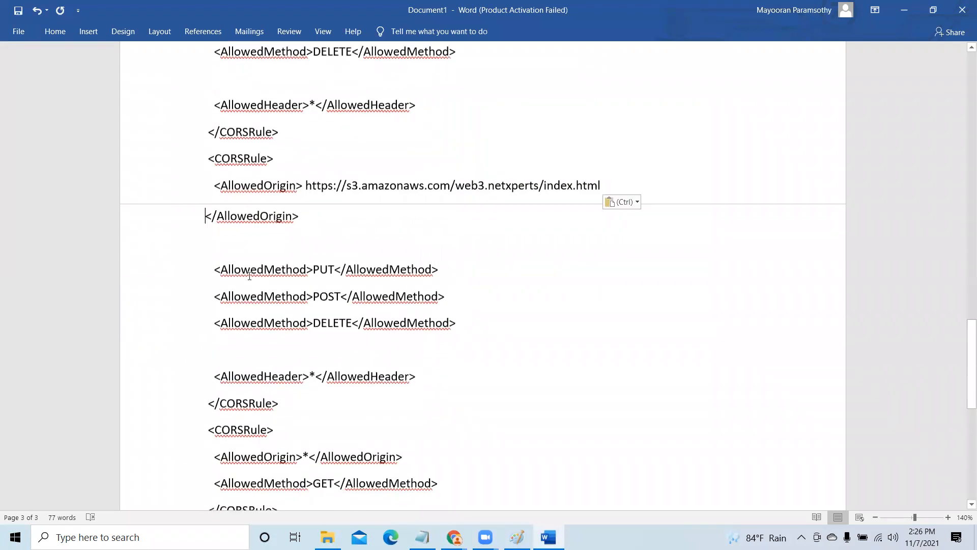
scroll(411, 357, down, 4)
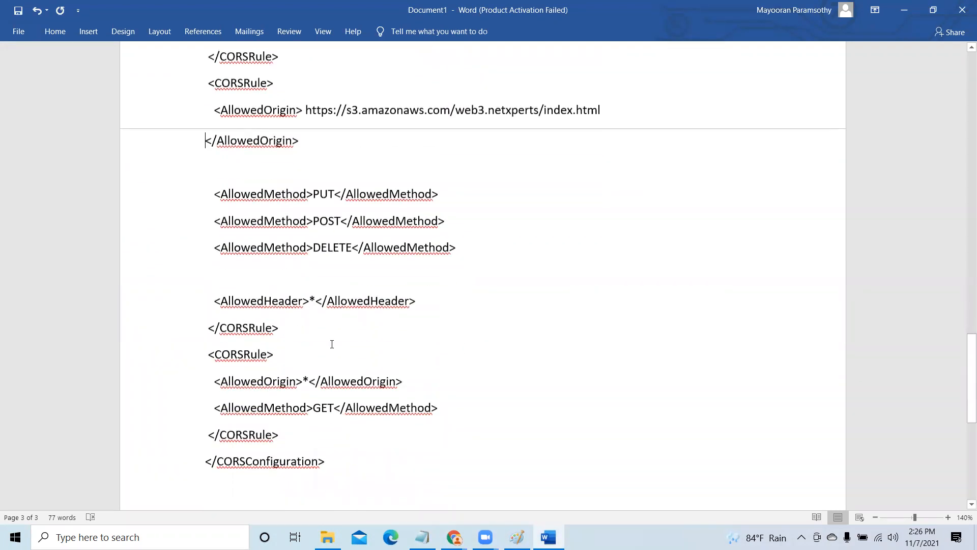
scroll(397, 319, up, 3)
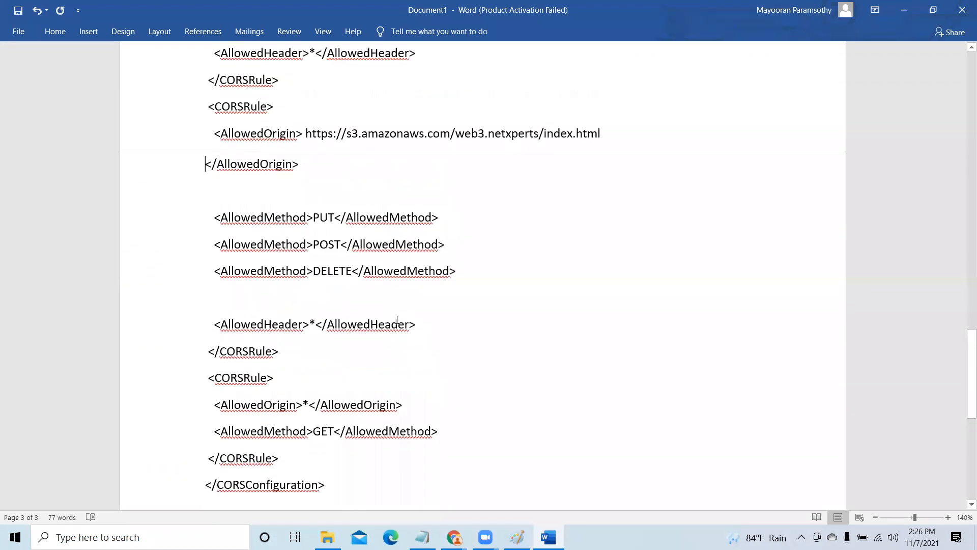
scroll(397, 319, up, 12)
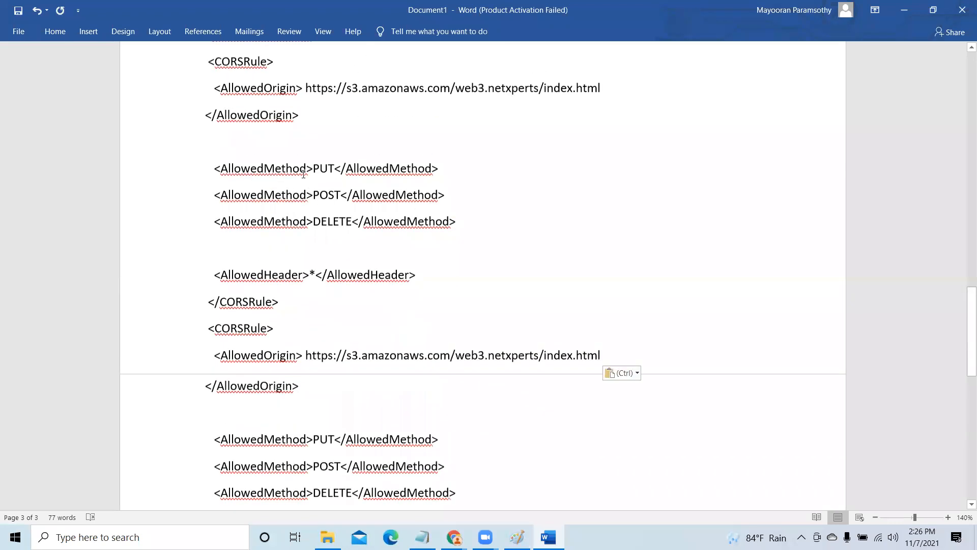
drag(204, 162, 344, 374)
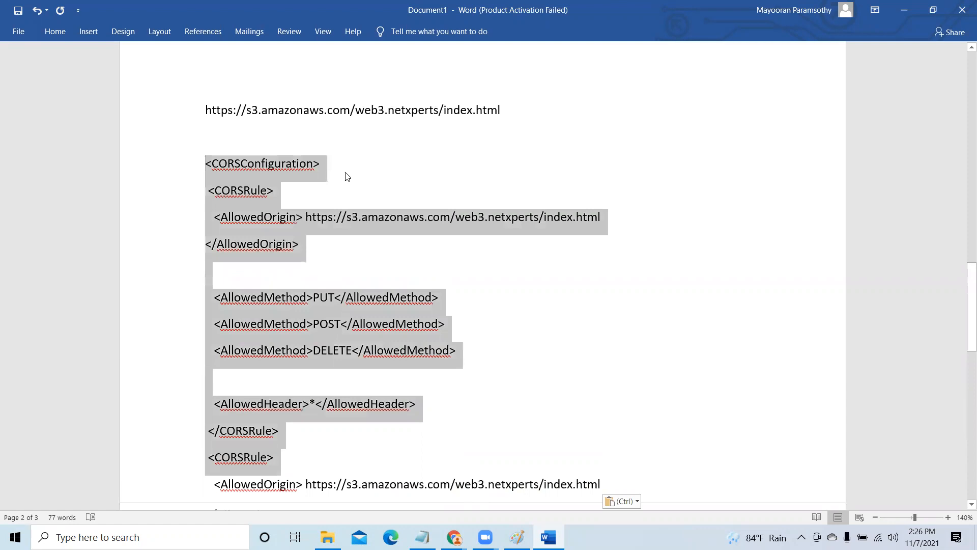
right_click(344, 153)
click(402, 172)
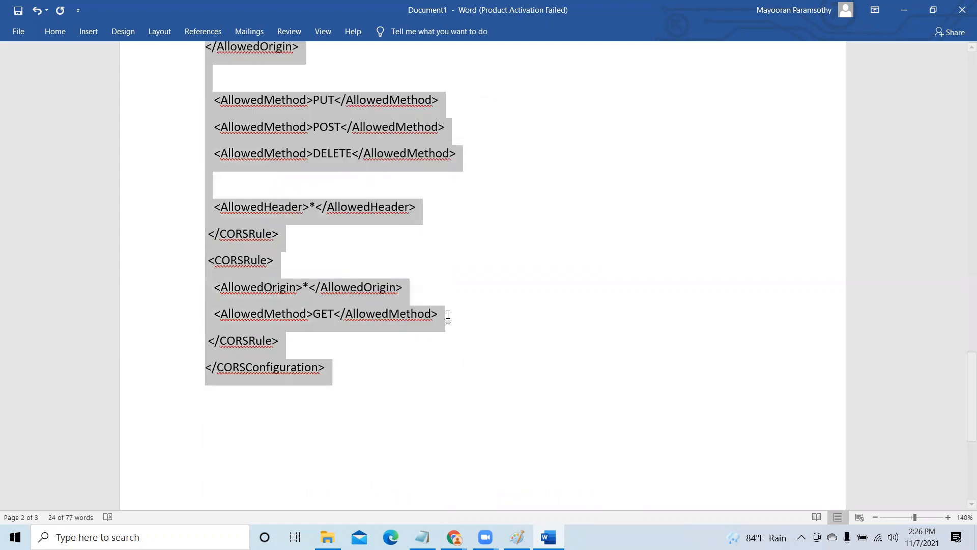
click(479, 417)
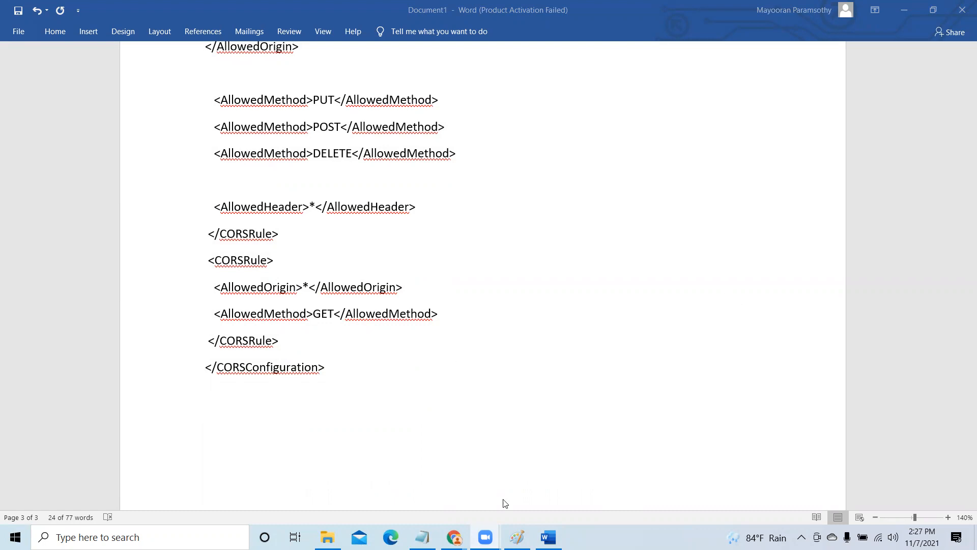
- Switch to Chrome and delete the whole wildcard-origin XML configuration from the web4.netxperts CORS editor
mouse_move(454, 535)
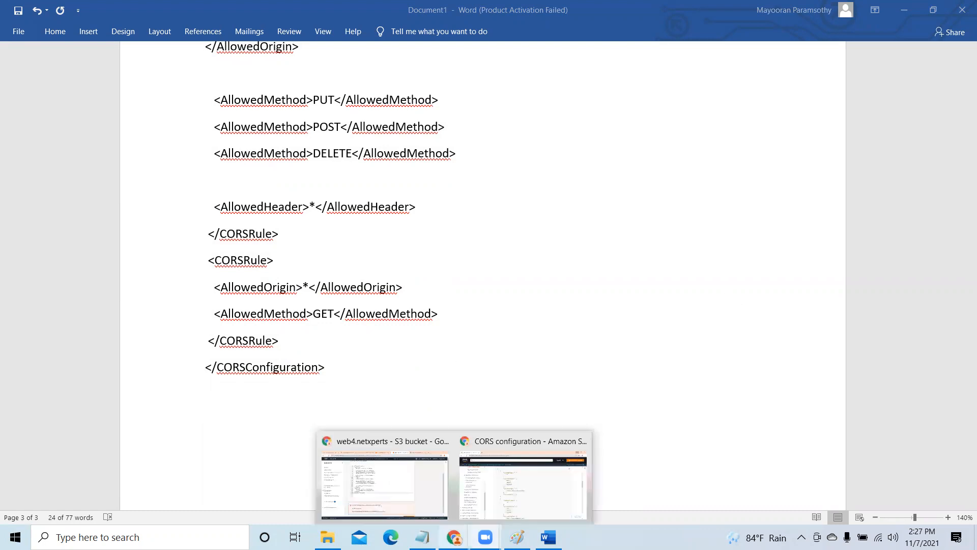
click(514, 487)
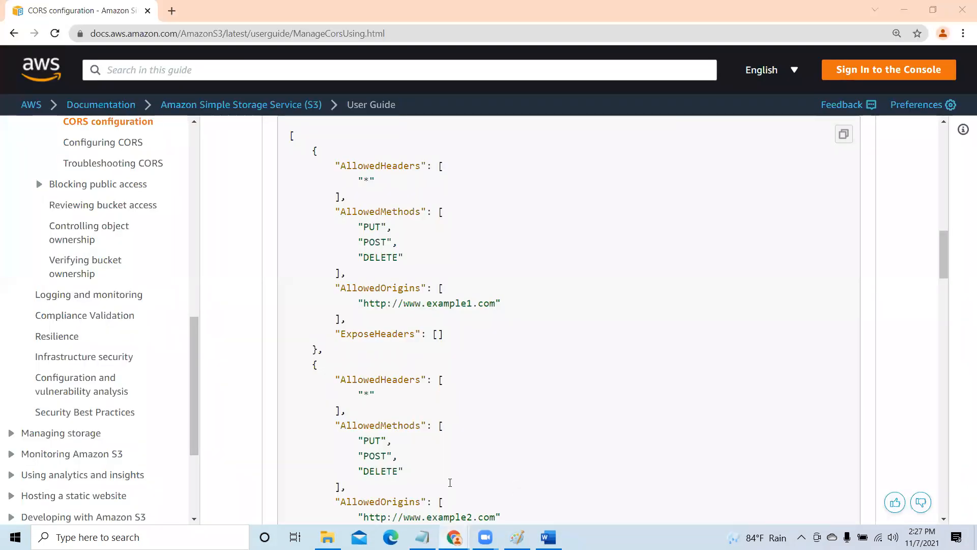
key(alt+Tab)
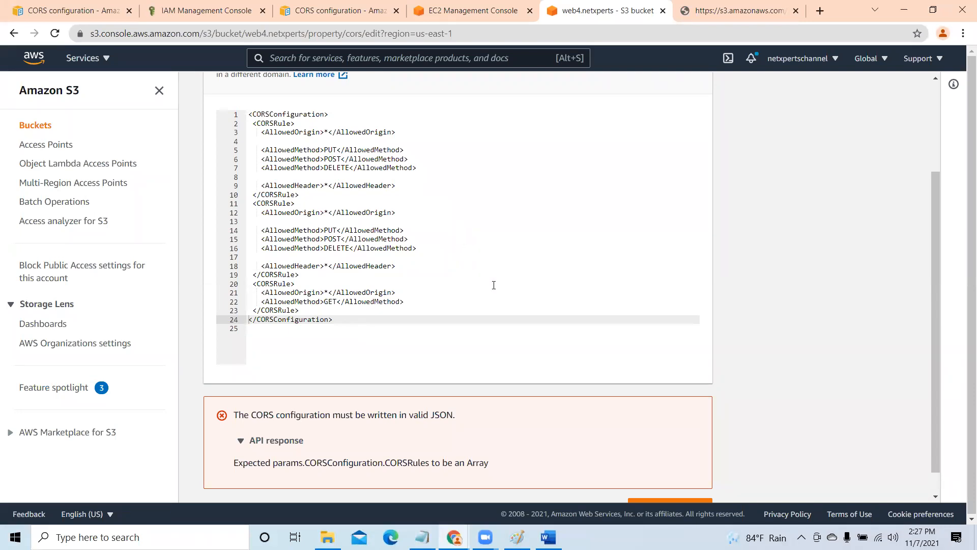
scroll(493, 285, up, 1)
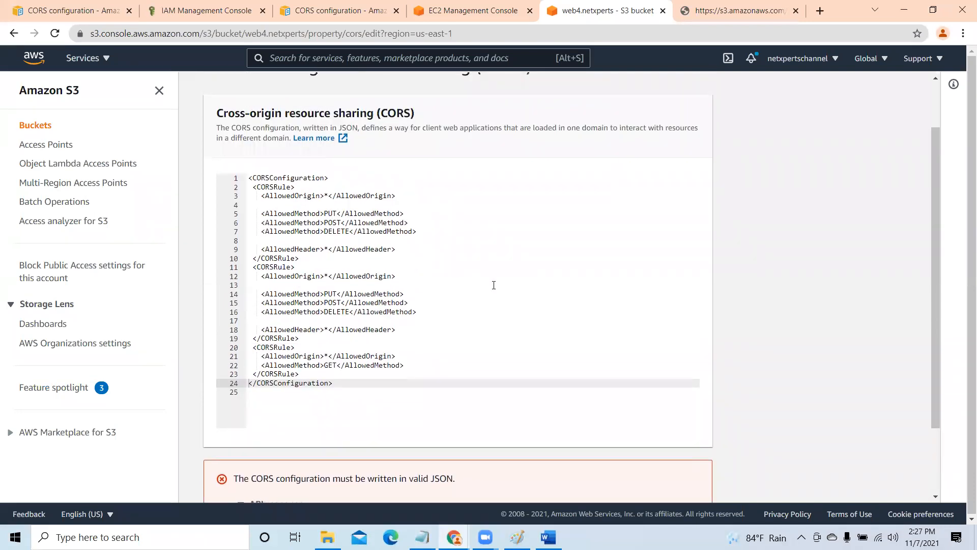
scroll(493, 284, down, 1)
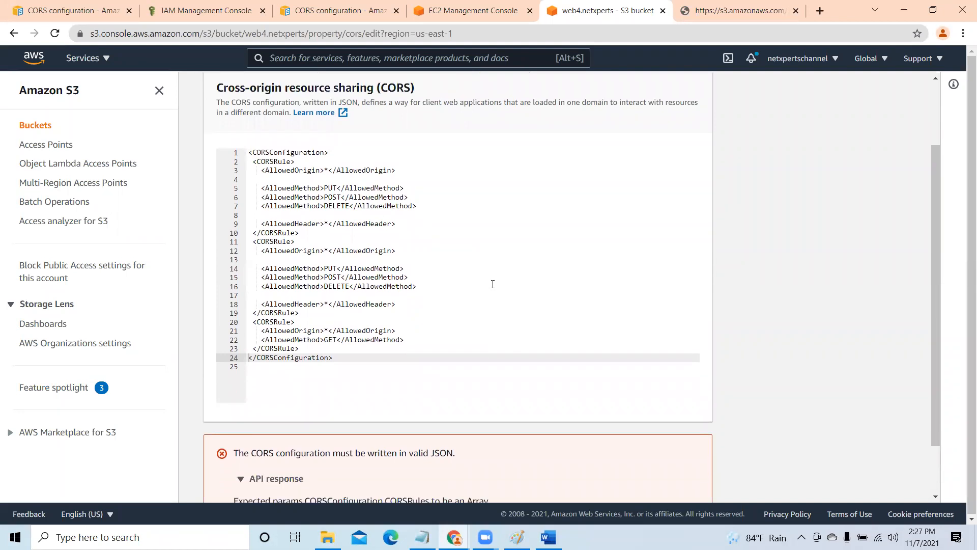
scroll(493, 284, up, 1)
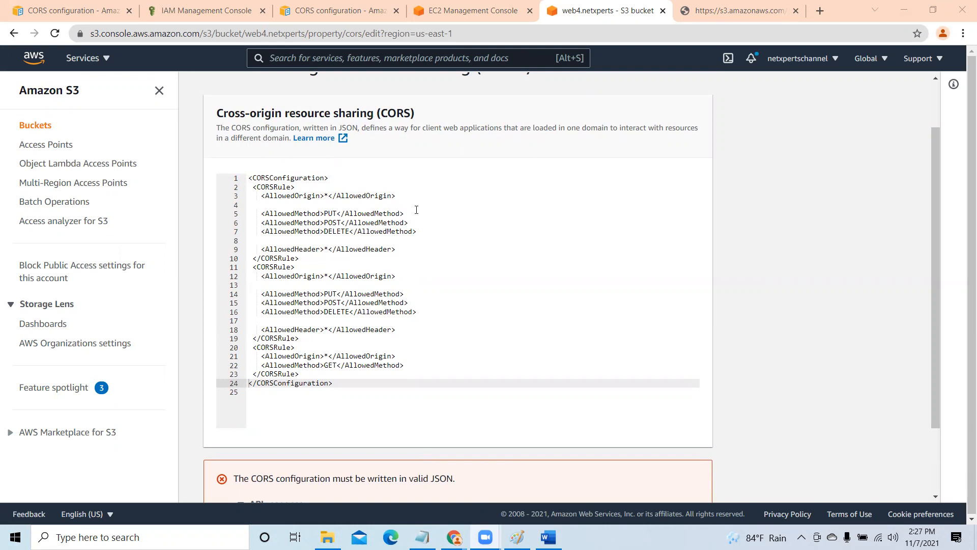
click(248, 179)
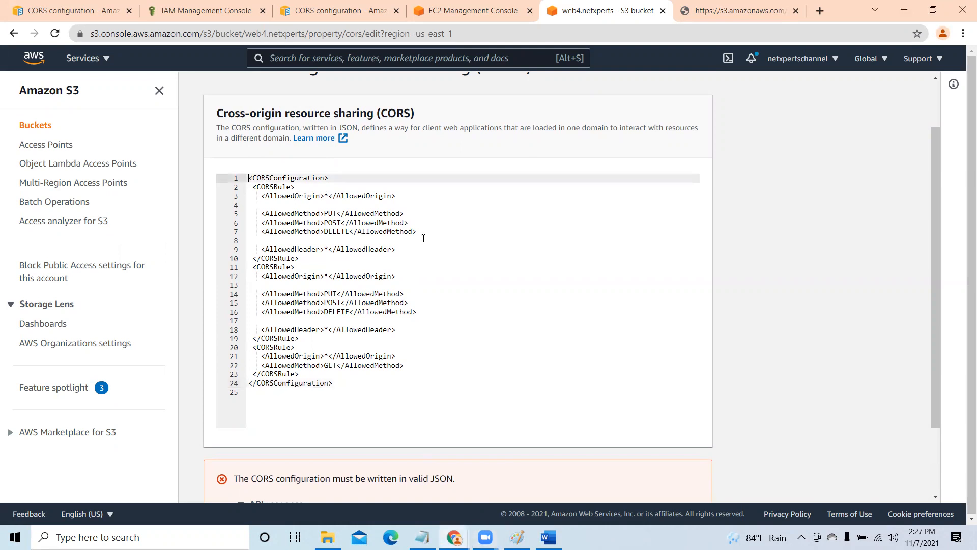
key(Delete)
key(Delete)
key(Delete)
key(Delete)
key(Delete)
key(Delete)
key(Delete)
key(Delete)
key(Delete)
key(Delete)
key(Delete)
key(Delete)
key(Delete)
key(Delete)
key(Delete)
key(Delete)
key(Delete)
key(Delete)
key(Delete)
key(Delete)
key(Delete)
key(Delete)
key(Delete)
key(Delete)
key(Delete)
key(Delete)
key(Delete)
key(Delete)
key(Delete)
key(Delete)
key(Delete)
key(Delete)
key(Delete)
key(Delete)
key(Delete)
key(Delete)
key(Delete)
key(Delete)
key(Delete)
key(Delete)
key(Delete)
key(Delete)
key(Delete)
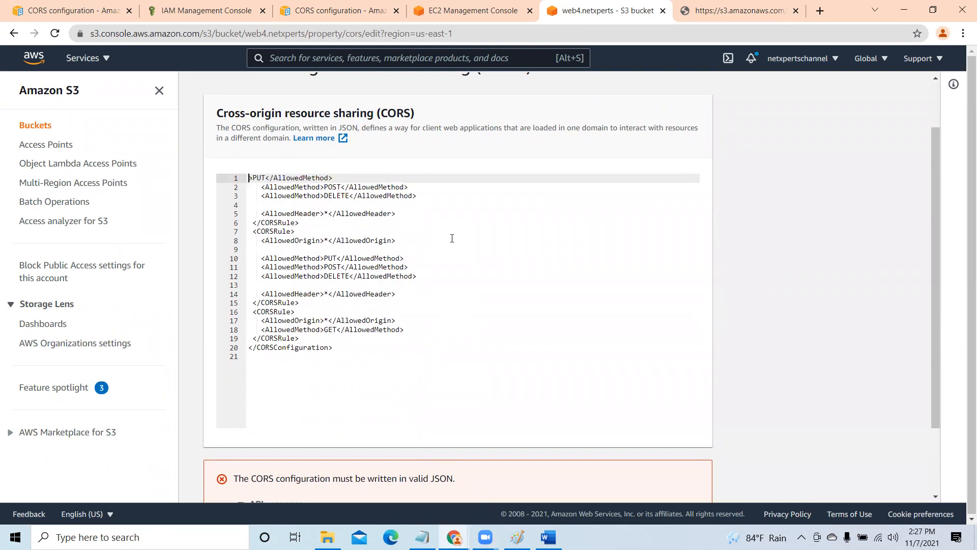
key(Delete)
key(Delete)
key(Delete)
key(Delete)
key(Delete)
key(Delete)
key(Delete)
key(Delete)
key(Delete)
key(Delete)
key(Delete)
key(Delete)
key(Delete)
key(Delete)
key(Delete)
key(Delete)
key(Delete)
key(Delete)
key(Delete)
key(Delete)
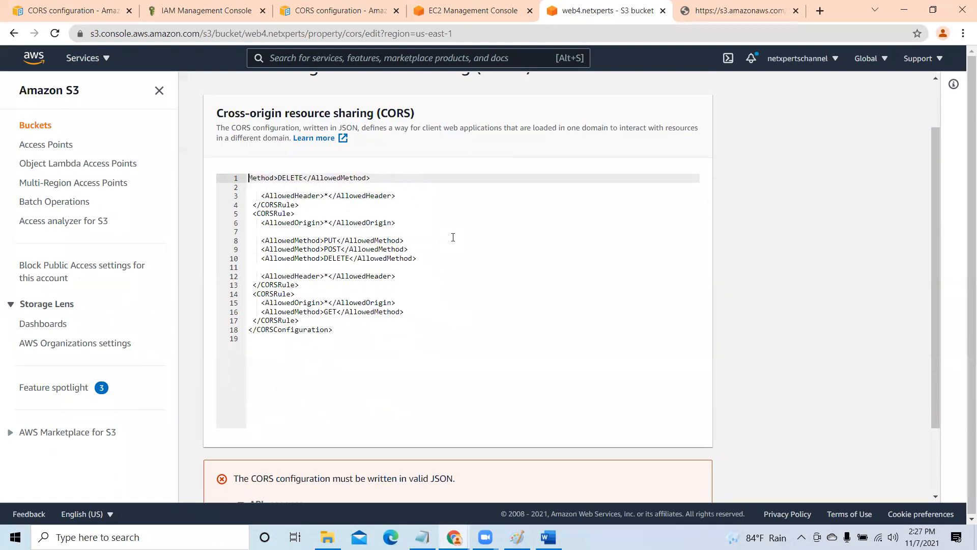
key(Delete)
key(Delete)
key(Delete)
key(Delete)
key(Delete)
key(Delete)
key(Delete)
key(Delete)
key(Delete)
key(Delete)
key(Delete)
key(Delete)
key(Delete)
key(Delete)
key(Delete)
key(Delete)
key(Delete)
key(Delete)
key(Delete)
key(Delete)
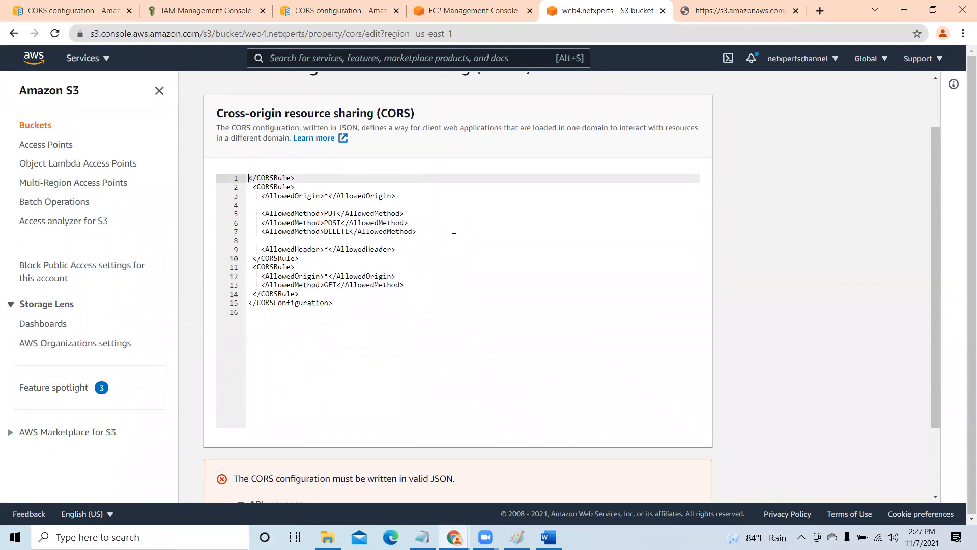
key(Delete)
key(Delete)
key(Delete)
key(Delete)
key(Delete)
key(Delete)
key(Delete)
key(Delete)
key(Delete)
key(Delete)
key(Delete)
key(Delete)
key(Delete)
key(Delete)
key(Delete)
key(Delete)
key(Delete)
key(Delete)
key(Delete)
key(Delete)
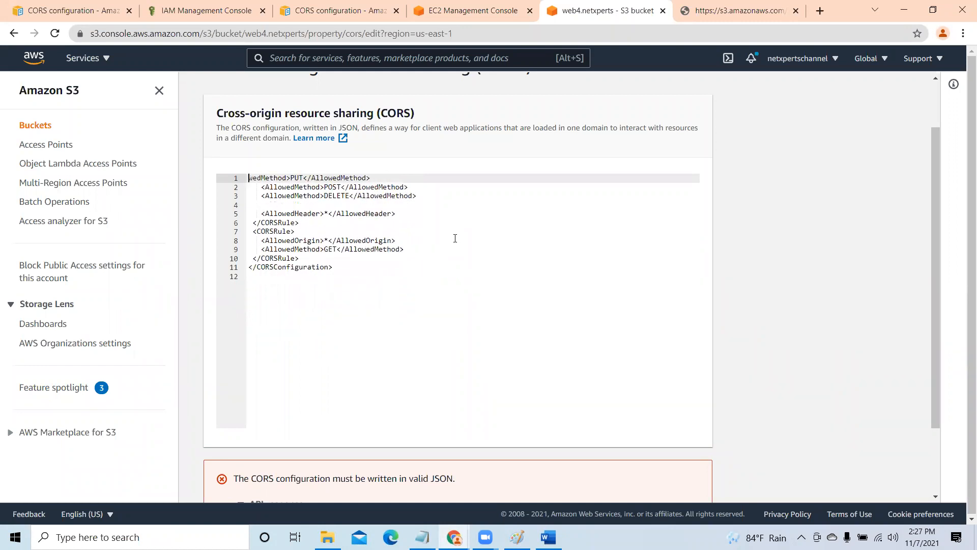
key(Delete)
key(Delete)
key(Delete)
key(Delete)
key(Delete)
key(Delete)
key(Delete)
key(Delete)
key(Delete)
key(Delete)
key(Delete)
key(Delete)
key(Delete)
key(Delete)
key(Delete)
key(Delete)
key(Delete)
key(Delete)
key(Delete)
key(Delete)
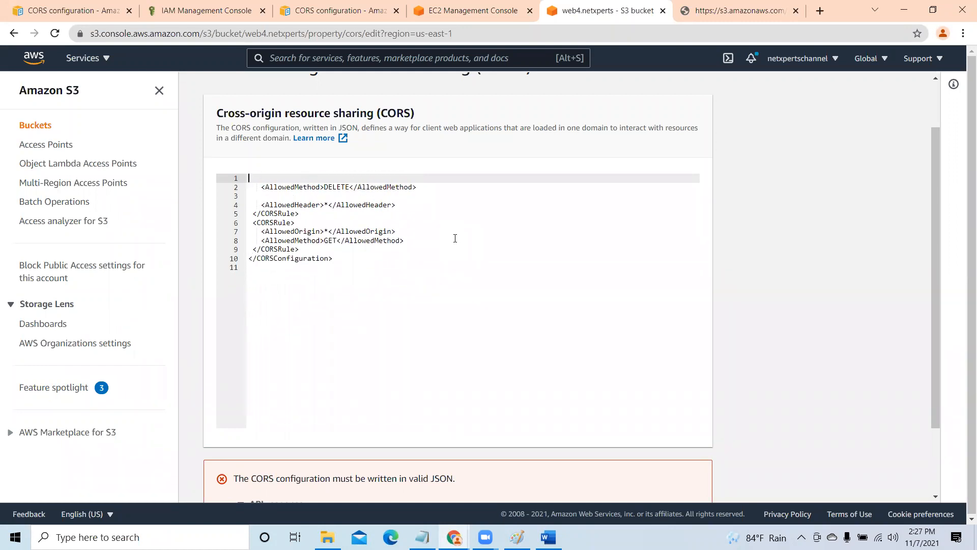
key(Delete)
key(Delete)
key(Delete)
key(Delete)
key(Delete)
key(Delete)
key(Delete)
key(Delete)
key(Delete)
key(Delete)
key(Delete)
key(Delete)
key(Delete)
key(Delete)
key(Delete)
key(Delete)
key(Delete)
key(Delete)
key(Delete)
key(Delete)
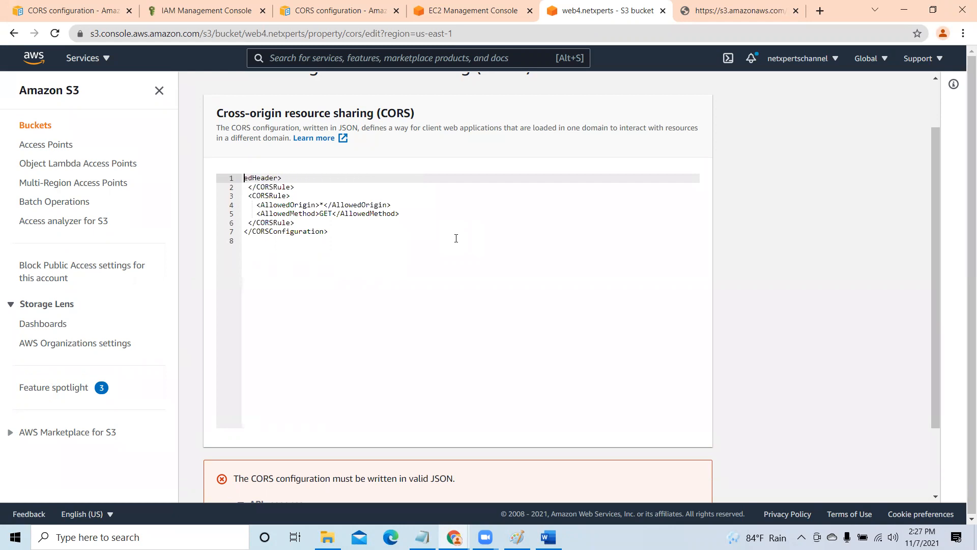
key(Delete)
key(Delete)
key(Delete)
key(Delete)
key(Delete)
key(Delete)
key(Delete)
key(Delete)
key(Delete)
key(Delete)
key(Delete)
key(Delete)
key(Delete)
key(Delete)
key(Delete)
key(Delete)
key(Delete)
key(Delete)
key(Delete)
key(Delete)
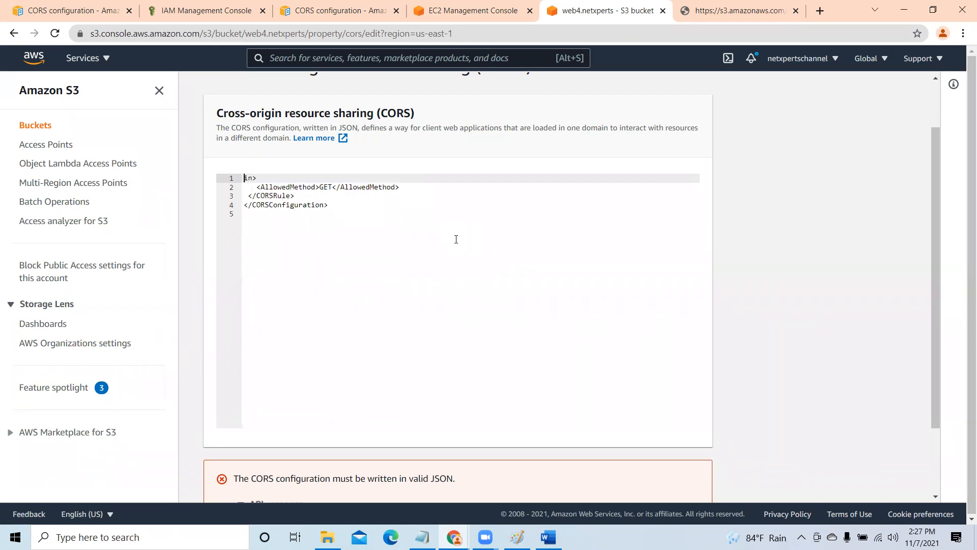
key(Delete)
key(Delete)
key(Delete)
key(Delete)
key(Delete)
key(Delete)
key(Delete)
key(Delete)
key(Delete)
key(Delete)
key(Delete)
key(Delete)
key(Delete)
key(Delete)
key(Delete)
key(Delete)
key(Delete)
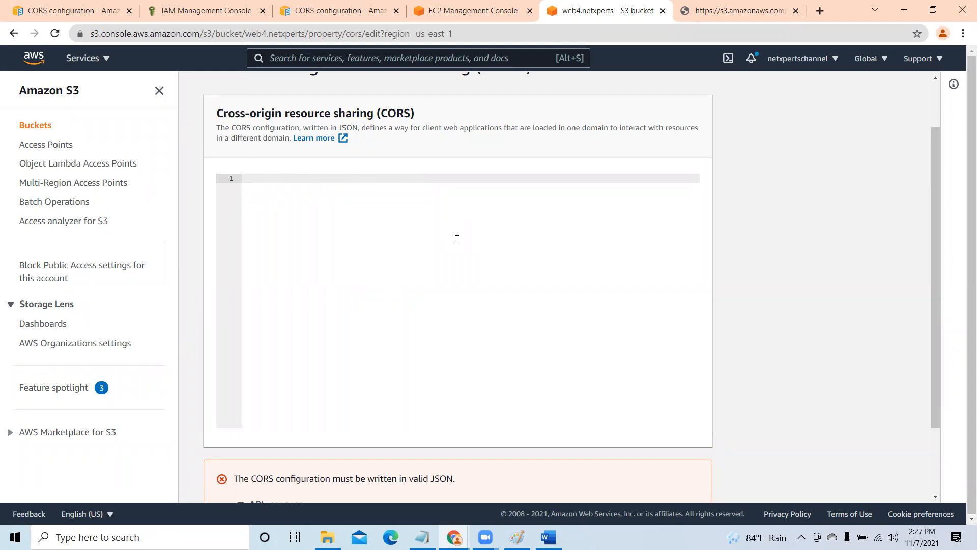
- Paste the XML configuration with the web3.netxperts origins into the empty CORS editor and try to save the changes
scroll(601, 332, down, 2)
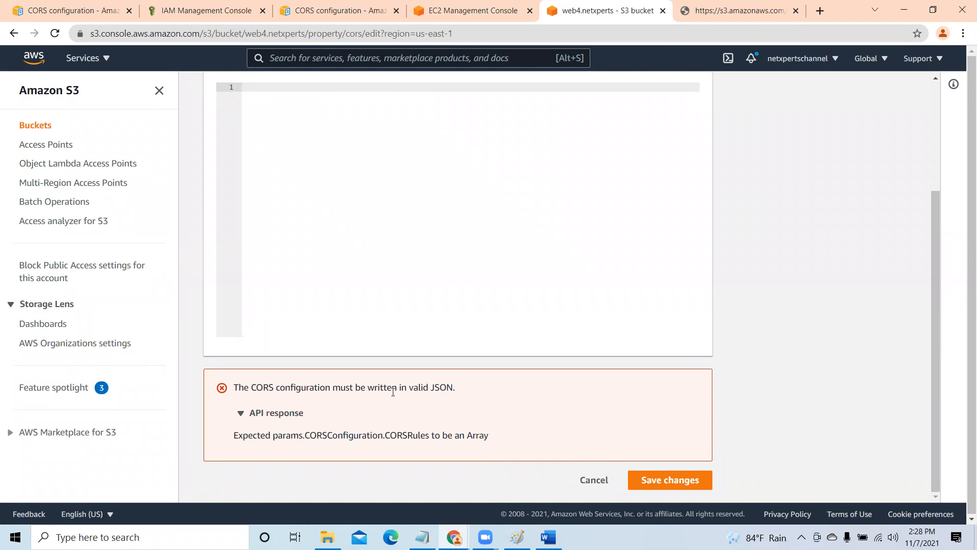
scroll(478, 396, up, 3)
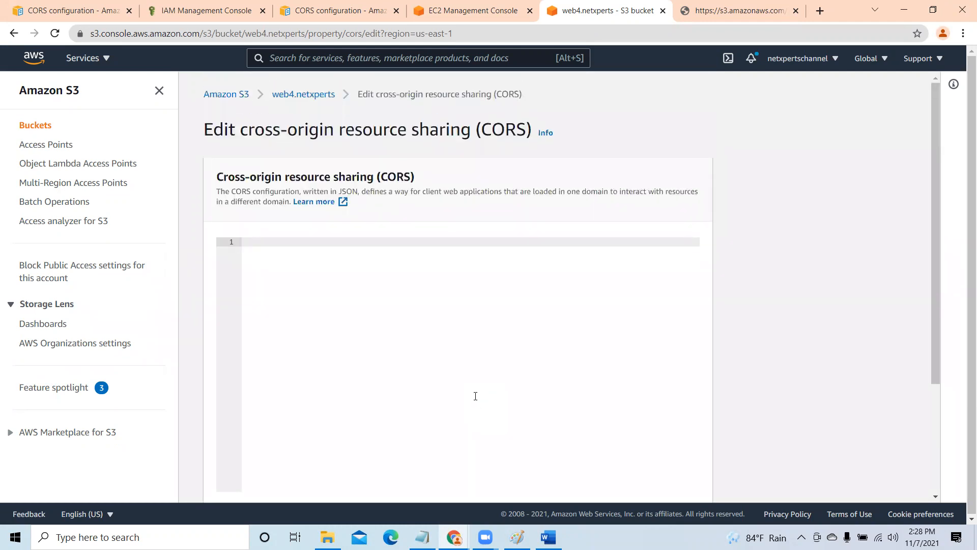
scroll(476, 396, down, 3)
scroll(475, 399, up, 1)
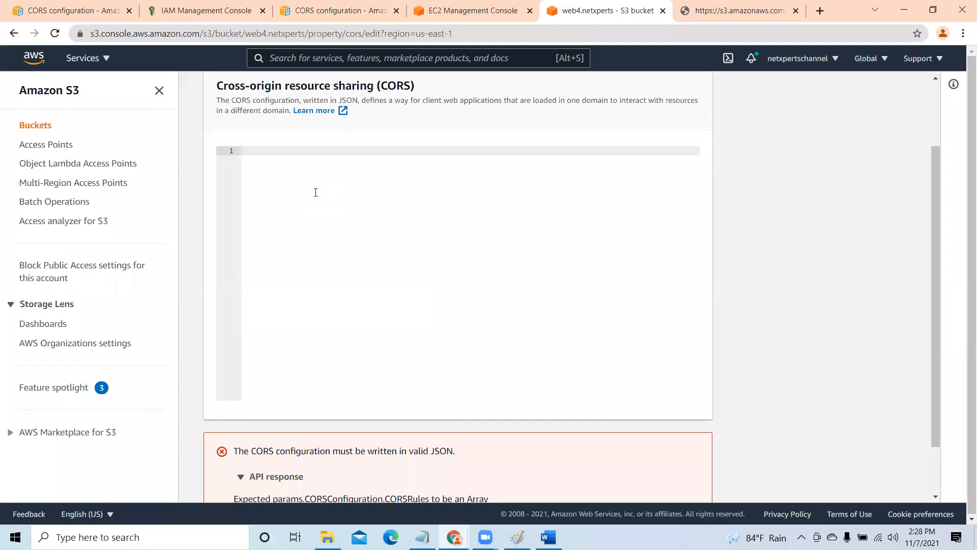
text(<CORSConfiguration>  <CORSRule>    <AllowedOrigin> https://s3.amazonaws.com/web3.netxperts/index.html </AllowedOrigin>     <AllowedMethod>PUT</AllowedMethod>    <AllowedMethod>POST</AllowedMethod>    <AllowedMethod>DELETE</AllowedMethod>     <AllowedHeader>*</AllowedHeader>  </CORSRule>  <CORSRule>    <AllowedOrigin> https://s3.amazonaws.com/web3.netxperts/index.html </AllowedOrigin>     <AllowedMethod>PUT</AllowedMethod>    <AllowedMethod>POST</AllowedMethod>    <AllowedMethod>DELETE</AllowedMethod>     <AllowedHeader>*</AllowedHeader>  </CORSRule>  <CORSRule>    <AllowedOrigin>*</AllowedOrigin>    <AllowedMethod>GET</AllowedMethod>  </CORSRule> </CORSConfiguration>)
scroll(364, 305, down, 2)
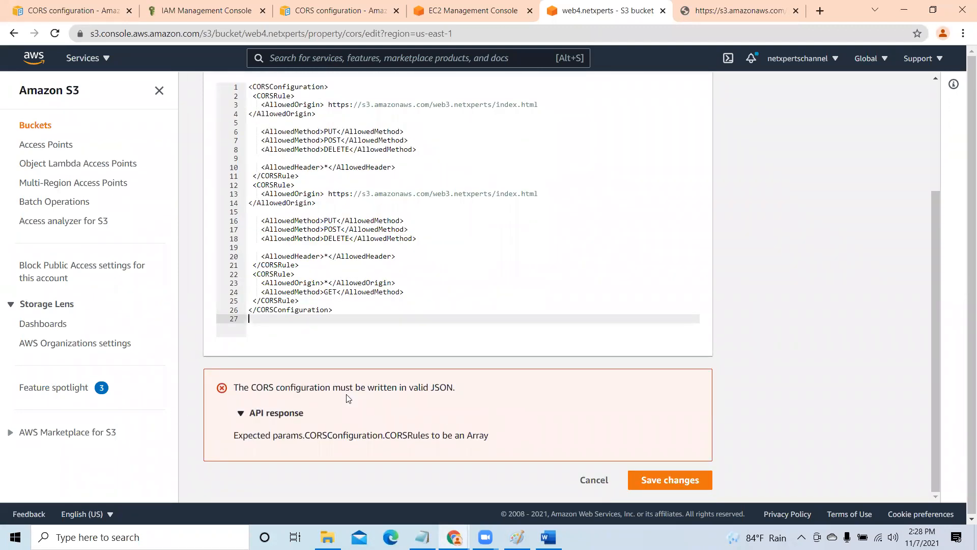
click(681, 481)
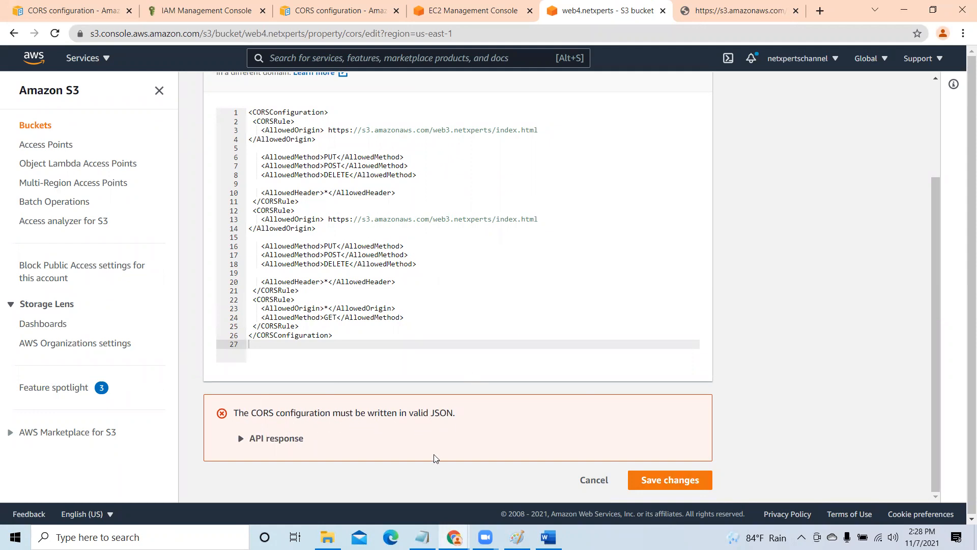
- Return to the AWS CORS configuration documentation, review the Example 1 rules and show their JSON version
scroll(432, 458, up, 3)
click(491, 4)
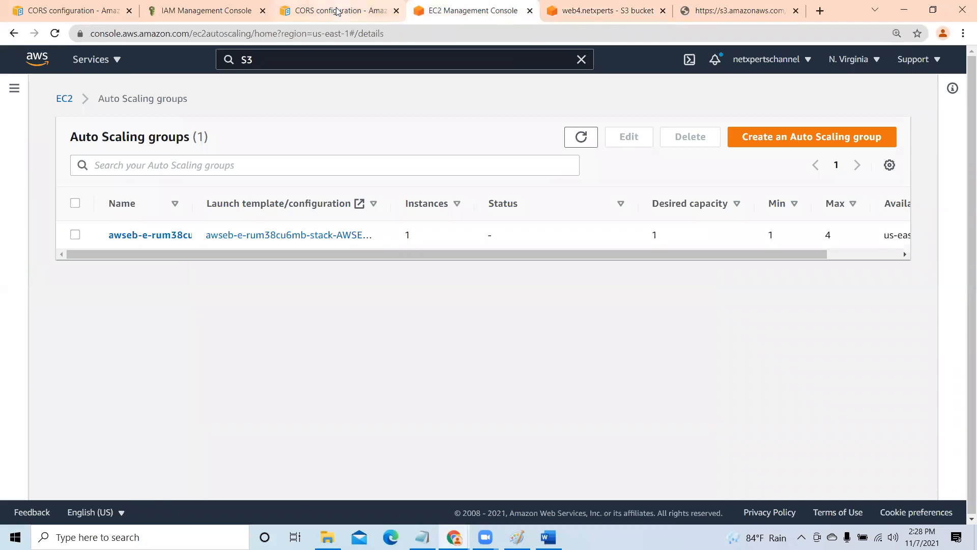
click(358, 12)
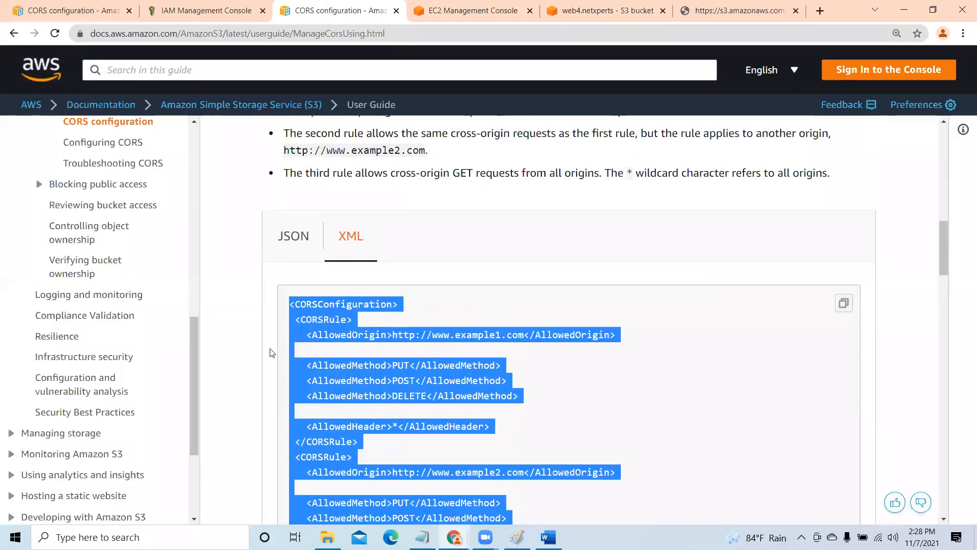
scroll(912, 320, up, 3)
scroll(345, 296, up, 2)
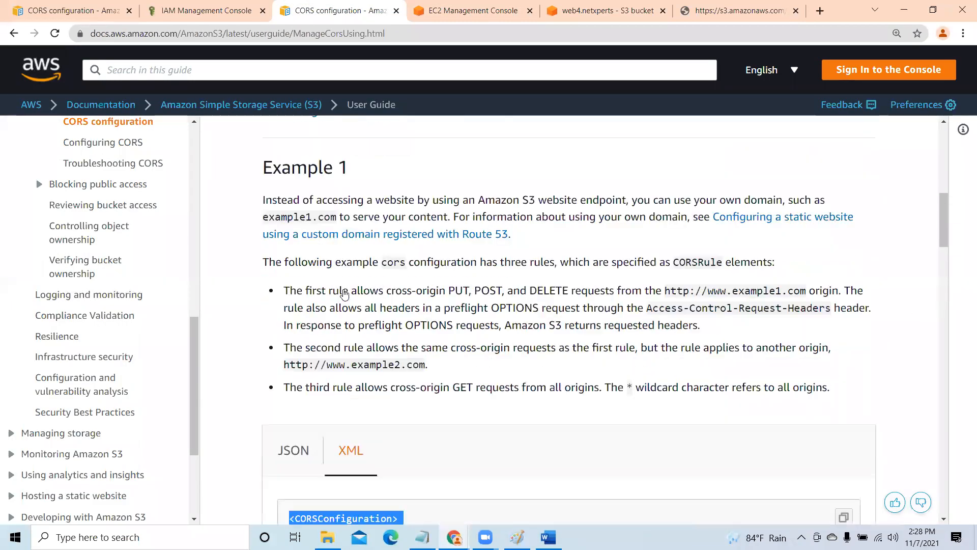
scroll(410, 311, down, 4)
click(416, 325)
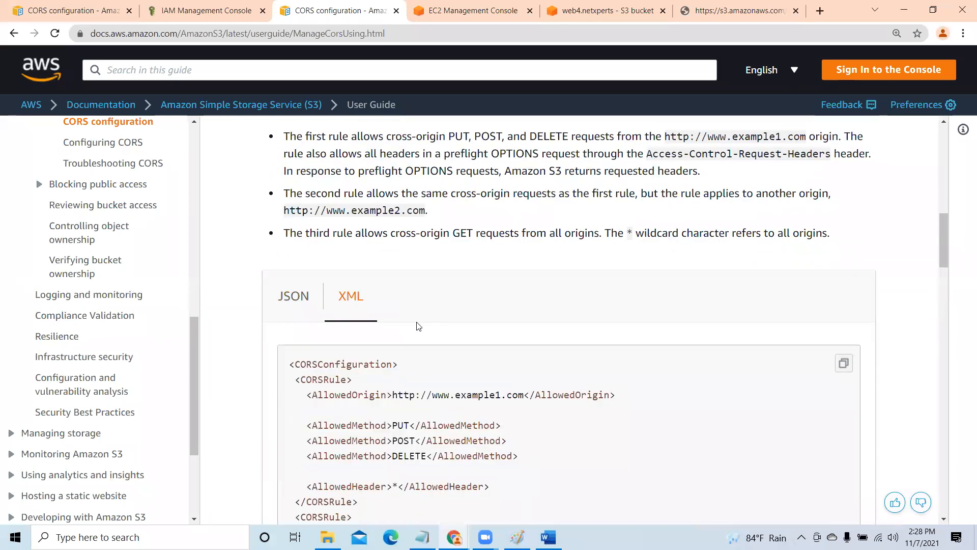
scroll(578, 325, down, 2)
scroll(297, 239, down, 2)
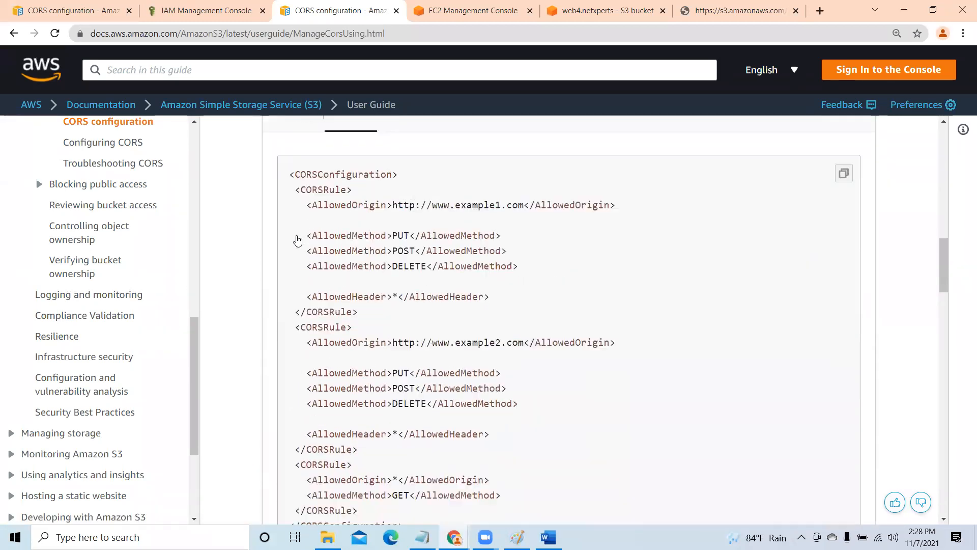
scroll(338, 290, up, 2)
click(293, 231)
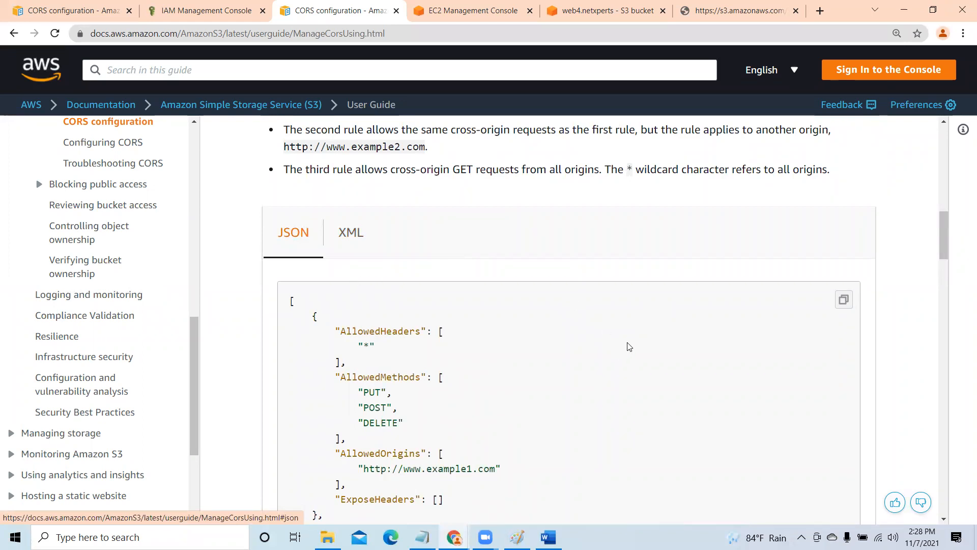
scroll(633, 351, down, 4)
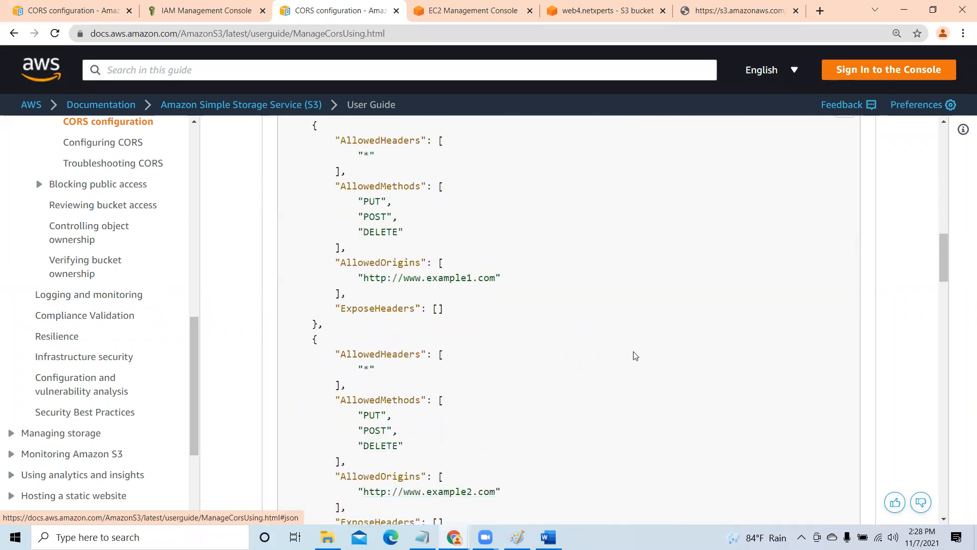
- Return to the web4.netxperts CORS editor and delete the entire XML configuration with the web3.netxperts origins
click(445, 13)
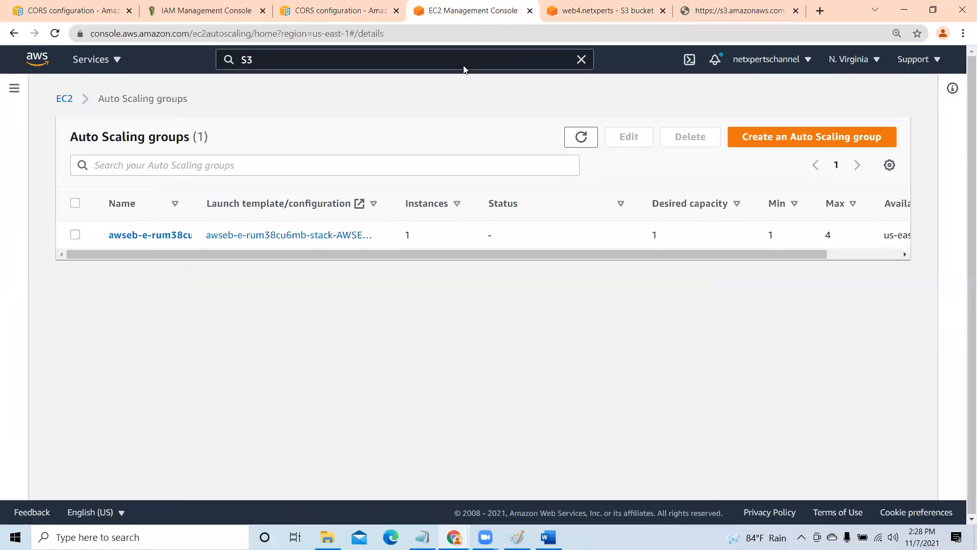
click(616, 11)
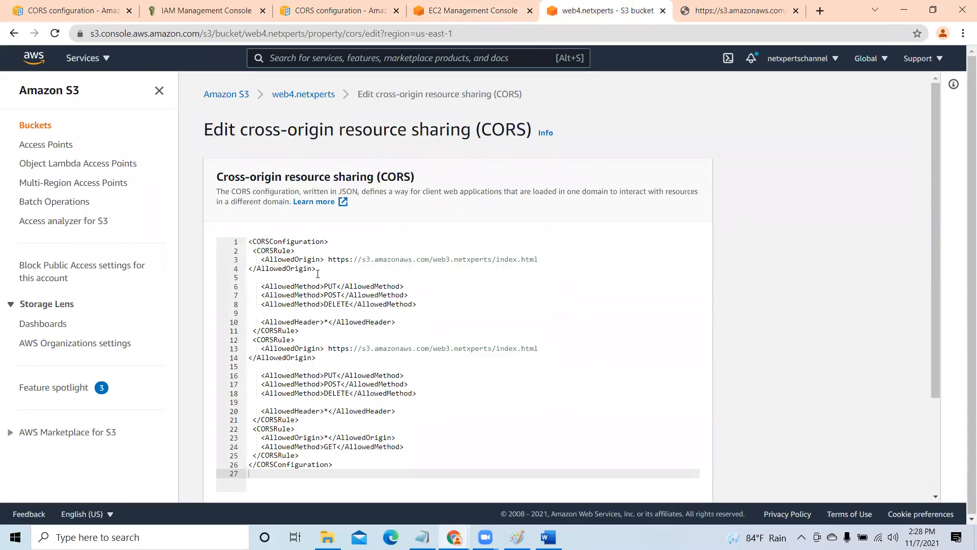
scroll(947, 255, down, 1)
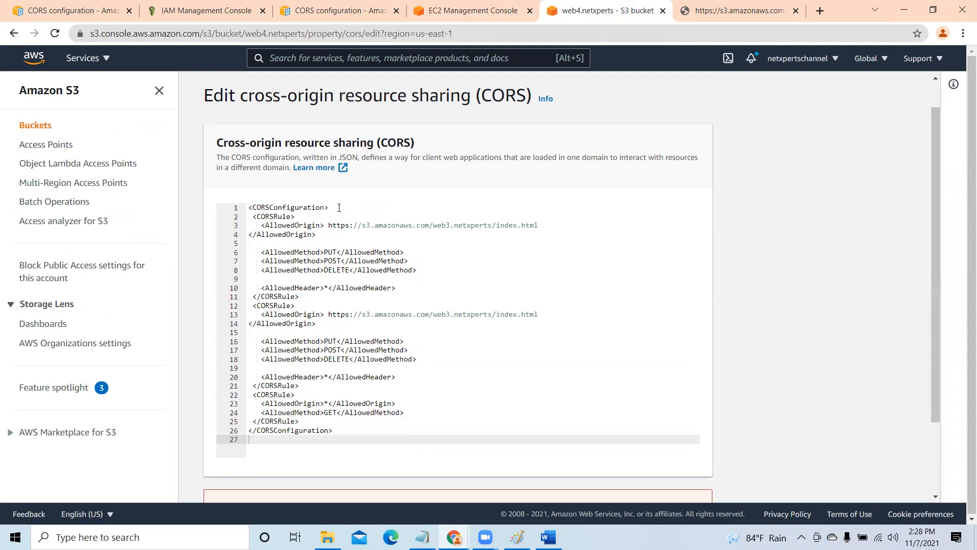
click(249, 208)
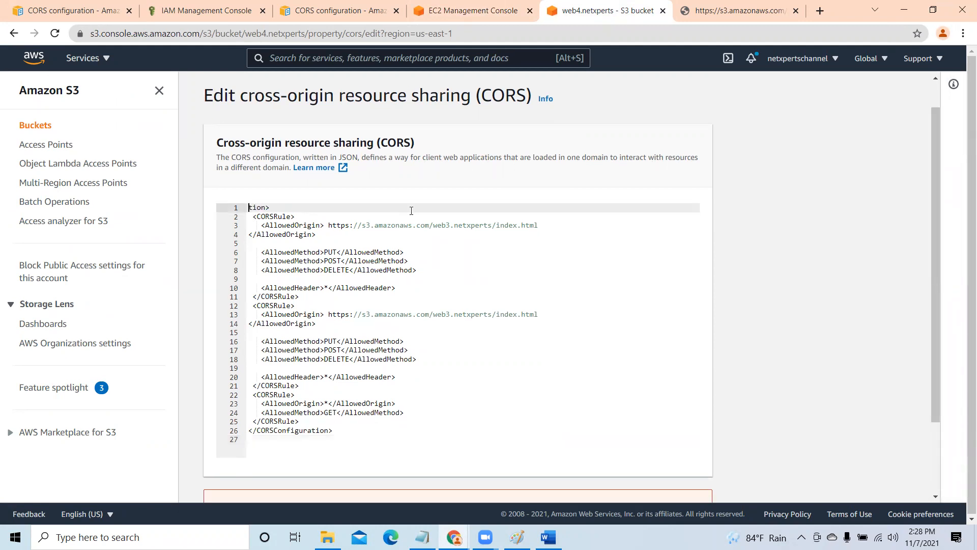
key(Delete)
key(Delete)
key(Delete)
key(Delete)
key(Delete)
key(Delete)
key(Delete)
key(Delete)
key(Delete)
key(Delete)
key(Delete)
key(Delete)
key(Delete)
key(Delete)
key(Delete)
key(Delete)
key(Delete)
key(Delete)
key(Delete)
key(Delete)
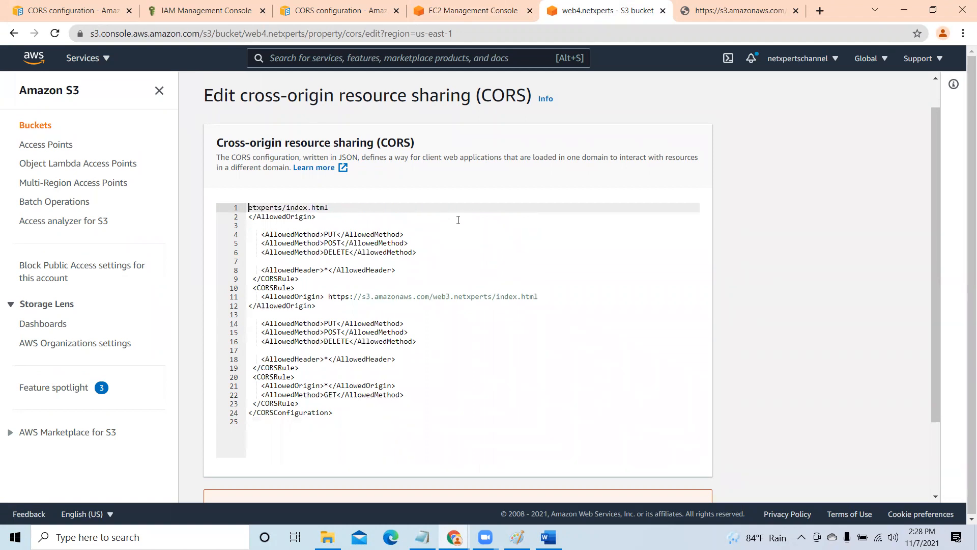
key(Delete)
key(Delete)
key(Delete)
key(Delete)
key(Delete)
key(Delete)
key(Delete)
key(Delete)
key(Delete)
key(Delete)
key(Delete)
key(Delete)
key(Delete)
key(Delete)
key(Delete)
key(Delete)
key(Delete)
key(Delete)
key(Delete)
key(Delete)
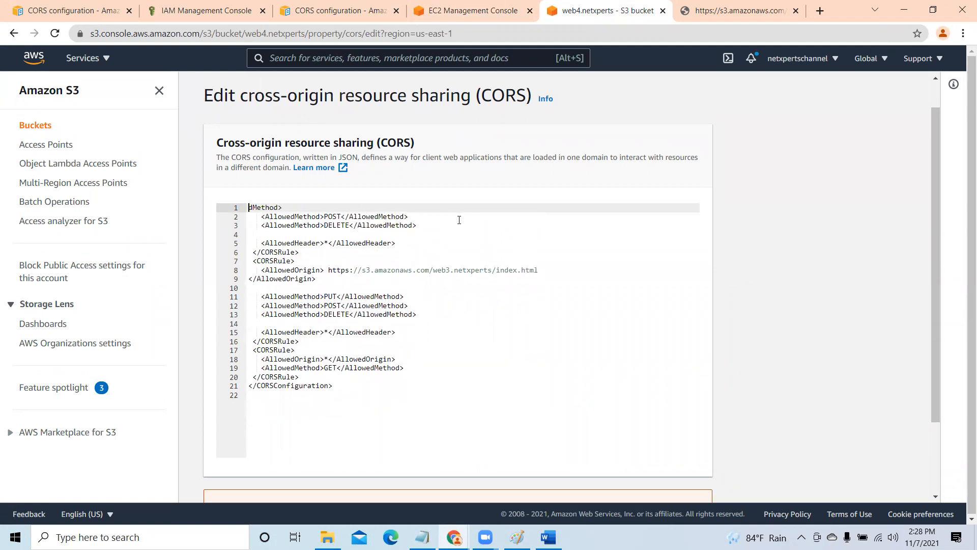
key(Delete)
key(Delete)
key(Delete)
key(Delete)
key(Delete)
key(Delete)
key(Delete)
key(Delete)
key(Delete)
key(Delete)
key(Delete)
key(Delete)
key(Delete)
key(Delete)
key(Delete)
key(Delete)
key(Delete)
key(Delete)
key(Delete)
key(Delete)
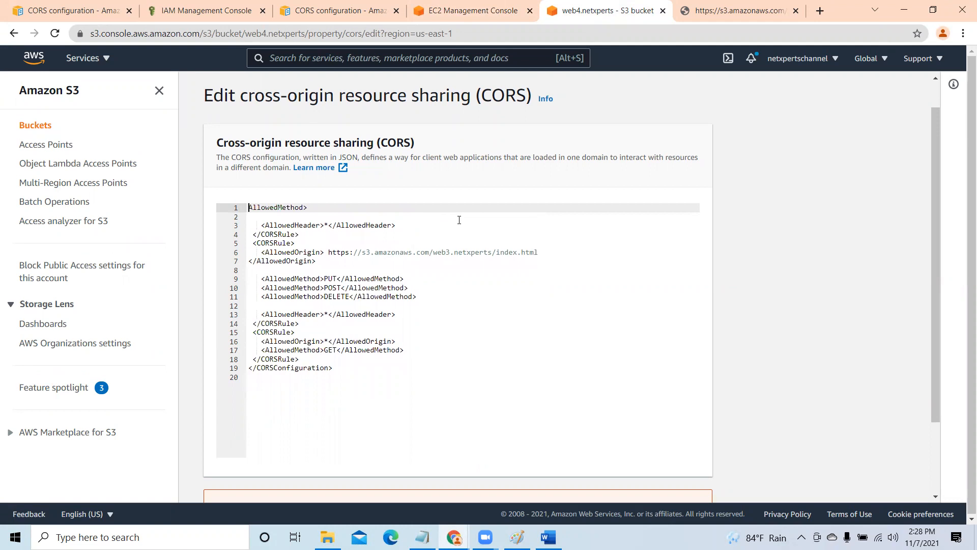
key(Delete)
key(Delete)
key(Delete)
key(Delete)
key(Delete)
key(Delete)
key(Delete)
key(Delete)
key(Delete)
key(Delete)
key(Delete)
key(Delete)
key(Delete)
key(Delete)
key(Delete)
key(Delete)
key(Delete)
key(Delete)
key(Delete)
key(Delete)
key(Delete)
key(Delete)
key(Delete)
key(Delete)
key(Delete)
key(Delete)
key(Delete)
key(Delete)
key(Delete)
key(Delete)
key(Delete)
key(Delete)
key(Delete)
key(Delete)
key(Delete)
key(Delete)
key(Delete)
key(Delete)
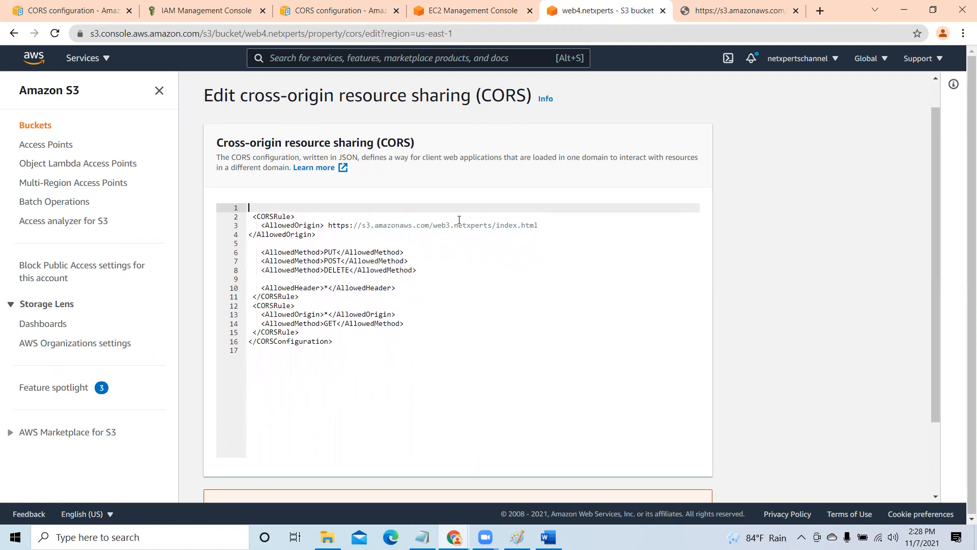
key(Delete)
key(Delete)
key(Delete)
key(Delete)
key(Delete)
key(Delete)
key(Delete)
key(Delete)
key(Delete)
key(Delete)
key(Delete)
key(Delete)
key(Delete)
key(Delete)
key(Delete)
key(Delete)
key(Delete)
key(Delete)
key(Delete)
key(Delete)
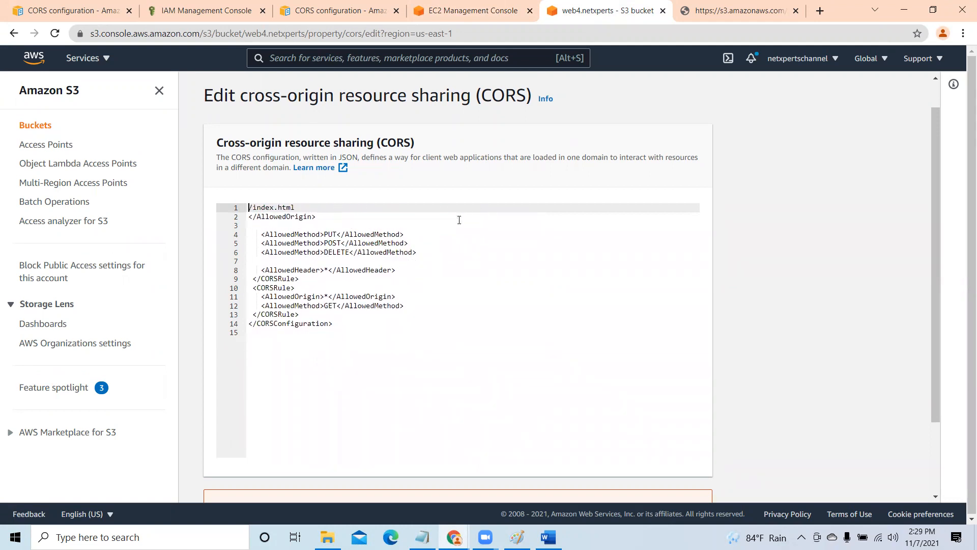
key(Delete)
key(Delete)
key(Delete)
key(Delete)
key(Delete)
key(Delete)
key(Delete)
key(Delete)
key(Delete)
key(Delete)
key(Delete)
key(Delete)
key(Delete)
key(Delete)
key(Delete)
key(Delete)
key(Delete)
key(Delete)
key(Delete)
key(Delete)
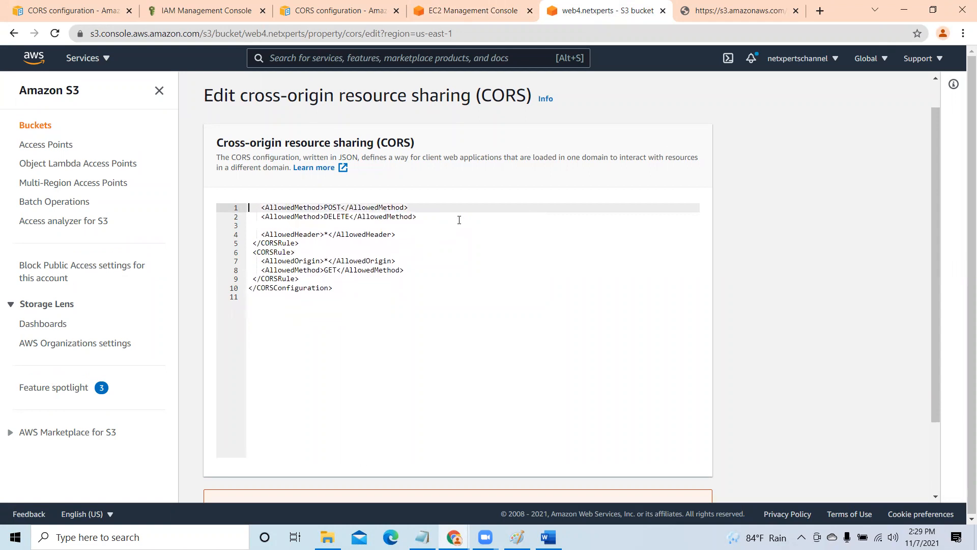
key(Delete)
key(Delete)
key(Delete)
key(Delete)
key(Delete)
key(Delete)
key(Delete)
key(Delete)
key(Delete)
key(Delete)
key(Delete)
key(Delete)
key(Delete)
key(Delete)
key(Delete)
key(Delete)
key(Delete)
key(Delete)
key(Delete)
key(Delete)
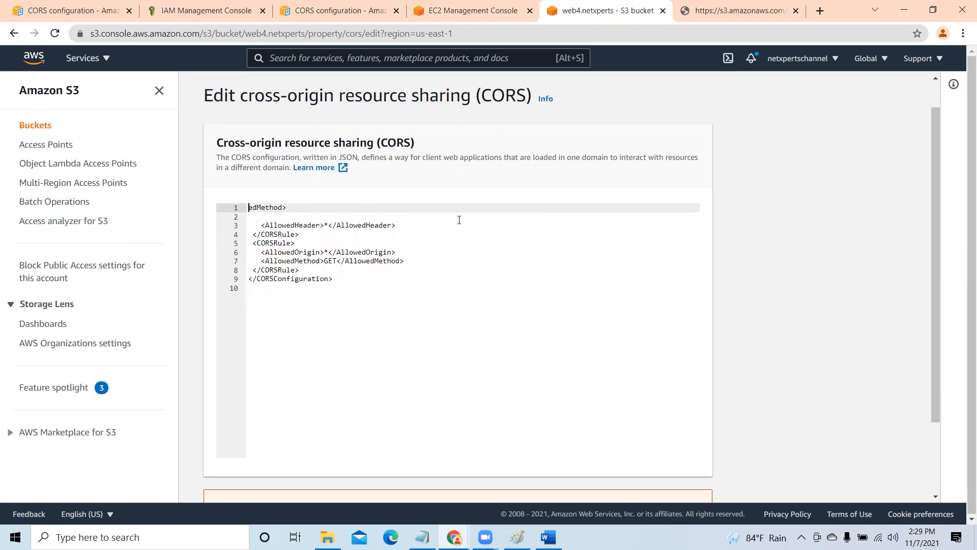
key(Delete)
key(Delete)
key(Delete)
key(Delete)
key(Delete)
key(Delete)
key(Delete)
key(Delete)
key(Delete)
key(Delete)
key(Delete)
key(Delete)
key(Delete)
key(Delete)
key(Delete)
key(Delete)
key(Delete)
key(Delete)
key(Delete)
key(Delete)
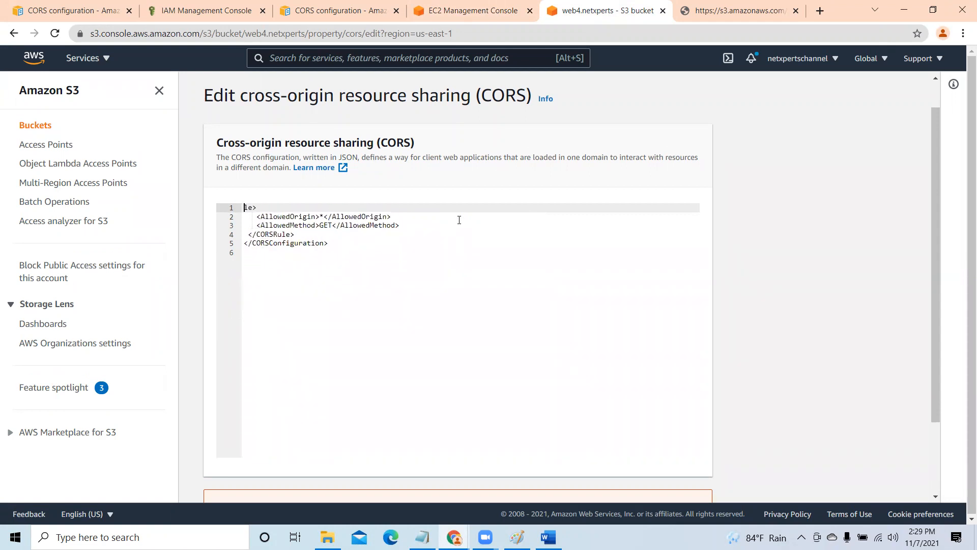
key(Delete)
key(Delete)
key(Delete)
key(Delete)
key(Delete)
key(Delete)
key(Delete)
key(Delete)
key(Delete)
key(Delete)
key(Delete)
key(Delete)
key(Delete)
key(Delete)
key(Delete)
key(Delete)
key(Delete)
key(Delete)
key(Delete)
key(Delete)
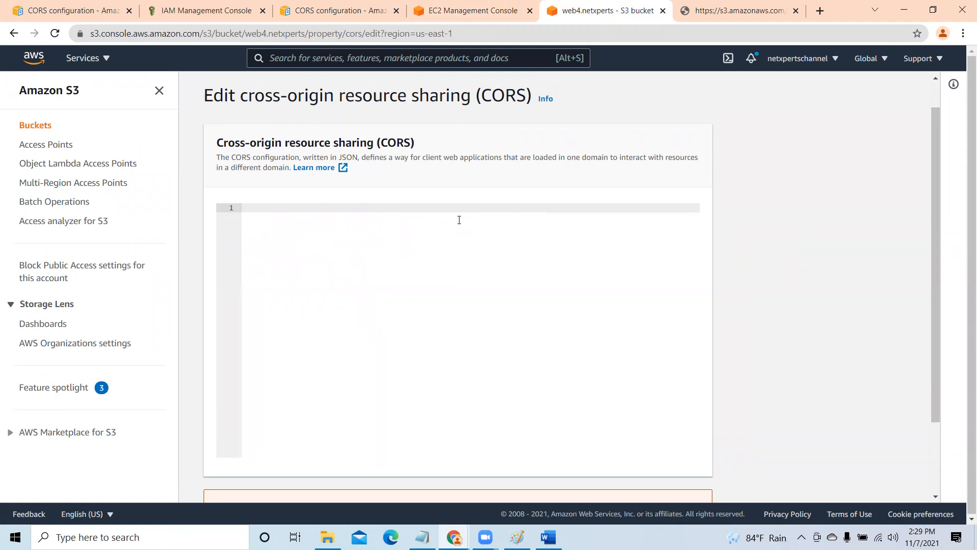
- Save the empty CORS configuration for web4.netxperts and dismiss the resulting notification
scroll(560, 305, down, 2)
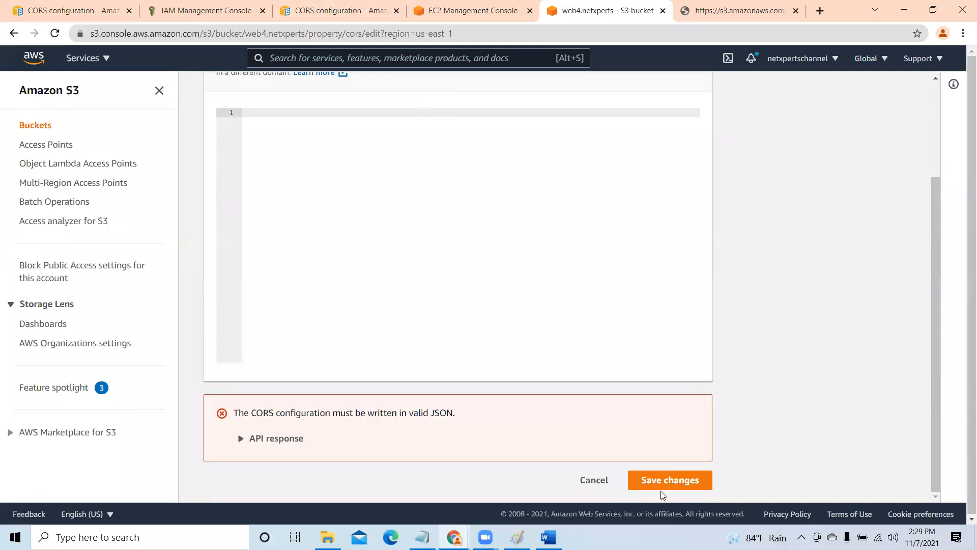
click(672, 479)
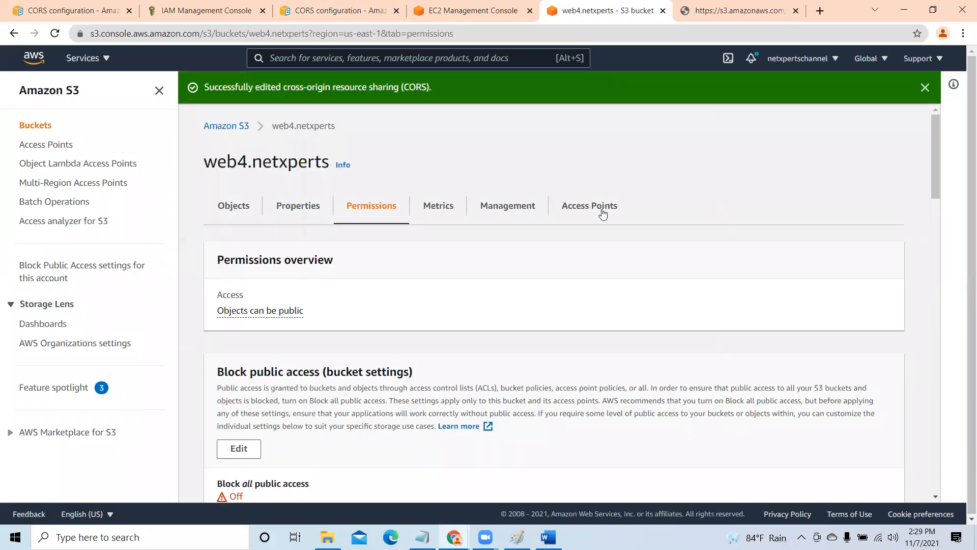
click(925, 89)
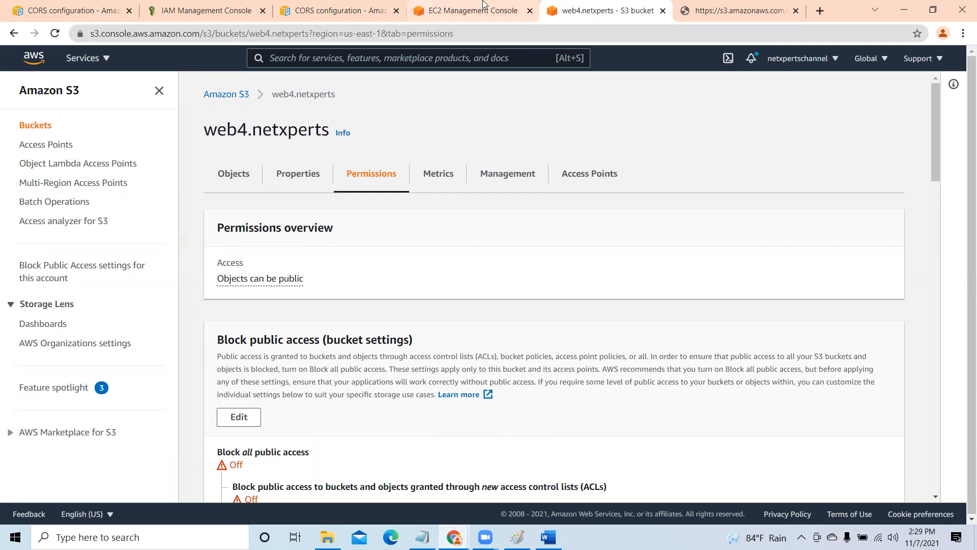
- Glance at the documentation's JSON CORS example, then review the permissions and properties of the web4.netxperts bucket
click(330, 12)
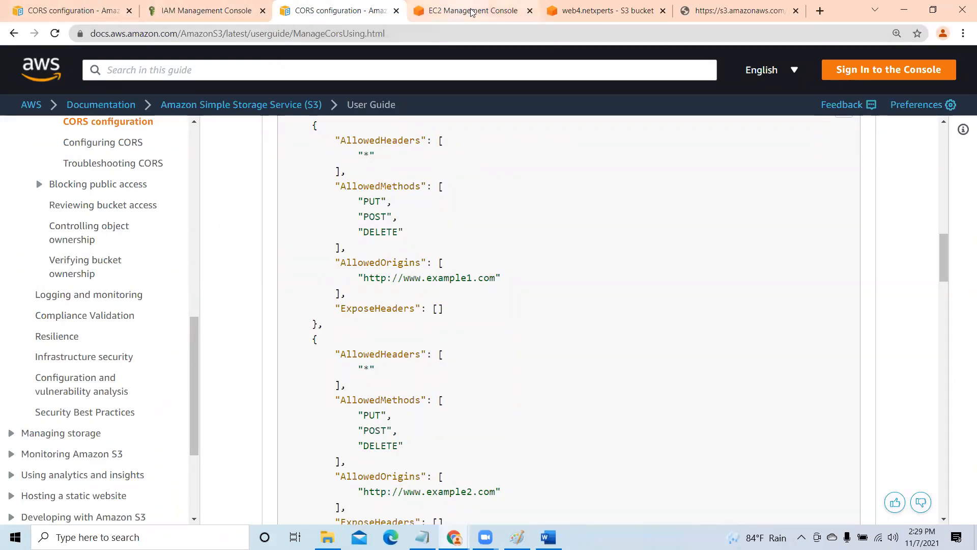
click(586, 11)
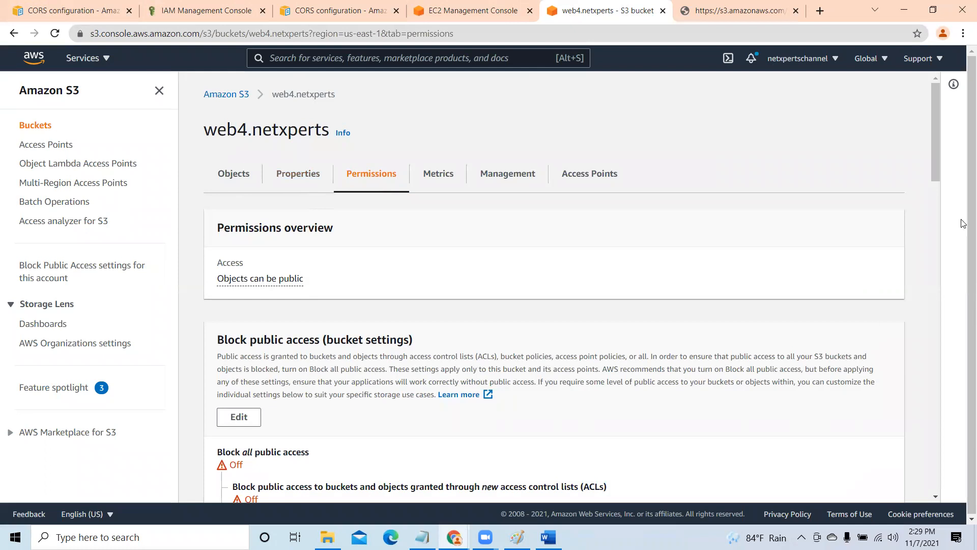
scroll(928, 246, down, 4)
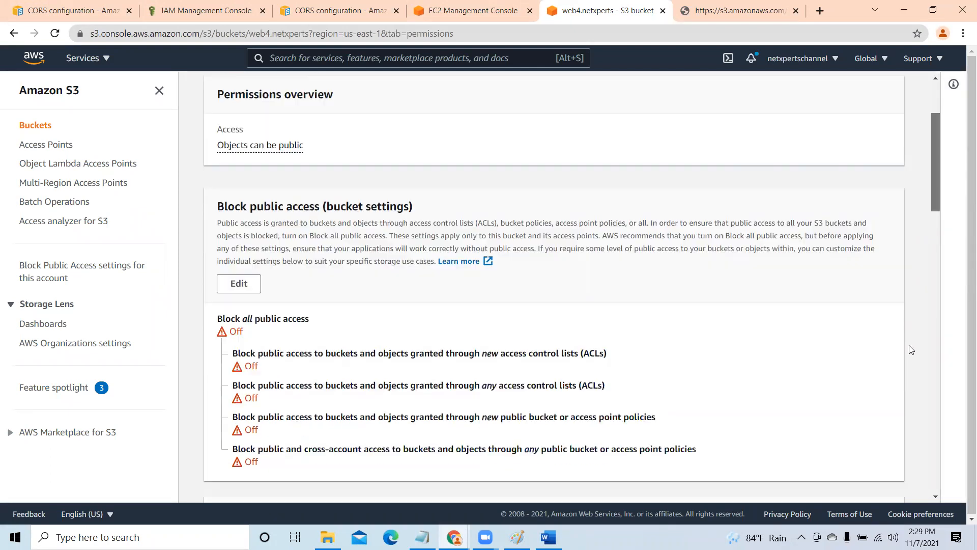
scroll(931, 235, down, 10)
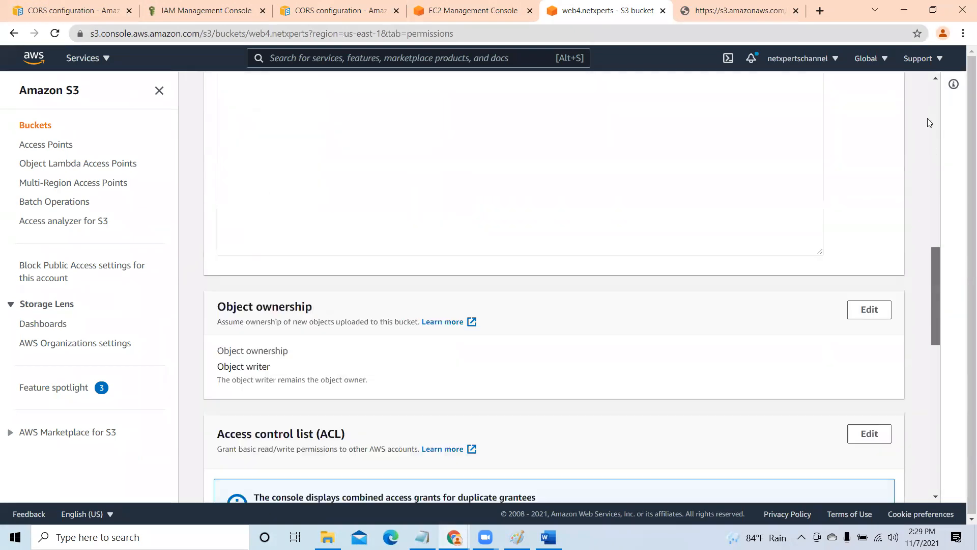
scroll(306, 178, down, 2)
scroll(301, 176, down, 4)
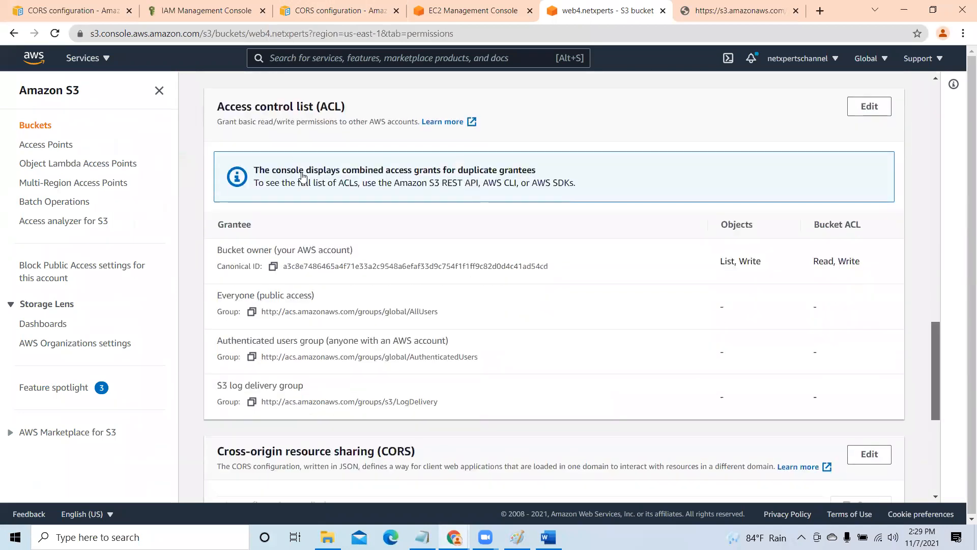
scroll(384, 267, up, 10)
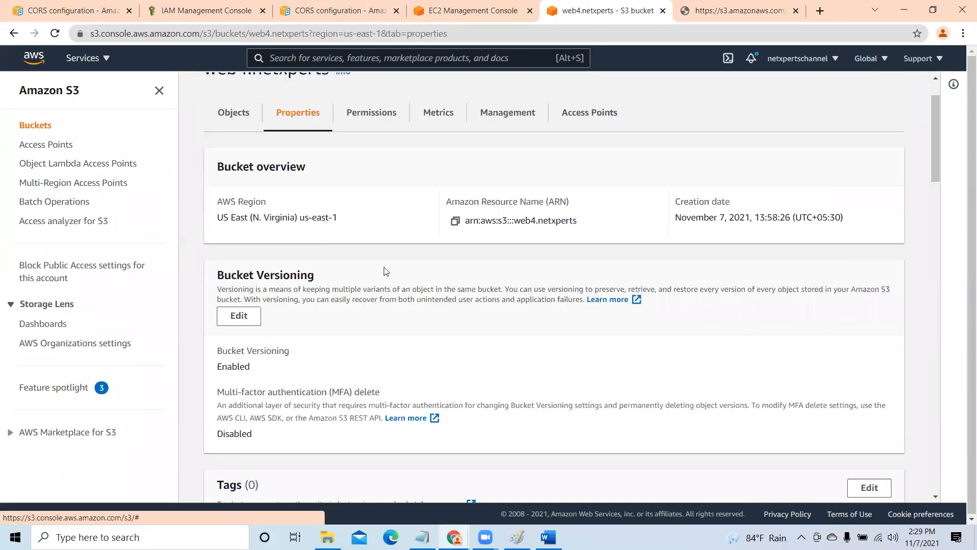
scroll(386, 271, down, 3)
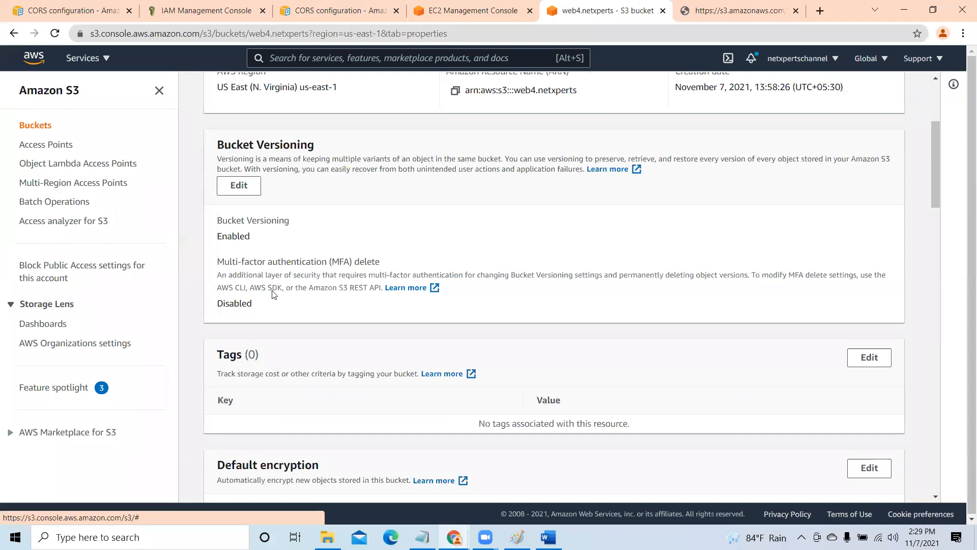
scroll(213, 285, down, 2)
scroll(225, 211, down, 4)
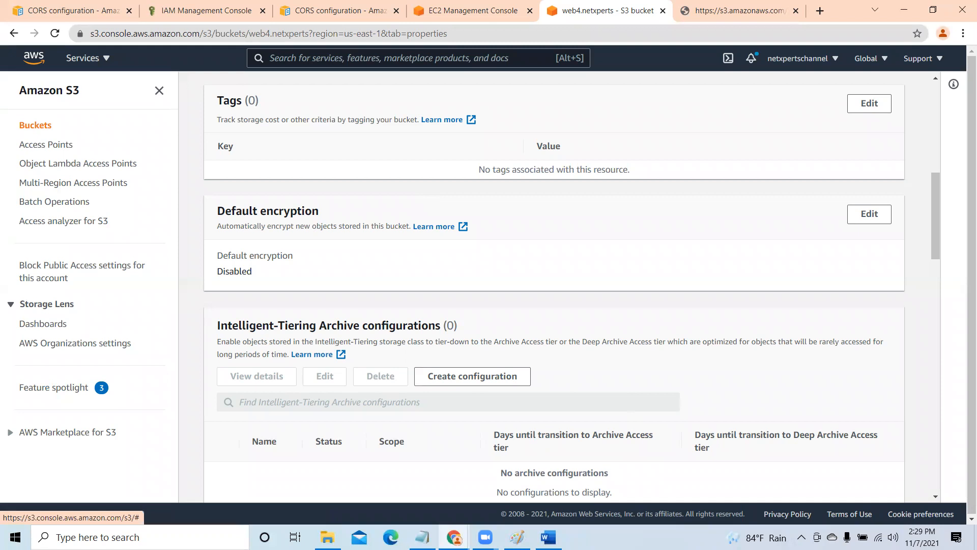
- Switch to Paint and start a new blank picture, discarding the load balancer diagram without saving
mouse_move(517, 537)
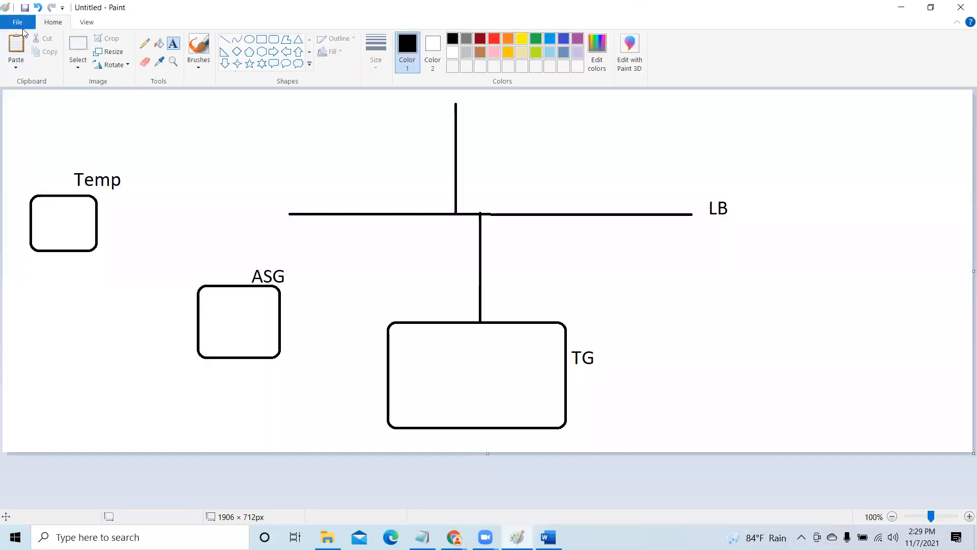
click(19, 22)
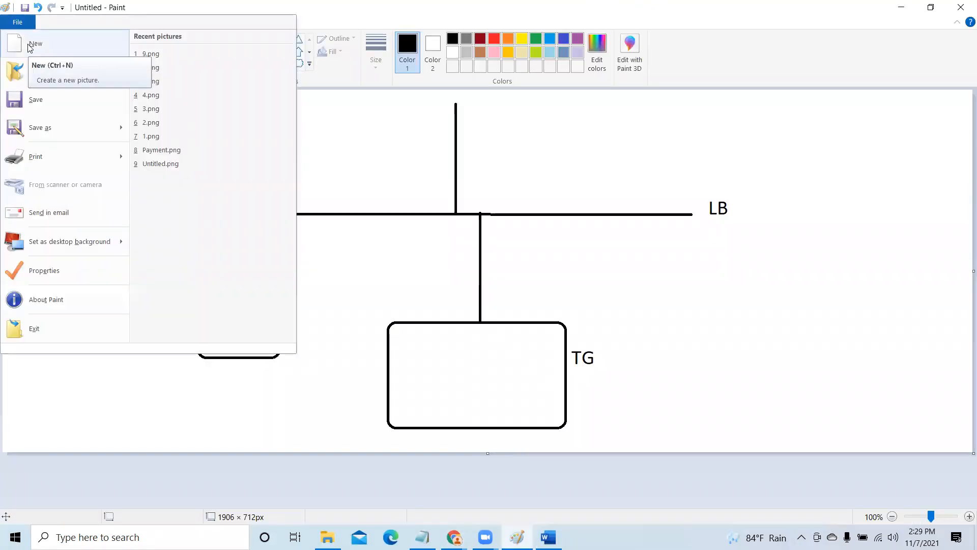
click(546, 282)
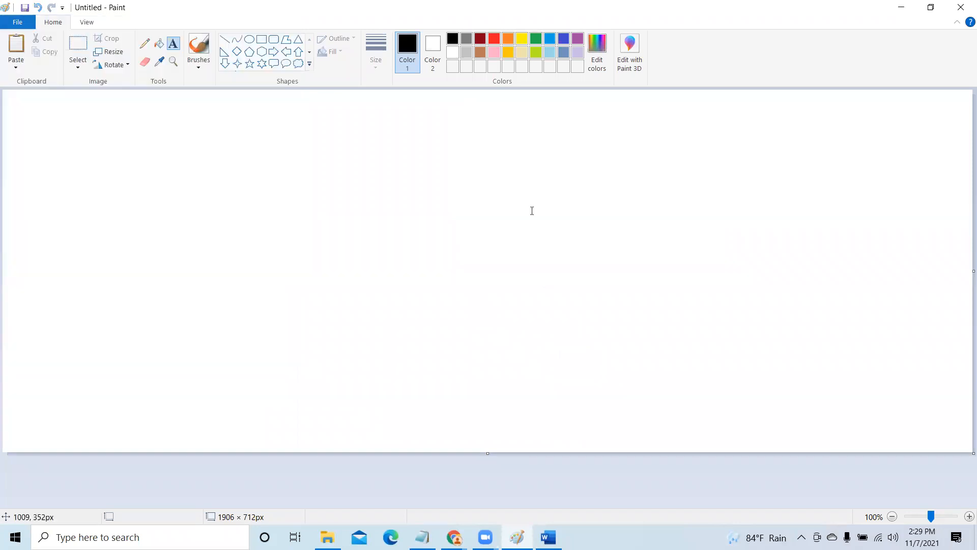
- Draw a stick figure in the left part of the canvas with a round head, vertical body and arms about 270 px wide
click(174, 47)
click(249, 41)
mouse_move(227, 132)
mouse_down()
mouse_move(270, 188)
mouse_move(283, 187)
mouse_move(256, 333)
mouse_up()
click(372, 206)
click(225, 42)
drag(159, 248, 297, 235)
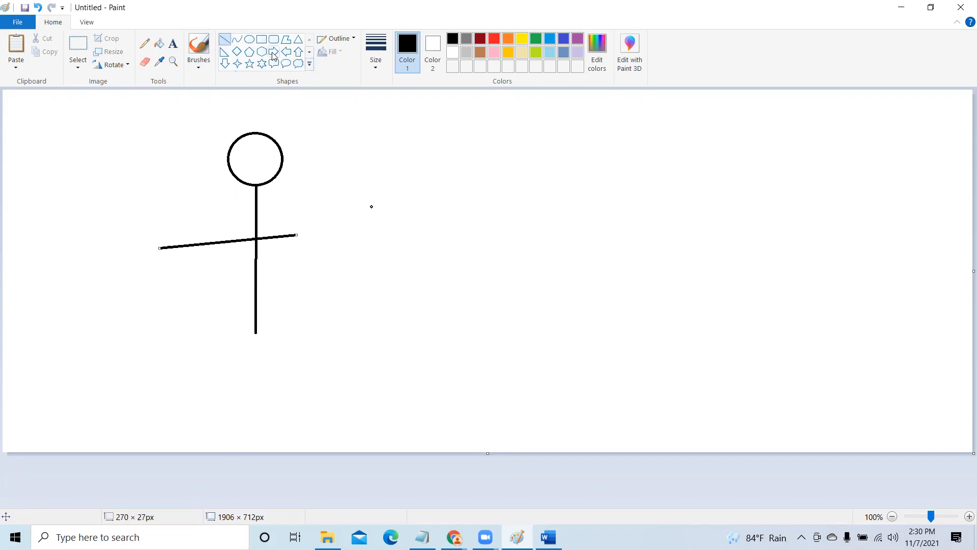
- Draw a second stick figure in the canvas's right part: oval head about 107 × 64 px, body about 302 px, arms about 272 px
click(249, 39)
drag(637, 126, 692, 159)
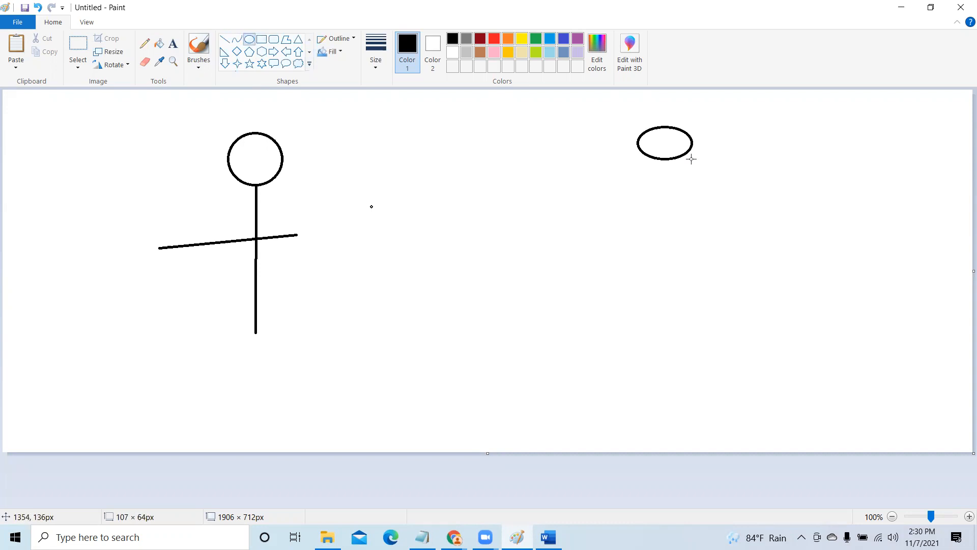
click(225, 39)
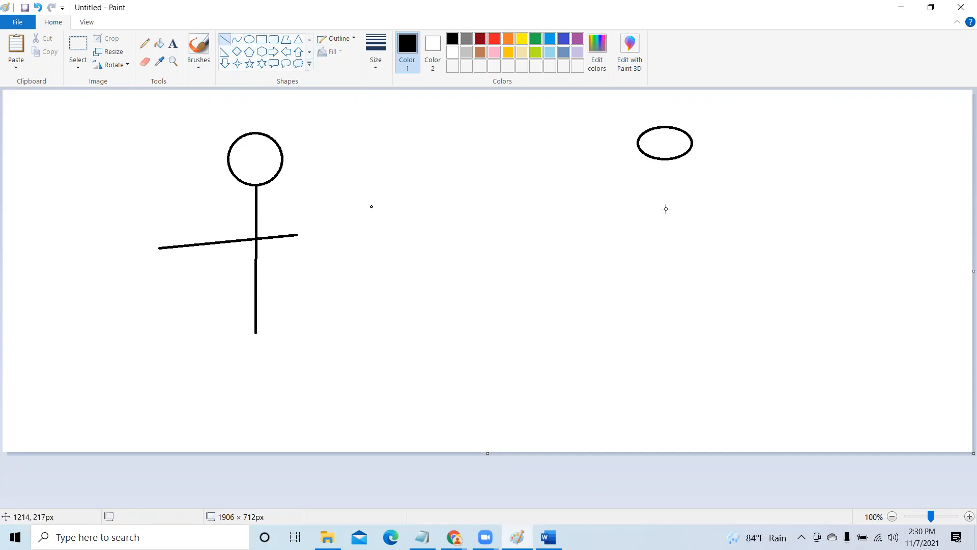
drag(660, 159, 659, 311)
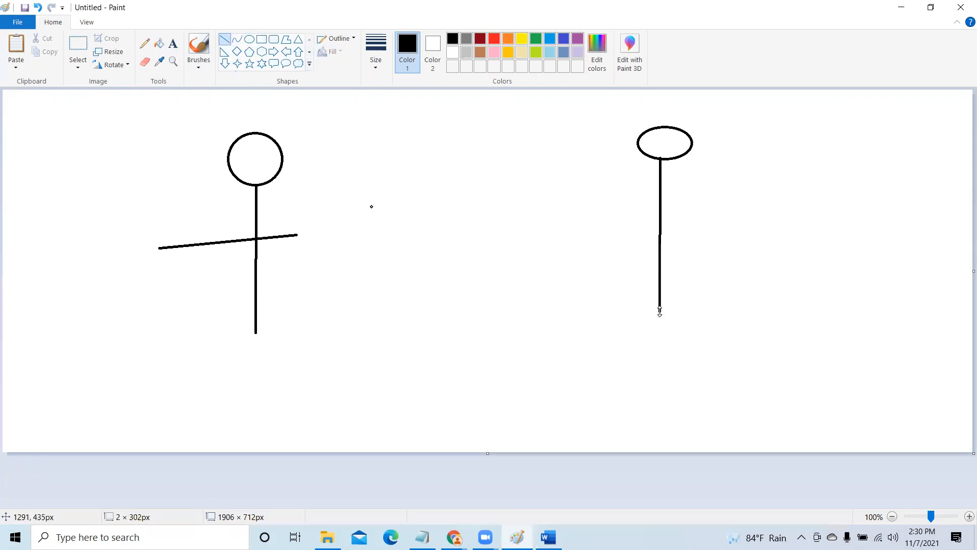
drag(591, 214, 729, 215)
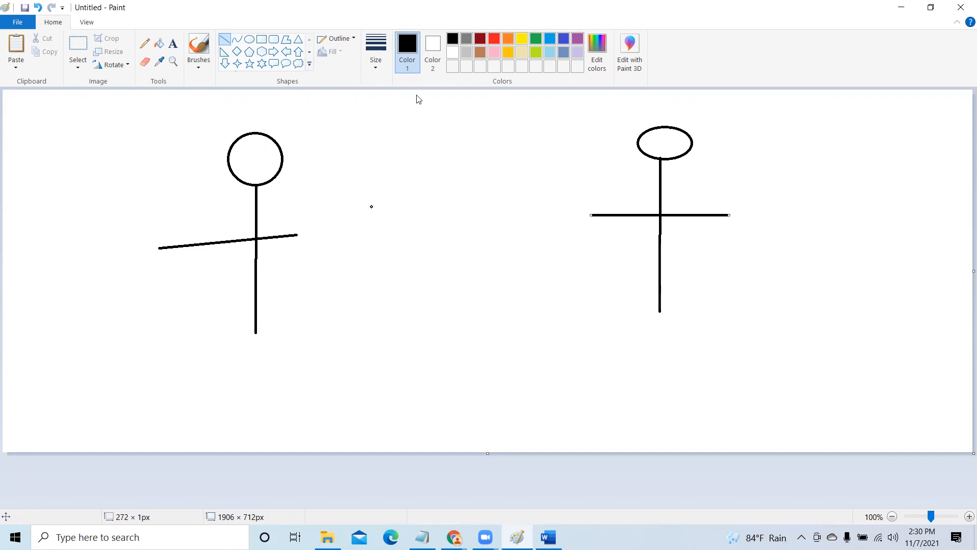
- Add a text label with the first person's name below the round-headed stick figure
click(173, 44)
drag(196, 349, 321, 386)
text(po)
text(b)
key(BackSpace)
key(BackSpace)
key(BackSpace)
text(bop)
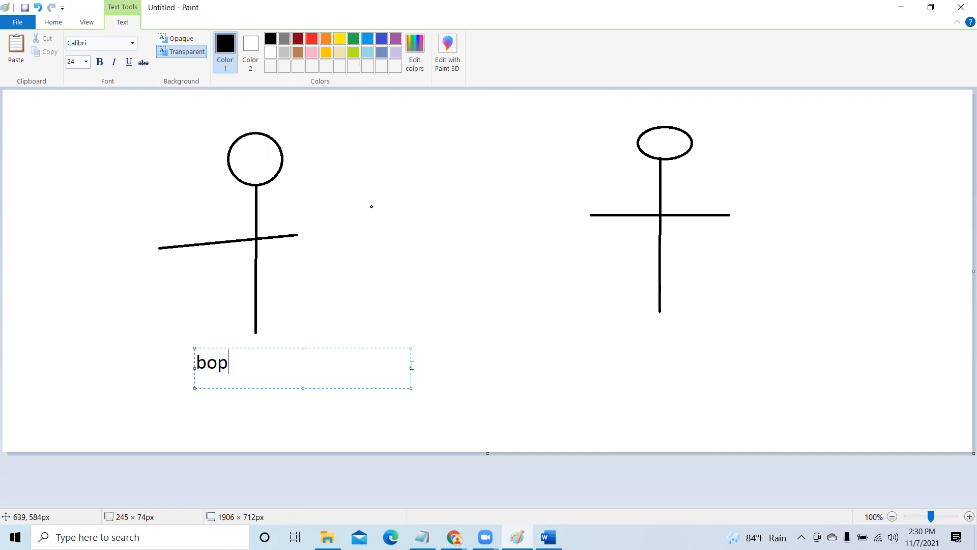
click(585, 251)
- Add a text label with the second person's name below the oval-headed stick figure
drag(627, 330, 755, 354)
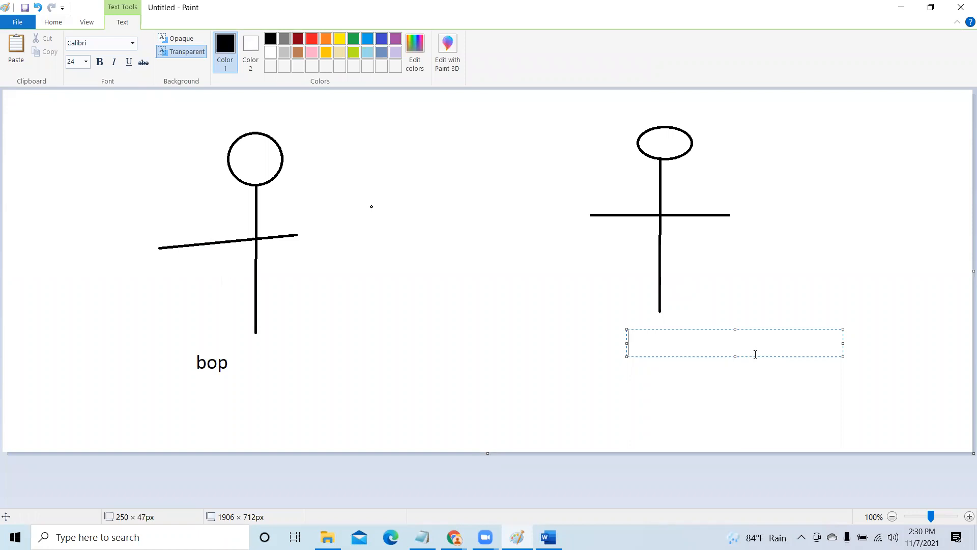
text(john)
click(880, 326)
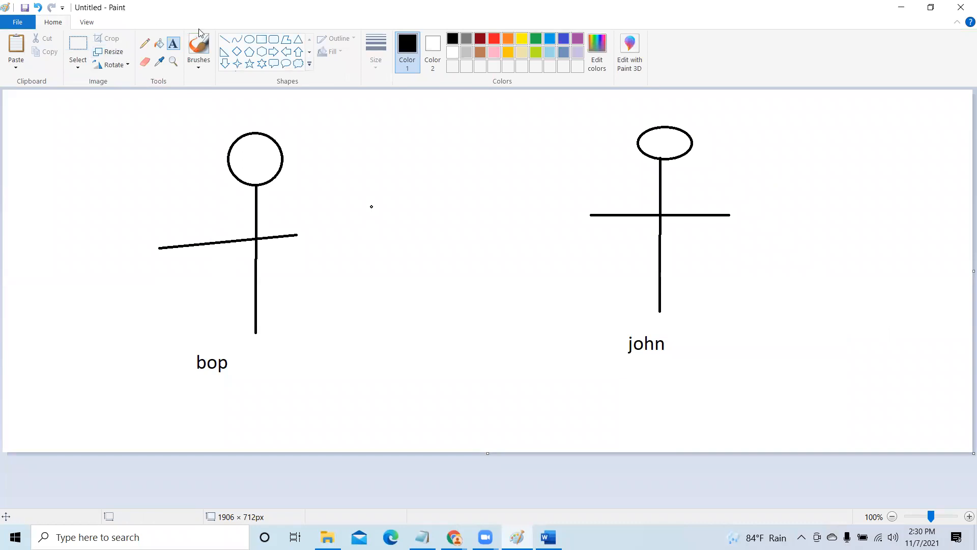
- Draw a rounded rectangle between the two stick figures and connect it to each figure's body with a straight line
click(272, 40)
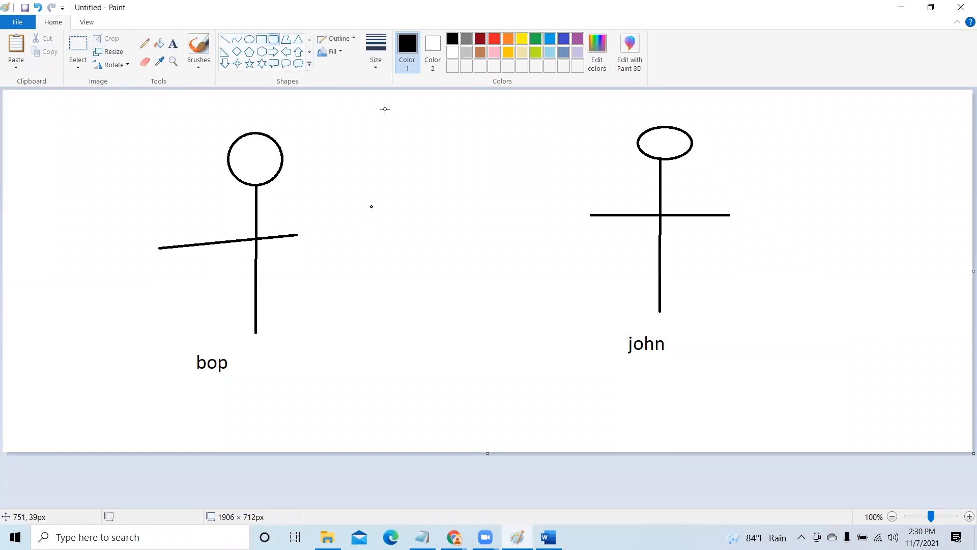
drag(392, 230, 476, 324)
click(224, 39)
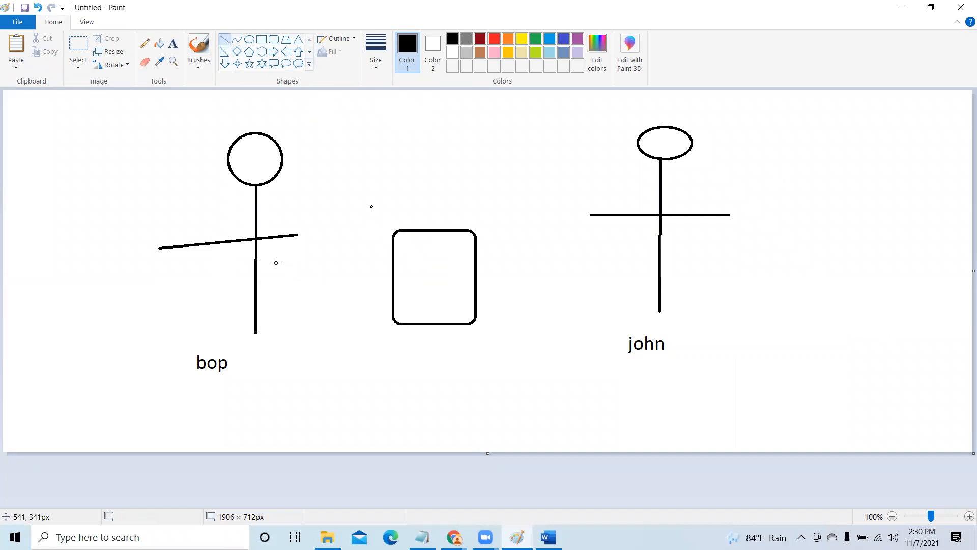
drag(264, 259, 379, 287)
drag(484, 283, 649, 258)
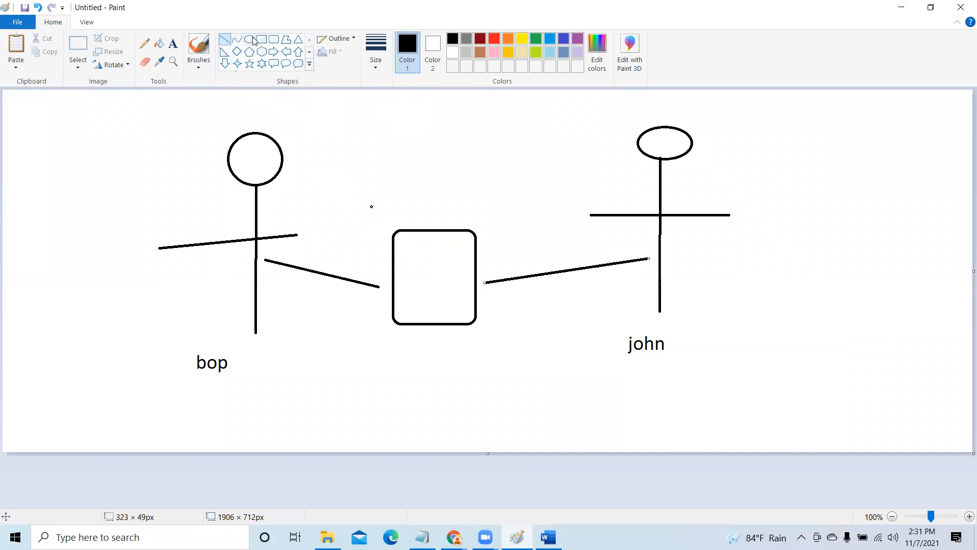
- Draw a small rounded rectangle inside the upper-left part of the box between the figures
click(274, 41)
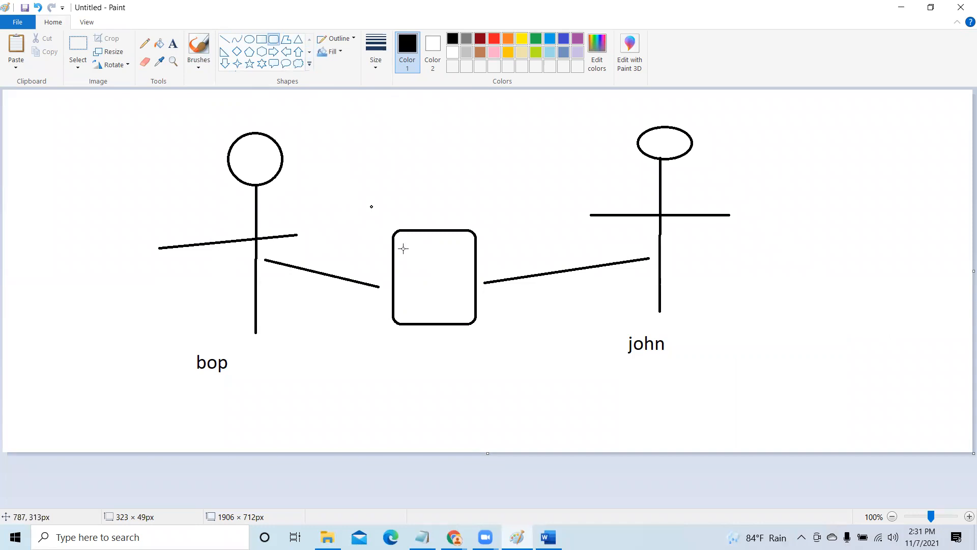
drag(403, 248, 425, 281)
click(437, 281)
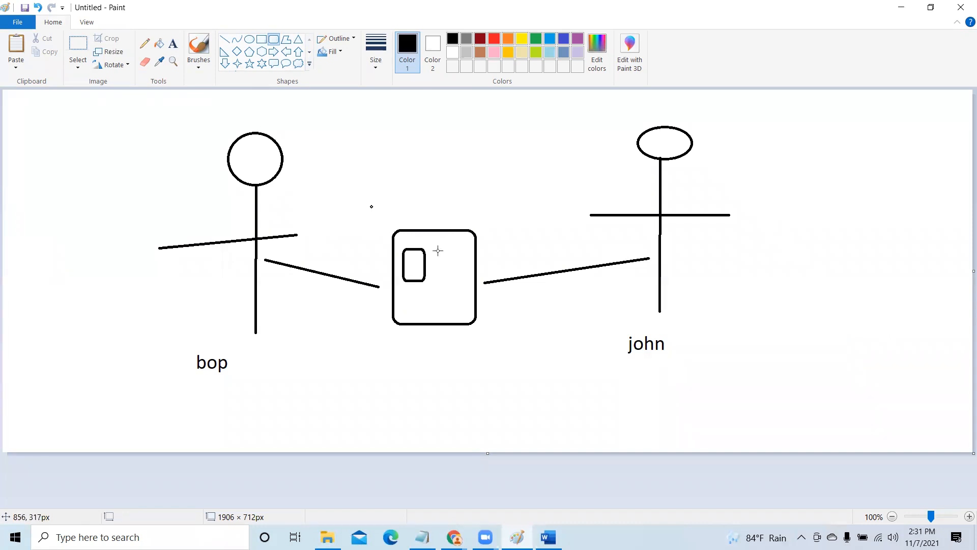
- Draw two more rounded rectangles, one above and one below the middle box, both about as wide as it
click(174, 45)
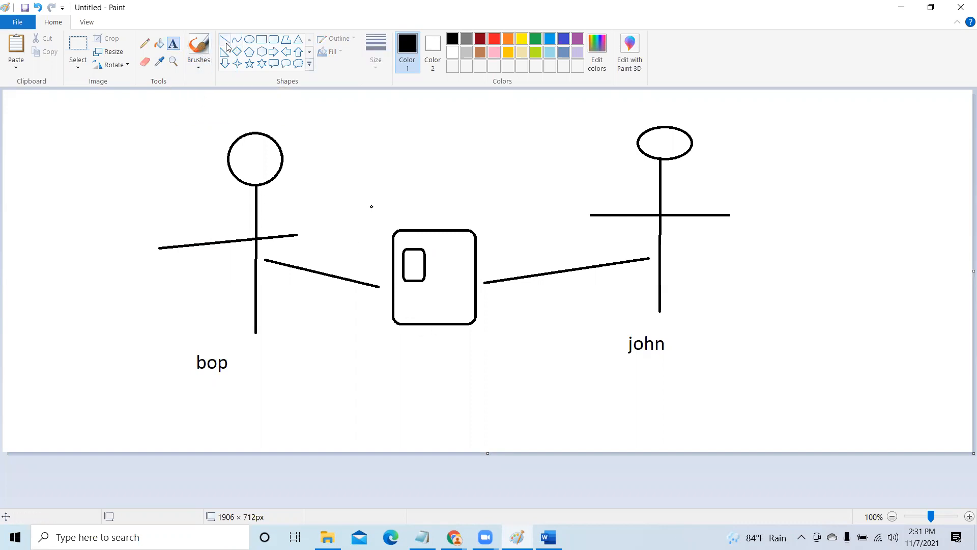
click(273, 39)
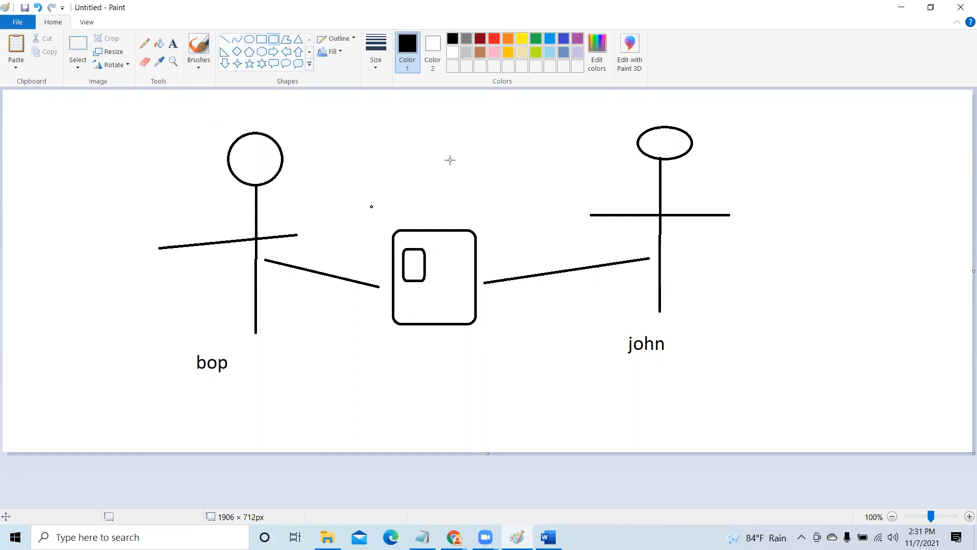
drag(390, 145, 473, 219)
click(493, 212)
mouse_move(396, 339)
mouse_down()
mouse_move(457, 373)
mouse_move(468, 422)
mouse_up()
click(511, 404)
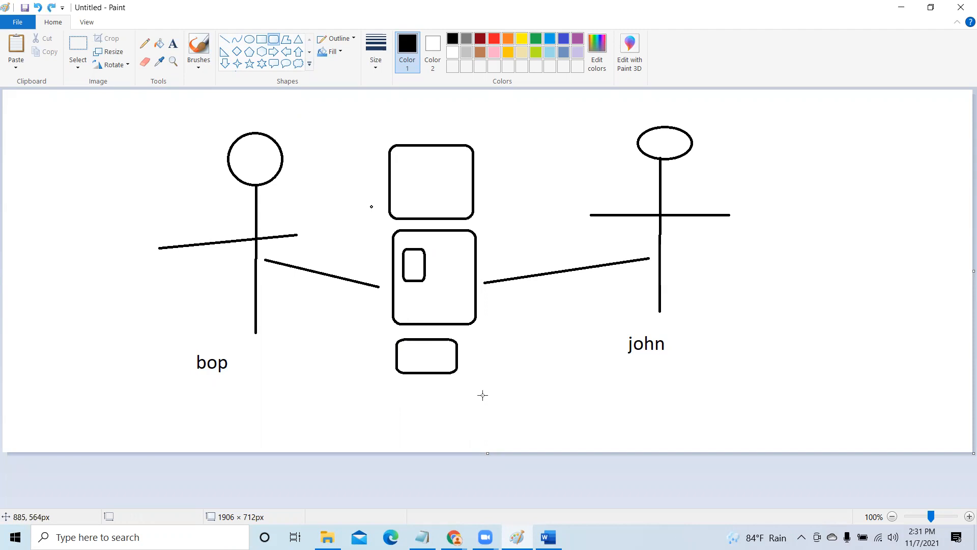
key(ctrl+z)
drag(399, 344, 472, 425)
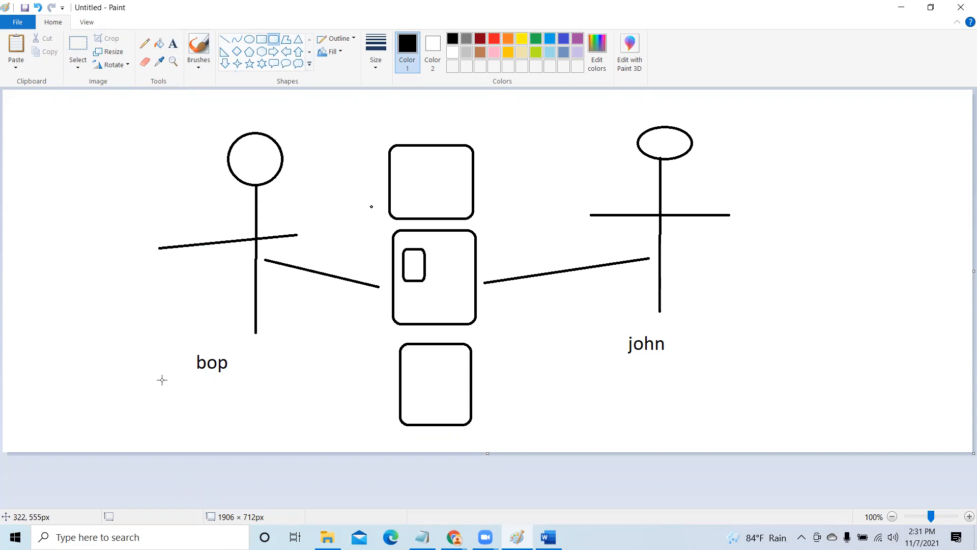
- Add the text label "key" below the name label of the round-headed stick figure
click(173, 44)
drag(164, 380, 251, 408)
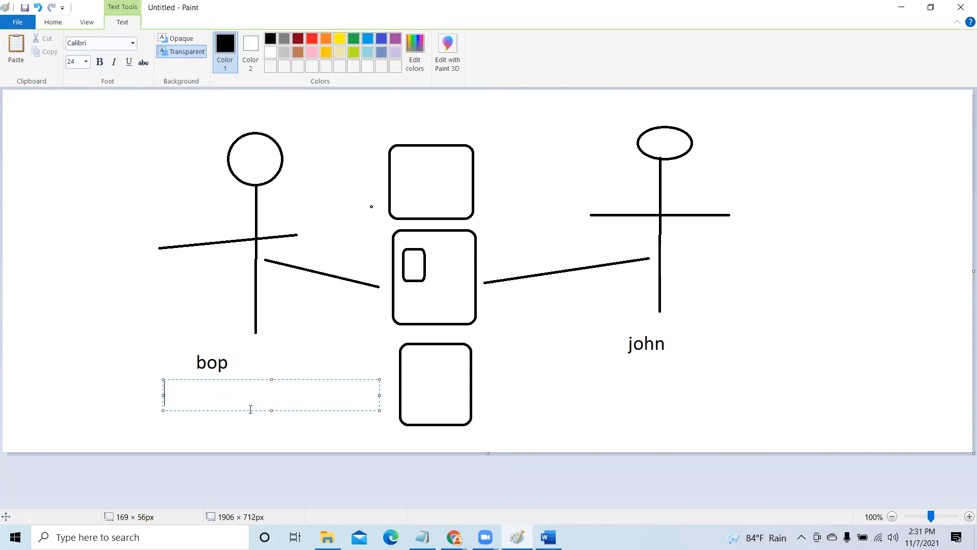
text(key)
click(213, 122)
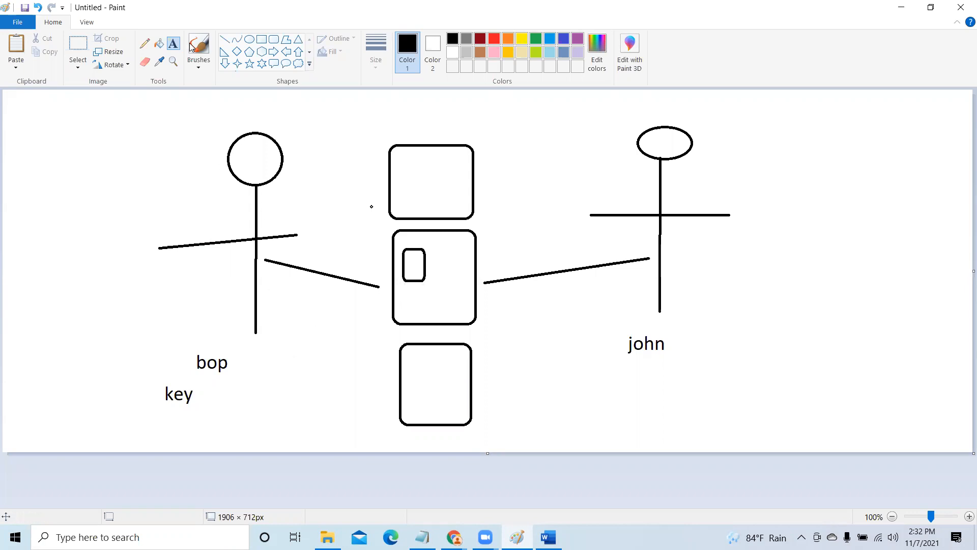
- Draw two lines from the key label, one to the middle box's edge and one to the small box inside it
click(224, 41)
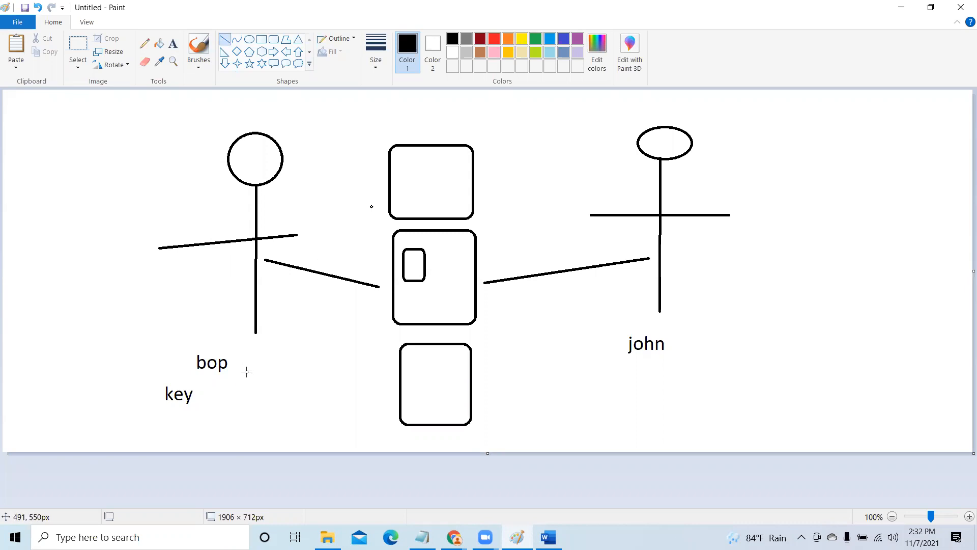
mouse_move(223, 382)
mouse_down()
mouse_move(310, 327)
mouse_move(393, 297)
mouse_up()
drag(222, 375, 408, 263)
click(525, 405)
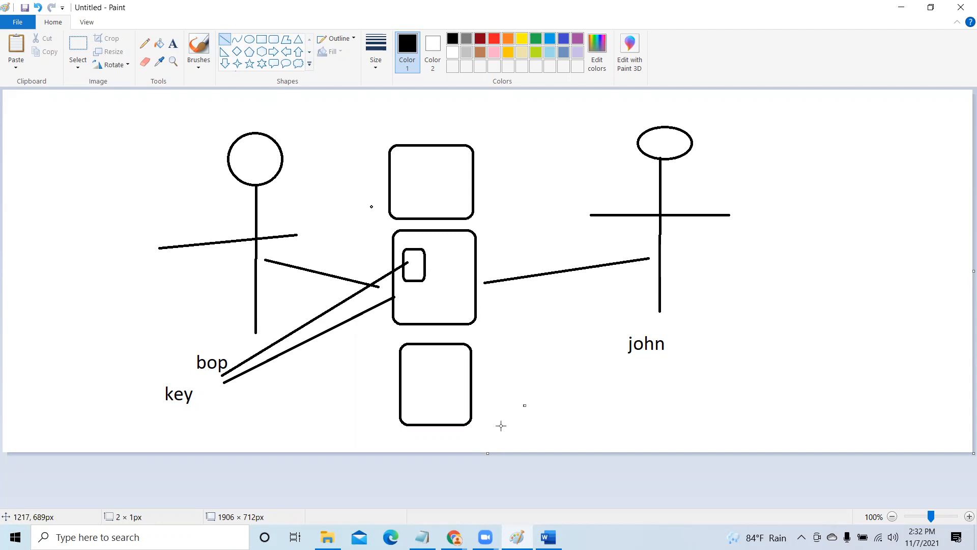
- Switch back to Chrome and close the s3.amazonaws.com page opened beside the web4.netxperts bucket
click(901, 7)
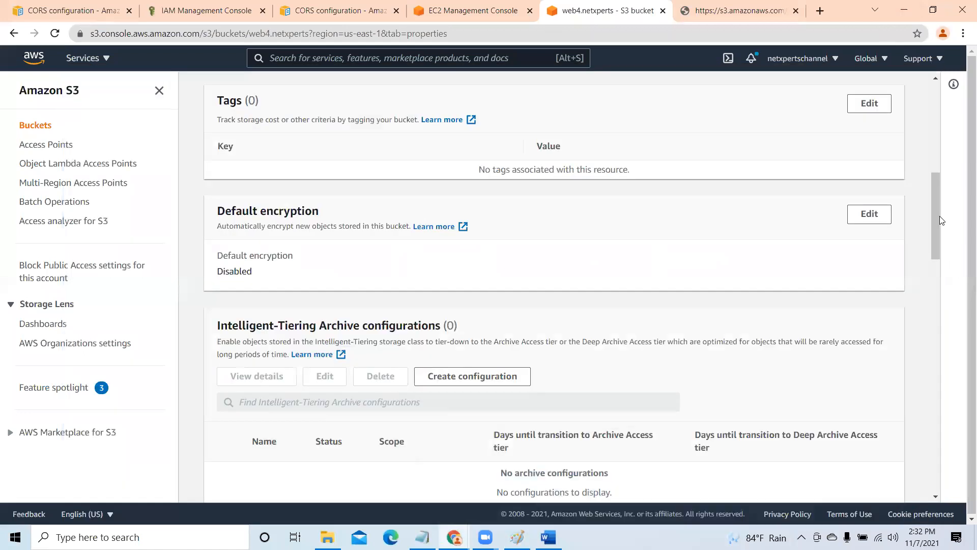
drag(935, 192, 936, 98)
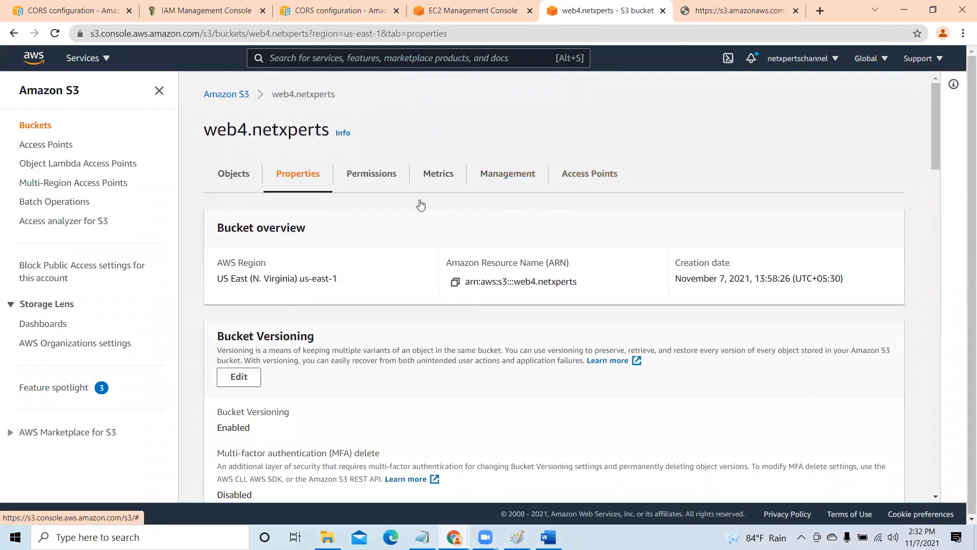
click(738, 10)
click(795, 11)
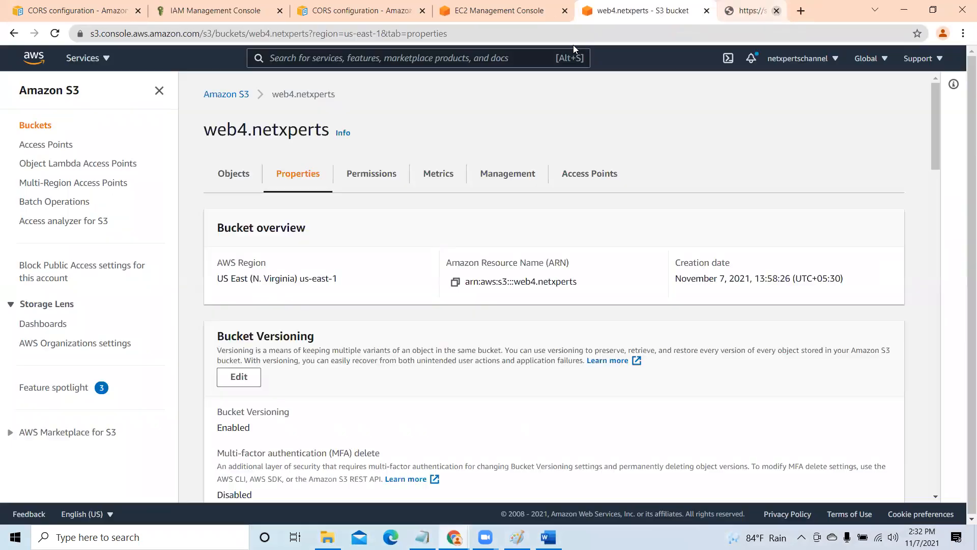
- Search the AWS services for IAM and open its console in a new browser tab
click(327, 58)
text(IAM)
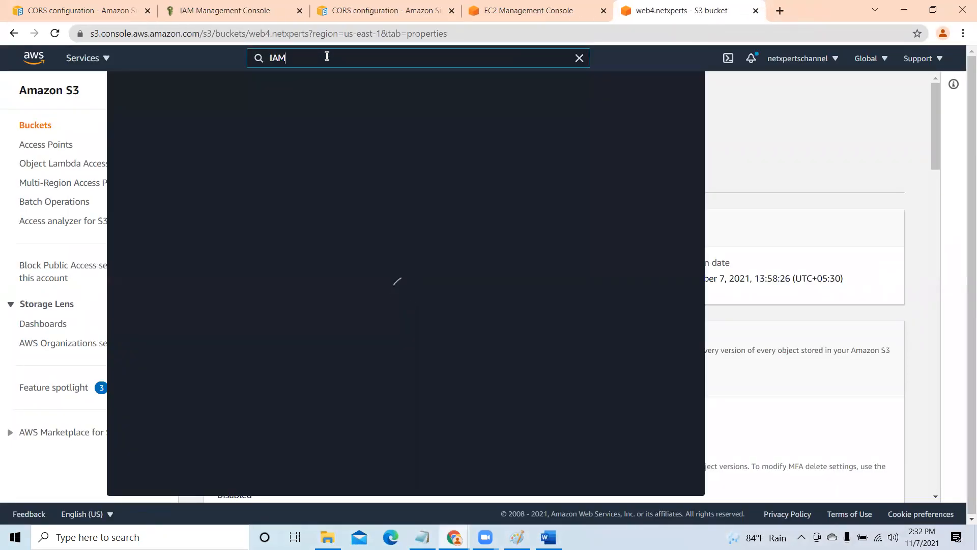
right_click(310, 156)
click(336, 168)
click(743, 112)
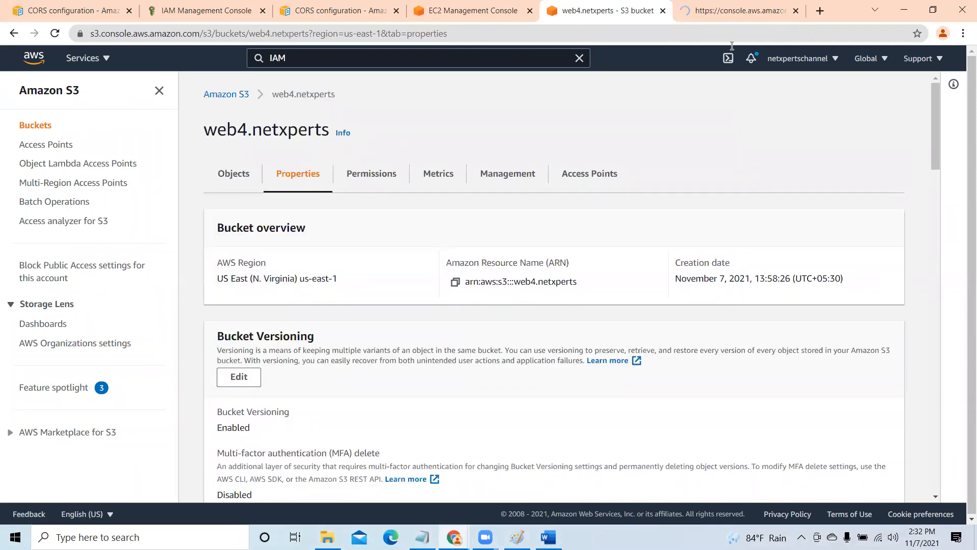
click(727, 11)
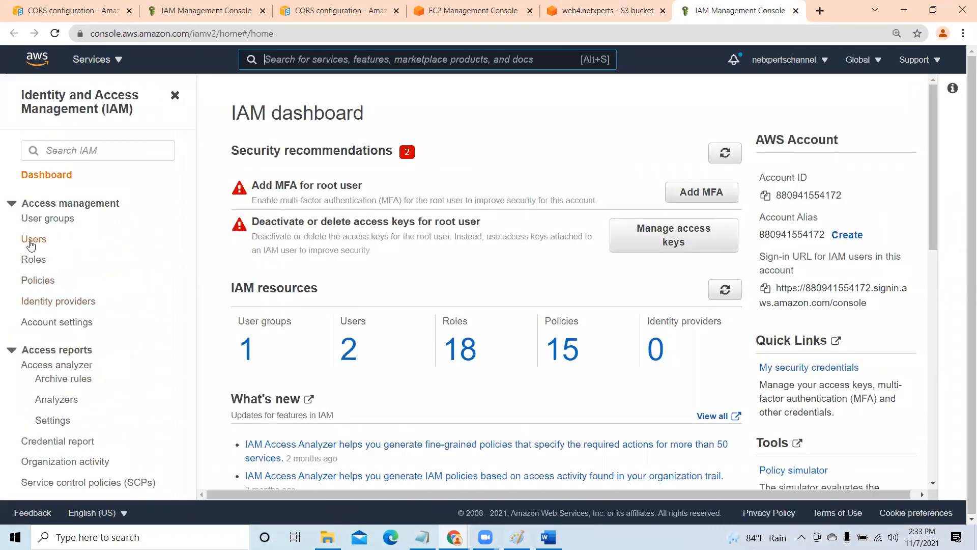
- Start adding a new IAM user and enter the user name
click(31, 243)
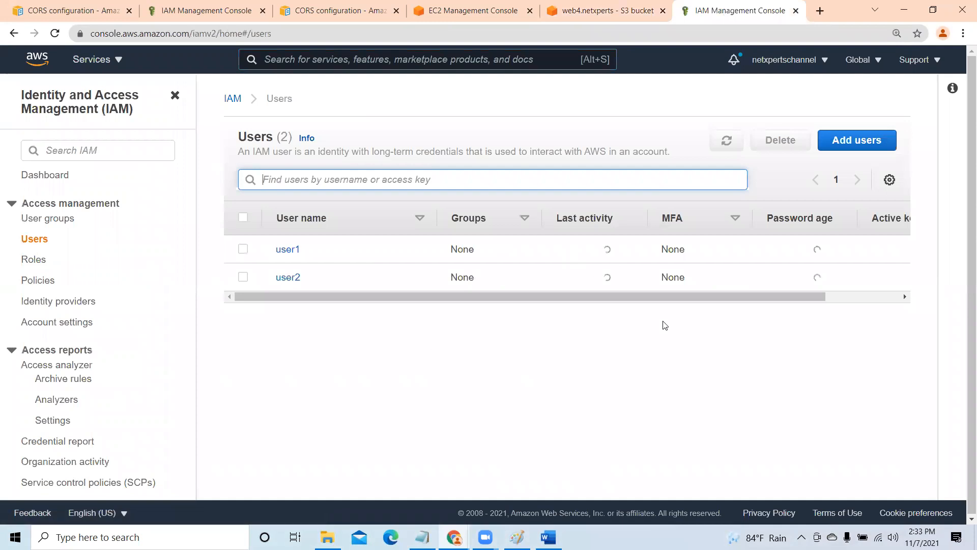
click(869, 142)
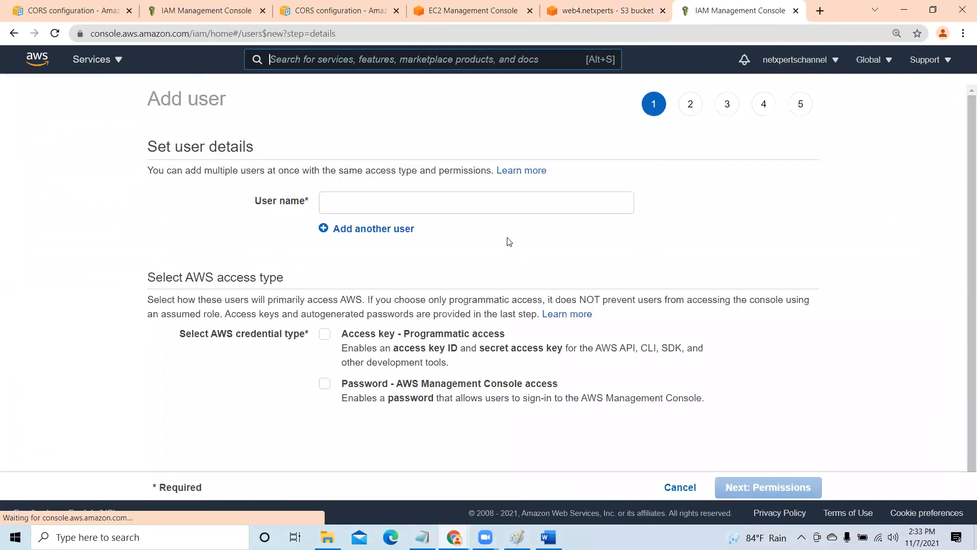
click(407, 209)
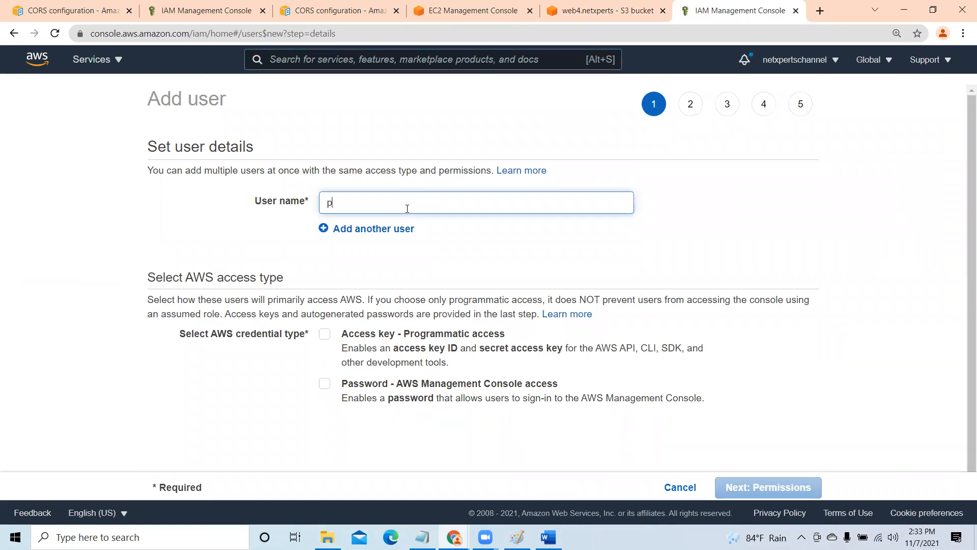
key(BackSpace)
text(pob)
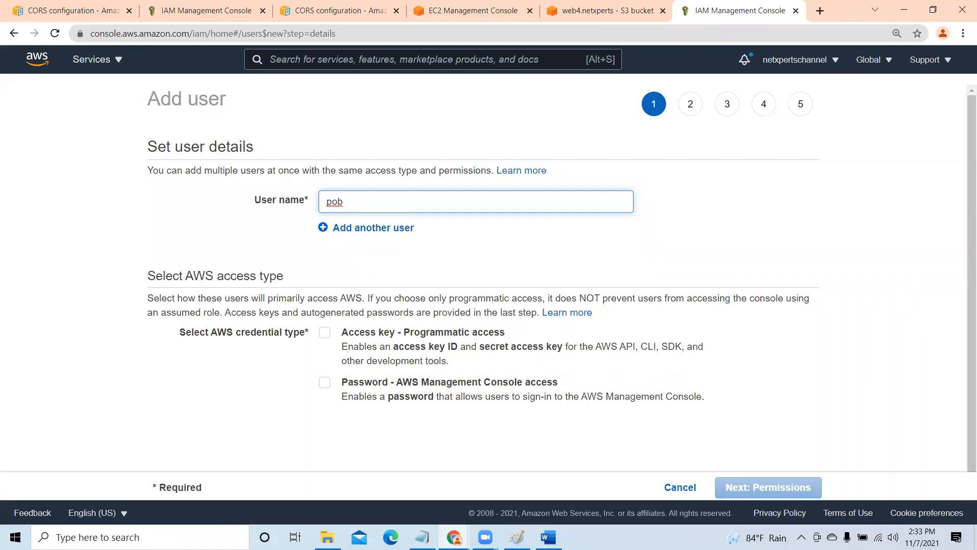
mouse_move(517, 537)
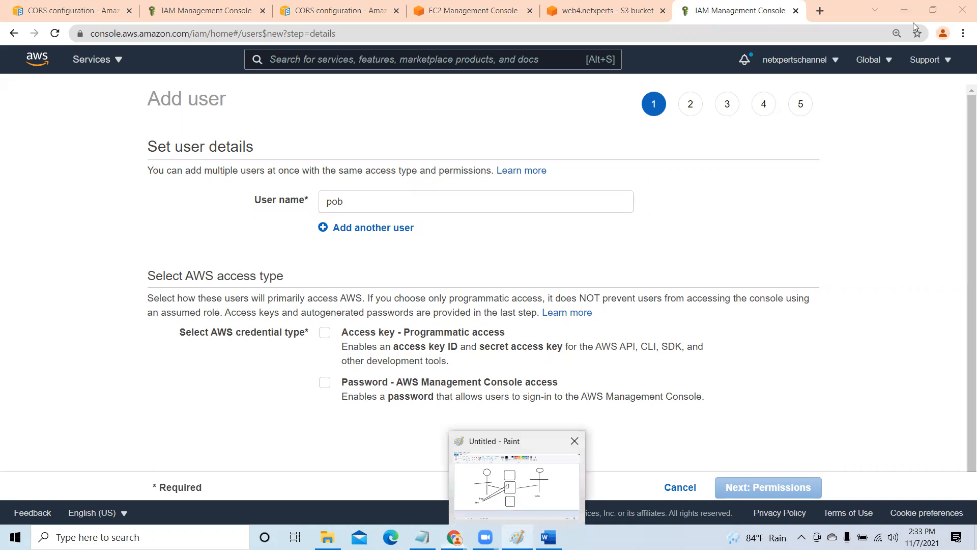
- Enable both programmatic access with an access key and AWS Management Console password access for the new user
scroll(375, 347, down, 1)
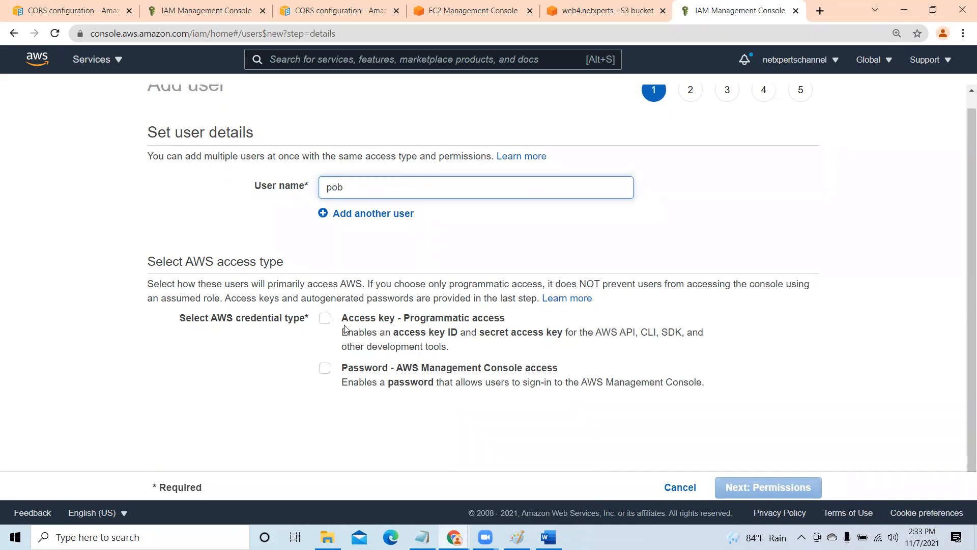
click(325, 319)
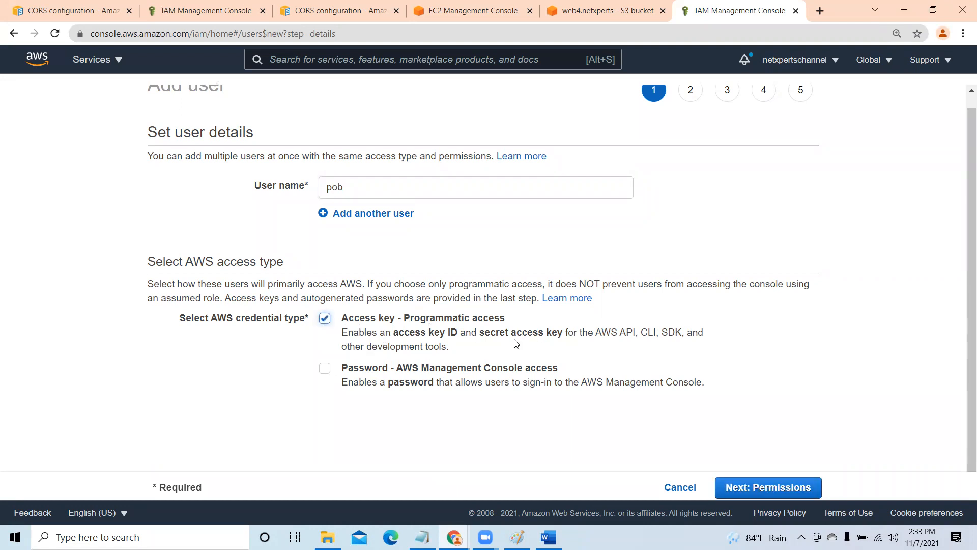
click(324, 368)
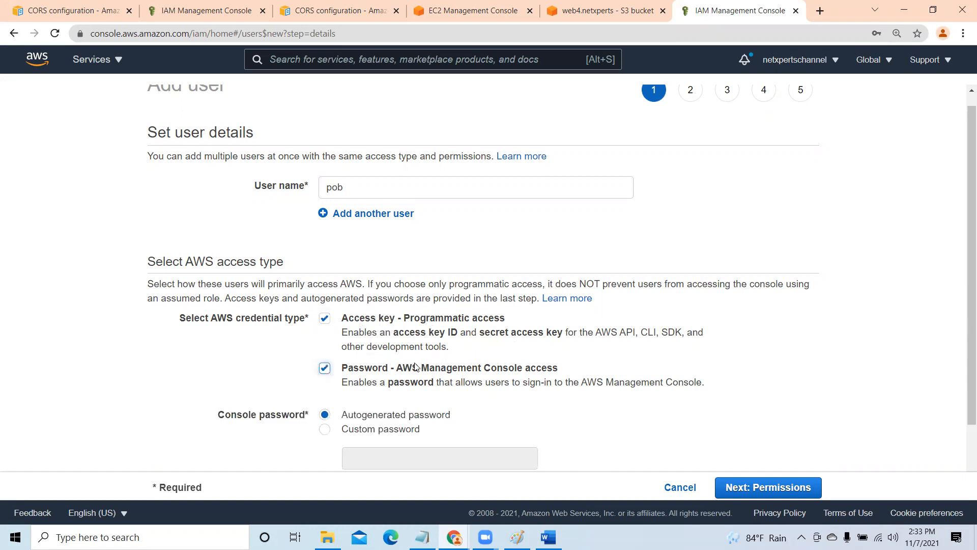
- Choose a custom console password for the new user and enter the account password
scroll(632, 405, down, 2)
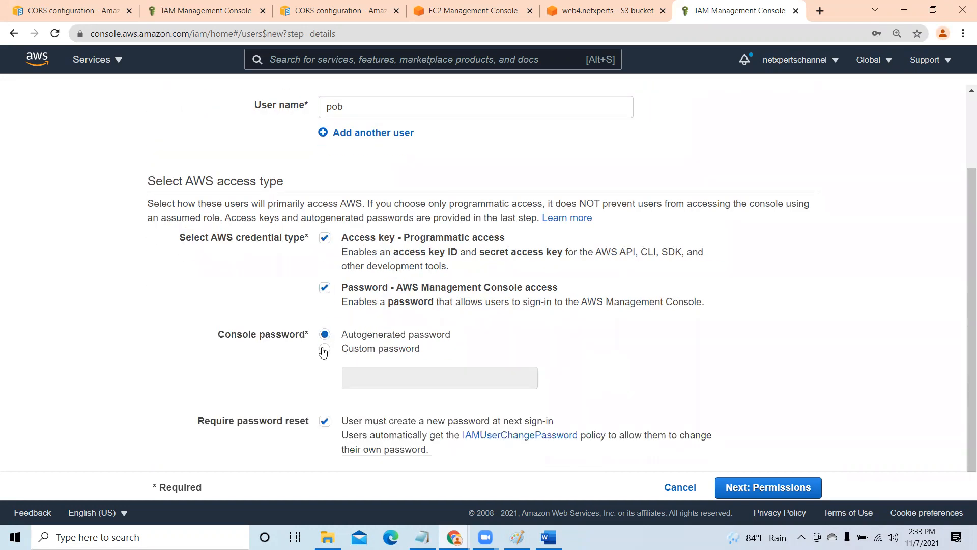
click(324, 349)
click(370, 377)
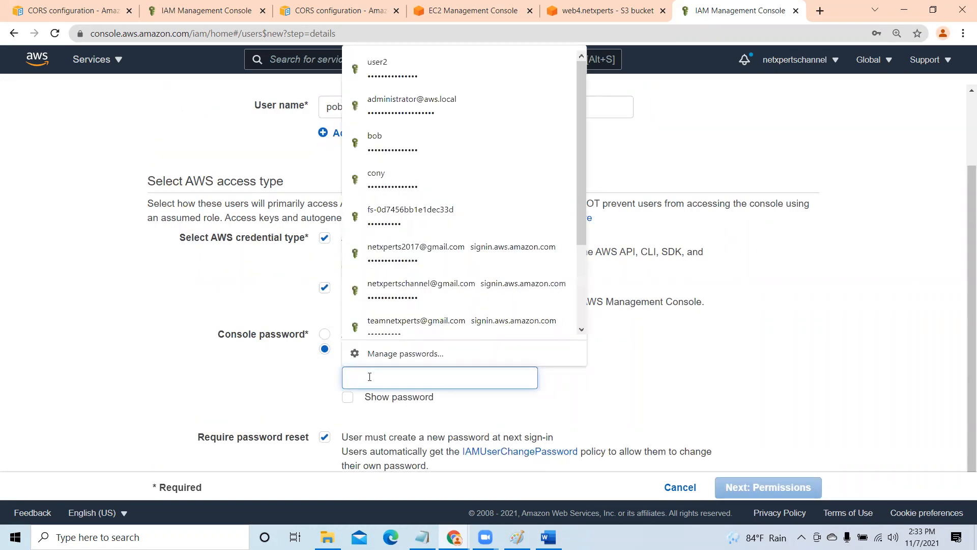
text(••)
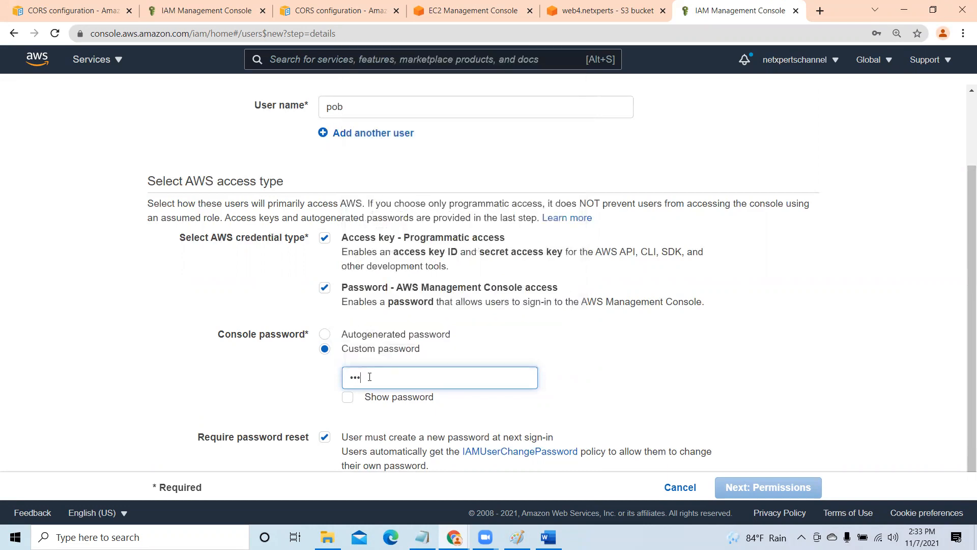
text(•••••)
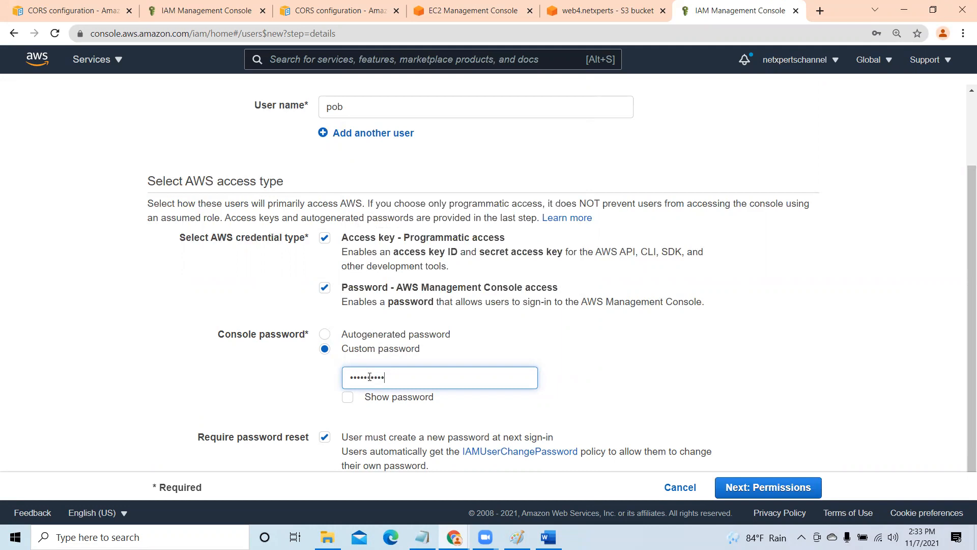
- Turn off the required password reset, proceed to the permissions stage and dismiss the browser's offer to save the password
scroll(370, 377, down, 1)
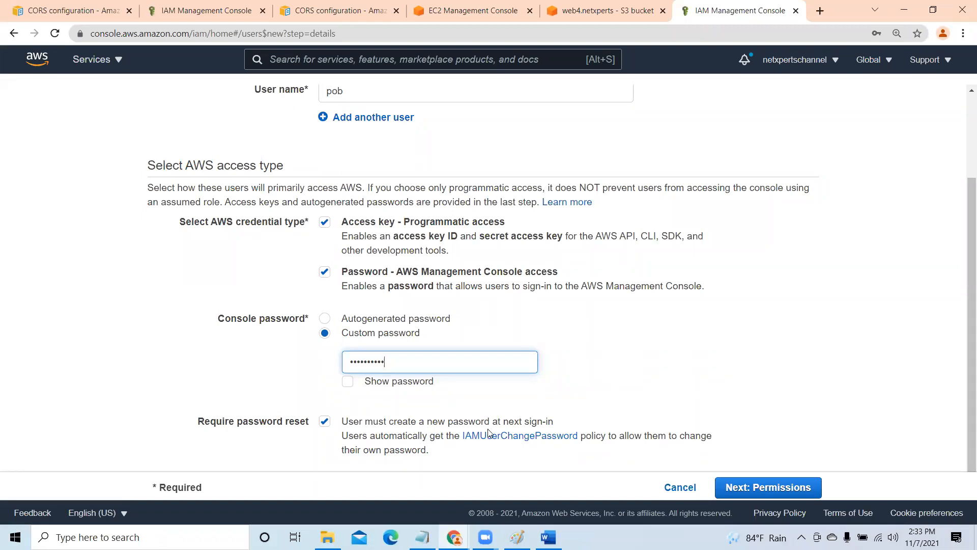
click(325, 422)
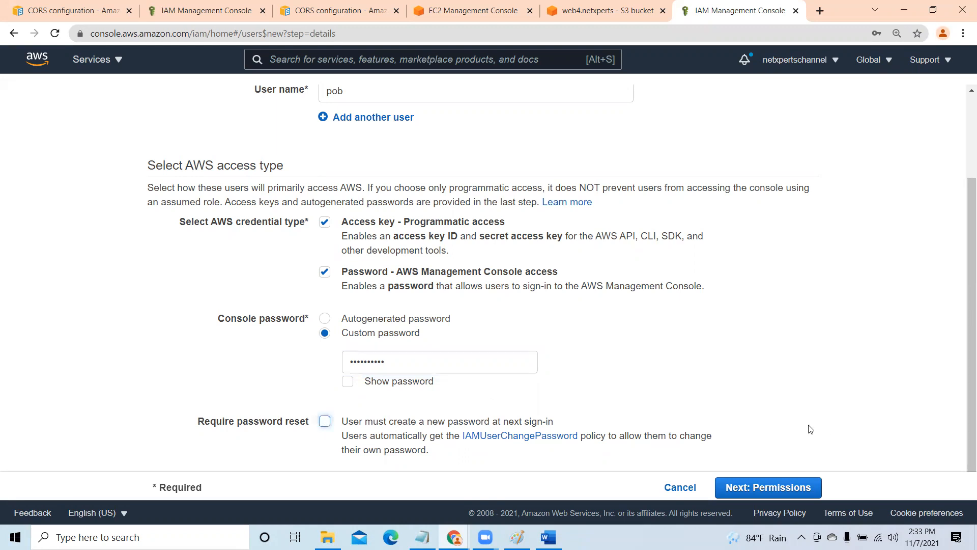
click(785, 488)
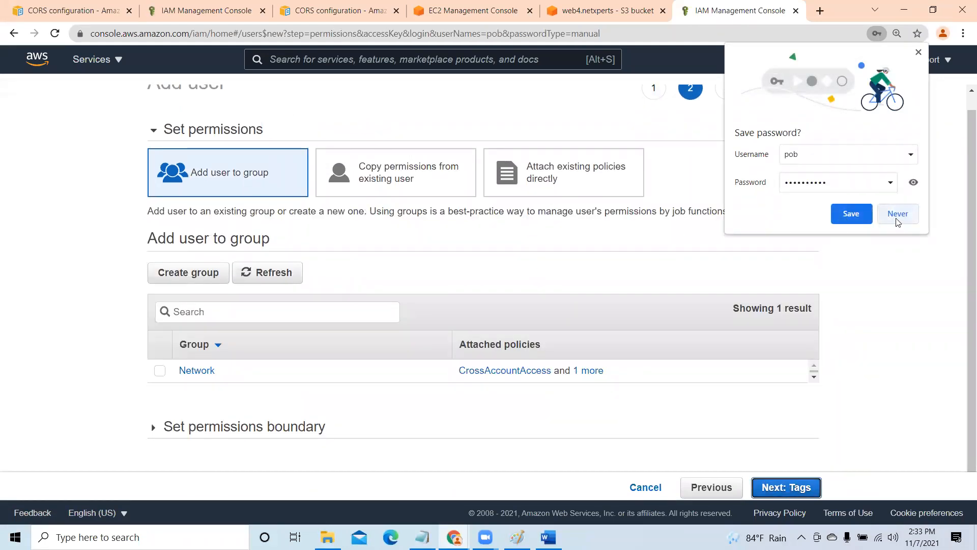
click(919, 52)
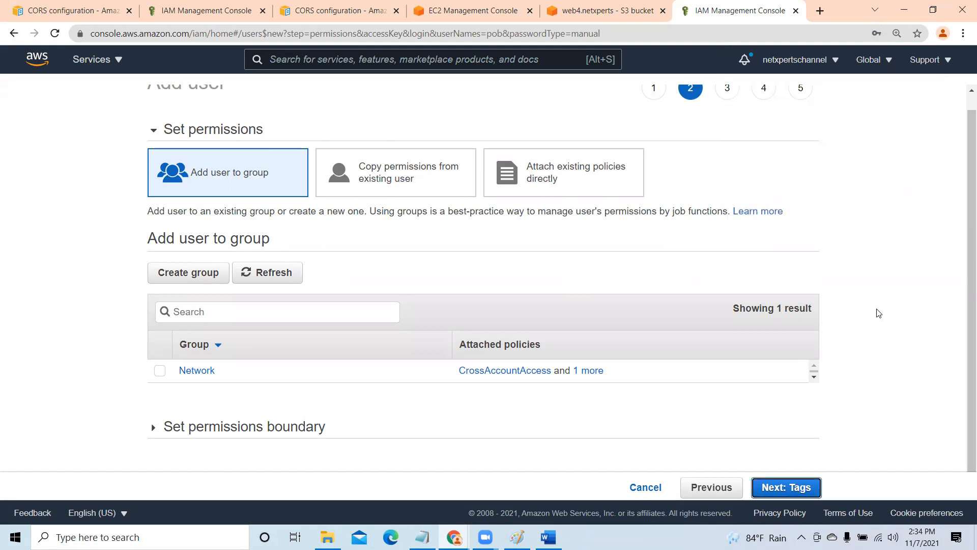
- Finish creating the IAM user without assigning a group, policies or tags
click(799, 488)
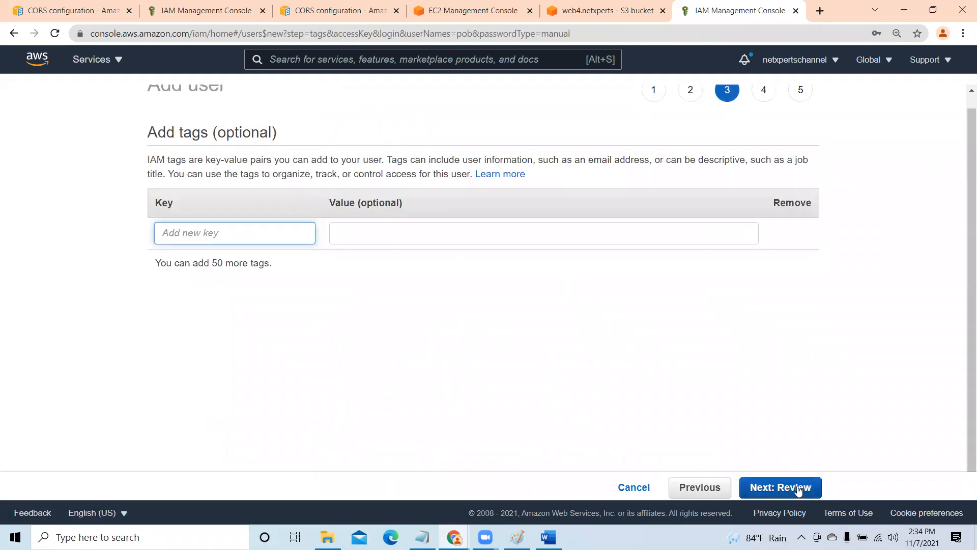
click(798, 488)
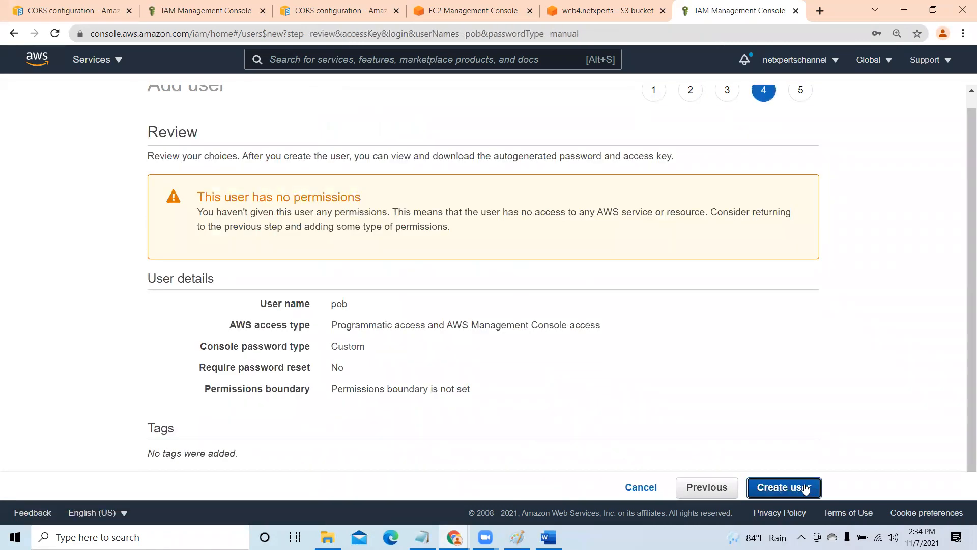
click(804, 486)
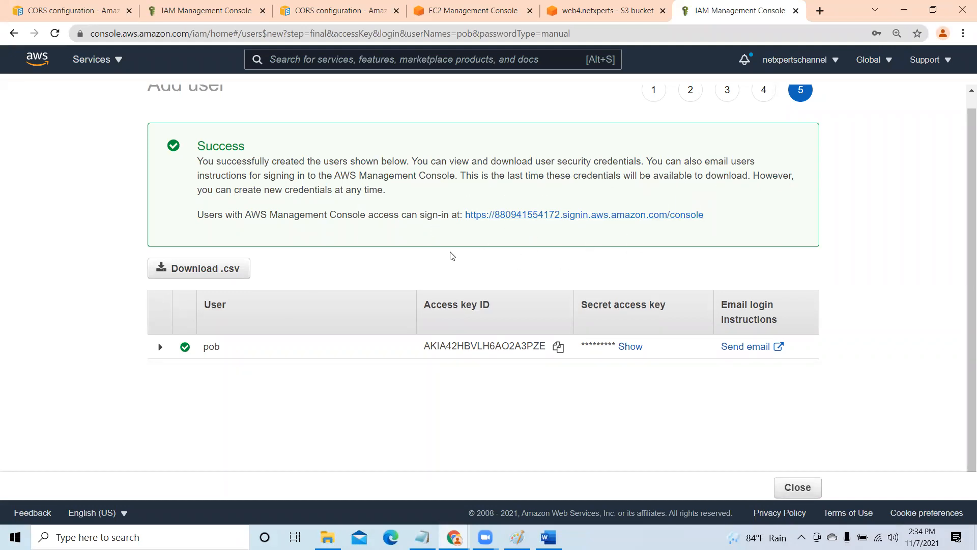
- Download the new user's credentials CSV and open it in Excel, dismissing the Office activation dialog
drag(713, 221, 467, 224)
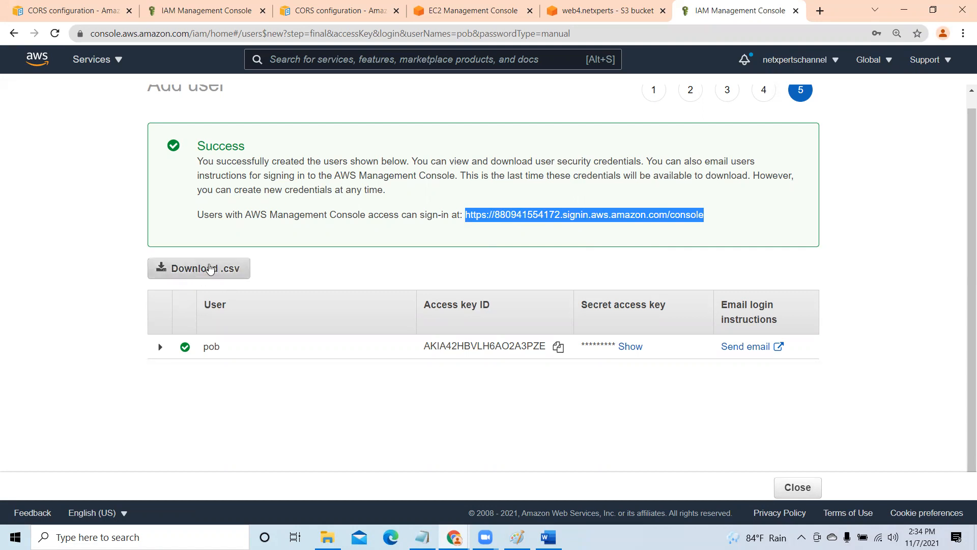
click(210, 268)
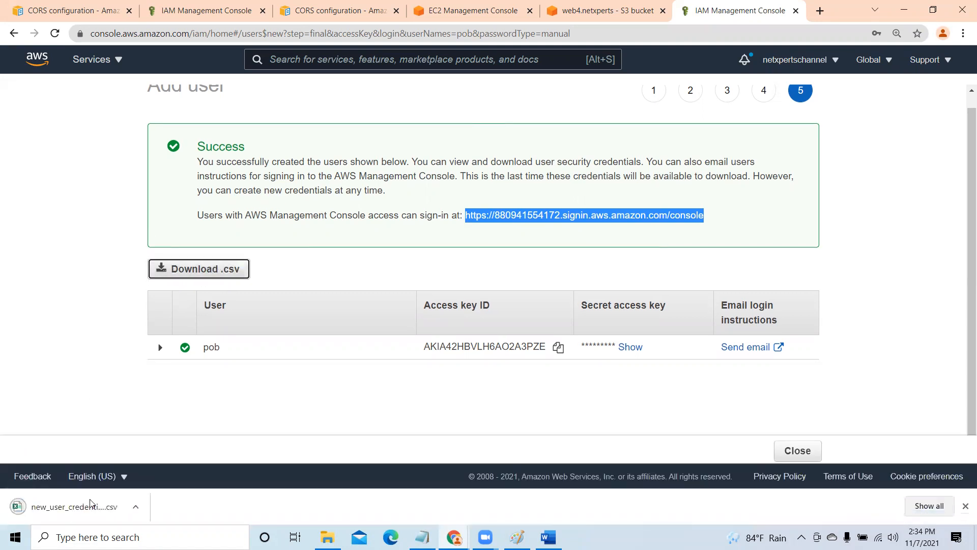
click(74, 507)
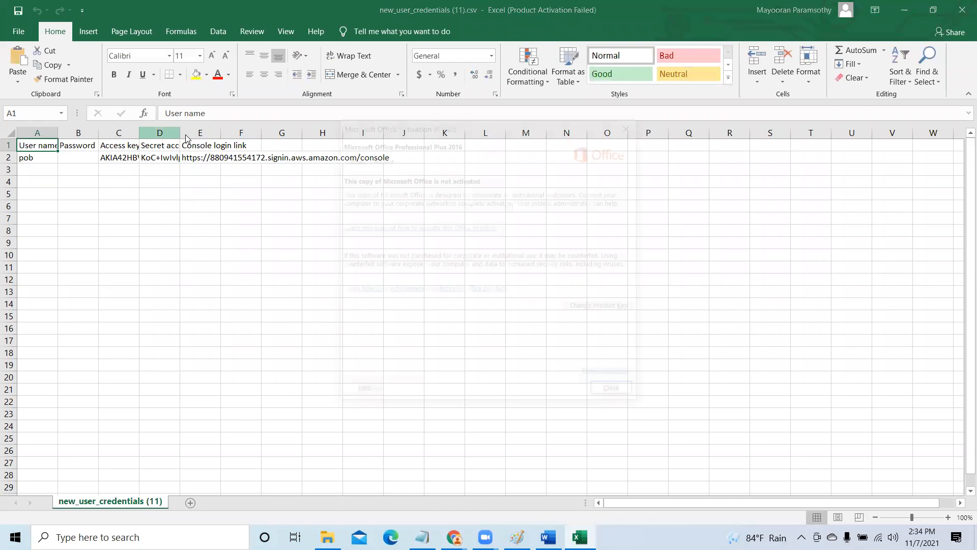
click(618, 394)
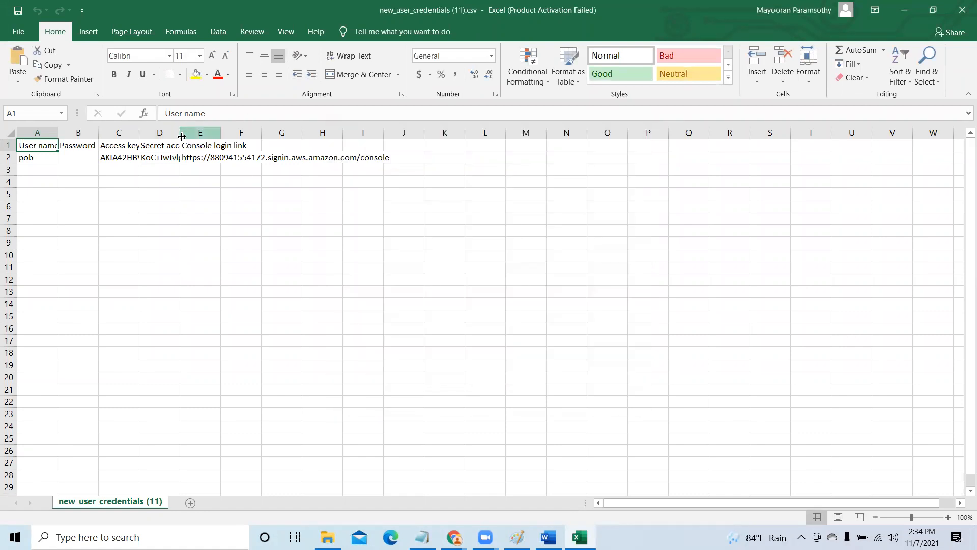
- Widen the password, access key, secret key and login link columns to examine the credentials, and close the file without saving
drag(180, 133, 190, 133)
drag(418, 161, 450, 164)
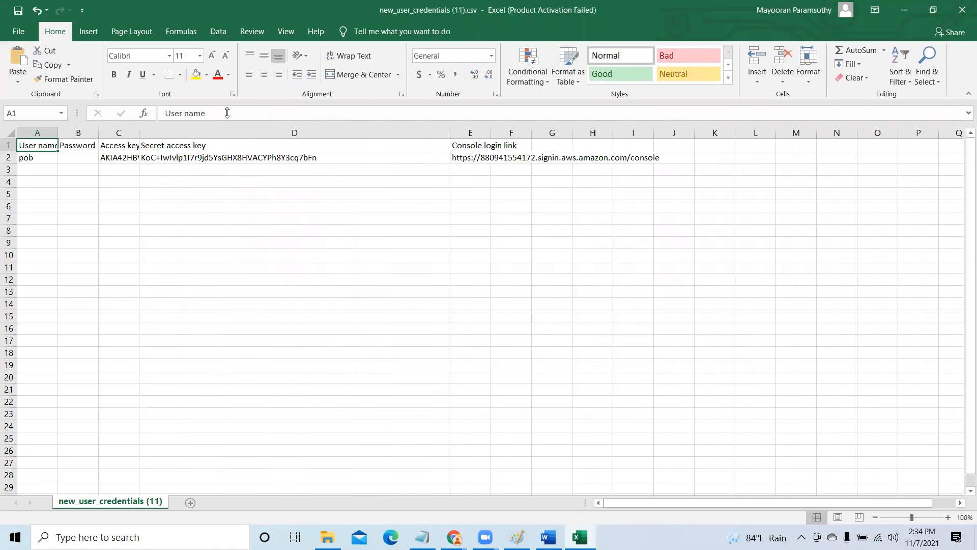
drag(140, 131, 268, 137)
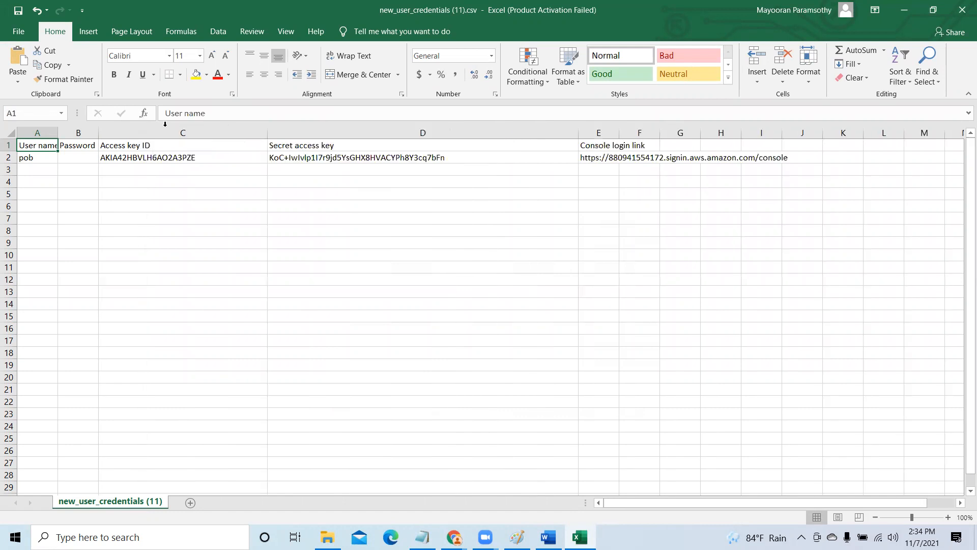
drag(99, 134, 152, 135)
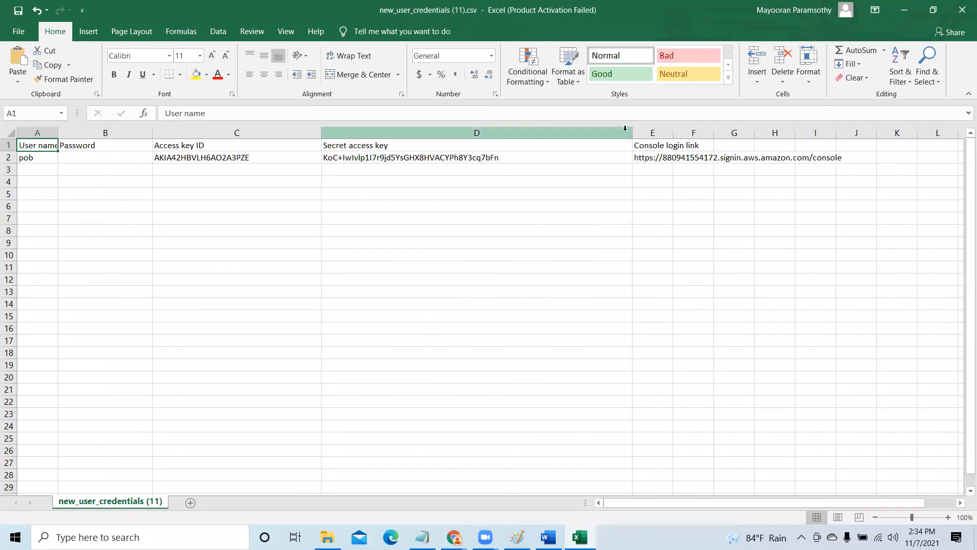
drag(632, 133, 779, 154)
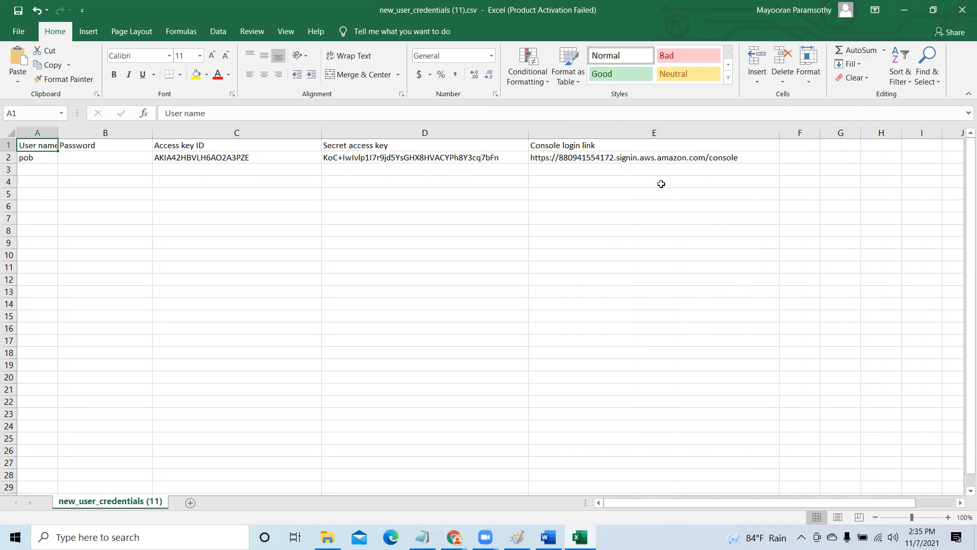
click(963, 9)
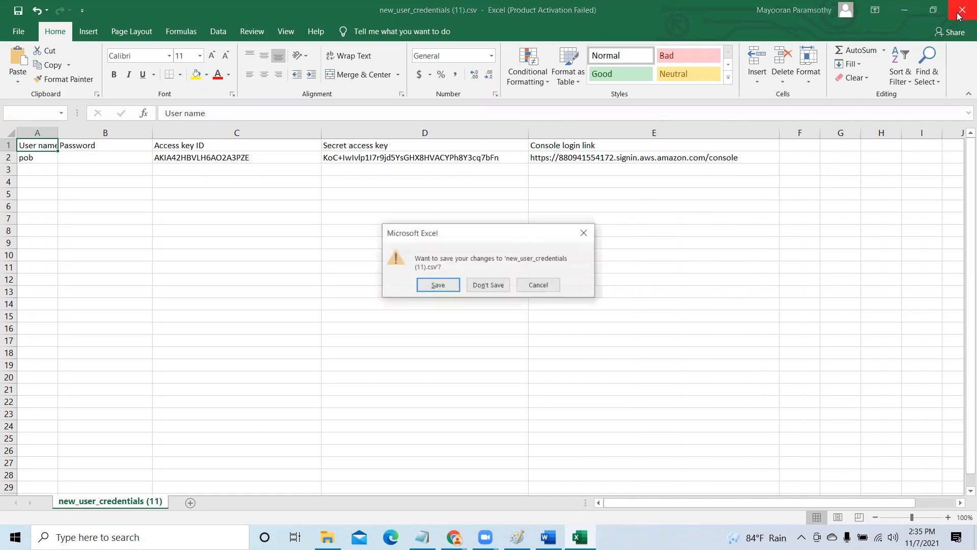
click(489, 283)
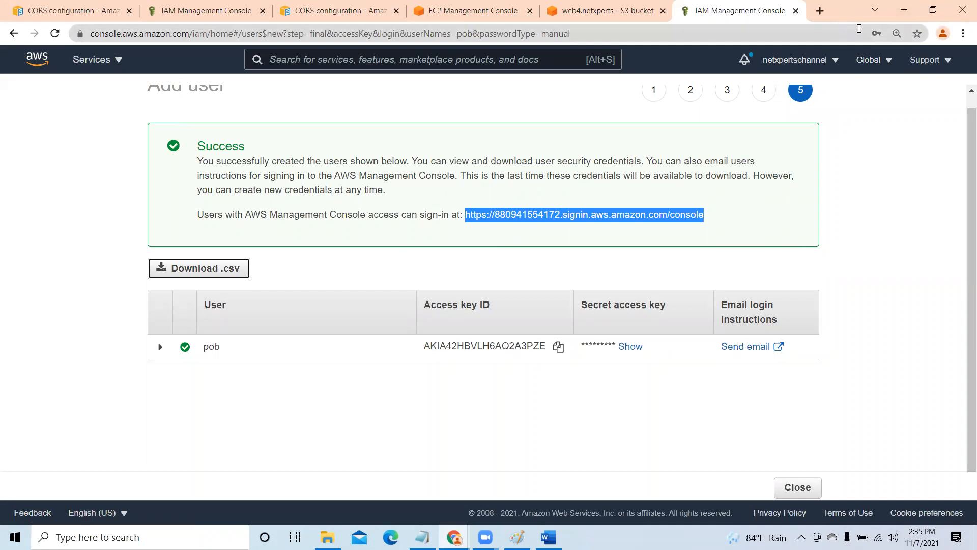
- Minimize the open windows and switch to Firefox, declining to make it the primary browser
click(904, 10)
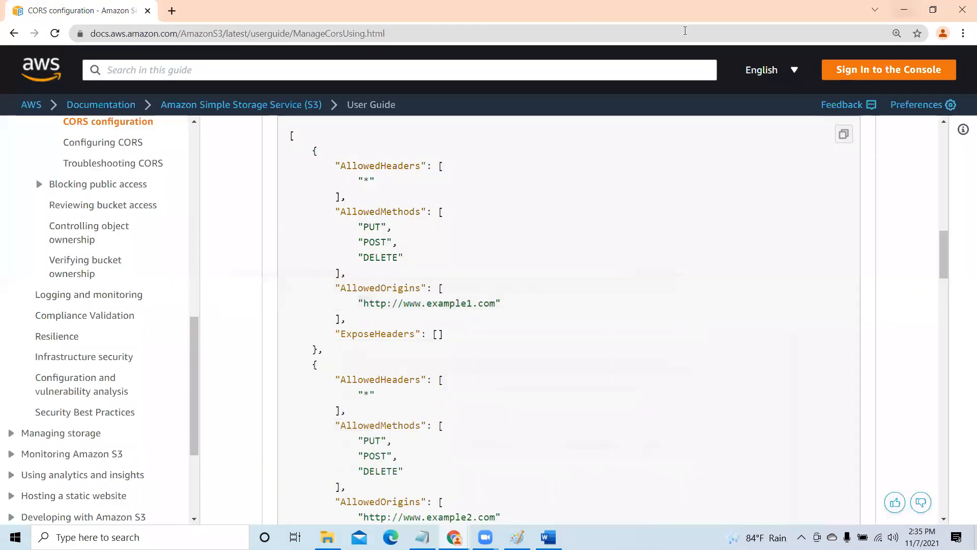
click(905, 10)
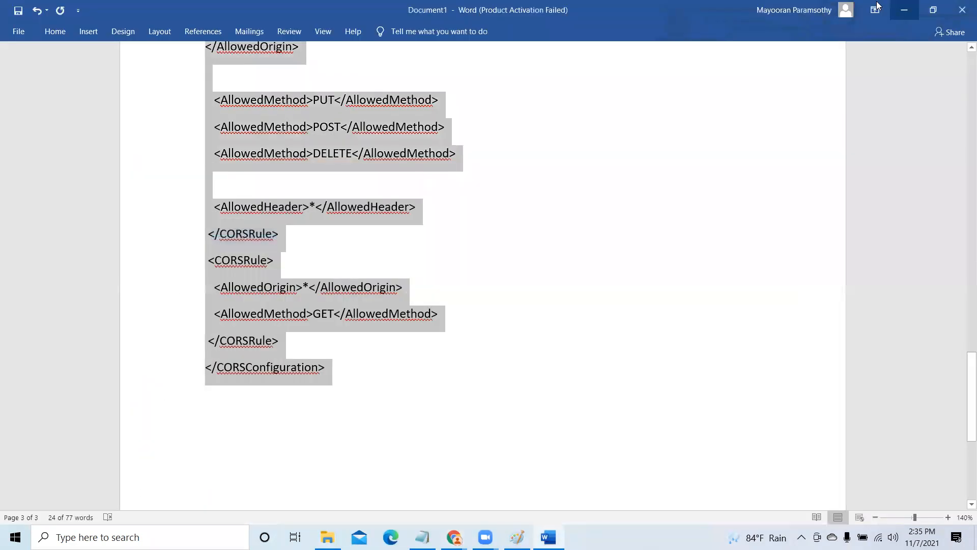
click(904, 10)
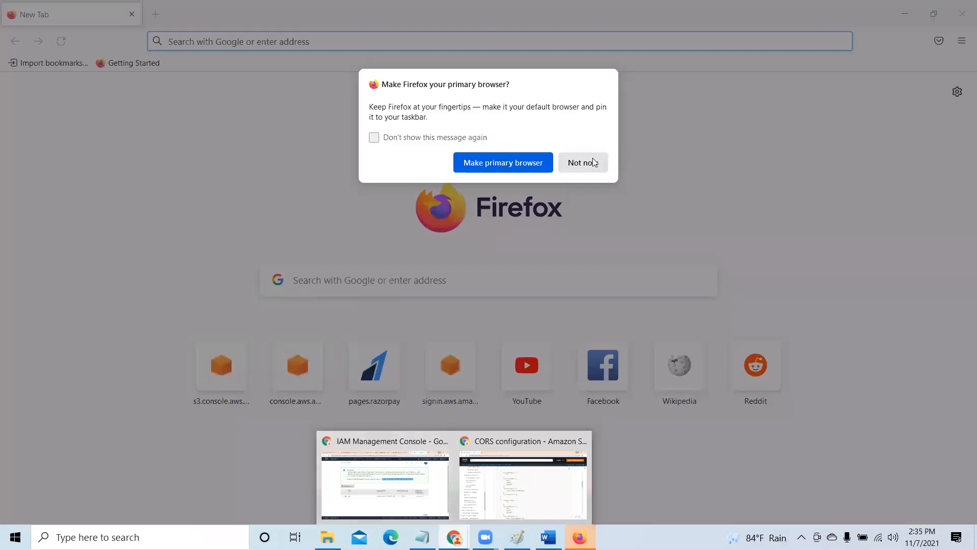
click(582, 162)
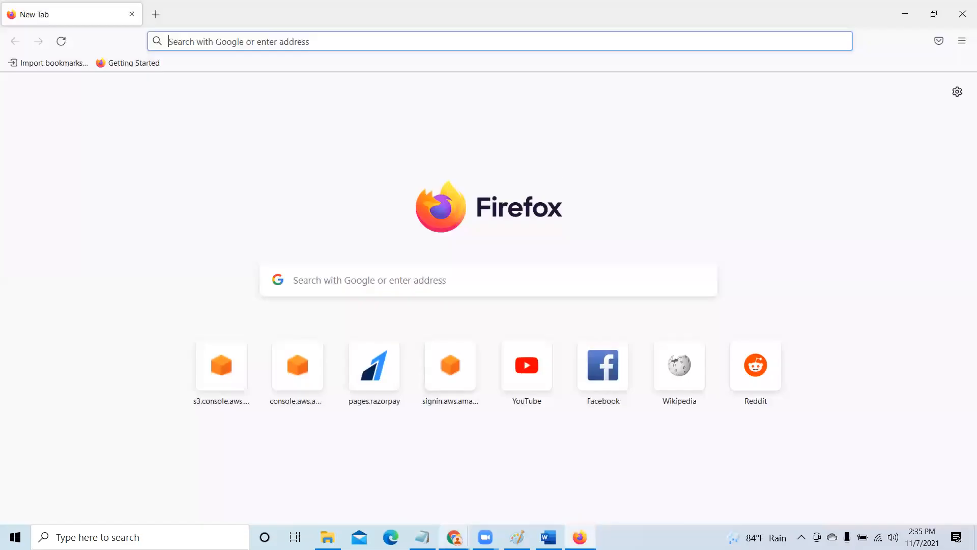
click(418, 494)
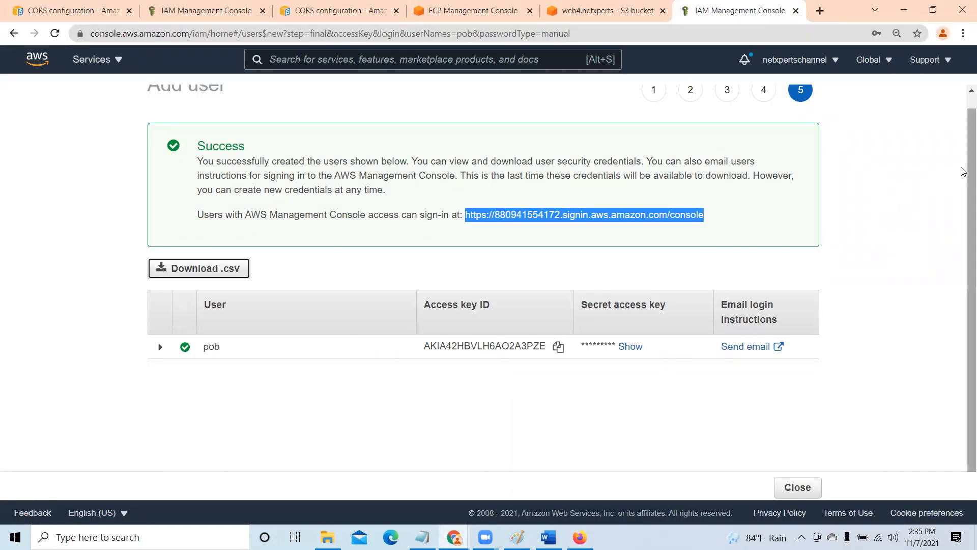
click(904, 10)
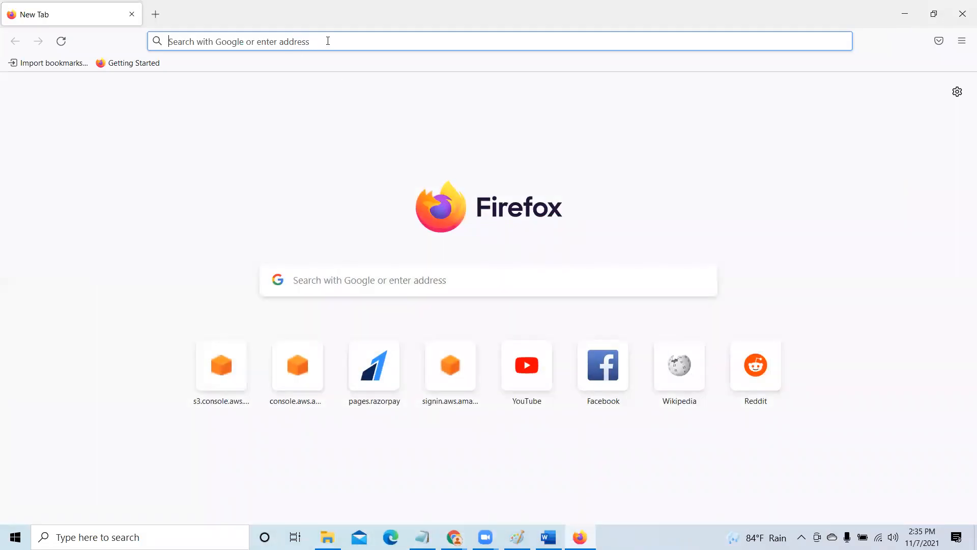
key(ctrl+v)
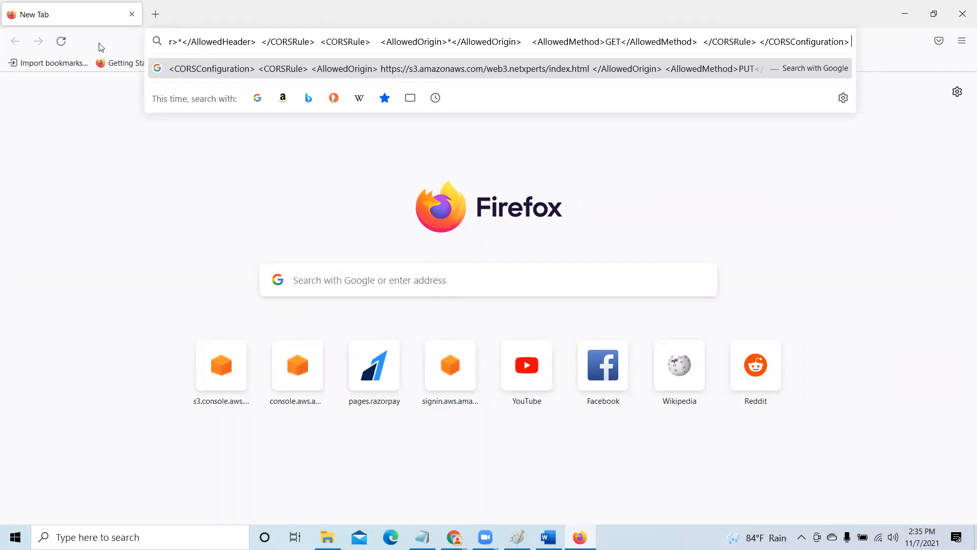
click(155, 14)
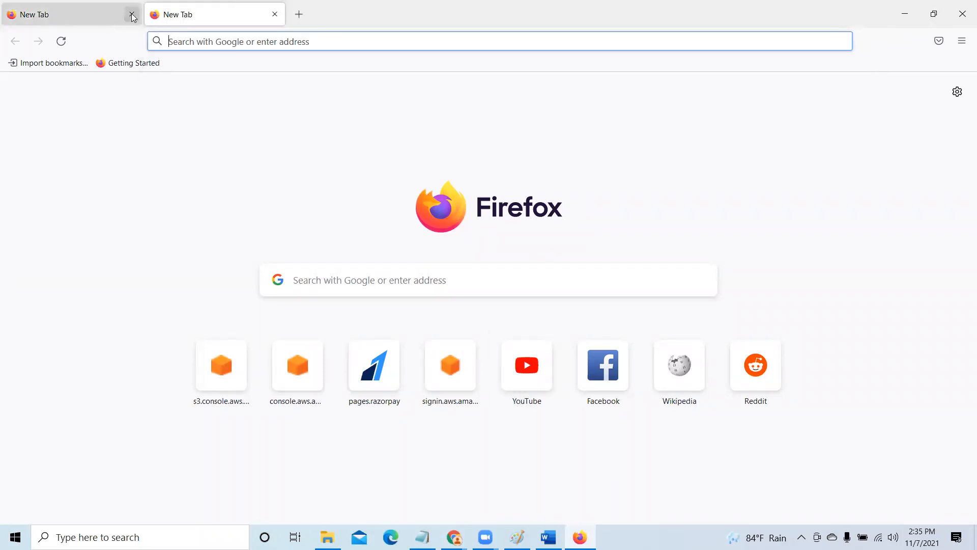
click(132, 14)
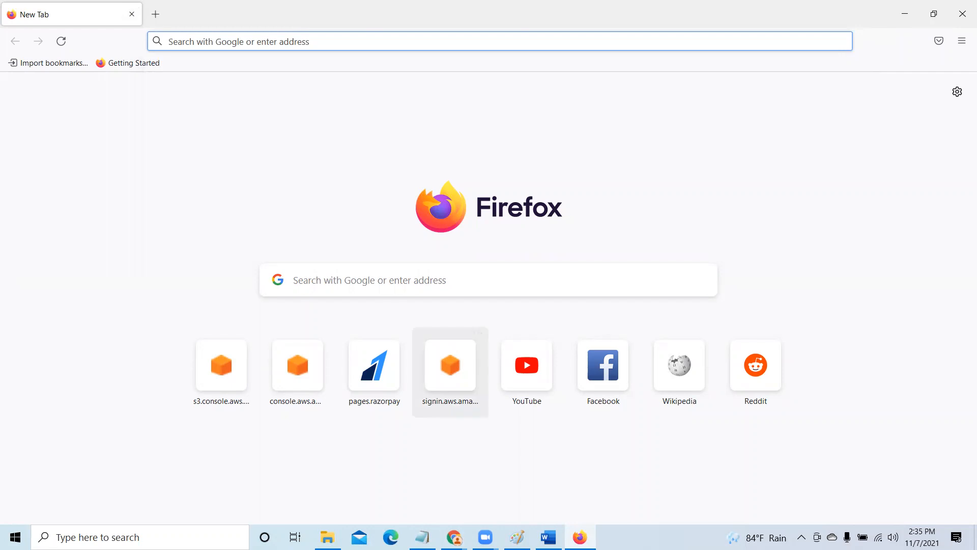
- Copy the console sign-in link from the IAM success page in Chrome and open it in Firefox
click(454, 537)
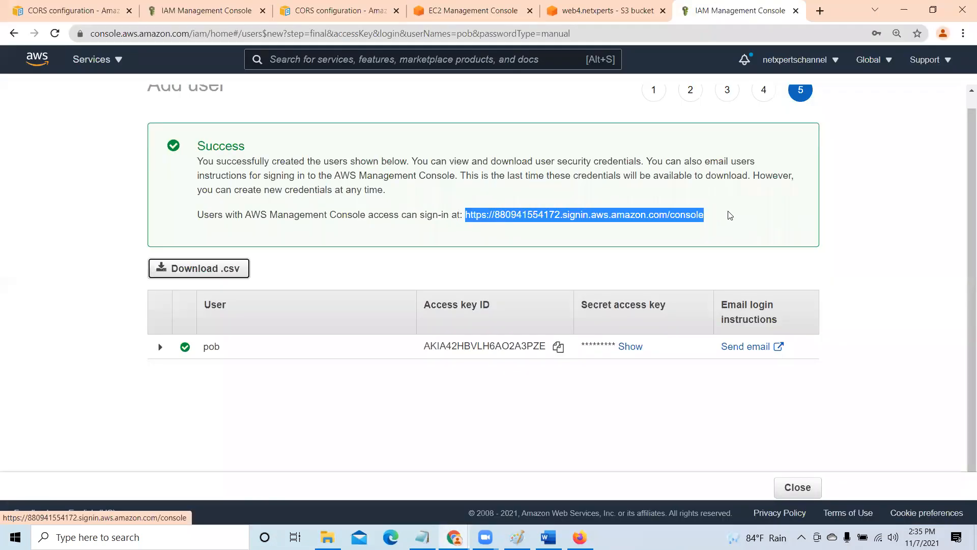
drag(722, 212, 467, 210)
key(ctrl+c)
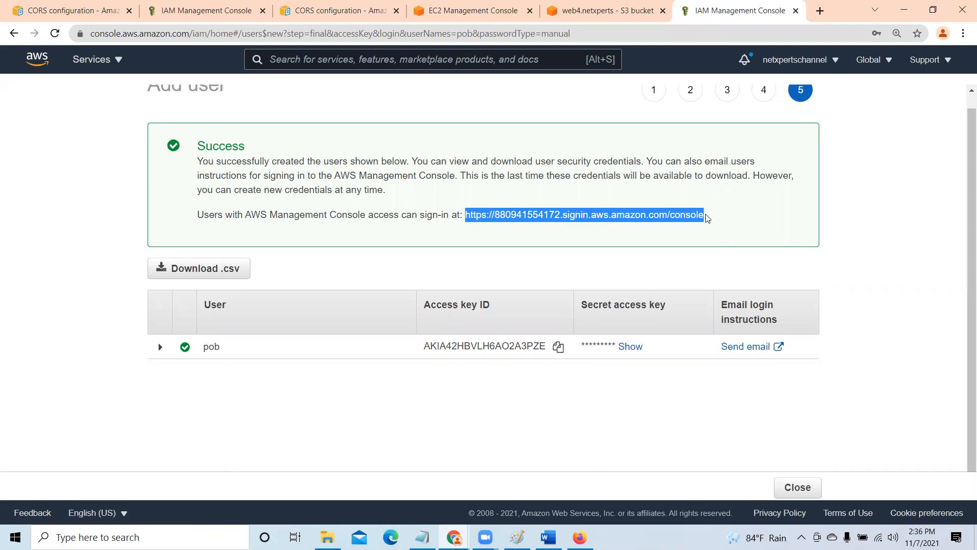
click(904, 11)
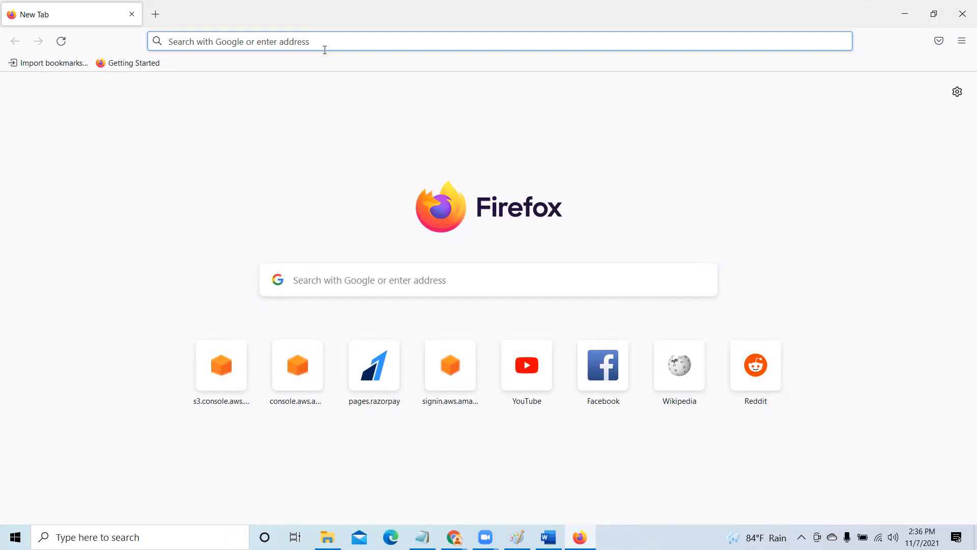
key(ctrl+v)
key(Return)
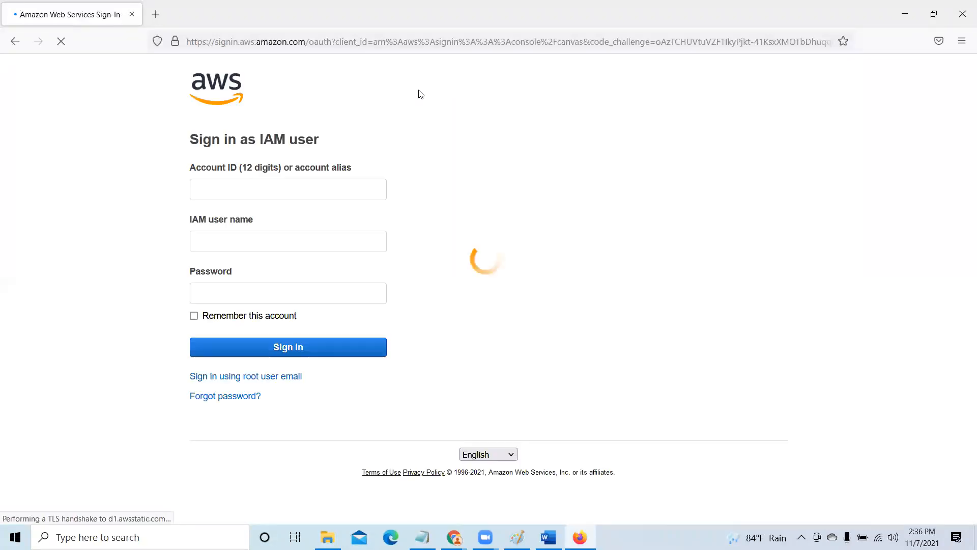
click(395, 121)
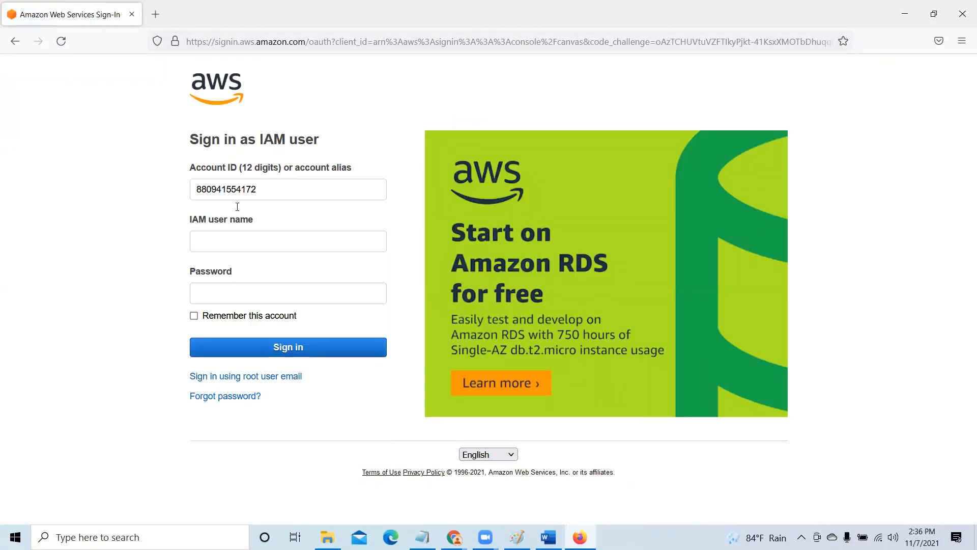
- Sign in to the AWS console with the new IAM user name and the account password
click(221, 244)
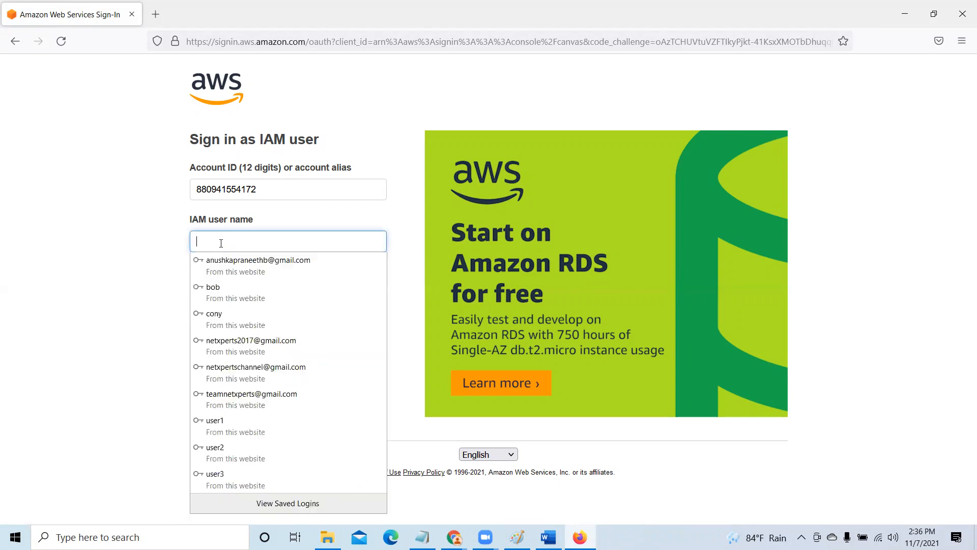
text(pob)
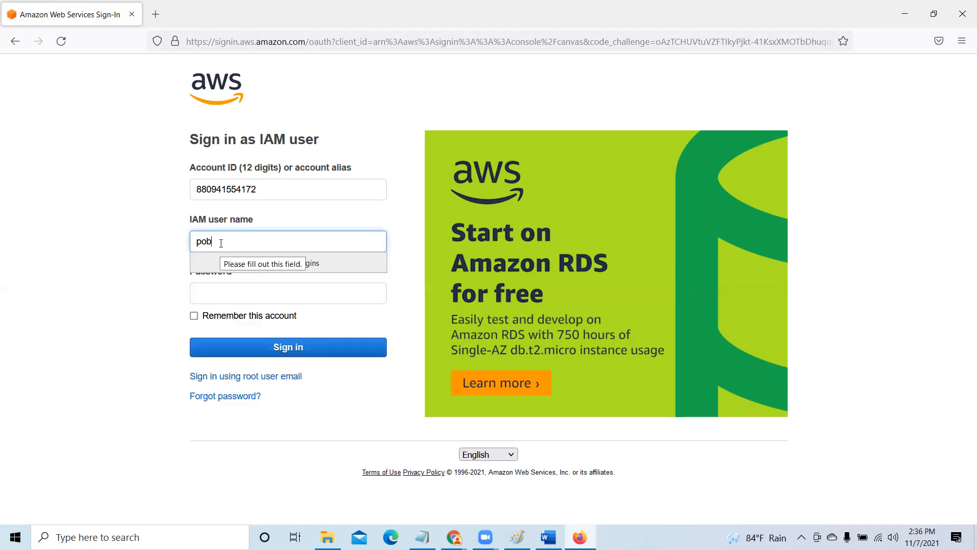
key(ctrl+a)
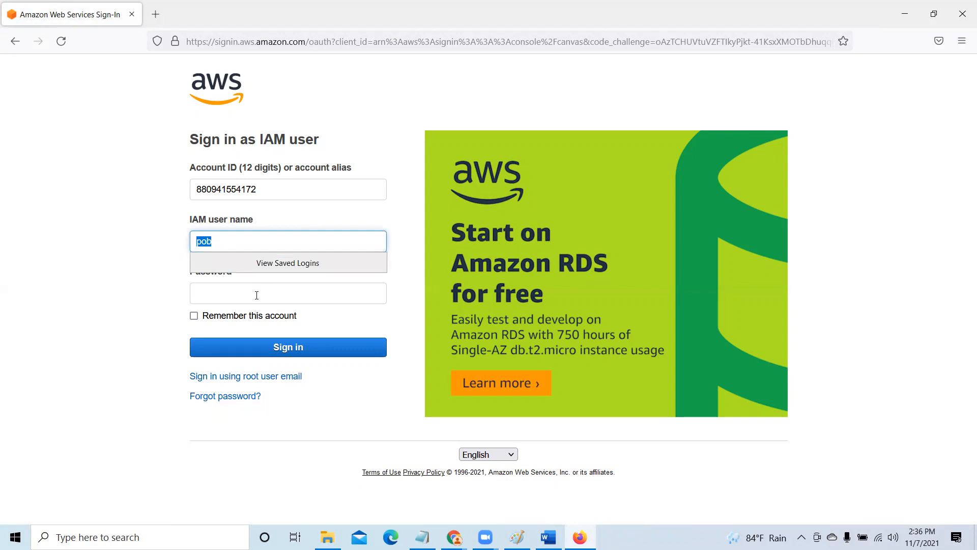
click(257, 295)
text(••)
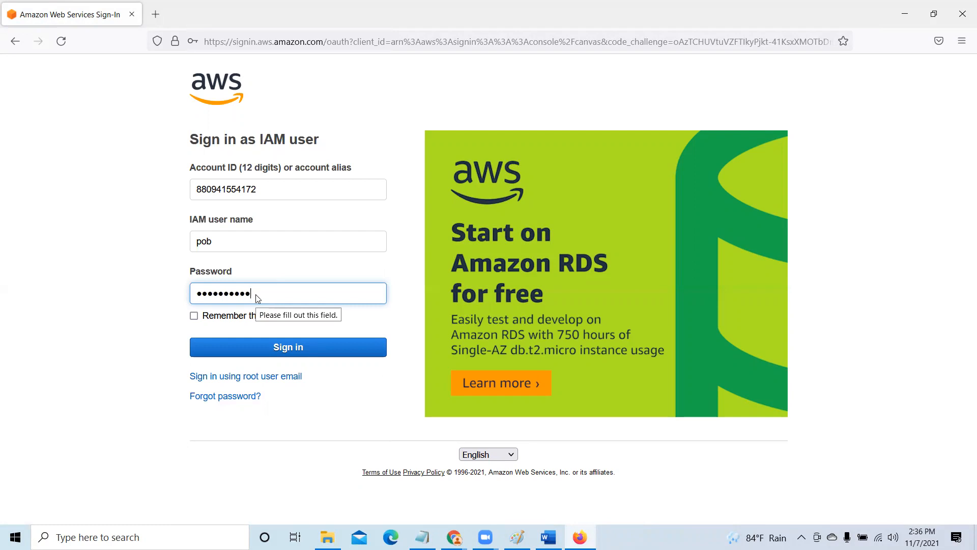
key(Return)
click(319, 204)
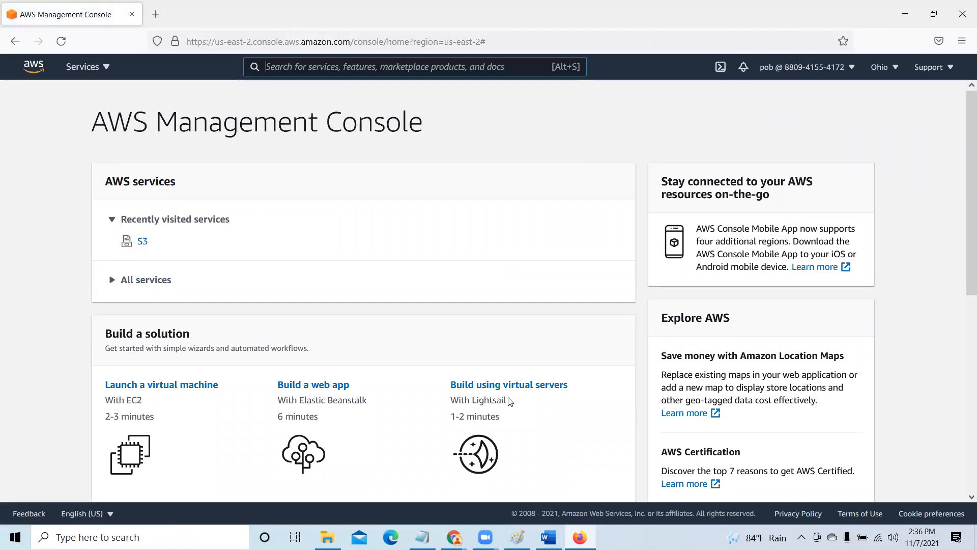
- Revisit the new user's details in Chrome and return to Firefox to open the S3 bucket list as that user
mouse_move(454, 537)
click(416, 487)
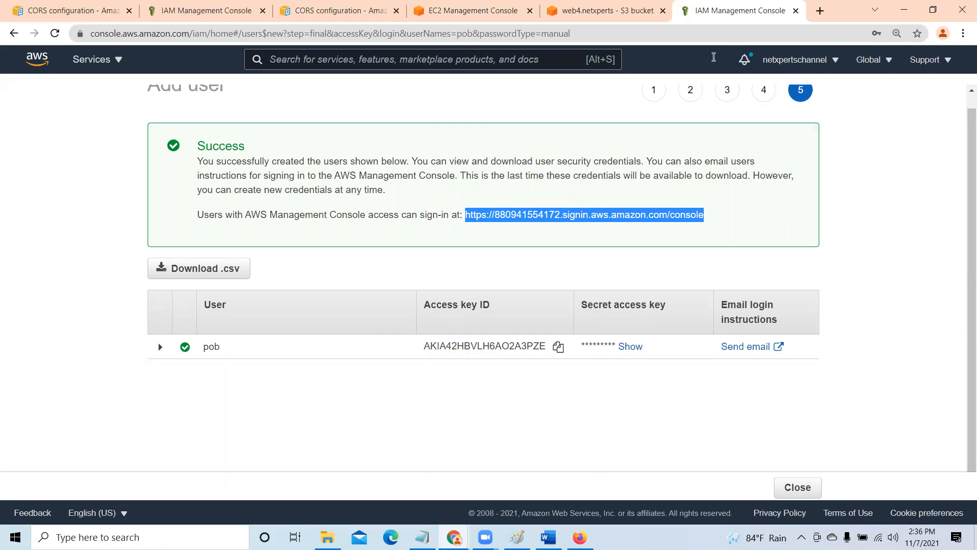
click(904, 10)
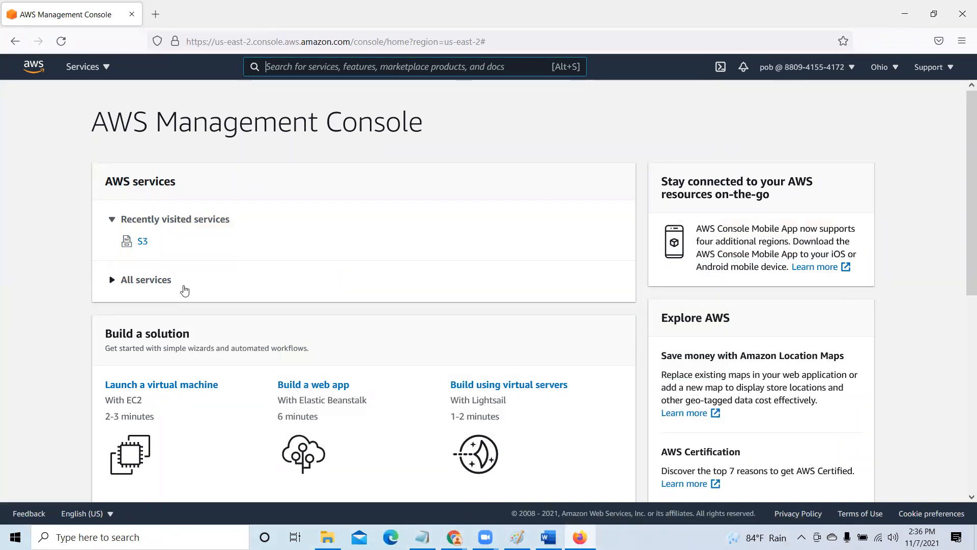
click(142, 243)
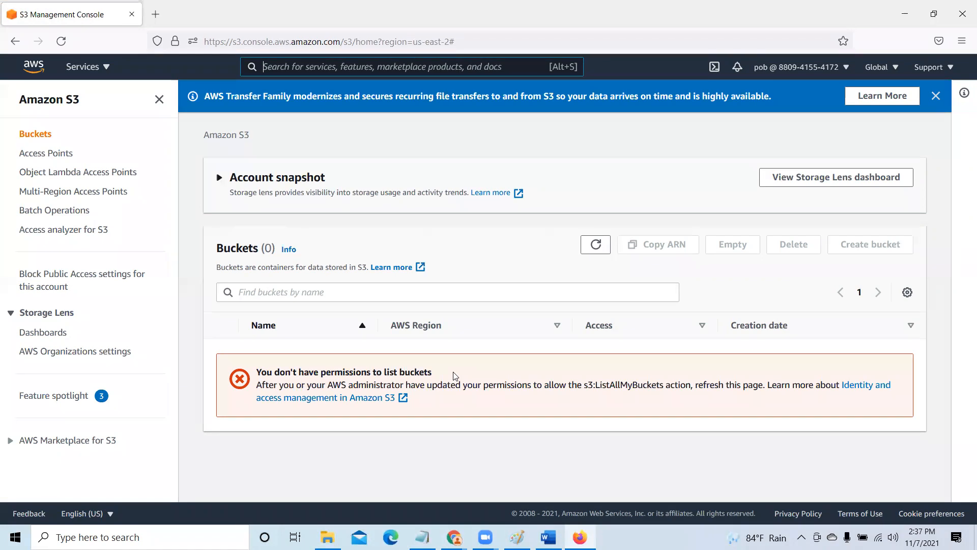
- Open the EC2 dashboard to check the signed-in user's access, and return to the S3 bucket list
click(936, 96)
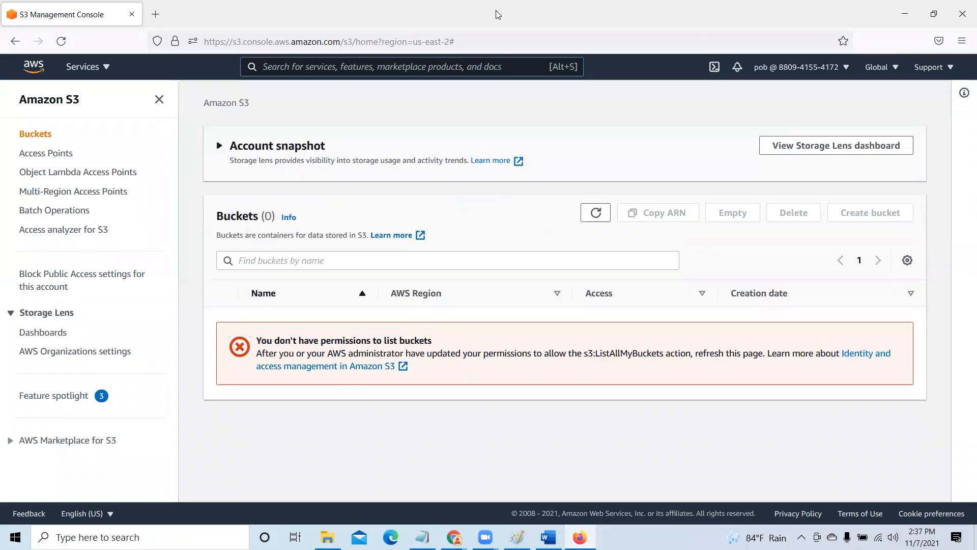
text(EC2)
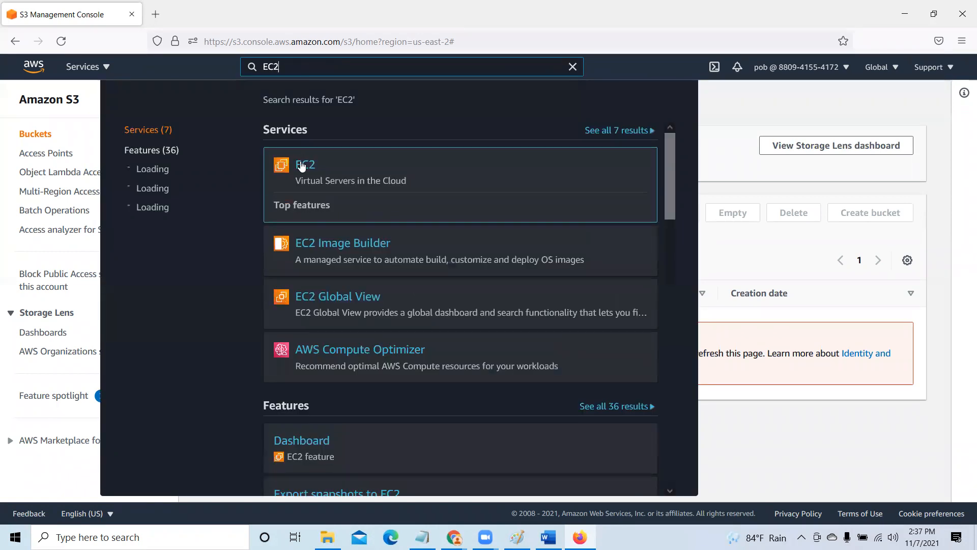
click(301, 165)
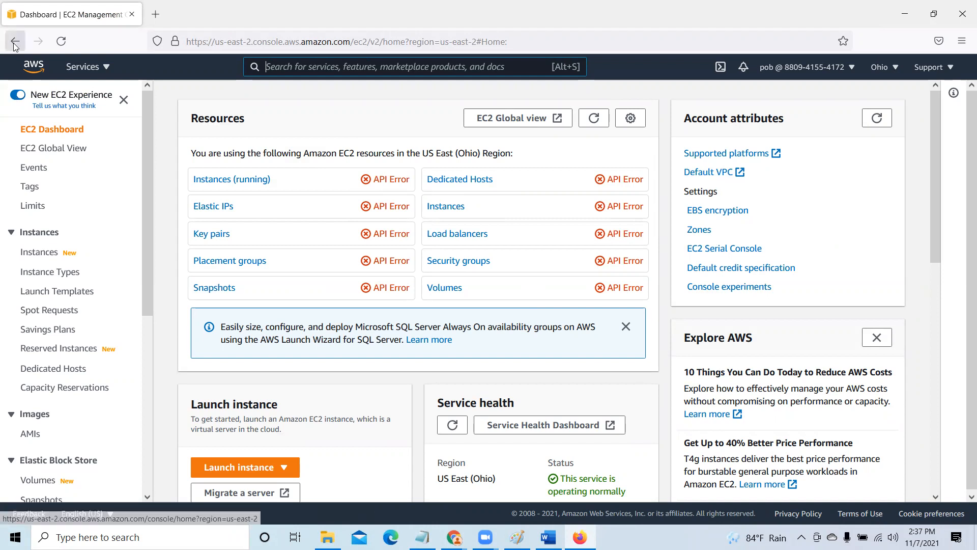
text(s)
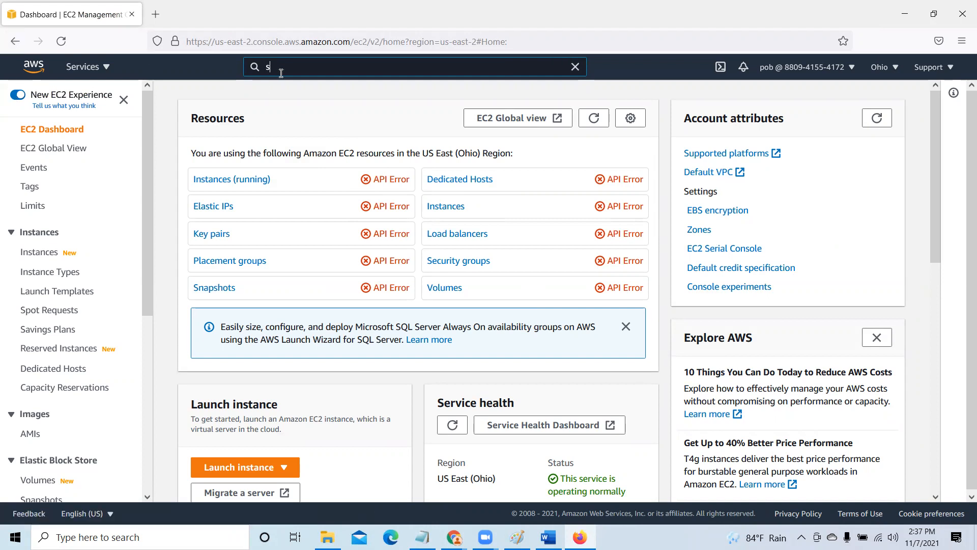
text(3)
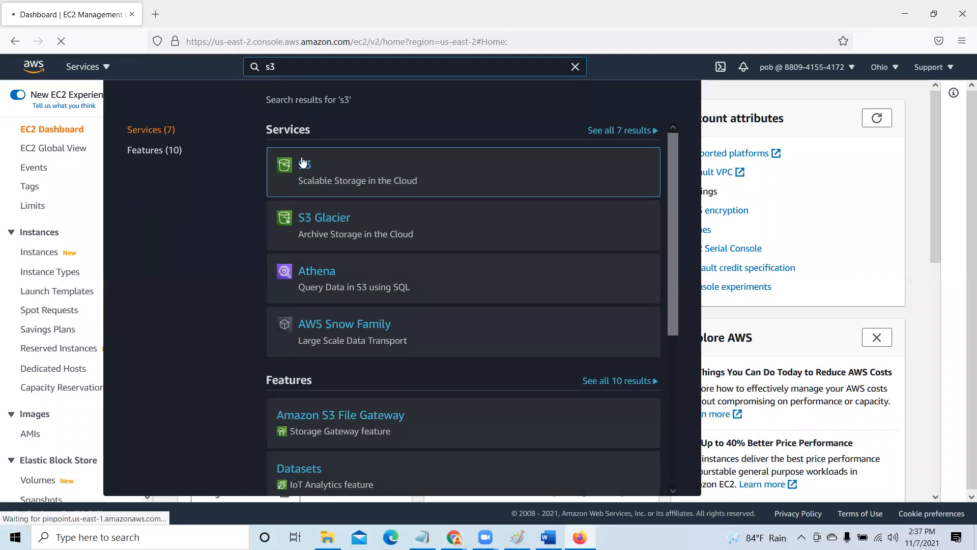
click(302, 164)
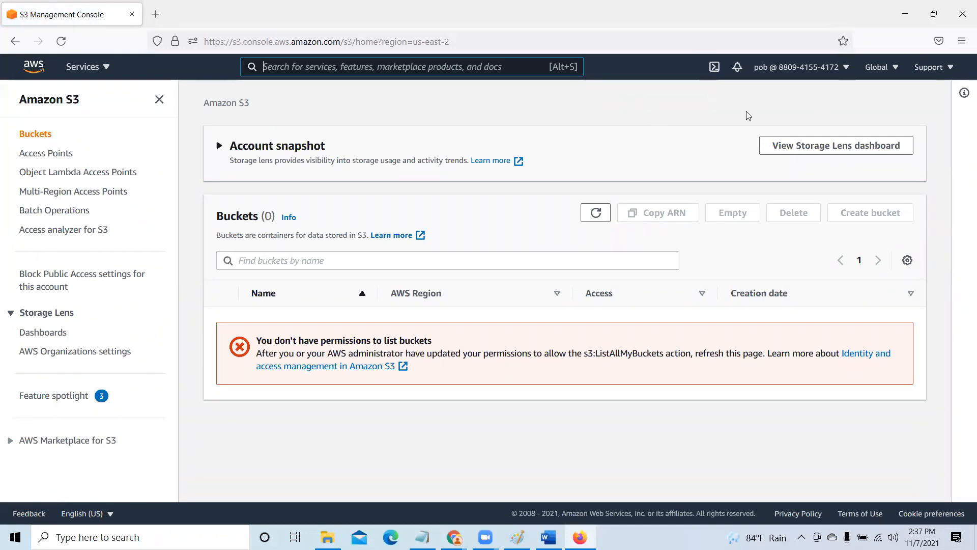
- Switch to the IAM console in Chrome, close the new-user success page and dismiss the creation notice
click(904, 13)
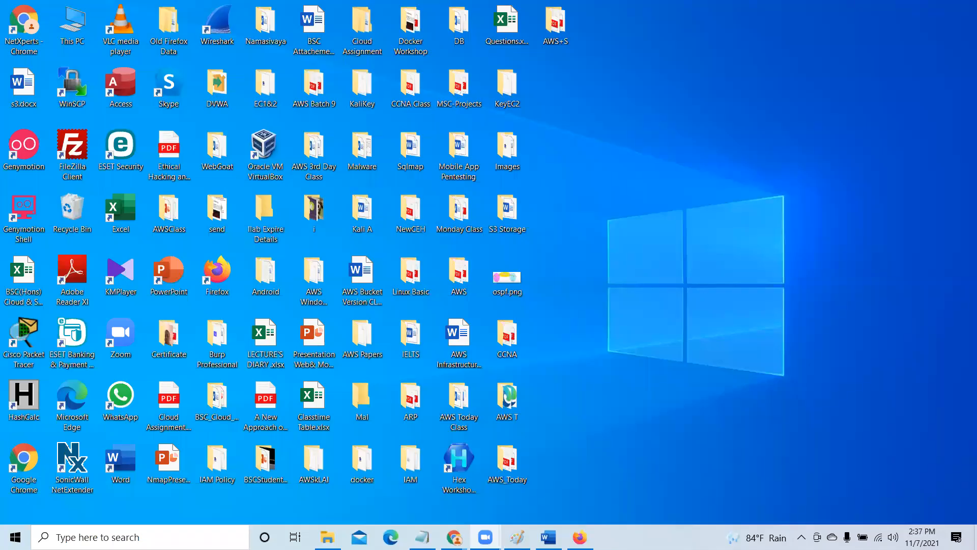
mouse_move(455, 537)
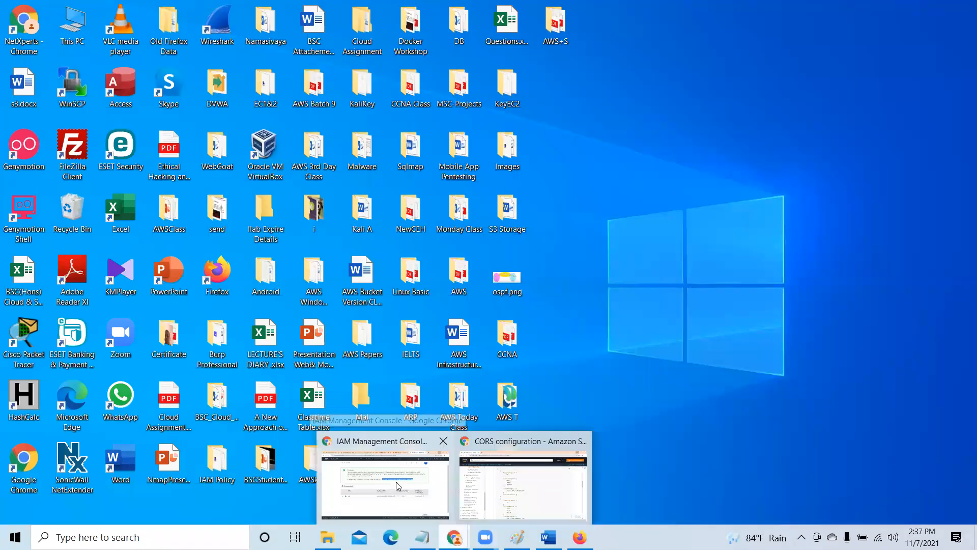
click(392, 485)
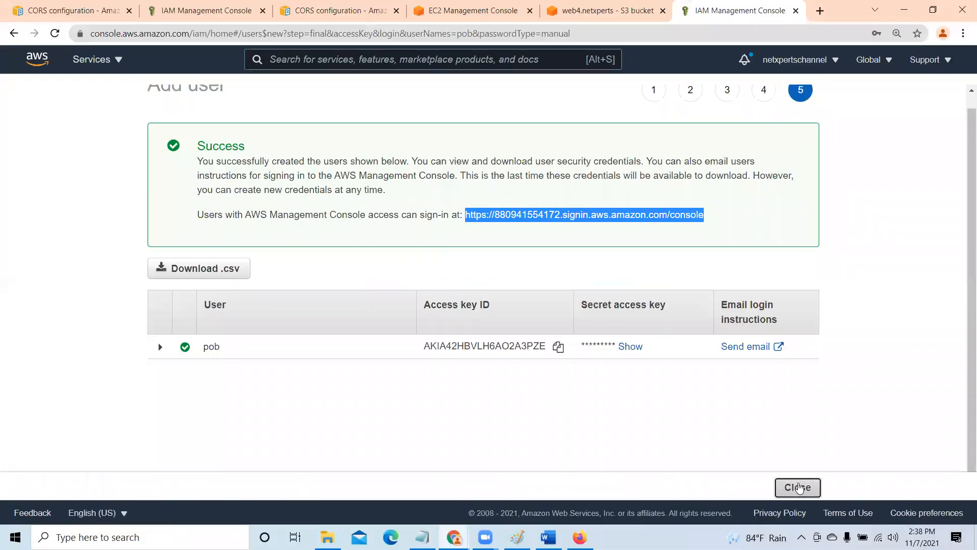
click(797, 487)
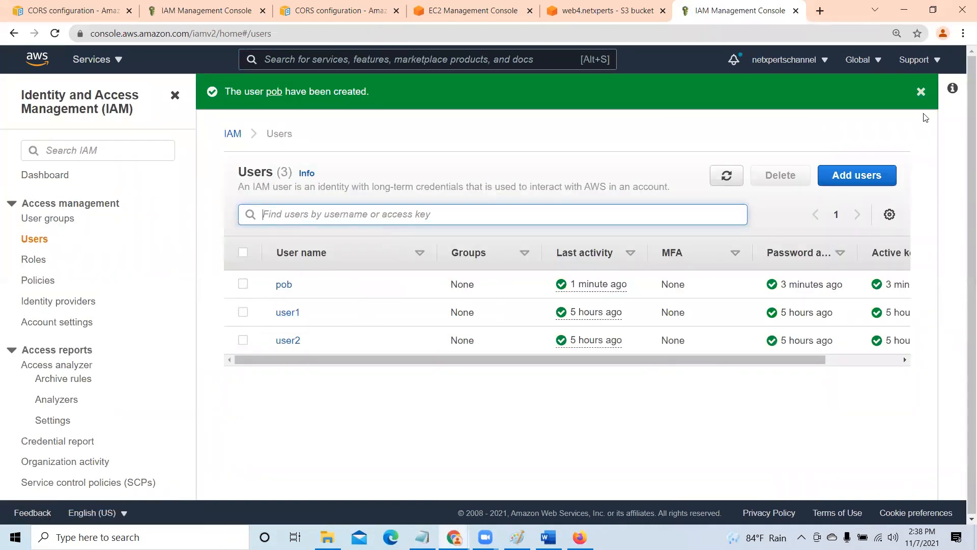
click(921, 92)
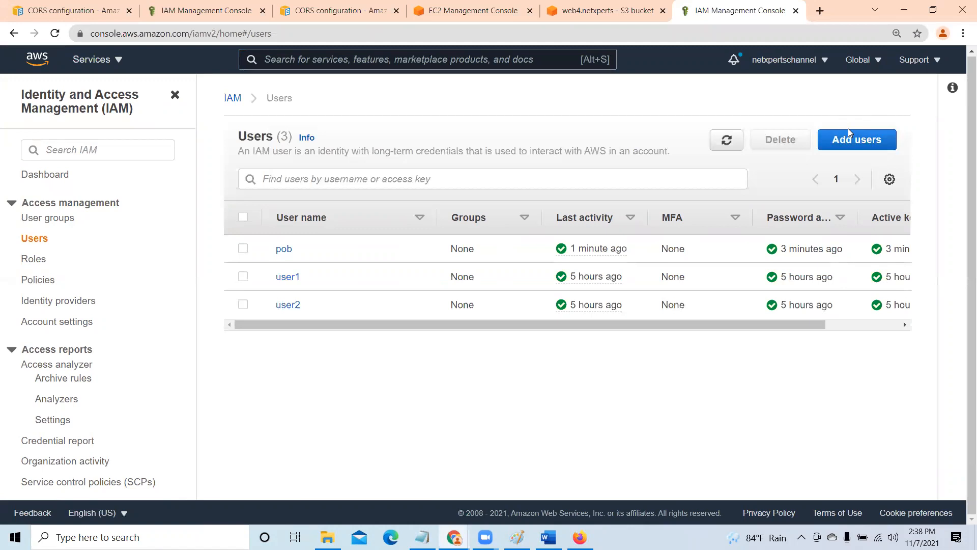
- Start adding another IAM user, entering the user name and enabling both programmatic access and AWS Management Console access
click(875, 144)
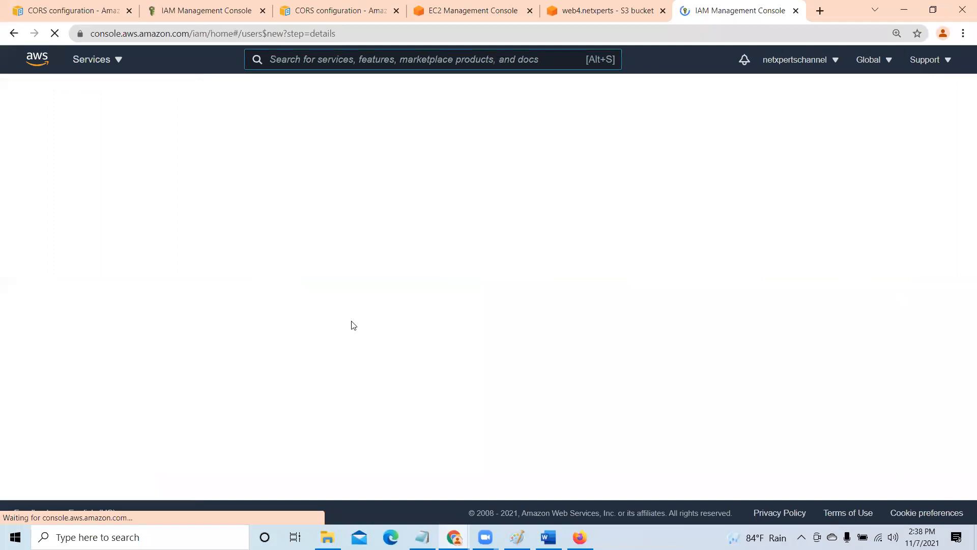
click(335, 206)
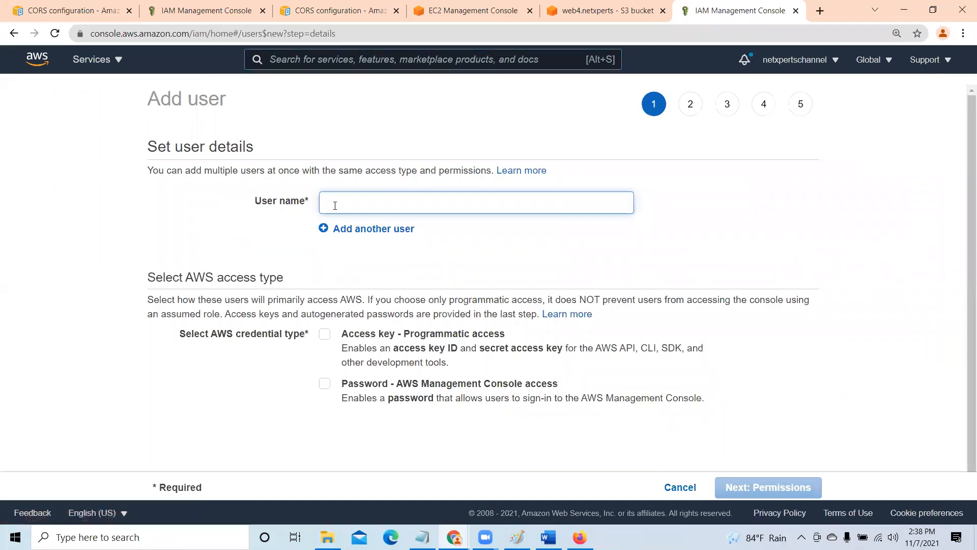
text(john)
scroll(336, 300, down, 1)
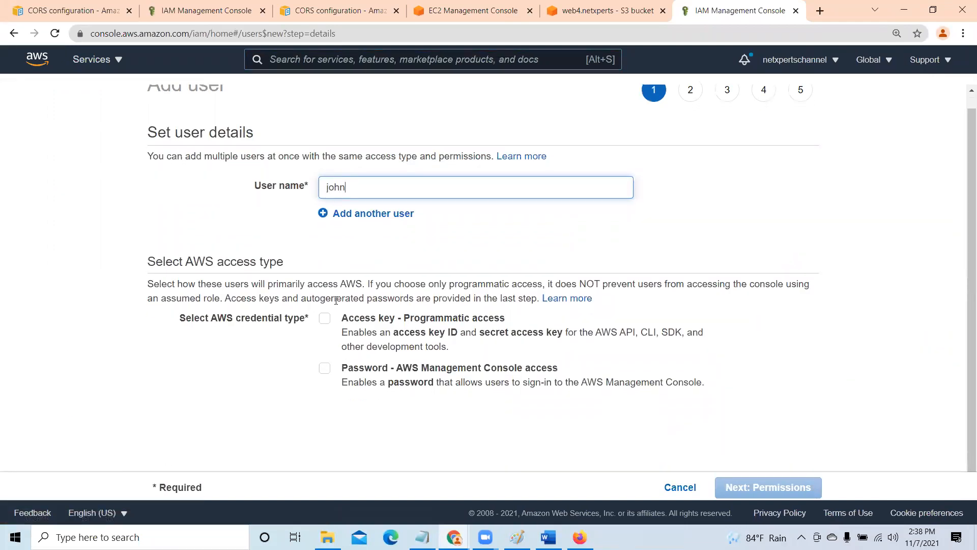
click(325, 318)
click(325, 368)
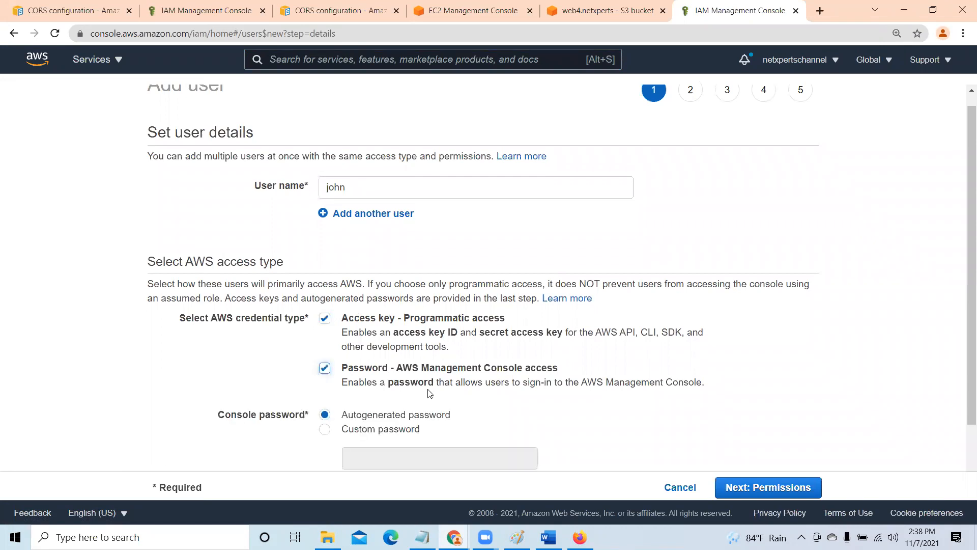
- Set a custom console password for the new user and disable the required password reset at next sign-in
scroll(429, 392, down, 3)
click(324, 348)
click(365, 376)
text(•••••••••)
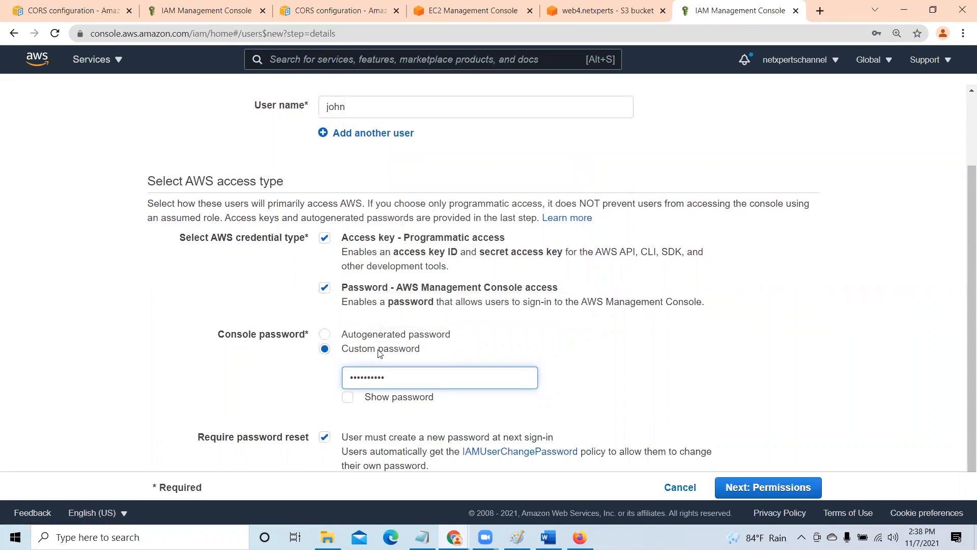
scroll(621, 386, down, 1)
click(325, 422)
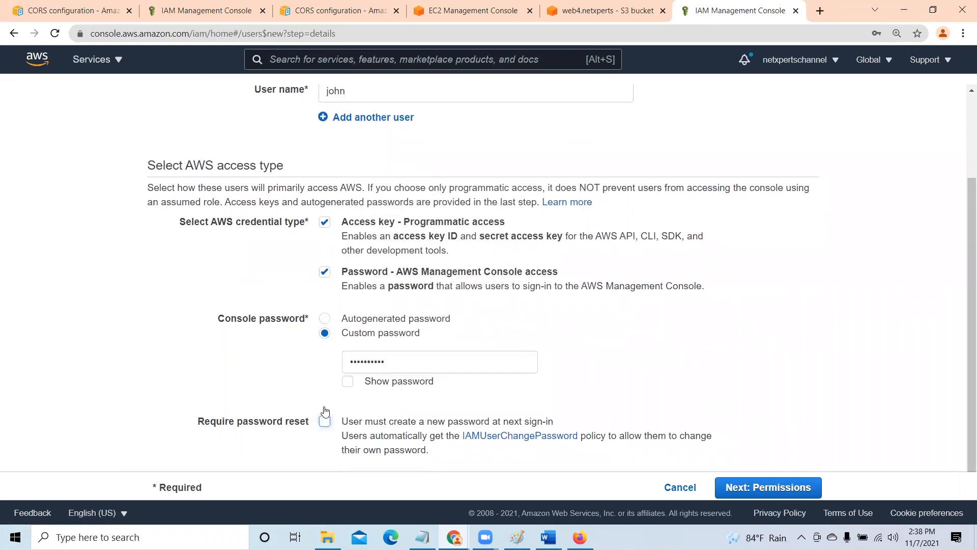
- Create the user without any group, permissions or tags, declining to save the password in the browser
click(790, 487)
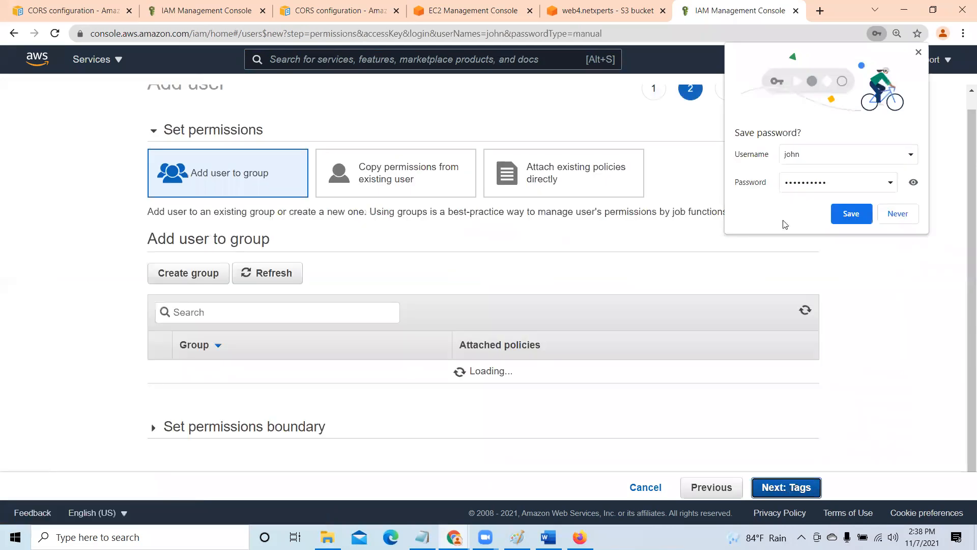
click(894, 212)
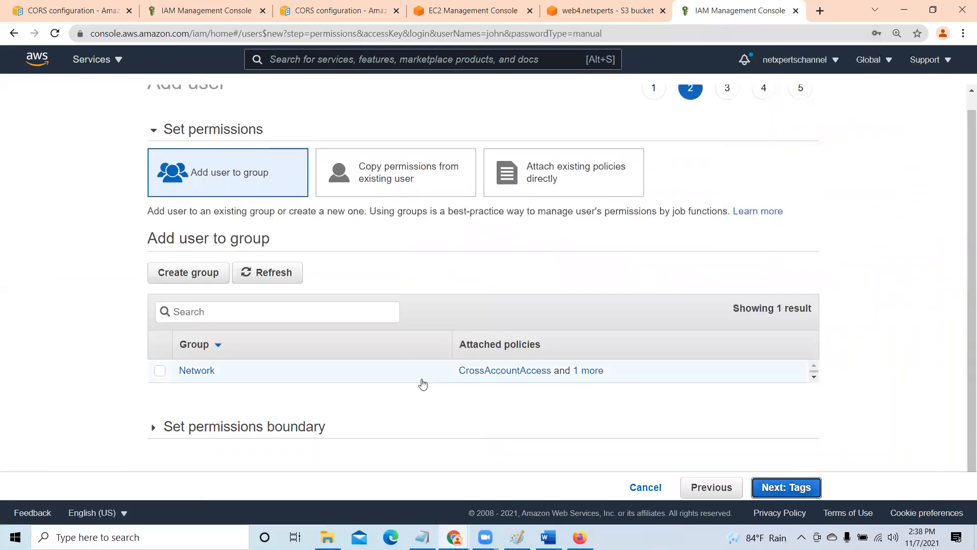
click(801, 489)
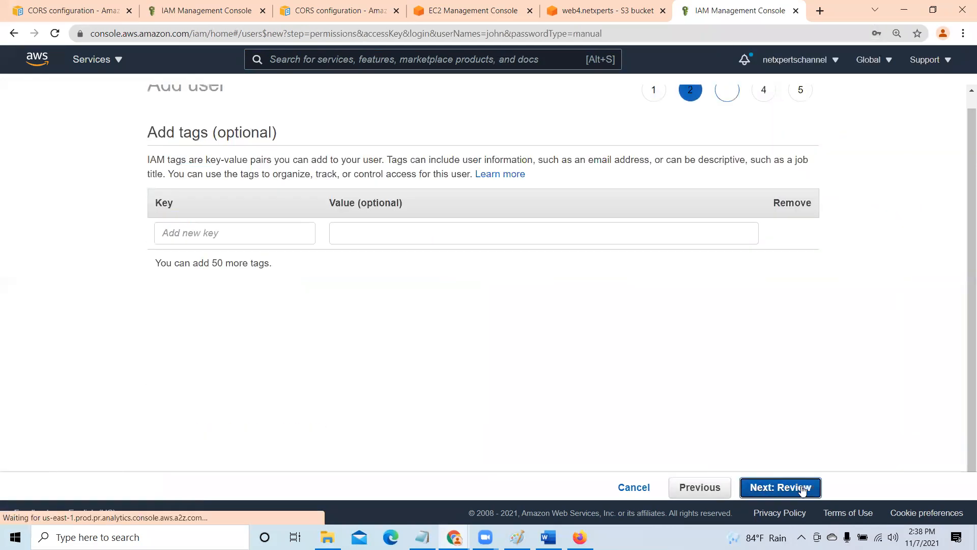
click(796, 493)
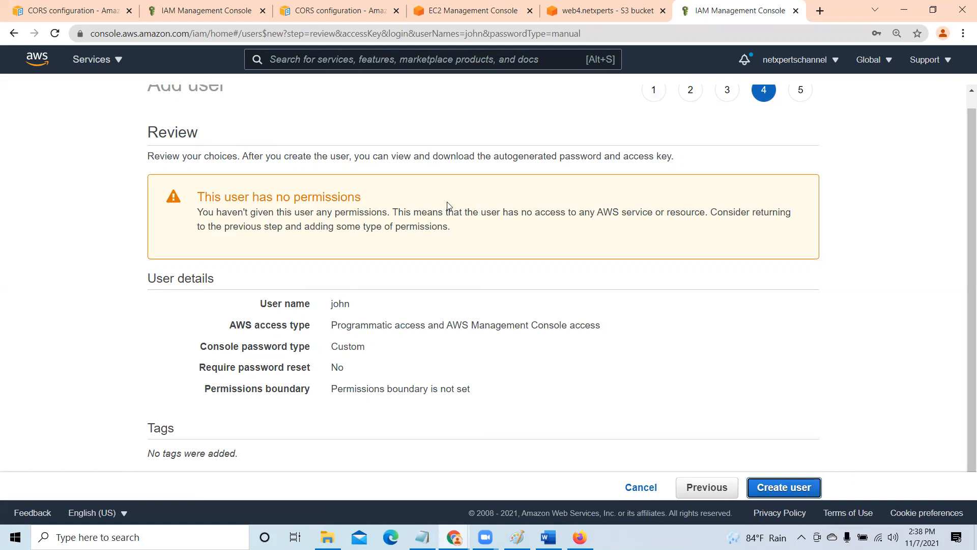
click(793, 487)
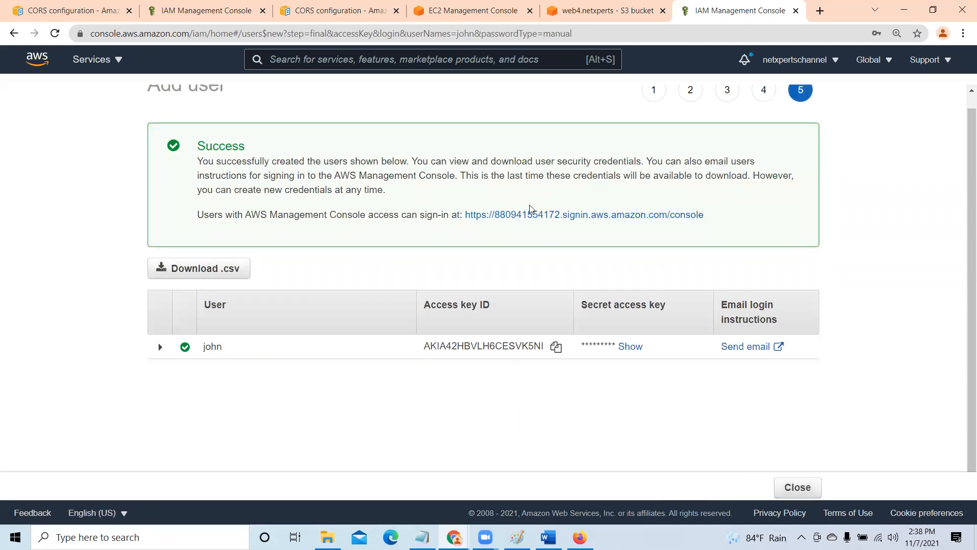
- Copy the console sign-in link from the IAM success page and open it in Microsoft Edge
drag(726, 220, 456, 215)
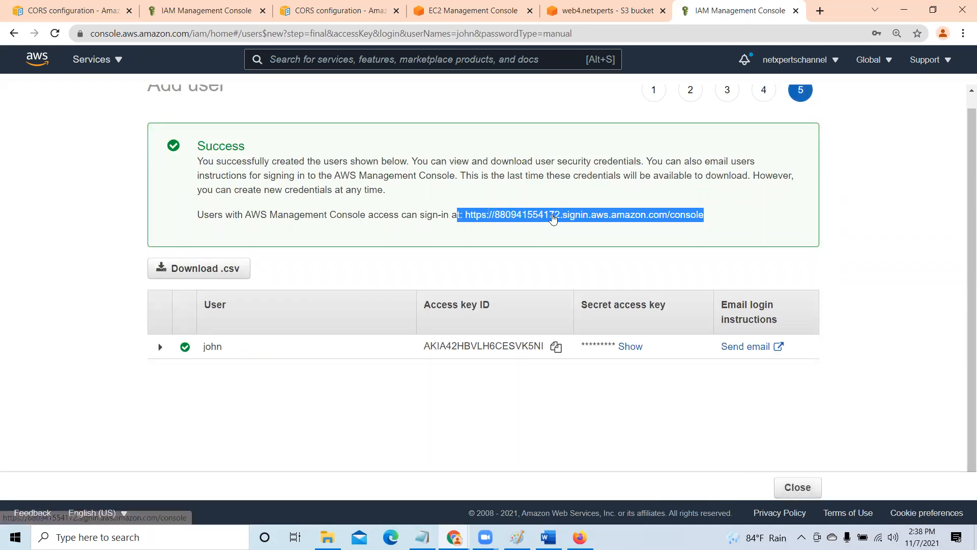
click(757, 235)
drag(720, 216, 464, 214)
key(ctrl+c)
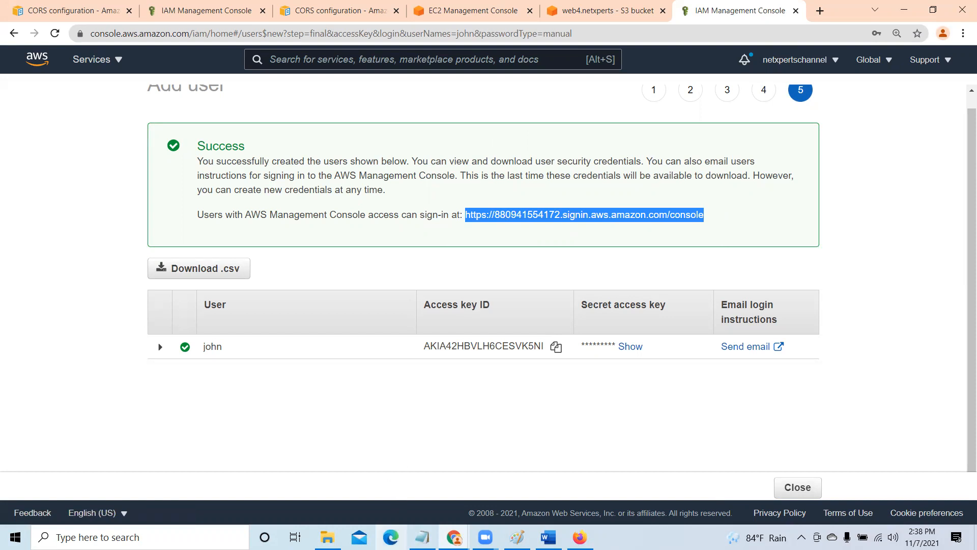
click(391, 537)
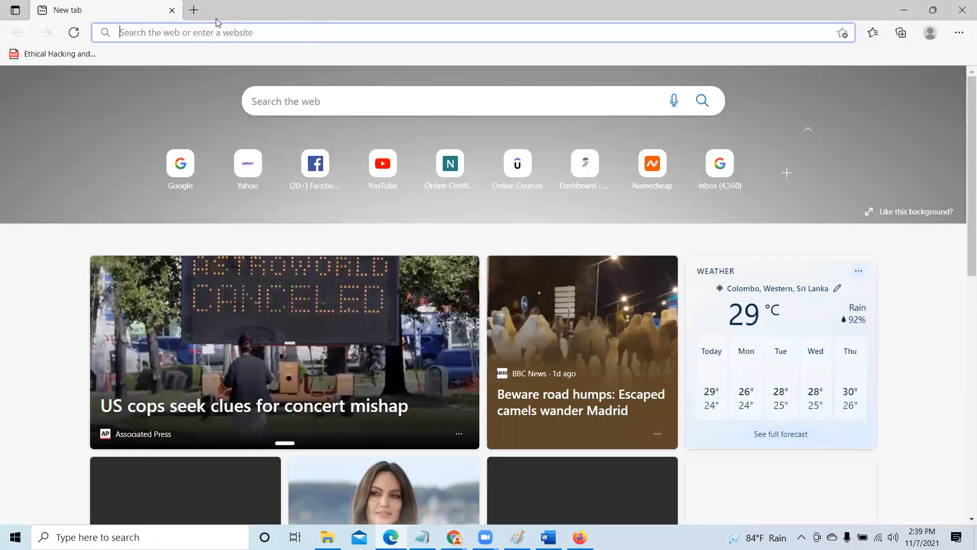
click(261, 32)
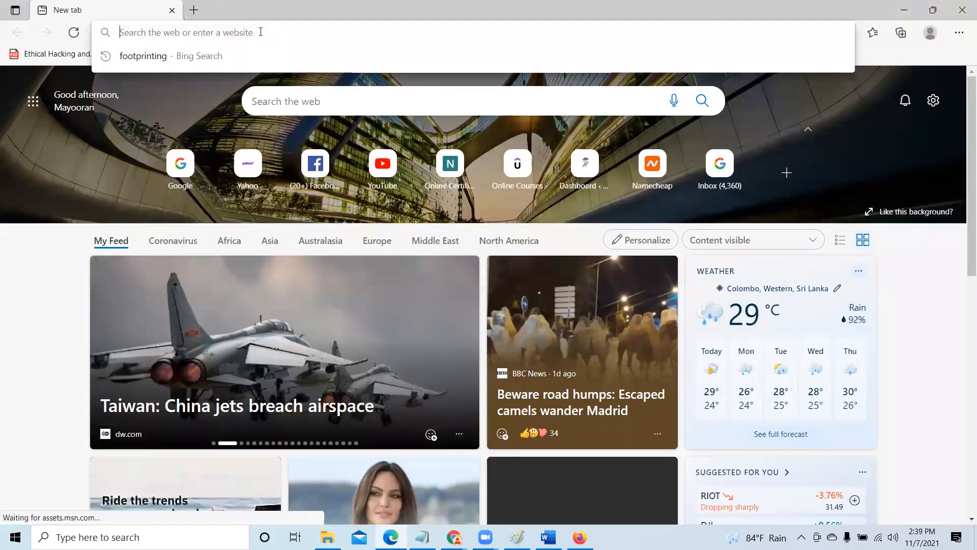
key(ctrl+v)
key(Return)
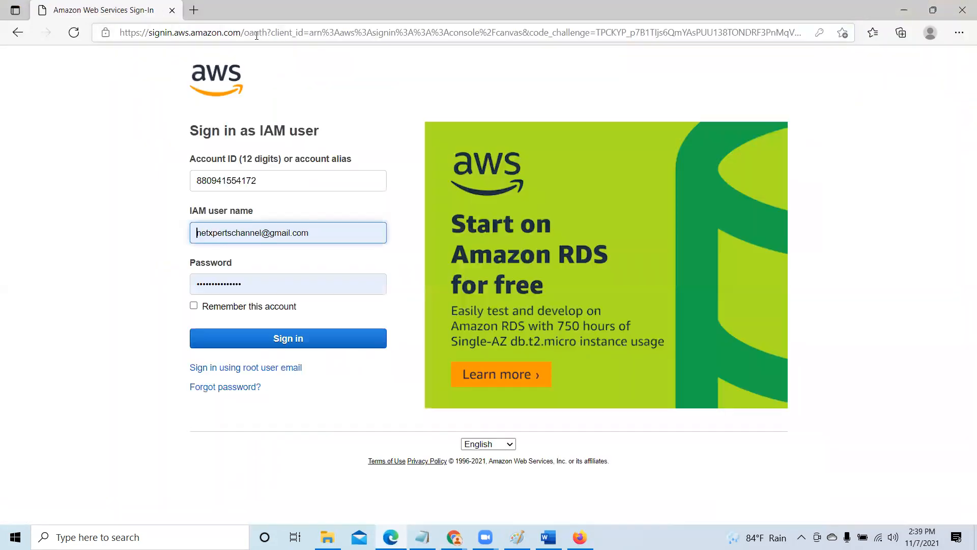
- Clear the prefilled IAM user name on the AWS sign-in form
click(328, 230)
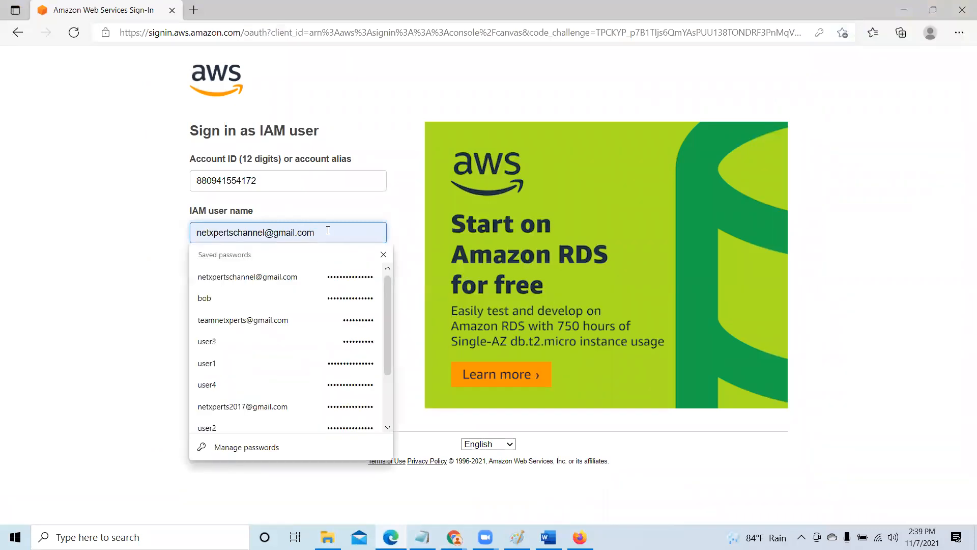
text(\)
key(BackSpace)
key(BackSpace)
key(BackSpace)
key(BackSpace)
key(BackSpace)
key(BackSpace)
key(BackSpace)
key(BackSpace)
key(BackSpace)
key(BackSpace)
key(BackSpace)
key(BackSpace)
key(BackSpace)
key(BackSpace)
key(BackSpace)
key(BackSpace)
key(BackSpace)
key(BackSpace)
key(BackSpace)
key(BackSpace)
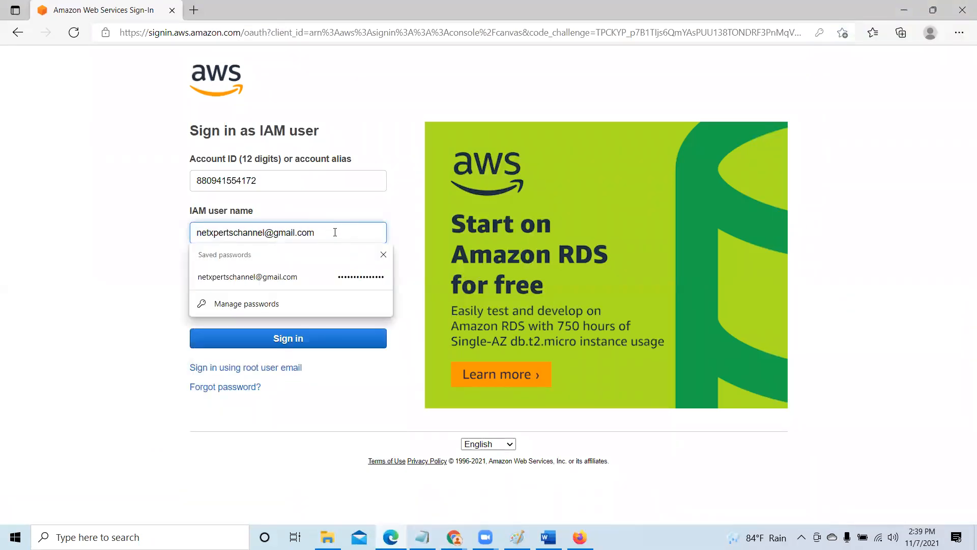
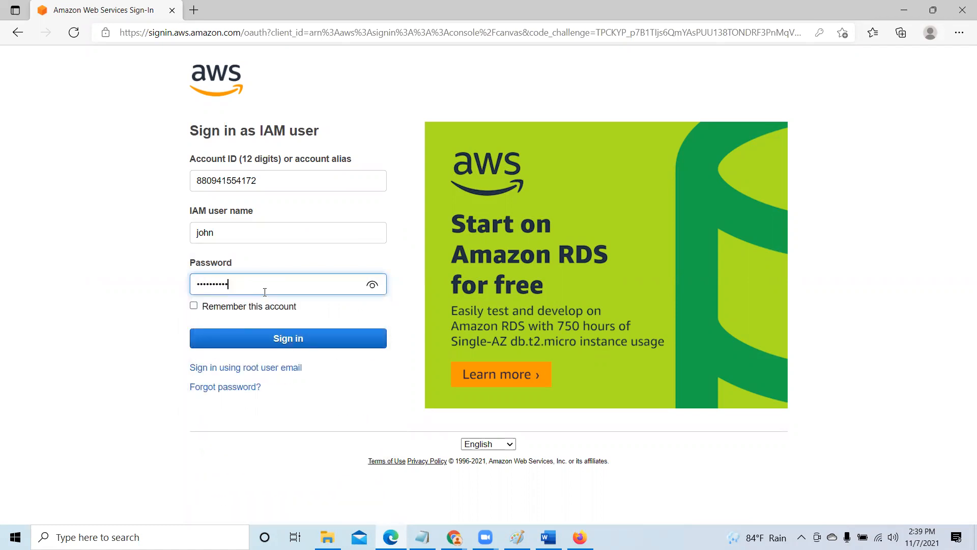
- Submit the completed IAM user sign-in form and open S3 from the recently visited services
click(307, 338)
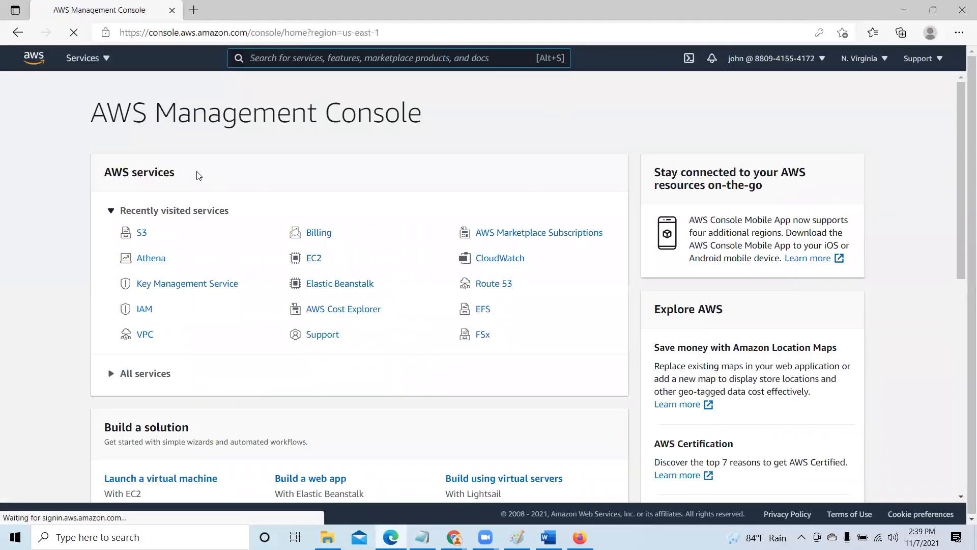
click(705, 162)
click(141, 232)
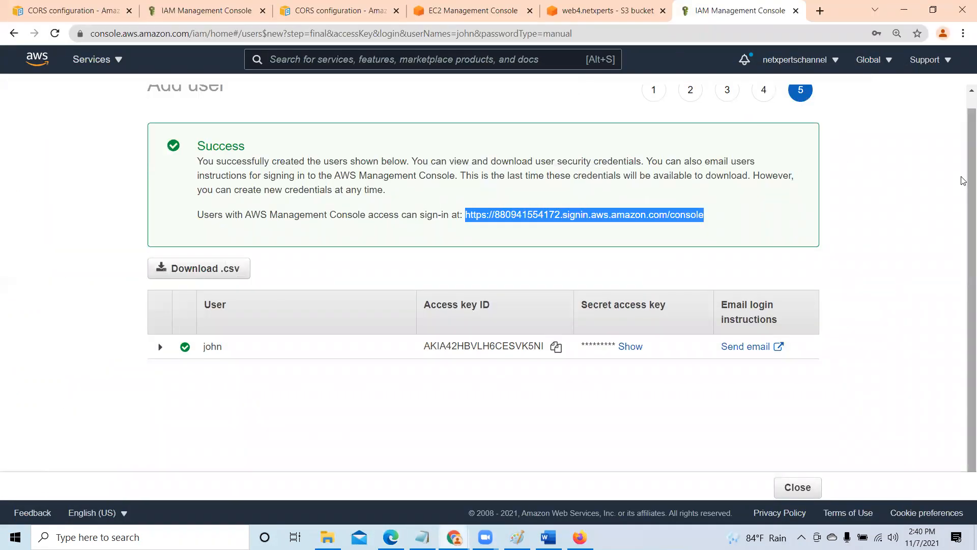
- Switch to Chrome, close the finished user creation wizard and open the IAM policies list
scroll(964, 132, up, 1)
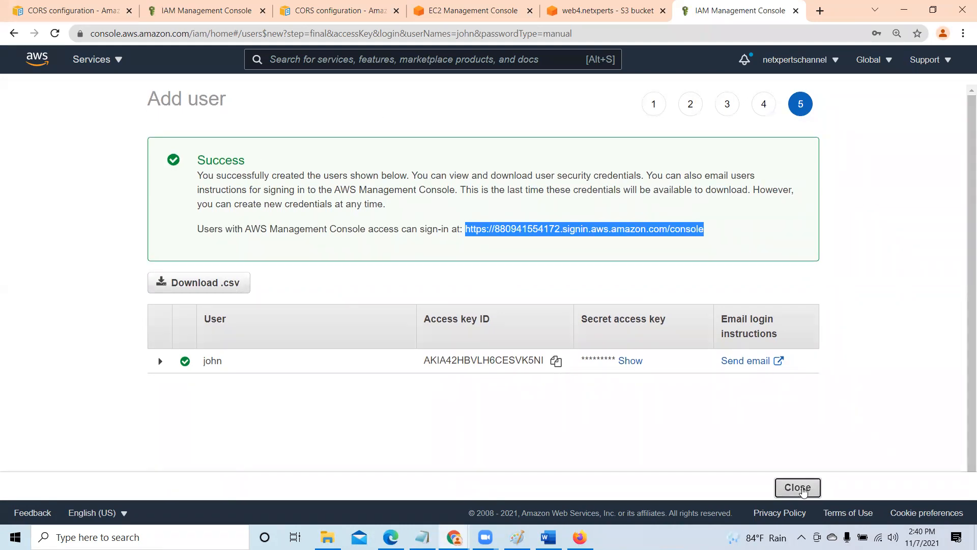
click(803, 489)
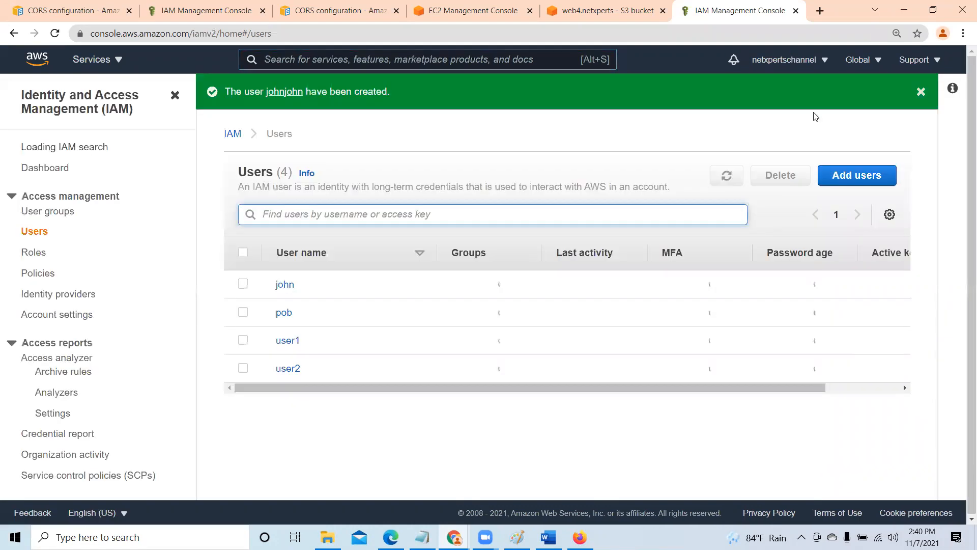
click(921, 92)
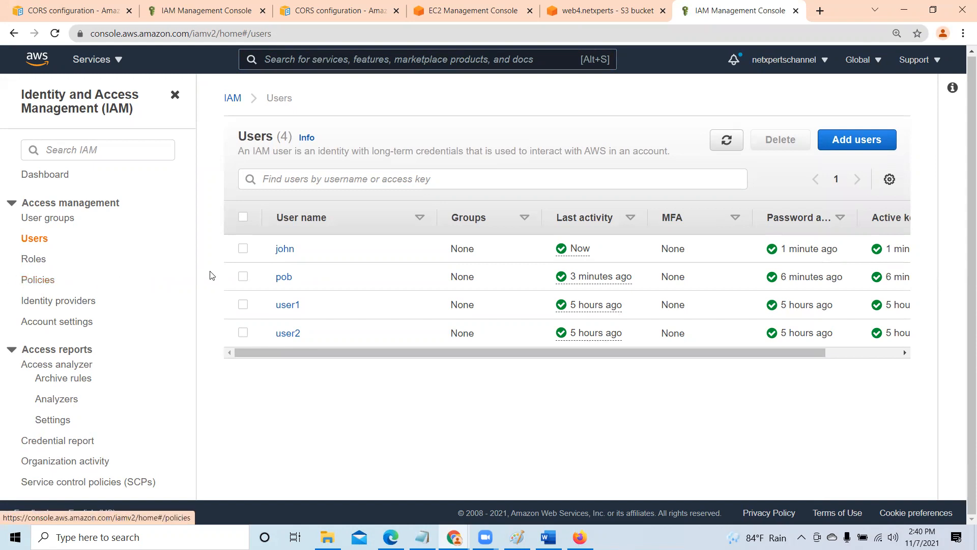
click(44, 282)
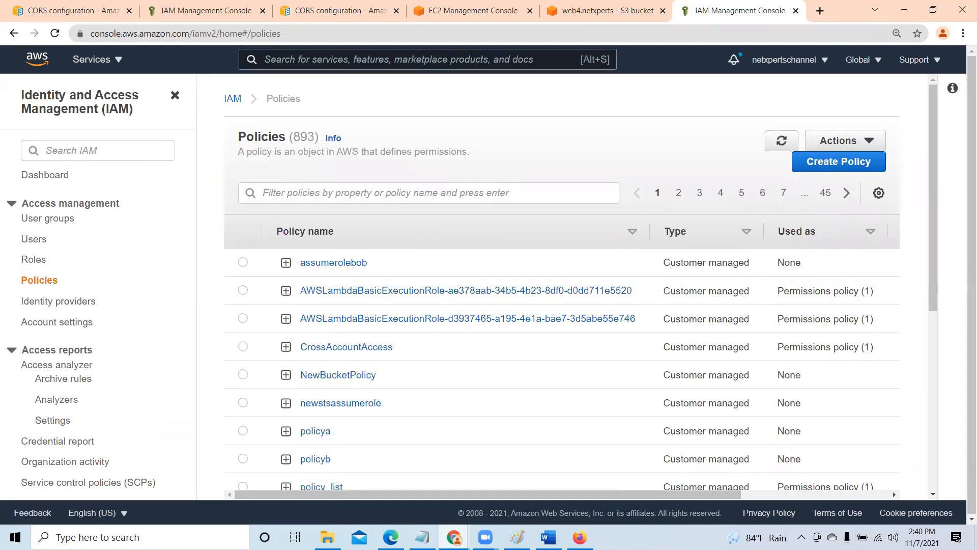
mouse_move(499, 132)
mouse_down()
mouse_move(674, 378)
mouse_move(497, 397)
mouse_move(488, 386)
mouse_move(480, 140)
mouse_move(493, 126)
mouse_move(516, 131)
mouse_up()
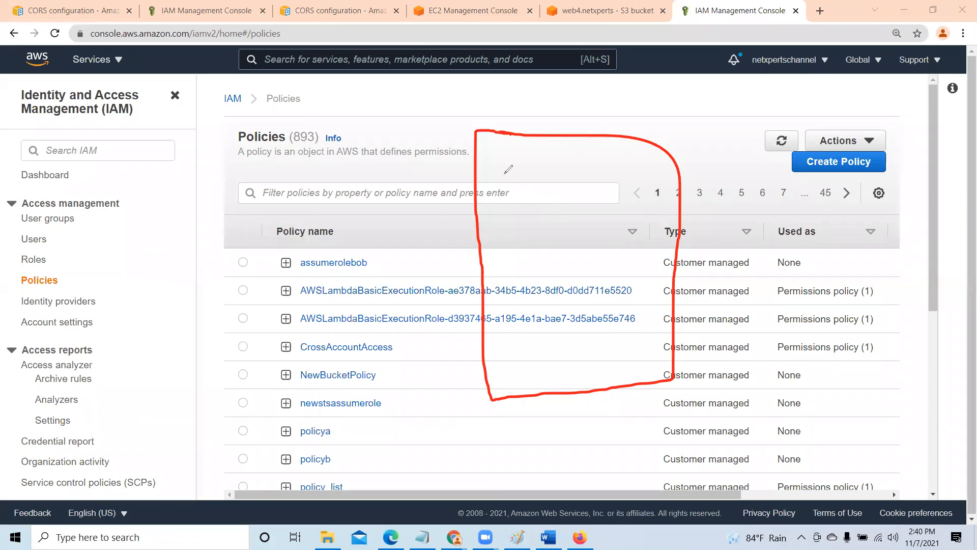
drag(498, 173, 603, 172)
drag(522, 224, 619, 226)
drag(520, 264, 613, 264)
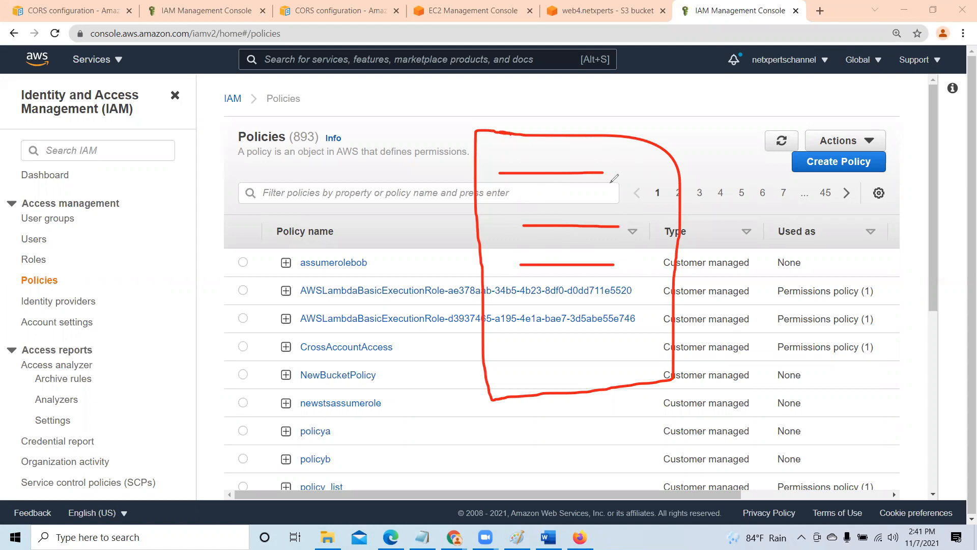
drag(604, 186, 609, 193)
mouse_move(619, 232)
mouse_down()
mouse_move(647, 240)
mouse_move(623, 246)
mouse_move(632, 292)
mouse_move(650, 252)
mouse_up()
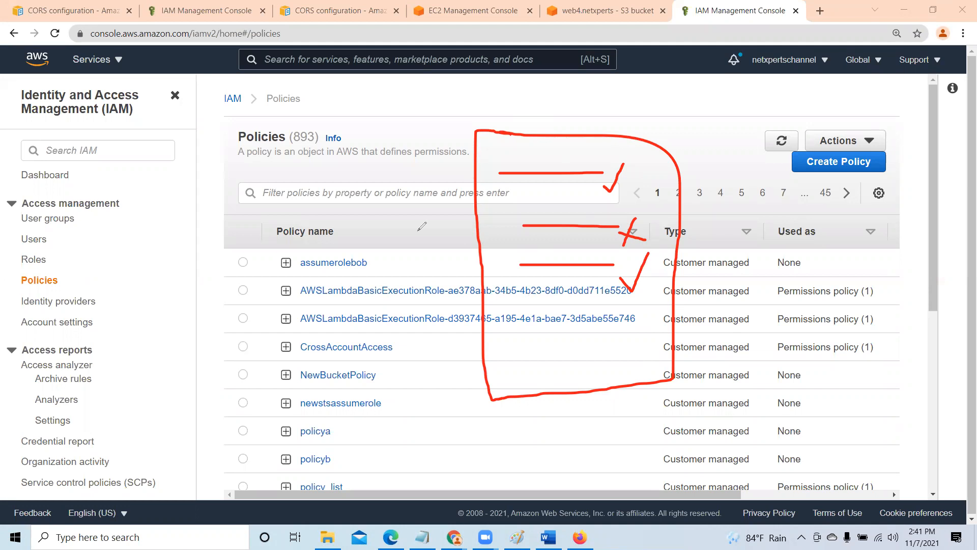
drag(478, 235, 331, 271)
drag(223, 295, 251, 387)
click(235, 292)
drag(237, 292, 230, 339)
mouse_move(265, 305)
mouse_down()
mouse_move(262, 328)
mouse_move(285, 334)
mouse_move(270, 302)
mouse_up()
drag(276, 242, 318, 336)
drag(322, 300, 343, 340)
click(323, 291)
mouse_move(372, 301)
mouse_down()
mouse_move(374, 334)
mouse_move(397, 312)
mouse_move(349, 381)
mouse_up()
drag(399, 308, 425, 311)
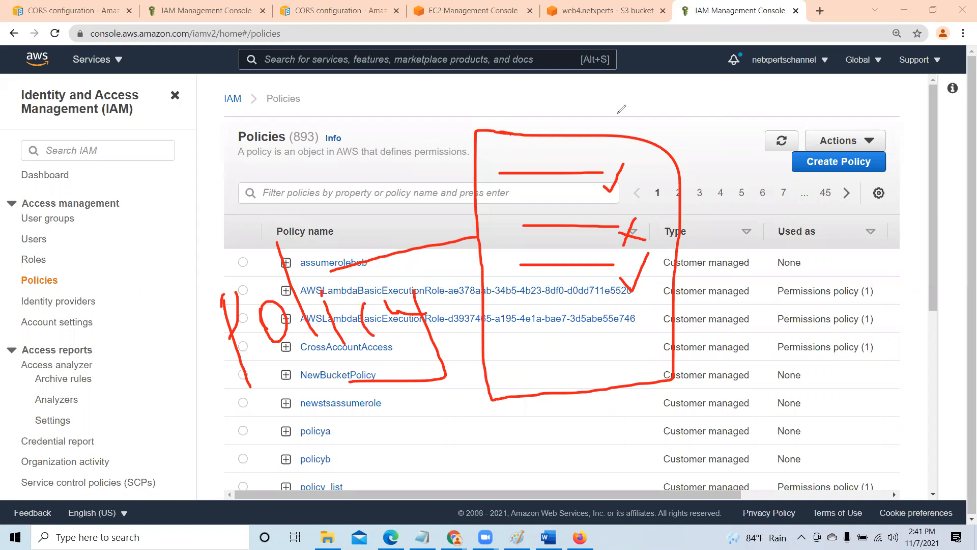
click(400, 48)
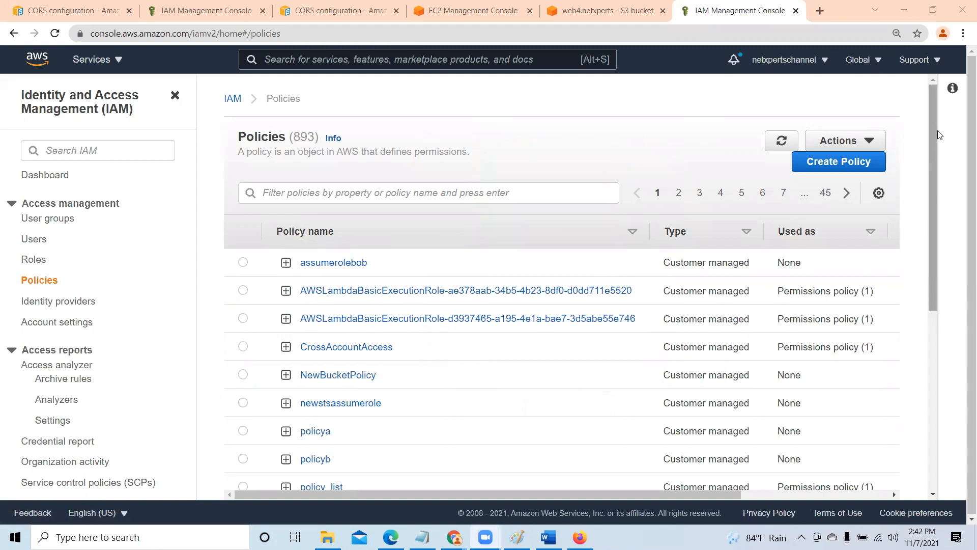
- Look through the first page of IAM policies and filter the list by "s3"
drag(940, 148, 944, 331)
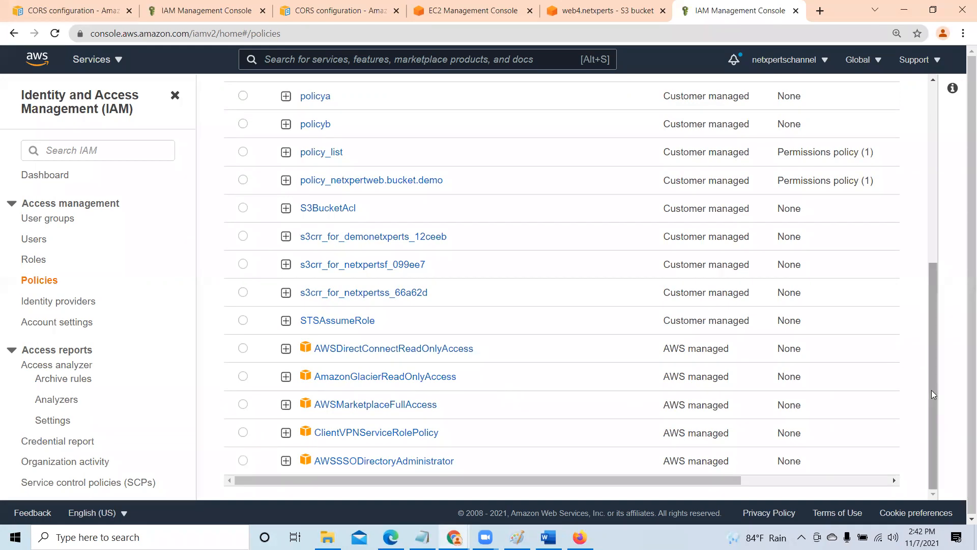
drag(933, 320, 934, 184)
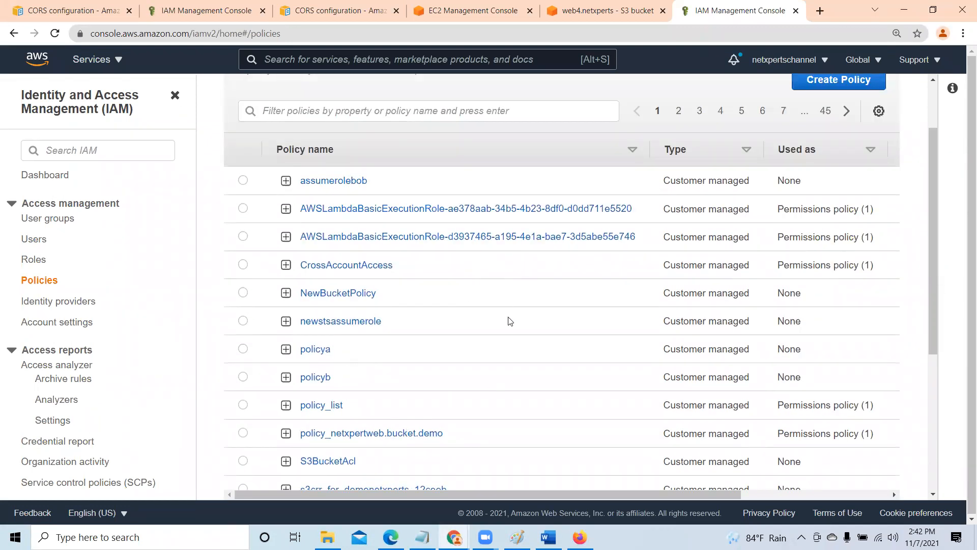
scroll(525, 344, down, 5)
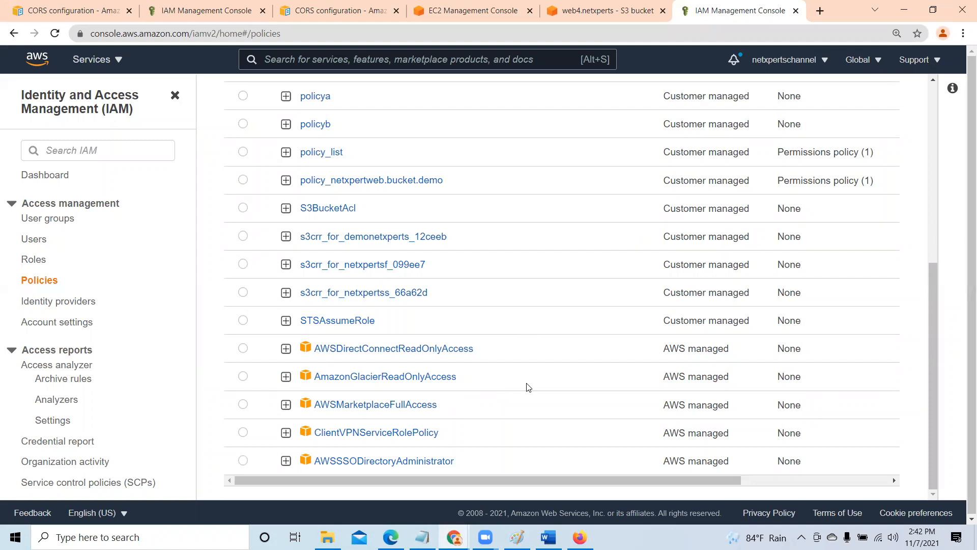
scroll(524, 366, up, 3)
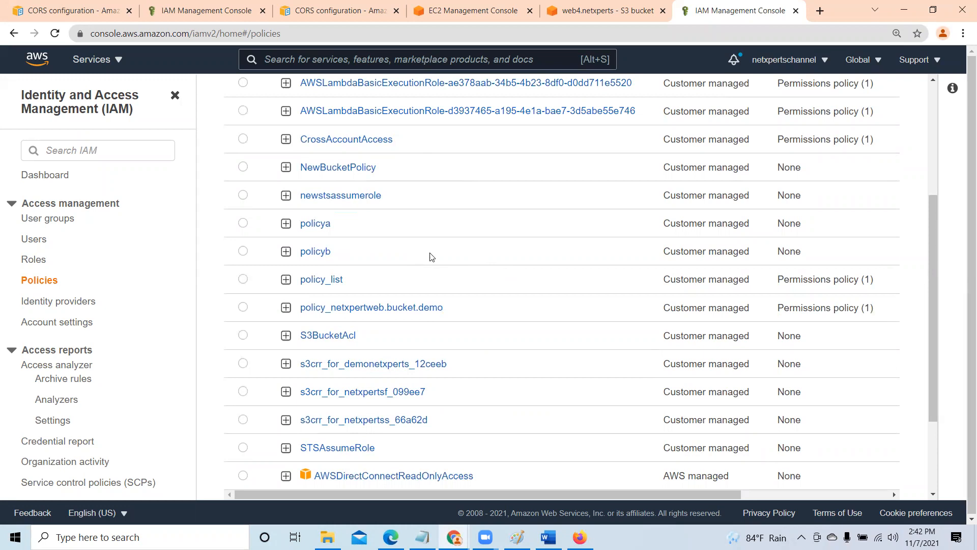
drag(930, 373, 928, 259)
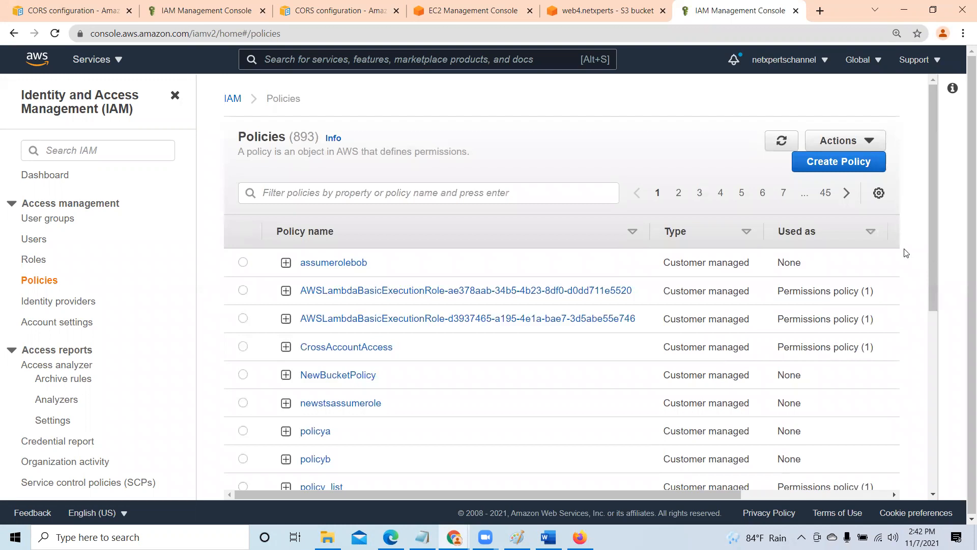
click(302, 192)
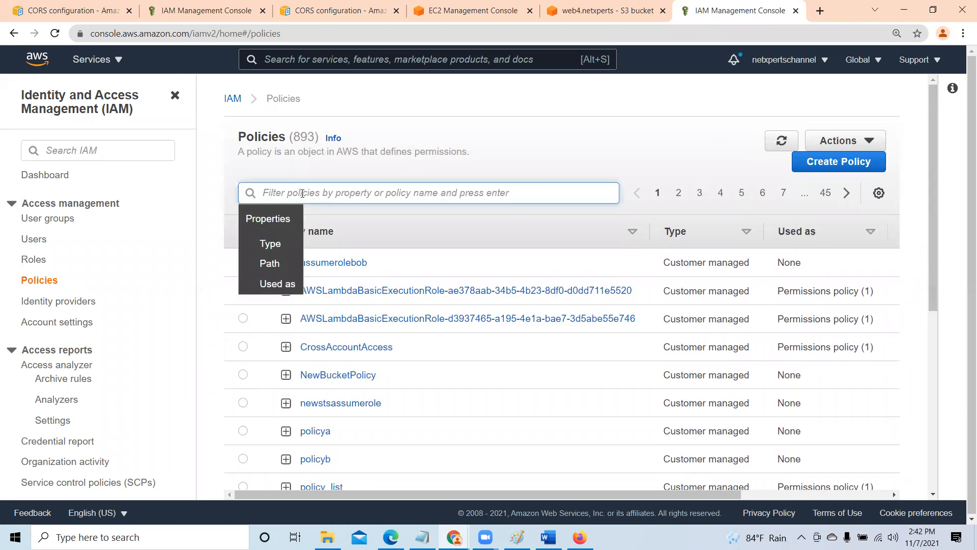
text(s3)
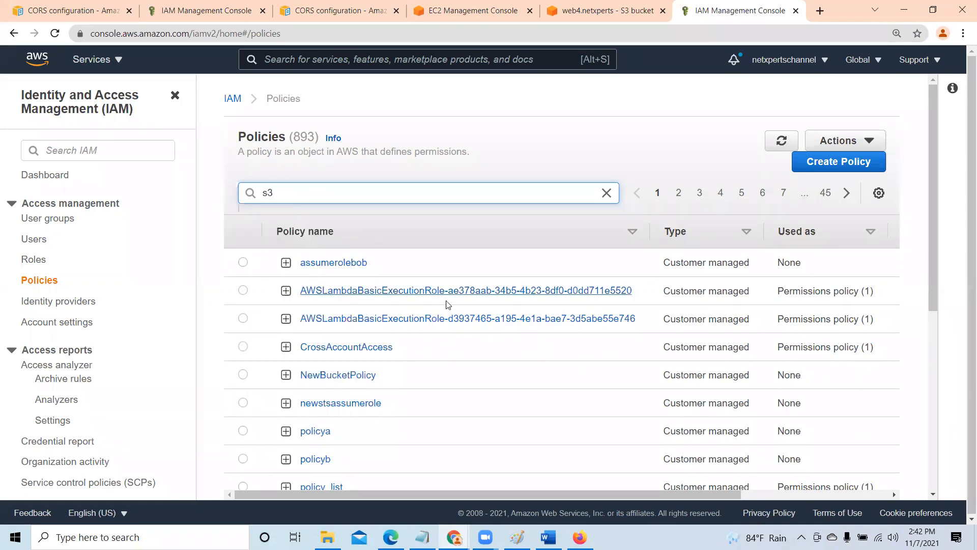
scroll(420, 280, down, 3)
scroll(341, 211, up, 3)
key(Return)
- Open the AWS managed policy AmazonS3FullAccess from the filtered policies
scroll(562, 356, down, 2)
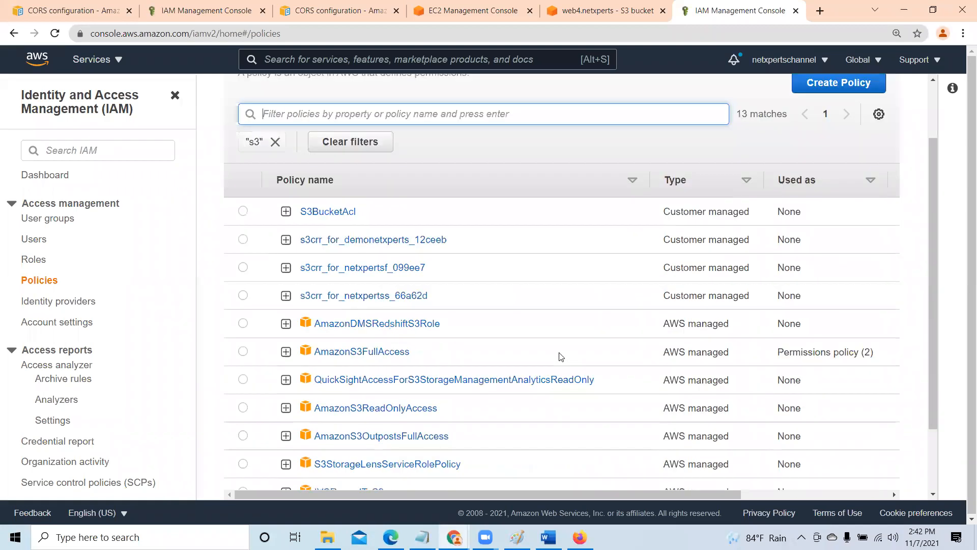
scroll(562, 356, down, 1)
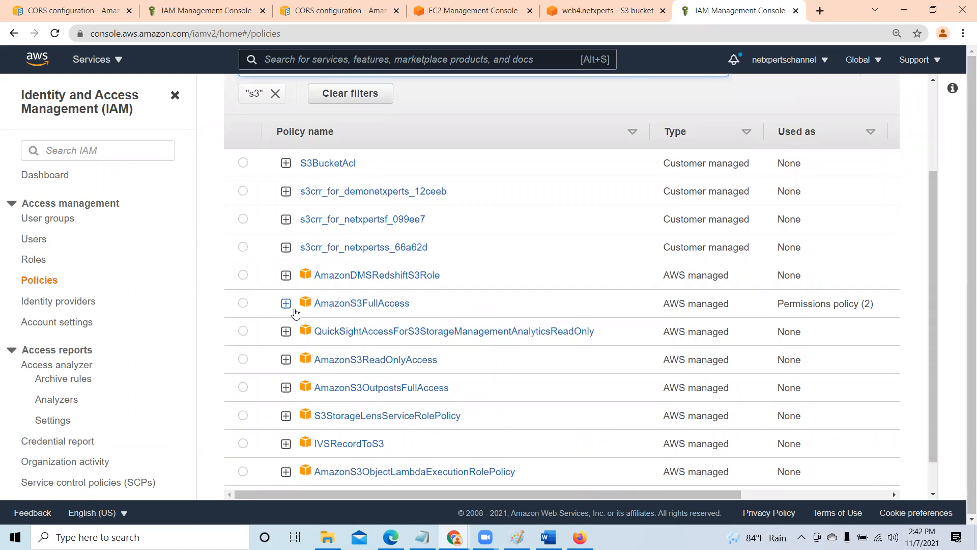
click(385, 307)
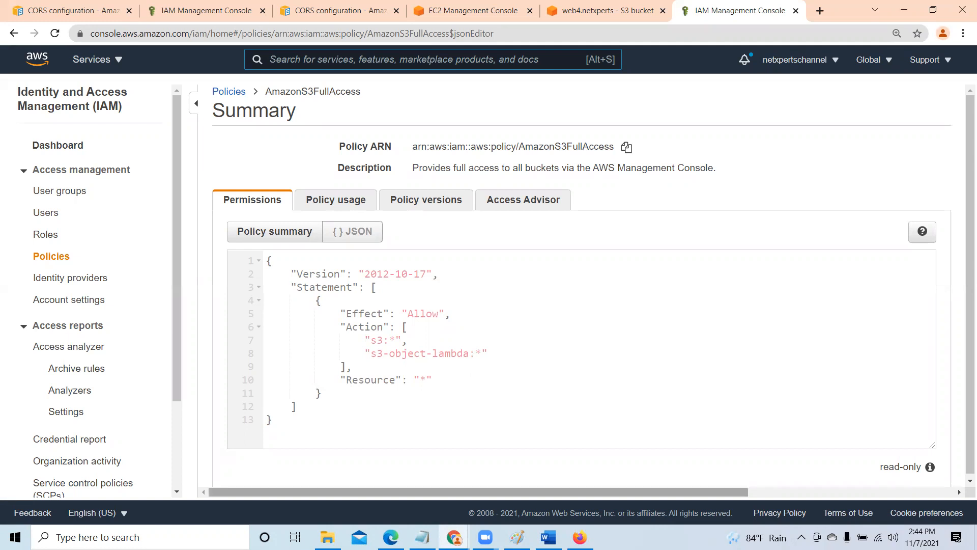
- Check the user and bucket diagram in Paint, and examine the AmazonS3FullAccess JSON by folding and unfolding its blocks
key(alt+Tab)
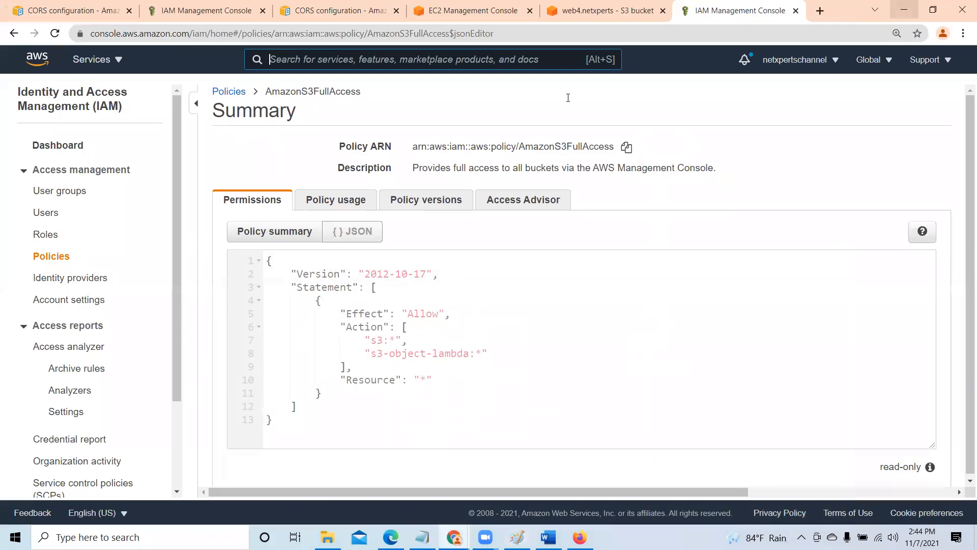
click(902, 8)
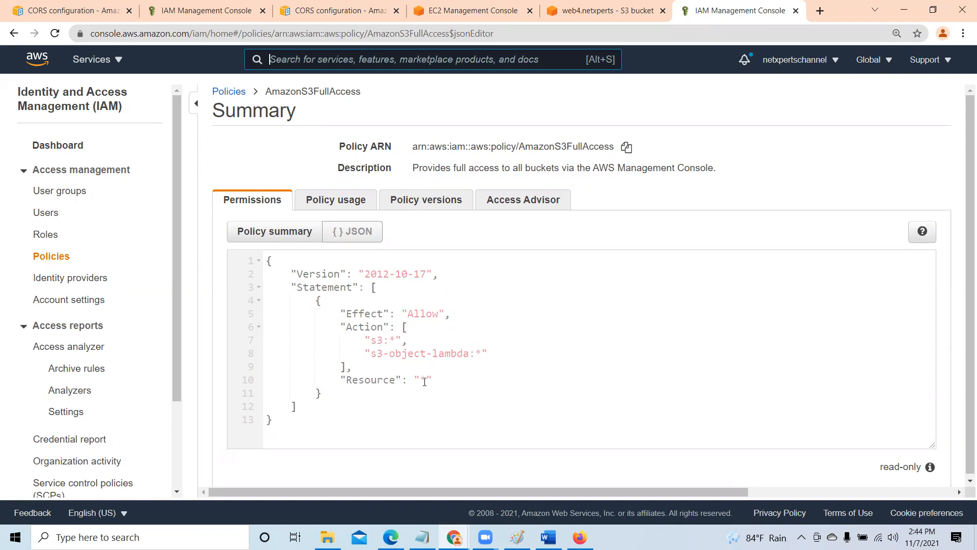
click(258, 261)
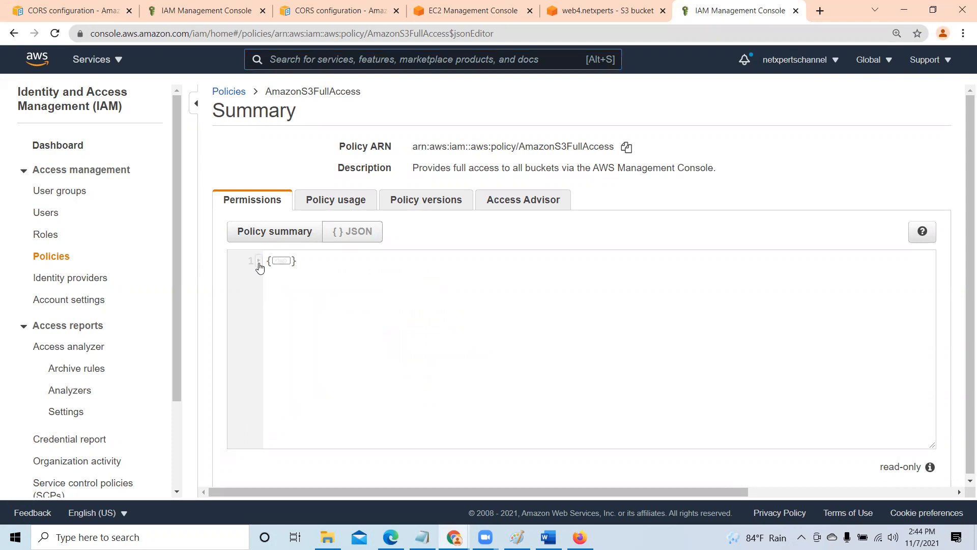
click(258, 260)
click(259, 288)
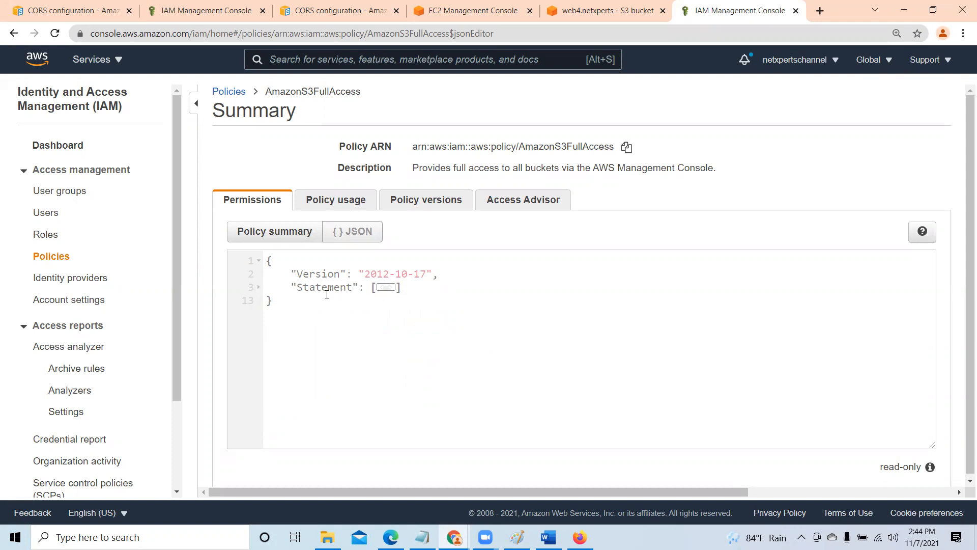
click(258, 288)
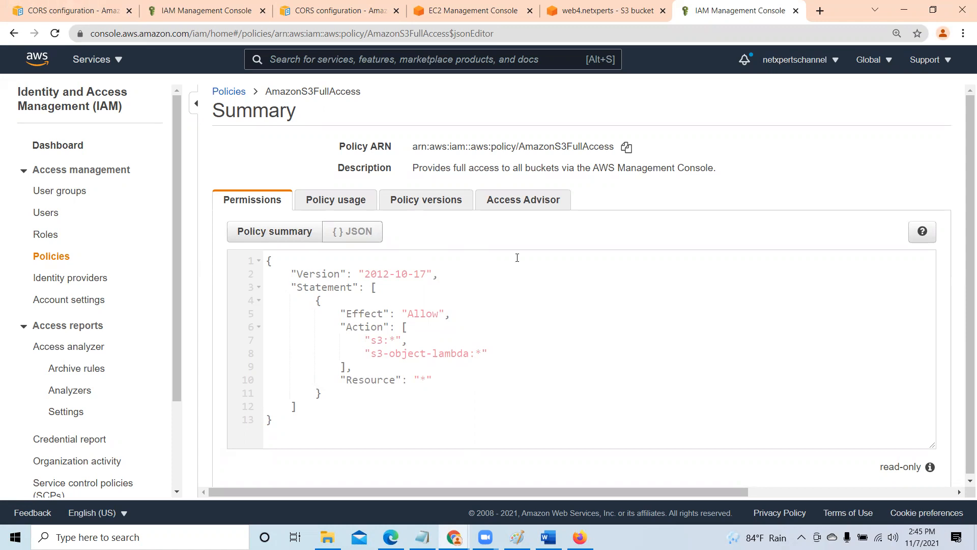
- Attach the AmazonS3FullAccess policy to the two newly created IAM users from its policy usage
click(358, 200)
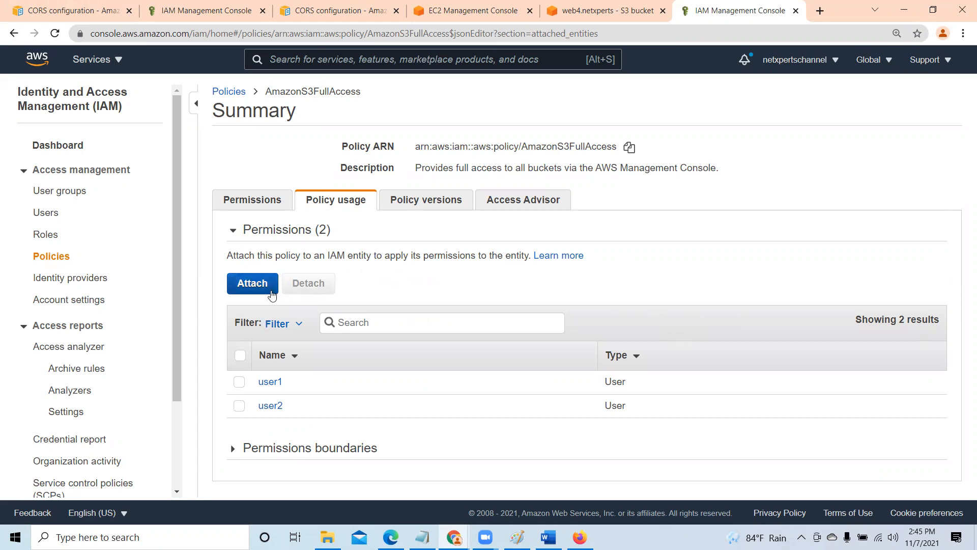
click(253, 283)
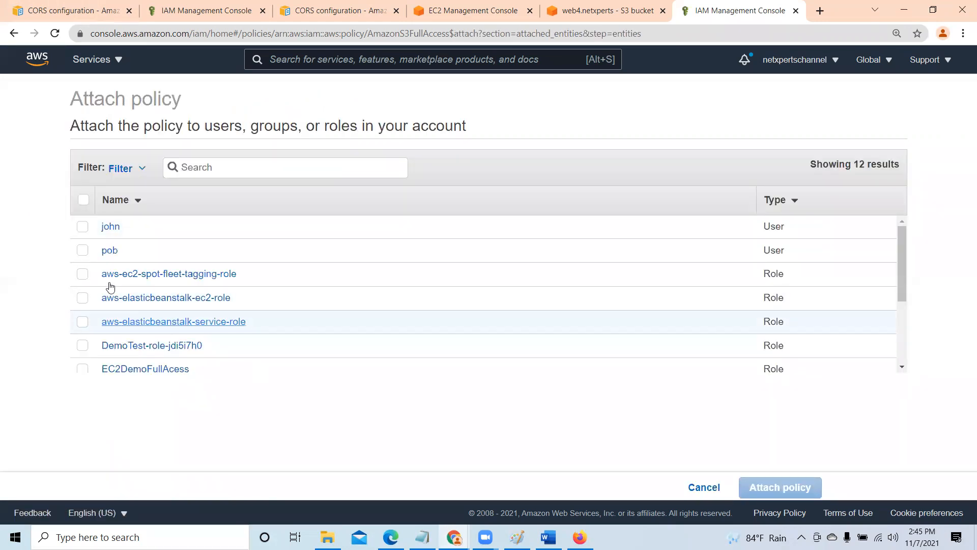
click(82, 227)
click(83, 250)
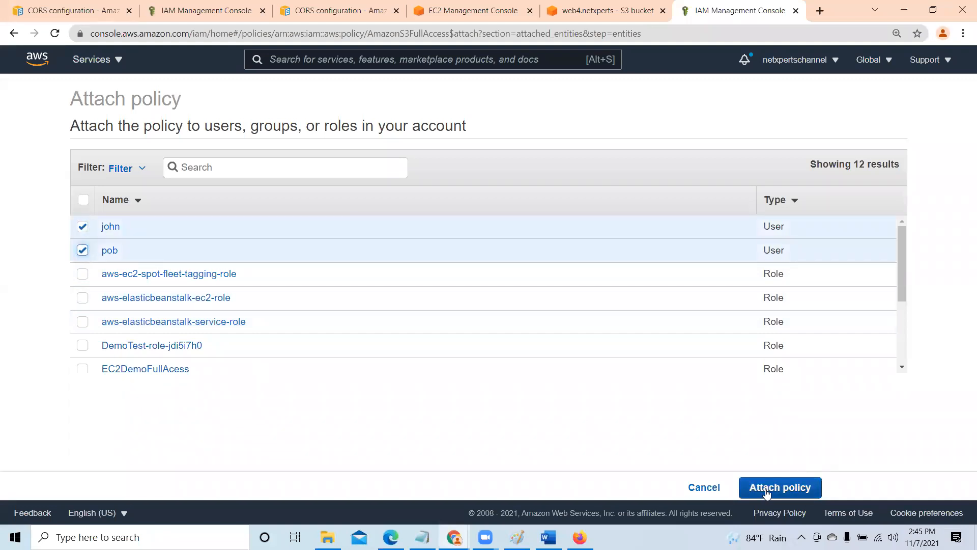
click(796, 489)
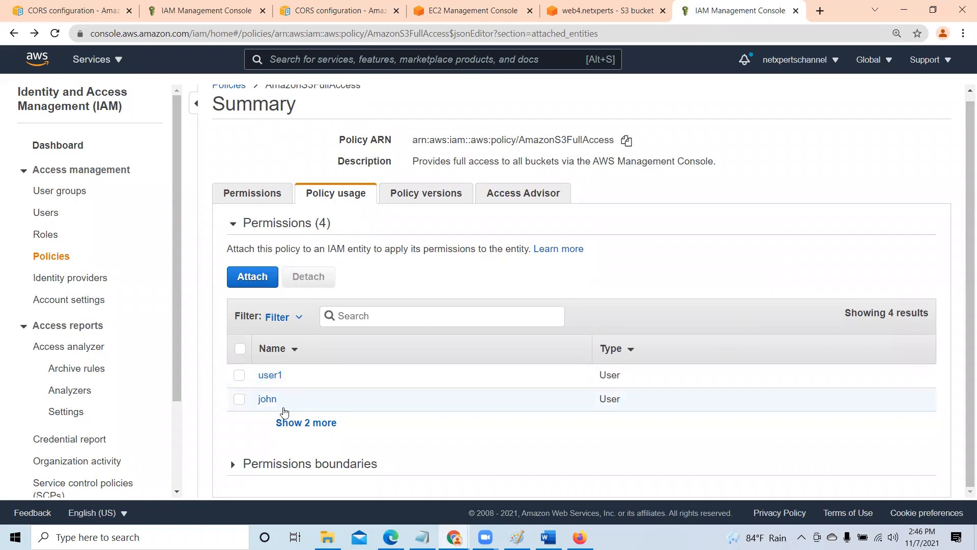
- Show all entities attached to AmazonS3FullAccess and review the complete list
click(322, 430)
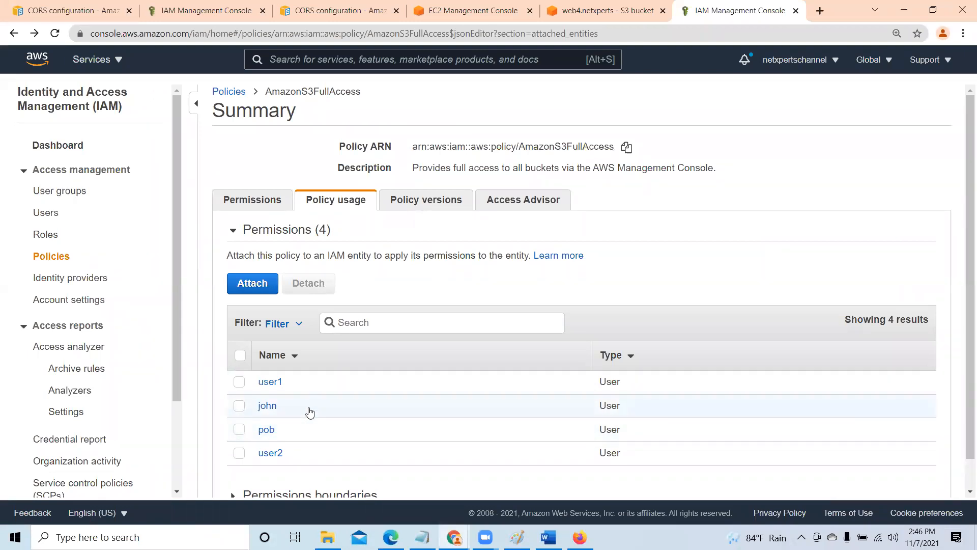
drag(963, 173, 963, 309)
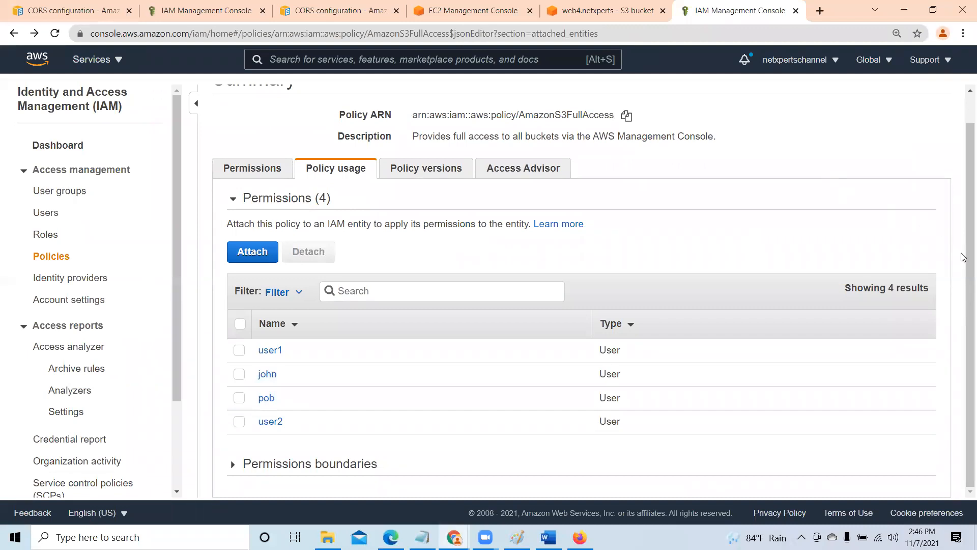
drag(963, 270, 963, 234)
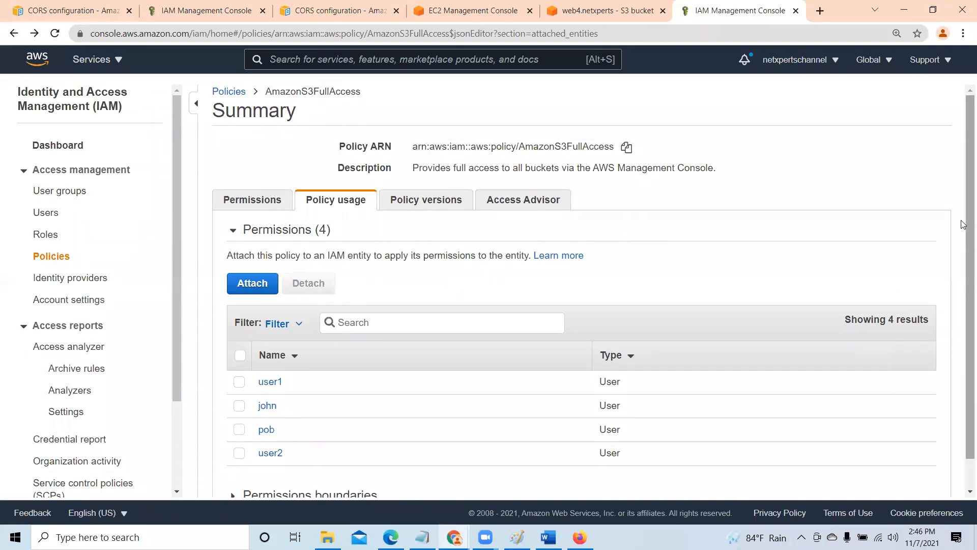
- Switch to Firefox and reload the S3 buckets page for the first signed-in IAM user
click(579, 537)
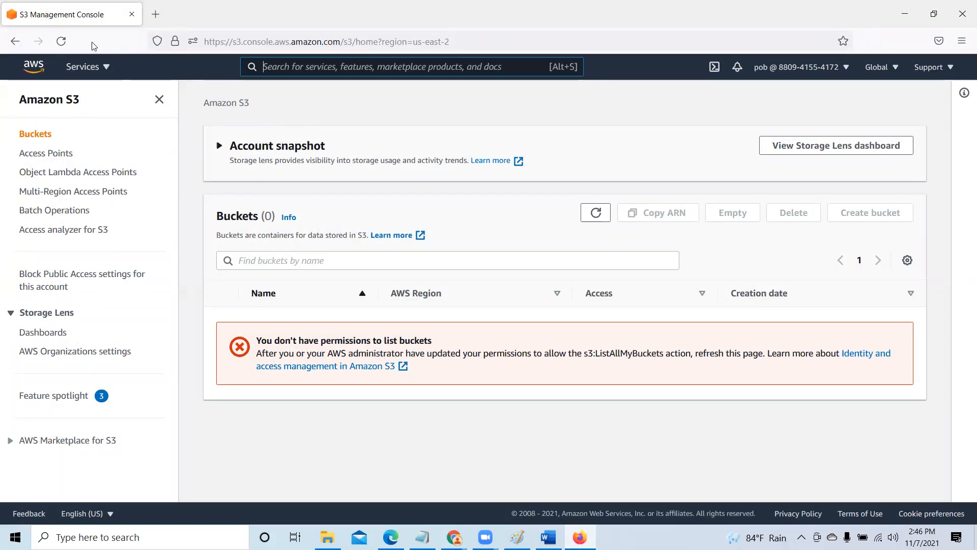
click(61, 41)
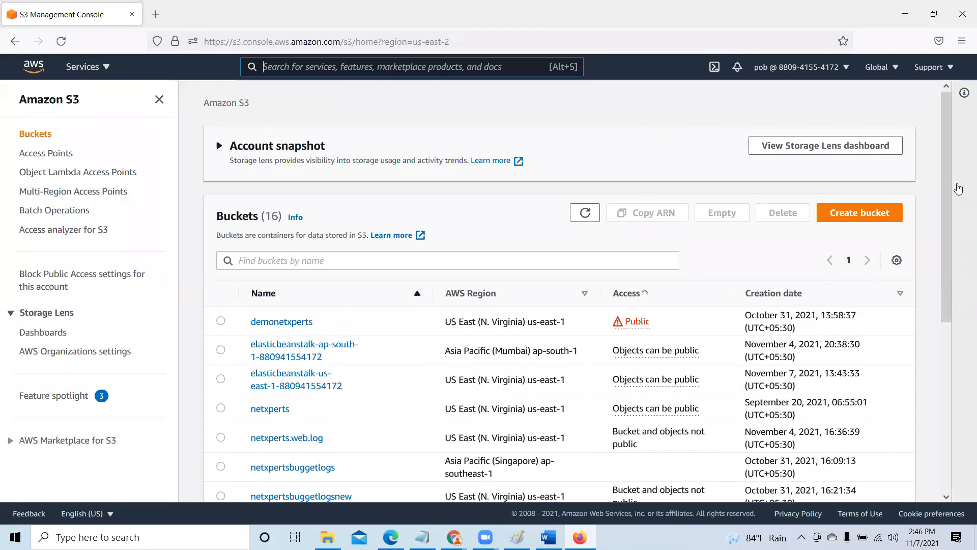
- Review the full bucket list in Firefox, switch to Edge and reload the S3 buckets page for the second IAM user to review its list
drag(945, 171, 943, 322)
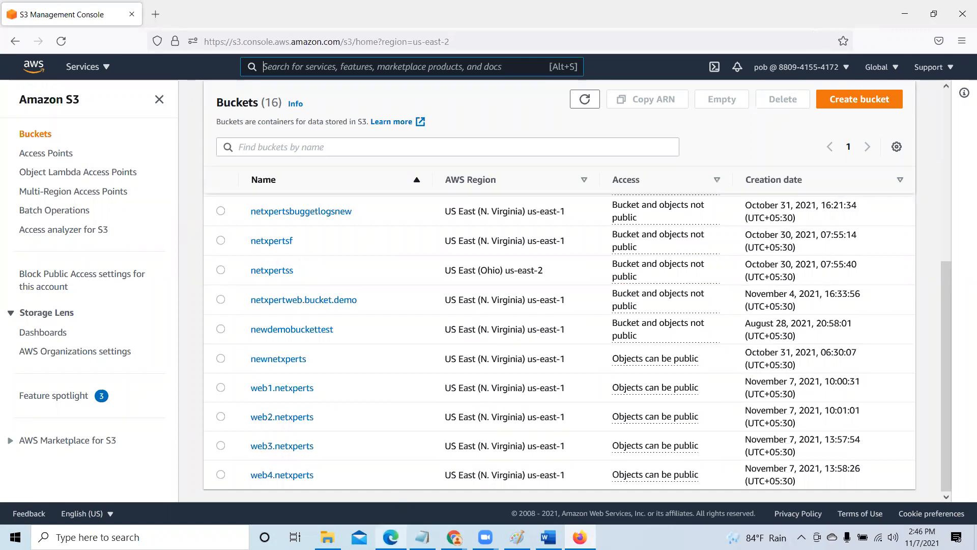
click(391, 536)
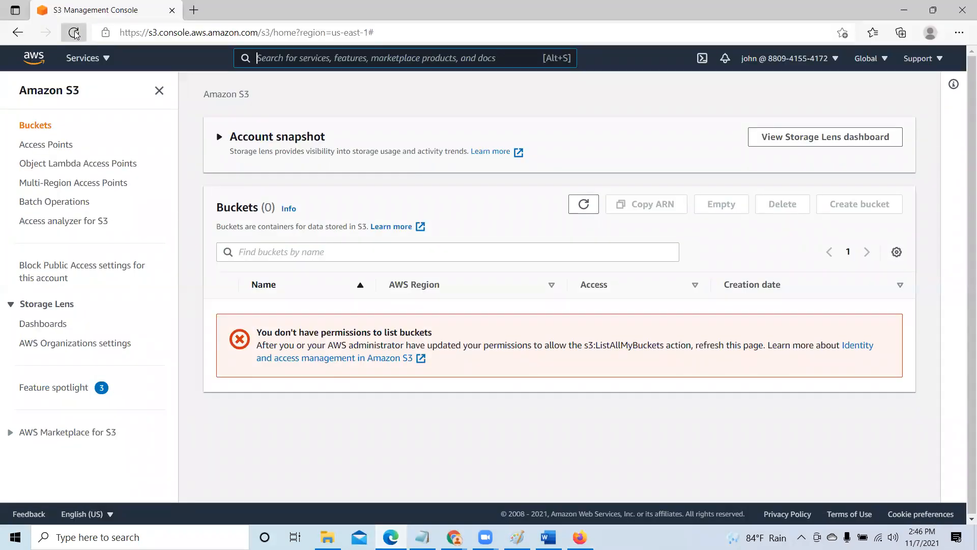
click(74, 33)
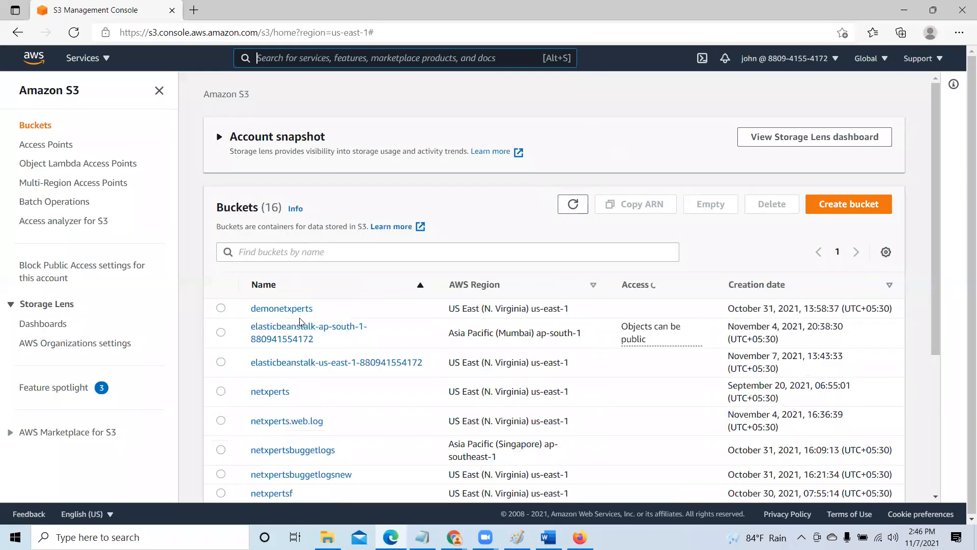
scroll(350, 374, down, 3)
scroll(350, 374, down, 1)
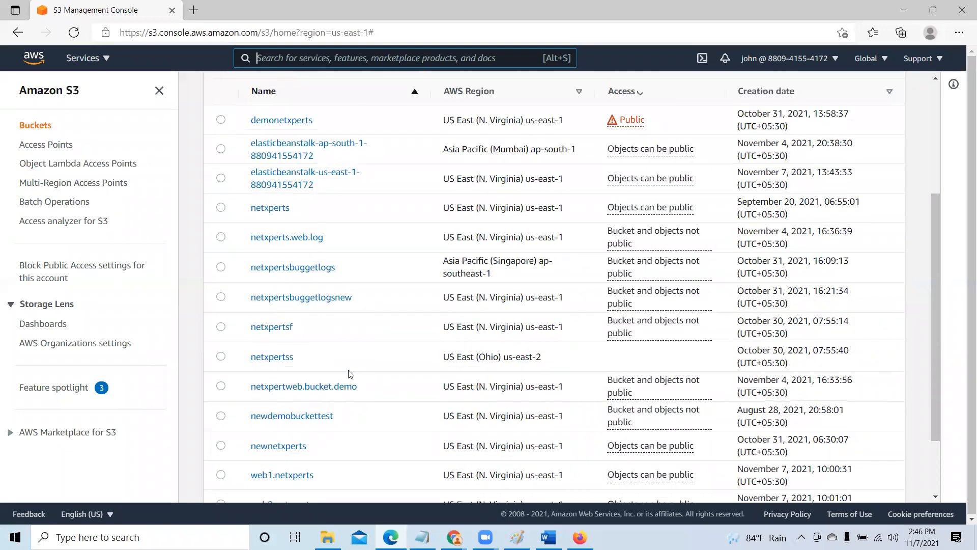
- View the objects in the demonetxperts bucket, return to the bucket list and expand the account snapshot
scroll(350, 374, up, 5)
click(286, 319)
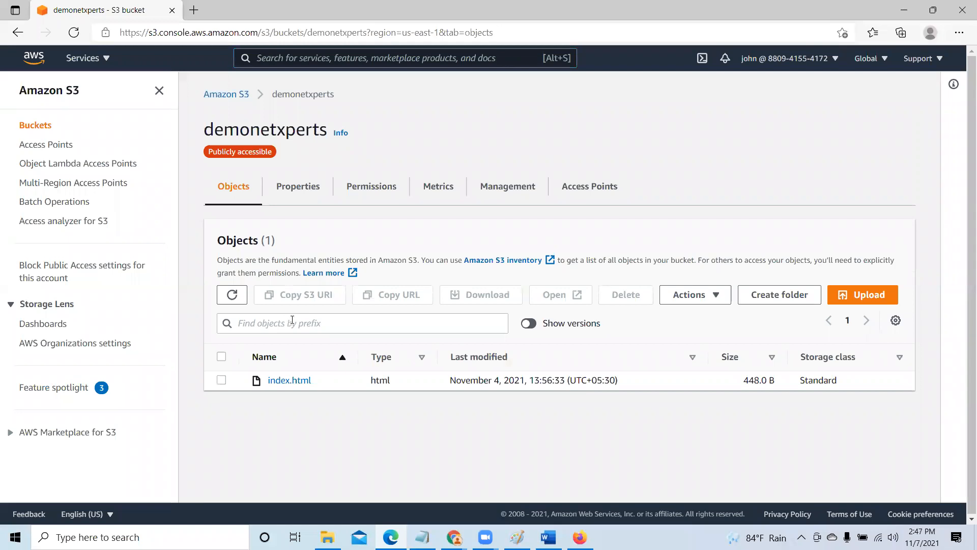
click(227, 95)
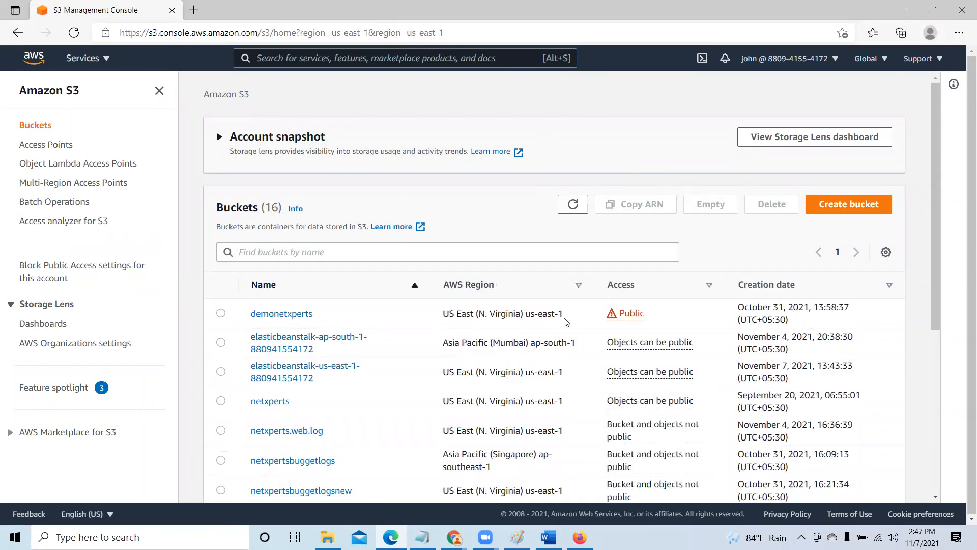
click(540, 136)
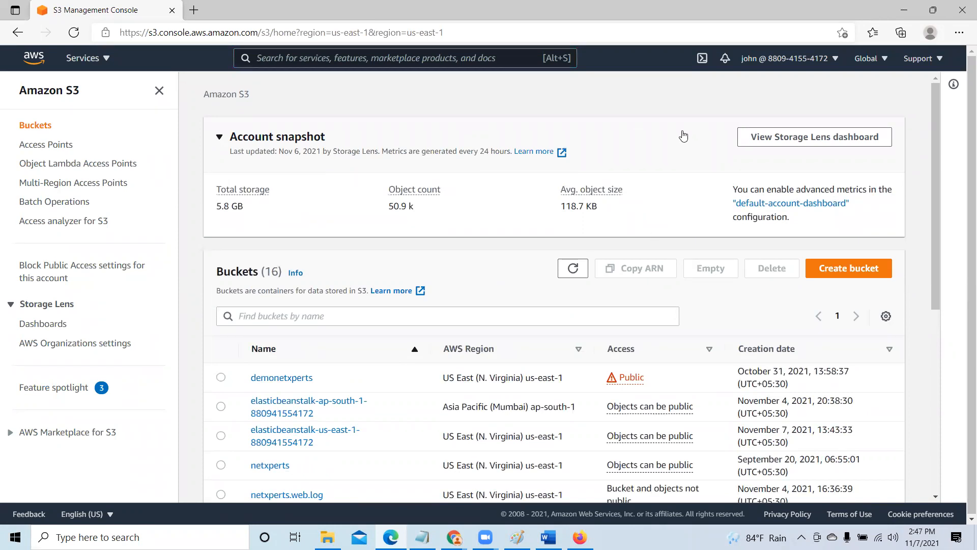
- Search the AWS services for EC2, show its console in a new browser tab and dismiss the welcome message
click(366, 57)
text(E)
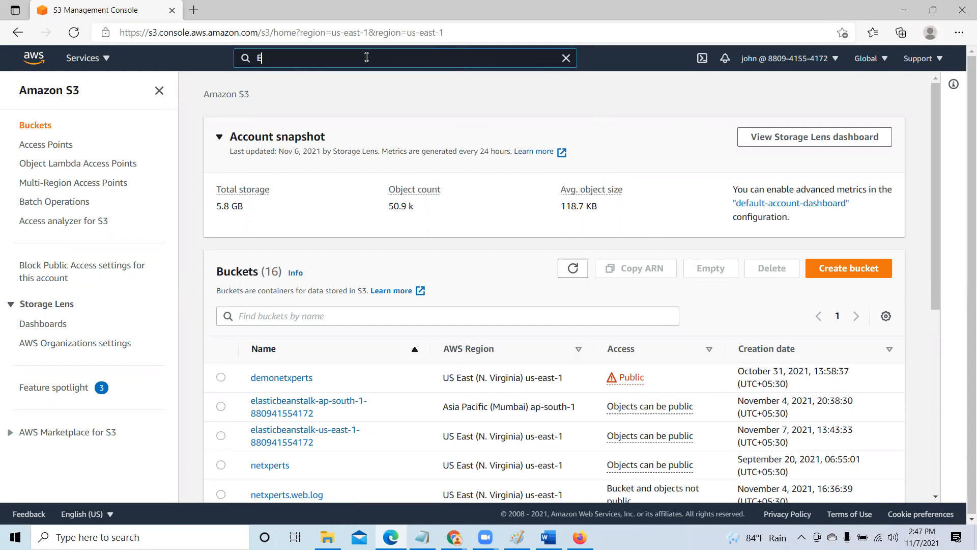
text(C2)
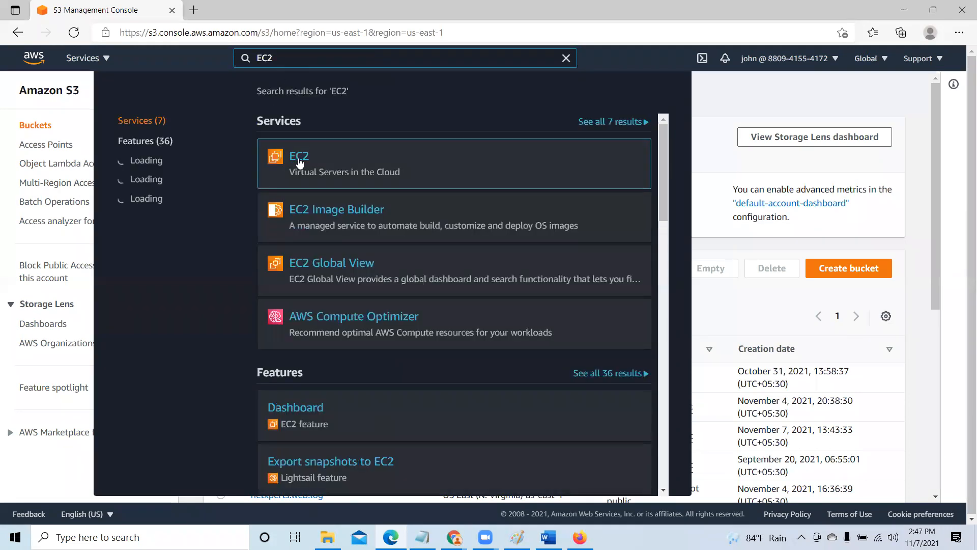
right_click(299, 155)
click(313, 166)
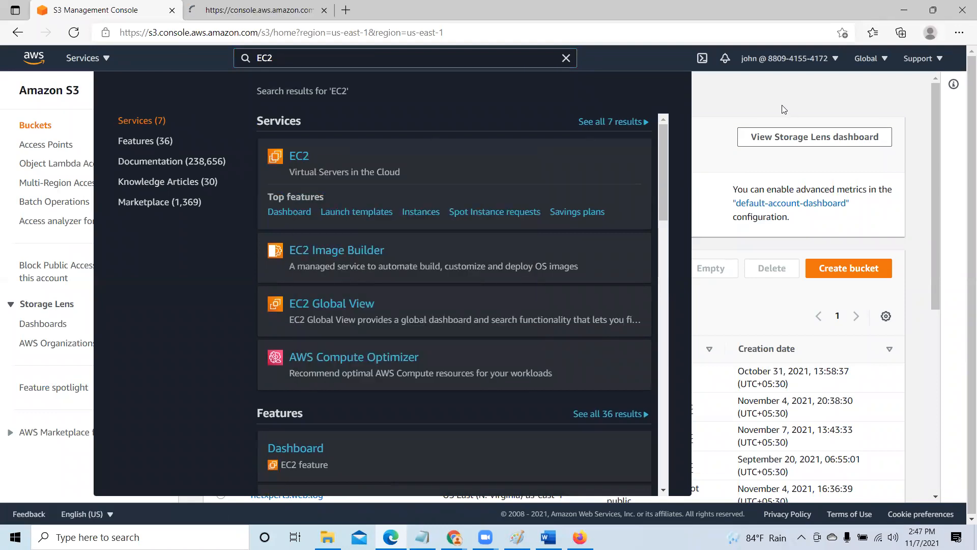
click(266, 7)
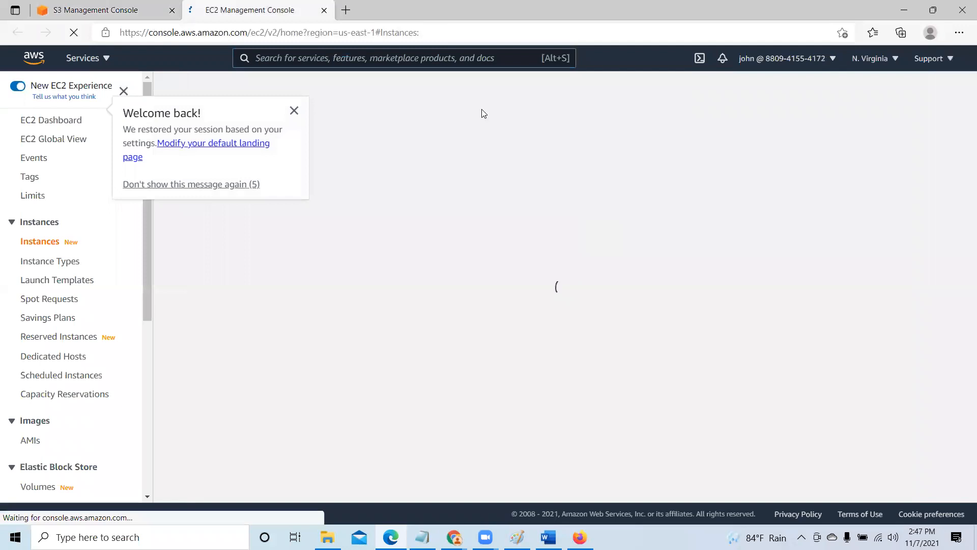
click(294, 111)
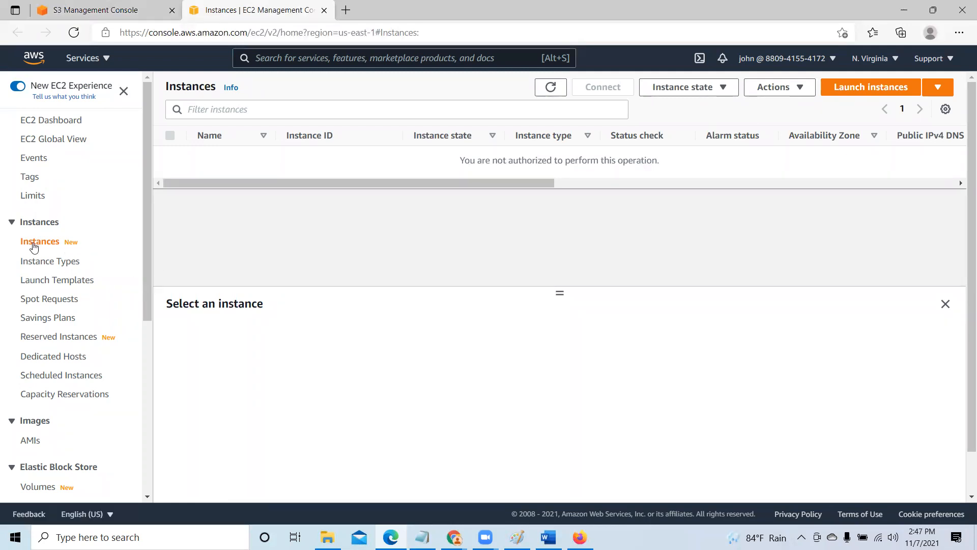
- Try to launch an EC2 instance as the second IAM user by selecting an Amazon Machine Image from the quick-start list
click(872, 90)
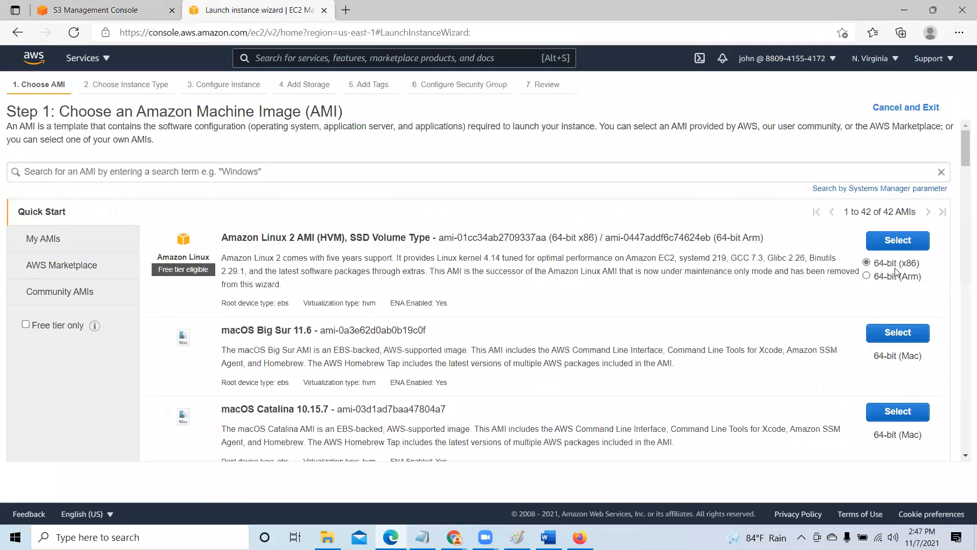
scroll(632, 334, down, 9)
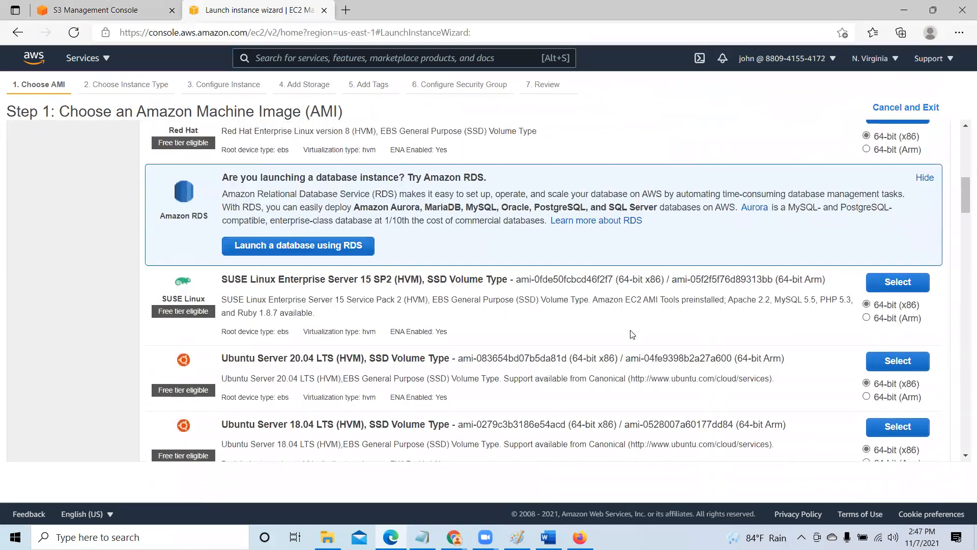
scroll(632, 334, up, 4)
scroll(632, 334, down, 3)
click(894, 410)
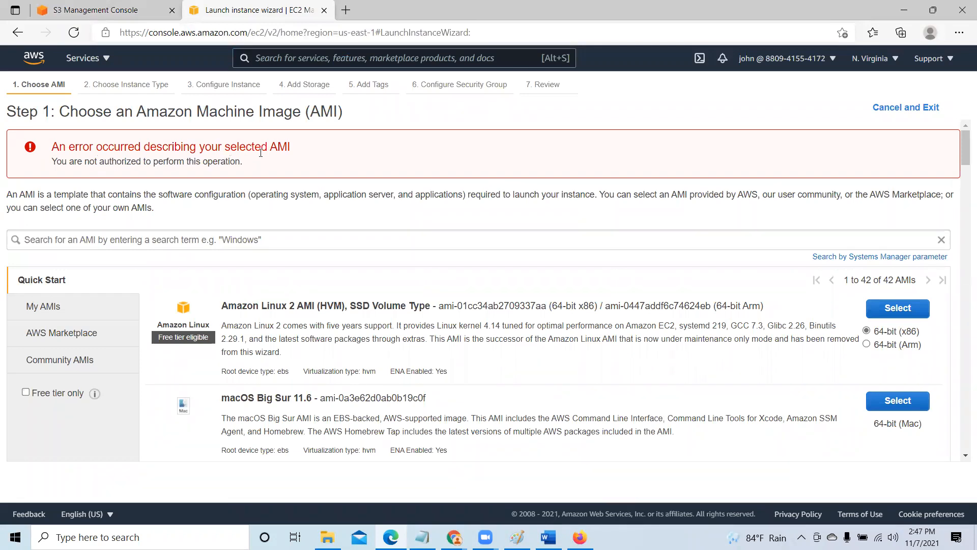
scroll(386, 307, down, 3)
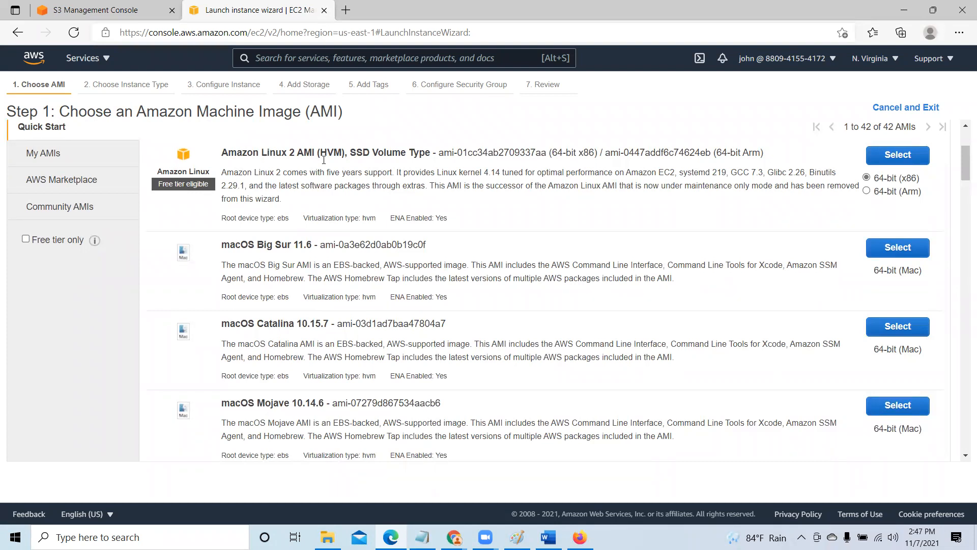
- Close the EC2 tab and minimize the Edge and Firefox windows to return to the IAM policy page in Chrome
click(324, 10)
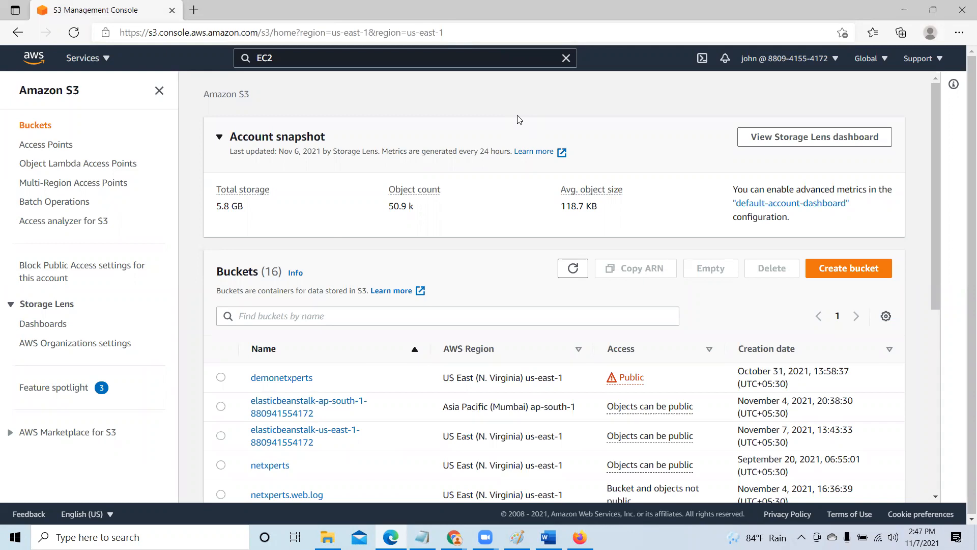
click(907, 7)
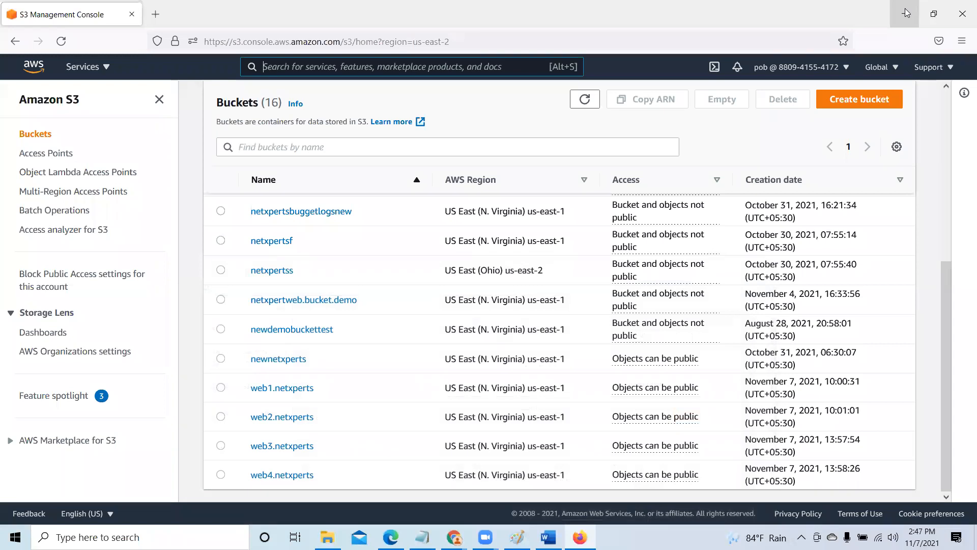
click(908, 13)
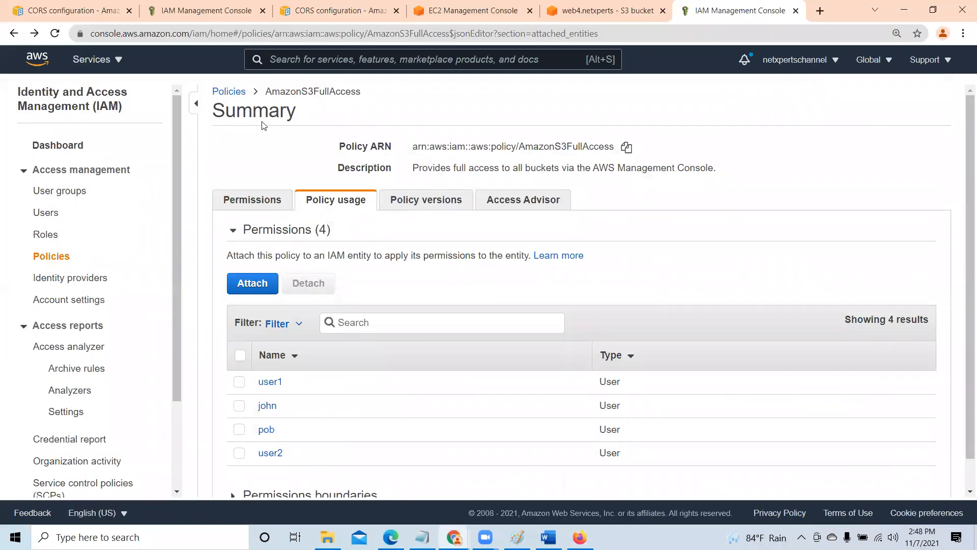
- Search for EC2 from the administrator account, bring up its console in a new tab and dismiss the welcome message
click(330, 60)
text(EC2)
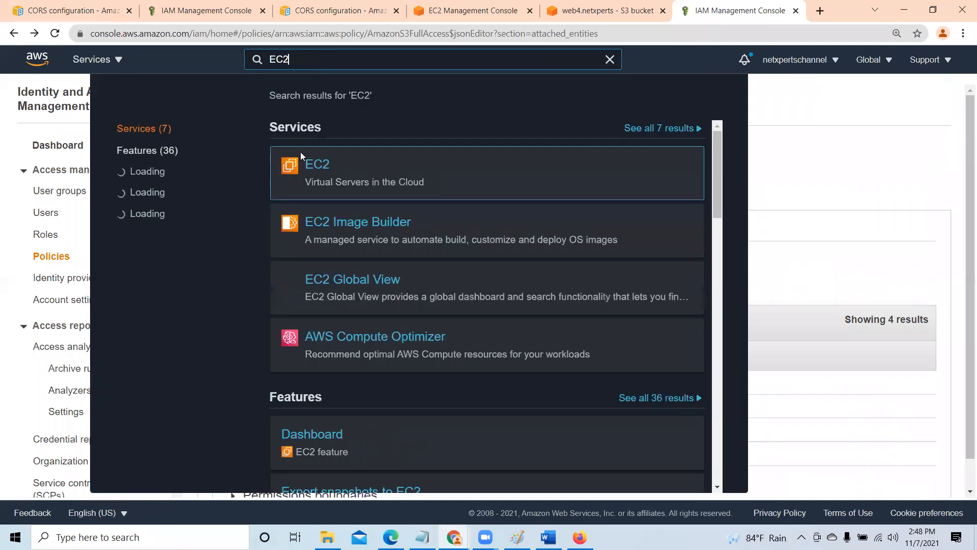
right_click(312, 167)
click(356, 177)
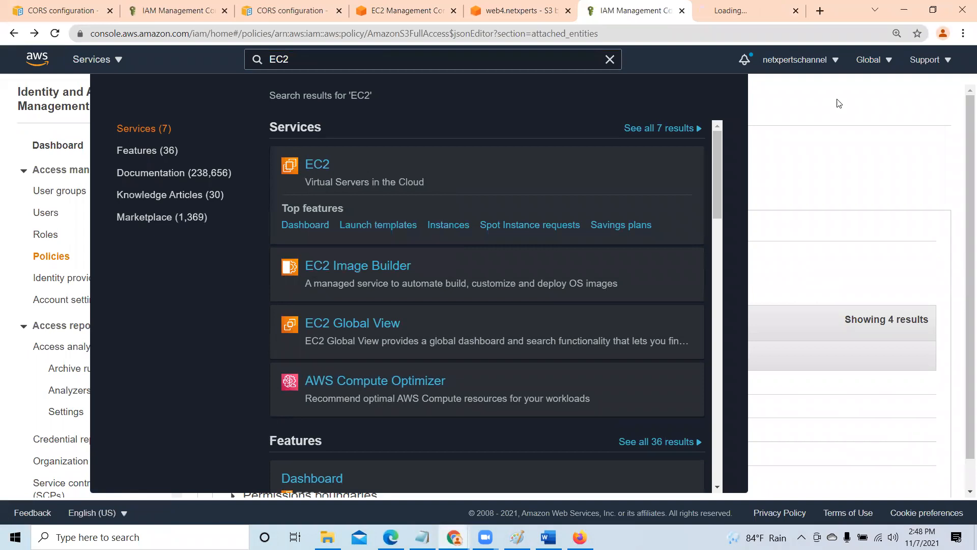
click(840, 103)
click(737, 9)
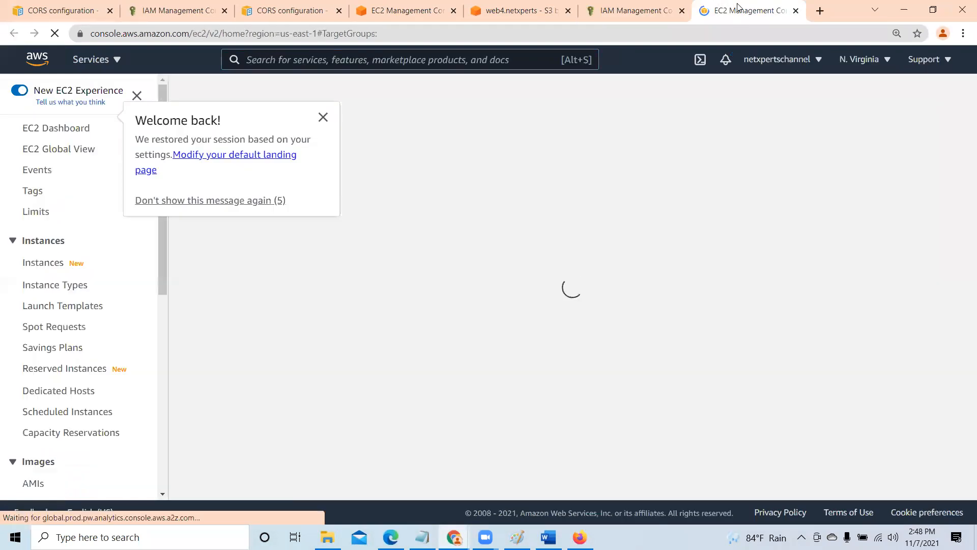
click(323, 117)
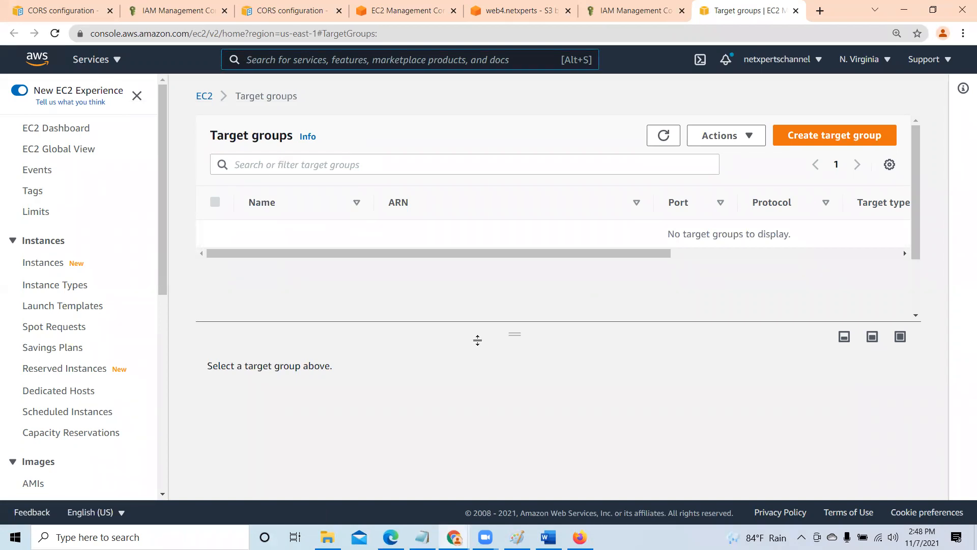
- Show all AWS services and annotate the screen with a red box and handwritten letters beginning with EC beneath it
click(102, 61)
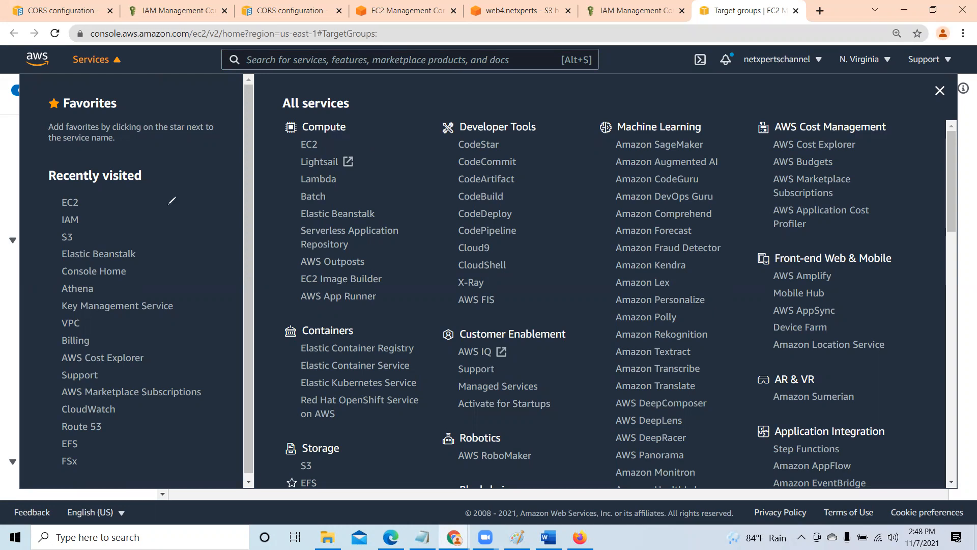
mouse_move(169, 204)
mouse_down()
mouse_move(182, 297)
mouse_move(318, 296)
mouse_move(303, 187)
mouse_up()
drag(194, 329, 211, 379)
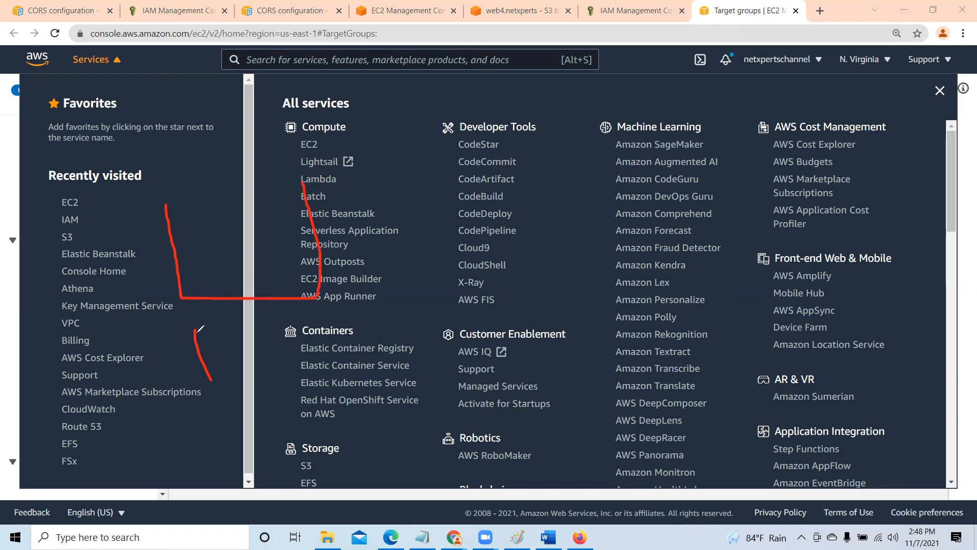
drag(194, 330, 221, 323)
drag(201, 351, 229, 348)
click(251, 318)
mouse_move(208, 379)
mouse_down()
mouse_move(248, 377)
mouse_move(253, 368)
mouse_move(325, 381)
mouse_up()
mouse_move(335, 311)
mouse_down()
mouse_move(305, 340)
mouse_move(359, 384)
mouse_move(321, 383)
mouse_up()
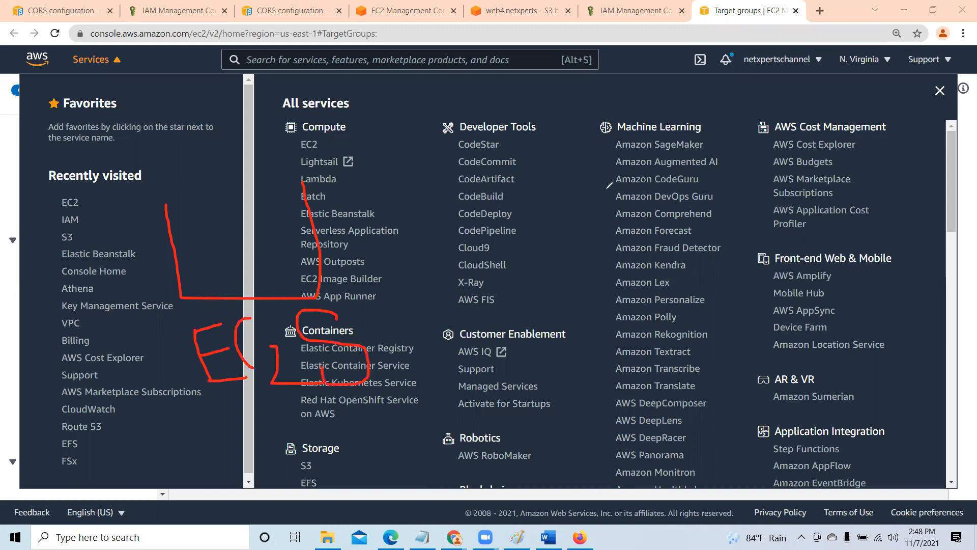
- Annotate a second, tilted red box over the Machine Learning services and handwrite EC-I beneath it
drag(596, 193, 630, 242)
drag(593, 194, 701, 177)
mouse_move(727, 219)
mouse_down()
mouse_move(626, 246)
mouse_move(665, 319)
mouse_up()
mouse_move(669, 259)
mouse_down()
mouse_move(637, 271)
mouse_move(703, 314)
mouse_up()
mouse_move(711, 251)
mouse_down()
mouse_move(700, 258)
mouse_move(725, 296)
mouse_move(751, 263)
mouse_move(780, 284)
mouse_up()
drag(747, 254, 769, 235)
drag(772, 286, 817, 268)
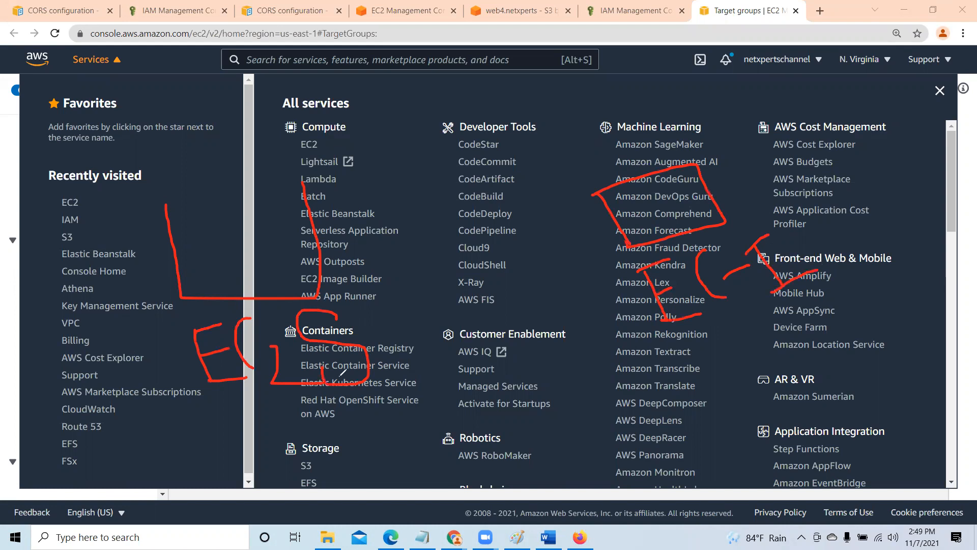
- Draw a red arrow from the first box to the second, and circle EC2 and the Cloud9 to AWS FIS entries
mouse_move(226, 208)
mouse_down()
mouse_move(368, 183)
mouse_move(579, 188)
mouse_move(563, 222)
mouse_up()
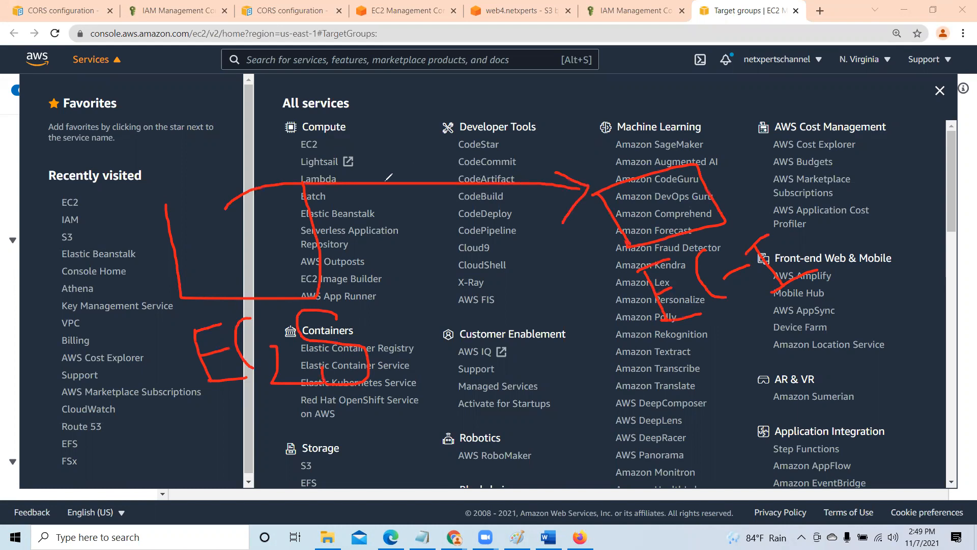
mouse_move(278, 157)
mouse_down()
mouse_move(350, 150)
mouse_move(354, 125)
mouse_move(286, 120)
mouse_move(262, 137)
mouse_move(311, 156)
mouse_up()
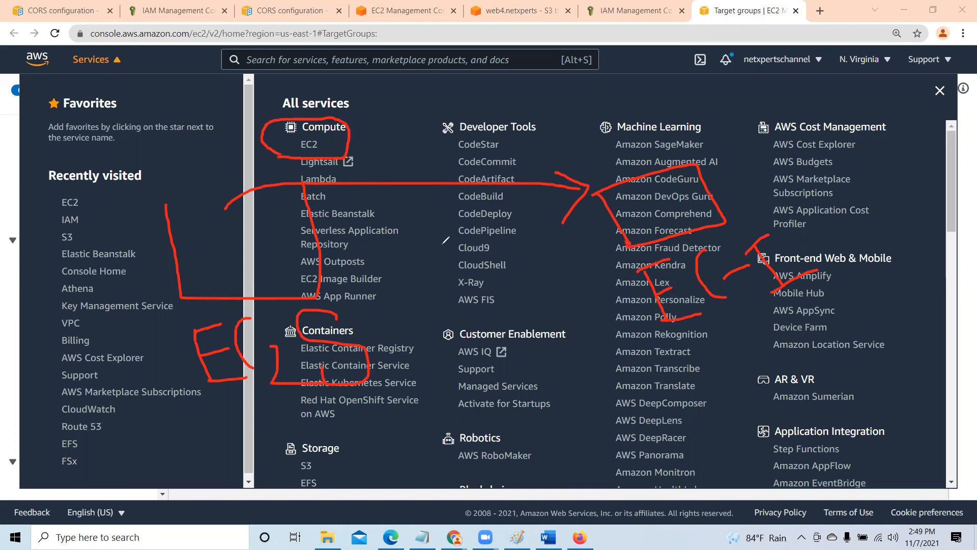
mouse_move(448, 243)
mouse_down()
mouse_move(507, 245)
mouse_move(497, 311)
mouse_move(441, 283)
mouse_move(443, 245)
mouse_up()
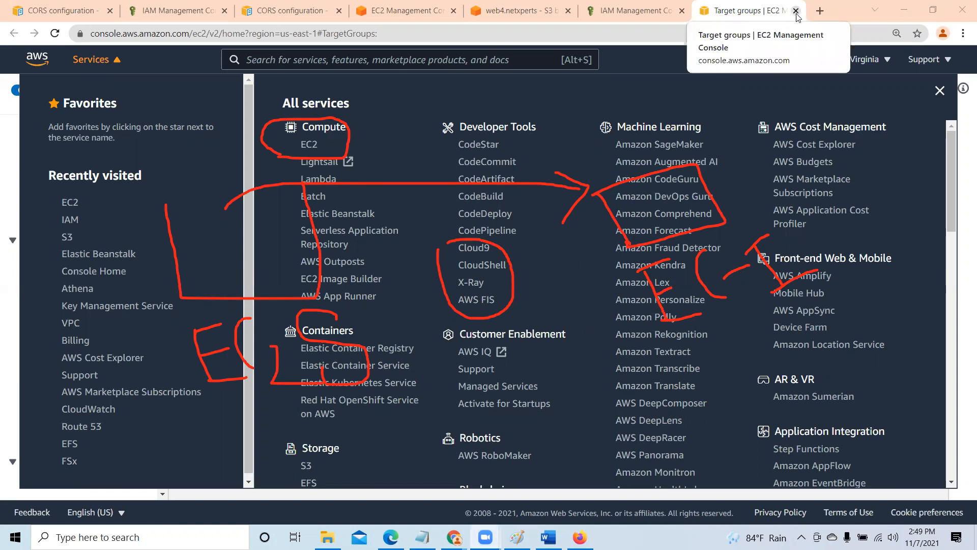
- Close the all-services list and clear the red annotations from the screen
click(940, 90)
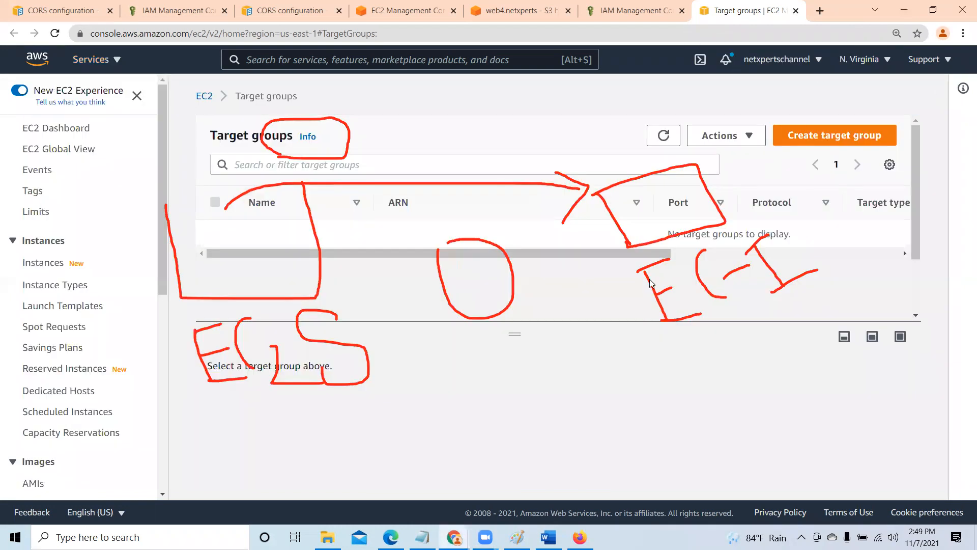
click(514, 497)
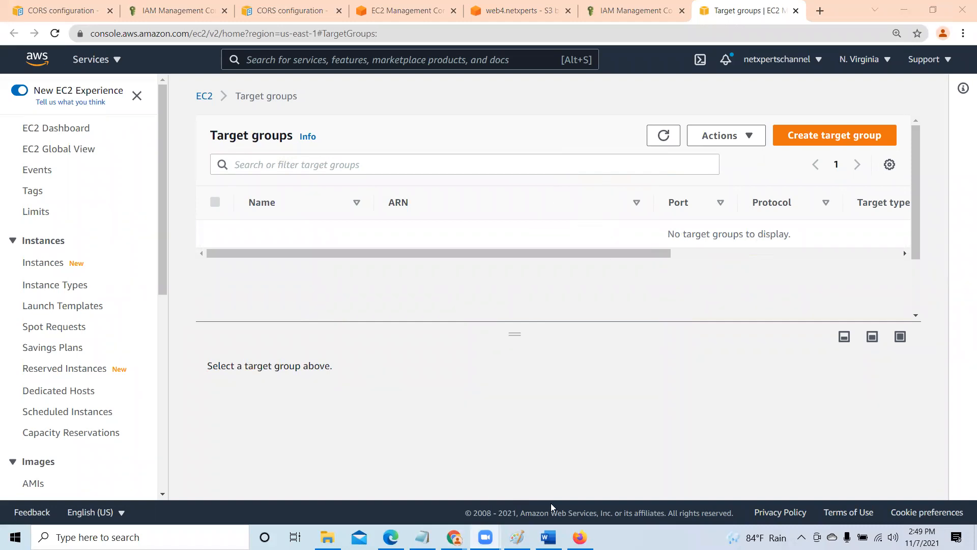
- Check the user and bucket diagram in Paint, and return to the EC2 target groups page in Chrome
click(517, 536)
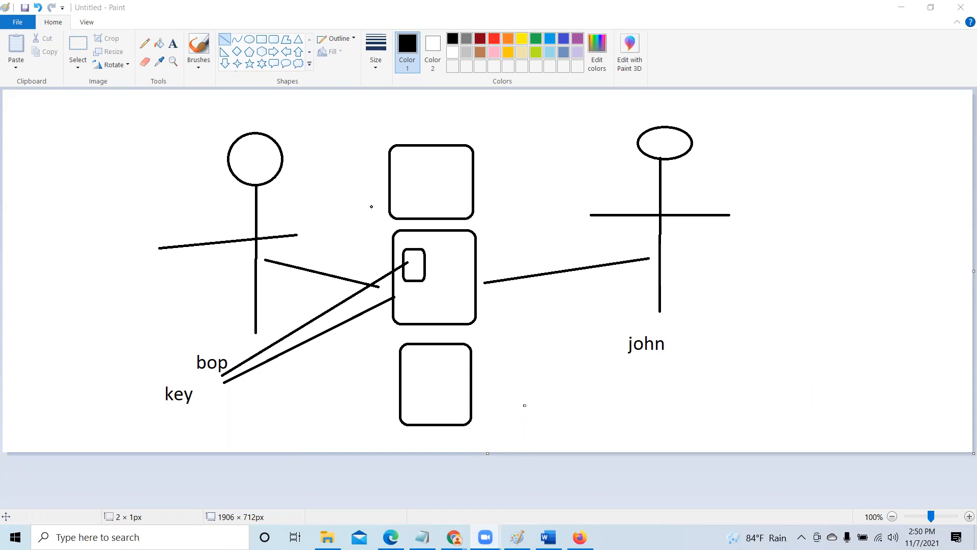
mouse_move(454, 537)
click(383, 480)
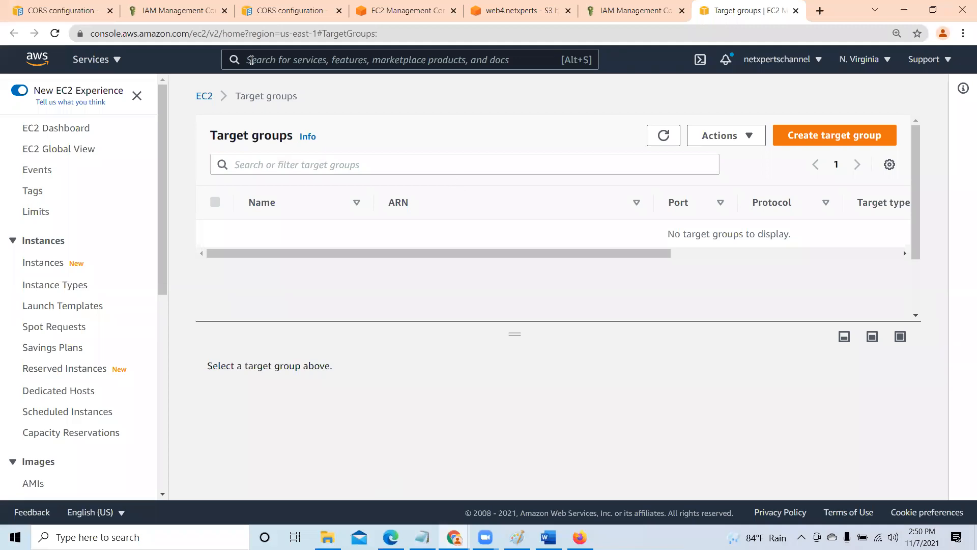
right_click(88, 60)
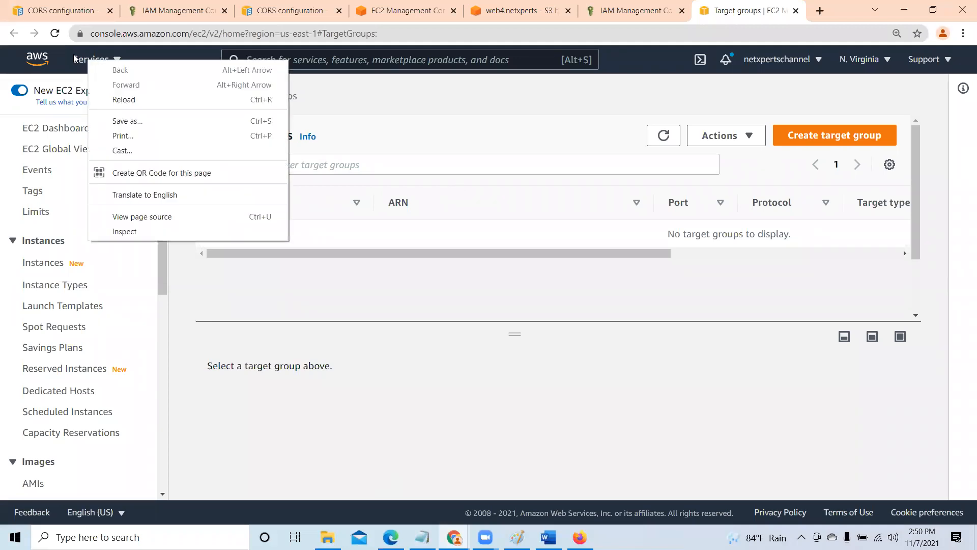
- Search the console for EC2, open the service in a new browser tab, and dismiss the welcome-back message
click(77, 60)
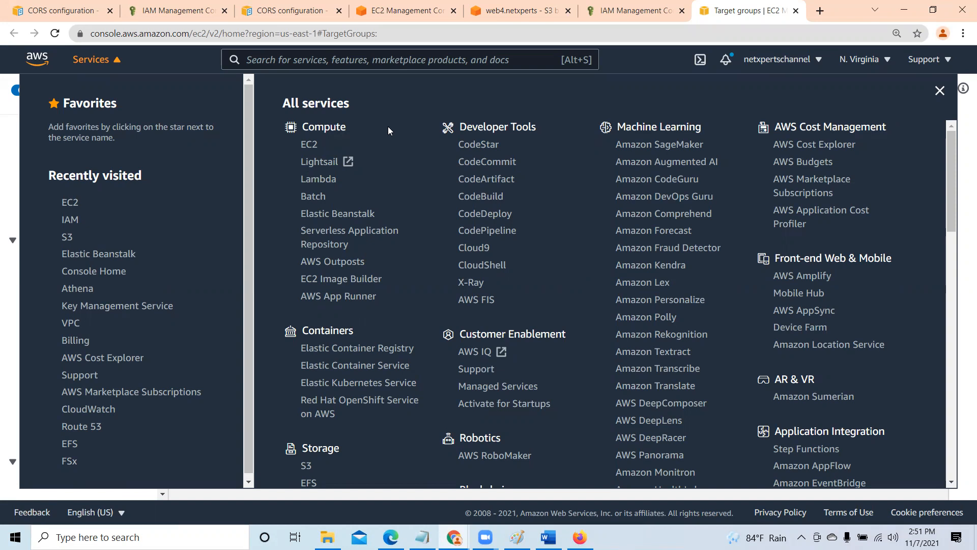
click(939, 91)
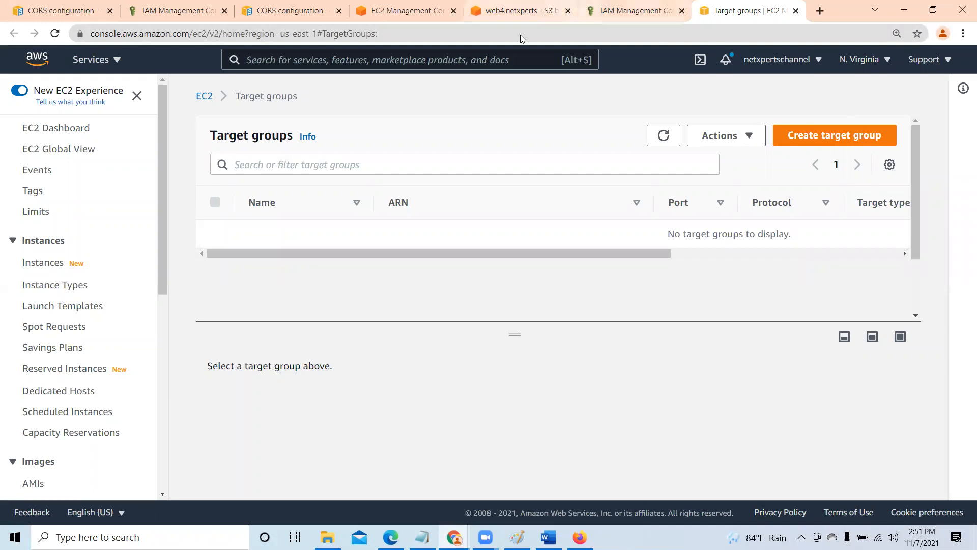
click(311, 60)
text(EC2)
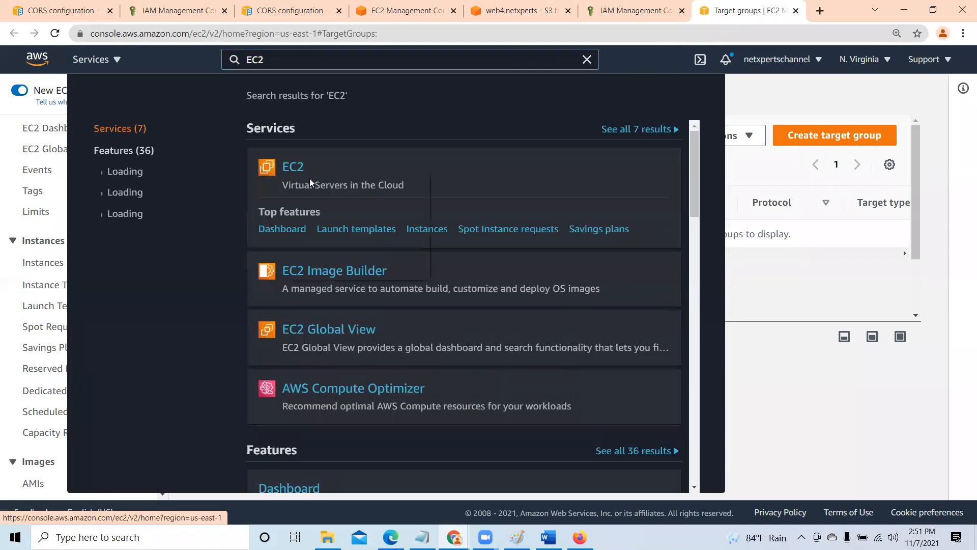
right_click(290, 169)
click(311, 180)
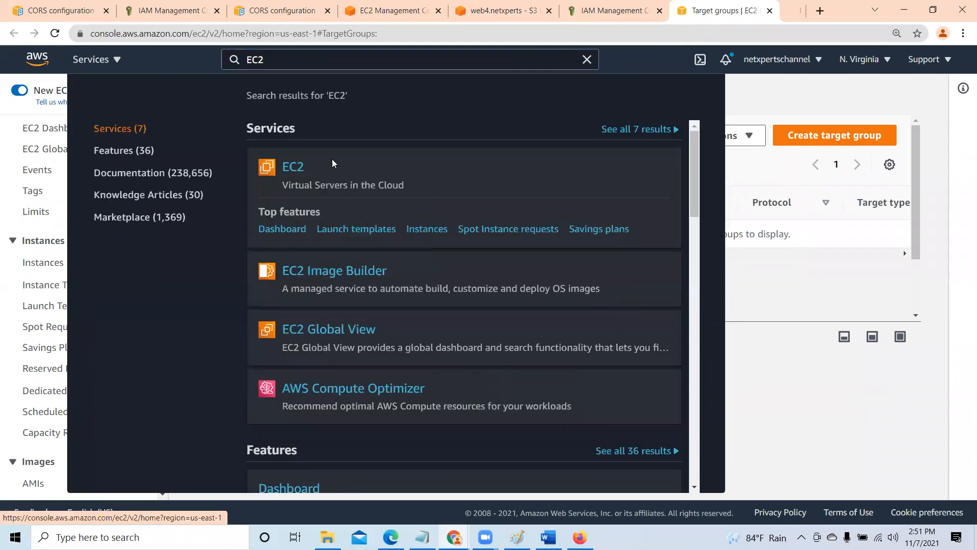
click(842, 295)
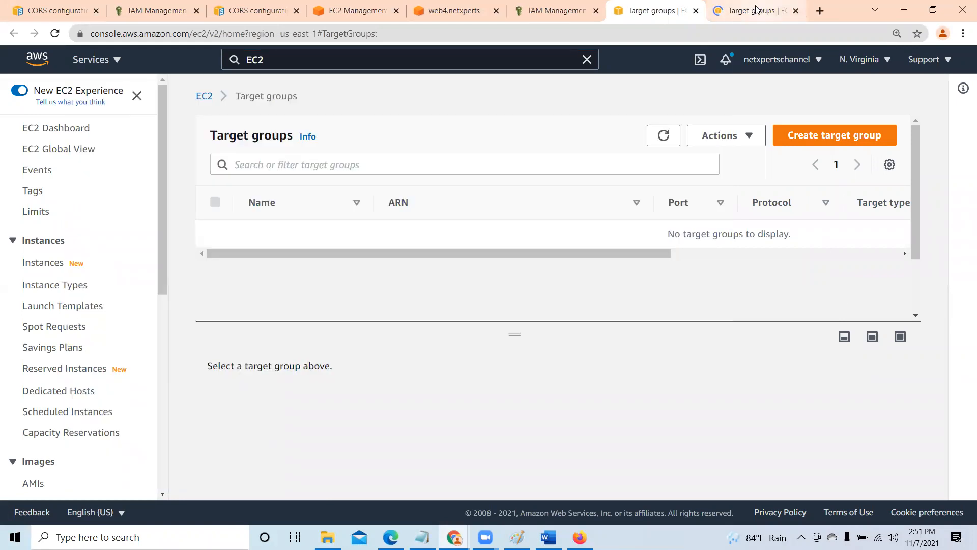
click(758, 10)
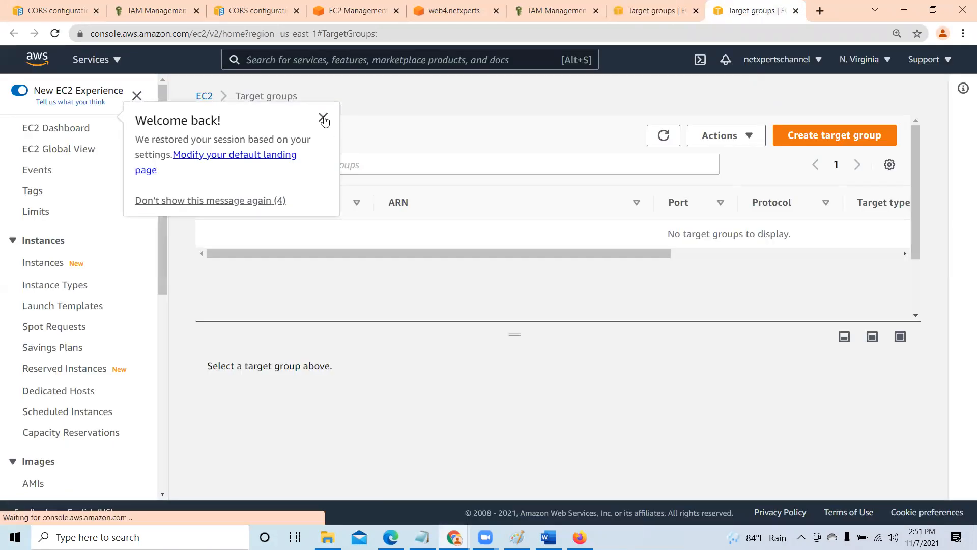
click(322, 118)
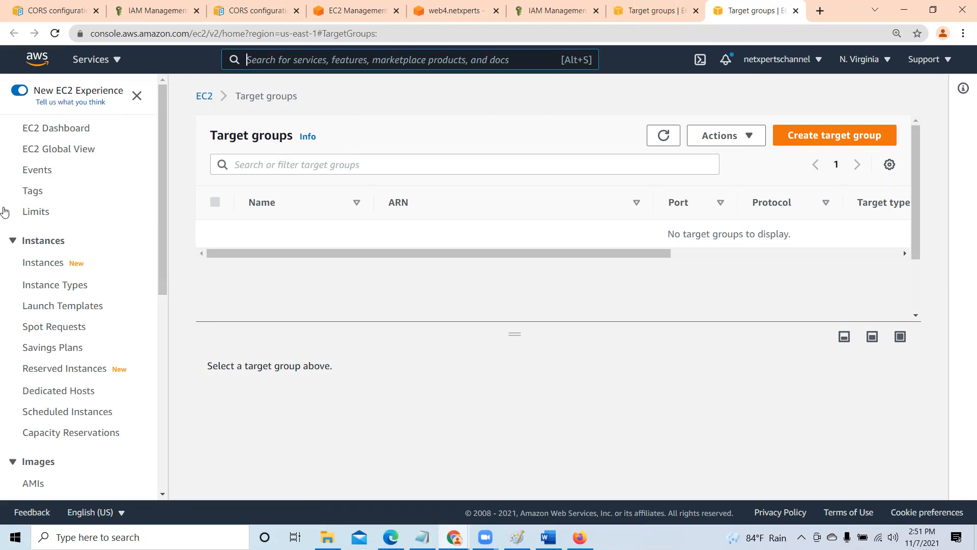
- Start launching a new EC2 instance from the Instances page with the 64-bit (x86) Ubuntu Server 20.04 LTS (HVM) image
click(44, 264)
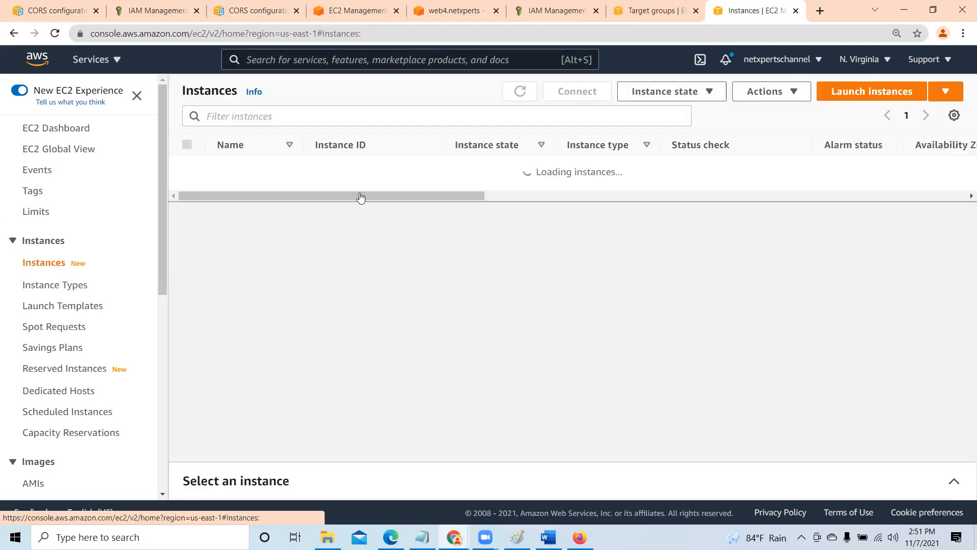
click(886, 94)
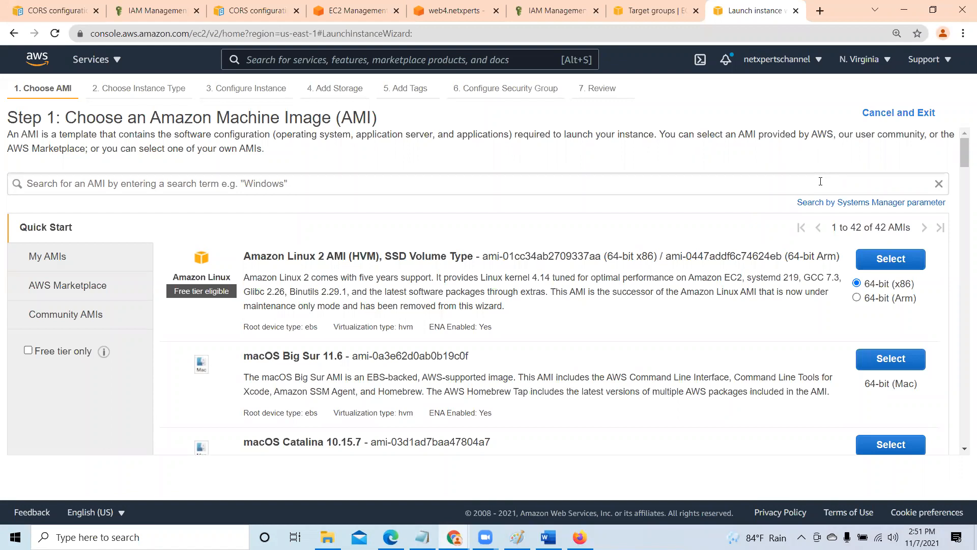
scroll(621, 320, down, 8)
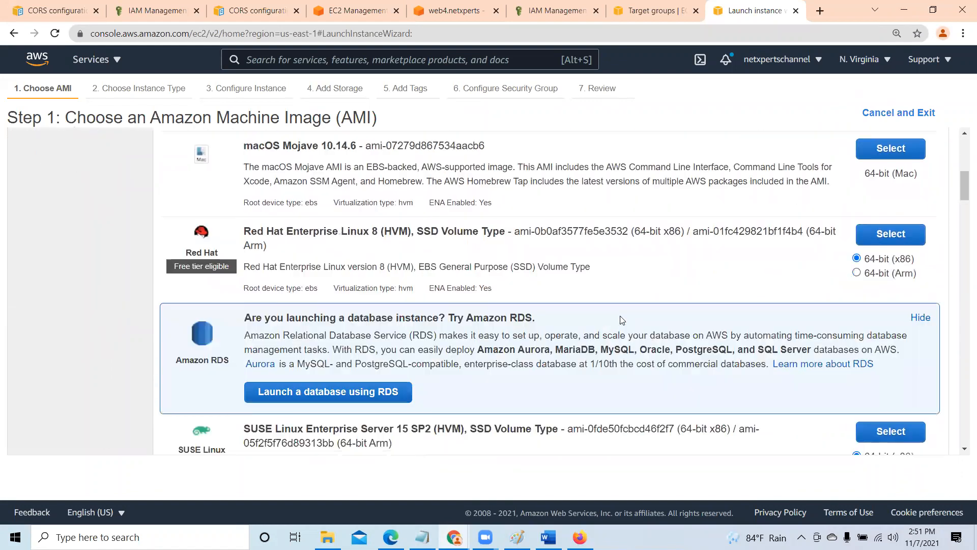
scroll(618, 316, down, 3)
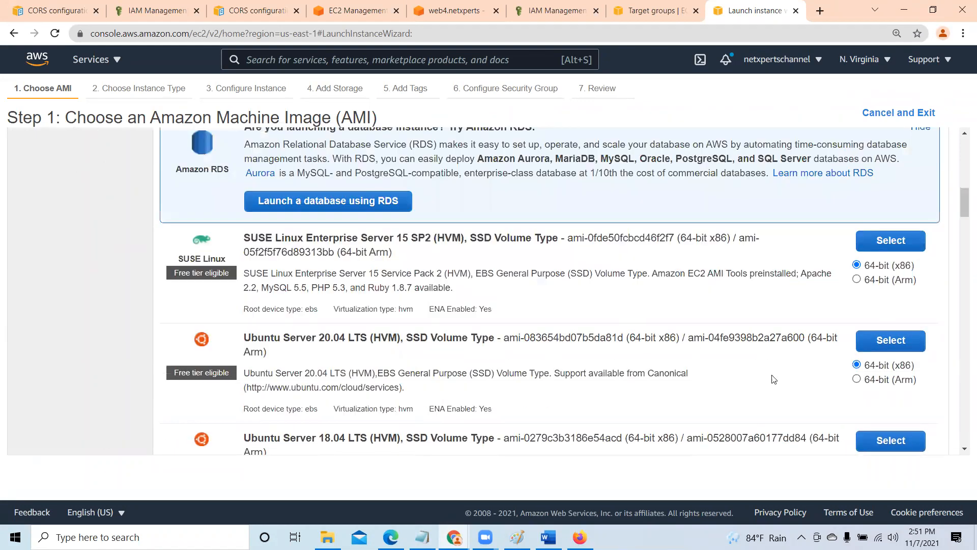
click(888, 342)
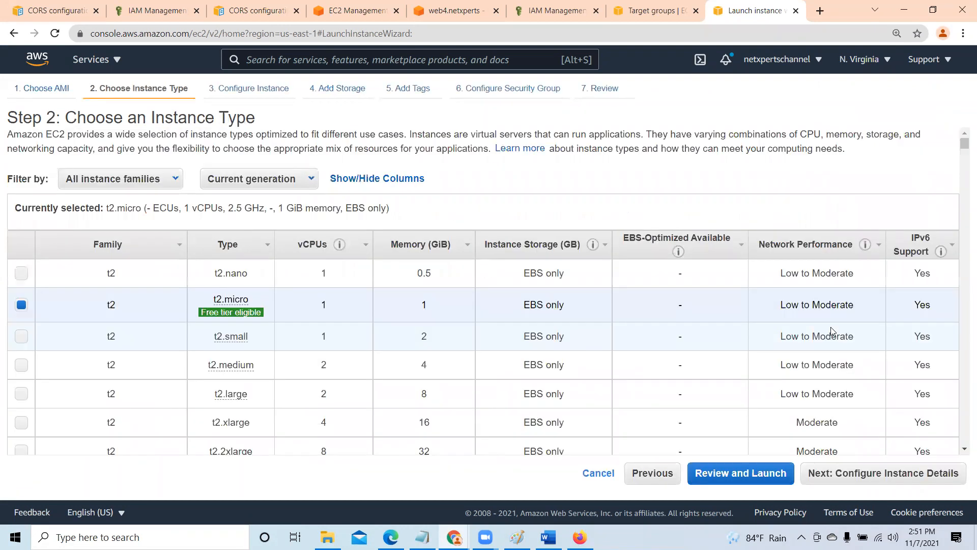
- Keep the t2.micro type and accept the default instance details, storage, tags and security group, continuing to the launch review
scroll(832, 328, down, 3)
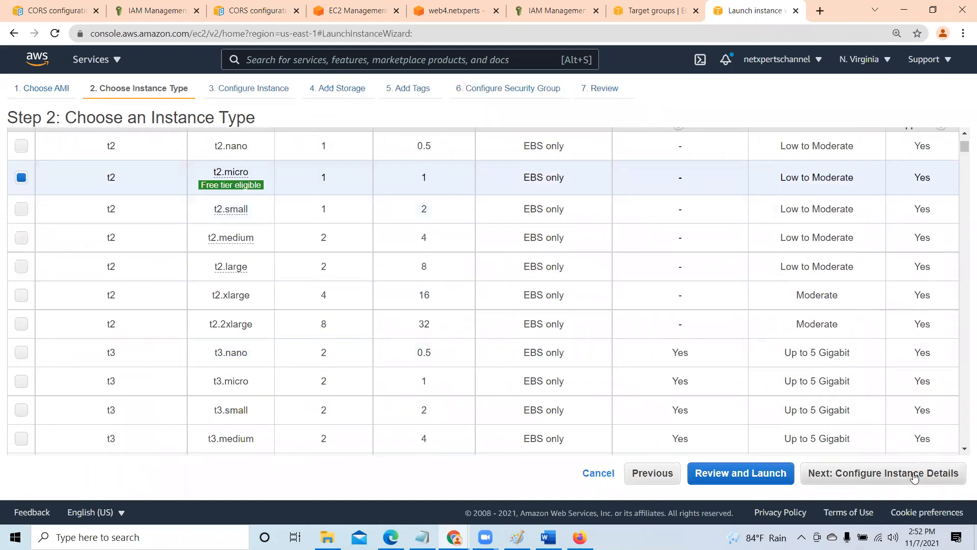
click(914, 477)
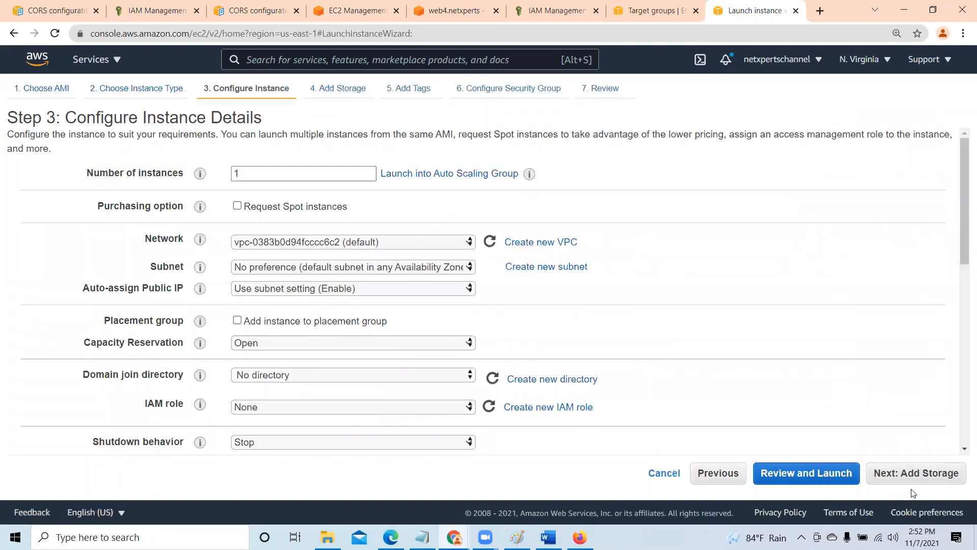
click(927, 478)
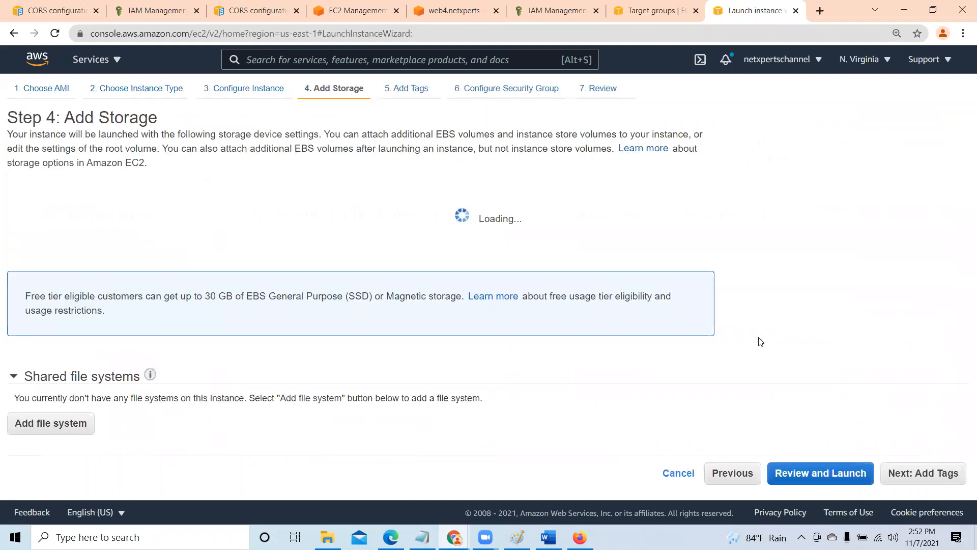
click(947, 476)
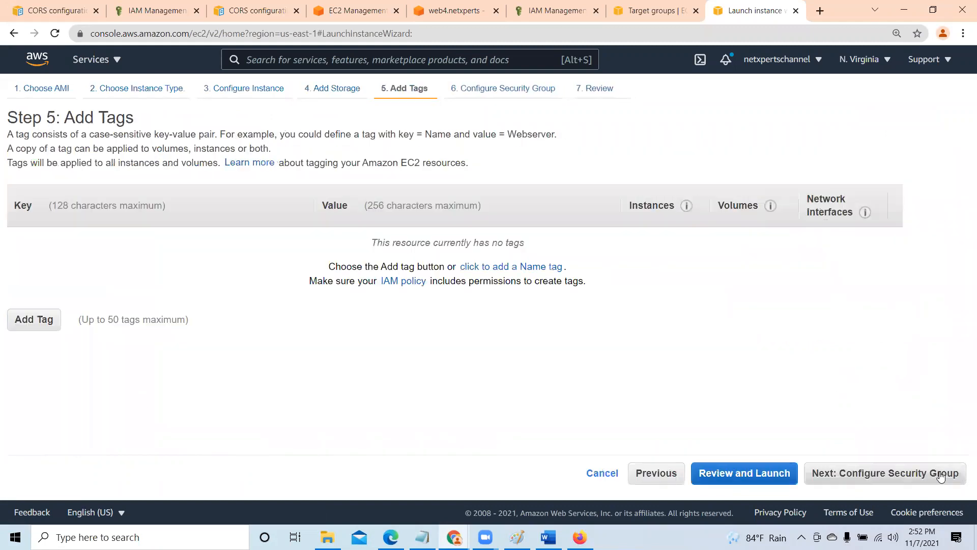
click(914, 478)
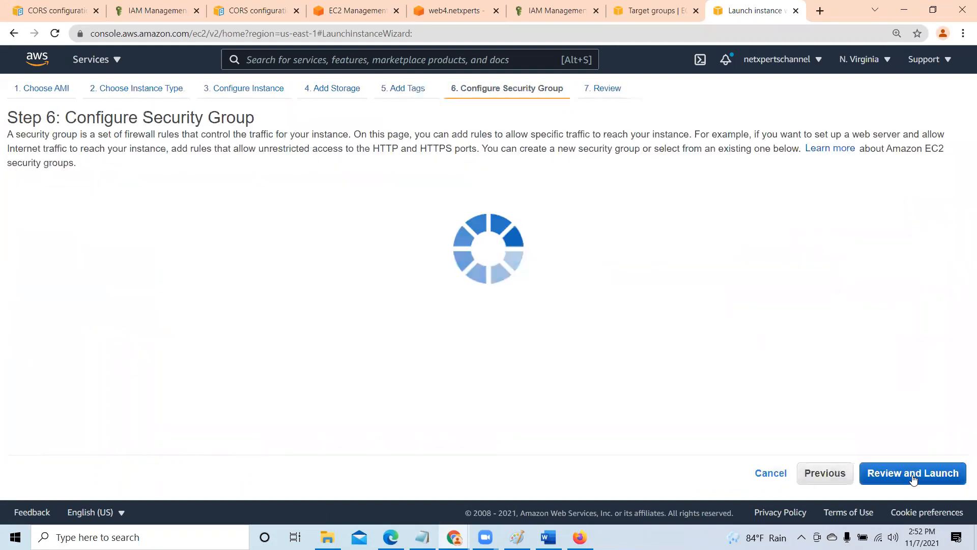
click(938, 475)
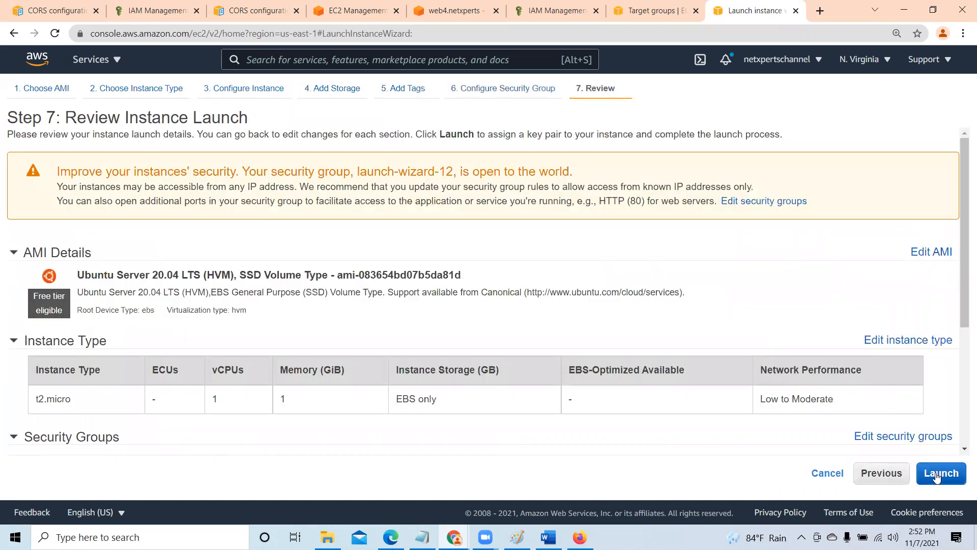
- Launch the instance with the existing DemoEC2 key pair, acknowledging access to its private key file, and view the instances list
click(947, 474)
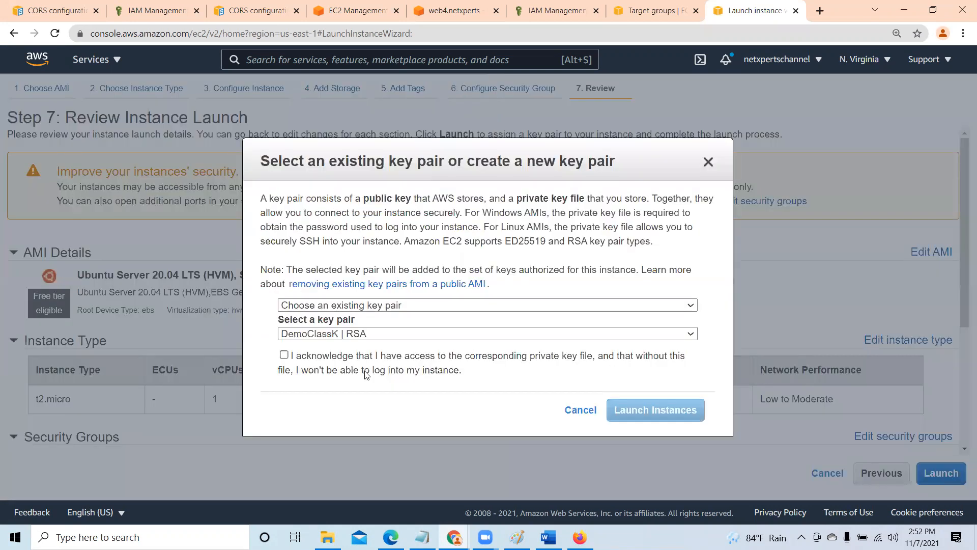
click(319, 334)
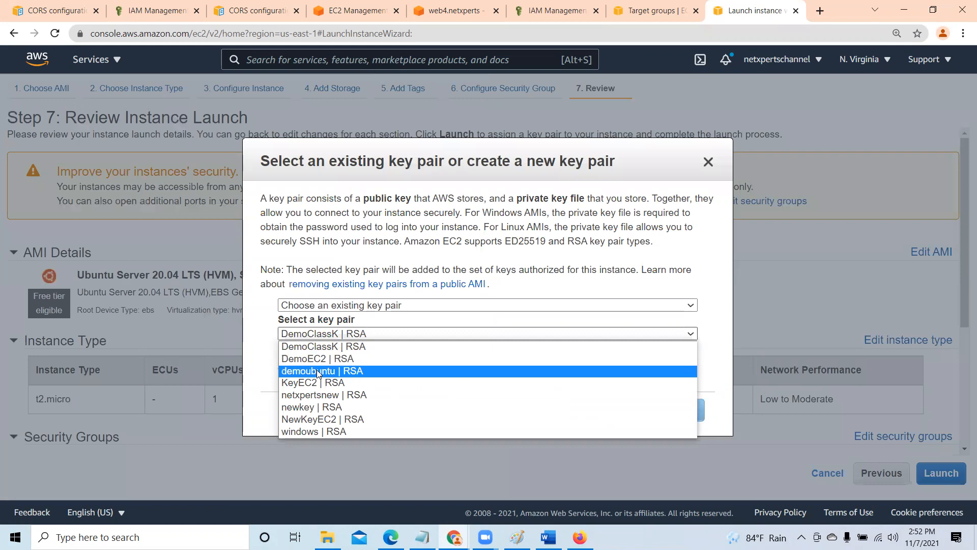
click(310, 359)
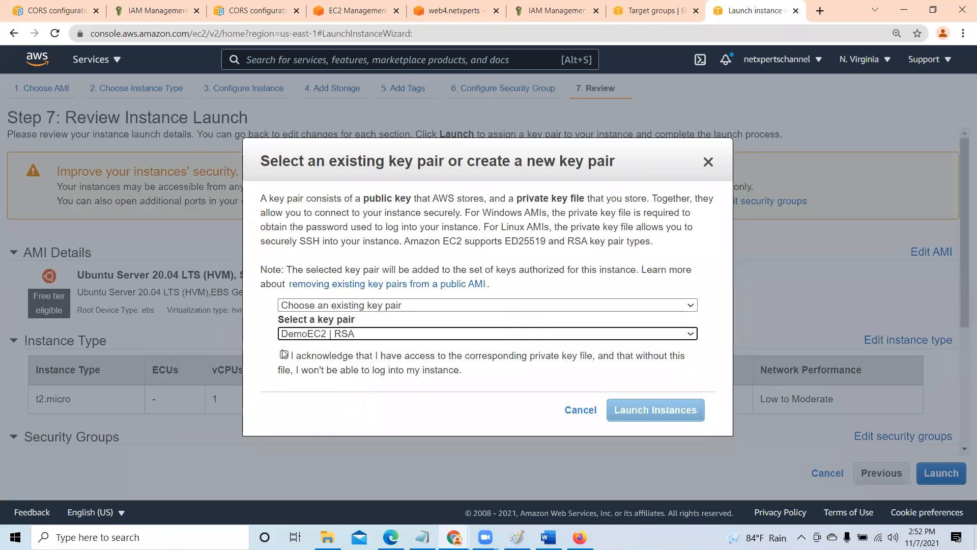
click(284, 354)
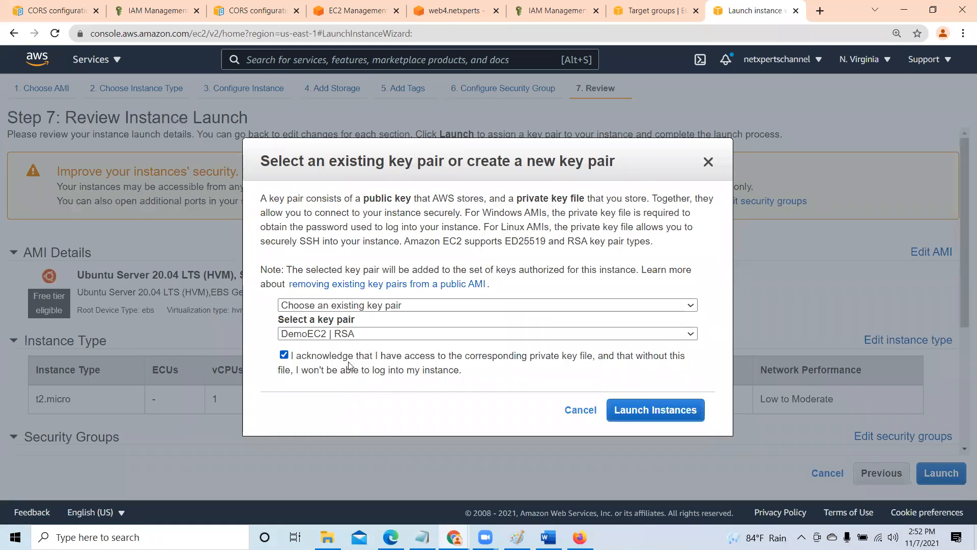
click(675, 410)
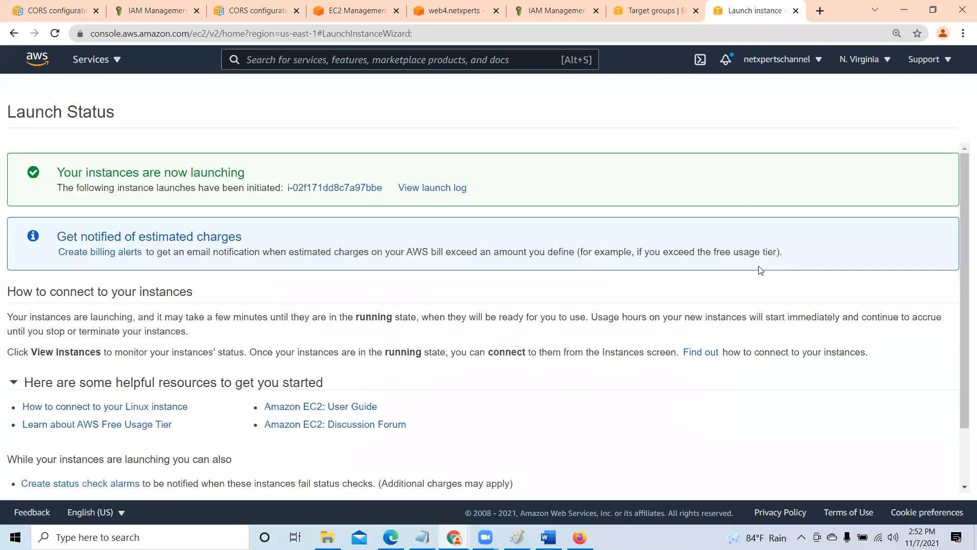
drag(962, 286, 960, 340)
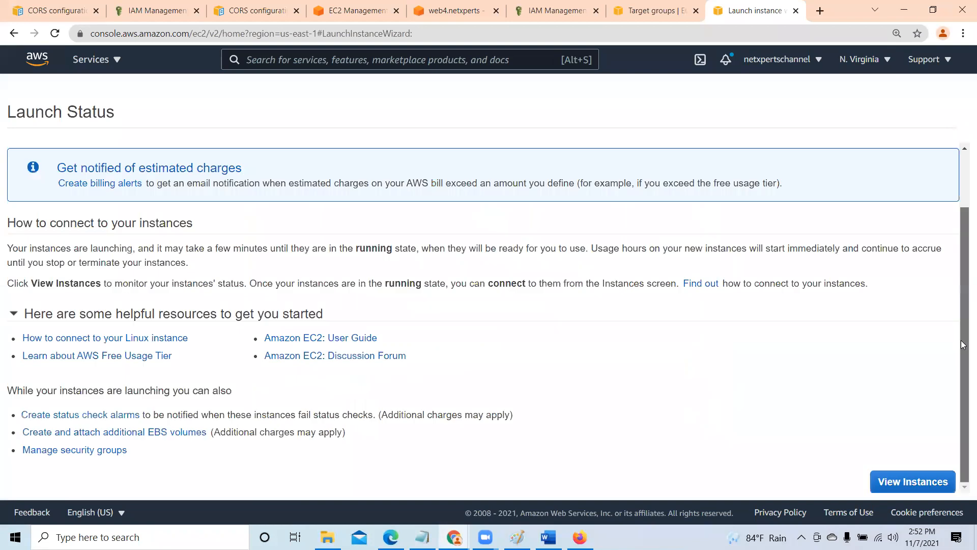
click(928, 482)
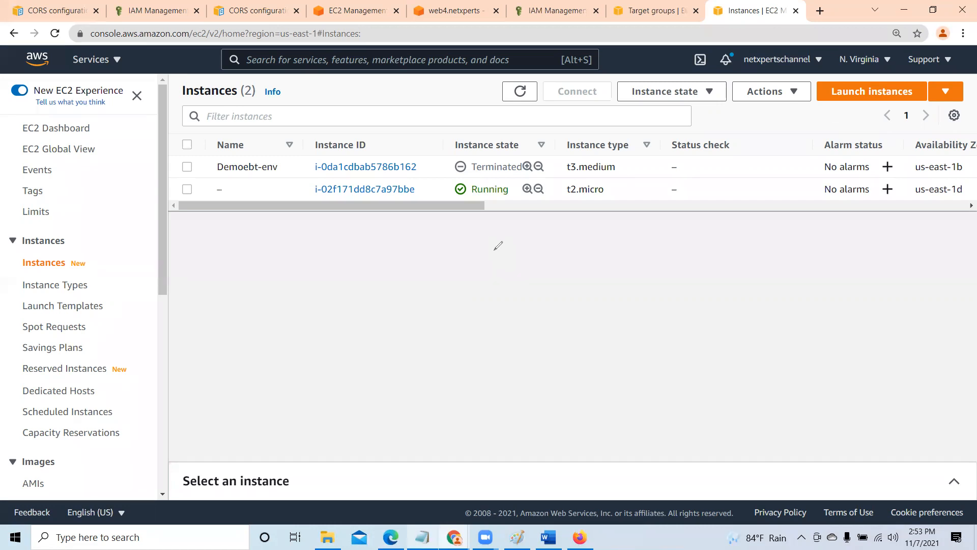
- Annotate the empty area below the instances with a red box, a circle labelled EC2, and an arrow from the circle to the box
mouse_move(494, 250)
mouse_down()
mouse_move(496, 277)
mouse_move(568, 287)
mouse_move(528, 242)
mouse_move(496, 248)
mouse_up()
mouse_move(285, 294)
mouse_down()
mouse_move(213, 327)
mouse_move(371, 353)
mouse_move(296, 280)
mouse_up()
mouse_move(239, 288)
mouse_down()
mouse_move(297, 279)
mouse_move(221, 254)
mouse_move(258, 244)
mouse_move(296, 289)
mouse_up()
mouse_move(295, 245)
mouse_down()
mouse_move(304, 244)
mouse_move(305, 282)
mouse_move(365, 289)
mouse_up()
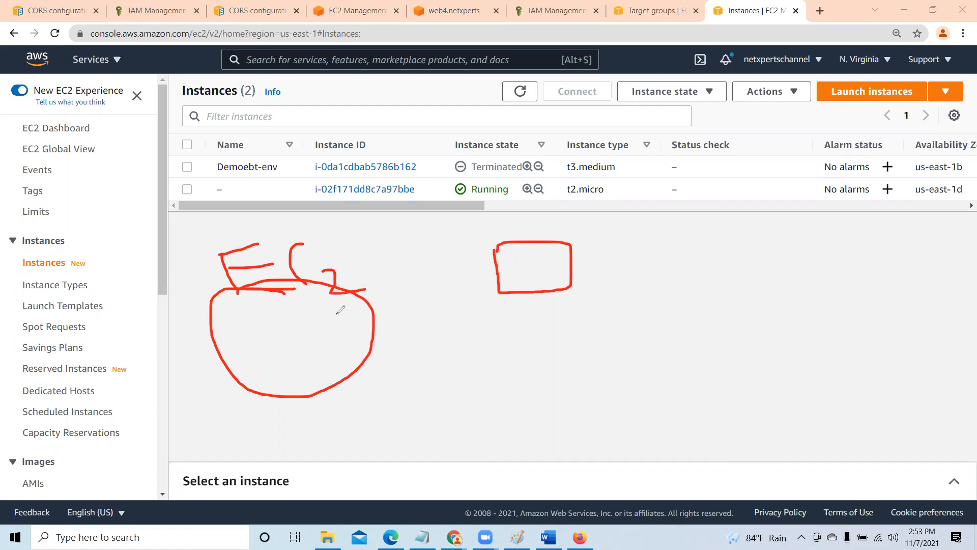
mouse_move(357, 331)
mouse_down()
mouse_move(362, 317)
mouse_move(411, 296)
mouse_move(499, 291)
mouse_move(498, 309)
mouse_up()
click(488, 284)
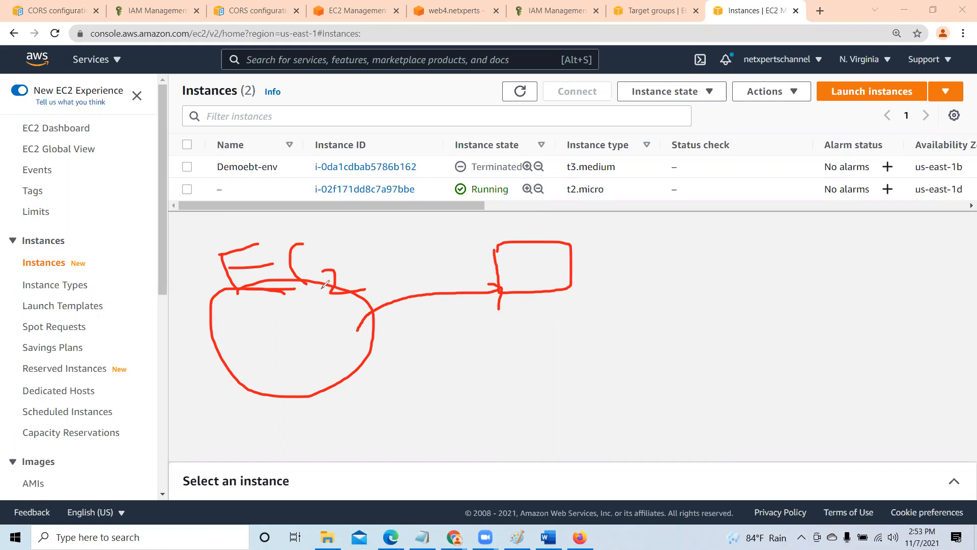
- Draw a second red box labelled S1 and a circle labelled S3, with an arrow from the circle to the box
mouse_move(790, 237)
mouse_down()
mouse_move(808, 285)
mouse_move(881, 234)
mouse_move(901, 280)
mouse_move(809, 289)
mouse_move(847, 285)
mouse_move(839, 294)
mouse_move(864, 296)
mouse_up()
drag(893, 297, 882, 324)
mouse_move(604, 344)
mouse_down()
mouse_move(585, 349)
mouse_move(565, 412)
mouse_move(719, 372)
mouse_move(612, 350)
mouse_move(596, 390)
mouse_move(643, 386)
mouse_move(651, 406)
mouse_up()
mouse_move(659, 373)
mouse_down()
mouse_move(679, 369)
mouse_move(685, 312)
mouse_move(779, 242)
mouse_move(815, 265)
mouse_move(801, 279)
mouse_up()
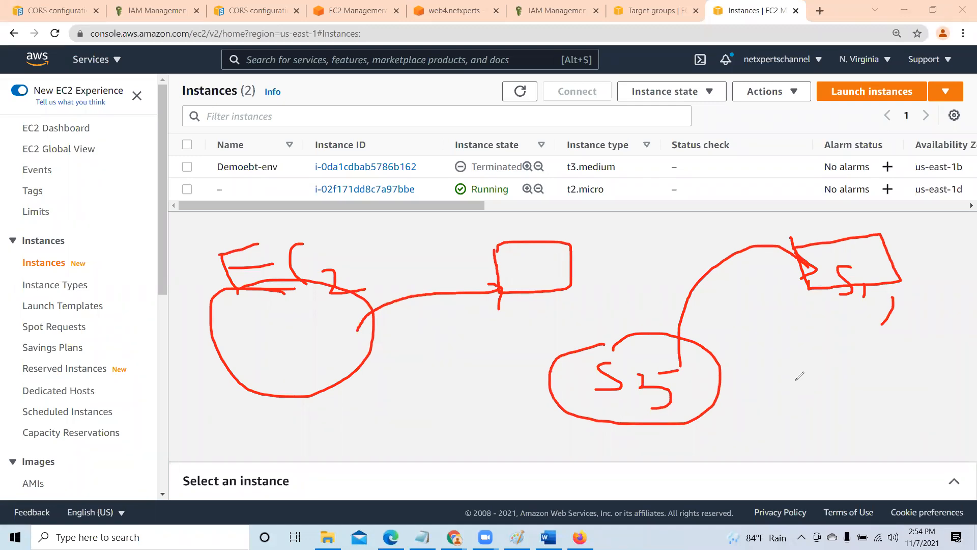
- Clear the red annotations from the screen and sort the instances by instance state
click(564, 113)
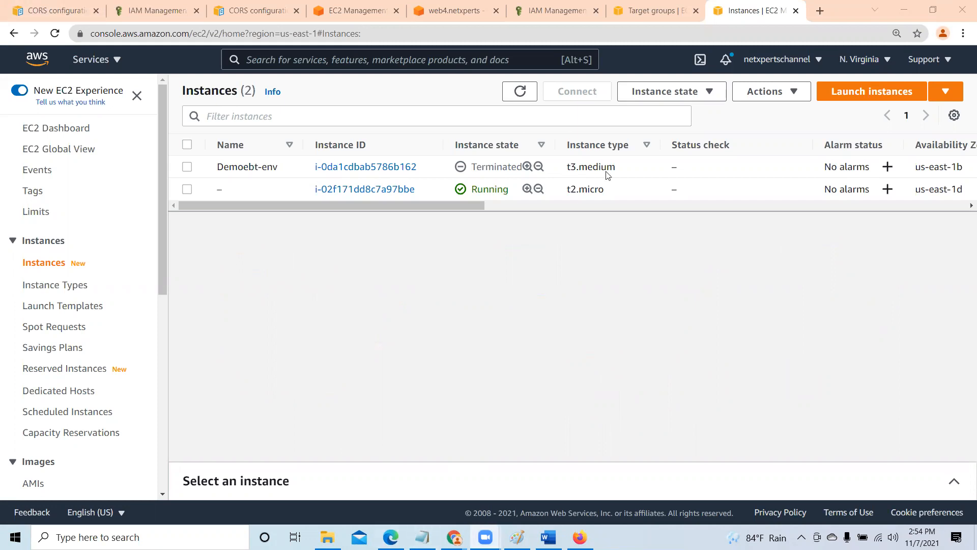
click(540, 145)
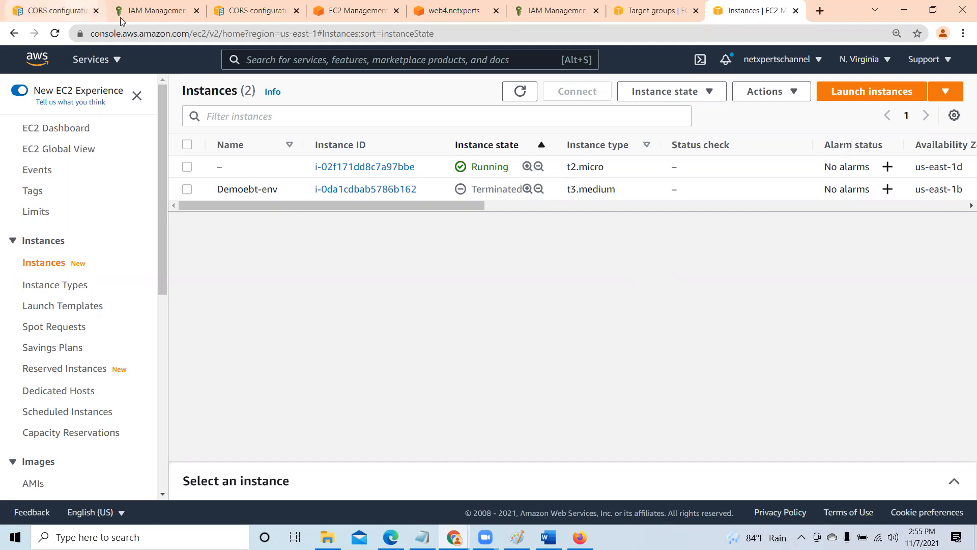
- Browse the all-services list from Compute down through the storage, database, analytics and business application services
click(116, 61)
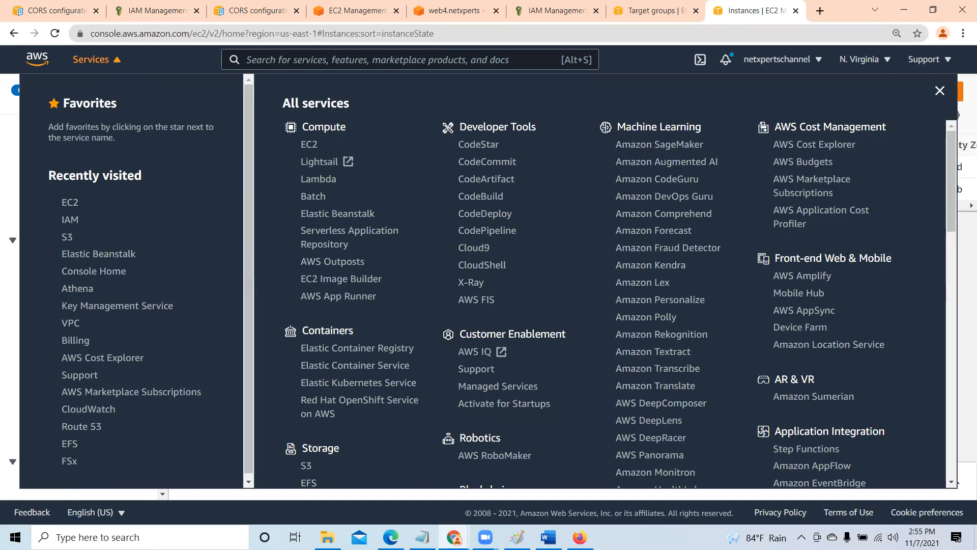
scroll(347, 438, down, 1)
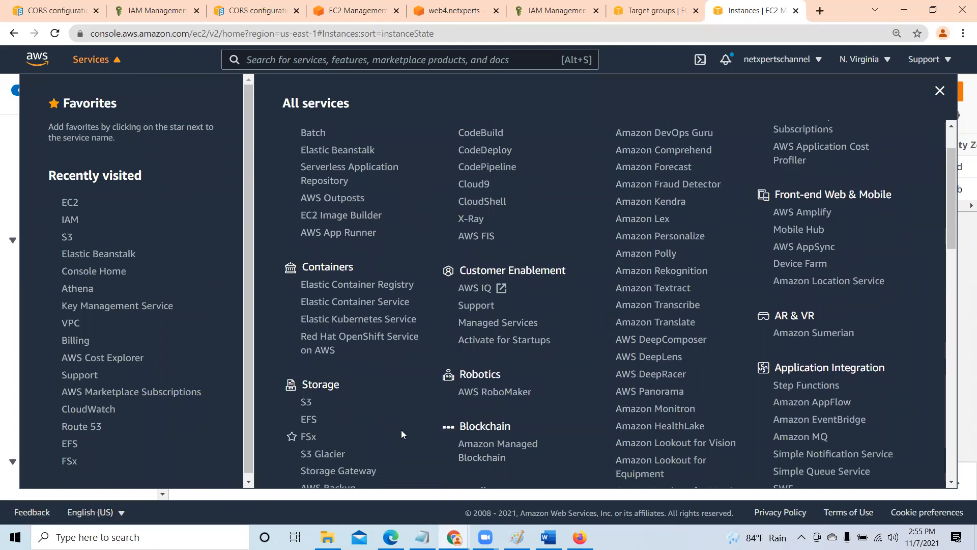
scroll(401, 434, down, 2)
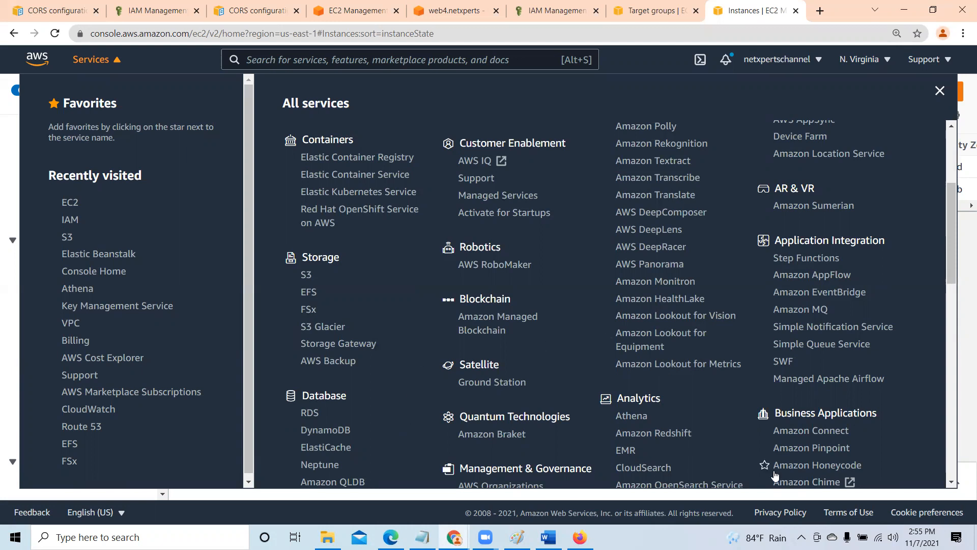
scroll(723, 439, down, 2)
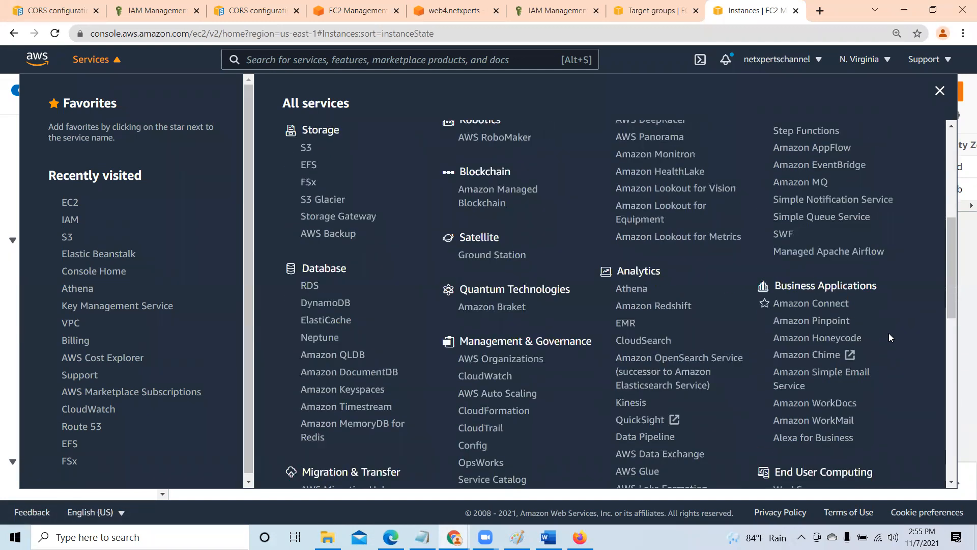
scroll(819, 364, down, 1)
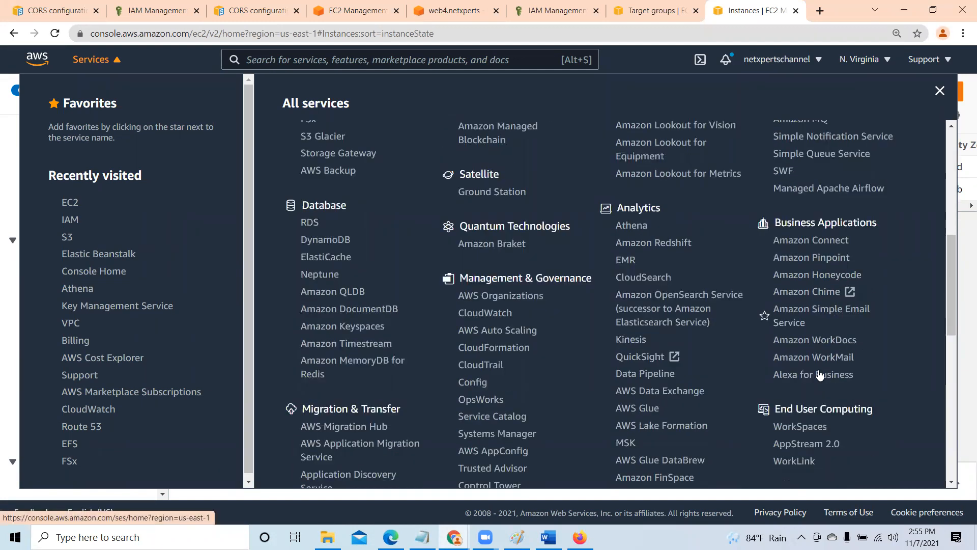
- Close the all-services list and return to the policy usage page of AmazonS3FullAccess in IAM
click(939, 91)
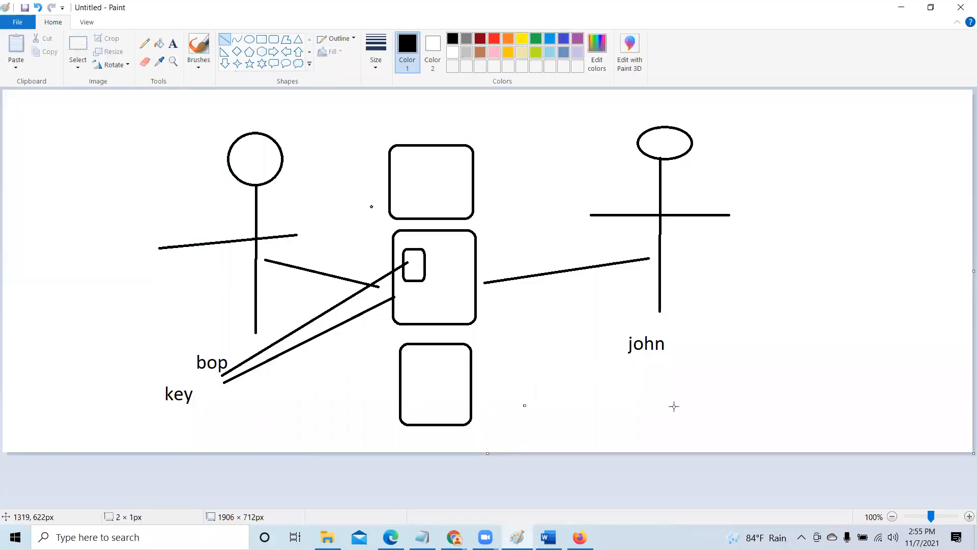
click(899, 9)
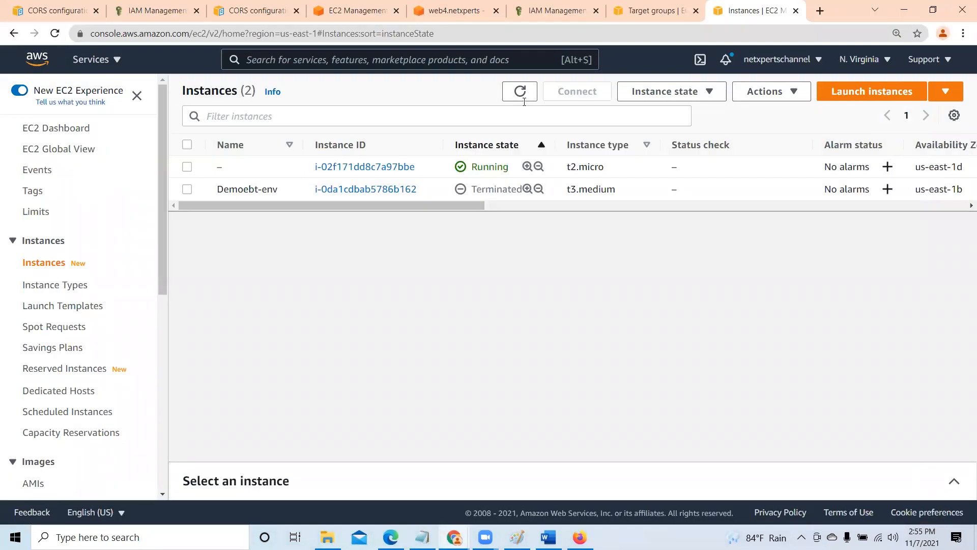
click(649, 11)
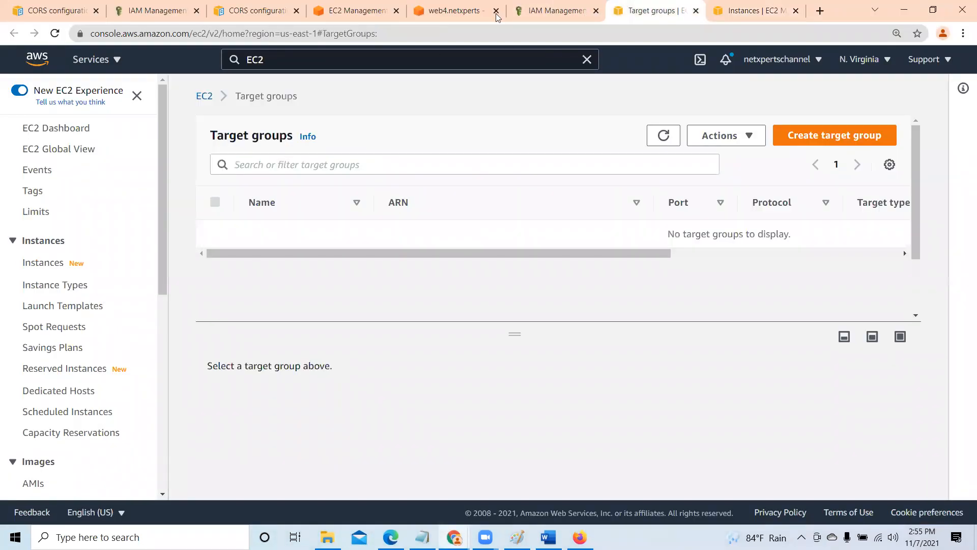
click(571, 8)
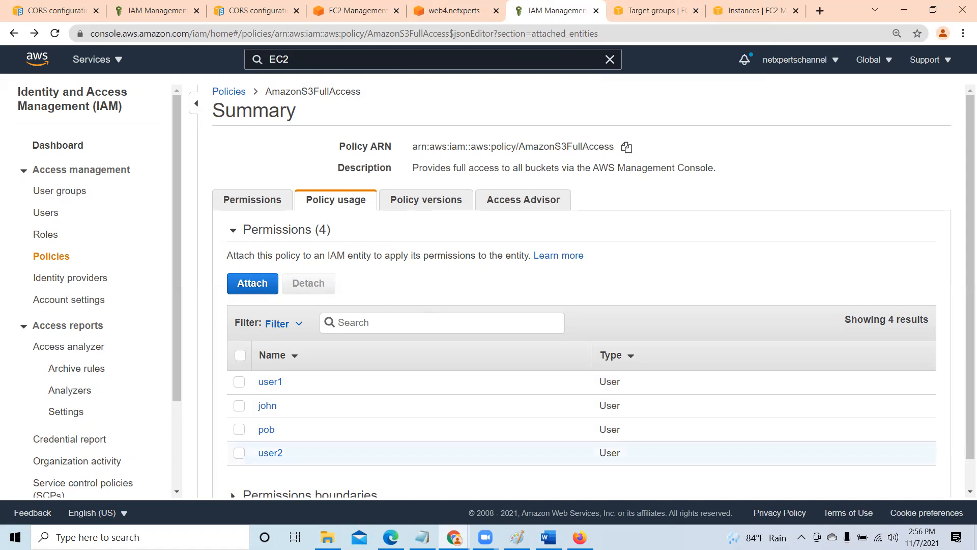
- Switch to the Firefox session of the IAM user, review the S3 bucket list, and put that window away
key(alt+Tab)
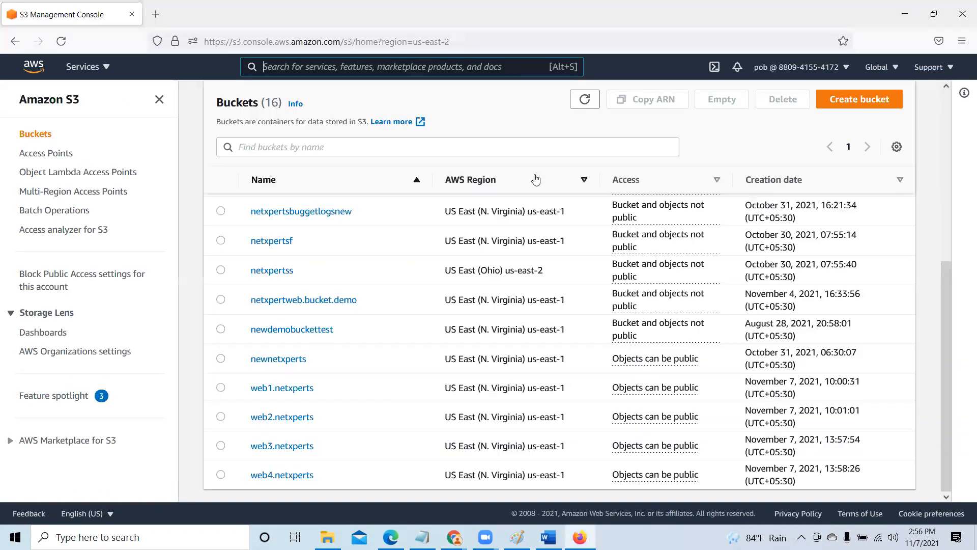
scroll(957, 151, up, 2)
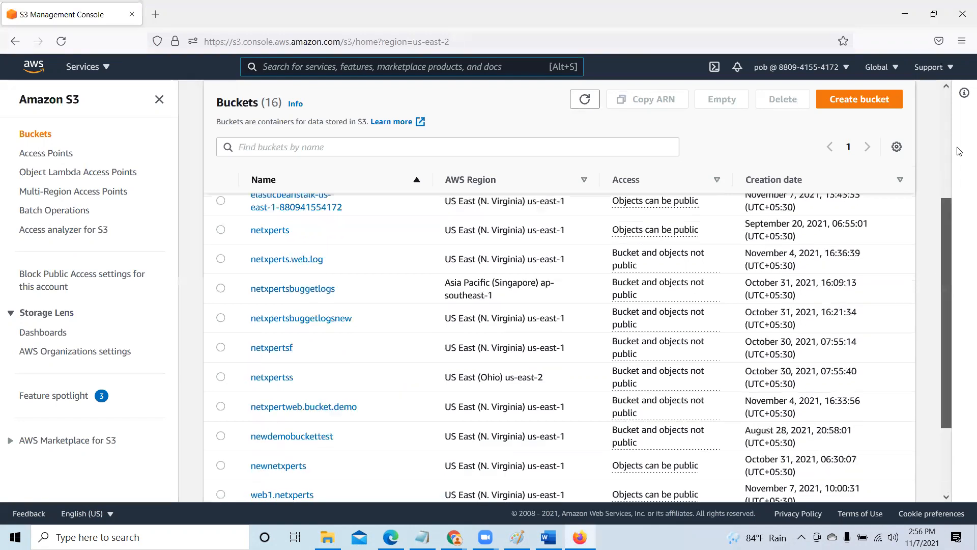
scroll(959, 151, up, 5)
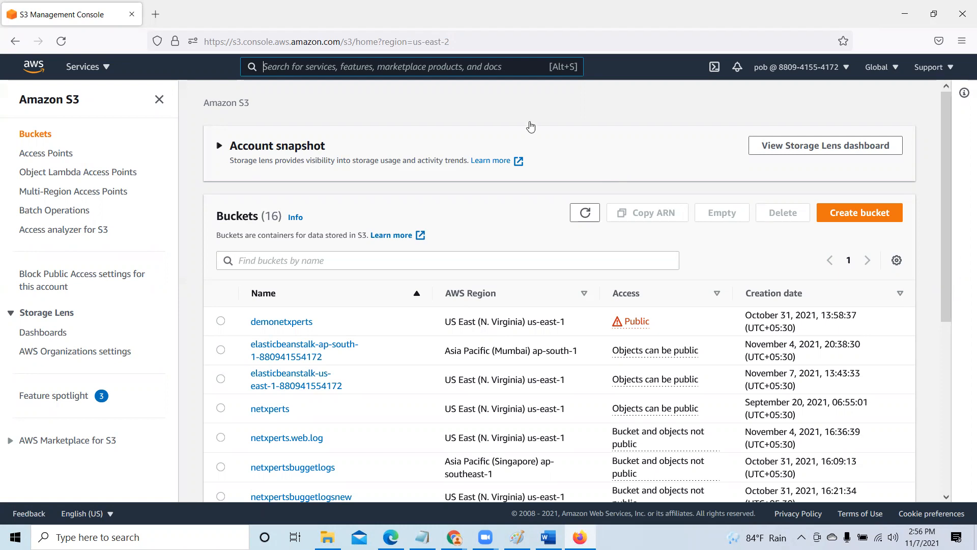
click(908, 12)
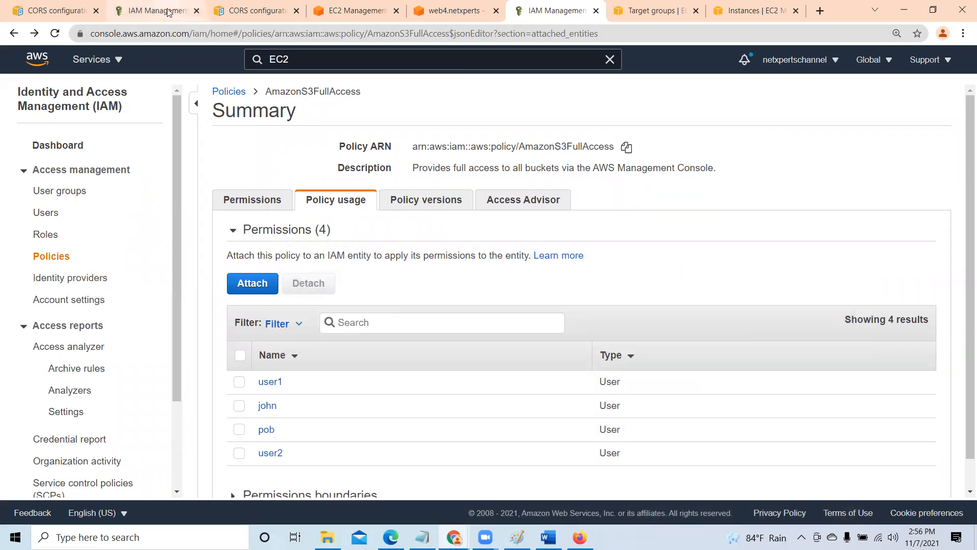
- Go back to the S3 bucket list in the Chrome session and open the web4.netxperts bucket
click(471, 12)
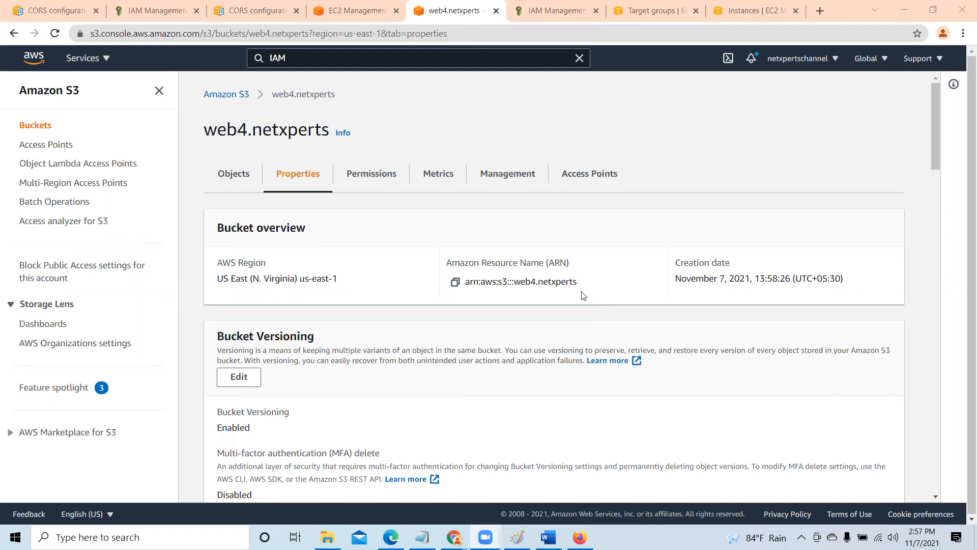
click(225, 98)
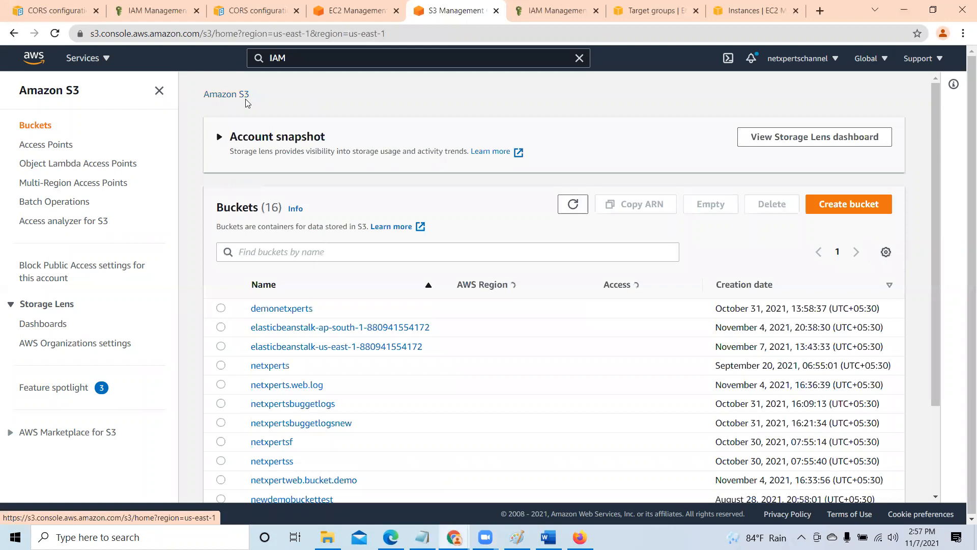
scroll(321, 452, down, 2)
scroll(322, 453, down, 1)
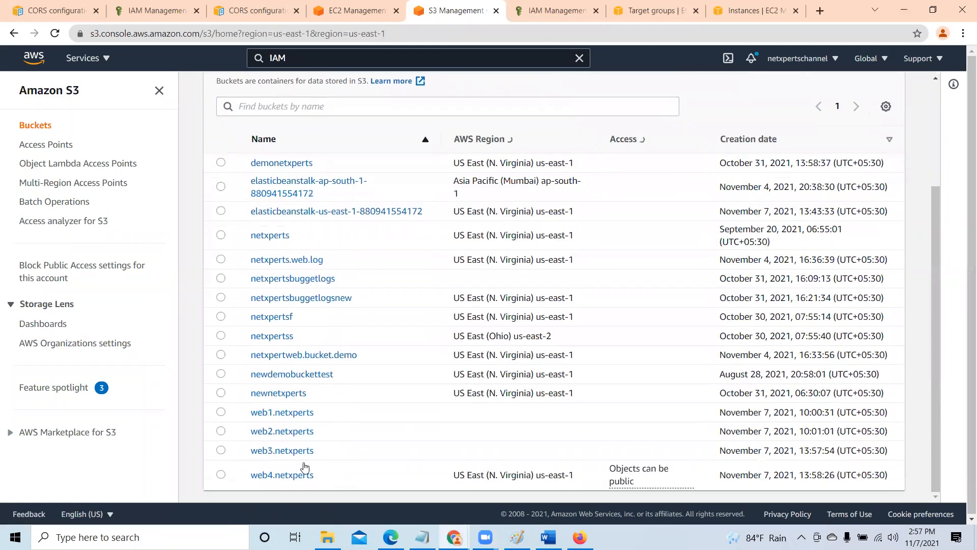
scroll(305, 489, down, 2)
scroll(306, 487, down, 3)
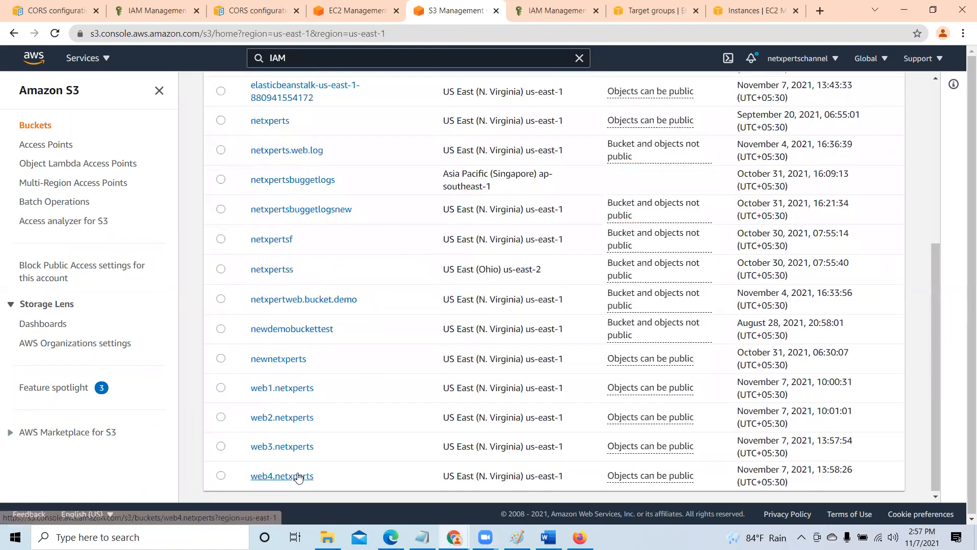
click(285, 473)
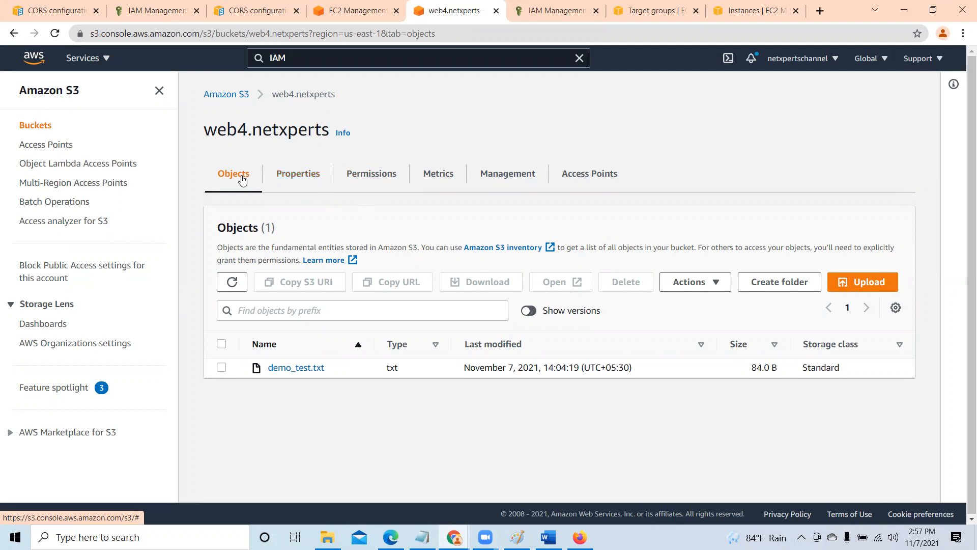
- View the properties and objects of the web4.netxperts bucket, and return to the end of the bucket list
click(280, 176)
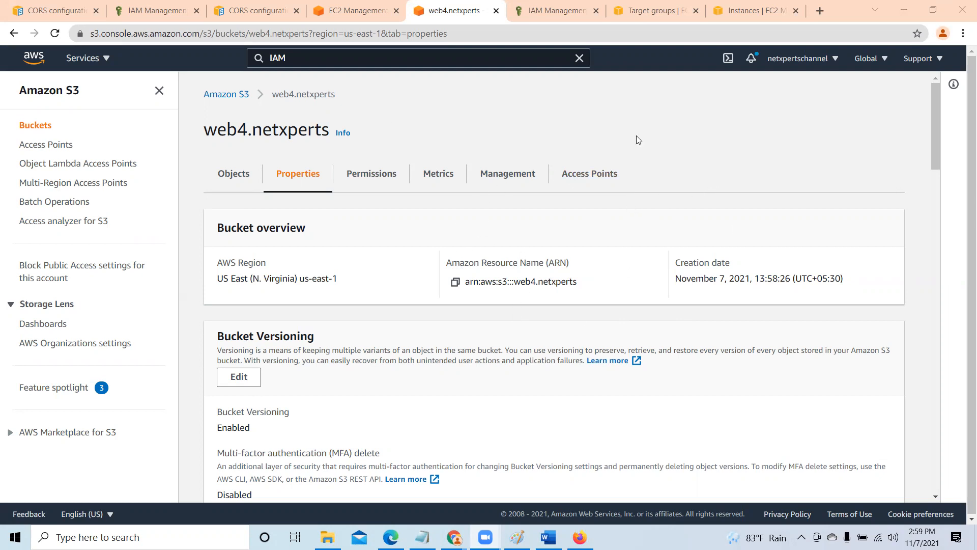
click(230, 177)
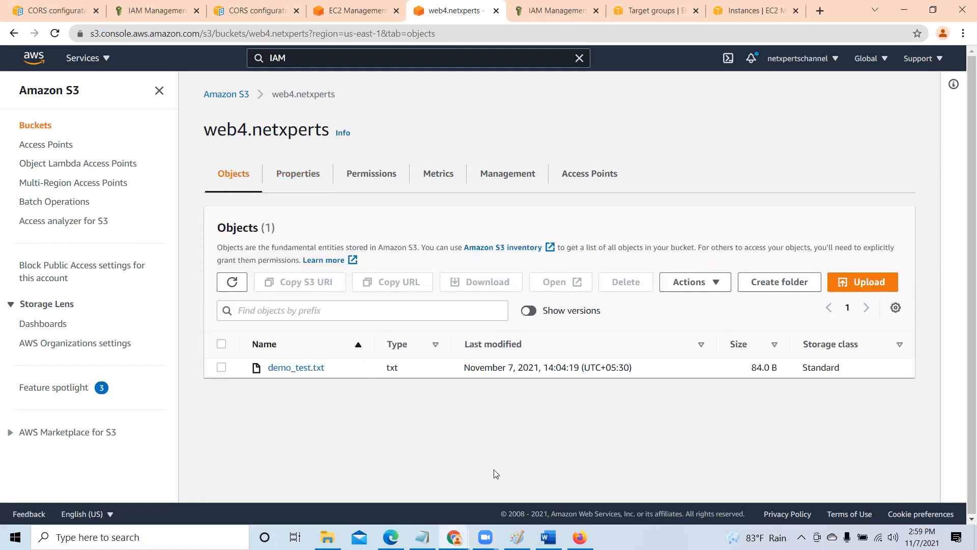
click(225, 97)
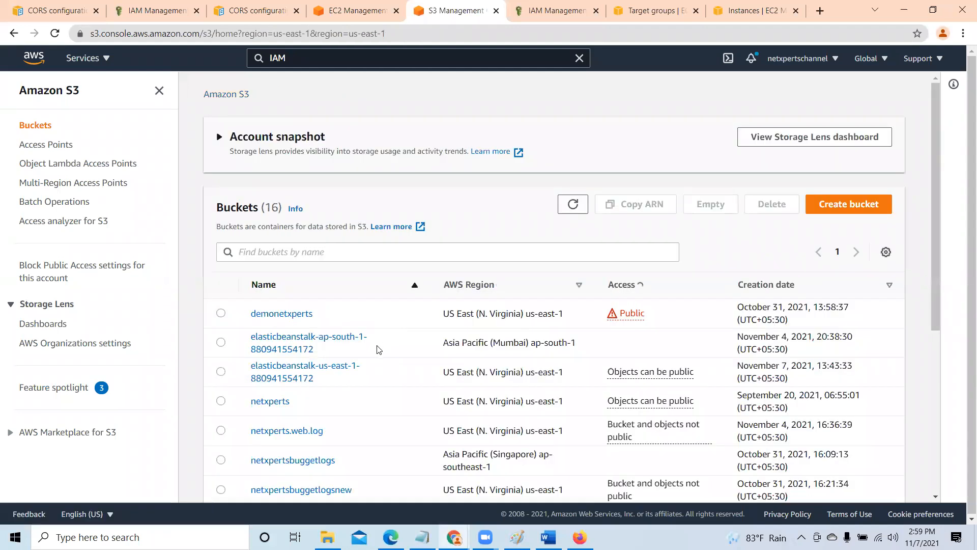
scroll(378, 350, down, 5)
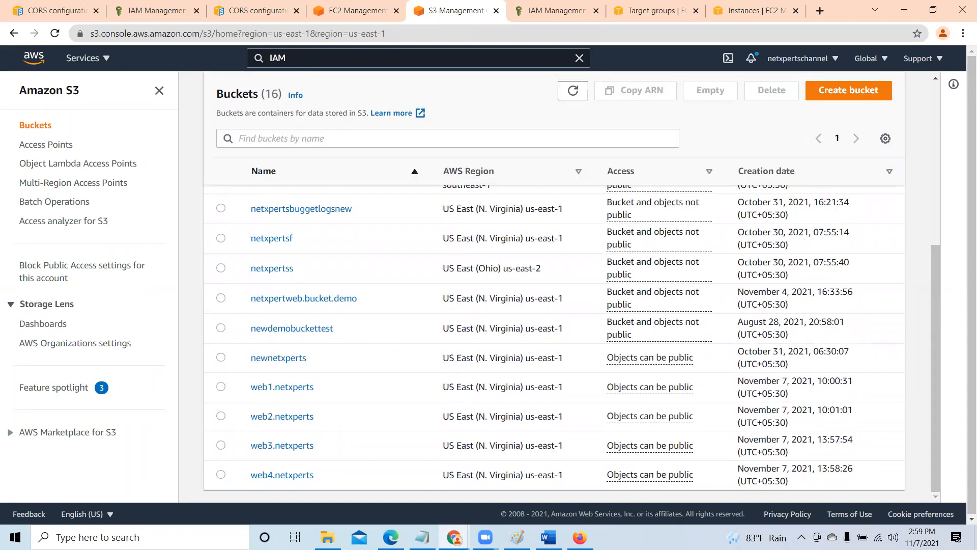
- Switch to Paint and add the text KMS in the empty area beside the left figure's head
key(alt+Tab)
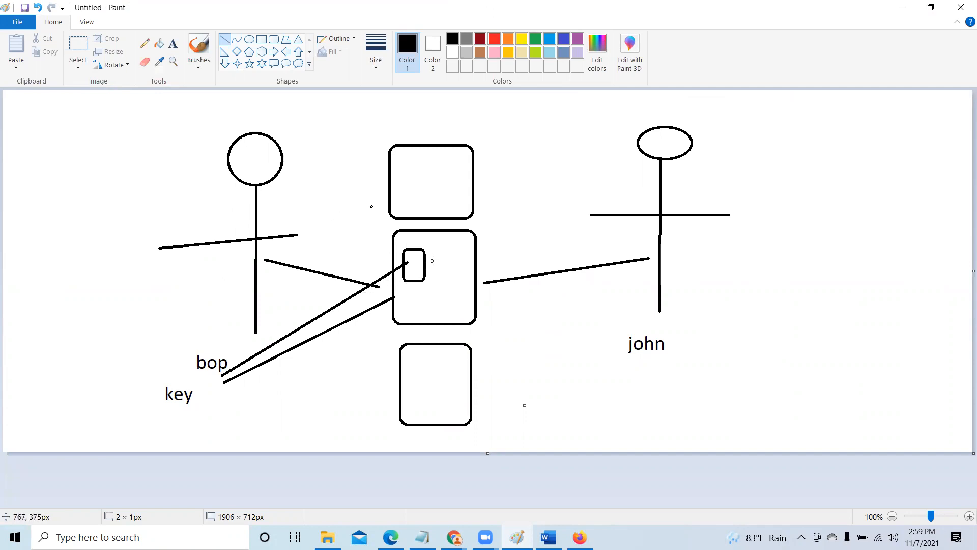
click(173, 44)
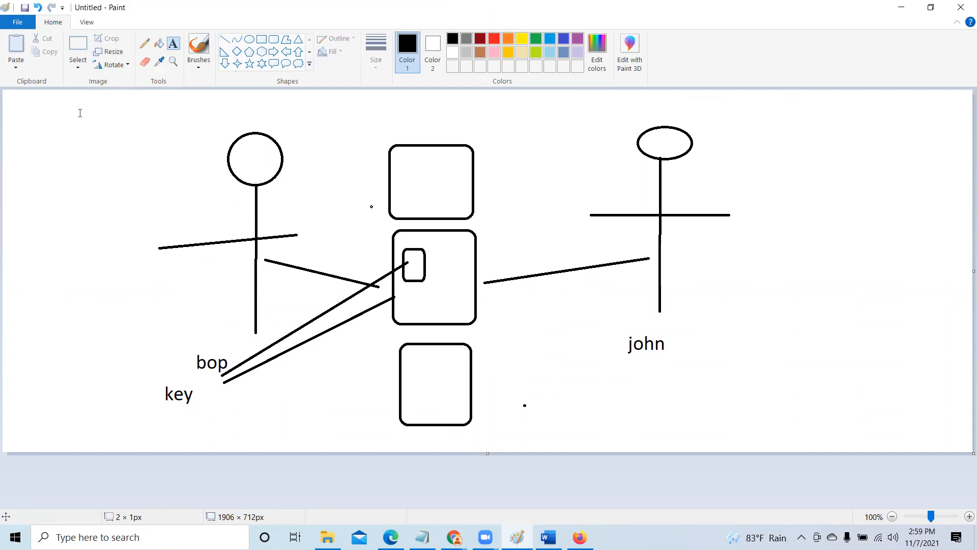
drag(29, 148, 132, 187)
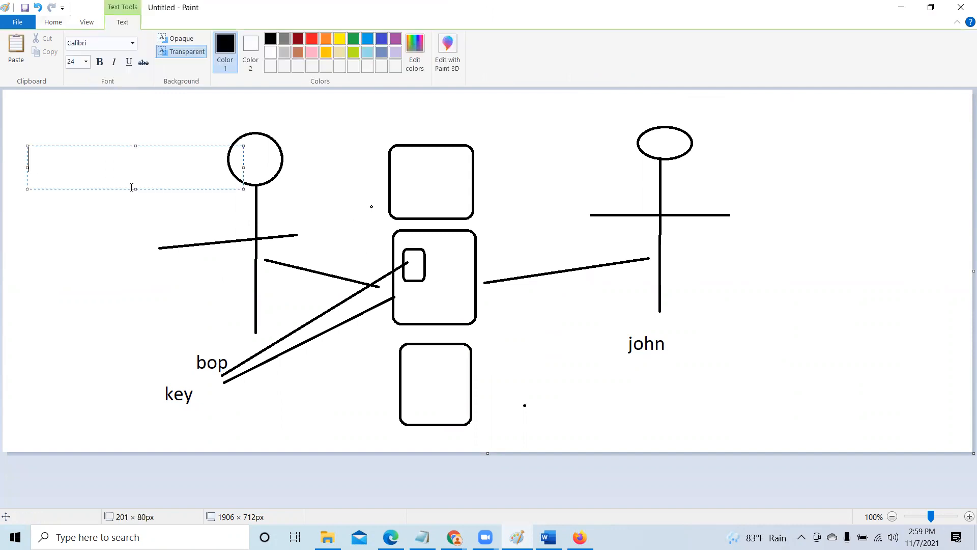
text(KMS)
- Switch to the S3 console in Chrome, view the objects of the netxperts bucket, and return to the bucket list
click(454, 537)
click(483, 486)
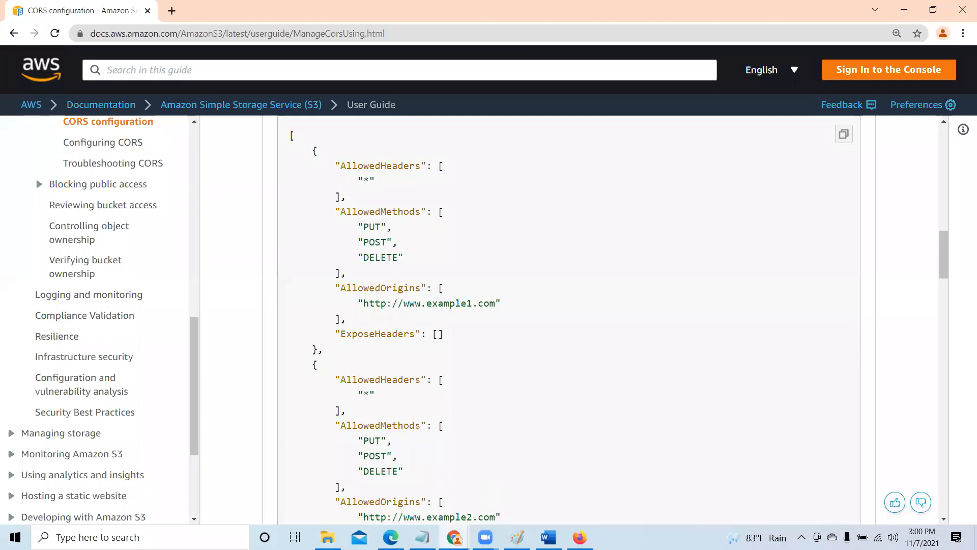
click(401, 484)
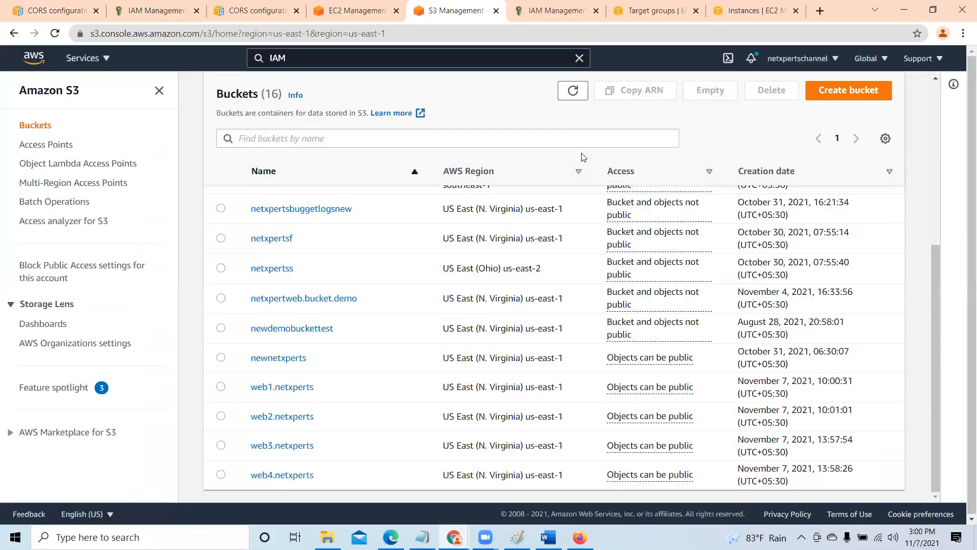
drag(935, 281, 926, 139)
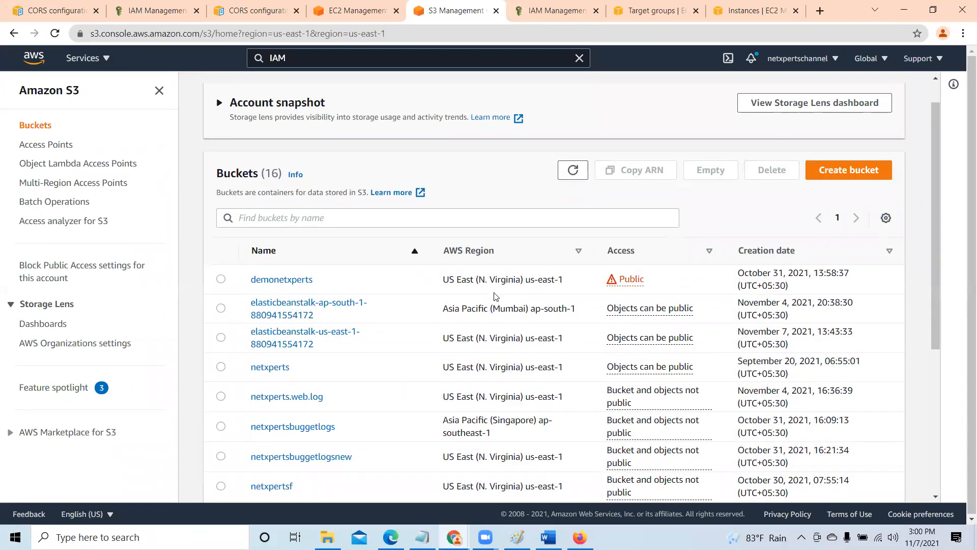
click(275, 371)
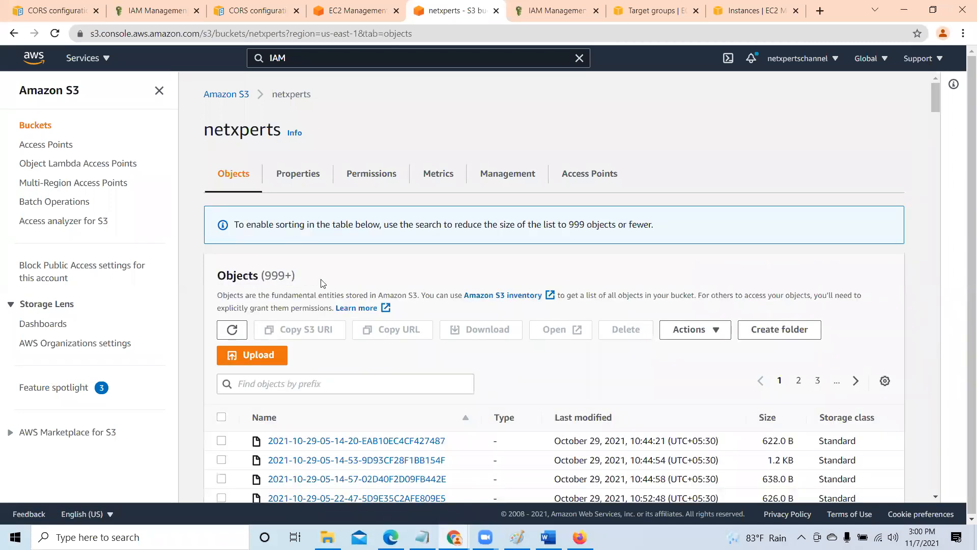
click(226, 96)
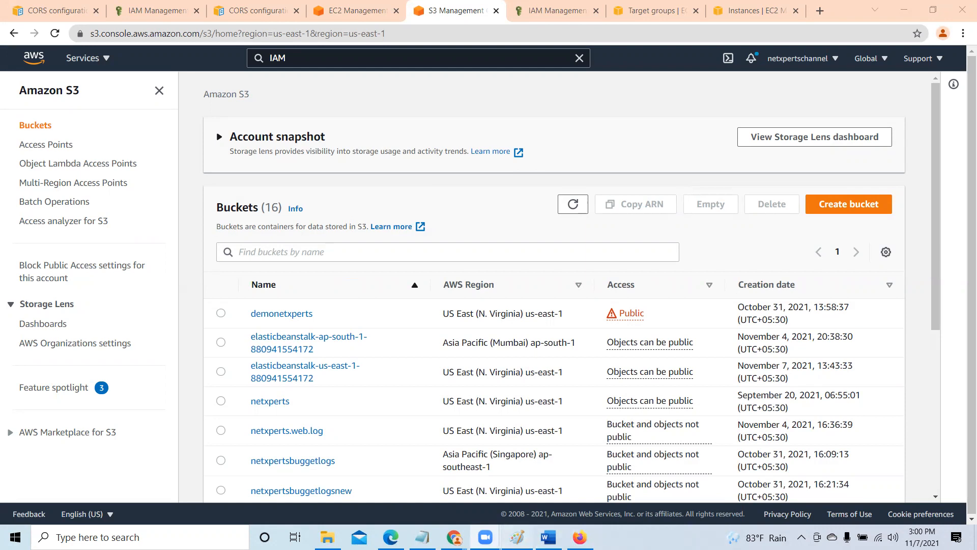
- In Paint, draw two lines meeting at a peak beside the right figure, about 125 × 151 px and 129 × 177 px
click(517, 537)
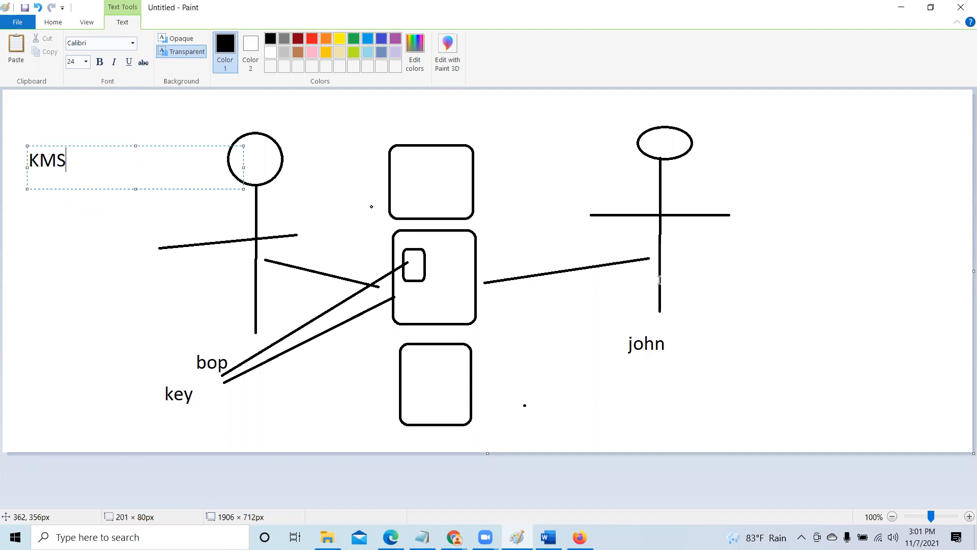
click(69, 270)
click(74, 234)
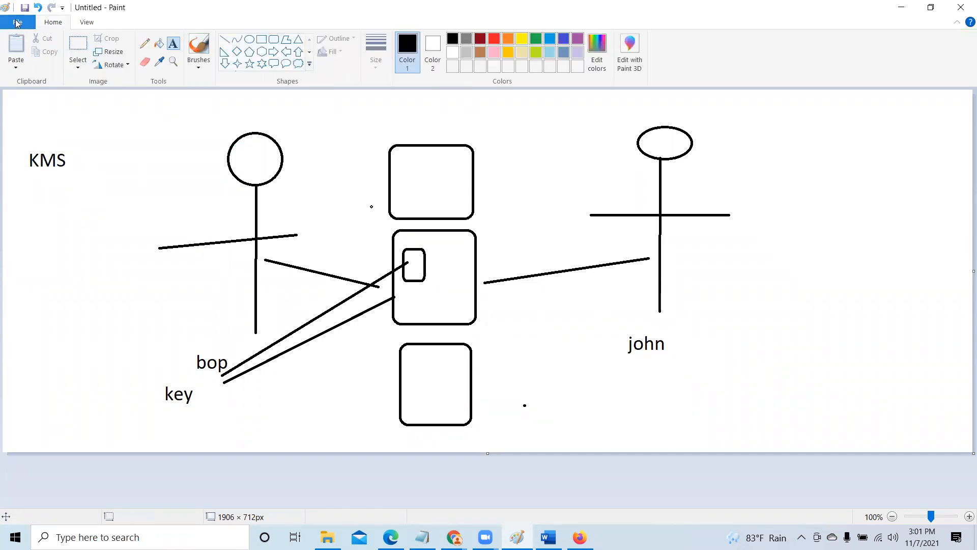
click(223, 41)
mouse_move(788, 218)
mouse_down()
mouse_move(855, 125)
mouse_move(889, 148)
mouse_up()
drag(925, 180, 851, 142)
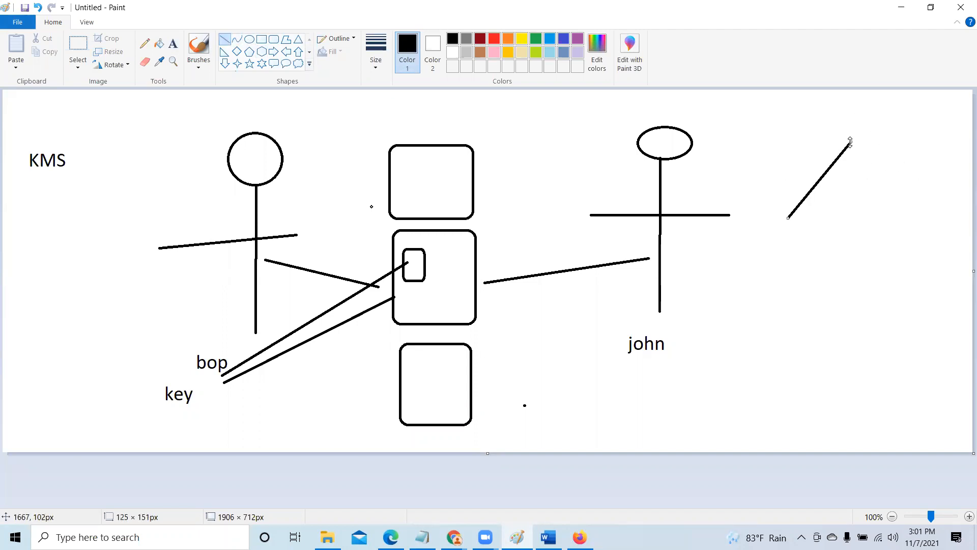
click(894, 189)
drag(849, 142, 859, 149)
drag(912, 230, 914, 231)
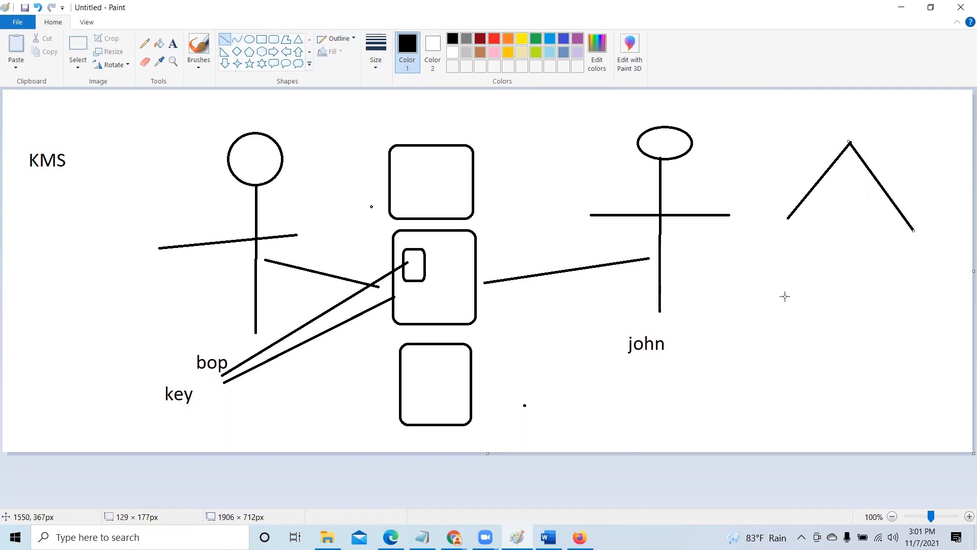
- Label the lower ends of the two peaked lines with the text S on the left and AS on the right
click(172, 43)
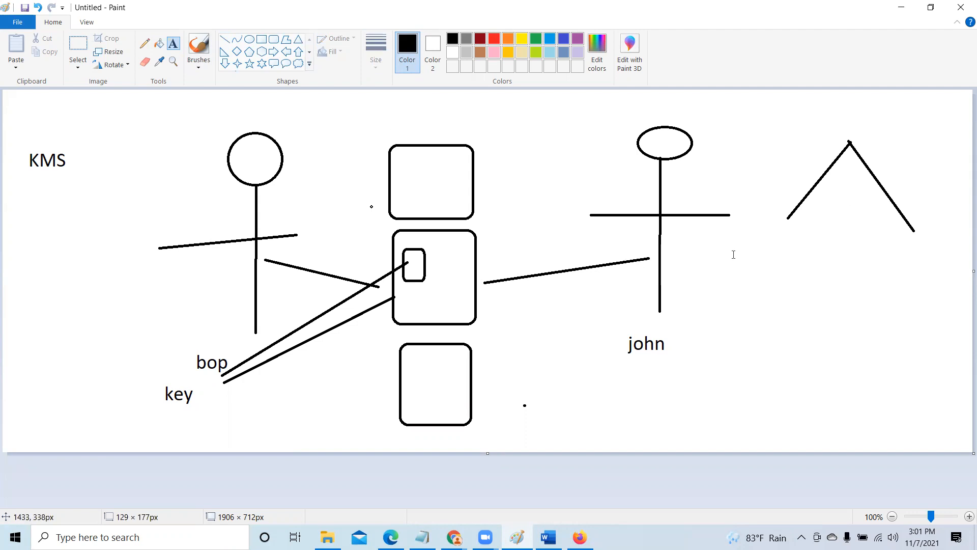
click(728, 224)
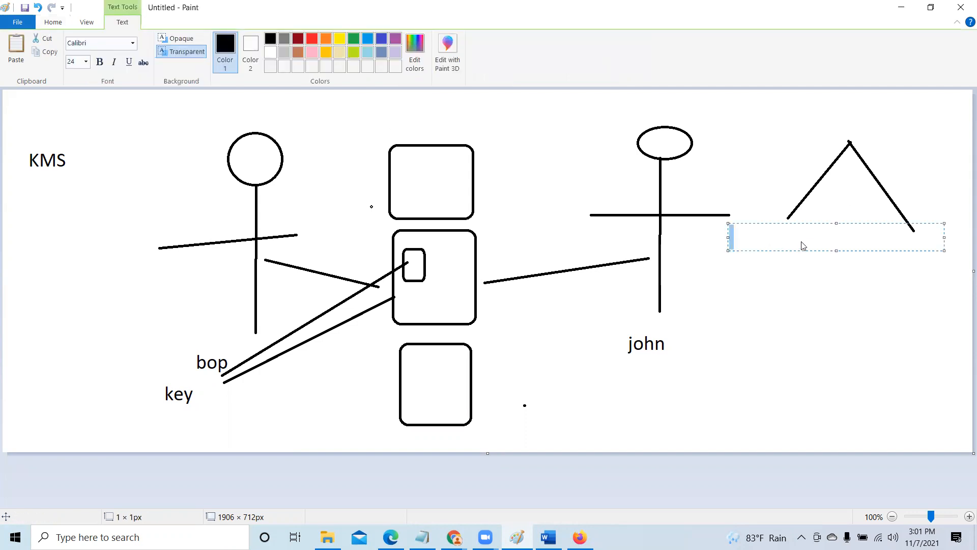
text(S)
click(889, 294)
drag(881, 244, 938, 257)
text(AS)
click(935, 337)
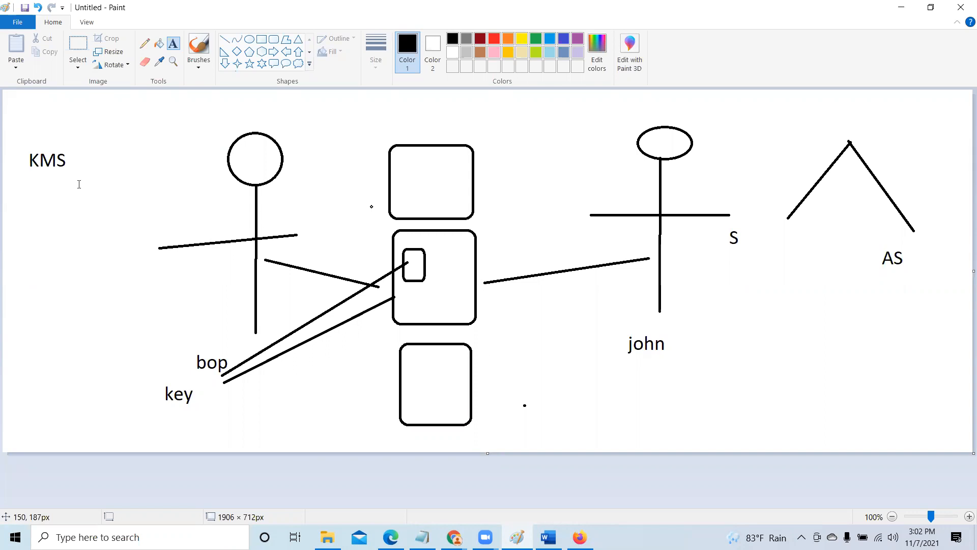
- Add the number 7 next to the KMS text in the drawing
click(89, 160)
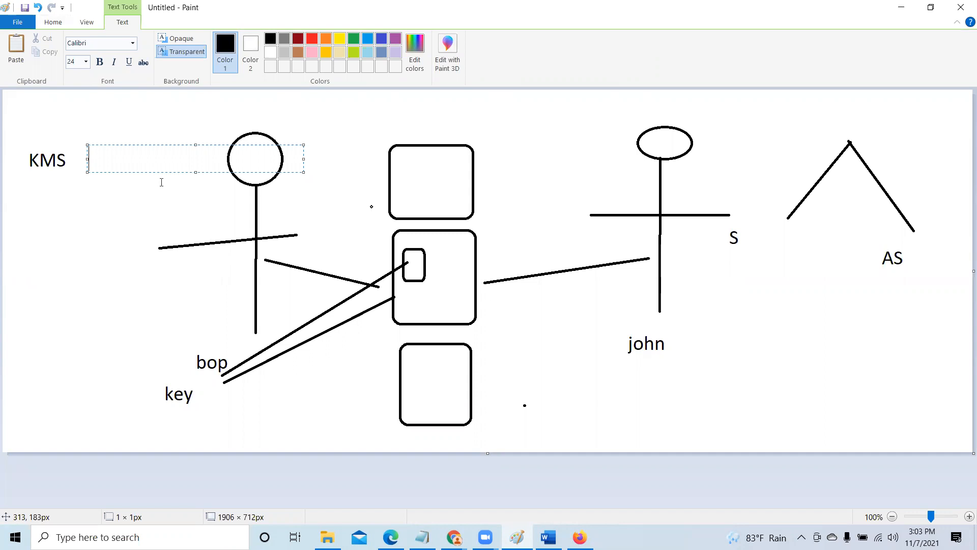
text(7)
click(439, 418)
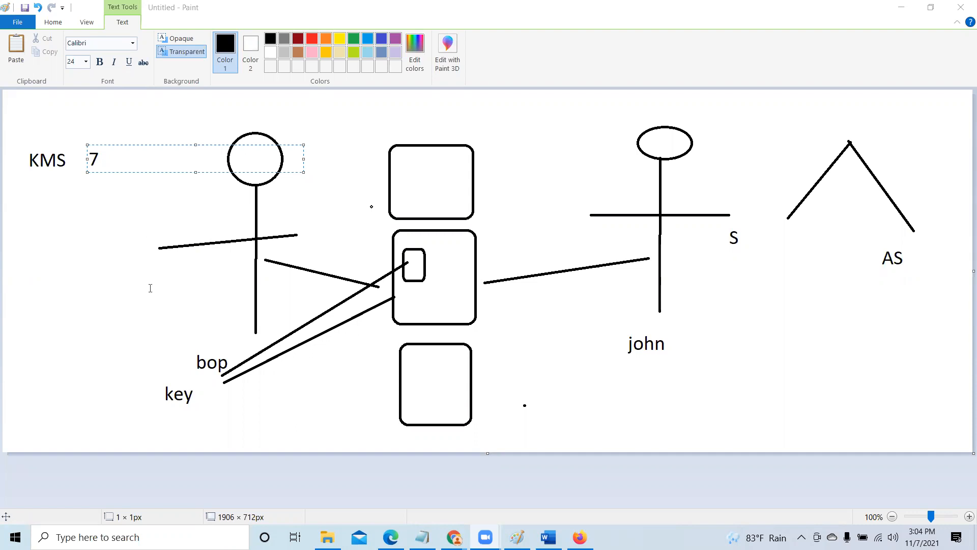
- Switch from Paint to the AWS console in the browser, search for KMS and open Key Management Service in a new tab
click(93, 225)
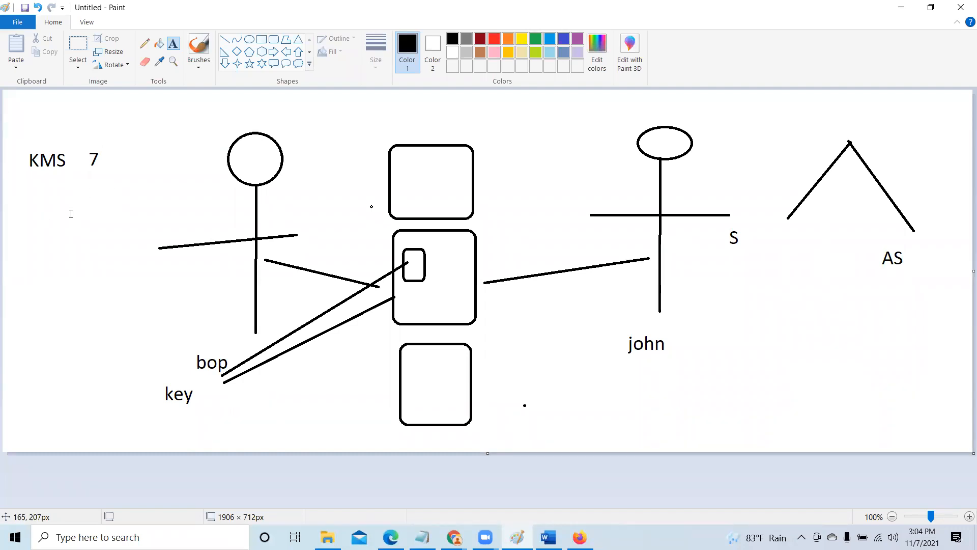
click(901, 8)
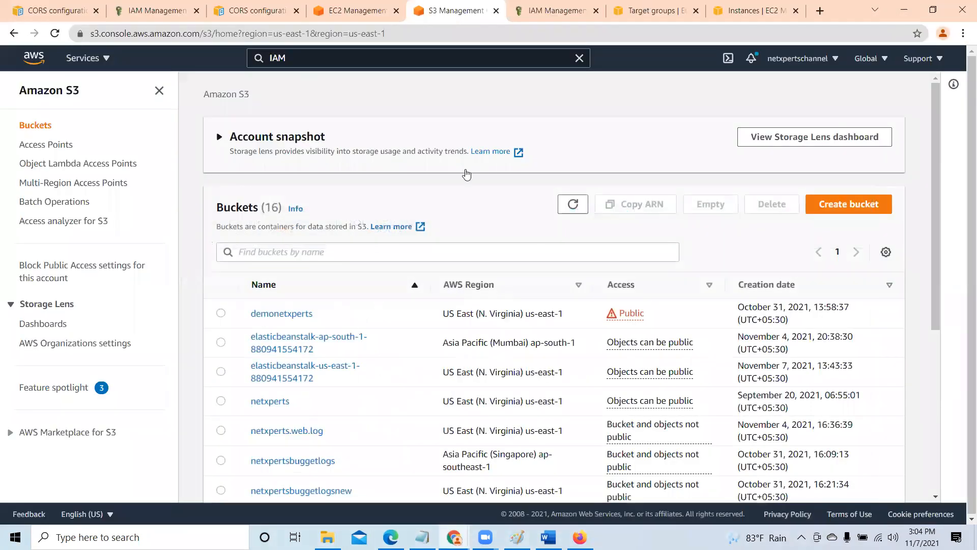
click(309, 56)
key(Return)
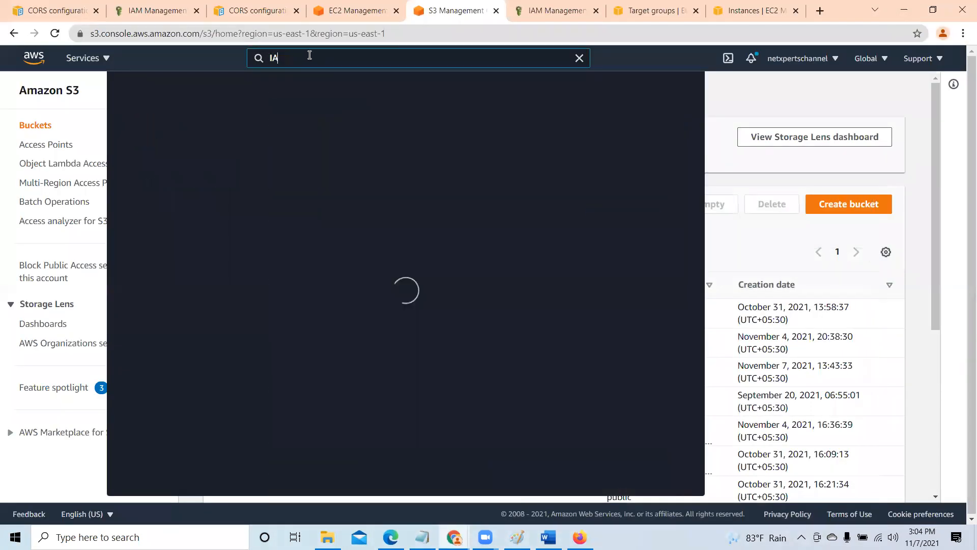
text(KMS)
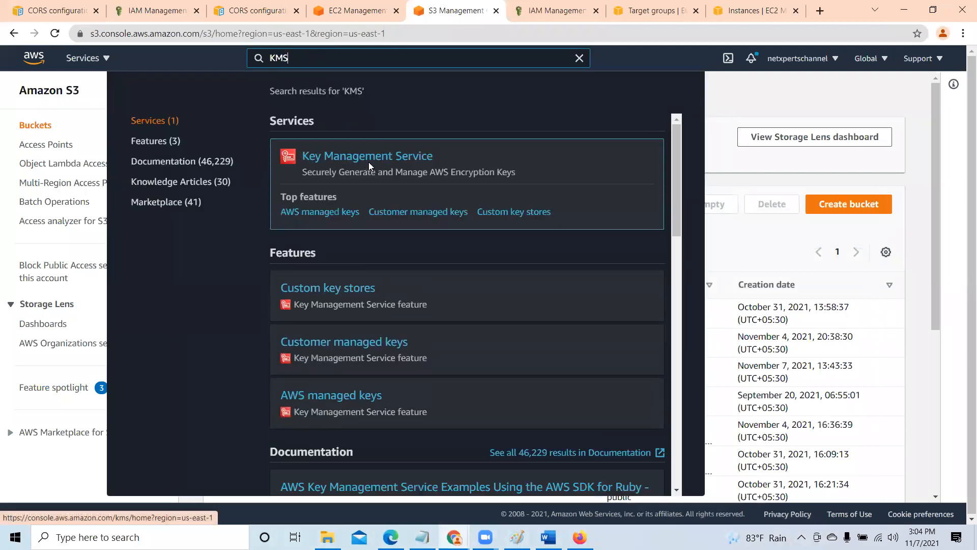
right_click(364, 163)
click(387, 168)
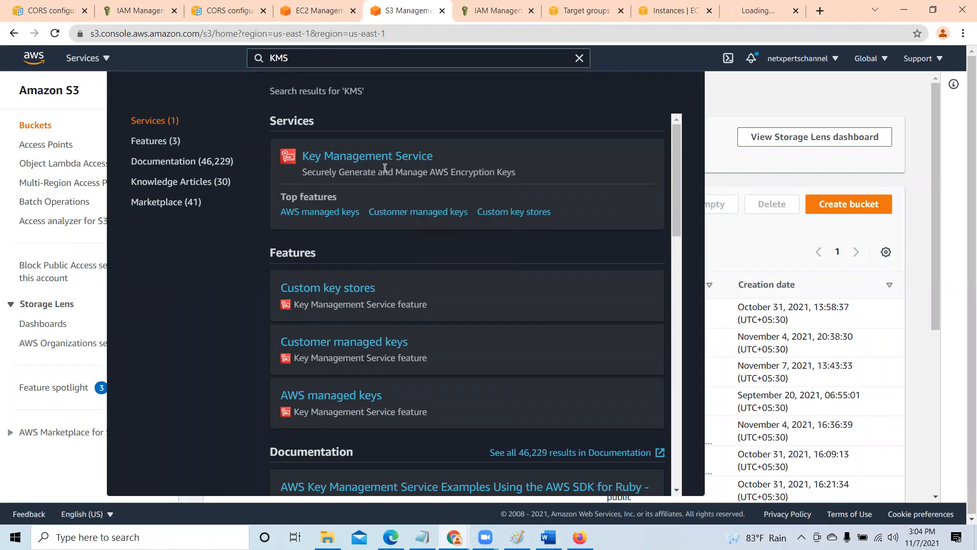
click(735, 100)
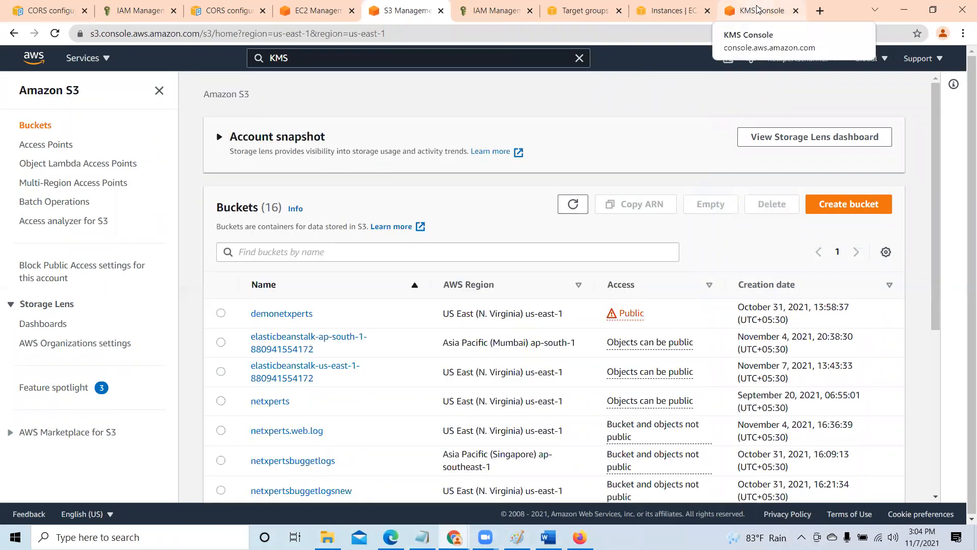
click(757, 9)
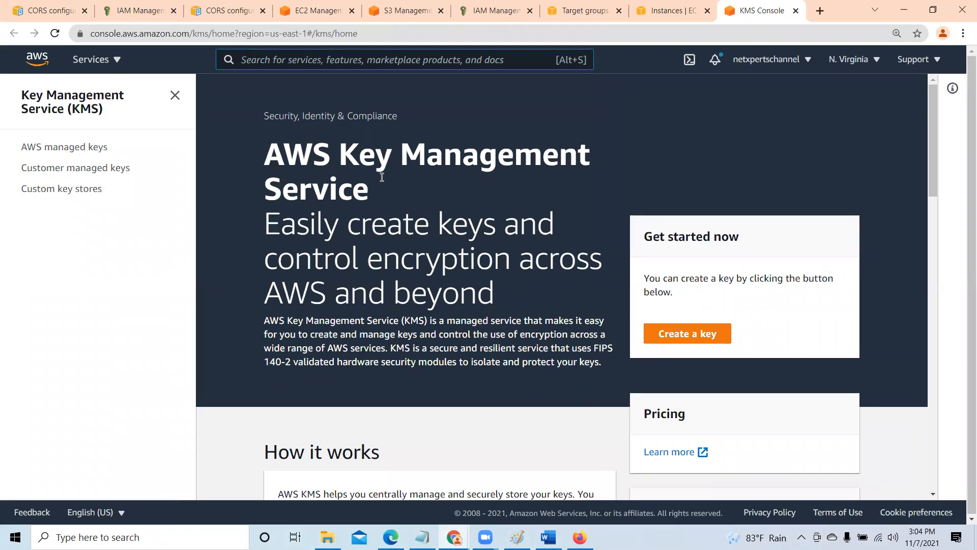
- Start creating a KMS key with the Symmetric key type and continue to its labels
scroll(759, 398, down, 1)
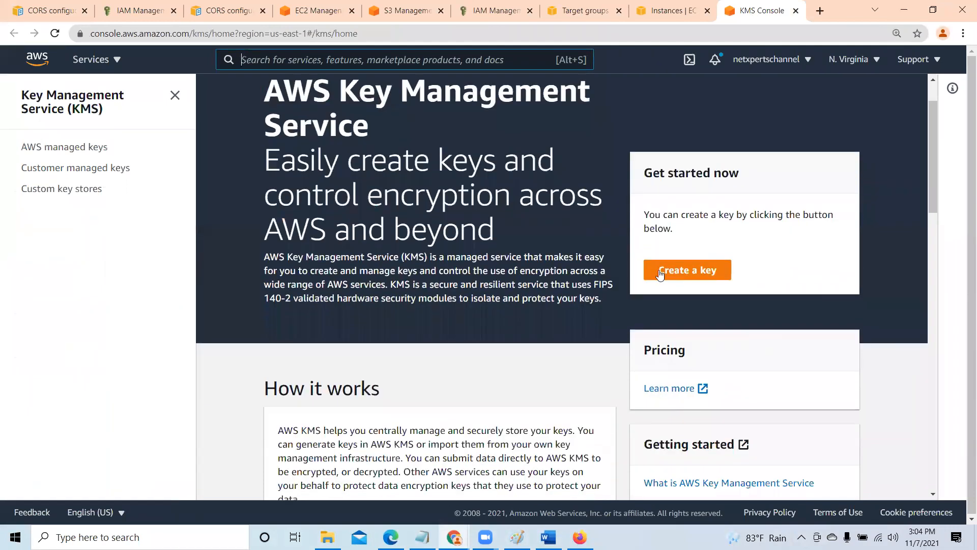
click(705, 270)
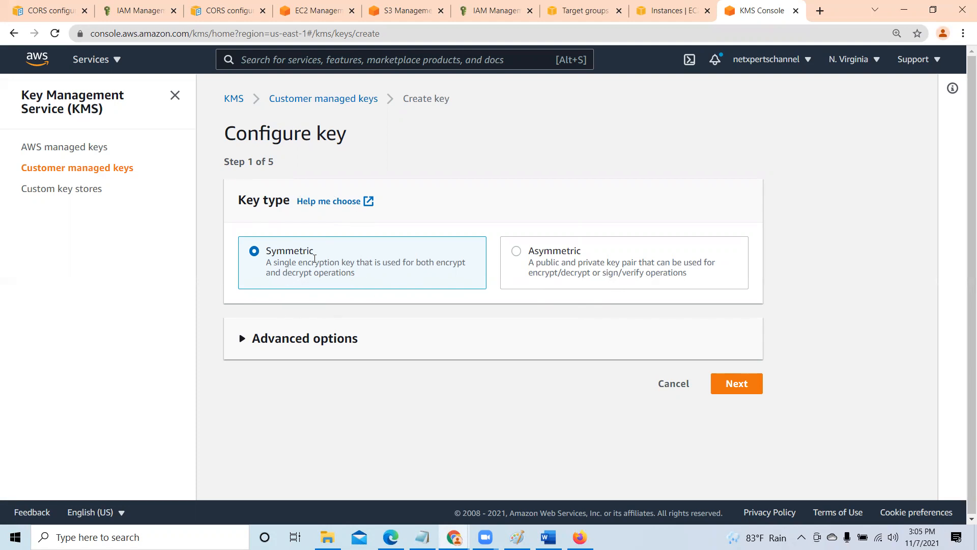
click(735, 389)
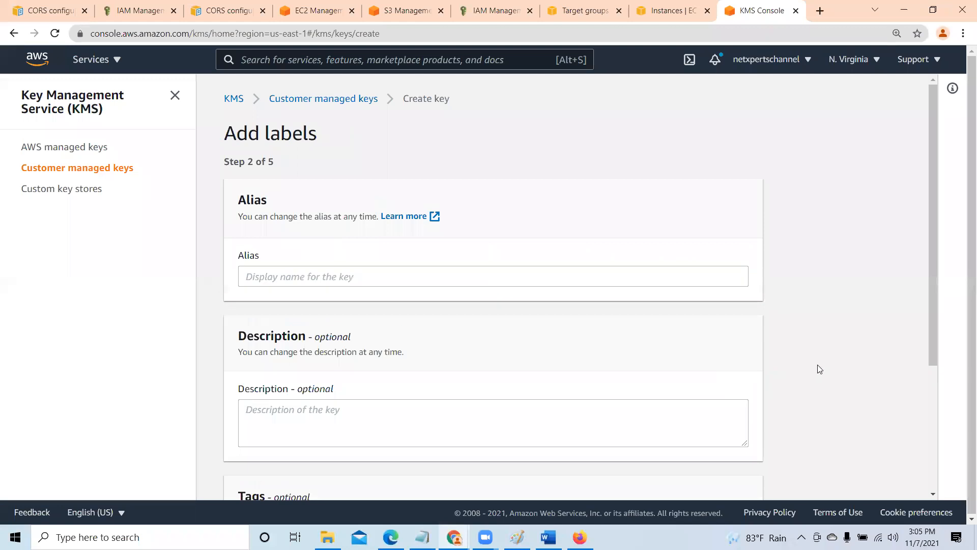
- Enter S3Access as the key's alias and copy that text
click(324, 277)
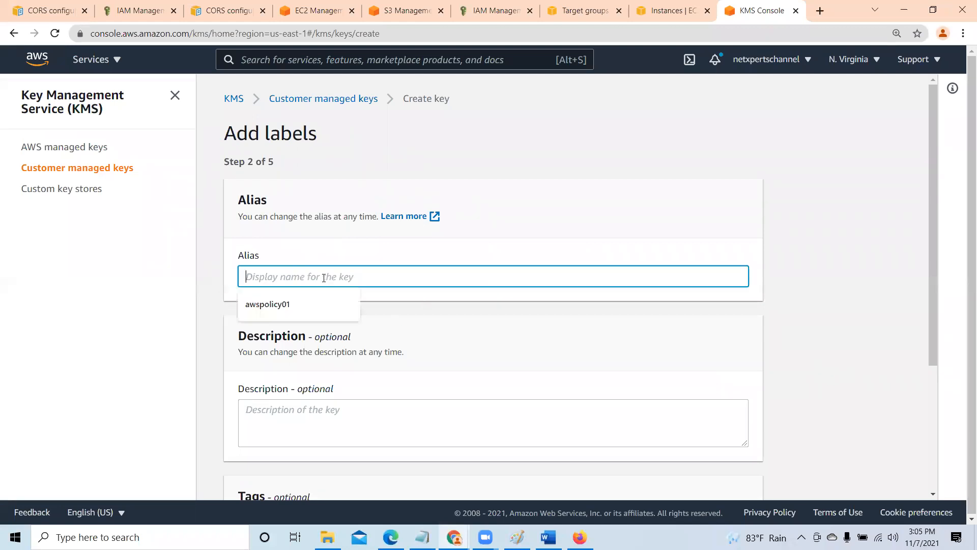
text(S)
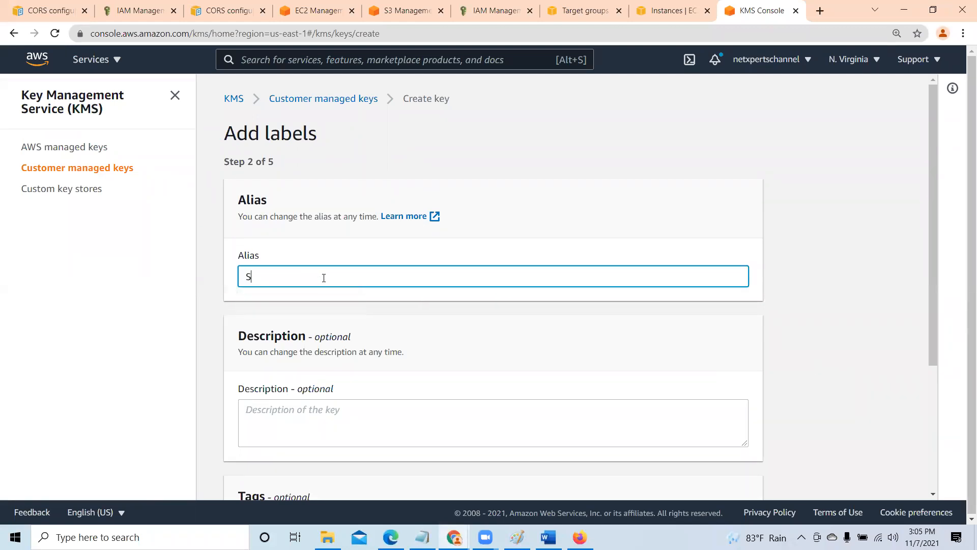
text(3Access)
drag(324, 277, 234, 269)
right_click(268, 275)
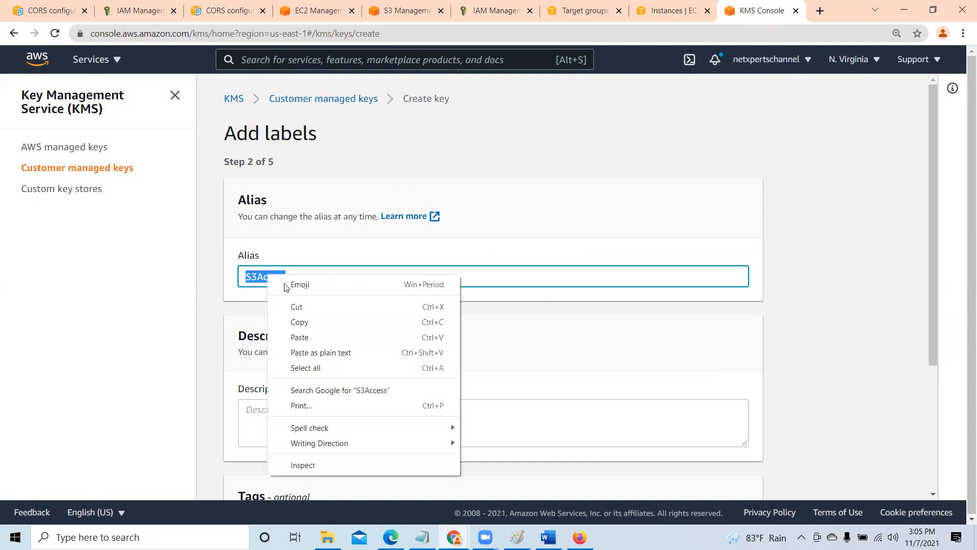
click(303, 326)
- Paste S3Access as the key's description and continue to the administrative permissions without adding tags
scroll(402, 361, down, 2)
click(331, 299)
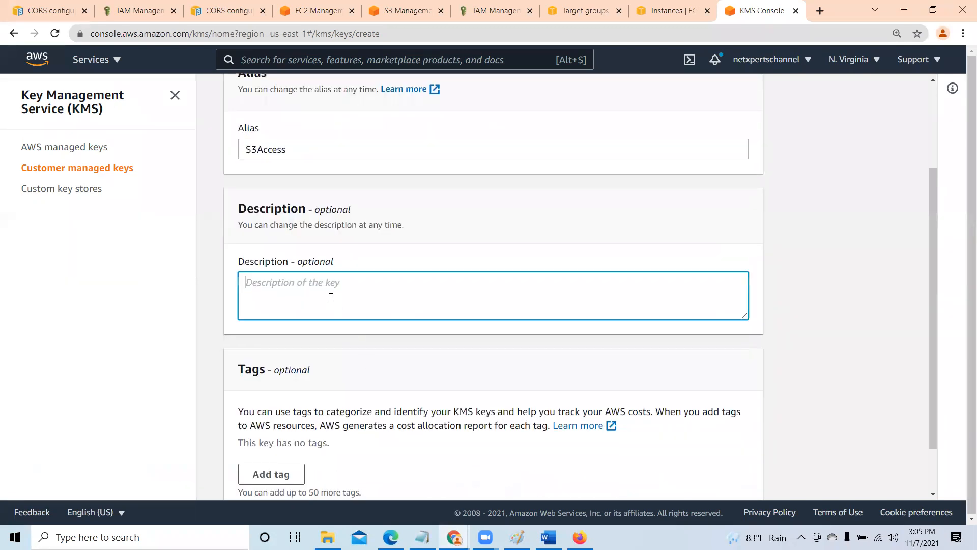
right_click(332, 297)
click(378, 398)
scroll(507, 345, down, 1)
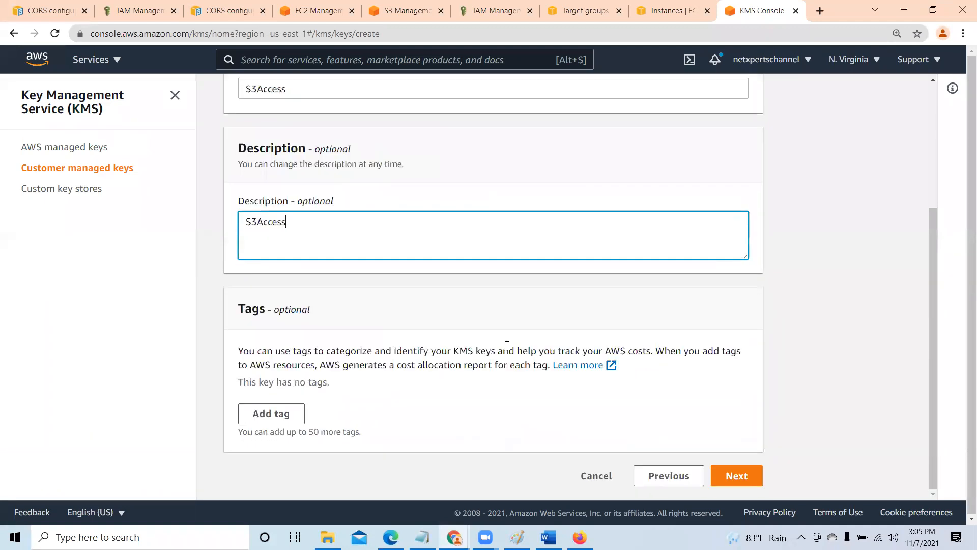
click(735, 476)
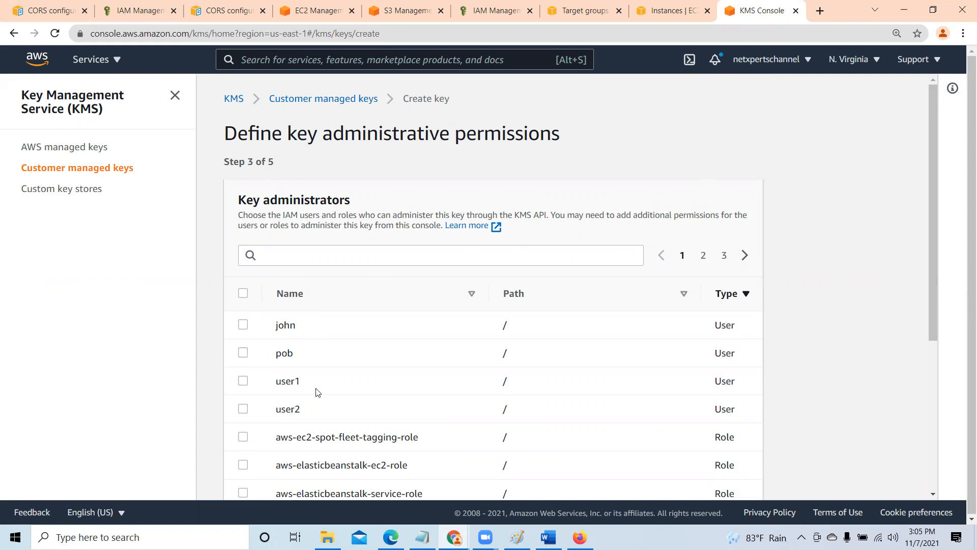
- Leave all key administrators unselected, keep key deletion by administrators allowed, and continue to the key usage permissions
drag(935, 236, 927, 422)
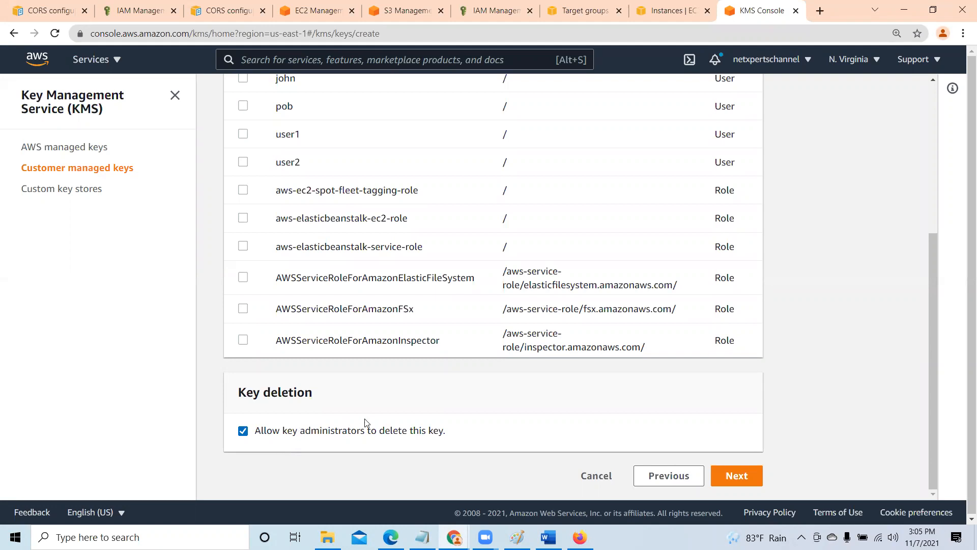
scroll(363, 424, up, 5)
click(242, 326)
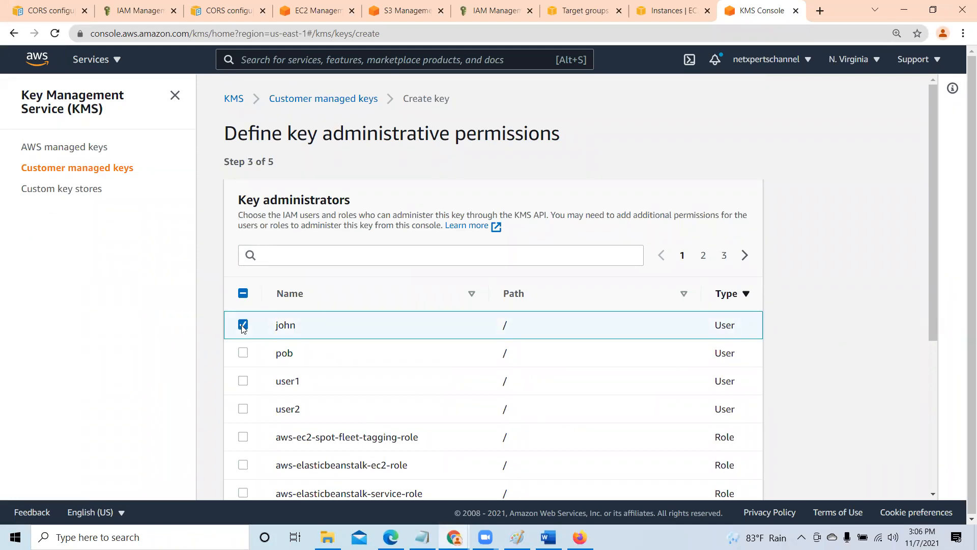
click(242, 326)
scroll(234, 357, down, 5)
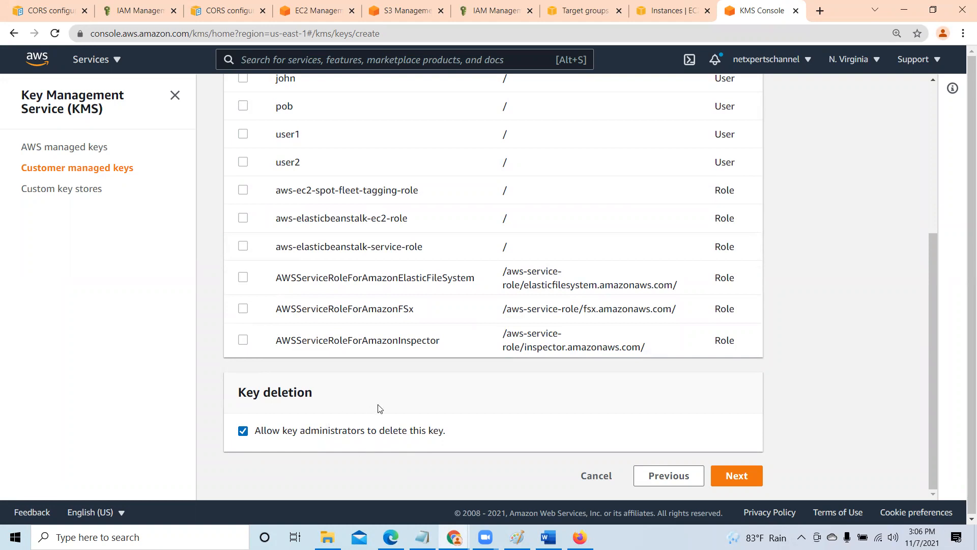
click(734, 477)
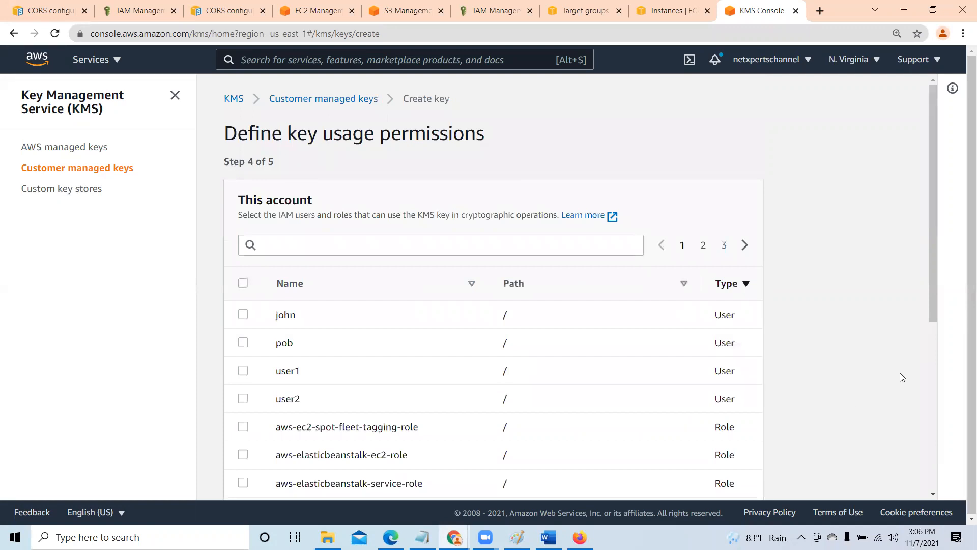
- Grant key usage permission to the second IAM user in the list and continue to the review page
drag(938, 303, 940, 312)
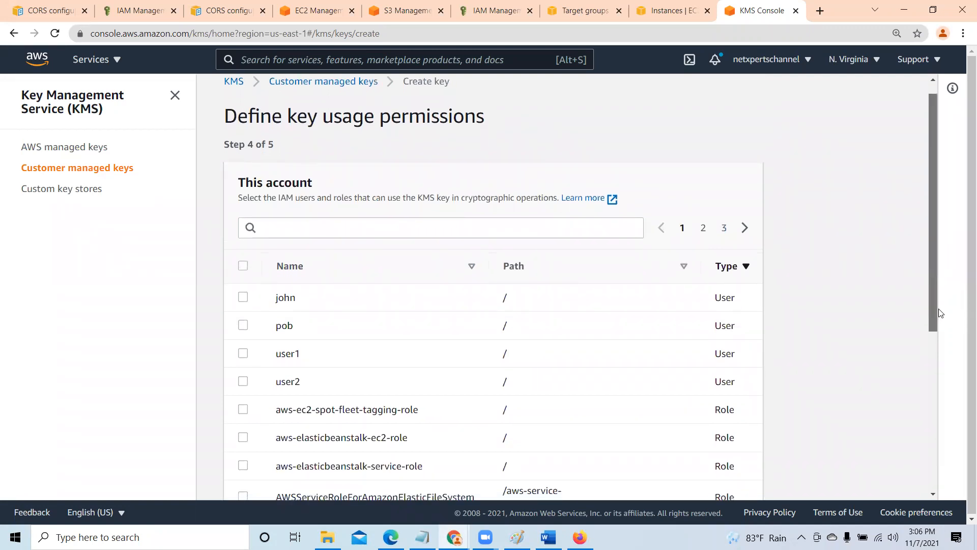
drag(941, 313, 945, 395)
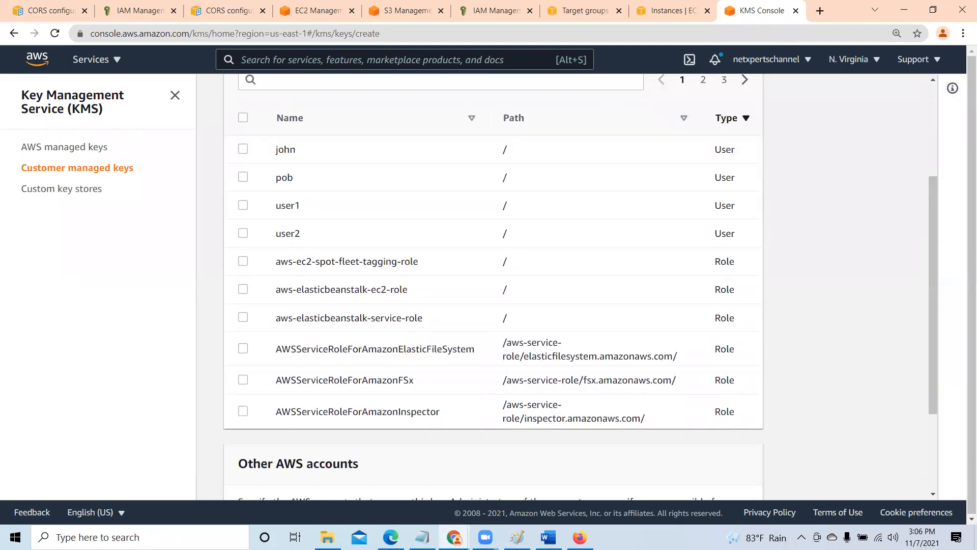
key(alt+Tab)
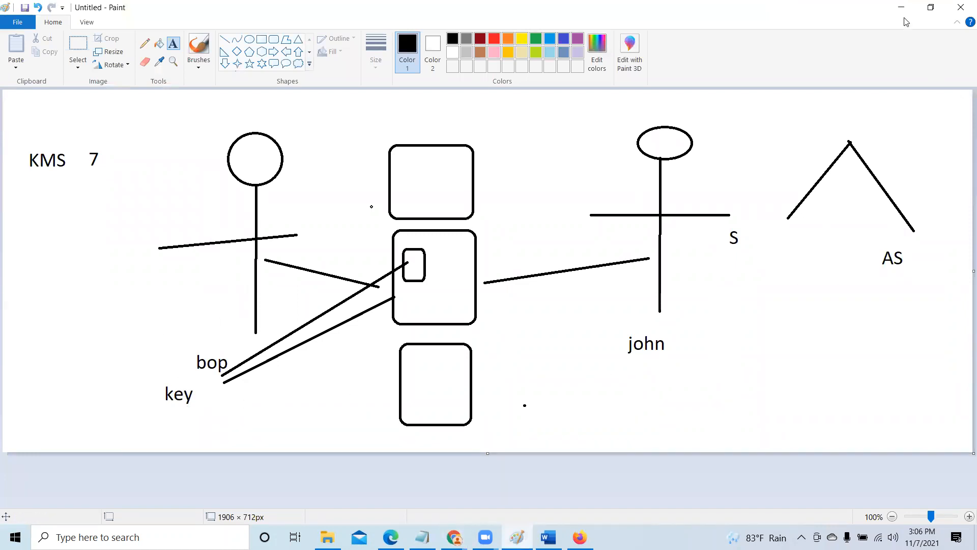
key(alt+Tab)
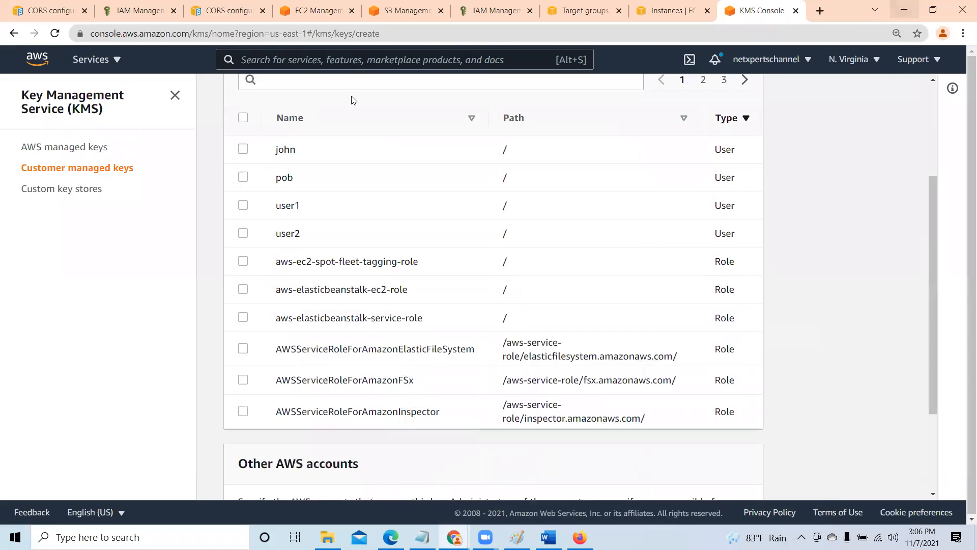
click(242, 177)
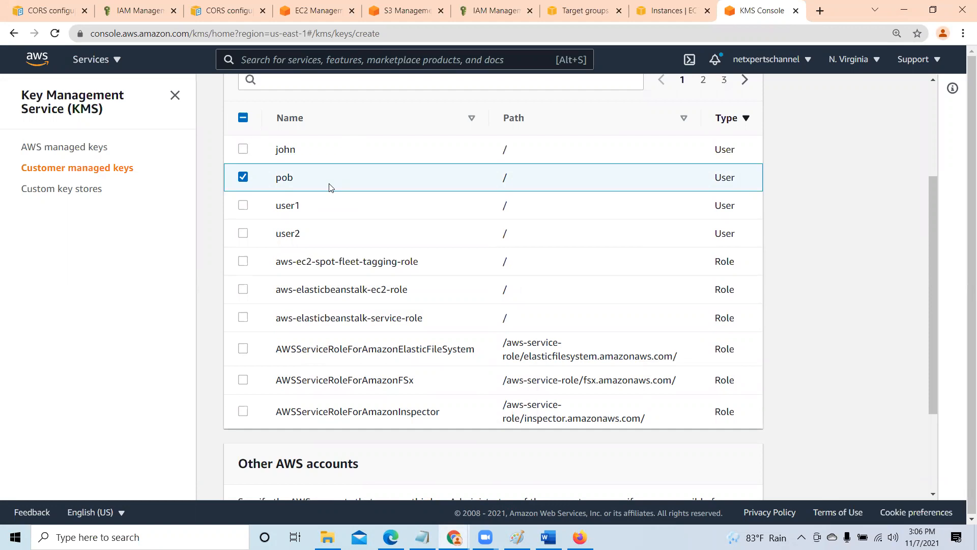
scroll(455, 277, down, 3)
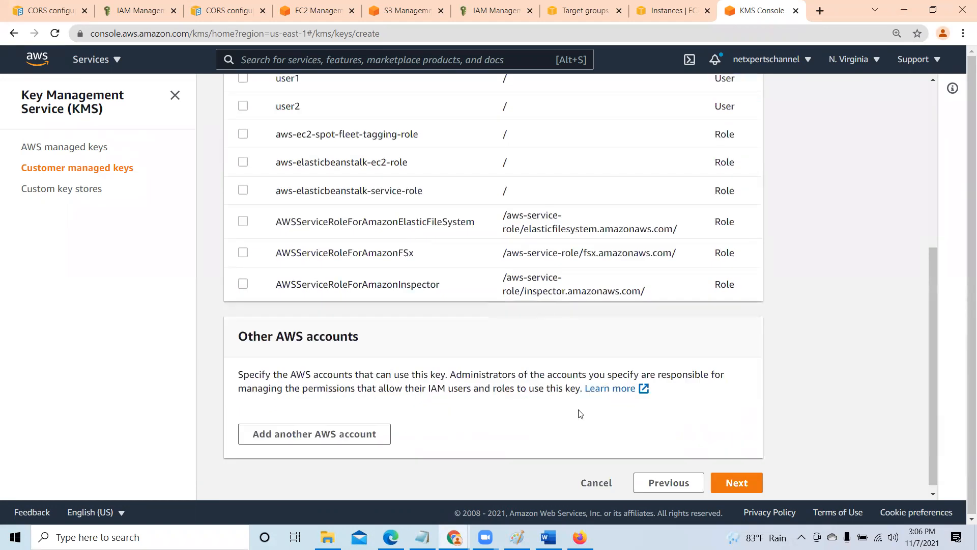
click(729, 483)
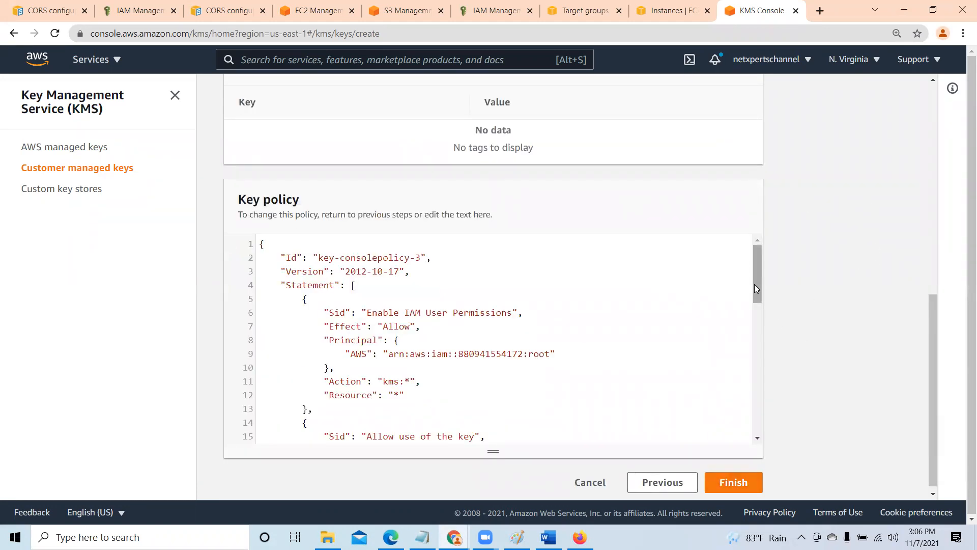
- Review the key policy's statements through to the end and finish creating the key
drag(756, 270, 730, 245)
scroll(436, 339, down, 3)
scroll(432, 338, up, 2)
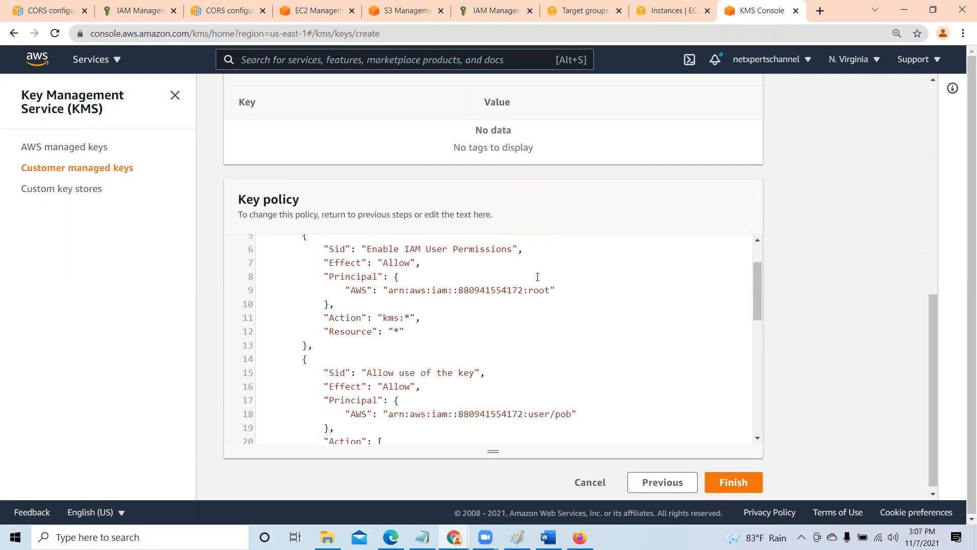
scroll(336, 339, down, 3)
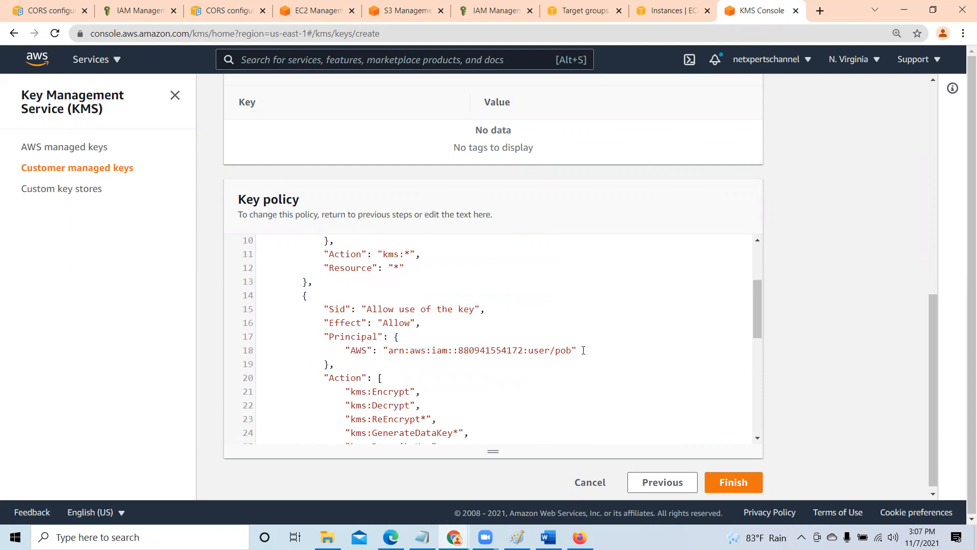
scroll(505, 324, down, 1)
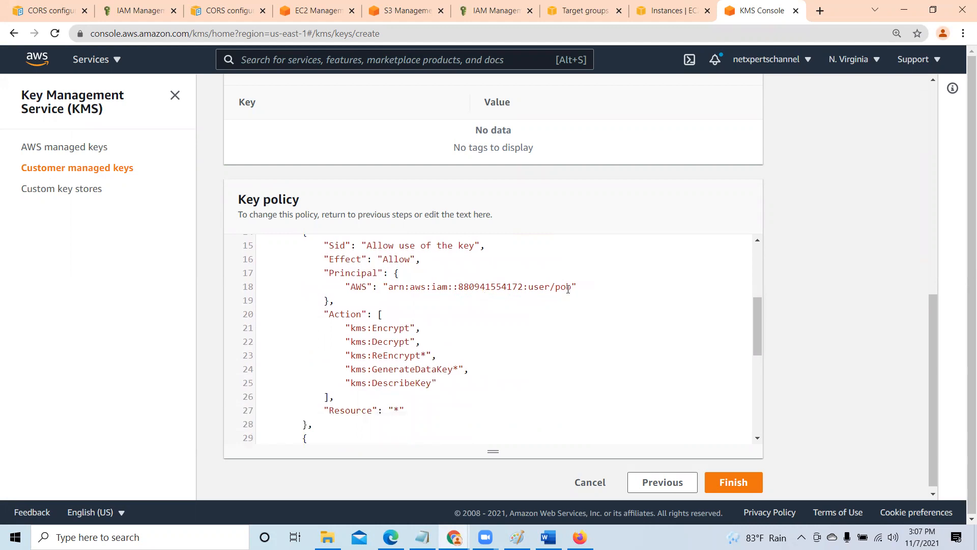
drag(756, 346, 758, 293)
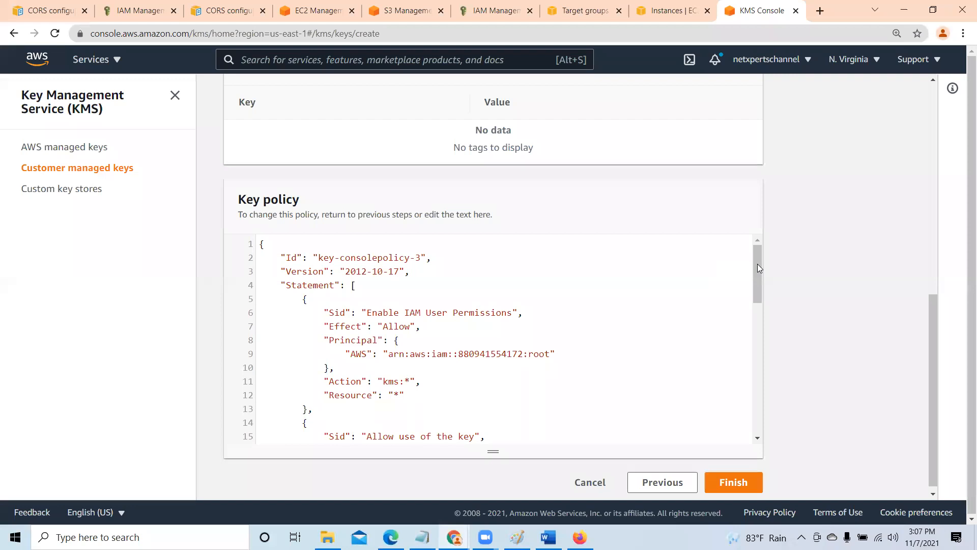
drag(757, 269, 757, 294)
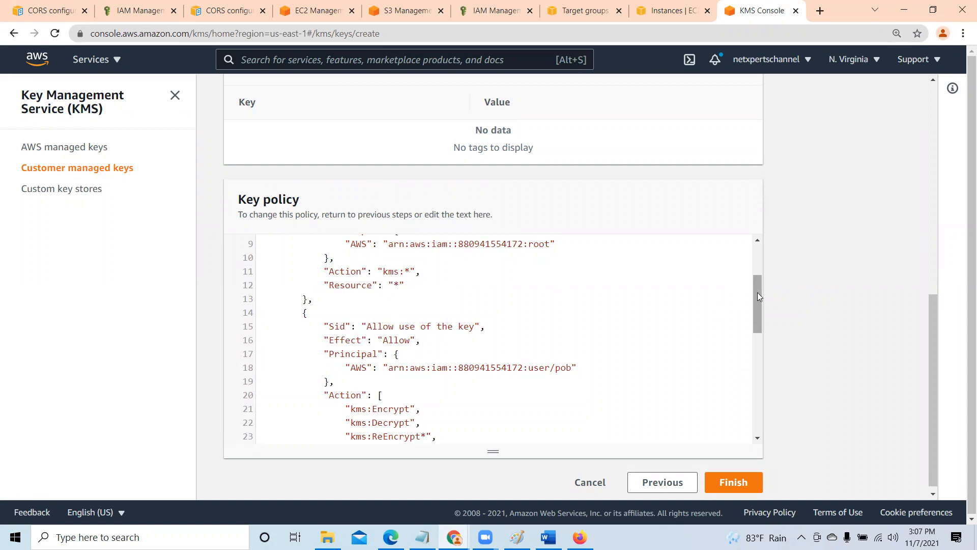
drag(757, 292, 763, 335)
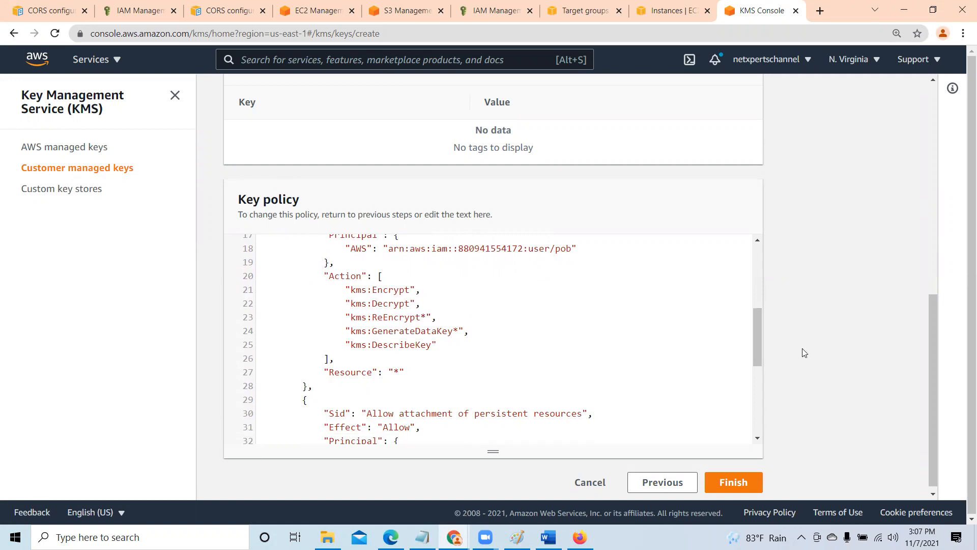
drag(758, 316, 757, 393)
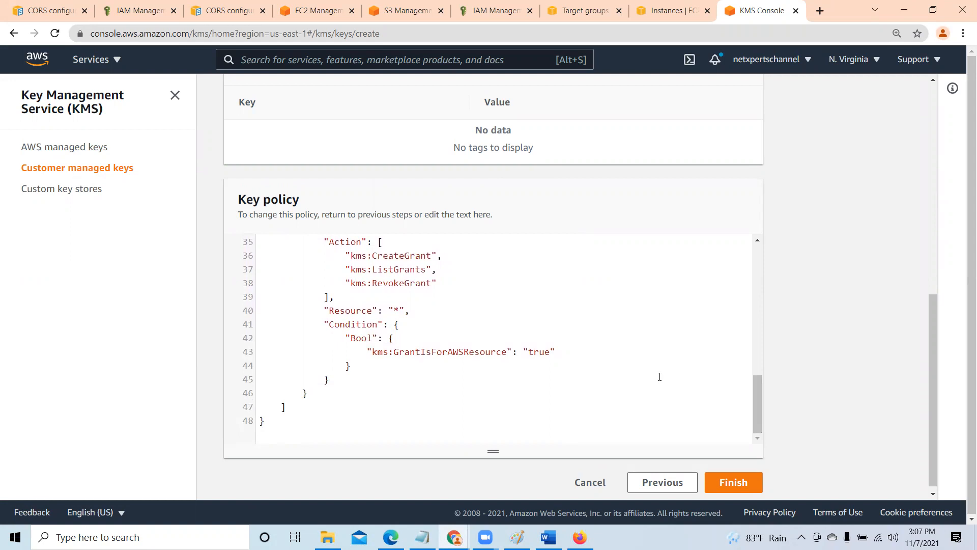
click(739, 481)
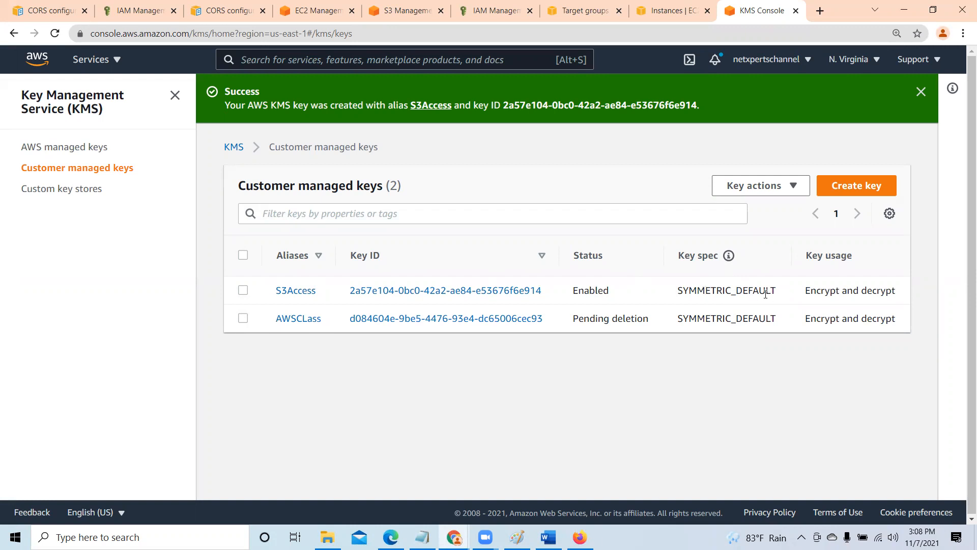
- Dismiss the key creation success notification above the customer managed keys list
click(921, 92)
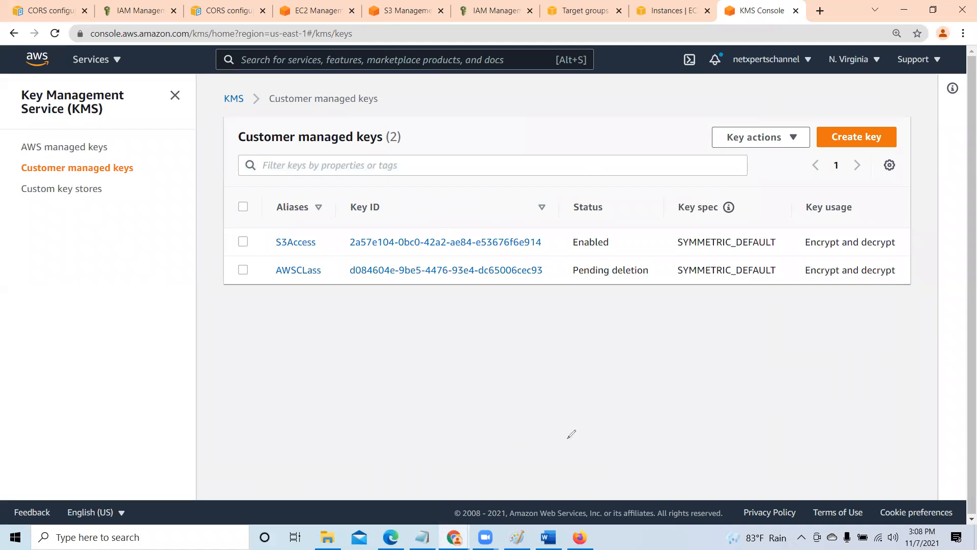
drag(489, 323, 630, 308)
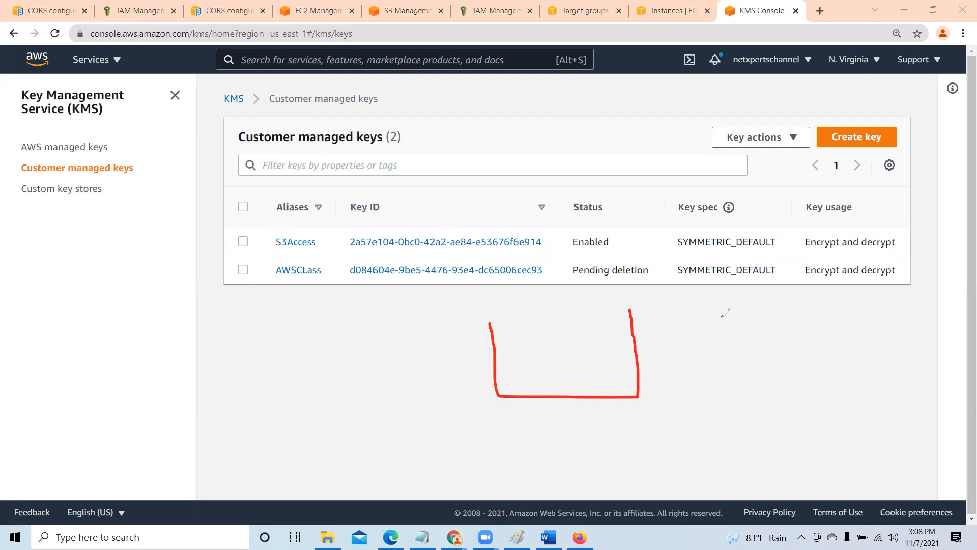
mouse_move(718, 298)
mouse_down()
mouse_move(726, 340)
mouse_move(754, 342)
mouse_move(818, 341)
mouse_move(820, 296)
mouse_up()
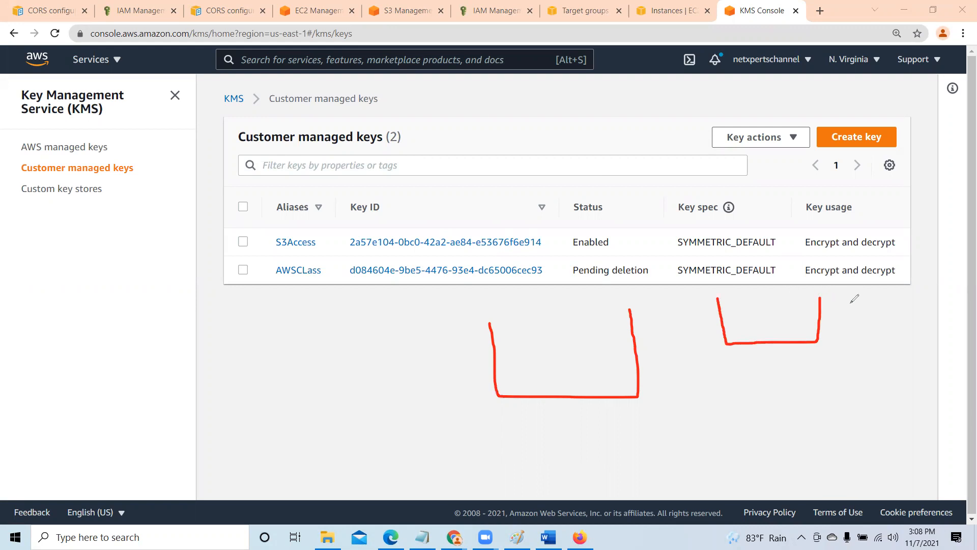
mouse_move(835, 325)
mouse_down()
mouse_move(851, 346)
mouse_move(850, 316)
mouse_move(864, 336)
mouse_move(877, 333)
mouse_up()
mouse_move(885, 295)
mouse_down()
mouse_move(908, 332)
mouse_move(906, 322)
mouse_up()
mouse_move(162, 344)
mouse_down()
mouse_move(146, 359)
mouse_move(171, 352)
mouse_move(167, 436)
mouse_move(192, 413)
mouse_up()
click(152, 427)
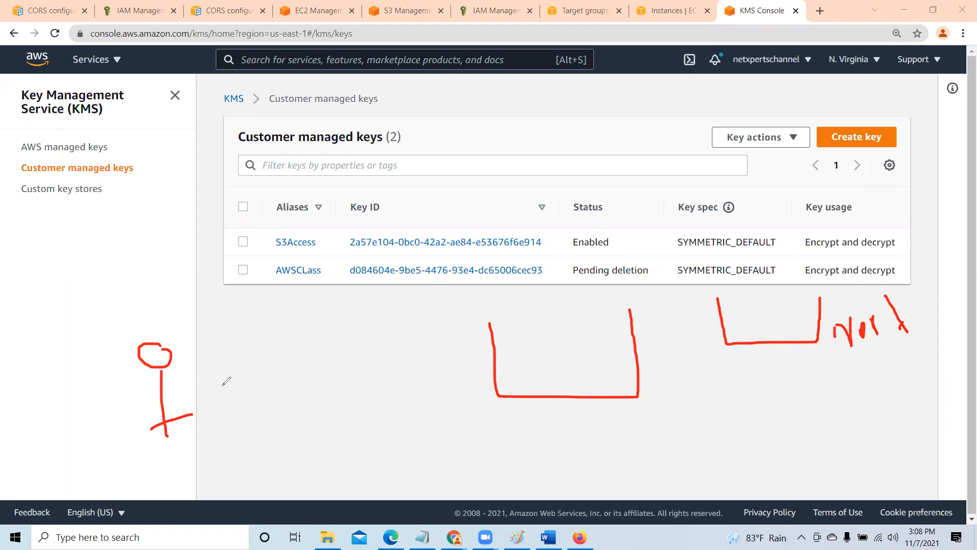
mouse_move(518, 321)
mouse_down()
mouse_move(526, 374)
mouse_move(568, 370)
mouse_move(563, 314)
mouse_move(515, 320)
mouse_move(527, 359)
mouse_move(549, 357)
mouse_move(549, 331)
mouse_move(529, 333)
mouse_up()
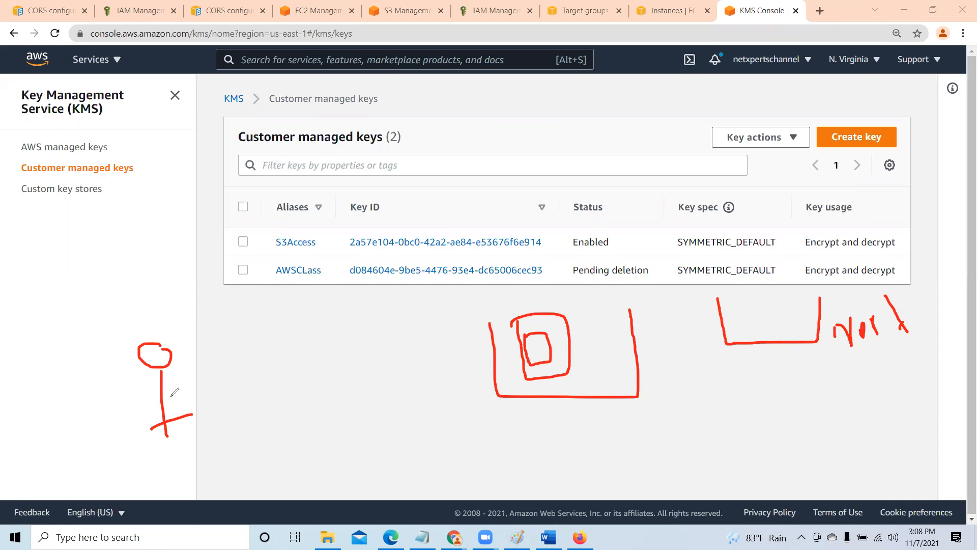
mouse_move(180, 388)
mouse_down()
mouse_move(246, 347)
mouse_move(369, 307)
mouse_move(480, 306)
mouse_move(532, 314)
mouse_move(542, 328)
mouse_up()
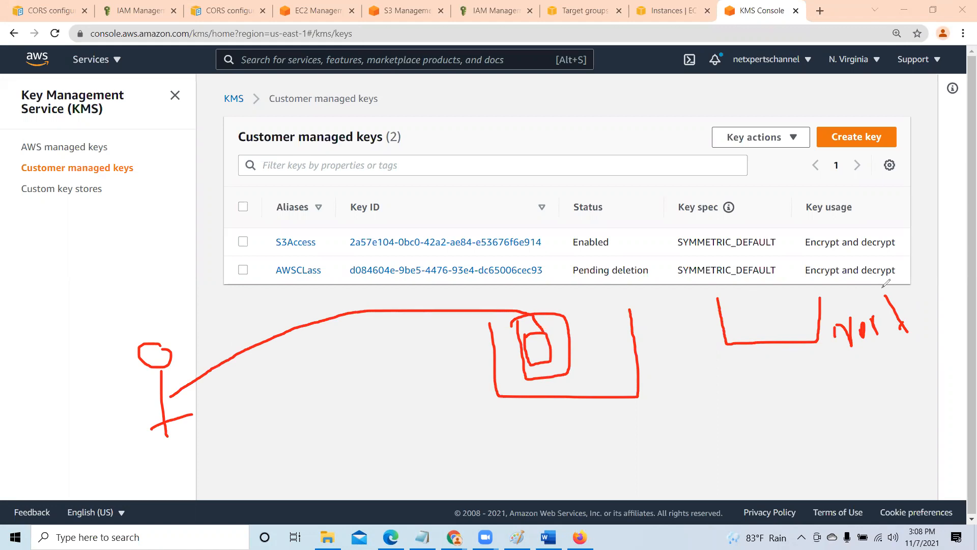
mouse_move(727, 296)
mouse_down()
mouse_move(659, 295)
mouse_move(560, 321)
mouse_move(546, 347)
mouse_up()
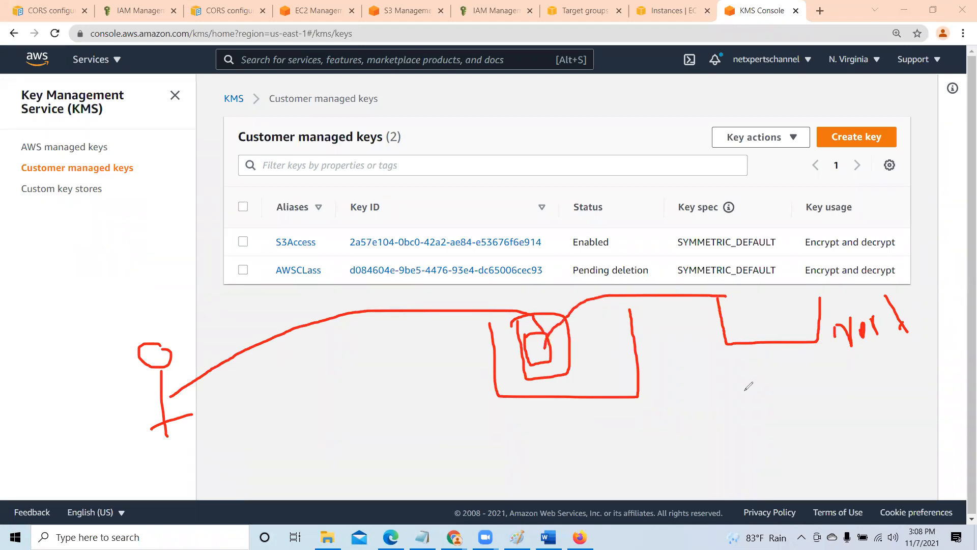
mouse_move(787, 393)
mouse_down()
mouse_move(807, 436)
mouse_move(730, 457)
mouse_move(777, 387)
mouse_move(791, 403)
mouse_up()
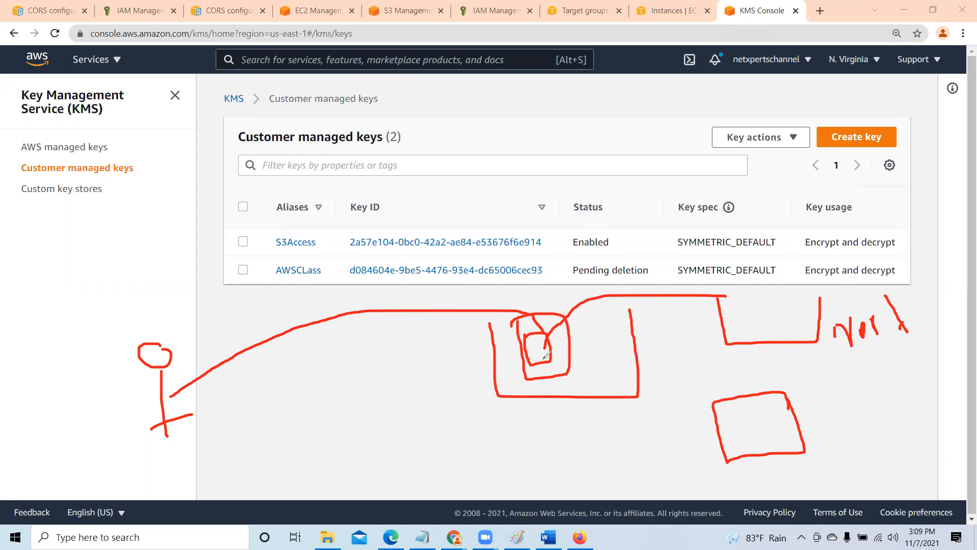
click(582, 130)
click(676, 86)
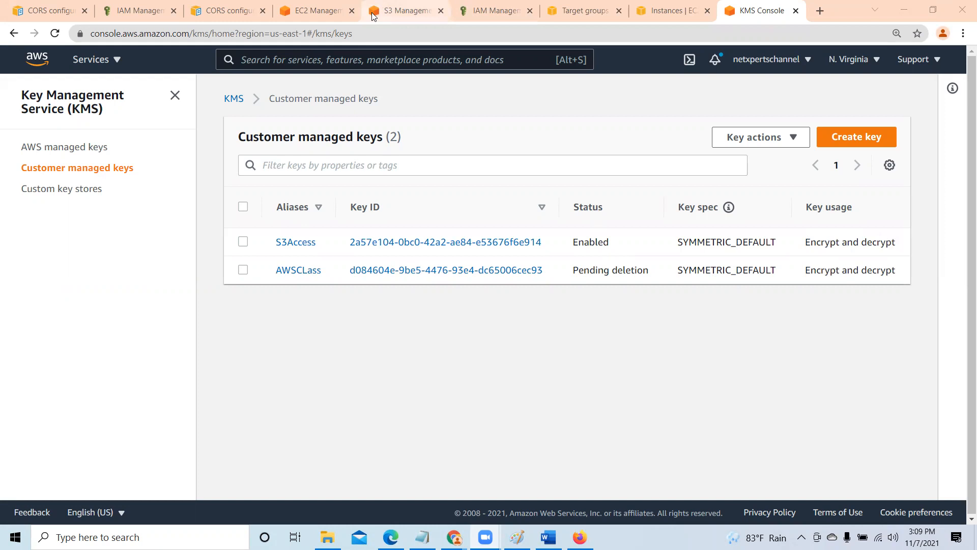
- Go from the EC2 console to the S3 service and open the web3.netxperts bucket
click(397, 8)
click(319, 15)
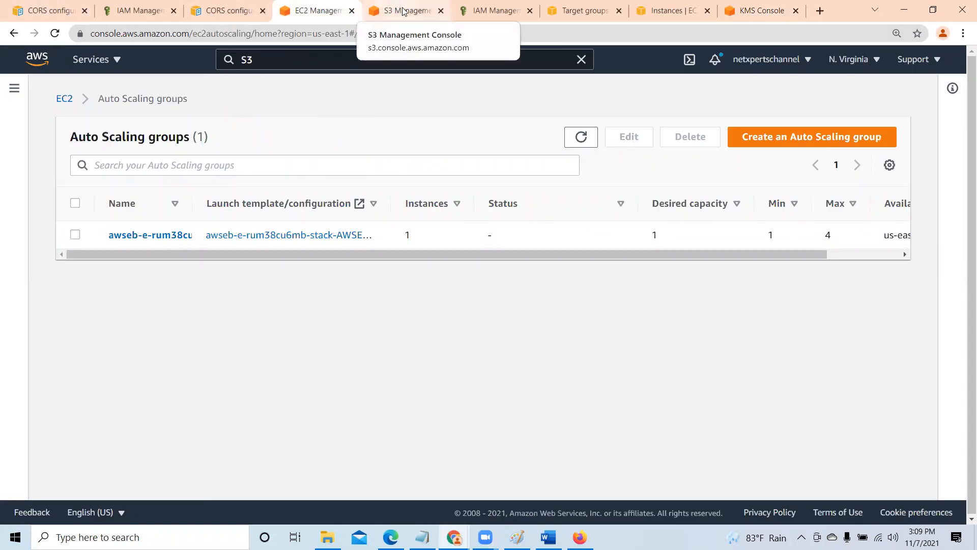
click(263, 62)
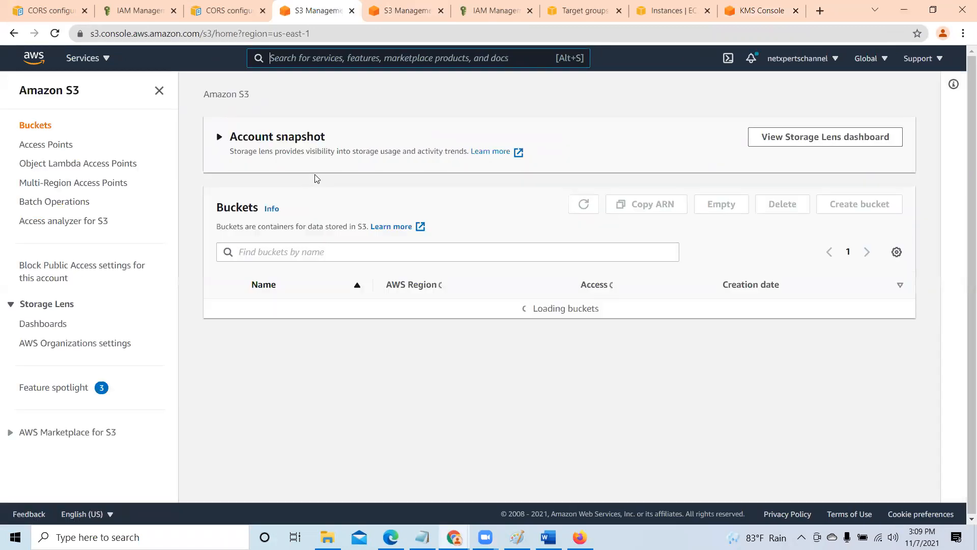
scroll(408, 345, down, 2)
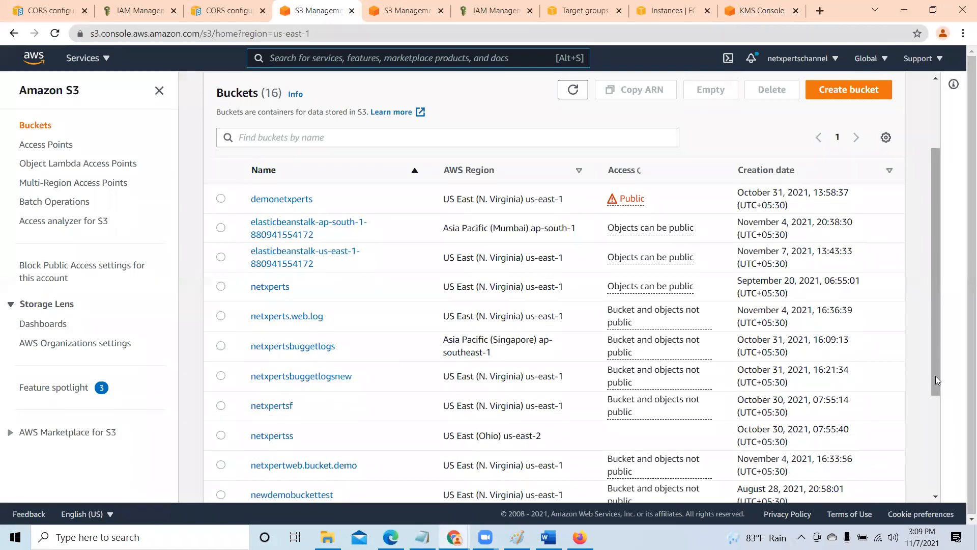
drag(935, 379, 936, 476)
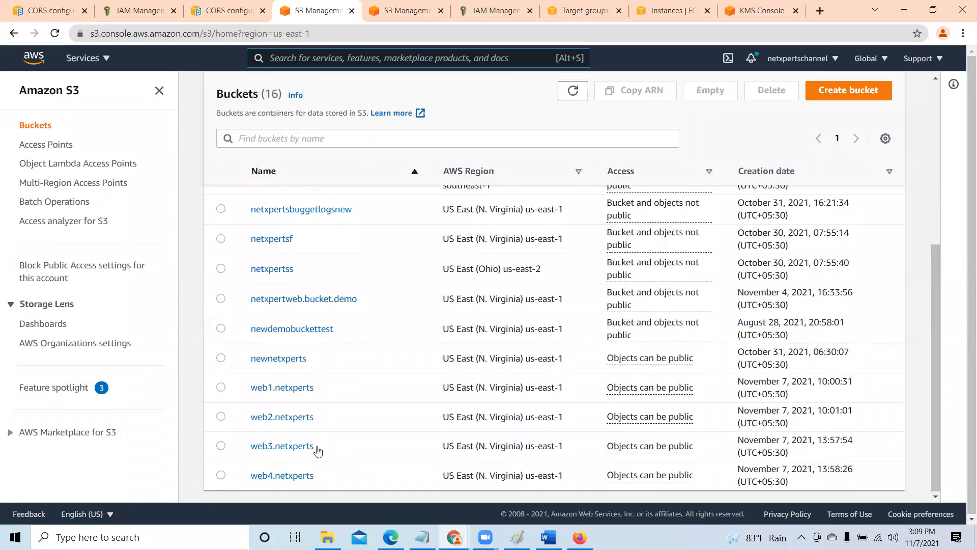
click(287, 448)
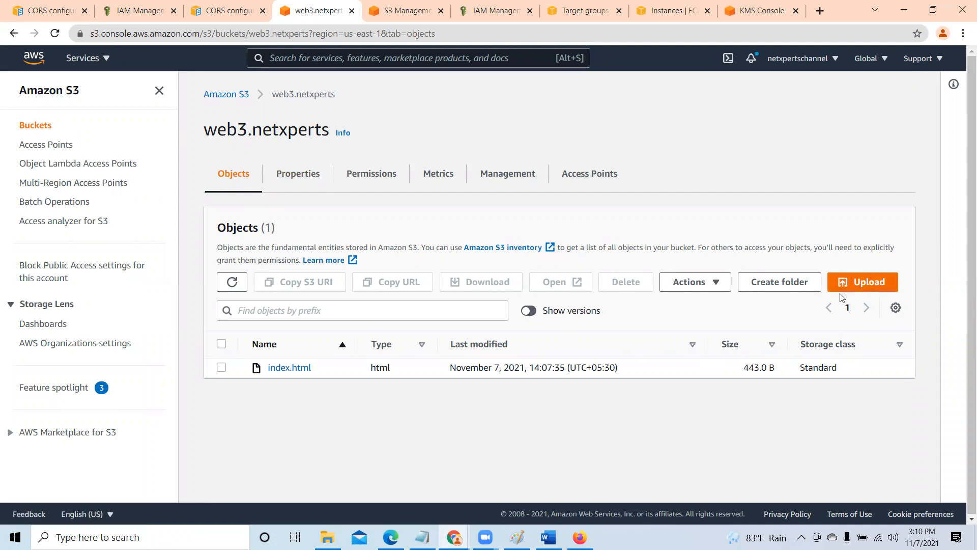
- Start an upload to the web3.netxperts bucket and add Cloud Assignment.pdf from the Desktop folder
click(871, 285)
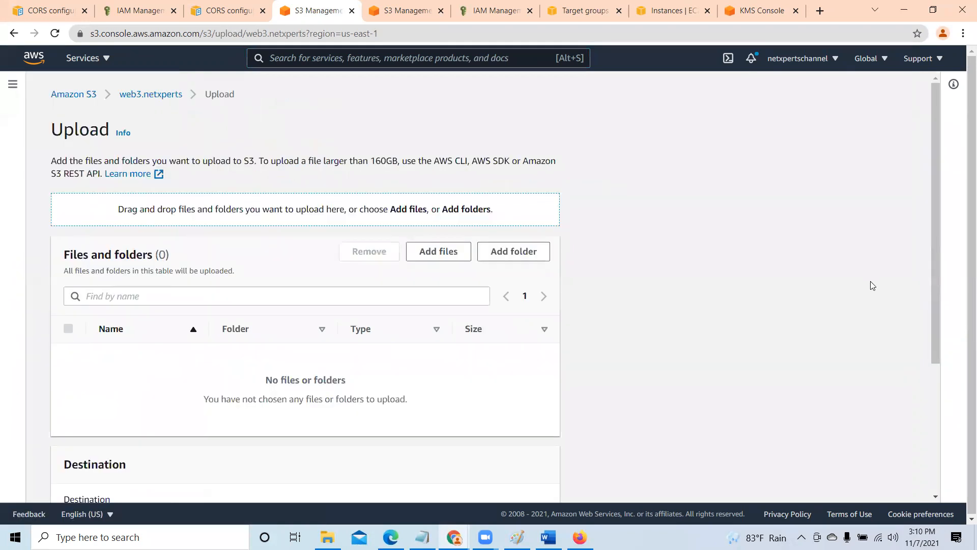
click(453, 251)
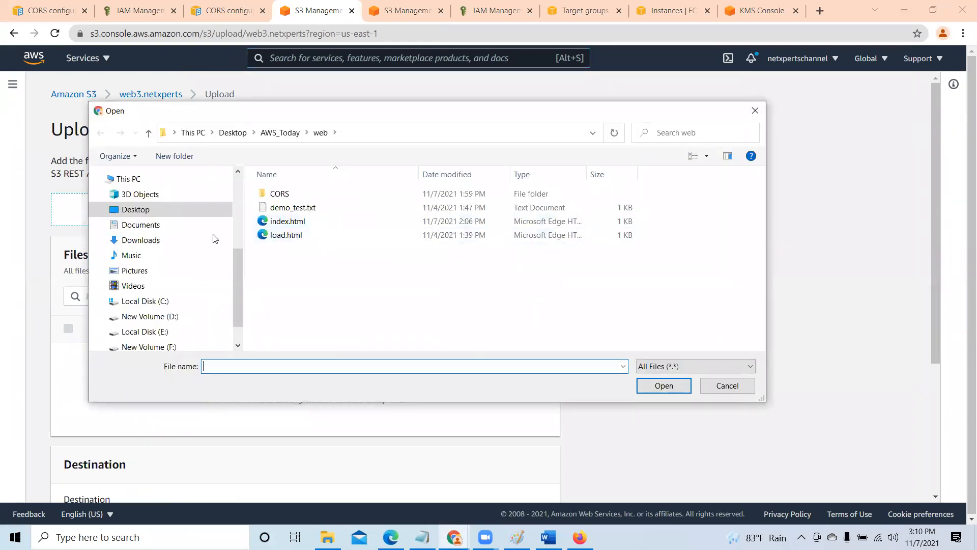
click(162, 317)
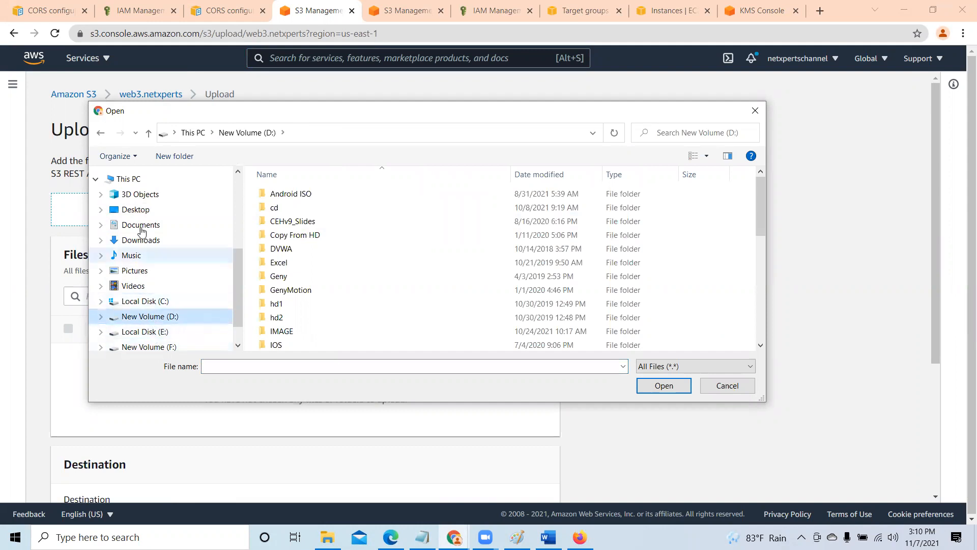
click(136, 209)
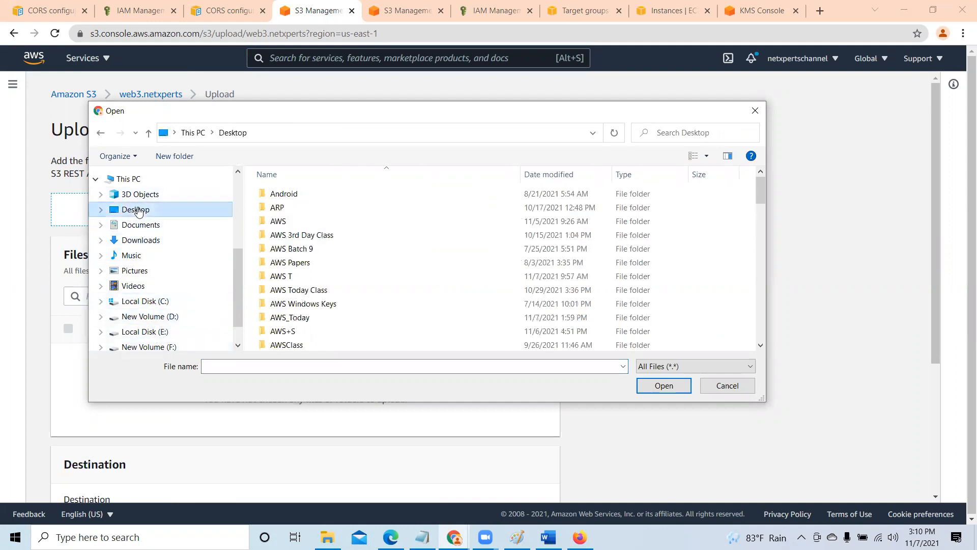
scroll(434, 290, down, 3)
scroll(434, 297, down, 3)
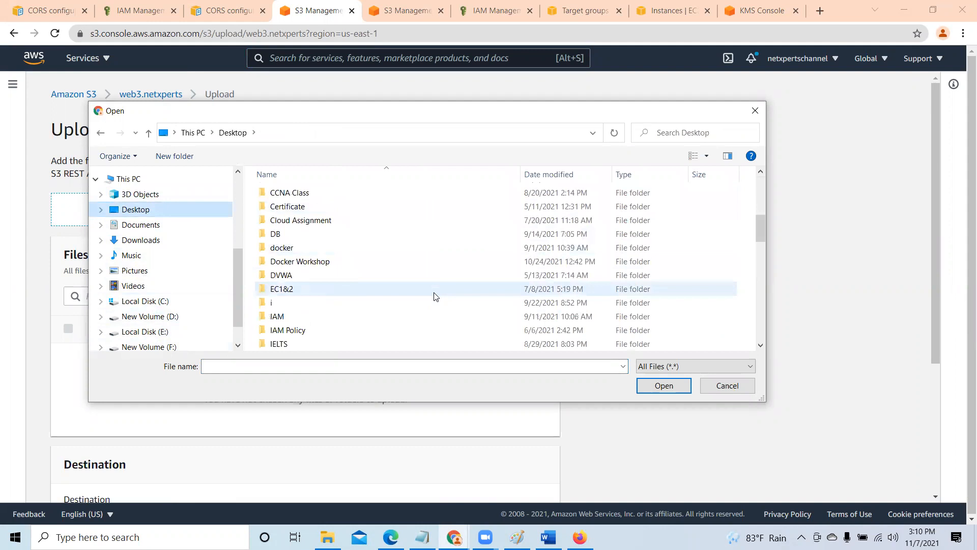
scroll(434, 297, down, 4)
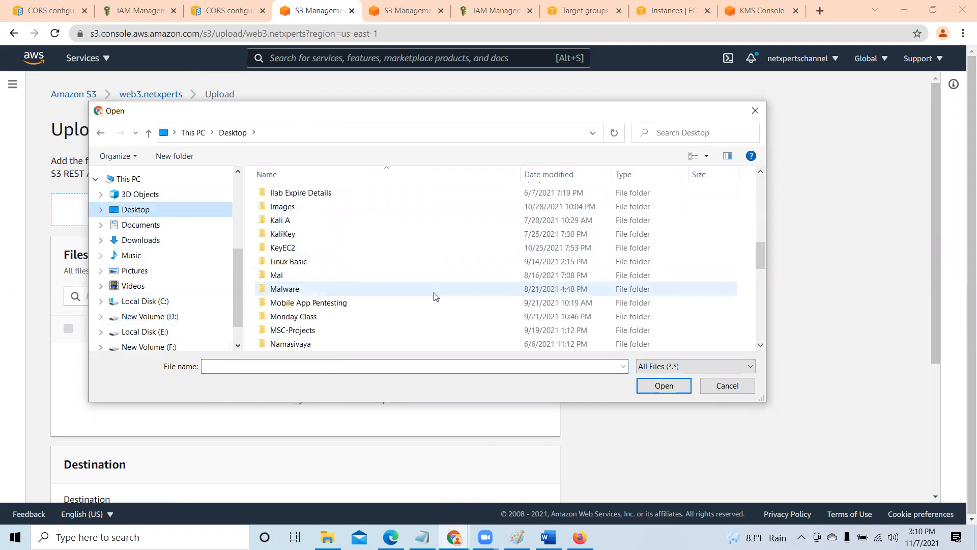
scroll(434, 297, down, 4)
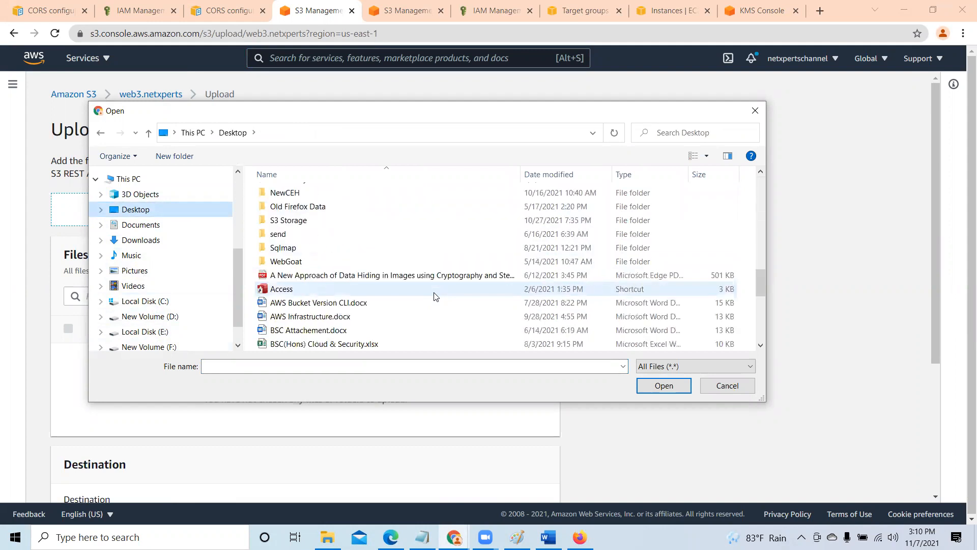
scroll(434, 297, down, 1)
scroll(434, 297, down, 1)
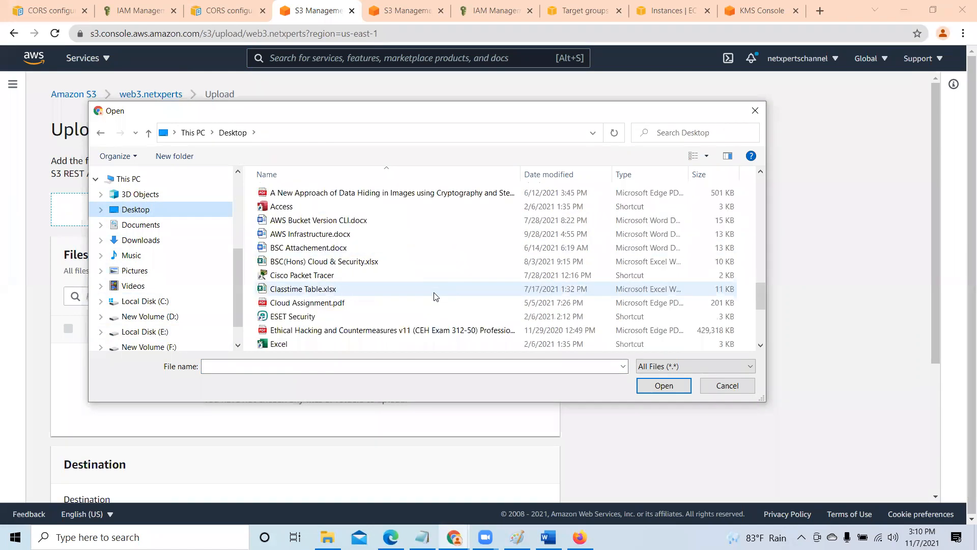
click(307, 303)
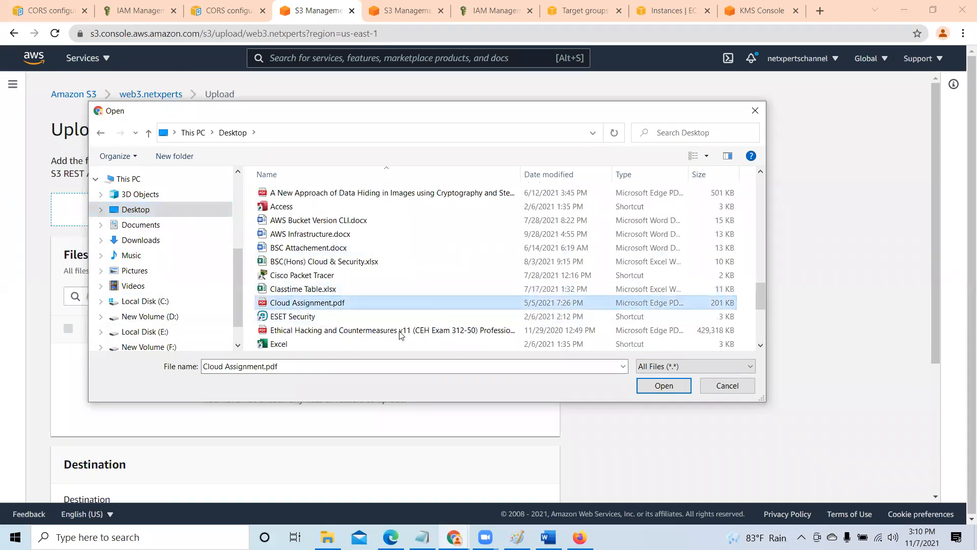
click(672, 387)
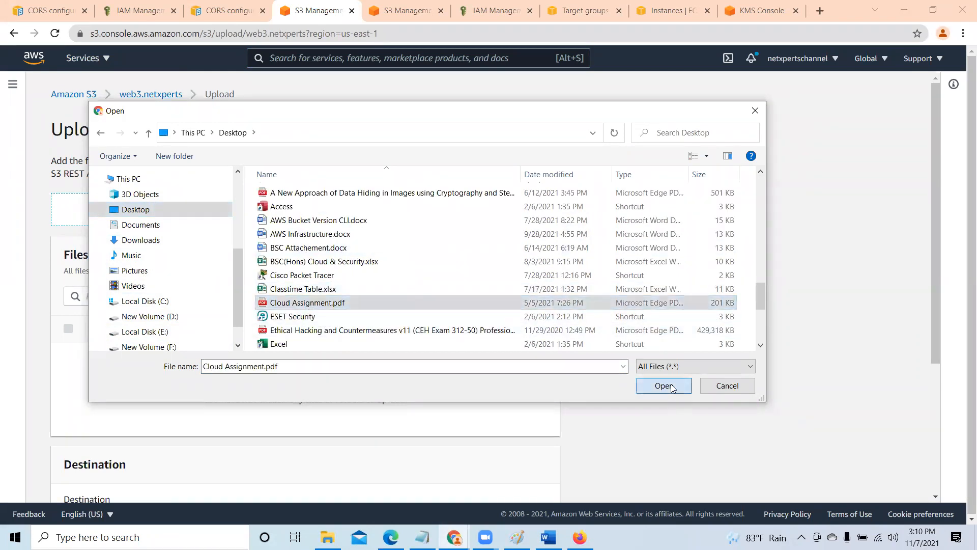
- Upload Cloud Assignment.pdf with the default permissions and properties, and return to the bucket's object list
scroll(477, 381, down, 2)
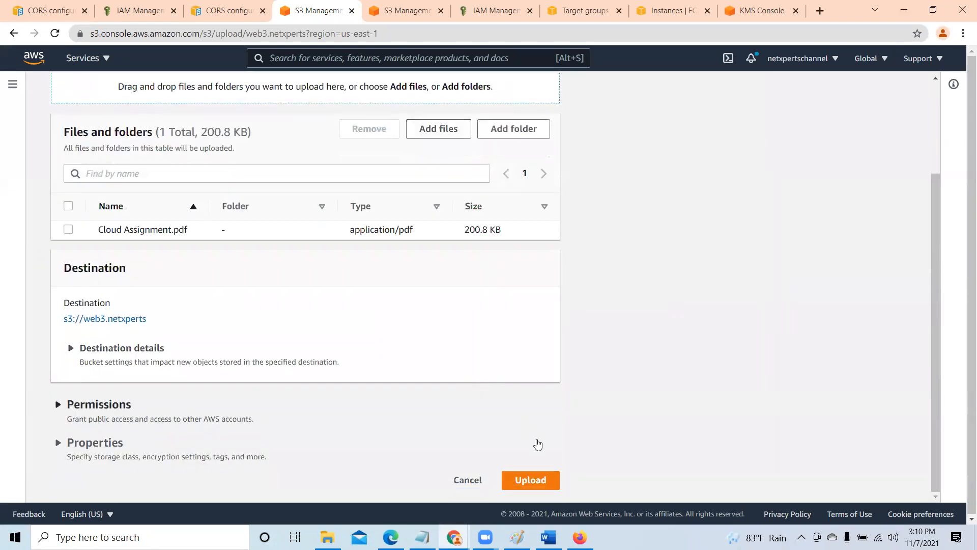
click(546, 479)
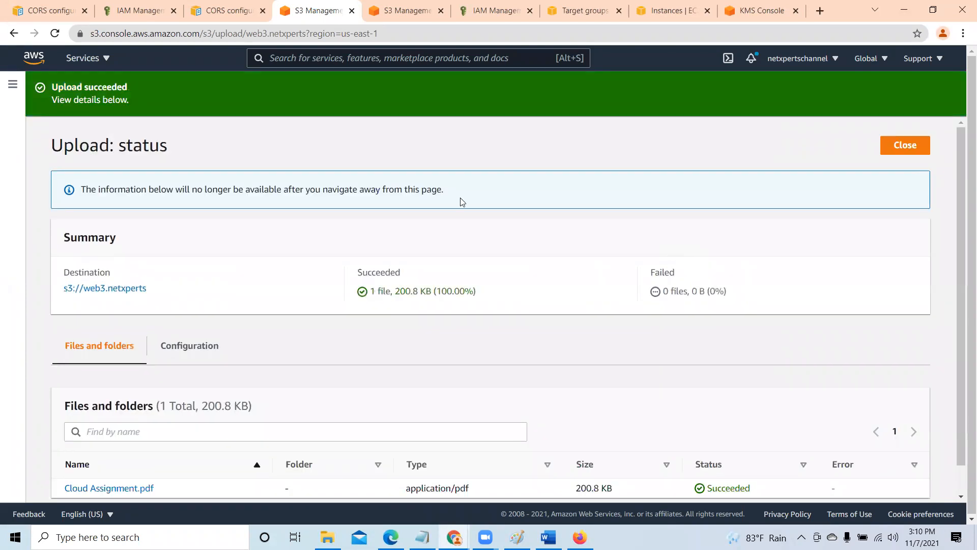
click(905, 145)
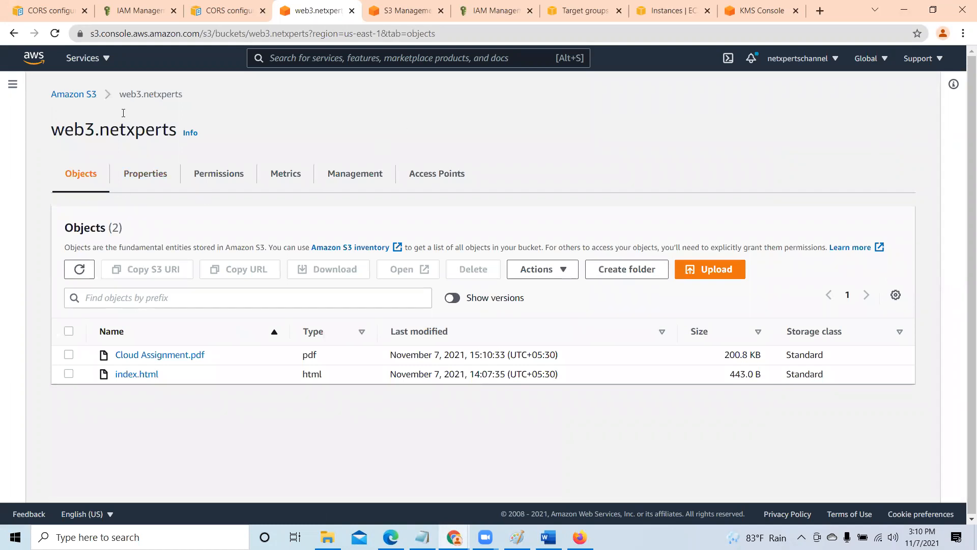
- Edit the web3.netxperts bucket's default encryption to enable server-side encryption with an AWS Key Management Service key (SSE-KMS)
click(142, 175)
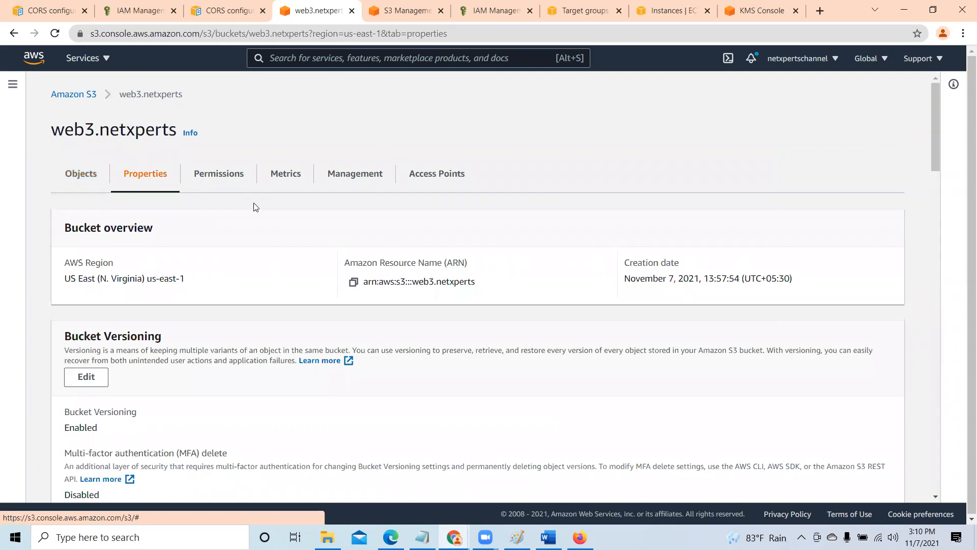
scroll(359, 349, down, 8)
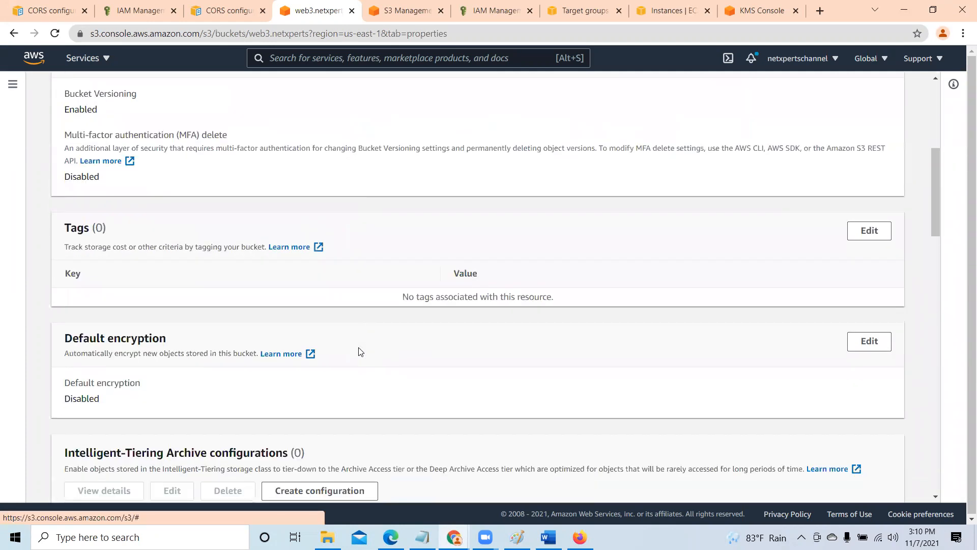
scroll(359, 351, down, 2)
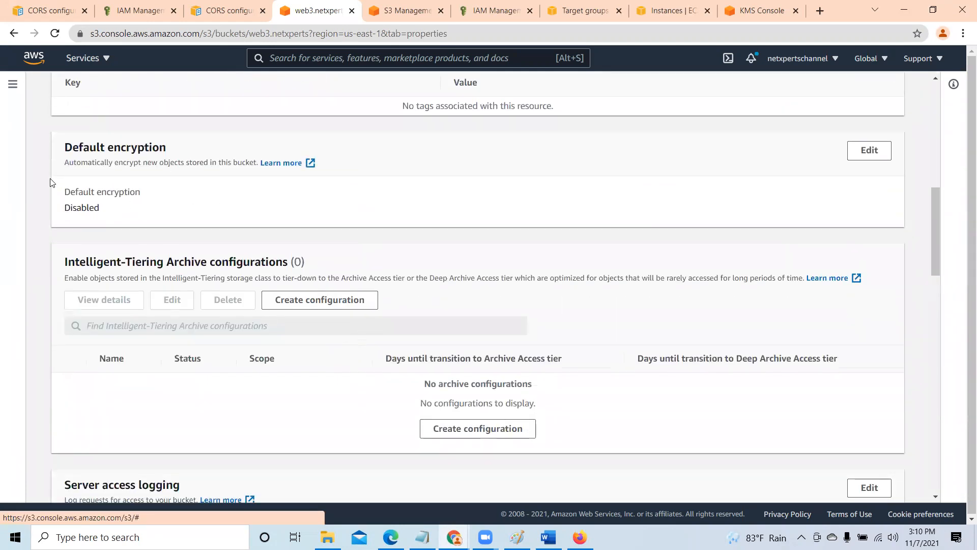
click(868, 151)
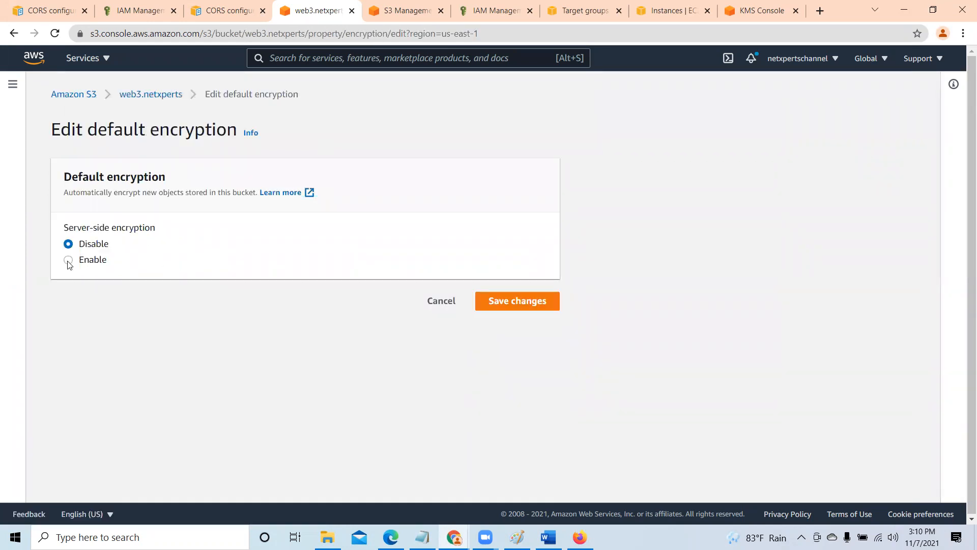
click(69, 262)
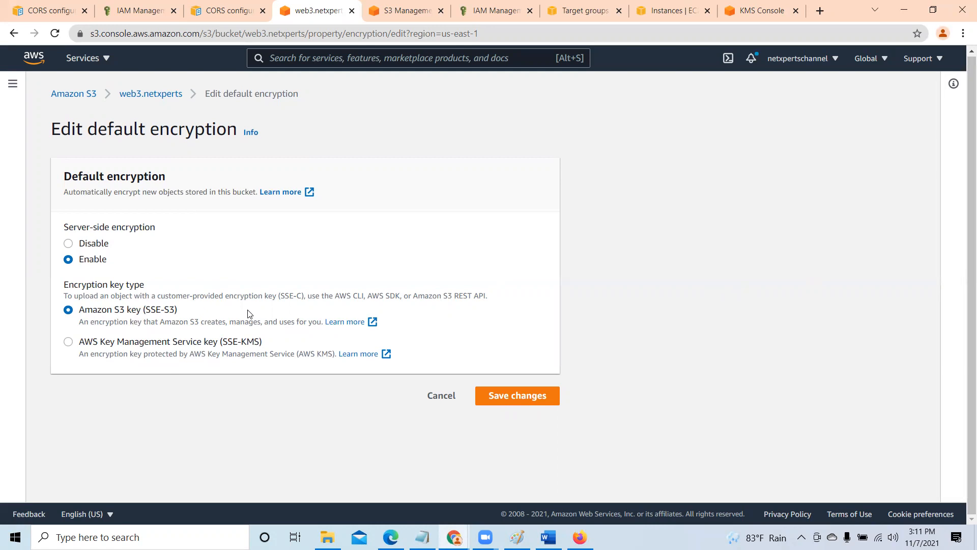
click(68, 341)
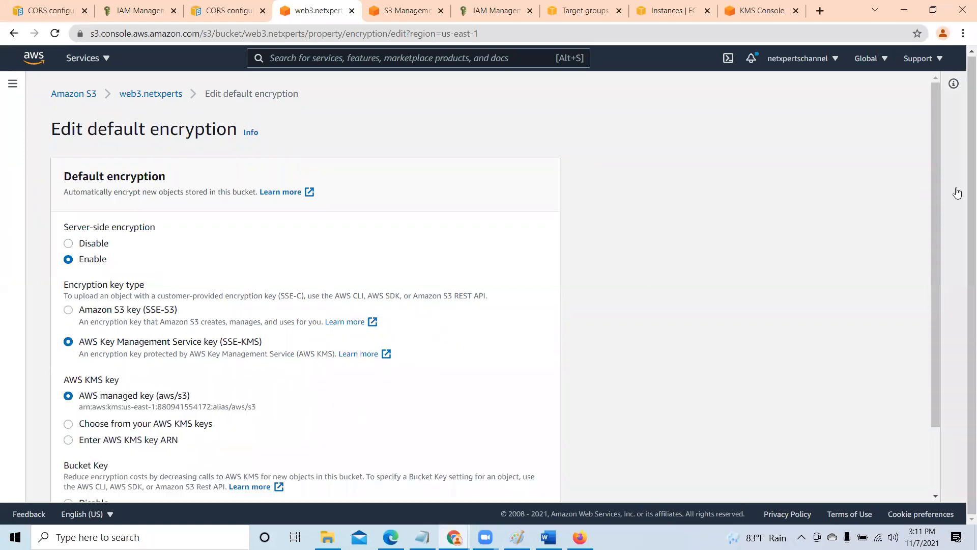
- Choose the customer's own S3Access KMS key for the web3.netxperts bucket's default encryption and save the changes
drag(939, 138, 937, 245)
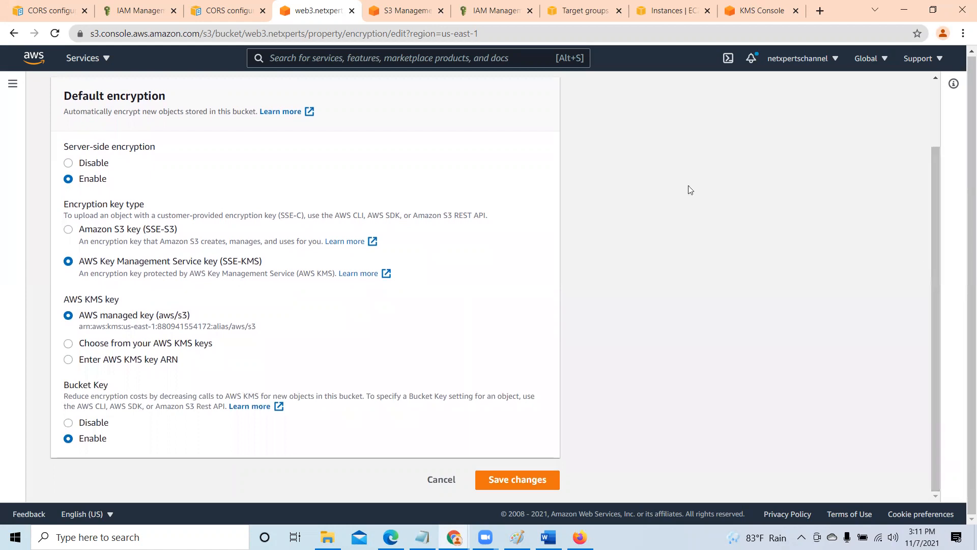
click(68, 346)
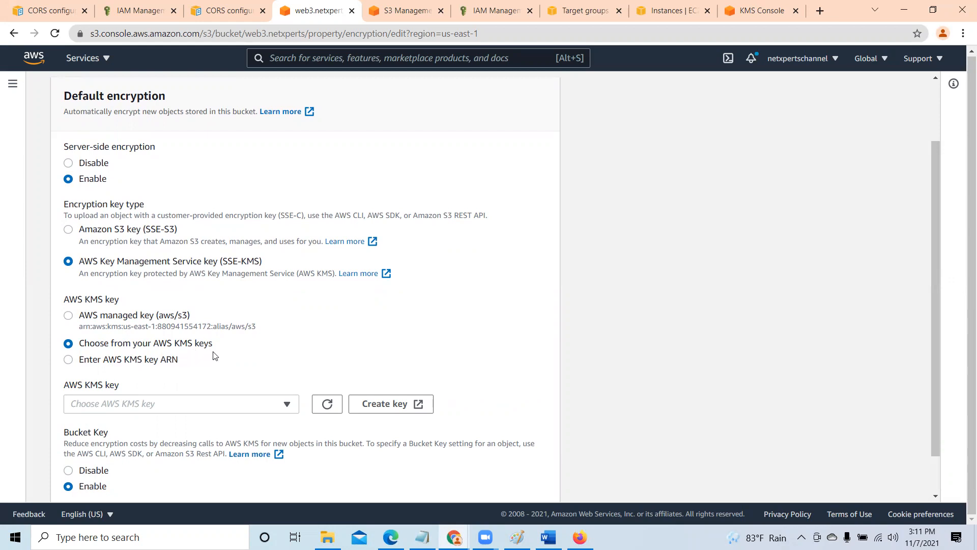
drag(937, 178, 936, 254)
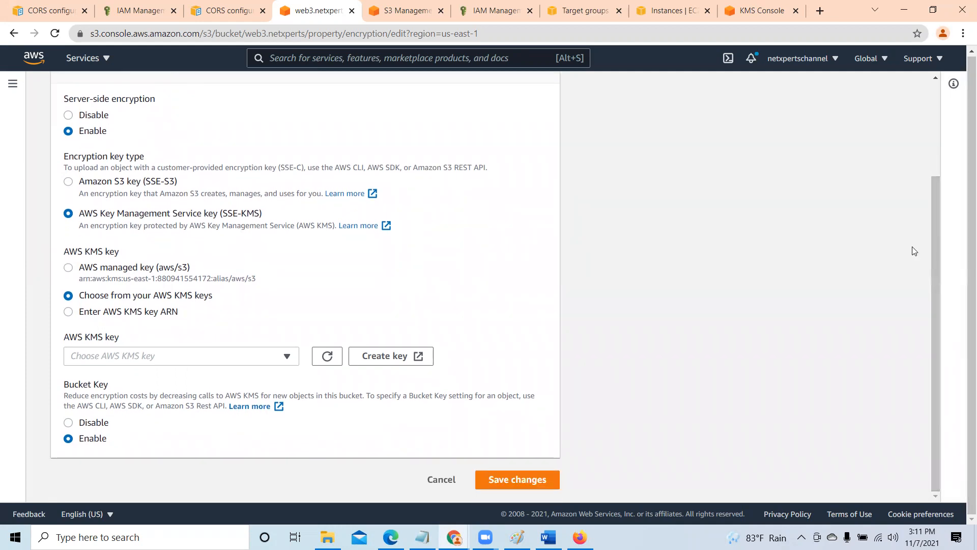
click(287, 356)
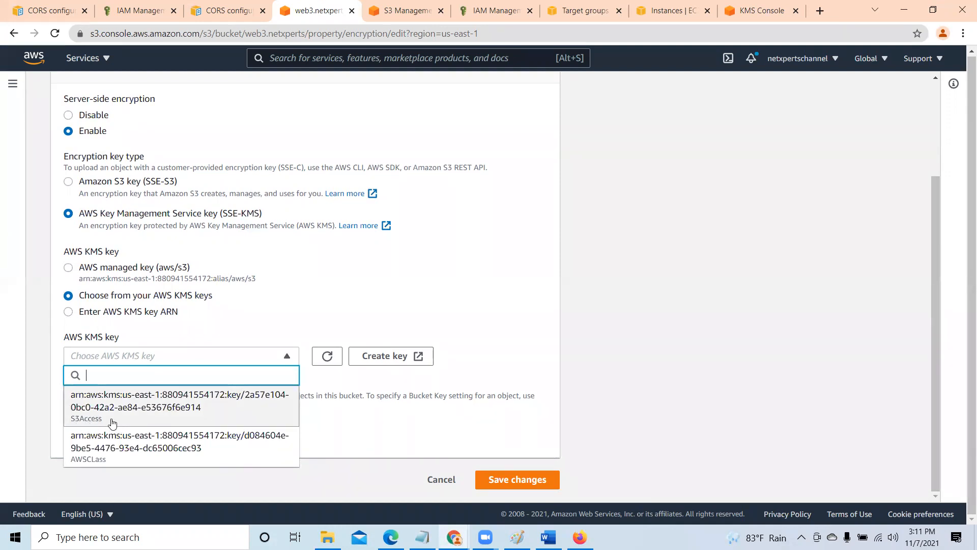
click(136, 405)
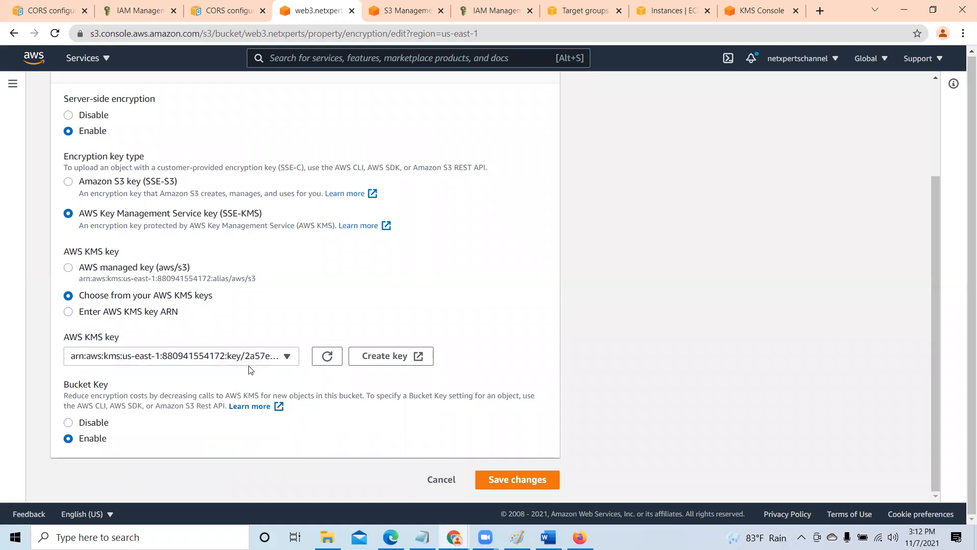
click(526, 484)
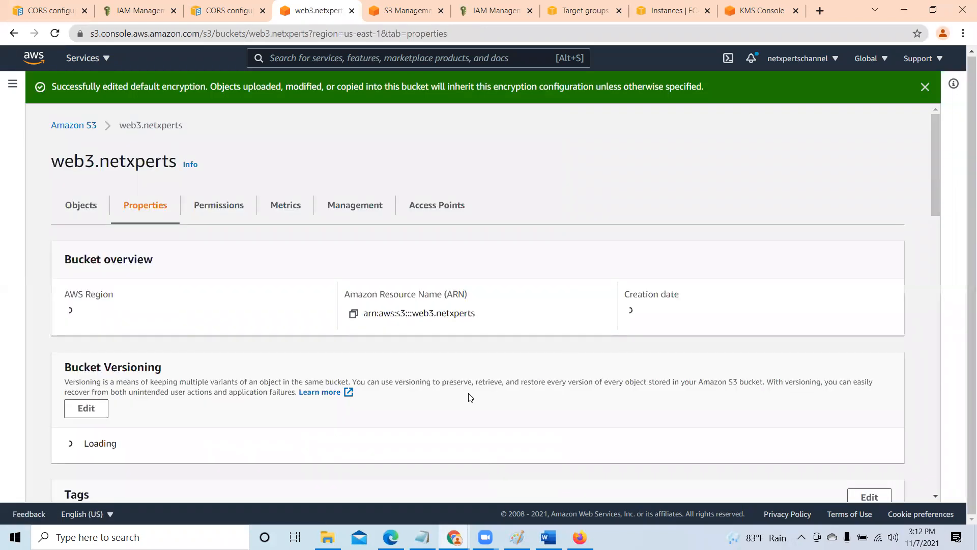
click(924, 86)
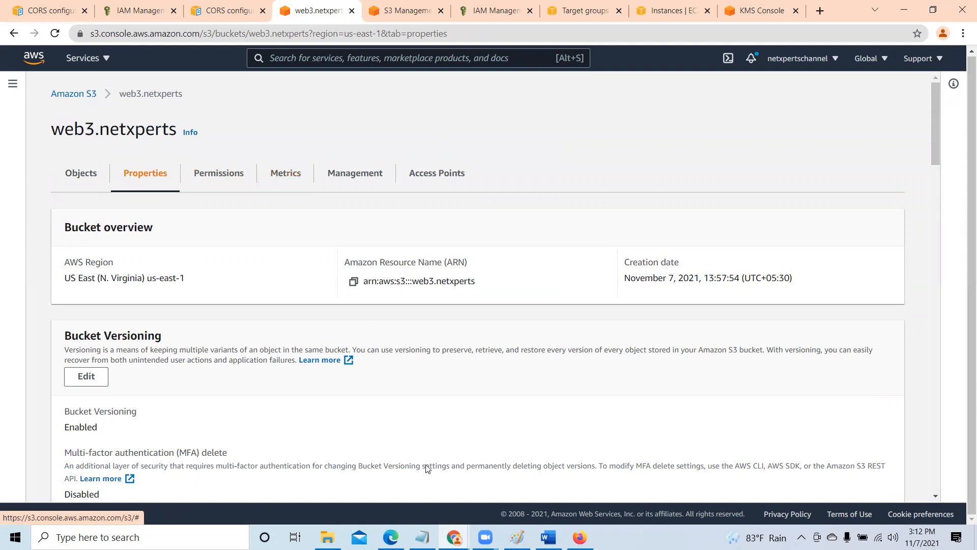
key(alt+Tab)
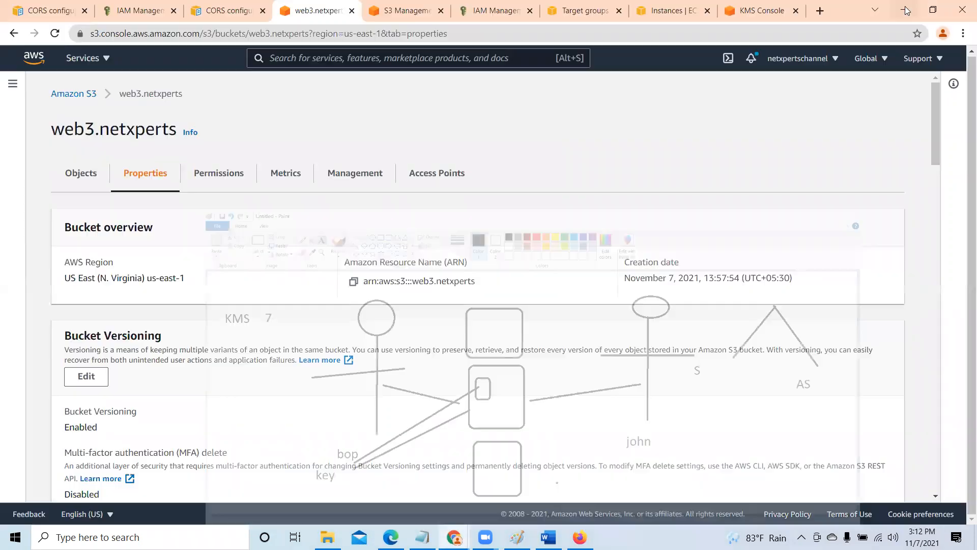
click(901, 7)
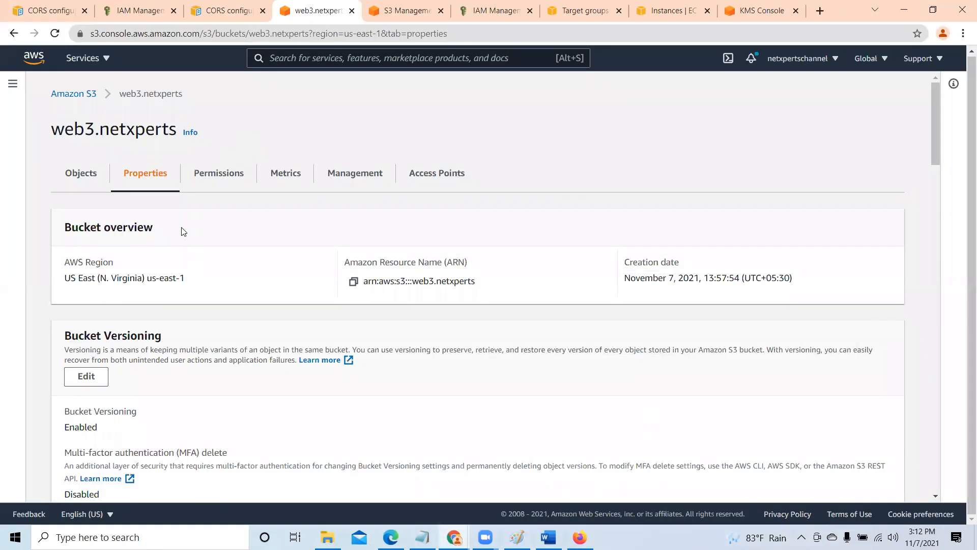
- Open Cloud Assignment.pdf from the web3.netxperts object list and go to its server-side encryption settings
click(82, 173)
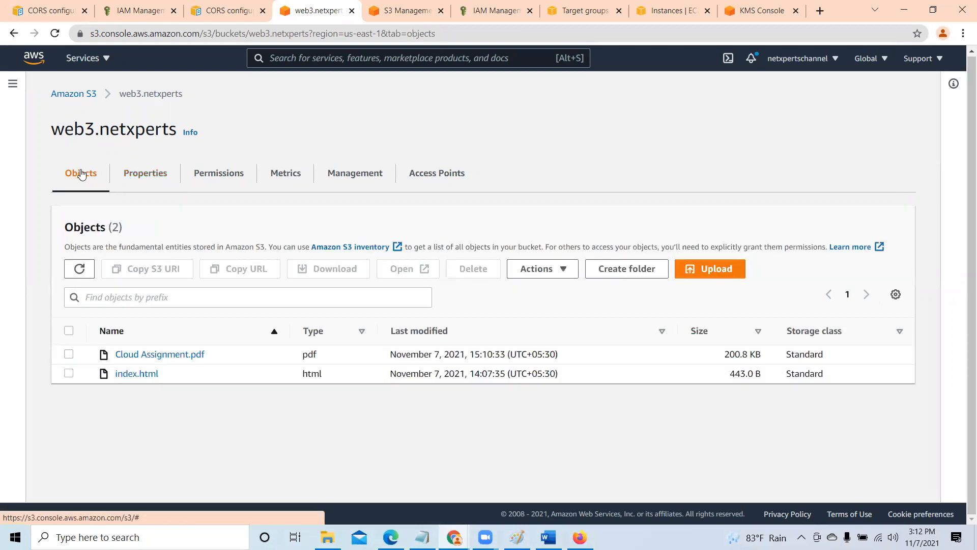
click(104, 355)
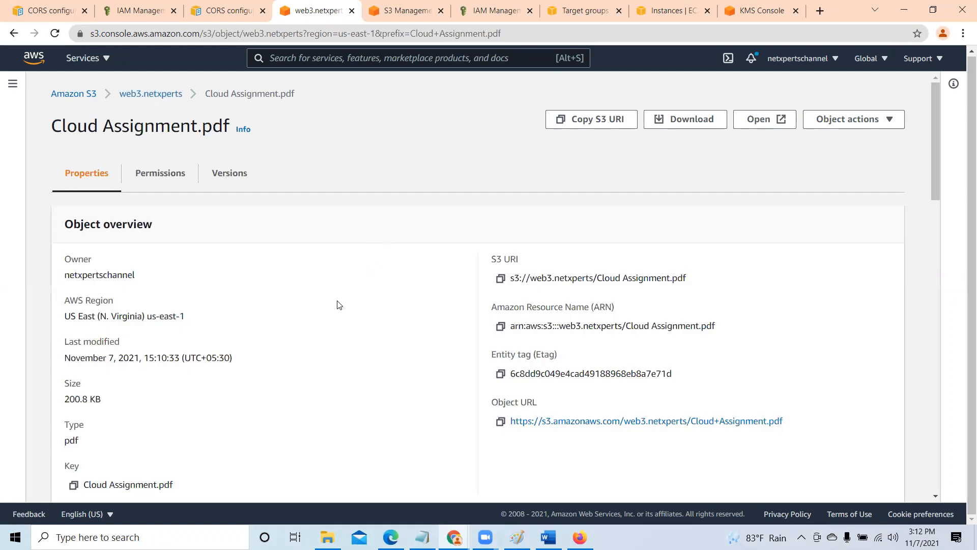
scroll(337, 310, down, 15)
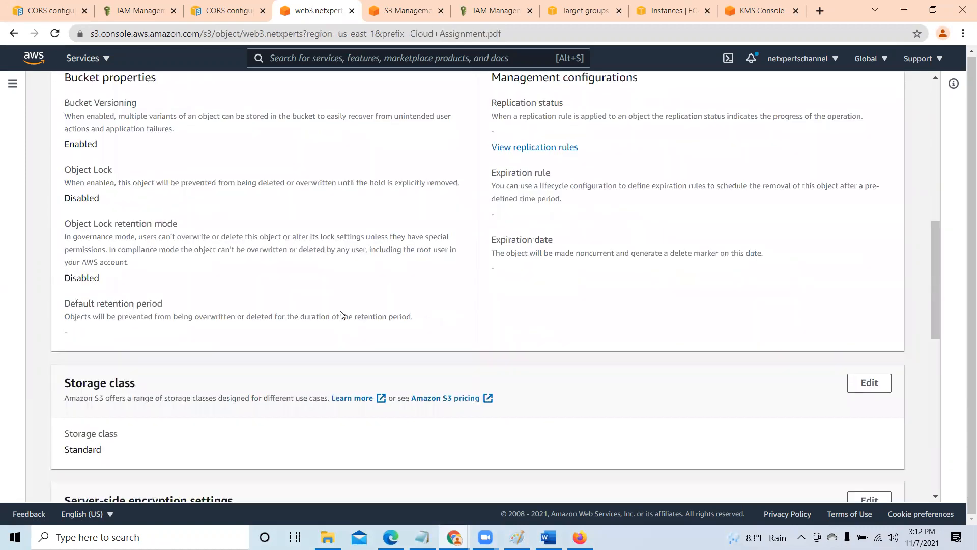
scroll(342, 316, down, 1)
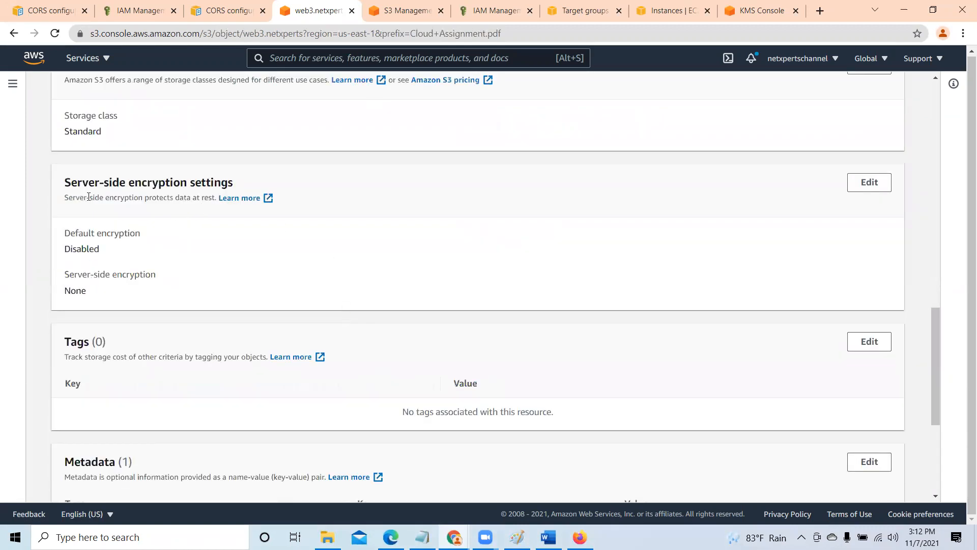
- Enable server-side encryption on Cloud Assignment.pdf with the S3Access key chosen from your AWS KMS keys, save, and close the status page
click(871, 187)
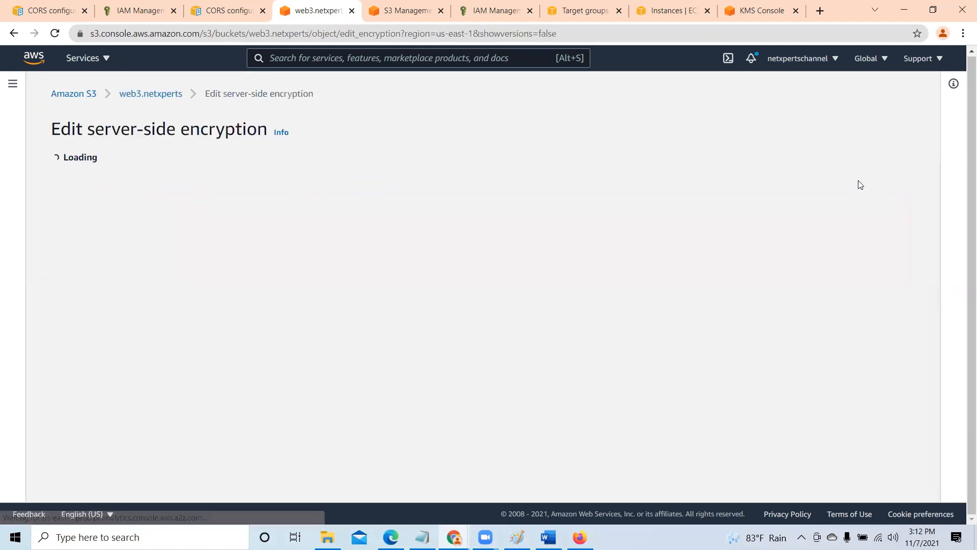
scroll(369, 349, down, 1)
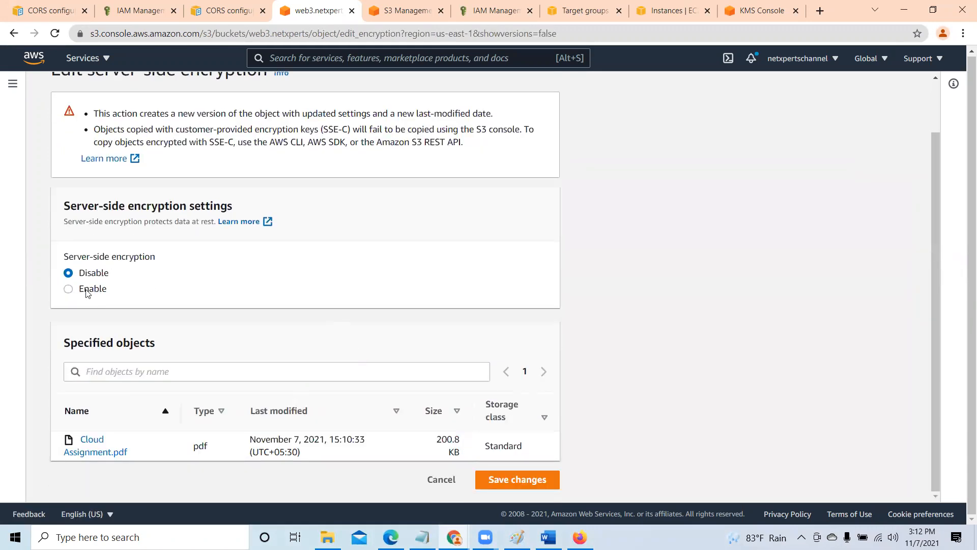
click(69, 290)
scroll(219, 357, down, 2)
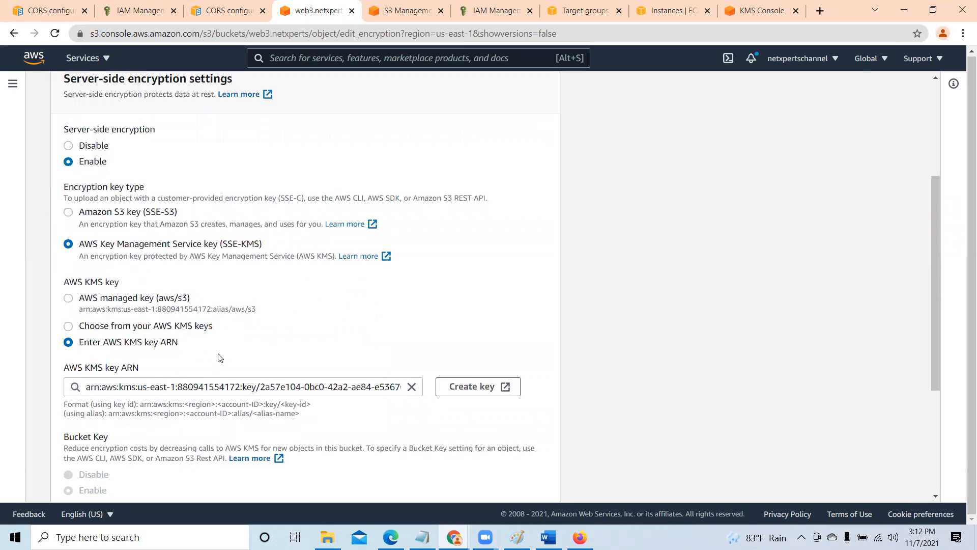
click(69, 326)
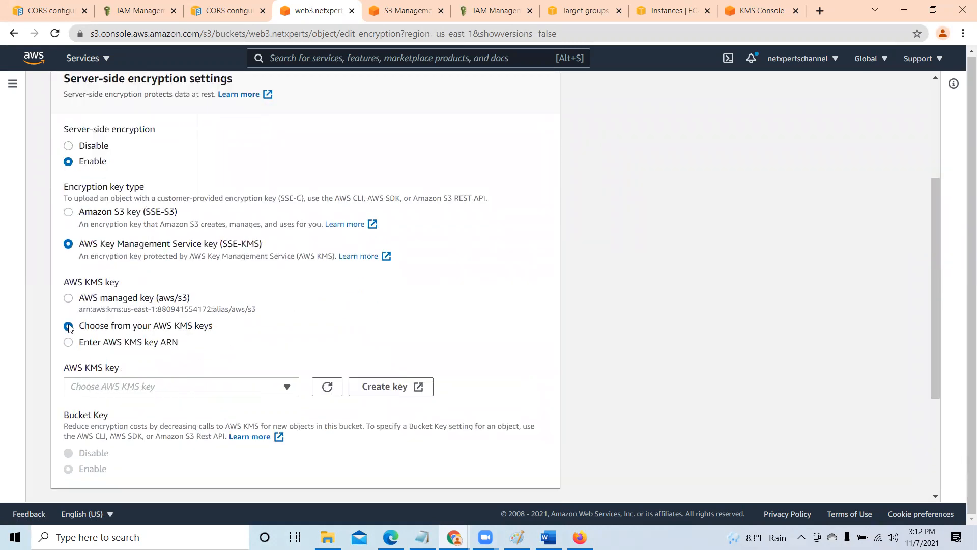
click(287, 390)
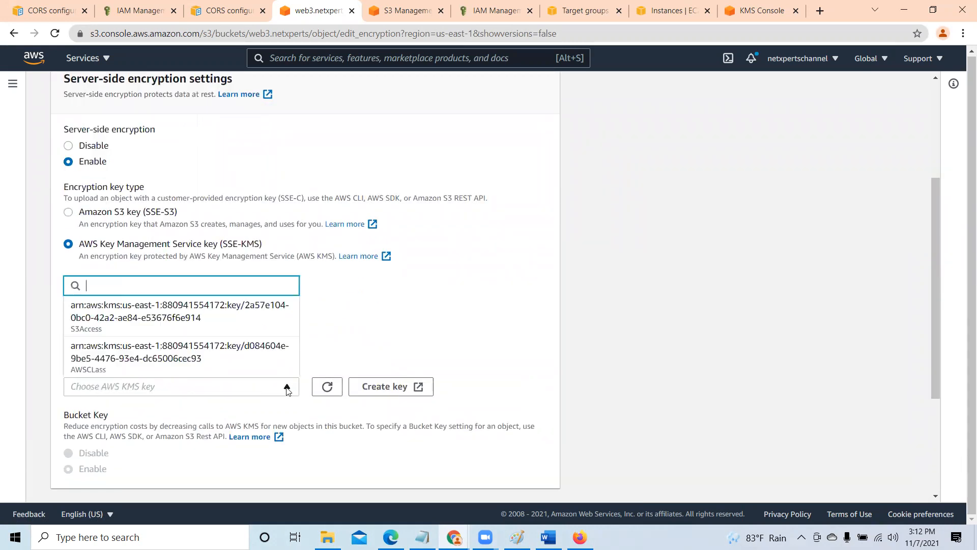
click(123, 326)
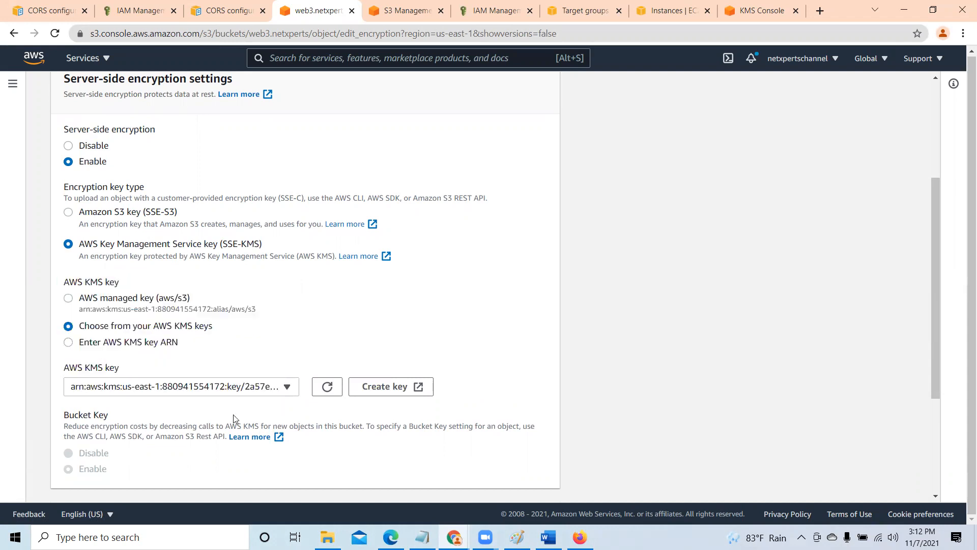
scroll(356, 433, down, 3)
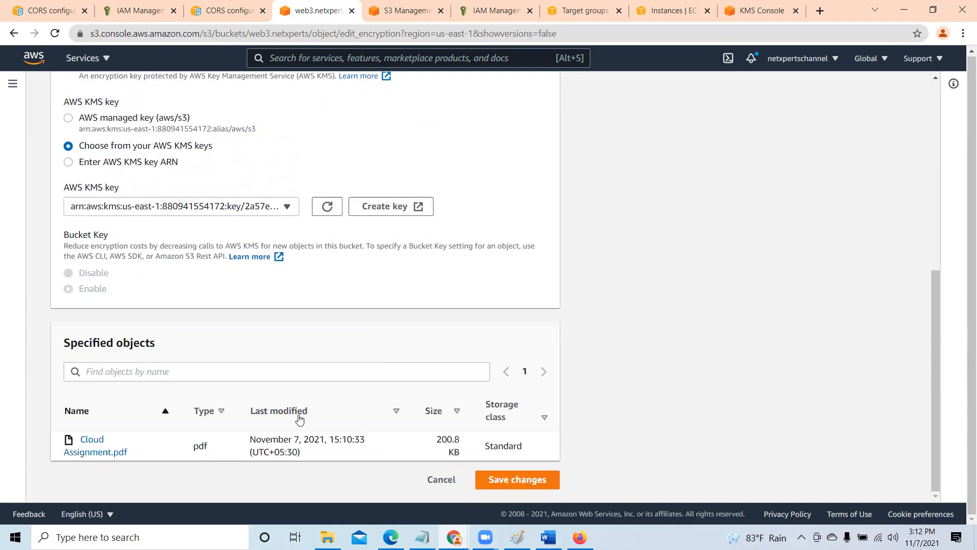
click(531, 479)
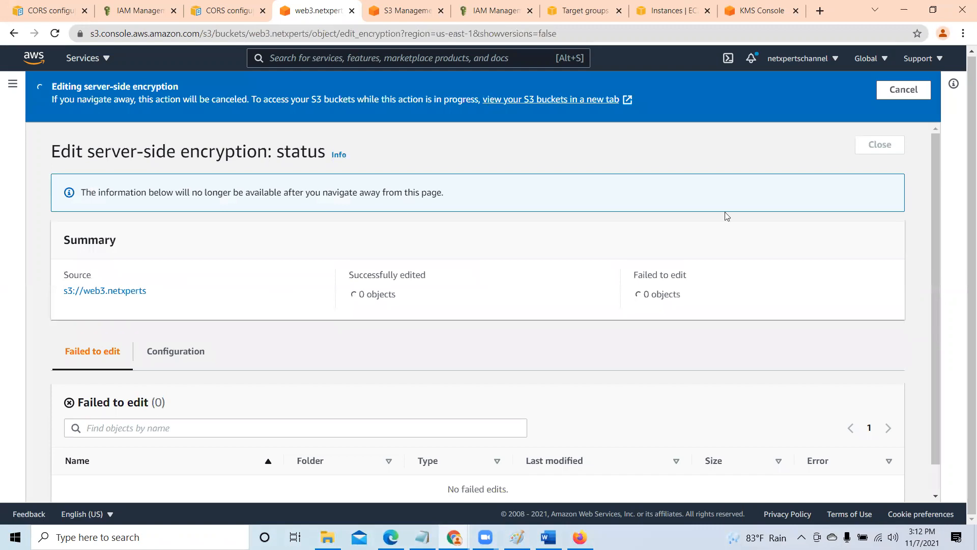
click(894, 141)
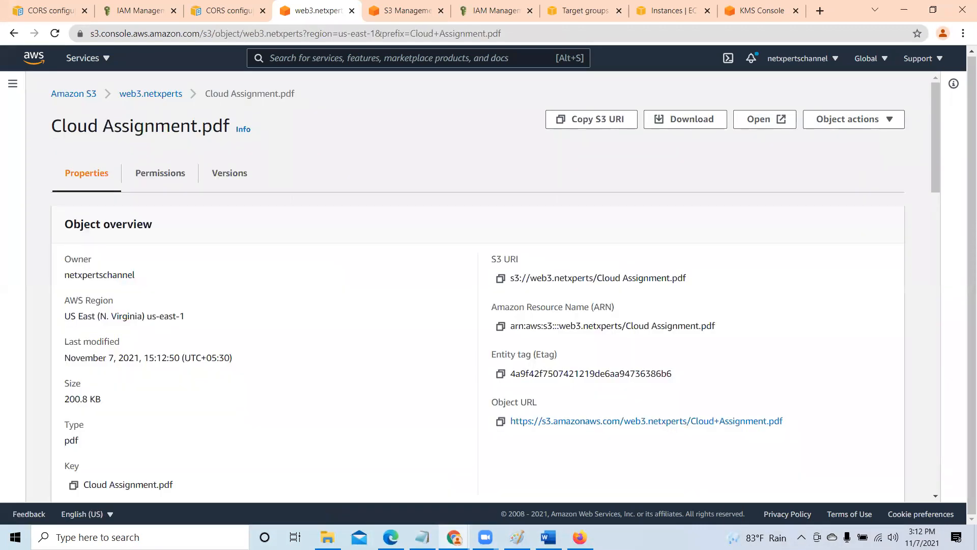
key(alt+Tab)
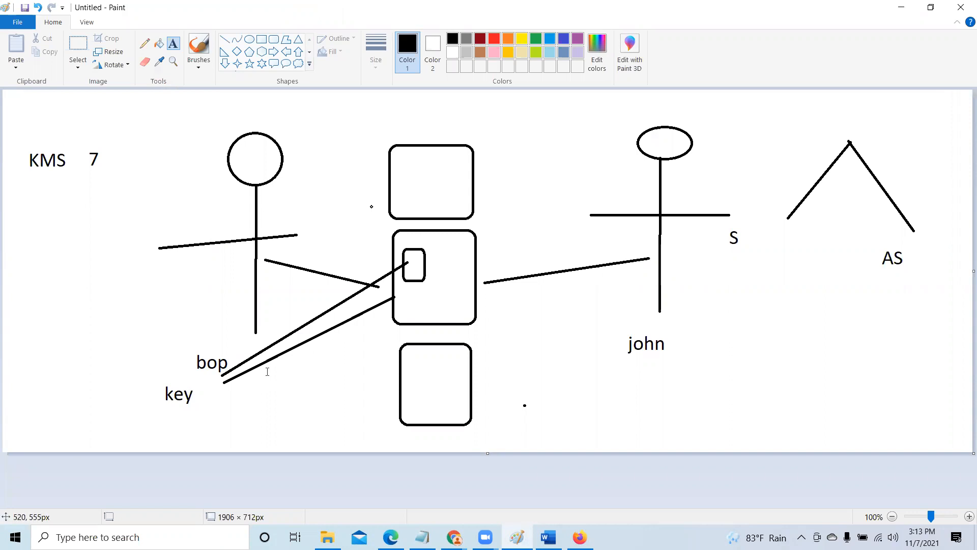
click(901, 7)
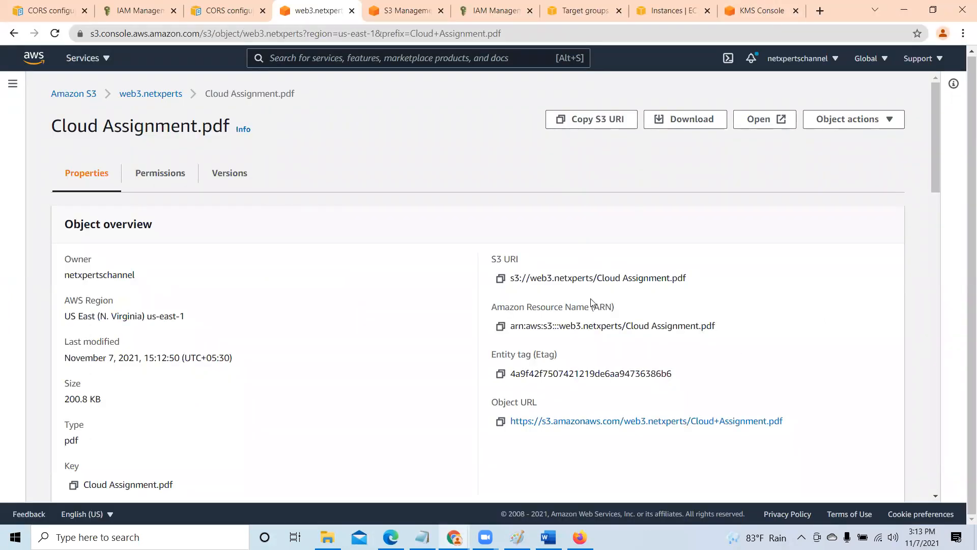
- Switch to the Firefox window signed in as an IAM user and open the web3.netxperts bucket
mouse_move(580, 537)
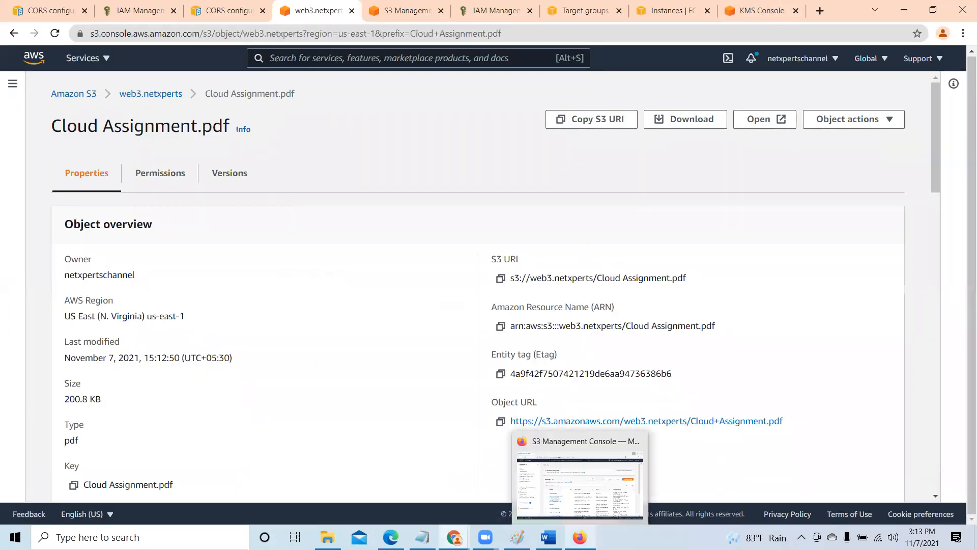
click(596, 483)
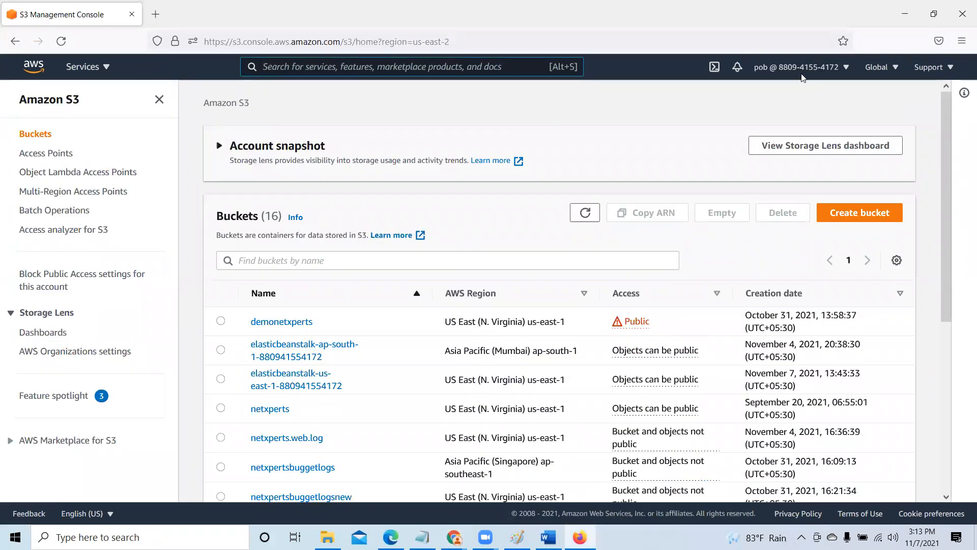
scroll(392, 355, down, 5)
scroll(392, 355, down, 1)
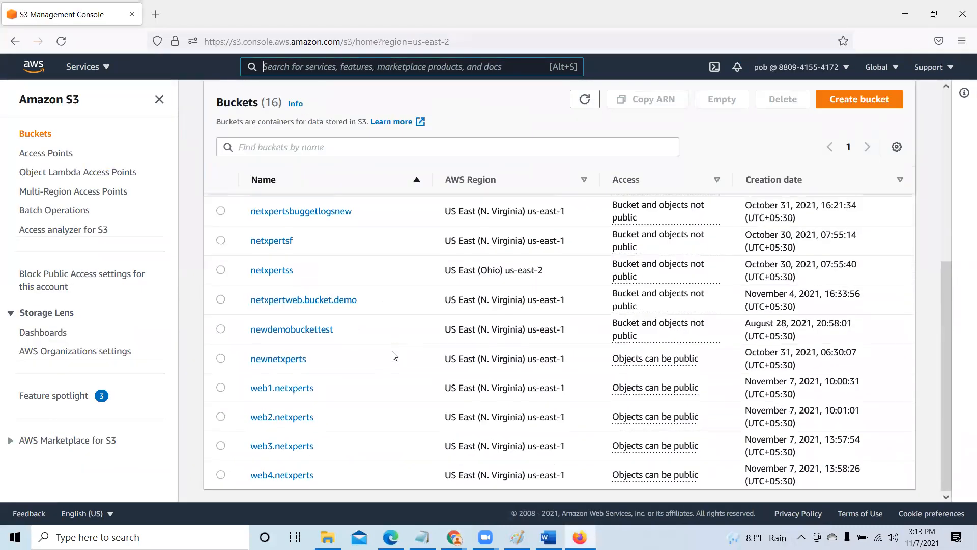
click(298, 447)
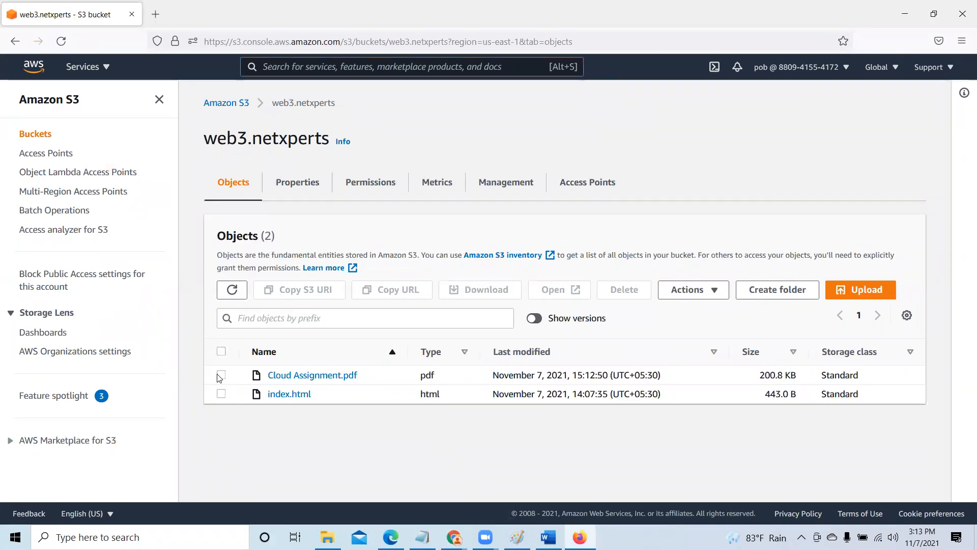
- Open Cloud Assignment.pdf from the bucket as this IAM user, look through its pages, and close the document
click(221, 375)
click(562, 290)
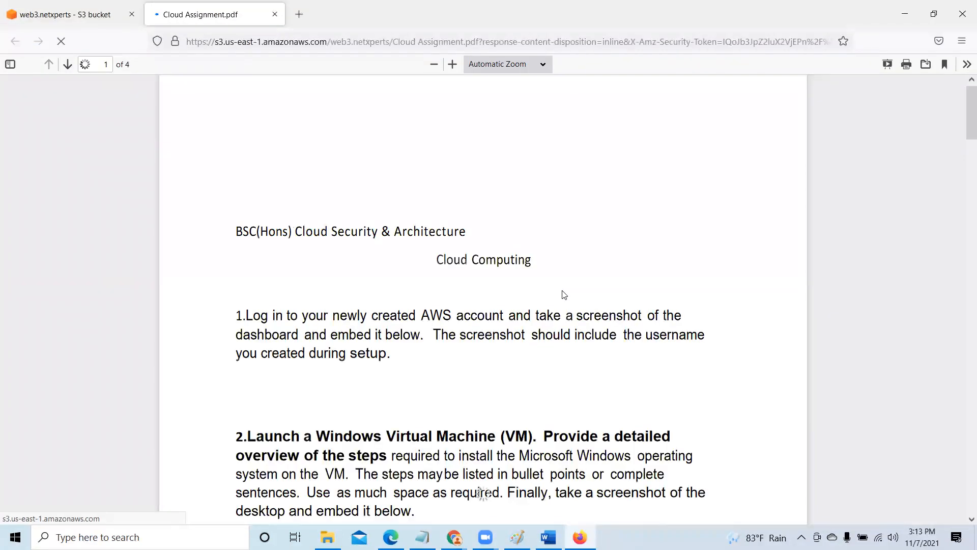
scroll(663, 311, down, 9)
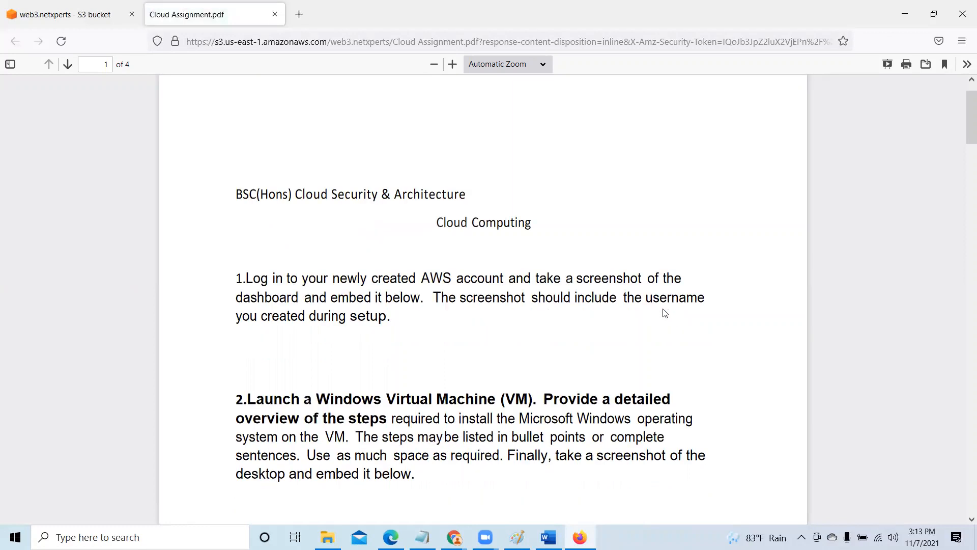
scroll(669, 326, down, 10)
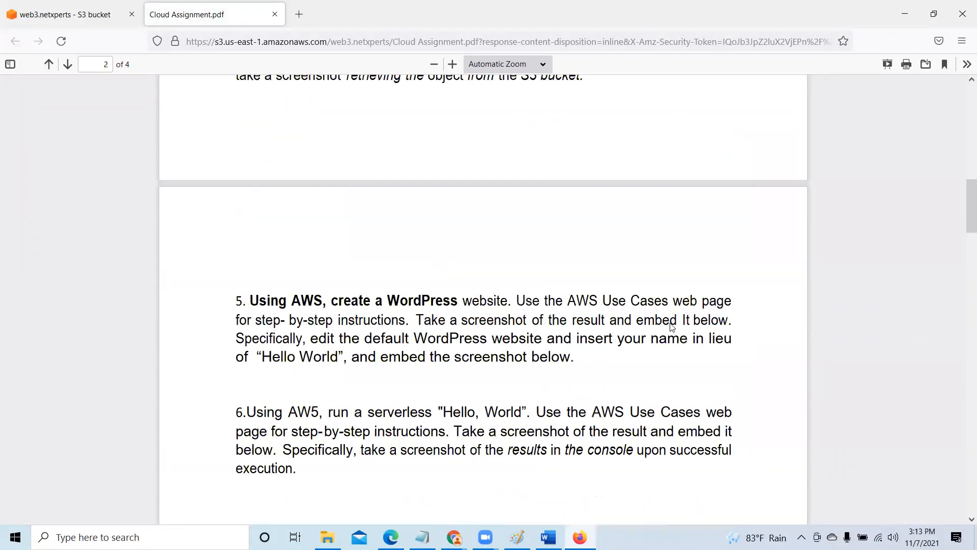
scroll(671, 327, down, 12)
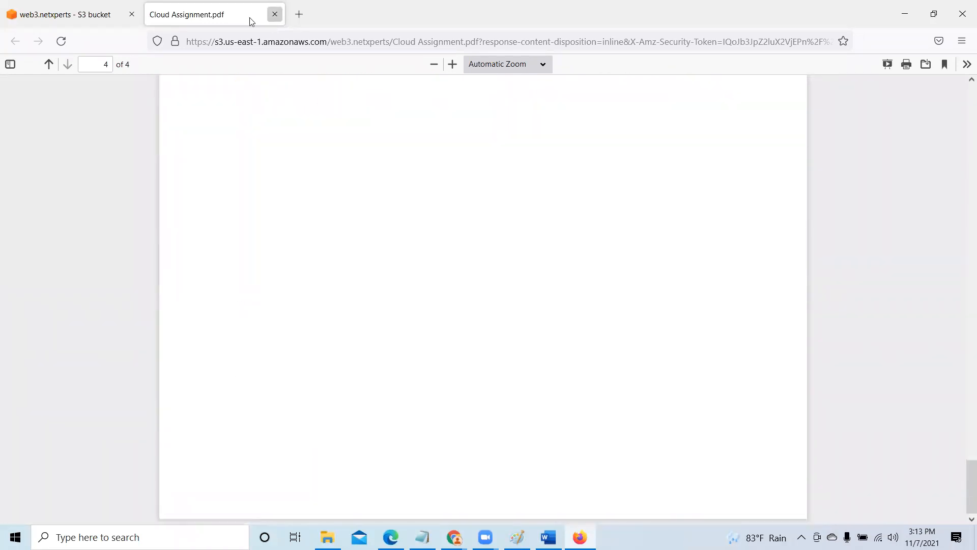
click(275, 15)
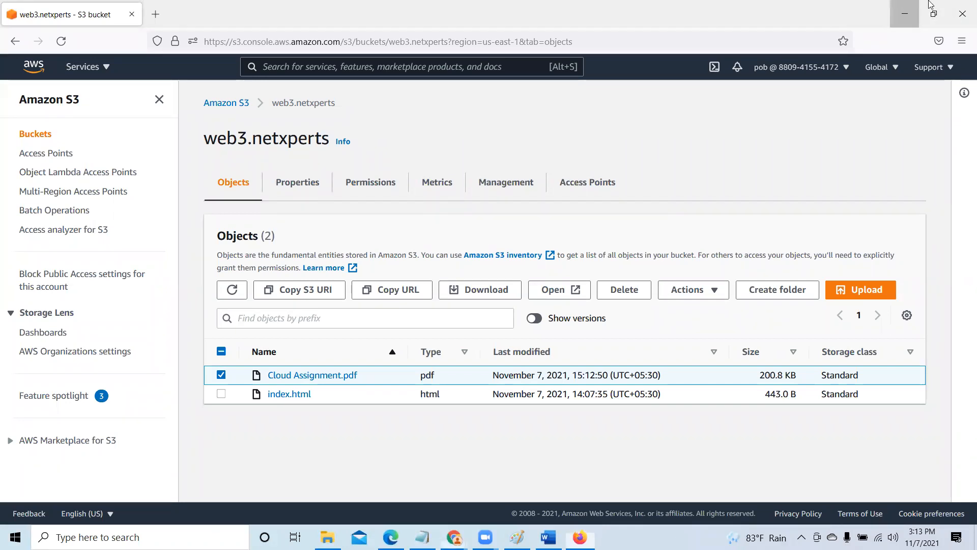
- Switch to the Edge window signed in as the other IAM user and open the web3.netxperts bucket
click(905, 14)
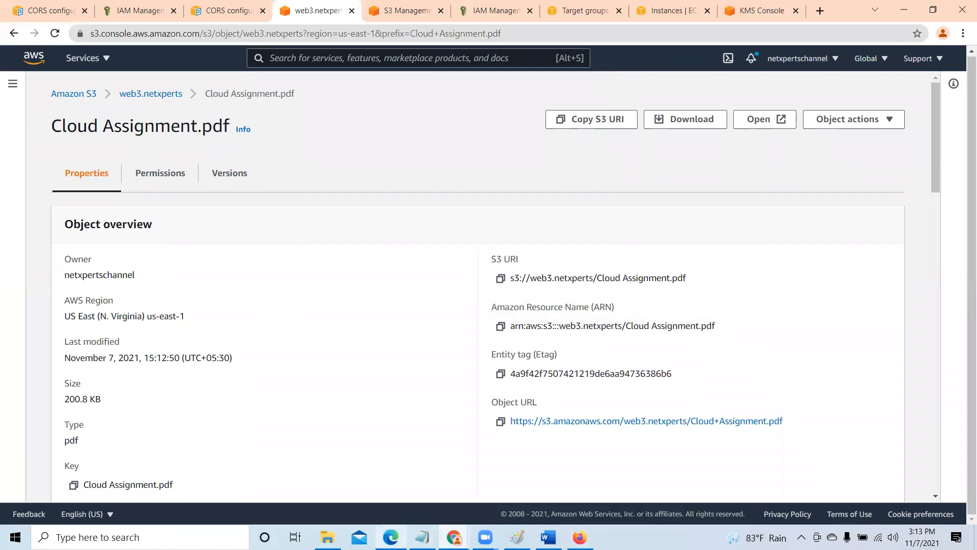
mouse_move(391, 537)
click(419, 493)
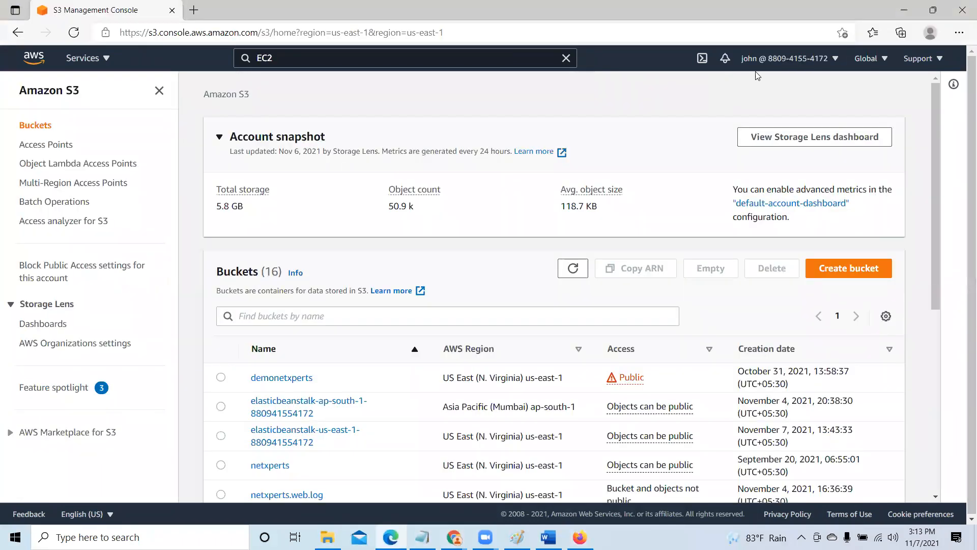
scroll(353, 410, down, 7)
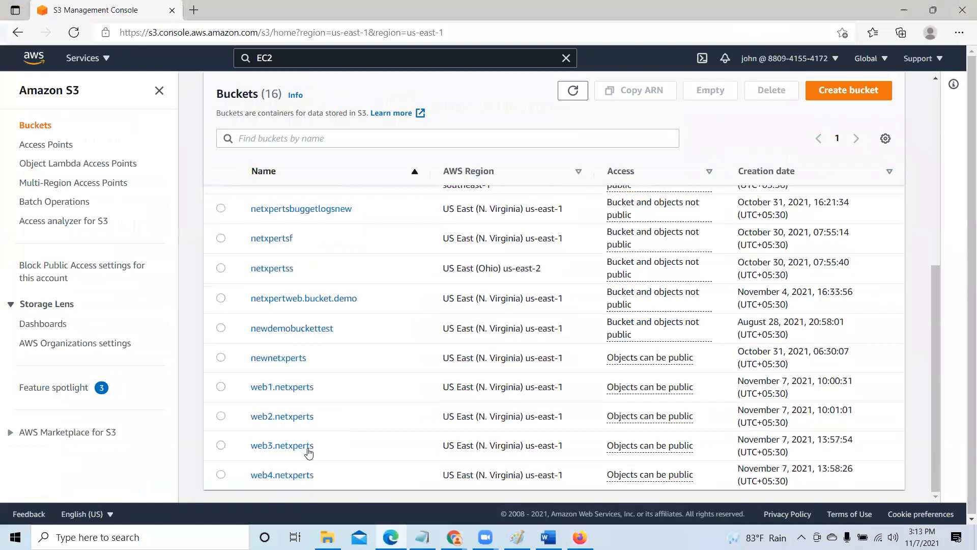
click(295, 446)
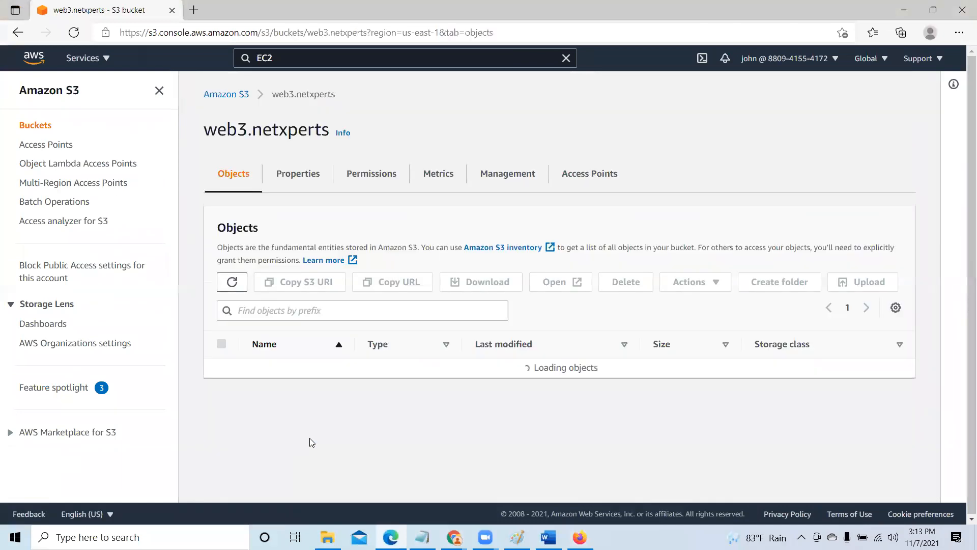
- Try to open Cloud Assignment.pdf as this IAM user, close its page, and briefly consult the Paint diagram
click(221, 367)
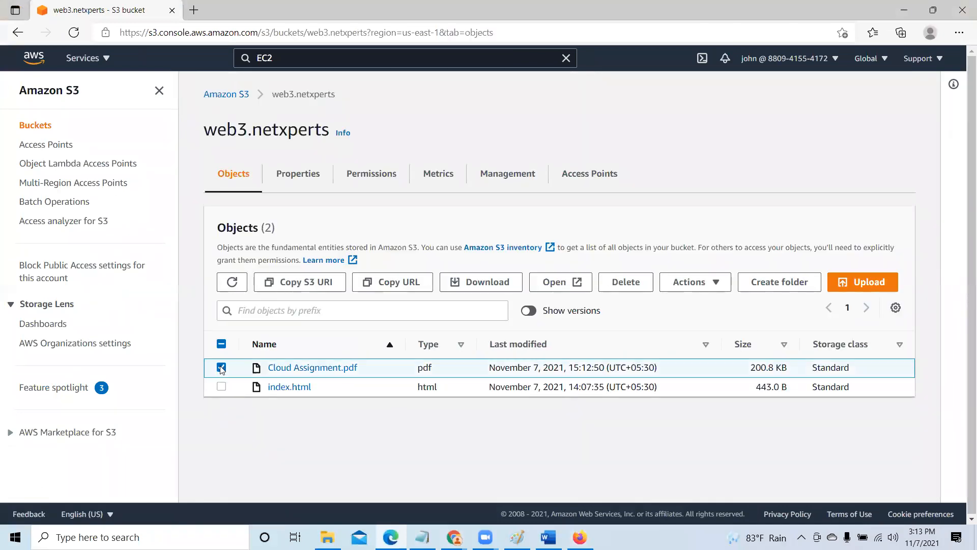
click(561, 282)
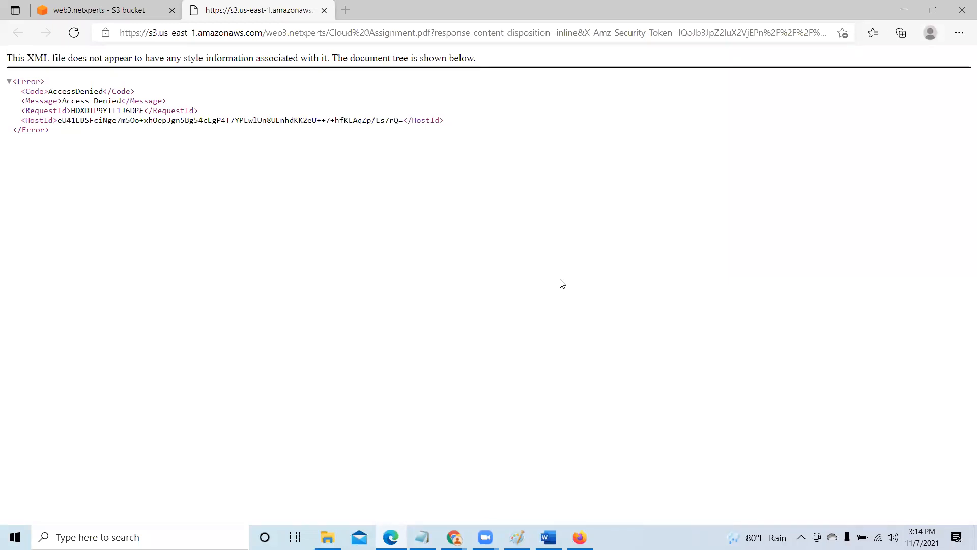
click(324, 11)
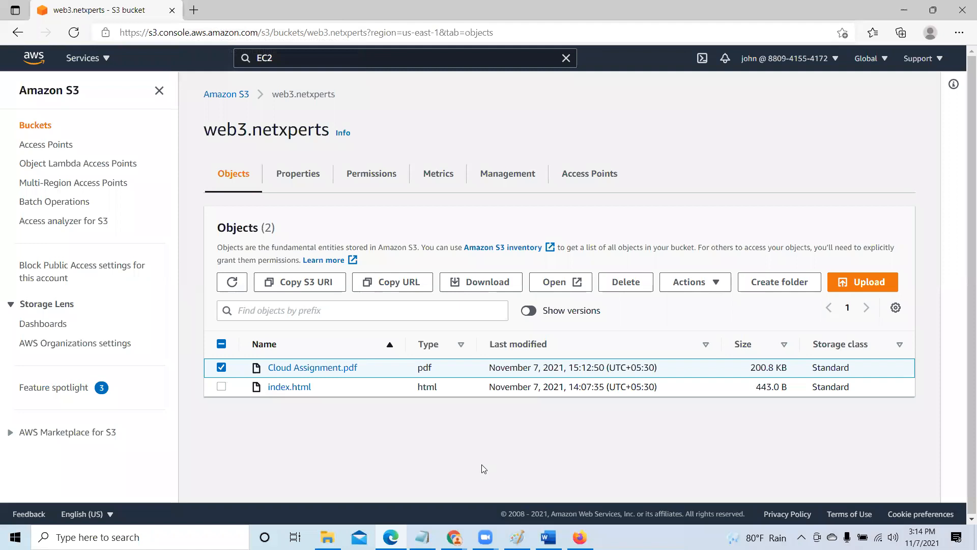
key(alt+Tab)
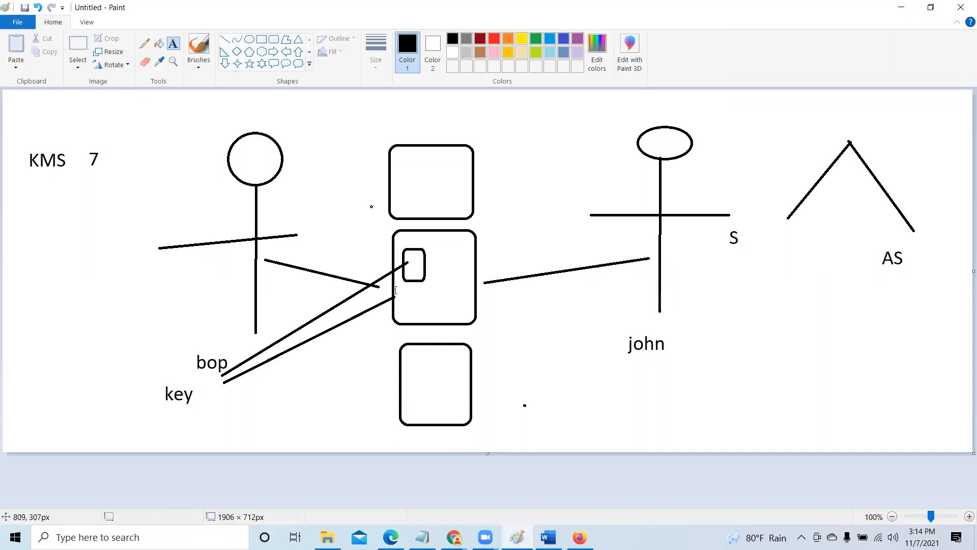
click(901, 8)
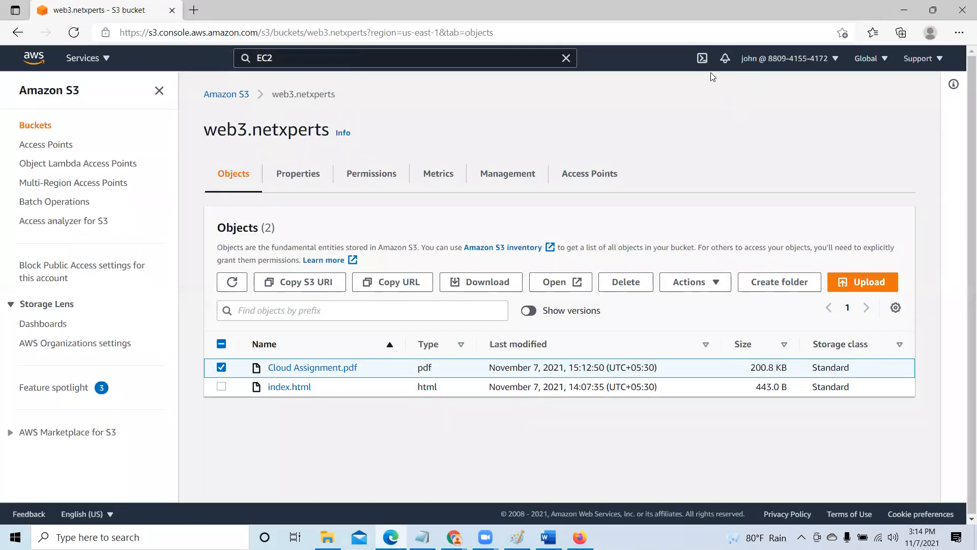
- Select index.html instead of Cloud Assignment.pdf, go to its details, and open the file twice, closing its page each time
click(221, 367)
click(221, 387)
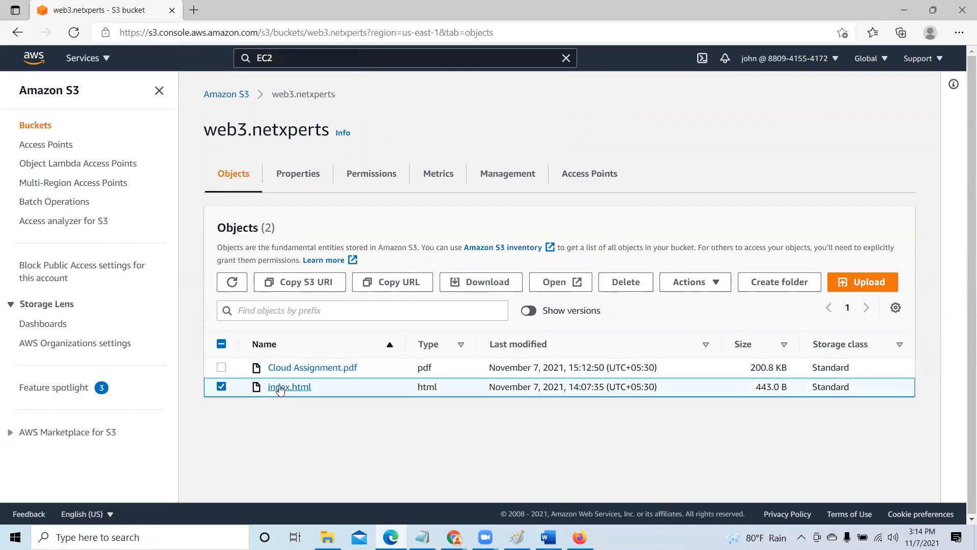
click(279, 388)
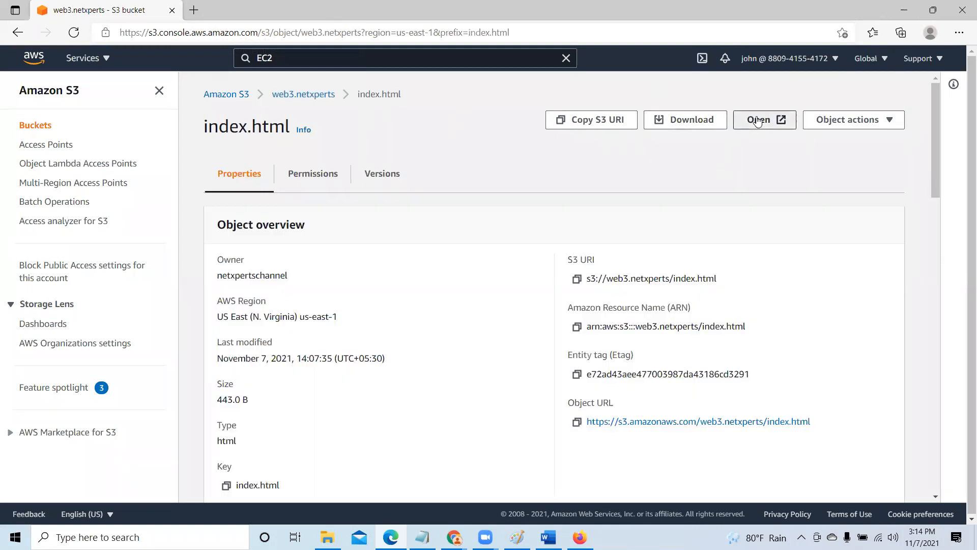
click(763, 120)
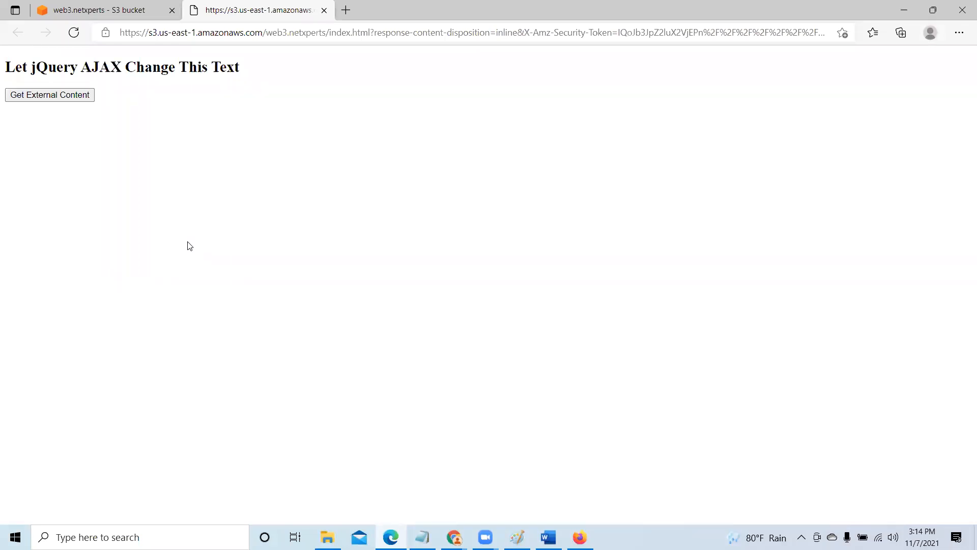
click(325, 11)
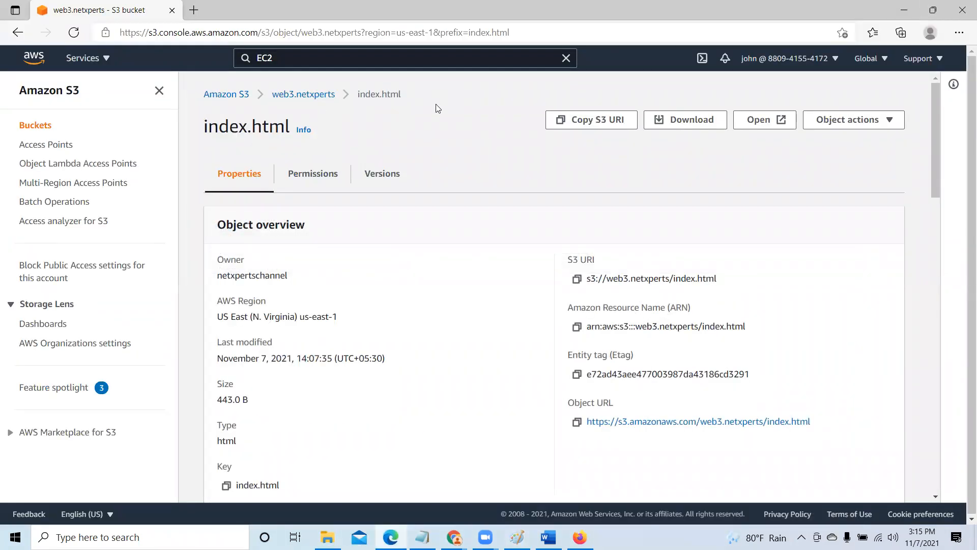
click(756, 122)
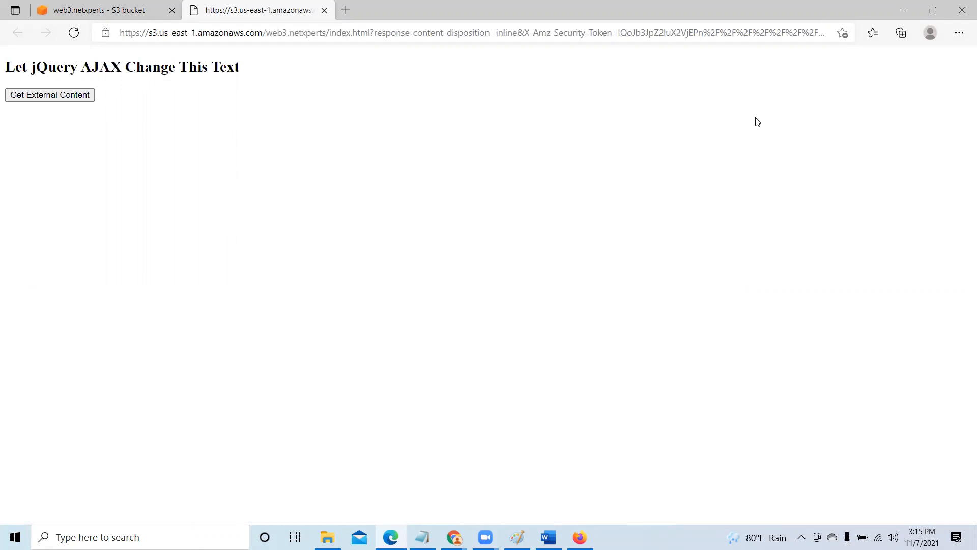
click(325, 10)
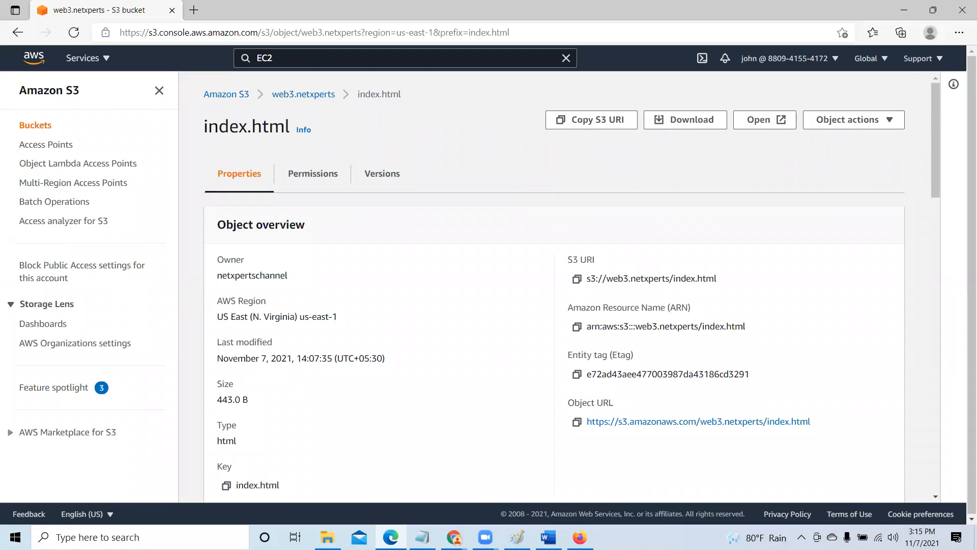
- Switch to the Chrome window with the main account and open the web3.netxperts bucket from the S3 bucket list
click(456, 535)
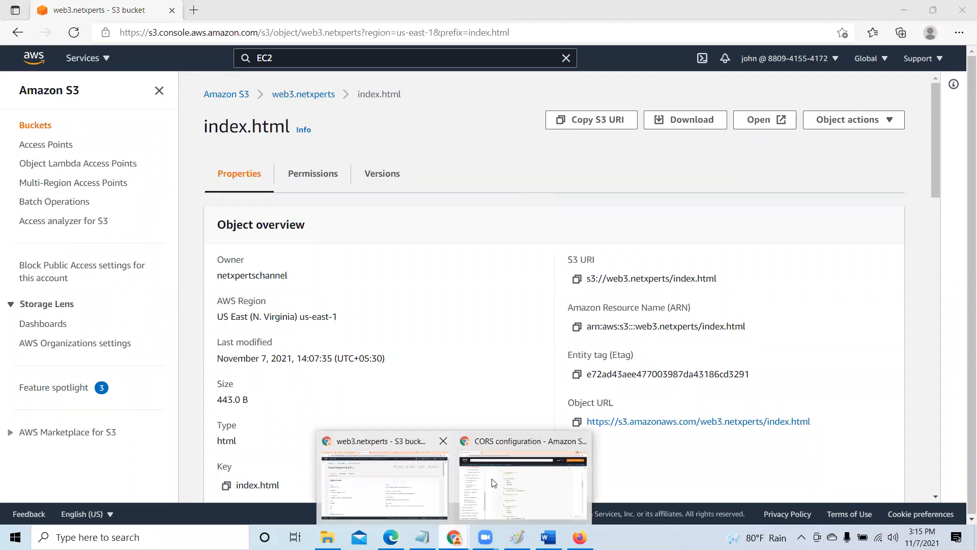
click(441, 464)
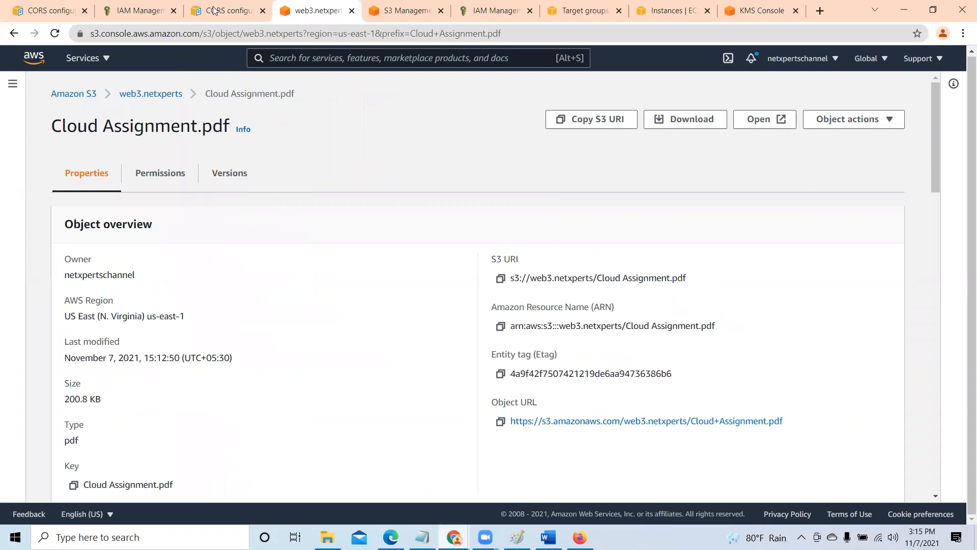
click(407, 12)
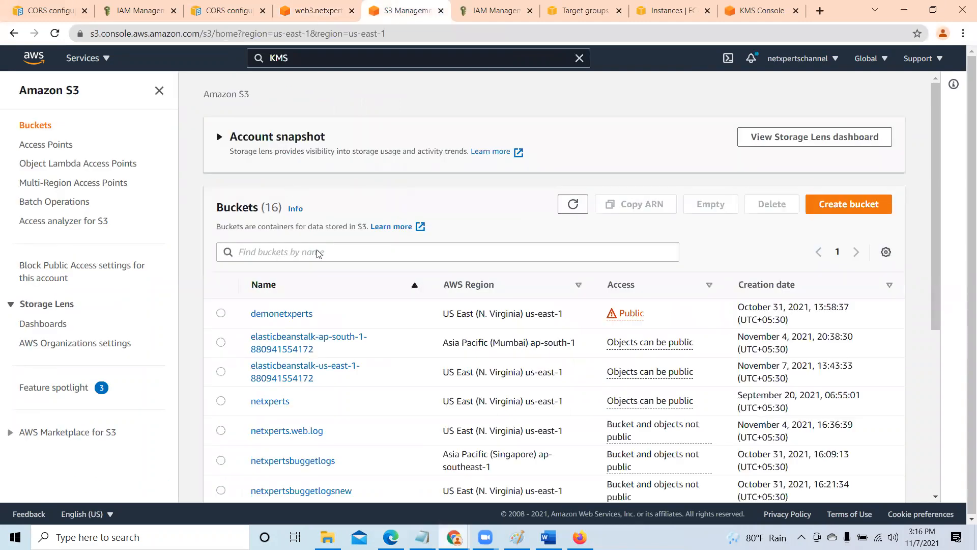
scroll(372, 380, down, 5)
click(291, 447)
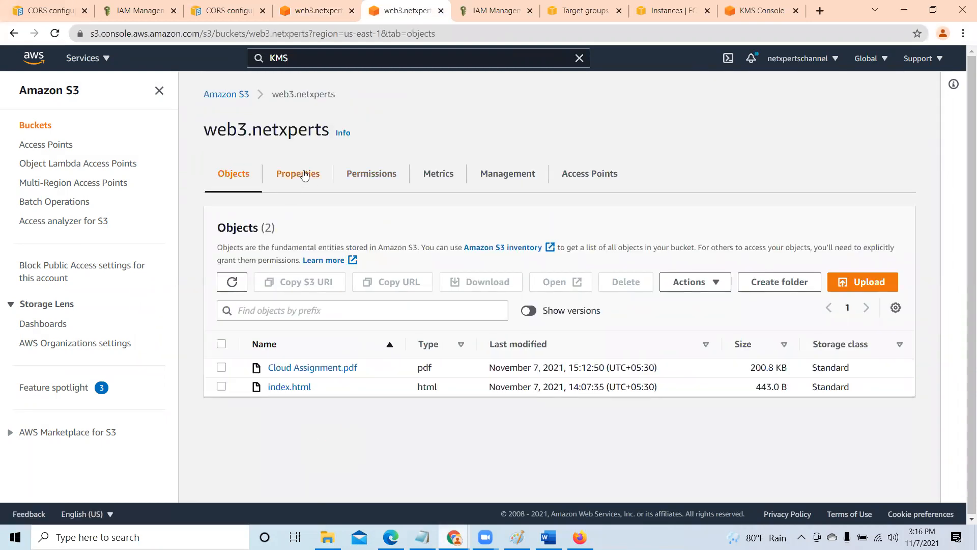
- Examine the default encryption settings in the web3.netxperts bucket's properties, including its KMS key and Bucket Key
click(304, 174)
scroll(306, 209, down, 4)
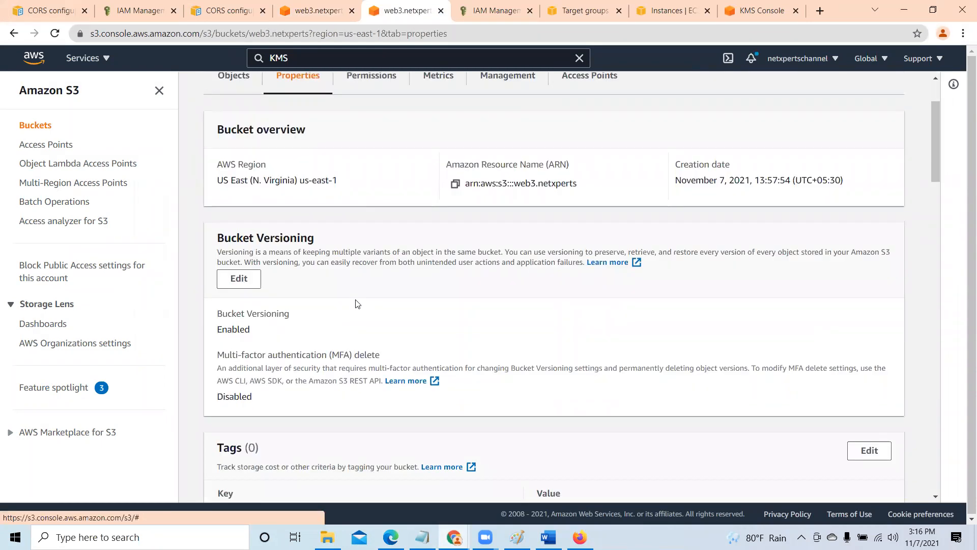
scroll(357, 308, down, 10)
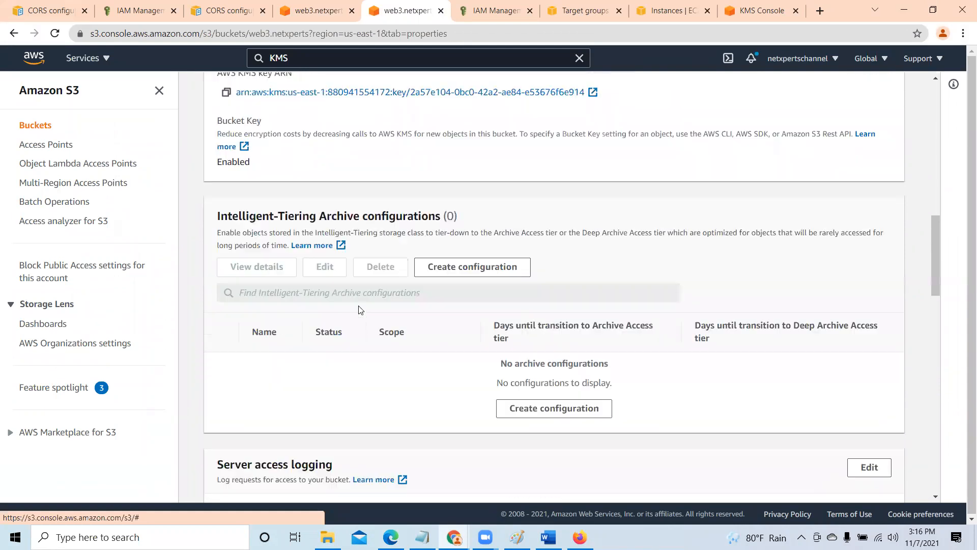
scroll(361, 312, down, 5)
scroll(361, 312, up, 6)
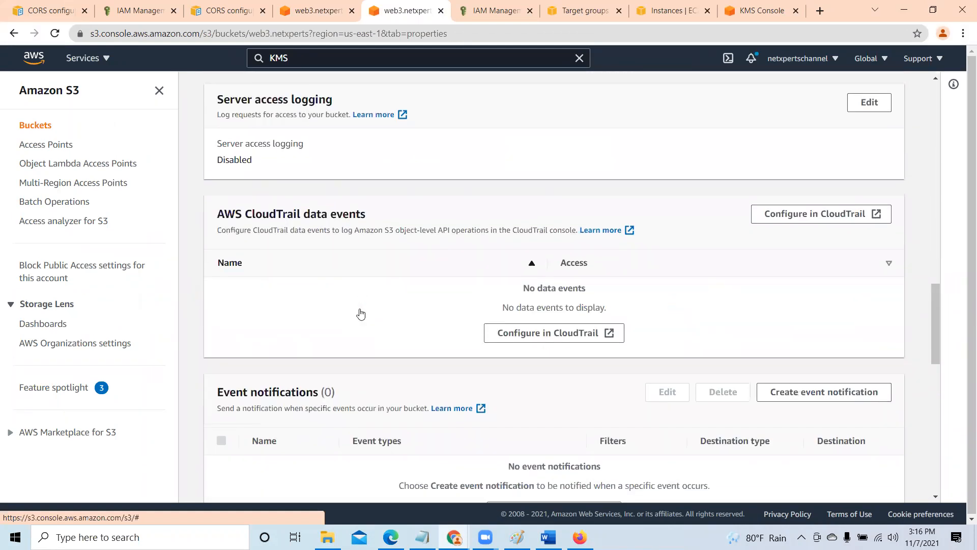
scroll(360, 311, up, 4)
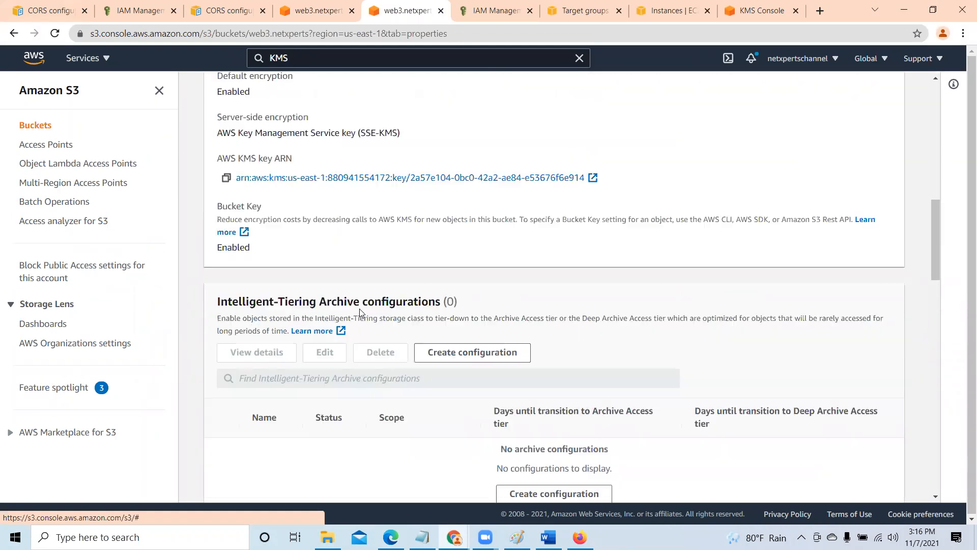
scroll(359, 309, down, 4)
scroll(360, 312, up, 6)
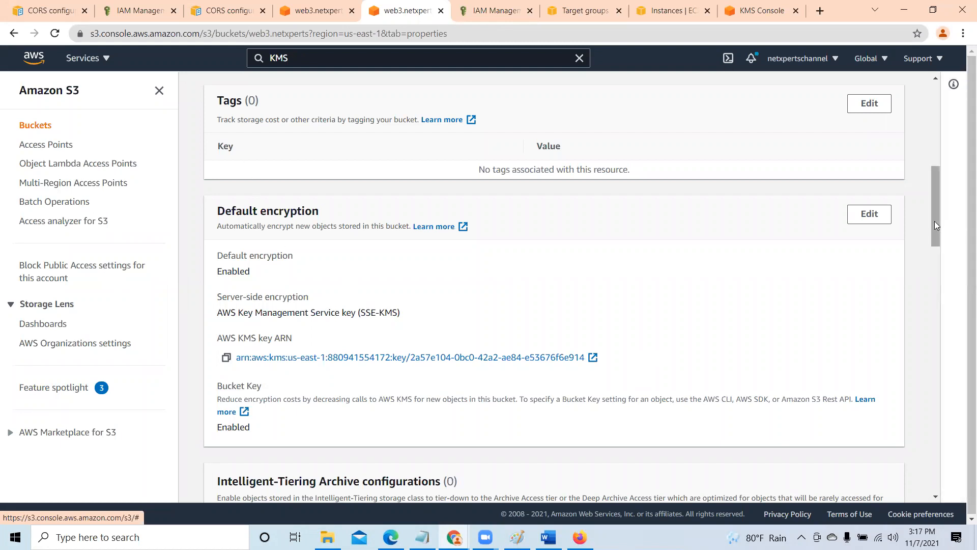
drag(935, 225, 936, 105)
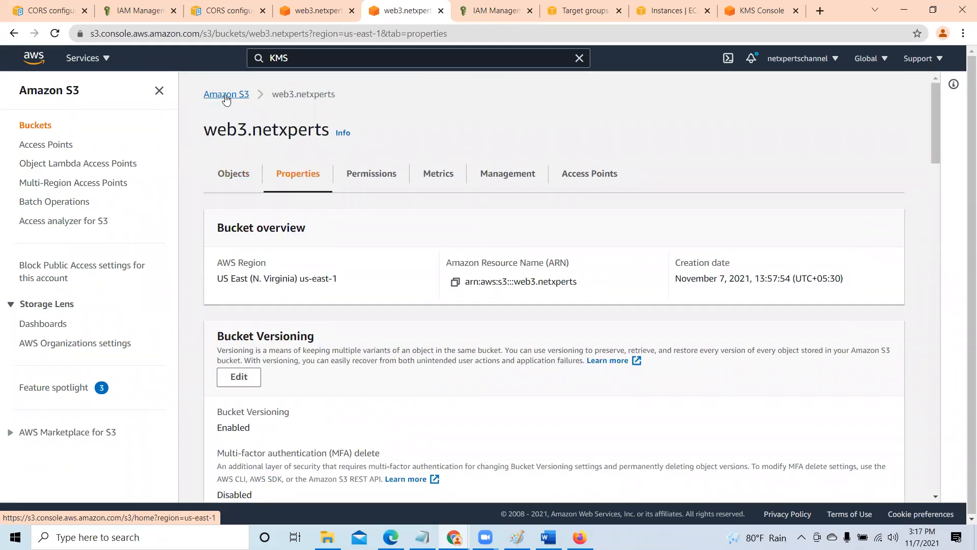
- Return to the bucket list, open the netxpertsbuggetlogsnew bucket, and look through its log objects
click(226, 97)
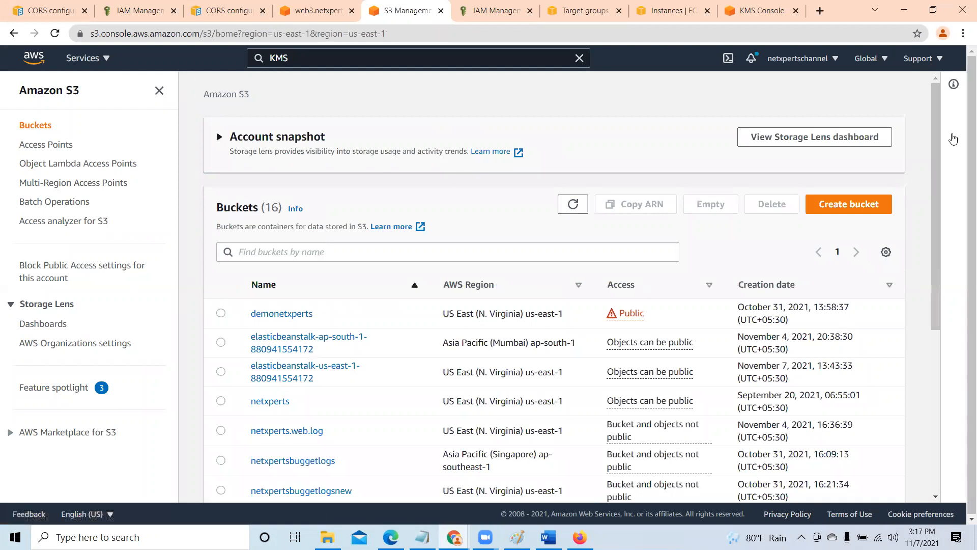
drag(934, 138, 929, 263)
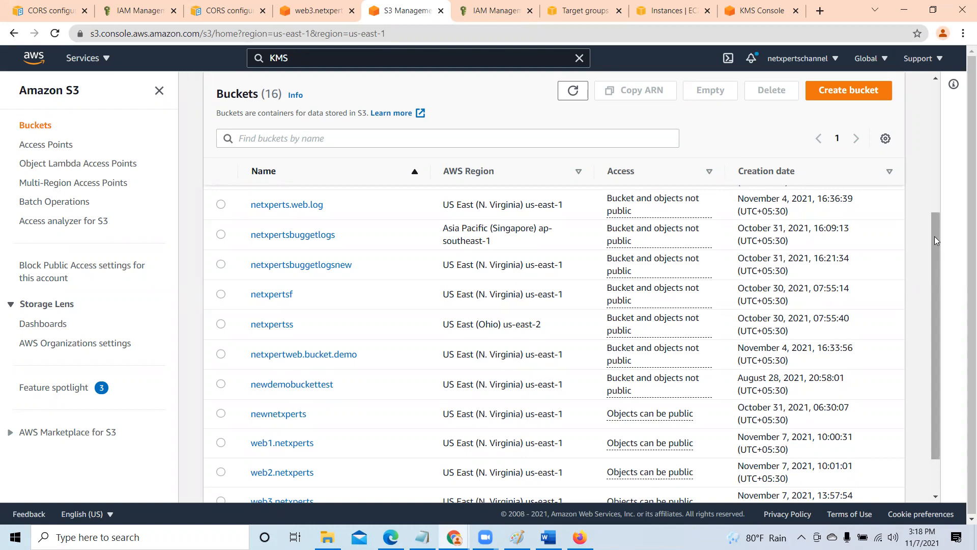
scroll(921, 304, down, 2)
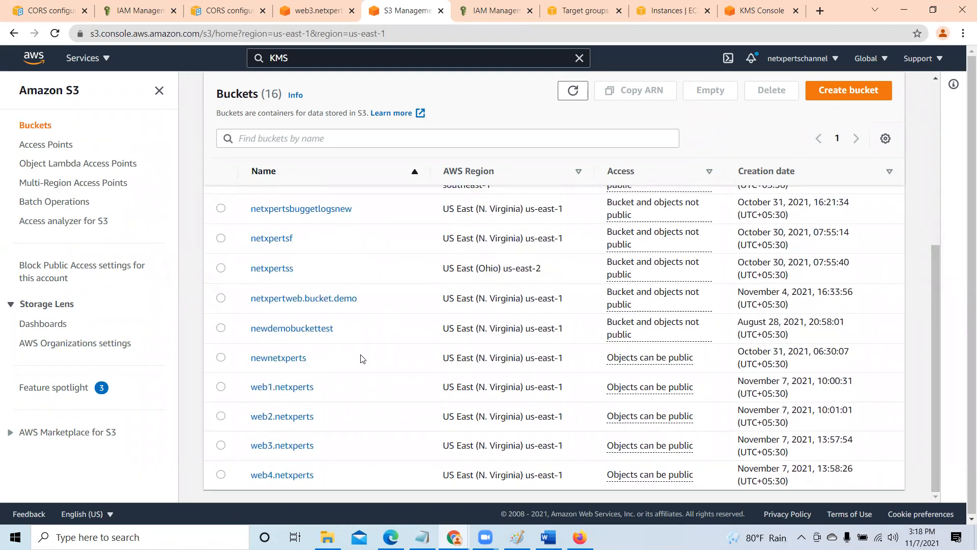
scroll(361, 359, up, 2)
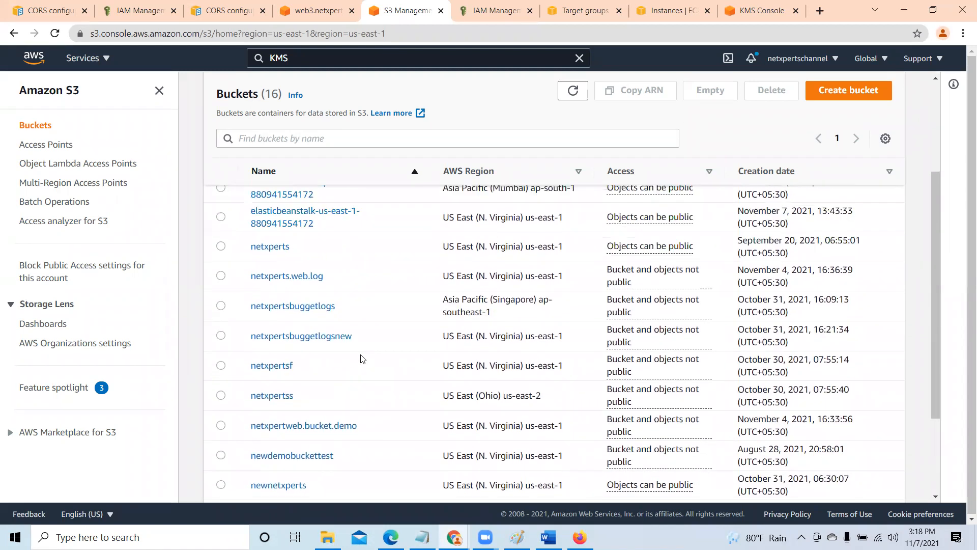
click(320, 338)
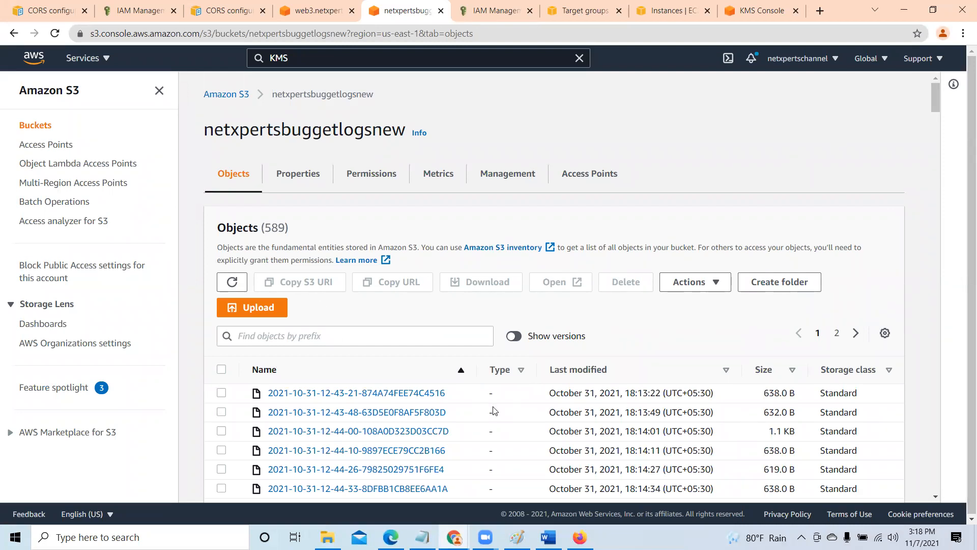
scroll(493, 410, down, 2)
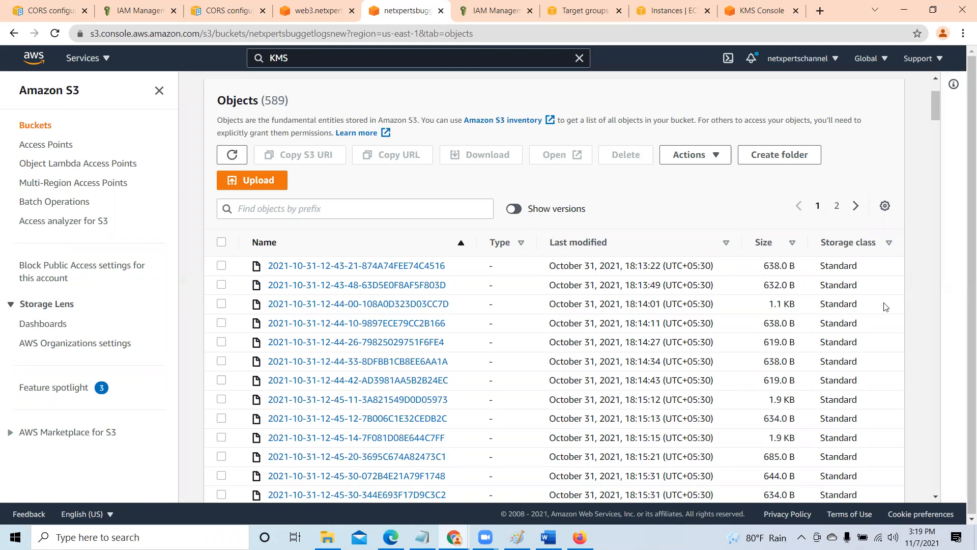
scroll(885, 307, up, 2)
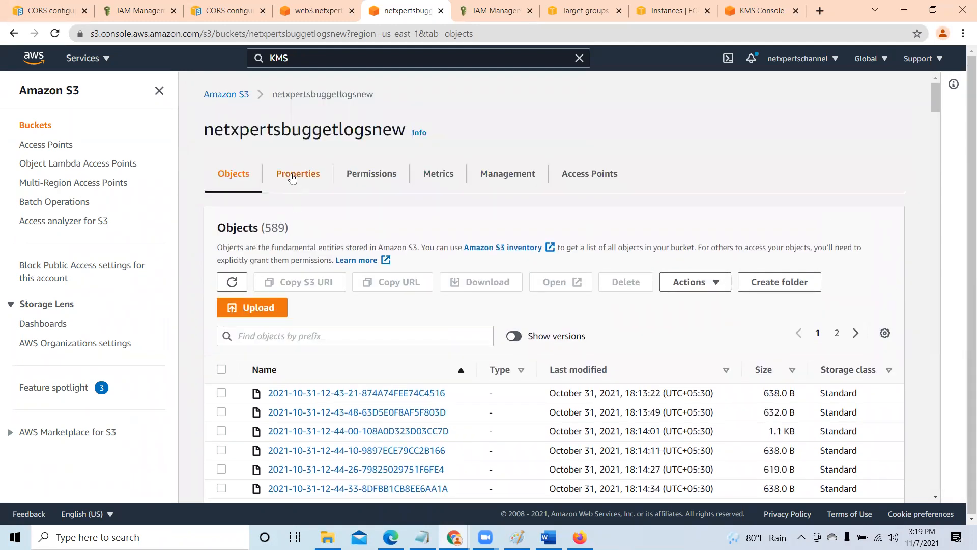
- Go back to the S3 bucket list, look through it, and switch to the customer managed keys in the KMS console
click(224, 94)
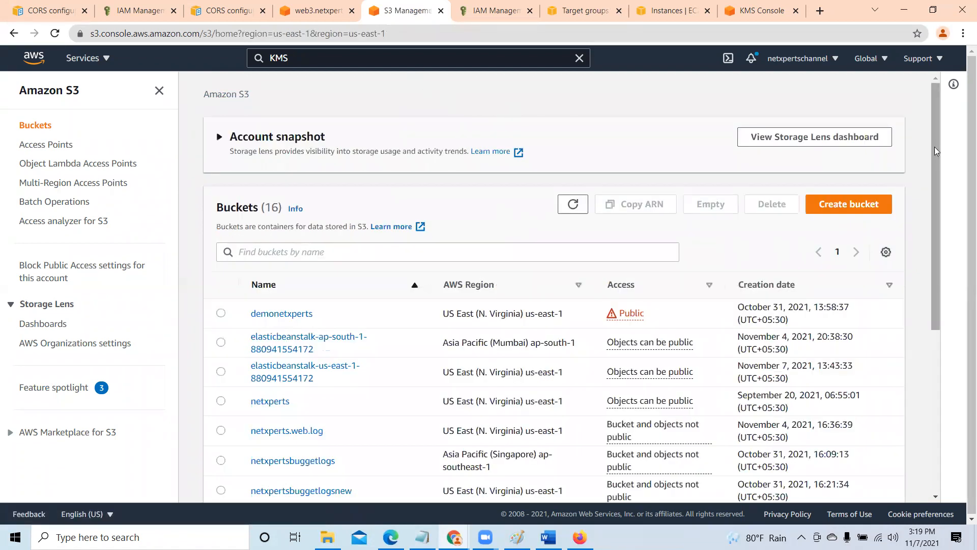
drag(934, 138, 939, 203)
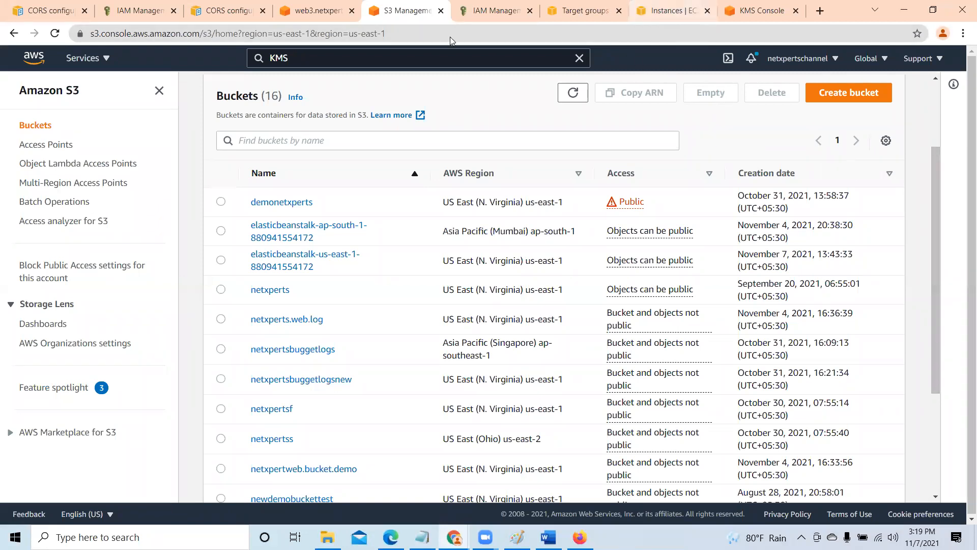
click(668, 10)
click(760, 11)
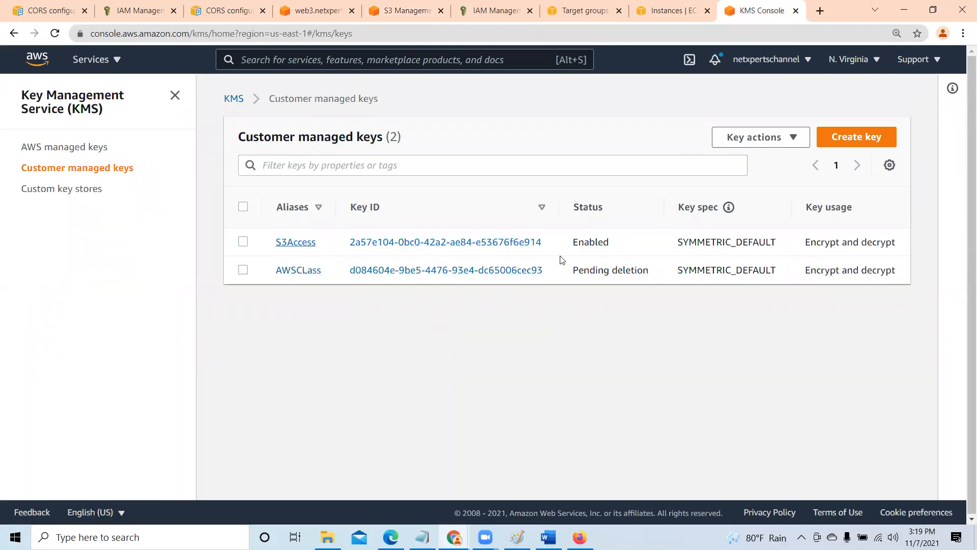
- Disable the S3Access customer managed key and confirm the change
click(243, 242)
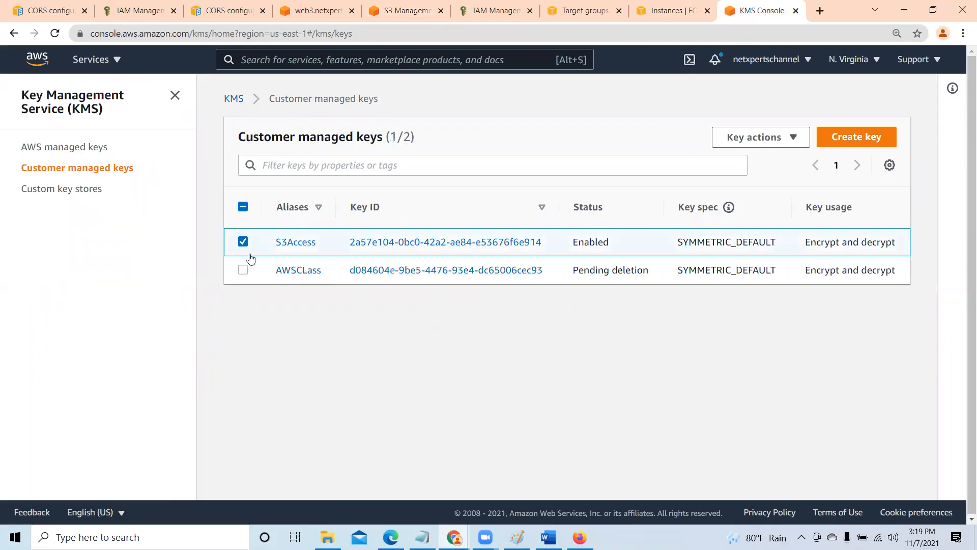
click(795, 138)
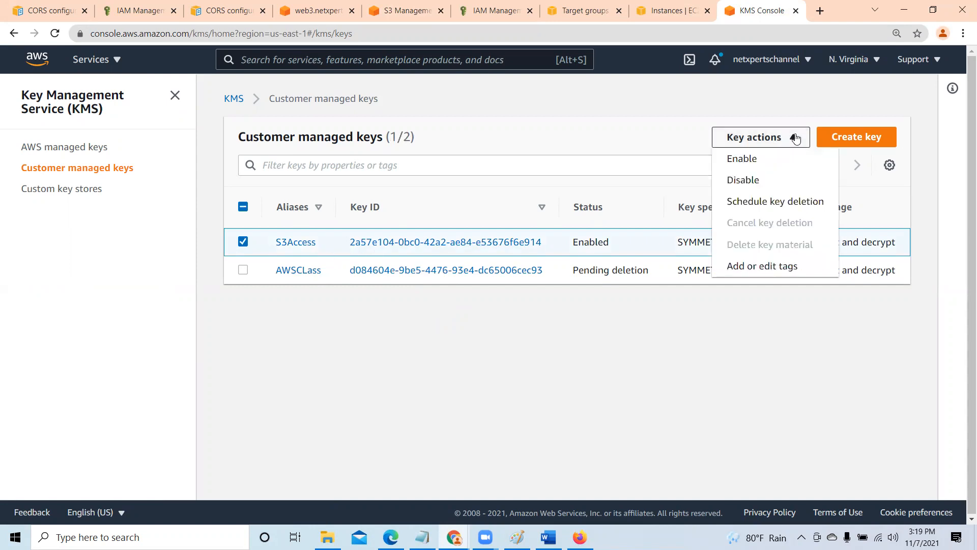
click(739, 181)
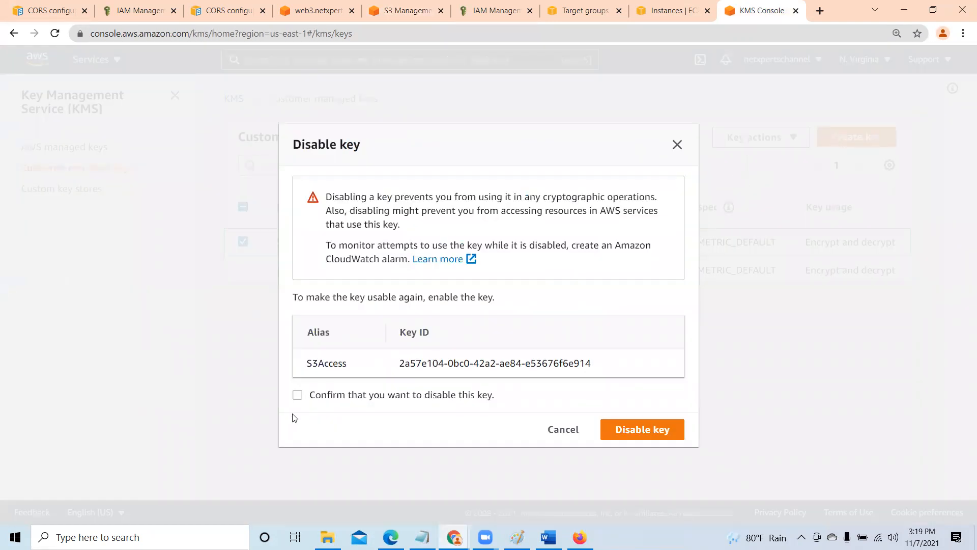
click(298, 396)
click(663, 430)
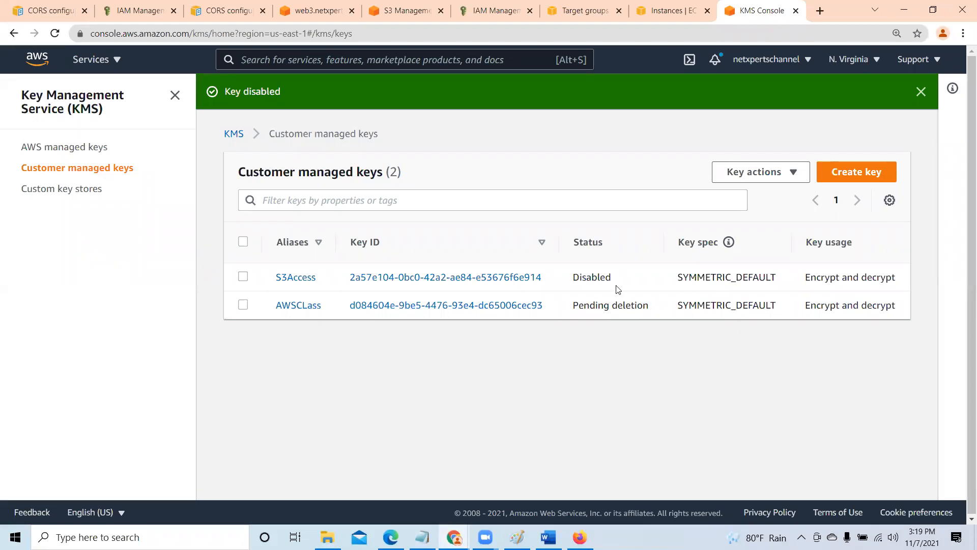
- Schedule the S3Access key for deletion with a 7-day waiting period and dismiss the resulting notifications
click(243, 276)
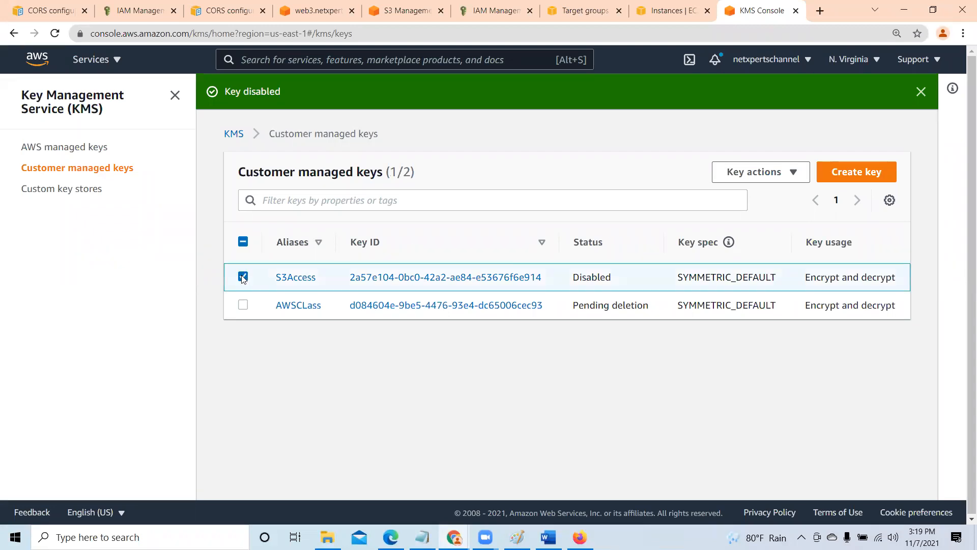
click(797, 173)
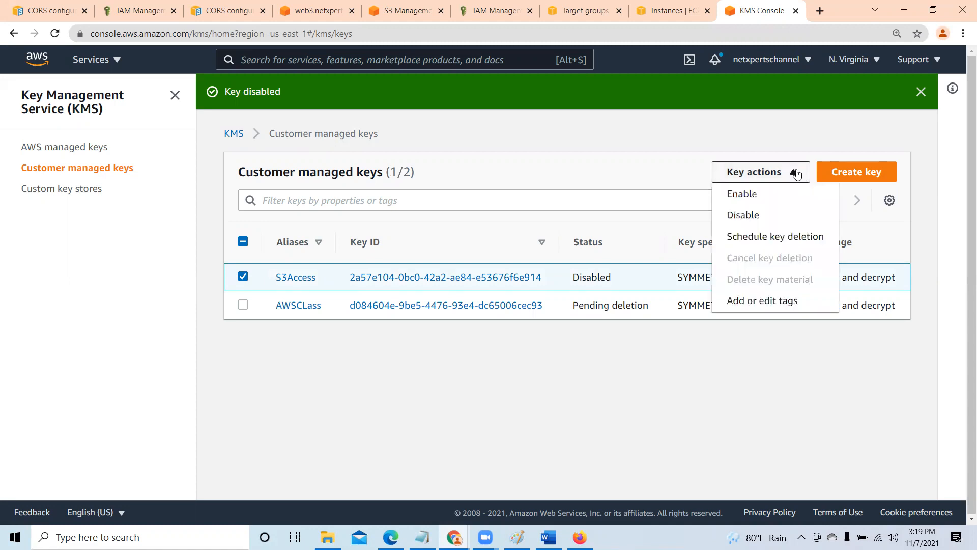
click(823, 243)
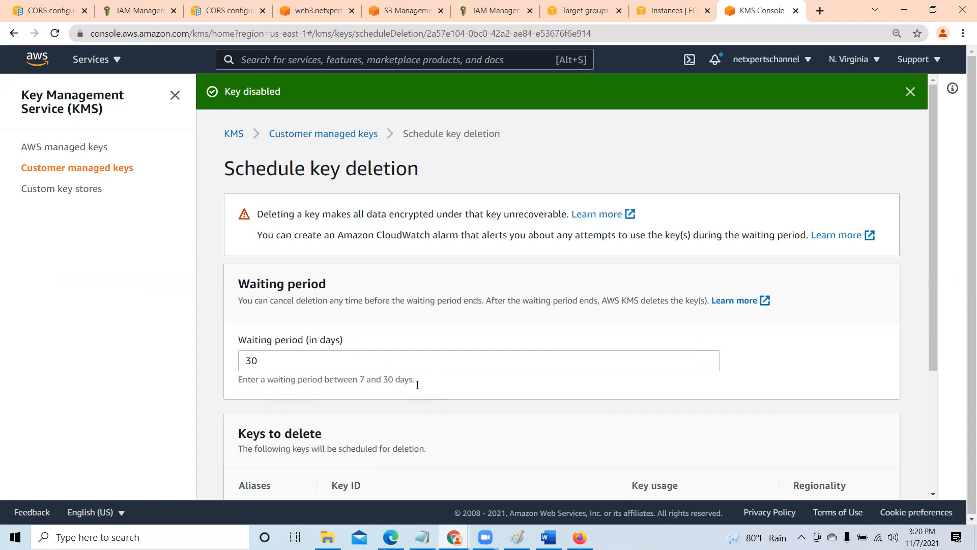
click(276, 361)
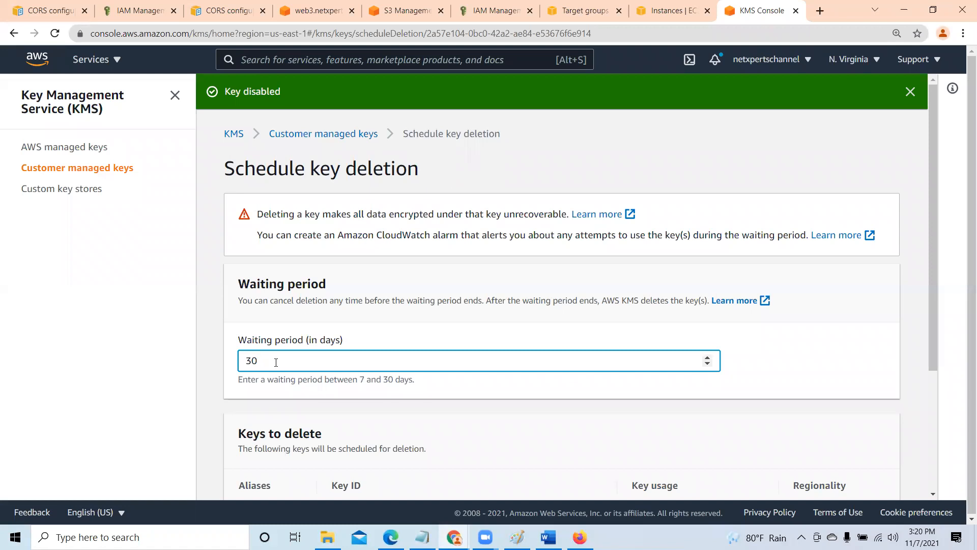
key(BackSpace)
key(BackSpace)
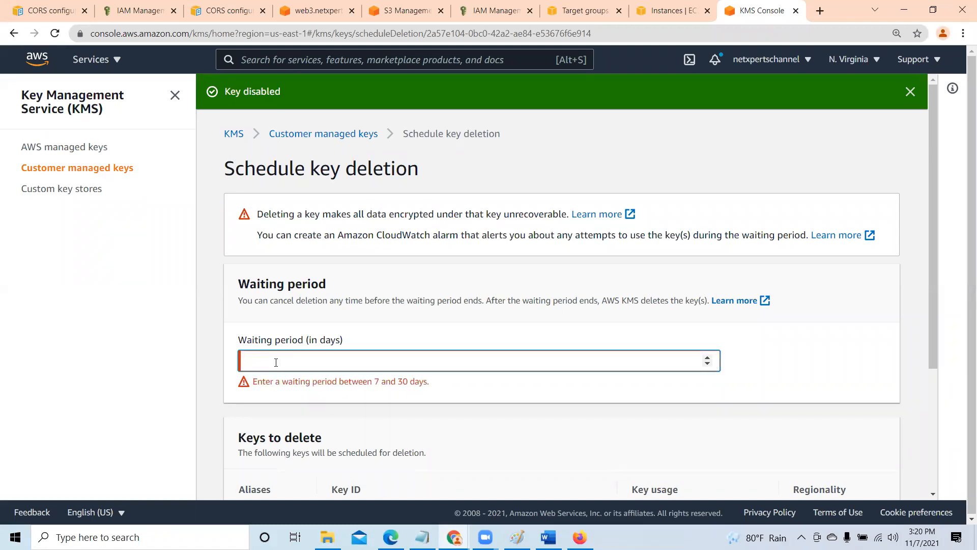
text(7)
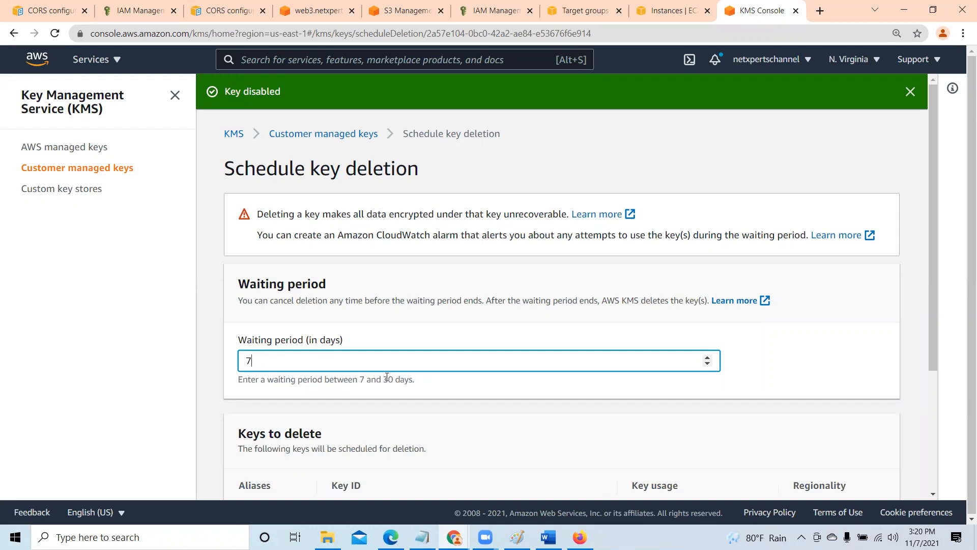
scroll(418, 392, down, 3)
click(242, 430)
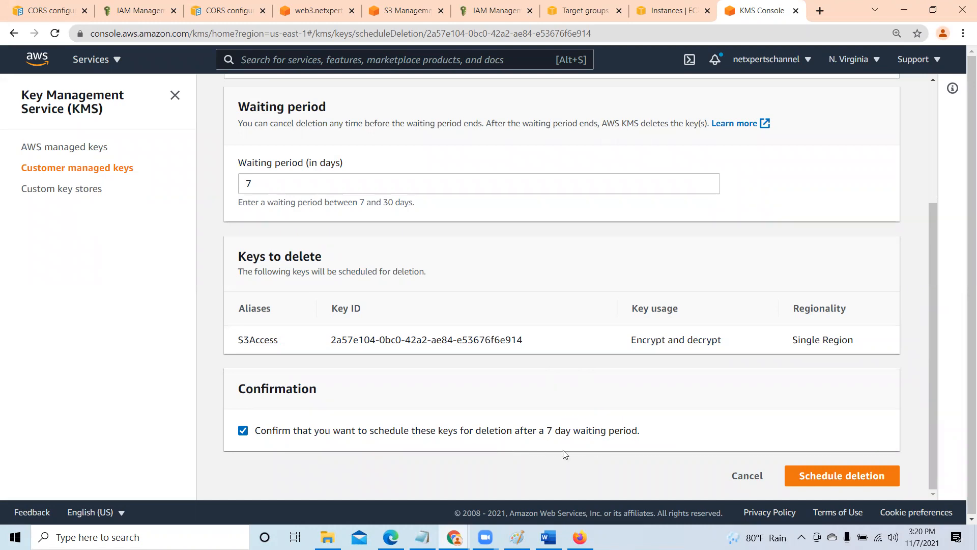
click(867, 476)
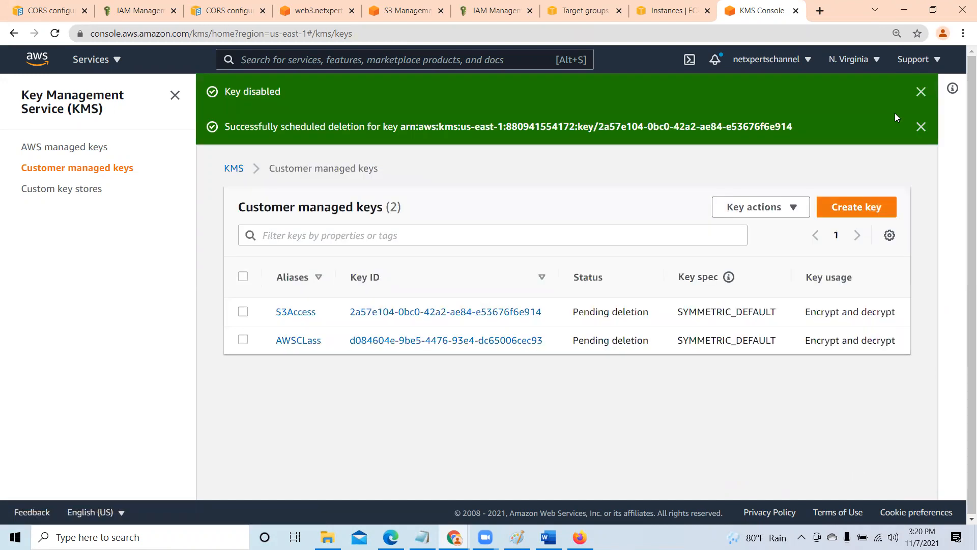
click(921, 126)
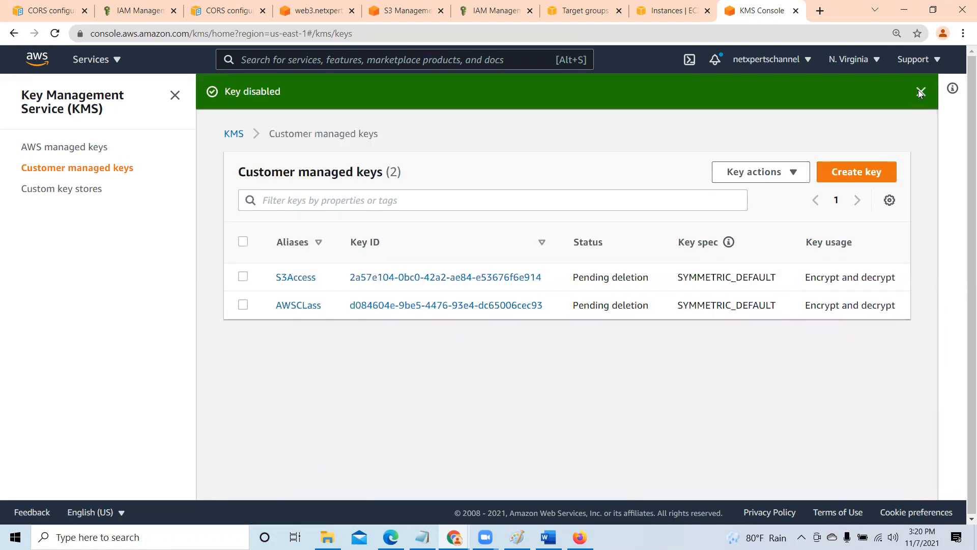
click(920, 91)
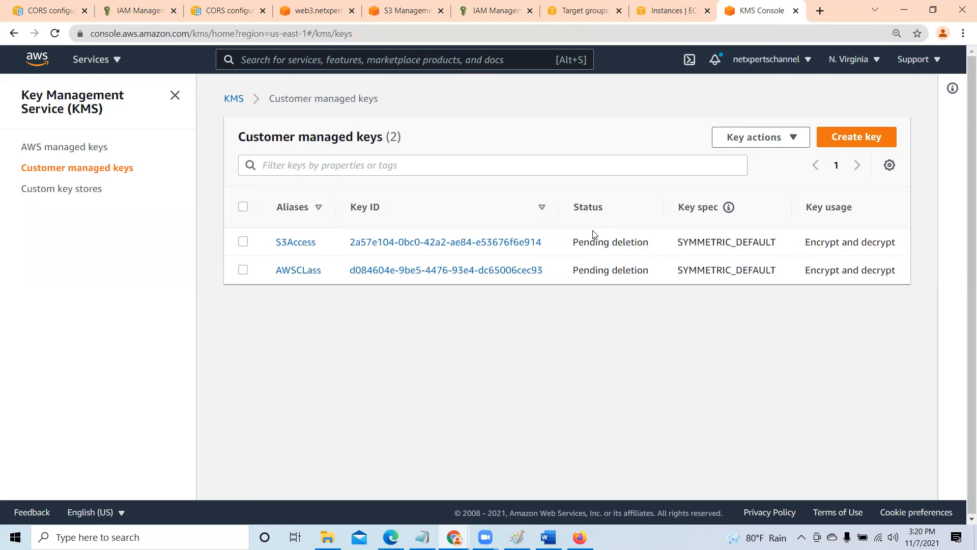
- Check the system calendar for the date the waiting period ends, and close the KMS console
click(923, 536)
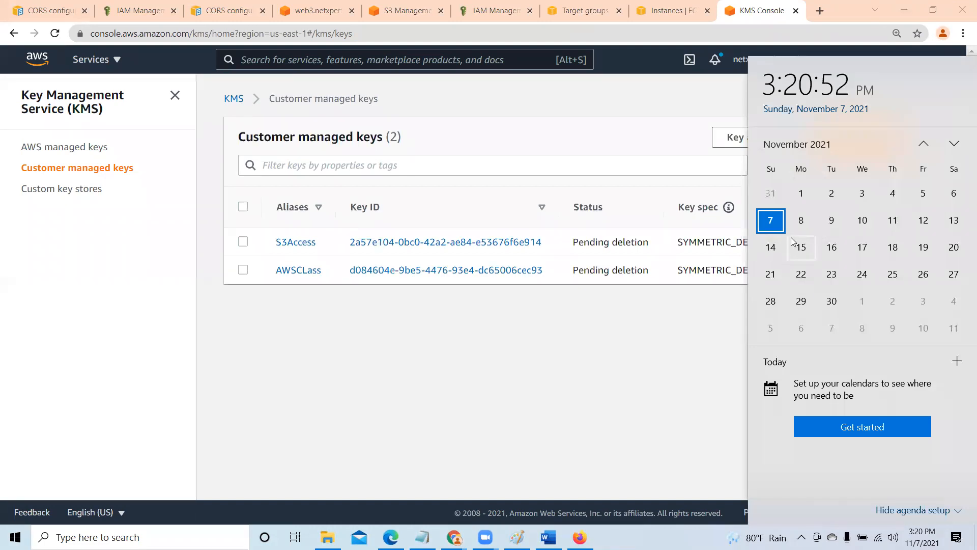
click(687, 360)
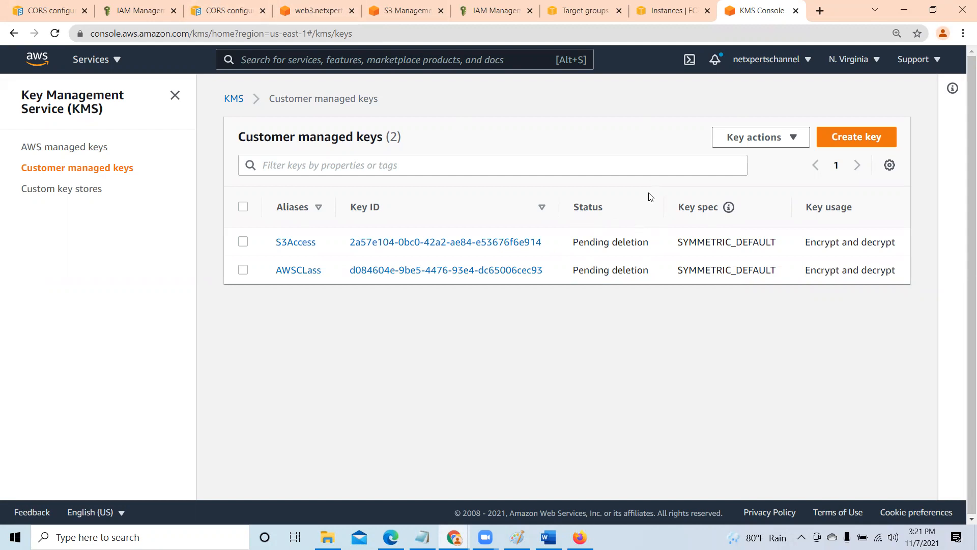
click(795, 11)
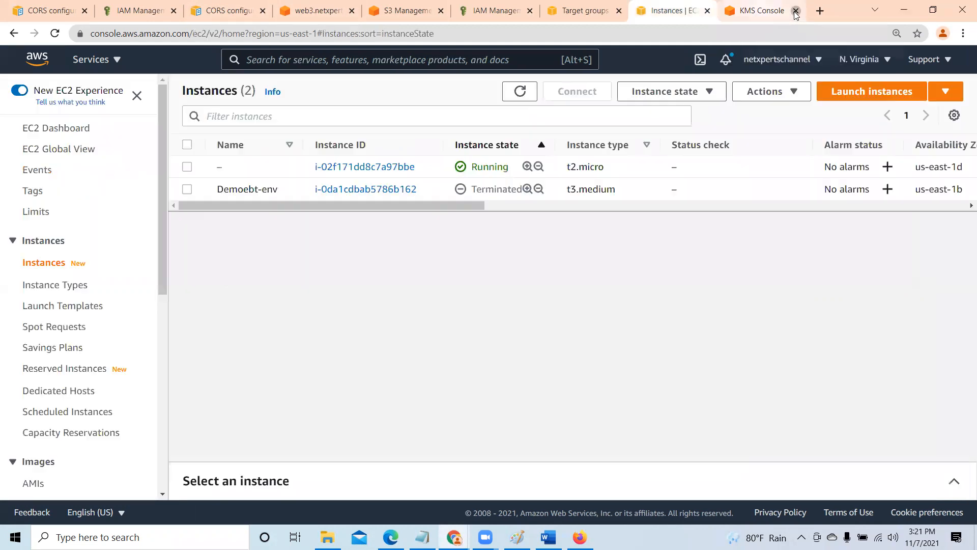
- Open the netxperts.web.log bucket from the S3 bucket list, view its logs/ folder, and return to the bucket's top level
click(449, 9)
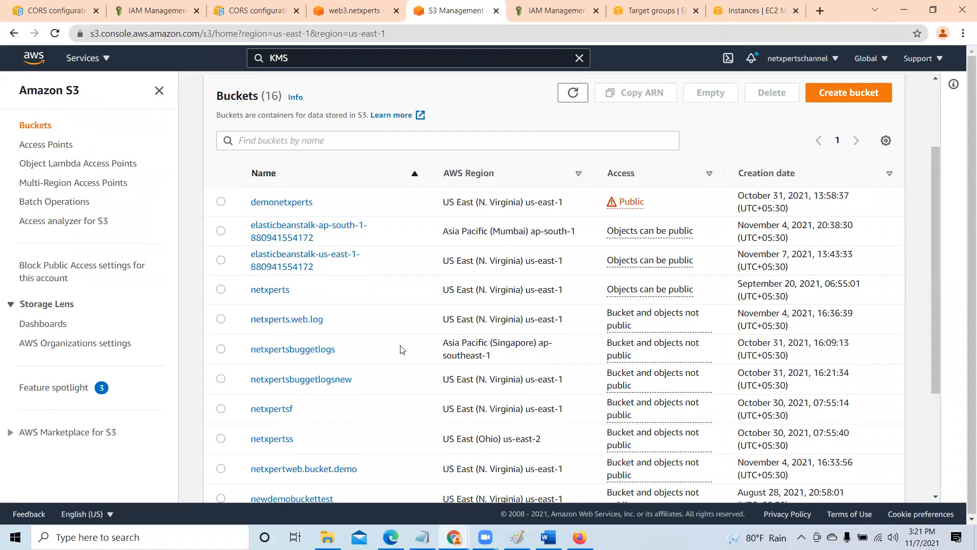
scroll(400, 349, down, 1)
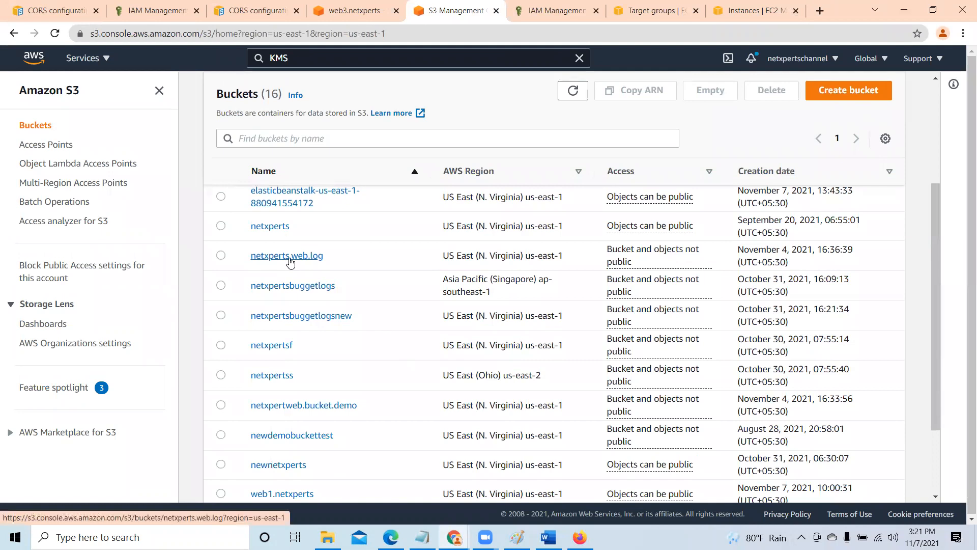
click(288, 257)
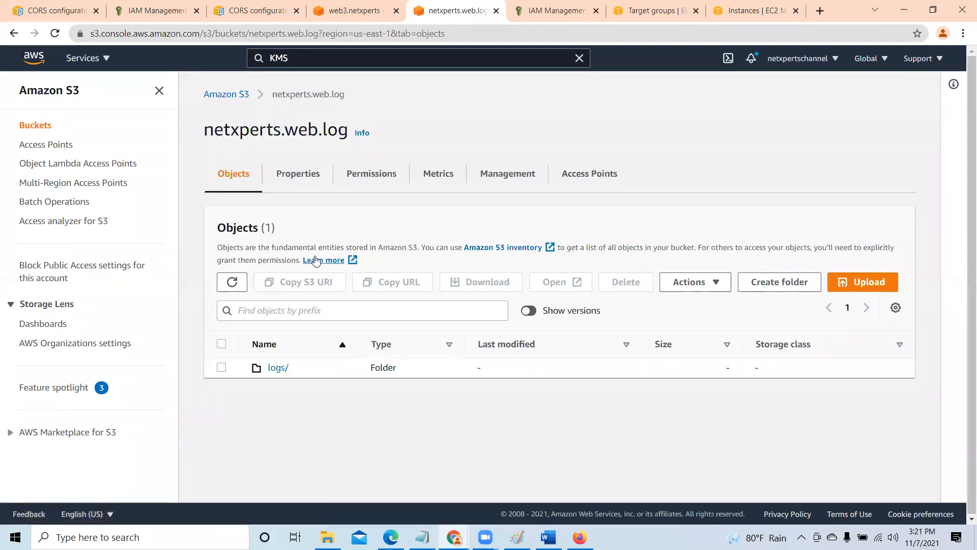
click(277, 368)
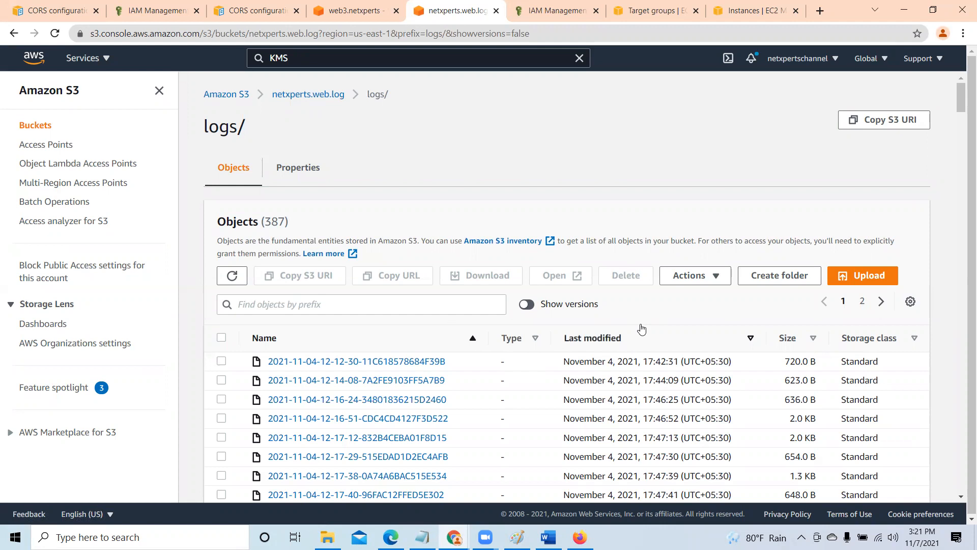
click(293, 95)
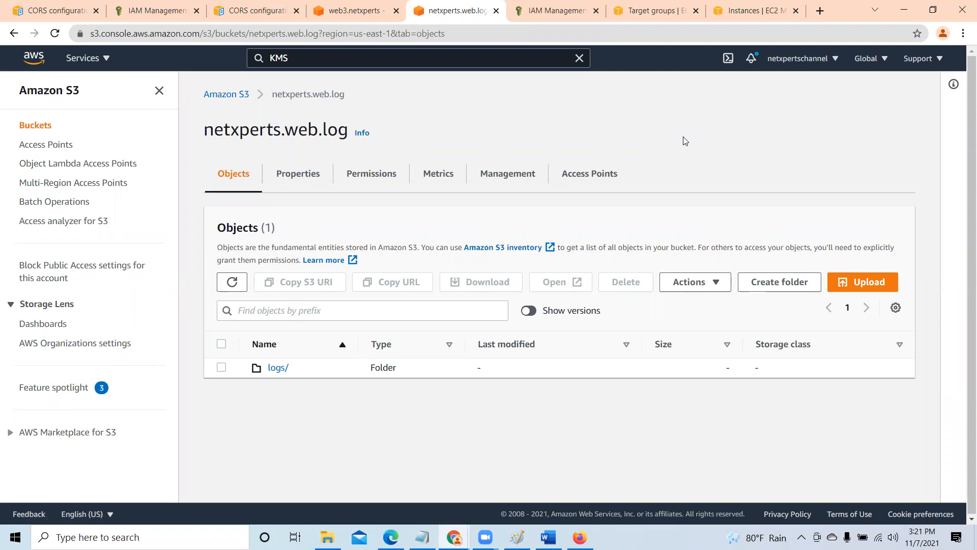
- Search the AWS services for Athena and open it in a new browser tab
click(250, 53)
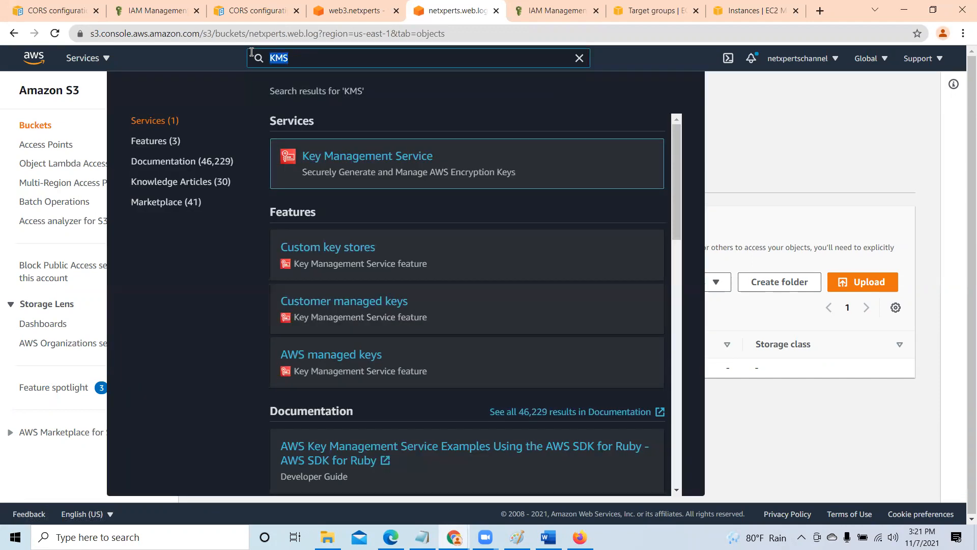
key(BackSpace)
text(A)
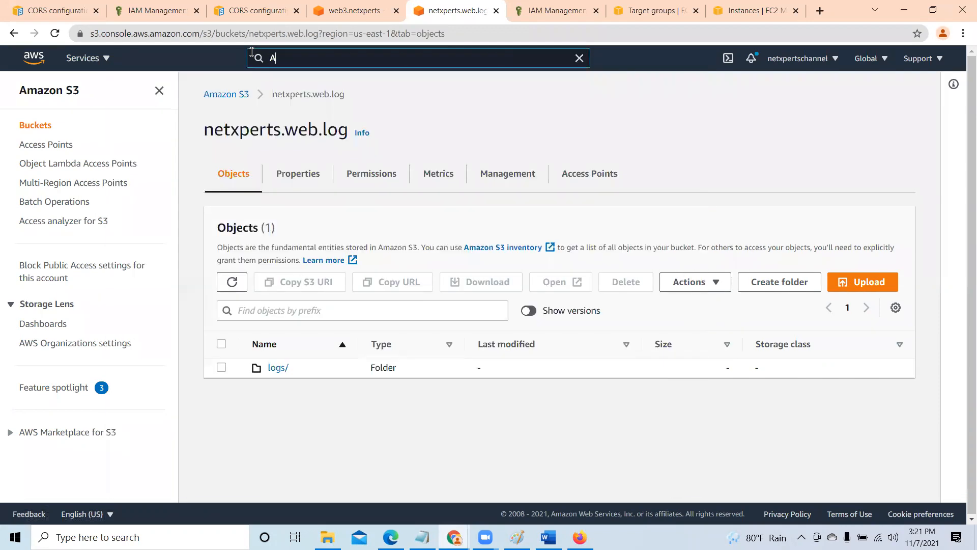
text(t)
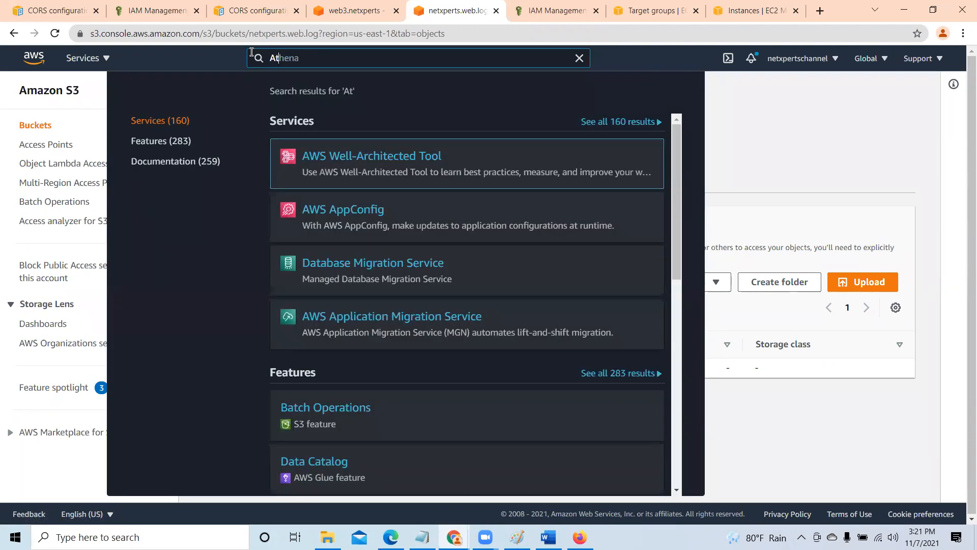
key(BackSpace)
text(t)
key(BackSpace)
text(th)
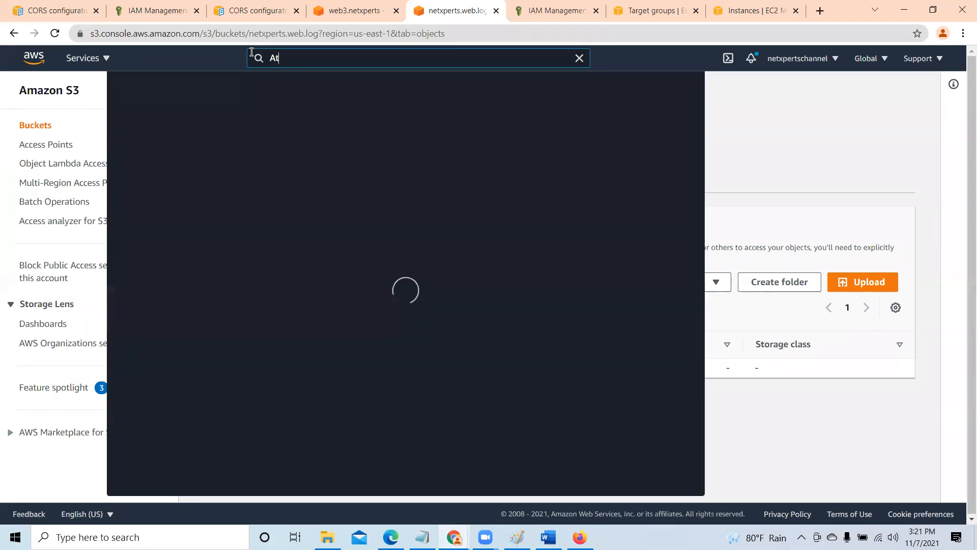
text(e)
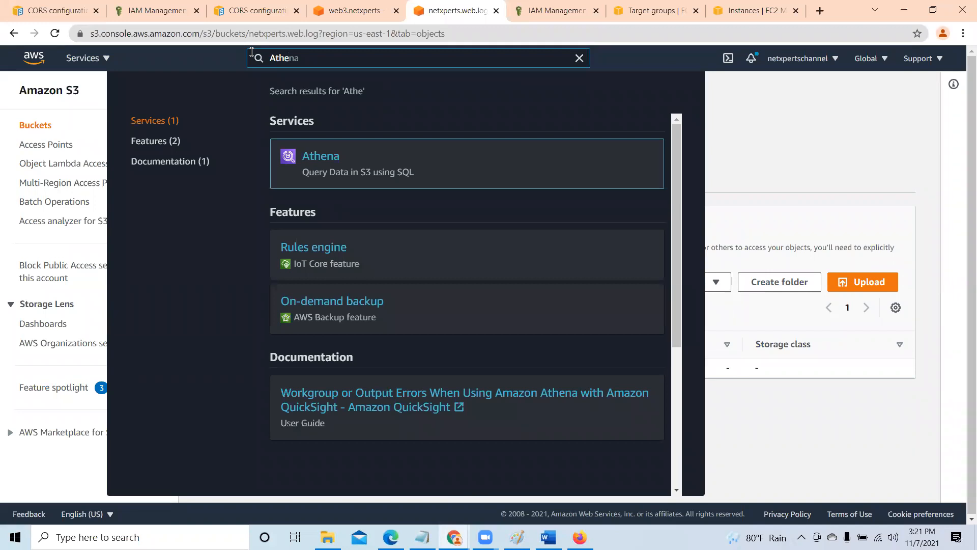
right_click(309, 158)
click(357, 168)
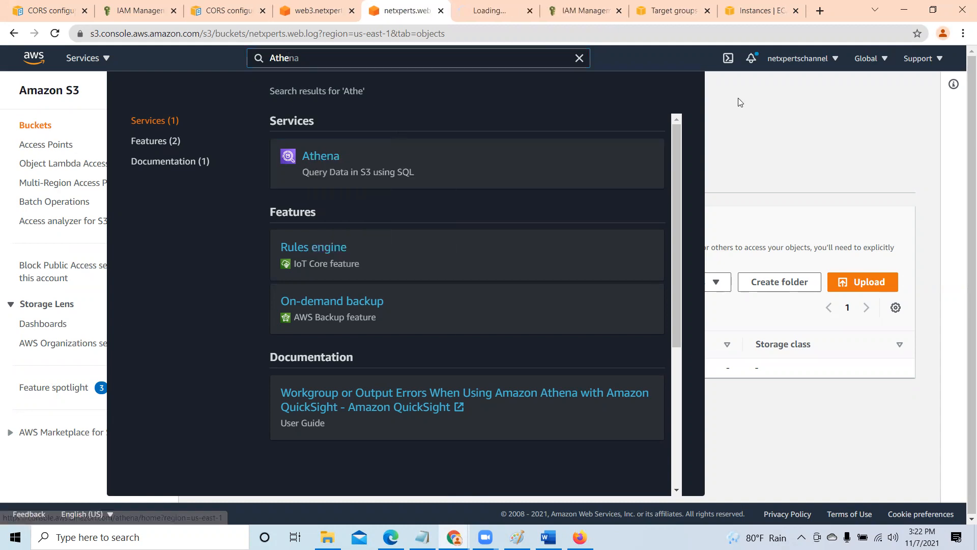
click(758, 103)
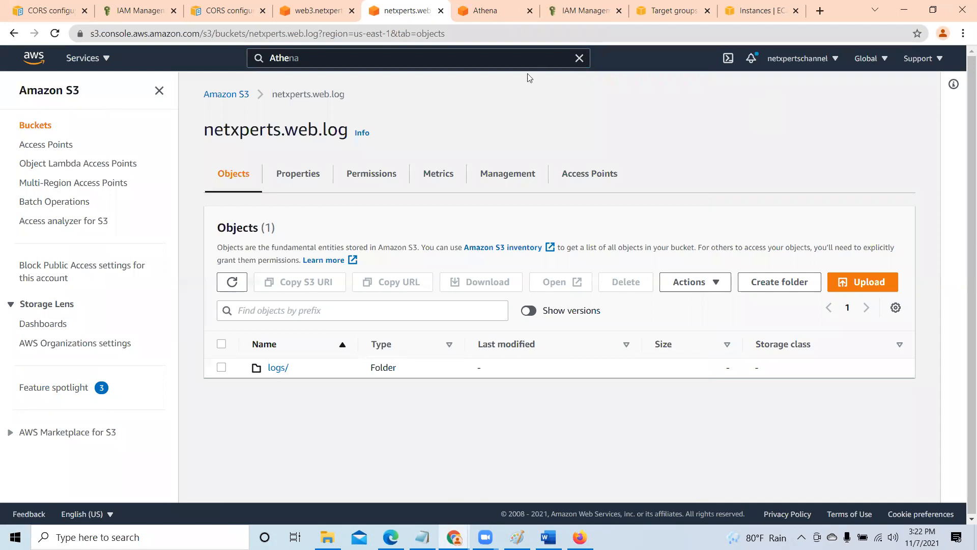
- Switch to the Athena query editor and look at the databases available under AwsDataCatalog
click(489, 10)
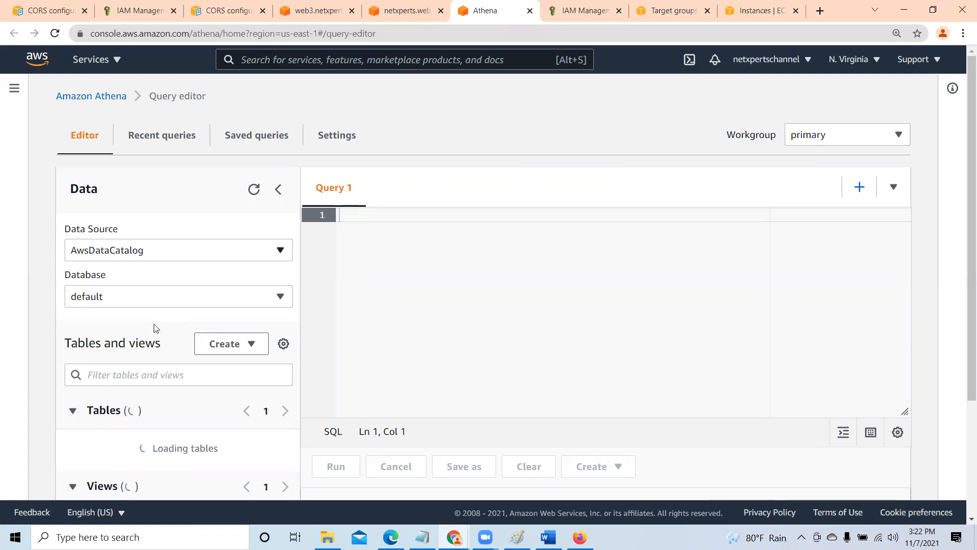
click(281, 297)
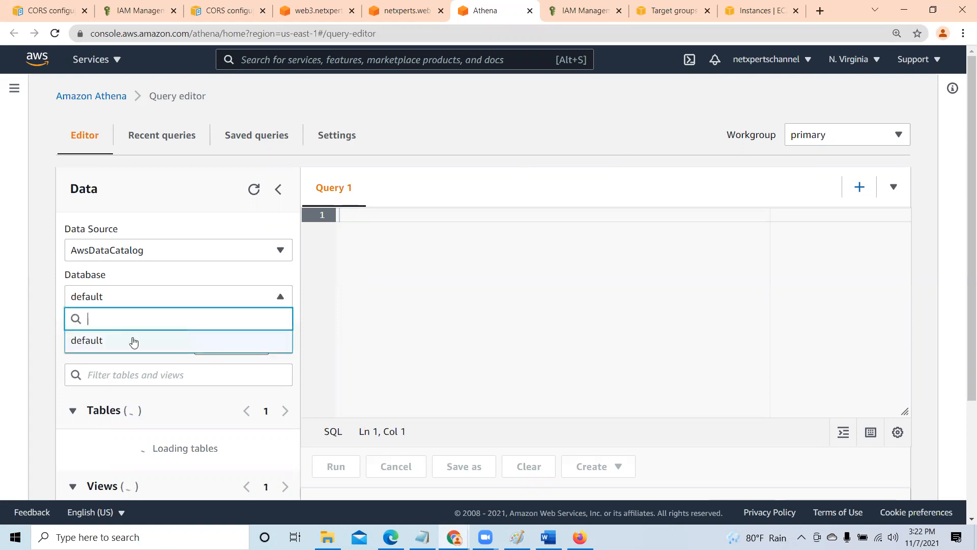
click(295, 280)
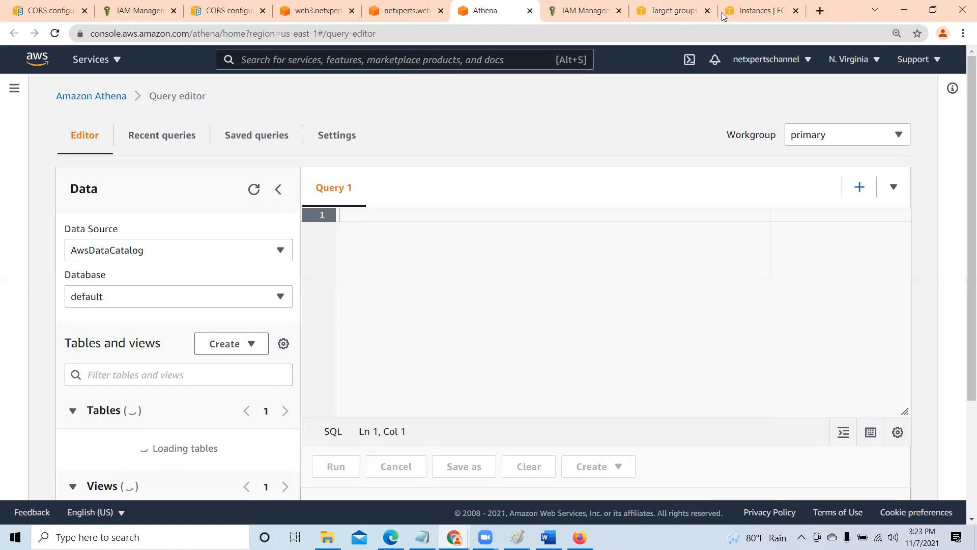
- Search Google for "athena s3 access logs" in a new browser tab
click(819, 11)
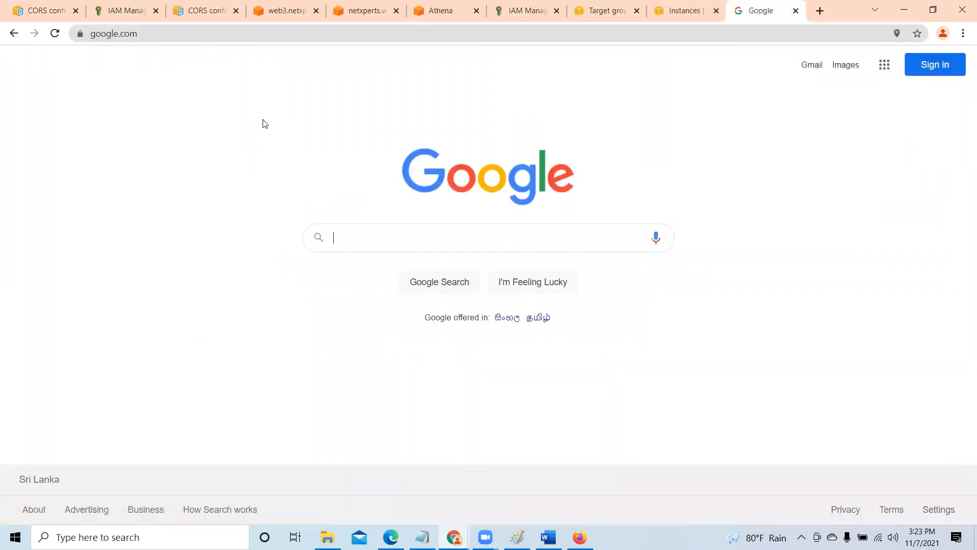
text(Athe)
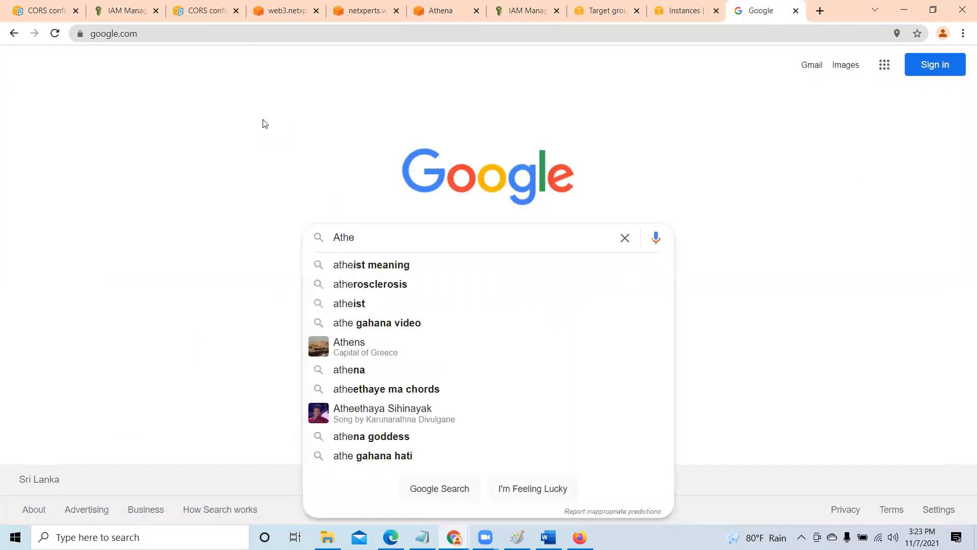
text(na )
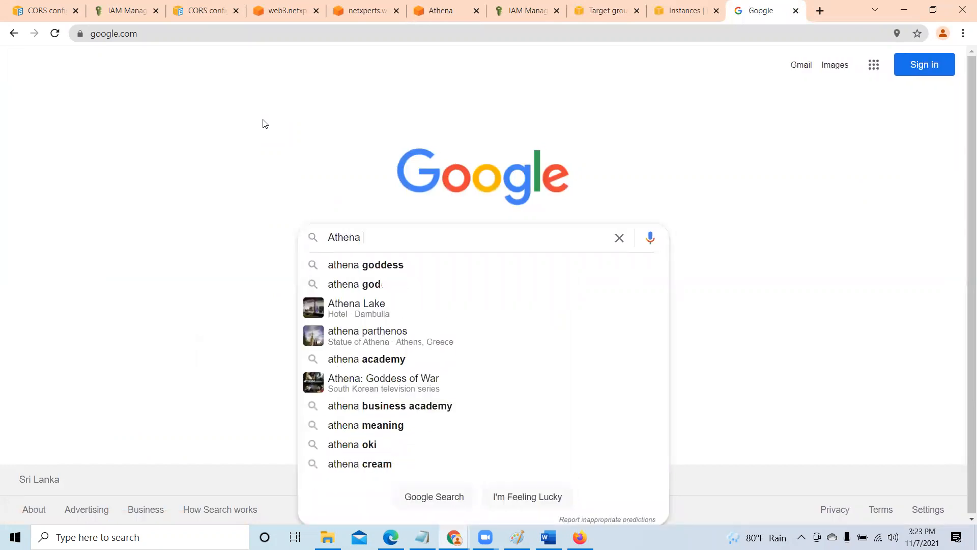
text(s3)
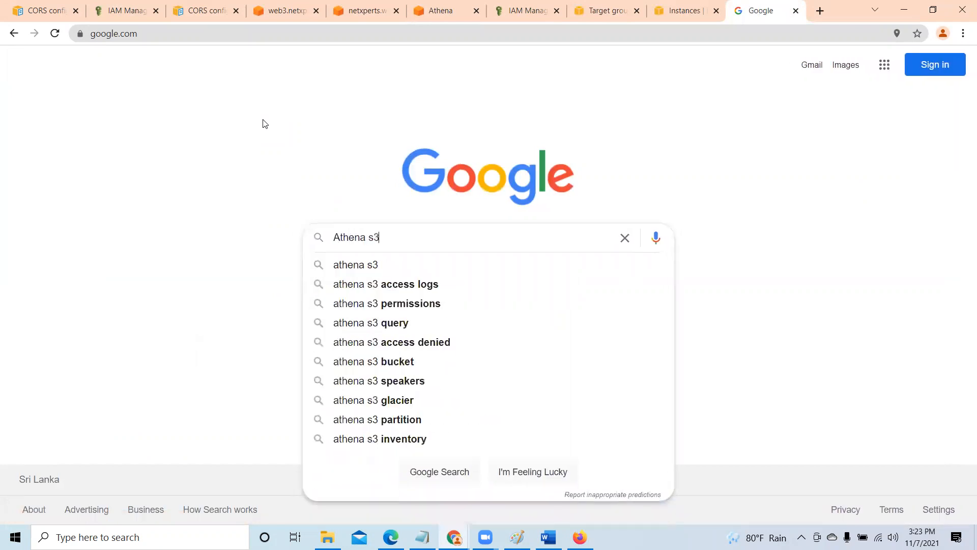
text( a)
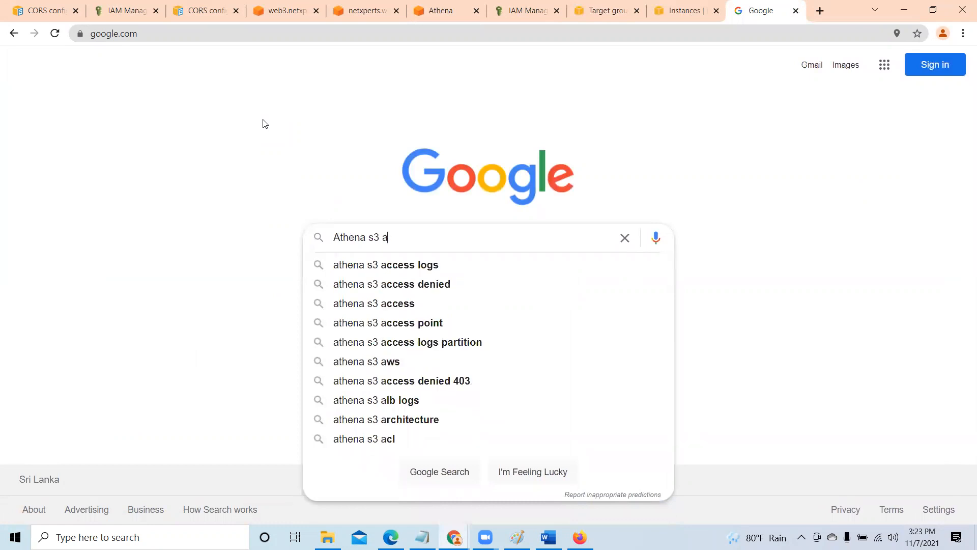
text(ccess )
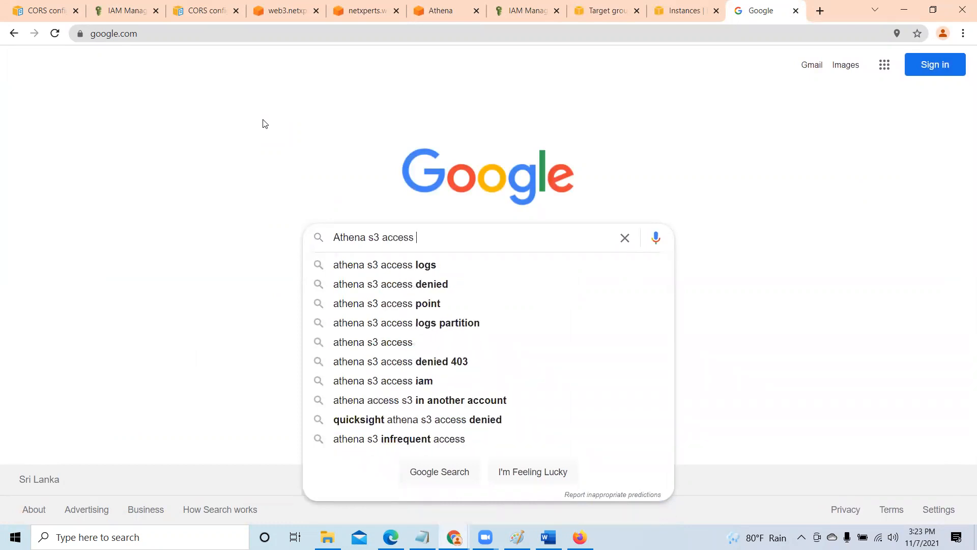
text(logs)
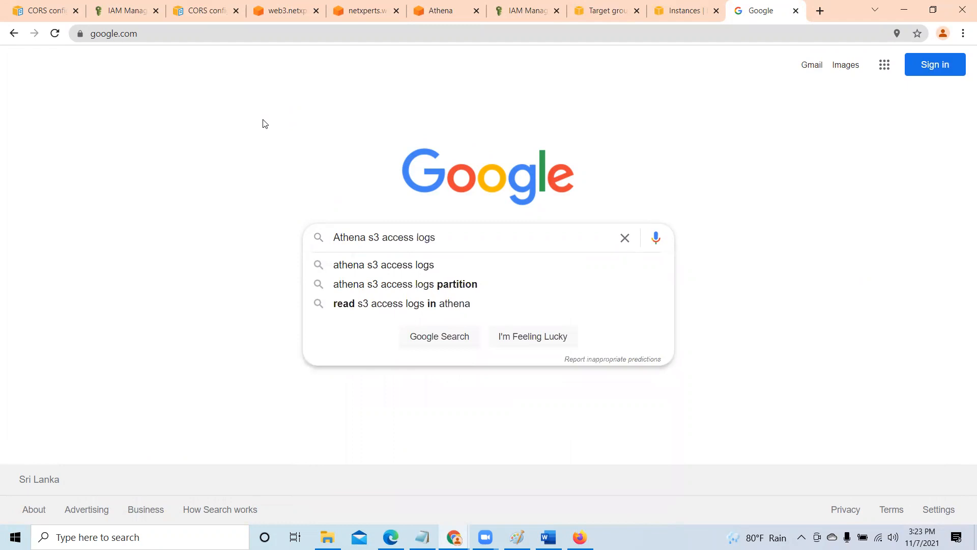
click(352, 266)
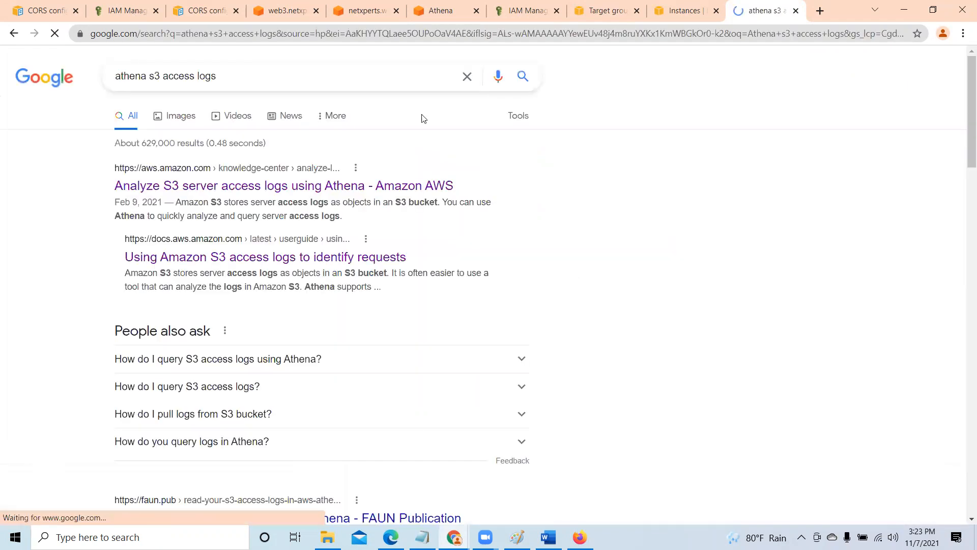
- Open the AWS result "Analyze S3 server access logs using Athena" in its own tab and switch to it
right_click(340, 191)
click(359, 198)
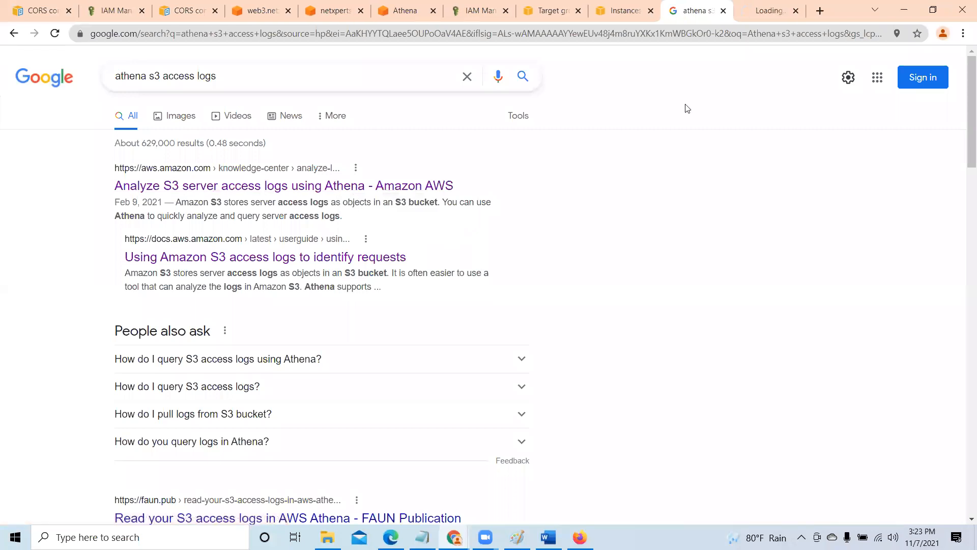
click(770, 11)
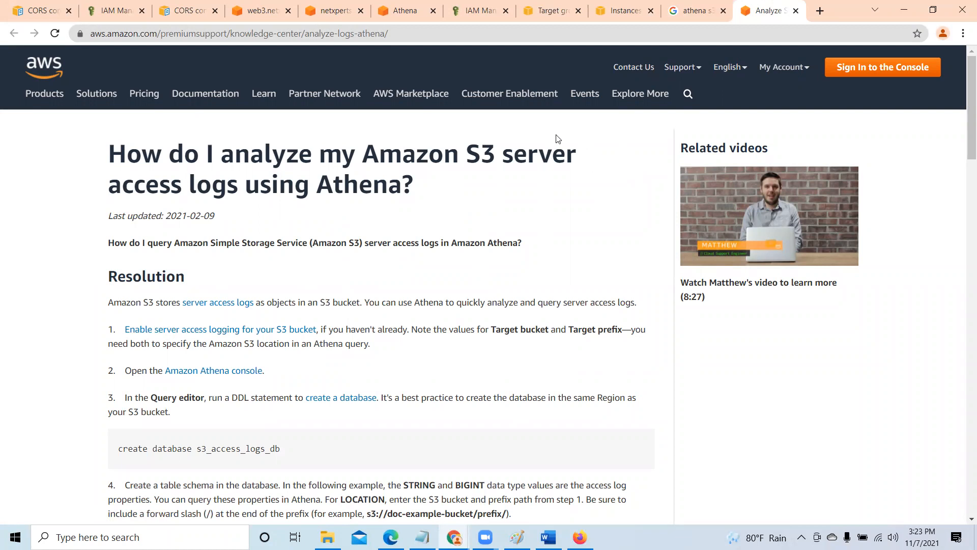
- Copy the statement "create database s3_access_logs_db" from the article and paste it into Query 1 in the Athena editor
scroll(573, 231, down, 2)
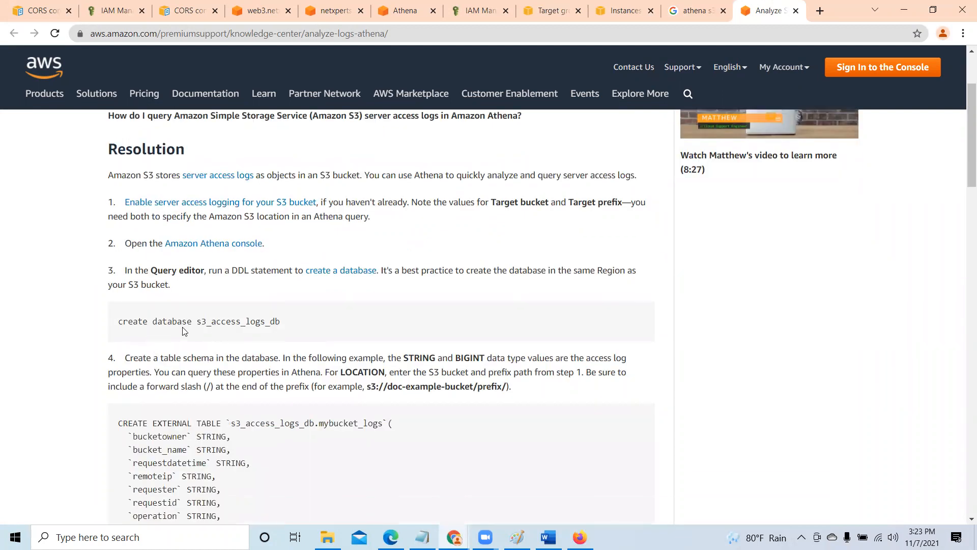
double_click(122, 321)
drag(188, 322, 291, 320)
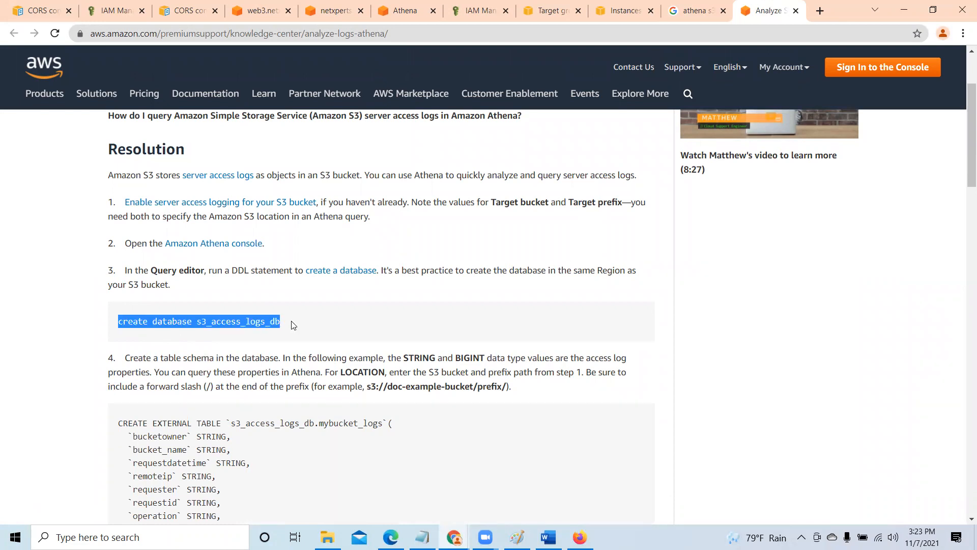
right_click(274, 322)
click(294, 330)
click(411, 11)
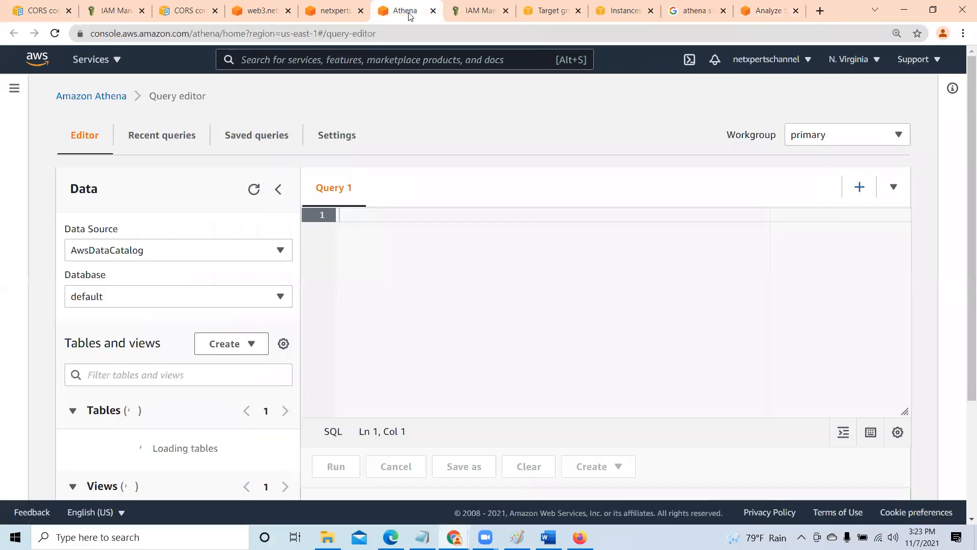
right_click(369, 215)
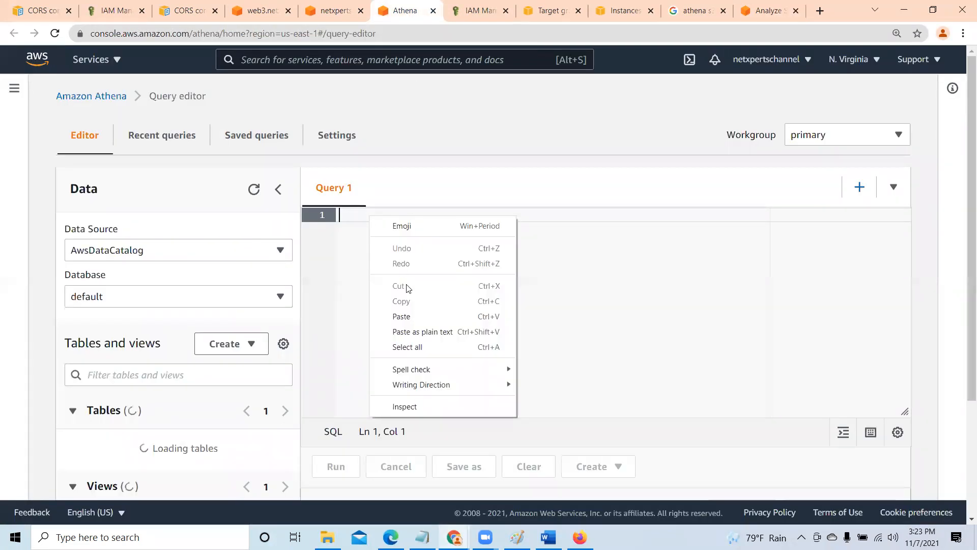
click(407, 315)
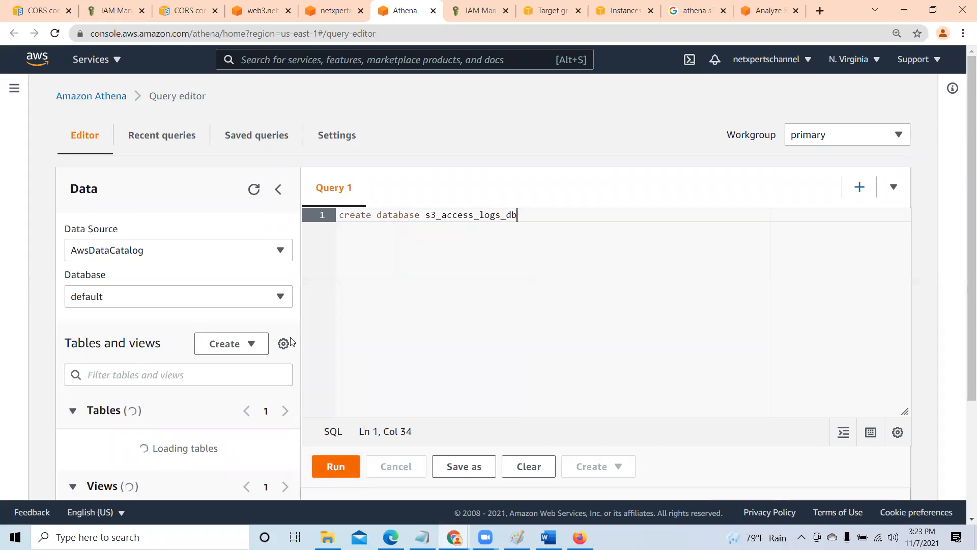
- Check the existing databases, then run the query that creates the s3_access_logs_db database
click(280, 297)
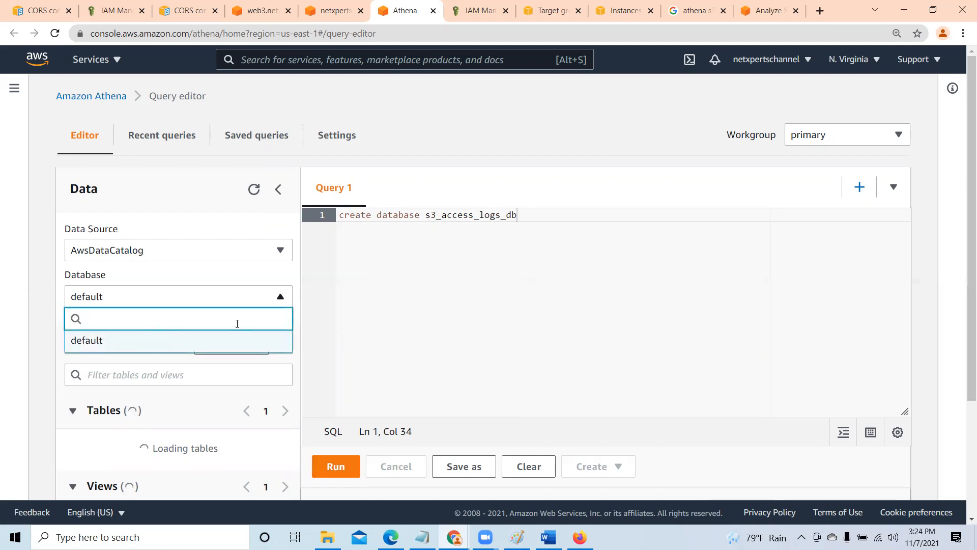
click(289, 274)
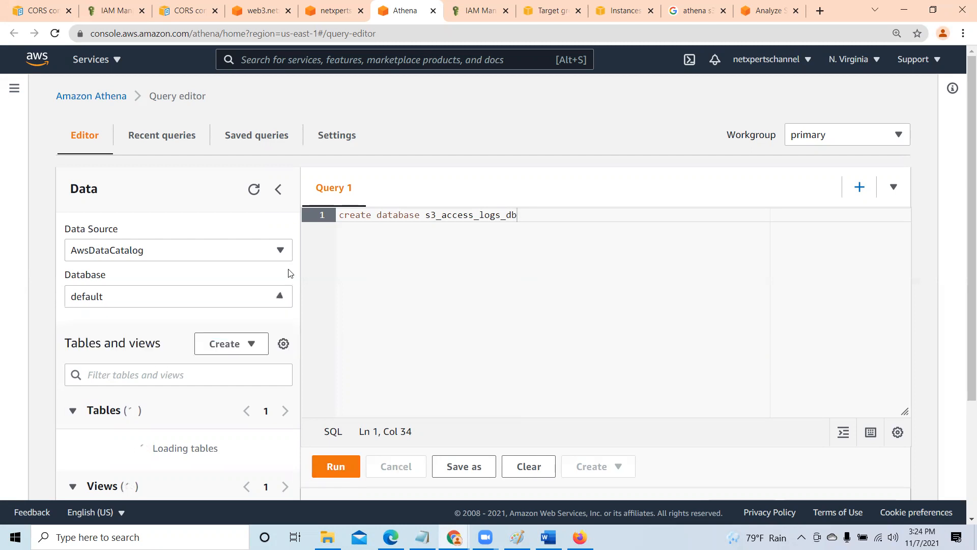
click(331, 470)
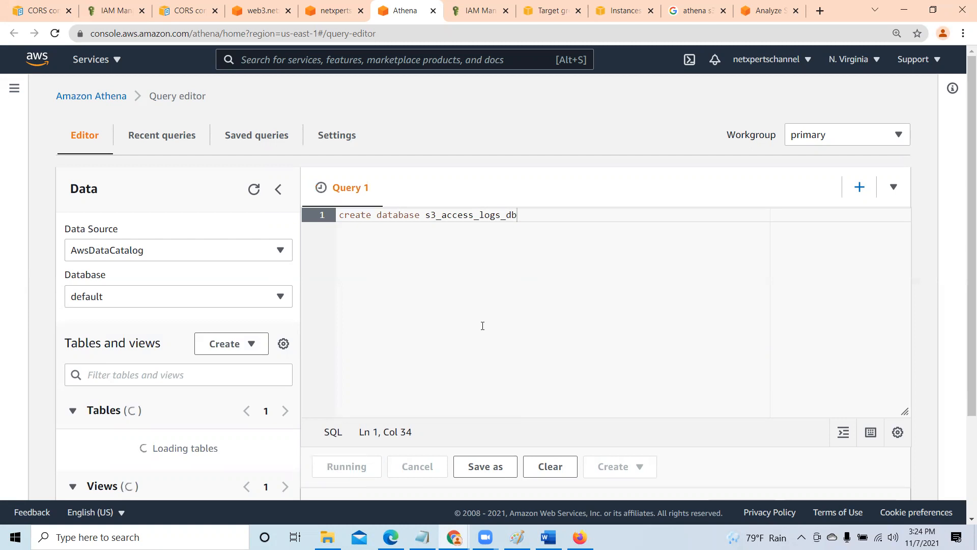
scroll(482, 325, down, 3)
scroll(483, 326, up, 3)
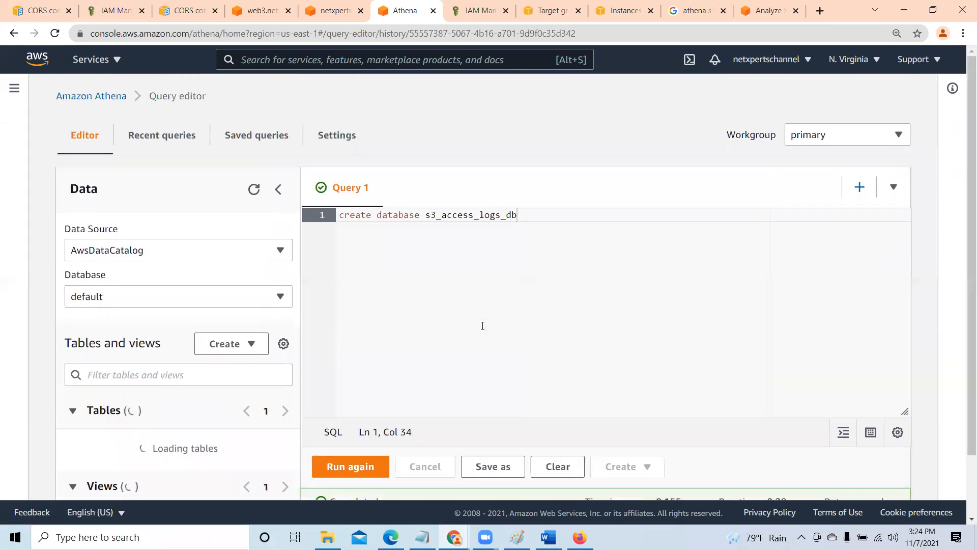
scroll(483, 325, down, 3)
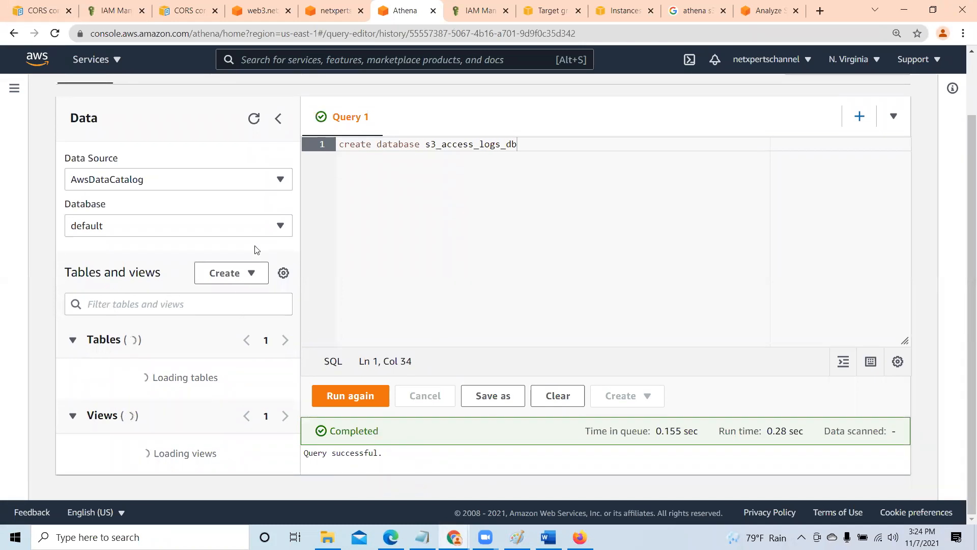
- Check the database list under AwsDataCatalog for s3_access_logs_db
click(280, 226)
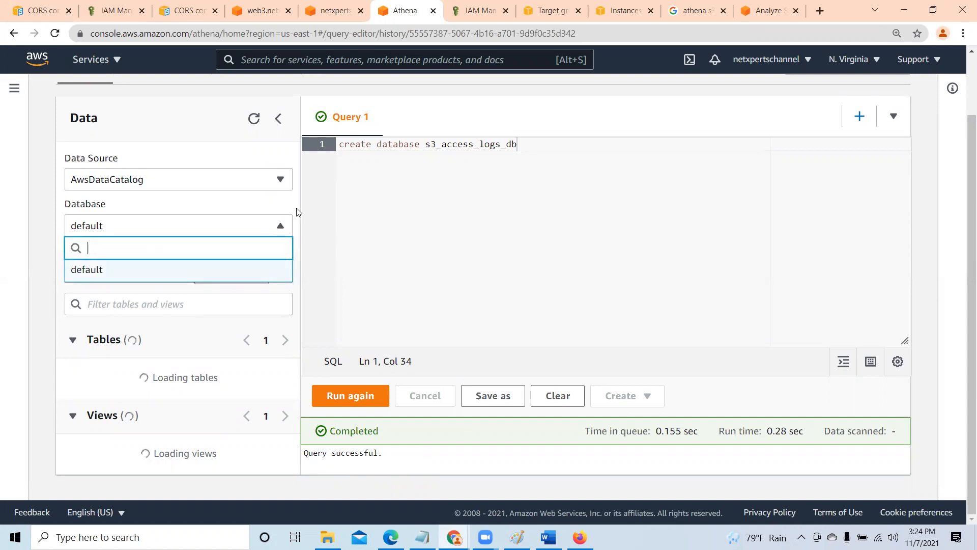
click(289, 212)
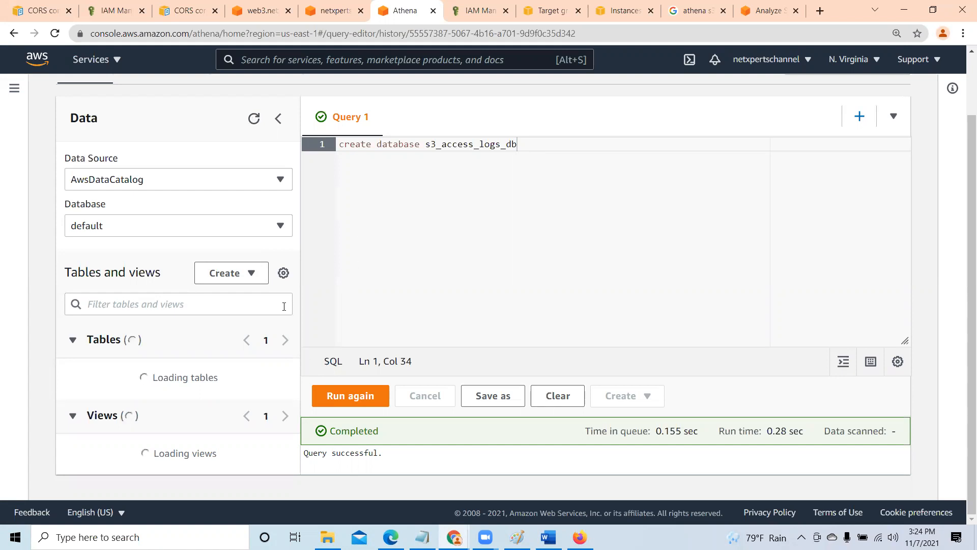
click(166, 227)
click(367, 231)
click(280, 229)
click(294, 209)
- Run the create database statement for s3_access_logs_db again and read its result
click(359, 394)
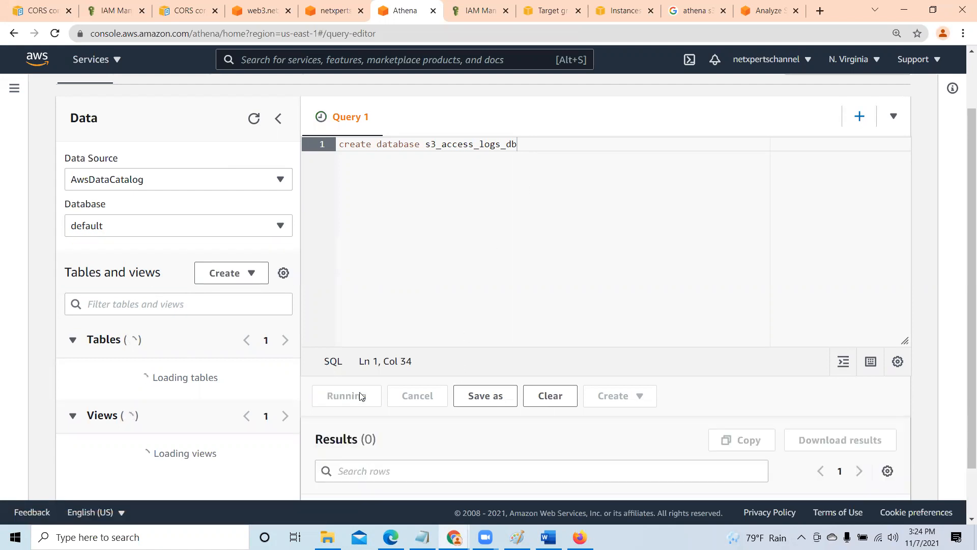
scroll(360, 396, down, 2)
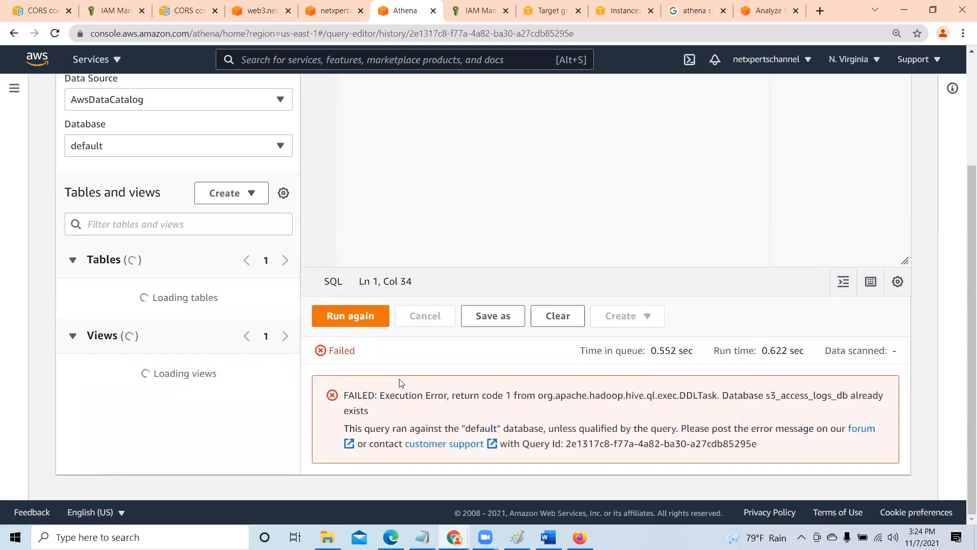
scroll(399, 382, up, 3)
scroll(399, 383, down, 3)
scroll(558, 438, up, 3)
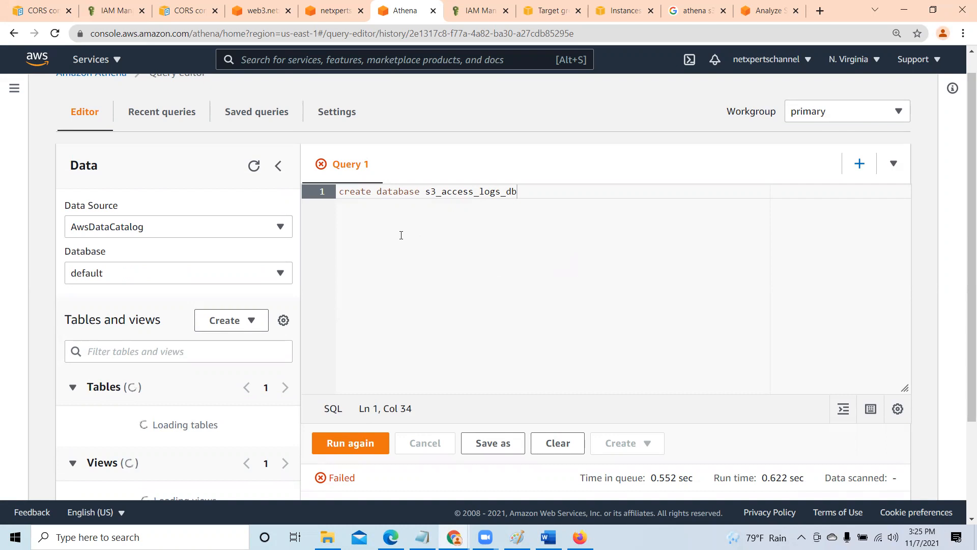
- Change the query to "drop database s3_access_logs_db;" and run it
click(373, 196)
key(BackSpace)
key(BackSpace)
key(BackSpace)
key(BackSpace)
key(BackSpace)
key(BackSpace)
text(drop)
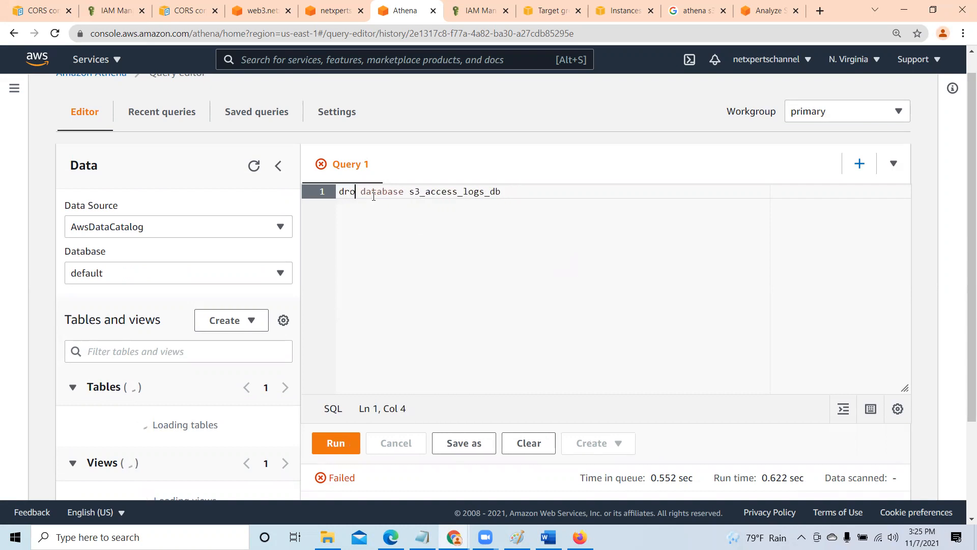
click(515, 192)
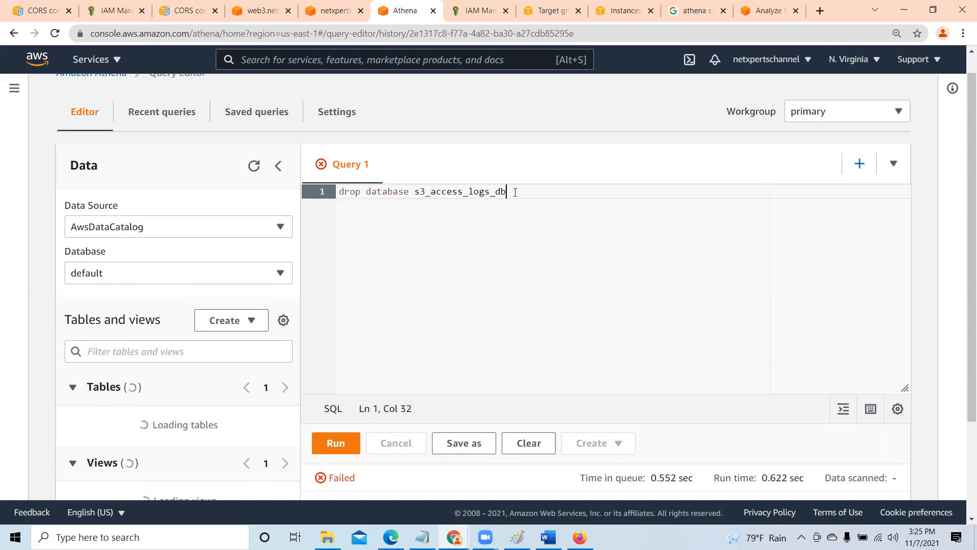
text(;)
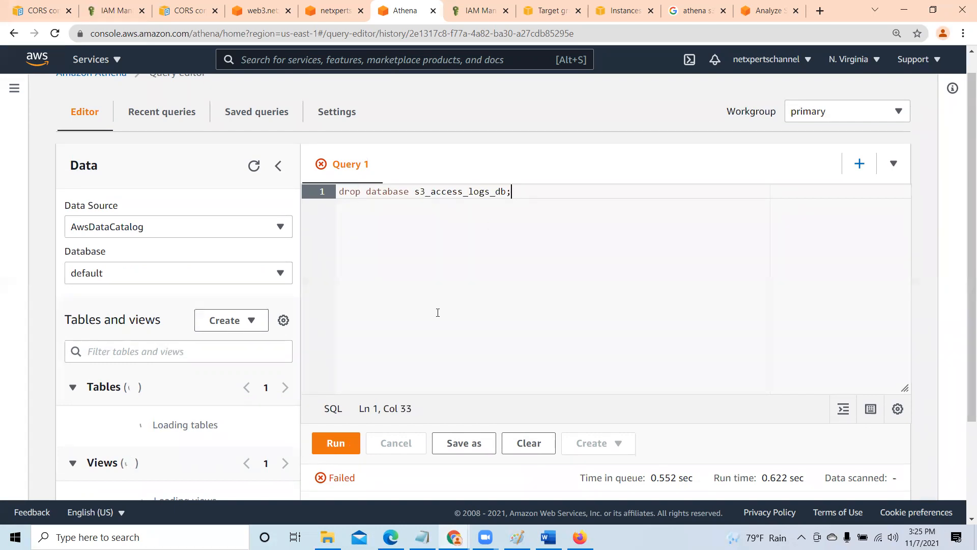
click(340, 443)
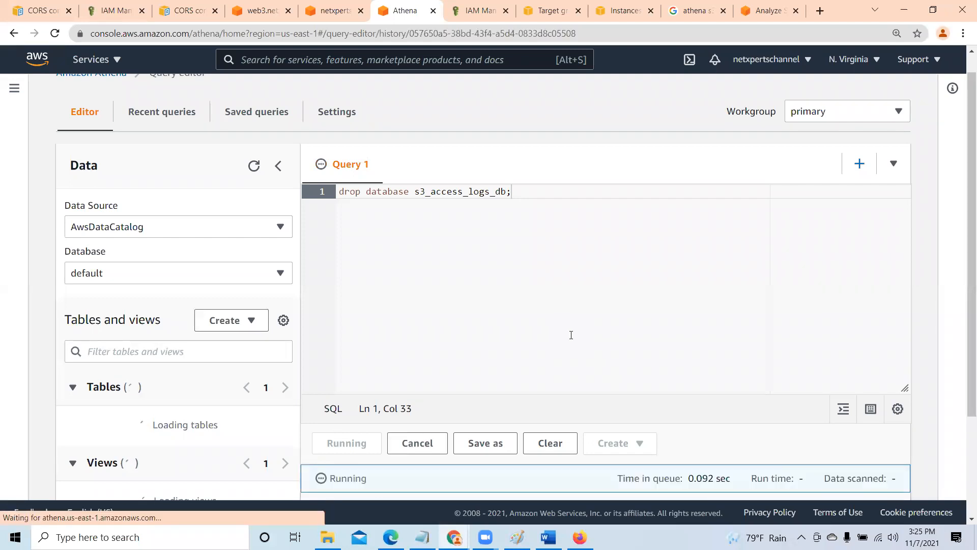
scroll(569, 334, down, 1)
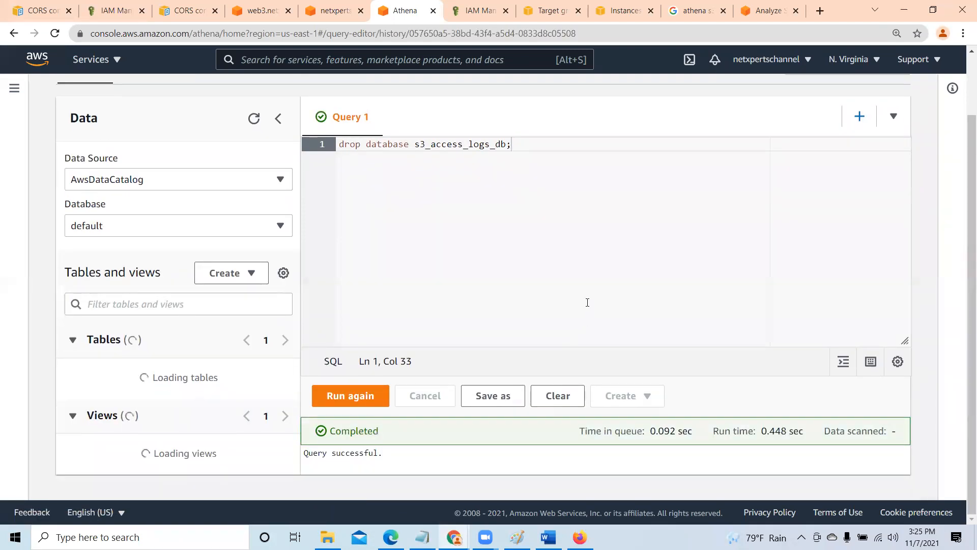
- Check the database list again, and collapse and re-expand the Tables section to see whether it loads
click(280, 227)
click(280, 226)
click(72, 344)
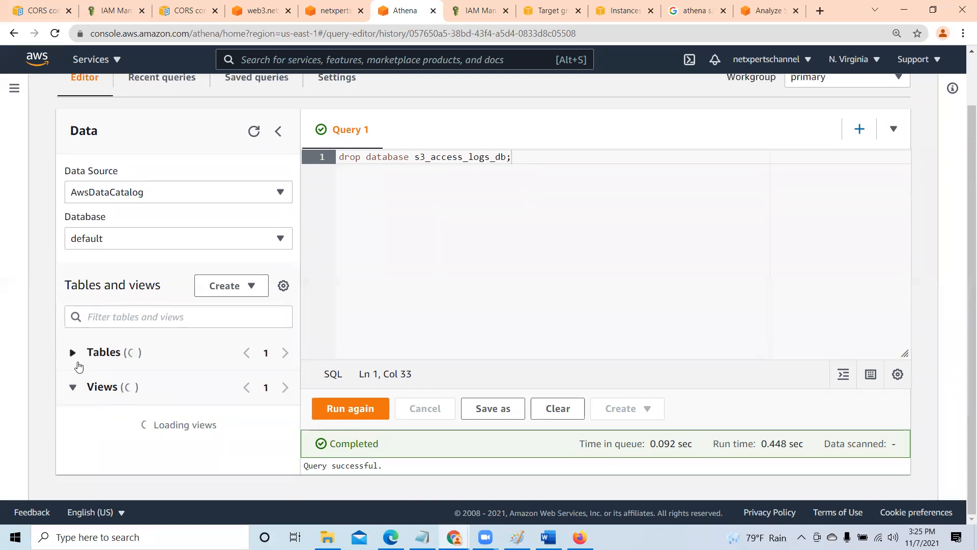
click(73, 352)
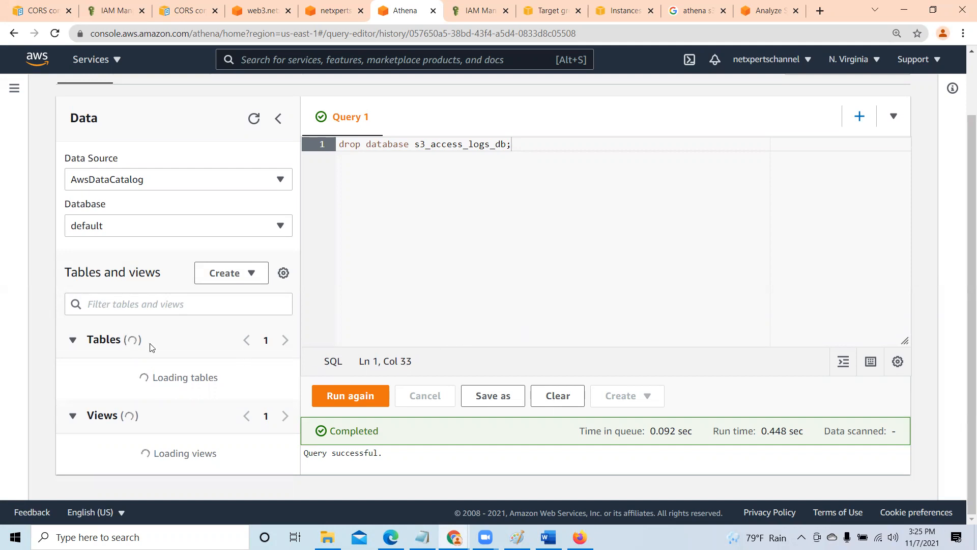
click(74, 344)
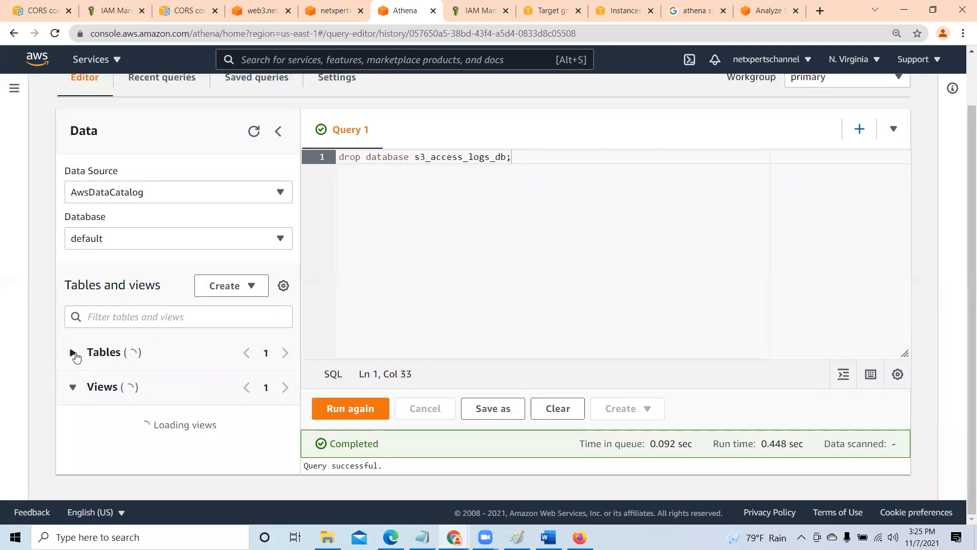
click(74, 355)
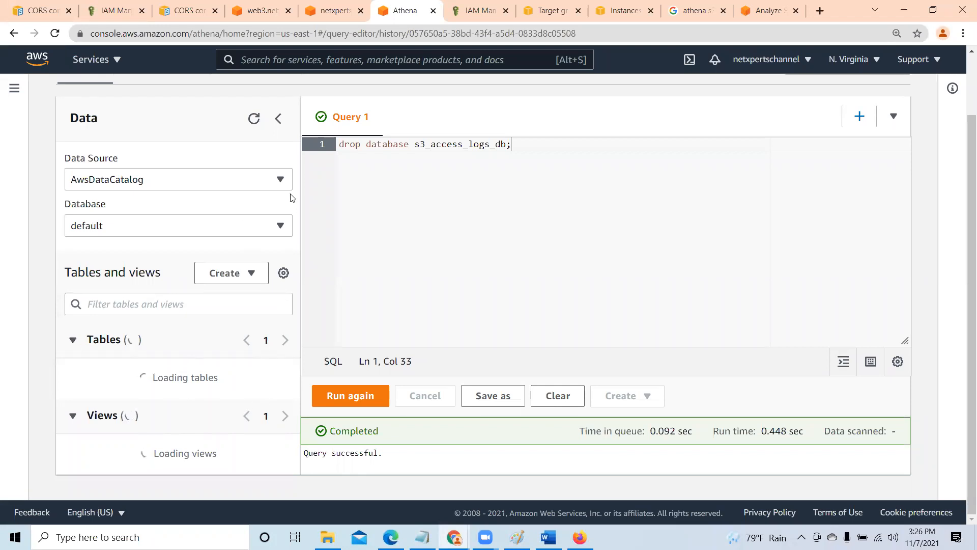
scroll(300, 332, up, 2)
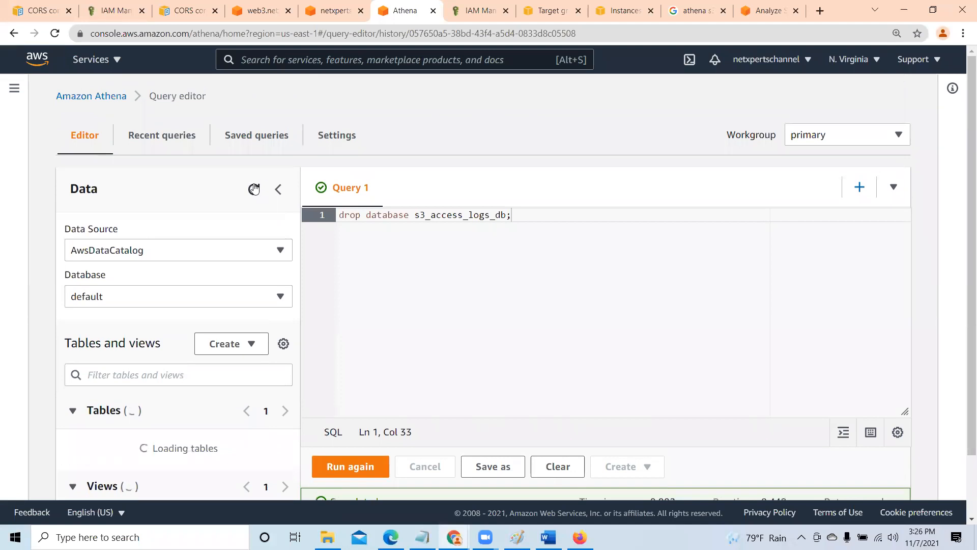
- Read the drop query's result, reload the query editor page and check the database list under AwsDataCatalog
scroll(381, 344, down, 2)
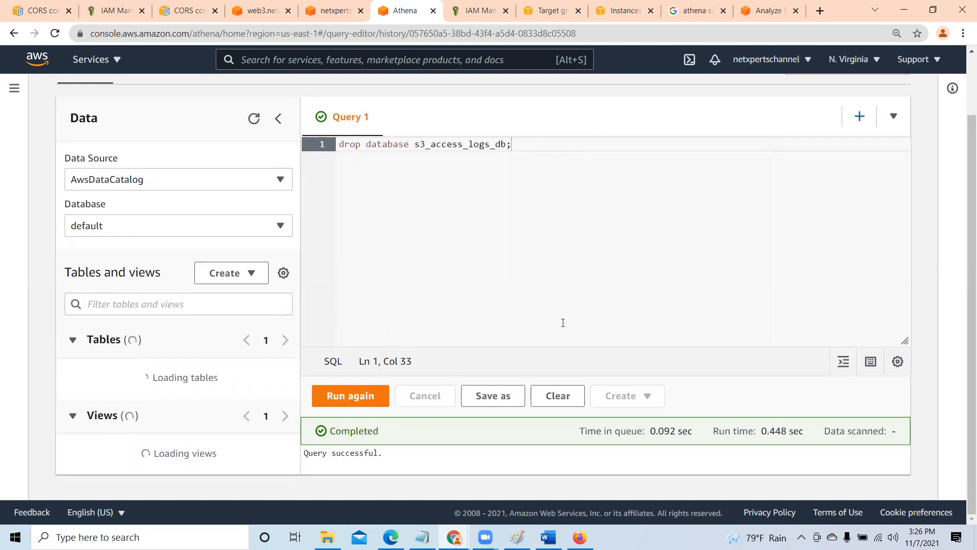
scroll(560, 321, up, 2)
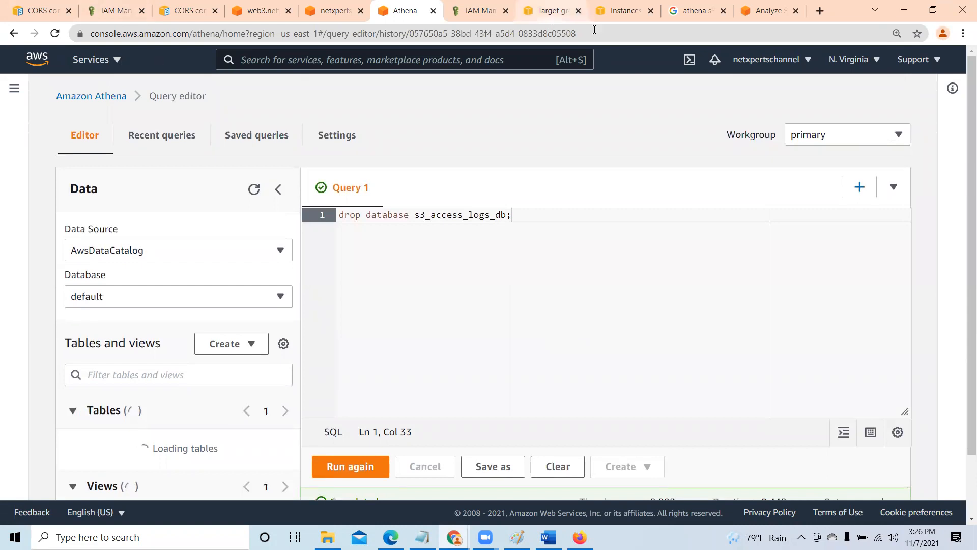
click(621, 34)
key(Return)
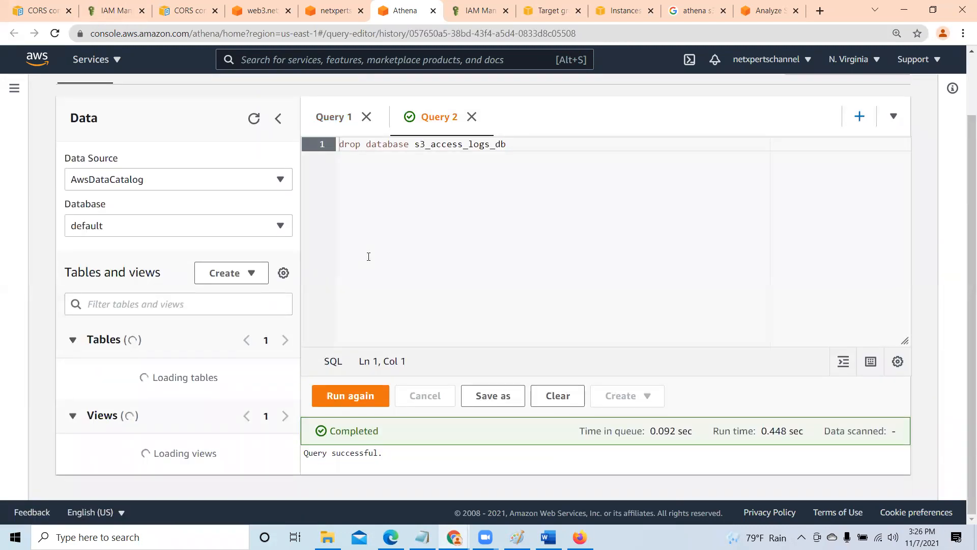
click(279, 230)
click(279, 230)
- Clear the drop database statement from Query 1 and close Query 2, leaving one empty query
click(338, 117)
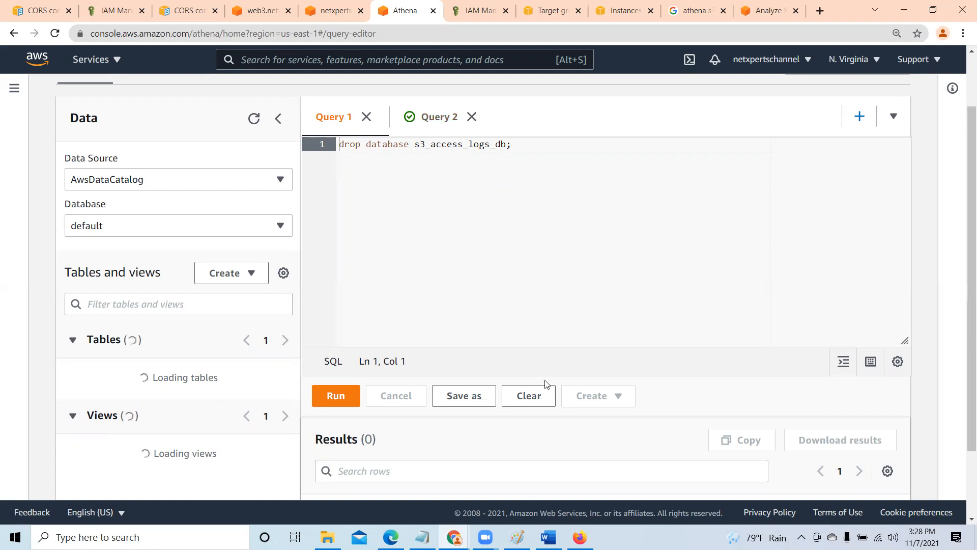
click(535, 396)
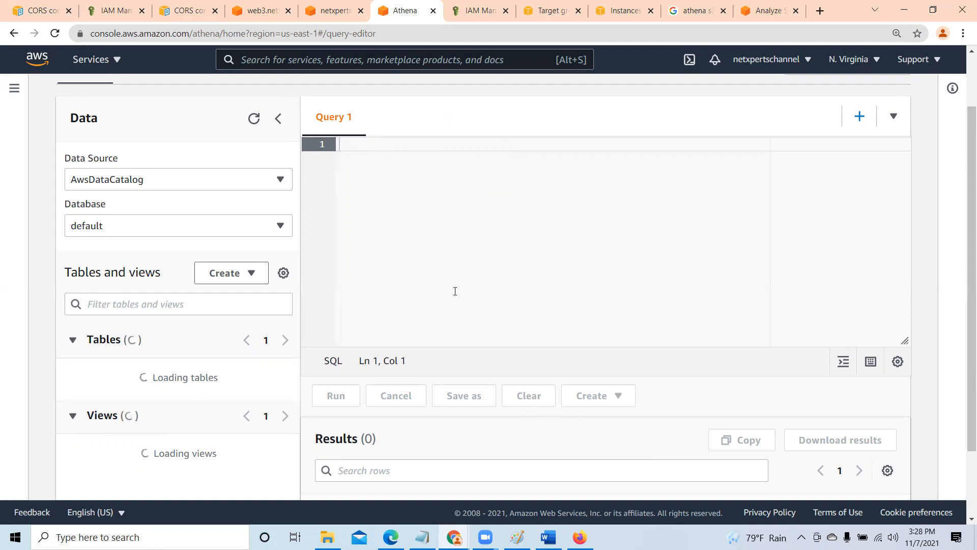
- Look through the database list for s3_access_logs_db, and collapse and re-expand the Tables section
click(280, 227)
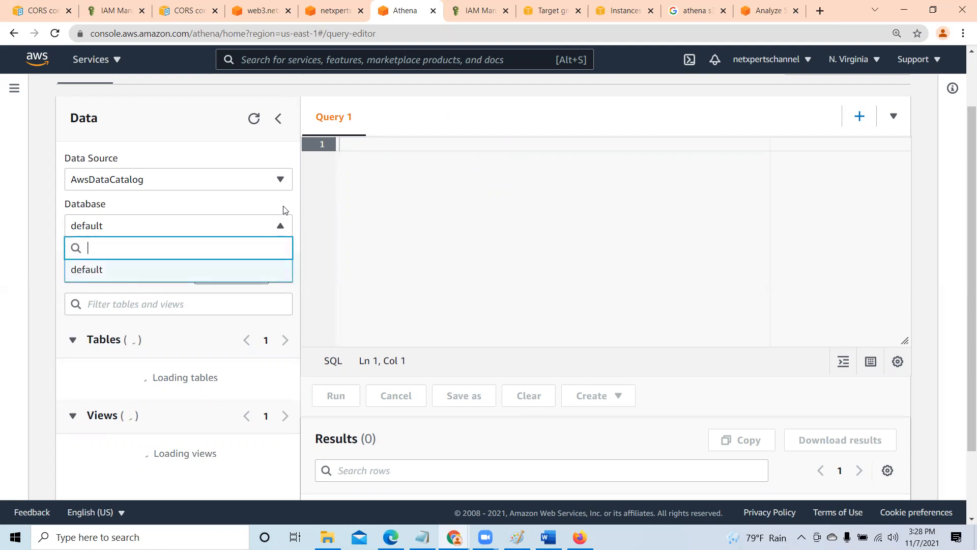
click(281, 226)
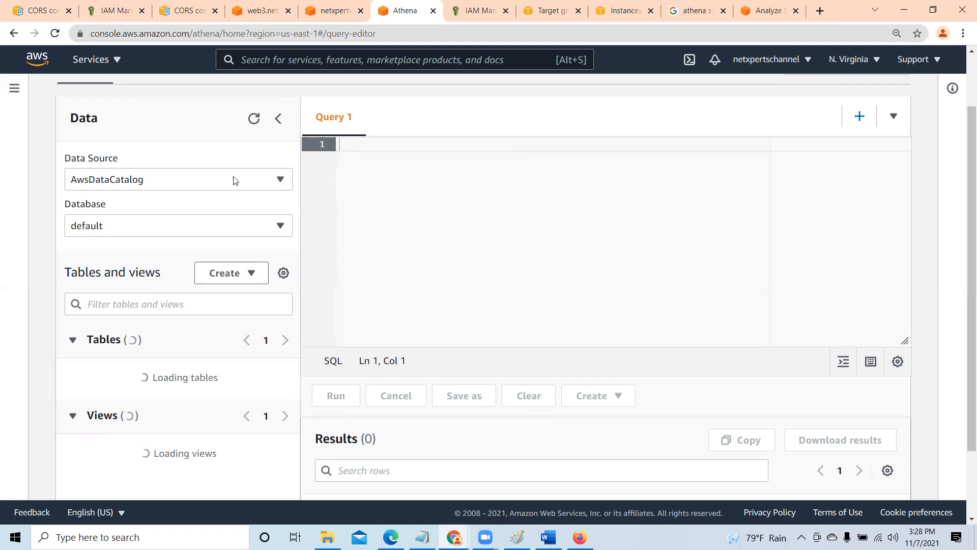
click(72, 340)
click(72, 340)
- Review the AWS knowledge-center article's instructions for the database, the external table schema and the table preview
click(779, 7)
scroll(93, 206, down, 4)
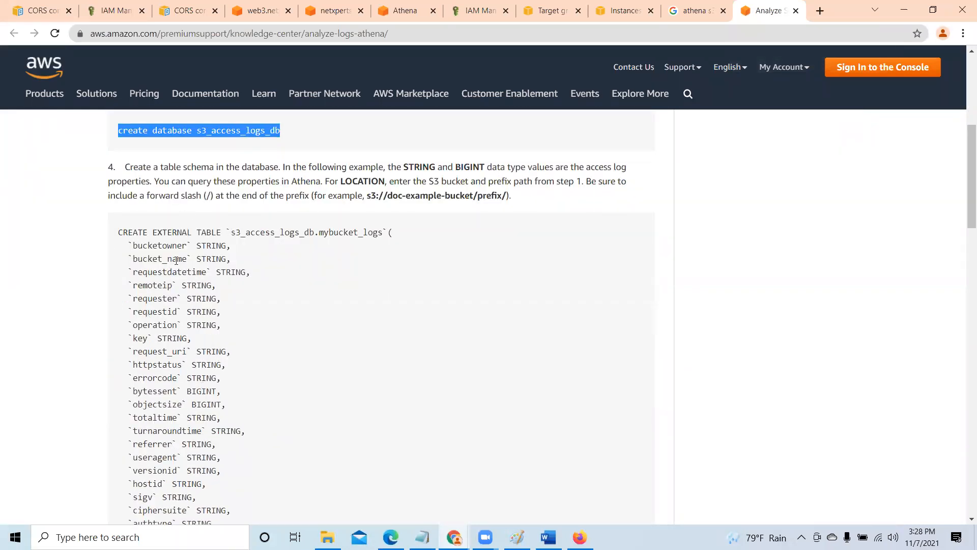
scroll(198, 385, down, 6)
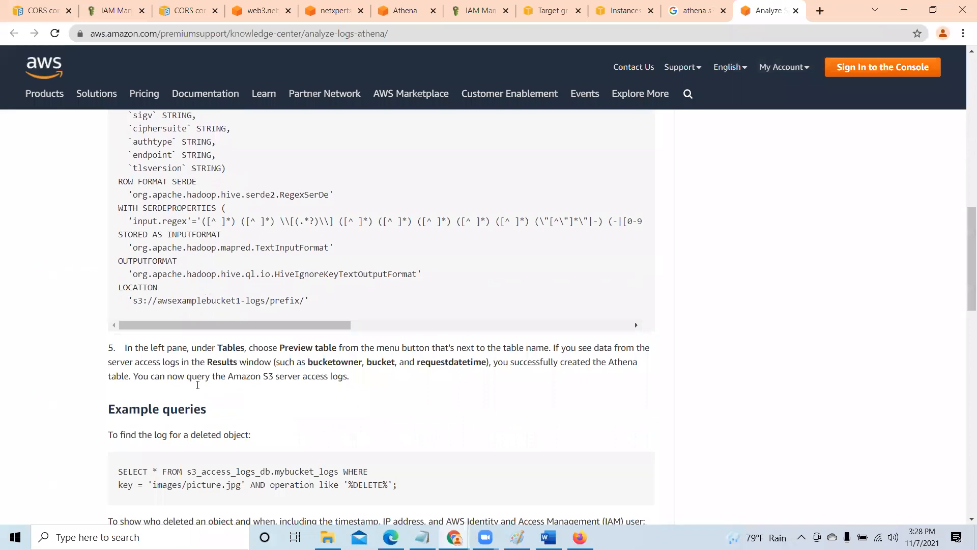
scroll(198, 385, up, 8)
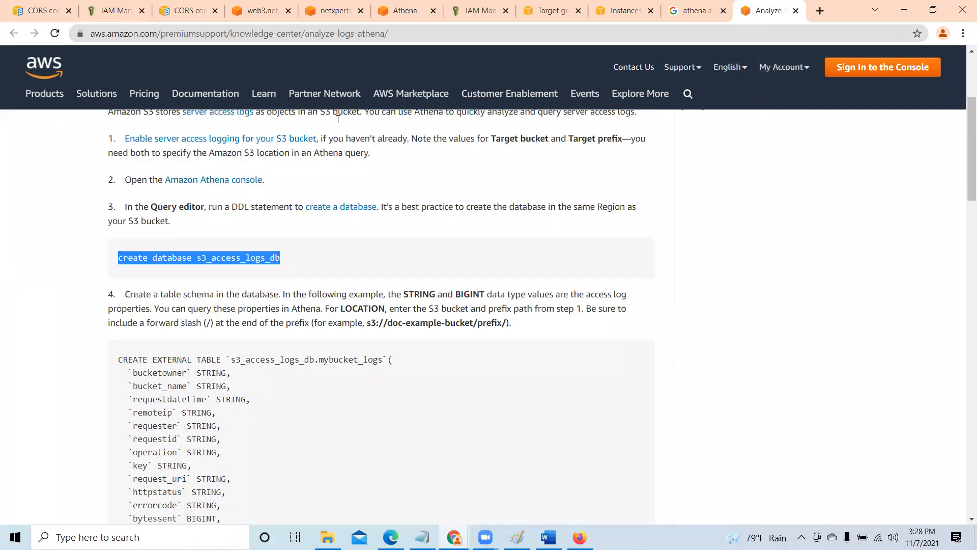
- Copy the "create database s3_access_logs_db" statement from the article into the empty Athena query
click(405, 10)
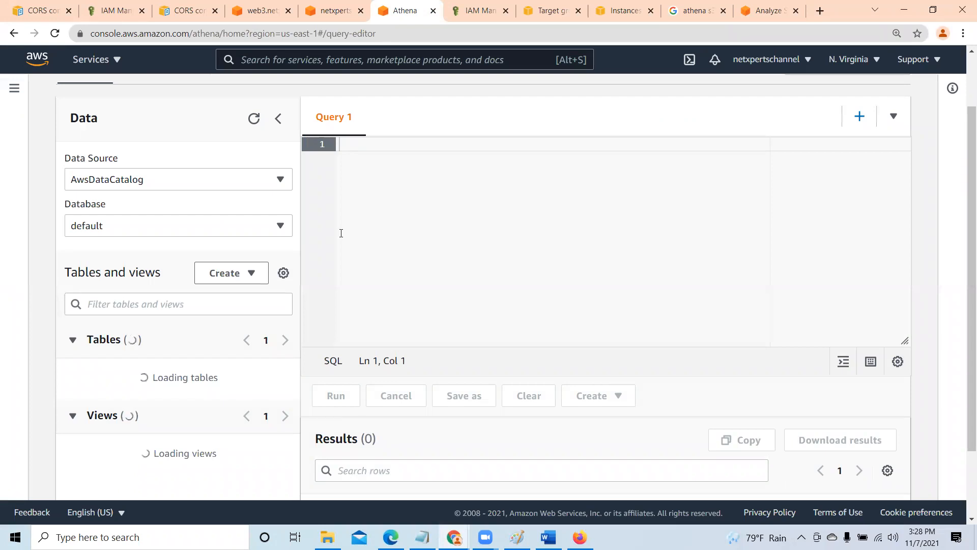
click(769, 10)
right_click(253, 256)
click(270, 265)
click(405, 10)
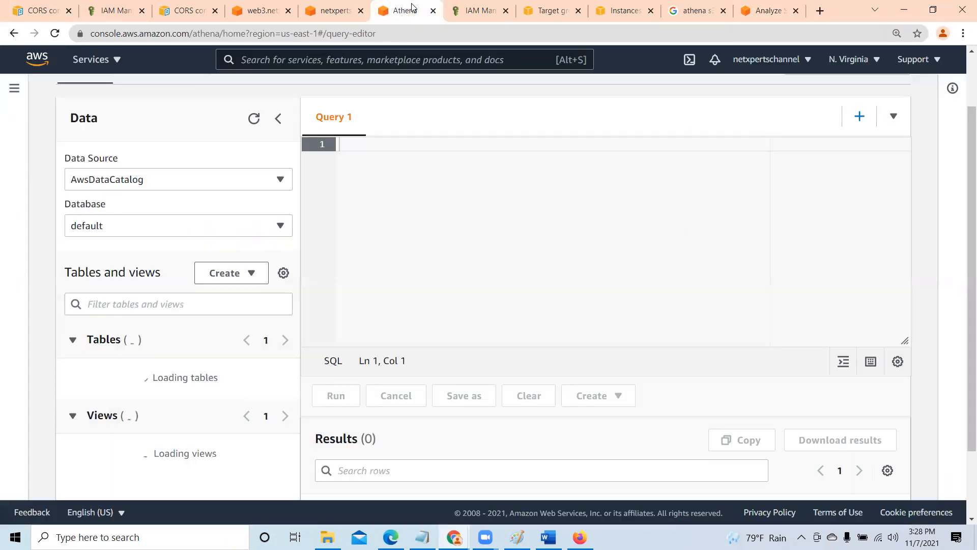
right_click(363, 141)
click(396, 242)
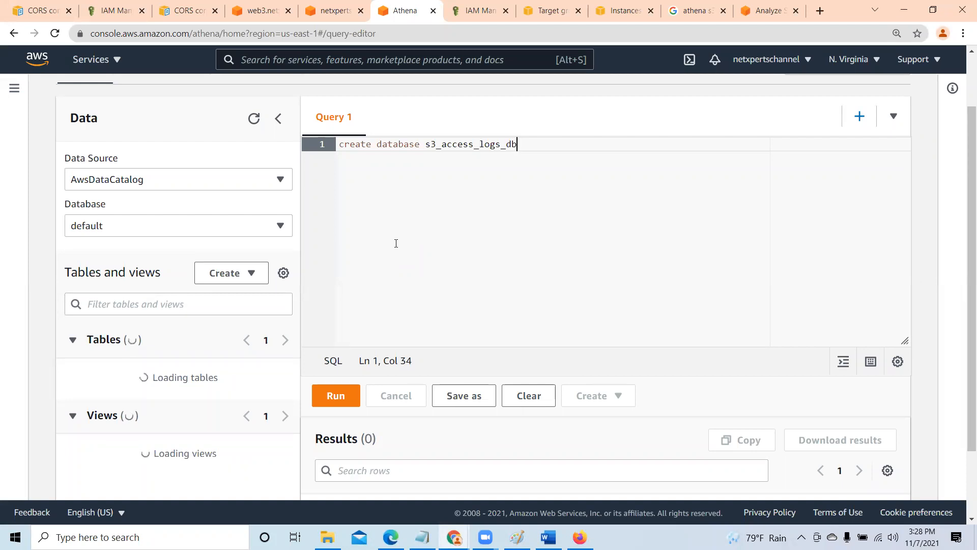
- Change the statement to "create database s3_access_logs_class_db;" and run it
key(BackSpace)
key(BackSpace)
text(class_db)
click(334, 398)
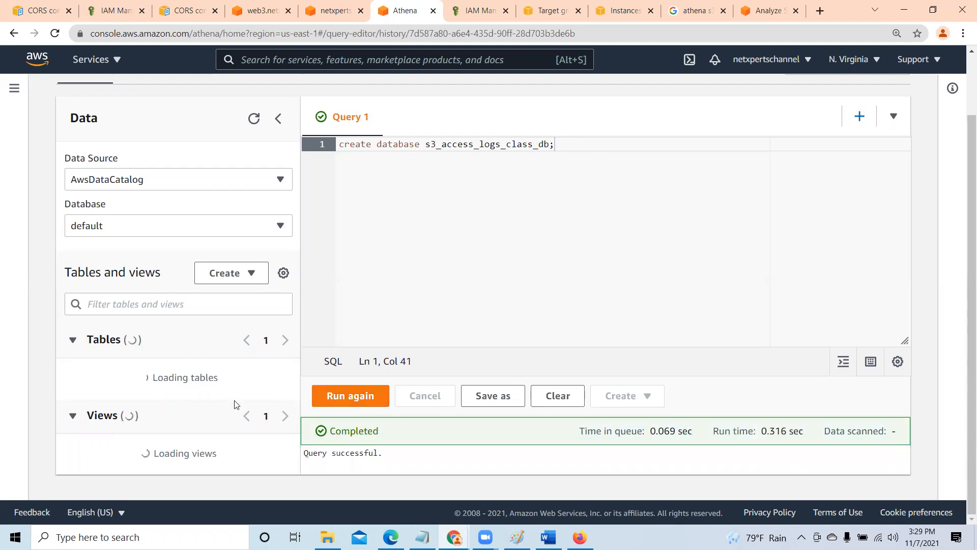
- Check the database list for s3_access_logs_class_db and refresh the data source information
click(281, 226)
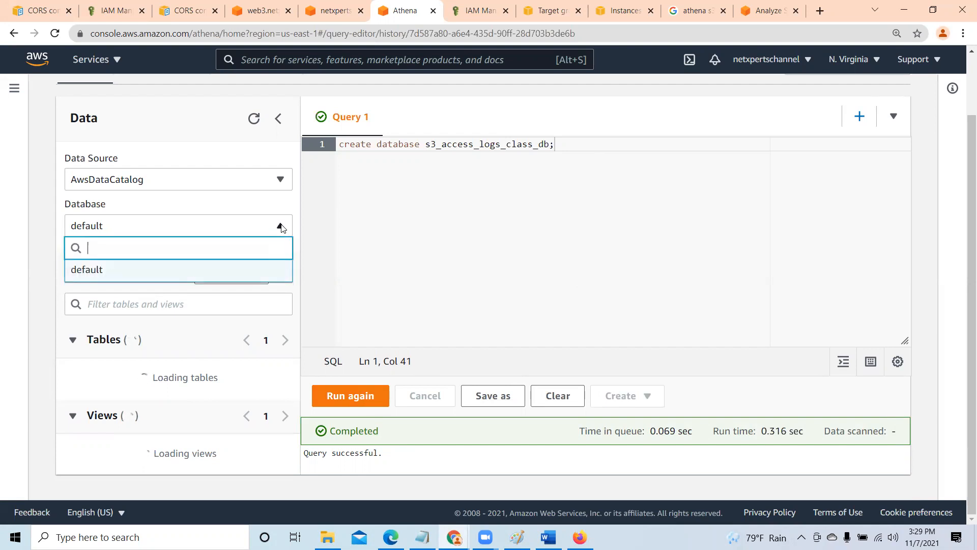
click(265, 145)
click(255, 118)
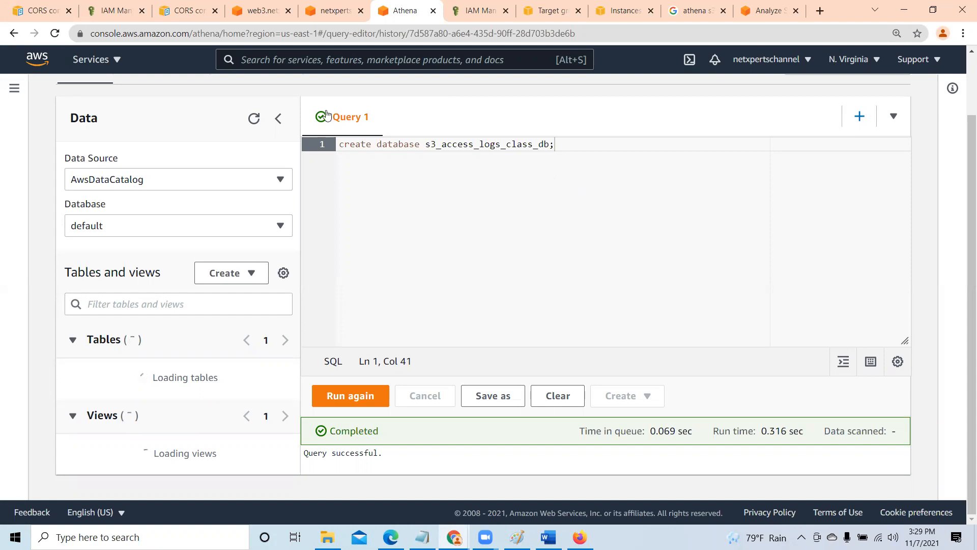
- Review Athena's recent queries, saved queries and the query result location settings
scroll(275, 236, up, 2)
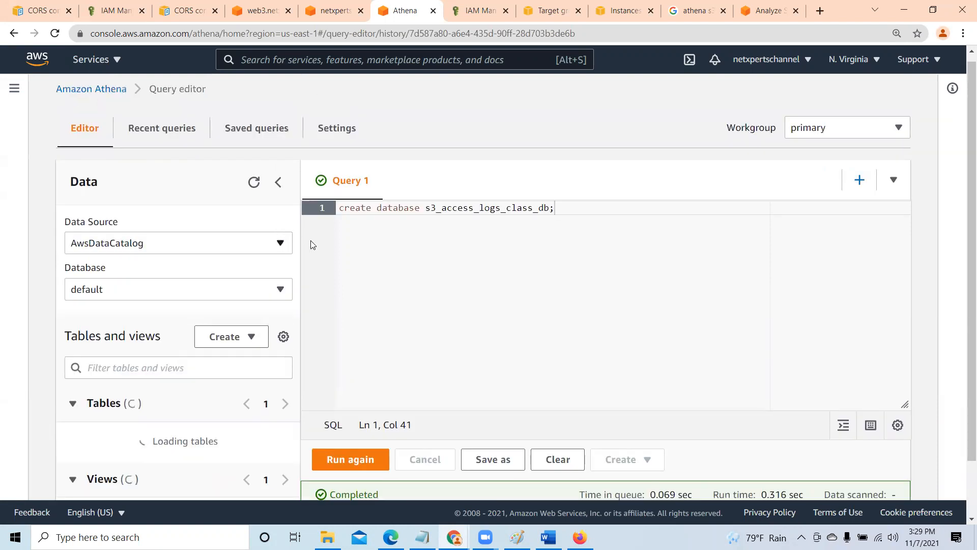
click(153, 133)
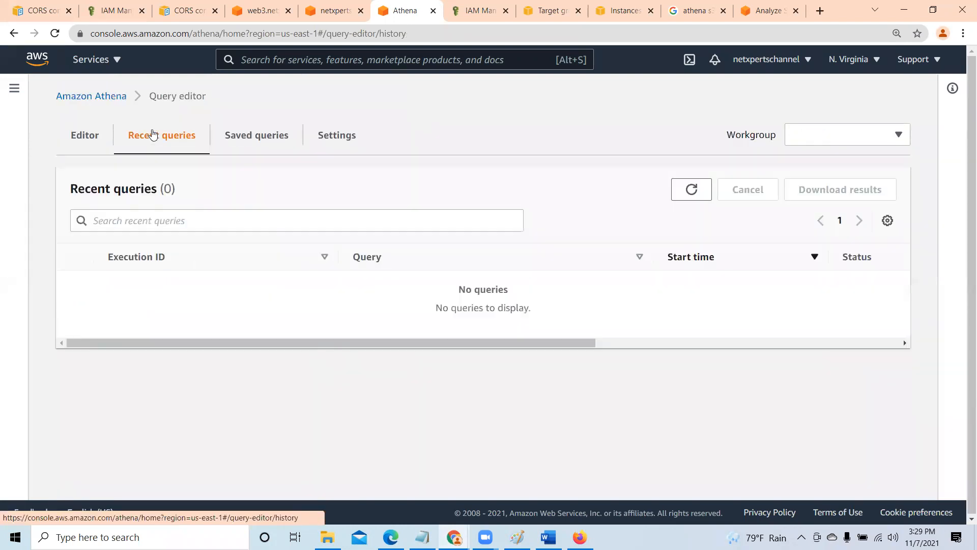
click(266, 141)
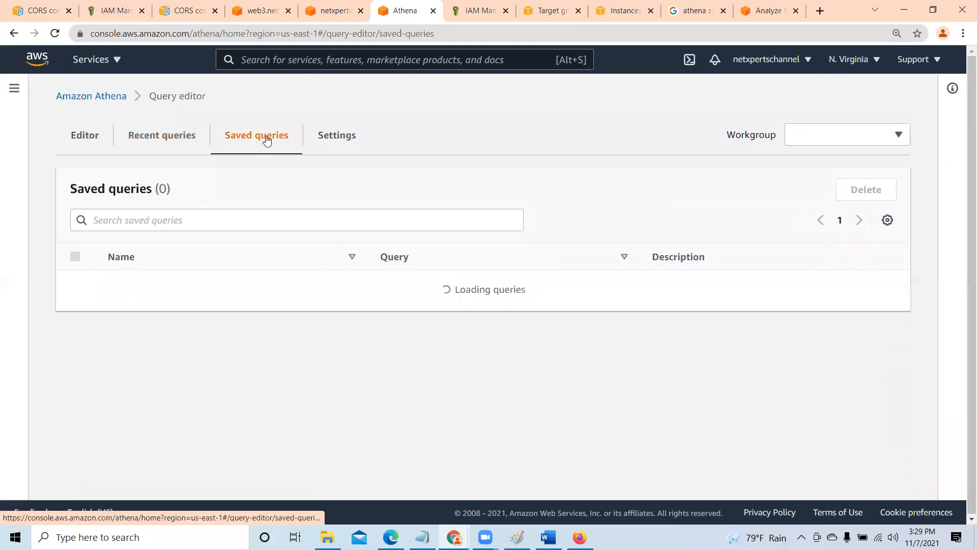
click(165, 144)
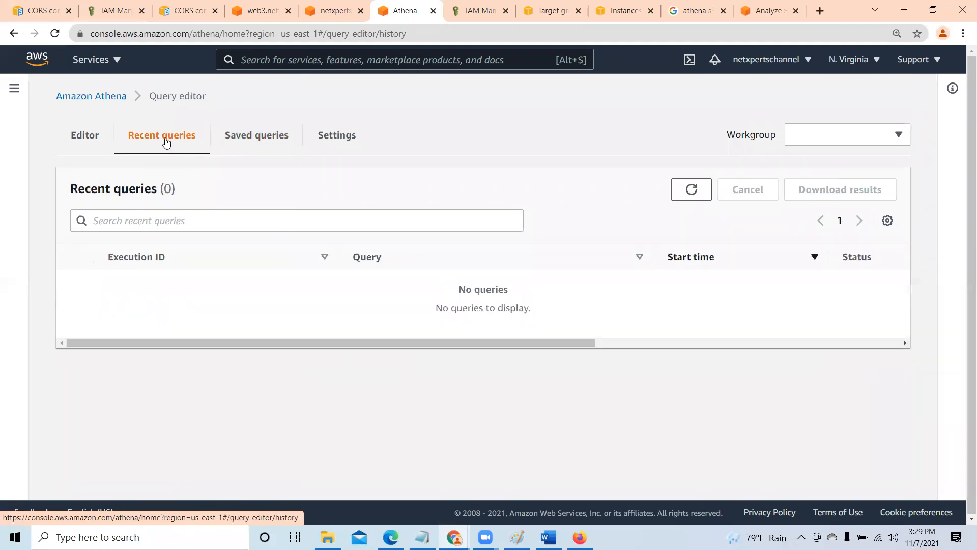
click(262, 141)
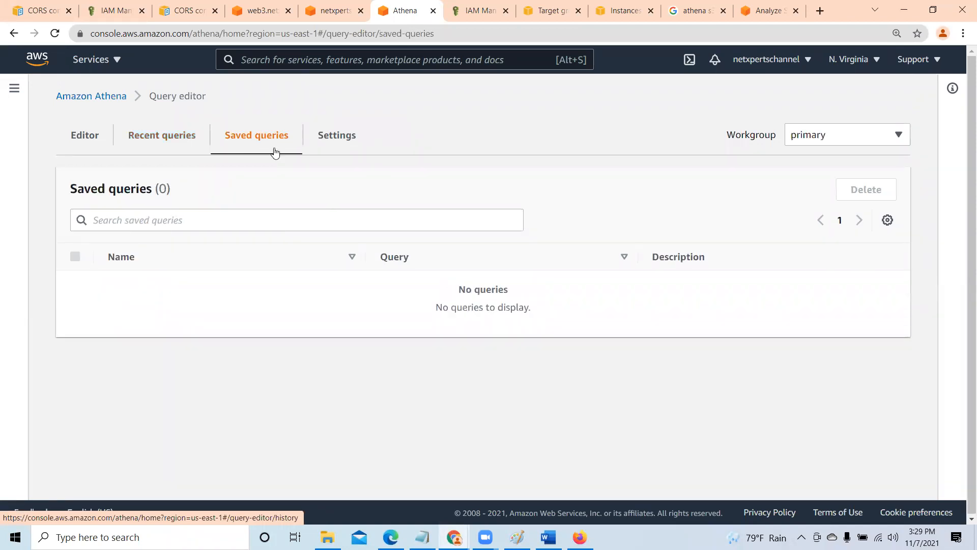
click(163, 141)
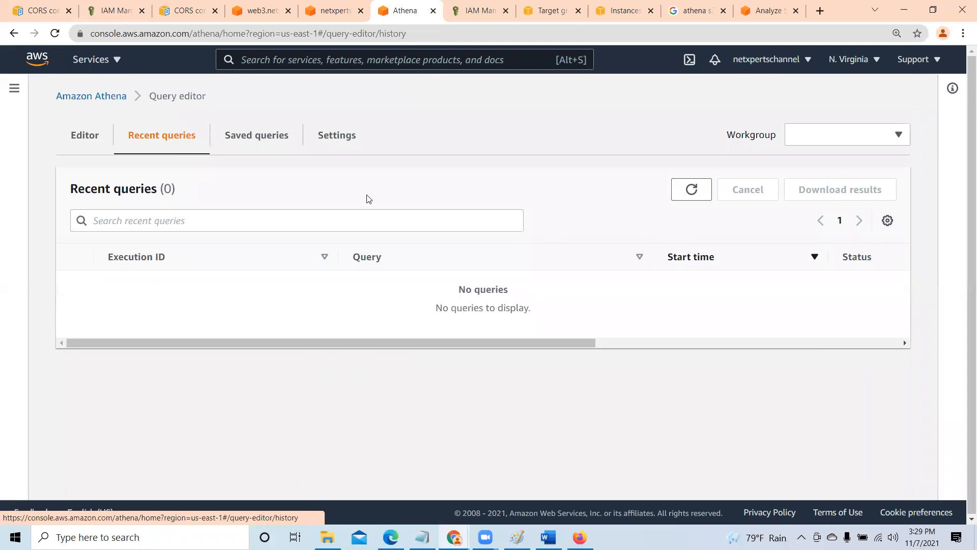
click(242, 136)
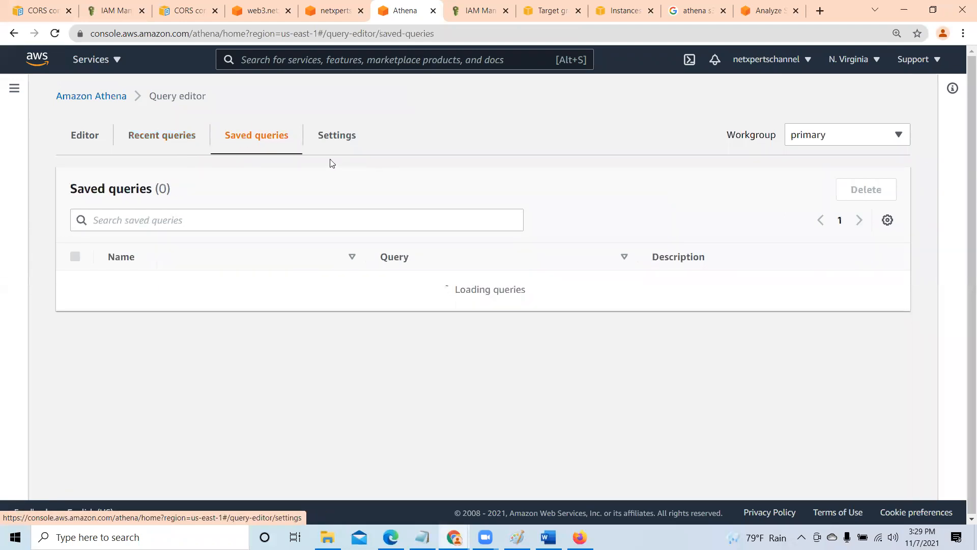
click(324, 136)
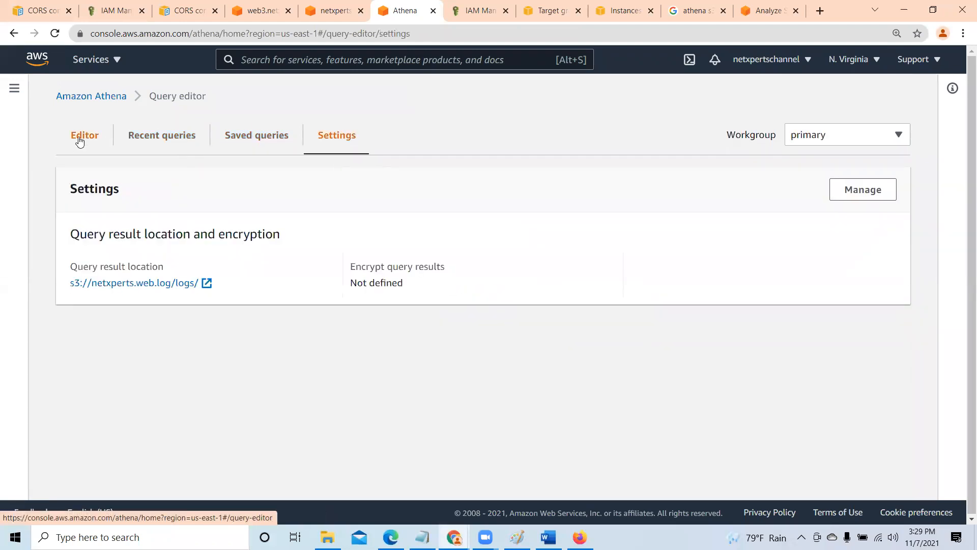
- Return to the query editor and select s3_access_logs_class_db as the active database
click(85, 138)
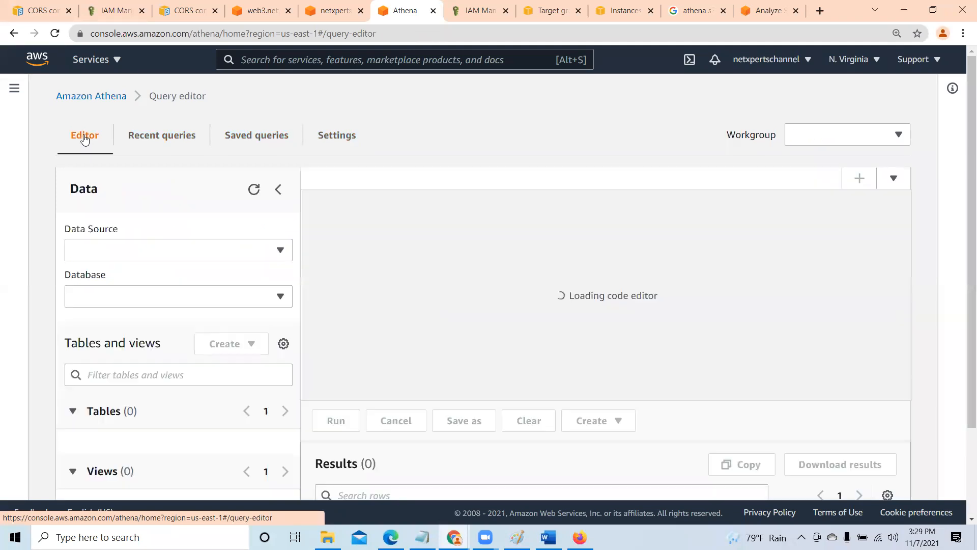
scroll(328, 285, down, 2)
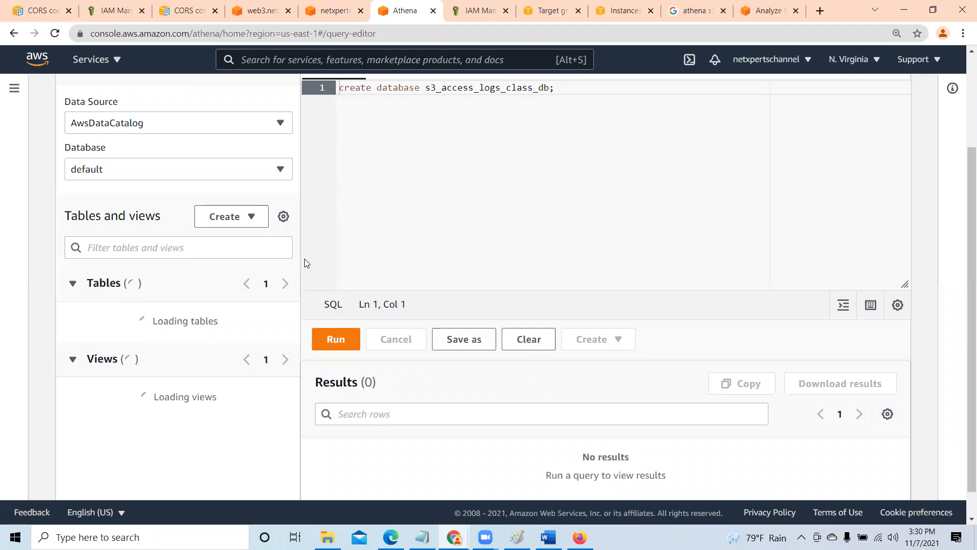
click(279, 170)
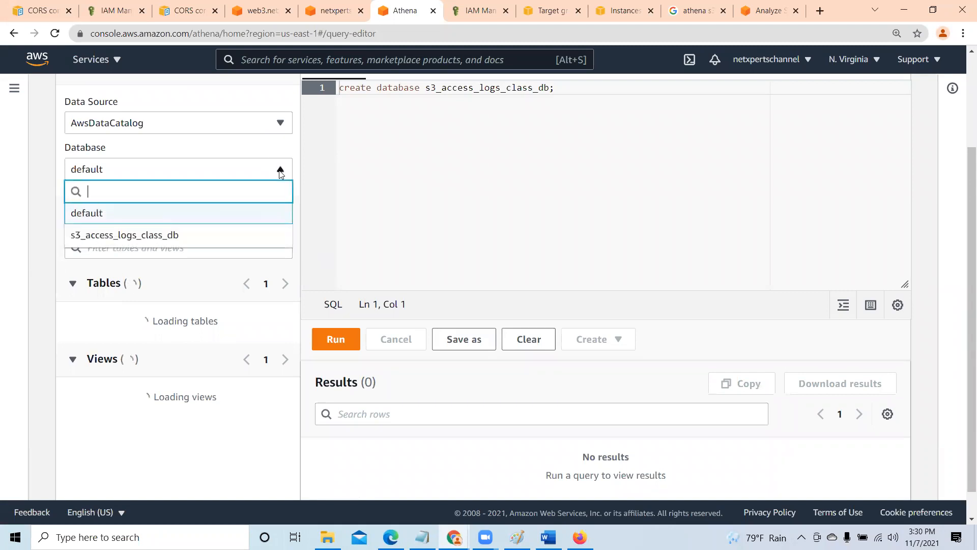
click(177, 237)
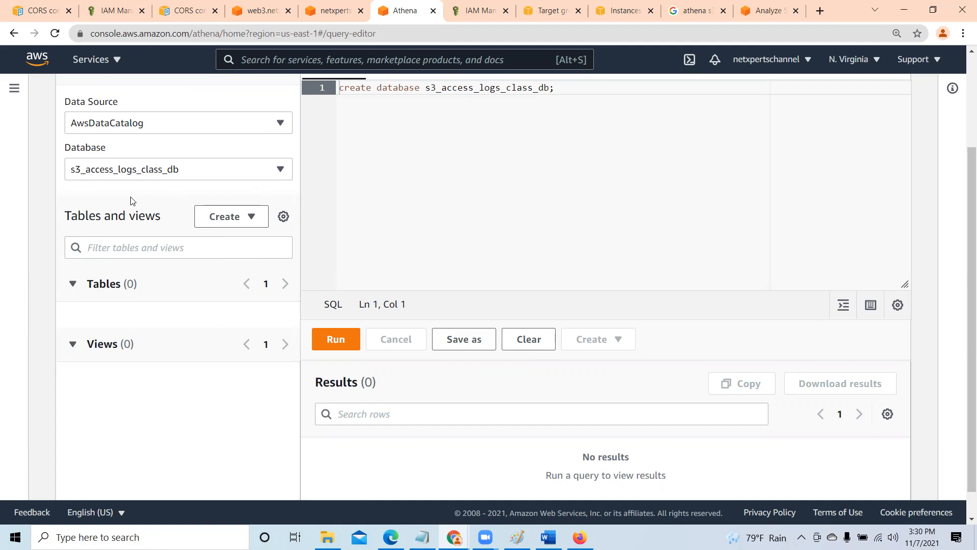
- Copy the complete CREATE EXTERNAL TABLE statement, through its LOCATION line, from the AWS knowledge-center article
click(769, 11)
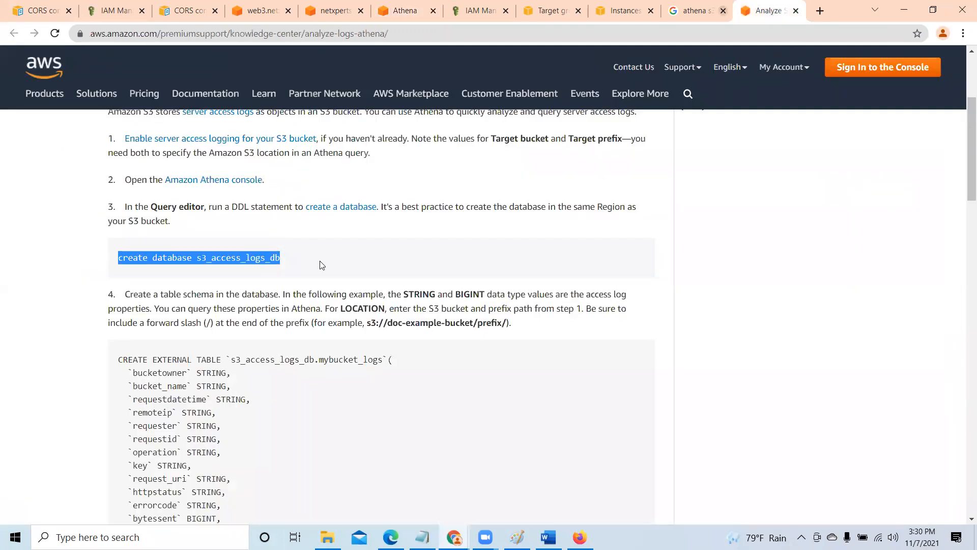
scroll(380, 296, down, 3)
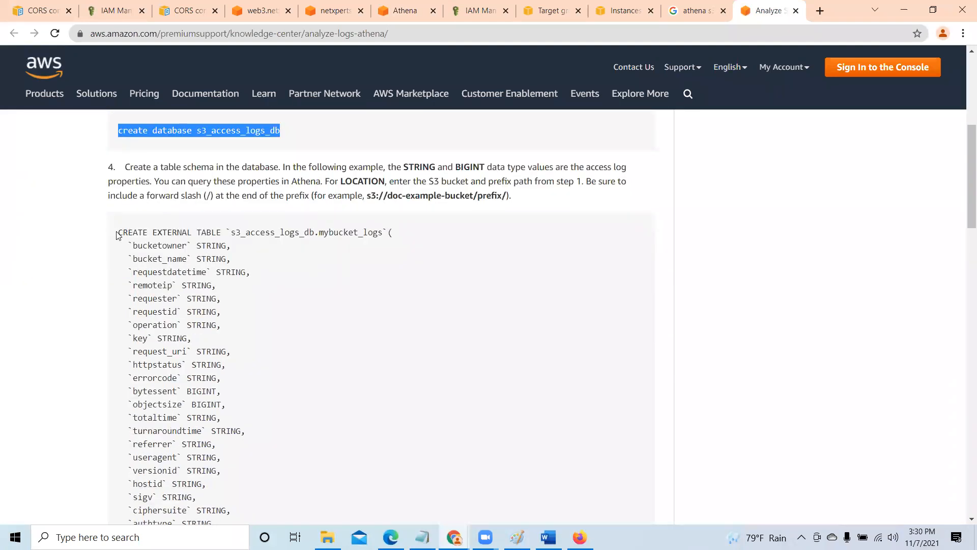
drag(118, 232, 196, 272)
drag(259, 371, 309, 148)
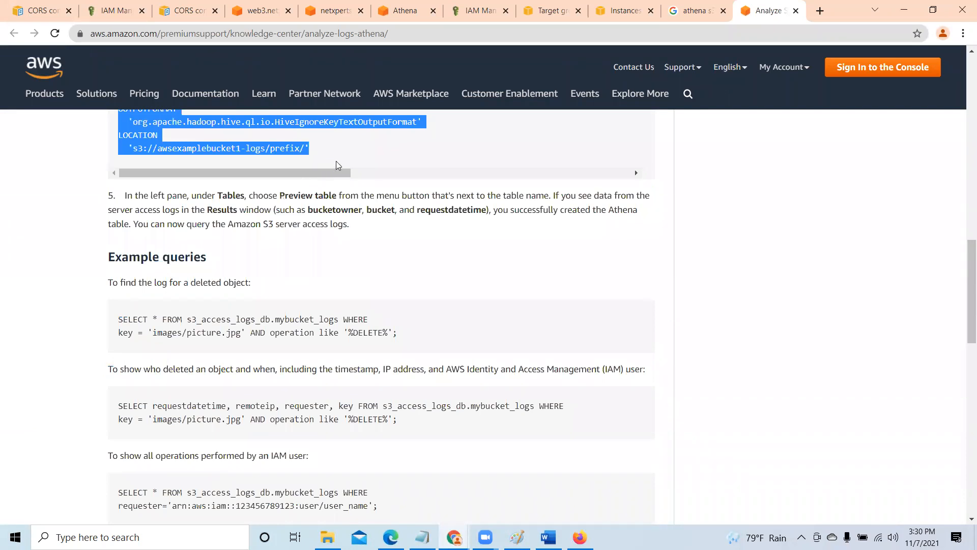
right_click(247, 147)
click(264, 155)
drag(964, 338, 963, 239)
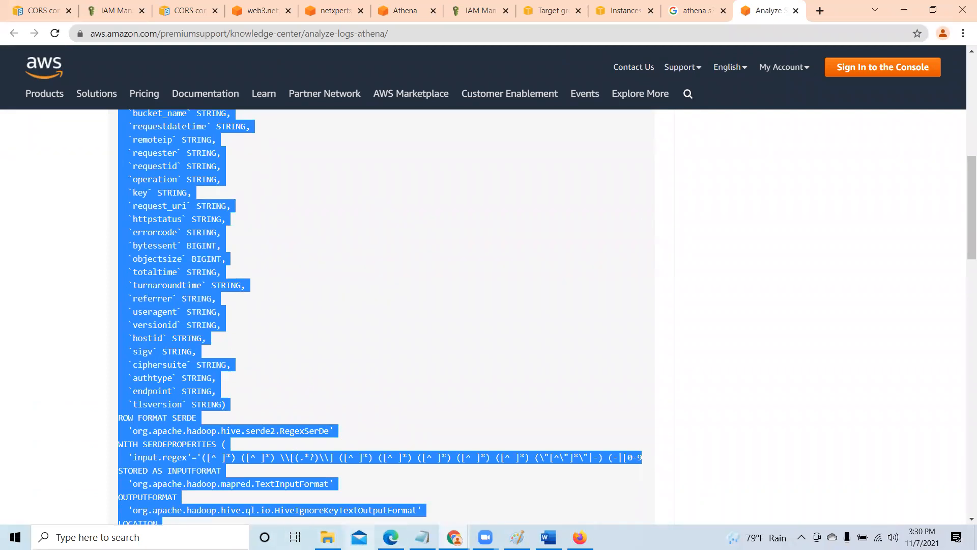
- Switch to Word and create a new blank document
mouse_move(548, 537)
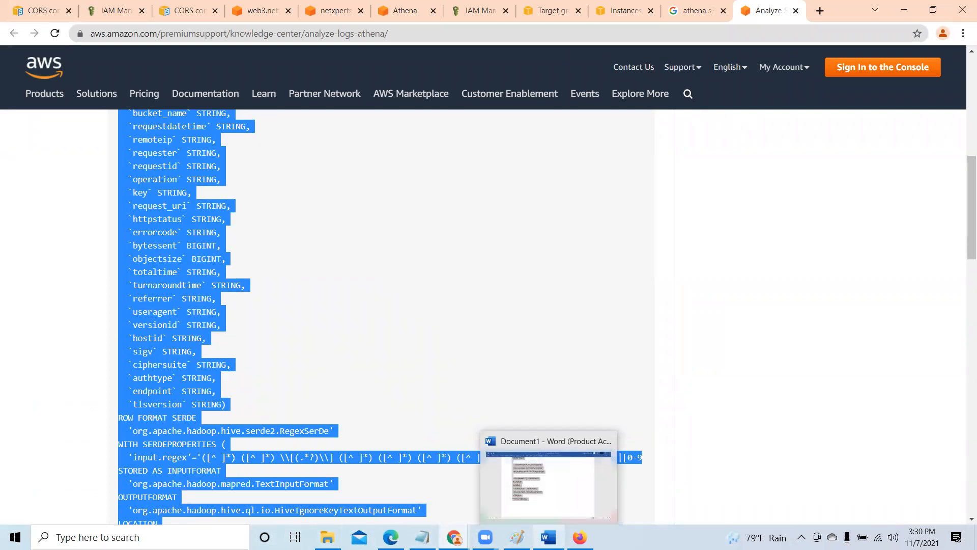
click(563, 490)
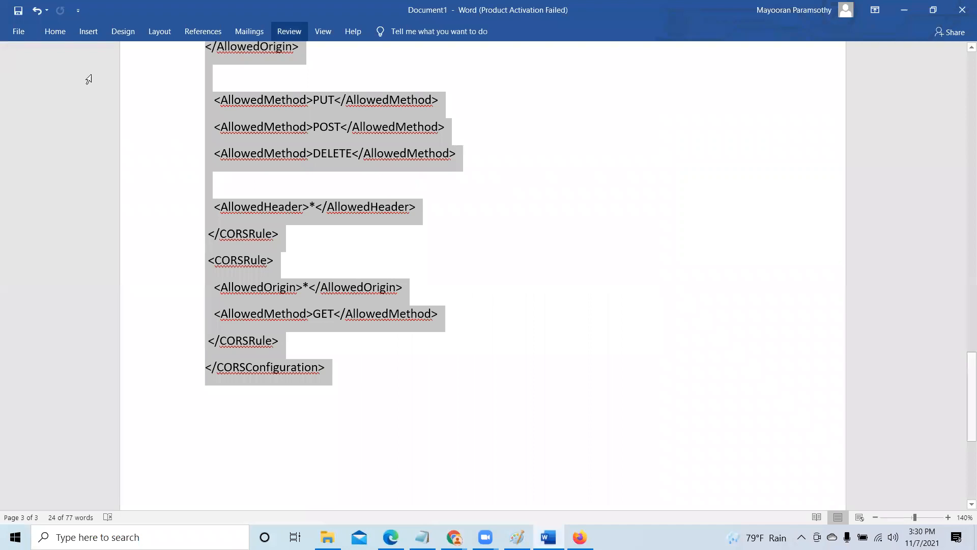
click(20, 30)
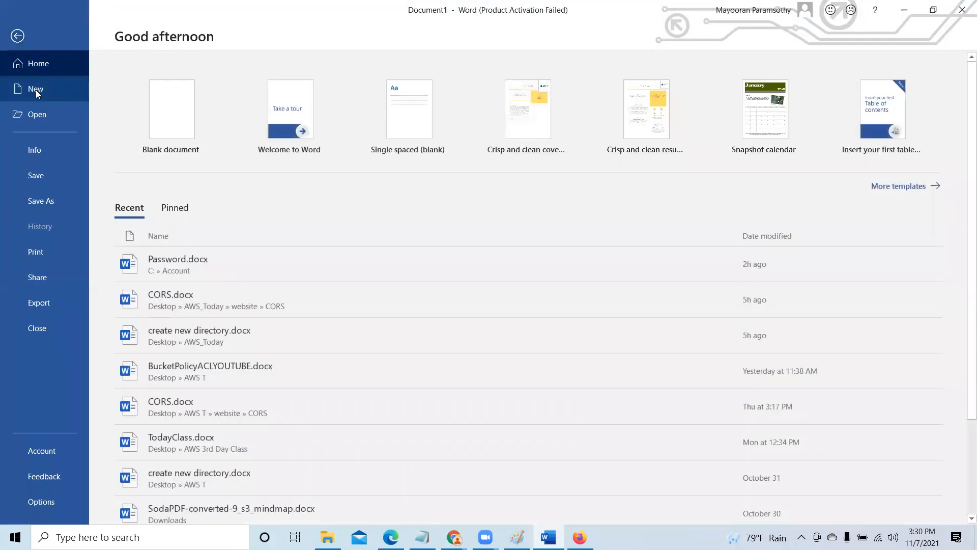
click(30, 88)
click(200, 203)
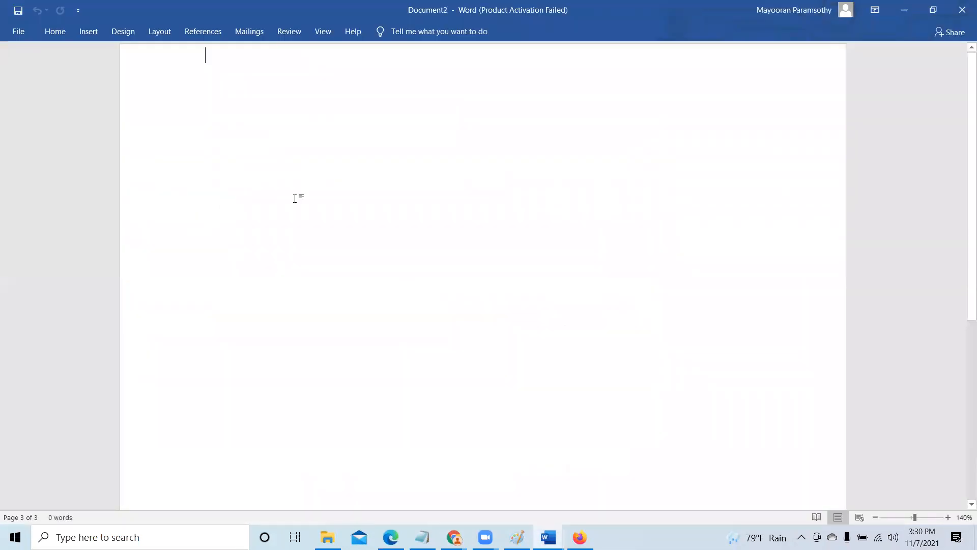
right_click(220, 184)
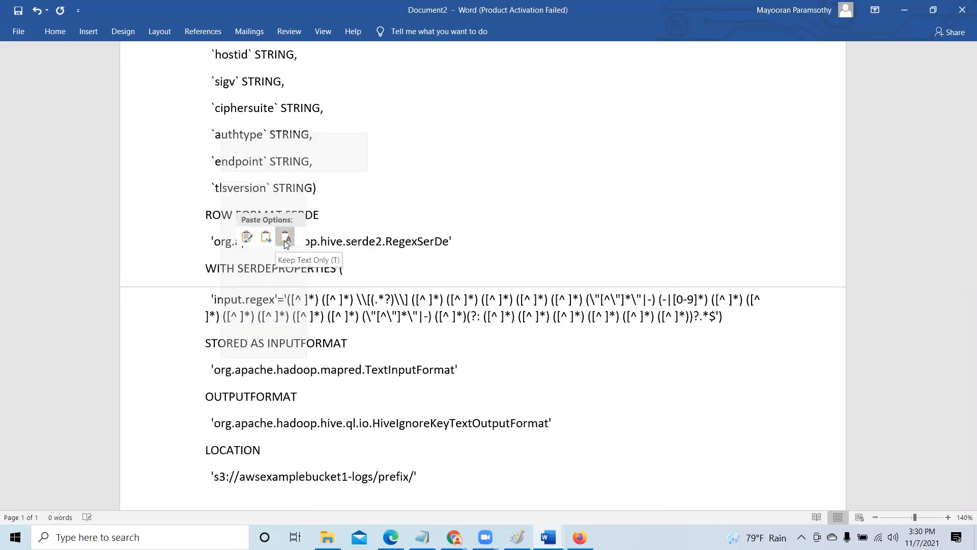
click(246, 239)
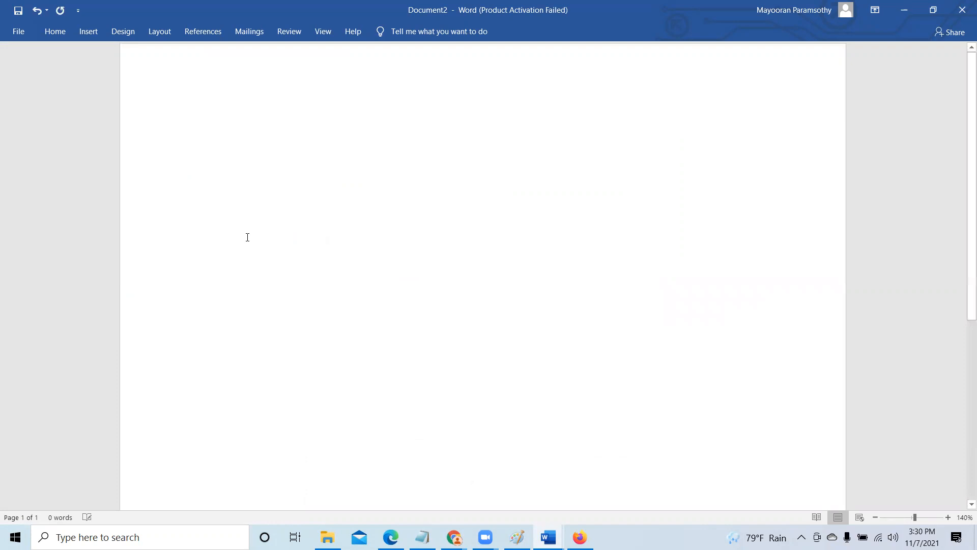
key(ctrl+z)
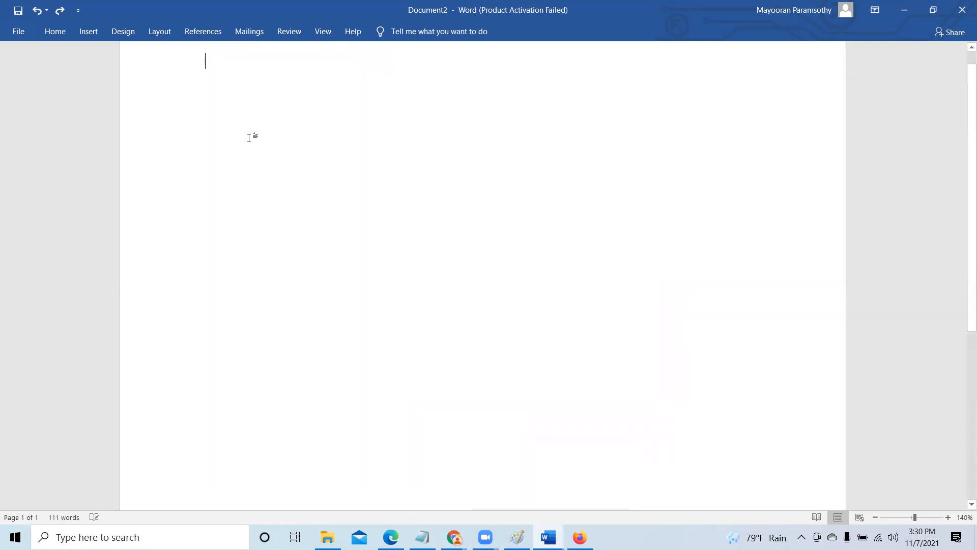
- Paste the CREATE EXTERNAL TABLE statement into the blank document and ignore the grammar flag on "db.mybucket" once
right_click(249, 136)
click(311, 188)
scroll(590, 280, up, 15)
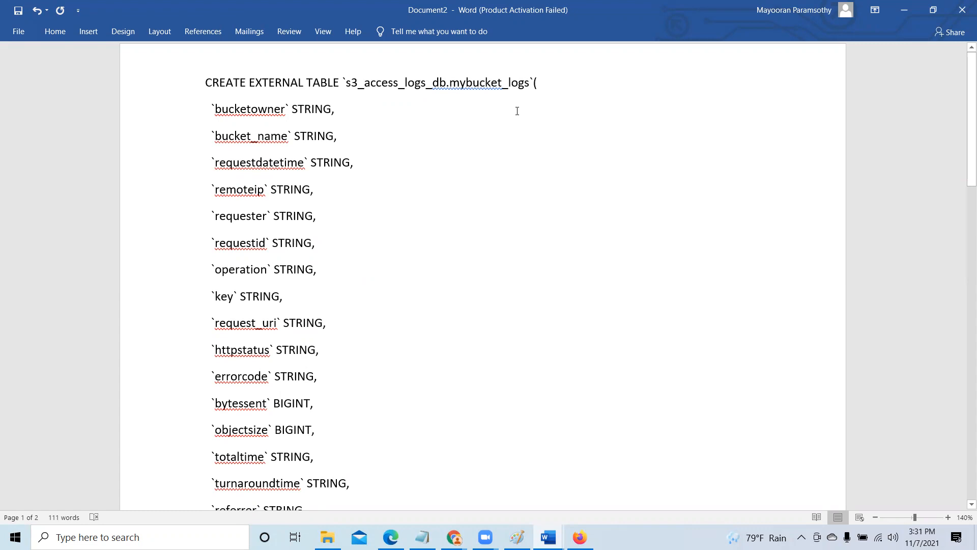
right_click(471, 85)
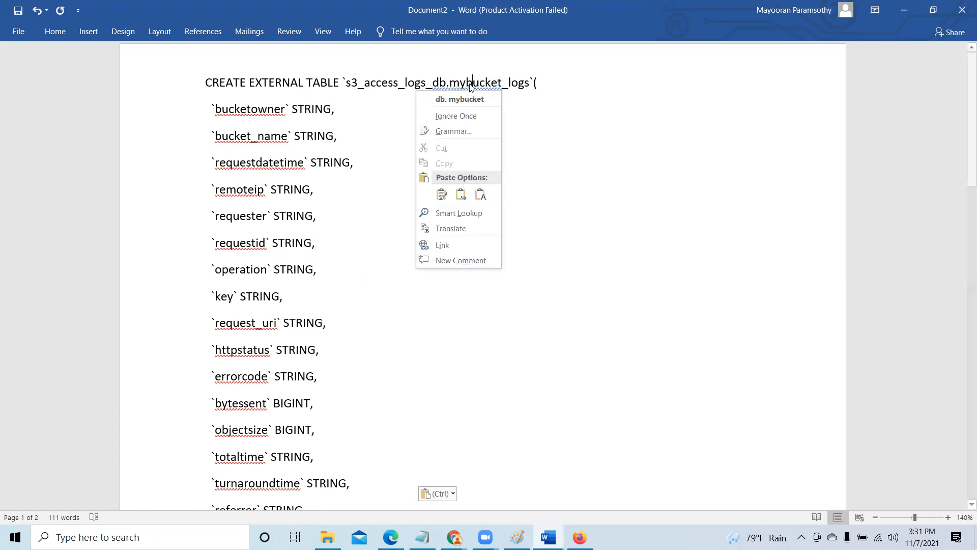
click(463, 116)
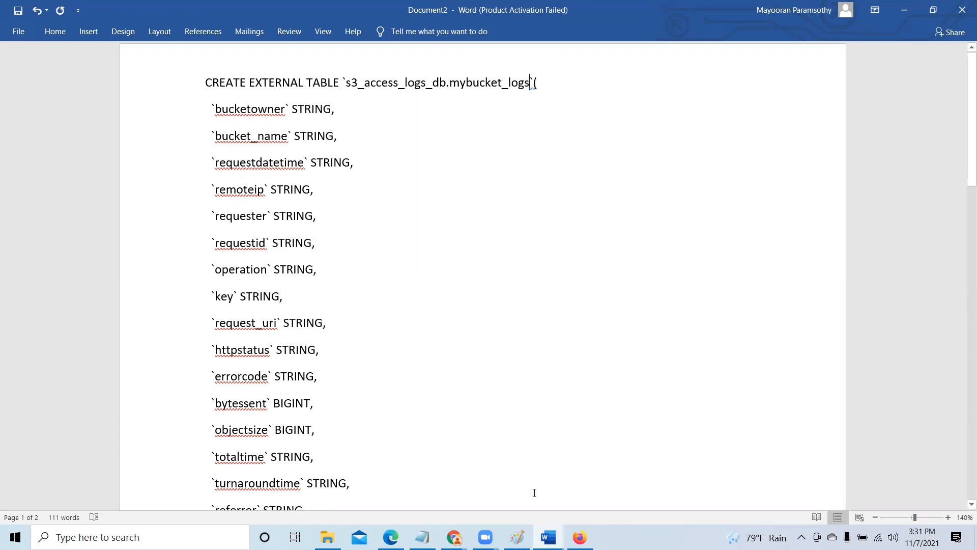
- Switch to Athena in Chrome and copy "s3_access_logs_class" from the create database query
mouse_move(454, 536)
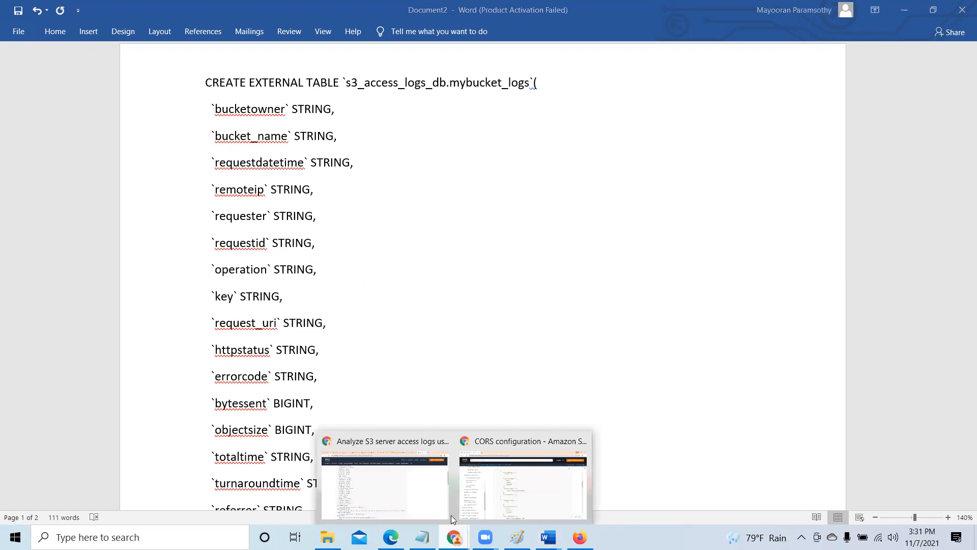
click(382, 480)
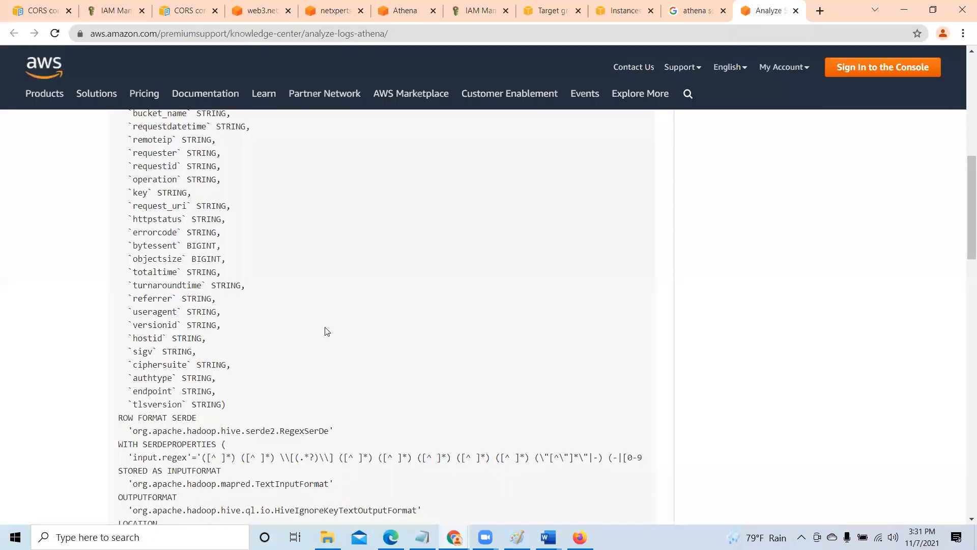
click(405, 11)
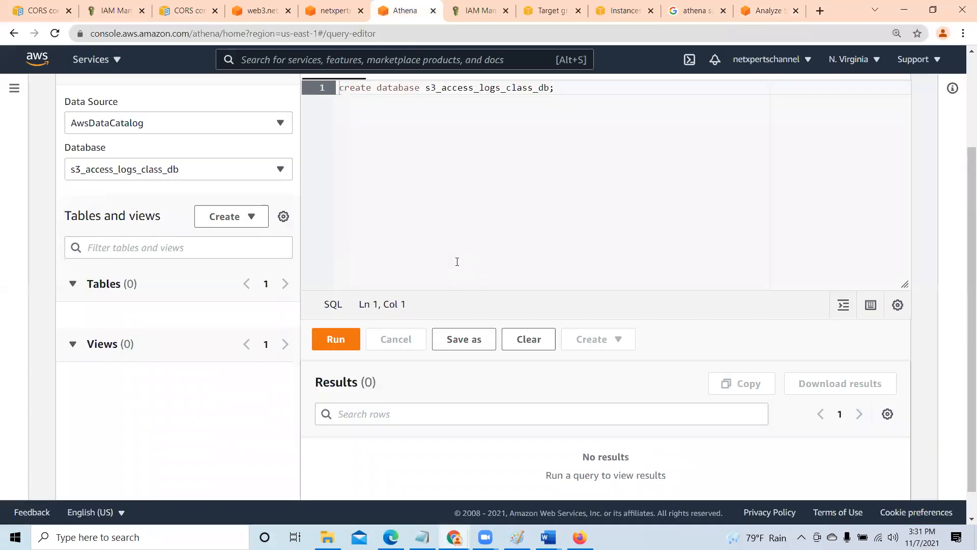
drag(425, 151, 534, 151)
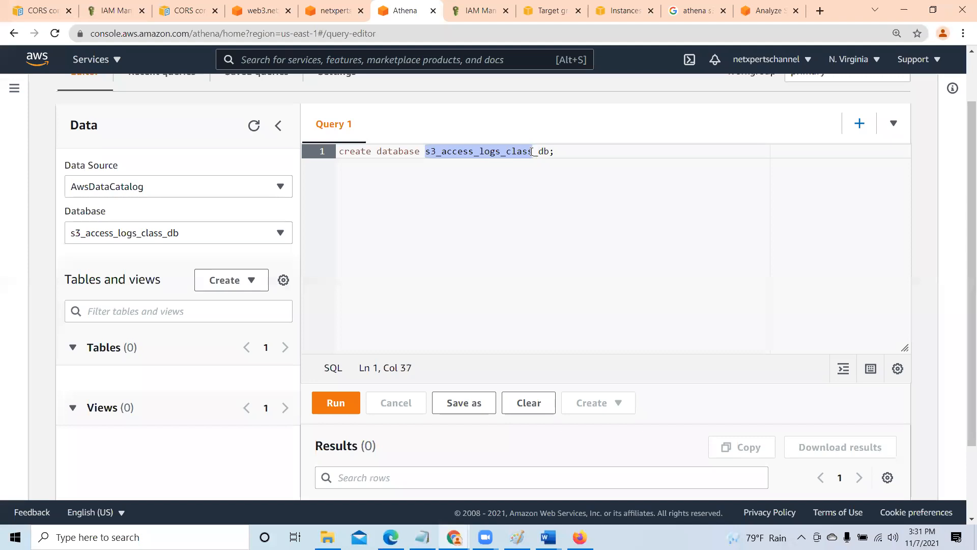
right_click(529, 155)
click(561, 198)
click(483, 184)
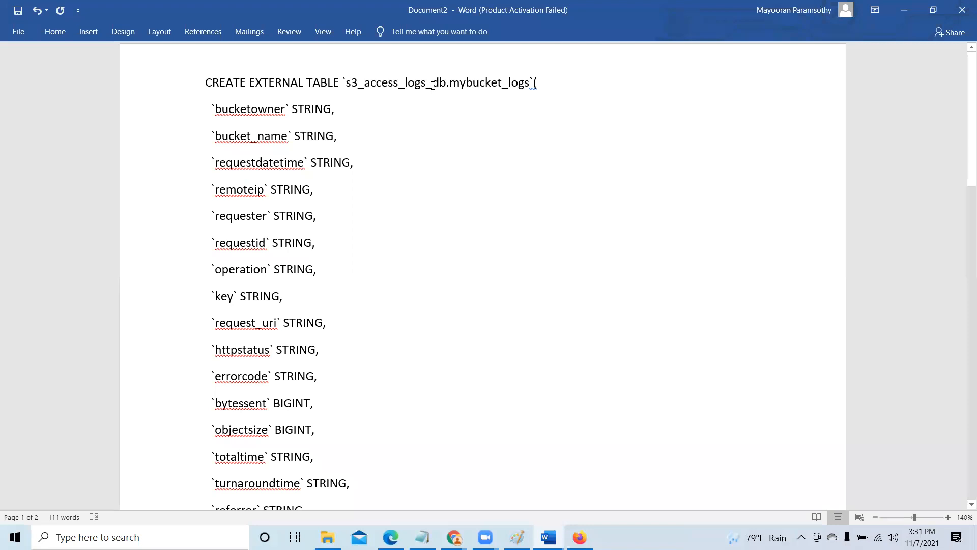
- In the Word document, change the table name in the statement's first line to s3_access_logs_class_logs
key(Delete)
key(Delete)
key(Delete)
key(Delete)
key(Delete)
key(Delete)
key(Delete)
key(Delete)
key(Delete)
key(Delete)
key(Delete)
text(class)
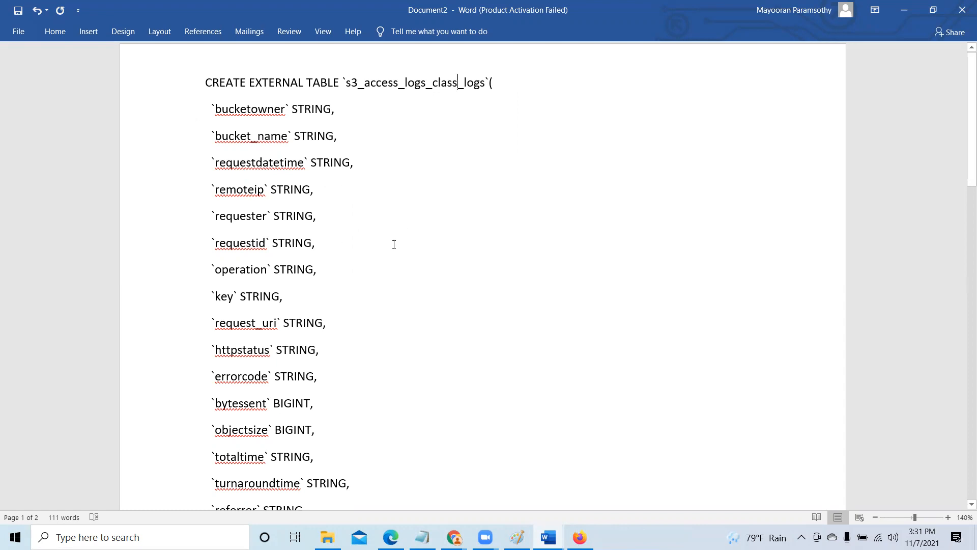
- Switch from the statement's LOCATION clause in Word to Chrome and copy the netxperts.web.log bucket's ARN from its S3 properties
scroll(394, 244, down, 10)
scroll(394, 249, down, 8)
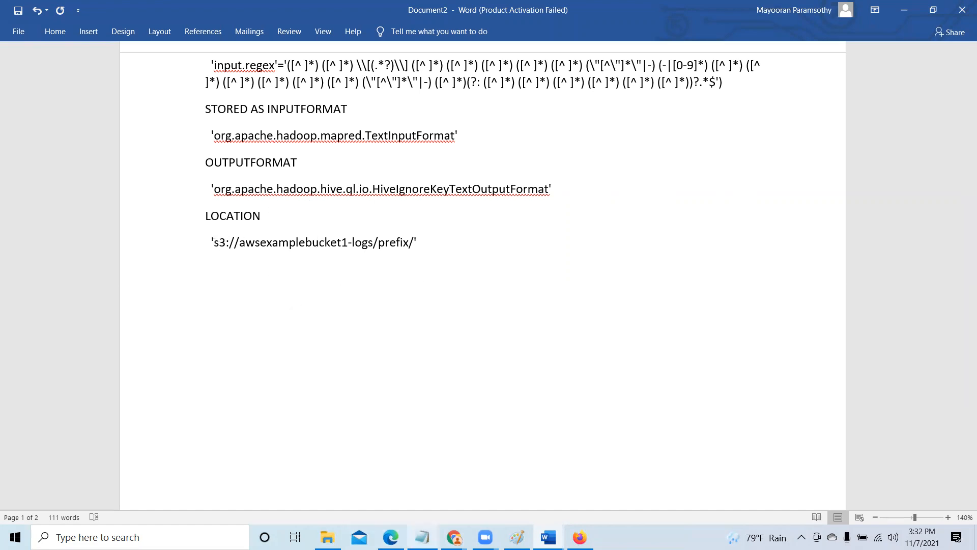
mouse_move(454, 537)
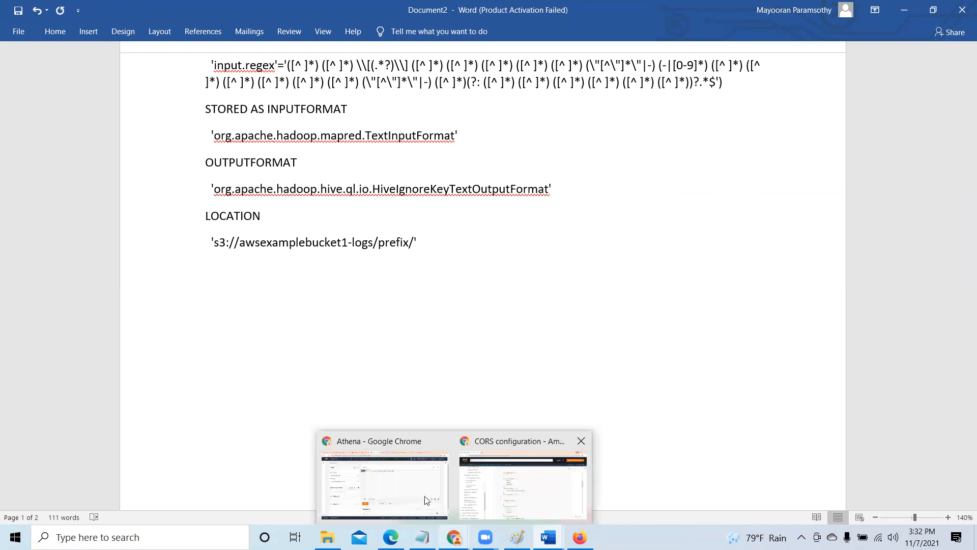
click(421, 481)
click(334, 11)
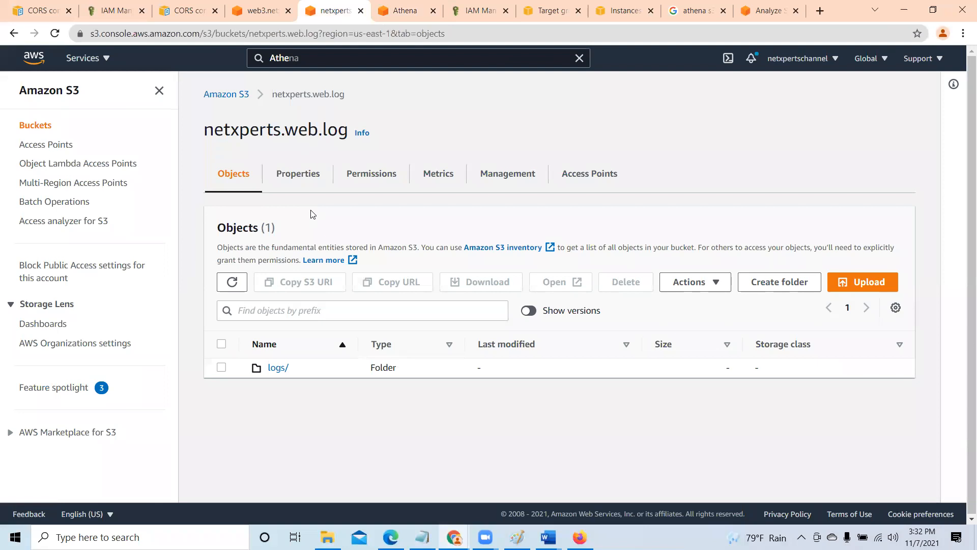
click(295, 176)
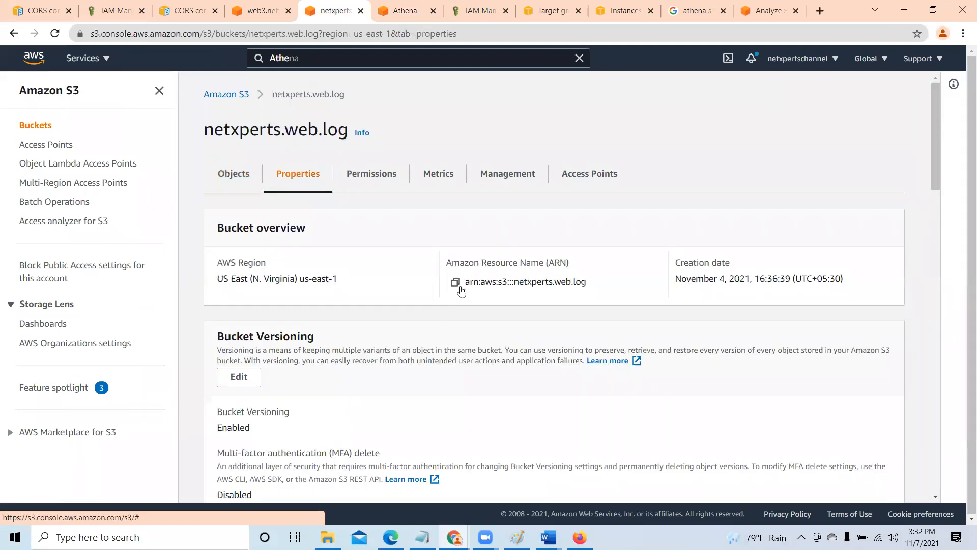
click(455, 283)
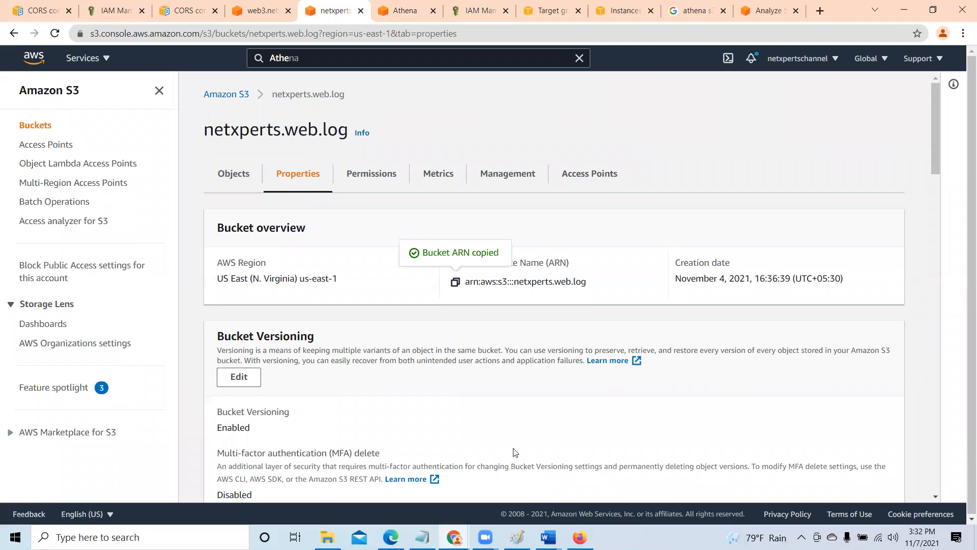
- Switch to Word and replace the sample path in the LOCATION clause with the copied ARN, leaving 'arn:aws:s3:::netxperts.web.log/'
key(alt+Tab)
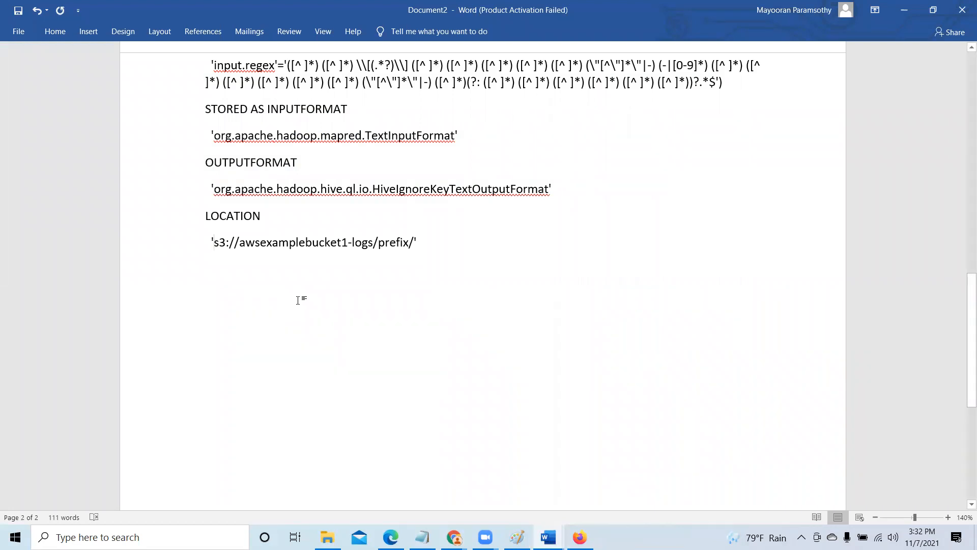
key(ctrl+v)
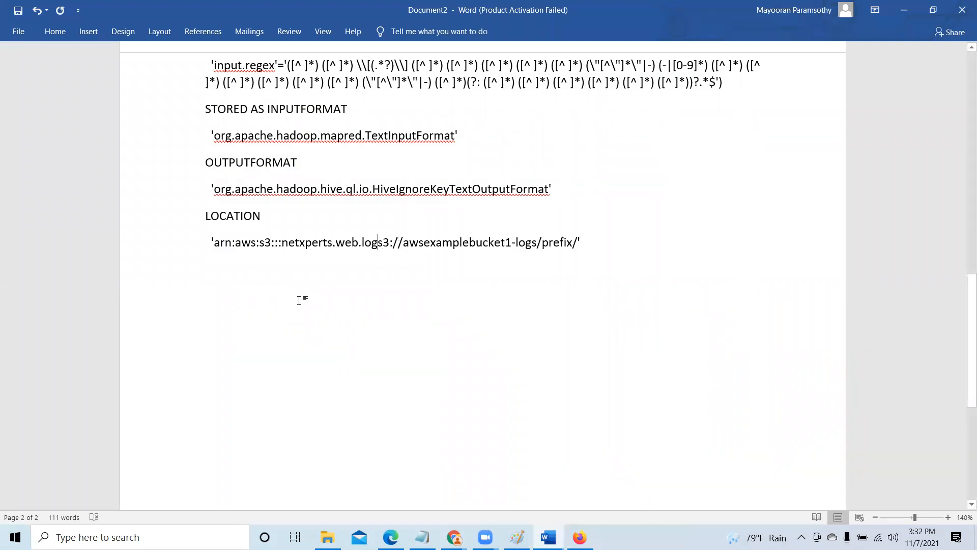
key(Delete)
key(Delete)
key(Delete)
key(Delete)
key(Delete)
key(Delete)
key(Delete)
key(Delete)
key(Delete)
key(Delete)
key(Delete)
key(Delete)
key(Delete)
key(Delete)
key(Delete)
key(Delete)
key(Delete)
key(Delete)
key(Delete)
key(Delete)
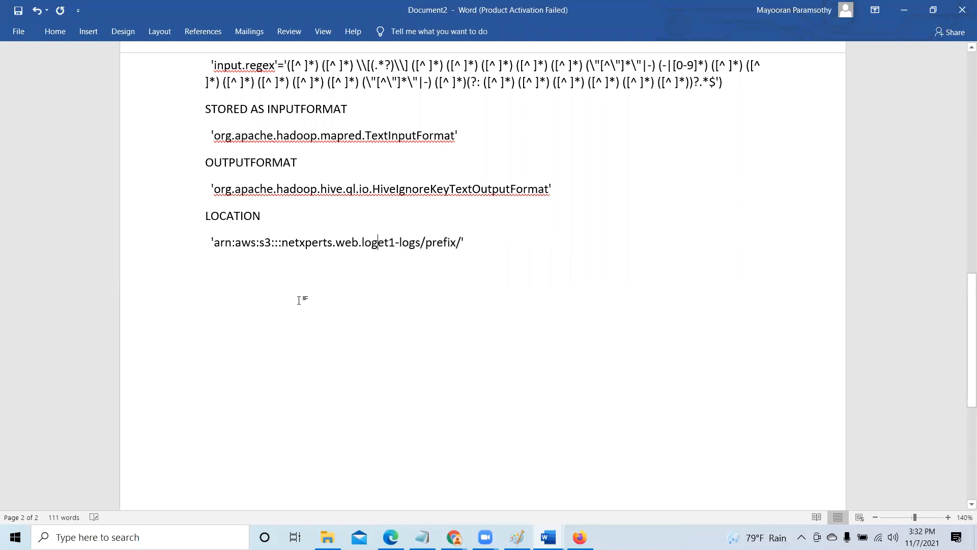
key(Delete)
key(Delete)
key(Delete)
key(Delete)
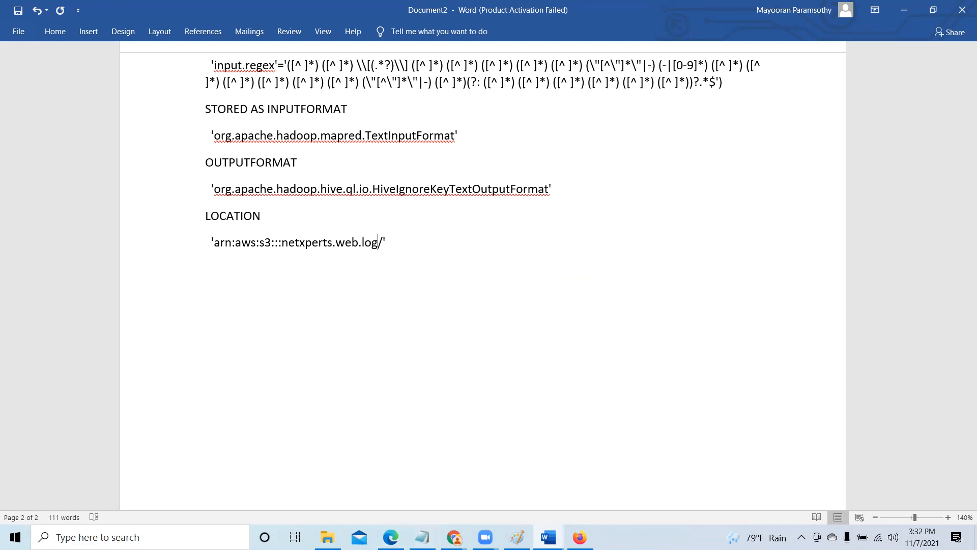
- Close the old Document1 containing the CORS configuration without saving it, and return to Document2 in Word
click(455, 537)
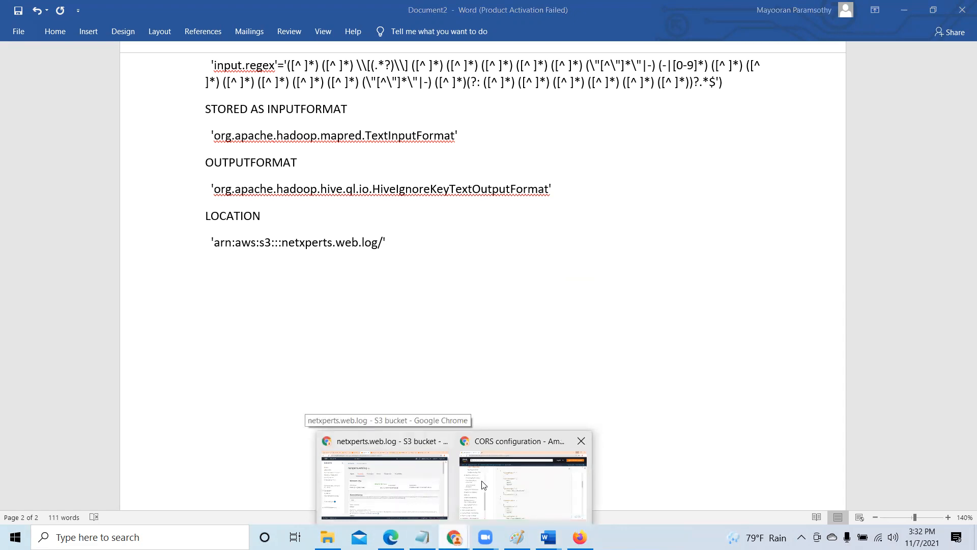
click(394, 478)
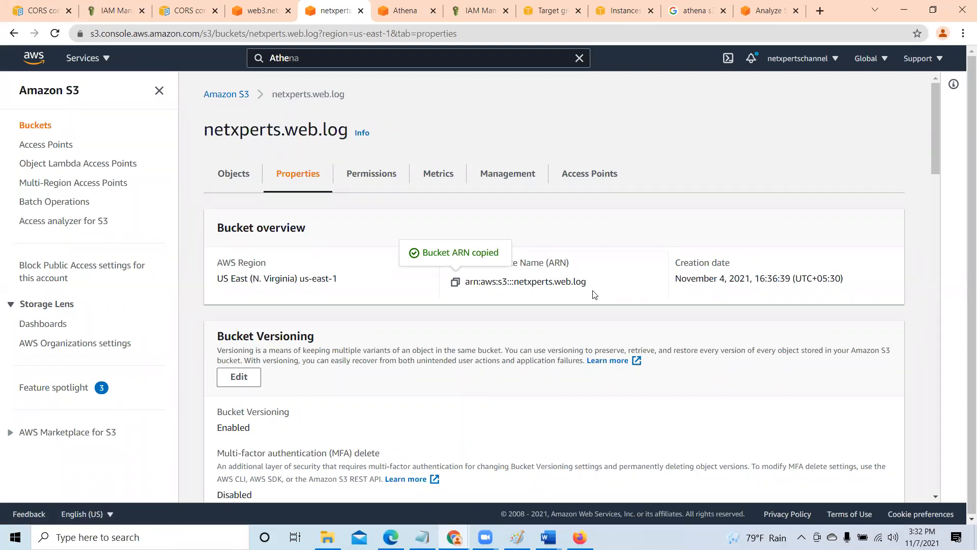
click(904, 11)
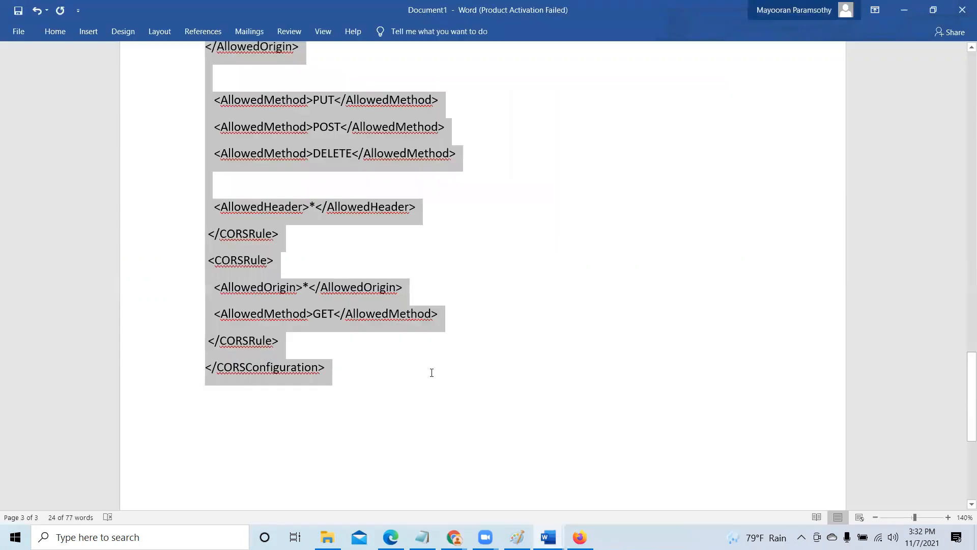
click(436, 376)
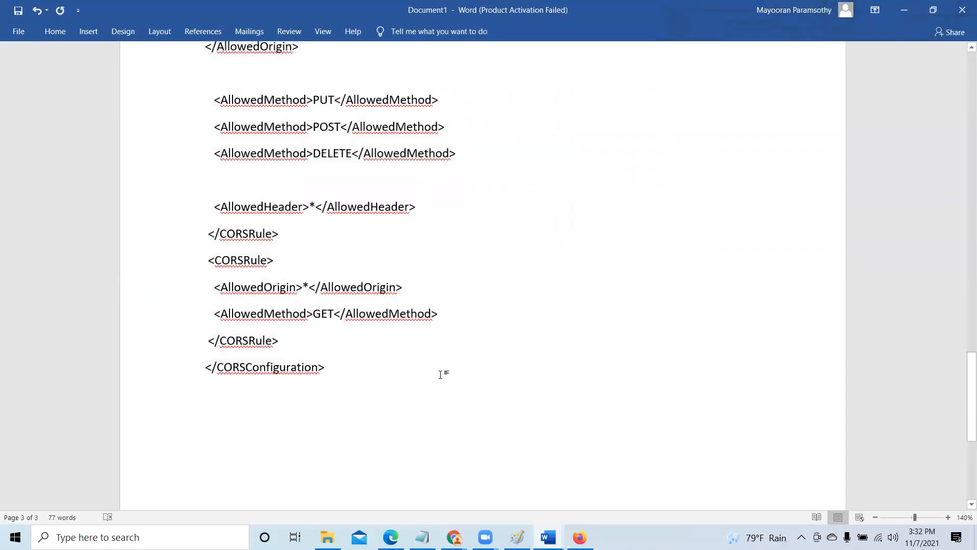
click(962, 10)
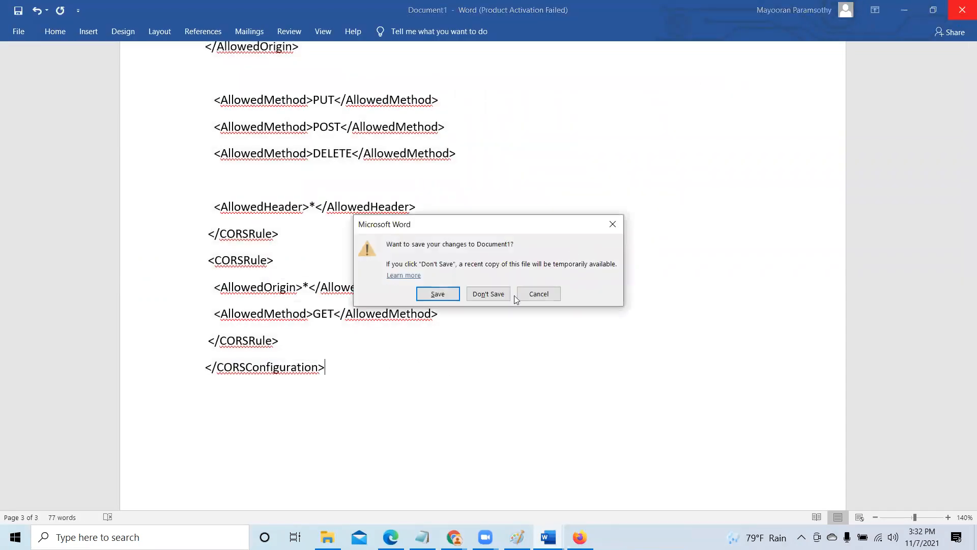
click(492, 294)
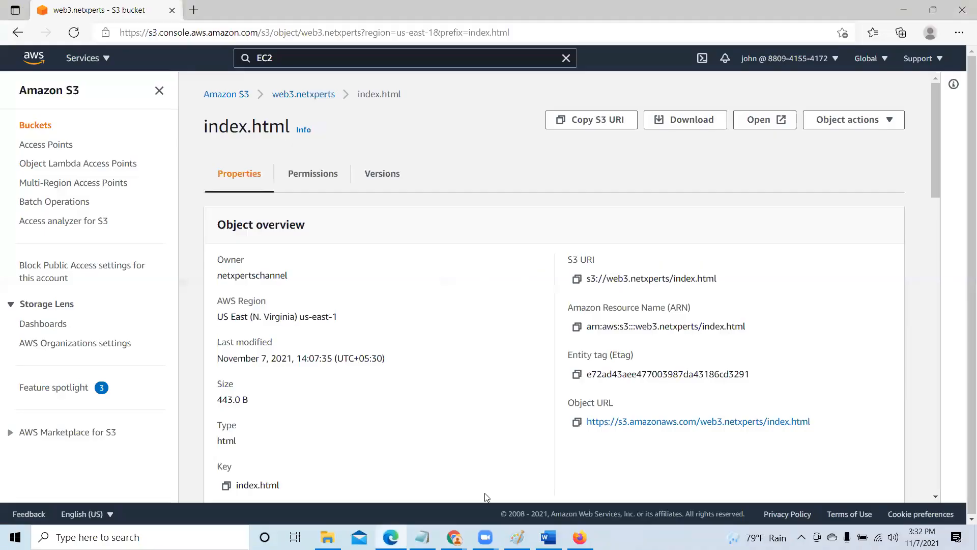
click(548, 537)
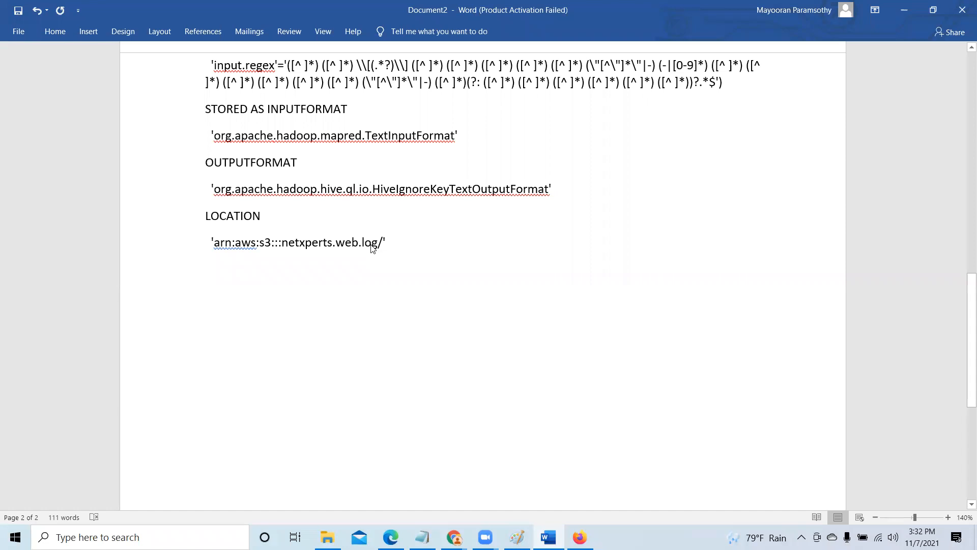
- Check the article's sample LOCATION path in Chrome, and append logs to the location in the Word document
mouse_move(454, 537)
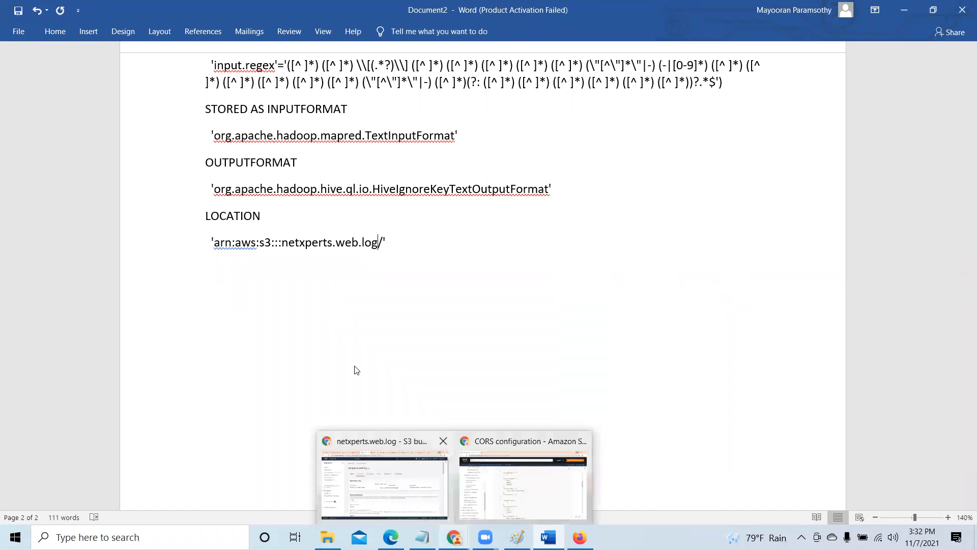
click(381, 458)
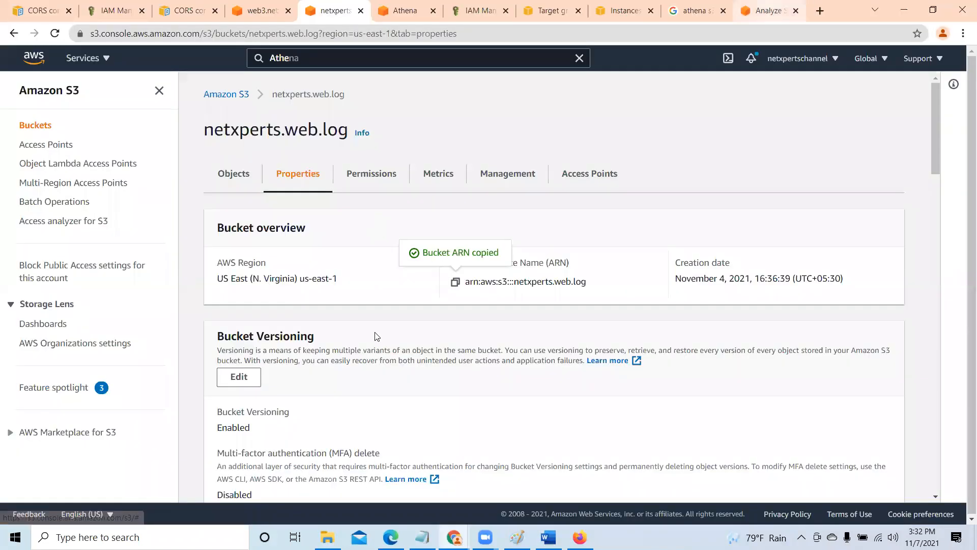
scroll(377, 337, up, 2)
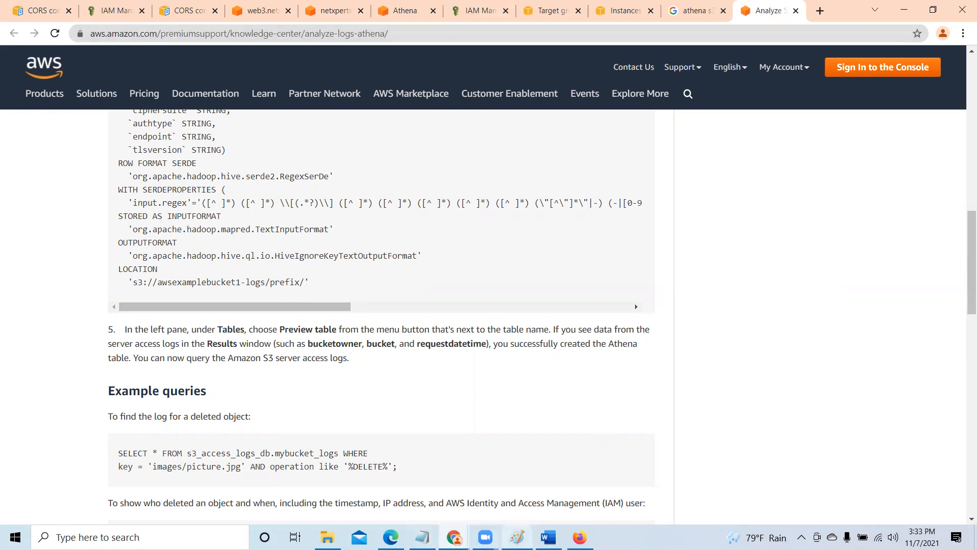
key(alt+Tab)
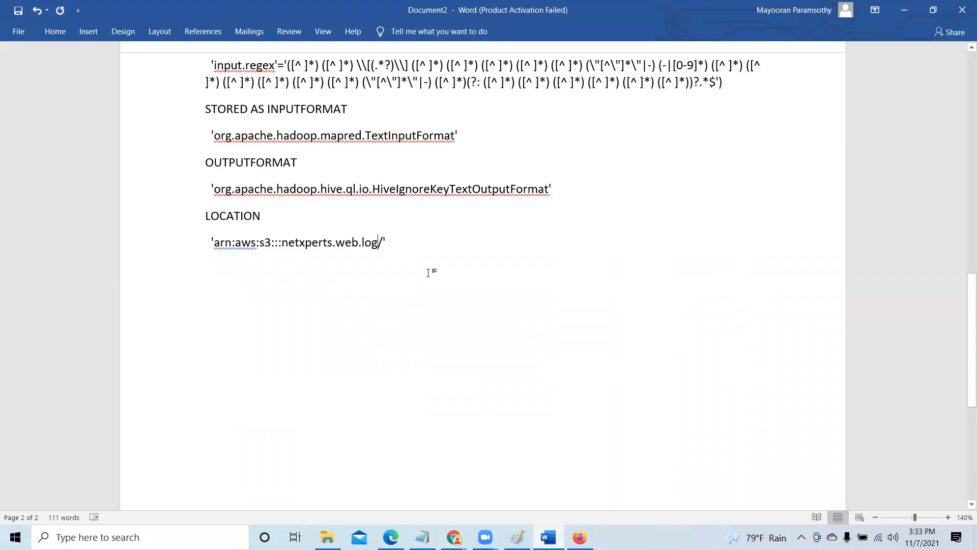
text(logs)
- Bring up the Athena query editor in Chrome, and return to Word to copy the entire CREATE EXTERNAL TABLE statement
click(460, 527)
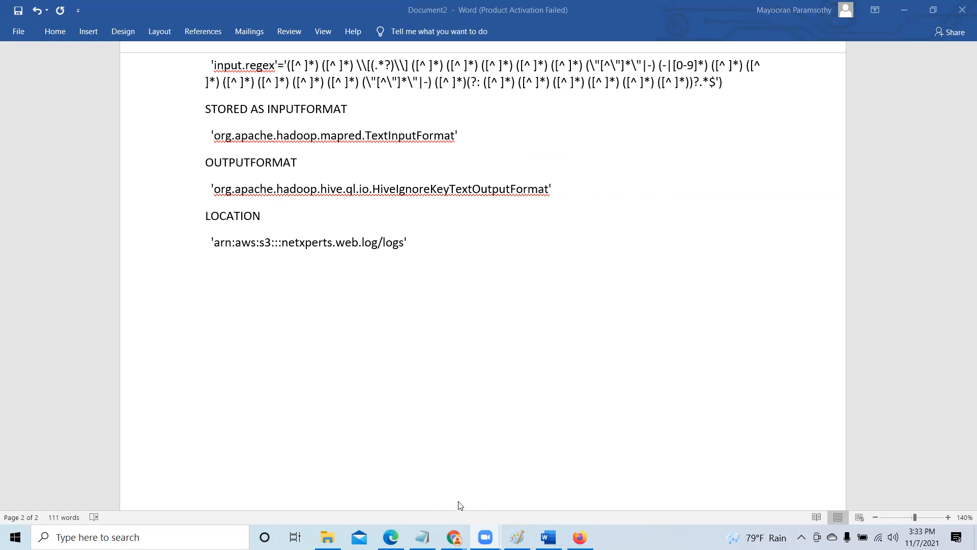
mouse_move(454, 536)
click(415, 498)
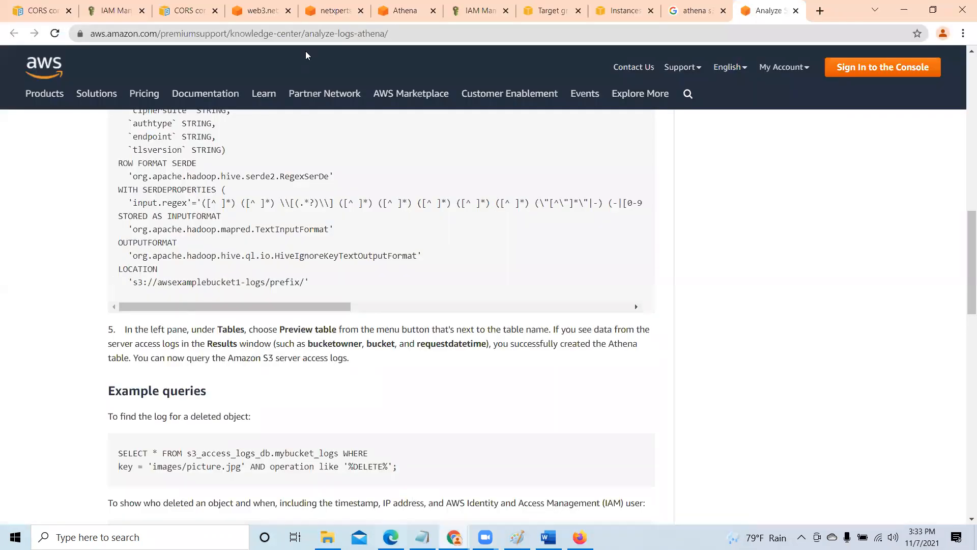
click(405, 12)
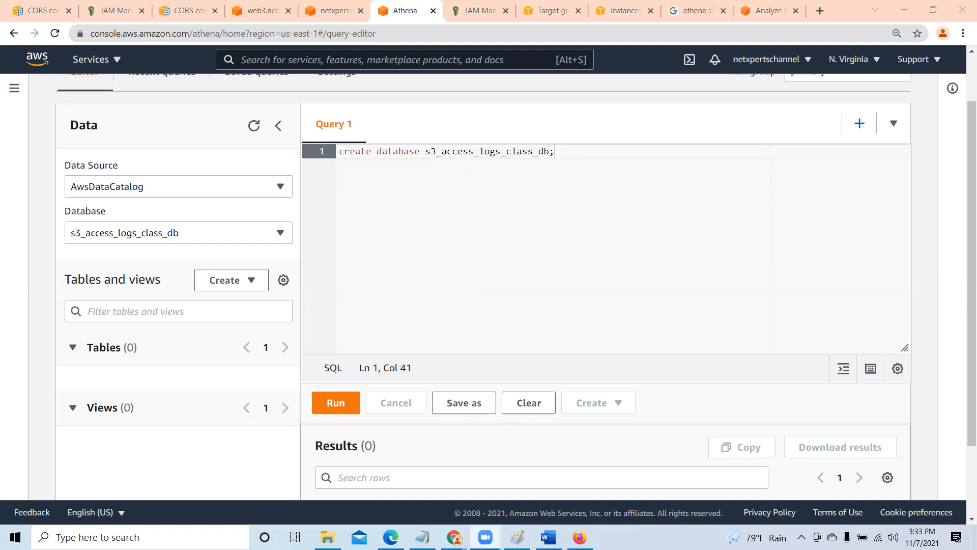
key(alt+Tab)
scroll(452, 301, up, 10)
click(204, 82)
drag(262, 97, 460, 406)
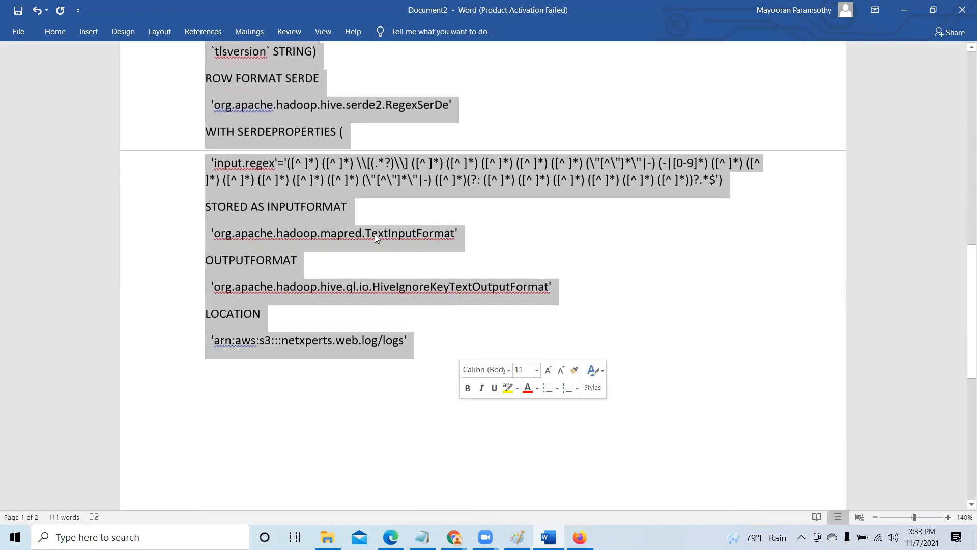
right_click(323, 105)
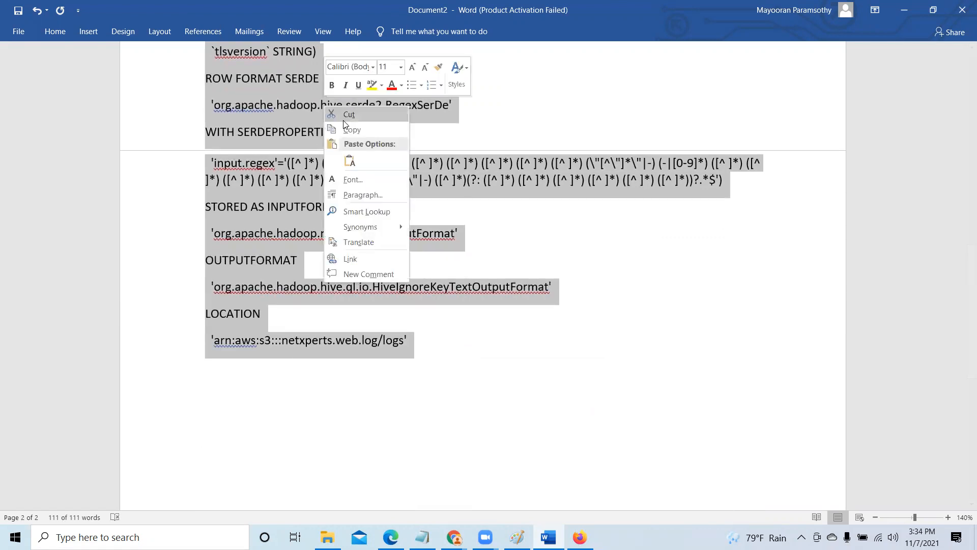
click(351, 133)
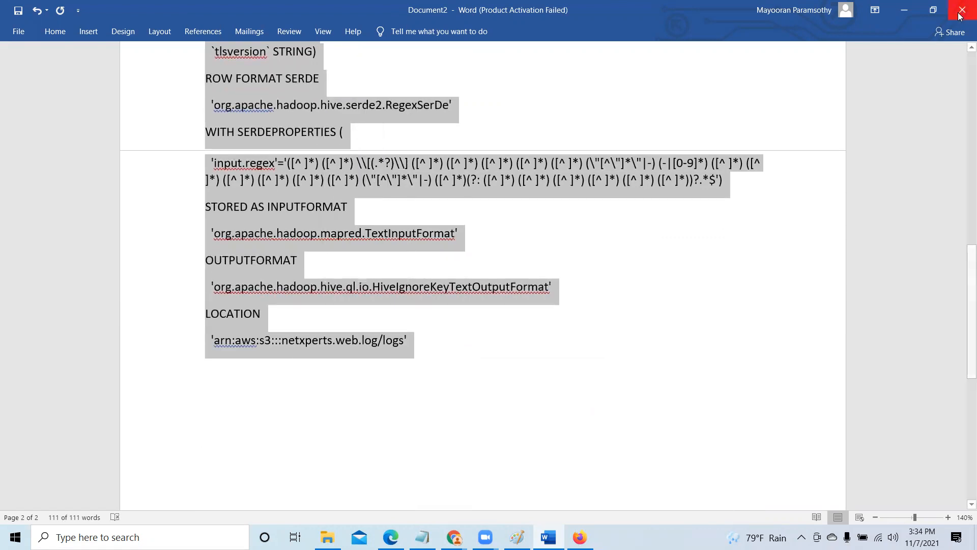
- In Athena, open a new Query 2, close the surplus Query 3, and paste the copied statement into Query 2
click(904, 10)
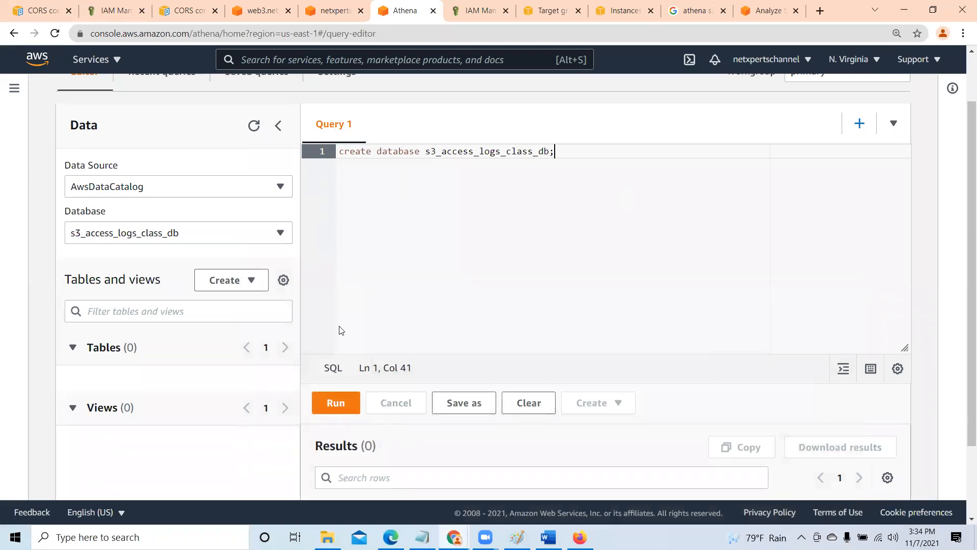
double_click(859, 129)
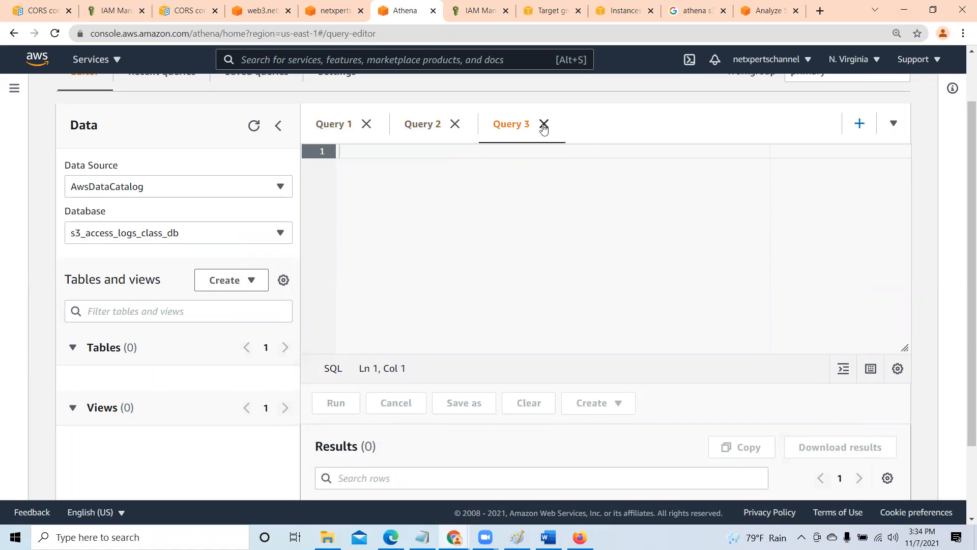
click(544, 123)
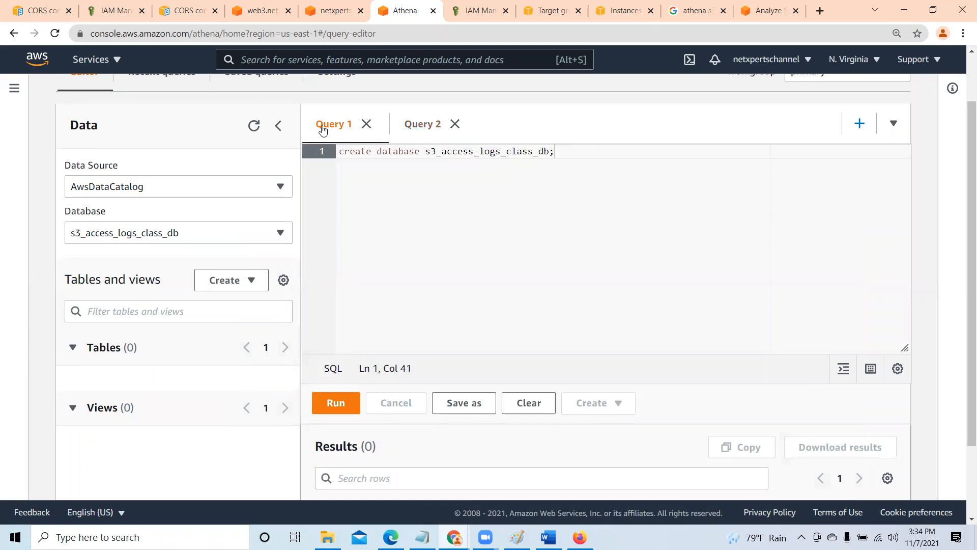
click(412, 131)
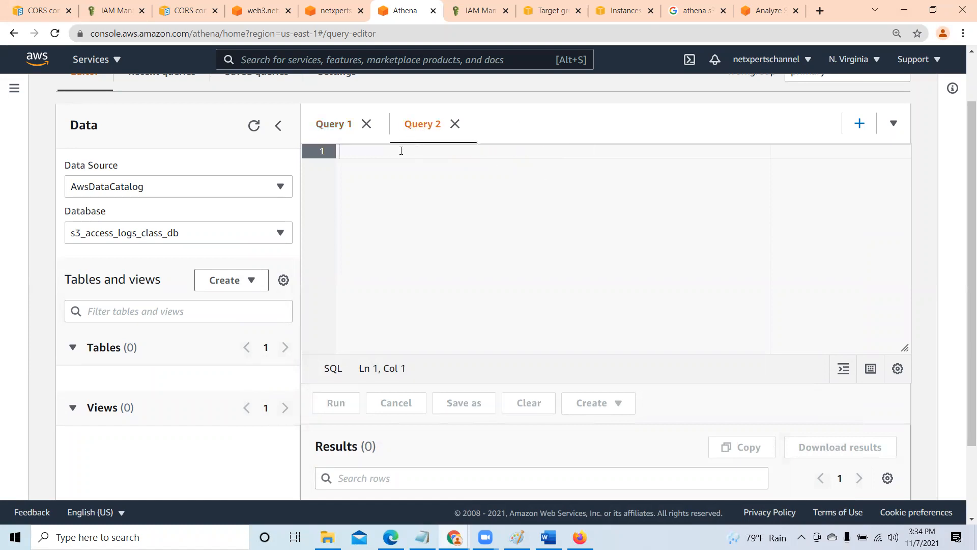
right_click(401, 151)
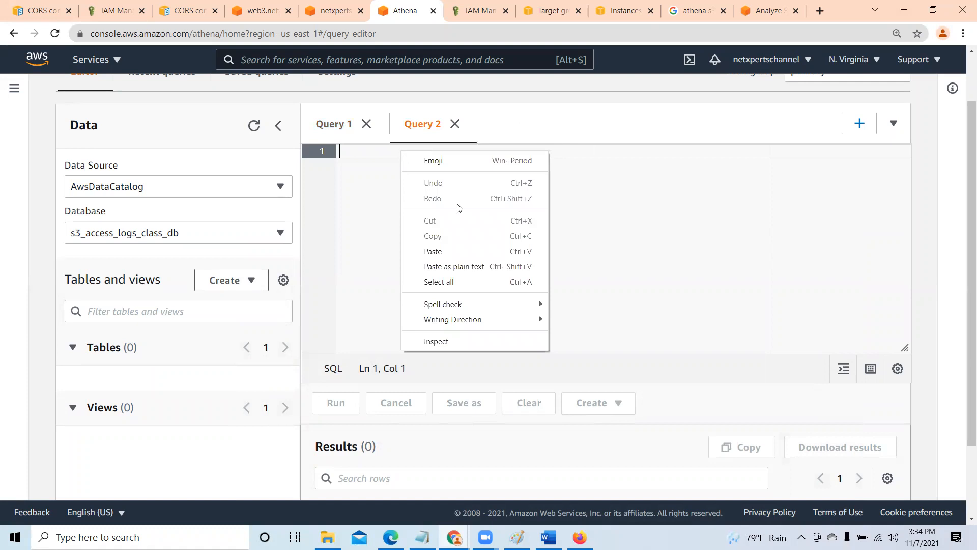
click(454, 251)
- Review the table name and LOCATION in the pasted CREATE EXTERNAL TABLE statement and run the query
drag(903, 324, 906, 179)
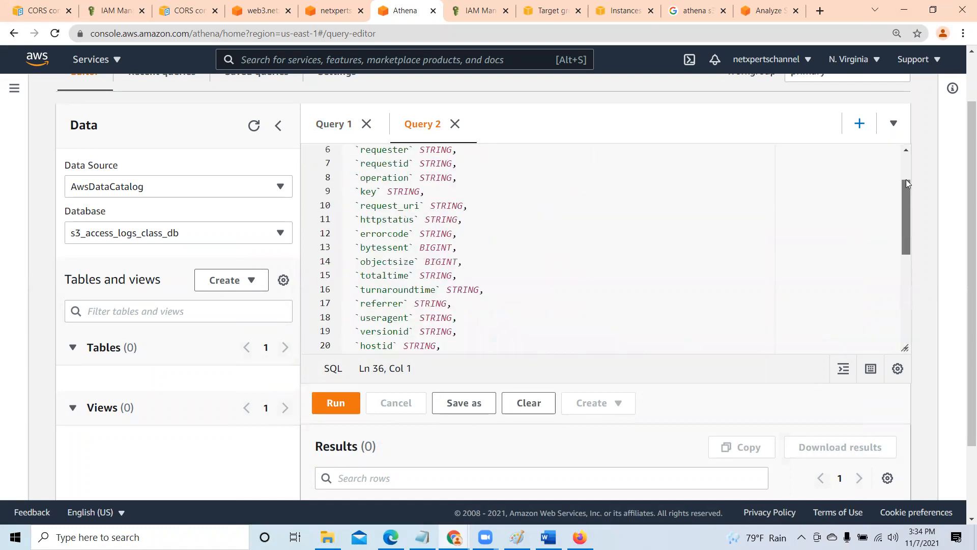
click(467, 151)
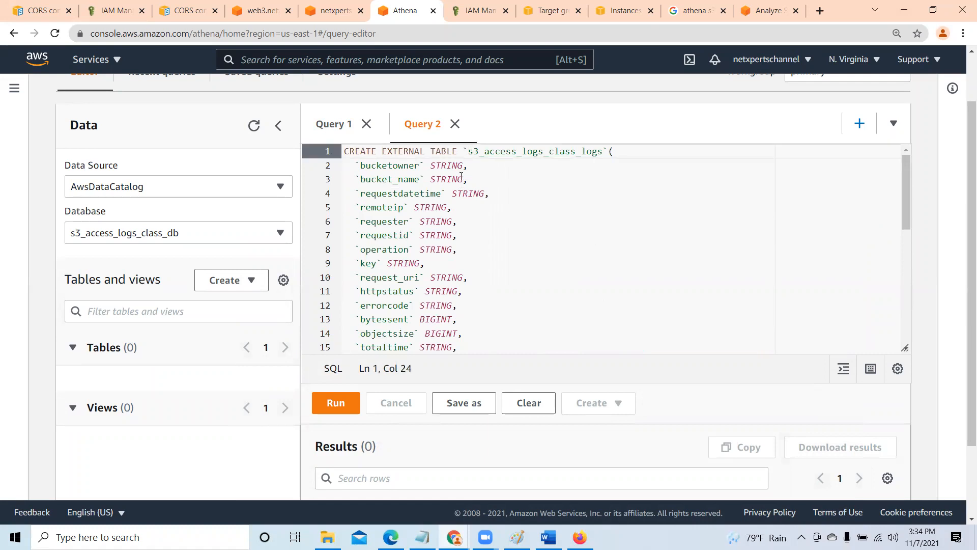
click(603, 151)
drag(907, 171, 904, 321)
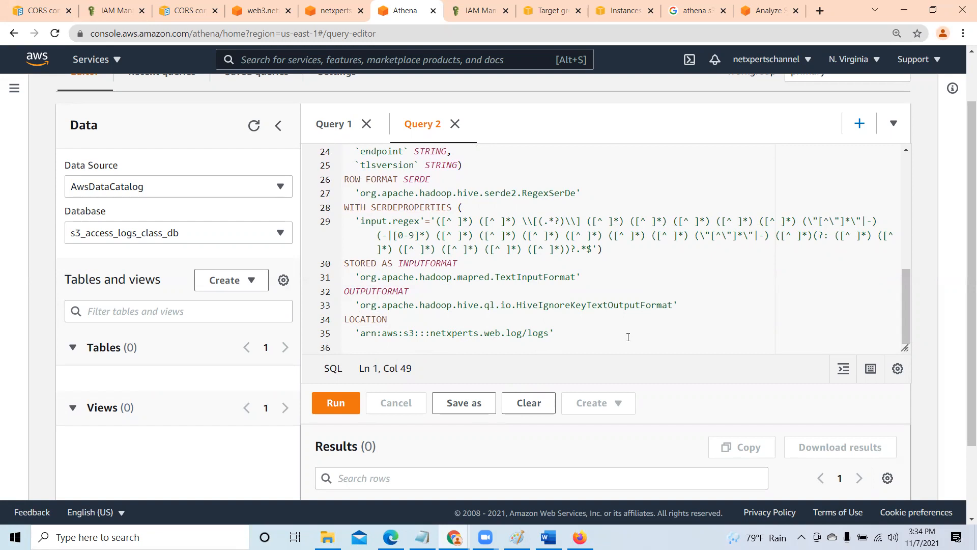
click(334, 405)
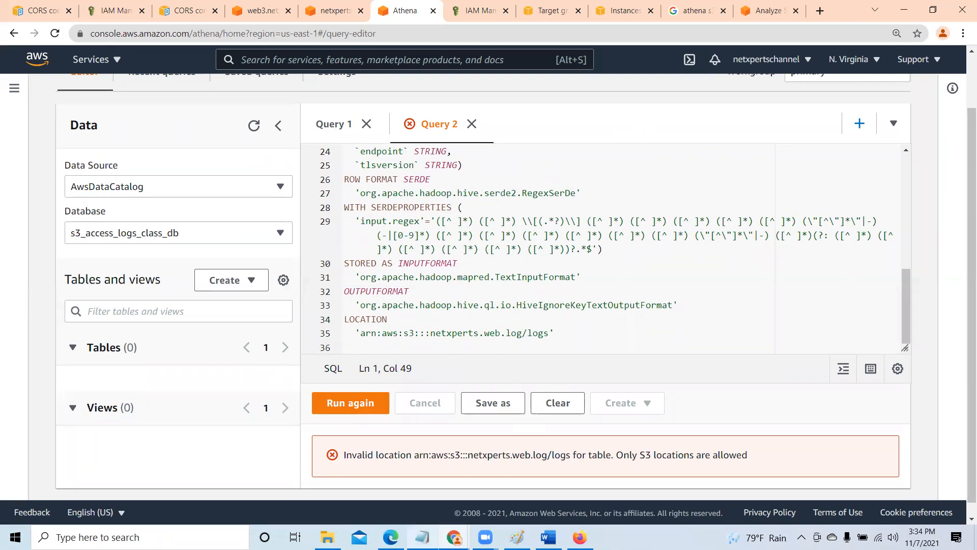
- Review the article's LOCATION guidance and sample S3 path, and compare them with the LOCATION line in Athena's Query 2
click(456, 533)
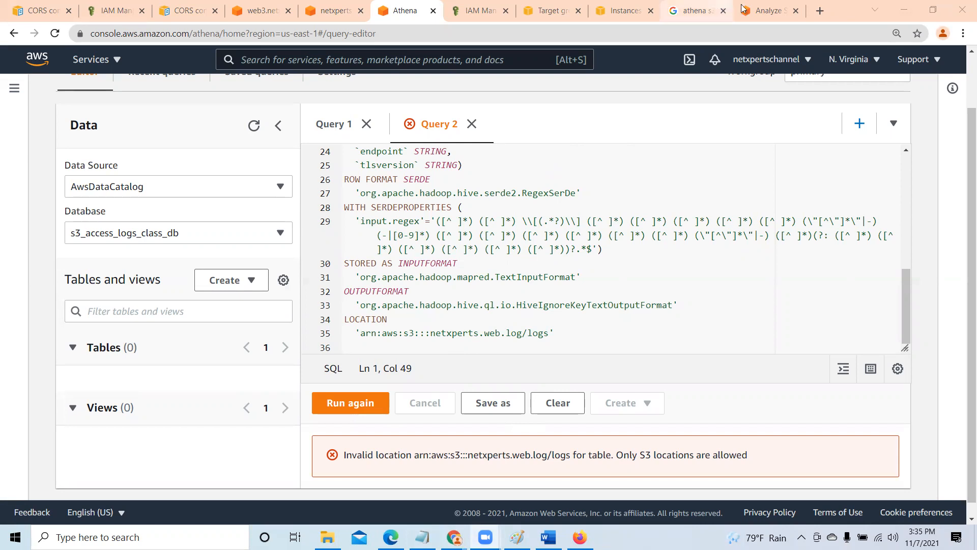
click(766, 10)
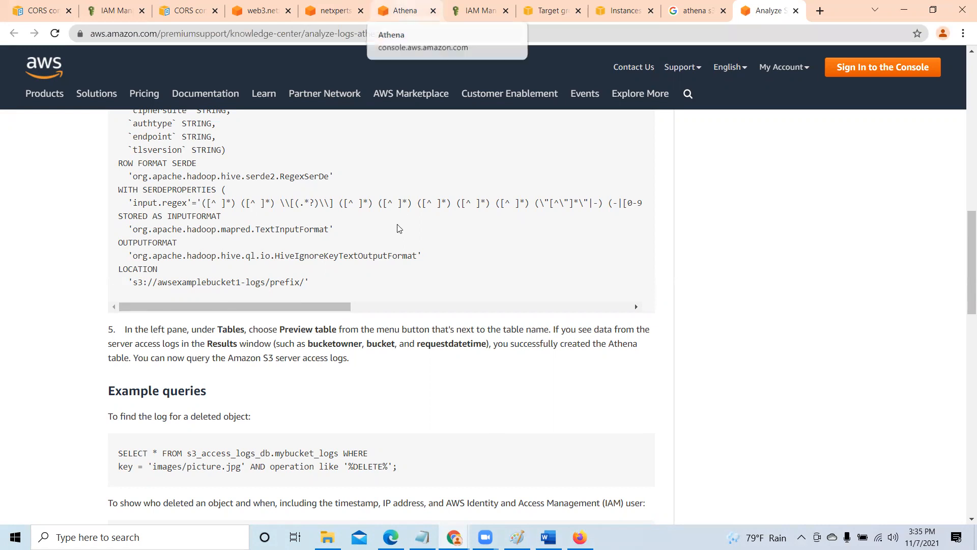
scroll(396, 246, up, 3)
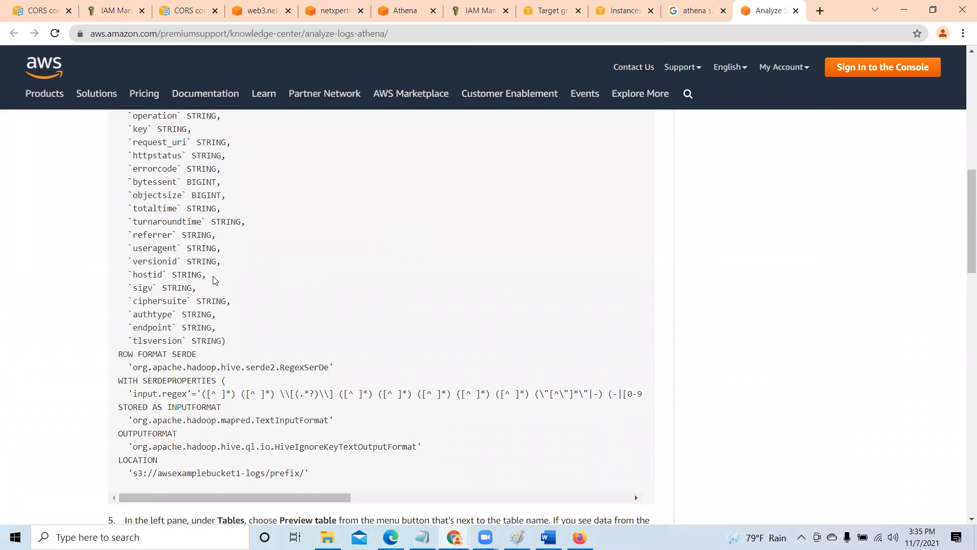
scroll(219, 285, up, 4)
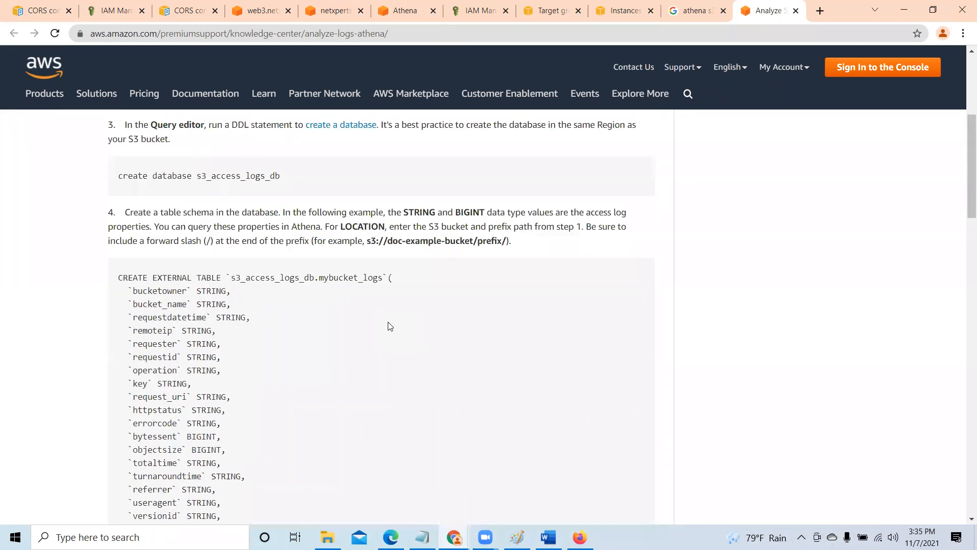
scroll(388, 327, down, 5)
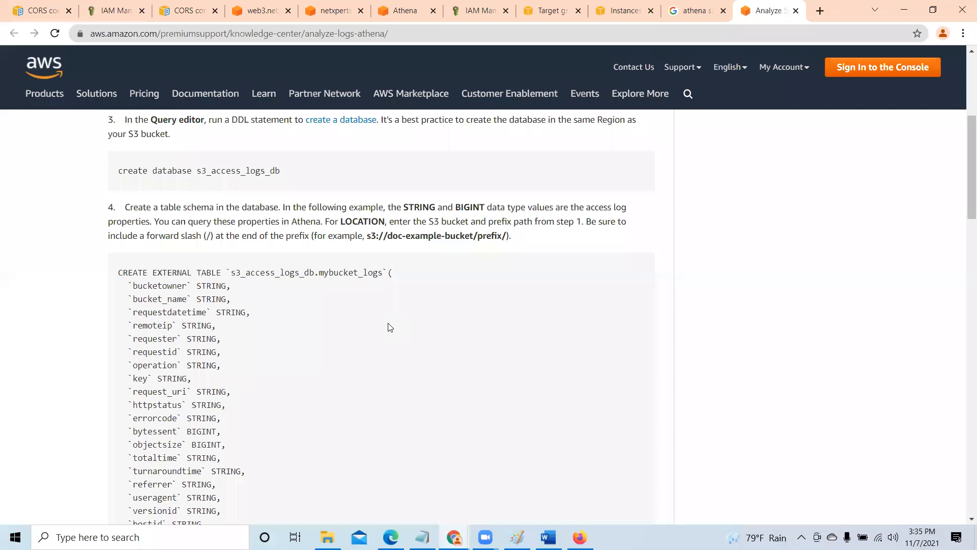
click(407, 11)
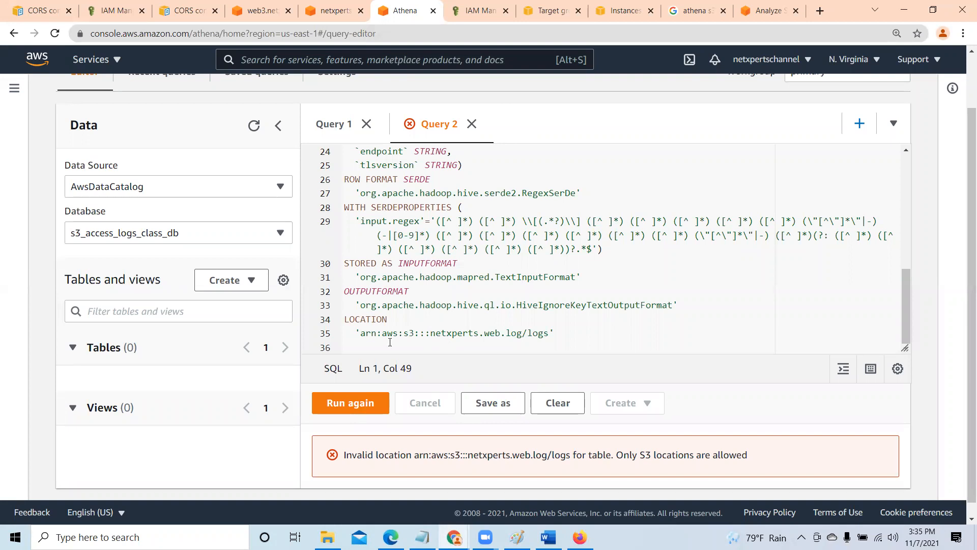
- Compare the netxperts.web.log bucket's ARN in S3 with the LOCATION path in Athena's Query 2
click(326, 13)
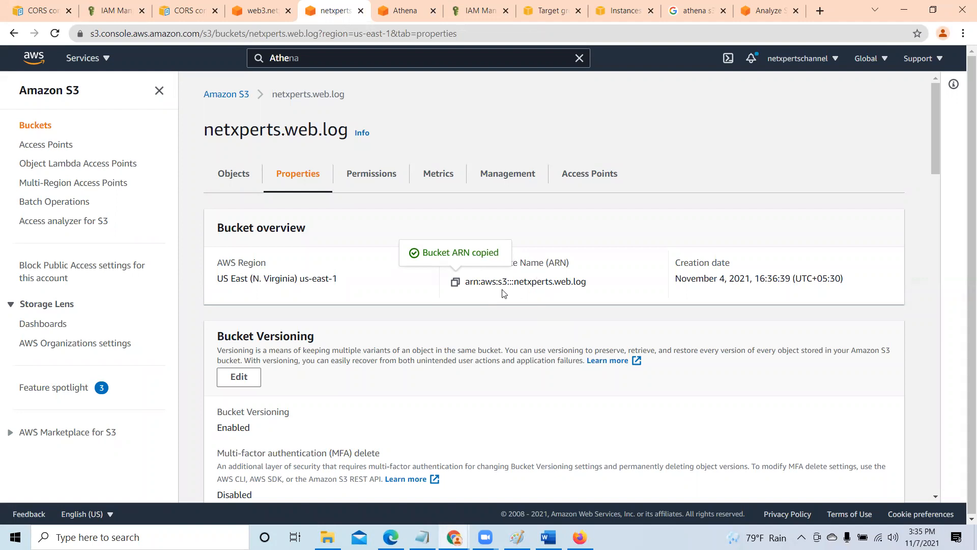
click(413, 12)
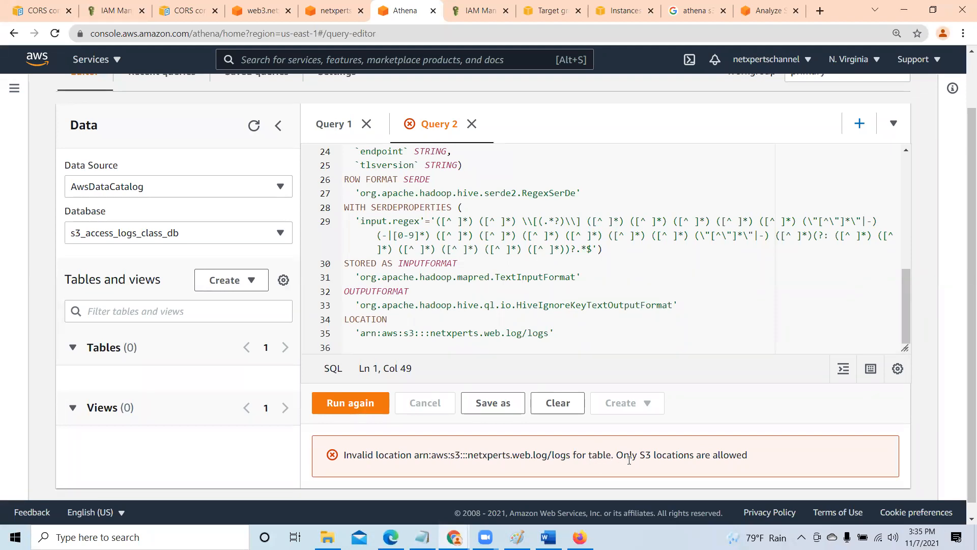
click(548, 334)
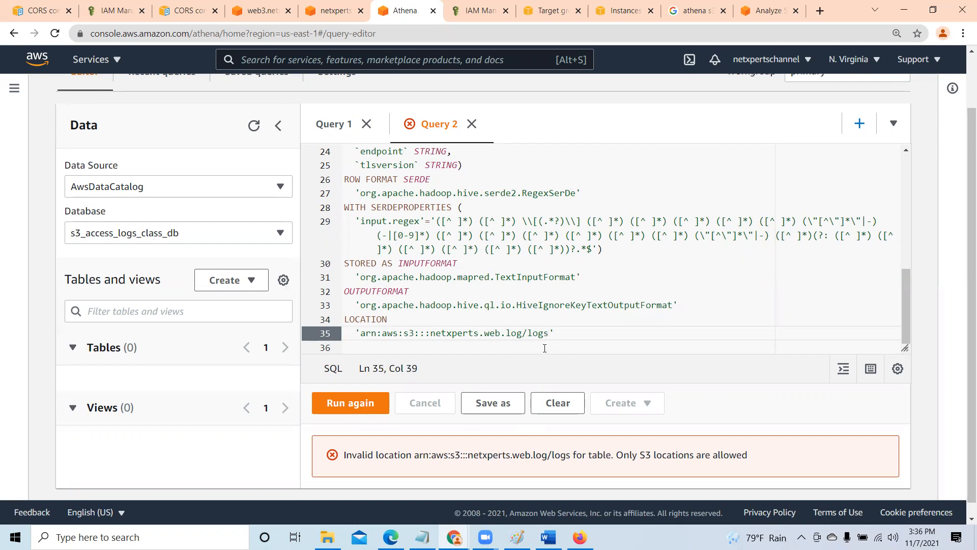
- In the Word document, ignore the grammar flags on the arn:aws and s3::: parts of the LOCATION path
click(549, 537)
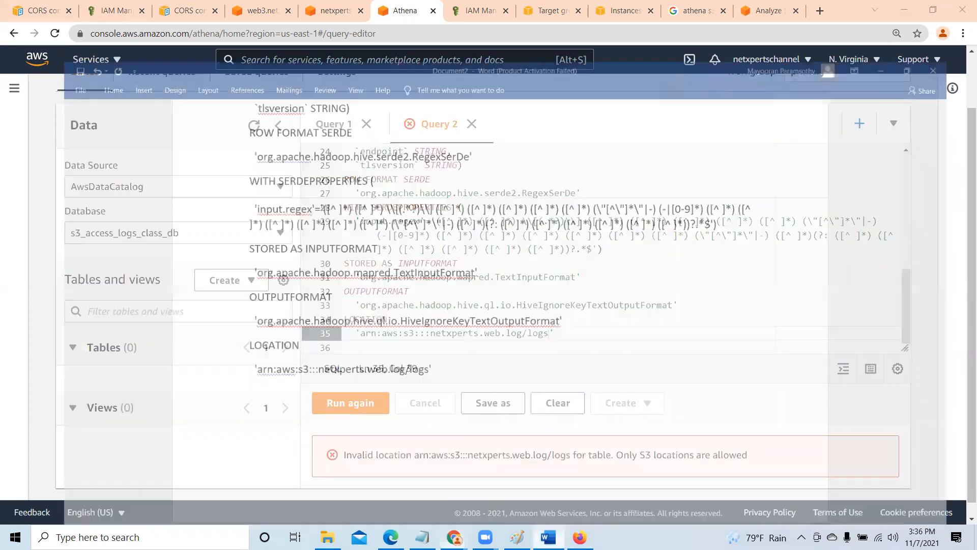
click(328, 375)
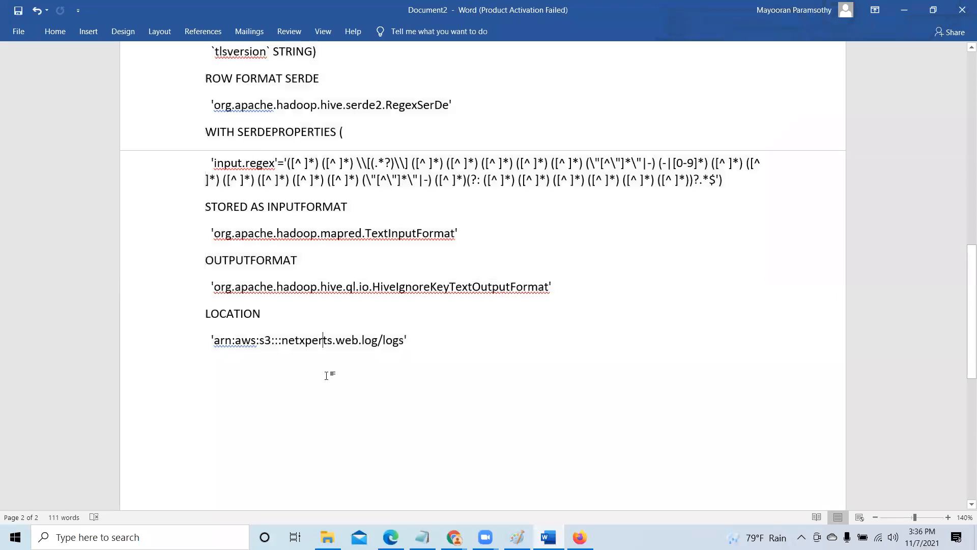
right_click(242, 345)
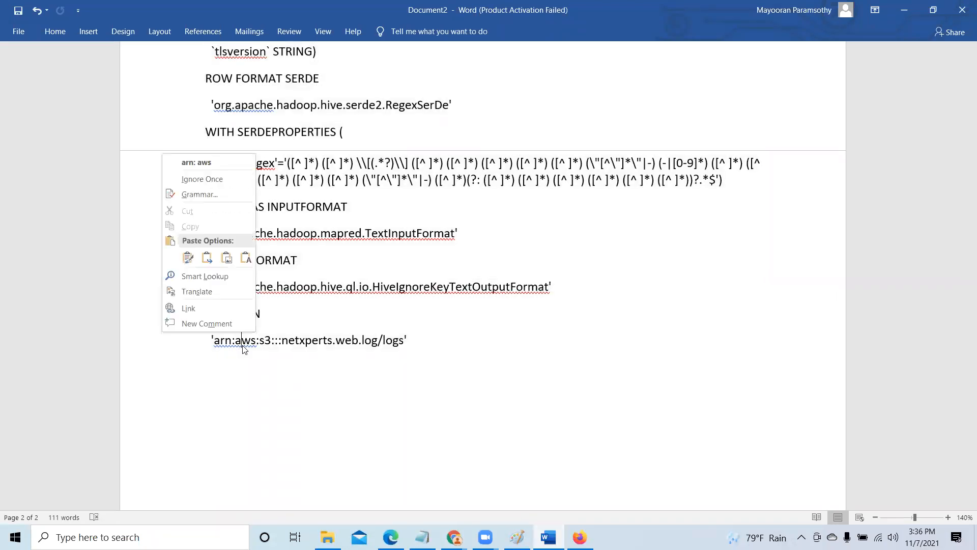
click(202, 179)
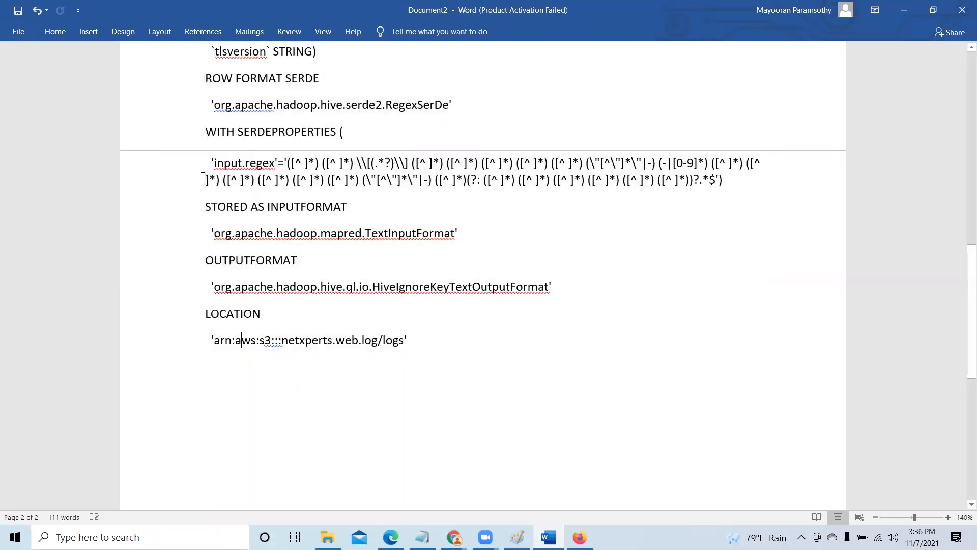
right_click(272, 342)
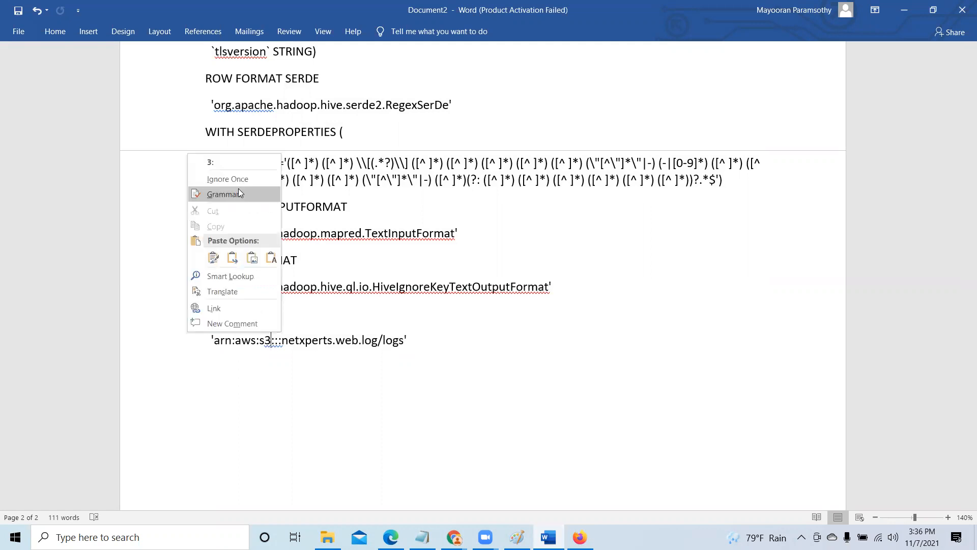
click(238, 189)
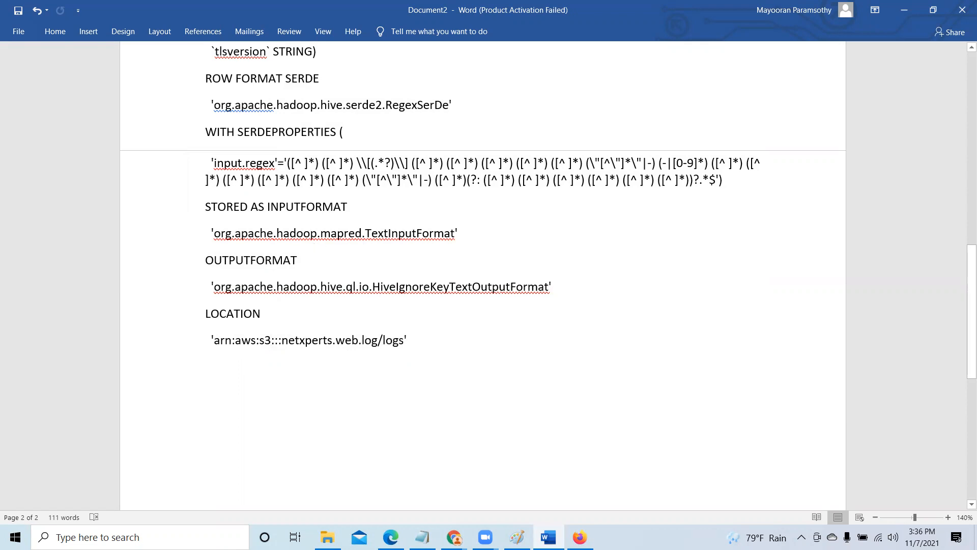
- In Chrome, open the properties of the logs/ folder in the netxperts.web.log S3 bucket and copy its S3 URI
click(455, 536)
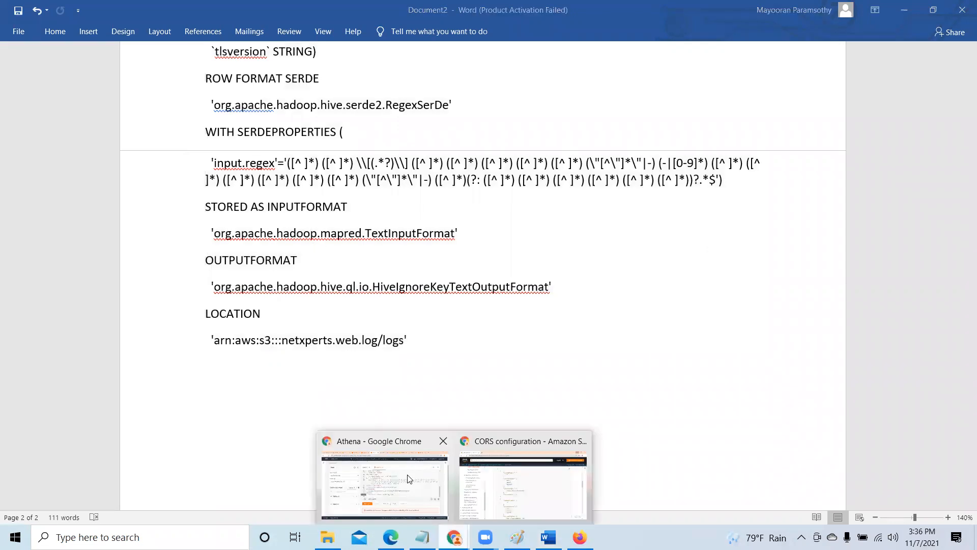
click(409, 479)
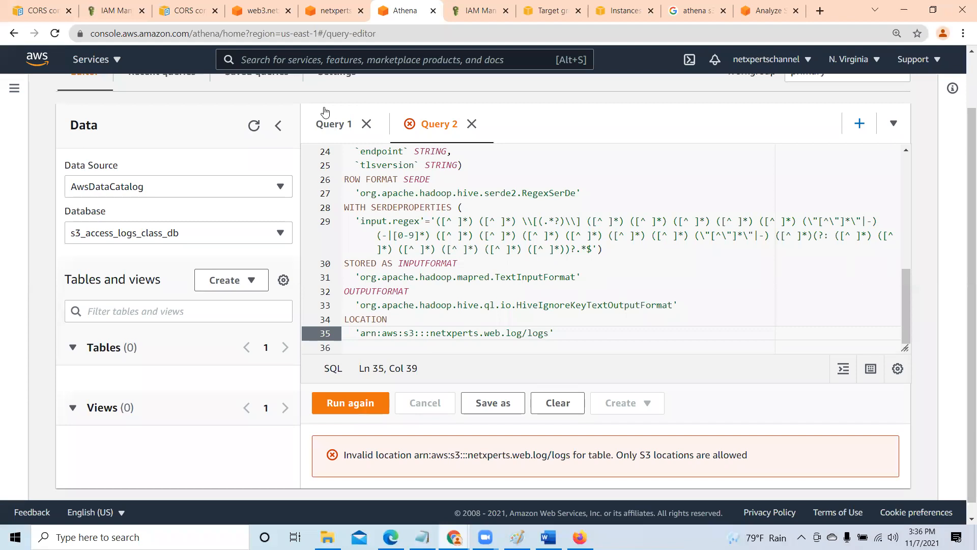
click(332, 10)
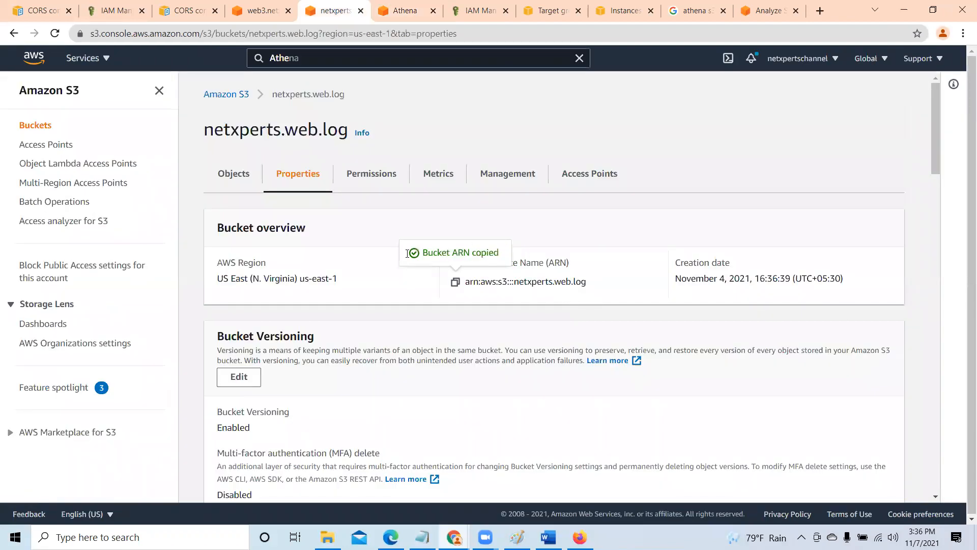
click(235, 176)
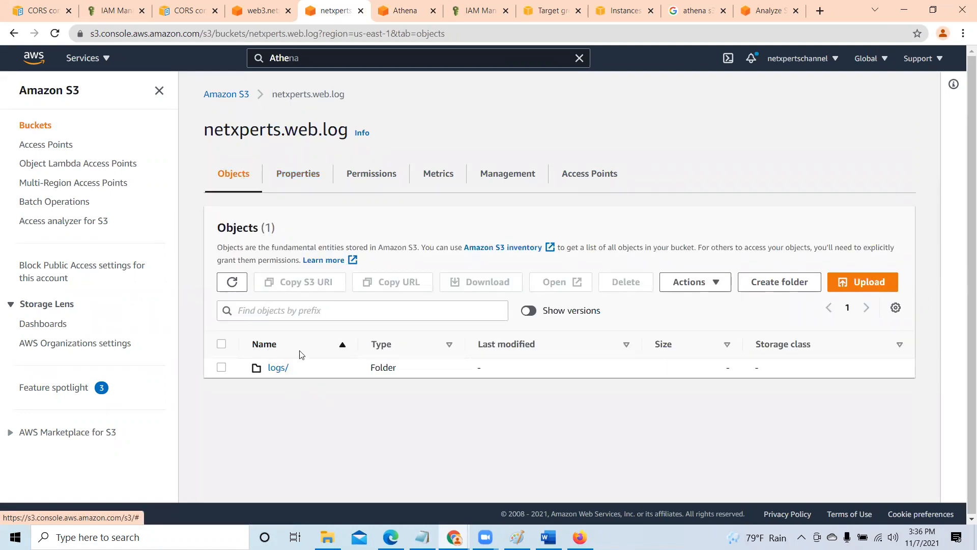
click(279, 368)
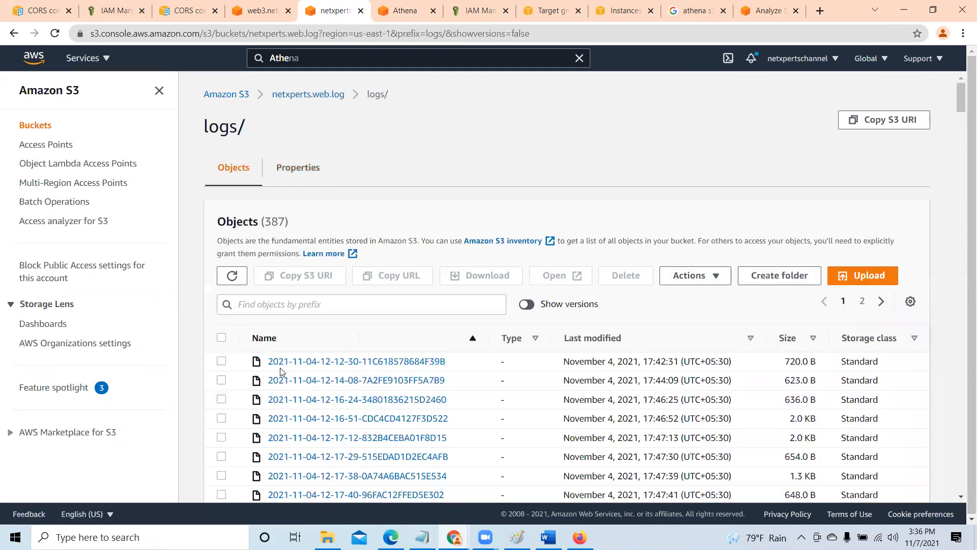
click(291, 168)
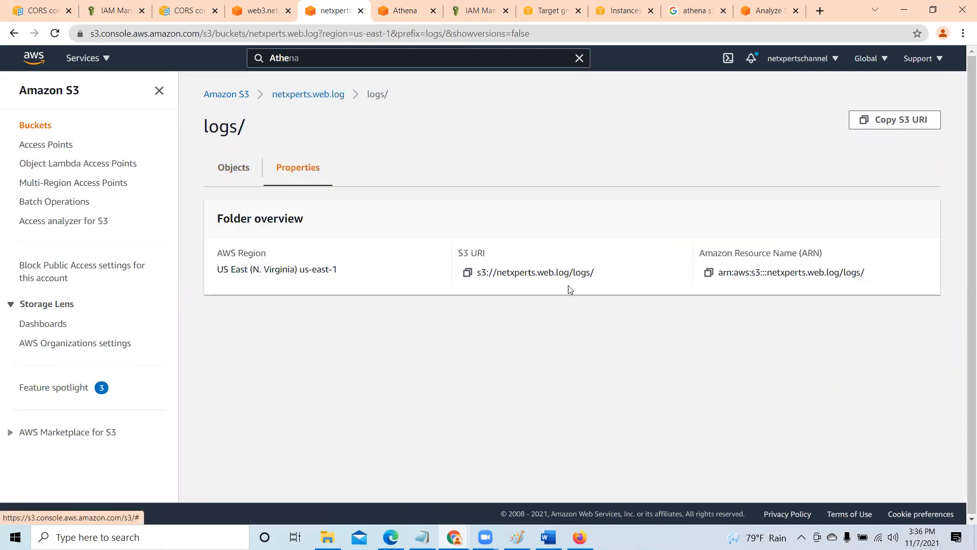
click(467, 273)
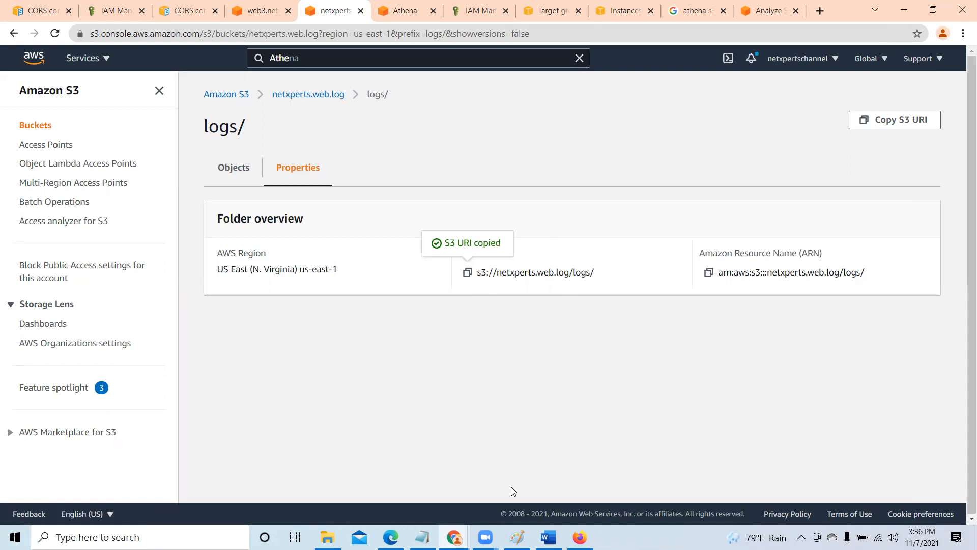
- In Word, replace the LOCATION path after arn: with the copied URI s3://netxperts.web.log/logs/, leaving no stray space
click(409, 12)
click(360, 333)
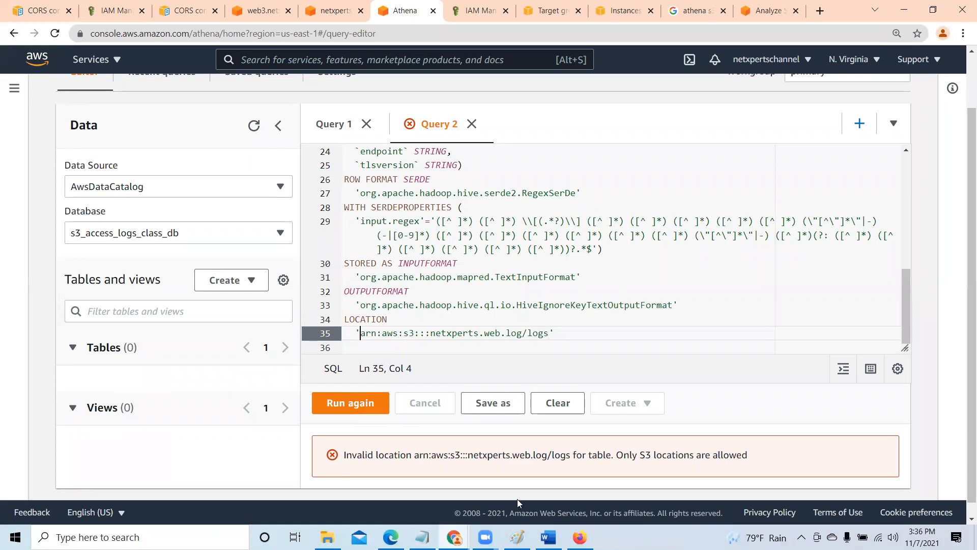
mouse_move(548, 536)
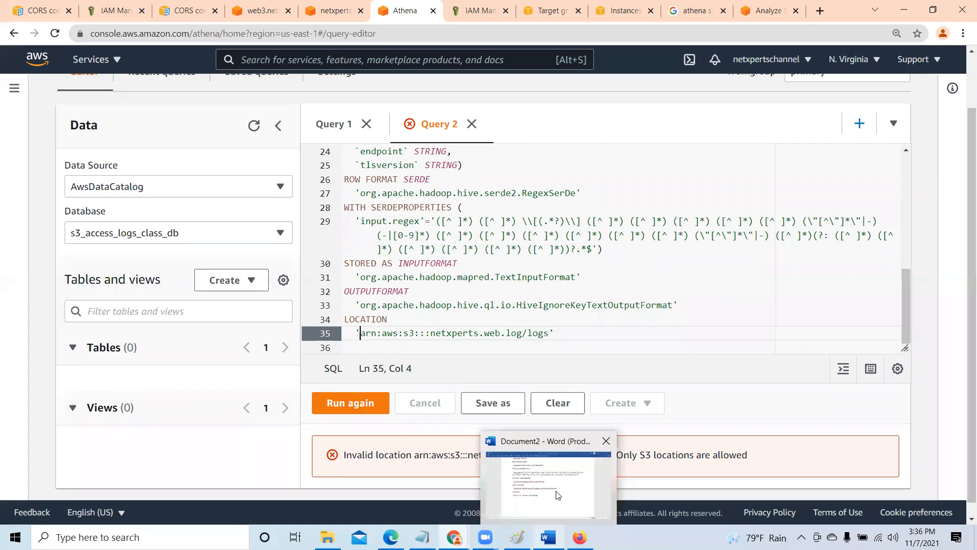
click(555, 478)
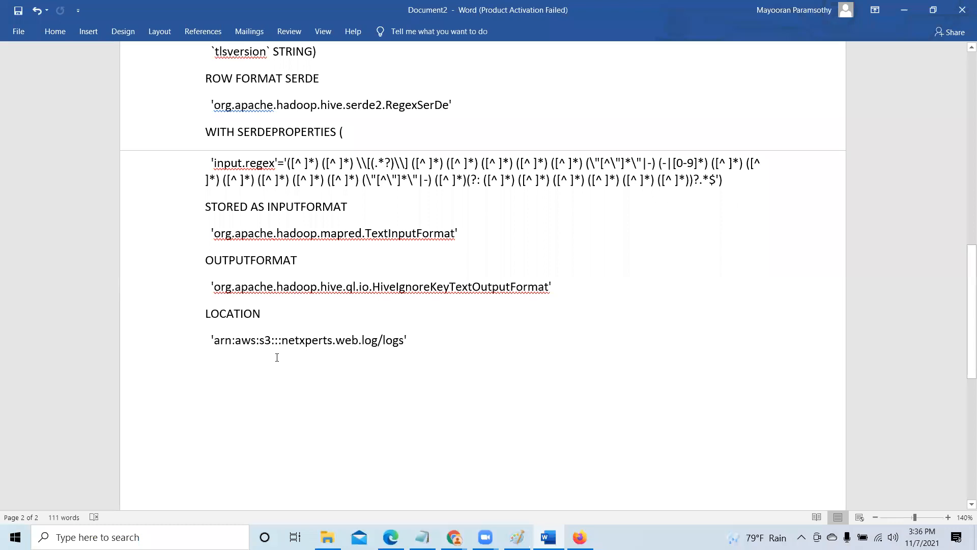
click(236, 340)
key(Delete)
key(Delete)
key(Delete)
key(Delete)
key(Delete)
key(Delete)
key(Delete)
key(Delete)
key(Delete)
key(Delete)
key(Delete)
key(Delete)
key(Delete)
key(Delete)
key(Delete)
key(Delete)
key(Delete)
key(Delete)
key(Delete)
key(Delete)
key(Delete)
key(Delete)
key(Delete)
key(Delete)
key(Delete)
key(Delete)
key(Delete)
key(Delete)
key(Delete)
key(Delete)
key(Delete)
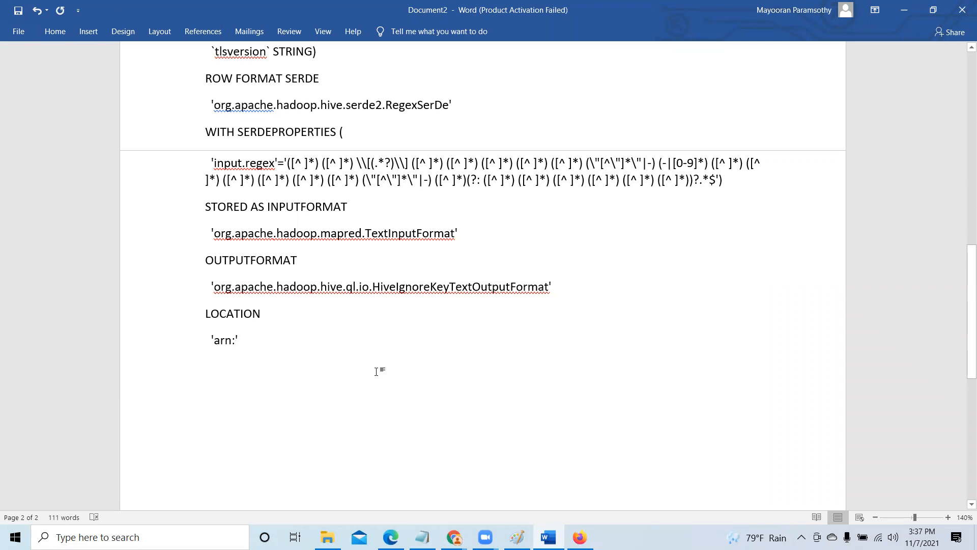
key(ctrl+v)
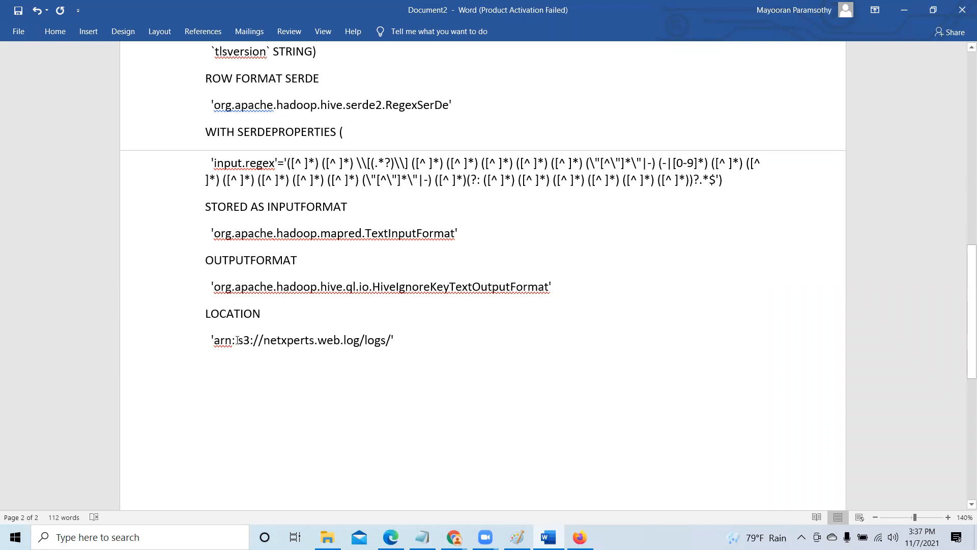
key(Delete)
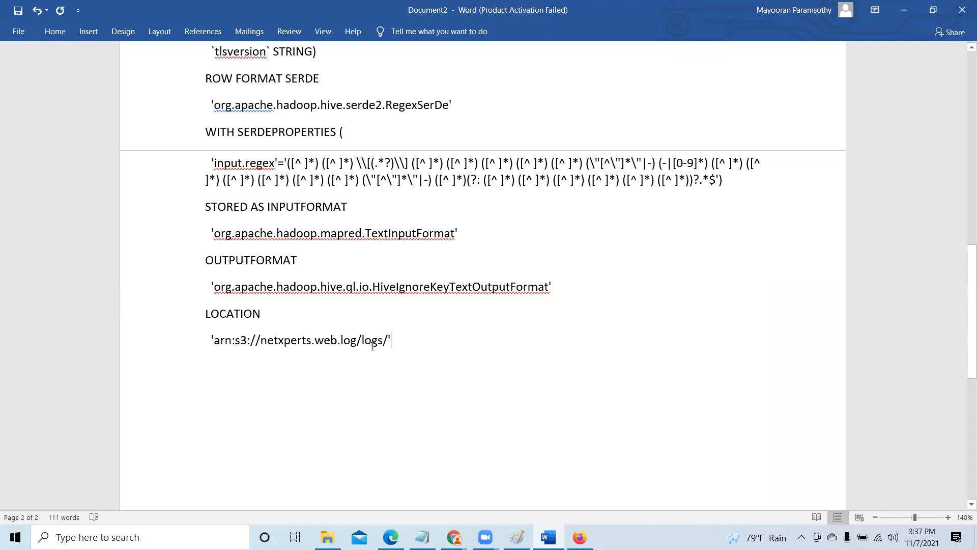
- Look over the statement in the Word document and copy its edited LOCATION path line
scroll(371, 341, up, 7)
scroll(372, 341, up, 3)
scroll(371, 341, down, 10)
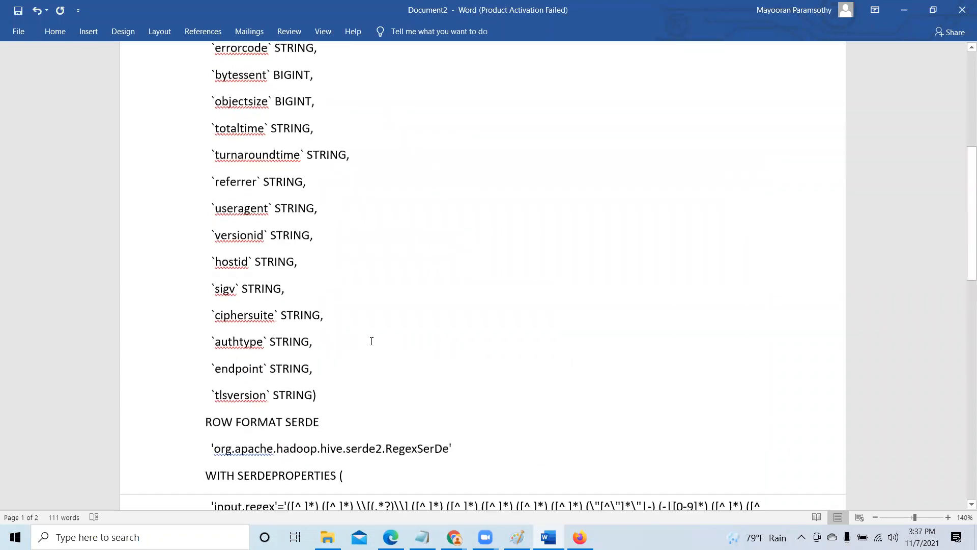
drag(247, 345, 405, 343)
right_click(355, 342)
click(391, 369)
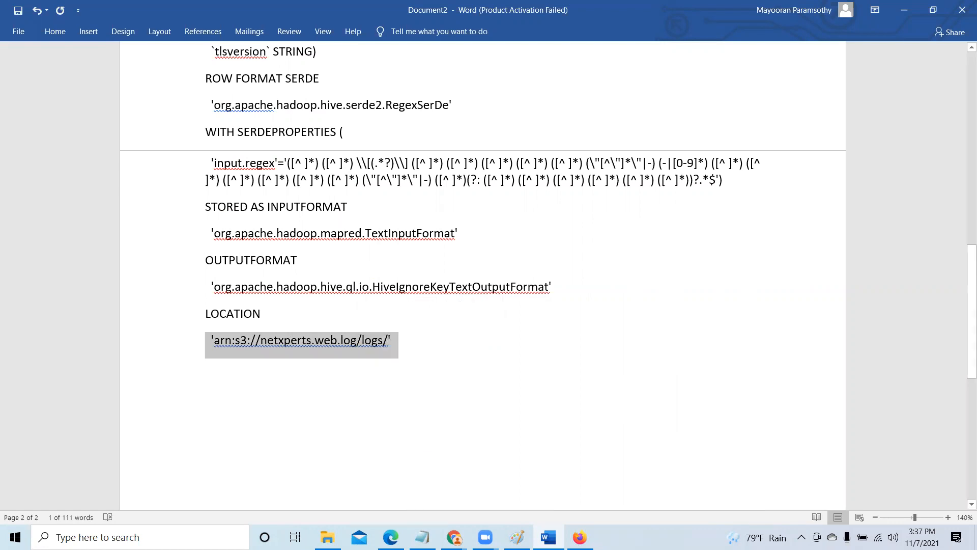
- In Athena's Query 2, replace the LOCATION value with the copied 'arn:s3://netxperts.web.log/logs/' and remove the extra characters around it
click(453, 537)
click(381, 433)
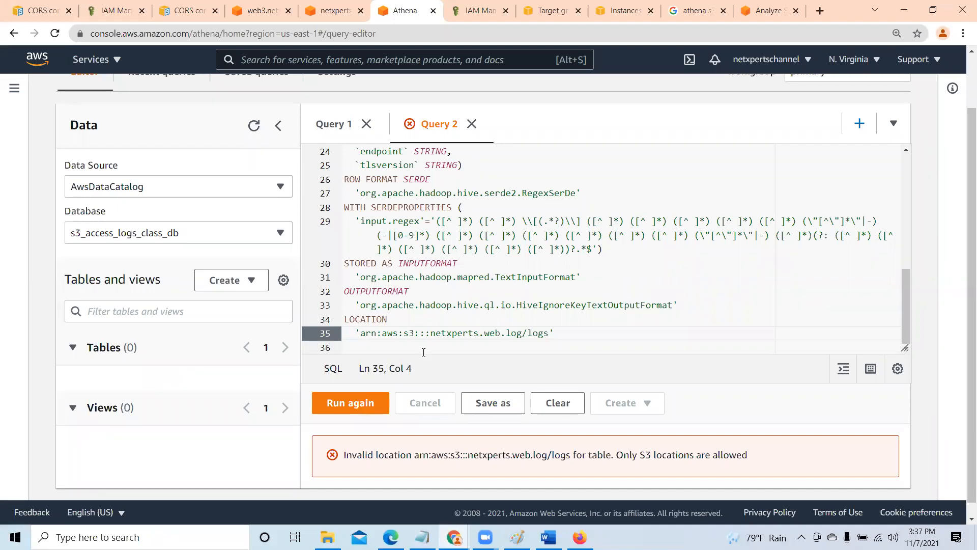
key(Delete)
key(Delete)
key(Delete)
key(Delete)
key(Delete)
key(Delete)
key(Delete)
key(Delete)
key(Delete)
key(Delete)
key(Delete)
key(Delete)
key(Delete)
key(Delete)
key(Delete)
key(Delete)
key(Delete)
key(Delete)
key(Delete)
key(Delete)
key(Delete)
key(Delete)
key(Delete)
key(Delete)
key(Delete)
key(Delete)
key(Delete)
key(Delete)
key(Delete)
key(Delete)
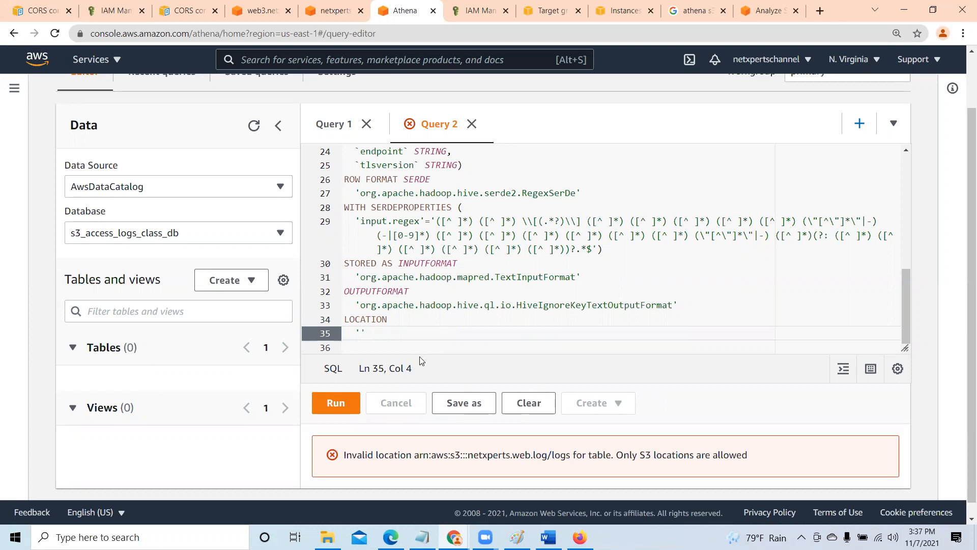
key(ctrl+v)
click(359, 332)
key(Delete)
key(Delete)
key(Delete)
click(545, 334)
key(Delete)
click(710, 304)
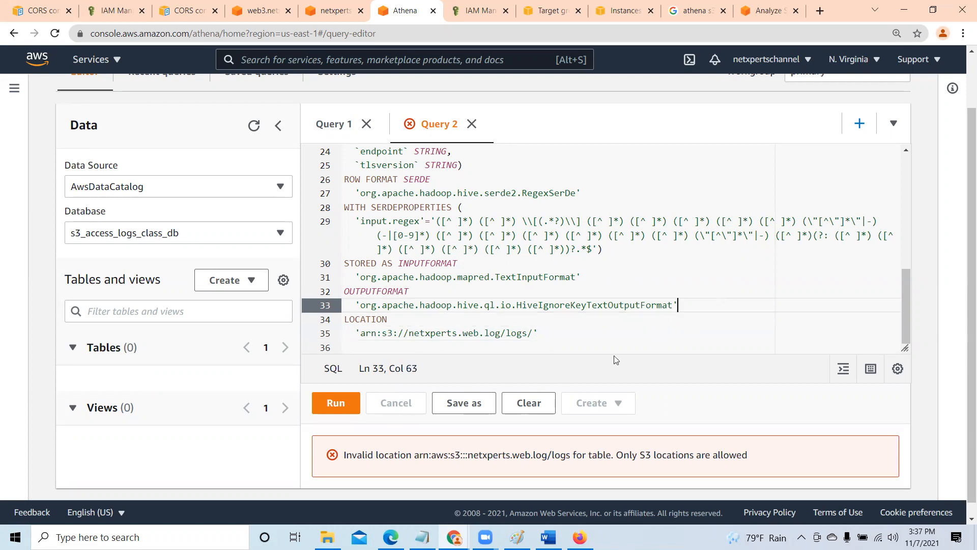
- Check the end of the edited LOCATION line and run the CREATE EXTERNAL TABLE statement in Query 2
click(576, 344)
click(539, 338)
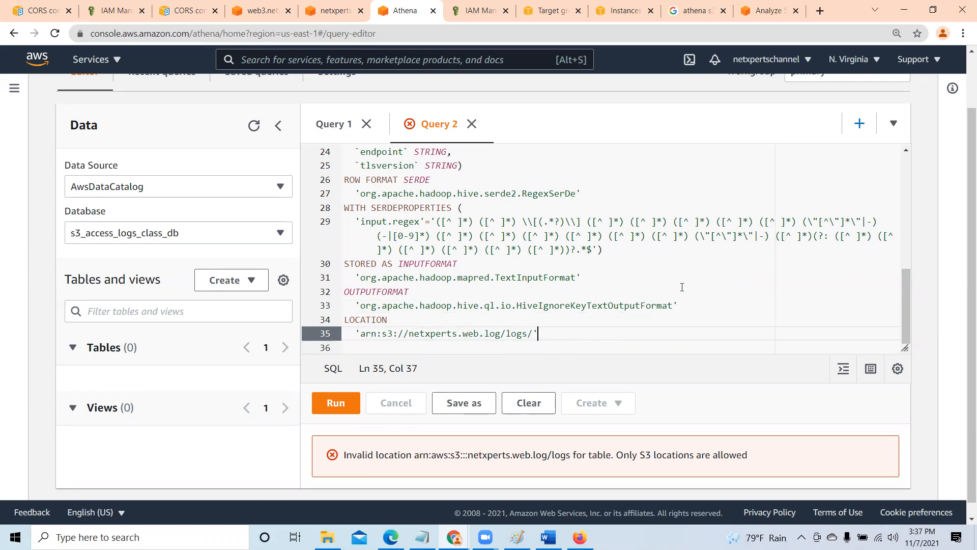
click(335, 402)
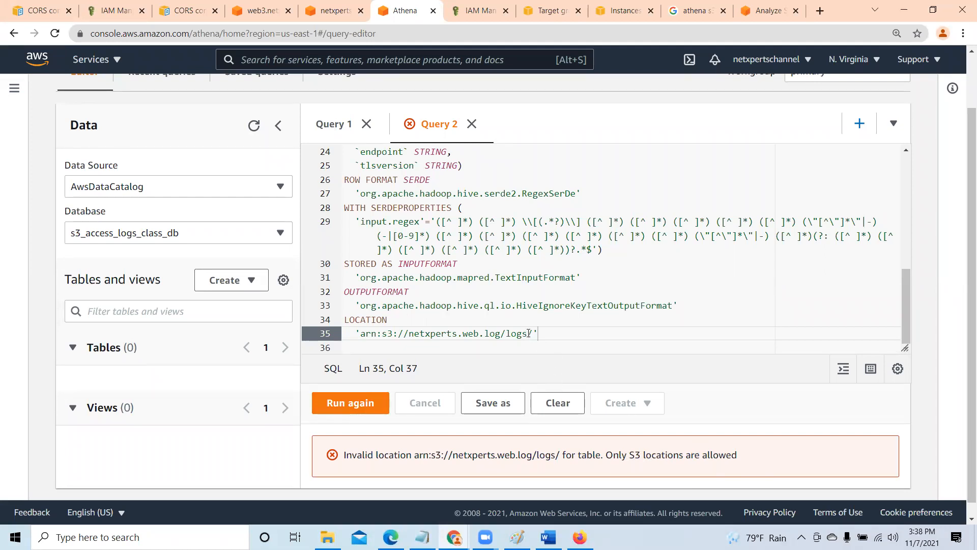
- Remove the logs folder from the LOCATION value, leaving 'arn:s3://netxperts.web.log/', and run the statement in Query 2
key(Right)
key(BackSpace)
key(BackSpace)
key(BackSpace)
key(BackSpace)
key(BackSpace)
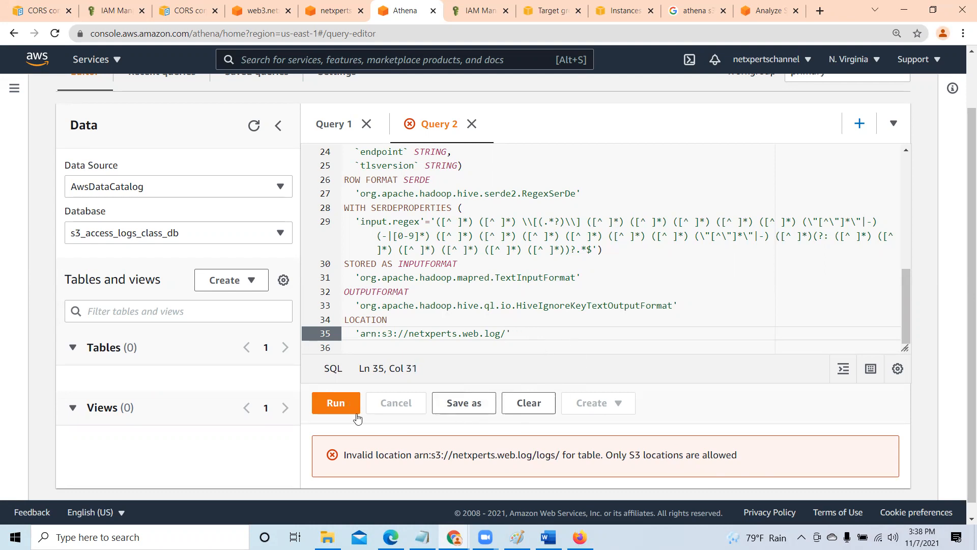
click(336, 404)
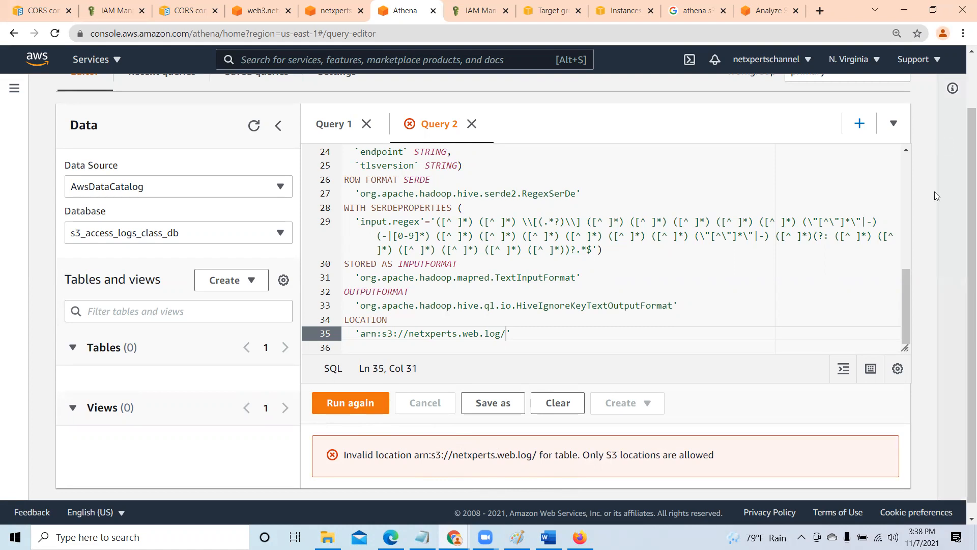
- Look over the CREATE EXTERNAL TABLE statement in Query 2, from its LOCATION line up to the table name
scroll(908, 260, up, 2)
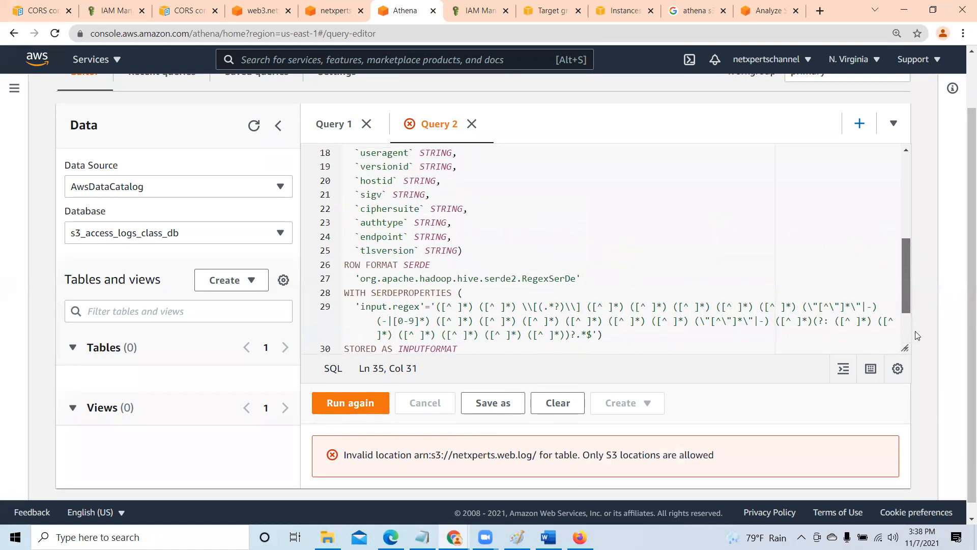
scroll(915, 335, down, 2)
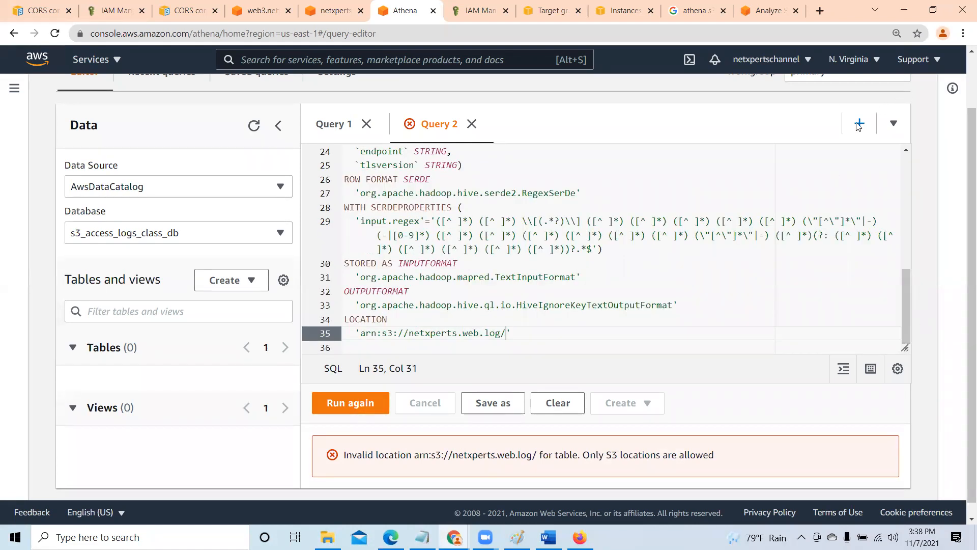
drag(905, 304, 908, 148)
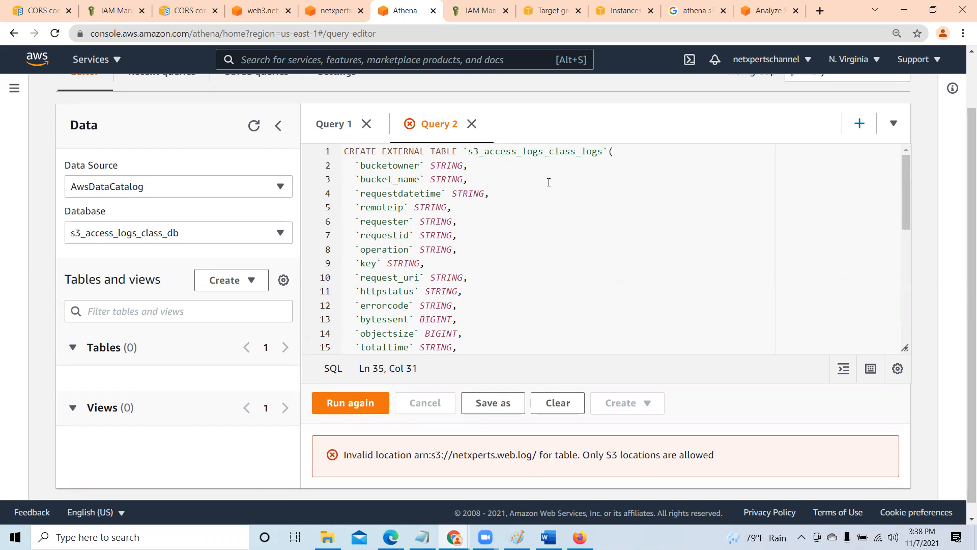
click(607, 151)
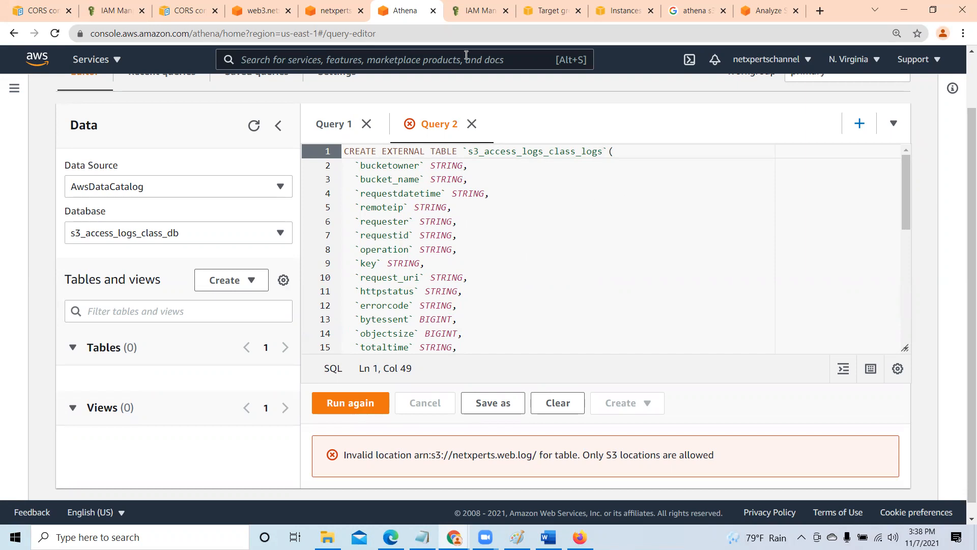
- Copy the Amazon Resource Name of the netxperts.web.log bucket's logs/ folder from S3 and return to Athena
click(334, 12)
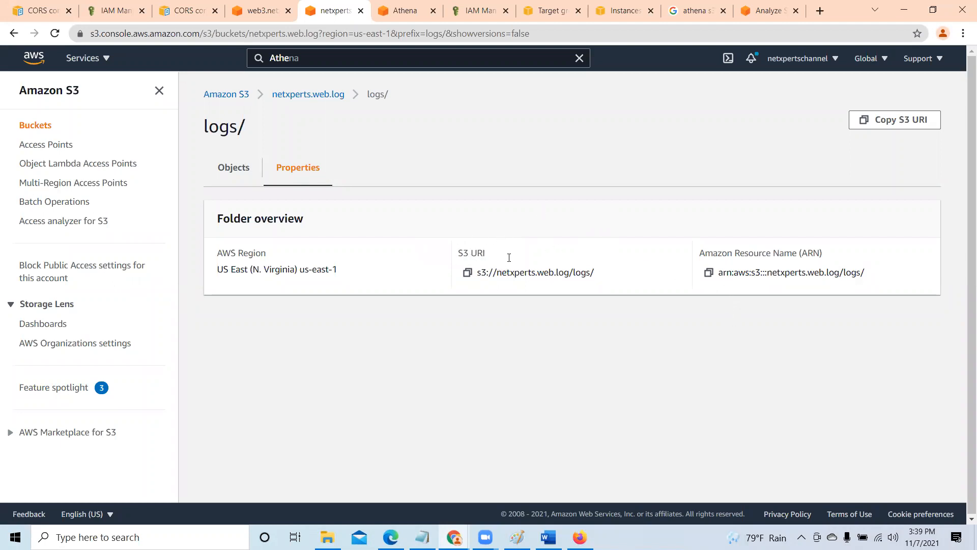
click(709, 273)
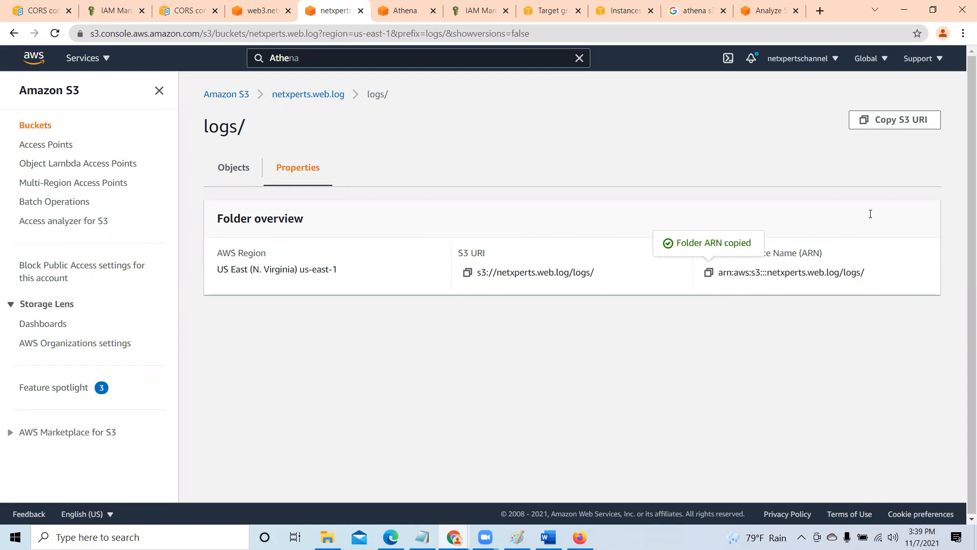
key(ctrl+Tab)
- Replace the LOCATION value in Query 2 with 'arn:aws:s3:::netxperts.web.log/logs/' and run the statement
scroll(396, 333, down, 8)
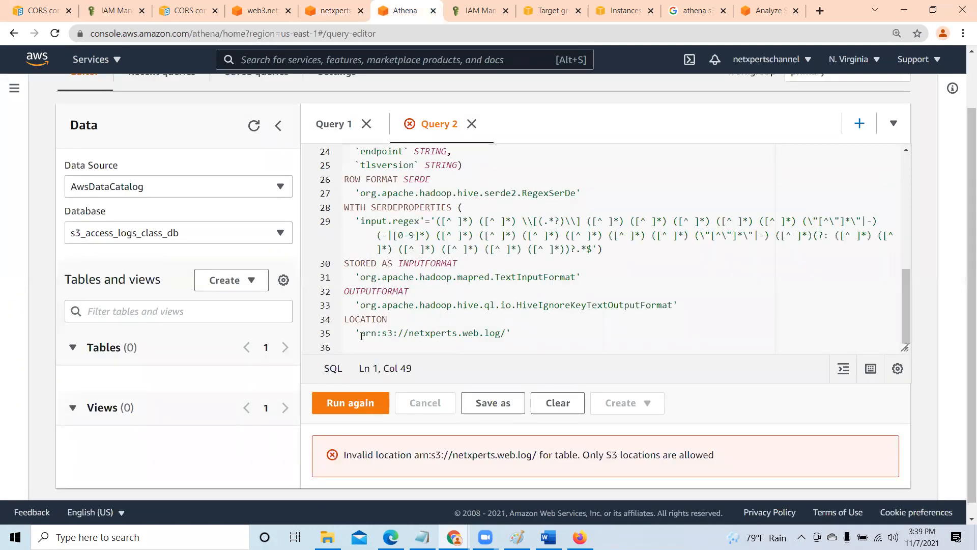
click(361, 336)
key(BackSpace)
key(Delete)
key(Delete)
key(Delete)
key(Delete)
key(Delete)
key(Delete)
key(Delete)
key(Delete)
key(Delete)
key(Delete)
key(Delete)
key(Delete)
key(Delete)
key(Delete)
key(Delete)
key(Delete)
key(Delete)
key(Delete)
key(Delete)
key(Delete)
key(Delete)
key(ctrl+v)
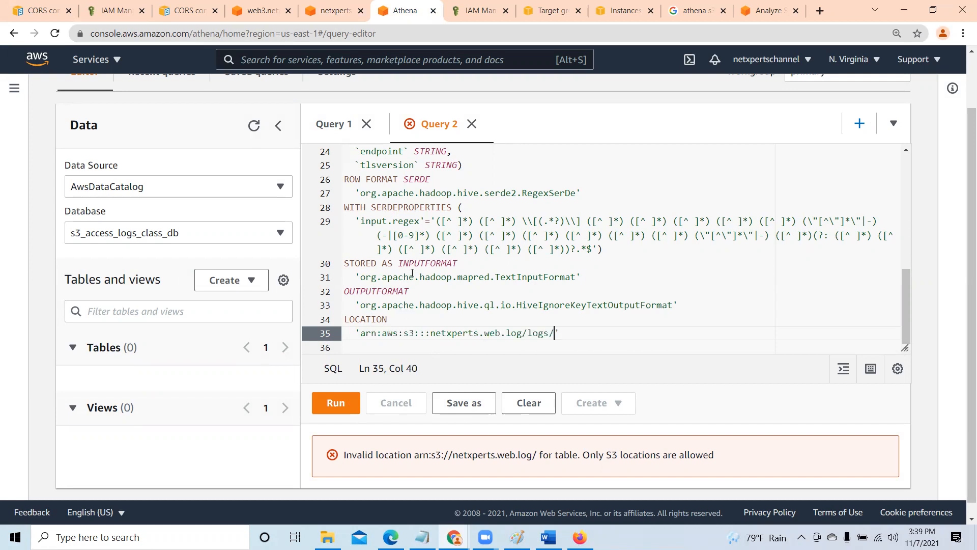
click(336, 406)
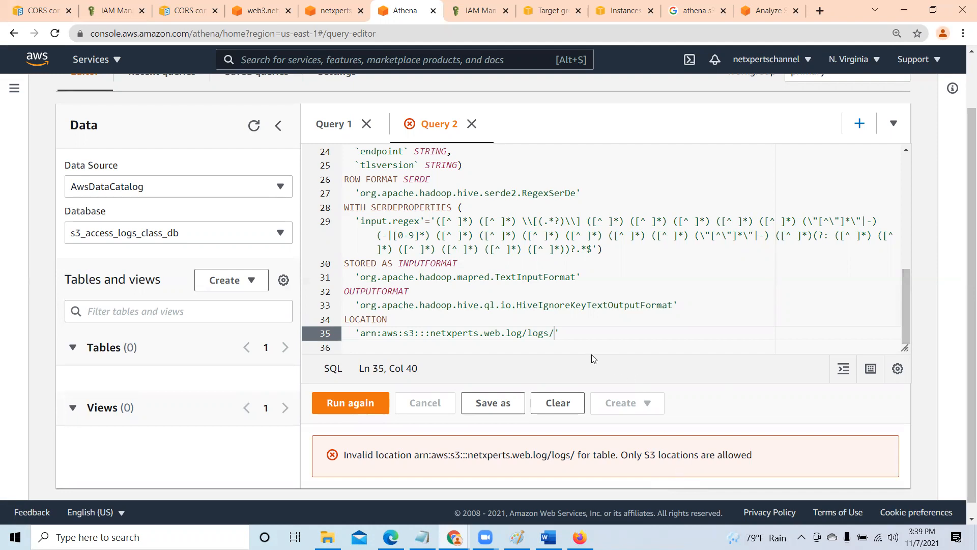
- Clear Query 2, then in Word replace the LOCATION path with the copied ARN arn:aws:s3:::netxperts.web.log/logs/ in single quotes
click(555, 407)
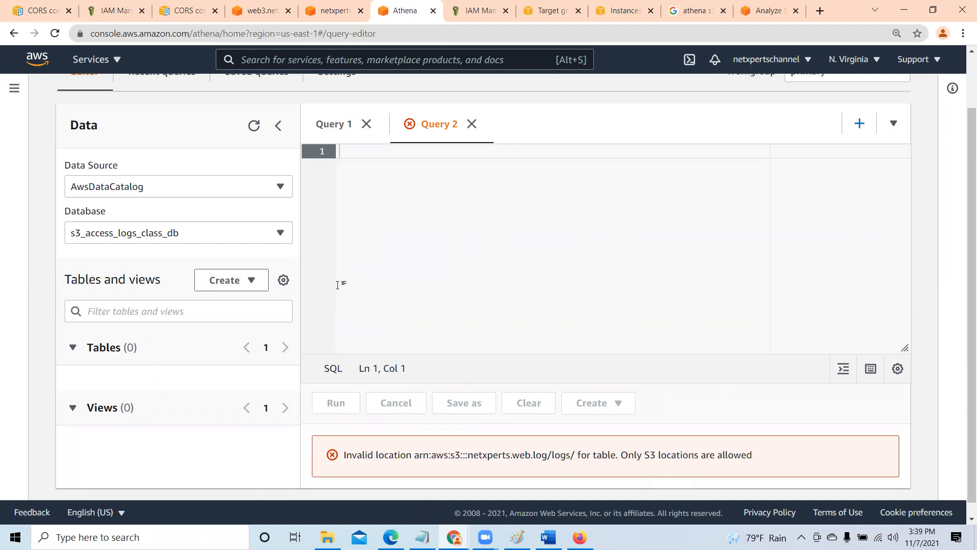
key(alt+Tab)
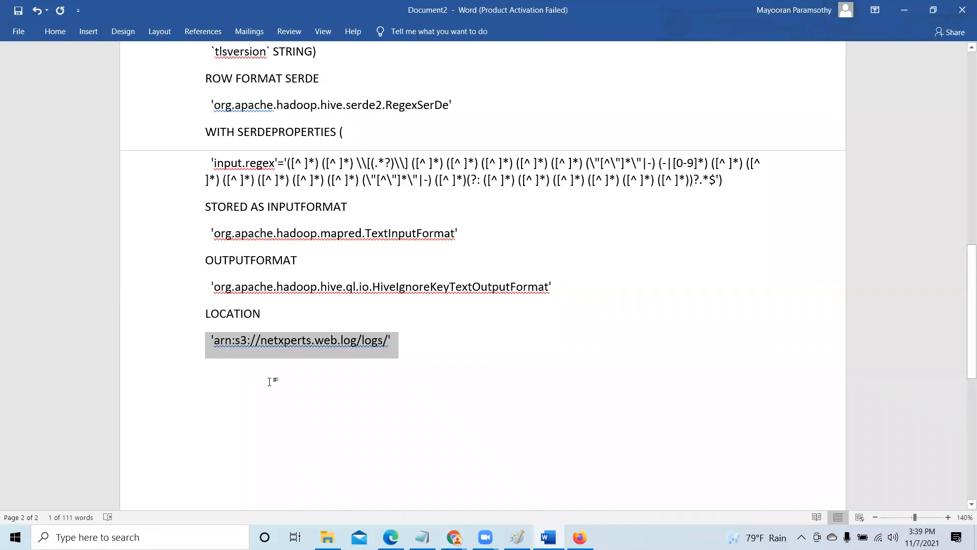
key(Delete)
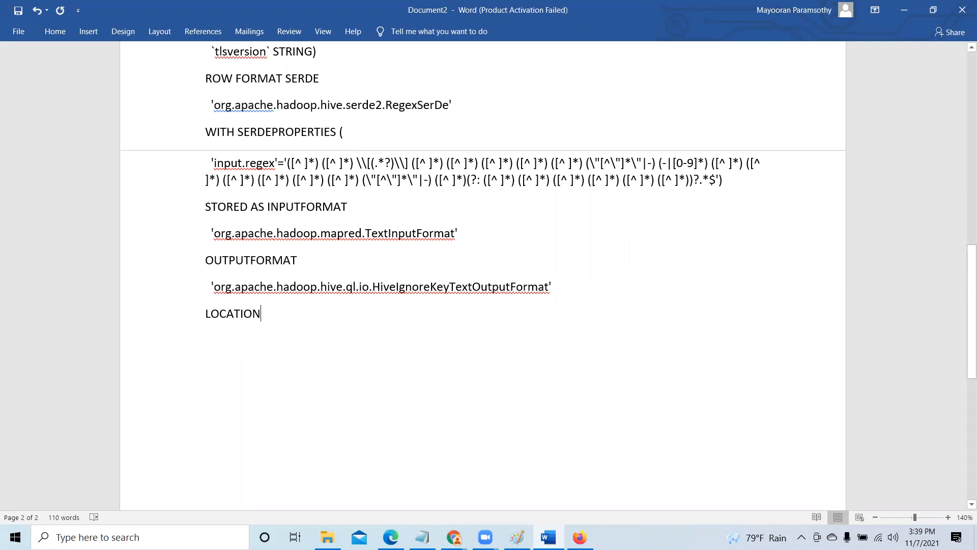
key(ctrl+v)
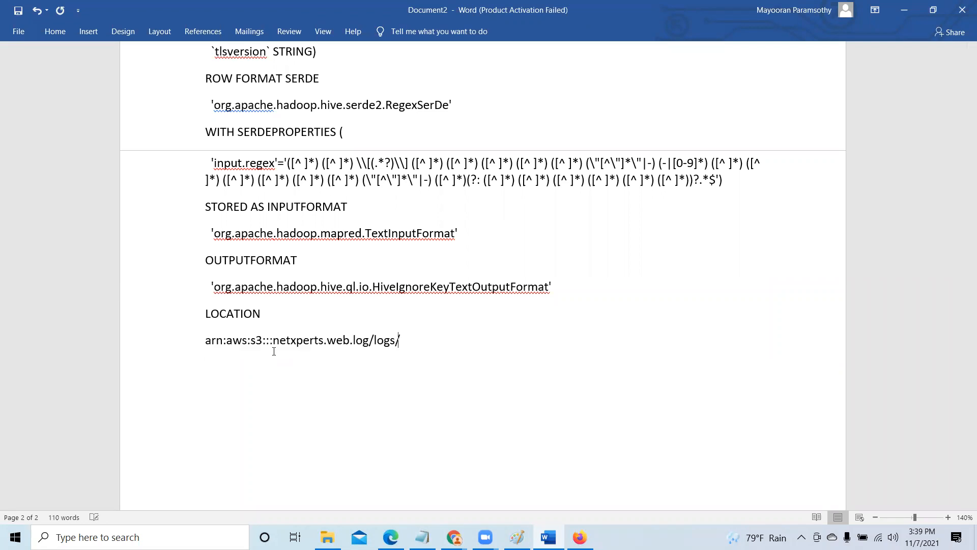
click(207, 340)
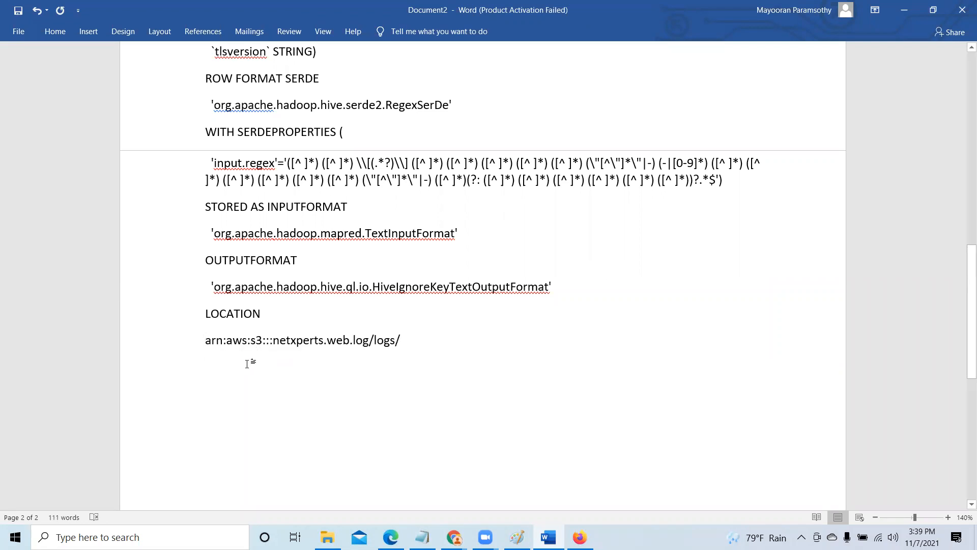
text(')
click(401, 340)
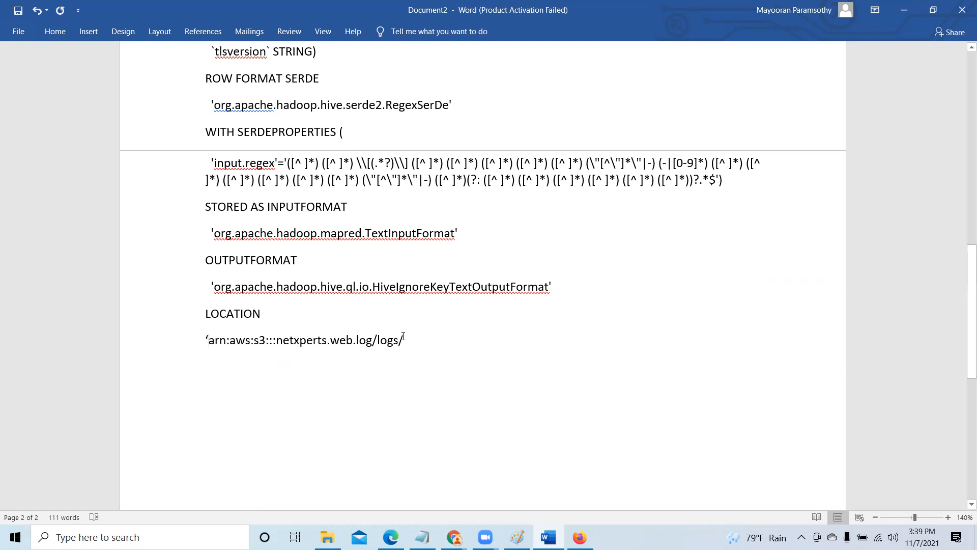
text(')
- Copy the whole CREATE EXTERNAL TABLE statement from the Word document, including the edited LOCATION line
drag(410, 340, 248, 90)
right_click(367, 81)
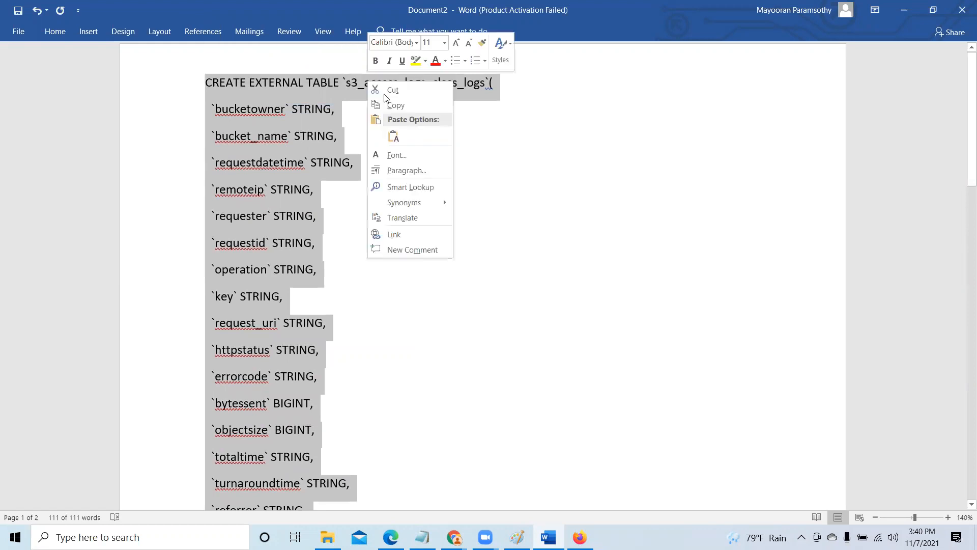
click(395, 106)
scroll(452, 409, down, 10)
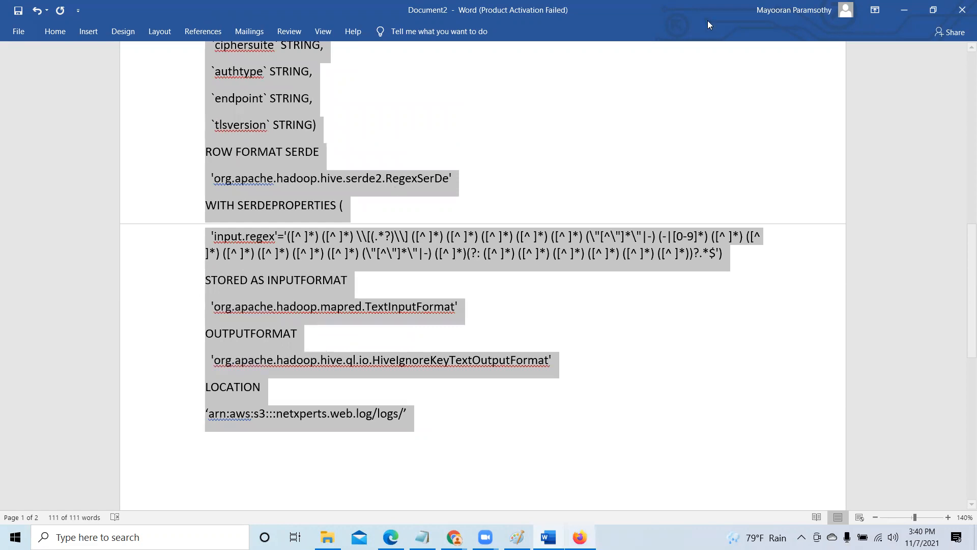
- Switch to Athena, paste the copied statement into the empty Query 2 editor and run it
click(453, 537)
click(381, 485)
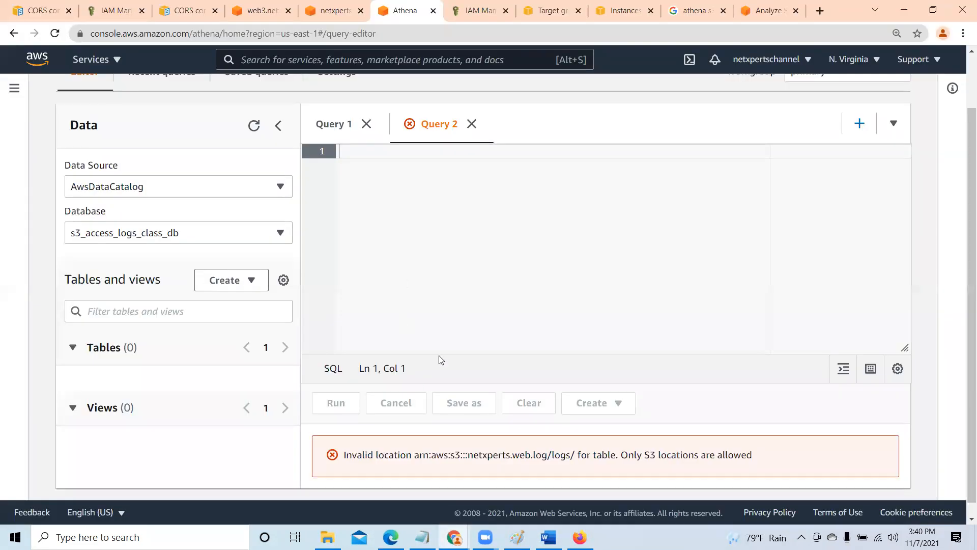
right_click(369, 152)
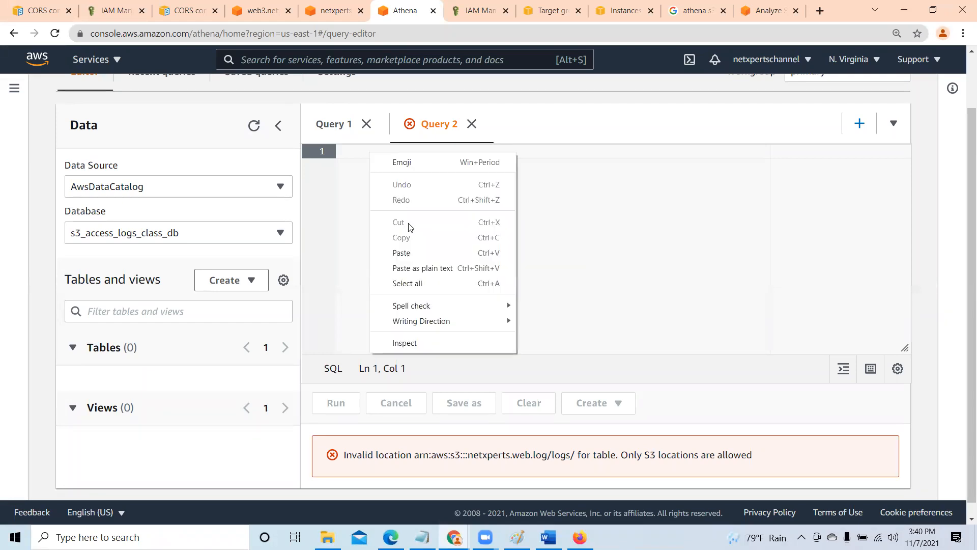
click(412, 250)
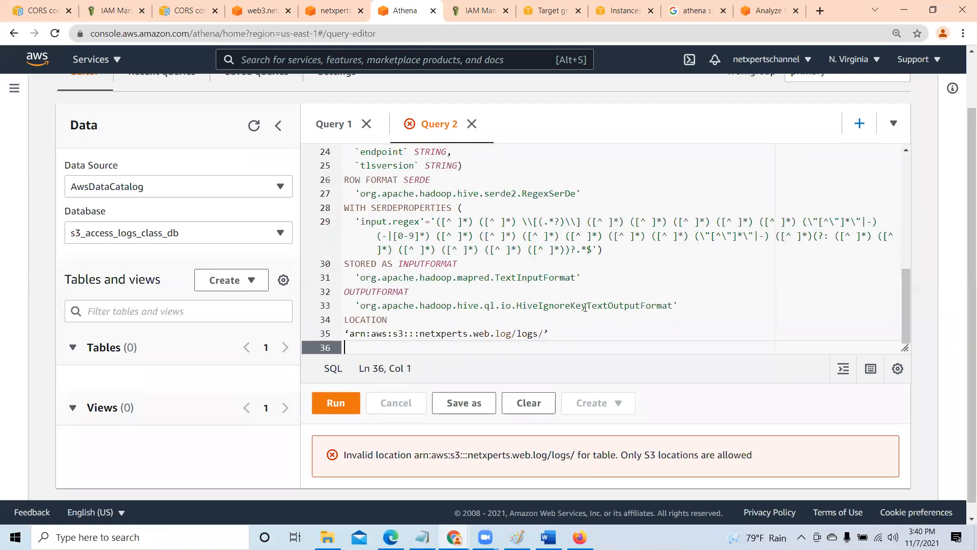
click(343, 407)
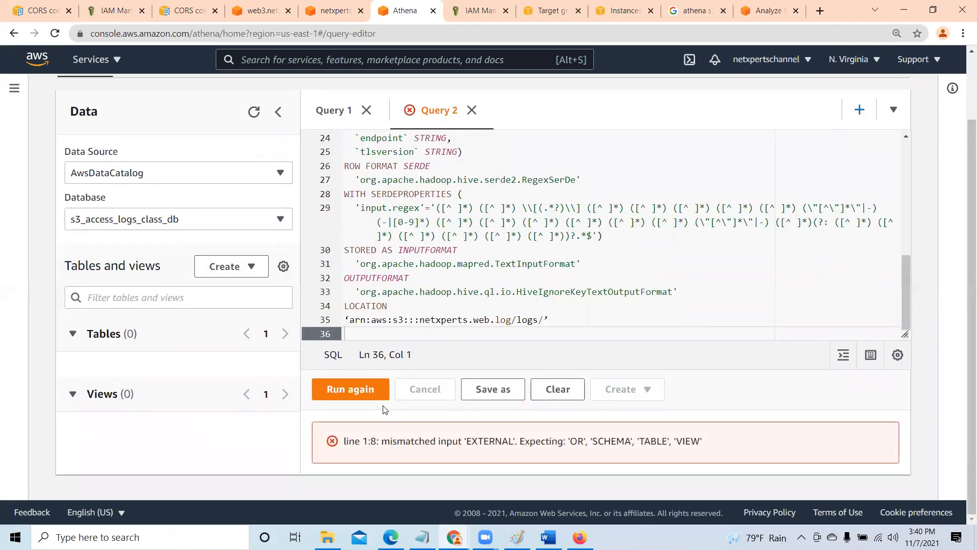
- Close Query 2 in the Athena query editor and confirm closing it
scroll(385, 409, up, 2)
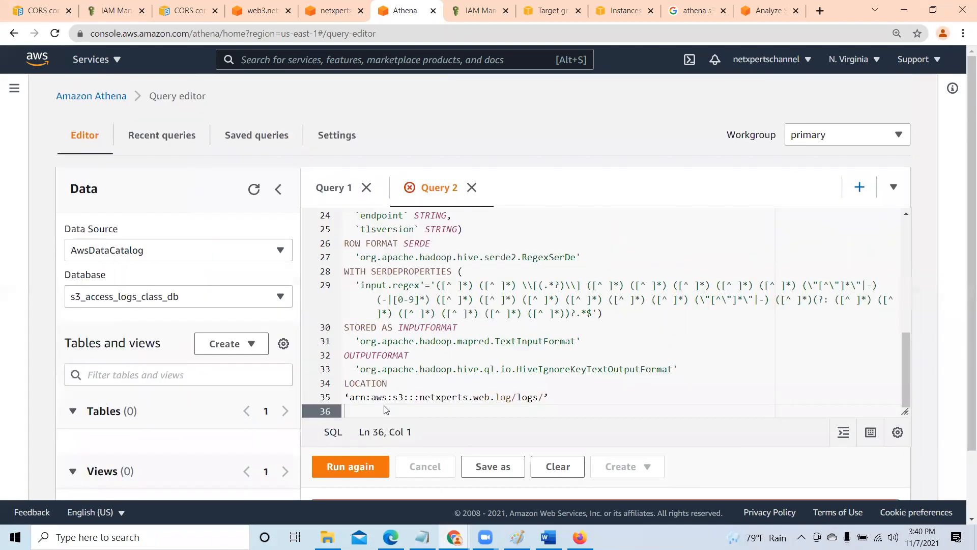
click(472, 190)
click(640, 331)
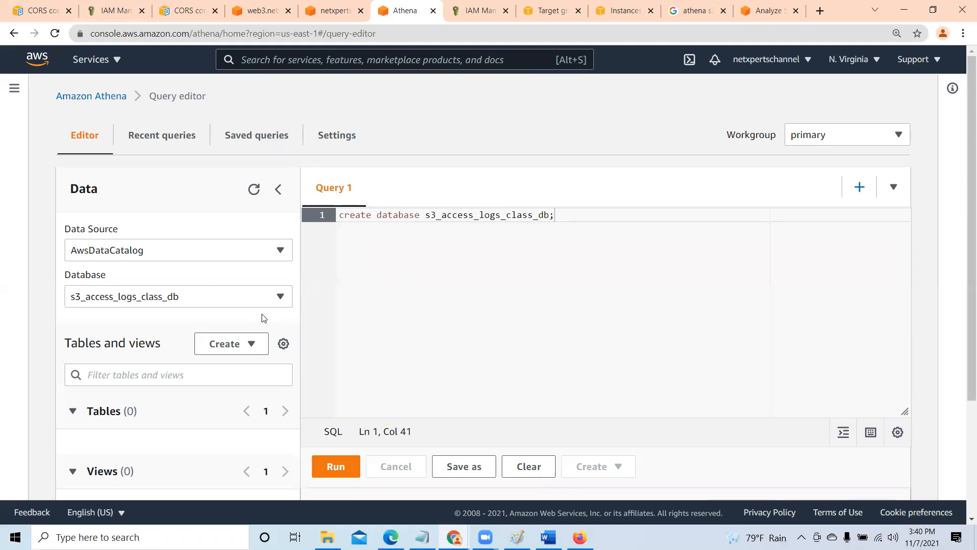
- Check the list of databases and copy the database name s3_access_logs_class_db from the create database statement in Query 1
click(187, 300)
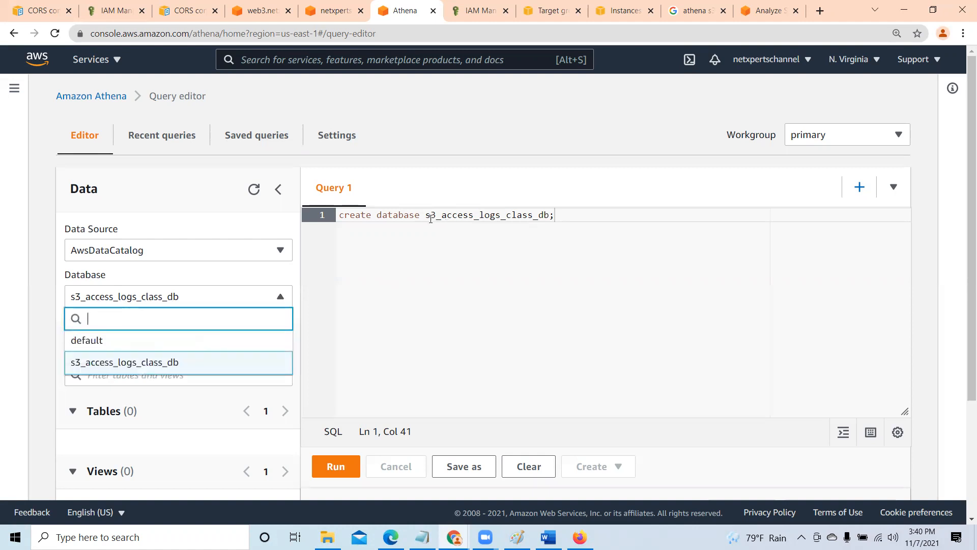
drag(442, 215, 518, 216)
drag(426, 216, 548, 216)
right_click(511, 216)
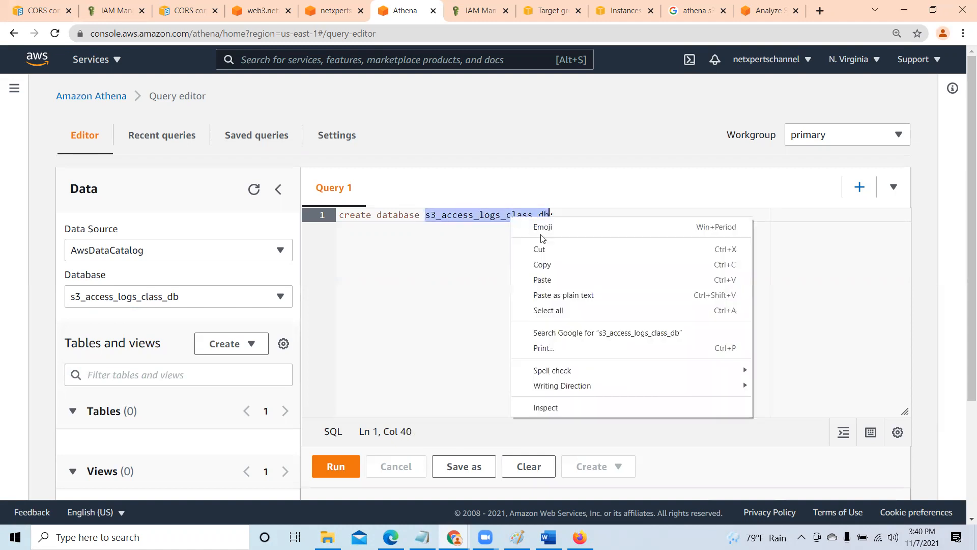
click(545, 264)
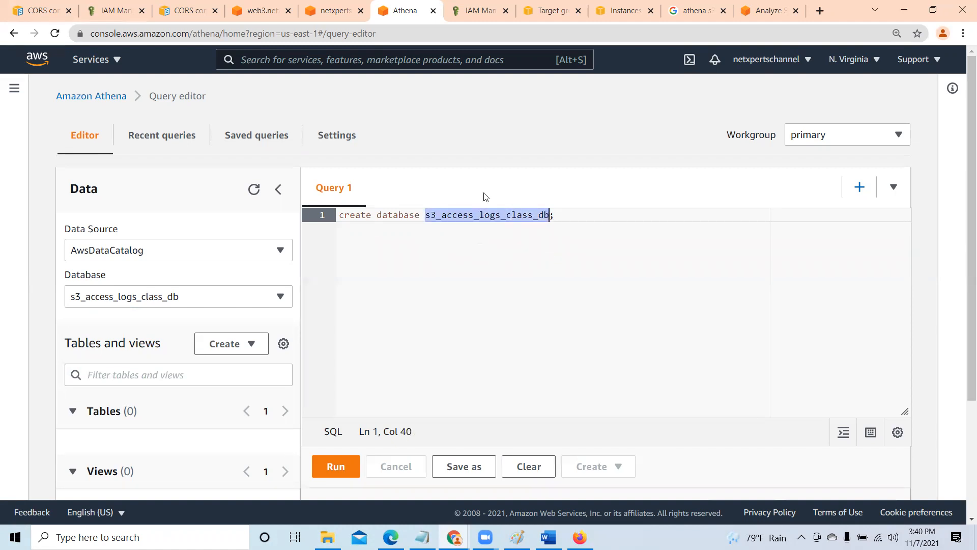
click(497, 279)
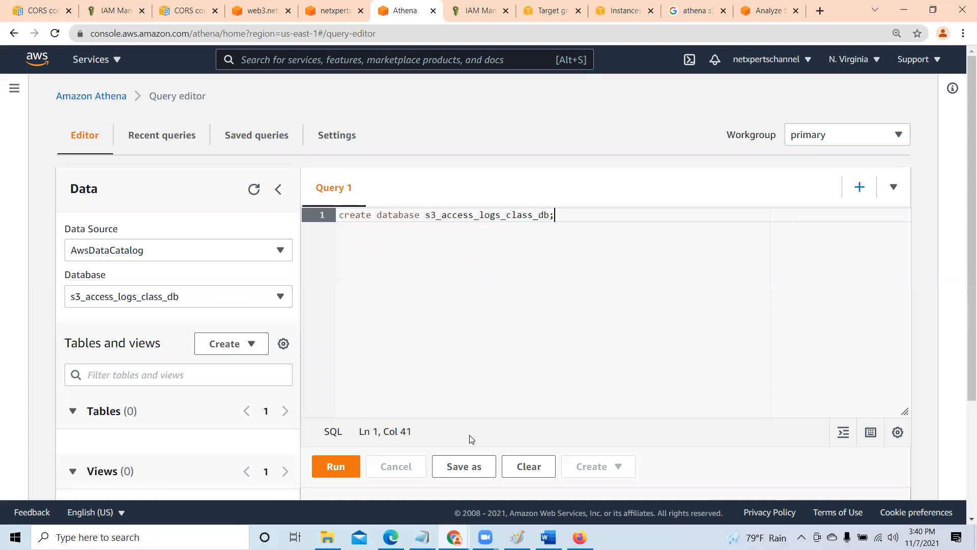
- Switch to the Word document and replace the table name in the CREATE EXTERNAL TABLE line with s3_access_logs_class_db
key(alt+Tab)
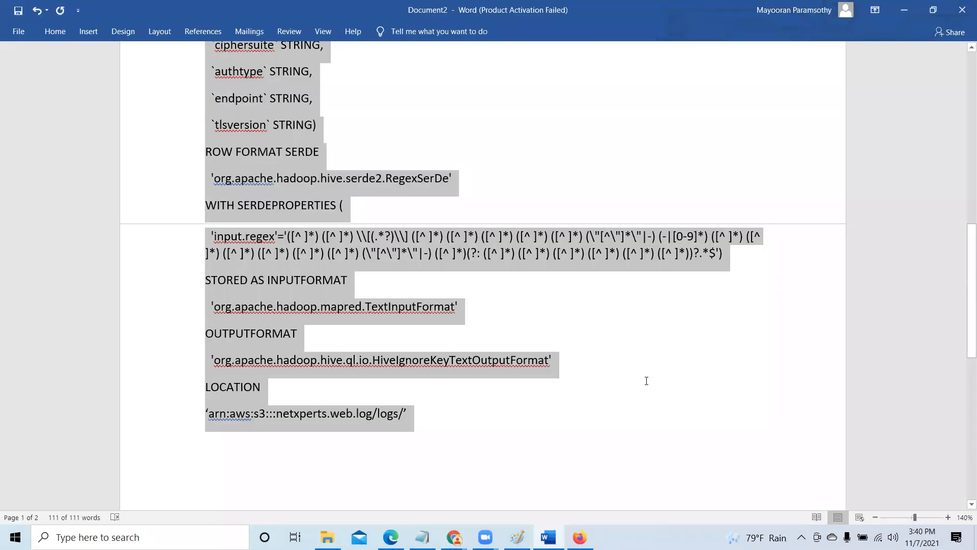
scroll(379, 43, up, 10)
click(347, 82)
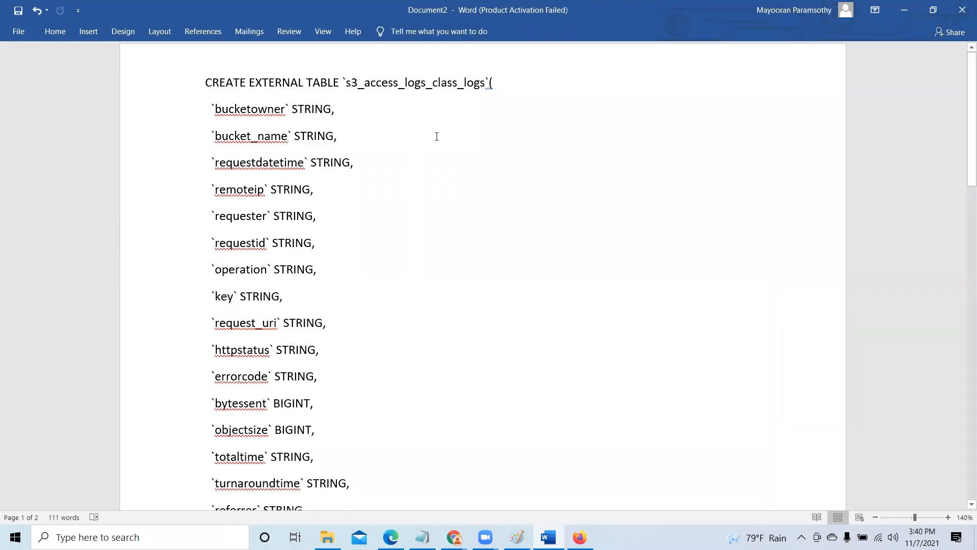
key(ctrl+v)
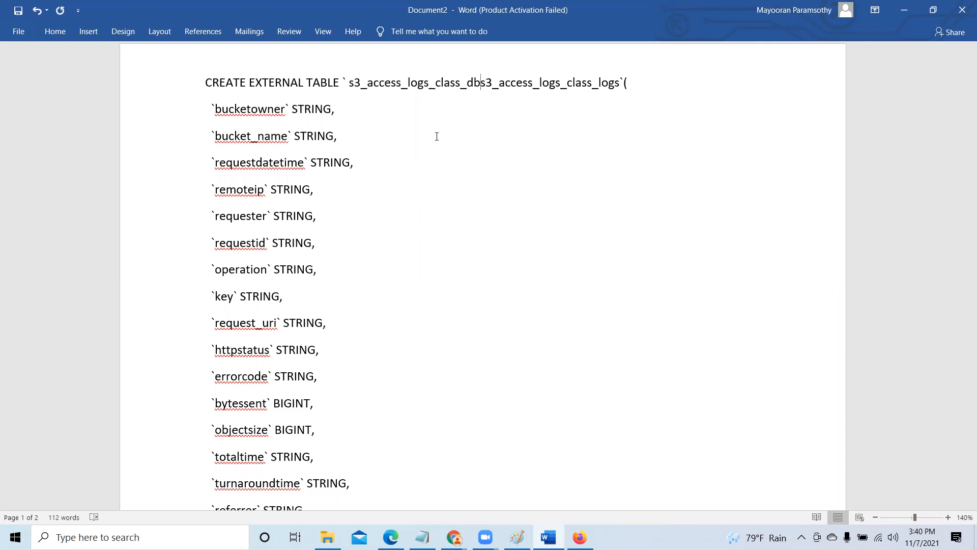
key(Delete)
key(Delete)
key(Delete)
key(Delete)
key(Delete)
key(Delete)
key(Delete)
key(Delete)
key(Delete)
key(Delete)
key(Delete)
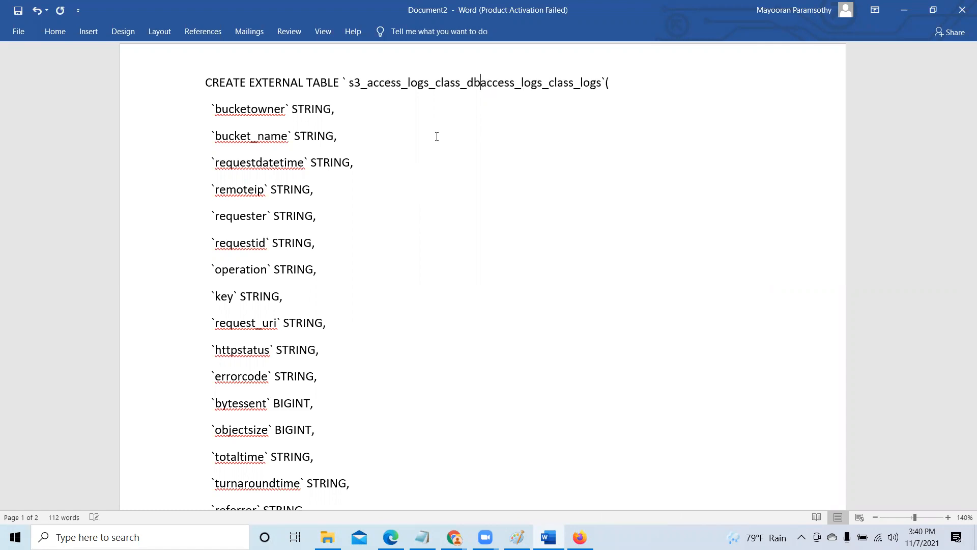
key(Delete)
key(Delete)
key(Delete)
key(Delete)
key(Delete)
key(Delete)
key(Delete)
key(Delete)
key(Delete)
key(Delete)
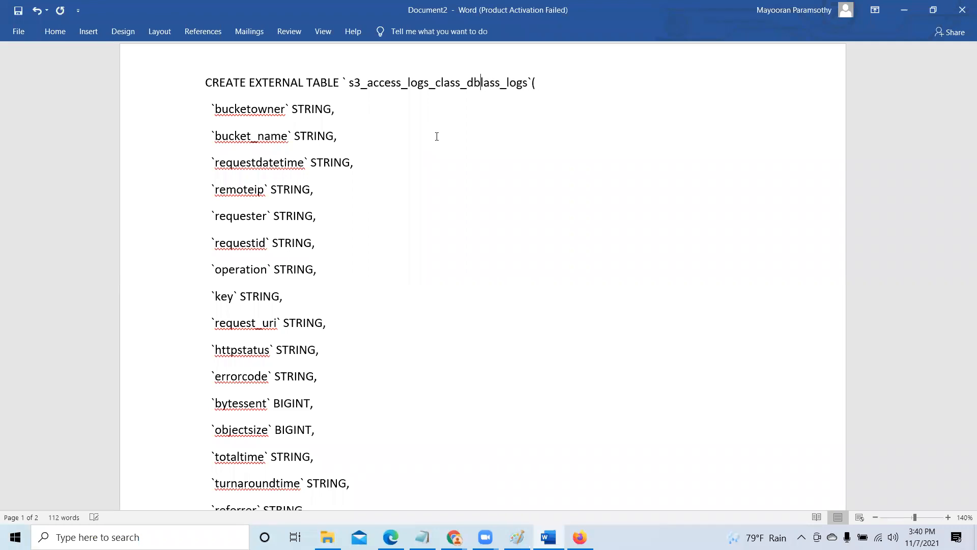
key(Delete)
key(Delete)
key(Delete)
key(Delete)
click(347, 79)
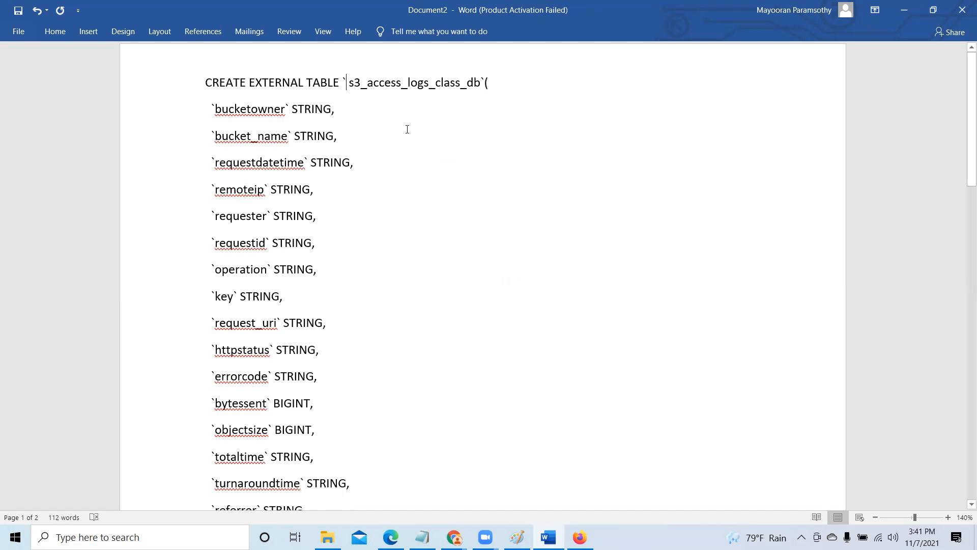
key(Delete)
- Compare the LOCATION line in the Word document with the path in the logs/ folder's properties in S3
scroll(452, 181, down, 5)
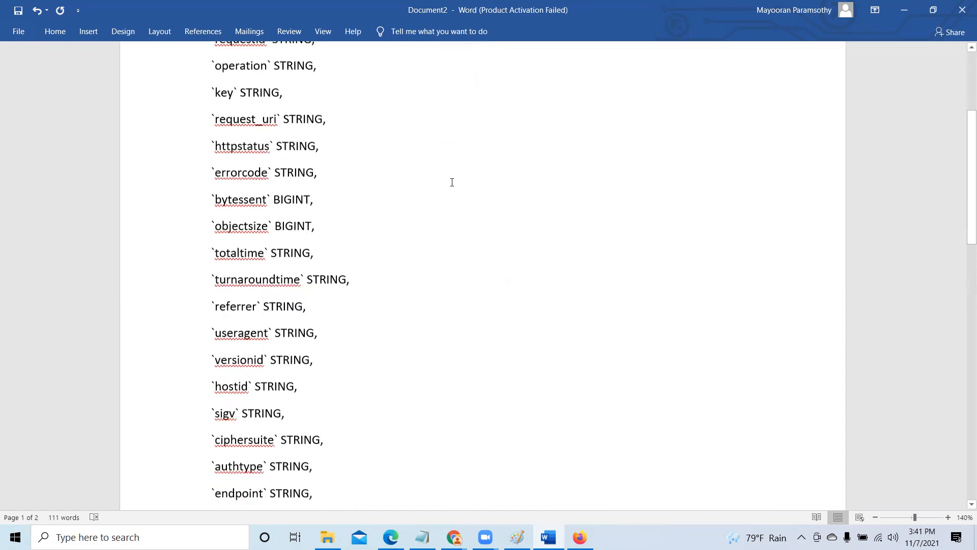
scroll(451, 184, down, 3)
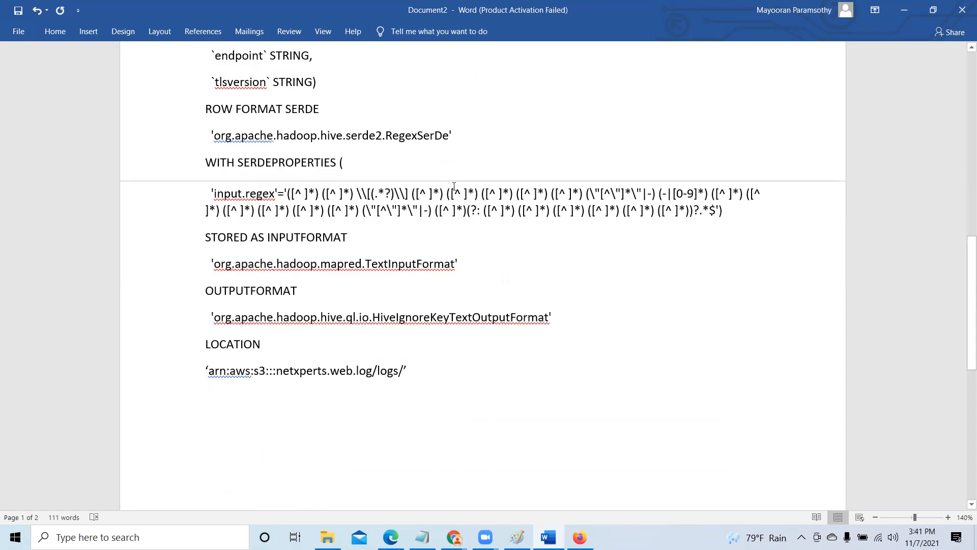
scroll(454, 185, down, 1)
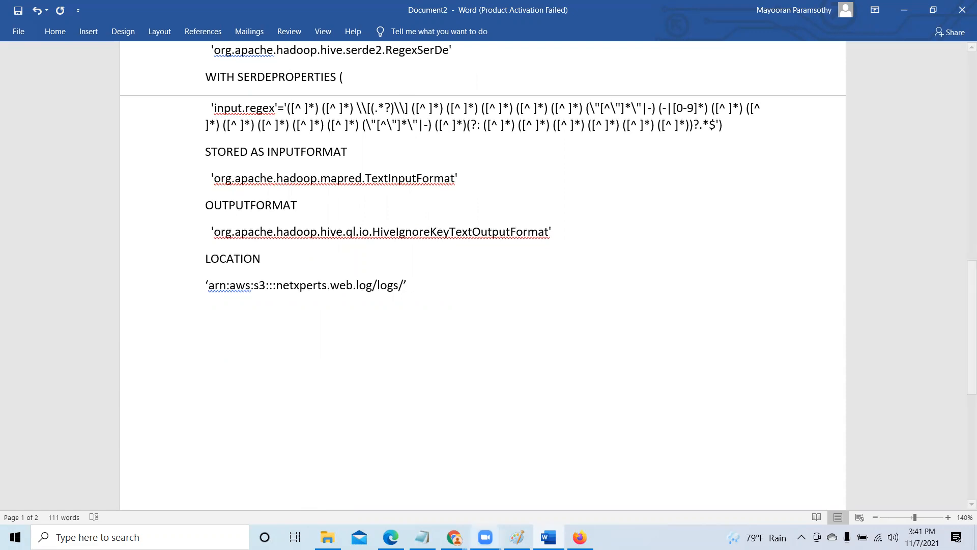
mouse_move(453, 536)
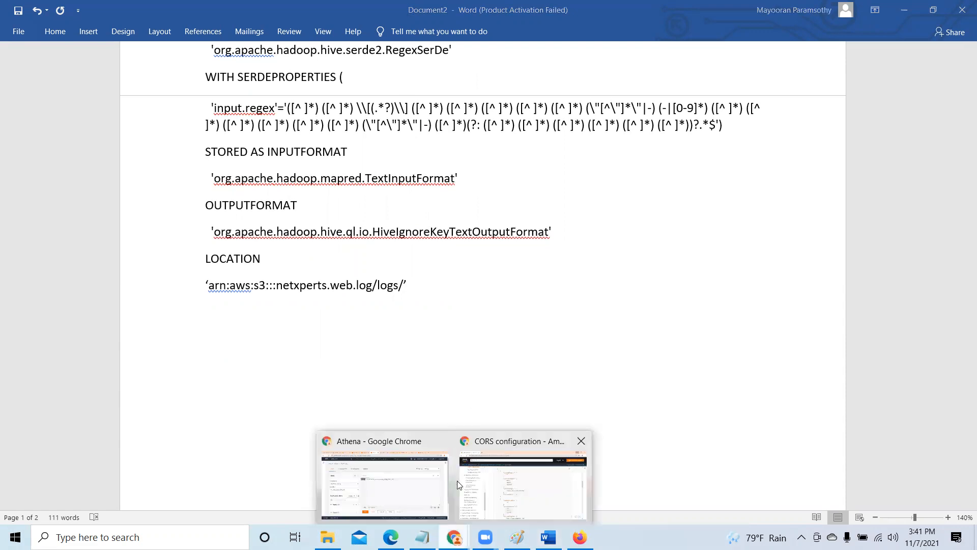
click(393, 484)
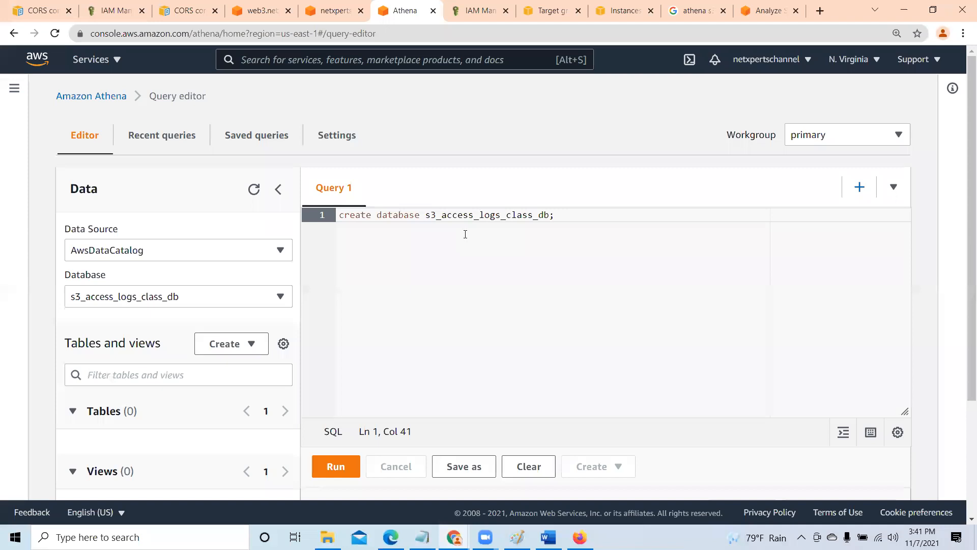
click(477, 7)
click(552, 10)
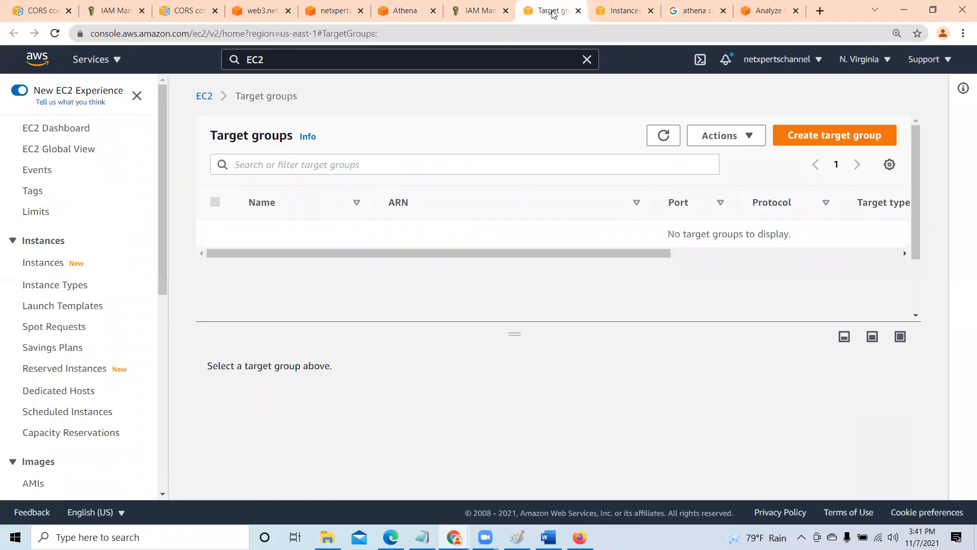
click(331, 11)
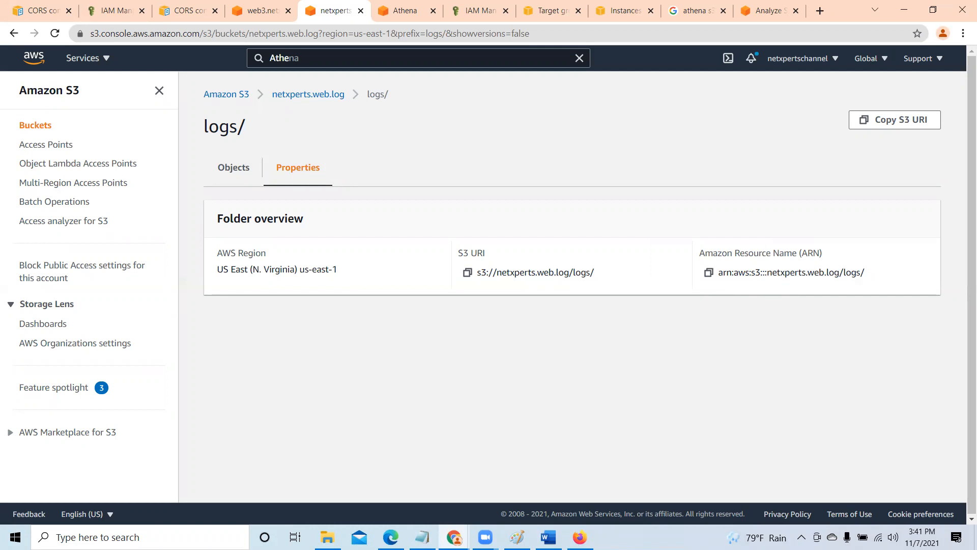
key(alt+Tab)
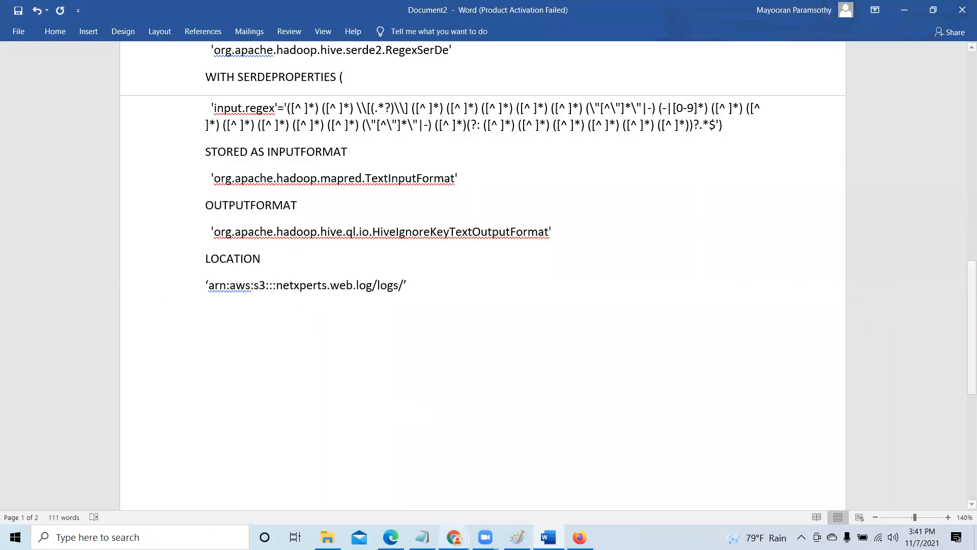
key(alt+Tab)
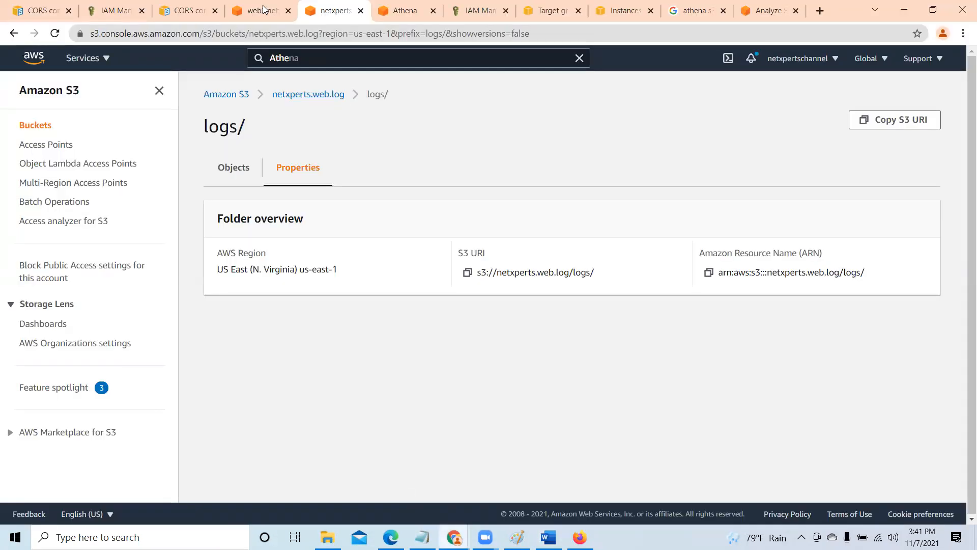
- Return to Athena and empty the Query 1 editor, removing the create database statement
click(385, 14)
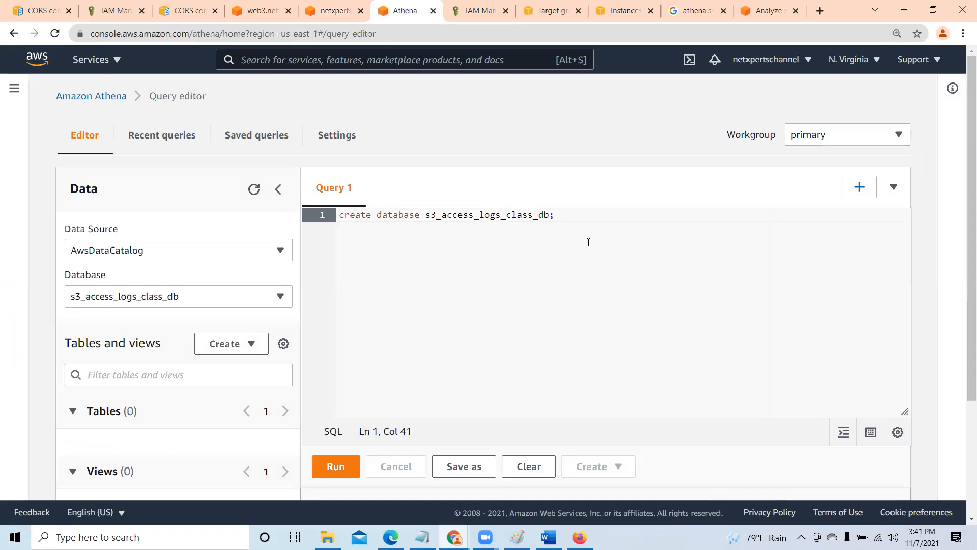
drag(570, 214, 338, 215)
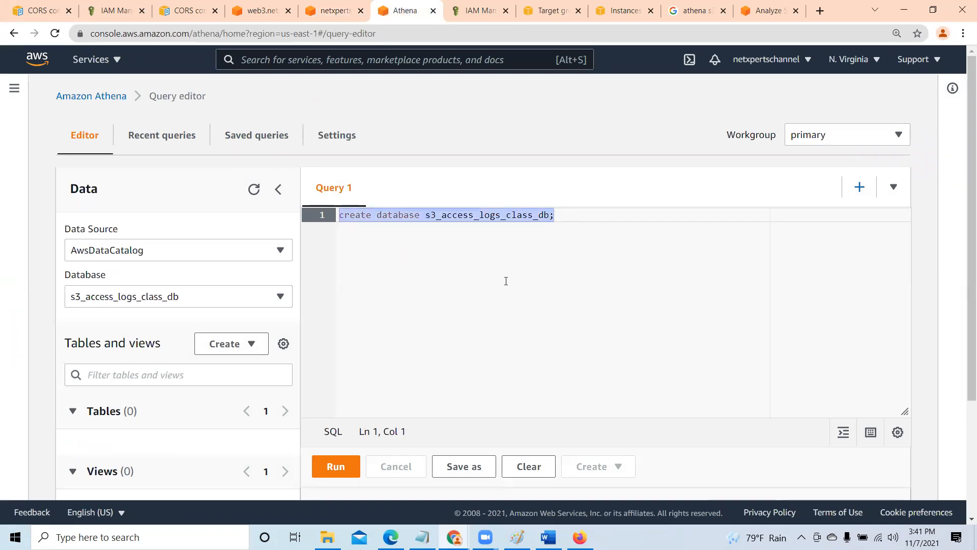
key(BackSpace)
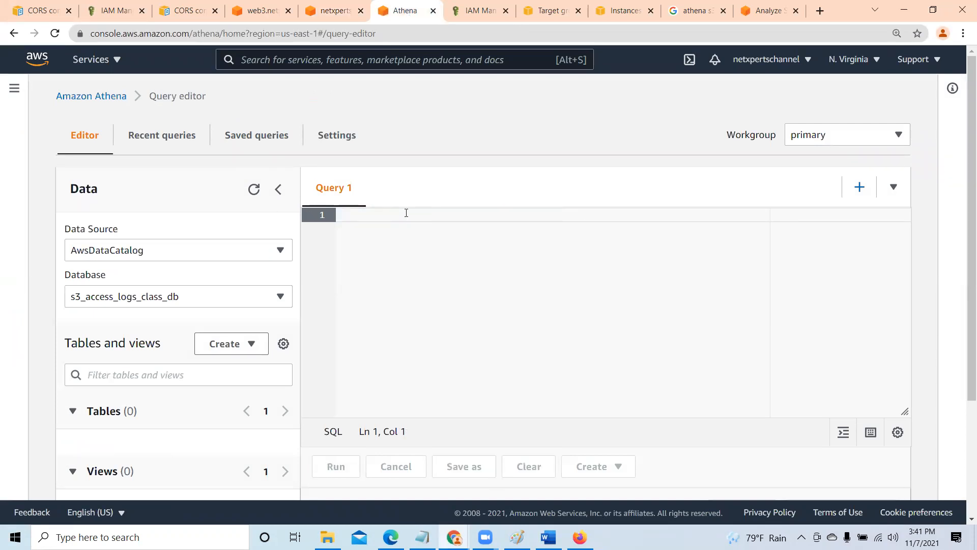
text(s3_access_logs_class_db)
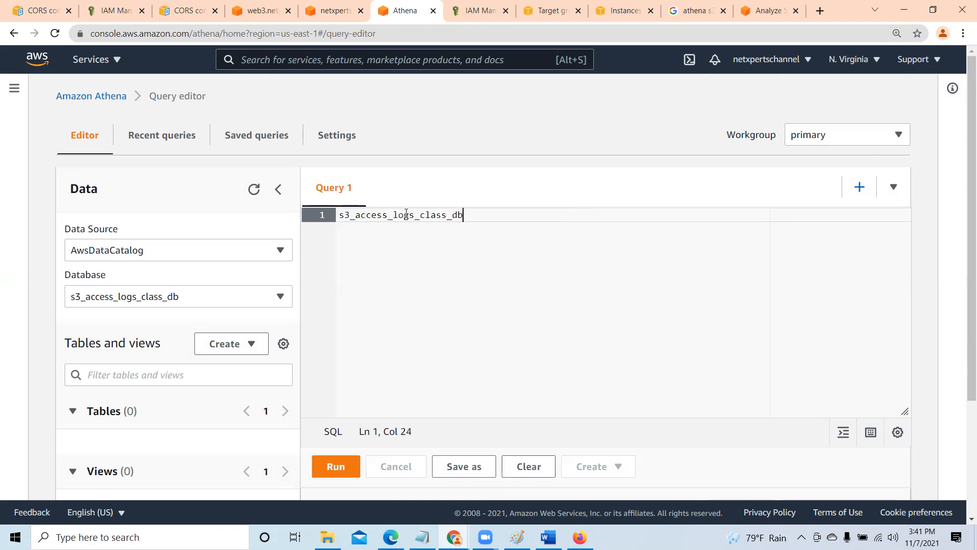
key(BackSpace)
key(BackSpace)
key(BackSpace)
key(BackSpace)
key(BackSpace)
key(BackSpace)
key(BackSpace)
key(BackSpace)
key(BackSpace)
key(BackSpace)
key(BackSpace)
key(BackSpace)
key(BackSpace)
key(BackSpace)
key(BackSpace)
key(BackSpace)
key(BackSpace)
key(BackSpace)
key(BackSpace)
key(BackSpace)
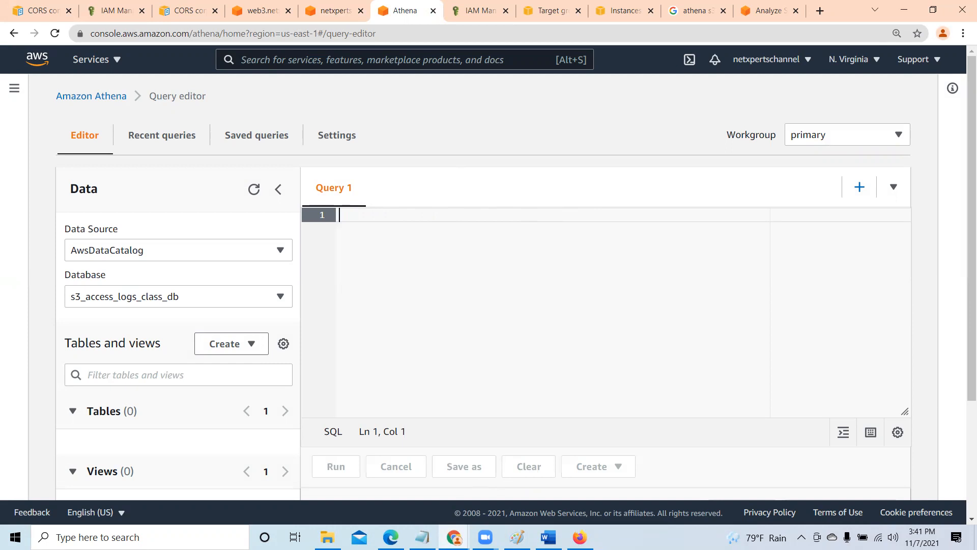
- Switch to the Word document and copy the whole CREATE EXTERNAL TABLE statement through its LOCATION line
key(alt+Tab)
scroll(460, 417, up, 1)
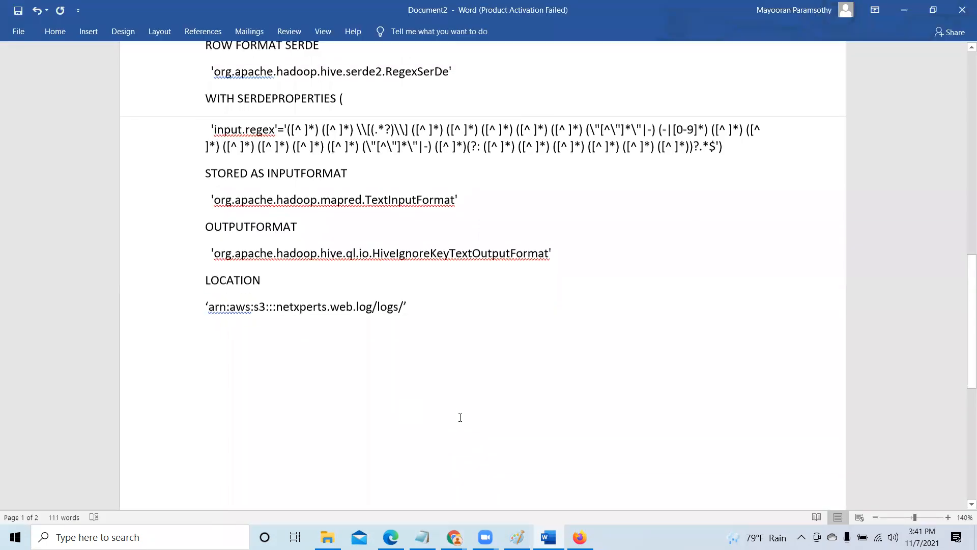
scroll(428, 297, up, 15)
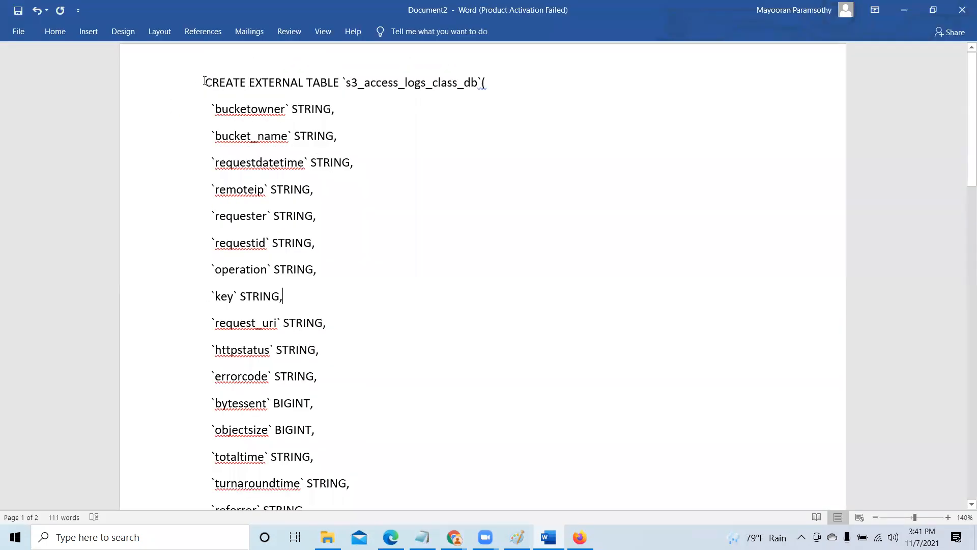
drag(205, 82, 349, 172)
right_click(360, 116)
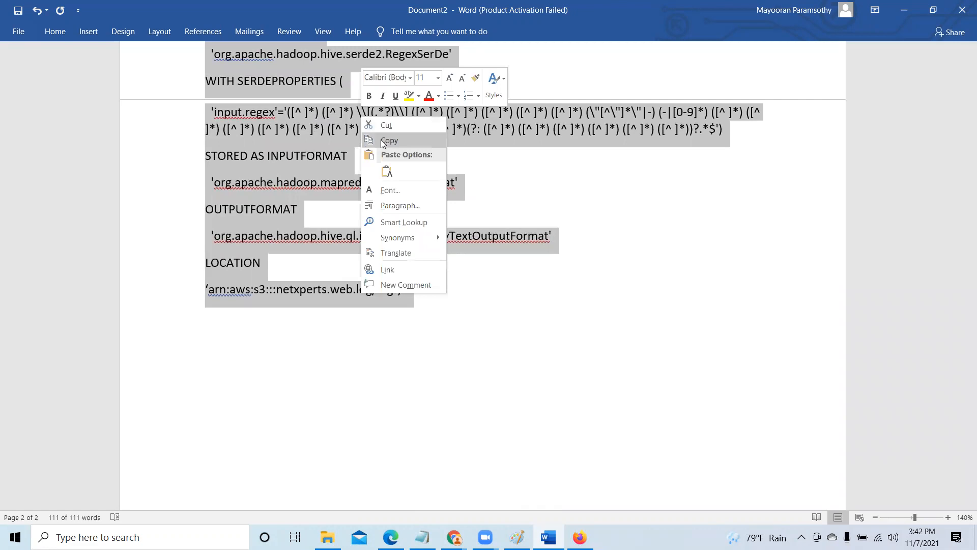
click(388, 141)
- Minimize Word, paste the copied statement into the empty Query 1 editor in Athena and run it
click(906, 9)
right_click(361, 216)
click(394, 314)
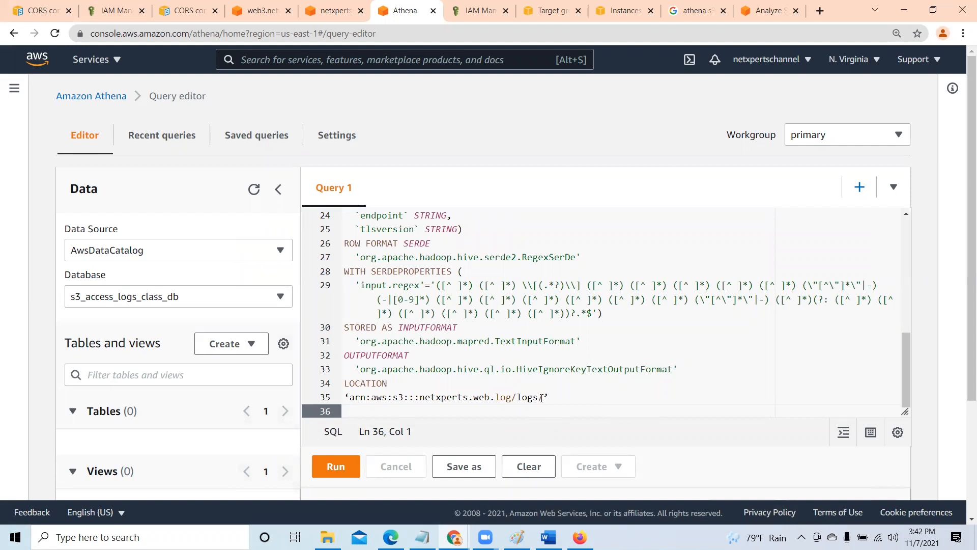
click(342, 467)
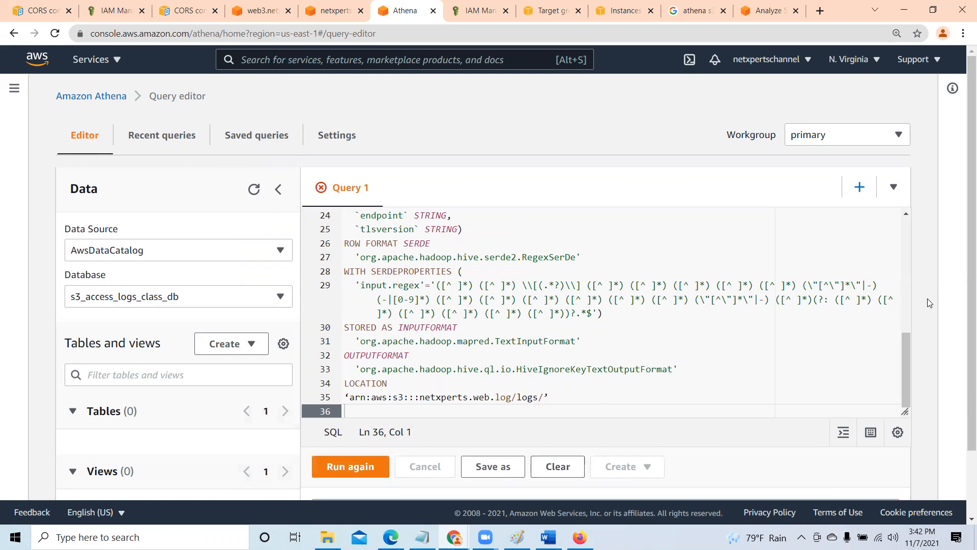
- Replace the curly quotes around the LOCATION path on line 35 with straight single quotes
scroll(964, 370, down, 3)
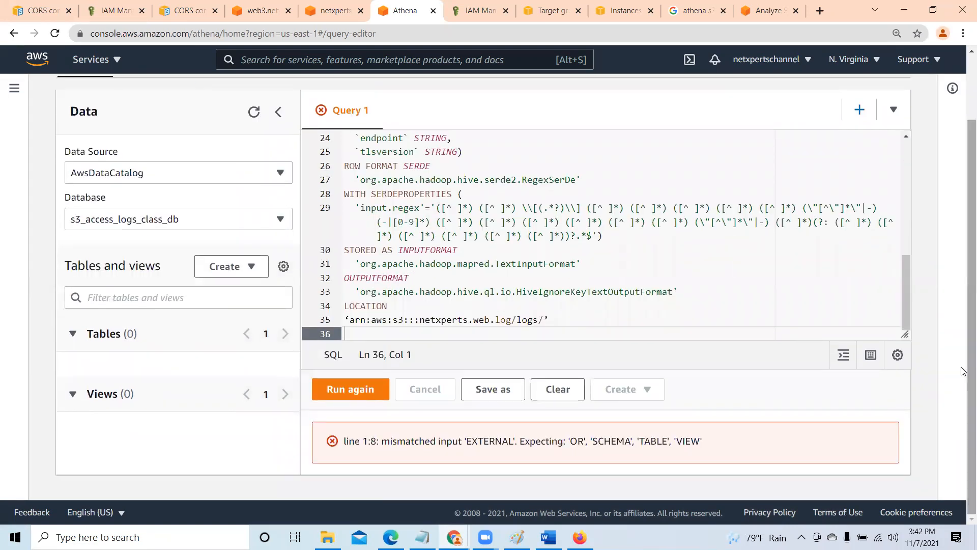
click(351, 320)
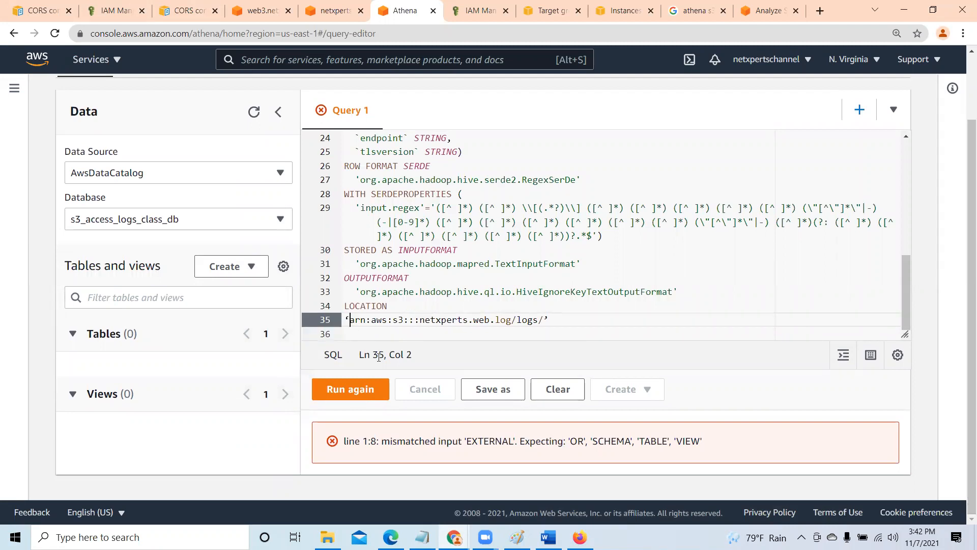
key(BackSpace)
text(')
click(544, 321)
text(')
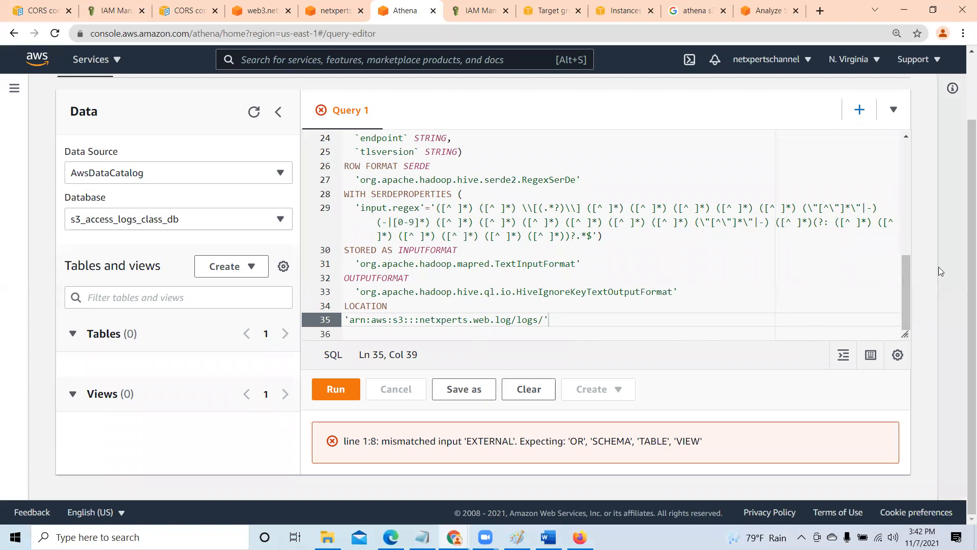
- Check the table name on the first line of the statement and run the query with the corrected quotes
click(952, 88)
click(935, 95)
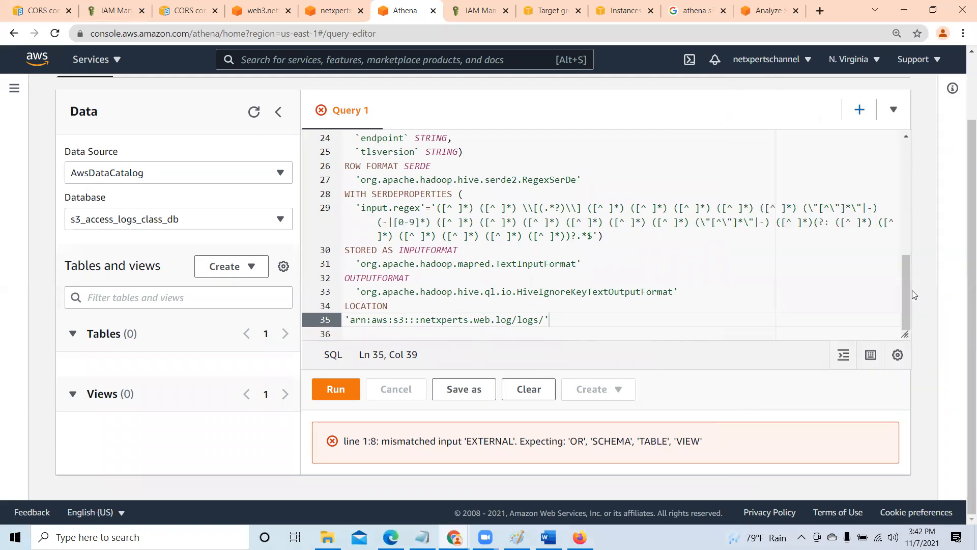
drag(906, 289, 908, 126)
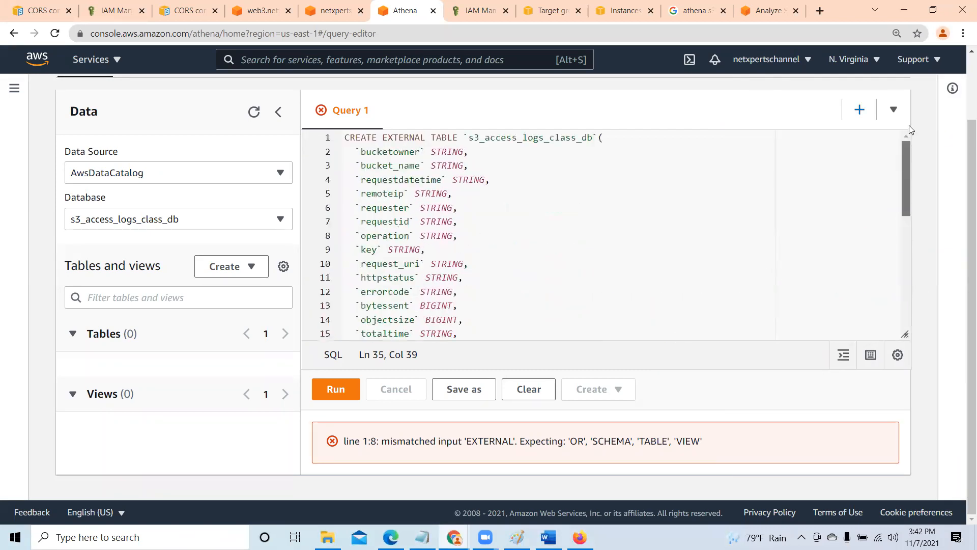
click(468, 137)
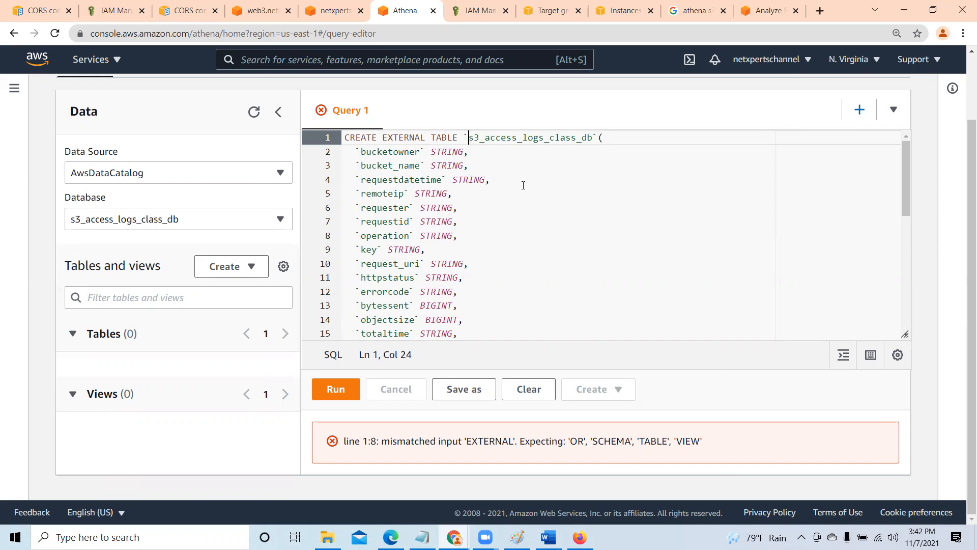
scroll(519, 271, down, 7)
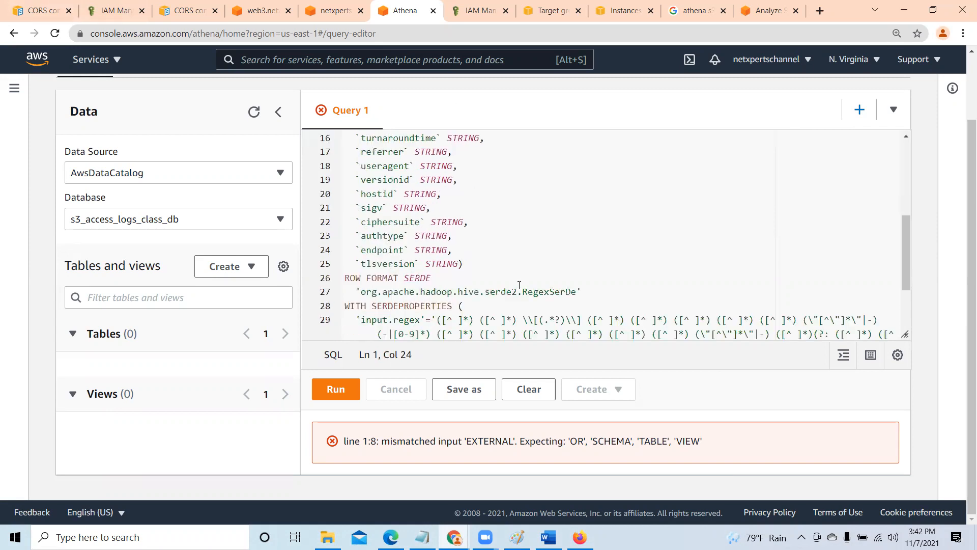
click(336, 391)
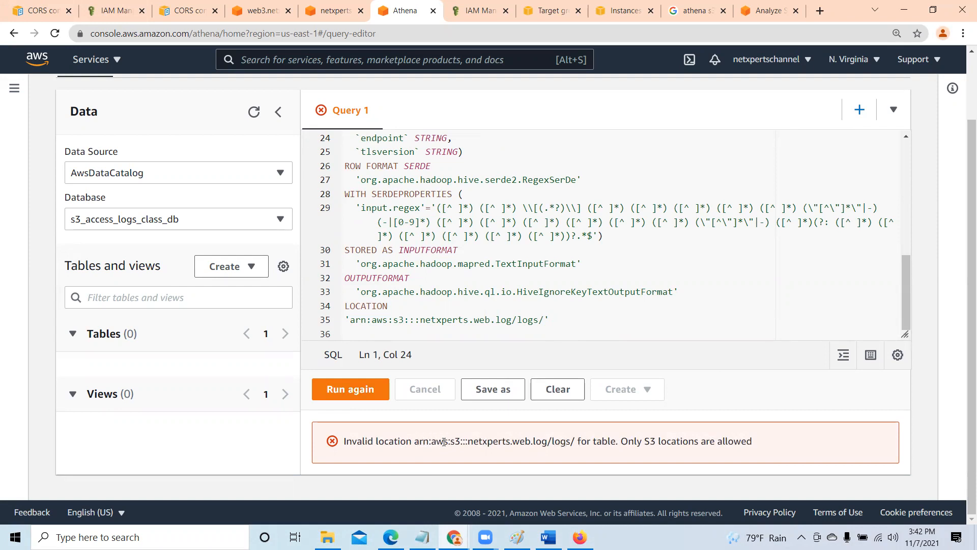
- Read the query's error message, check the start of the statement and open the logs/ folder's properties in S3
drag(503, 441, 778, 443)
click(767, 445)
drag(903, 314, 922, 162)
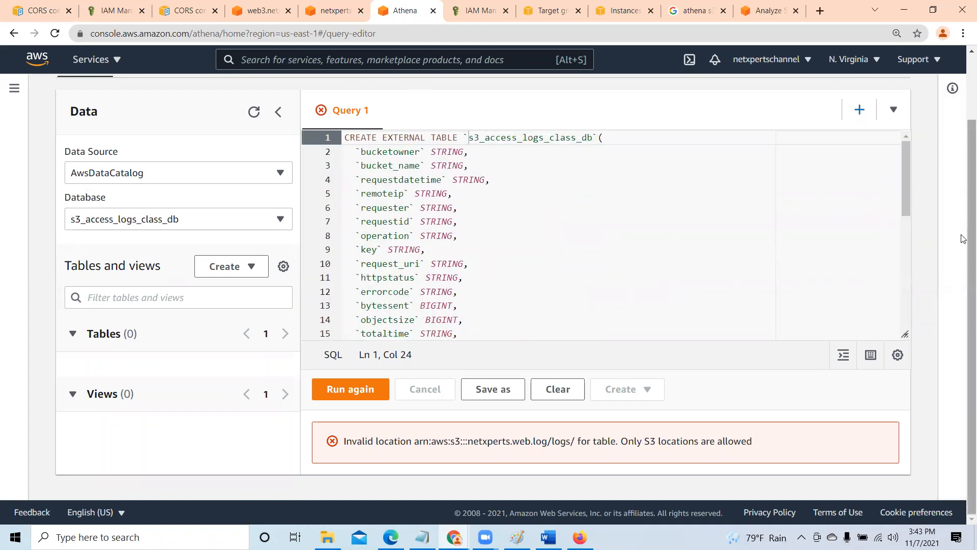
scroll(963, 239, up, 2)
click(326, 6)
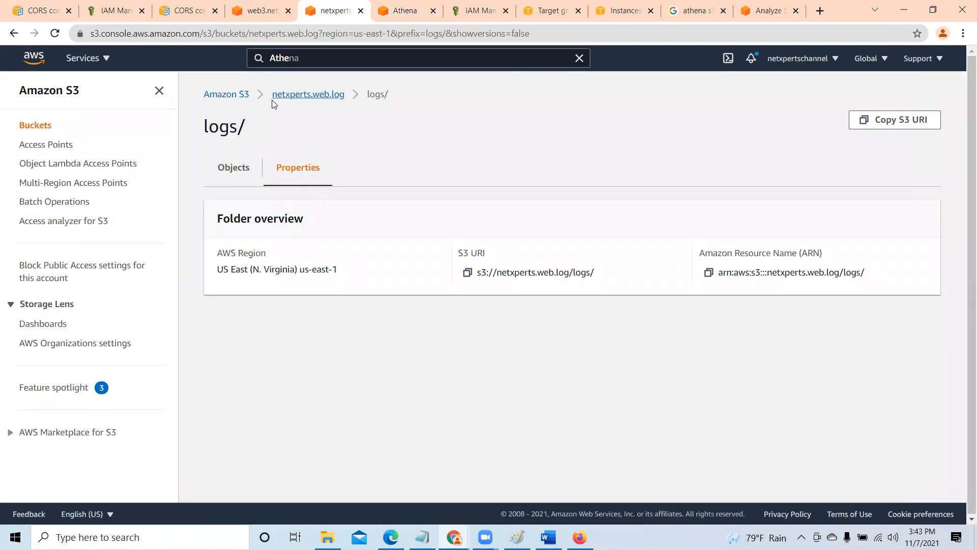
- Look through the S3 bucket list and the netxperts.web.log bucket to find where the access logs are stored
click(222, 99)
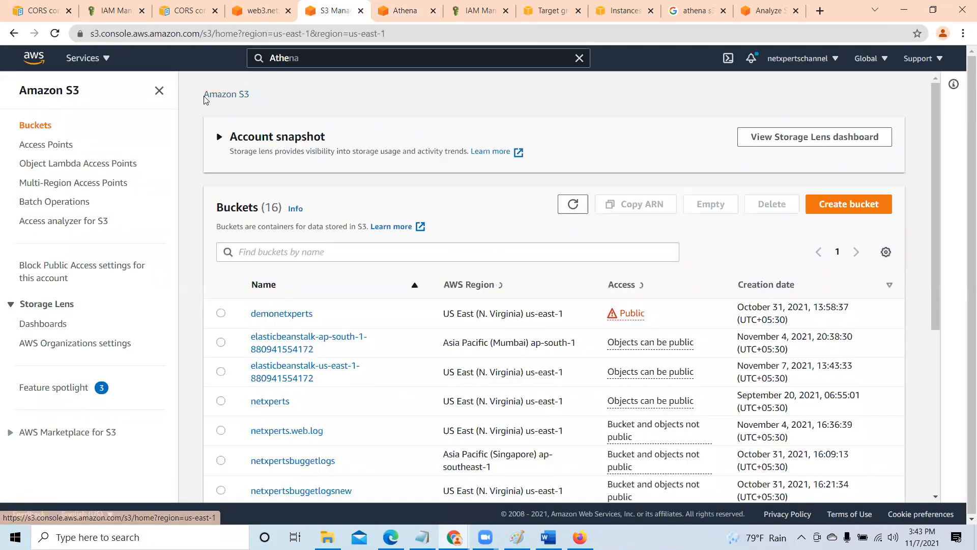
scroll(399, 262, down, 1)
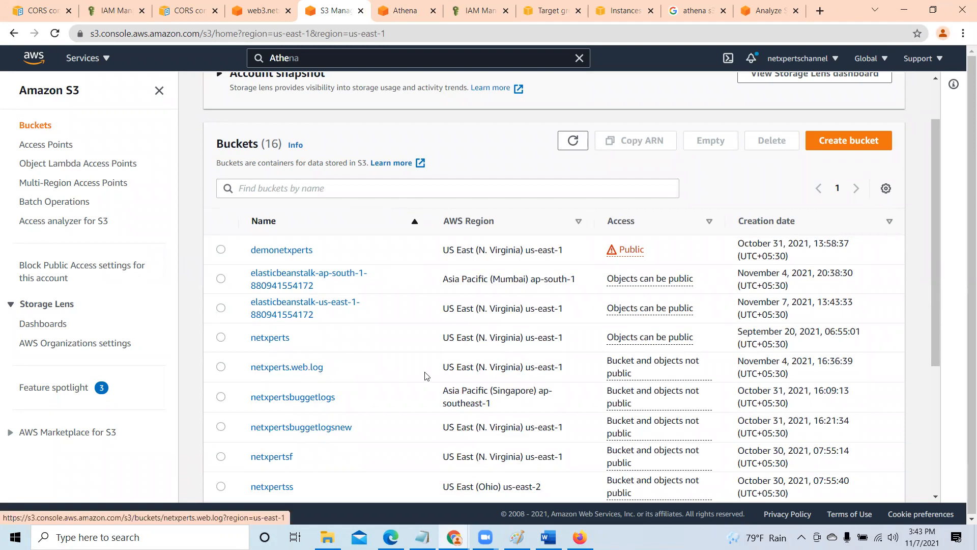
click(308, 369)
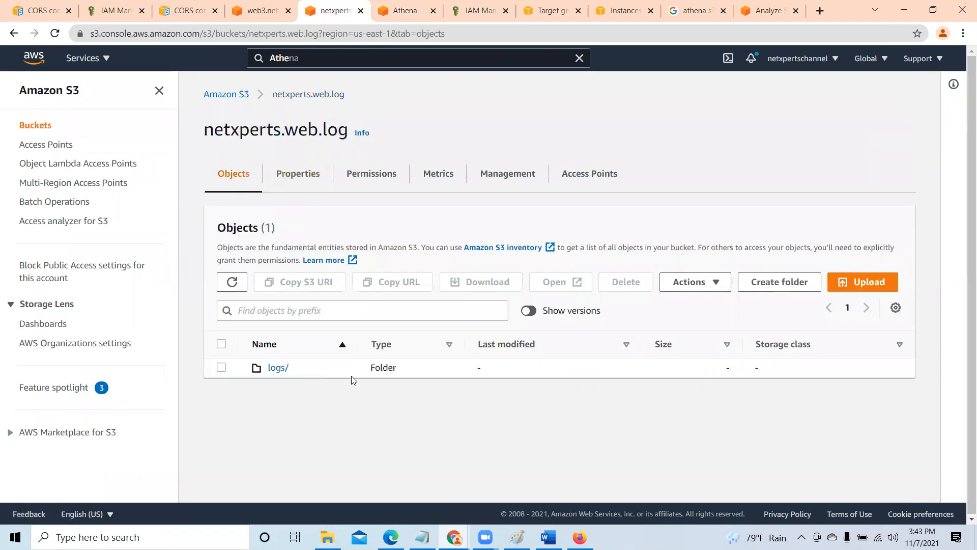
click(218, 98)
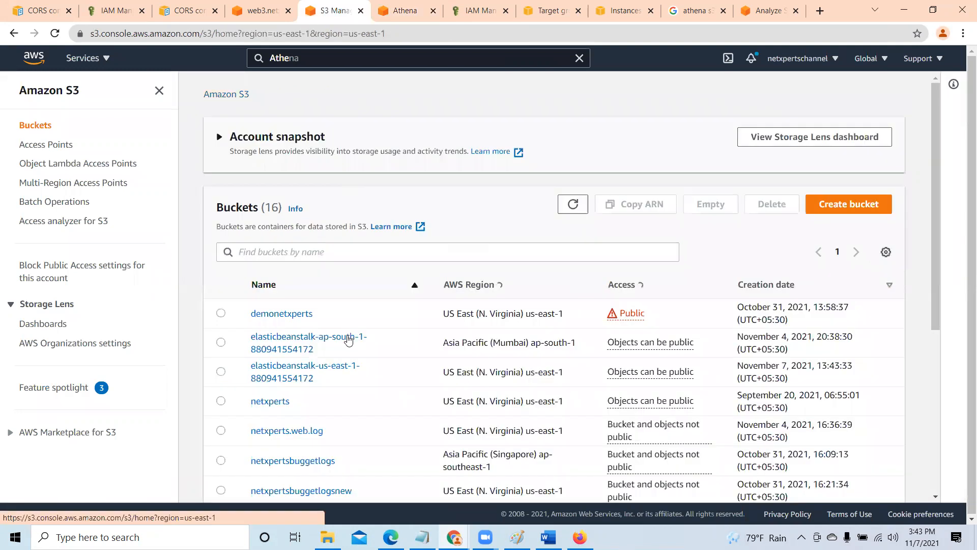
scroll(349, 338, down, 4)
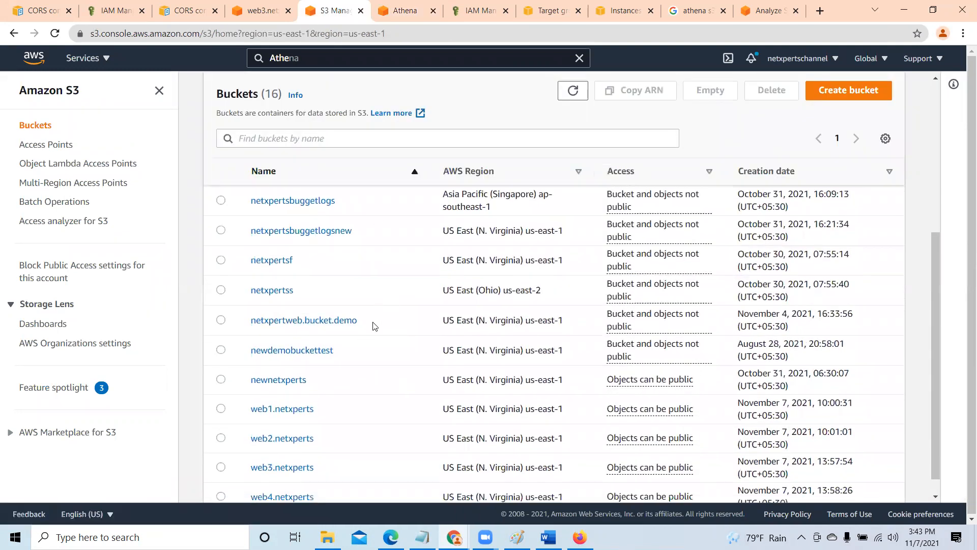
scroll(376, 324, down, 1)
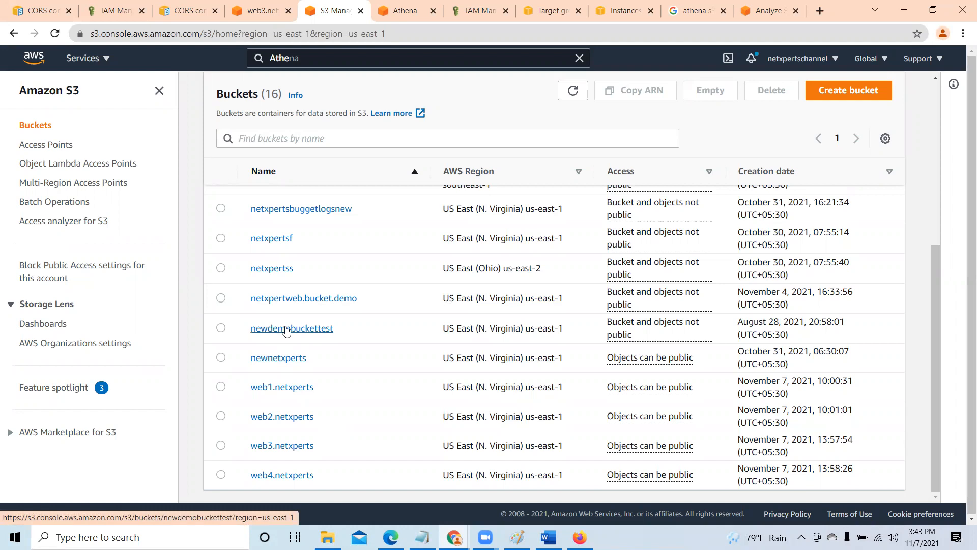
scroll(350, 391, up, 1)
scroll(349, 391, up, 3)
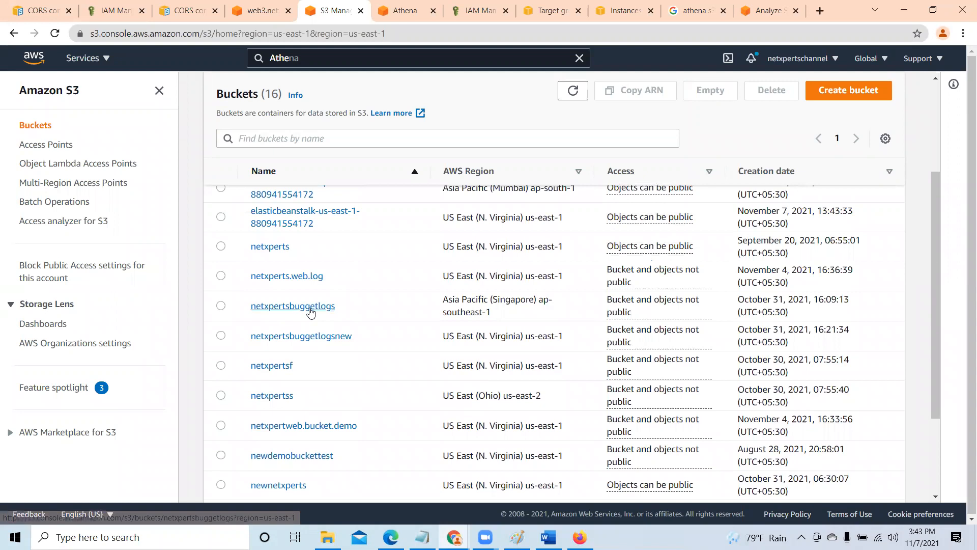
- Open the logs/ folder's properties in the netxperts.web.log bucket and copy its ARN
click(305, 278)
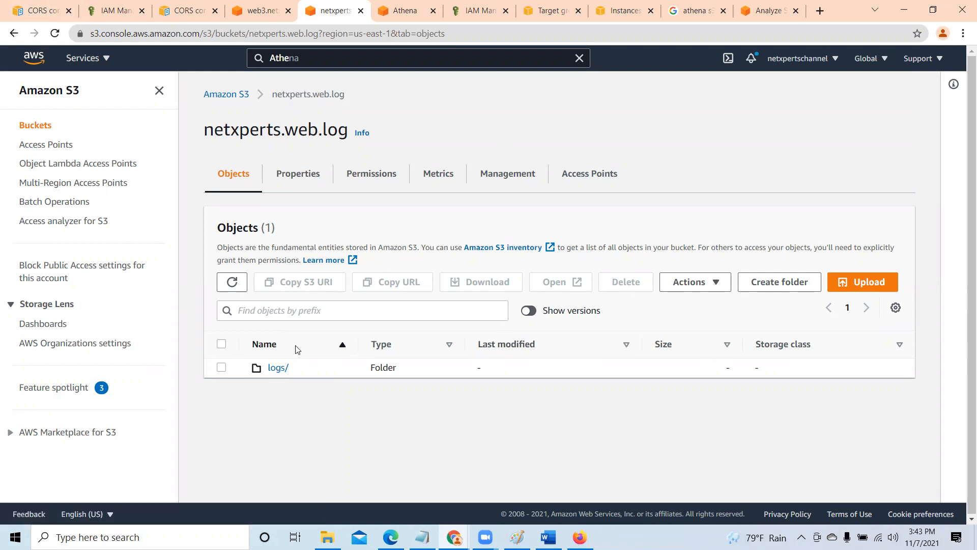
click(273, 370)
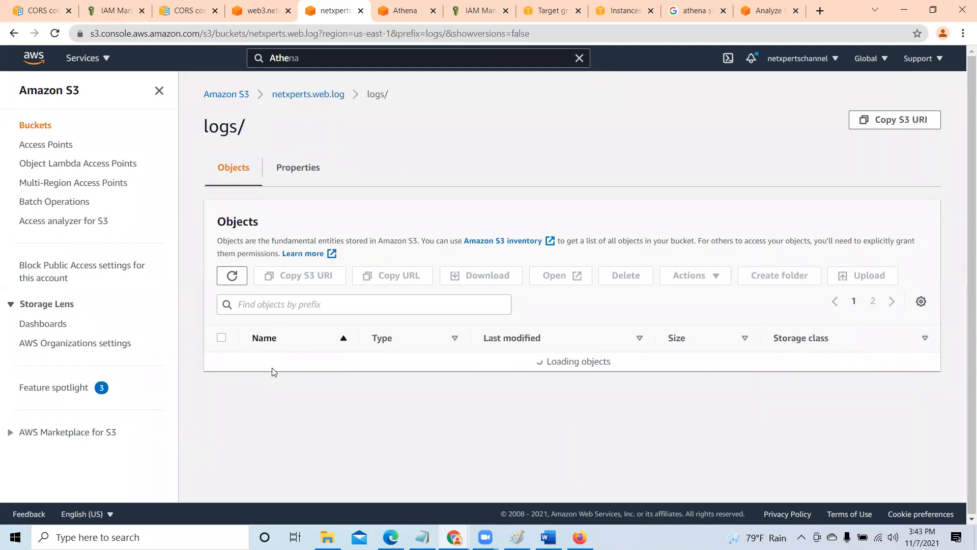
click(302, 175)
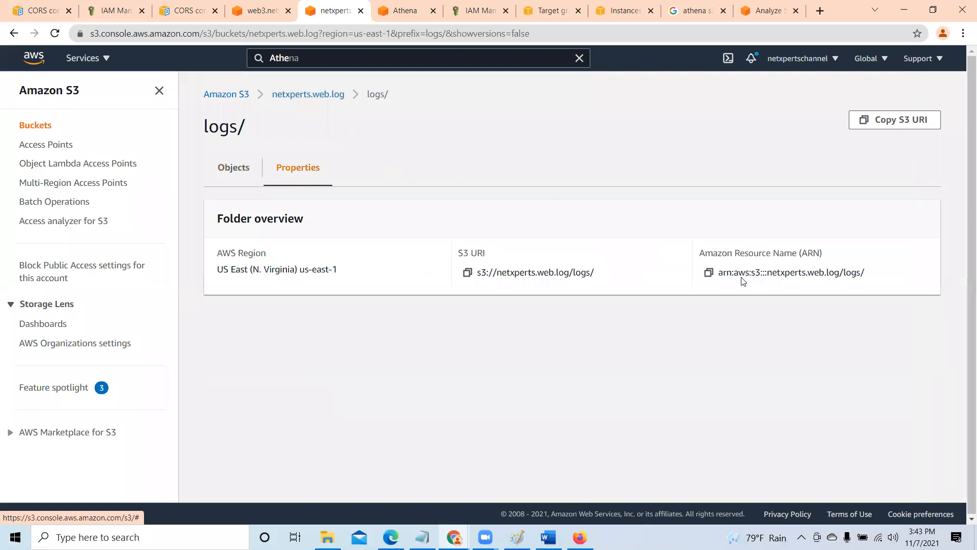
click(708, 273)
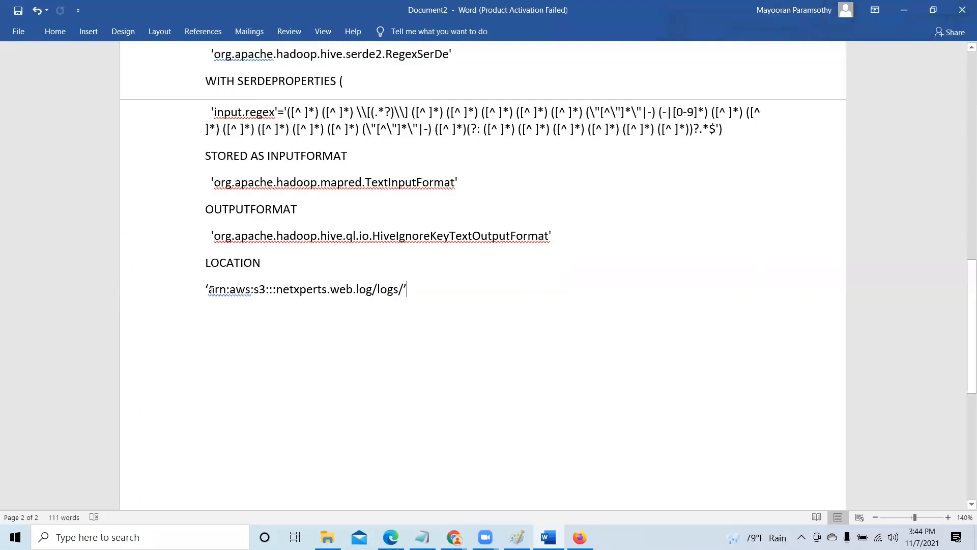
- In Word, replace the path between the LOCATION quotes with arn:aws:s3:::netxperts.web.log/logs/
click(209, 289)
key(Delete)
key(Delete)
key(Delete)
key(Delete)
key(Delete)
key(Delete)
key(Delete)
key(Delete)
key(Delete)
key(Delete)
key(Delete)
key(Delete)
key(Delete)
key(Delete)
key(Delete)
key(Delete)
key(Delete)
key(Delete)
key(Delete)
key(Delete)
key(Delete)
key(Delete)
key(Delete)
key(Delete)
key(Delete)
key(Delete)
key(Delete)
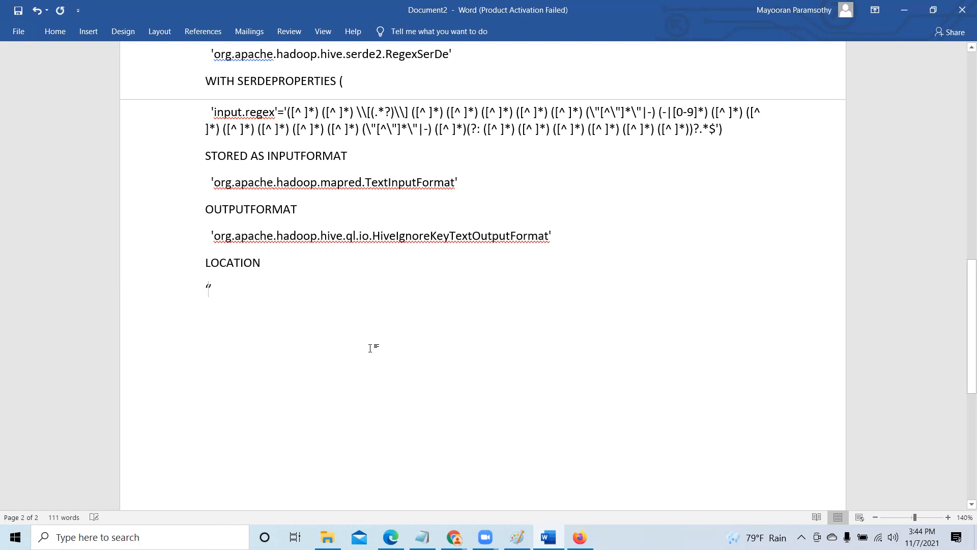
key(ctrl+z)
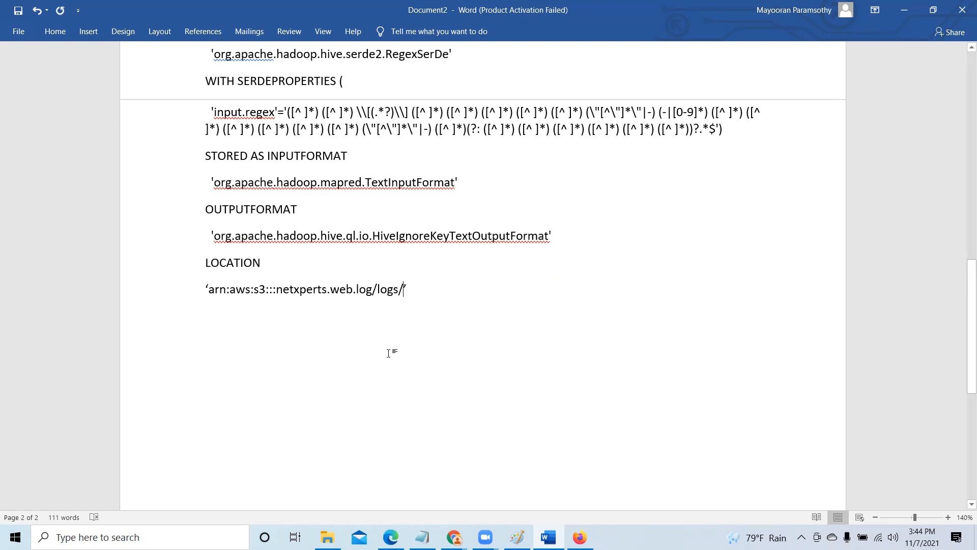
- Copy the entire CREATE EXTERNAL TABLE statement from the Word document and minimize Word
scroll(394, 355, up, 2)
scroll(398, 355, up, 5)
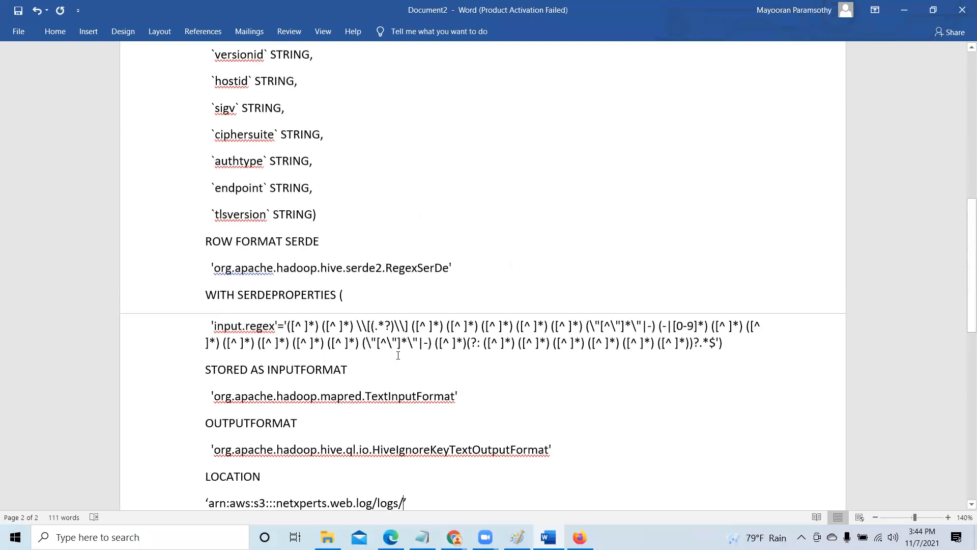
scroll(397, 355, up, 15)
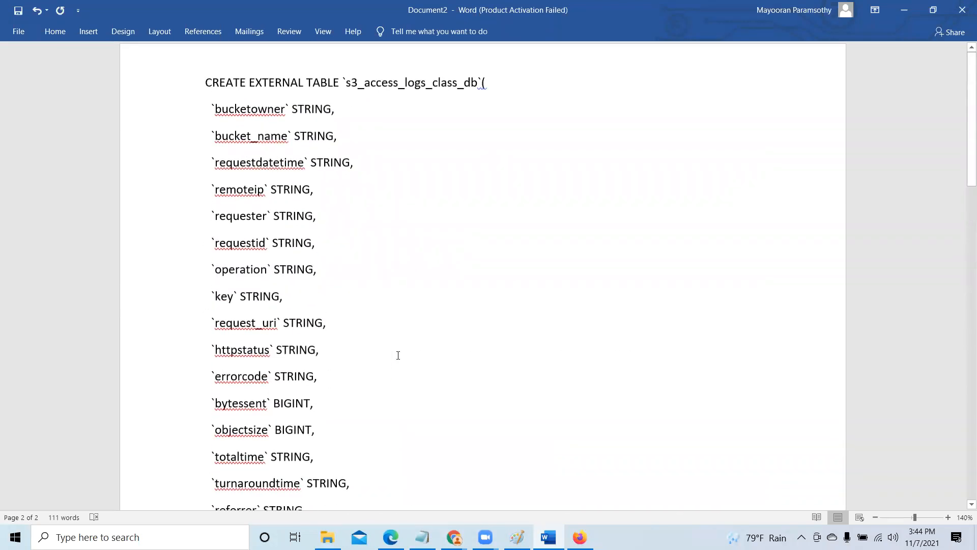
drag(231, 84, 572, 493)
right_click(362, 223)
click(389, 244)
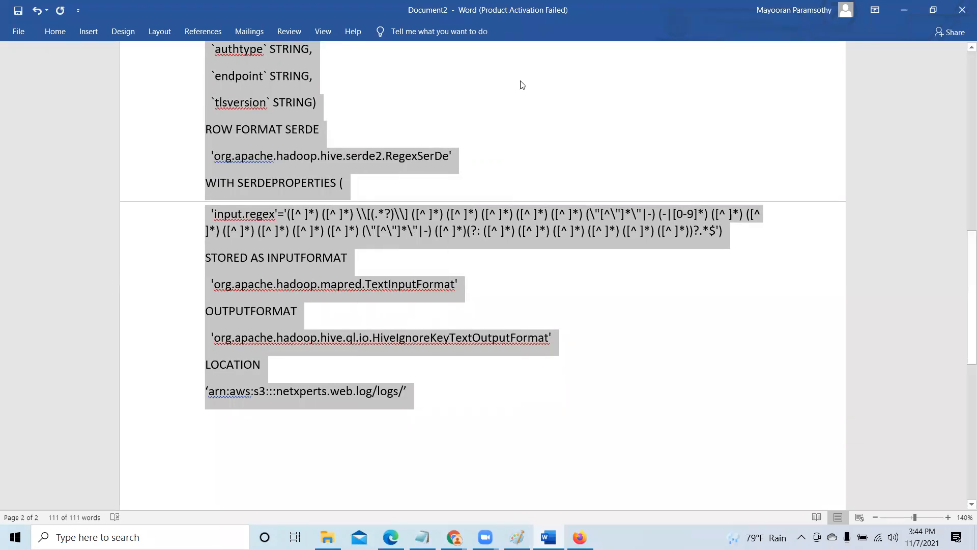
click(904, 10)
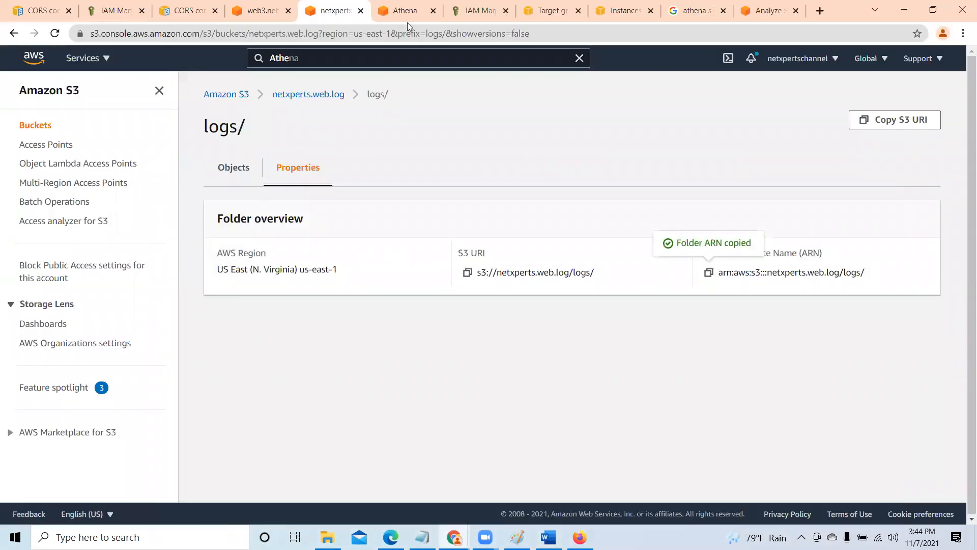
- Clear Query 1 in Athena, reselect the s3_access_logs_class_db database and paste the copied statement, checking it from start to end
click(418, 15)
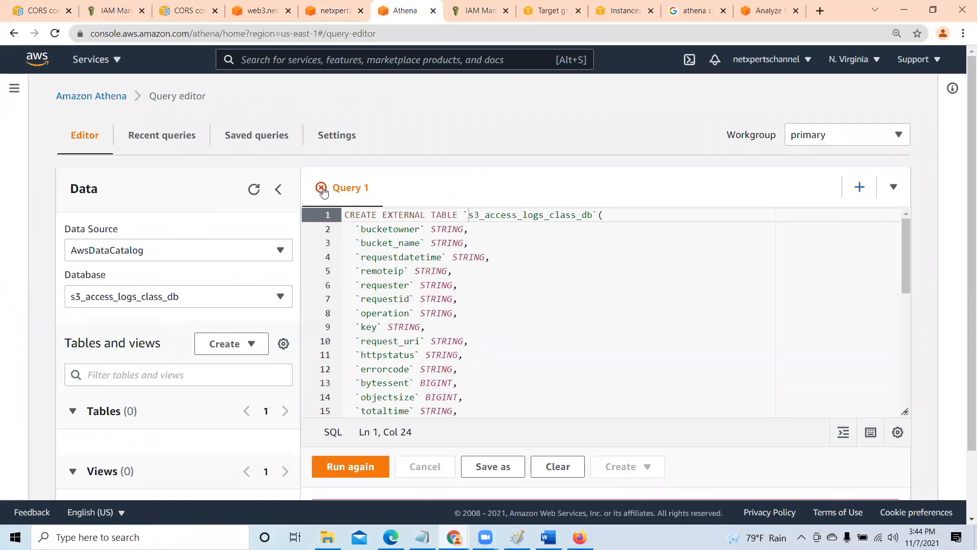
click(559, 467)
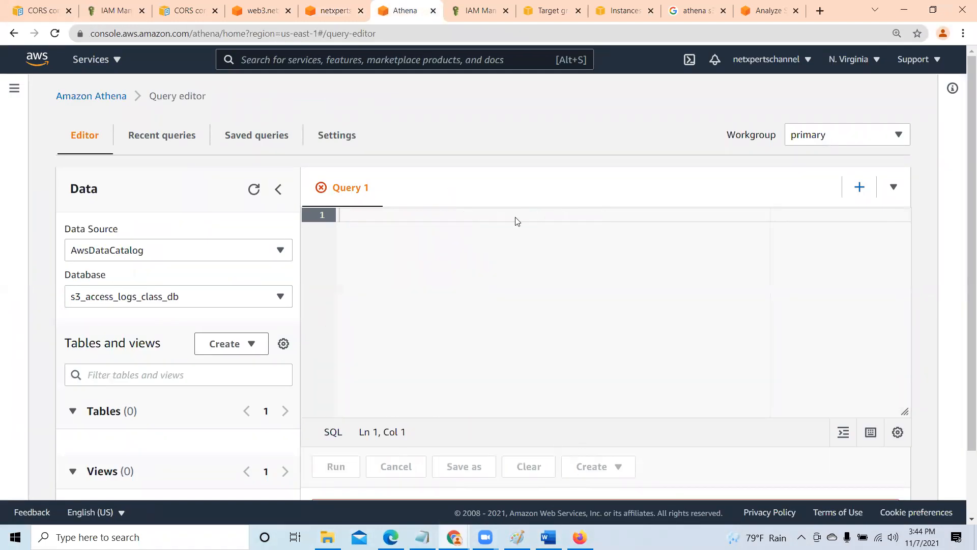
click(280, 297)
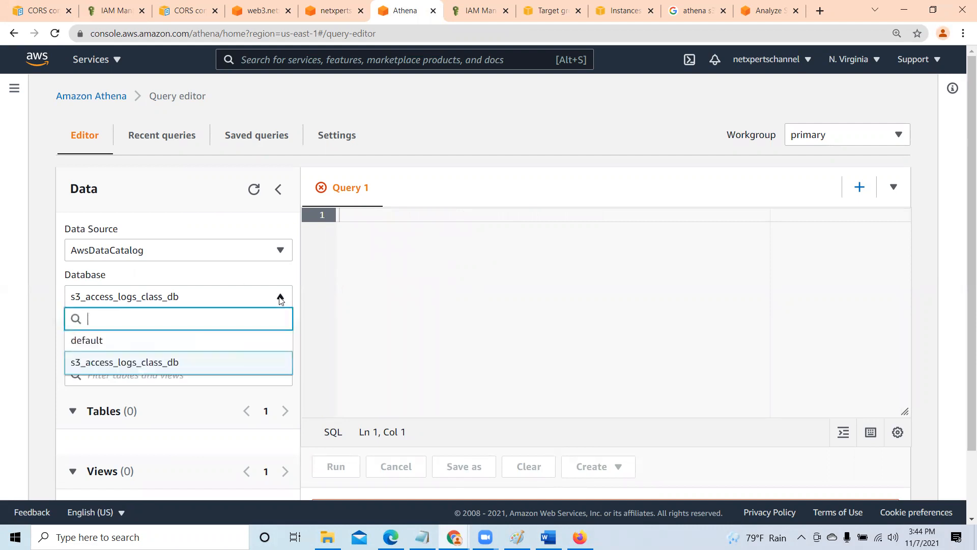
click(169, 363)
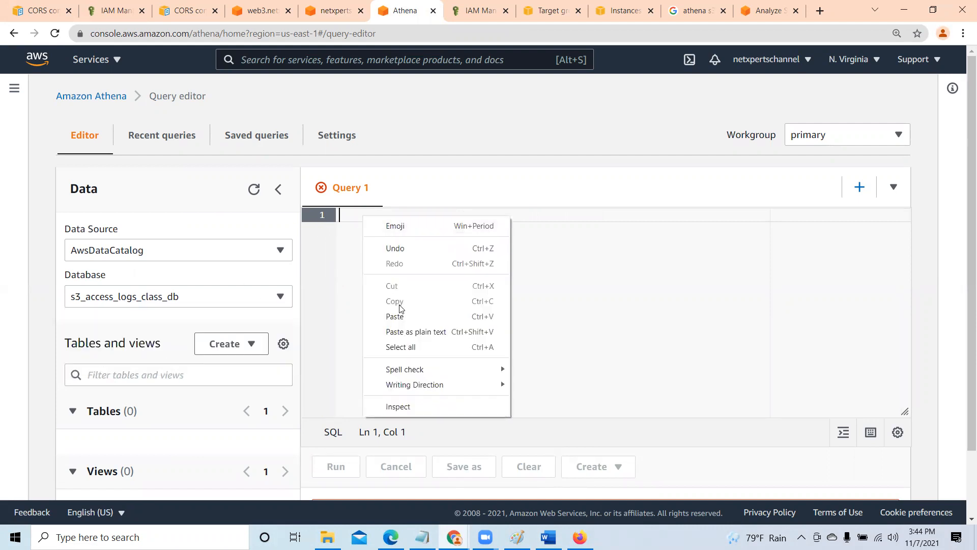
click(402, 317)
drag(905, 400, 905, 224)
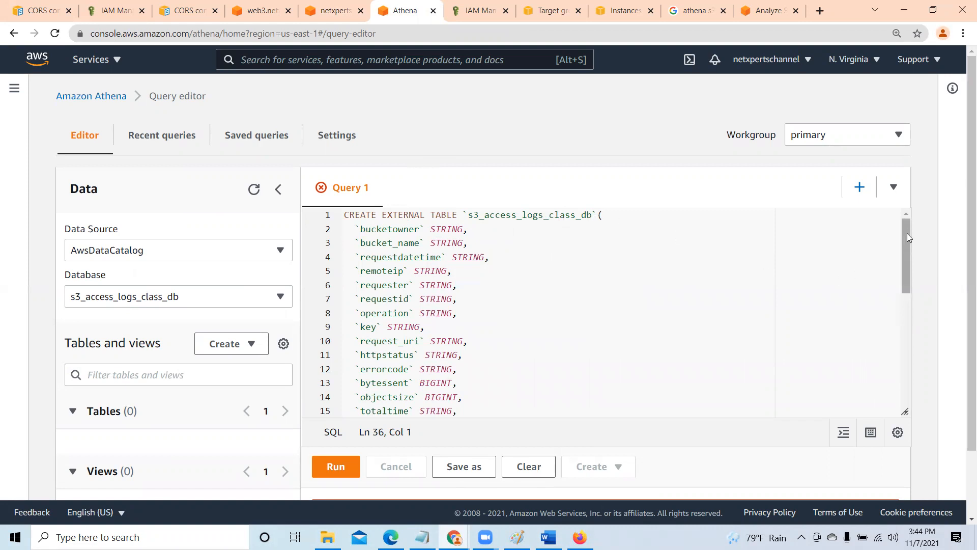
drag(907, 237, 907, 397)
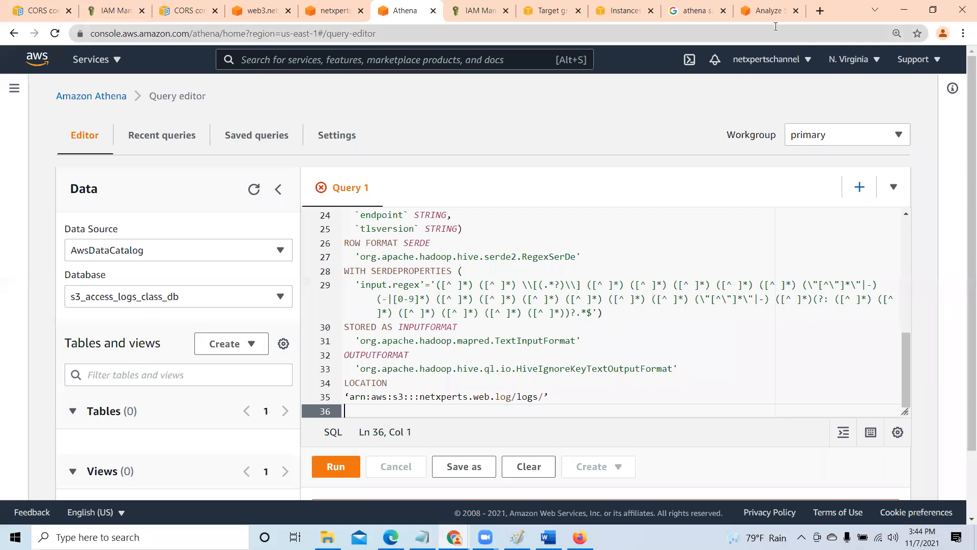
- Copy the sample location 's3://awsexamplebucket1-logs/prefix/' with its quotes from the AWS log analysis article
click(770, 12)
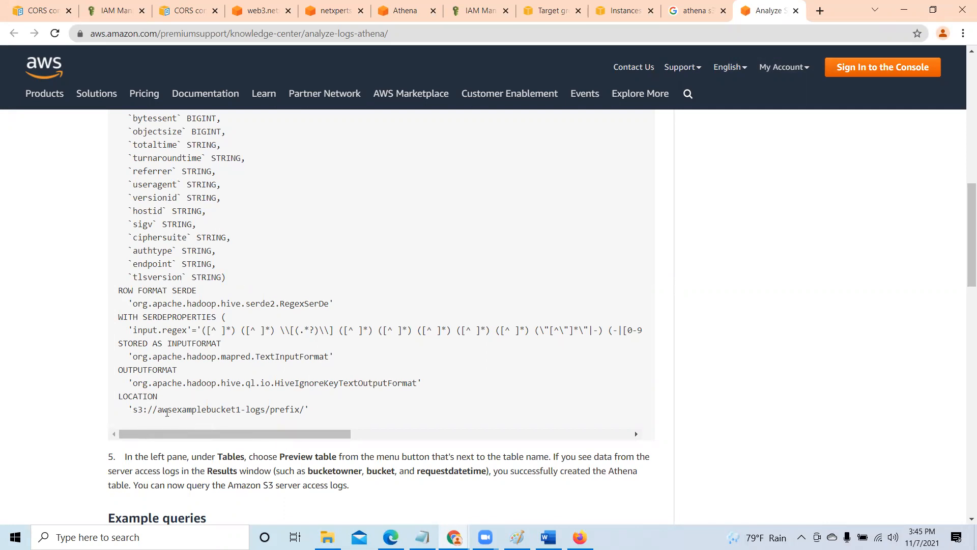
drag(129, 409, 312, 415)
right_click(285, 410)
click(310, 421)
- Back in Athena's Query 1, paste the sample S3 location on line 38, a few lines below the LOCATION path
click(397, 12)
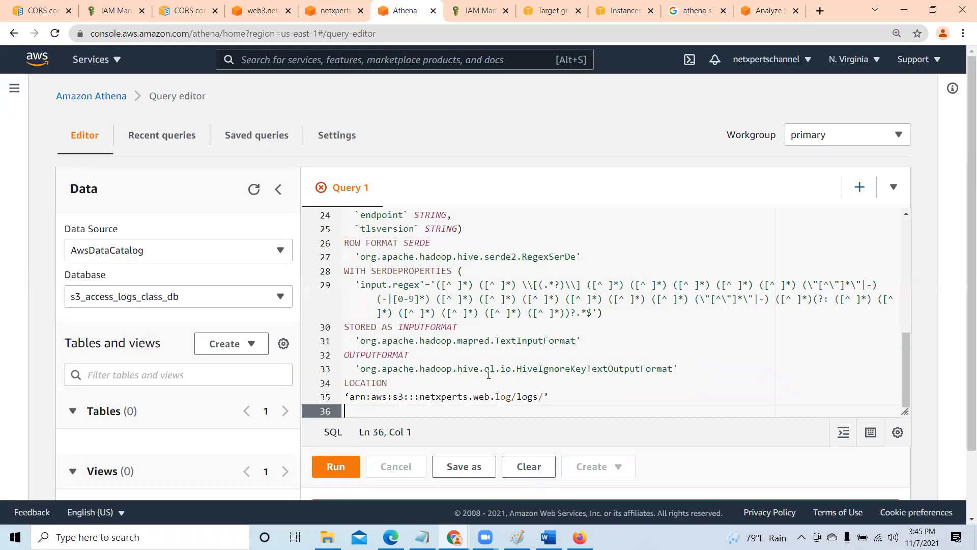
scroll(483, 336, down, 1)
key(Return)
key(Return)
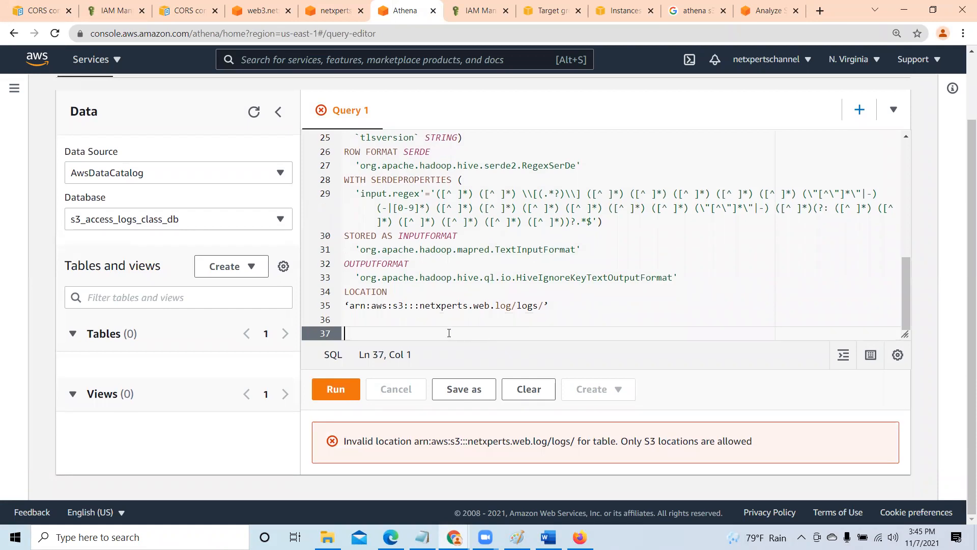
right_click(411, 335)
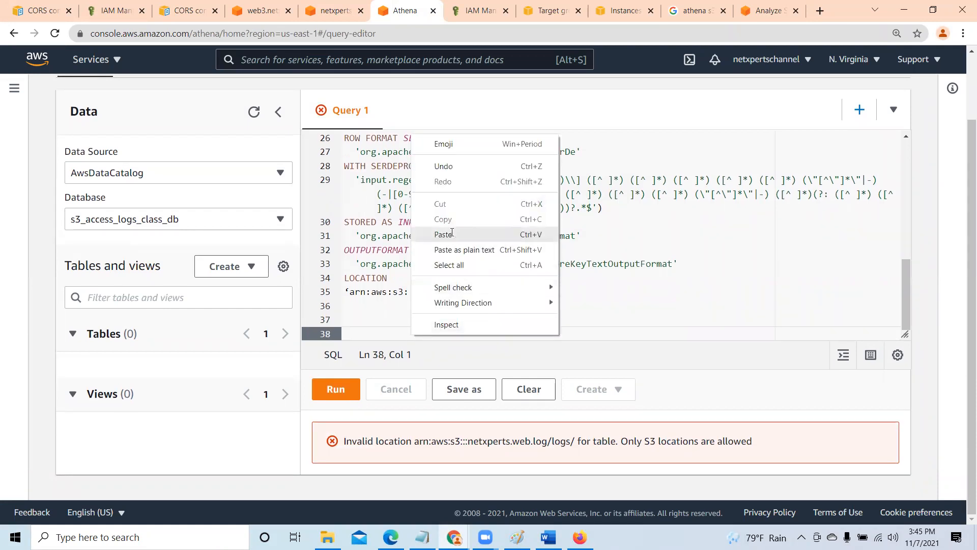
click(452, 234)
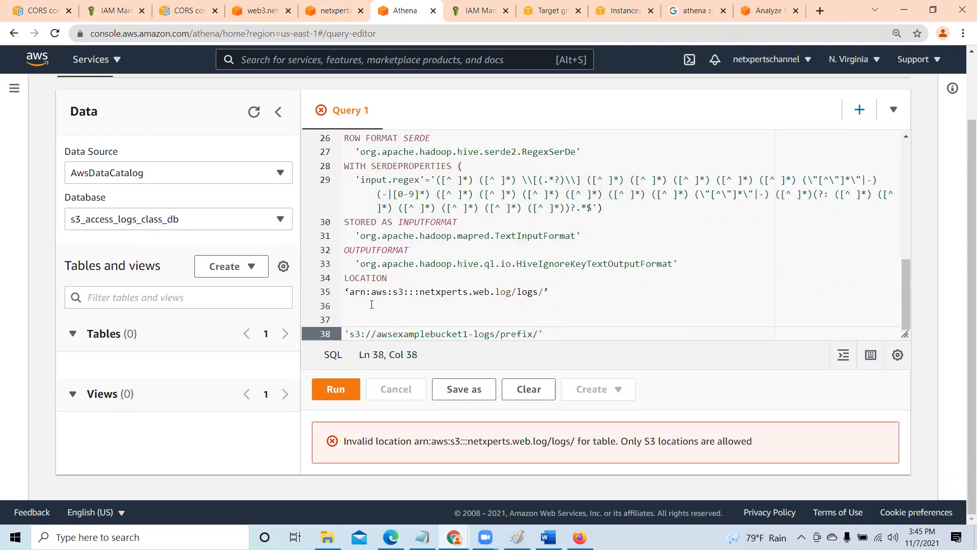
- Remove the arn:aws: prefix from the LOCATION path on line 35
click(349, 293)
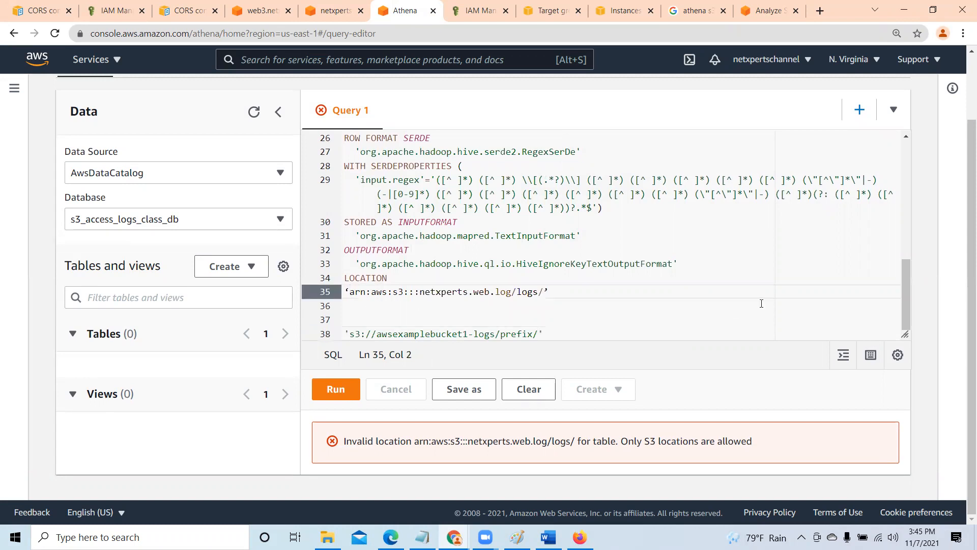
key(Delete)
key(Delete)
key(Delete)
key(Delete)
key(Delete)
key(Delete)
key(Delete)
key(Delete)
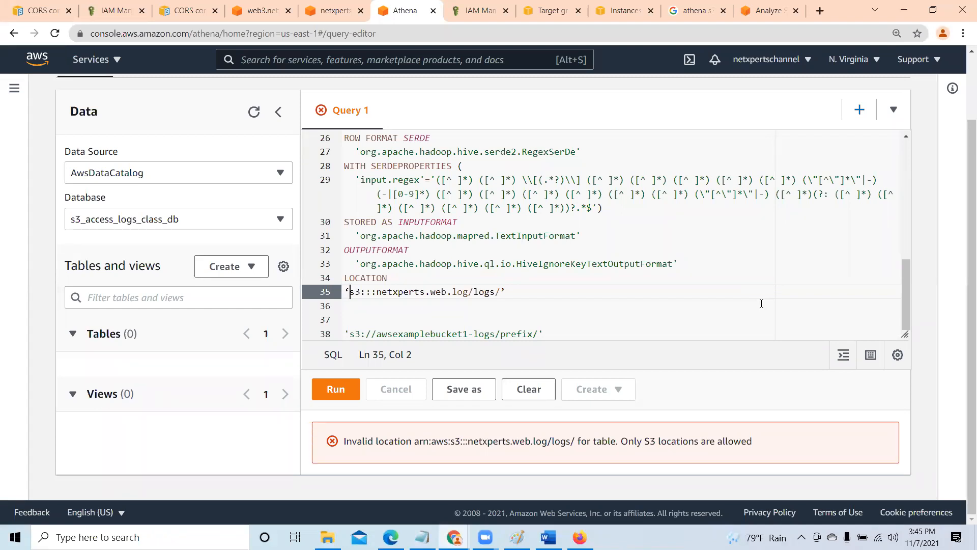
key(Right)
key(Right)
- Replace awsexamplebucket1-logs/prefix/ on line 38 with netxperts.web.log/logs/ copied from line 35, keeping the s3:// prefix and straight quotes
drag(376, 292, 501, 292)
right_click(461, 291)
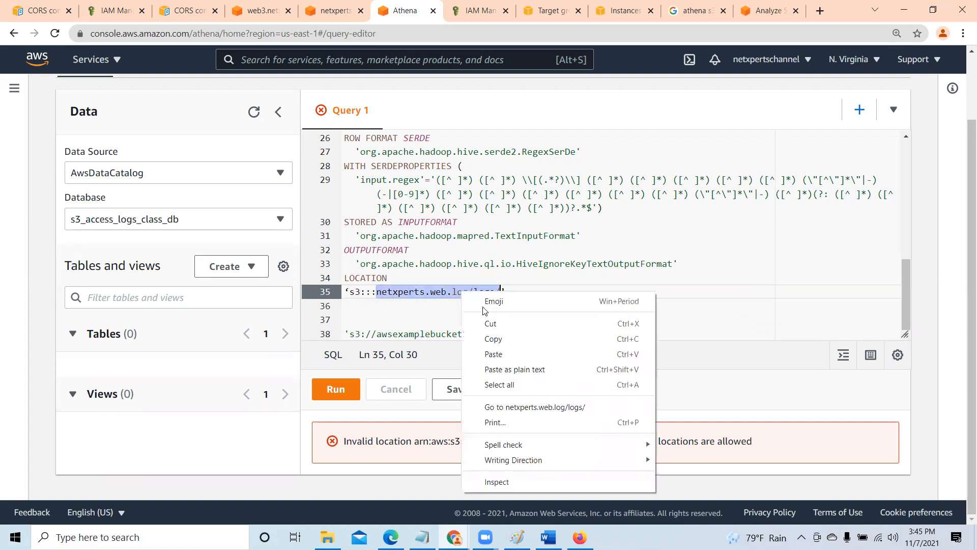
click(491, 339)
click(377, 333)
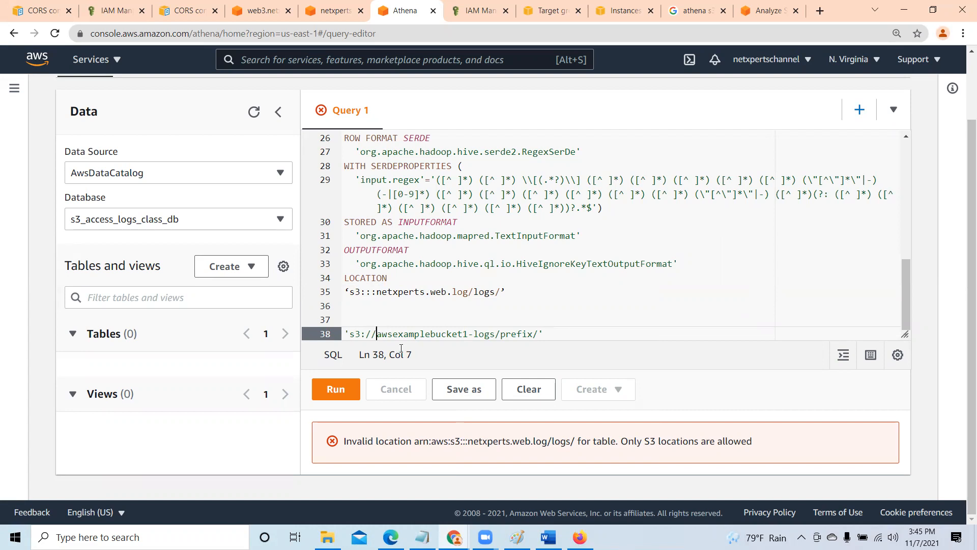
key(ctrl+v)
key(Delete)
key(Delete)
key(Delete)
key(Delete)
key(Delete)
key(Delete)
key(Delete)
key(Delete)
key(Delete)
key(Delete)
key(Delete)
key(Delete)
key(Delete)
key(Delete)
key(Delete)
key(Delete)
key(Delete)
key(Delete)
key(Delete)
key(Delete)
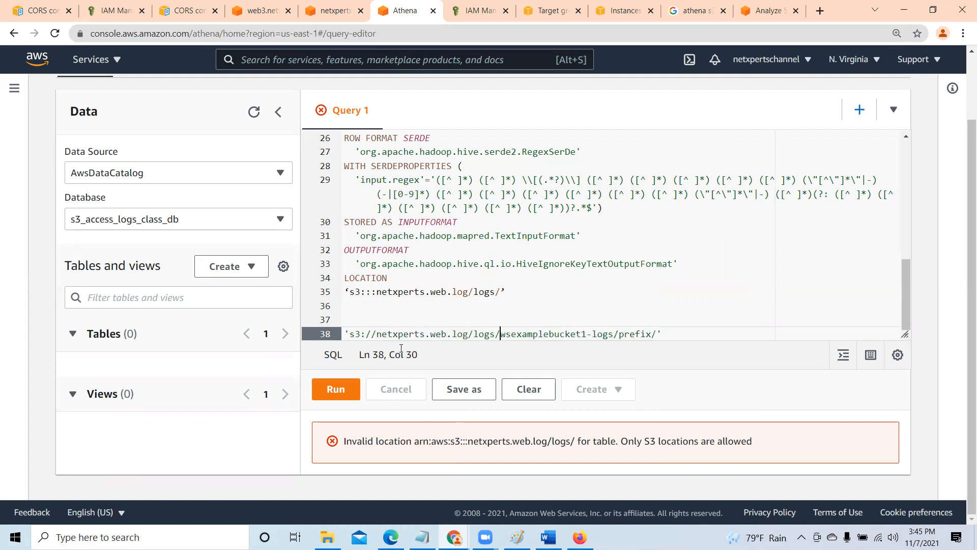
key(Delete)
key(Delete)
key(Delete)
key(Delete)
key(Delete)
key(Delete)
key(Delete)
key(Delete)
key(Delete)
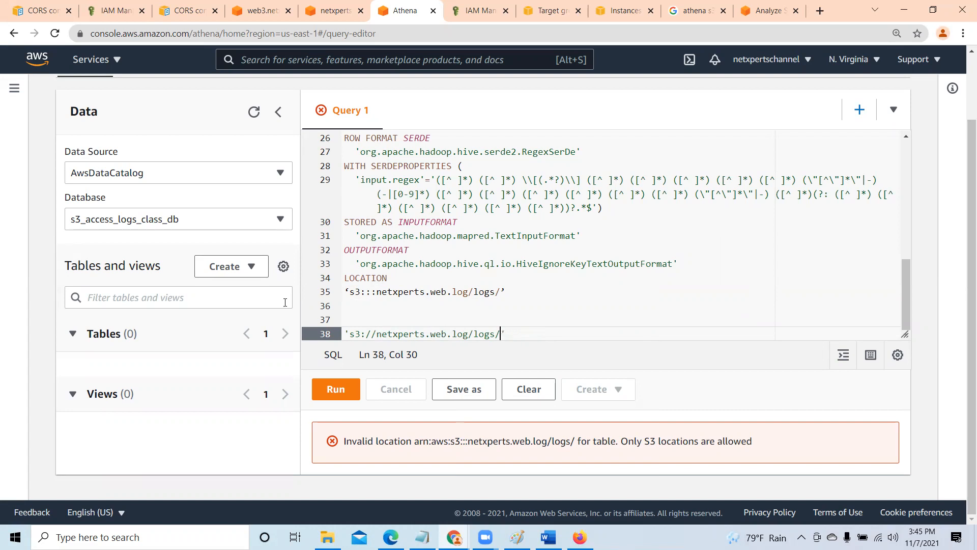
- Delete the old curly-quoted path on line 35 under LOCATION
click(346, 292)
key(Delete)
key(Delete)
key(Delete)
key(Delete)
key(Delete)
key(Delete)
key(Delete)
key(Delete)
key(Delete)
key(Delete)
key(Delete)
key(Delete)
key(Delete)
key(Delete)
key(Delete)
key(Delete)
key(Delete)
key(Delete)
key(Delete)
key(Delete)
key(Delete)
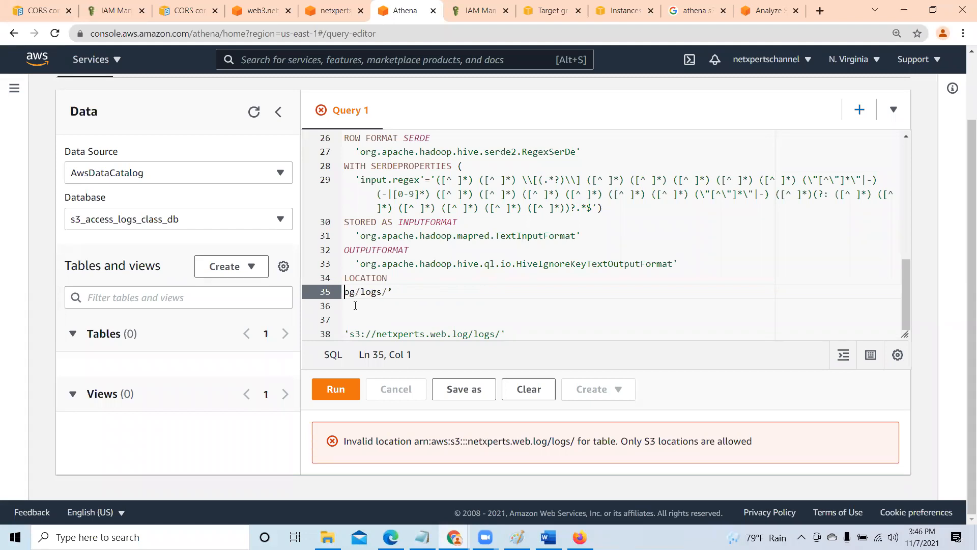
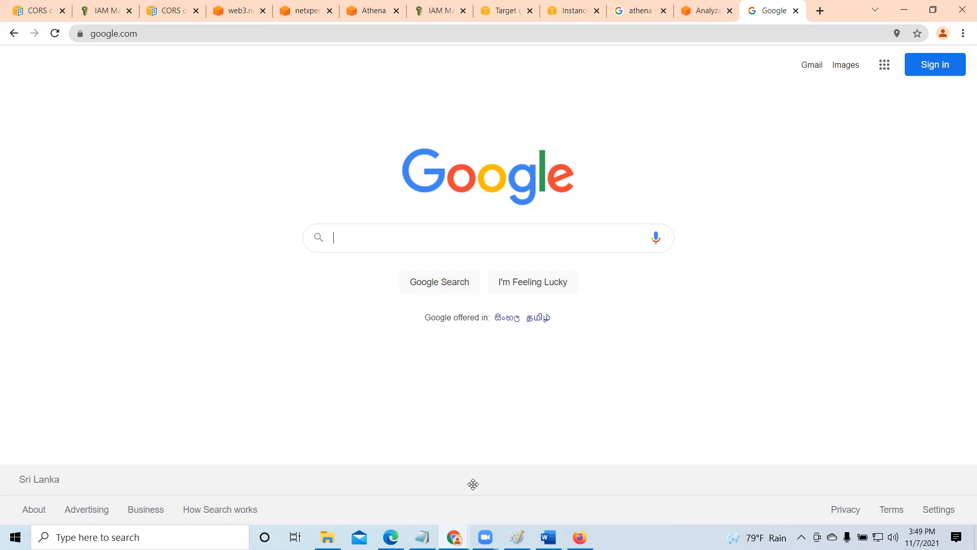
- Return to Athena and run the CREATE EXTERNAL TABLE statement in Query 1 again
click(472, 484)
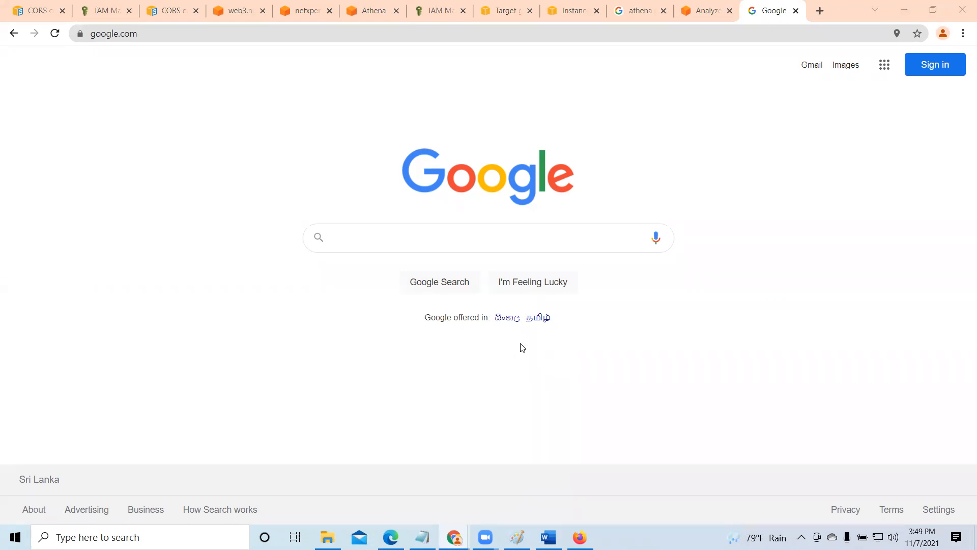
click(364, 6)
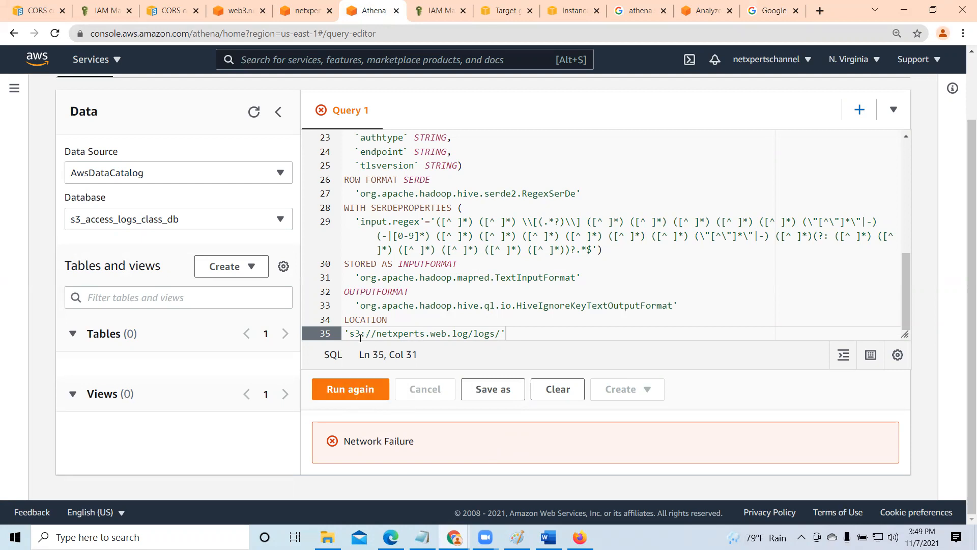
click(369, 392)
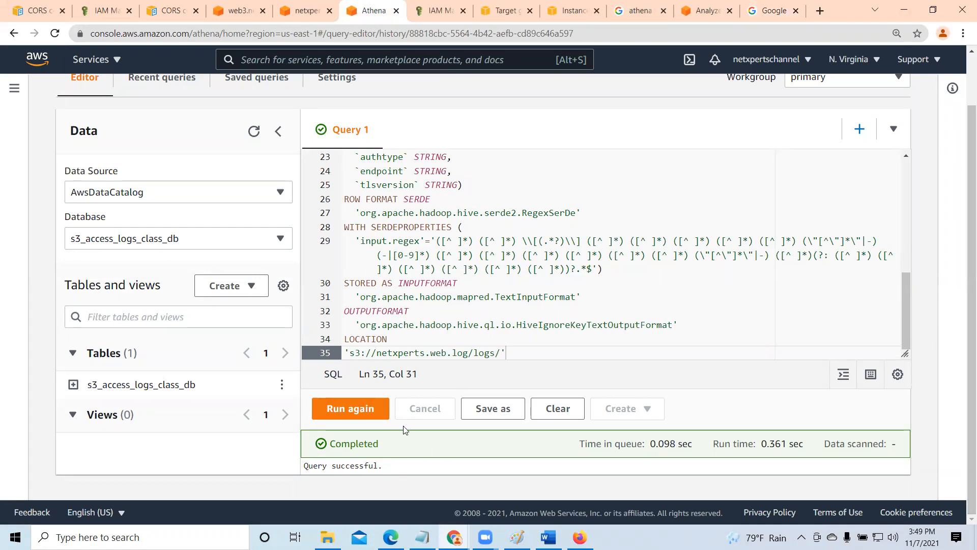
drag(906, 333, 906, 186)
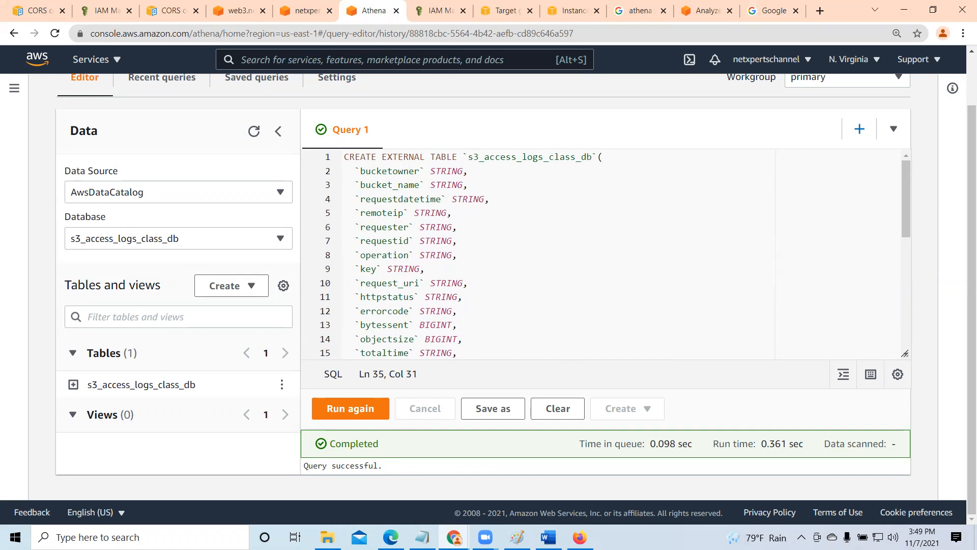
- In the Word document, add blank lines below the LOCATION path and paste 's3://awsexamplebucket1-logs/prefix/' copied from the AWS log-analysis article
key(alt+Tab)
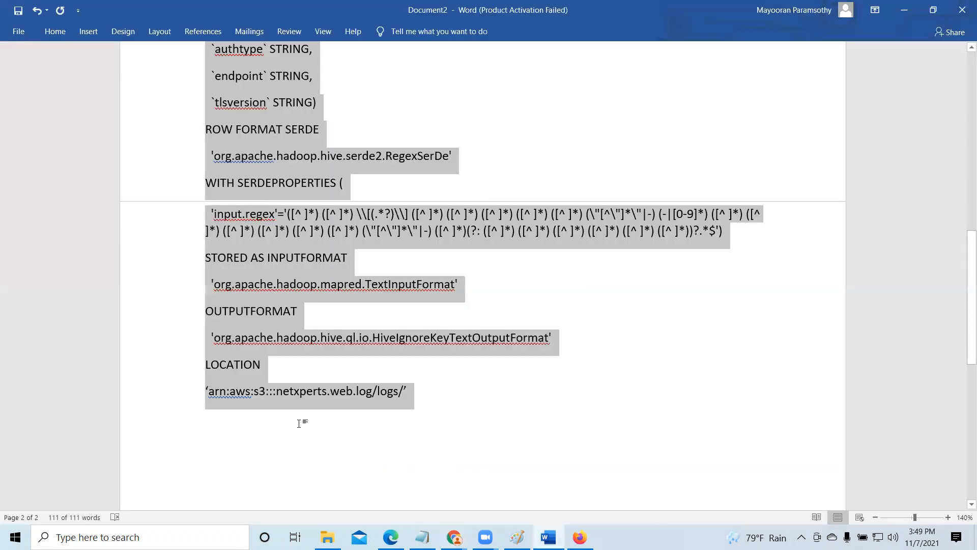
key(Right)
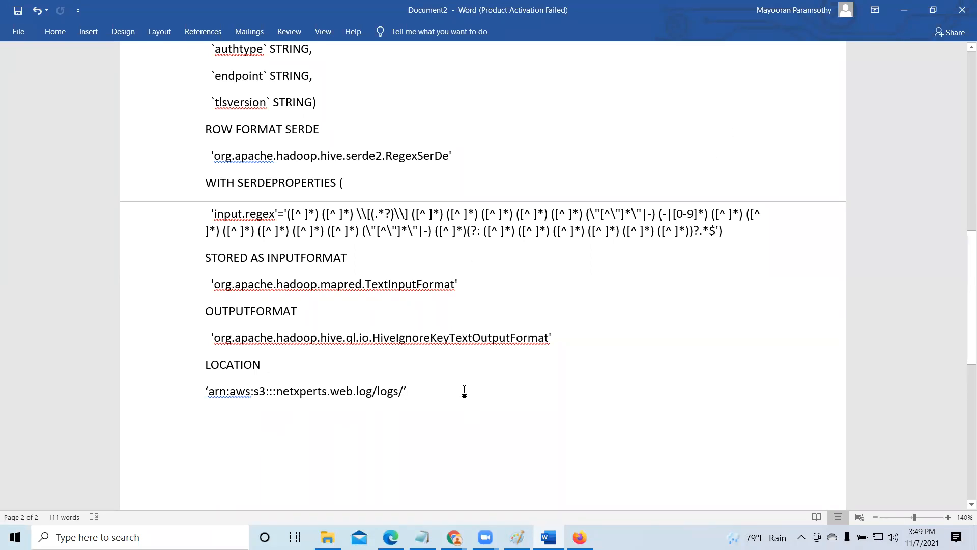
key(Return)
key(Return)
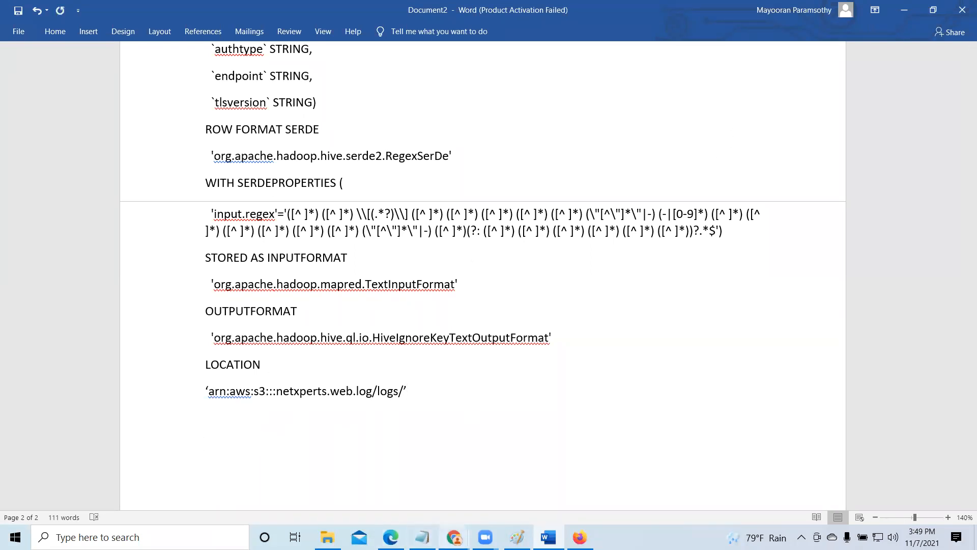
mouse_move(454, 536)
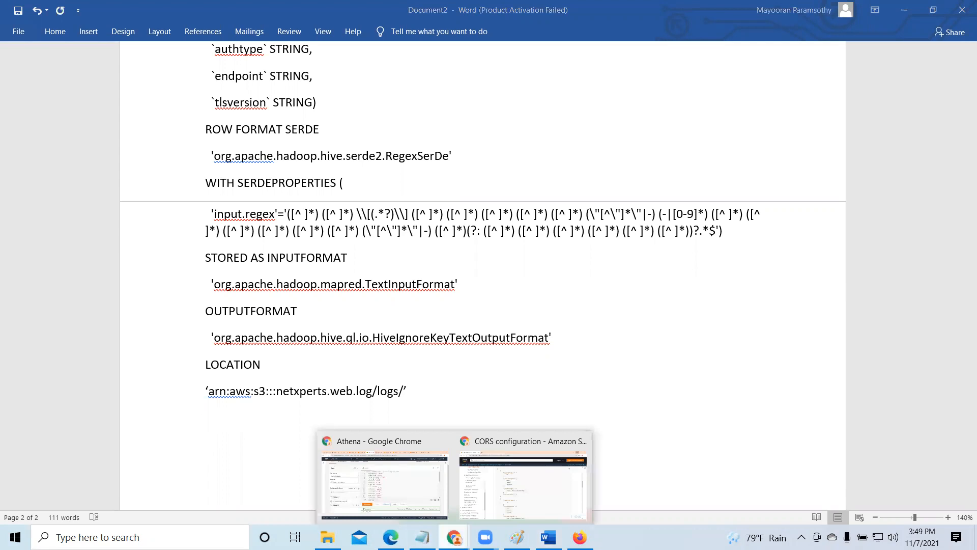
click(416, 482)
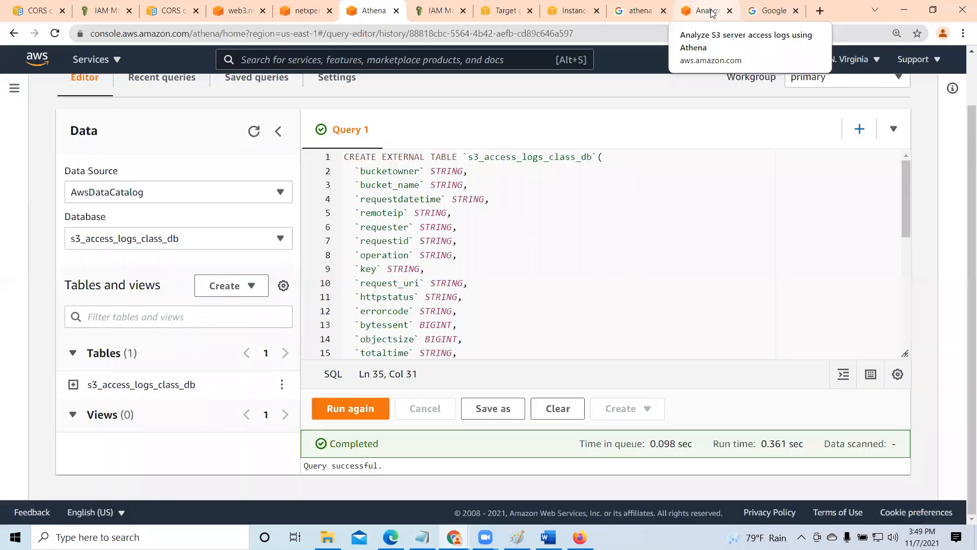
click(711, 13)
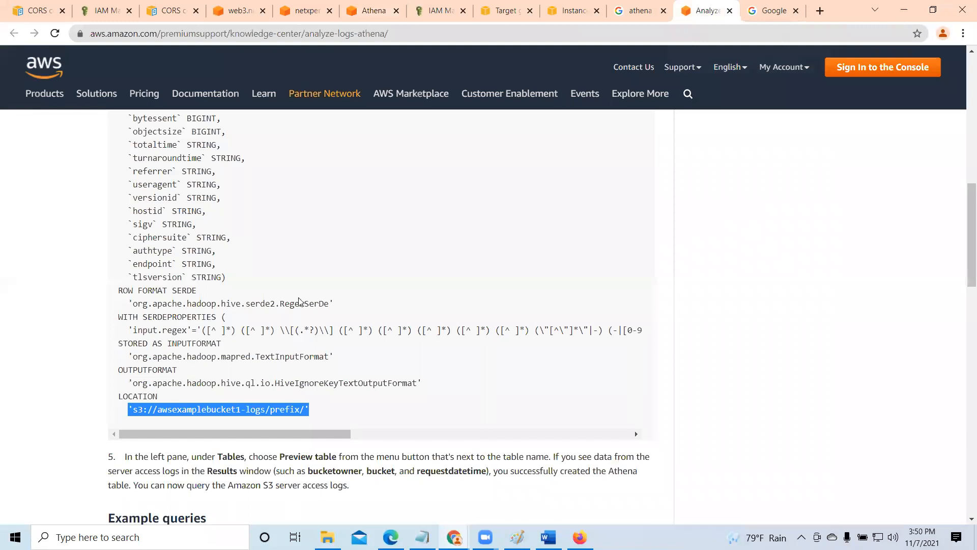
right_click(220, 408)
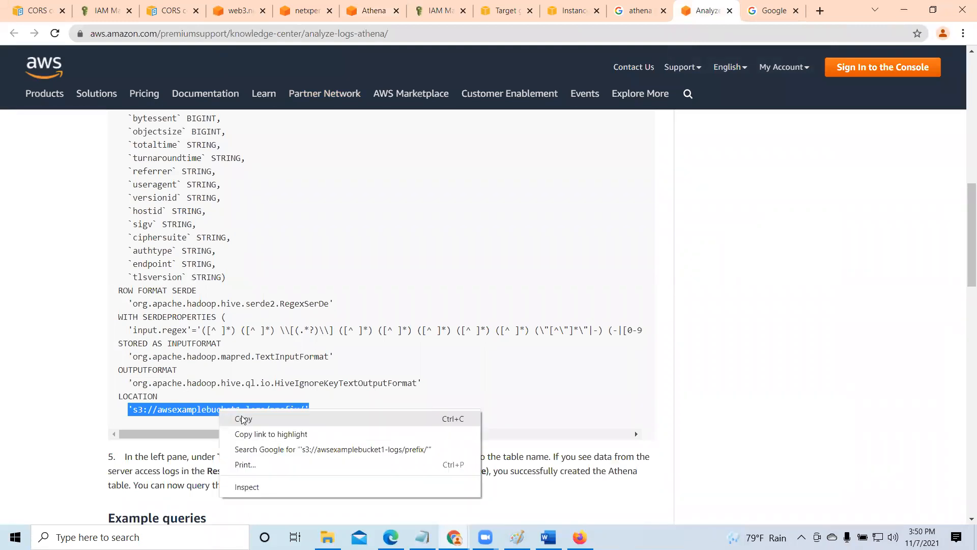
click(898, 11)
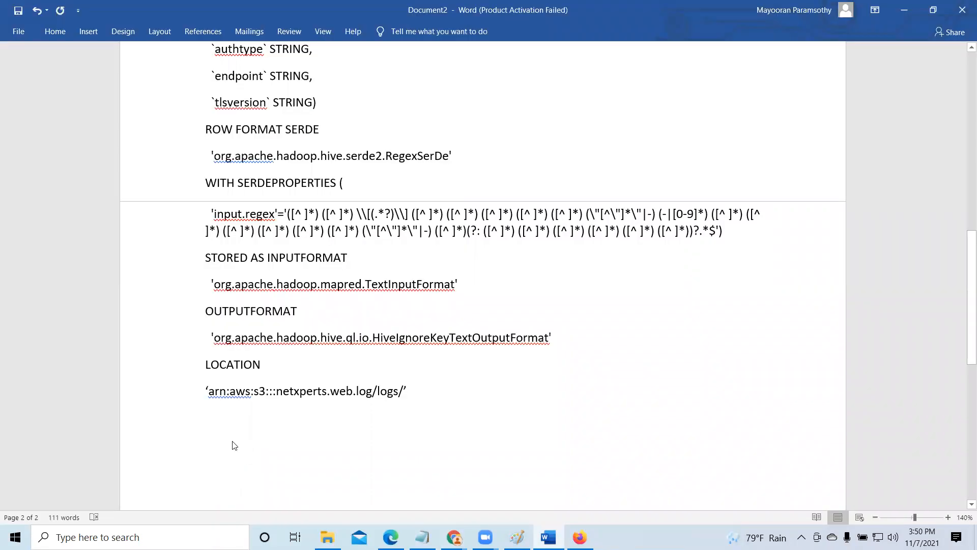
right_click(232, 441)
click(299, 319)
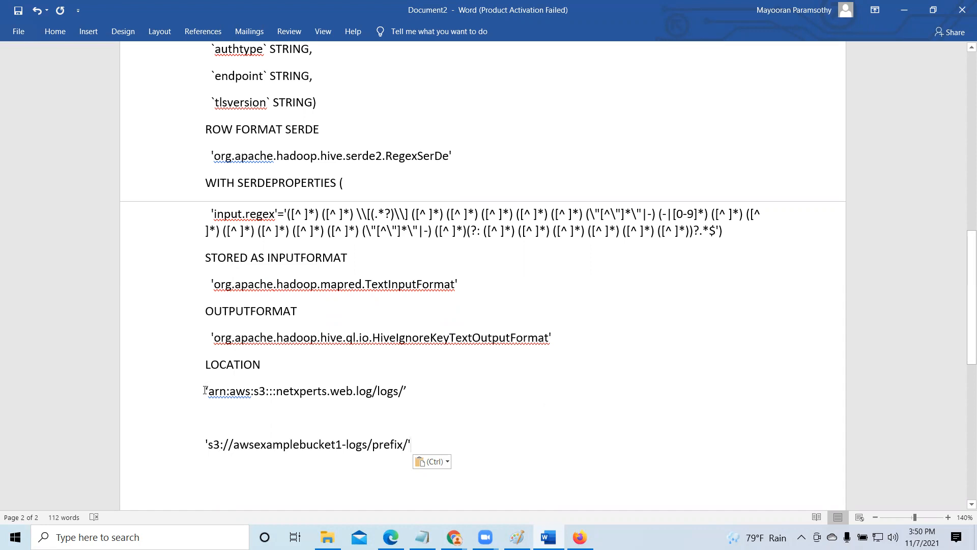
- Delete the arn:aws:s3:::netxperts.web.log/logs/ path and the blank line after it, leaving the sample S3 path directly under LOCATION
drag(205, 391, 436, 397)
click(436, 396)
drag(201, 389, 450, 401)
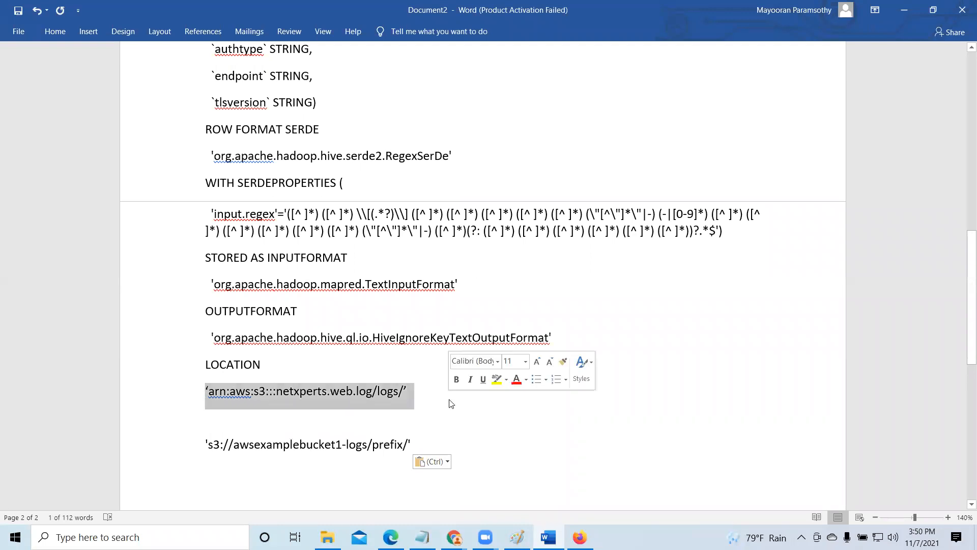
key(Delete)
key(Delete)
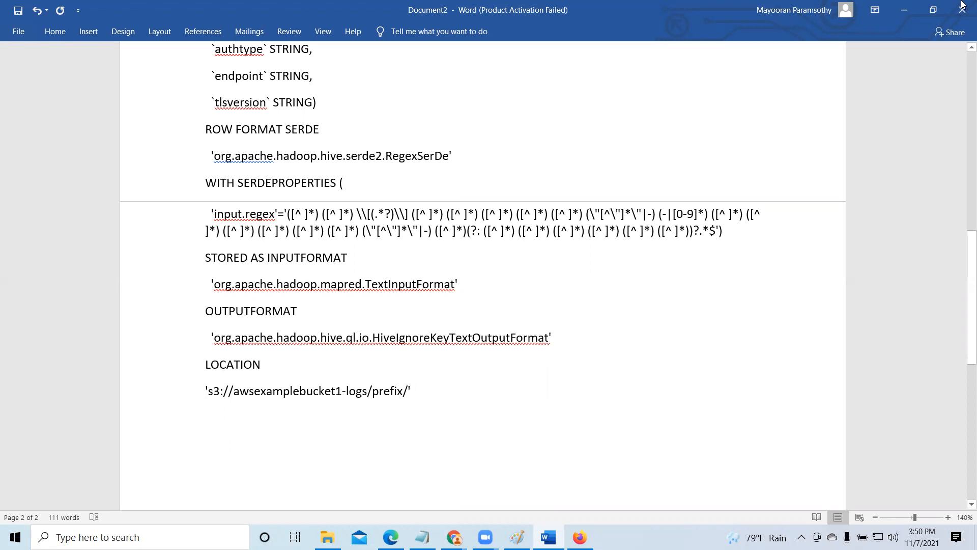
- Switch back to Athena and expand the s3_access_logs_class_db table to examine its columns
click(908, 9)
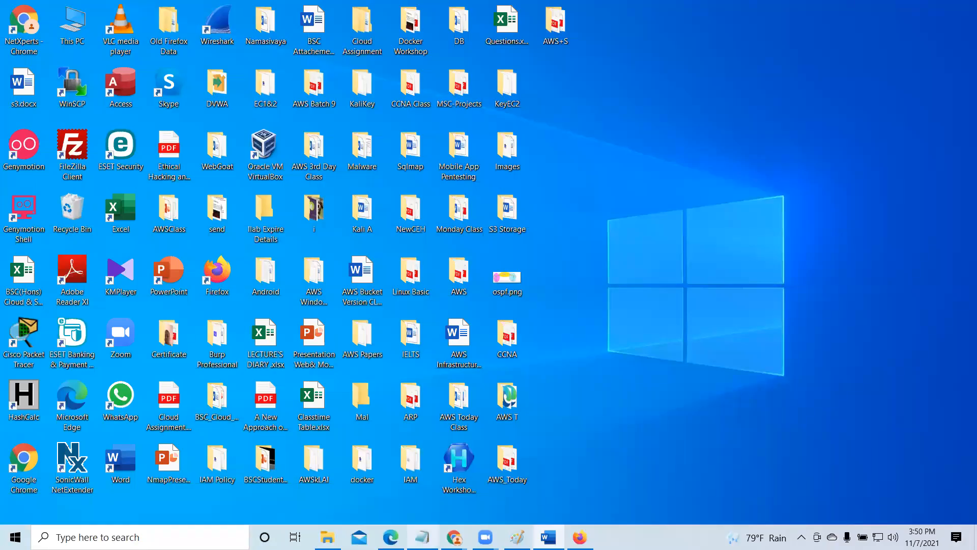
click(391, 478)
click(373, 9)
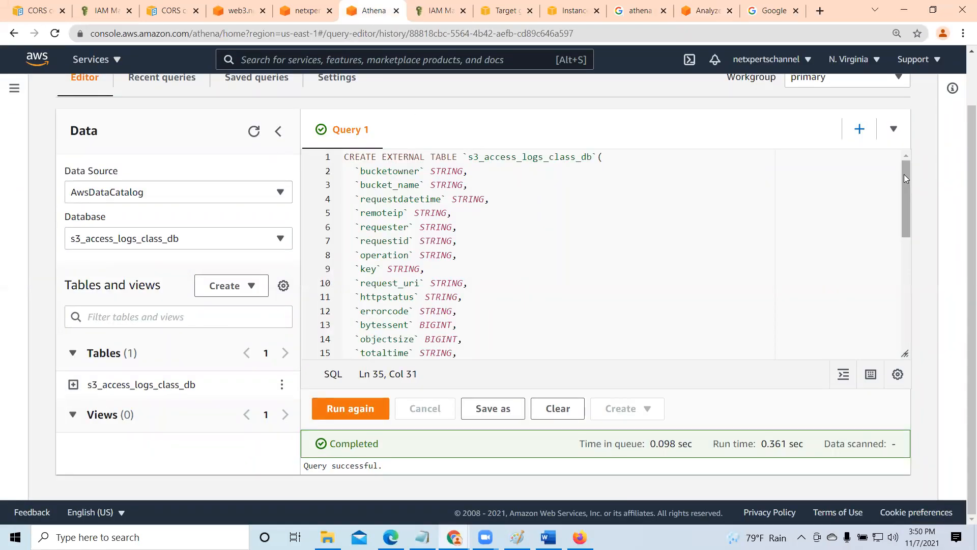
click(901, 313)
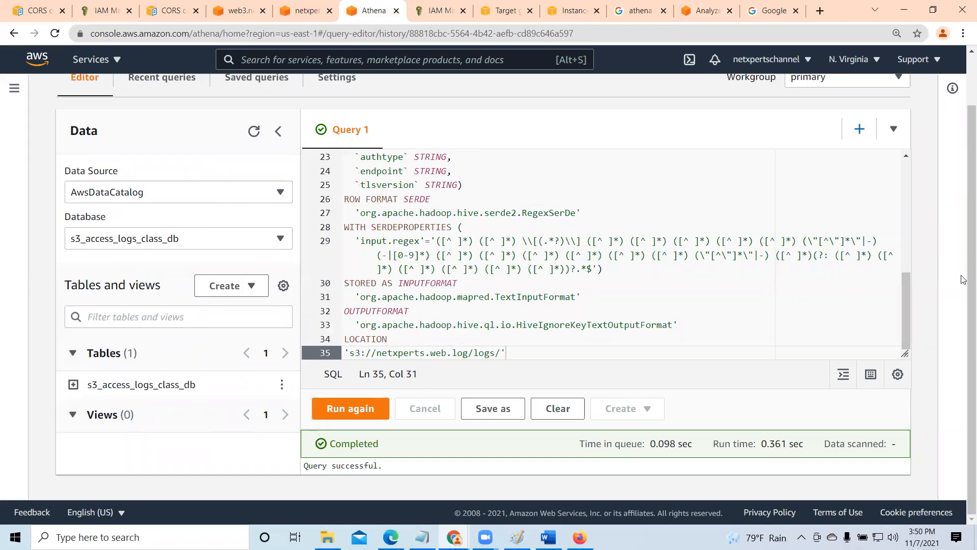
click(73, 384)
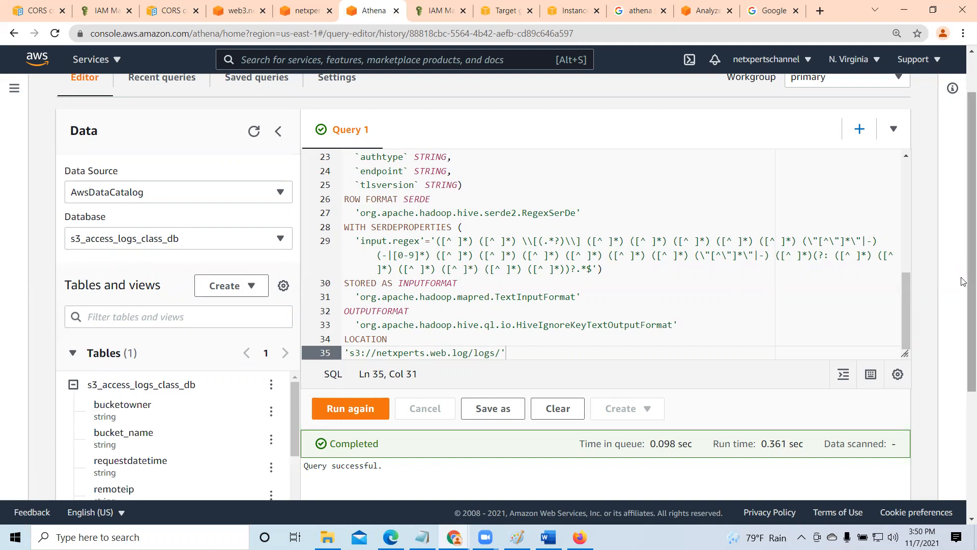
drag(963, 283, 963, 409)
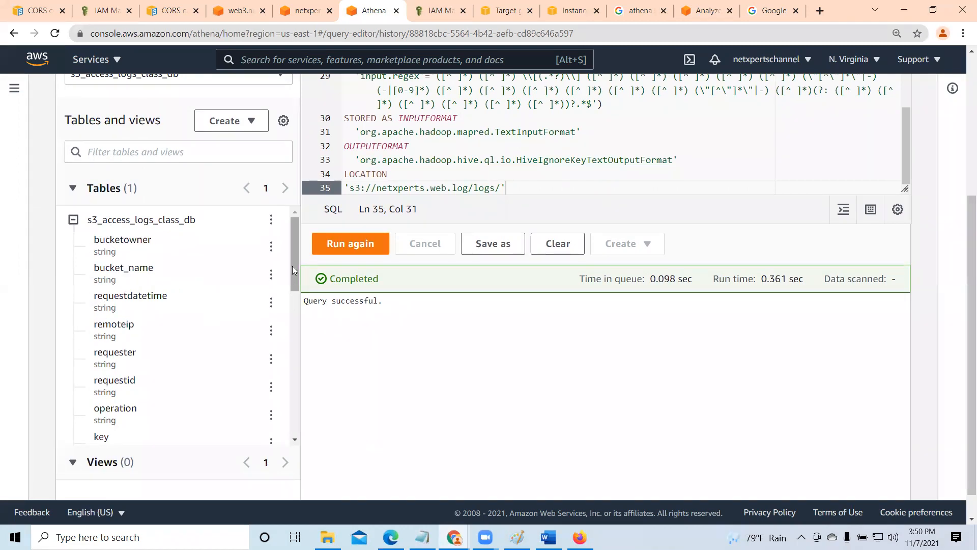
drag(292, 247, 298, 222)
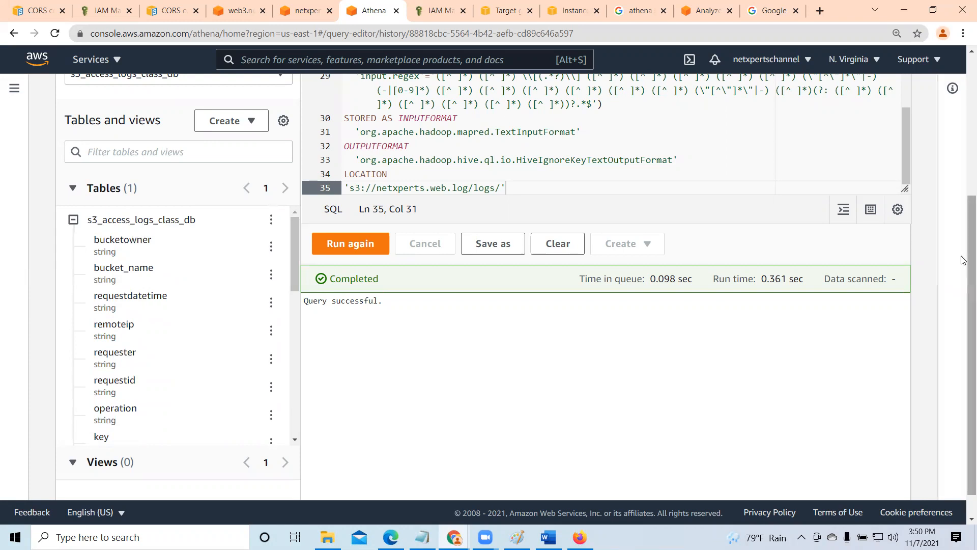
scroll(963, 217, up, 1)
scroll(963, 217, up, 3)
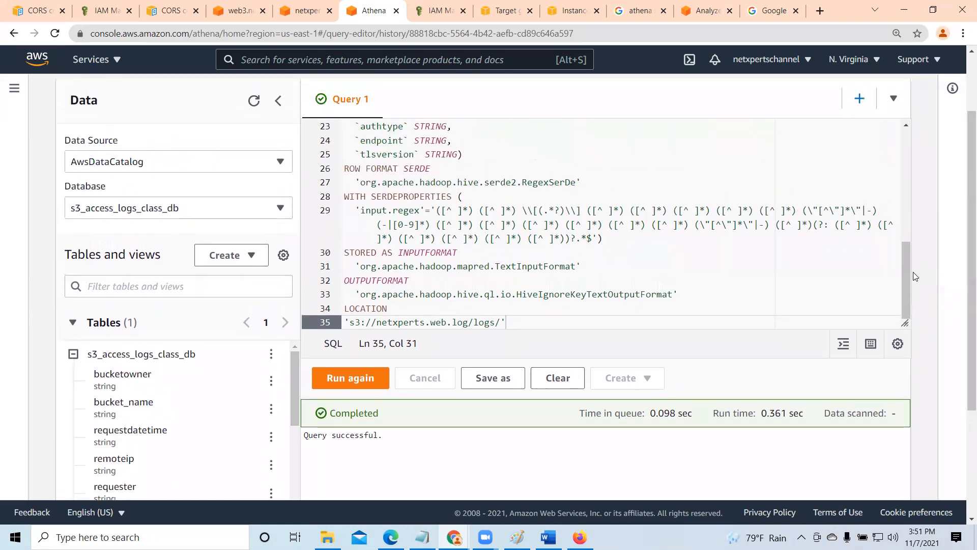
- Review the CREATE EXTERNAL TABLE statement from its first line to LOCATION and highlight the S3 path on line 35
drag(902, 283, 903, 148)
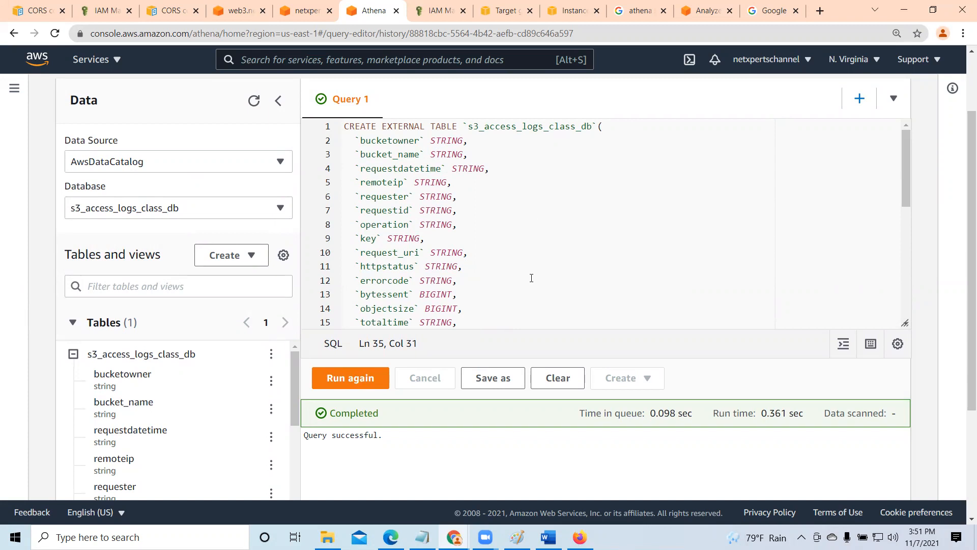
scroll(547, 281, down, 2)
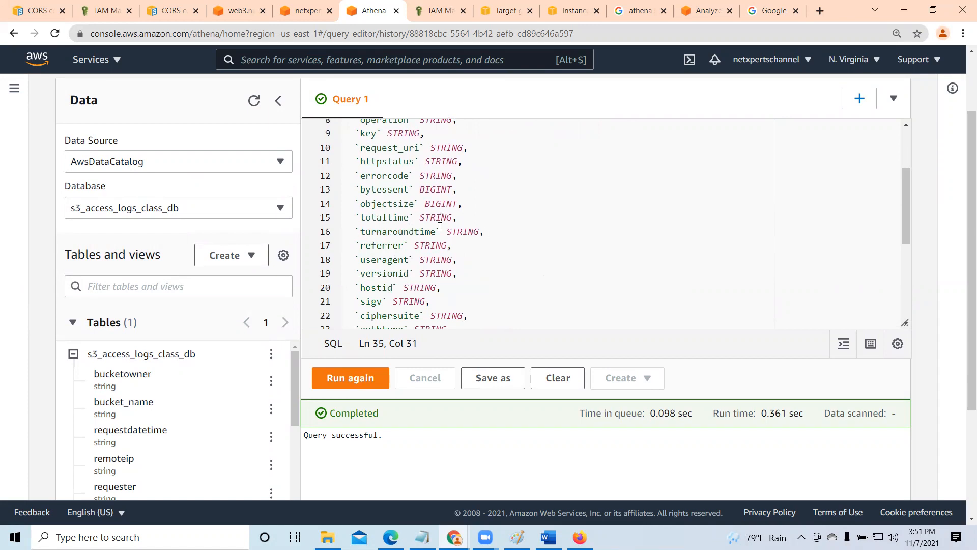
scroll(477, 284, down, 4)
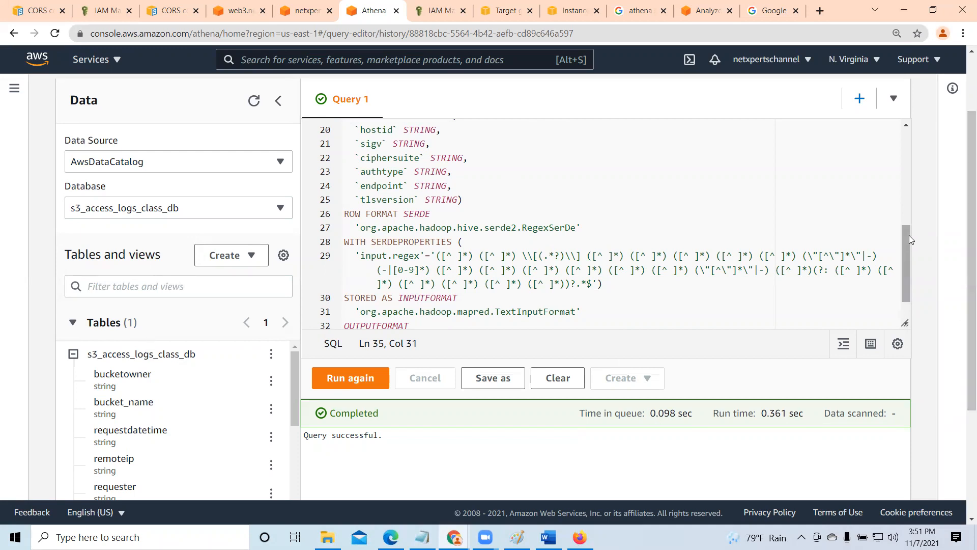
drag(906, 250, 916, 304)
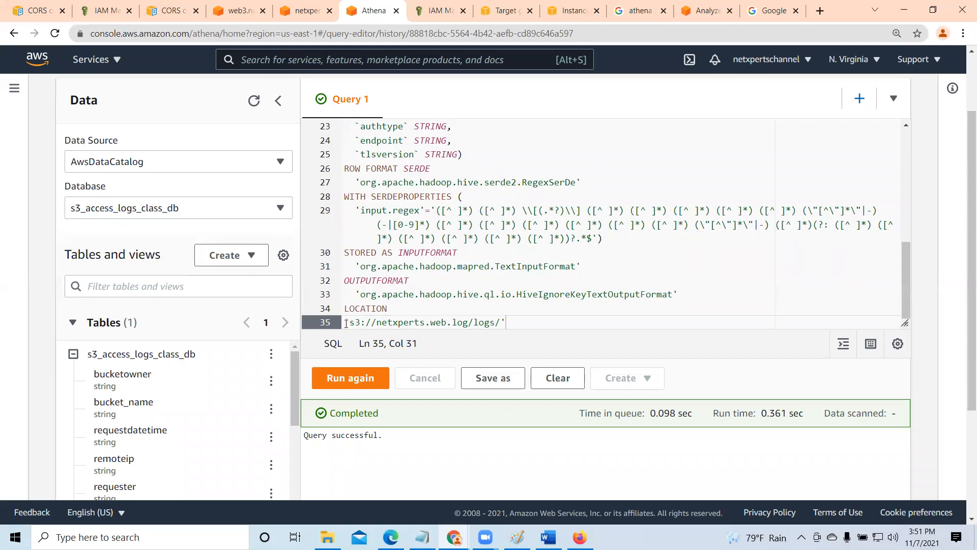
drag(345, 323, 505, 324)
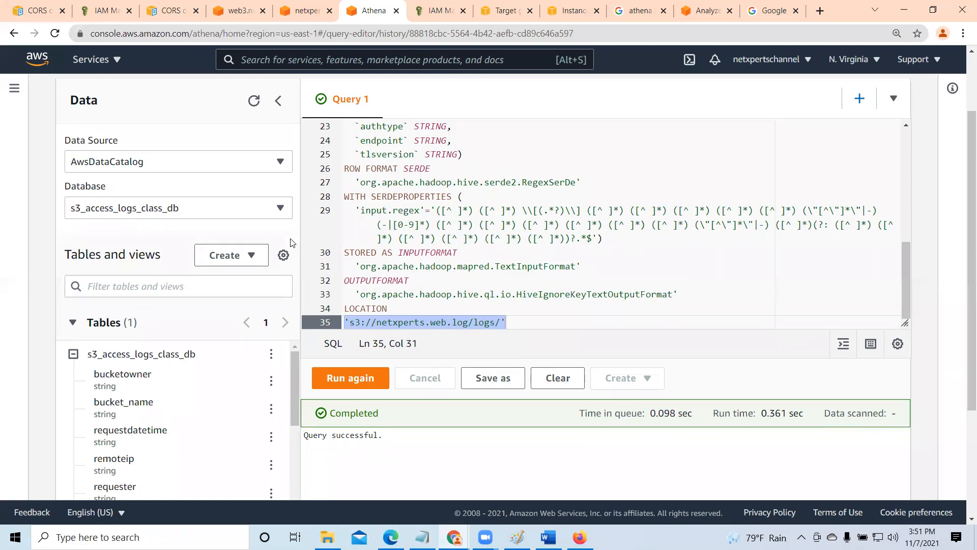
- Collapse the column list of the s3_access_logs_class_db table and preview the table
click(74, 356)
click(282, 386)
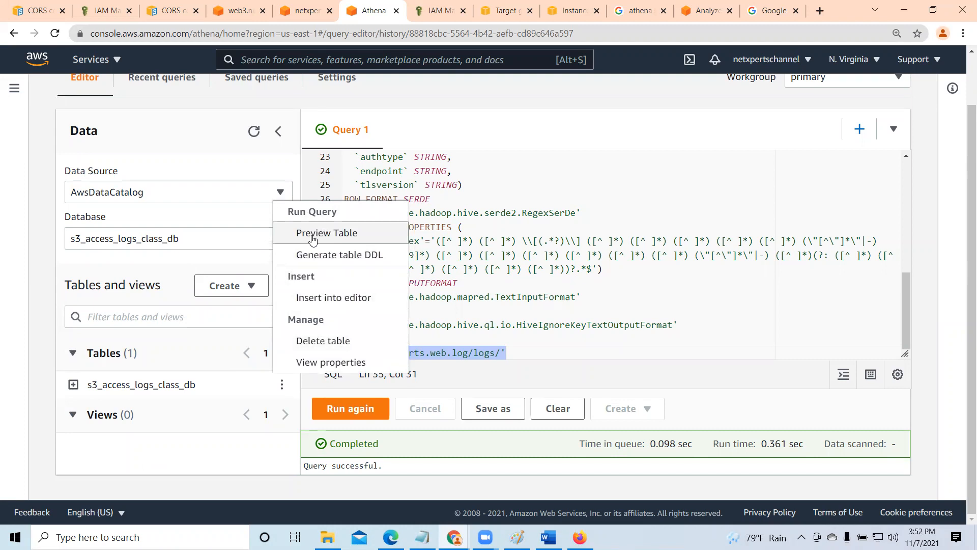
click(313, 238)
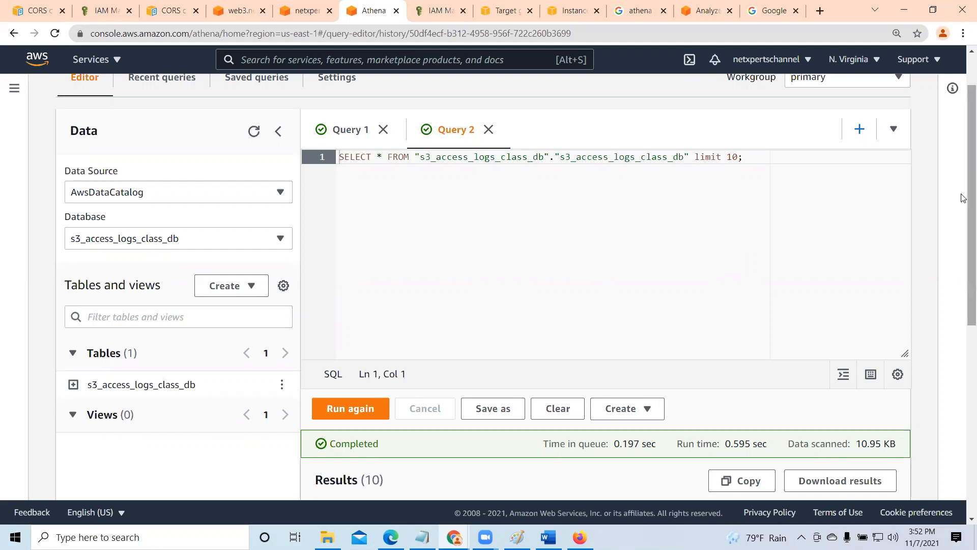
- Examine the preview results across the columns from bucketowner to request_uri, including request time, remote IP, requester and operation
drag(964, 199, 963, 409)
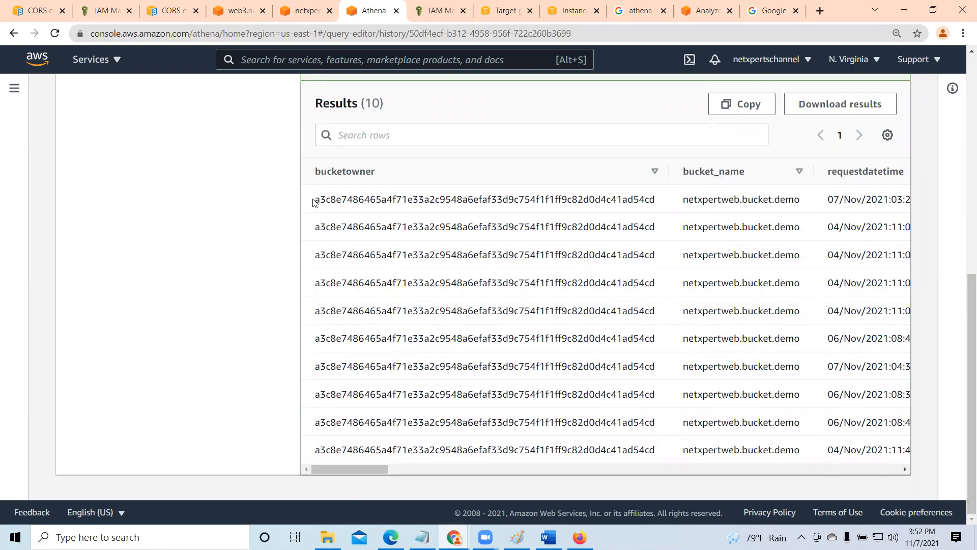
drag(375, 466, 429, 474)
drag(382, 288, 391, 498)
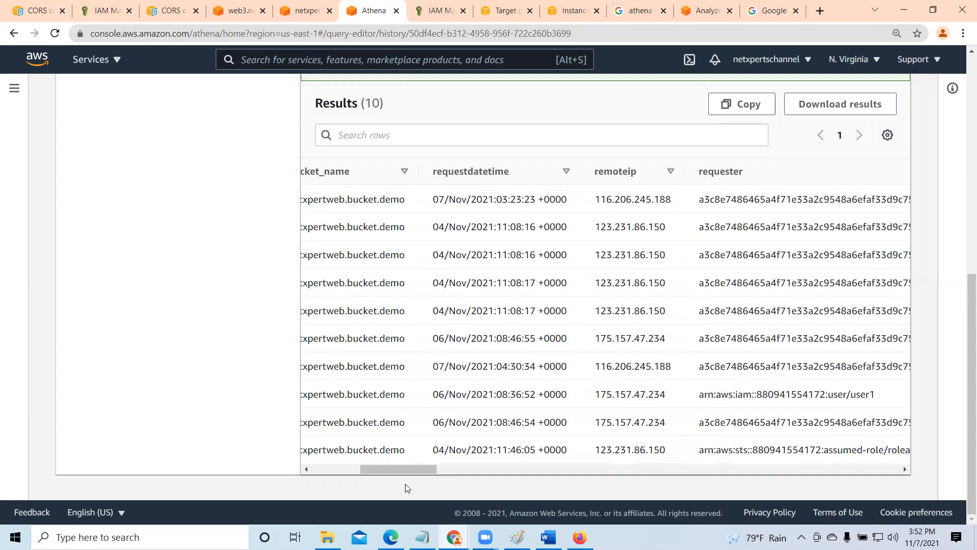
drag(411, 467, 380, 465)
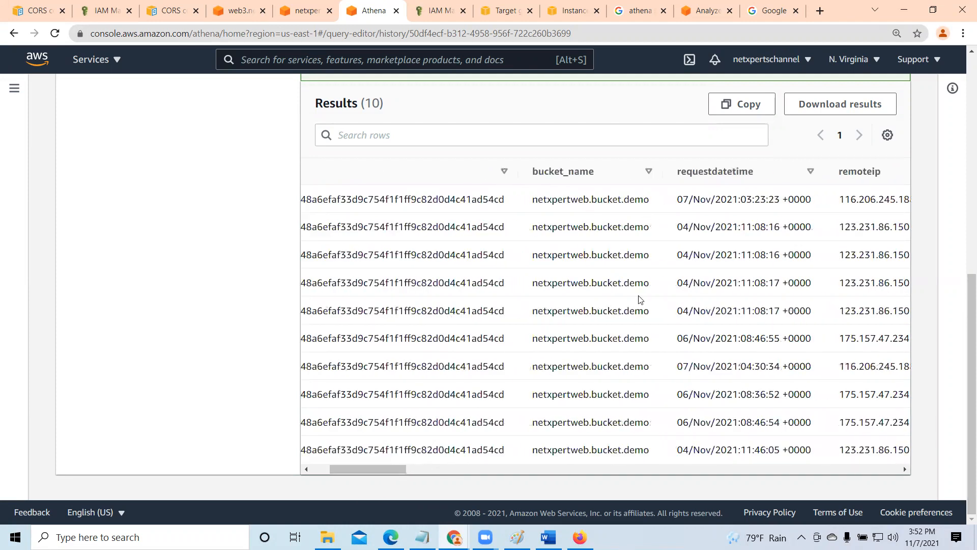
drag(382, 470, 431, 472)
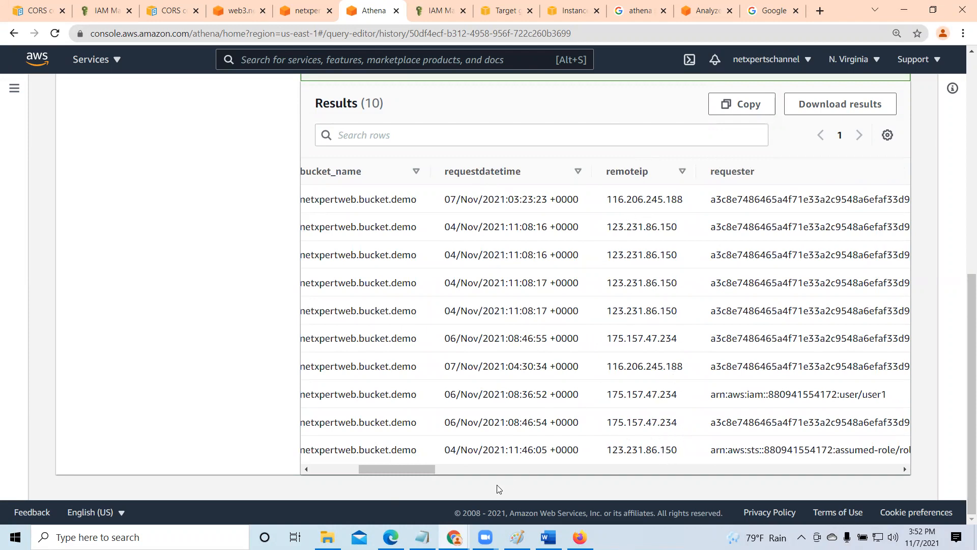
drag(434, 467, 468, 473)
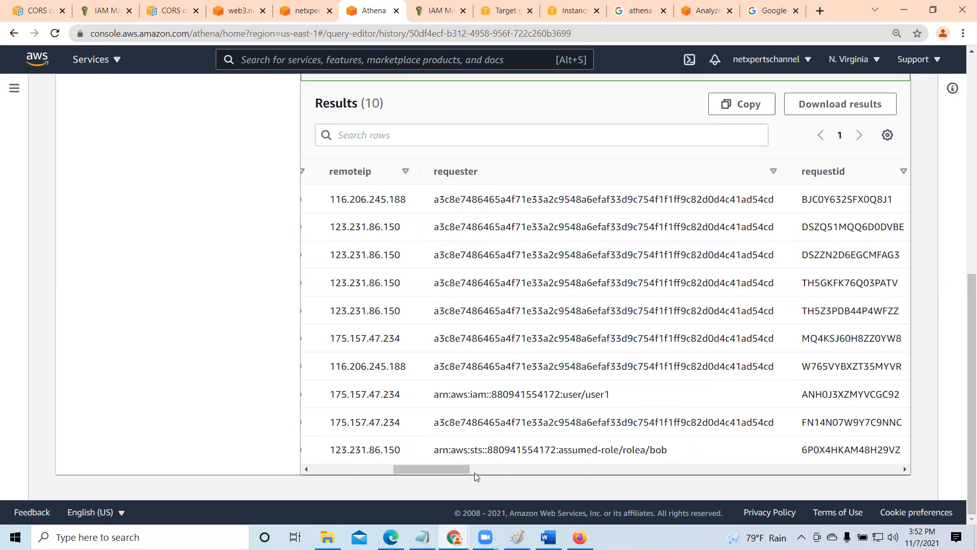
drag(464, 469, 502, 472)
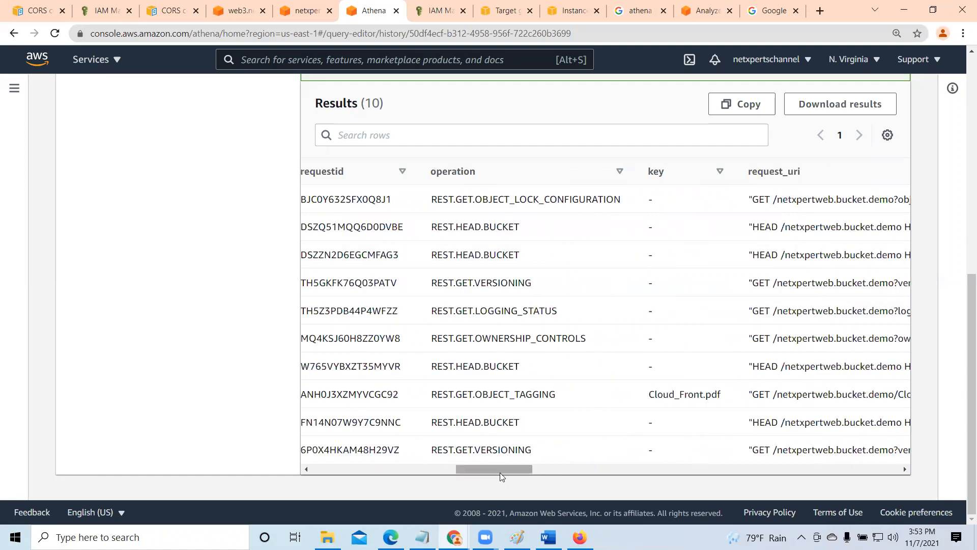
- Examine the remaining preview result columns from request_uri to tlsversion, including HTTP status, error code and endpoint, and return to the query
drag(506, 473, 525, 472)
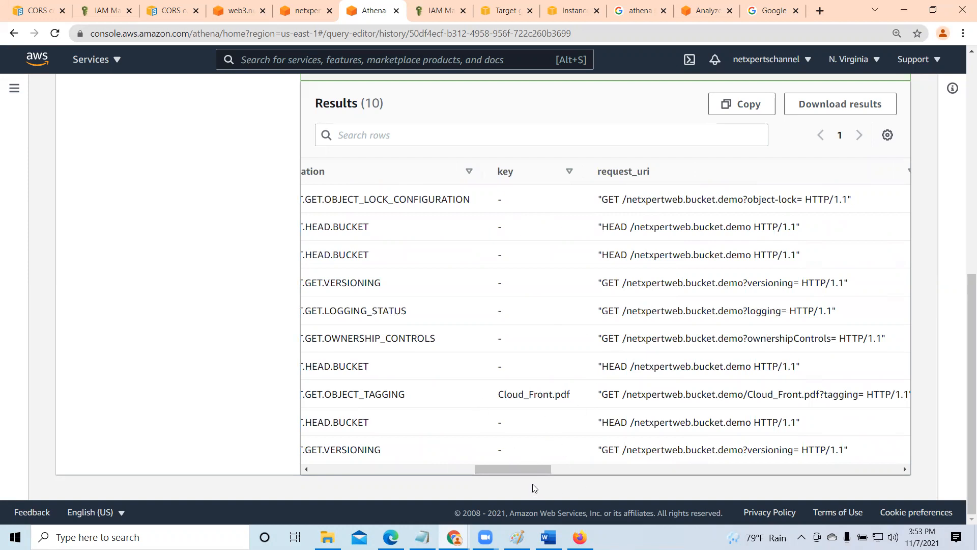
drag(526, 470, 564, 472)
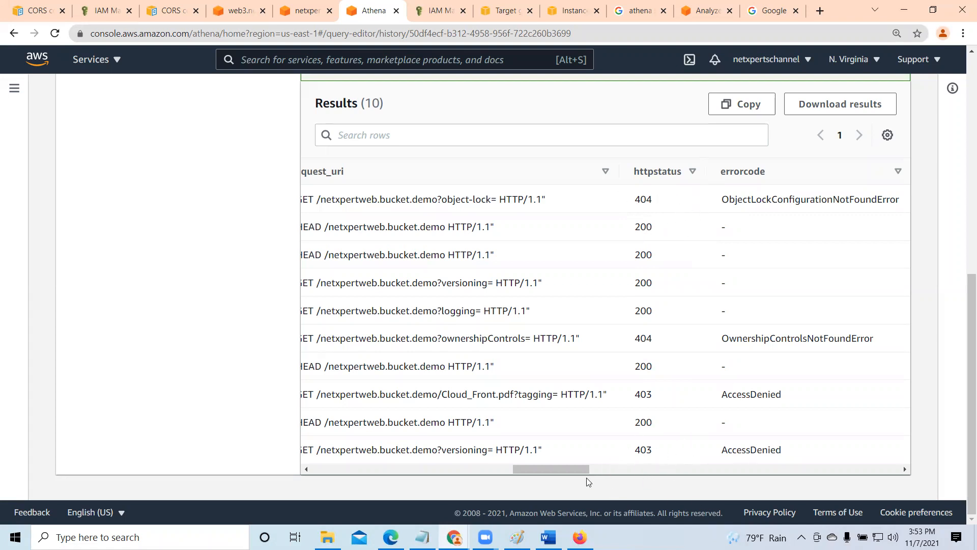
drag(574, 473, 613, 472)
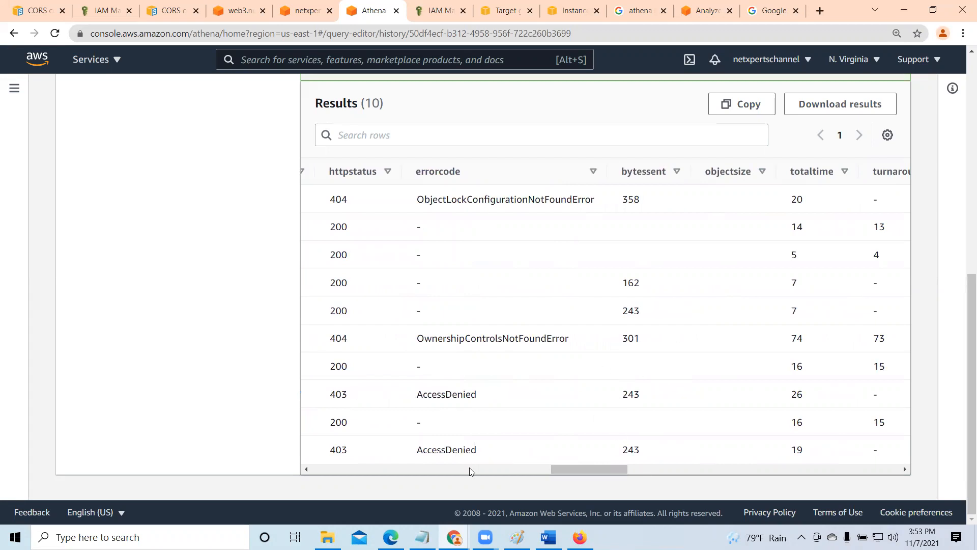
drag(587, 470, 797, 483)
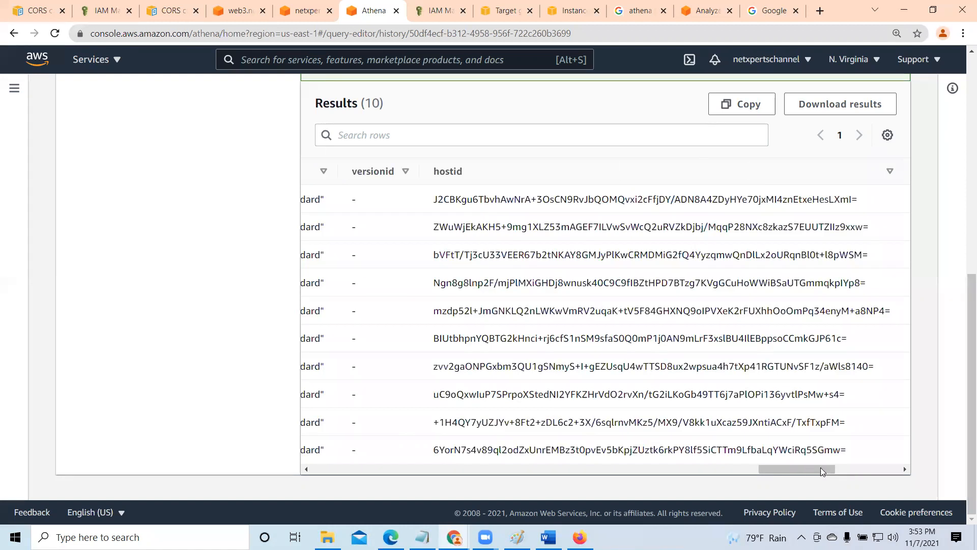
drag(849, 471, 890, 457)
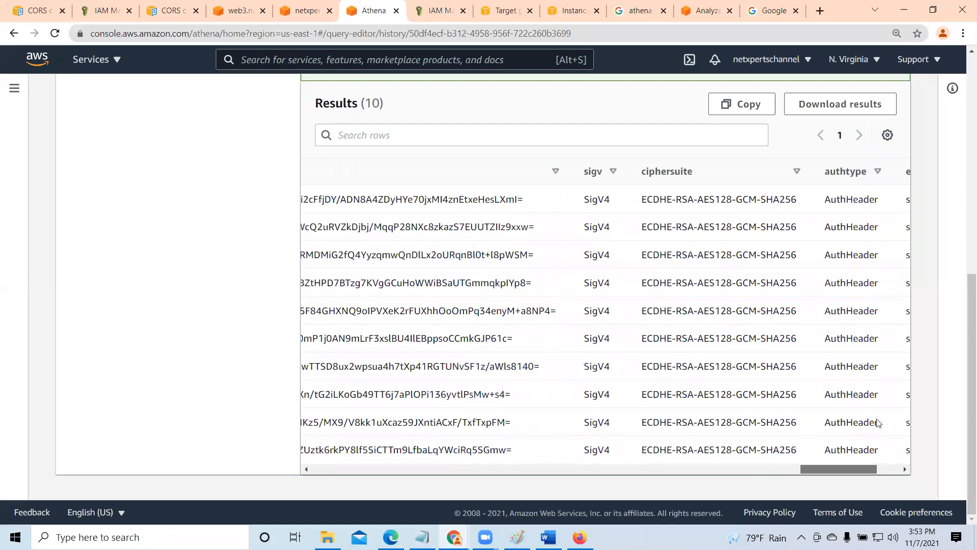
scroll(866, 264, right, 1)
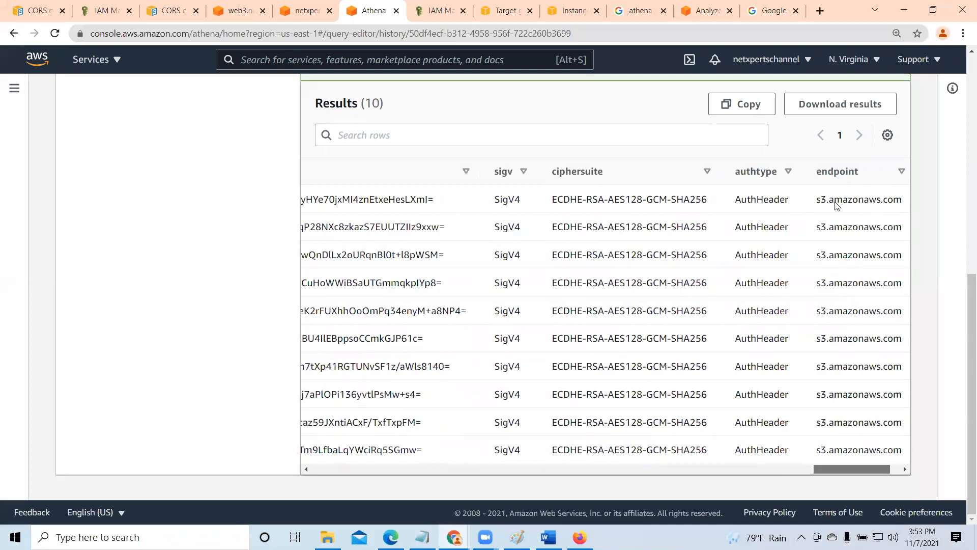
scroll(837, 206, right, 3)
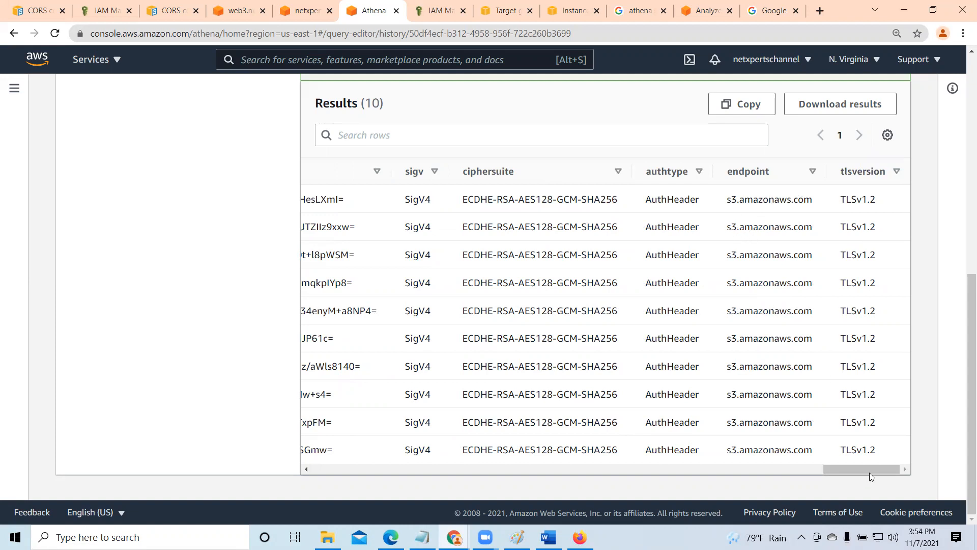
drag(873, 469, 331, 468)
drag(963, 323, 963, 109)
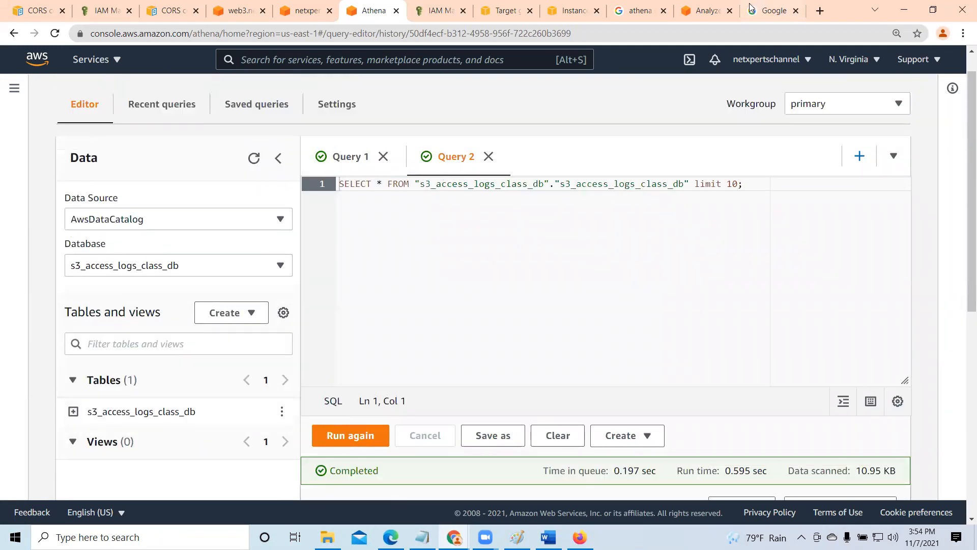
- Switch to the AWS article on analyzing S3 server access logs and read its example queries for deletions, IAM users, time periods and data transfer
click(707, 9)
scroll(456, 404, down, 5)
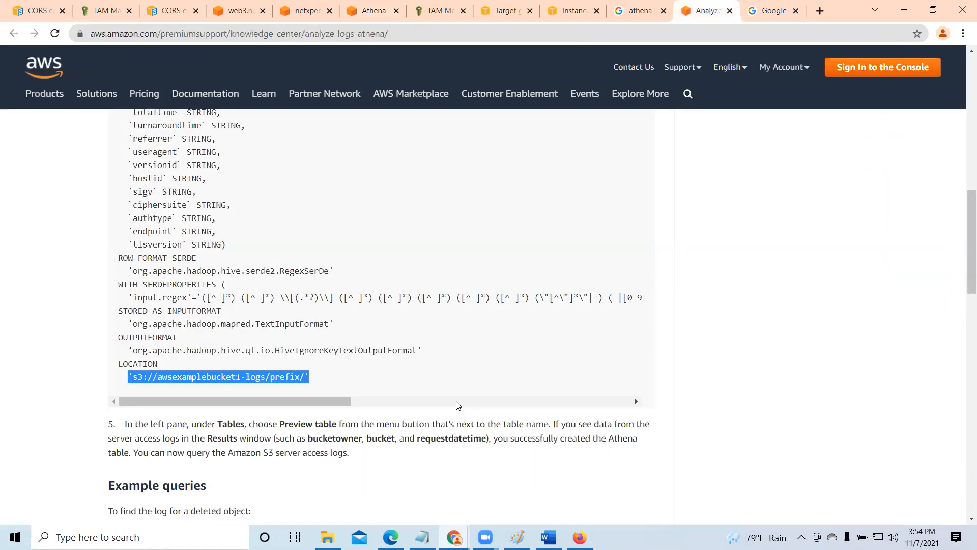
scroll(447, 379, down, 2)
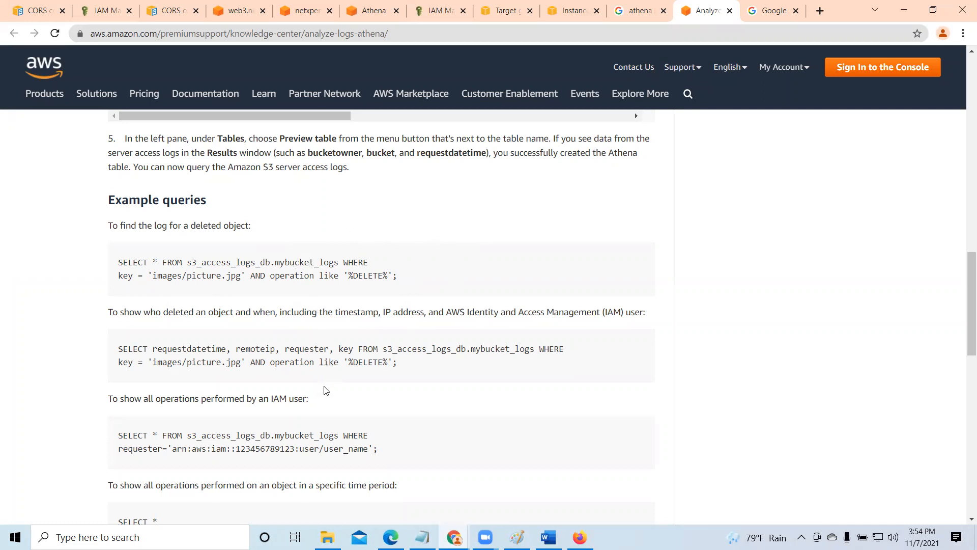
scroll(323, 393, down, 1)
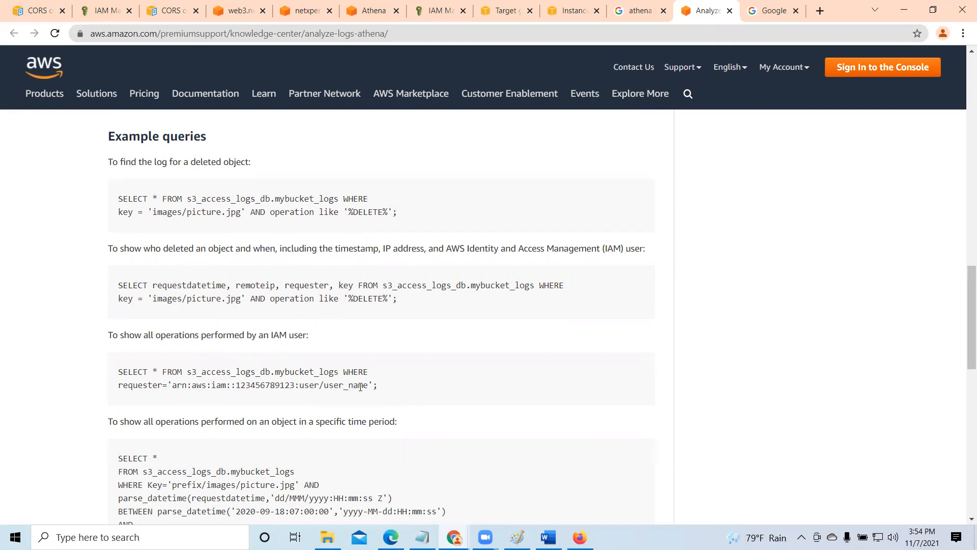
scroll(367, 389, down, 1)
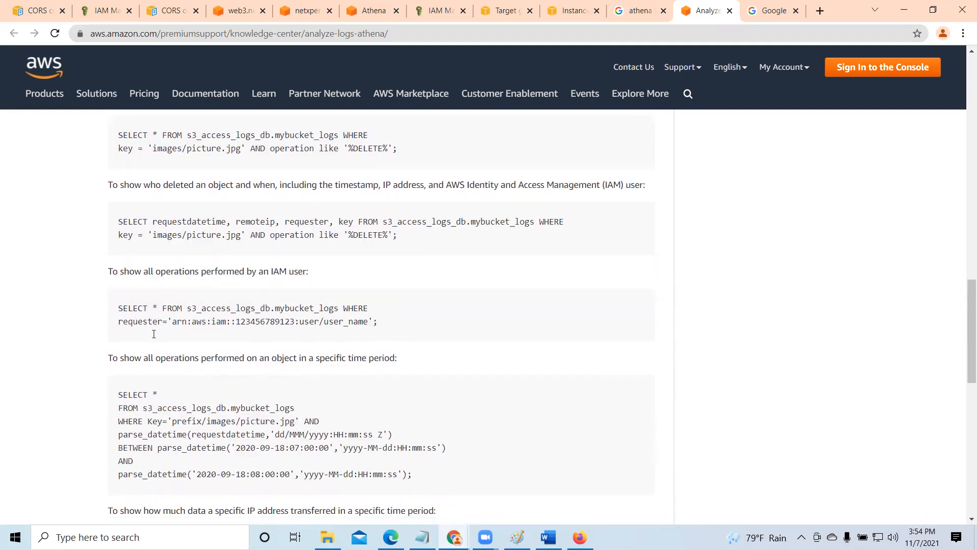
scroll(311, 412, down, 1)
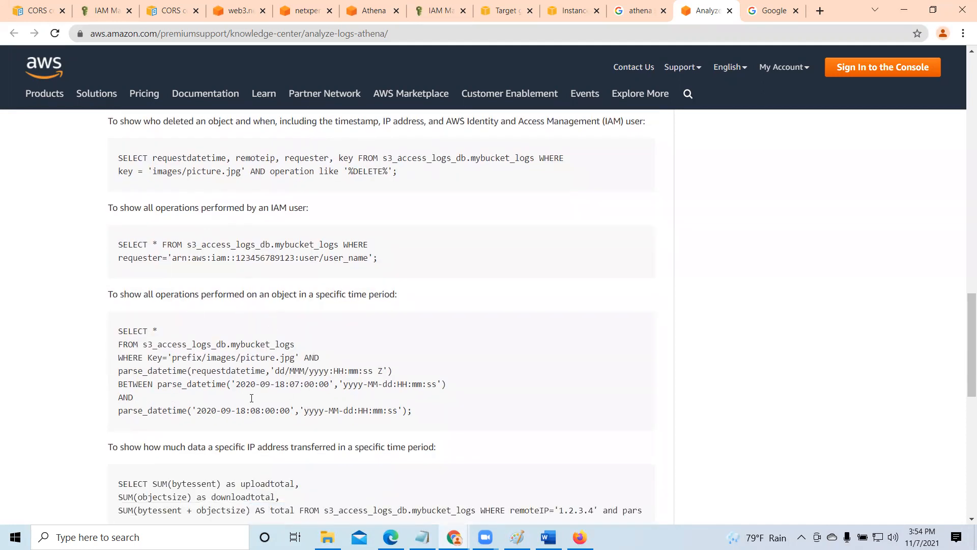
scroll(252, 399, down, 5)
scroll(267, 392, up, 2)
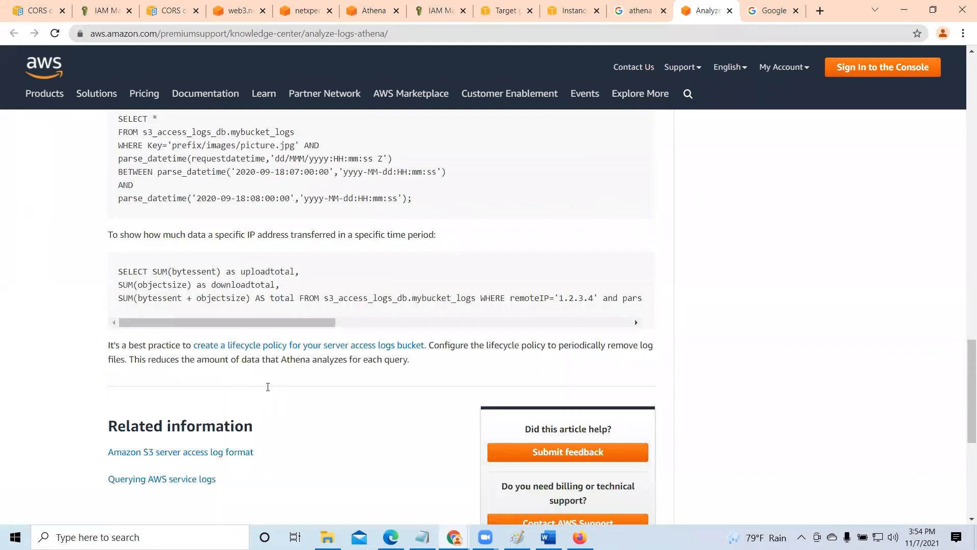
scroll(268, 386, up, 2)
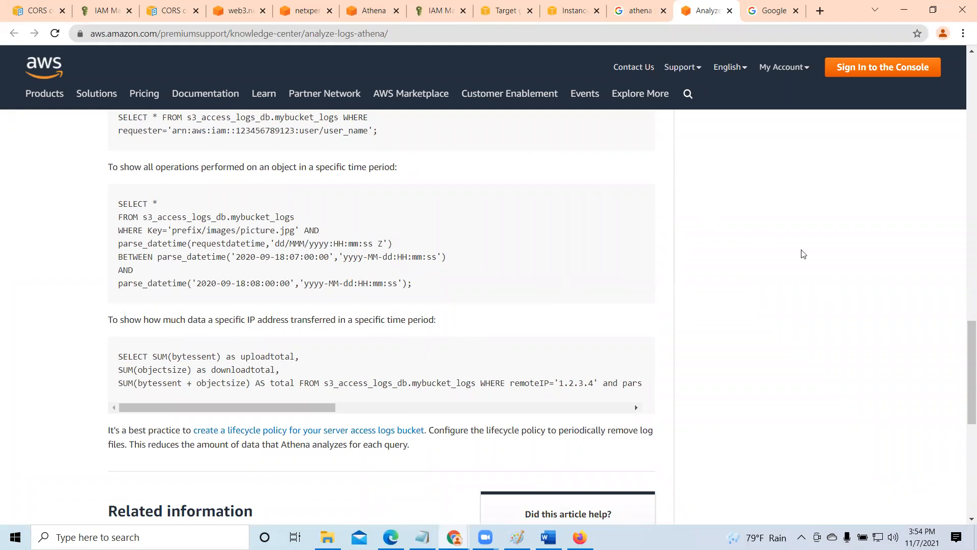
drag(967, 375, 961, 72)
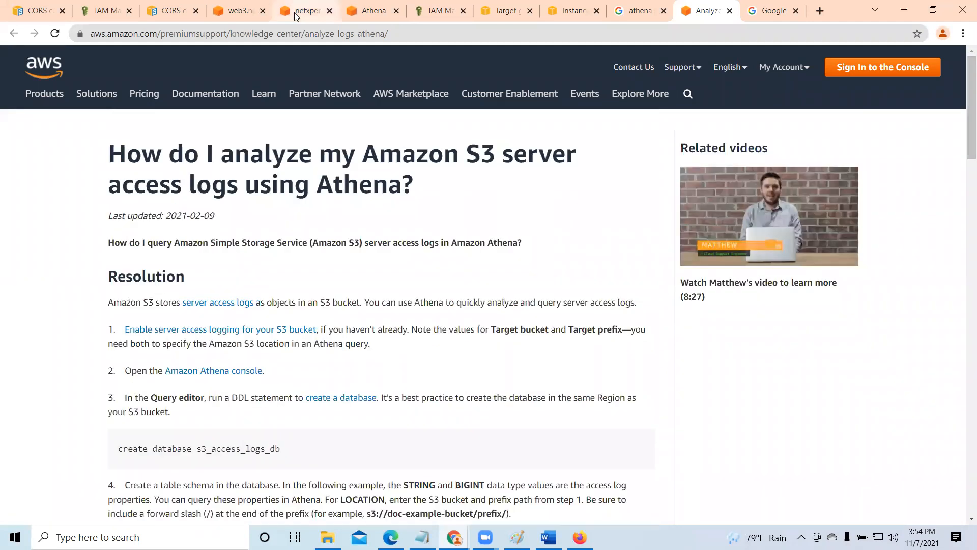
- Switch back to Athena and review the preview query with its first result columns
click(374, 10)
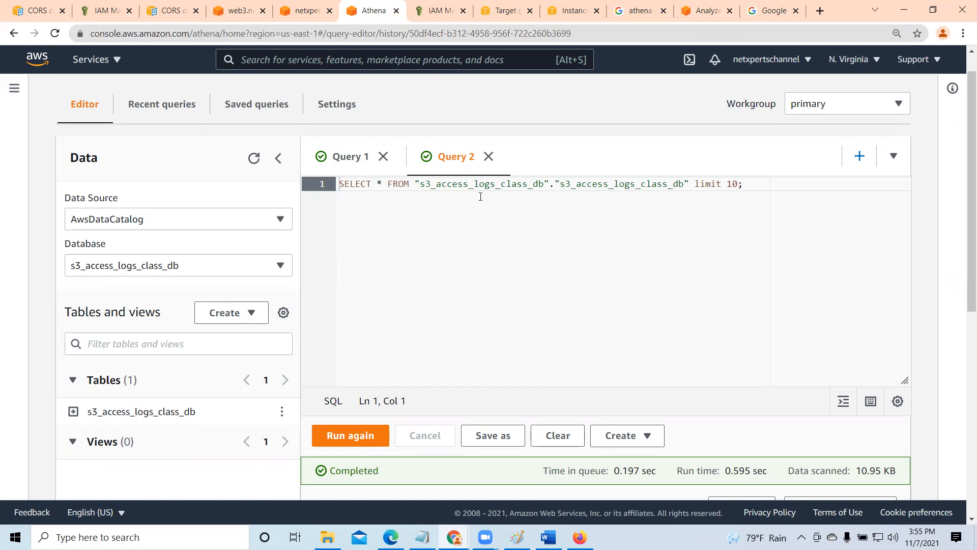
scroll(746, 353, down, 6)
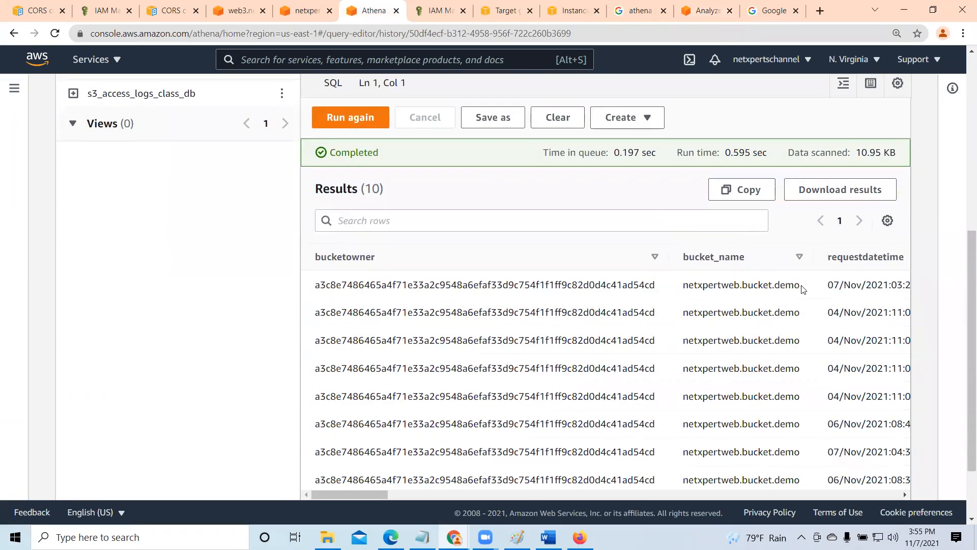
scroll(777, 328, up, 2)
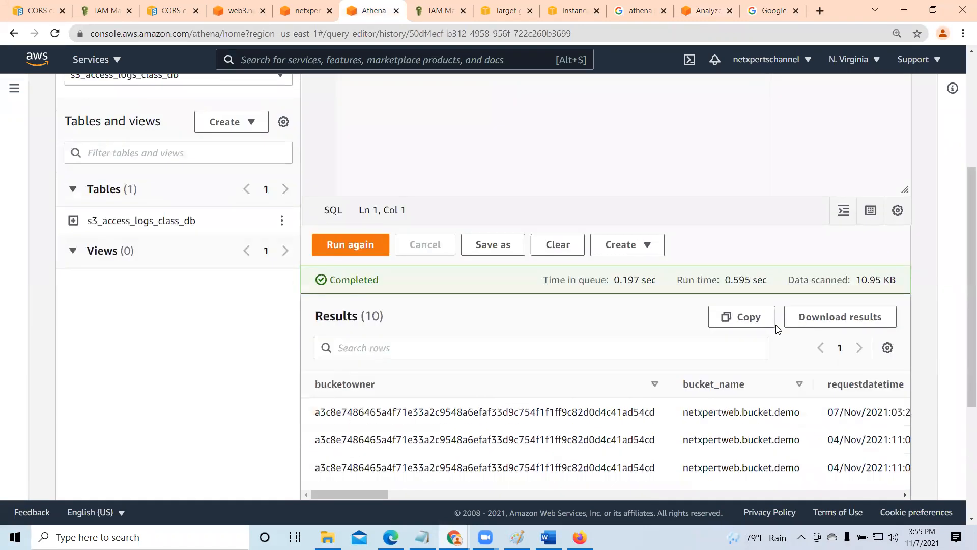
scroll(777, 328, up, 1)
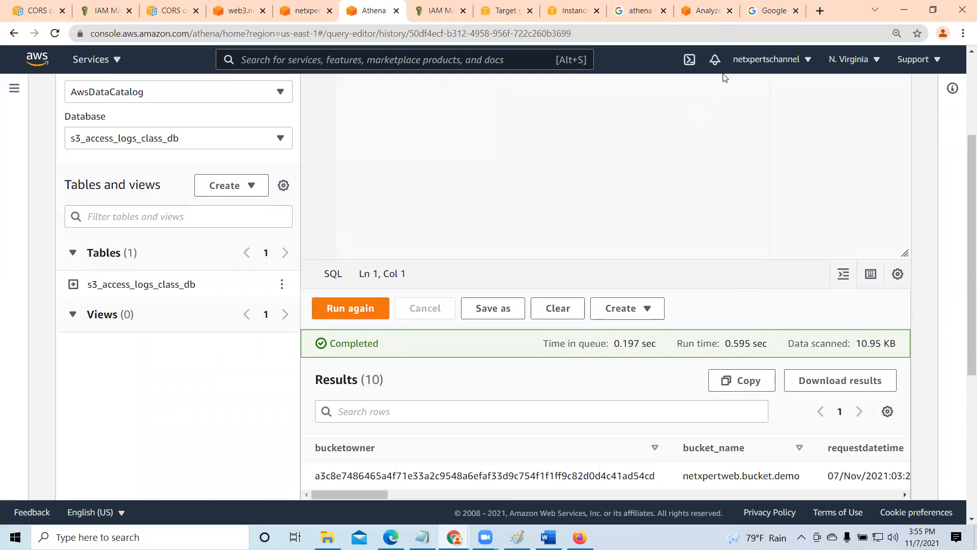
- Return to the AWS article and review its table schema down to the example LOCATION path
click(704, 11)
scroll(243, 292, down, 8)
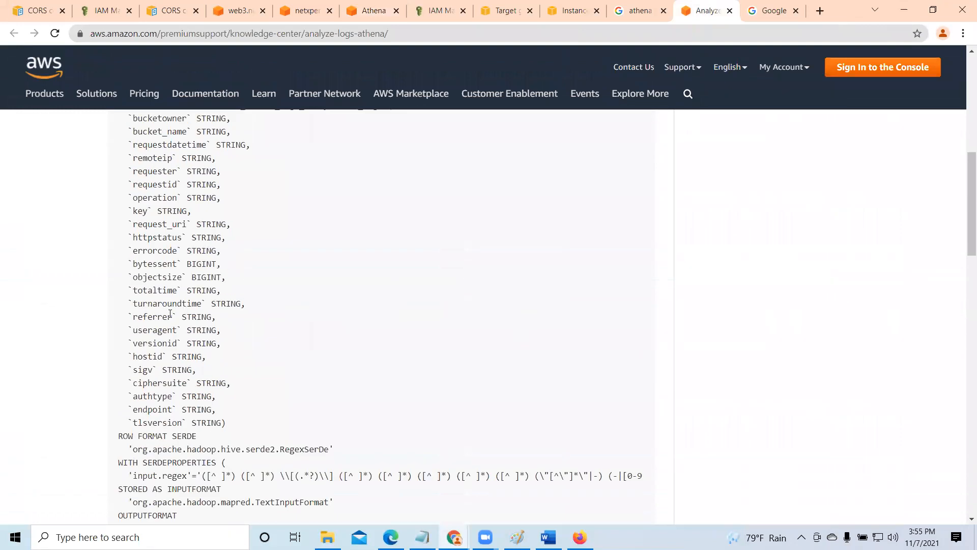
scroll(170, 314, down, 3)
drag(129, 427, 308, 427)
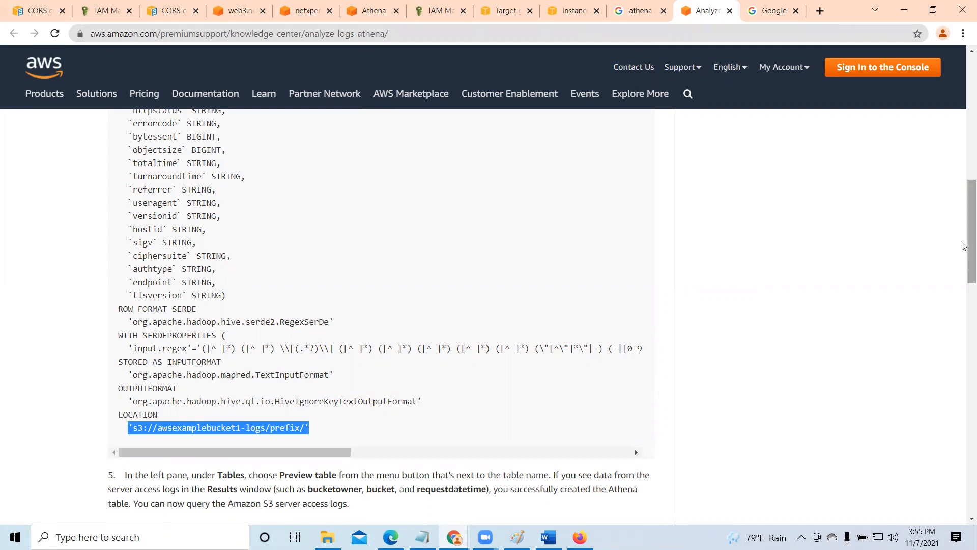
drag(964, 276, 911, 96)
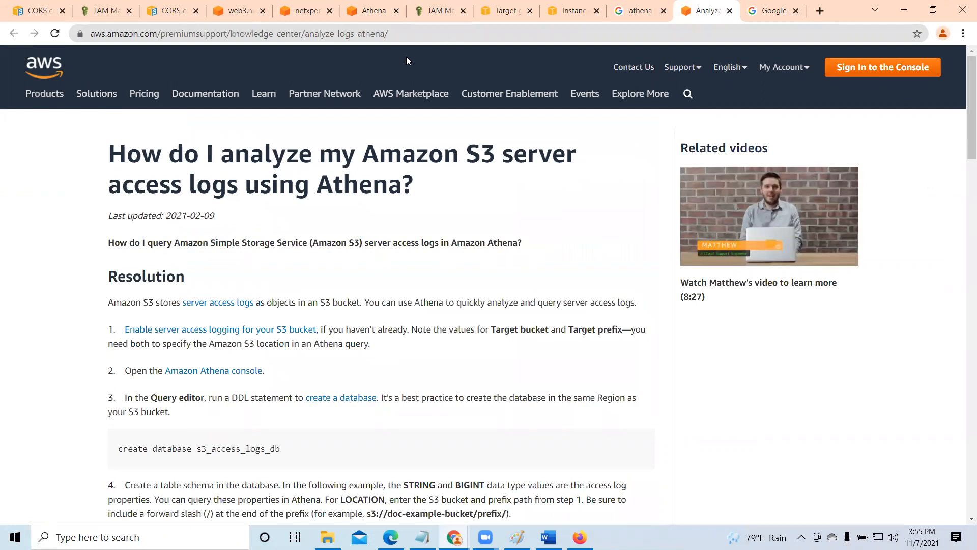
- Close the Athena query editor, the S3 log analysis article and the Athena Google search pages
click(373, 11)
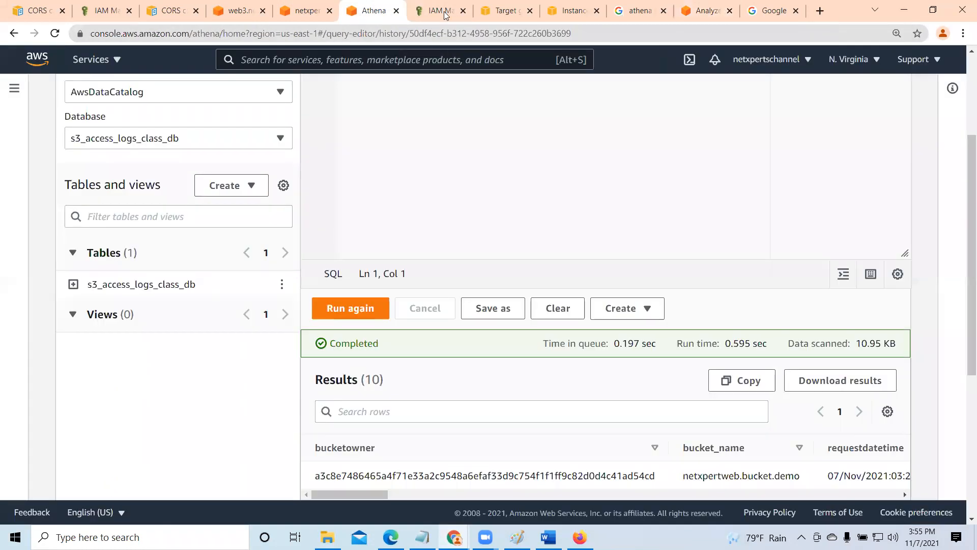
scroll(430, 246, up, 3)
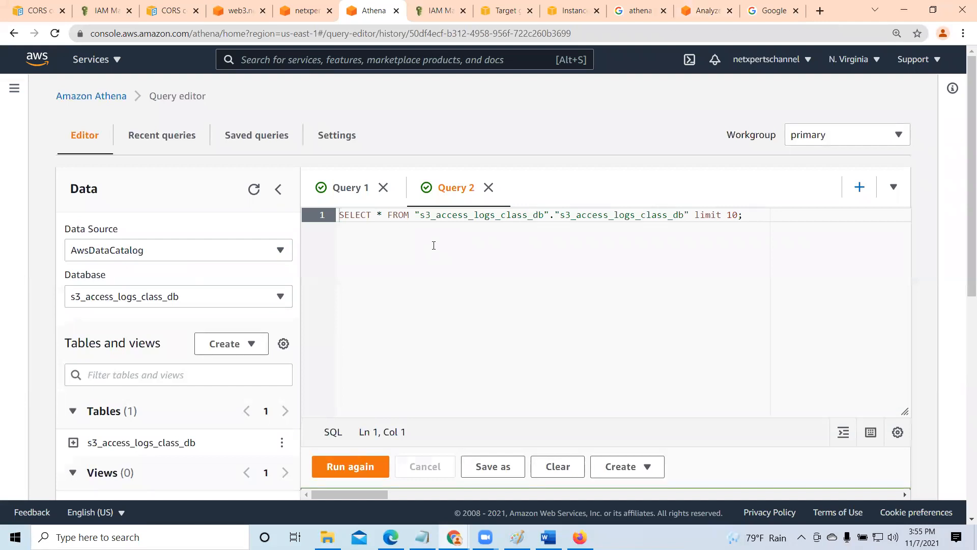
click(396, 11)
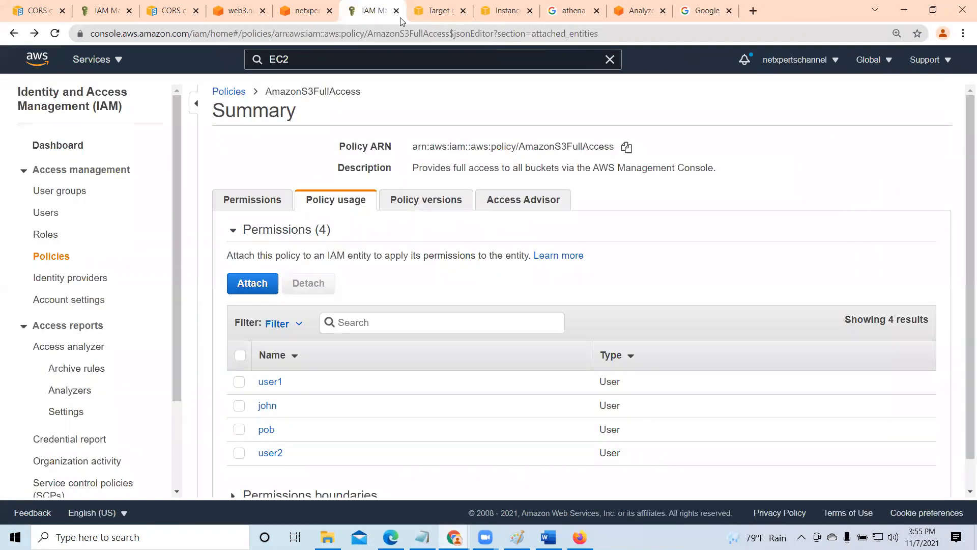
click(642, 11)
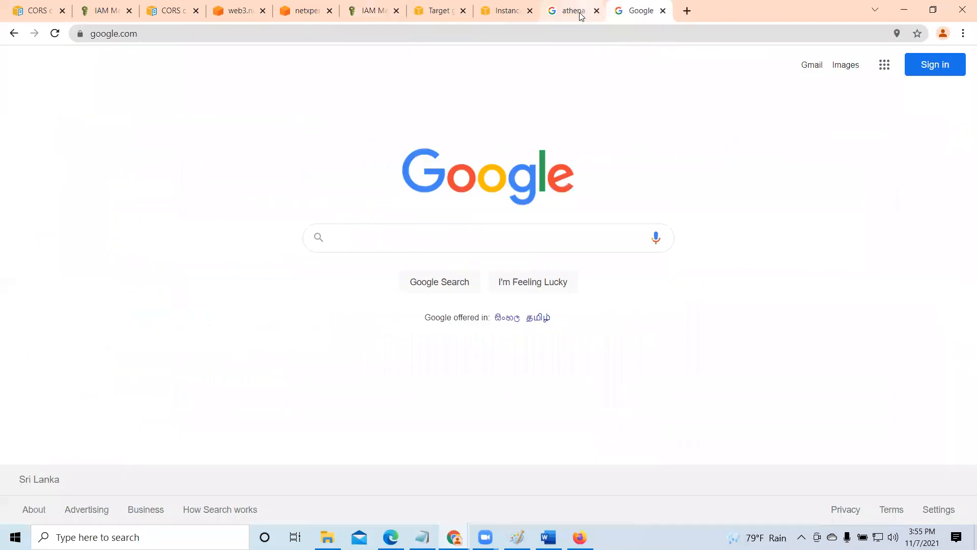
click(580, 12)
click(596, 11)
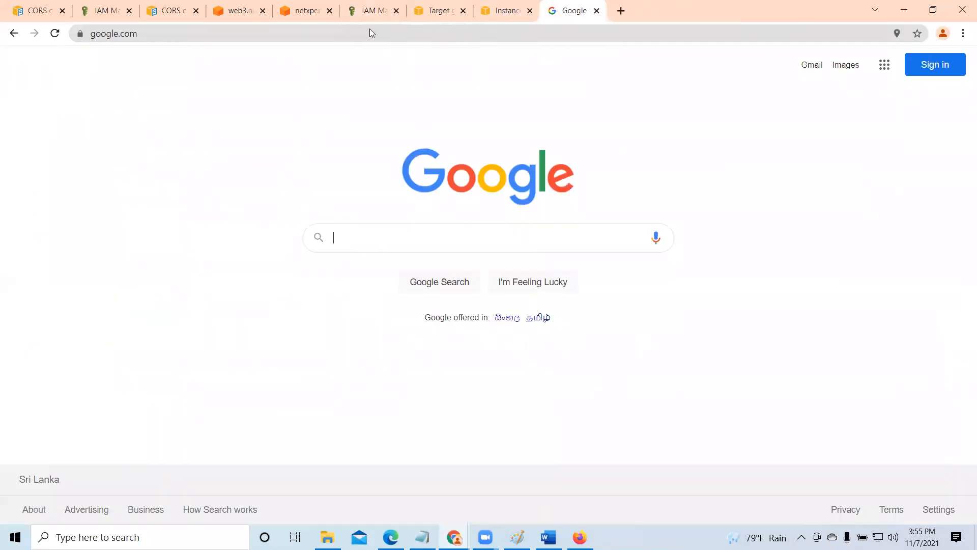
- Close the IAM page with the AmazonS3FullAccess permissions JSON and the second CORS configuration documentation page
click(102, 11)
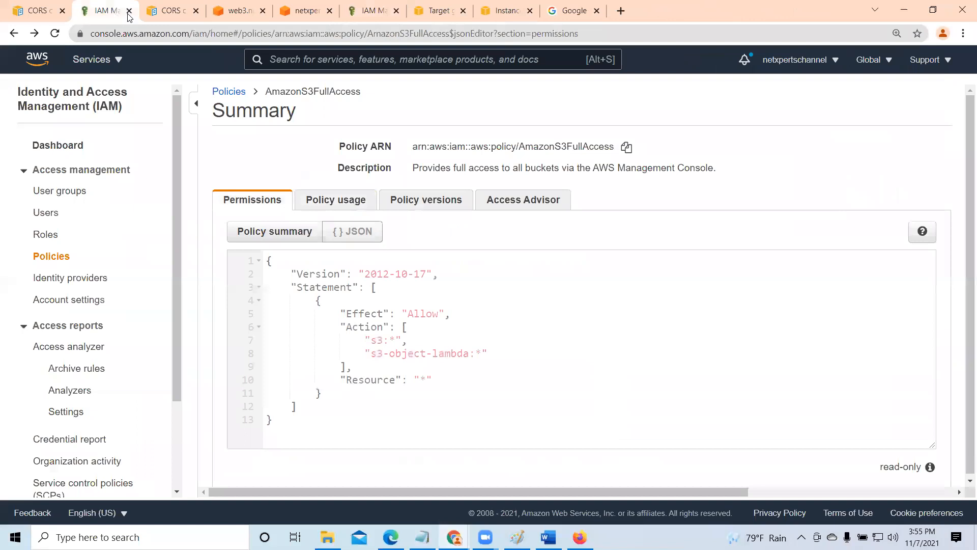
click(128, 11)
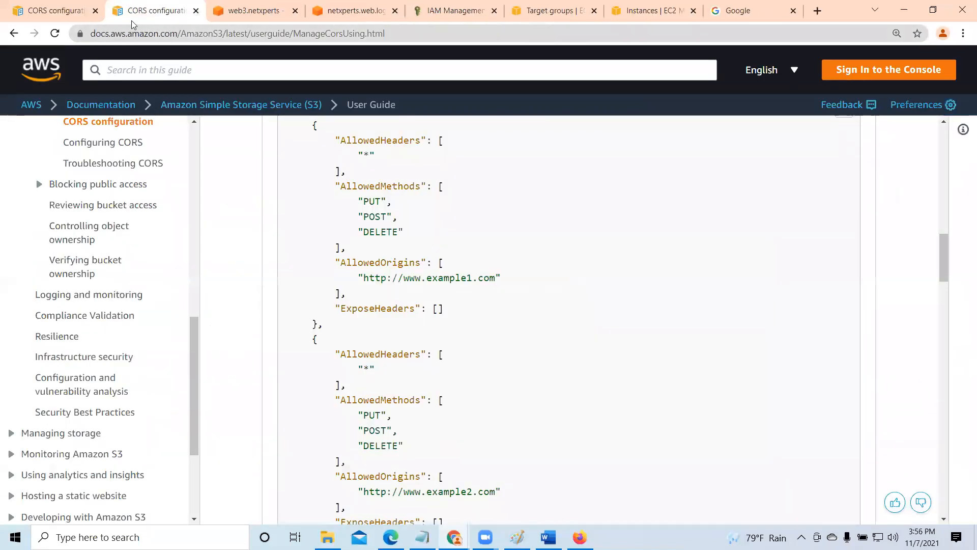
click(197, 10)
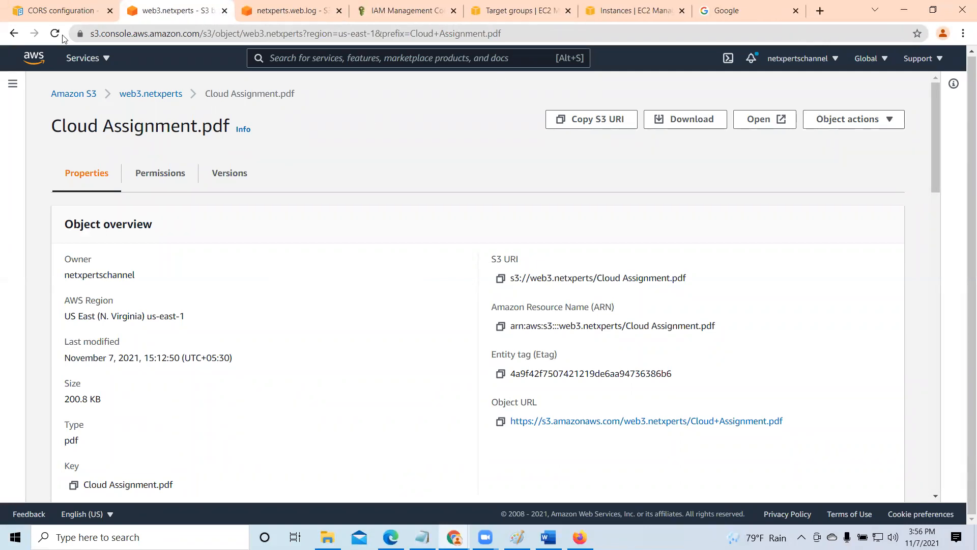
- Open the S3 bucket list, and on the separate netxperts.web.log page go from the logs/ folder to the bucket's properties
click(75, 94)
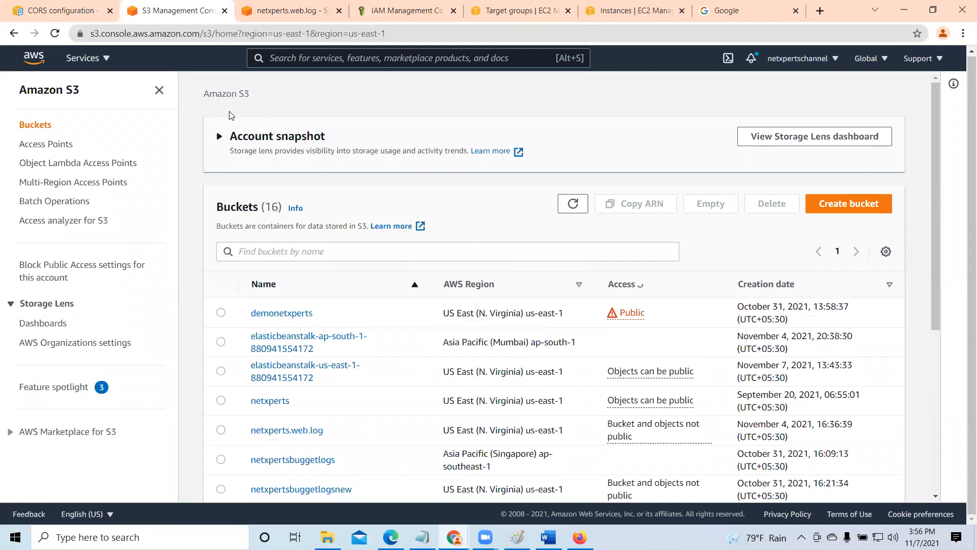
click(282, 10)
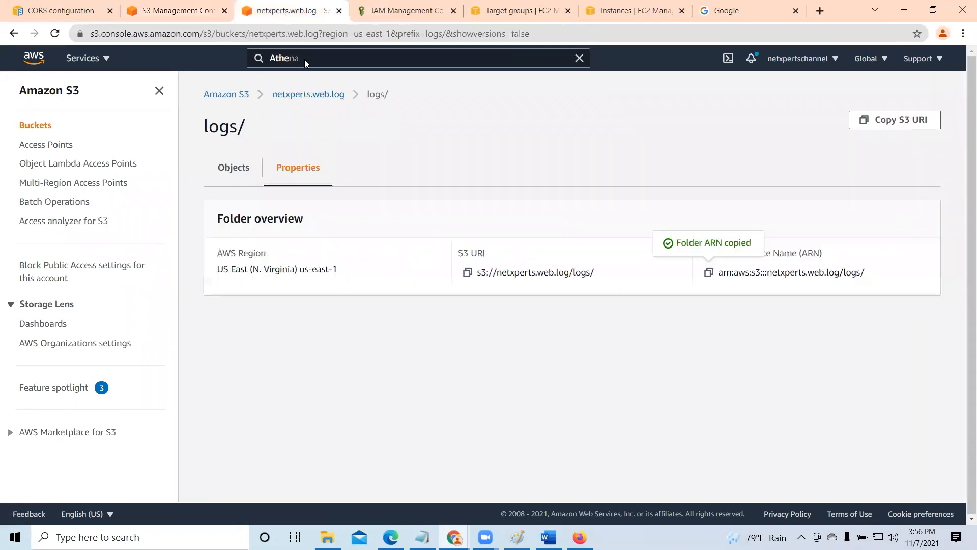
click(308, 94)
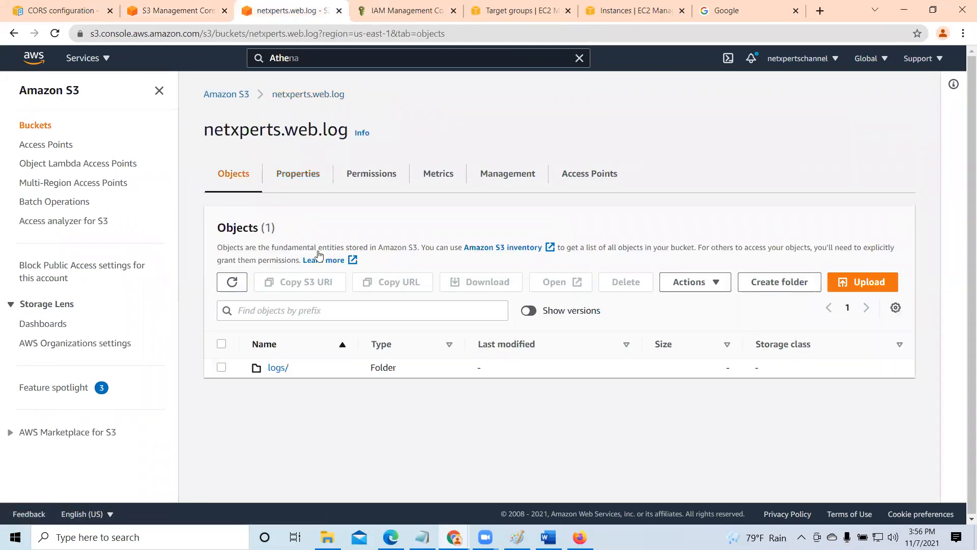
click(293, 174)
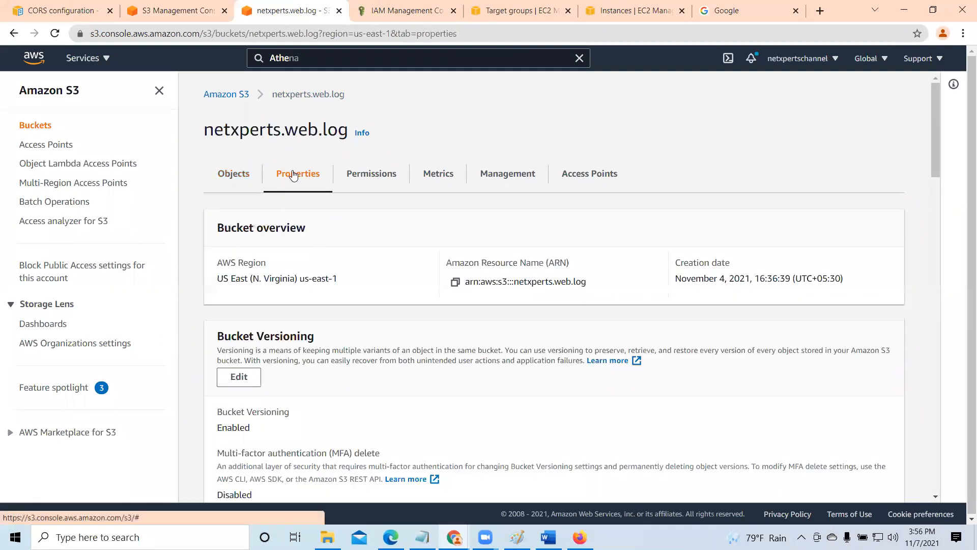
- Open the netxperts.web.log bucket's permissions and bracket the ACL and policy pairs under Block public access with temporary annotations
click(368, 182)
scroll(509, 321, down, 3)
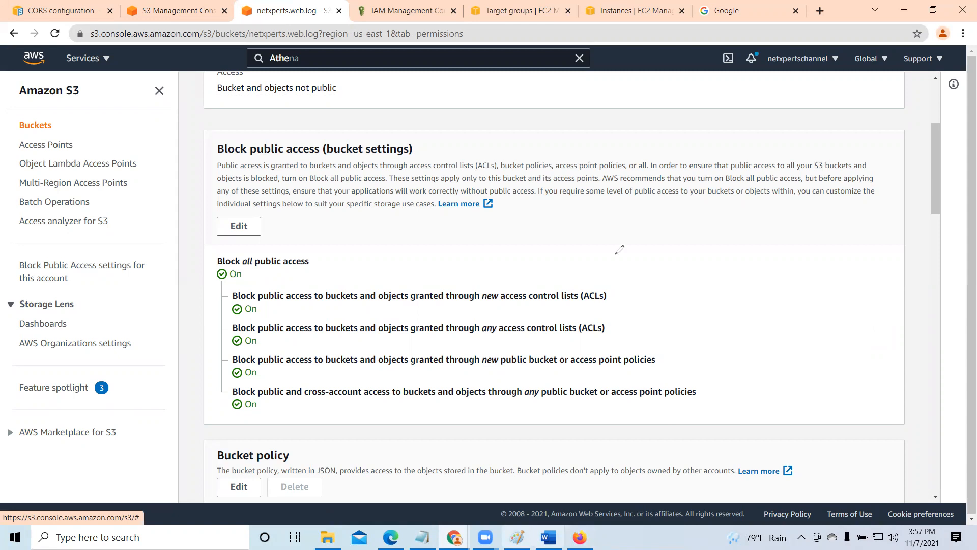
mouse_move(615, 253)
mouse_down()
mouse_move(631, 318)
mouse_move(601, 339)
mouse_up()
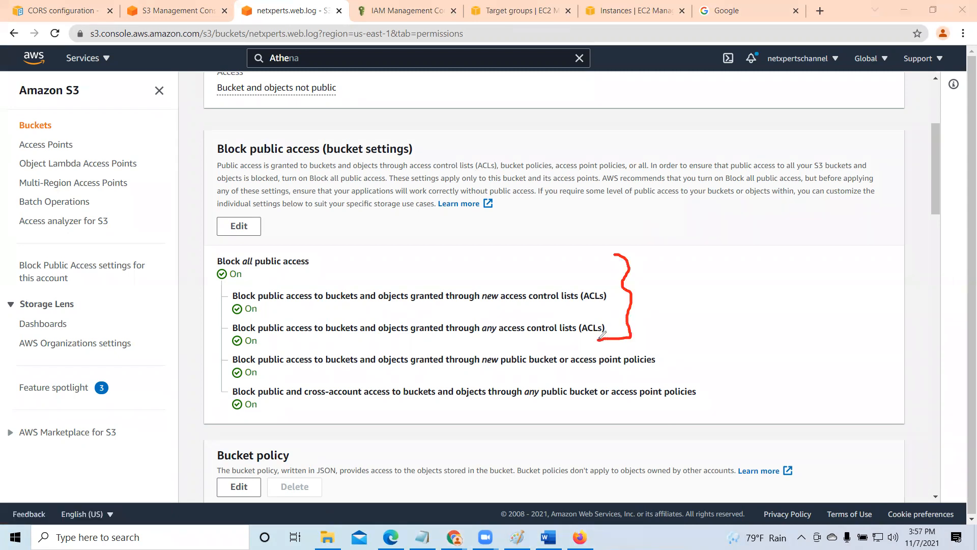
mouse_move(677, 329)
mouse_down()
mouse_move(695, 327)
mouse_move(691, 354)
mouse_move(720, 401)
mouse_move(670, 411)
mouse_up()
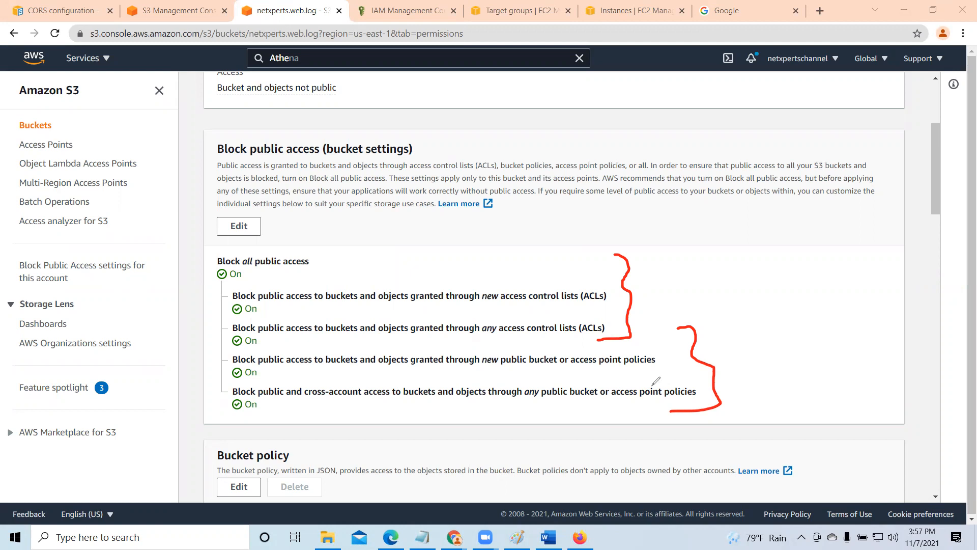
click(684, 104)
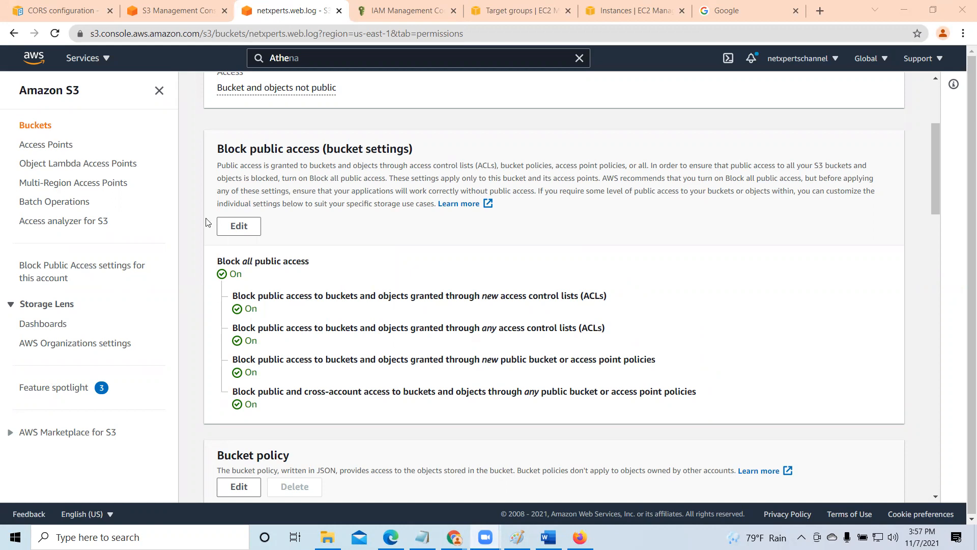
- Edit the bucket's Block public access settings, turning off Block all public access and selecting only the new access control lists (ACLs) option
click(239, 227)
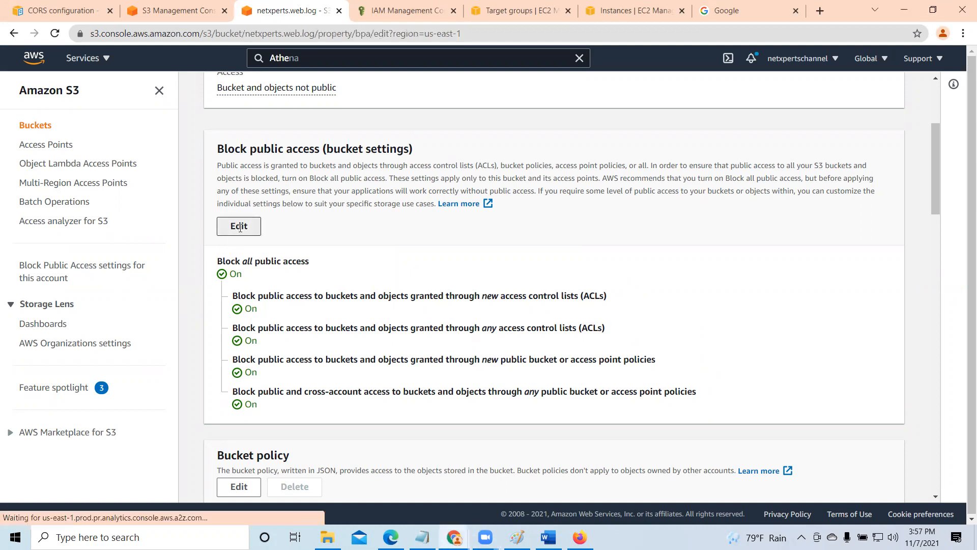
click(254, 291)
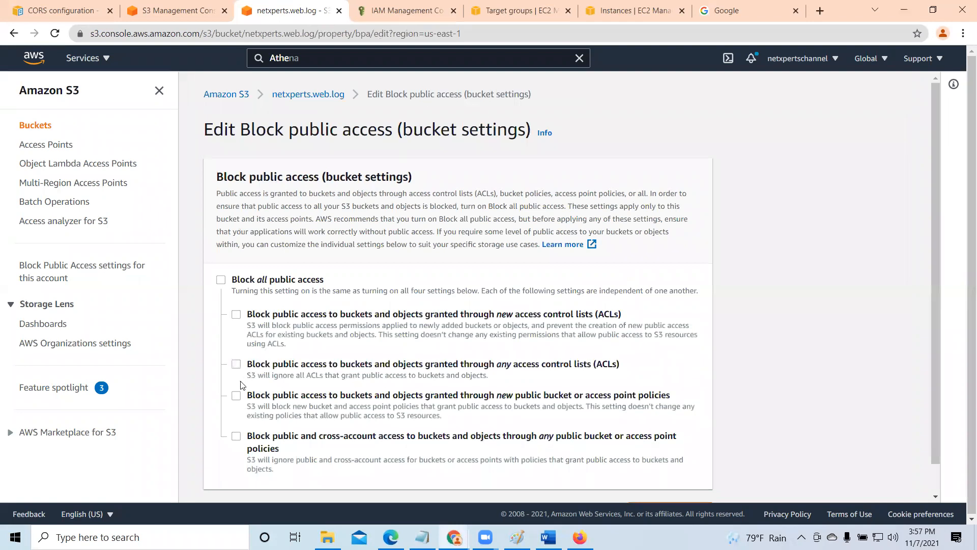
click(236, 397)
click(439, 421)
click(237, 316)
scroll(739, 341, down, 1)
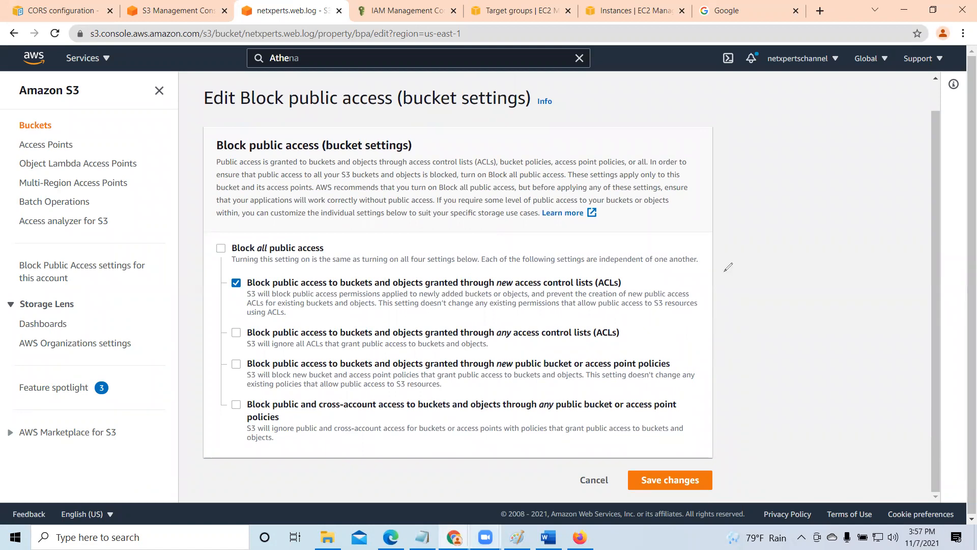
- Sketch an open bucket with four small object boxes in the blank area beside the settings
mouse_move(743, 204)
mouse_down()
mouse_move(748, 229)
mouse_move(879, 298)
mouse_move(869, 171)
mouse_up()
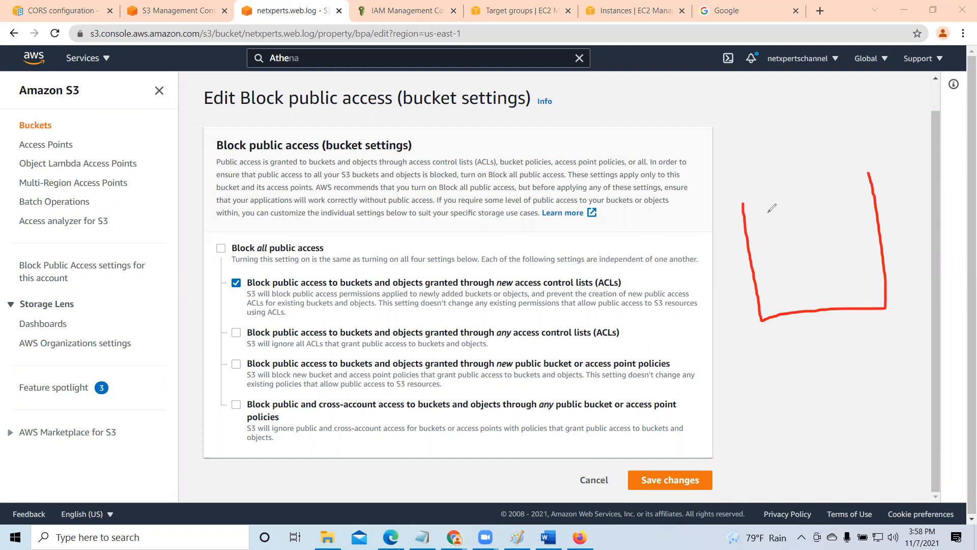
mouse_move(763, 212)
mouse_down()
mouse_move(775, 243)
mouse_move(792, 208)
mouse_move(801, 232)
mouse_move(775, 243)
mouse_up()
mouse_move(792, 288)
mouse_down()
mouse_move(783, 258)
mouse_move(812, 254)
mouse_move(823, 276)
mouse_up()
drag(810, 204, 824, 241)
mouse_move(807, 214)
mouse_down()
mouse_move(829, 204)
mouse_move(844, 224)
mouse_up()
mouse_move(843, 224)
mouse_down()
mouse_move(813, 236)
mouse_move(835, 274)
mouse_move(845, 240)
mouse_up()
drag(846, 239, 857, 262)
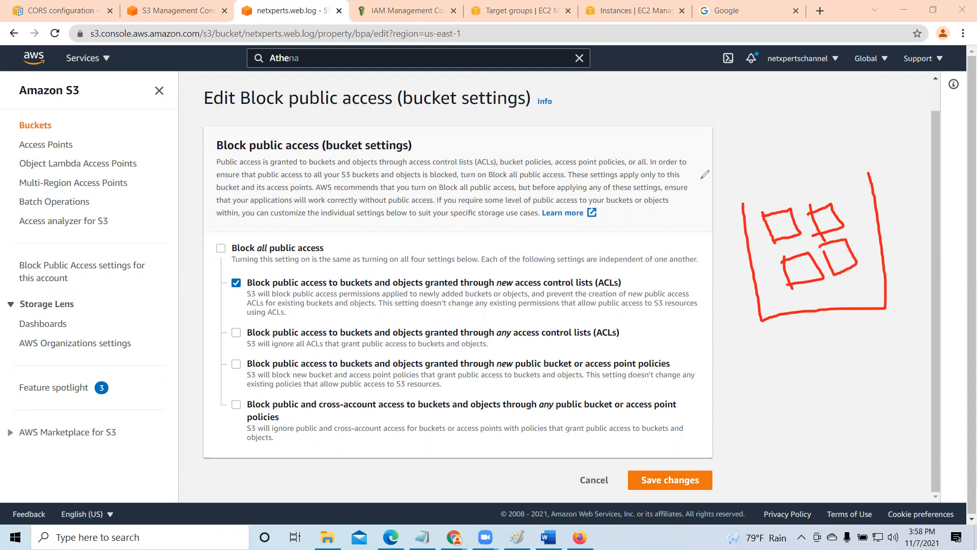
- Annotate a new box with an arrow into the sketched bucket, circle the first ACL option's checkbox and underline its new ACLs wording
mouse_move(583, 135)
mouse_down()
mouse_move(594, 165)
mouse_move(623, 126)
mouse_move(641, 147)
mouse_move(596, 155)
mouse_up()
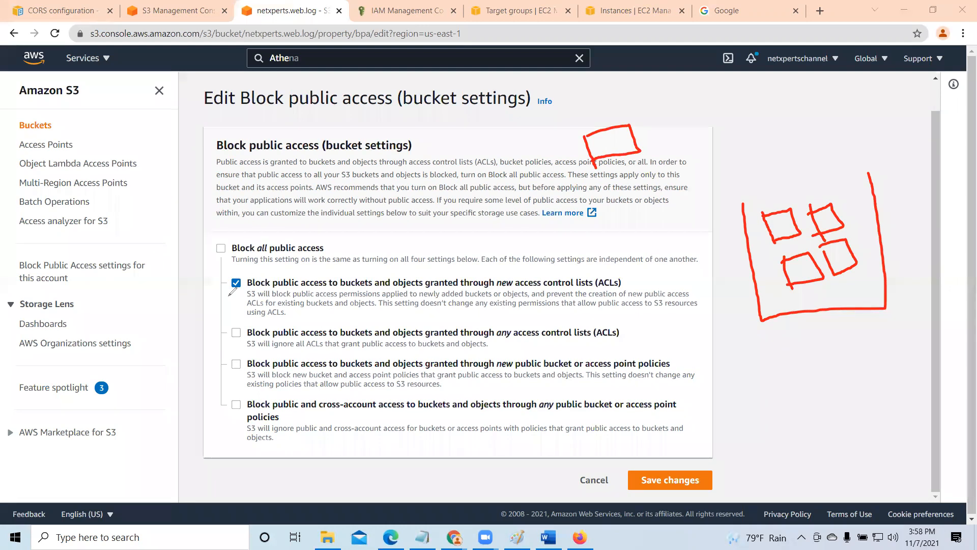
mouse_move(224, 272)
mouse_down()
mouse_move(254, 284)
mouse_move(221, 288)
mouse_move(224, 268)
mouse_up()
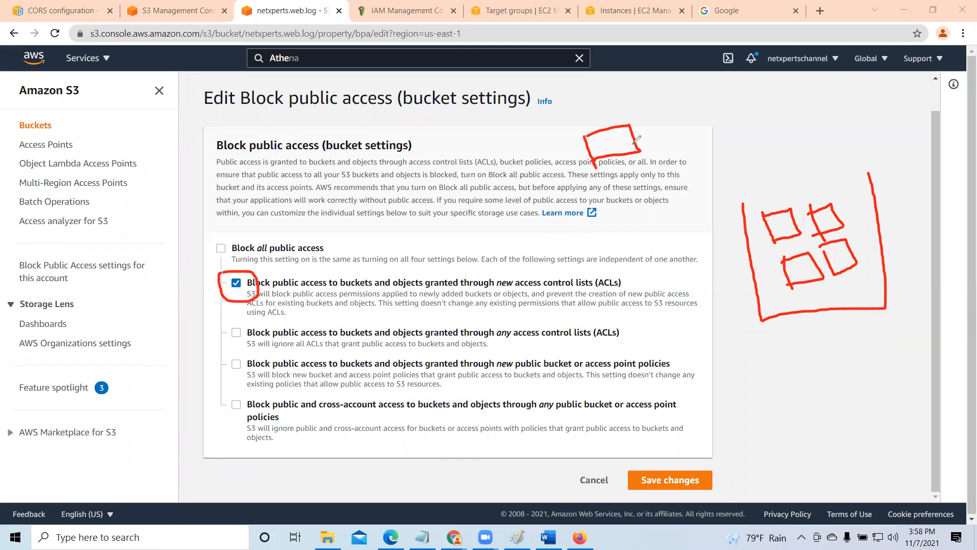
mouse_move(636, 141)
mouse_down()
mouse_move(767, 151)
mouse_move(856, 194)
mouse_move(859, 214)
mouse_move(862, 194)
mouse_up()
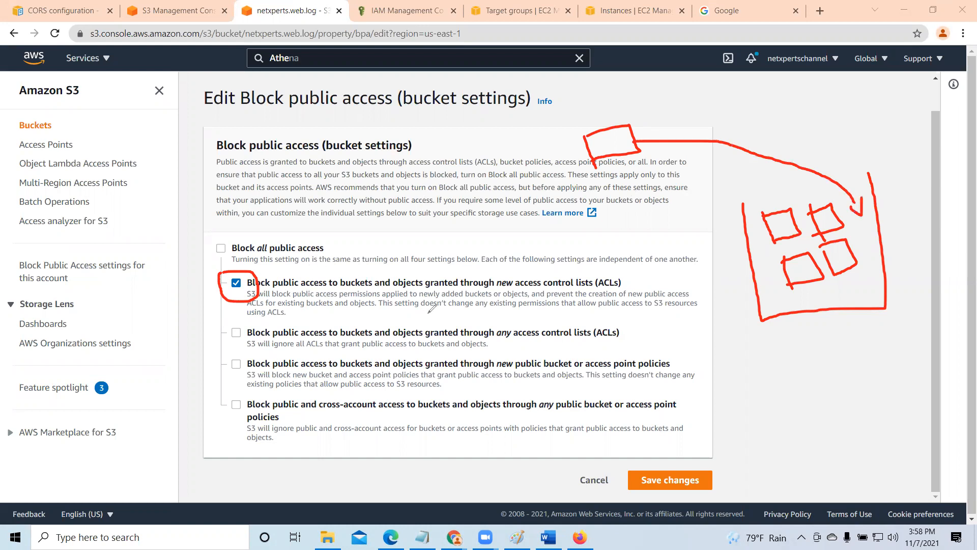
mouse_move(865, 225)
mouse_down()
mouse_move(870, 257)
mouse_move(863, 242)
mouse_move(896, 246)
mouse_move(865, 240)
mouse_up()
drag(492, 293, 637, 290)
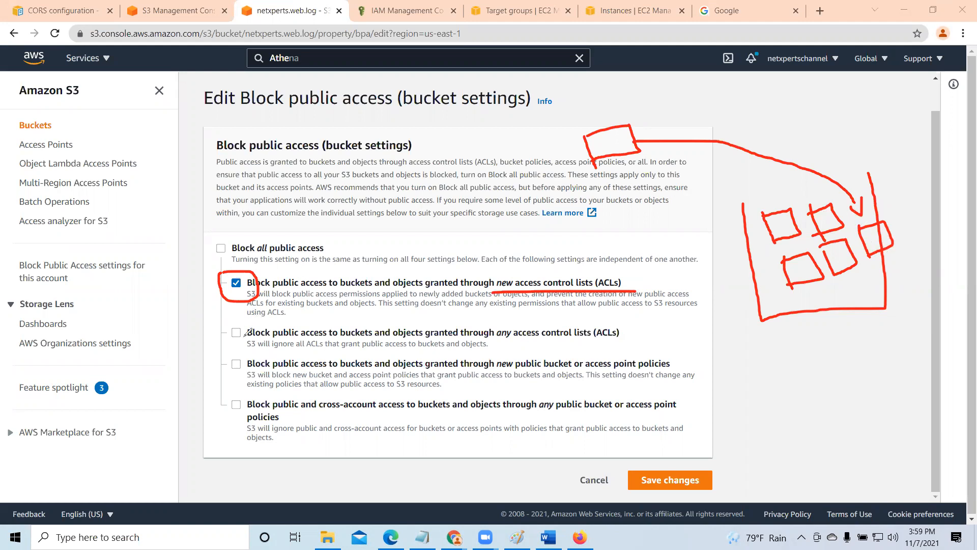
- Mark the any access control lists option, outline and stripe the whole sketched bucket, and clear all annotations
drag(223, 330, 260, 322)
mouse_move(738, 203)
mouse_down()
mouse_move(876, 161)
mouse_move(907, 272)
mouse_move(851, 291)
mouse_up()
mouse_move(775, 308)
mouse_down()
mouse_move(755, 277)
mouse_move(740, 192)
mouse_move(757, 274)
mouse_up()
drag(800, 174, 800, 283)
drag(850, 179, 849, 280)
drag(888, 202, 888, 288)
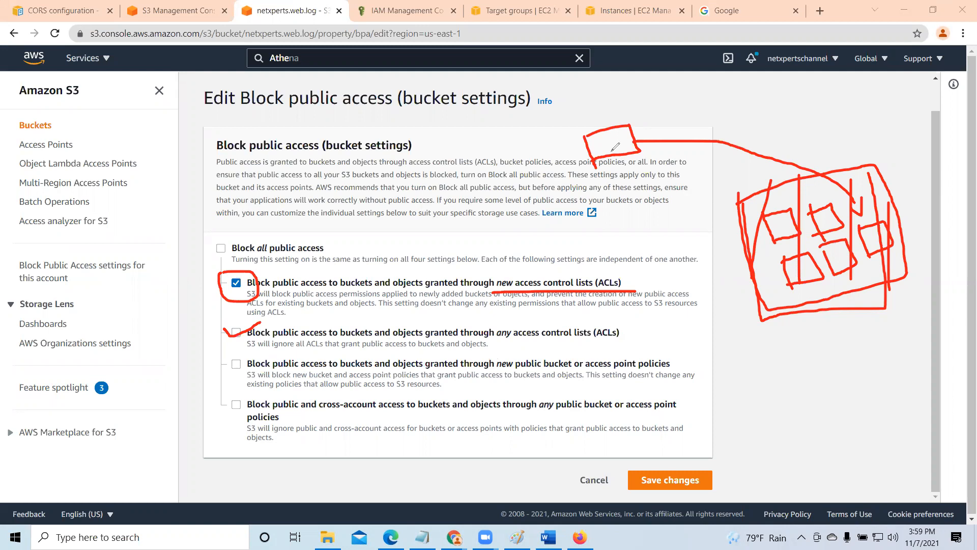
click(739, 85)
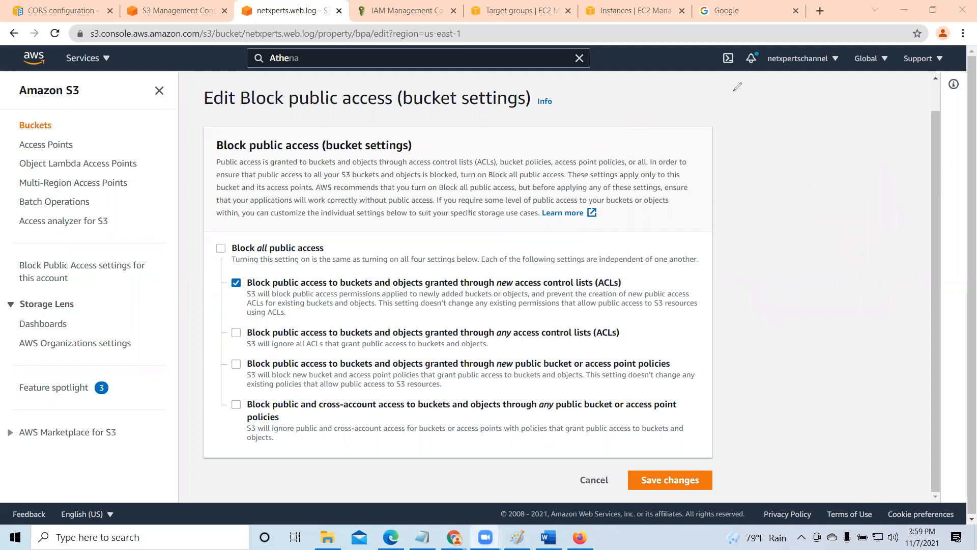
- Select the any ACLs option and both public bucket or access point policy options
click(235, 333)
click(235, 363)
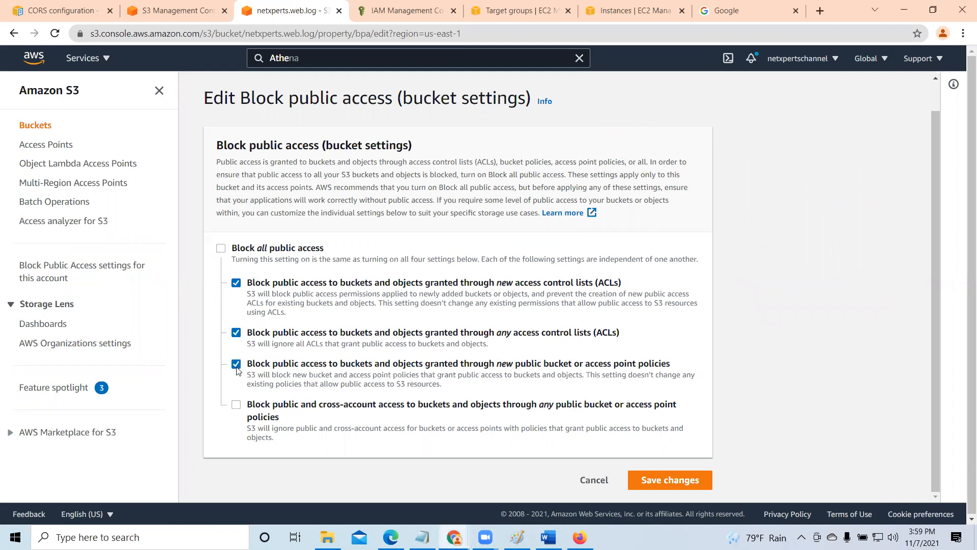
click(235, 405)
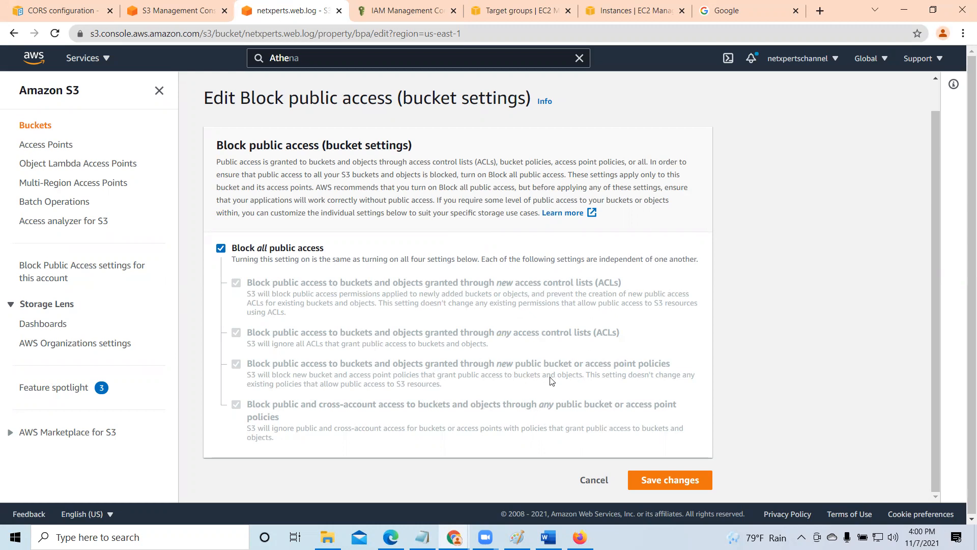
- Turn off Block all public access and toggle the new and any ACL options on and back off
click(221, 248)
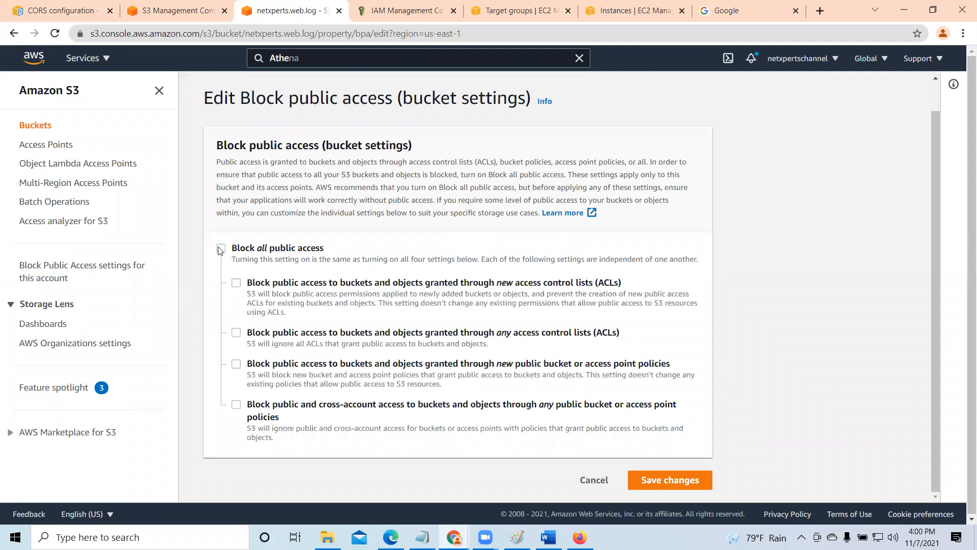
click(237, 334)
click(237, 284)
click(237, 283)
click(236, 332)
- Sketch a large bucket outline containing three object boxes, with a separate line leading from outside to each box
mouse_move(728, 149)
mouse_down()
mouse_move(811, 285)
mouse_move(690, 264)
mouse_move(736, 158)
mouse_move(774, 153)
mouse_up()
mouse_move(715, 237)
mouse_down()
mouse_move(727, 264)
mouse_move(764, 251)
mouse_move(728, 262)
mouse_up()
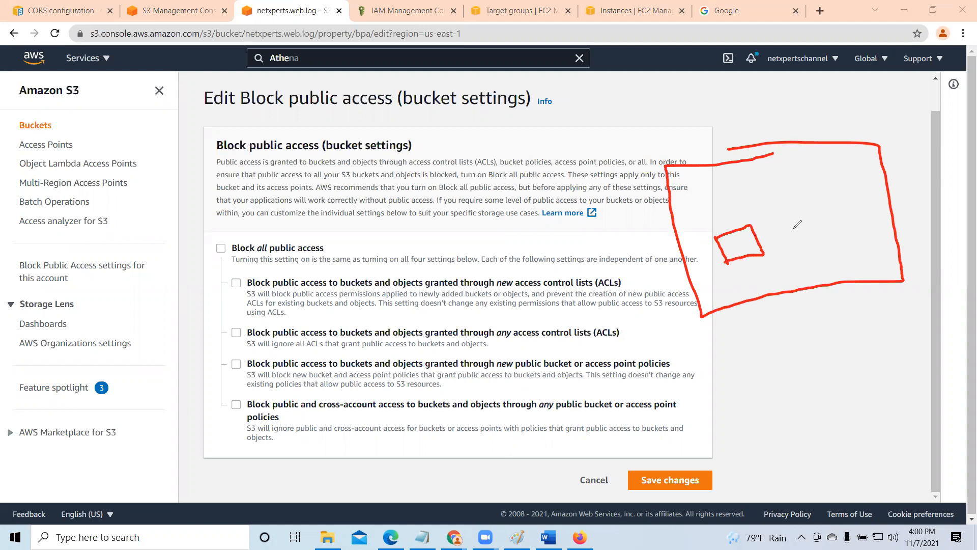
mouse_move(782, 245)
mouse_down()
mouse_move(771, 219)
mouse_move(794, 209)
mouse_up()
mouse_move(808, 202)
mouse_down()
mouse_move(813, 214)
mouse_move(779, 241)
mouse_up()
drag(822, 252, 833, 271)
mouse_move(847, 235)
mouse_down()
mouse_move(862, 258)
mouse_move(827, 273)
mouse_move(823, 251)
mouse_up()
drag(646, 206, 741, 233)
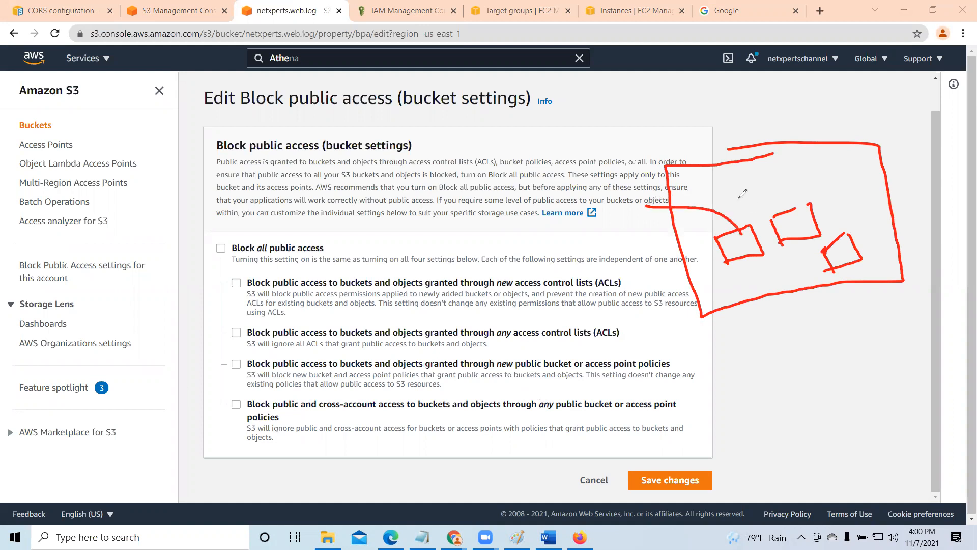
drag(660, 194, 795, 208)
drag(766, 328, 837, 262)
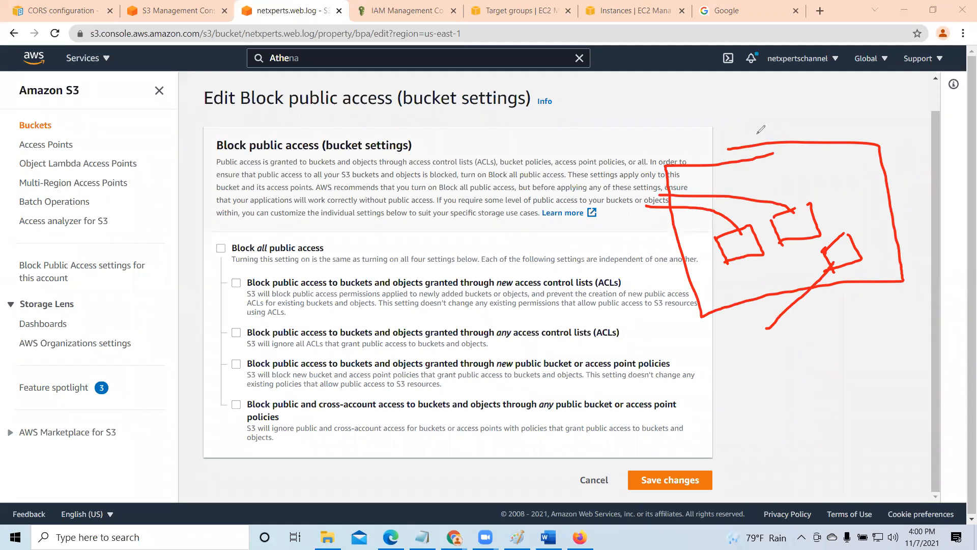
- Annotate arrows from one point above the sketch to the bucket's edge and to the middle box, and clear the drawings
drag(727, 103, 767, 98)
drag(767, 98, 758, 158)
drag(749, 131, 758, 162)
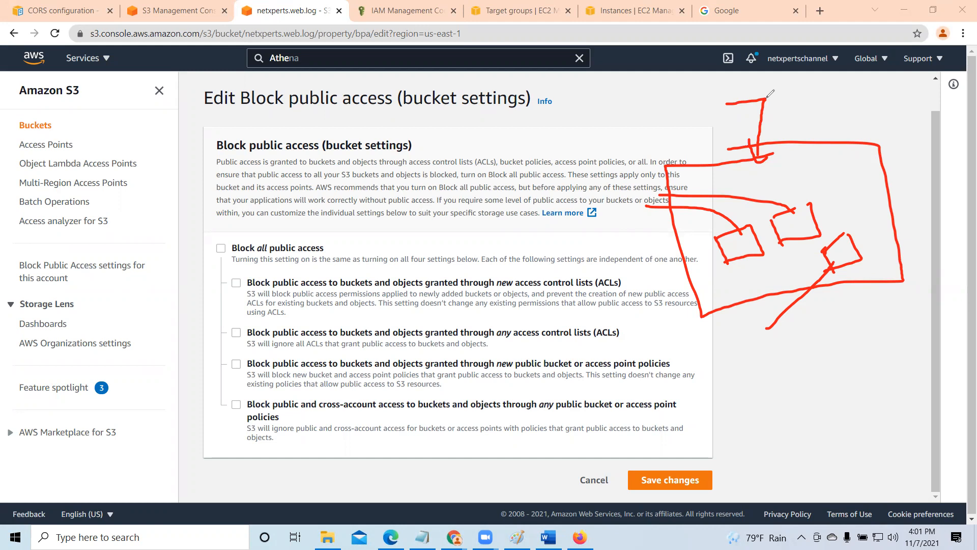
mouse_move(766, 98)
mouse_down()
mouse_move(793, 196)
mouse_move(785, 193)
mouse_move(808, 182)
mouse_up()
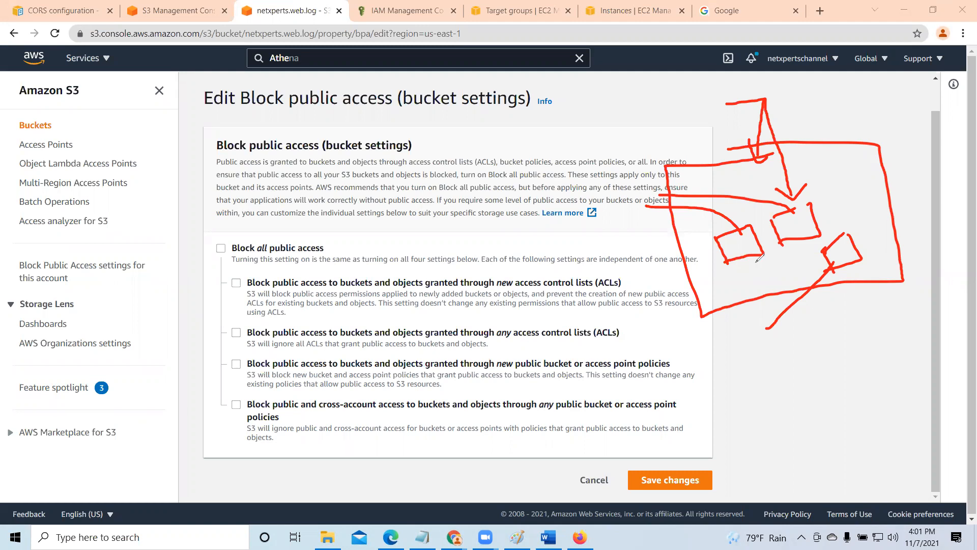
click(480, 178)
click(200, 8)
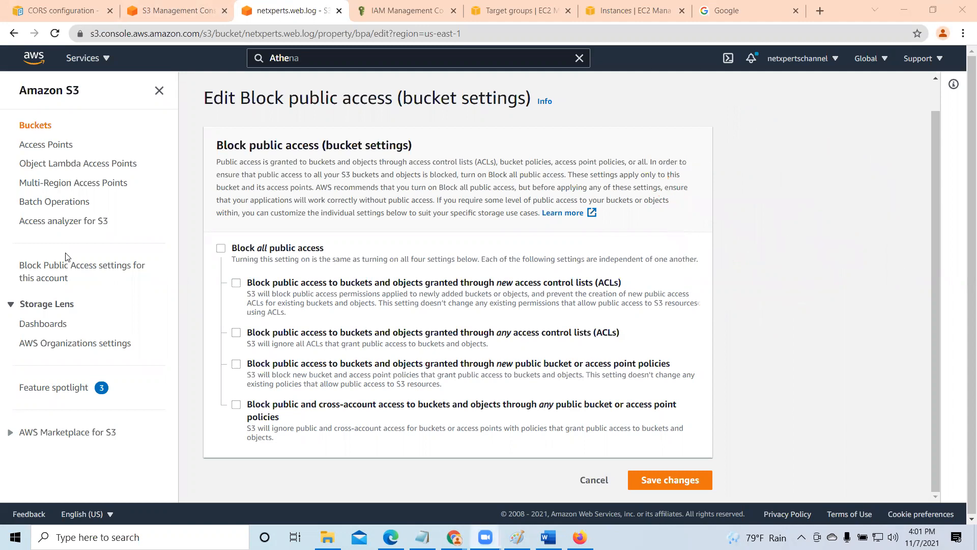
- Turn on Block all public access for netxperts.web.log, save the changes and approve them by entering confirm
click(220, 248)
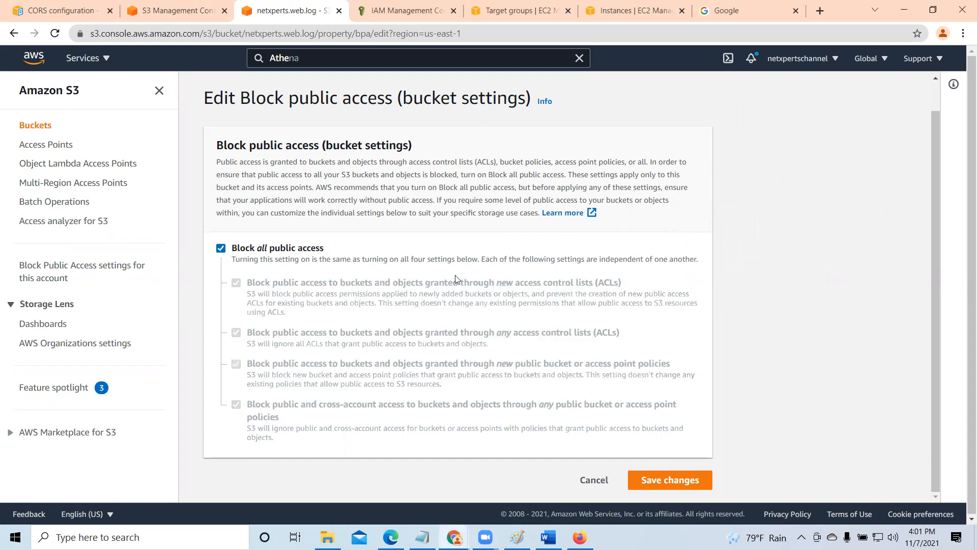
click(668, 477)
click(345, 325)
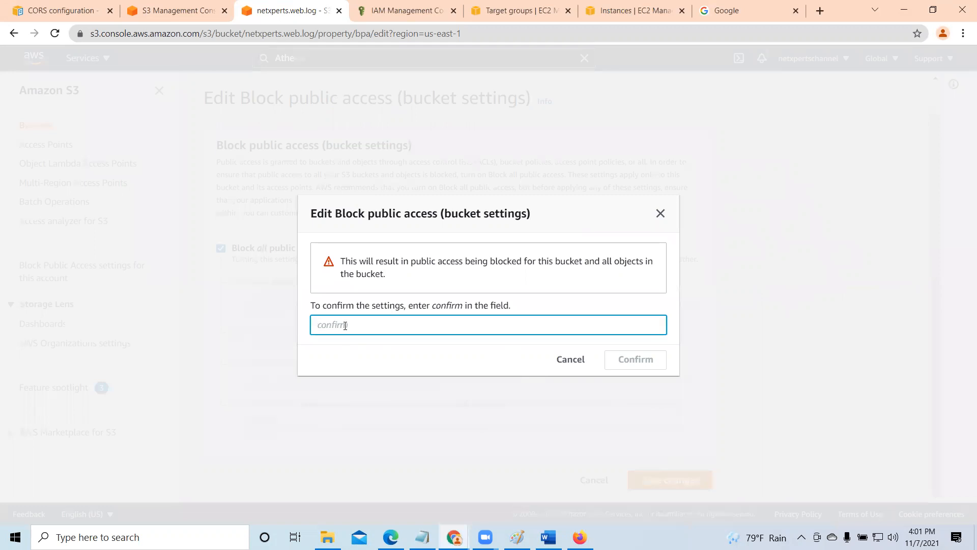
text(confirm)
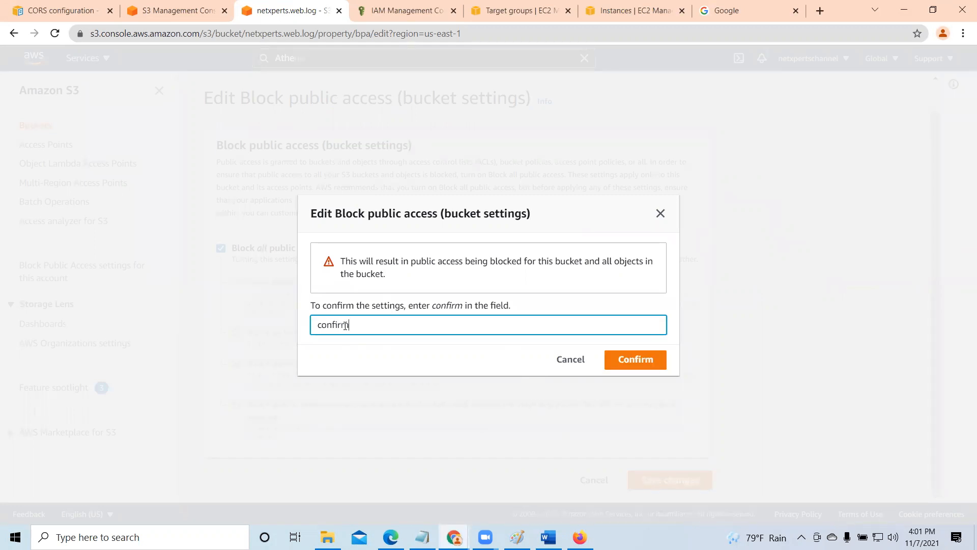
click(637, 359)
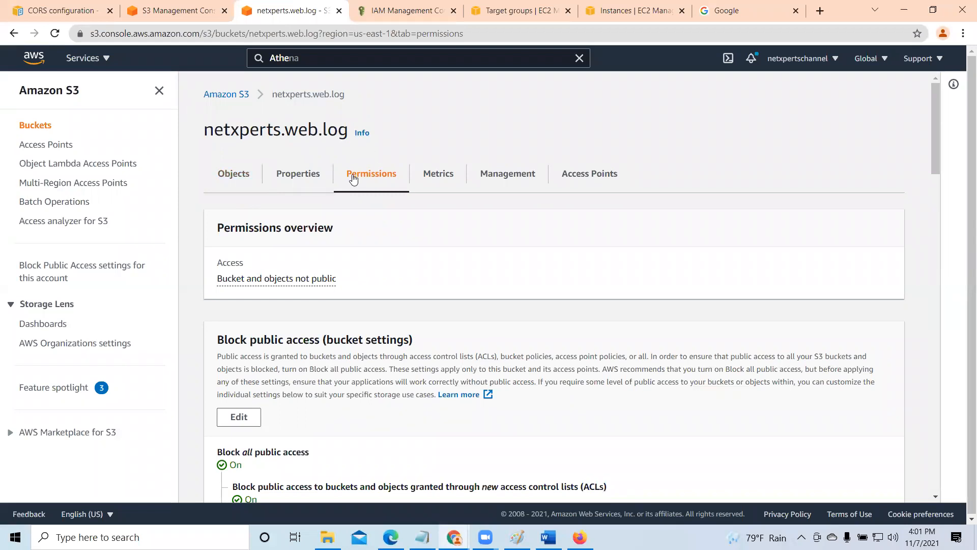
- Return to the S3 bucket list and open the web3.netxperts bucket
click(224, 98)
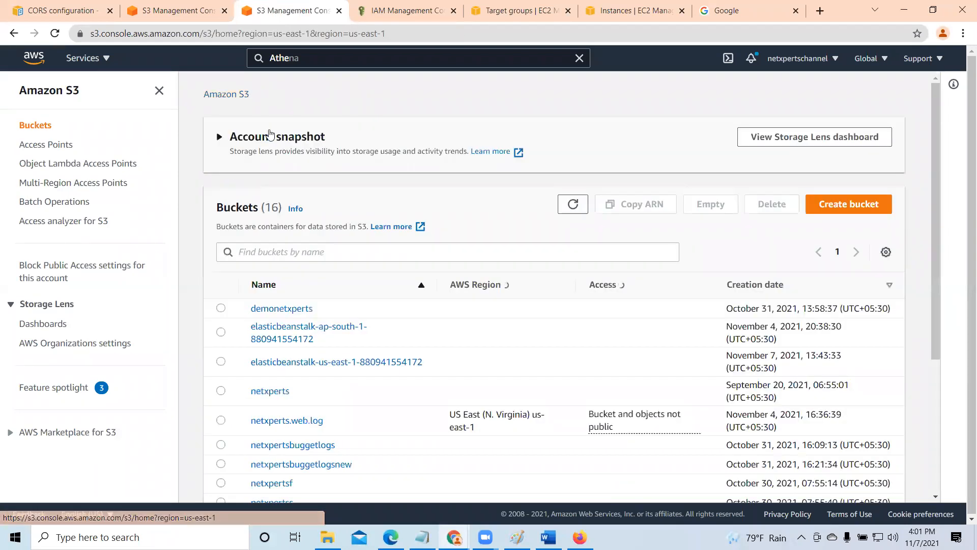
scroll(335, 316, down, 5)
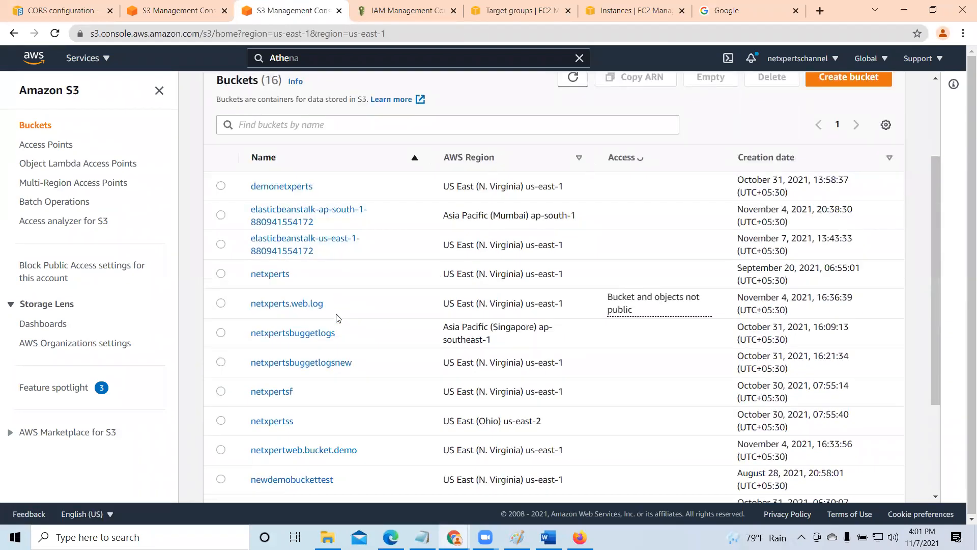
scroll(346, 316, down, 1)
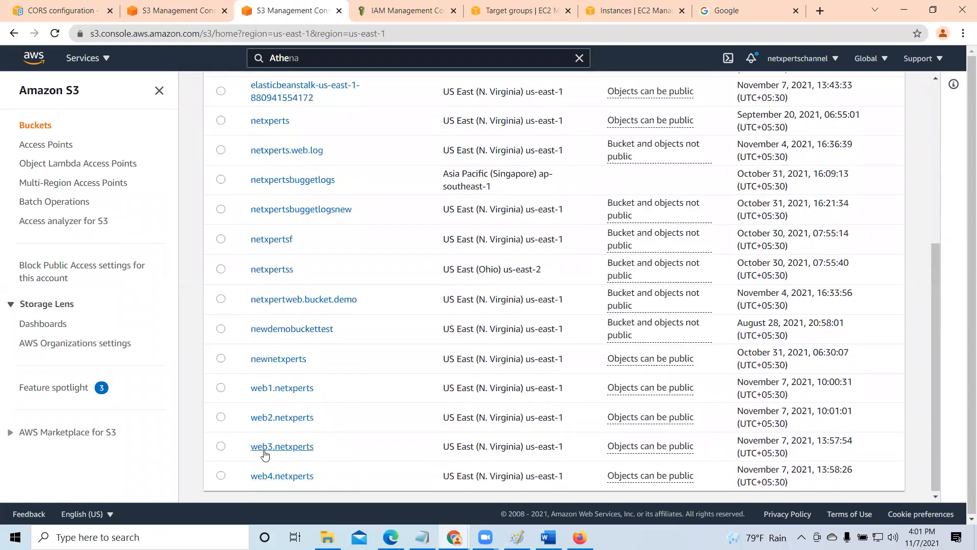
click(287, 450)
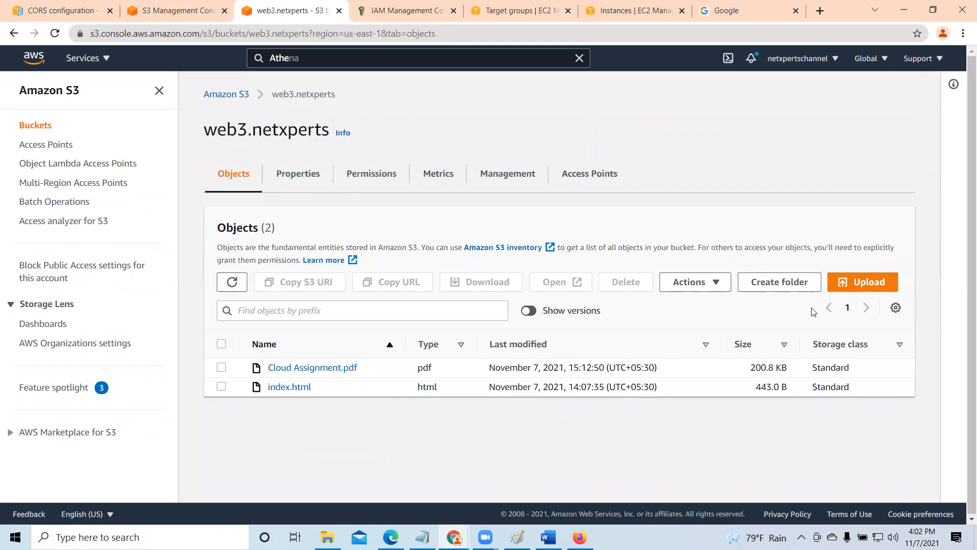
- Try to upload BSC Attachement.docx from the Desktop to the web3.netxperts bucket, and close the upload status page
click(873, 284)
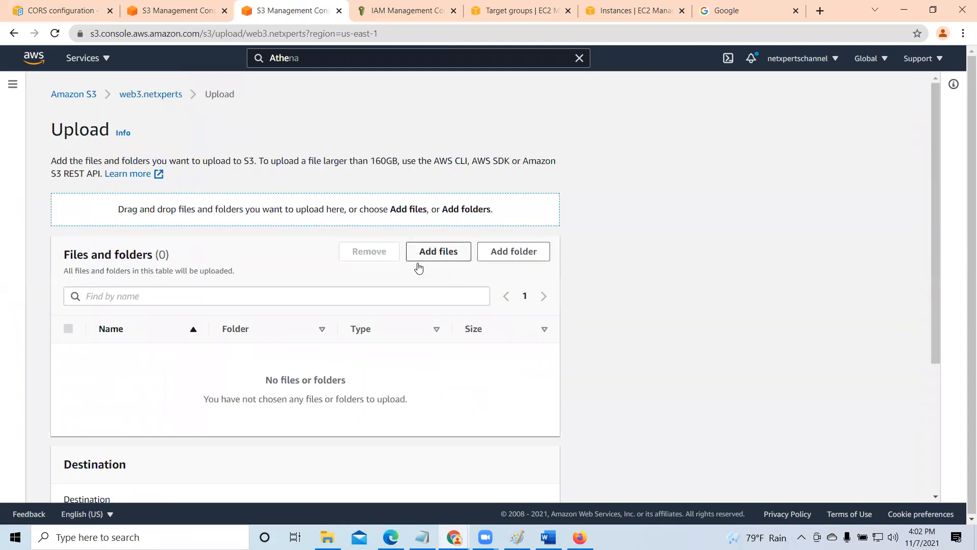
click(448, 252)
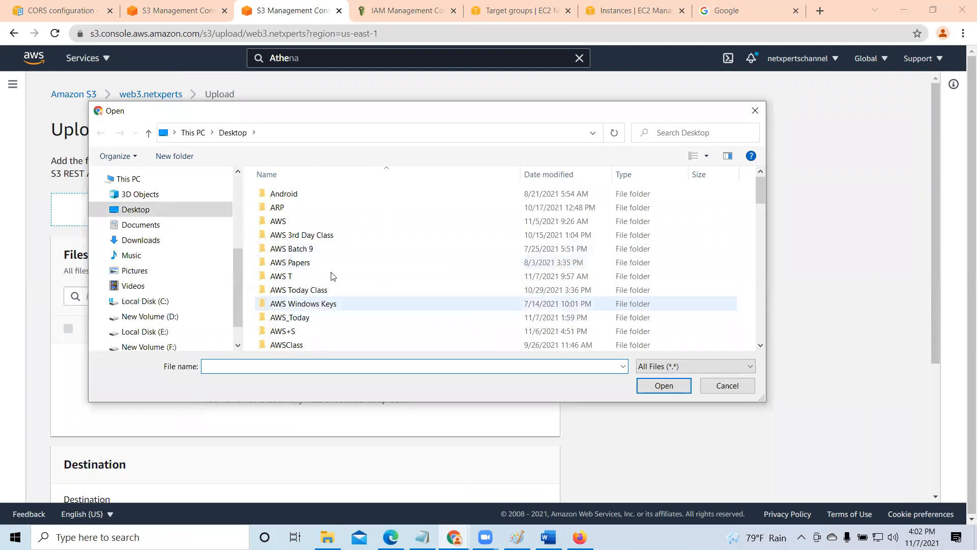
click(133, 210)
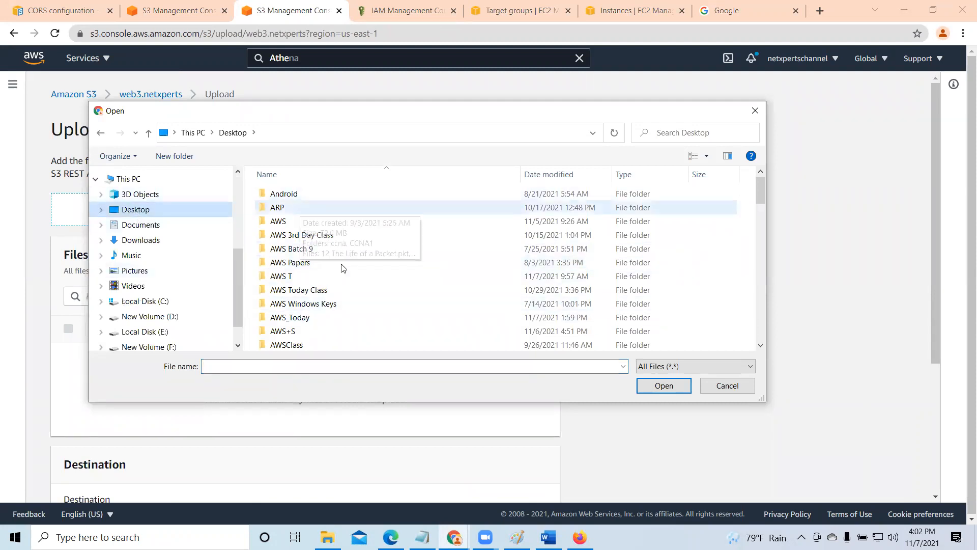
scroll(341, 269, down, 15)
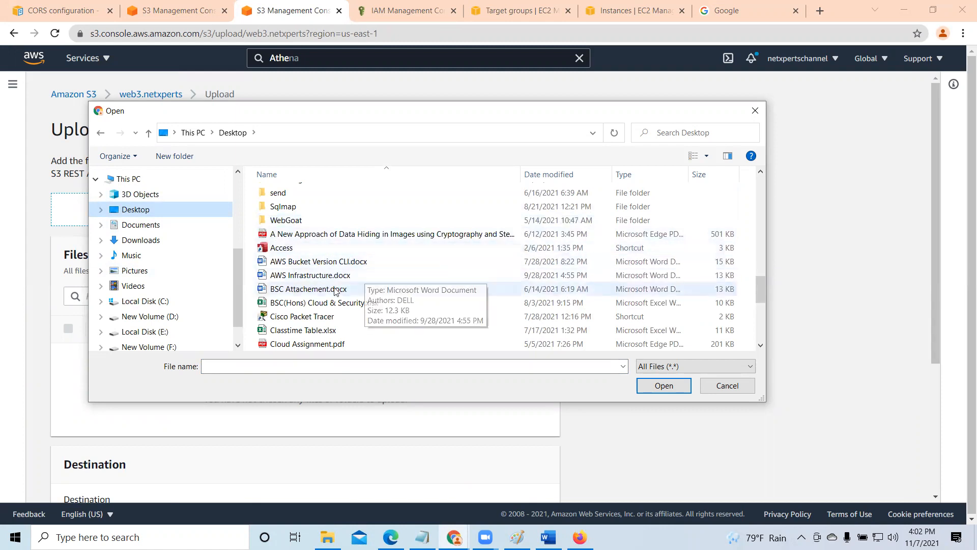
click(336, 289)
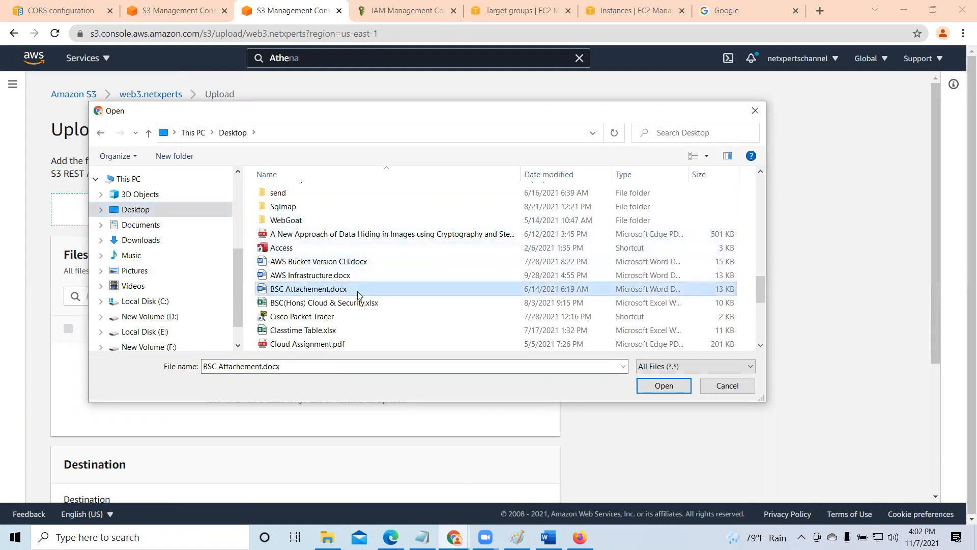
click(664, 385)
scroll(290, 368, down, 3)
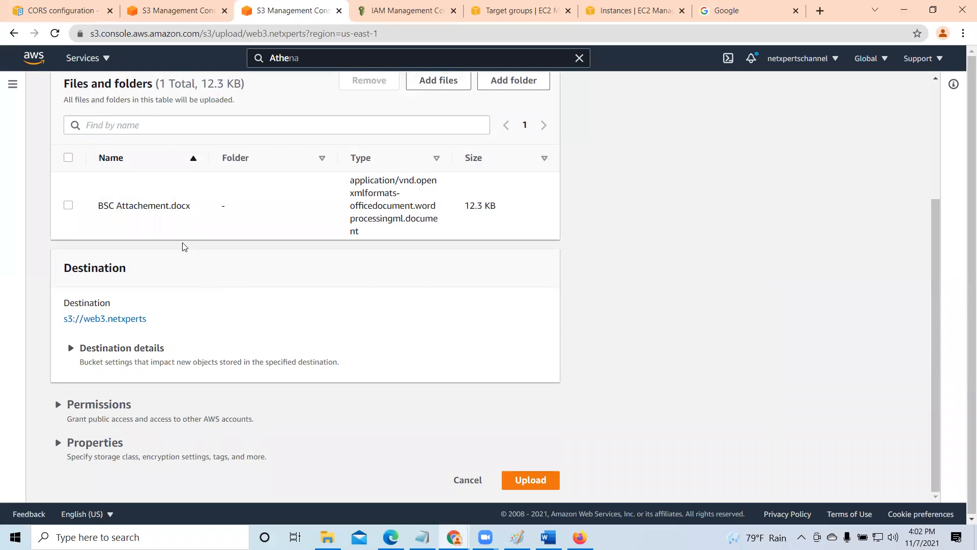
click(527, 480)
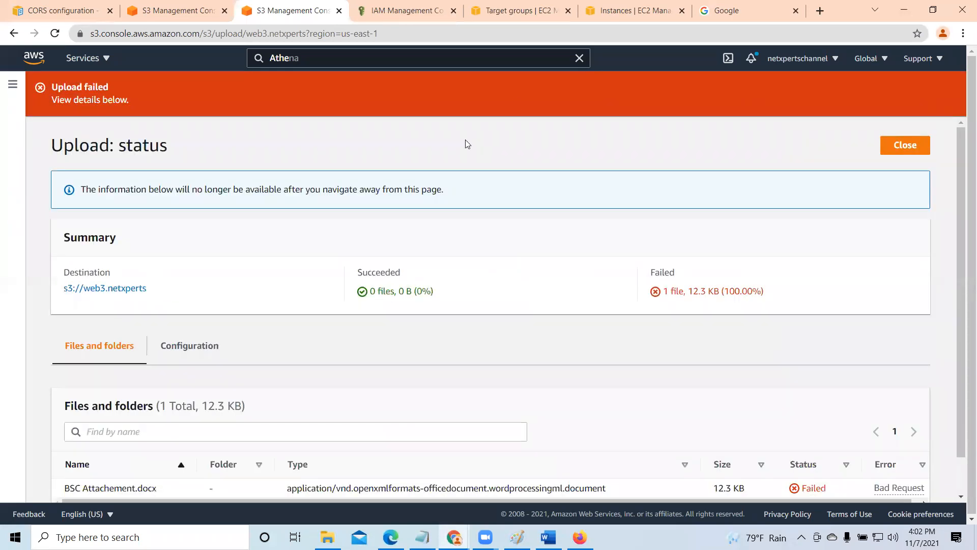
click(899, 146)
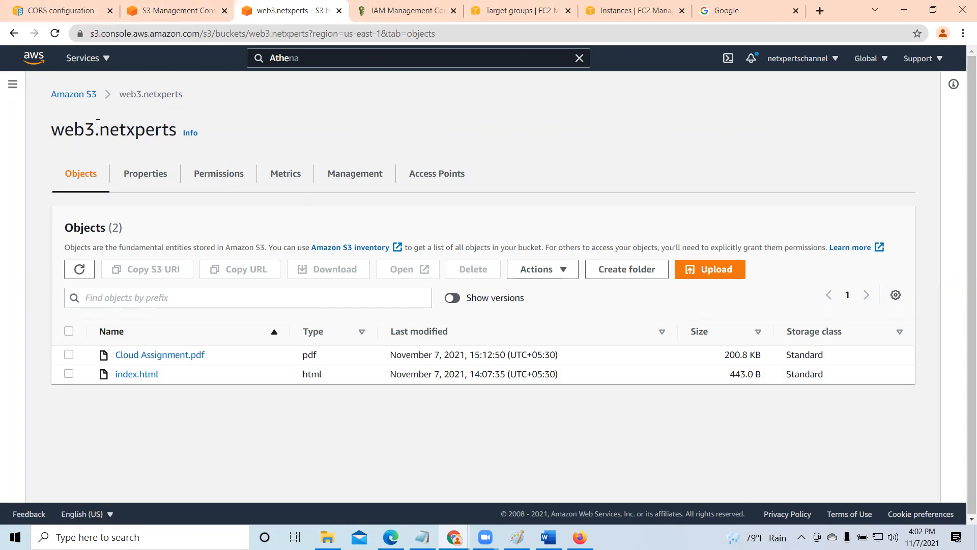
- Start creating a new bucket from the S3 bucket list and name it web5.netxperts
click(63, 100)
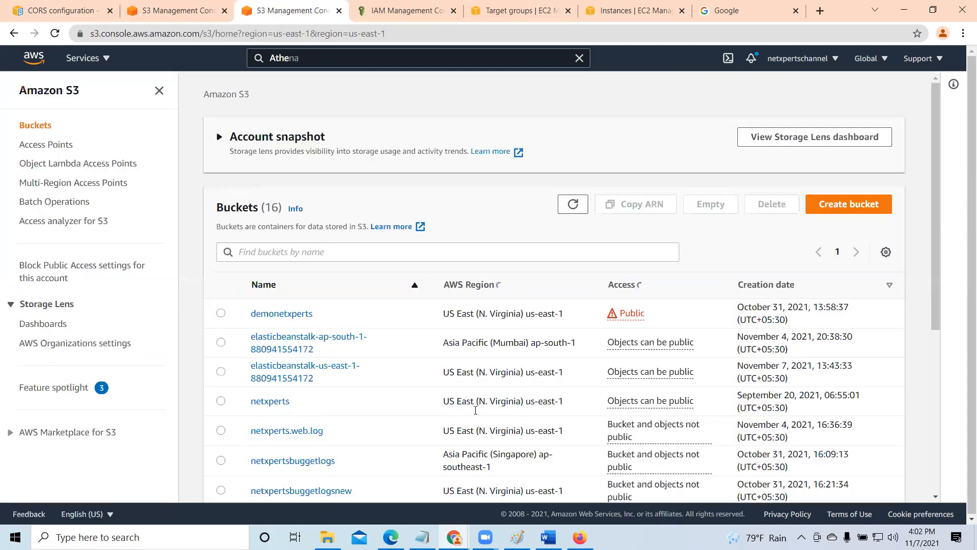
scroll(475, 409, down, 5)
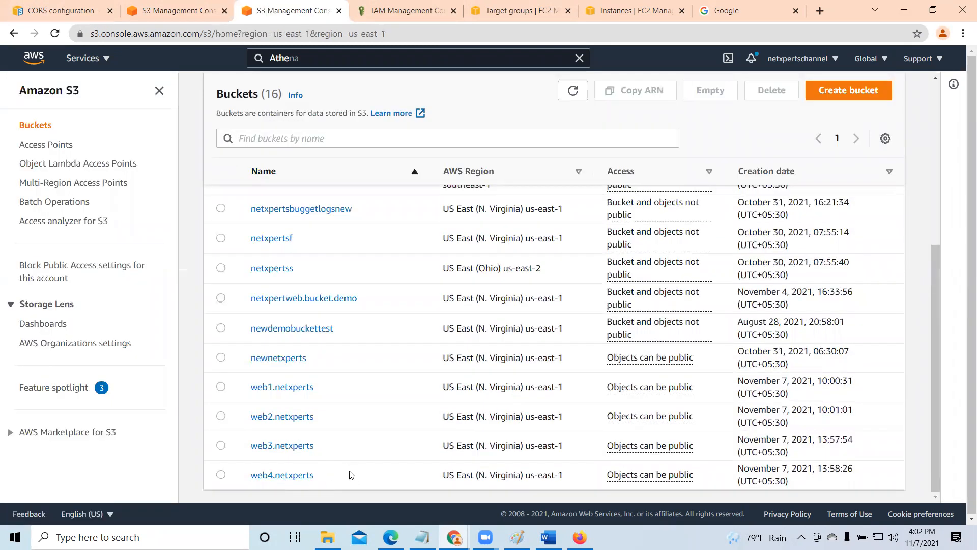
click(858, 96)
scroll(173, 318, down, 5)
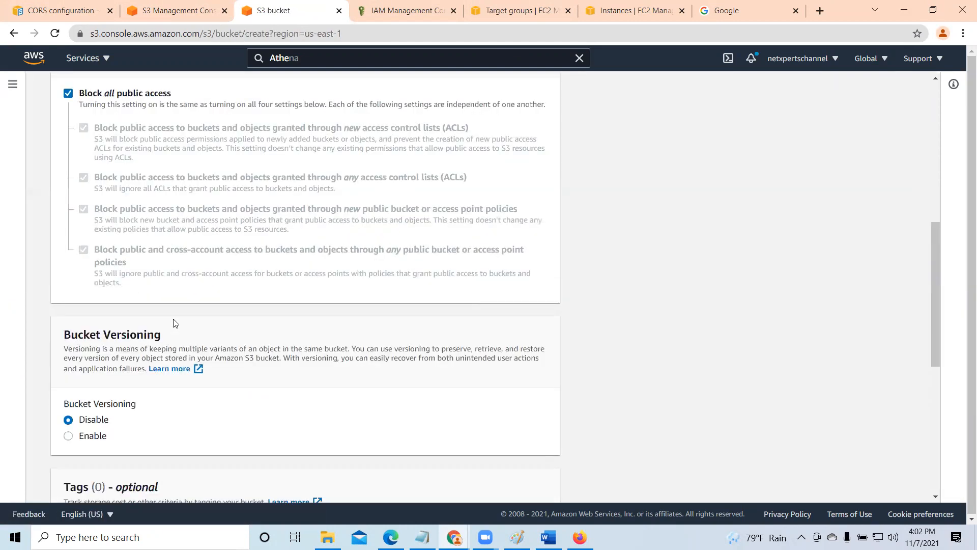
scroll(178, 321, up, 10)
click(162, 238)
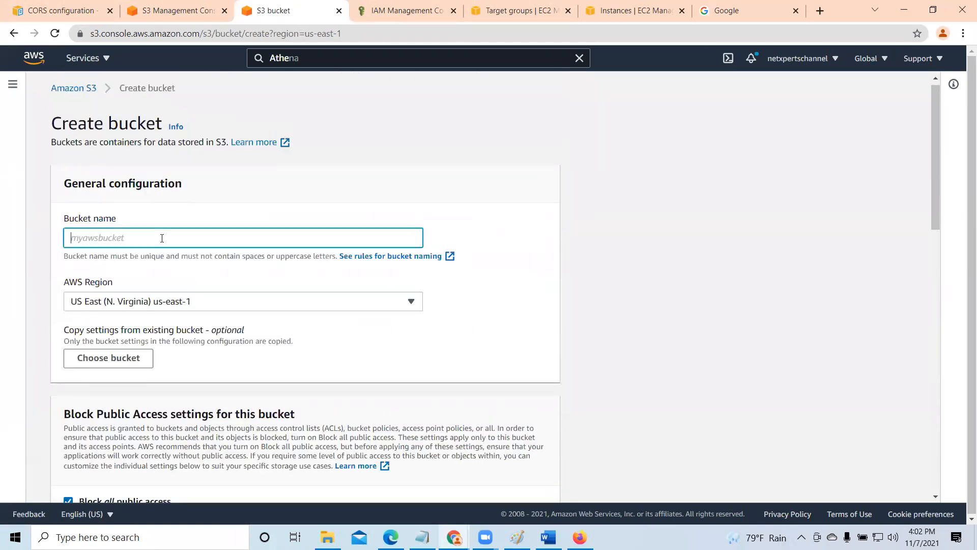
text(web5.netxperts)
- Leave server-side encryption disabled and create the bucket with all public access blocked
scroll(166, 238, down, 10)
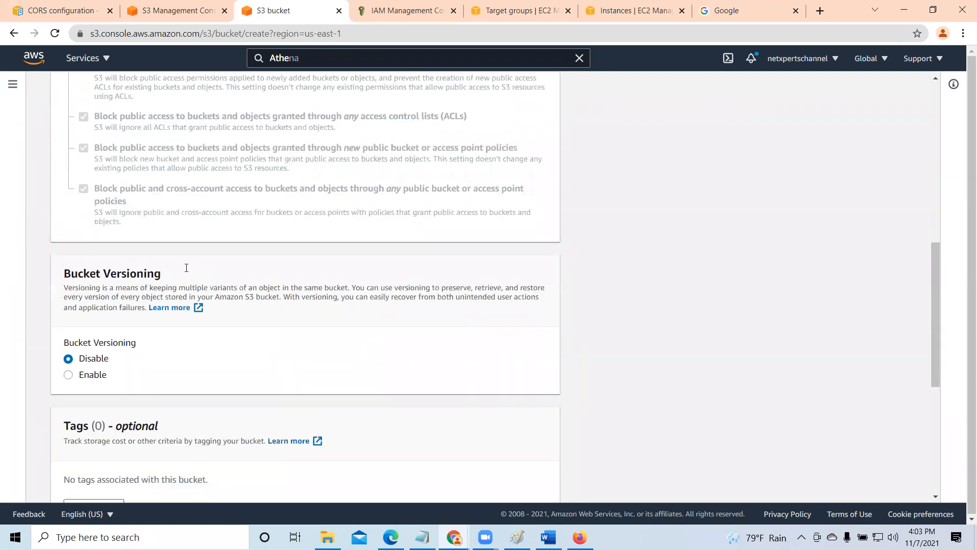
scroll(204, 305, down, 3)
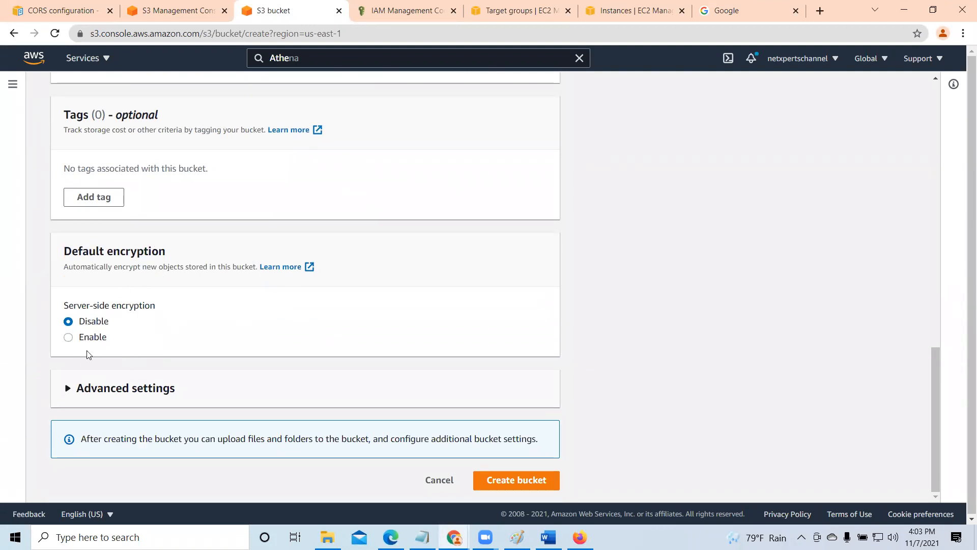
click(68, 338)
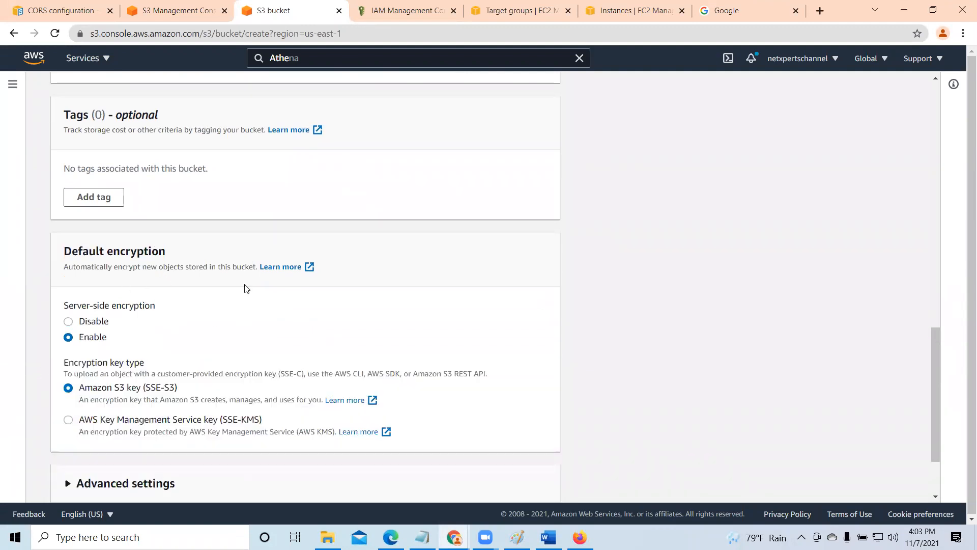
click(68, 321)
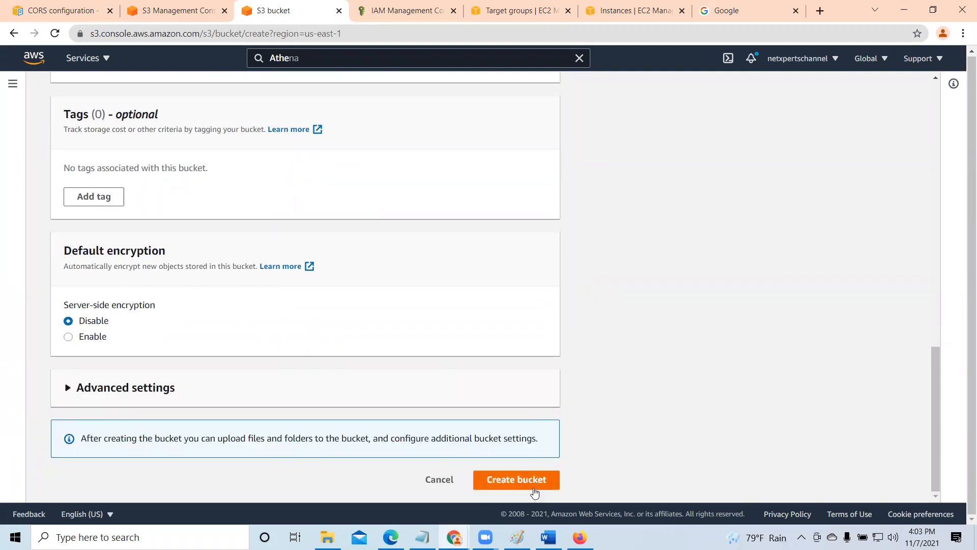
click(534, 484)
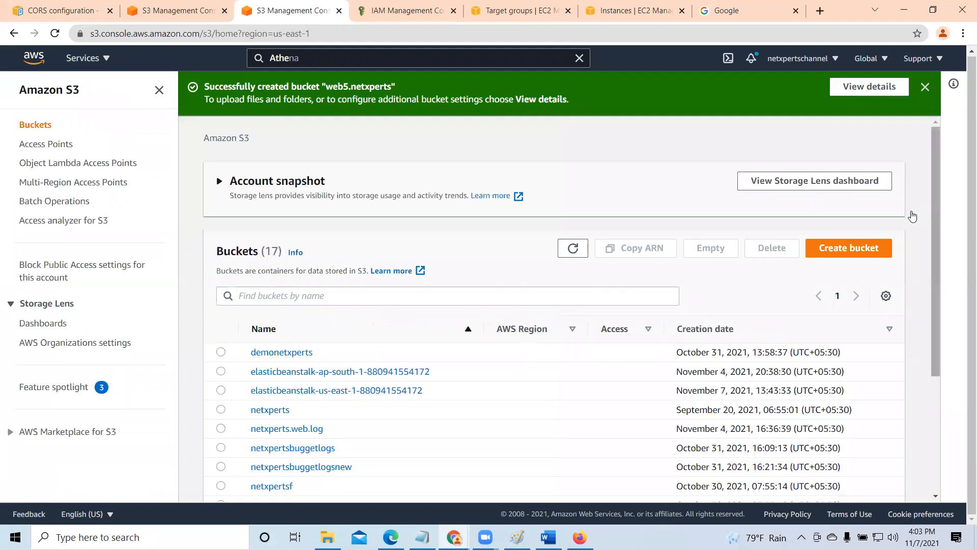
- Open the web5.netxperts bucket from the bucket list
scroll(662, 356, down, 3)
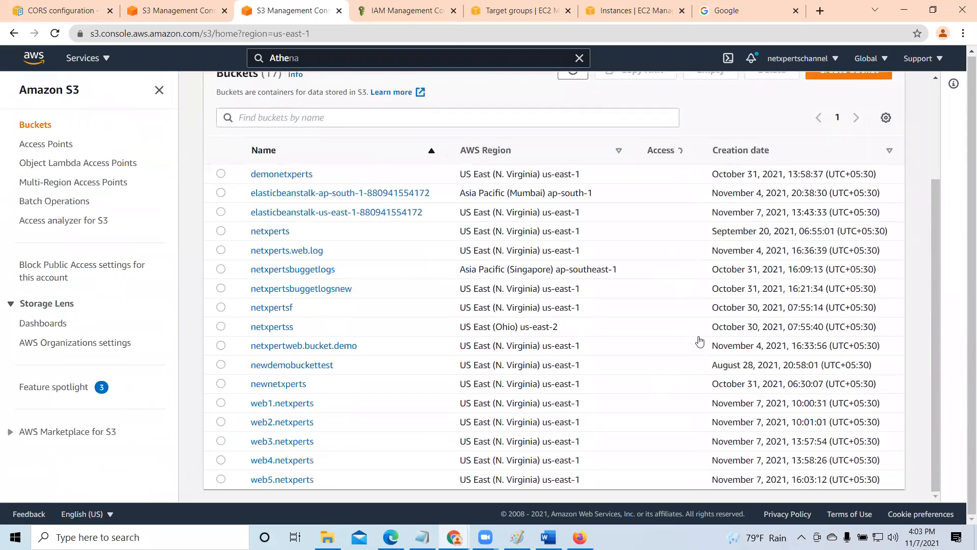
scroll(468, 467, down, 5)
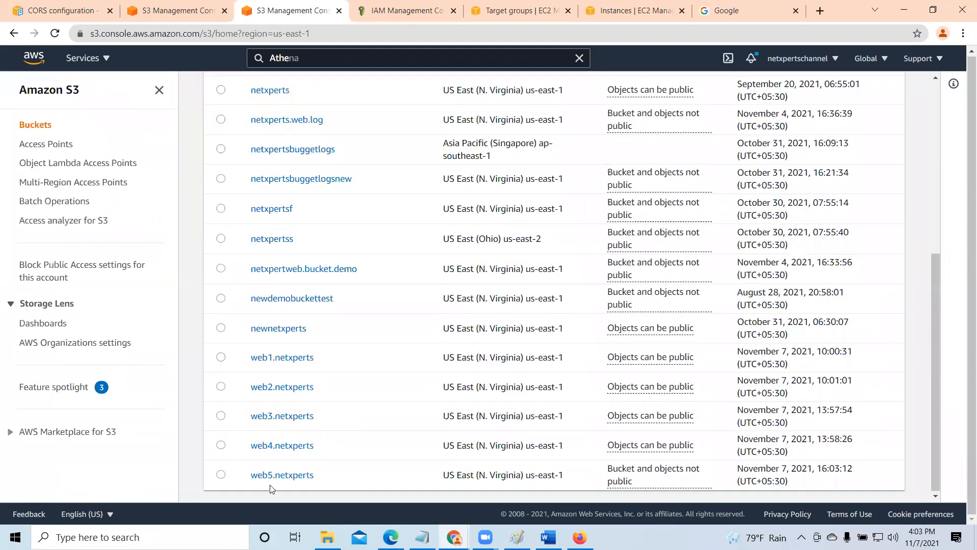
click(263, 475)
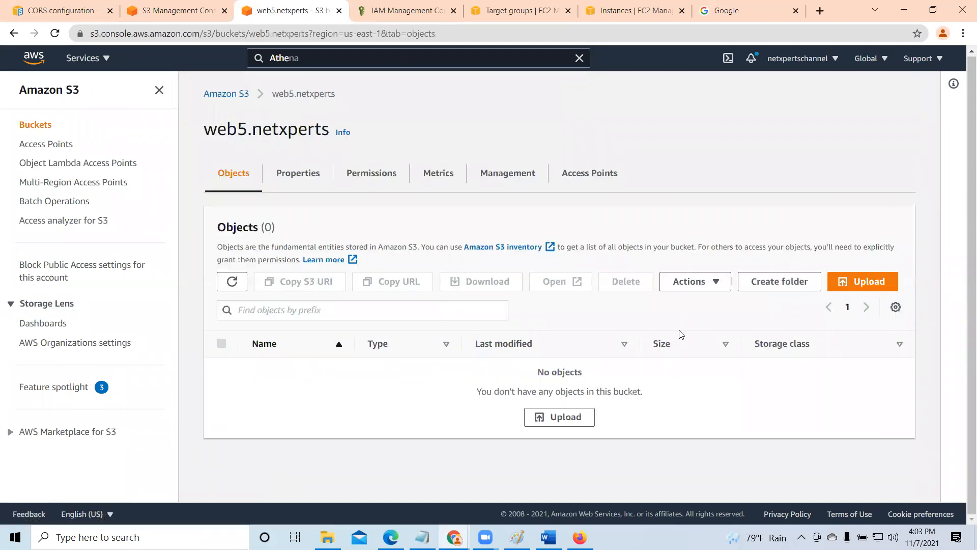
- Upload Cloud Assignment.pdf from the Desktop to the web5.netxperts bucket and close the upload status page
click(874, 282)
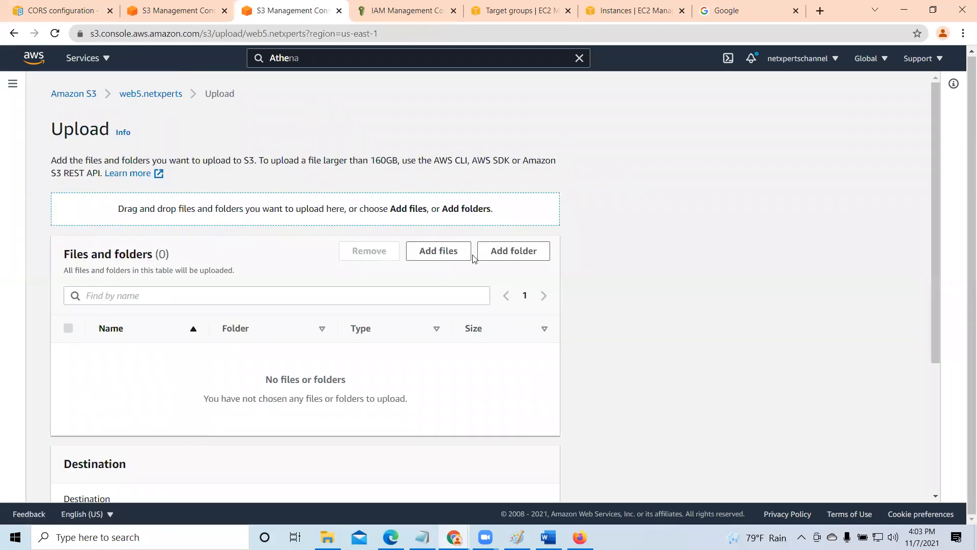
click(452, 253)
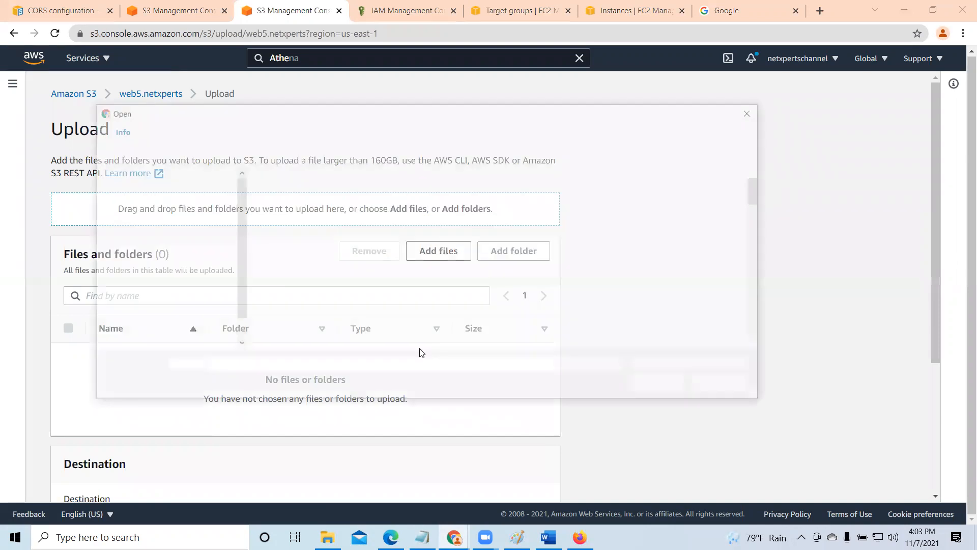
scroll(345, 342, down, 4)
scroll(386, 211, up, 3)
scroll(382, 290, down, 12)
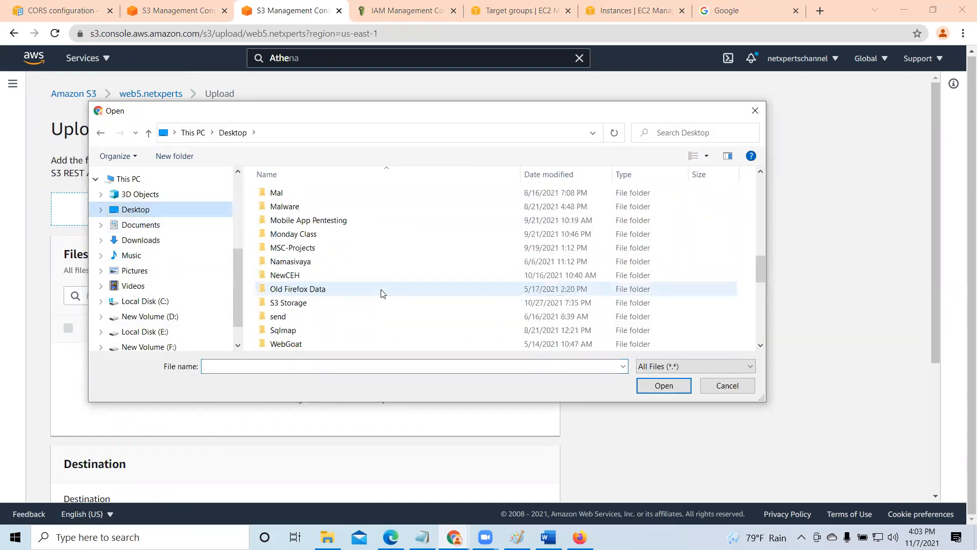
scroll(382, 293, down, 3)
click(338, 344)
click(660, 386)
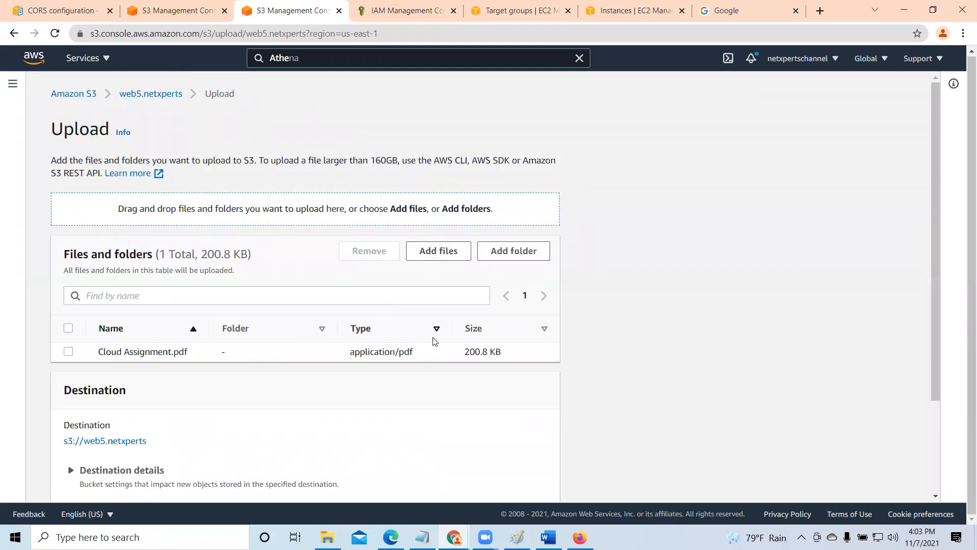
scroll(448, 305, down, 3)
click(532, 484)
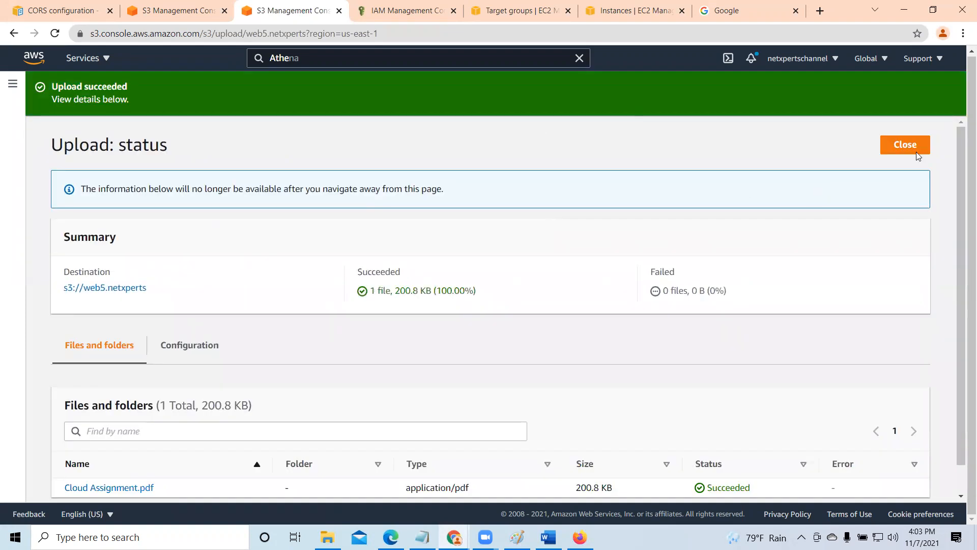
click(915, 148)
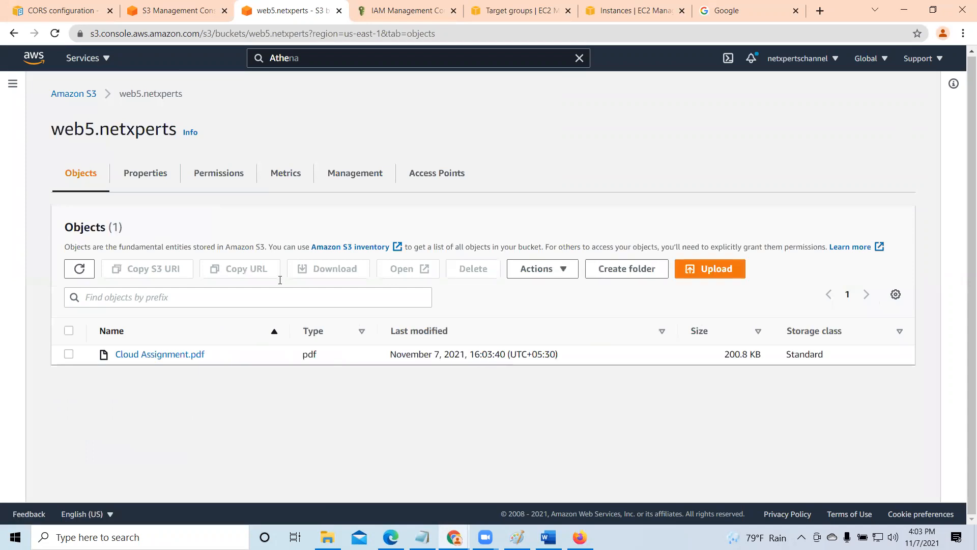
- Copy the object URL of Cloud Assignment.pdf and load it in a new browser tab to test public access
click(160, 356)
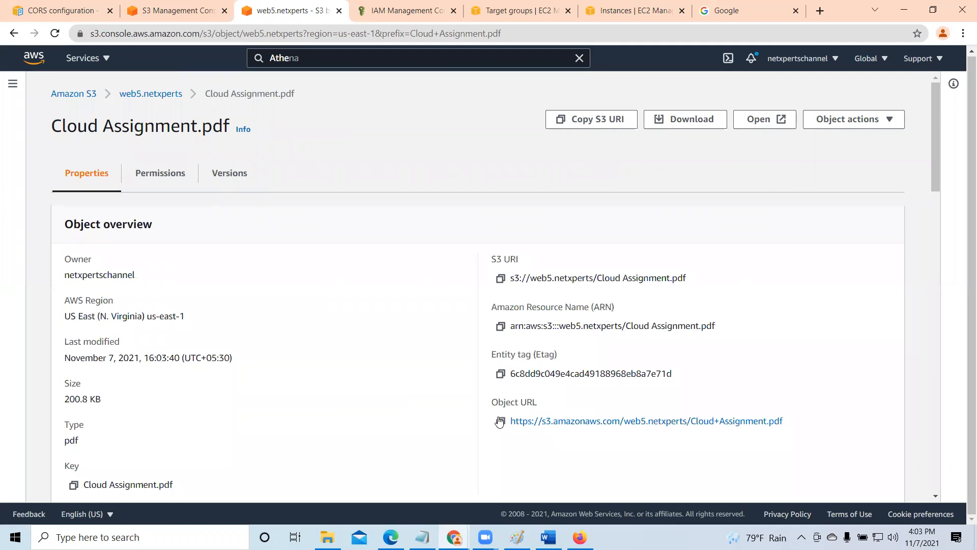
click(499, 421)
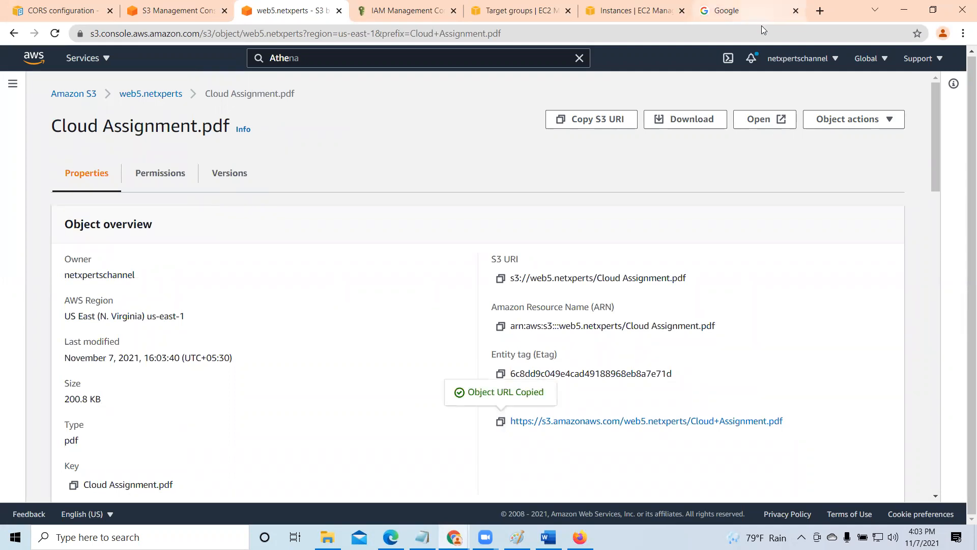
click(812, 13)
right_click(676, 33)
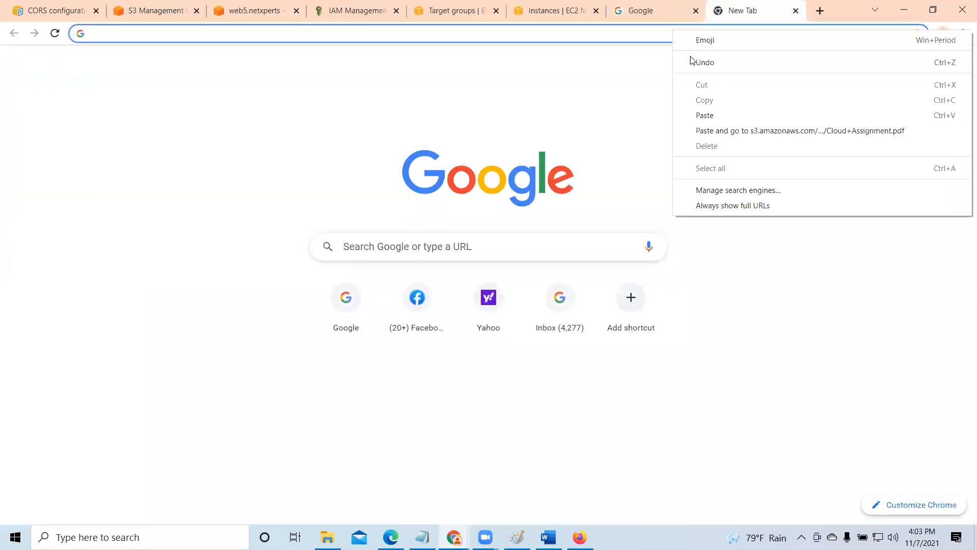
click(712, 113)
key(Return)
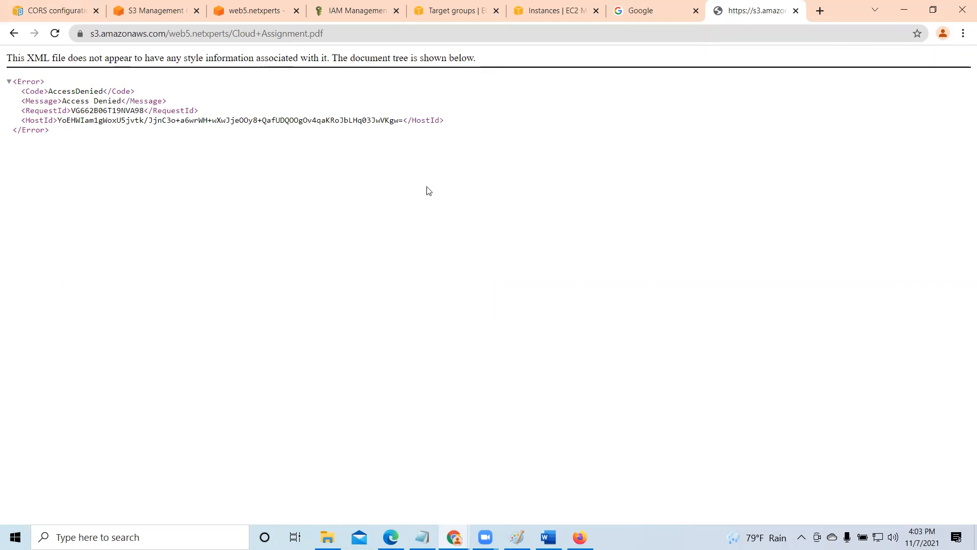
- Return to the S3 object page, open the access control list of Cloud Assignment.pdf for editing and review the grantee permissions
click(248, 11)
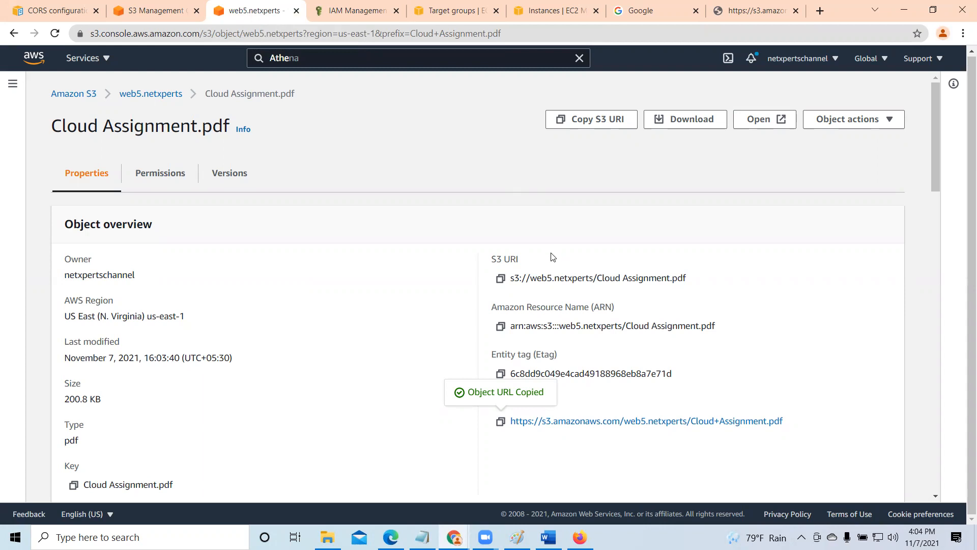
click(162, 173)
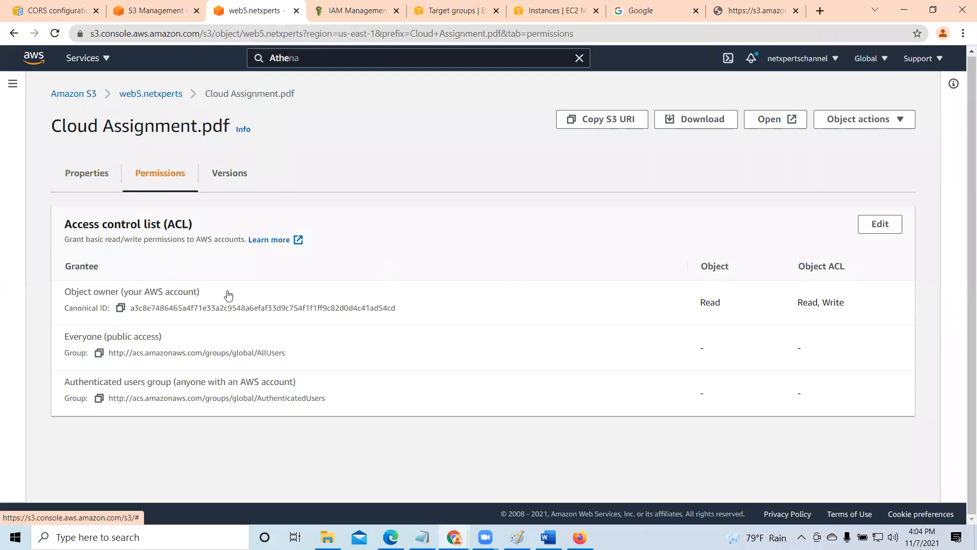
click(883, 229)
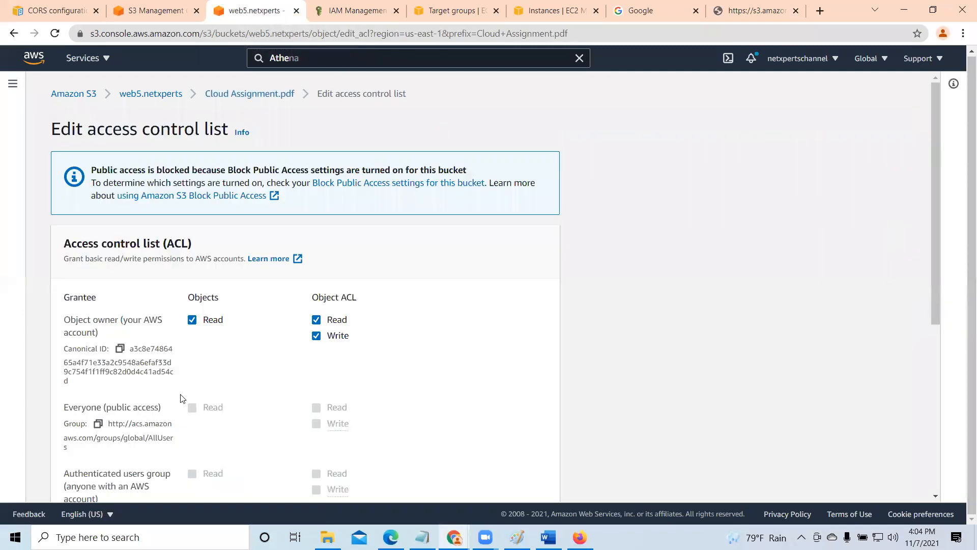
scroll(207, 396, down, 1)
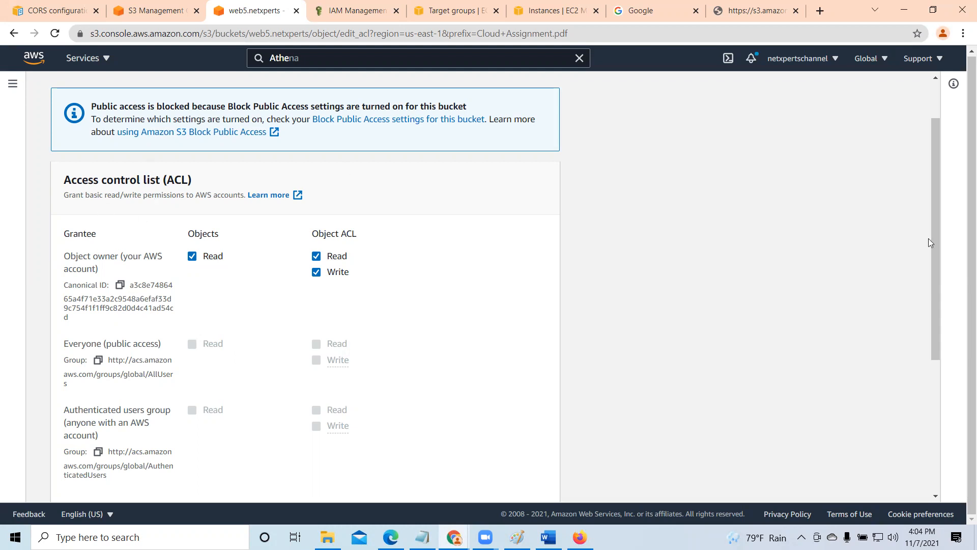
drag(936, 249, 930, 150)
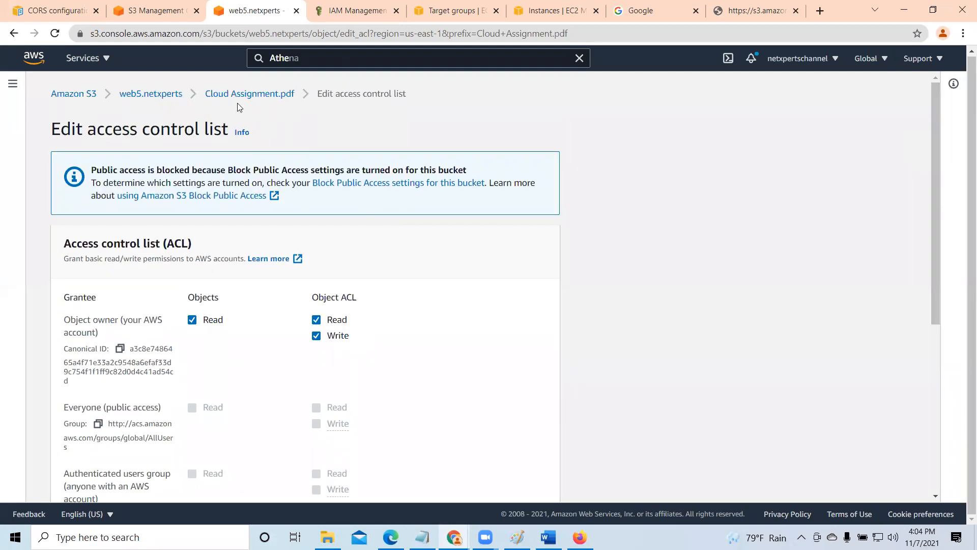
- Return to the web5.netxperts bucket and open its permissions at the Block Public Access settings
click(149, 94)
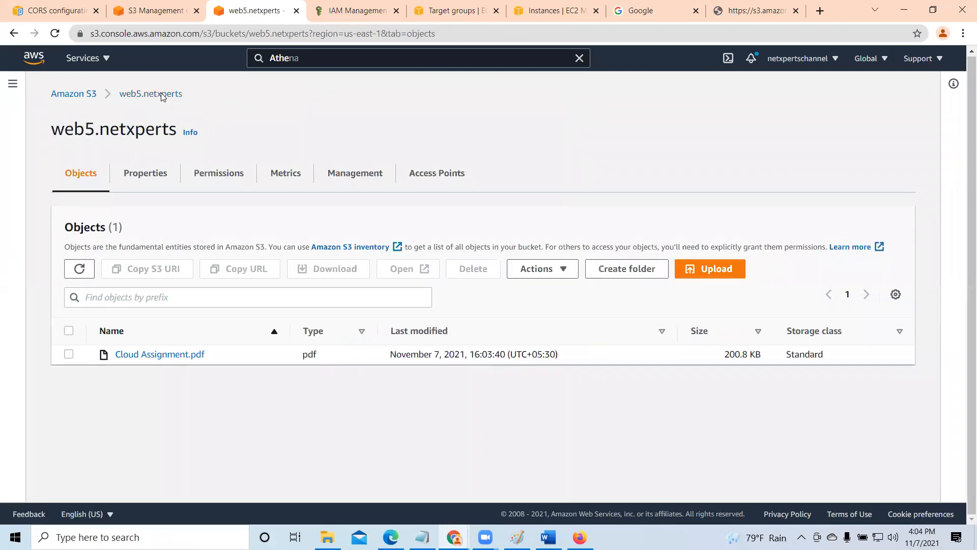
click(144, 175)
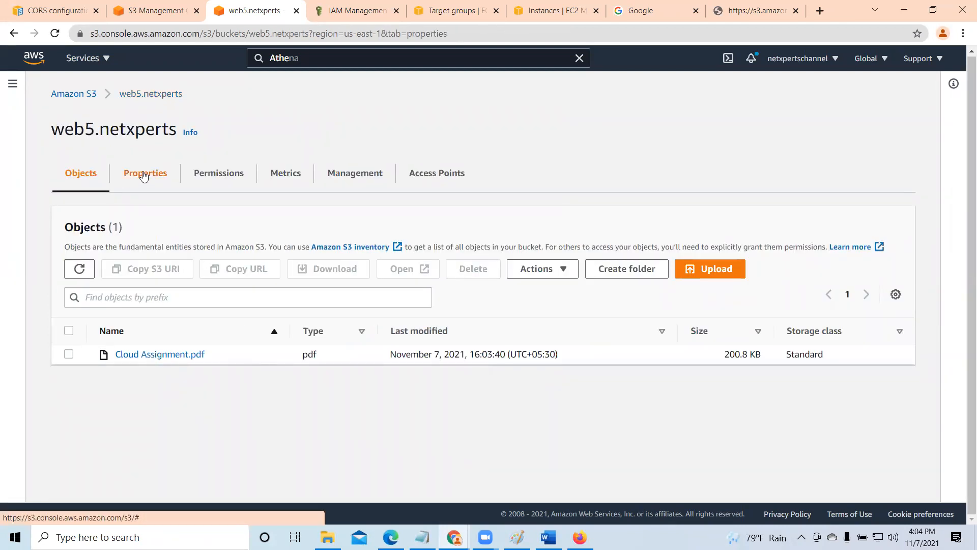
scroll(270, 316, down, 5)
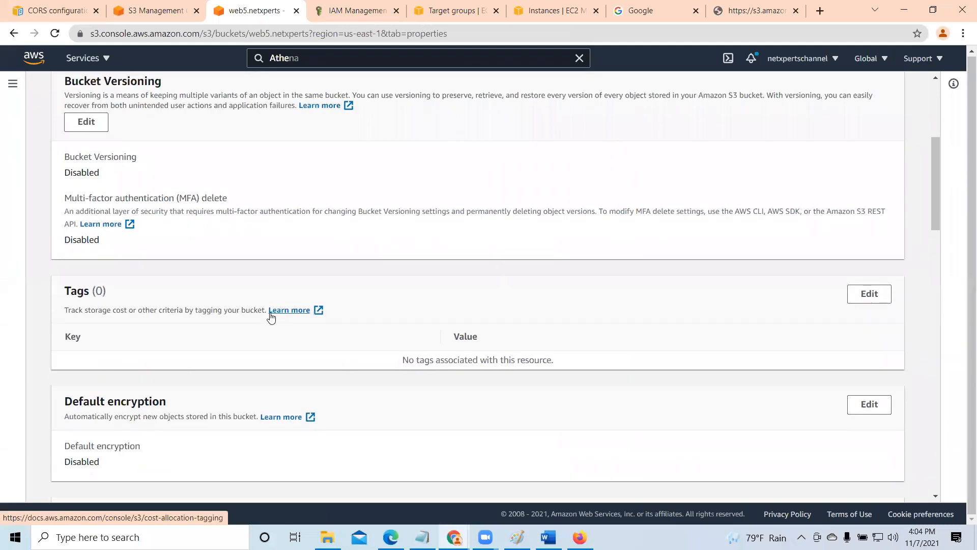
scroll(270, 316, up, 5)
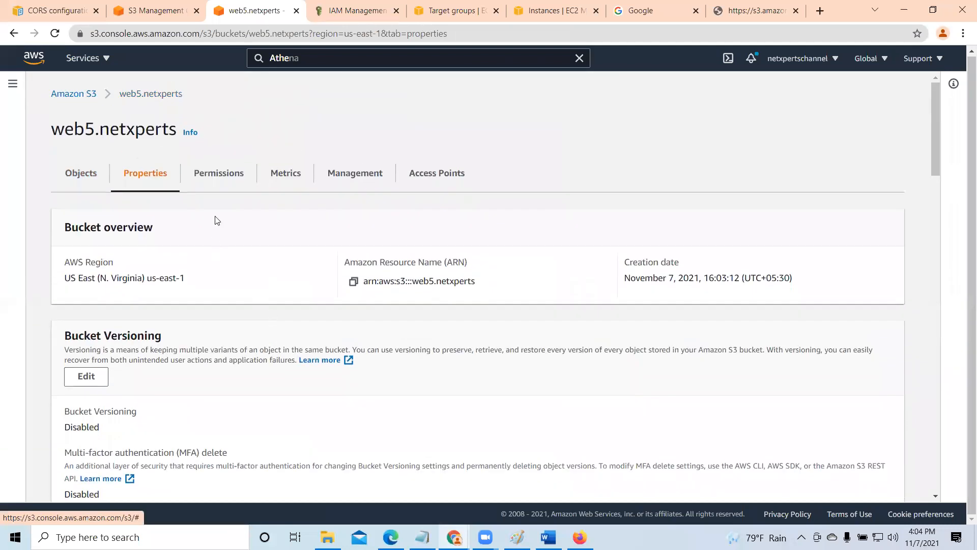
click(232, 177)
scroll(332, 339, down, 4)
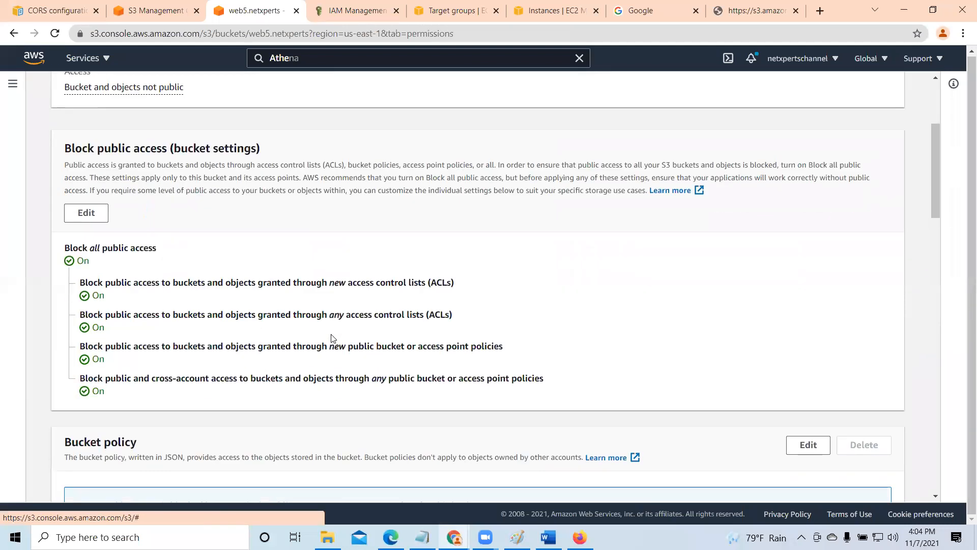
- Turn off Block all public access for the web5.netxperts bucket, save the change and enter "confirm" to approve it
click(86, 213)
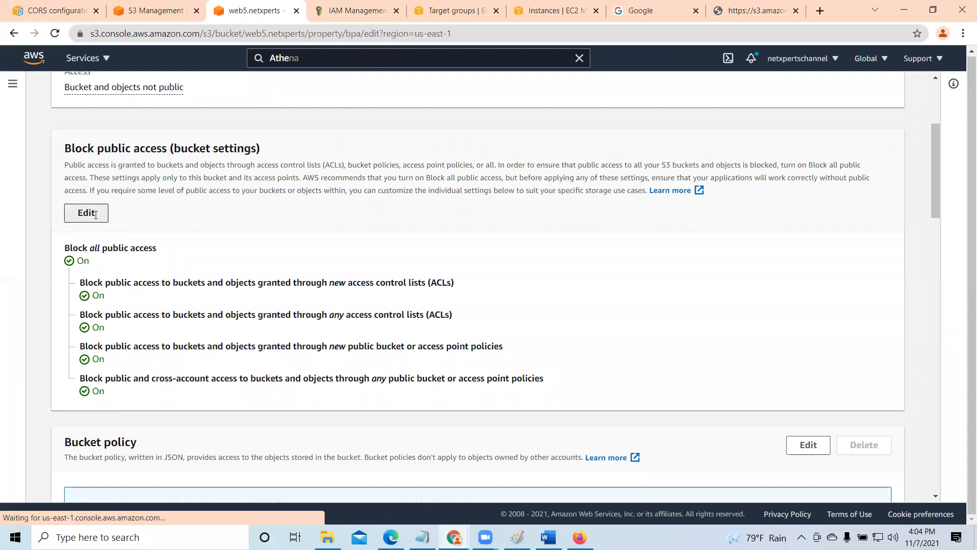
click(67, 278)
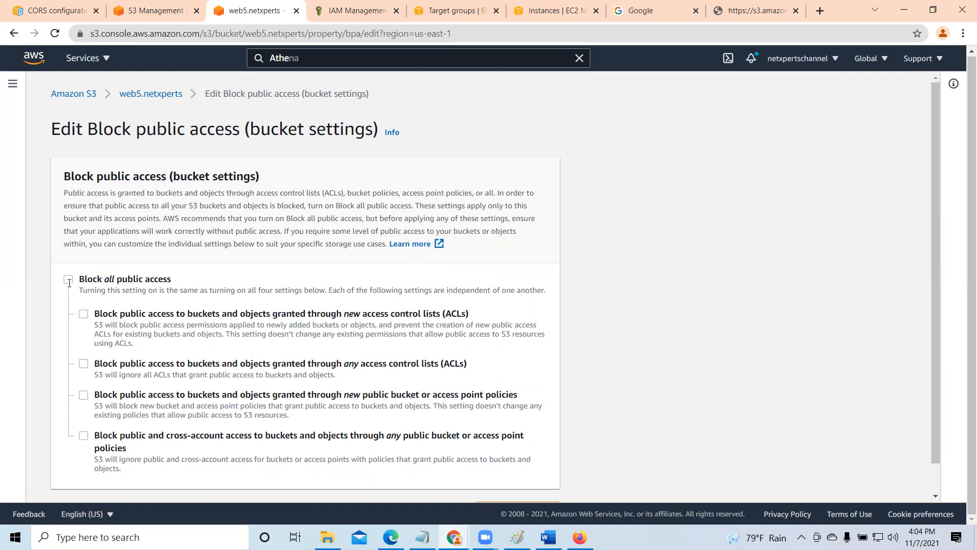
scroll(421, 363, down, 1)
click(536, 481)
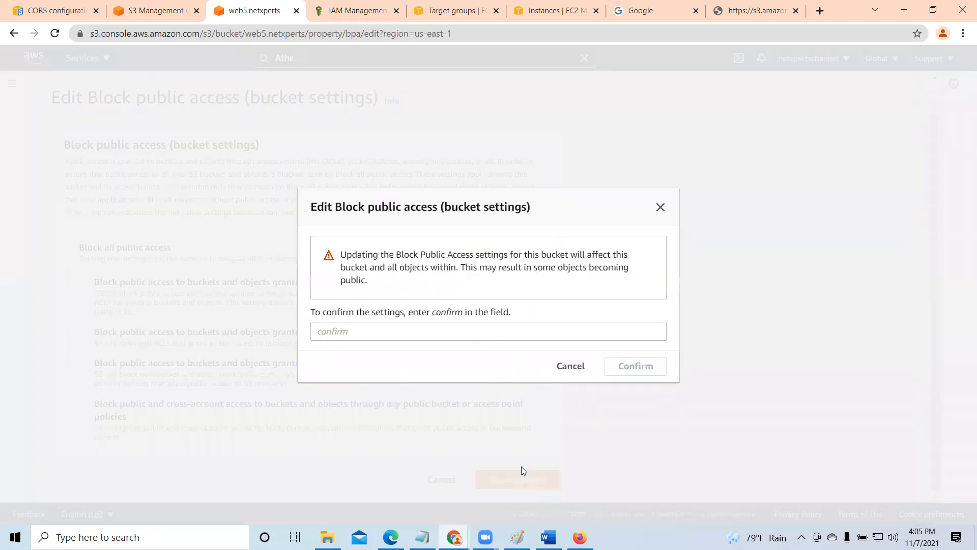
click(400, 332)
text(c)
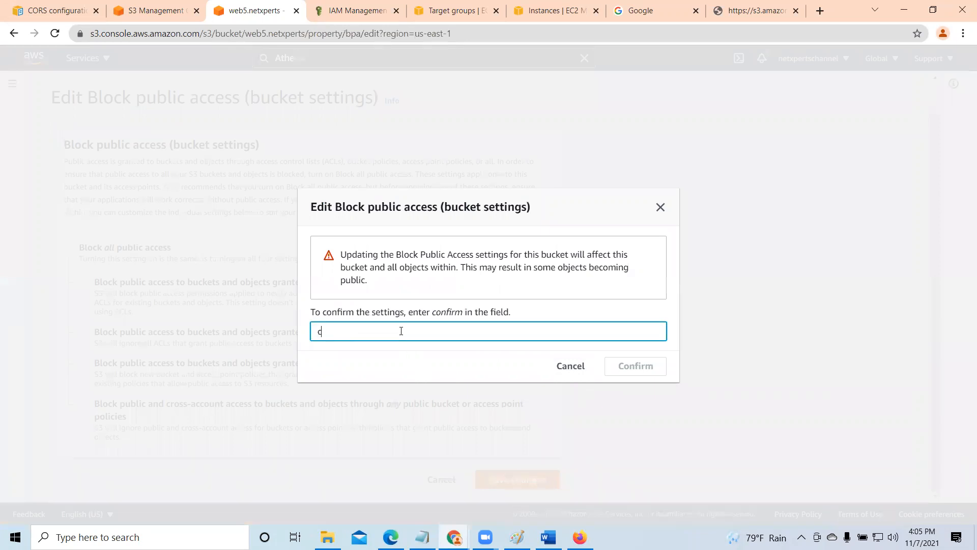
text(onfirm)
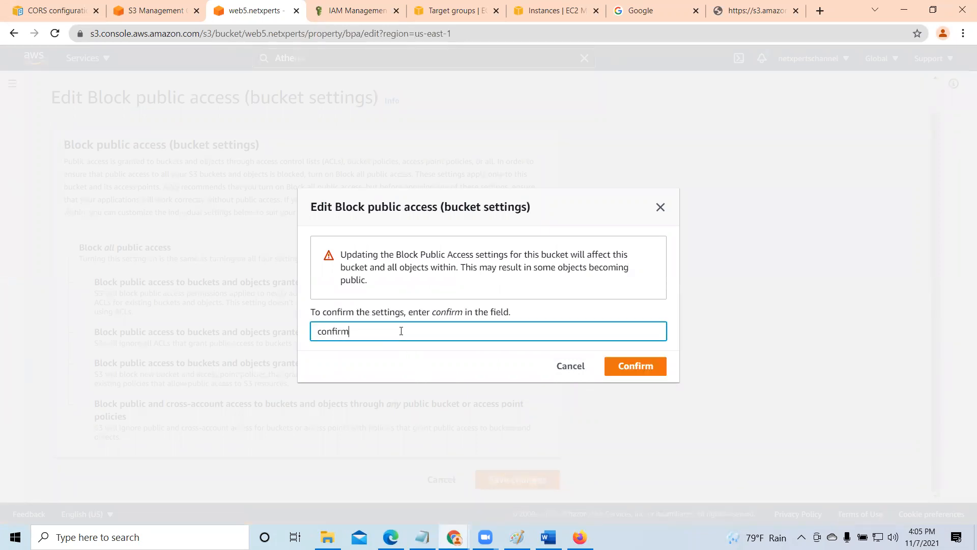
click(651, 372)
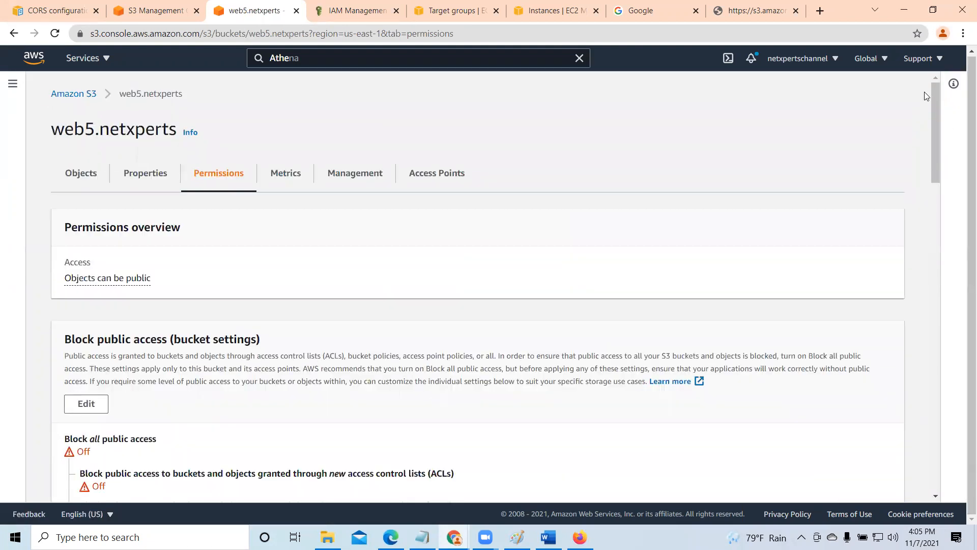
- Grant Everyone (public access) object Read permission in the access control list of Cloud Assignment.pdf, acknowledge the effects, save and dismiss the notification
click(84, 177)
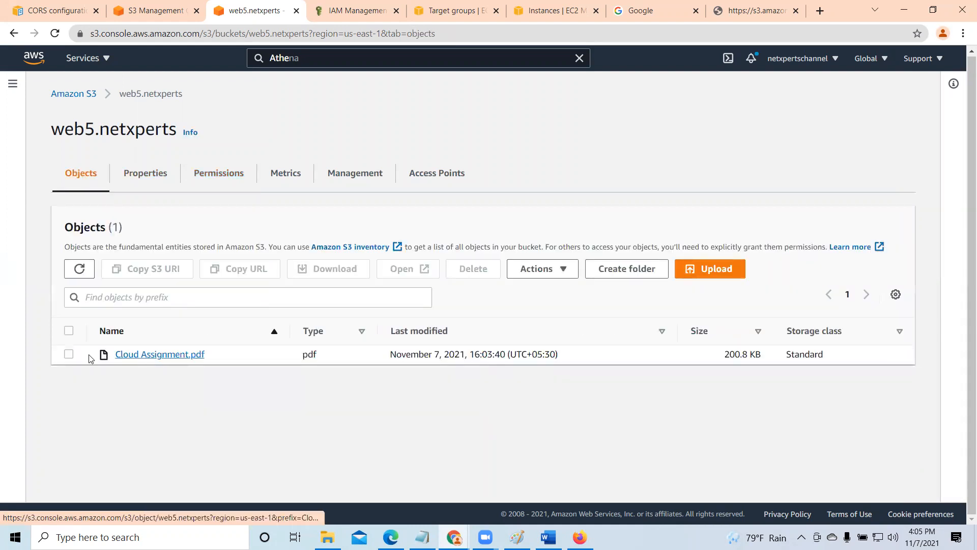
click(131, 355)
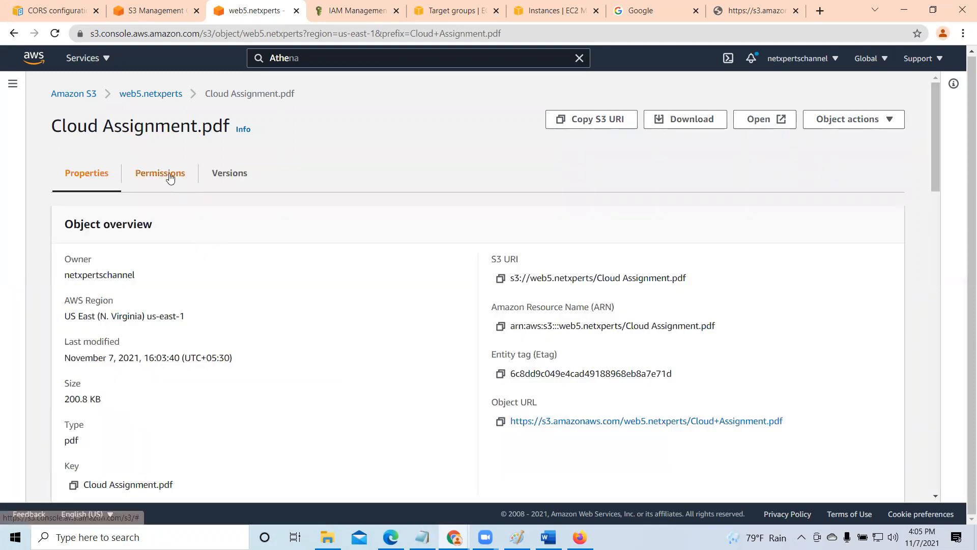
click(172, 179)
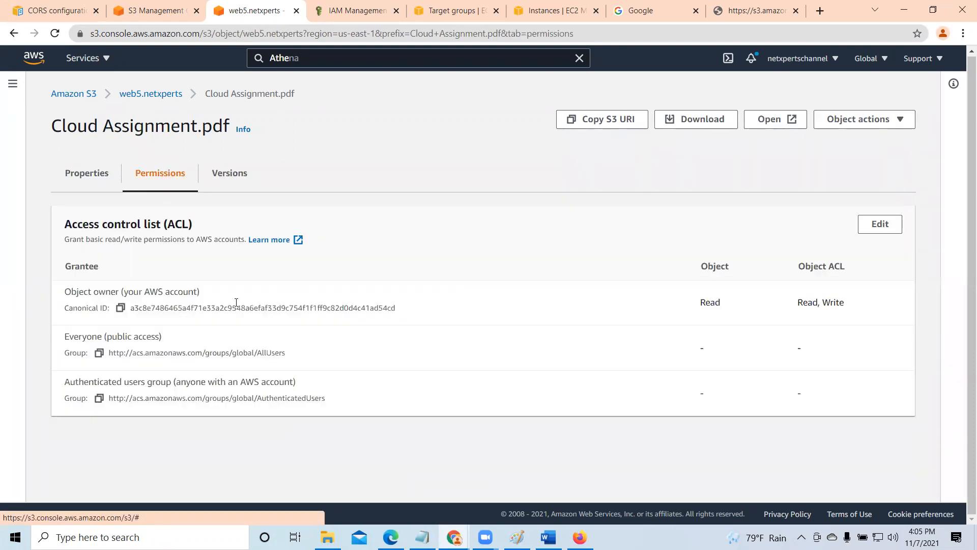
click(876, 226)
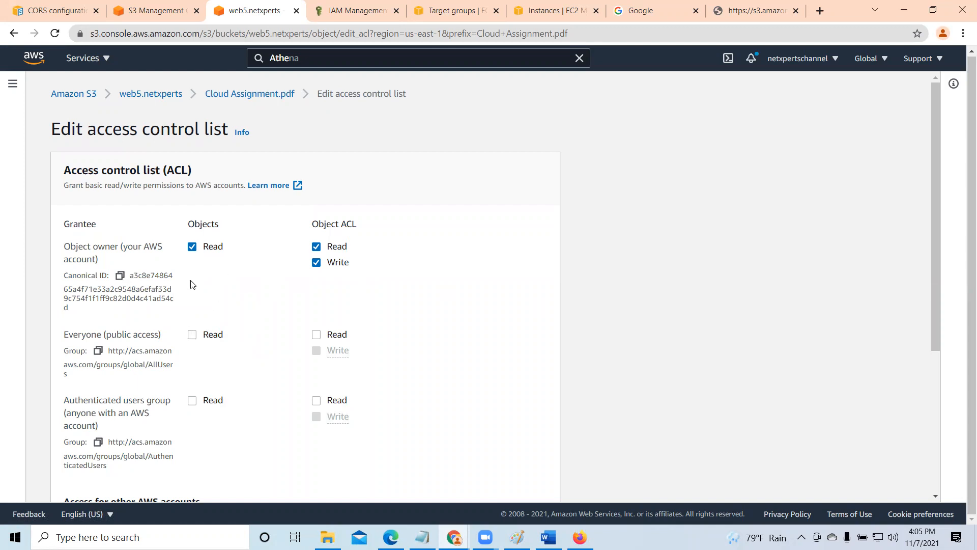
click(192, 335)
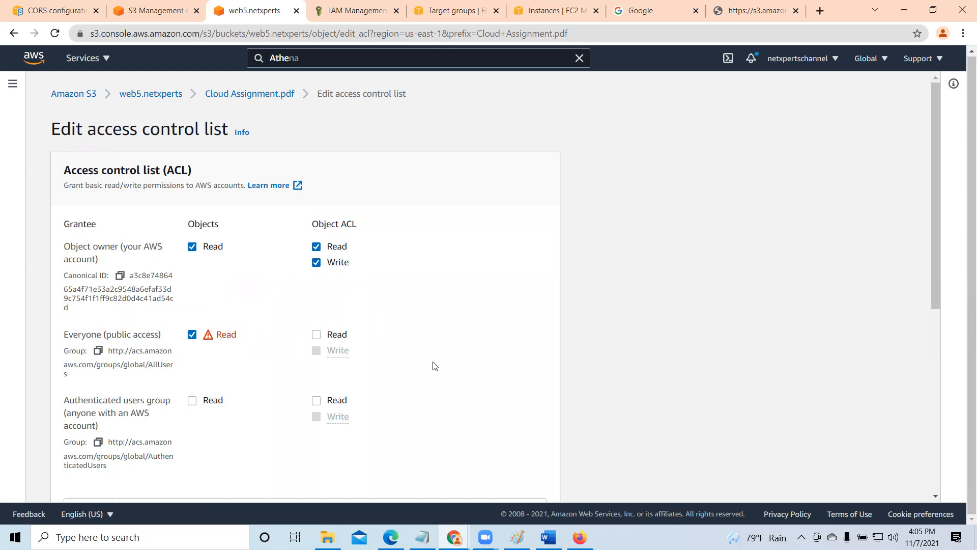
scroll(435, 366, down, 3)
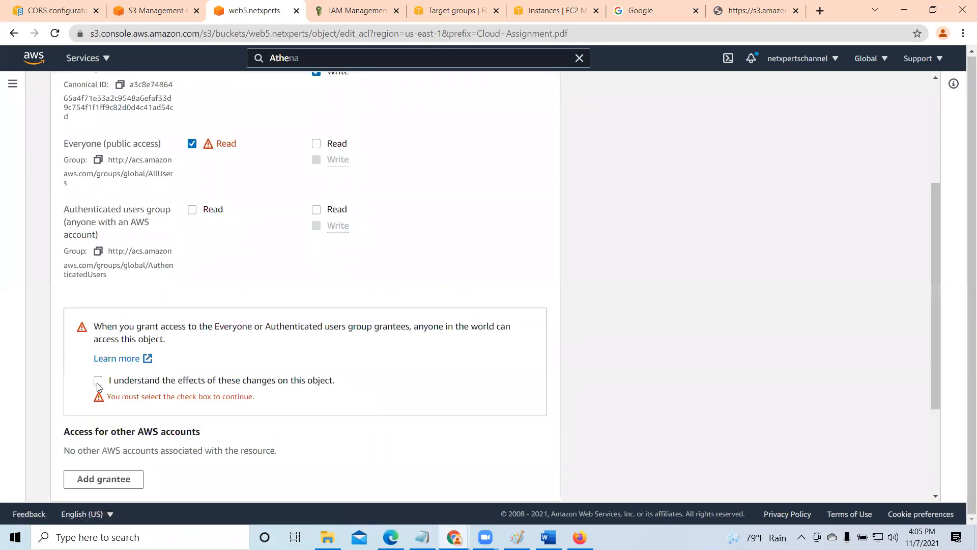
click(98, 382)
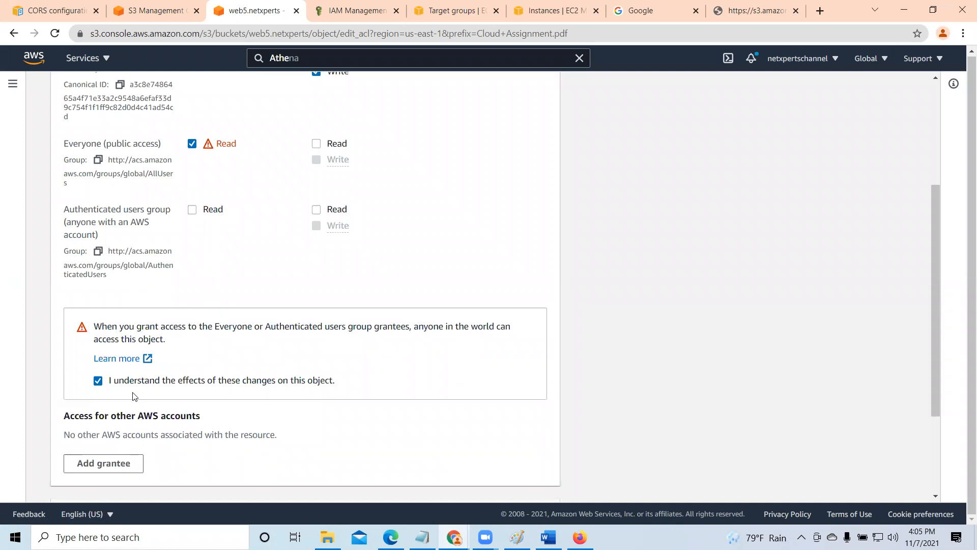
scroll(361, 405, down, 3)
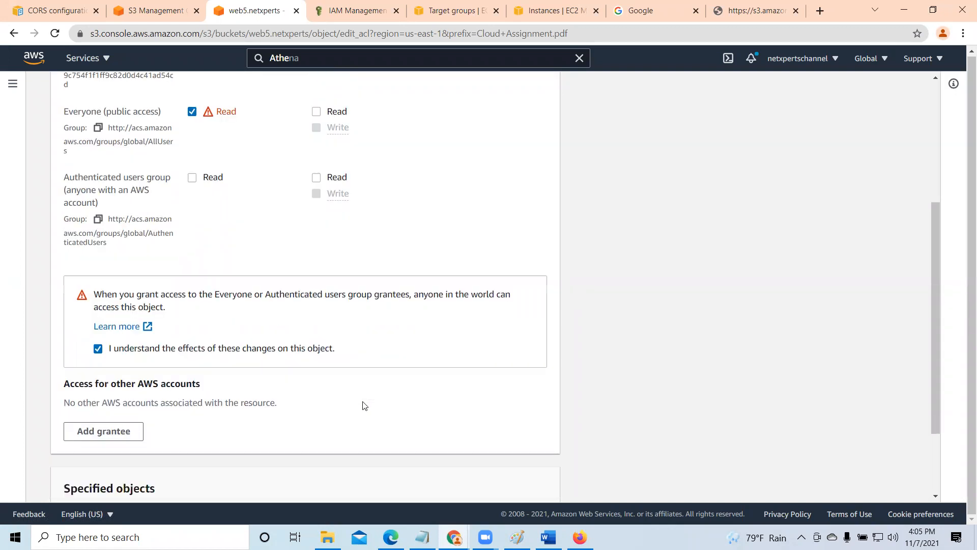
click(538, 481)
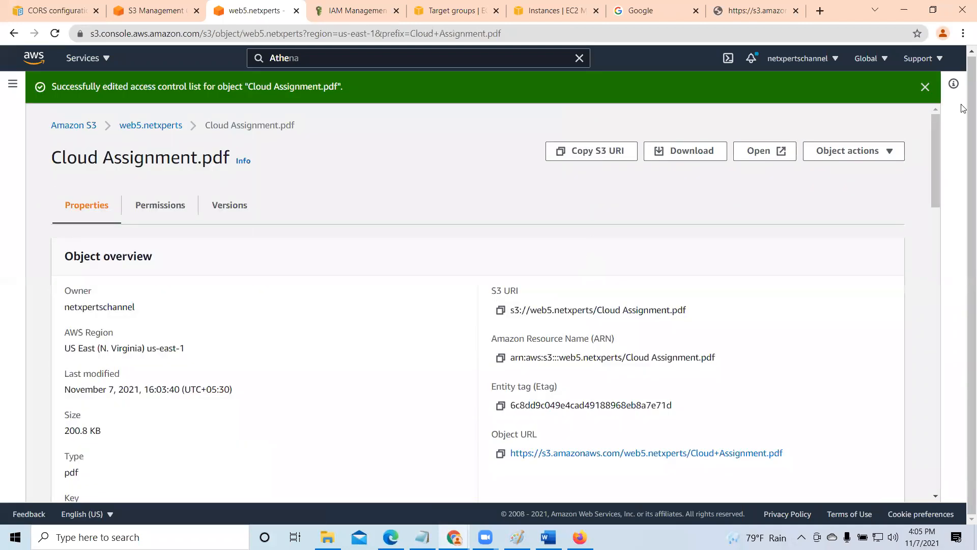
click(925, 87)
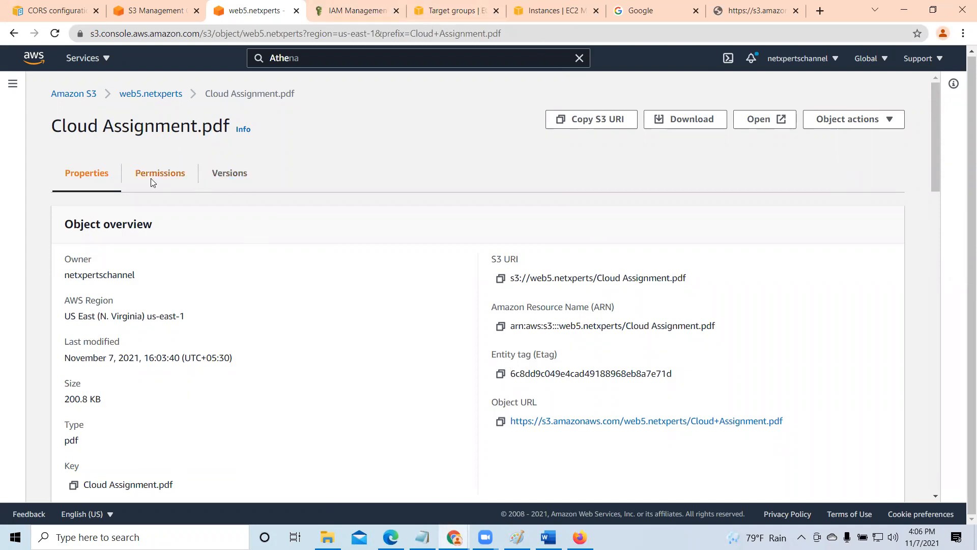
- Copy the object URL of Cloud Assignment.pdf, close the old test tab and load the URL in a new one
click(501, 421)
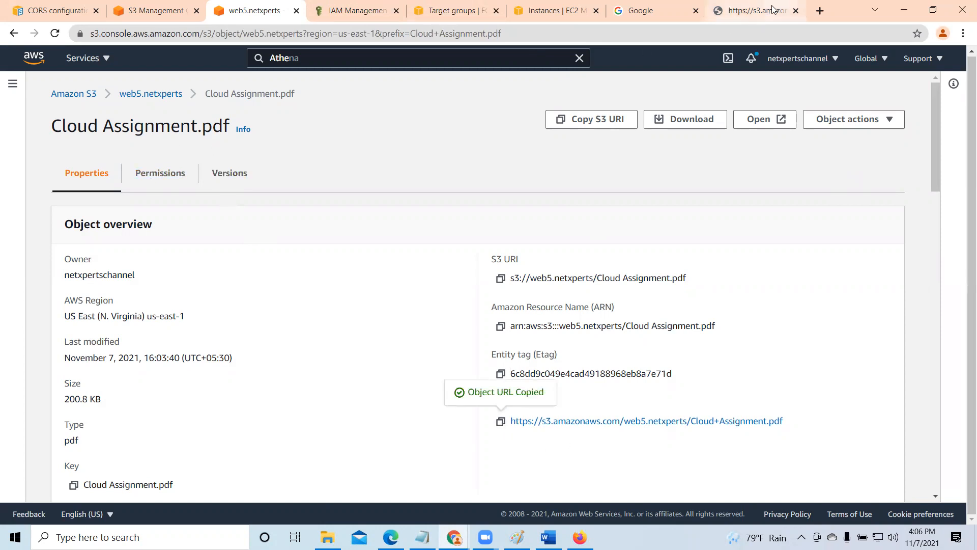
click(757, 11)
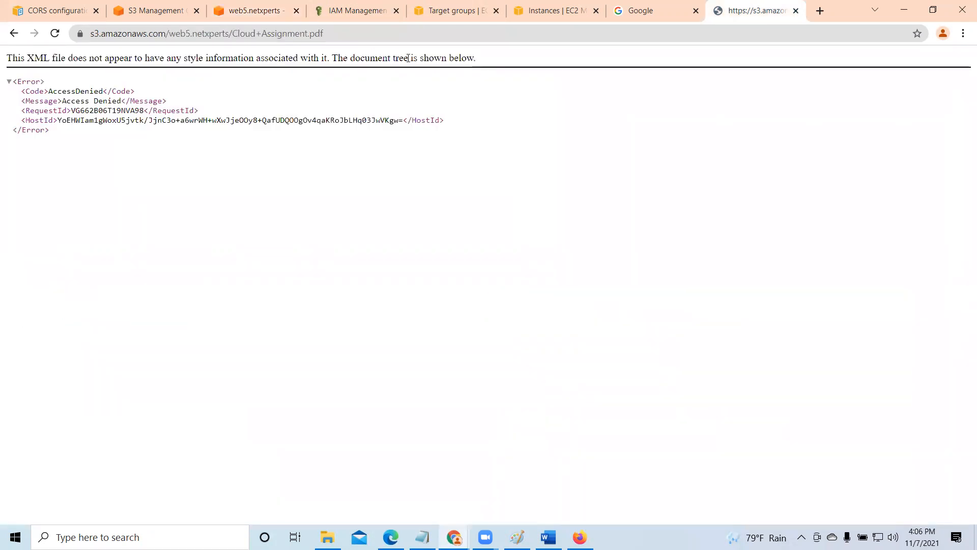
click(795, 11)
click(819, 11)
right_click(709, 32)
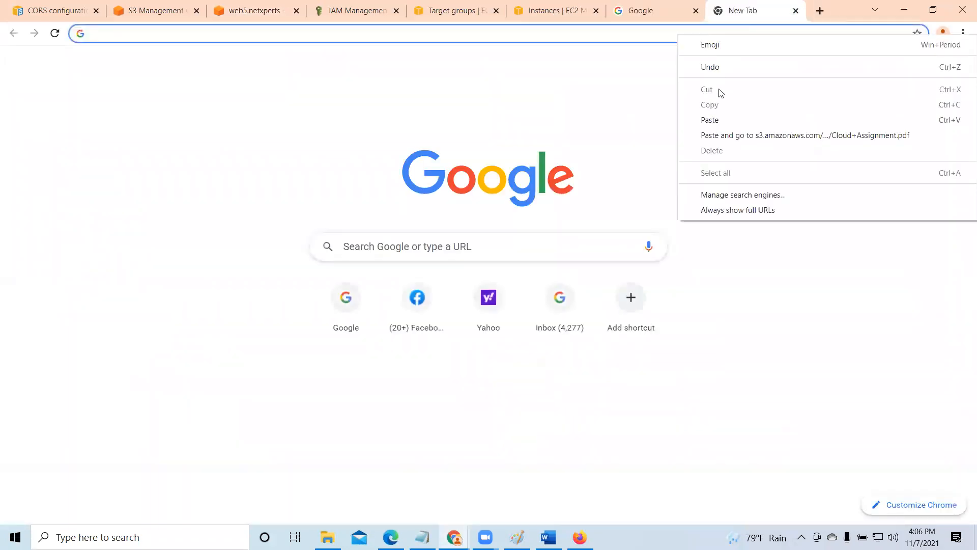
click(722, 121)
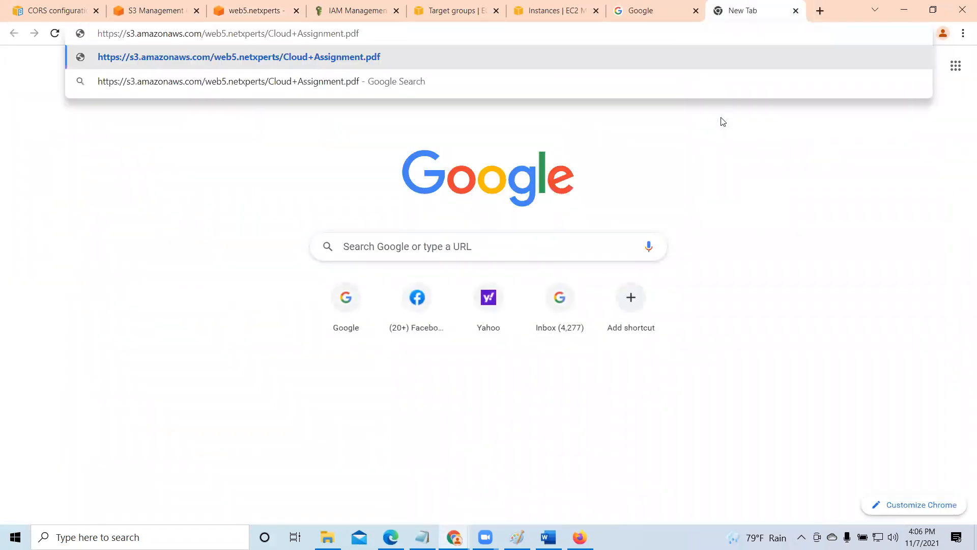
key(Return)
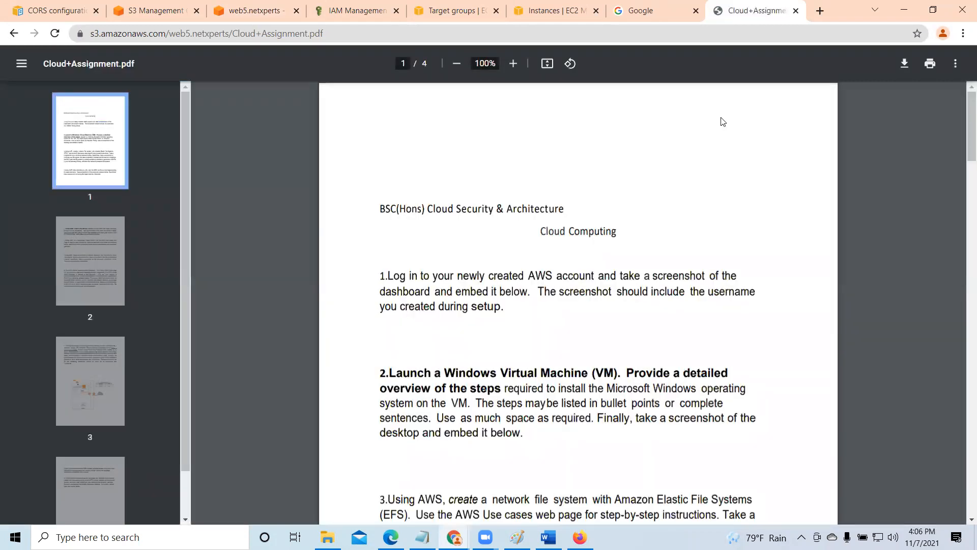
- Look through the pages of the publicly loaded Cloud Assignment.pdf and close its browser tab
scroll(724, 236, down, 10)
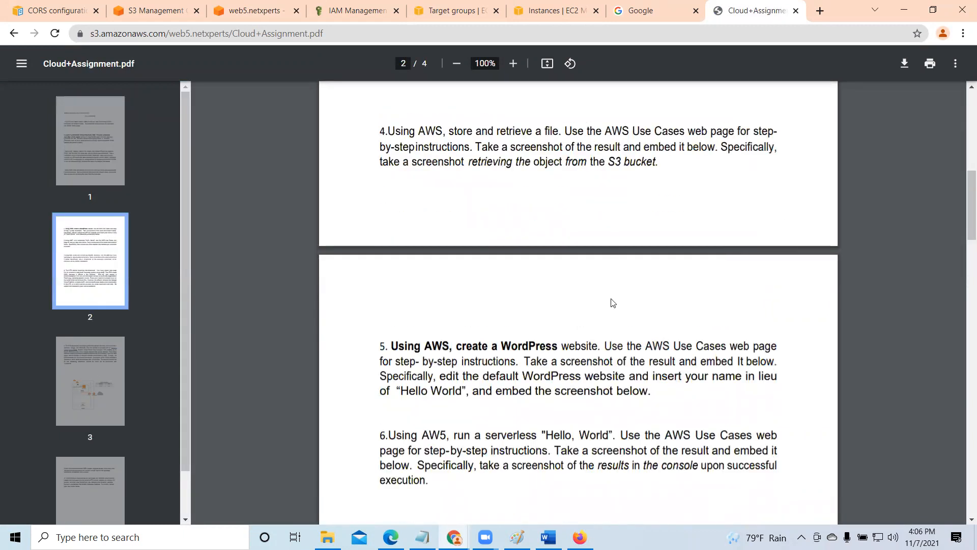
scroll(671, 320, down, 3)
scroll(685, 320, down, 3)
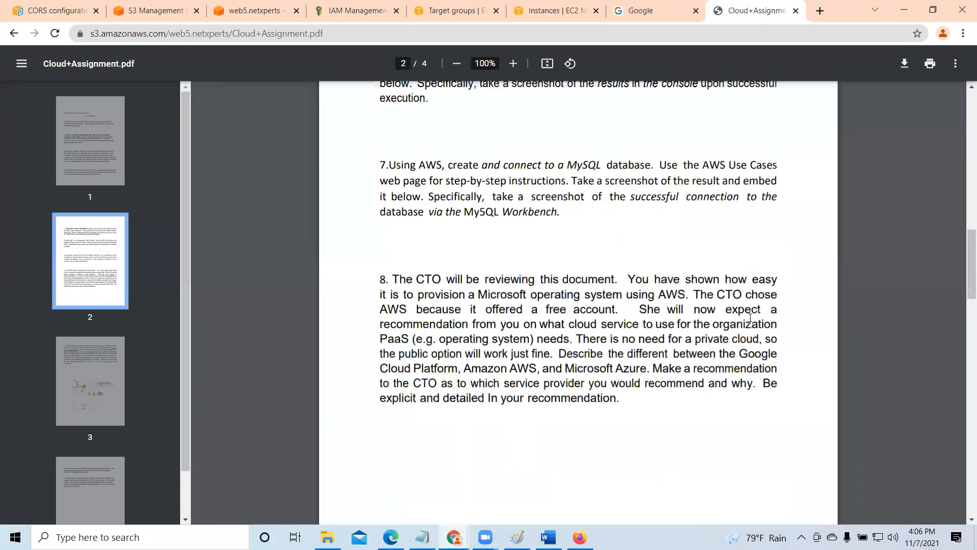
scroll(669, 315, down, 7)
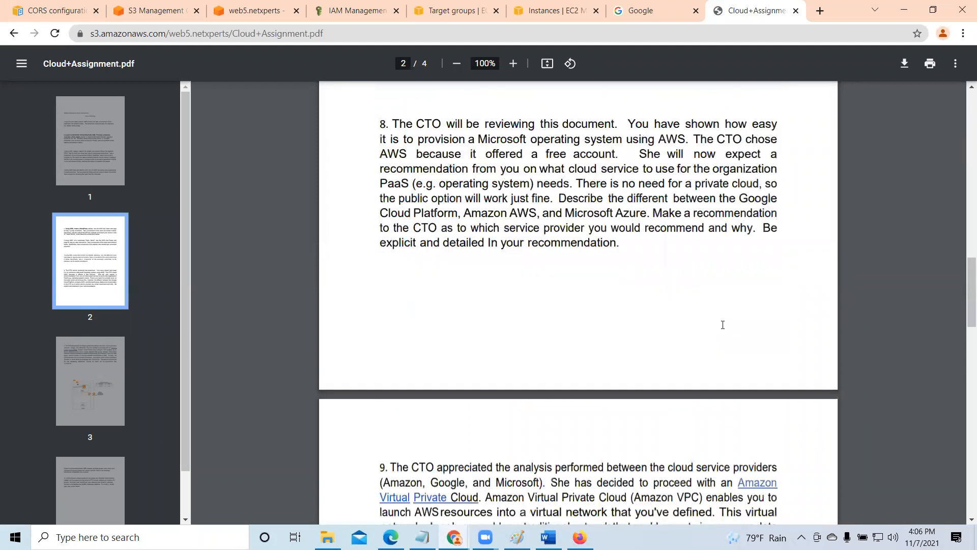
scroll(724, 324, down, 6)
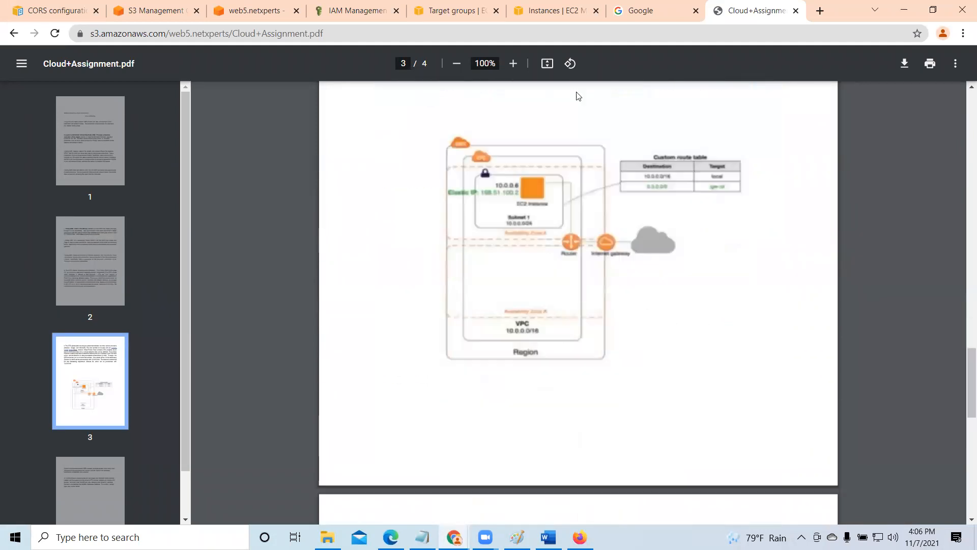
click(796, 10)
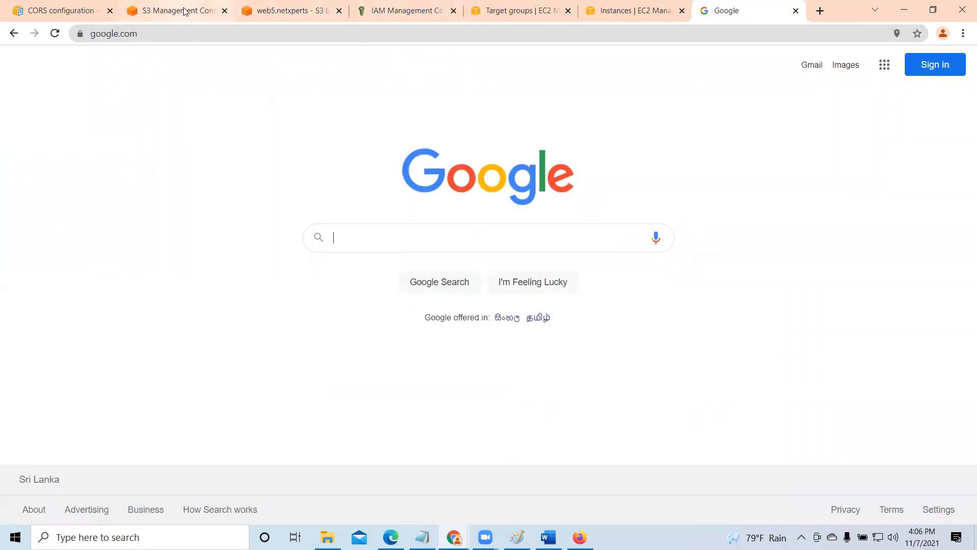
- Return to the S3 bucket list and review the access status of the web buckets
click(293, 10)
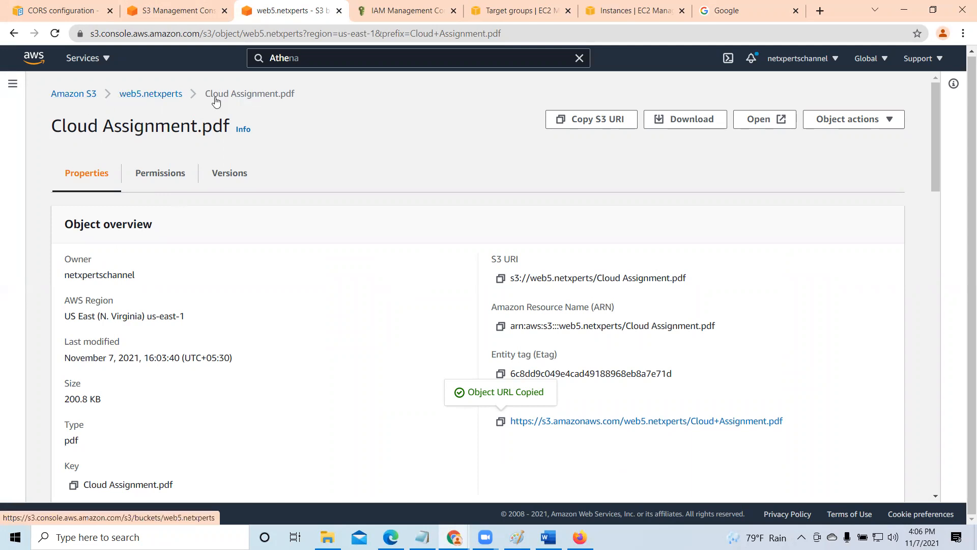
click(151, 94)
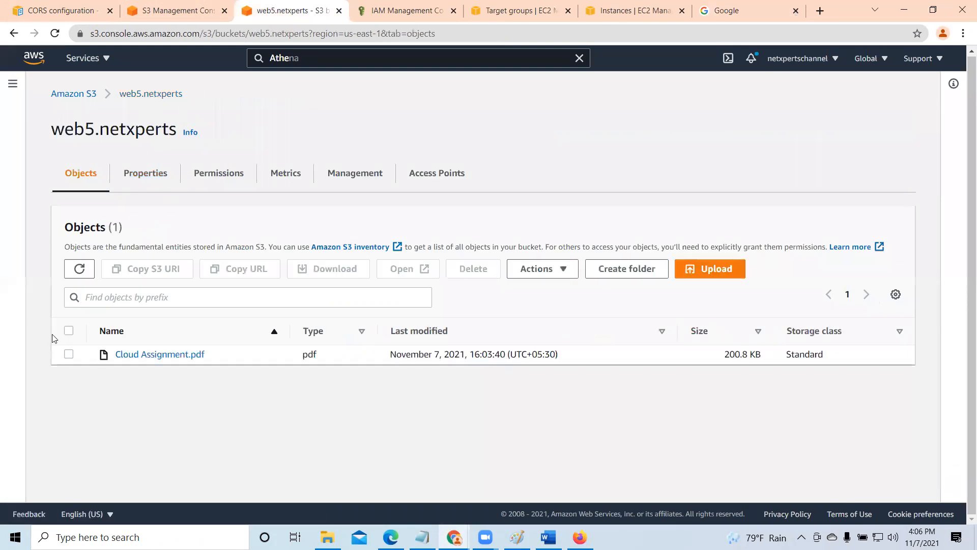
click(77, 95)
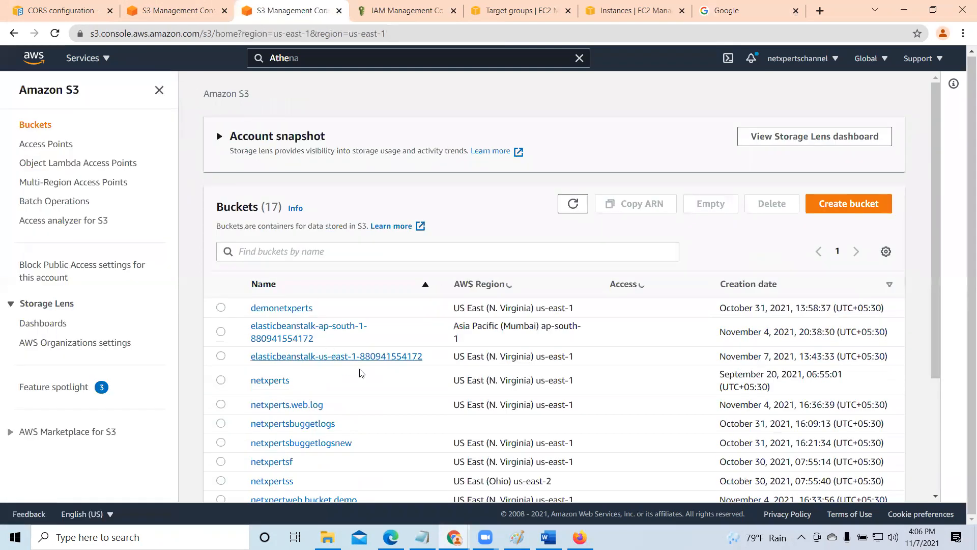
scroll(356, 377, down, 5)
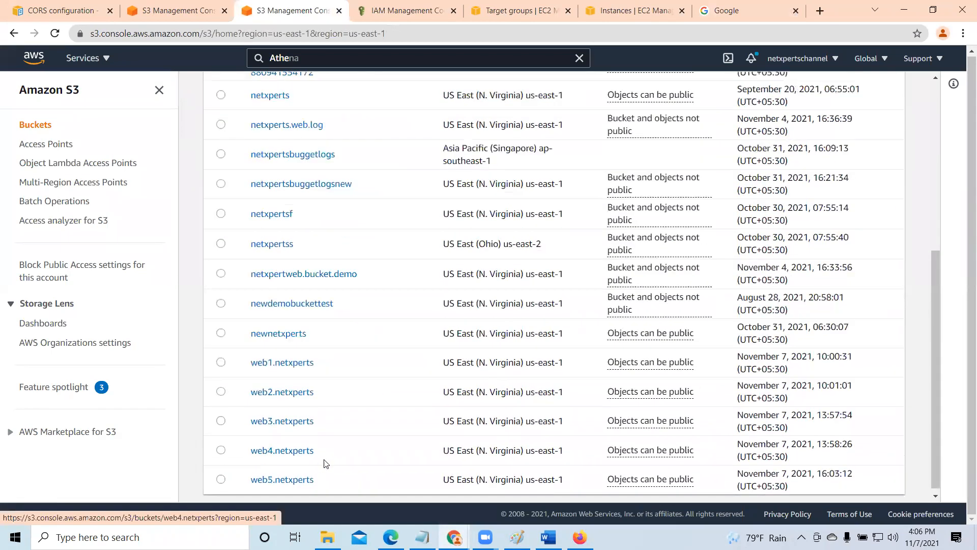
- In the web5.netxperts Block public access settings, turn on blocking of public access granted through new access control lists (ACLs)
click(281, 474)
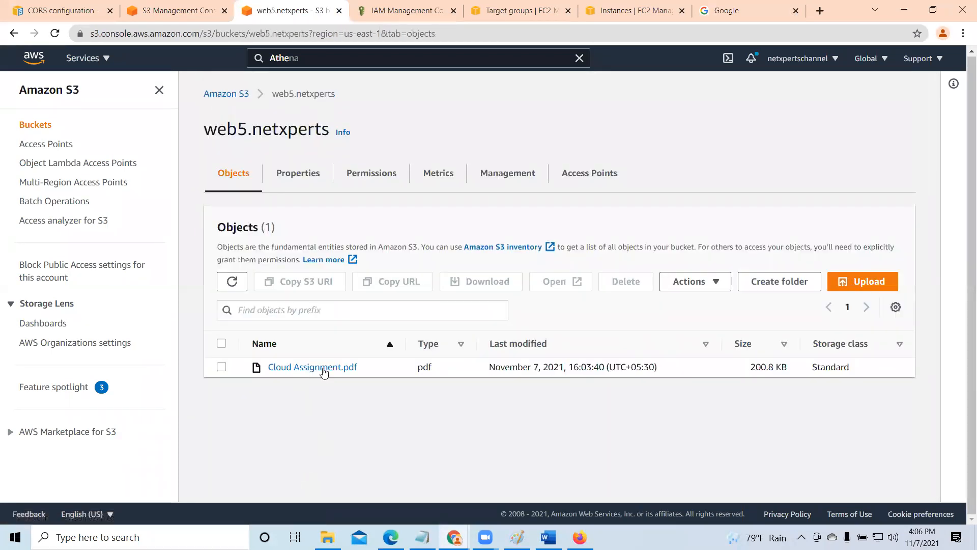
click(365, 178)
scroll(442, 323, down, 4)
click(239, 225)
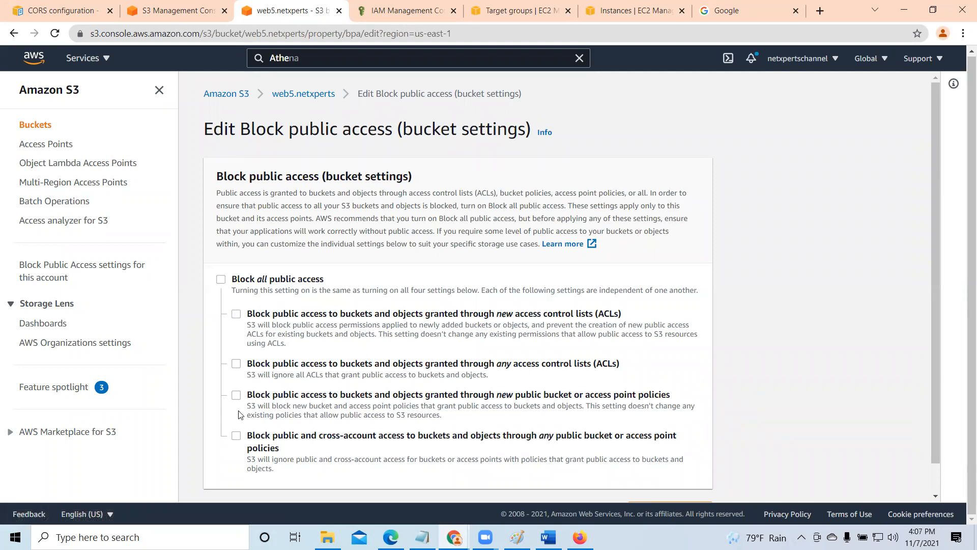
click(236, 314)
scroll(660, 349, down, 1)
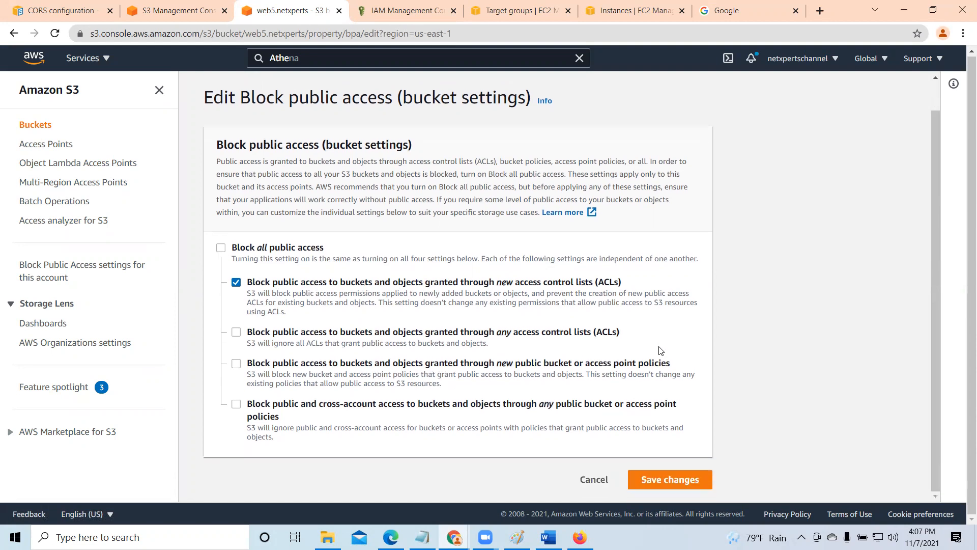
- Save the changed Block public access settings, entering confirm to approve them
click(687, 480)
click(389, 331)
text(confirm)
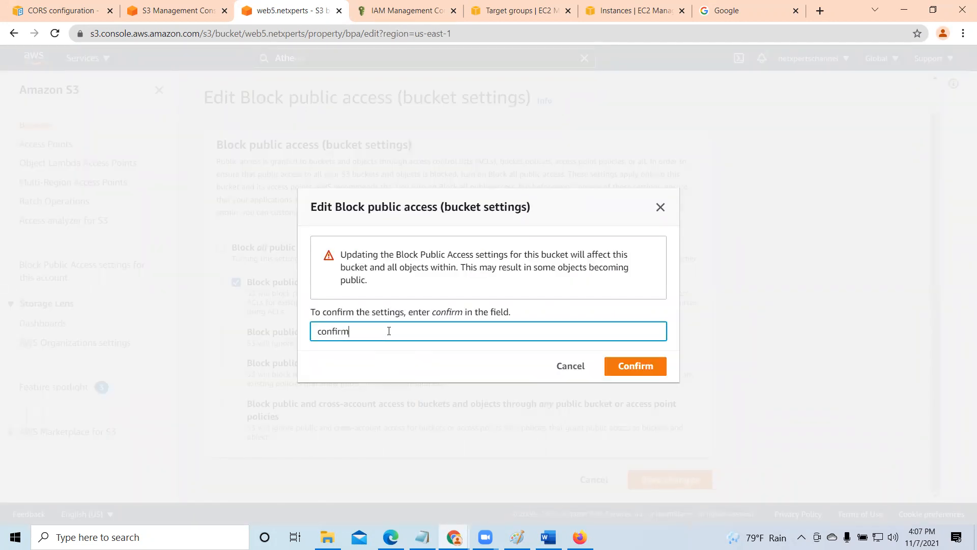
click(634, 366)
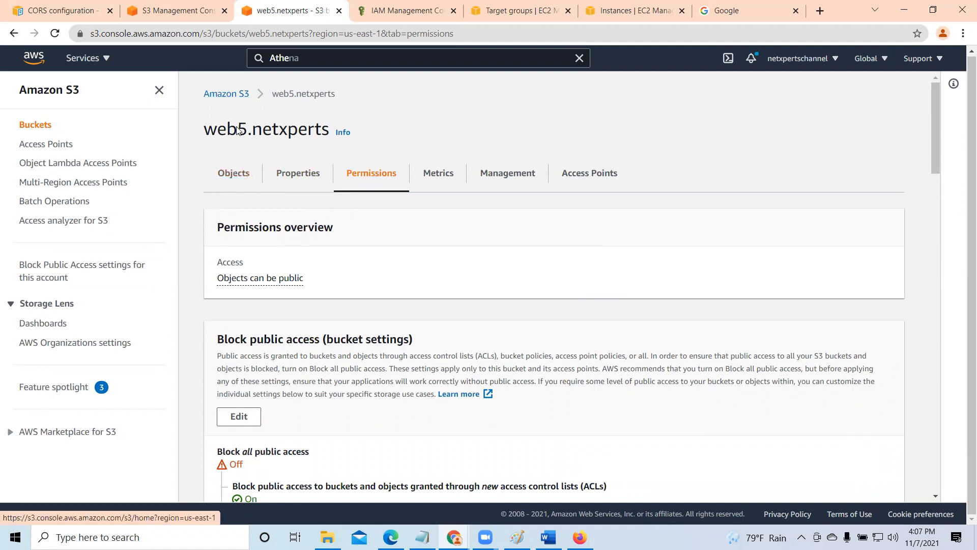
- Start an upload to web5.netxperts and add elantra-1080p.jpg from the AWS T folder on the Desktop
click(236, 175)
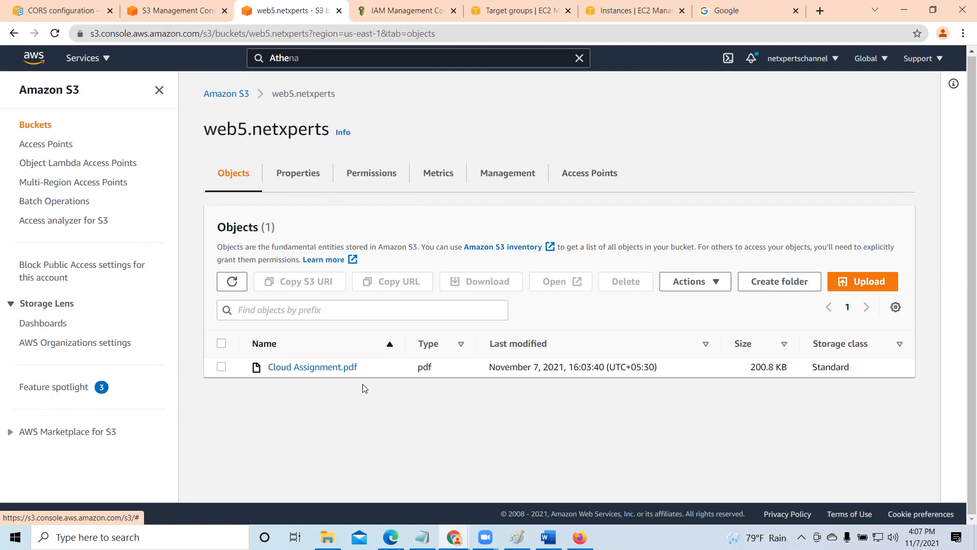
click(865, 284)
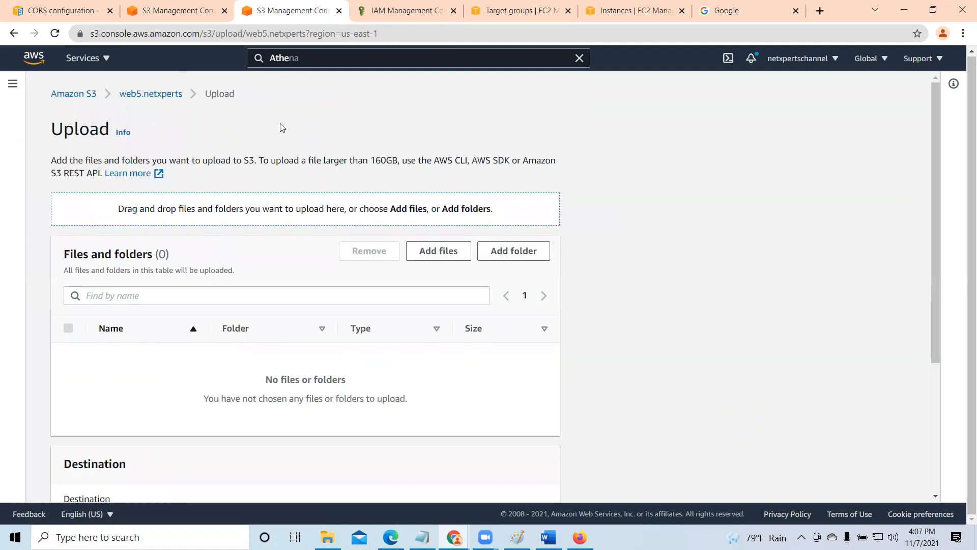
click(452, 257)
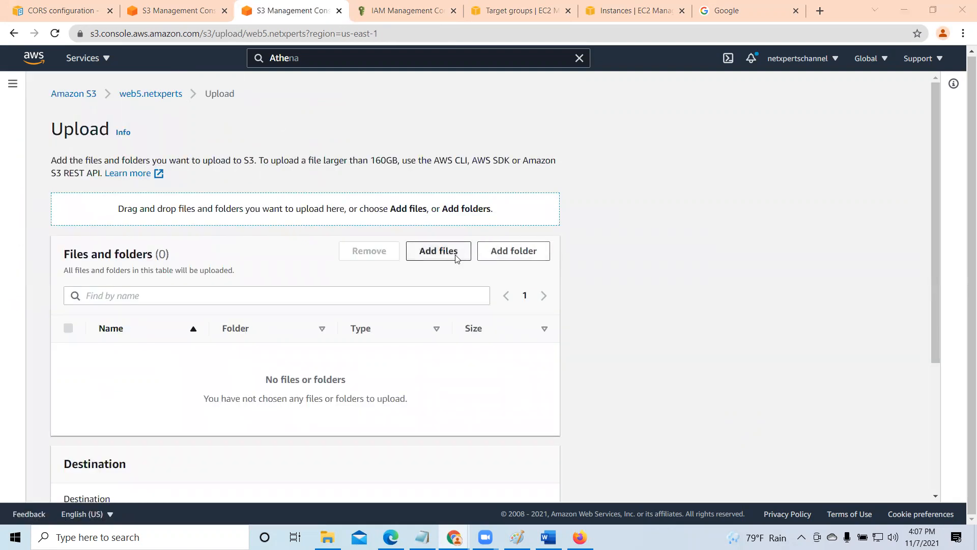
scroll(355, 284, down, 3)
scroll(334, 297, up, 3)
scroll(335, 297, down, 9)
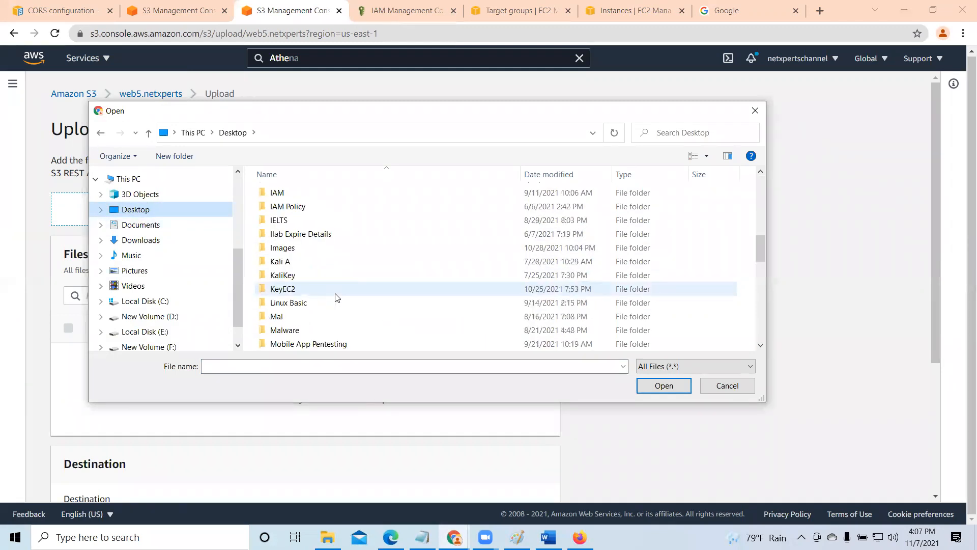
scroll(334, 298, down, 3)
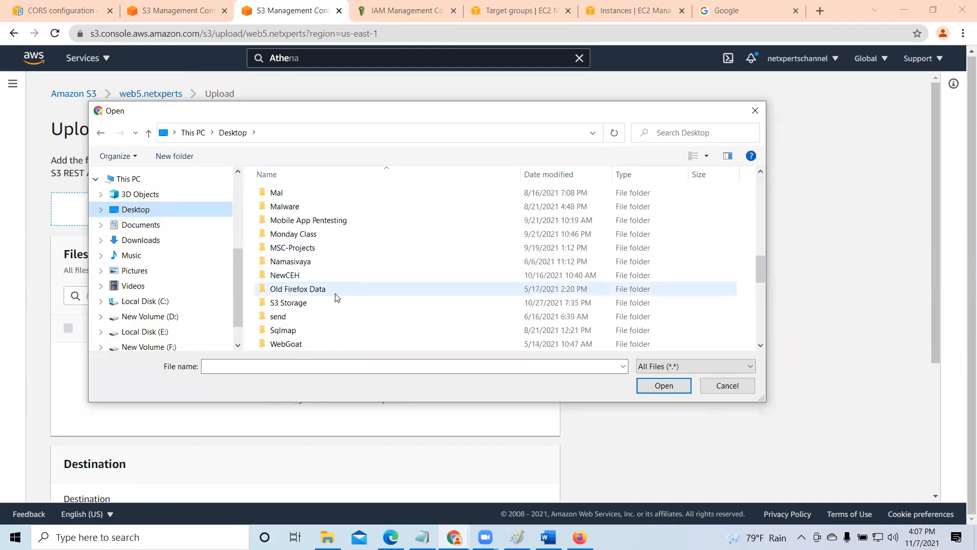
scroll(335, 297, up, 10)
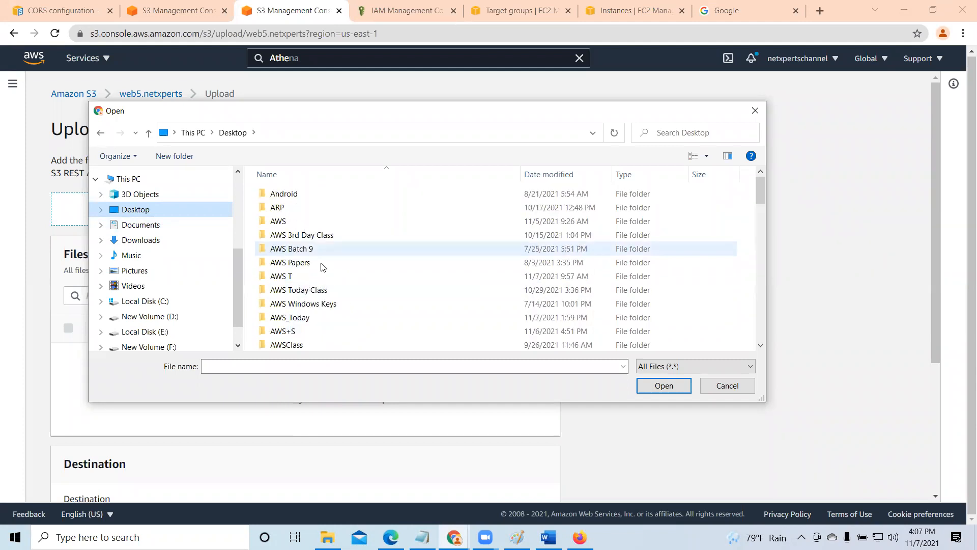
double_click(287, 278)
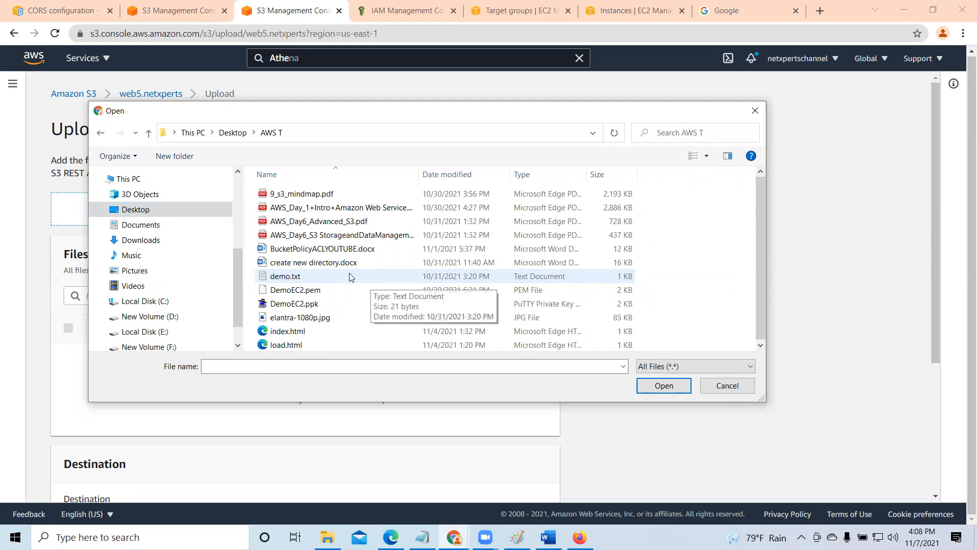
click(326, 318)
click(655, 383)
- Upload elantra-1080p.jpg with the default permissions and properties, and close the upload status page
scroll(497, 412, down, 3)
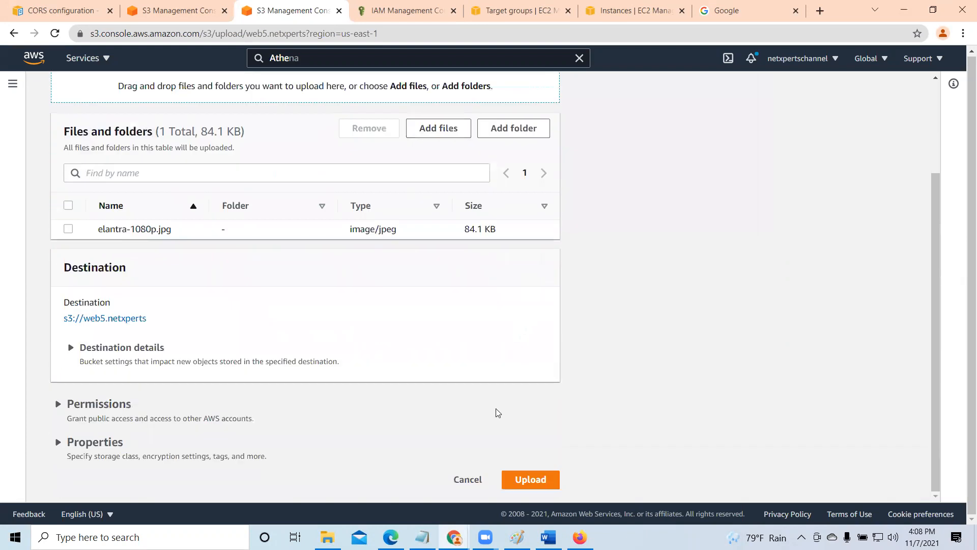
click(538, 479)
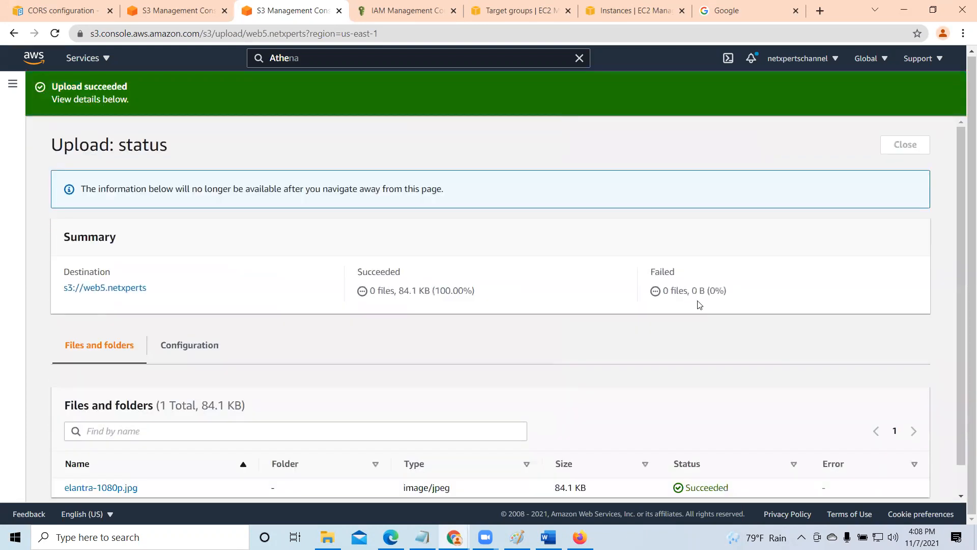
click(910, 145)
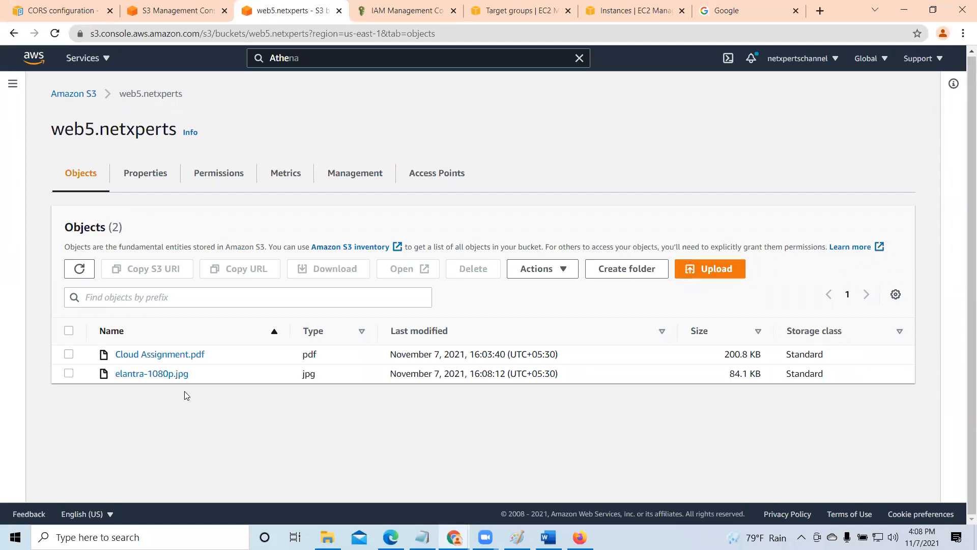
- Open Cloud Assignment.pdf from its object details in a new tab to check access, and return to the S3 console
click(175, 355)
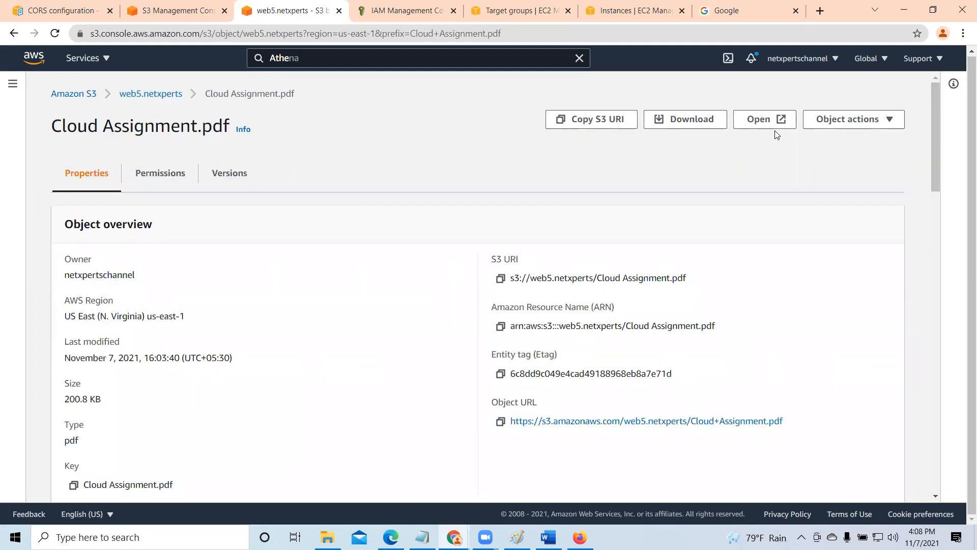
click(763, 119)
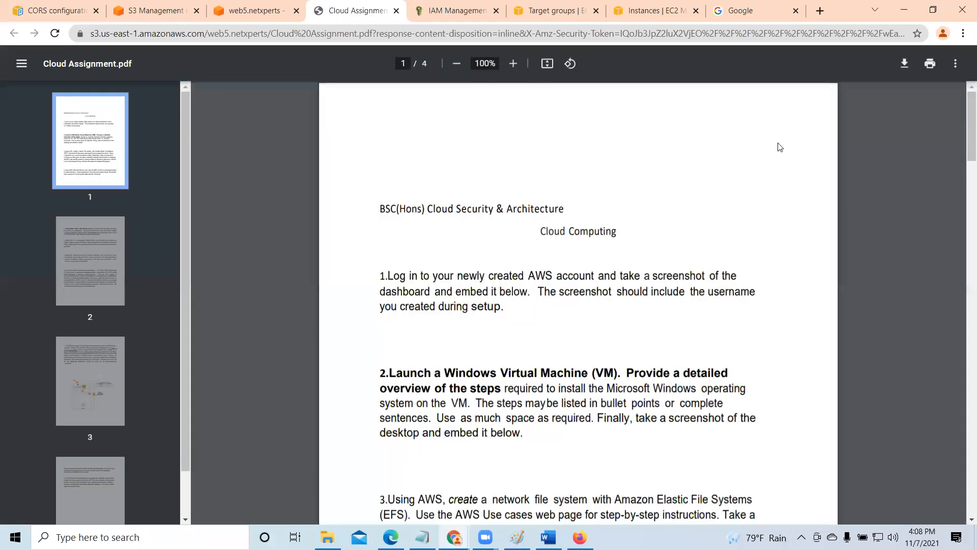
click(272, 11)
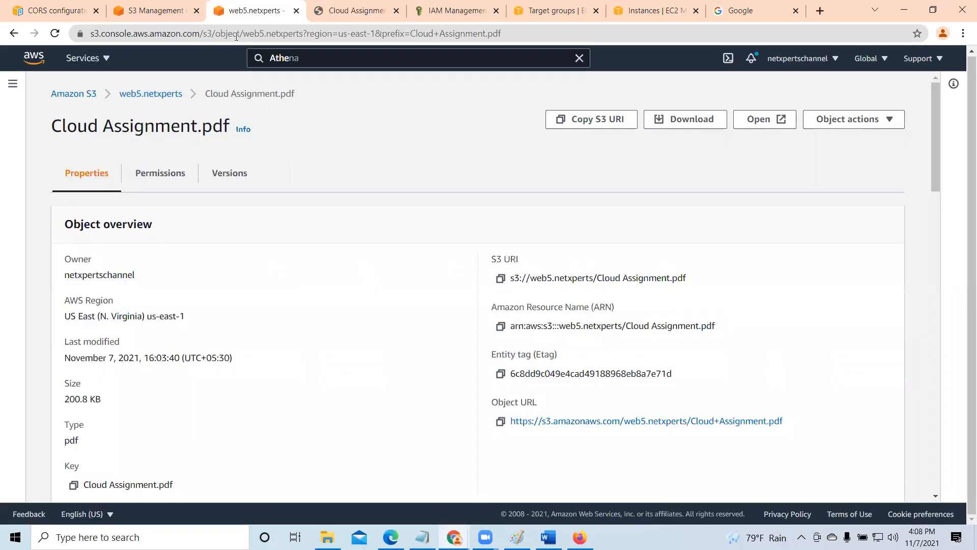
- Open elantra-1080p.jpg from its object details to view the image, and close the image tab
click(151, 94)
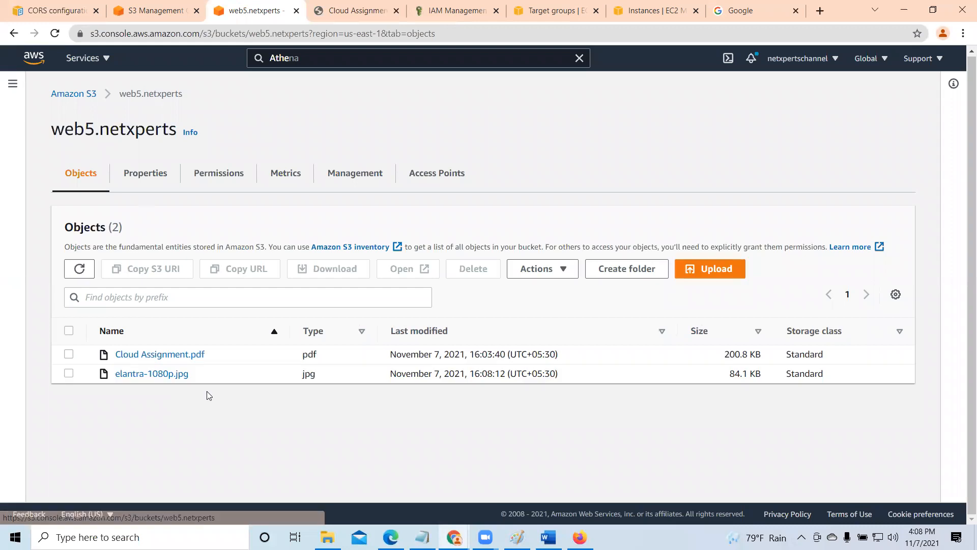
click(148, 374)
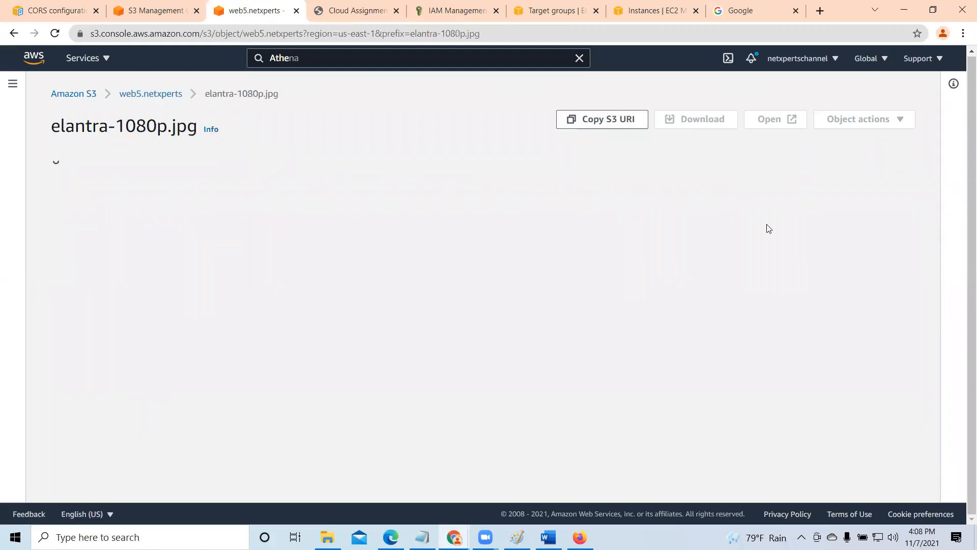
click(760, 126)
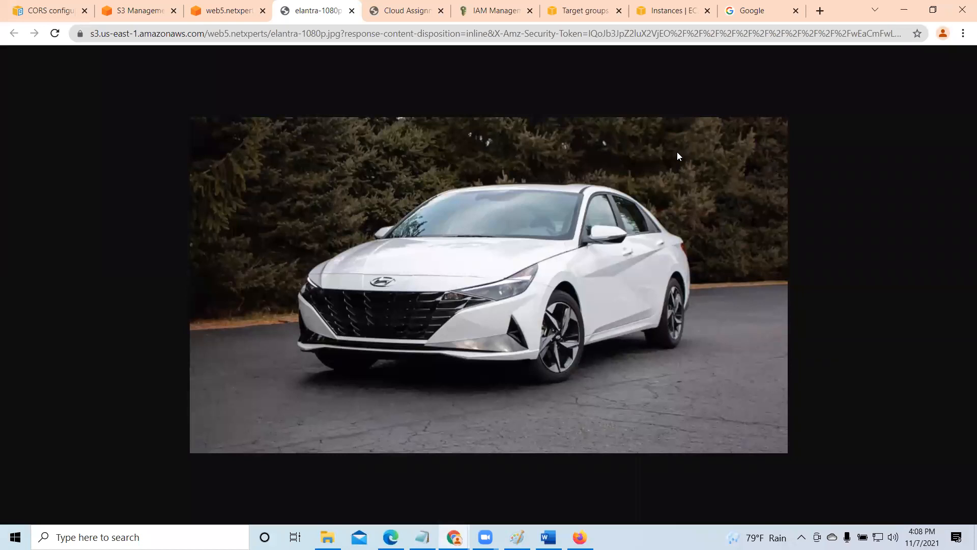
click(351, 11)
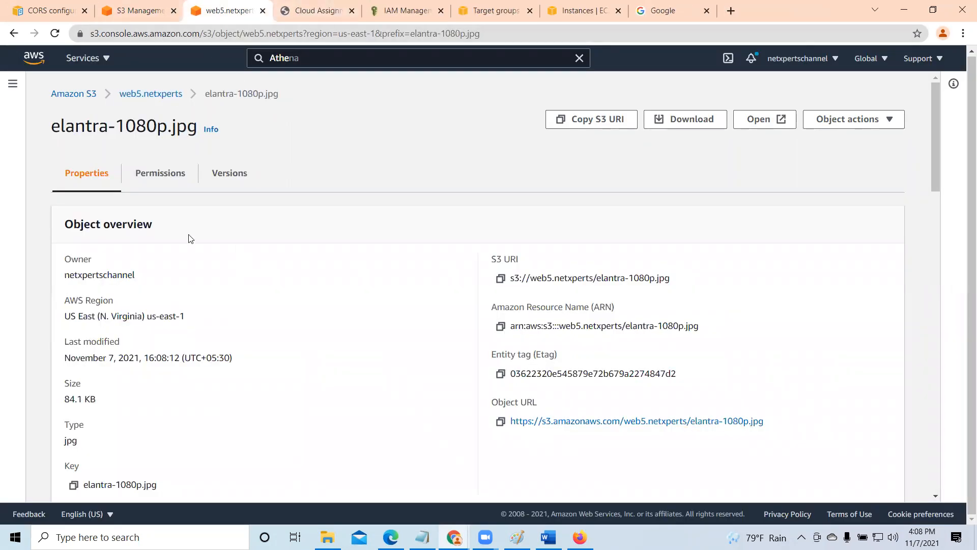
- Review the Block public access settings of web5.netxperts and look through the bucket's properties
click(143, 96)
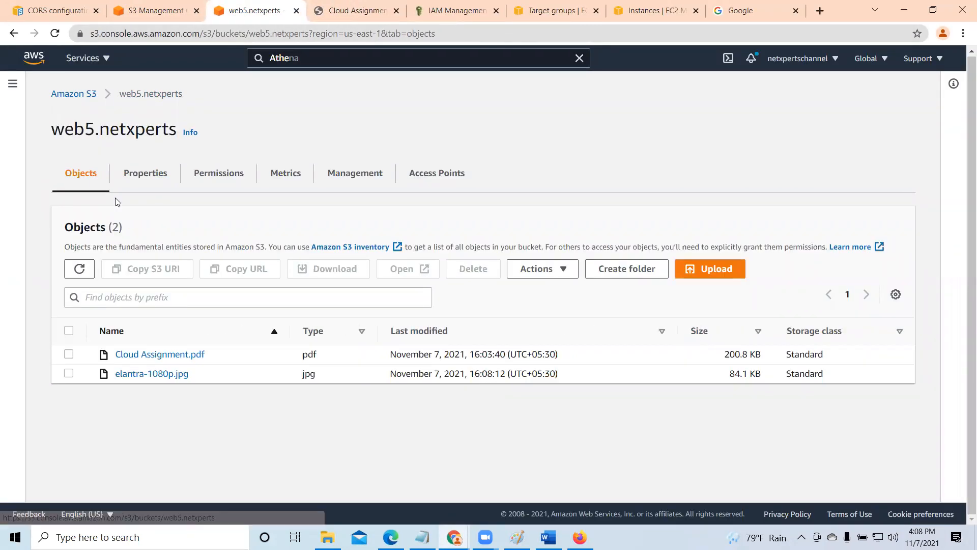
click(210, 178)
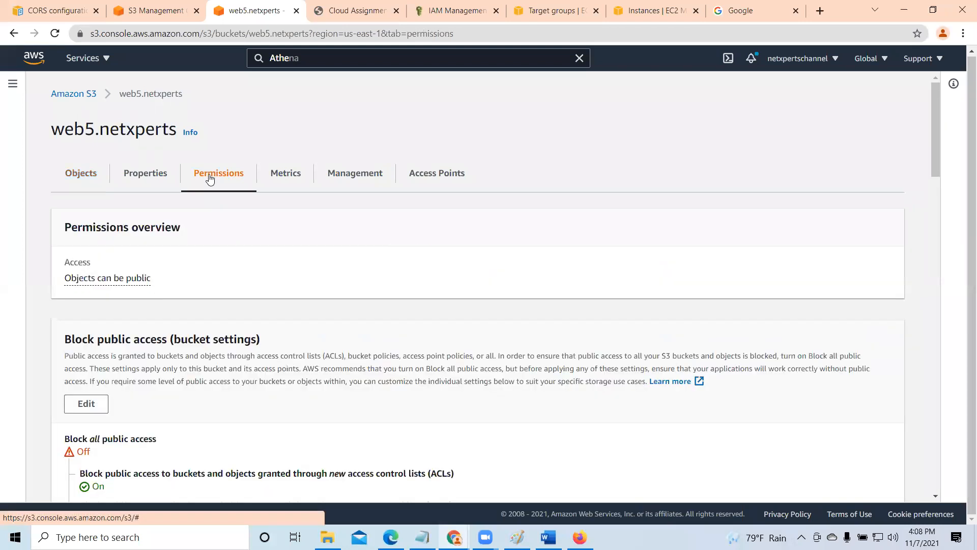
scroll(331, 373, down, 3)
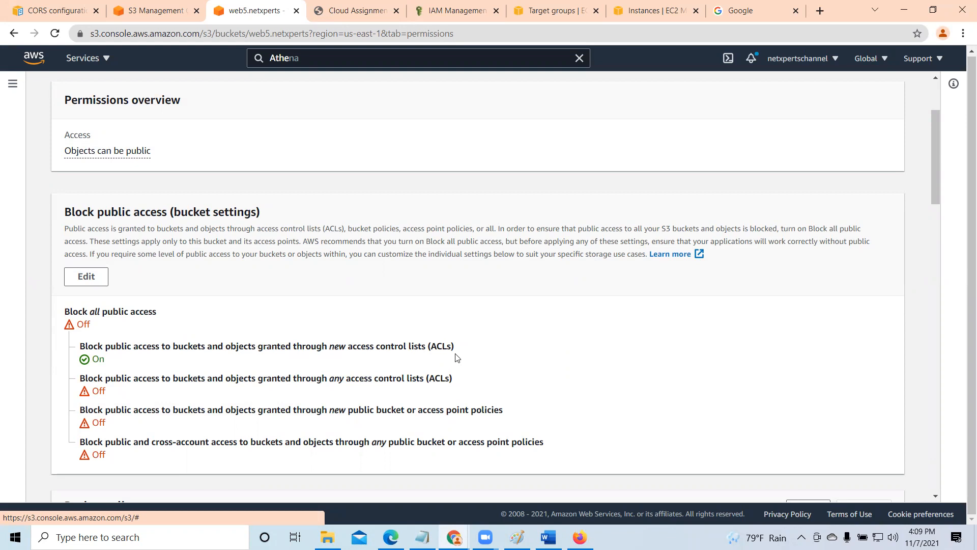
scroll(455, 358, up, 3)
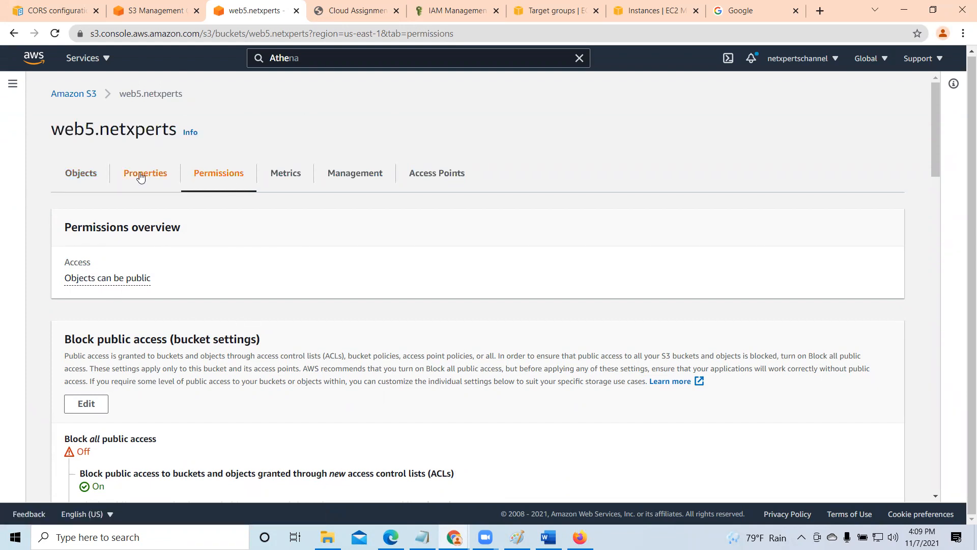
scroll(218, 282, down, 3)
scroll(221, 267, up, 3)
scroll(270, 379, down, 4)
scroll(271, 376, up, 4)
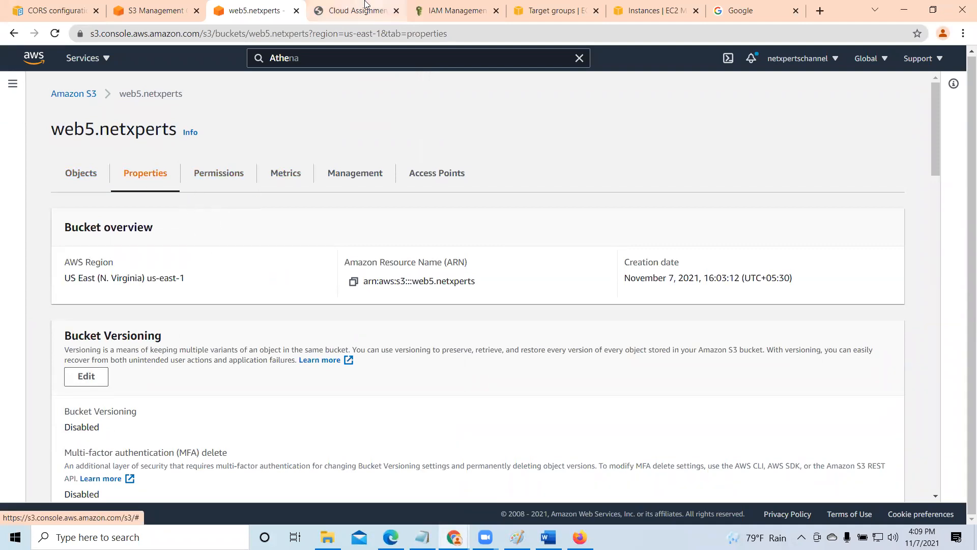
- Close the Cloud Assignment.pdf tab, and open web5.netxperts from the refreshed bucket list in the other S3 tab
click(378, 11)
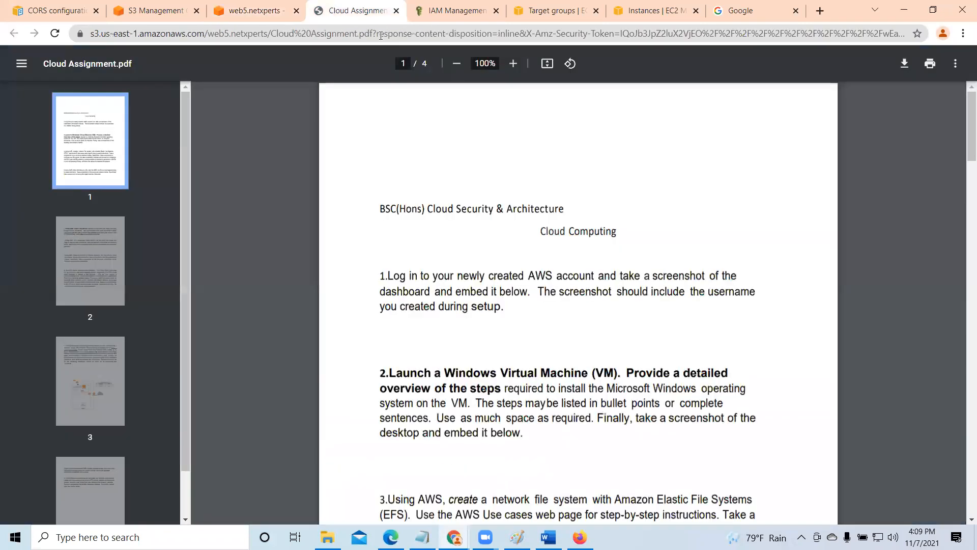
click(396, 11)
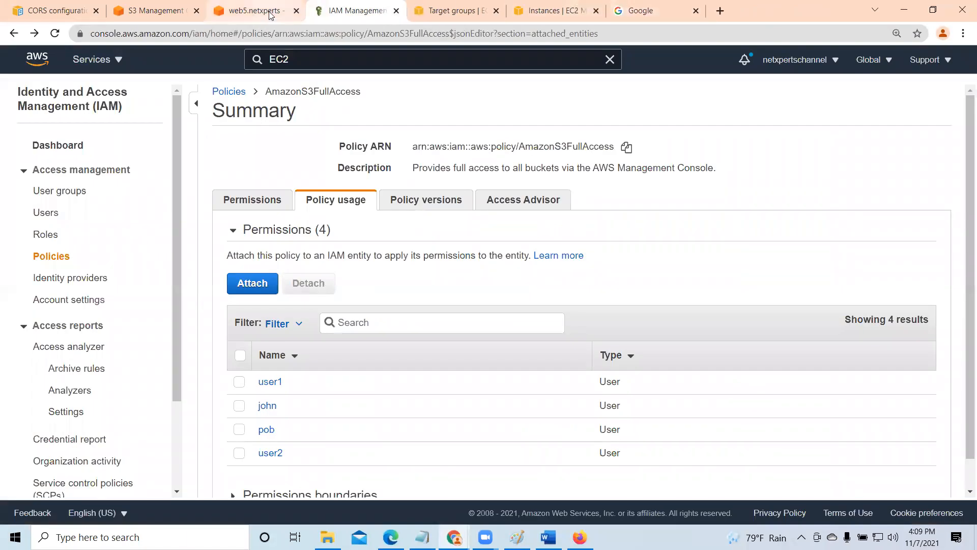
click(172, 13)
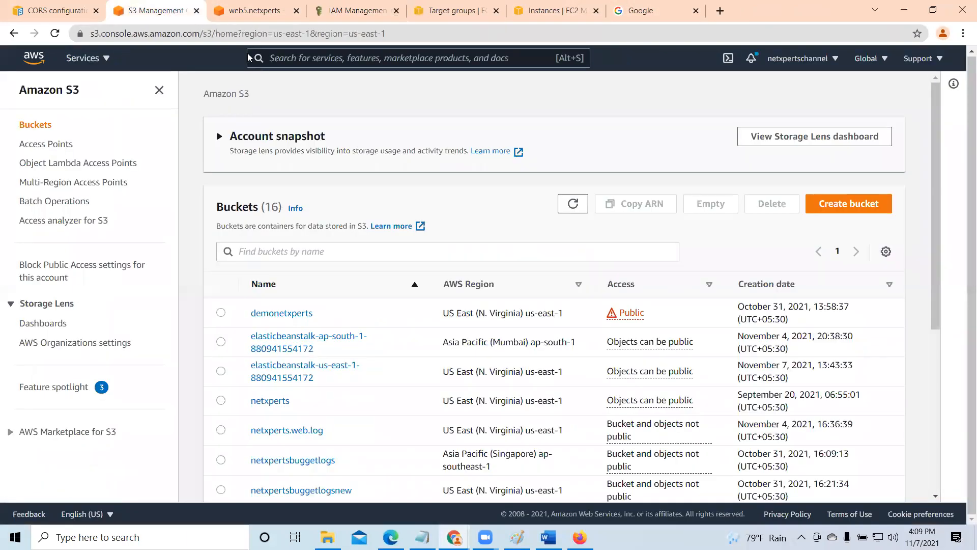
scroll(299, 397, down, 3)
scroll(336, 478, down, 2)
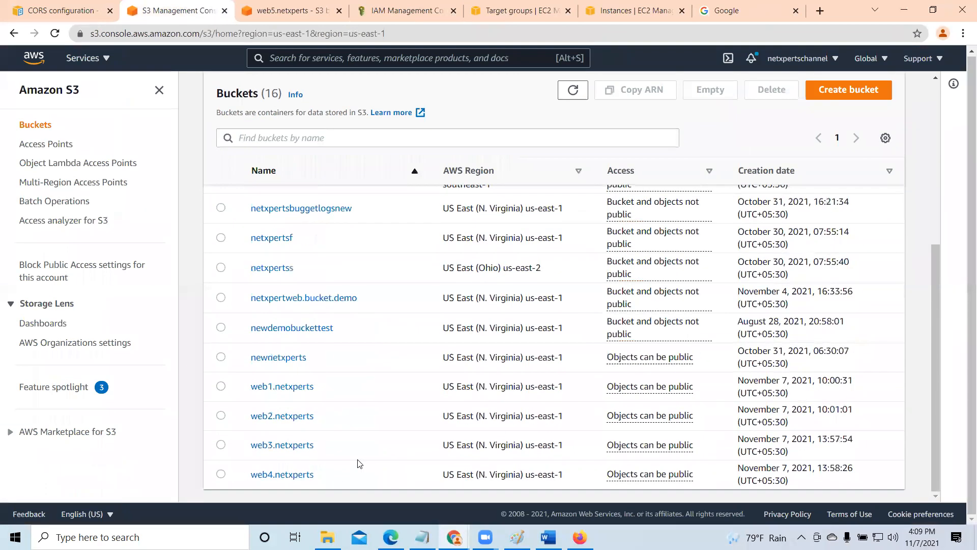
scroll(316, 472, up, 5)
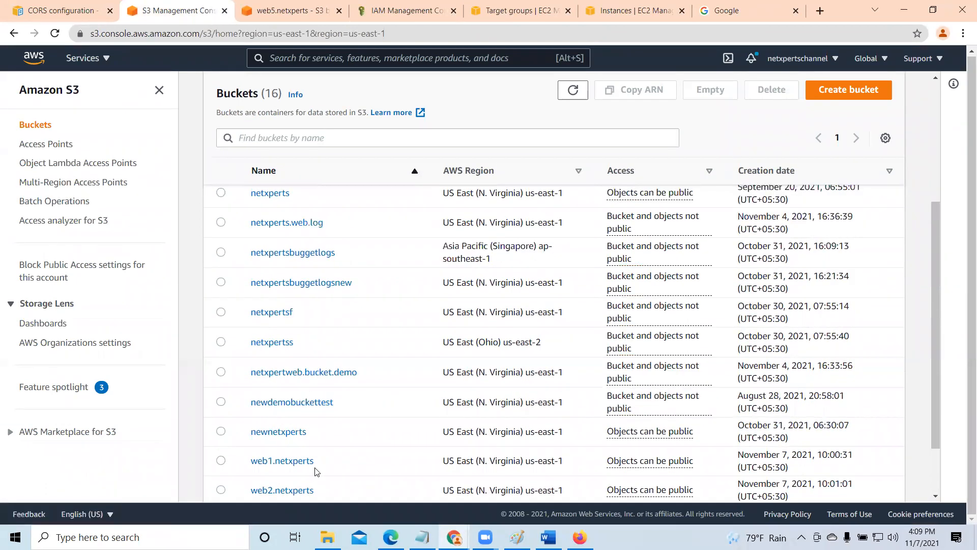
click(574, 208)
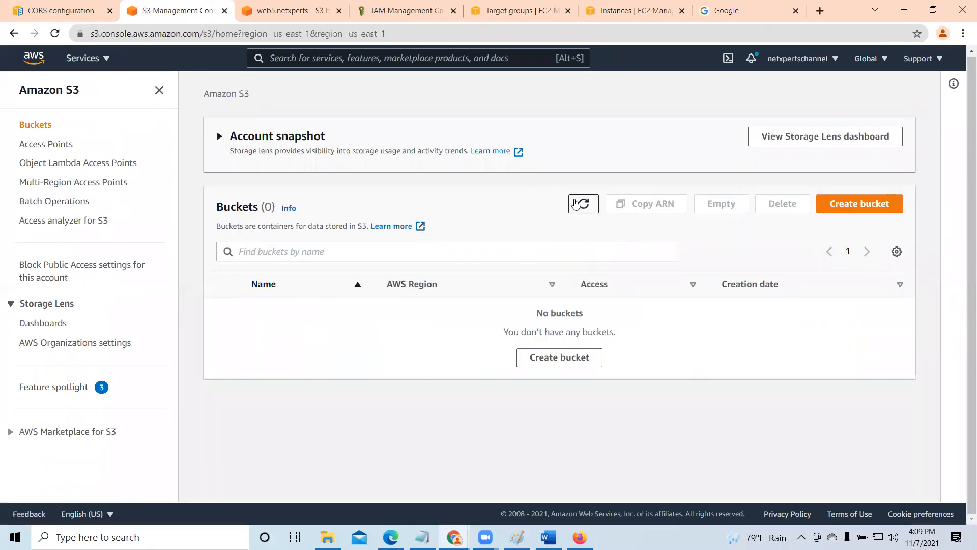
scroll(307, 366, down, 3)
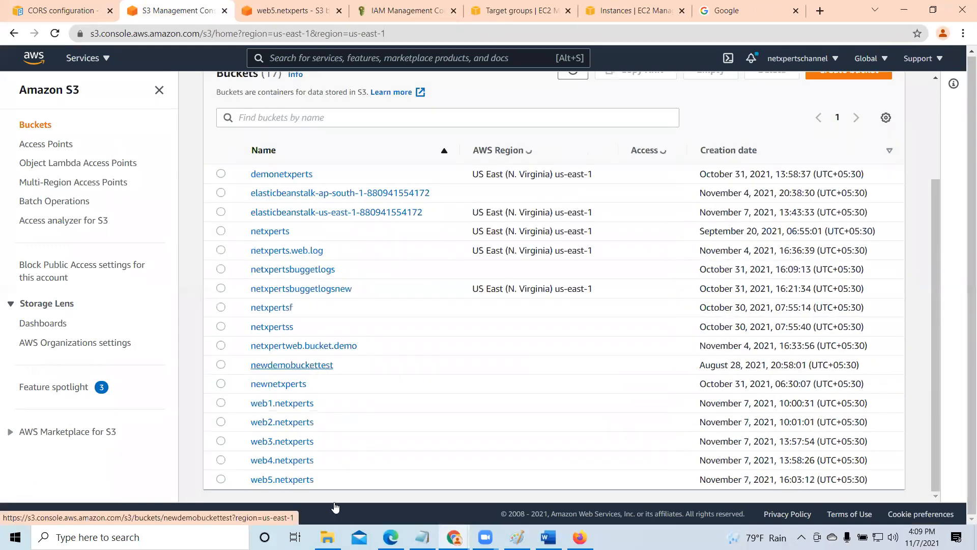
click(292, 481)
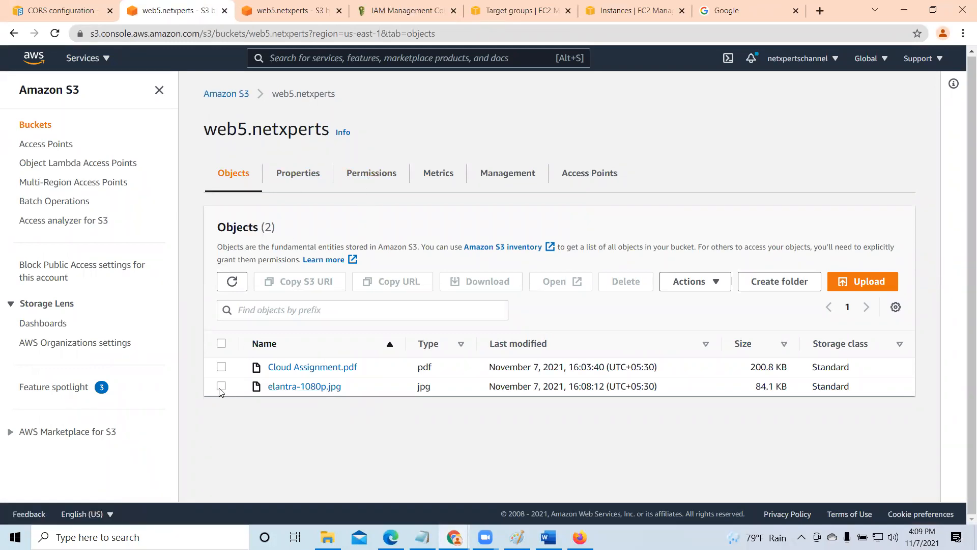
- Review the Block public access settings in the permissions of web5.netxperts
click(221, 385)
click(371, 175)
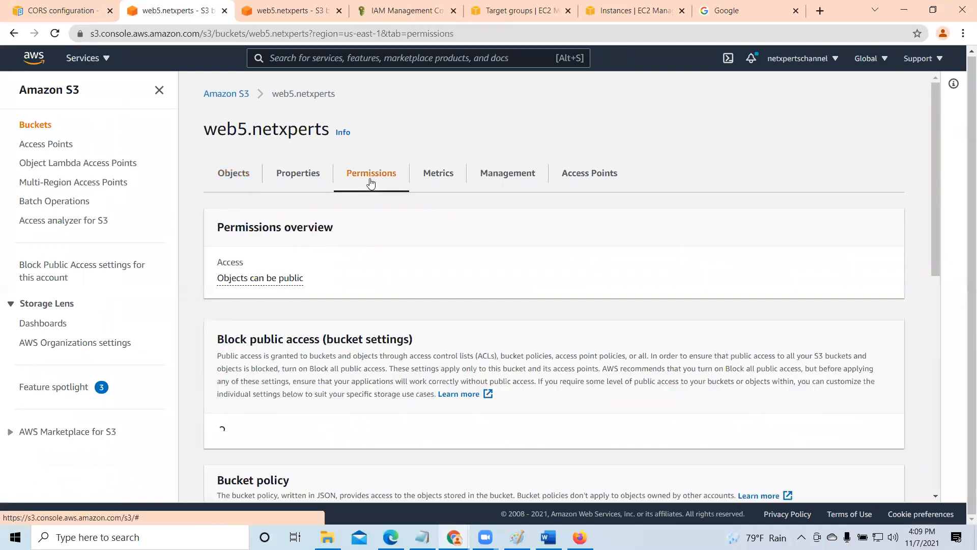
scroll(425, 360, down, 5)
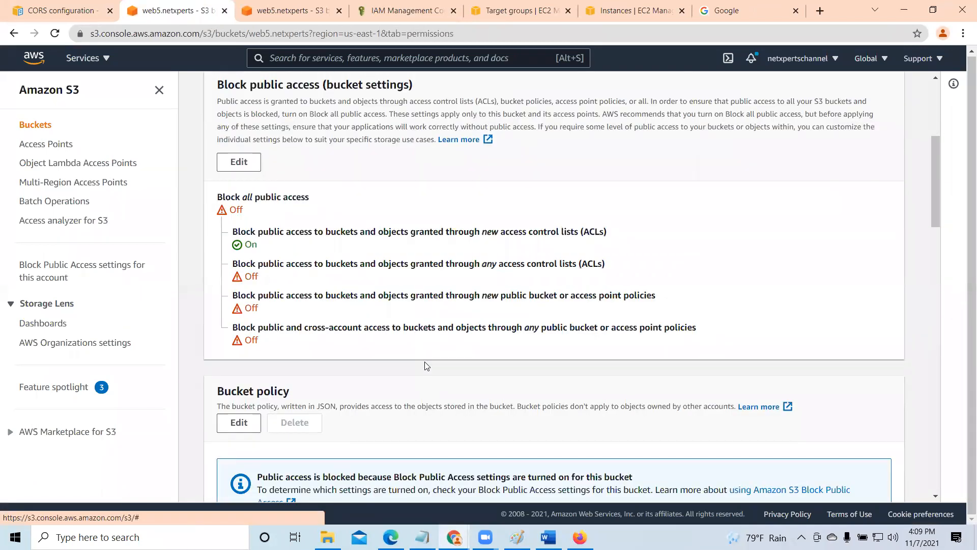
scroll(426, 366, up, 5)
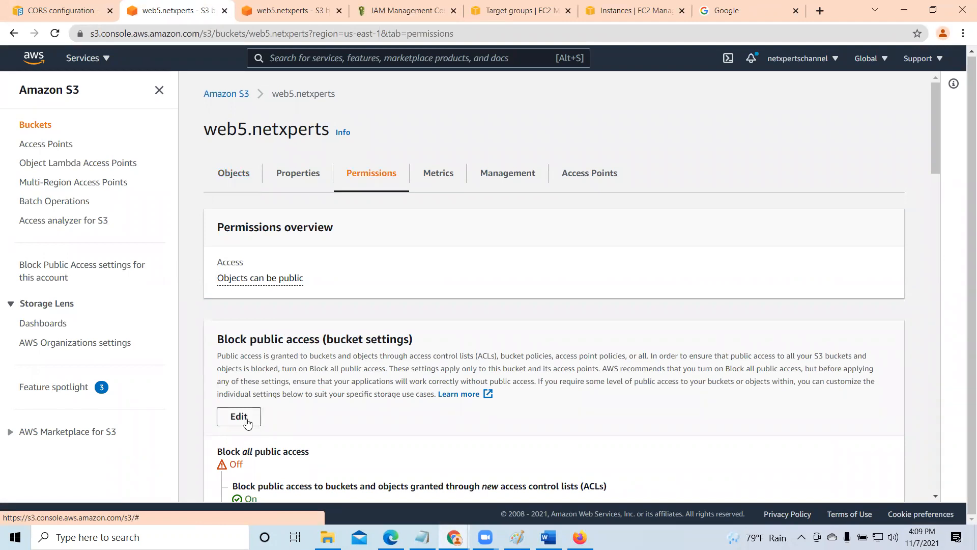
- Open elantra-1080p.jpg from the bucket's objects and check its access control list
click(227, 175)
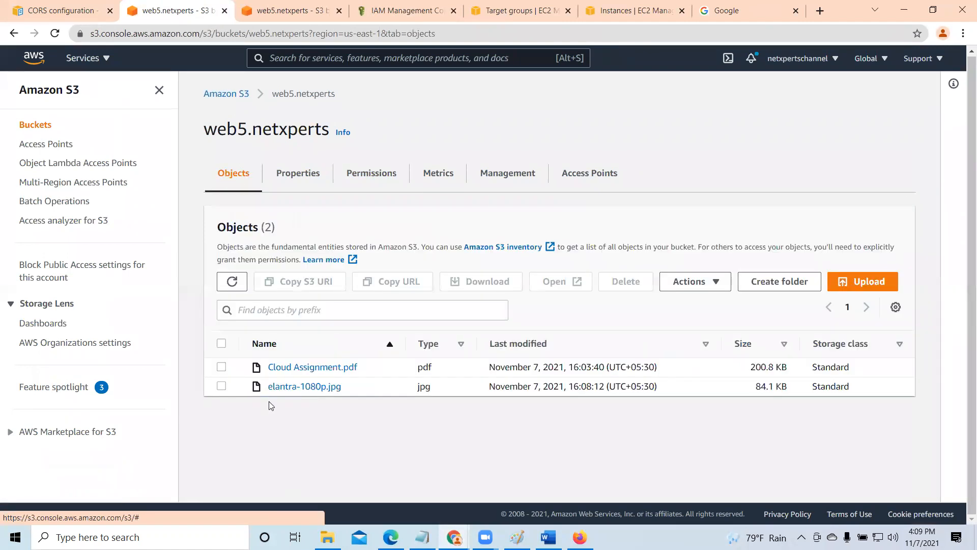
click(284, 387)
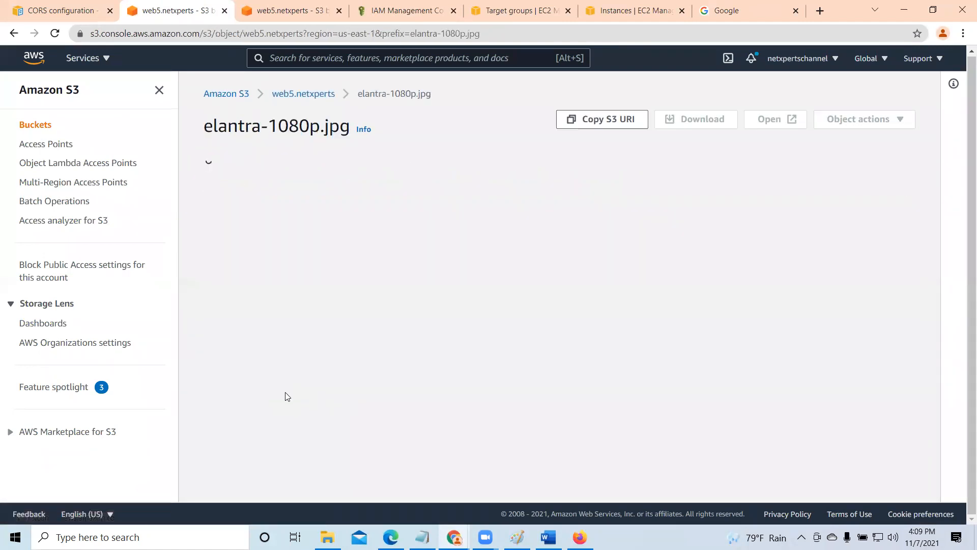
click(318, 177)
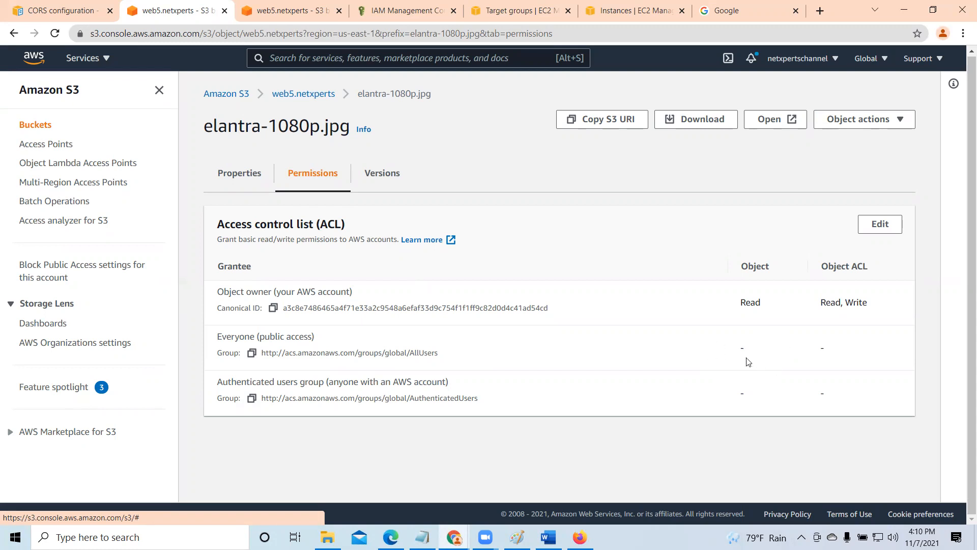
- Go back to web5.netxperts, open Cloud Assignment.pdf and check its access control list
click(303, 93)
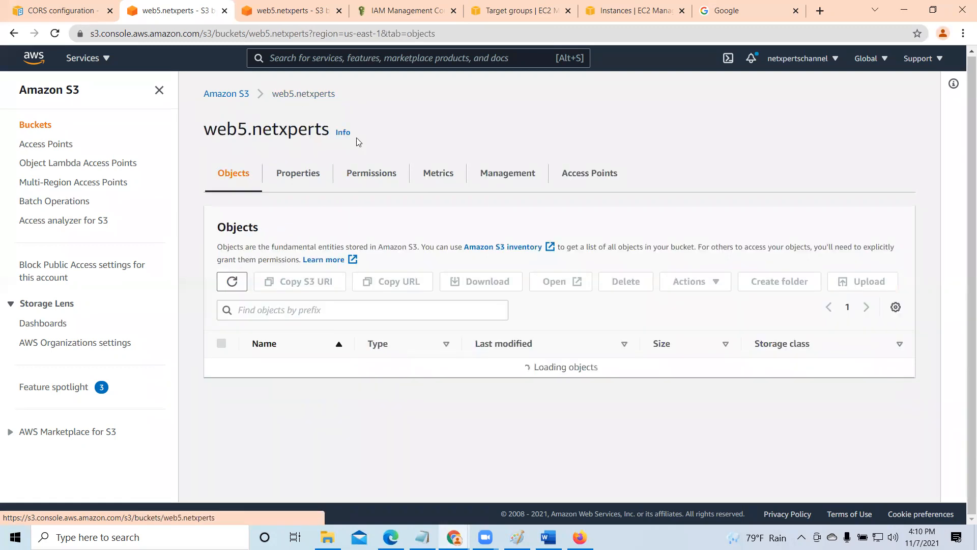
click(301, 368)
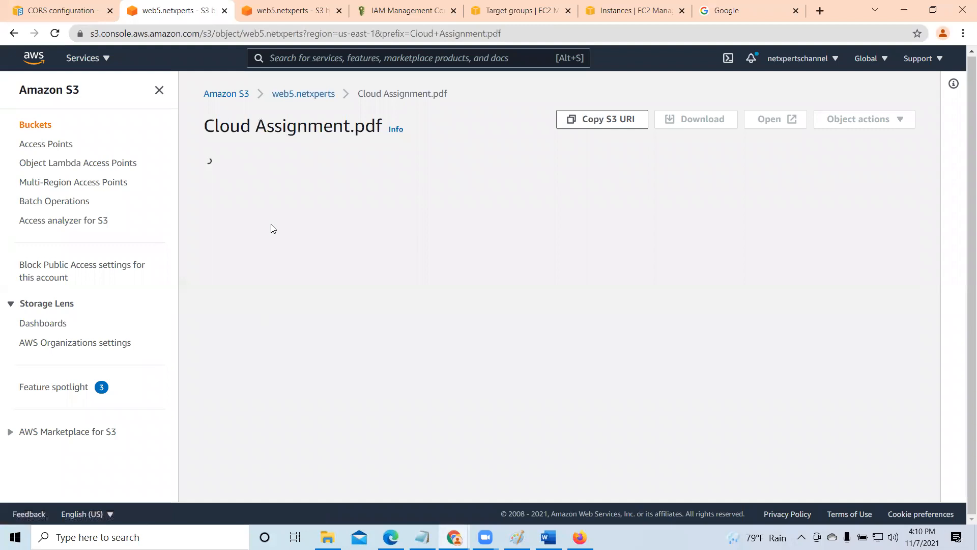
click(331, 182)
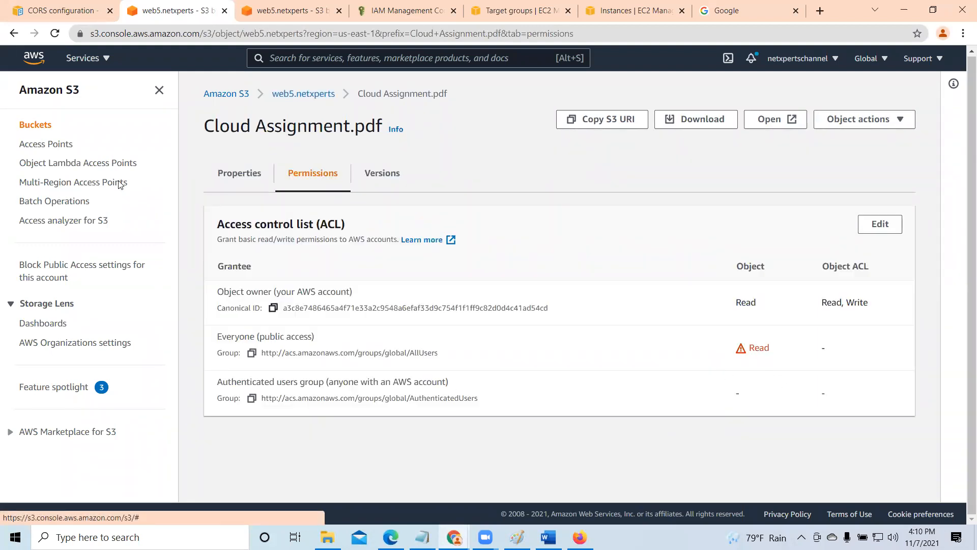
click(236, 177)
- Open elantra-1080p.jpg from the object list of web5.netxperts in a new tab, then close the image and deselect the object
click(284, 97)
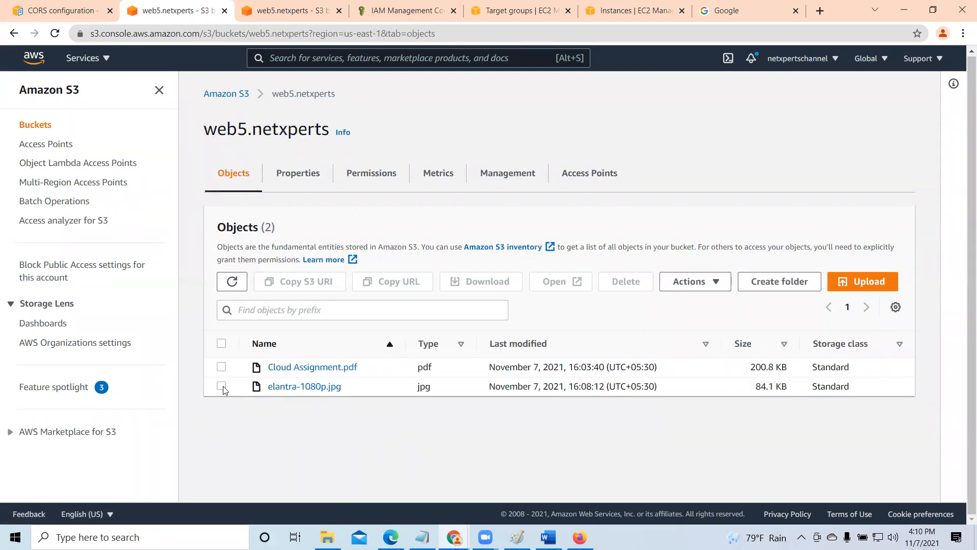
click(221, 386)
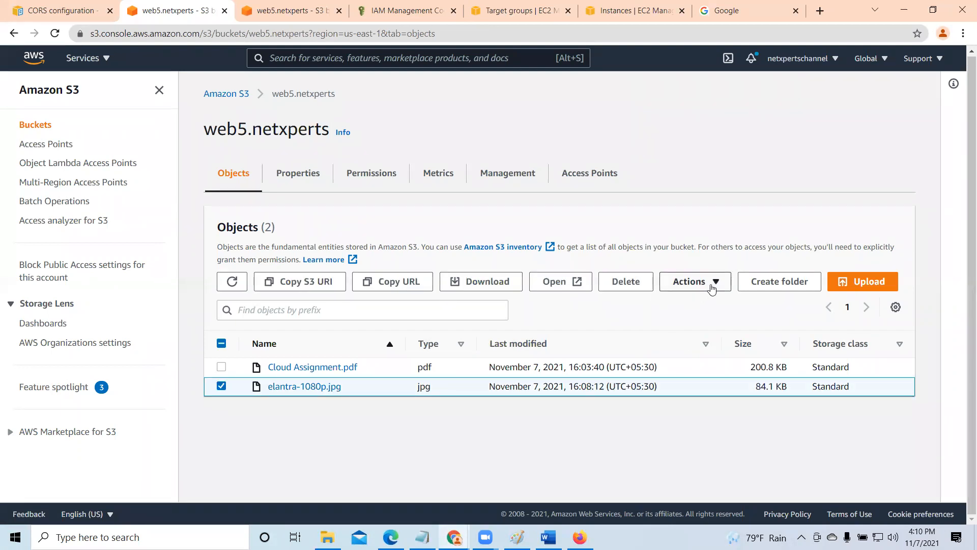
click(540, 289)
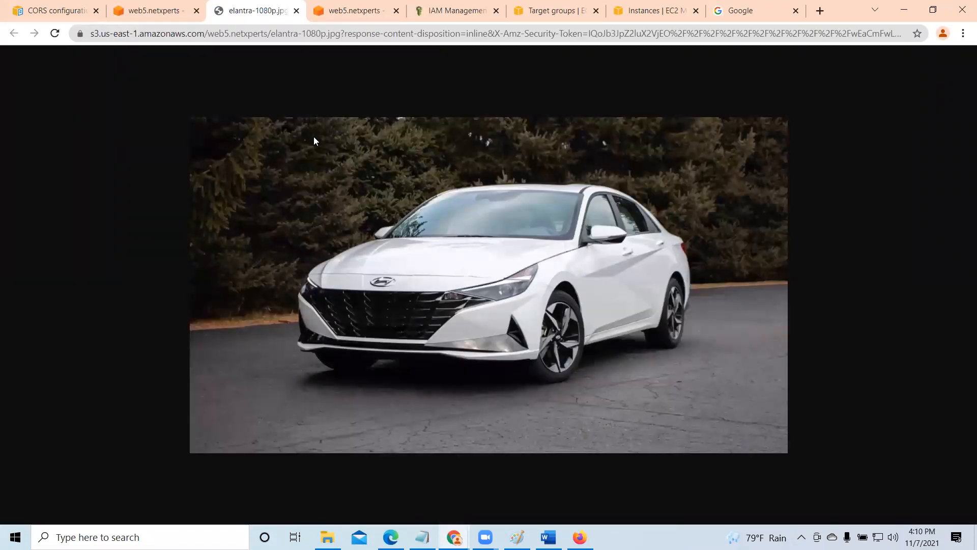
click(296, 12)
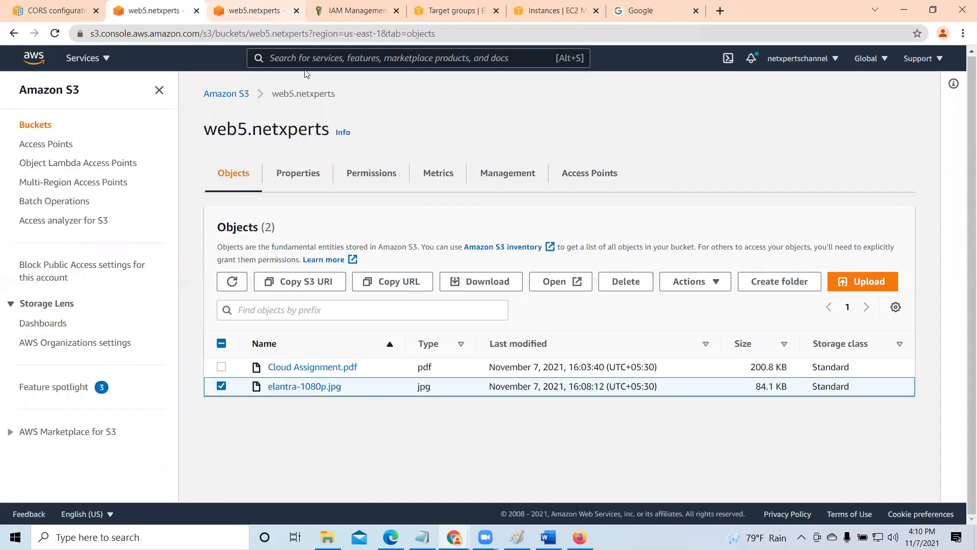
click(221, 386)
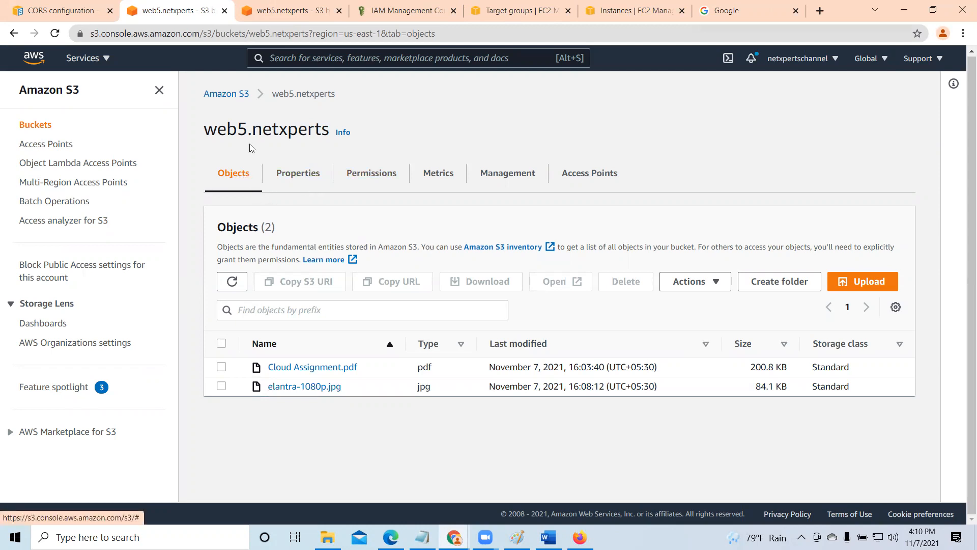
- Return to the bucket list, and look through the properties of web5.netxperts in the other S3 tab
click(230, 97)
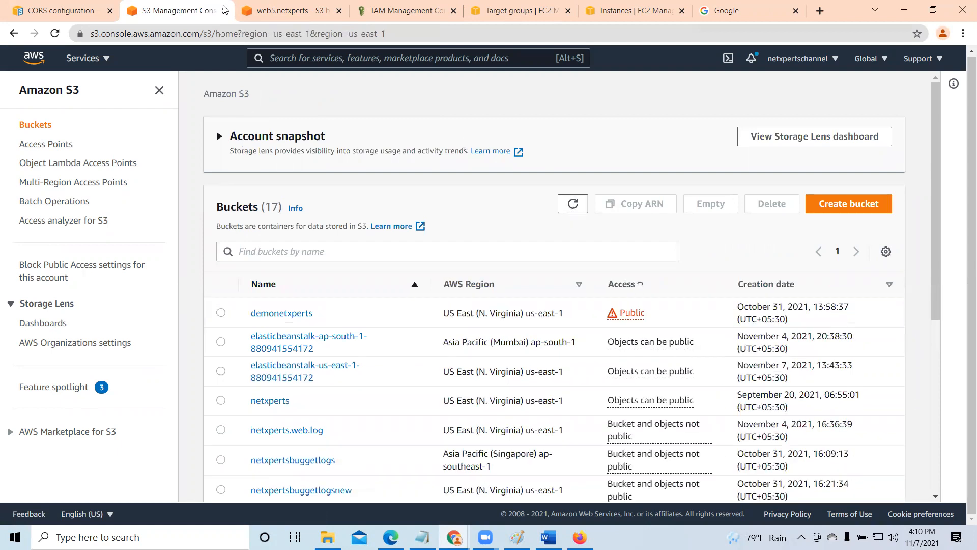
click(287, 11)
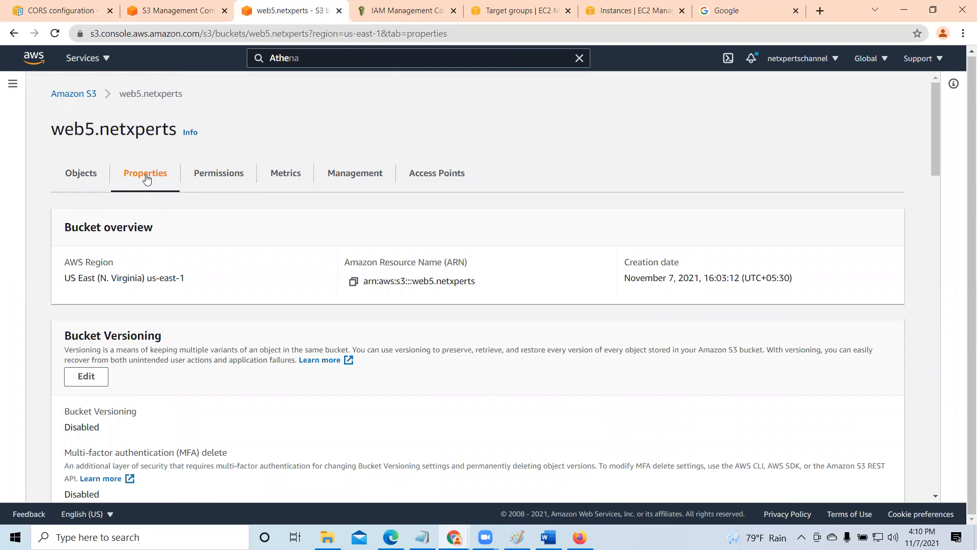
scroll(175, 339, down, 5)
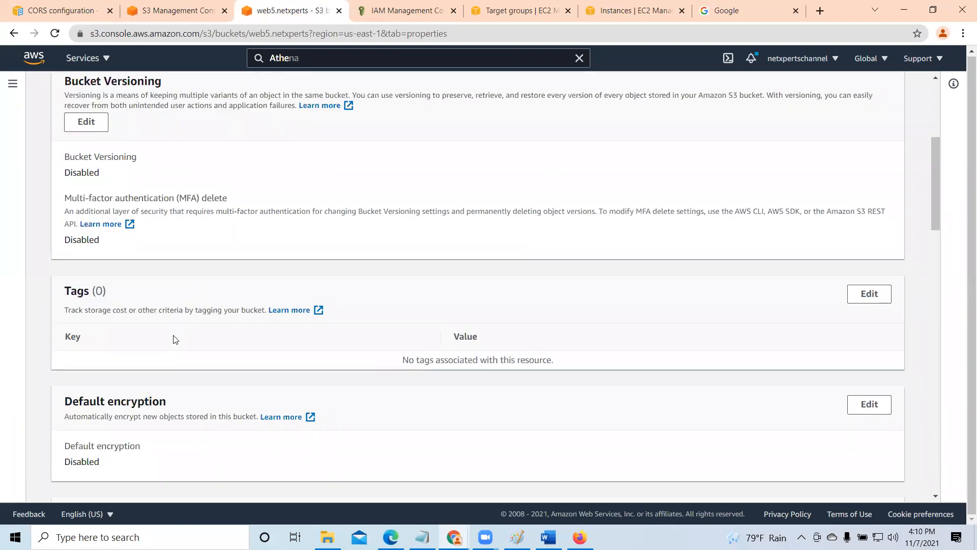
scroll(175, 339, down, 3)
scroll(175, 338, up, 7)
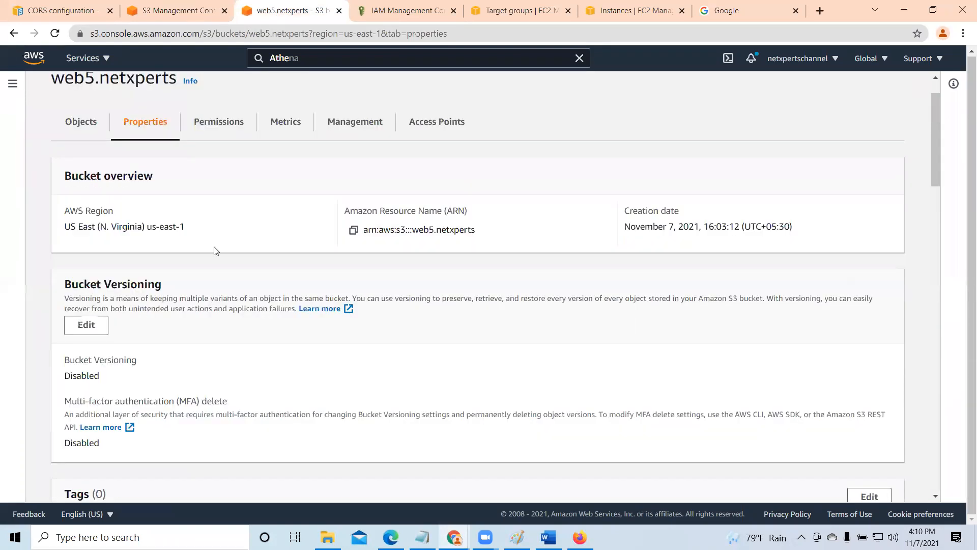
scroll(215, 250, up, 1)
- Edit the Block public access settings of web5.netxperts to block access granted through both new and any access control lists (ACLs)
click(218, 175)
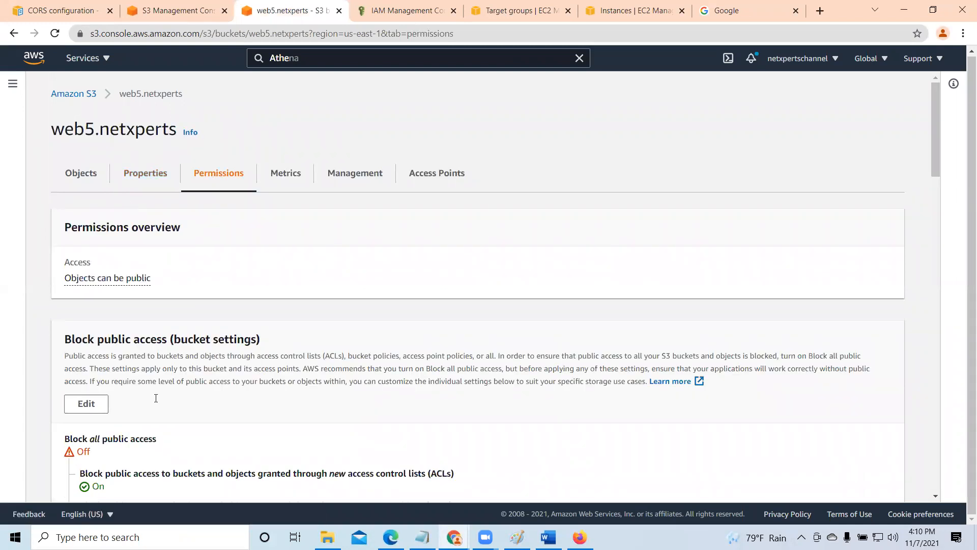
scroll(156, 398, down, 4)
click(88, 214)
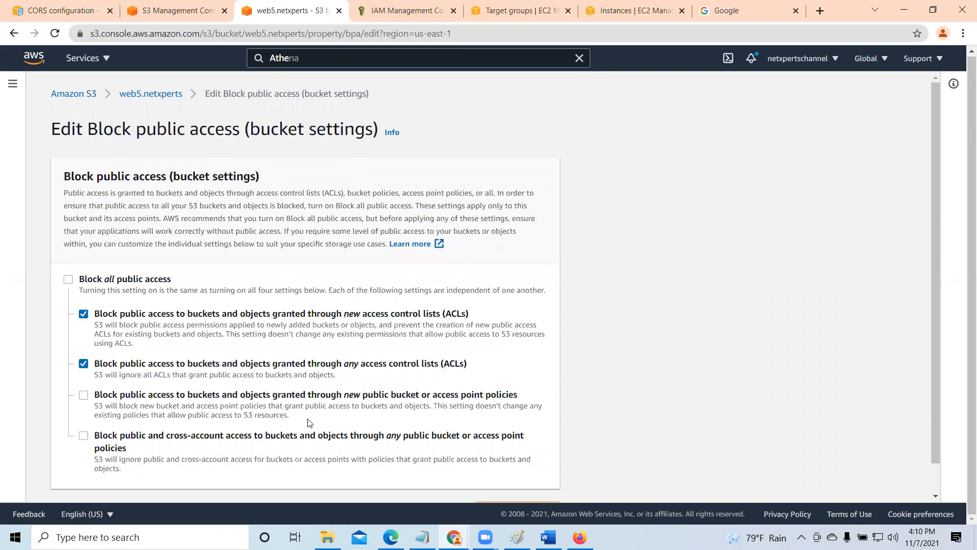
scroll(307, 418, down, 1)
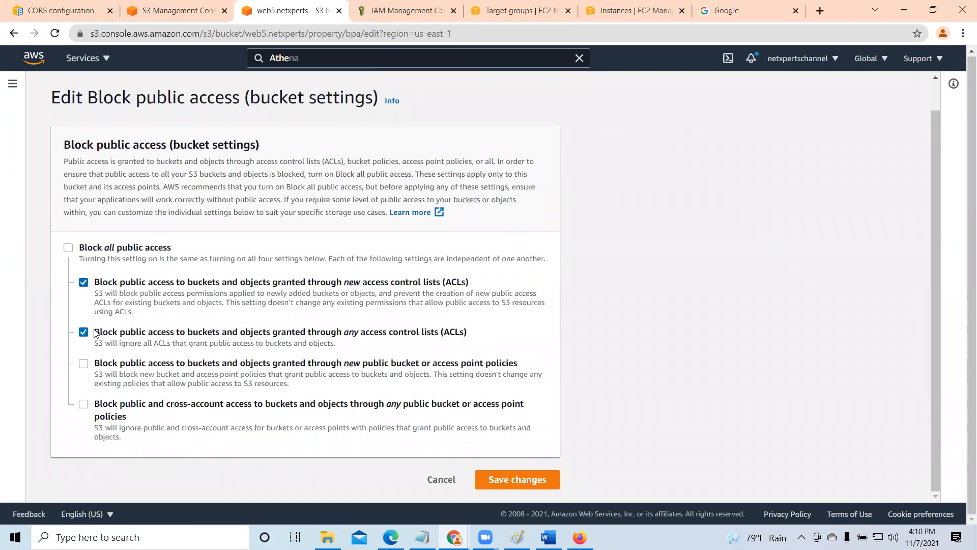
click(68, 248)
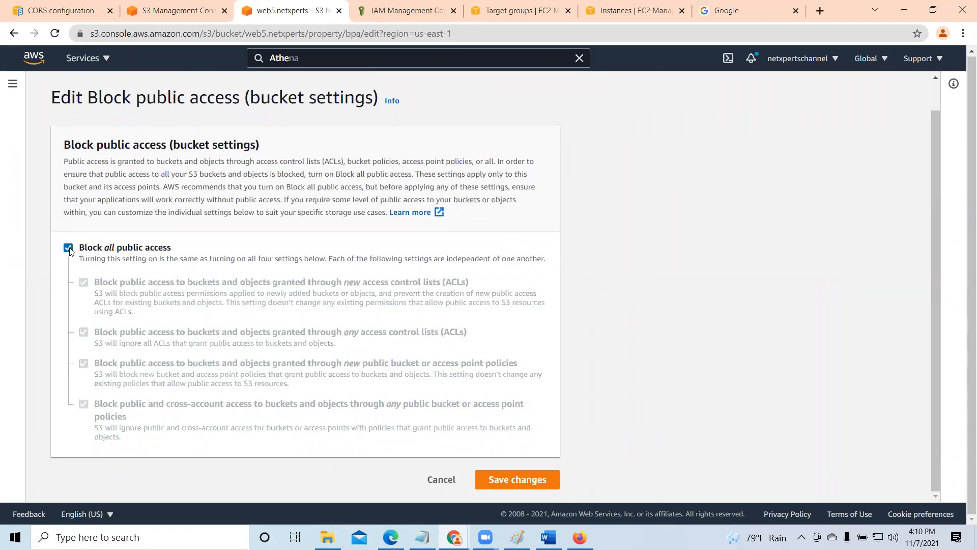
click(68, 248)
click(83, 283)
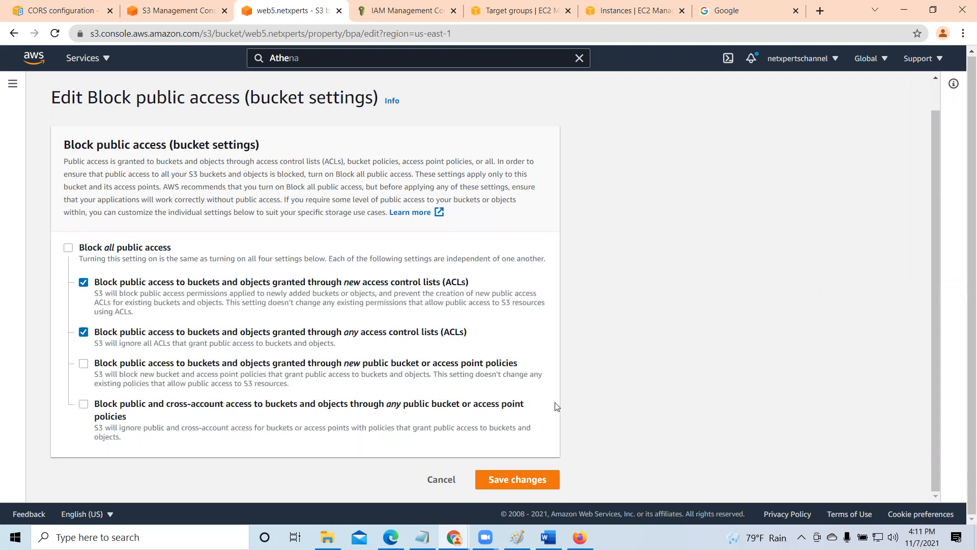
- Save the Block public access changes by entering "confirm" in the confirmation dialog, and dismiss the notification
click(522, 477)
click(368, 327)
text(co)
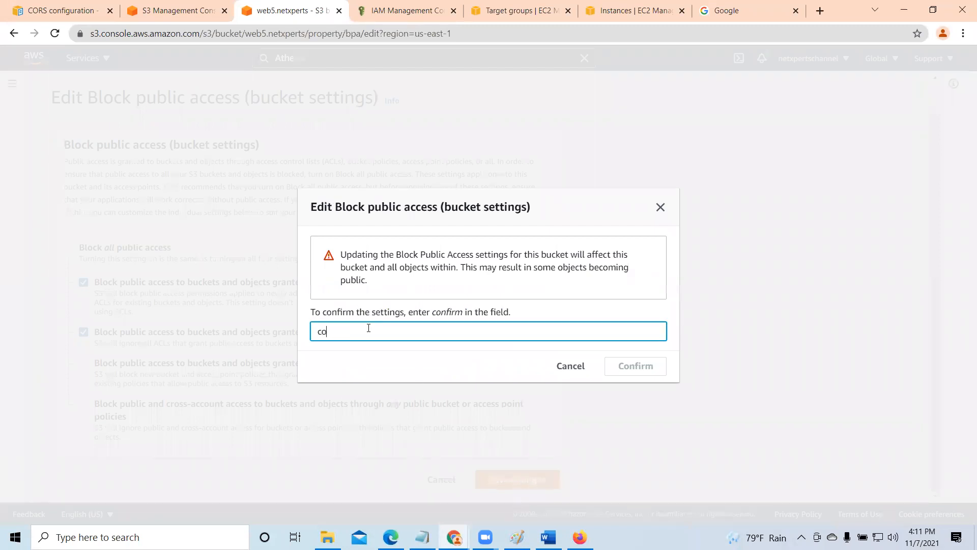
text(nfirm)
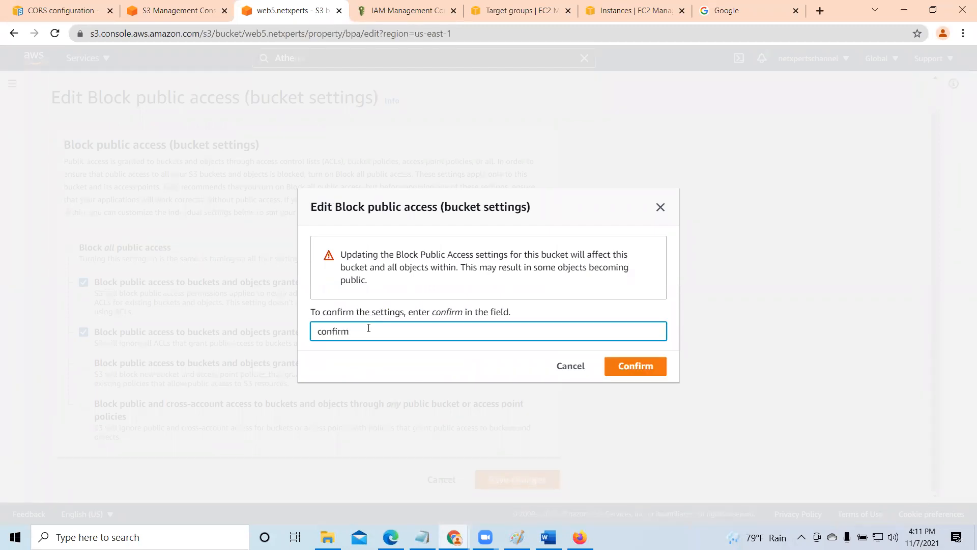
click(647, 367)
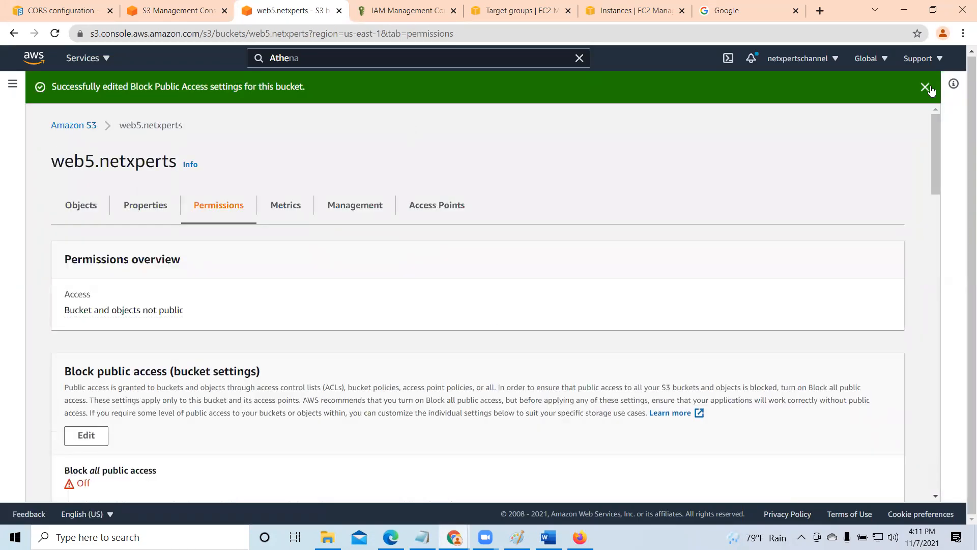
click(925, 87)
- Review the saved Block public access settings and the remaining permissions of web5.netxperts
scroll(369, 318, down, 3)
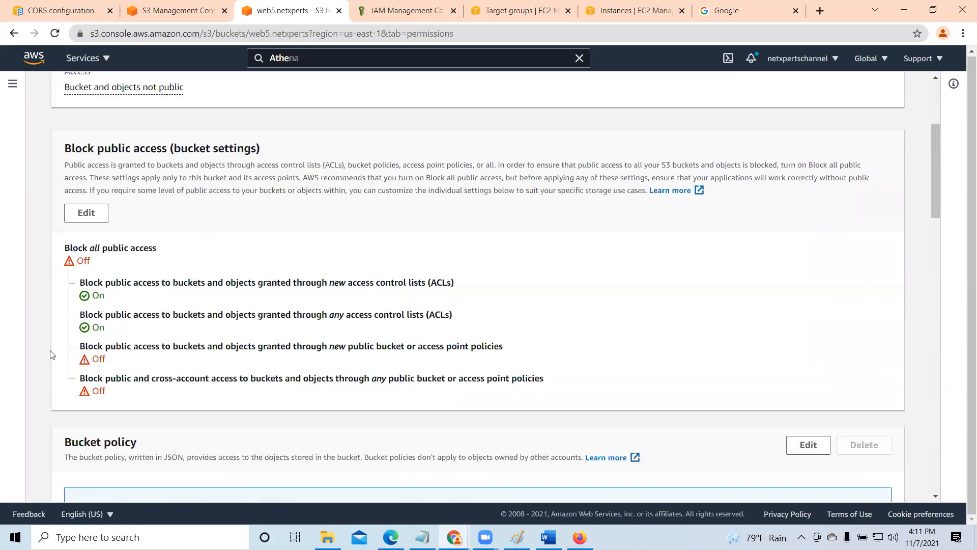
scroll(301, 326, up, 3)
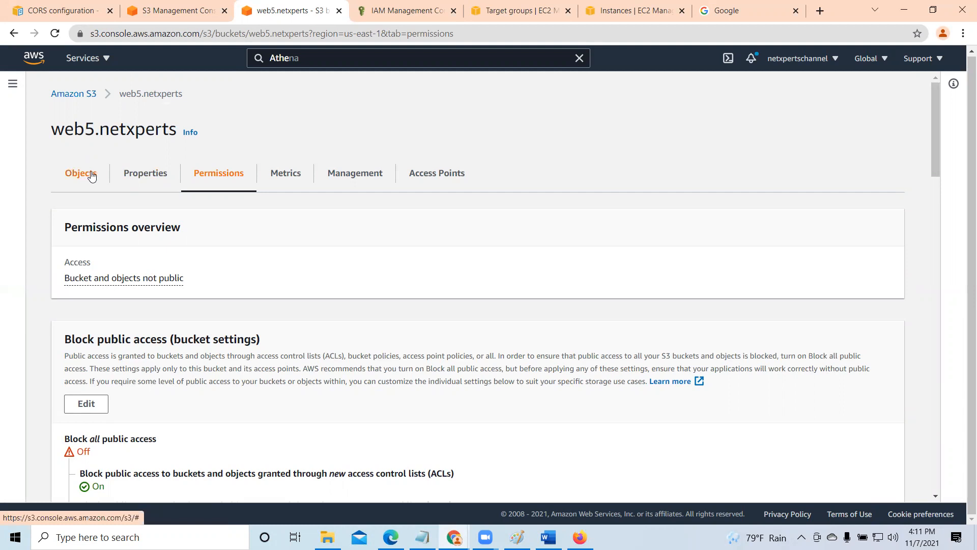
scroll(279, 299, down, 10)
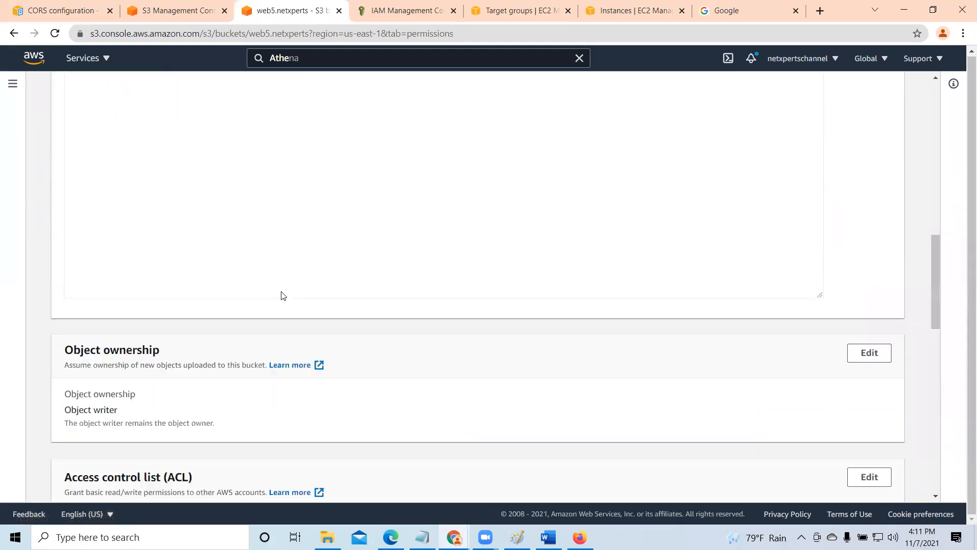
scroll(281, 295, up, 10)
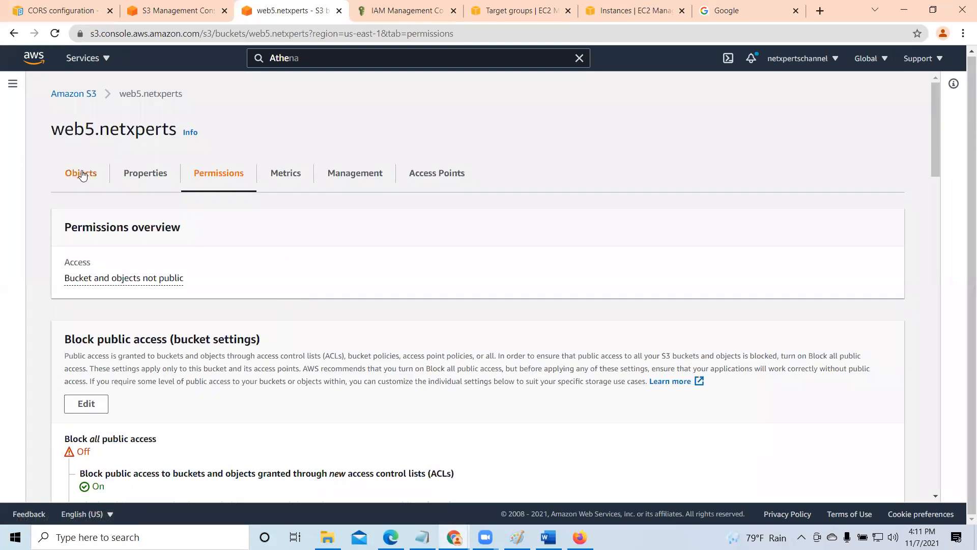
- Open elantra-1080p.jpg from the bucket's objects to test access under the new settings, then close the image and deselect the object
click(82, 174)
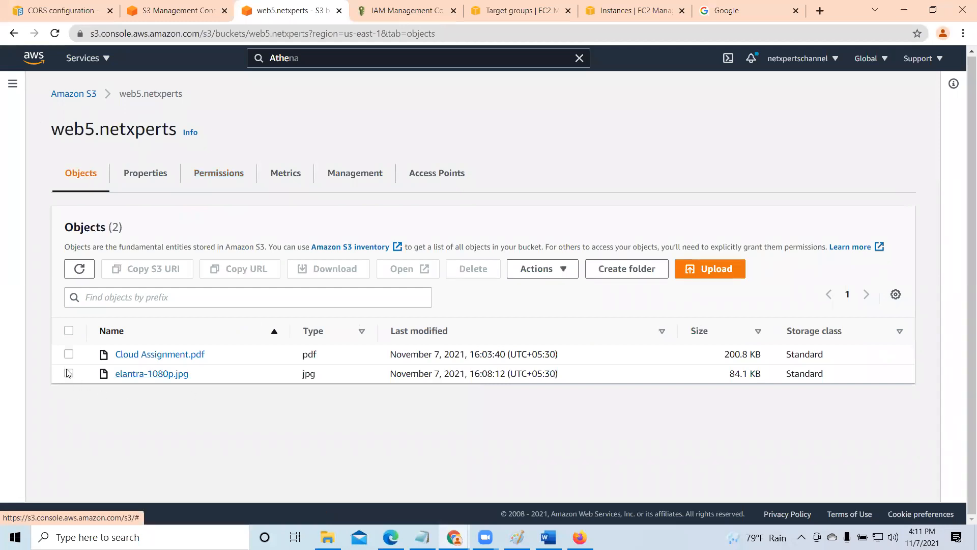
click(69, 374)
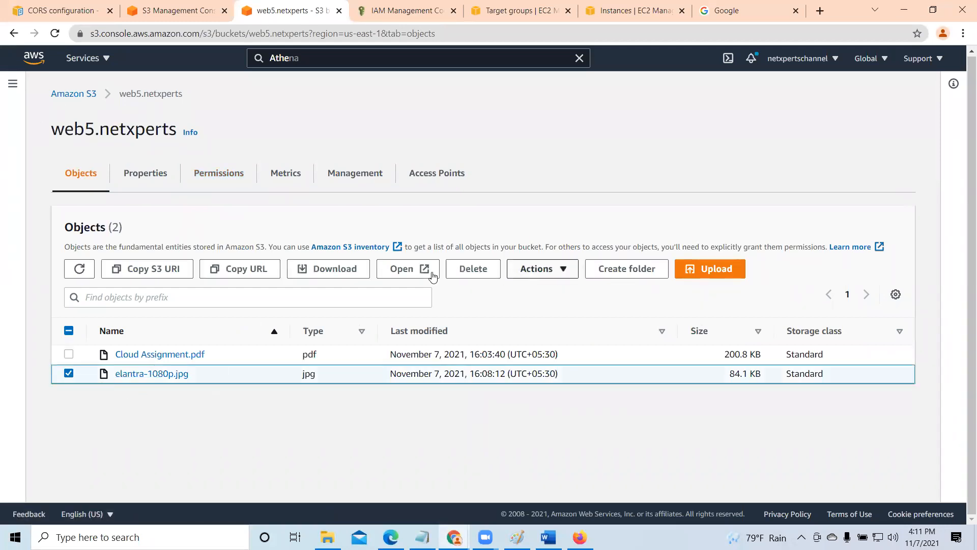
click(407, 270)
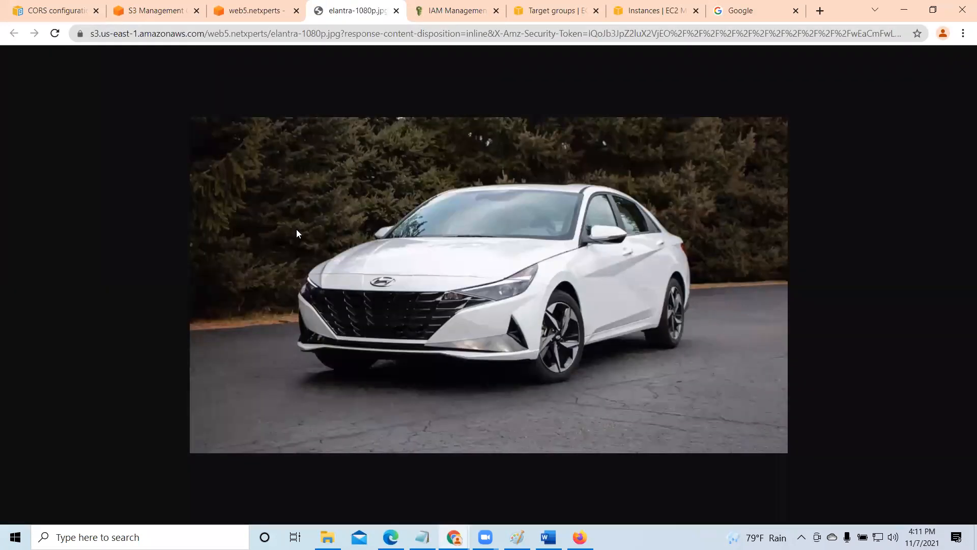
click(396, 11)
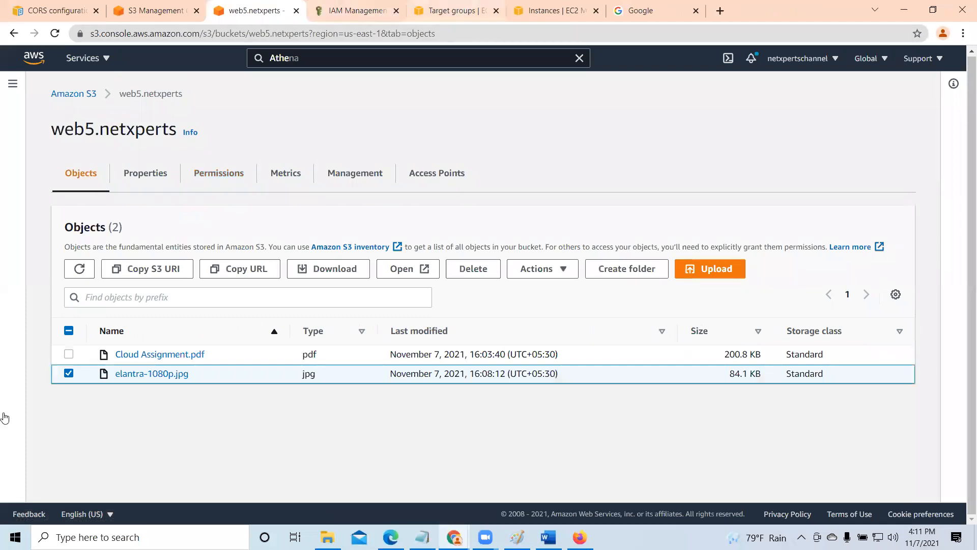
click(69, 374)
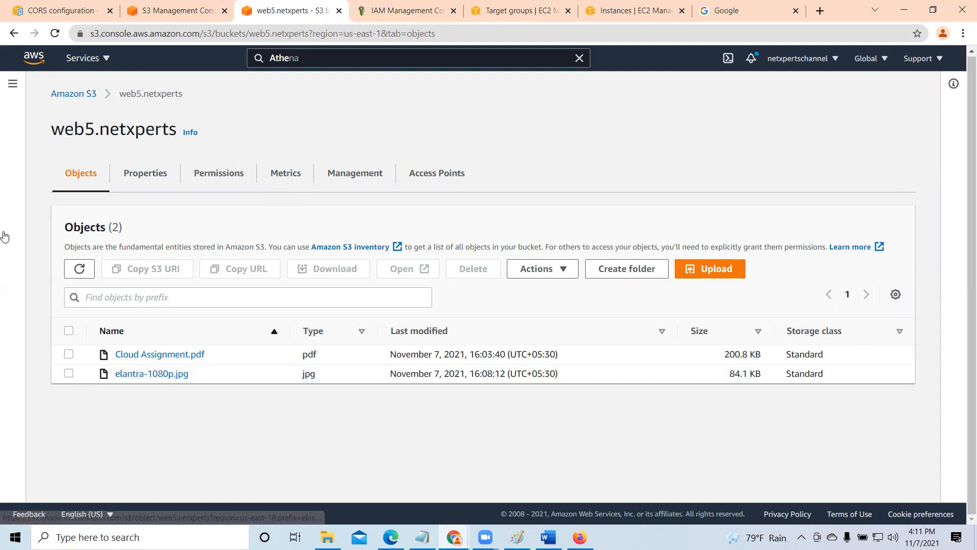
- Edit the Block public access settings of web5.netxperts to block all public access, including through new and any bucket or access point policies
click(145, 177)
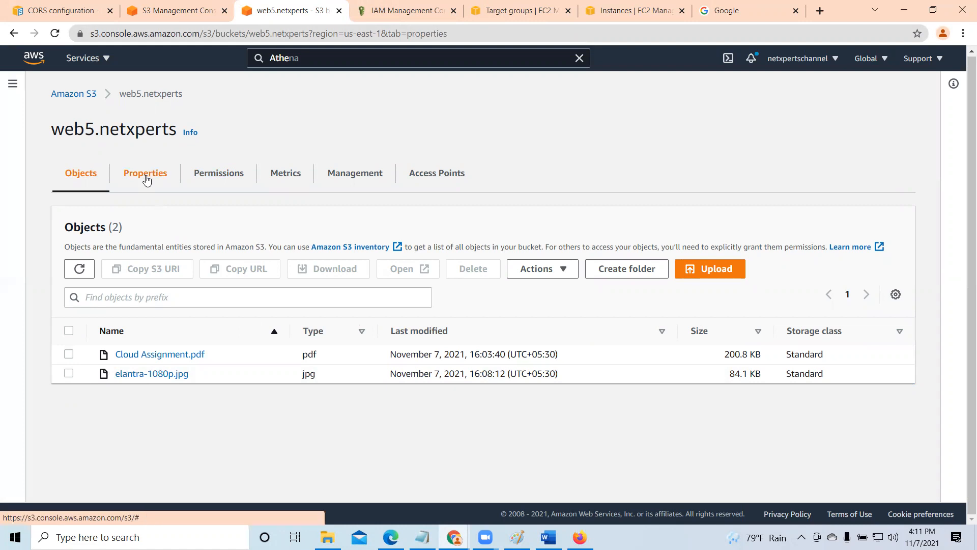
scroll(212, 335, down, 3)
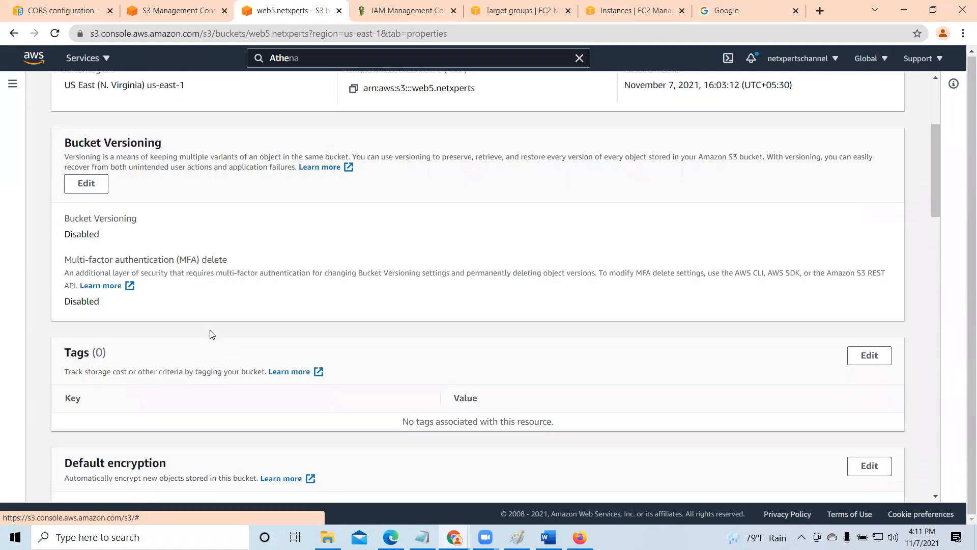
scroll(211, 334, down, 2)
scroll(209, 327, up, 6)
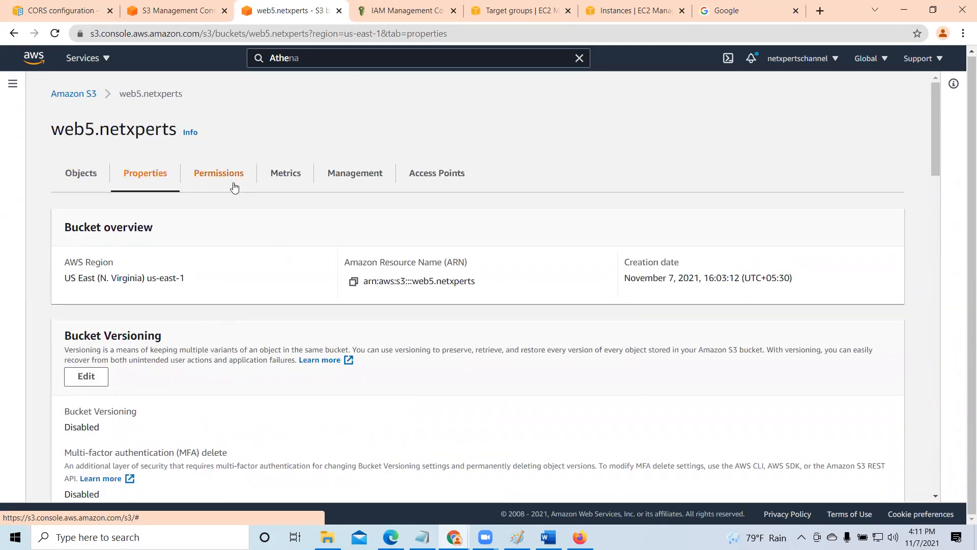
click(219, 185)
scroll(190, 370, down, 1)
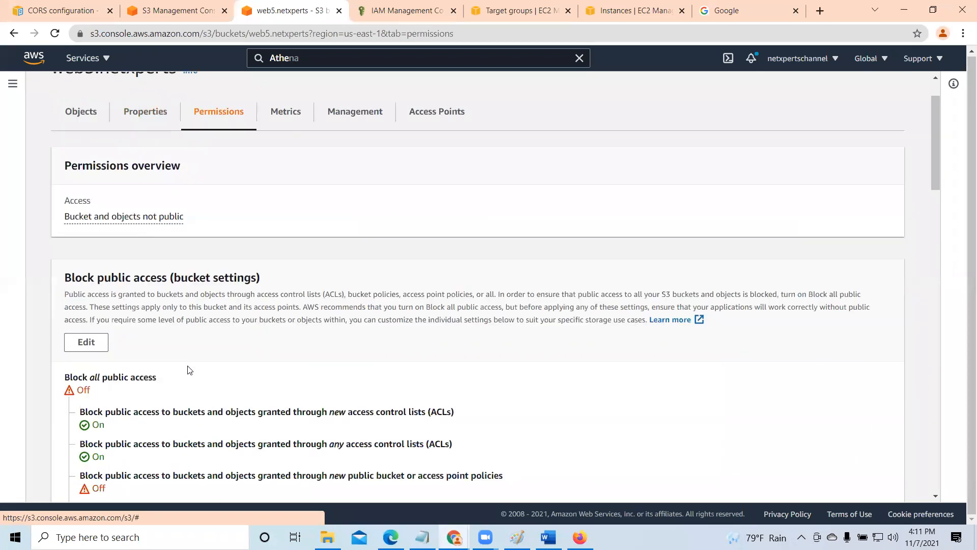
scroll(189, 370, down, 2)
click(92, 213)
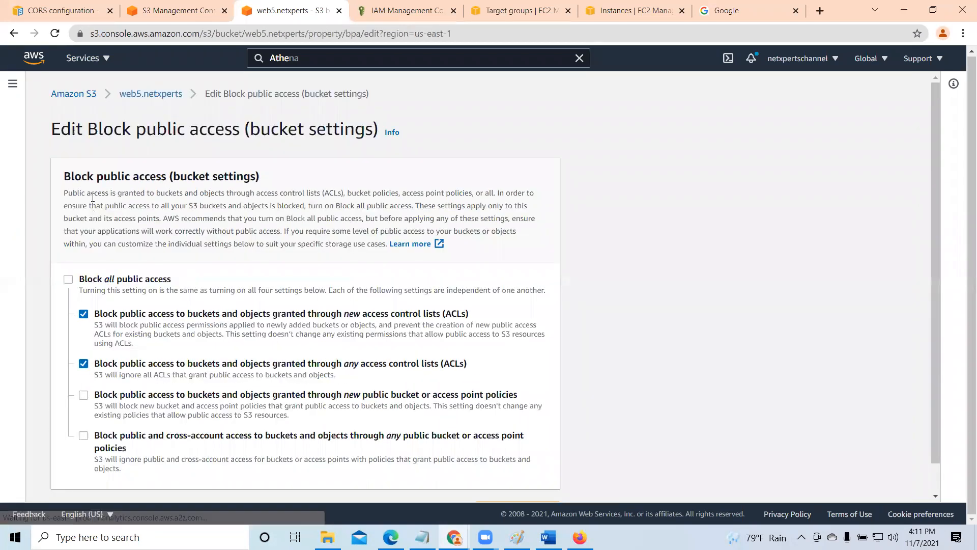
click(83, 395)
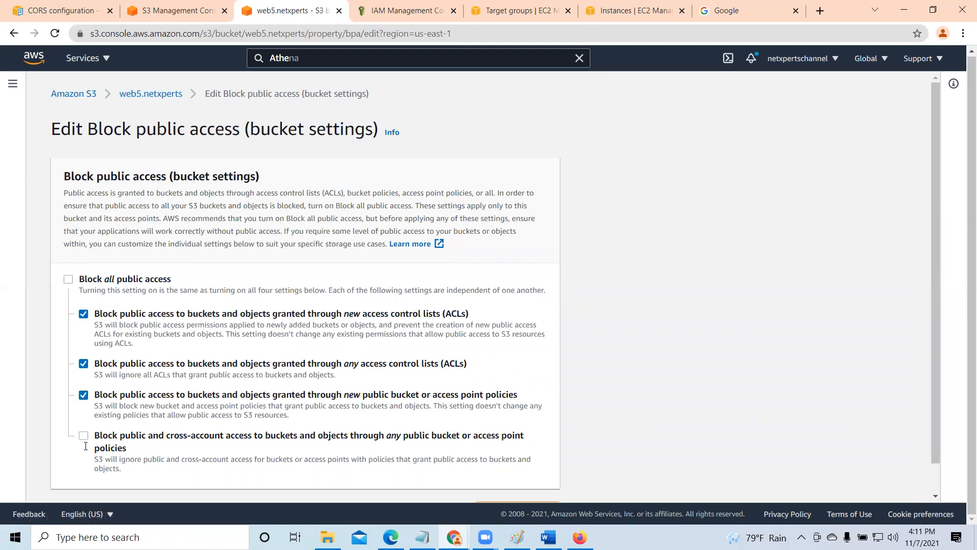
click(83, 436)
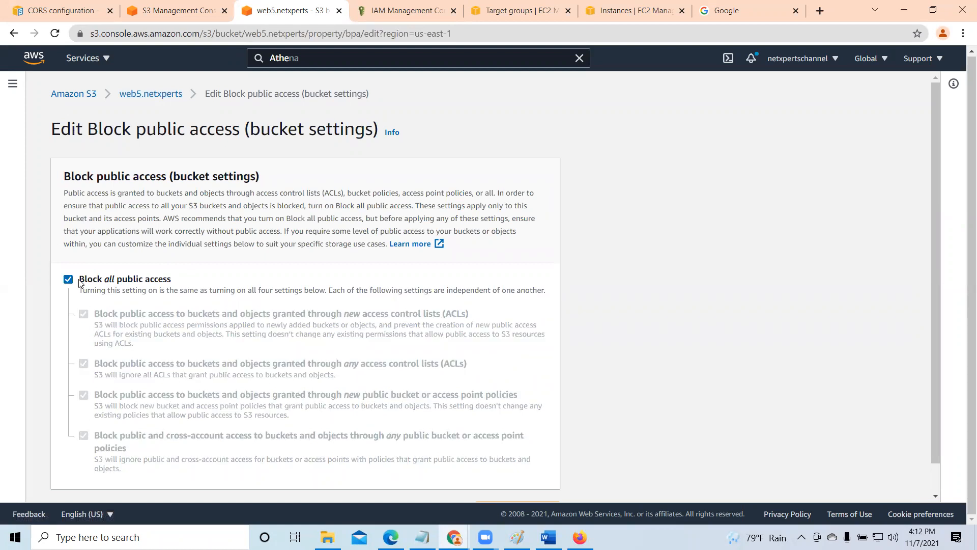
- Save the block-all setting by entering "confirm" in the confirmation dialog, dismiss the notification, and check the resulting Block public access settings
scroll(243, 398, down, 1)
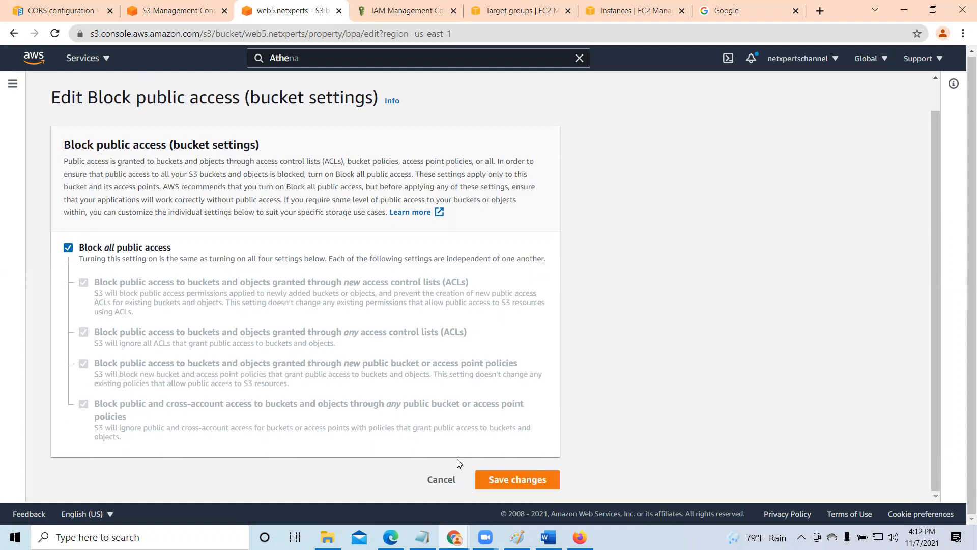
click(529, 481)
click(339, 322)
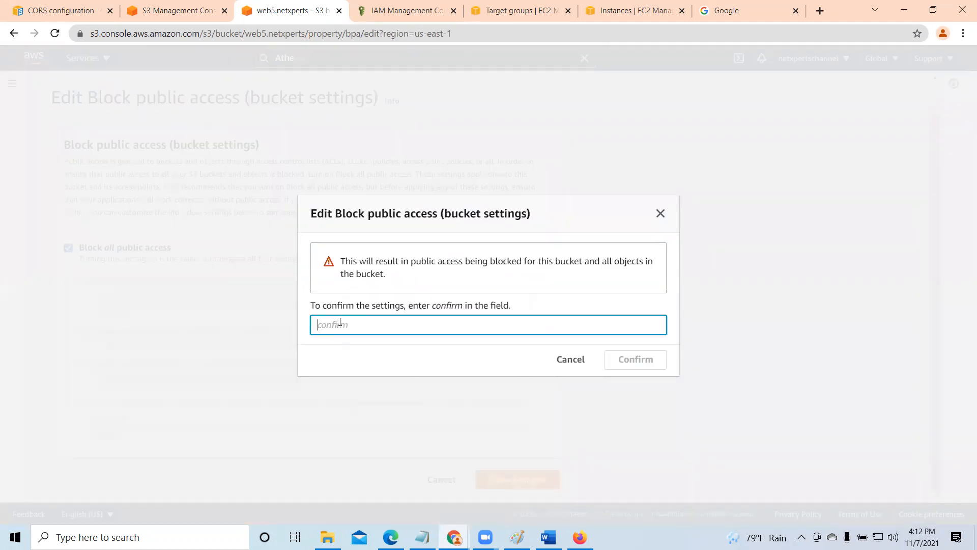
text(confirm)
click(631, 364)
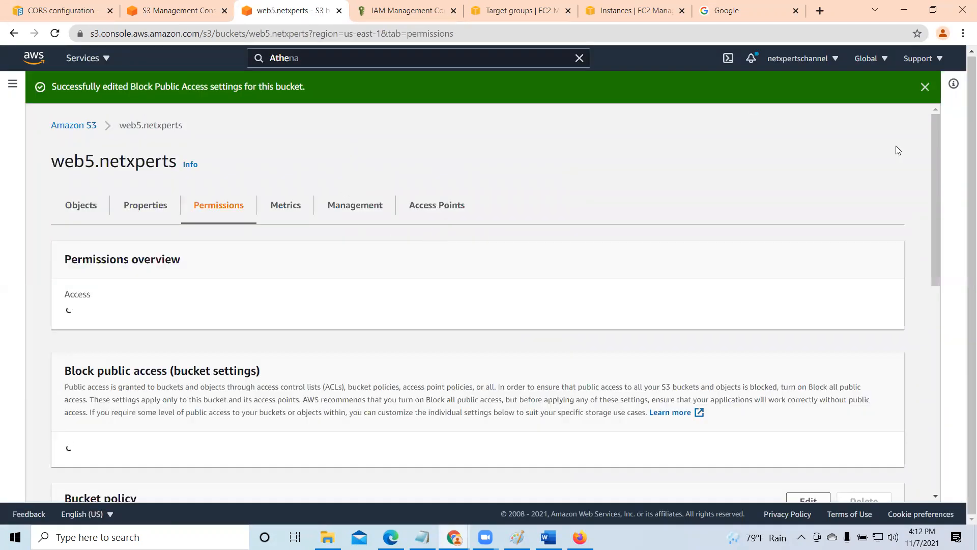
click(925, 87)
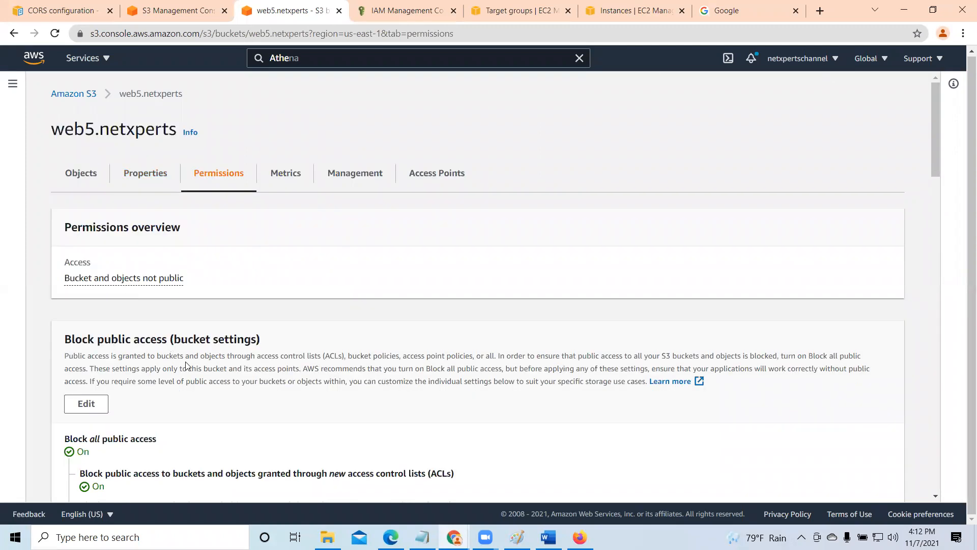
scroll(186, 365, down, 3)
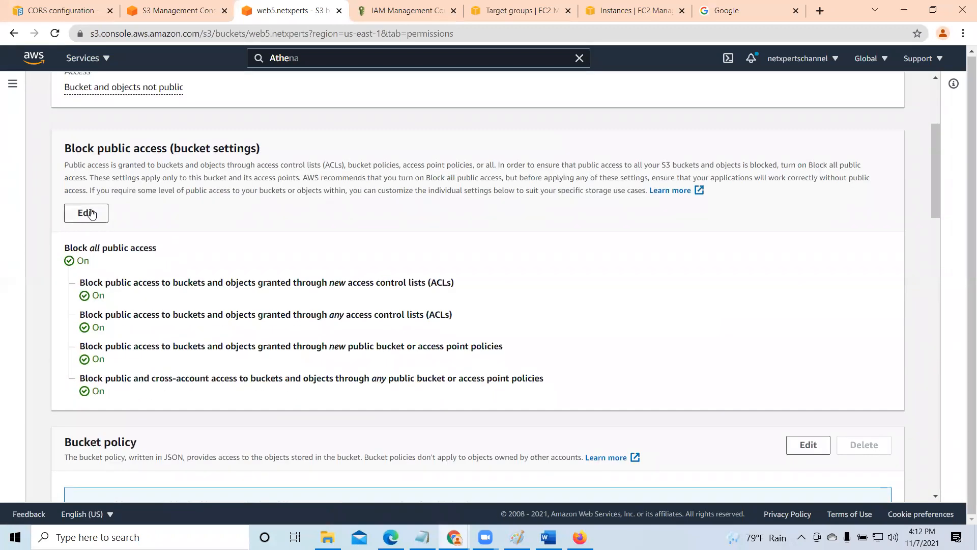
scroll(249, 239, up, 3)
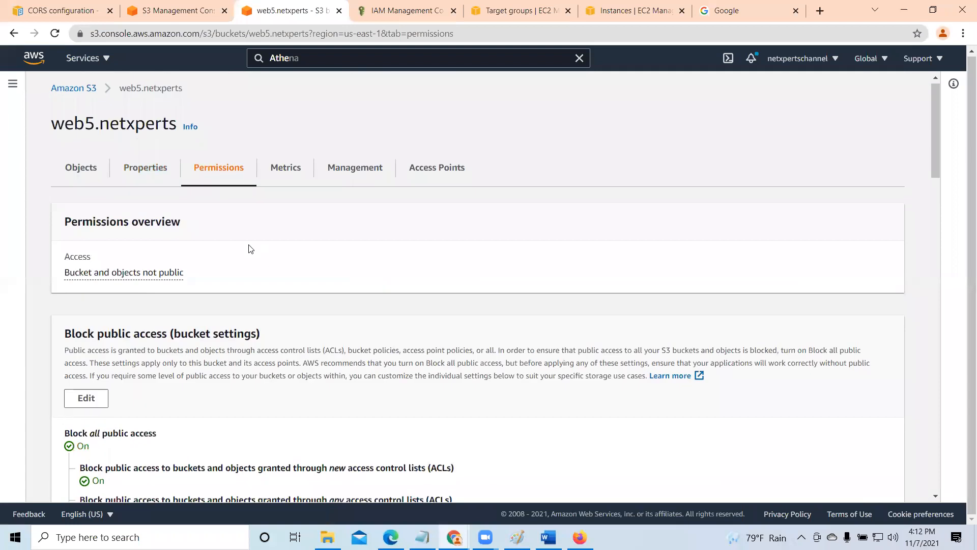
- Open elantra-1080p.jpg from web5.netxperts in the other S3 browser tab to test access, and close the image
click(187, 12)
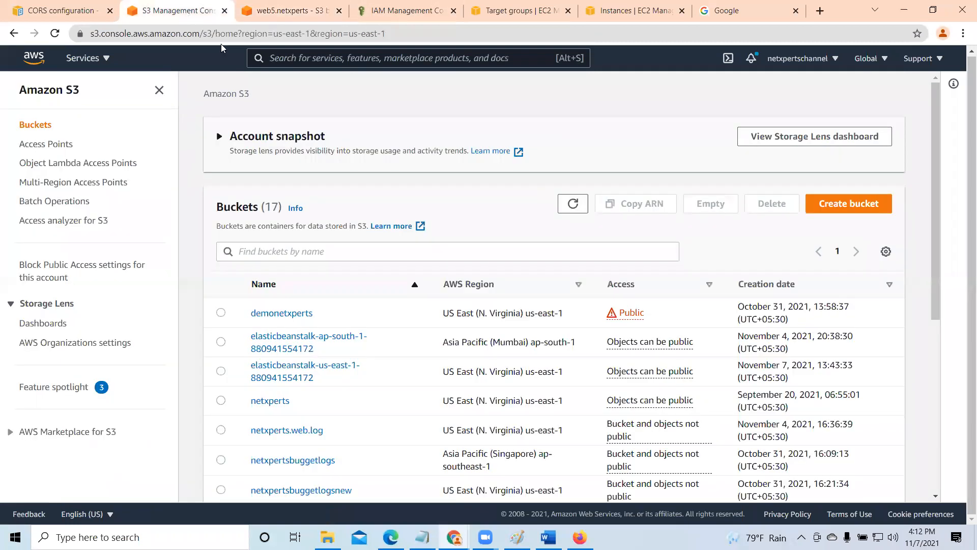
scroll(349, 342, down, 7)
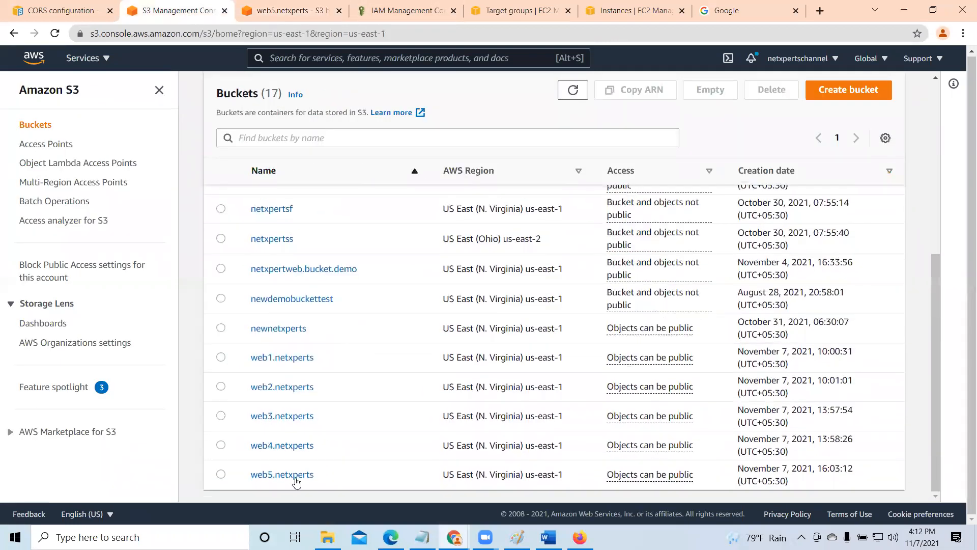
click(283, 474)
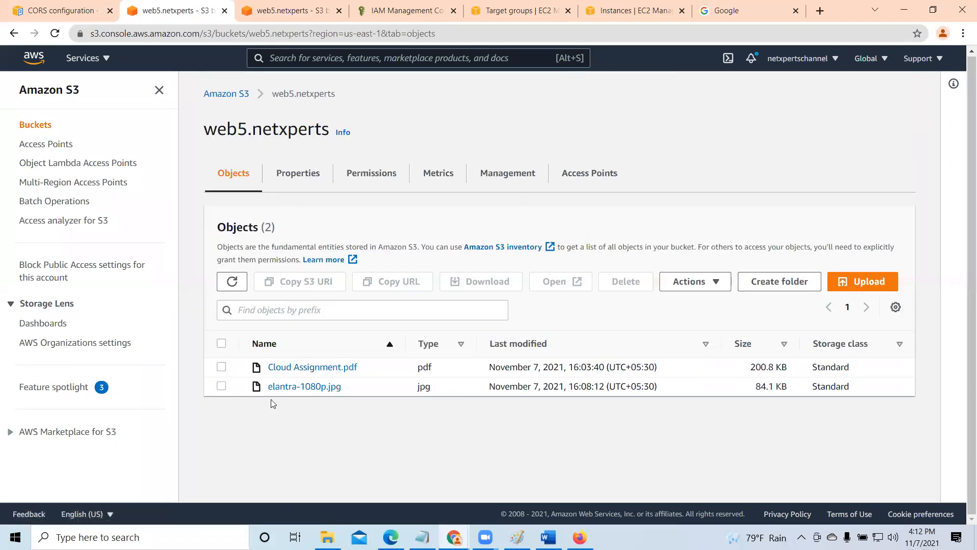
click(222, 386)
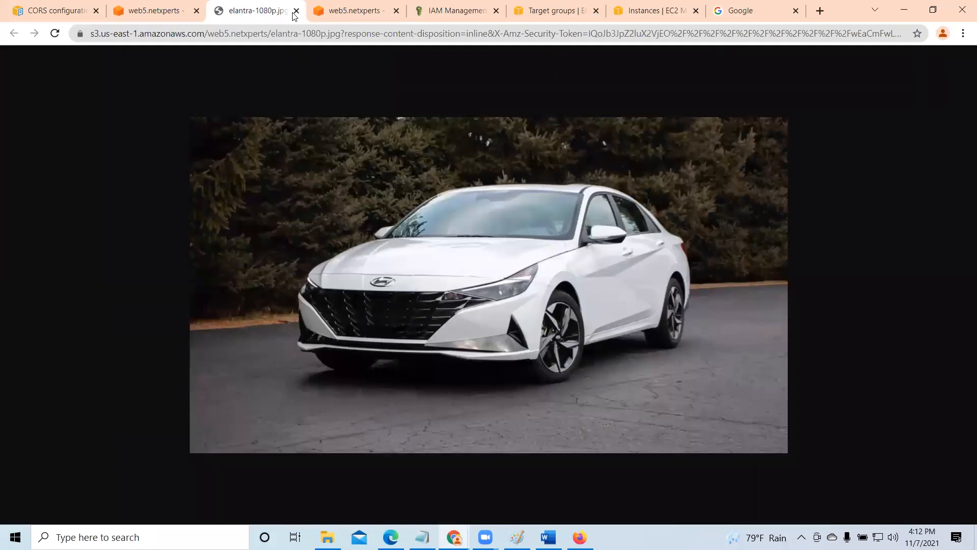
click(296, 10)
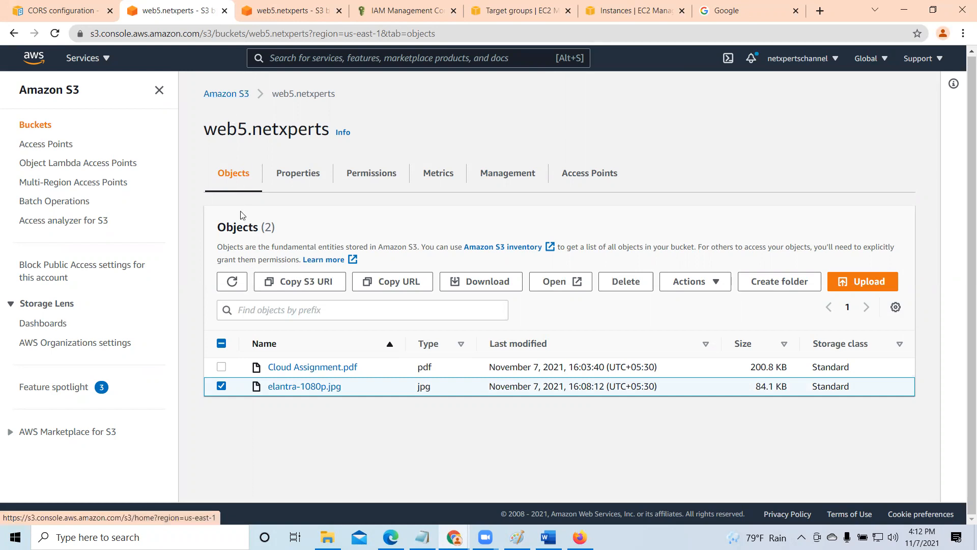
- Reopen web5.netxperts from the buckets list and display its Block public access settings under the permissions
click(224, 96)
scroll(334, 356, down, 1)
scroll(334, 356, down, 5)
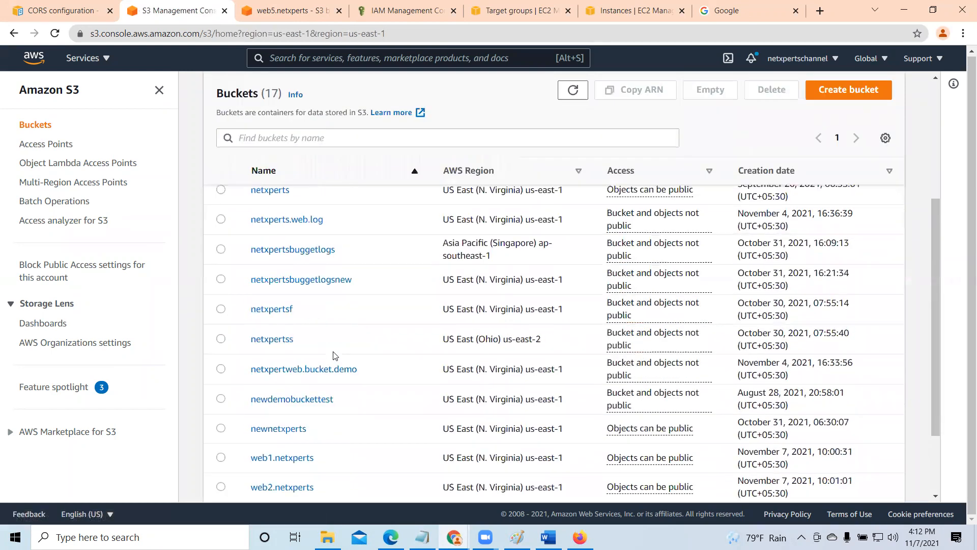
click(296, 476)
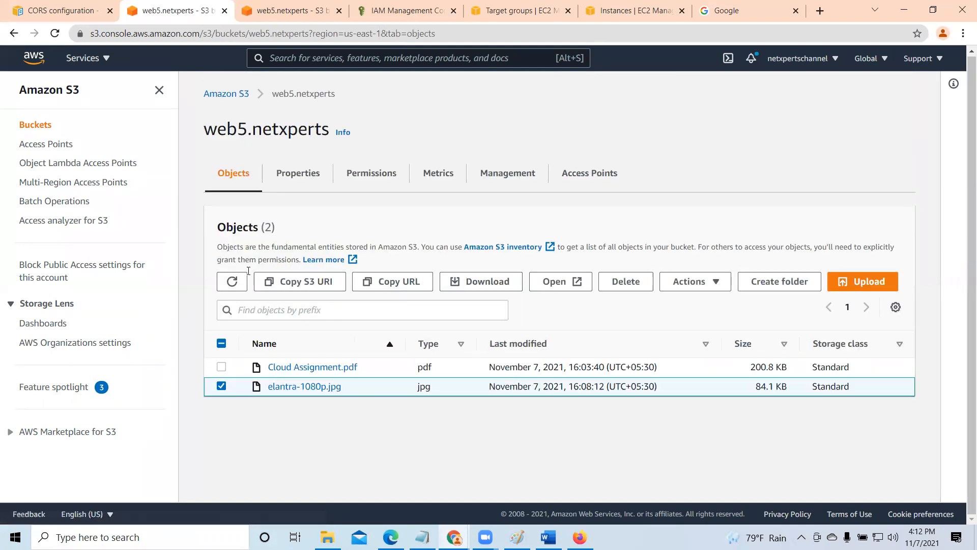
click(307, 178)
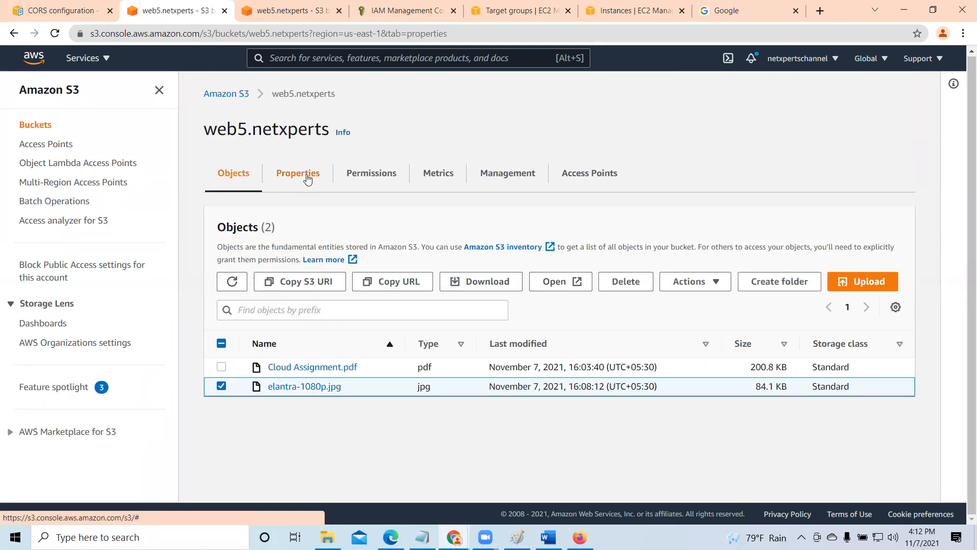
scroll(301, 306, down, 5)
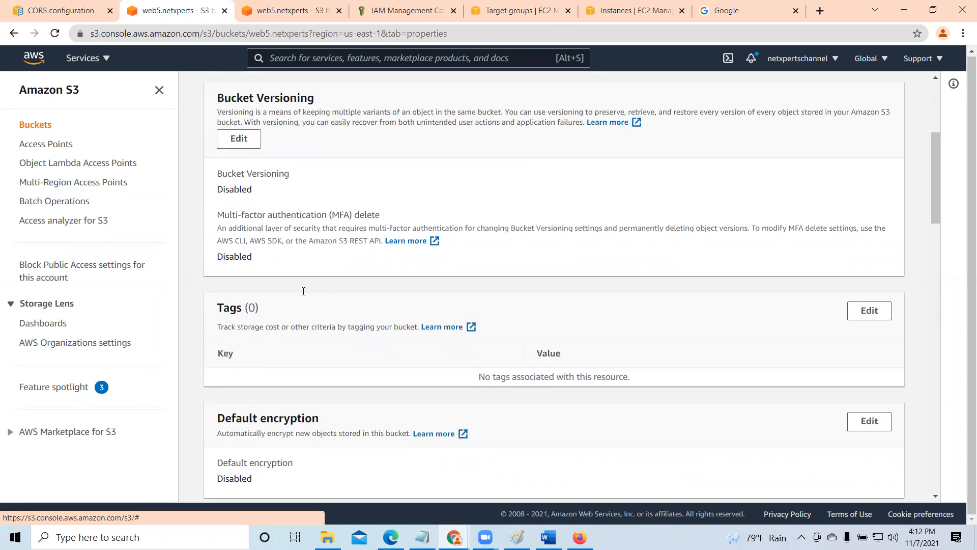
scroll(303, 291, up, 4)
click(379, 109)
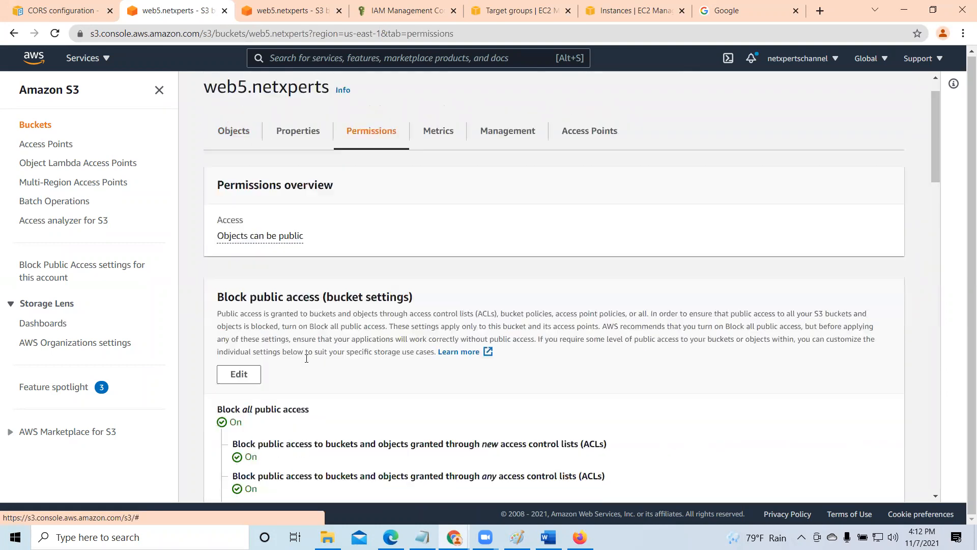
scroll(307, 358, down, 3)
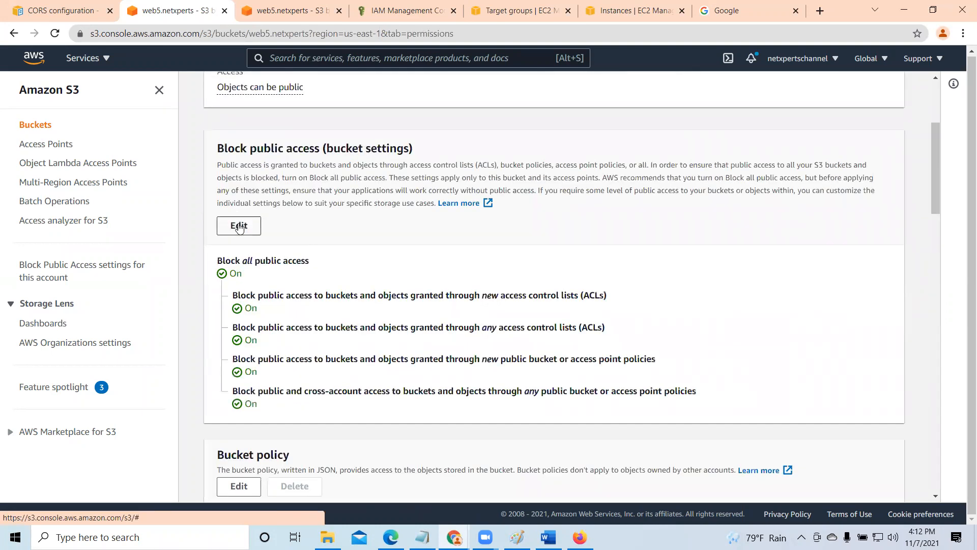
- Turn off Block all public access, and block only access through new ACLs, new public policies, and any public bucket or access point policies
click(239, 226)
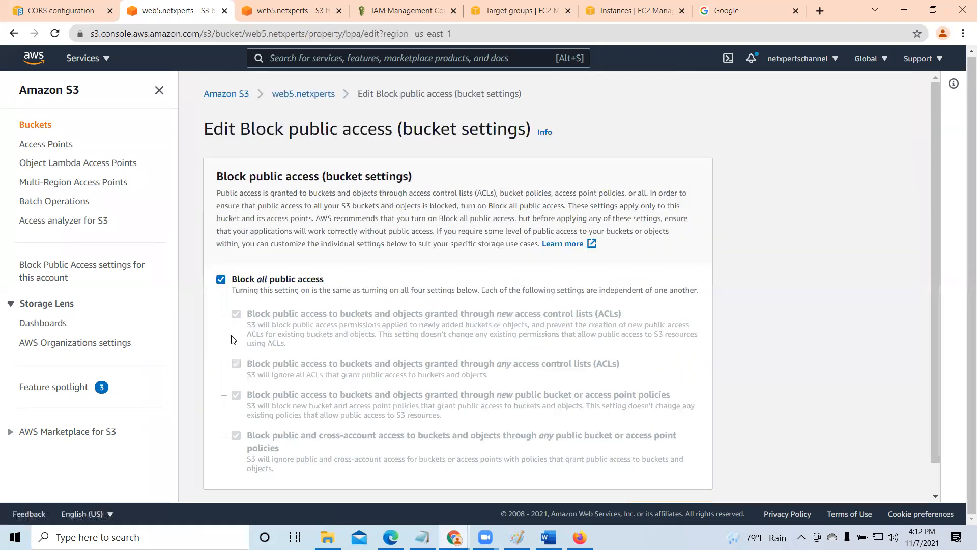
click(220, 279)
click(238, 397)
click(237, 437)
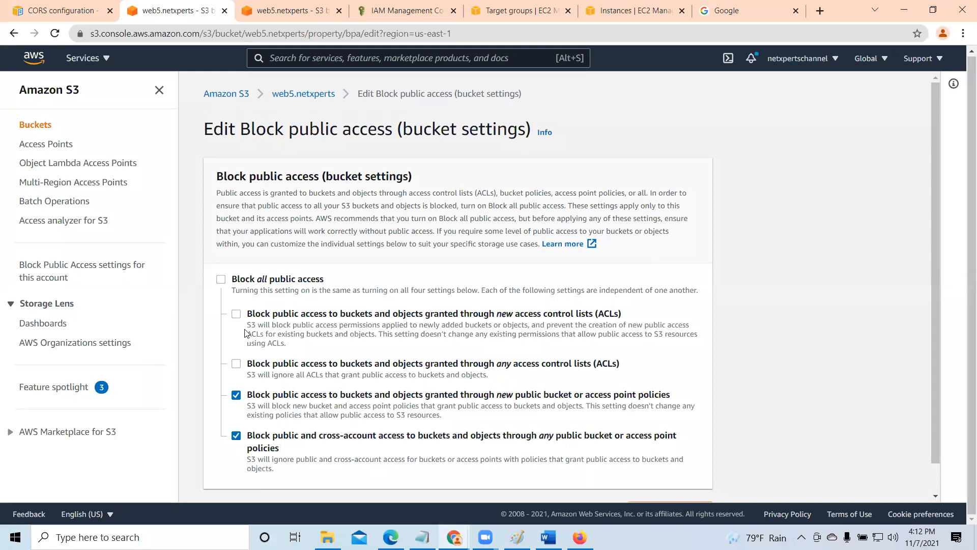
click(237, 314)
- Save the reduced Block public access selection by entering "confirm" in the confirmation dialog, and dismiss the notification
scroll(372, 377, down, 1)
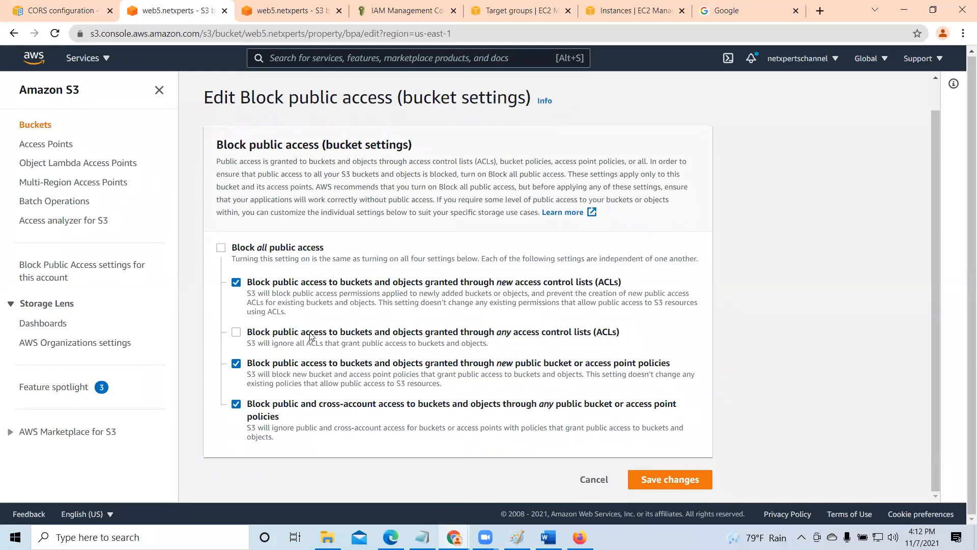
click(683, 479)
click(335, 336)
text(c)
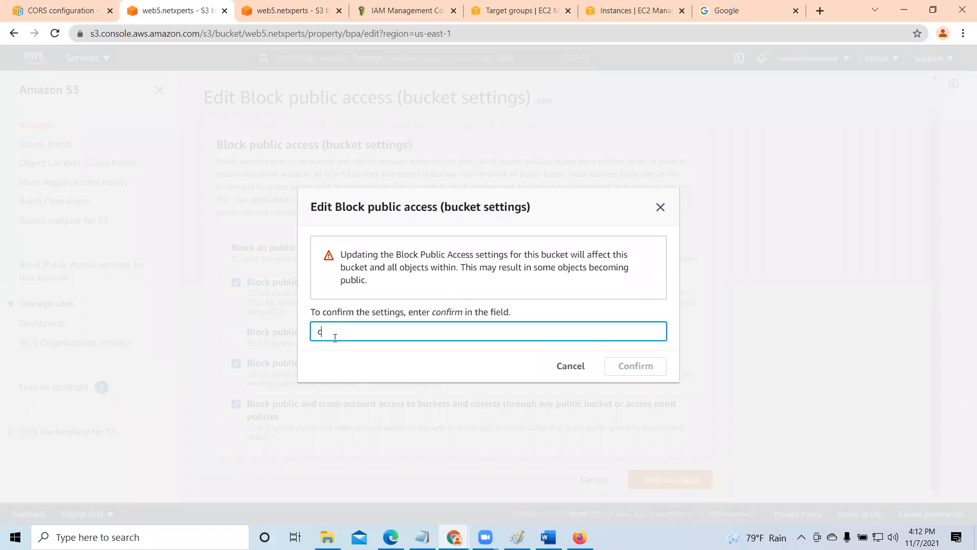
text(onfirm)
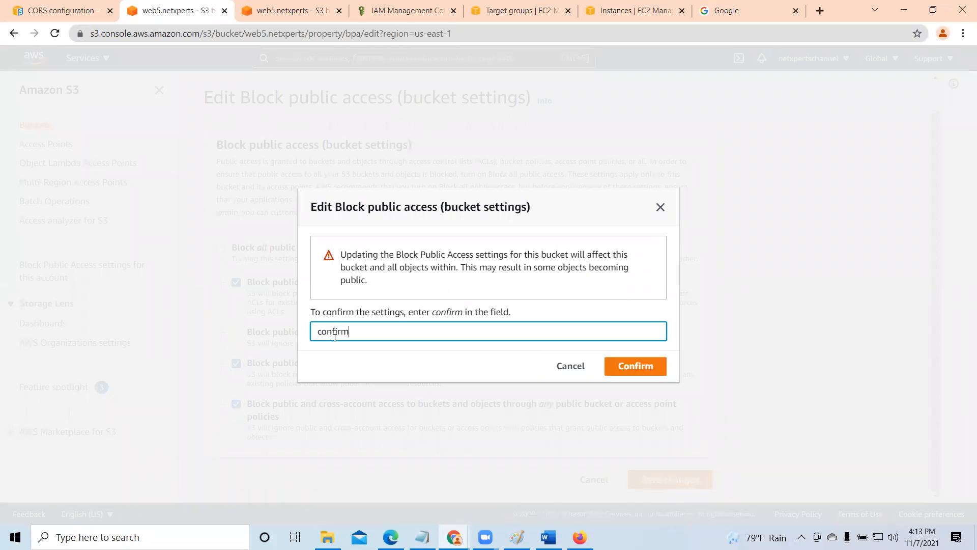
click(635, 366)
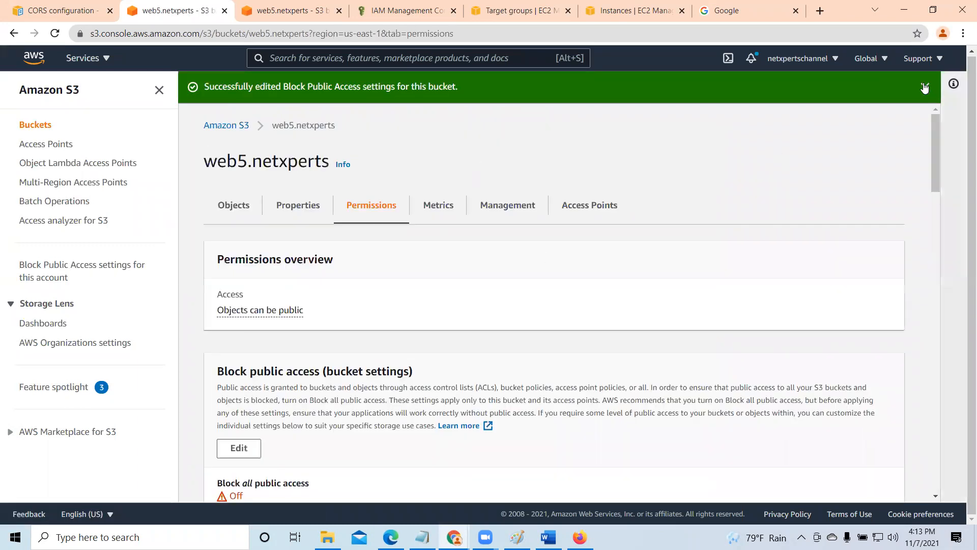
click(924, 87)
scroll(358, 301, down, 5)
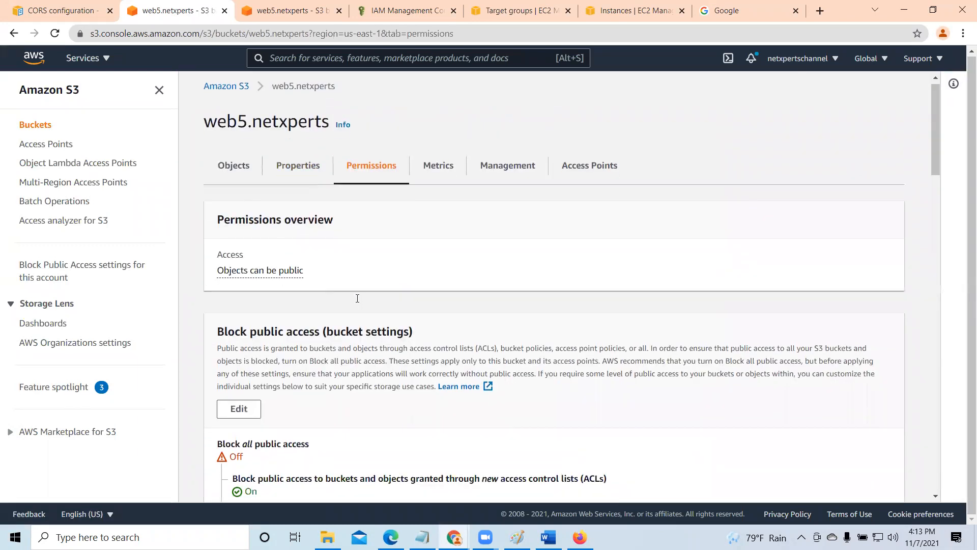
scroll(358, 301, up, 3)
scroll(358, 301, up, 2)
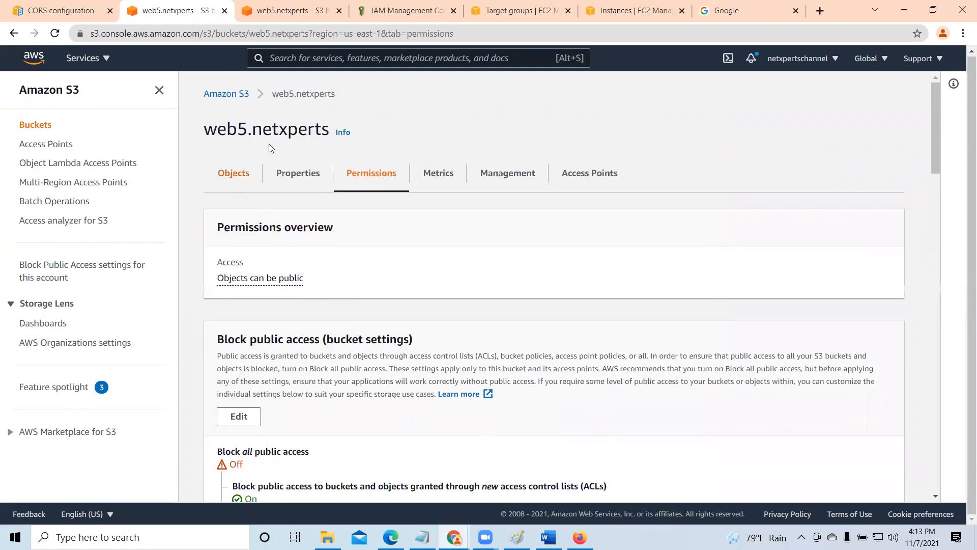
- Reopen web5.netxperts from the buckets list and upload 9_s3_mindmap.pdf from the AWS T folder into it
click(219, 94)
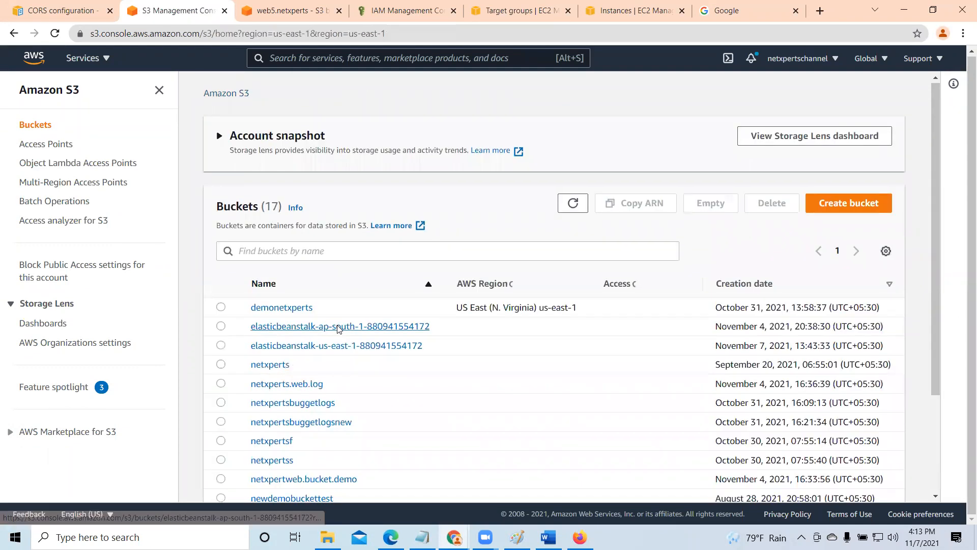
scroll(330, 306, down, 3)
scroll(308, 478, down, 3)
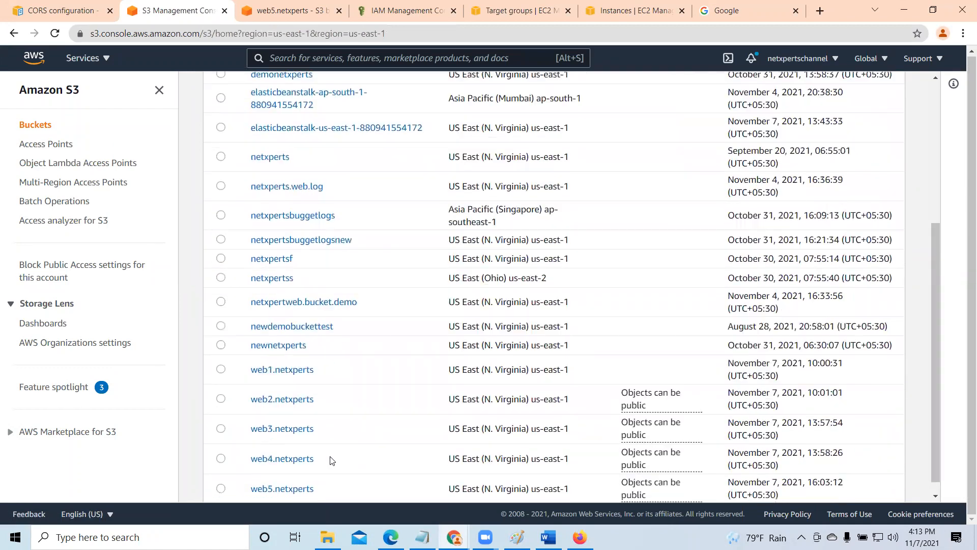
click(300, 474)
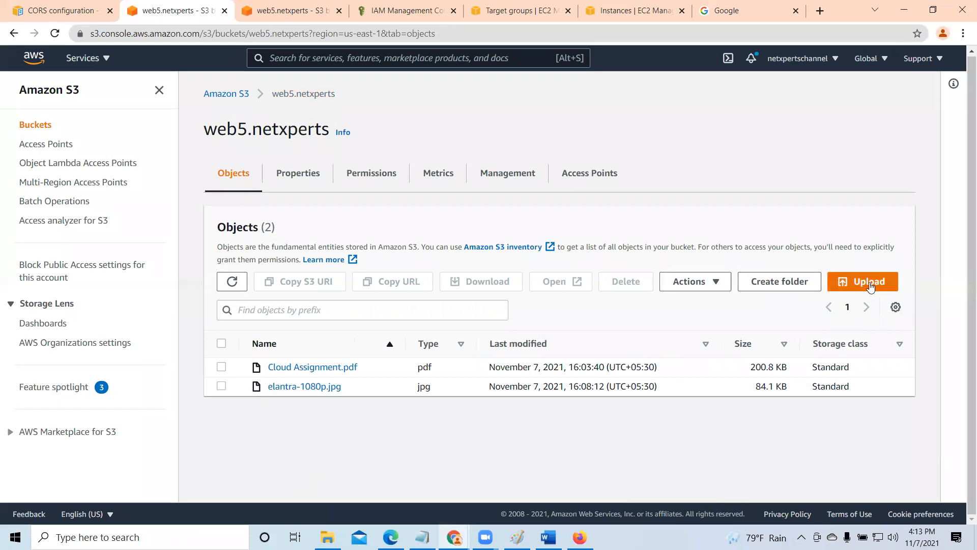
click(870, 286)
click(452, 251)
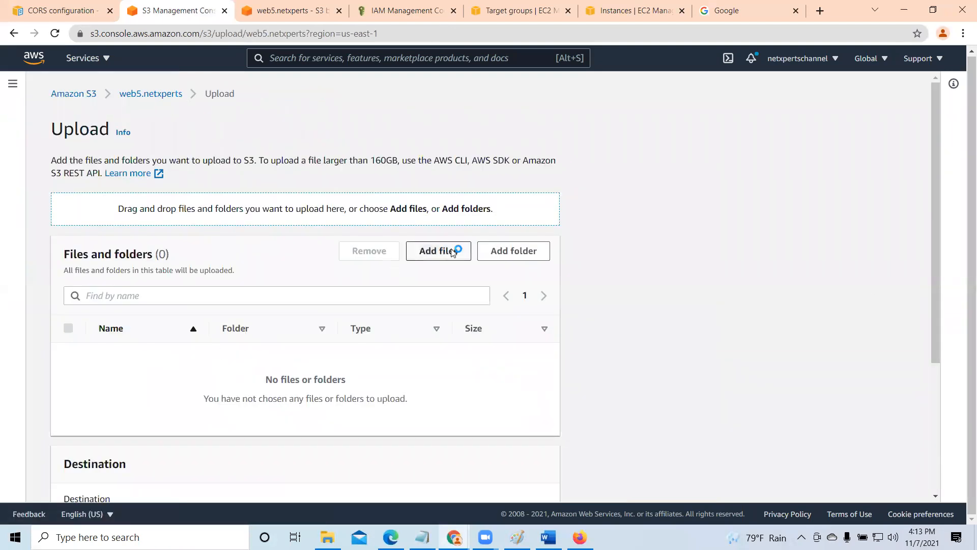
click(314, 193)
click(663, 386)
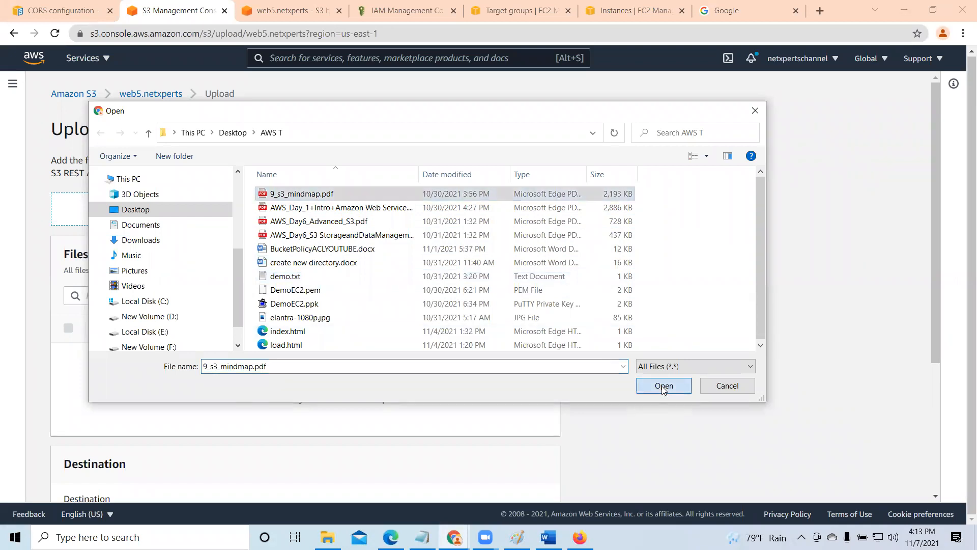
scroll(305, 326, down, 2)
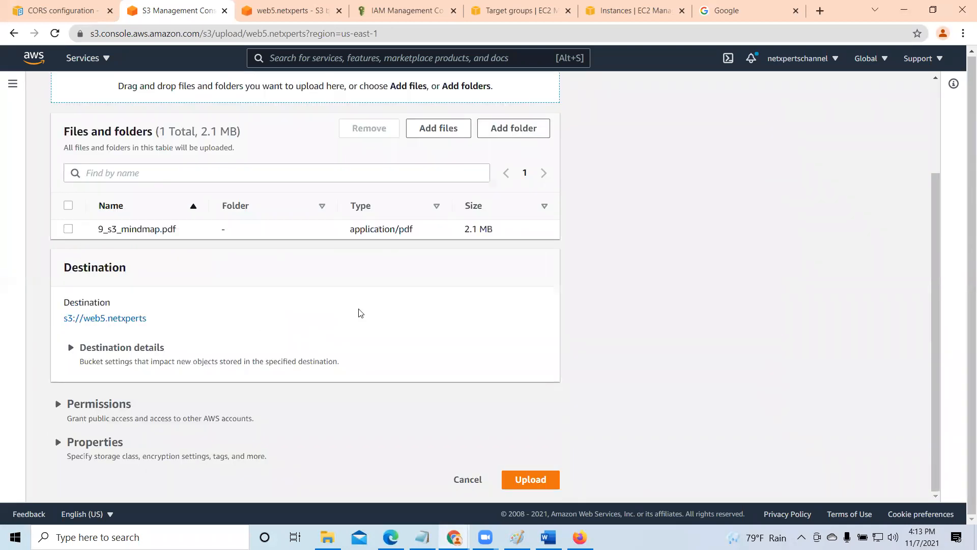
click(533, 479)
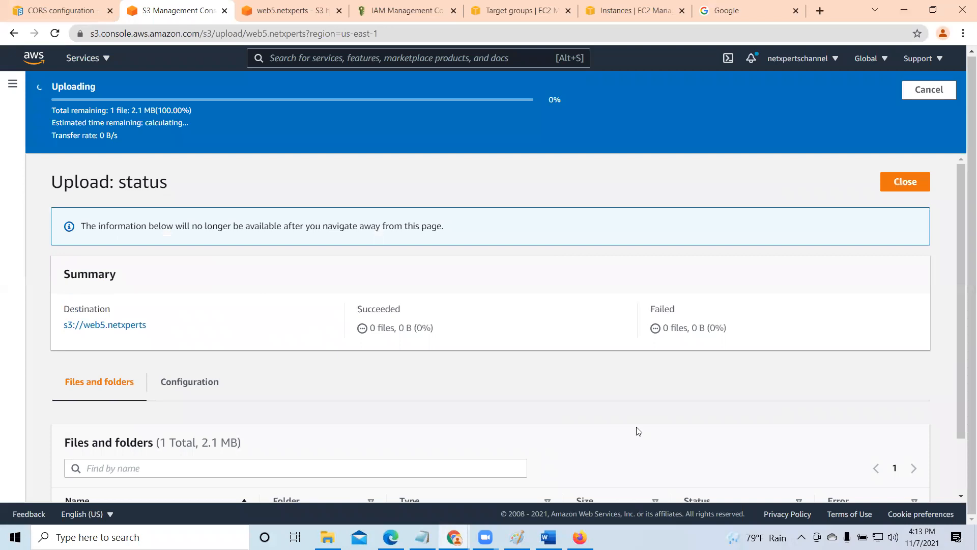
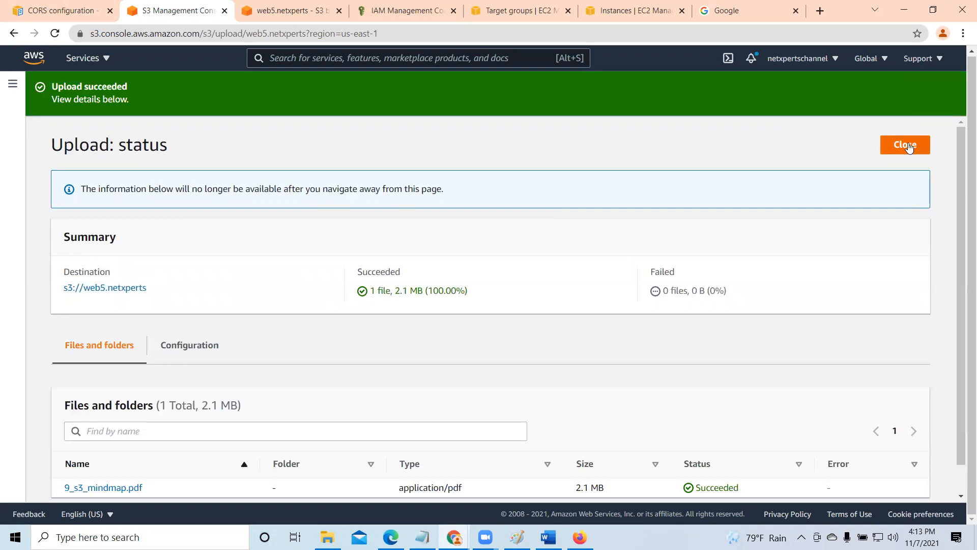
- Close the upload status and view the access control list of the 9_s3_mindmap.pdf object
click(909, 146)
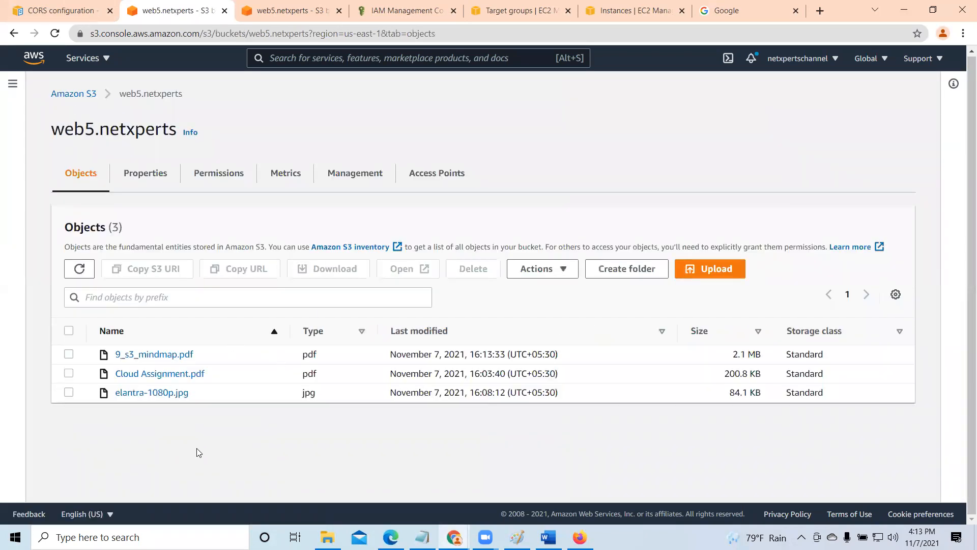
click(69, 355)
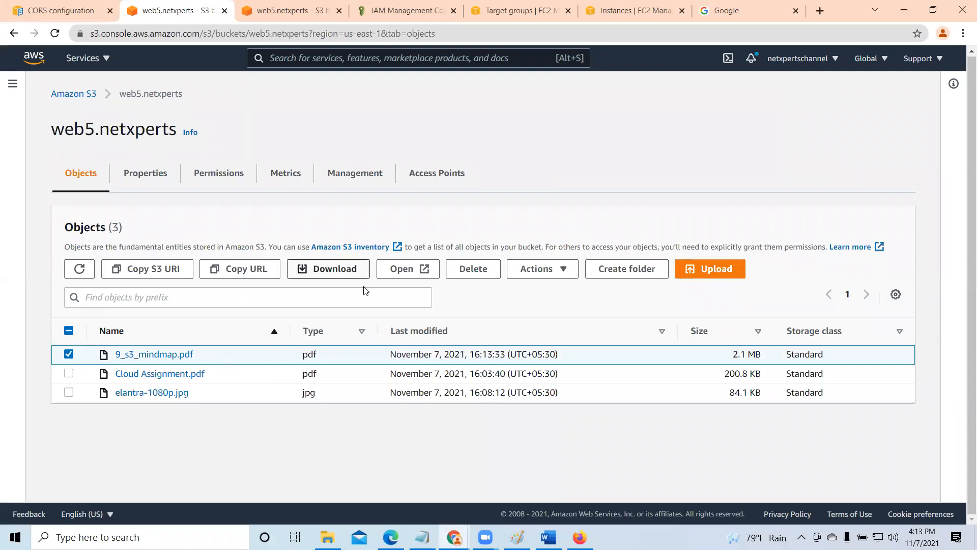
click(155, 356)
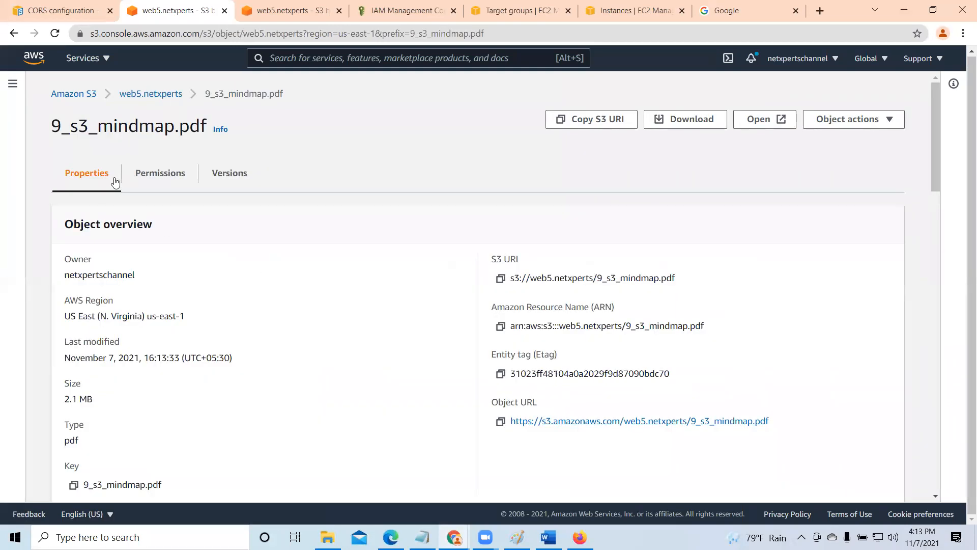
click(170, 180)
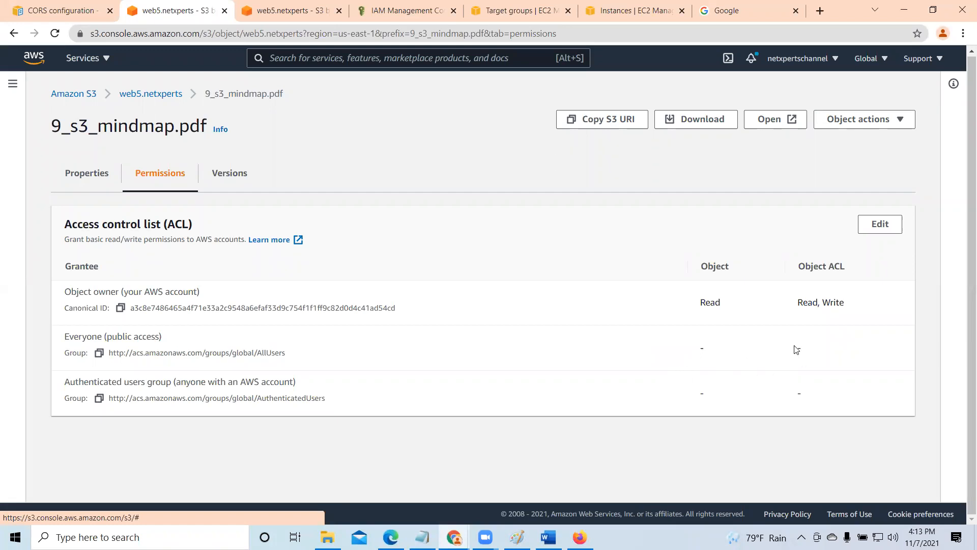
- Return to the web5.netxperts objects, open 9_s3_mindmap.pdf from the console to view it, then close it and deselect the object
click(158, 93)
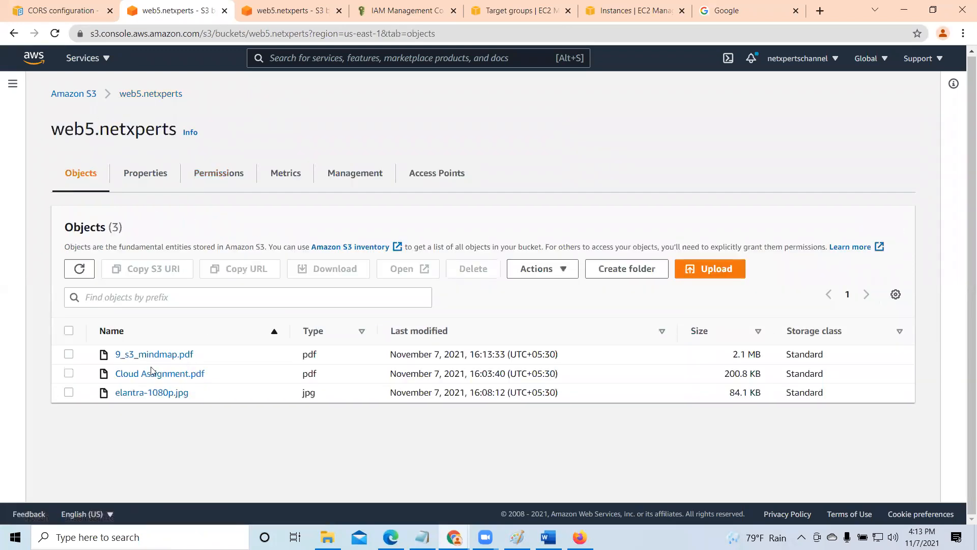
click(69, 354)
click(422, 269)
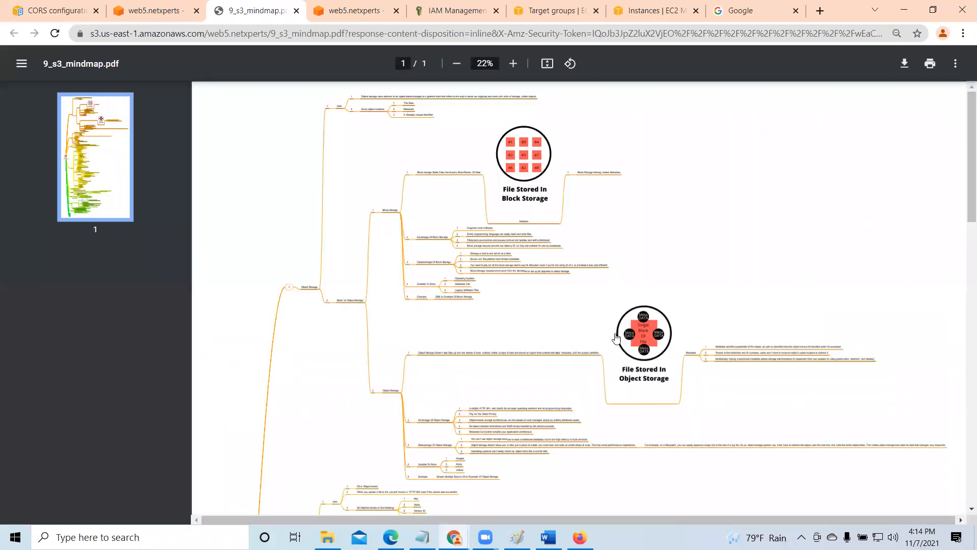
click(296, 10)
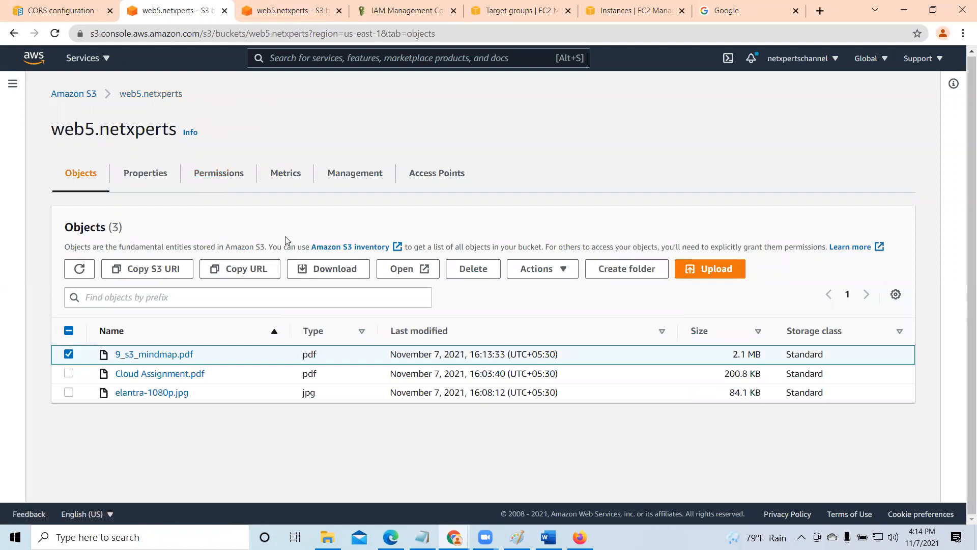
click(69, 355)
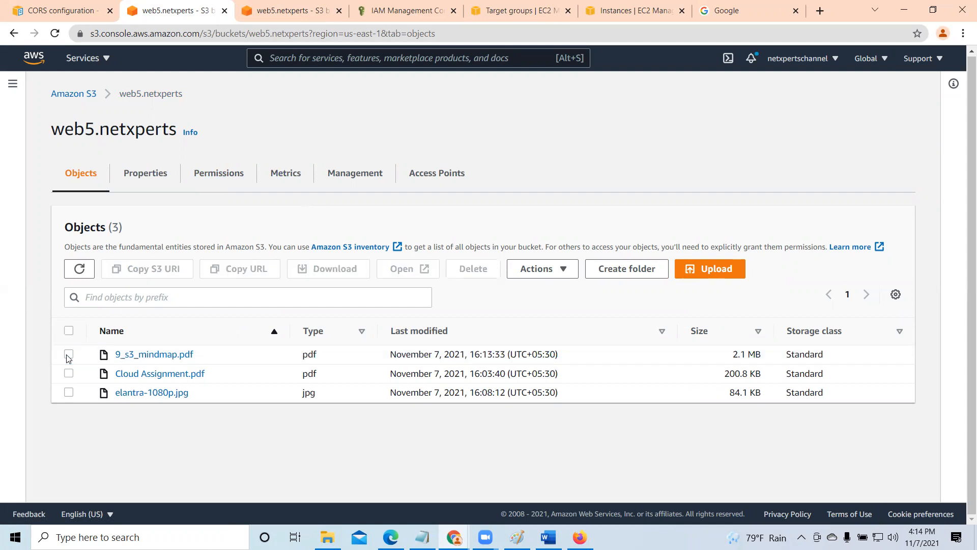
- Edit the Block public access settings in the bucket's permissions and turn on Block all public access
click(146, 176)
click(224, 179)
scroll(206, 346, down, 3)
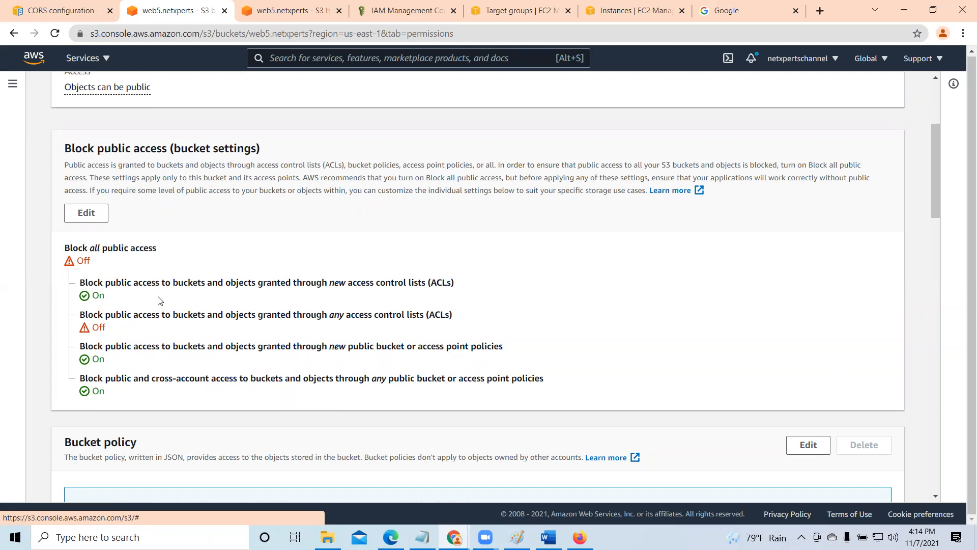
click(86, 213)
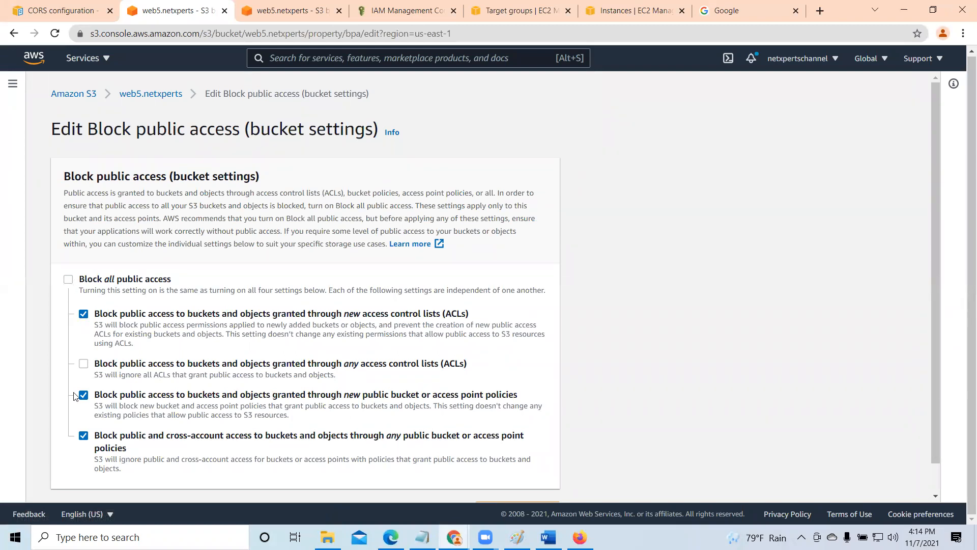
click(68, 279)
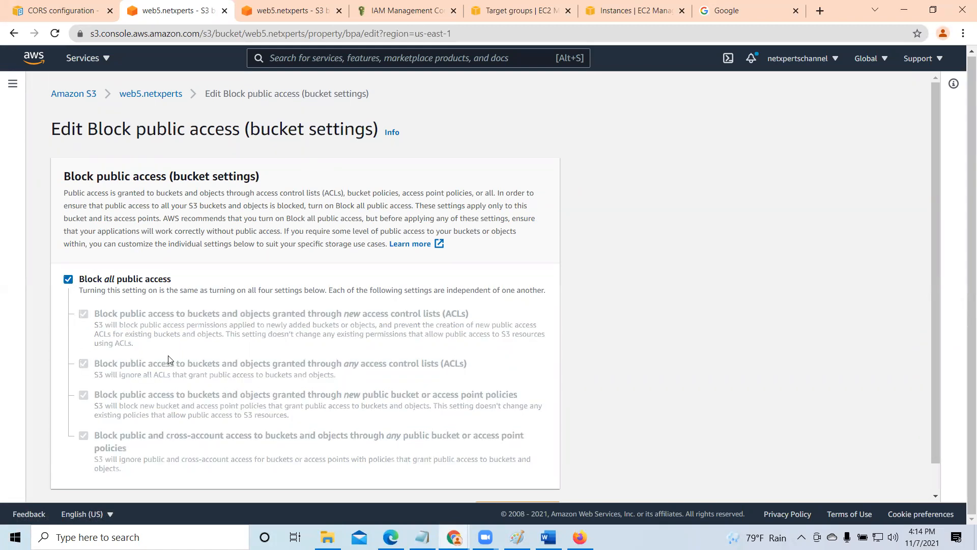
scroll(305, 427, down, 1)
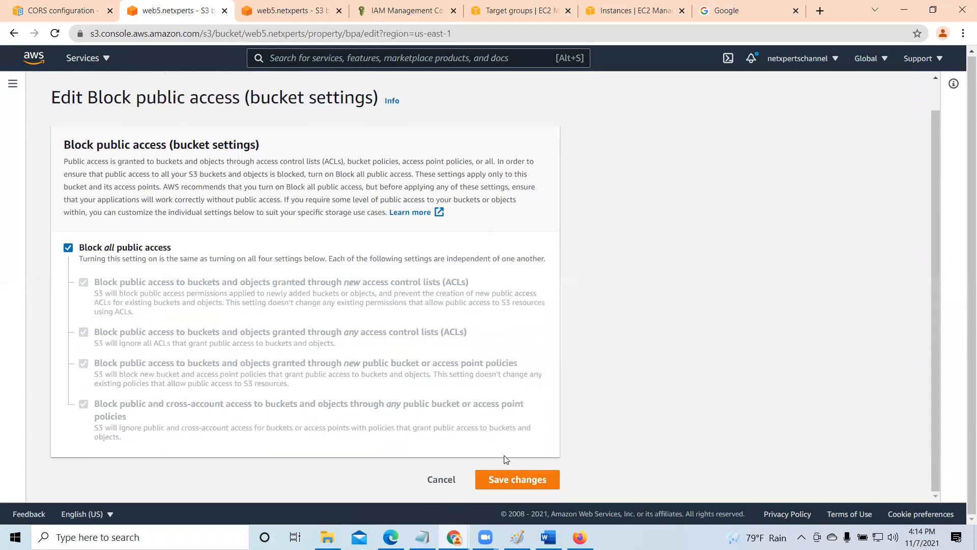
- Save the Block all public access setting by entering "confirm" in the confirmation dialog, dismiss the notification and review the bucket's permissions
click(530, 487)
click(359, 324)
text(confirm)
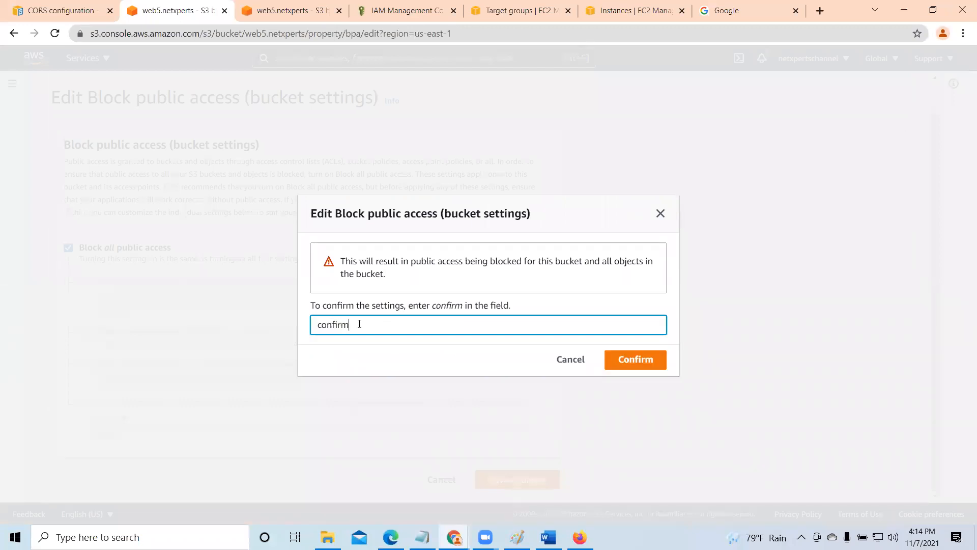
click(640, 364)
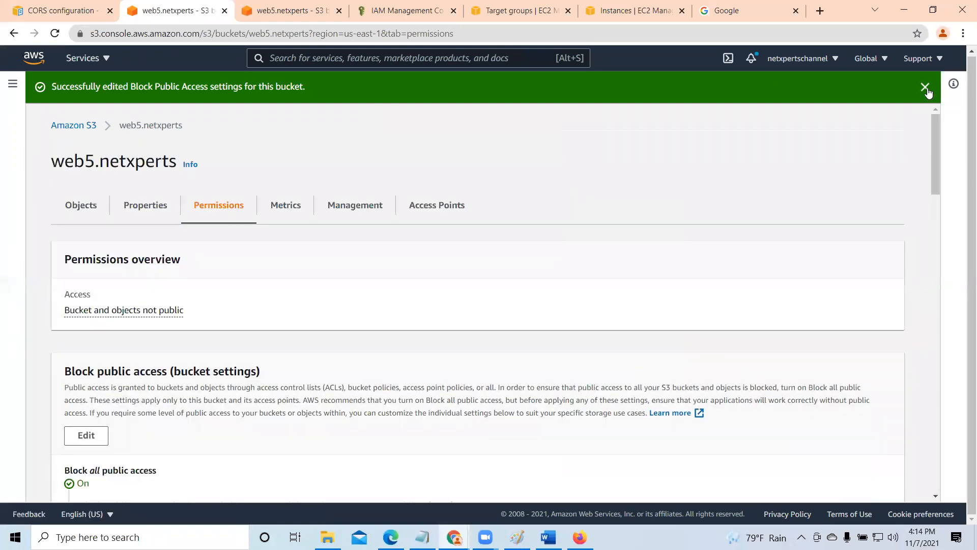
click(950, 87)
scroll(592, 375, down, 2)
scroll(593, 374, up, 2)
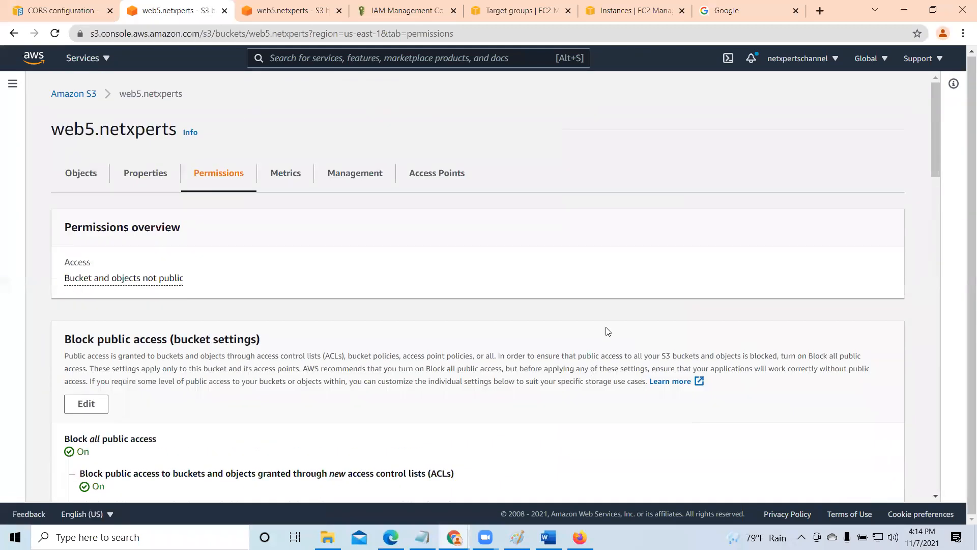
- Start an upload to web5.netxperts and add AWS_Day6_Advanced_S3.pdf from the AWS T folder
click(80, 175)
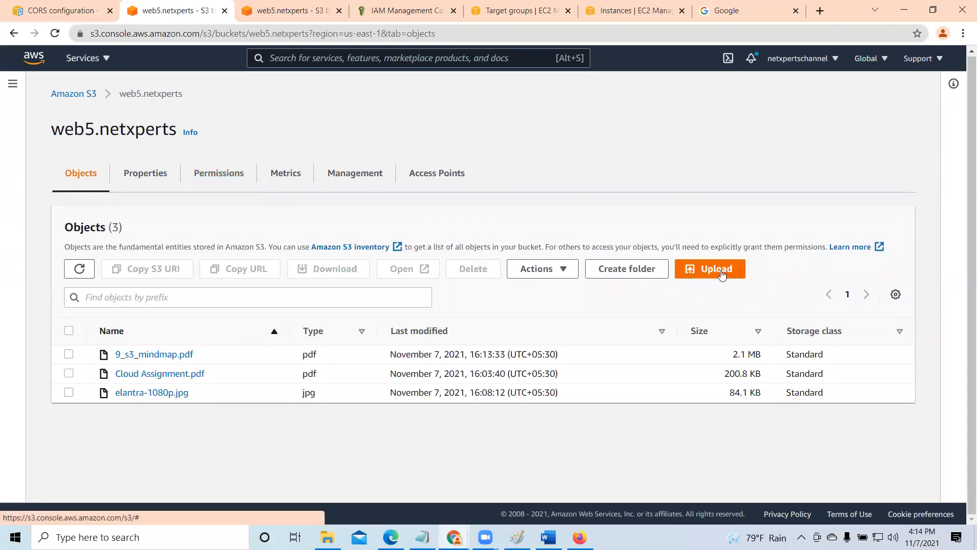
click(722, 274)
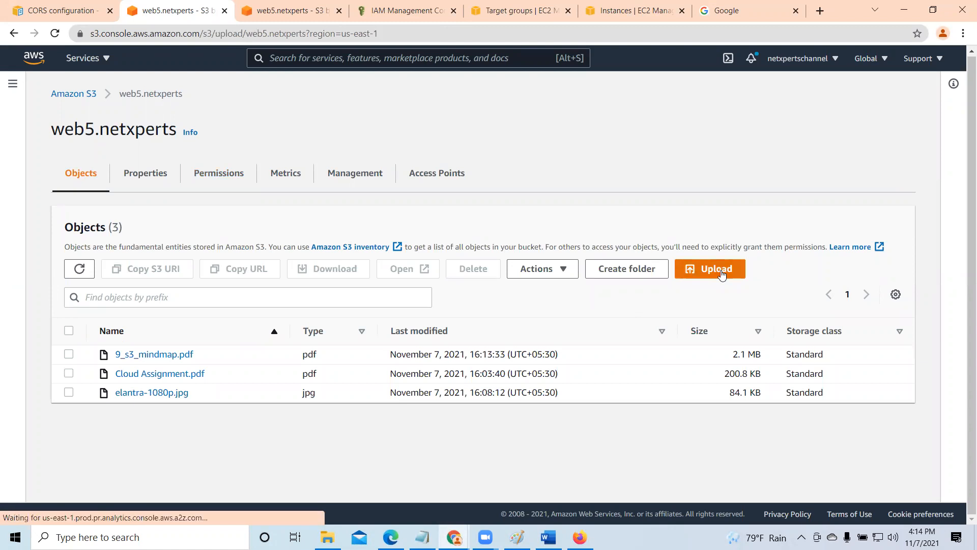
click(446, 253)
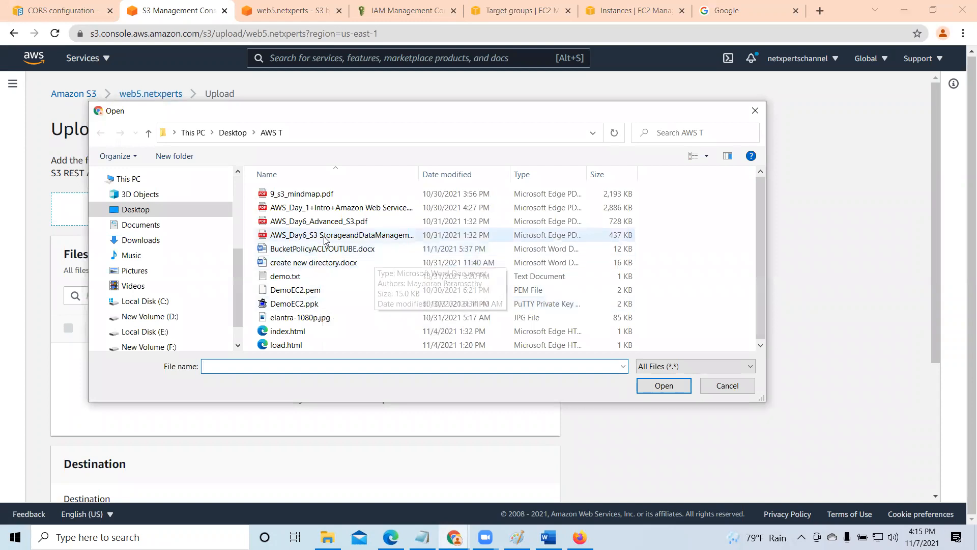
click(326, 224)
click(661, 386)
- Expand the upload's permissions, keep the predefined Private ACL, upload the PDF and close the upload status
scroll(399, 349, down, 3)
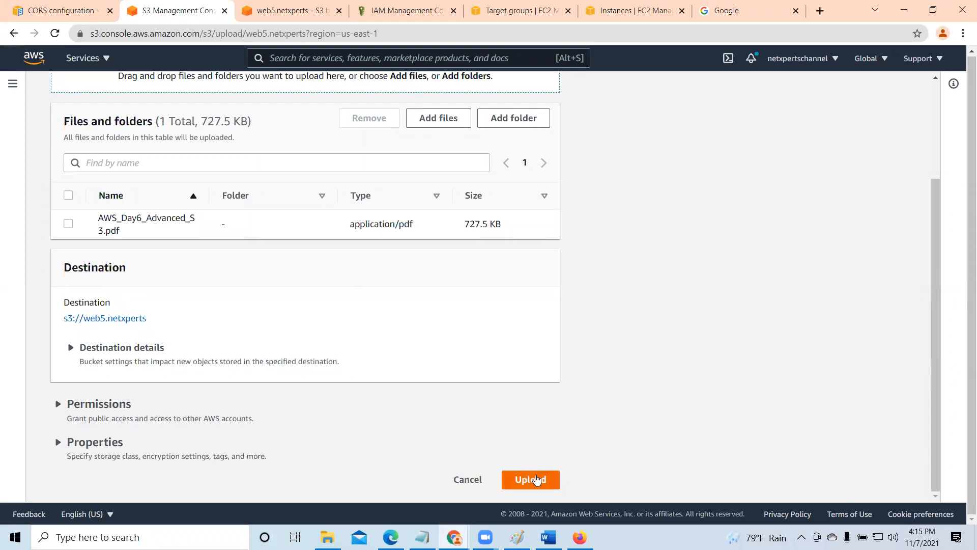
click(58, 403)
scroll(318, 405, down, 1)
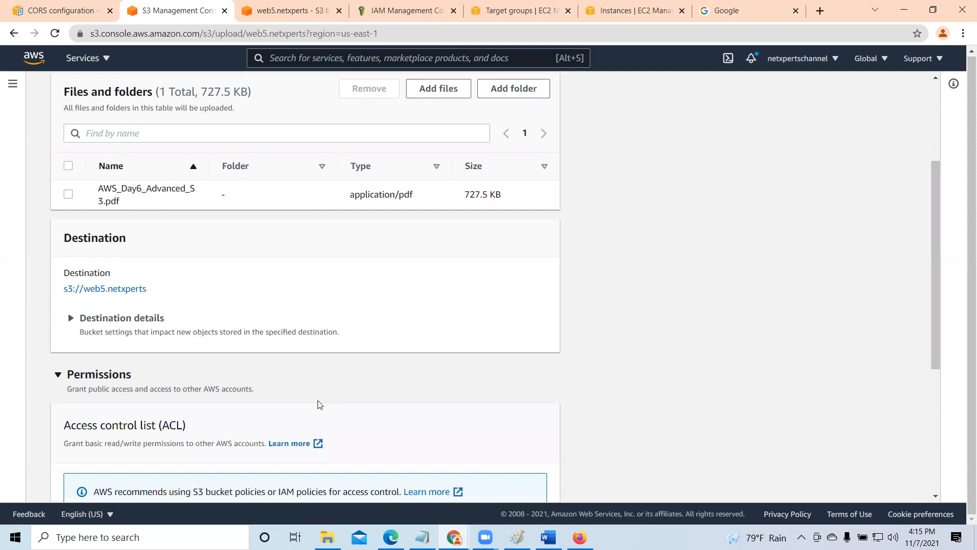
scroll(320, 404, down, 3)
scroll(318, 404, down, 2)
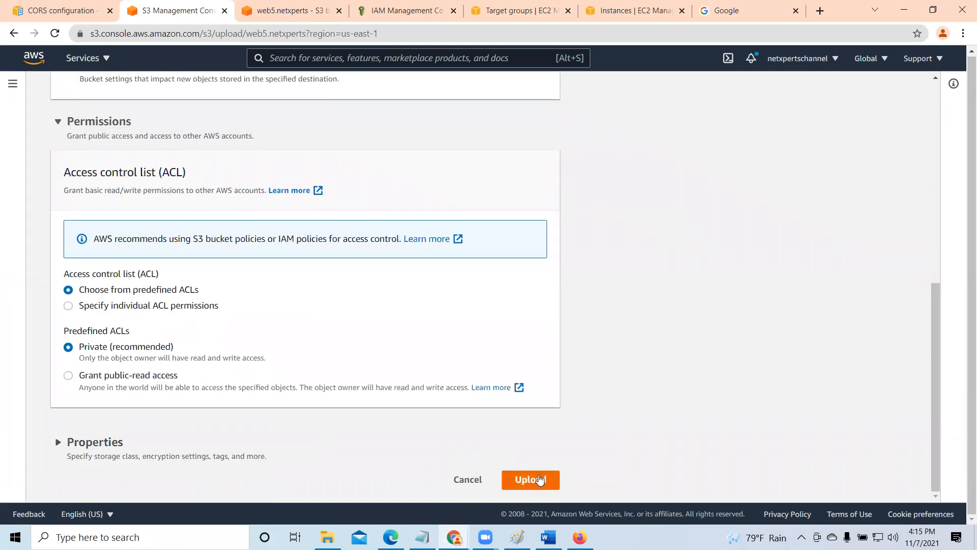
click(539, 479)
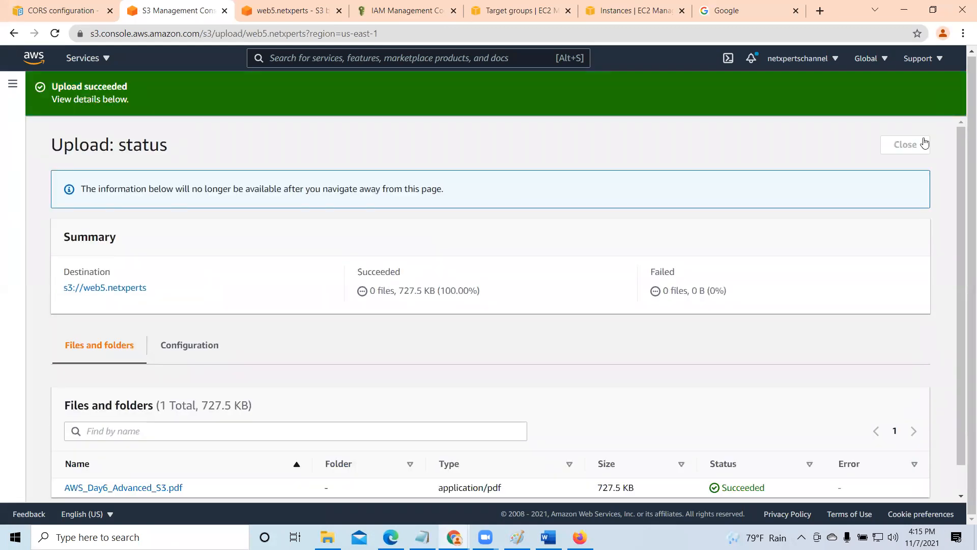
click(909, 144)
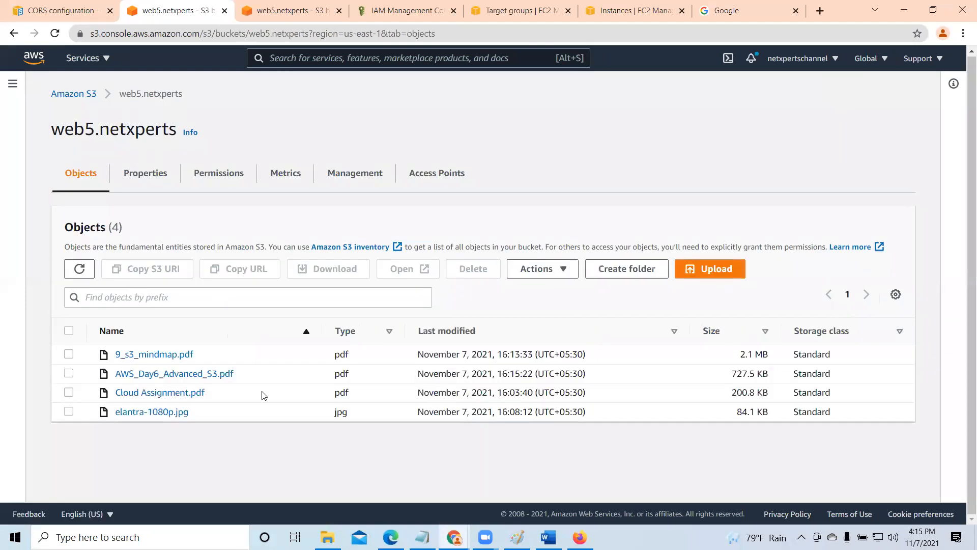
- Open AWS_Day6_Advanced_S3.pdf from its object details to view it, then close the PDF and maximize the browser window
click(69, 374)
click(151, 375)
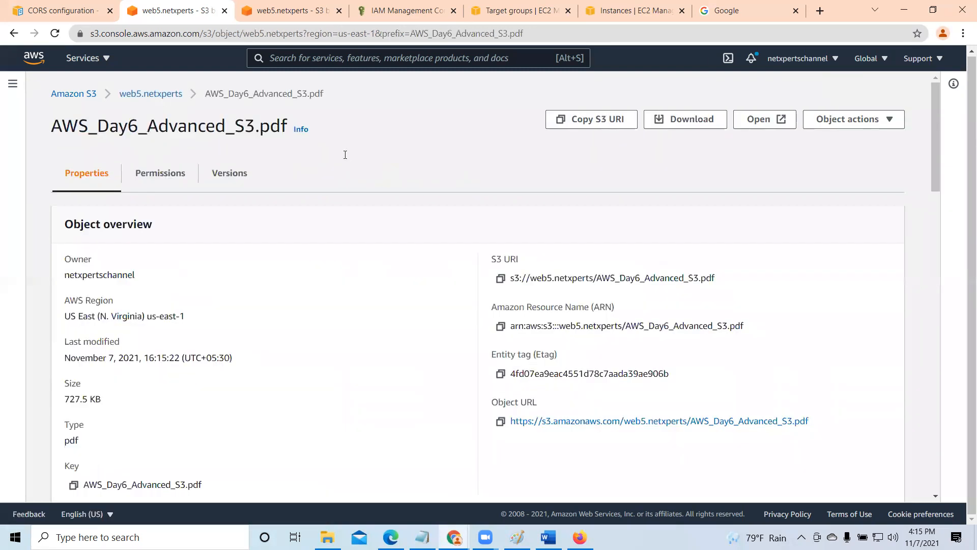
click(763, 120)
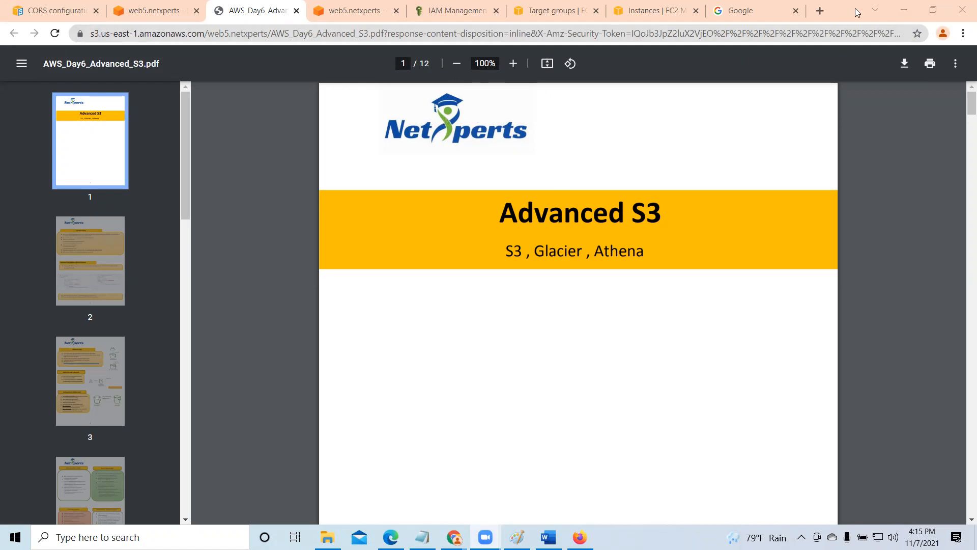
drag(858, 12, 845, 89)
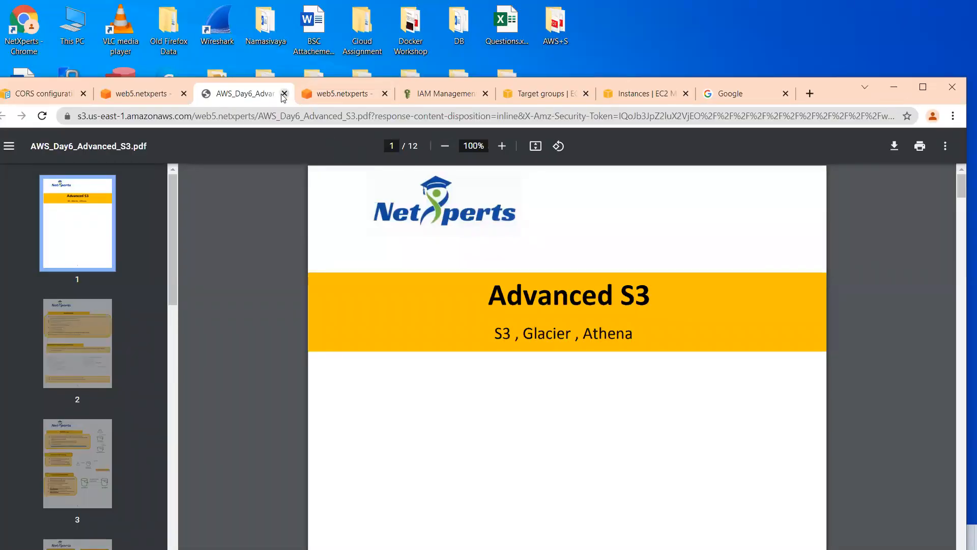
key(ctrl+w)
click(922, 87)
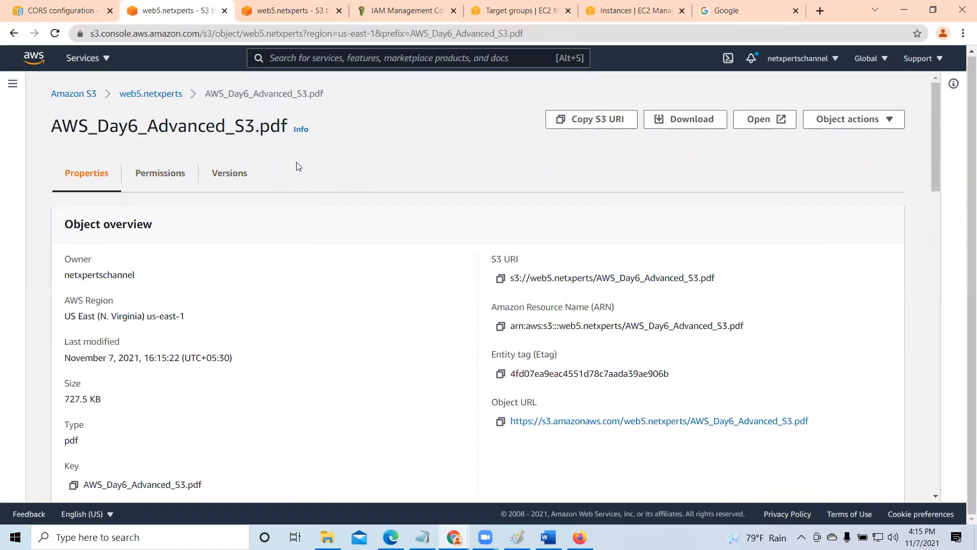
- Return to the web5.netxperts objects, show the details of elantra-1080p.jpg and copy its object URL
click(147, 97)
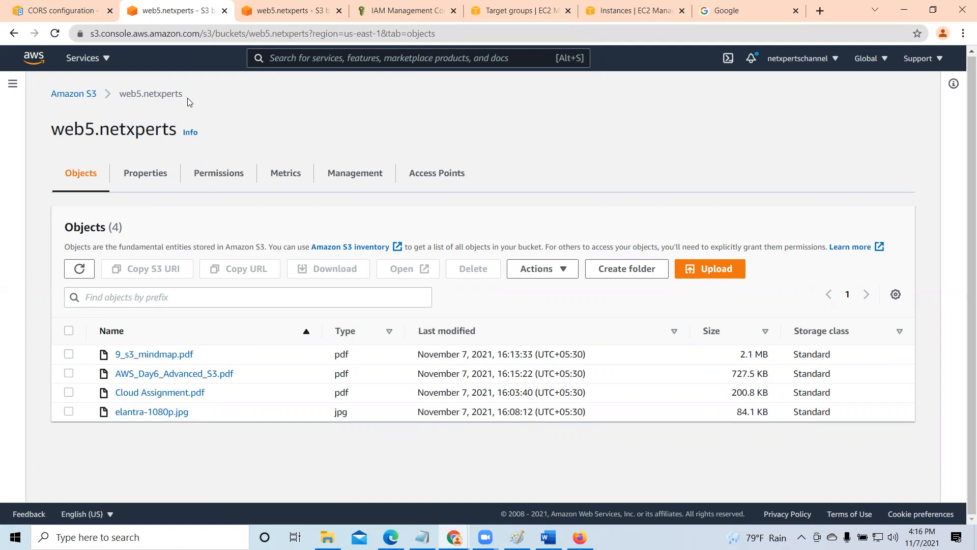
click(146, 177)
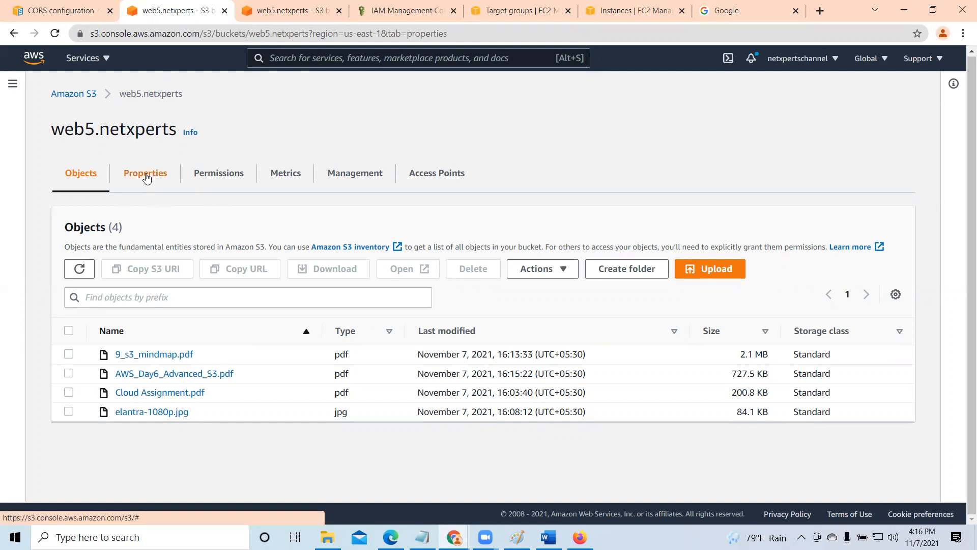
click(81, 174)
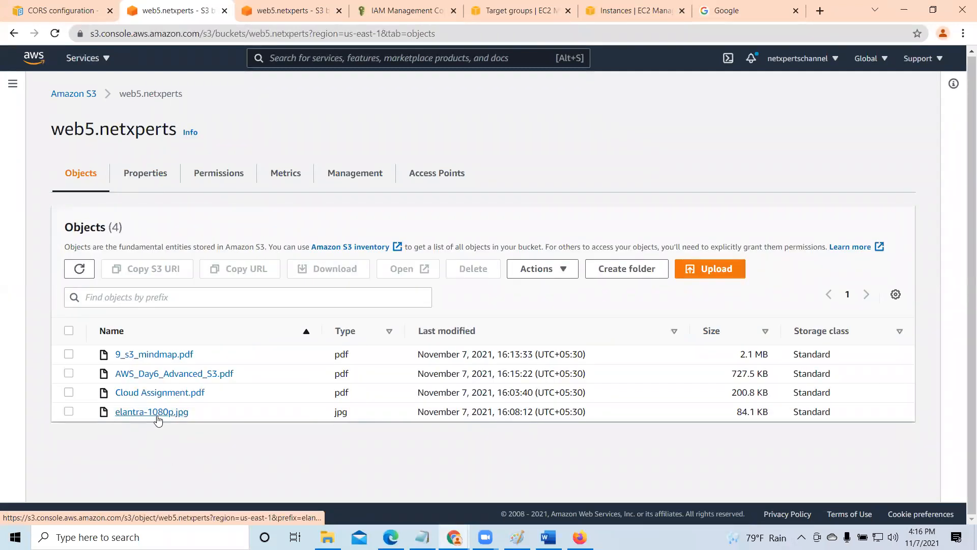
click(137, 415)
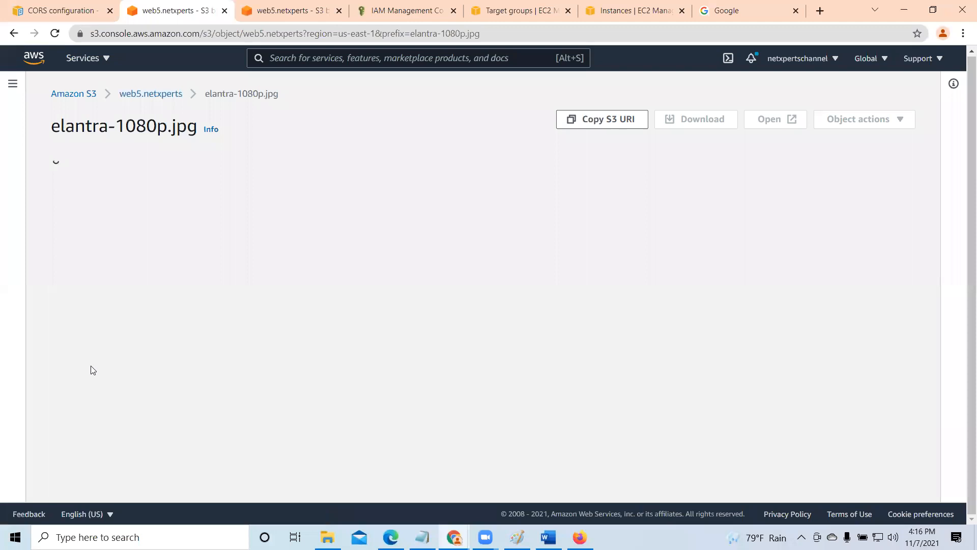
click(500, 421)
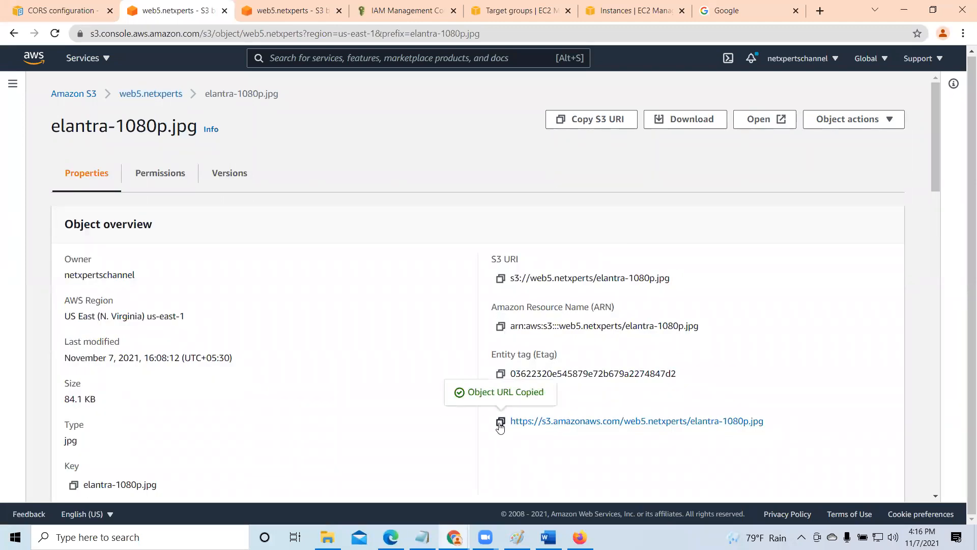
- Test public access to elantra-1080p.jpg by loading its copied object URL in a new browser tab
click(820, 11)
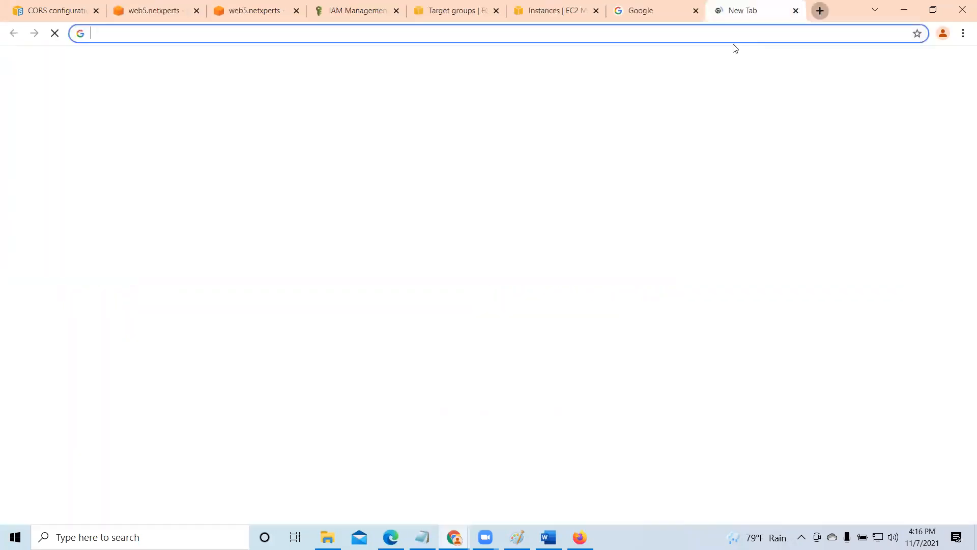
right_click(728, 33)
click(740, 118)
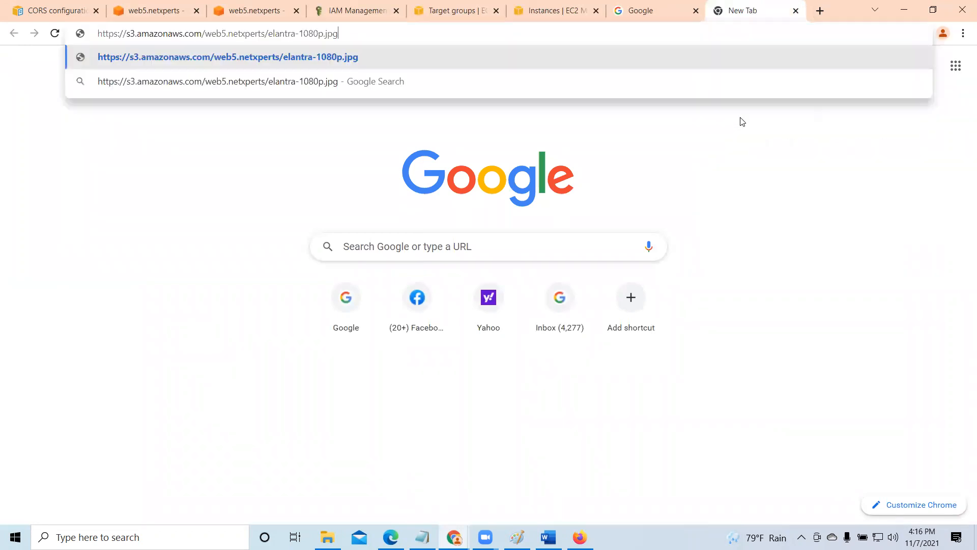
key(Return)
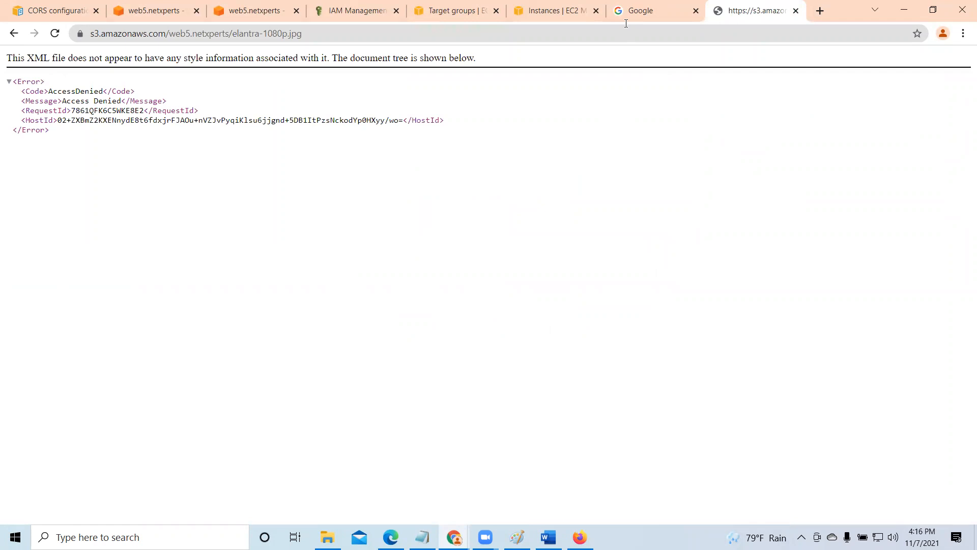
- Close the test tab and edit web5.netxperts' Block public access settings to block only access granted through new access control lists (ACLs)
key(ctrl+w)
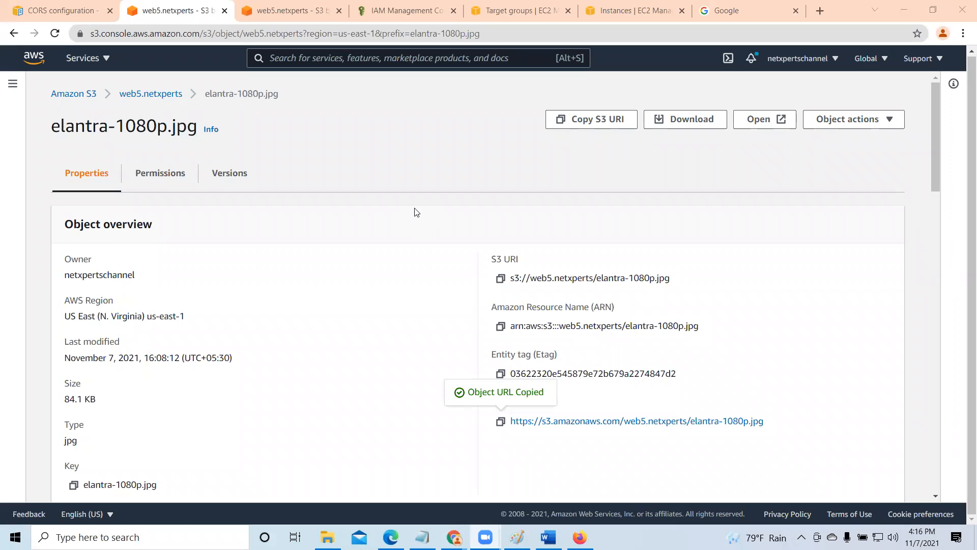
click(159, 96)
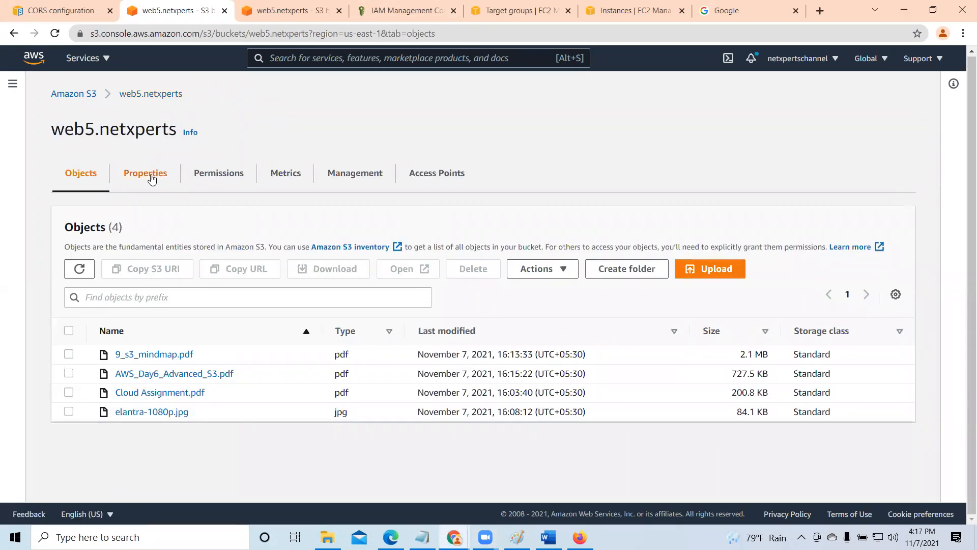
click(210, 179)
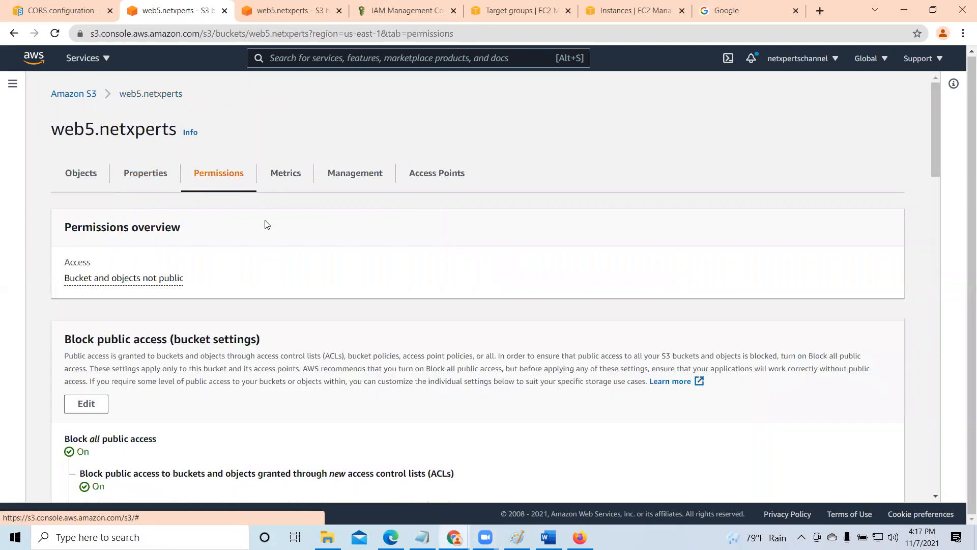
scroll(304, 295, down, 1)
scroll(303, 297, down, 5)
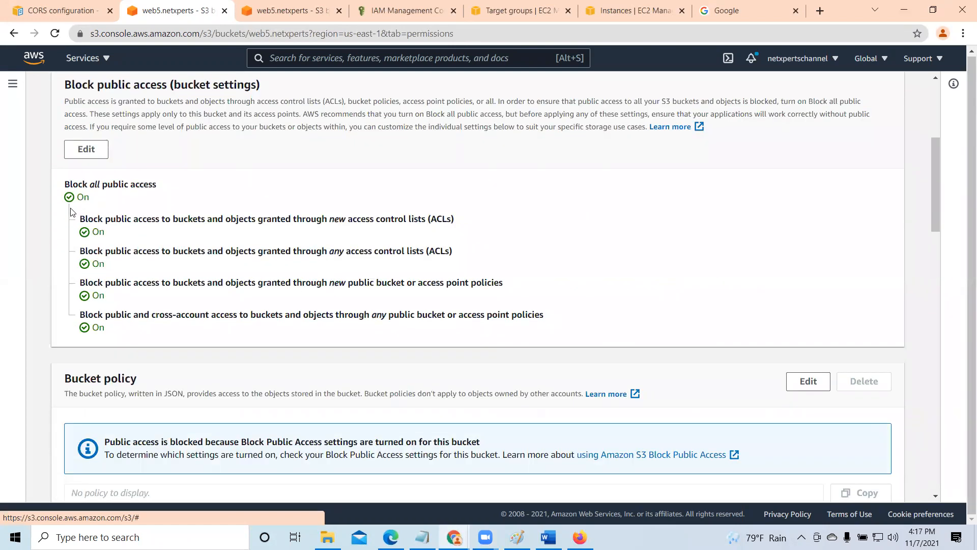
click(80, 152)
click(68, 278)
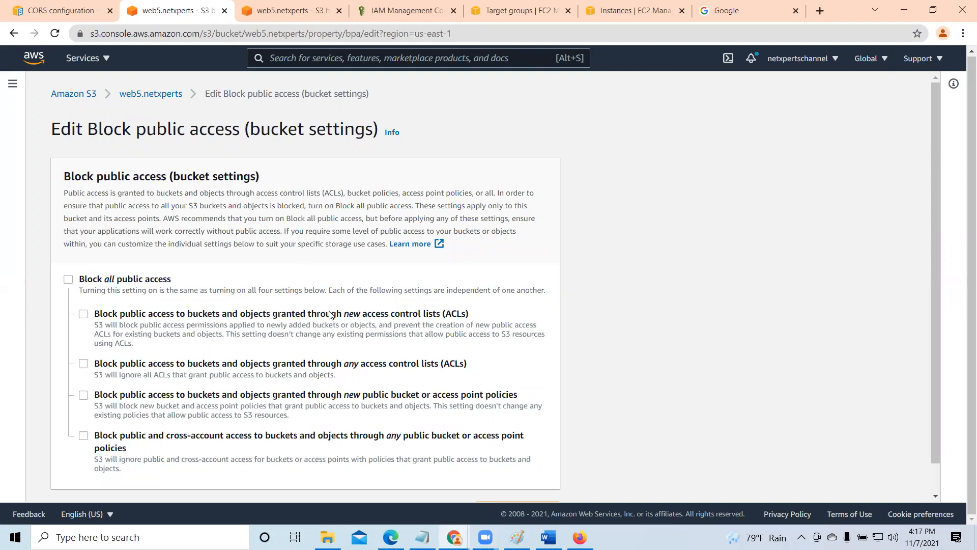
click(84, 313)
scroll(575, 417, down, 1)
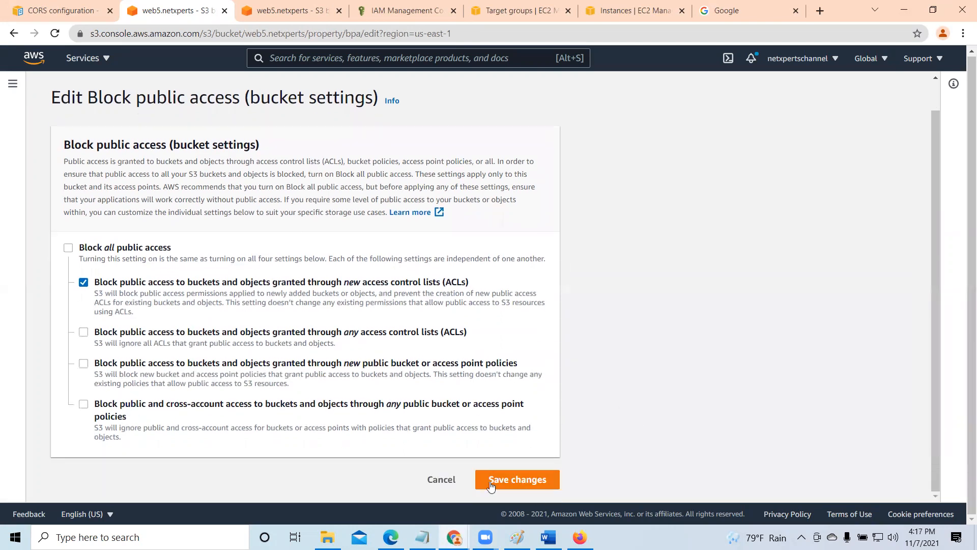
- Save the Block public access changes by entering "confirm", dismiss the notification and review the bucket's permissions
click(533, 482)
click(335, 328)
text(co)
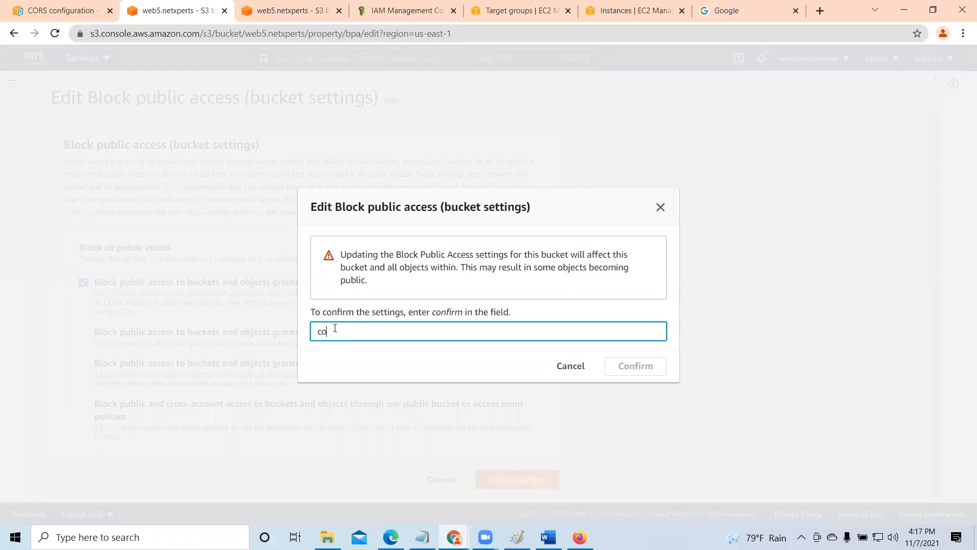
text(nfirm)
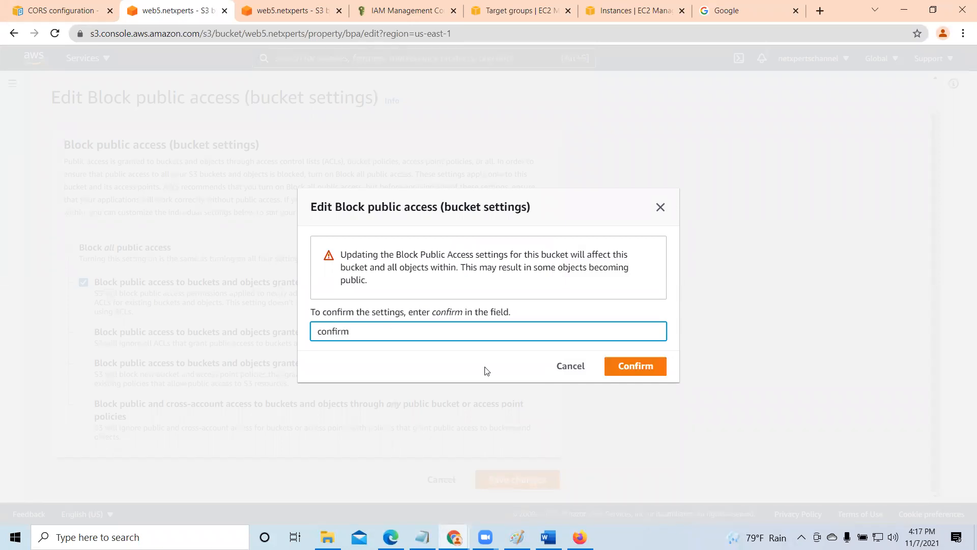
click(636, 366)
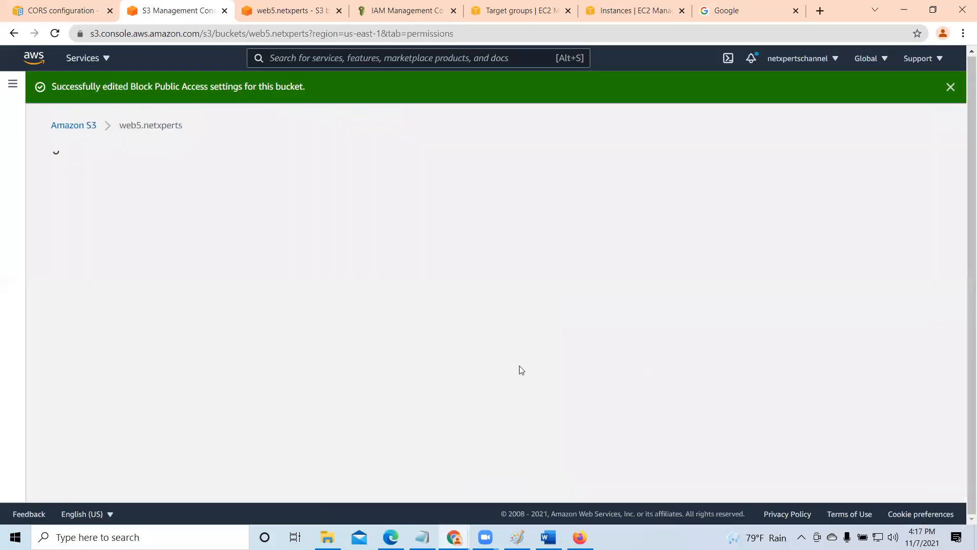
click(950, 87)
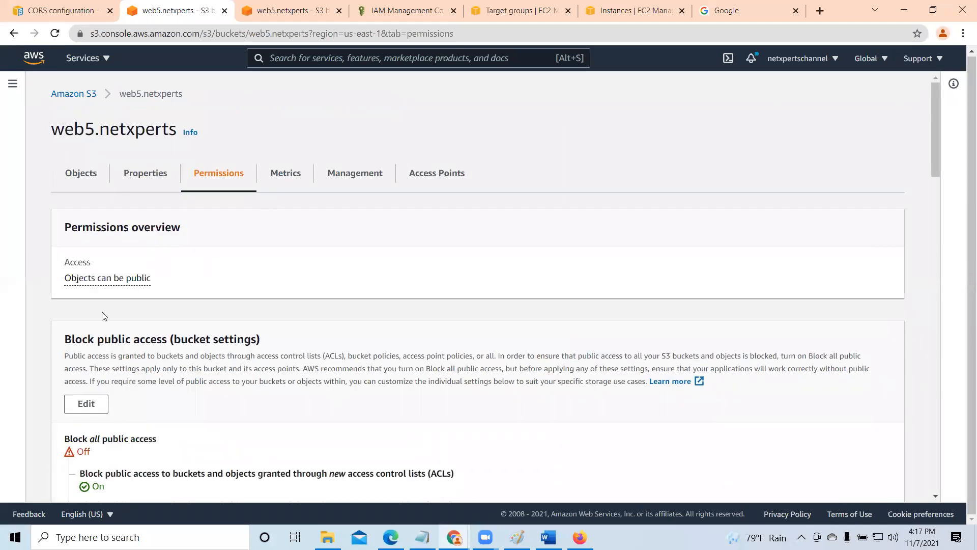
scroll(308, 368, down, 1)
scroll(274, 382, up, 1)
- Upload demo.txt from the AWS T folder to the web5.netxperts objects and close the upload status
click(81, 174)
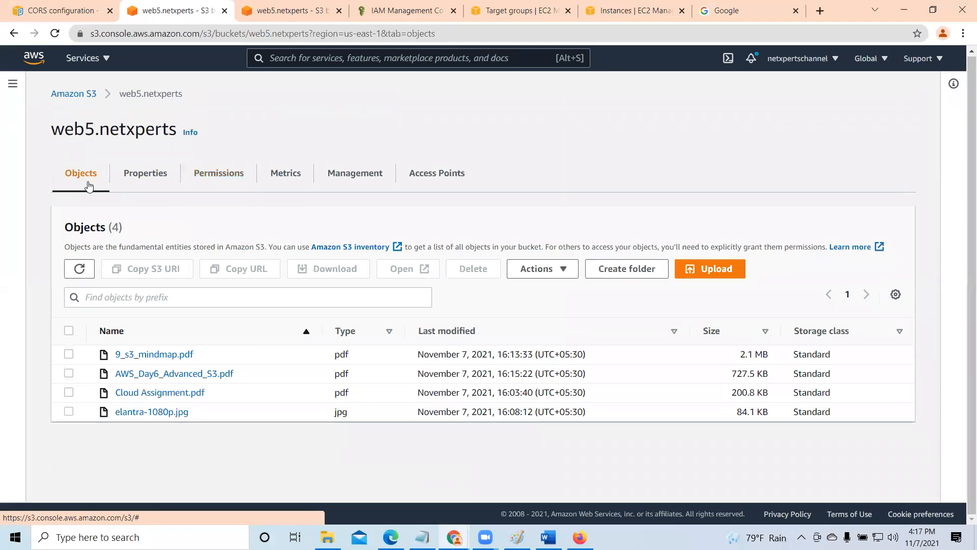
click(716, 269)
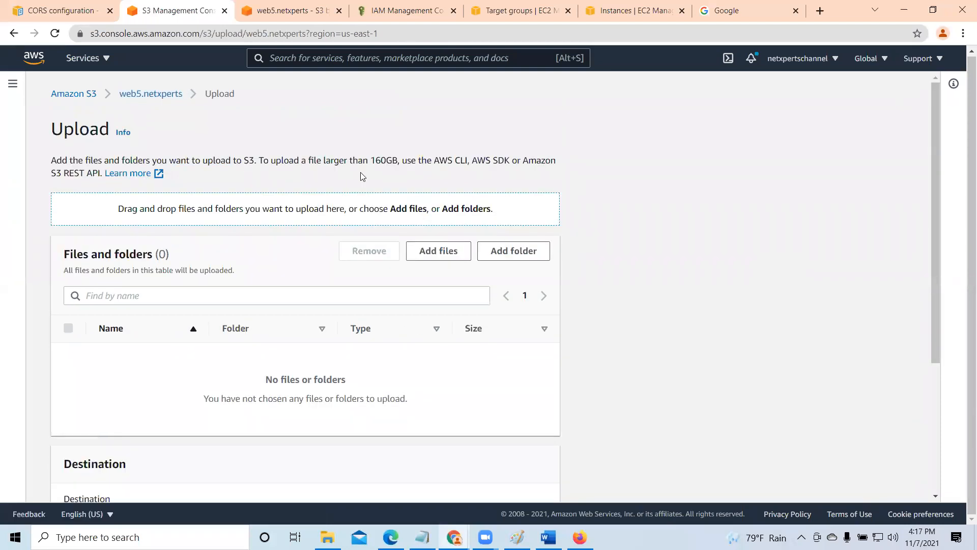
click(448, 252)
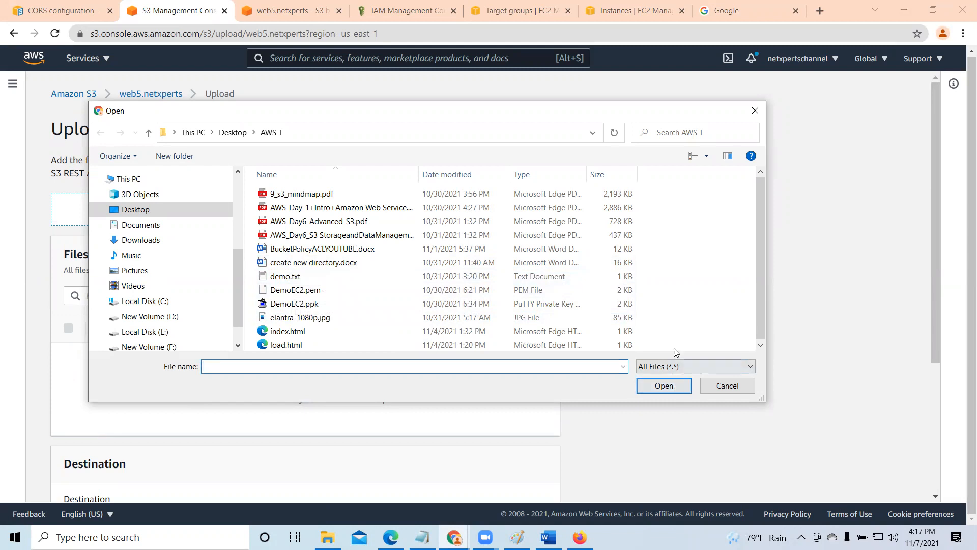
click(294, 277)
click(671, 385)
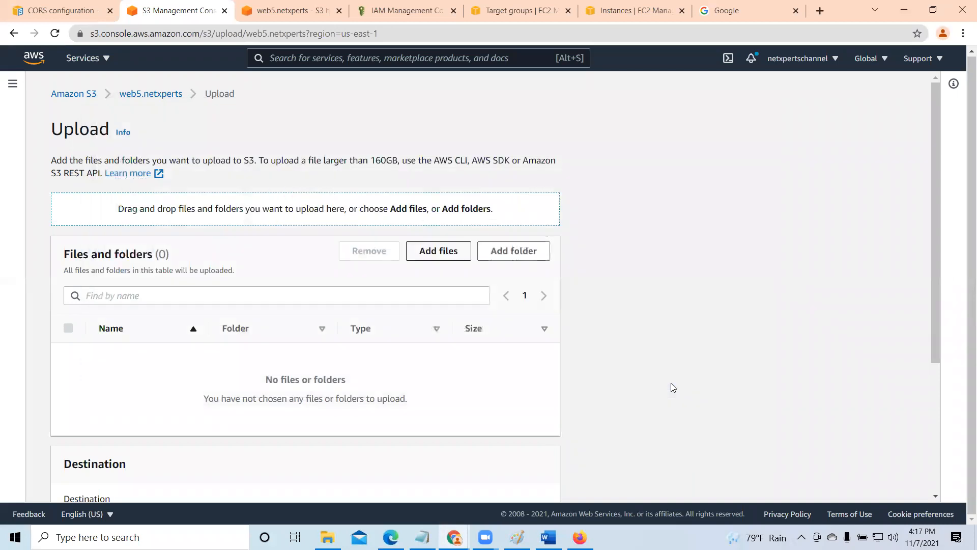
scroll(435, 351, down, 2)
click(530, 479)
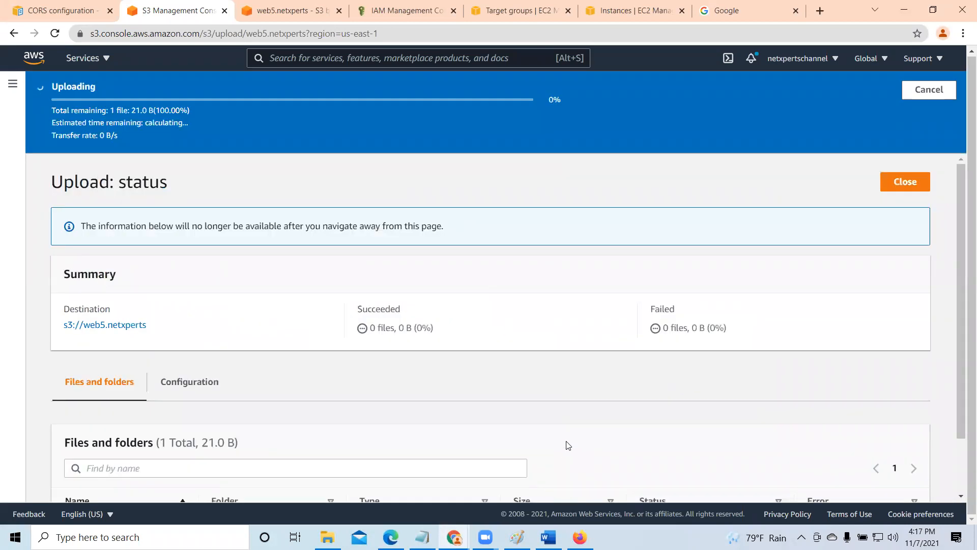
click(900, 146)
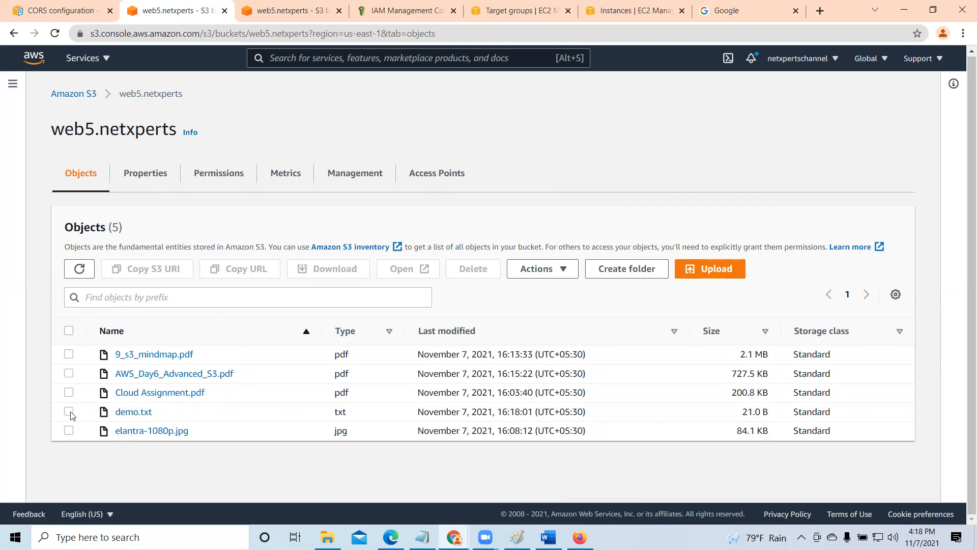
- Open demo.txt from its object details to view its contents, then close the file's tab
click(127, 414)
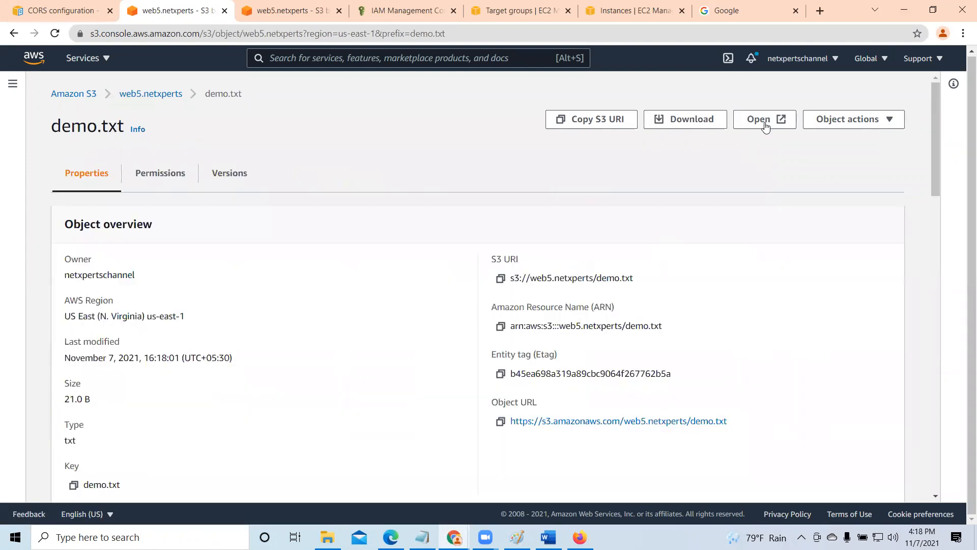
click(765, 119)
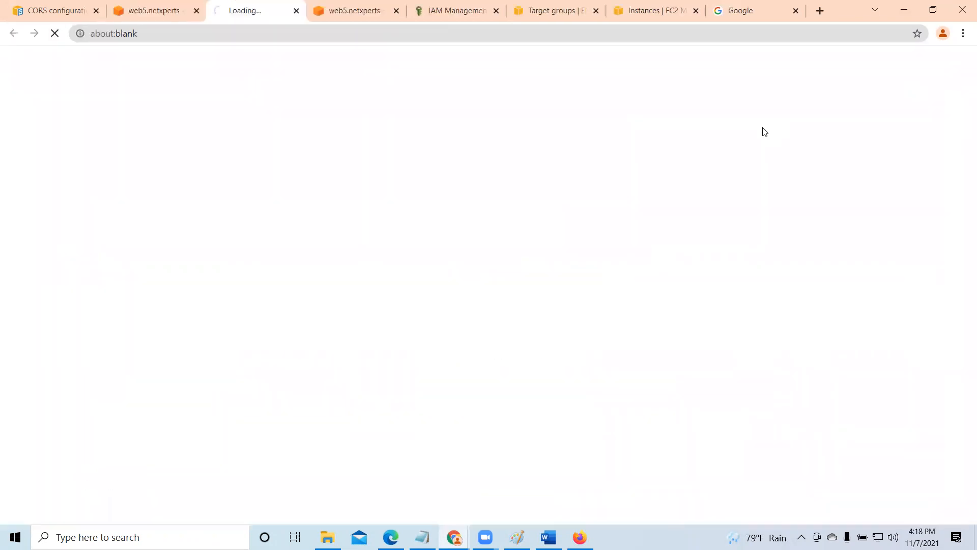
click(296, 11)
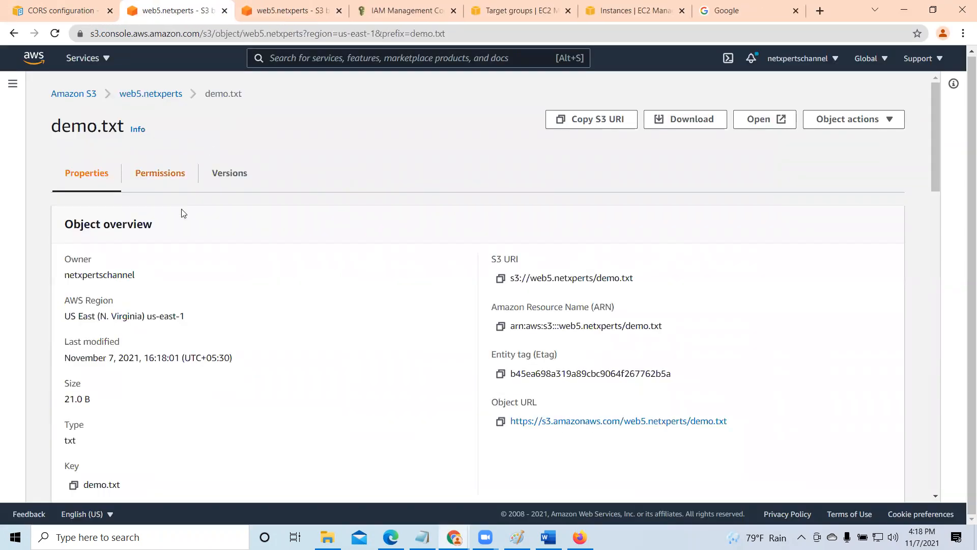
- Copy demo.txt's object URL from its details, test public access by loading it in a new browser tab, and close that tab
click(159, 100)
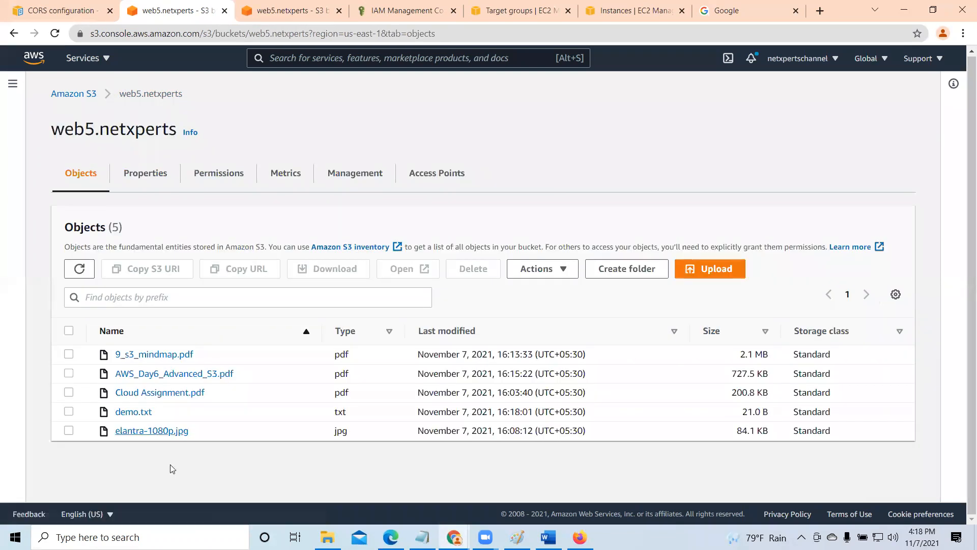
click(128, 414)
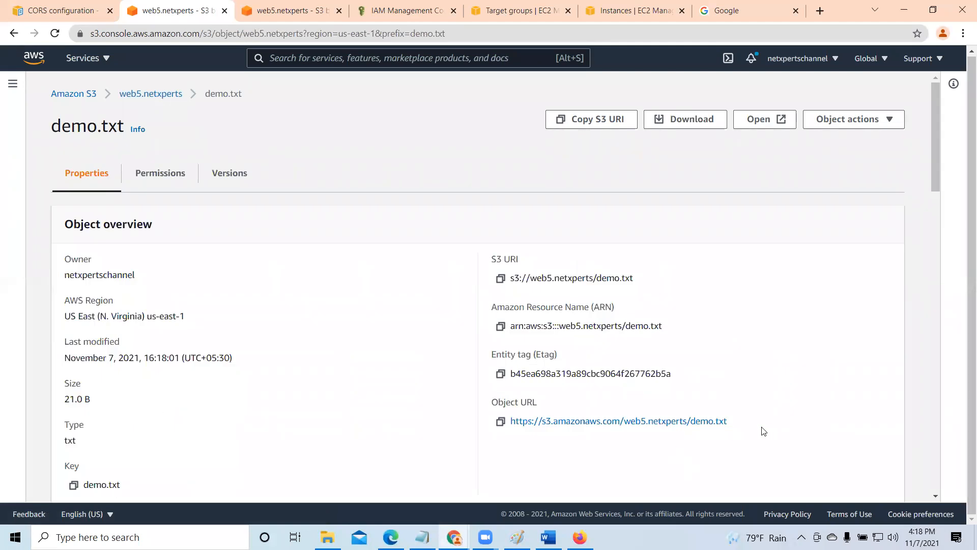
click(500, 421)
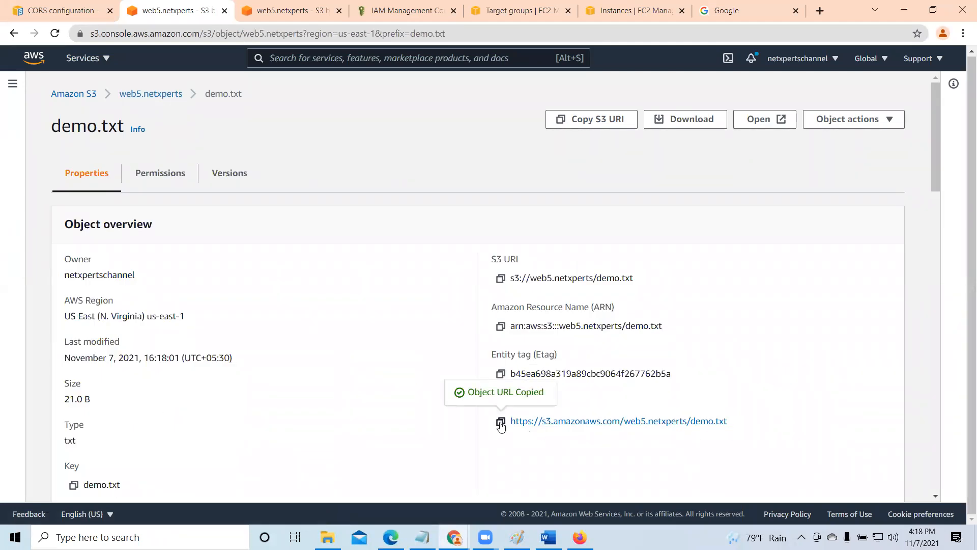
click(820, 8)
right_click(728, 32)
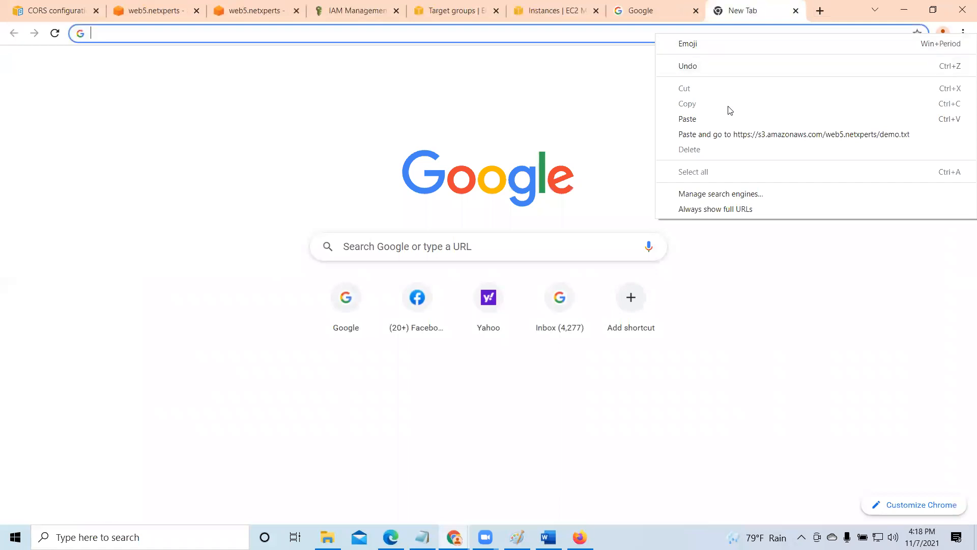
click(721, 121)
key(Return)
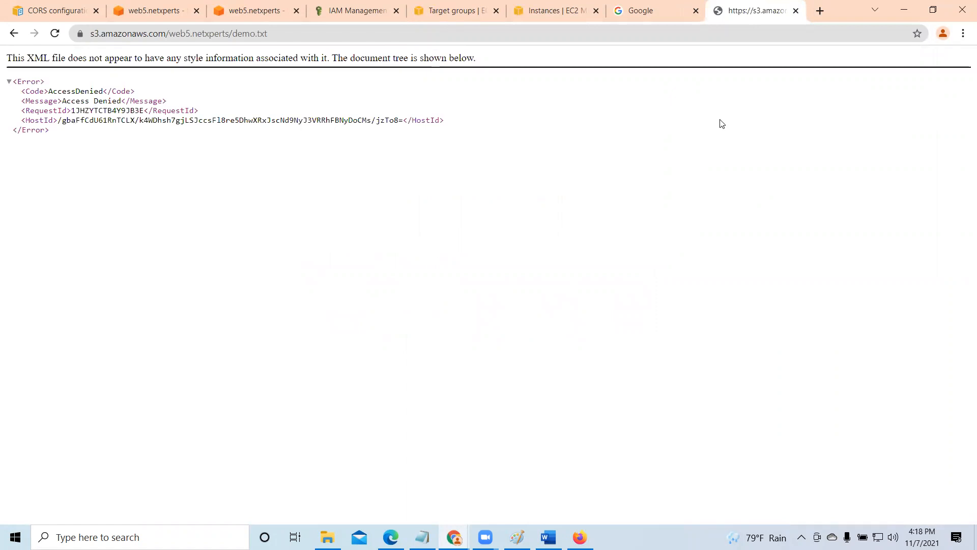
click(795, 11)
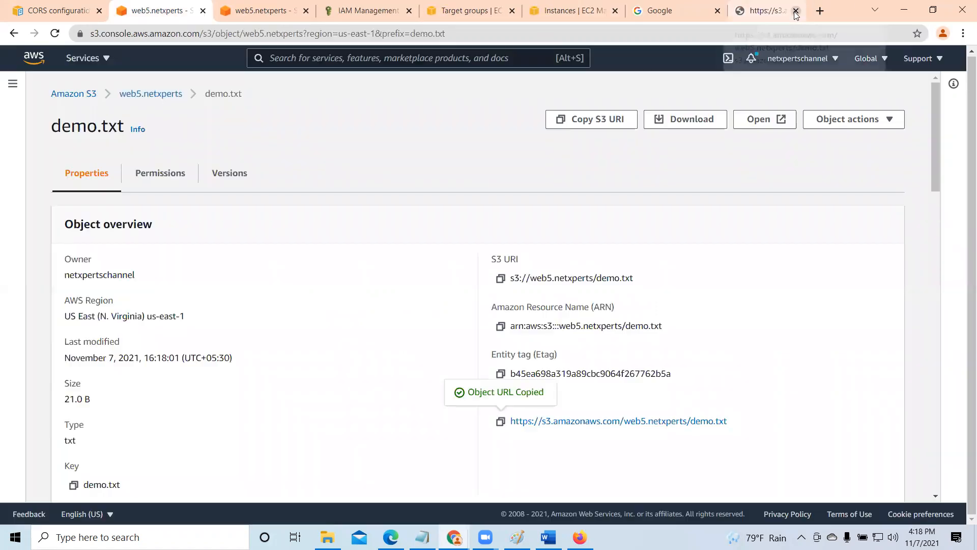
- Return to the web5.netxperts bucket and review its Block public access settings and its properties
click(137, 93)
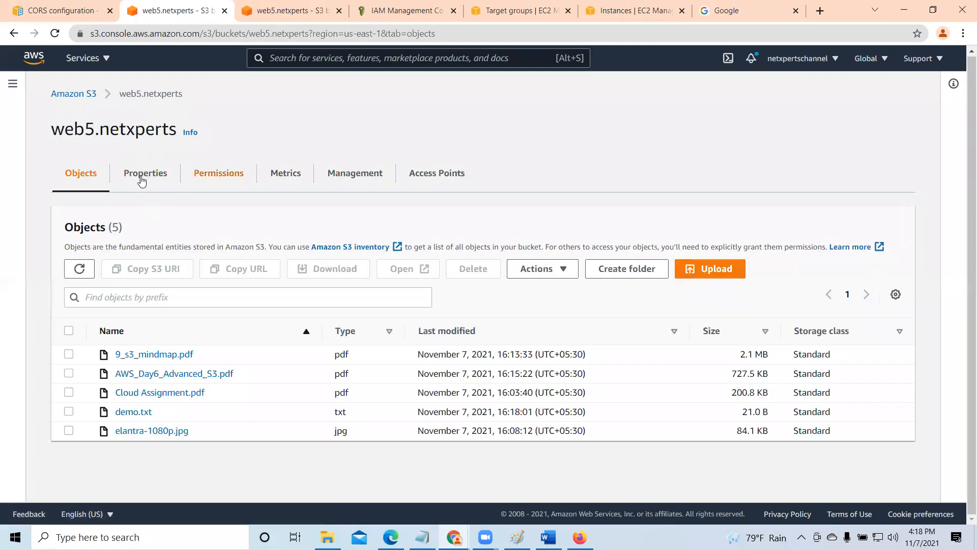
click(210, 178)
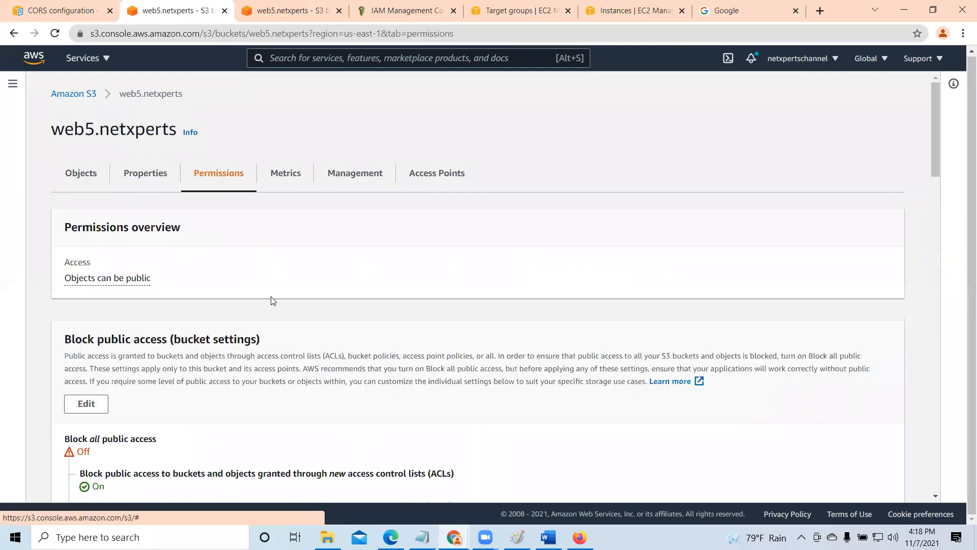
scroll(271, 300, down, 3)
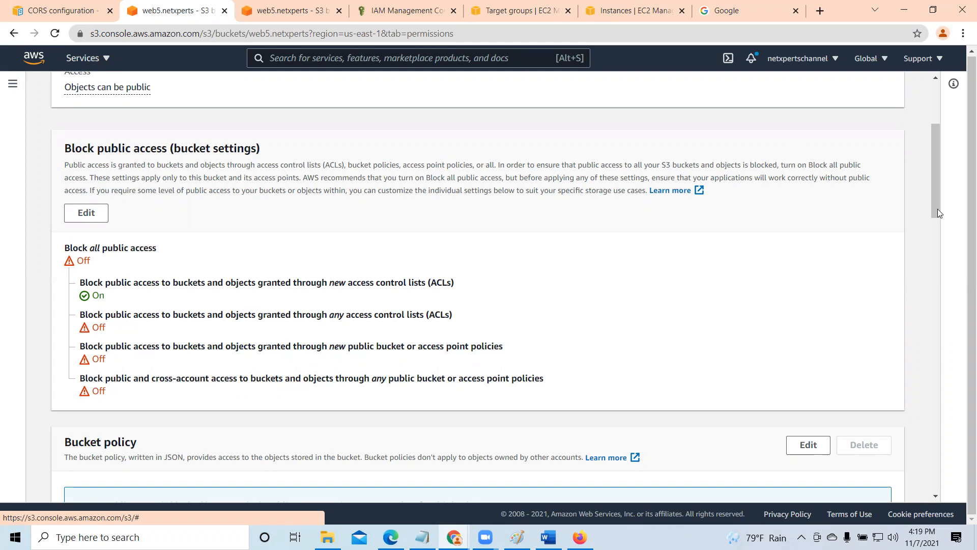
scroll(938, 208, up, 4)
click(143, 175)
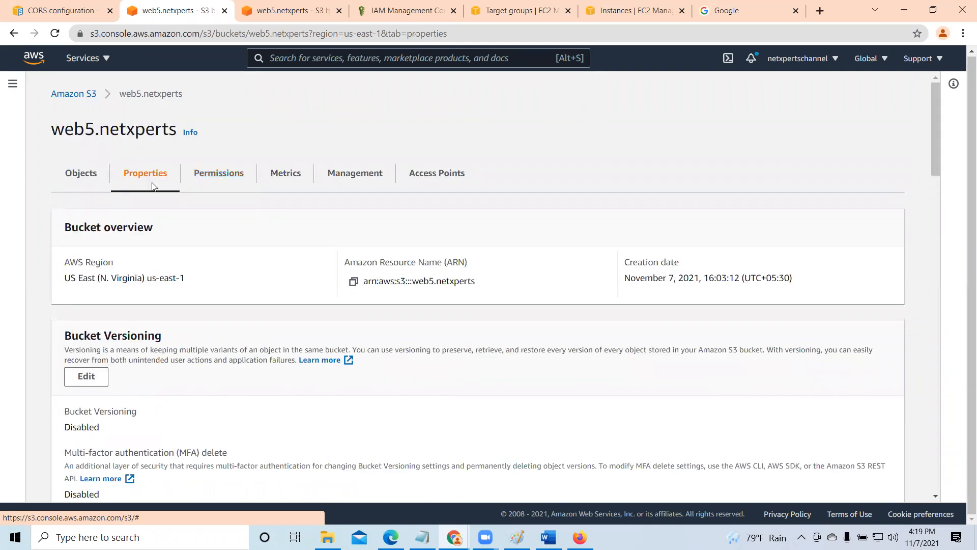
scroll(211, 272, down, 3)
scroll(211, 272, up, 3)
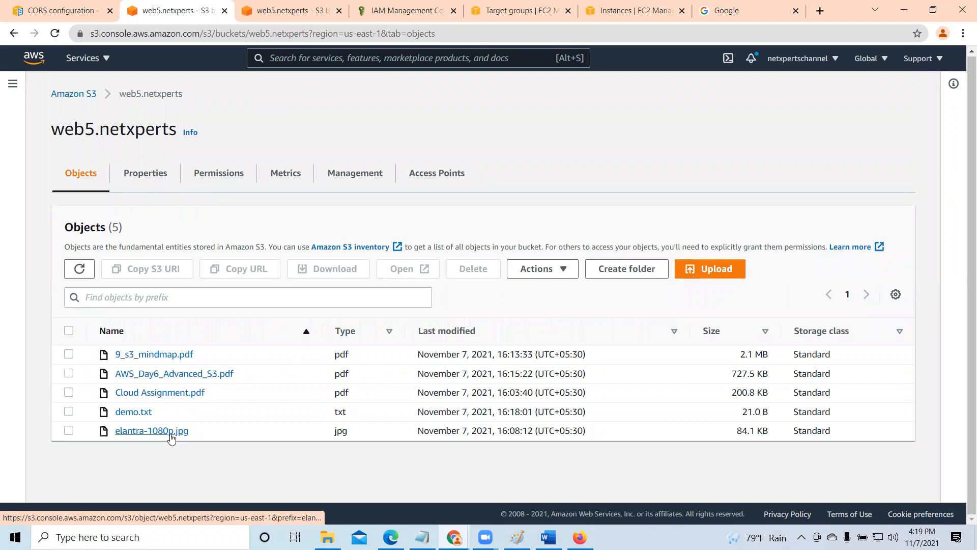
- Check the access control list of Cloud Assignment.pdf, then return to the object's properties
click(170, 395)
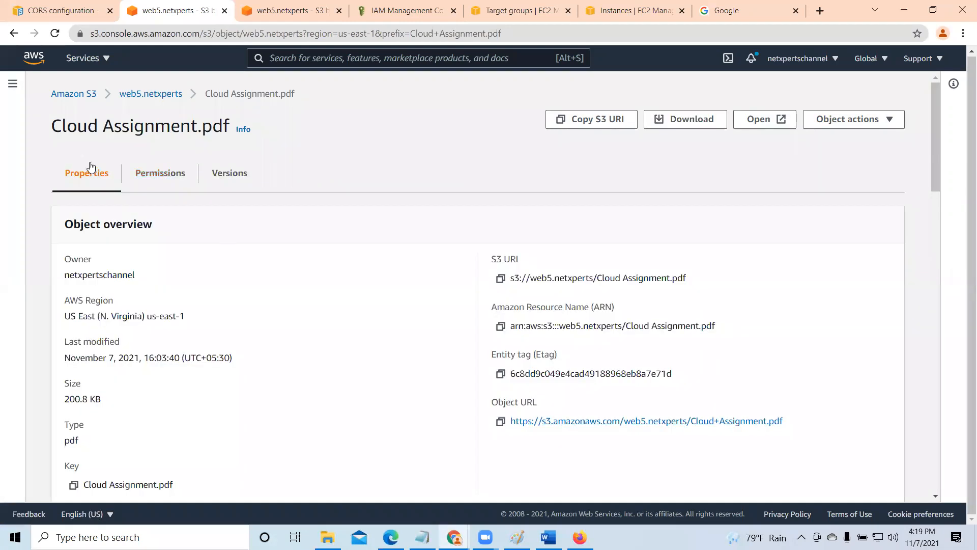
click(159, 174)
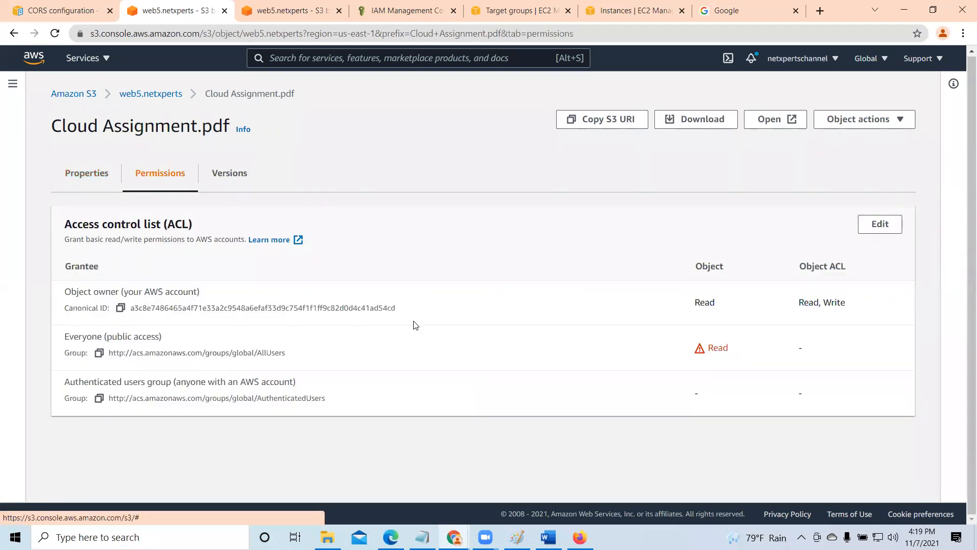
click(73, 174)
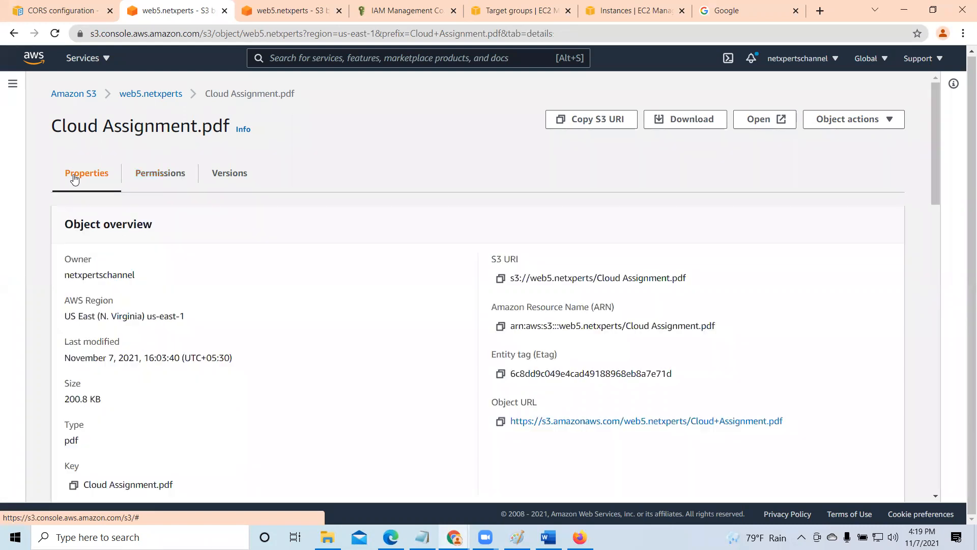
- Copy Cloud Assignment.pdf's object URL, test public access by loading it in a new browser tab, and close that tab
click(500, 420)
click(819, 11)
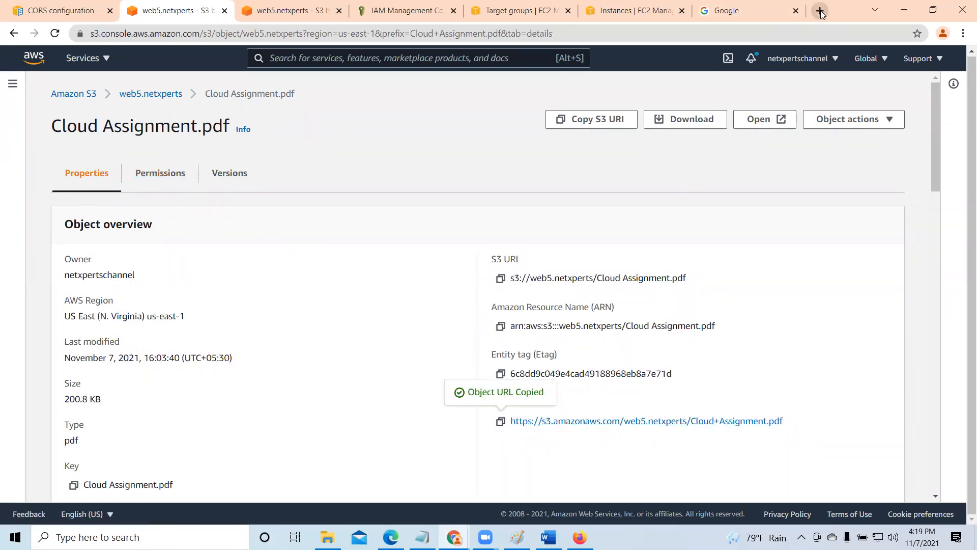
right_click(659, 32)
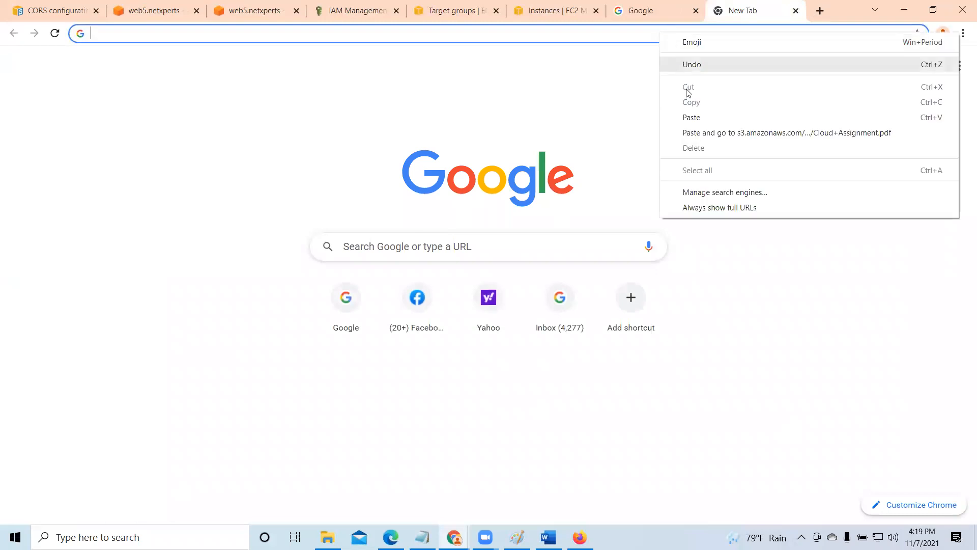
click(692, 116)
key(Return)
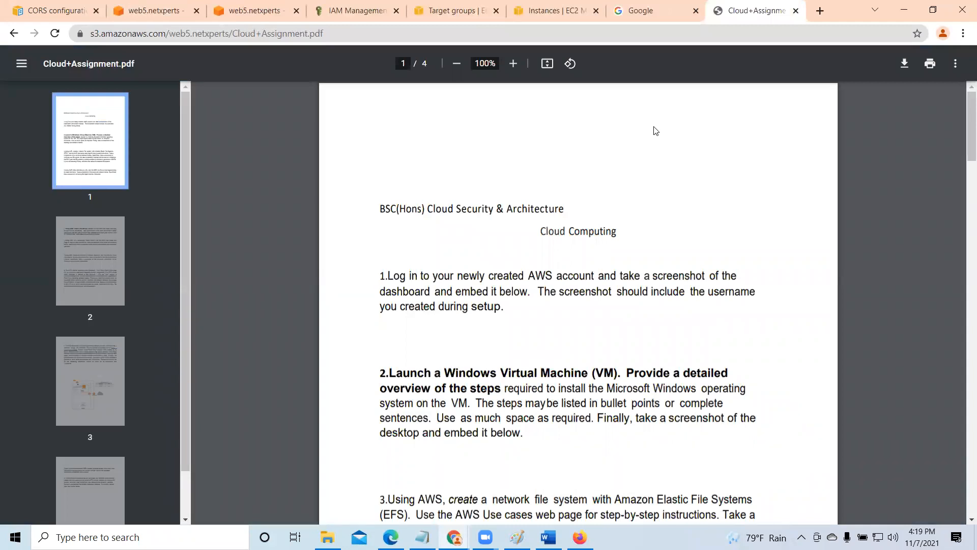
click(795, 10)
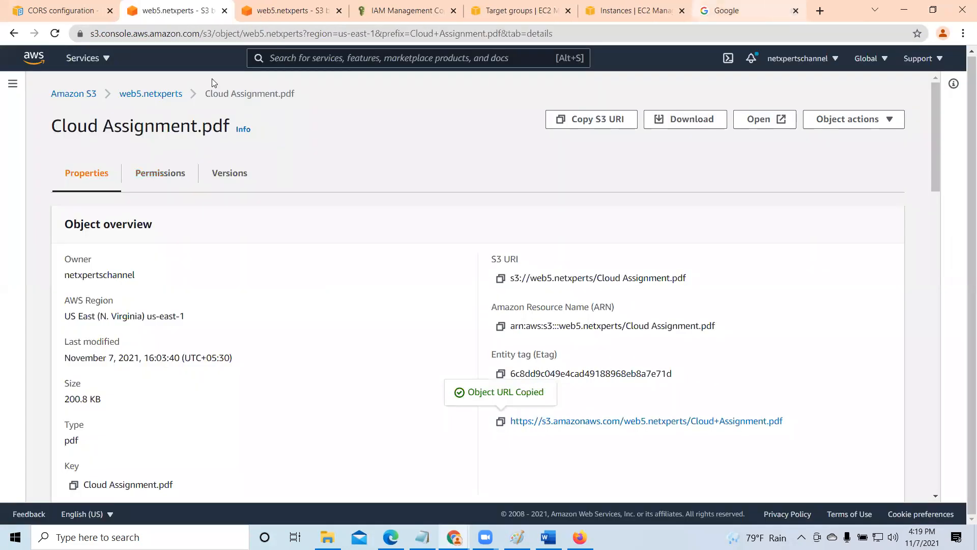
- In web5.netxperts's Block public access settings, also enable blocking of access granted through any access control lists (ACLs)
click(148, 93)
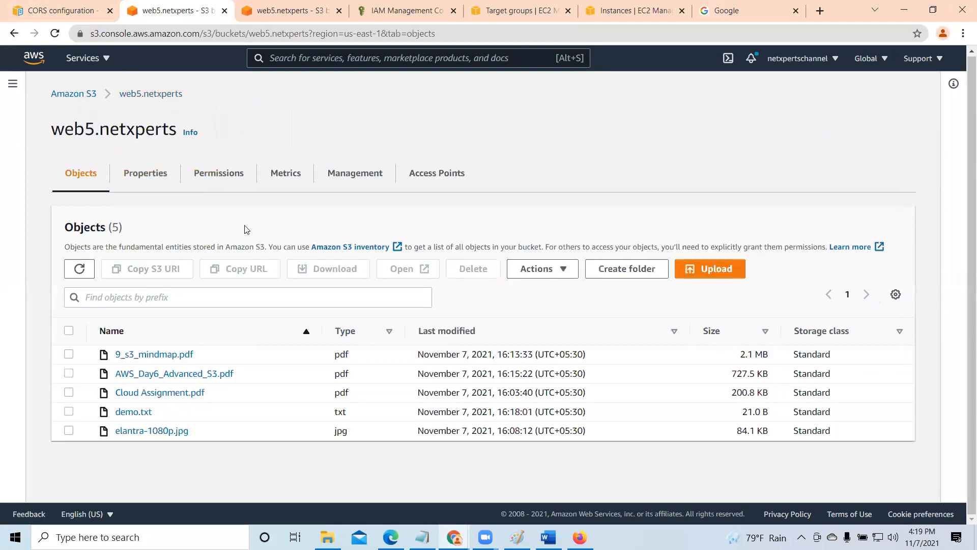
click(206, 175)
scroll(270, 305, down, 1)
scroll(269, 305, down, 2)
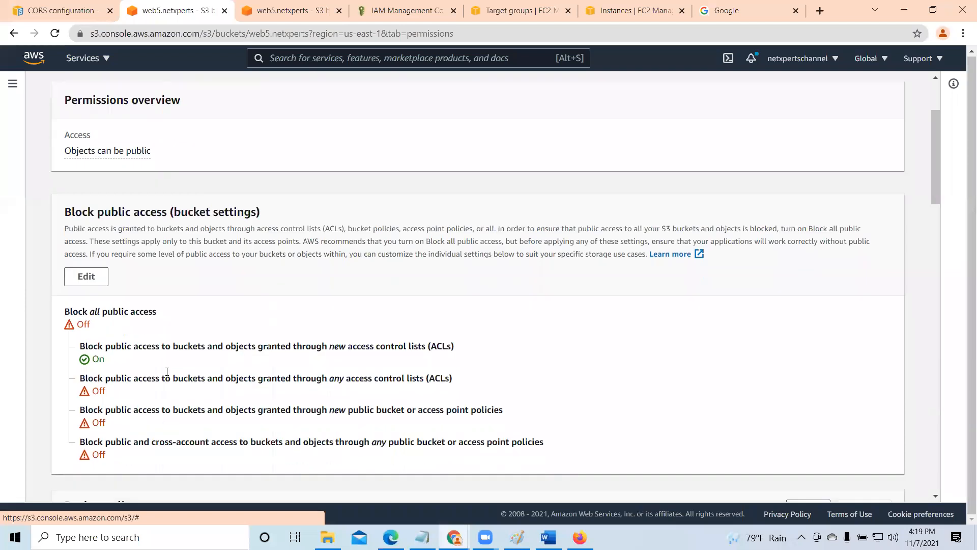
click(86, 275)
click(84, 364)
scroll(351, 387, down, 1)
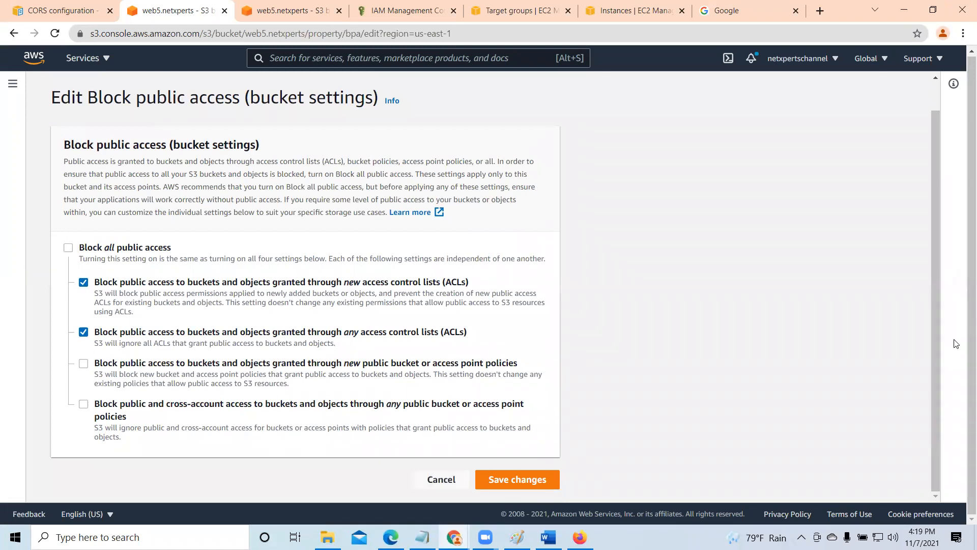
- Save the Block public access changes, entering "confirm" to approve them, and dismiss the notification
click(517, 478)
click(334, 330)
text(co)
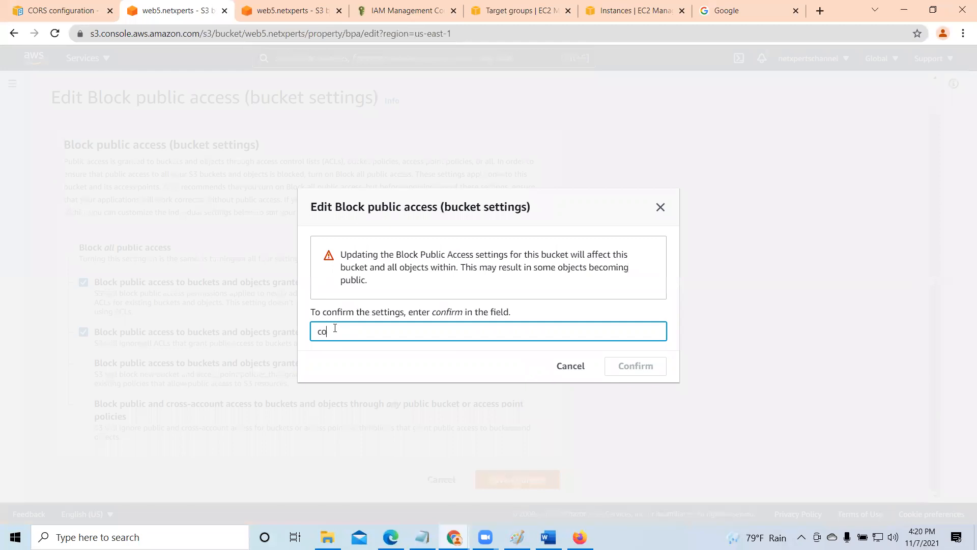
text(nfirm)
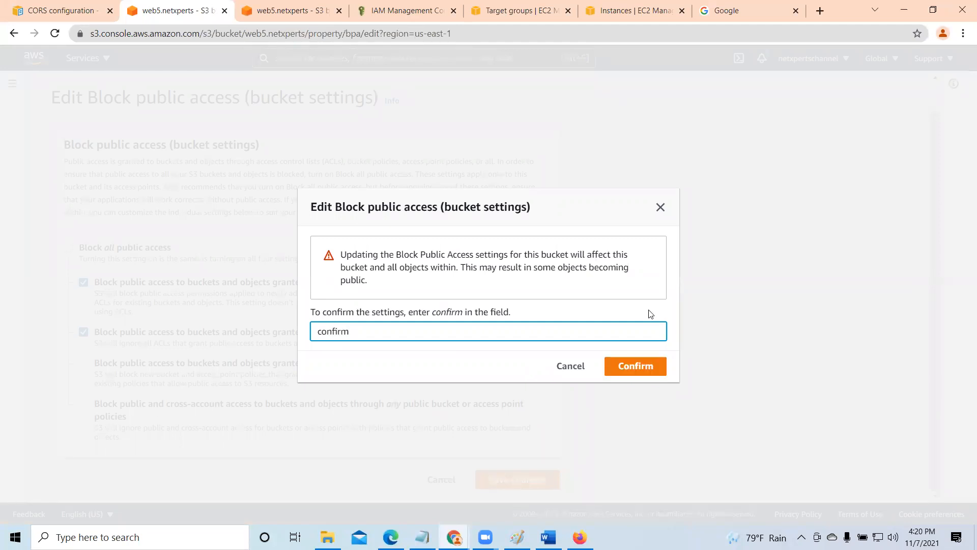
click(634, 366)
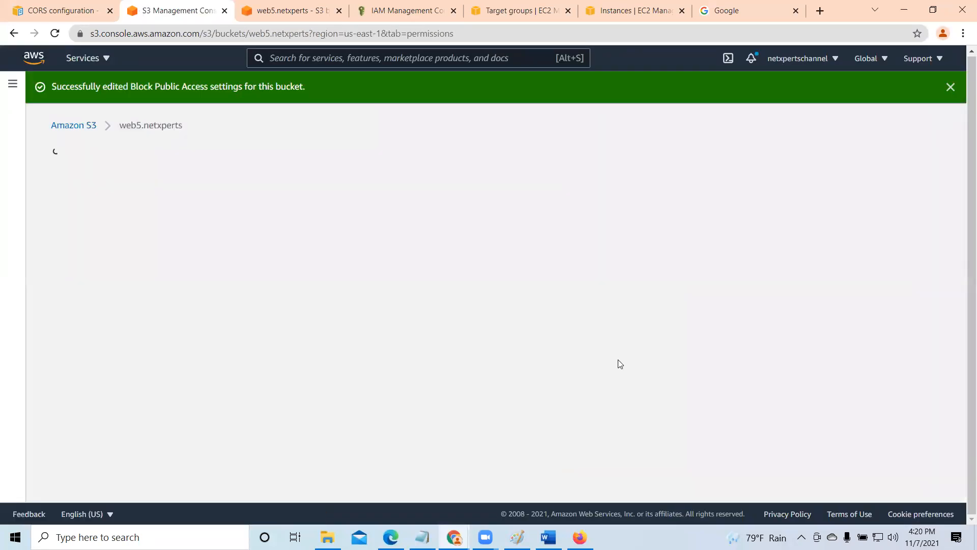
click(951, 86)
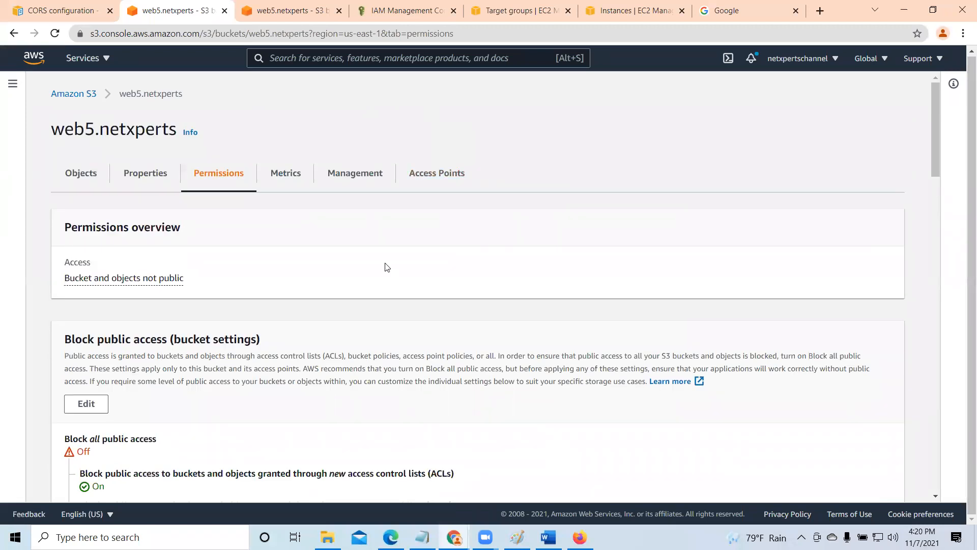
- Open Cloud Assignment.pdf's details from the bucket's objects, test its object URL in a new browser tab, and close that tab
click(76, 172)
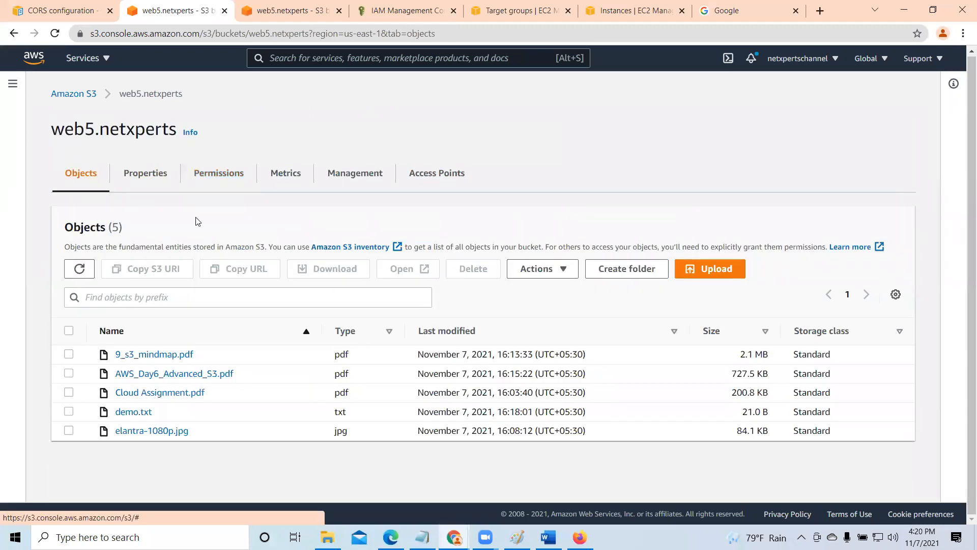
click(70, 392)
click(124, 395)
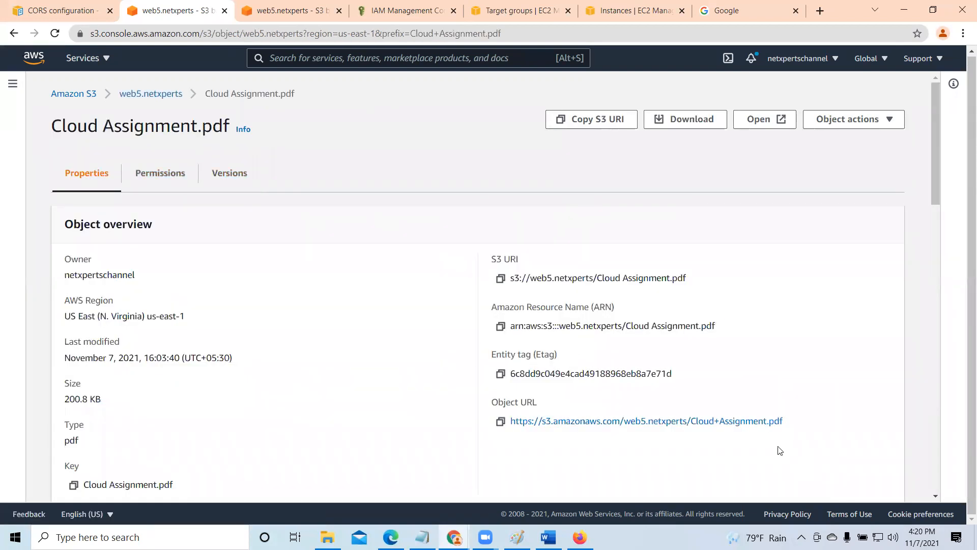
click(500, 421)
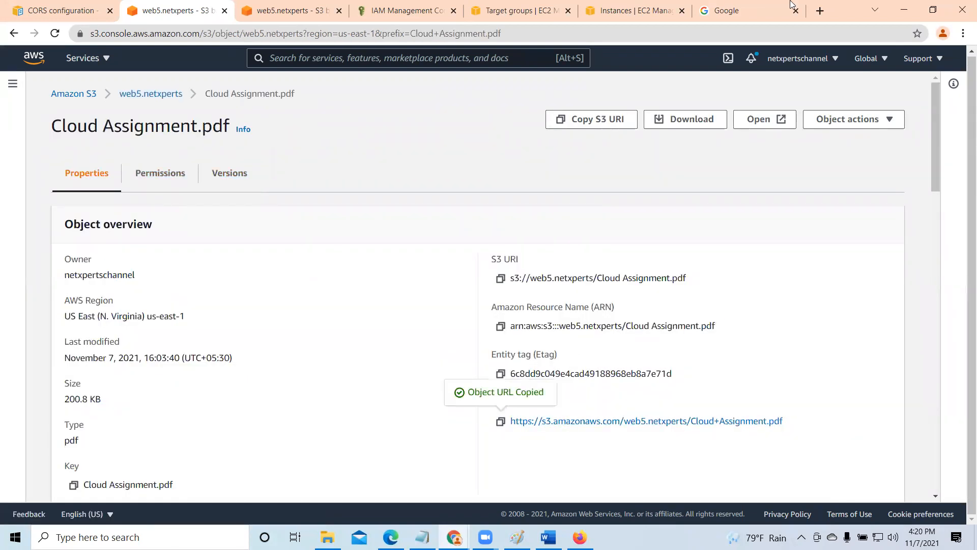
click(820, 10)
right_click(668, 35)
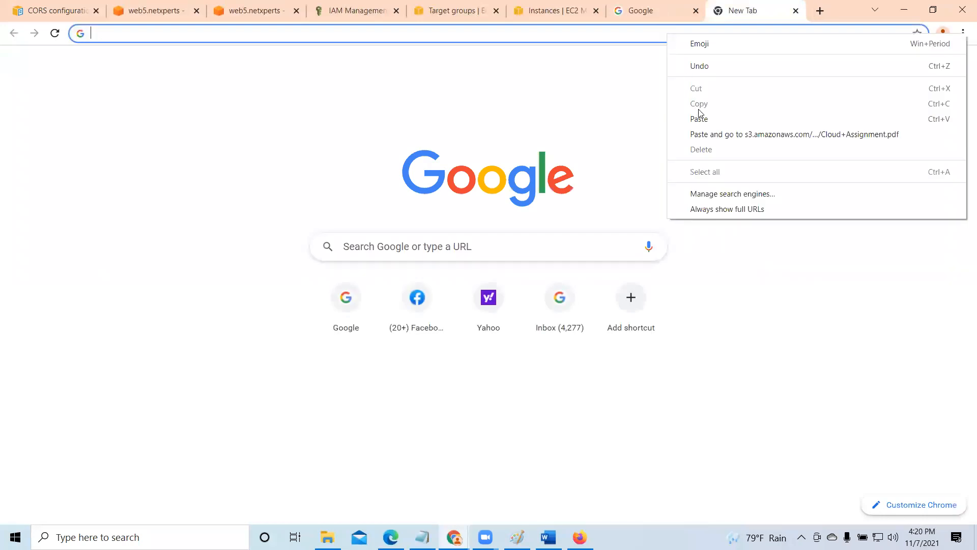
click(699, 113)
key(Return)
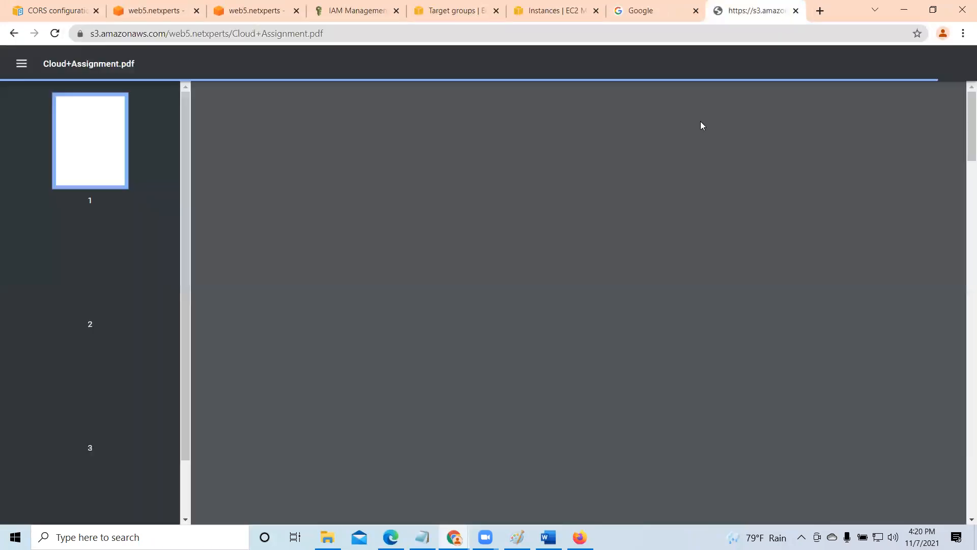
click(795, 11)
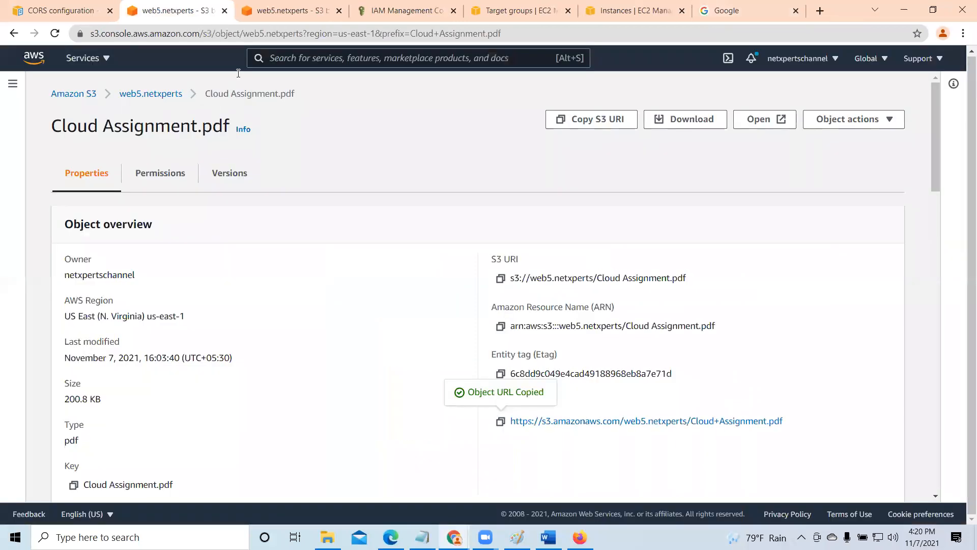
- Return to the web5.netxperts bucket and review its permissions overview, Block public access settings and bucket policy section
click(145, 95)
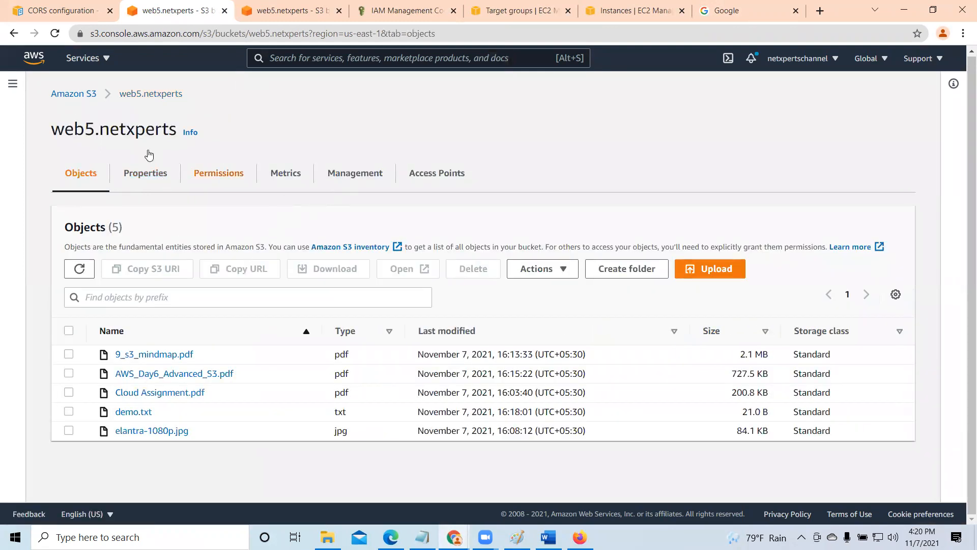
click(211, 176)
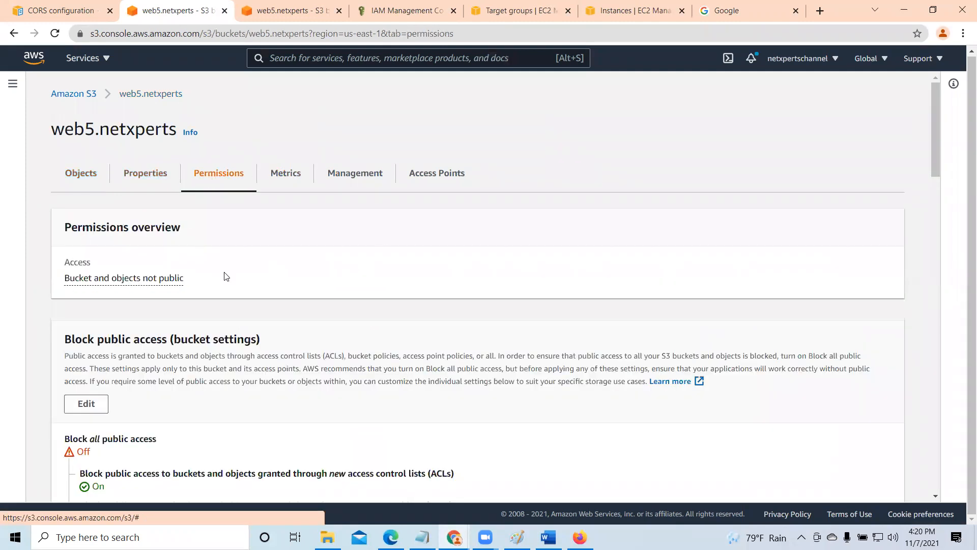
scroll(242, 302, down, 3)
scroll(242, 301, down, 2)
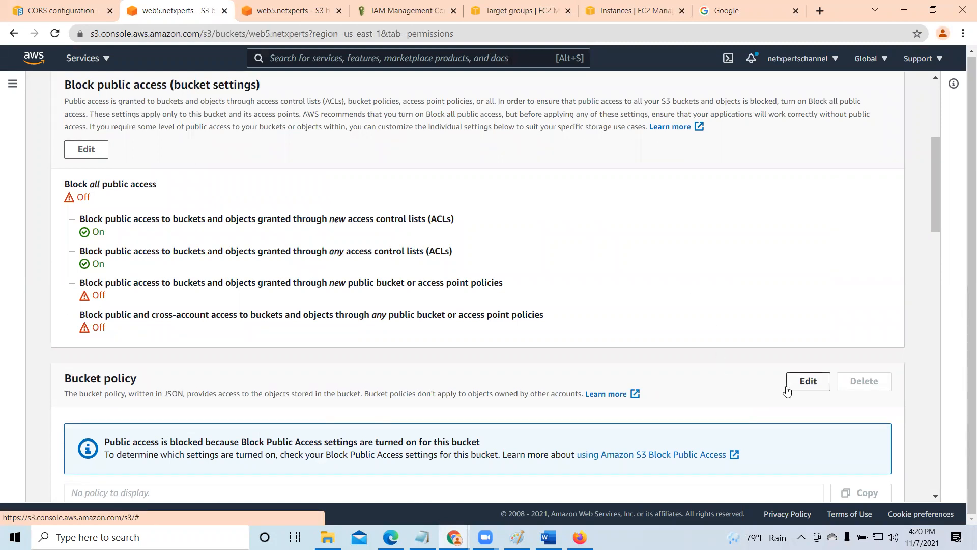
scroll(358, 316, up, 5)
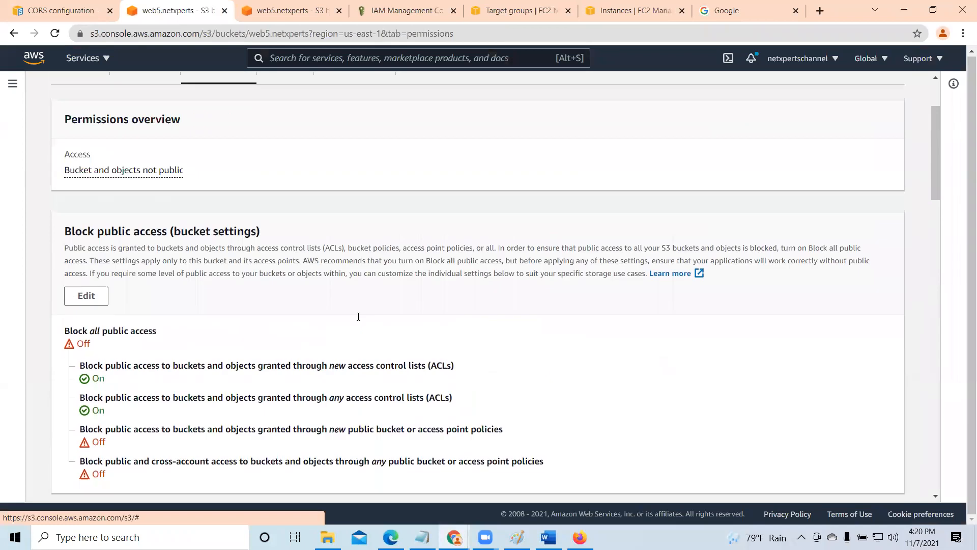
scroll(360, 316, down, 1)
scroll(361, 315, up, 1)
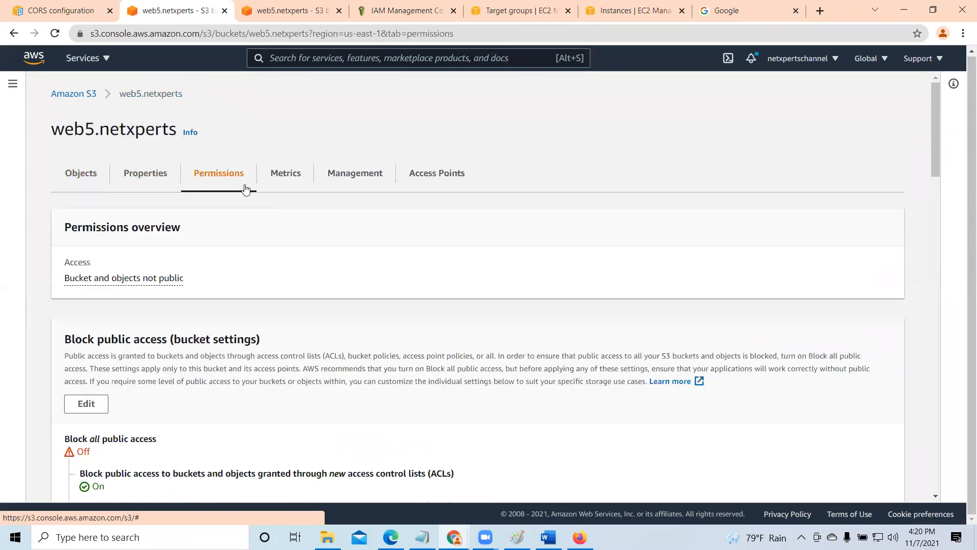
- Look over the web5.netxperts bucket's properties, including its overview and Bucket Versioning section
click(151, 174)
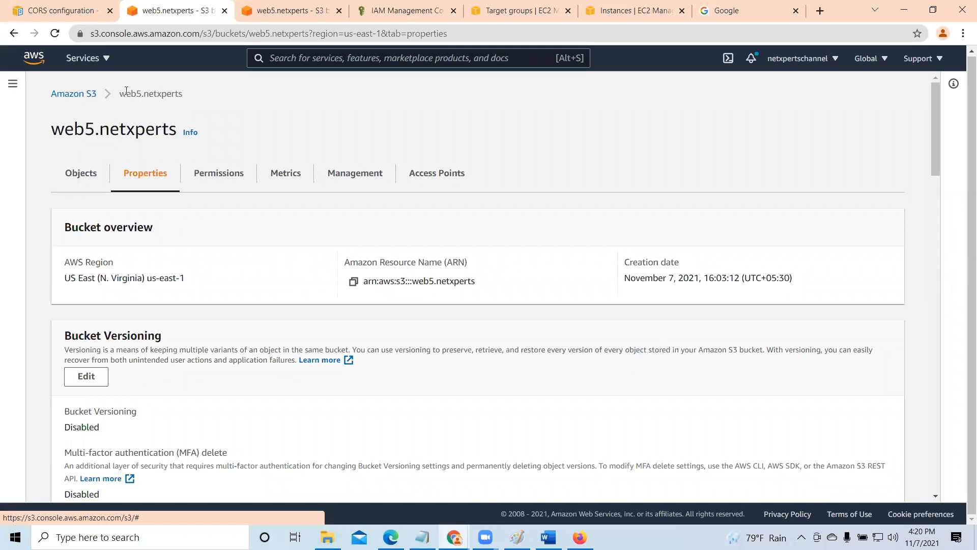
scroll(207, 290, down, 2)
scroll(209, 290, up, 2)
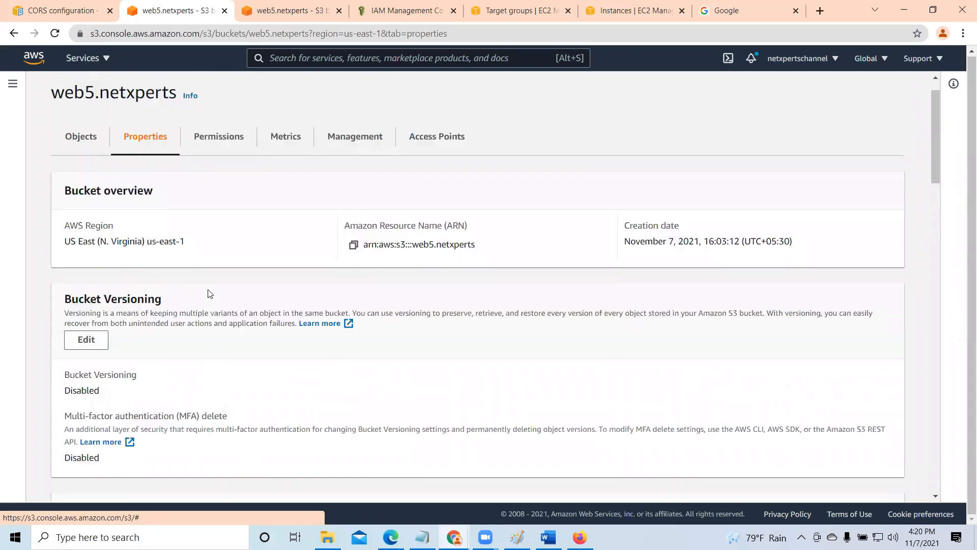
scroll(219, 291, down, 3)
scroll(218, 291, up, 3)
- Check web5.netxperts's access status in the list of all S3 buckets, then reopen the bucket
click(75, 93)
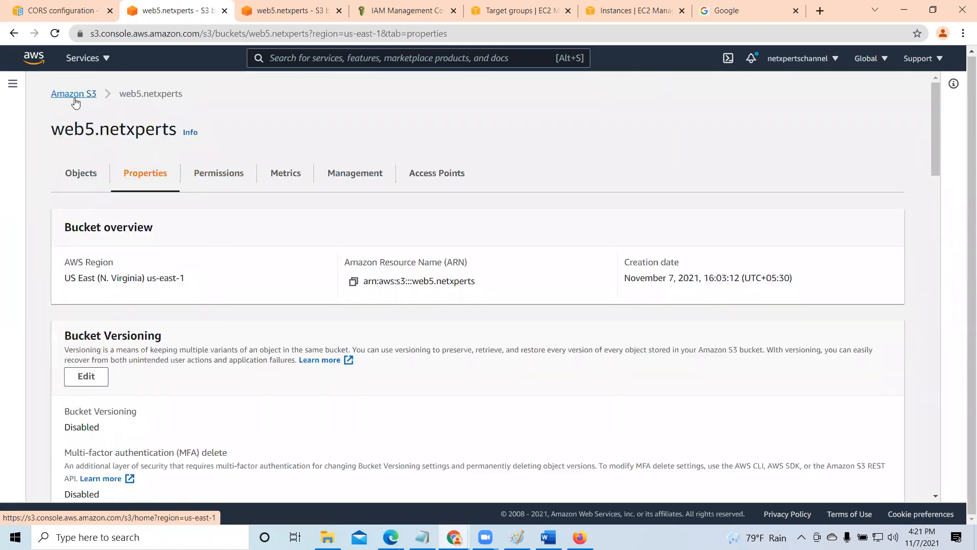
scroll(340, 386, down, 3)
scroll(340, 386, down, 2)
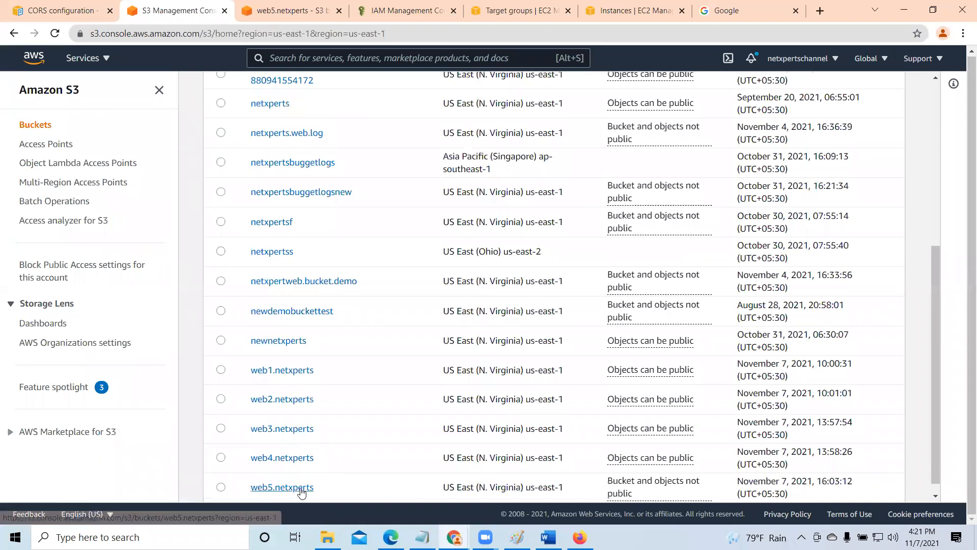
click(299, 489)
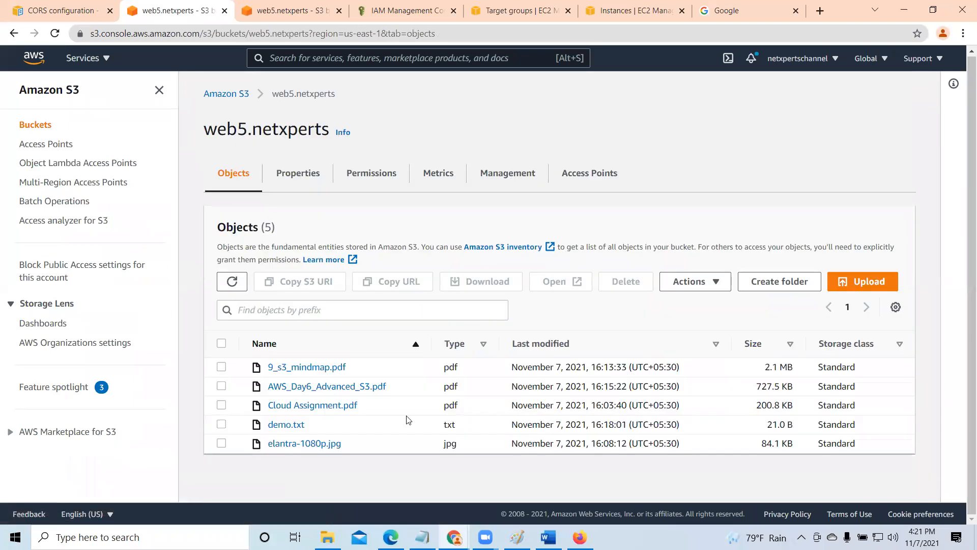
- Inspect Cloud Assignment.pdf's properties and access control list, then return to the bucket's objects
click(315, 406)
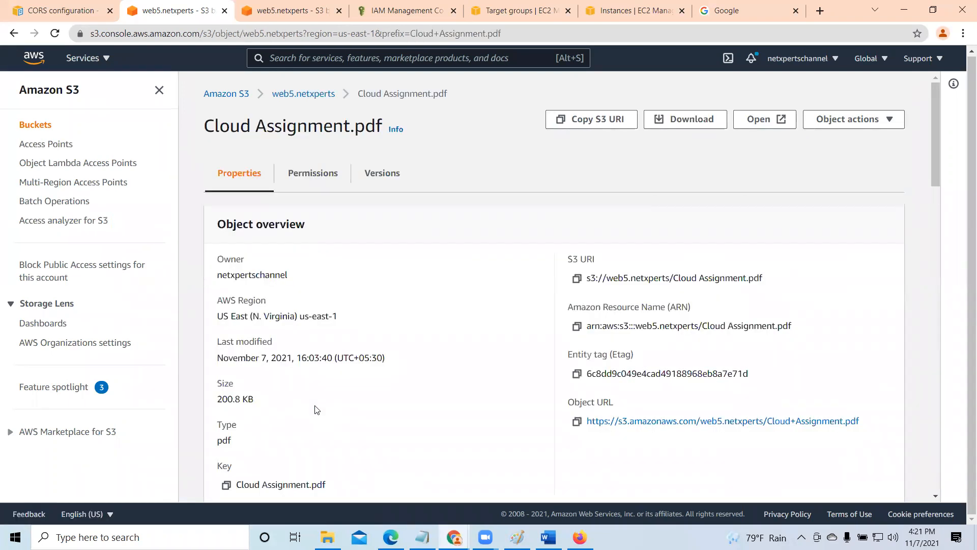
scroll(317, 409, down, 1)
scroll(652, 249, up, 1)
click(307, 176)
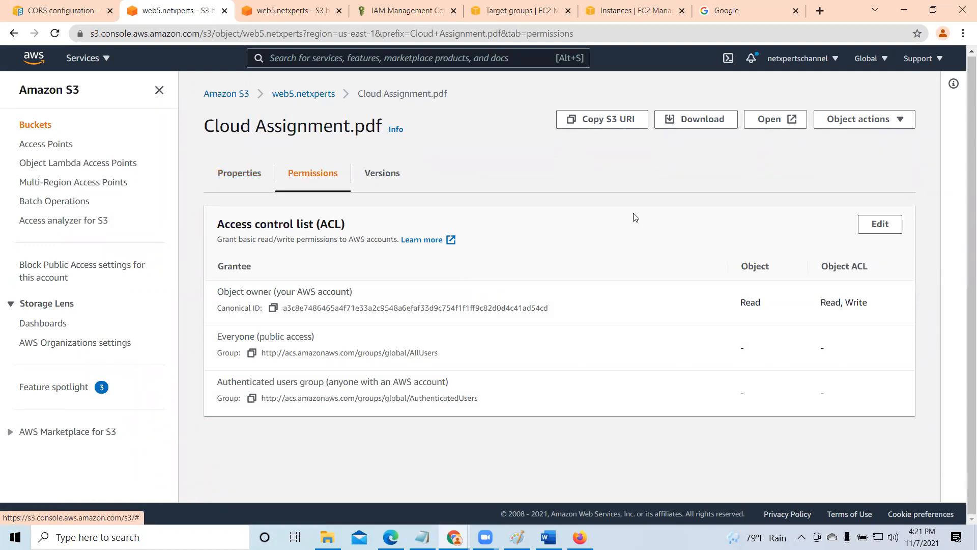
click(293, 97)
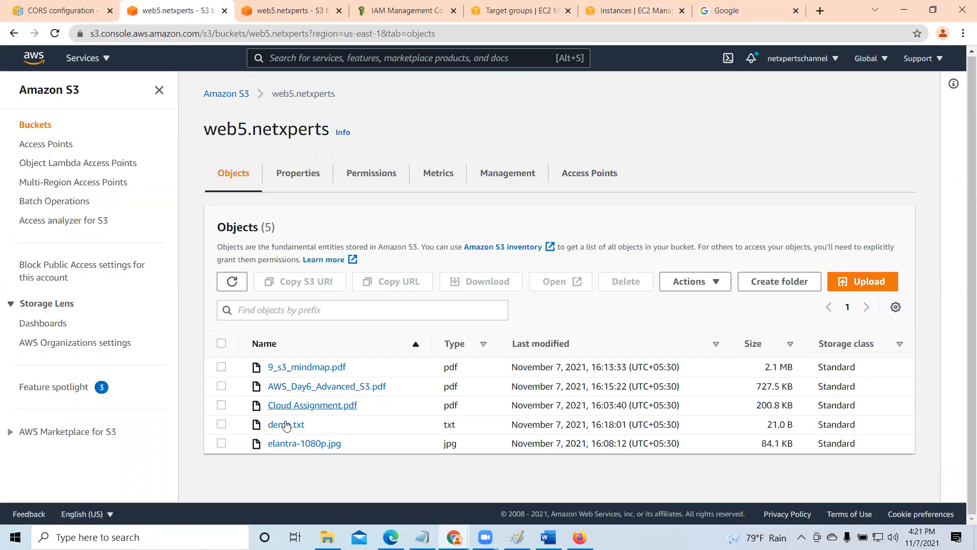
- Retest Cloud Assignment.pdf's object URL in a new browser tab, keep that tab open, and return to the web5.netxperts objects list
click(294, 405)
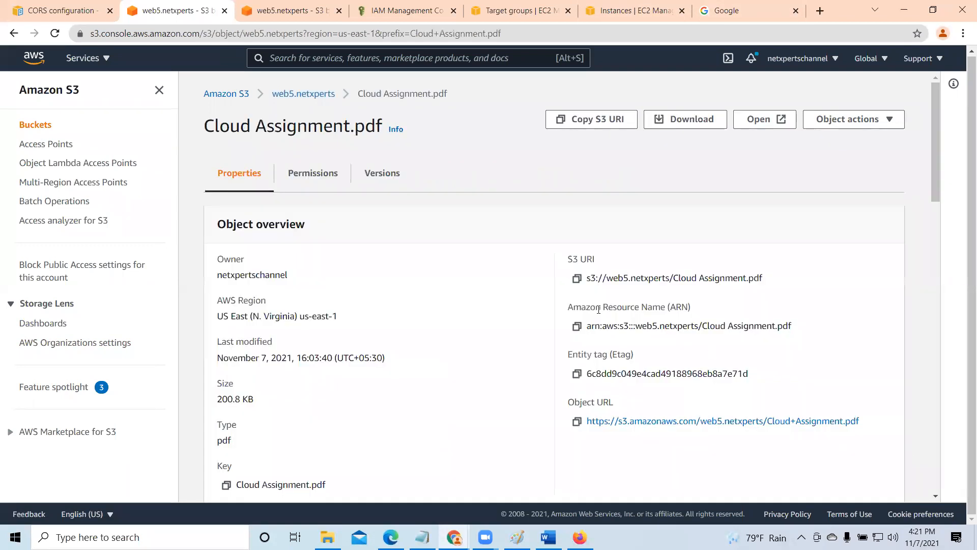
click(577, 422)
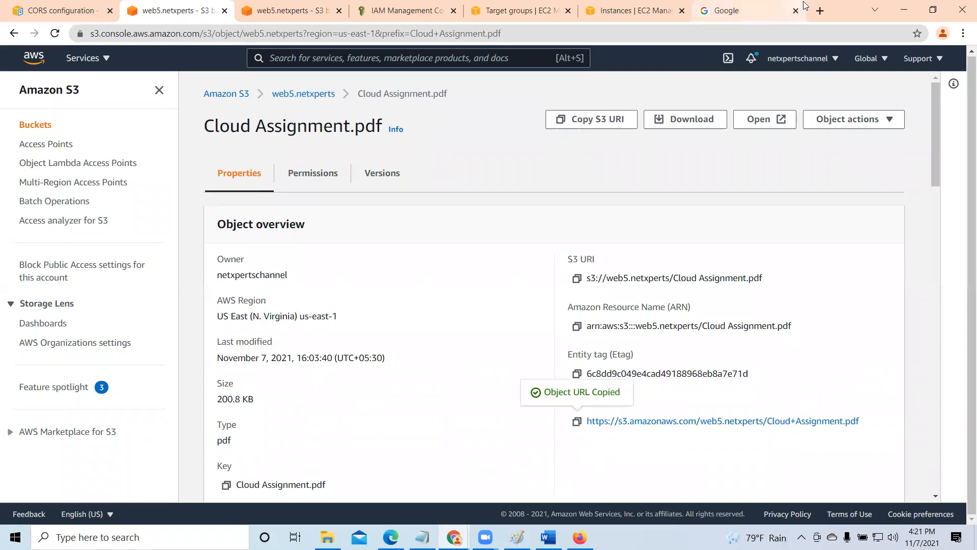
click(819, 11)
right_click(443, 34)
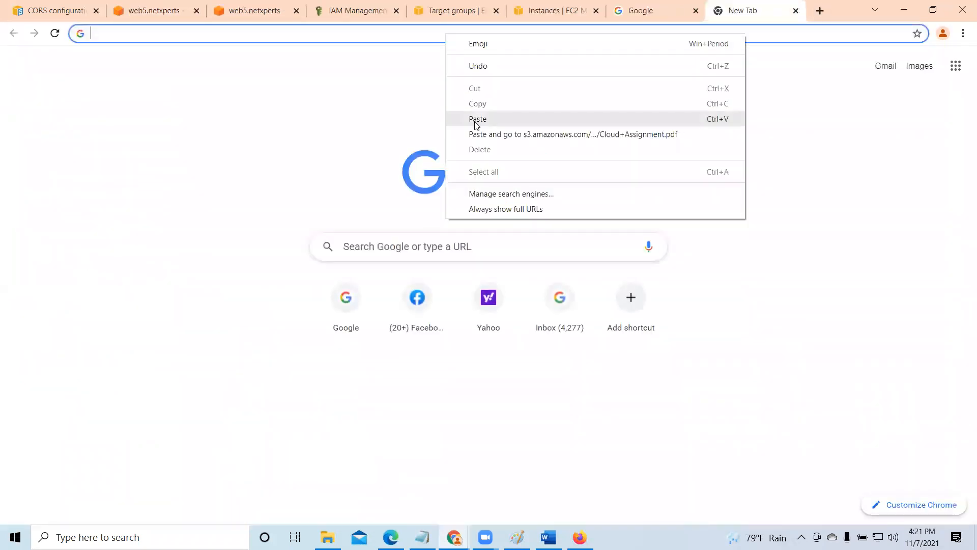
click(476, 120)
key(Return)
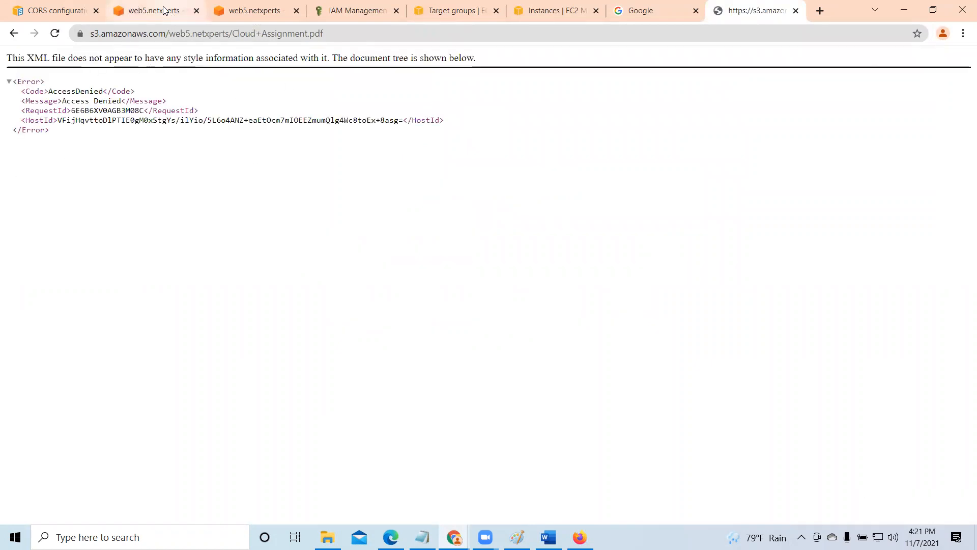
click(124, 3)
click(298, 94)
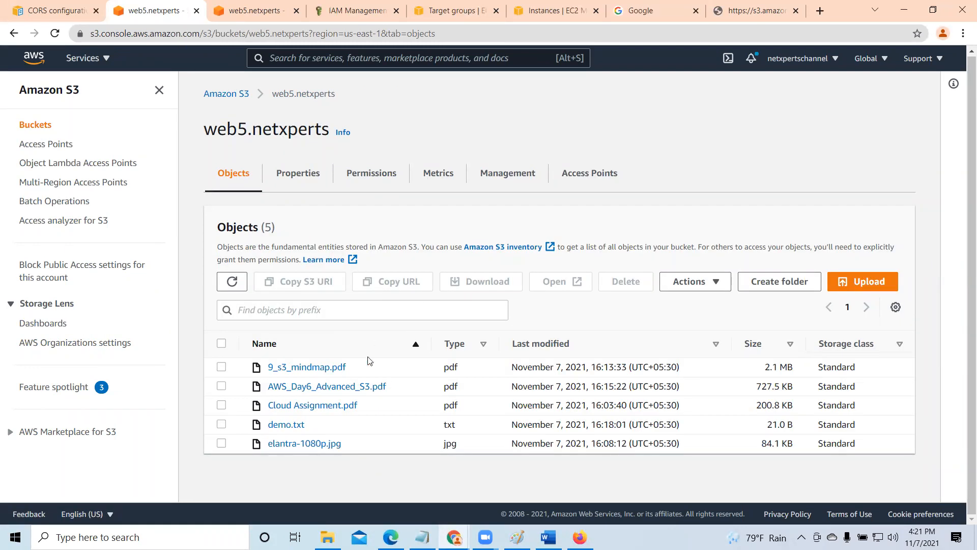
- Test 9_s3_mindmap.pdf's object URL in a new browser tab, check its access control list, and close the URL test tabs
click(292, 368)
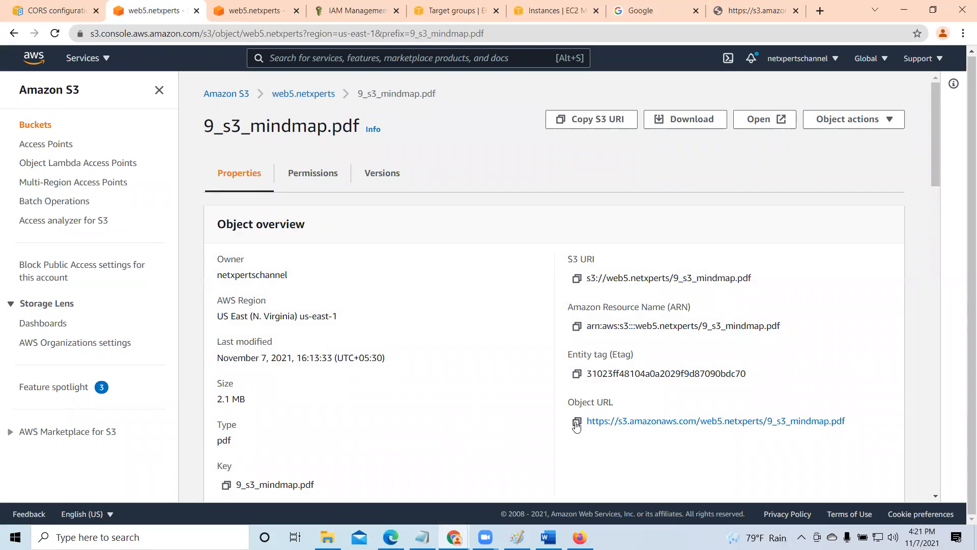
click(577, 422)
click(315, 173)
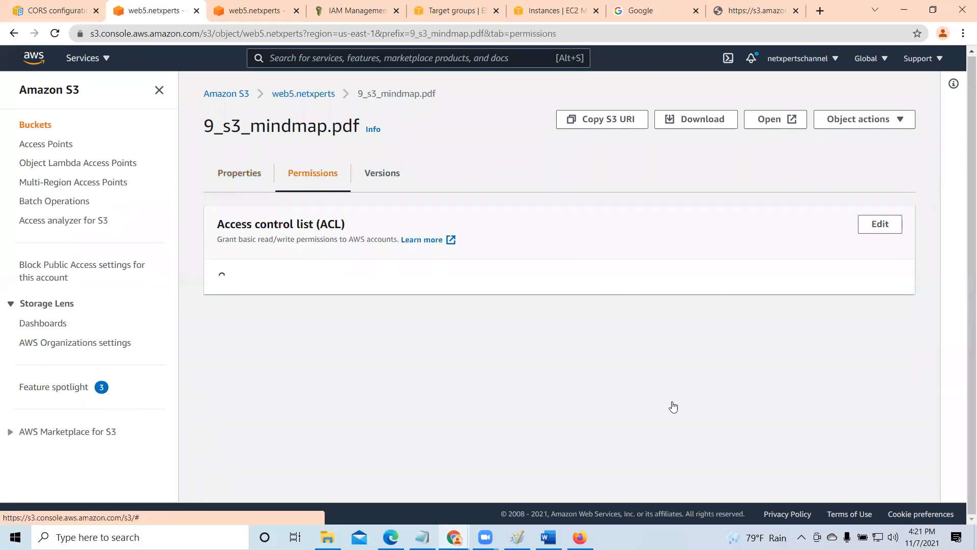
click(820, 11)
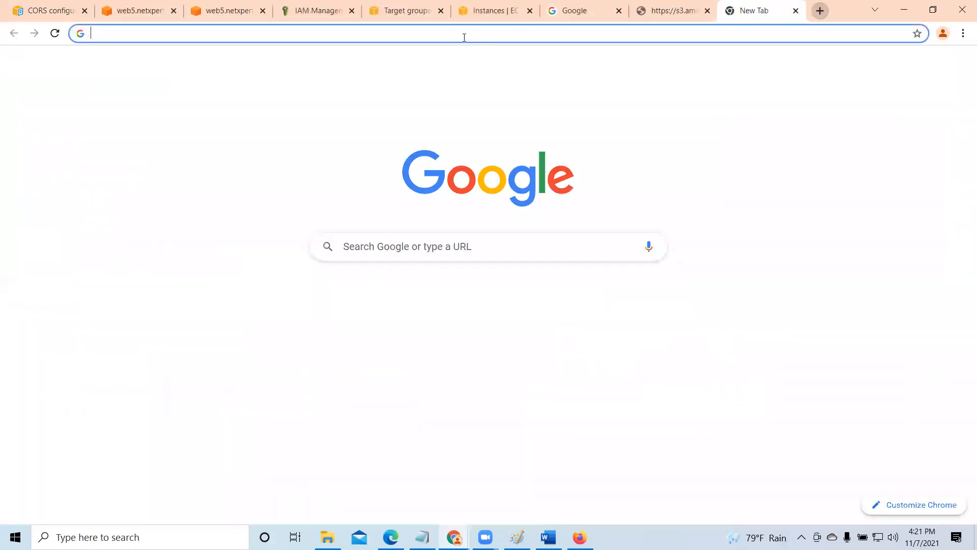
right_click(462, 34)
click(495, 122)
key(Return)
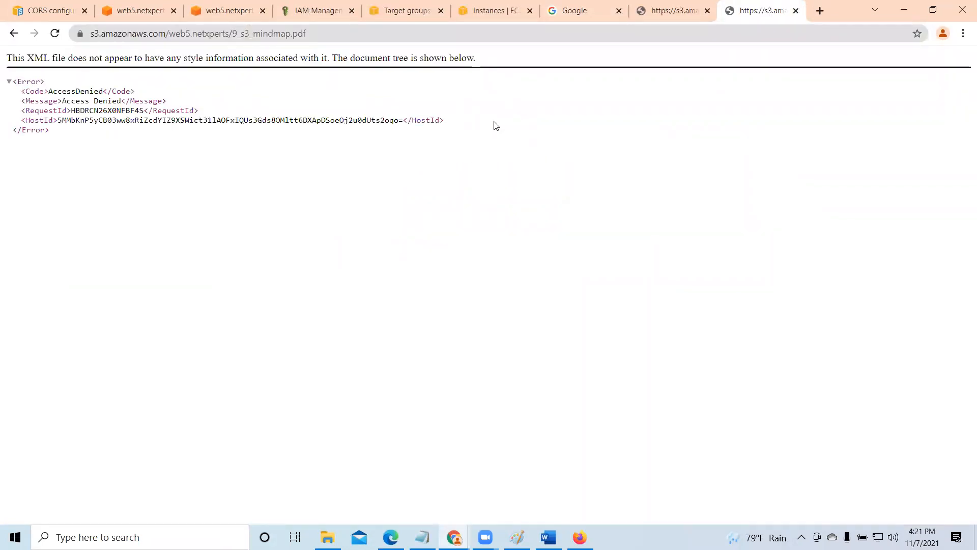
click(796, 11)
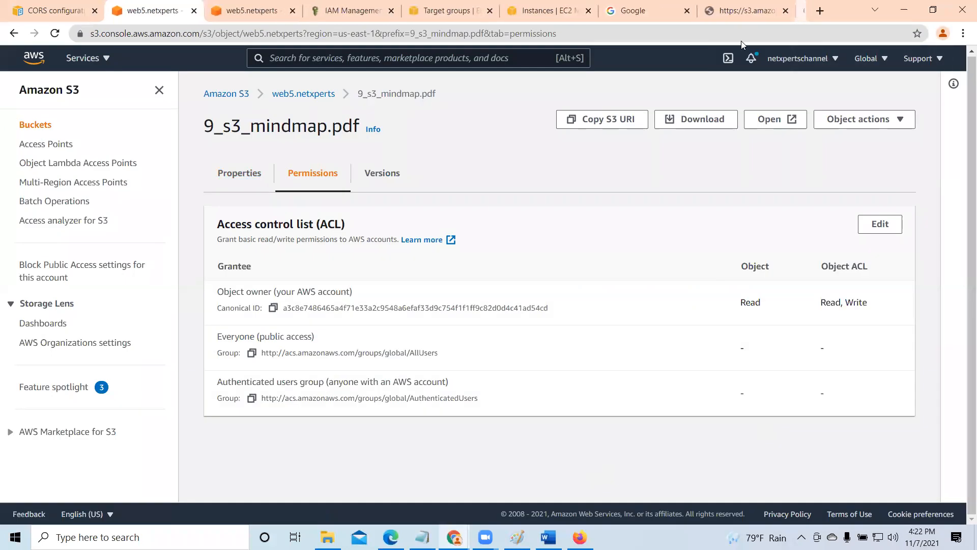
click(796, 10)
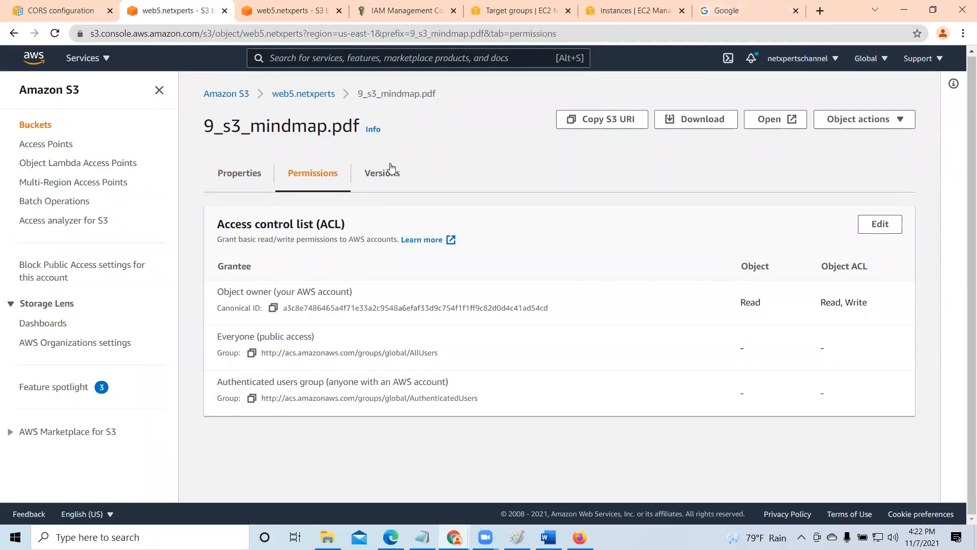
- Review the Block Public Access settings in web5.netxperts's bucket permissions
click(300, 95)
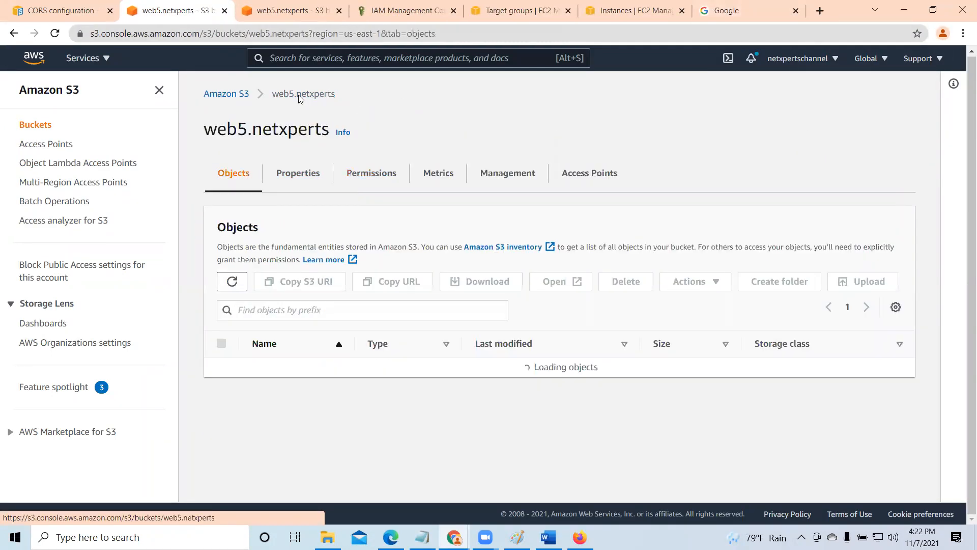
click(360, 175)
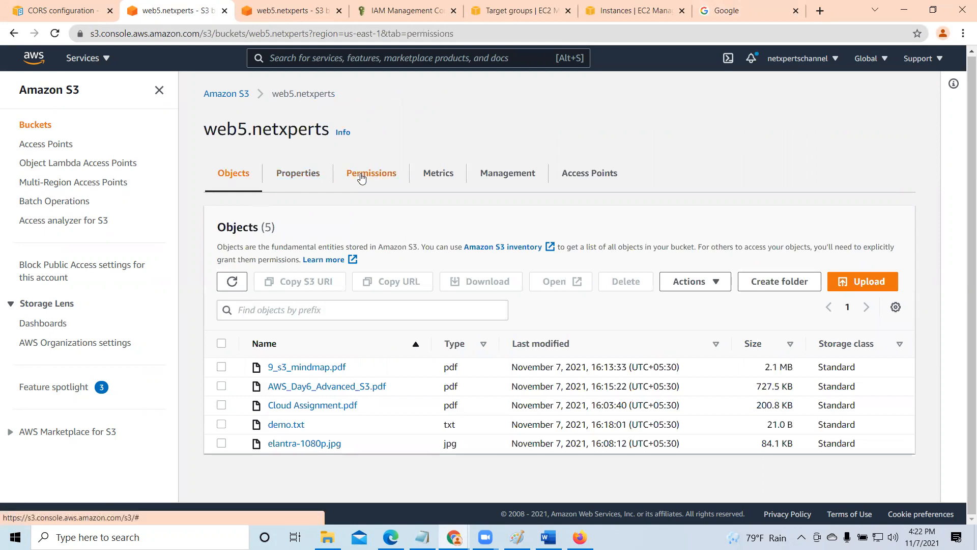
scroll(379, 342, down, 5)
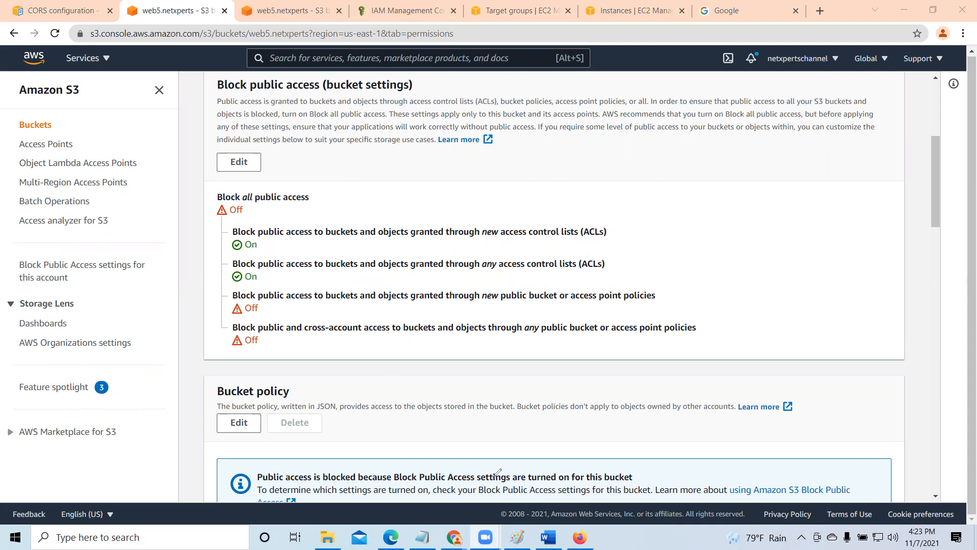
- Illustrate the new-ACLs block with a checkmark and a bucket sketch showing existing and incoming objects, then clear the annotations
mouse_move(724, 193)
mouse_down()
mouse_move(736, 273)
mouse_move(860, 276)
mouse_move(855, 206)
mouse_up()
drag(849, 172, 849, 173)
mouse_move(757, 236)
mouse_down()
mouse_move(766, 256)
mouse_move(795, 232)
mouse_move(800, 252)
mouse_move(771, 256)
mouse_up()
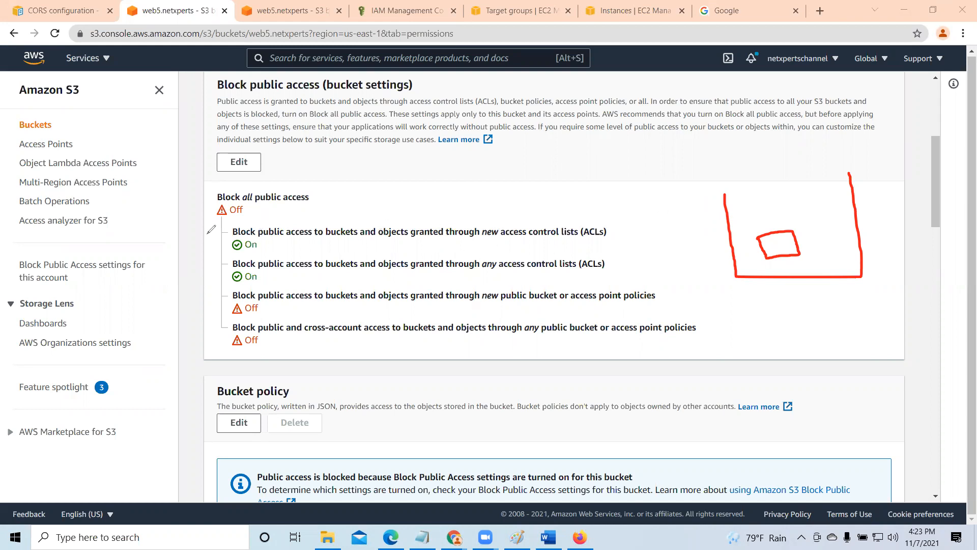
mouse_move(205, 239)
mouse_down()
mouse_move(219, 248)
mouse_move(266, 218)
mouse_up()
mouse_move(774, 249)
mouse_down()
mouse_move(780, 266)
mouse_move(797, 264)
mouse_up()
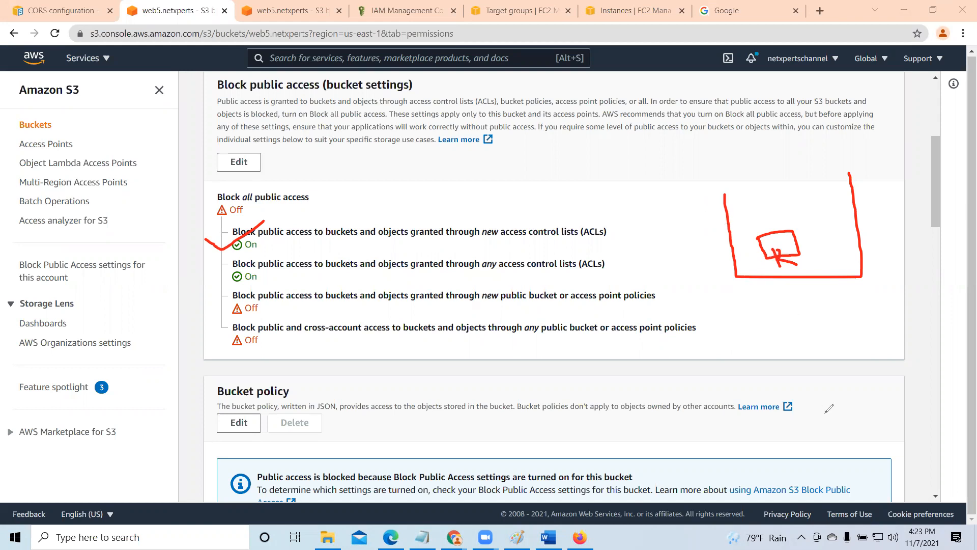
drag(551, 157, 568, 193)
mouse_move(552, 157)
mouse_down()
mouse_move(613, 183)
mouse_move(568, 192)
mouse_move(765, 161)
mouse_move(816, 219)
mouse_up()
mouse_move(814, 232)
mouse_down()
mouse_move(828, 260)
mouse_move(847, 215)
mouse_move(860, 242)
mouse_move(833, 254)
mouse_move(824, 238)
mouse_move(828, 258)
mouse_up()
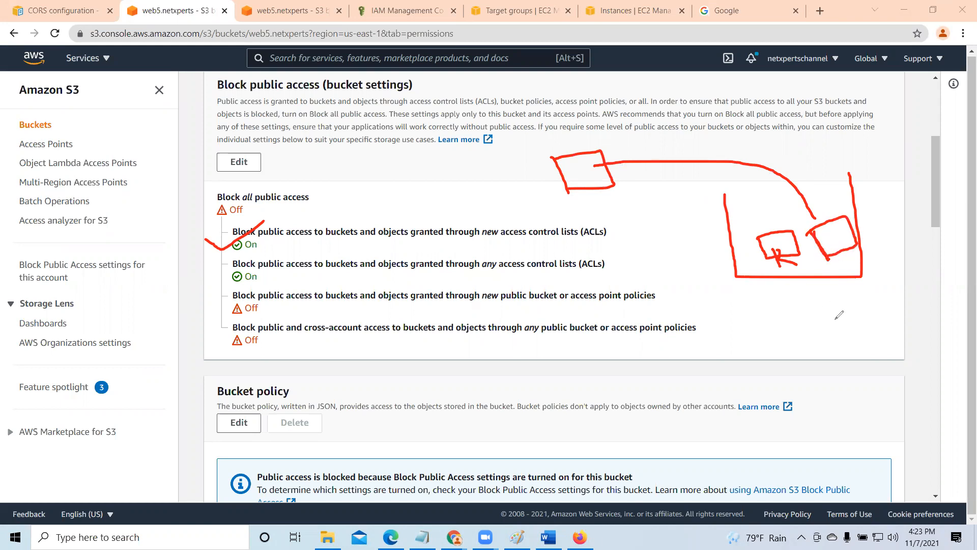
drag(834, 241, 859, 309)
key(e)
- Illustrate the any-ACLs block with a checkmark and a crossed-out bucket of existing and incoming objects, then clear the annotations
mouse_move(213, 270)
mouse_down()
mouse_move(226, 285)
mouse_move(296, 237)
mouse_up()
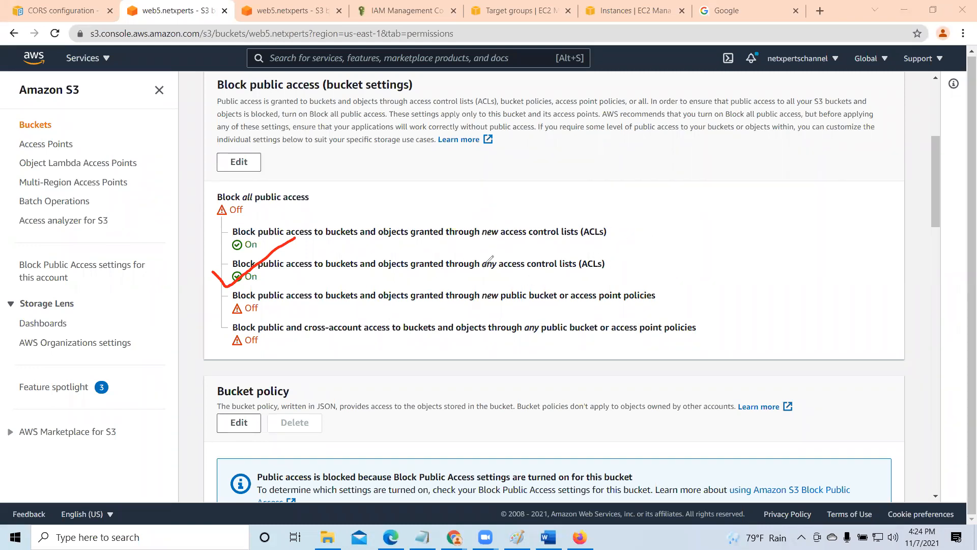
drag(719, 220, 756, 306)
mouse_move(719, 220)
mouse_down()
mouse_move(885, 264)
mouse_move(763, 311)
mouse_move(752, 301)
mouse_up()
drag(755, 262, 767, 293)
mouse_move(756, 266)
mouse_down()
mouse_move(795, 255)
mouse_move(766, 288)
mouse_up()
mouse_move(745, 235)
mouse_down()
mouse_move(759, 256)
mouse_move(750, 230)
mouse_up()
mouse_move(769, 217)
mouse_down()
mouse_move(759, 256)
mouse_move(833, 291)
mouse_move(827, 252)
mouse_up()
mouse_move(846, 243)
mouse_down()
mouse_move(852, 279)
mouse_move(833, 284)
mouse_up()
drag(518, 179, 545, 220)
mouse_move(529, 186)
mouse_down()
mouse_move(563, 213)
mouse_move(537, 220)
mouse_move(546, 176)
mouse_up()
mouse_move(573, 160)
mouse_down()
mouse_move(588, 191)
mouse_move(672, 165)
mouse_move(801, 187)
mouse_move(817, 206)
mouse_up()
mouse_move(792, 230)
mouse_down()
mouse_move(814, 250)
mouse_move(829, 208)
mouse_move(809, 249)
mouse_move(827, 252)
mouse_up()
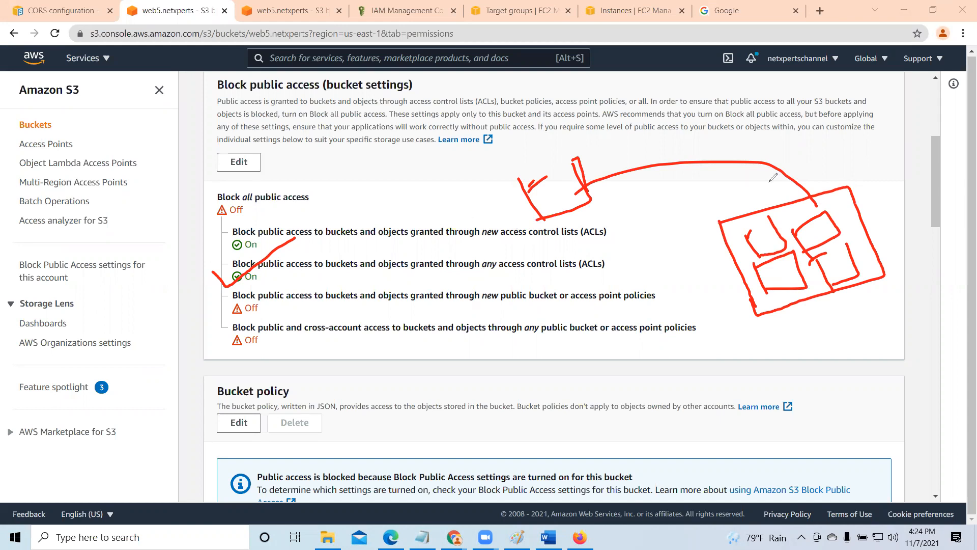
drag(670, 243, 718, 280)
drag(715, 235, 683, 295)
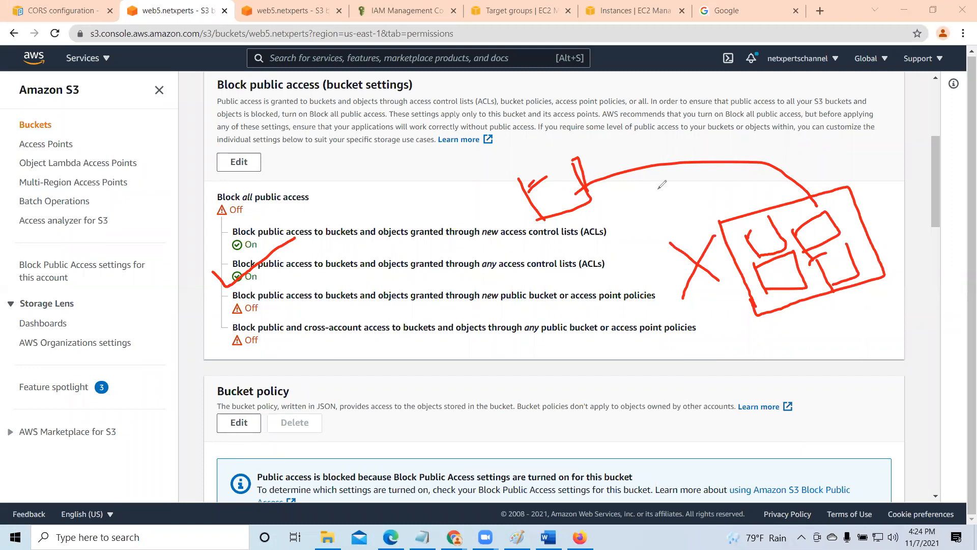
key(Escape)
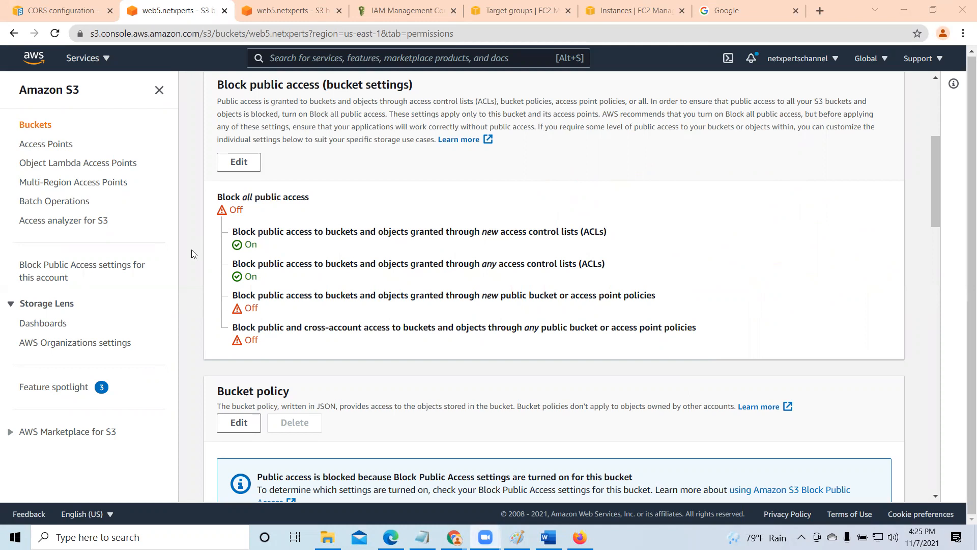
- Open Cloud Assignment.pdf from the duplicate web5.netxperts browser tab's objects list, then return to that list
click(286, 9)
click(143, 174)
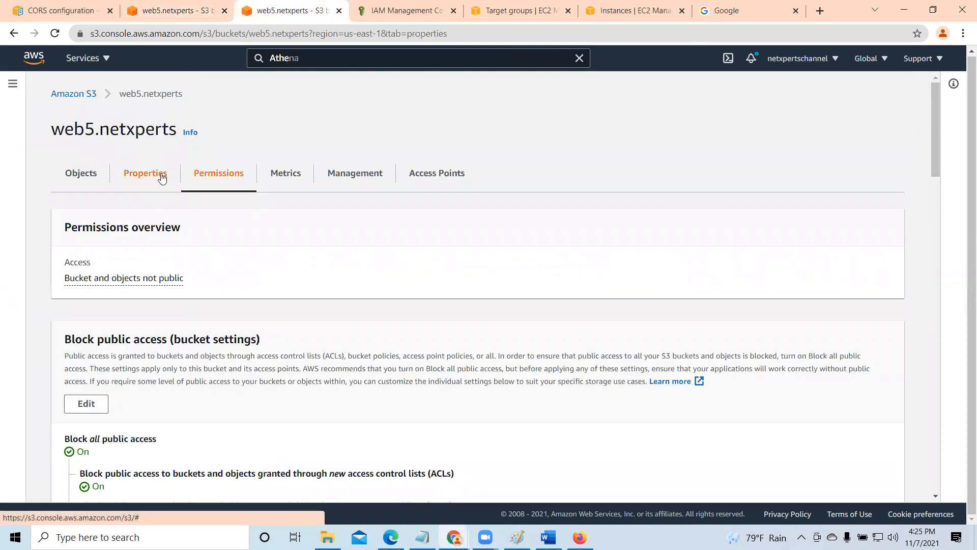
click(83, 175)
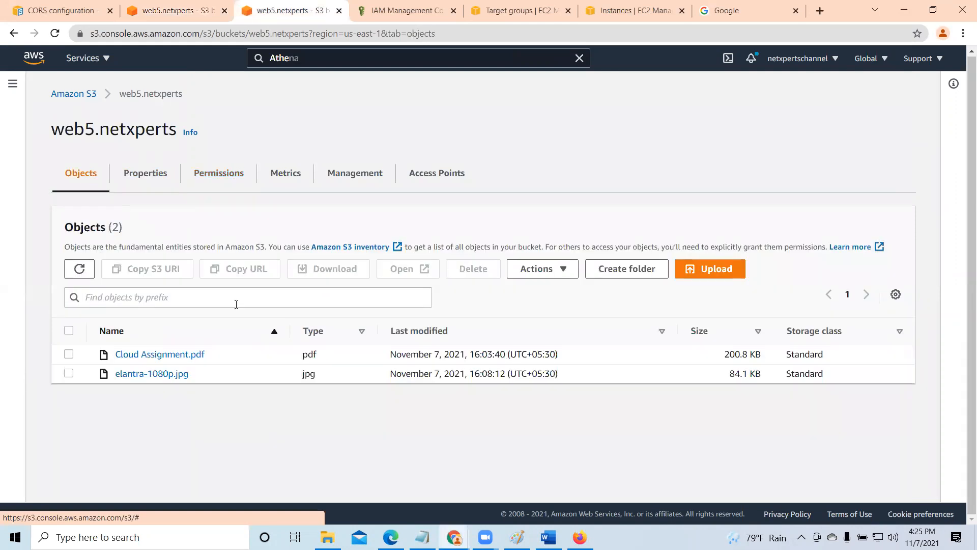
click(68, 354)
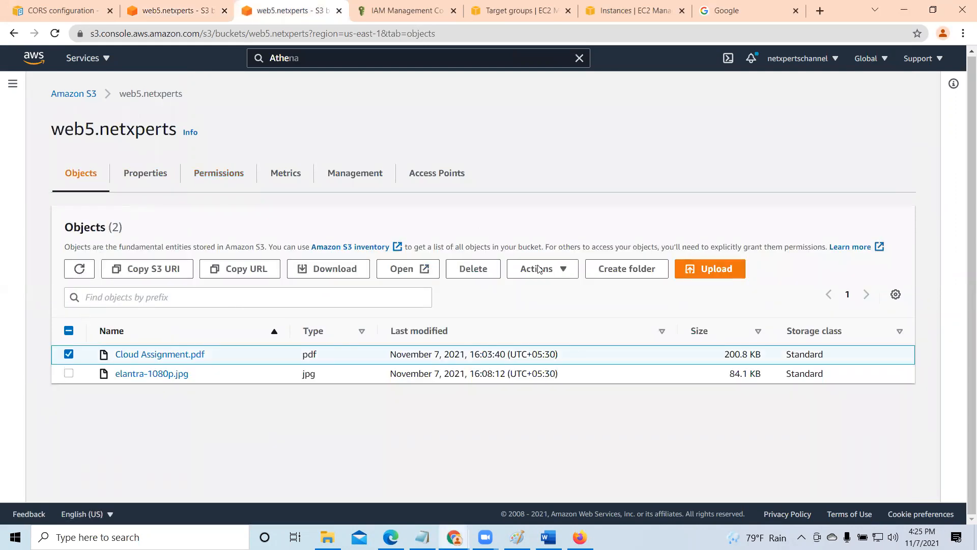
click(400, 270)
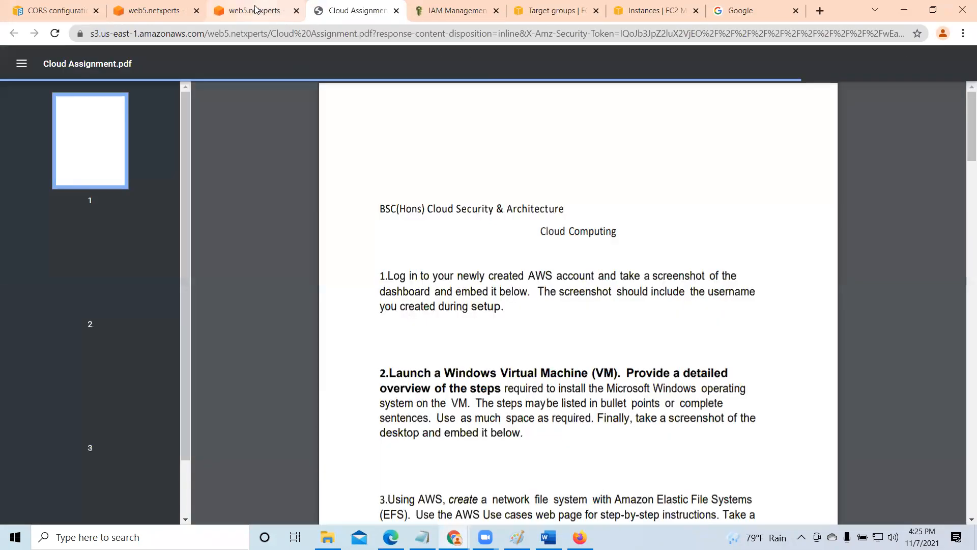
click(256, 9)
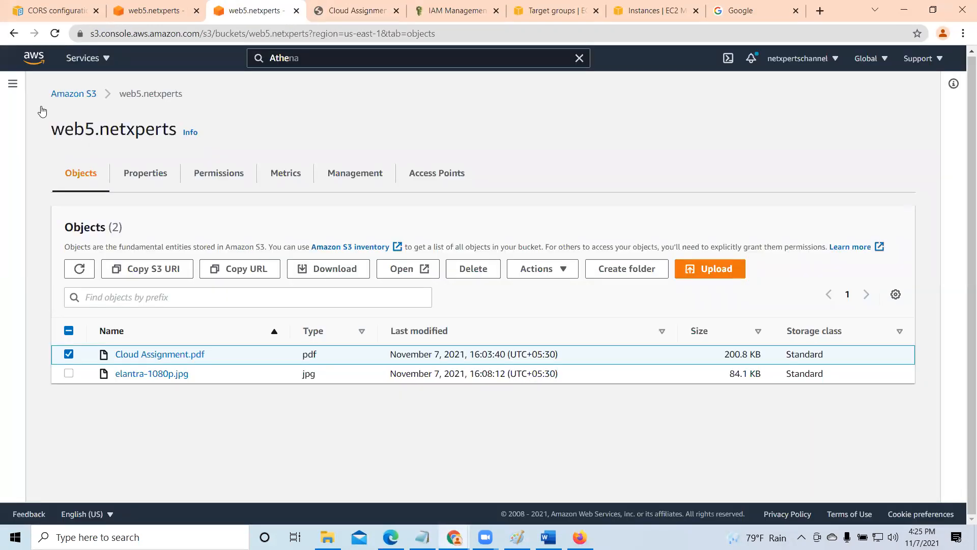
- Open elantra-1080p.jpg instead of Cloud Assignment.pdf, then close the image preview and the duplicate bucket tab
click(69, 355)
click(68, 374)
click(405, 269)
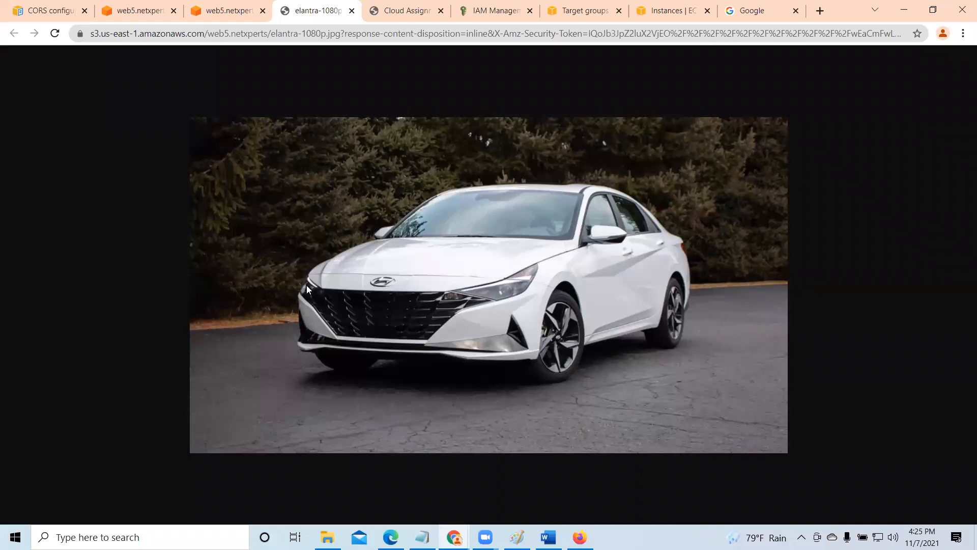
click(351, 11)
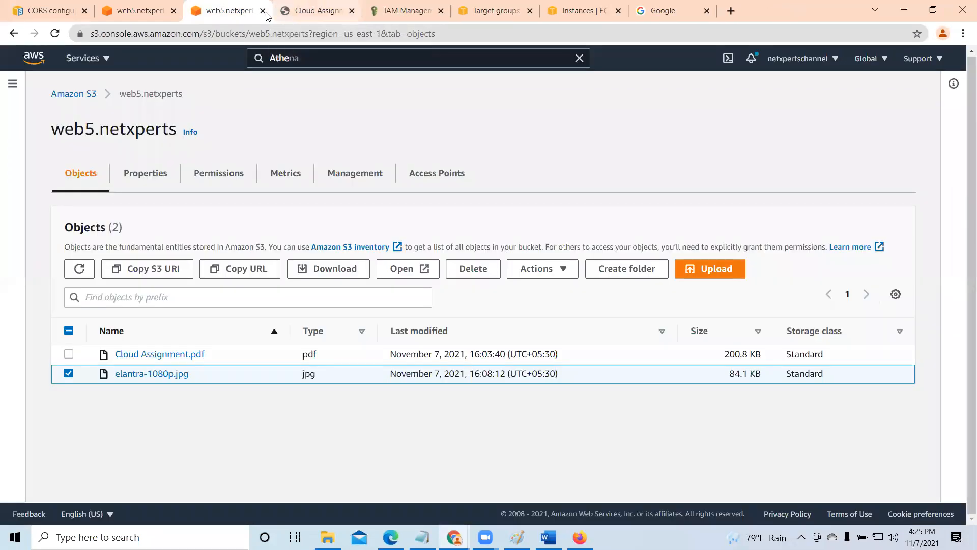
click(262, 11)
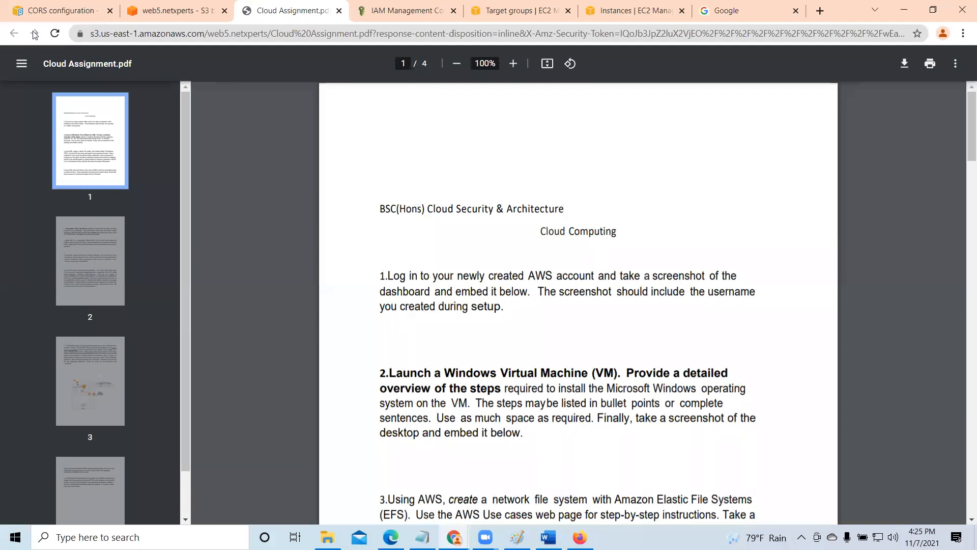
- Close the Cloud Assignment.pdf, Target groups and EC2 Instances browser tabs, and return to the web5.netxperts tab
click(189, 16)
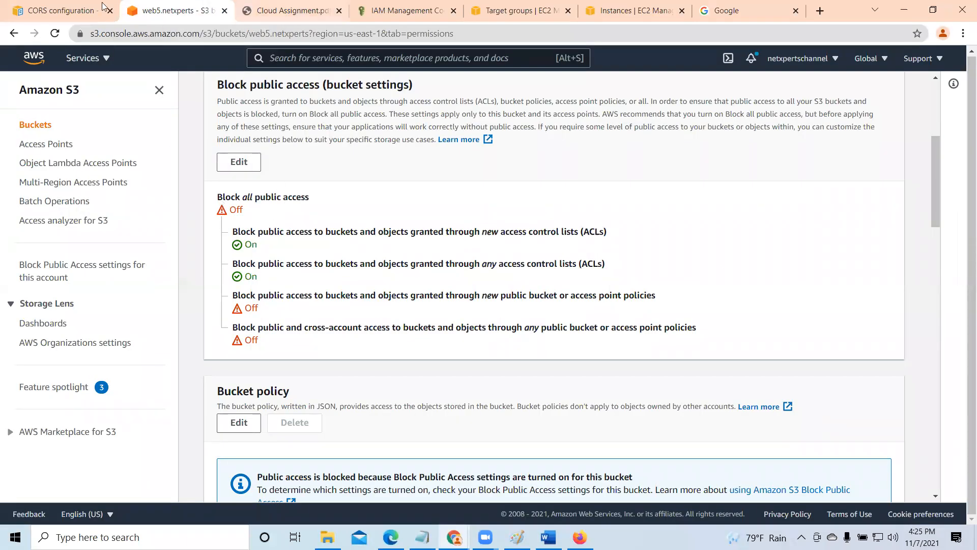
click(273, 13)
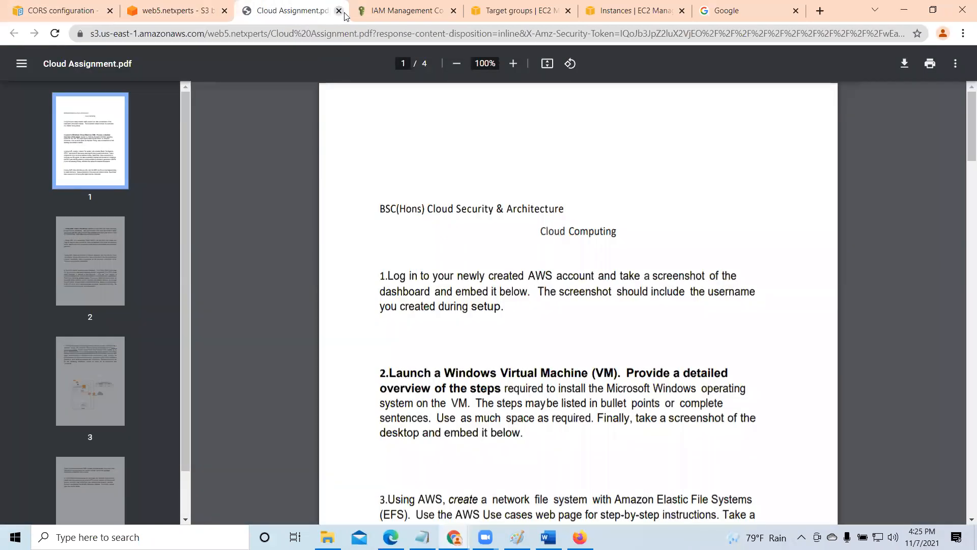
click(339, 11)
click(439, 14)
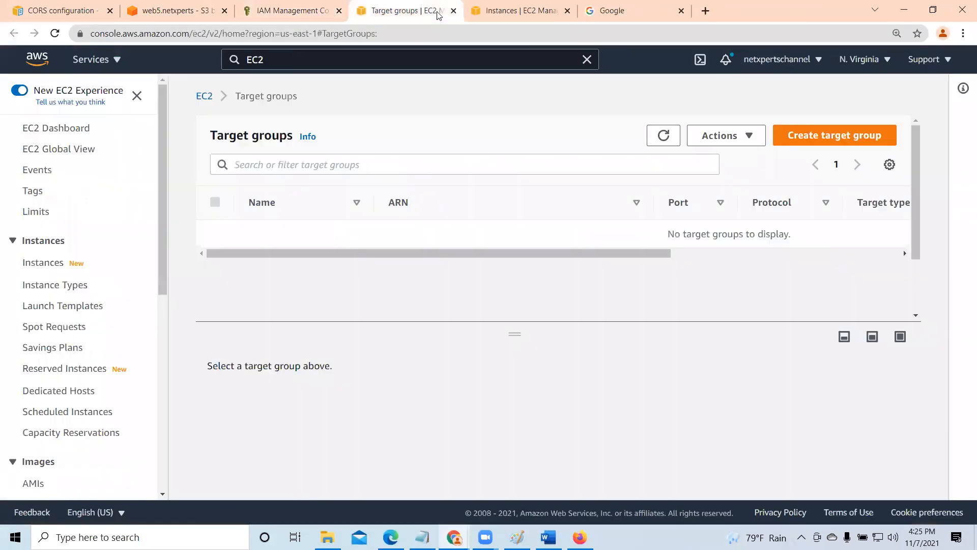
click(453, 12)
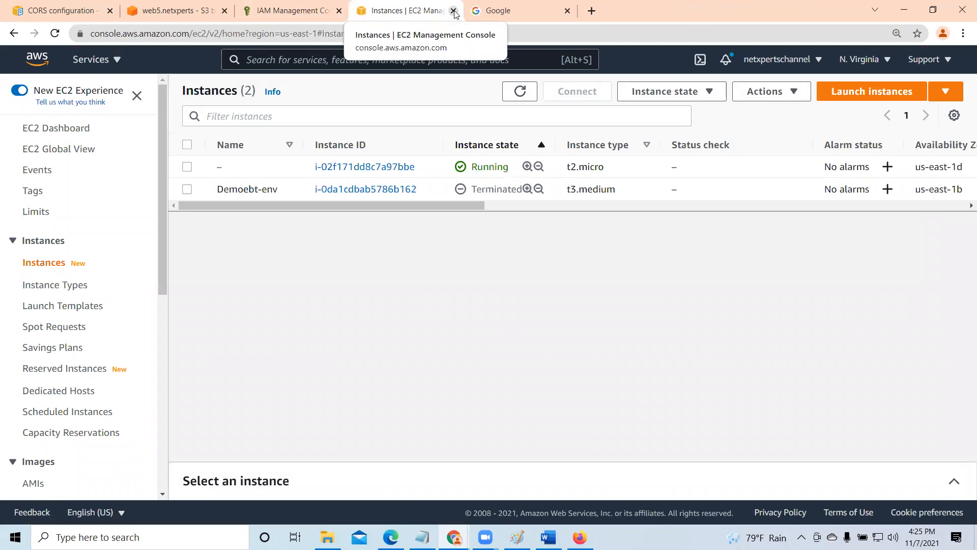
click(452, 11)
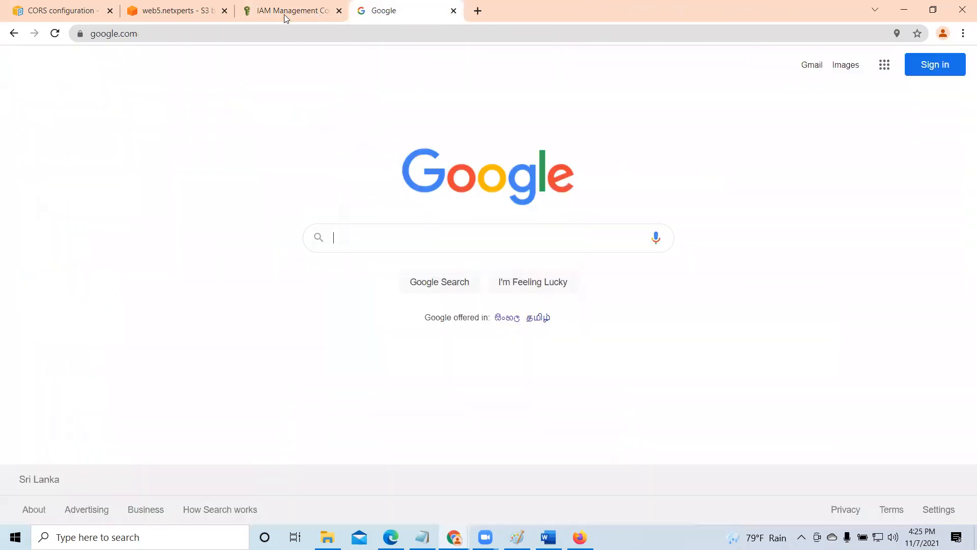
click(201, 15)
- Go back to the list of all S3 buckets and reopen web5.netxperts to show its objects
scroll(222, 152, up, 5)
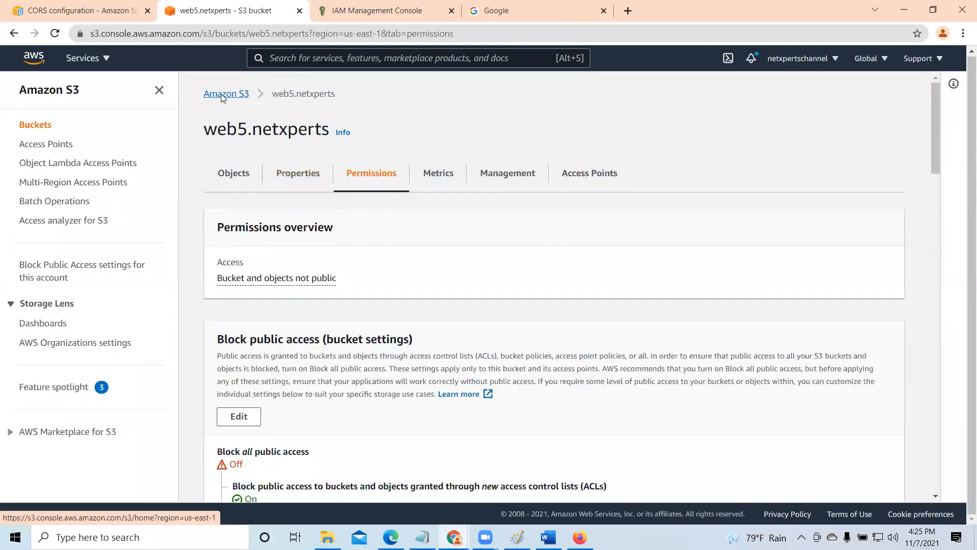
click(222, 95)
scroll(314, 294, down, 4)
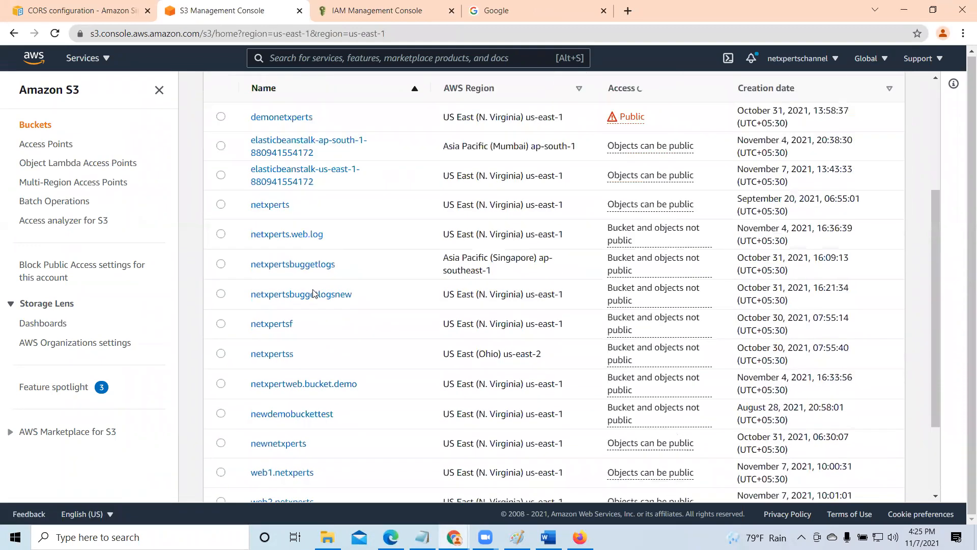
scroll(313, 293, down, 3)
click(297, 476)
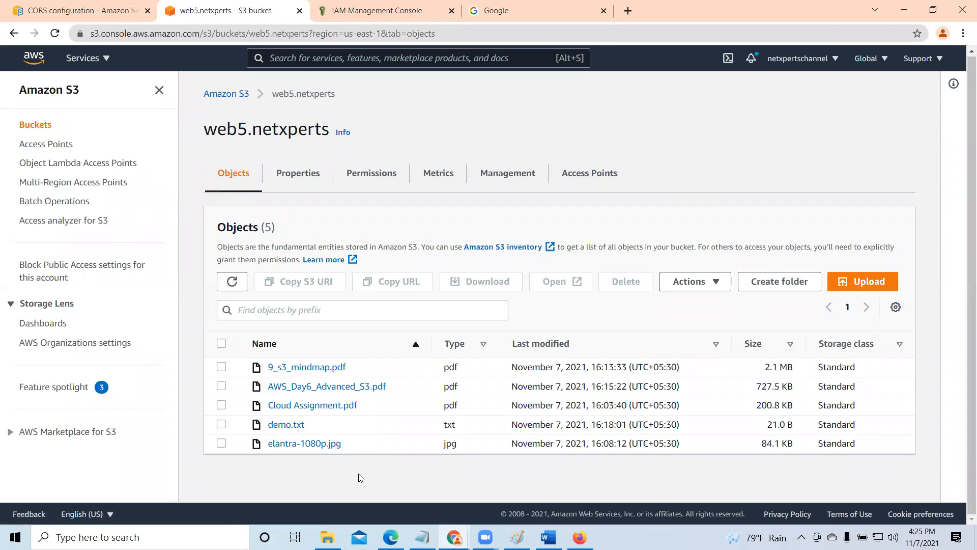
- Open elantra-1080p.jpg's access control list for editing from its object permissions
click(278, 444)
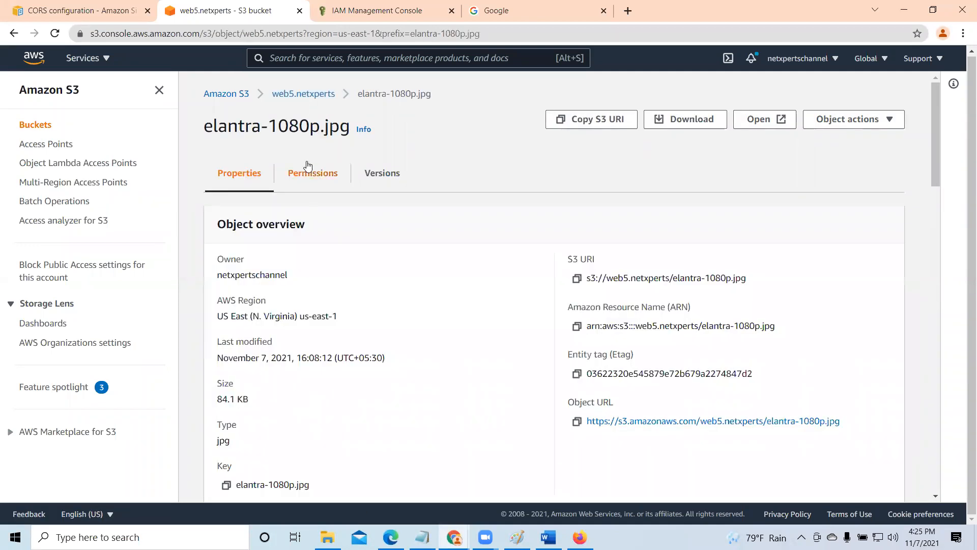
click(307, 172)
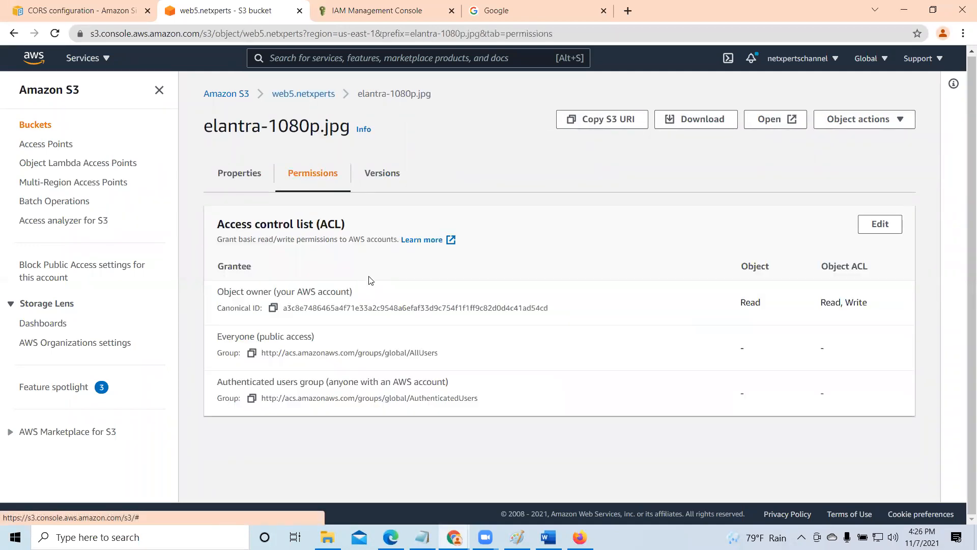
click(879, 226)
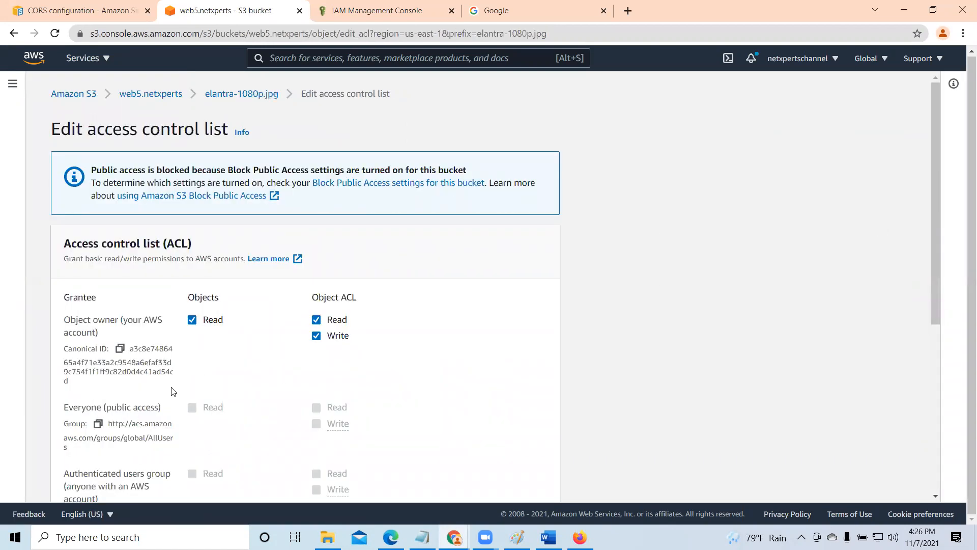
- In web5.netxperts's Block Public Access settings, turn off blocking of public access granted through any access control lists
click(144, 94)
click(219, 173)
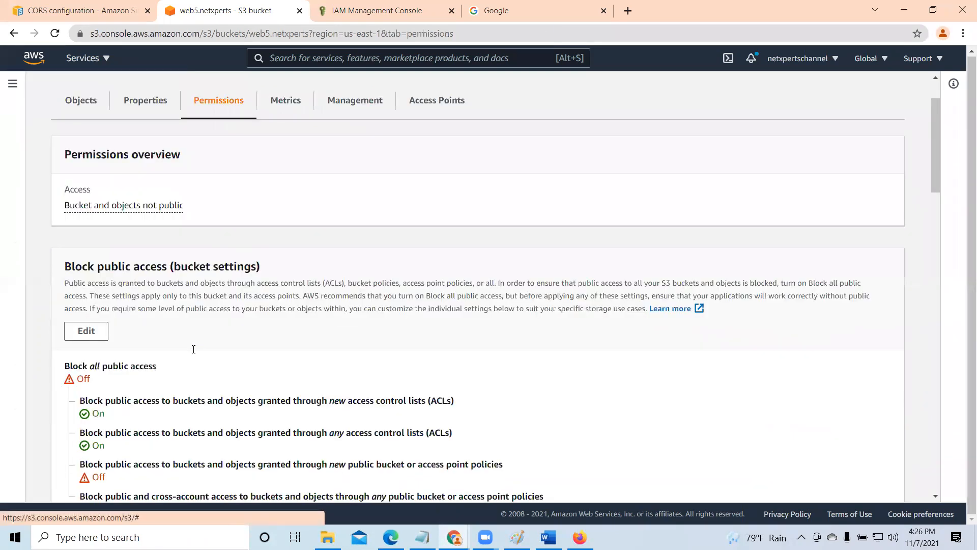
scroll(86, 219, down, 3)
click(86, 216)
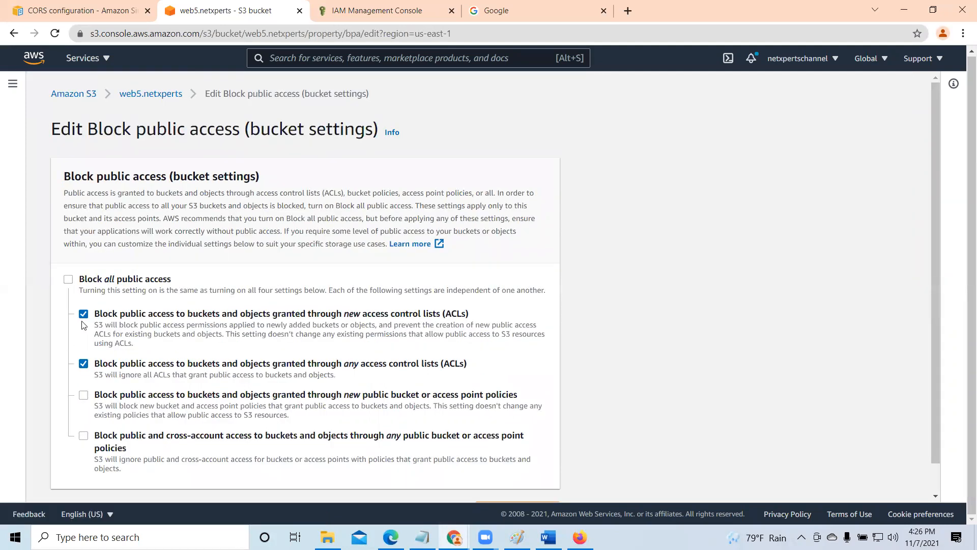
click(83, 364)
scroll(218, 276, down, 1)
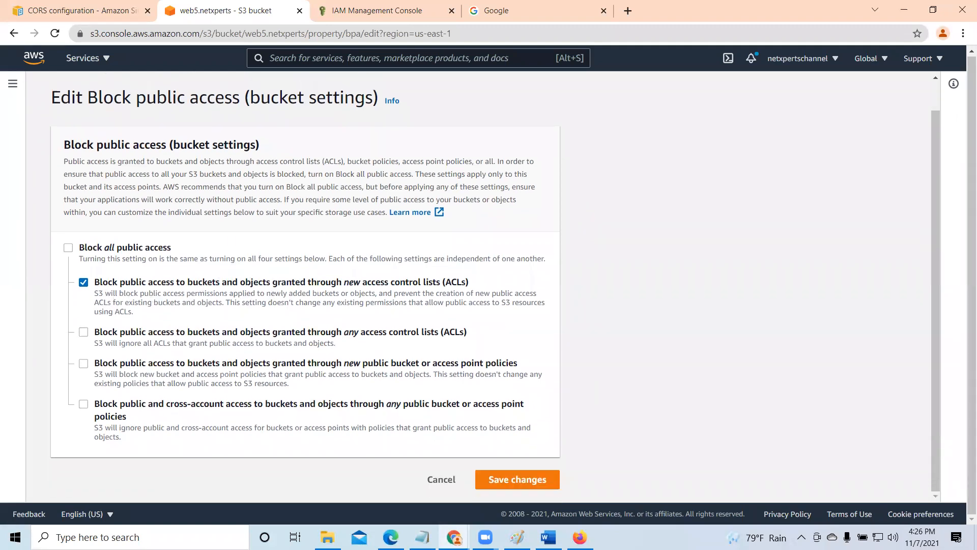
- Save the Block Public Access changes, entering "confirm" as the confirmation text, and dismiss the notification
click(533, 478)
click(362, 329)
text(confi)
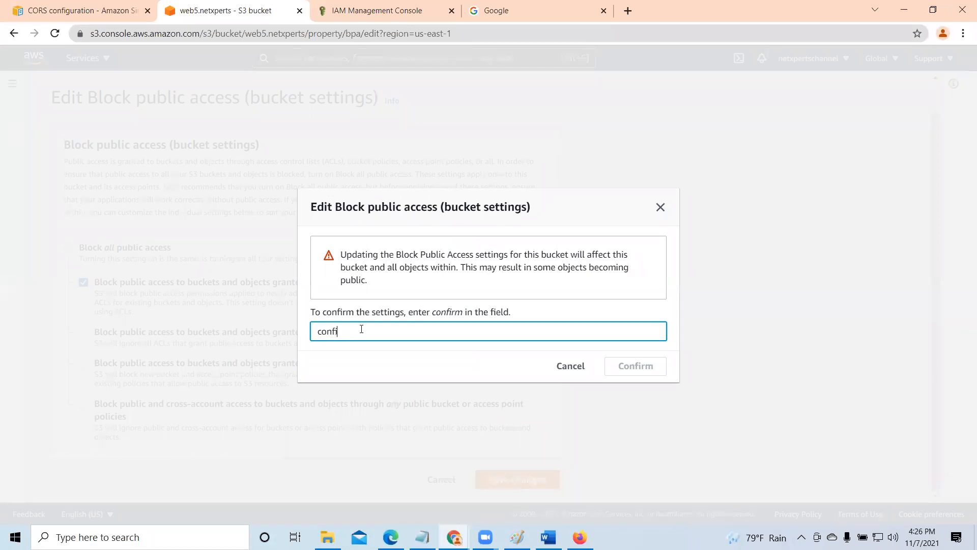
text(rm)
click(647, 361)
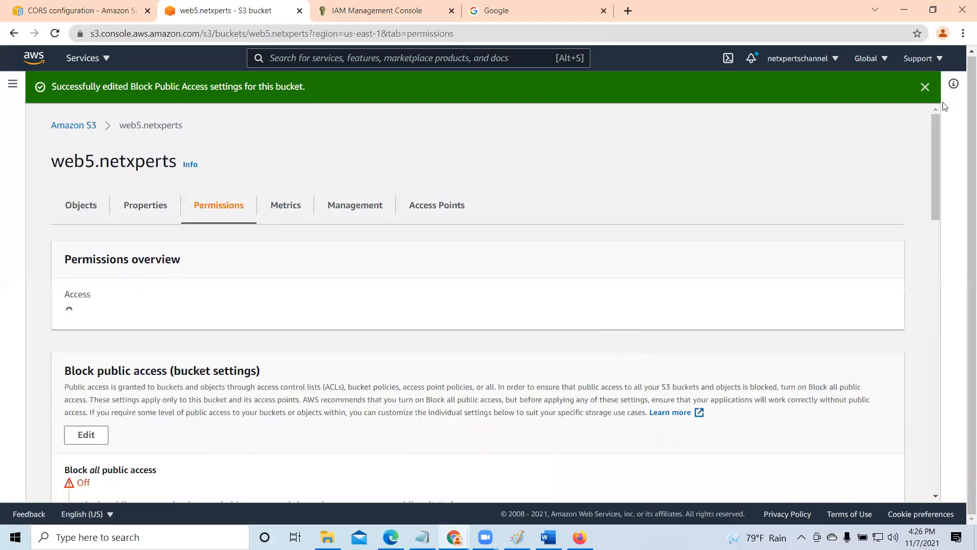
click(925, 87)
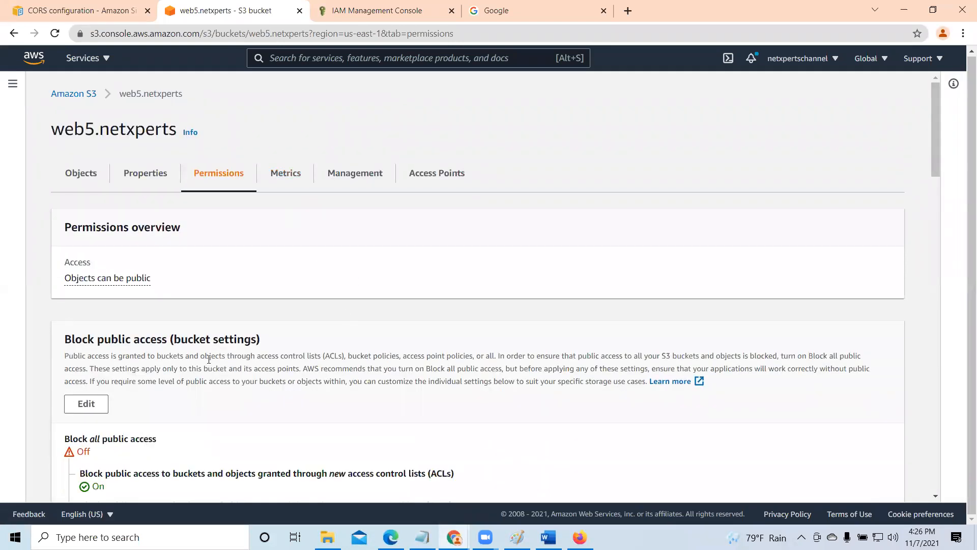
- Review the bucket's Block Public Access settings and open elantra-1080p.jpg's access control list for editing to check the public grantee options
scroll(208, 359, down, 2)
scroll(99, 226, up, 2)
scroll(214, 334, down, 2)
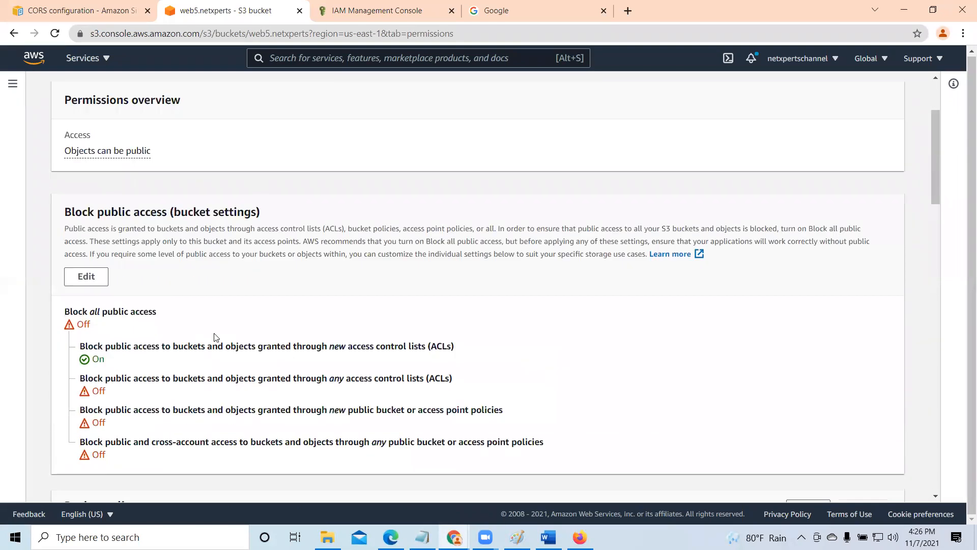
scroll(155, 294, up, 2)
click(76, 174)
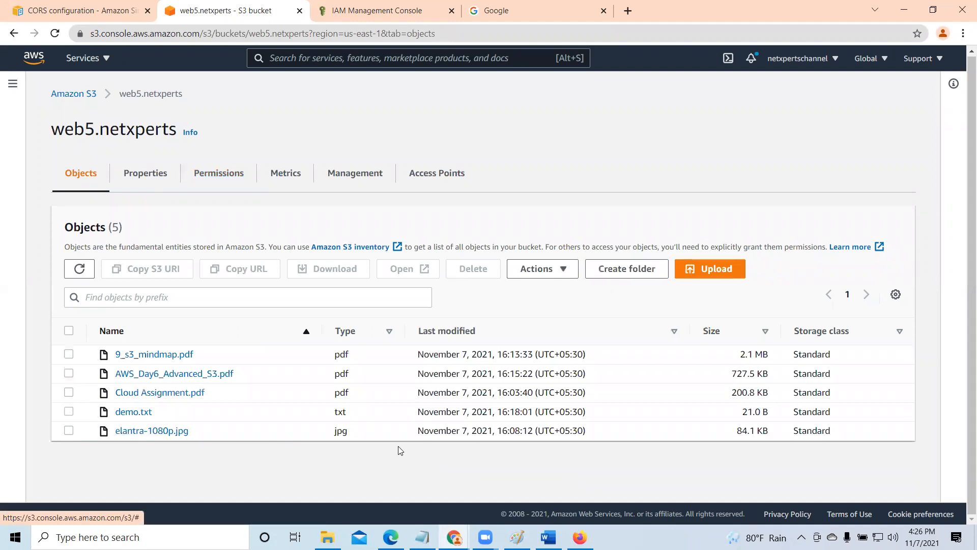
click(132, 431)
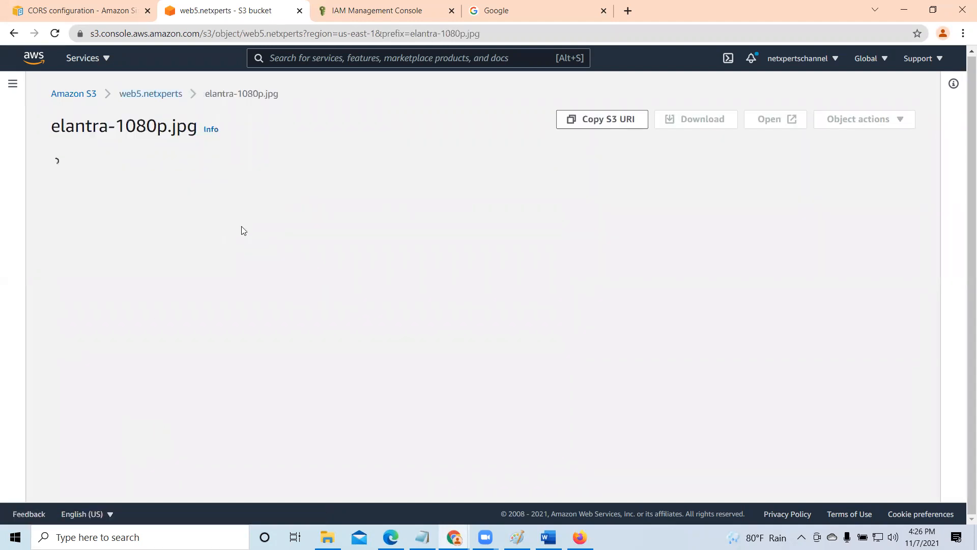
click(167, 174)
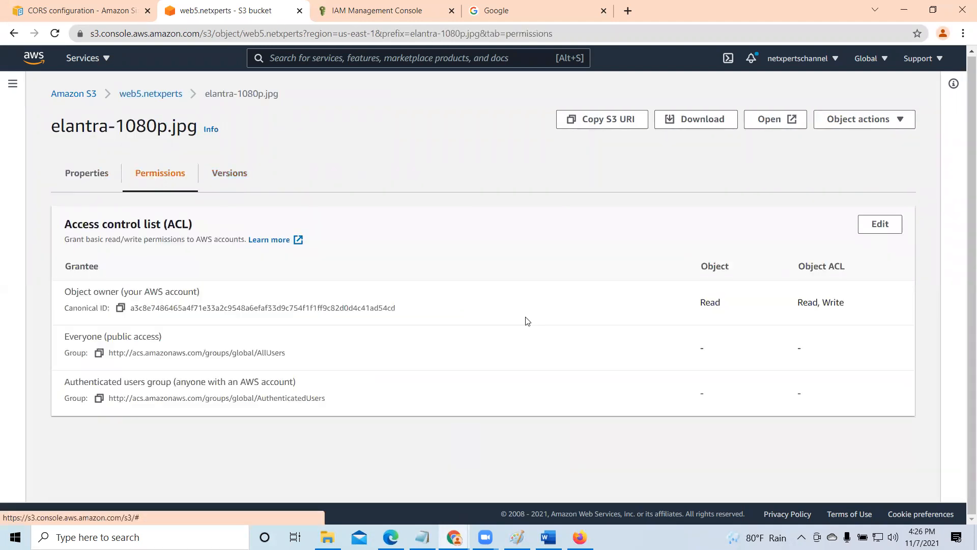
click(873, 228)
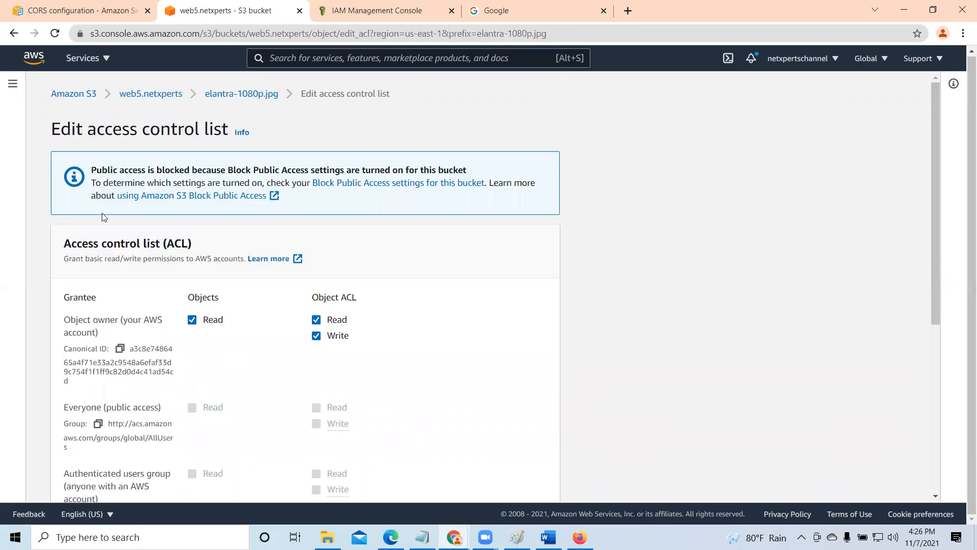
- In web5.netxperts's Block Public Access settings, turn off blocking of public access granted through new access control lists
click(152, 95)
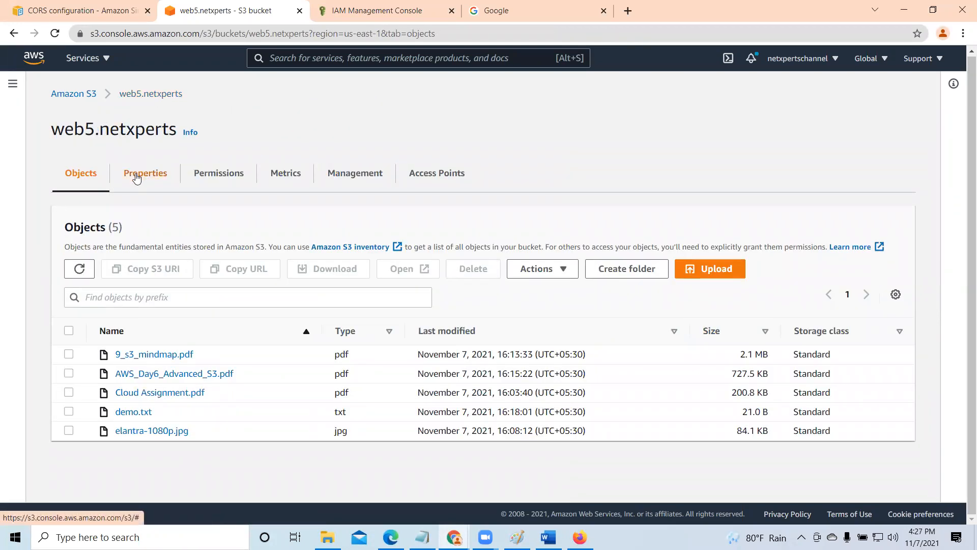
click(224, 179)
scroll(248, 365, down, 3)
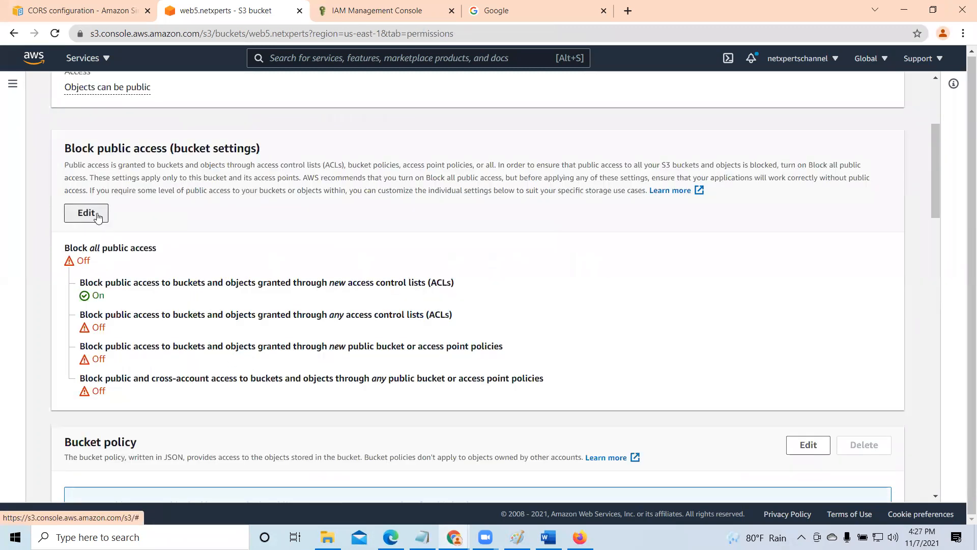
click(96, 214)
click(84, 313)
scroll(258, 343, down, 1)
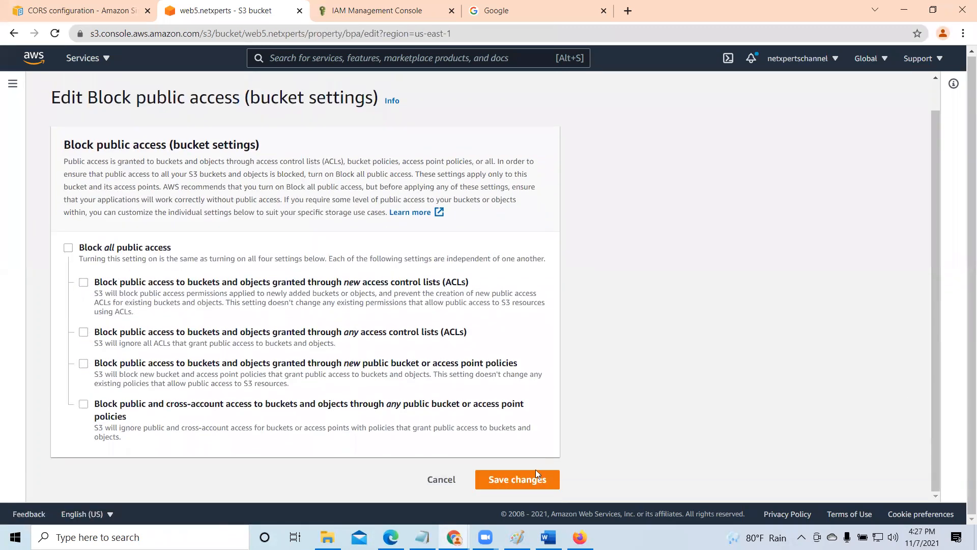
- Save the bucket's public access changes by entering "confirm", dismiss the notification and review the settings
click(532, 484)
click(370, 331)
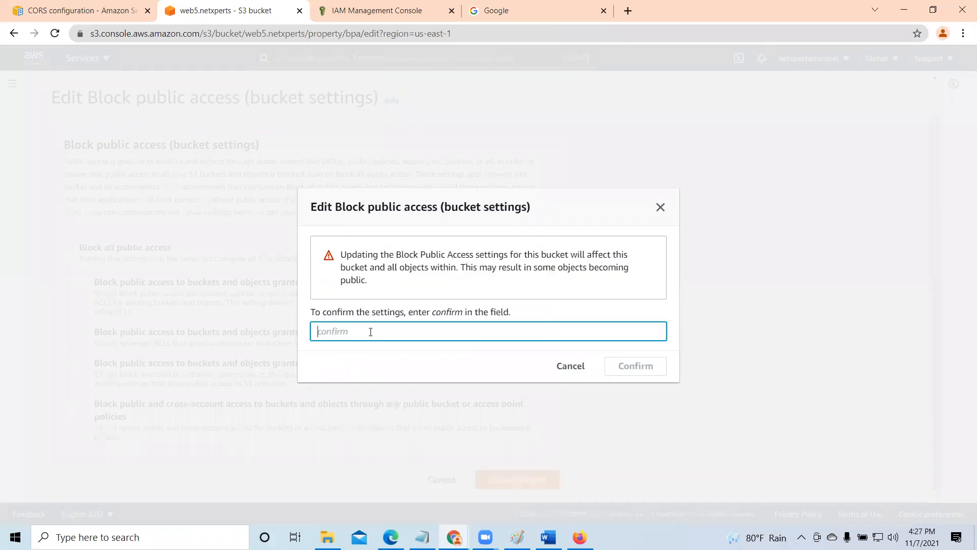
text(confirm)
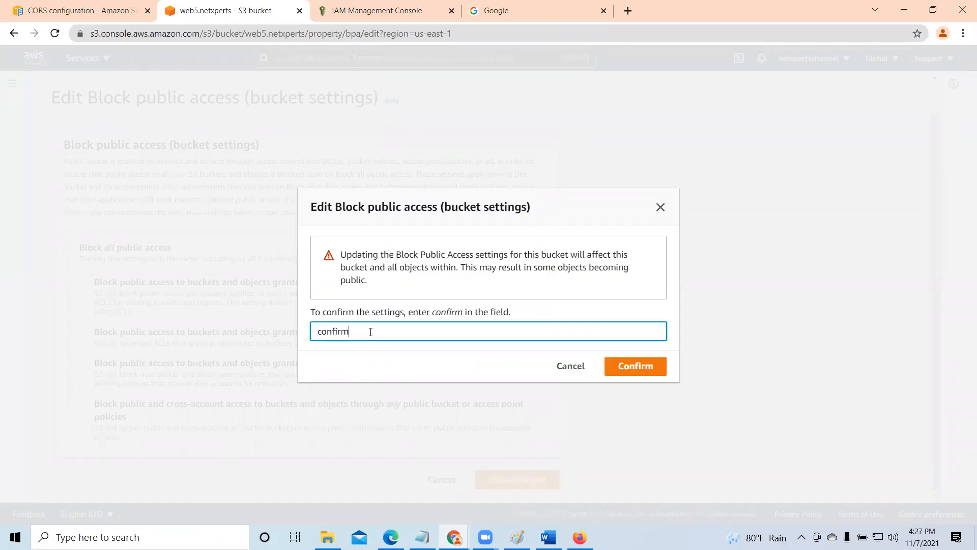
click(646, 370)
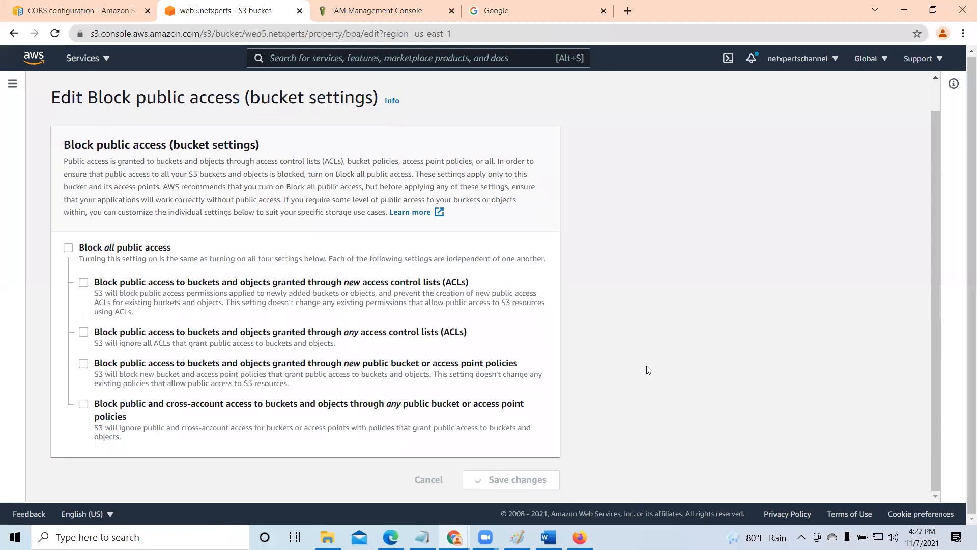
click(927, 87)
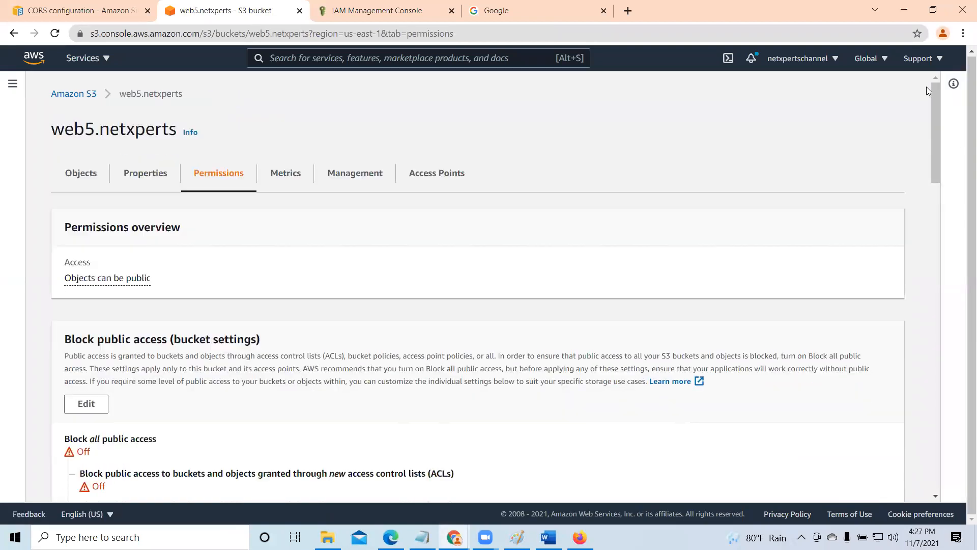
scroll(542, 362, down, 1)
scroll(148, 341, up, 2)
- Grant Everyone (public access) Read on the object elantra-1080p.jpg in its access control list, acknowledge the effects and save
click(79, 174)
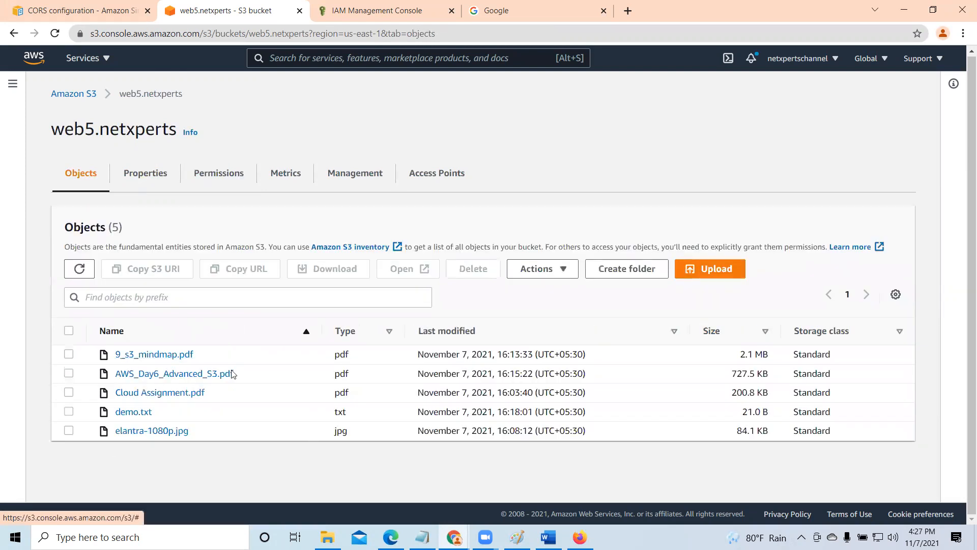
click(69, 431)
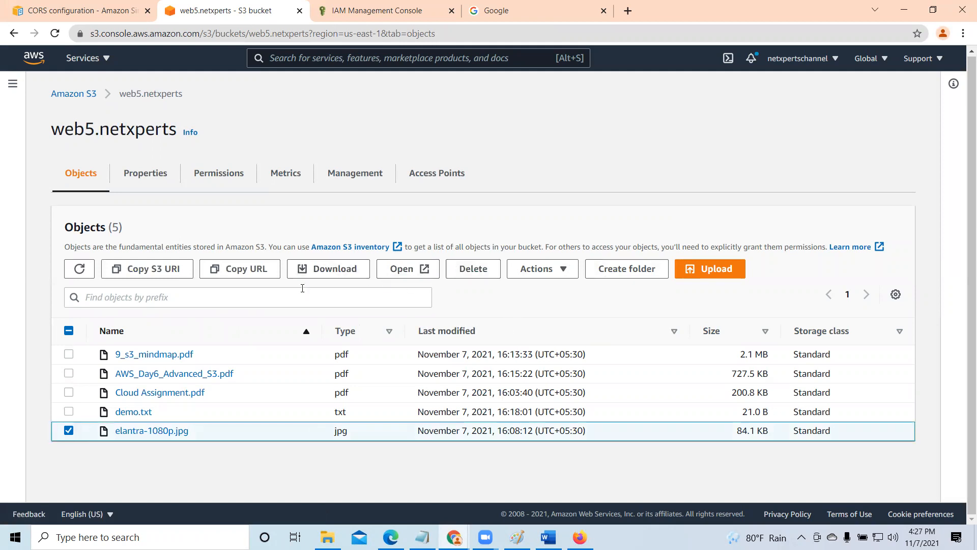
click(150, 432)
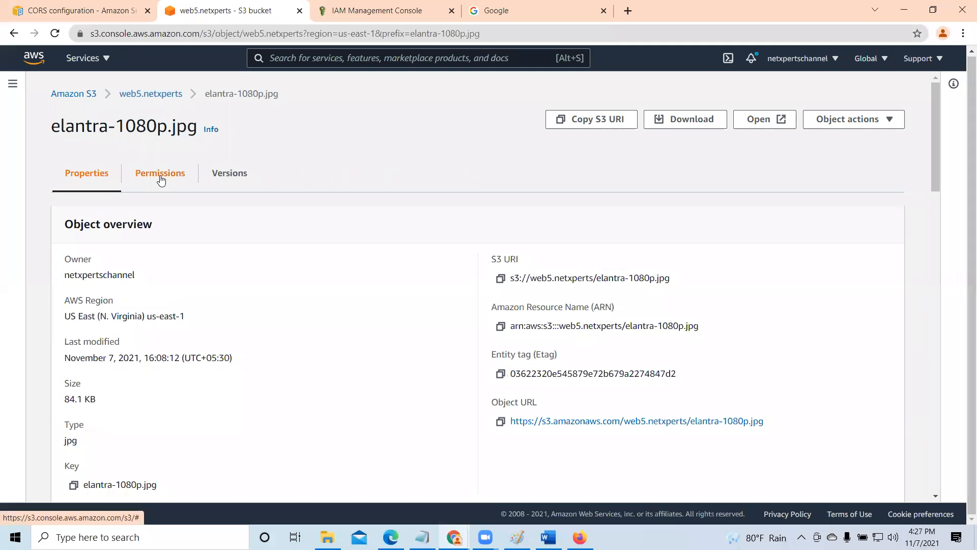
click(159, 175)
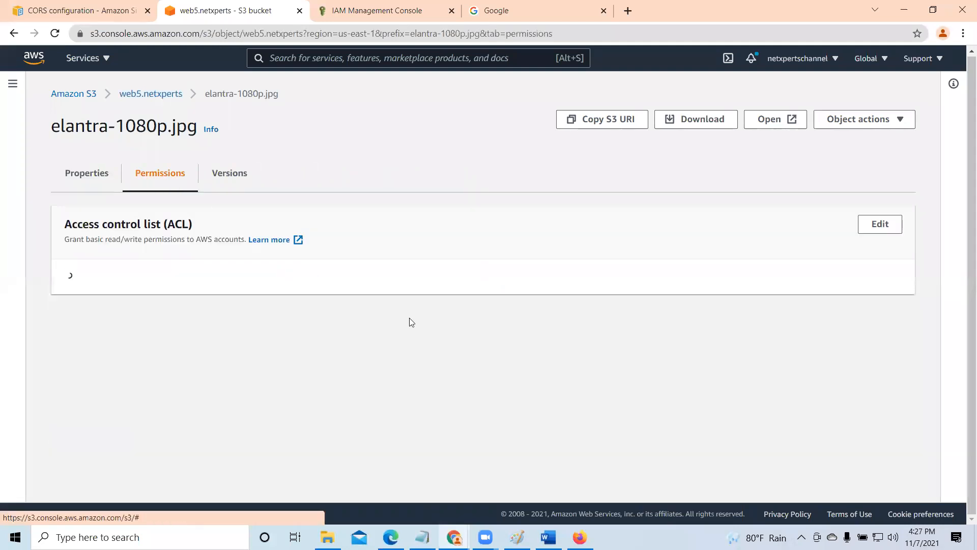
click(871, 226)
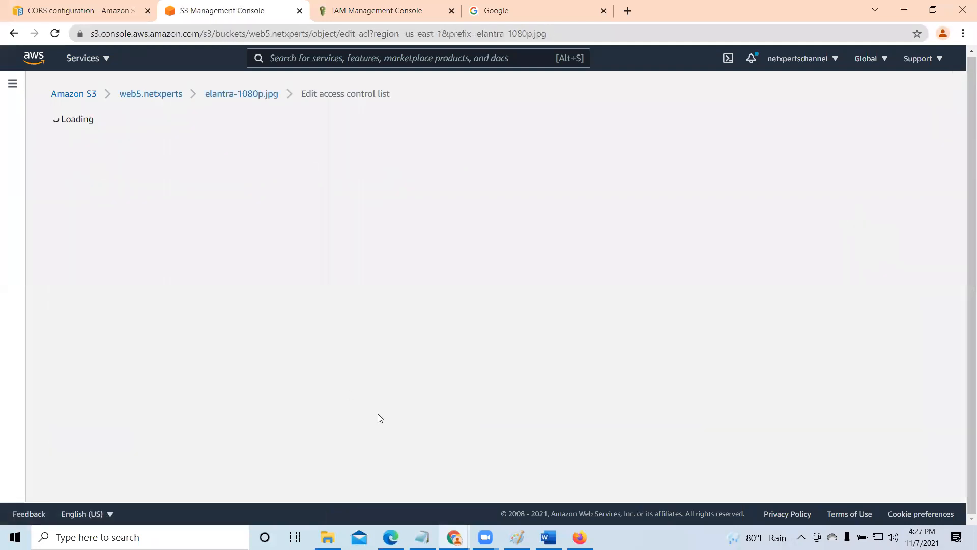
click(192, 335)
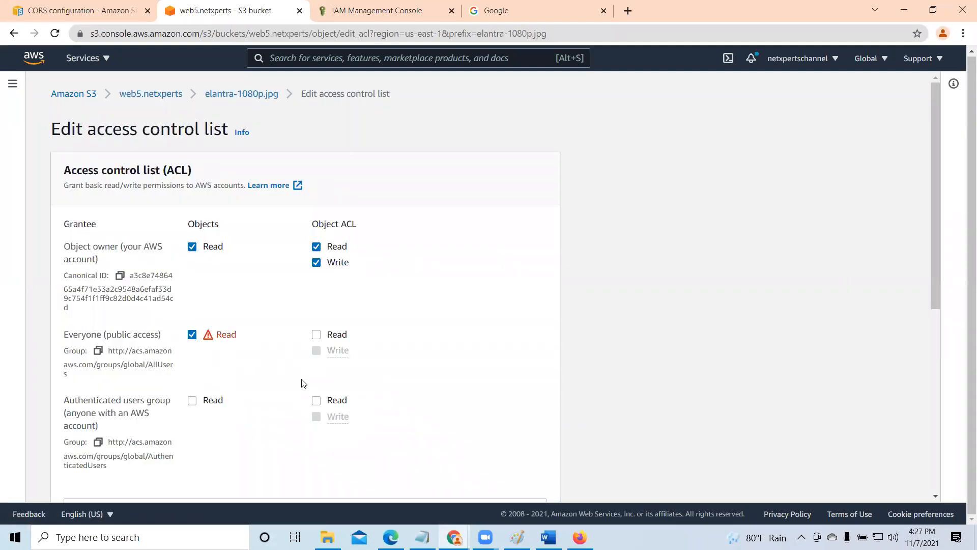
scroll(357, 356, down, 4)
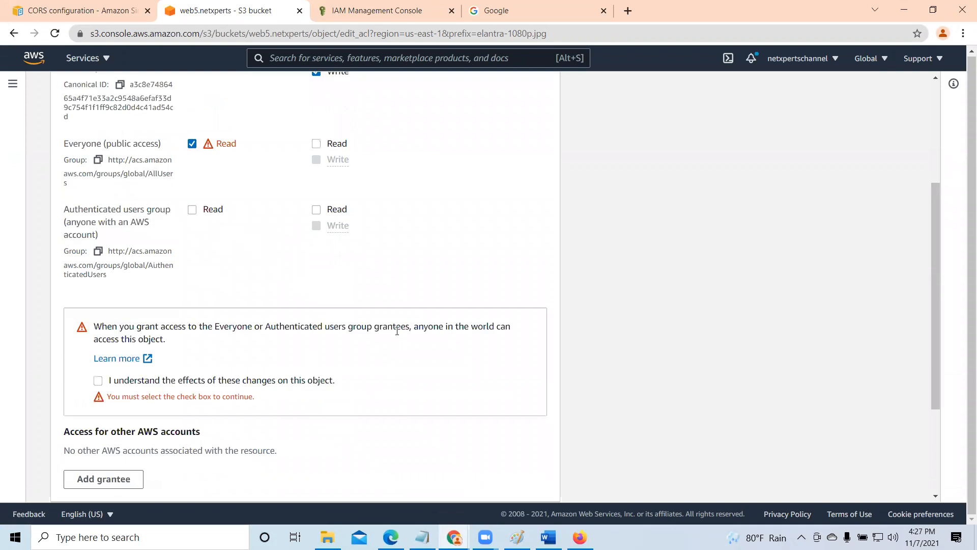
click(98, 380)
scroll(102, 385, down, 3)
click(517, 480)
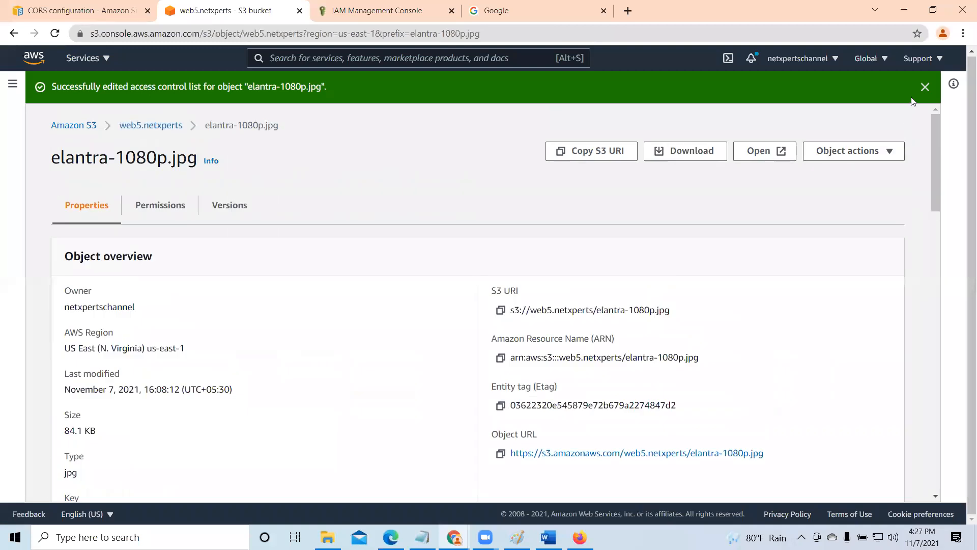
click(924, 88)
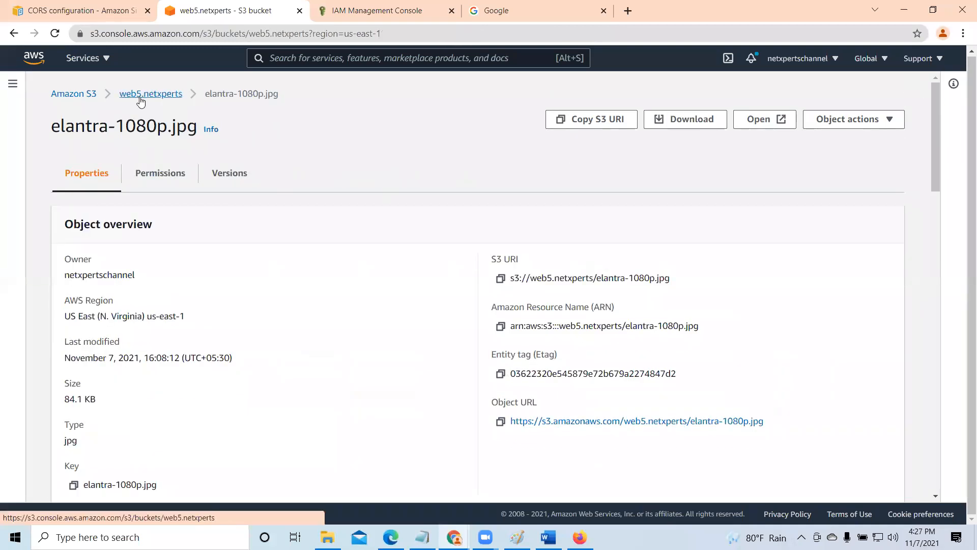
- Copy elantra-1080p.jpg's object URL from its properties and open it in a new browser tab
click(139, 96)
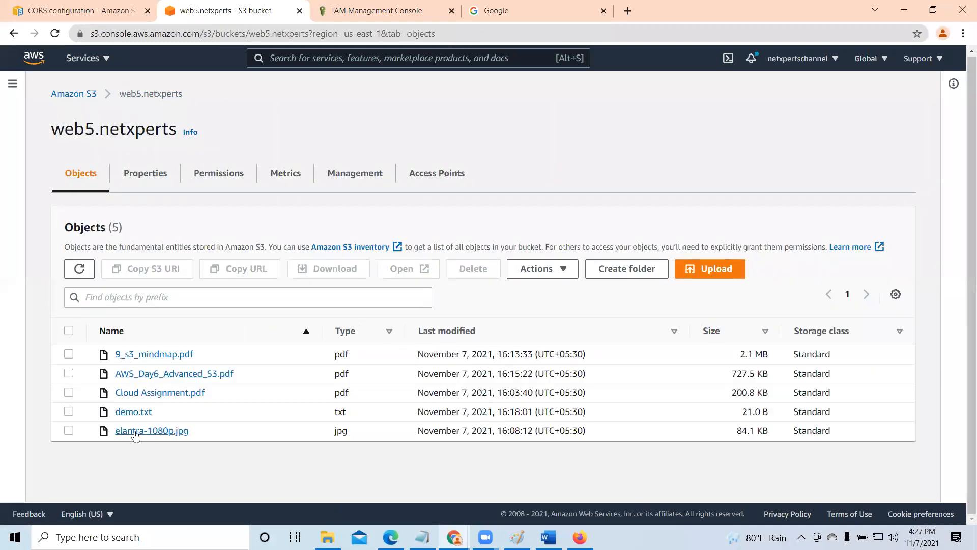
click(135, 431)
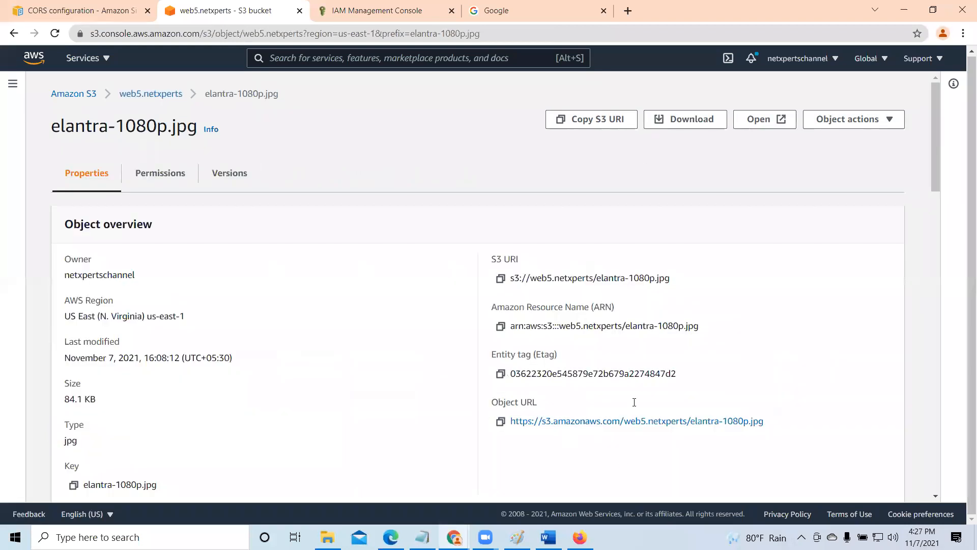
click(500, 423)
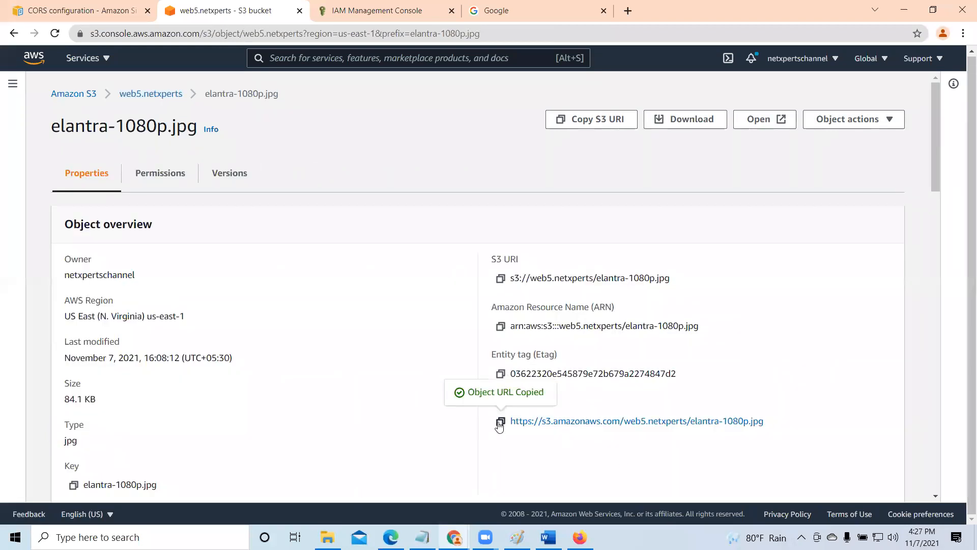
click(625, 12)
right_click(627, 33)
click(659, 117)
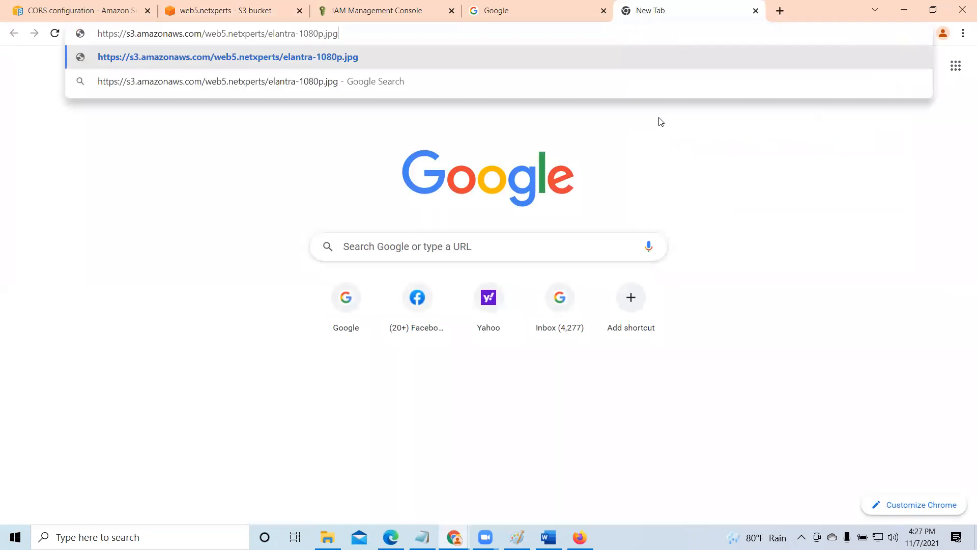
key(Return)
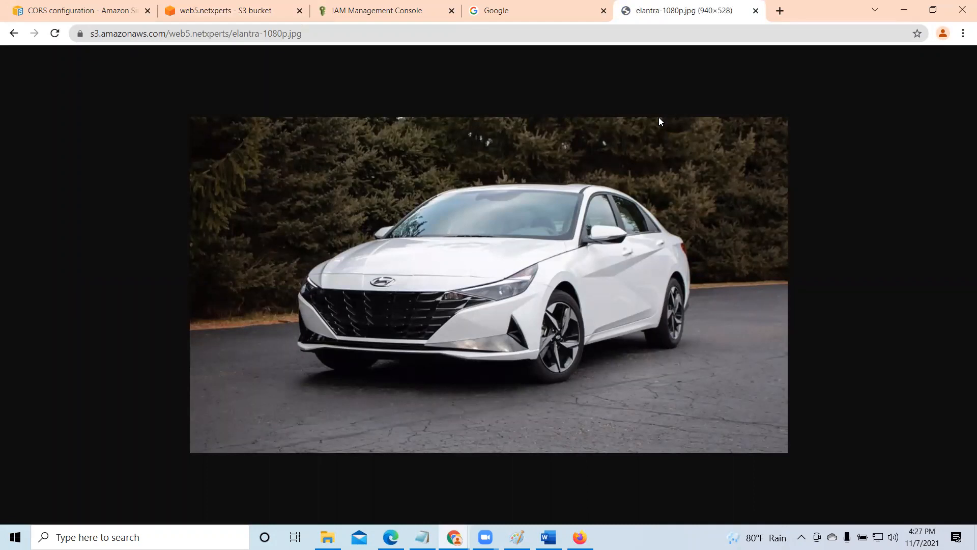
- In web5.netxperts's Block Public Access settings, turn on blocking of public access granted through new access control lists
click(238, 8)
click(140, 97)
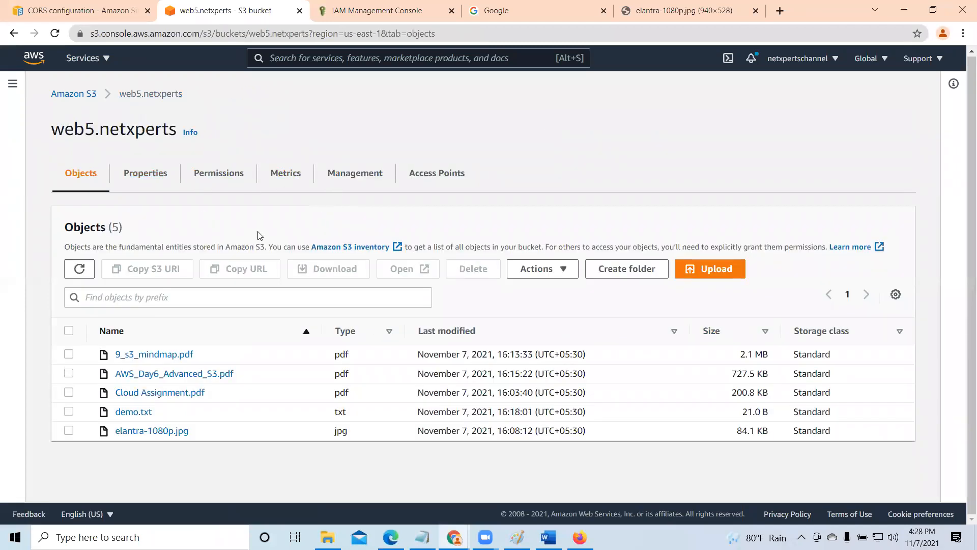
click(208, 175)
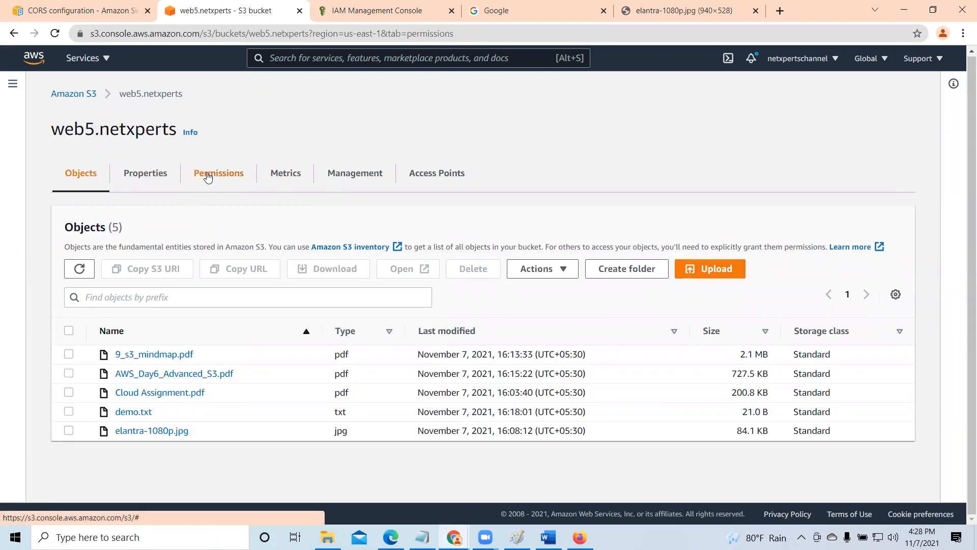
scroll(265, 292, down, 4)
click(86, 212)
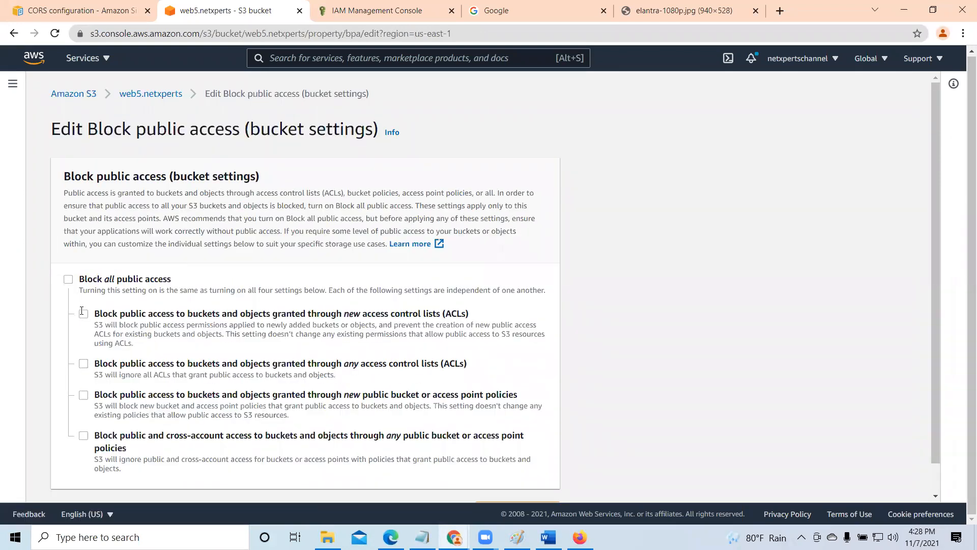
click(84, 314)
scroll(661, 327, down, 1)
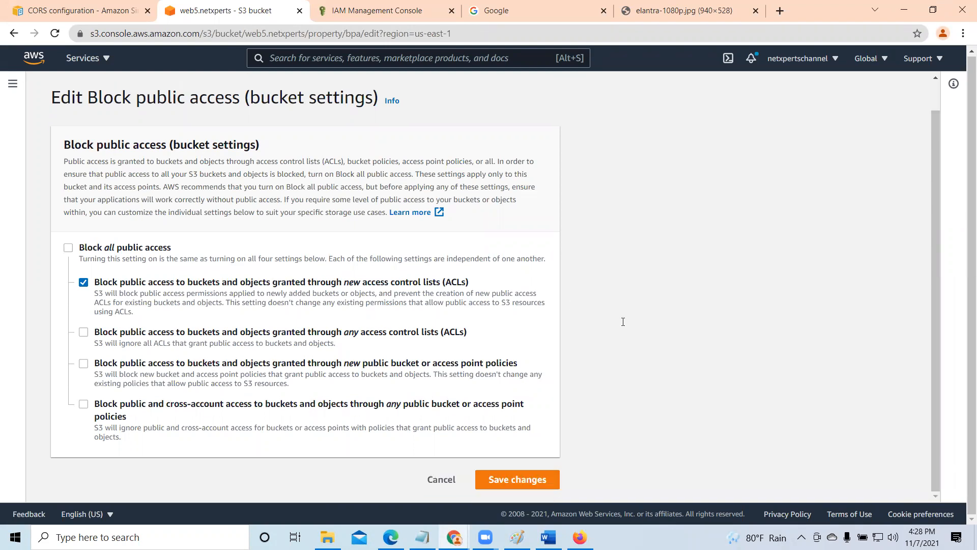
- Save the new-ACL blocking by entering "confirm", dismiss the notification and review the bucket's Block Public Access settings
click(519, 481)
click(359, 325)
text(cond)
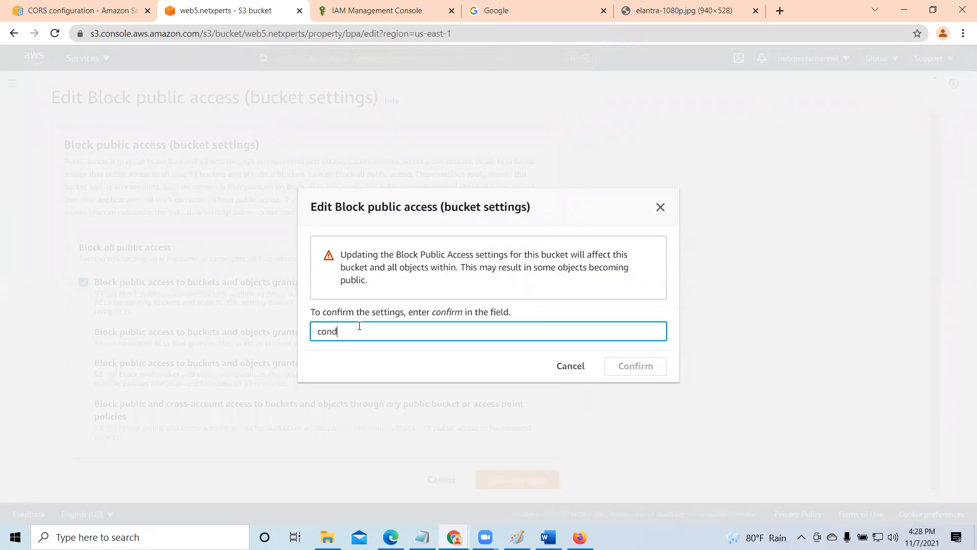
key(BackSpace)
text(confirm)
click(636, 365)
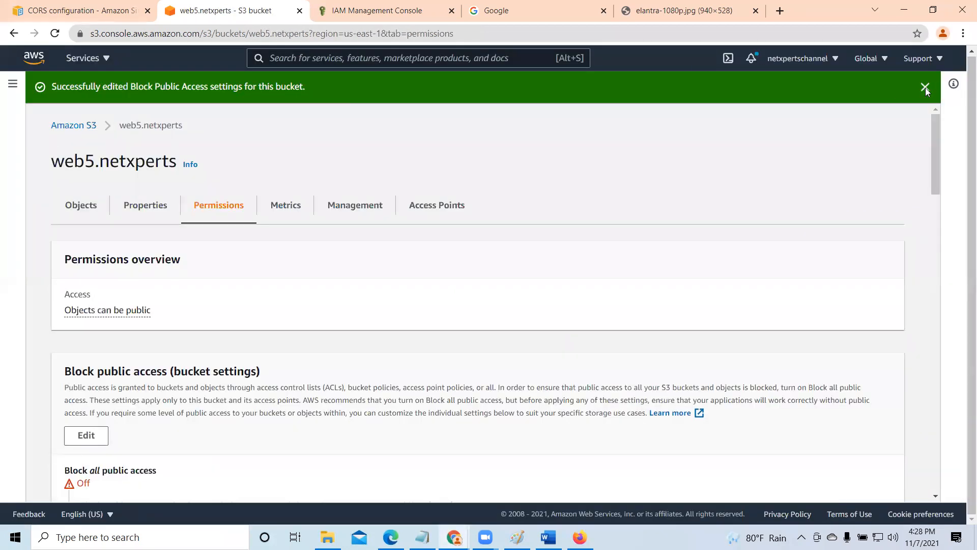
click(925, 87)
scroll(370, 331, down, 3)
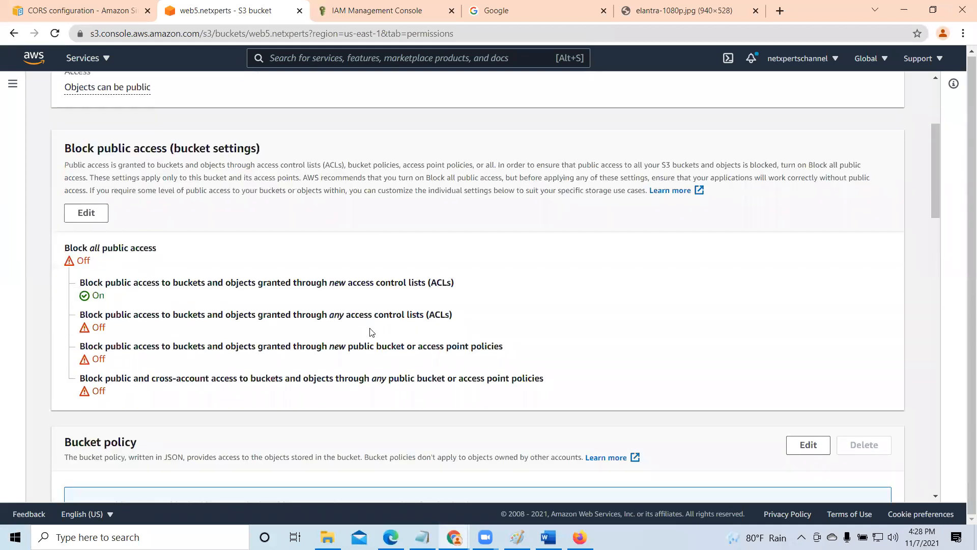
scroll(370, 332, up, 1)
scroll(170, 214, up, 2)
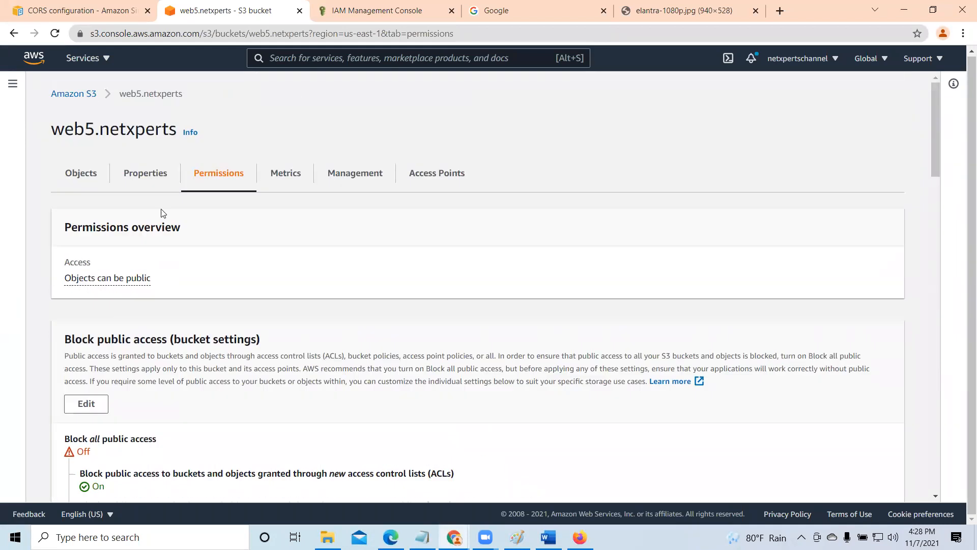
- Reload the public URL of the existing object elantra-1080p.jpg to check its access, and return to the bucket's object list
click(81, 173)
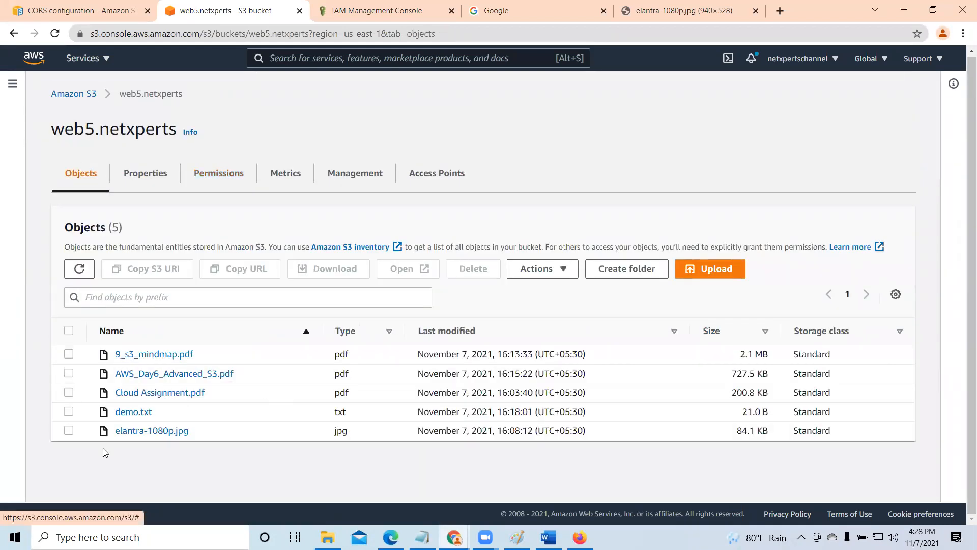
click(69, 430)
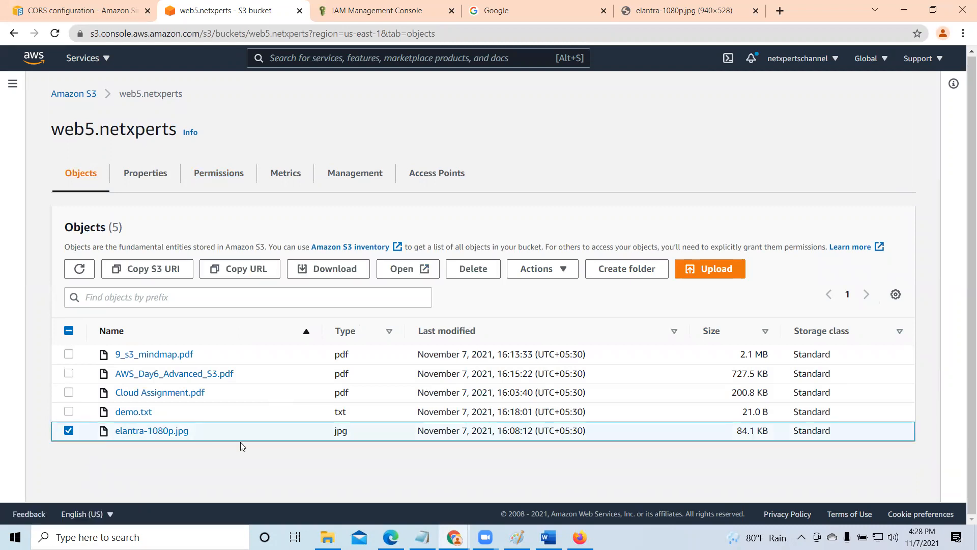
click(662, 11)
click(55, 34)
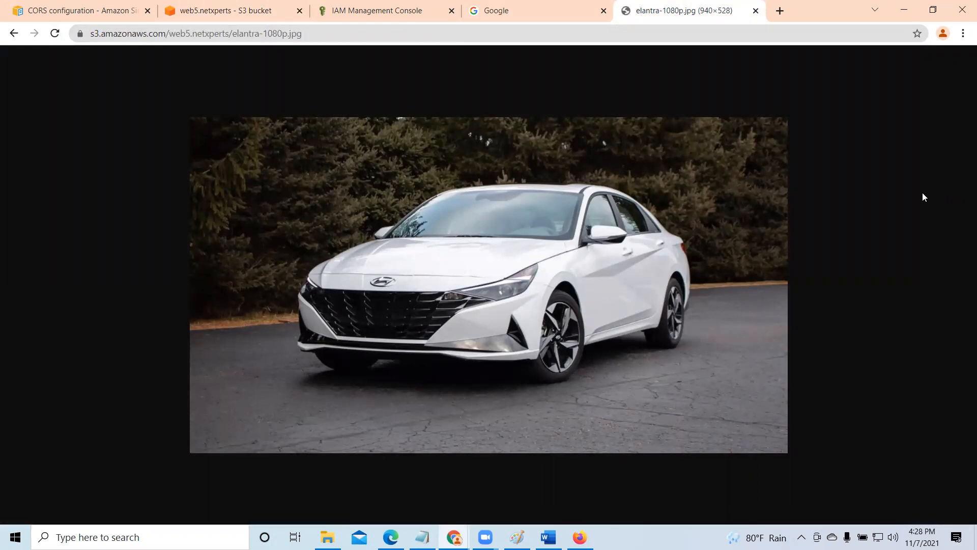
click(229, 7)
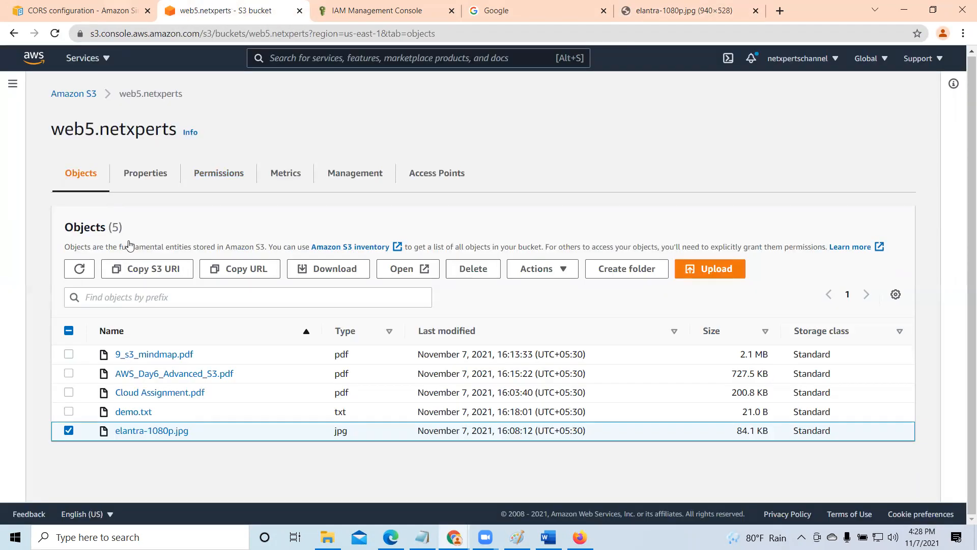
click(69, 431)
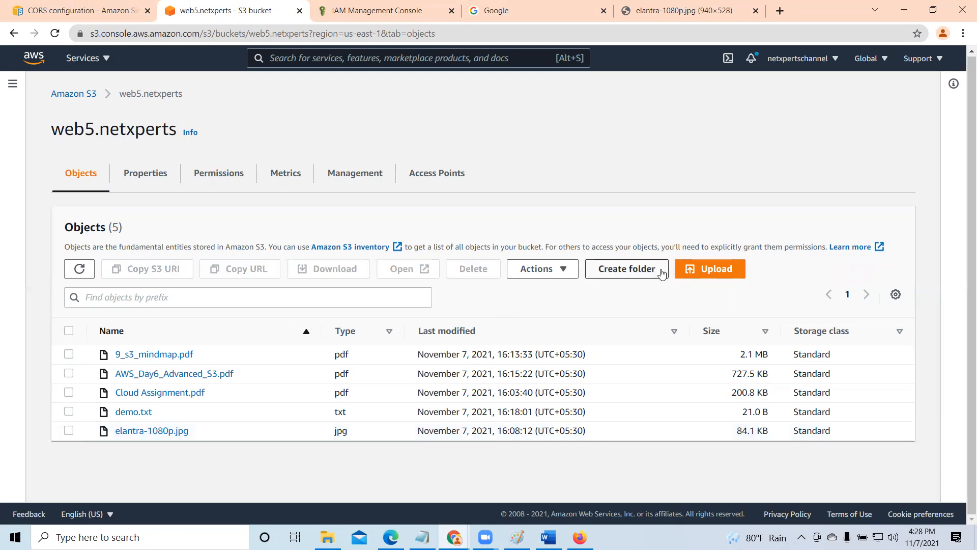
- Upload AWS_Day_1+Intro+Amazon Web Service.pdf from the AWS T folder to web5.netxperts and close the upload status
click(712, 274)
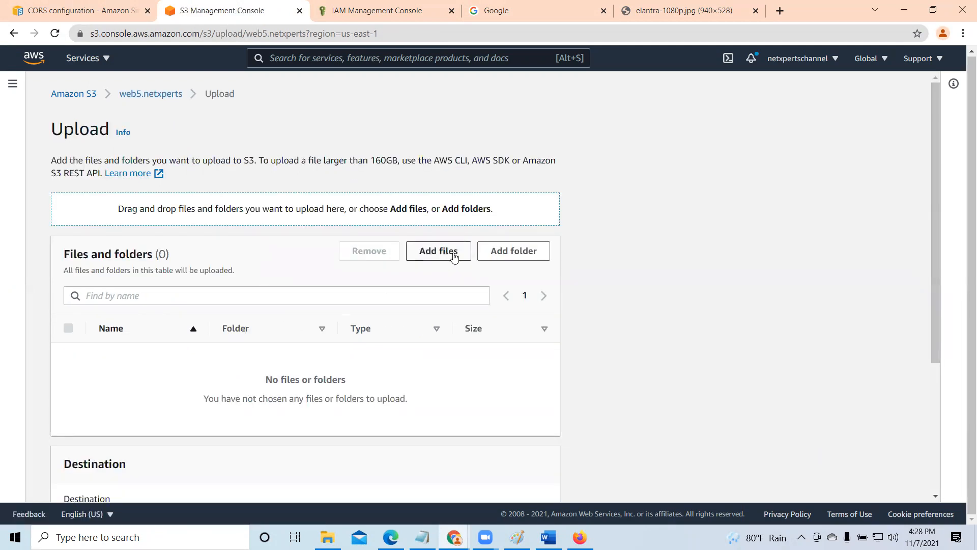
click(454, 256)
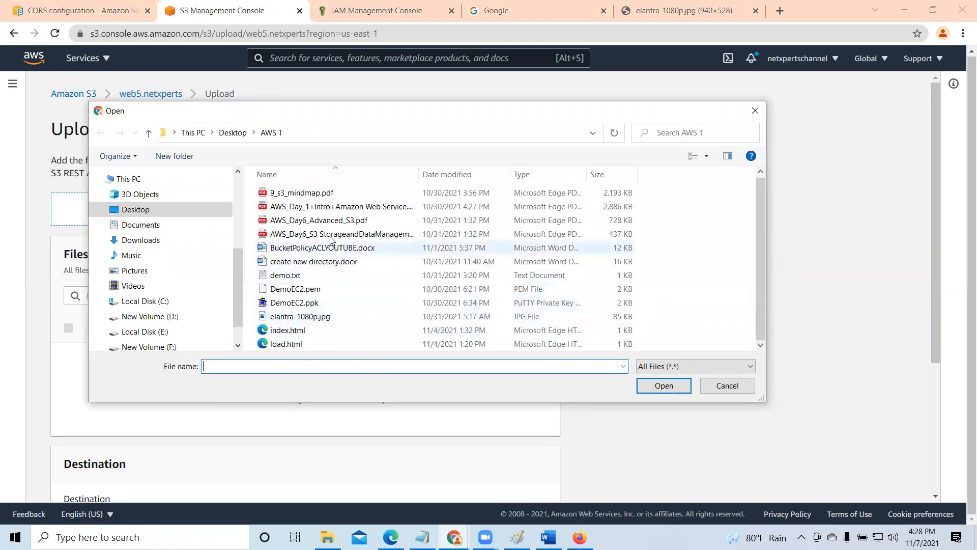
click(344, 207)
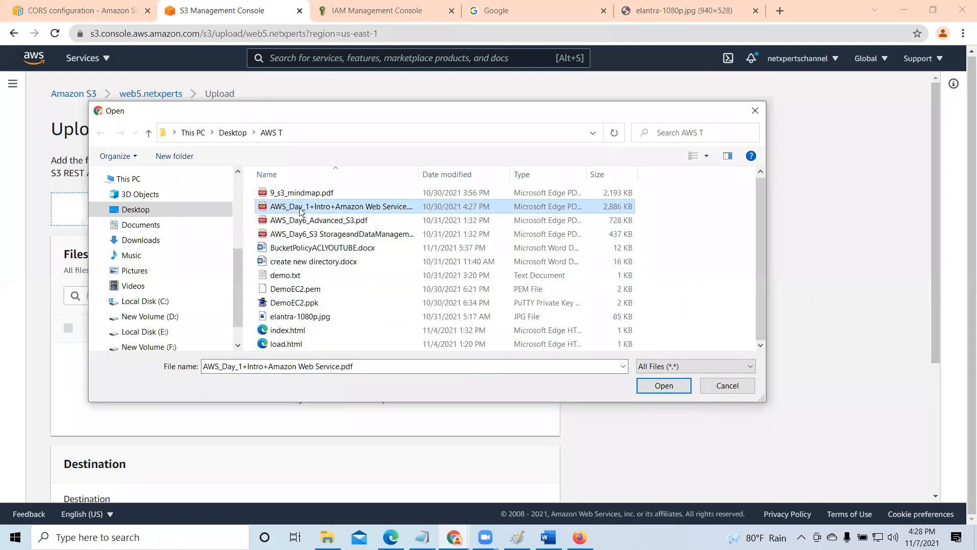
click(661, 385)
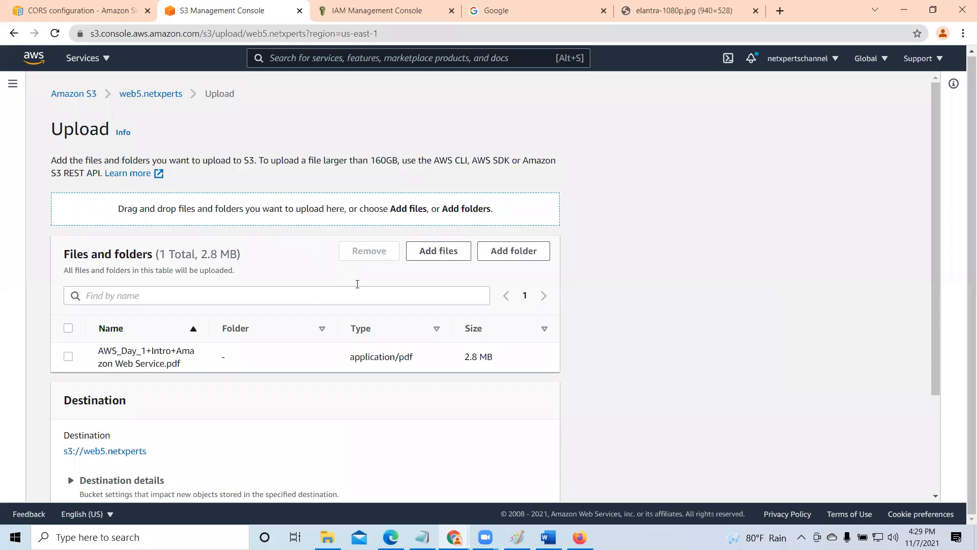
scroll(498, 441, down, 3)
click(533, 480)
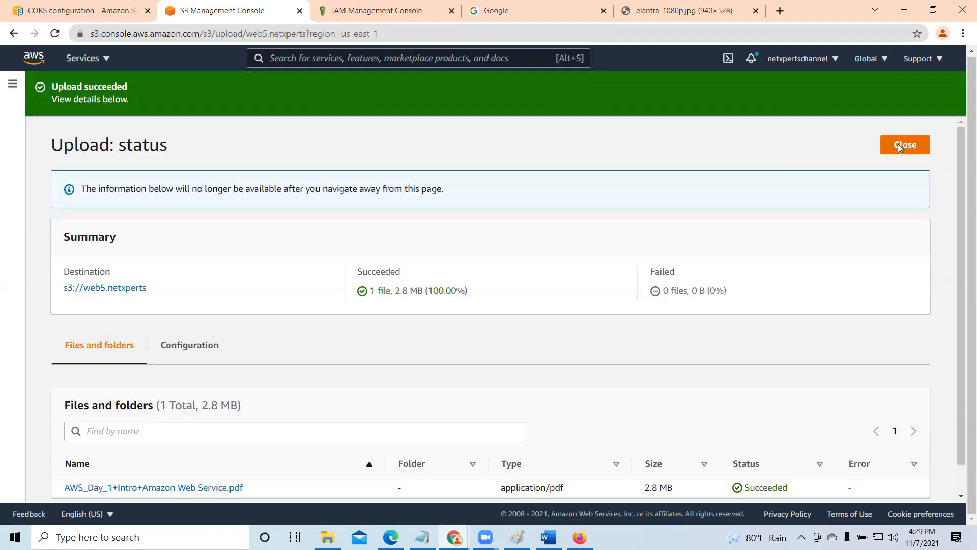
click(897, 145)
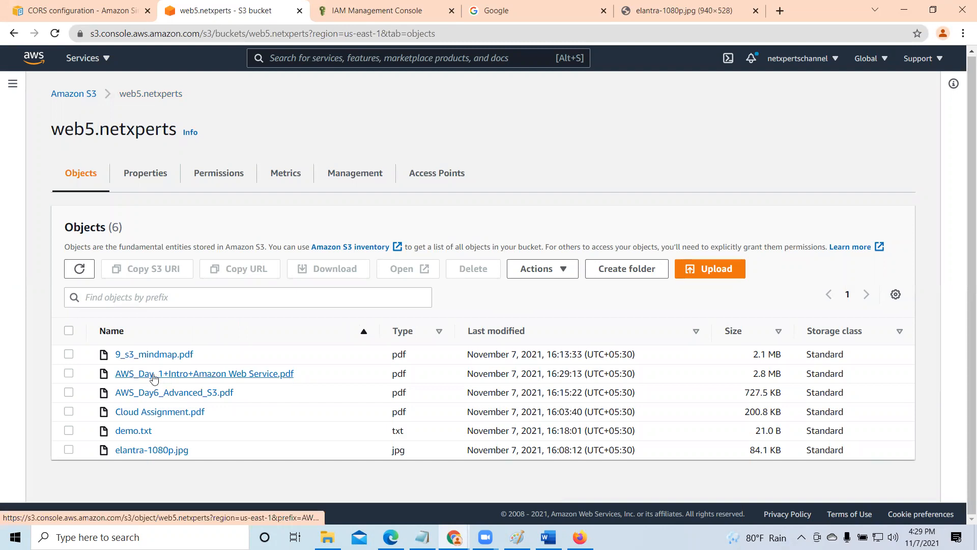
- Copy the object URL of AWS_Day_1+Intro+Amazon Web Service.pdf and open it in a new browser tab
click(122, 375)
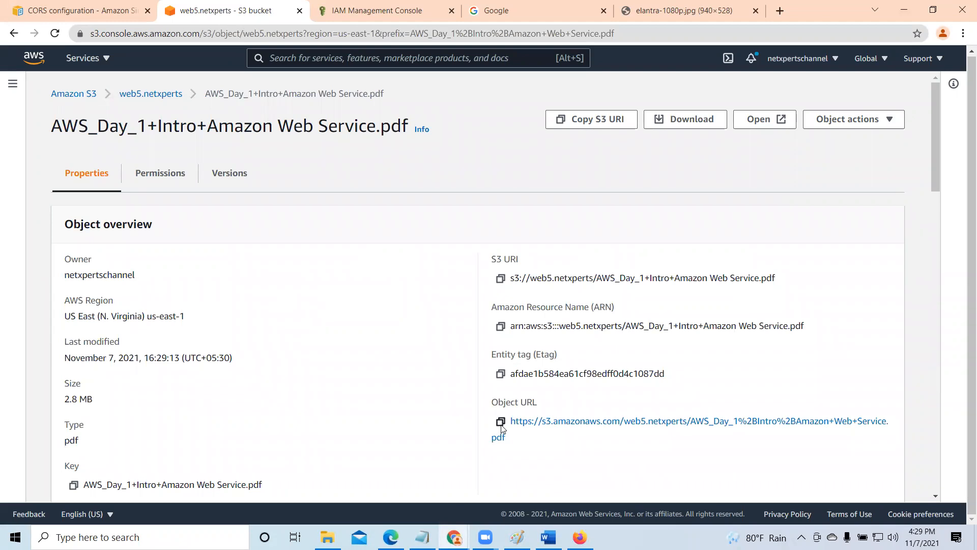
click(500, 425)
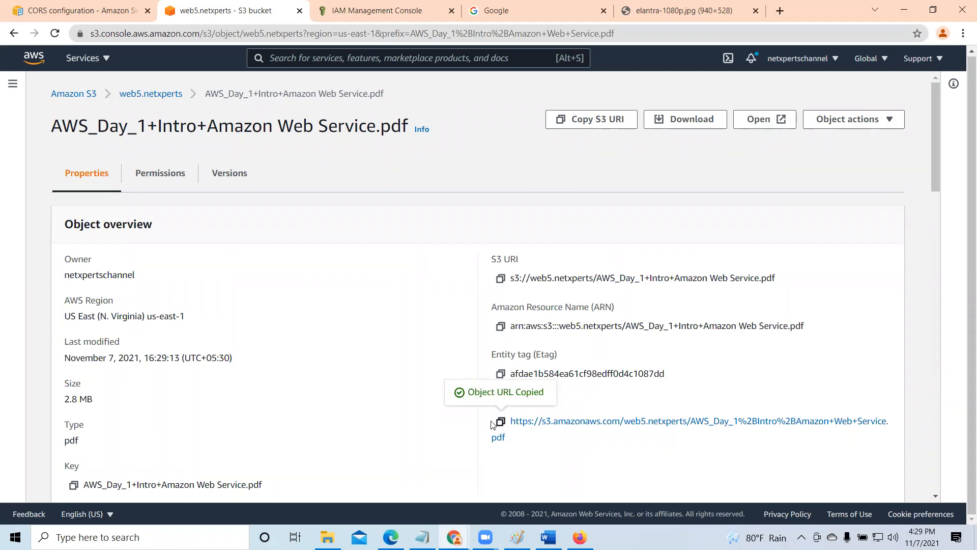
click(780, 10)
right_click(701, 31)
click(701, 115)
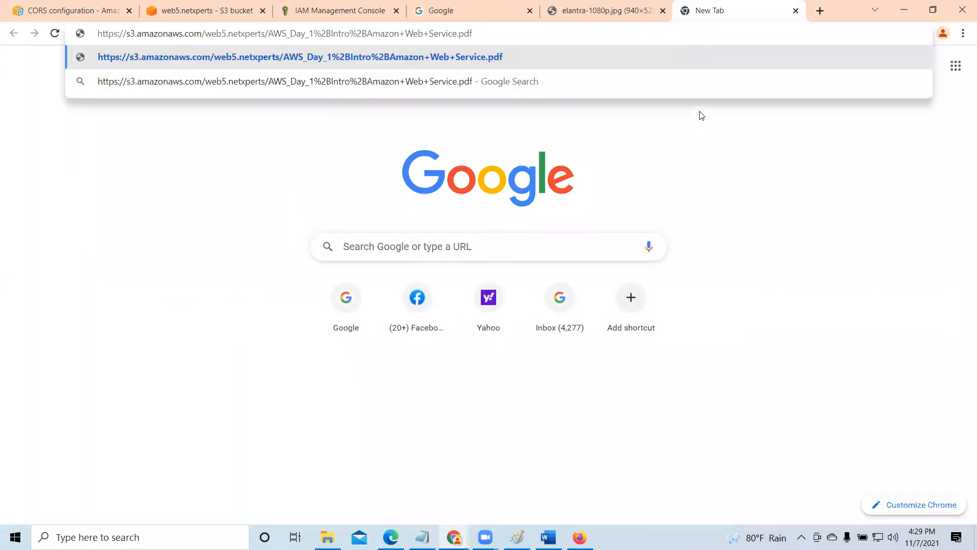
key(Return)
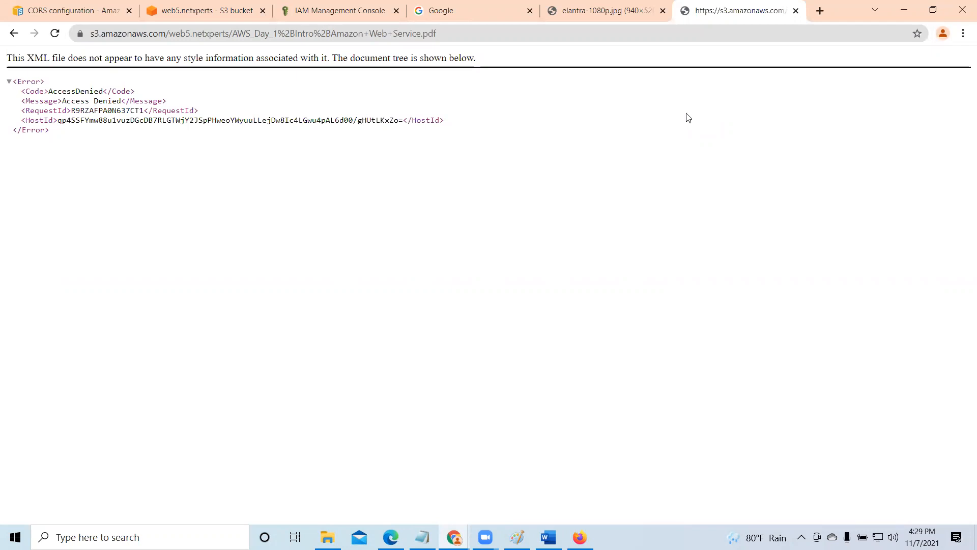
- In web5.netxperts's Block Public Access settings, also turn on blocking of public access granted through any access control lists
click(206, 11)
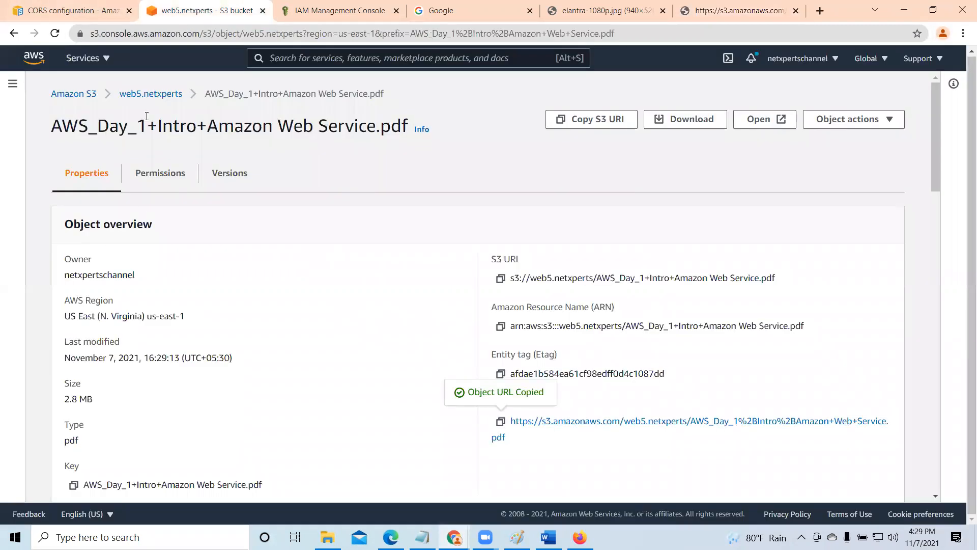
click(150, 93)
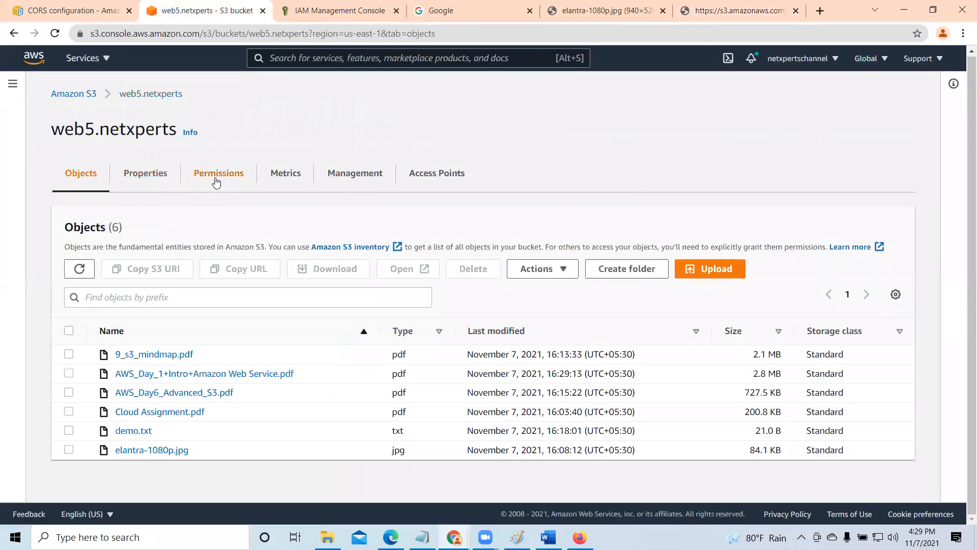
click(216, 173)
scroll(192, 377, down, 3)
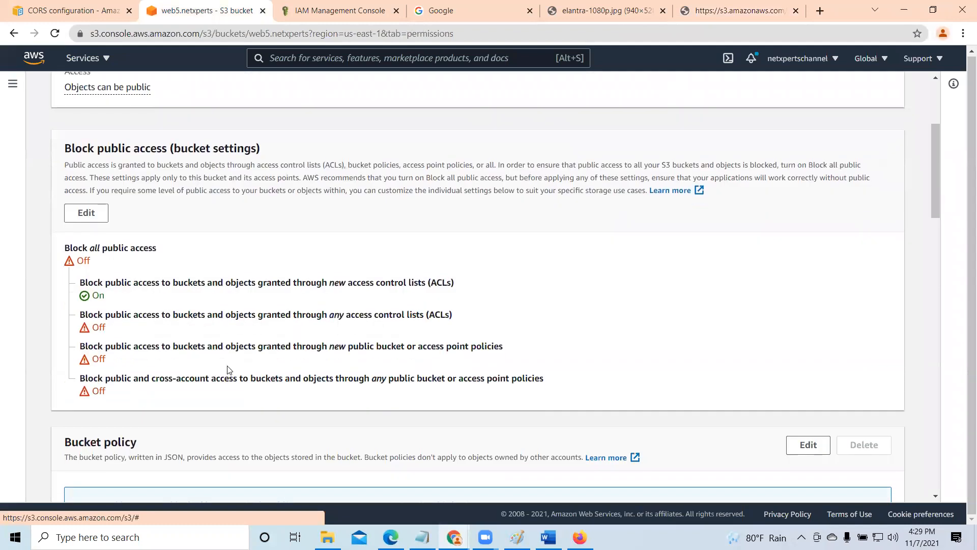
click(97, 216)
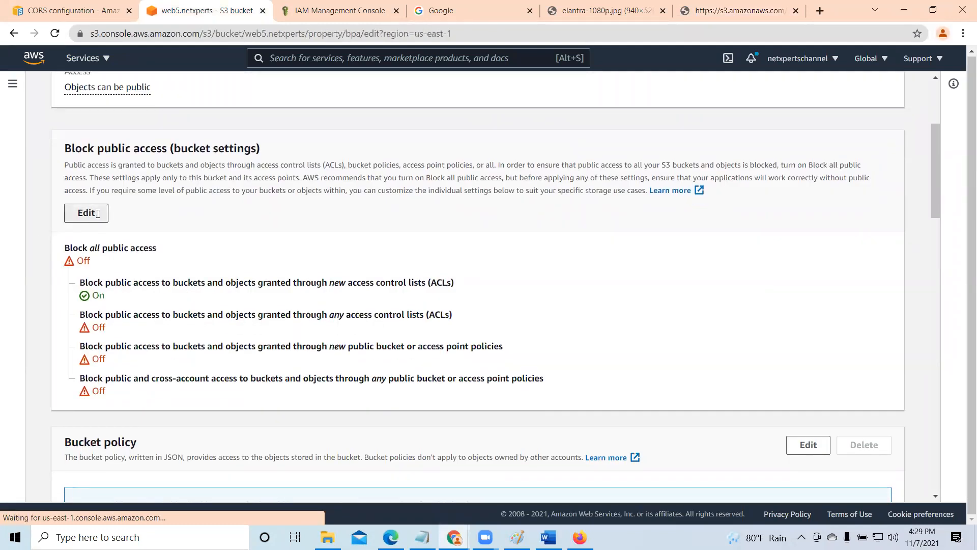
click(83, 333)
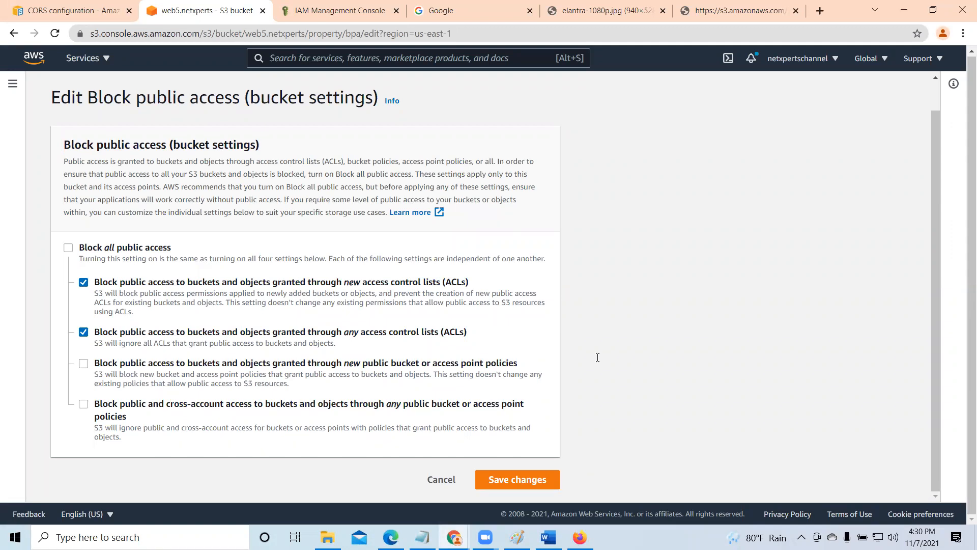
- Save the any-ACL blocking for the bucket by entering "confirm" and dismiss the notification
click(530, 480)
click(365, 333)
text(confirm)
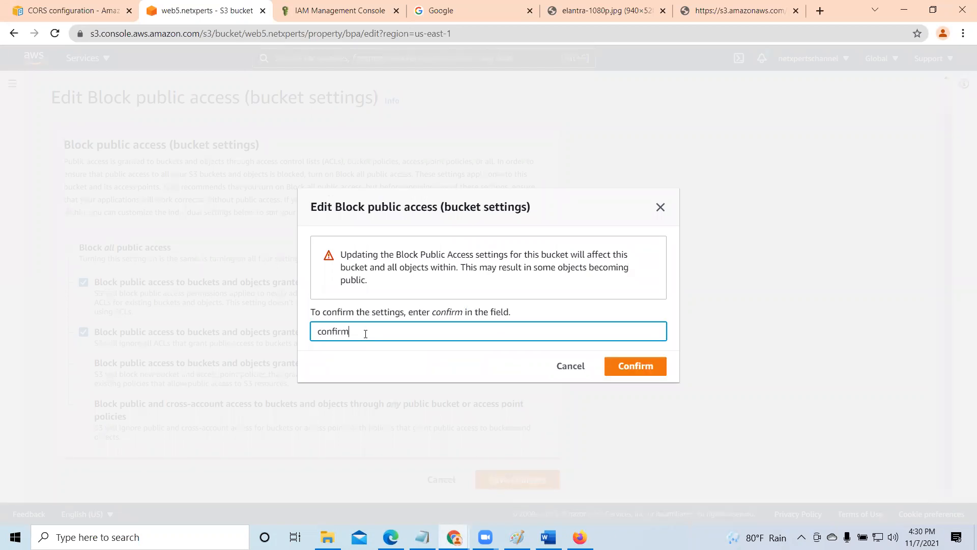
click(645, 370)
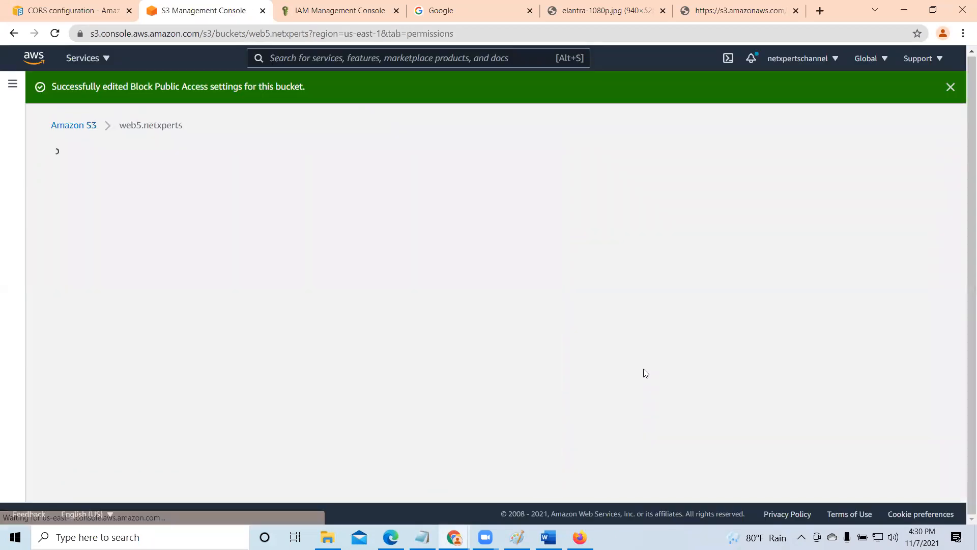
click(925, 87)
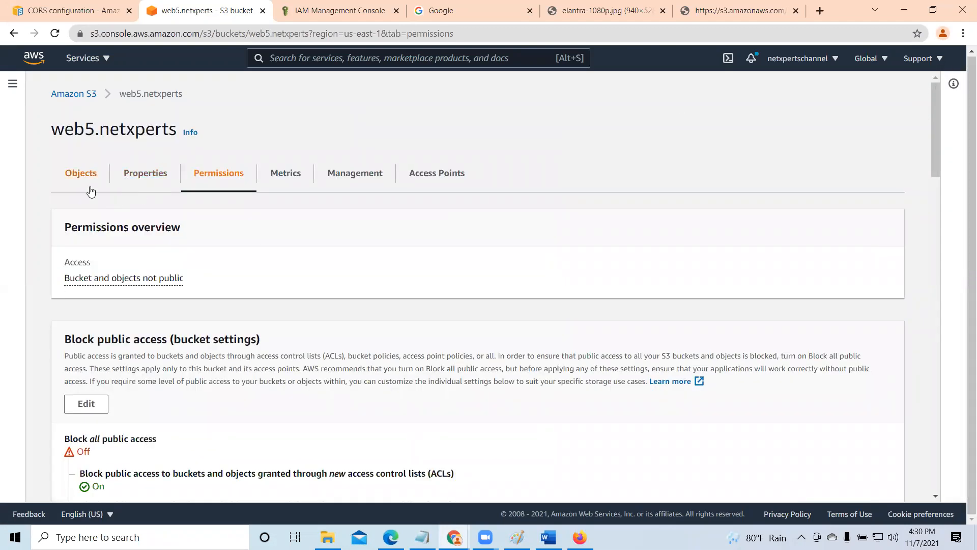
- Review web5.netxperts's updated Block Public Access settings and go back to the bucket's object list
scroll(316, 296, down, 1)
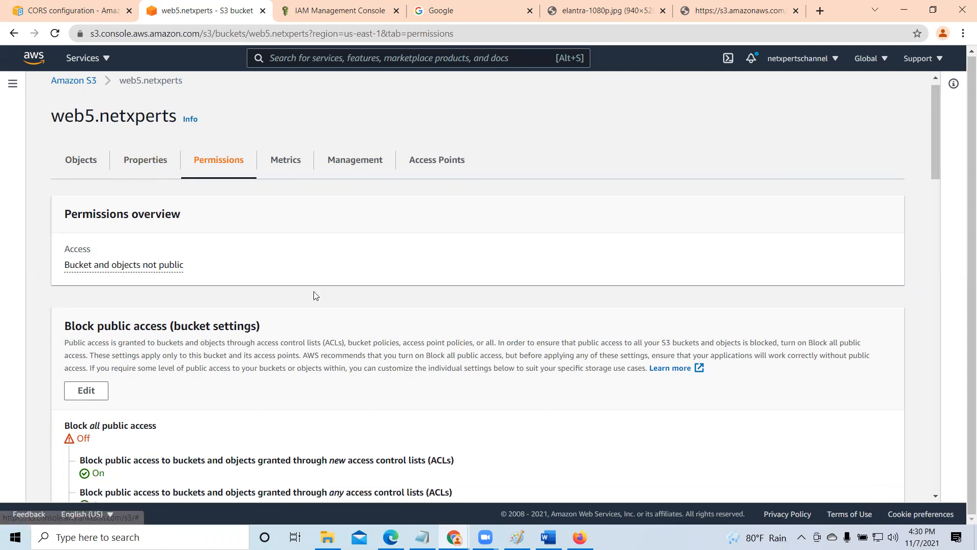
scroll(315, 296, down, 2)
scroll(299, 292, down, 1)
scroll(139, 312, up, 2)
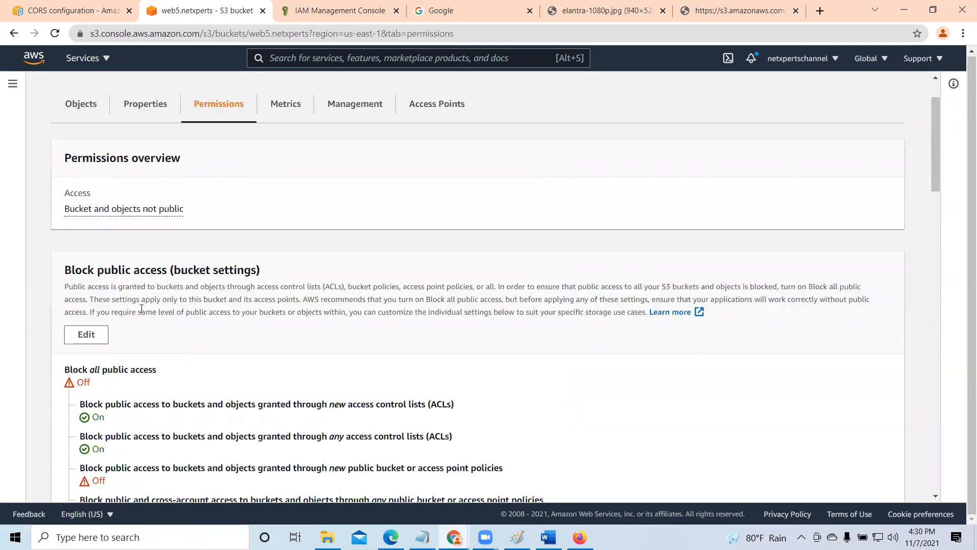
click(145, 112)
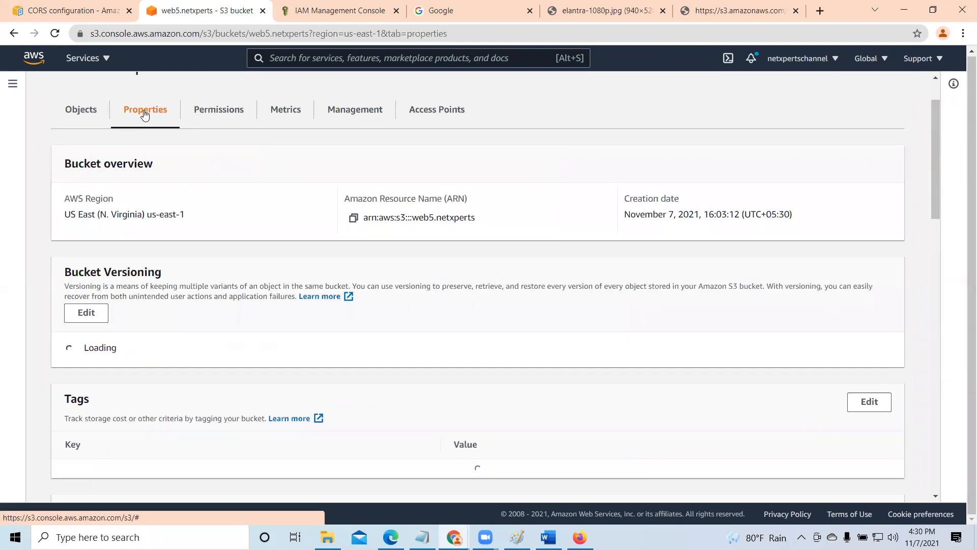
click(83, 111)
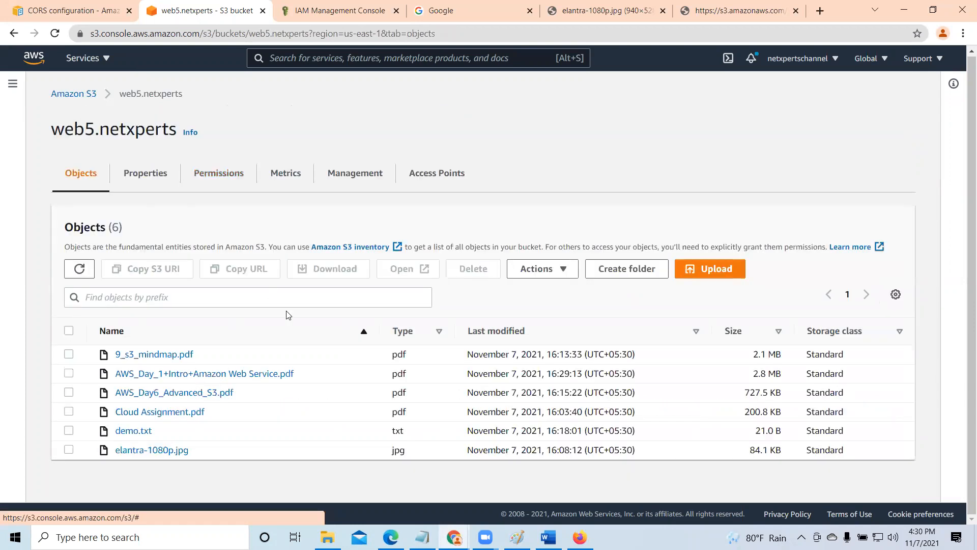
- Check the access control list of elantra-1080p.jpg and go back to the web5.netxperts object list
click(113, 451)
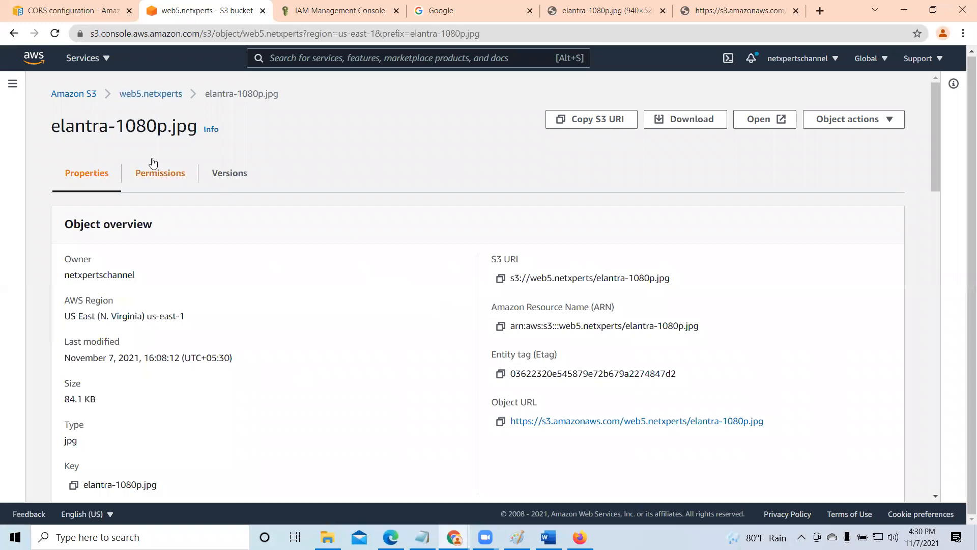
click(152, 174)
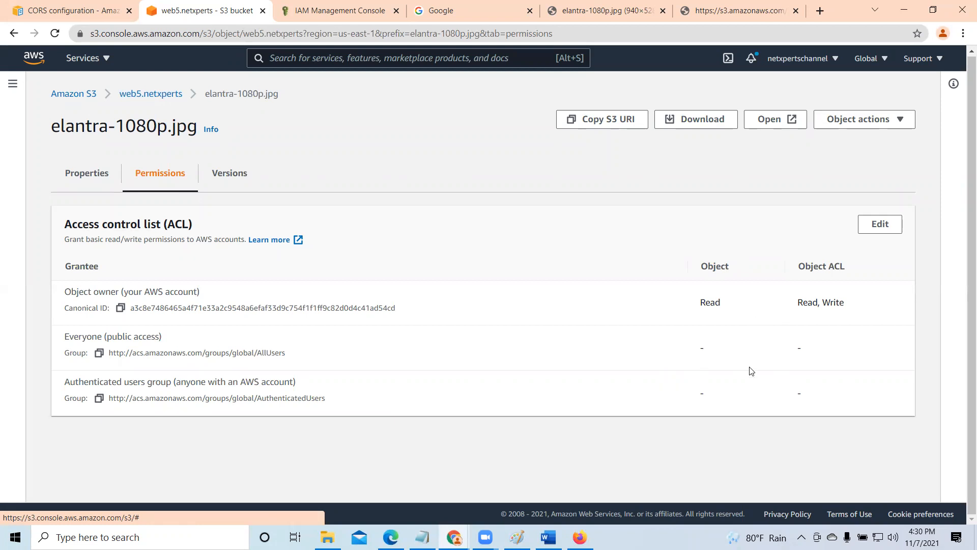
click(150, 100)
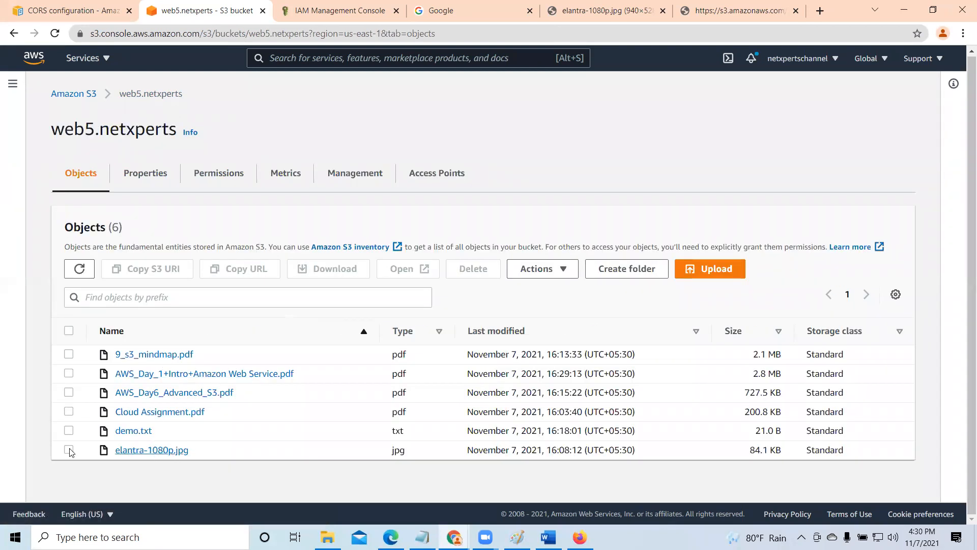
- Open the details of elantra-1080p.jpg and reload its already open object URL to test public access
click(68, 449)
click(151, 450)
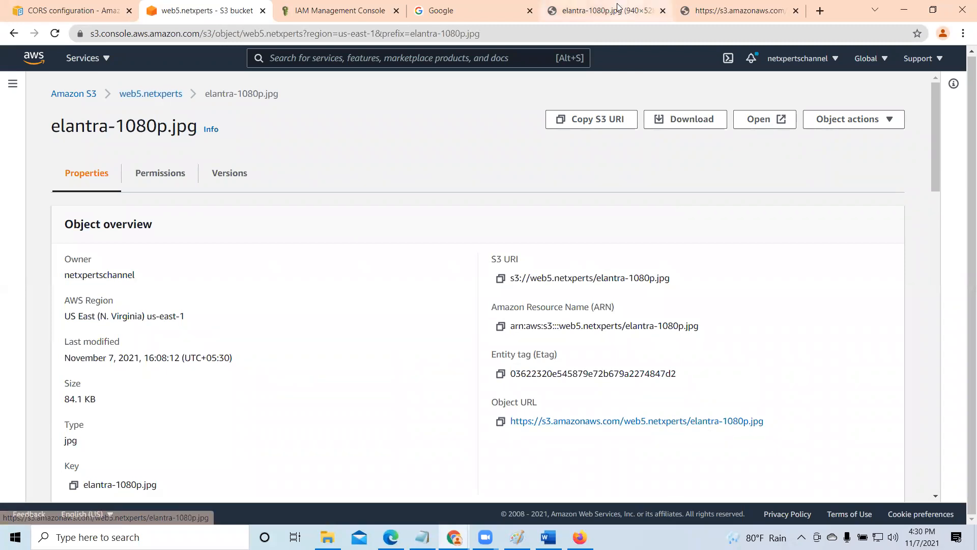
click(617, 10)
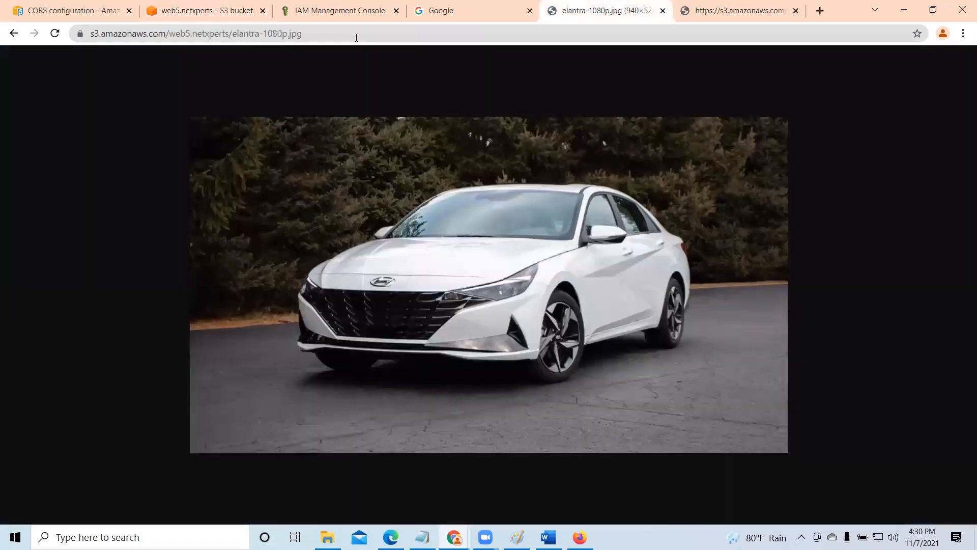
click(55, 33)
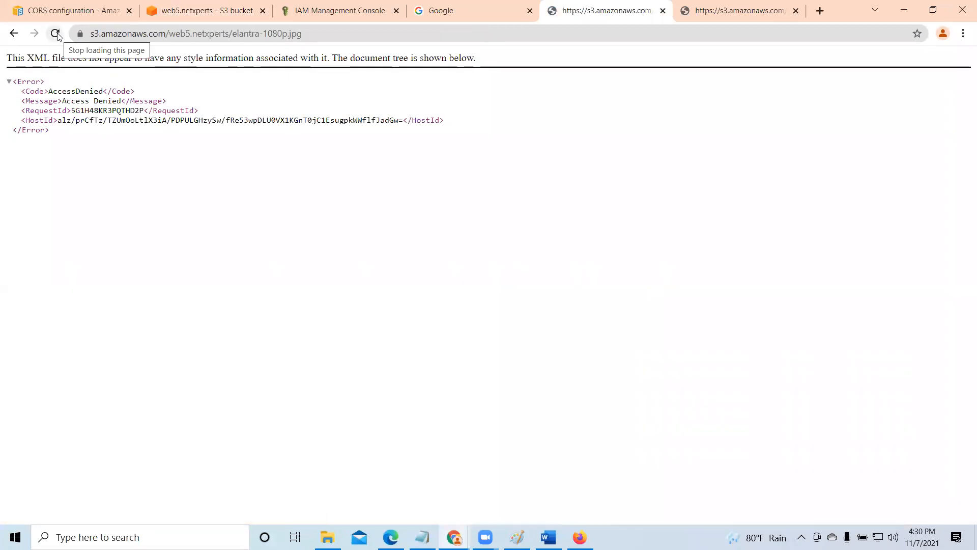
- Copy the object URL of Cloud Assignment.pdf from the bucket and open it in a new browser tab
click(206, 11)
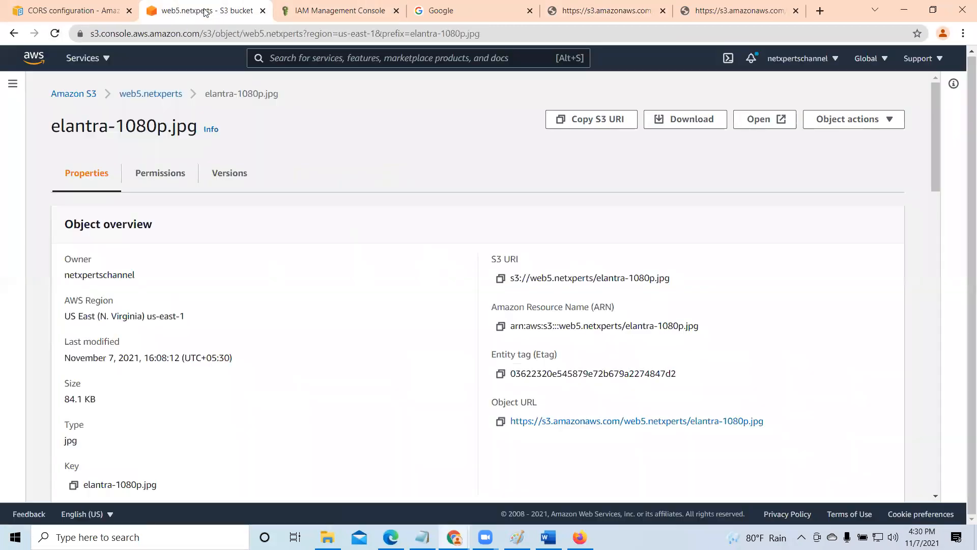
click(150, 94)
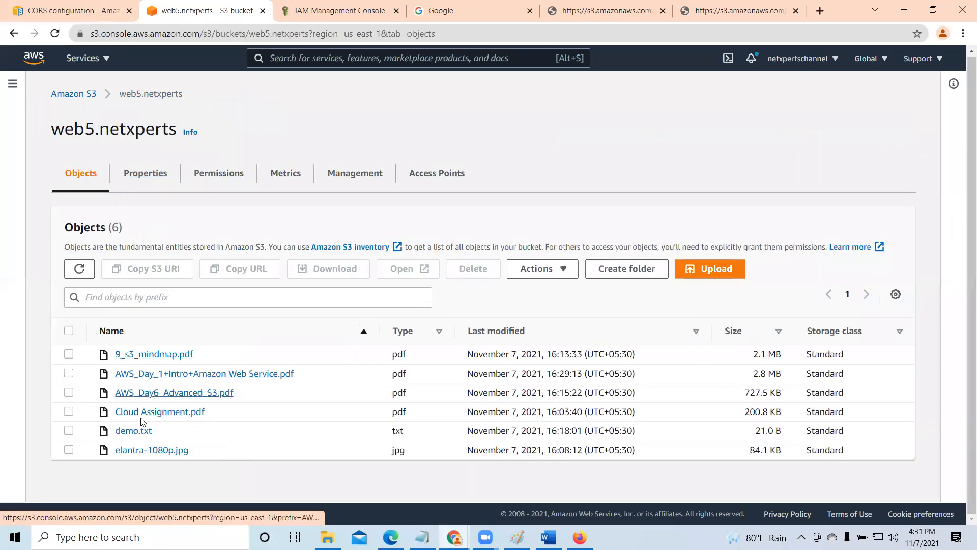
click(69, 412)
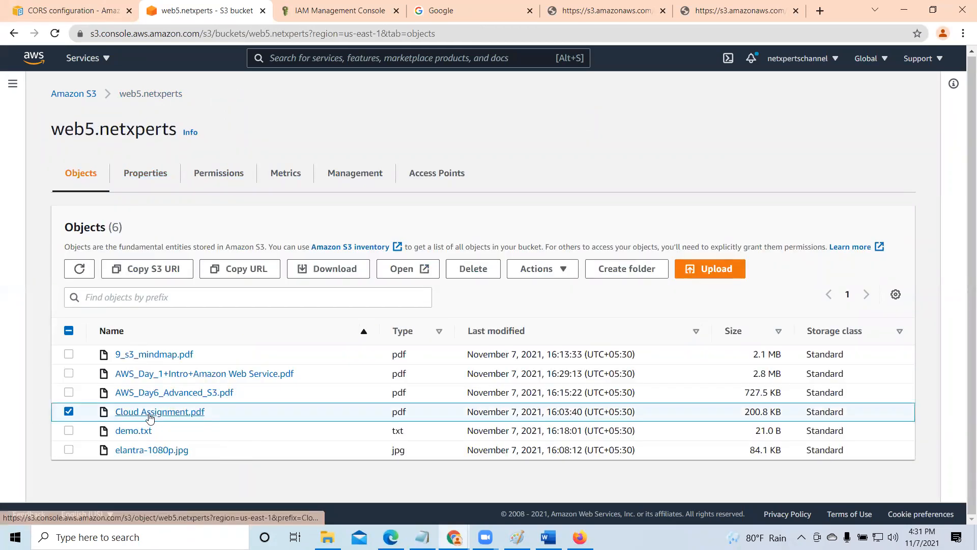
click(150, 413)
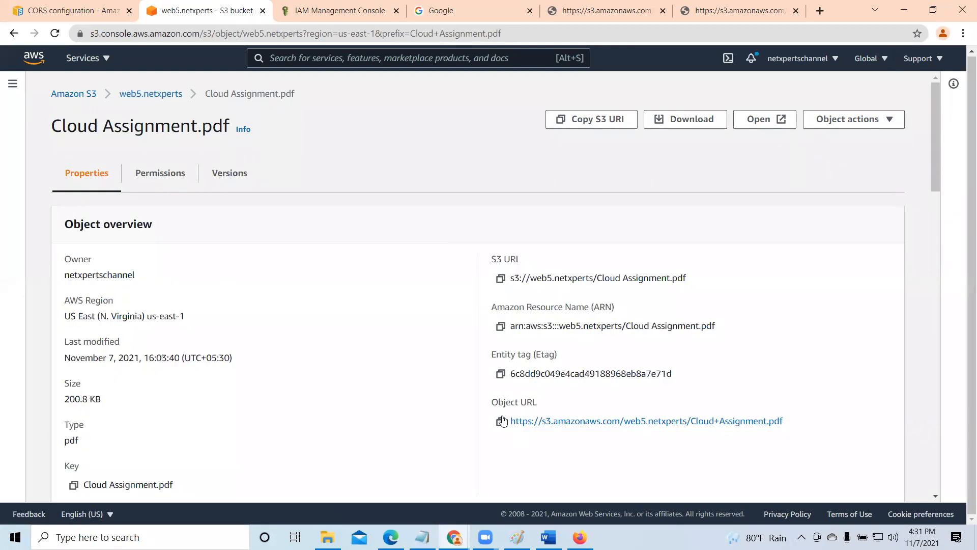
click(501, 421)
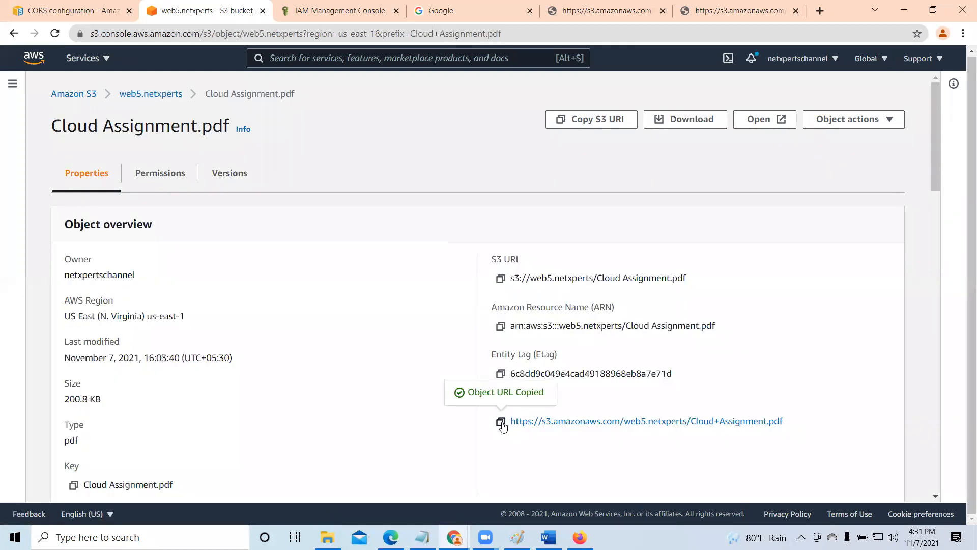
key(ctrl+t)
right_click(545, 33)
click(577, 116)
key(Return)
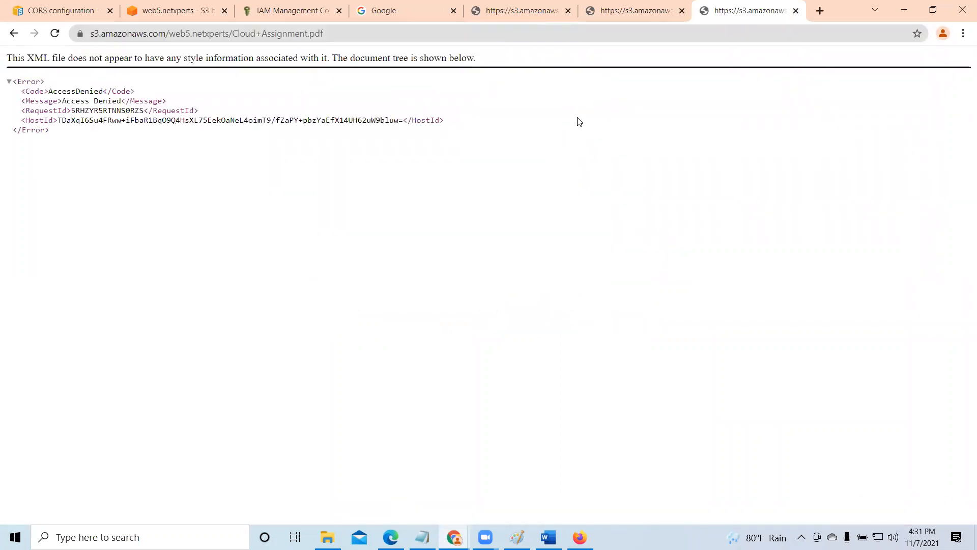
- In web5.netxperts's Block Public Access settings, turn off blocking of public access granted through new access control lists
click(192, 10)
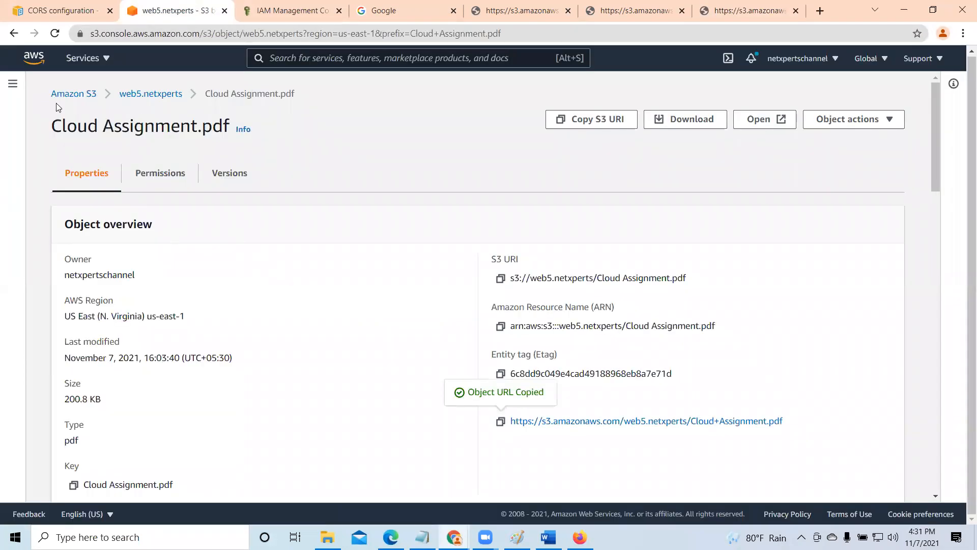
click(140, 94)
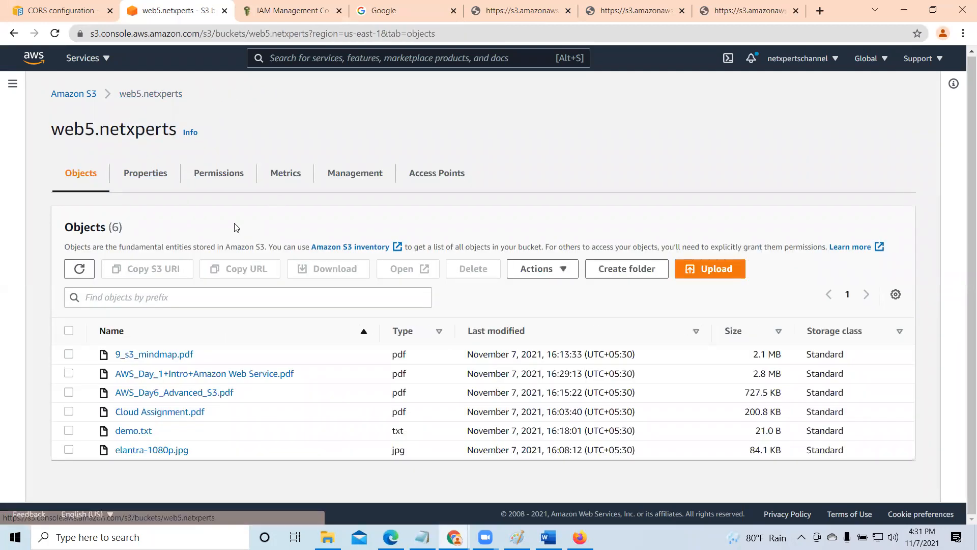
click(218, 174)
scroll(194, 379, down, 1)
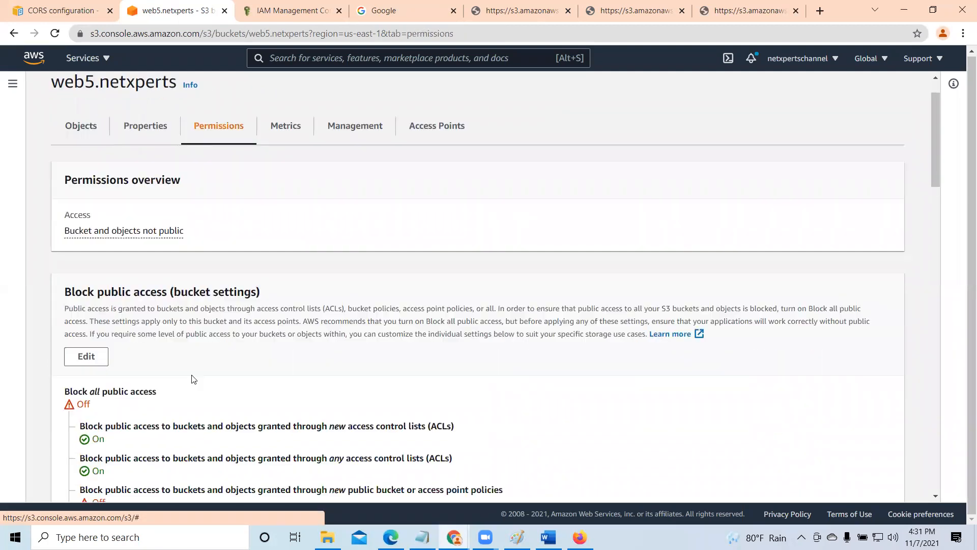
scroll(193, 379, down, 4)
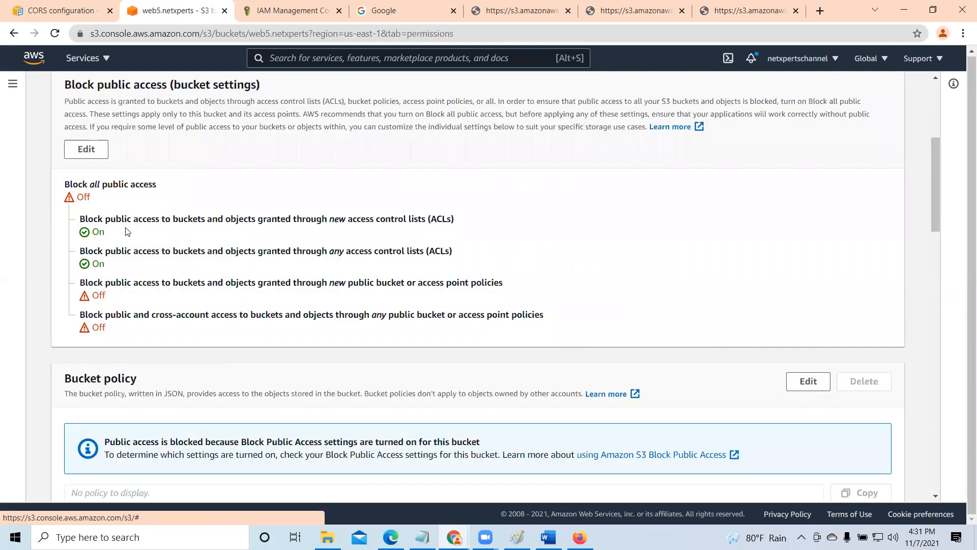
click(87, 150)
click(86, 315)
scroll(330, 340, down, 1)
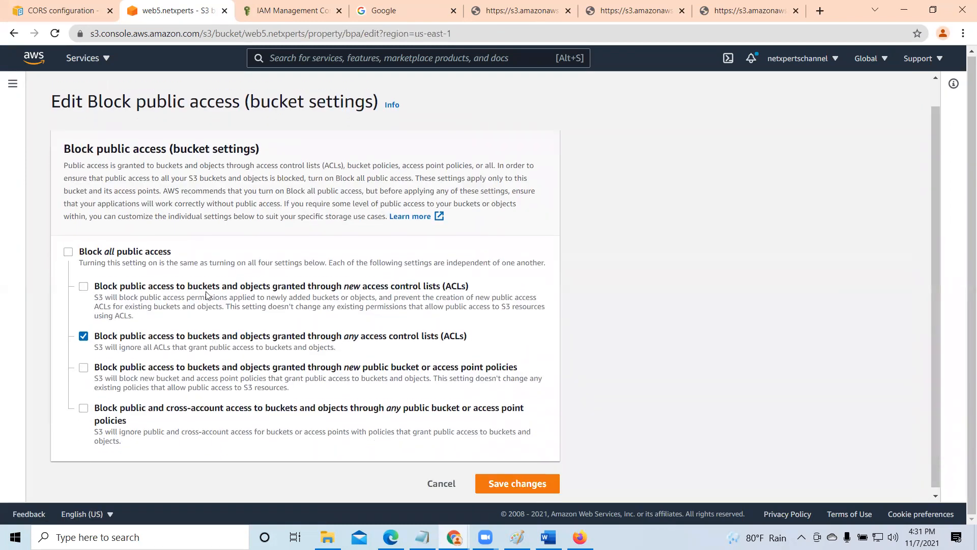
- Save the changed new-ACL setting for the bucket by entering "confirm" and dismiss the notification
click(520, 478)
click(381, 334)
text(confi)
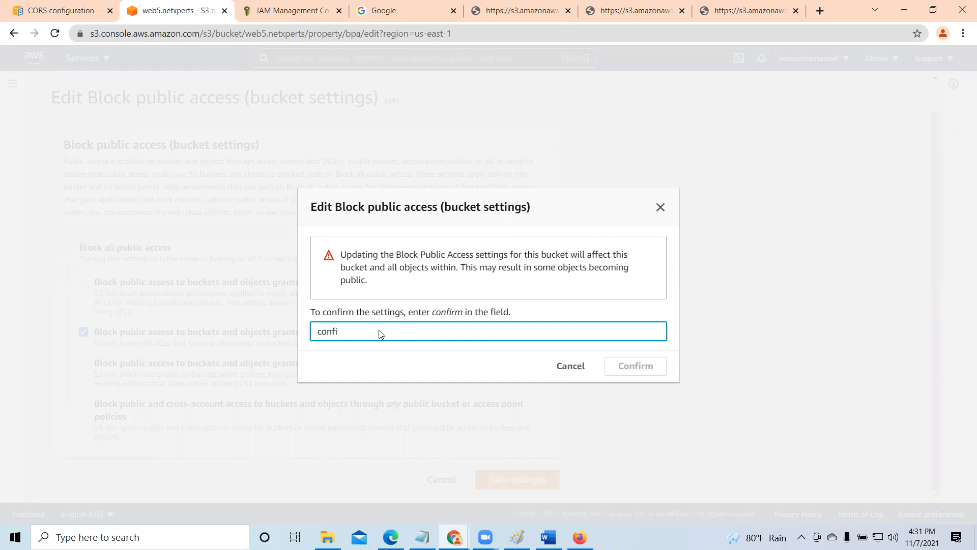
key(BackSpace)
key(BackSpace)
key(BackSpace)
key(BackSpace)
key(BackSpace)
text(con)
key(BackSpace)
key(BackSpace)
key(BackSpace)
text(confirm)
click(644, 365)
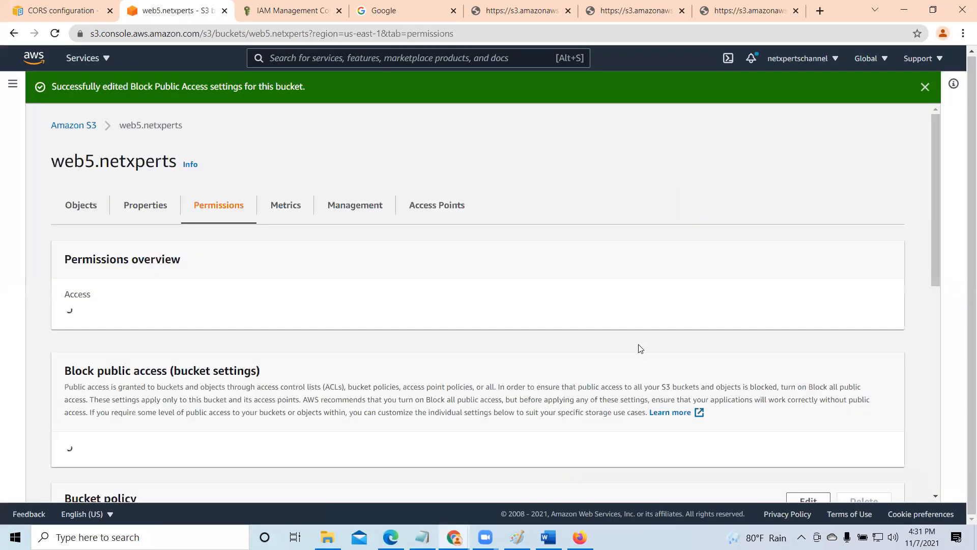
click(925, 87)
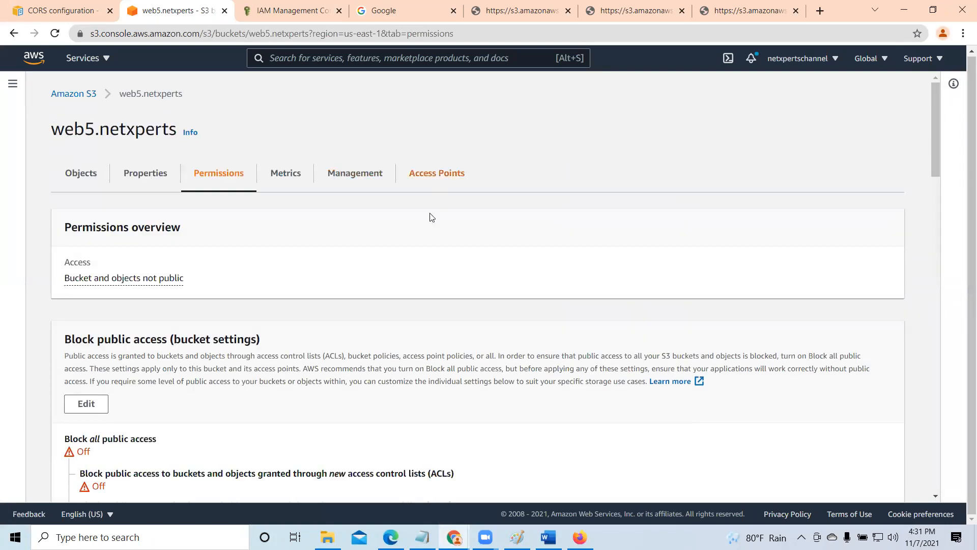
- Review the updated block settings and reload the open URLs of elantra-1080p.jpg, the AWS_Day_1 PDF and Cloud Assignment.pdf to retest public access
scroll(316, 284, down, 3)
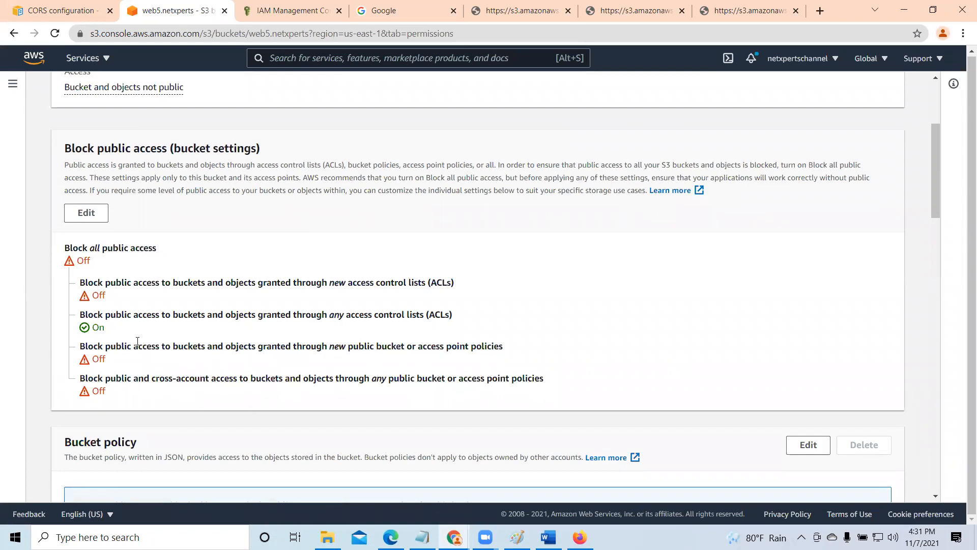
click(530, 8)
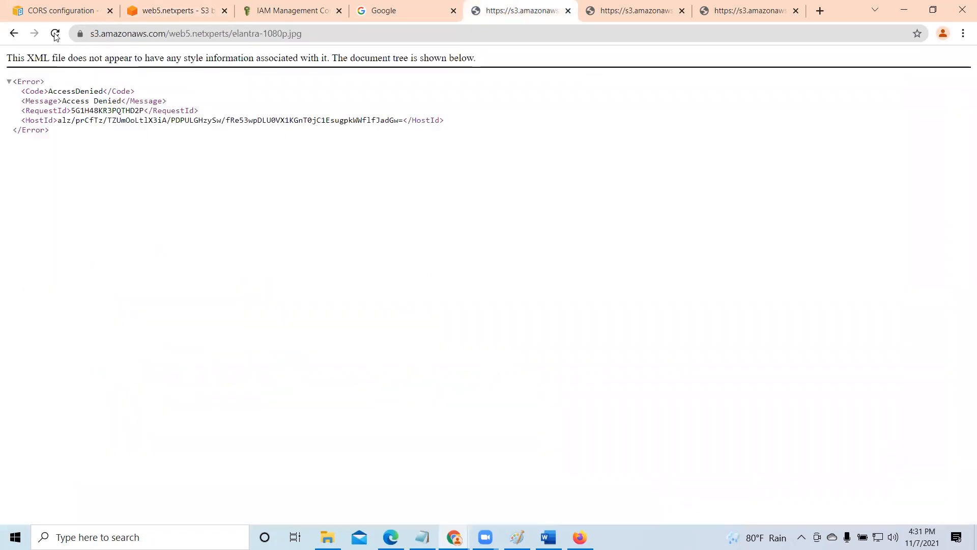
click(54, 33)
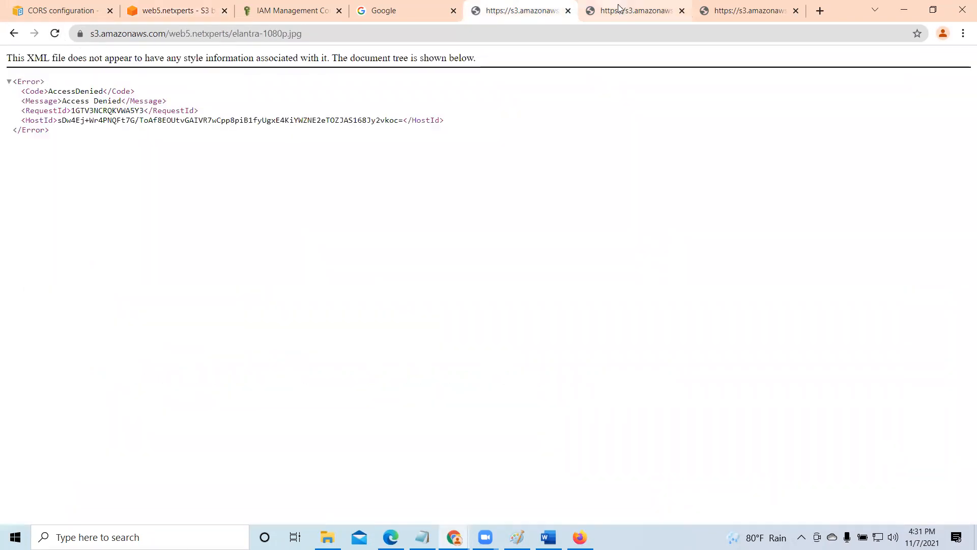
key(ctrl+Tab)
click(55, 33)
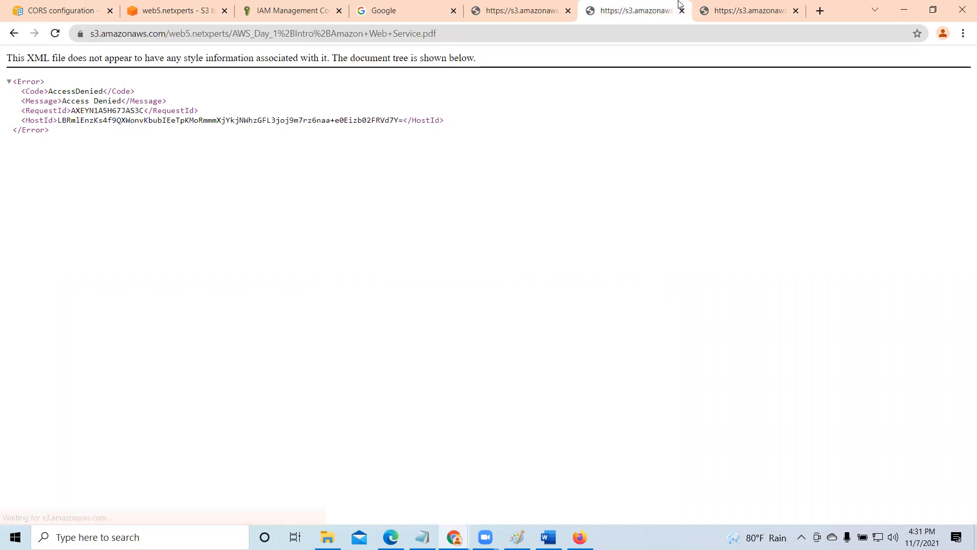
key(ctrl+Tab)
click(56, 34)
click(56, 33)
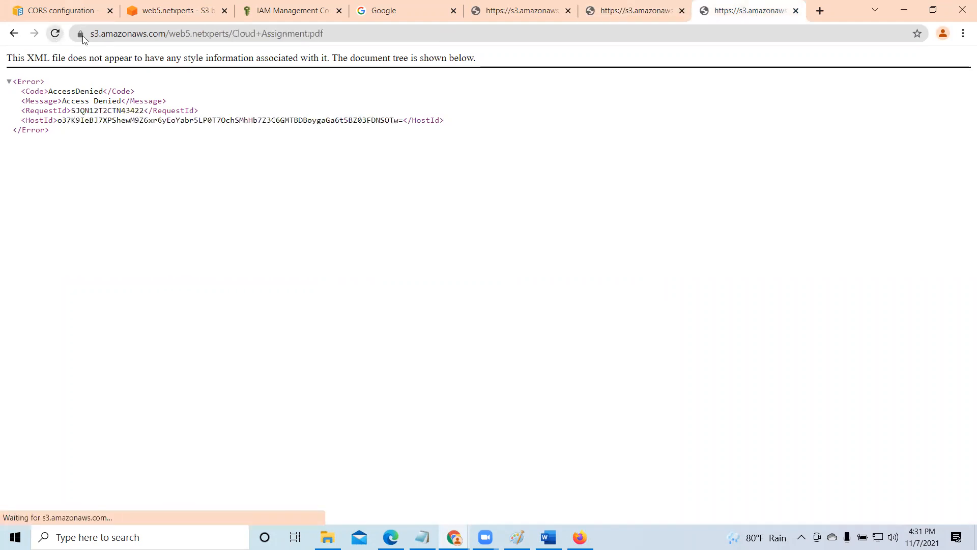
- Turn on Block all public access for web5.netxperts, save it by entering "confirm", and dismiss the notification
click(177, 6)
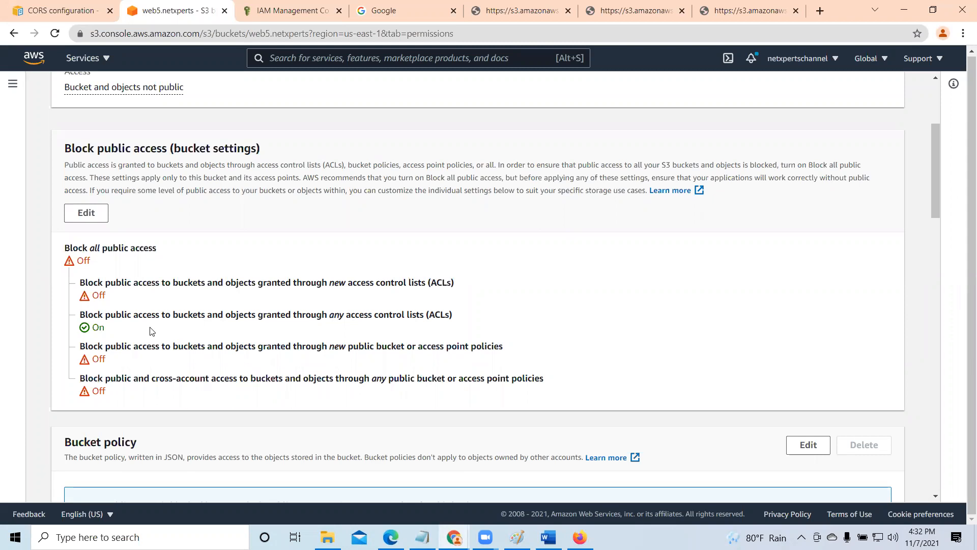
click(87, 211)
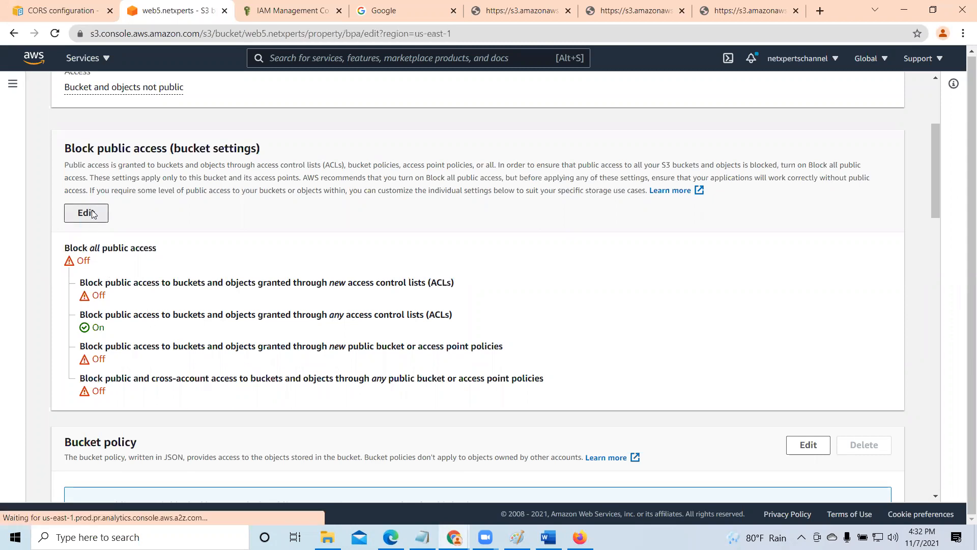
click(133, 289)
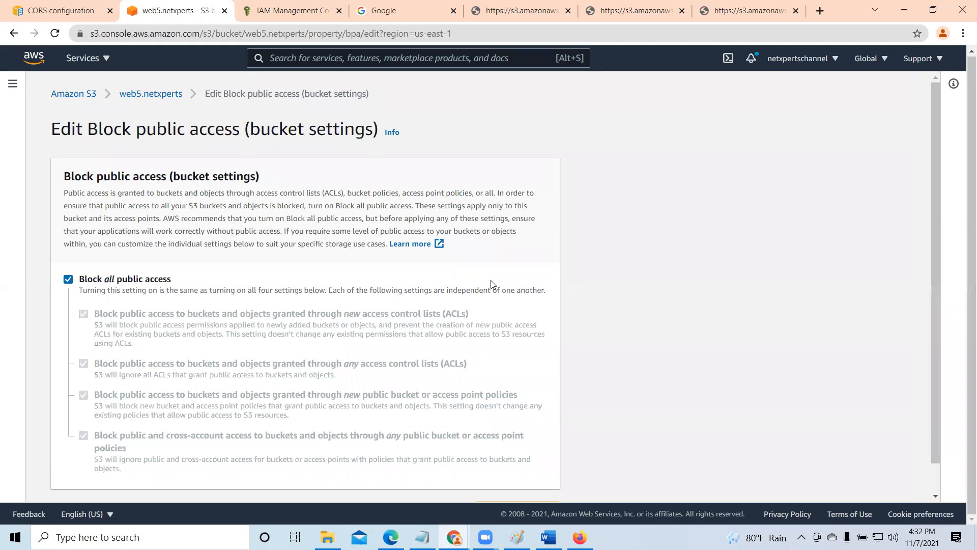
scroll(462, 395, down, 1)
click(528, 480)
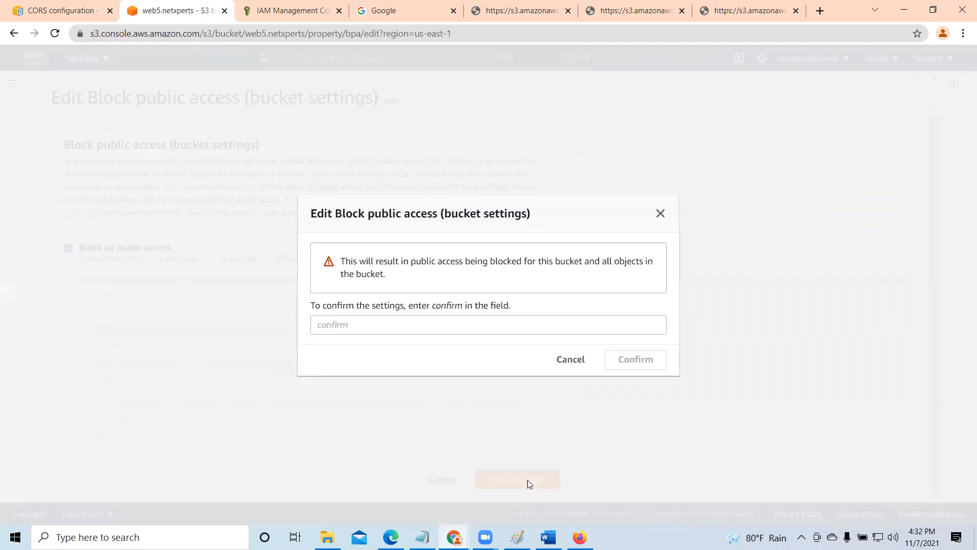
click(382, 329)
text(confirm)
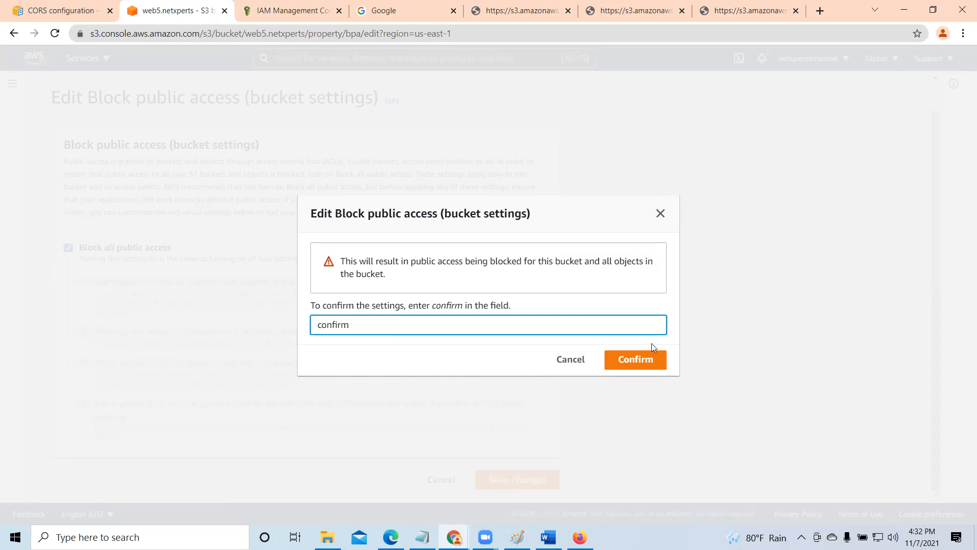
click(634, 359)
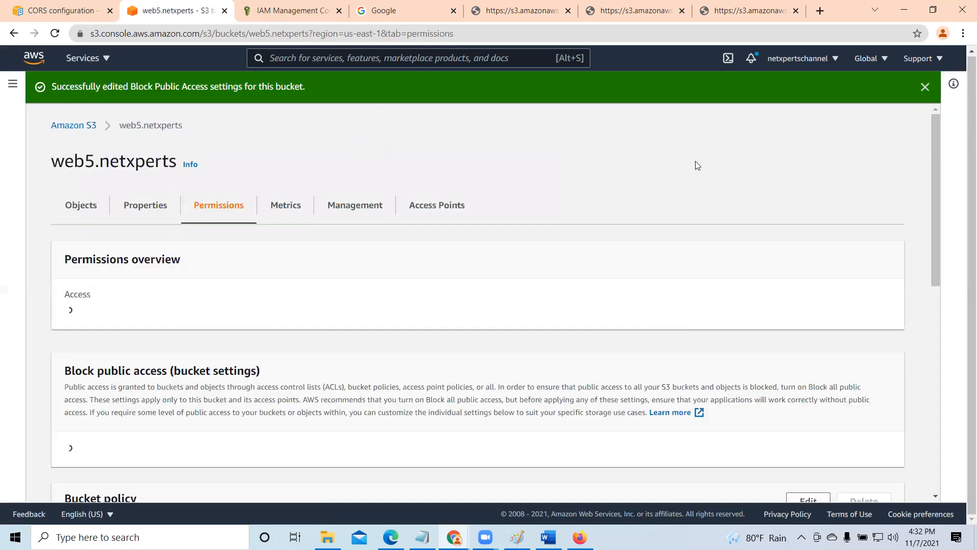
click(925, 86)
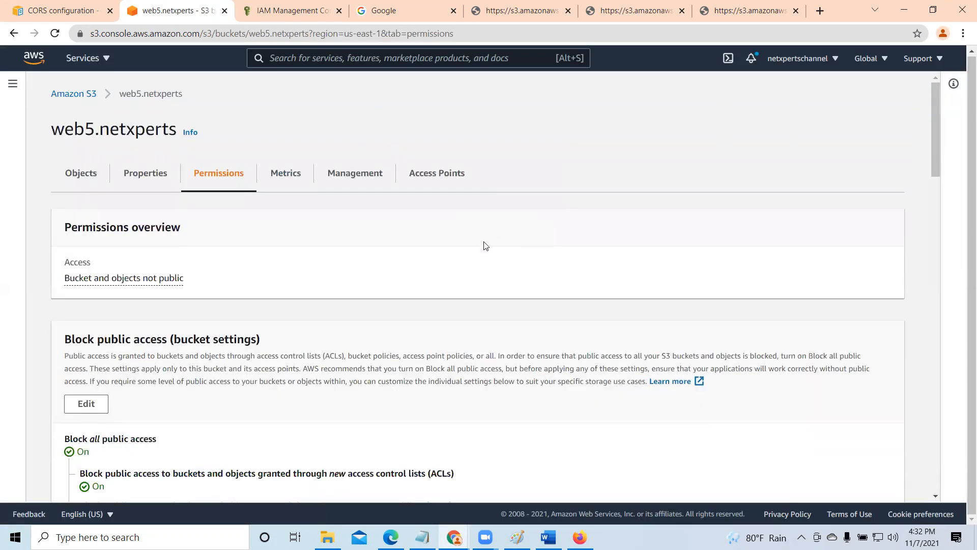
- Review the bucket's Block Public Access settings, outlining the new-ACL and any-ACL options in red and clearing the outline
scroll(483, 245, down, 4)
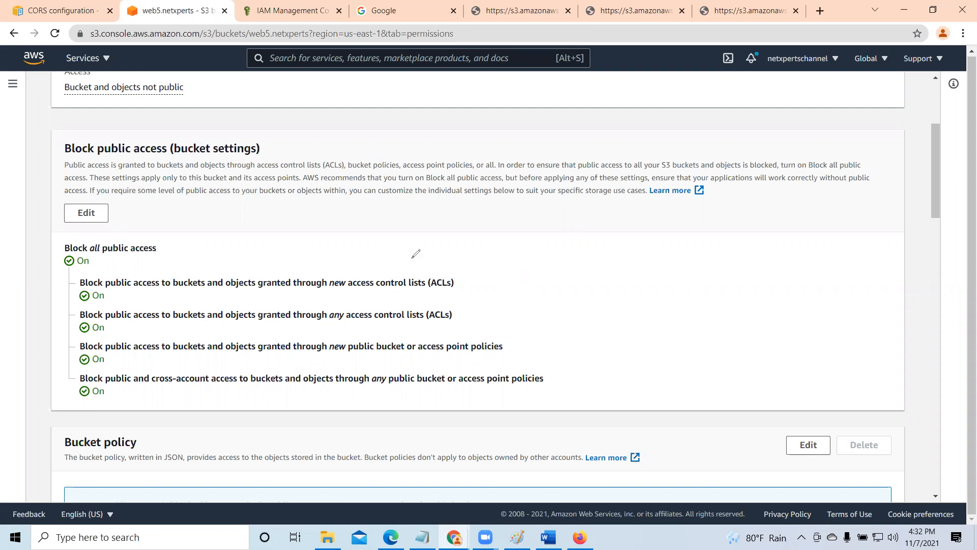
mouse_move(55, 274)
mouse_down()
mouse_move(497, 277)
mouse_move(453, 330)
mouse_move(66, 336)
mouse_move(58, 272)
mouse_up()
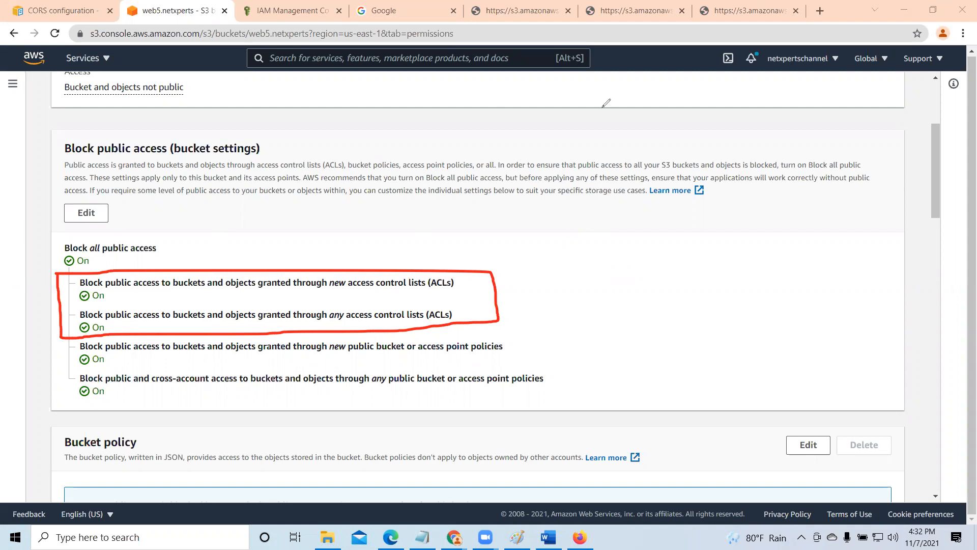
key(Escape)
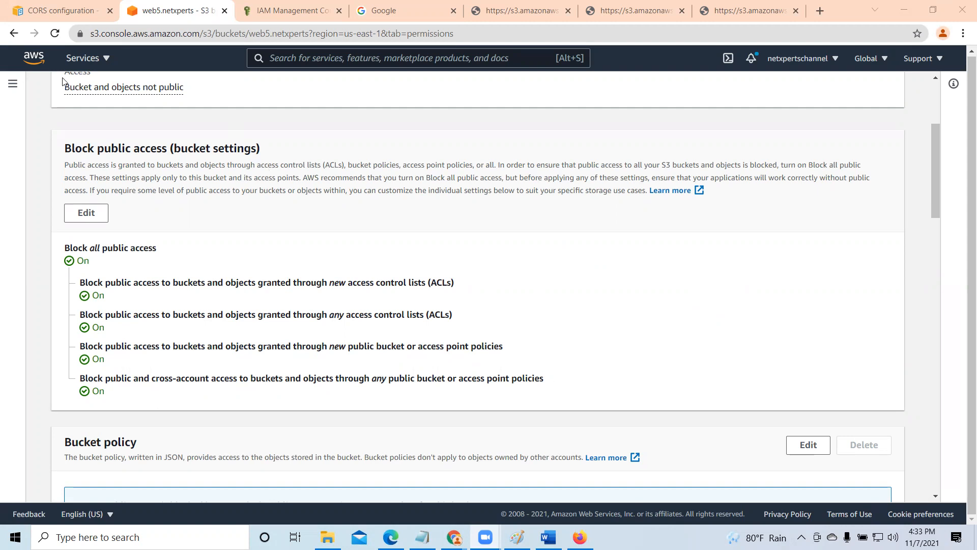
- Return from the web5.netxperts bucket to the list of all S3 buckets and look through it
drag(934, 205, 936, 123)
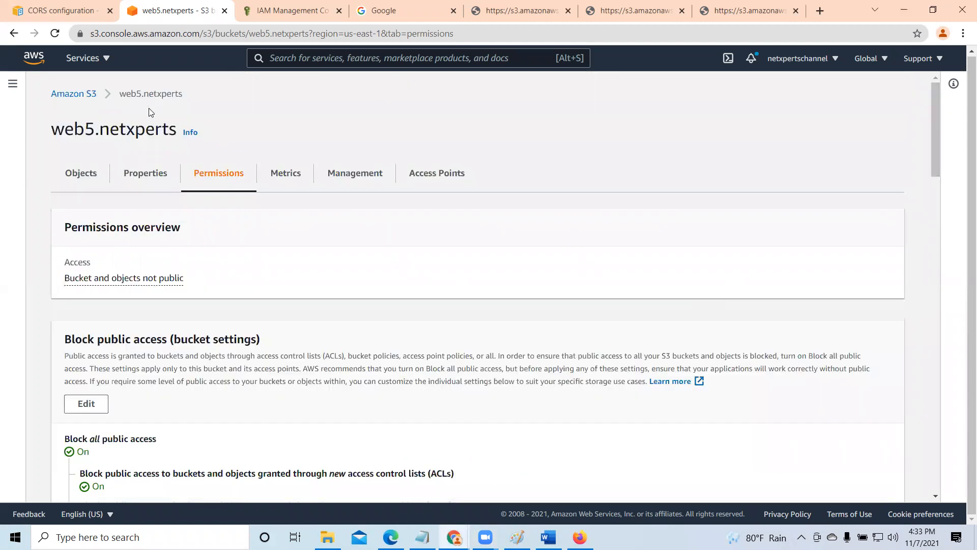
click(64, 97)
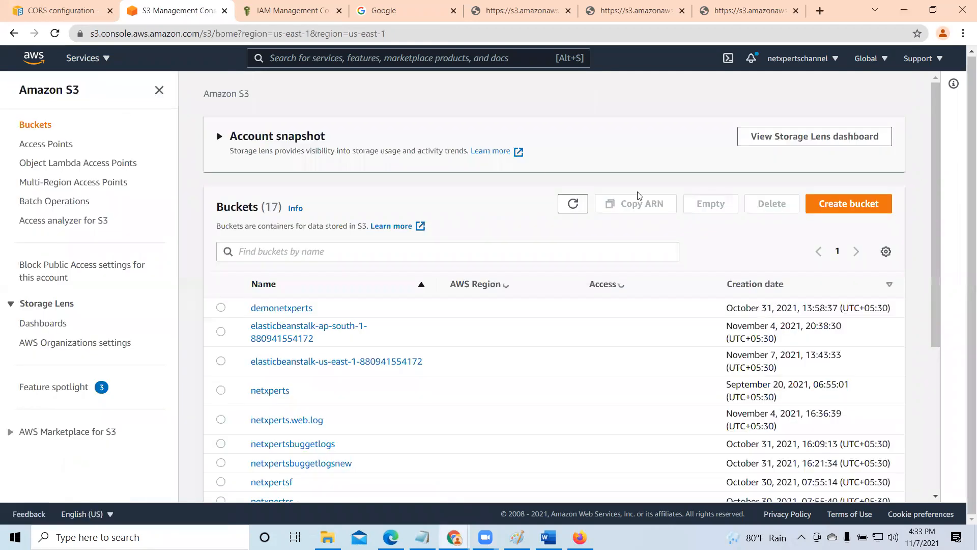
scroll(570, 395, down, 5)
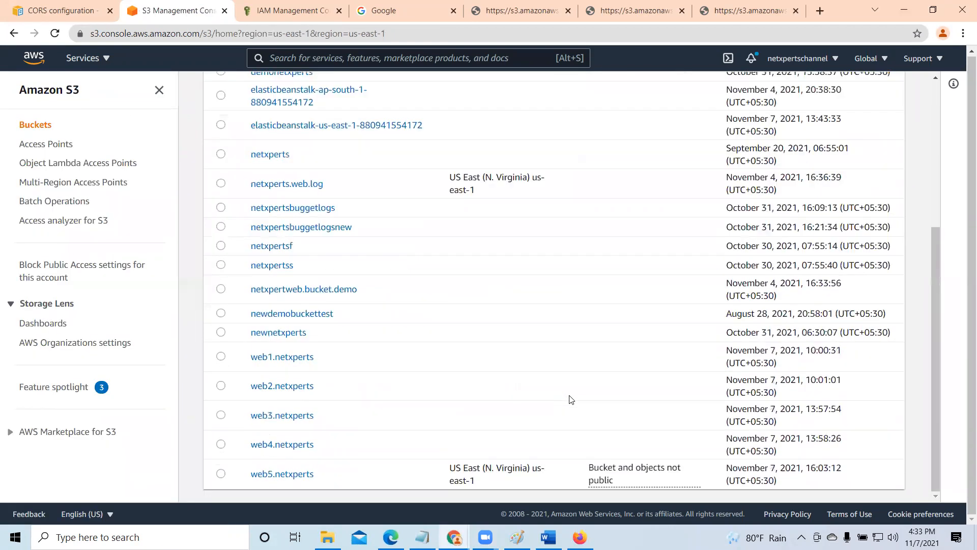
scroll(859, 208, up, 4)
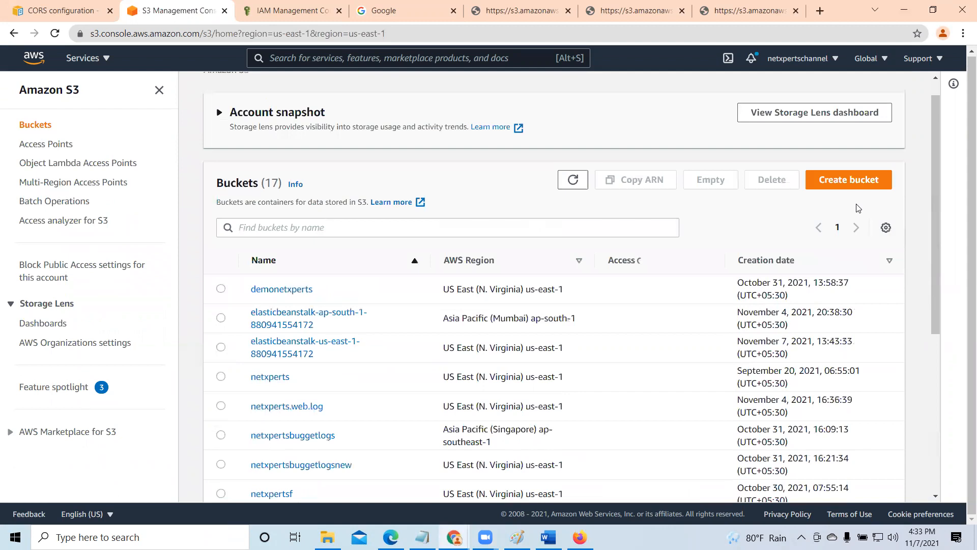
- Start creating a new S3 bucket and name it web6.netxperts
click(846, 198)
click(202, 243)
text(web6)
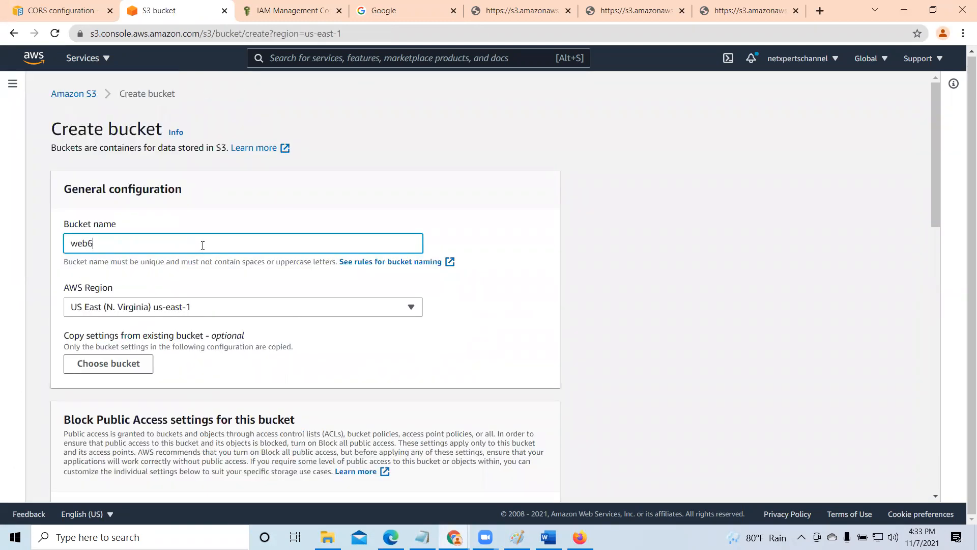
text(.i)
key(BackSpace)
text(.netxperts)
- Enable Bucket Versioning for the new bucket and create it
scroll(283, 305, down, 6)
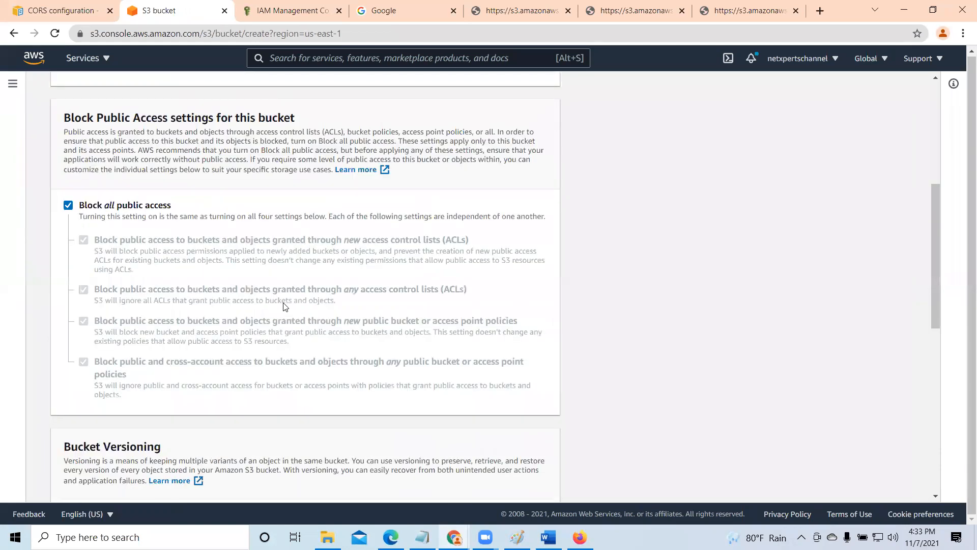
scroll(283, 306, down, 7)
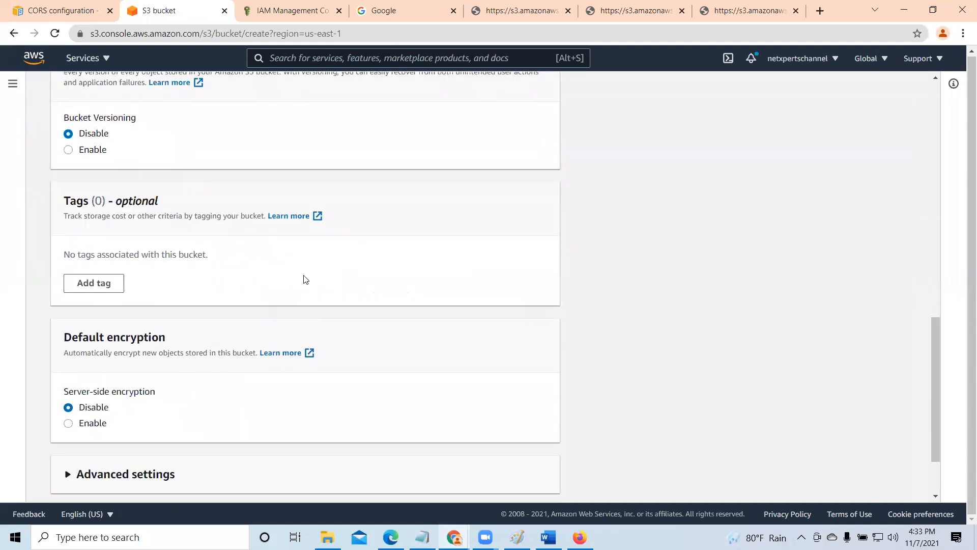
click(68, 150)
scroll(279, 290, down, 2)
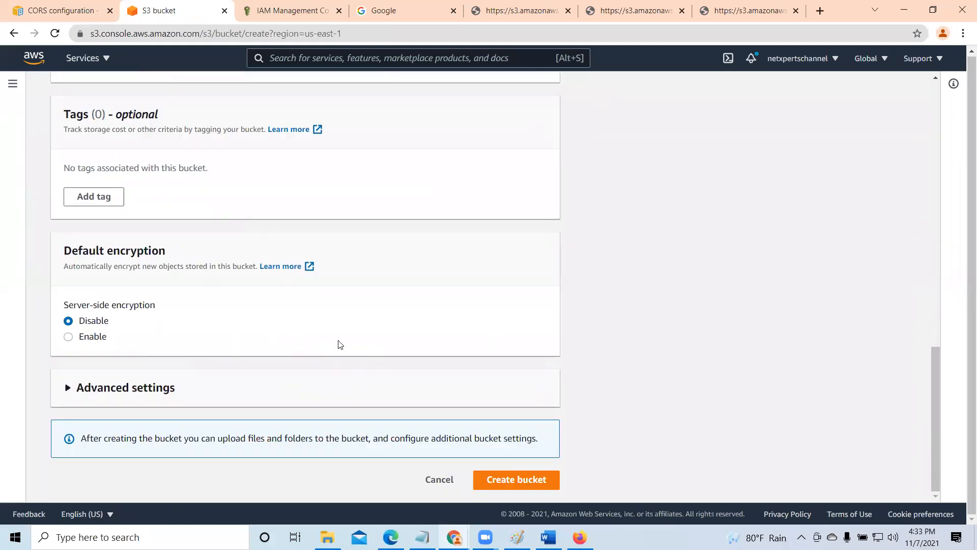
click(530, 488)
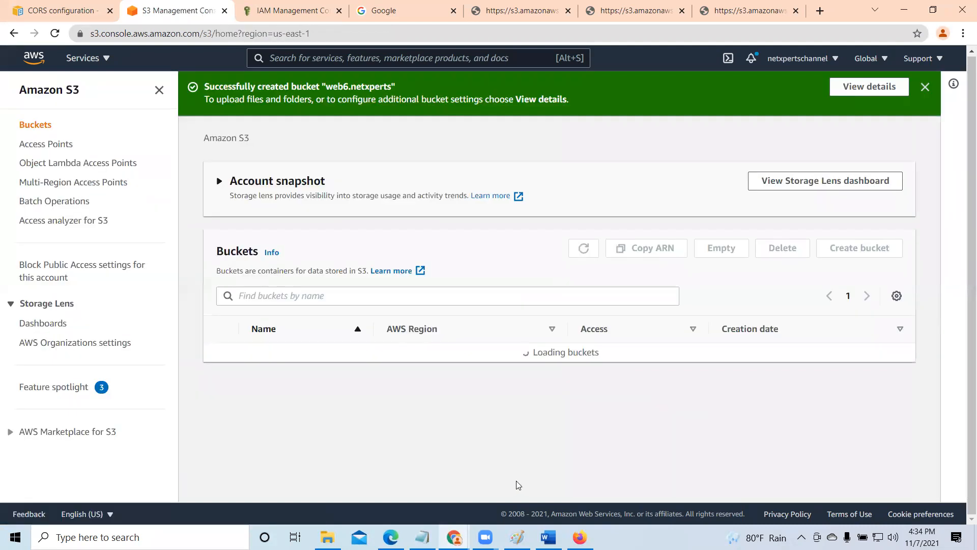
- Dismiss the creation notice and open the permissions of the web6.netxperts bucket
click(925, 87)
scroll(401, 338, down, 3)
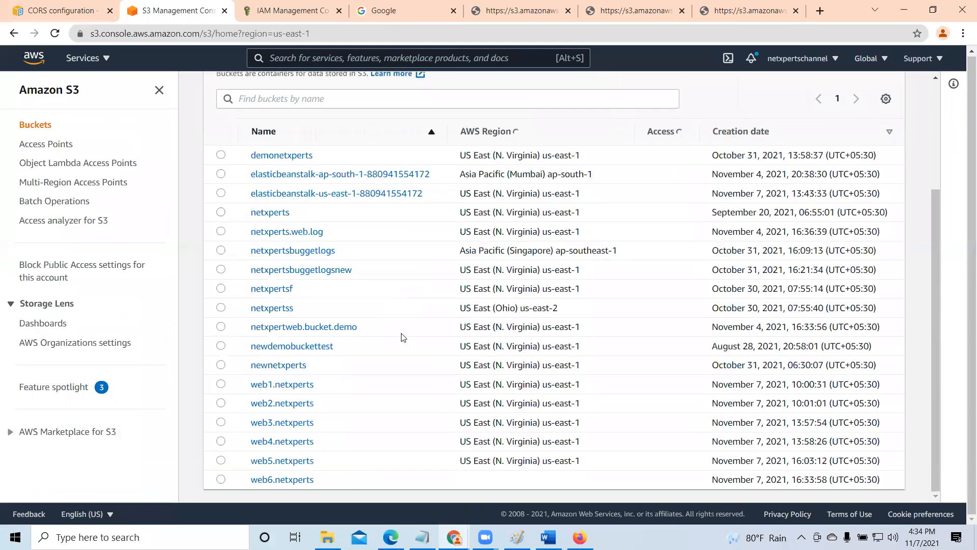
scroll(301, 480, down, 4)
click(300, 480)
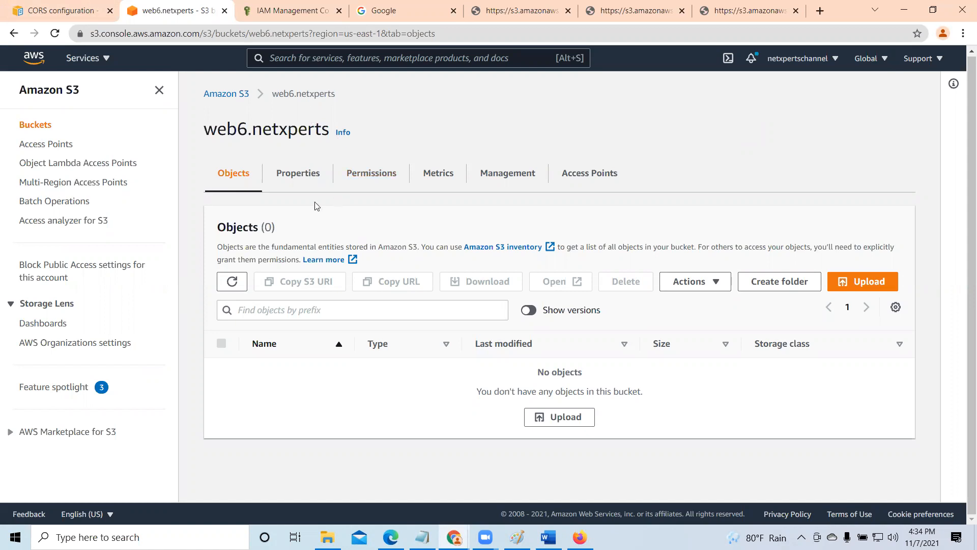
click(360, 175)
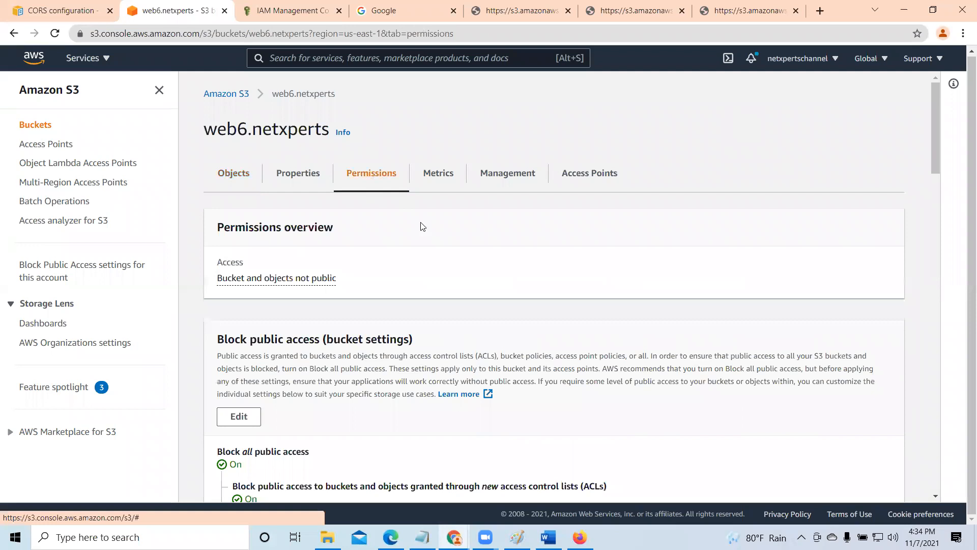
- Review the bucket's Block Public Access settings, bucket policy and object ownership sections
scroll(393, 245, down, 3)
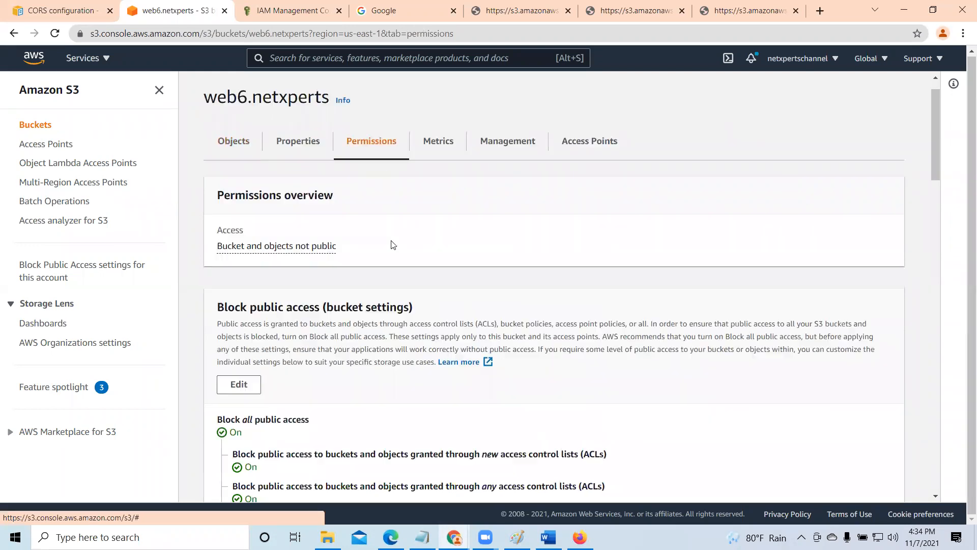
scroll(393, 245, down, 2)
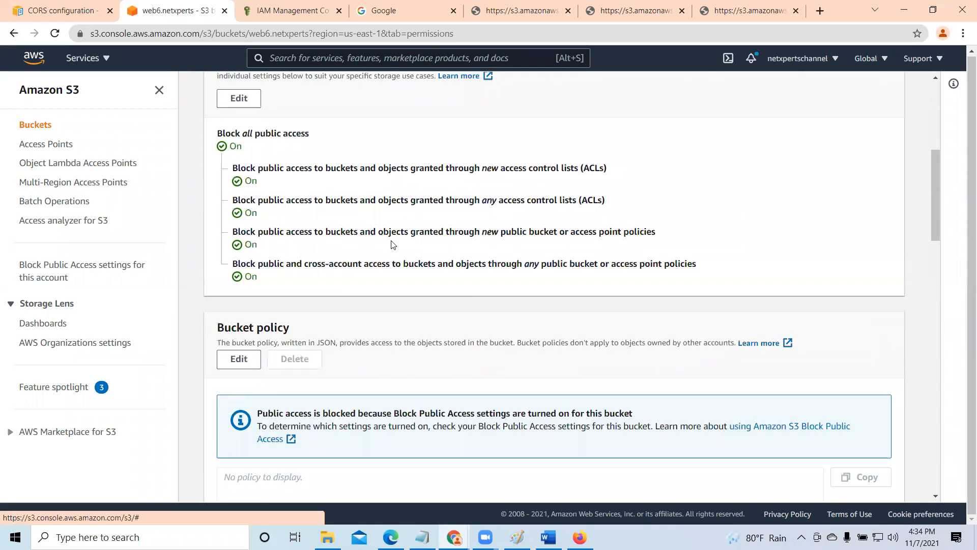
scroll(392, 245, down, 1)
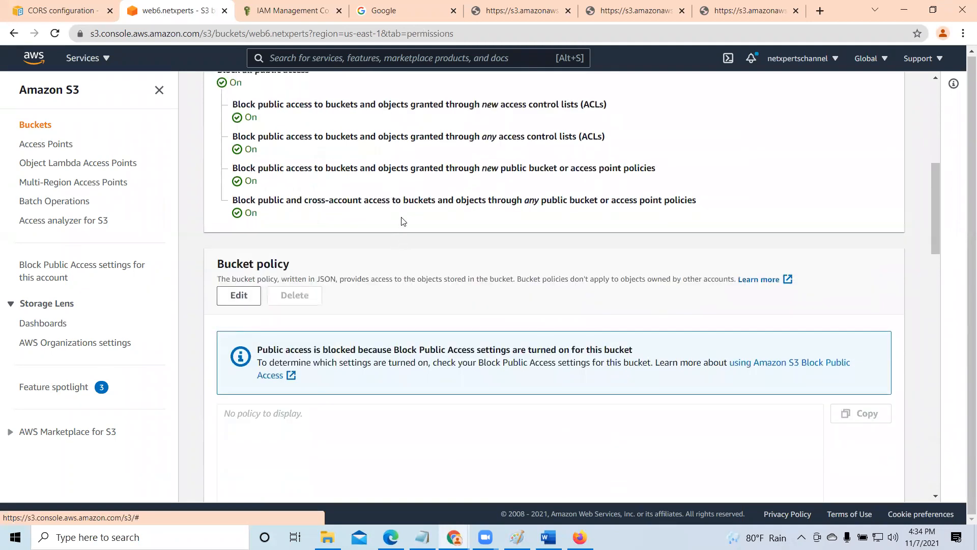
scroll(376, 222, up, 3)
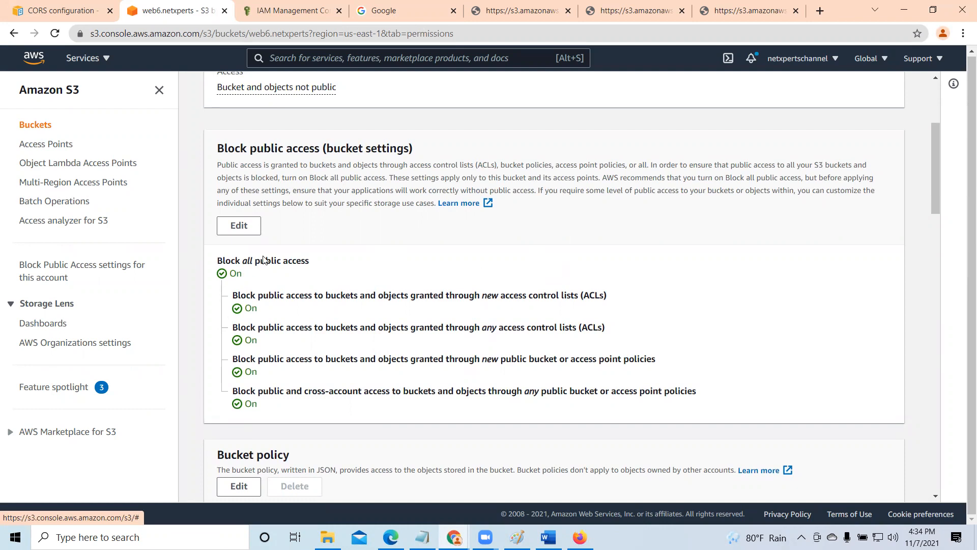
scroll(396, 308, down, 3)
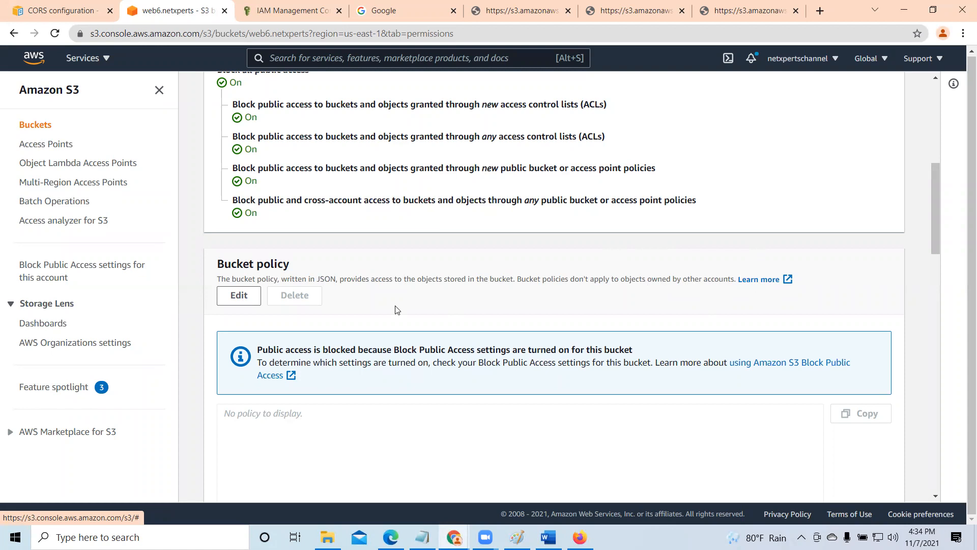
scroll(396, 309, down, 1)
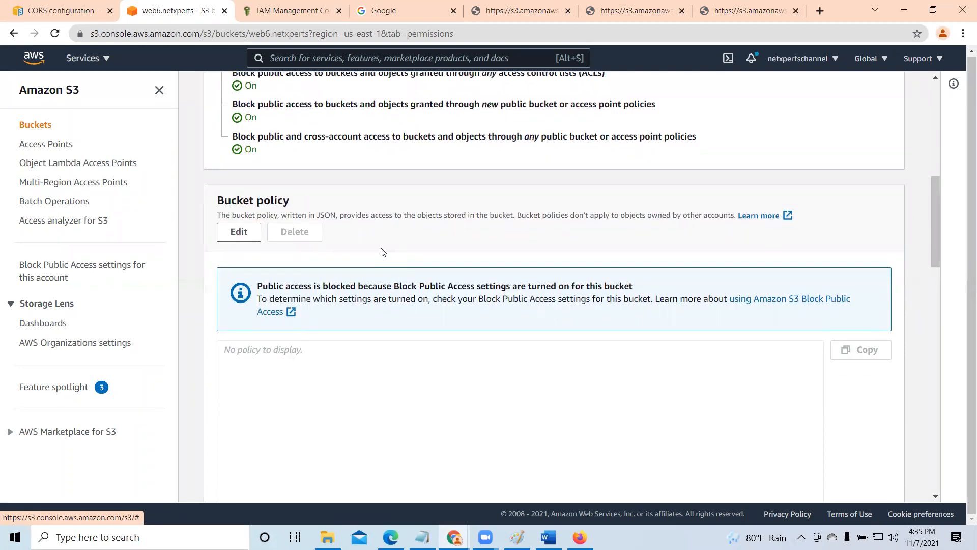
scroll(382, 252, up, 1)
scroll(387, 249, down, 2)
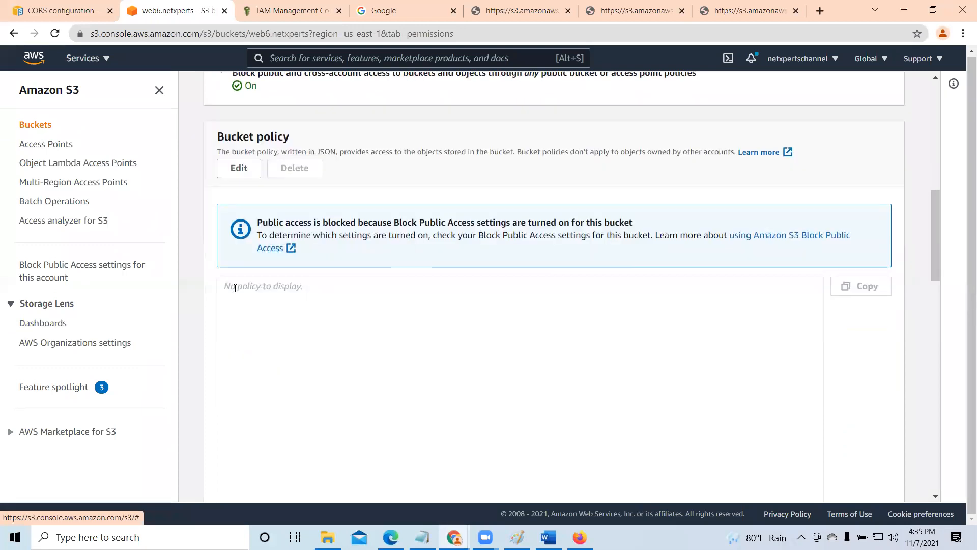
scroll(778, 424, down, 3)
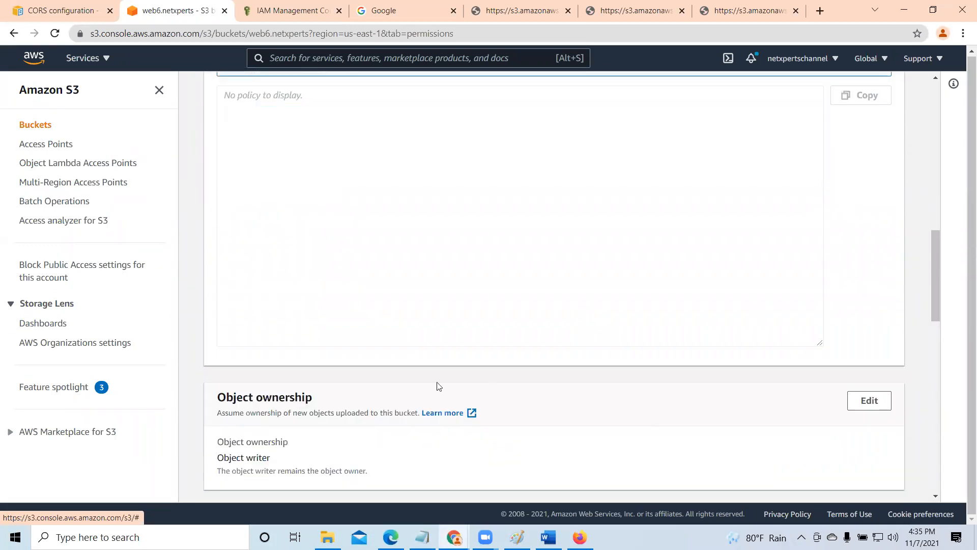
scroll(240, 296, up, 2)
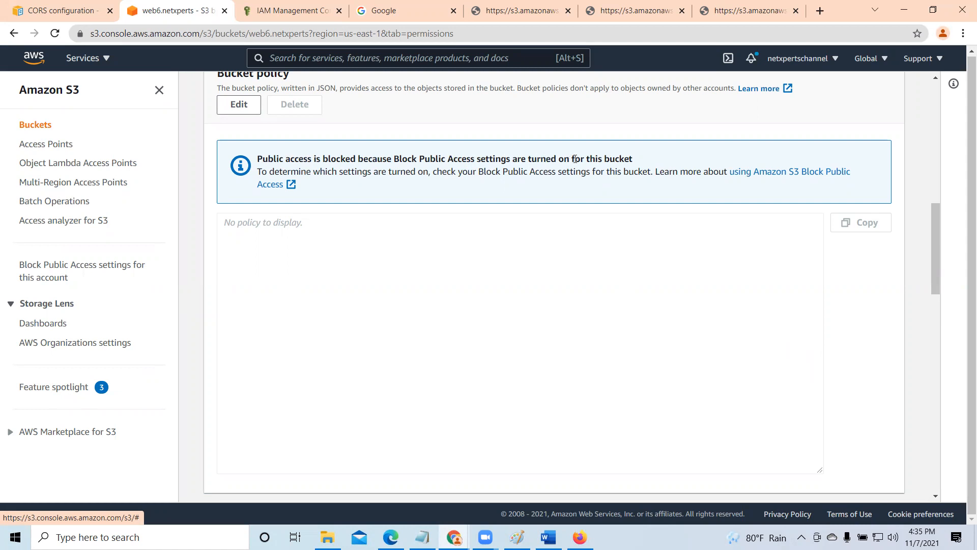
scroll(588, 311, up, 2)
scroll(587, 310, up, 2)
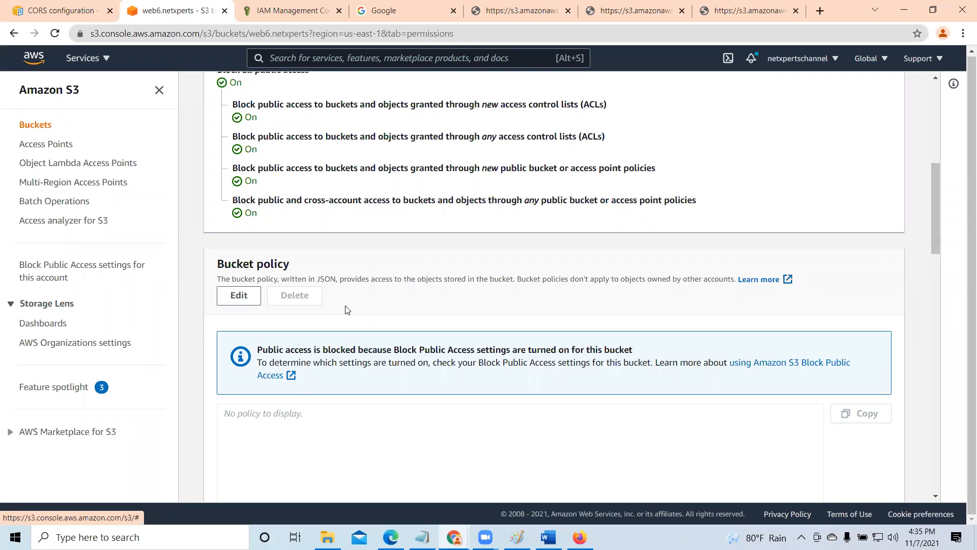
- Open the web6.netxperts bucket policy for editing and launch the AWS Policy Generator from it
scroll(345, 309, down, 1)
click(234, 234)
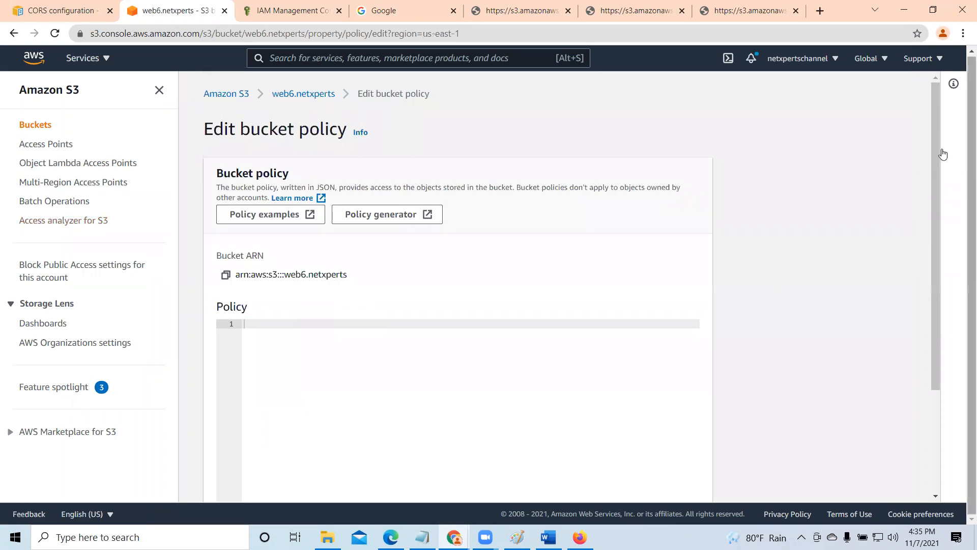
scroll(936, 157, down, 1)
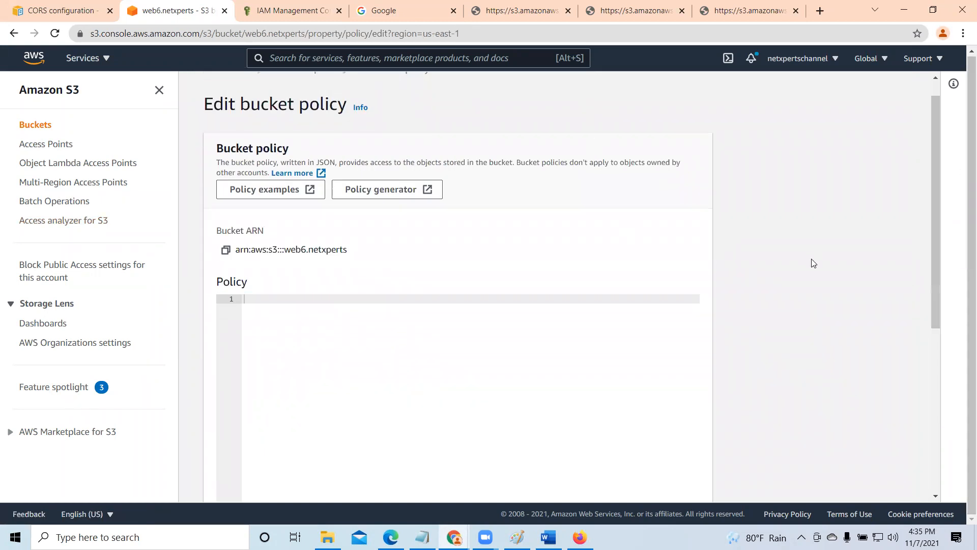
scroll(404, 206, down, 1)
click(399, 130)
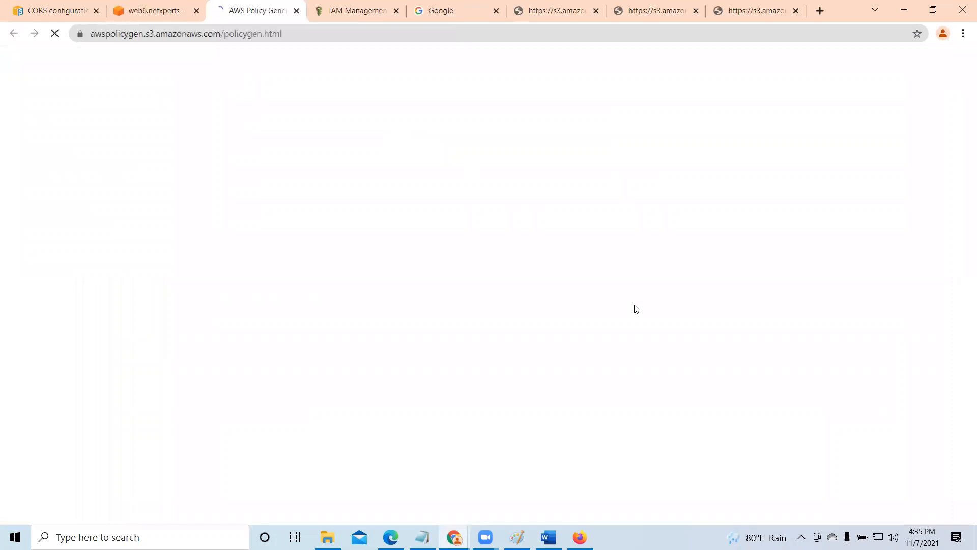
- Set the policy type to S3 Bucket Policy in the AWS Policy Generator
click(153, 10)
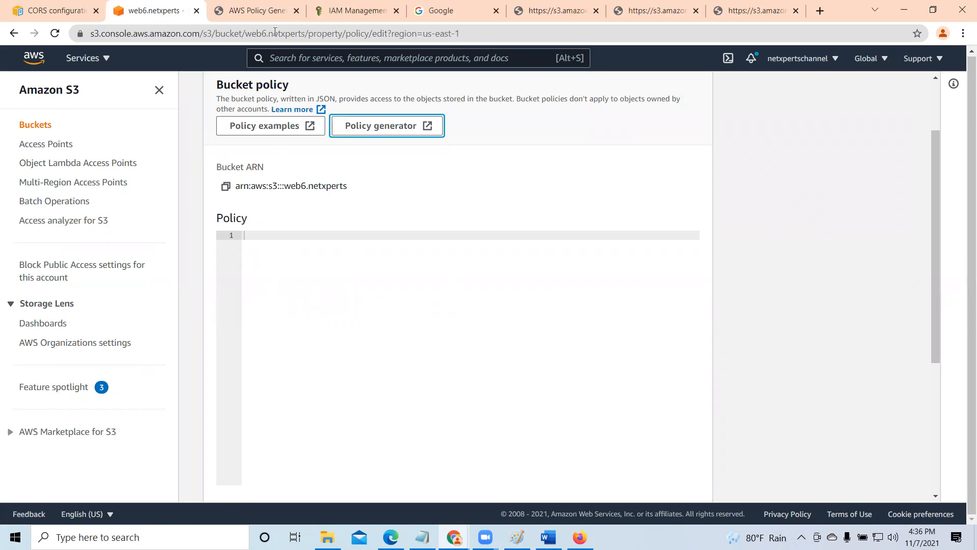
click(255, 10)
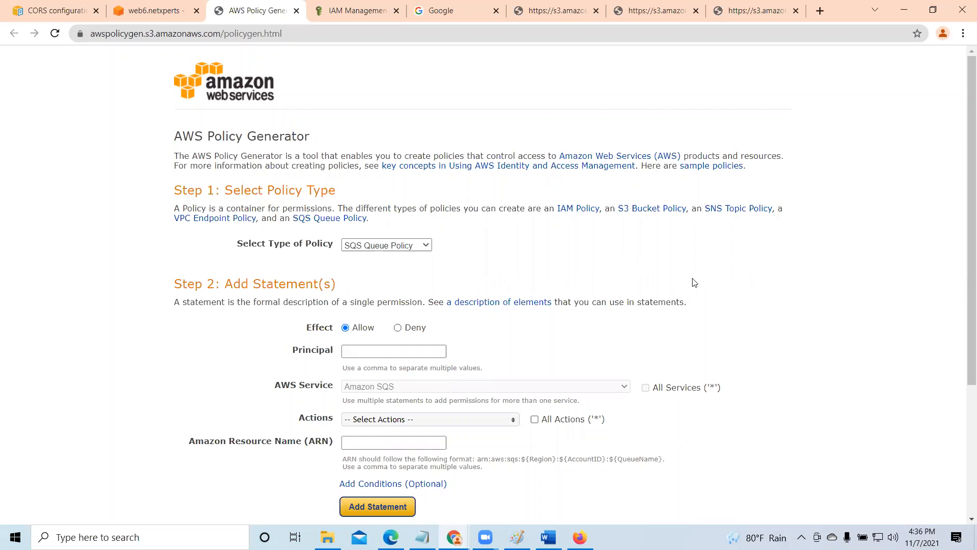
click(426, 249)
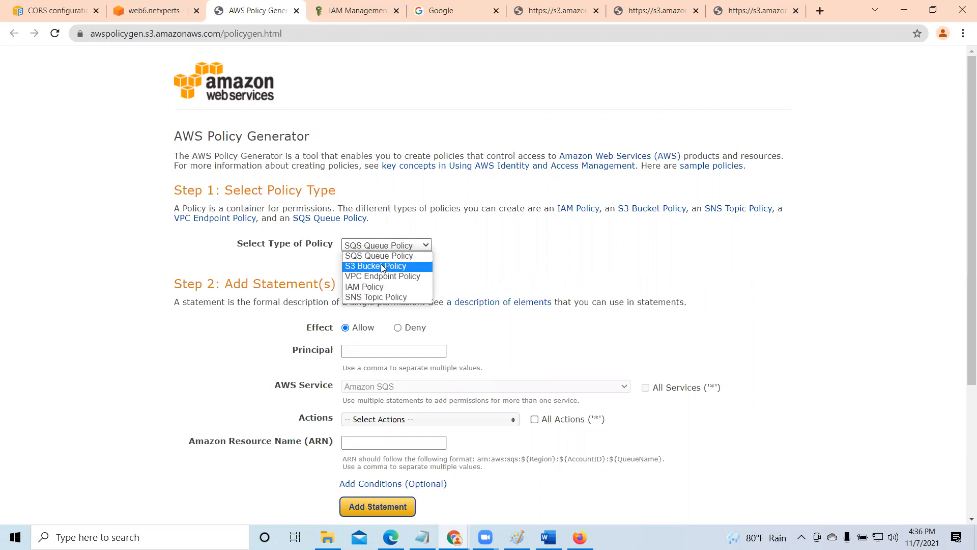
click(355, 266)
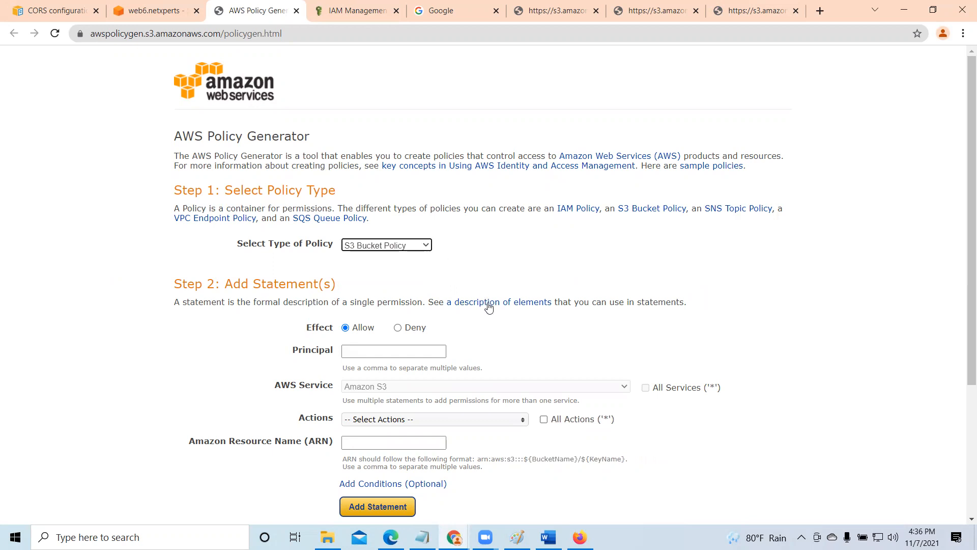
- Open the third IAM user listed under the AmazonS3FullAccess policy usage and copy that user's ARN
scroll(489, 308, down, 1)
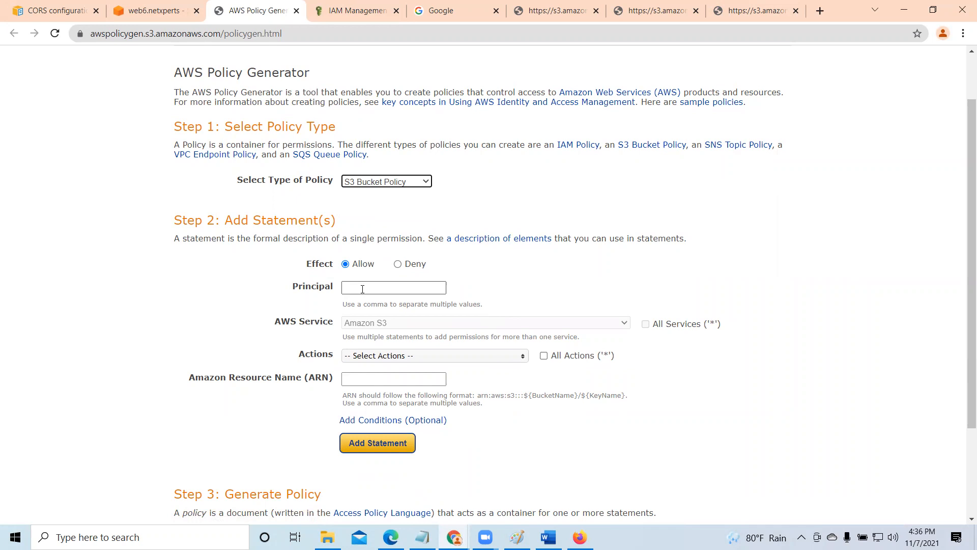
click(357, 13)
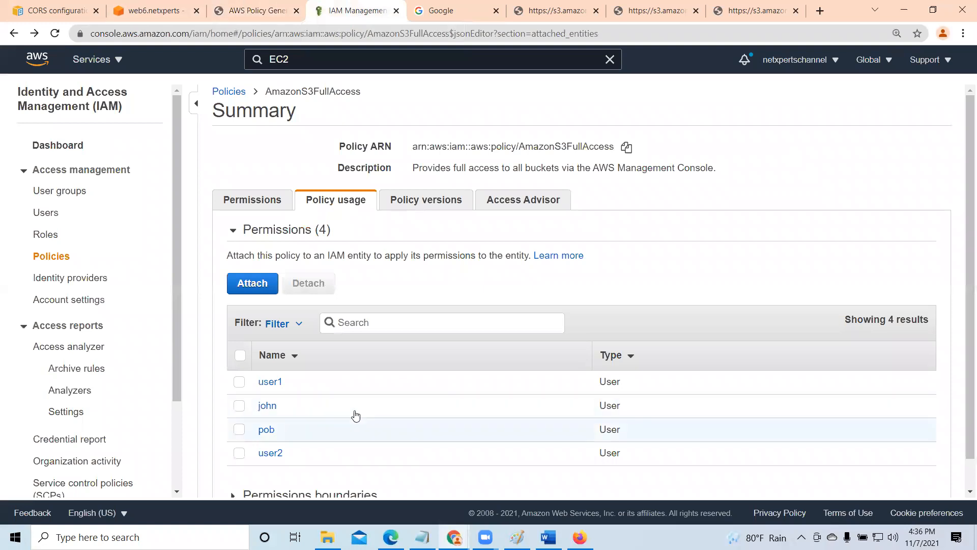
click(265, 430)
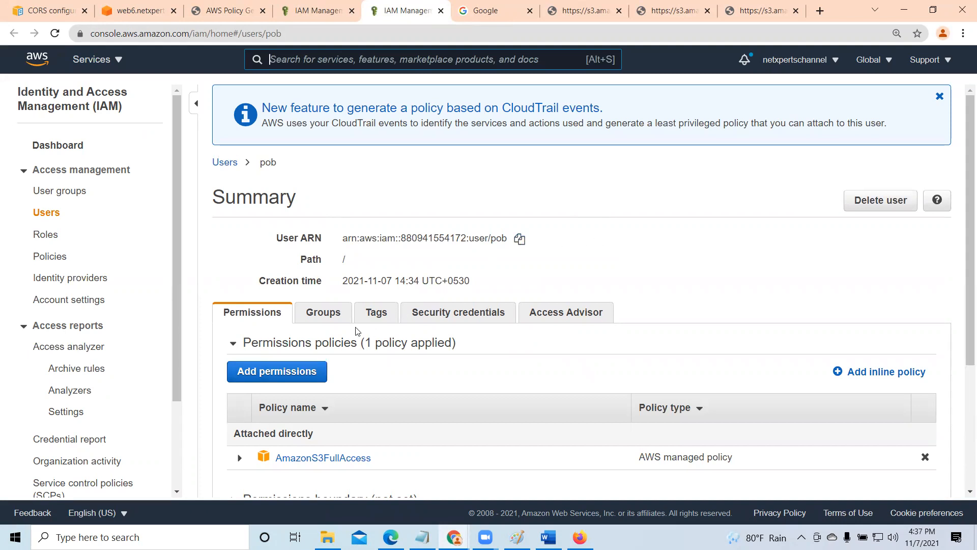
click(228, 11)
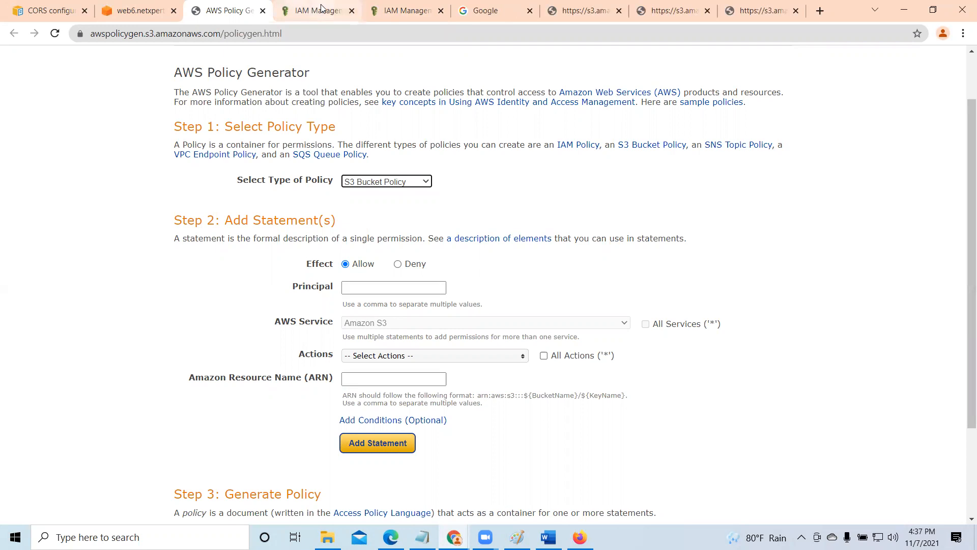
click(403, 12)
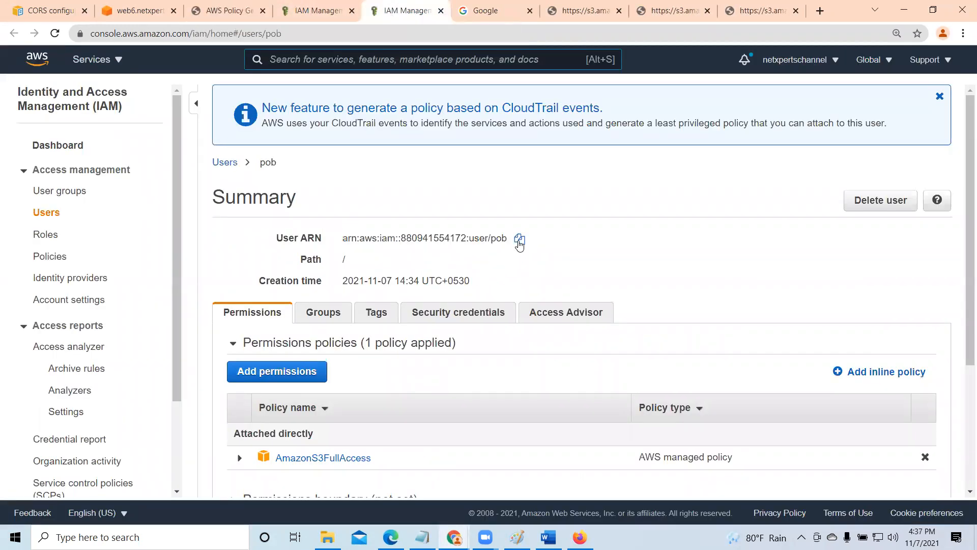
click(519, 239)
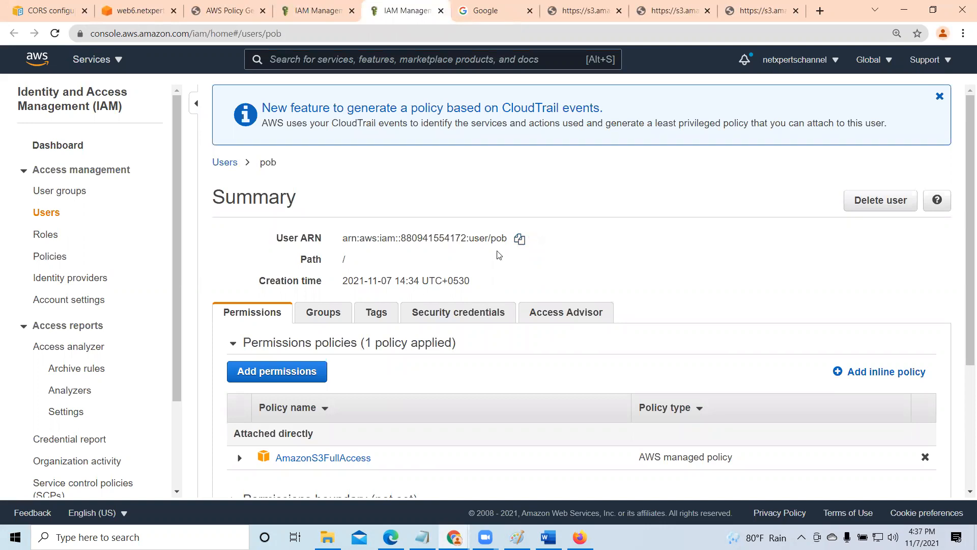
- Paste the copied IAM user ARN as the principal of the Allow statement in the AWS Policy Generator
click(224, 6)
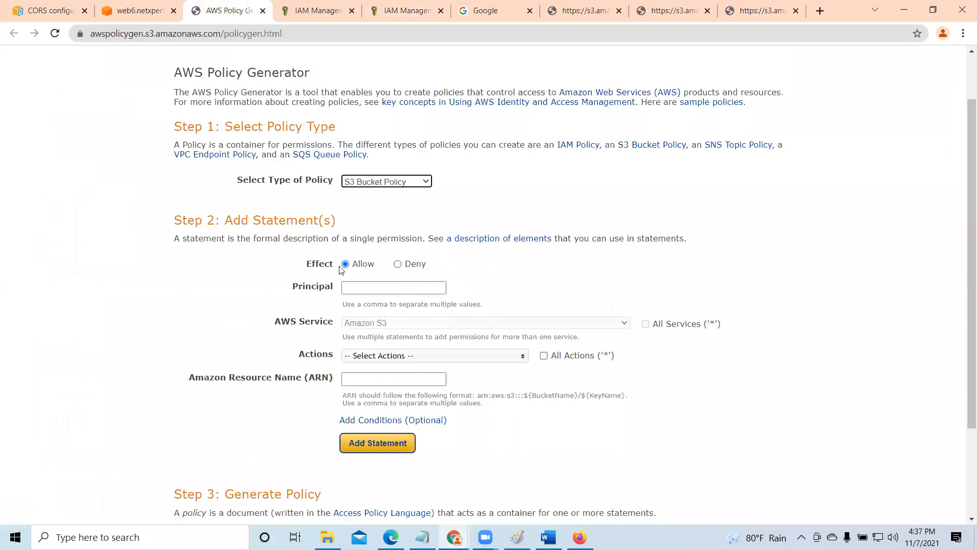
click(357, 284)
right_click(374, 285)
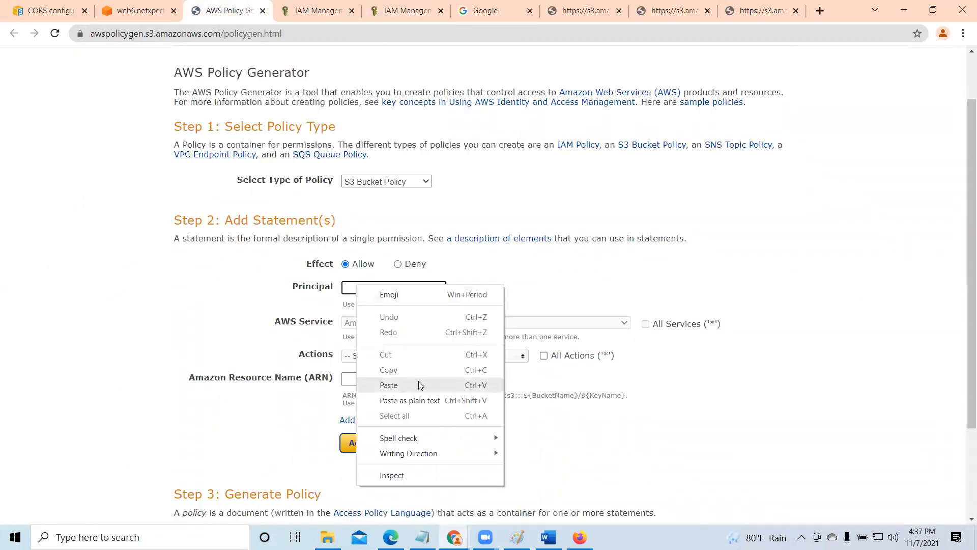
click(418, 381)
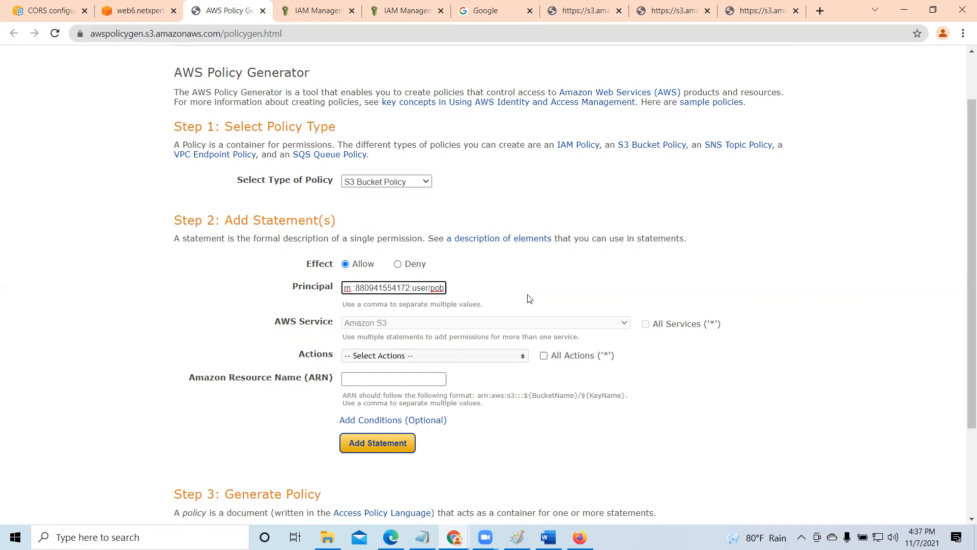
- Select ListBucket as the only Amazon S3 action for the policy statement
scroll(514, 293, down, 1)
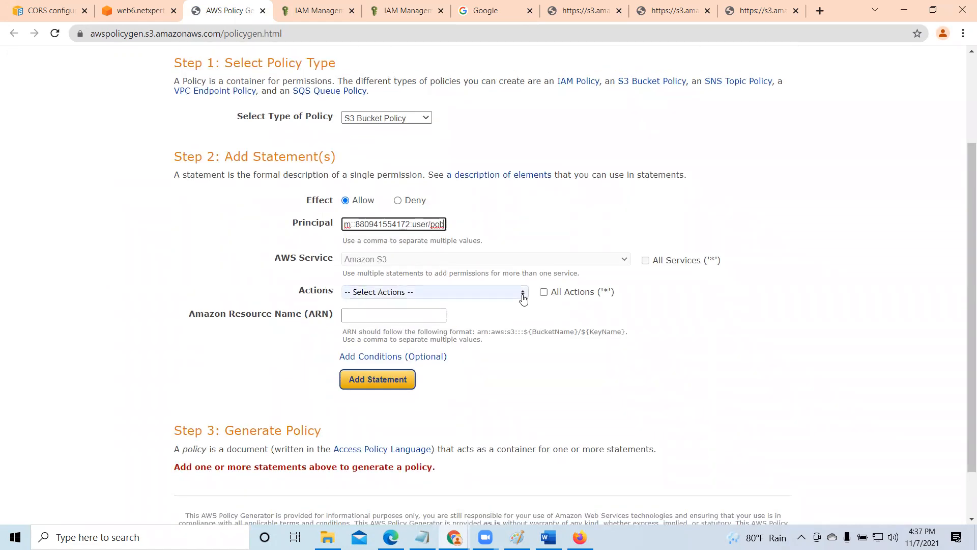
click(524, 300)
scroll(496, 378, down, 5)
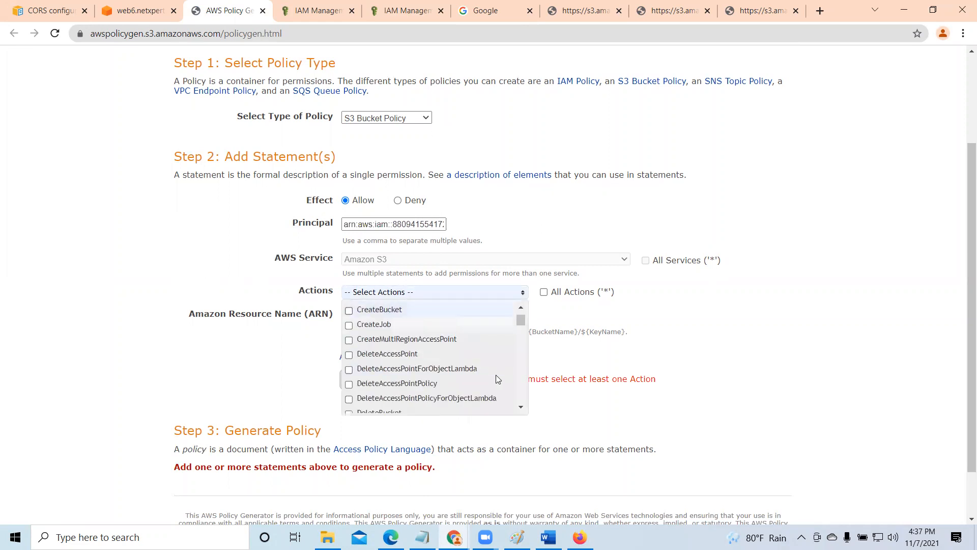
scroll(496, 379, down, 5)
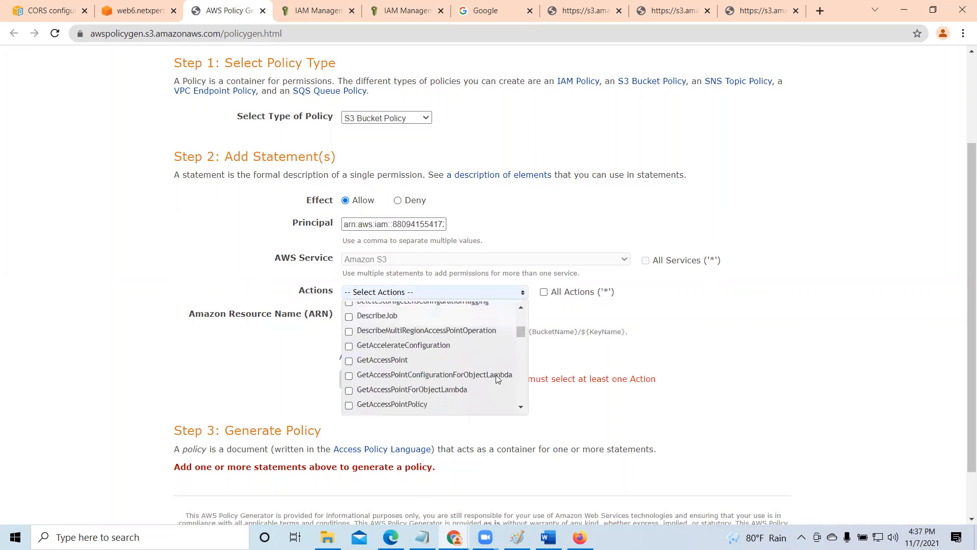
scroll(496, 379, down, 5)
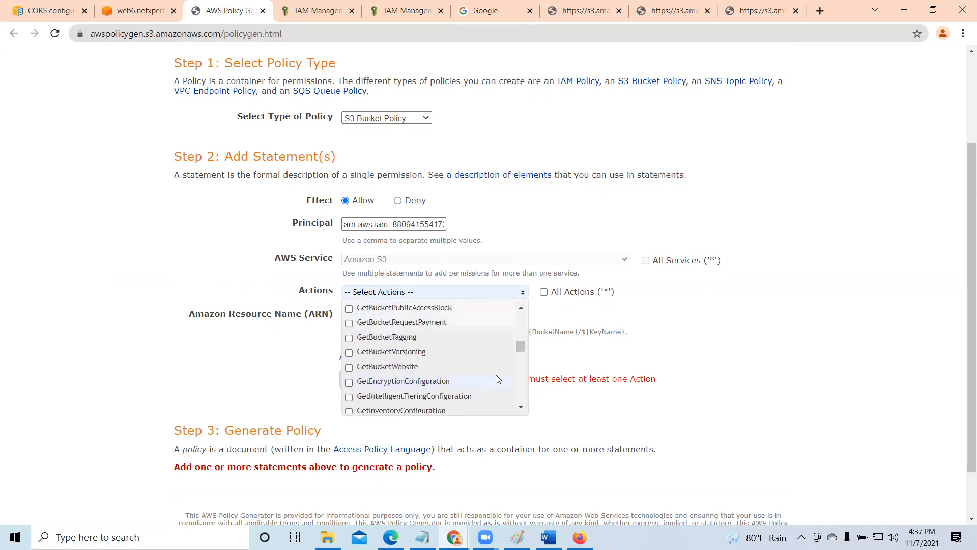
scroll(495, 377, down, 8)
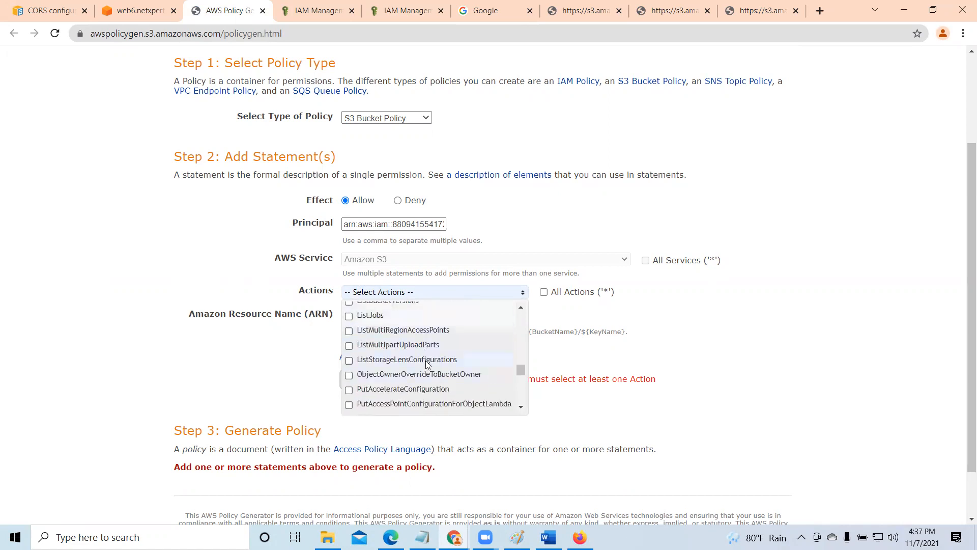
scroll(427, 364, down, 3)
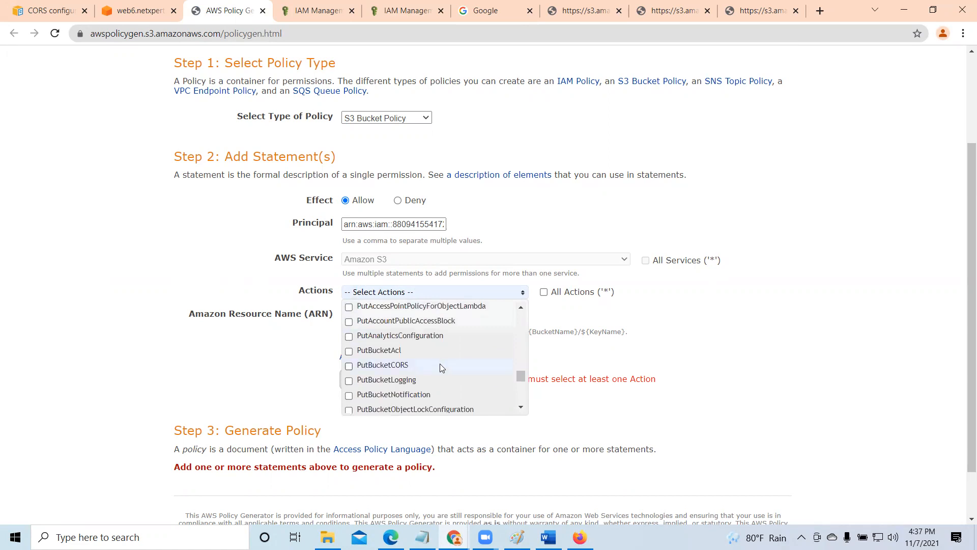
scroll(450, 366, down, 8)
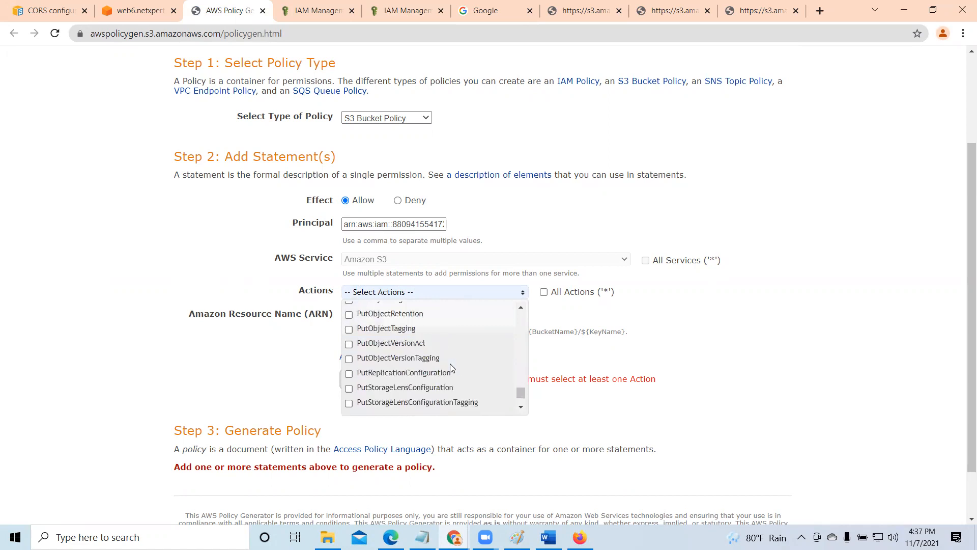
scroll(450, 365, down, 3)
drag(521, 401, 521, 382)
scroll(433, 359, up, 5)
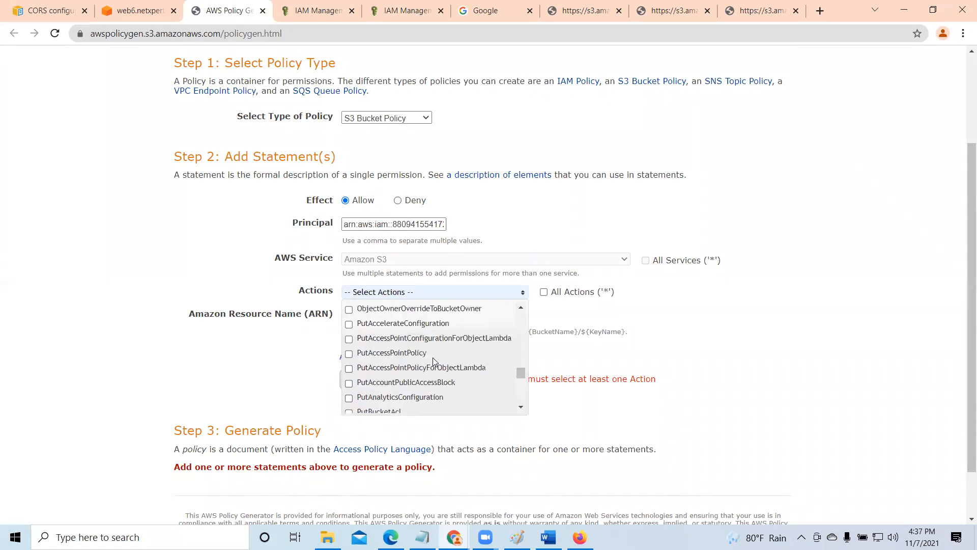
scroll(433, 361, down, 1)
click(413, 395)
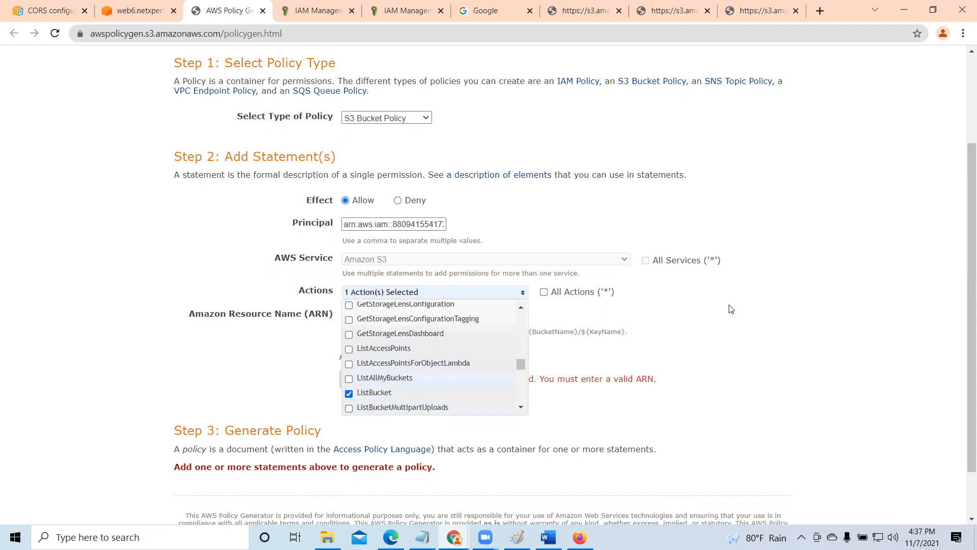
click(733, 320)
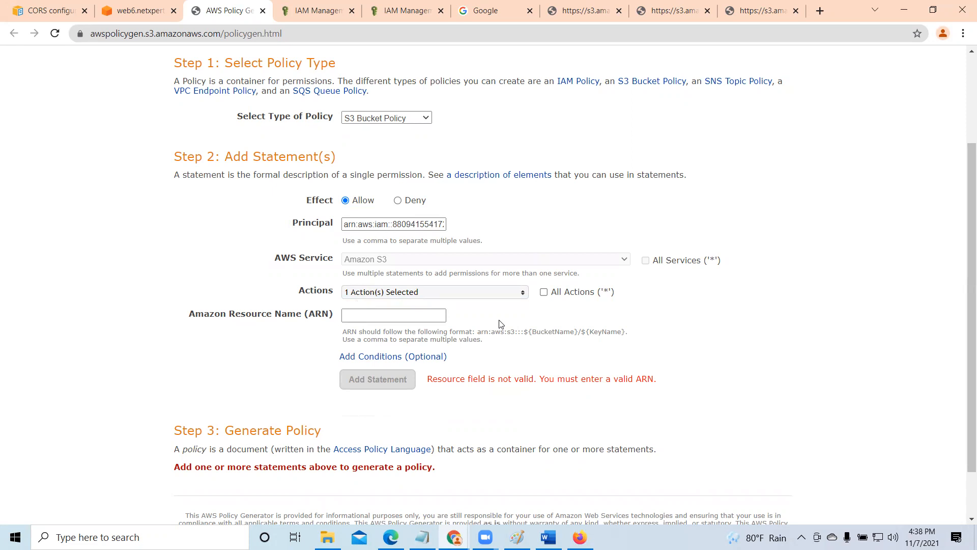
- Open the web6.netxperts bucket's properties in a separate browser tab and copy the bucket ARN
click(373, 316)
click(152, 16)
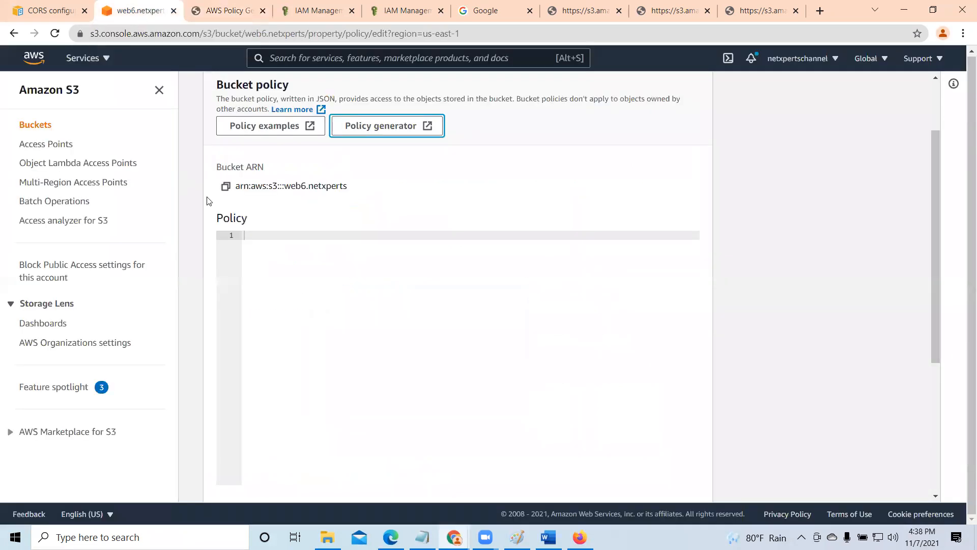
scroll(373, 270, up, 2)
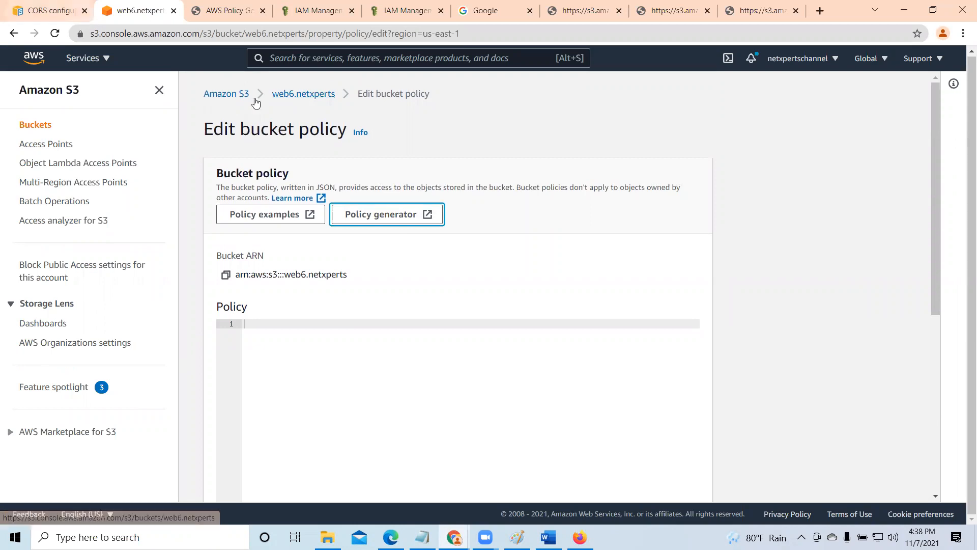
click(305, 95)
right_click(306, 99)
click(336, 104)
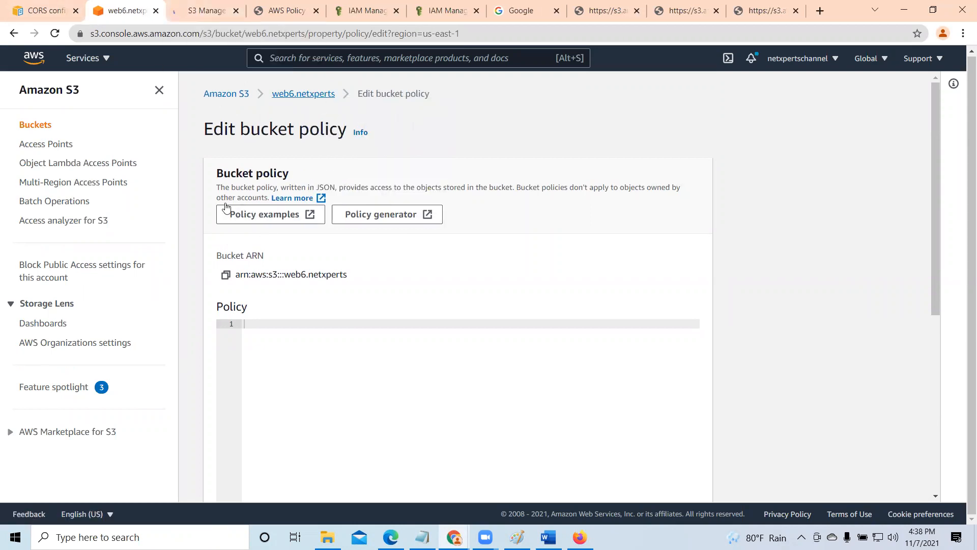
click(206, 11)
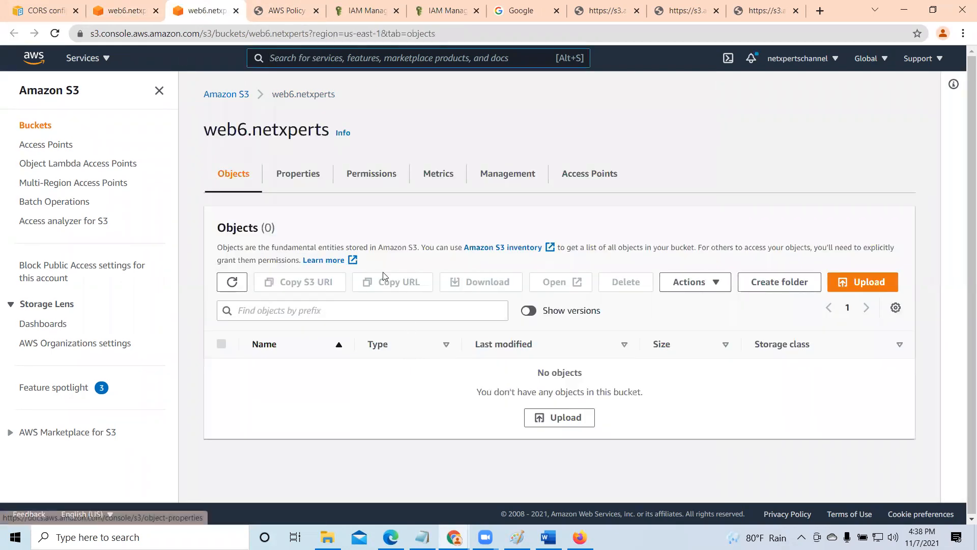
click(293, 178)
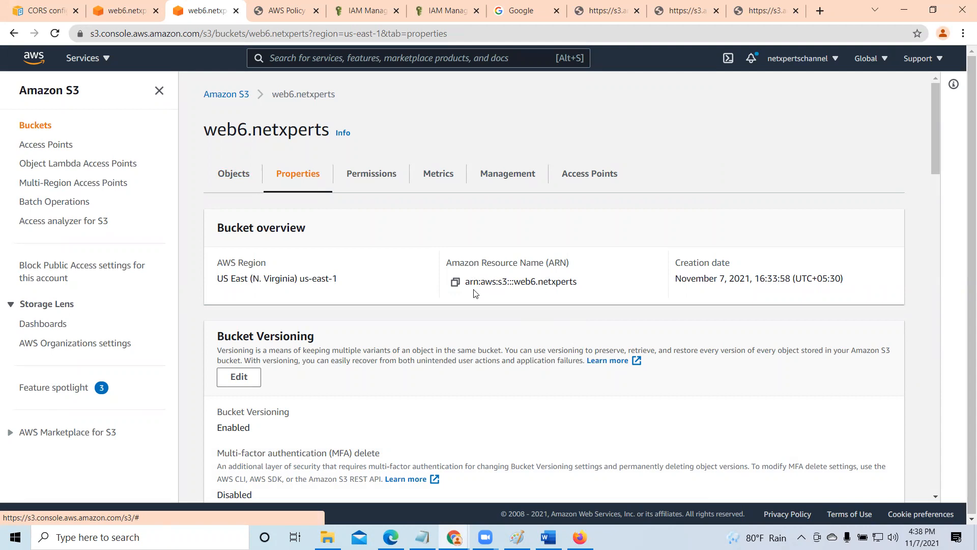
click(456, 282)
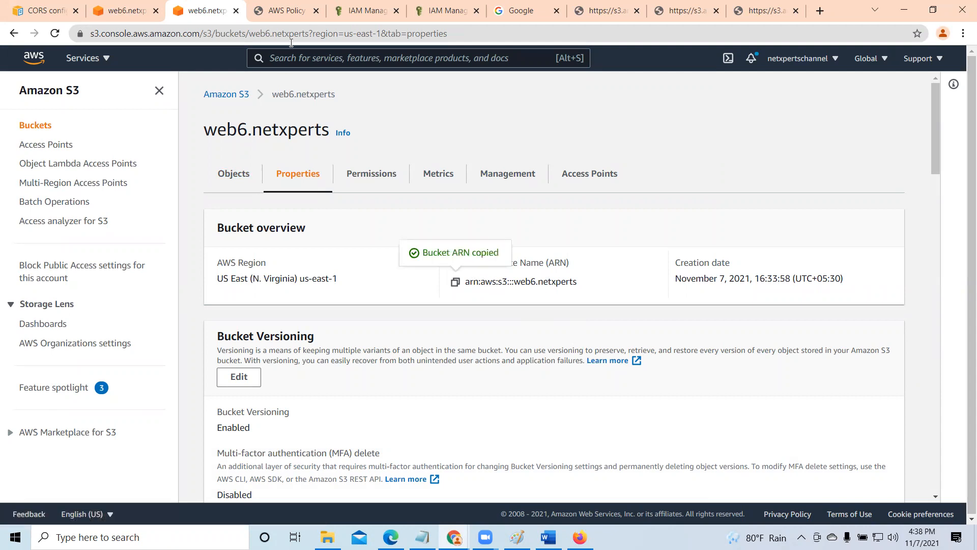
- Paste arn:aws:s3:::web6.netxperts as the statement's Amazon Resource Name in the AWS Policy Generator
click(360, 10)
click(292, 11)
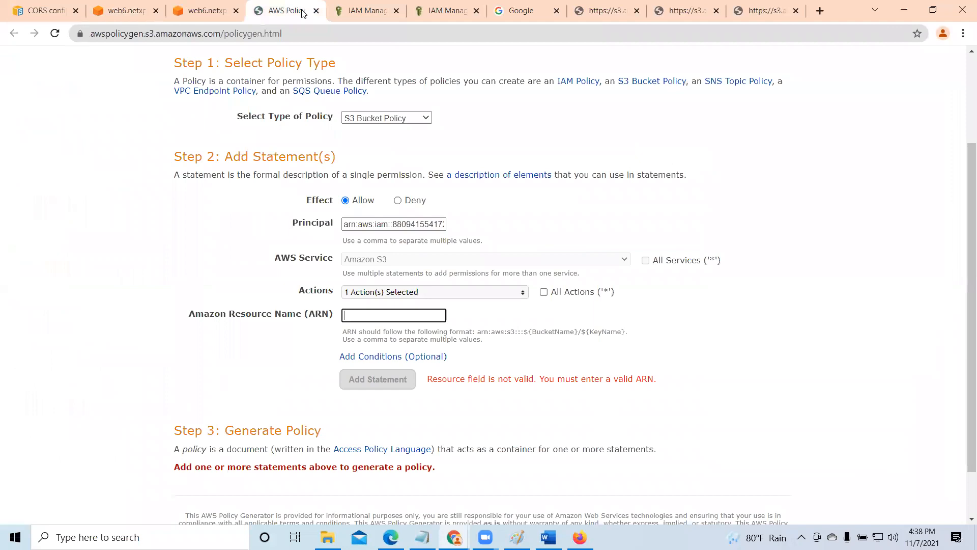
right_click(372, 316)
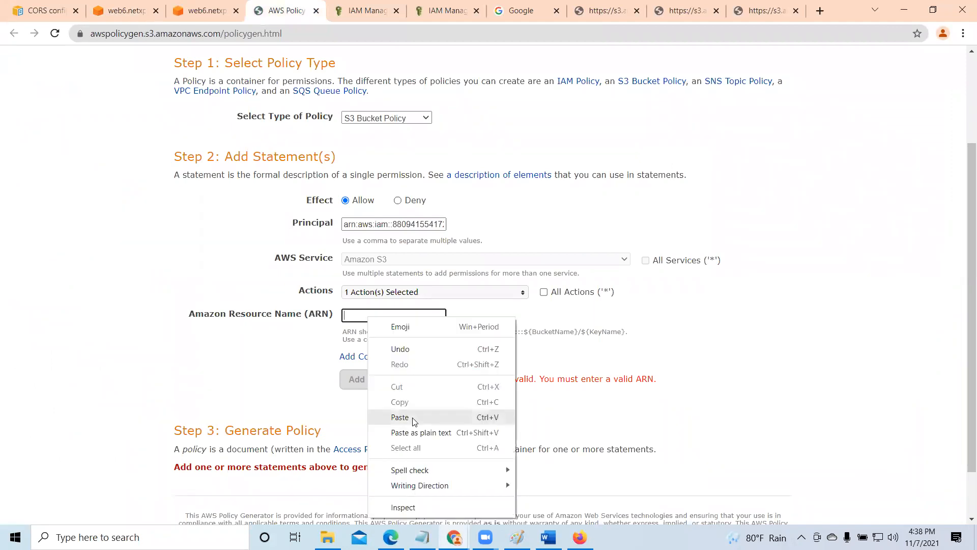
click(414, 415)
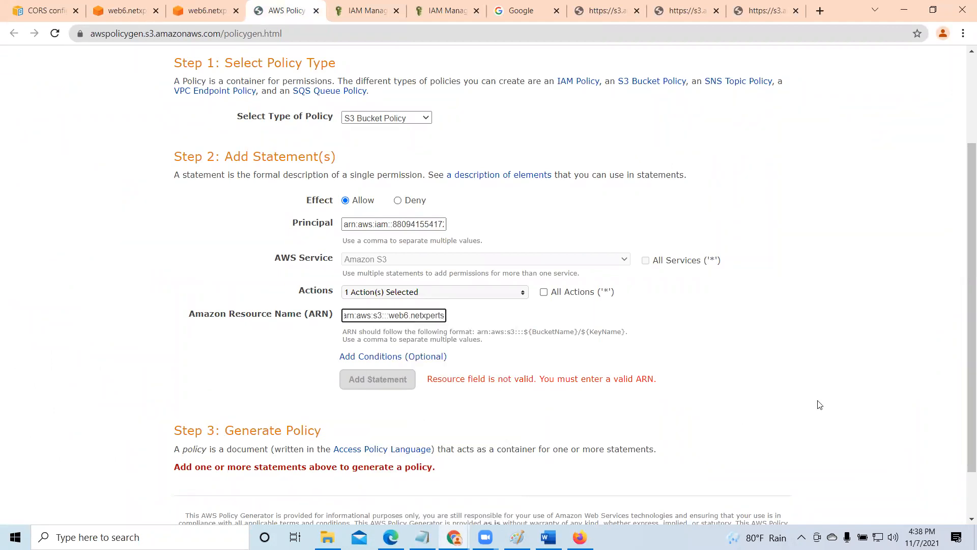
text(/*)
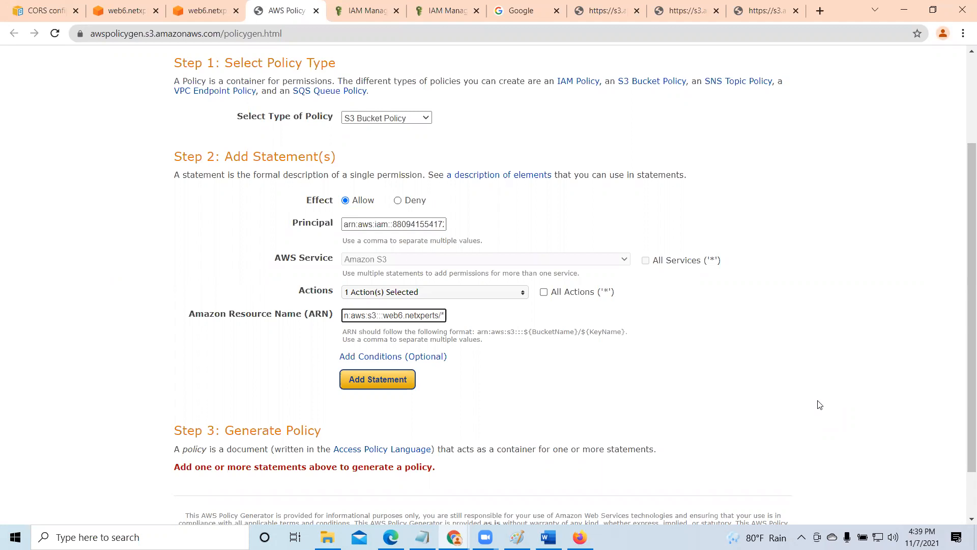
key(BackSpace)
key(BackSpace)
- Add the ListBucket statement to the policy and generate the policy's JSON document
click(379, 380)
scroll(384, 385, down, 3)
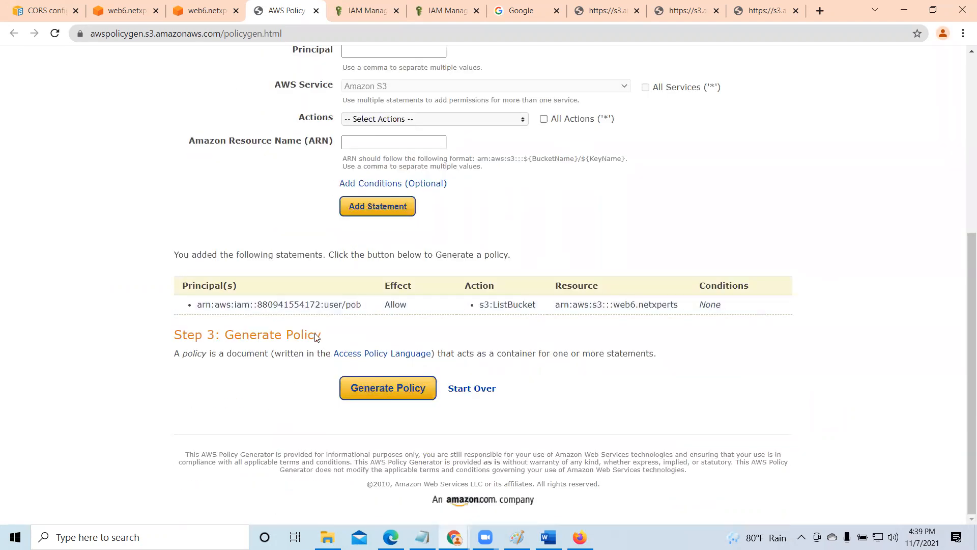
click(411, 389)
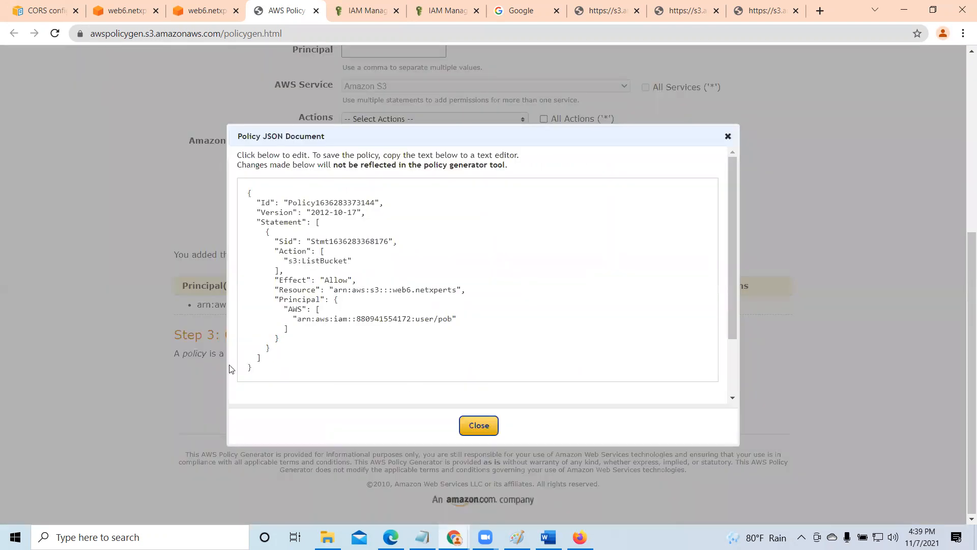
- Copy the entire generated policy JSON and close its document window
drag(251, 193, 357, 386)
right_click(308, 242)
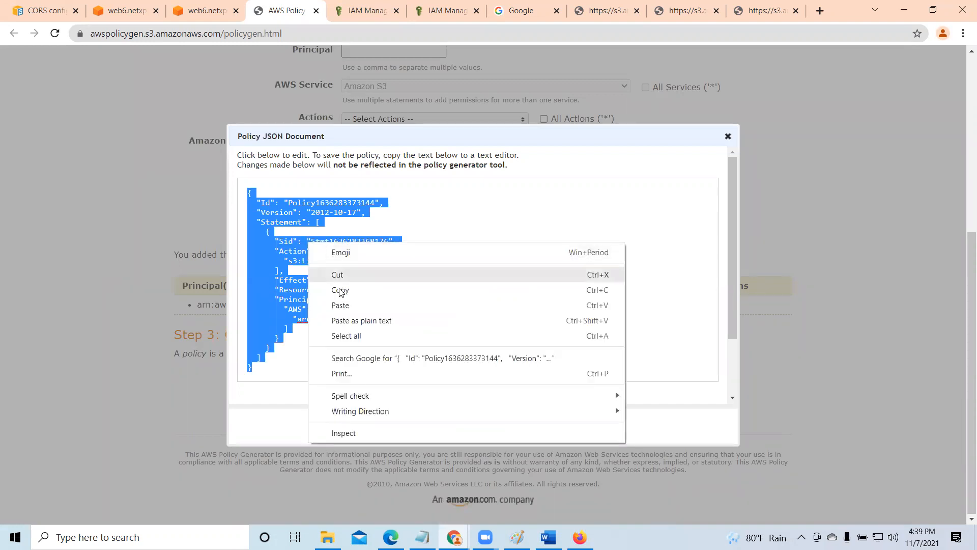
click(338, 290)
click(476, 426)
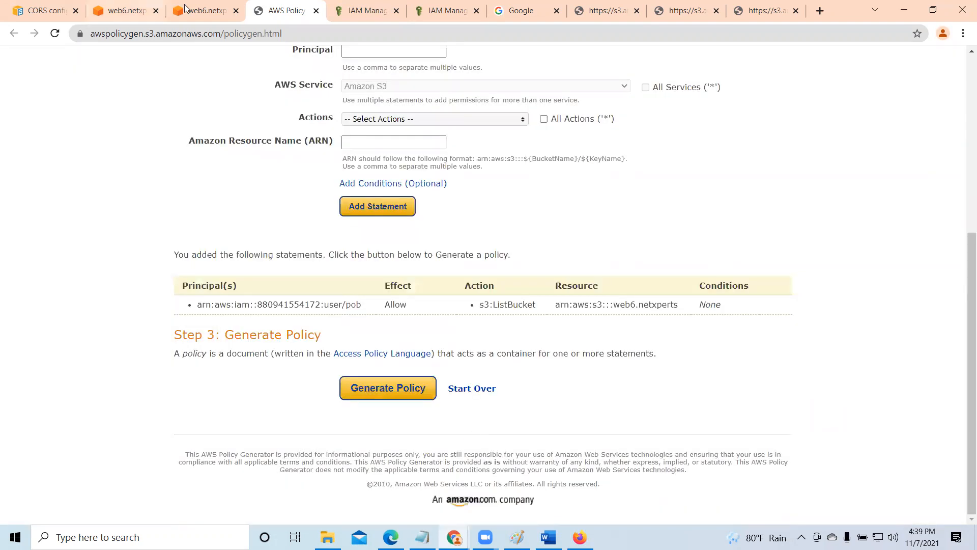
- Paste the generated JSON into the web6.netxperts bucket policy and review its ListBucket action
click(128, 11)
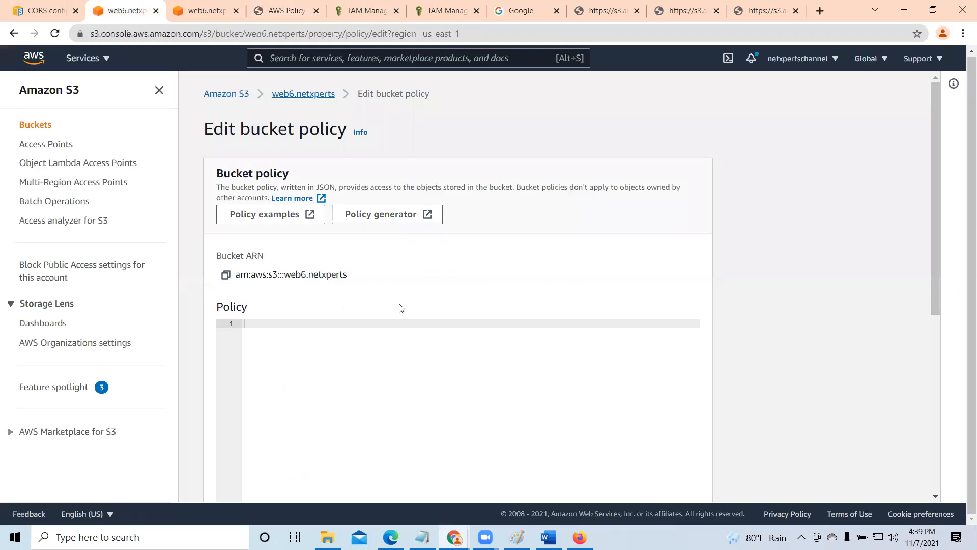
right_click(299, 323)
click(333, 423)
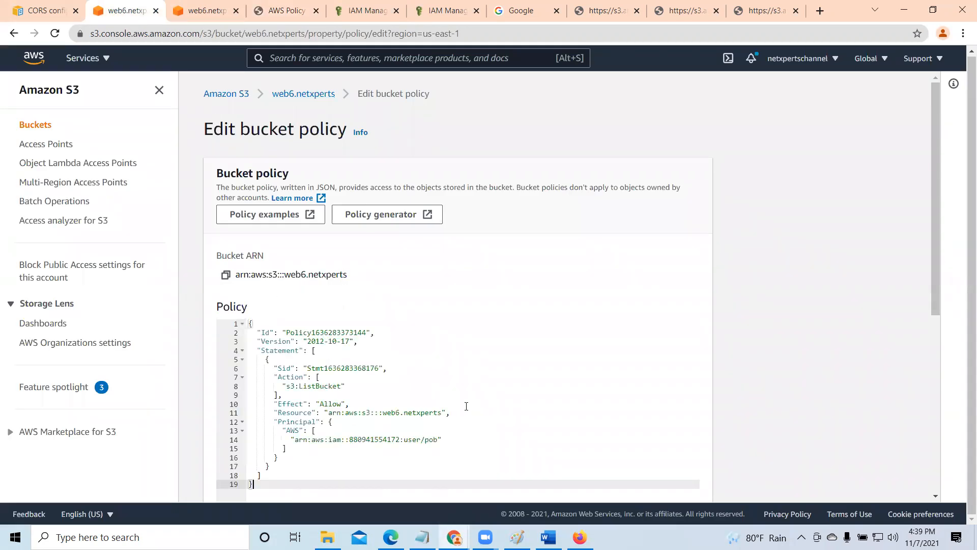
scroll(414, 374, down, 2)
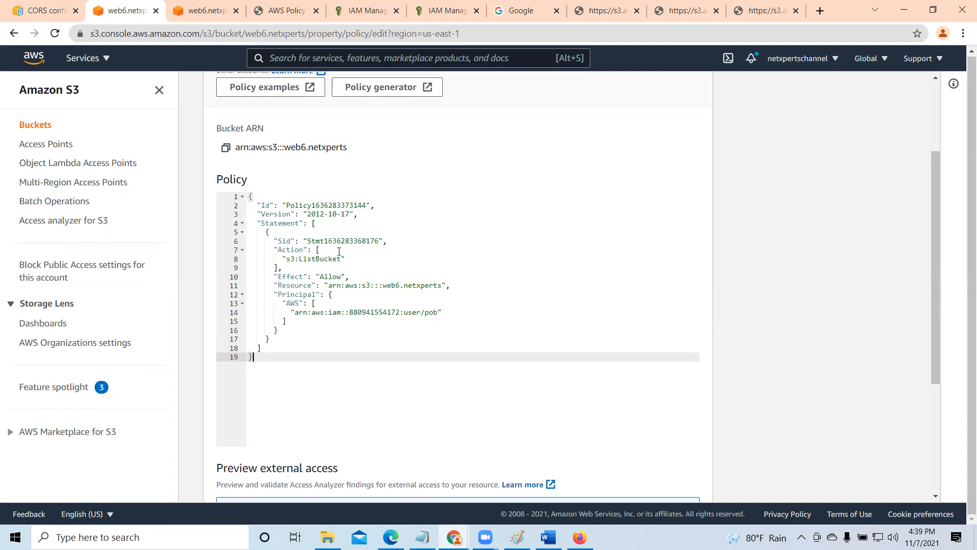
drag(300, 258, 340, 260)
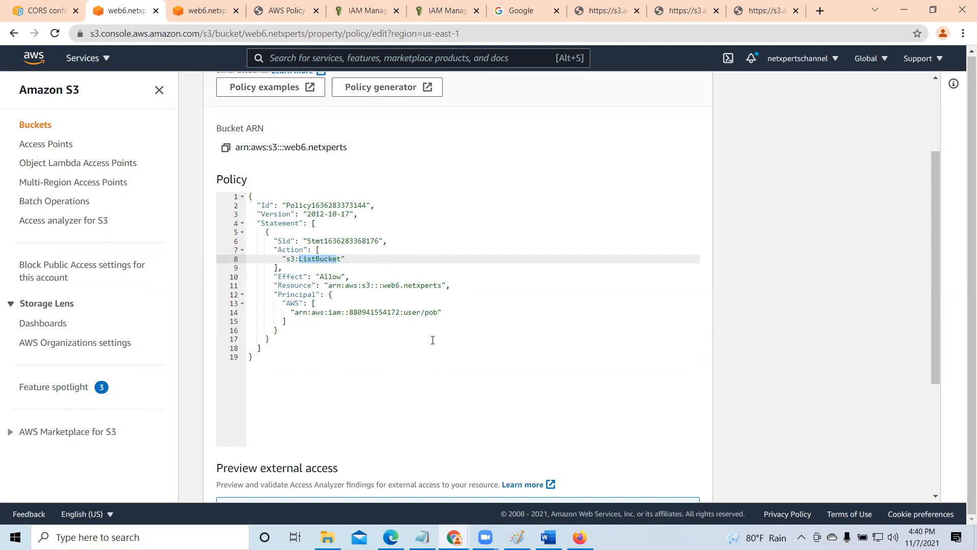
- Save the edited web6.netxperts bucket policy and dismiss the resulting notification
scroll(410, 323, down, 4)
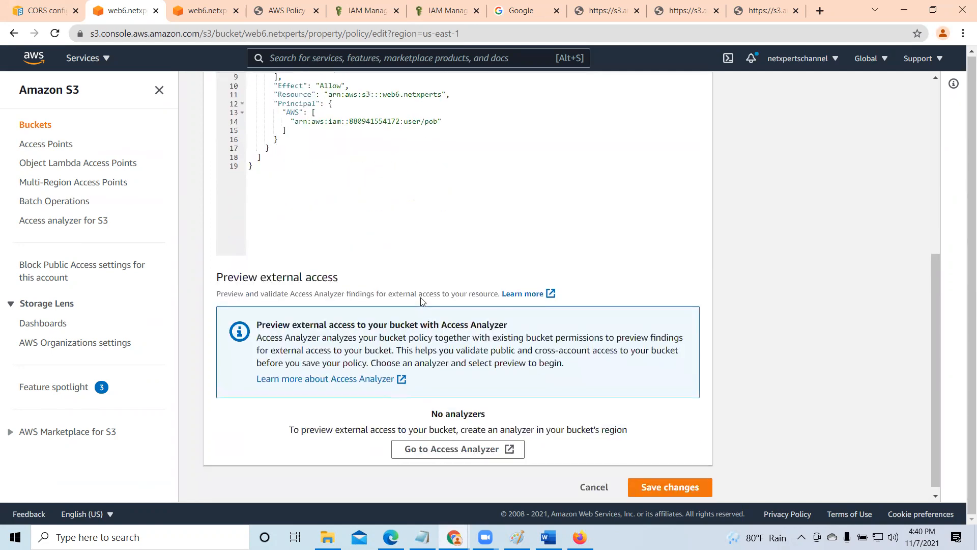
scroll(422, 301, down, 1)
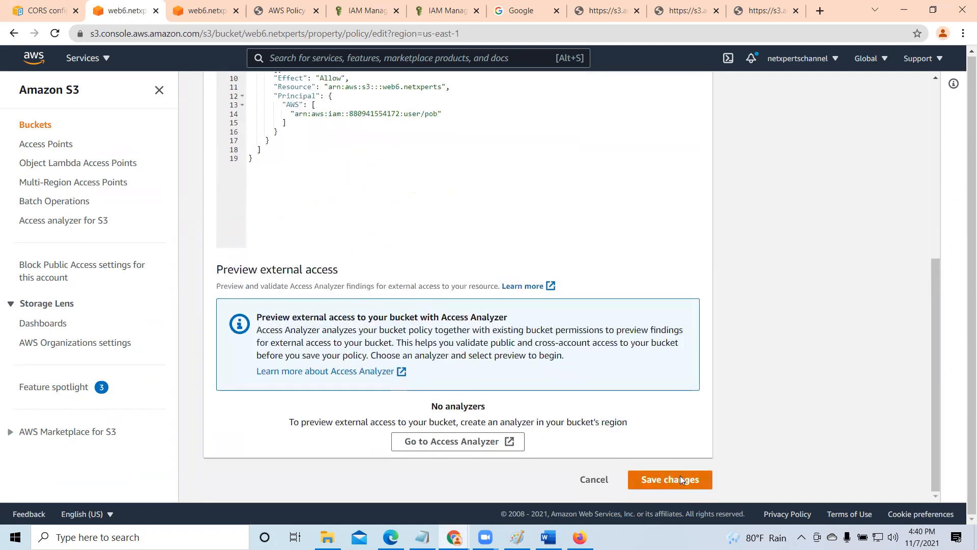
click(680, 480)
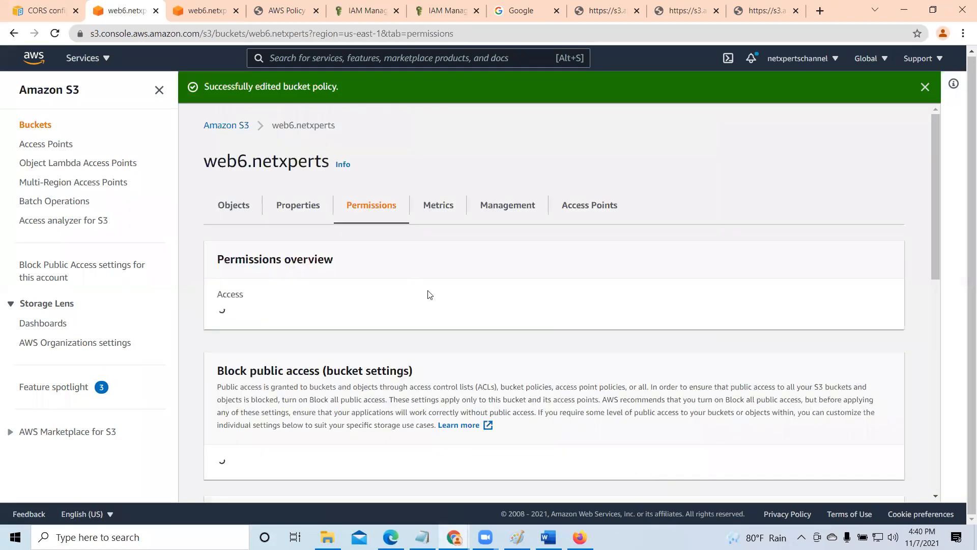
click(925, 87)
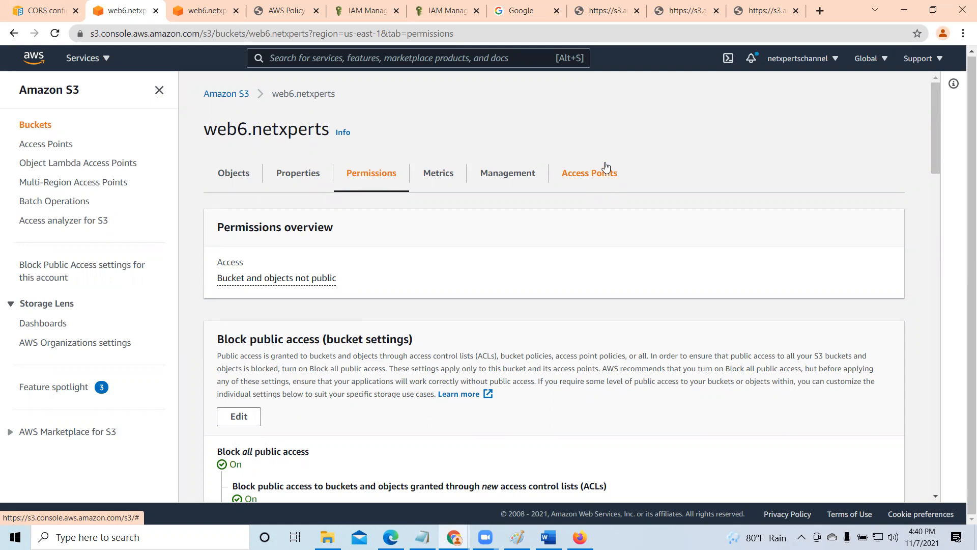
- Detach the AmazonS3FullAccess policy from the IAM user pob and review the remaining attached users
click(369, 11)
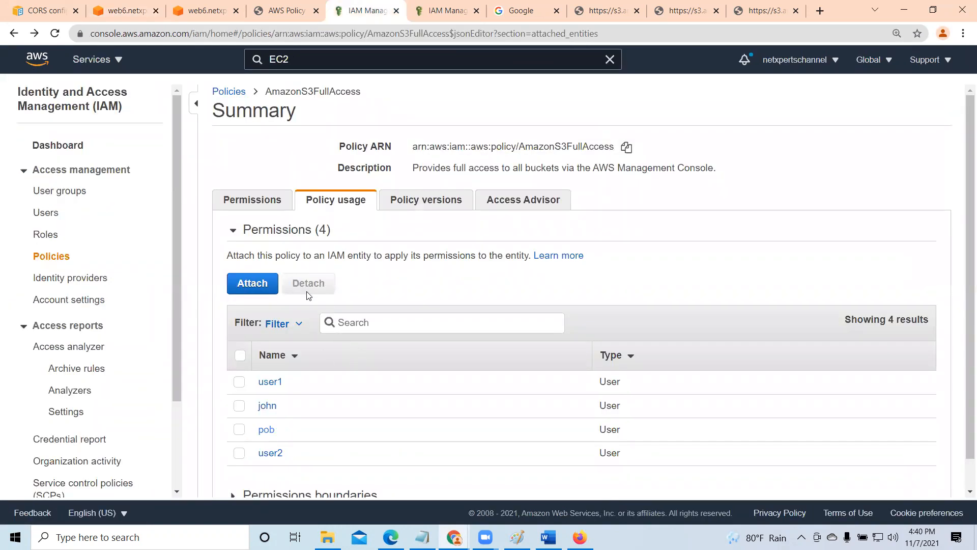
scroll(257, 294, down, 1)
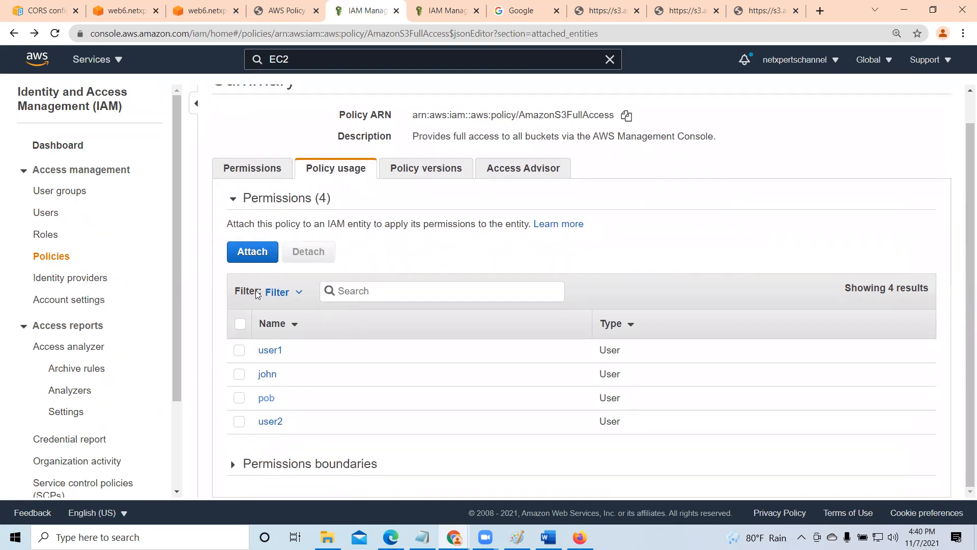
click(239, 398)
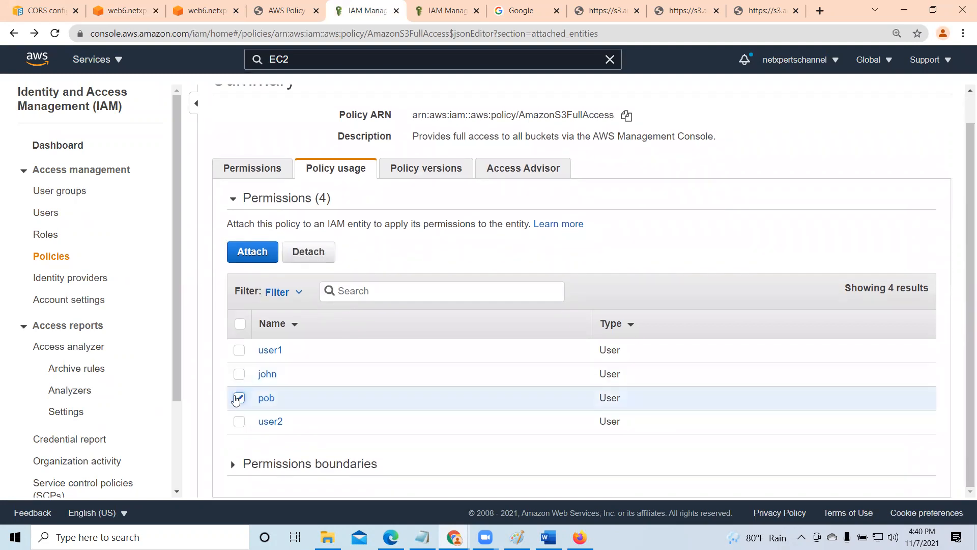
click(296, 257)
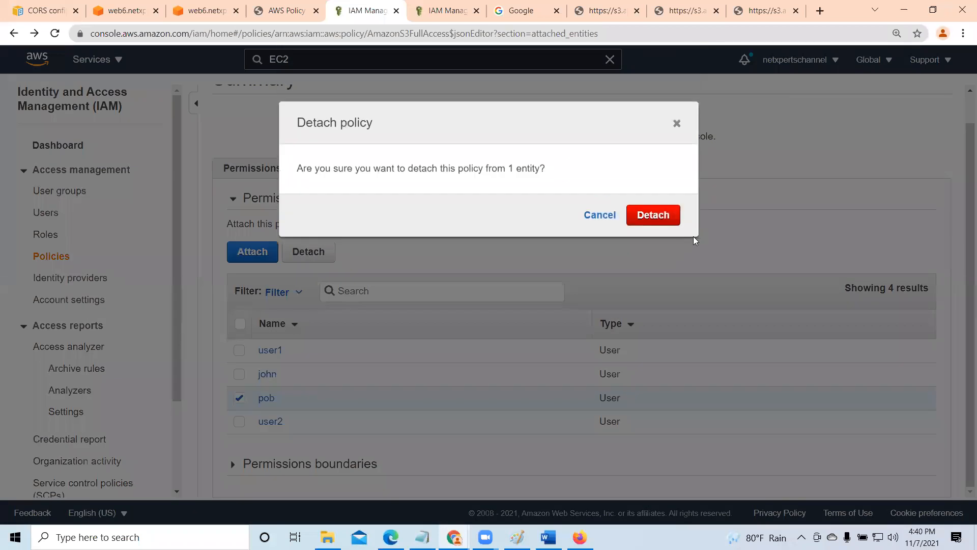
click(661, 213)
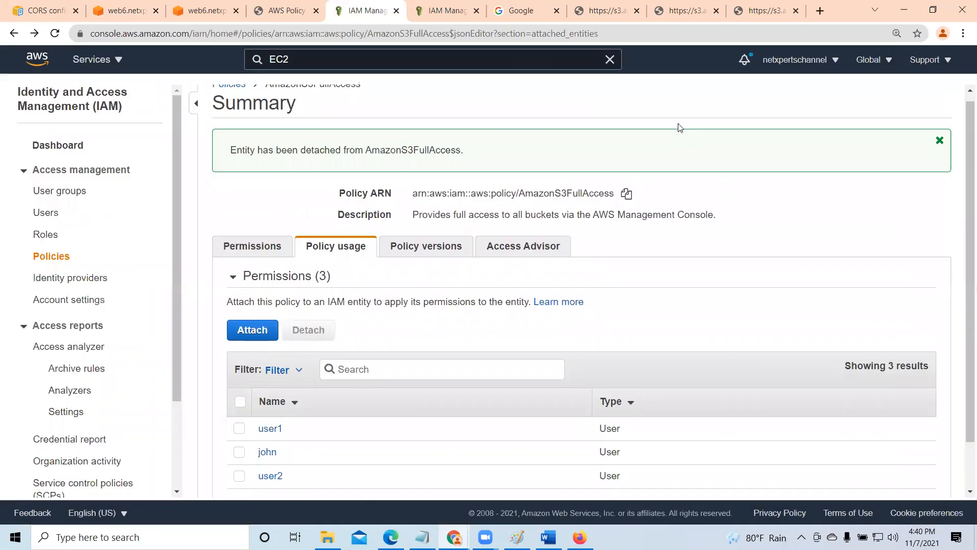
scroll(543, 351, down, 1)
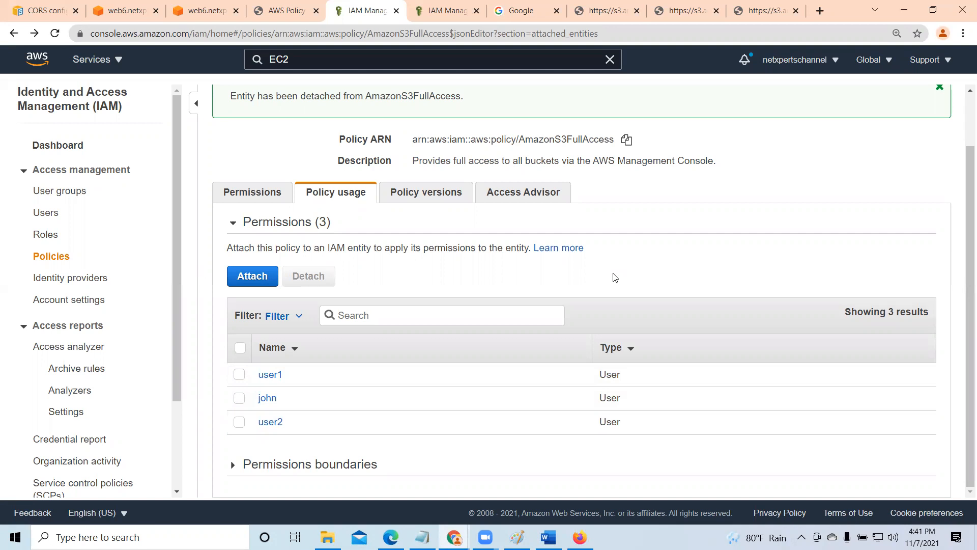
- Switch to Firefox and reload the web3.netxperts bucket's object list to test the IAM user's access
click(204, 11)
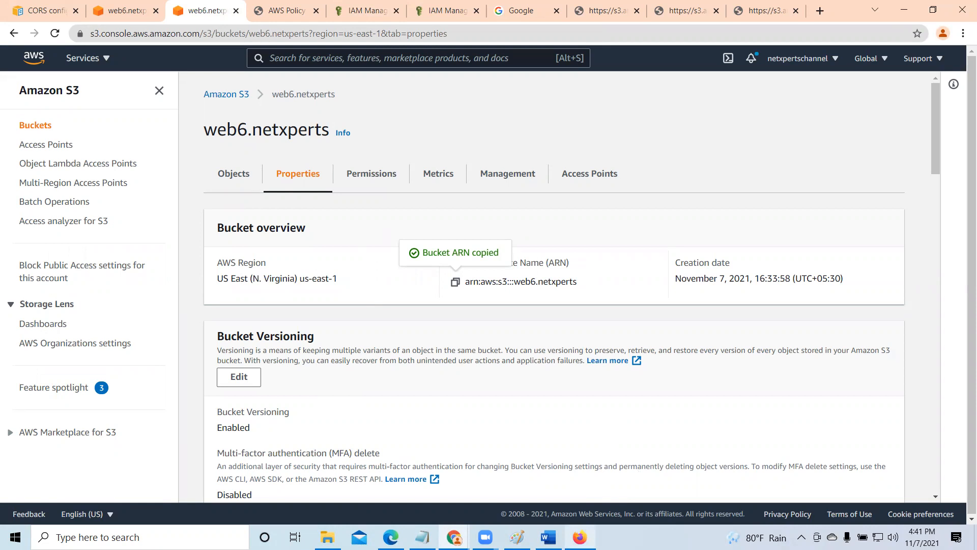
mouse_move(580, 537)
click(592, 486)
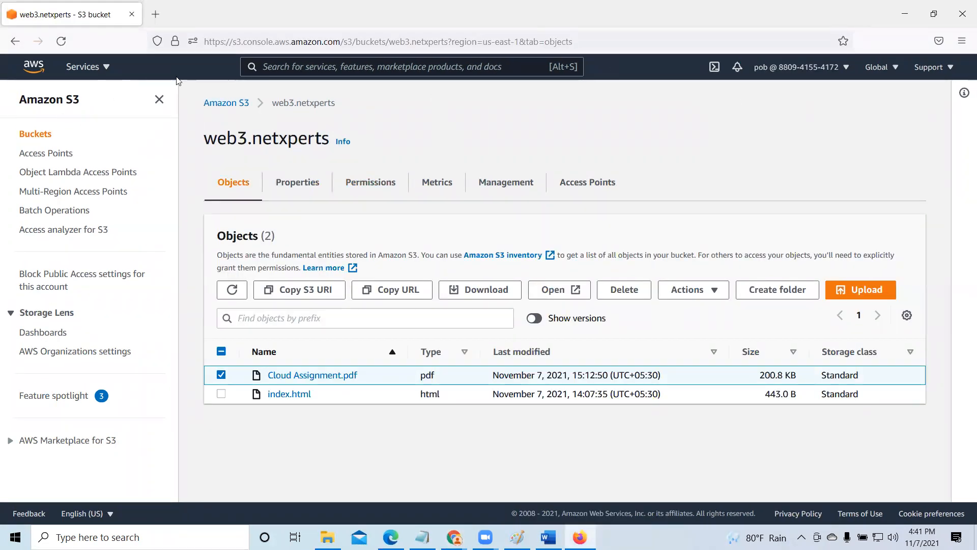
click(64, 43)
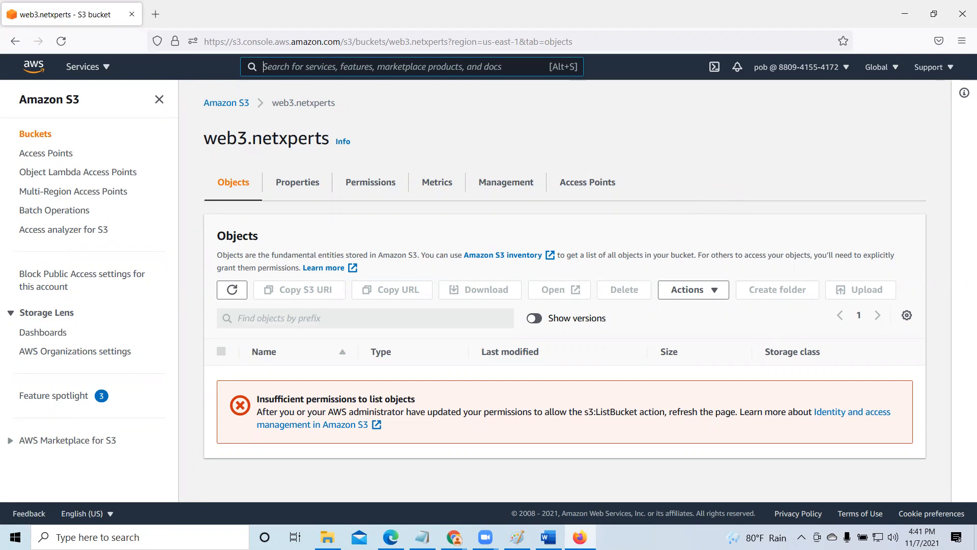
- Switch to Word and close Document2 without saving it
mouse_move(548, 537)
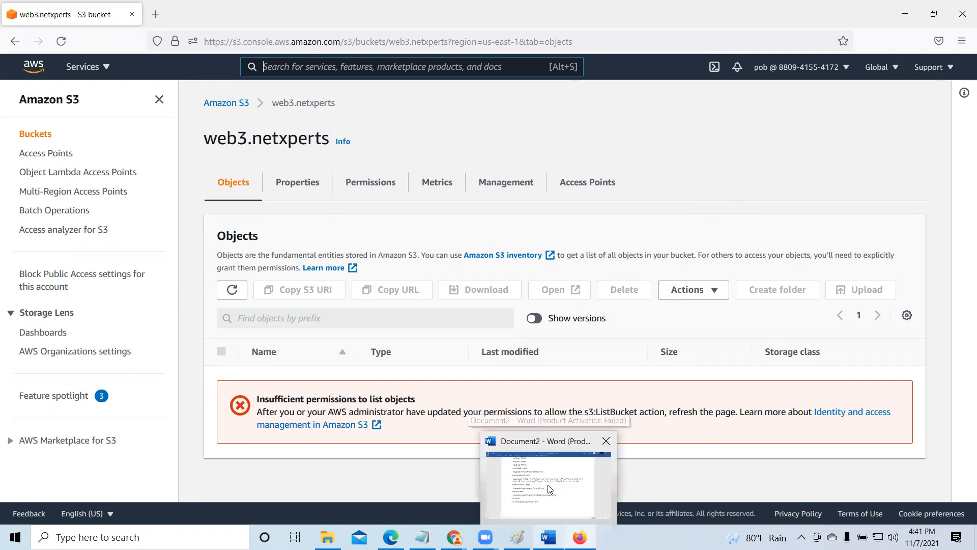
click(548, 481)
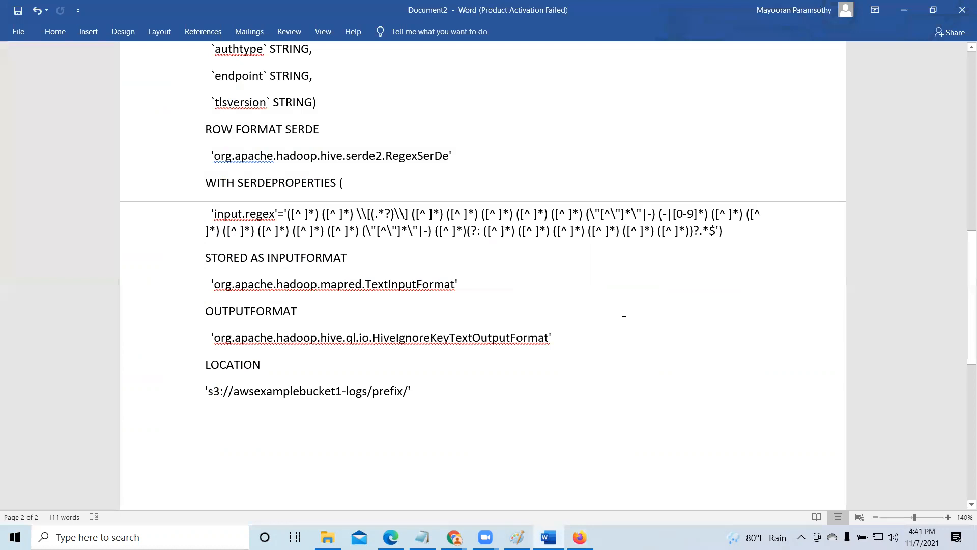
click(961, 10)
click(501, 295)
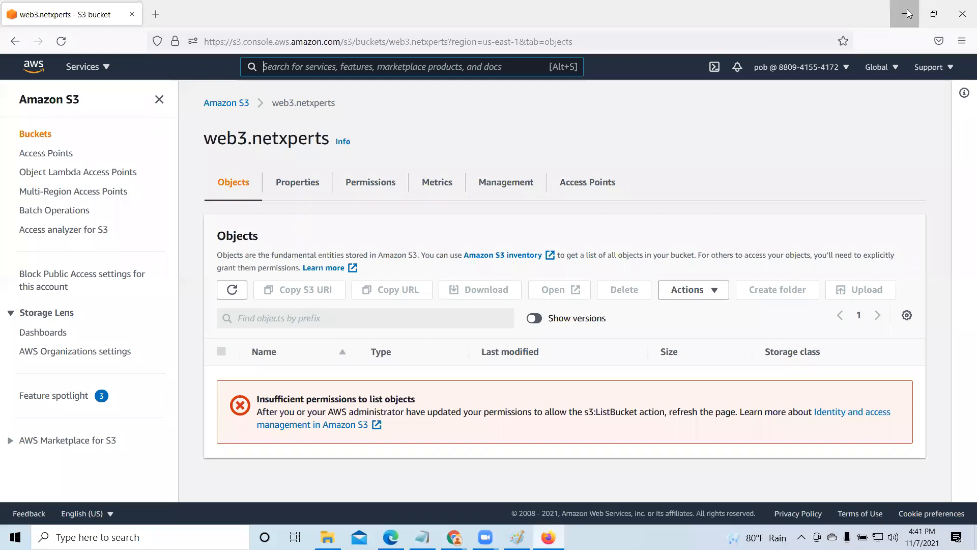
- Minimize the browser and open create new directory.docx from the AWS_Today folder on the desktop
click(908, 14)
key(super+d)
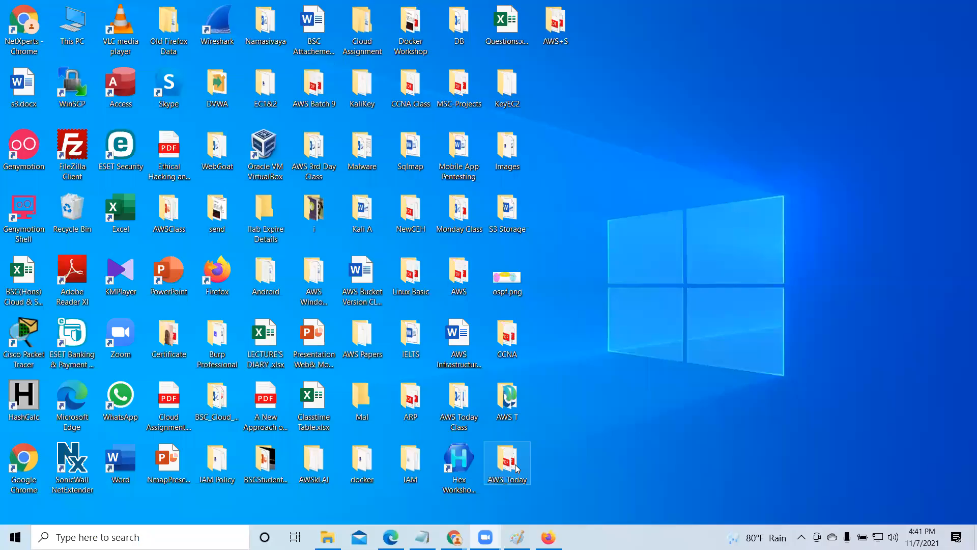
double_click(510, 460)
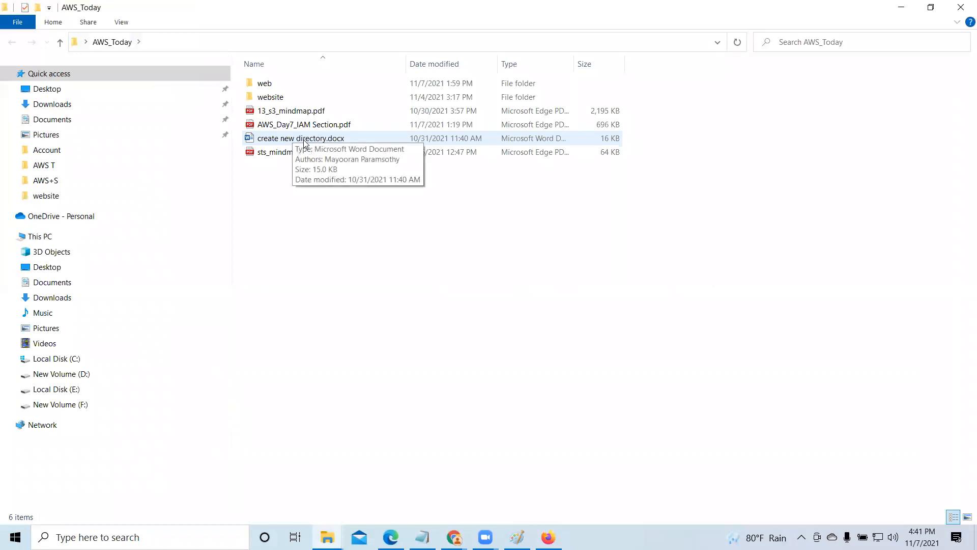
double_click(304, 139)
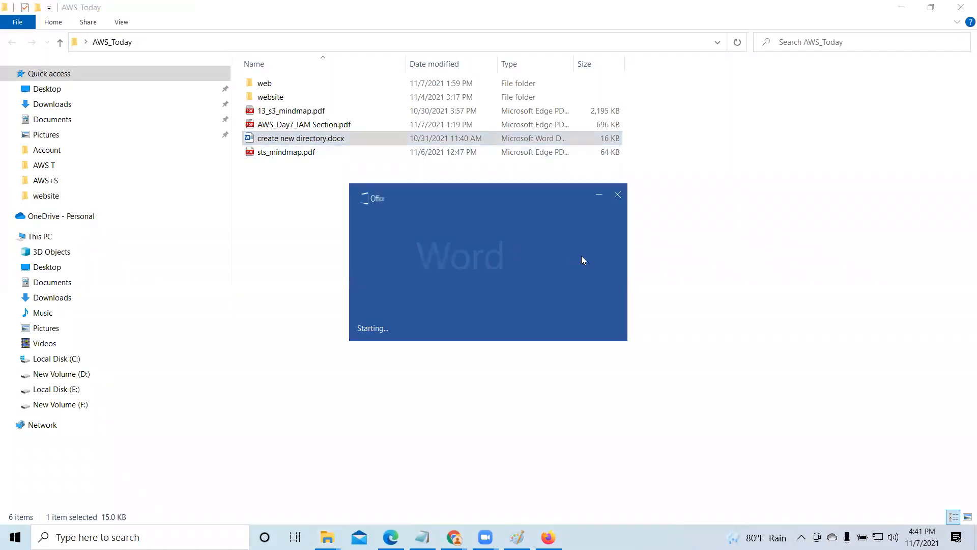
- Copy the S3 console bucket URL under the AWS Security heading, and minimize the document and folder windows
scroll(564, 244, down, 8)
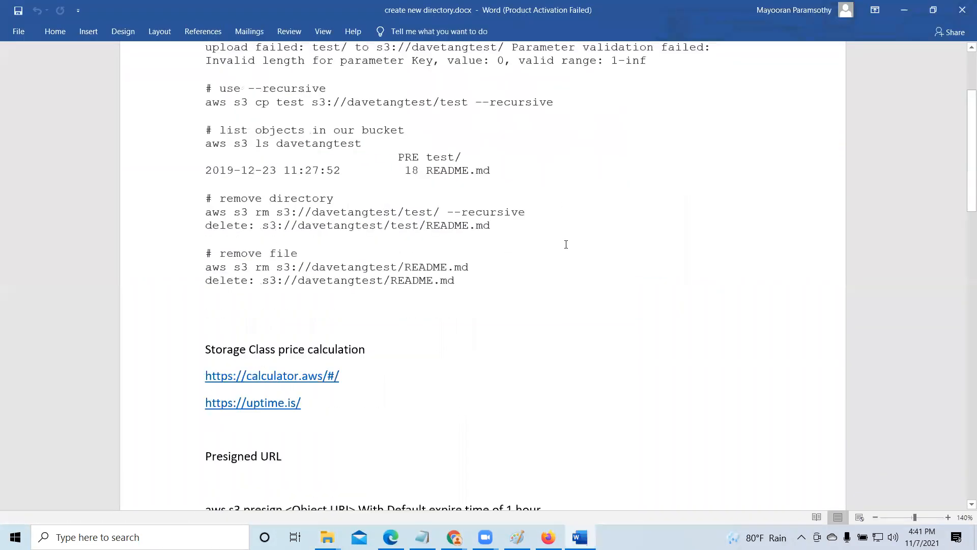
scroll(566, 244, down, 10)
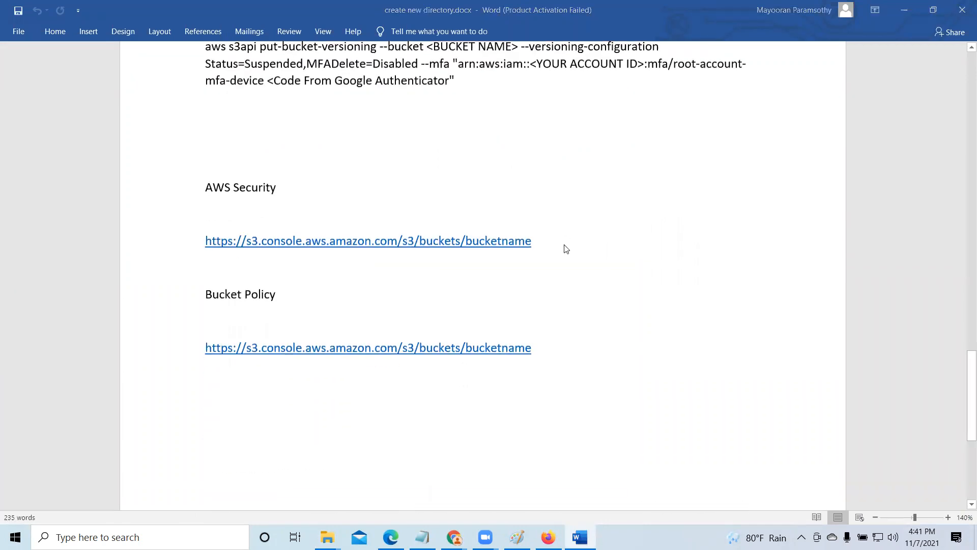
click(617, 394)
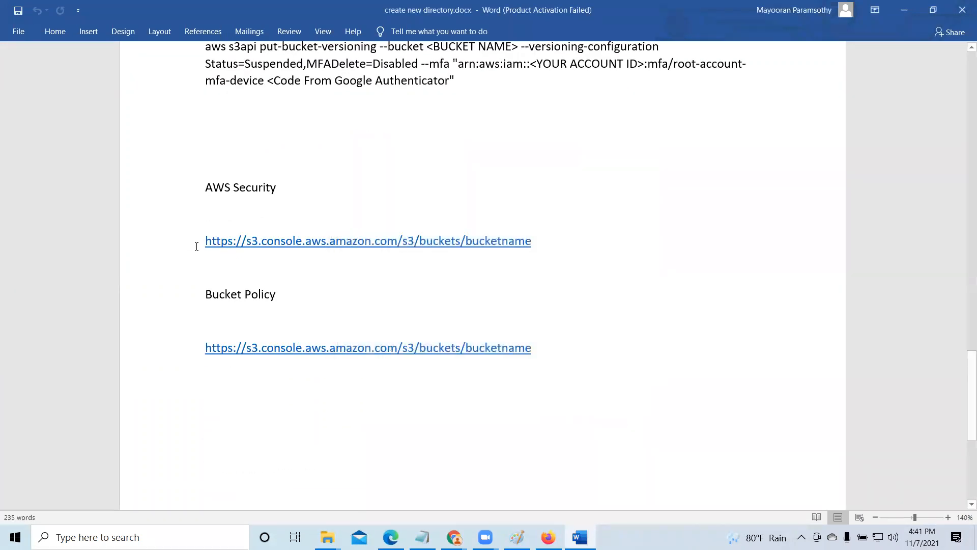
drag(205, 241, 564, 243)
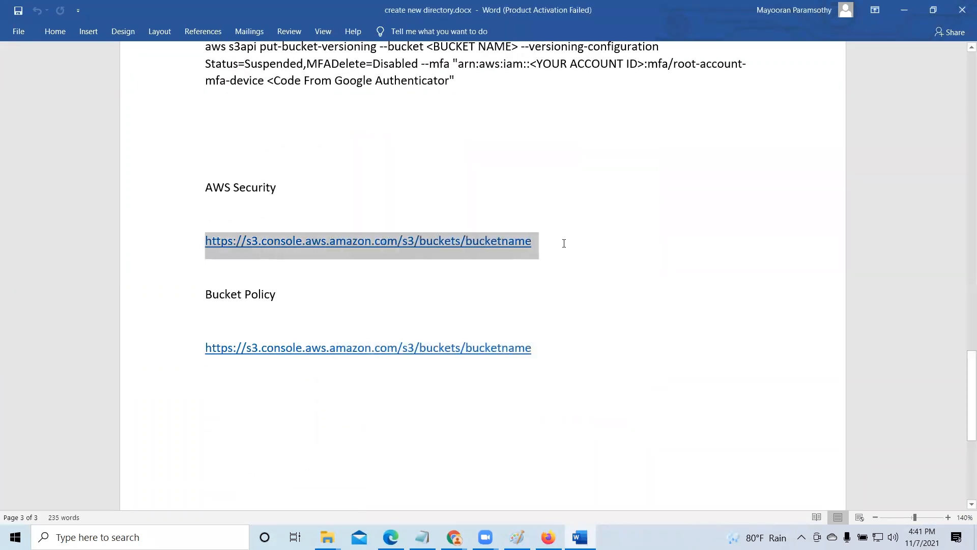
right_click(500, 246)
click(536, 270)
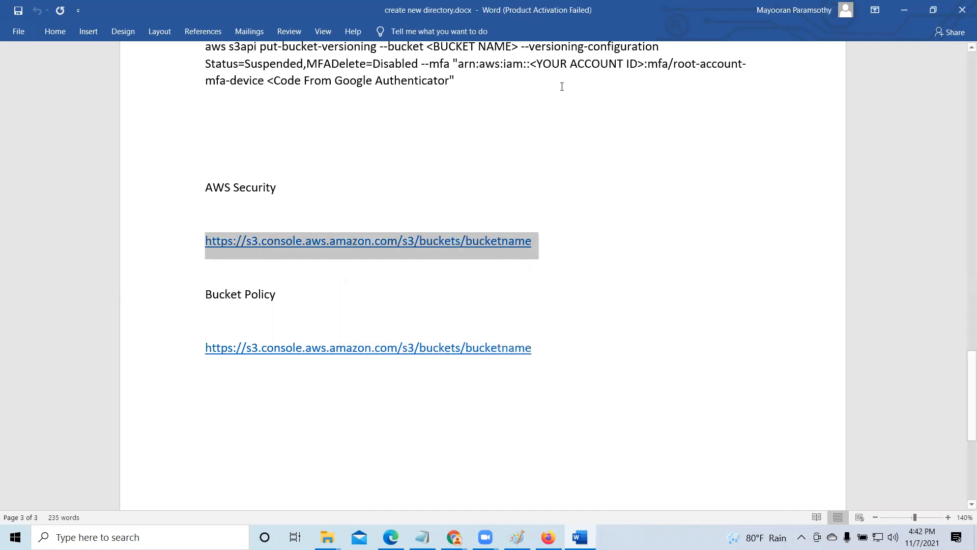
click(904, 7)
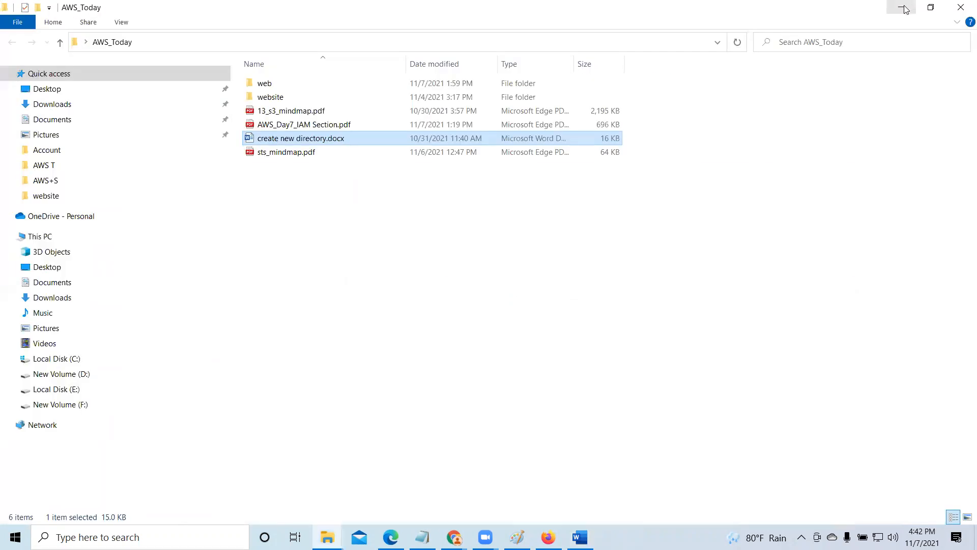
click(904, 7)
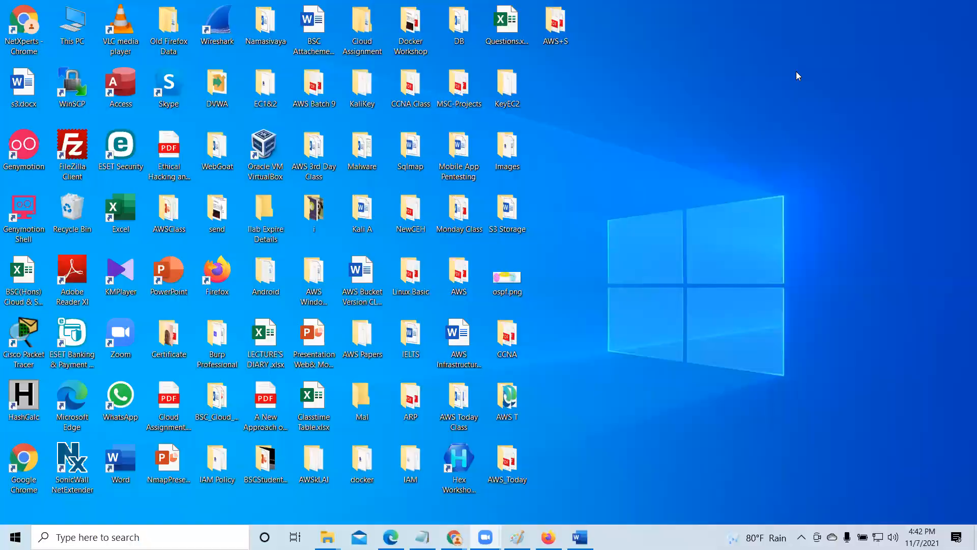
click(548, 536)
click(157, 14)
right_click(191, 41)
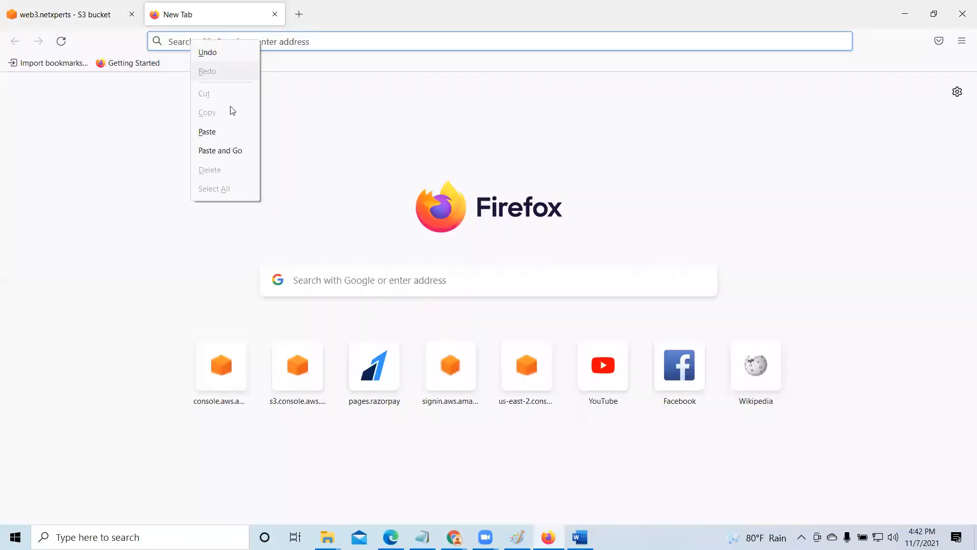
click(234, 131)
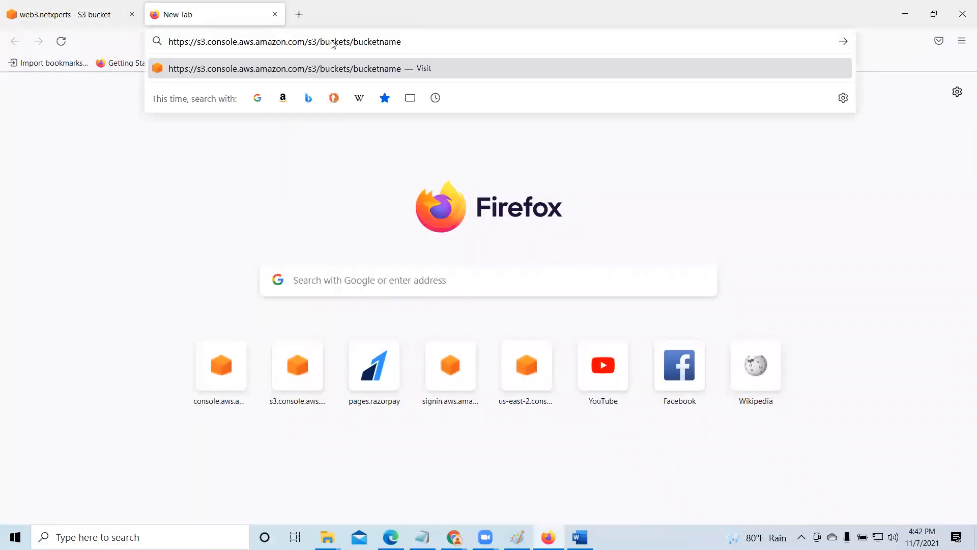
- Copy the bucket name web3.netxperts from the heading of the already open S3 bucket page
click(99, 20)
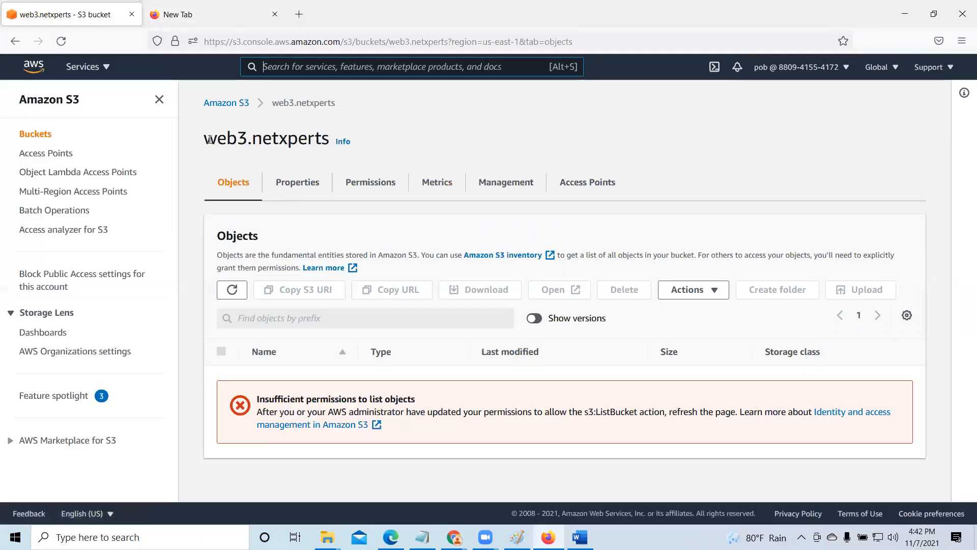
drag(228, 142, 271, 143)
drag(205, 143, 329, 142)
right_click(307, 143)
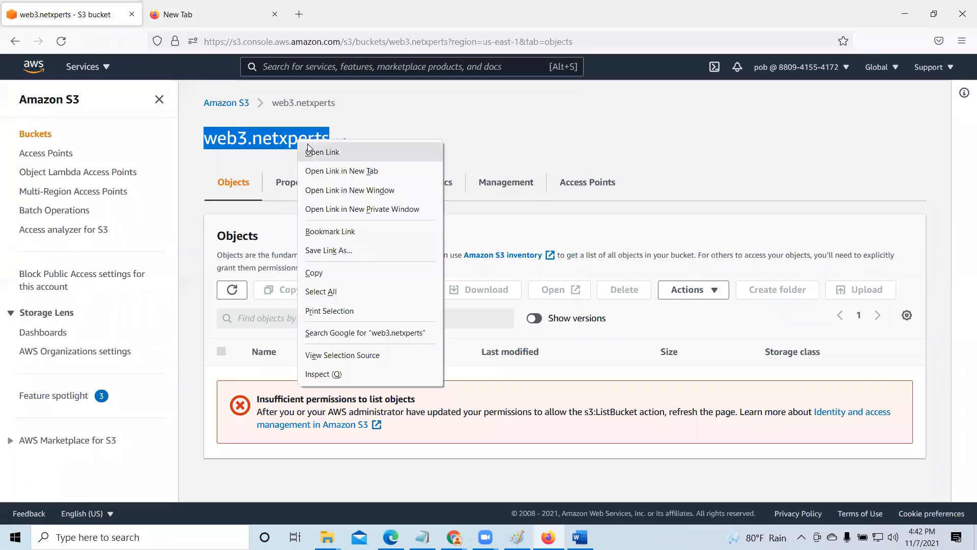
click(318, 272)
- Replace bucketname in the pasted URL with web3.netxperts, load that bucket page and refresh its object list
click(207, 15)
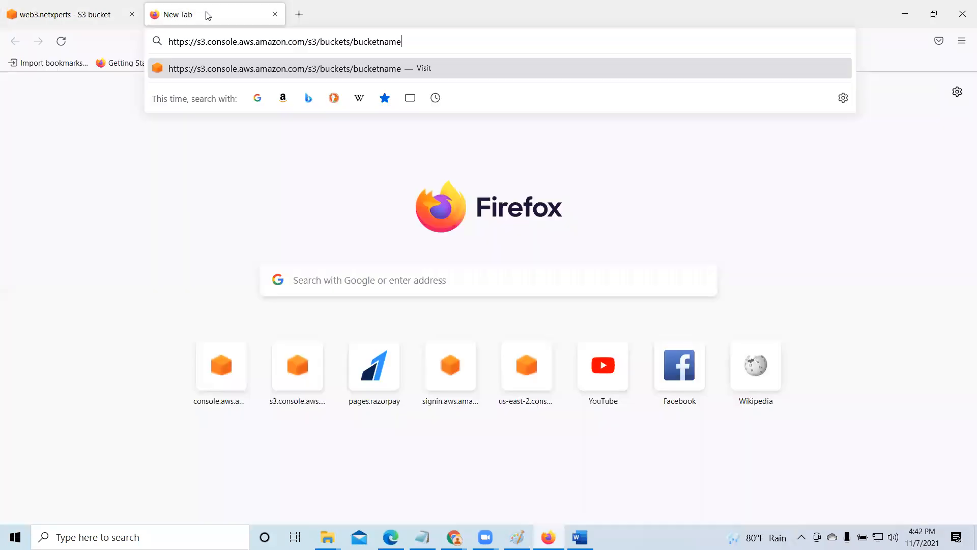
key(BackSpace)
key(BackSpace)
key(BackSpace)
key(BackSpace)
key(BackSpace)
key(BackSpace)
key(BackSpace)
key(BackSpace)
key(BackSpace)
key(BackSpace)
right_click(388, 46)
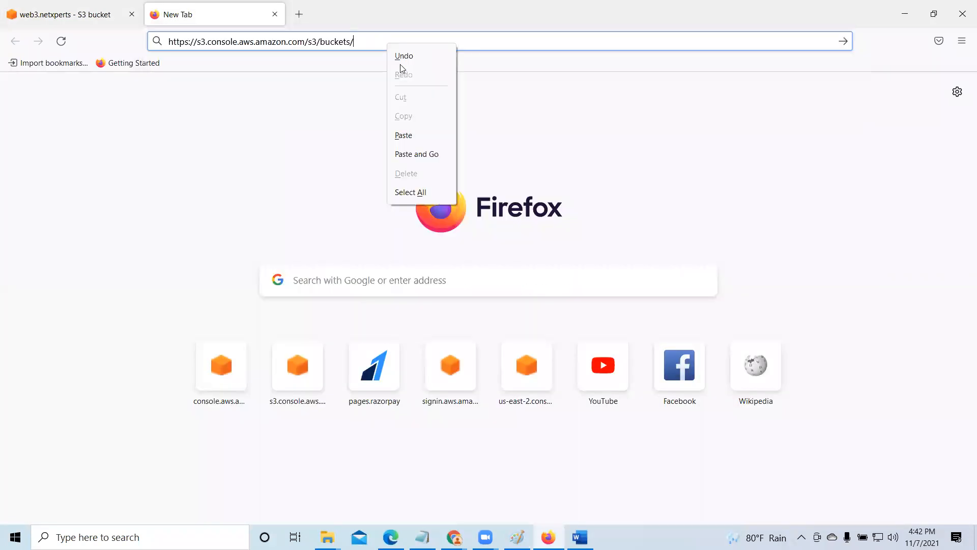
click(422, 136)
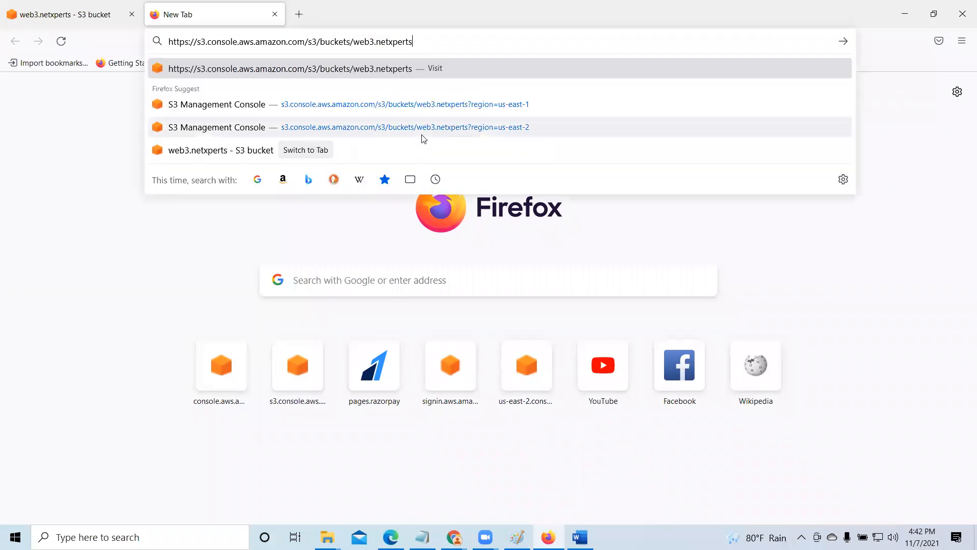
key(Return)
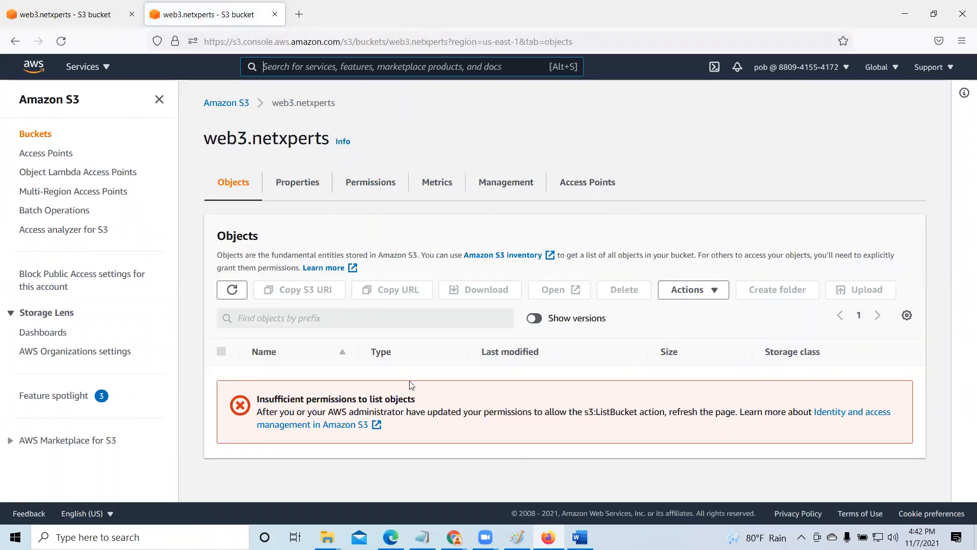
click(232, 291)
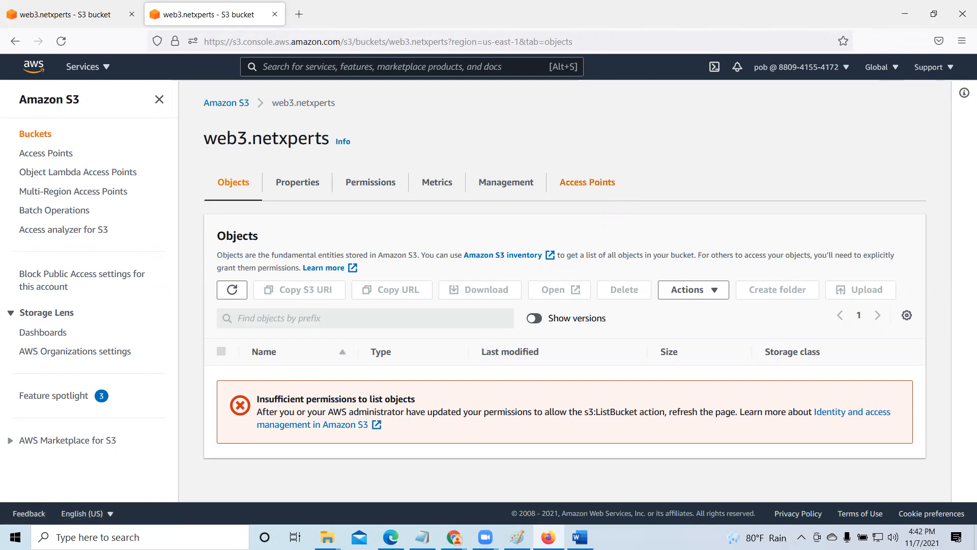
- Switch to Chrome, review the ListBucket statement in the AWS Policy Generator, and return to the web6.netxperts bucket's permissions
mouse_move(455, 534)
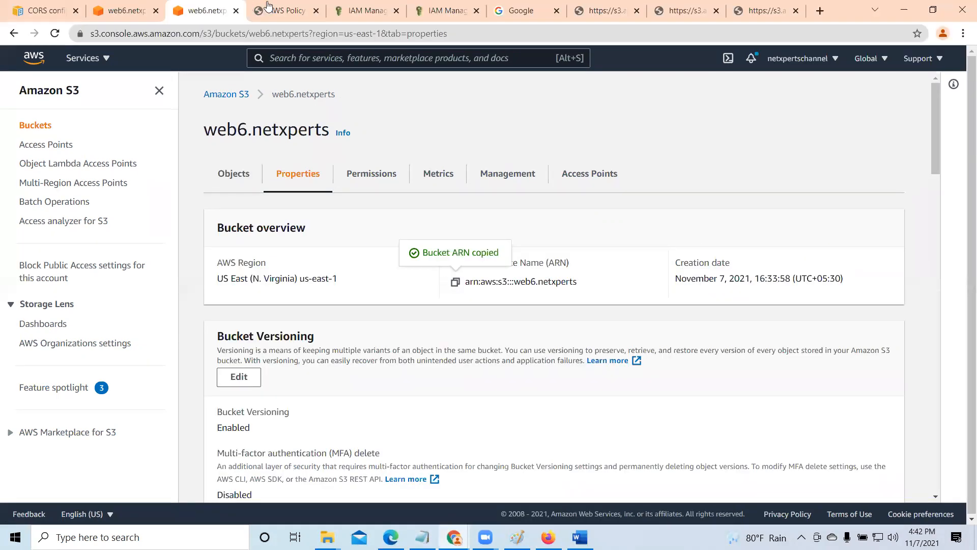
click(287, 11)
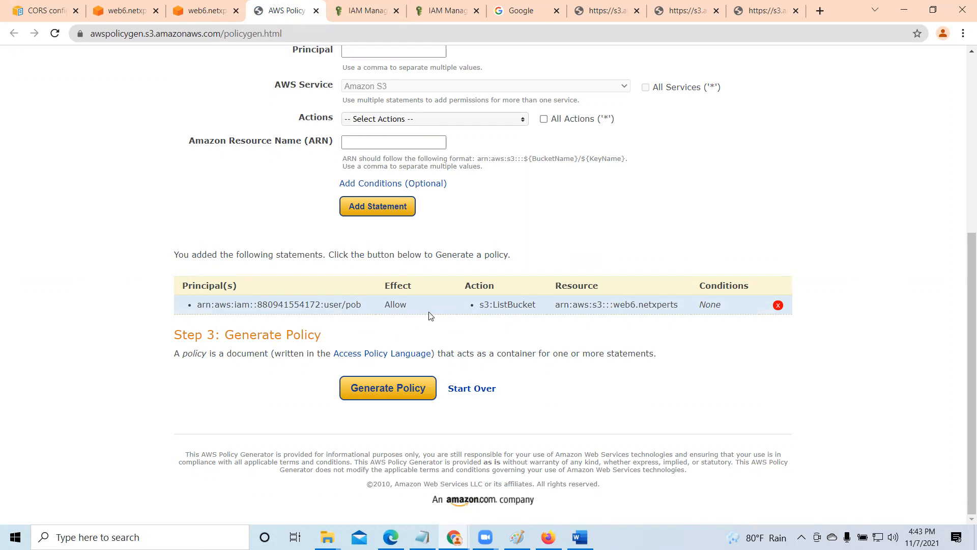
click(206, 12)
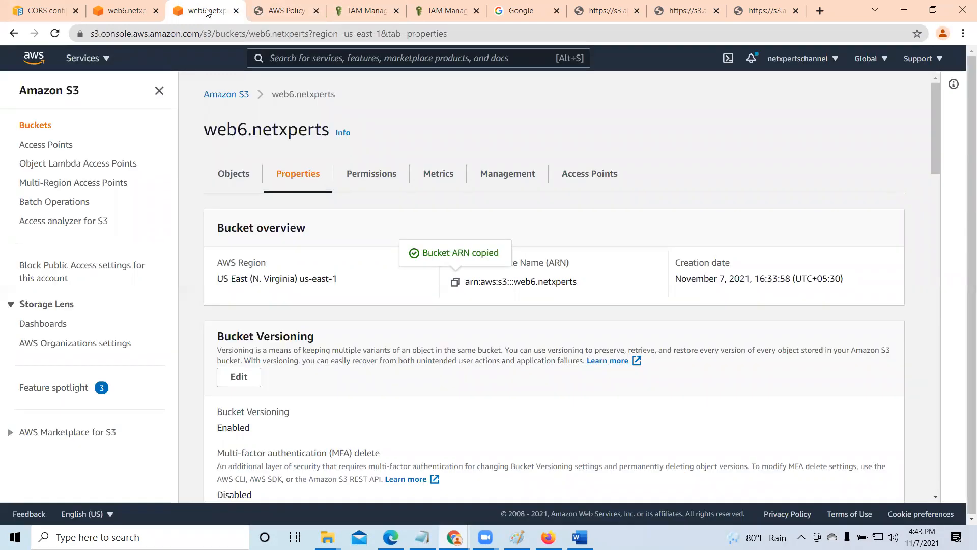
click(155, 18)
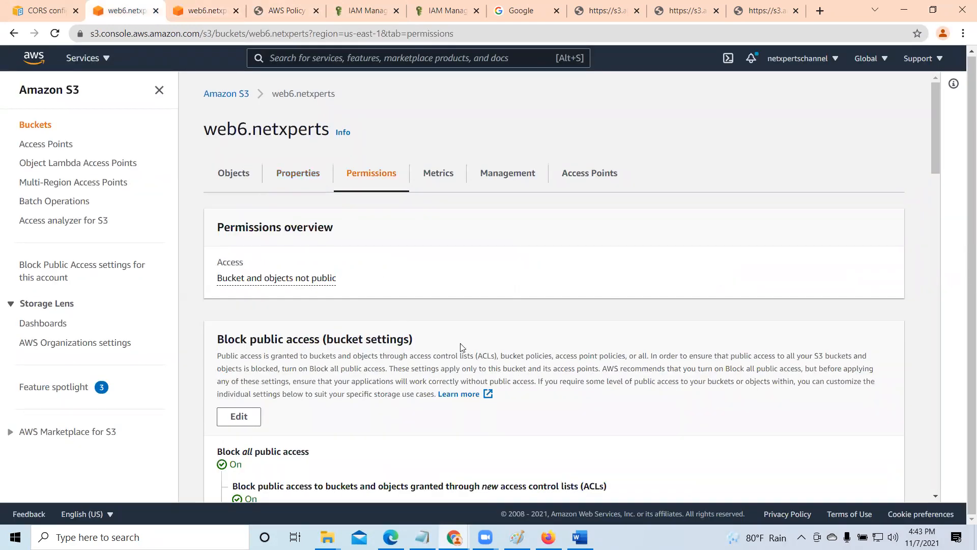
- Review the ListBucket statement in the web6.netxperts bucket policy and the Block Public Access notice above it
scroll(460, 345, down, 2)
scroll(460, 345, down, 7)
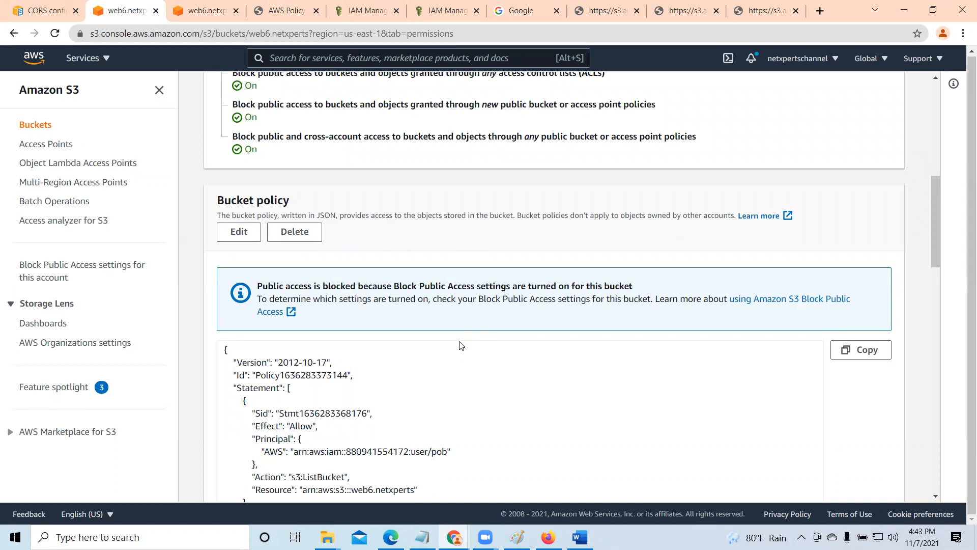
scroll(461, 345, down, 3)
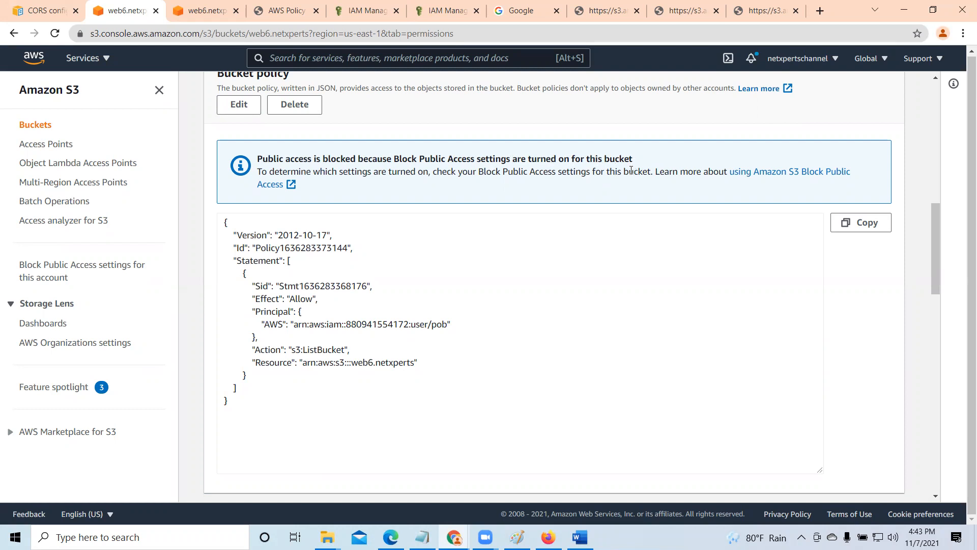
scroll(498, 350, up, 1)
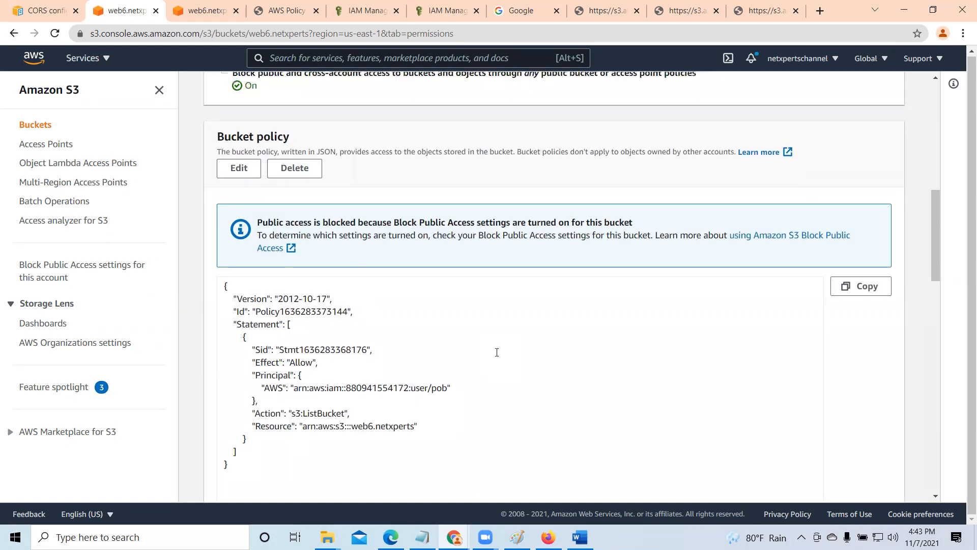
scroll(489, 360, down, 3)
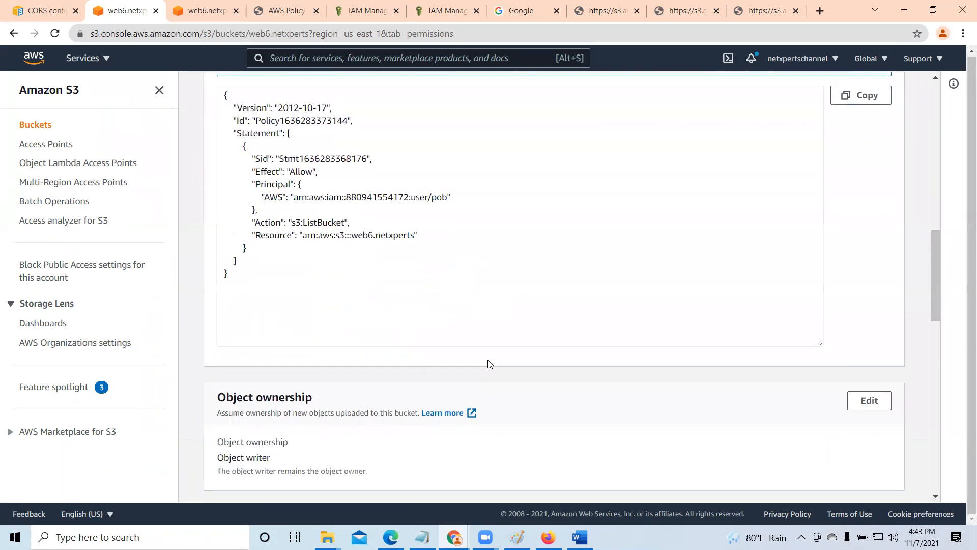
scroll(488, 359, up, 1)
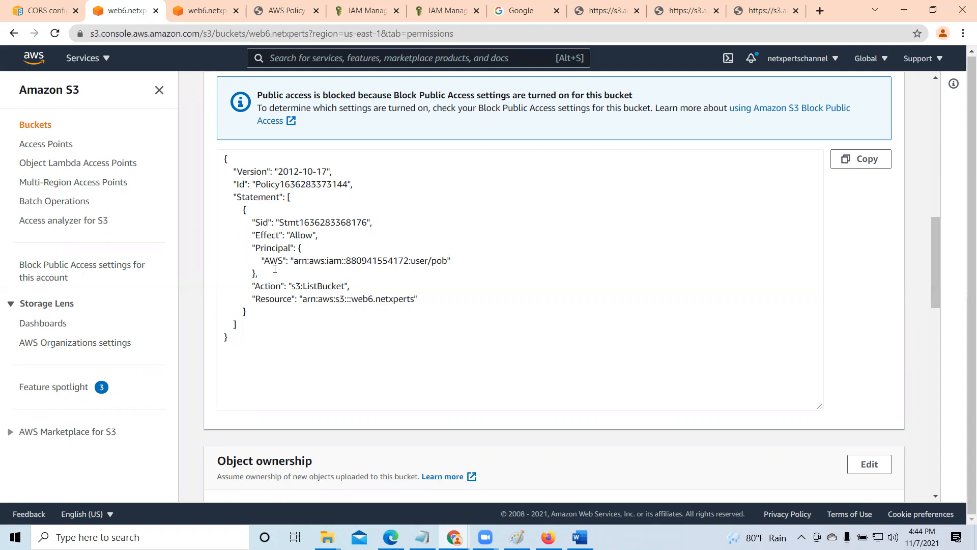
- Turn off Block all public access for web6.netxperts, save the changes and approve them by entering confirm
scroll(275, 268, up, 6)
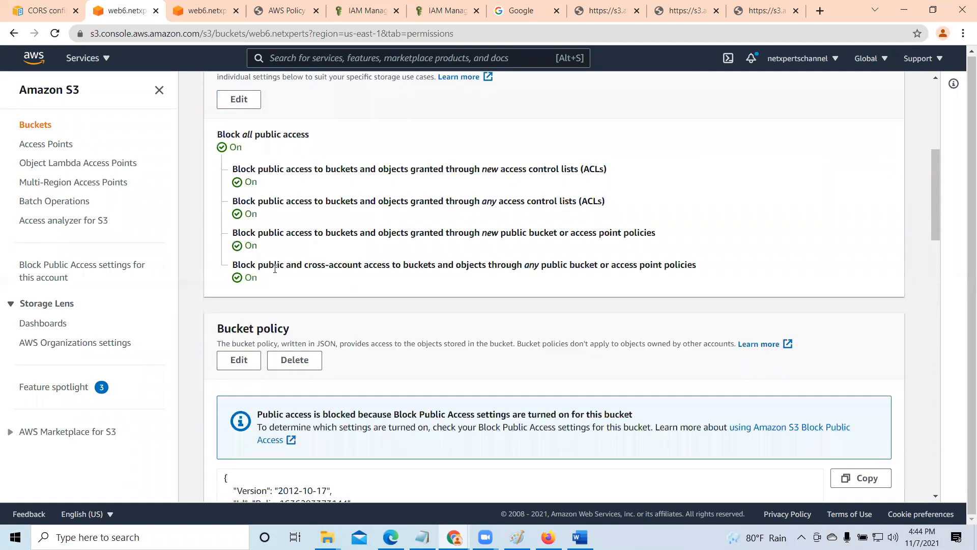
scroll(274, 269, up, 1)
click(238, 161)
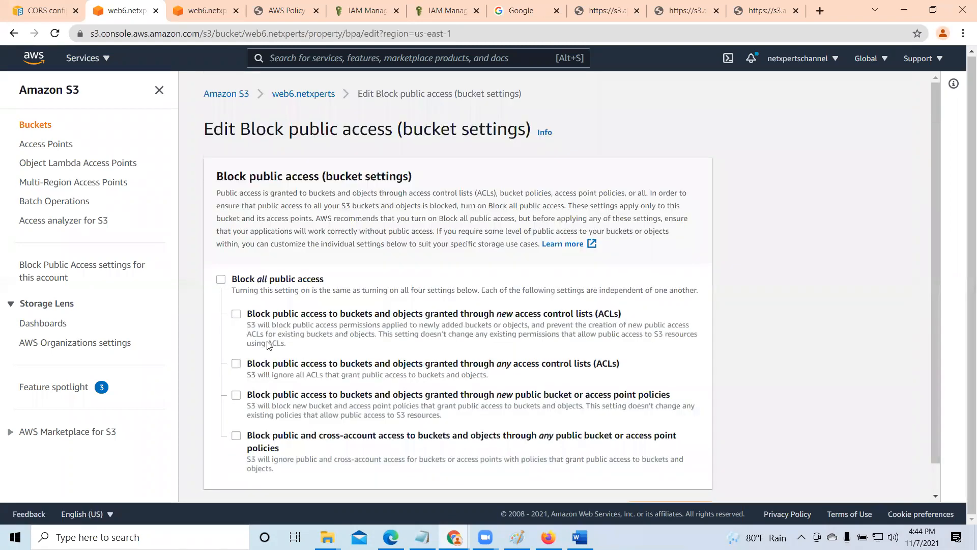
scroll(274, 362, down, 1)
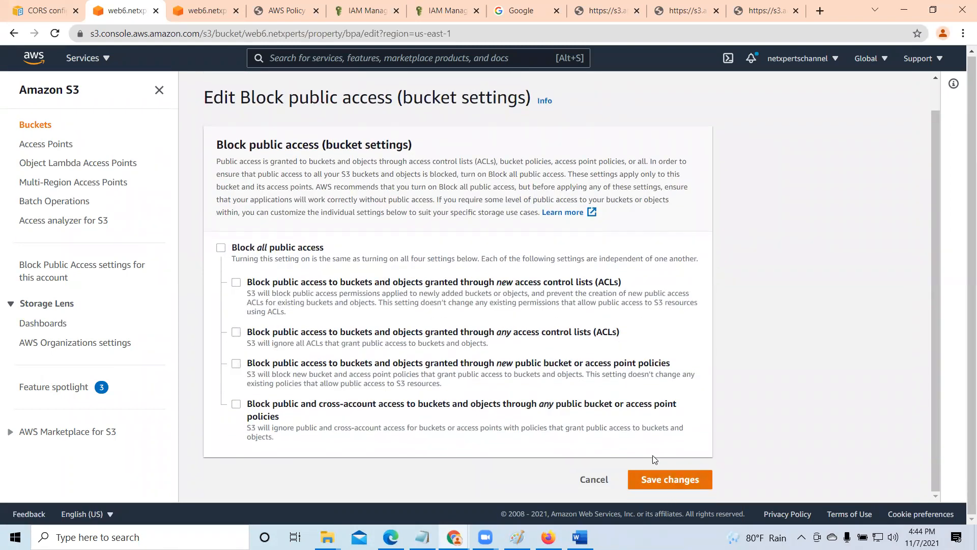
click(656, 476)
click(371, 331)
text(confirm)
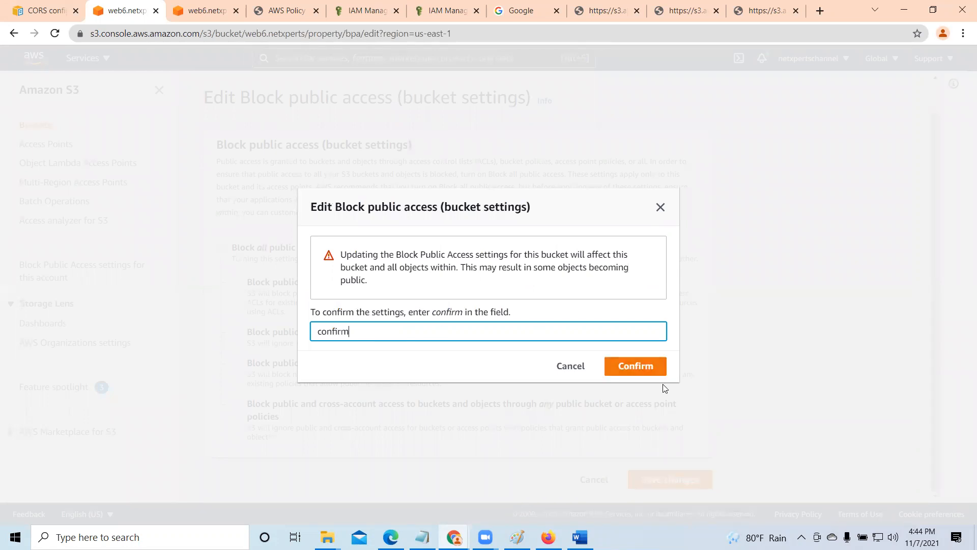
click(650, 374)
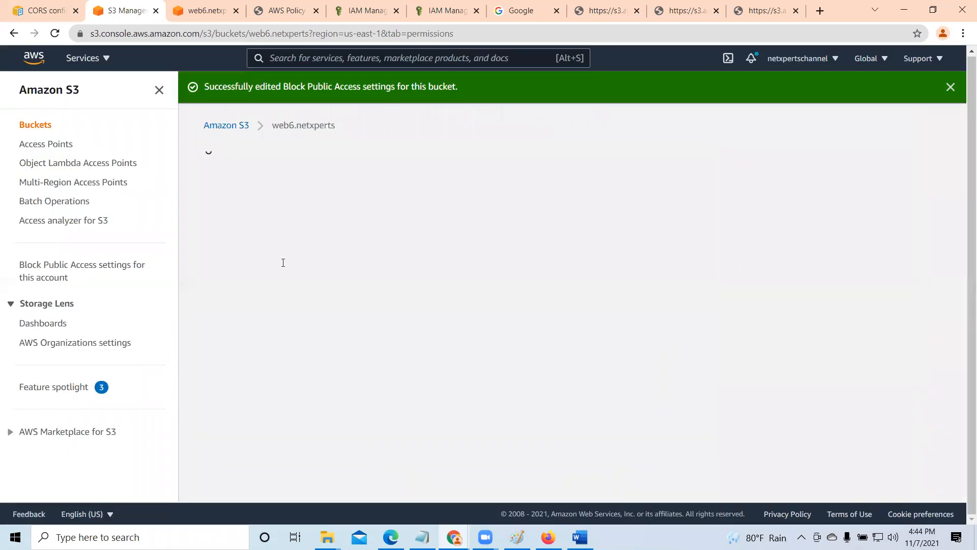
- Close the three open tabs showing web5.netxperts object URLs
scroll(324, 299, down, 10)
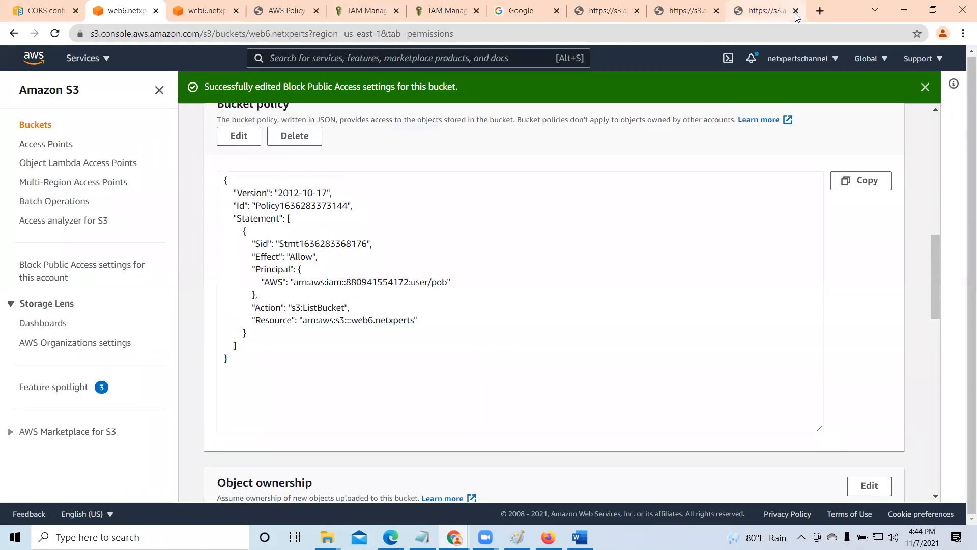
click(771, 11)
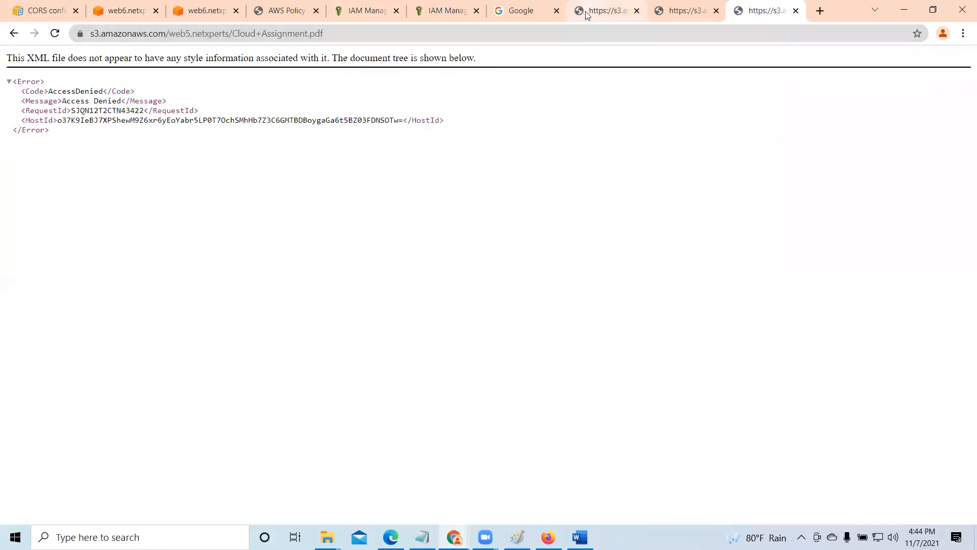
click(682, 10)
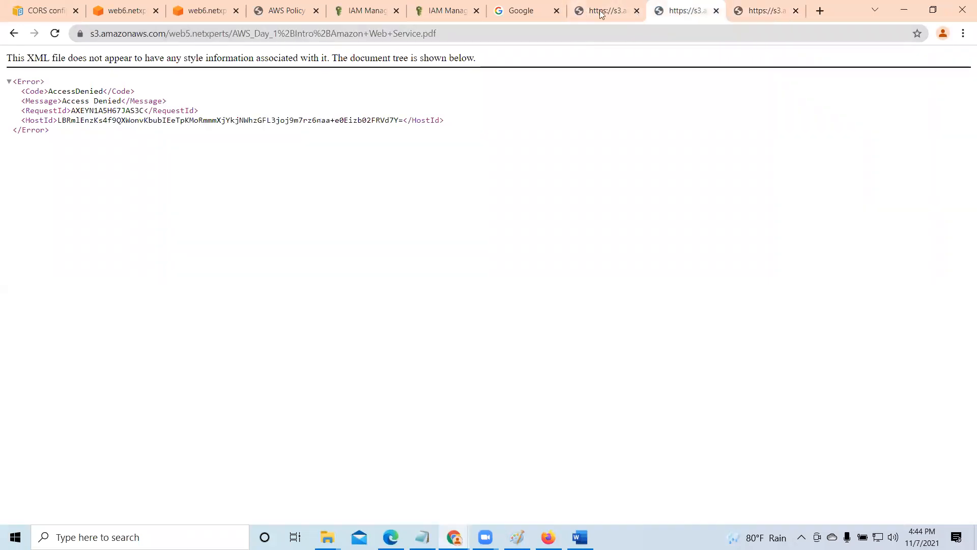
click(772, 16)
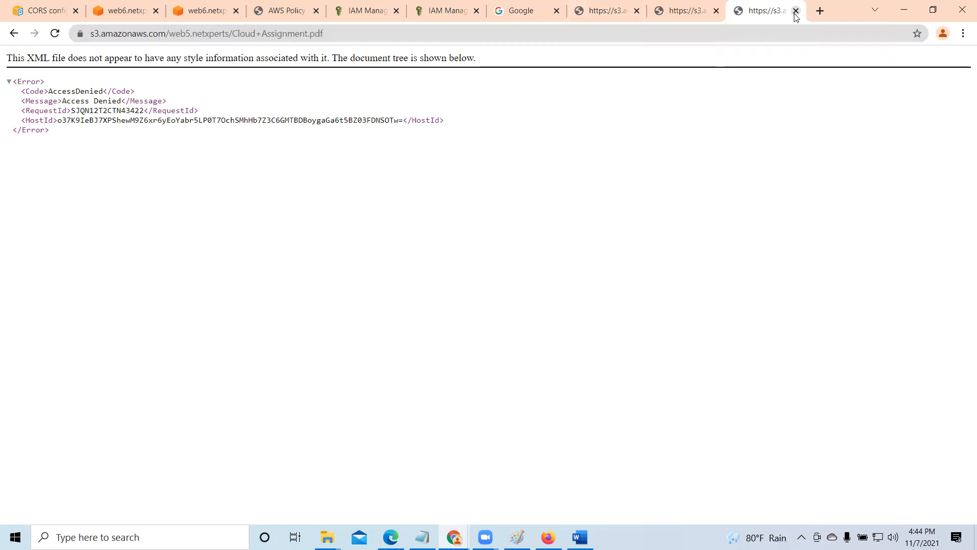
click(795, 13)
click(795, 11)
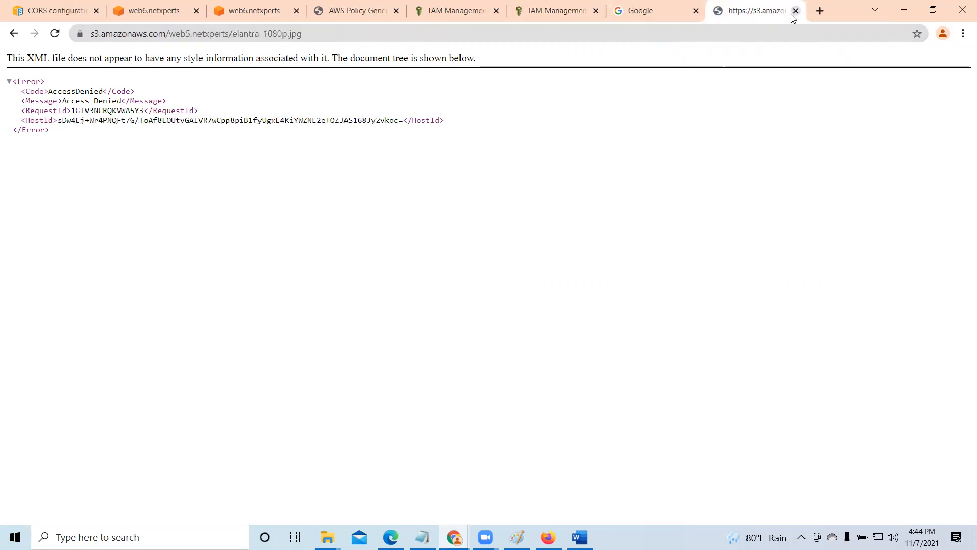
click(796, 11)
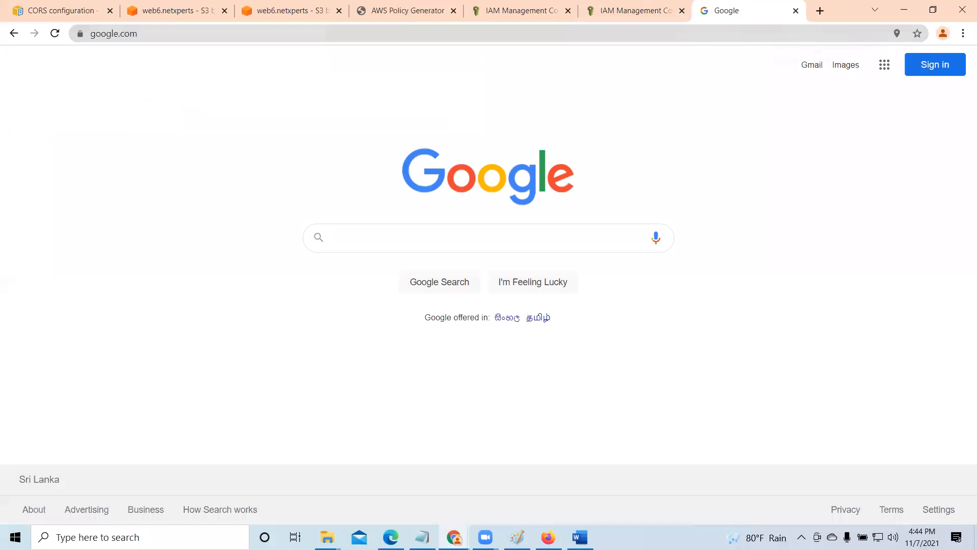
- Switch to Firefox, reload the web3.netxperts bucket page and highlight the ListBucket action in its permissions message
key(alt+Tab)
click(634, 43)
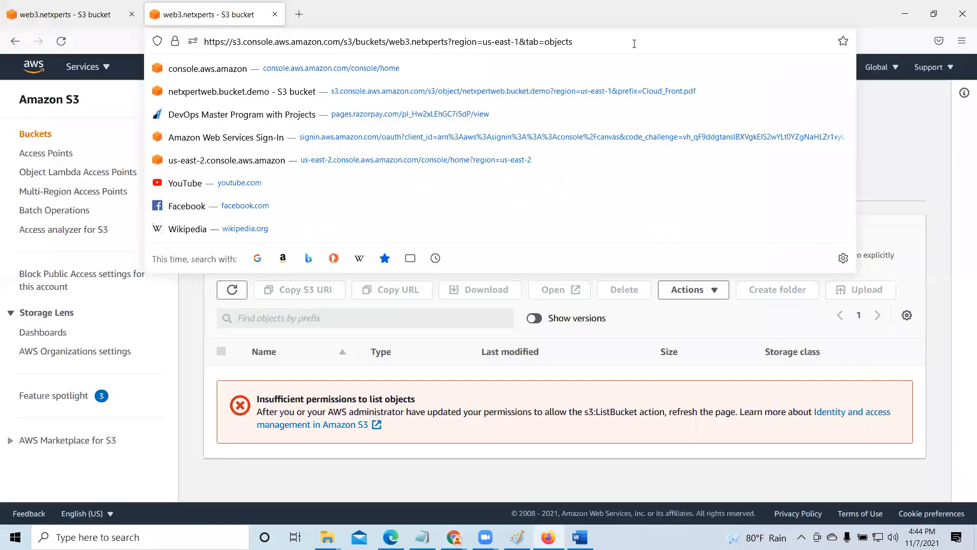
key(Return)
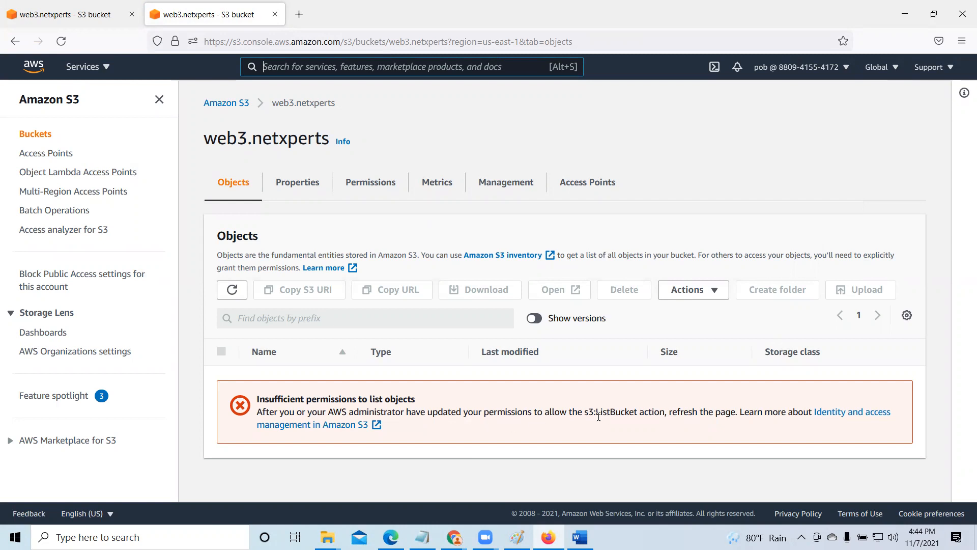
drag(595, 411, 665, 411)
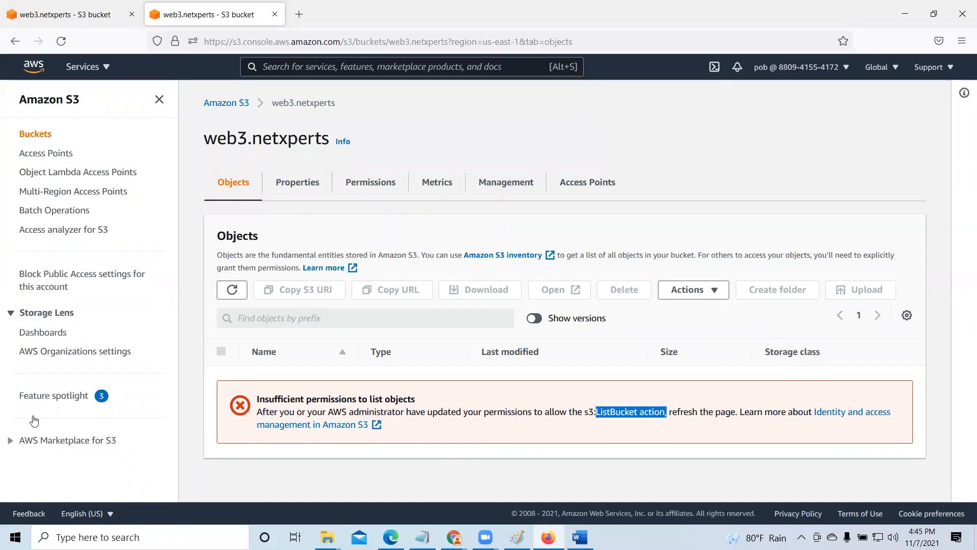
- Return to Chrome and compare the ListBucket statement in the AWS Policy Generator with the web6.netxperts bucket policy, dismissing the success notice
click(908, 13)
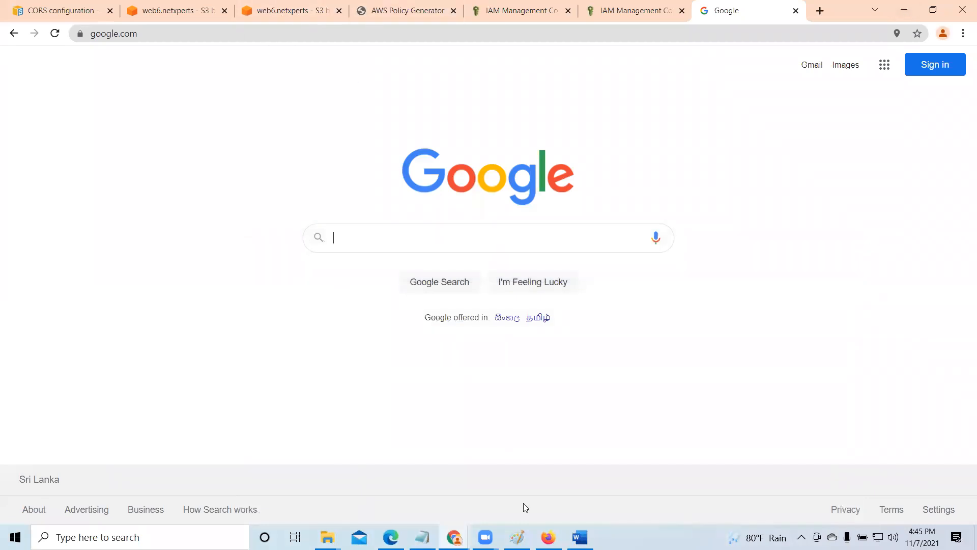
click(320, 14)
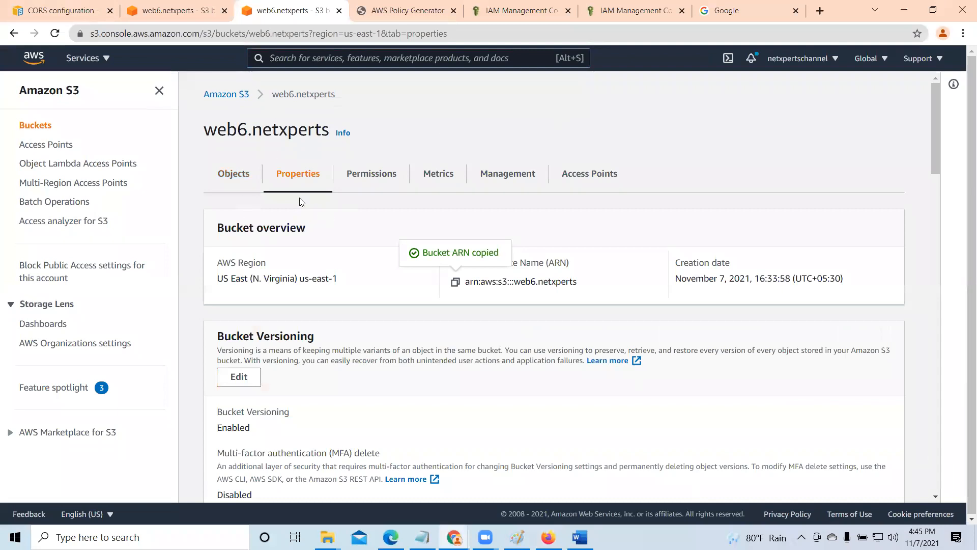
scroll(375, 305, down, 3)
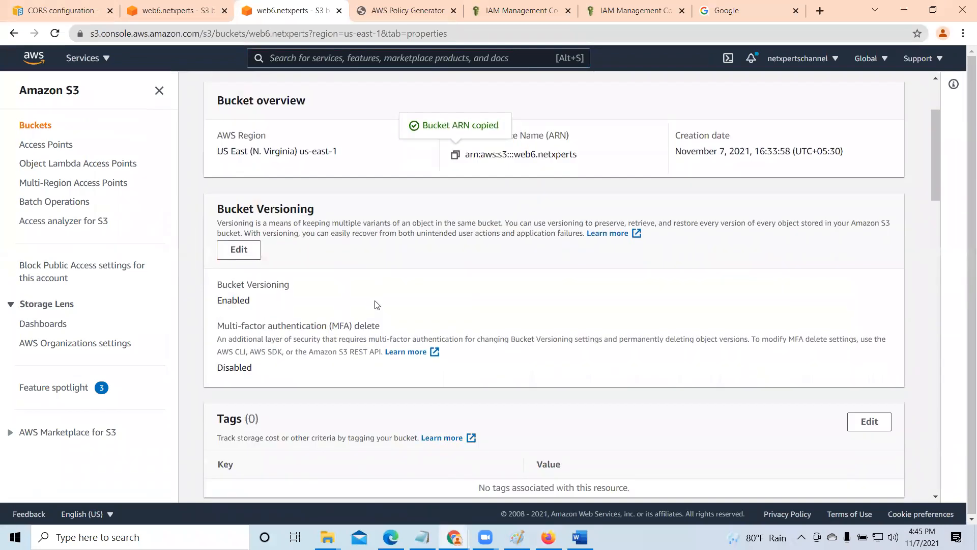
click(386, 8)
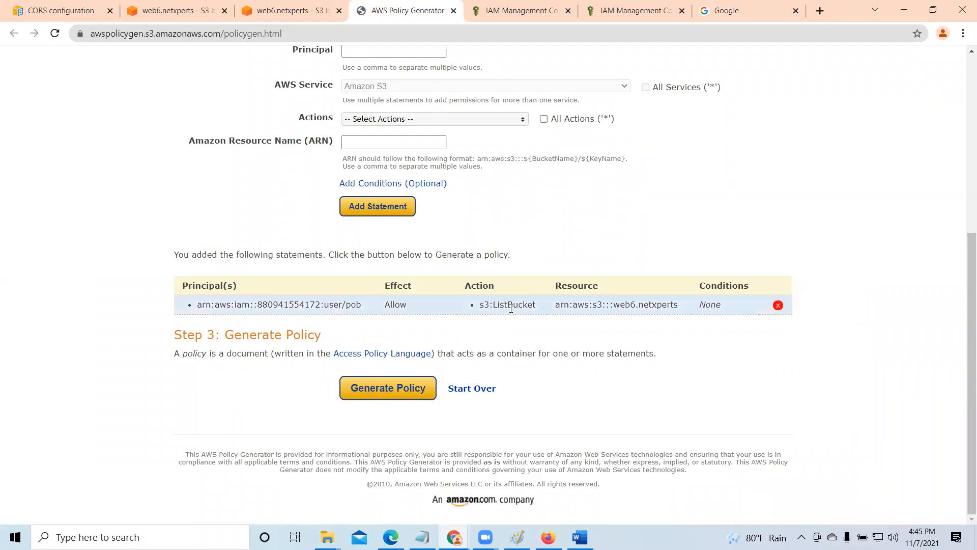
click(184, 10)
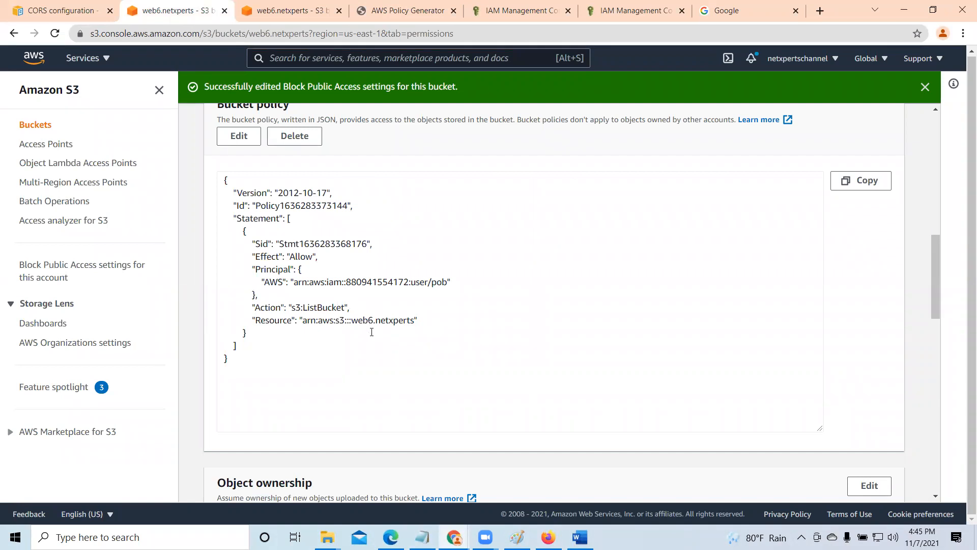
drag(304, 309, 342, 306)
click(623, 332)
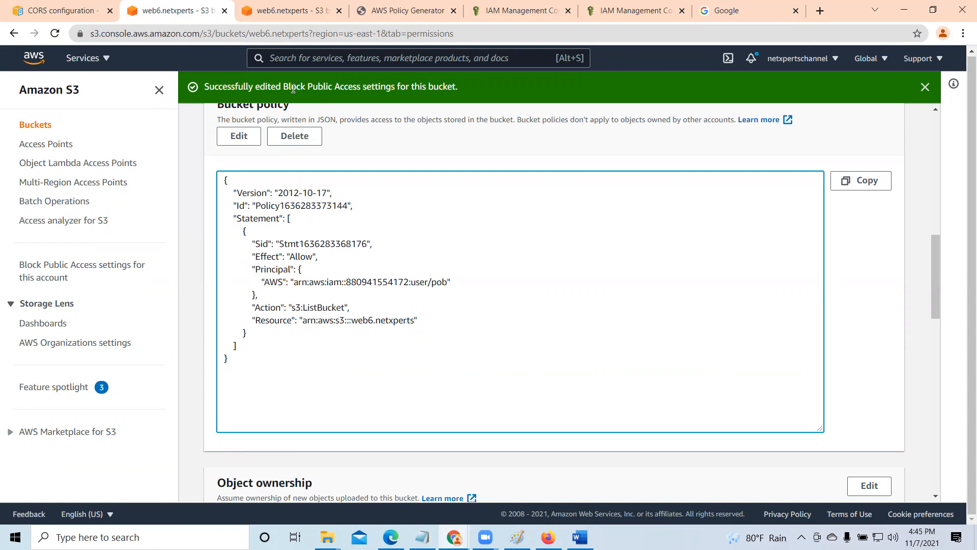
click(925, 86)
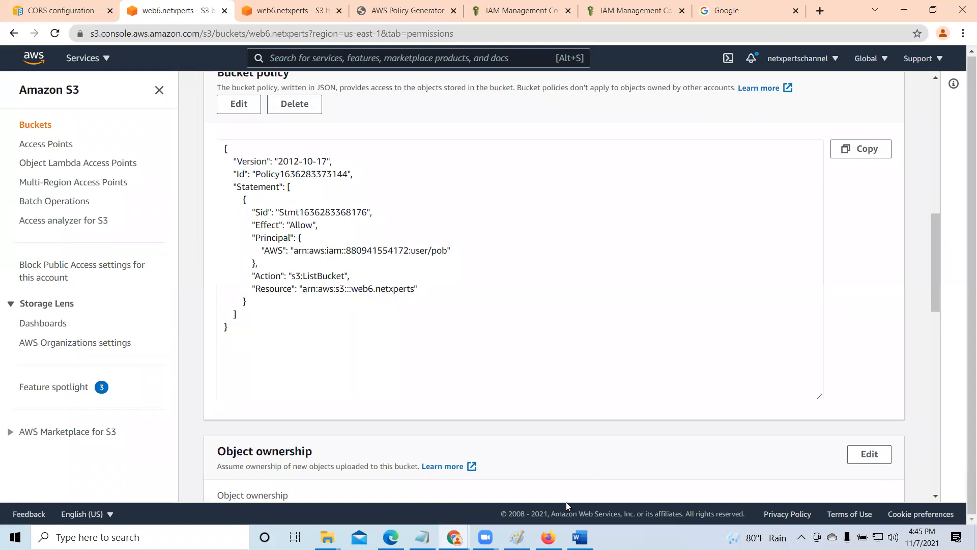
- Switch to Firefox, reload the web3.netxperts bucket page and replace its tab with a new blank tab
key(alt+Tab)
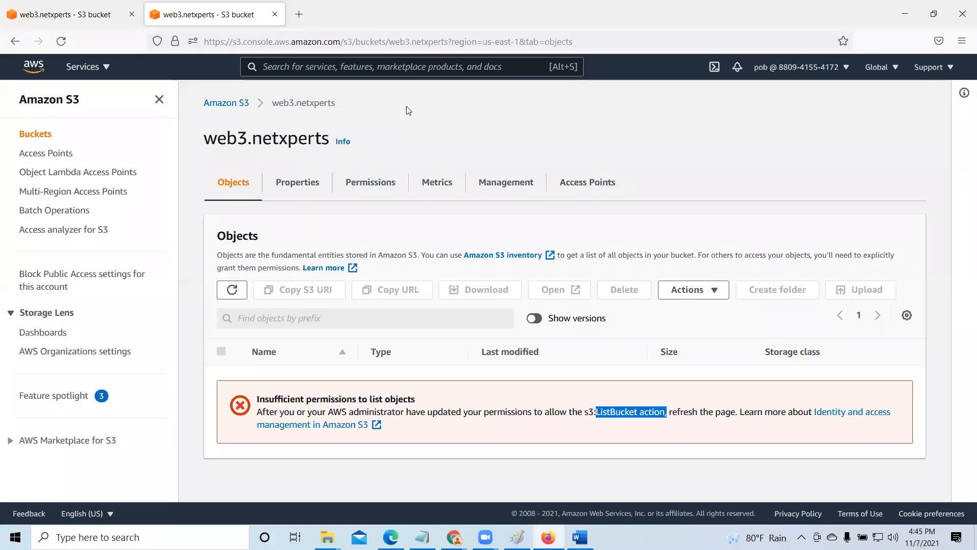
click(605, 47)
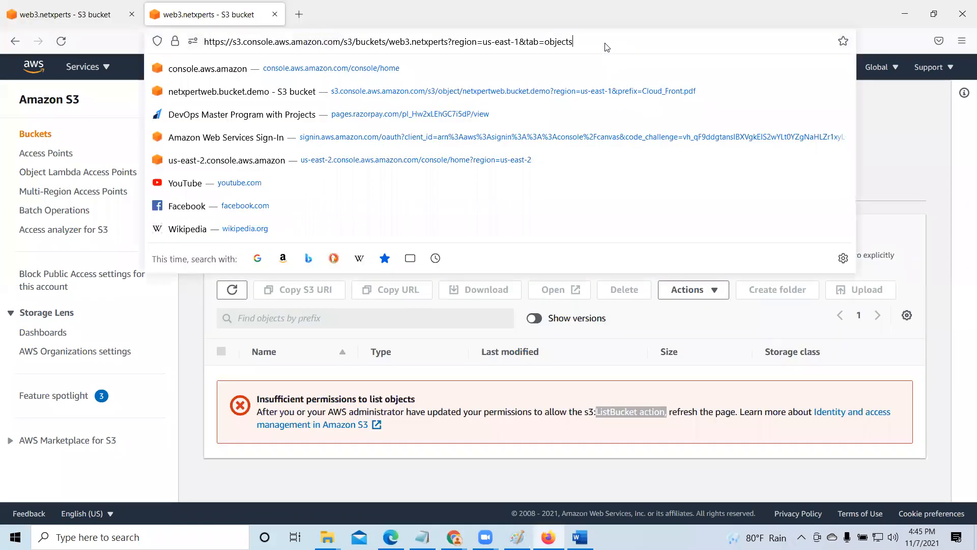
key(Return)
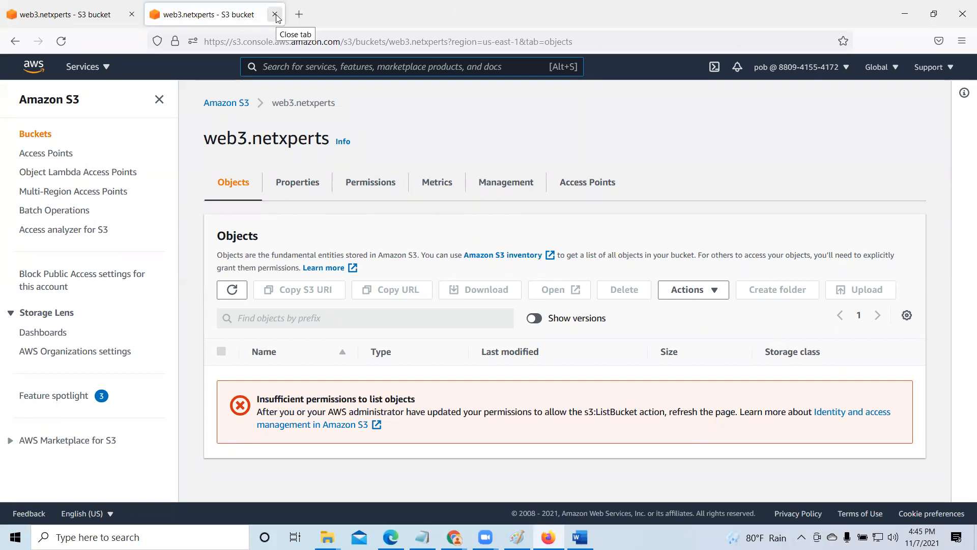
drag(204, 142, 327, 143)
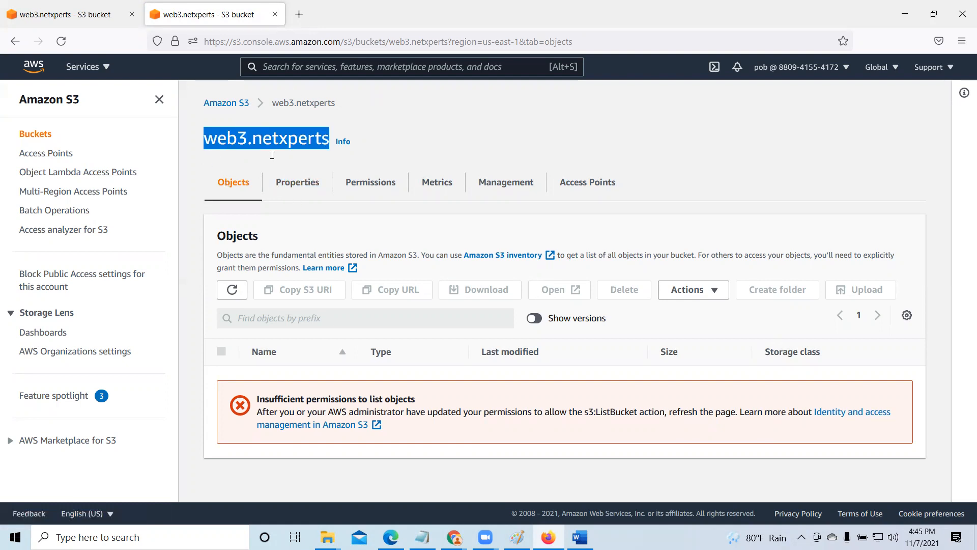
click(274, 15)
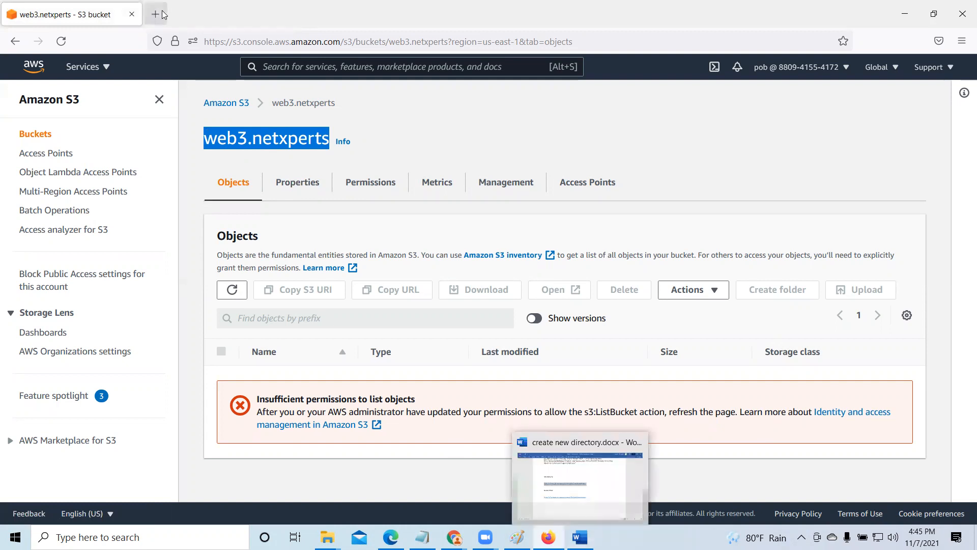
key(ctrl+t)
right_click(218, 44)
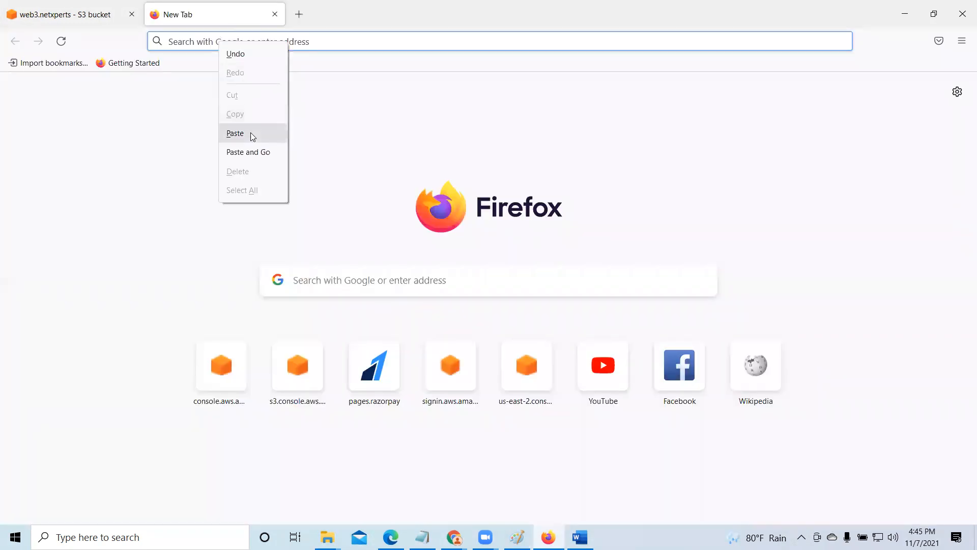
click(250, 132)
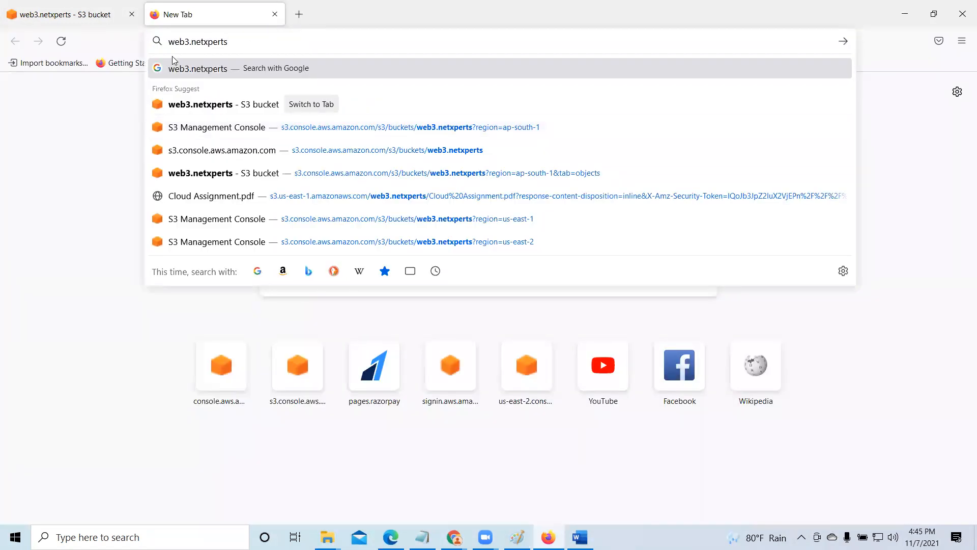
key(Escape)
key(Escape)
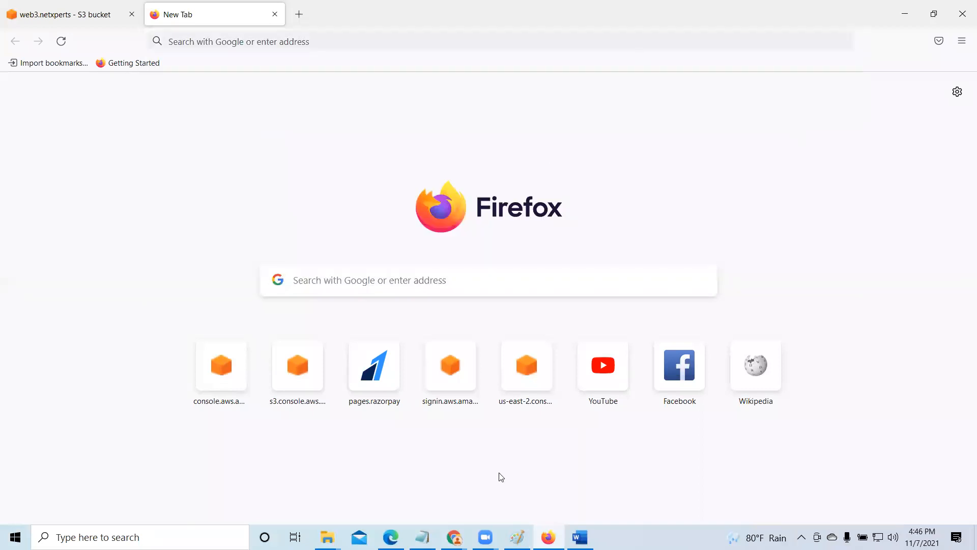
- Switch to Chrome, turn on Block all public access for the web6.netxperts bucket with the confirmation text "confirm", and dismiss the success notice
mouse_move(454, 537)
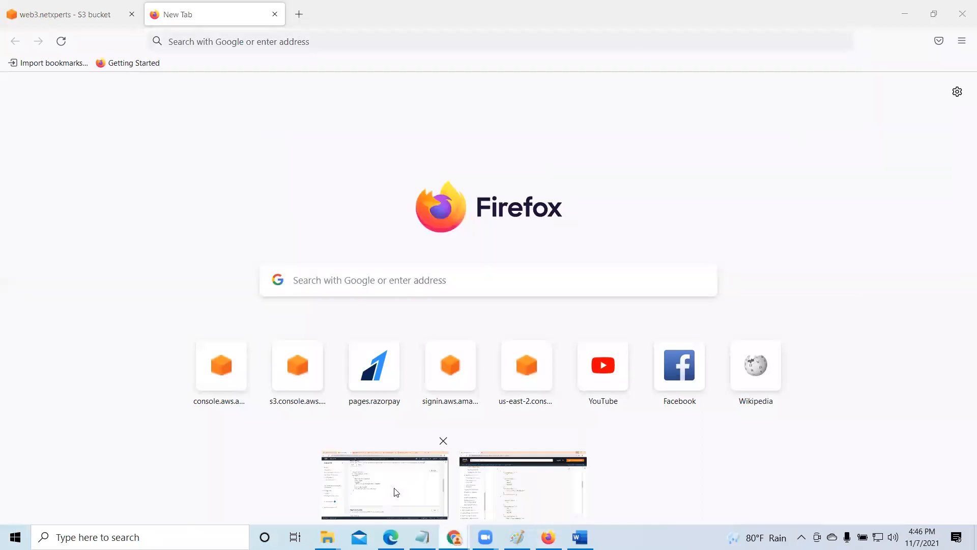
click(524, 483)
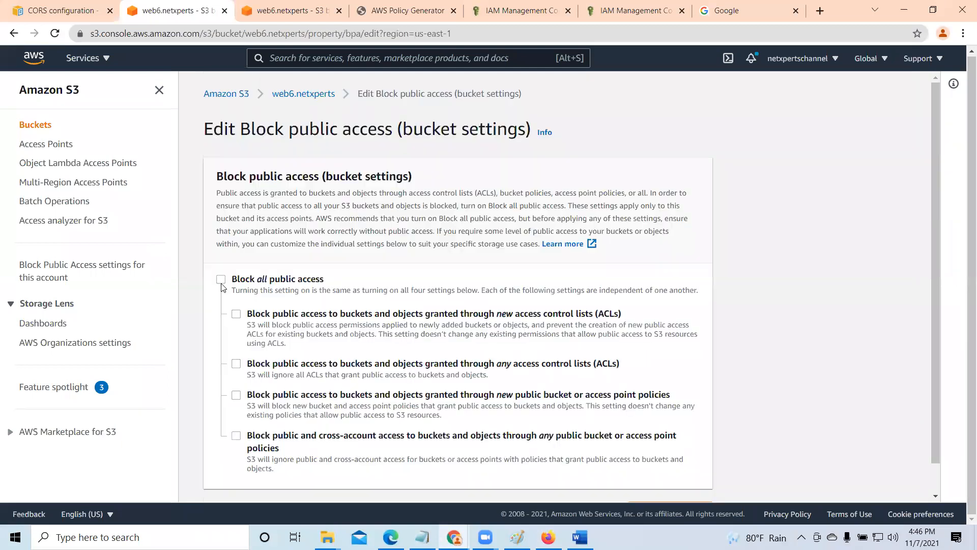
click(221, 280)
scroll(341, 360, down, 1)
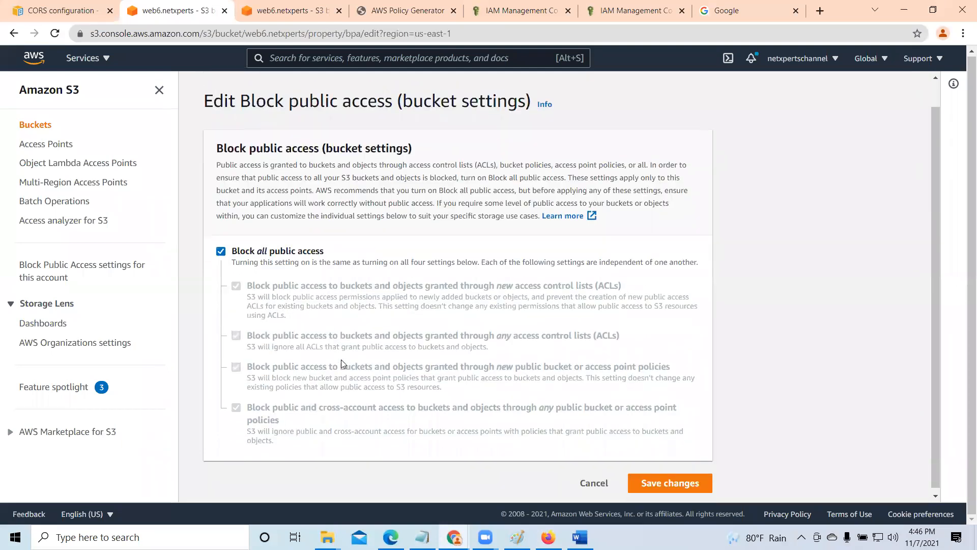
click(664, 481)
click(374, 324)
text(confi)
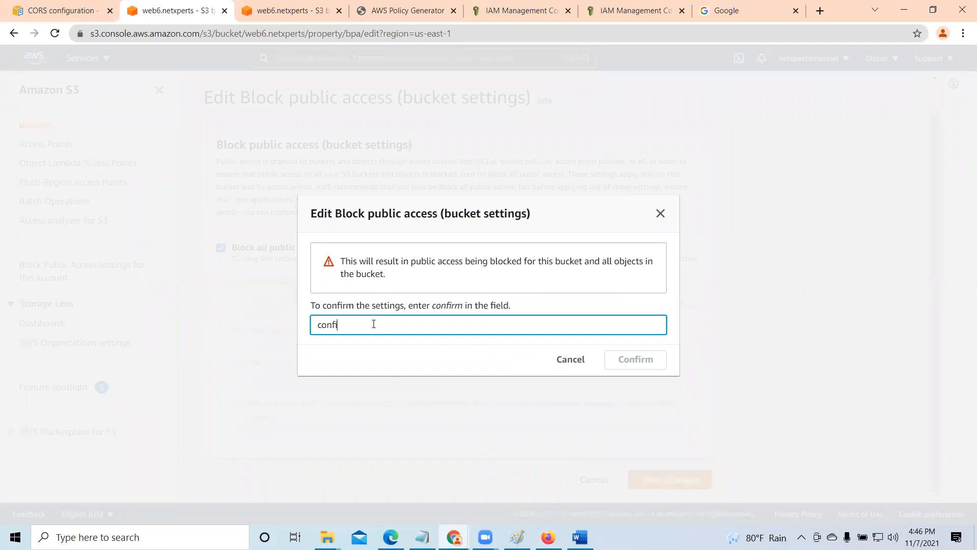
text(rm)
click(642, 360)
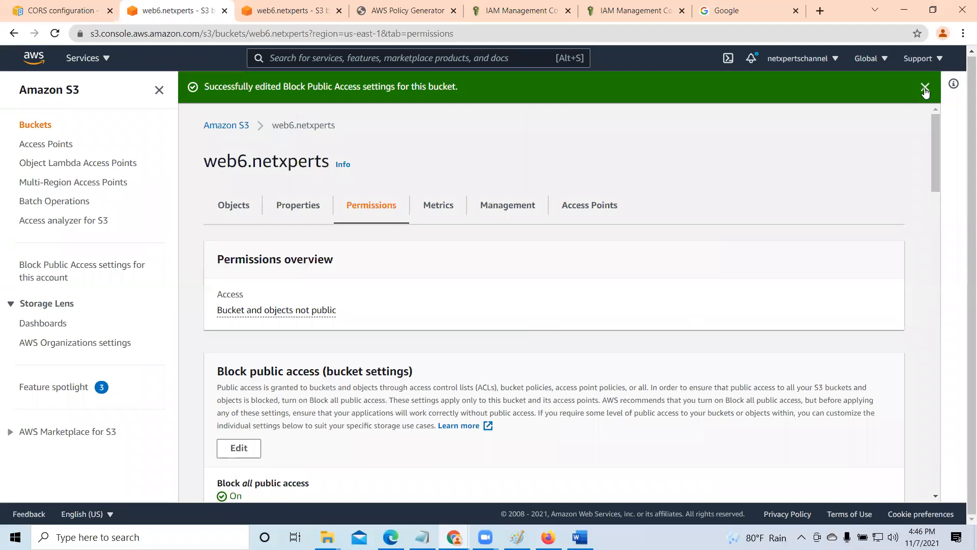
click(951, 87)
scroll(652, 326, down, 2)
scroll(643, 342, down, 10)
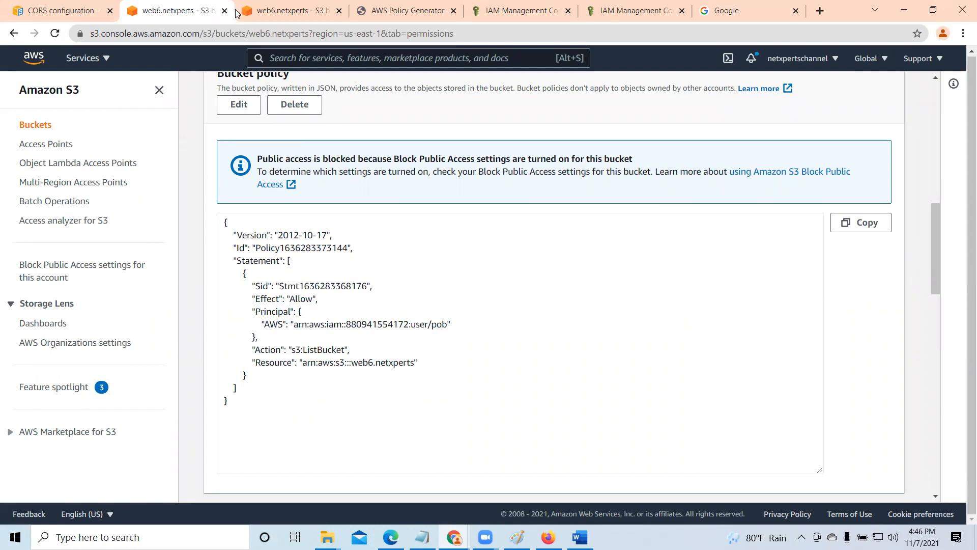
- Copy the bucket name web6.netxperts into the Word document as plain text under AWS Security, and copy it from there again
click(289, 11)
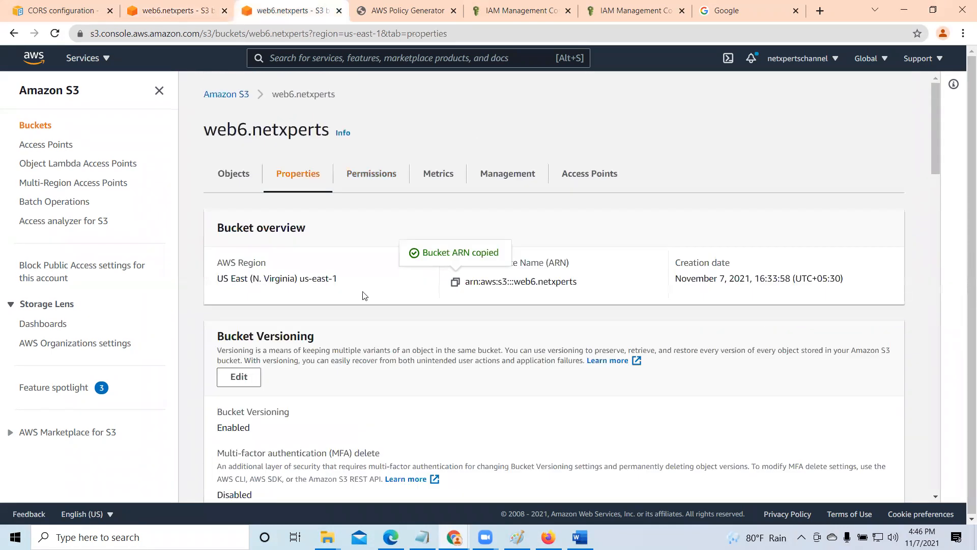
drag(206, 131, 333, 132)
right_click(294, 132)
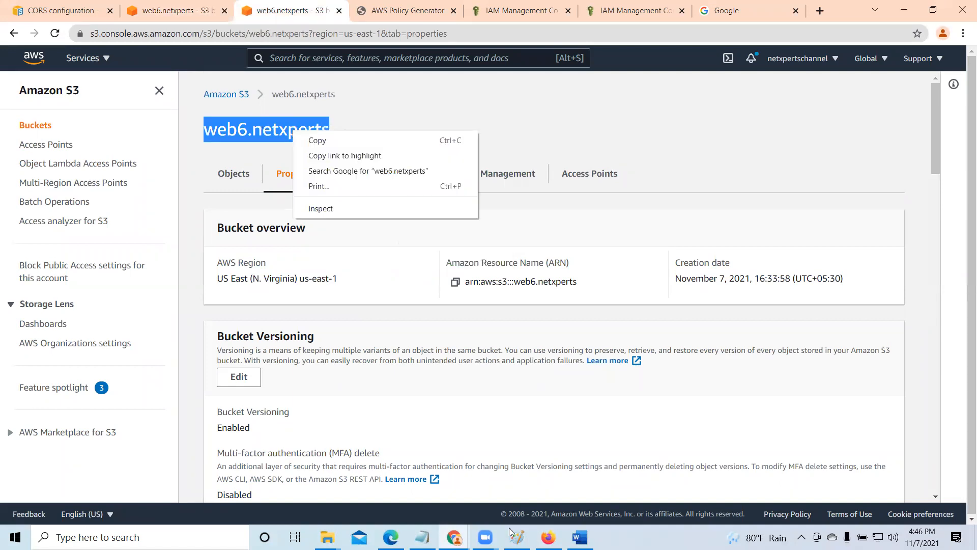
click(580, 537)
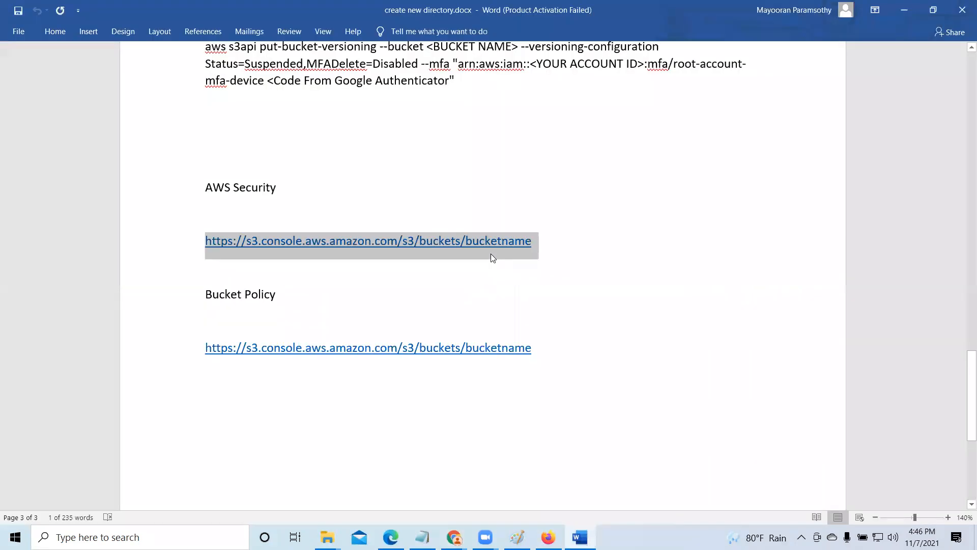
right_click(233, 203)
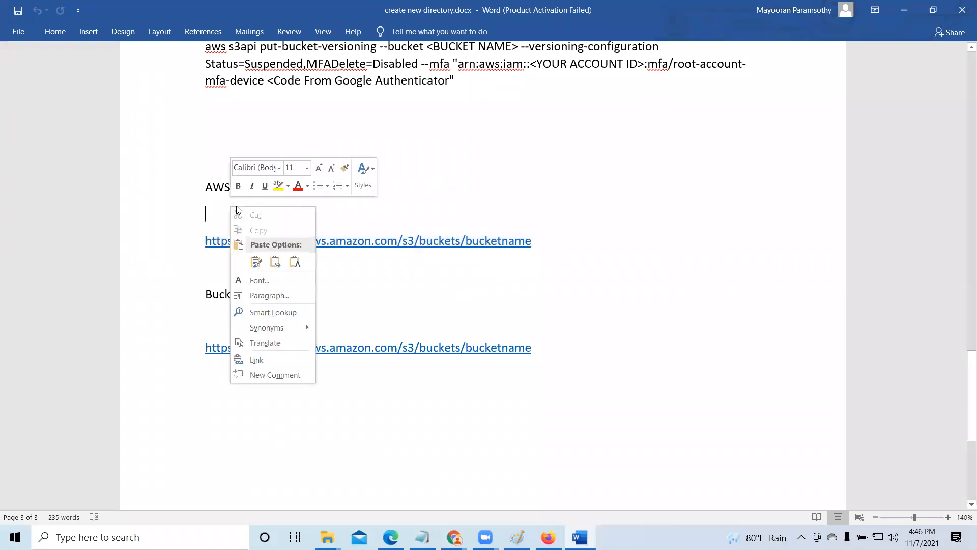
click(289, 263)
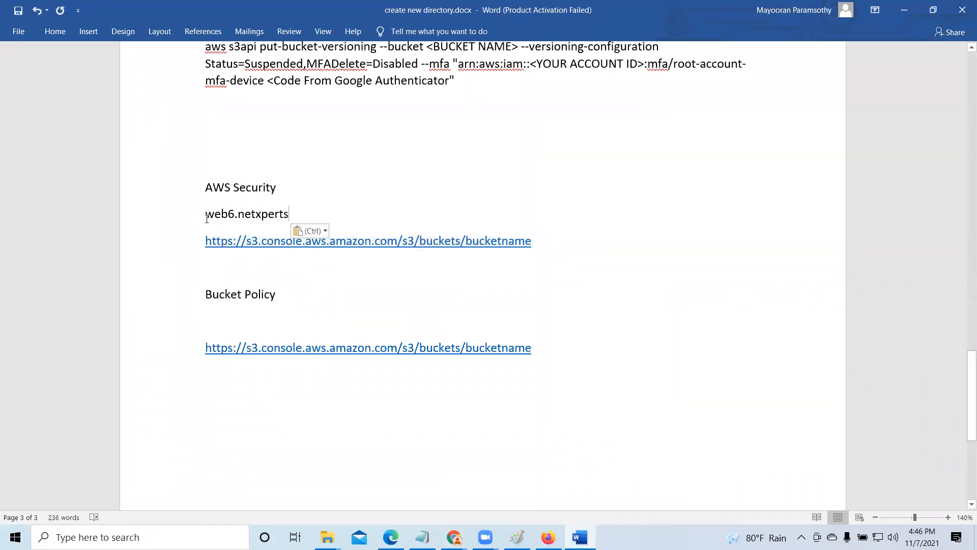
drag(204, 215, 294, 214)
right_click(272, 214)
click(319, 238)
click(530, 240)
key(shift+Home)
key(BackSpace)
key(BackSpace)
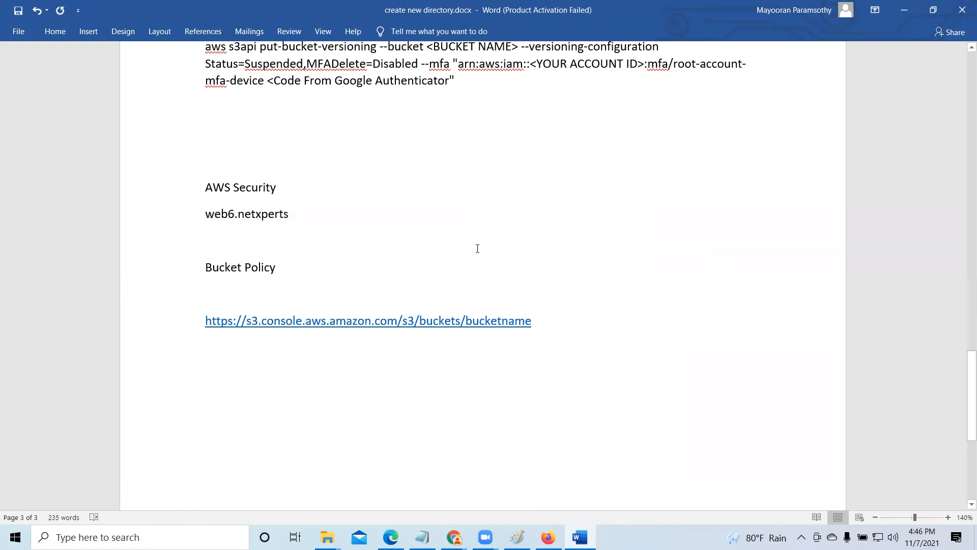
key(ctrl+z)
key(ctrl+z)
- Replace the bucketname placeholder in the console URL under AWS Security with web6.netxperts, leaving no space before it
click(563, 244)
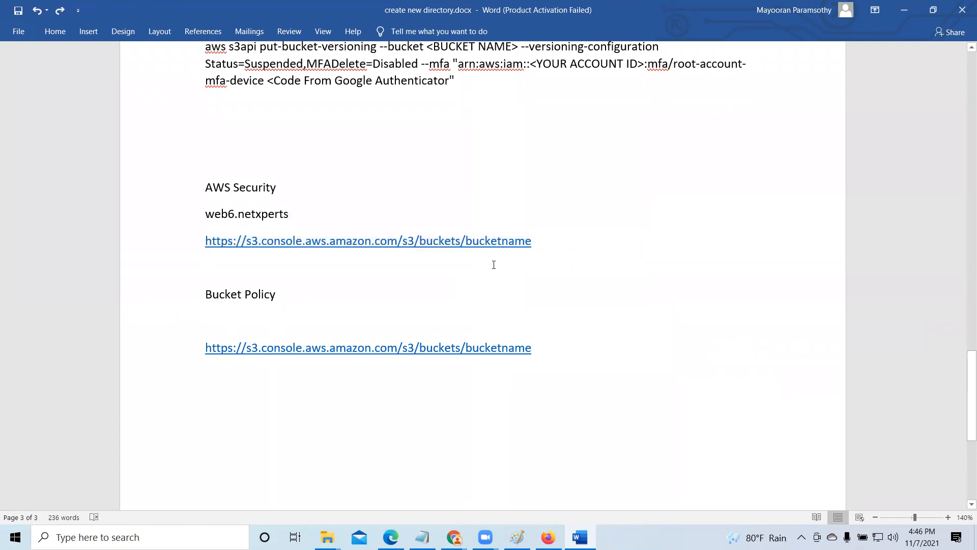
key(Delete)
key(Delete)
key(Delete)
key(Delete)
key(Delete)
key(Delete)
key(Delete)
key(Delete)
key(Delete)
key(ctrl+v)
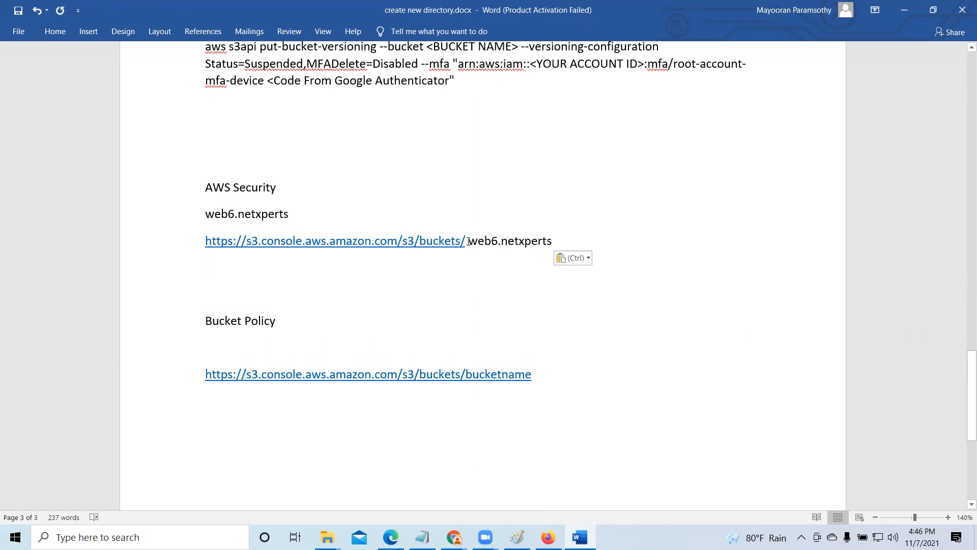
key(Delete)
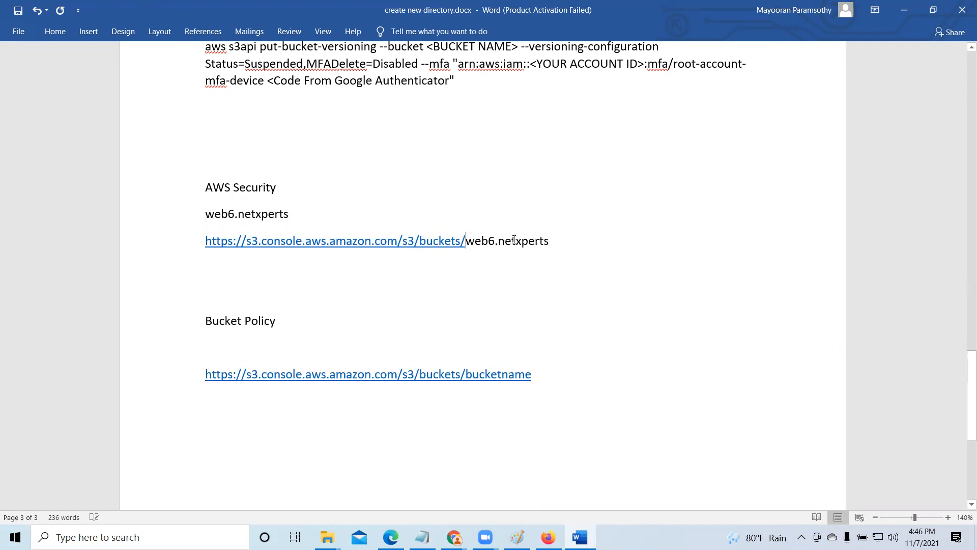
- Copy the completed web6.netxperts console URL from Word and open it in the blank Firefox tab
drag(244, 243, 476, 248)
right_click(473, 246)
click(501, 267)
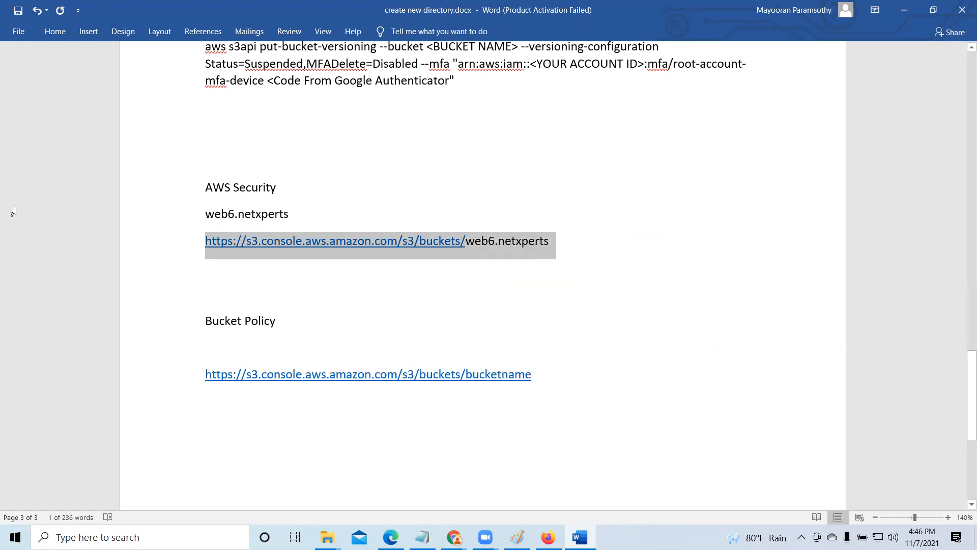
click(903, 10)
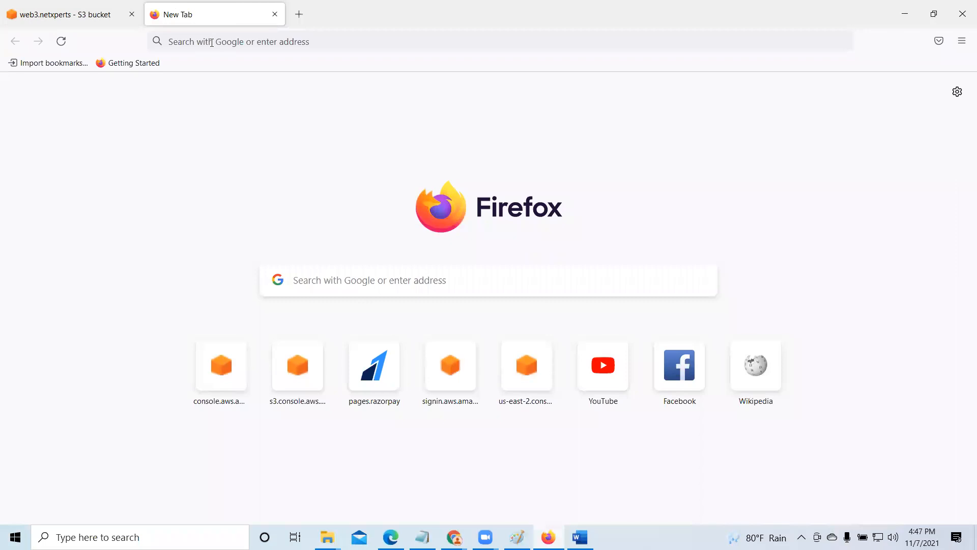
key(ctrl+v)
key(Return)
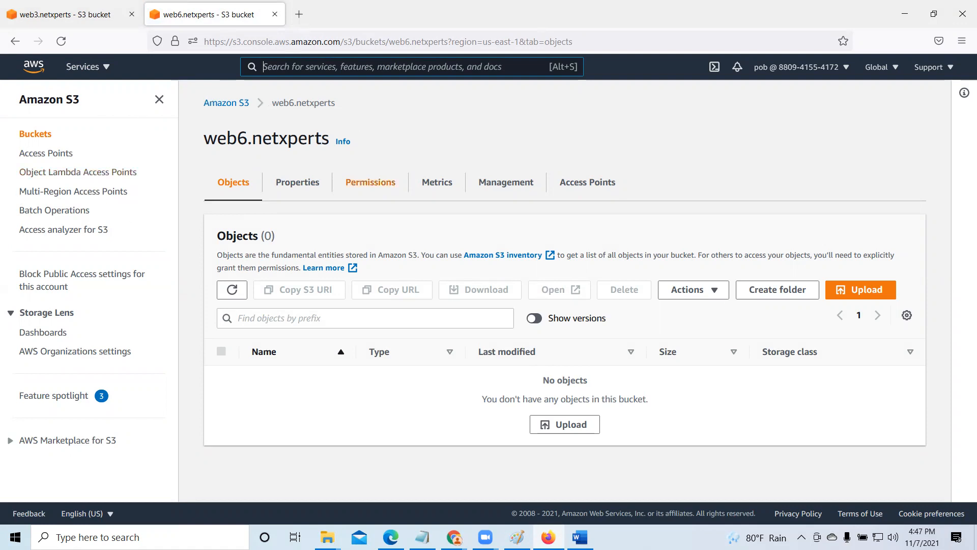
- Switch to Chrome, review the web6.netxperts properties and permissions, and highlight the ListBucket action in the bucket policy
mouse_move(453, 537)
click(406, 493)
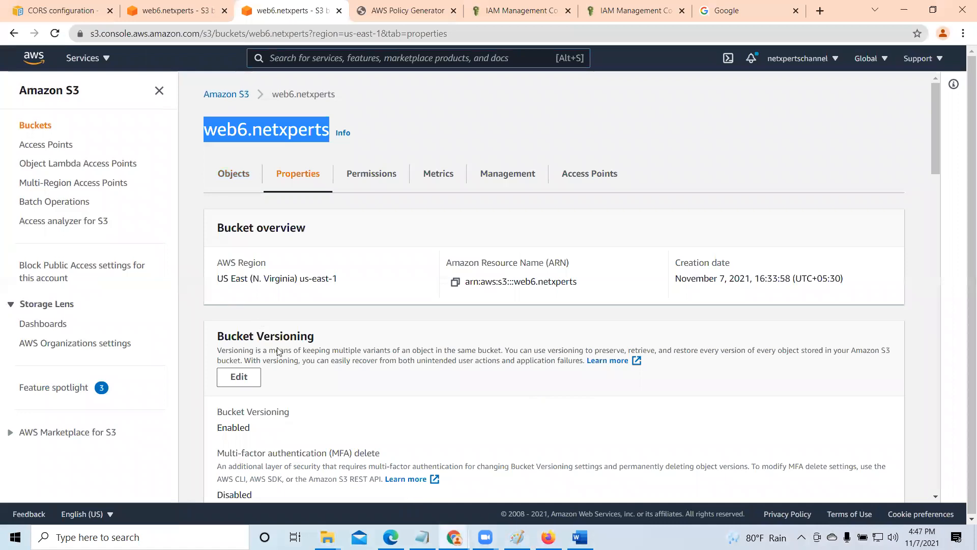
scroll(278, 351, down, 10)
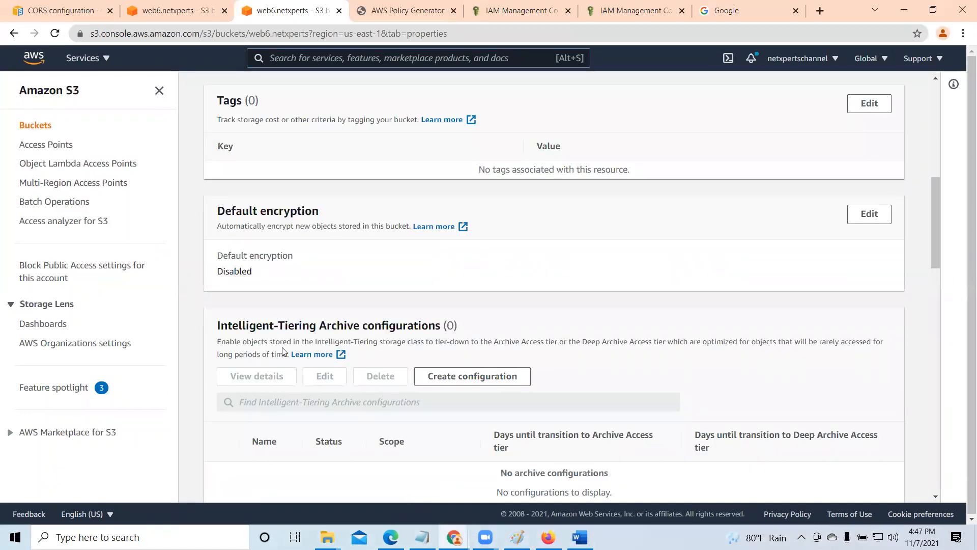
scroll(283, 351, down, 5)
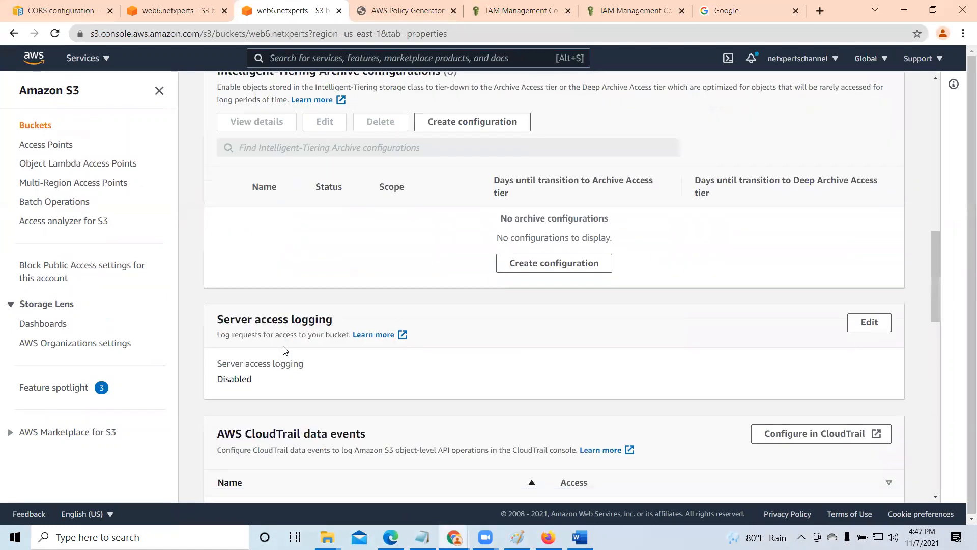
scroll(284, 351, down, 5)
scroll(285, 348, up, 15)
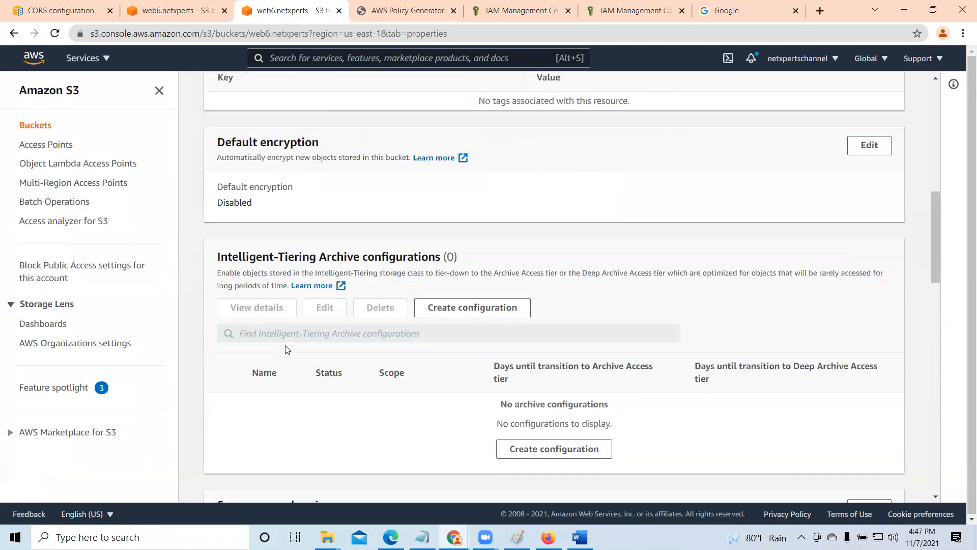
scroll(286, 345, up, 5)
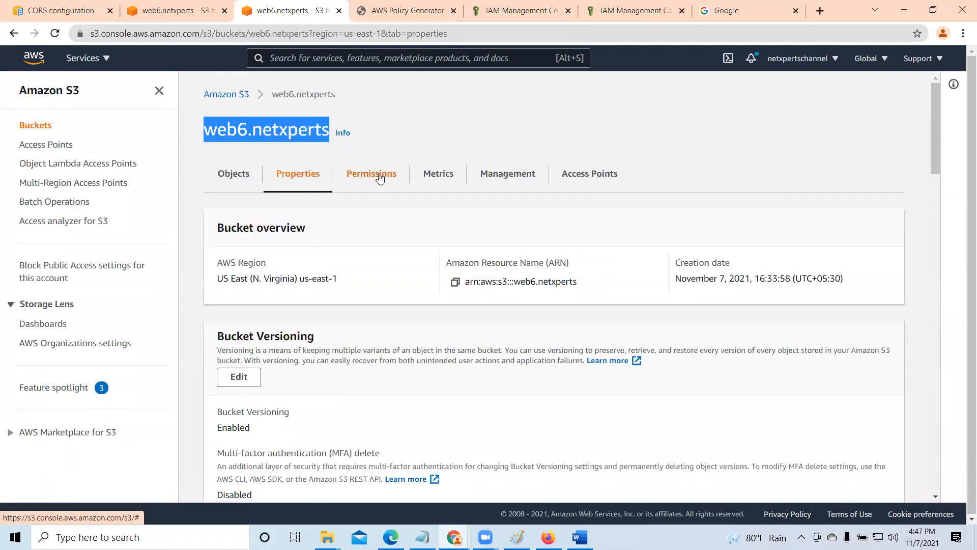
click(380, 175)
scroll(400, 330, down, 4)
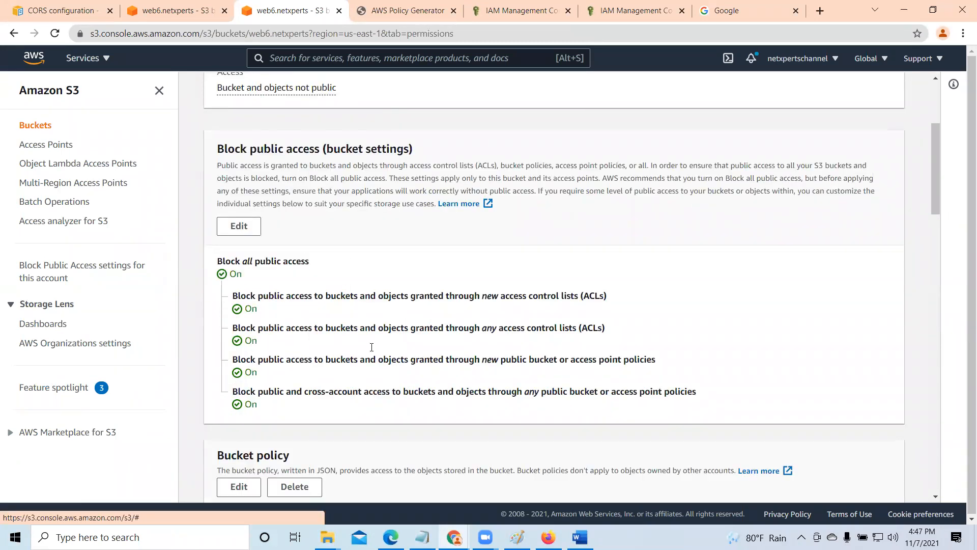
scroll(341, 381, down, 4)
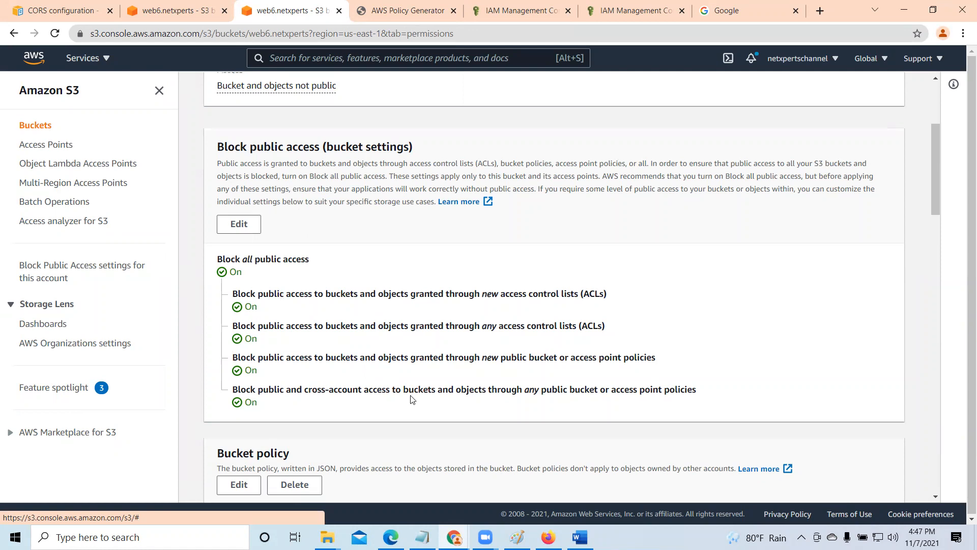
scroll(388, 346, down, 4)
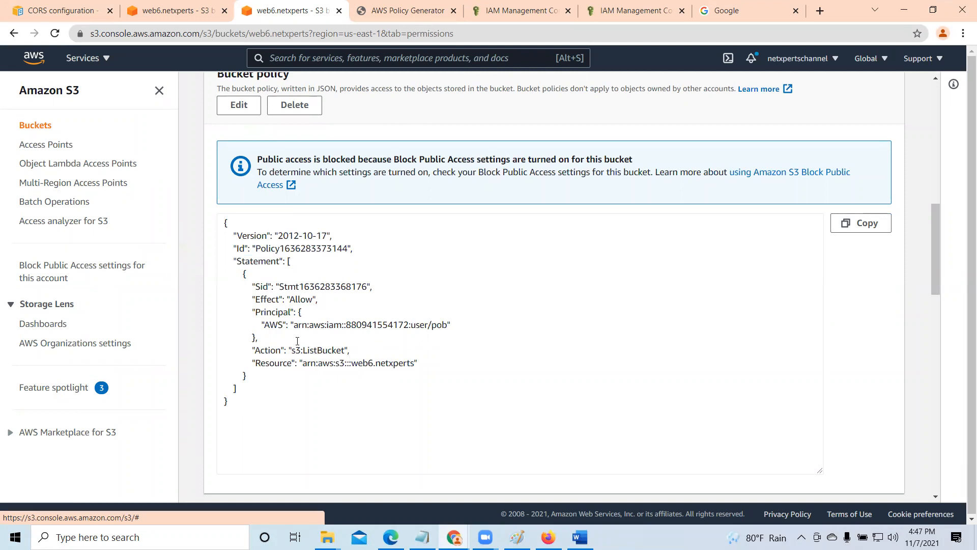
drag(301, 350, 347, 350)
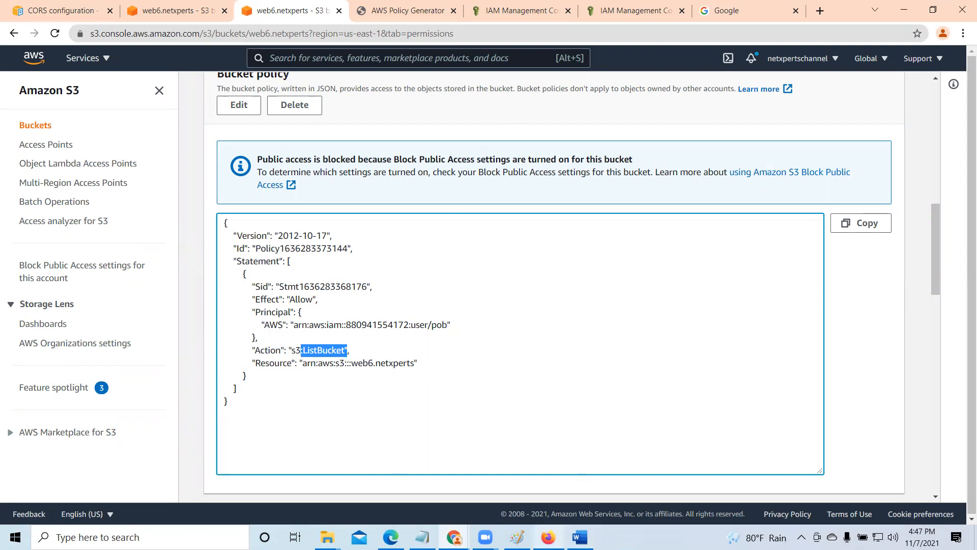
- Switch to Firefox, try to upload AWS Infrastructure.docx from the Desktop to the web6.netxperts bucket, and close the upload status page
click(548, 537)
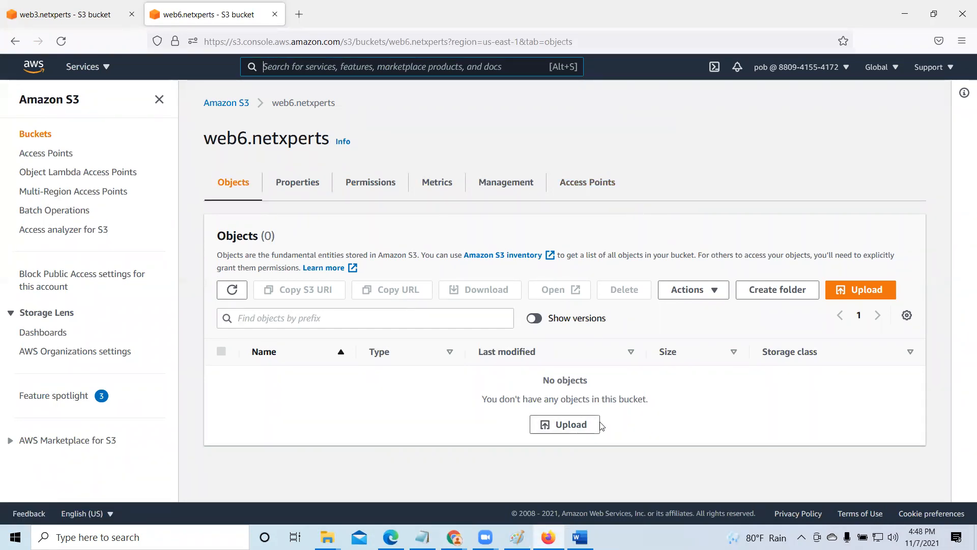
click(577, 428)
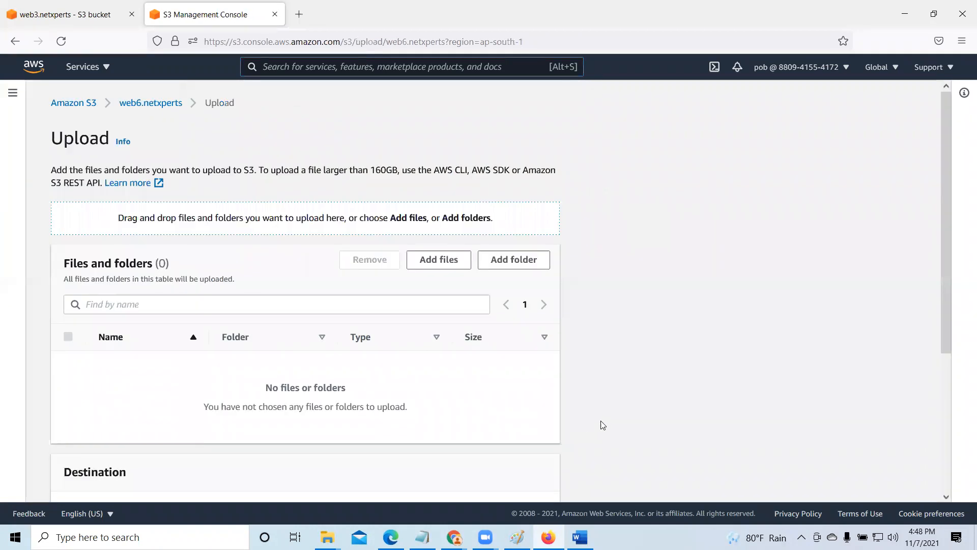
click(444, 264)
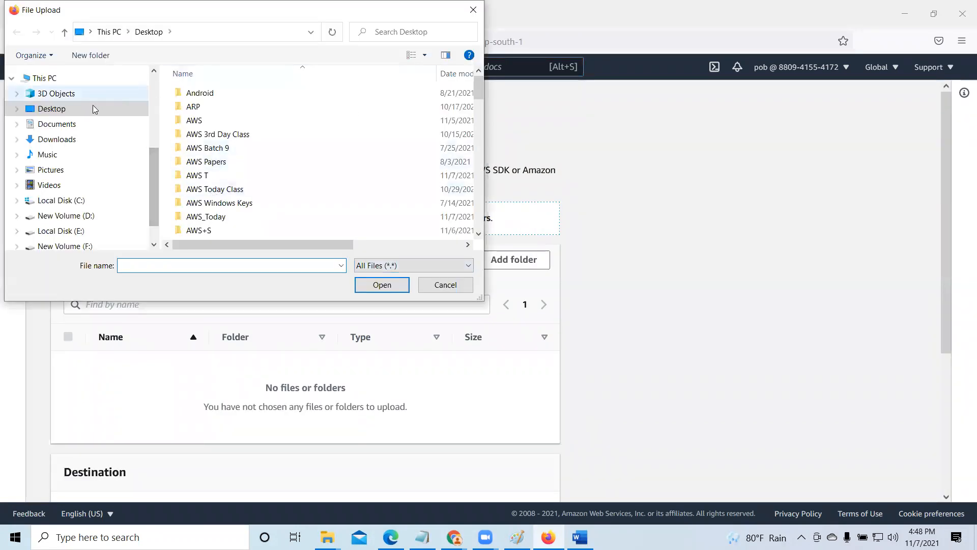
scroll(251, 175, down, 12)
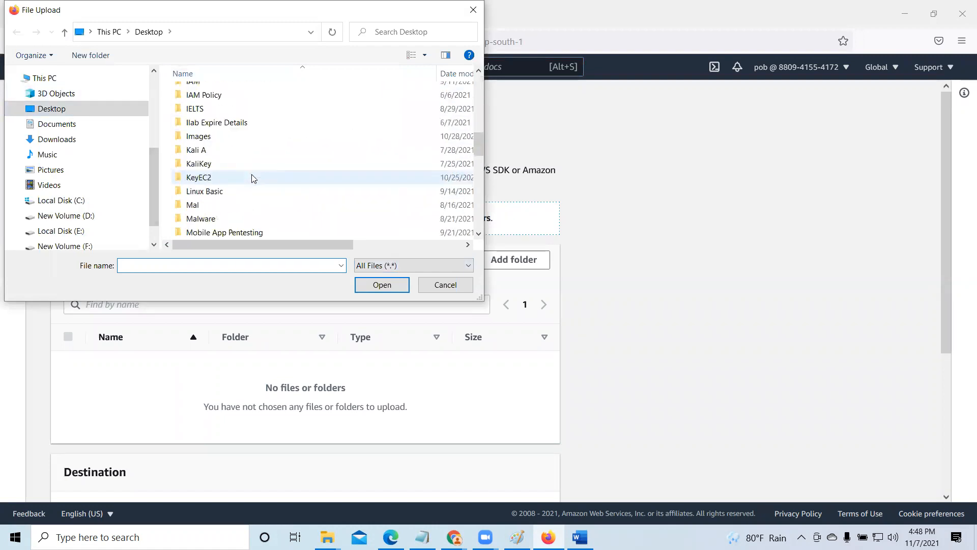
scroll(252, 179, down, 2)
click(234, 122)
click(372, 285)
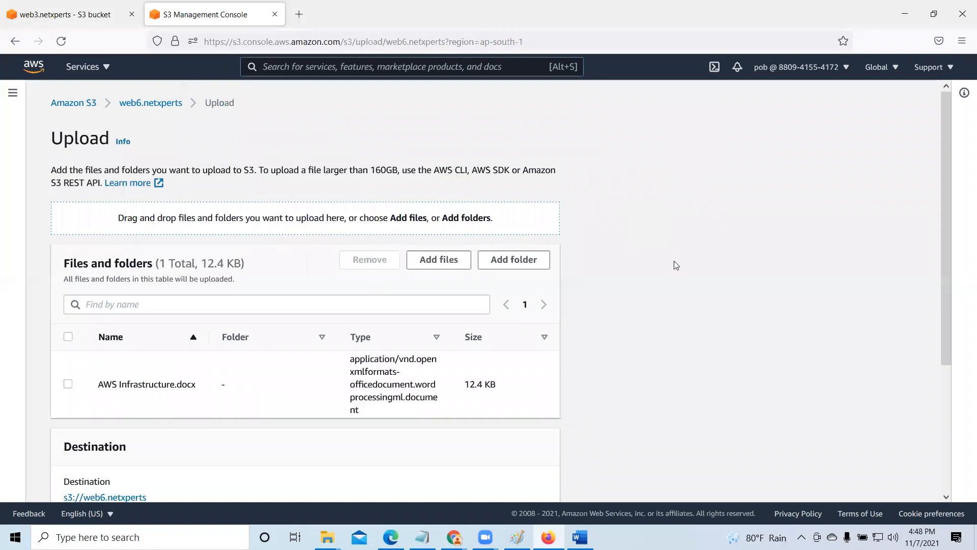
scroll(524, 308, down, 3)
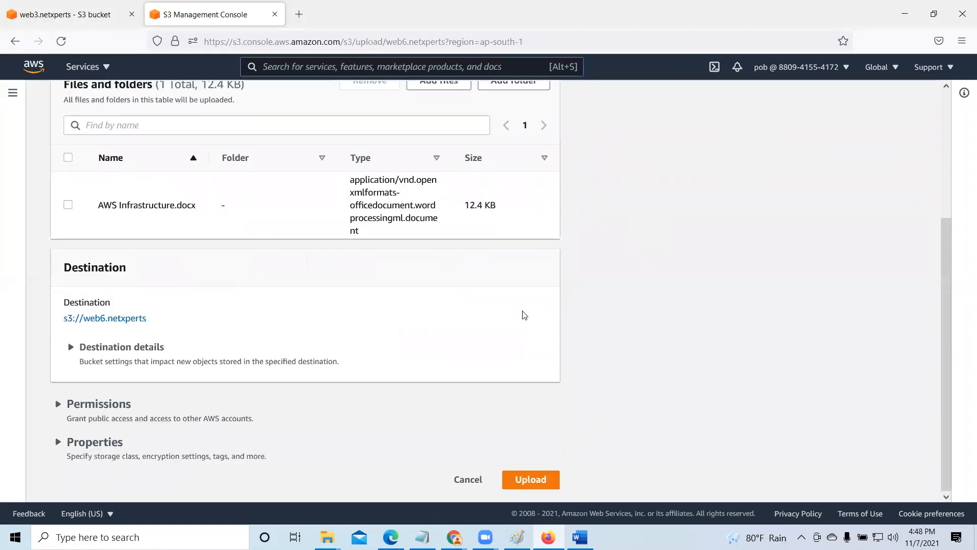
click(545, 480)
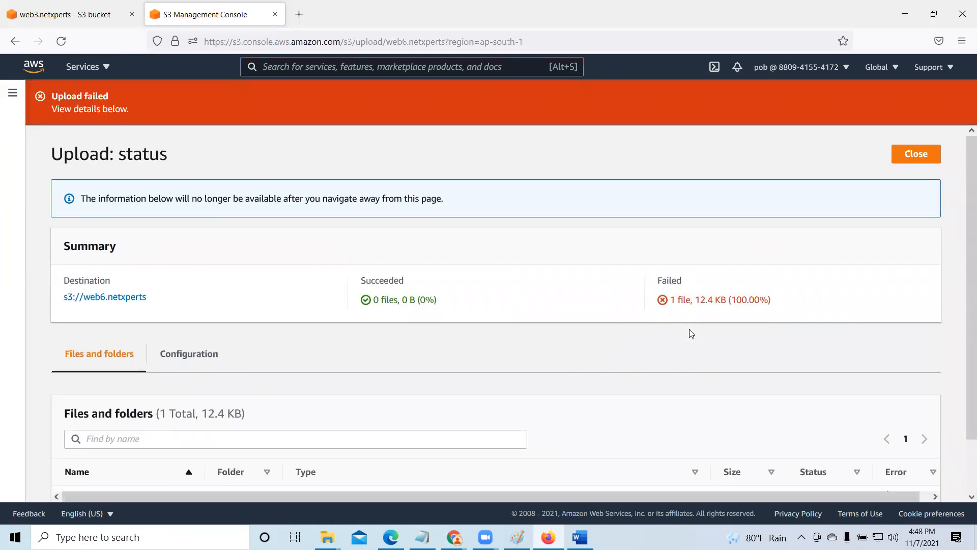
click(924, 158)
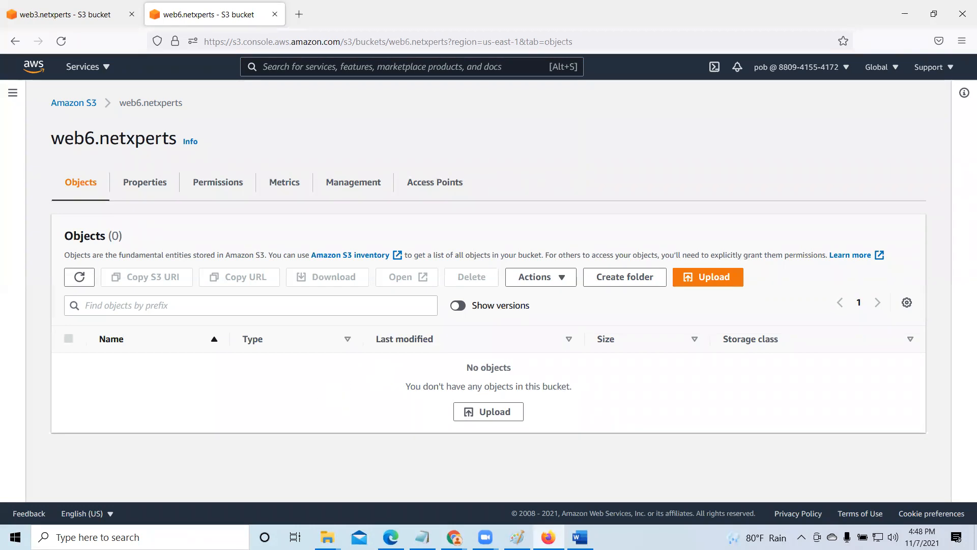
- Switch to Chrome and open the web6.netxperts bucket from the S3 bucket list
mouse_move(454, 537)
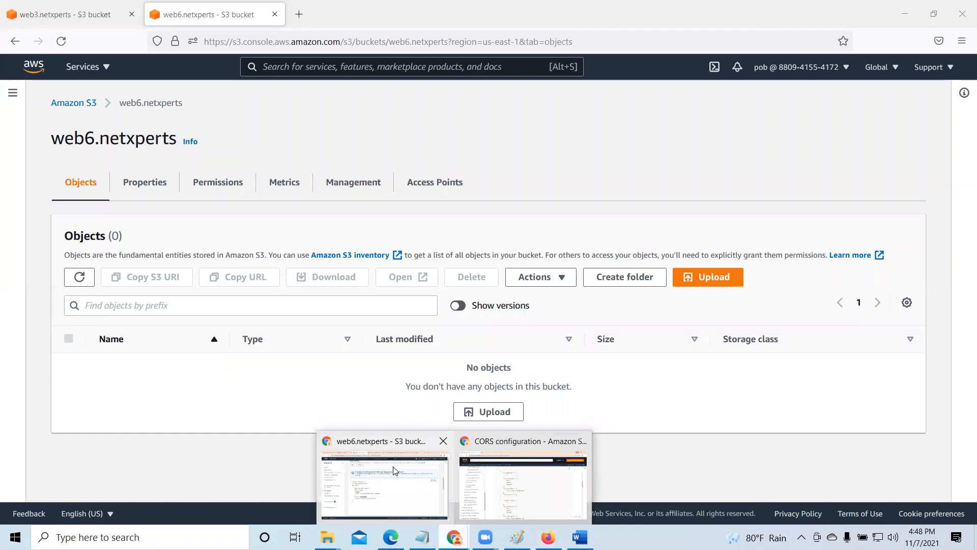
click(393, 470)
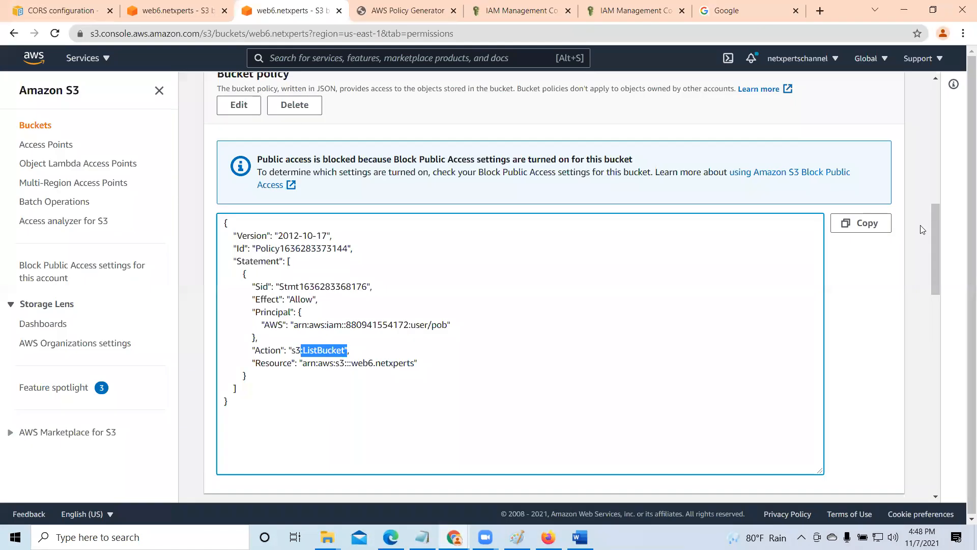
click(182, 11)
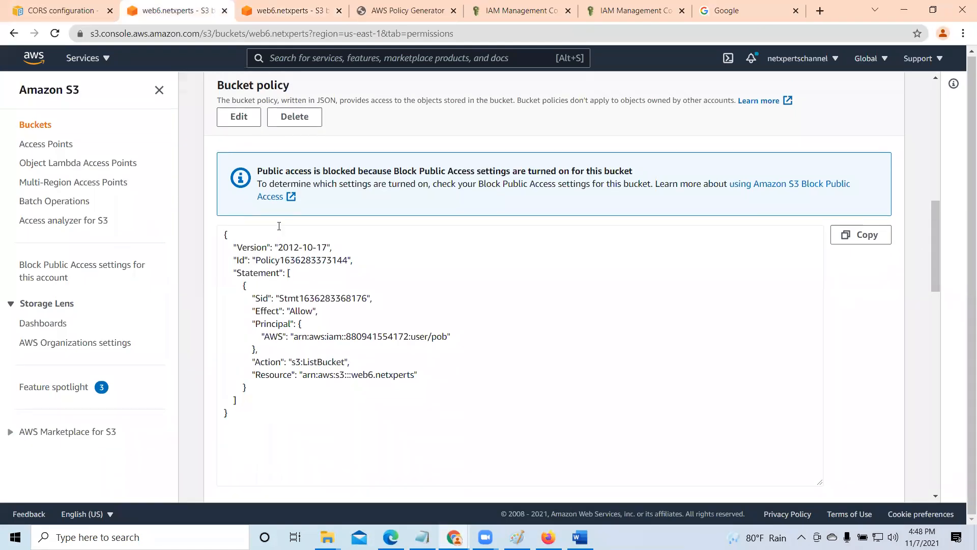
scroll(279, 225, up, 9)
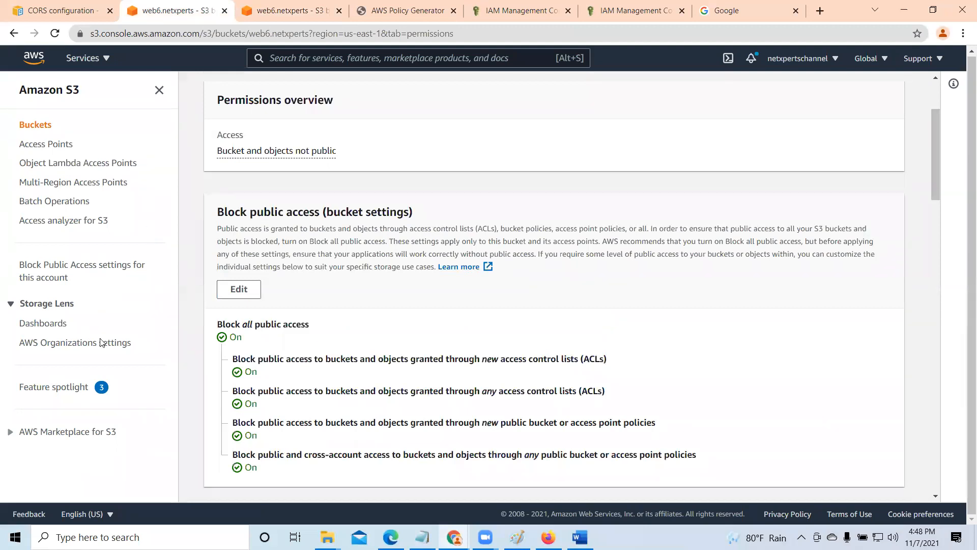
click(35, 126)
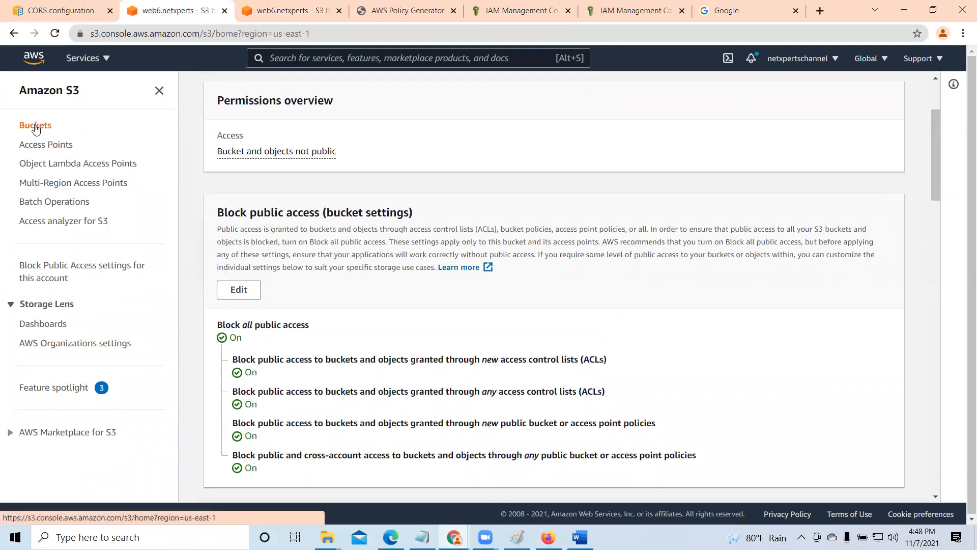
scroll(321, 320, down, 10)
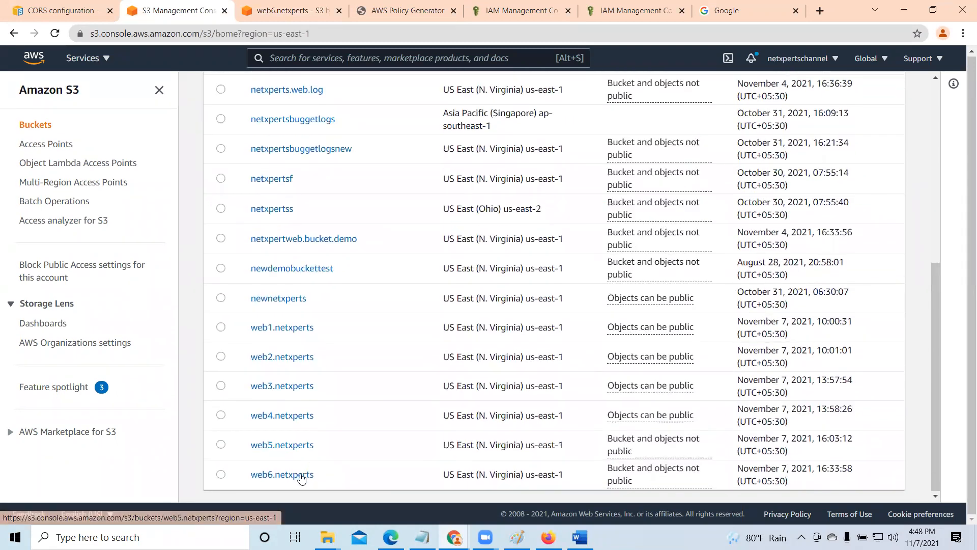
click(299, 476)
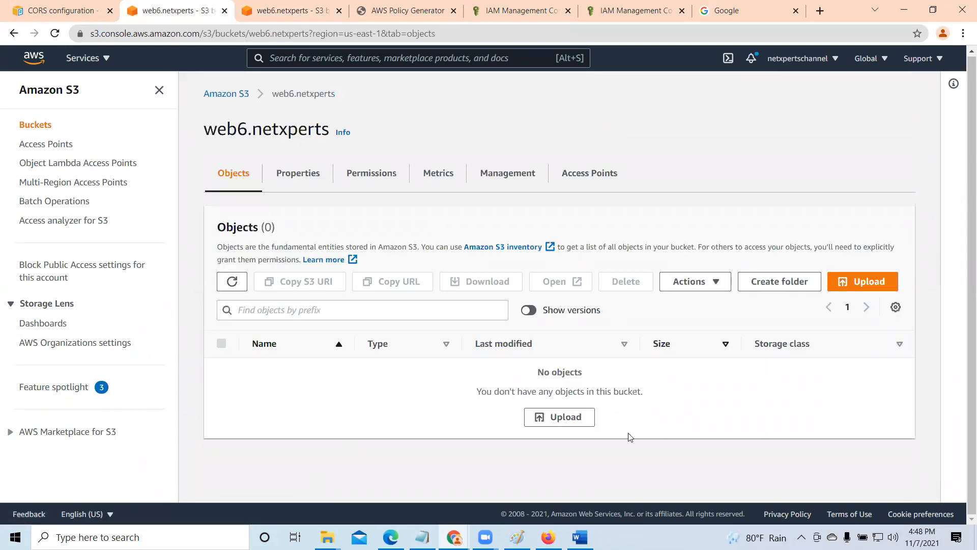
- Upload AWS_Day6_S3 StorageandDataManagement.pdf from the AWS T folder to the web6.netxperts bucket and close the upload status page
click(567, 416)
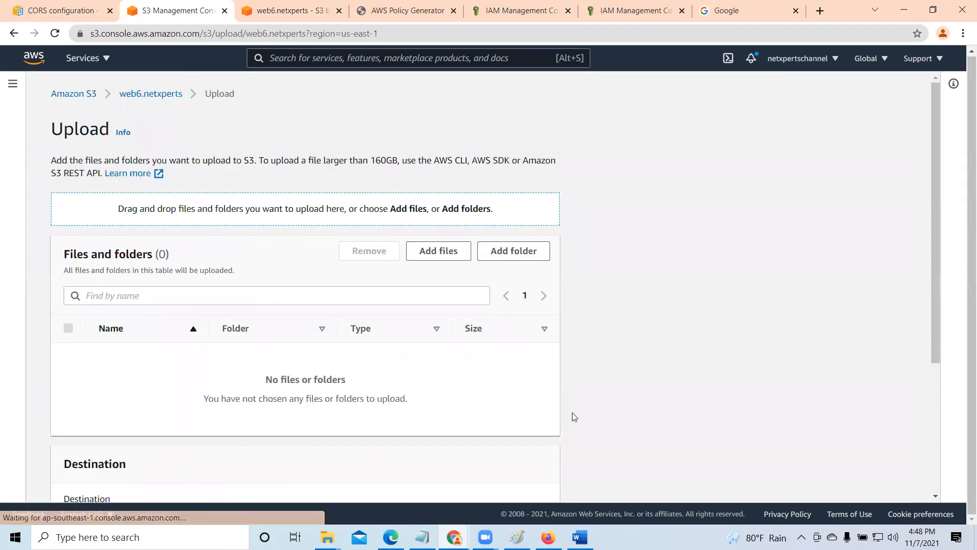
click(452, 255)
click(295, 235)
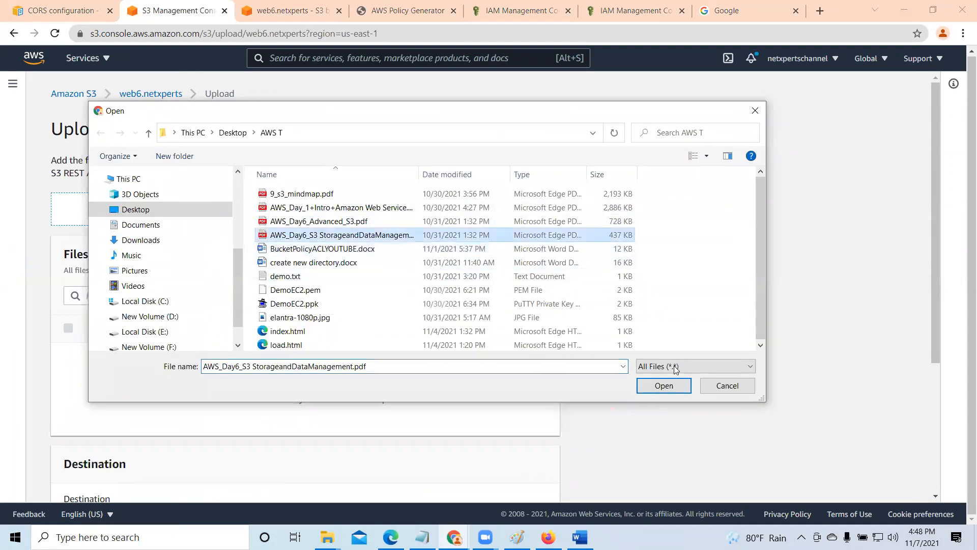
click(670, 384)
scroll(386, 366, down, 2)
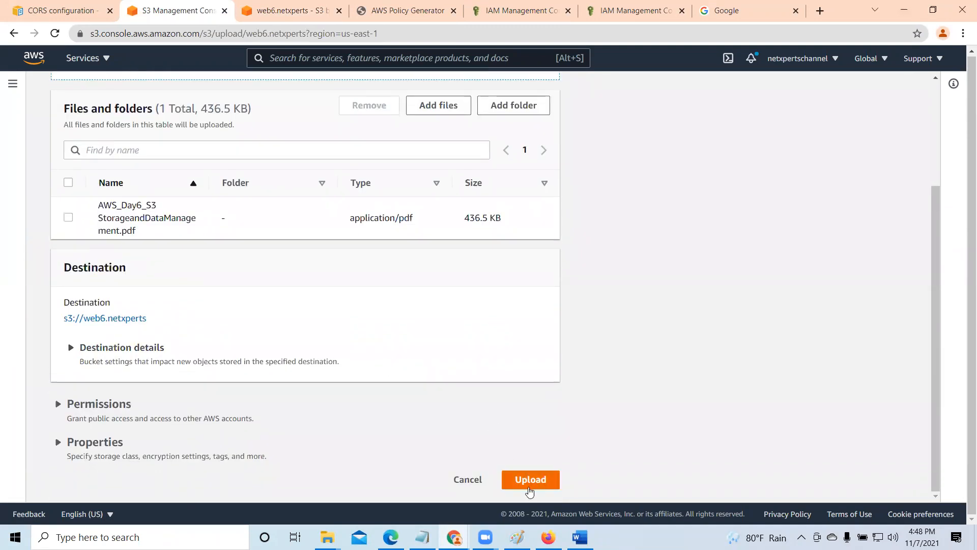
click(528, 477)
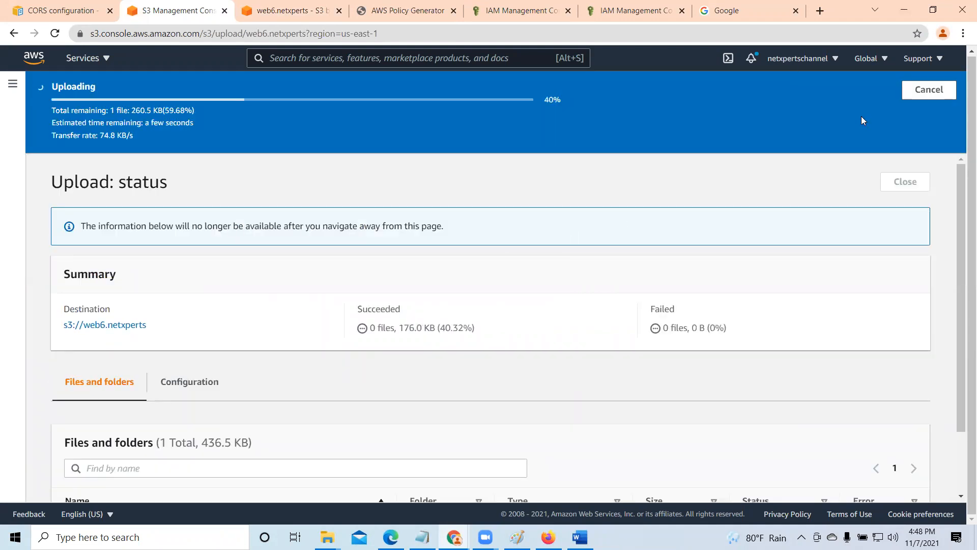
click(912, 141)
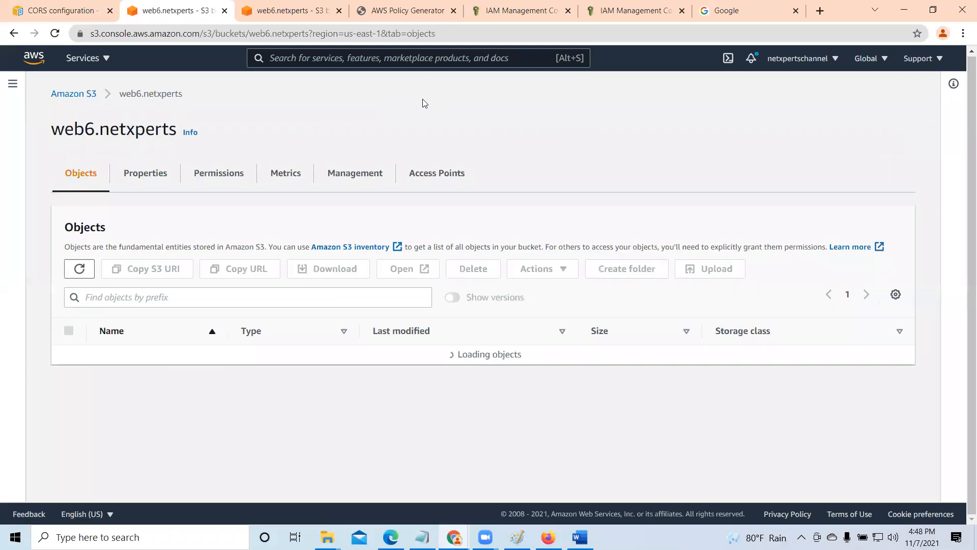
- Return to Firefox and reload the web6.netxperts bucket page to refresh its object list
click(903, 10)
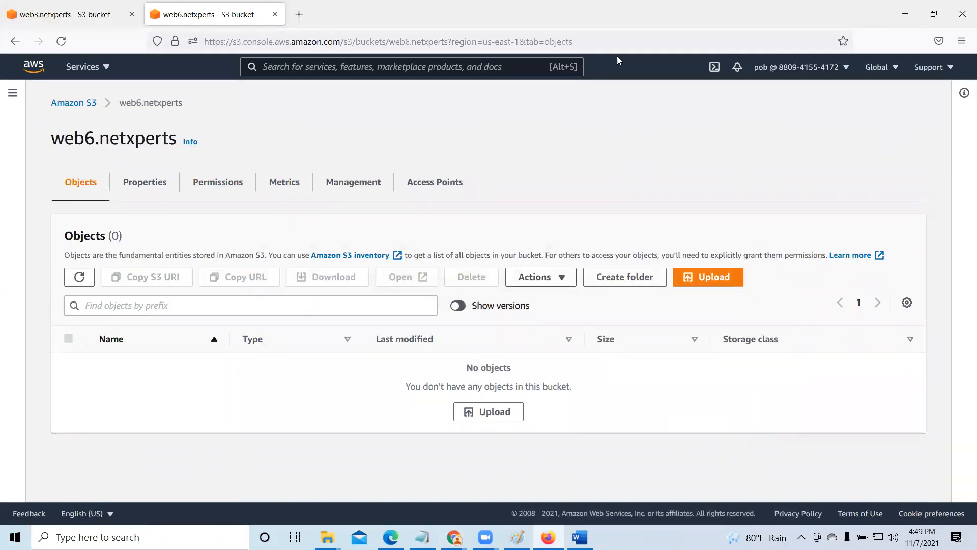
click(592, 42)
click(618, 42)
key(Return)
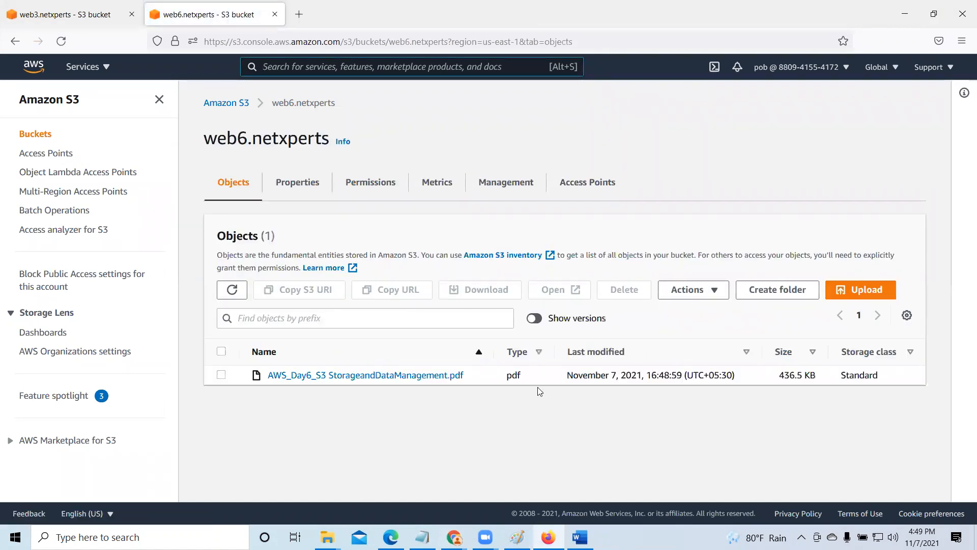
- Try to delete AWS_Day6_S3 StorageandDataManagement.pdf from the bucket, confirming with the text delete
click(222, 375)
click(621, 290)
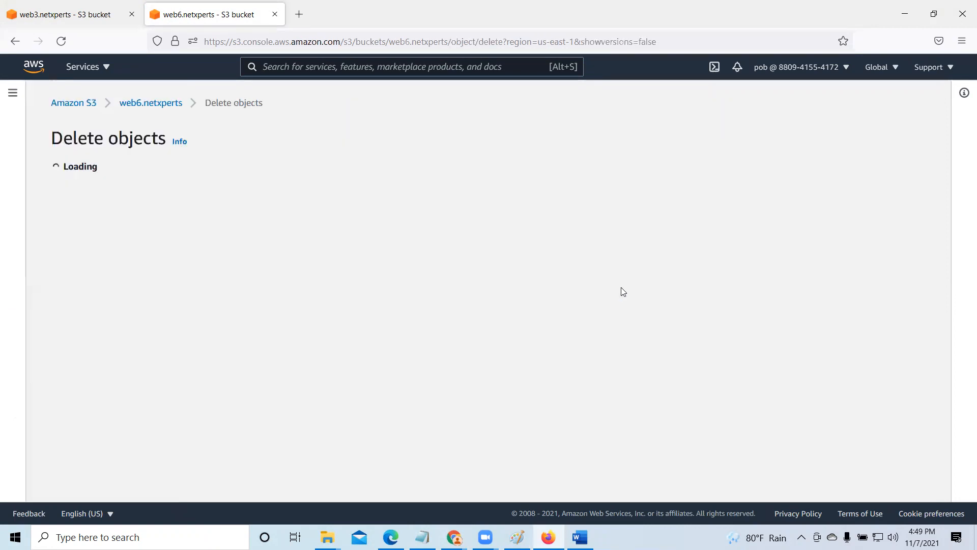
scroll(113, 454, down, 1)
click(110, 430)
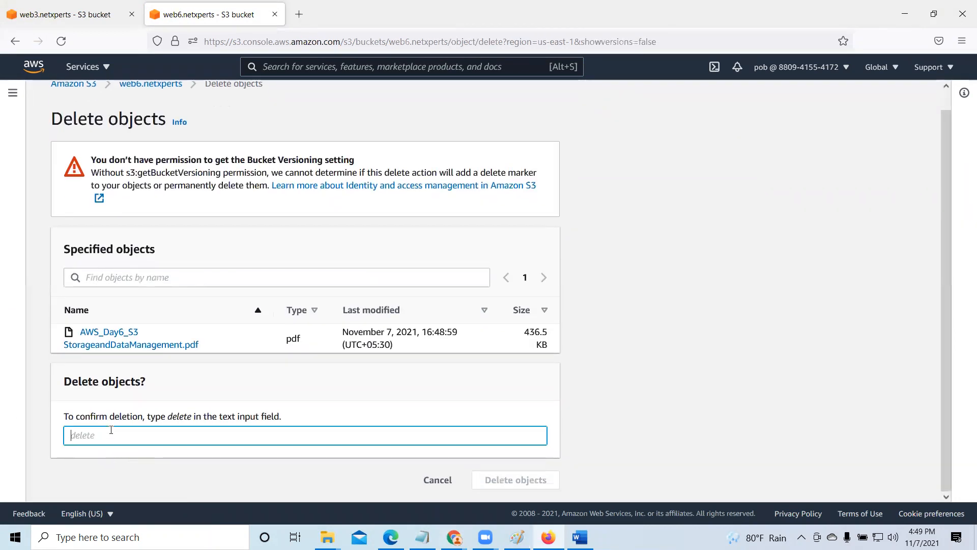
text(delete)
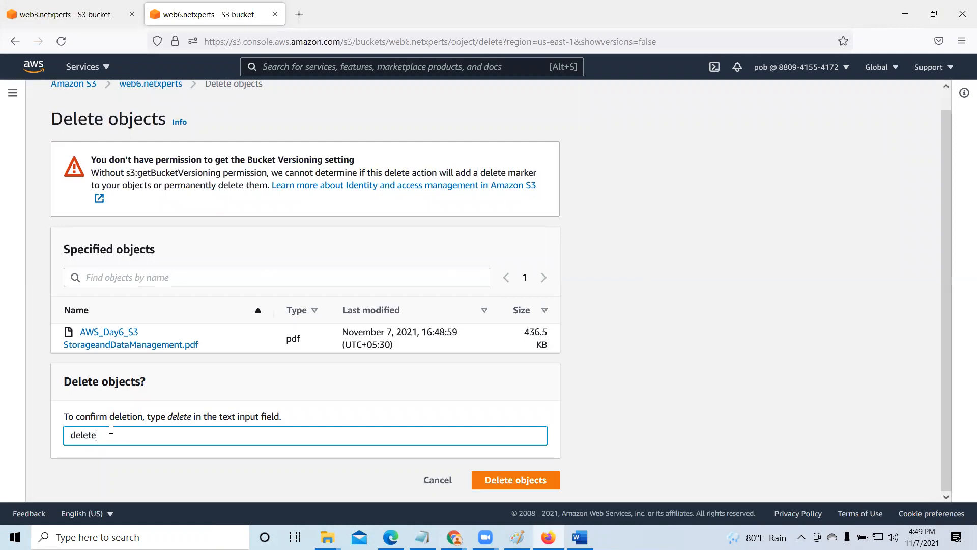
click(530, 484)
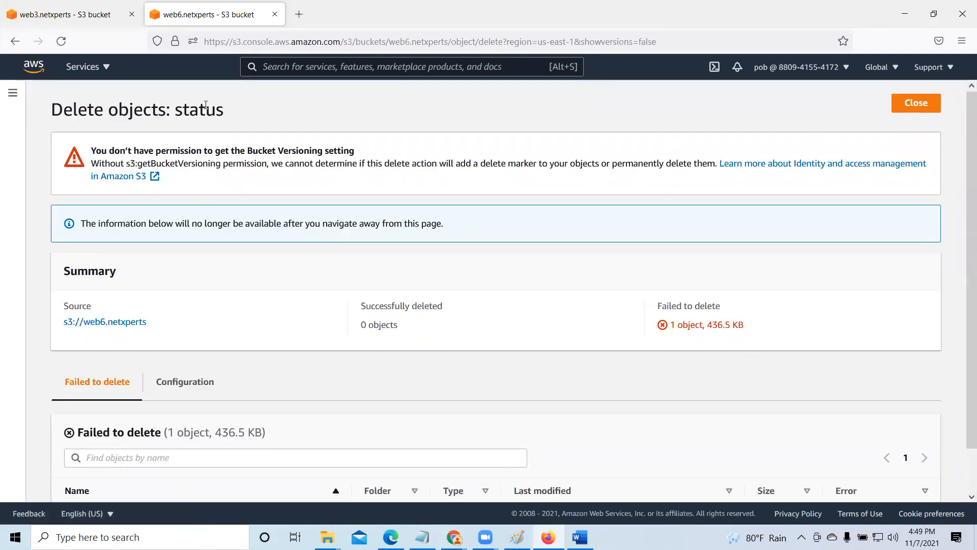
- Examine the deletion status page, highlighting the versioning permission warning, the failed-to-delete summary and the object's error
scroll(757, 262, down, 1)
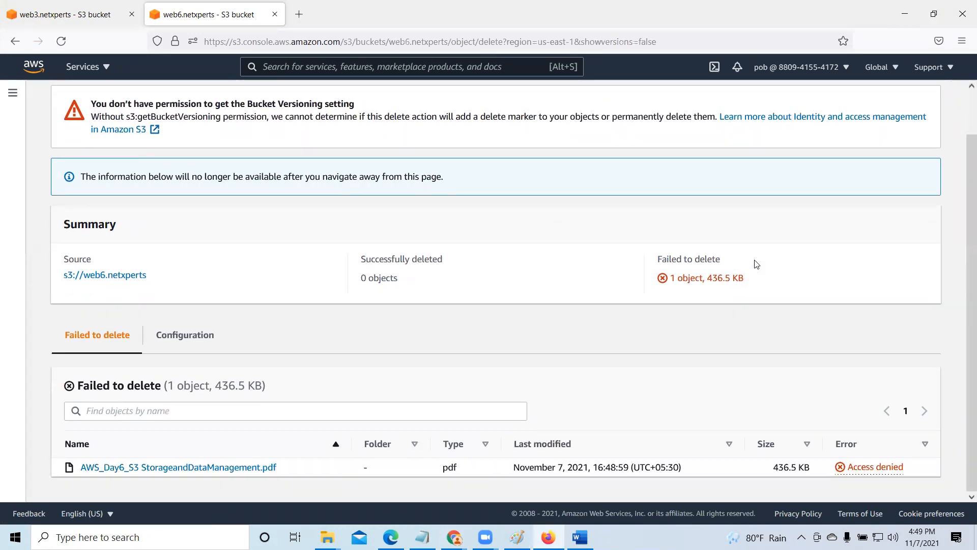
scroll(821, 246, up, 1)
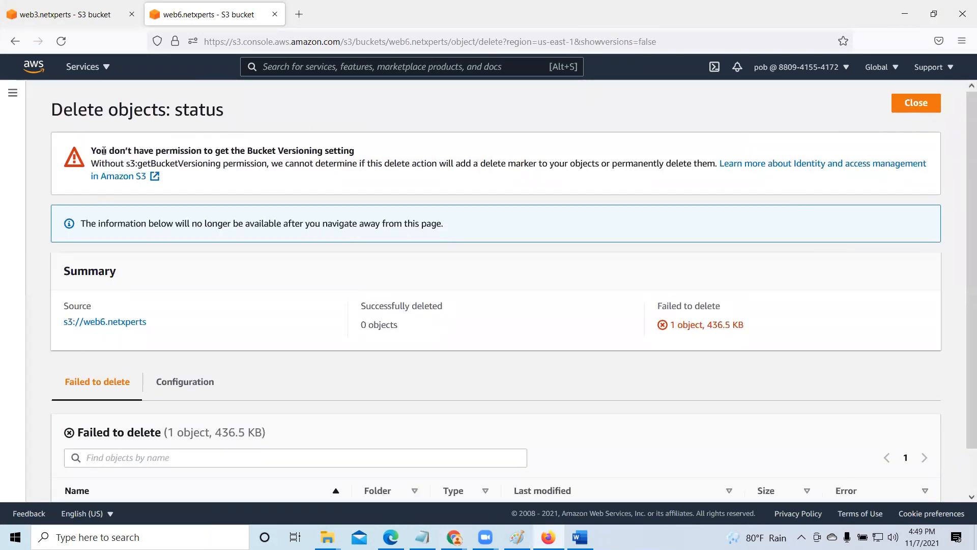
drag(91, 151, 373, 157)
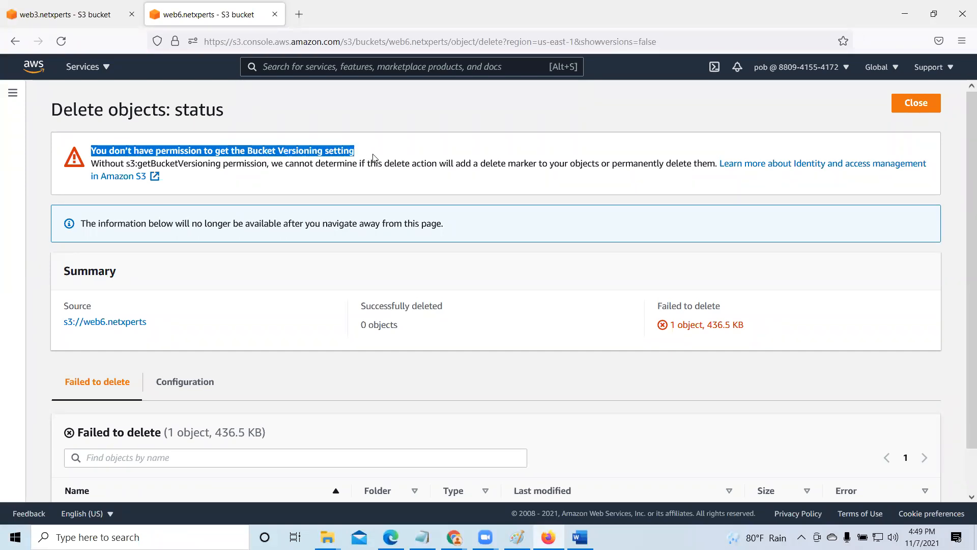
scroll(326, 243, down, 1)
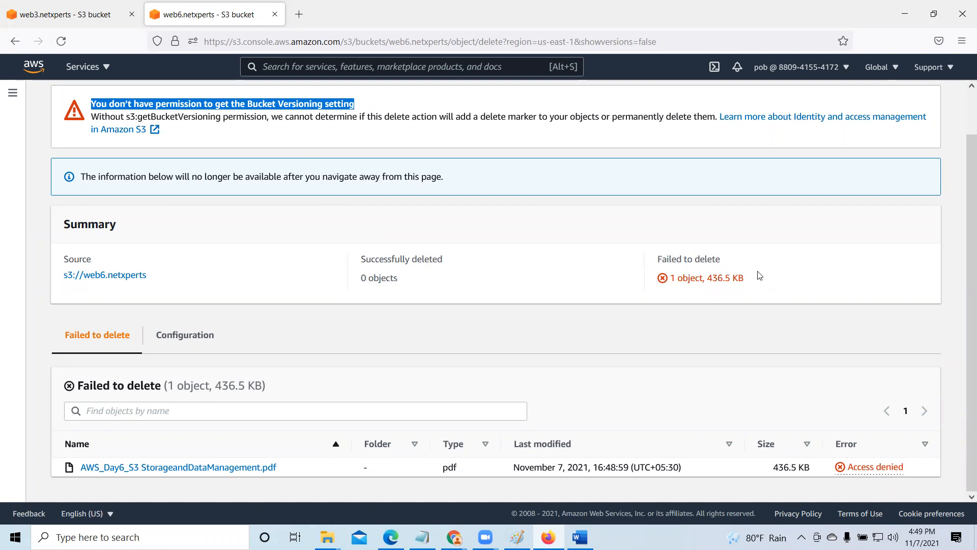
drag(756, 278, 651, 252)
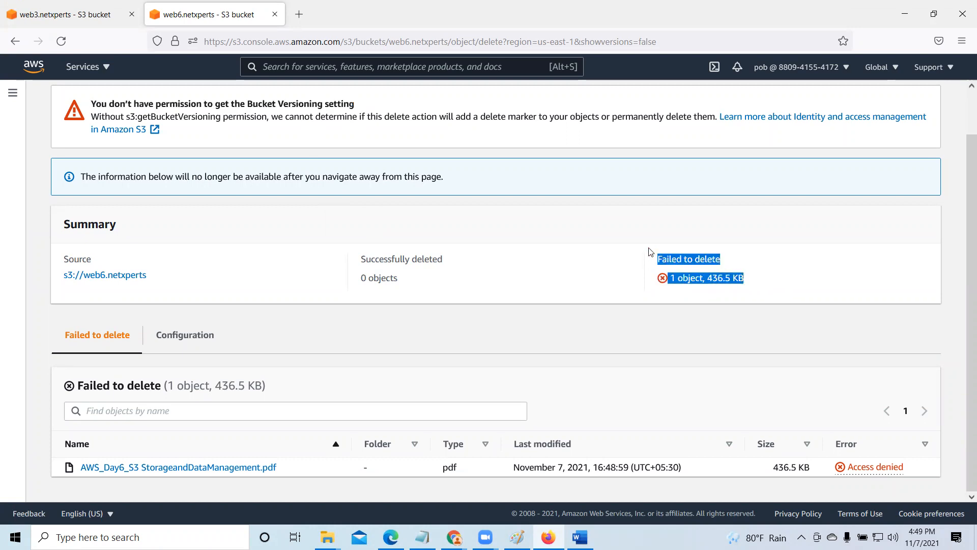
drag(912, 467, 828, 468)
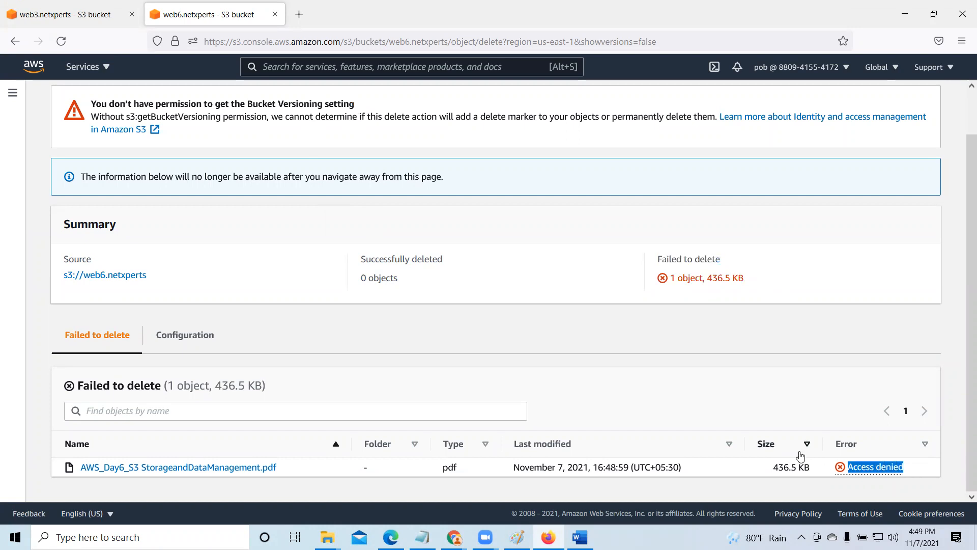
scroll(738, 387, up, 1)
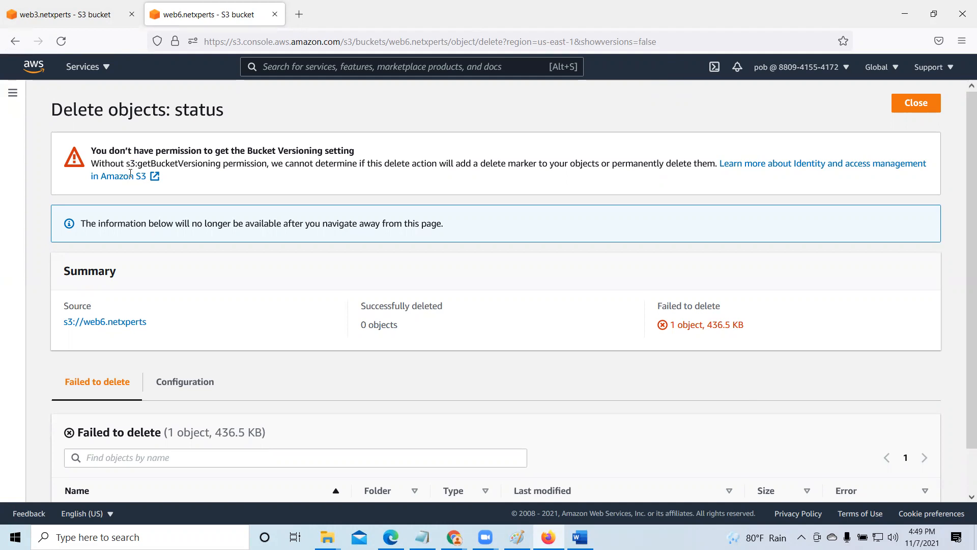
drag(356, 151, 44, 137)
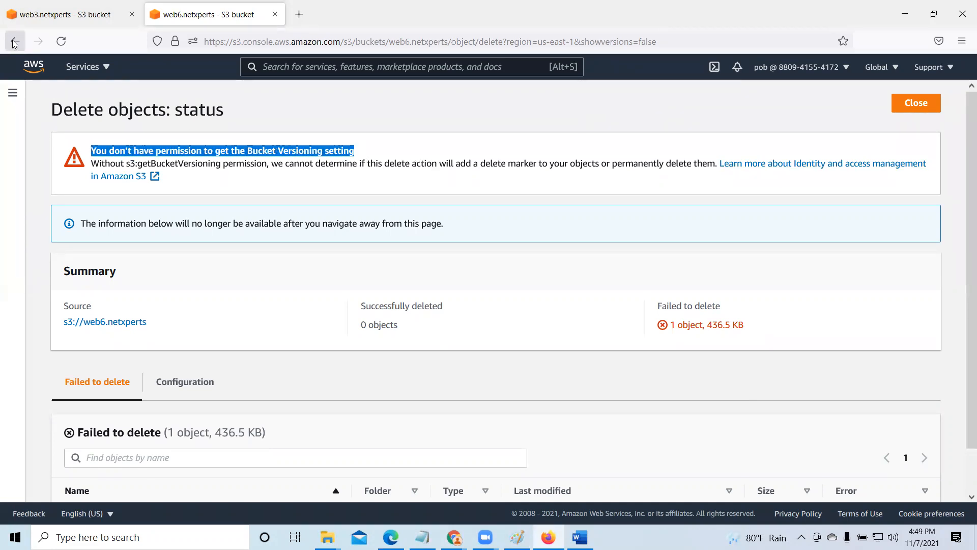
- Go back to the web6.netxperts object list, try to open AWS_Day6_S3 StorageandDataManagement.pdf, and close the tab it opens
click(59, 42)
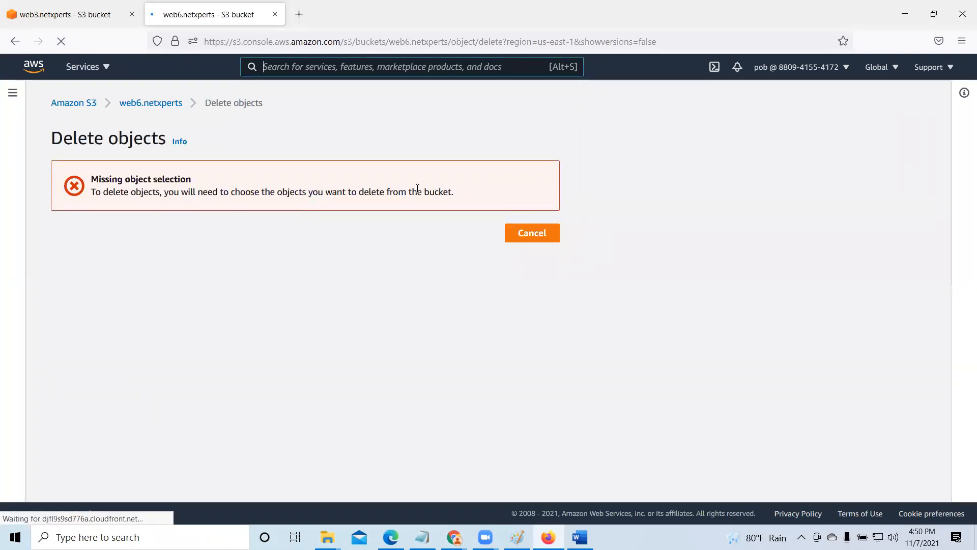
click(138, 103)
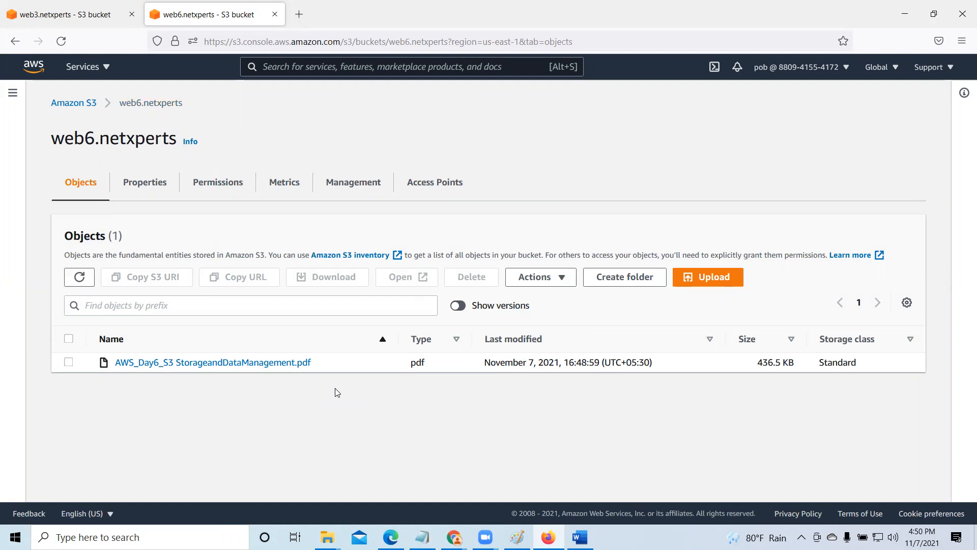
click(68, 361)
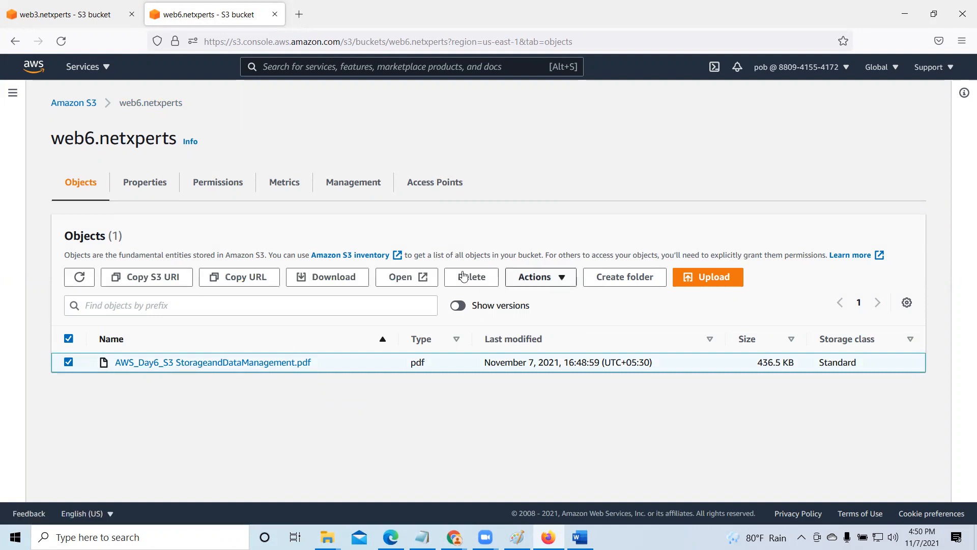
click(406, 279)
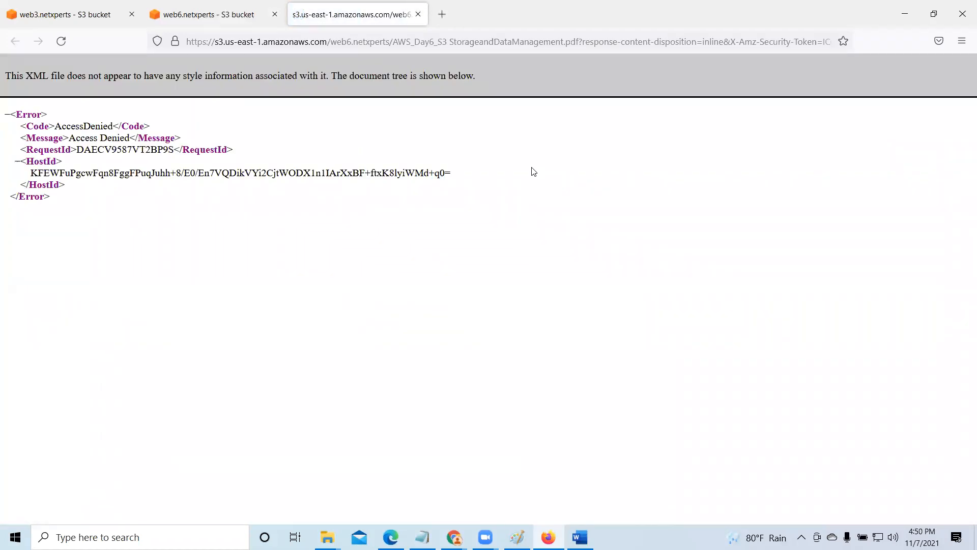
click(418, 15)
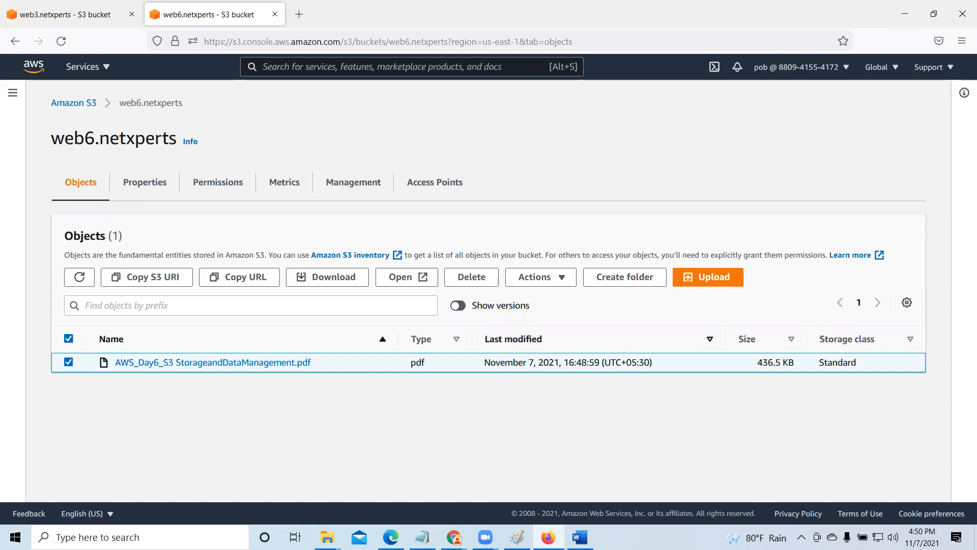
- Switch to Chrome and review the block public access settings and bucket policy in the permissions of web6.netxperts
mouse_move(454, 537)
click(426, 491)
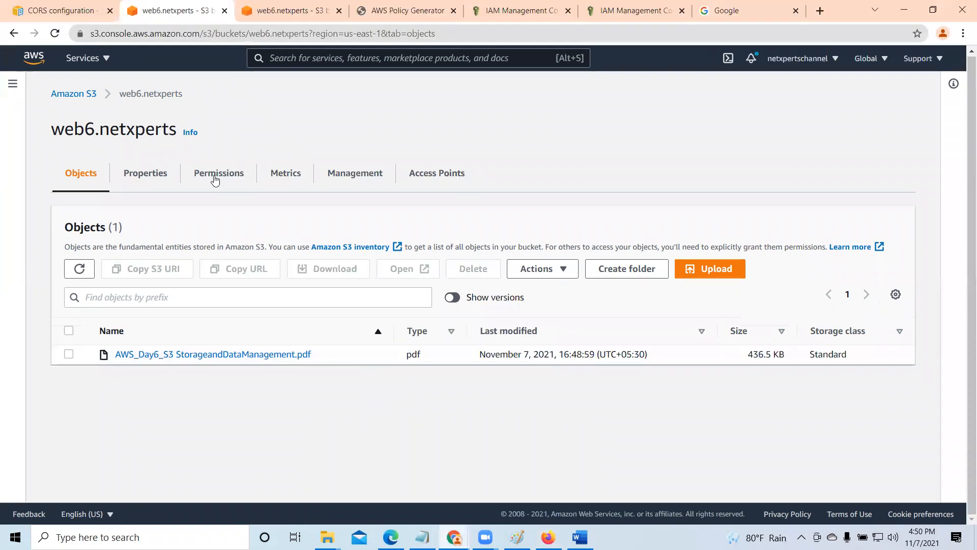
click(215, 183)
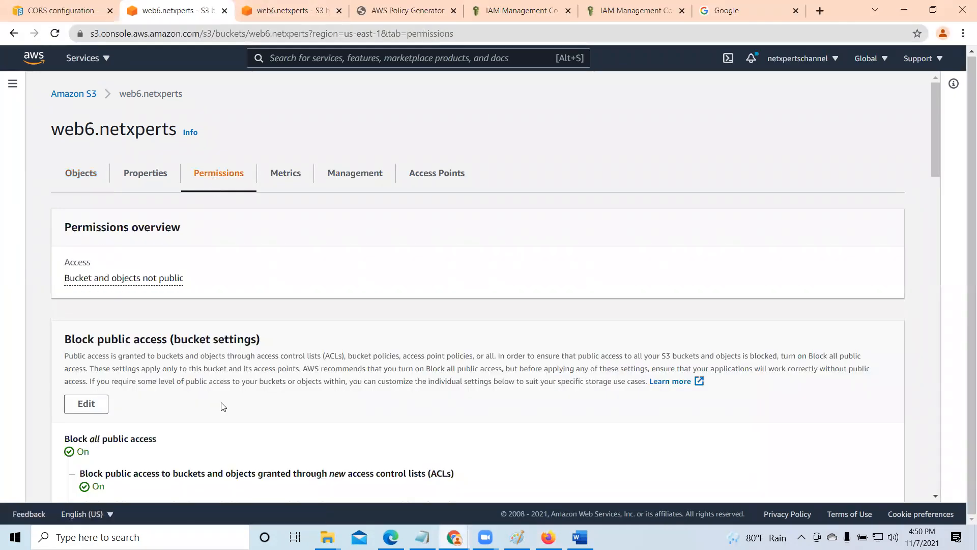
scroll(223, 406, down, 3)
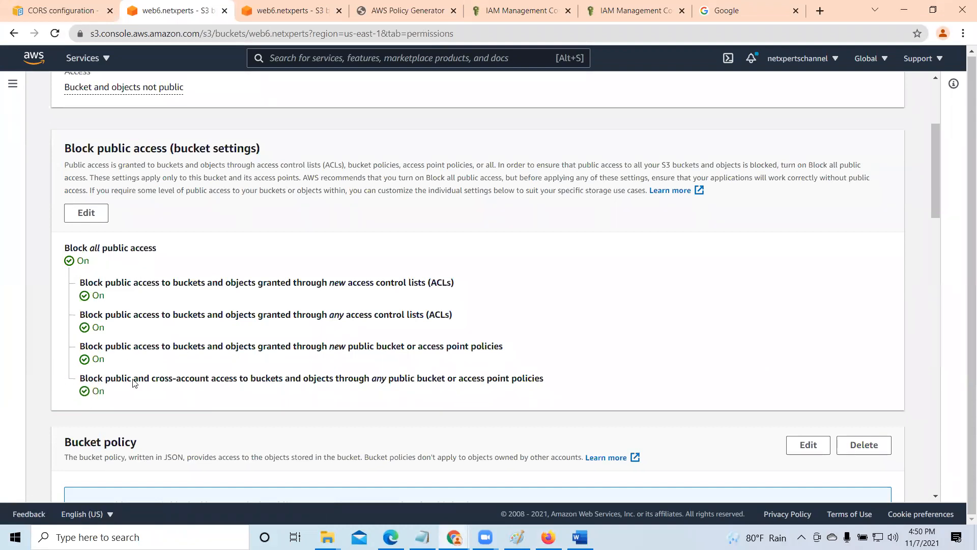
scroll(262, 385, down, 2)
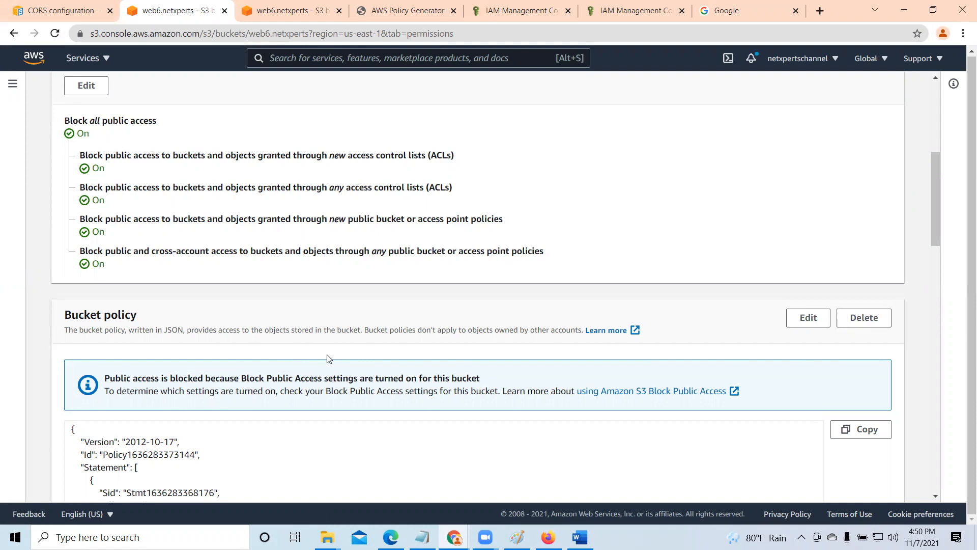
scroll(328, 356, down, 3)
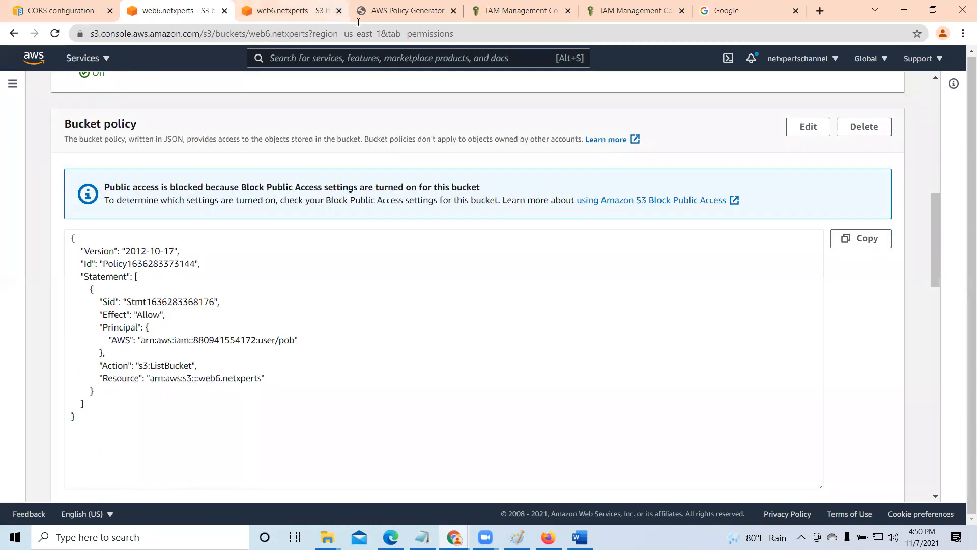
- Copy the AmazonS3FullAccess policy ARN from IAM and paste it as the Principal of a new Allow statement in AWS Policy Generator
click(413, 8)
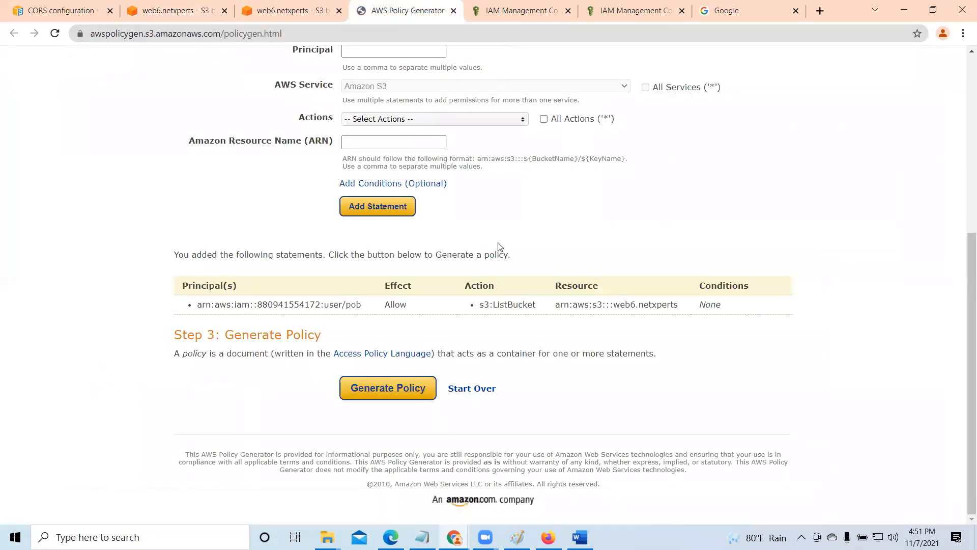
scroll(499, 266, up, 3)
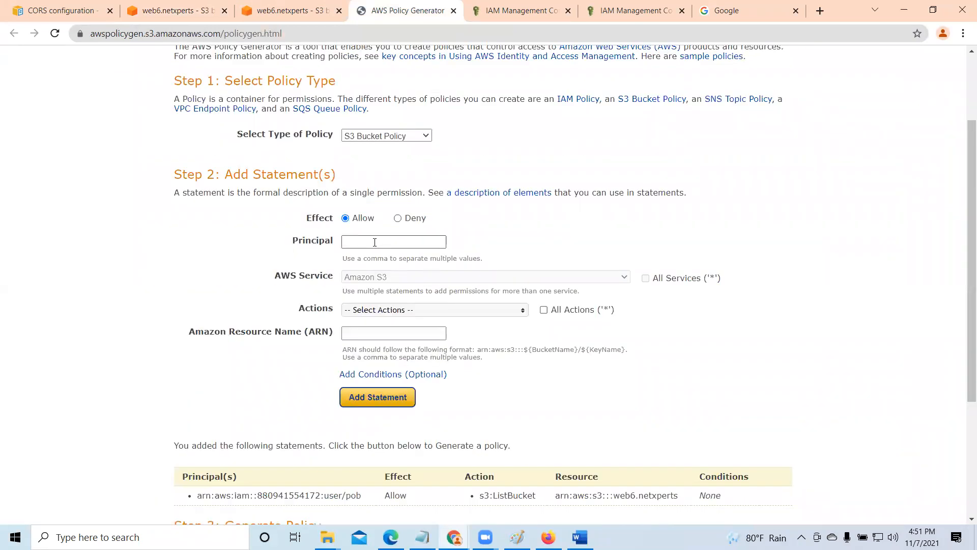
click(515, 5)
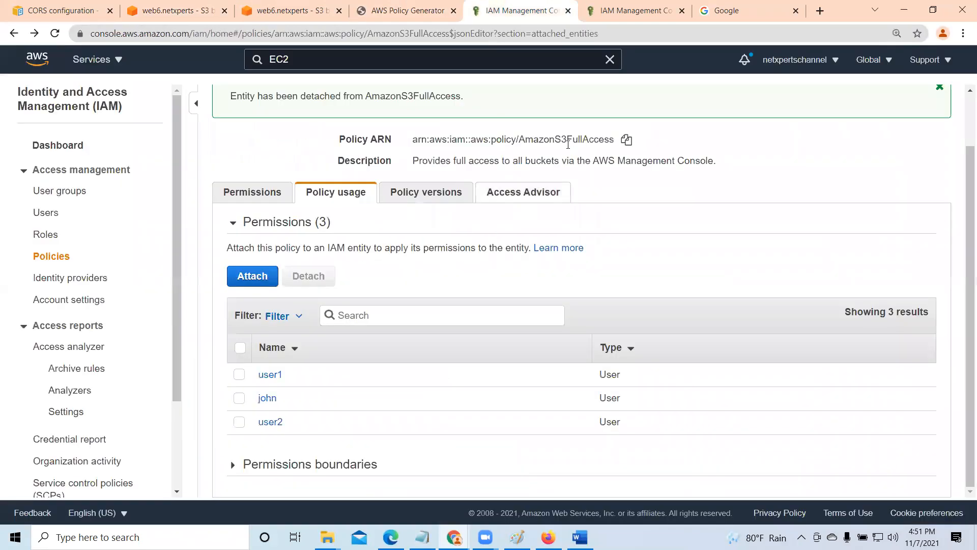
click(626, 139)
click(403, 4)
click(377, 243)
right_click(356, 243)
click(401, 339)
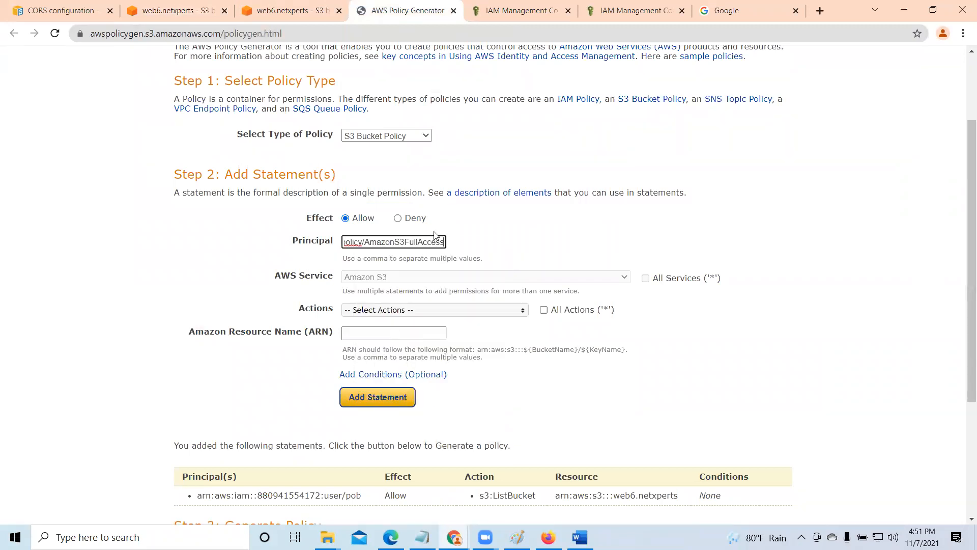
- Select GetObject as the new statement's only Amazon S3 action
scroll(524, 245, down, 1)
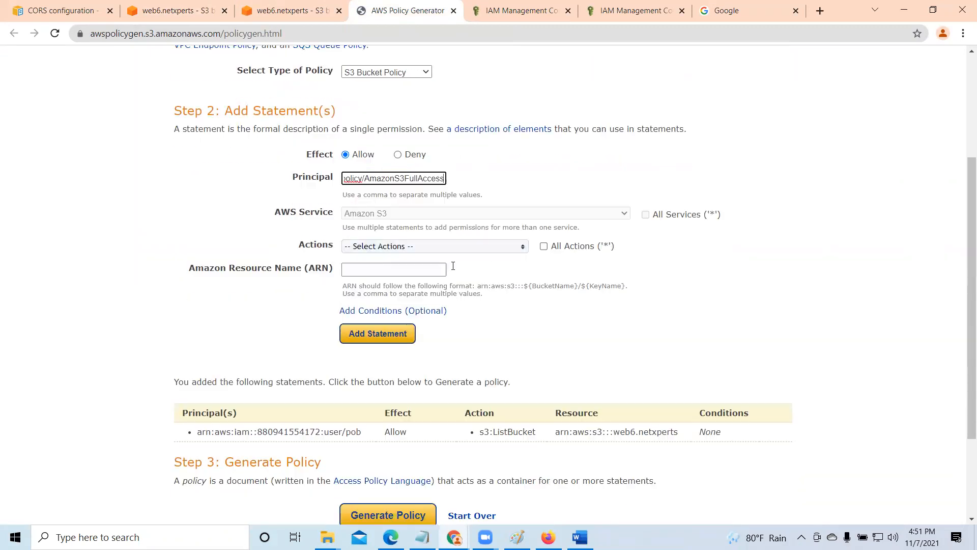
click(522, 246)
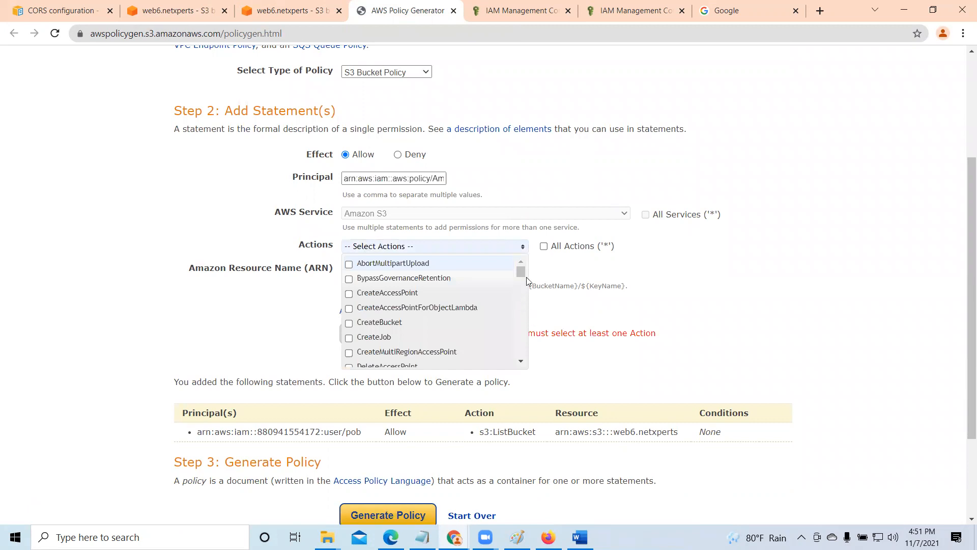
scroll(525, 277, down, 1)
drag(524, 277, 520, 270)
scroll(382, 334, down, 5)
scroll(383, 334, down, 1)
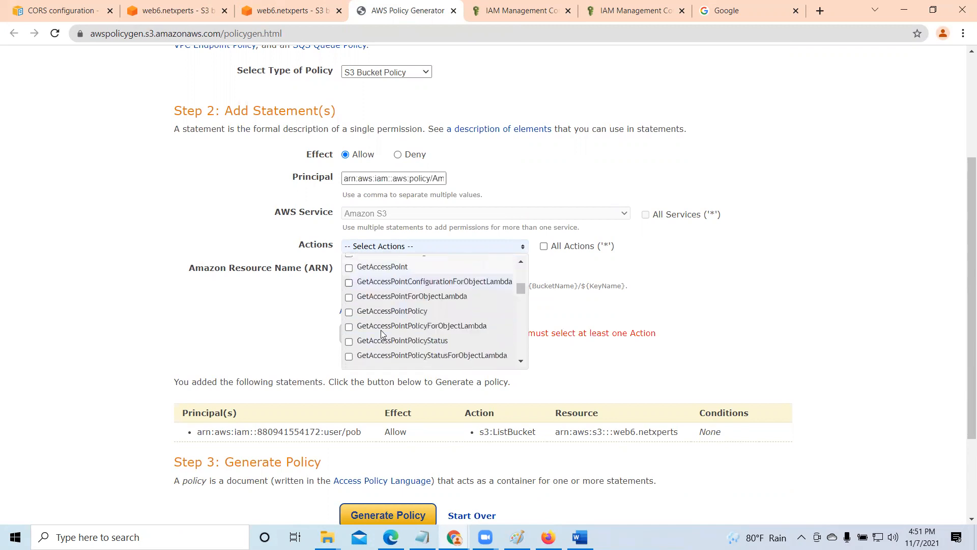
scroll(382, 334, up, 1)
scroll(382, 333, down, 3)
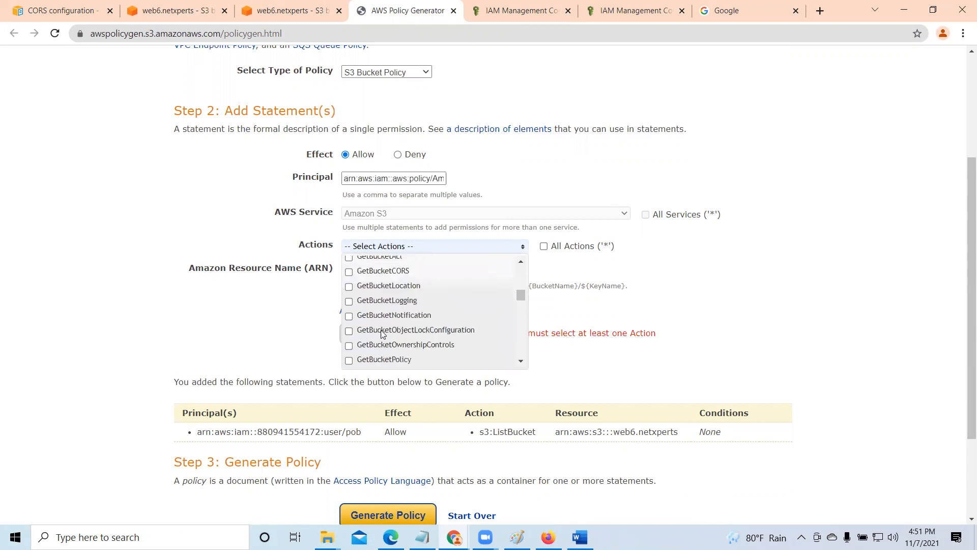
scroll(383, 334, down, 1)
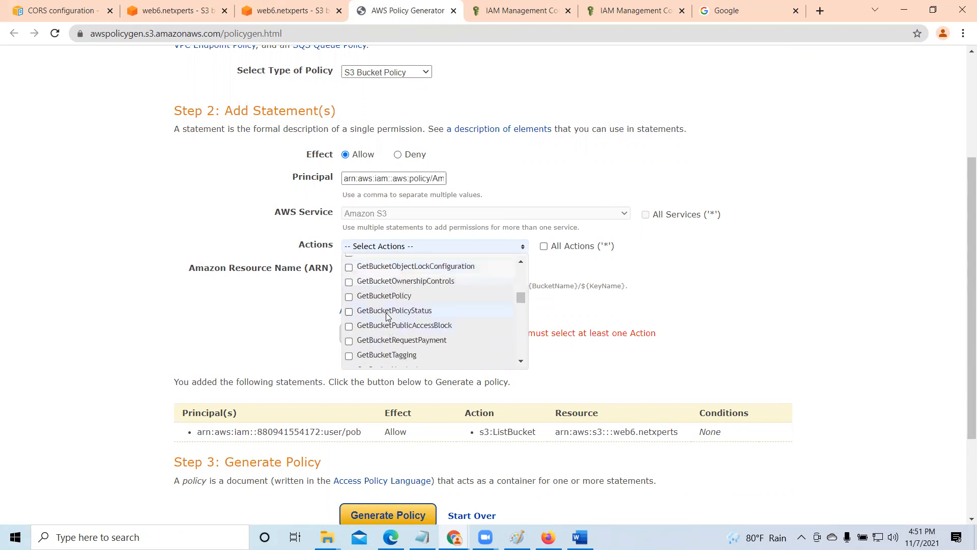
scroll(387, 317, down, 2)
scroll(387, 321, down, 2)
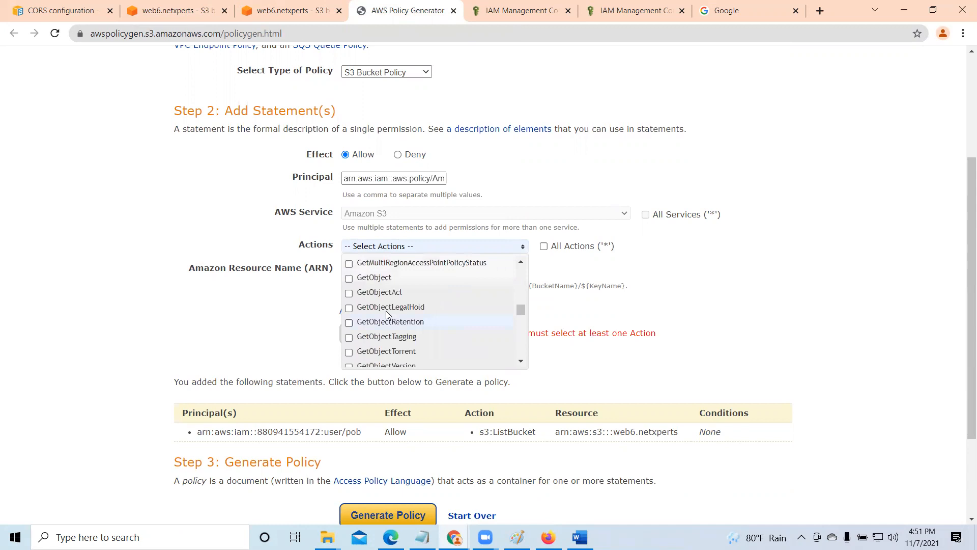
click(349, 278)
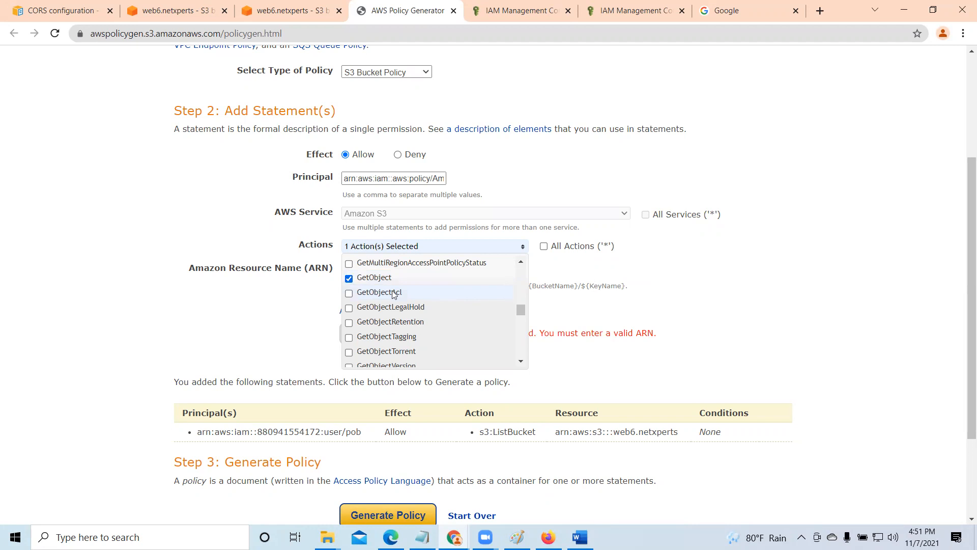
click(691, 260)
- Copy the bucket ARN arn:aws:s3:::web6.netxperts from the bucket's properties for the statement's resource name
click(365, 270)
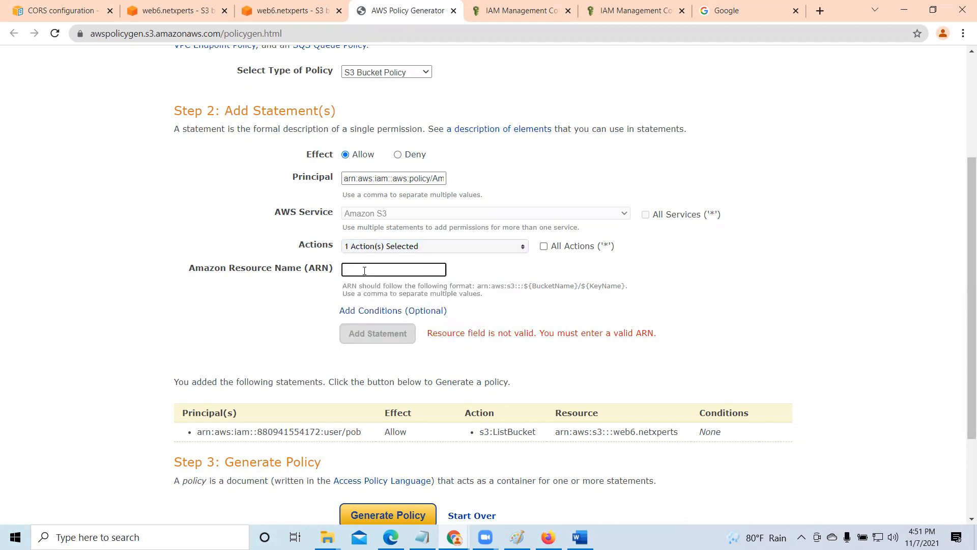
click(288, 12)
click(195, 14)
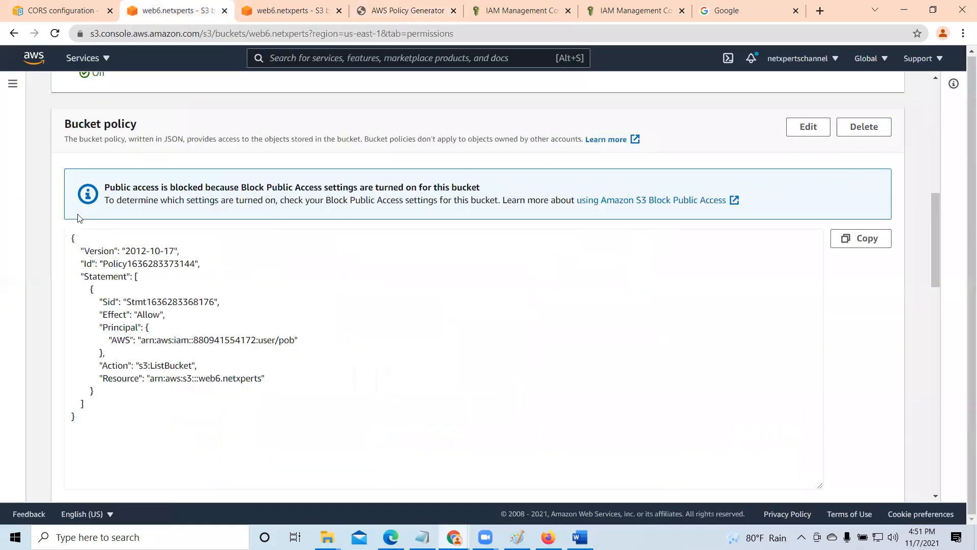
scroll(130, 239, up, 10)
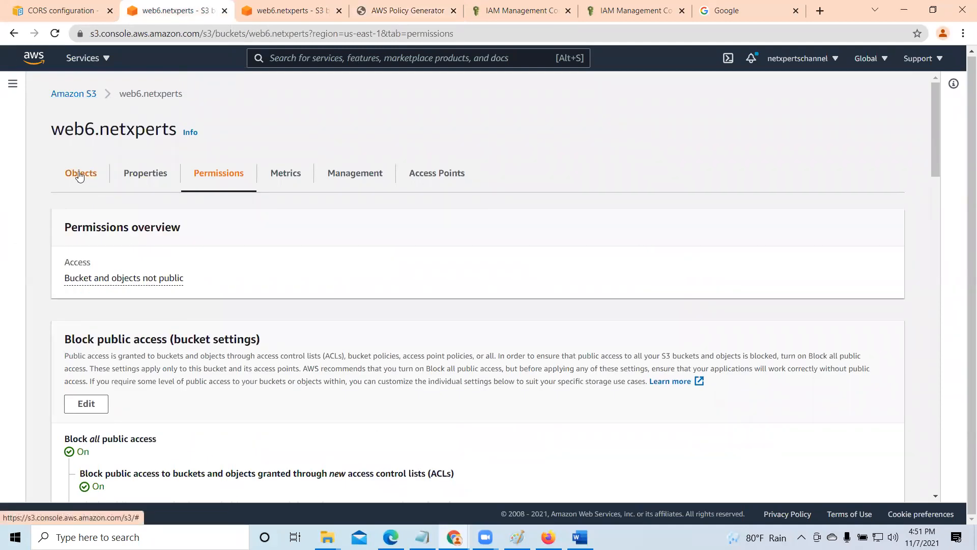
click(80, 175)
click(147, 177)
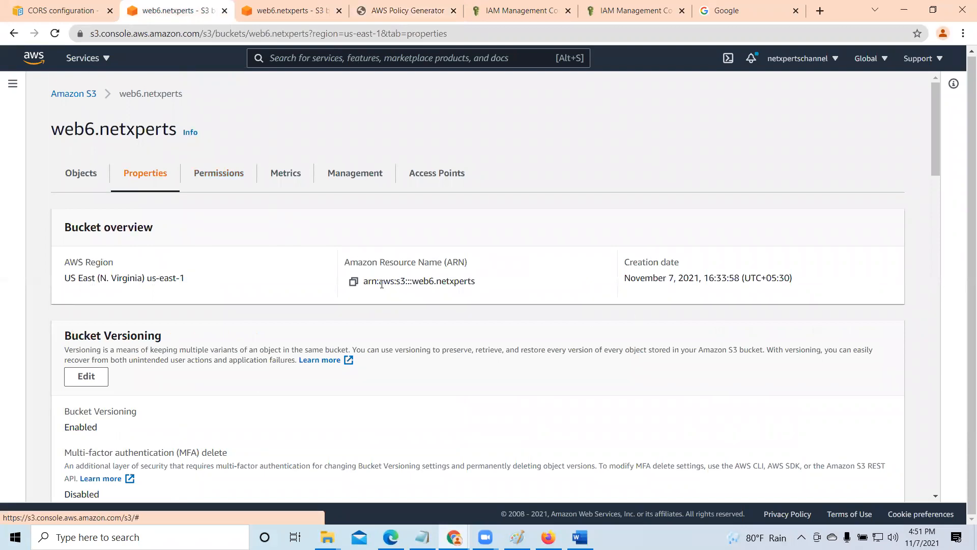
click(353, 282)
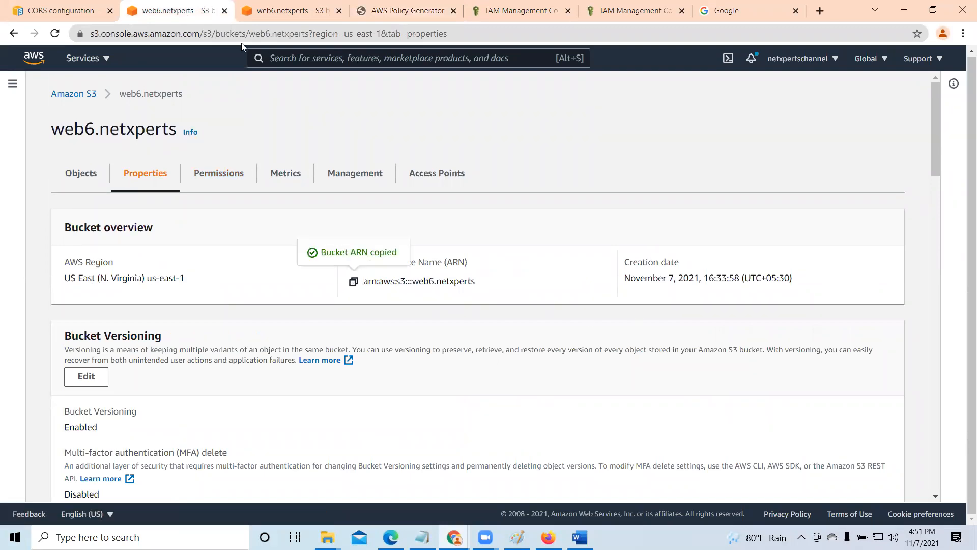
- Set the statement's Amazon Resource Name to arn:aws:s3:::web6.netxperts/* in the policy generator and add the GetObject statement
click(409, 10)
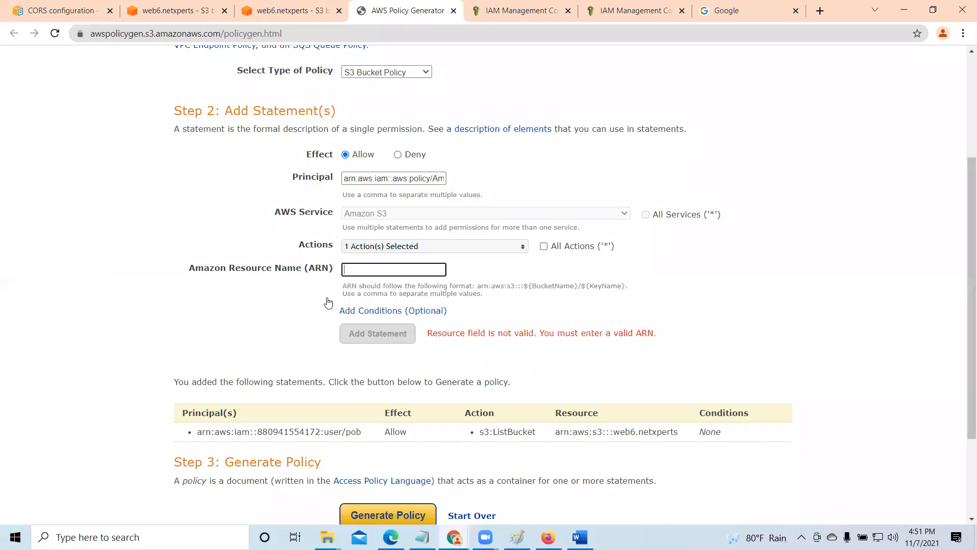
right_click(348, 266)
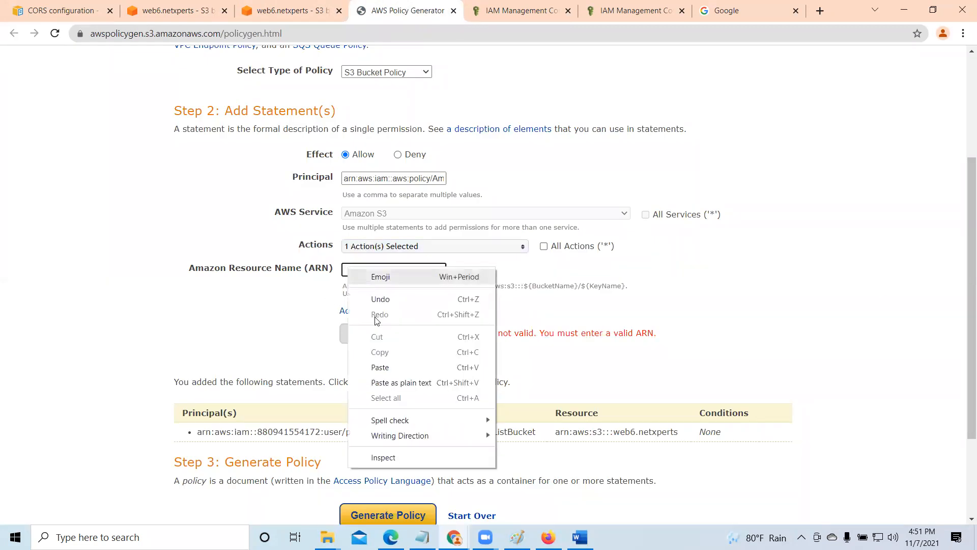
click(384, 370)
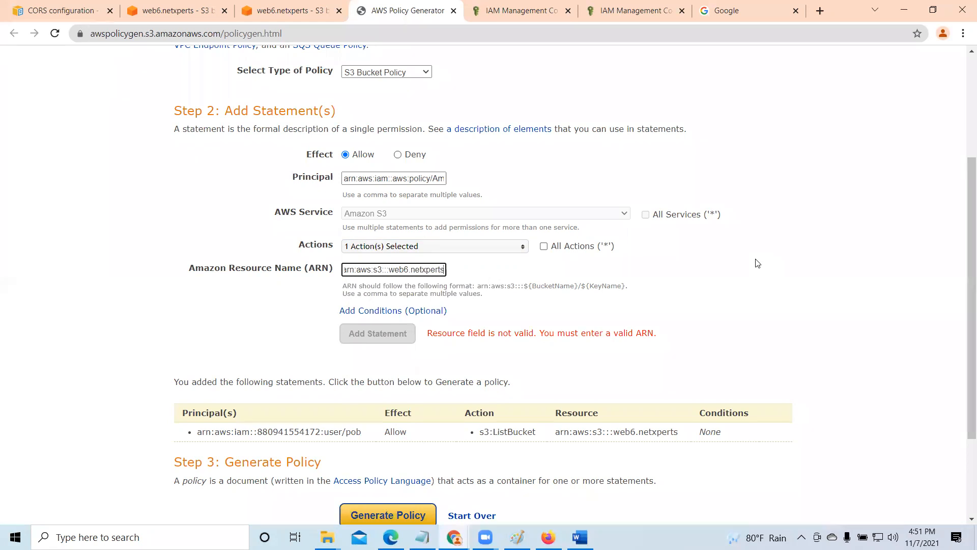
text(/)
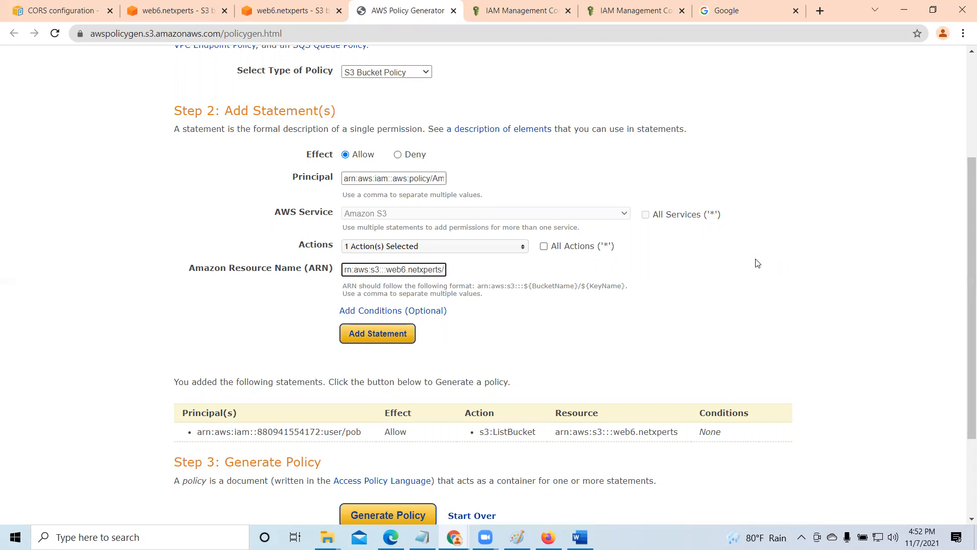
text(*)
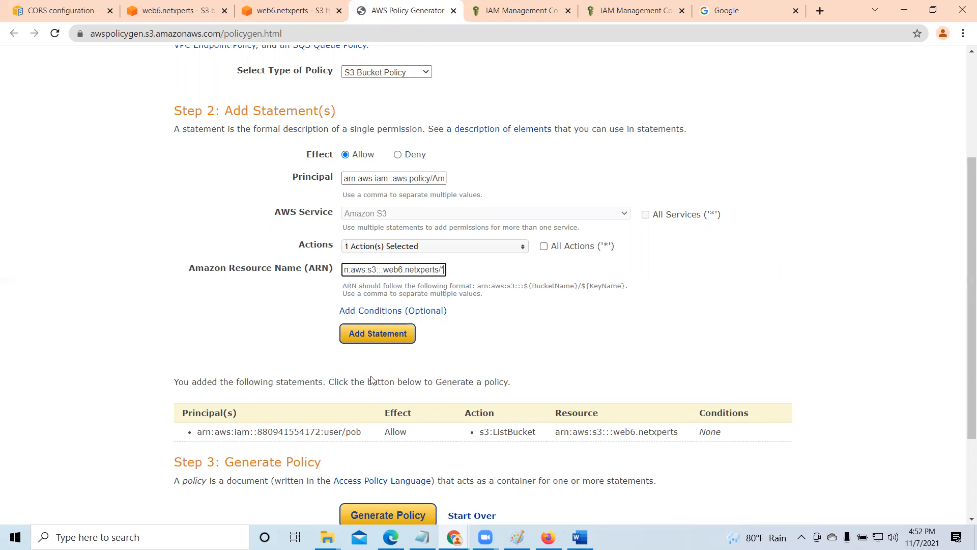
scroll(376, 381, down, 3)
click(386, 206)
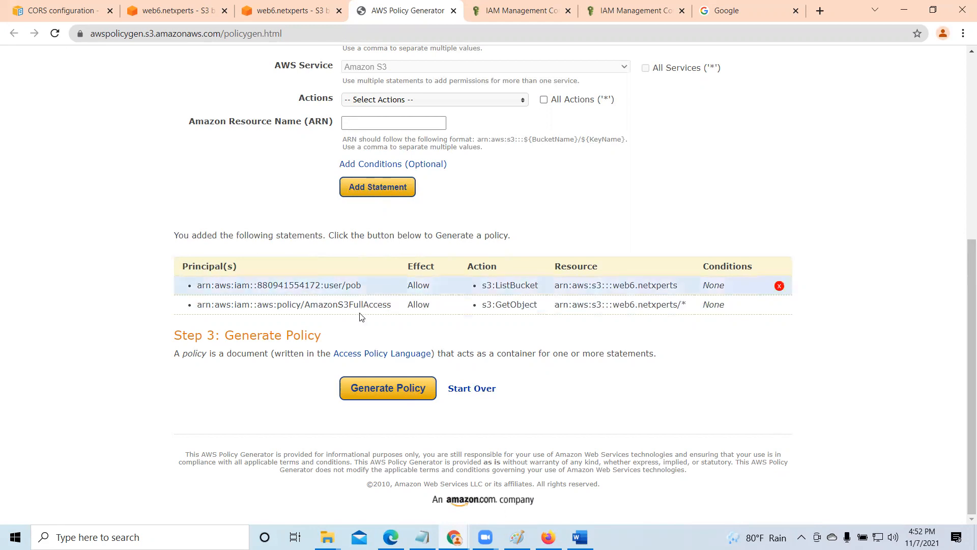
- Generate the policy with the ListBucket and GetObject statements, copy its entire JSON document and close it
click(409, 389)
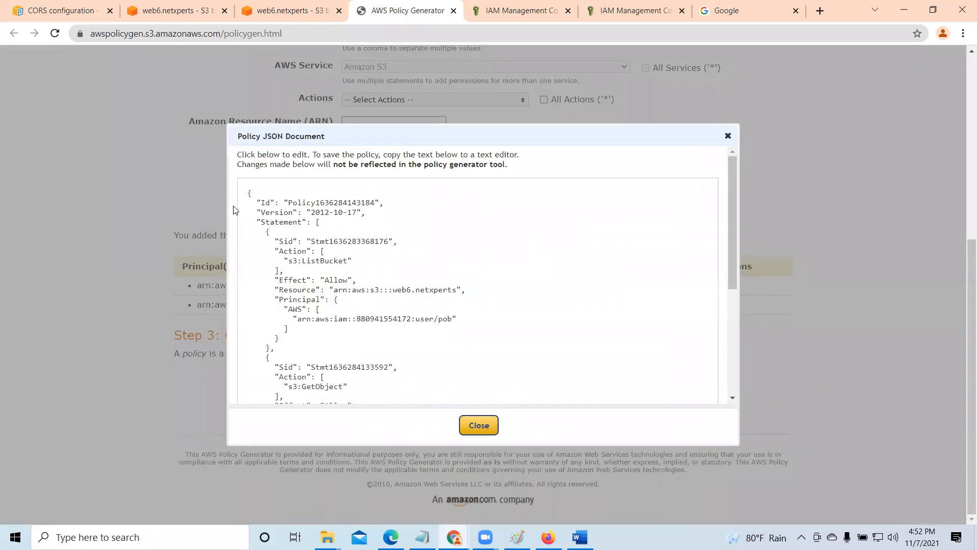
drag(248, 193, 443, 408)
right_click(312, 223)
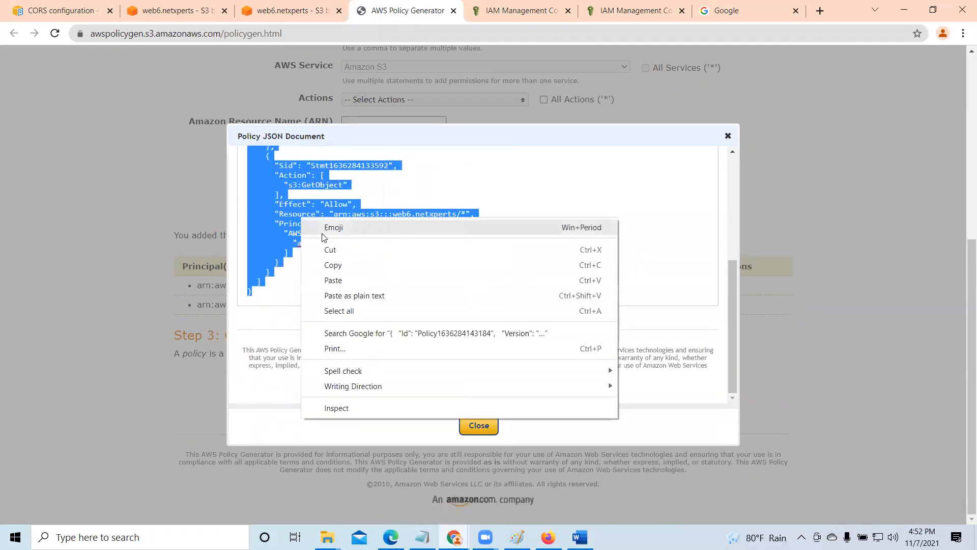
click(331, 264)
click(478, 425)
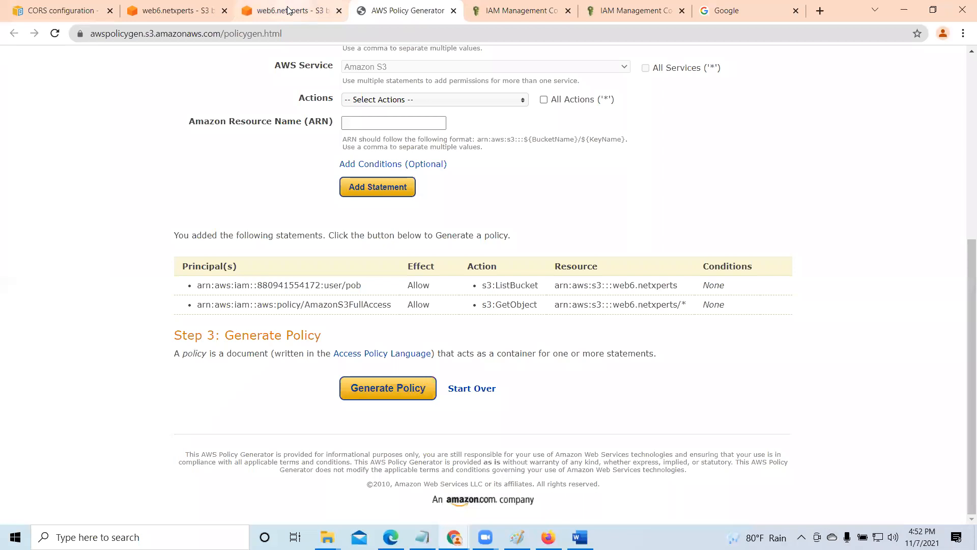
- Delete the existing bucket policy of web6.netxperts, confirming with the text delete
click(289, 10)
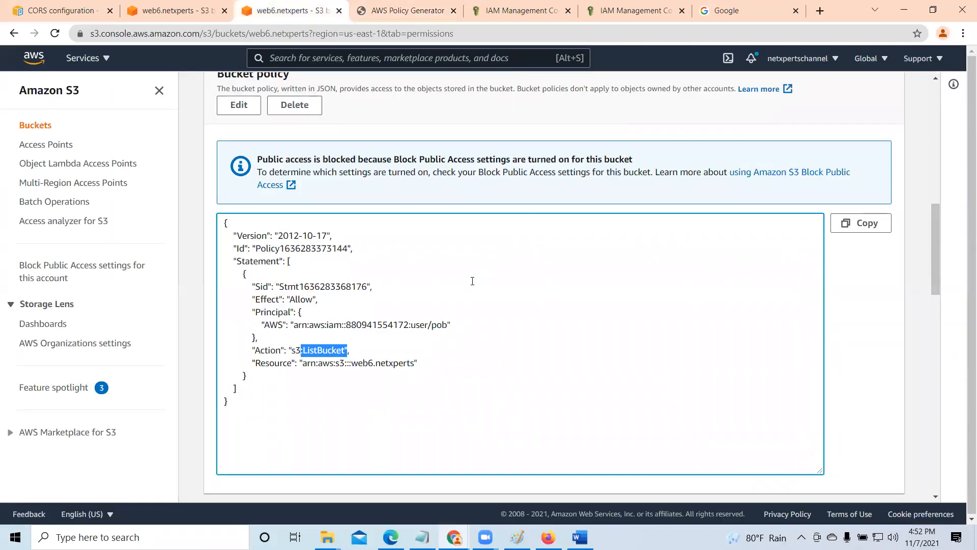
click(294, 105)
click(337, 330)
text(delete)
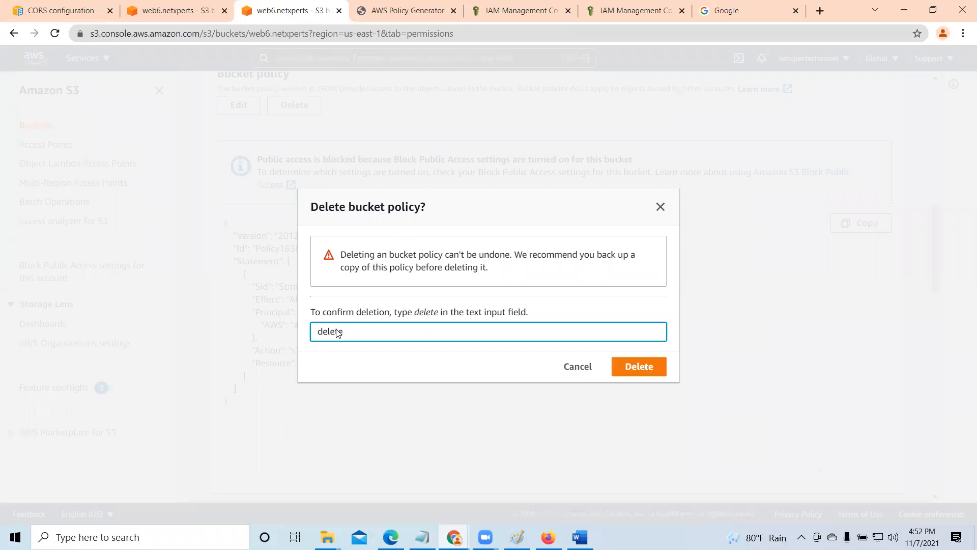
click(647, 371)
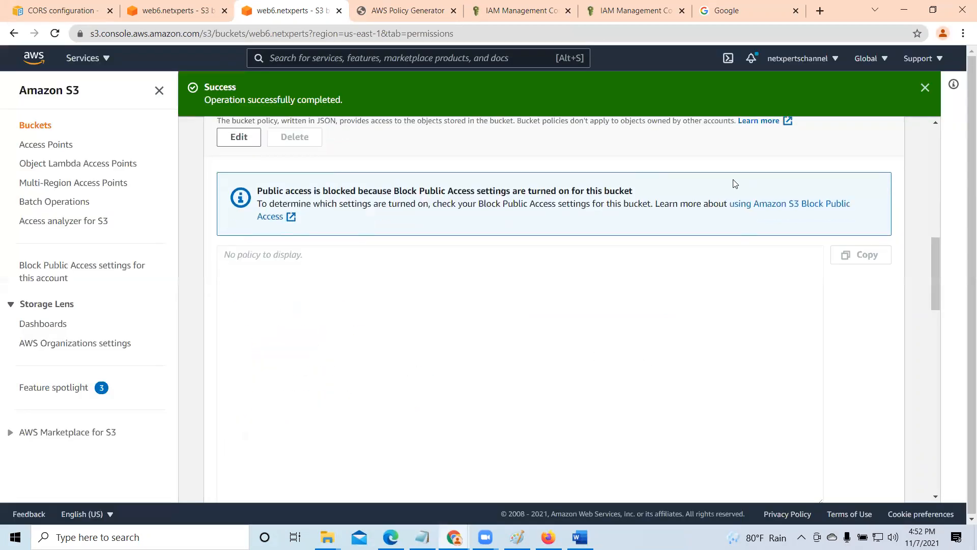
- Open the web6.netxperts bucket policy for editing, paste the generated JSON policy, and try to save it
click(238, 138)
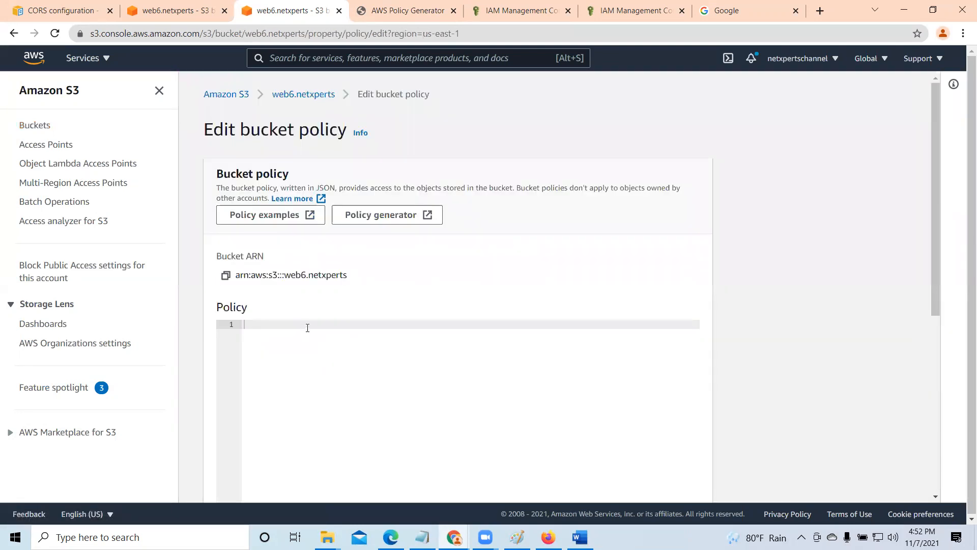
right_click(308, 327)
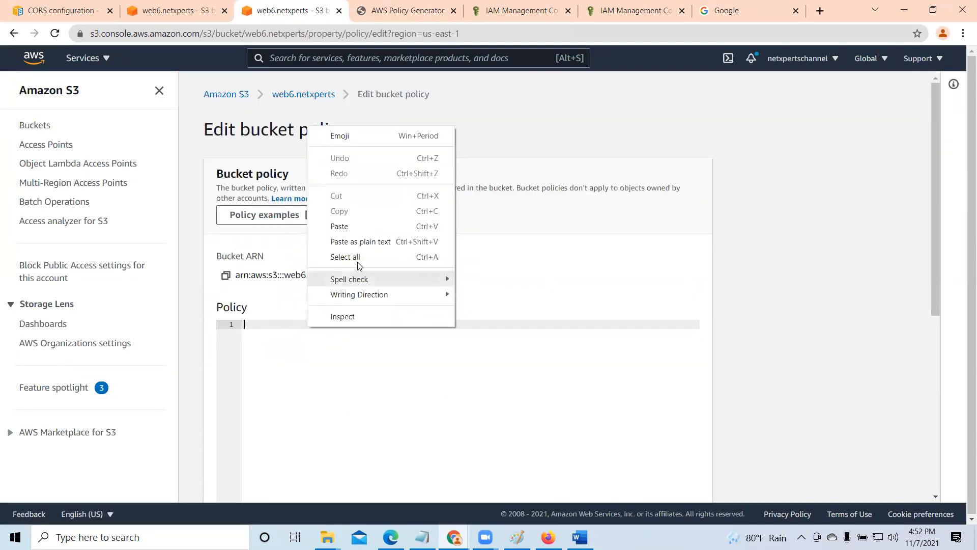
click(349, 225)
scroll(763, 357, down, 6)
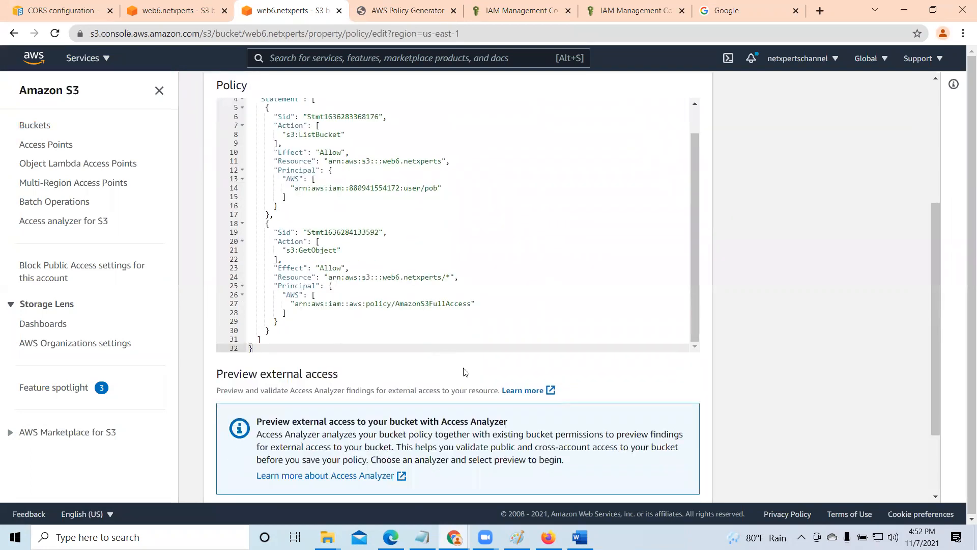
click(678, 482)
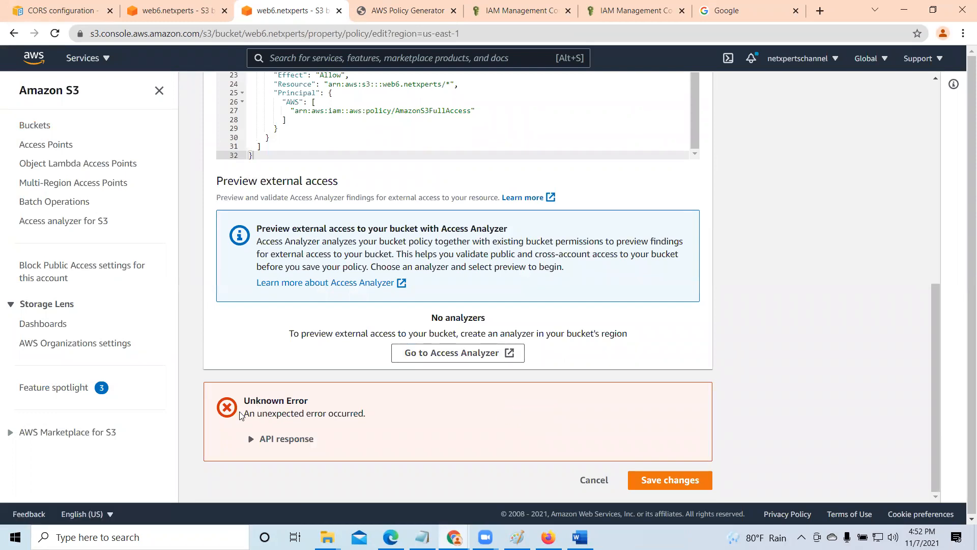
- Clear the entire pasted JSON from the bucket policy editor
scroll(492, 415, up, 10)
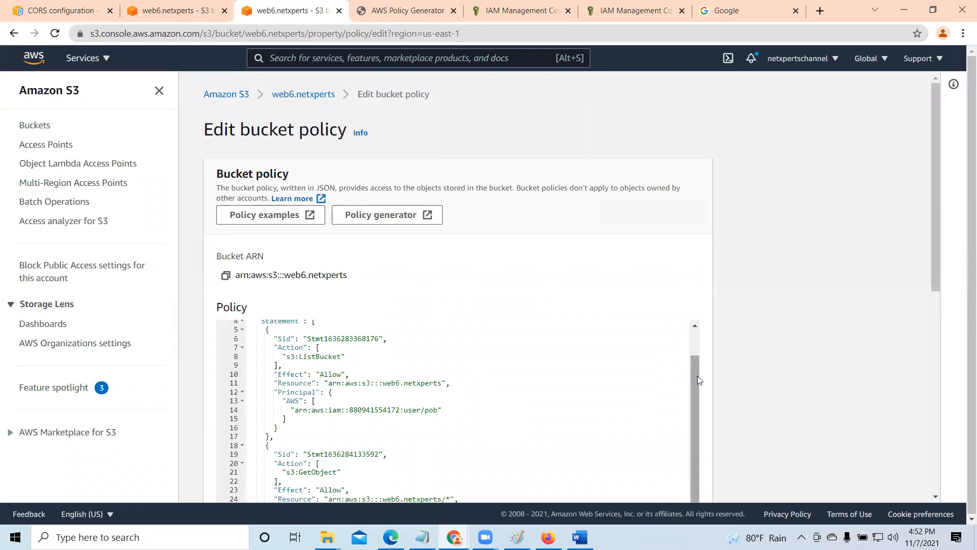
drag(696, 378, 691, 325)
click(250, 325)
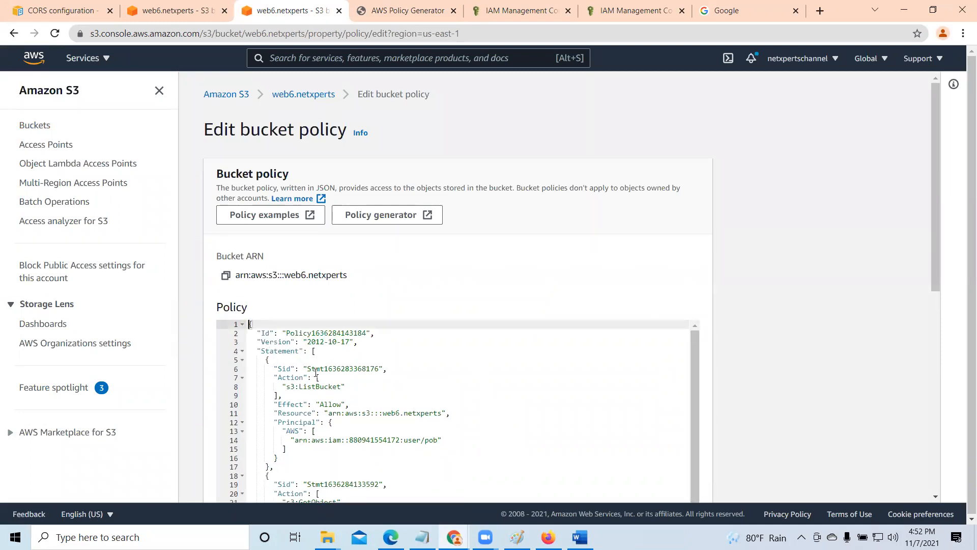
key(Delete)
key(Delete)
key(Delete)
key(Delete)
key(Delete)
key(Delete)
key(Delete)
key(Delete)
key(Delete)
key(Delete)
key(Delete)
key(Delete)
key(Delete)
key(Delete)
key(Delete)
key(Delete)
key(Delete)
key(Delete)
key(Delete)
key(Delete)
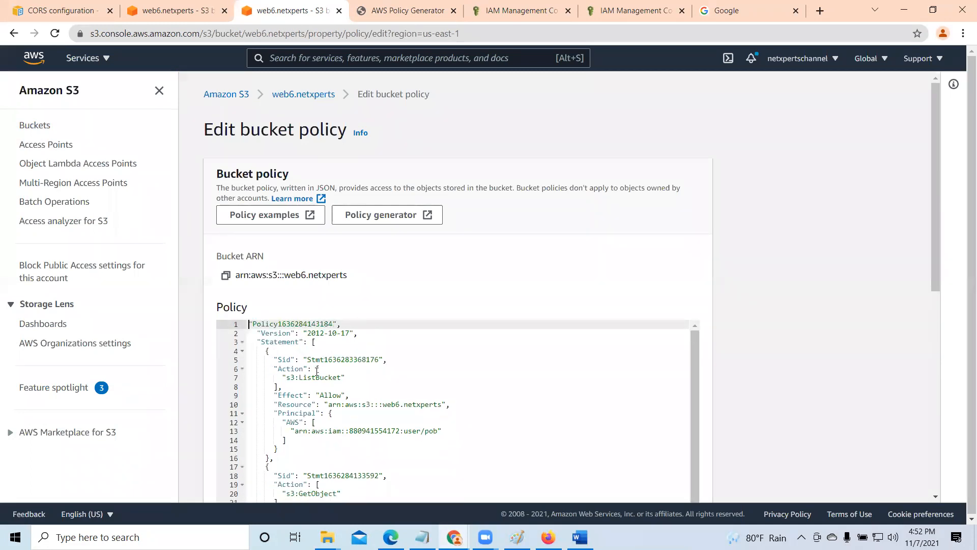
key(Delete)
key(Delete)
key(Delete)
key(Delete)
key(Delete)
key(Delete)
key(Delete)
key(Delete)
key(Delete)
key(Delete)
key(Delete)
key(Delete)
key(Delete)
key(Delete)
key(Delete)
key(Delete)
key(Delete)
key(Delete)
key(Delete)
key(Delete)
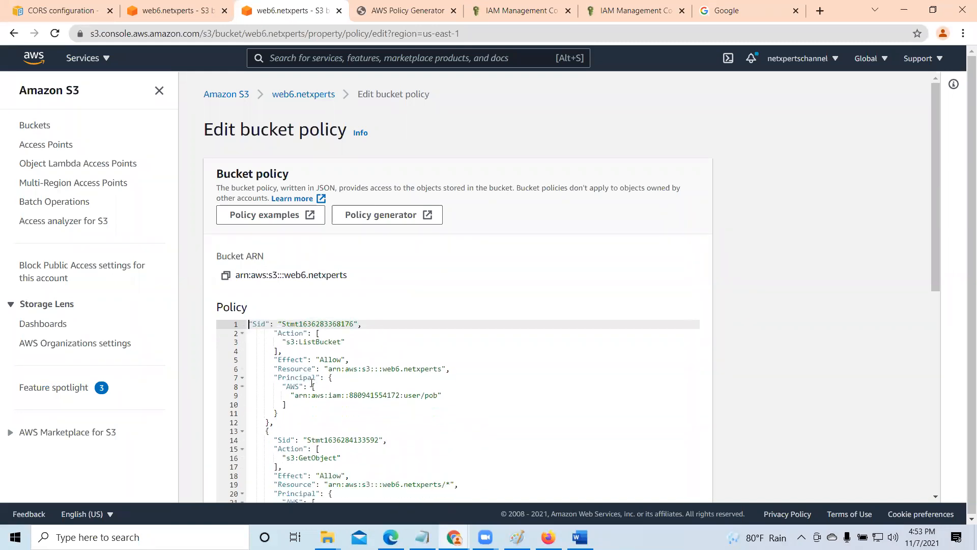
key(Delete)
key(Delete)
key(Delete)
key(Delete)
key(Delete)
key(Delete)
key(Delete)
key(Delete)
key(Delete)
key(Delete)
key(Delete)
key(Delete)
key(Delete)
key(Delete)
key(Delete)
key(Delete)
key(Delete)
key(Delete)
key(Delete)
key(Delete)
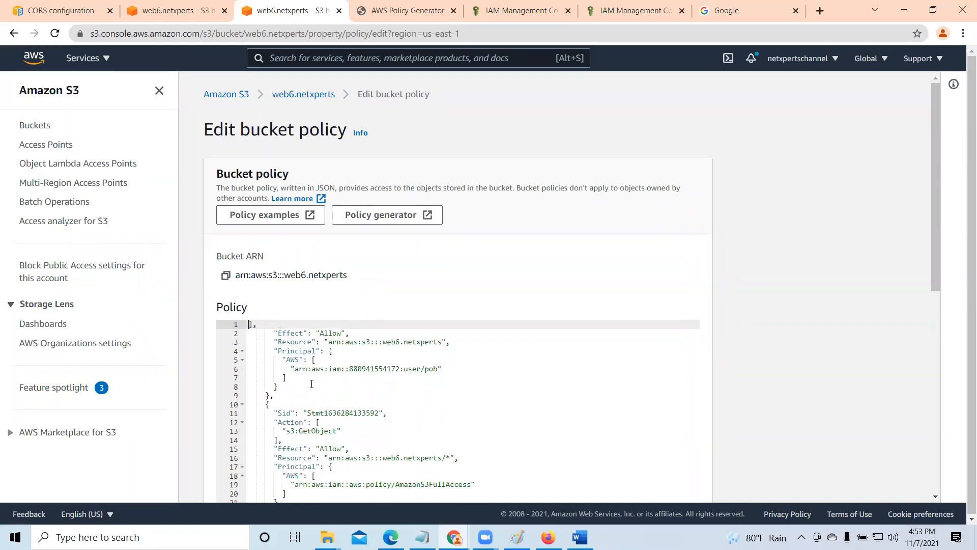
key(Delete)
key(Delete)
key(Delete)
key(Delete)
key(Delete)
key(Delete)
key(Delete)
key(Delete)
key(Delete)
key(Delete)
key(Delete)
key(Delete)
key(Delete)
key(Delete)
key(Delete)
key(Delete)
key(Delete)
key(Delete)
key(Delete)
key(Delete)
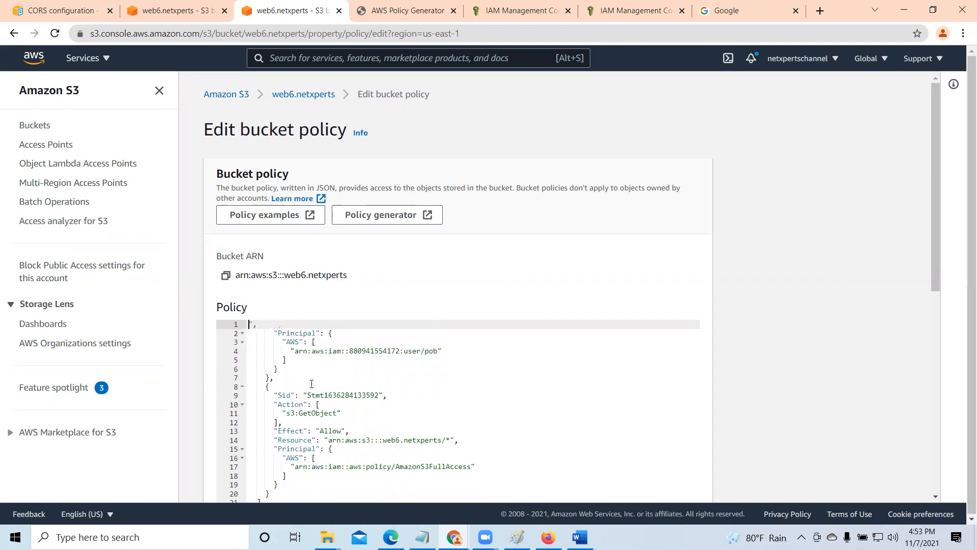
key(Delete)
key(Delete)
key(Delete)
key(Delete)
key(Delete)
key(Delete)
key(Delete)
key(Delete)
key(Delete)
key(Delete)
key(Delete)
key(Delete)
key(Delete)
key(Delete)
key(Delete)
key(Delete)
key(Delete)
key(Delete)
key(Delete)
key(Delete)
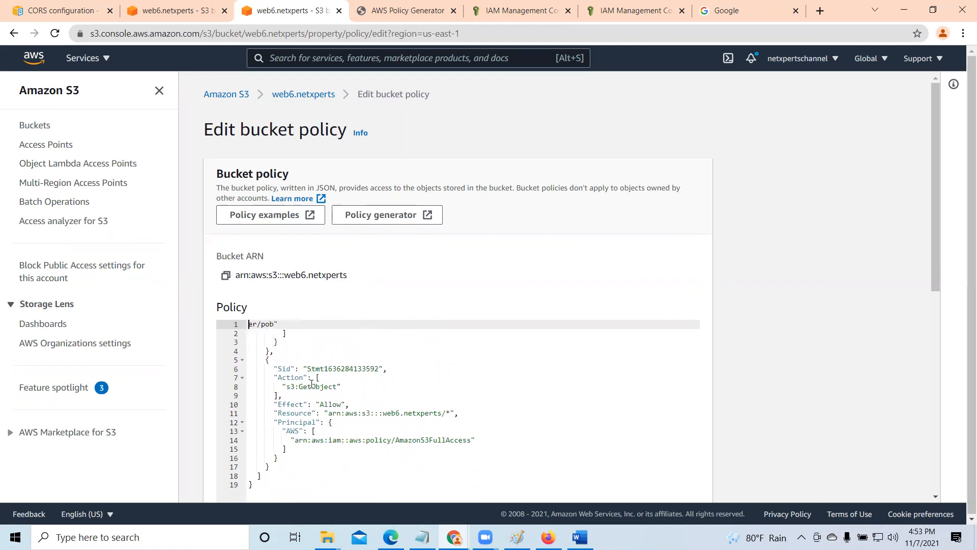
key(Delete)
key(Delete)
key(Delete)
key(Delete)
key(Delete)
key(Delete)
key(Delete)
key(Delete)
key(Delete)
key(Delete)
key(Delete)
key(Delete)
key(Delete)
key(Delete)
key(Delete)
key(Delete)
key(Delete)
key(Delete)
key(Delete)
key(Delete)
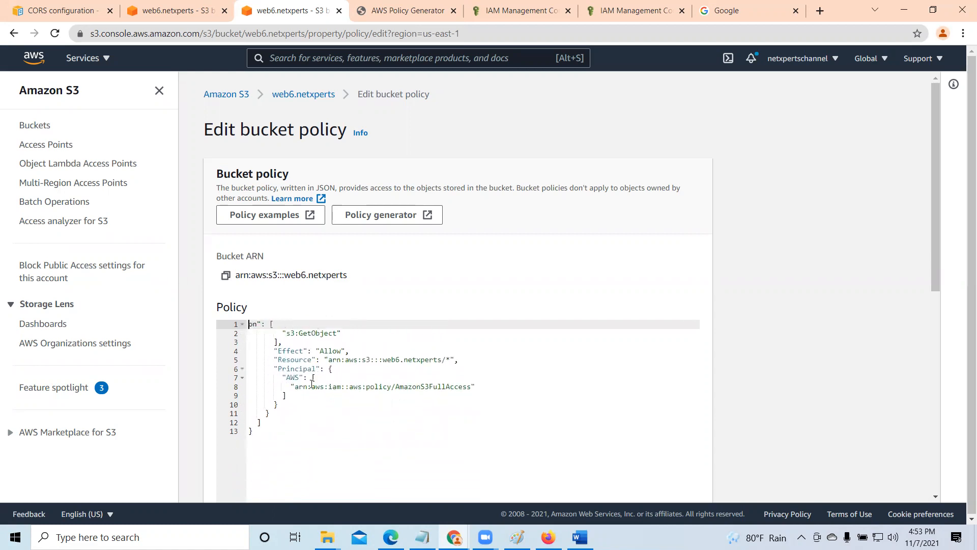
key(Delete)
key(Delete)
key(Delete)
key(Delete)
key(Delete)
key(Delete)
key(Delete)
key(Delete)
key(Delete)
key(Delete)
key(Delete)
key(Delete)
key(Delete)
key(Delete)
key(Delete)
key(Delete)
key(Delete)
key(Delete)
key(Delete)
key(Delete)
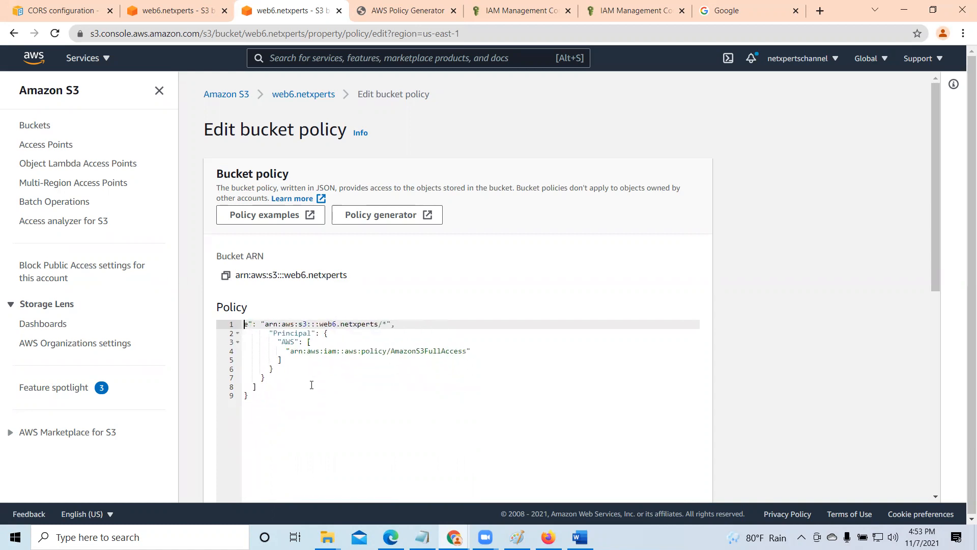
key(Delete)
key(Delete)
key(Delete)
key(Delete)
key(Delete)
key(Delete)
key(Delete)
key(Delete)
key(Delete)
key(Delete)
key(Delete)
key(Delete)
key(Delete)
key(Delete)
key(Delete)
key(Delete)
key(Delete)
key(Delete)
key(Delete)
key(Delete)
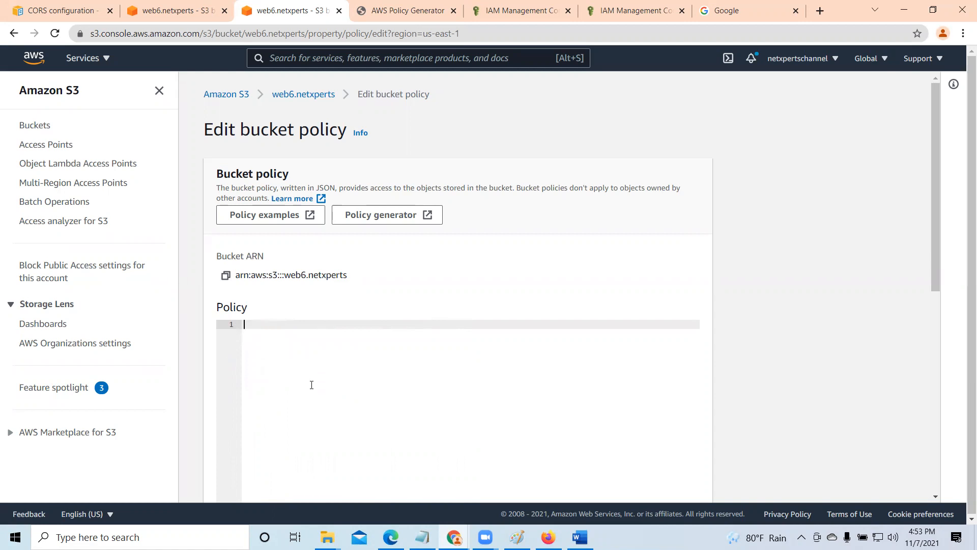
- Remove the GetObject statement for arn:aws:s3:::web6.netxperts/* from the policy generator's statement list
click(407, 19)
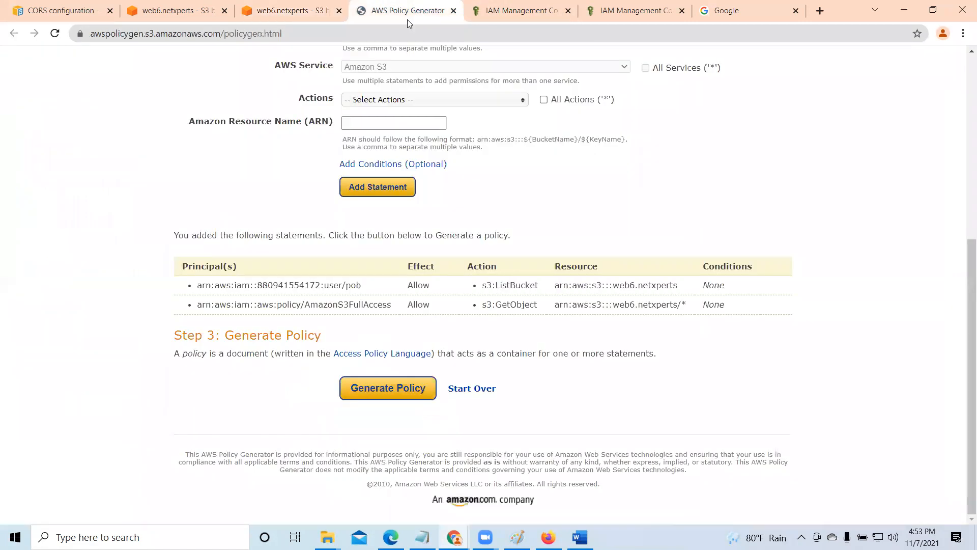
mouse_move(764, 310)
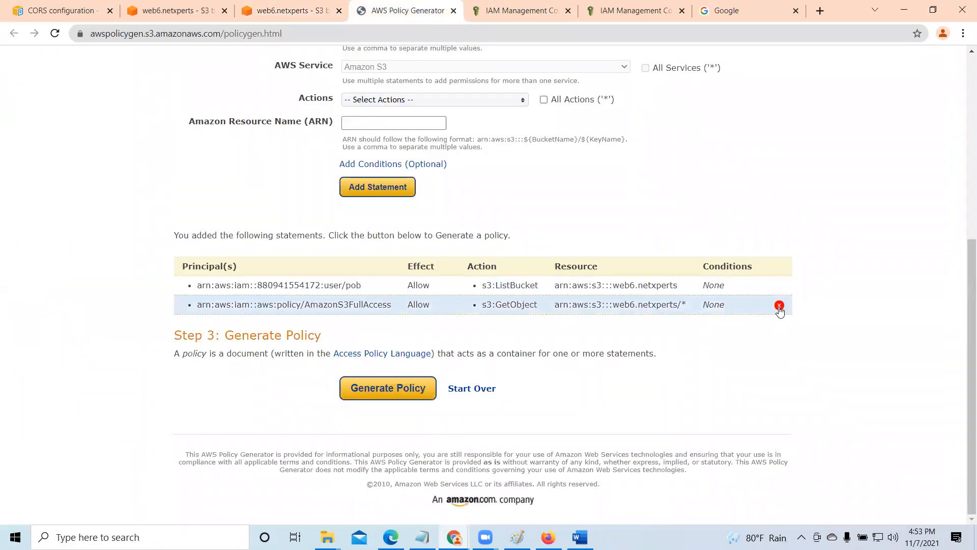
click(780, 306)
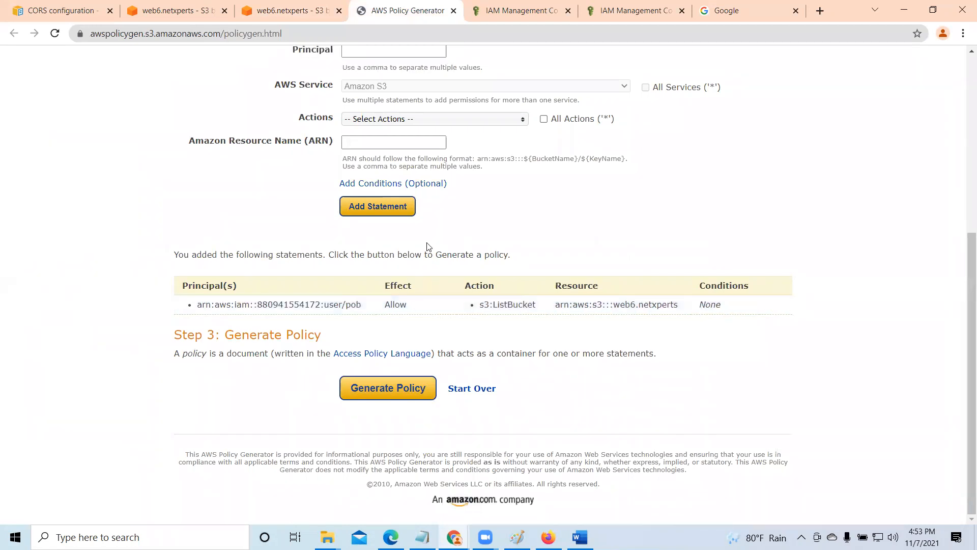
- Copy the AmazonS3FullAccess policy ARN from IAM and set it as the new statement's principal in the policy generator
scroll(427, 249, up, 6)
scroll(407, 261, down, 3)
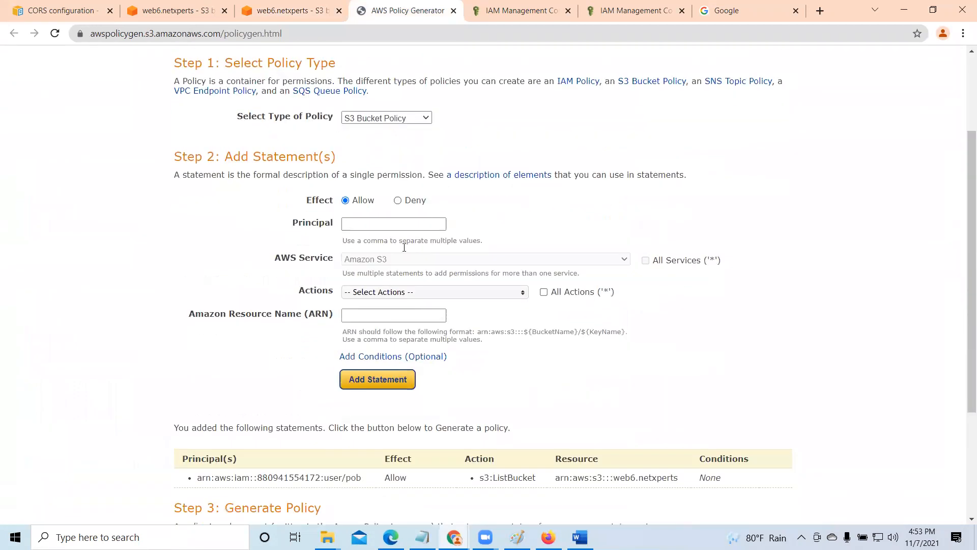
click(506, 10)
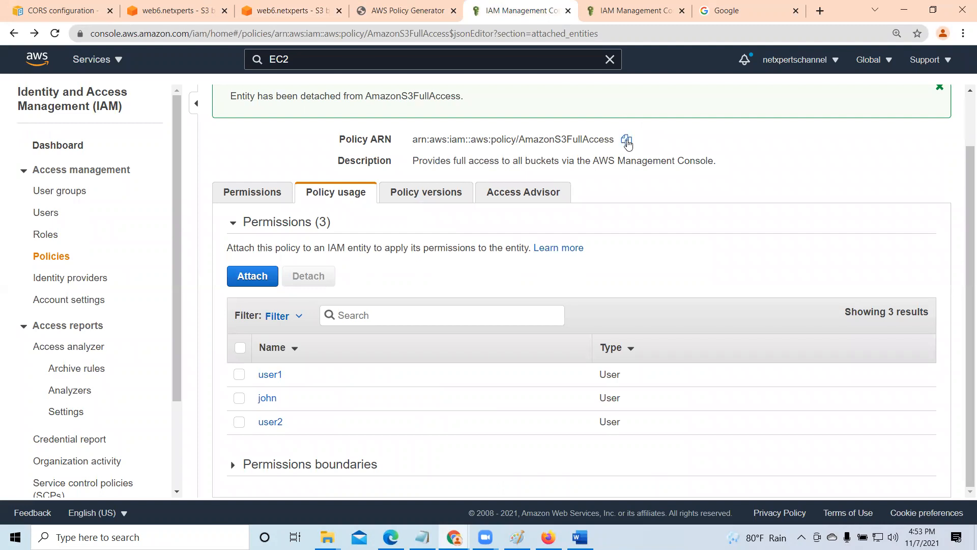
click(407, 10)
click(387, 224)
right_click(382, 224)
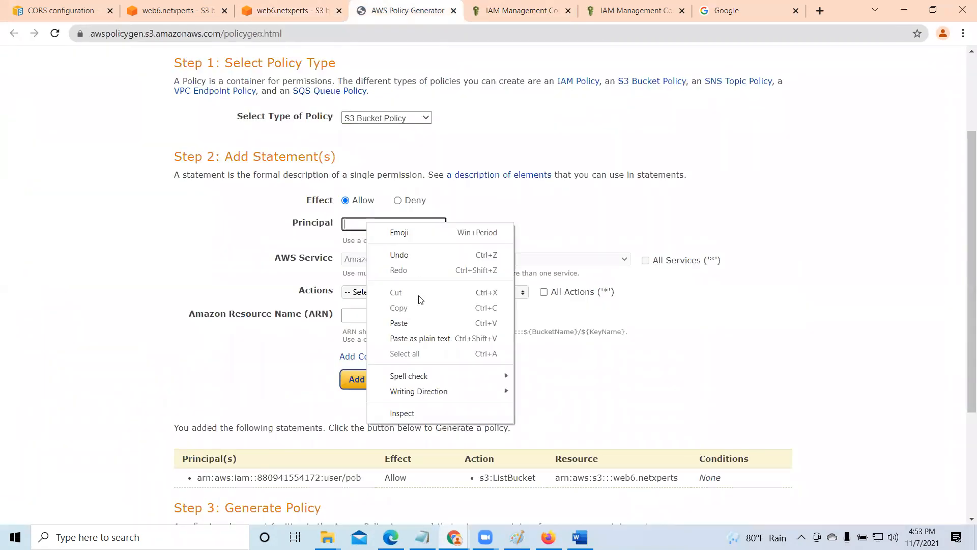
click(420, 321)
- Select GetObject as the only action for the new statement
scroll(501, 296, down, 1)
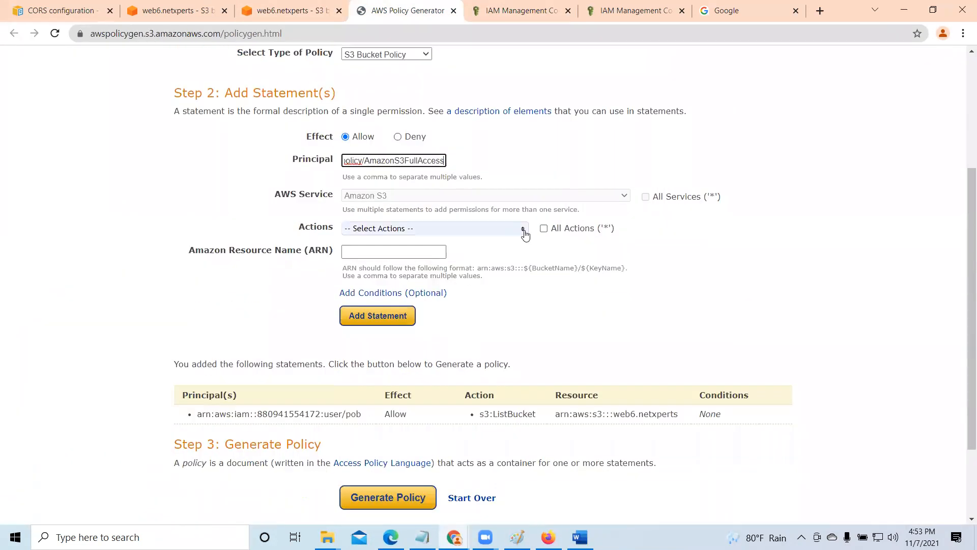
click(524, 230)
scroll(417, 310, down, 8)
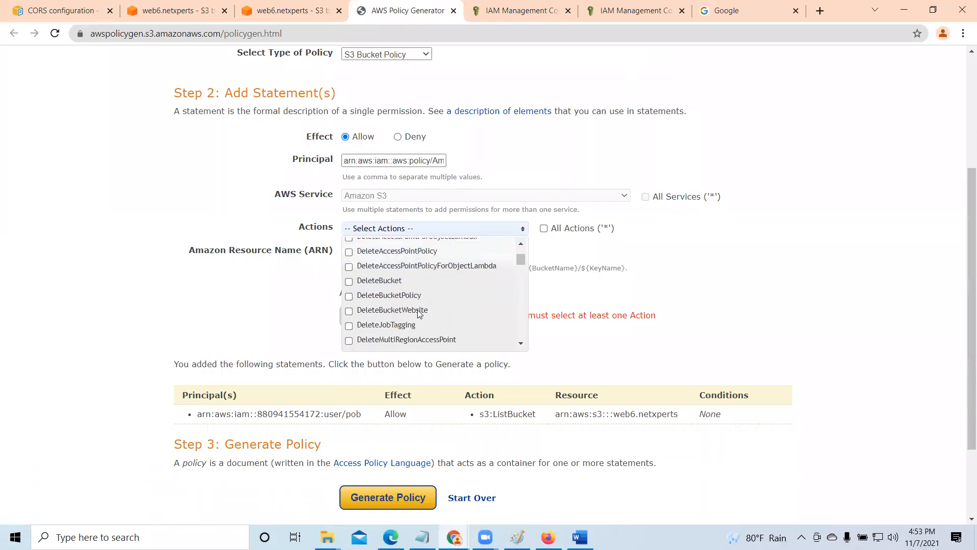
scroll(418, 311, down, 2)
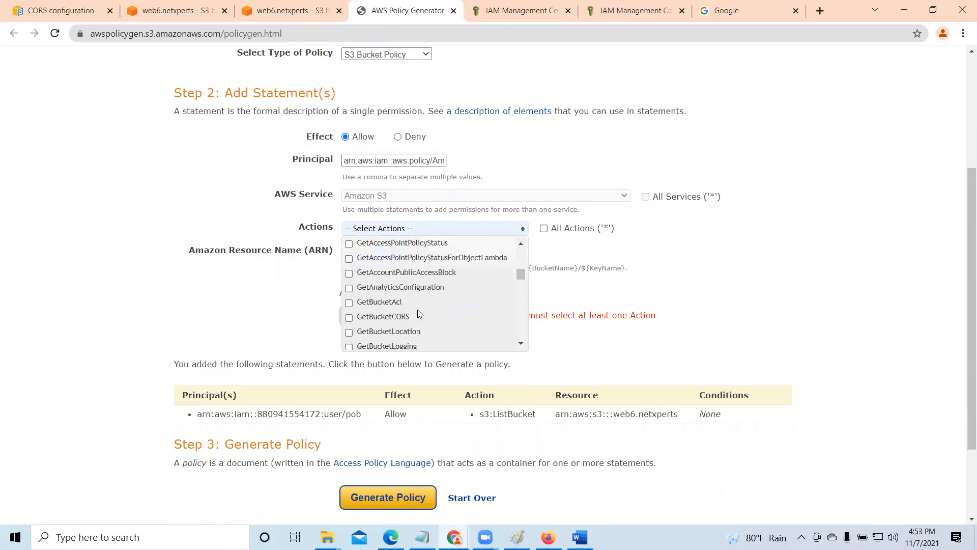
scroll(417, 310, down, 2)
scroll(417, 308, down, 5)
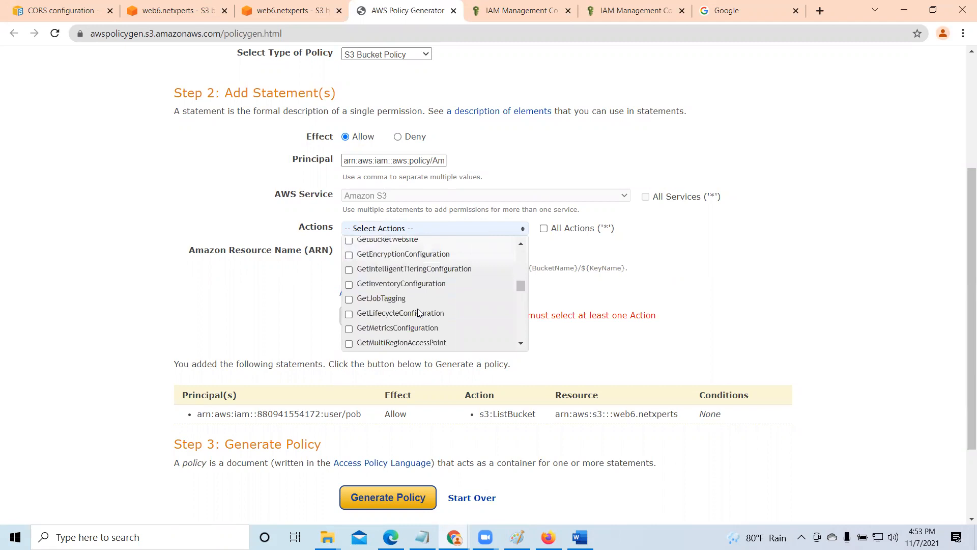
click(348, 260)
click(707, 263)
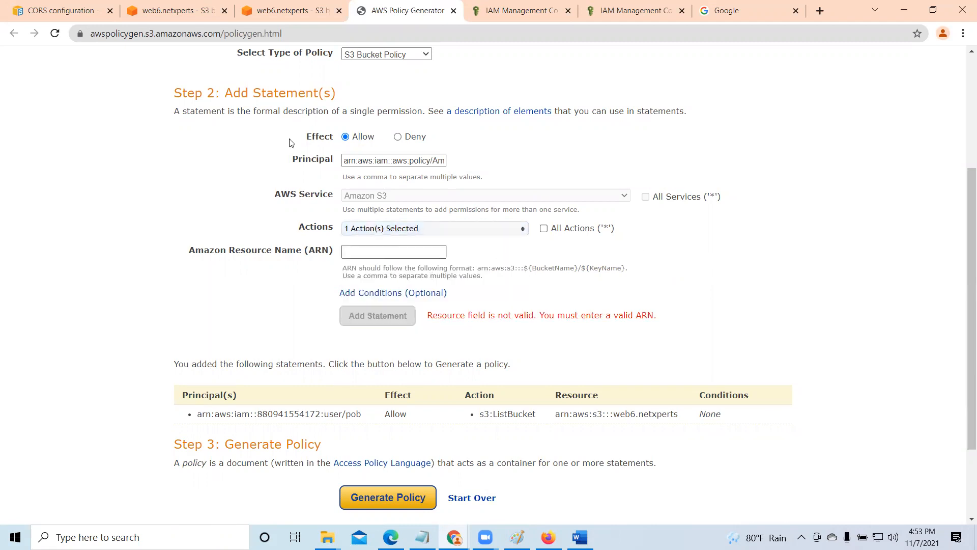
- Copy the bucket ARN from its properties, set the statement's Amazon Resource Name to arn:aws:s3:::web6.netxperts, and add the statement
click(188, 9)
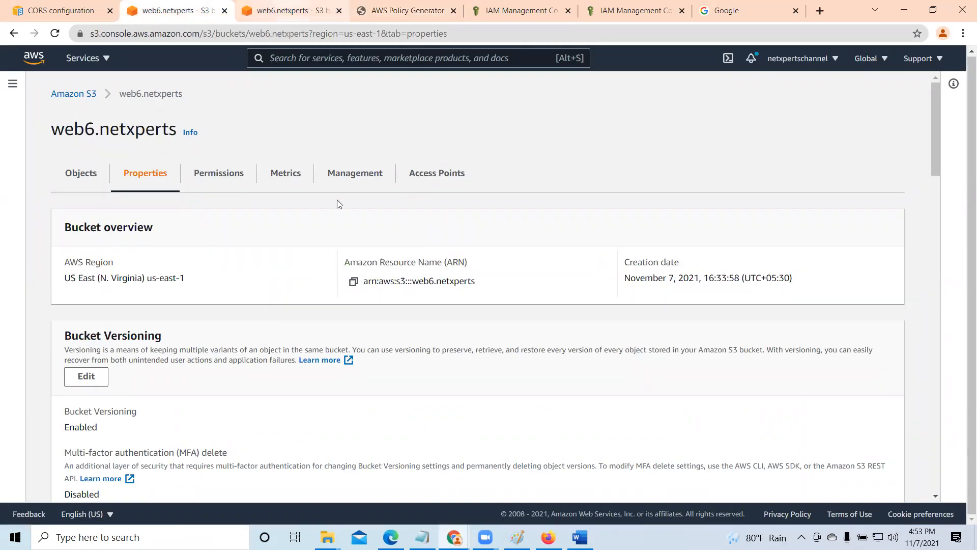
click(353, 281)
click(285, 10)
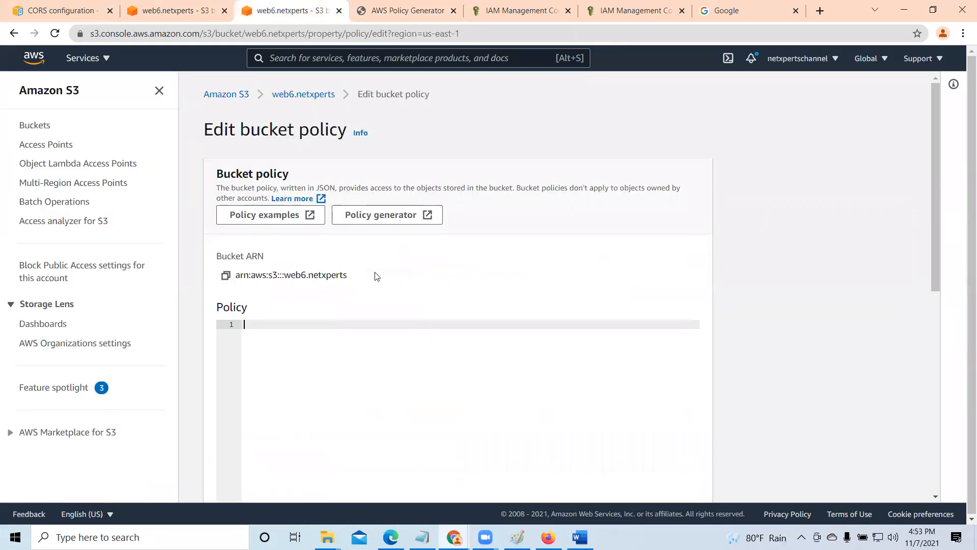
click(397, 10)
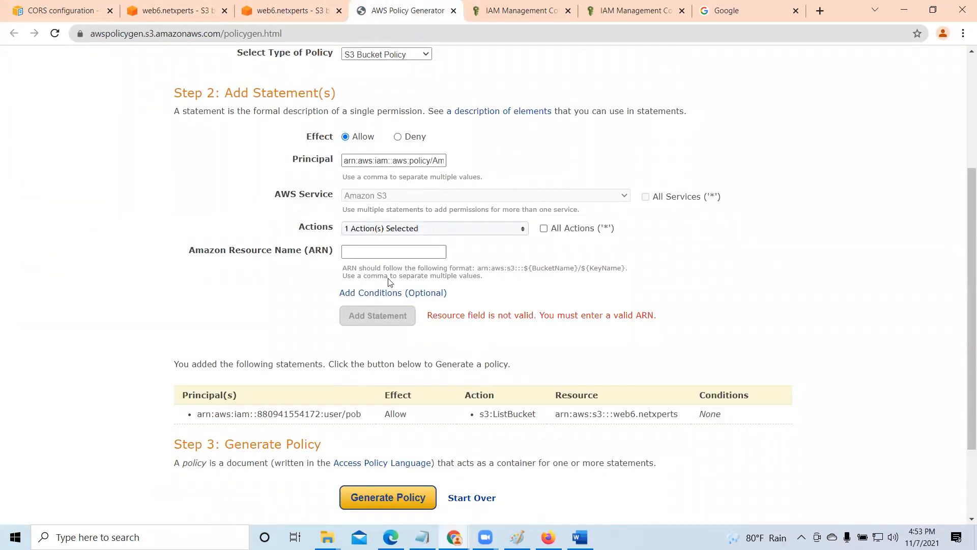
click(364, 251)
right_click(381, 251)
click(409, 350)
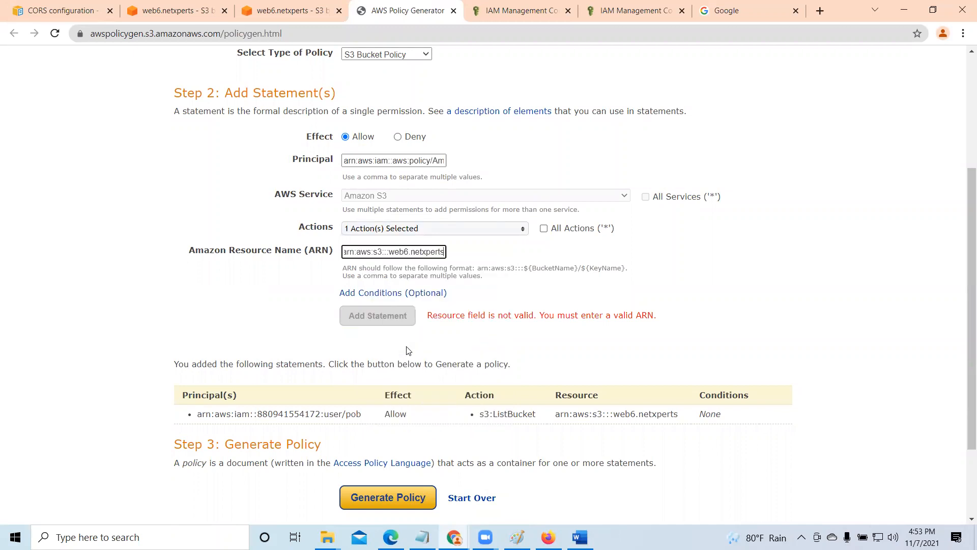
key(Tab)
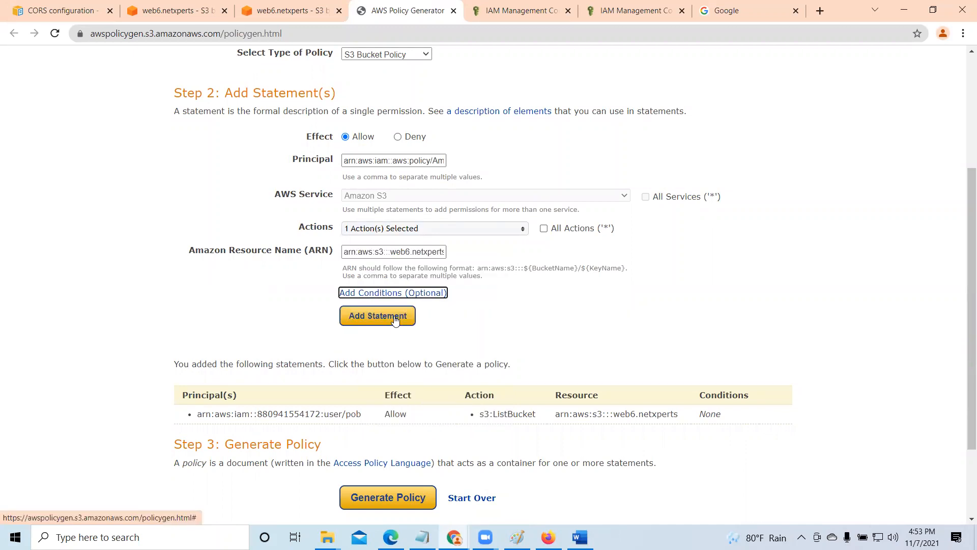
click(394, 318)
- Generate the policy from the ListBucket and GetObject statements, copy its full JSON, and close the document
scroll(397, 320, down, 2)
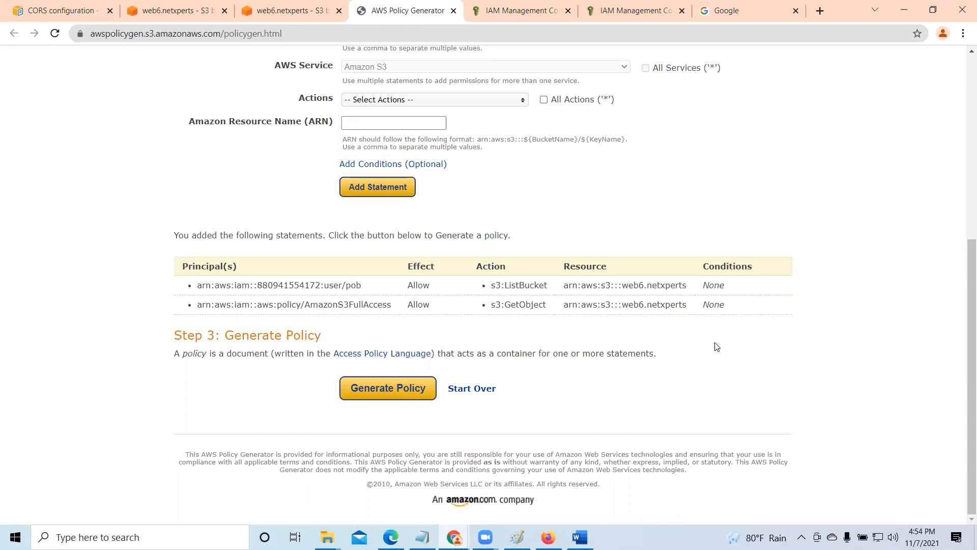
click(402, 390)
scroll(341, 251, up, 5)
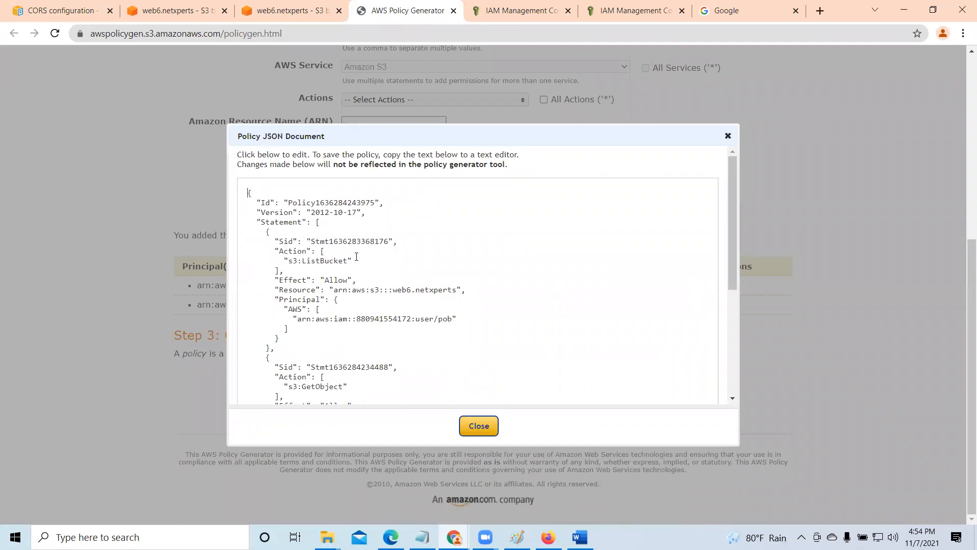
key(ctrl+a)
scroll(356, 256, down, 5)
right_click(297, 234)
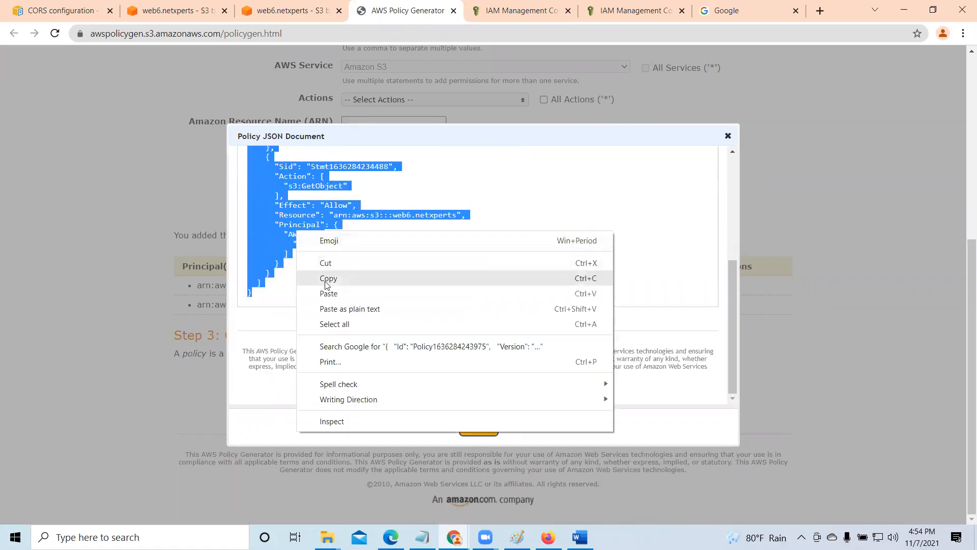
click(268, 277)
click(491, 432)
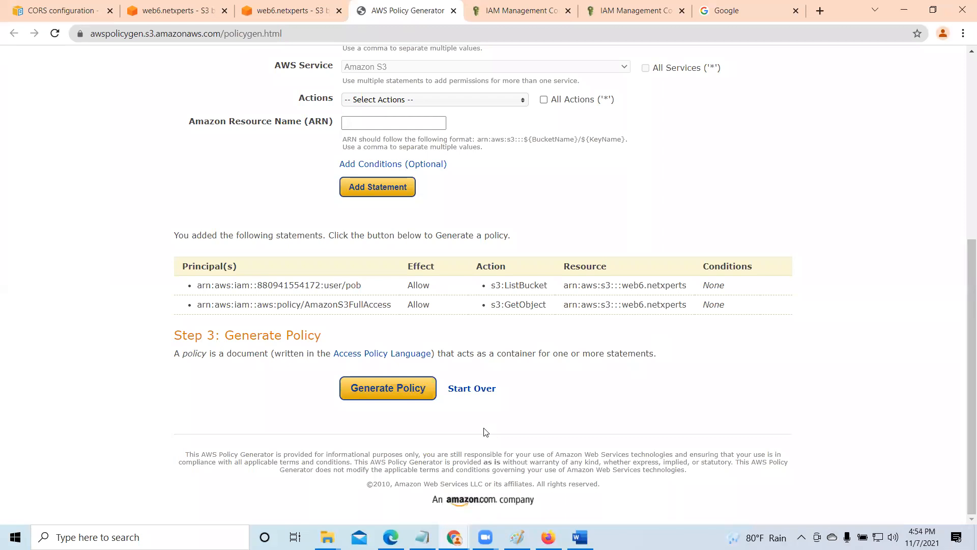
- Paste the regenerated JSON into the web6.netxperts bucket policy editor and submit the changes for saving
click(295, 15)
right_click(305, 326)
click(335, 224)
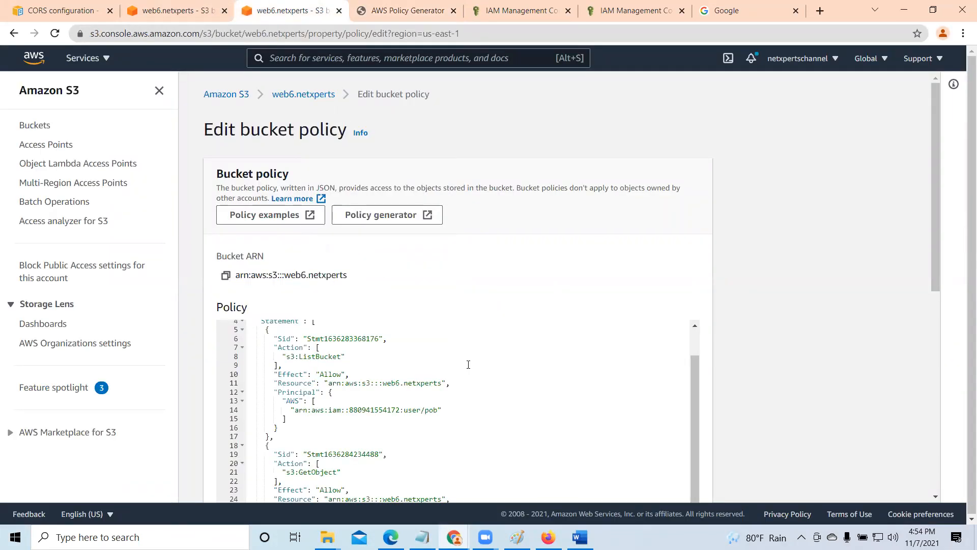
scroll(414, 338, down, 10)
click(667, 482)
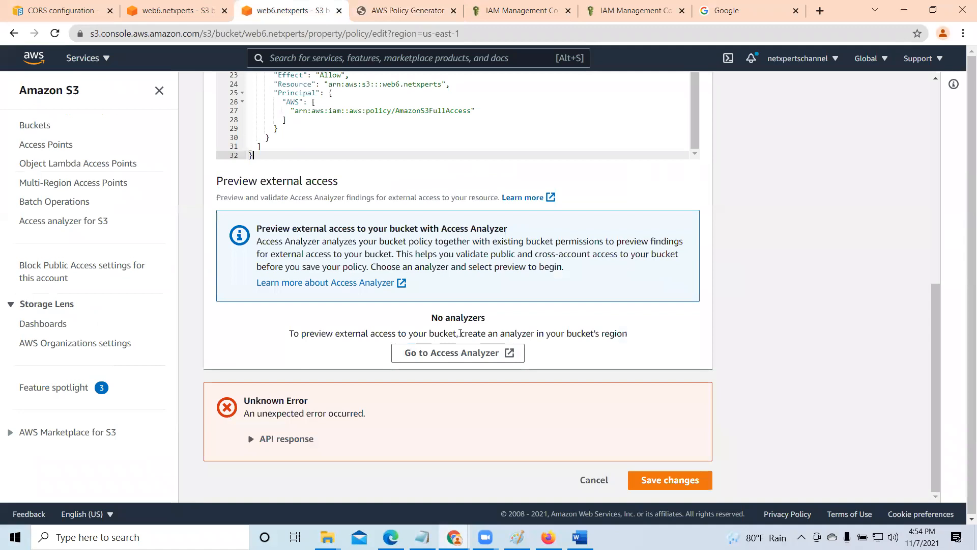
click(684, 480)
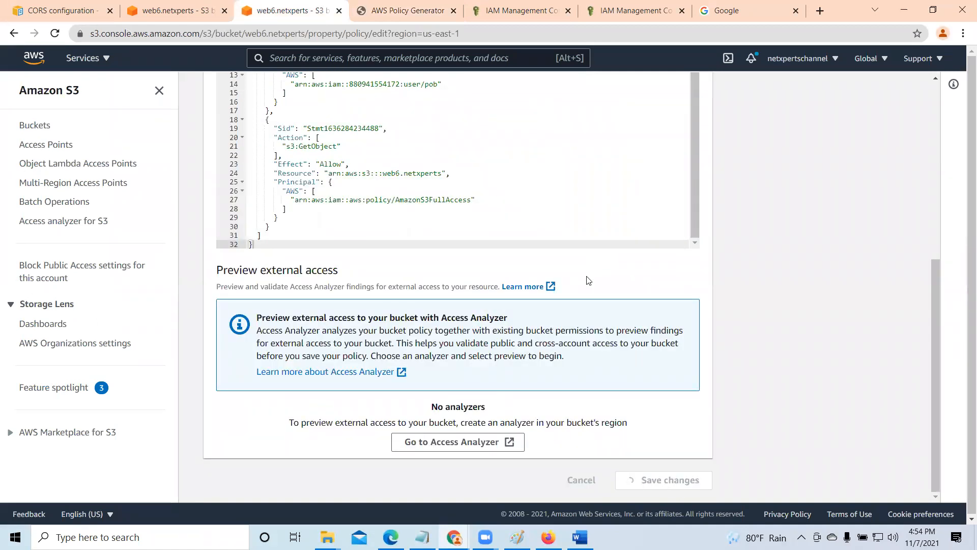
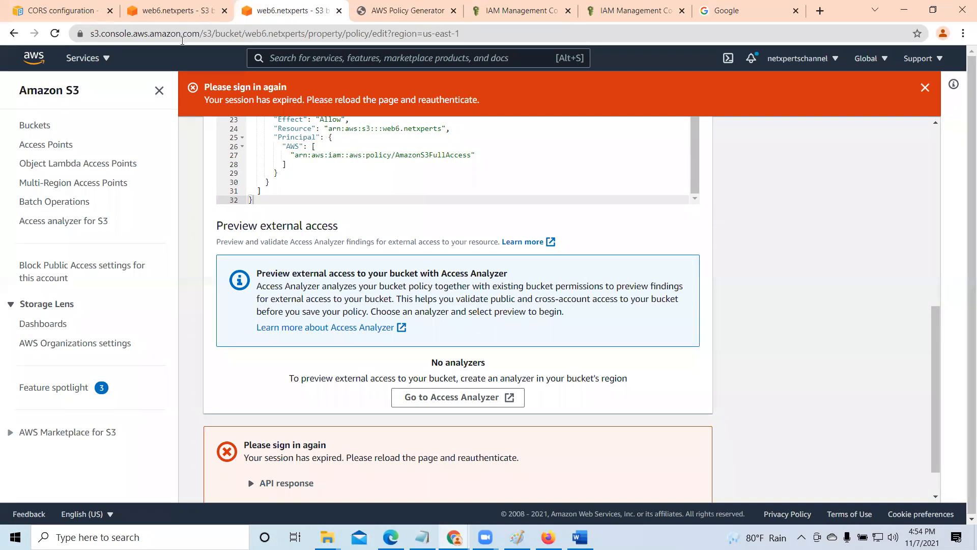
- Reload the expired bucket policy page and sign in again as the root user, completing the security check and entering the account password
click(55, 33)
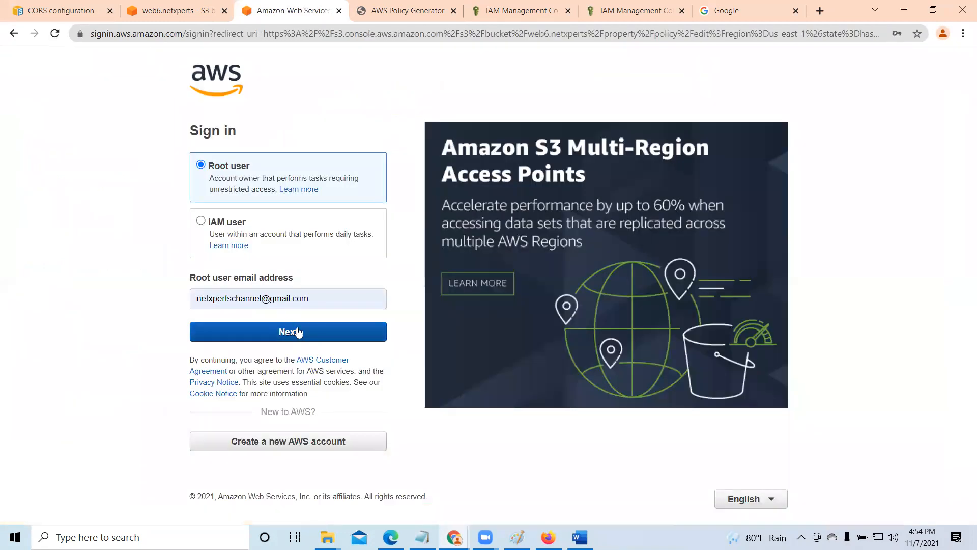
click(319, 334)
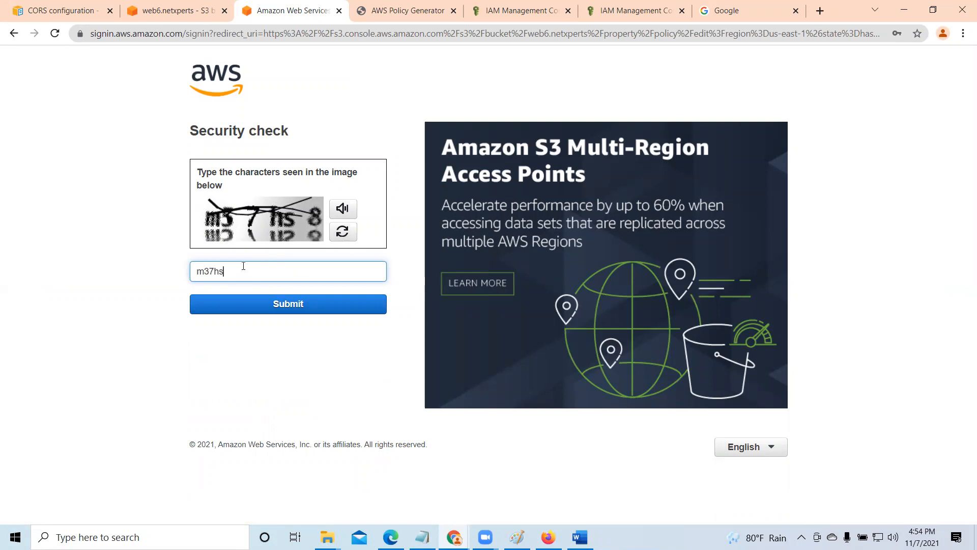
click(294, 301)
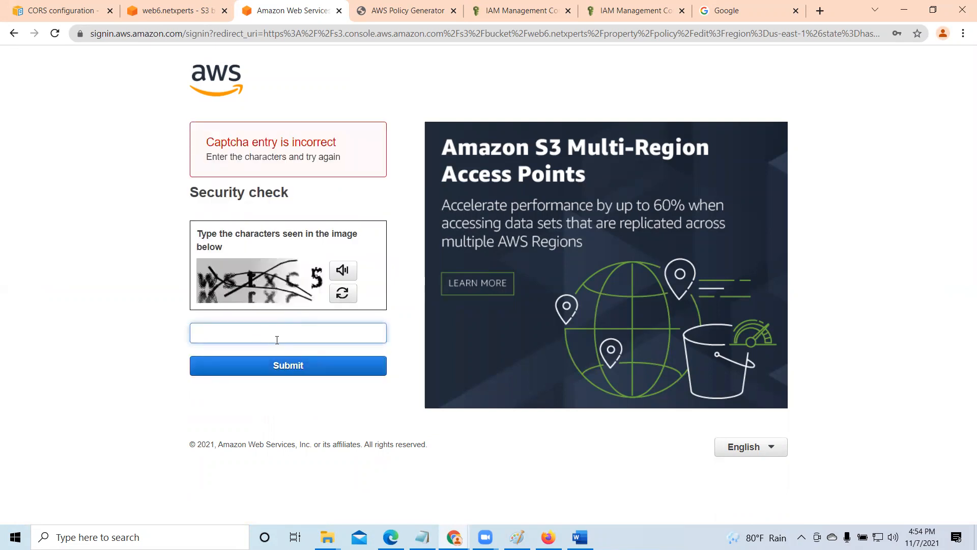
text(wstxc5)
click(323, 364)
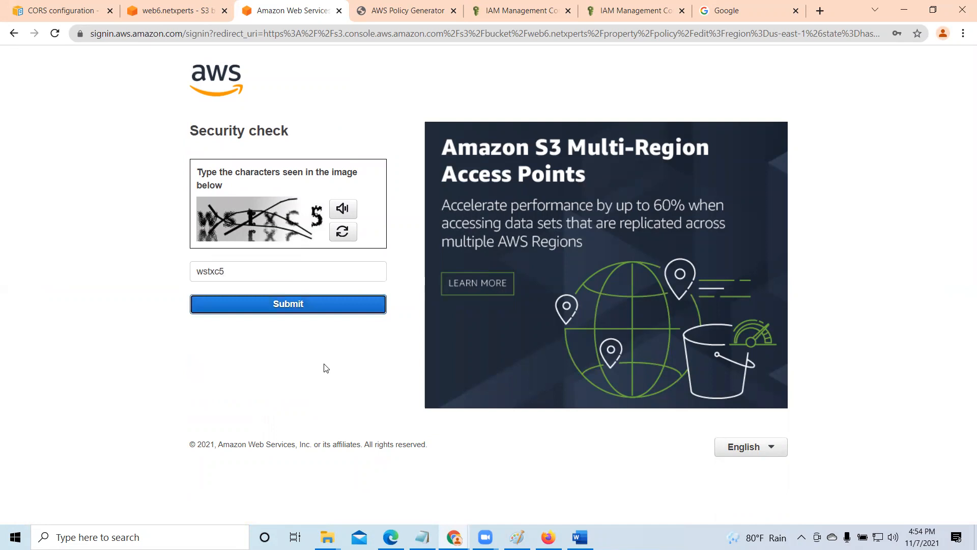
text(••••)
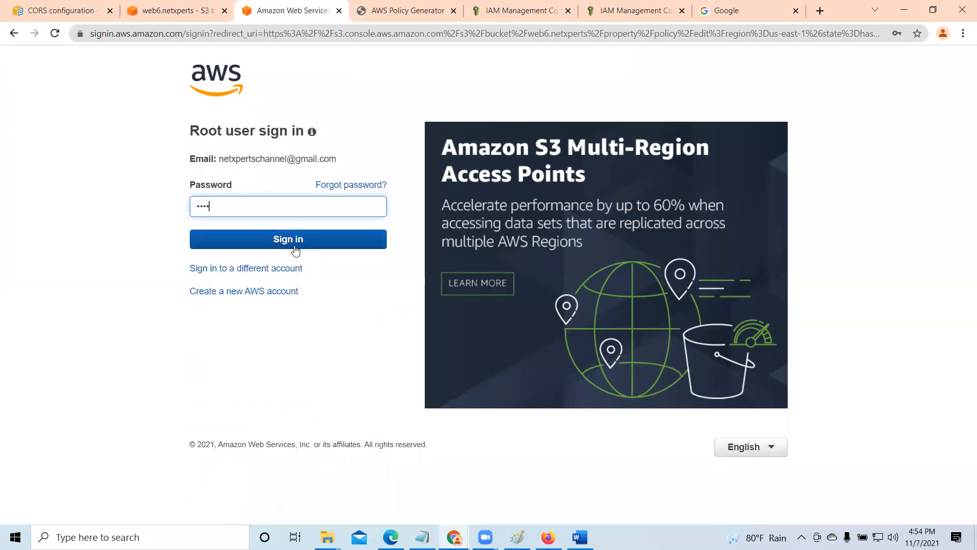
text(••••••)
click(298, 234)
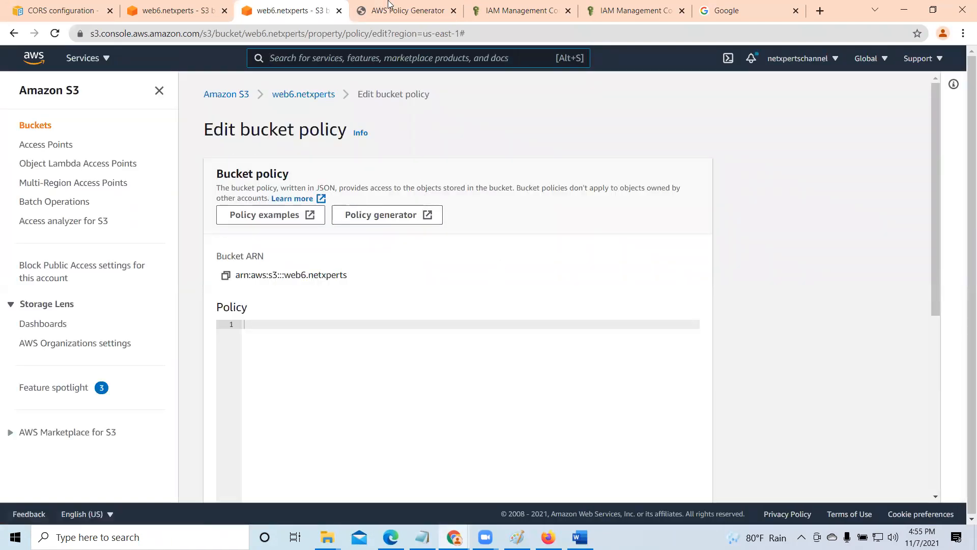
click(404, 11)
click(294, 9)
scroll(341, 326, down, 1)
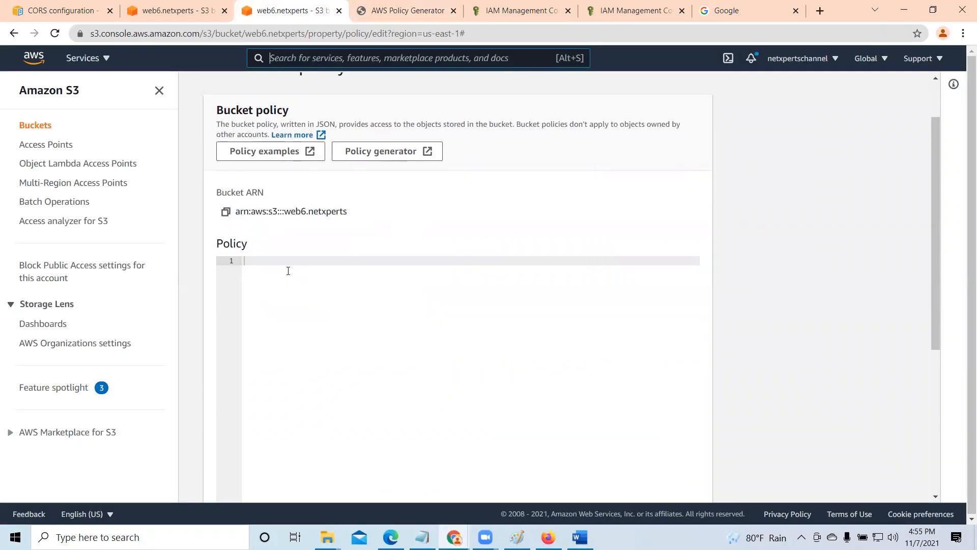
click(396, 11)
click(308, 17)
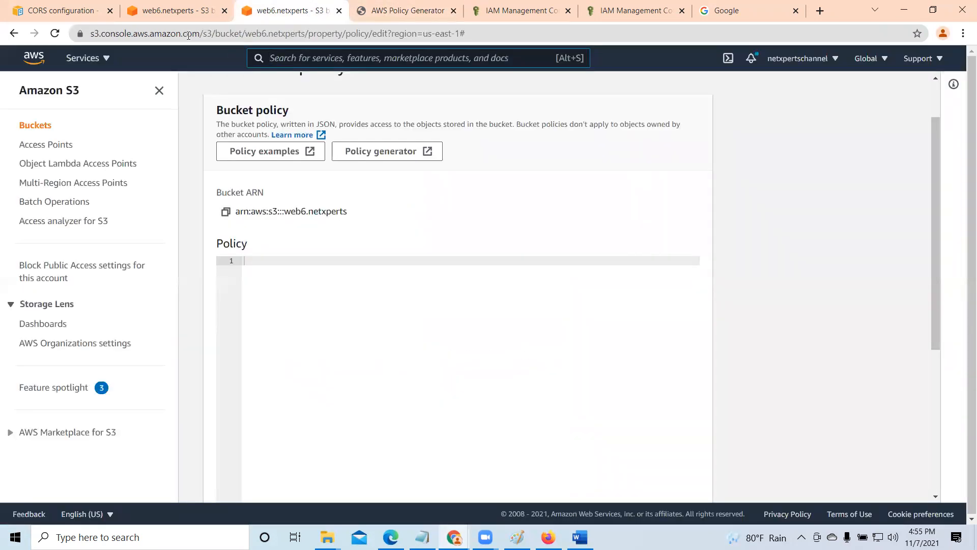
- Close the old bucket properties, CORS documentation, policy generator and AmazonS3FullAccess pages, and reload the remaining IAM user page
click(203, 11)
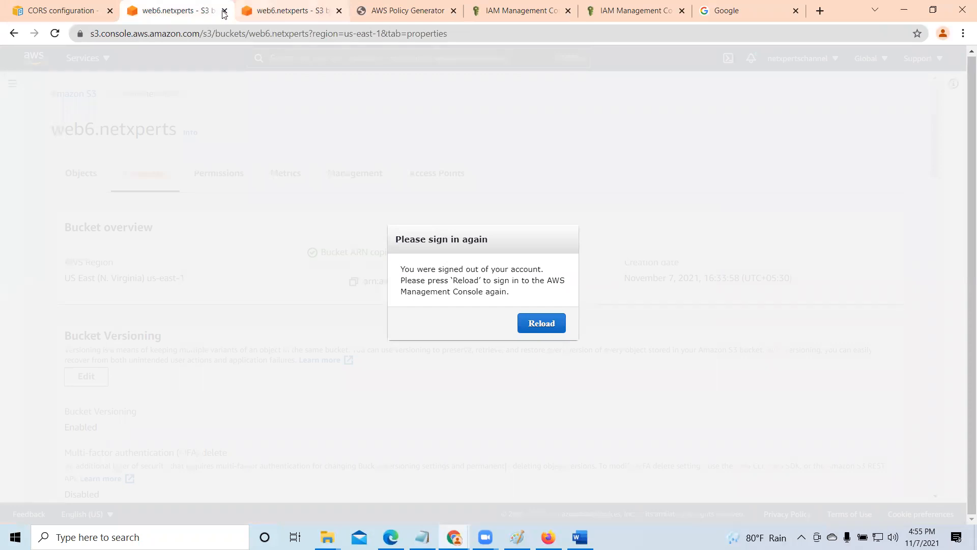
click(224, 11)
click(104, 14)
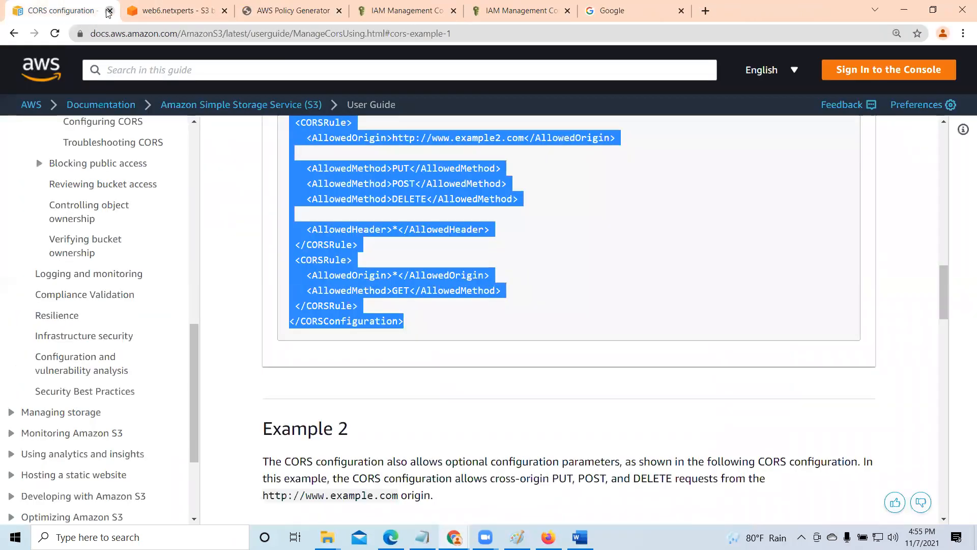
click(109, 11)
click(176, 8)
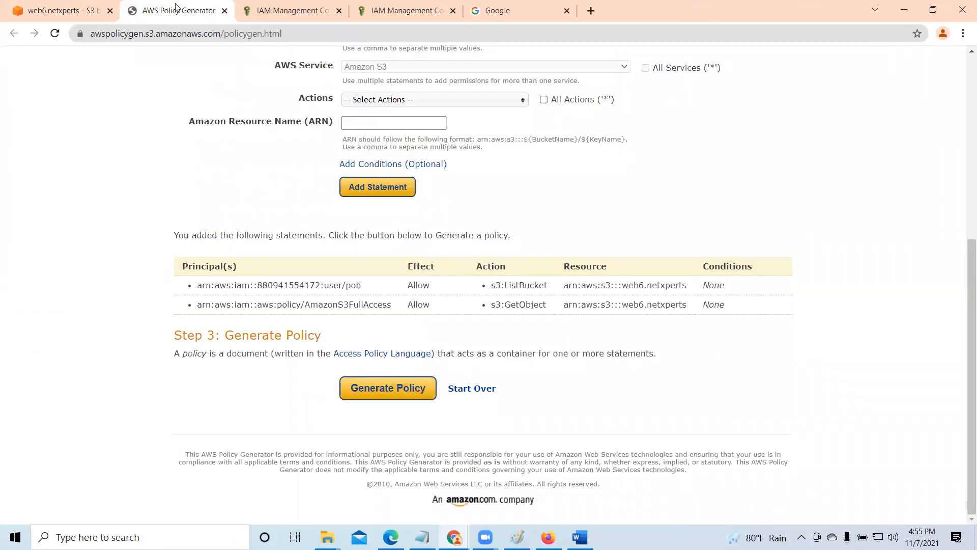
click(224, 11)
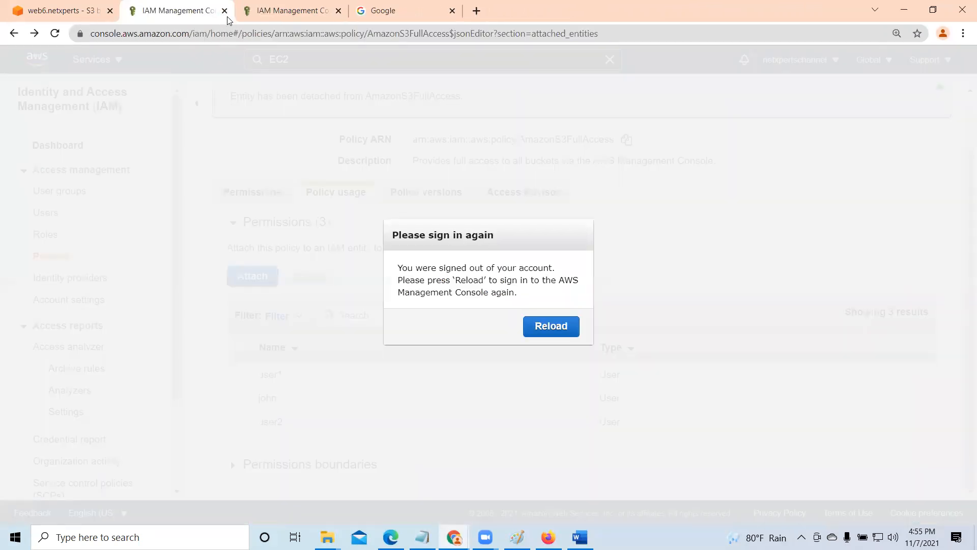
click(225, 11)
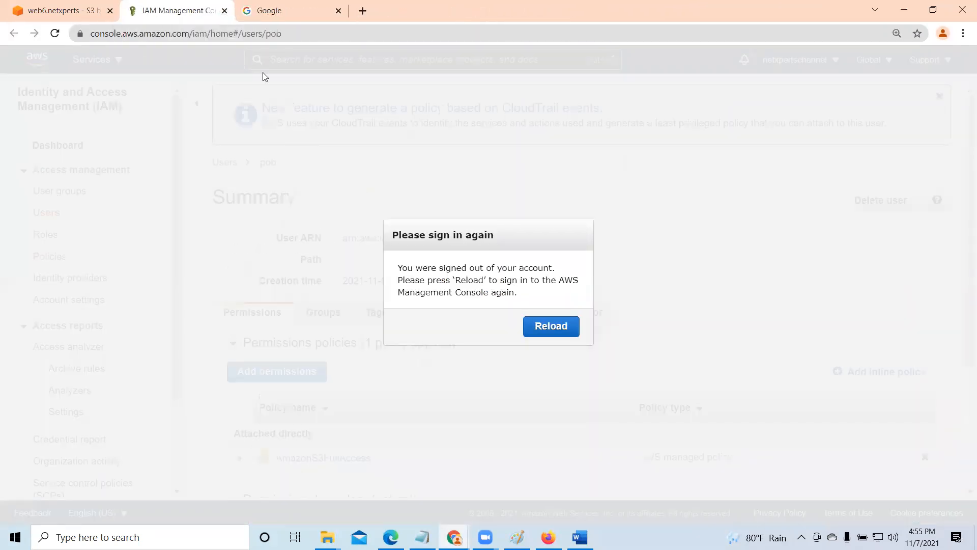
click(551, 326)
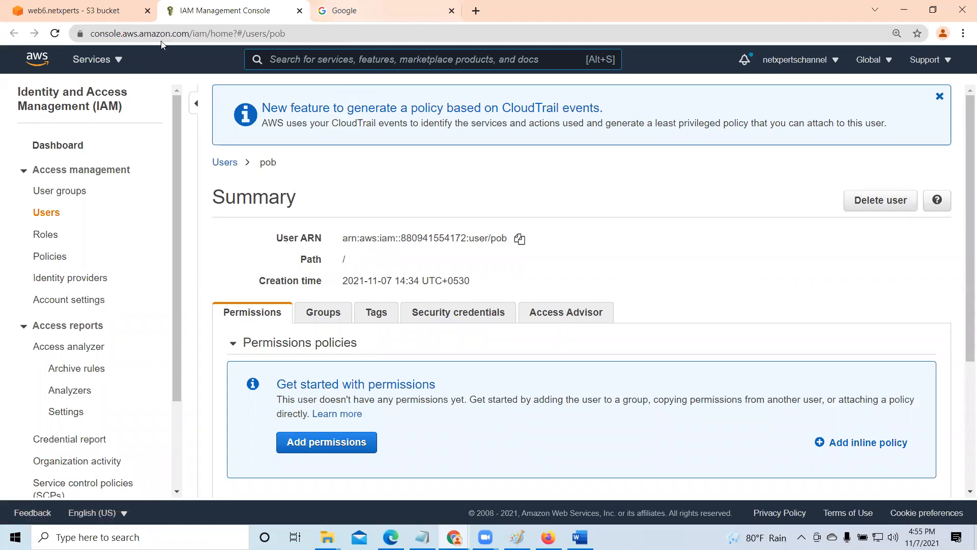
- Switch to Firefox, refresh the web6.netxperts object list as the IAM user, and return to Chrome
key(alt+Tab)
click(65, 41)
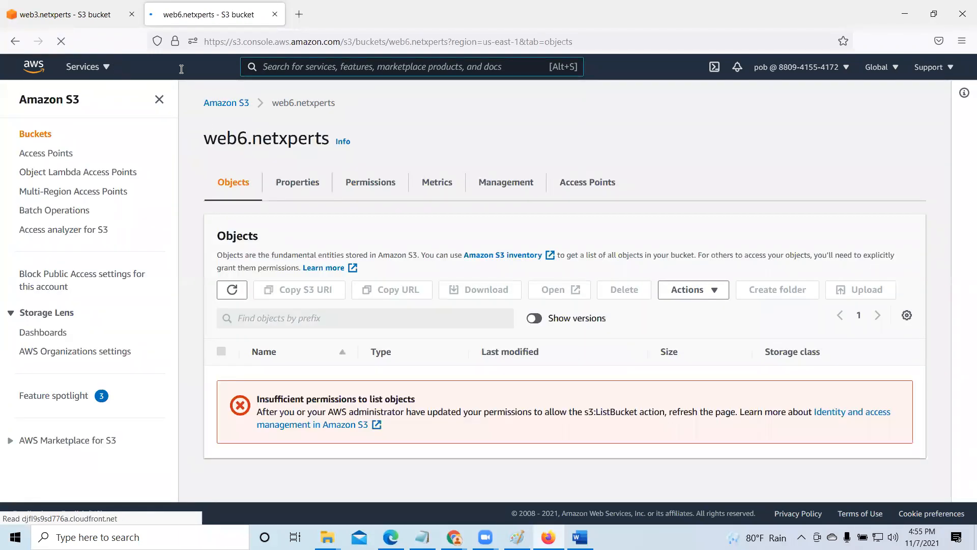
click(908, 15)
- Open a fresh AWS Policy Generator from the bucket policy editor and set the policy type to S3 Bucket Policy
click(127, 10)
click(360, 159)
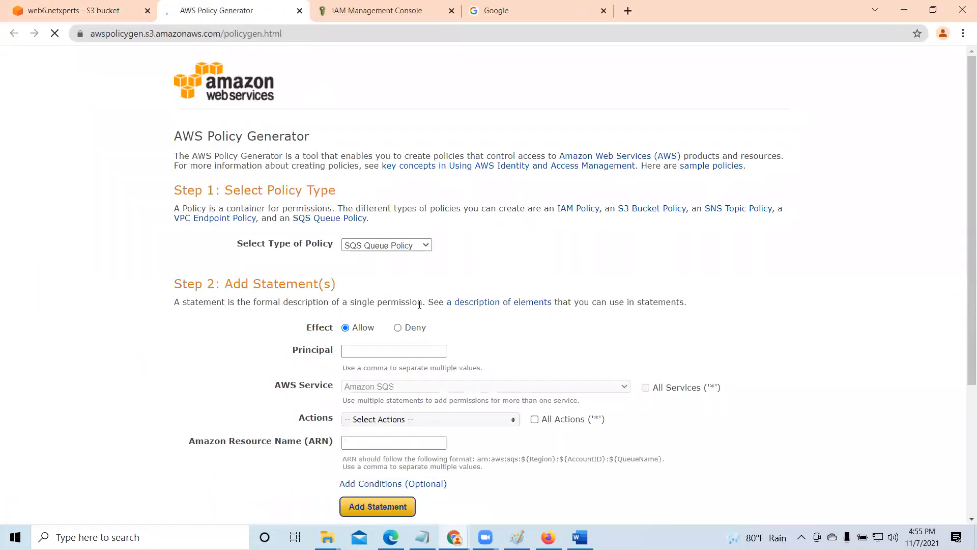
scroll(419, 304, down, 2)
click(390, 140)
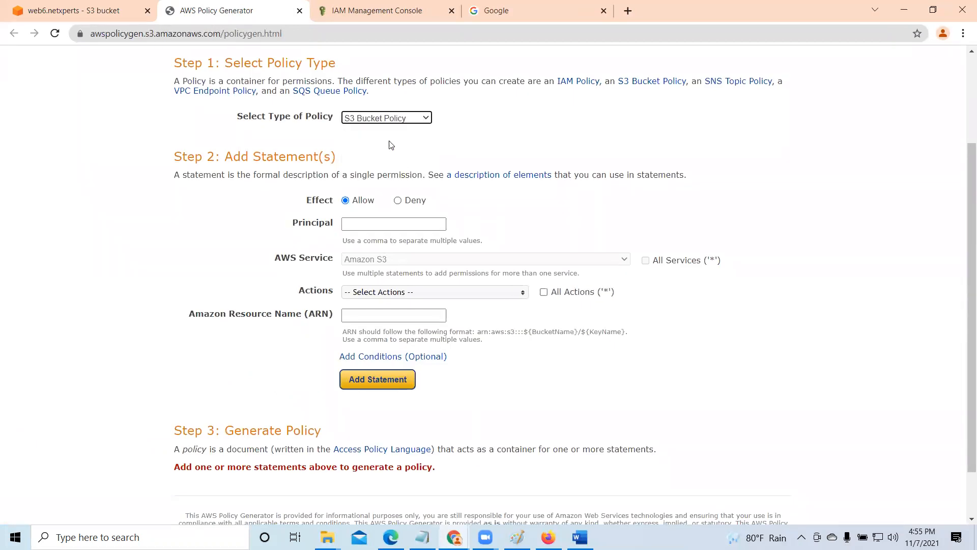
- Copy the user ARN from the IAM user summary and paste it as the statement's Principal
click(363, 224)
click(356, 10)
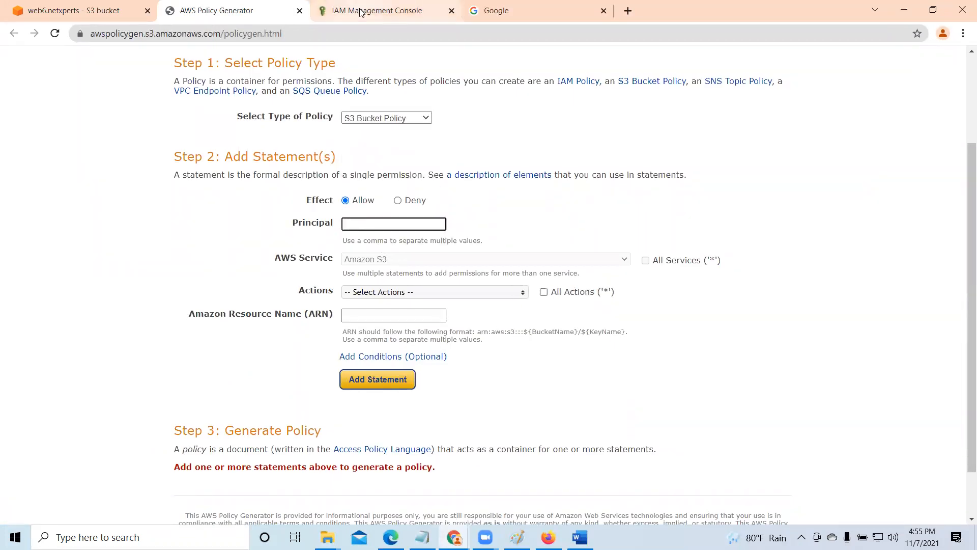
click(519, 238)
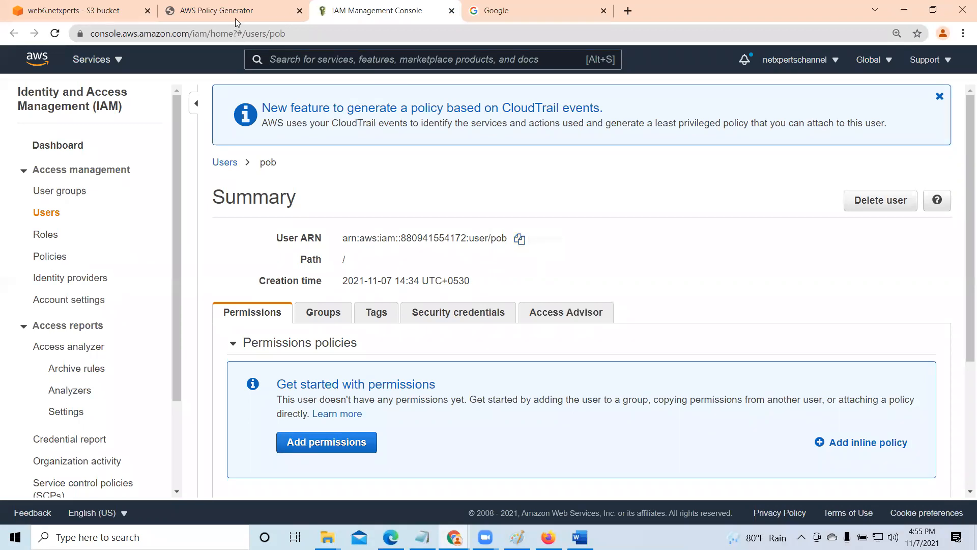
click(237, 11)
right_click(374, 223)
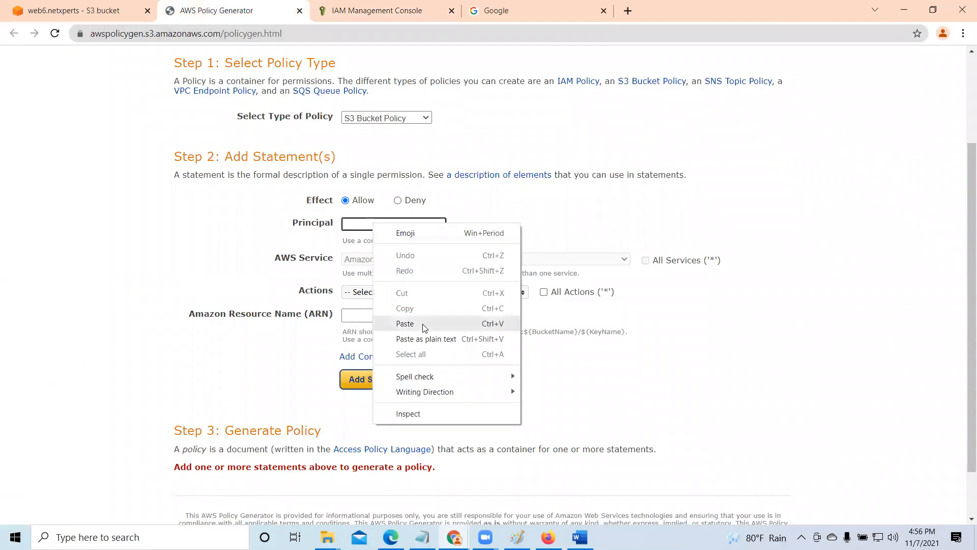
click(422, 324)
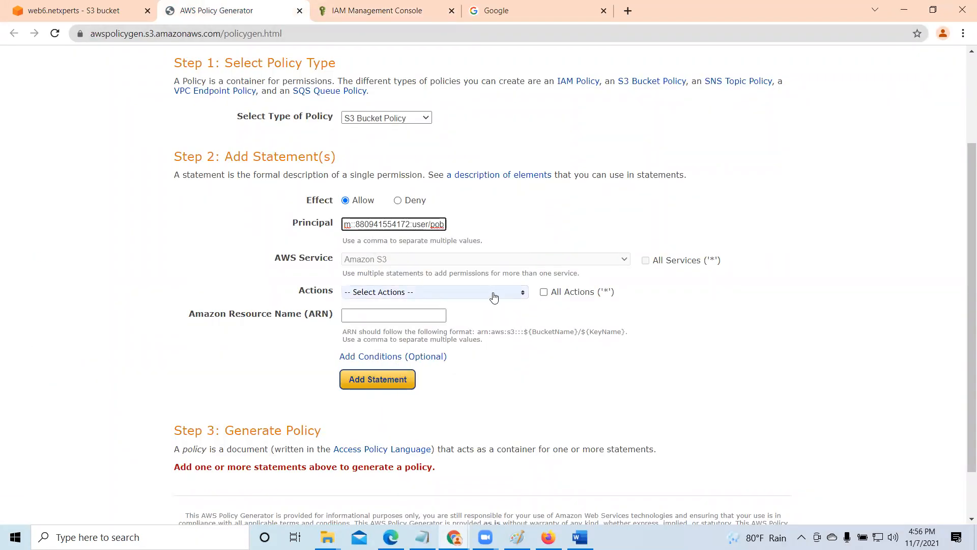
- Select ListBucket as the only action for the statement
click(489, 292)
scroll(395, 377, down, 4)
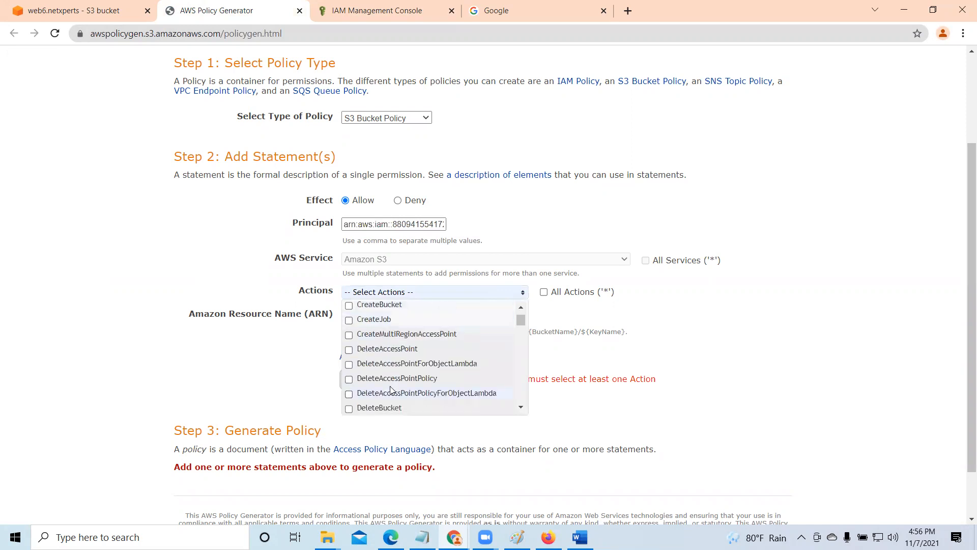
scroll(390, 386, down, 6)
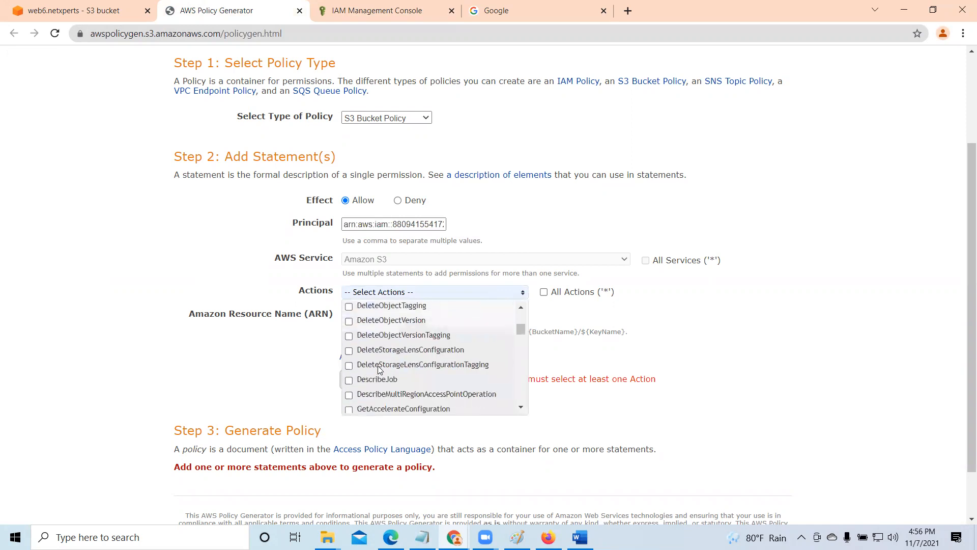
scroll(378, 370, down, 7)
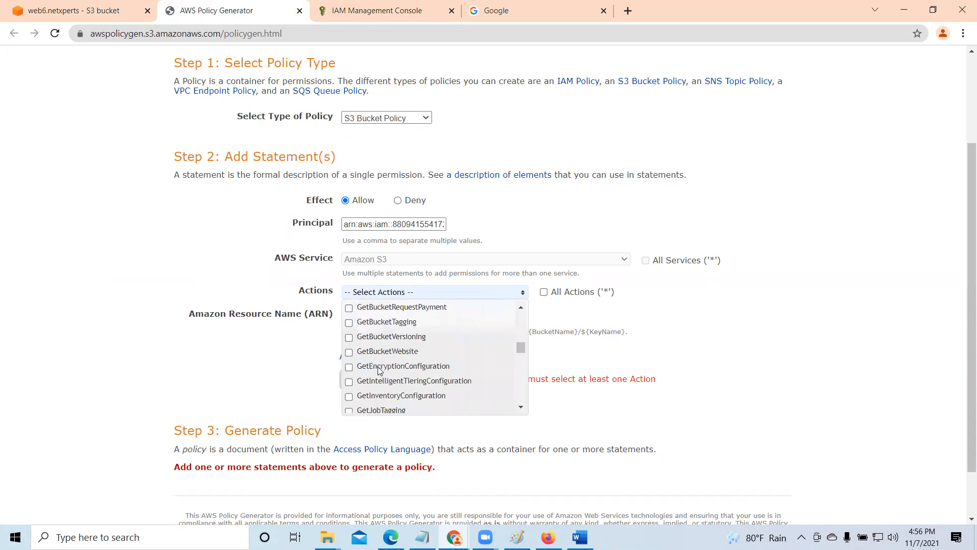
scroll(378, 370, down, 5)
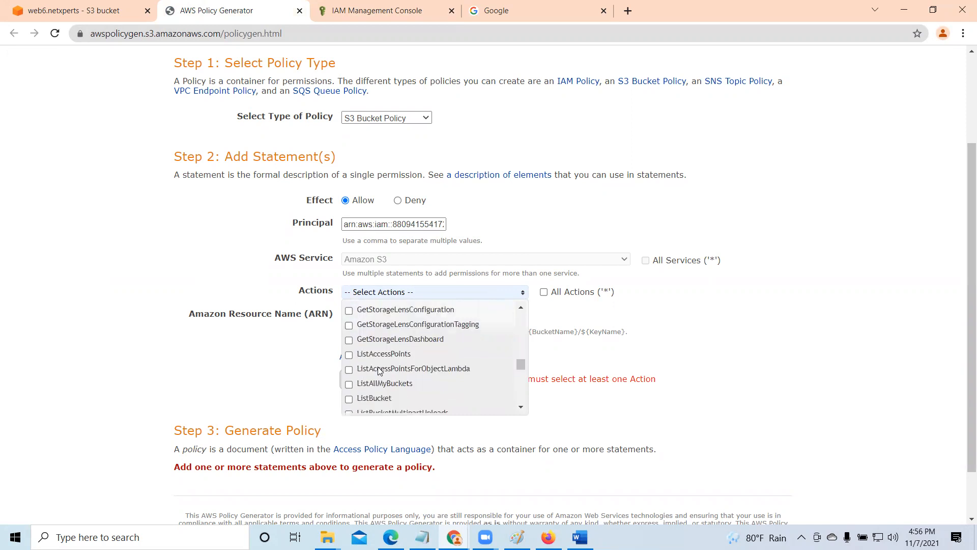
click(349, 400)
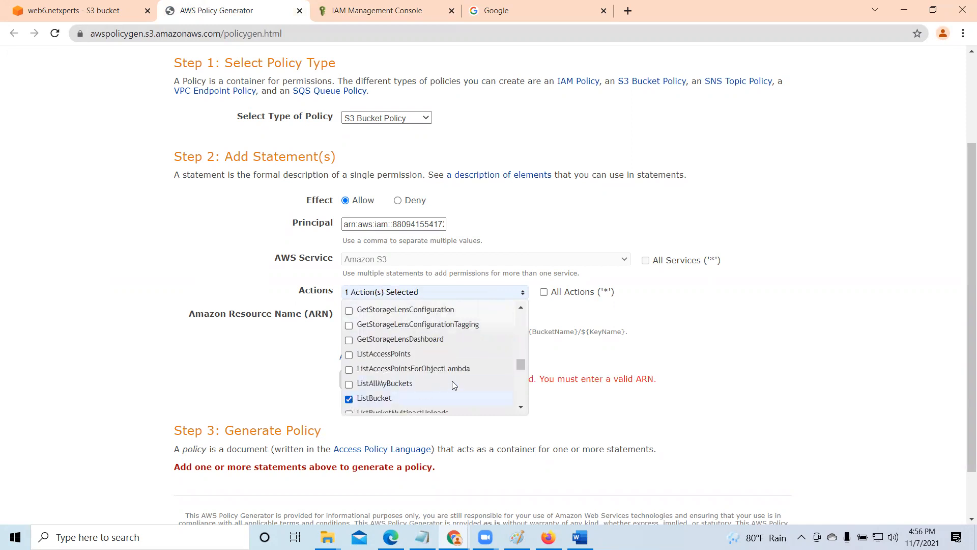
scroll(453, 382, down, 2)
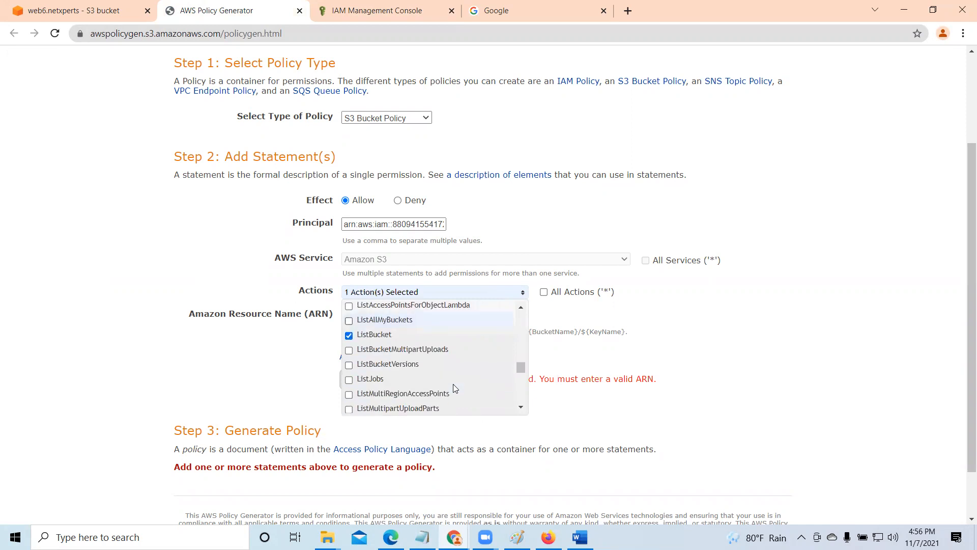
click(691, 339)
- Open the S3 buckets list in a new tab and open the web6.netxperts bucket from it
click(381, 314)
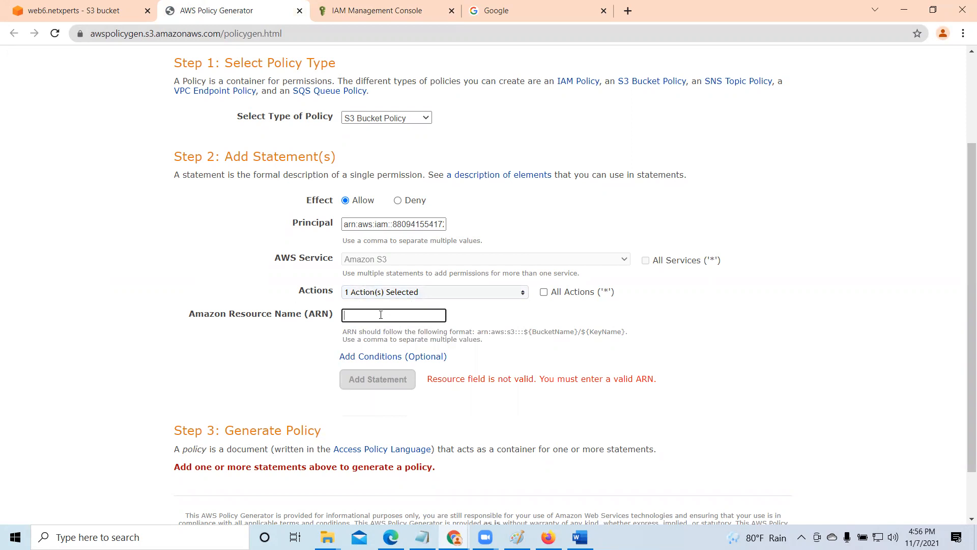
click(78, 9)
right_click(35, 127)
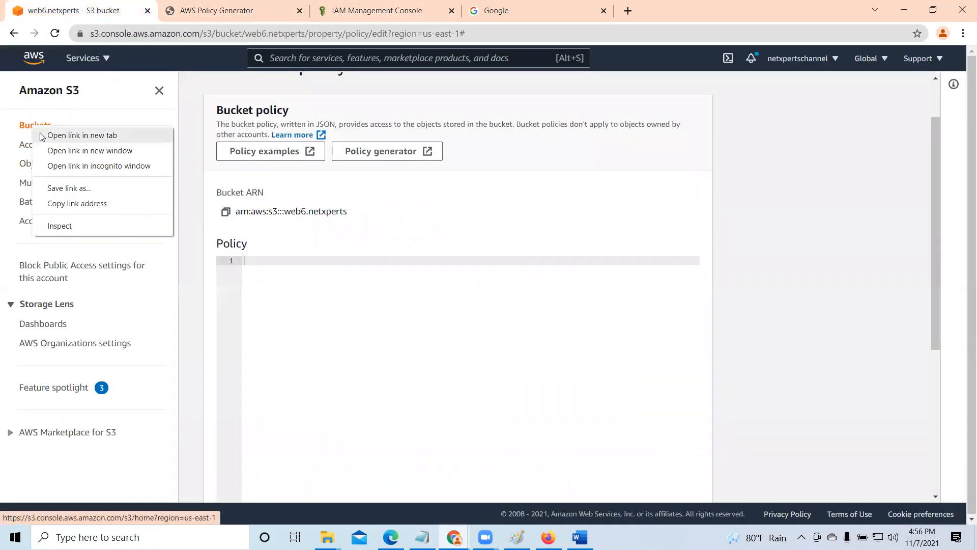
click(51, 133)
click(208, 14)
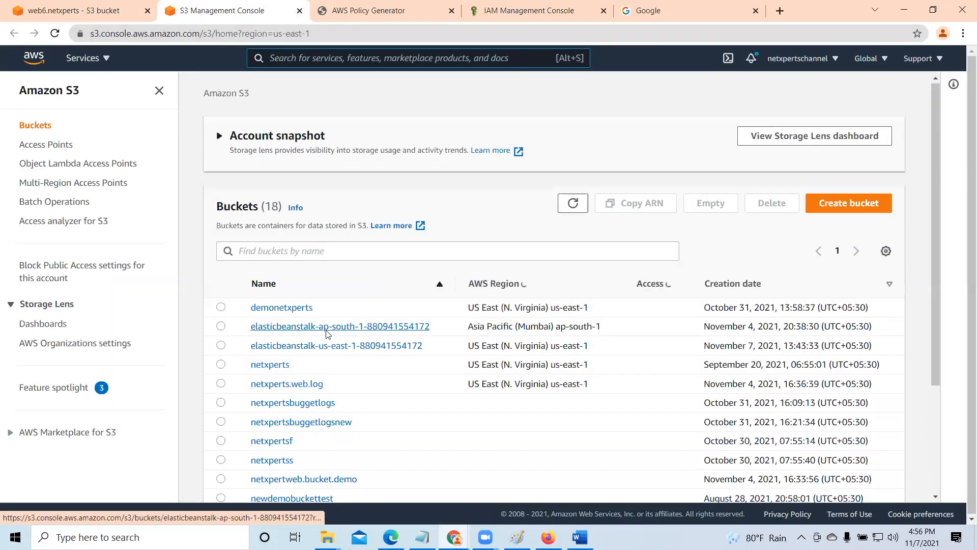
scroll(326, 334, down, 3)
scroll(311, 438, down, 4)
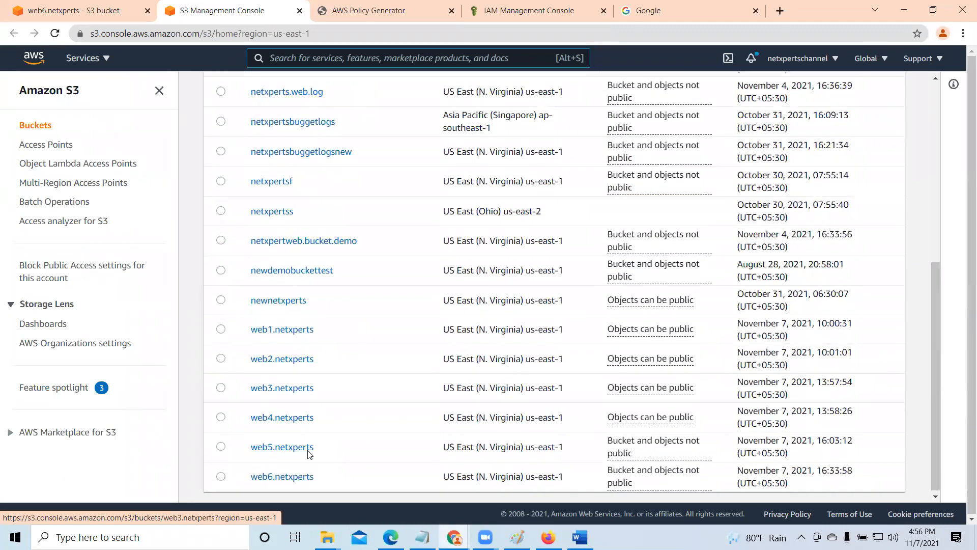
click(283, 476)
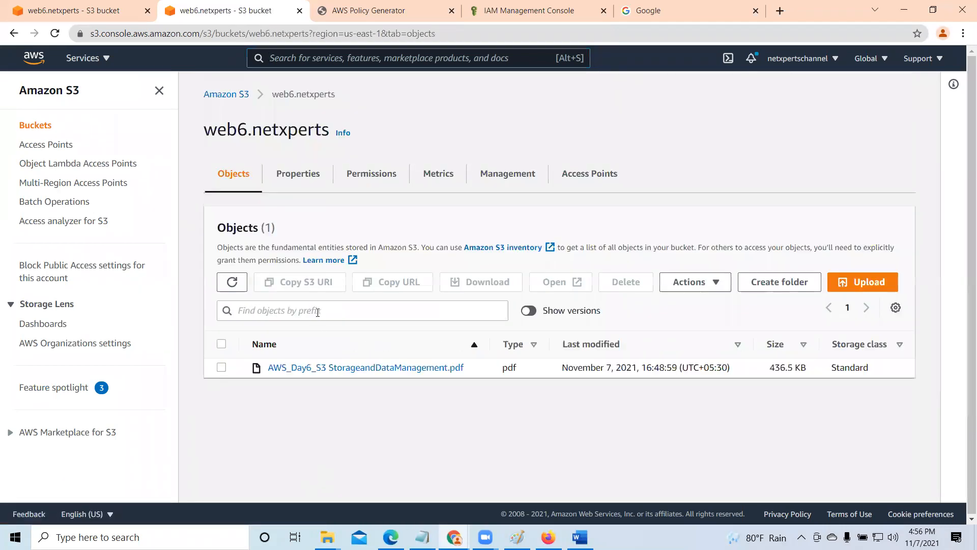
- Copy the bucket ARN from the web6.netxperts properties, paste it as the statement's Amazon Resource Name, and add the statement
click(379, 178)
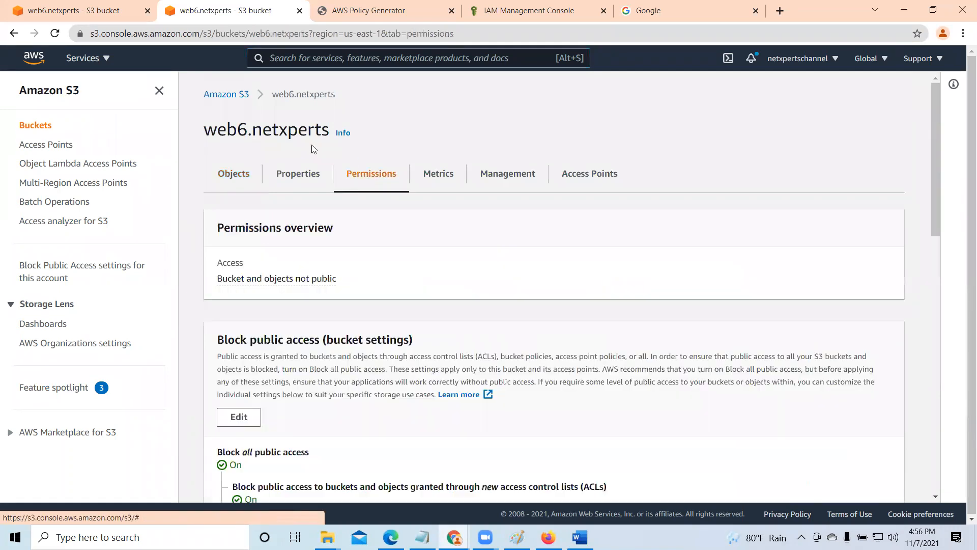
click(299, 178)
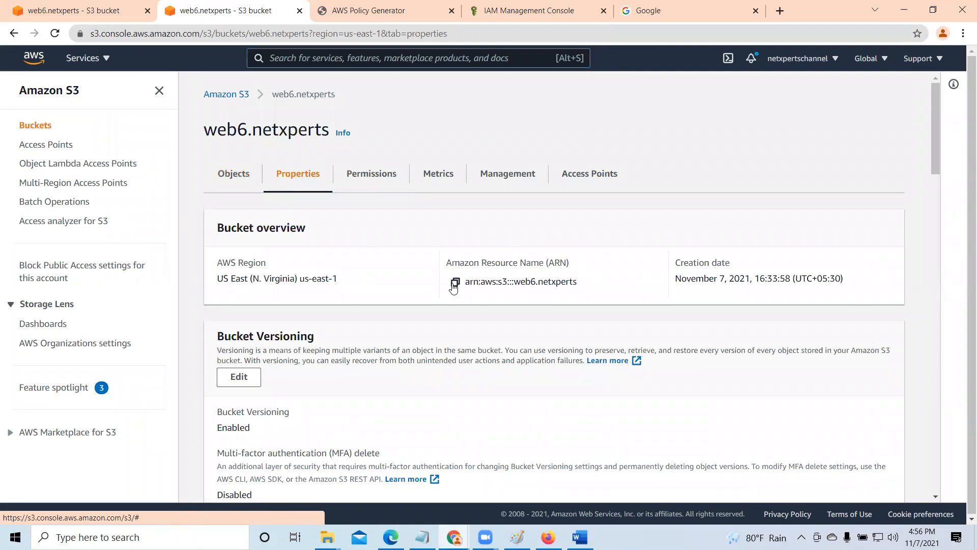
click(454, 282)
click(370, 10)
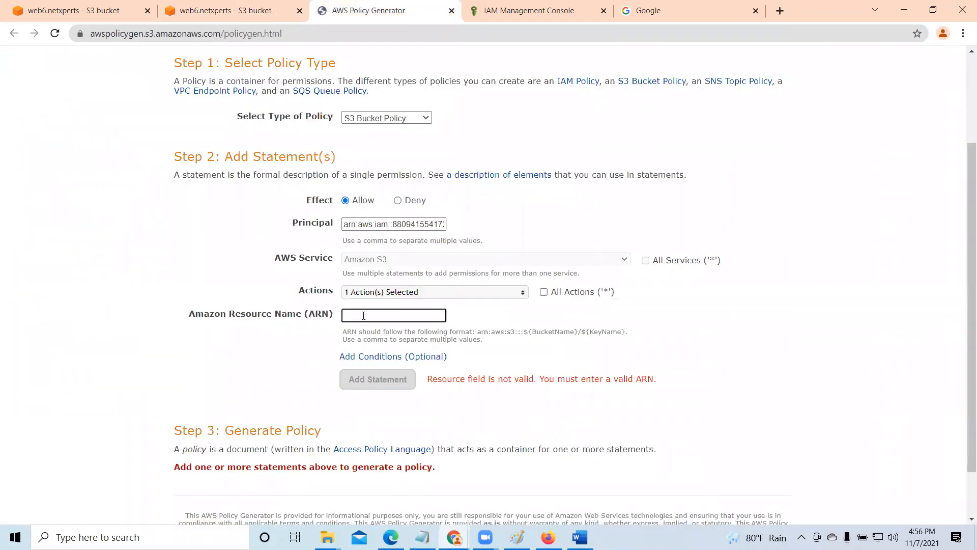
right_click(362, 316)
click(402, 421)
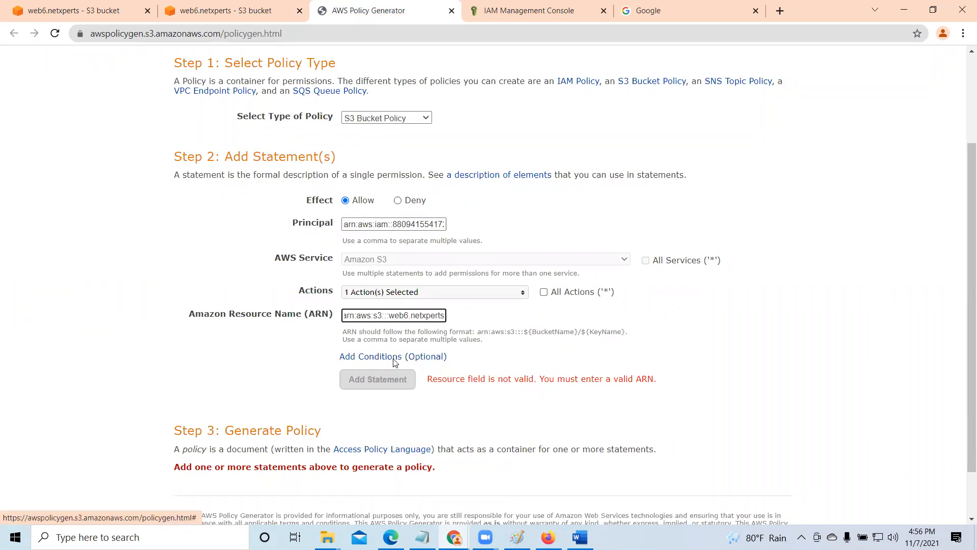
click(398, 384)
scroll(400, 382, down, 2)
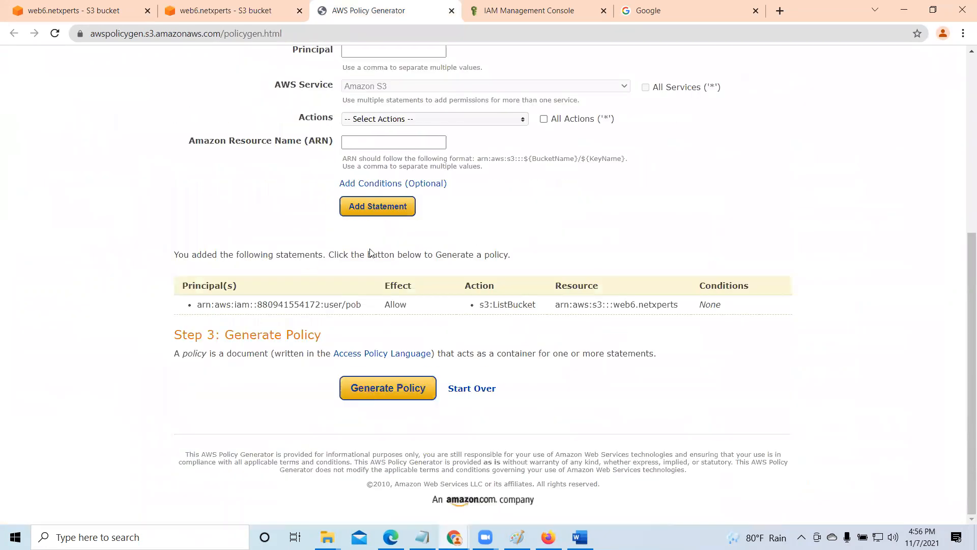
- Copy the user ARN from the IAM user summary and paste it as the Principal of a second statement
scroll(425, 259, up, 2)
scroll(425, 260, up, 2)
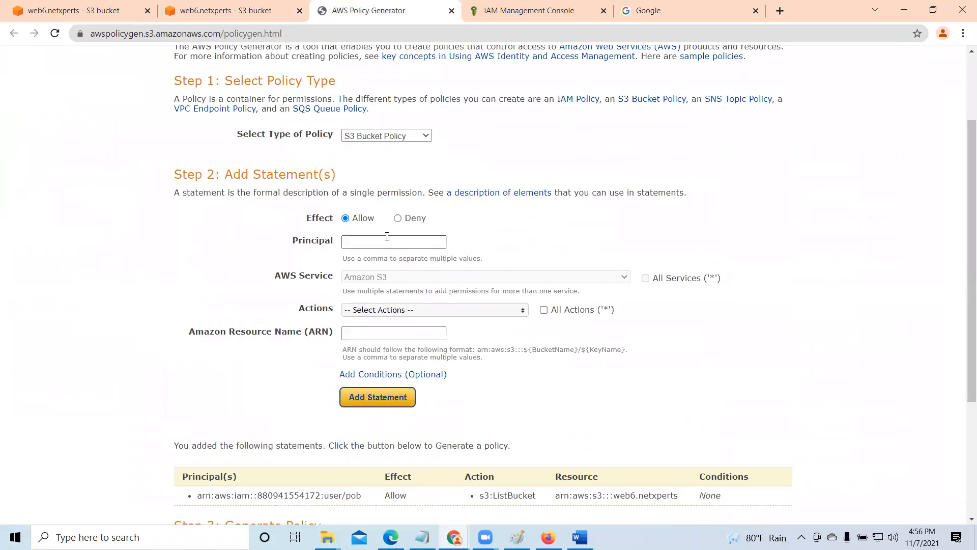
click(561, 8)
click(518, 239)
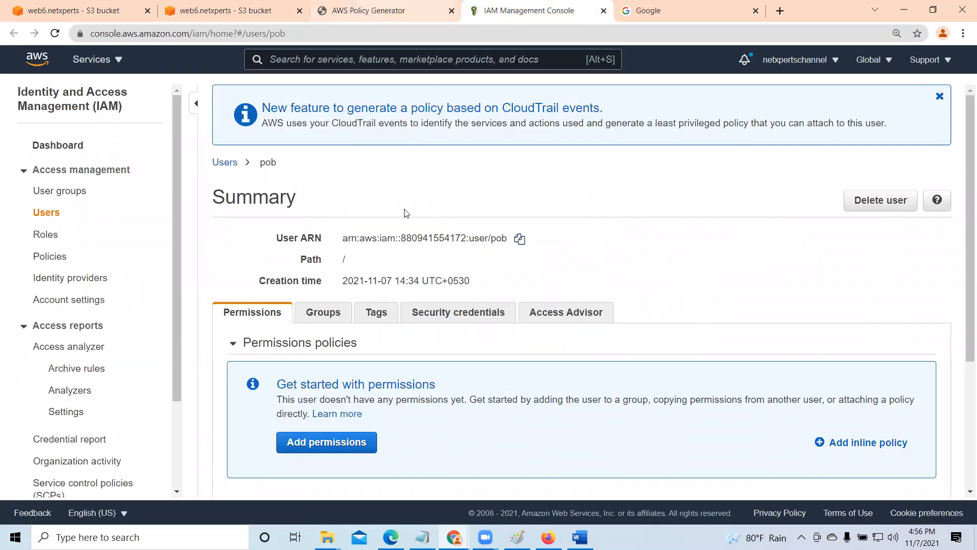
click(368, 10)
click(379, 241)
right_click(377, 244)
click(407, 347)
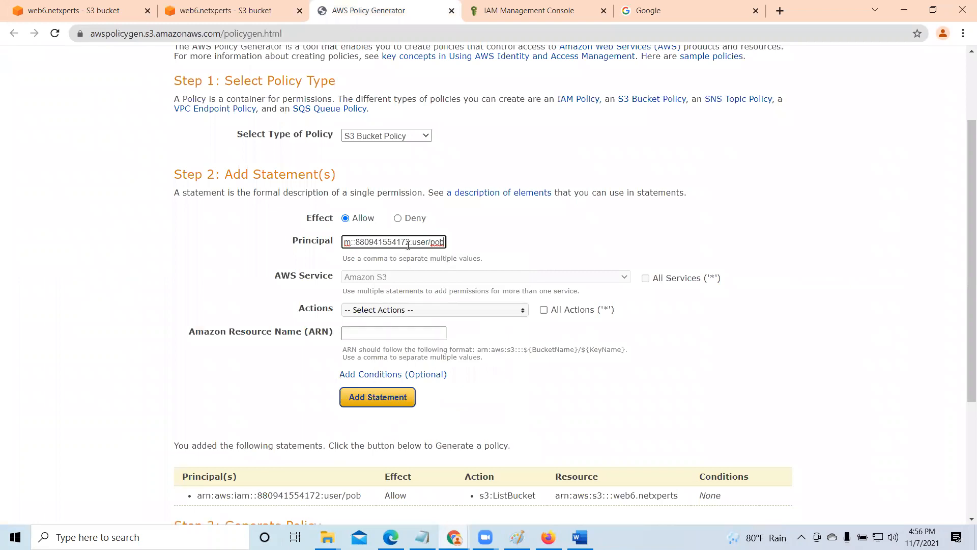
- Select GetObject as the only action for the second statement
click(417, 312)
drag(521, 337, 521, 350)
scroll(484, 368, down, 4)
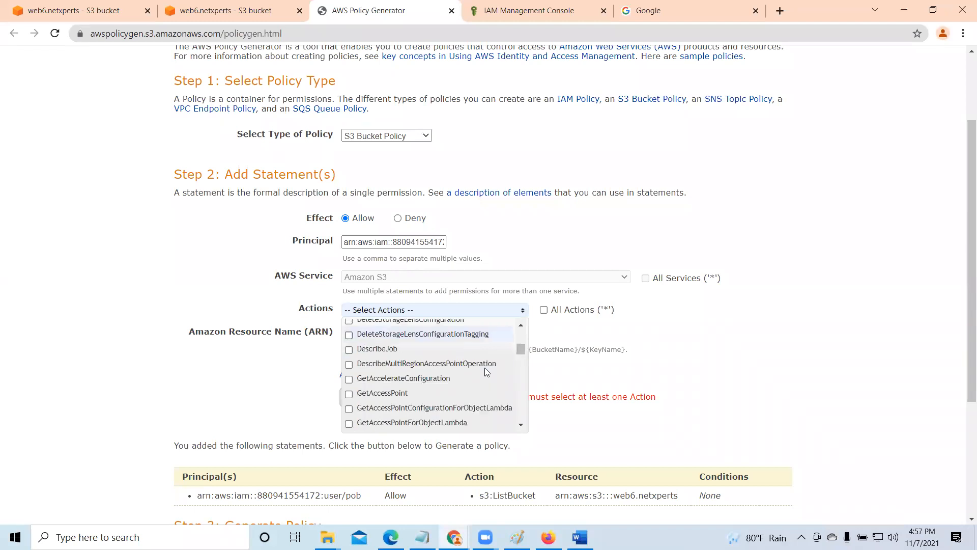
scroll(476, 376, down, 6)
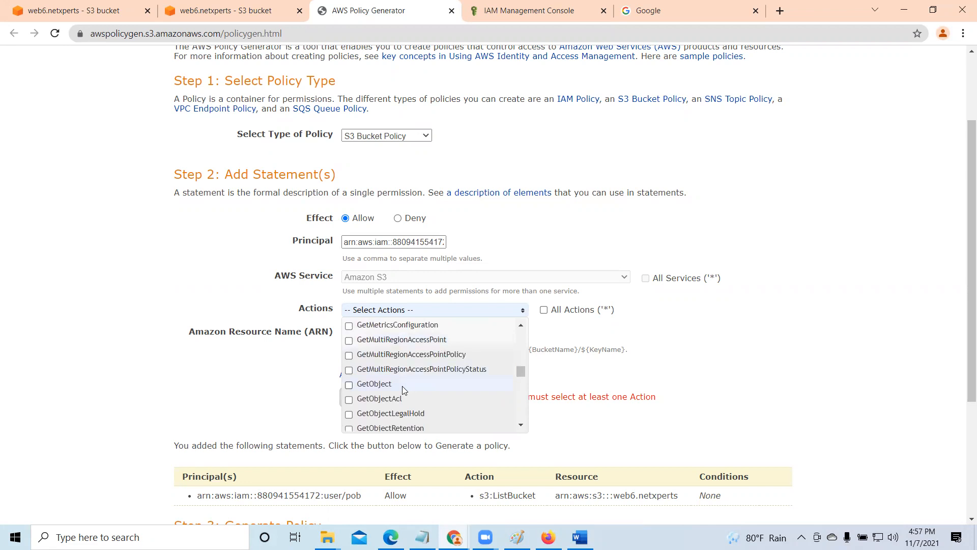
click(349, 385)
click(547, 325)
- Set the second statement's Amazon Resource Name to the copied web6.netxperts bucket ARN followed by /*, and add the statement
click(384, 335)
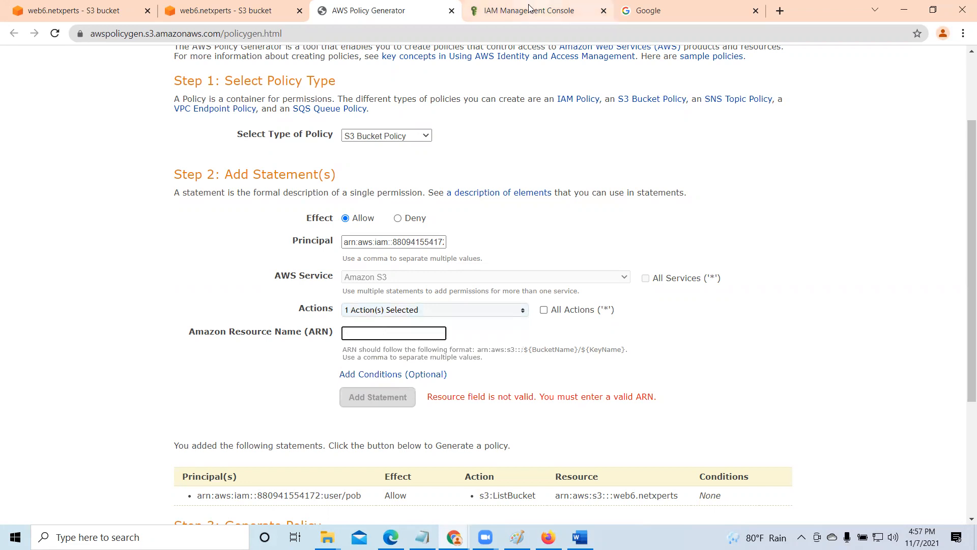
click(237, 6)
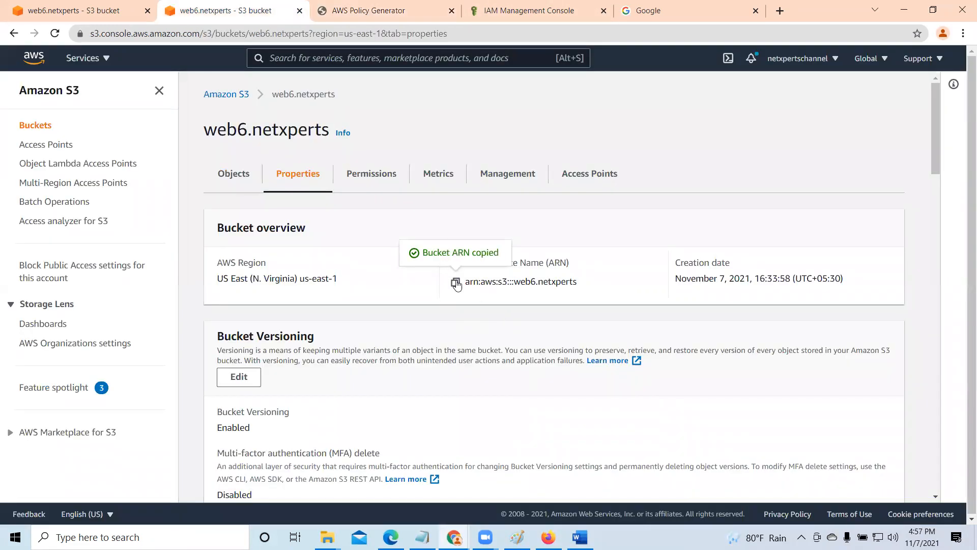
click(358, 6)
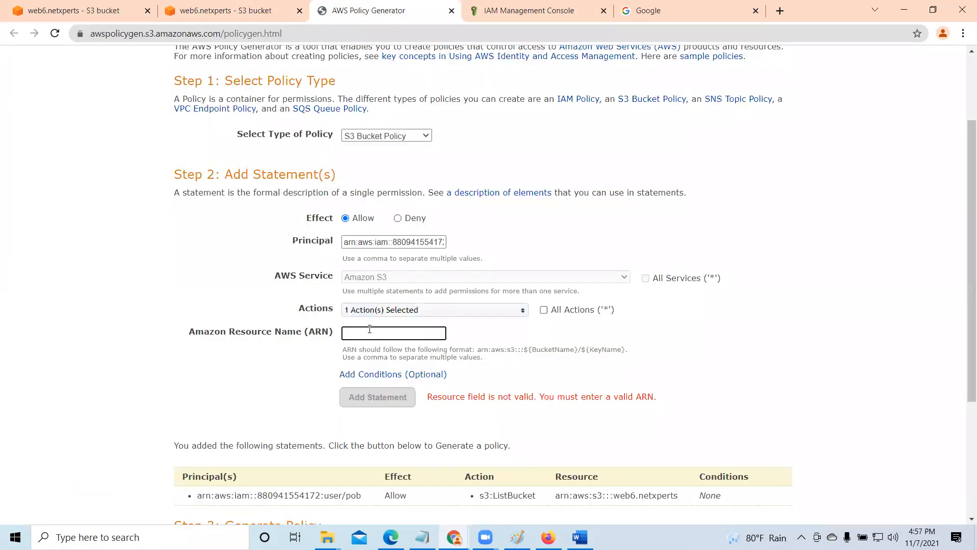
right_click(369, 329)
click(404, 229)
text(/*)
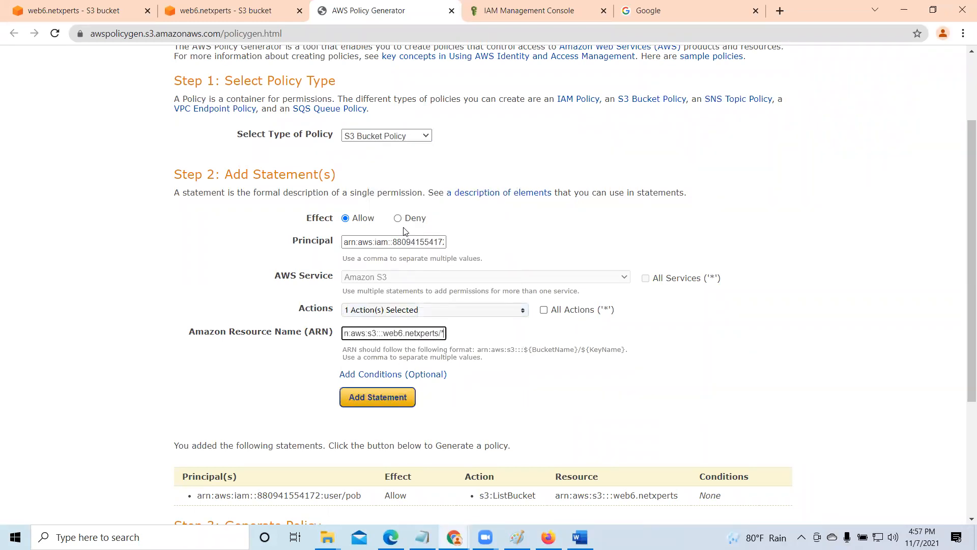
scroll(510, 309, down, 2)
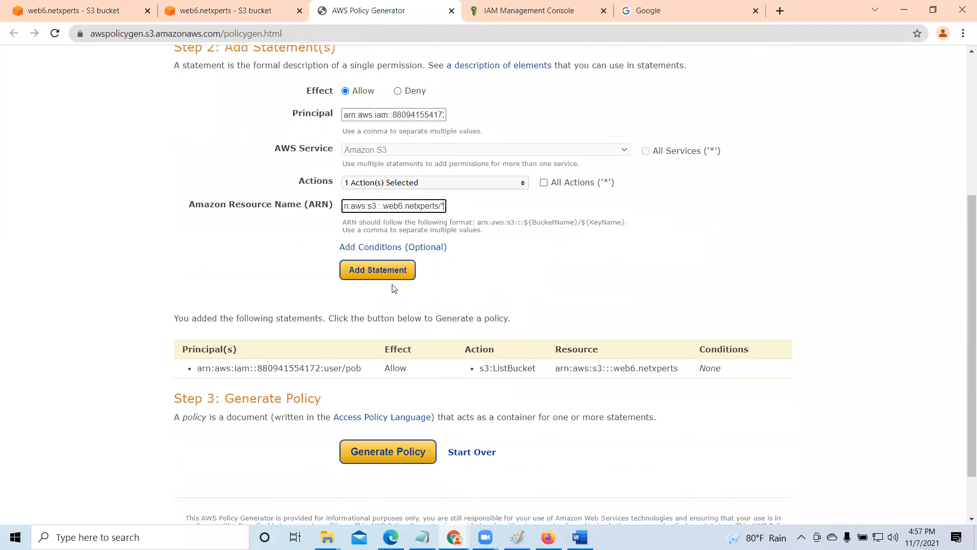
click(390, 271)
- Generate the policy from both statements, copy its entire JSON document, and close the policy document
scroll(394, 278, down, 2)
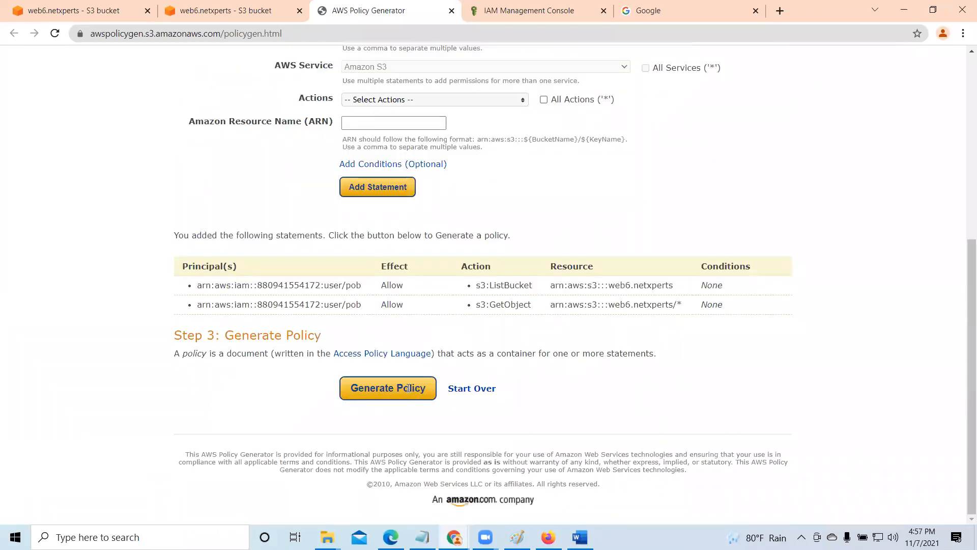
click(408, 388)
drag(247, 191, 471, 422)
right_click(295, 213)
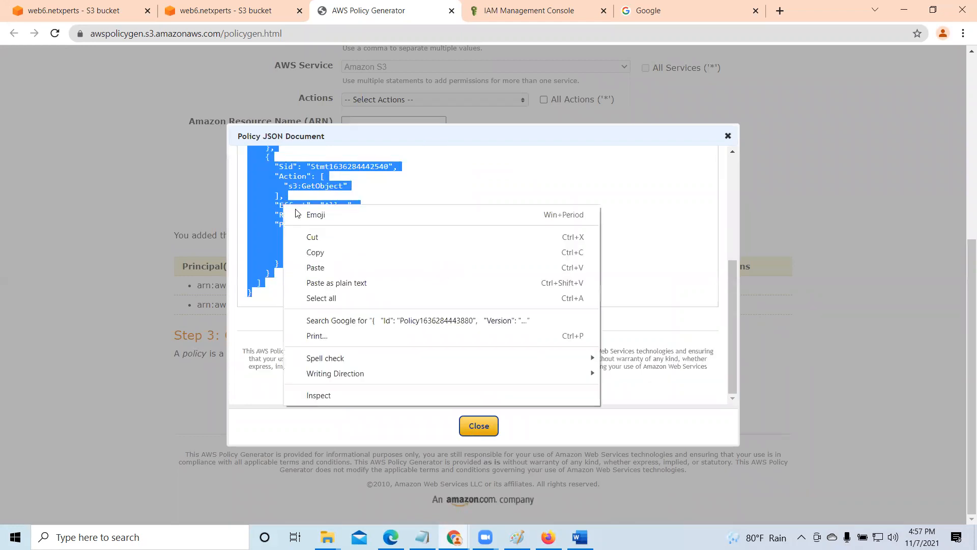
click(333, 252)
click(478, 426)
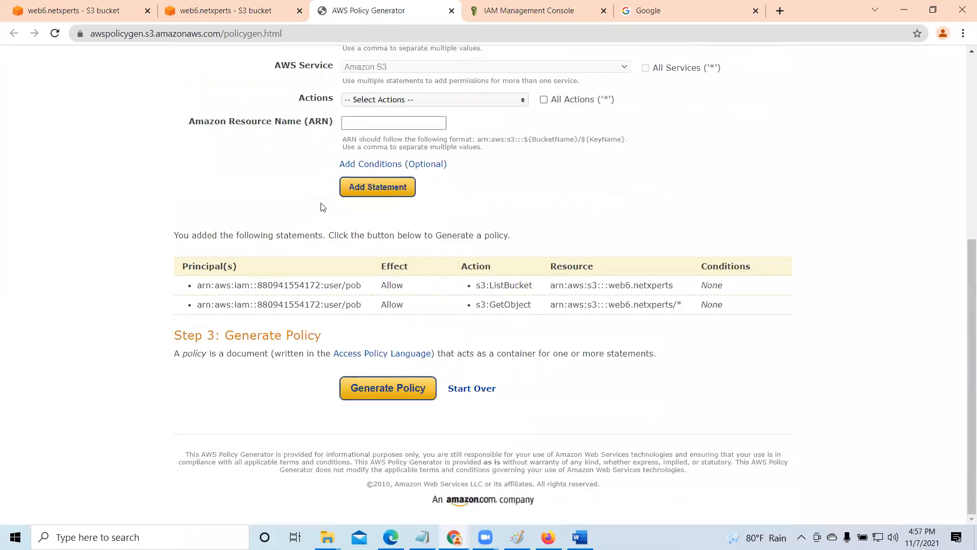
- Paste the generated JSON into the web6.netxperts bucket policy editor, save the changes, and dismiss the notification
click(235, 11)
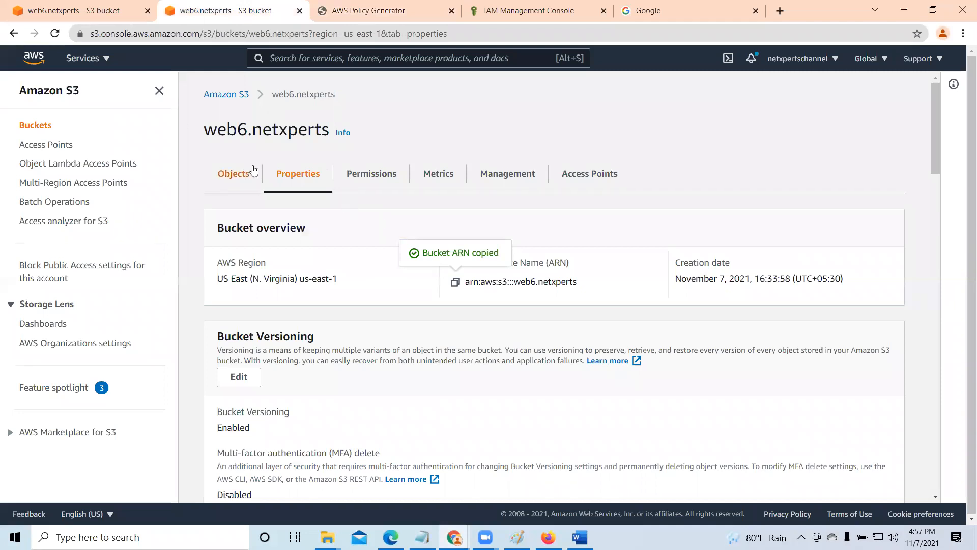
click(90, 9)
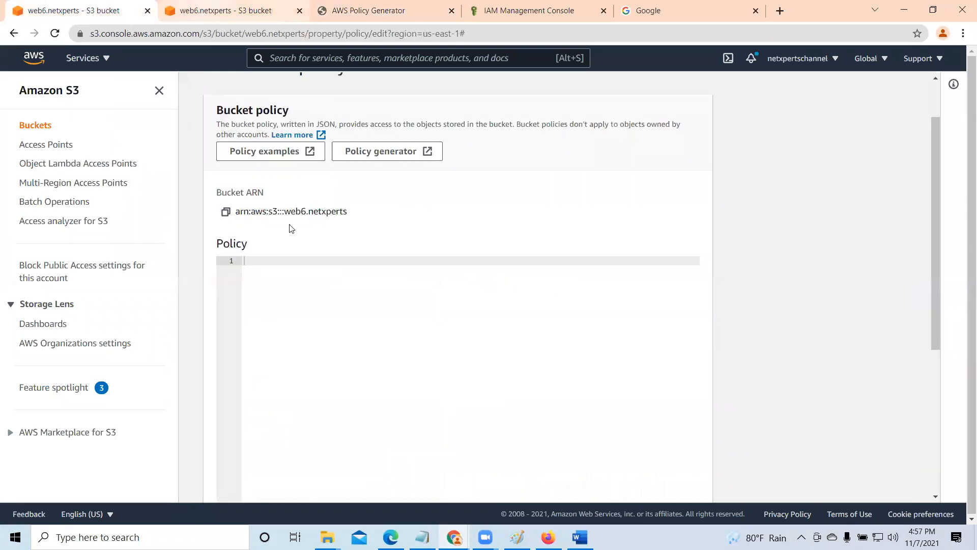
right_click(271, 258)
click(311, 361)
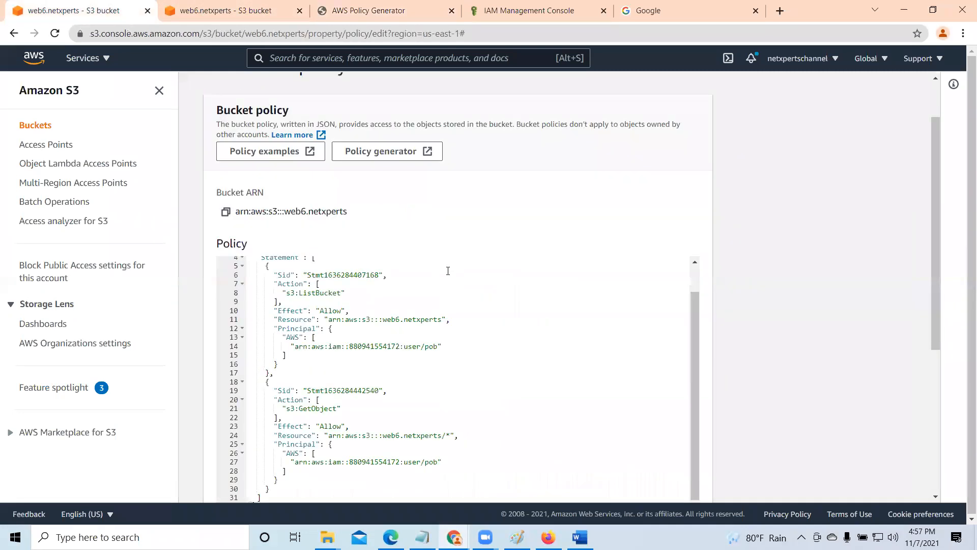
scroll(453, 277, down, 5)
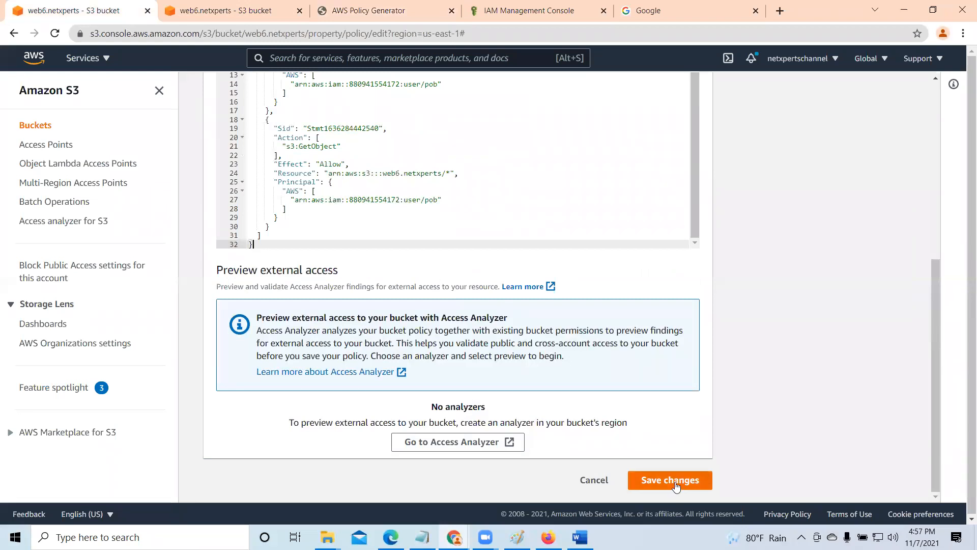
click(675, 485)
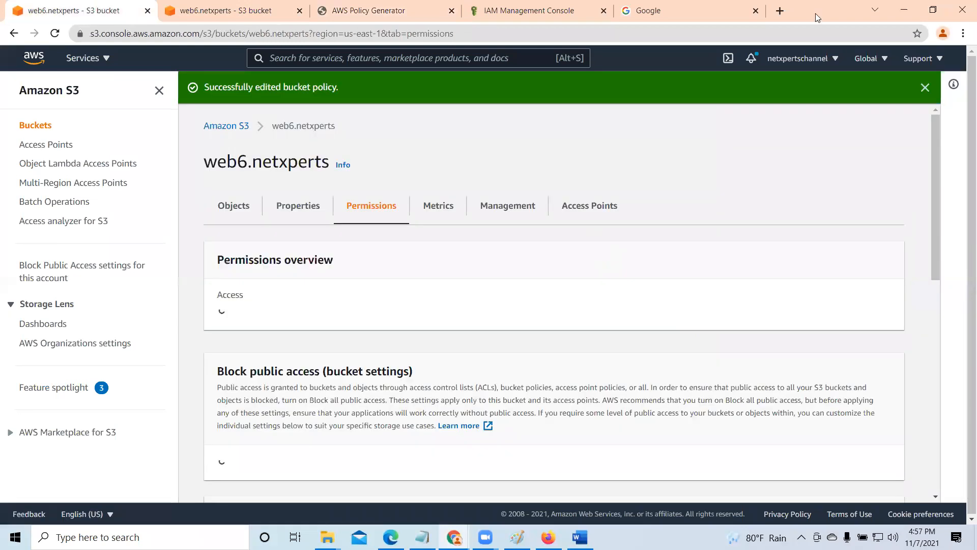
click(925, 88)
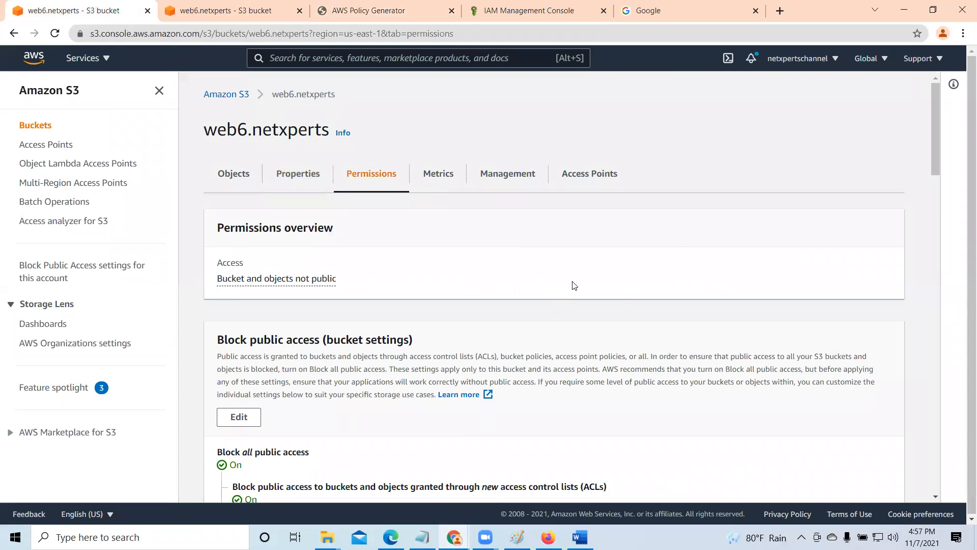
- Review the saved bucket policy, examining the actions and resources of its ListBucket and GetObject statements
scroll(574, 285, down, 9)
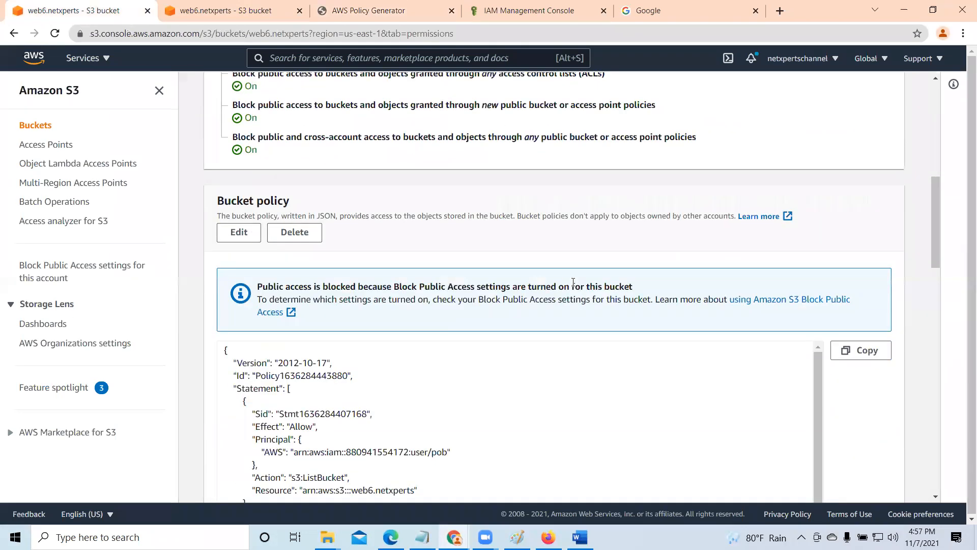
scroll(573, 282, down, 3)
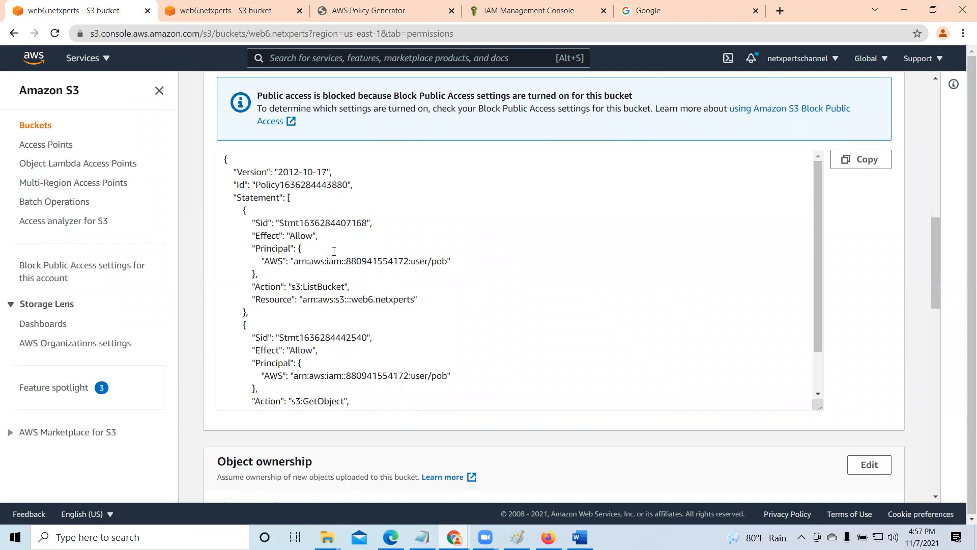
drag(301, 286, 343, 287)
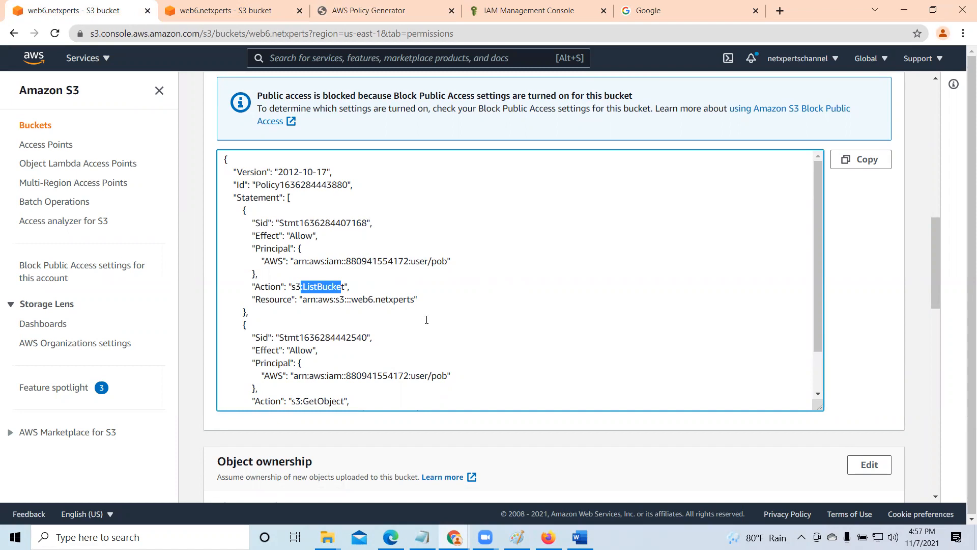
scroll(426, 320, down, 1)
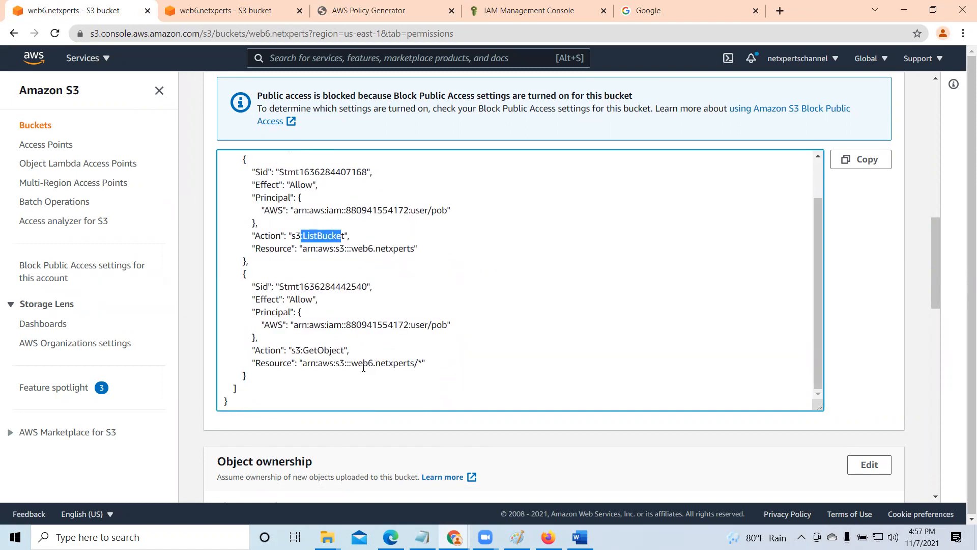
scroll(364, 370, down, 1)
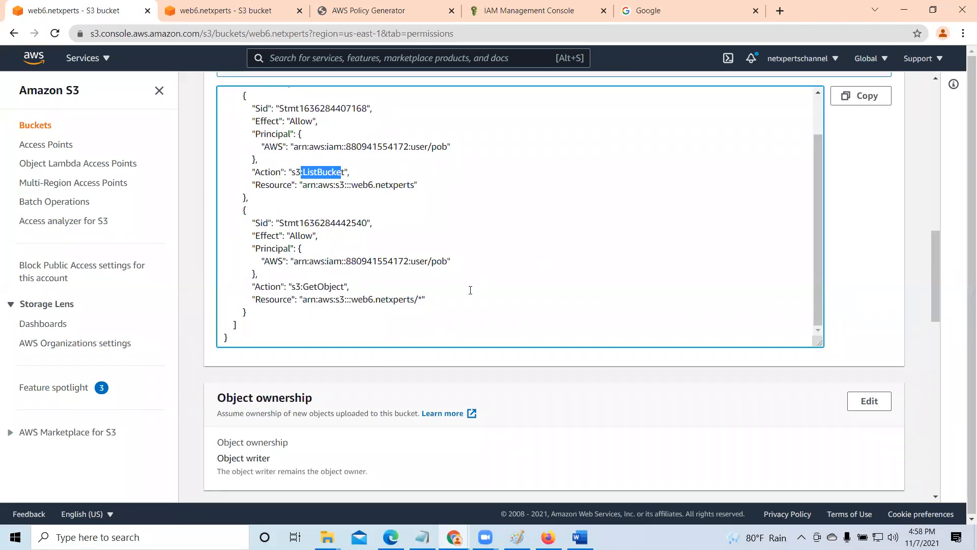
drag(301, 287, 343, 291)
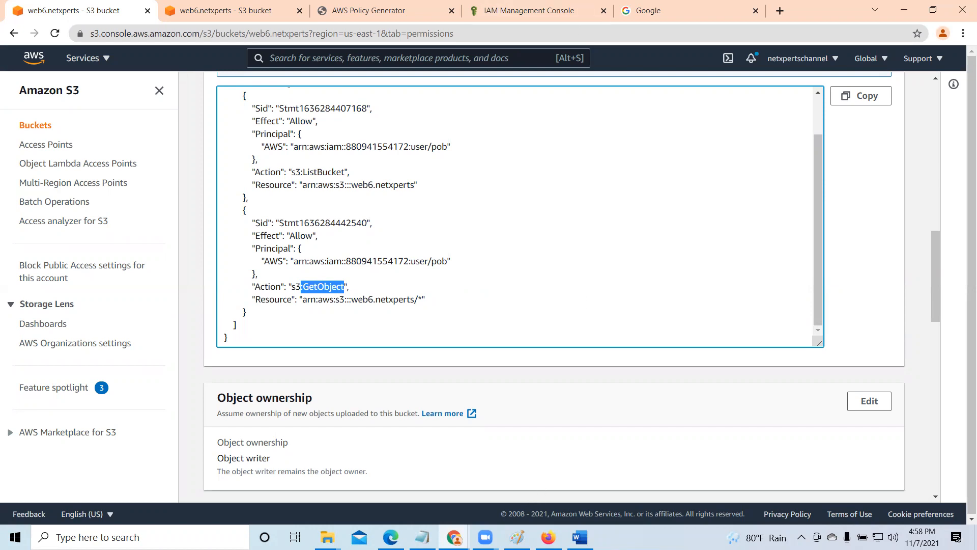
- Switch to Firefox, open AWS_Day6_S3 StorageandDataManagement.pdf from web6.netxperts to test read access, and close the PDF
click(61, 42)
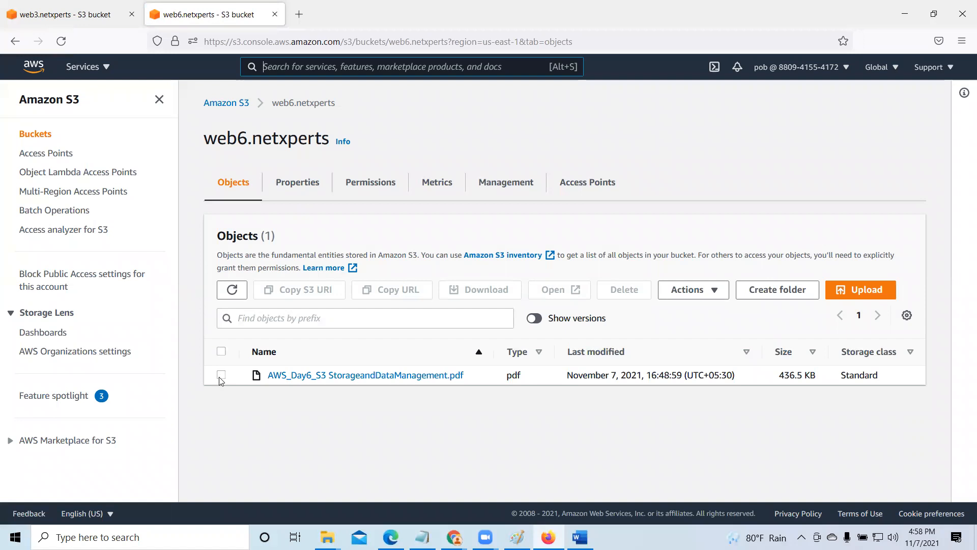
click(220, 375)
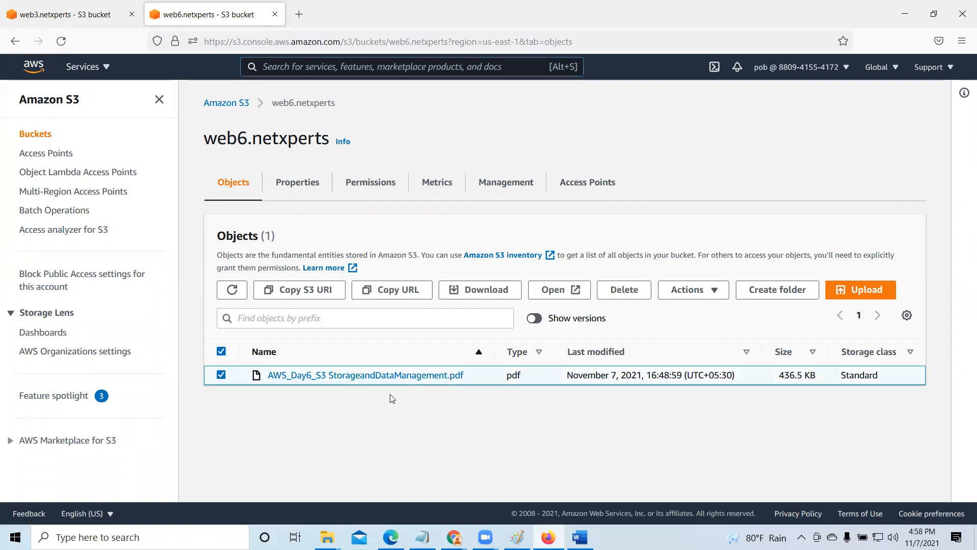
click(551, 290)
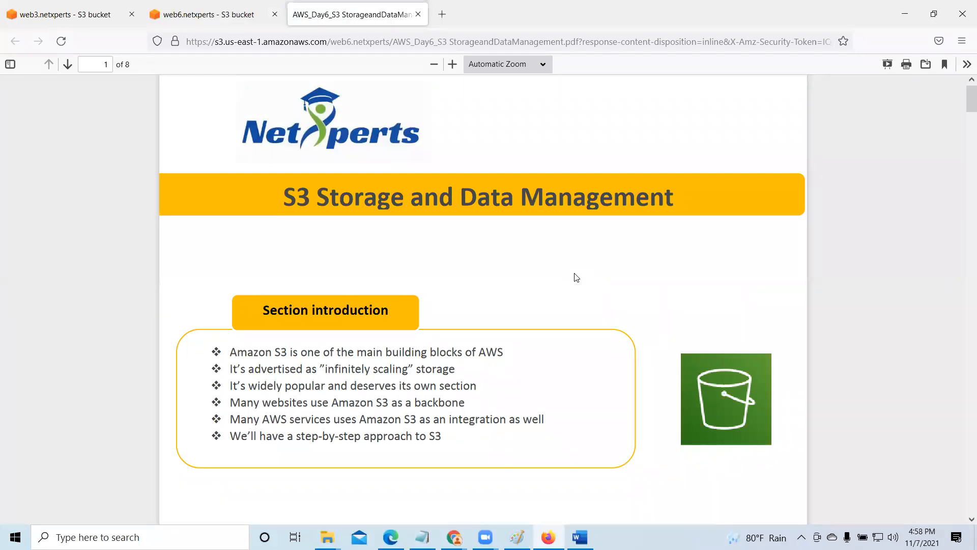
click(418, 14)
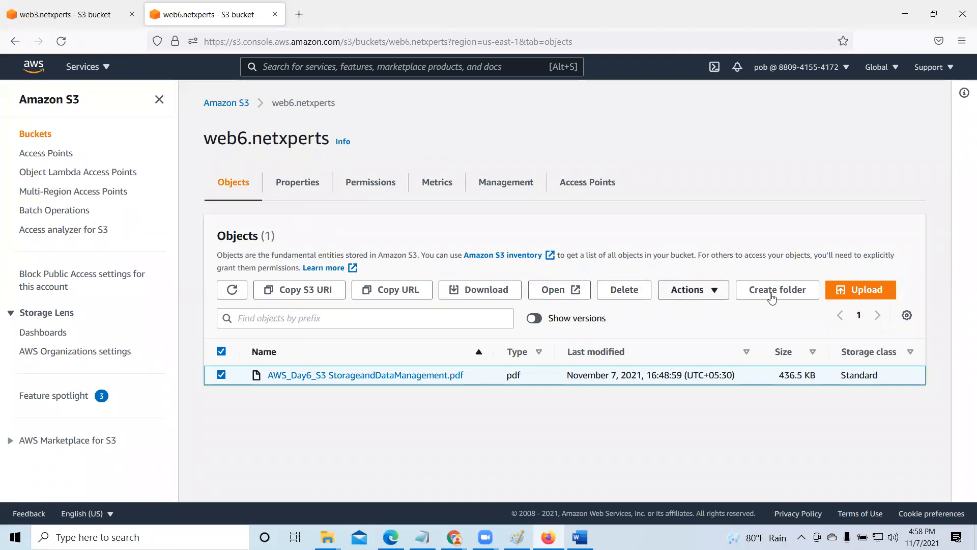
- Try to upload Cloud Assignment.pdf from the Desktop to the web6.netxperts bucket, and close the upload status page
click(874, 294)
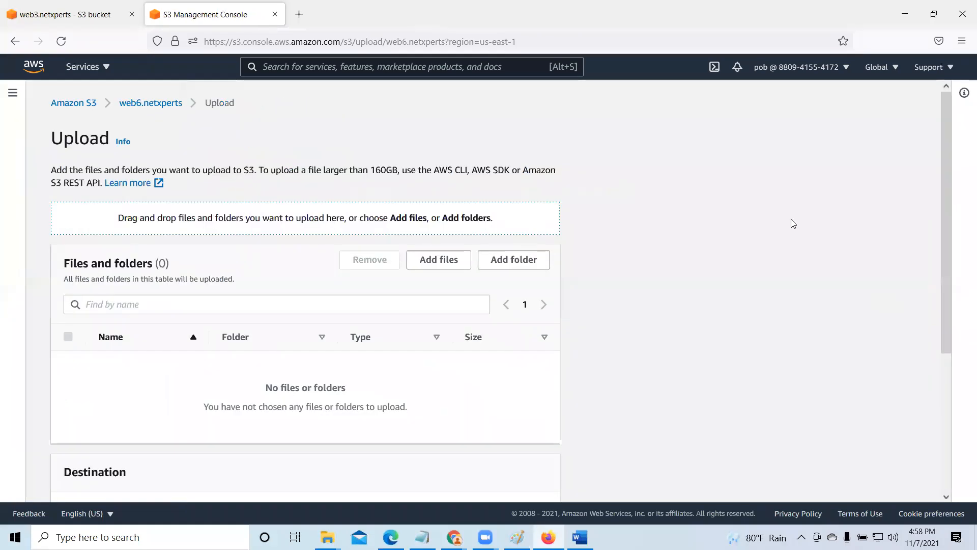
click(450, 263)
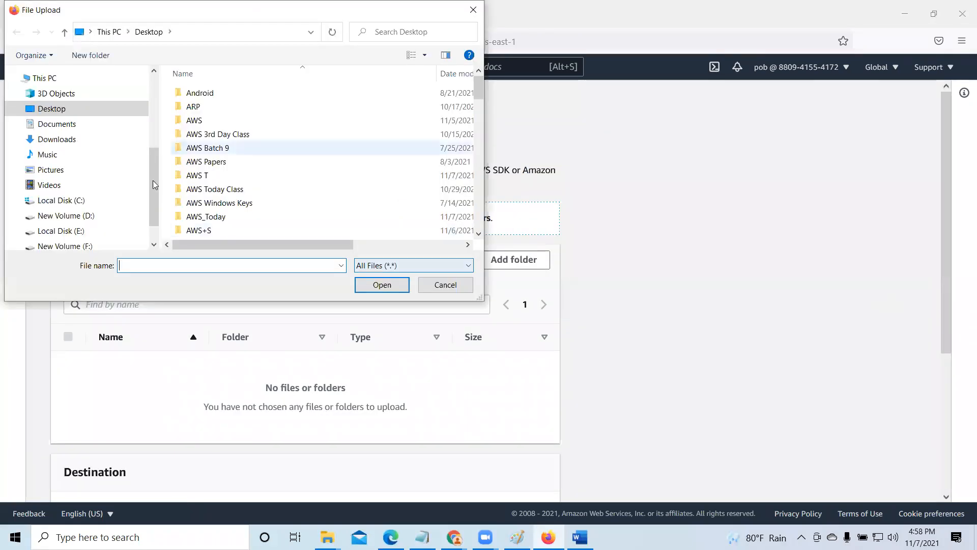
scroll(193, 230, down, 10)
scroll(193, 231, up, 5)
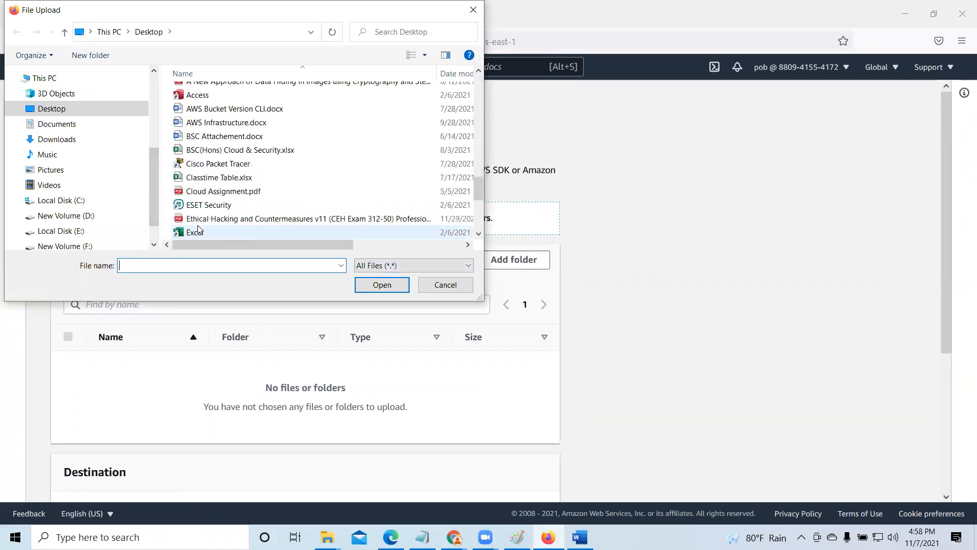
click(206, 191)
click(387, 285)
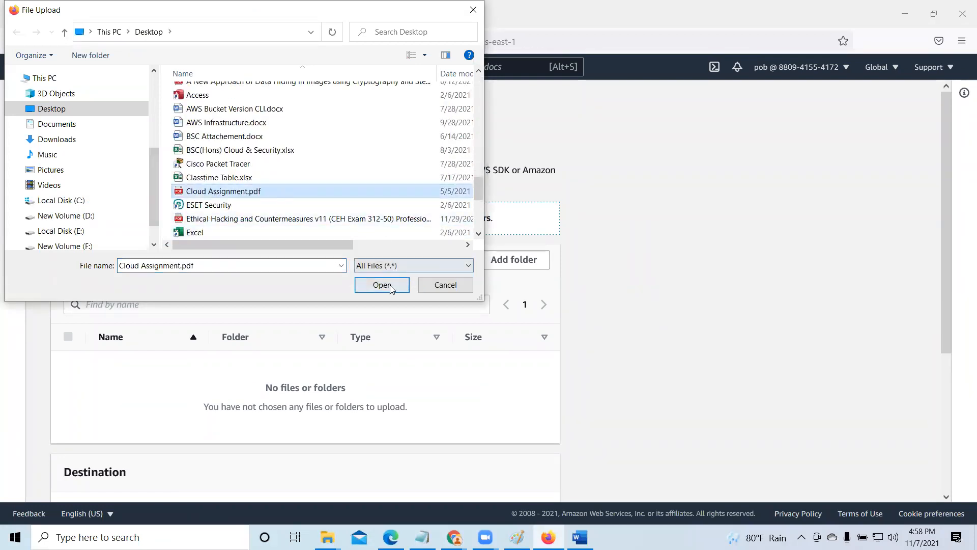
scroll(432, 305, down, 3)
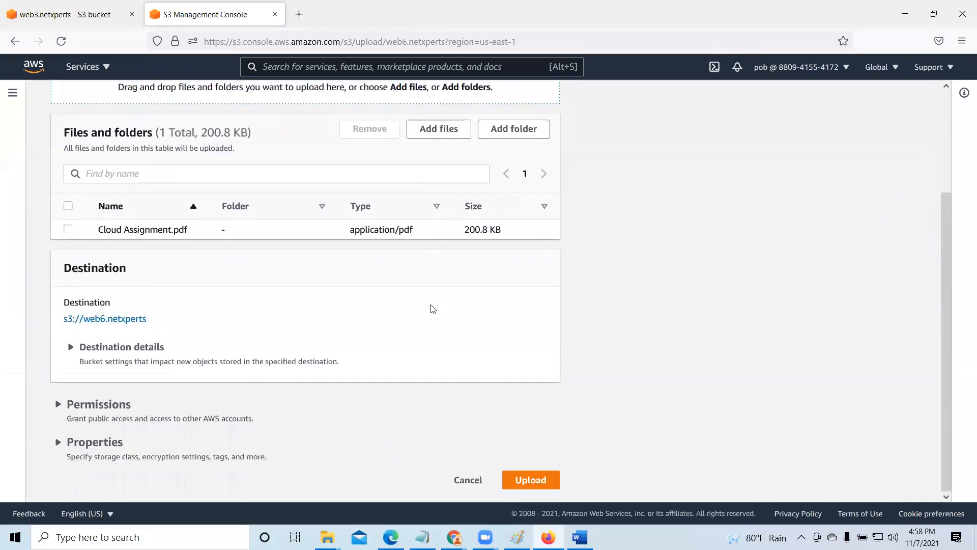
click(531, 481)
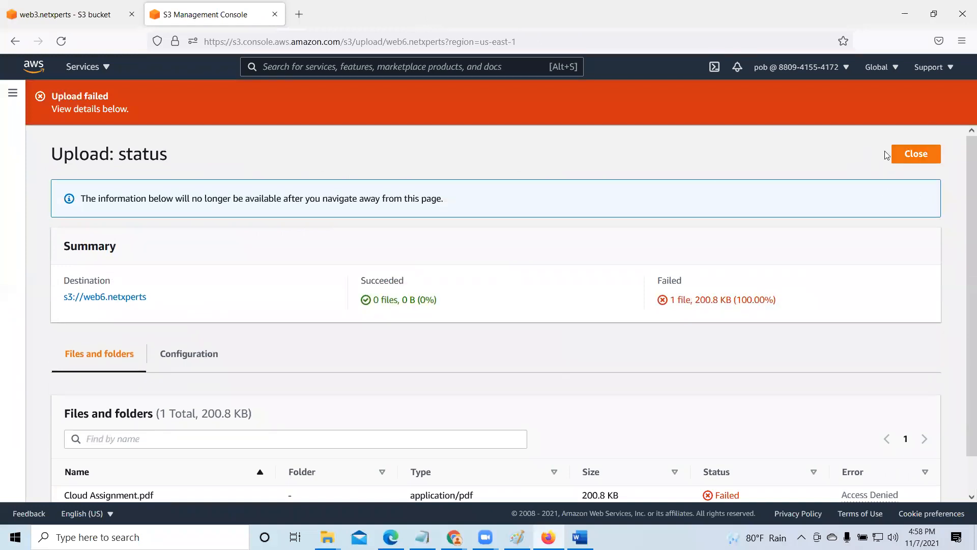
click(922, 158)
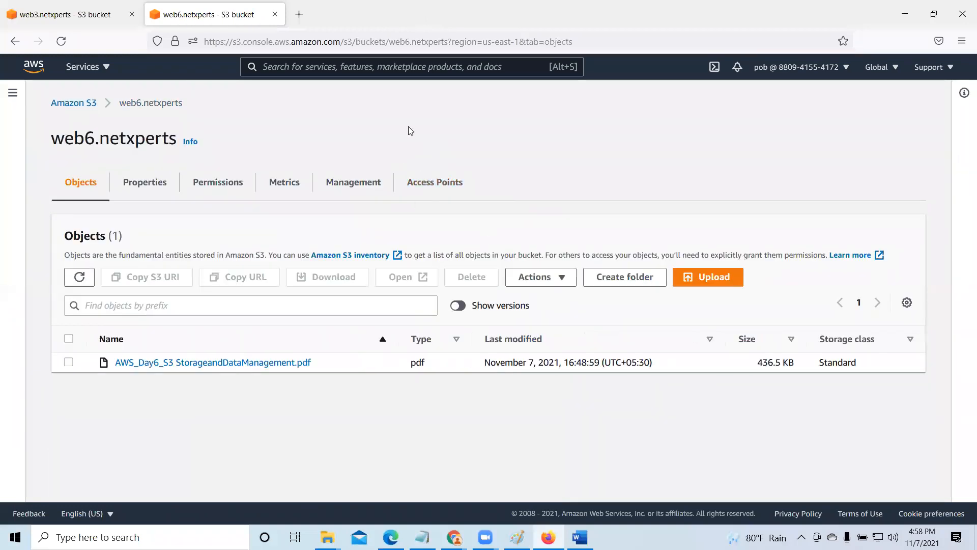
- Switch to Chrome, copy the IAM user's ARN from the IAM console, and paste it as the Principal of a new AWS Policy Generator statement
click(896, 14)
scroll(752, 177, up, 3)
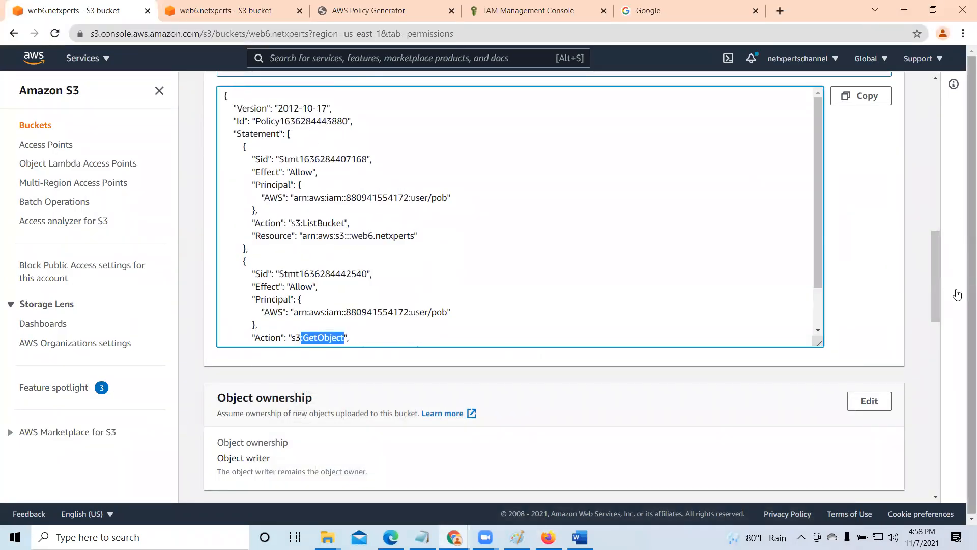
drag(934, 284, 945, 211)
scroll(945, 211, up, 8)
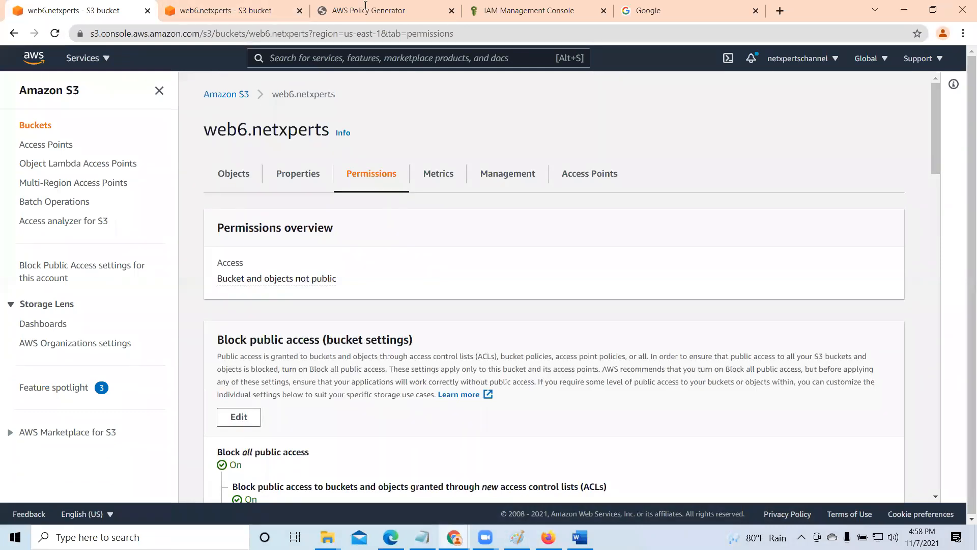
click(386, 11)
scroll(488, 236, up, 2)
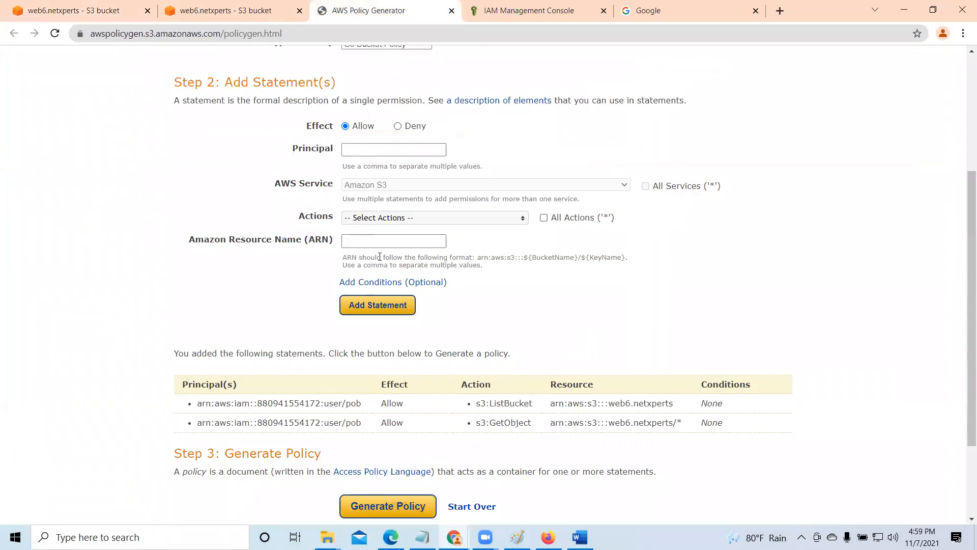
scroll(416, 183, up, 3)
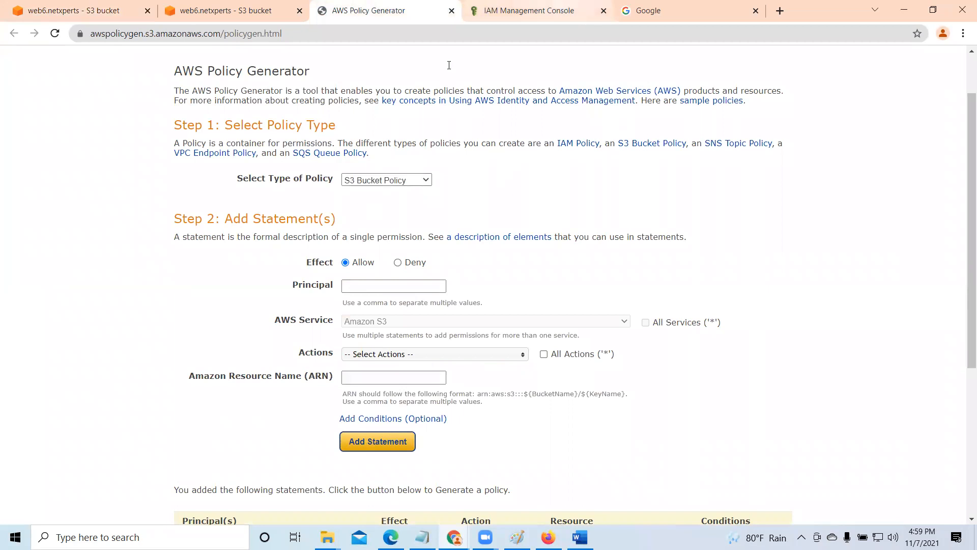
click(520, 10)
click(520, 237)
click(389, 10)
click(374, 286)
right_click(374, 286)
click(437, 380)
- Select PutObject as the only action for the new Allow statement
scroll(512, 258, down, 3)
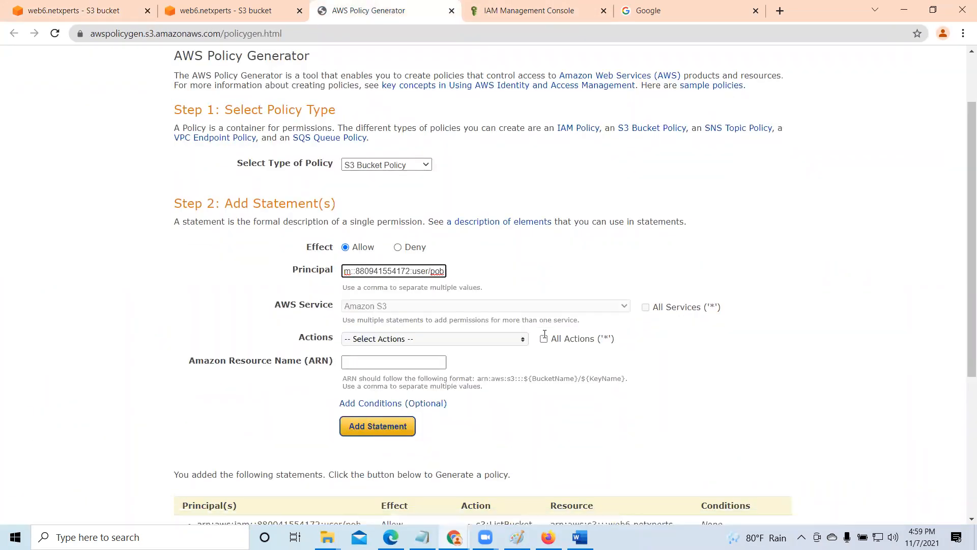
click(522, 228)
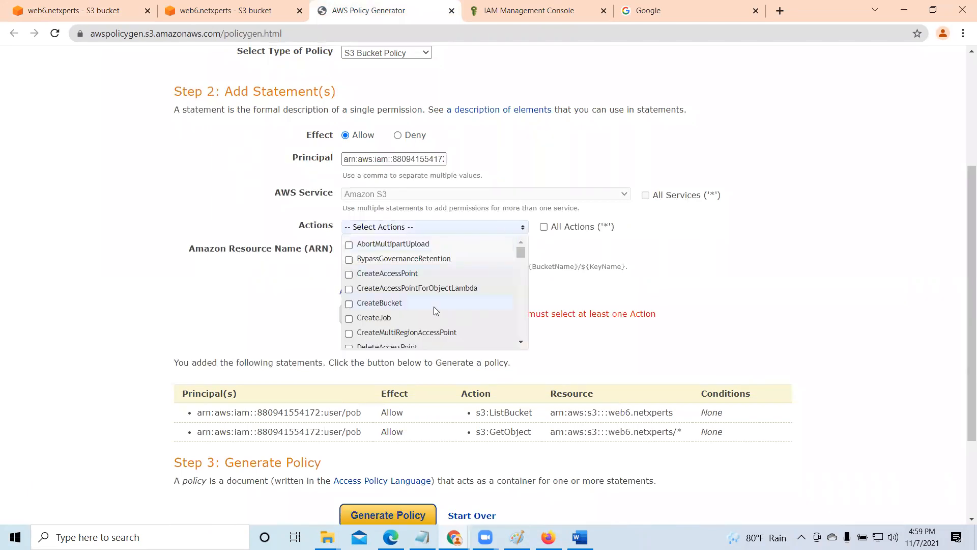
scroll(432, 306, down, 5)
scroll(432, 306, down, 8)
scroll(432, 308, down, 3)
scroll(433, 310, down, 5)
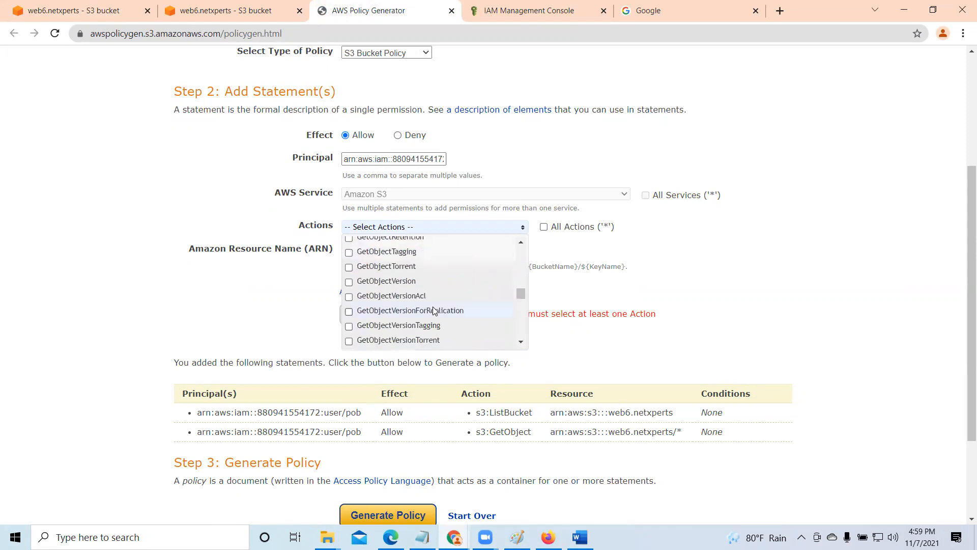
scroll(433, 310, down, 5)
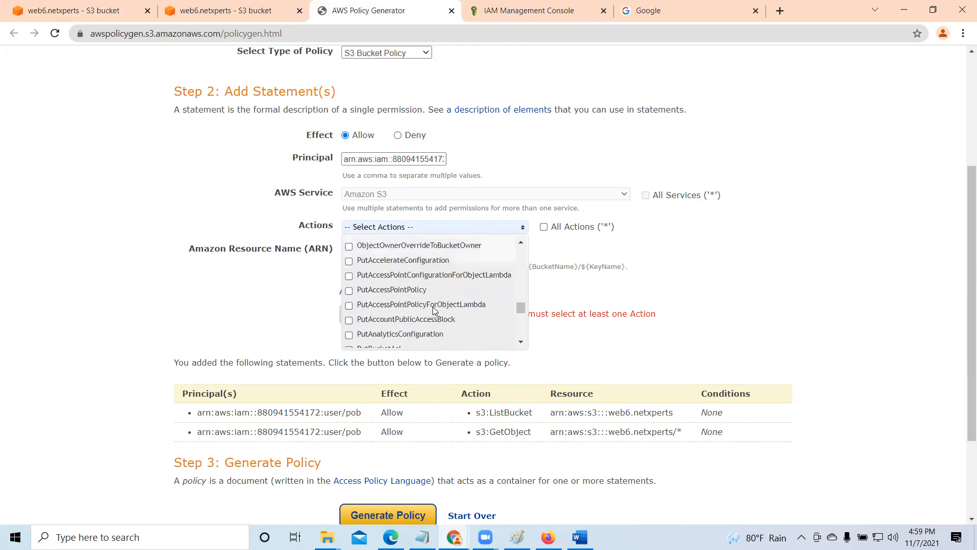
scroll(405, 313, down, 3)
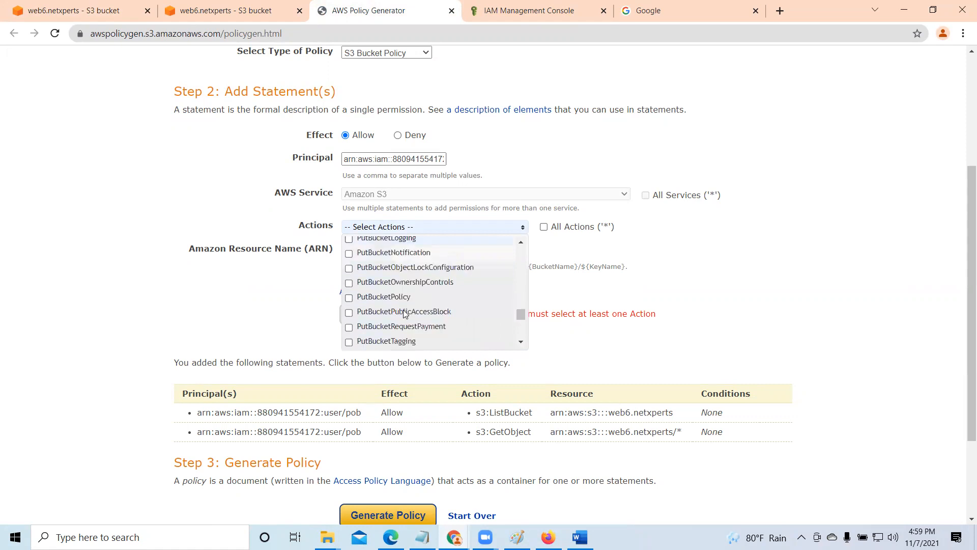
scroll(406, 330, down, 3)
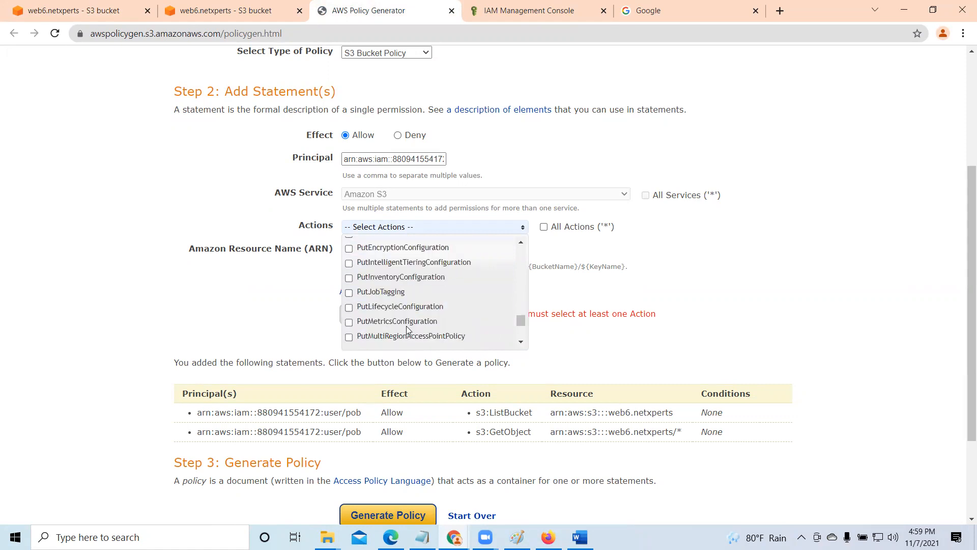
click(348, 312)
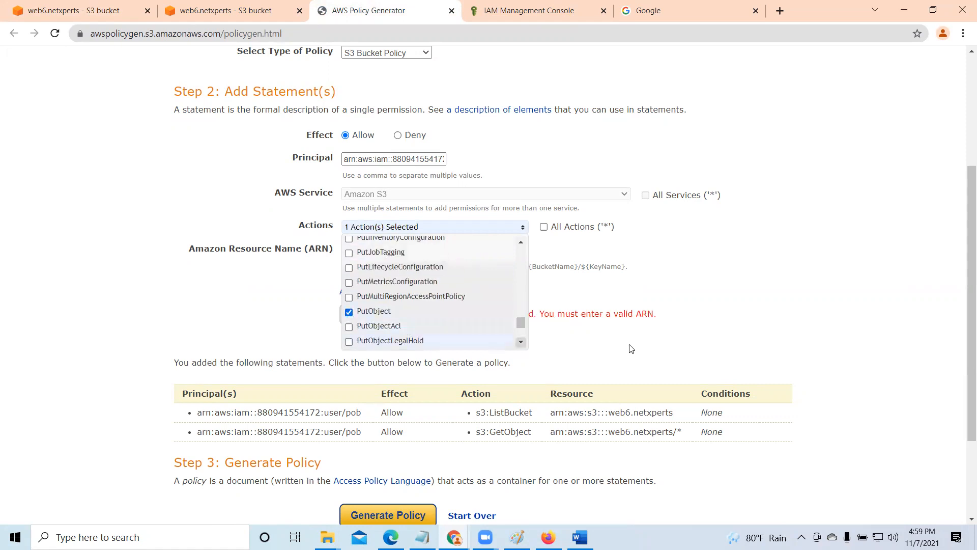
click(737, 268)
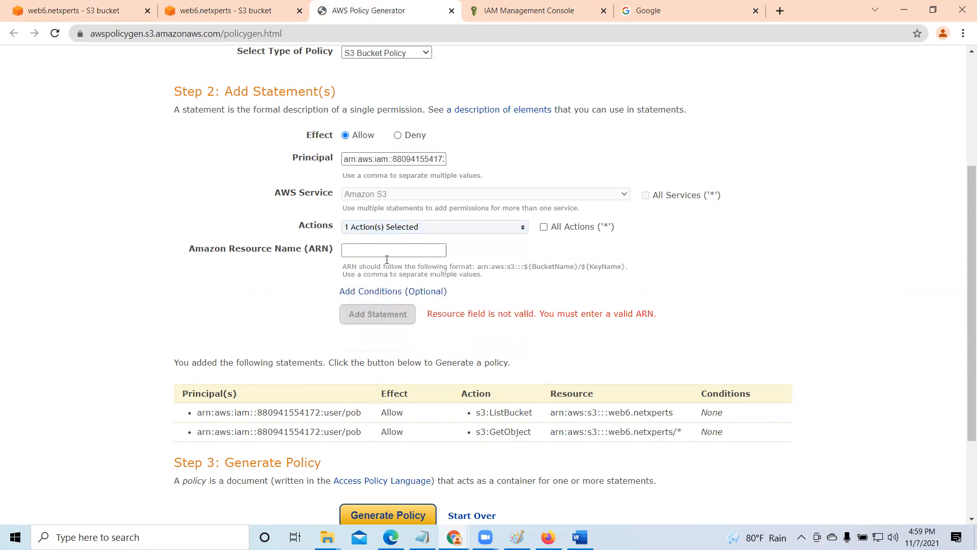
- Copy the bucket ARN arn:aws:s3:::web6.netxperts from the bucket properties, paste it as the statement's resource, and add the statement
click(229, 10)
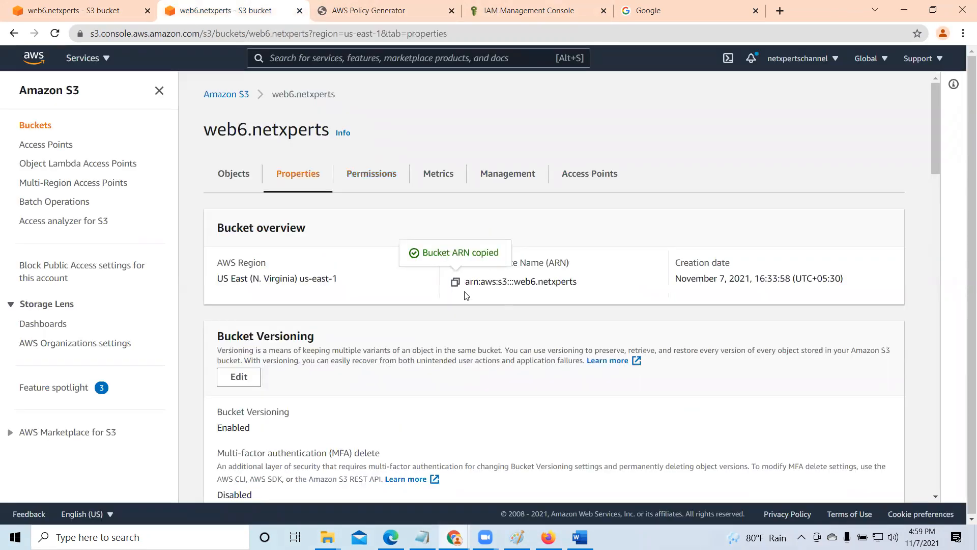
click(384, 10)
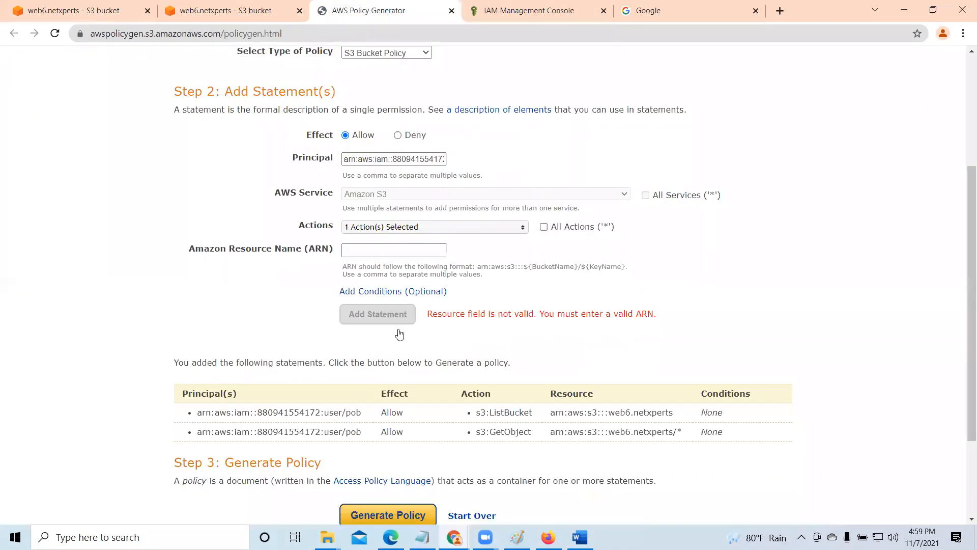
right_click(376, 251)
click(427, 354)
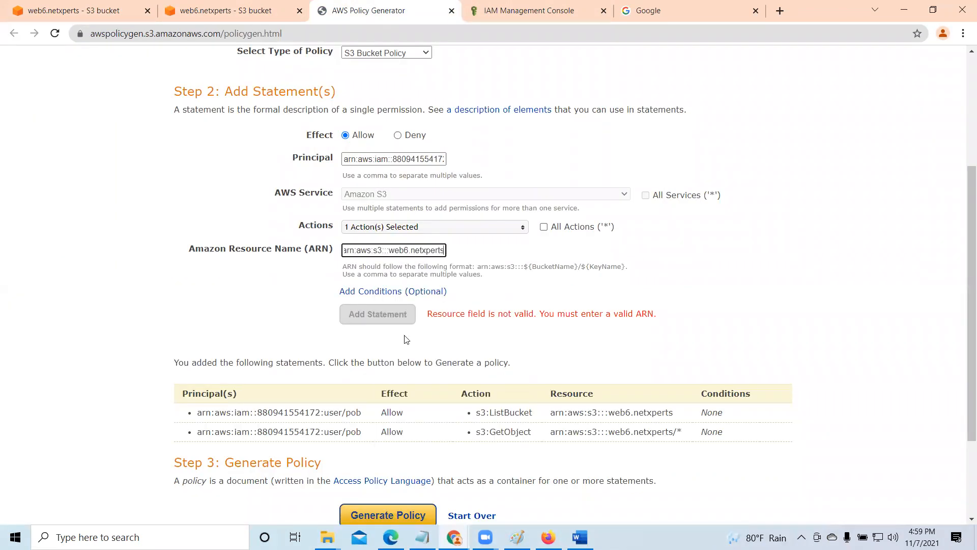
click(391, 319)
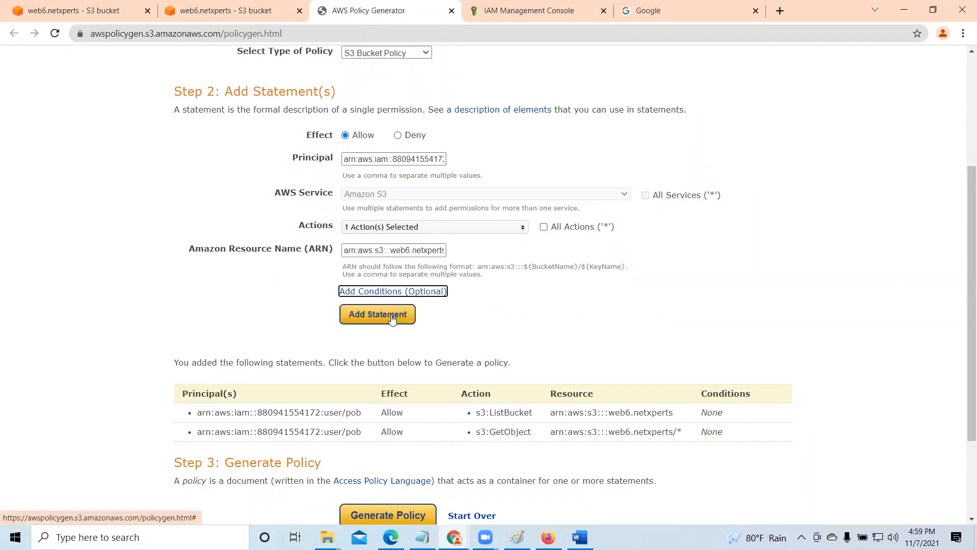
click(391, 314)
- Generate the policy from the three statements, copy its entire JSON document, and close the policy document
scroll(454, 424, down, 3)
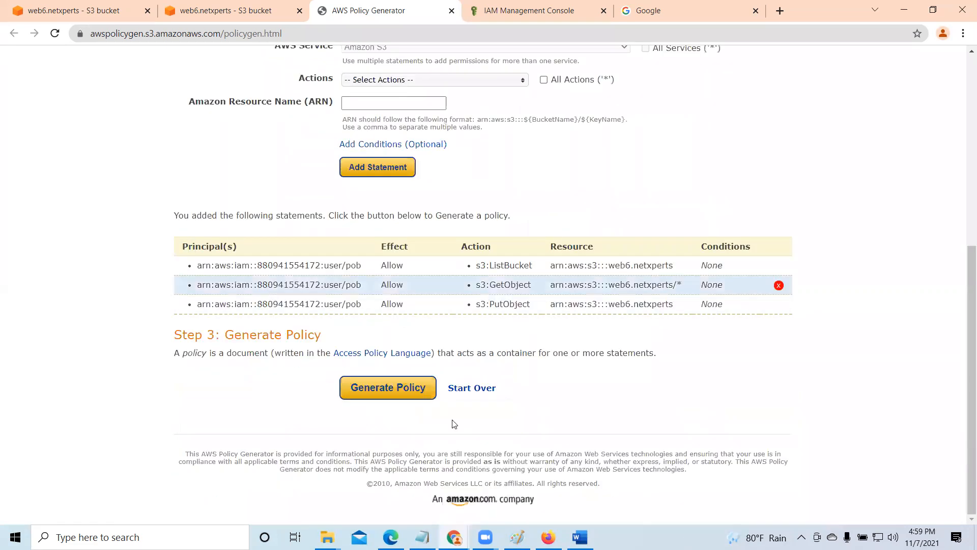
click(402, 391)
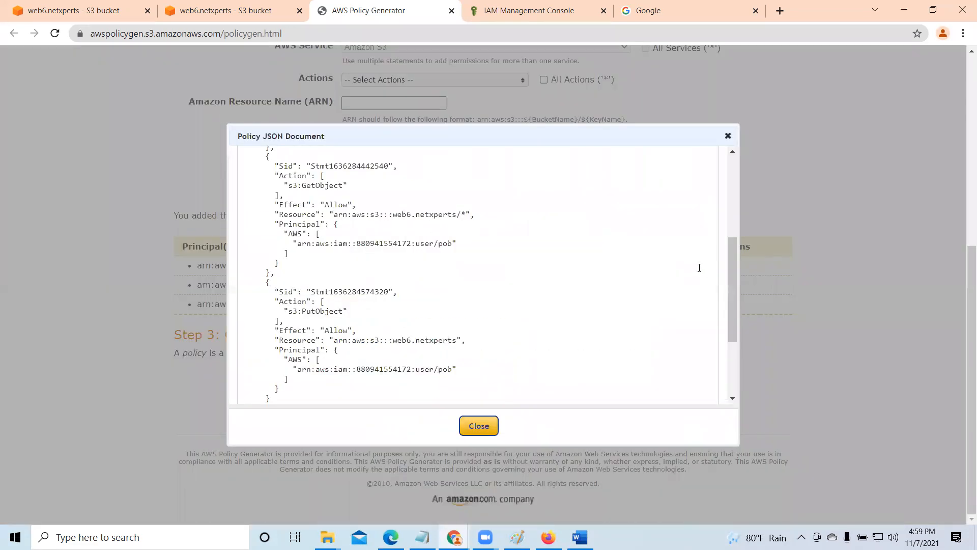
drag(731, 298, 755, 217)
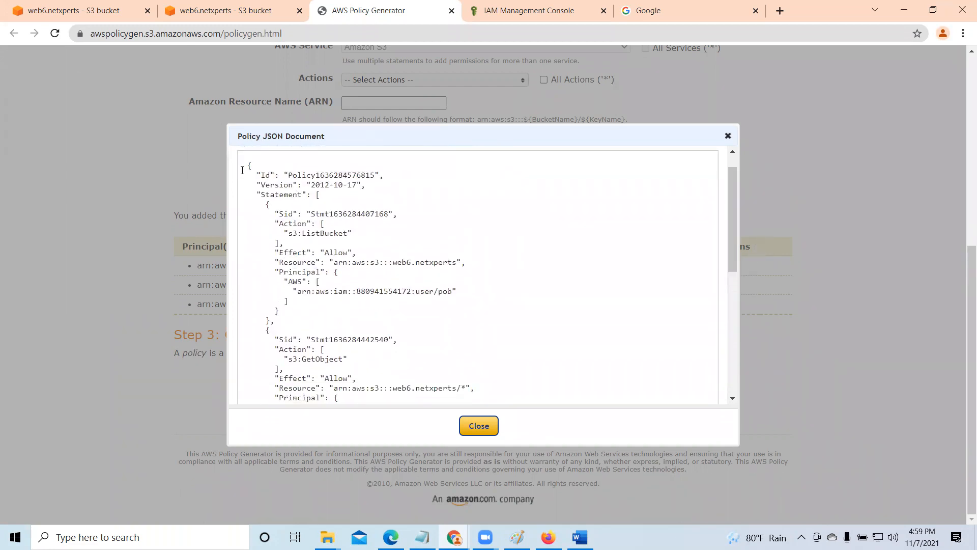
drag(248, 165, 445, 383)
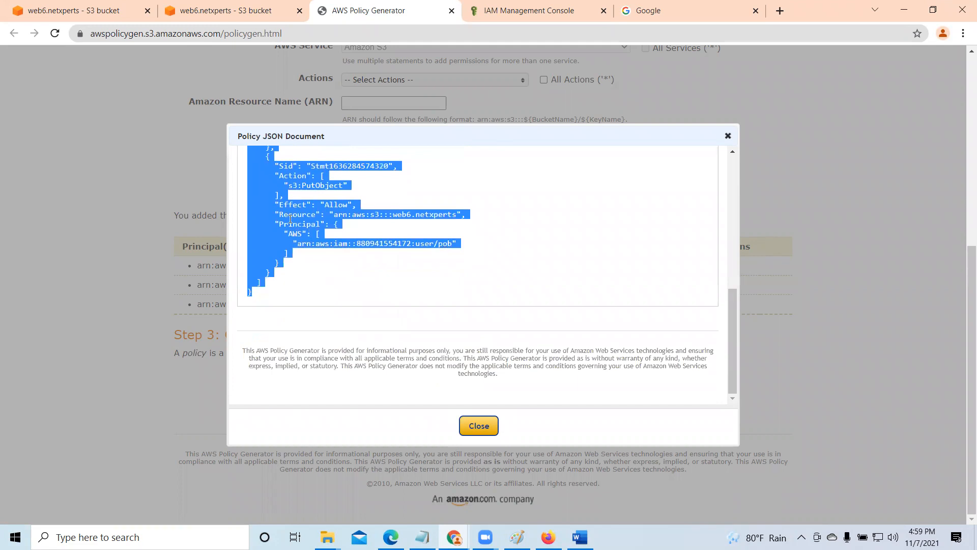
right_click(290, 218)
click(335, 265)
click(485, 426)
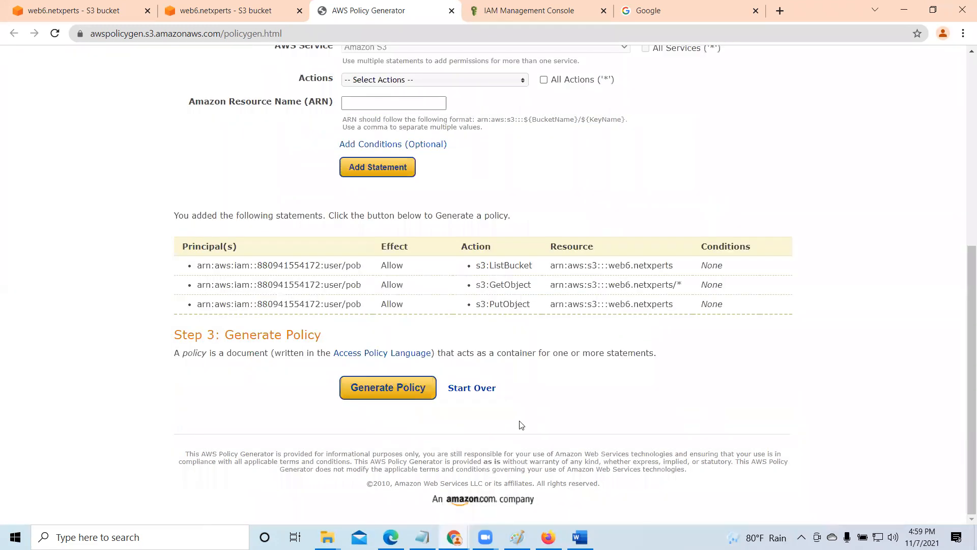
- Delete the existing bucket policy from the web6.netxperts permissions, confirming with "delete"
click(242, 12)
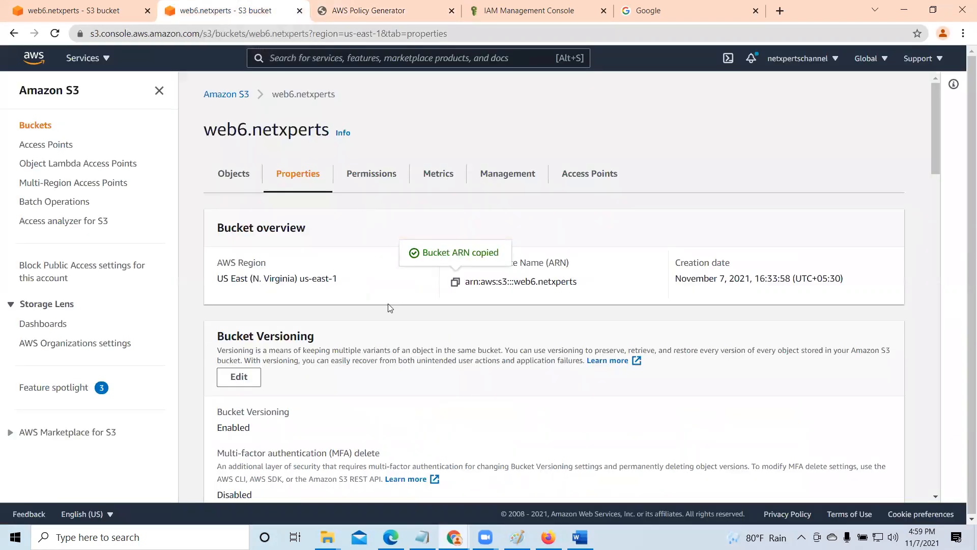
scroll(390, 313, down, 5)
scroll(390, 312, up, 5)
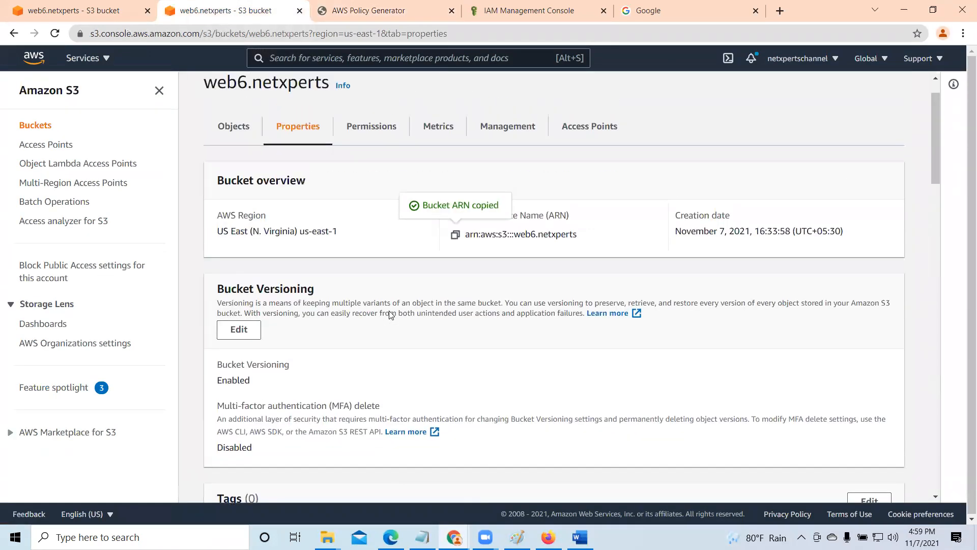
click(379, 178)
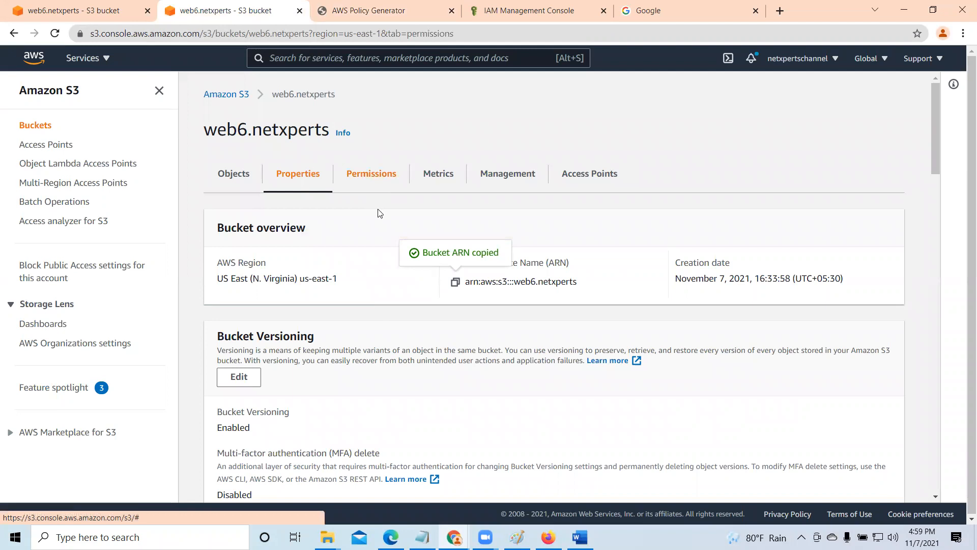
scroll(430, 377, down, 10)
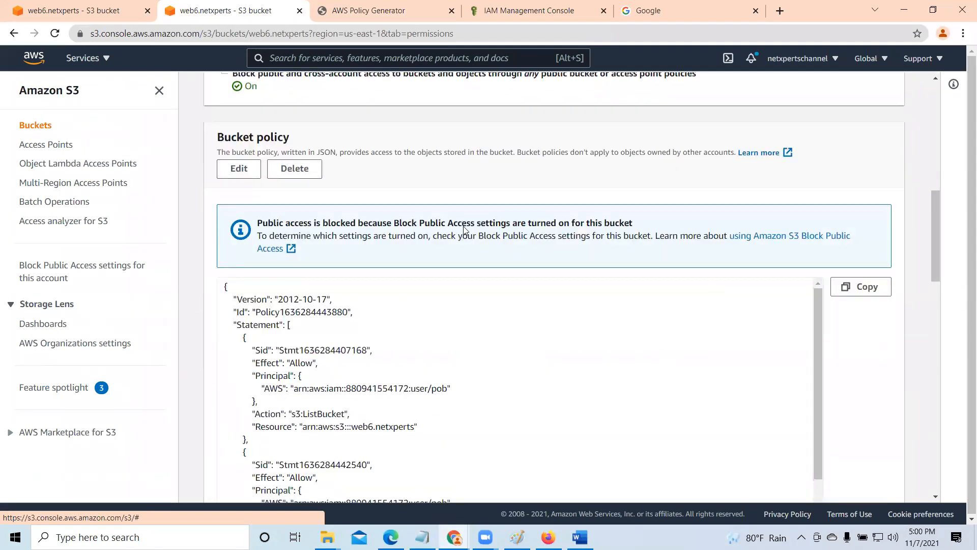
click(303, 170)
click(346, 331)
text(delet)
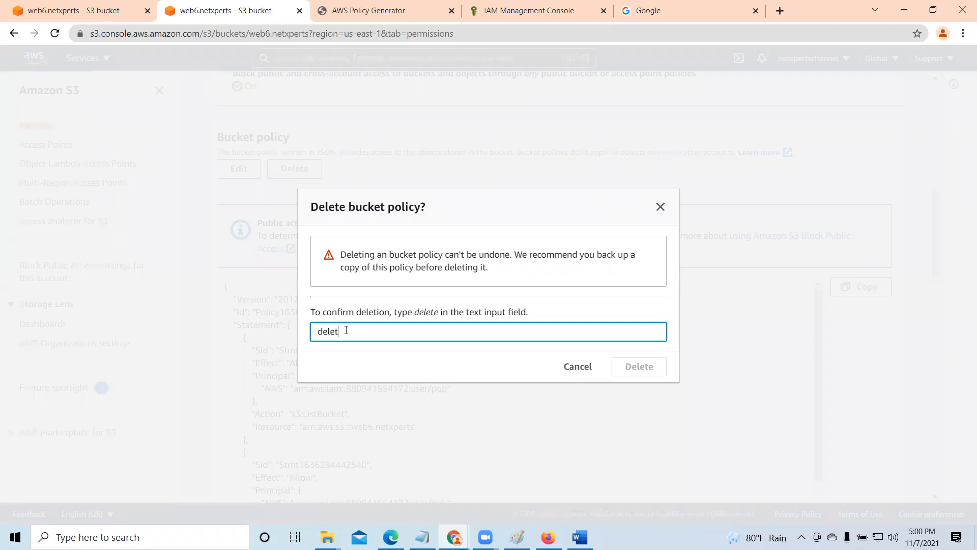
text(e)
click(657, 369)
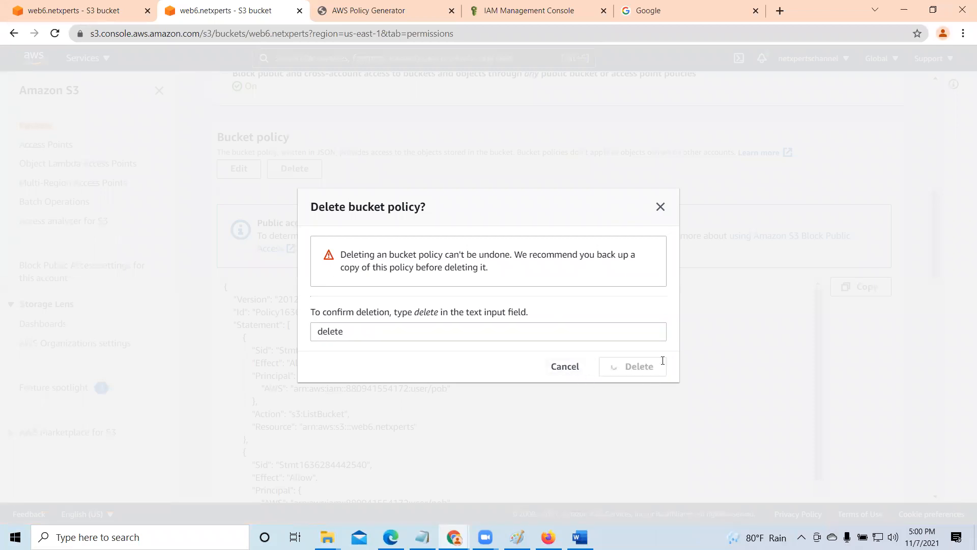
scroll(435, 282, down, 1)
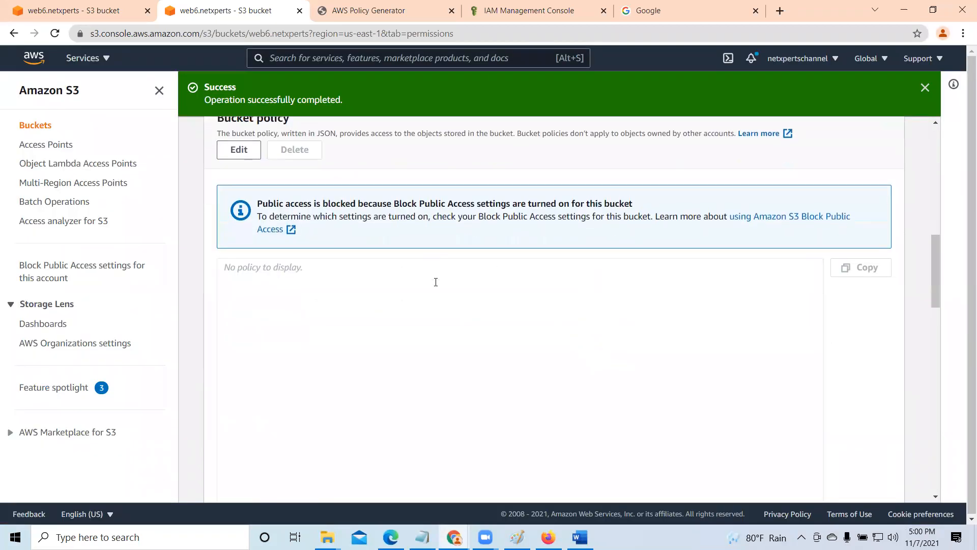
- Paste the generated JSON policy into the empty bucket policy of web6.netxperts and try to save it
click(237, 151)
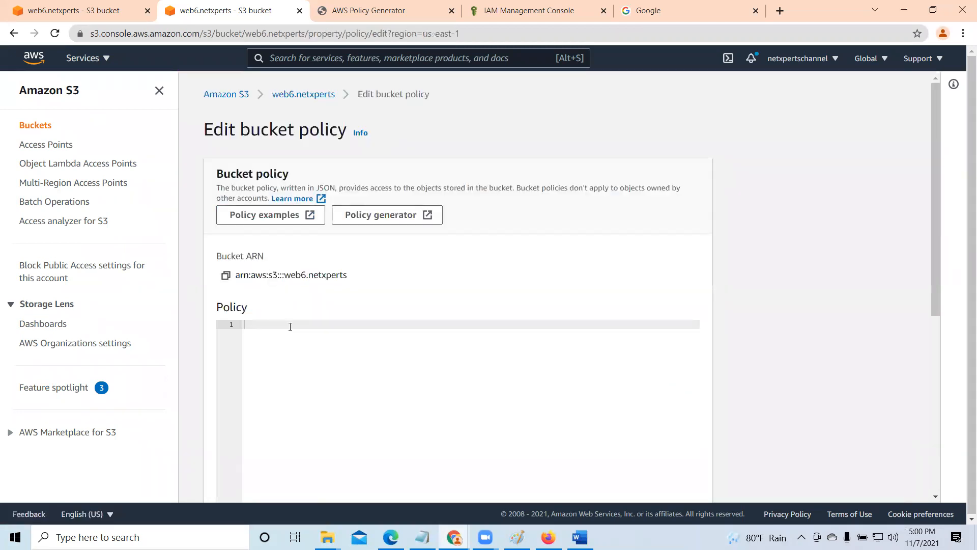
right_click(320, 326)
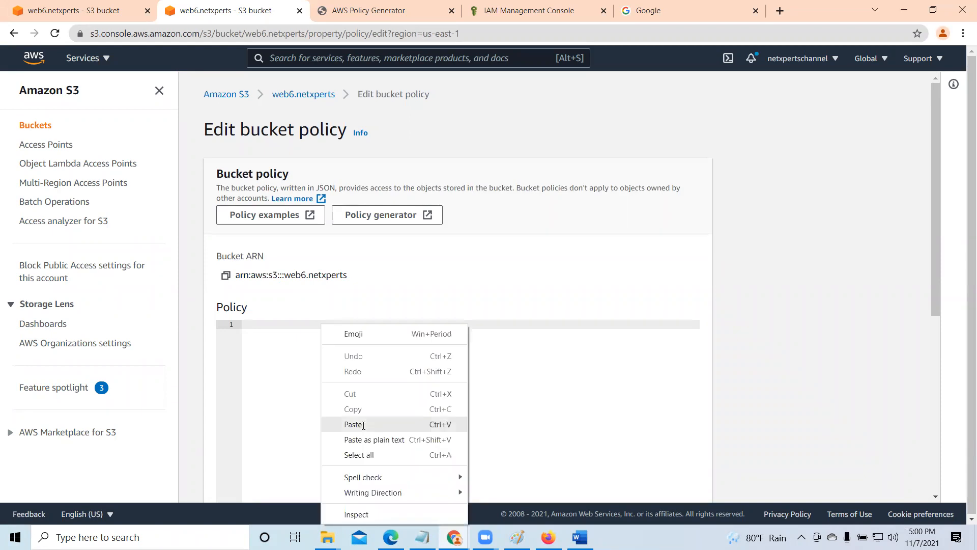
click(363, 424)
scroll(656, 458, down, 5)
click(682, 481)
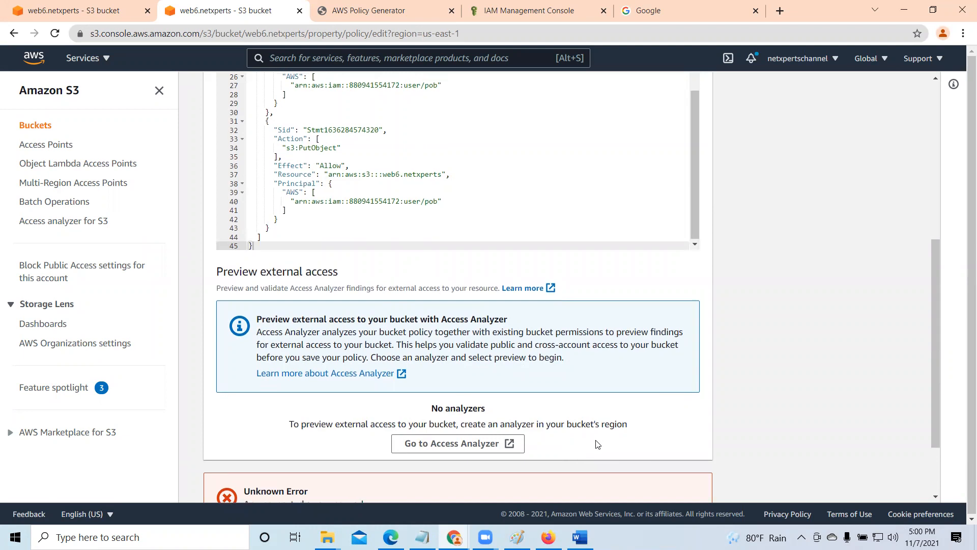
- Change the PutObject statement's resource to arn:aws:s3:::web6.netxperts/* and save the bucket policy
scroll(597, 443, up, 3)
scroll(682, 244, up, 5)
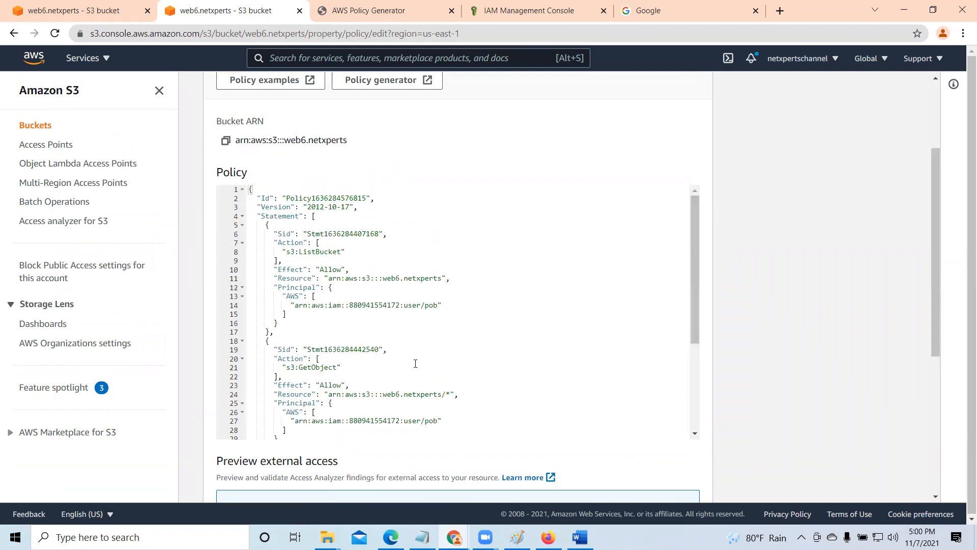
scroll(416, 363, down, 2)
scroll(468, 389, down, 2)
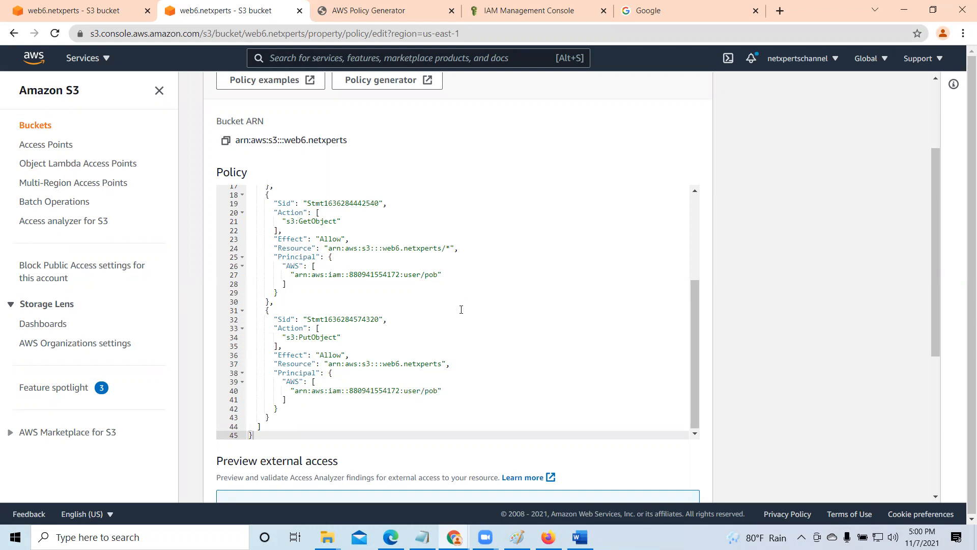
drag(300, 220, 332, 224)
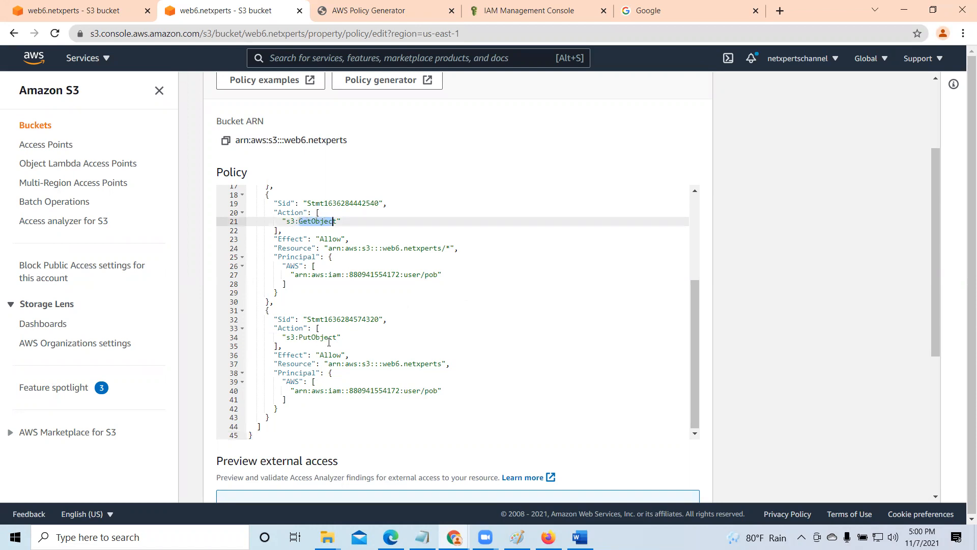
click(442, 362)
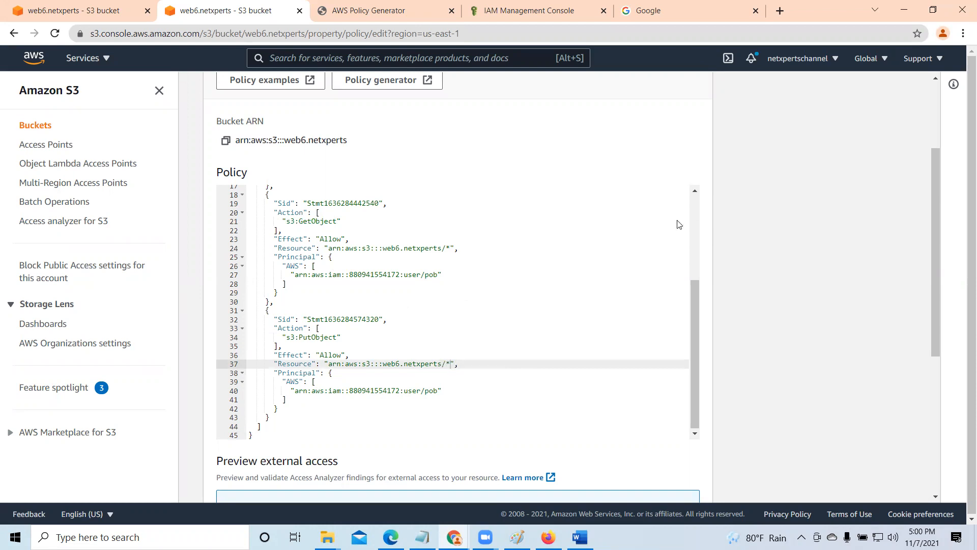
scroll(613, 383, down, 5)
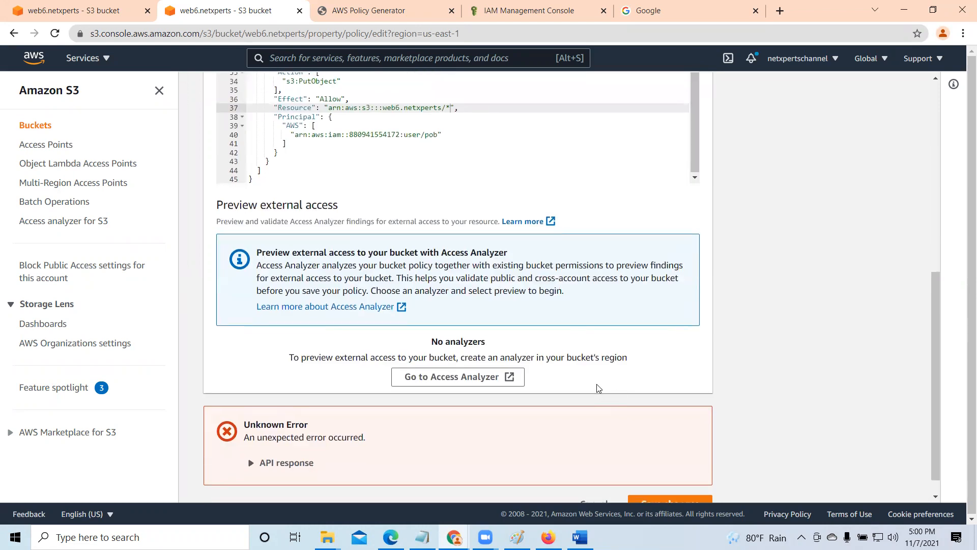
click(685, 481)
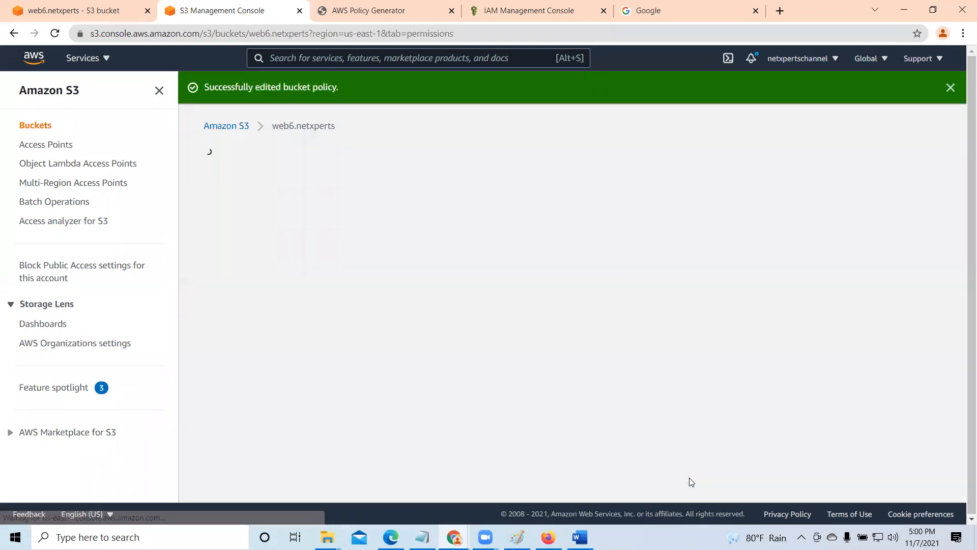
click(925, 86)
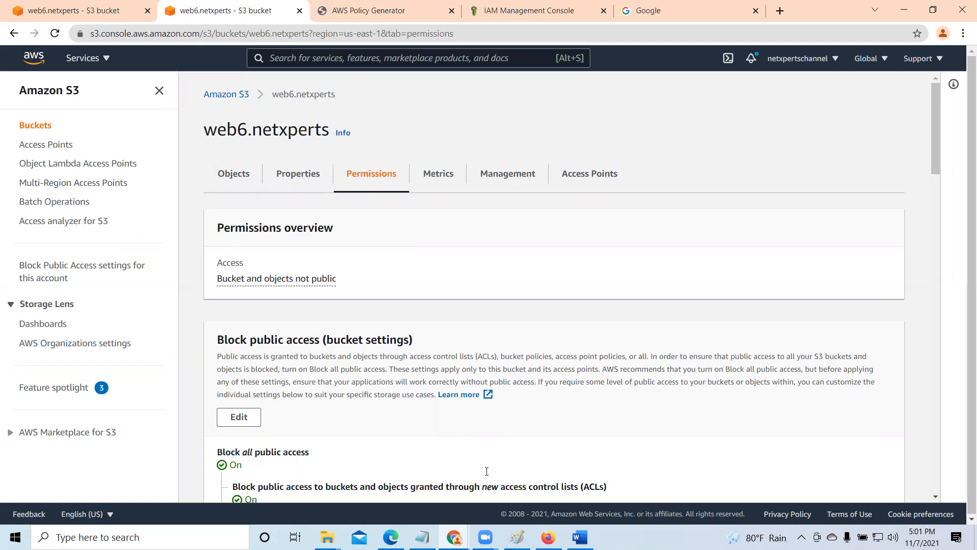
- Switch to Firefox, upload Classtime Table.xlsx from the Desktop to the web6.netxperts bucket, and close the upload status
key(alt+Tab)
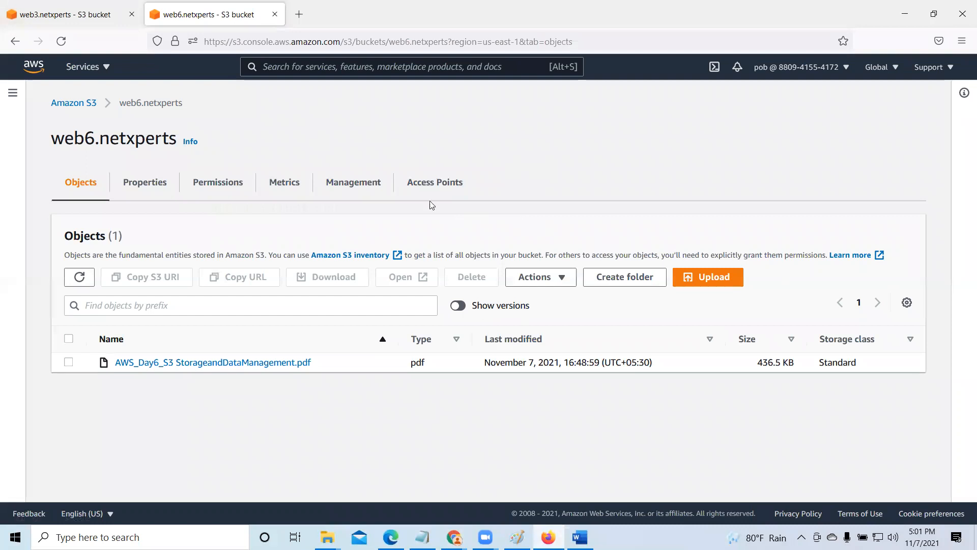
click(721, 280)
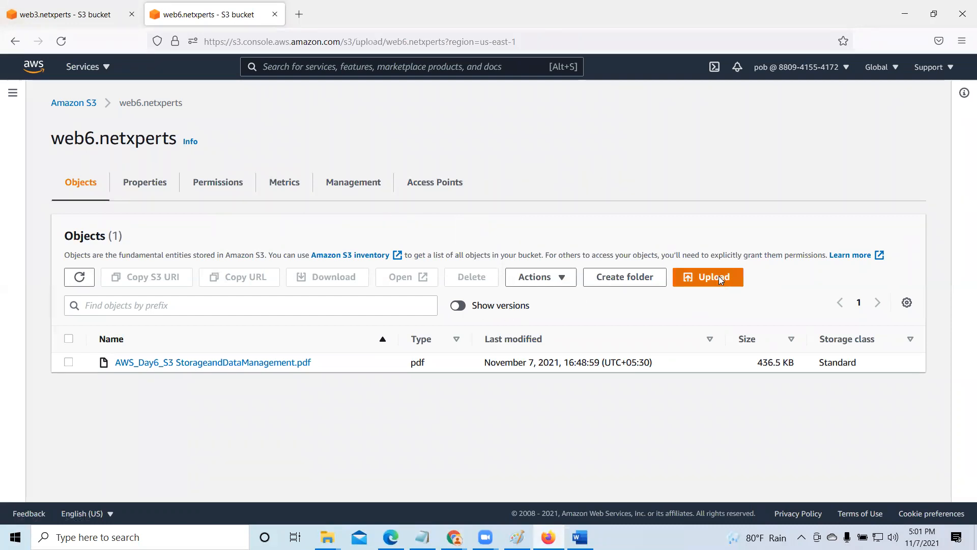
click(440, 261)
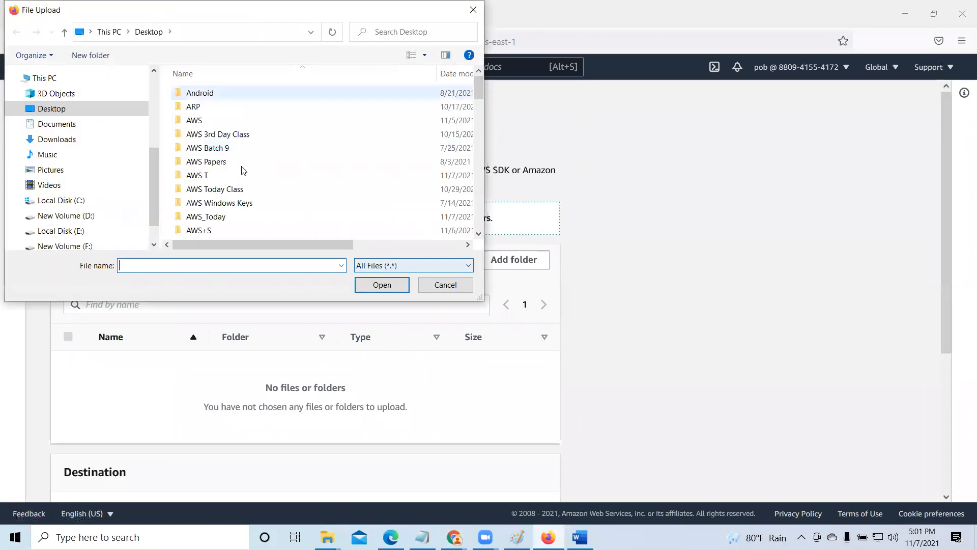
scroll(269, 208, down, 15)
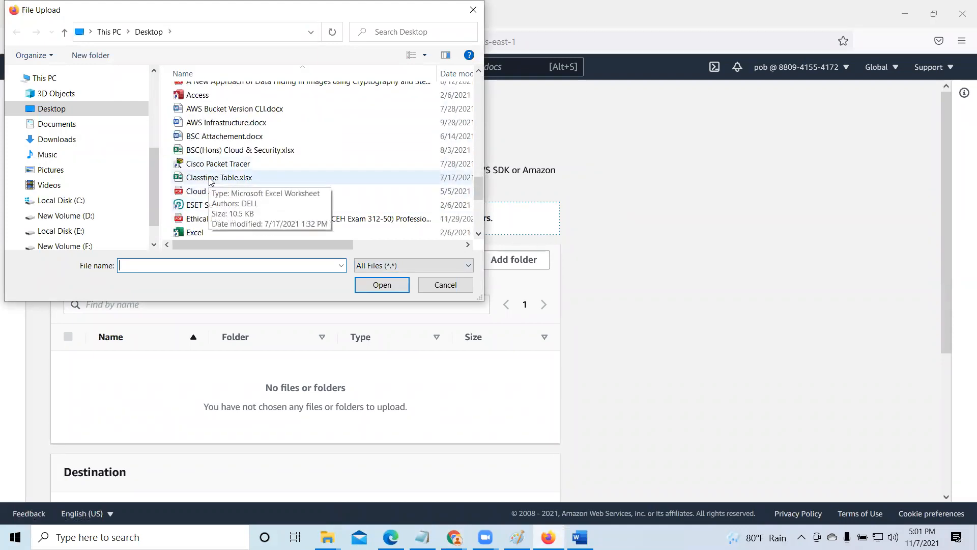
click(219, 177)
click(382, 284)
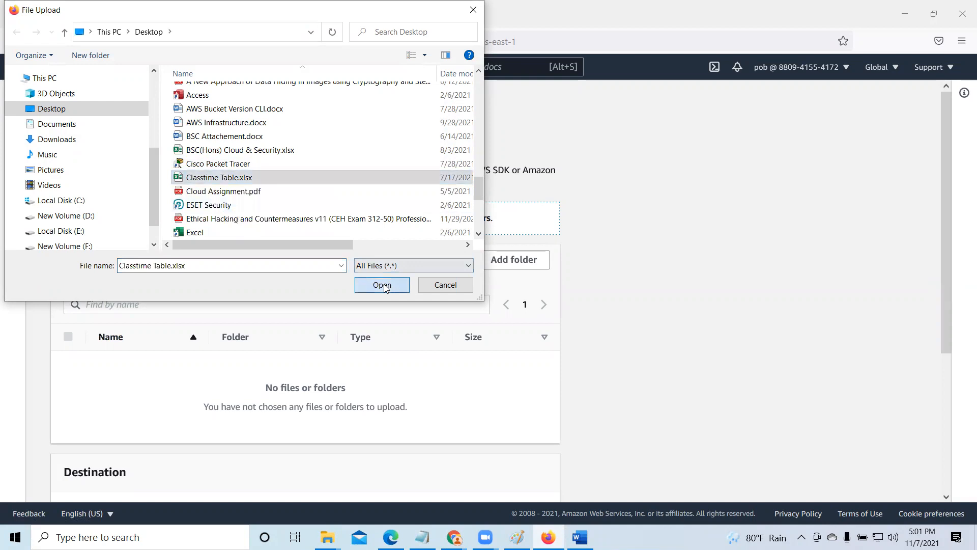
scroll(386, 289, down, 3)
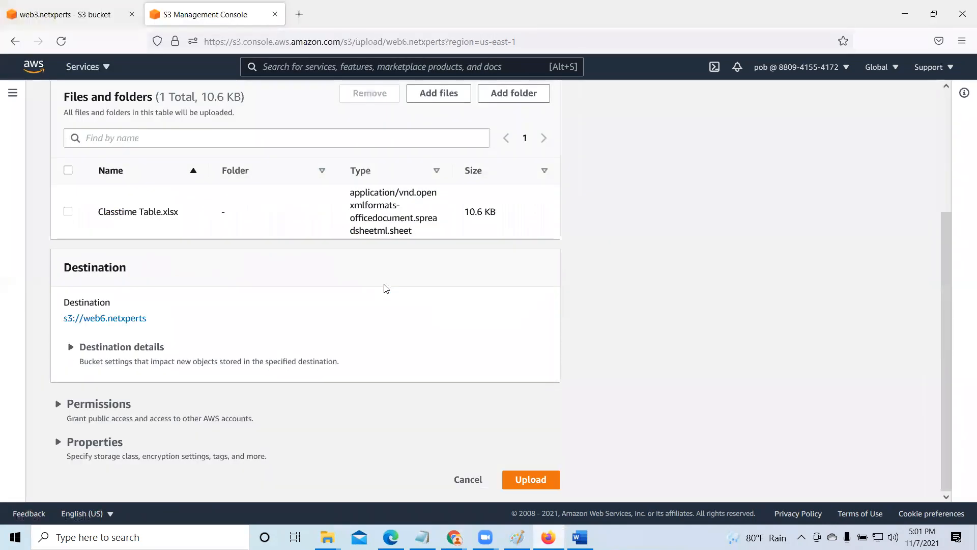
click(541, 479)
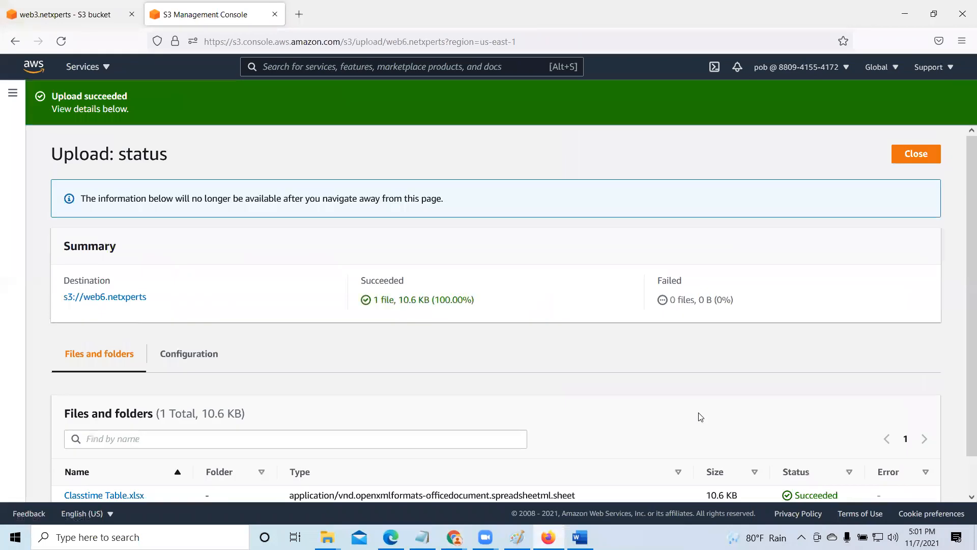
click(908, 155)
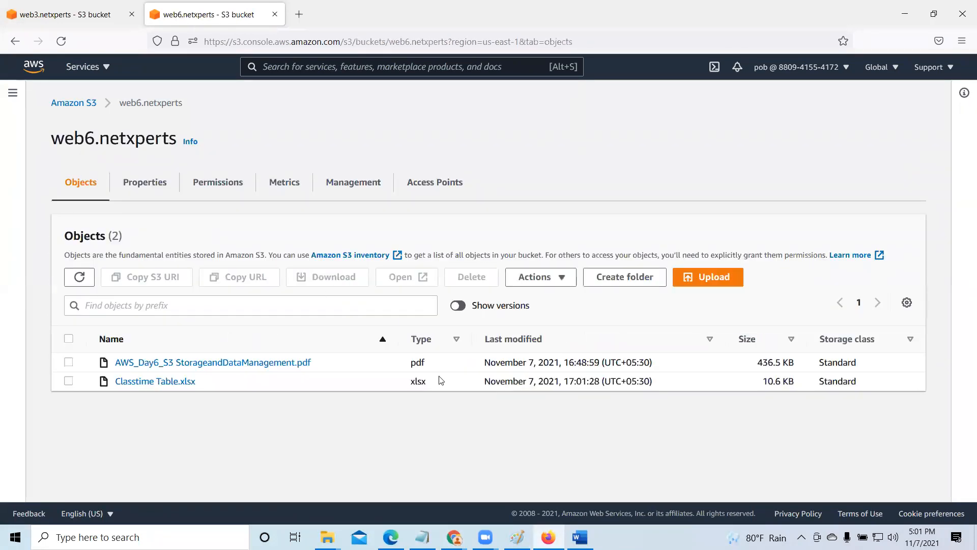
- Try to delete Classtime Table.xlsx from the bucket, confirming with "delete", and close the deletion status
click(69, 382)
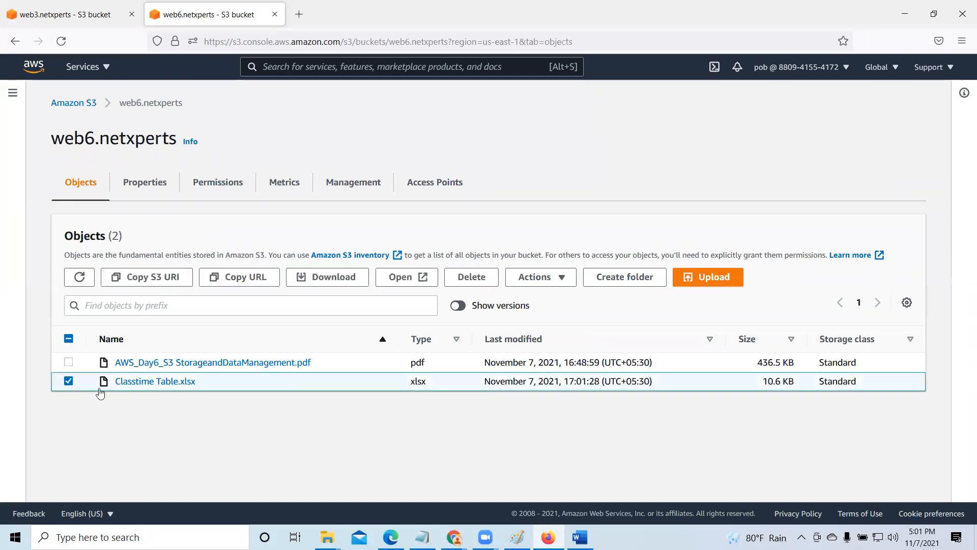
click(472, 277)
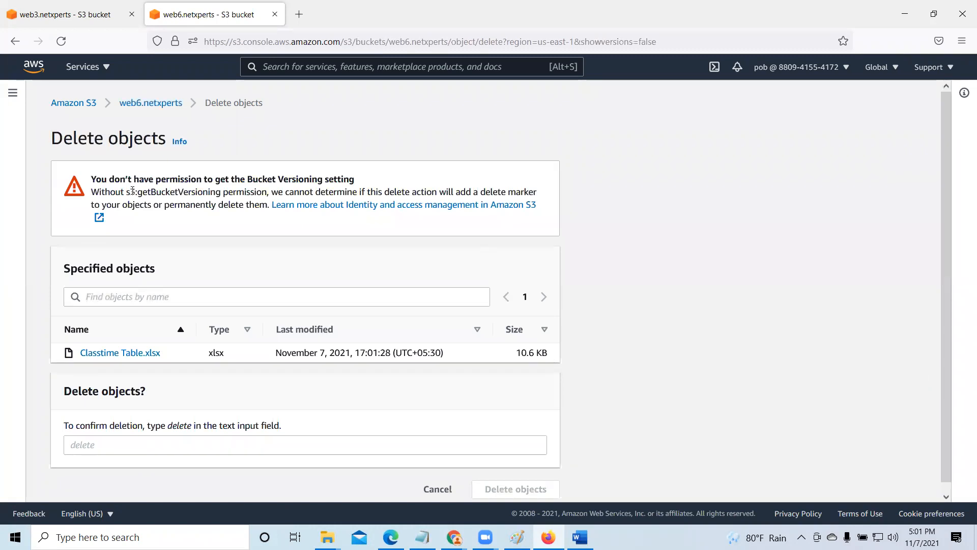
scroll(398, 372, down, 1)
click(85, 436)
text(de)
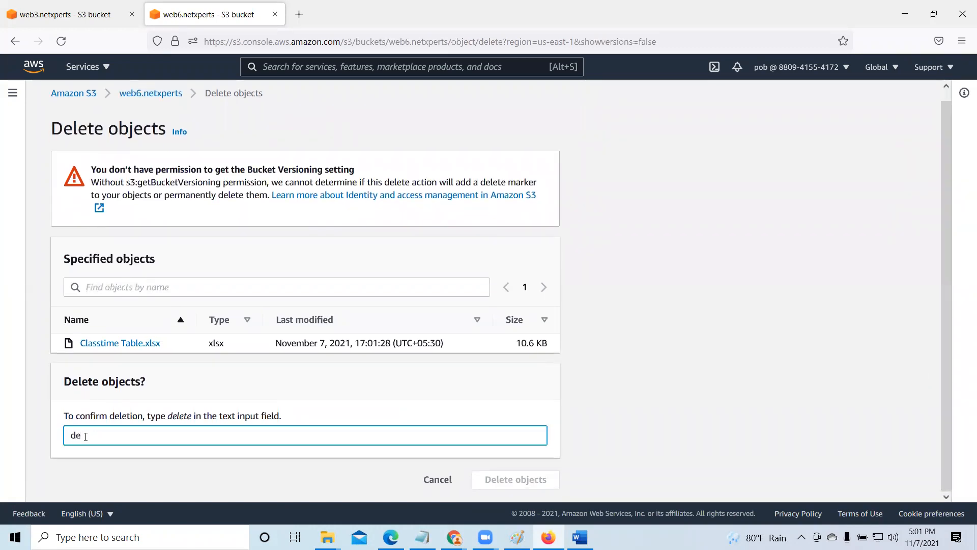
text(lete)
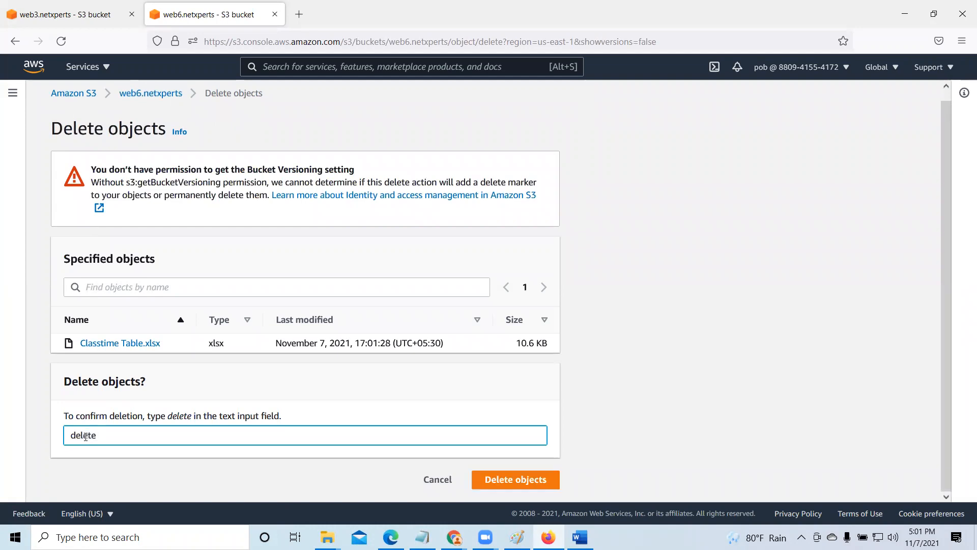
click(529, 479)
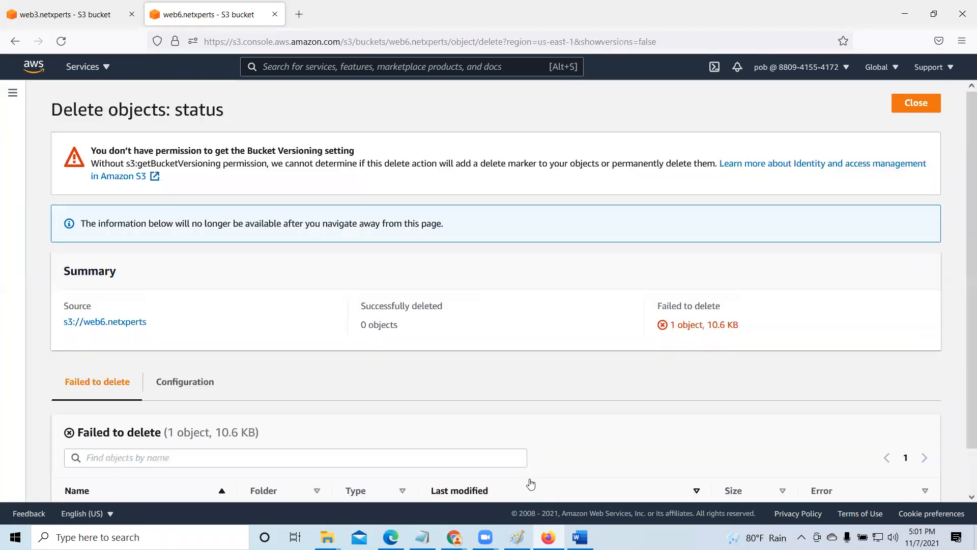
scroll(416, 371, down, 1)
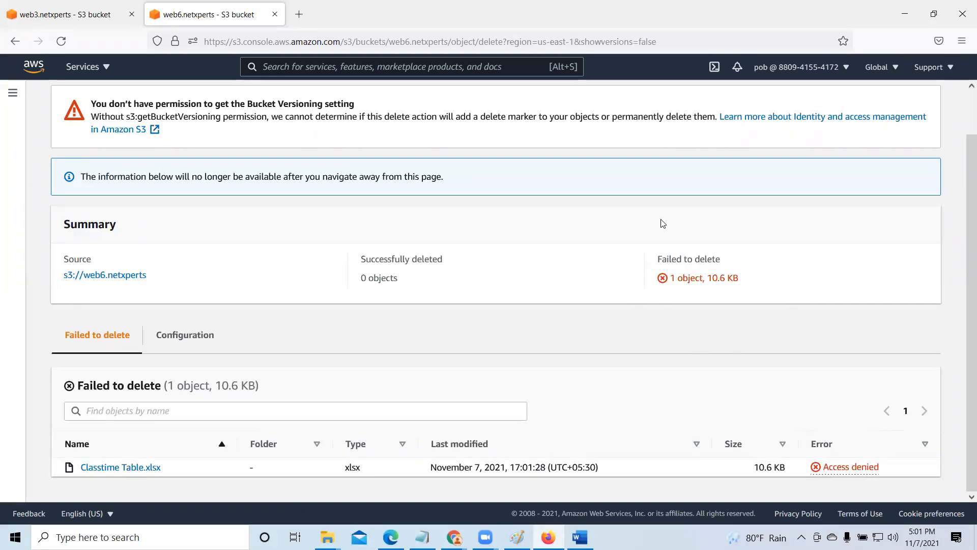
scroll(635, 326, up, 2)
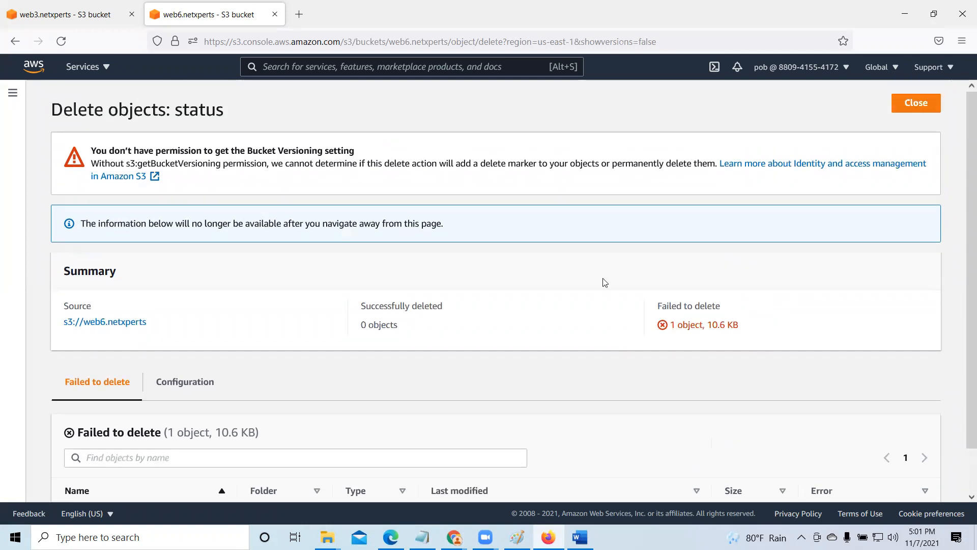
click(918, 103)
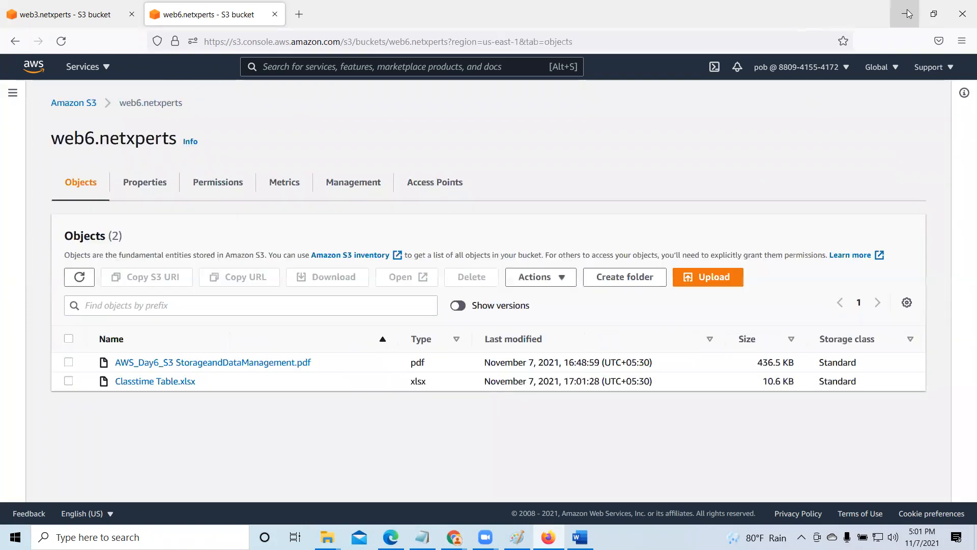
- Return to Chrome, copy the IAM user's ARN, and paste it as the principal of a new Allow statement in AWS Policy Generator
click(905, 14)
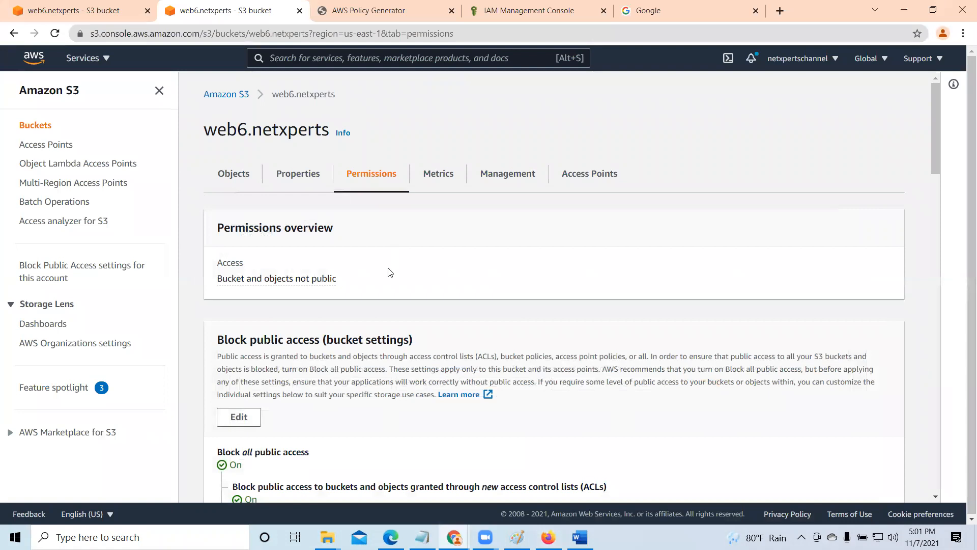
click(369, 10)
scroll(413, 193, up, 5)
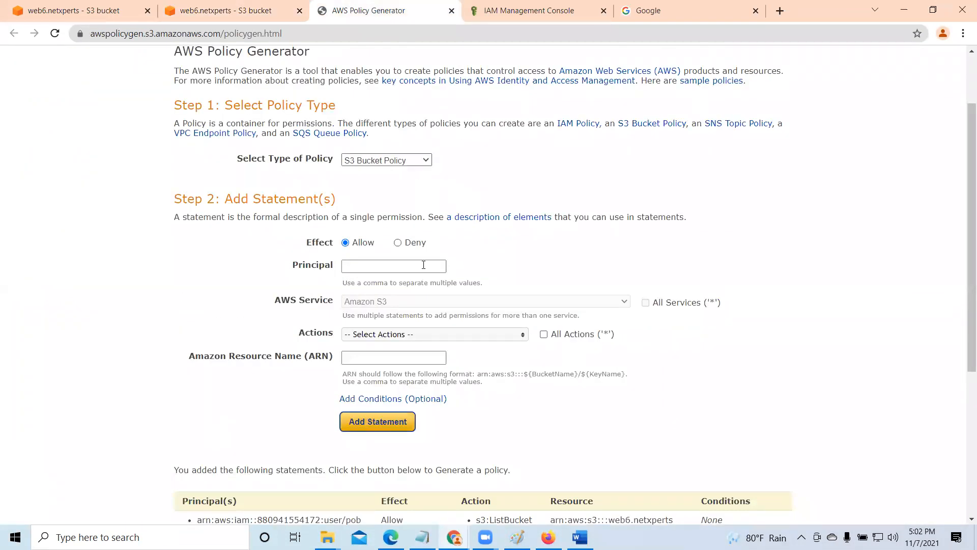
click(527, 10)
click(519, 239)
click(379, 10)
right_click(368, 271)
click(404, 368)
scroll(422, 289, down, 1)
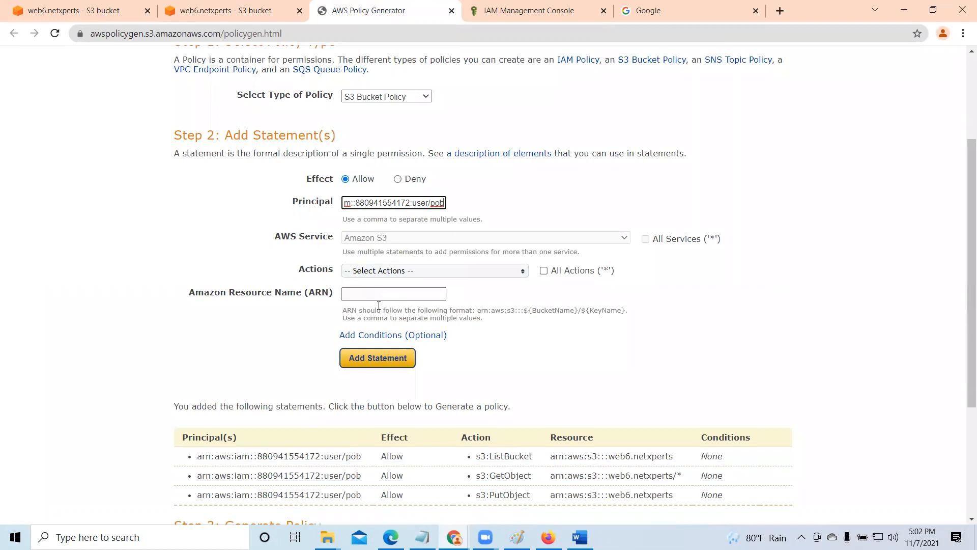
click(377, 358)
- Copy the bucket ARN from the web6.netxperts properties and enter arn:aws:s3:::web6.netxperts/* as the new statement's resource
click(236, 4)
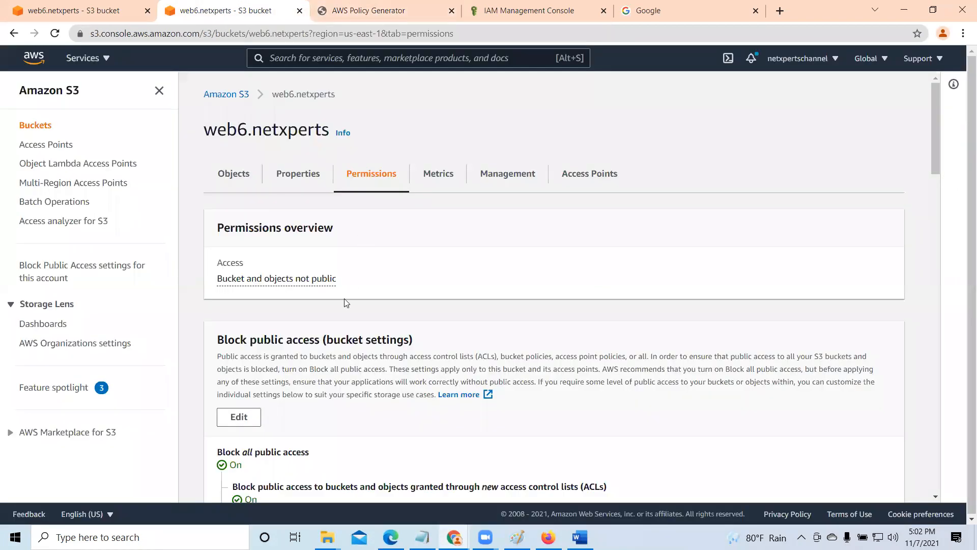
click(319, 181)
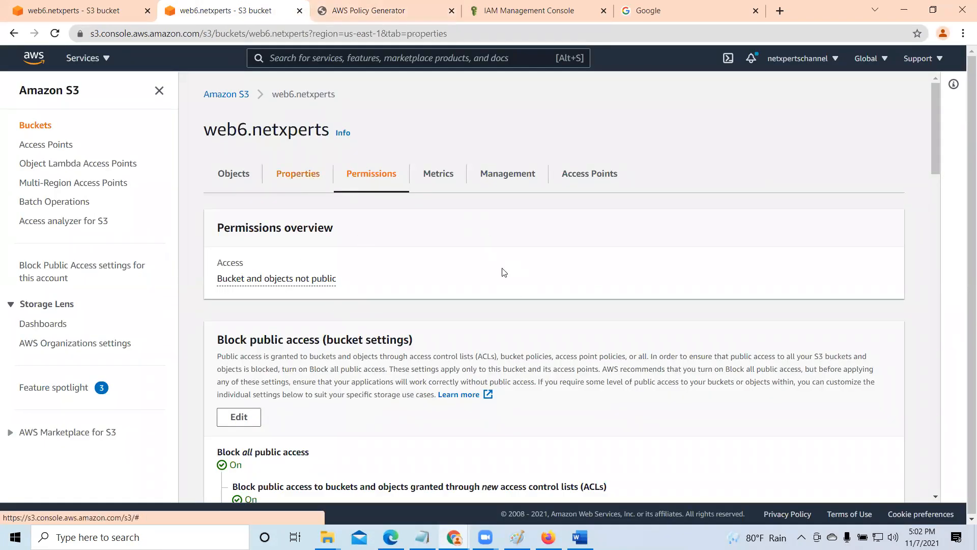
click(455, 282)
click(354, 4)
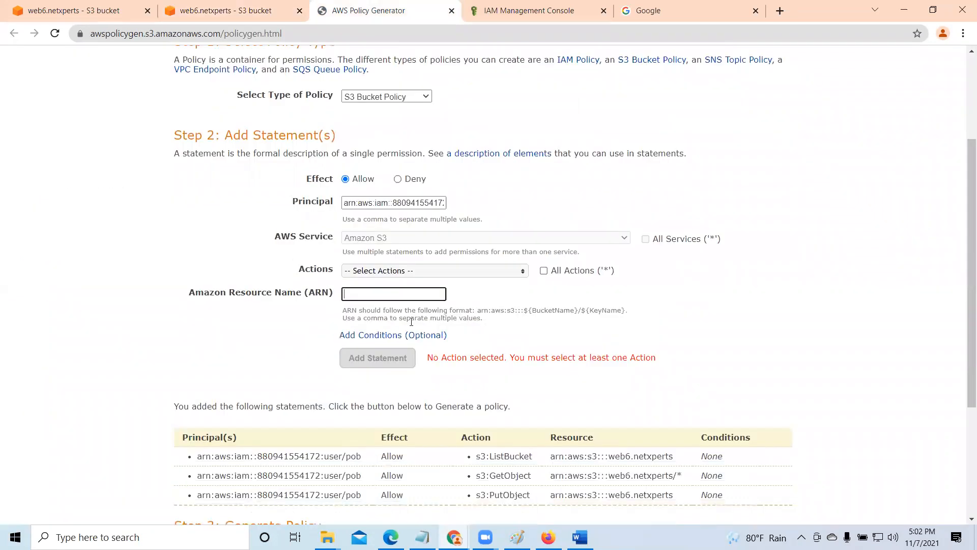
right_click(372, 295)
click(412, 389)
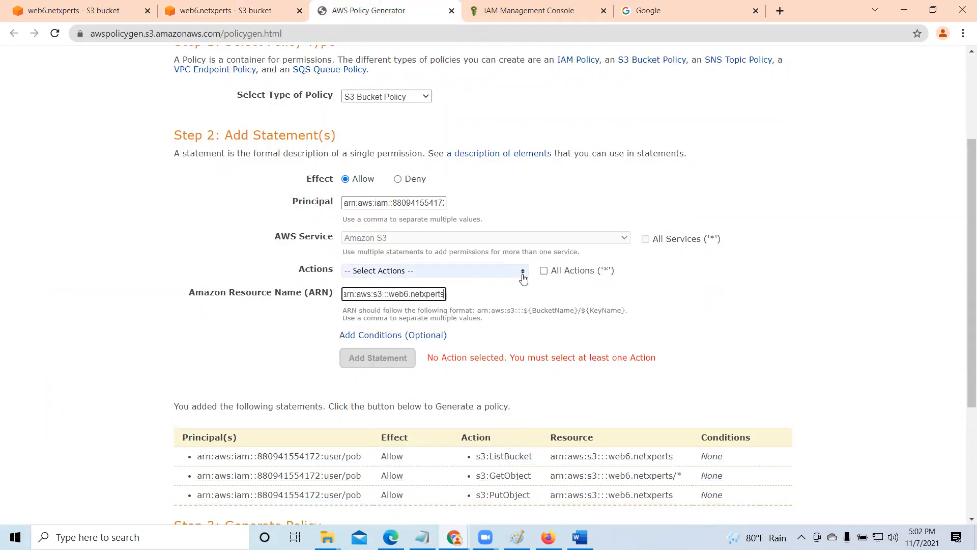
text(/)
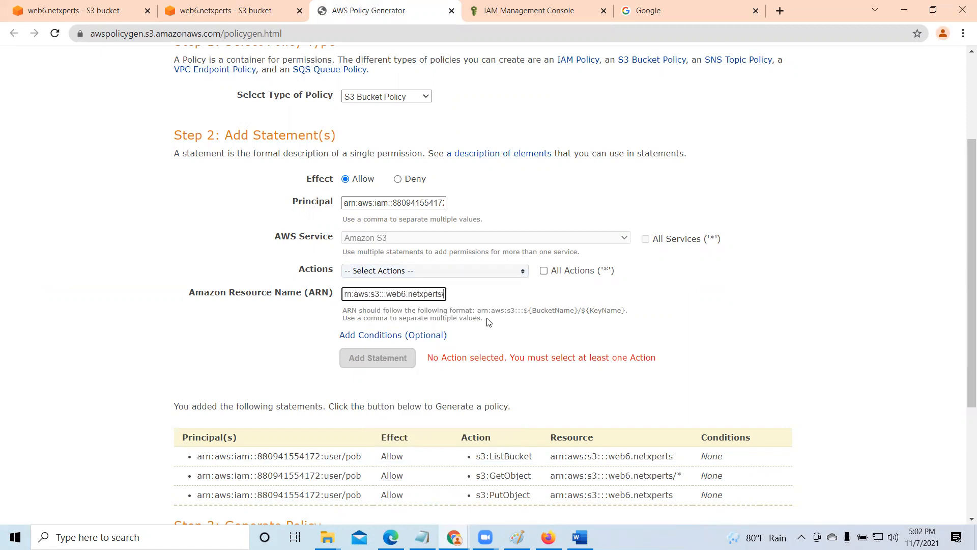
text(*)
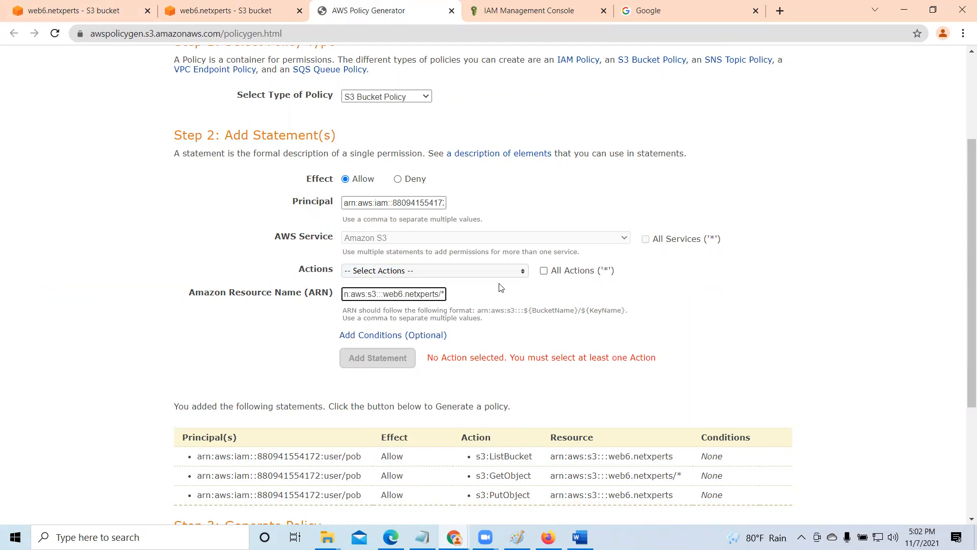
- Choose the DeleteObject action, keep the resource as arn:aws:s3:::web6.netxperts/*, and add the Allow statement to the policy
click(522, 272)
scroll(486, 340, down, 5)
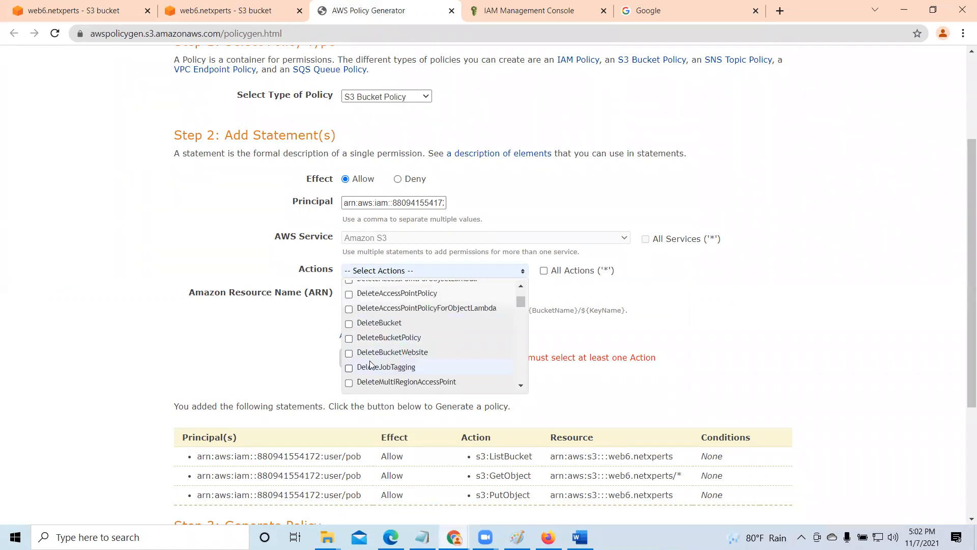
scroll(374, 344, down, 2)
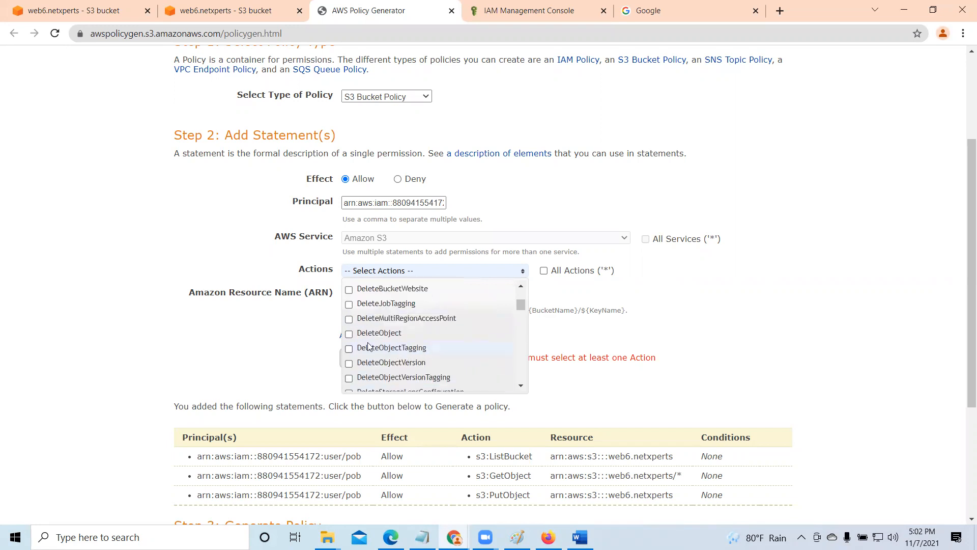
click(349, 334)
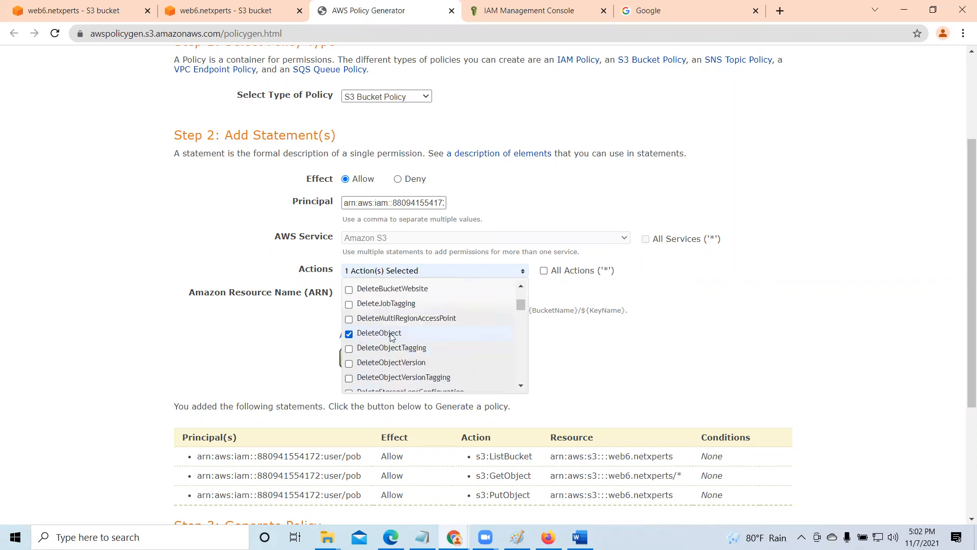
click(695, 344)
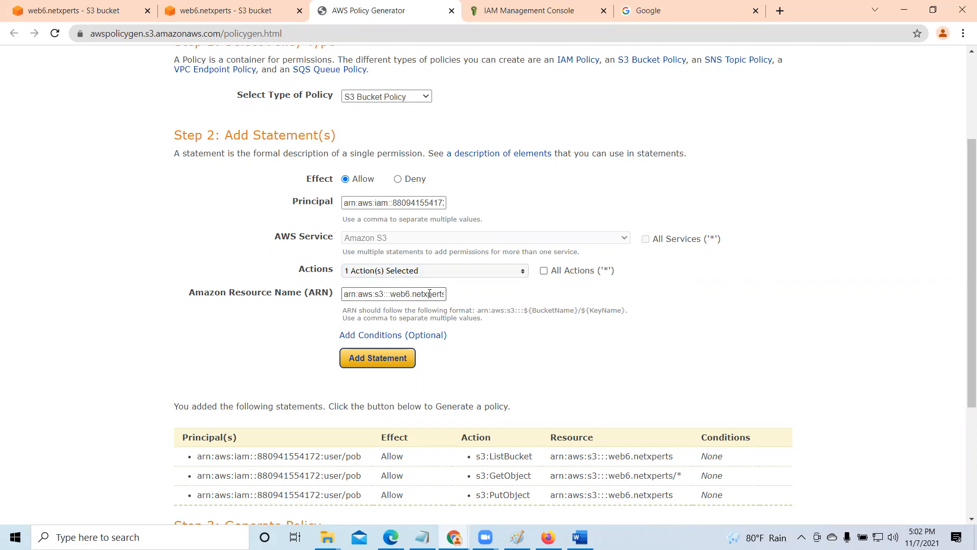
click(427, 294)
text(/*)
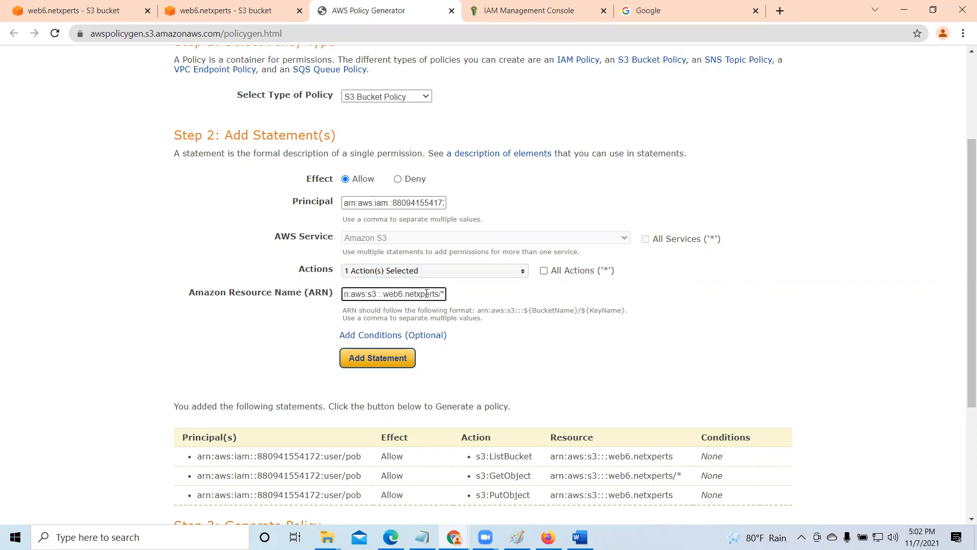
click(393, 358)
- Generate the policy, copy its entire JSON document, and close the document
scroll(394, 360, down, 4)
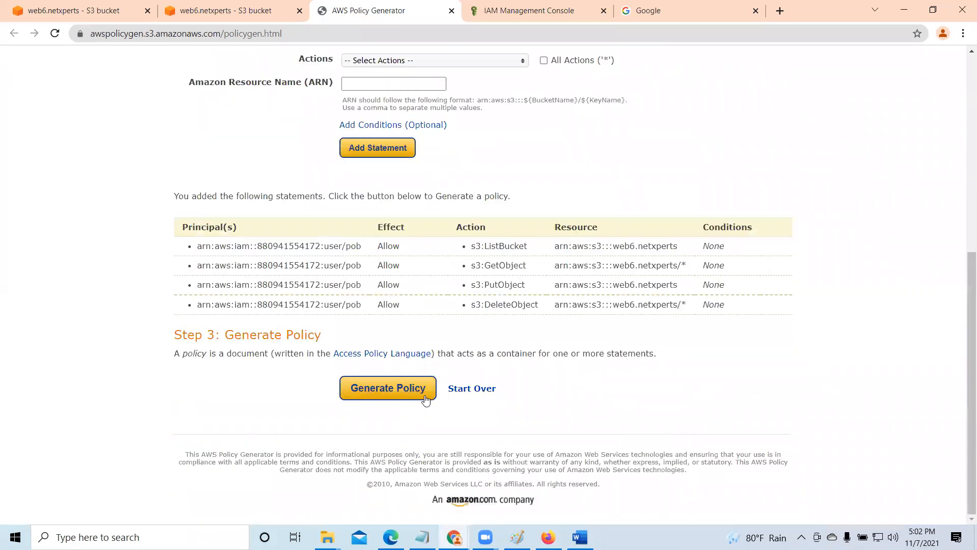
click(422, 393)
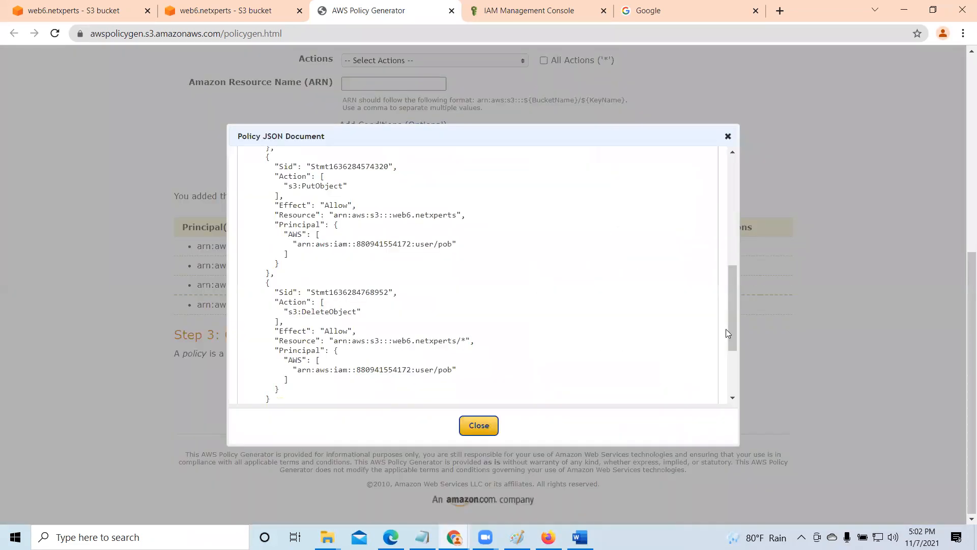
drag(733, 299, 731, 188)
drag(249, 191, 446, 407)
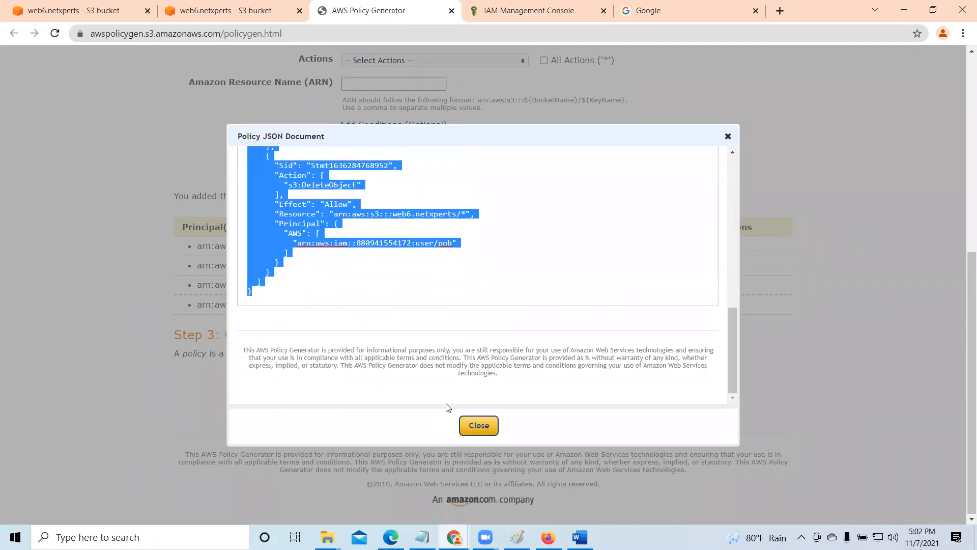
right_click(289, 206)
click(321, 256)
click(479, 426)
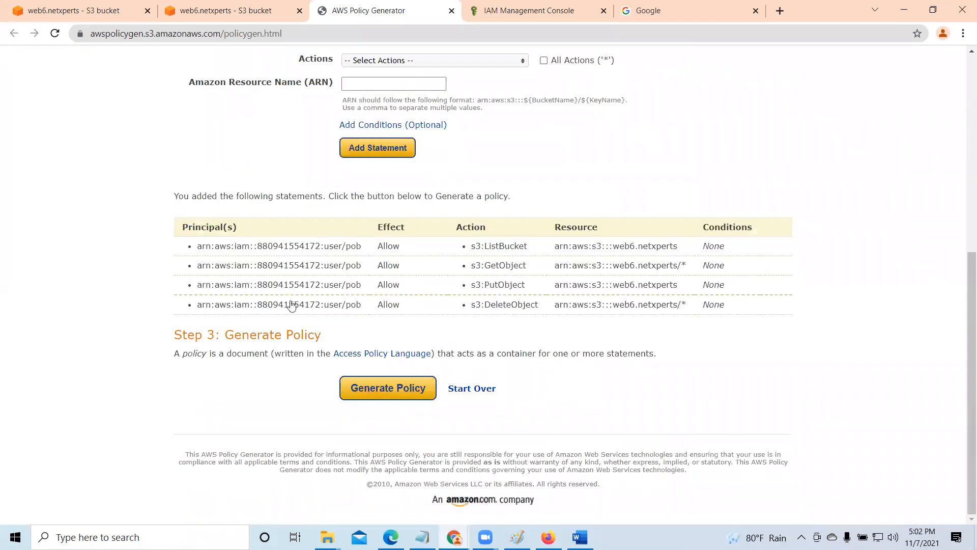
- Return to the web6.netxperts bucket's permissions and delete its existing bucket policy, confirming with "delete"
click(210, 6)
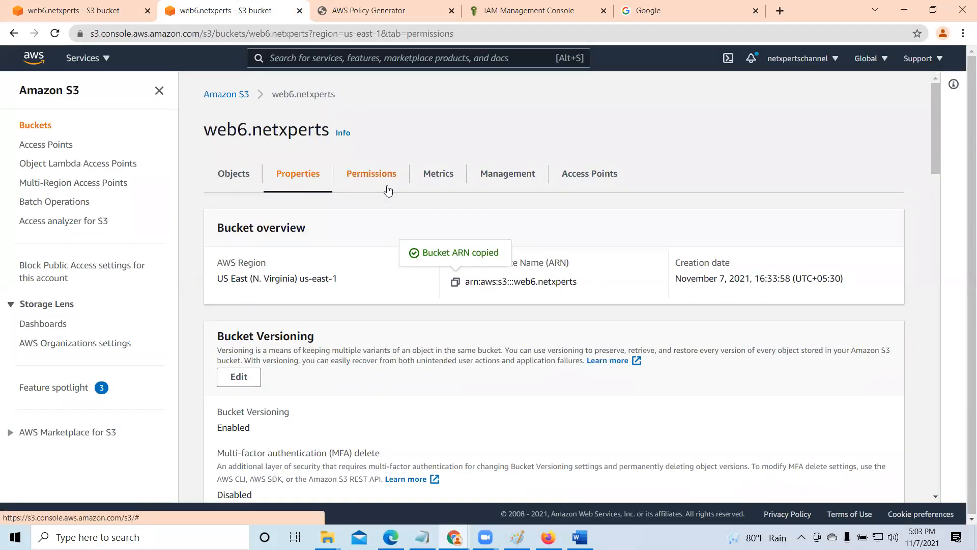
click(388, 191)
scroll(399, 273, down, 8)
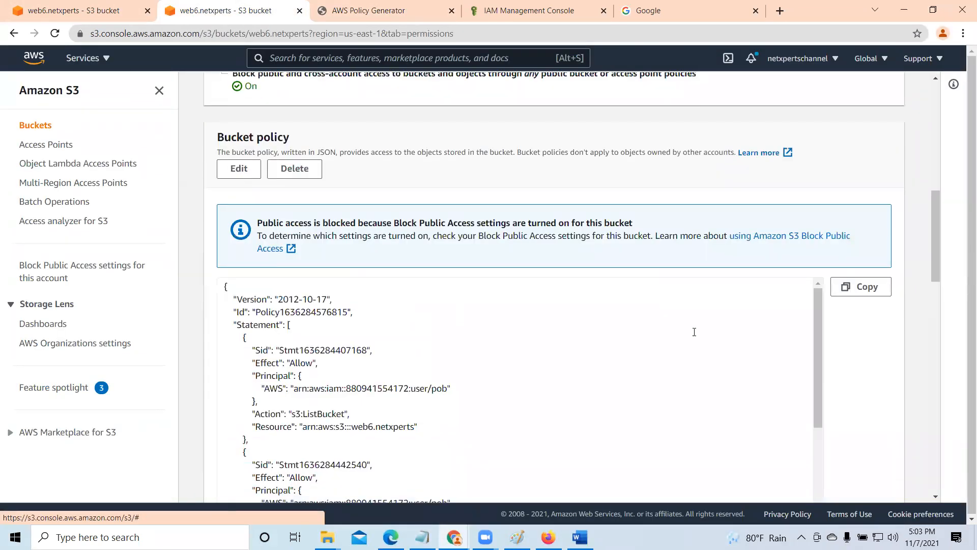
click(291, 168)
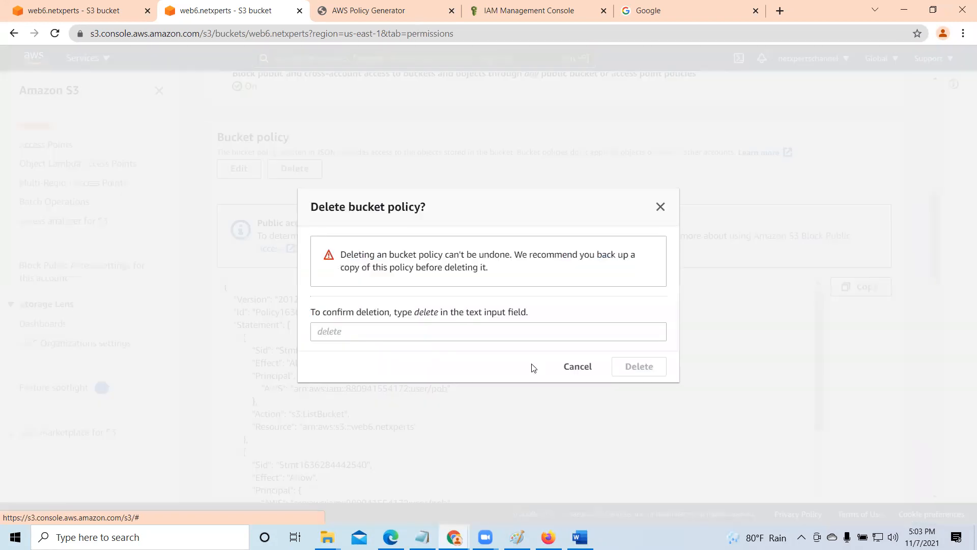
click(411, 339)
text(delete)
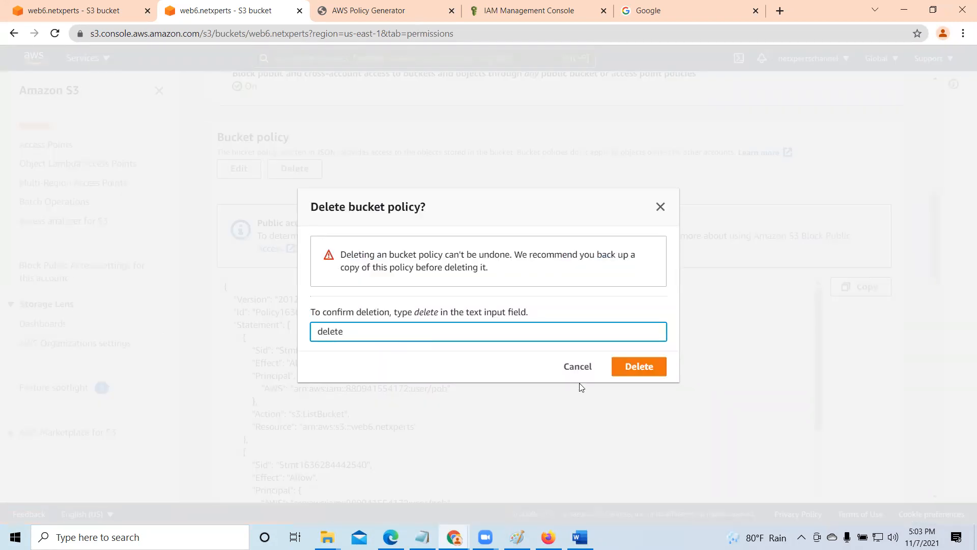
click(650, 366)
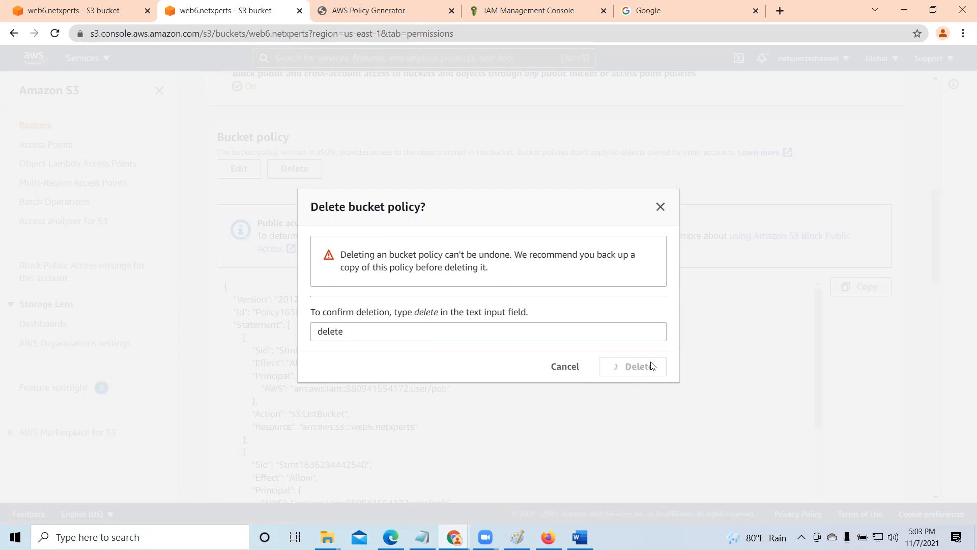
- Edit the web6.netxperts bucket policy, paste the generated JSON, and try to save the changes
click(253, 214)
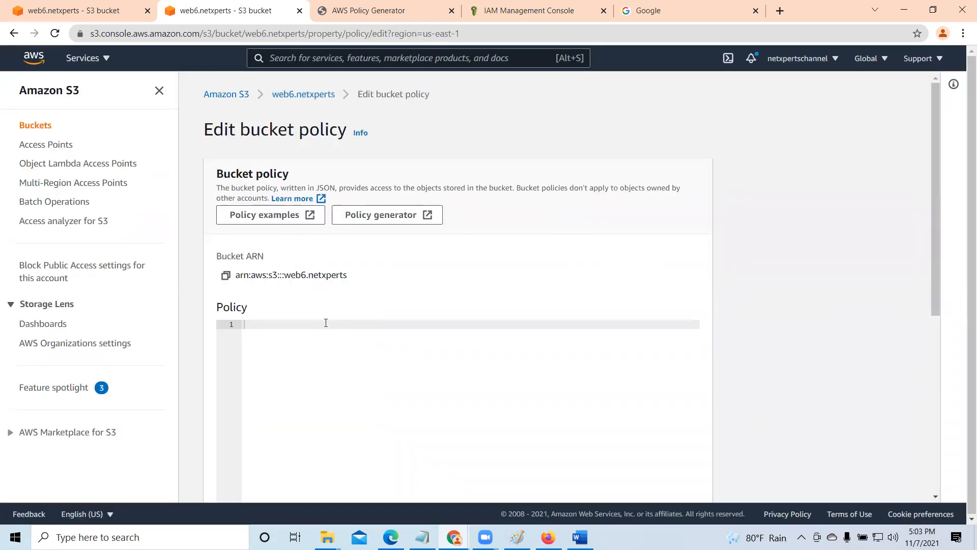
right_click(325, 323)
click(373, 424)
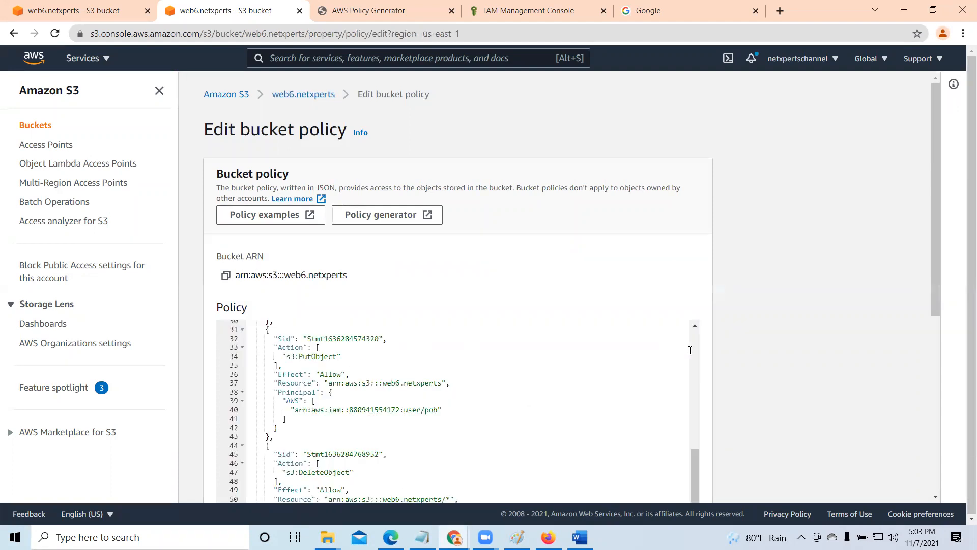
scroll(700, 362, down, 5)
click(683, 483)
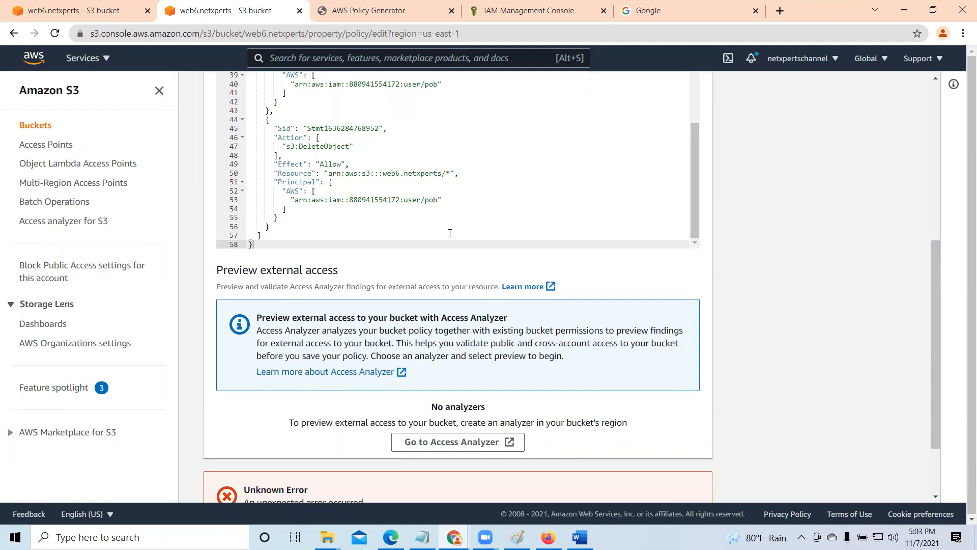
- Remove the asterisk from the DeleteObject statement's resource, try to save the policy again, and expand the error's API response
drag(935, 384, 948, 315)
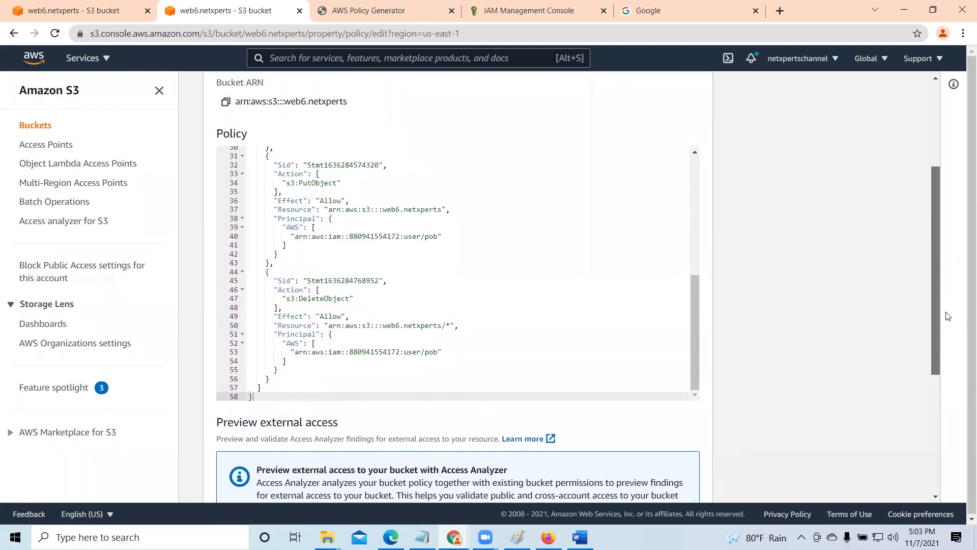
click(445, 325)
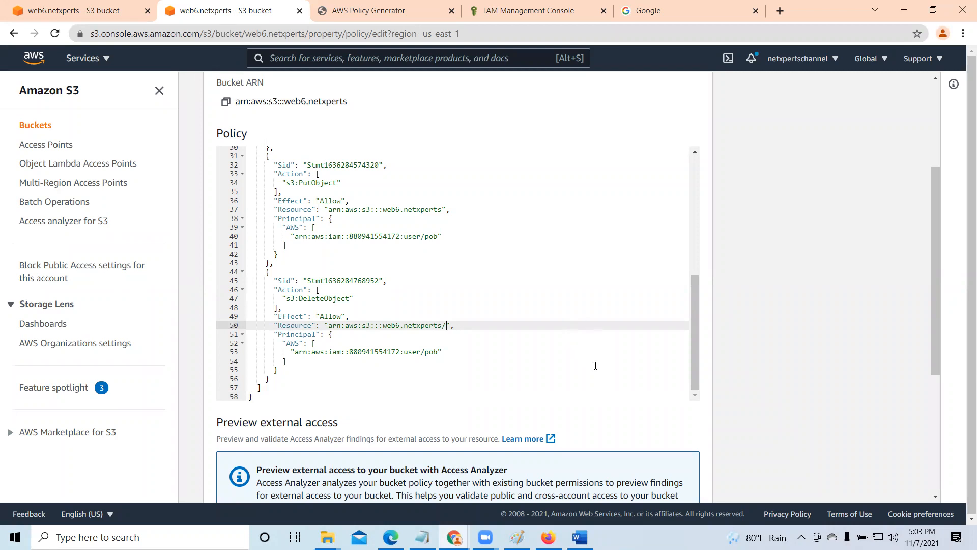
scroll(595, 366, down, 5)
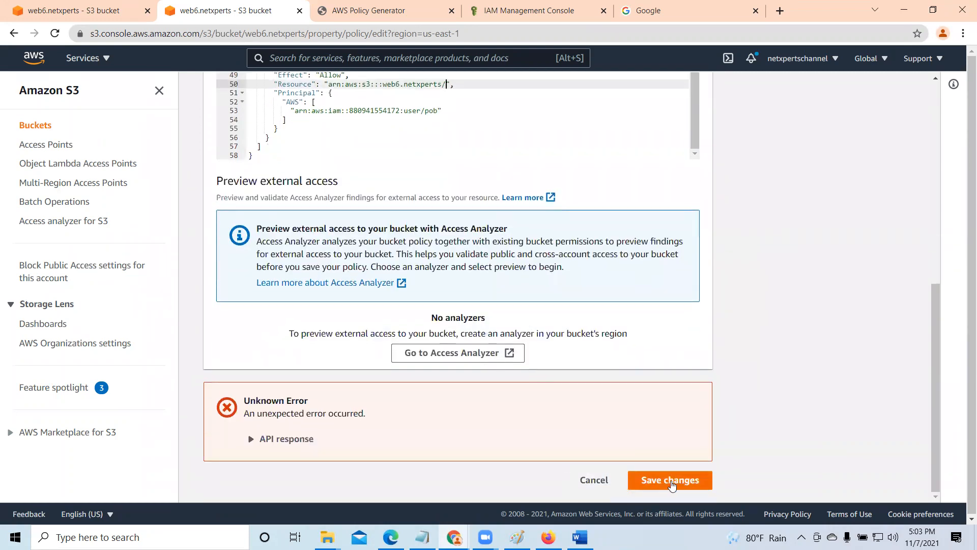
click(671, 484)
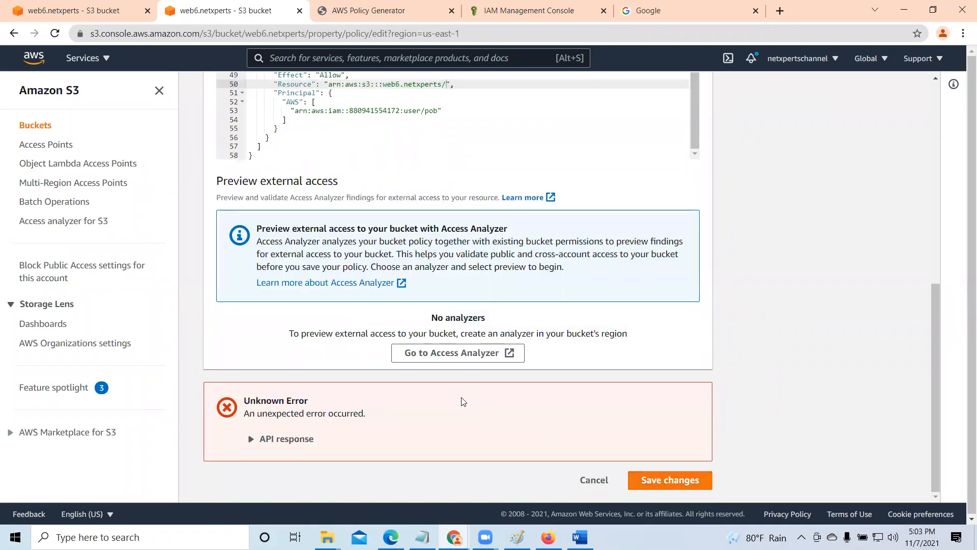
click(251, 439)
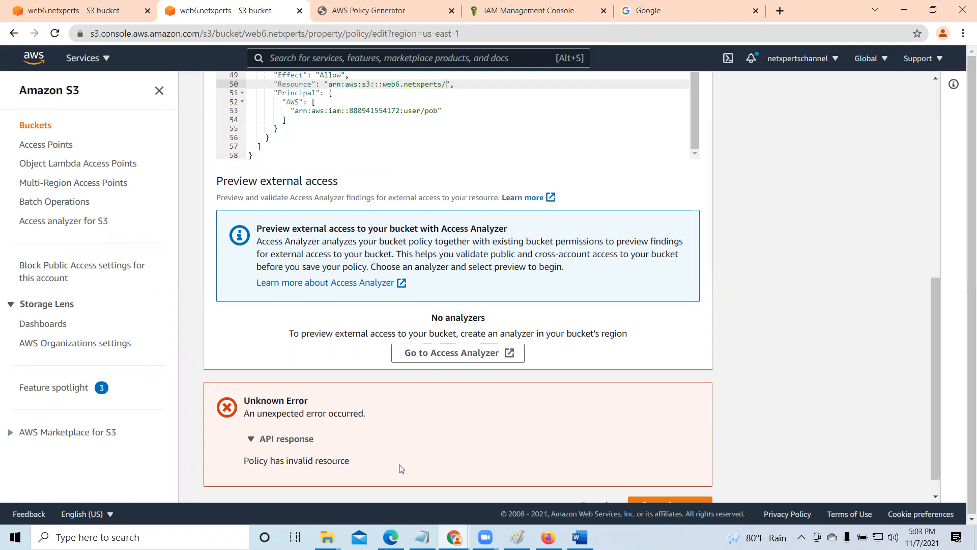
- Return to AWS Policy Generator and remove the s3:DeleteObject statement from the policy
click(381, 14)
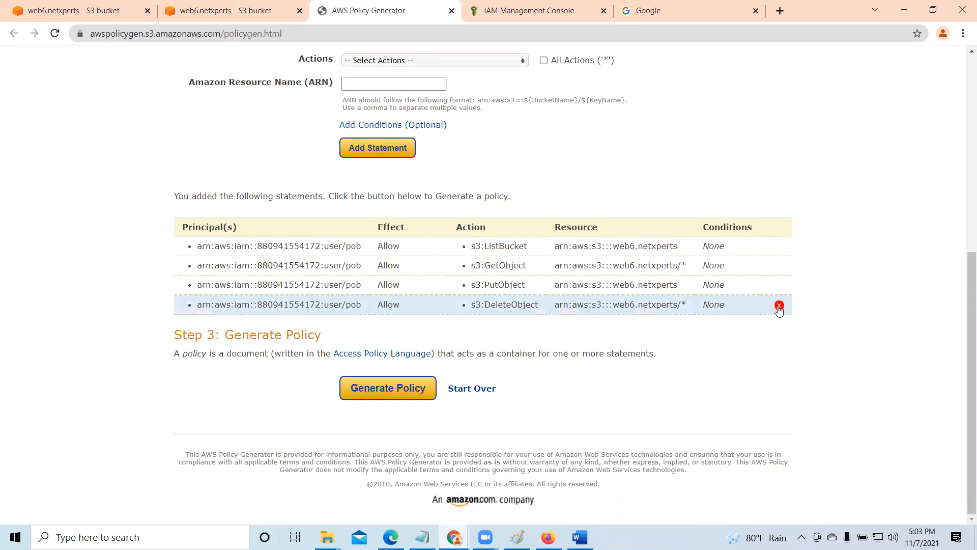
click(779, 307)
scroll(493, 399, up, 5)
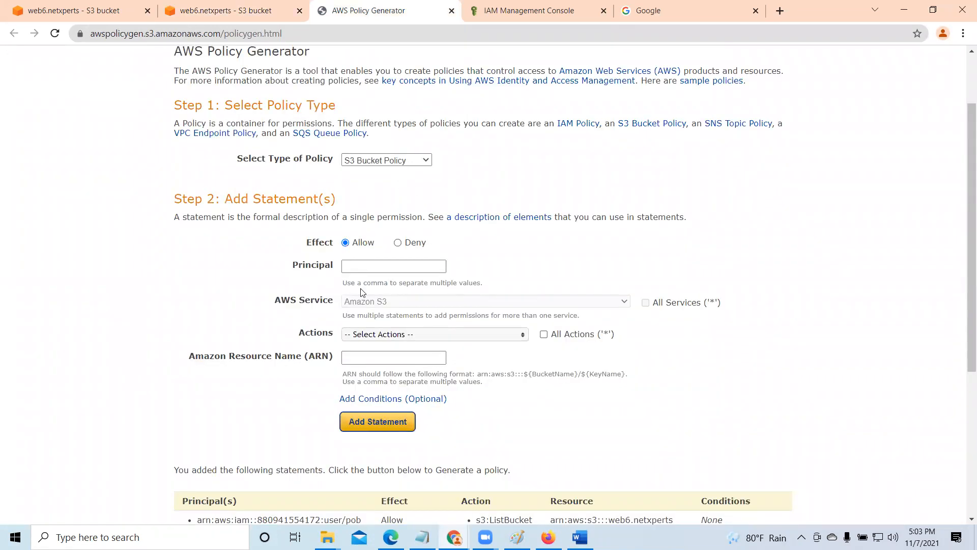
- Copy the user's ARN from the IAM console and paste it as the principal of a new Allow statement
click(509, 10)
click(519, 239)
click(352, 8)
right_click(369, 268)
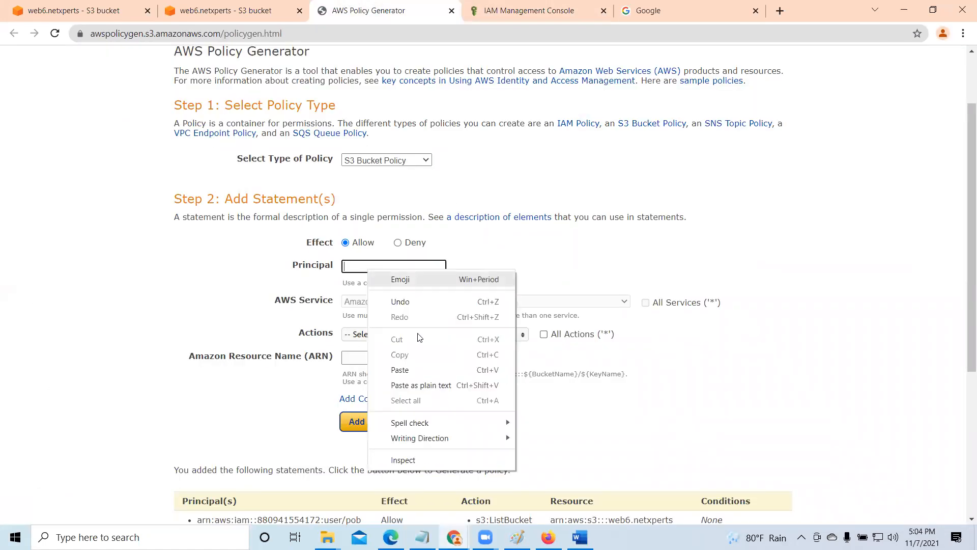
click(400, 369)
- Choose DeleteObject as the new statement's only action
scroll(508, 255, down, 3)
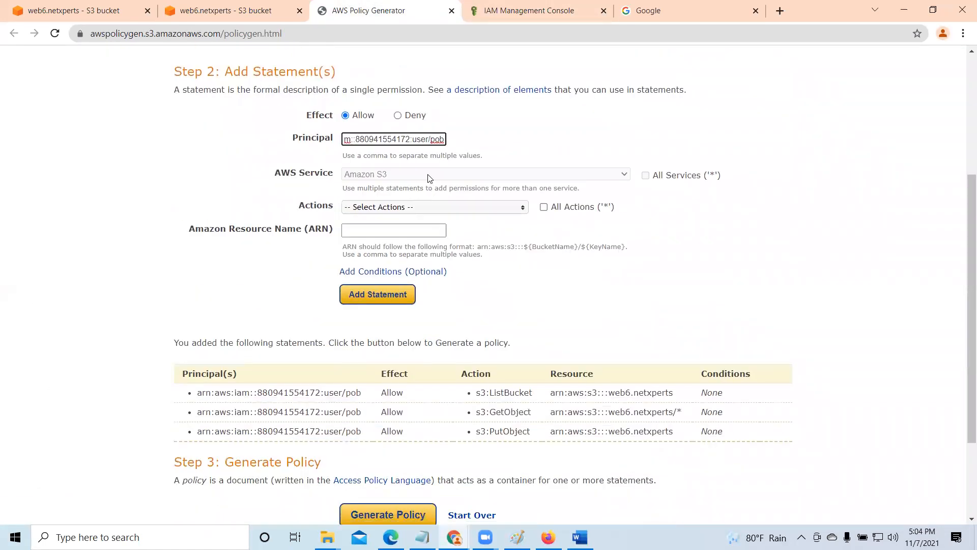
click(523, 209)
scroll(434, 289, down, 5)
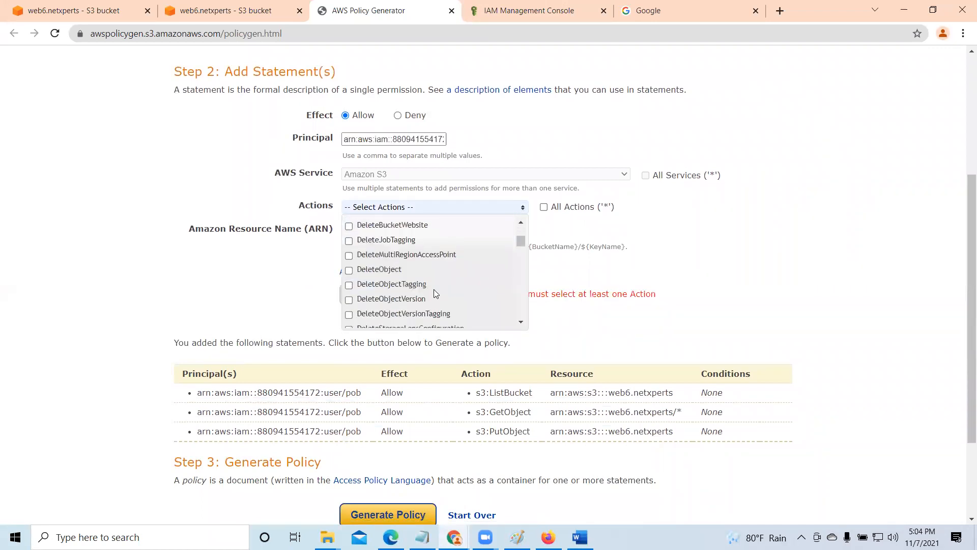
click(349, 270)
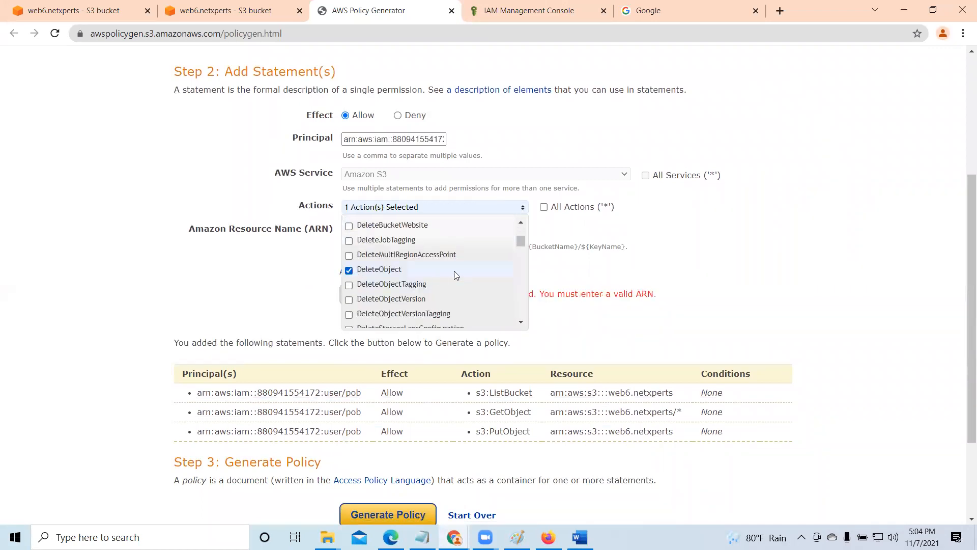
click(724, 273)
- Copy the bucket ARN from the web6.netxperts properties, enter arn:aws:s3:::web6.netxperts/* as the resource, and add the DeleteObject statement
click(250, 6)
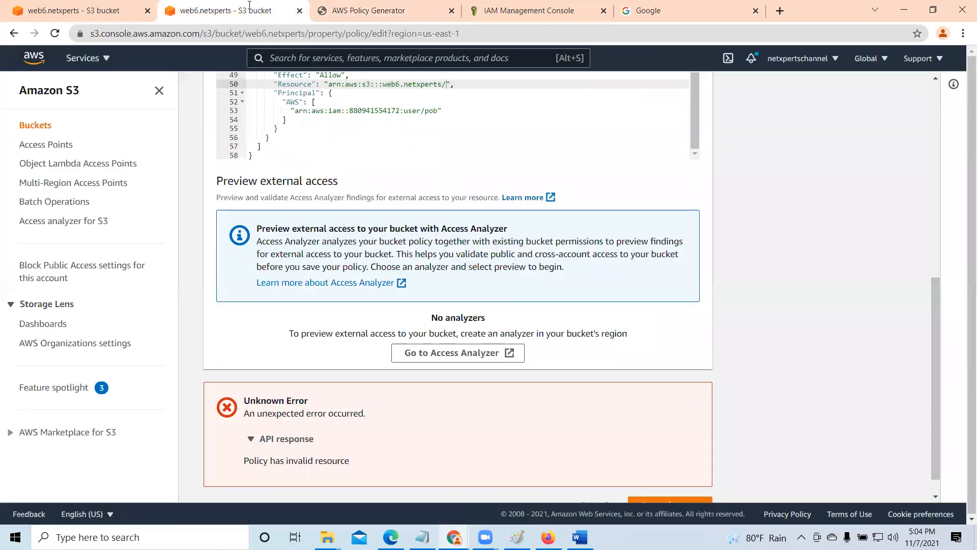
click(92, 10)
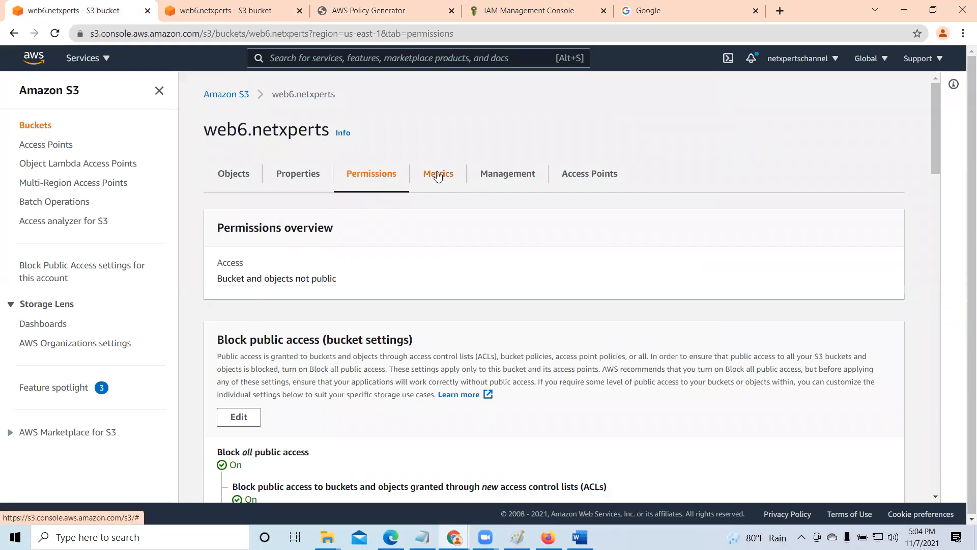
click(300, 174)
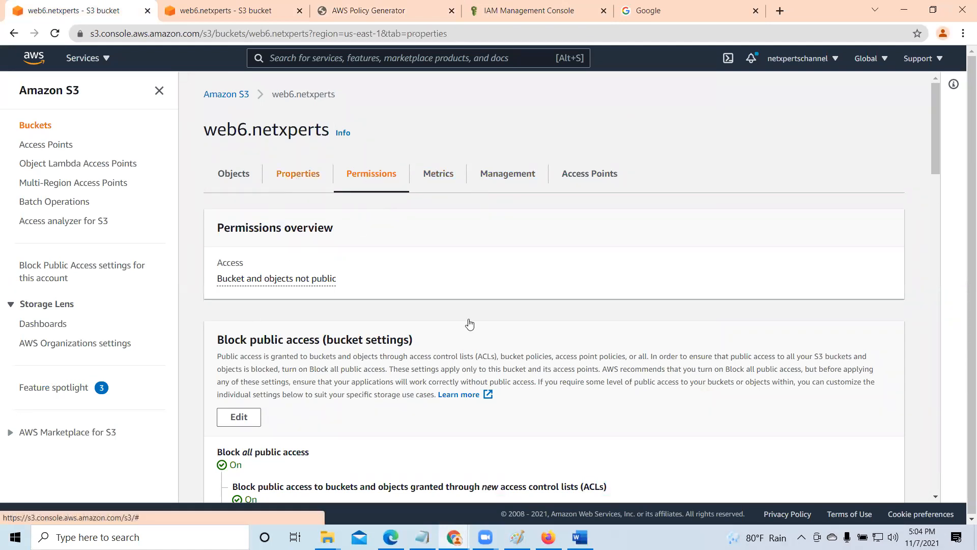
click(455, 281)
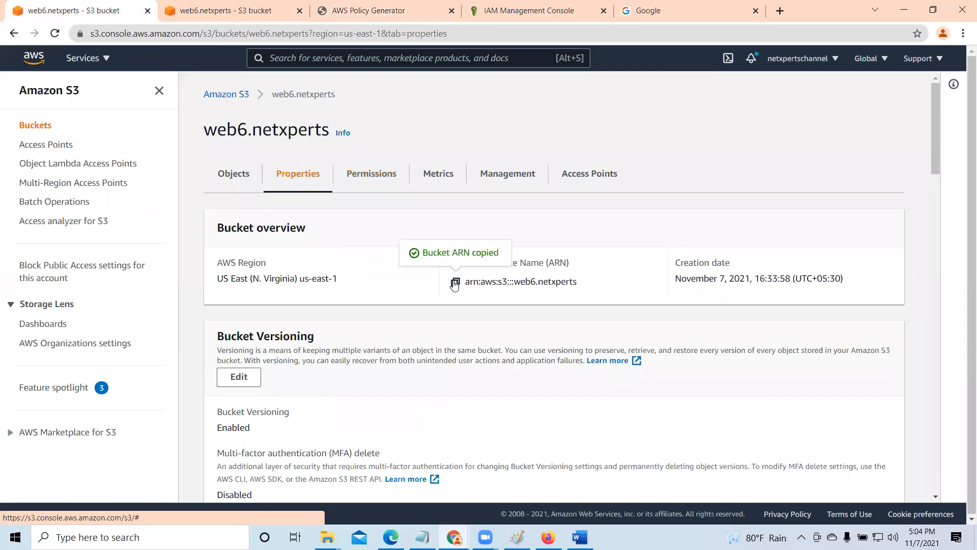
click(356, 10)
click(368, 231)
right_click(365, 229)
click(400, 326)
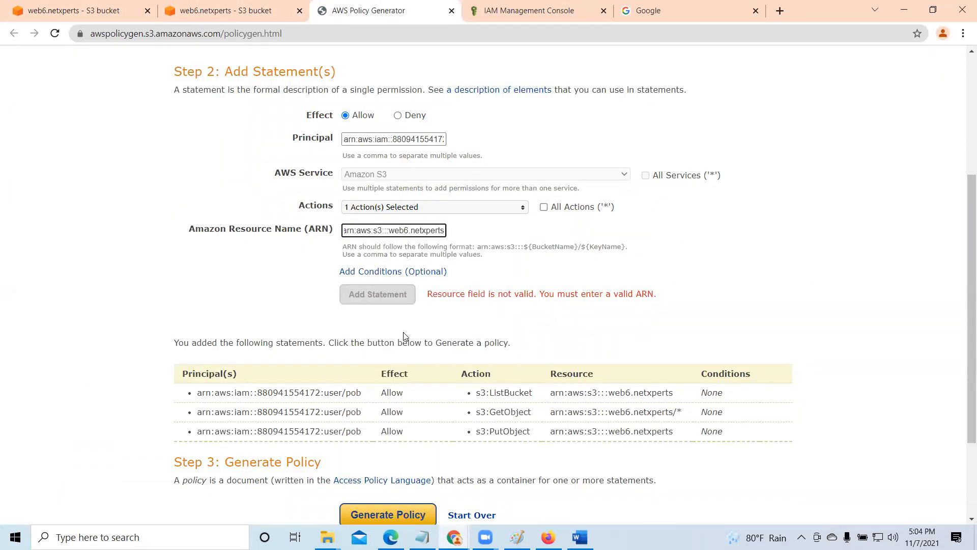
text(/*)
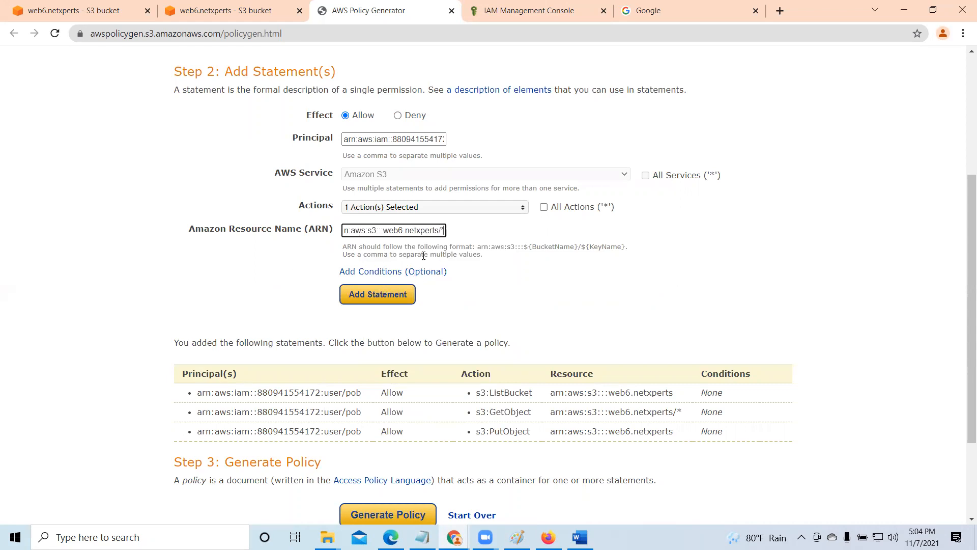
click(398, 294)
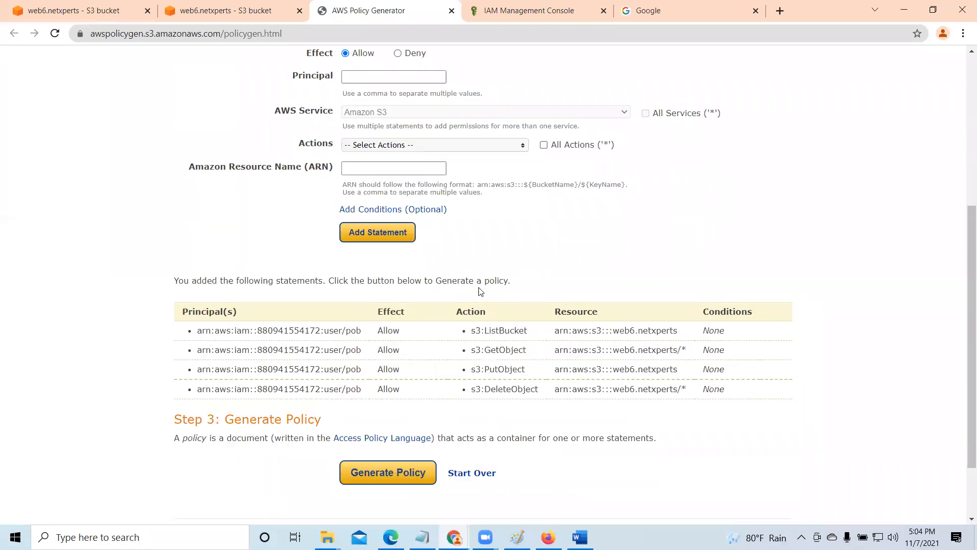
- Generate the policy, copy its whole JSON document and close the document window
scroll(542, 283, down, 2)
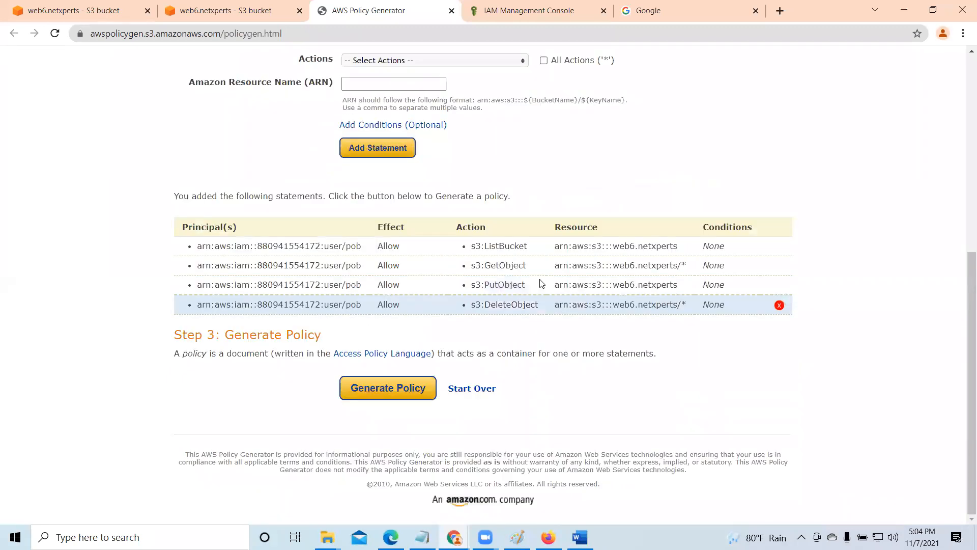
click(418, 389)
drag(290, 294, 292, 194)
right_click(290, 210)
click(322, 255)
scroll(732, 231, down, 10)
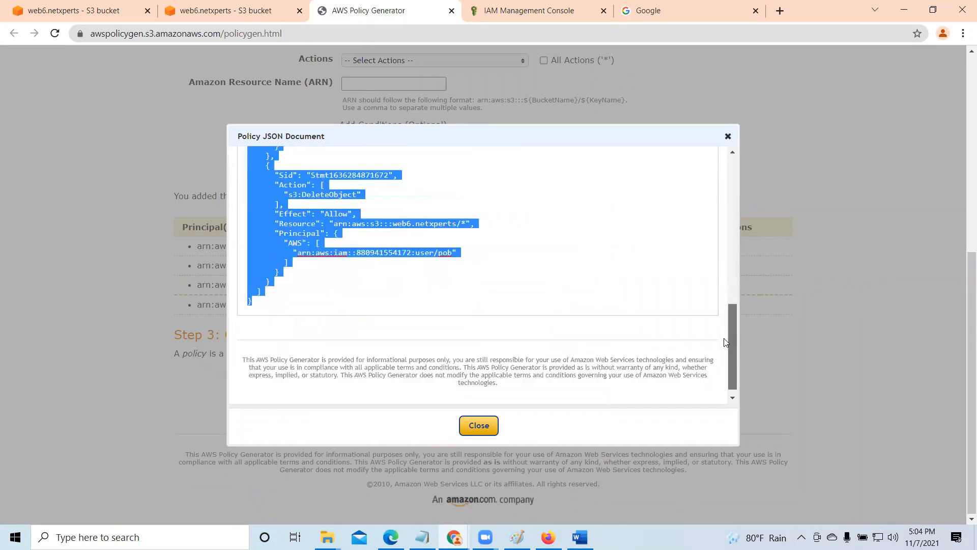
click(478, 425)
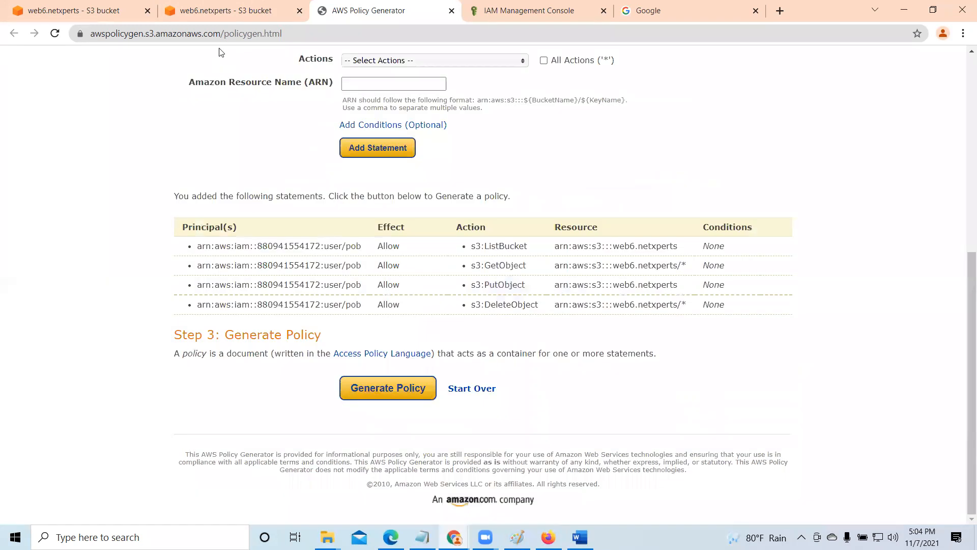
- Replace the entire bucket policy text of web6.netxperts with the copied JSON document
click(222, 10)
scroll(365, 379, up, 6)
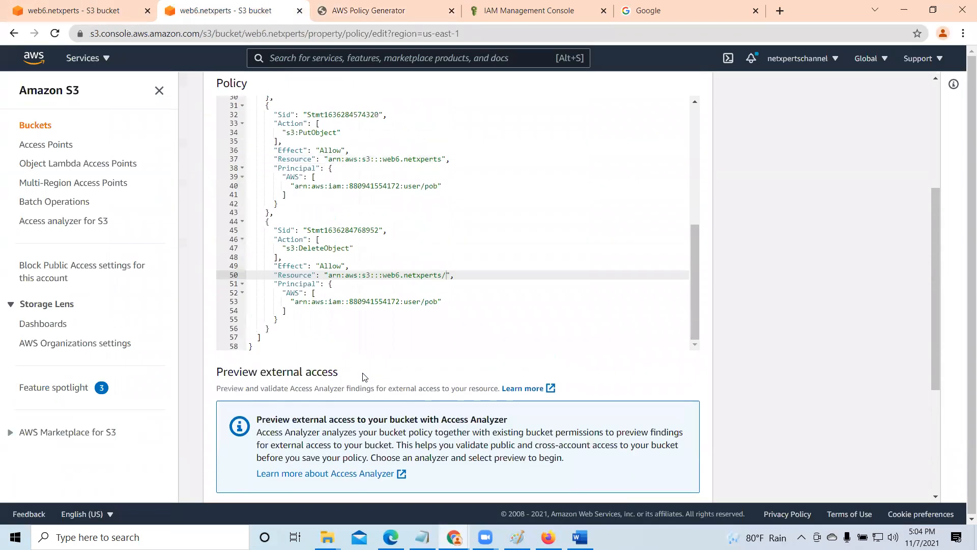
drag(693, 413, 692, 238)
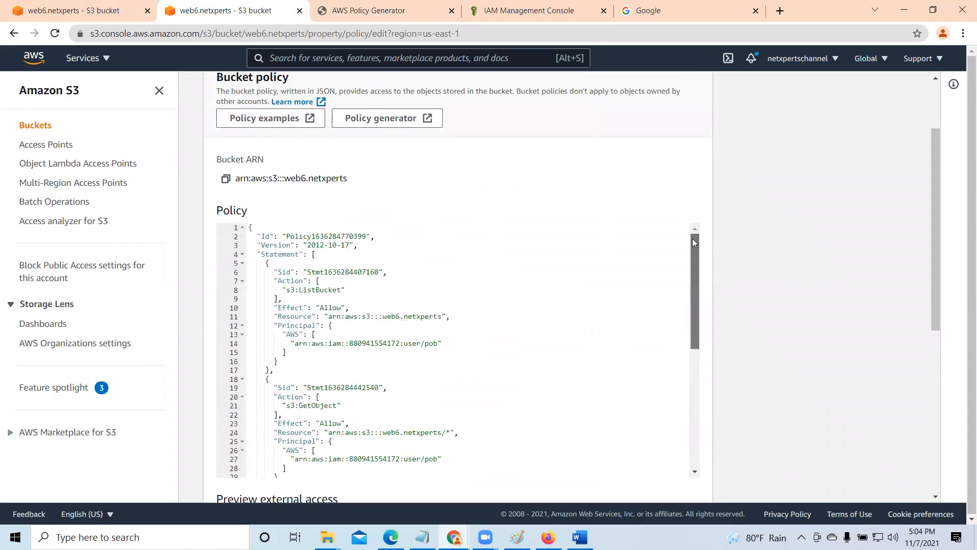
drag(248, 227, 516, 529)
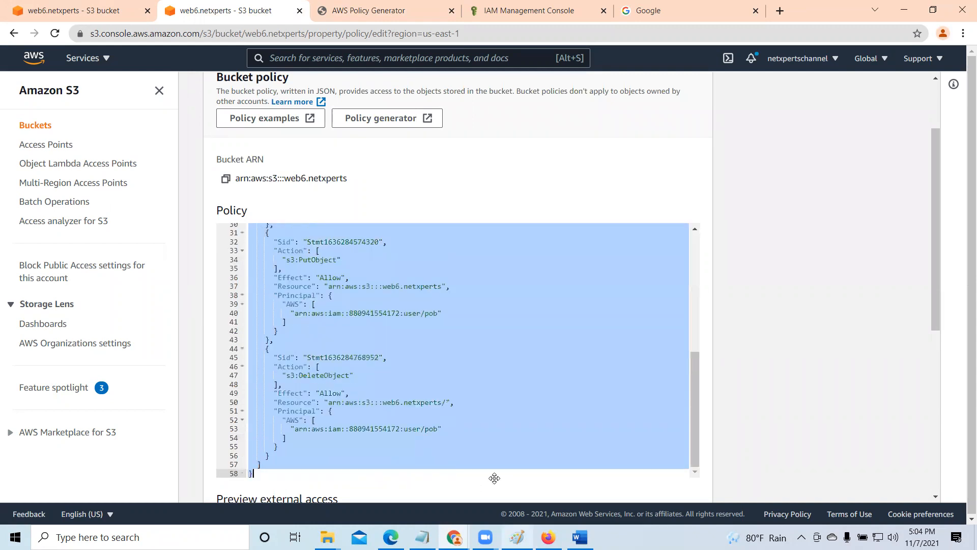
key(Delete)
right_click(282, 227)
click(316, 316)
- Try to save the edited bucket policy and read the API response details and the DeleteObject statement
scroll(418, 307, down, 5)
scroll(473, 336, down, 2)
click(670, 479)
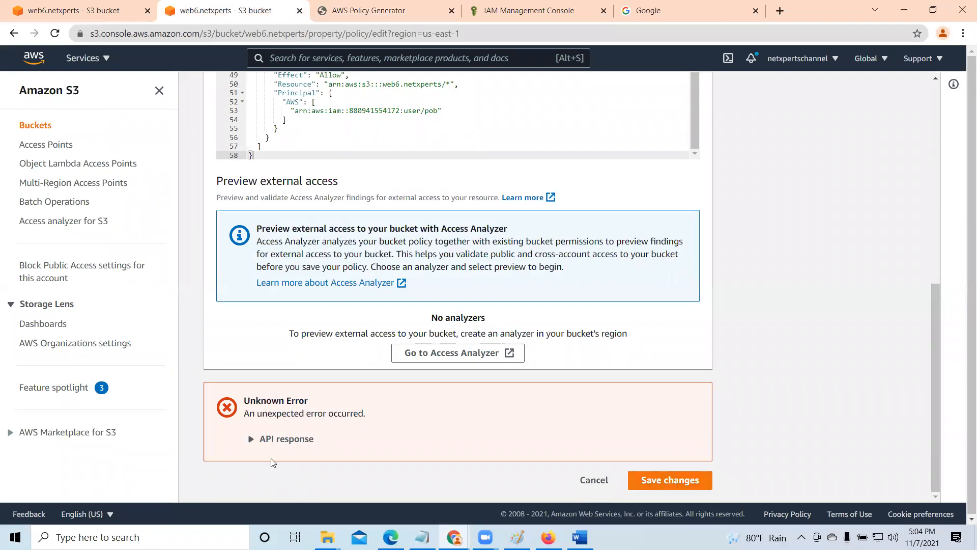
click(252, 439)
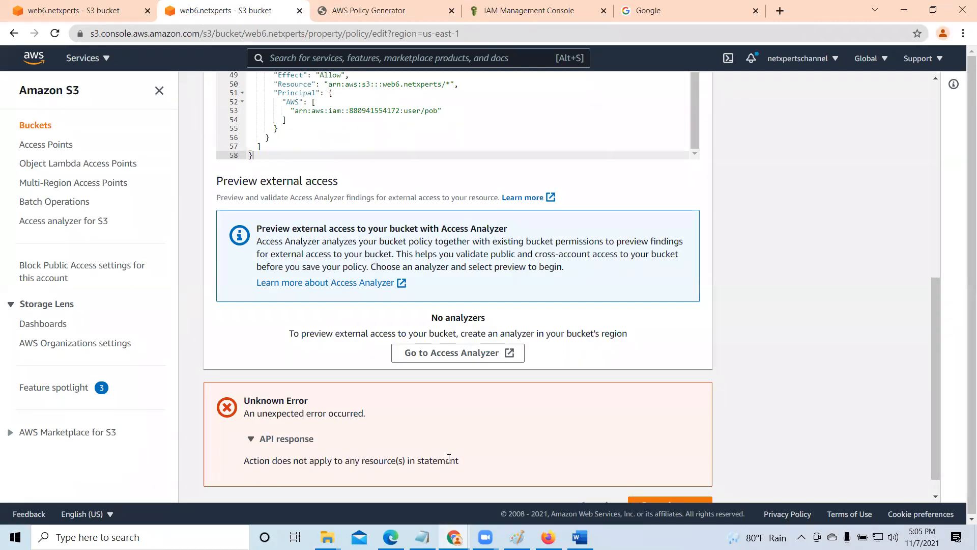
scroll(478, 461, up, 5)
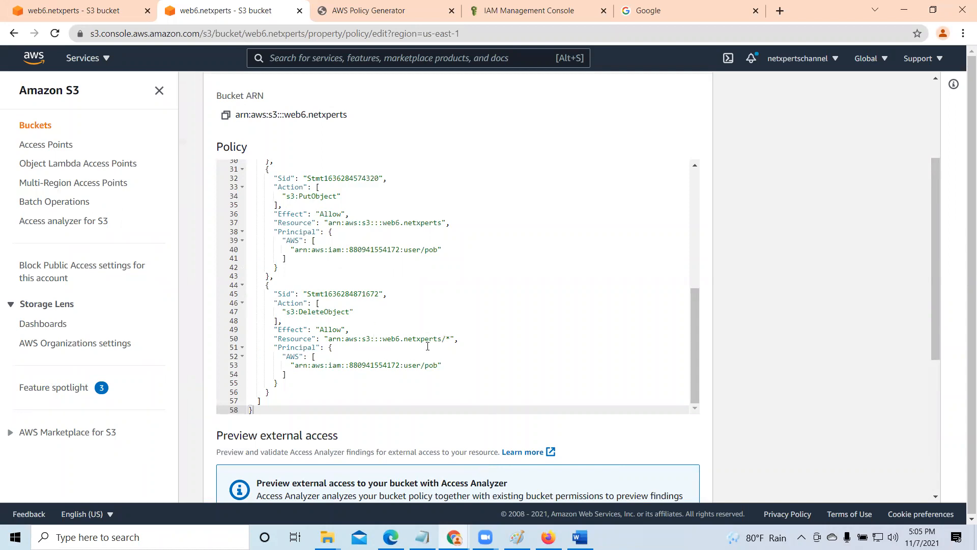
- Return to AWS Policy Generator and delete the s3:DeleteObject statement from the list of added statements
click(405, 10)
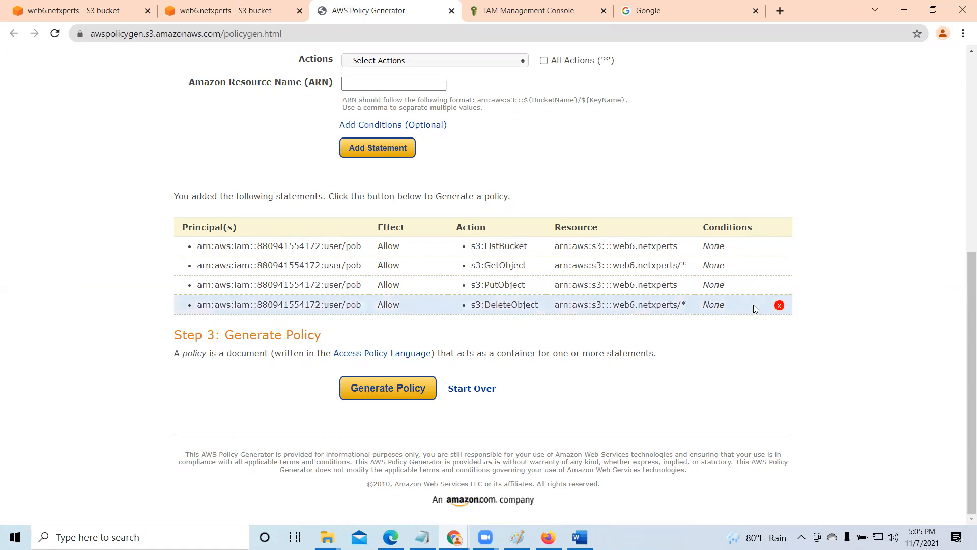
click(779, 305)
scroll(461, 238, up, 5)
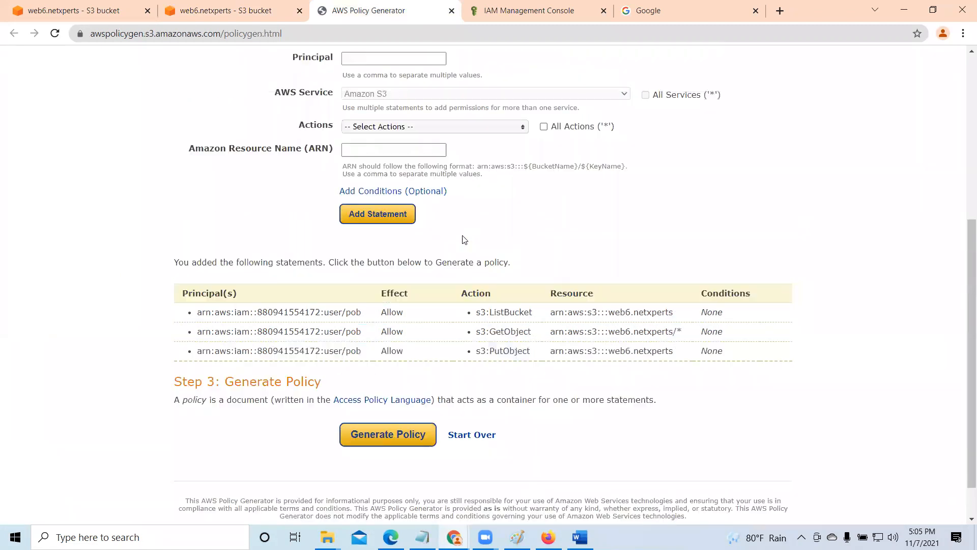
- Copy the IAM user's ARN from the IAM console and paste it as the principal of a new Allow statement
click(499, 11)
click(519, 238)
click(345, 16)
scroll(370, 260, down, 1)
right_click(370, 203)
click(420, 299)
scroll(423, 305, down, 2)
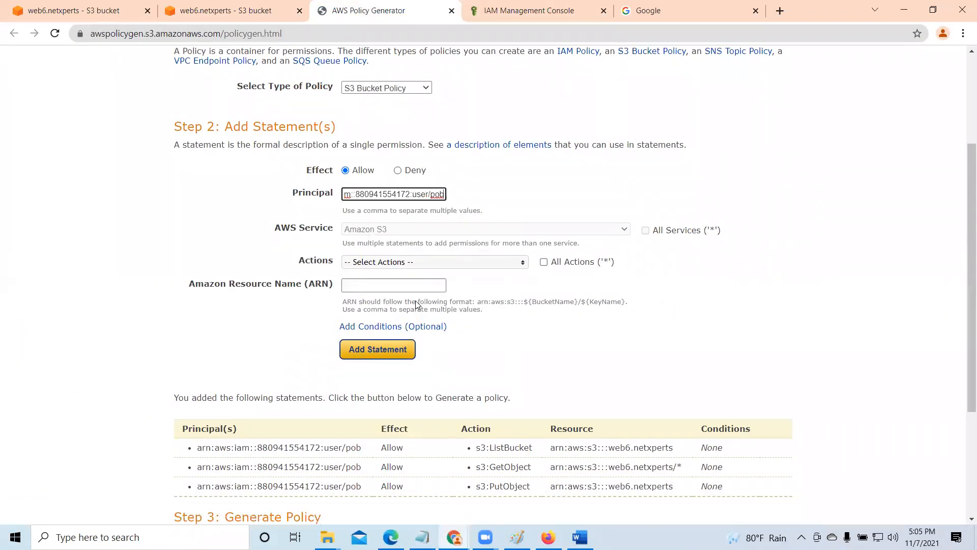
- Choose DeleteBucket and DeleteObject as the new statement's actions
click(401, 207)
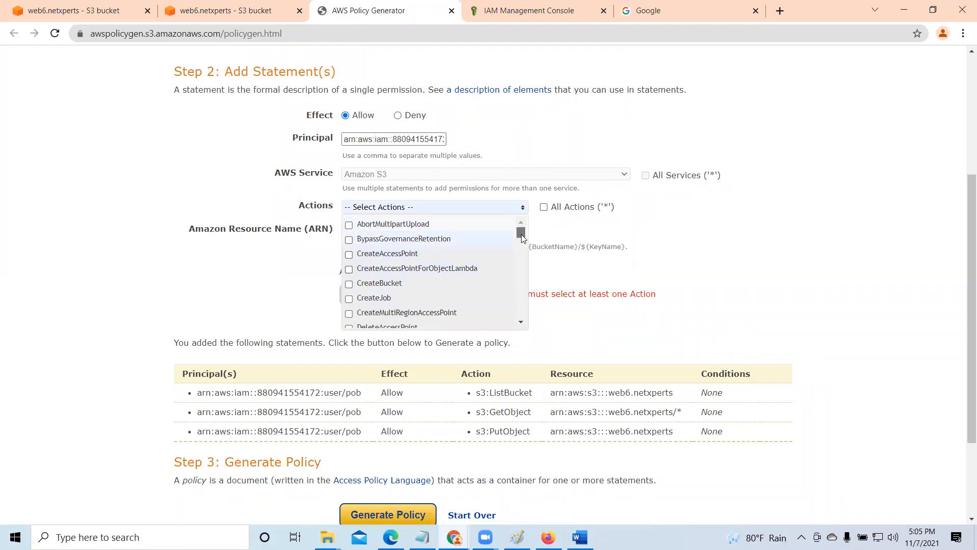
scroll(521, 235, down, 1)
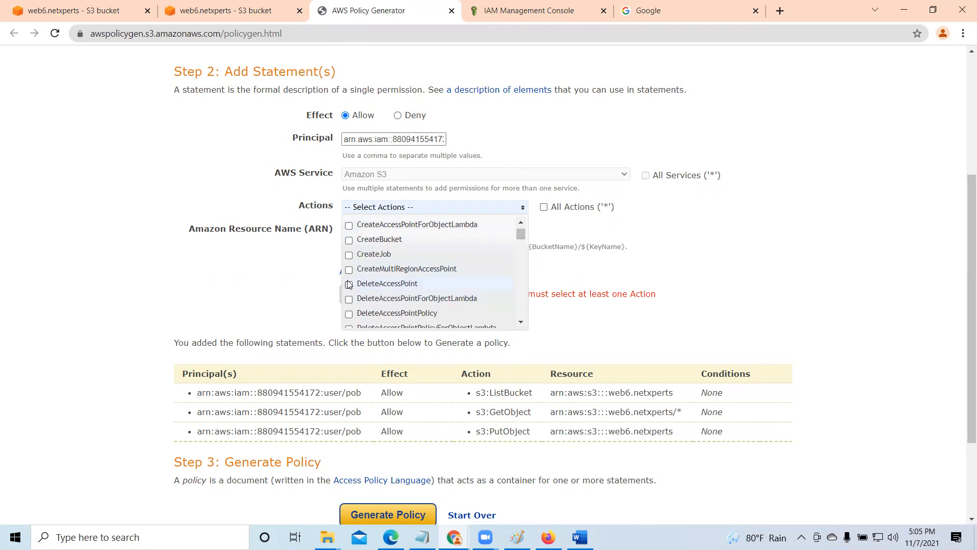
scroll(351, 286, down, 1)
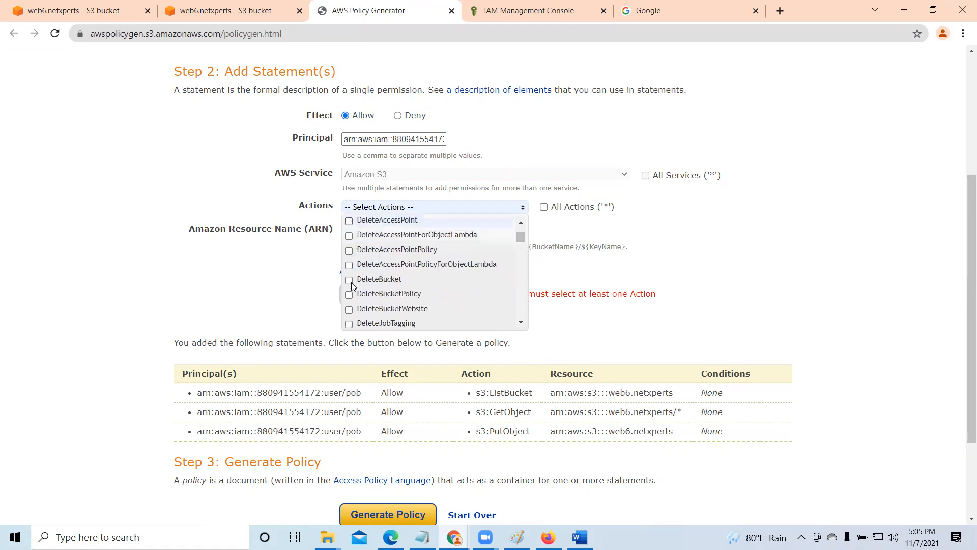
click(349, 280)
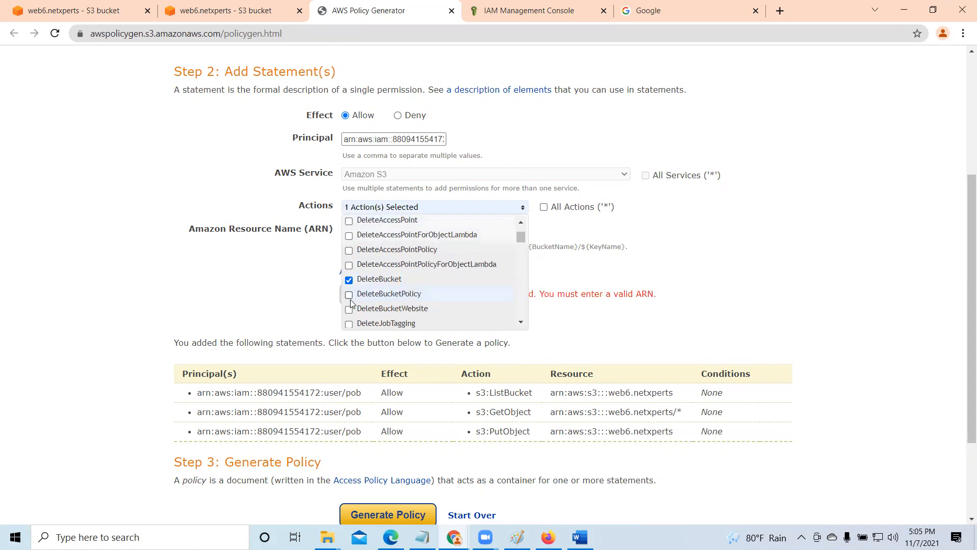
scroll(351, 301, down, 1)
click(350, 290)
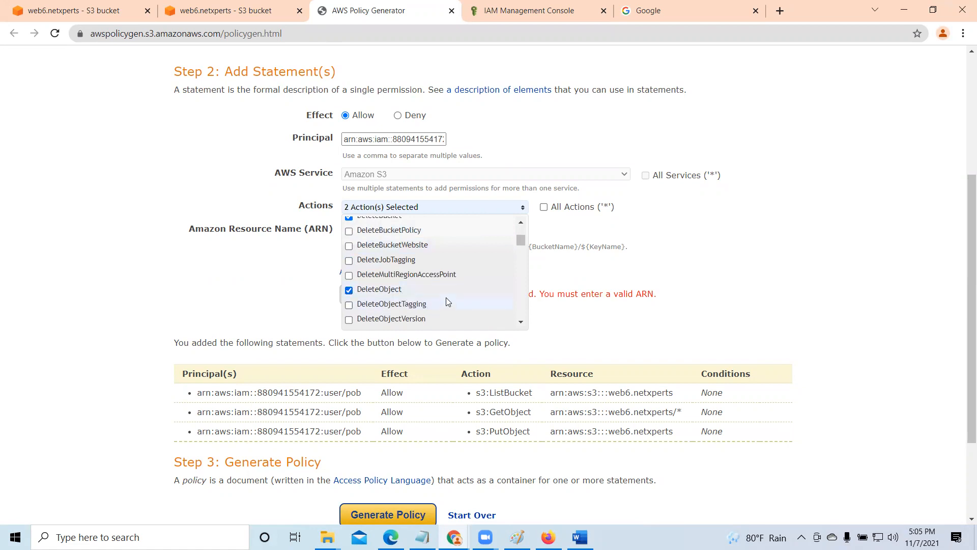
scroll(447, 303, down, 1)
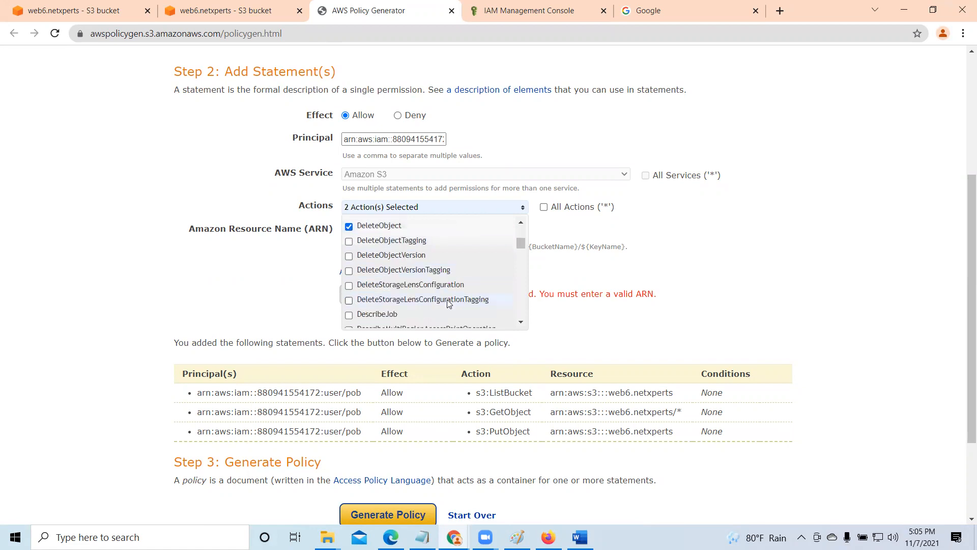
scroll(448, 303, down, 5)
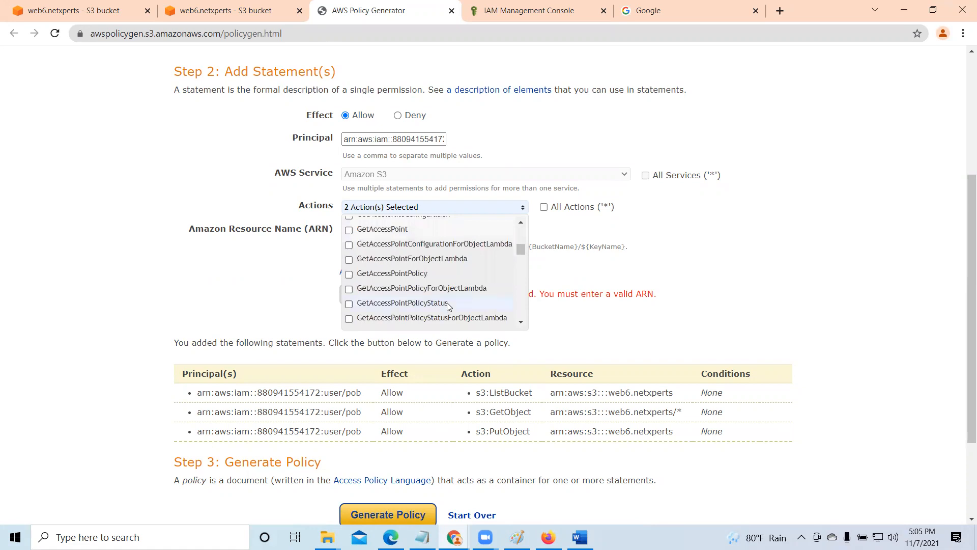
scroll(446, 305, down, 10)
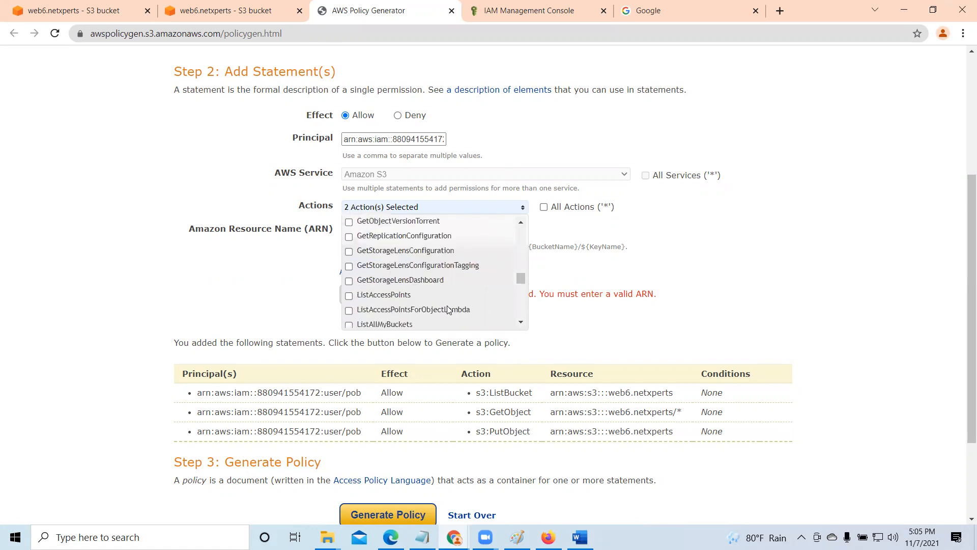
click(736, 257)
- Copy the bucket's ARN from its properties, set the resource to arn:aws:s3:::web6.netxperts without a wildcard, and add the statement
click(381, 231)
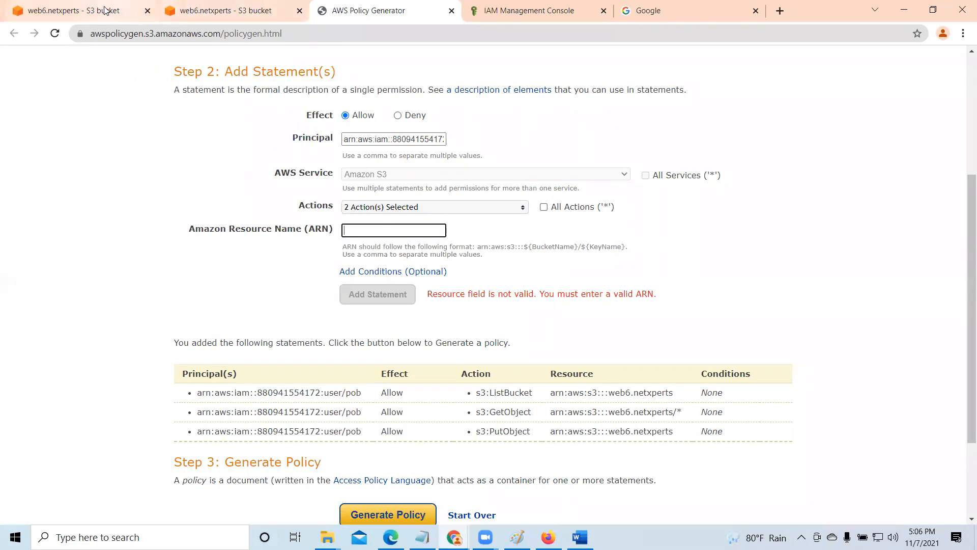
key(ctrl+1)
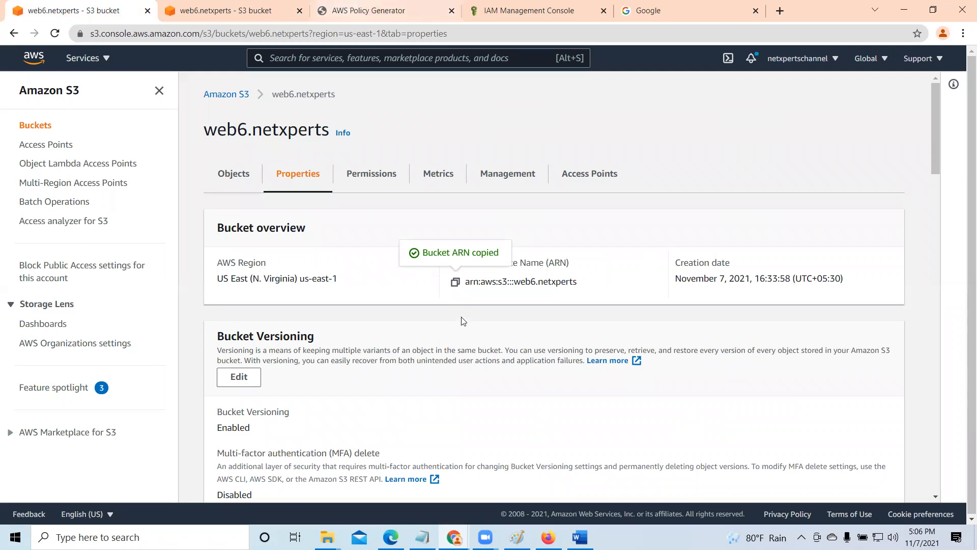
key(ctrl+3)
right_click(363, 235)
click(379, 271)
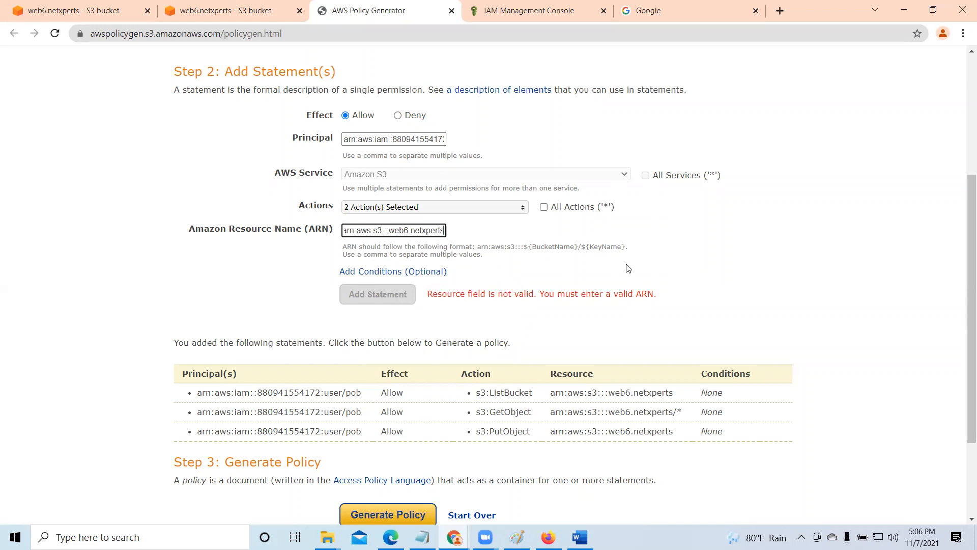
text(/*)
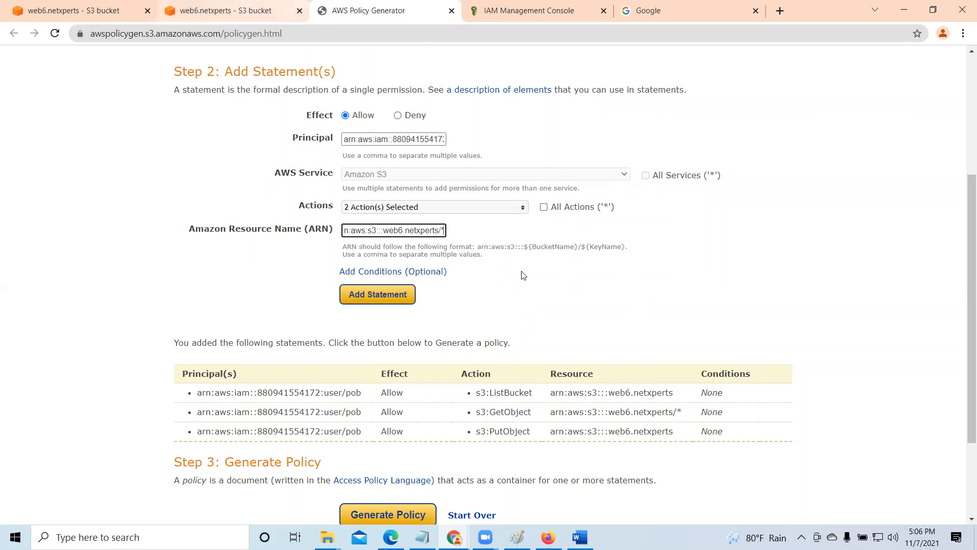
key(BackSpace)
key(BackSpace)
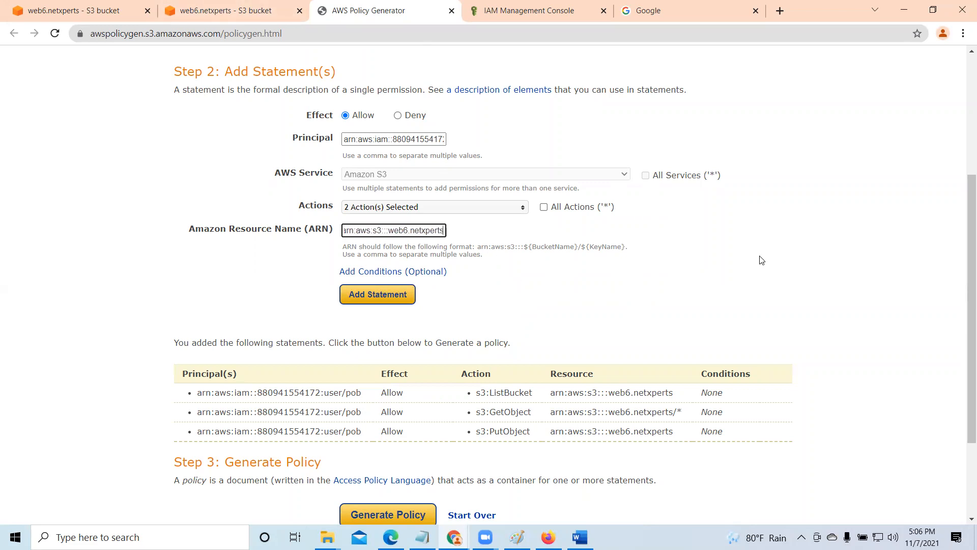
click(383, 295)
- Generate the policy with the DeleteBucket and DeleteObject statement and copy its complete JSON document
scroll(467, 397, down, 3)
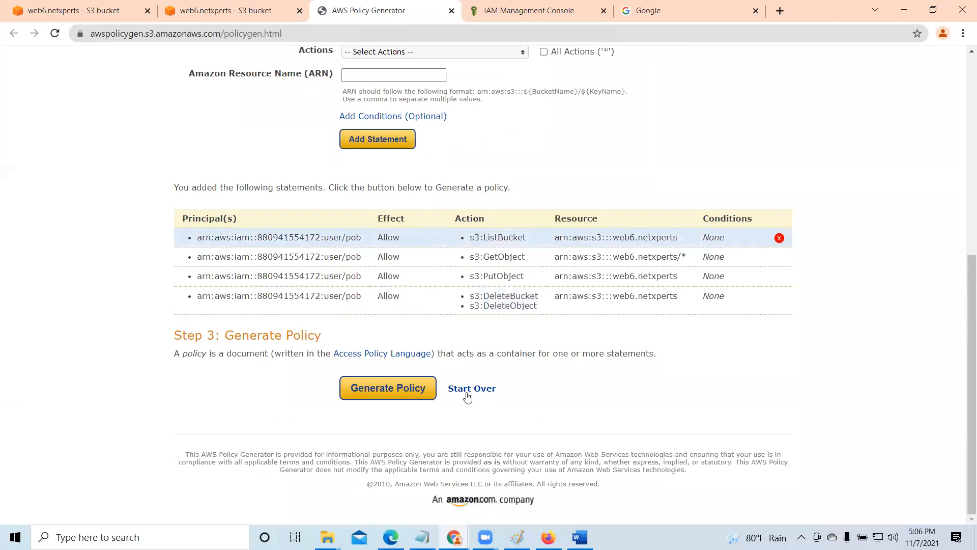
click(414, 389)
drag(735, 356, 728, 175)
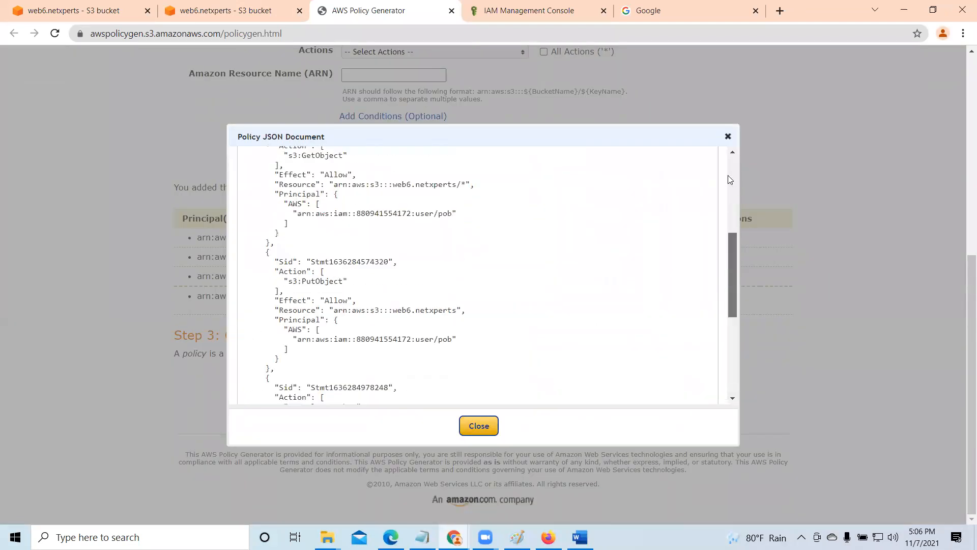
key(ctrl+a)
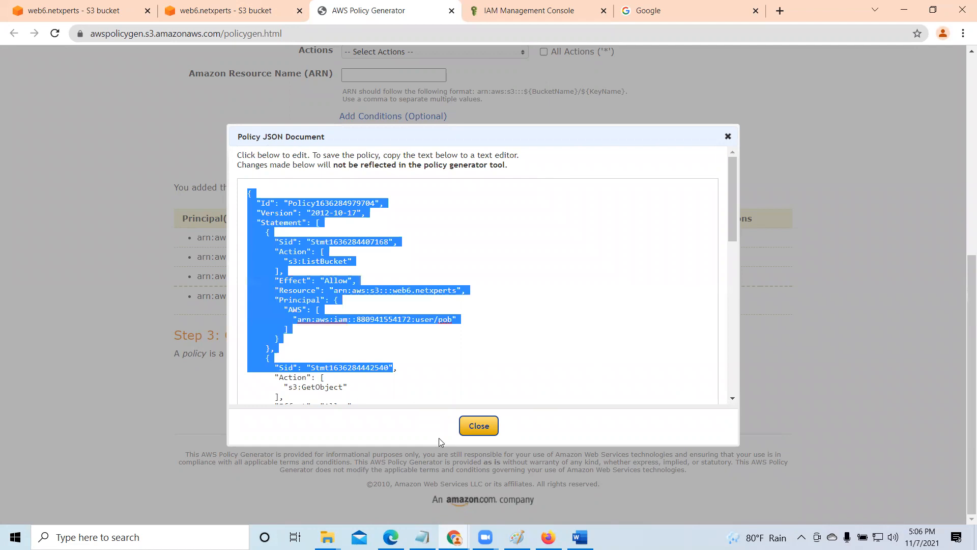
scroll(307, 261, down, 6)
right_click(300, 239)
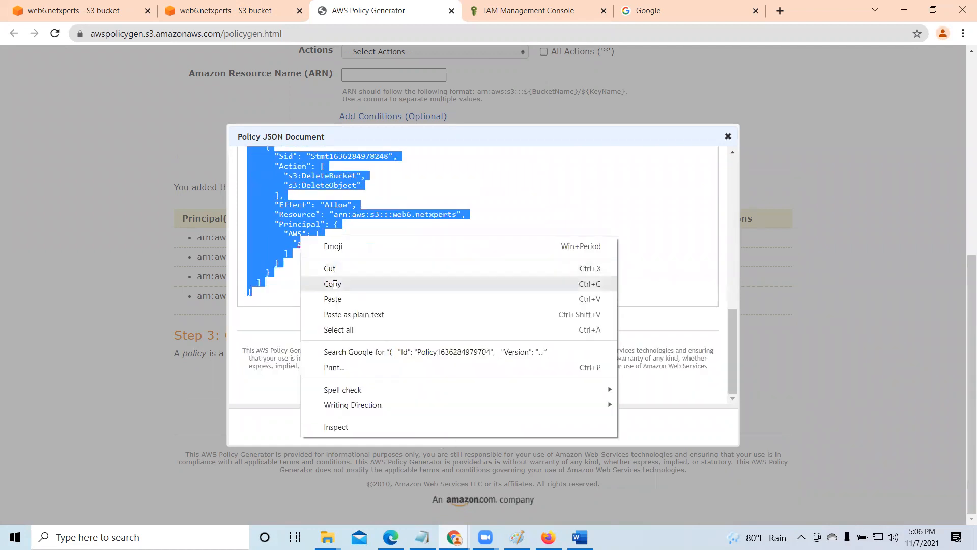
click(335, 284)
- Clear the existing policy of web6.netxperts in the bucket policy editor and paste the newly generated JSON
click(219, 11)
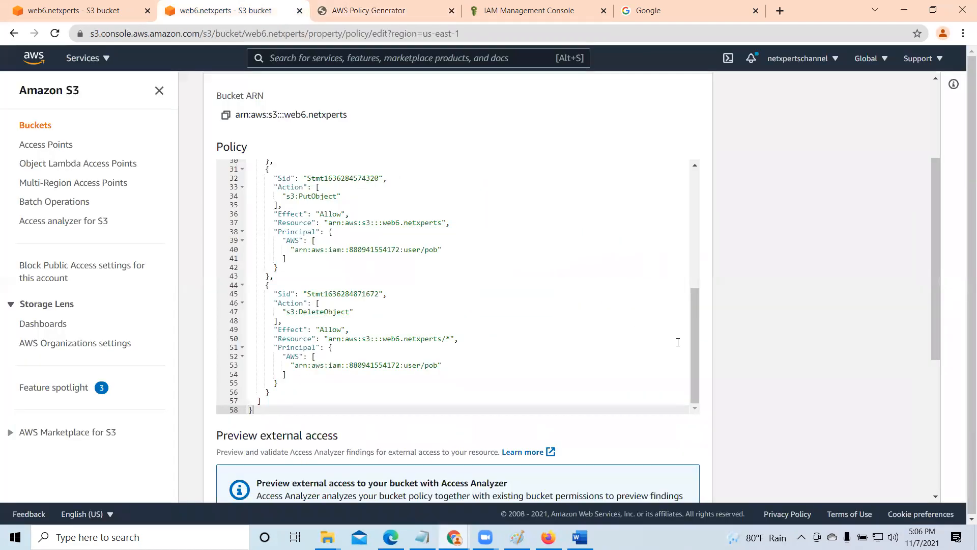
drag(694, 371, 604, 146)
drag(249, 164, 494, 405)
key(Delete)
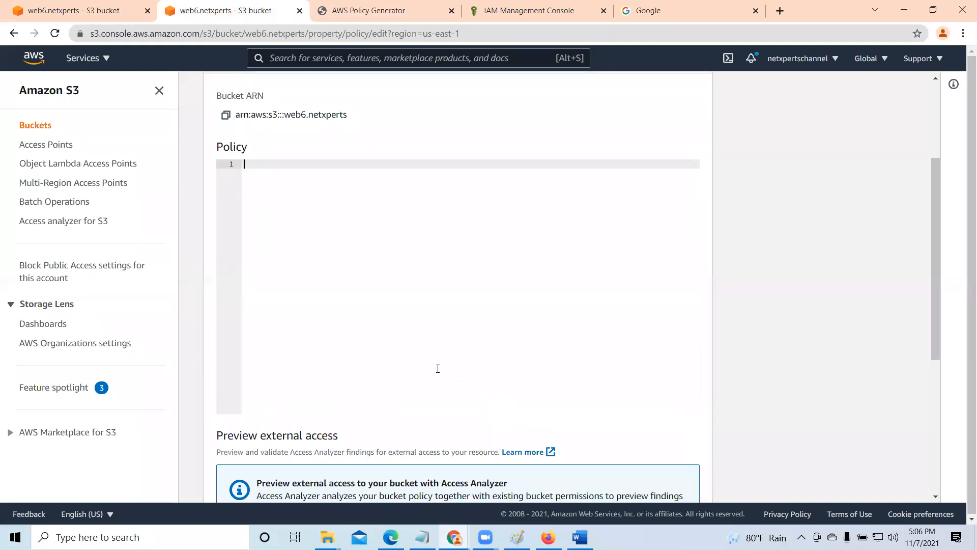
right_click(268, 163)
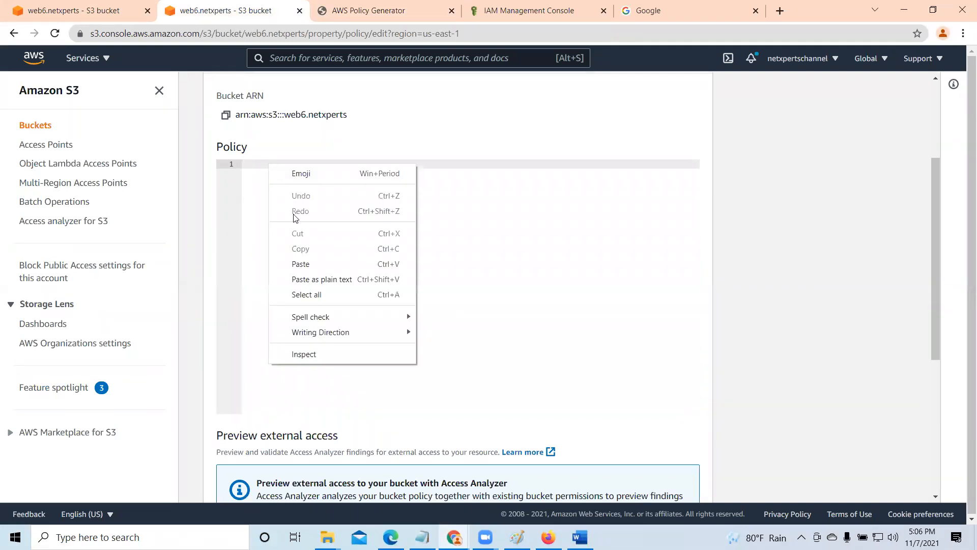
click(306, 264)
- Try to save the bucket policy with the DeleteBucket and DeleteObject statement and expand the API response
scroll(407, 351, down, 5)
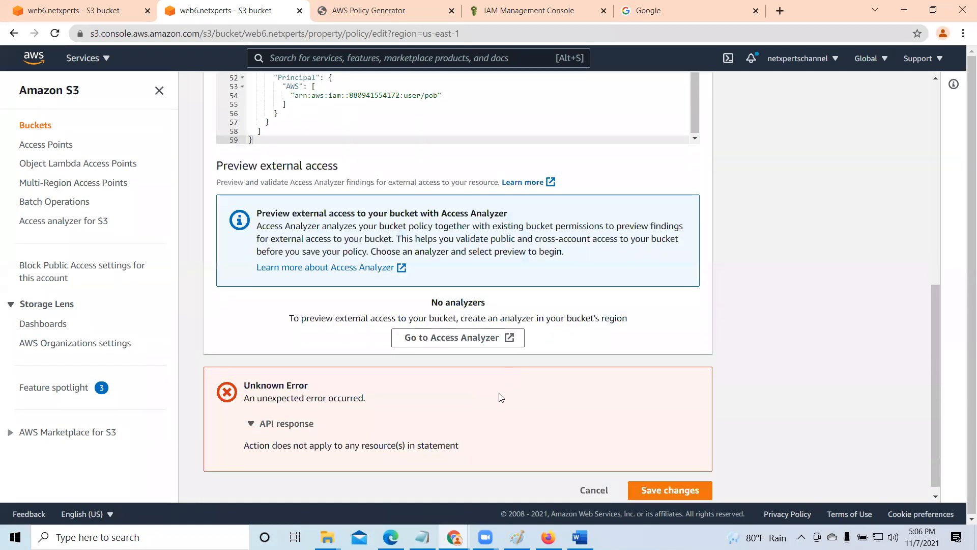
click(678, 481)
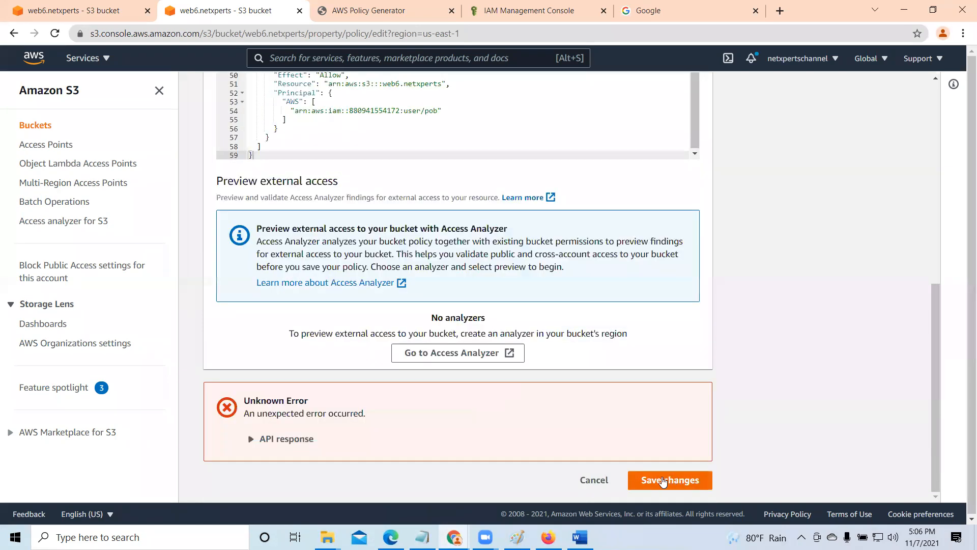
click(251, 440)
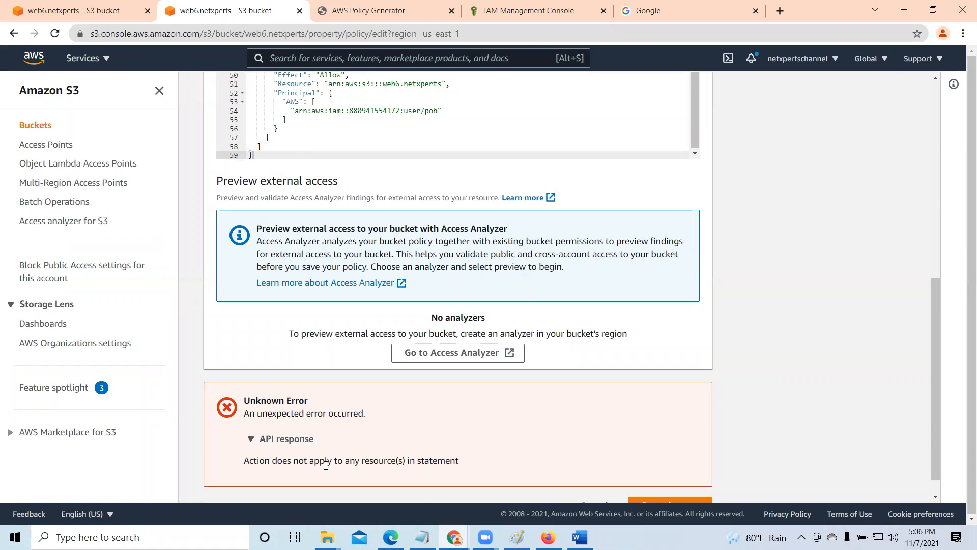
- Close the generated policy document in AWS Policy Generator and remove the DeleteBucket and DeleteObject statement
click(381, 11)
click(478, 425)
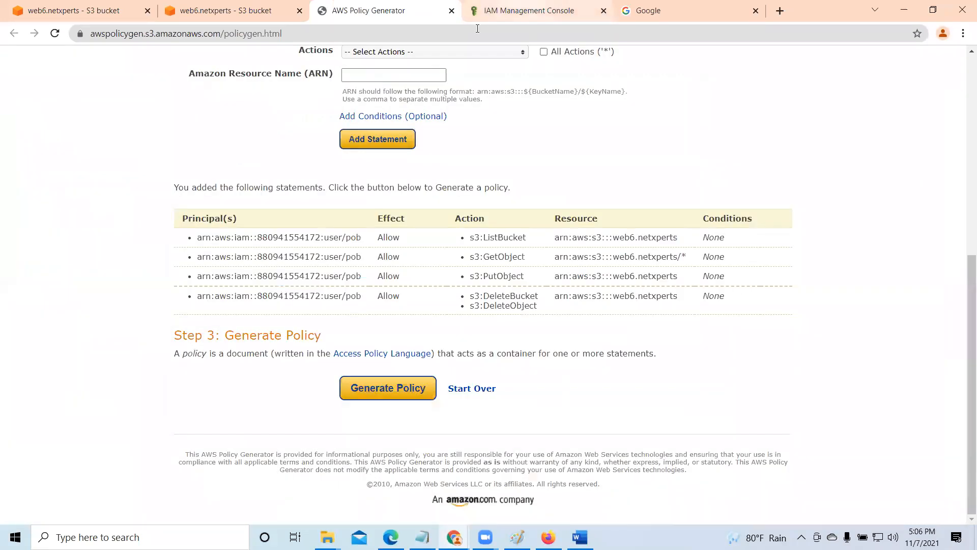
click(779, 297)
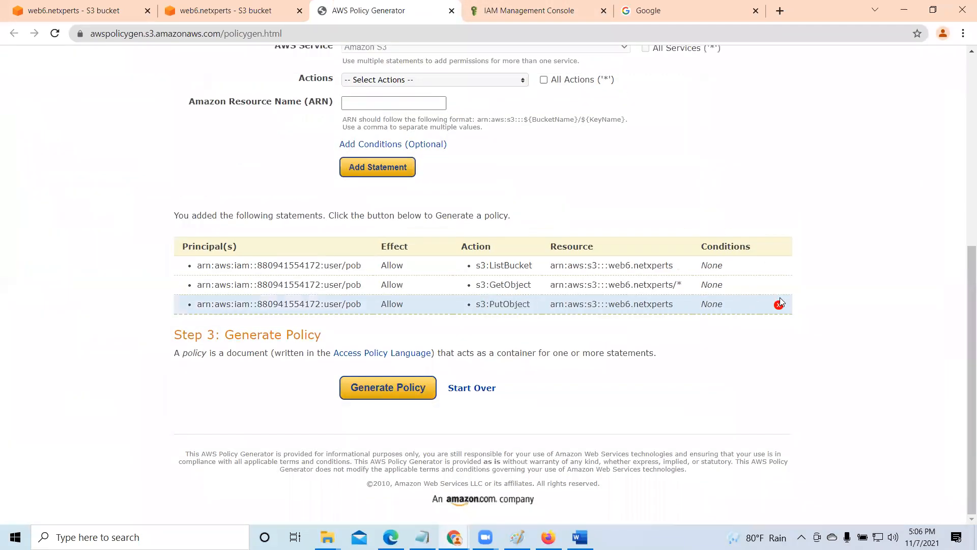
- Generate the policy with only the ListBucket, GetObject and PutObject statements and copy its complete JSON document
click(420, 386)
drag(251, 299, 299, 250)
right_click(278, 217)
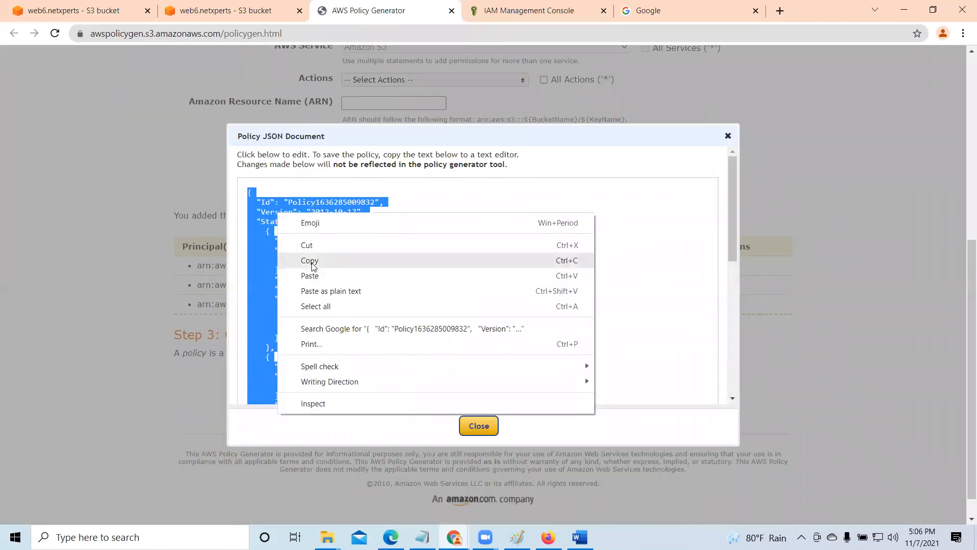
click(312, 263)
click(478, 425)
- Replace the whole bucket policy of web6.netxperts in the S3 editor with the copied JSON that has no delete statement
click(244, 7)
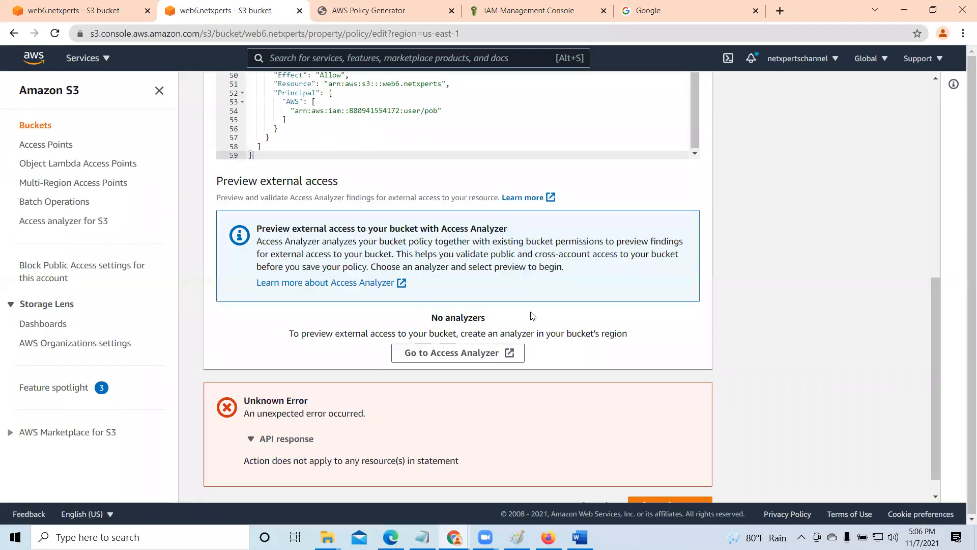
scroll(432, 285, up, 10)
scroll(663, 369, down, 4)
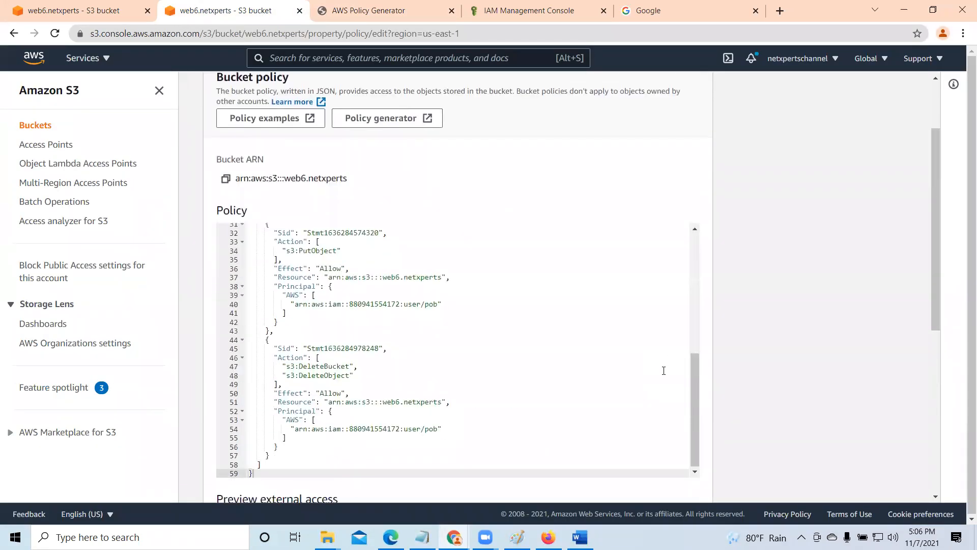
drag(691, 252, 691, 133)
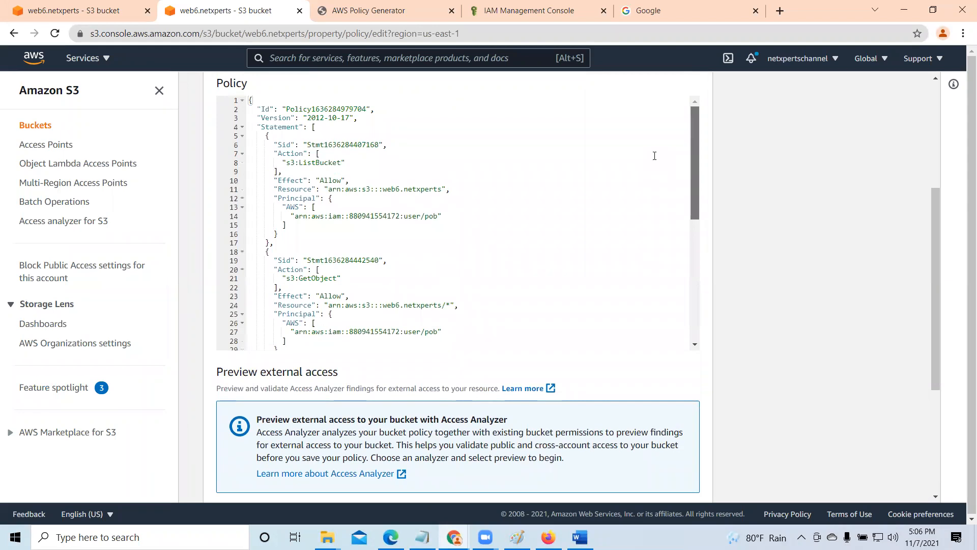
click(237, 100)
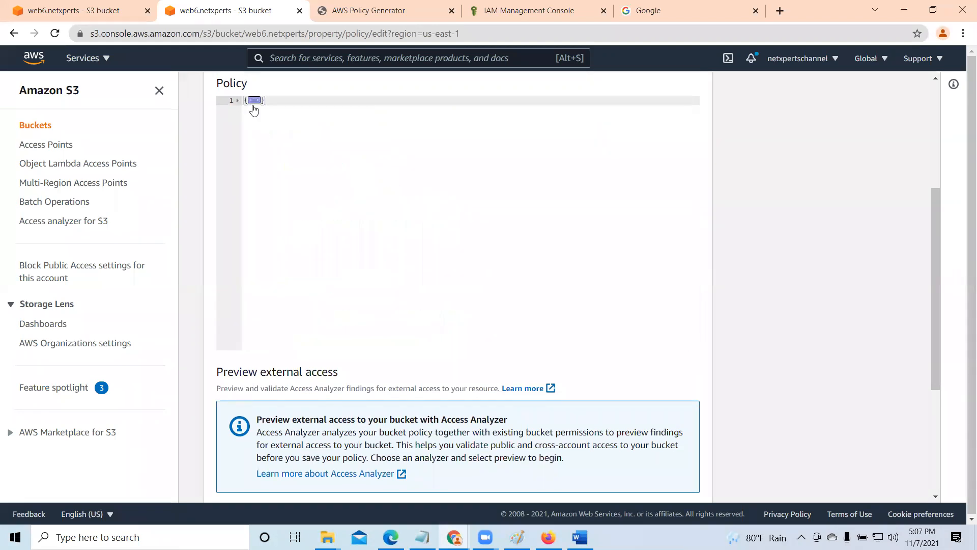
click(238, 100)
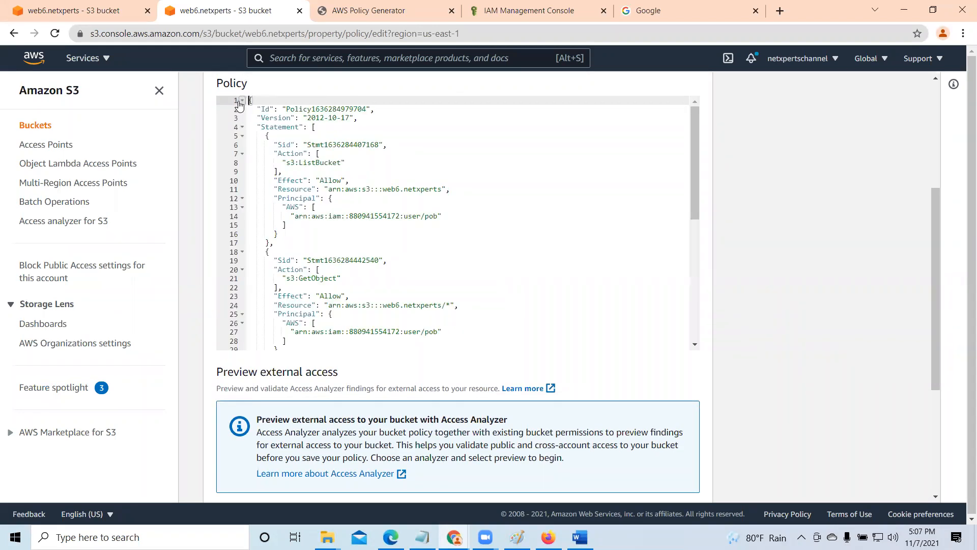
key(ctrl+a)
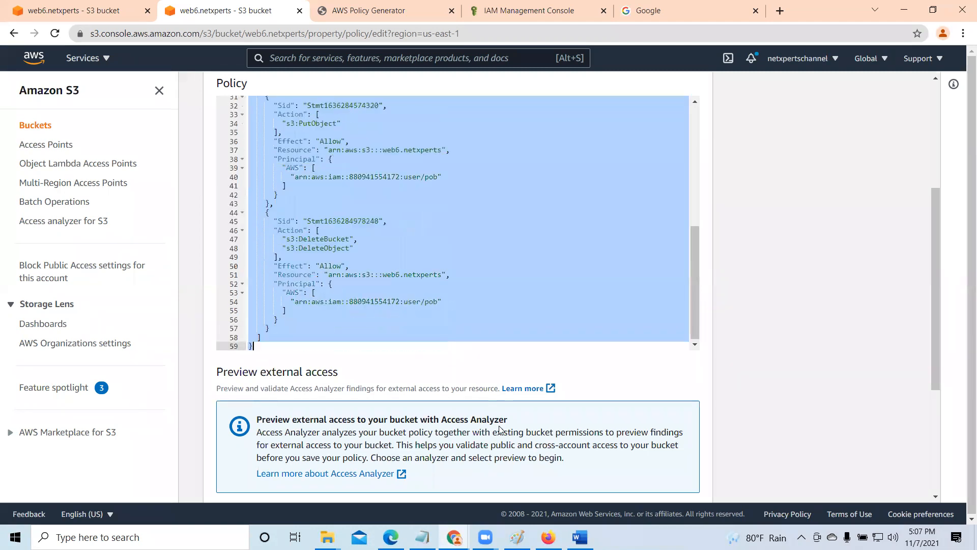
key(BackSpace)
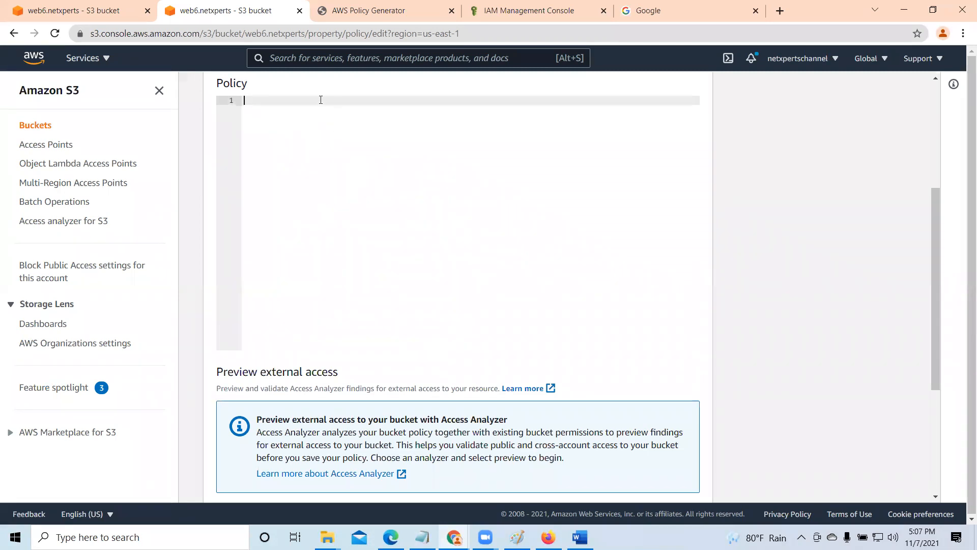
right_click(321, 100)
click(360, 201)
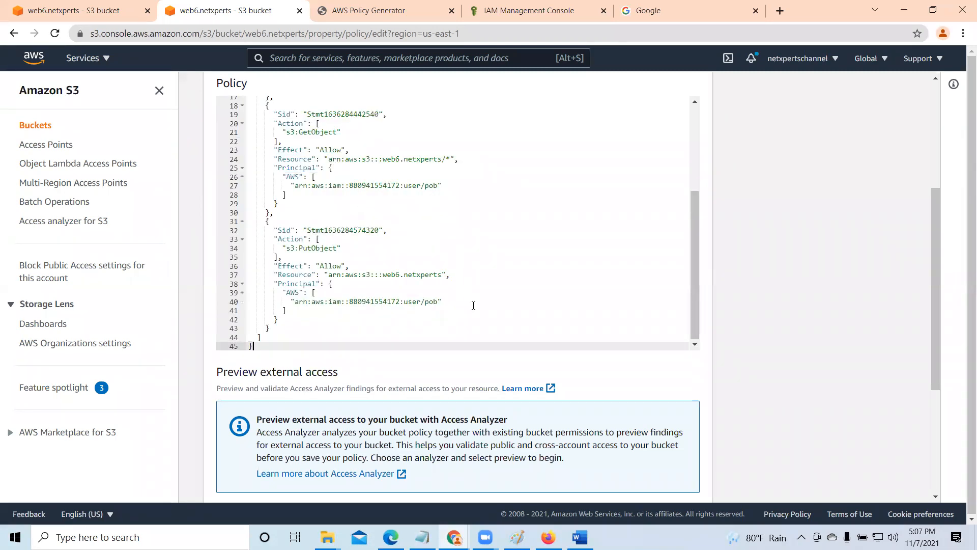
- Try to save the bucket policy with the ListBucket, GetObject and PutObject statements
scroll(473, 305, down, 4)
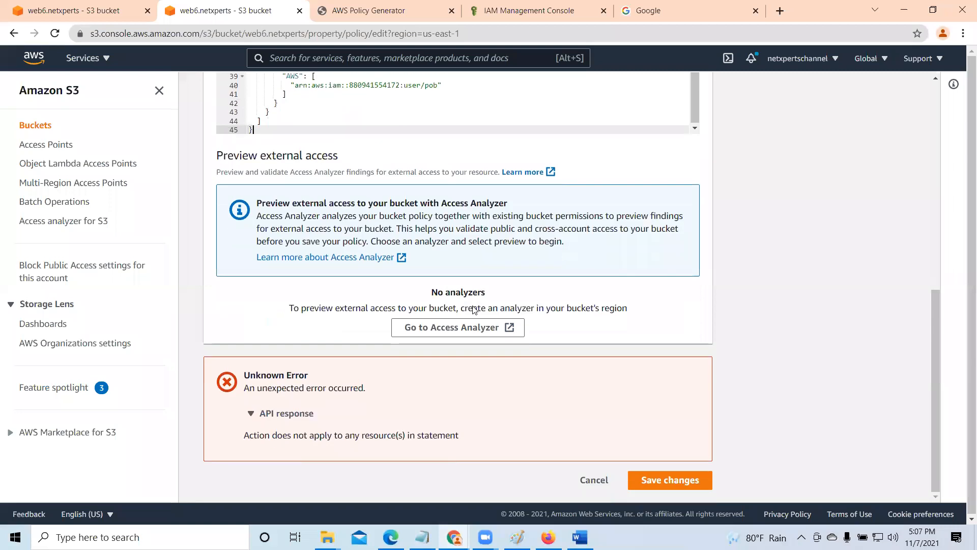
click(674, 481)
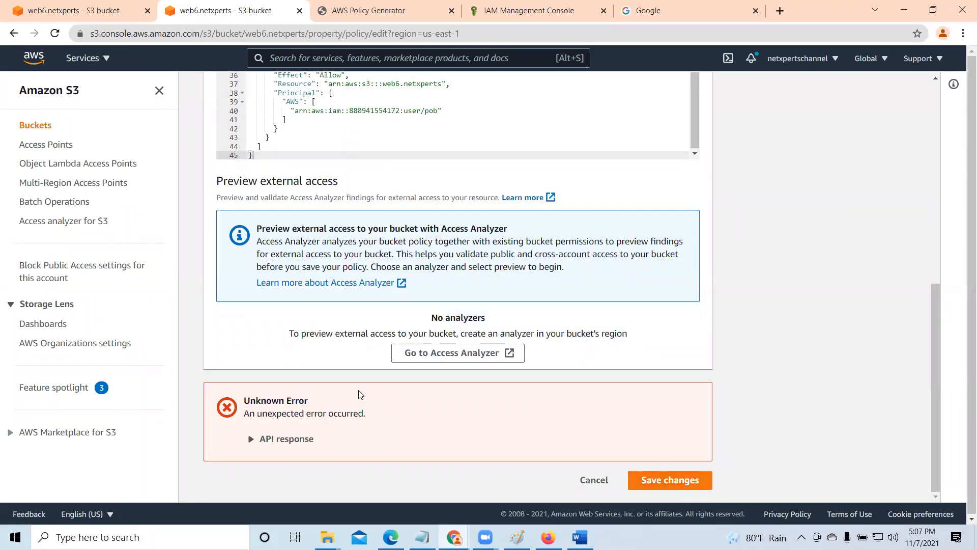
scroll(360, 394, up, 4)
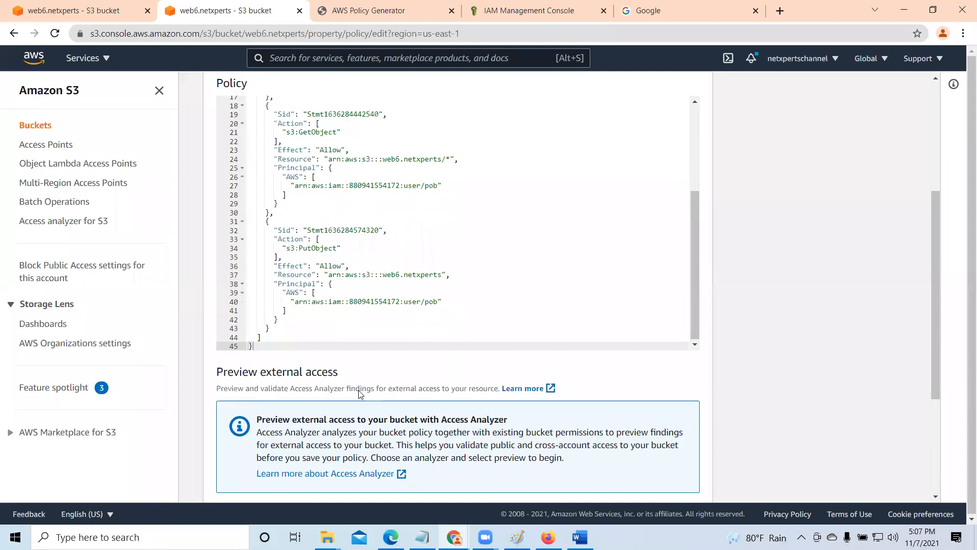
scroll(360, 395, up, 1)
- Compare the policy generator's statements with the bucket policy and remove the PutObject statement from the generator
click(390, 6)
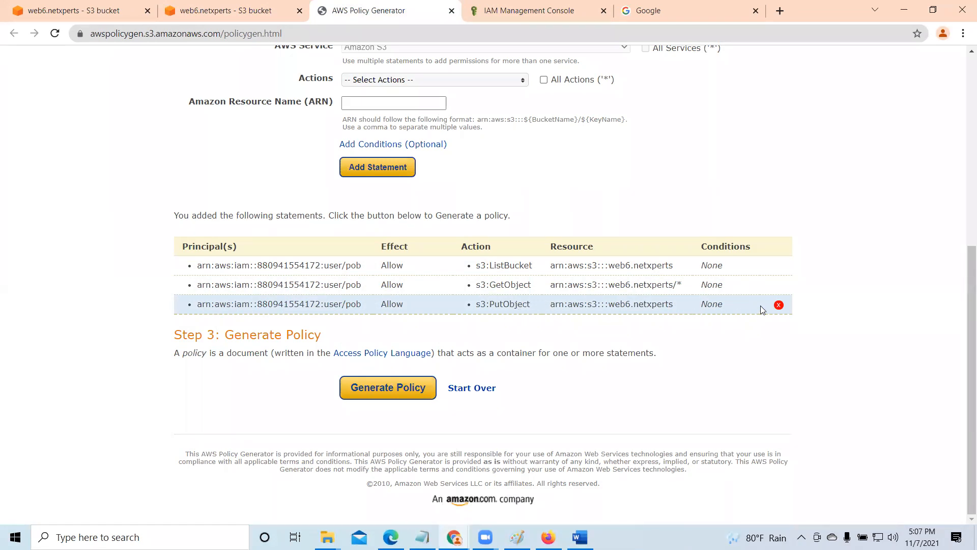
click(252, 14)
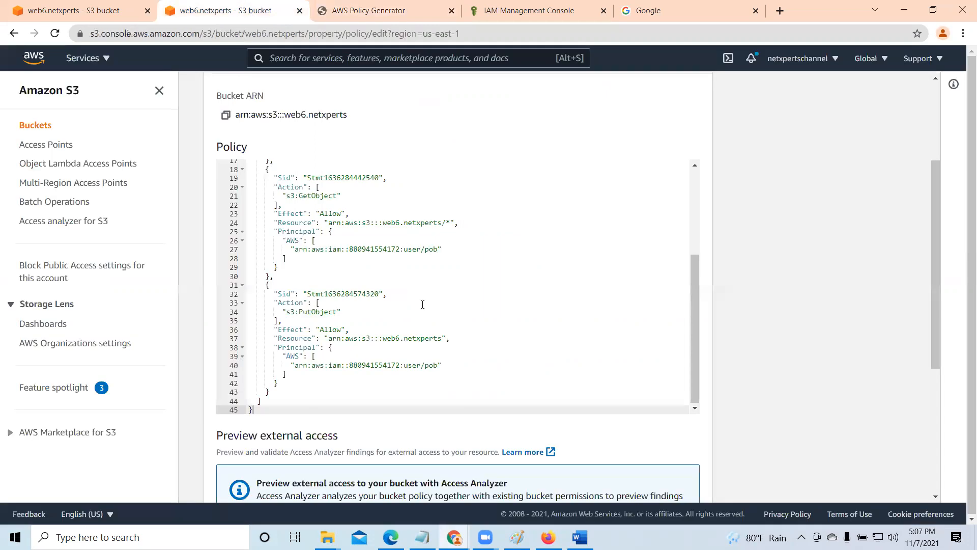
scroll(455, 360, down, 3)
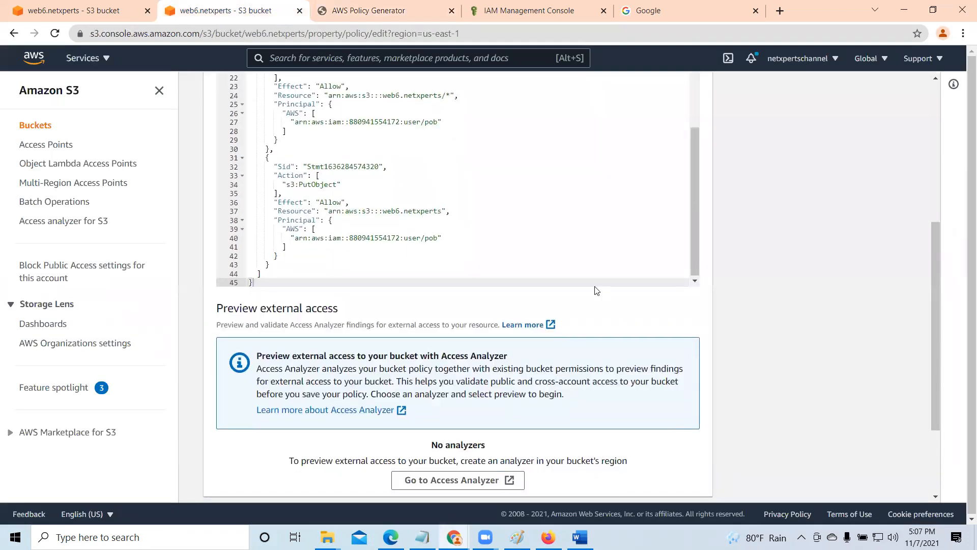
click(364, 11)
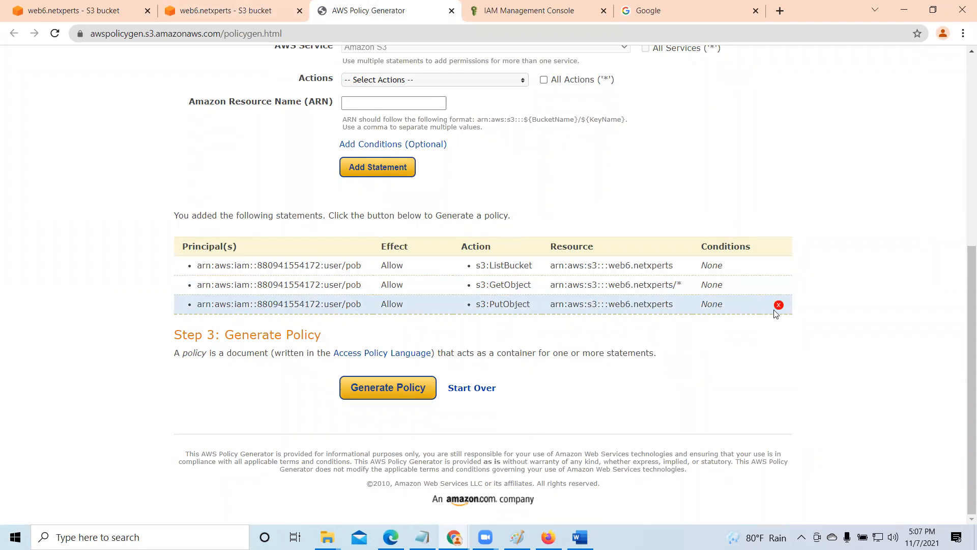
click(779, 305)
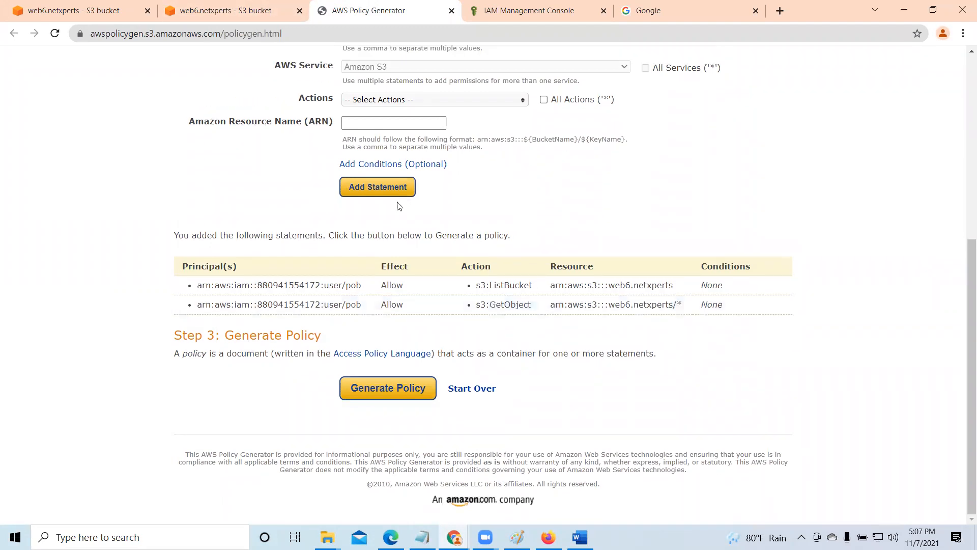
- Copy the IAM user's ARN from the user summary and paste it as the principal of a new Allow statement
scroll(361, 258, up, 5)
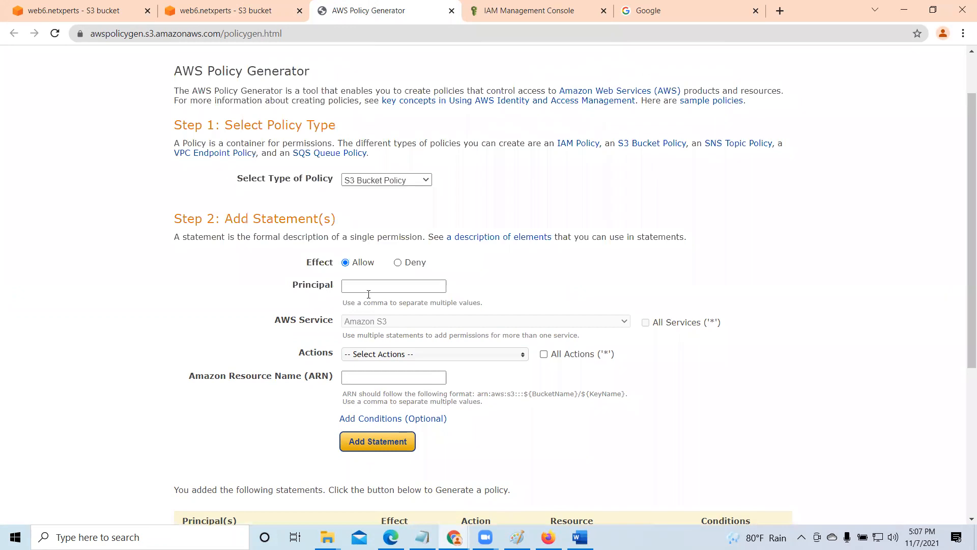
click(532, 10)
click(519, 239)
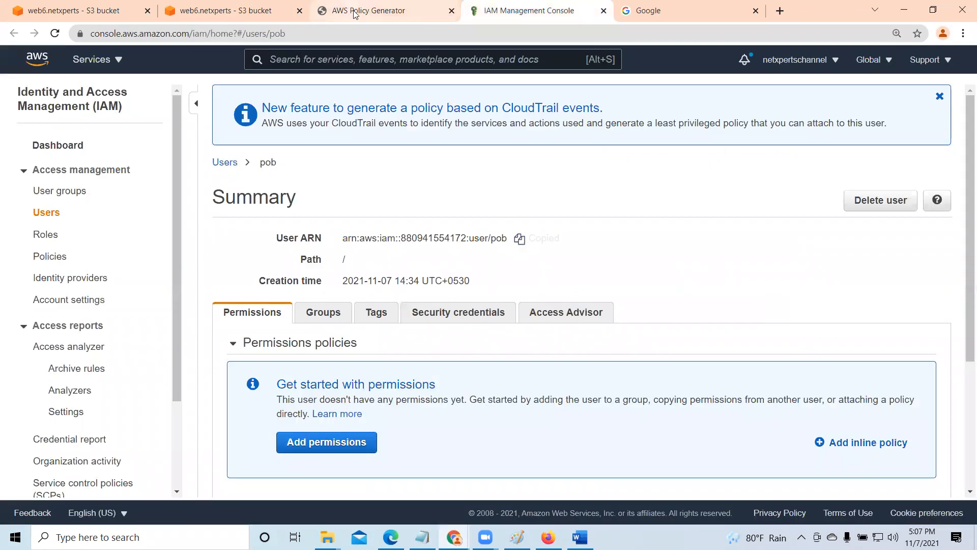
click(368, 10)
click(365, 285)
right_click(365, 286)
click(412, 383)
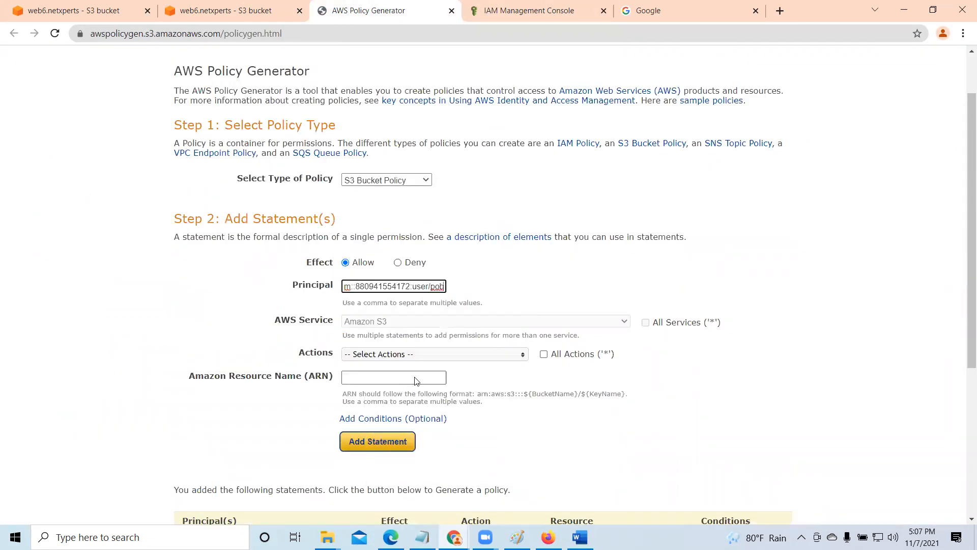
- Select the PutObject action for the new Allow statement in the policy generator
scroll(555, 321, down, 2)
click(488, 231)
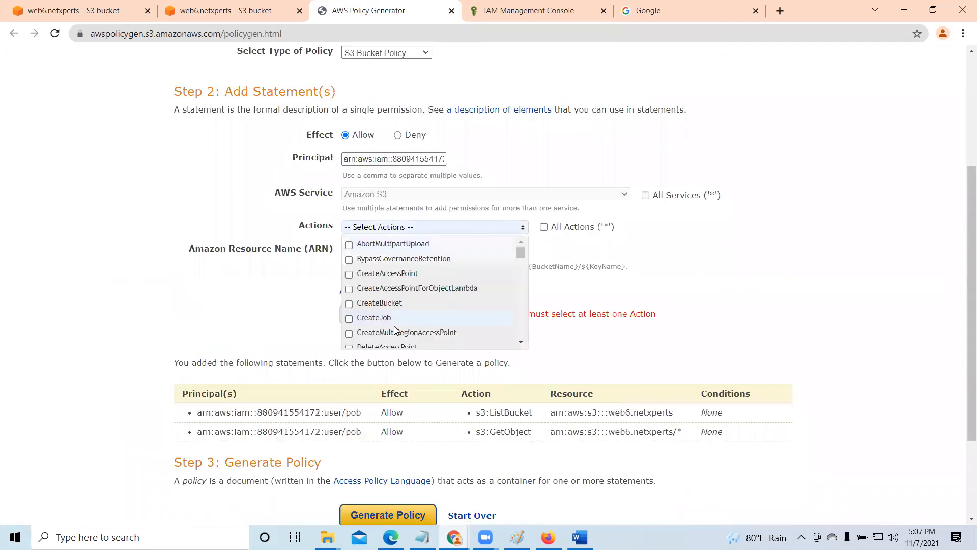
drag(520, 254, 532, 330)
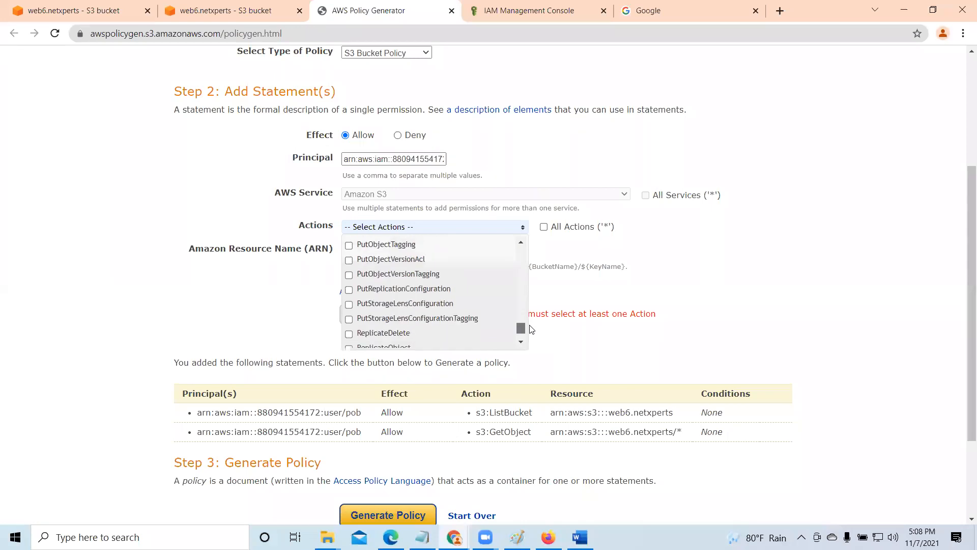
scroll(415, 319, down, 2)
scroll(417, 318, up, 4)
scroll(414, 312, up, 5)
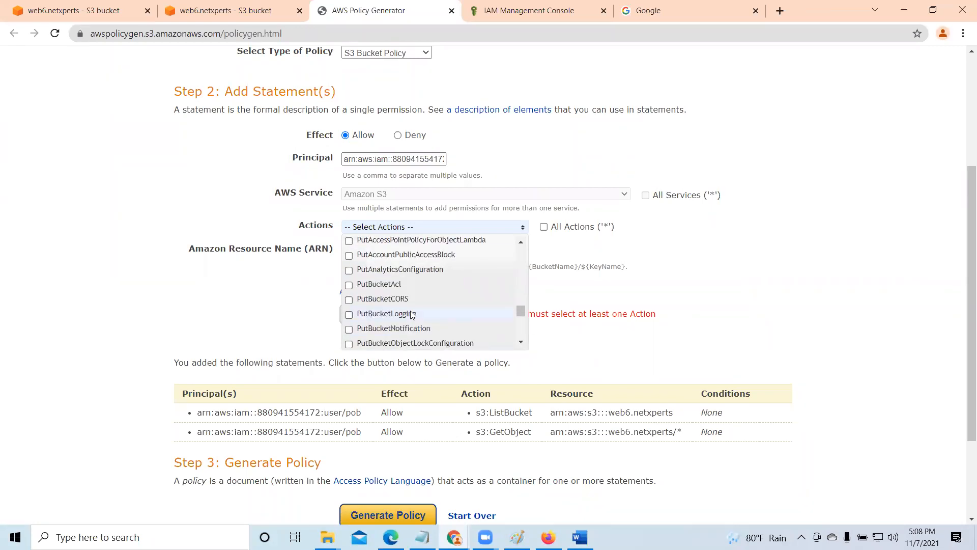
scroll(387, 313, up, 5)
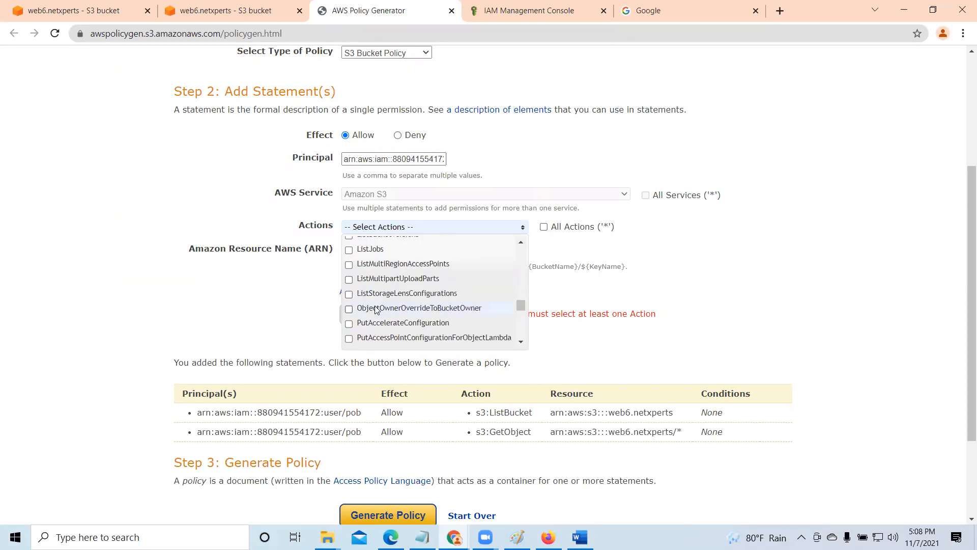
scroll(398, 319, up, 3)
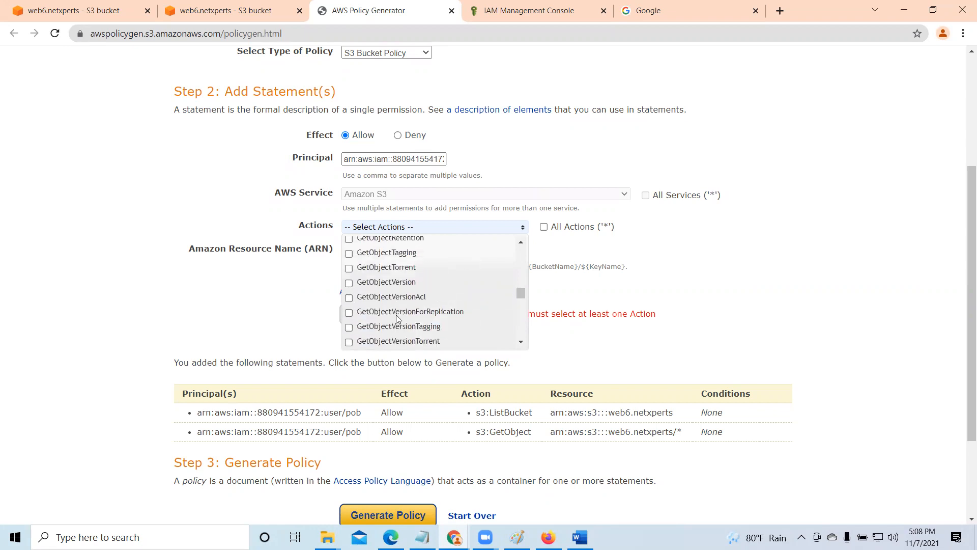
scroll(399, 319, up, 3)
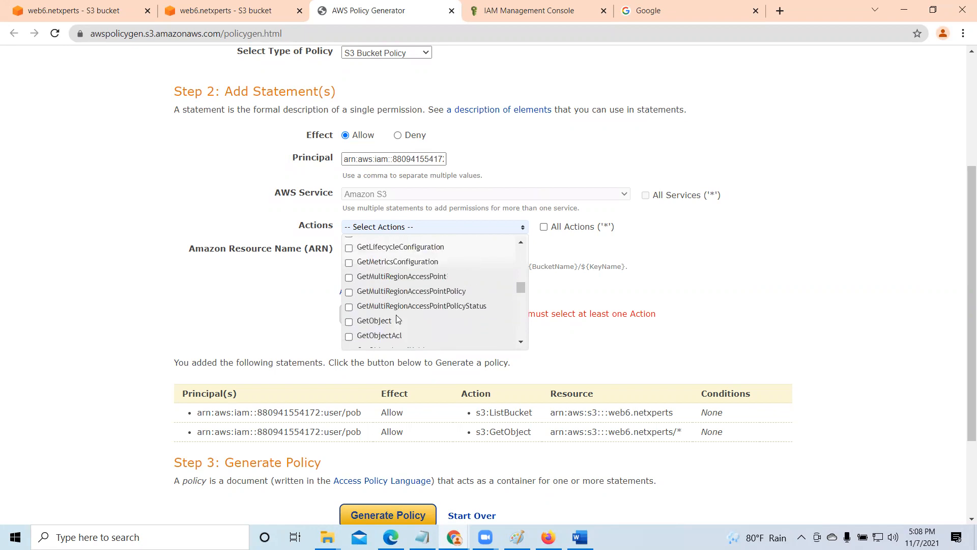
scroll(389, 323, up, 3)
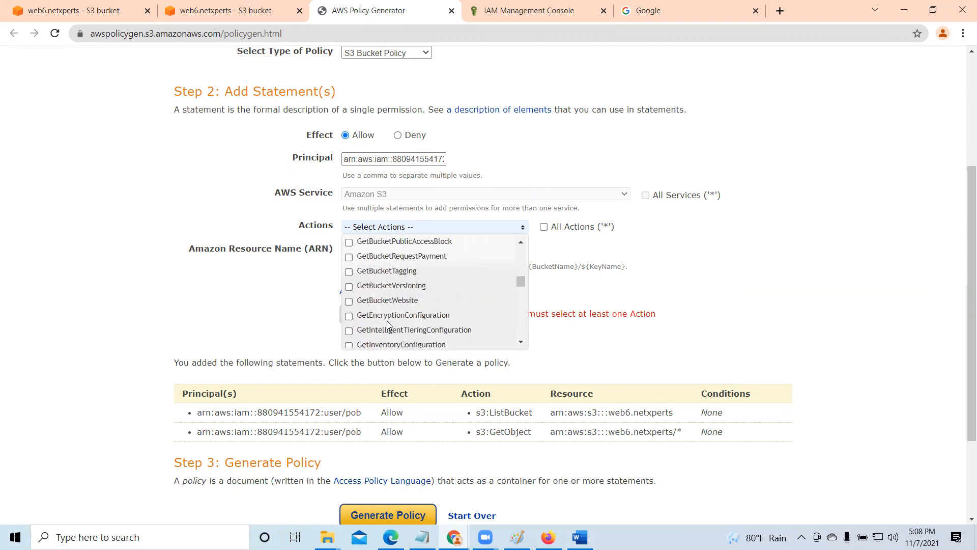
scroll(388, 324, up, 3)
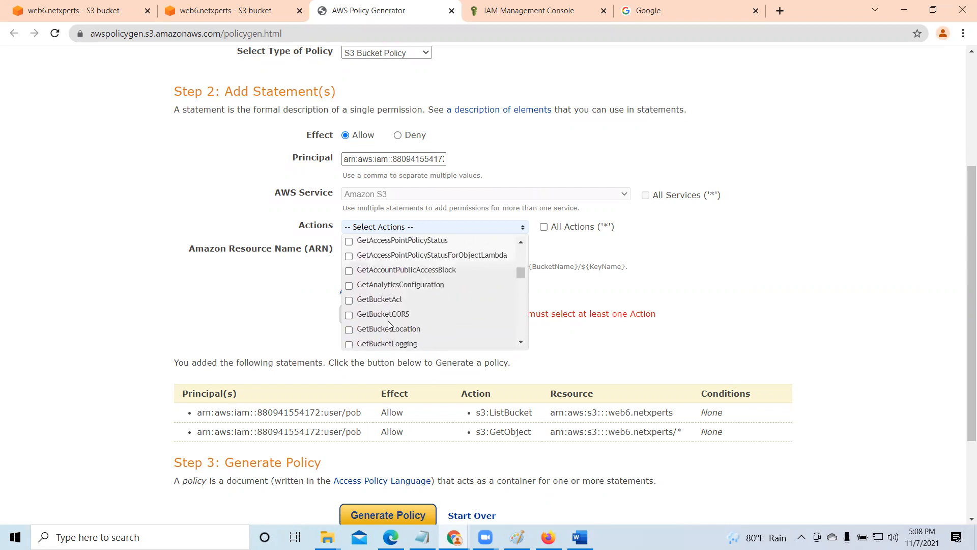
scroll(389, 325, up, 3)
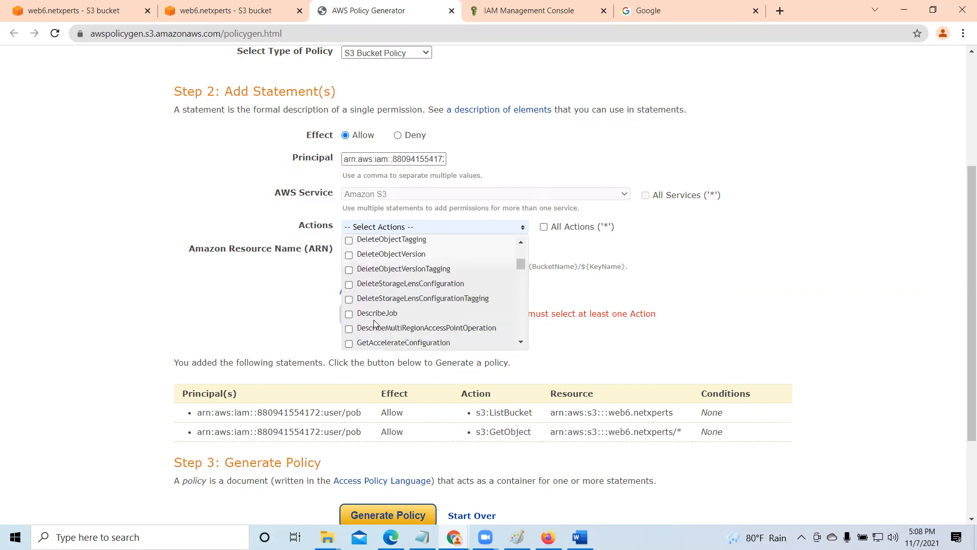
scroll(387, 319, up, 3)
scroll(387, 319, up, 3)
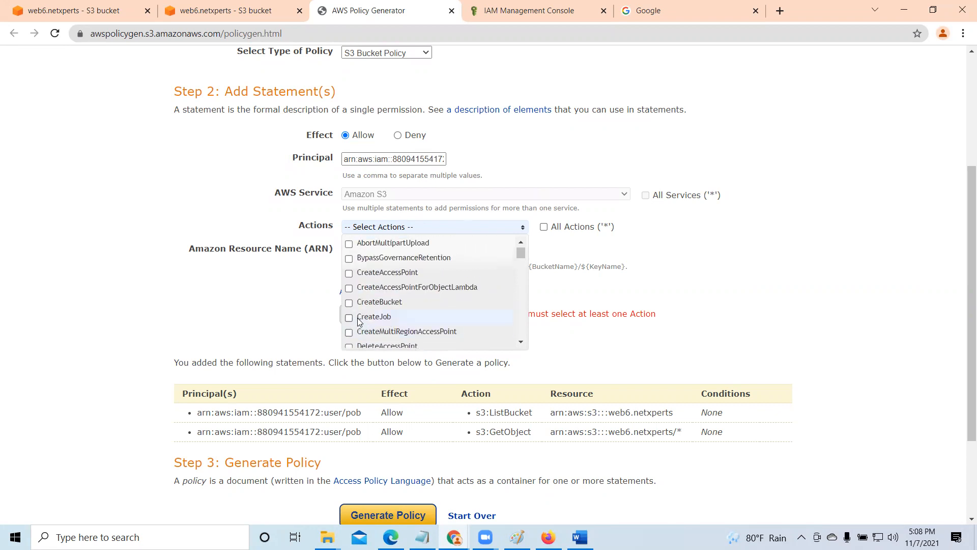
scroll(380, 313, down, 3)
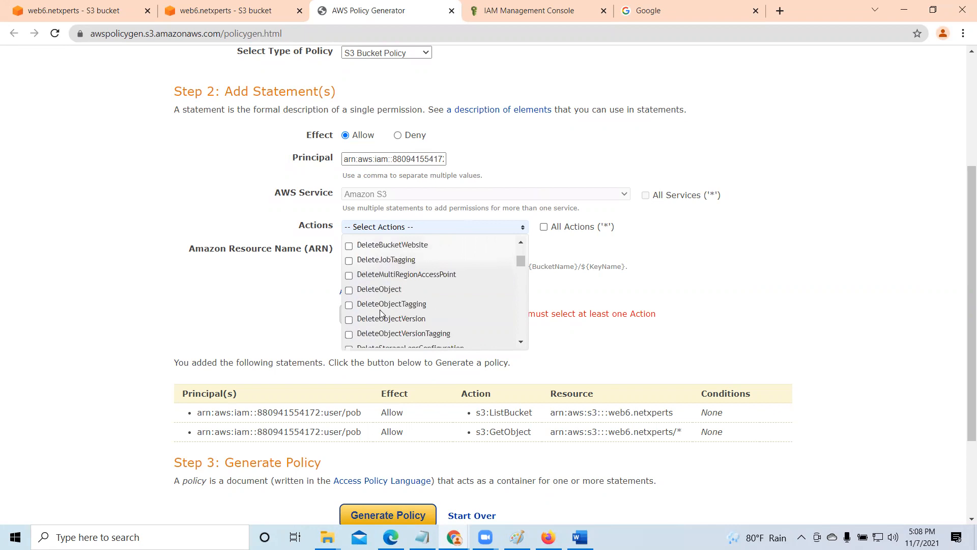
scroll(380, 313, down, 3)
scroll(379, 309, down, 3)
scroll(380, 309, down, 10)
scroll(384, 313, down, 5)
scroll(383, 313, down, 5)
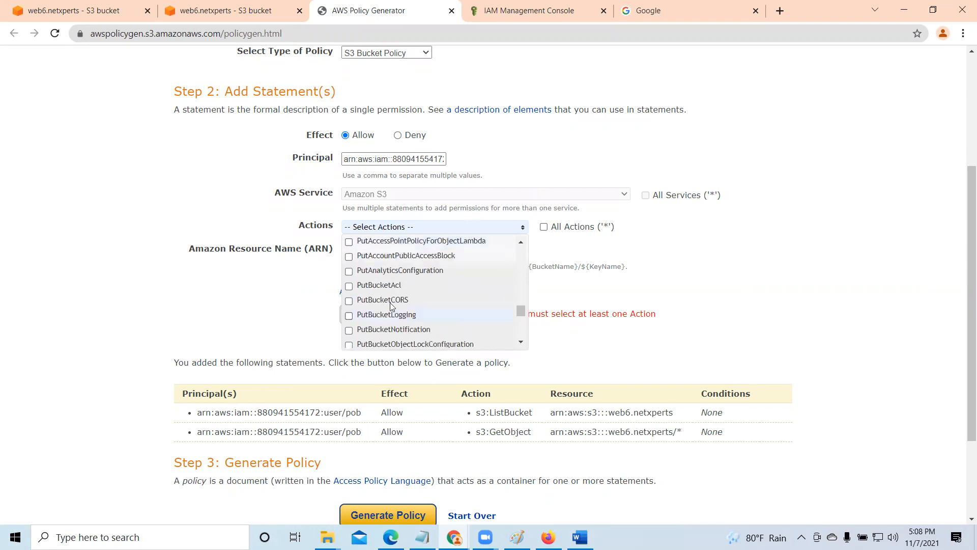
scroll(389, 302, down, 5)
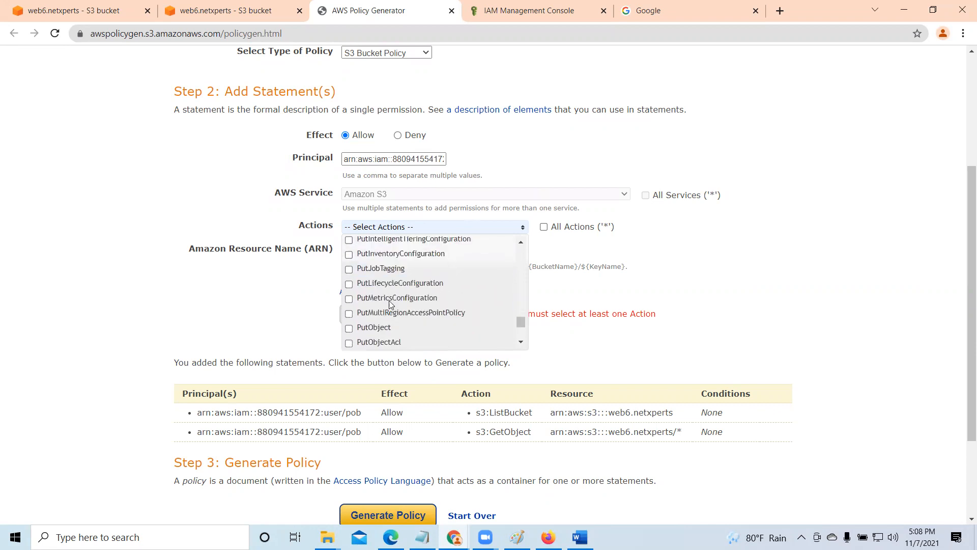
click(349, 312)
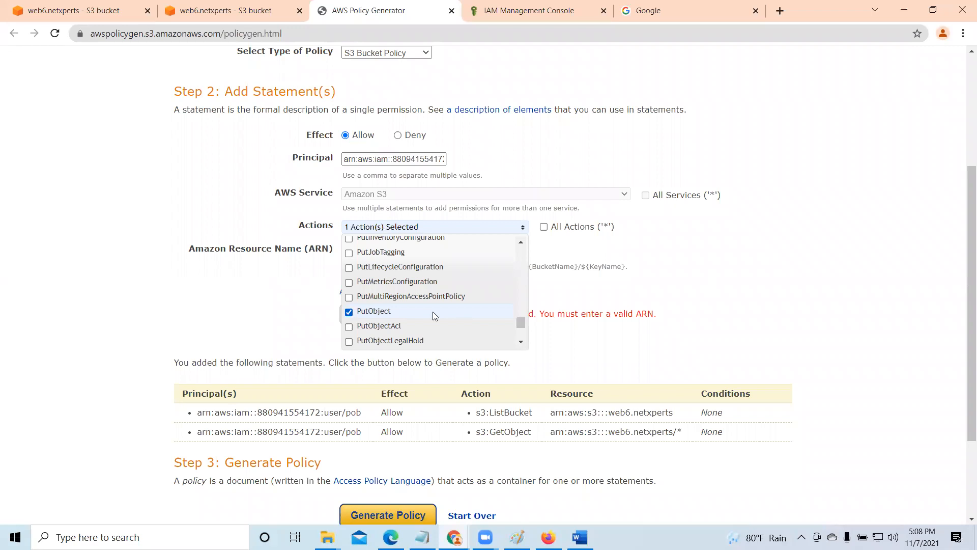
- Add the DeleteObject action to the same statement's selected actions
scroll(426, 315, up, 8)
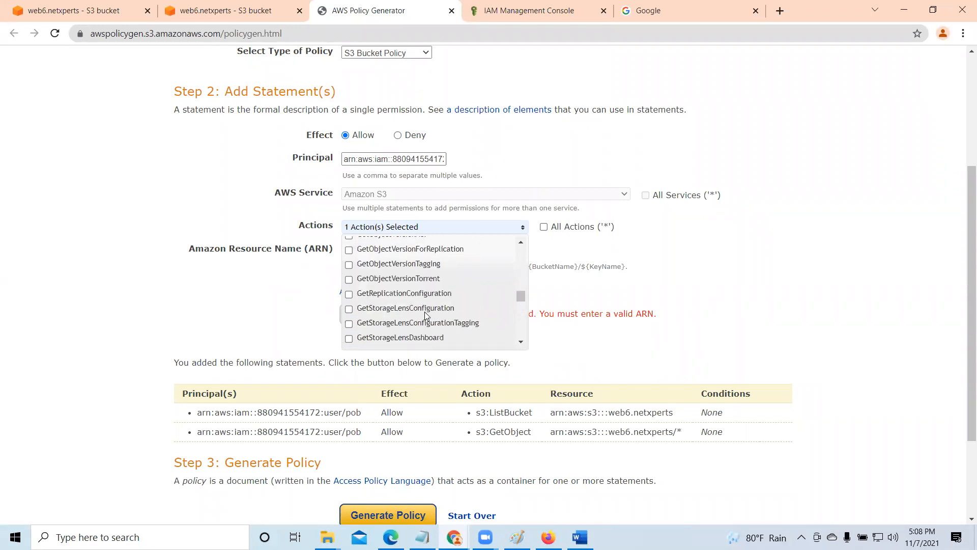
scroll(426, 313, up, 10)
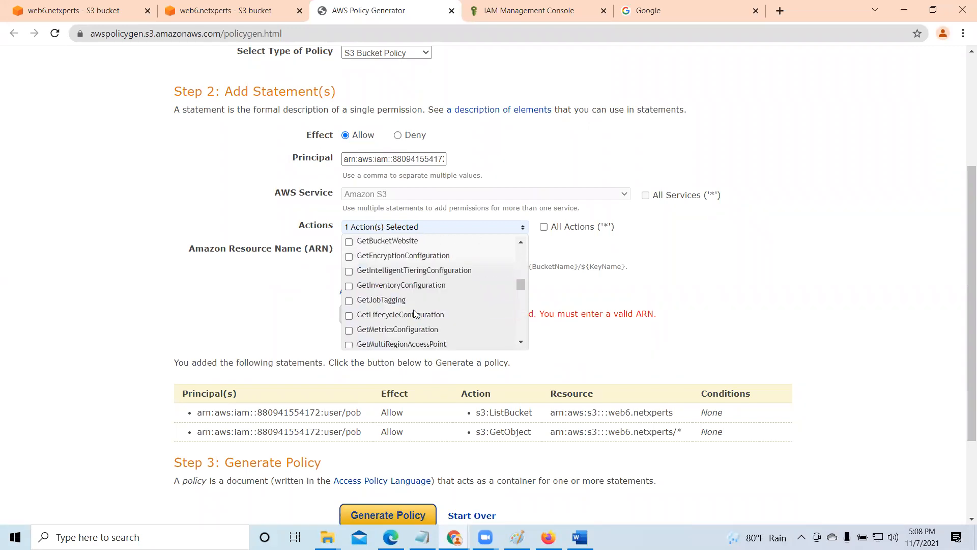
scroll(413, 312, up, 6)
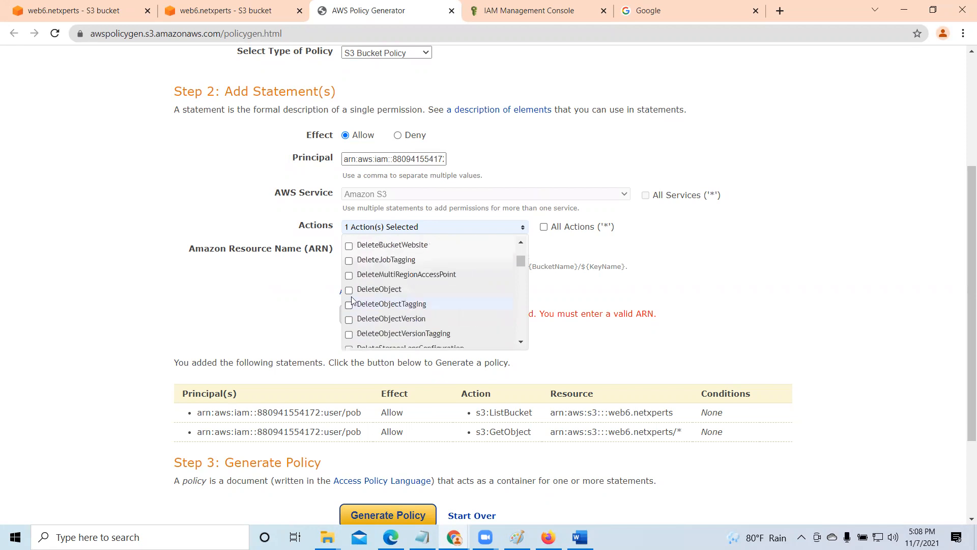
click(681, 279)
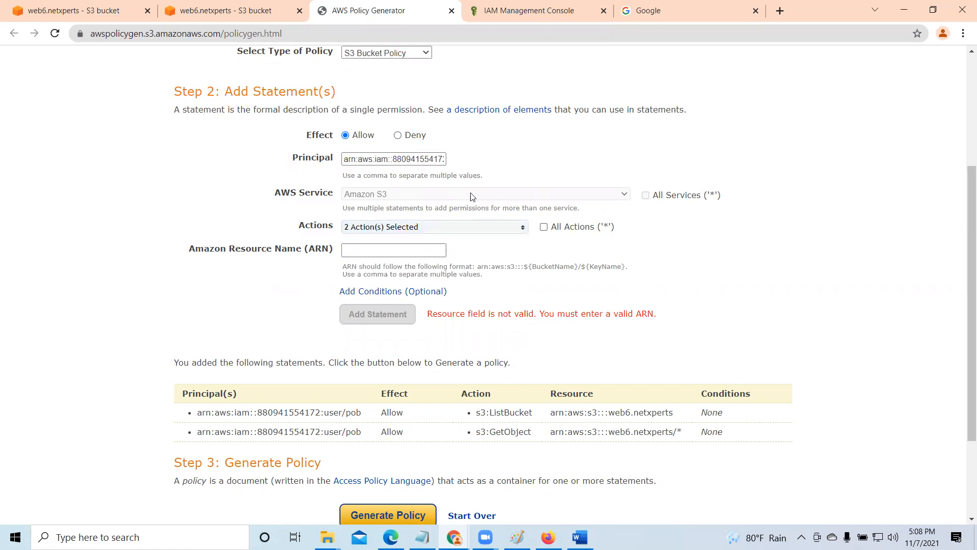
- Copy the bucket ARN from web6.netxperts, set the statement's resource to arn:aws:s3:::web6.netxperts/* and add the statement
click(241, 12)
click(115, 11)
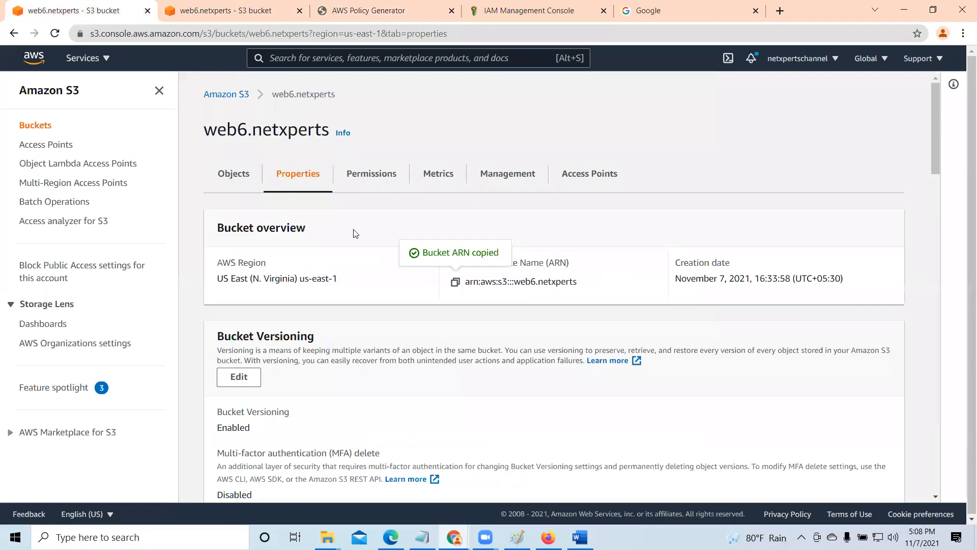
click(357, 7)
click(386, 250)
right_click(377, 251)
click(393, 352)
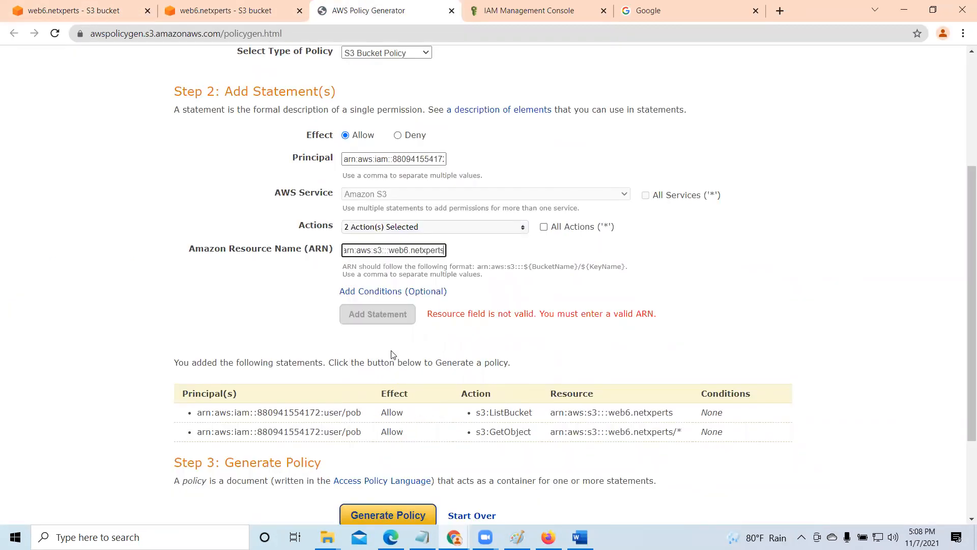
text(/*)
click(394, 320)
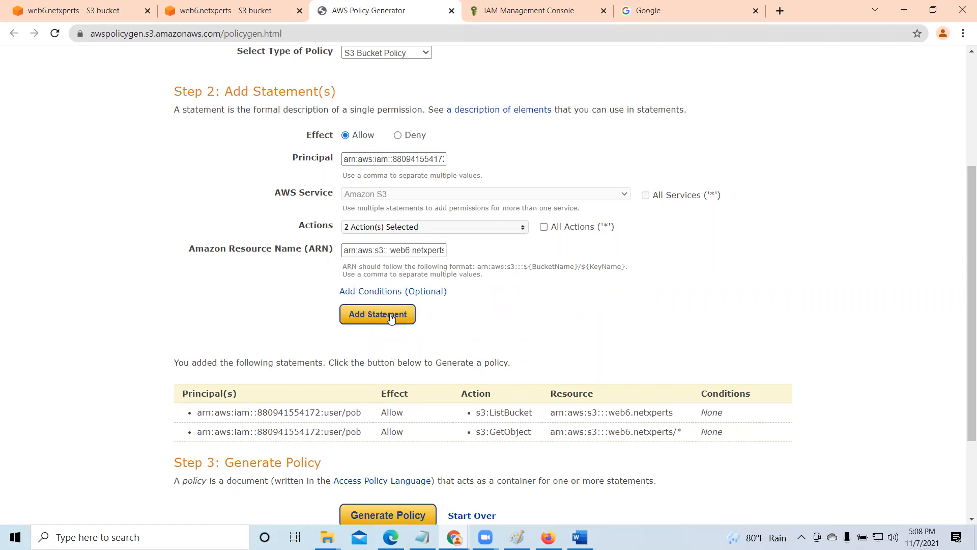
- Generate the policy from the ListBucket, GetObject and DeleteObject/PutObject statements and copy the whole JSON document
scroll(562, 344, down, 3)
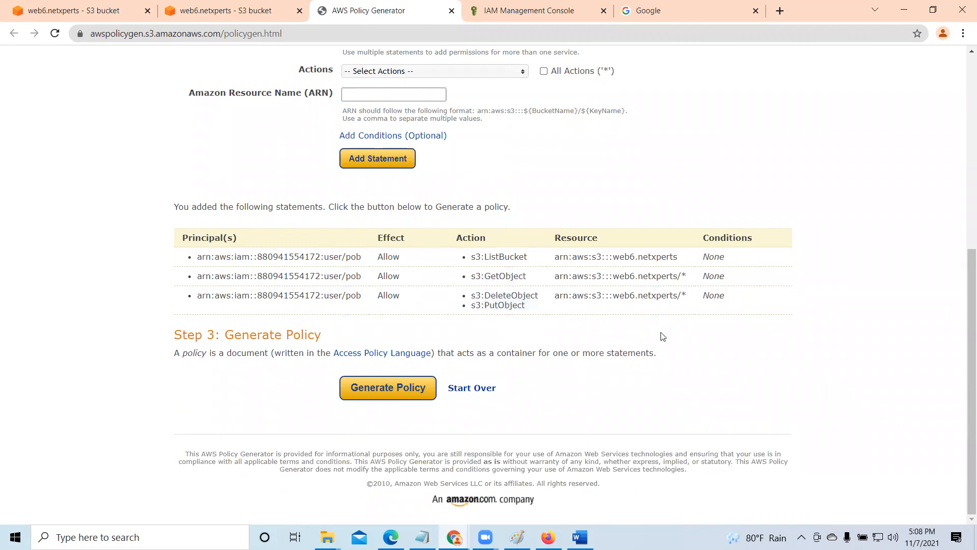
click(409, 386)
drag(247, 191, 516, 447)
right_click(317, 237)
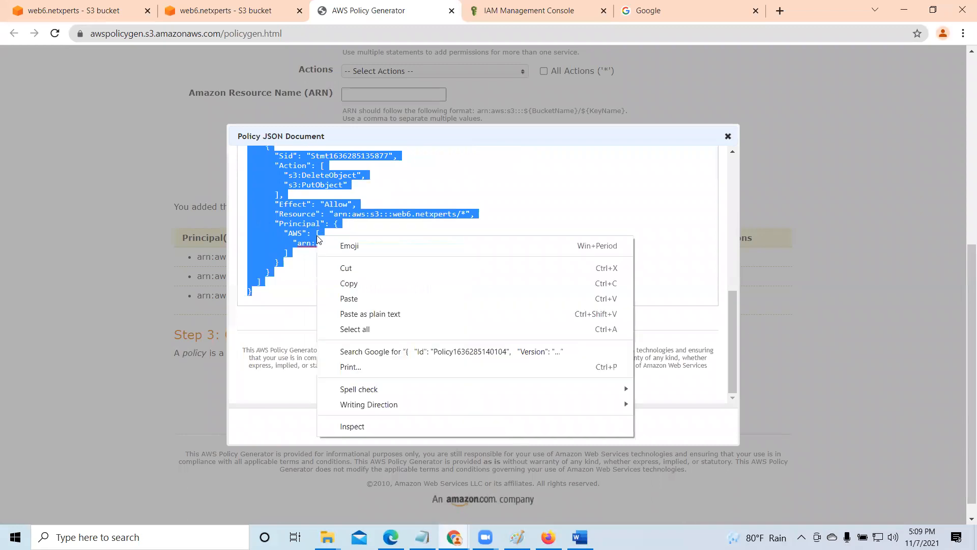
click(351, 284)
- Replace the entire bucket policy of web6.netxperts in the S3 editor with the copied JSON
click(221, 4)
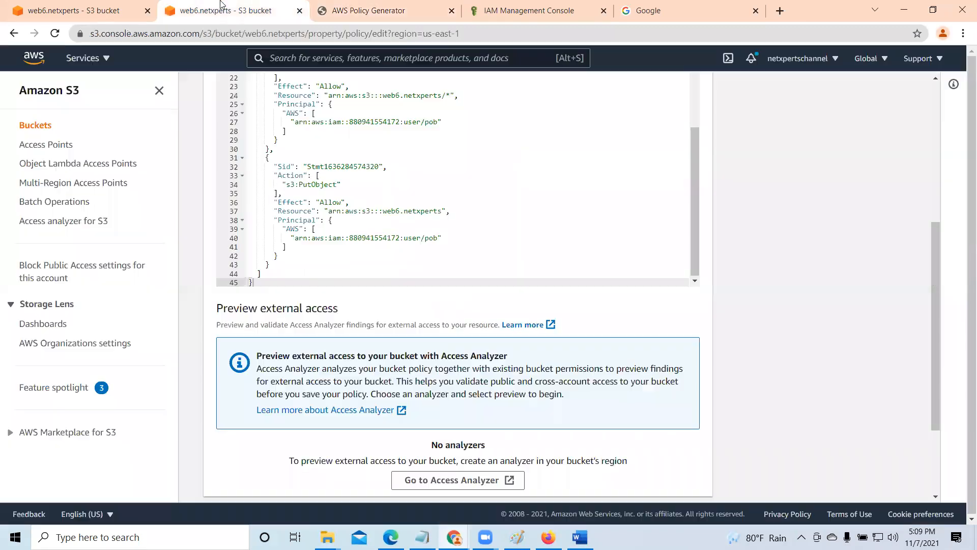
scroll(411, 233, up, 3)
drag(933, 366, 930, 262)
click(247, 254)
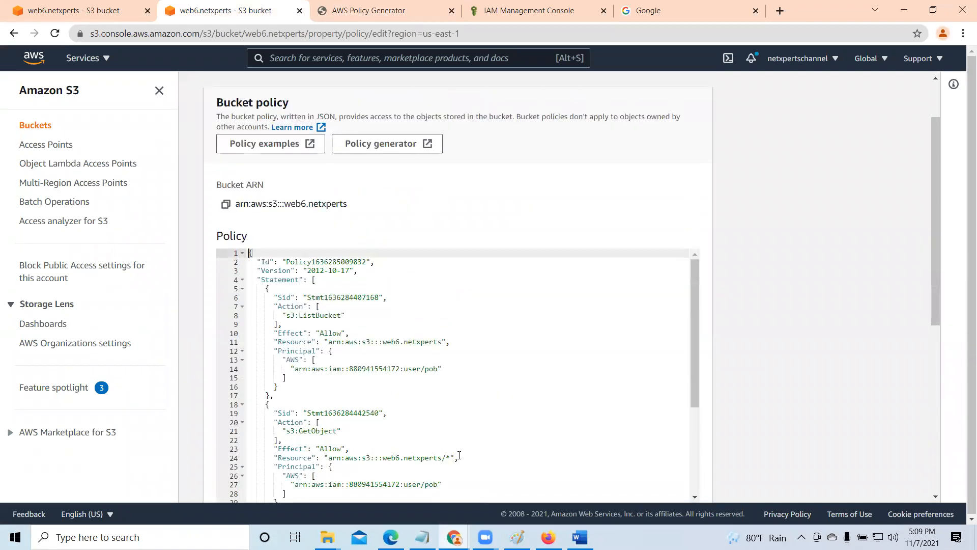
key(ctrl+a)
key(Delete)
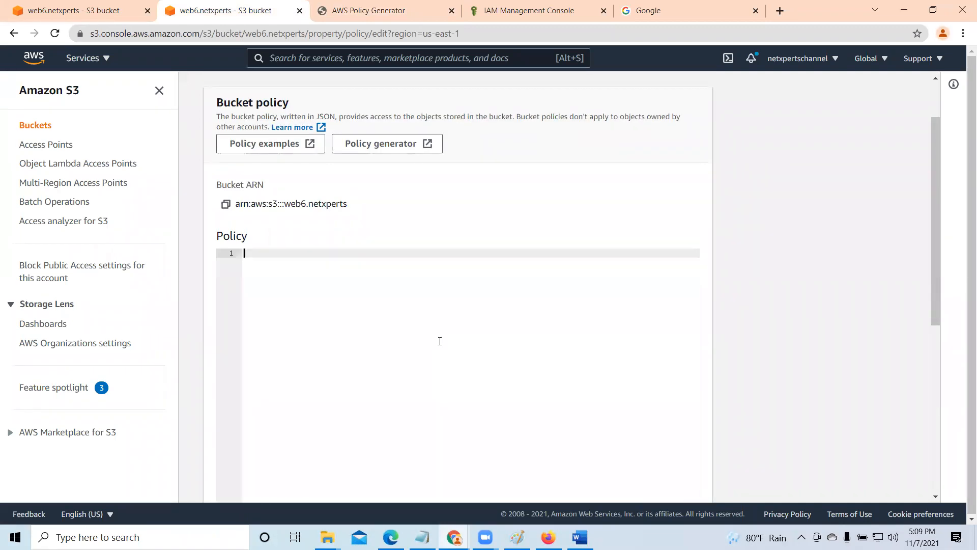
right_click(297, 256)
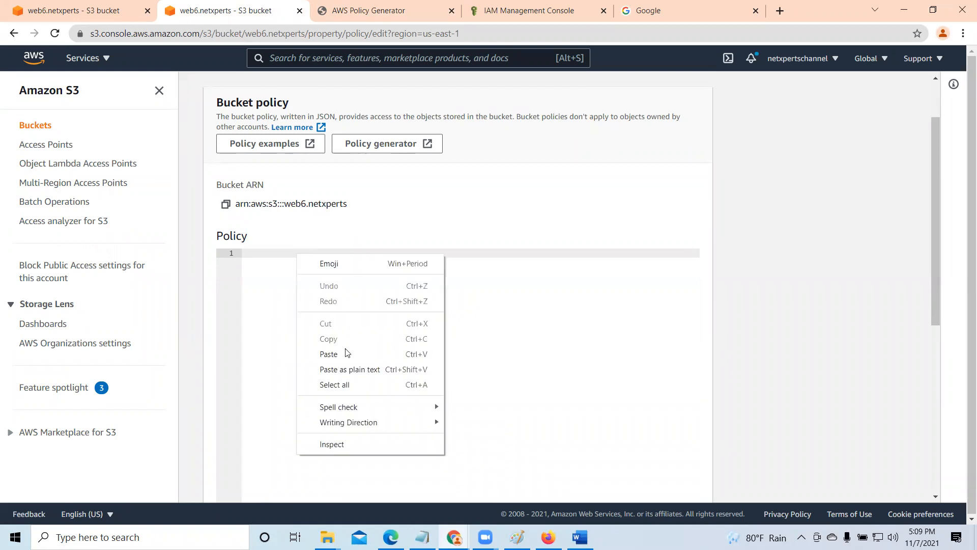
click(345, 351)
- Save the new bucket policy for web6.netxperts and dismiss the notification banner
scroll(550, 309, down, 3)
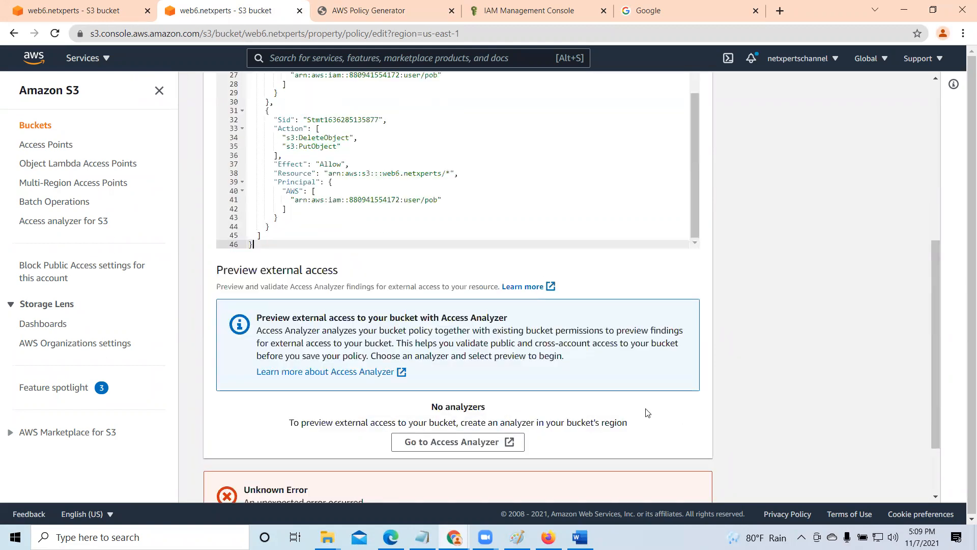
click(684, 480)
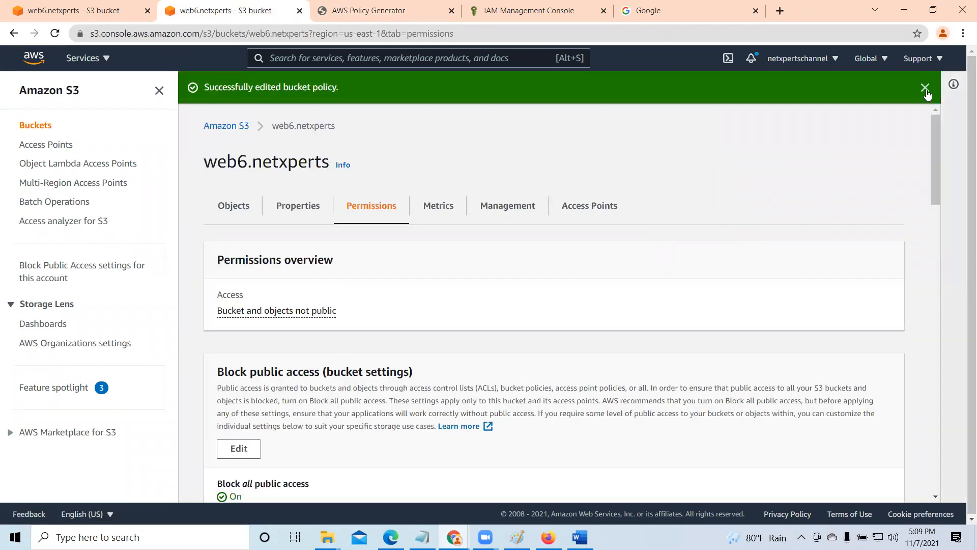
click(925, 88)
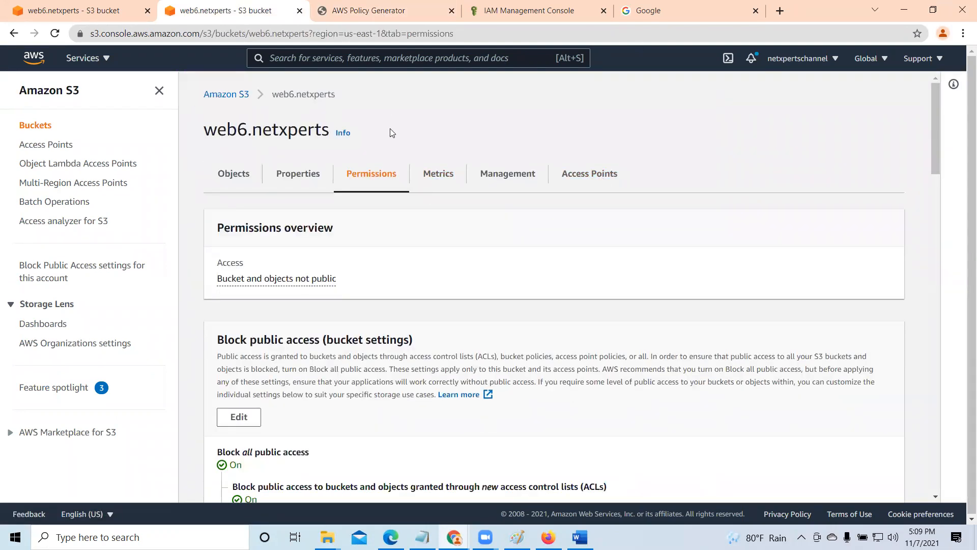
scroll(452, 217, down, 5)
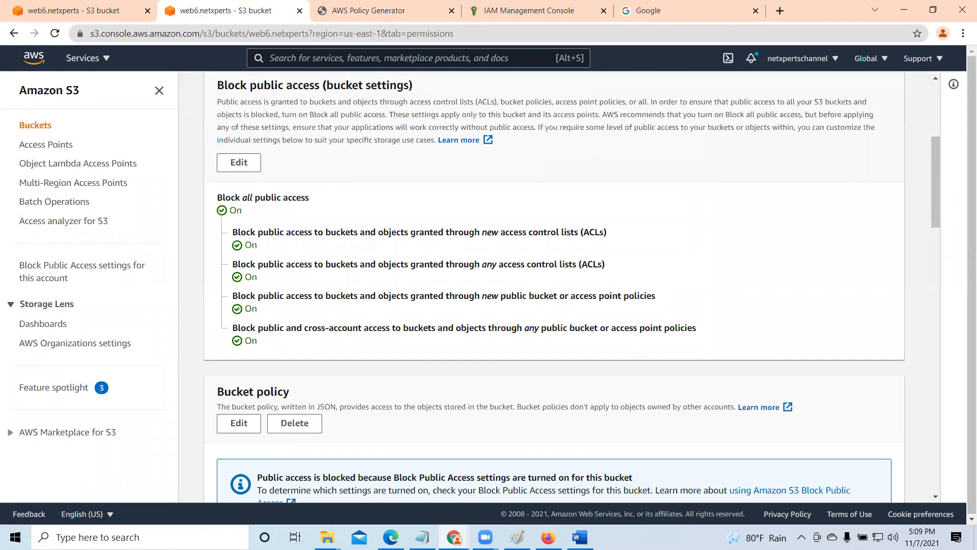
- Switch to the IAM user's Firefox session and delete Classtime Table.xlsx from web6.netxperts, confirming with "delete" and closing the status page
key(alt+Tab)
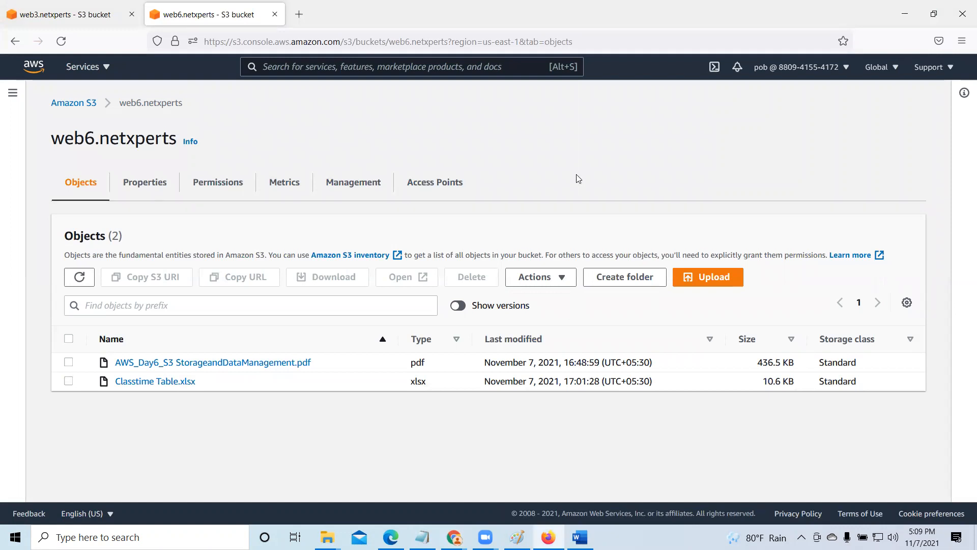
click(705, 151)
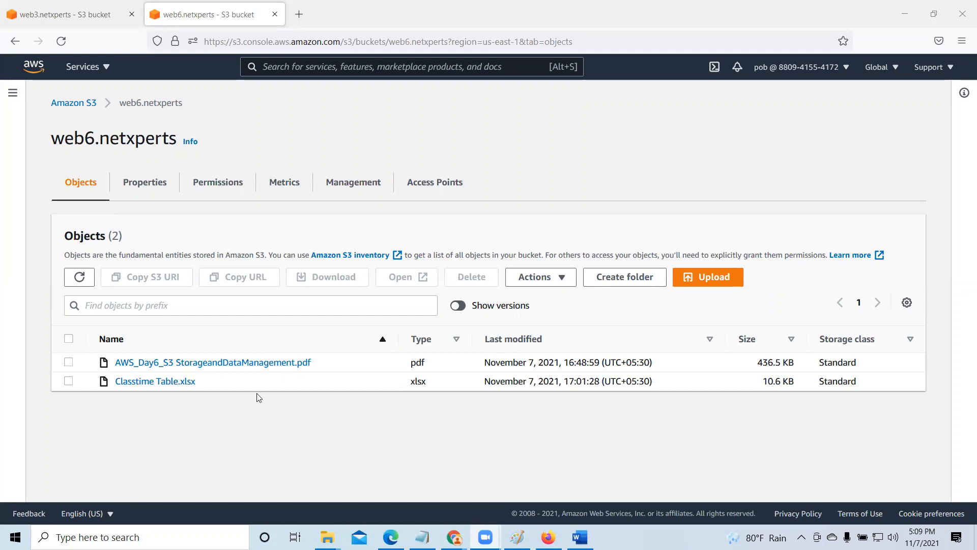
click(68, 381)
click(479, 285)
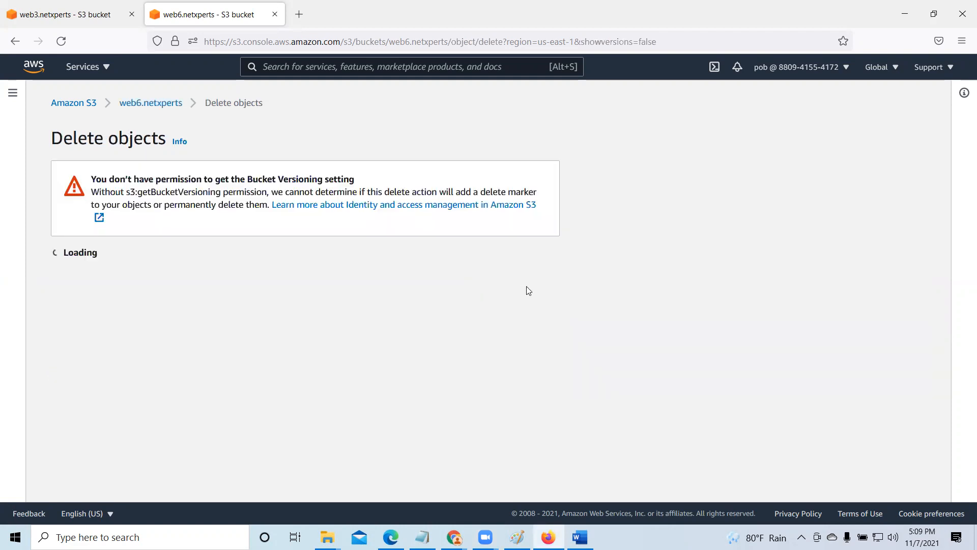
scroll(313, 304, down, 1)
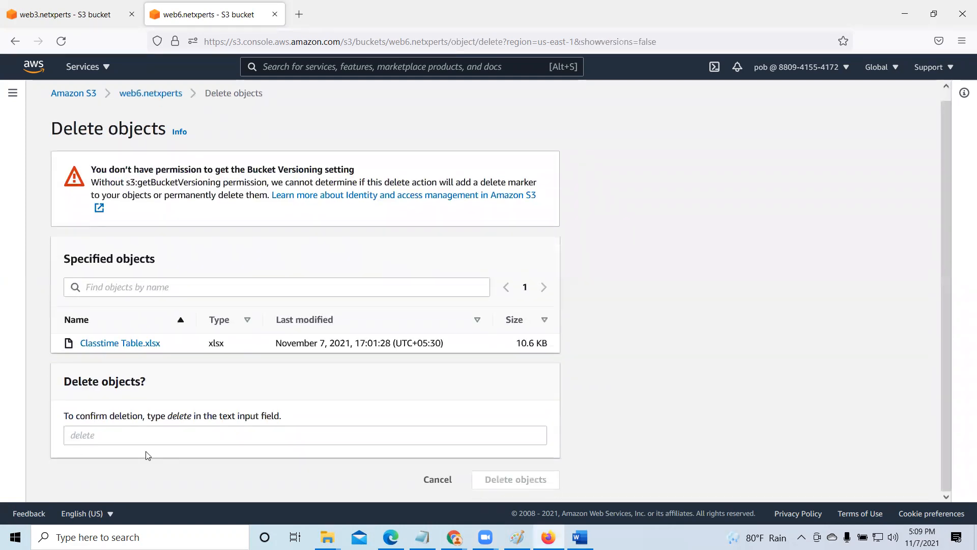
click(109, 435)
text(delete)
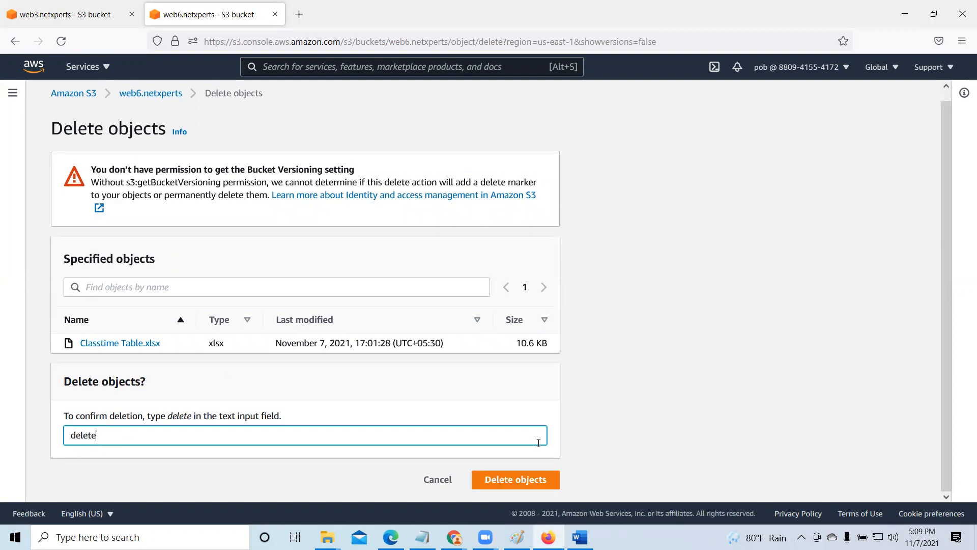
click(536, 484)
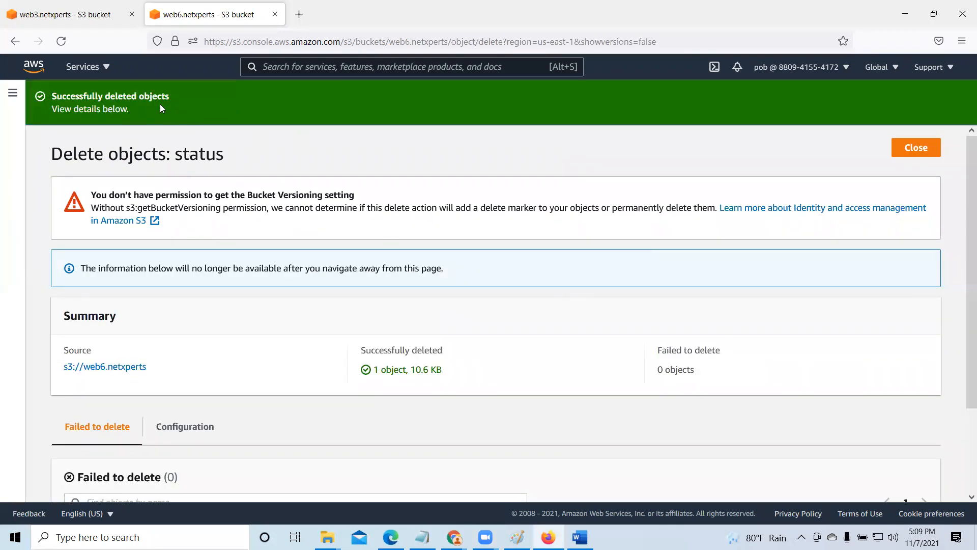
click(916, 147)
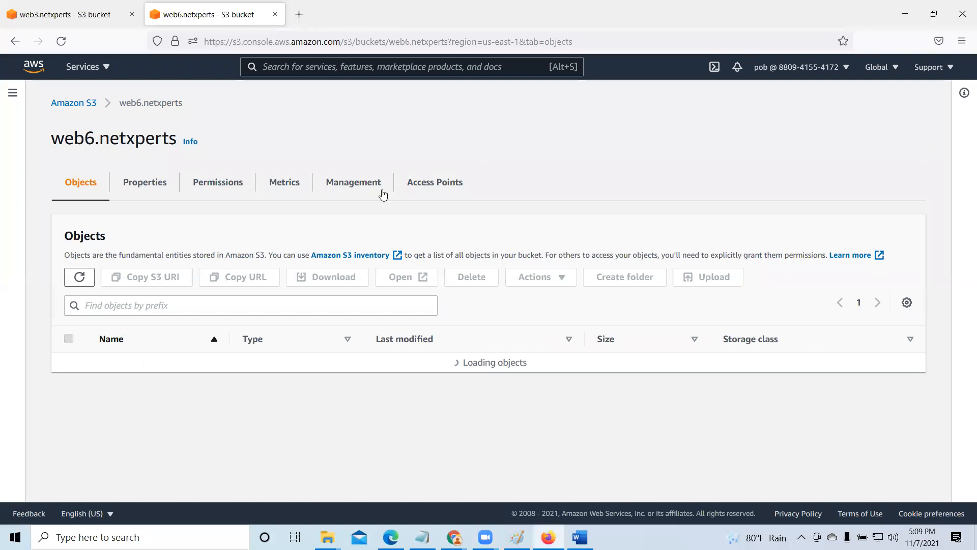
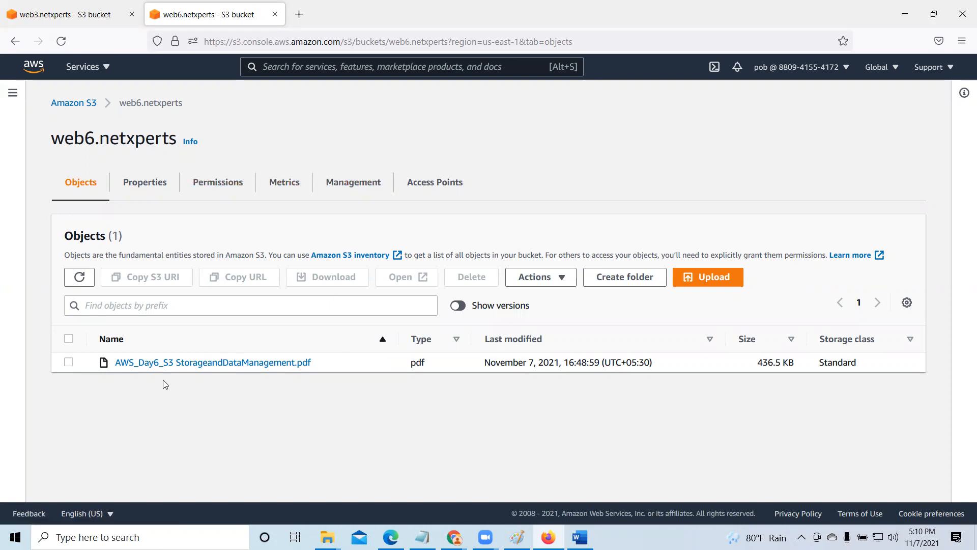
- Open AWS_Day6_S3 StorageandDataManagement.pdf from web6.netxperts to test read access, and close the opened document
click(68, 362)
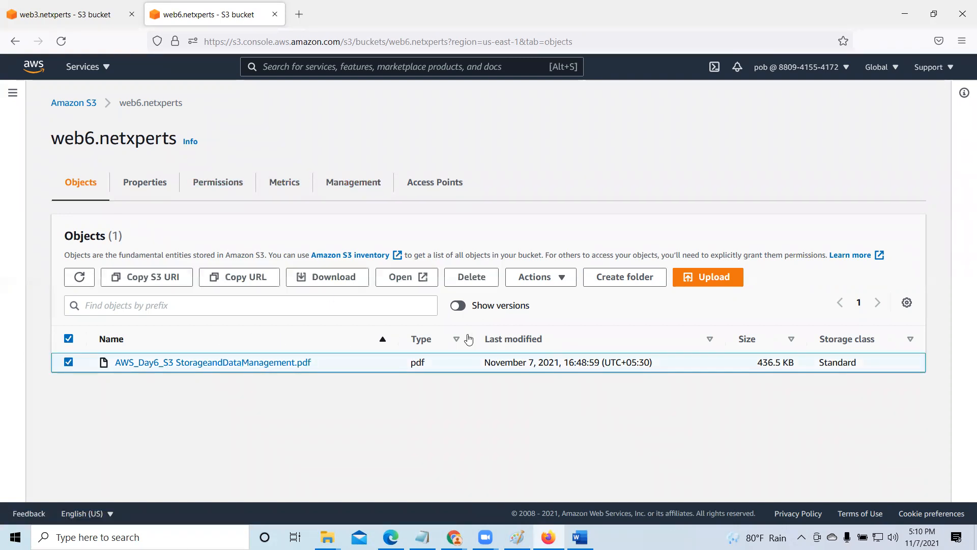
click(400, 277)
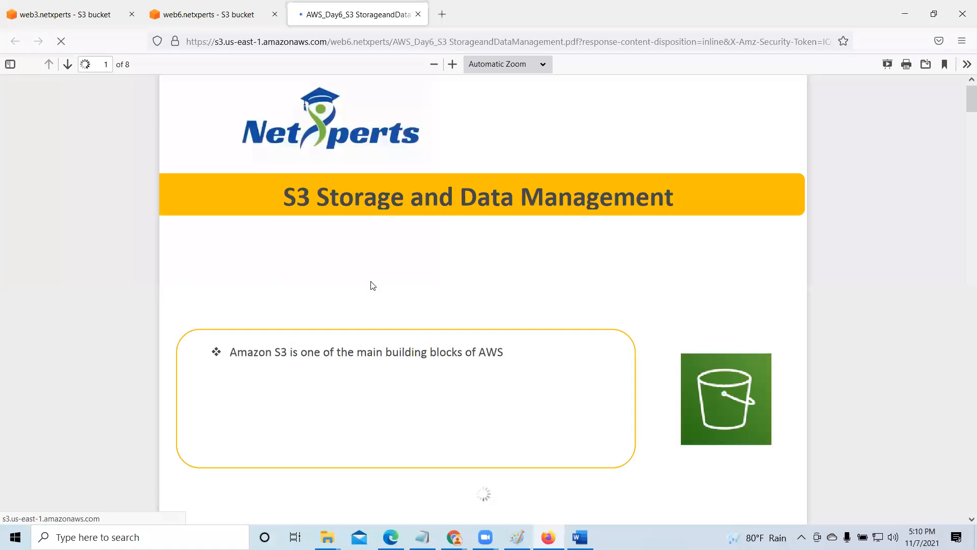
click(418, 15)
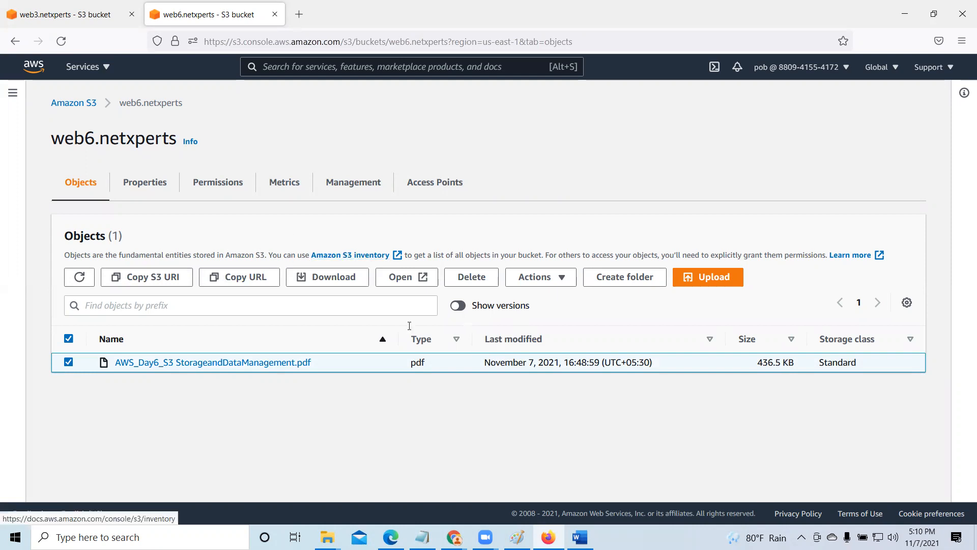
- Bring up the delete page for AWS_Day6_S3 StorageandDataManagement.pdf and examine the getBucketVersioning permission named in its warning
click(474, 279)
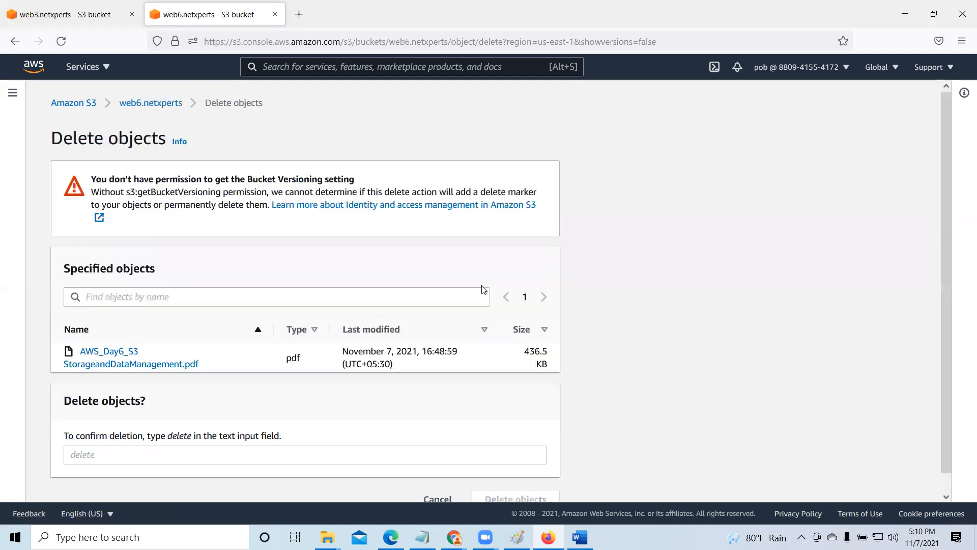
scroll(327, 383, down, 3)
scroll(327, 384, up, 3)
drag(138, 192, 172, 192)
click(196, 218)
drag(137, 192, 220, 191)
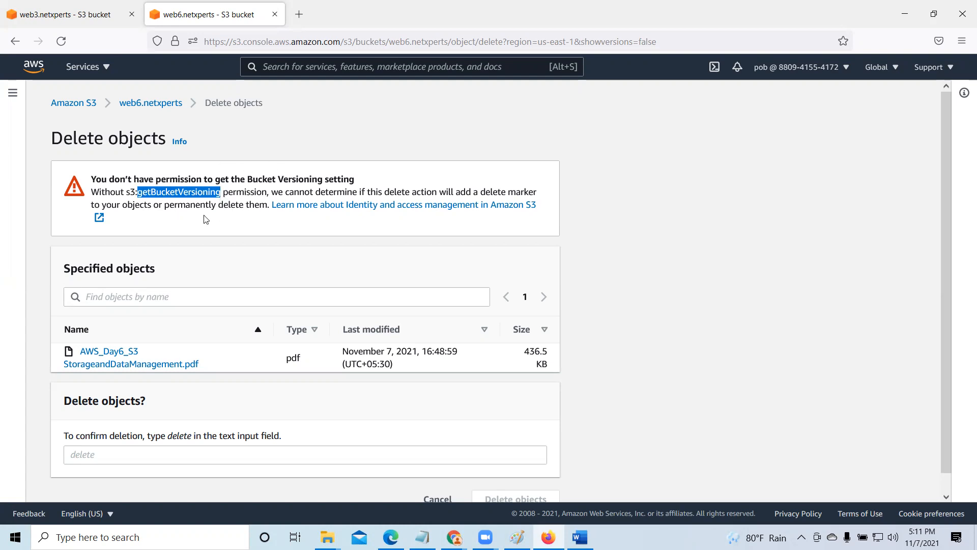
- Switch to the administrator's Chrome session and enter the IAM user's ARN as principal of a new Allow statement in the AWS Policy Generator
click(909, 13)
scroll(379, 326, down, 4)
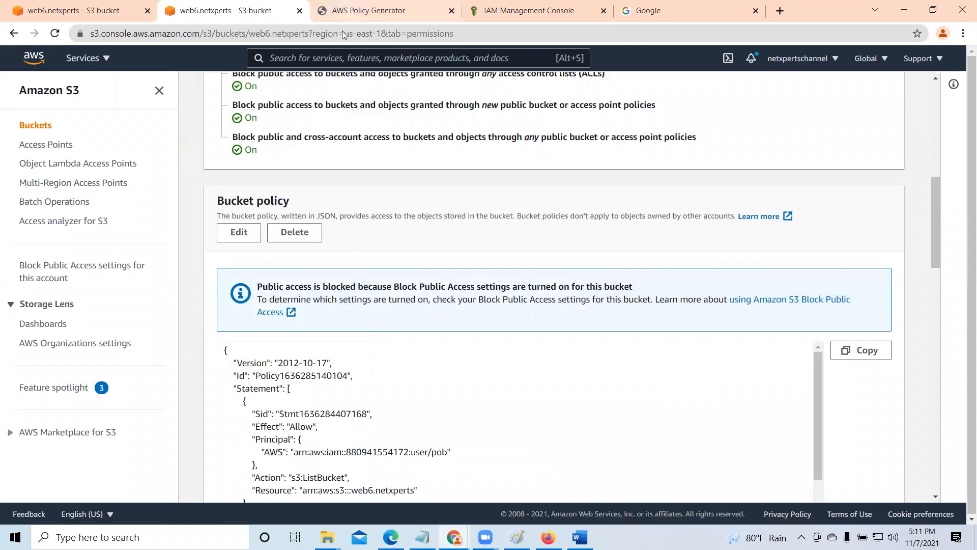
click(392, 9)
click(475, 426)
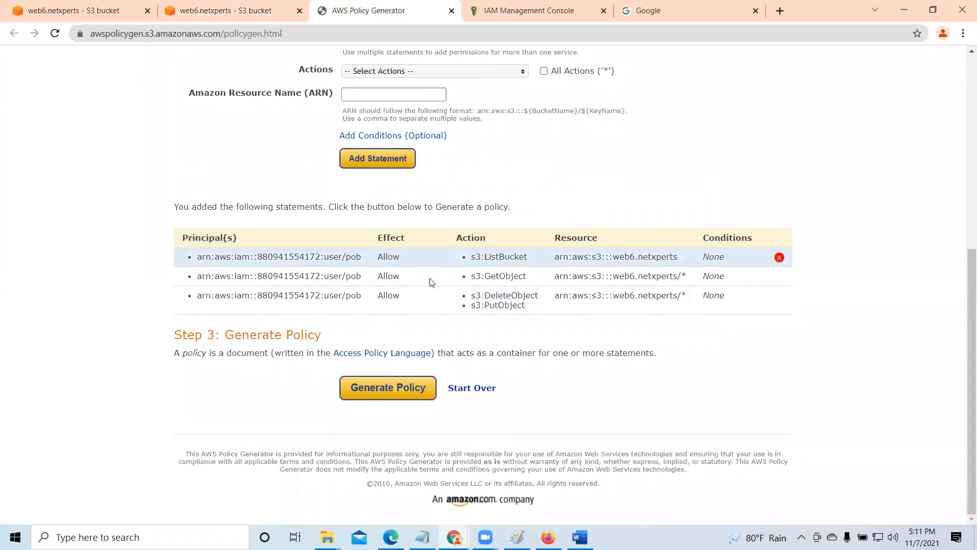
scroll(462, 303, up, 3)
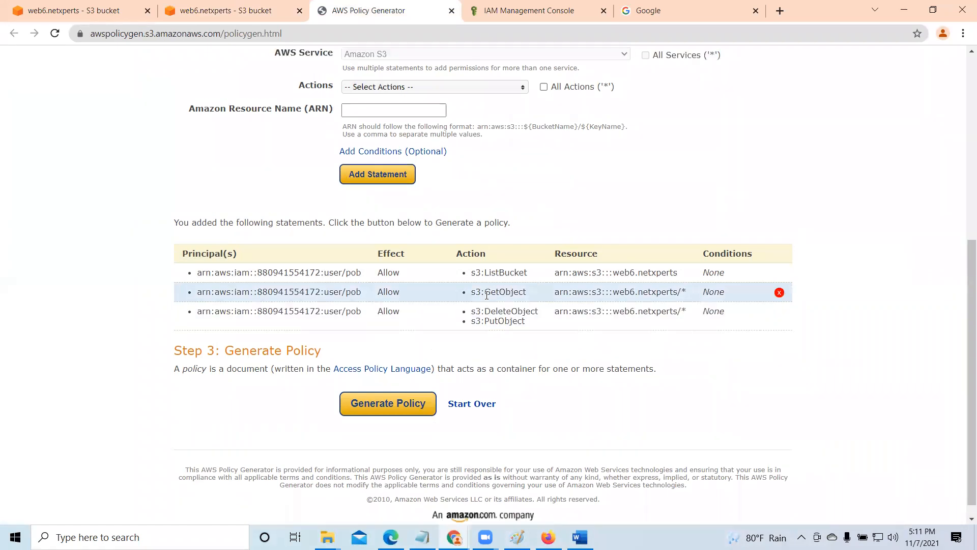
click(514, 16)
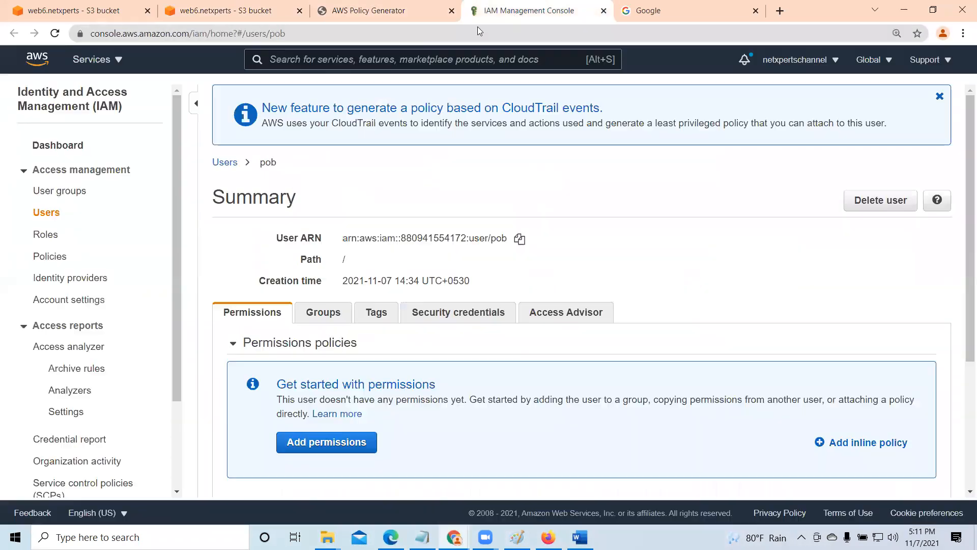
click(387, 5)
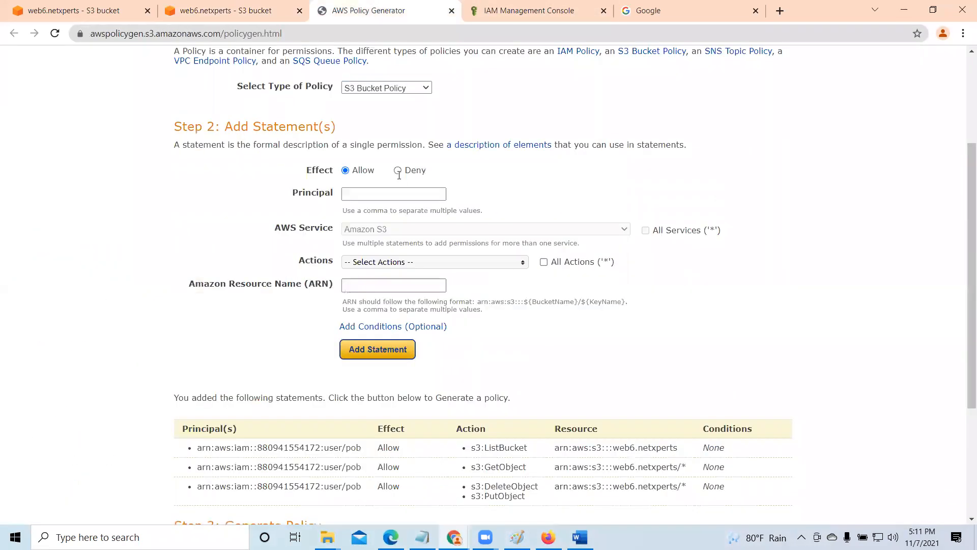
right_click(370, 195)
click(395, 295)
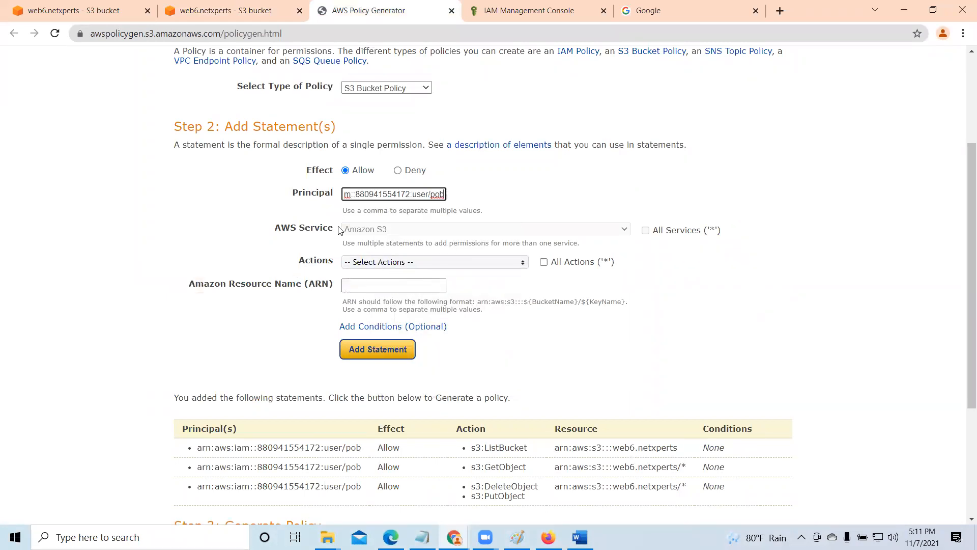
- Select the GetBucketVersioning action for the new S3 bucket policy statement
click(524, 265)
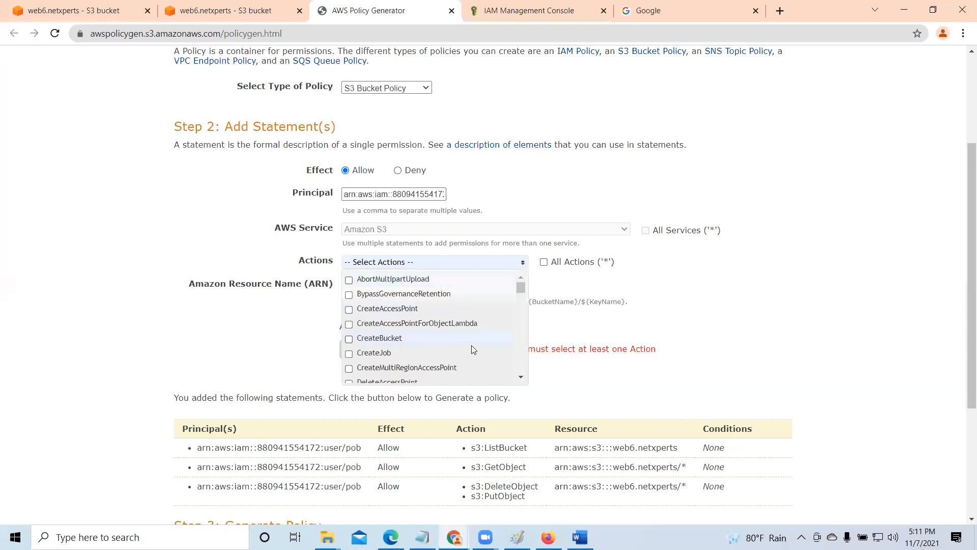
scroll(450, 326, down, 3)
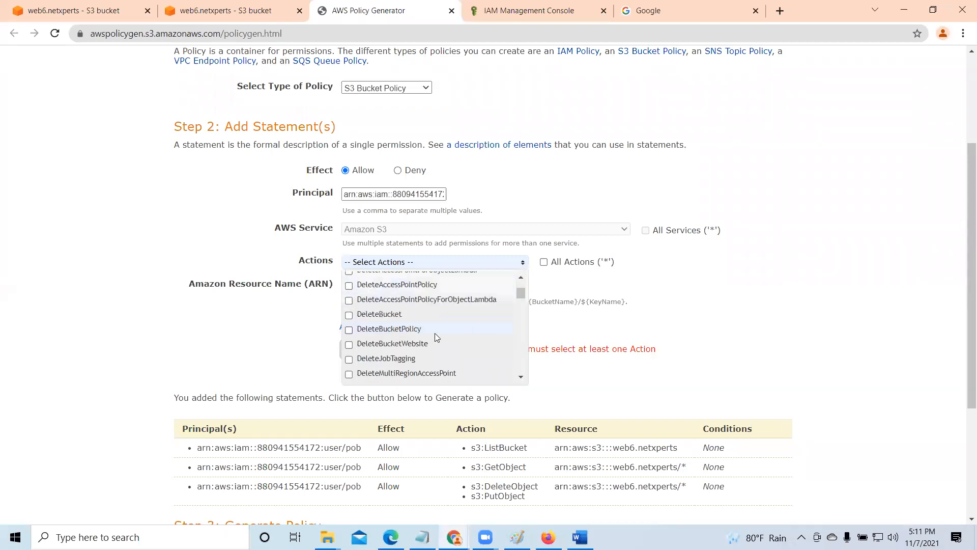
scroll(431, 335, down, 5)
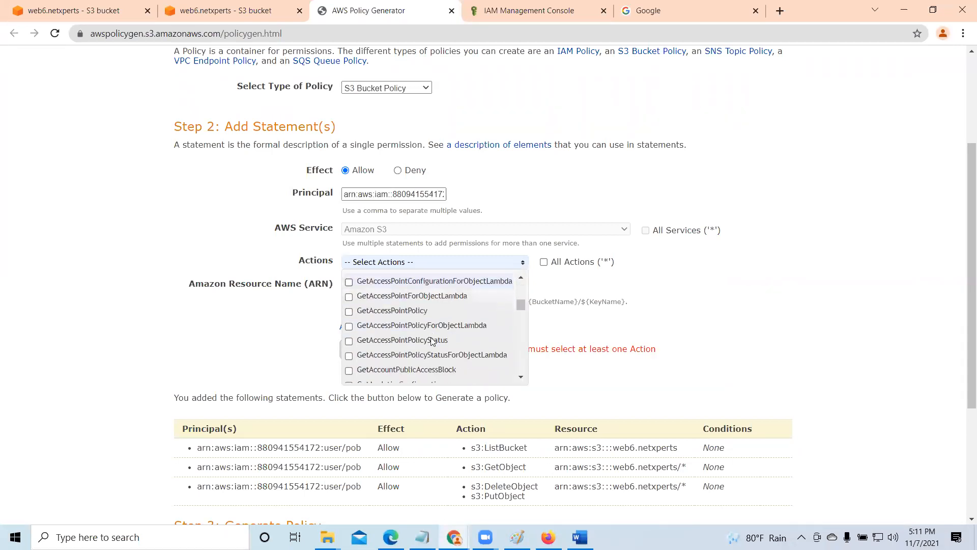
scroll(428, 339, up, 1)
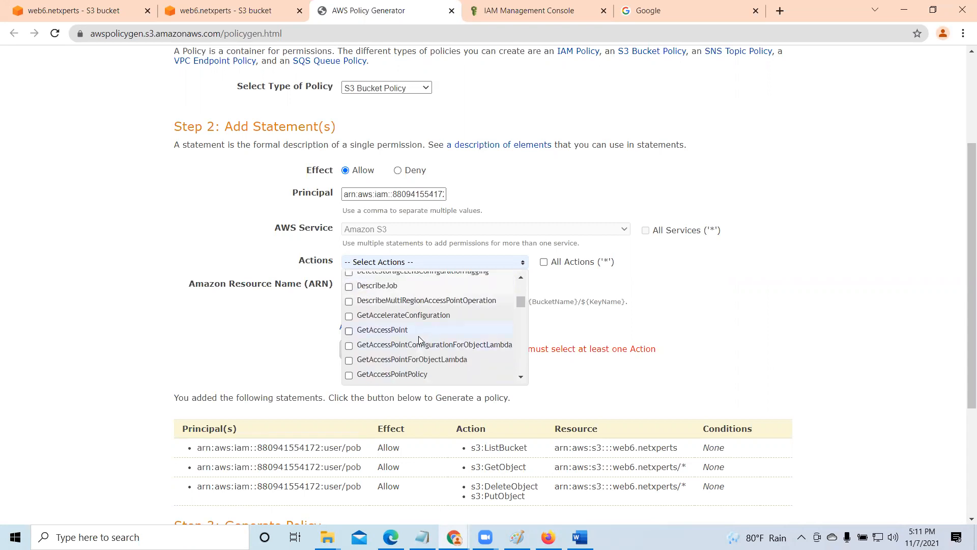
scroll(368, 339, up, 2)
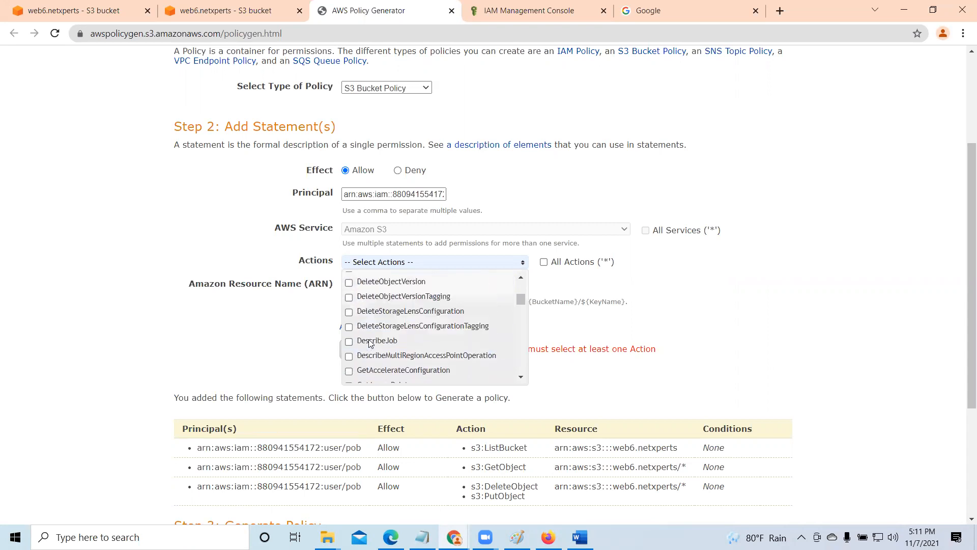
scroll(368, 339, down, 3)
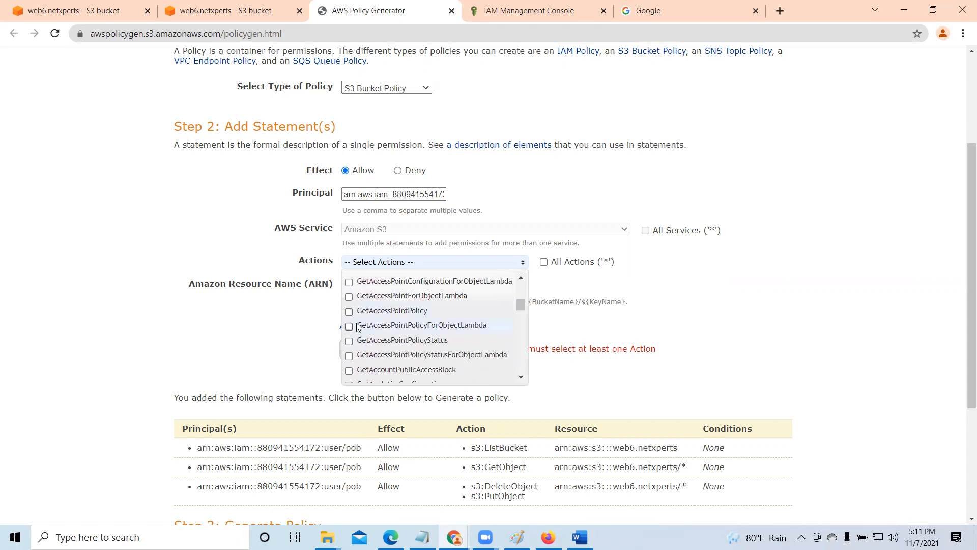
scroll(360, 334, down, 2)
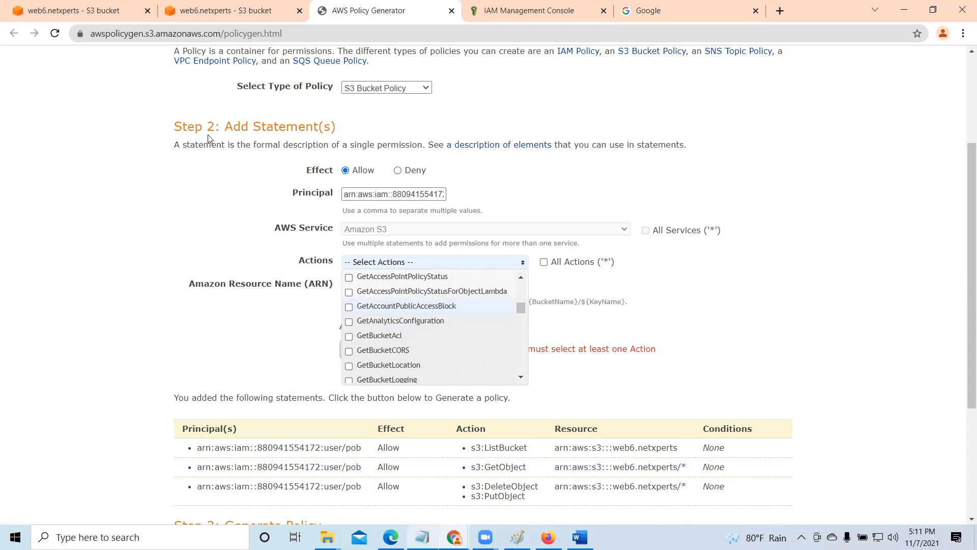
click(903, 10)
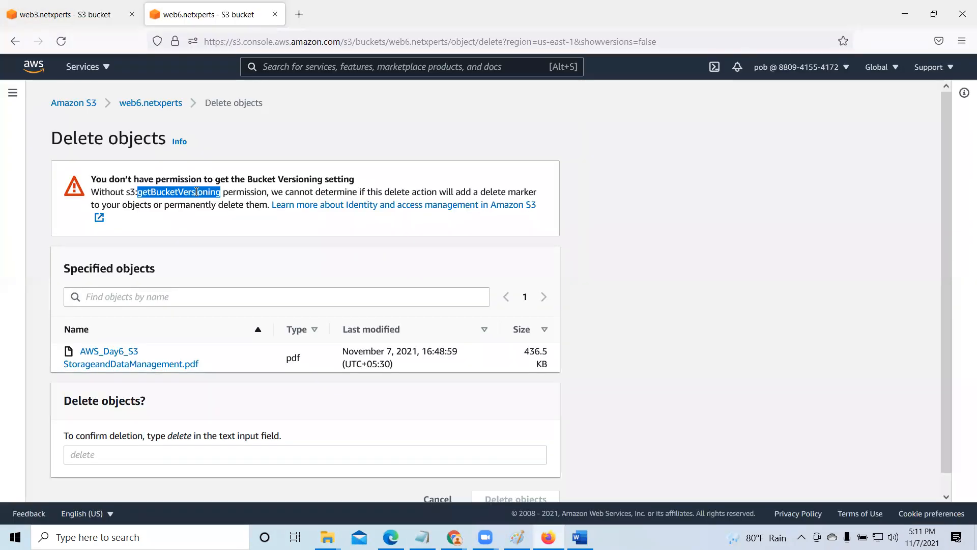
click(904, 15)
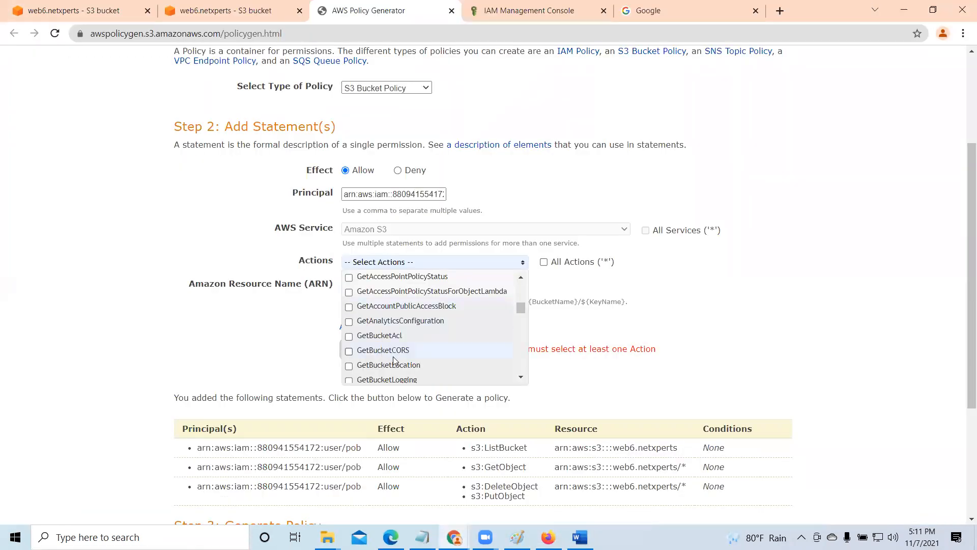
scroll(393, 360, down, 1)
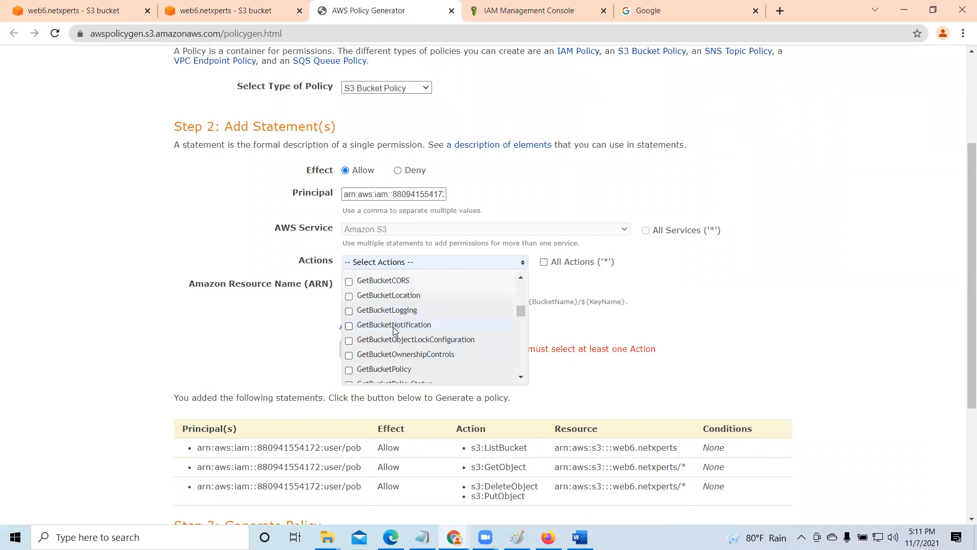
scroll(393, 329, down, 1)
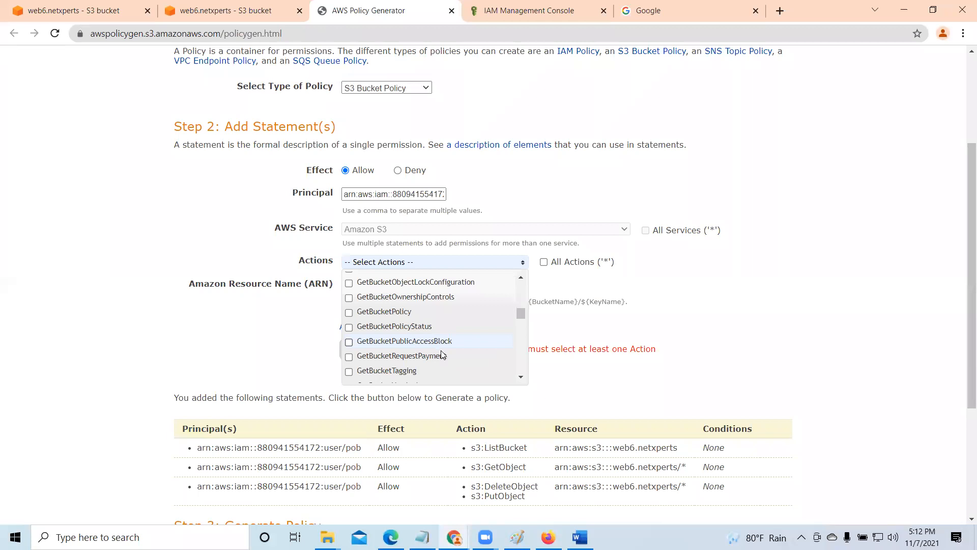
scroll(403, 362, up, 1)
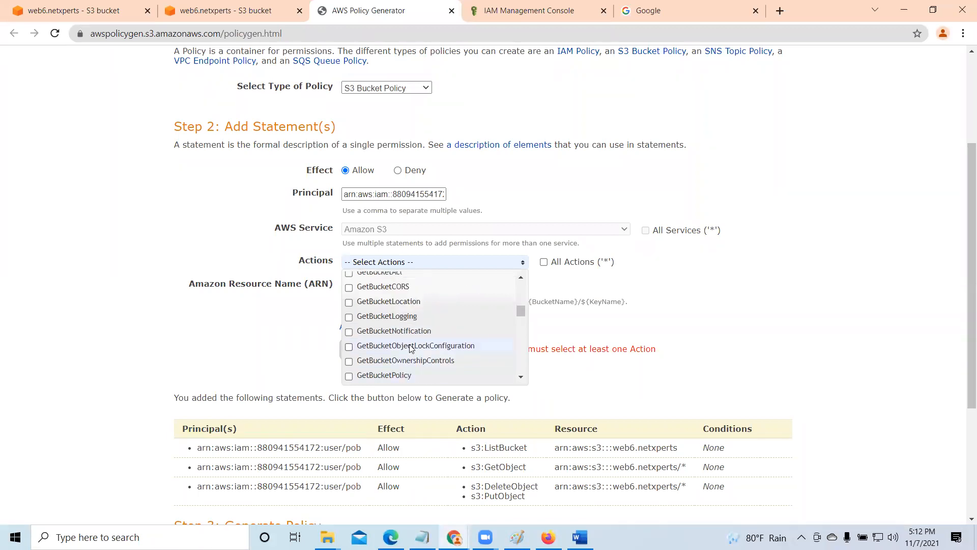
scroll(397, 316, down, 1)
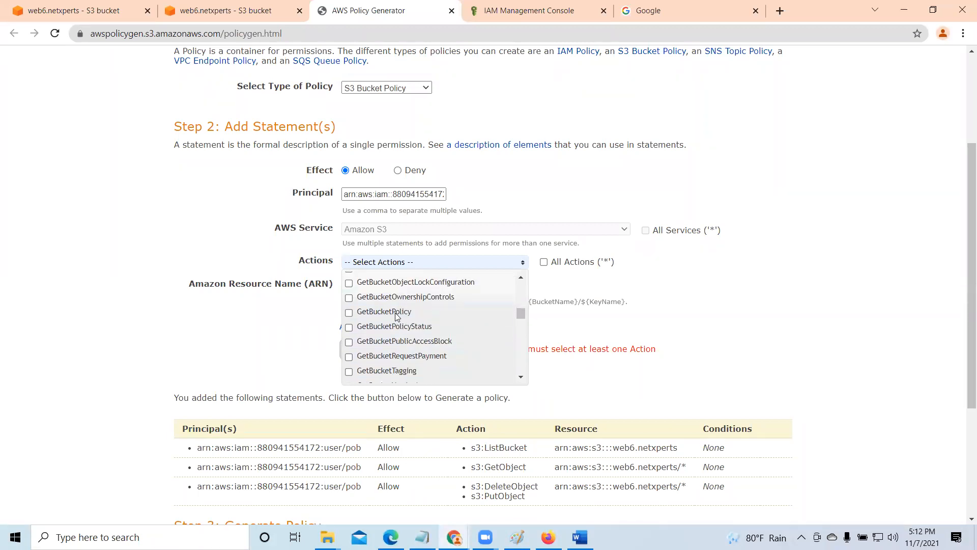
scroll(400, 338, down, 1)
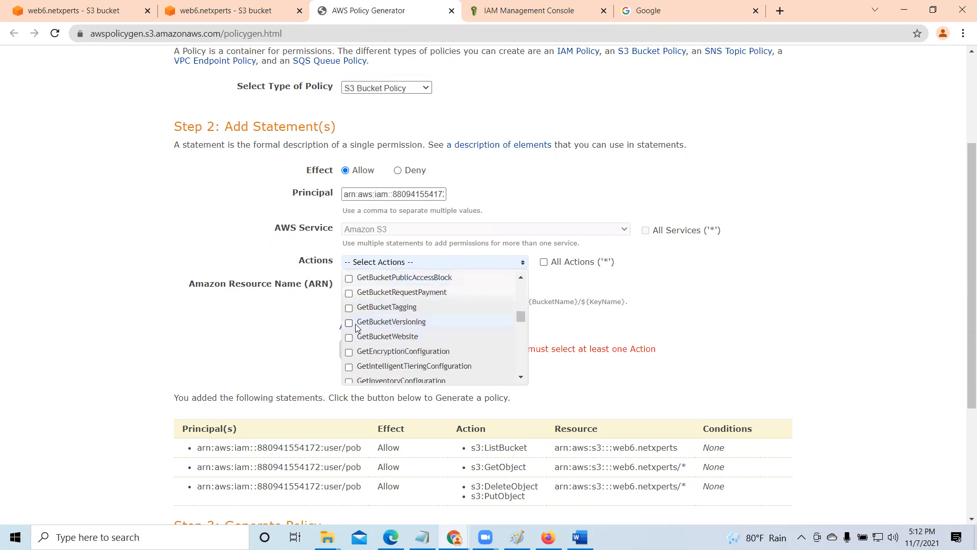
click(349, 323)
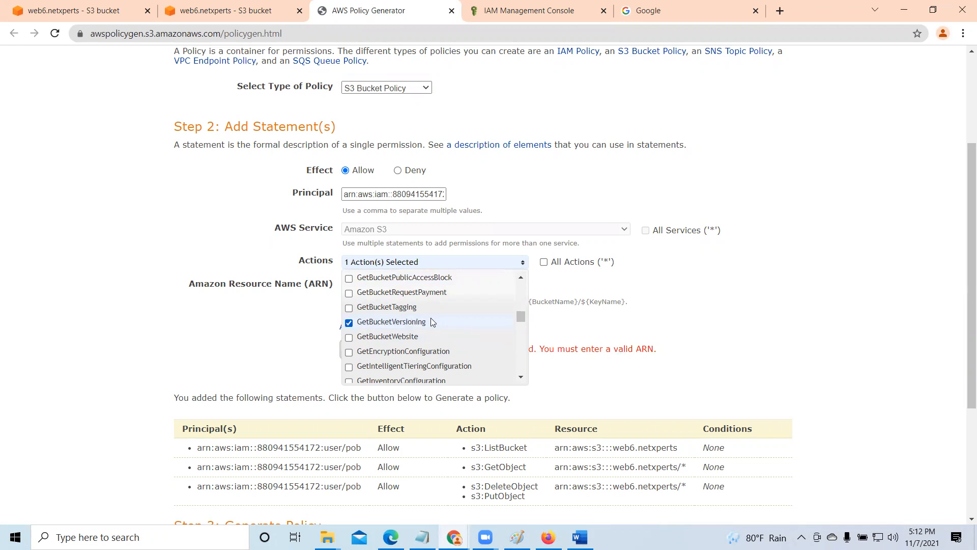
click(692, 314)
- Set the statement's resource to the bucket ARN arn:aws:s3:::web6.netxperts and add the statement to the policy
click(369, 284)
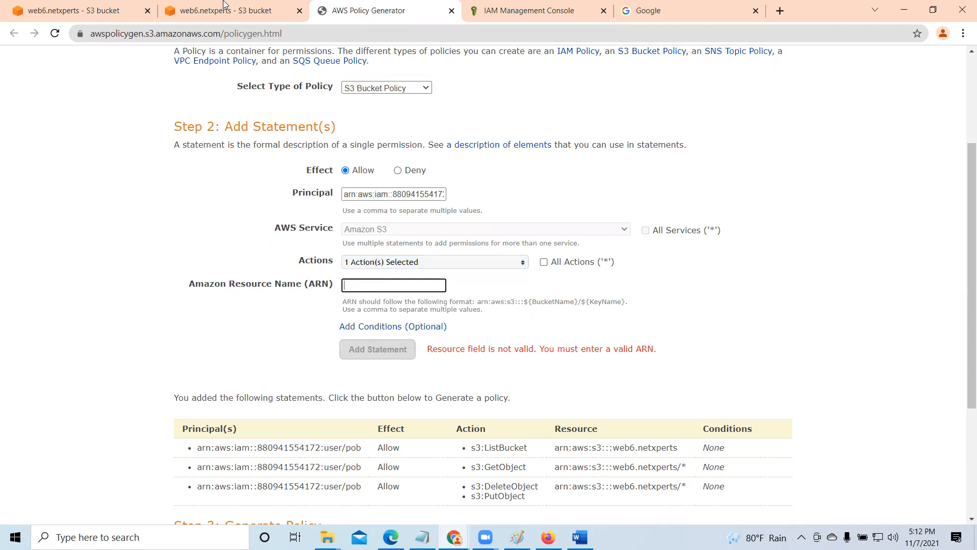
click(224, 4)
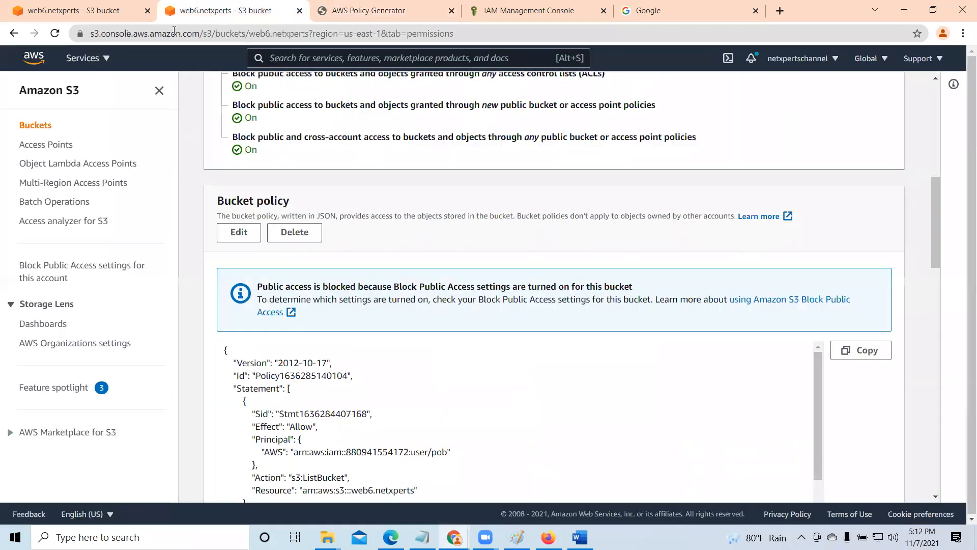
click(89, 4)
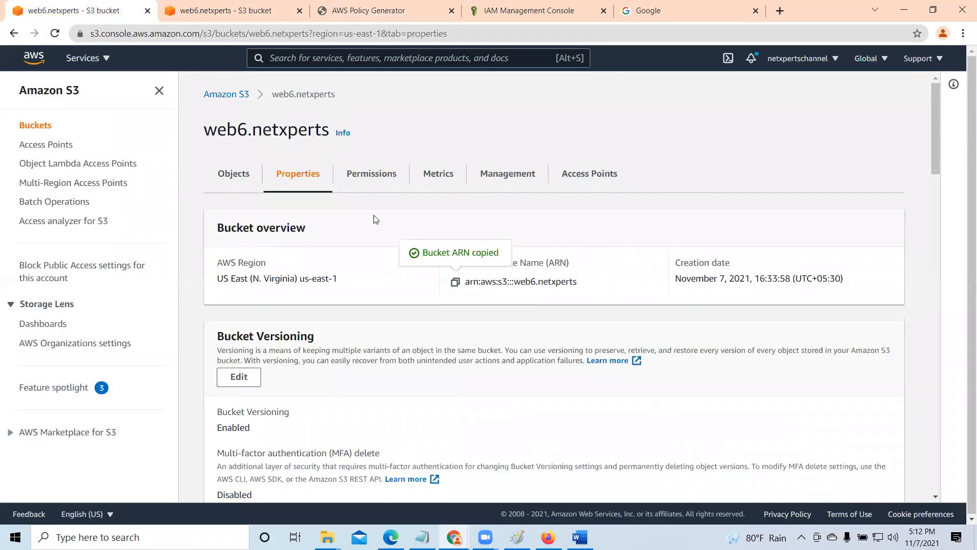
click(346, 4)
right_click(360, 281)
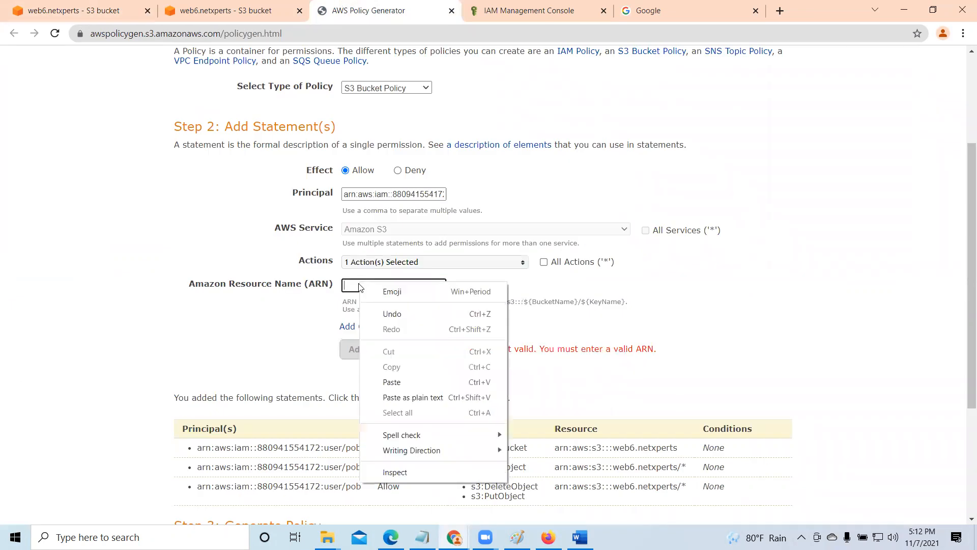
click(394, 379)
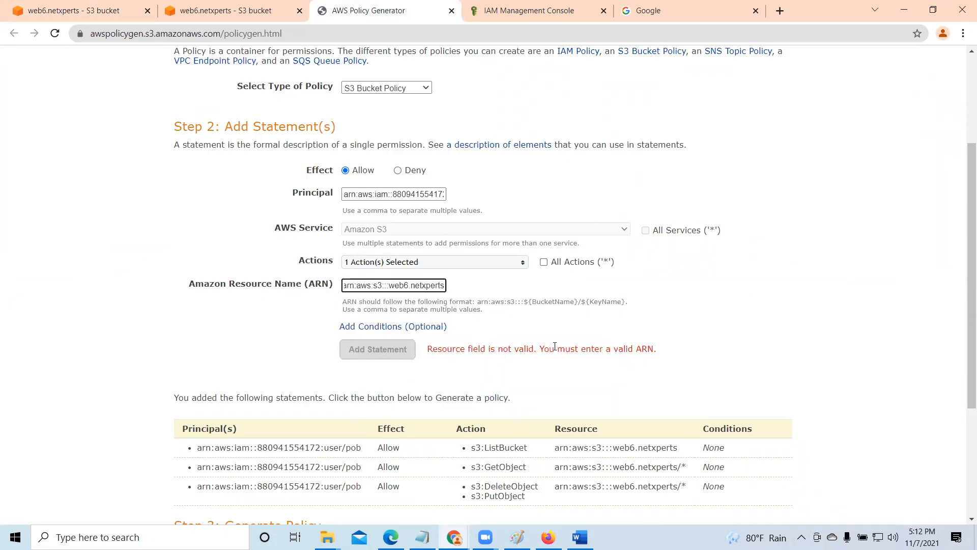
key(Tab)
click(381, 350)
- Generate the policy including the GetBucketVersioning statement, copy its whole JSON document and close the document window
scroll(381, 352, down, 4)
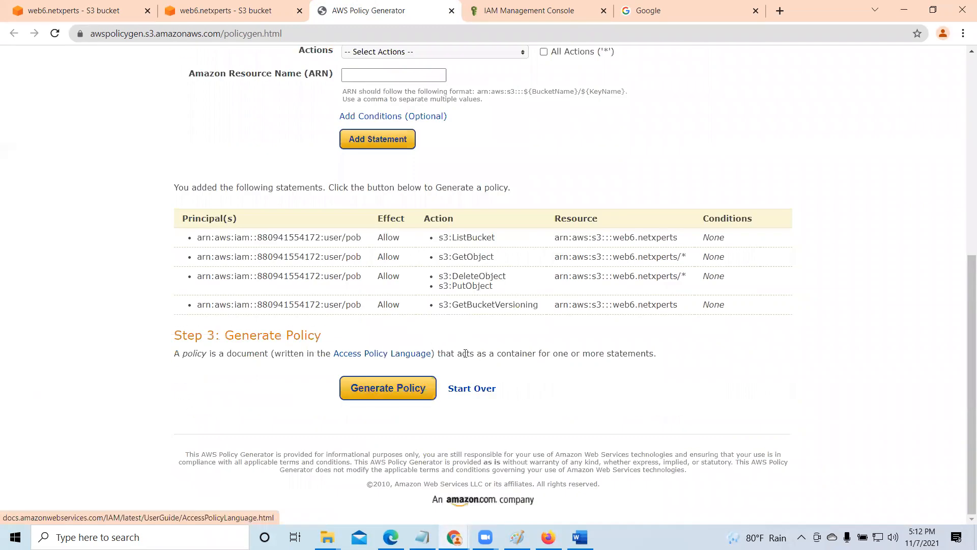
click(407, 391)
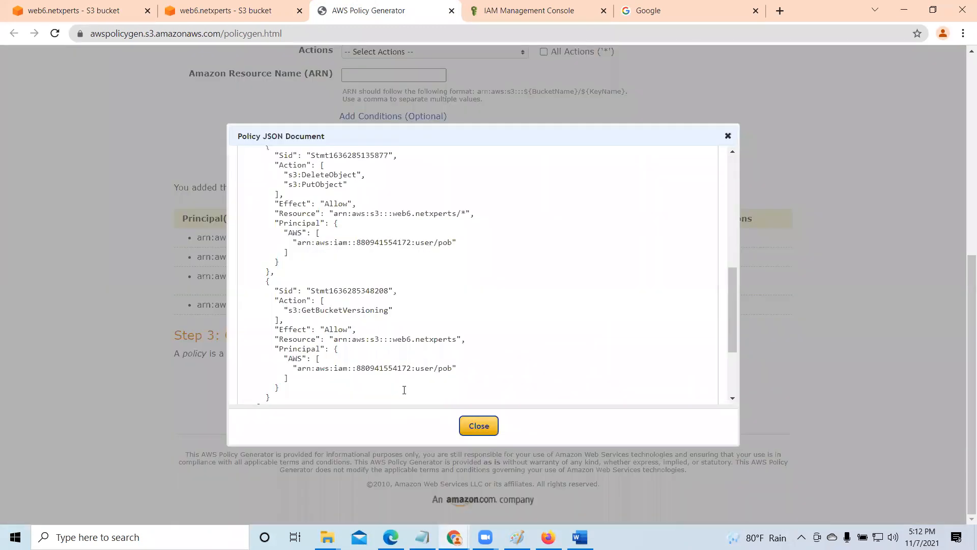
drag(736, 310, 549, 147)
drag(242, 191, 448, 417)
right_click(289, 214)
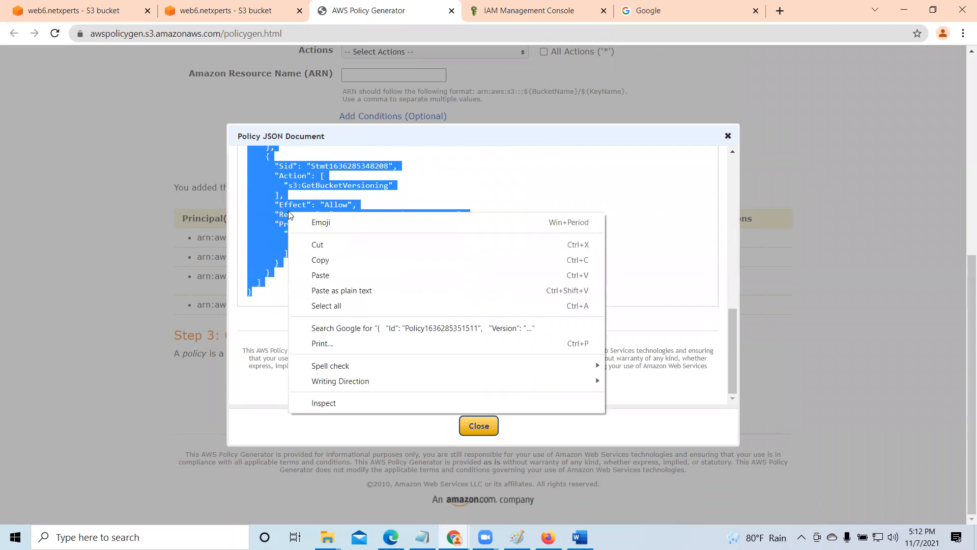
click(320, 260)
click(481, 426)
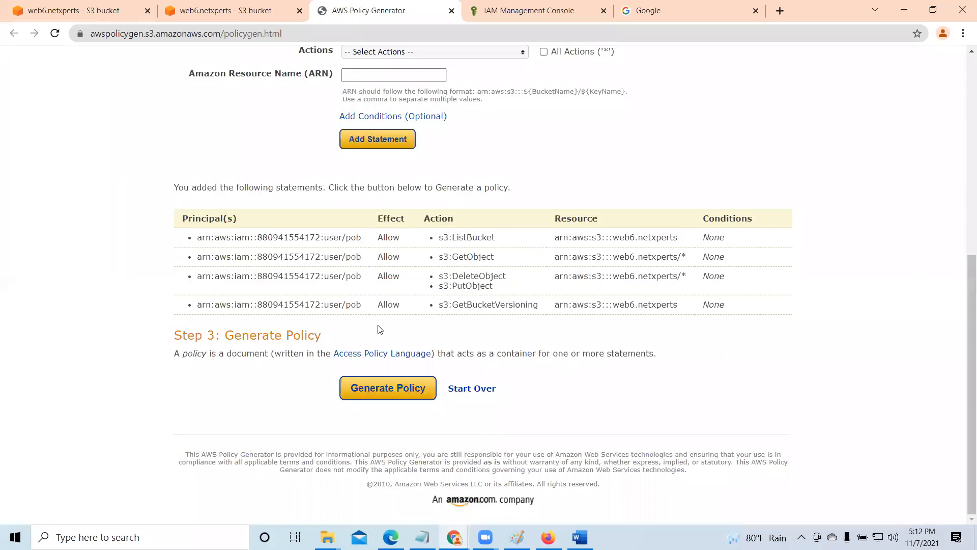
- Delete the existing bucket policy of web6.netxperts in its S3 permissions, confirming with the word delete
mouse_move(548, 536)
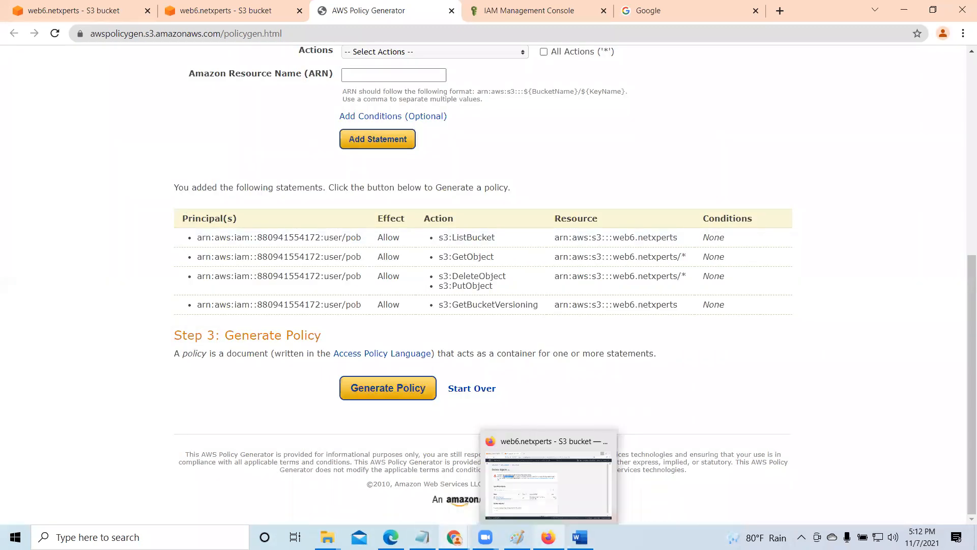
click(220, 10)
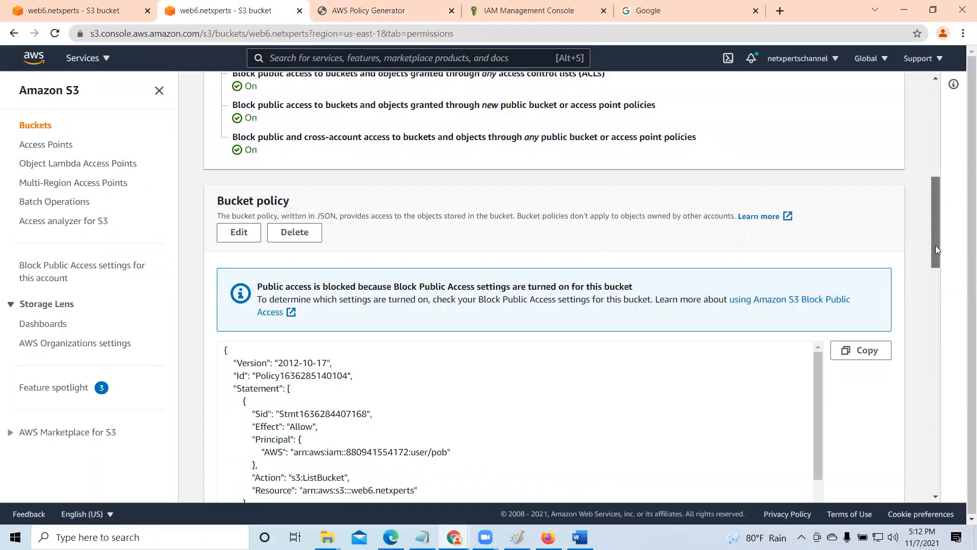
scroll(935, 246, down, 2)
click(297, 120)
click(336, 334)
text(del)
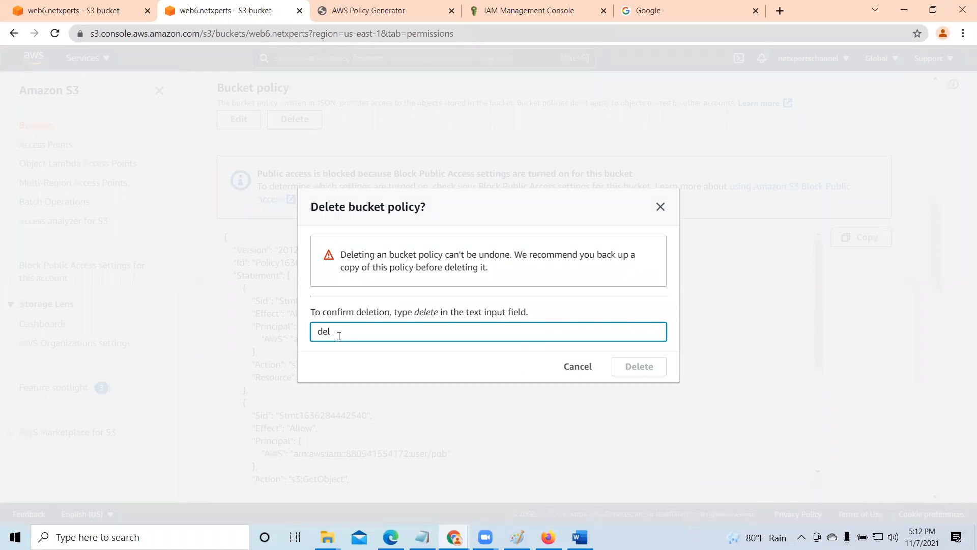
text(ete)
click(640, 367)
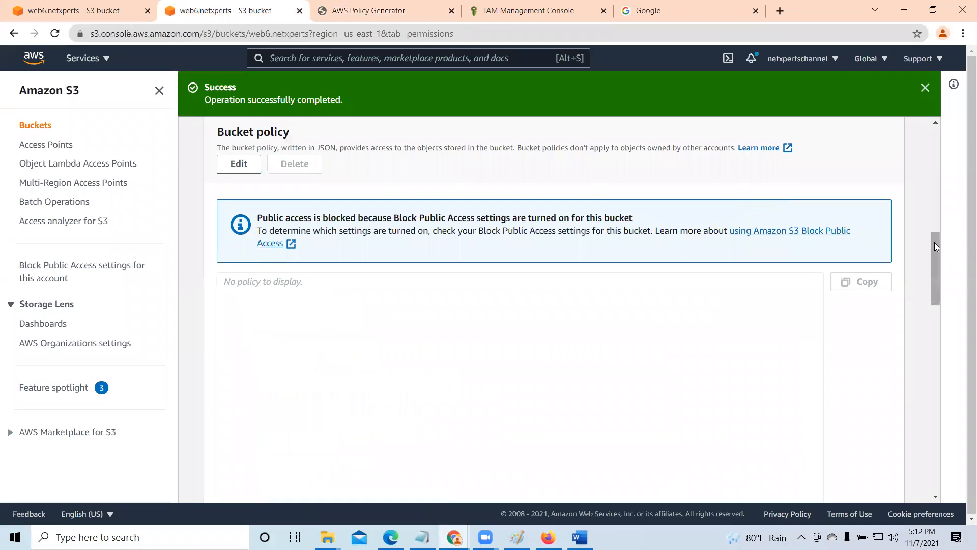
- Paste the copied policy JSON with the GetBucketVersioning statement as the bucket policy of web6.netxperts and save the changes
click(239, 164)
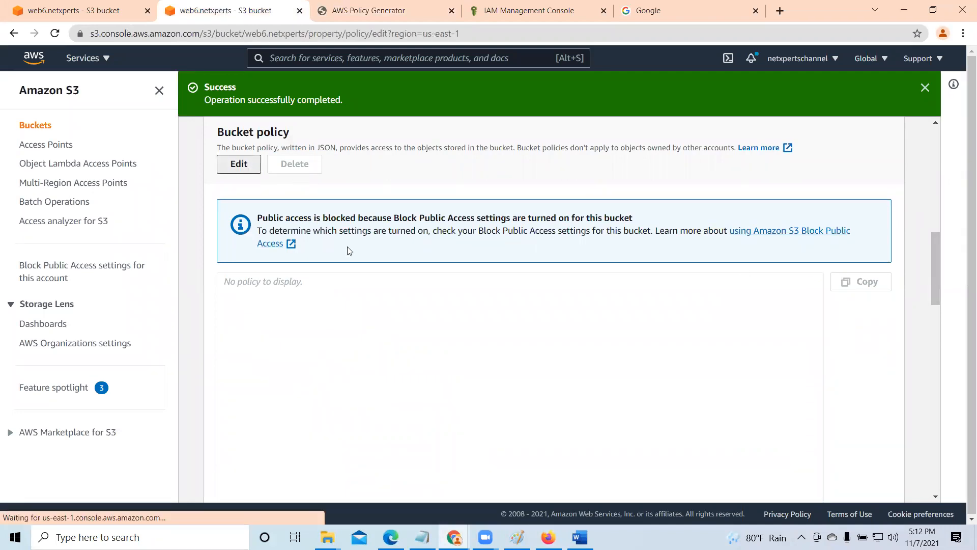
right_click(295, 324)
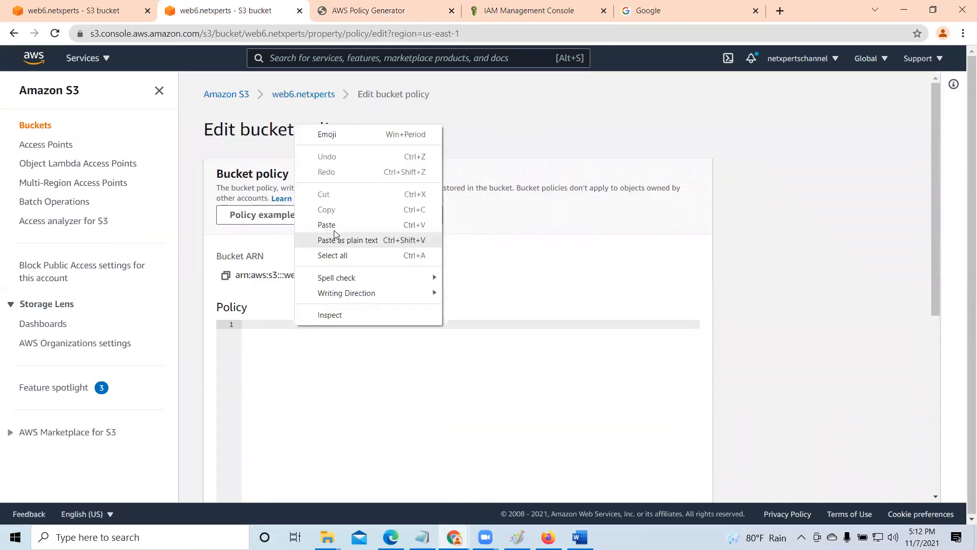
click(333, 227)
drag(935, 223, 955, 466)
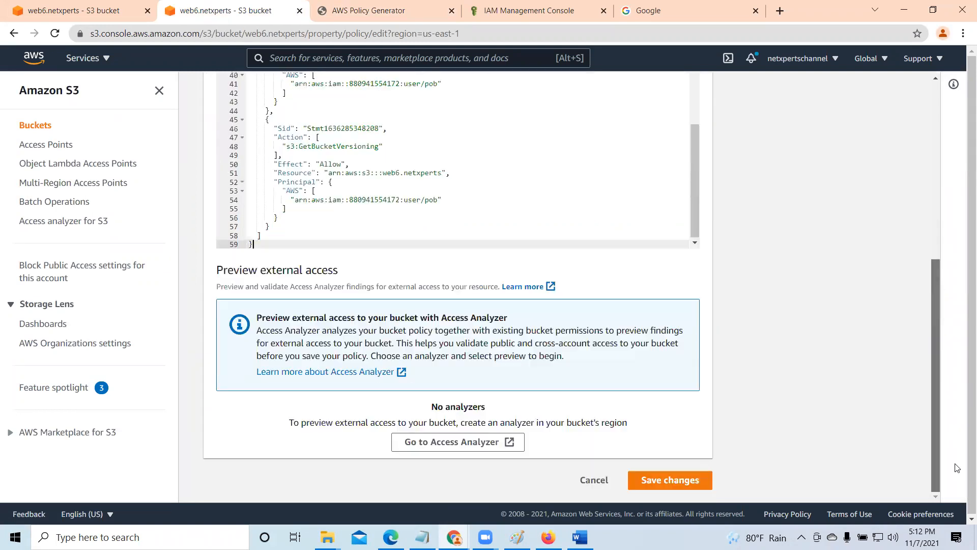
click(695, 481)
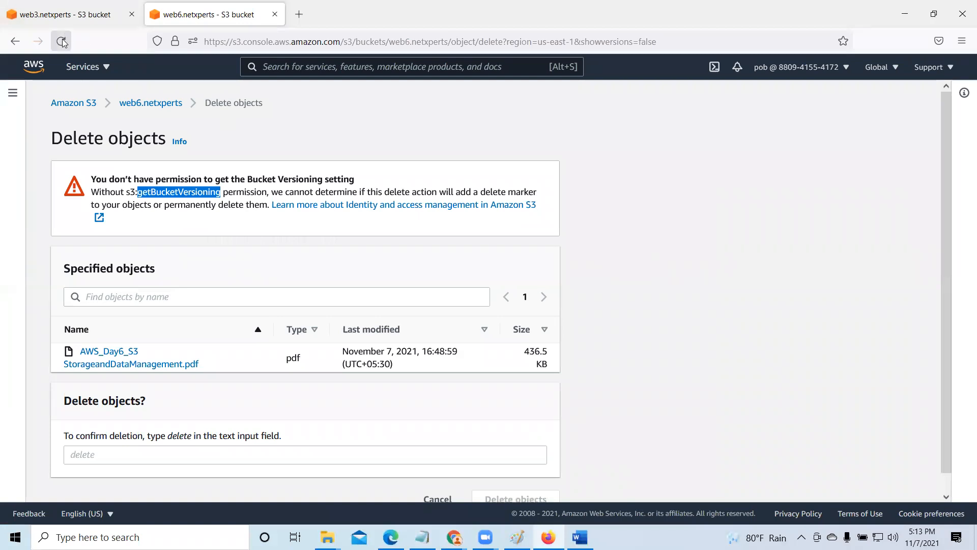
- Reload the IAM user's Firefox session, return to the web6.netxperts bucket and open AWS_Day6_S3 StorageandDataManagement.pdf
click(61, 41)
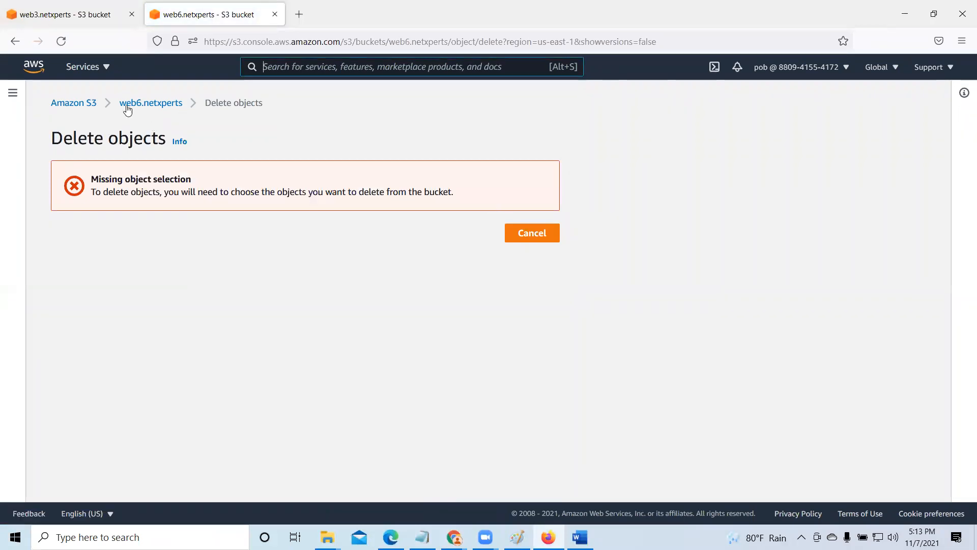
click(142, 107)
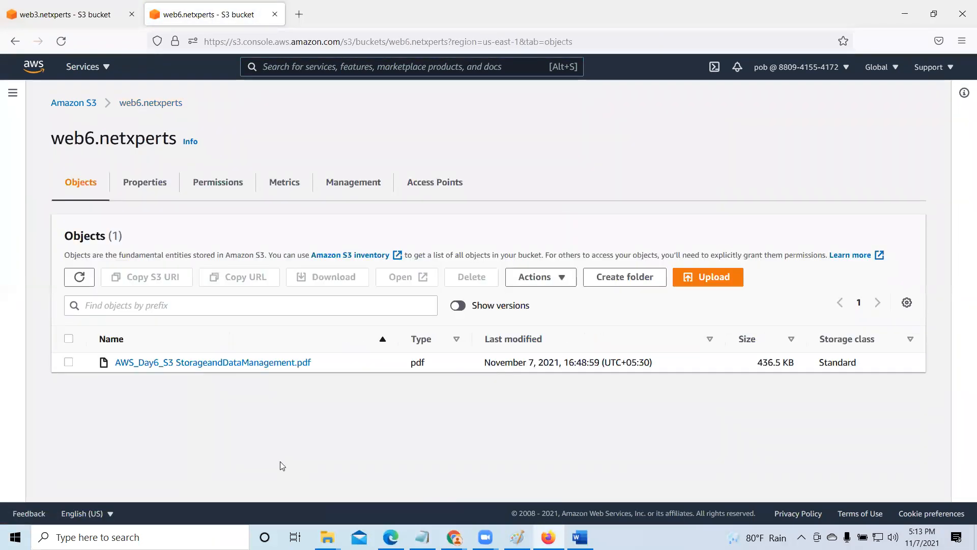
click(185, 362)
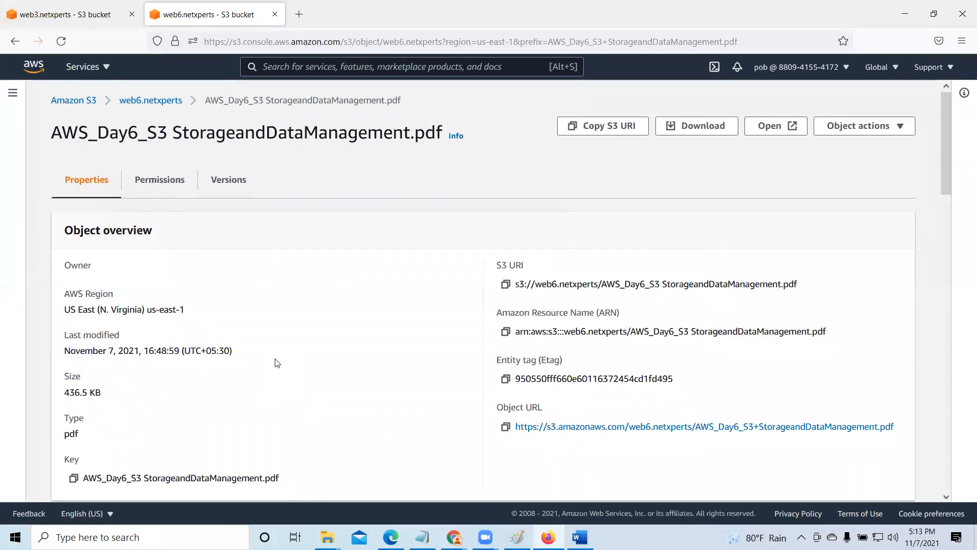
- Examine the PDF object's properties down to the Tags section and highlight the GetObjectTagging action in its permission message
scroll(277, 363, down, 4)
scroll(277, 363, down, 8)
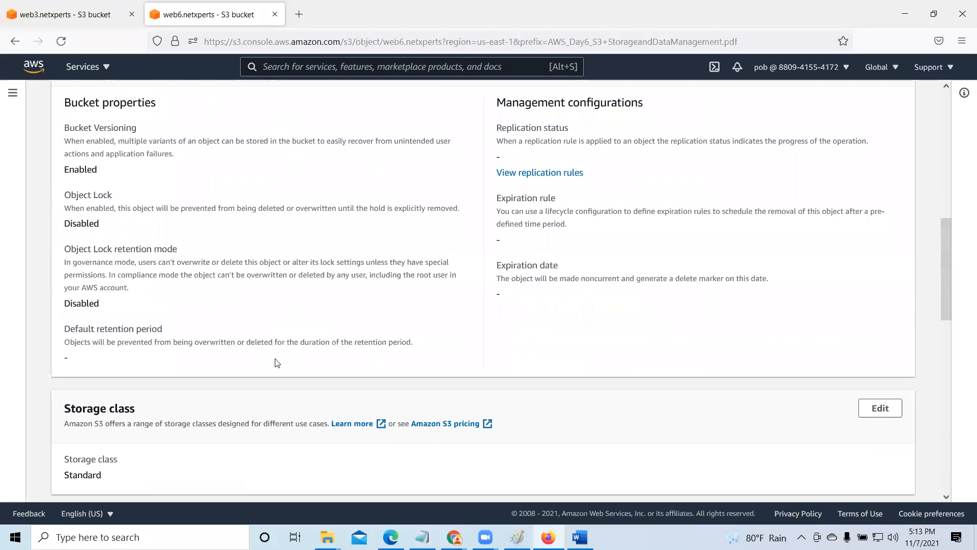
scroll(277, 362, down, 3)
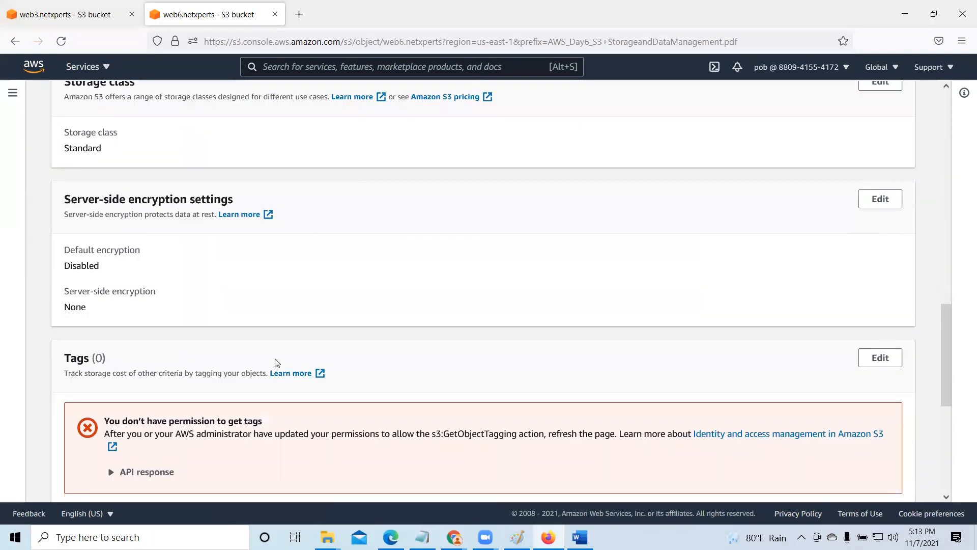
scroll(276, 362, up, 4)
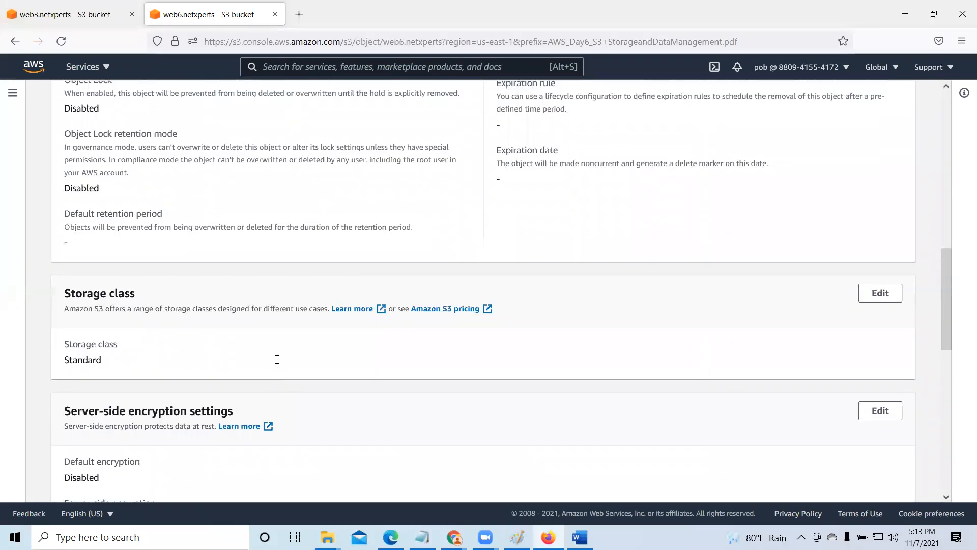
scroll(277, 361, up, 4)
scroll(277, 362, down, 10)
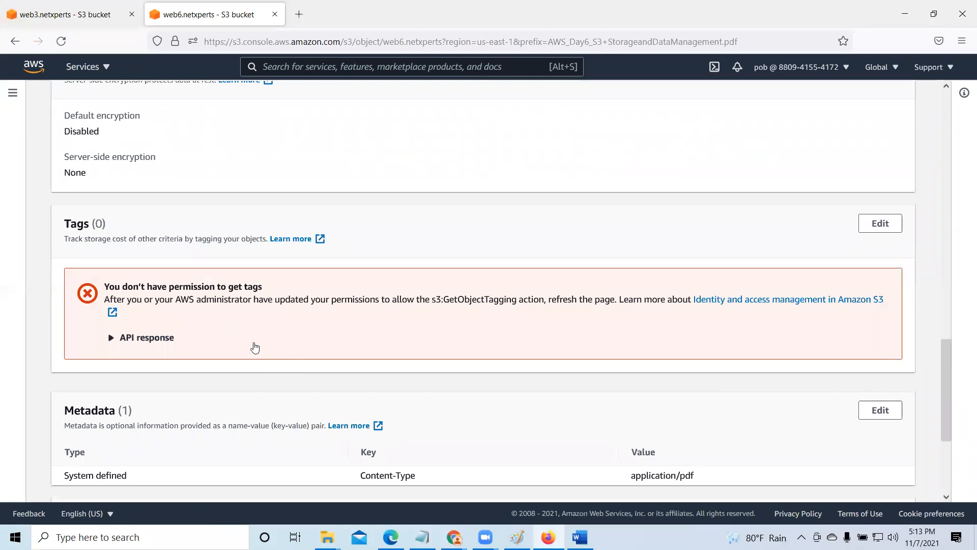
scroll(331, 327, down, 2)
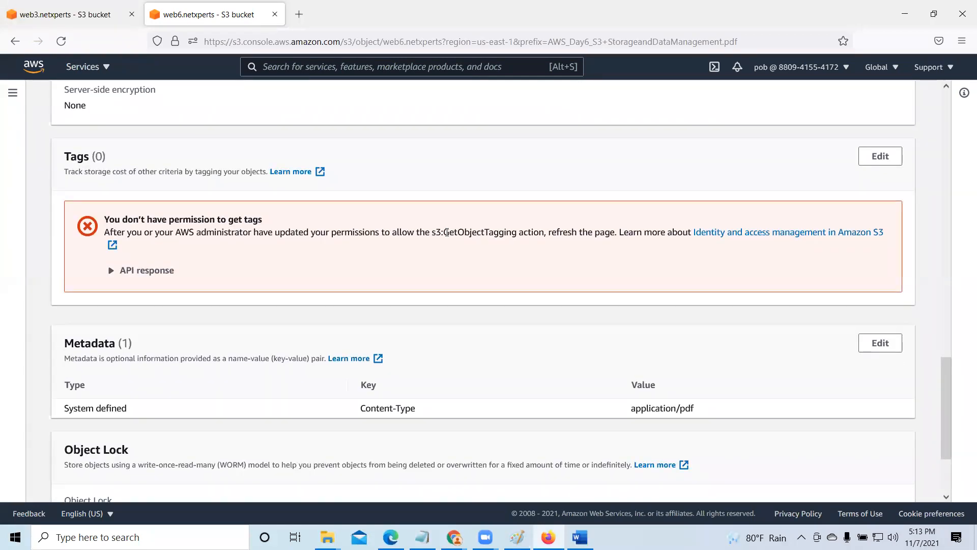
drag(444, 232, 551, 232)
scroll(246, 342, down, 4)
scroll(246, 341, up, 10)
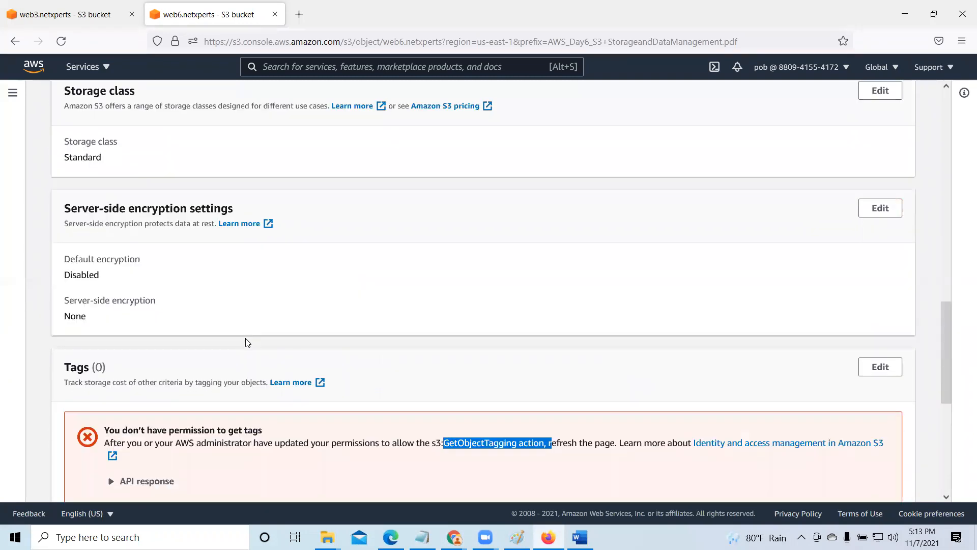
- Review the object's Bucket Versioning property and compare it with the GetObjectTagging permission named under Tags
scroll(247, 342, up, 5)
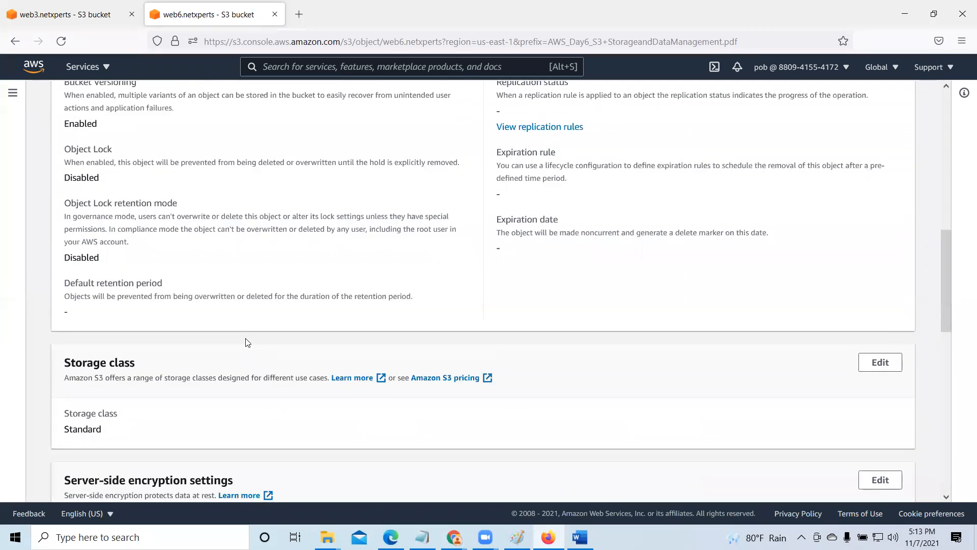
scroll(246, 342, up, 4)
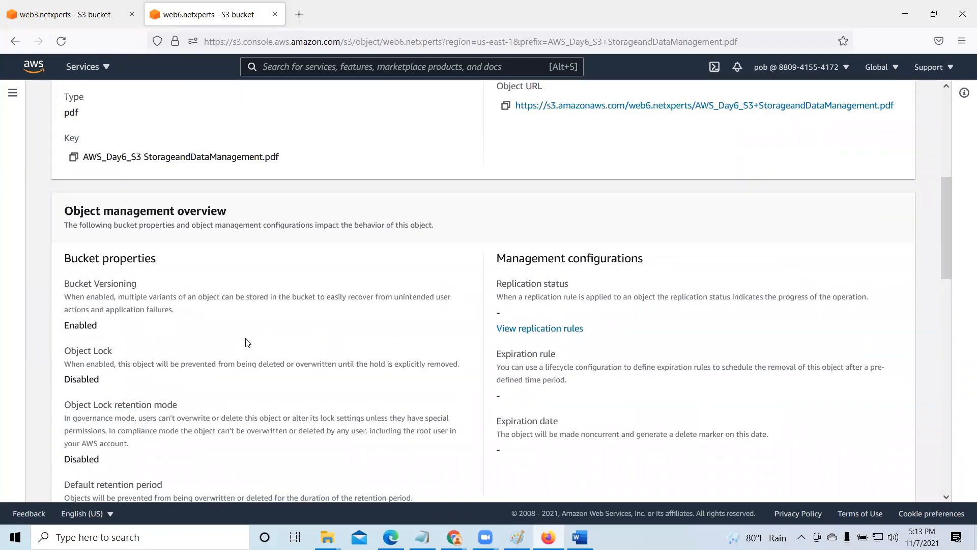
scroll(247, 342, down, 1)
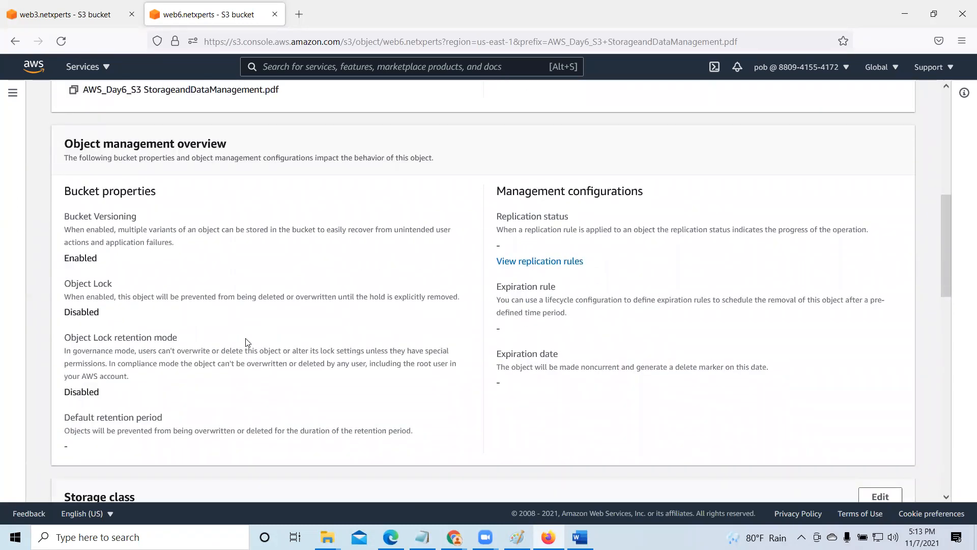
drag(65, 214, 177, 248)
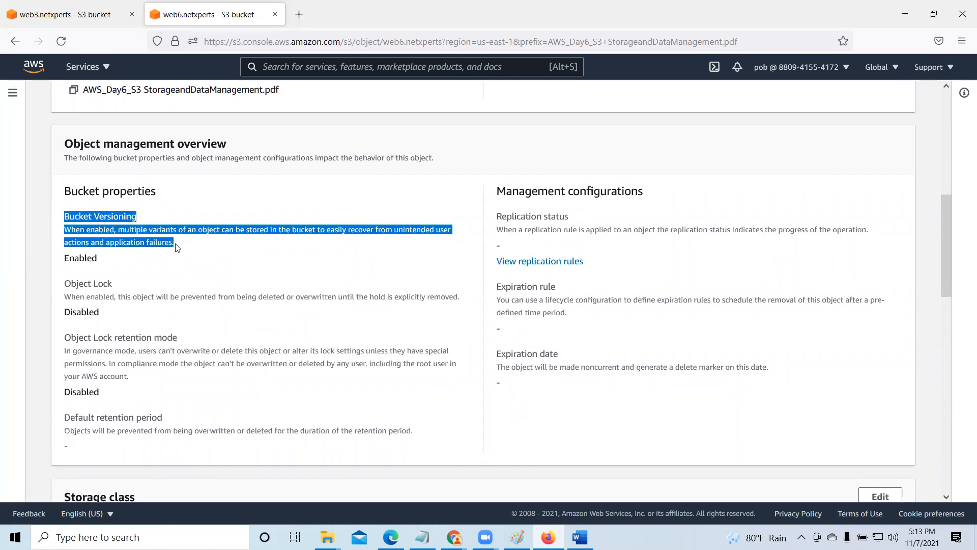
scroll(288, 349, down, 10)
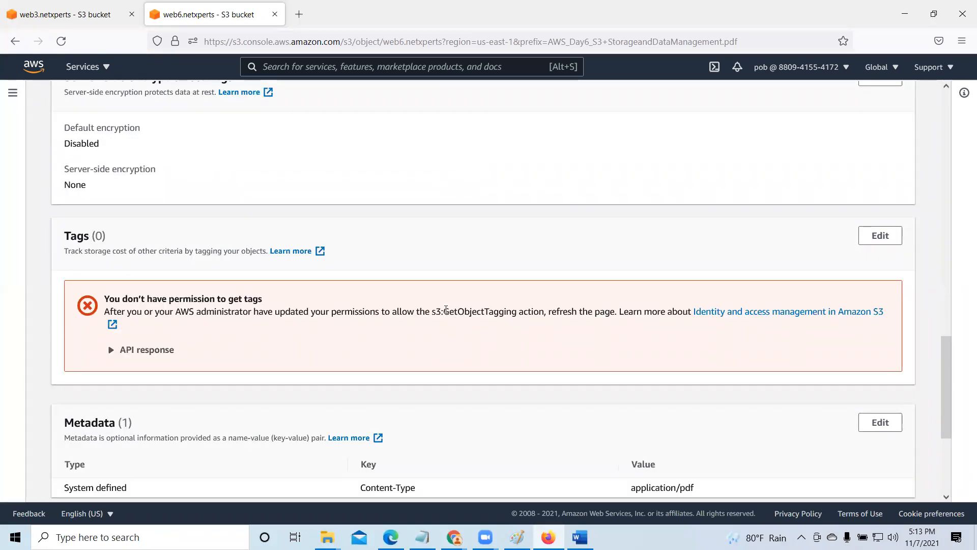
drag(444, 311, 513, 312)
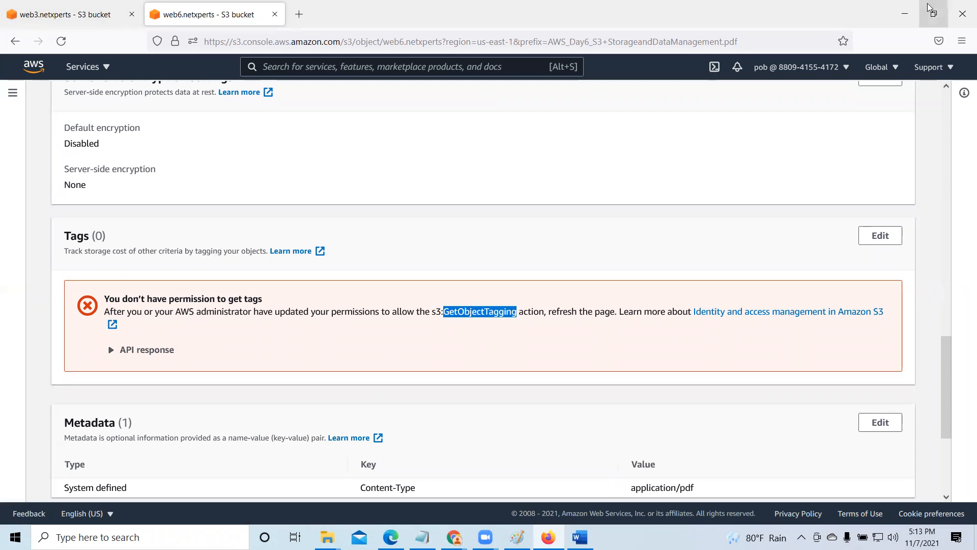
- Return to the administrator's Chrome session and look over the bucket's permissions and the AWS Policy Generator form
click(906, 11)
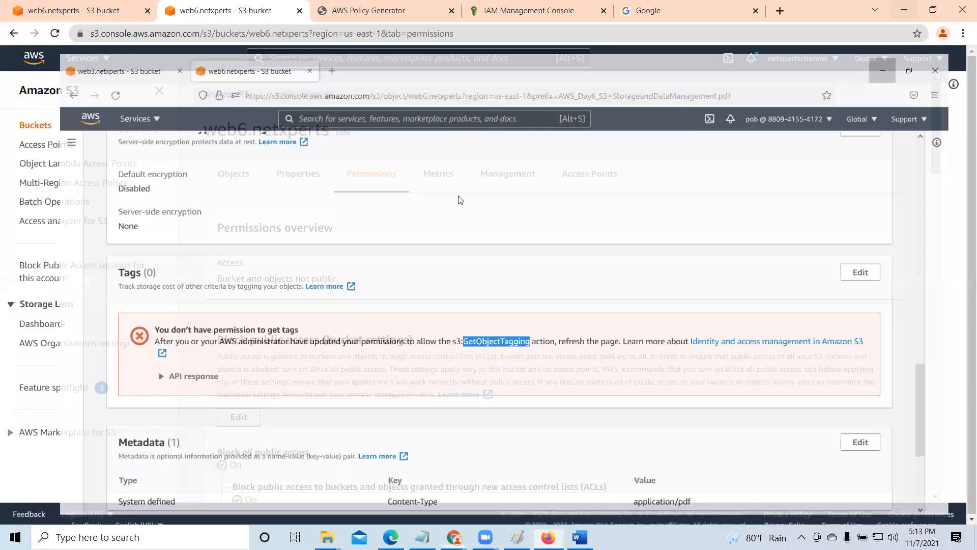
scroll(379, 250, down, 4)
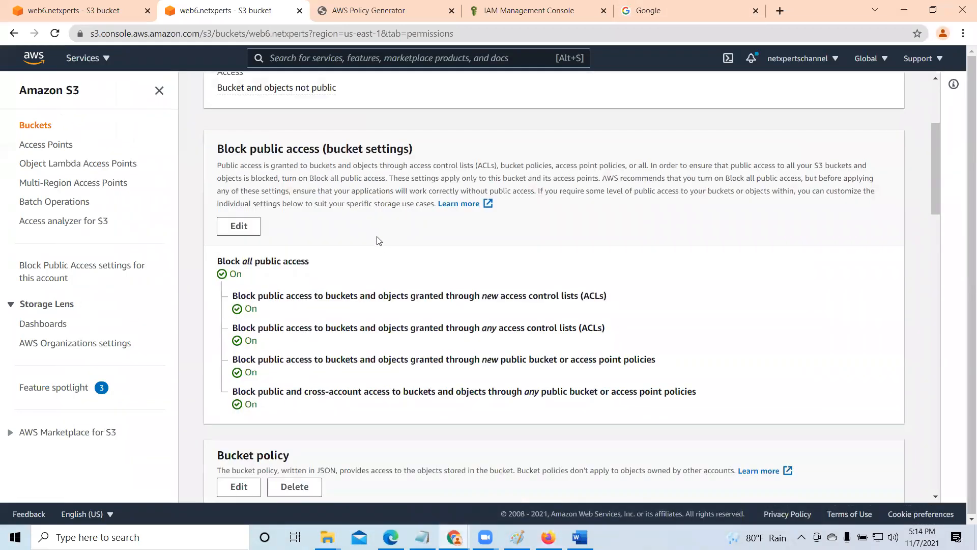
click(354, 7)
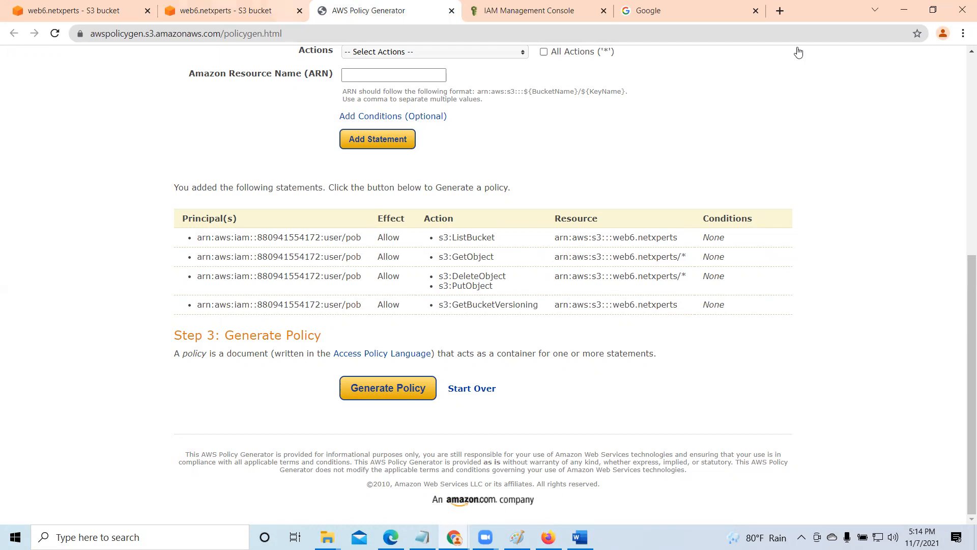
scroll(962, 334, up, 7)
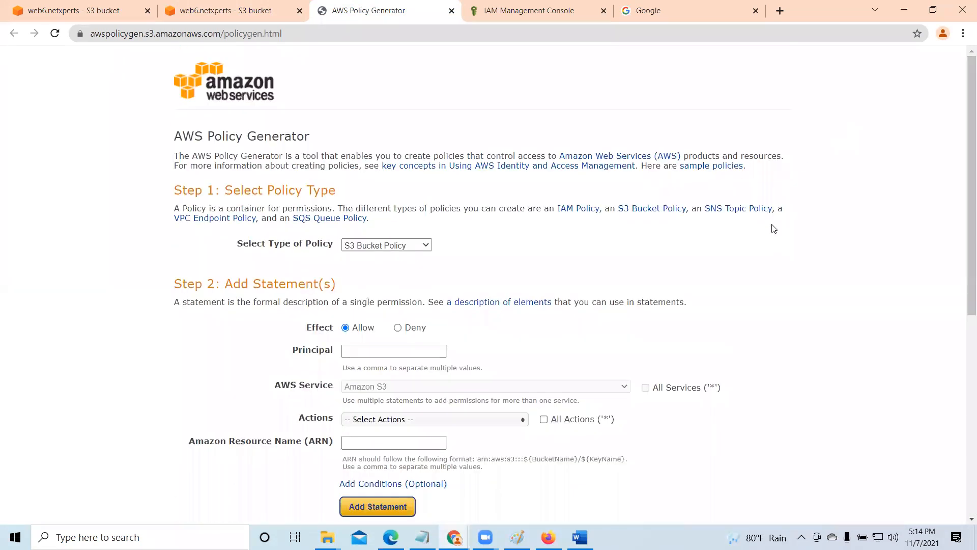
- Start adding a new IAM user from the IAM users list and name it user10
click(529, 10)
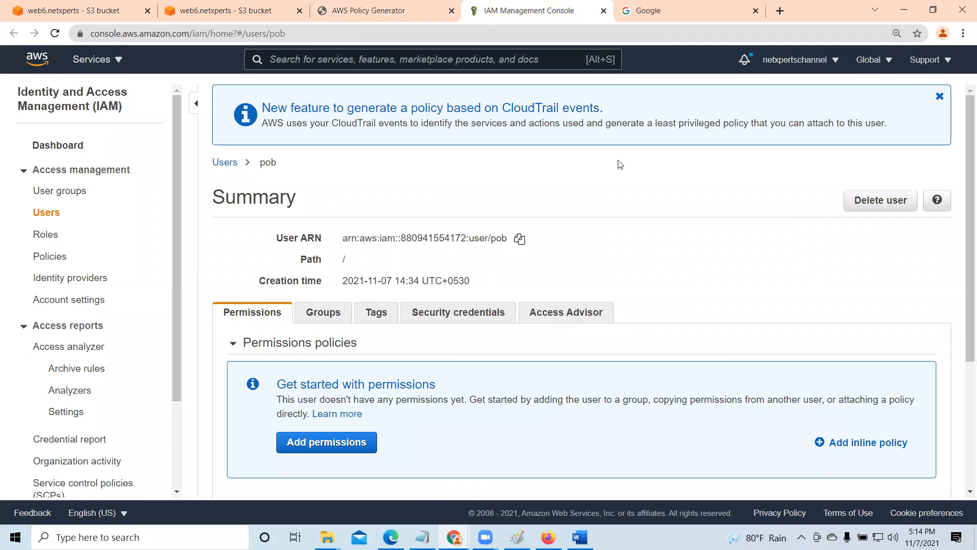
click(44, 214)
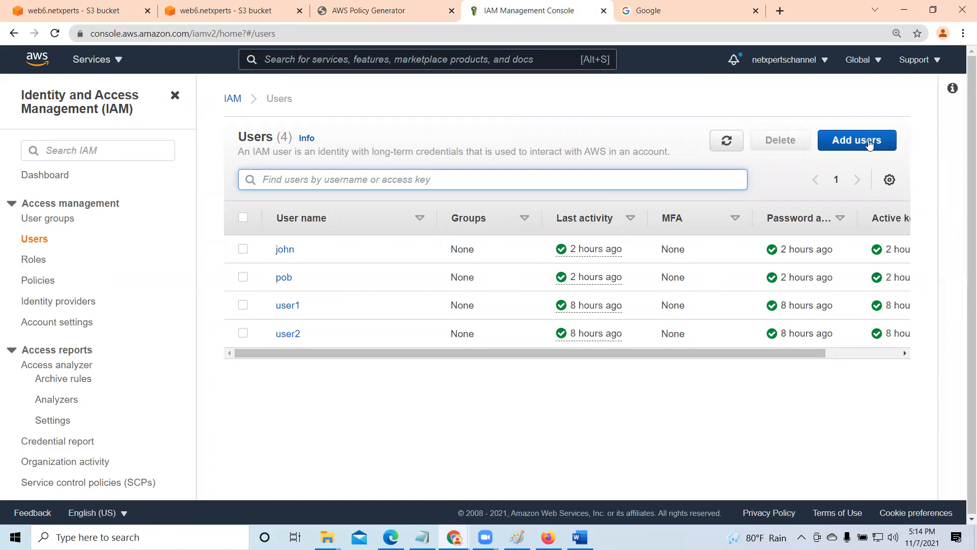
click(869, 144)
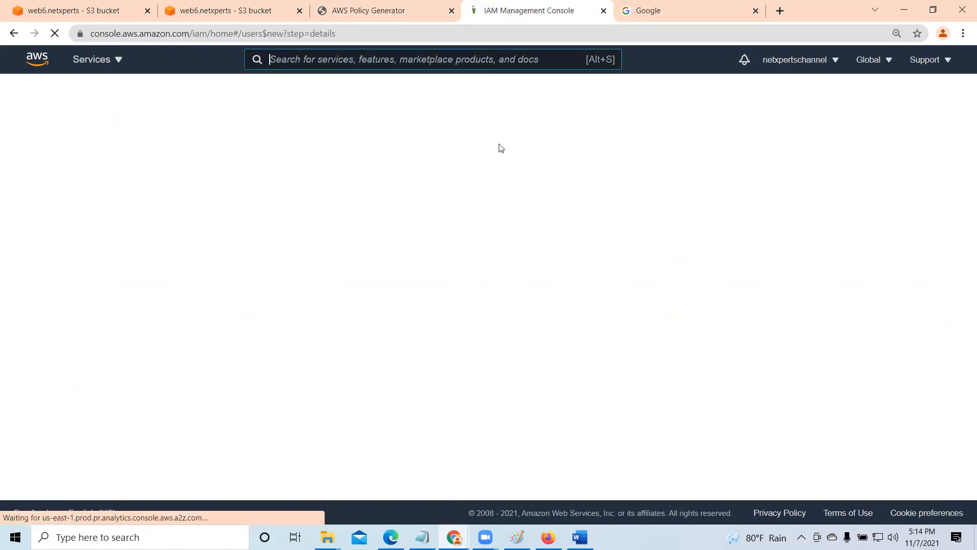
click(350, 204)
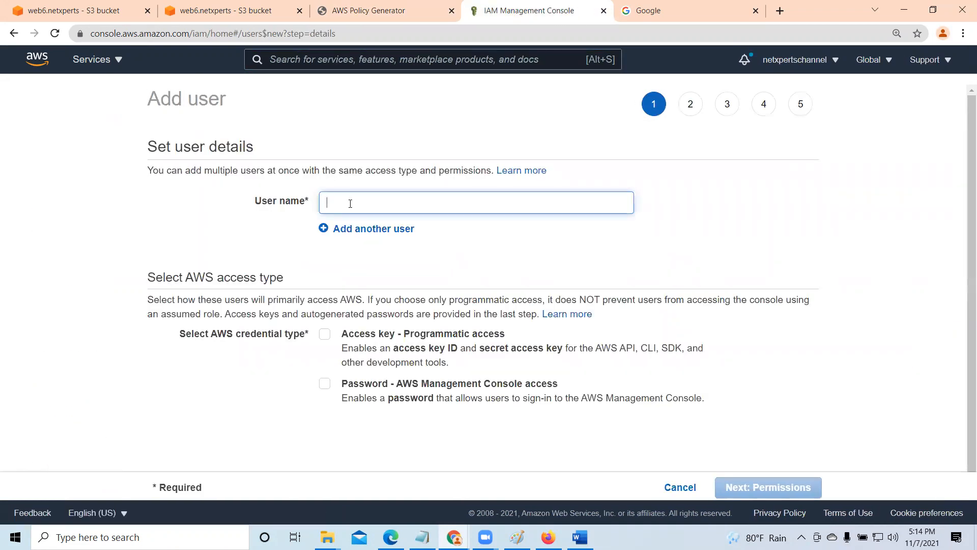
text(user10)
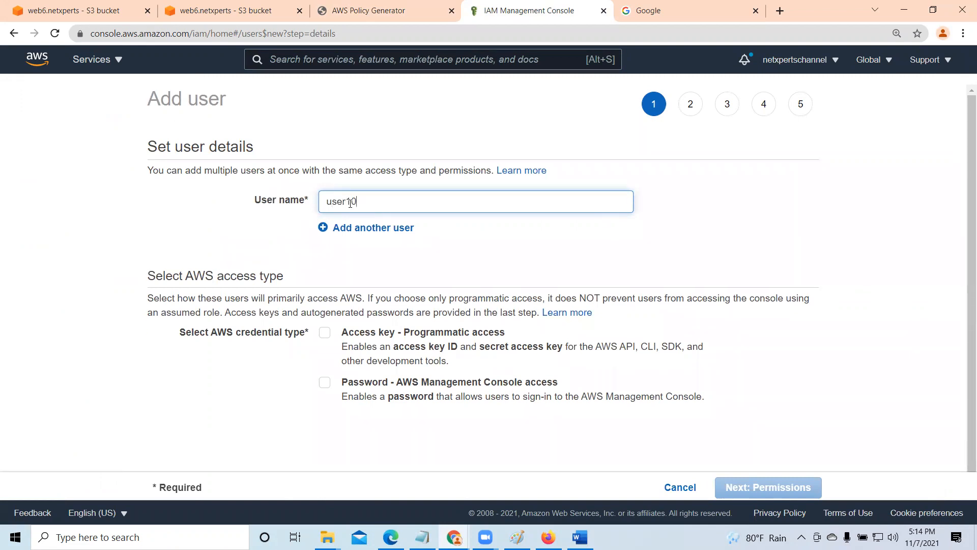
- Enable programmatic access and AWS Management Console access for user10, and enter a custom console password
click(325, 332)
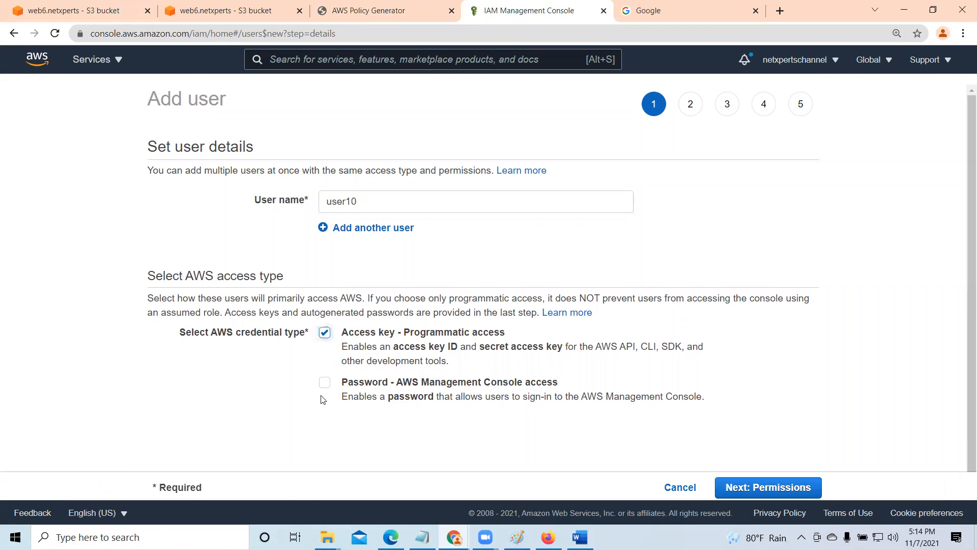
click(324, 383)
scroll(328, 385, down, 2)
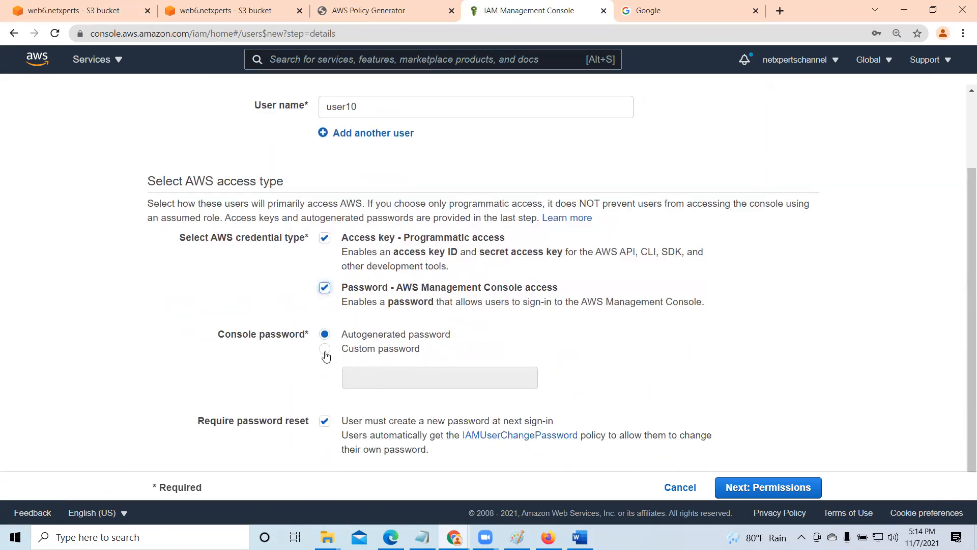
click(326, 351)
click(369, 380)
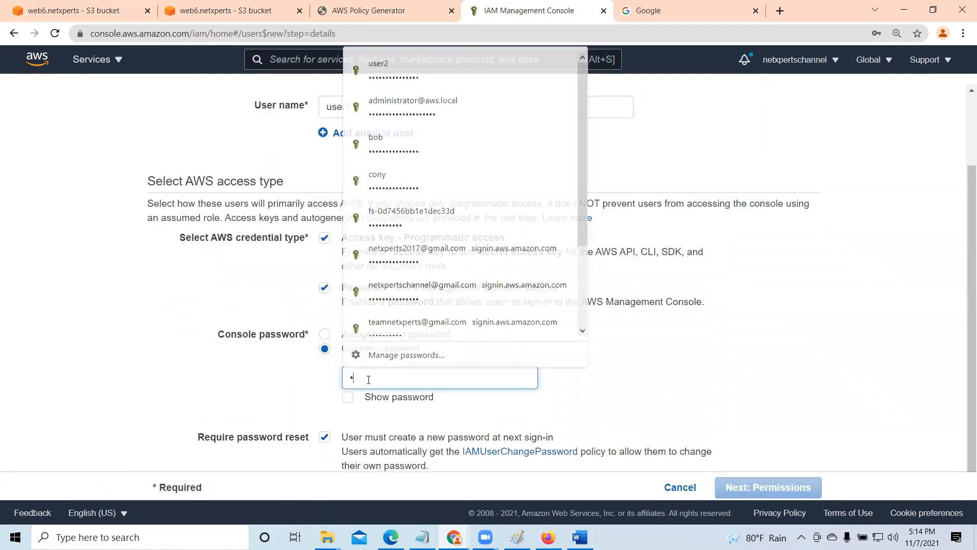
text(123•••••)
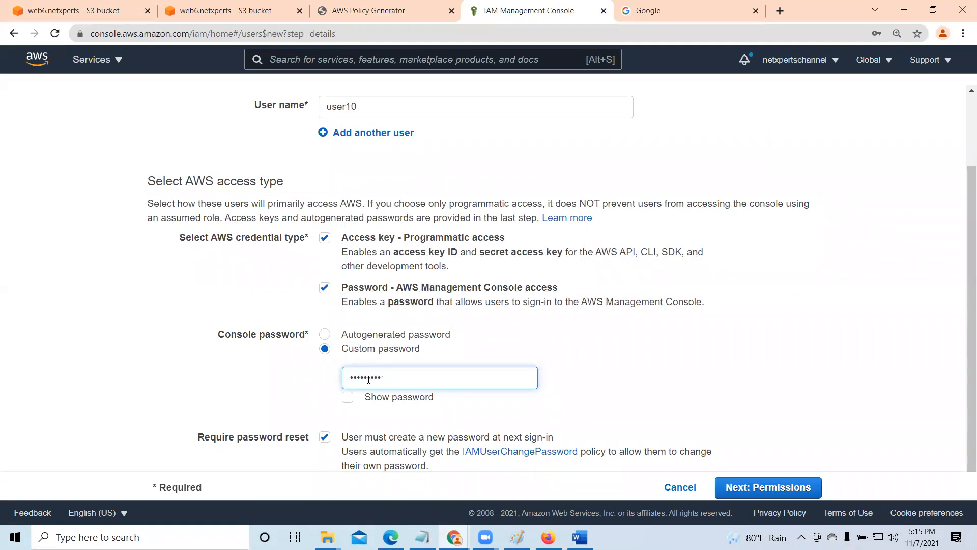
- Turn off the required password reset for user10 and proceed to setting permissions
scroll(374, 369, down, 1)
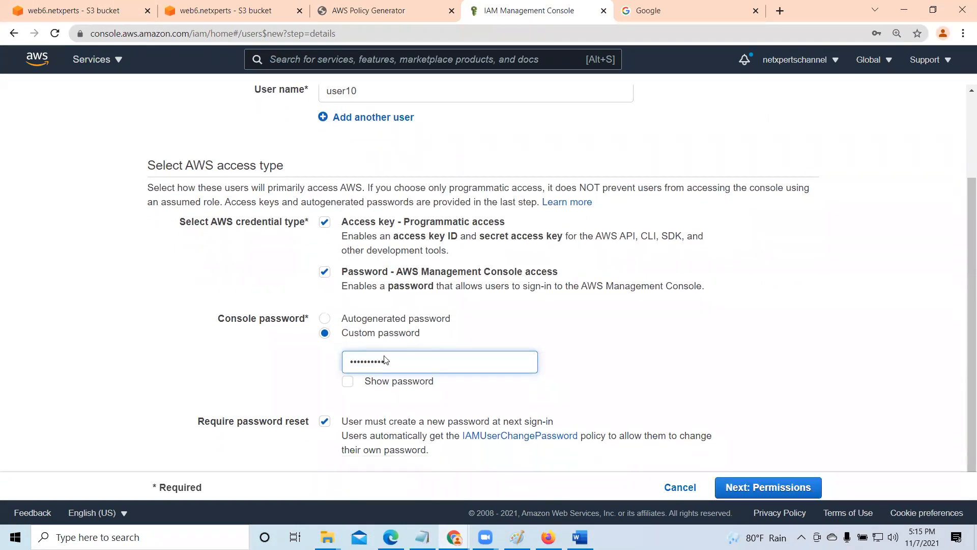
click(325, 424)
scroll(476, 312, up, 3)
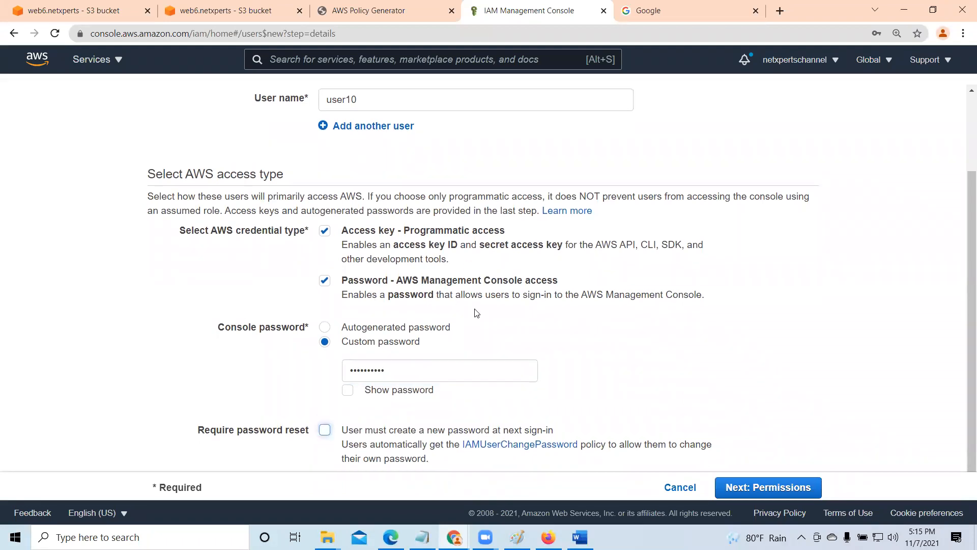
scroll(469, 330, down, 2)
click(773, 488)
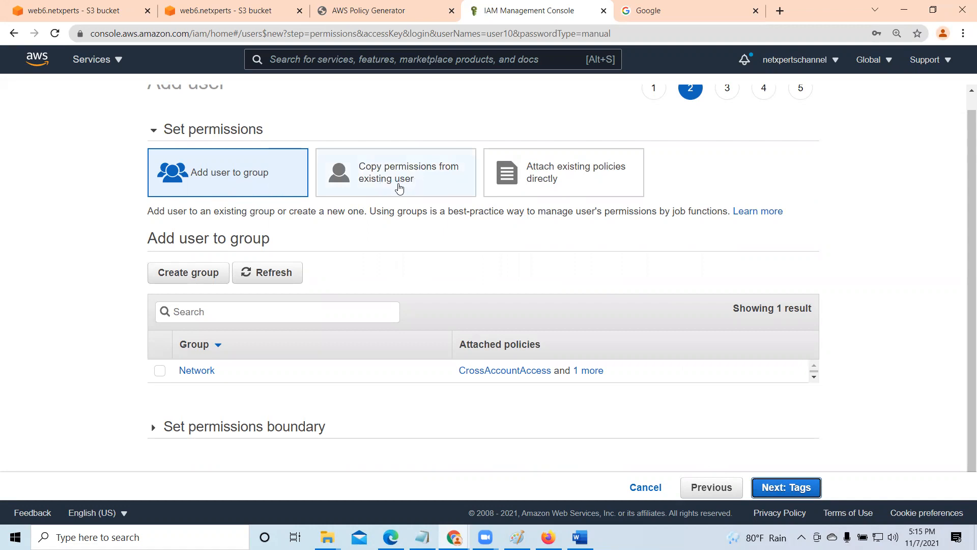
- Filter the existing policies by "s3", view AmazonS3FullAccess's policy document, and attach that policy directly to user10
click(569, 182)
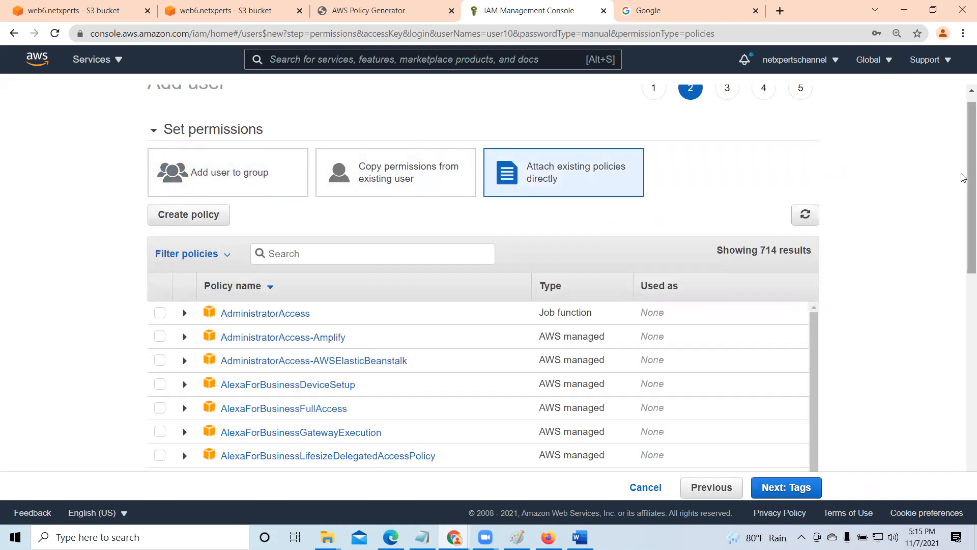
scroll(964, 178, down, 2)
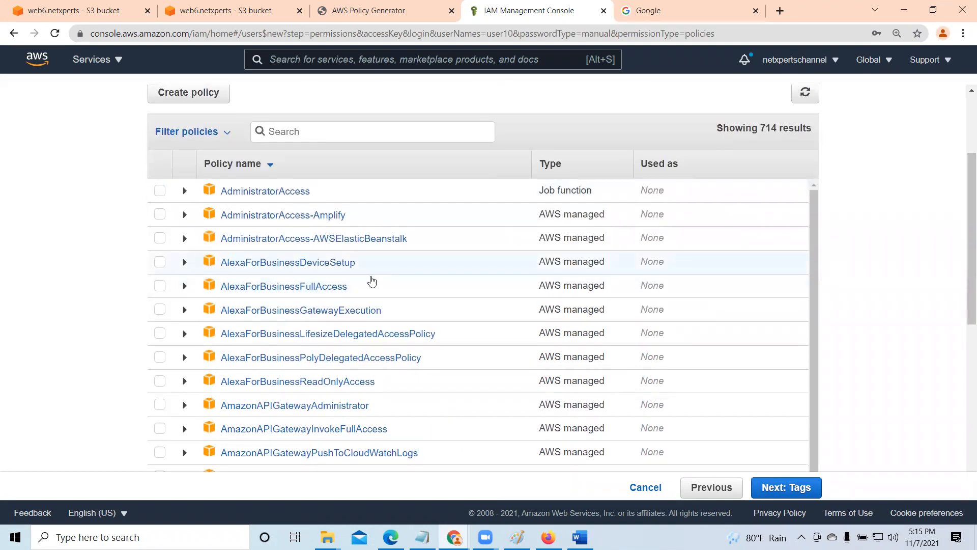
text(s3)
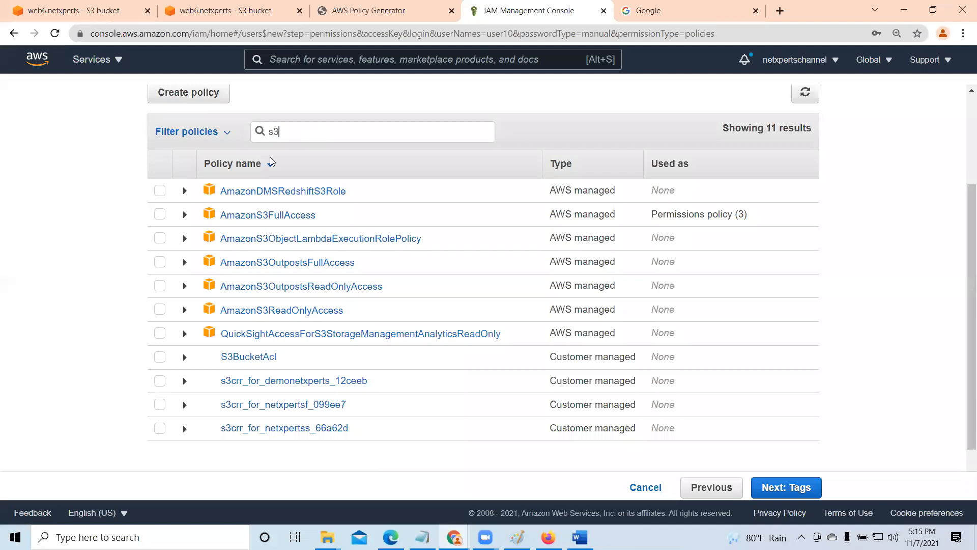
click(184, 216)
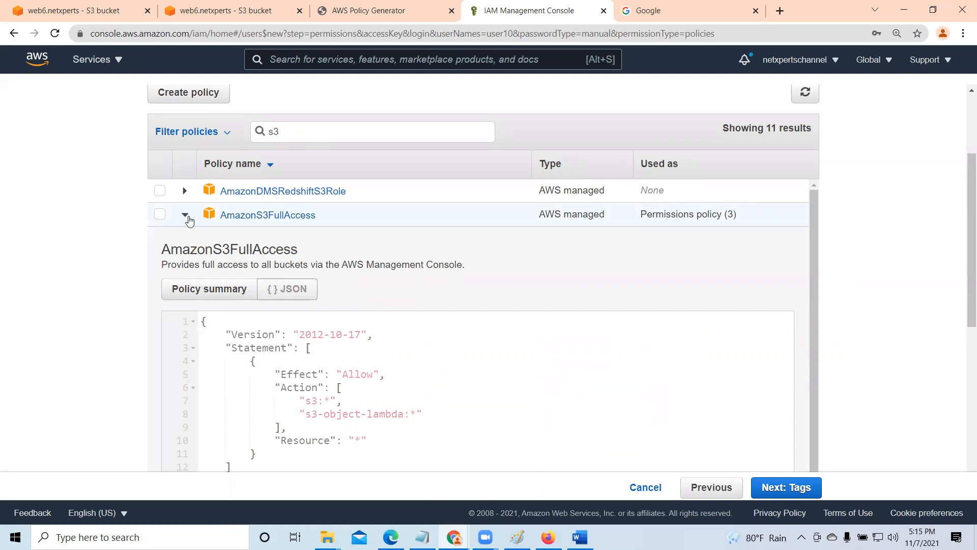
click(184, 216)
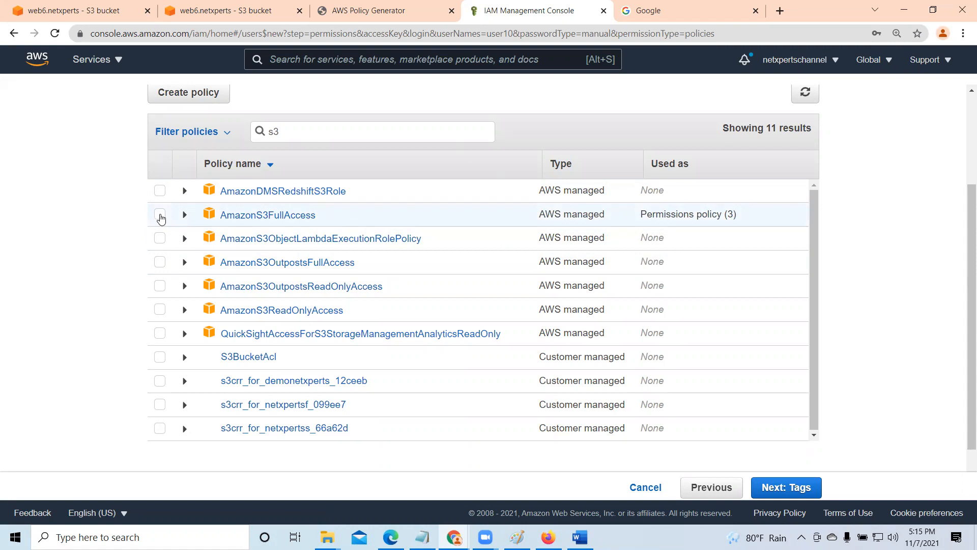
click(160, 216)
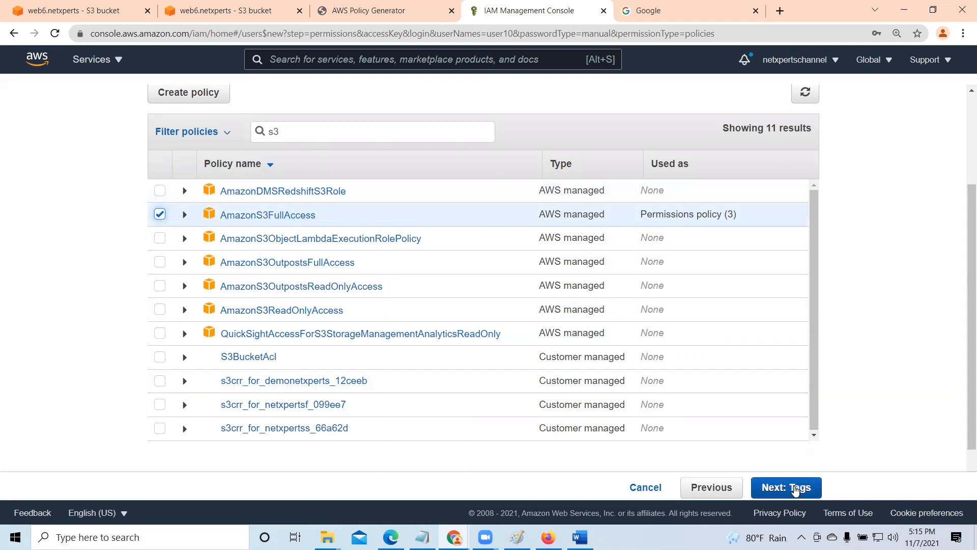
- Leave the tags empty, review the user details, and create user10
click(795, 489)
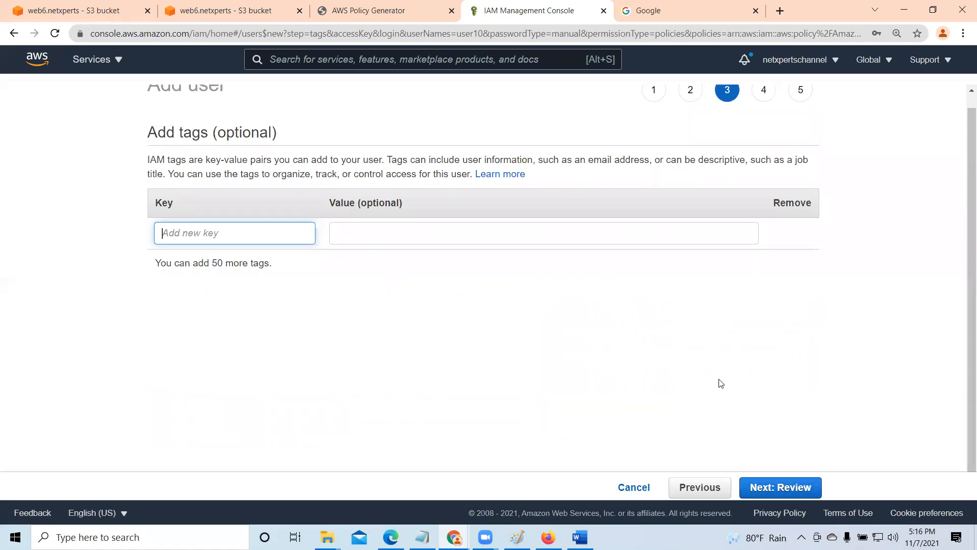
click(797, 487)
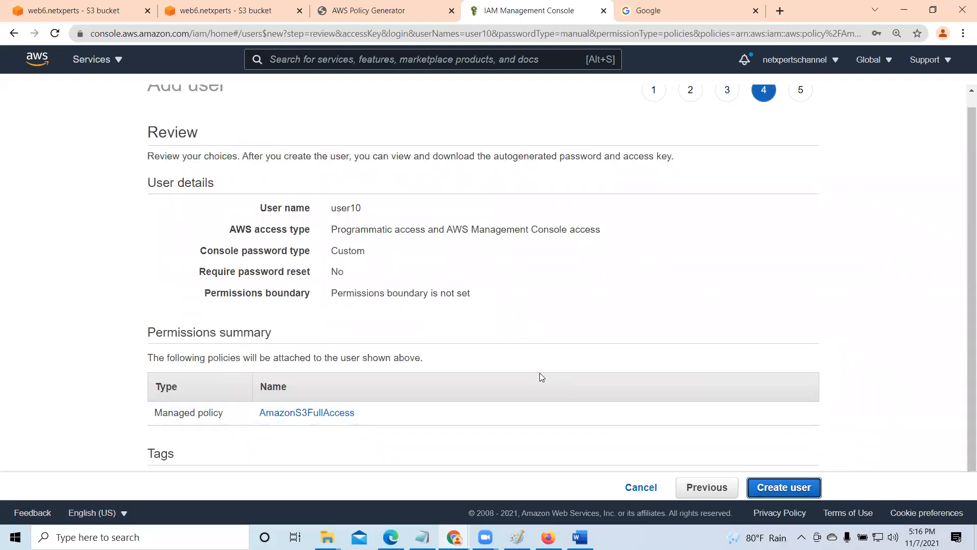
scroll(534, 361, down, 1)
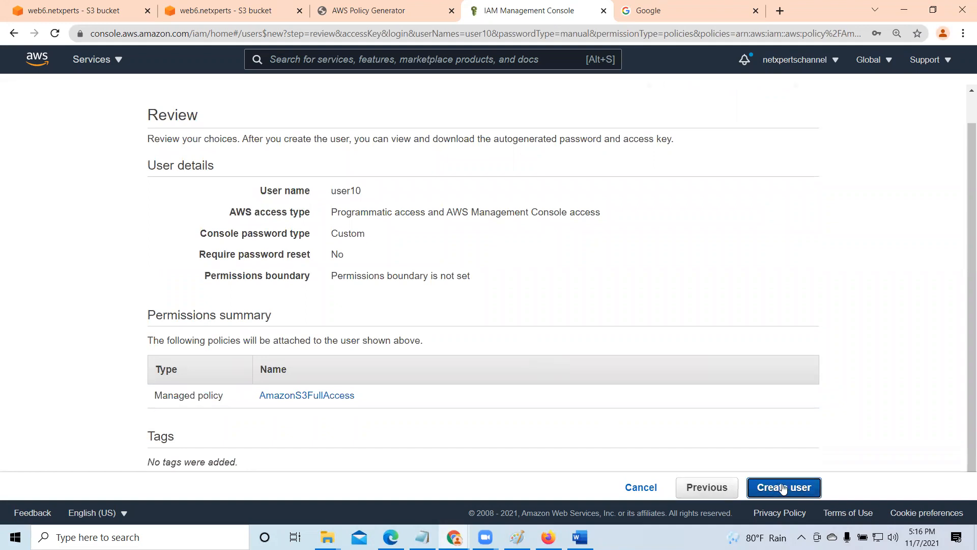
click(800, 488)
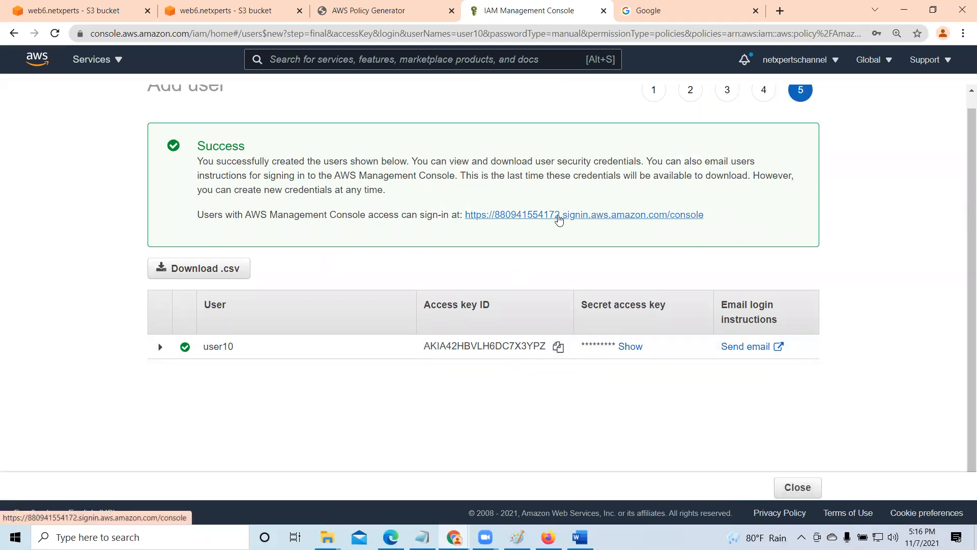
- Copy the console sign-in link for the new user and open it in the Microsoft Edge window
drag(717, 216, 461, 216)
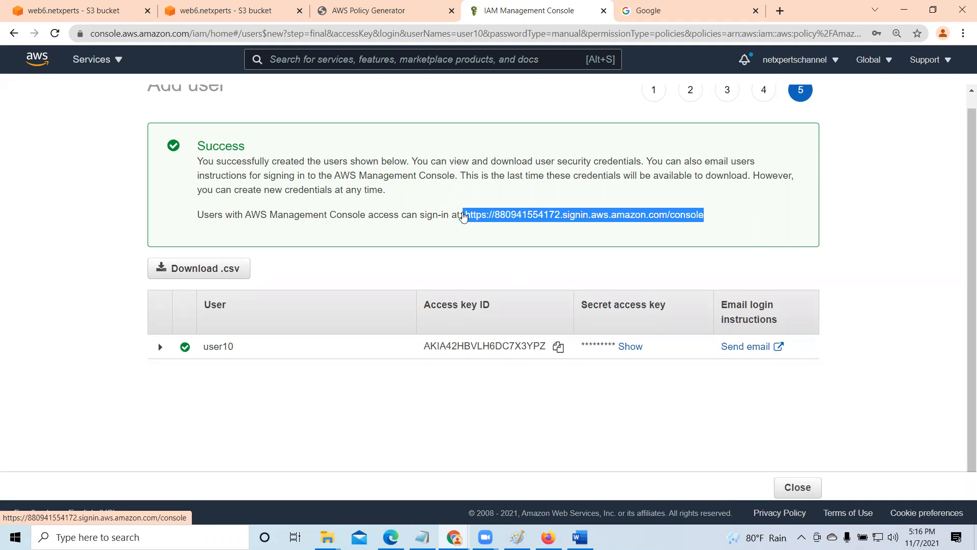
right_click(537, 215)
click(571, 315)
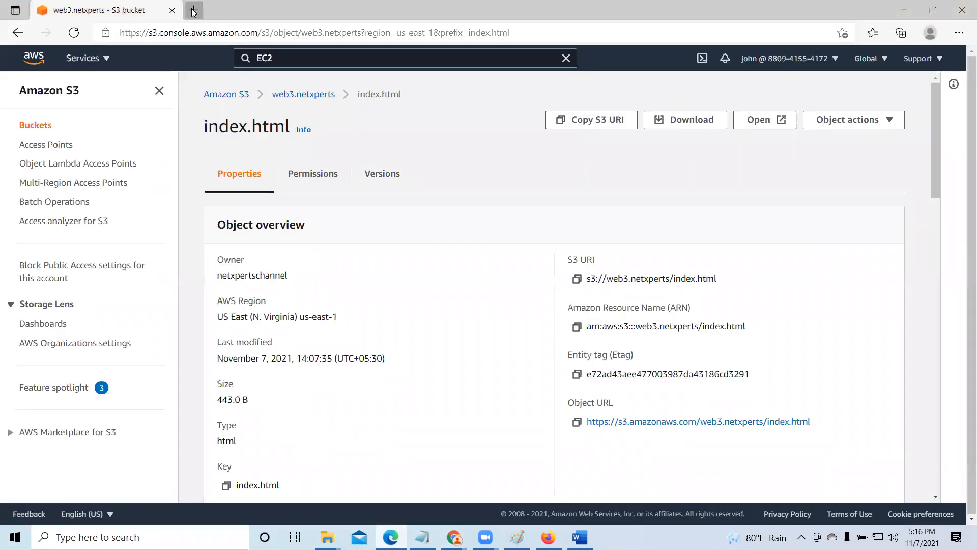
click(195, 10)
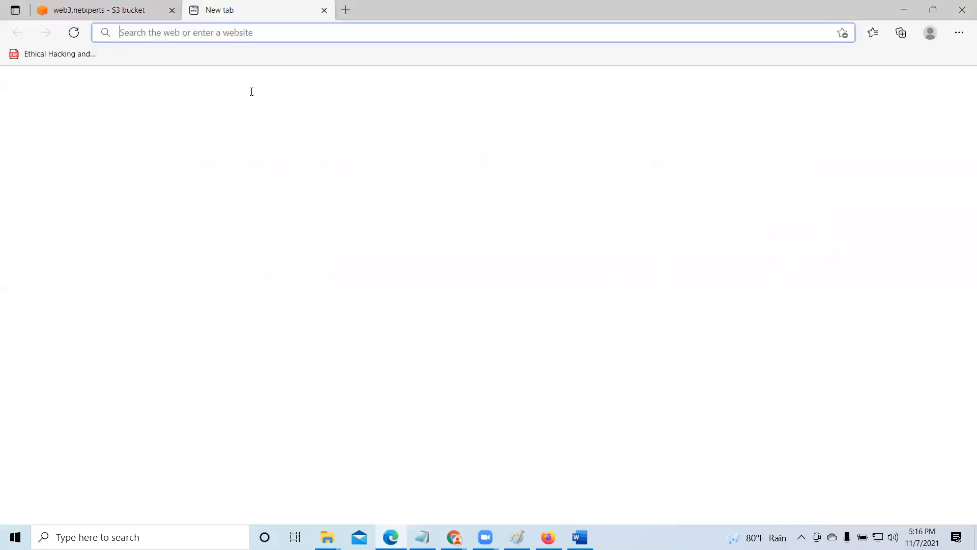
right_click(211, 31)
click(258, 145)
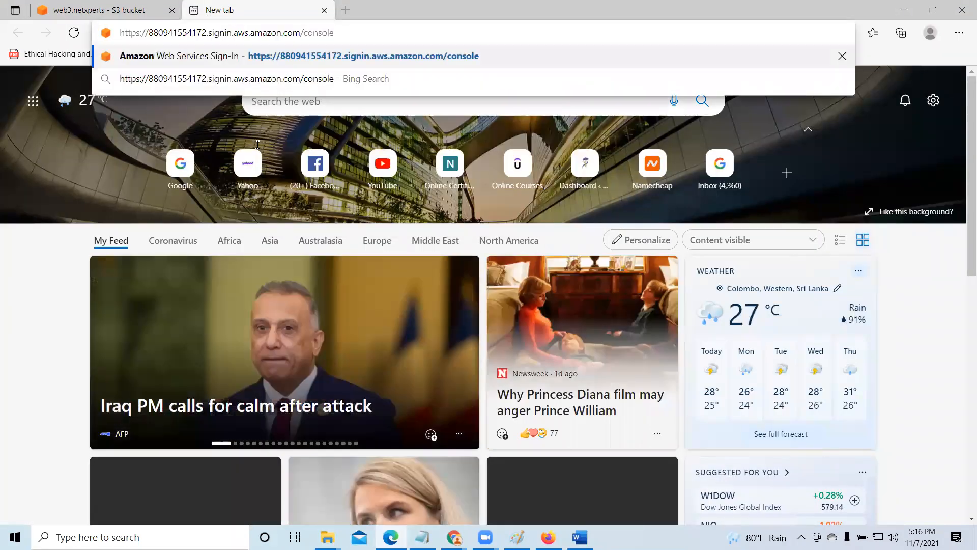
key(Return)
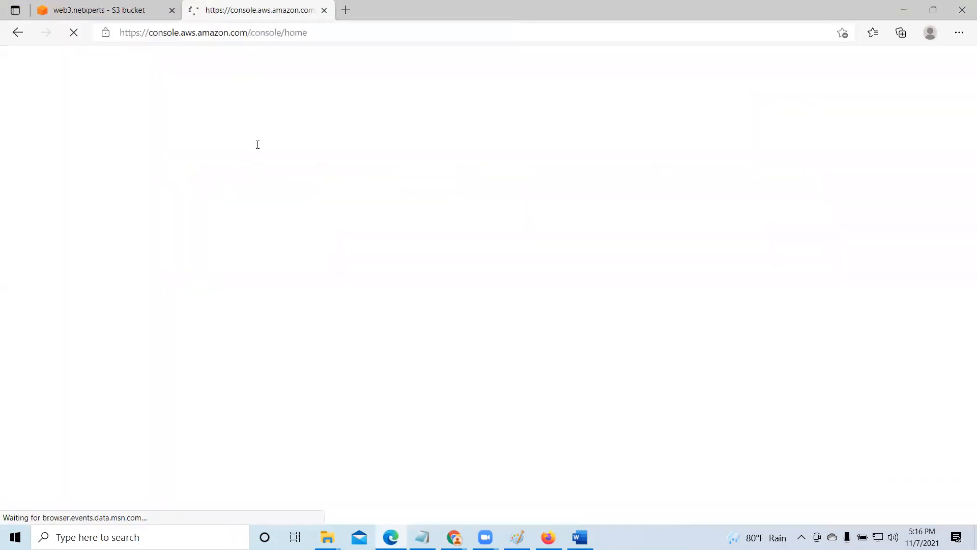
- Sign in to the AWS console as IAM user user10, replacing the prefilled credentials with that user name and its account password
click(259, 233)
key(BackSpace)
key(BackSpace)
key(BackSpace)
key(BackSpace)
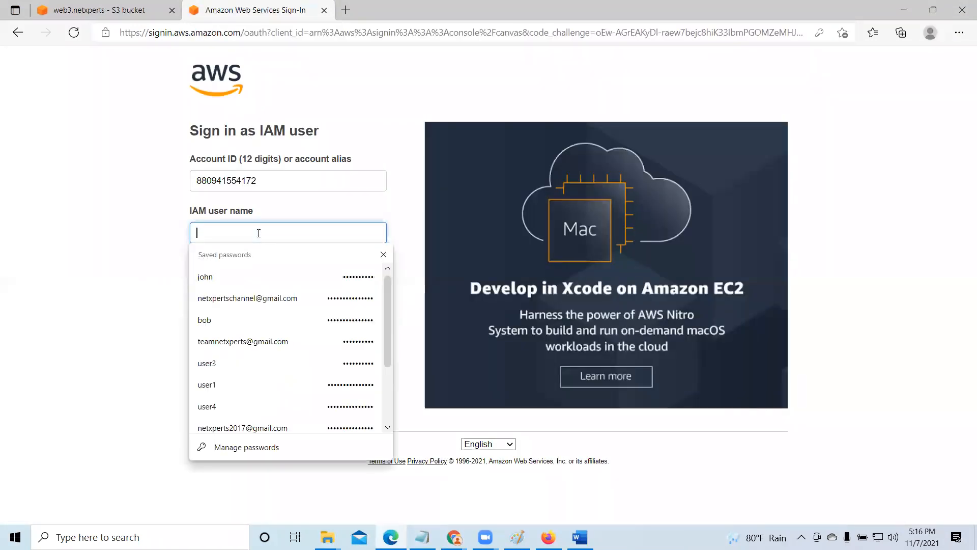
text(user10)
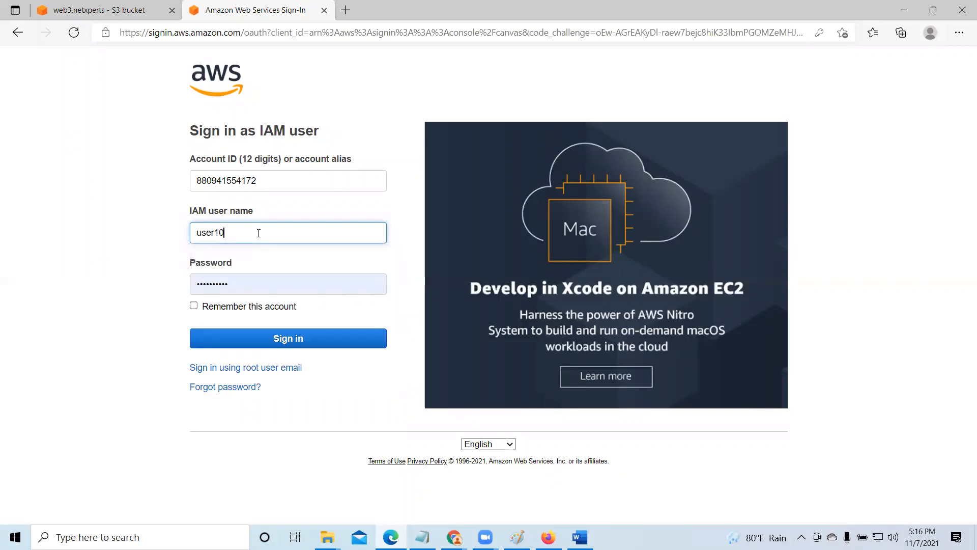
click(261, 290)
key(BackSpace)
key(BackSpace)
key(BackSpace)
key(BackSpace)
key(BackSpace)
key(BackSpace)
key(BackSpace)
key(BackSpace)
key(BackSpace)
key(BackSpace)
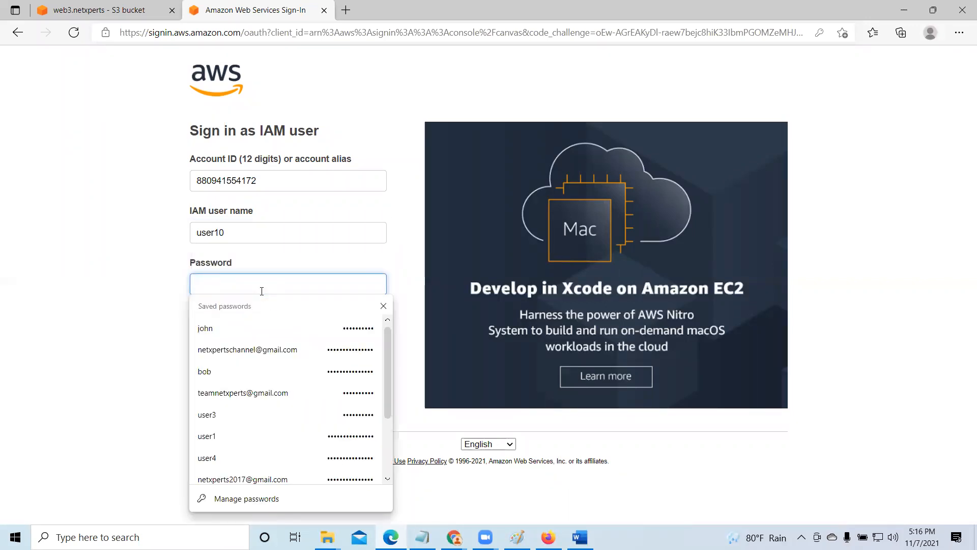
text(••)
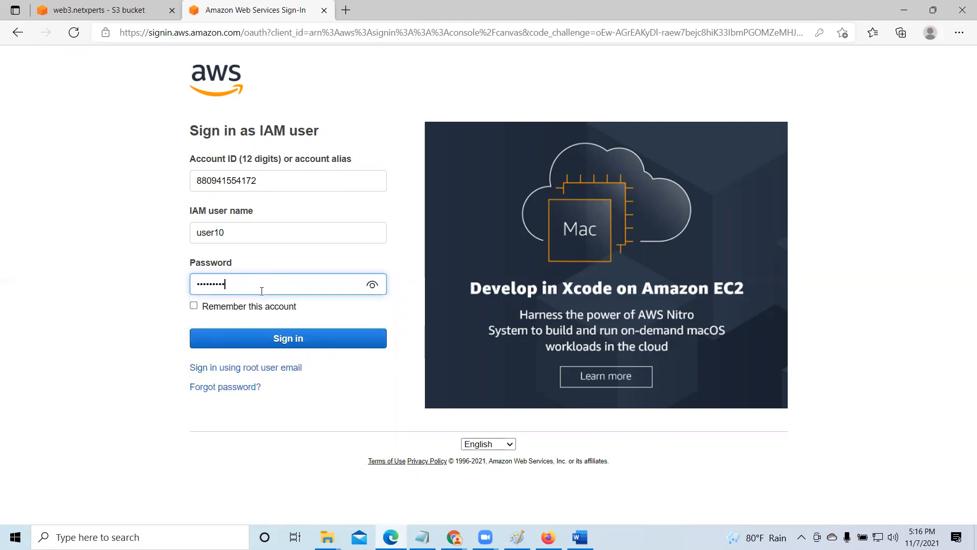
text(••••••••)
key(Return)
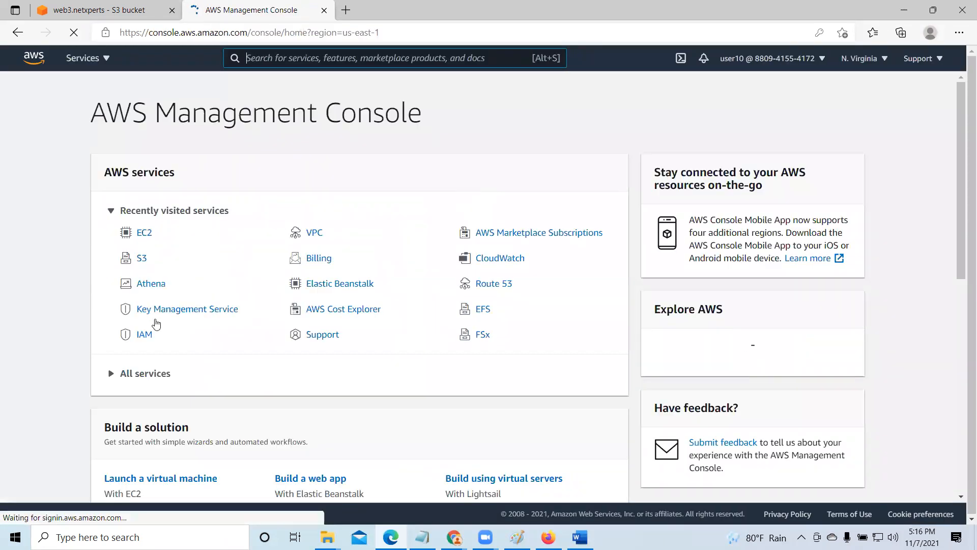
- Open the S3 bucket list as user10, let the browser save the sign-in, and open the web6.netxperts bucket
click(141, 258)
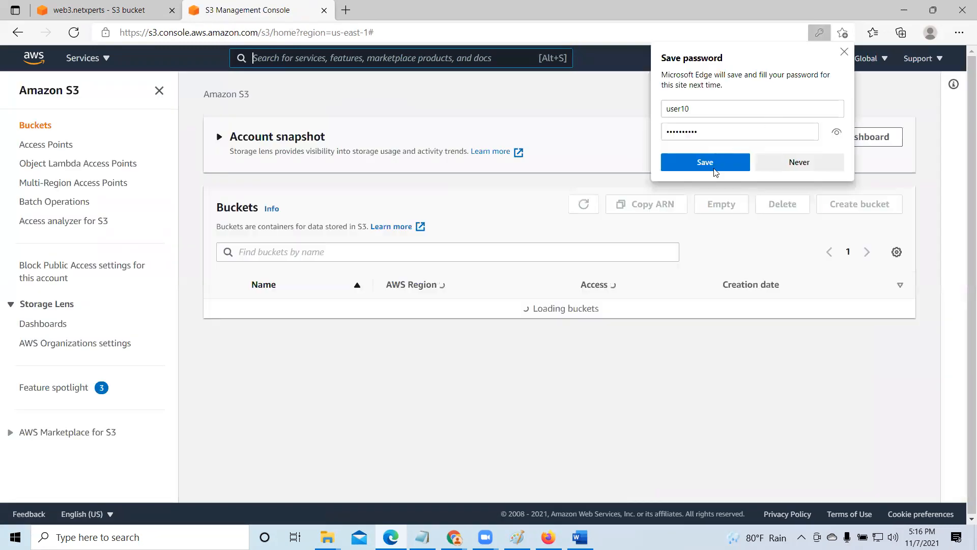
click(714, 168)
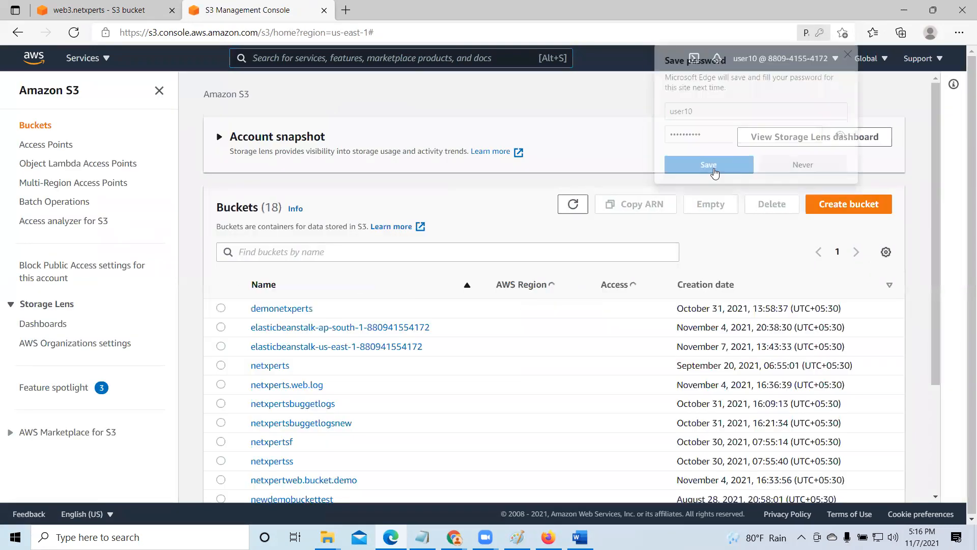
scroll(422, 369, down, 4)
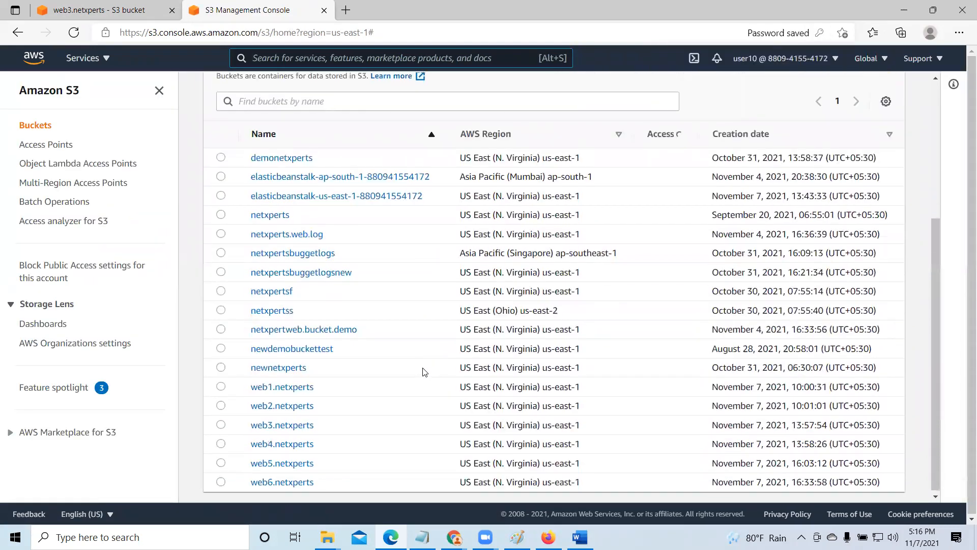
scroll(427, 364, down, 4)
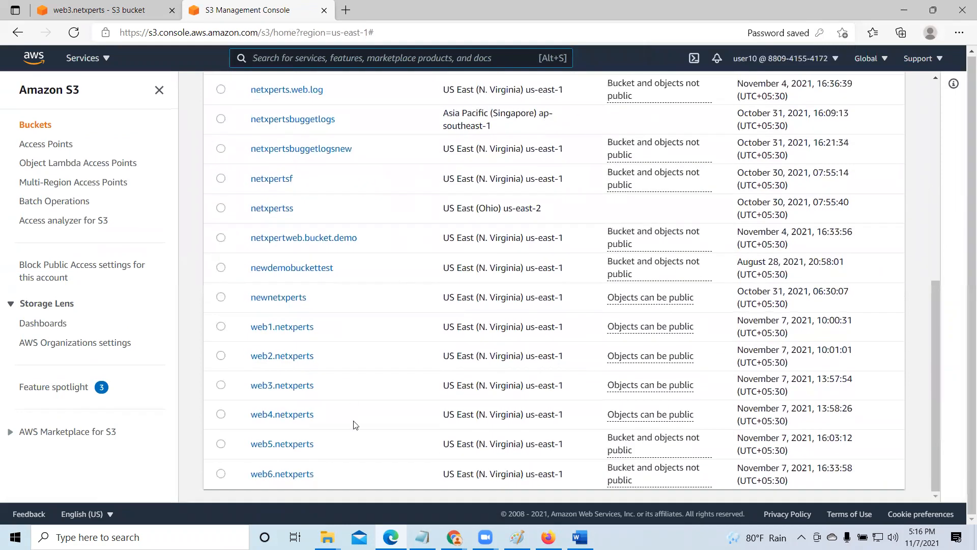
click(294, 474)
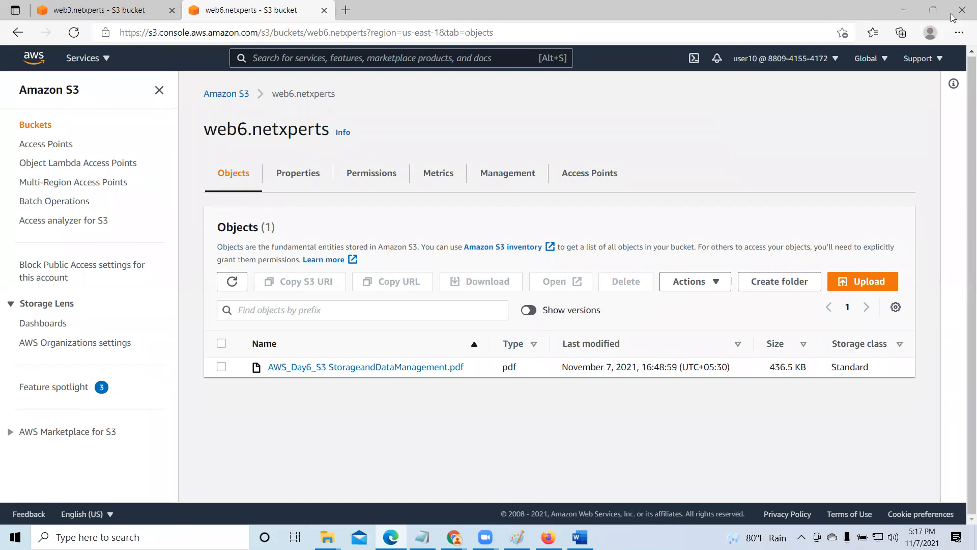
- Return to the administrator's Chrome session and close the AWS Policy Generator page
click(904, 9)
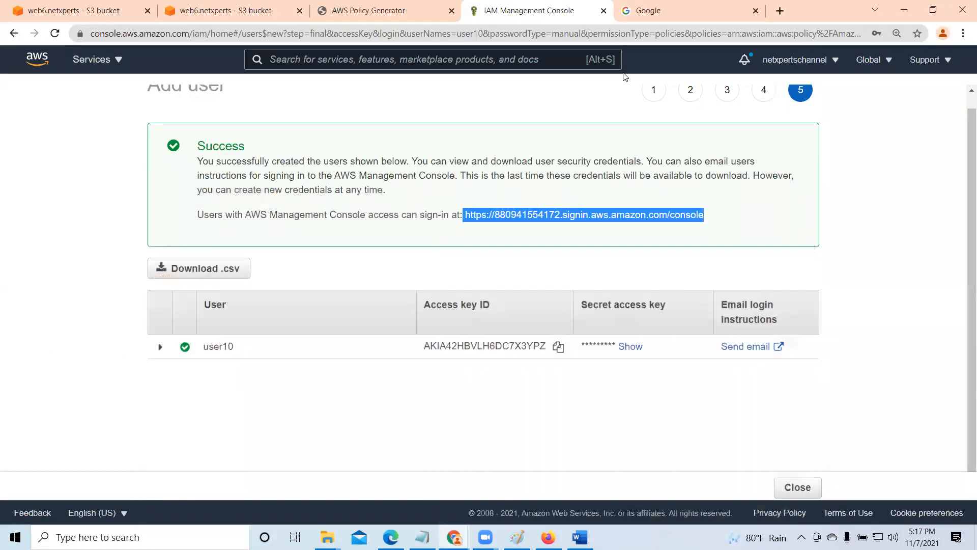
click(372, 11)
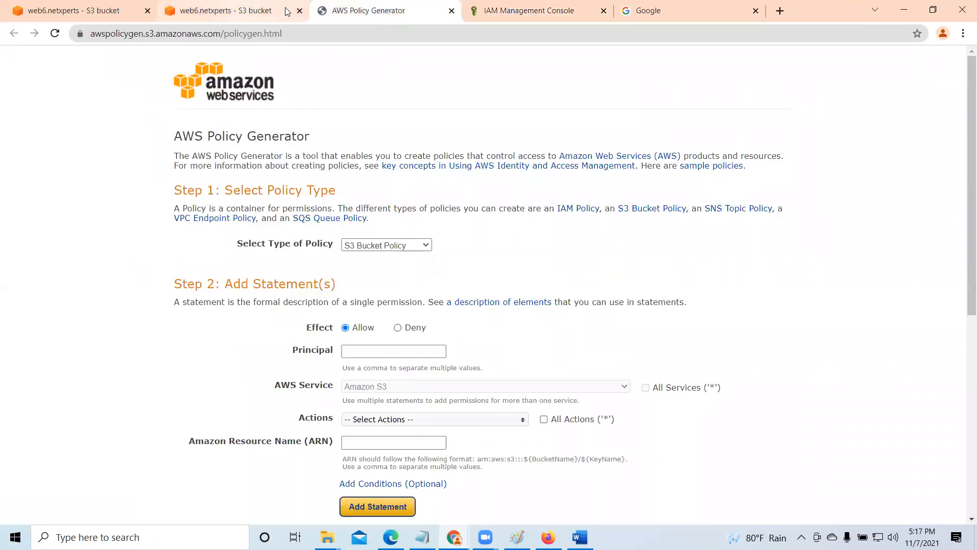
click(452, 11)
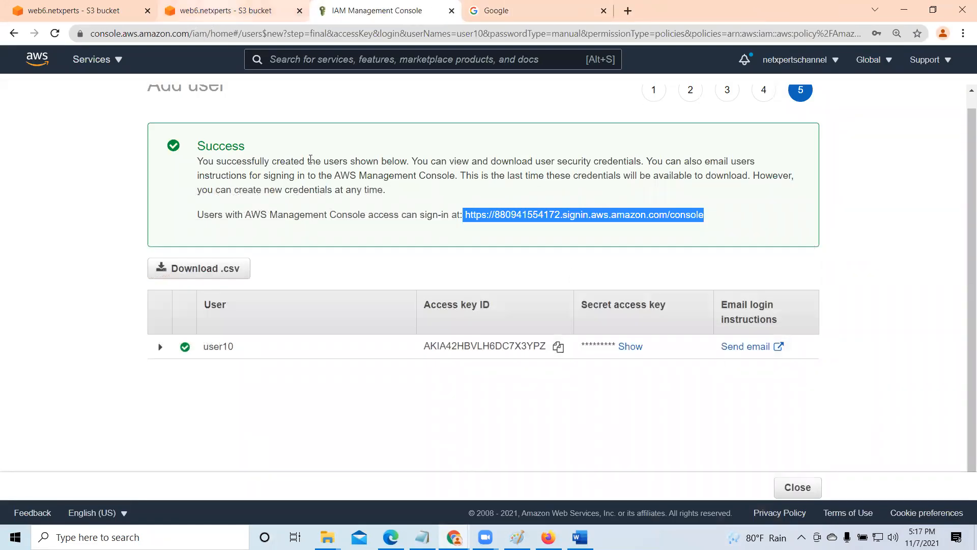
- Review the Block public access settings and the bucket policy in the permissions of the web6.netxperts bucket
click(215, 12)
scroll(275, 337, down, 1)
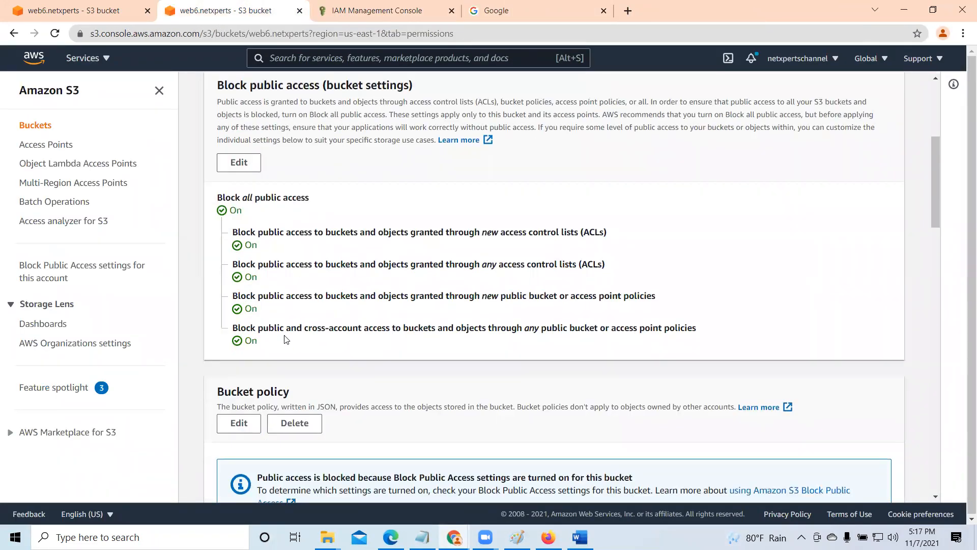
scroll(285, 339, up, 5)
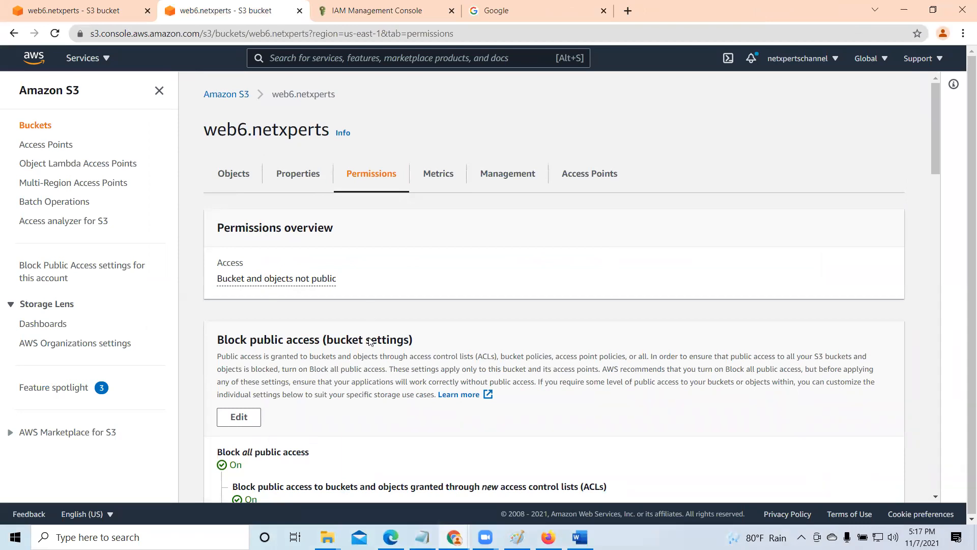
scroll(370, 341, down, 9)
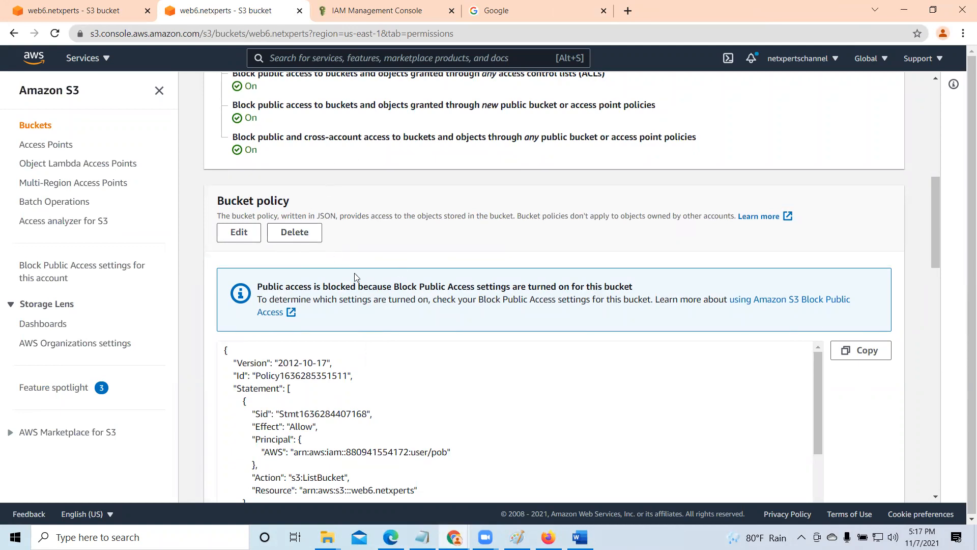
scroll(355, 276, up, 5)
scroll(305, 278, down, 5)
scroll(283, 279, up, 3)
scroll(662, 331, down, 3)
scroll(790, 355, down, 5)
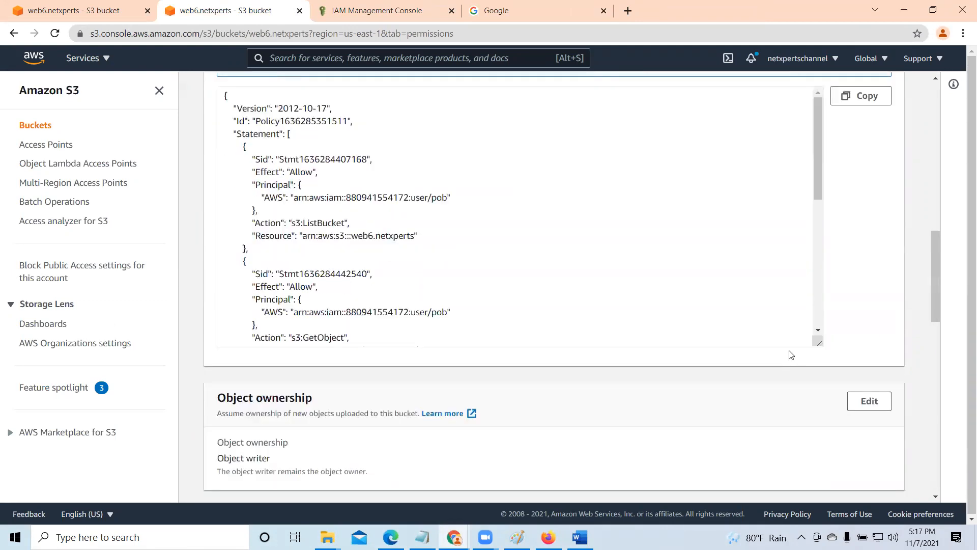
scroll(710, 356, up, 4)
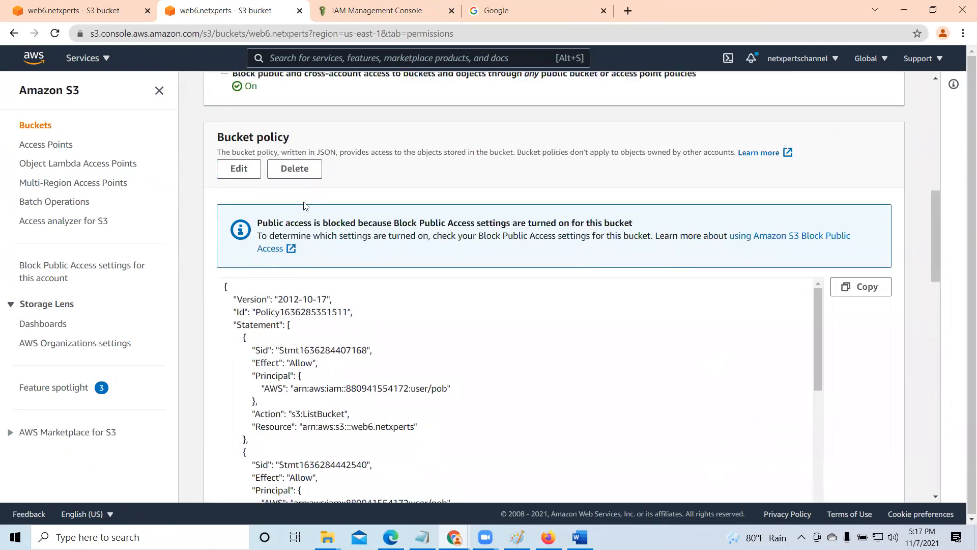
- Open the web6.netxperts bucket policy for editing and launch the AWS Policy Generator
click(230, 169)
click(382, 218)
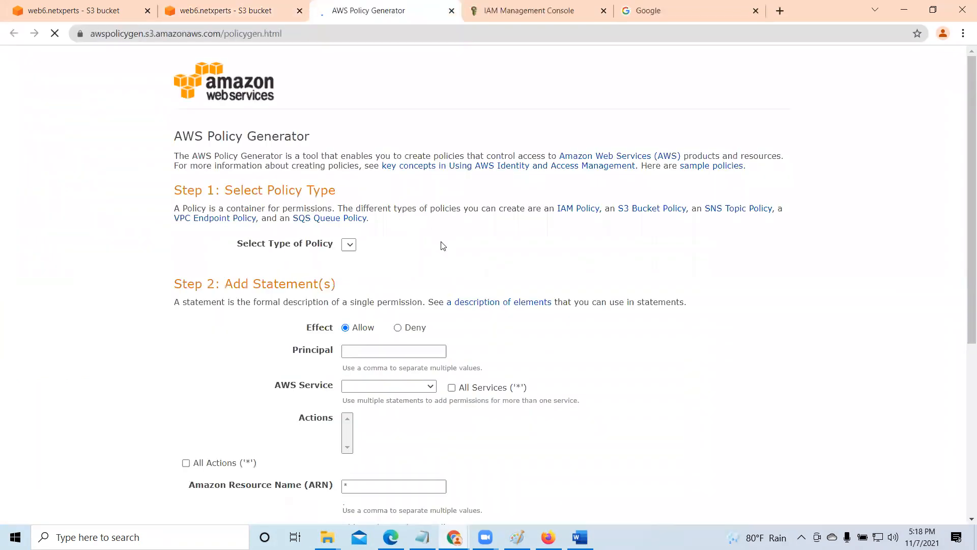
scroll(441, 246, down, 2)
- Close the finished Add user wizard in IAM and copy the user ARN from user10's summary page
click(491, 11)
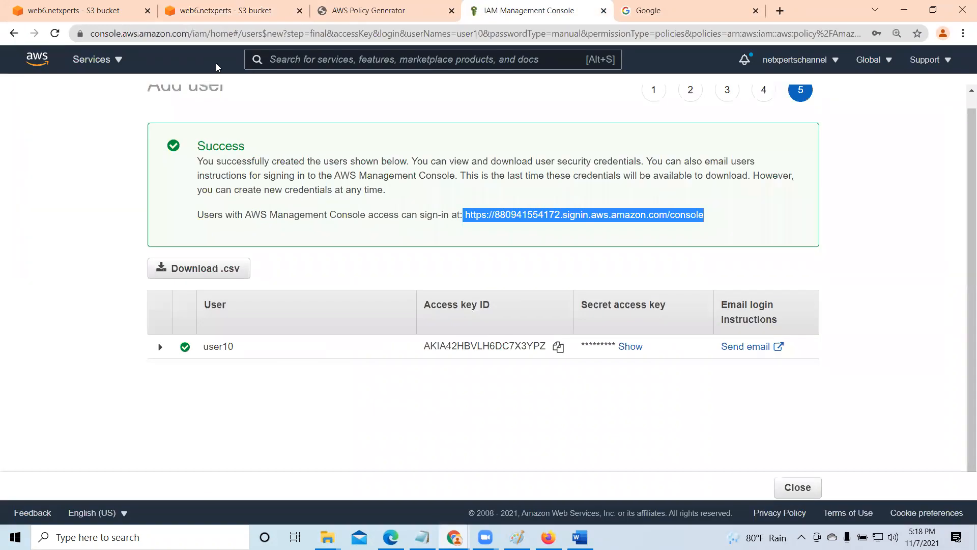
scroll(158, 379, up, 1)
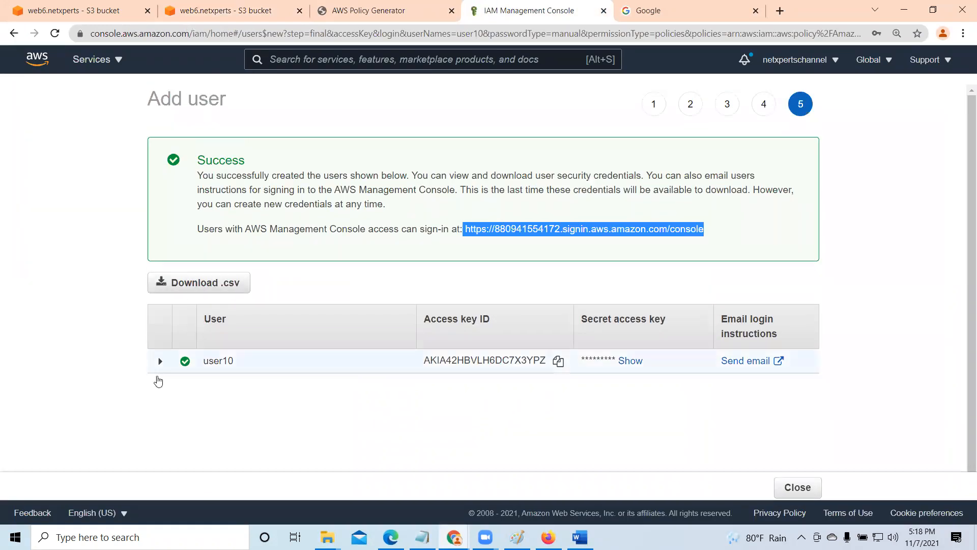
click(813, 487)
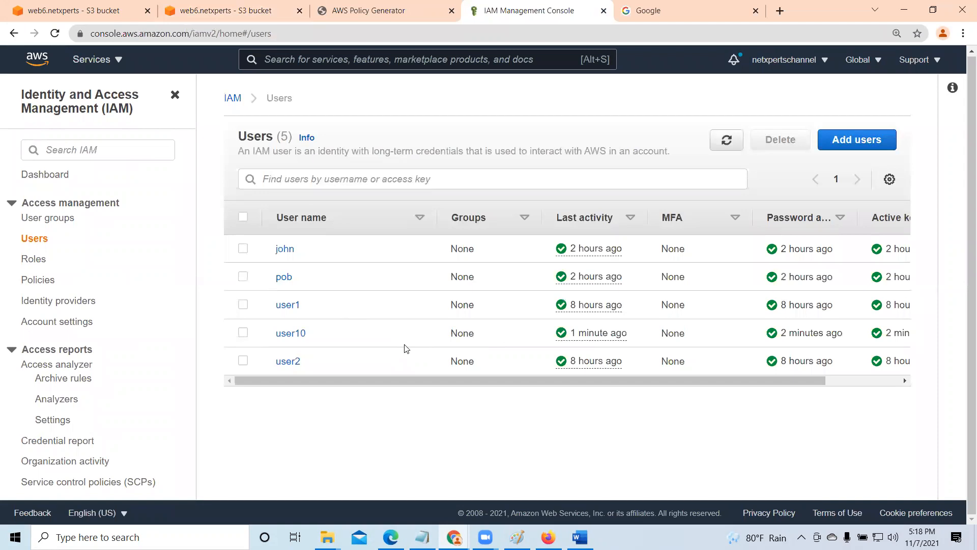
click(287, 338)
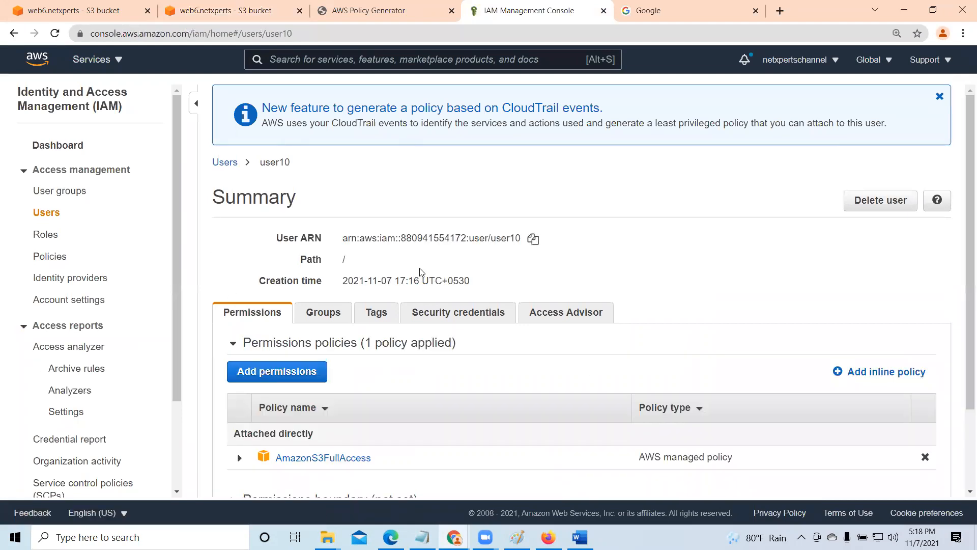
click(533, 238)
- Paste user10's ARN as the principal of the statement in the AWS Policy Generator
click(370, 11)
click(364, 224)
right_click(366, 224)
click(414, 326)
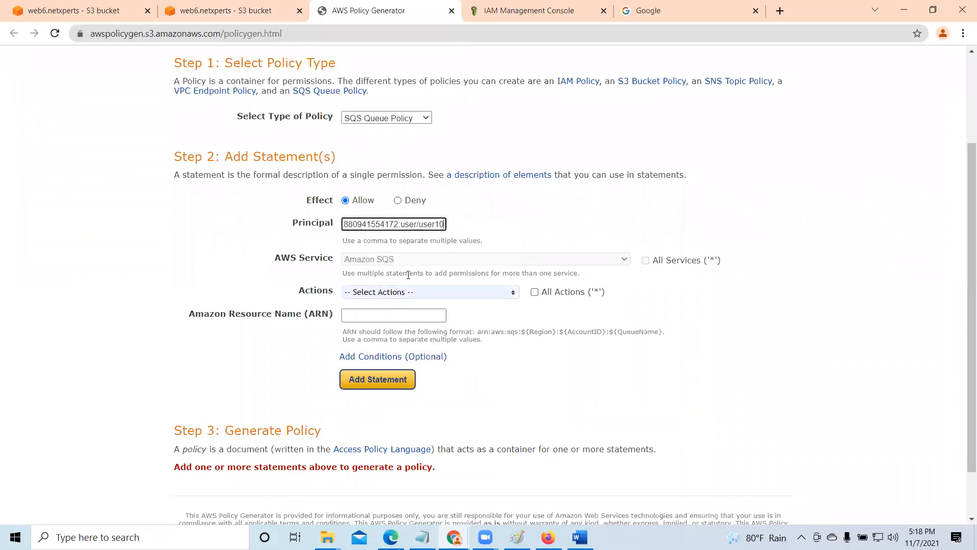
- Examine the complete list of selectable actions for the policy statement without choosing any
click(478, 296)
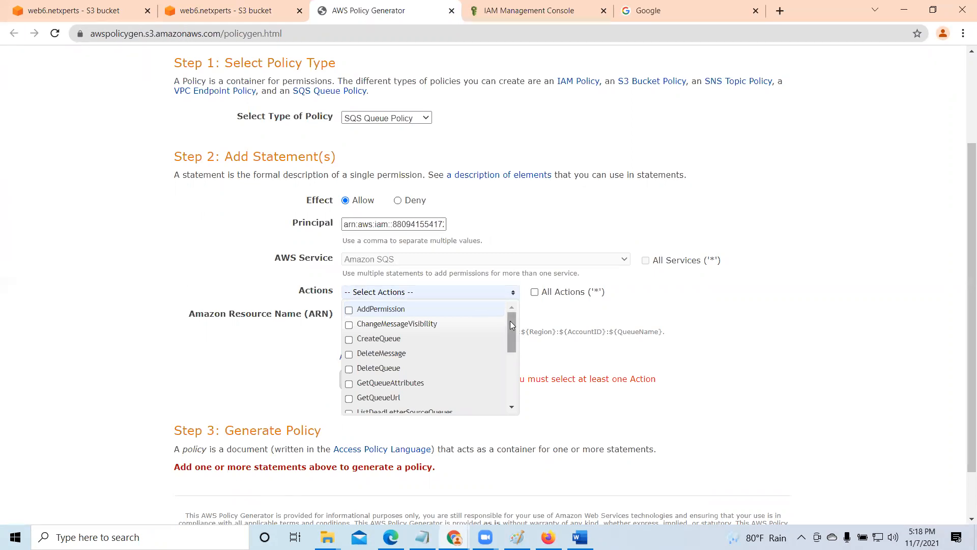
mouse_move(511, 332)
mouse_down()
mouse_move(513, 393)
mouse_move(513, 322)
mouse_up()
scroll(417, 372, down, 2)
scroll(417, 373, down, 2)
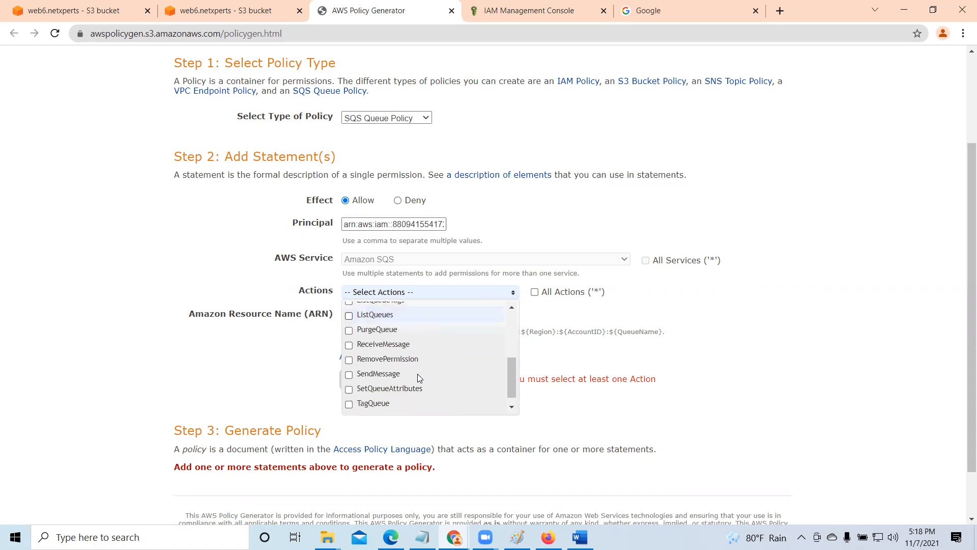
scroll(417, 377, down, 1)
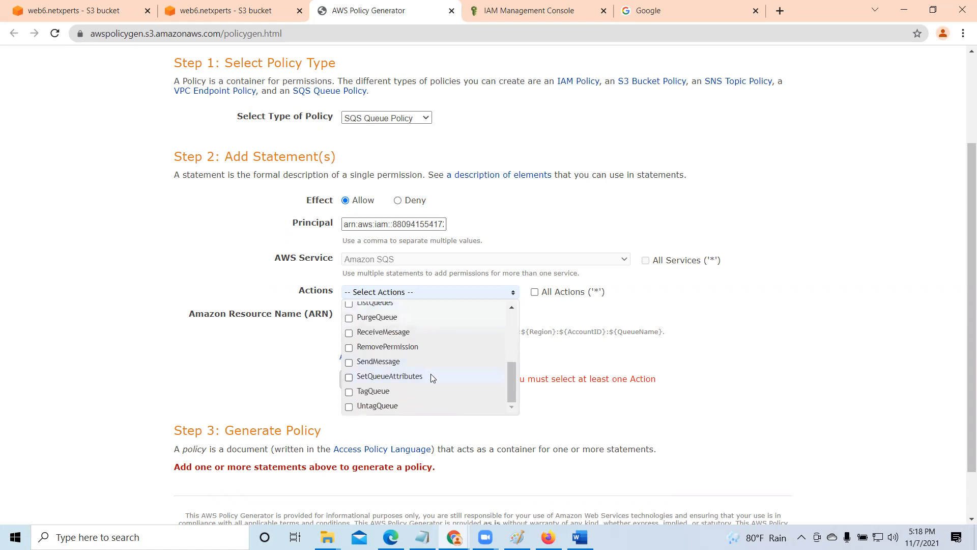
scroll(430, 376, up, 5)
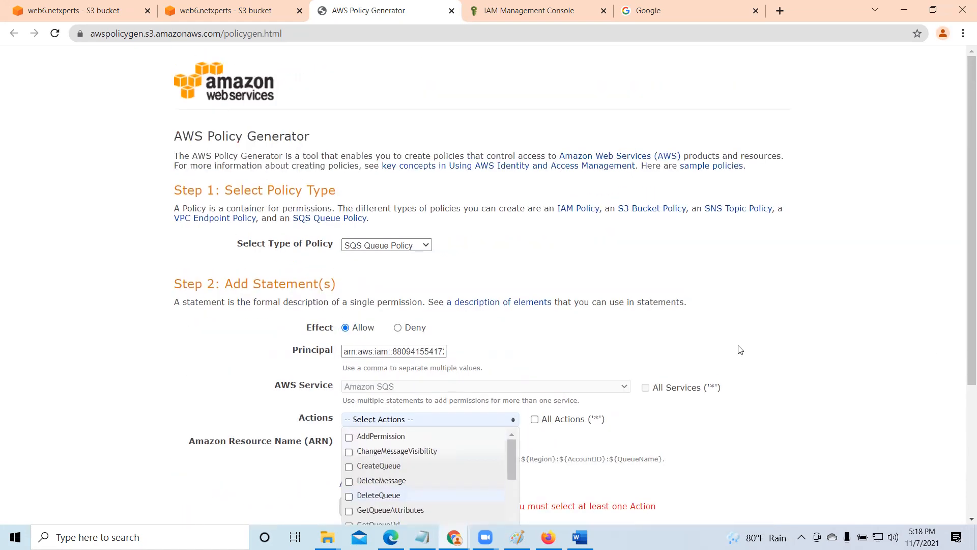
scroll(739, 349, down, 4)
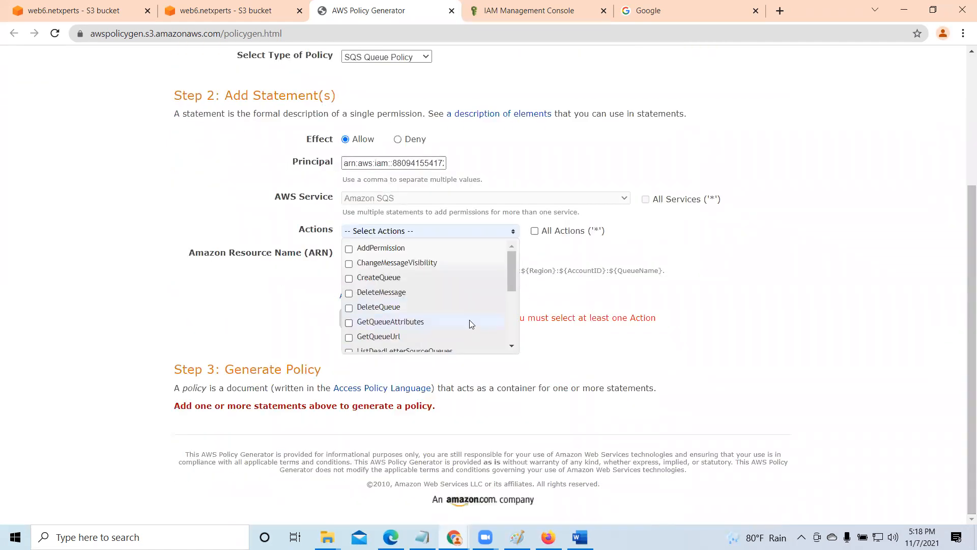
scroll(465, 321, down, 2)
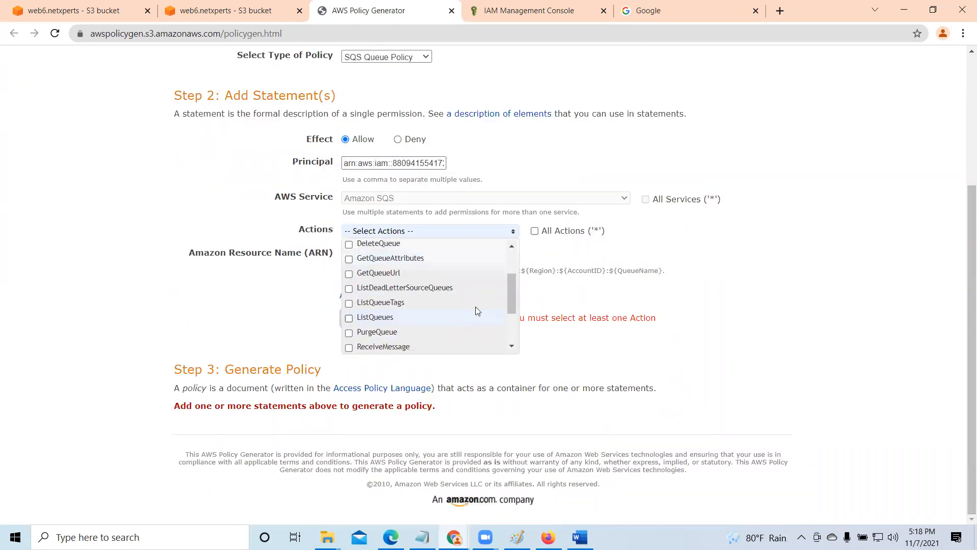
drag(512, 279, 515, 229)
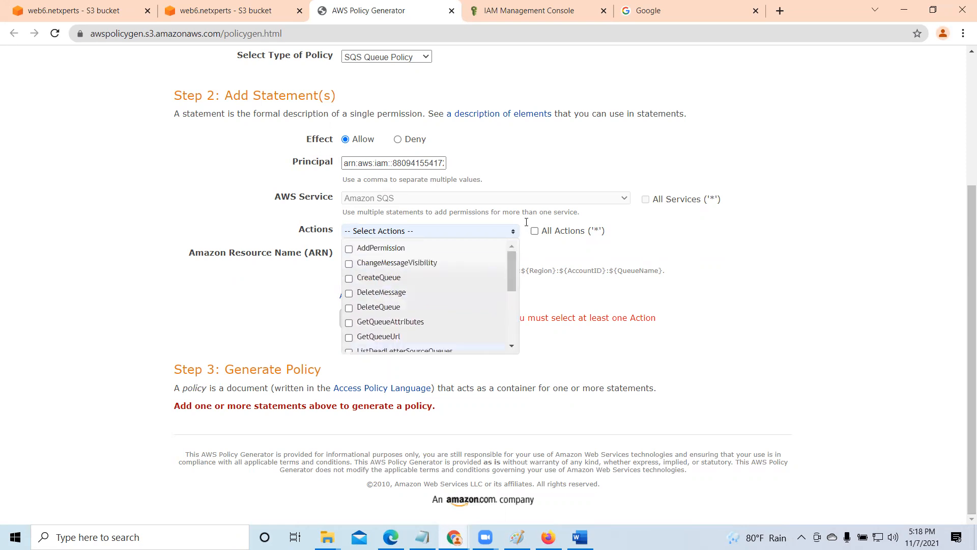
click(723, 261)
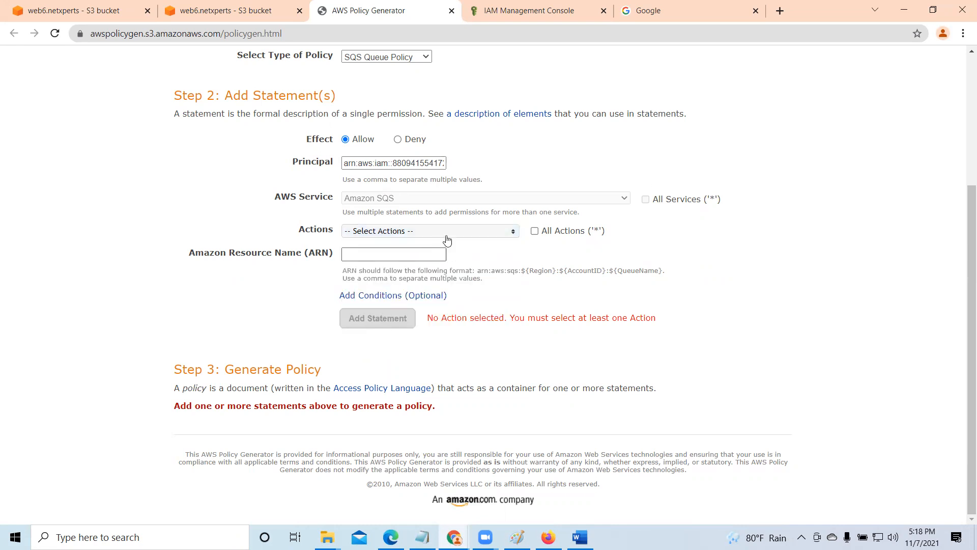
click(514, 234)
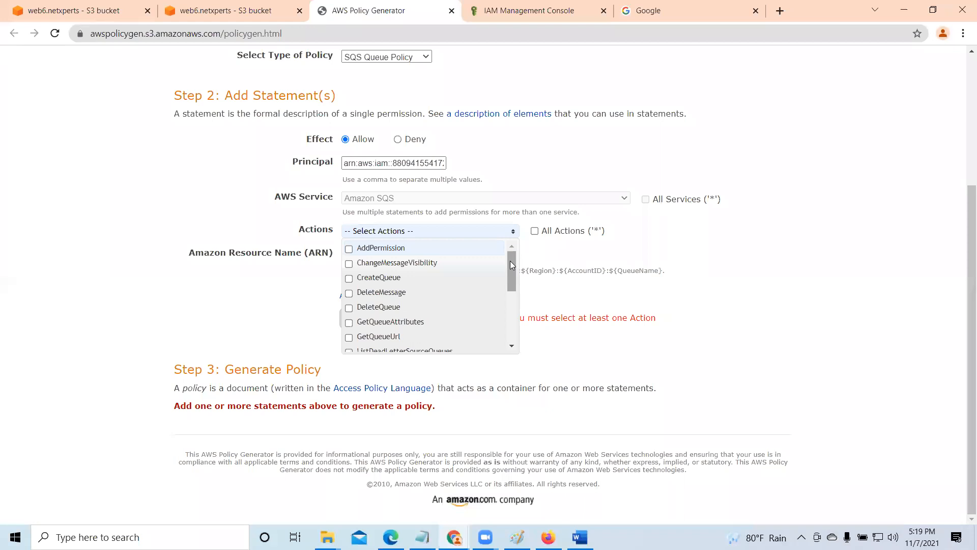
drag(511, 277, 511, 326)
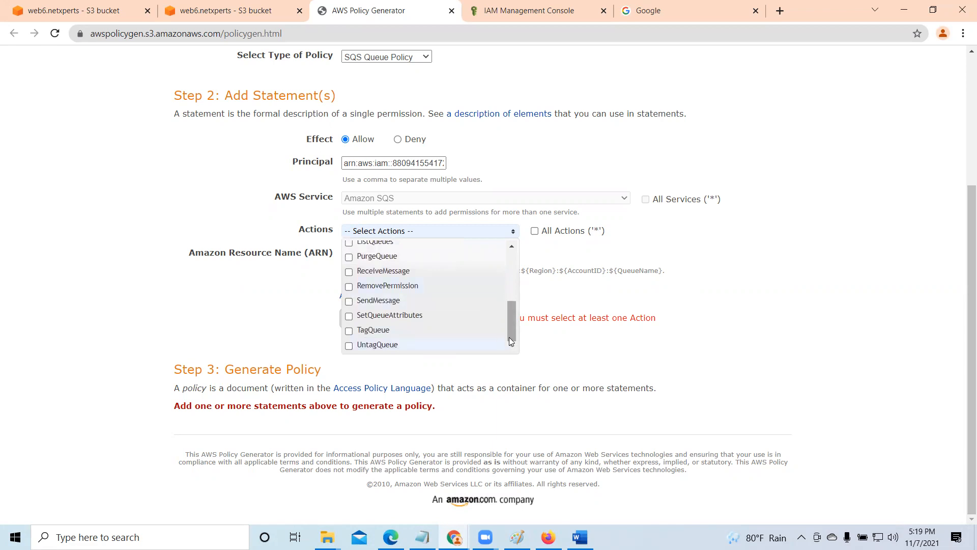
drag(513, 325, 515, 264)
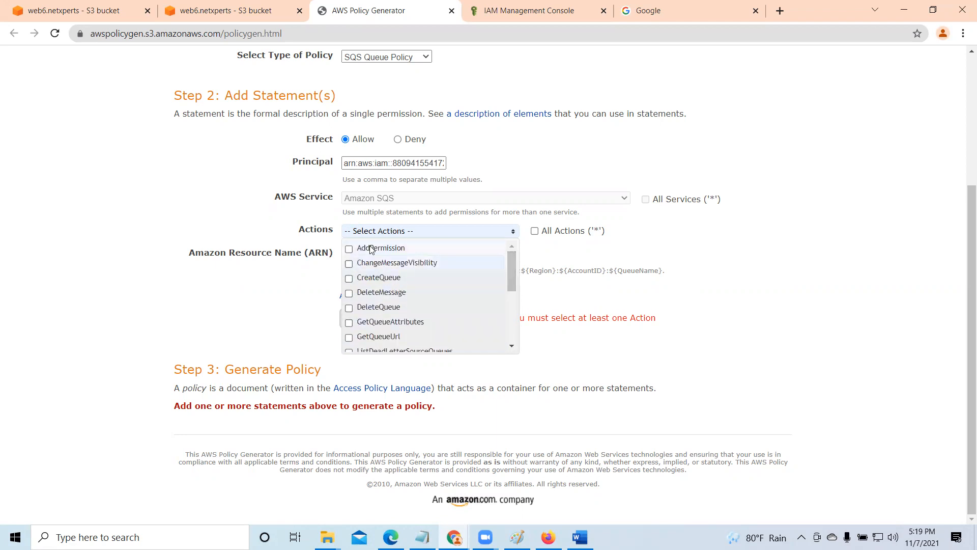
click(801, 246)
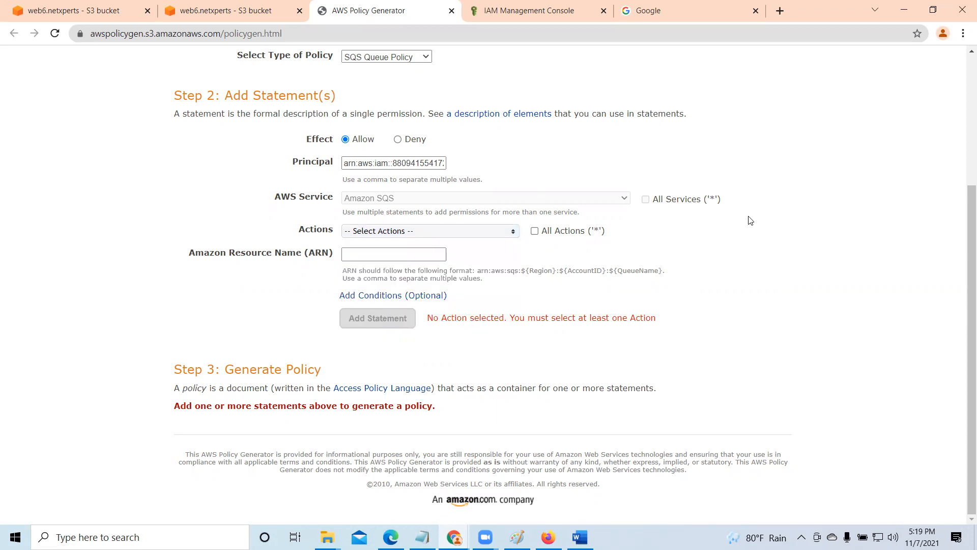
scroll(202, 176, up, 1)
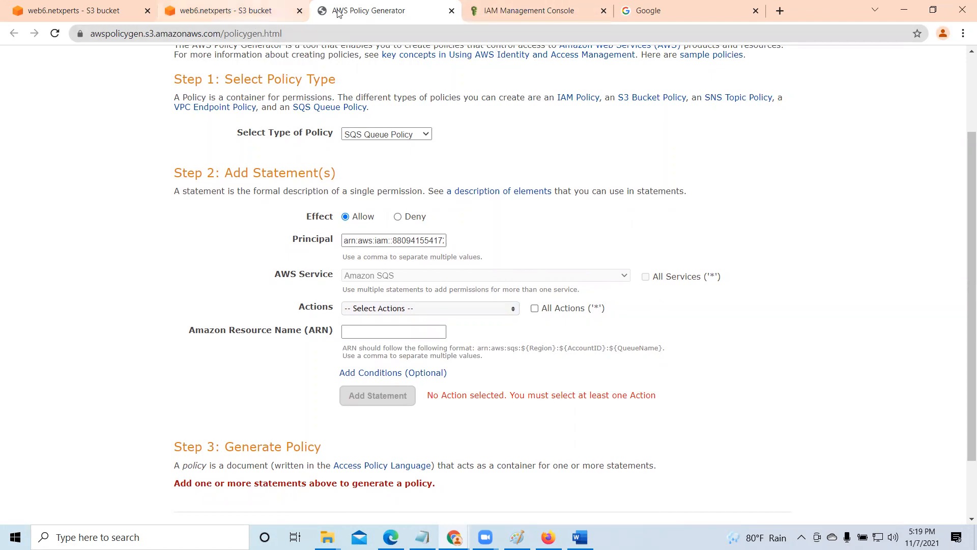
- Copy user10's ARN from IAM again and replace the statement's principal in the policy generator with it
click(547, 11)
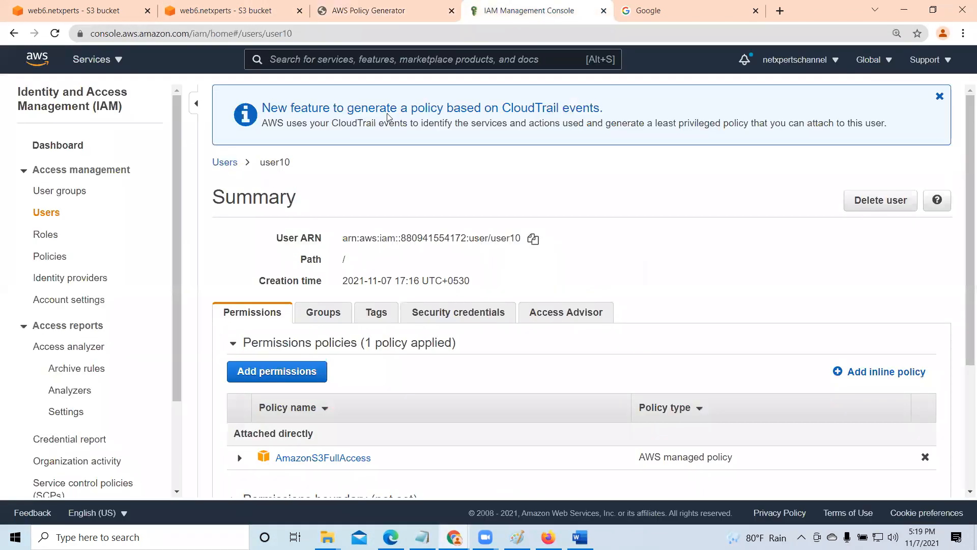
click(532, 238)
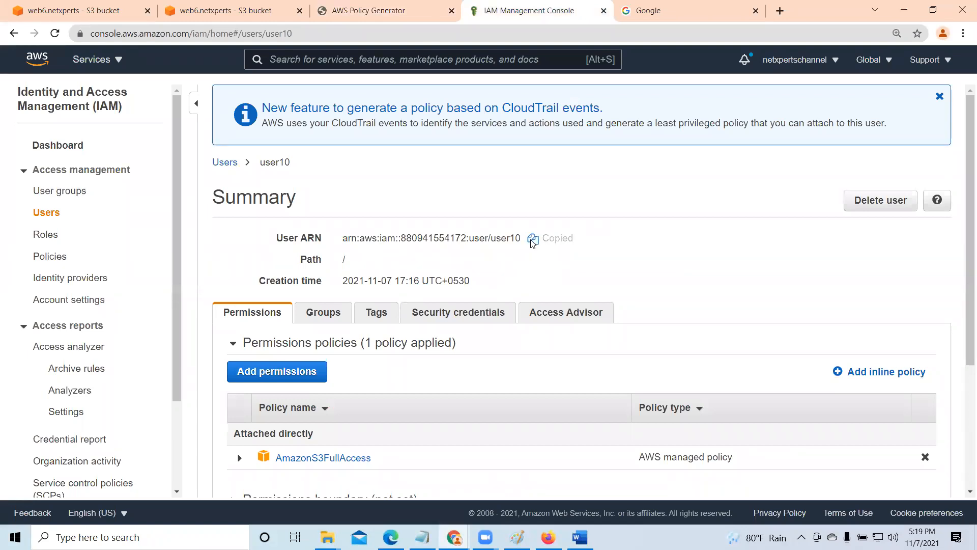
click(381, 11)
click(375, 244)
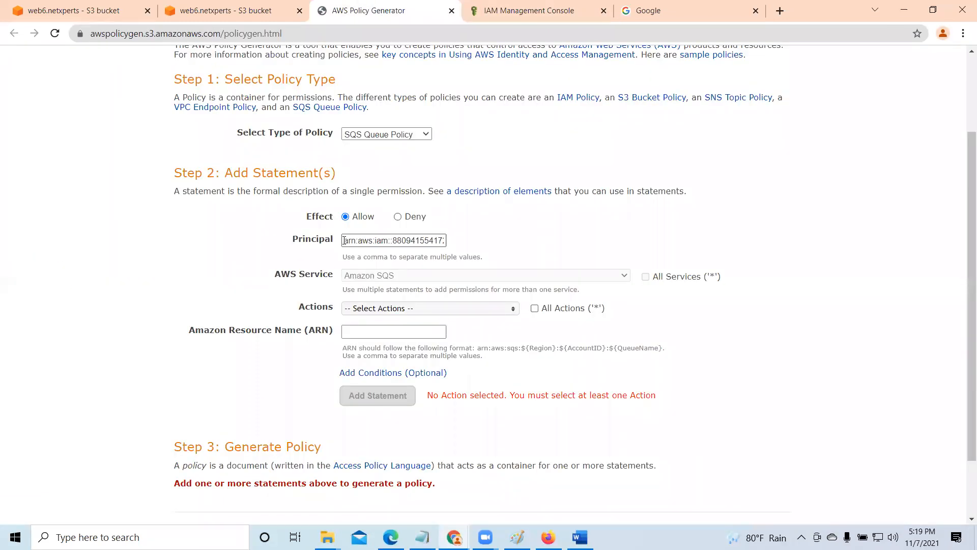
drag(344, 240, 518, 259)
key(BackSpace)
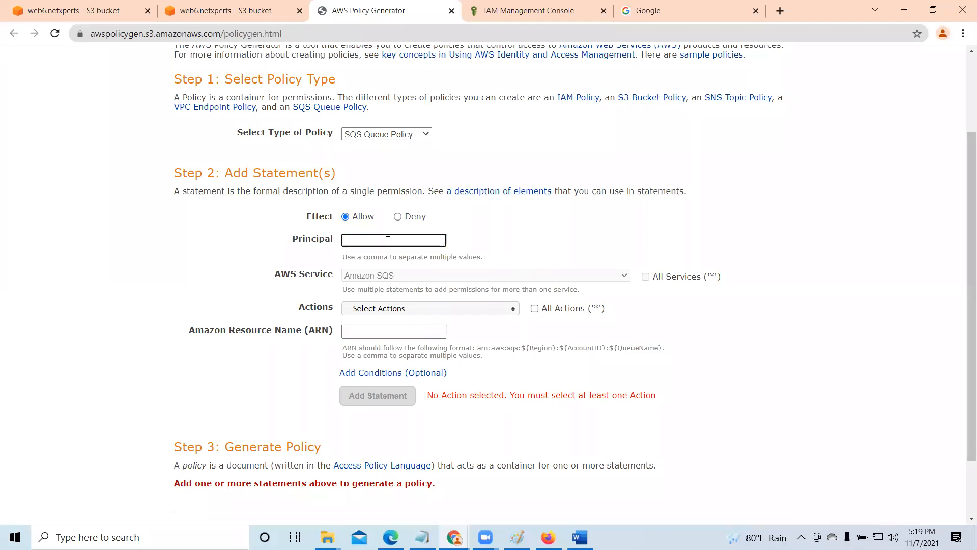
right_click(388, 240)
click(422, 340)
- Set the statement's effect to Deny and apply it to All Actions ('*')
click(398, 217)
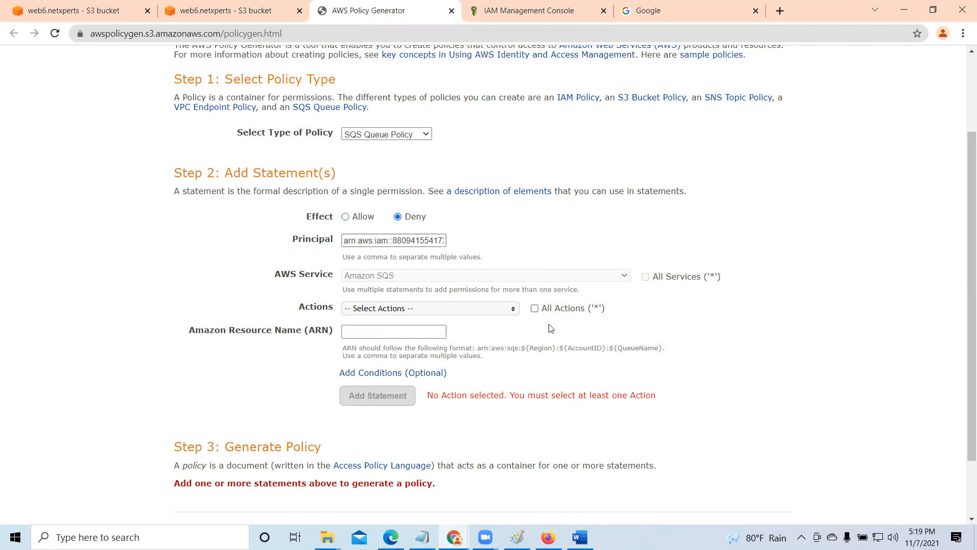
scroll(550, 328, down, 2)
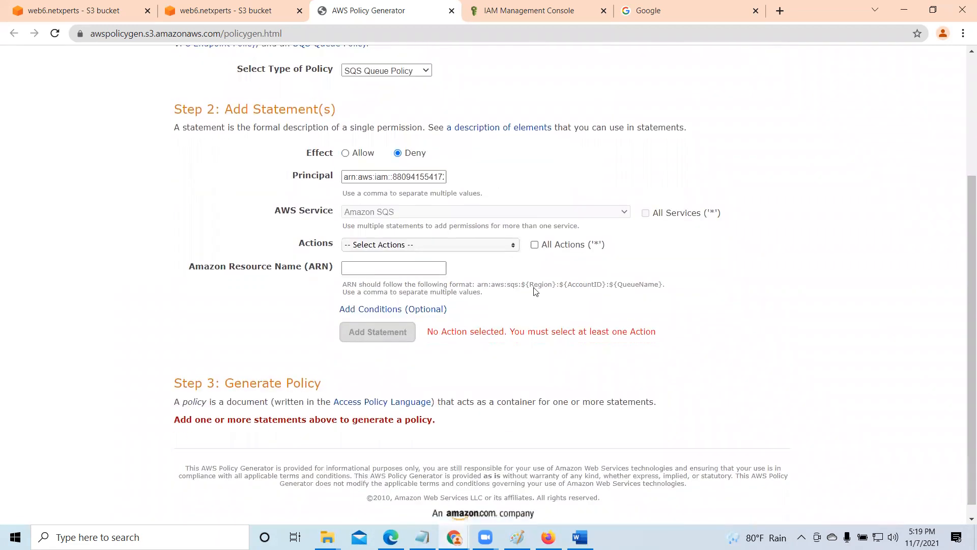
click(513, 247)
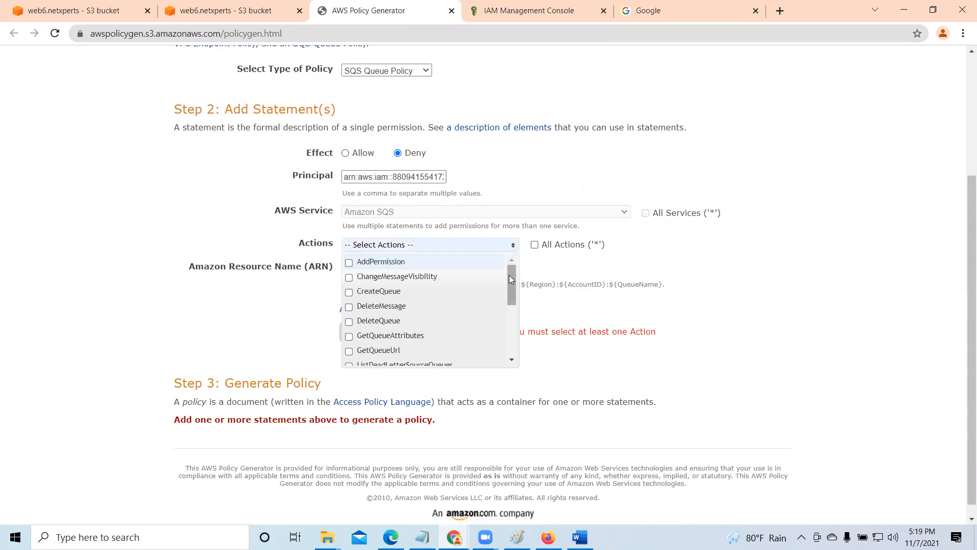
click(534, 245)
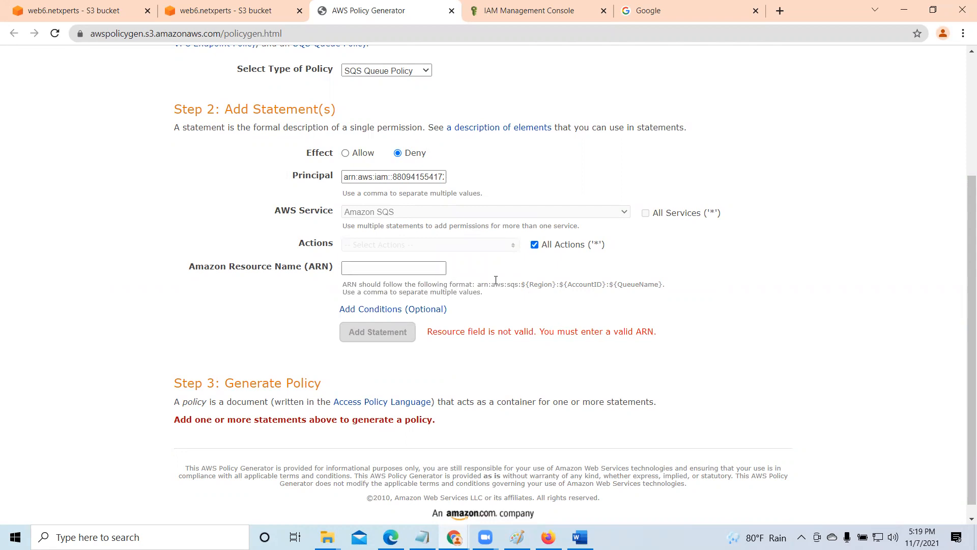
- Copy the Amazon Resource Name of the web6.netxperts bucket from its properties
click(216, 6)
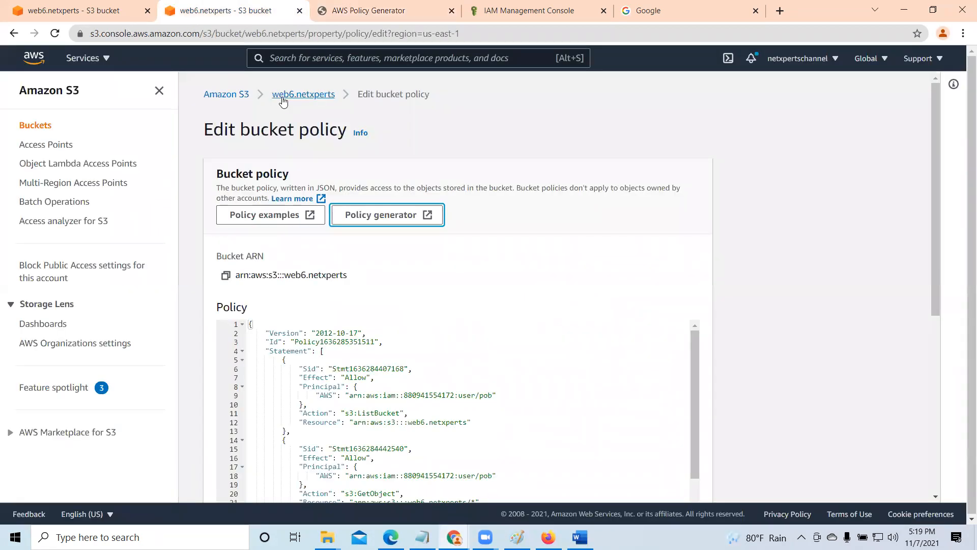
drag(269, 97, 324, 97)
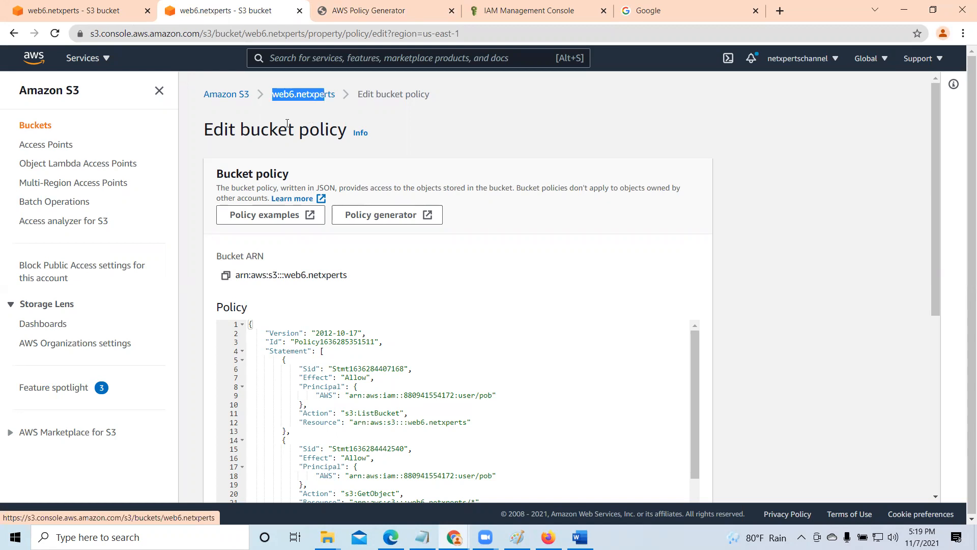
click(122, 6)
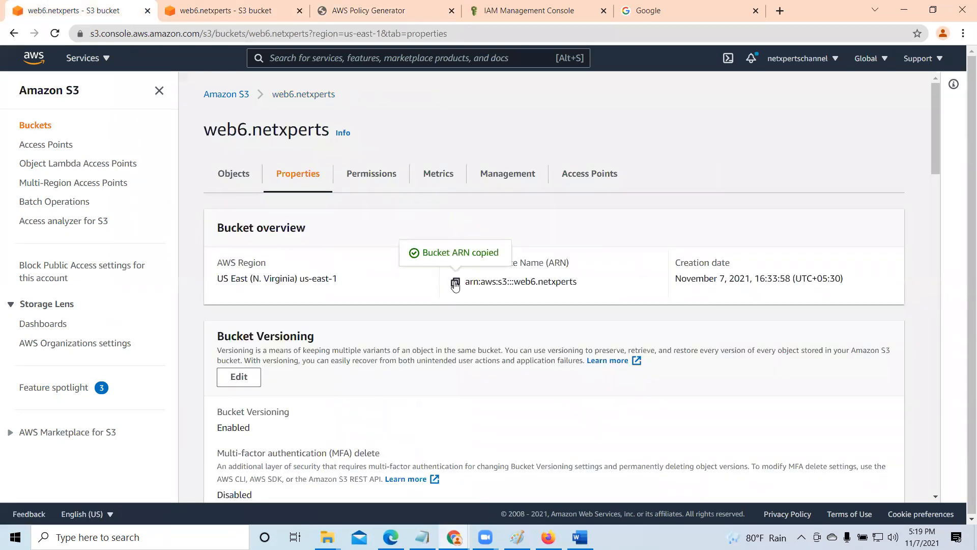
- Try to enter the web6.netxperts bucket ARN followed by /* as the resource of the policy statement
click(392, 9)
right_click(359, 269)
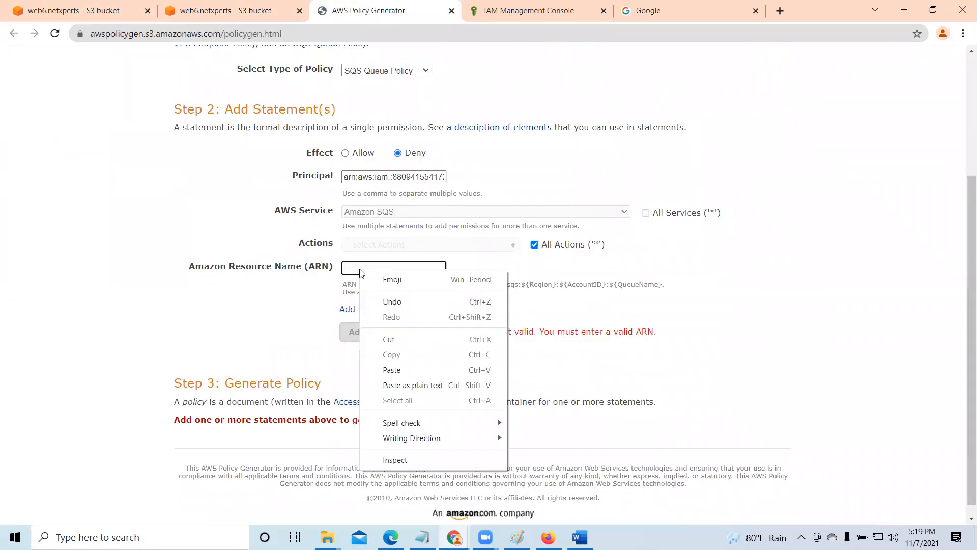
click(395, 370)
key(Tab)
key(Tab)
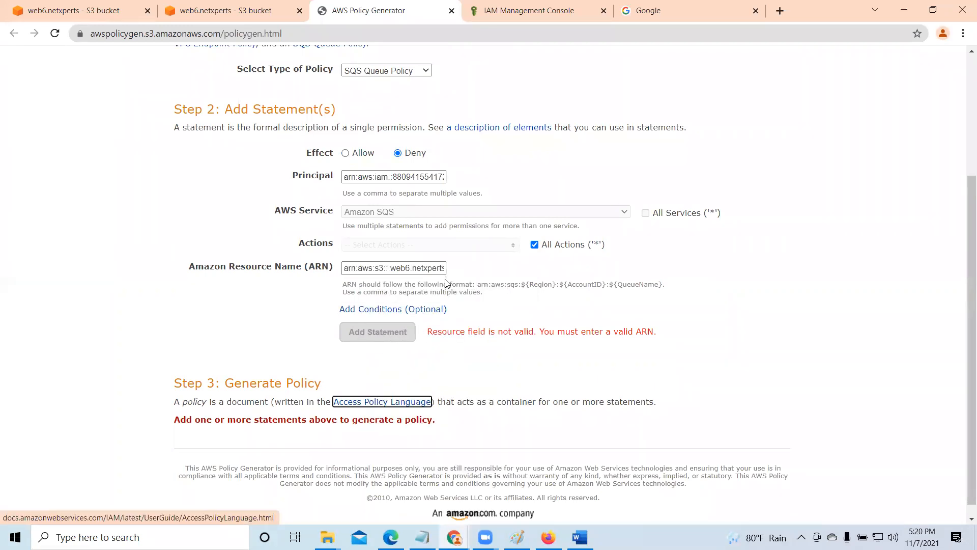
click(386, 266)
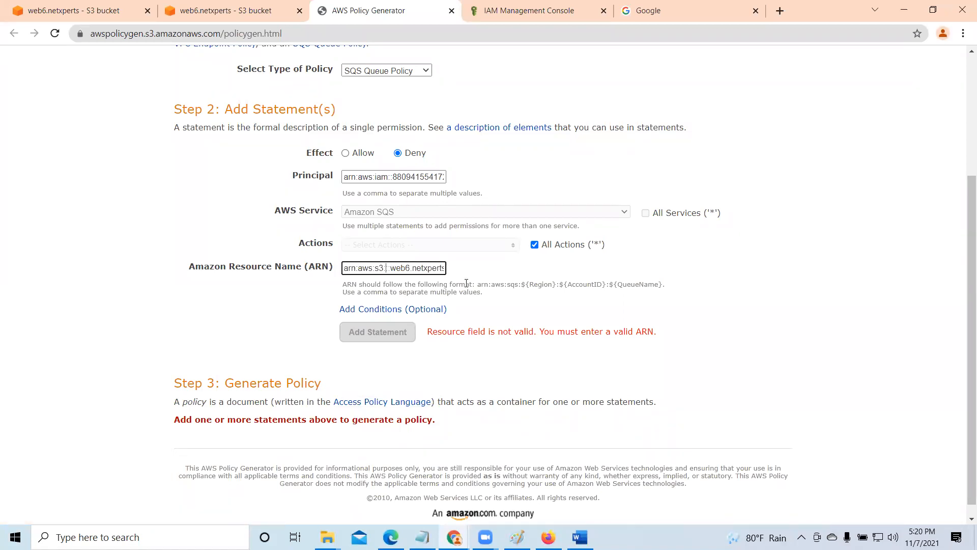
text(:)
text(/)
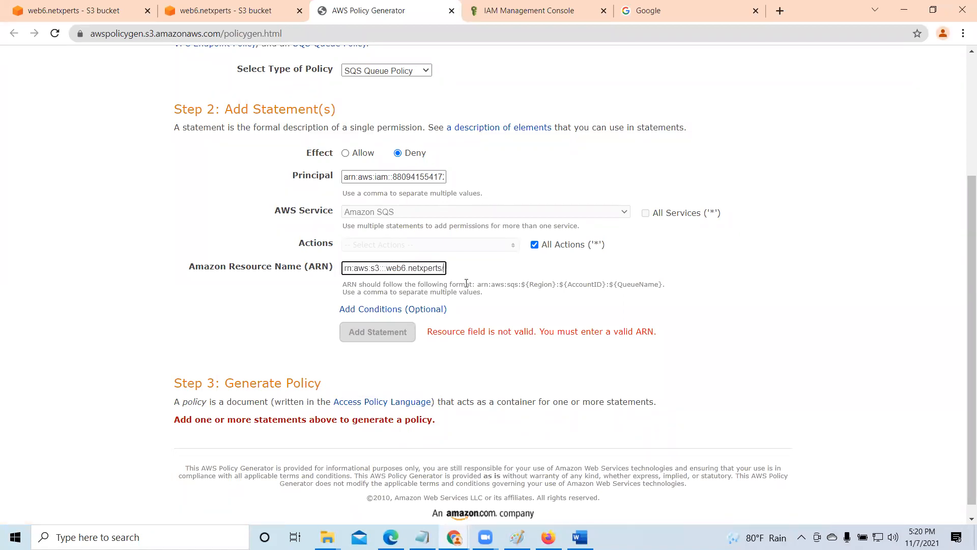
text(*)
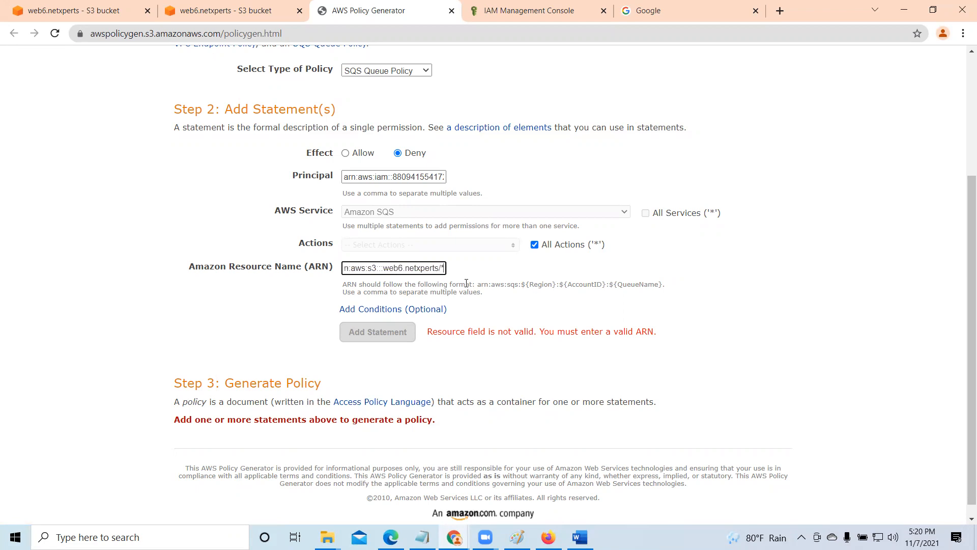
key(Tab)
key(Tab)
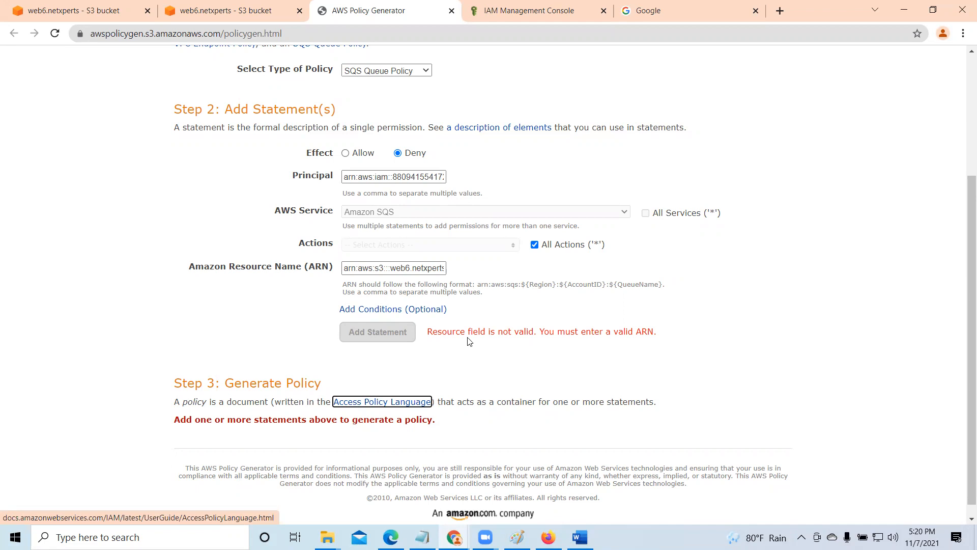
- Clear the statement's resource, copy the bucket ARN again from the web6.netxperts properties and re-enter it with /* appended
click(389, 267)
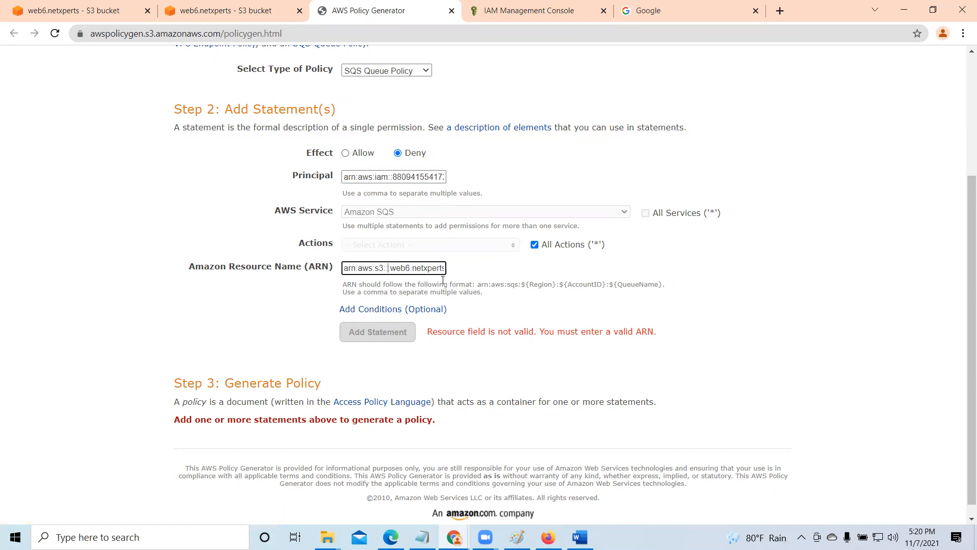
key(ctrl+a)
key(BackSpace)
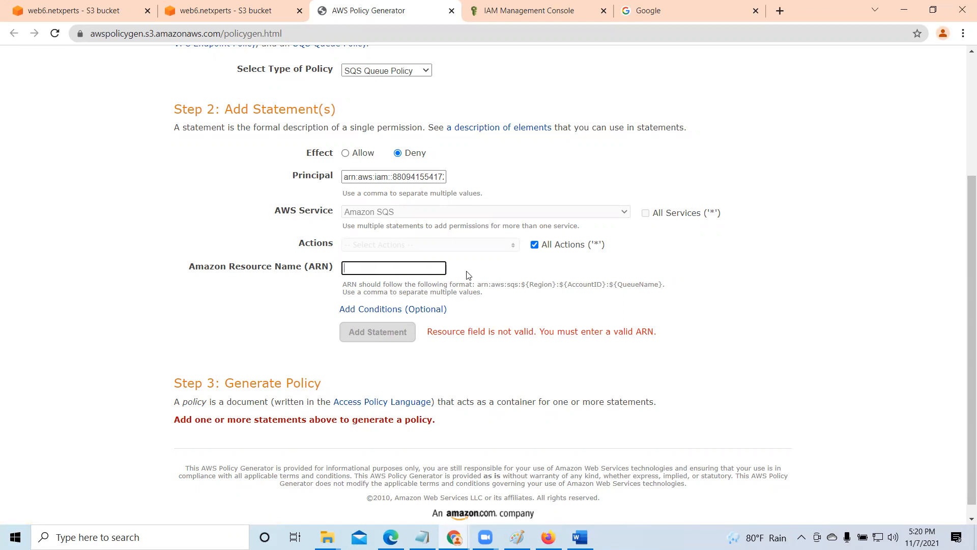
click(196, 10)
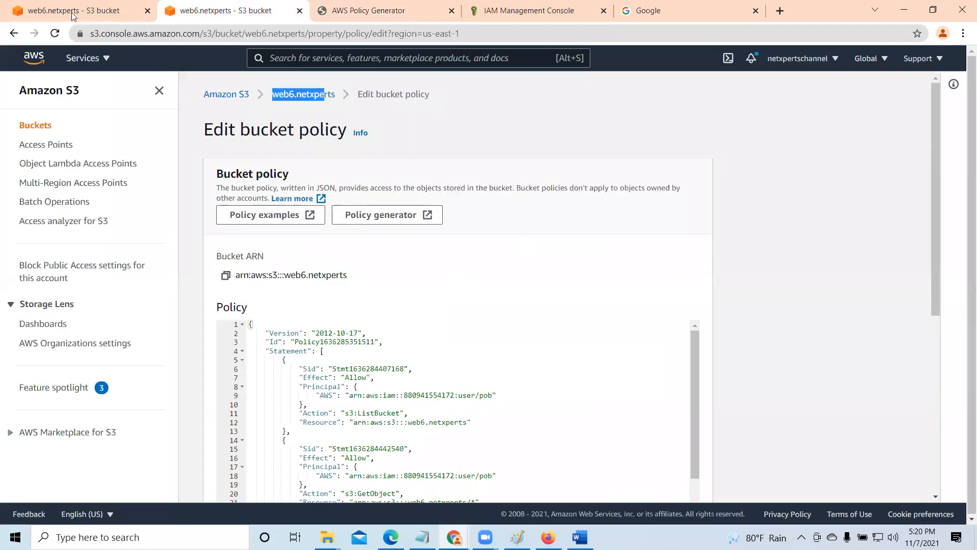
click(74, 11)
click(455, 282)
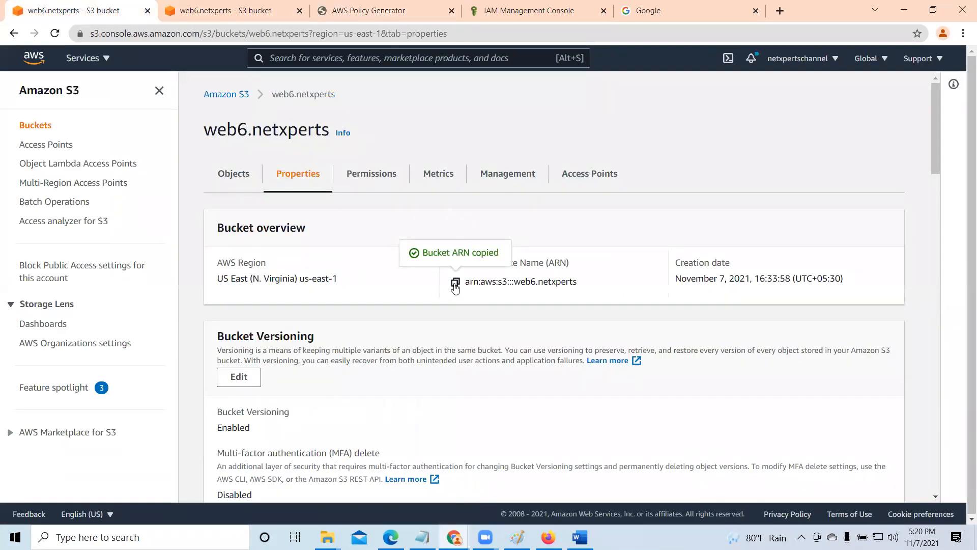
click(351, 9)
right_click(356, 266)
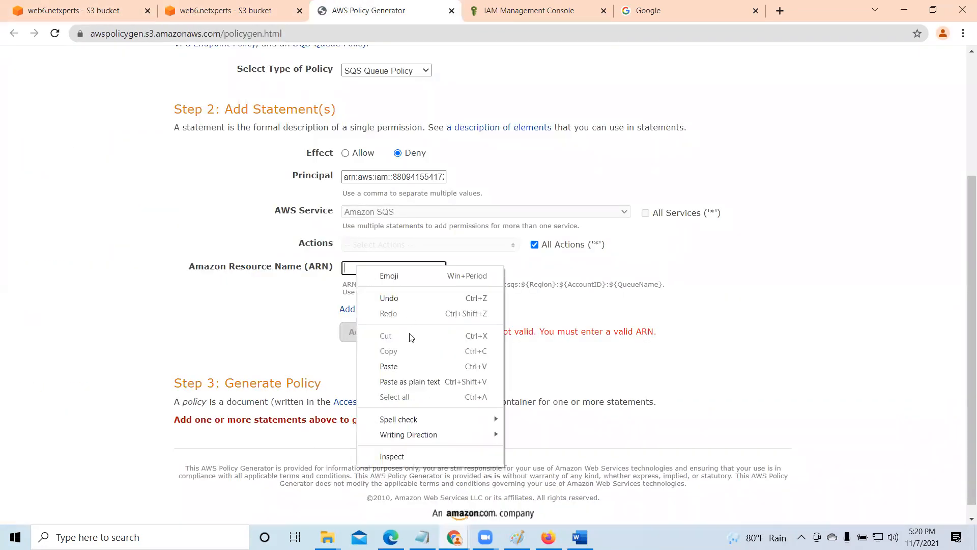
click(402, 367)
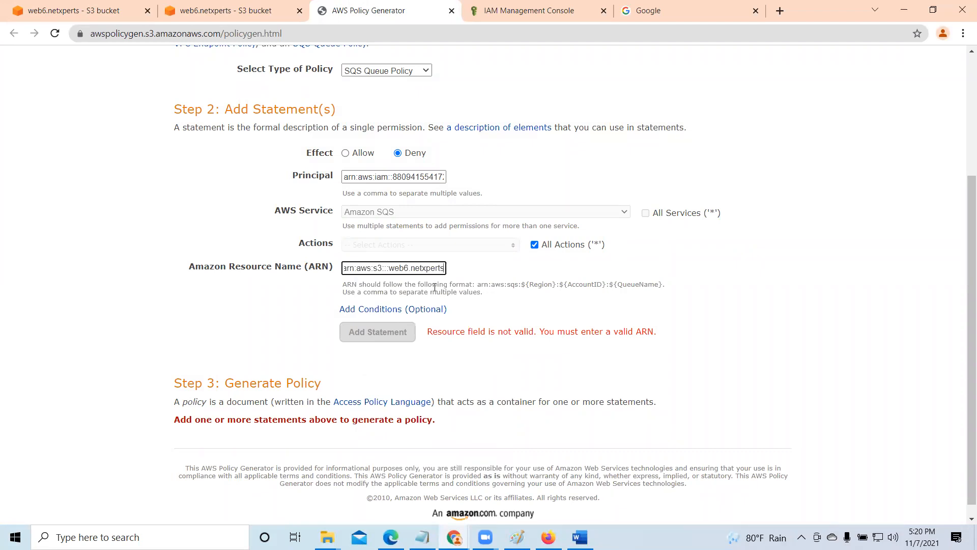
text(/*)
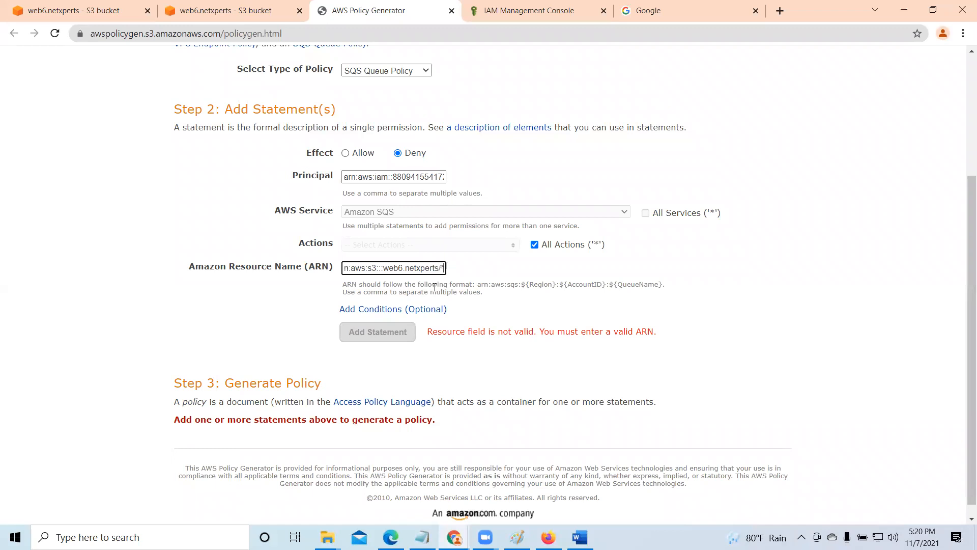
key(Tab)
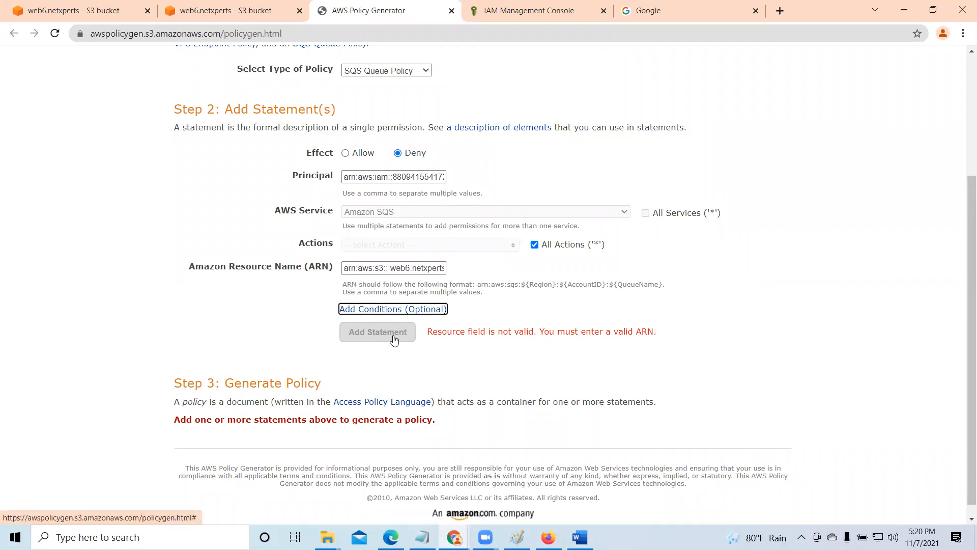
key(Tab)
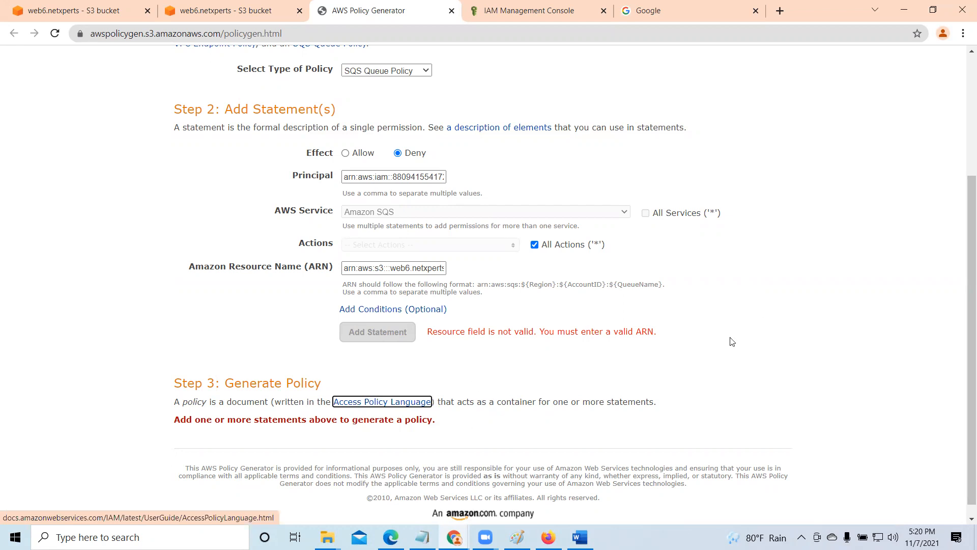
click(206, 7)
click(65, 5)
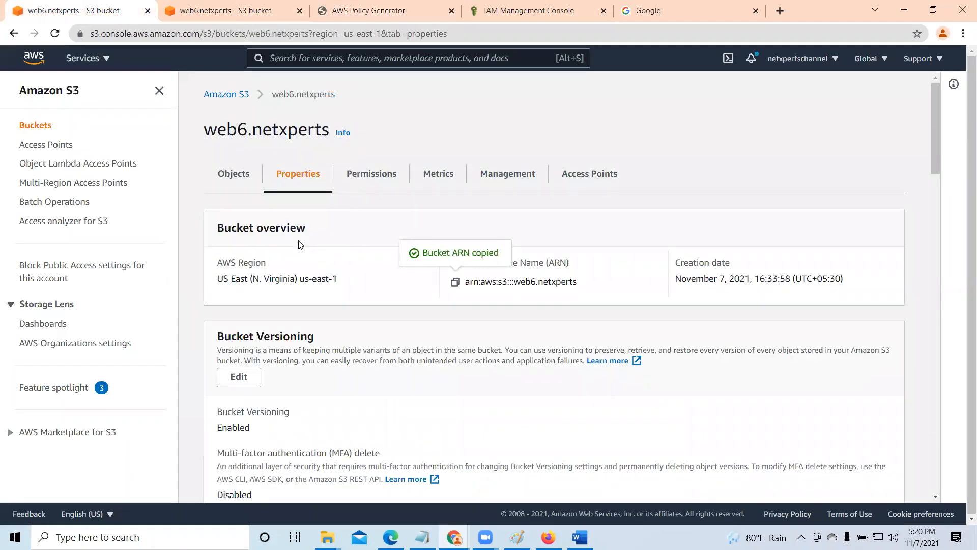
click(268, 5)
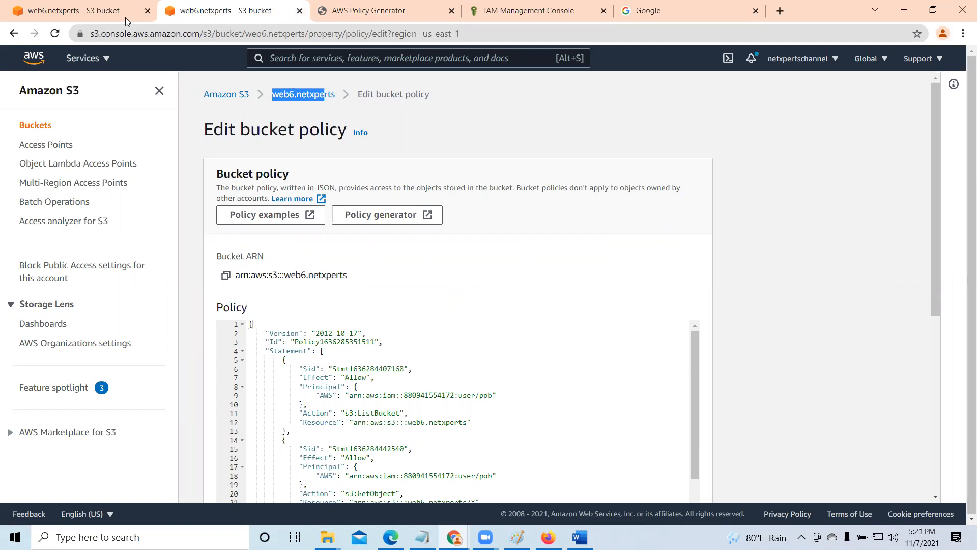
click(387, 9)
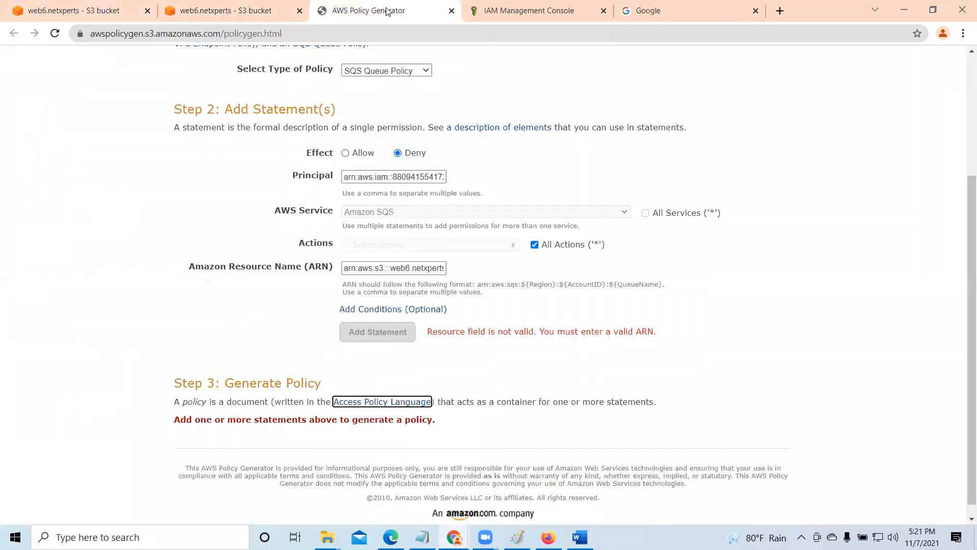
- Set the statement's effect to Allow and change the policy type to S3 Bucket Policy
click(345, 154)
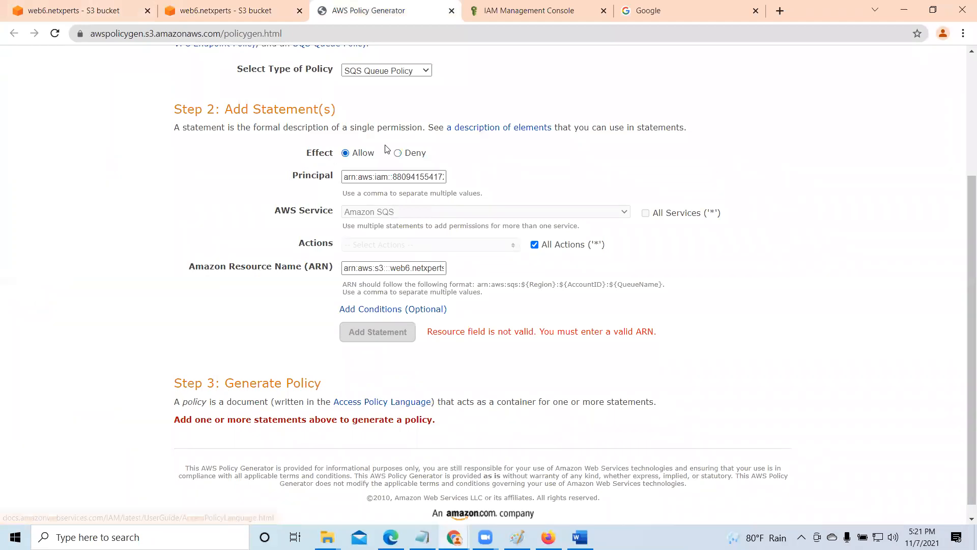
scroll(407, 213, up, 2)
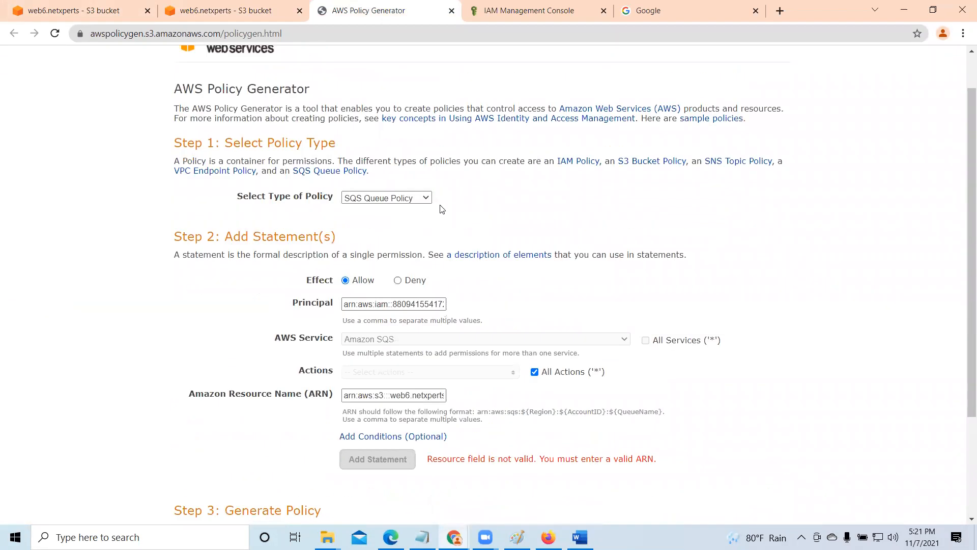
click(427, 199)
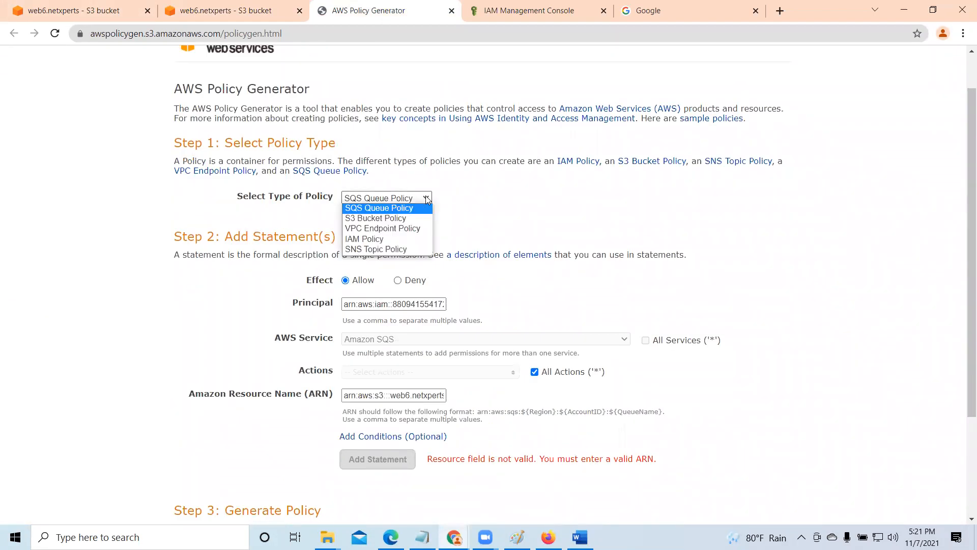
click(409, 216)
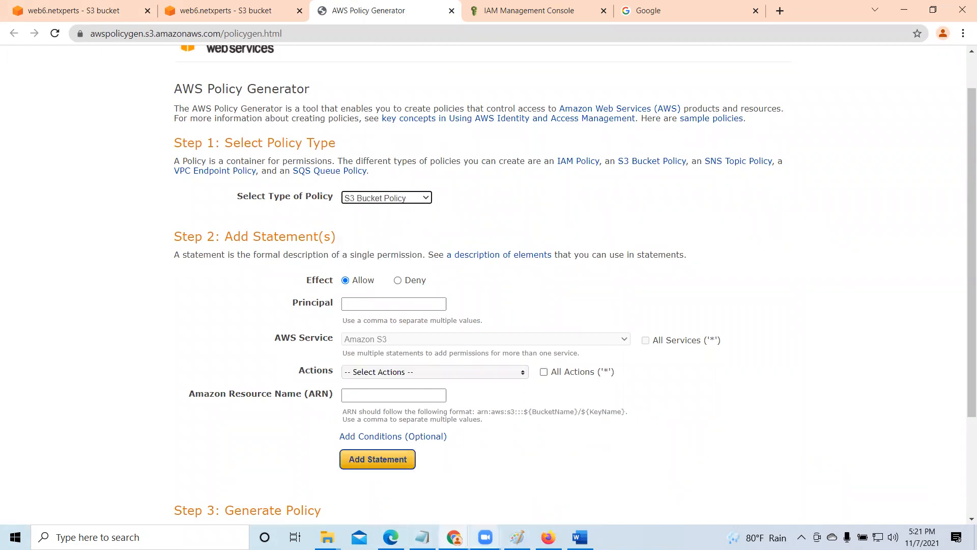
- Open Paint and draw a black horizontal line about 1569 px long across the lower half of the canvas
click(140, 537)
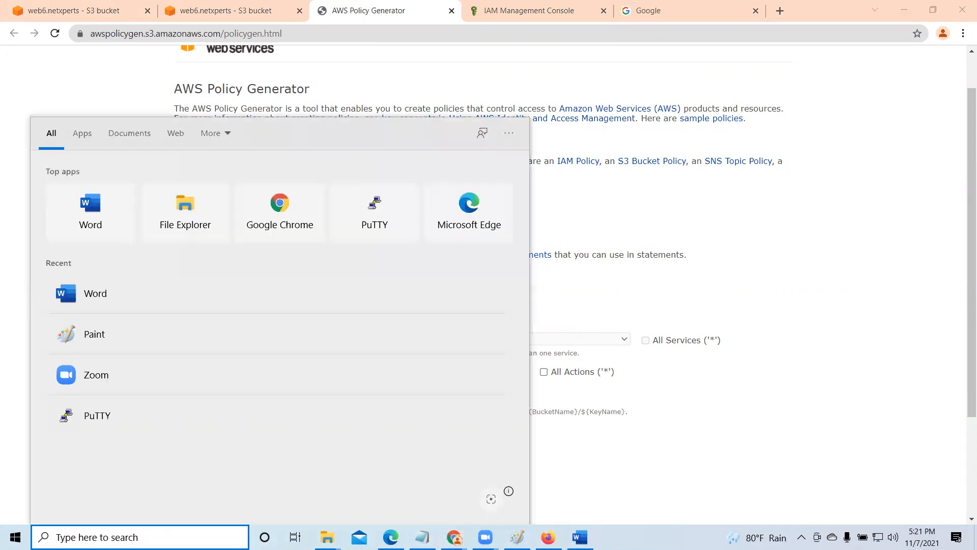
text(pain)
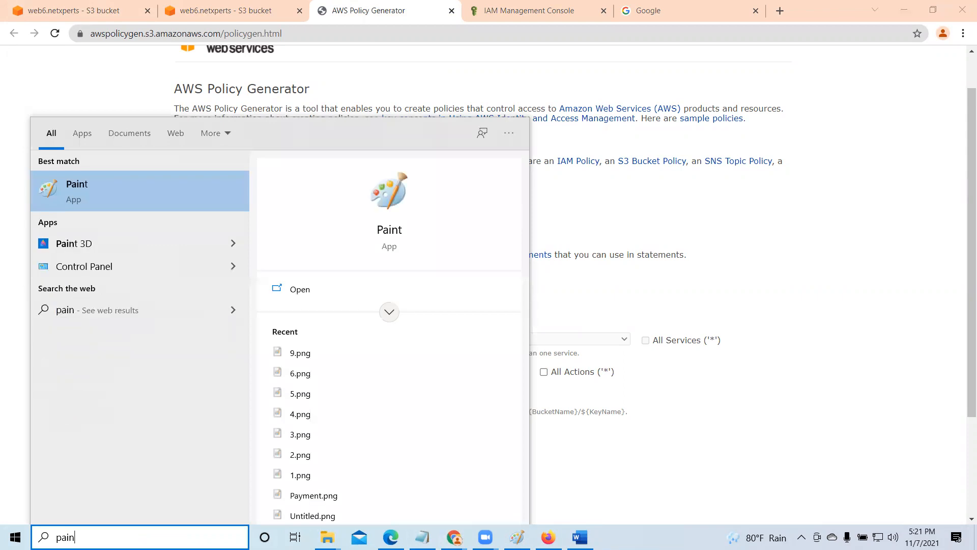
click(387, 194)
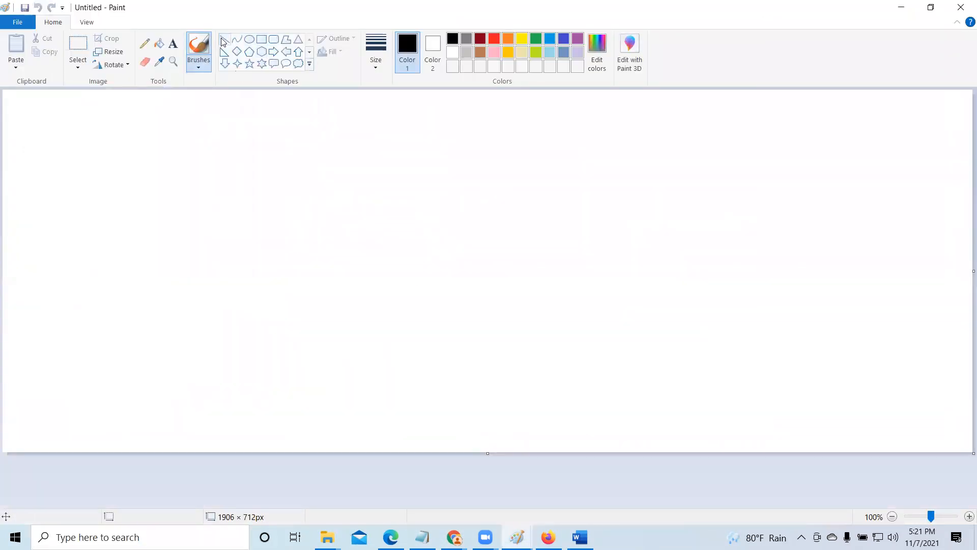
mouse_move(80, 312)
mouse_down()
mouse_move(465, 353)
mouse_move(878, 313)
mouse_up()
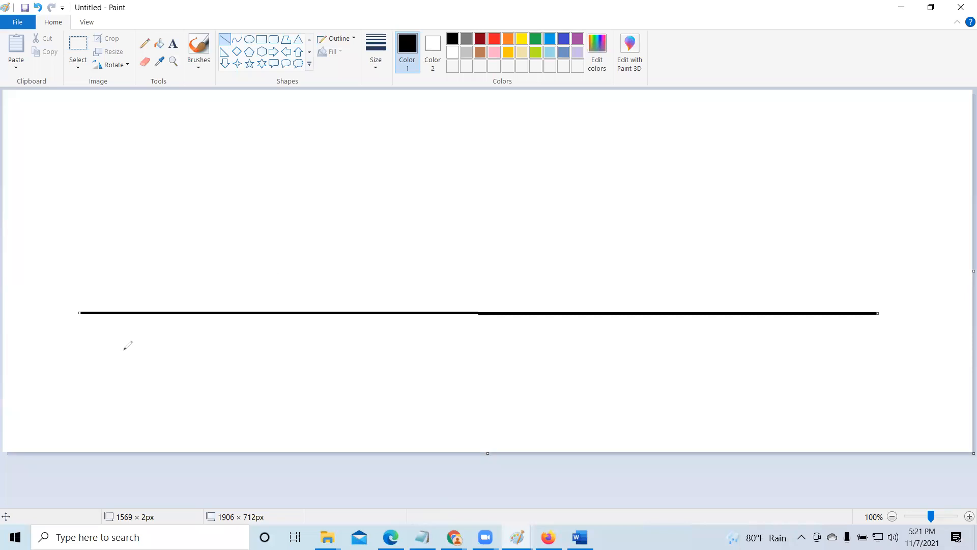
- Draw three red upright strokes across the line and handwrite IAM, ACL and bucket policy labels beneath them
mouse_move(143, 173)
mouse_down()
mouse_move(131, 358)
mouse_move(156, 408)
mouse_move(185, 377)
mouse_move(189, 396)
mouse_move(194, 374)
mouse_move(221, 374)
mouse_move(242, 390)
mouse_up()
drag(388, 342, 374, 177)
mouse_move(351, 373)
mouse_down()
mouse_move(353, 418)
mouse_move(385, 411)
mouse_up()
drag(346, 405, 387, 390)
drag(411, 359, 426, 398)
drag(428, 364, 486, 397)
drag(633, 334, 603, 141)
mouse_move(624, 388)
mouse_down()
mouse_move(645, 436)
mouse_move(642, 414)
mouse_move(662, 432)
mouse_up()
drag(650, 375, 663, 433)
drag(685, 380, 706, 418)
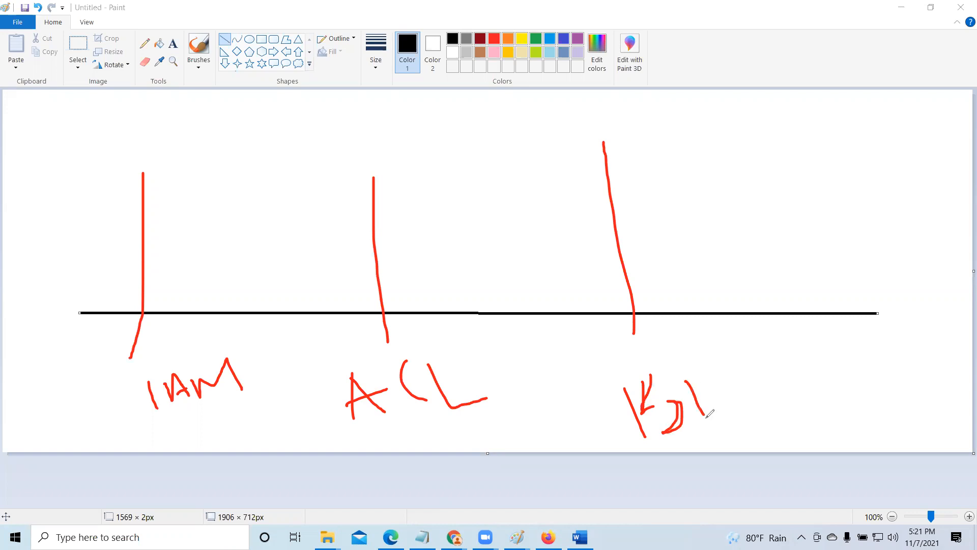
mouse_move(701, 371)
mouse_down()
mouse_move(691, 395)
mouse_move(703, 363)
mouse_move(699, 386)
mouse_up()
mouse_move(726, 377)
mouse_down()
mouse_move(726, 385)
mouse_move(717, 374)
mouse_move(738, 387)
mouse_move(778, 377)
mouse_up()
mouse_move(793, 378)
mouse_down()
mouse_move(813, 362)
mouse_move(822, 404)
mouse_up()
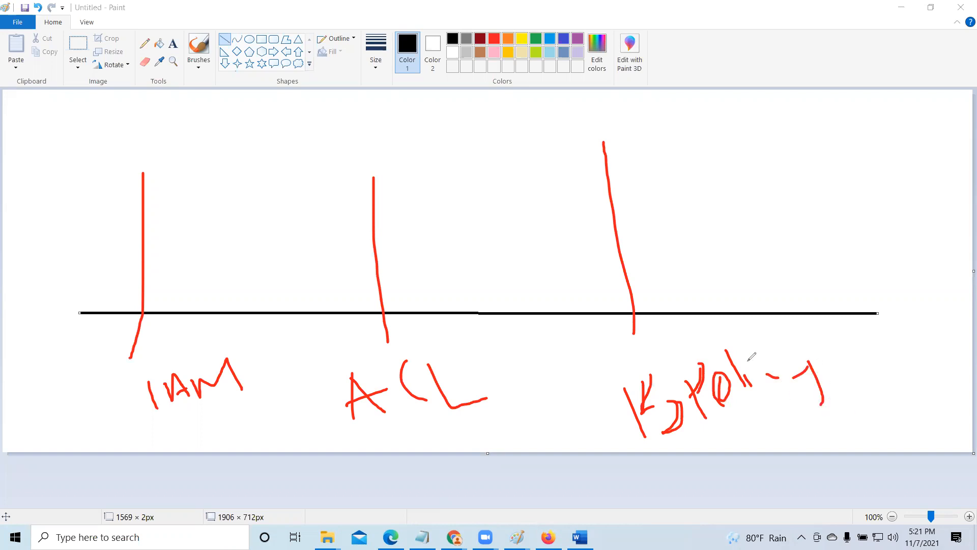
- Add a U10 label, a curve at IAM marked F, an arc from bucket policy marked List and a small box, and return to the policy generator
mouse_move(212, 107)
mouse_down()
mouse_move(265, 143)
mouse_move(295, 133)
mouse_move(277, 124)
mouse_up()
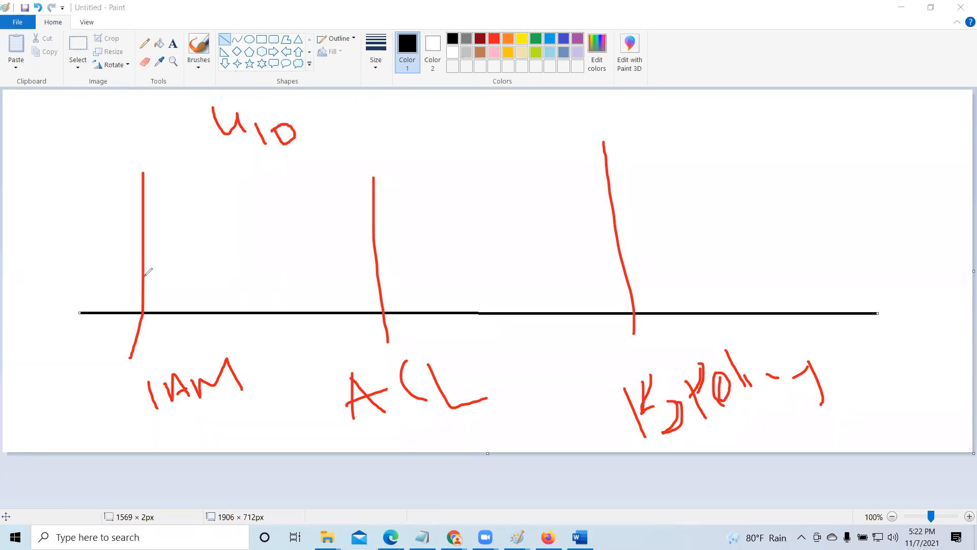
drag(143, 249, 239, 166)
drag(70, 149, 100, 200)
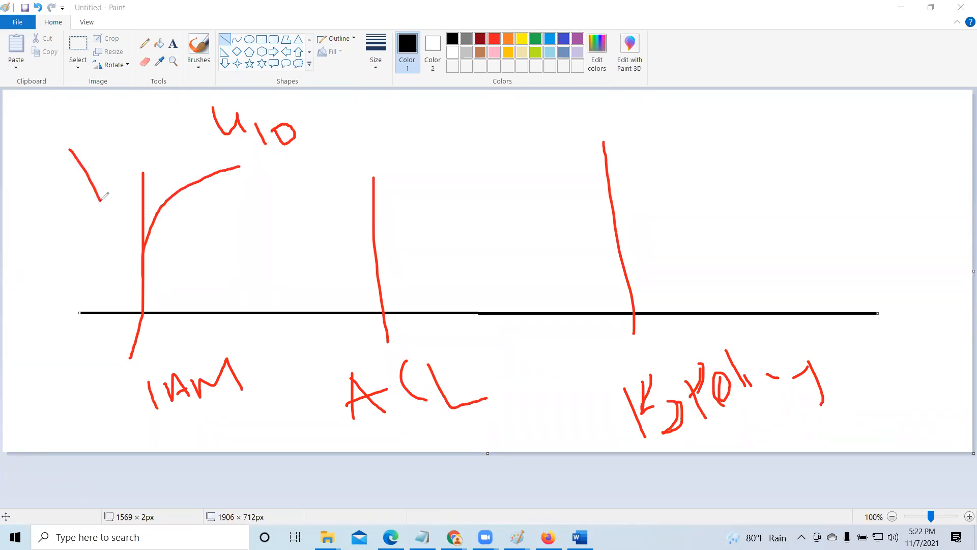
mouse_move(105, 131)
mouse_down()
mouse_move(74, 154)
mouse_move(130, 153)
mouse_up()
mouse_move(604, 253)
mouse_down()
mouse_move(596, 211)
mouse_move(510, 142)
mouse_move(356, 143)
mouse_move(321, 156)
mouse_up()
mouse_move(414, 152)
mouse_down()
mouse_move(442, 196)
mouse_move(499, 176)
mouse_move(532, 185)
mouse_up()
click(484, 169)
click(479, 159)
drag(551, 149, 512, 175)
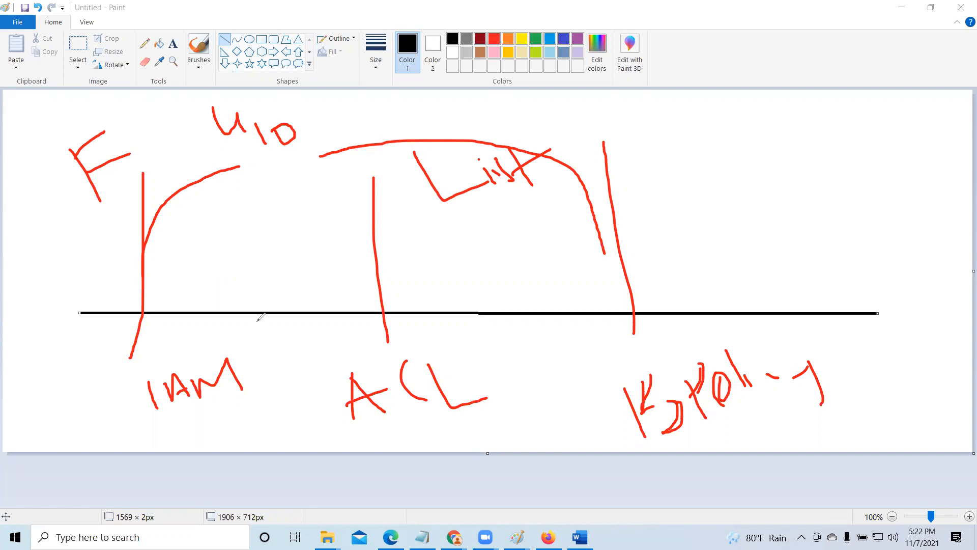
mouse_move(146, 107)
mouse_down()
mouse_move(163, 133)
mouse_move(187, 94)
mouse_move(204, 114)
mouse_move(166, 130)
mouse_up()
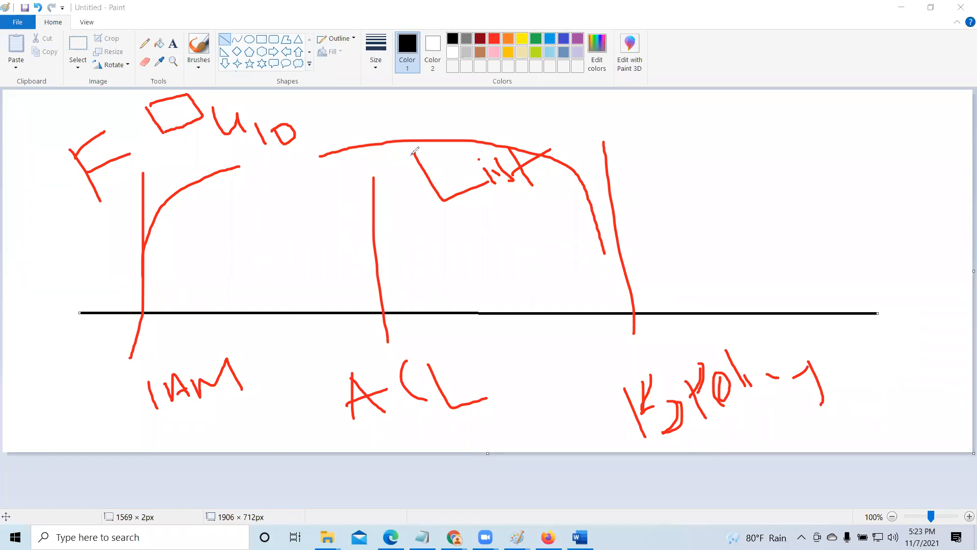
key(Escape)
click(901, 7)
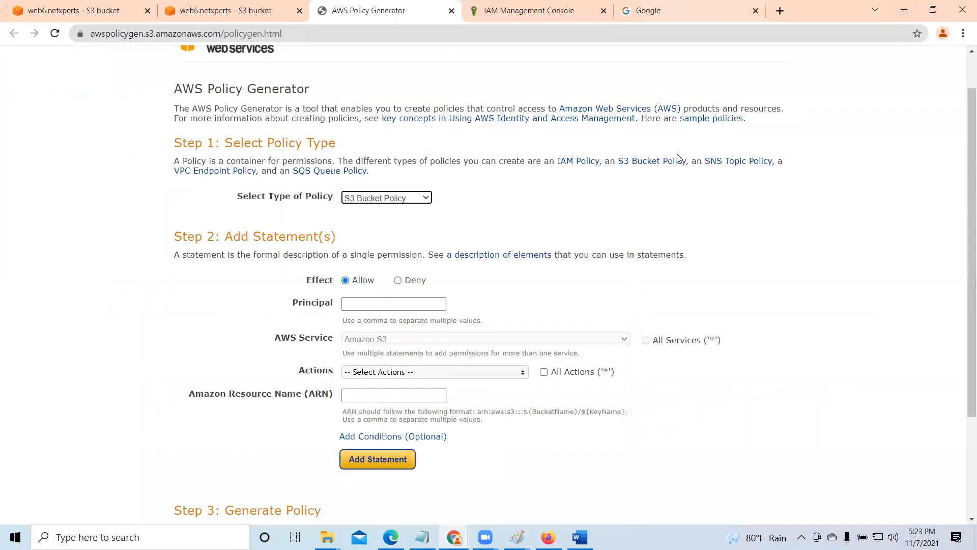
- Copy user10's ARN from the IAM console and paste it as the statement's principal in the policy generator
click(519, 9)
click(532, 238)
click(402, 9)
click(362, 307)
right_click(362, 305)
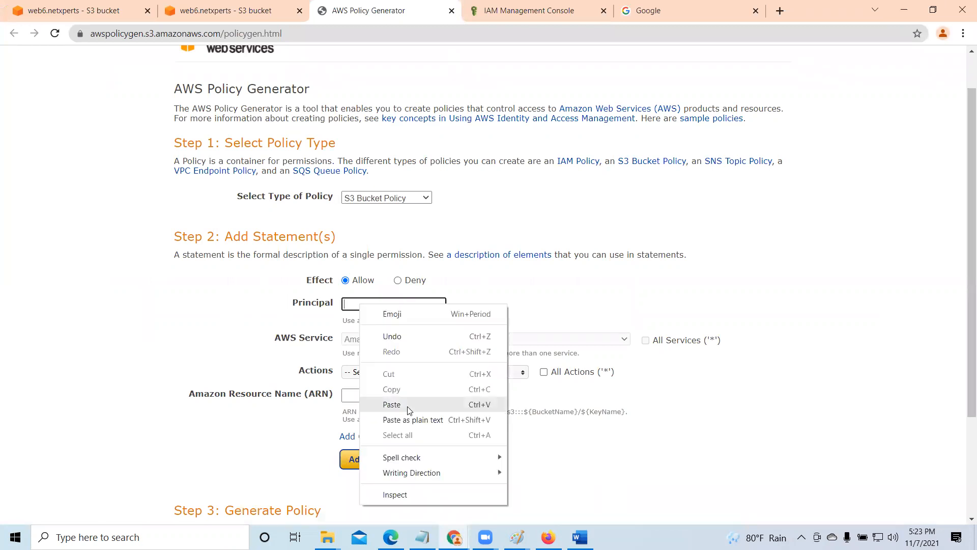
click(410, 405)
scroll(542, 309, down, 3)
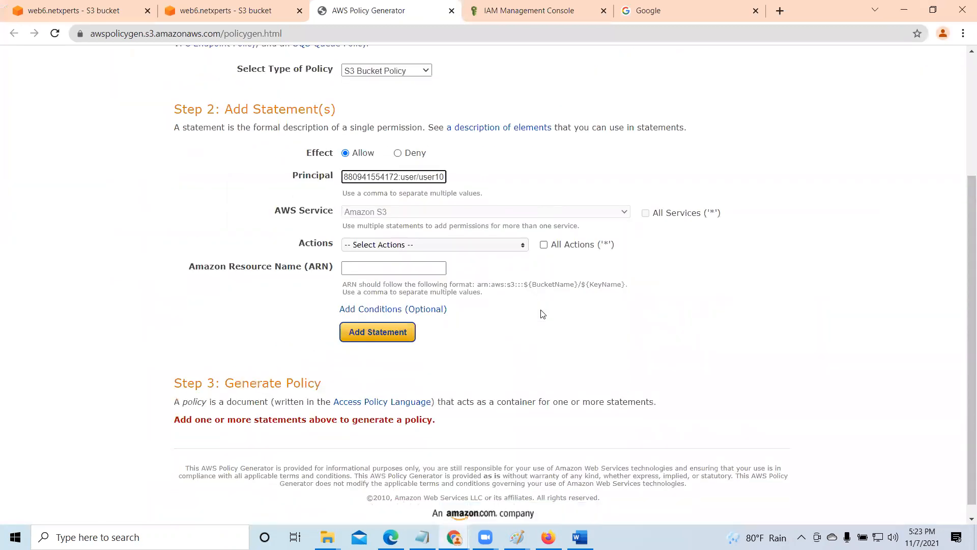
- Close the actions list without choosing an action and set the statement's effect to Deny
click(521, 248)
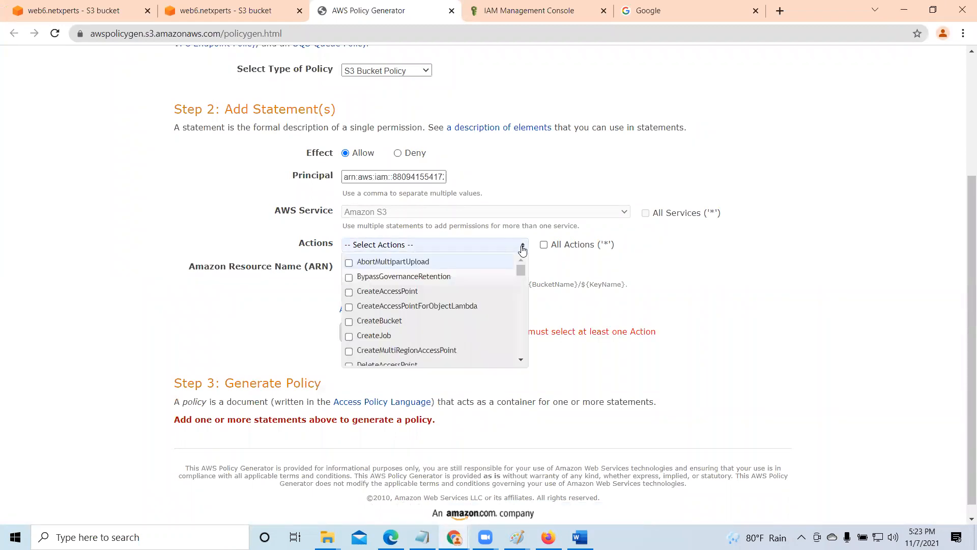
click(559, 184)
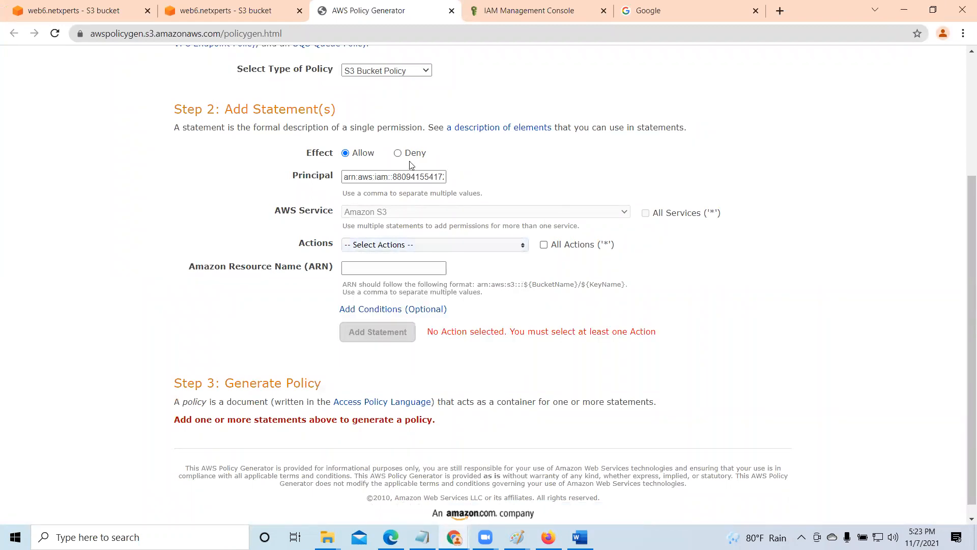
click(398, 154)
- Copy the web6.netxperts bucket ARN from the bucket's properties and paste it as the statement's Amazon Resource Name
click(105, 10)
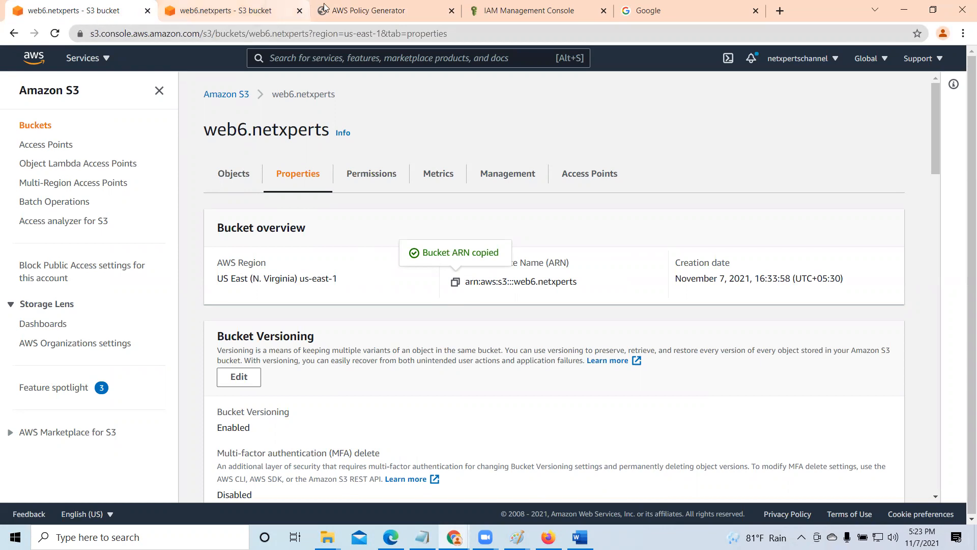
click(368, 11)
right_click(352, 270)
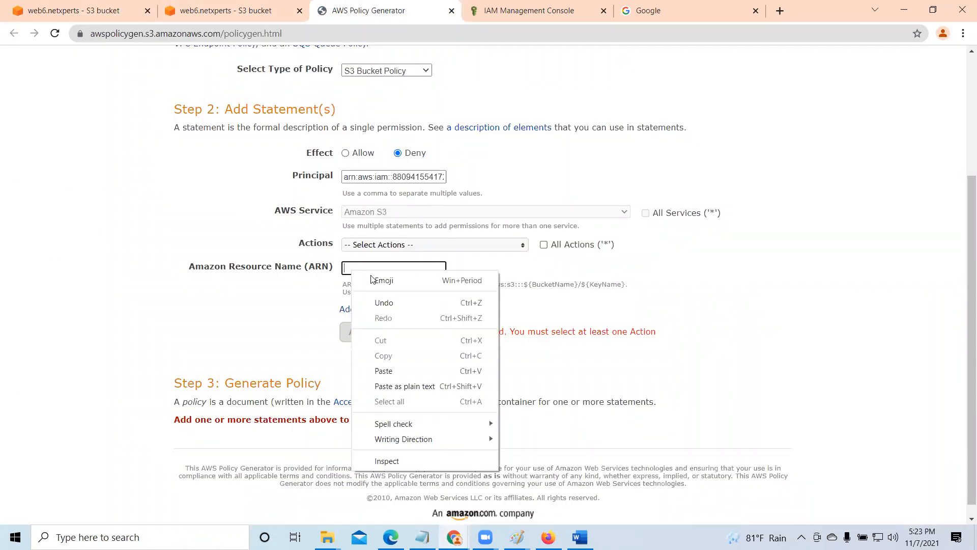
click(403, 372)
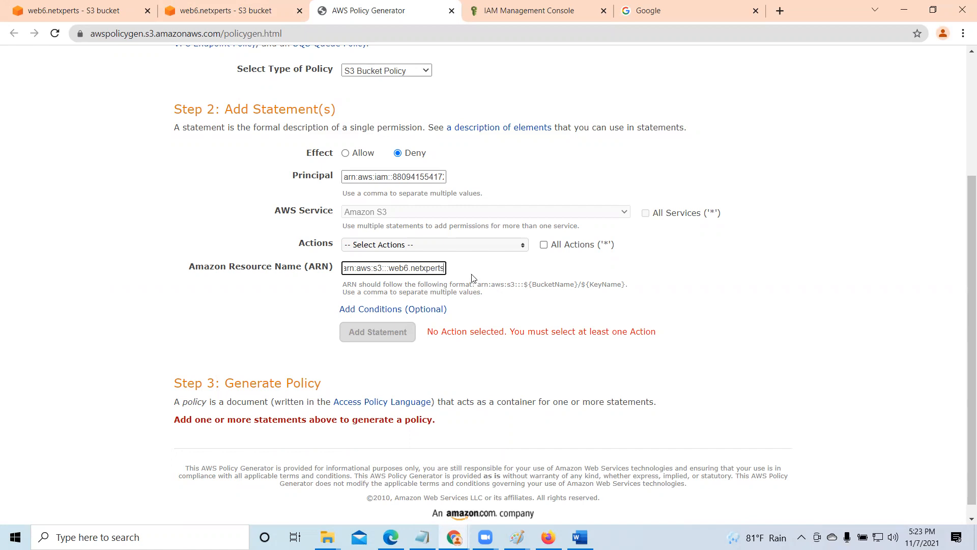
key(Tab)
key(Tab)
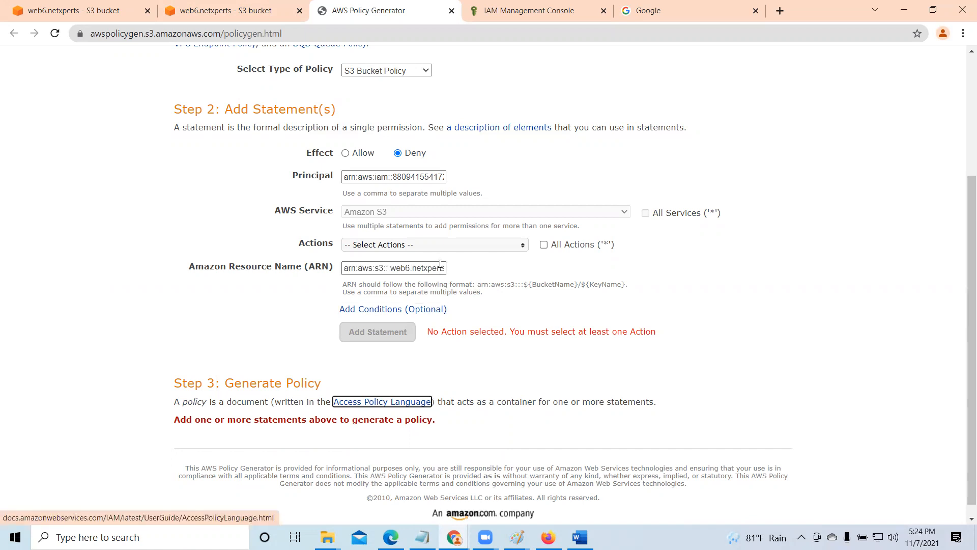
- Append /* to the resource ARN and apply the statement to all actions
click(441, 267)
key(Right)
text(/*)
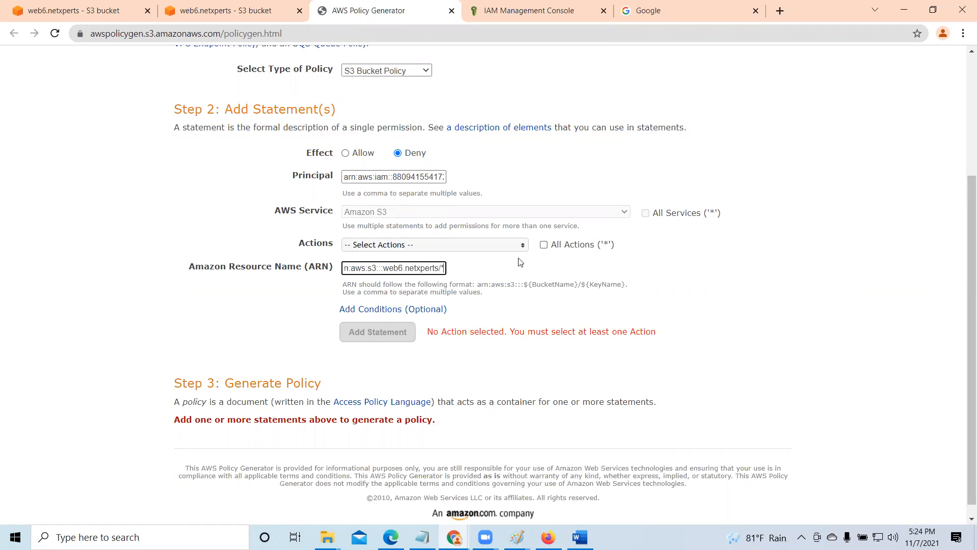
click(543, 245)
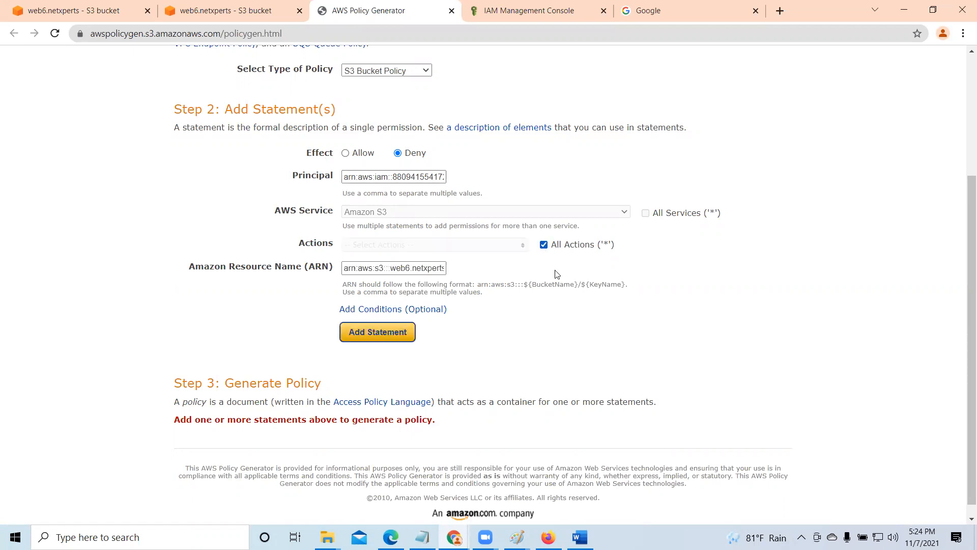
- Remove the /* suffix from the resource ARN and add the statement to the policy
click(441, 267)
key(End)
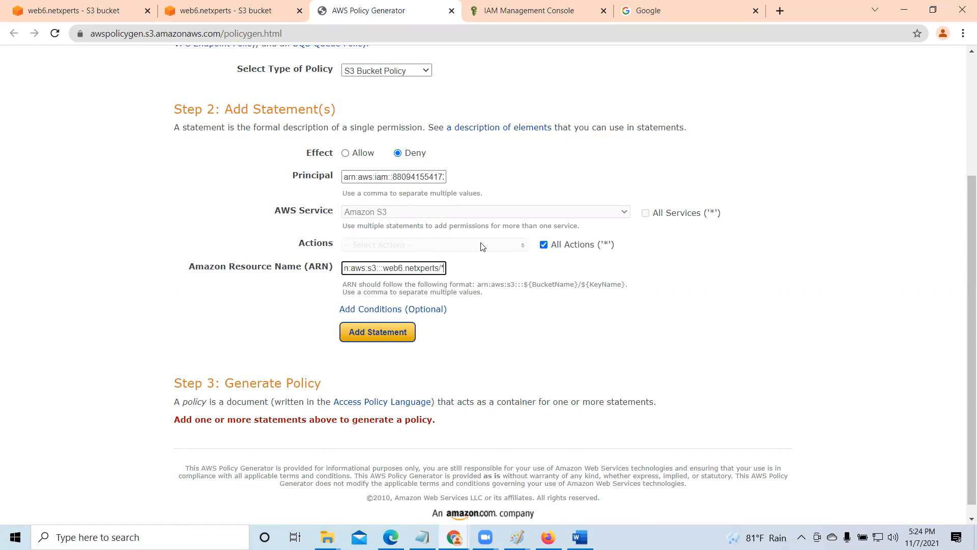
key(BackSpace)
key(BackSpace)
click(389, 334)
- Generate the policy, copy its complete JSON document and close the document window
scroll(467, 337, down, 2)
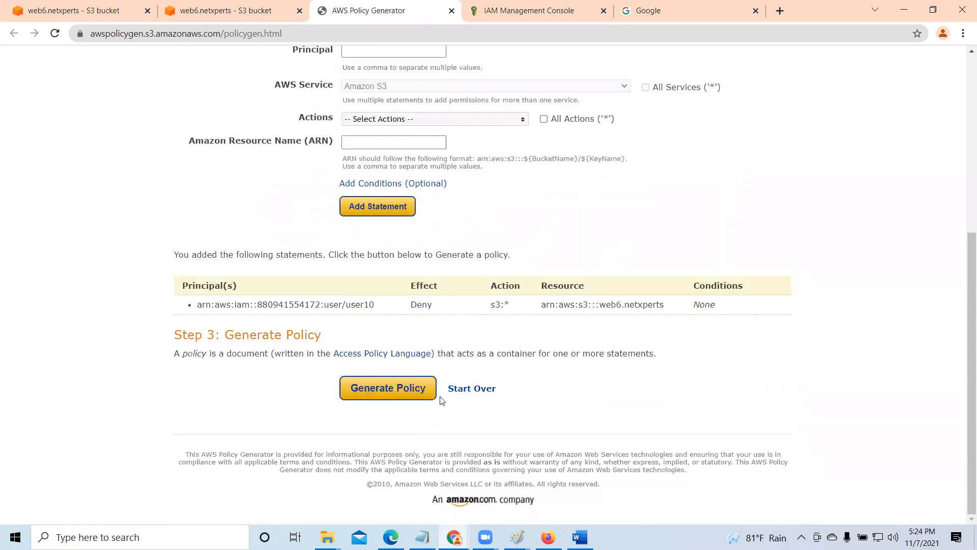
click(413, 389)
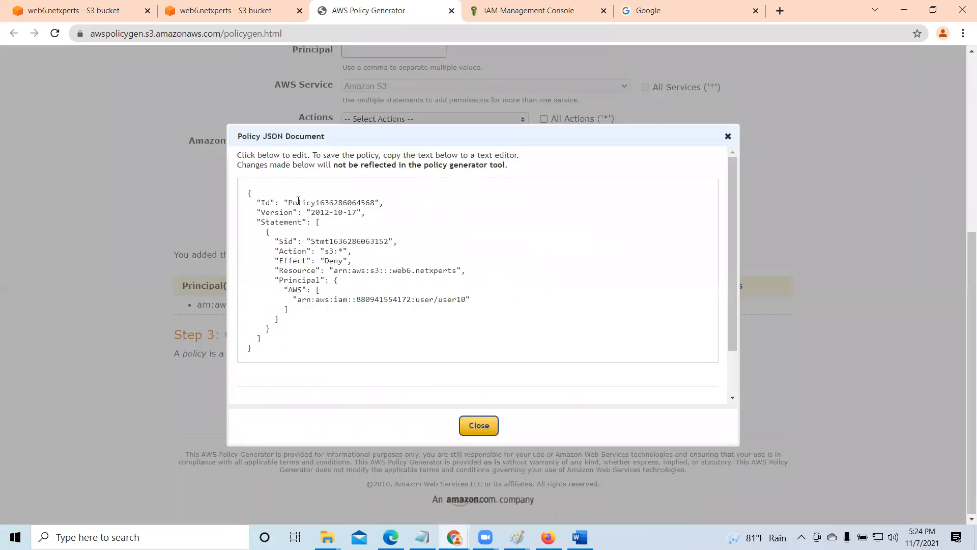
drag(248, 192, 421, 396)
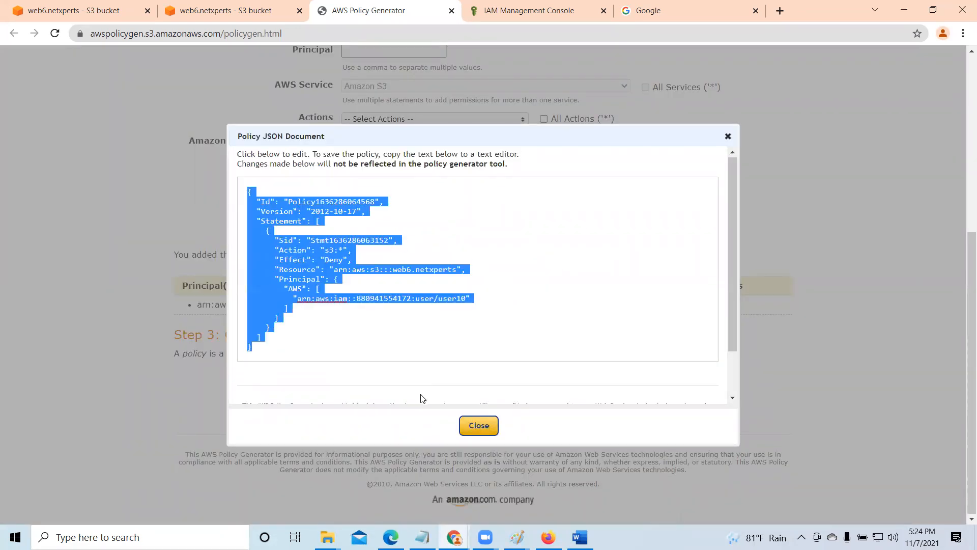
scroll(726, 302, down, 1)
drag(731, 290, 734, 386)
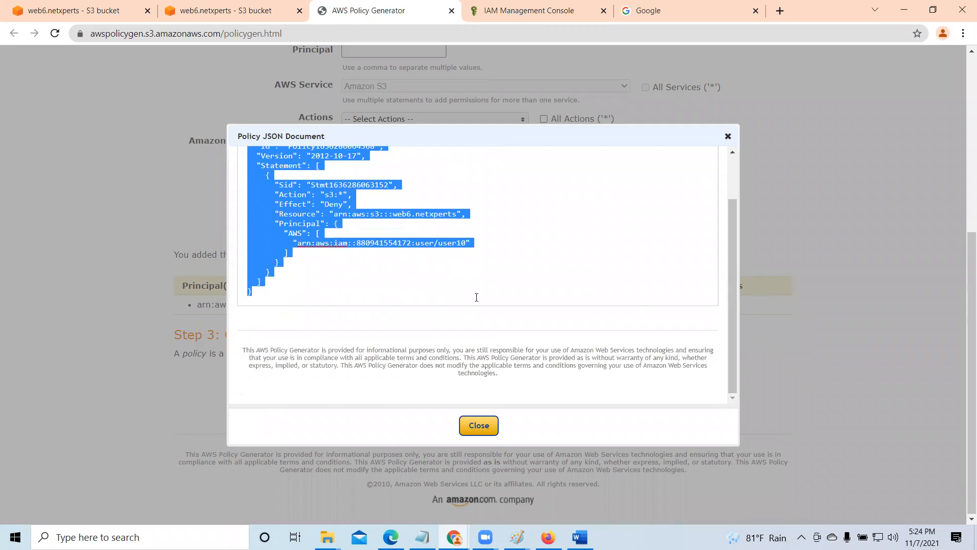
click(451, 292)
scroll(443, 262, up, 2)
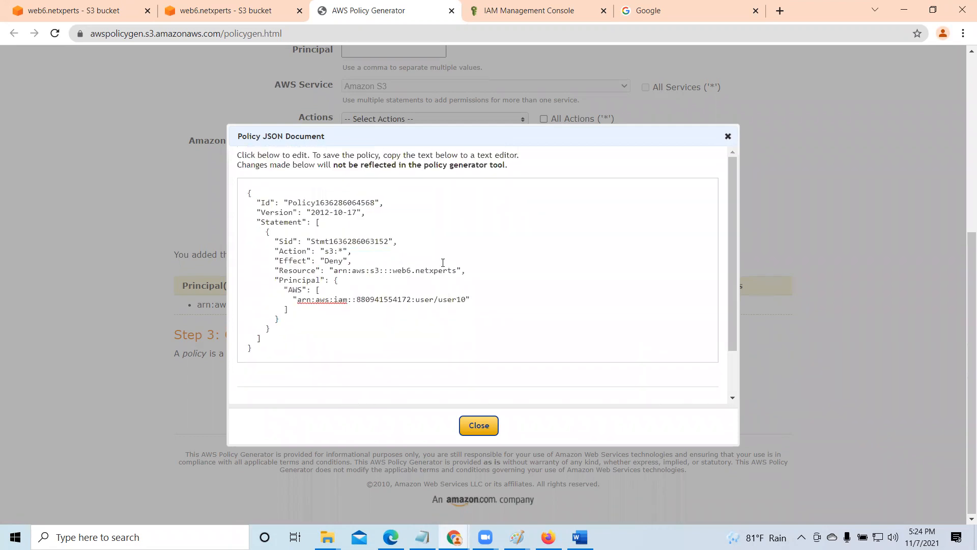
drag(248, 192, 421, 396)
right_click(323, 256)
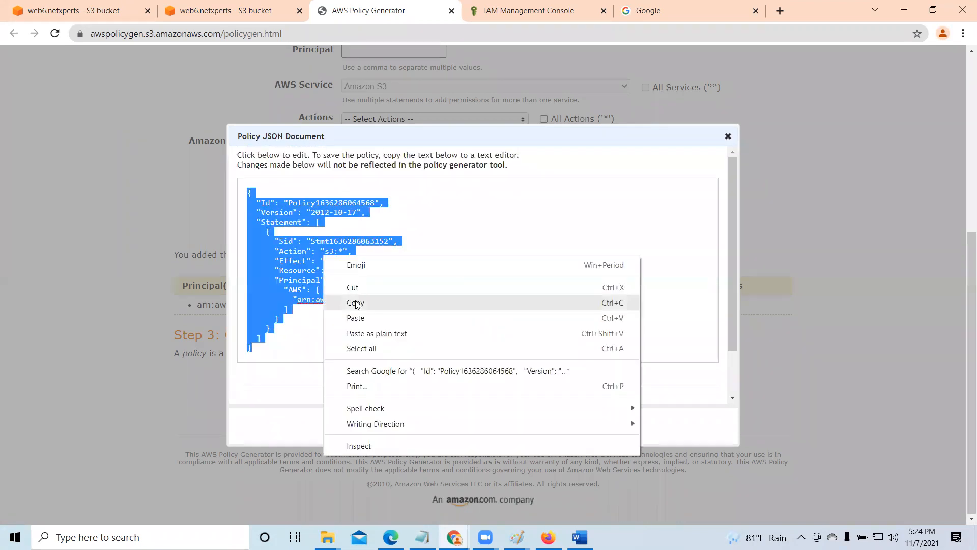
click(355, 303)
click(479, 426)
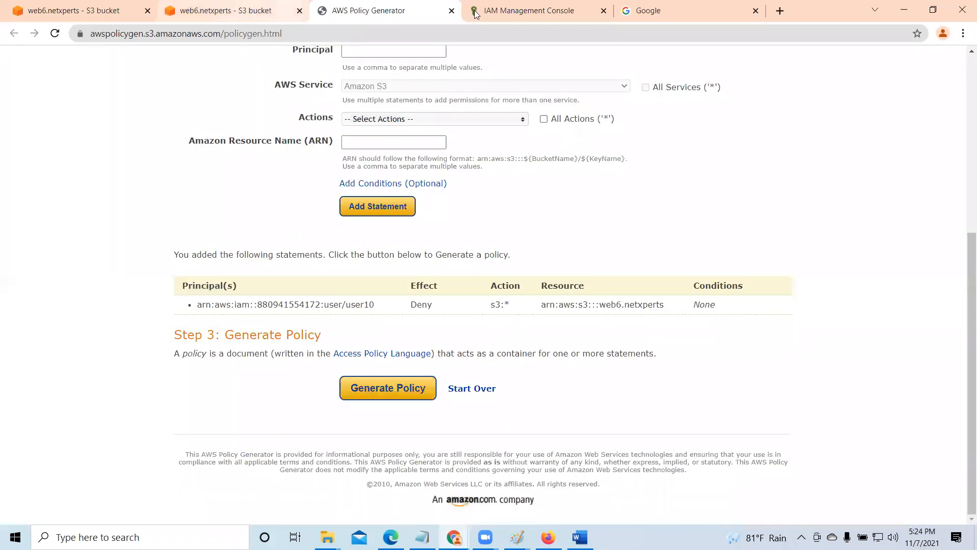
- Return to the web6.netxperts bucket policy editor and delete all of the existing policy text
click(504, 10)
click(257, 8)
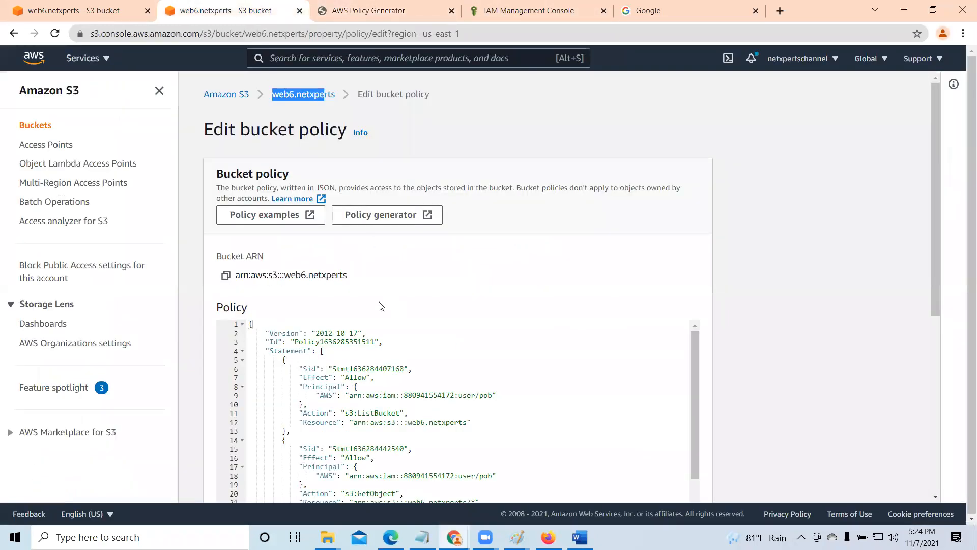
scroll(529, 316, down, 3)
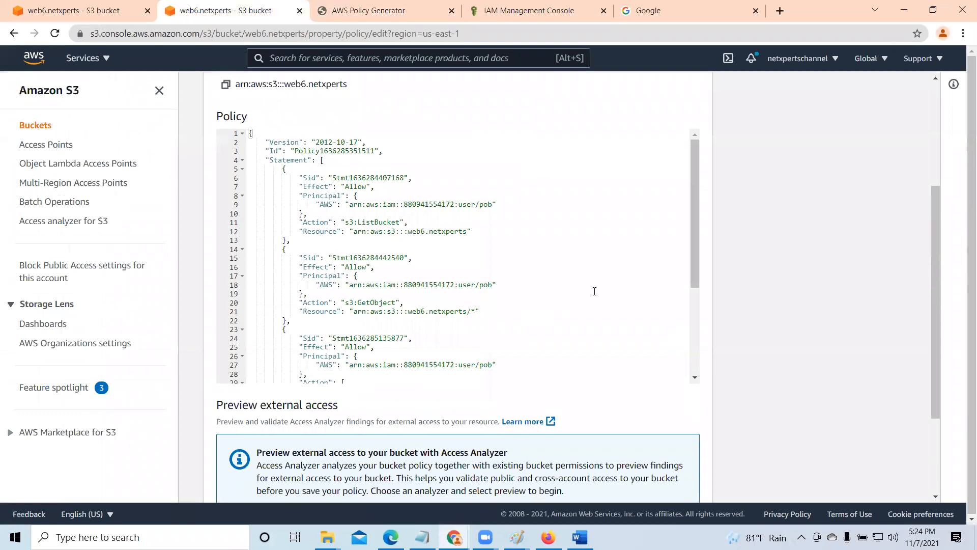
click(250, 133)
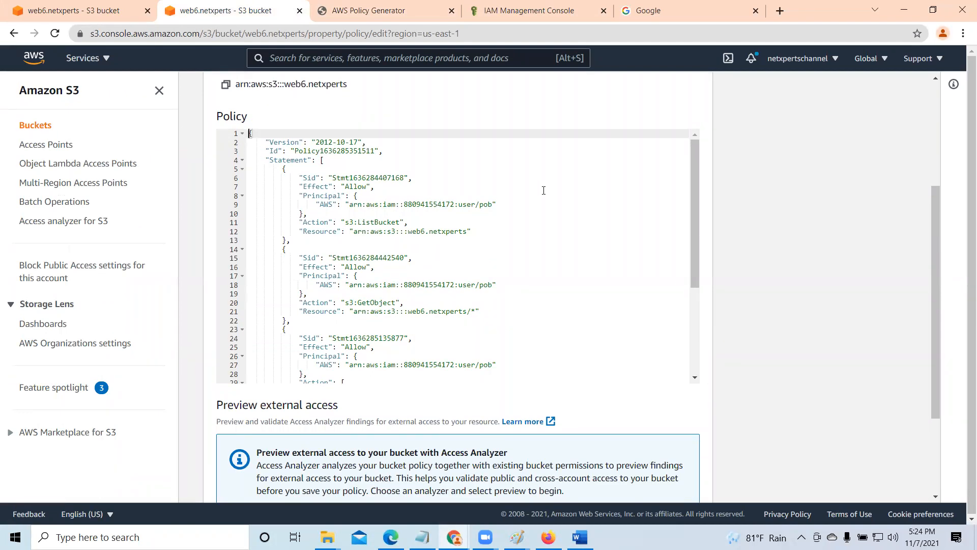
key(Delete)
key(Delete)
key(Delete)
key(Delete)
key(Delete)
key(Delete)
key(Delete)
key(Delete)
key(Delete)
key(Delete)
key(Delete)
key(Delete)
key(Delete)
key(Delete)
key(Delete)
key(Delete)
key(Delete)
key(Delete)
key(Delete)
key(Delete)
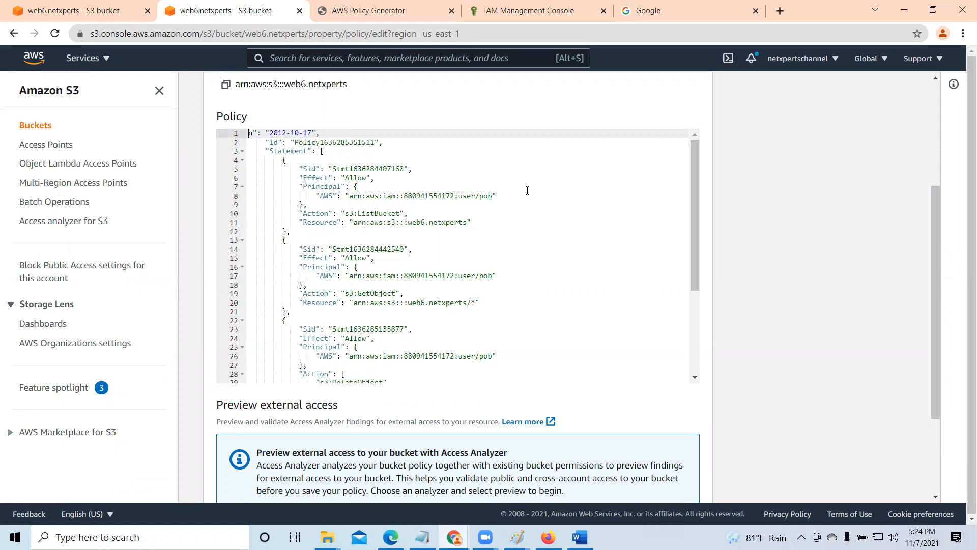
key(Delete)
key(Delete)
key(Delete)
key(Delete)
key(Delete)
key(Delete)
key(Delete)
key(Delete)
key(Delete)
key(Delete)
key(Delete)
key(Delete)
key(Delete)
key(Delete)
key(Delete)
key(Delete)
key(Delete)
key(Delete)
key(Delete)
key(Delete)
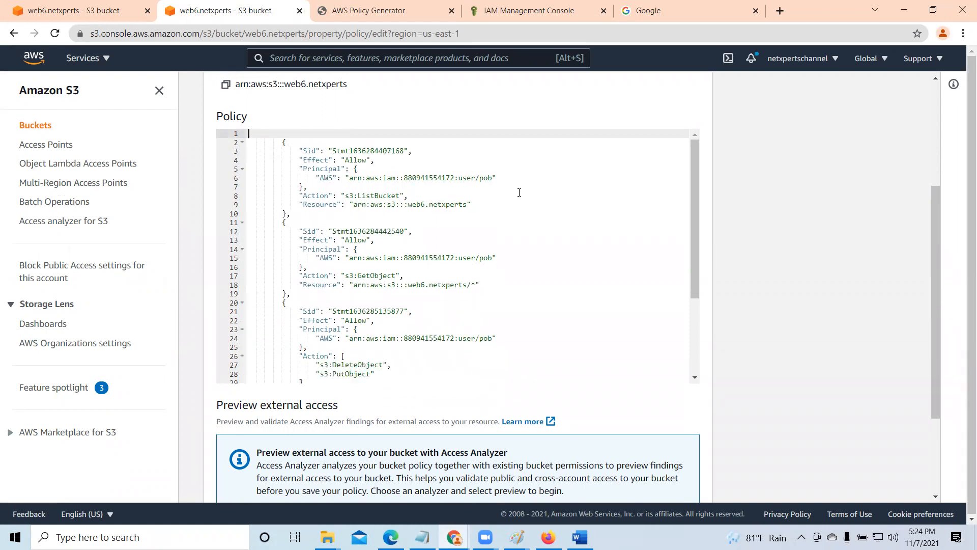
key(Delete)
key(Delete)
key(Delete)
key(Delete)
key(Delete)
key(Delete)
key(Delete)
key(Delete)
key(Delete)
key(Delete)
key(Delete)
key(Delete)
key(Delete)
key(Delete)
key(Delete)
key(Delete)
key(Delete)
key(Delete)
key(Delete)
key(Delete)
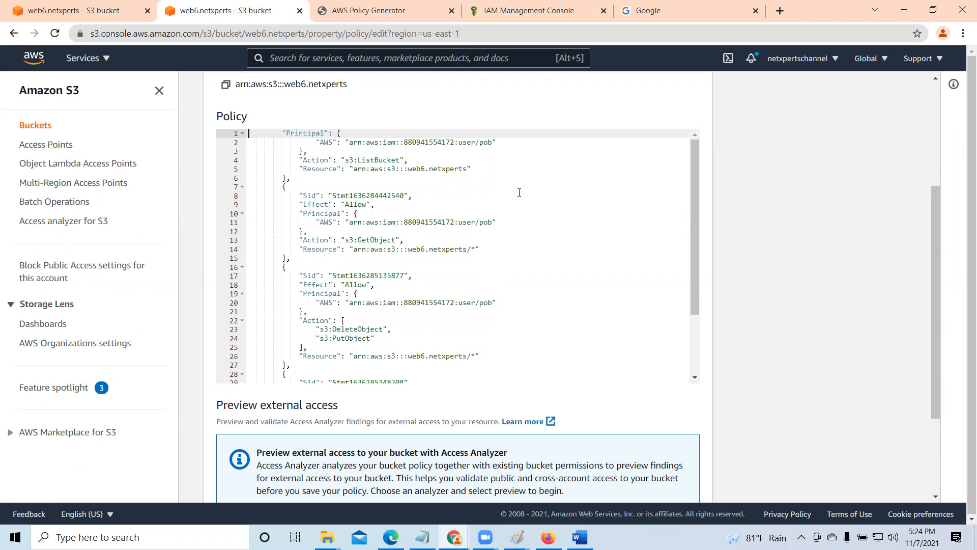
key(Delete)
key(Delete)
key(Delete)
key(Delete)
key(Delete)
key(Delete)
key(Delete)
key(Delete)
key(Delete)
key(Delete)
key(Delete)
key(Delete)
key(Delete)
key(Delete)
key(Delete)
key(Delete)
key(Delete)
key(Delete)
key(Delete)
key(Delete)
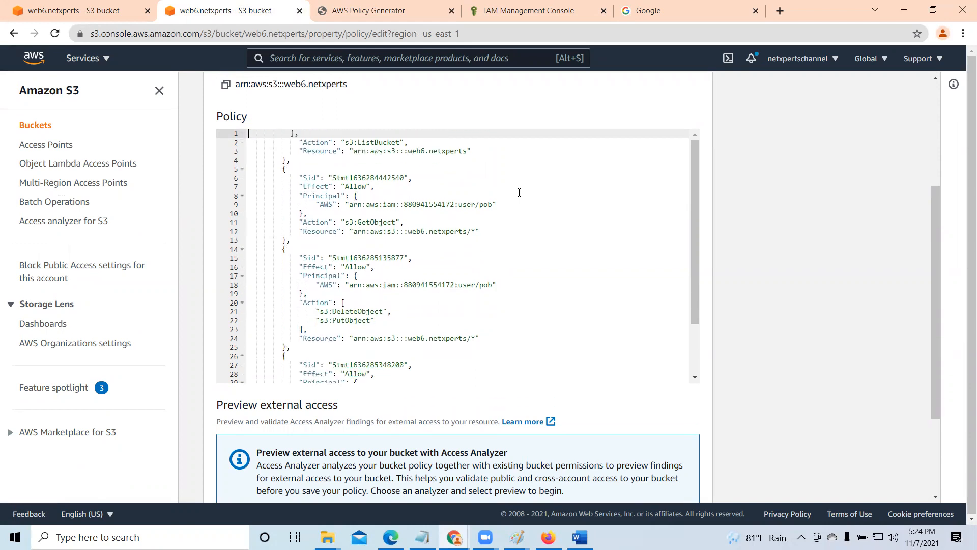
key(Delete)
key(Delete)
key(Delete)
key(Delete)
key(Delete)
key(Delete)
key(Delete)
key(Delete)
key(Delete)
key(Delete)
key(Delete)
key(Delete)
key(Delete)
key(Delete)
key(Delete)
key(Delete)
key(Delete)
key(Delete)
key(Delete)
key(Delete)
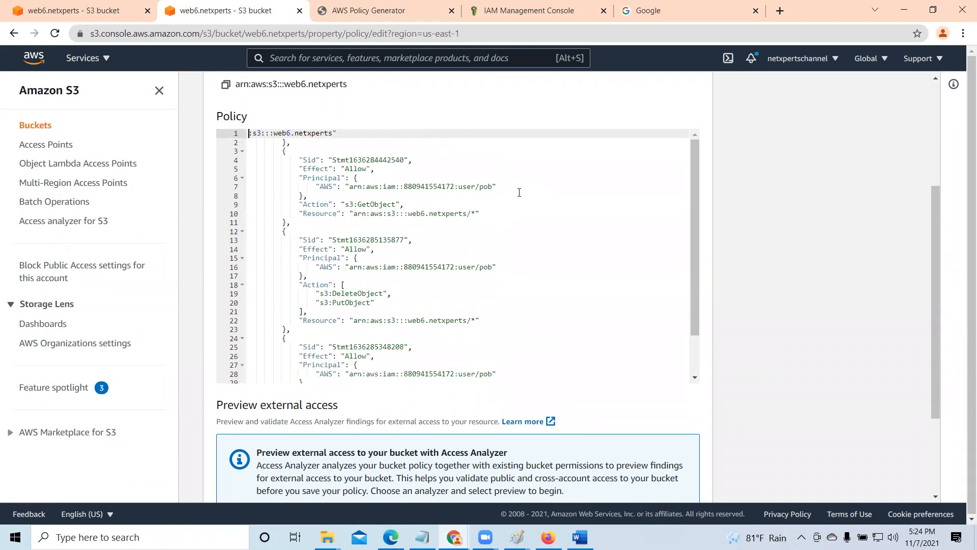
key(Delete)
key(Delete)
key(Delete)
key(Delete)
key(Delete)
key(Delete)
key(Delete)
key(Delete)
key(Delete)
key(Delete)
key(Delete)
key(Delete)
key(Delete)
key(Delete)
key(Delete)
key(Delete)
key(Delete)
key(Delete)
key(Delete)
key(Delete)
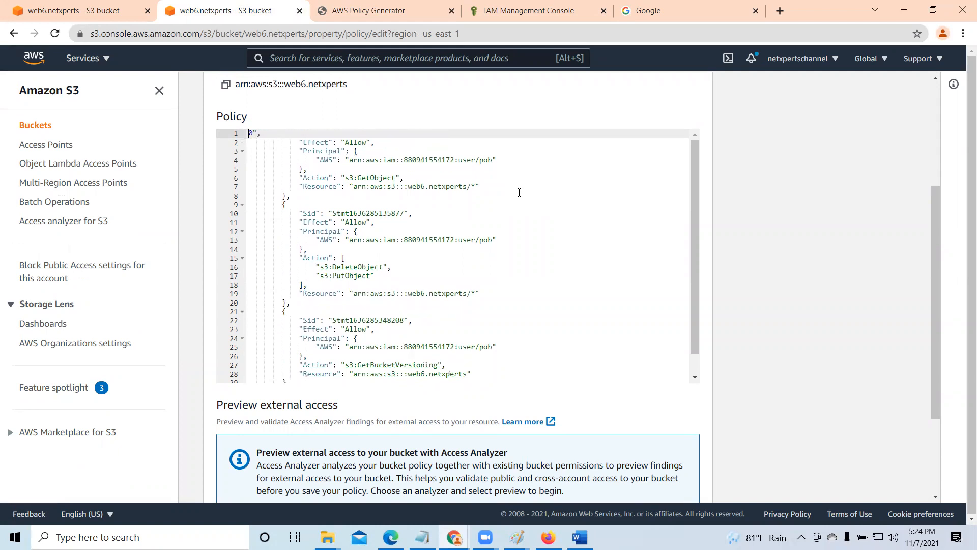
drag(288, 133, 450, 387)
key(Delete)
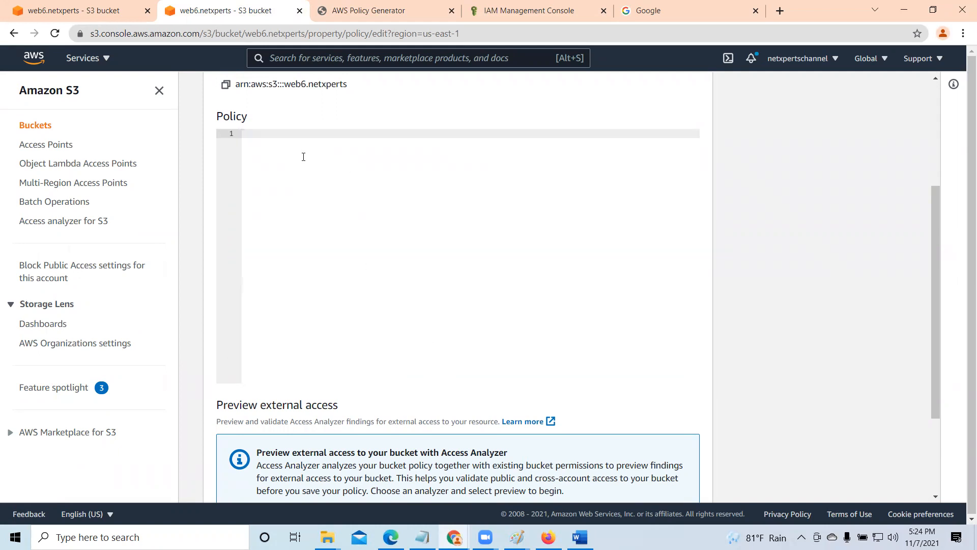
- Paste the generated Deny policy for user10 into the bucket policy editor, save the changes and dismiss the notification
right_click(270, 135)
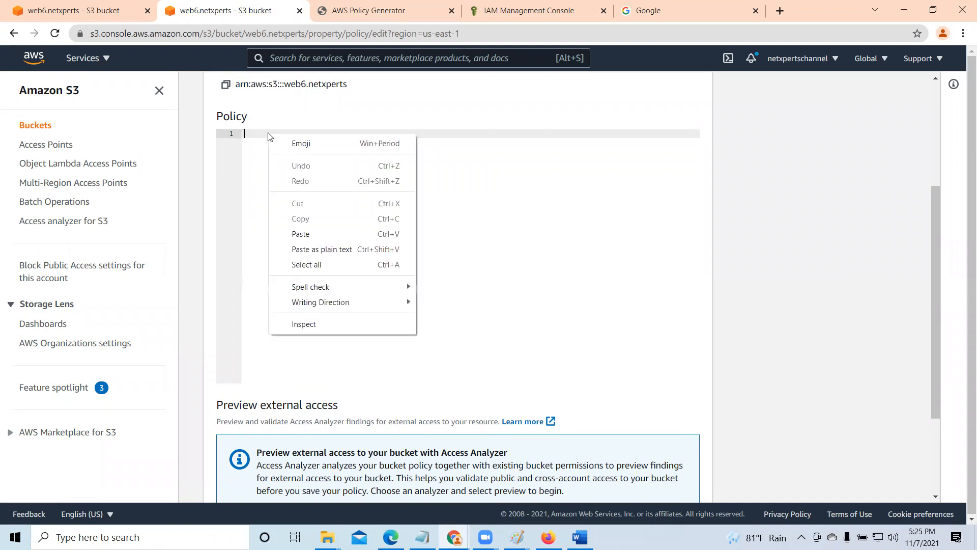
click(305, 232)
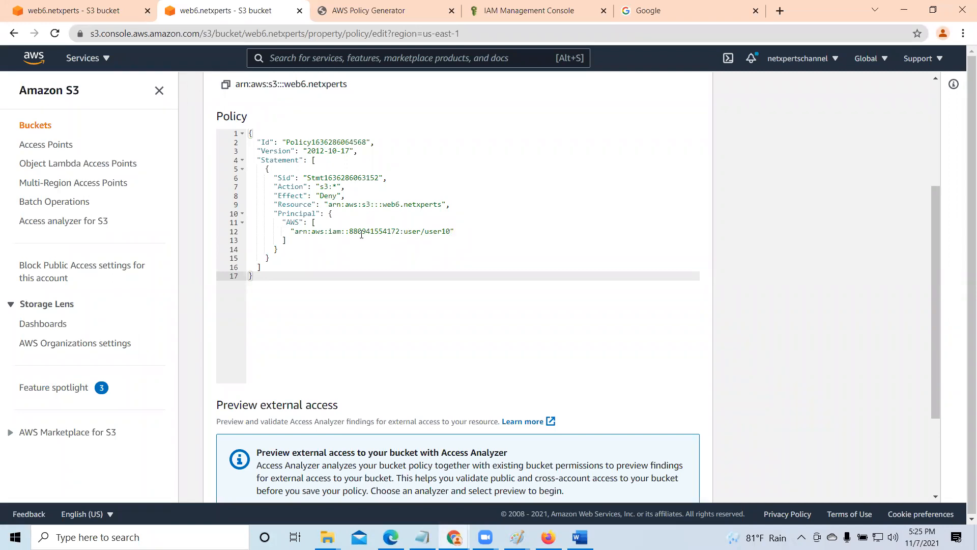
drag(319, 196, 340, 195)
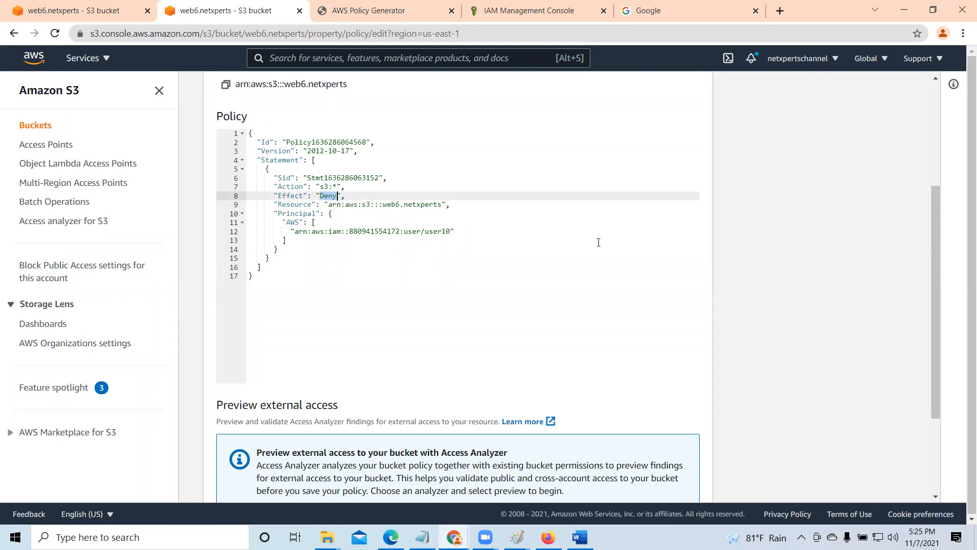
scroll(599, 243, down, 3)
click(684, 480)
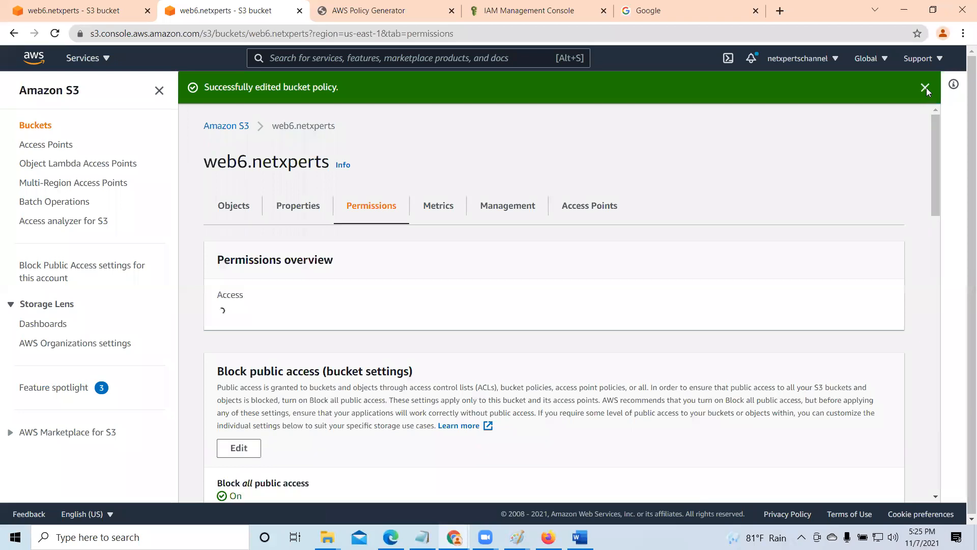
click(925, 88)
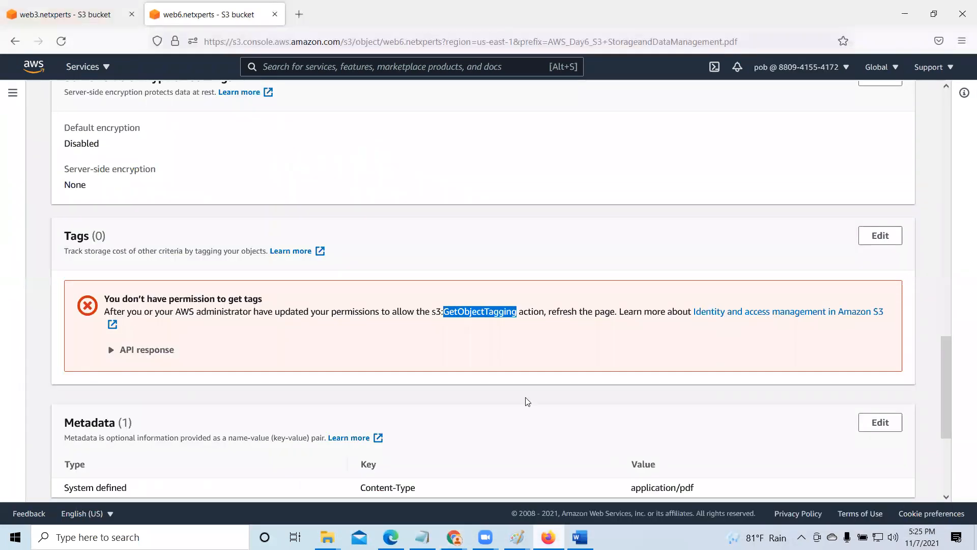
- Sign the current IAM user out of the AWS console, reload the remaining S3 session and close the Firefox window
click(845, 70)
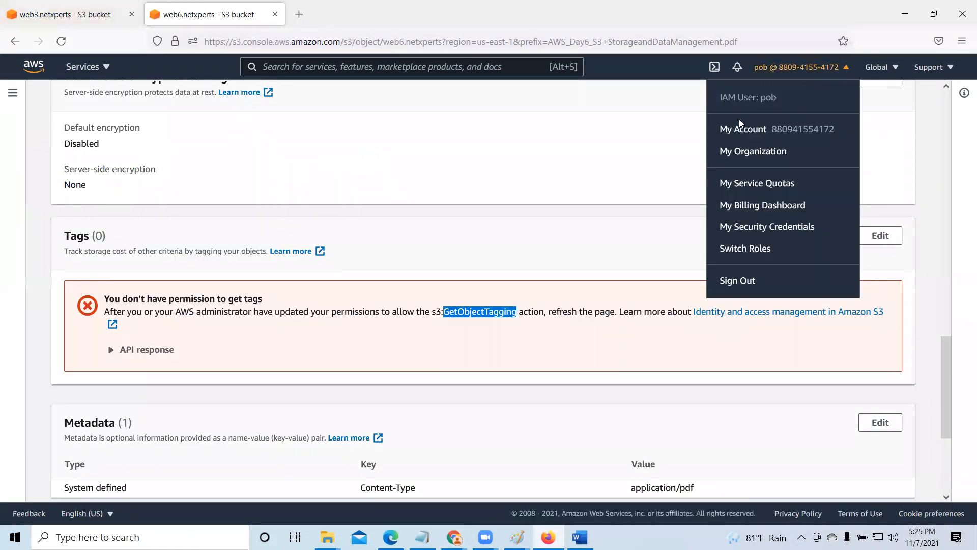
click(734, 280)
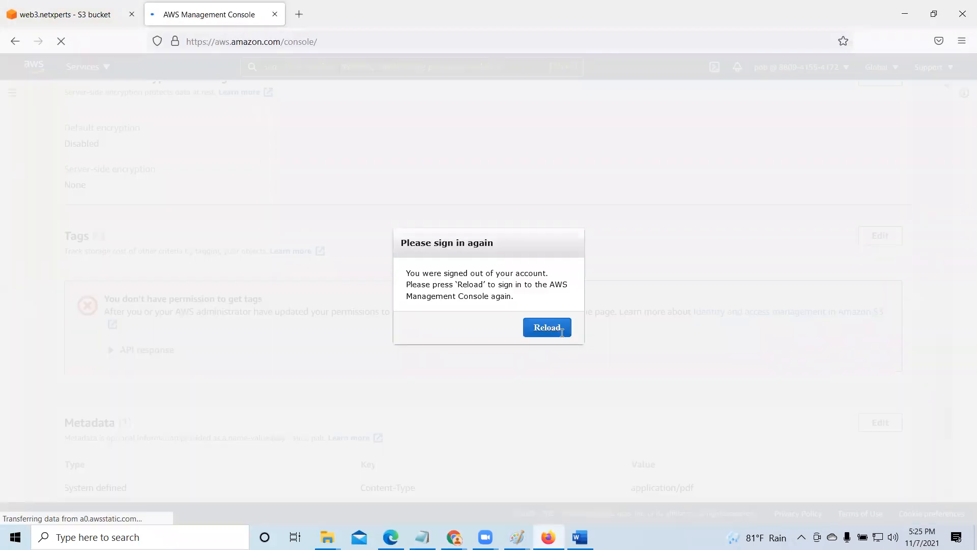
click(534, 327)
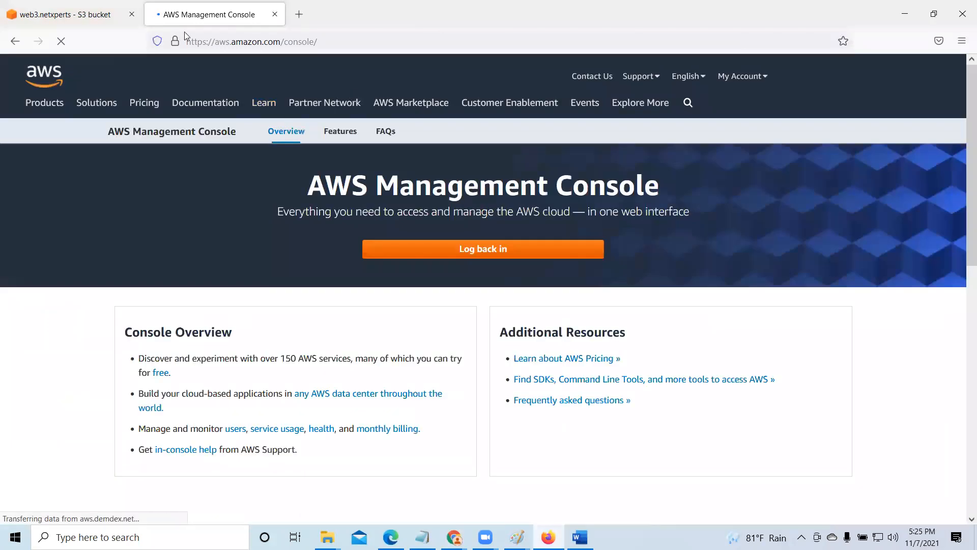
click(102, 19)
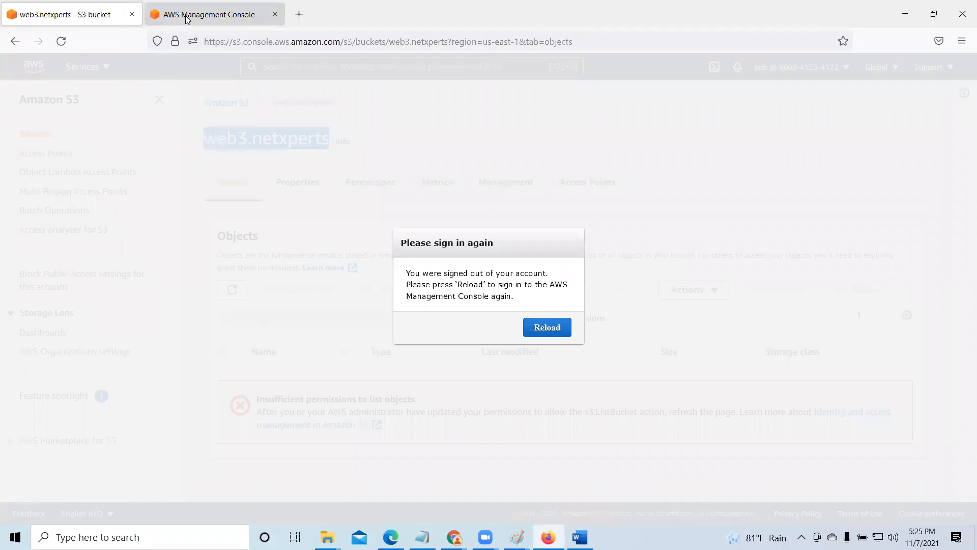
click(263, 20)
click(275, 14)
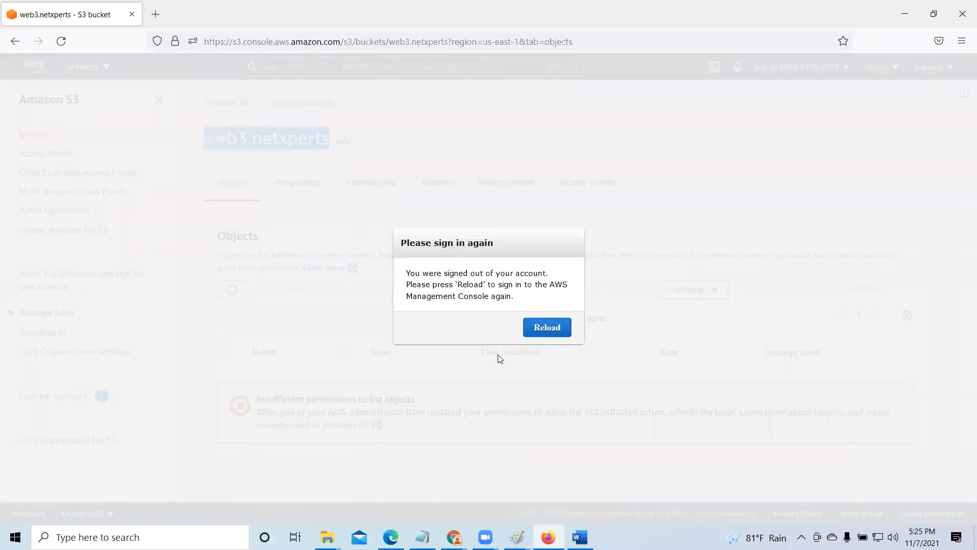
click(556, 332)
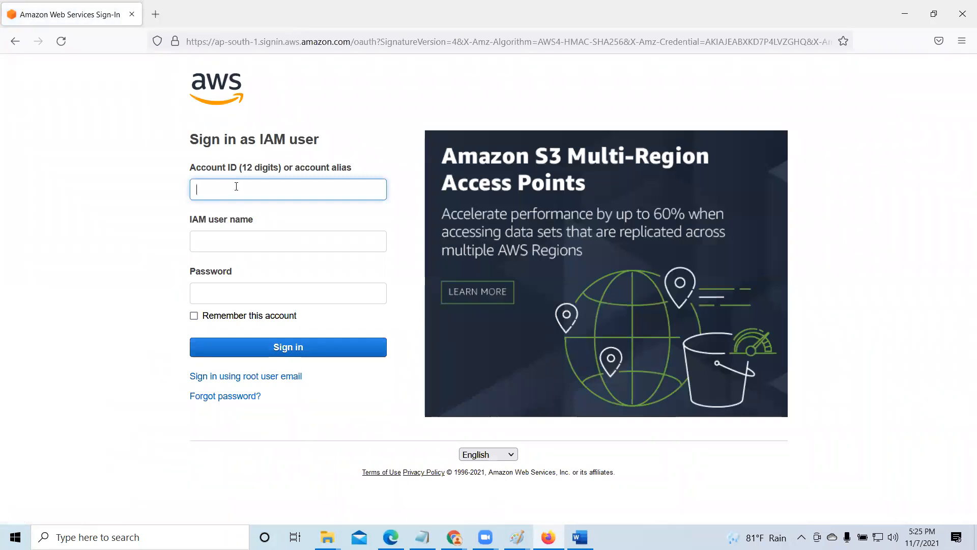
click(962, 14)
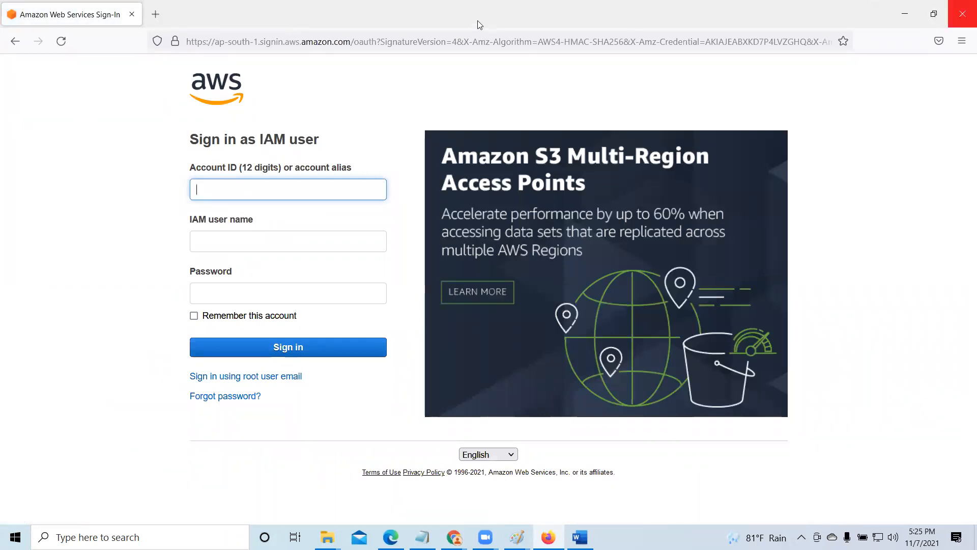
- Switch to the IAM console in Chrome and copy the console sign-in link from user10's security credentials
click(497, 9)
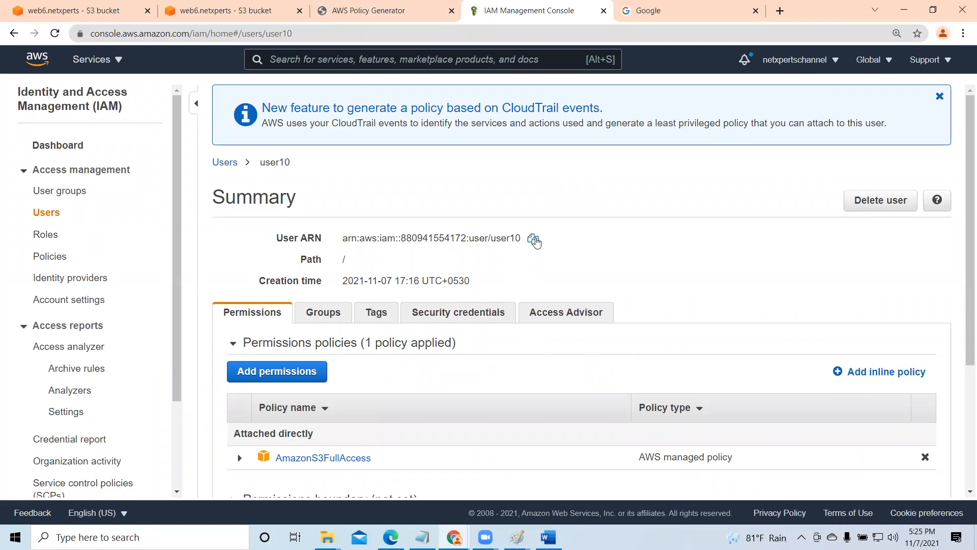
click(469, 316)
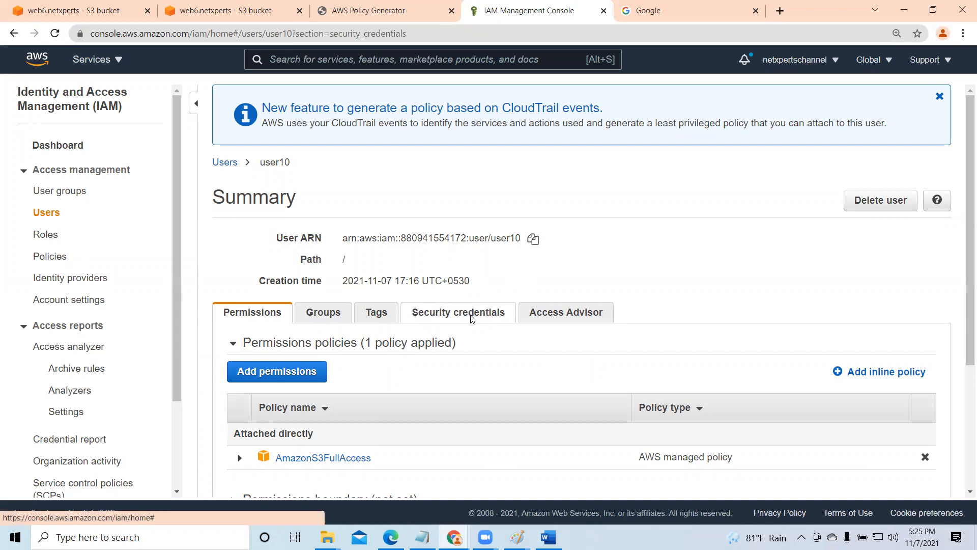
click(772, 376)
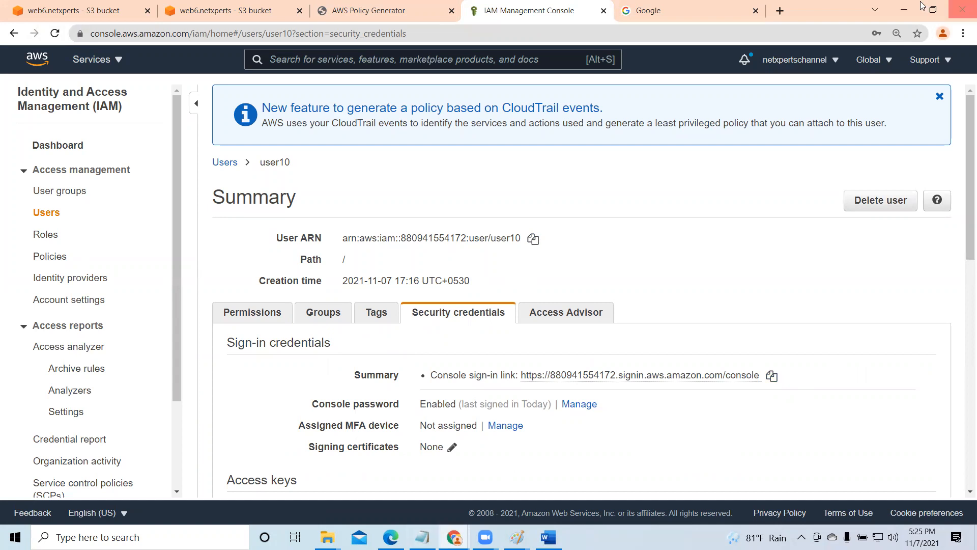
- Launch Firefox from the desktop, dismiss the primary browser prompt and load the copied console sign-in link
key(super+d)
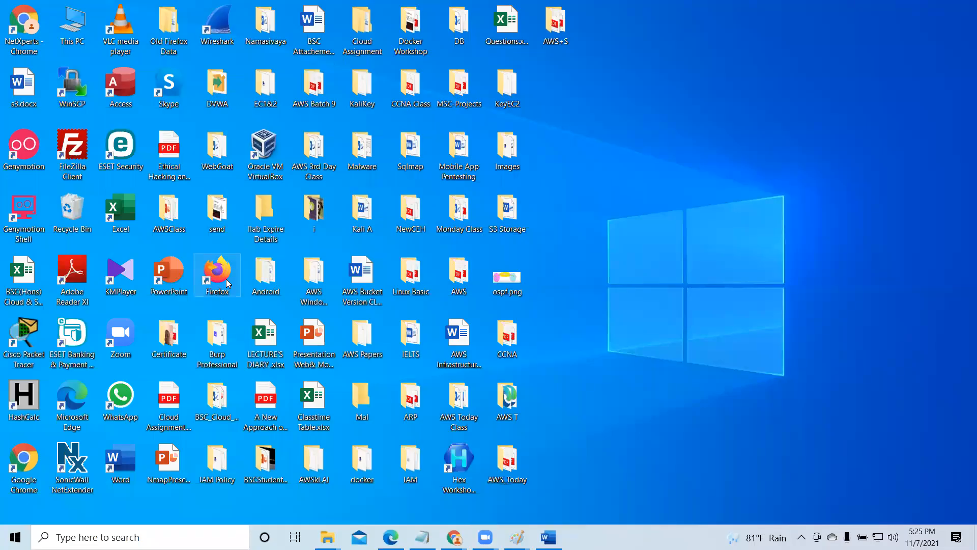
double_click(217, 275)
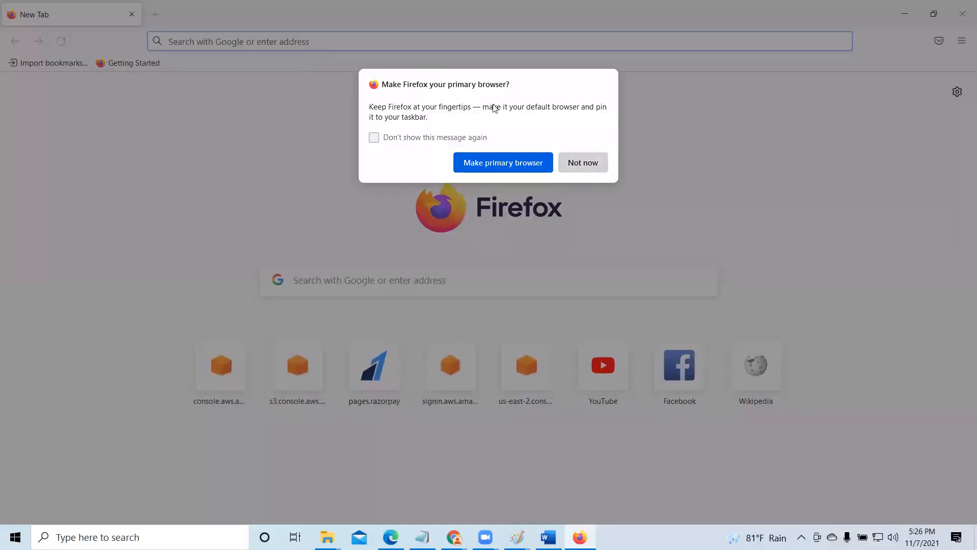
key(Escape)
right_click(322, 42)
click(347, 136)
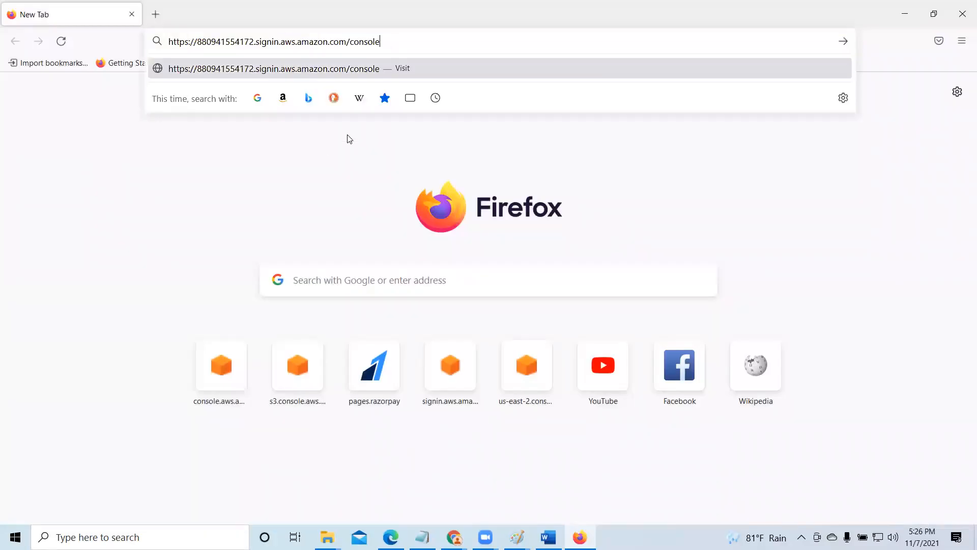
key(Return)
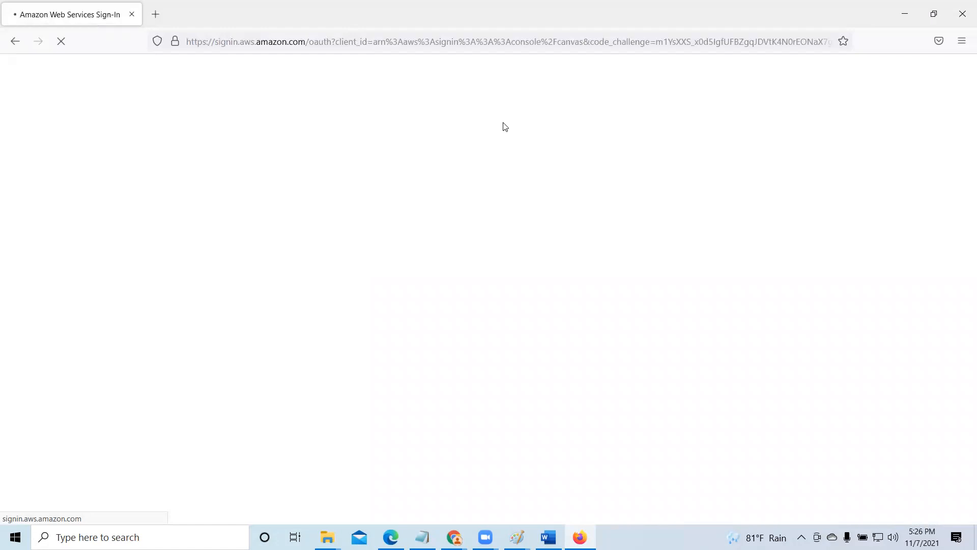
- Sign in as IAM user user10 with the account password and save the login in the browser
click(298, 241)
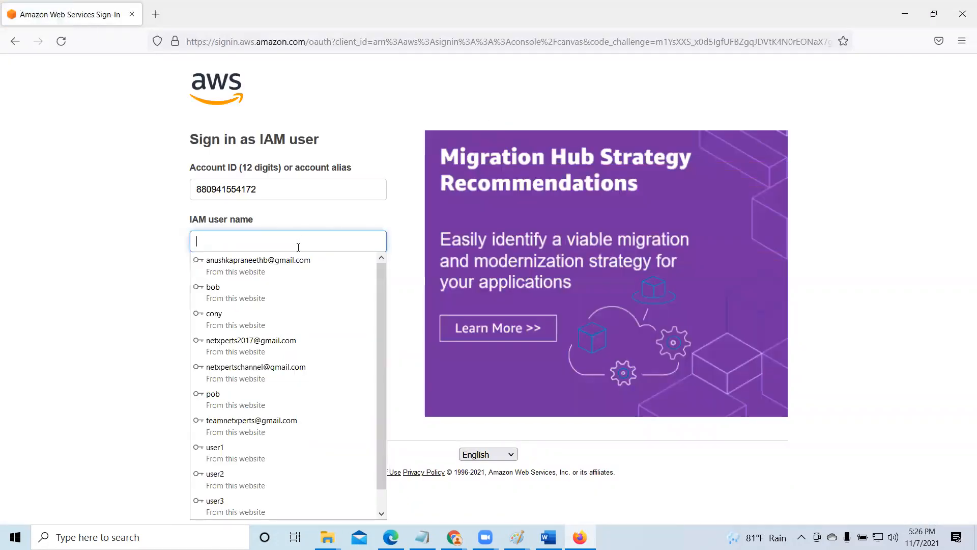
text(user)
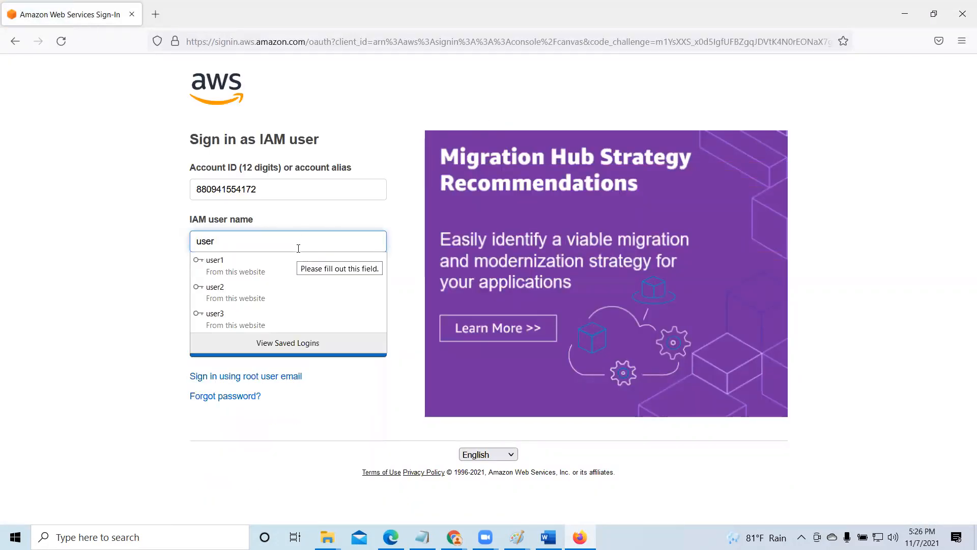
text(10)
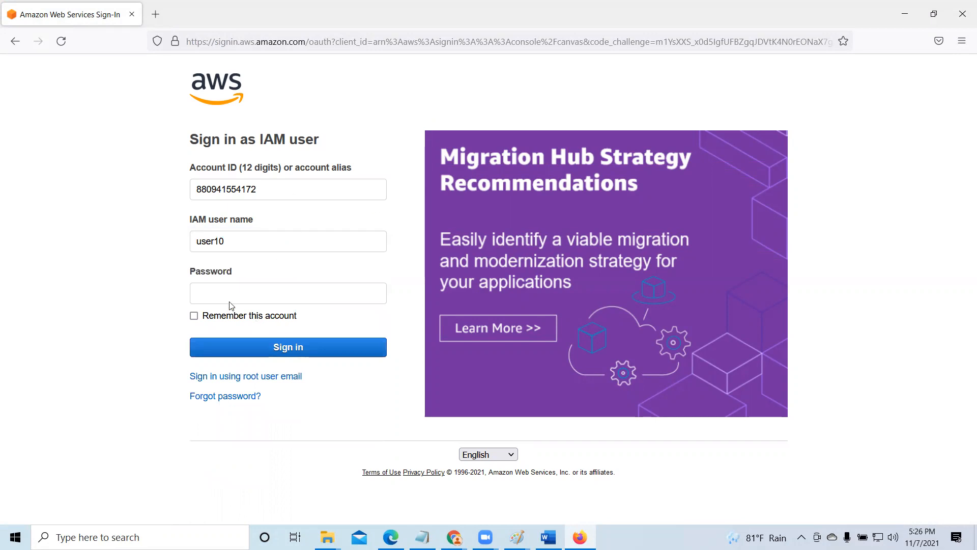
click(231, 295)
text(••)
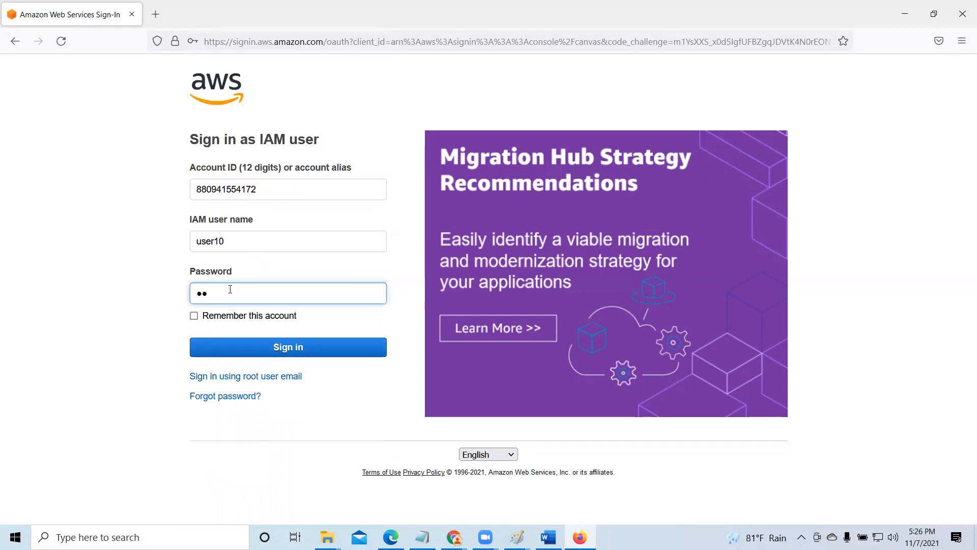
text(••••••••)
key(Return)
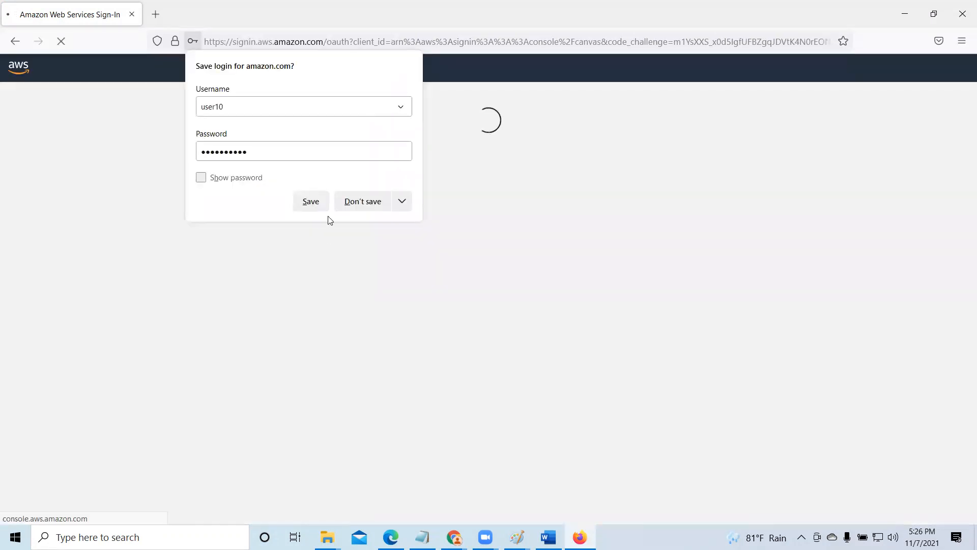
click(312, 201)
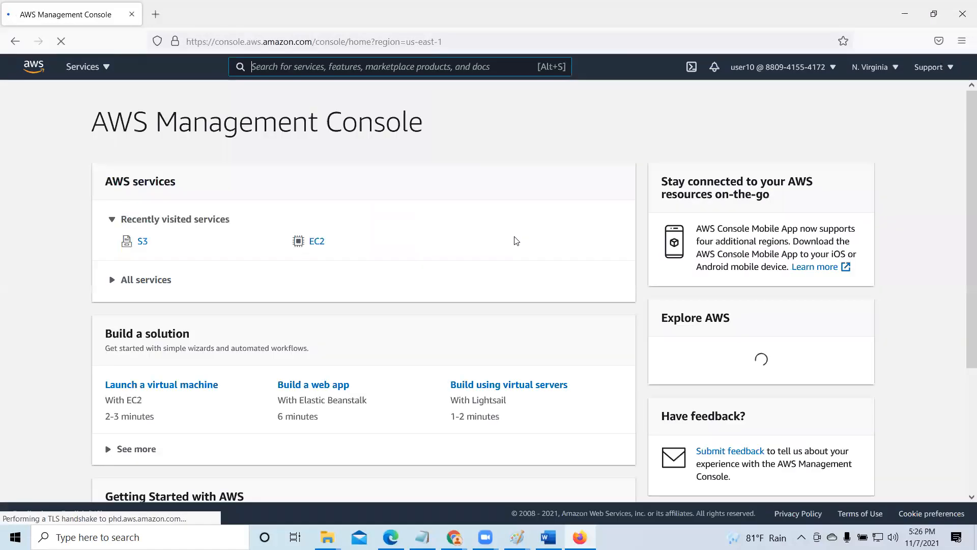
- Open the S3 service, dismiss the Snow Family banner and open the web6.netxperts bucket to test user10's access
click(142, 243)
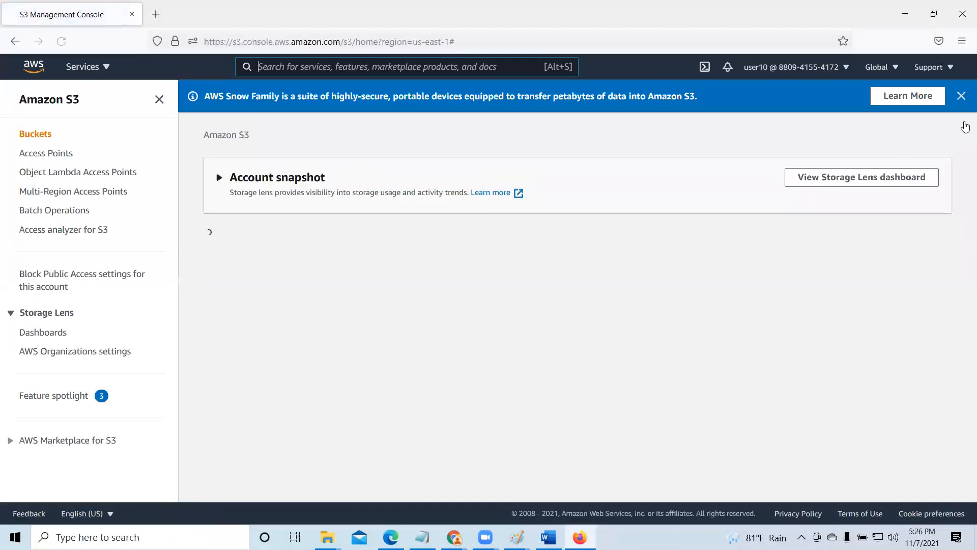
click(939, 100)
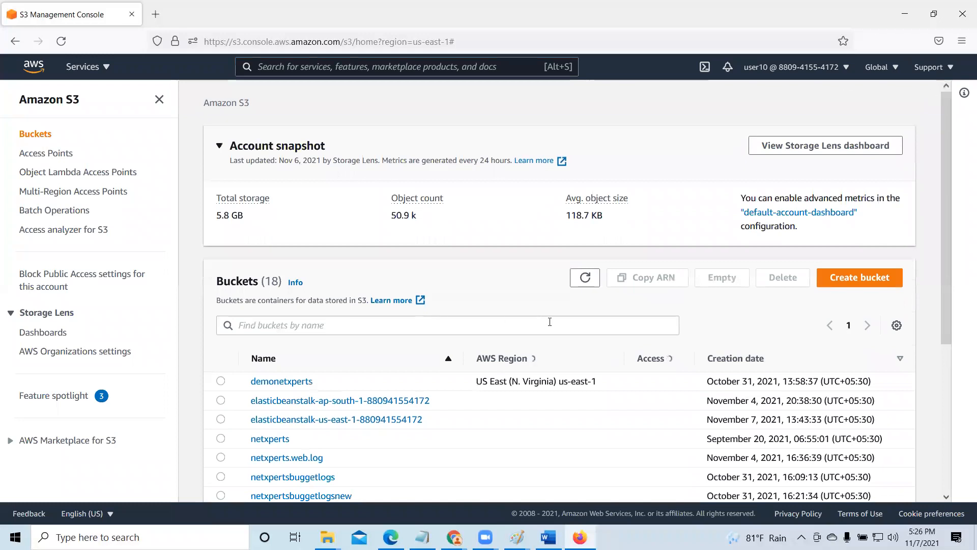
scroll(549, 321, down, 5)
scroll(315, 460, down, 5)
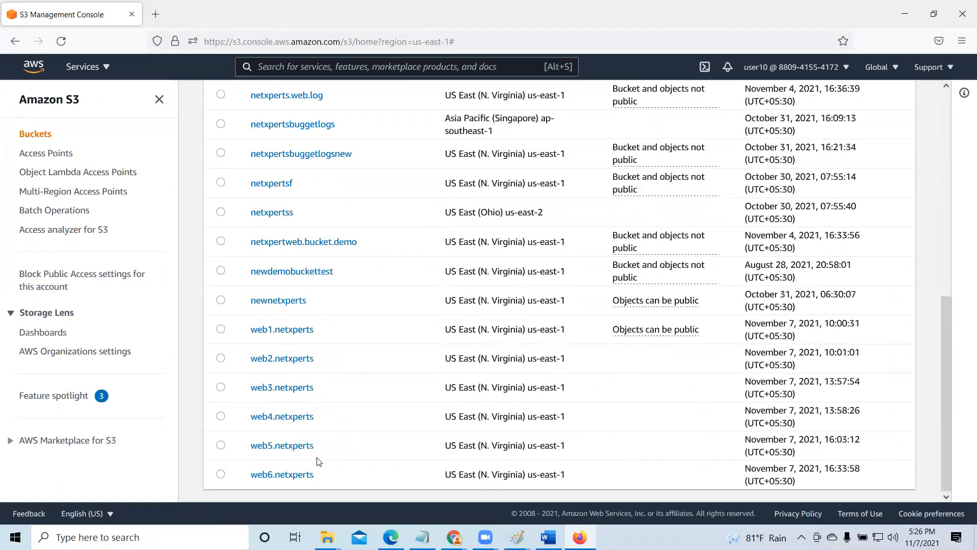
click(285, 475)
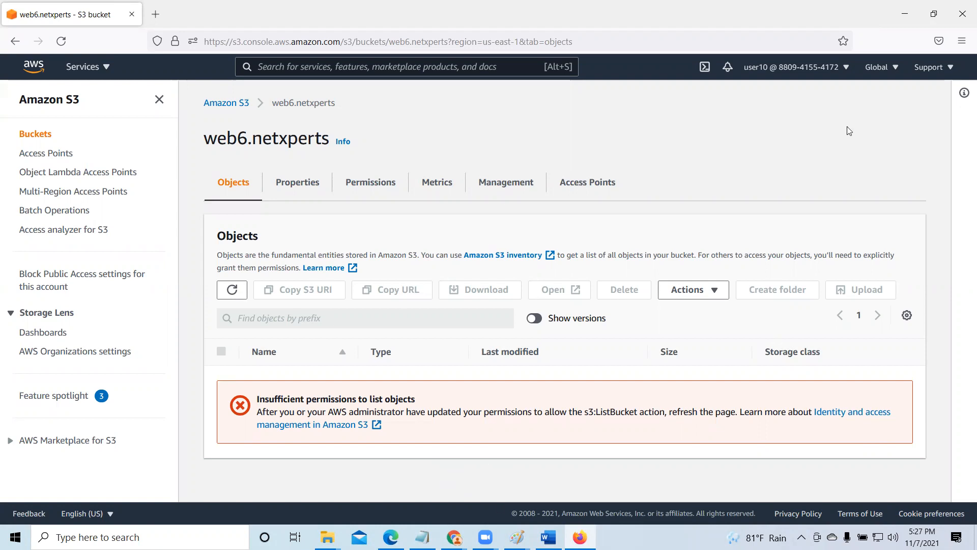
- Minimize Firefox and open 13_s3_mindmap.pdf from the AWS_Today folder on the desktop
click(905, 14)
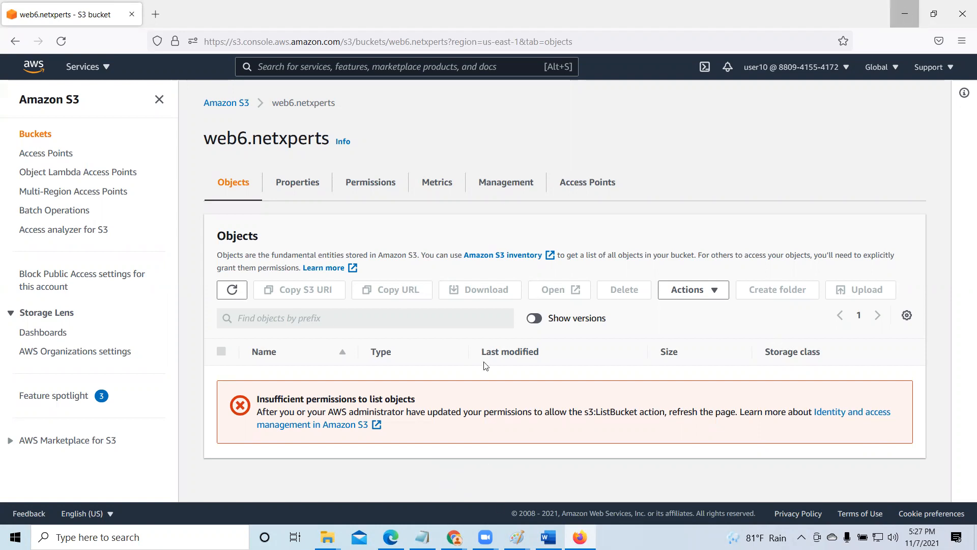
double_click(505, 486)
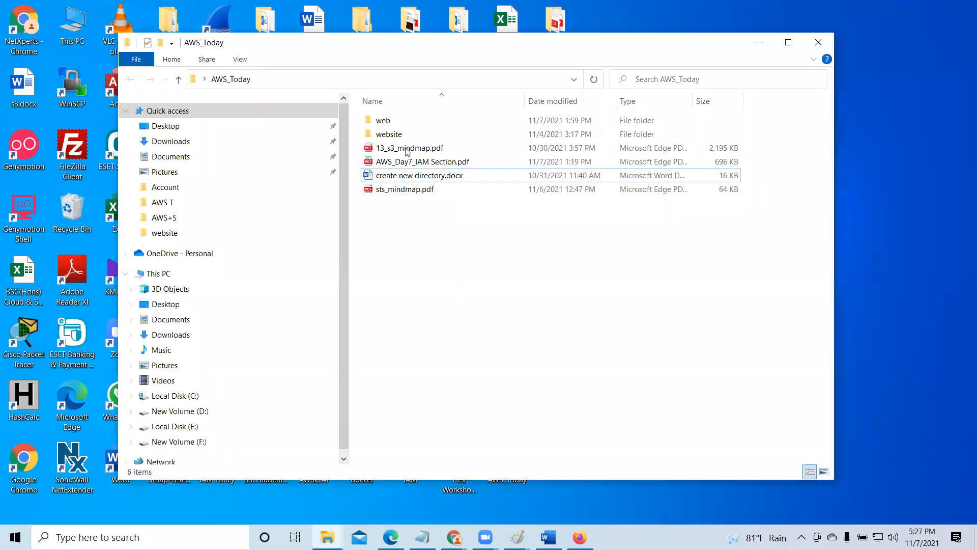
double_click(407, 149)
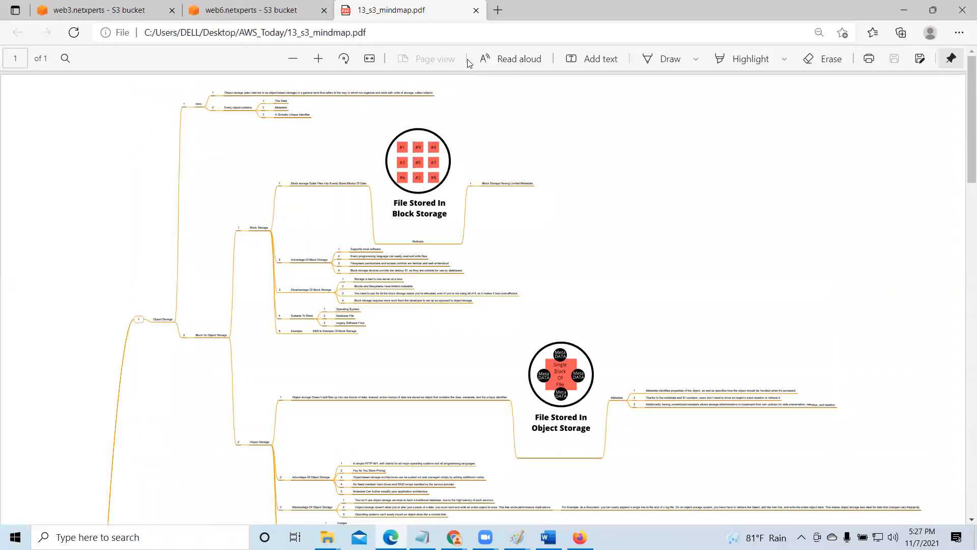
- Examine the Security branch of the S3 mind map, enlarging the IAM policies diagram and the S3 bucket policies notes
click(319, 59)
scroll(682, 323, down, 20)
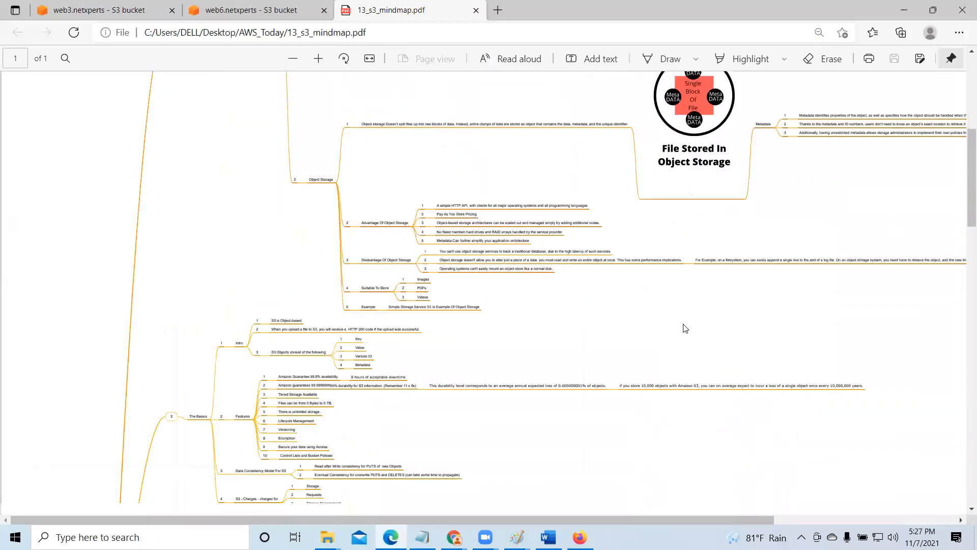
scroll(688, 334, down, 15)
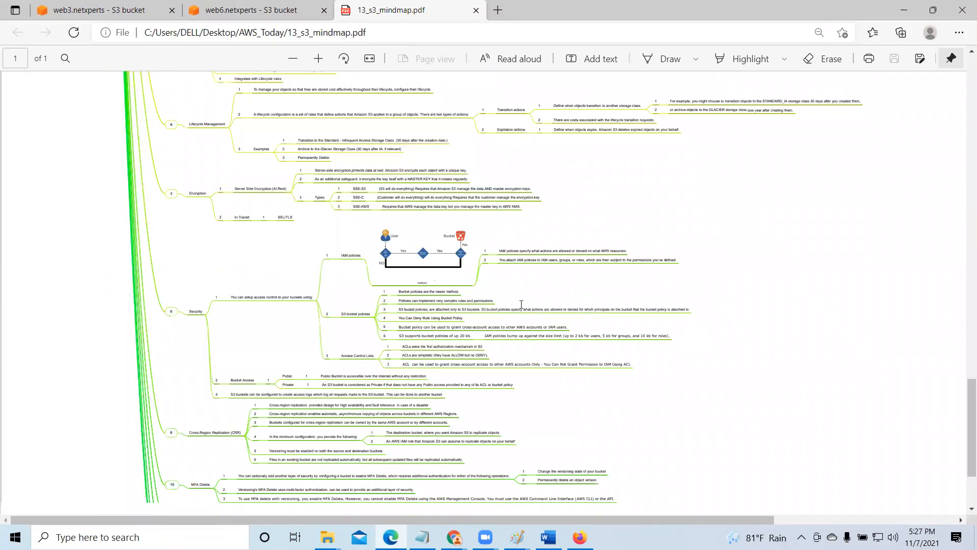
scroll(522, 304, up, 2)
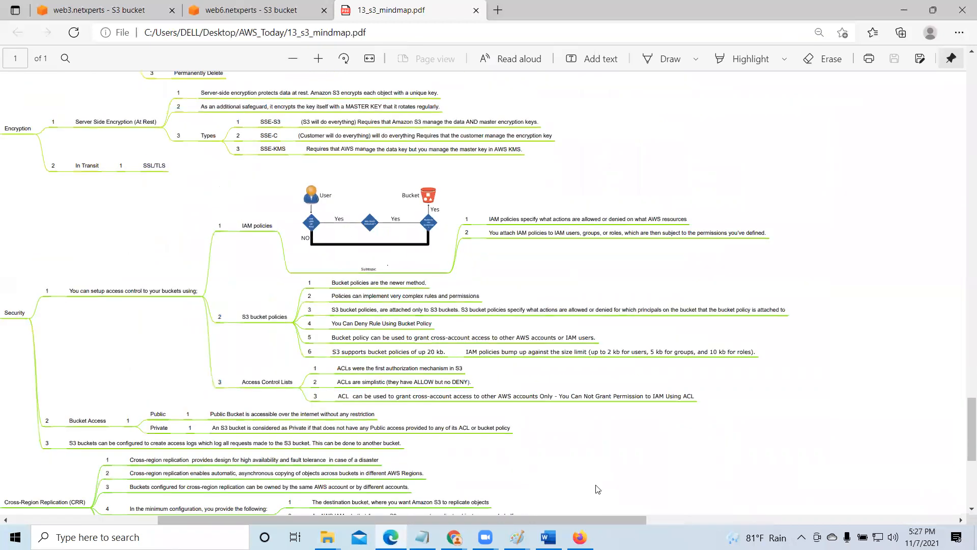
scroll(597, 486, up, 1)
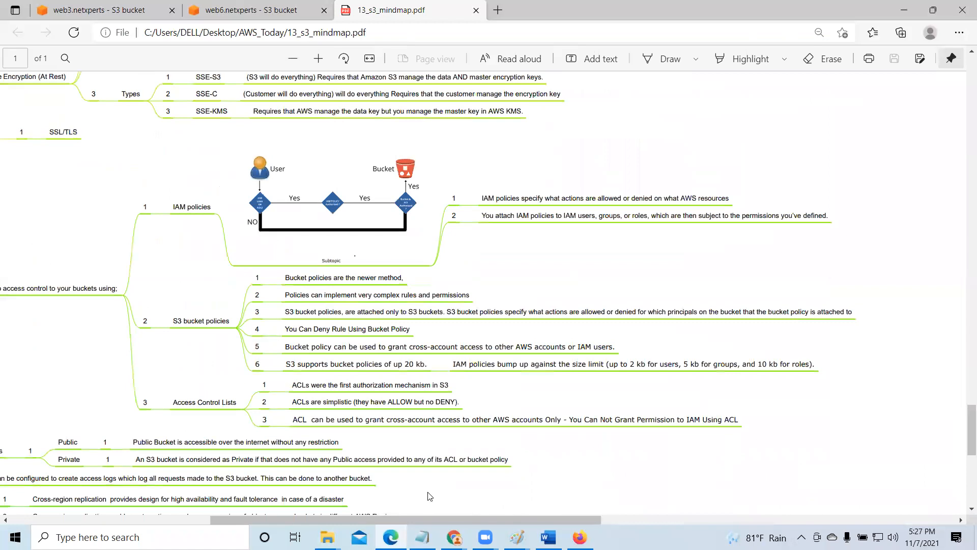
scroll(429, 496, up, 1)
scroll(428, 496, up, 1)
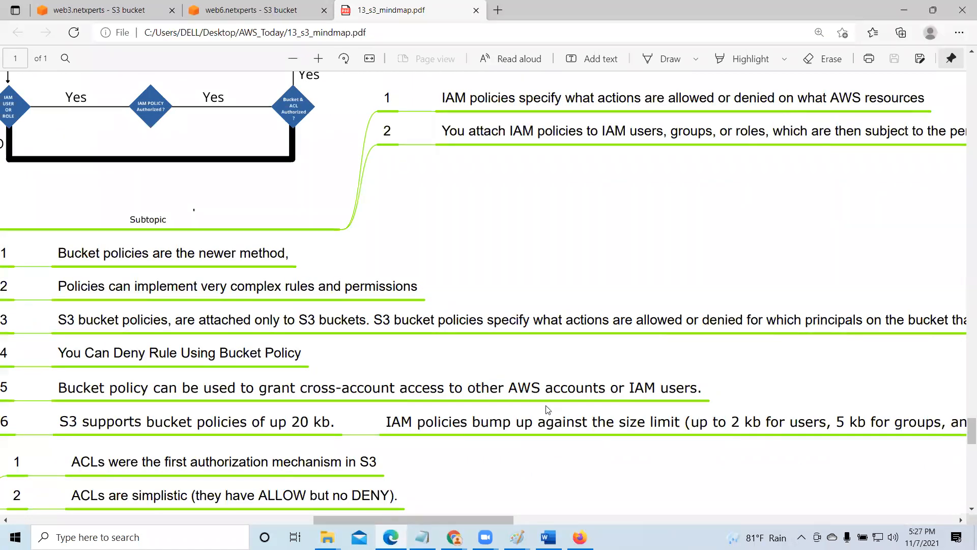
scroll(550, 408, left, 5)
scroll(551, 408, right, 2)
scroll(508, 346, up, 4)
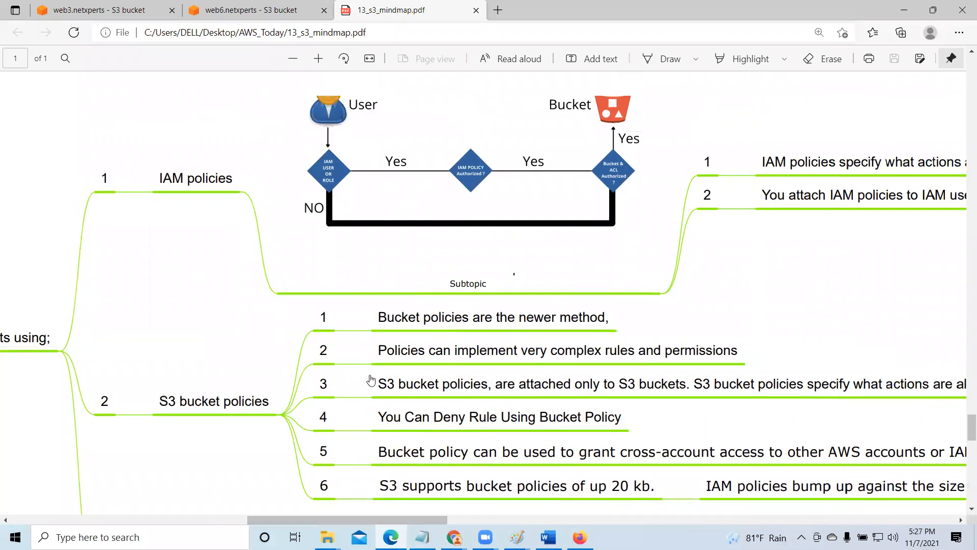